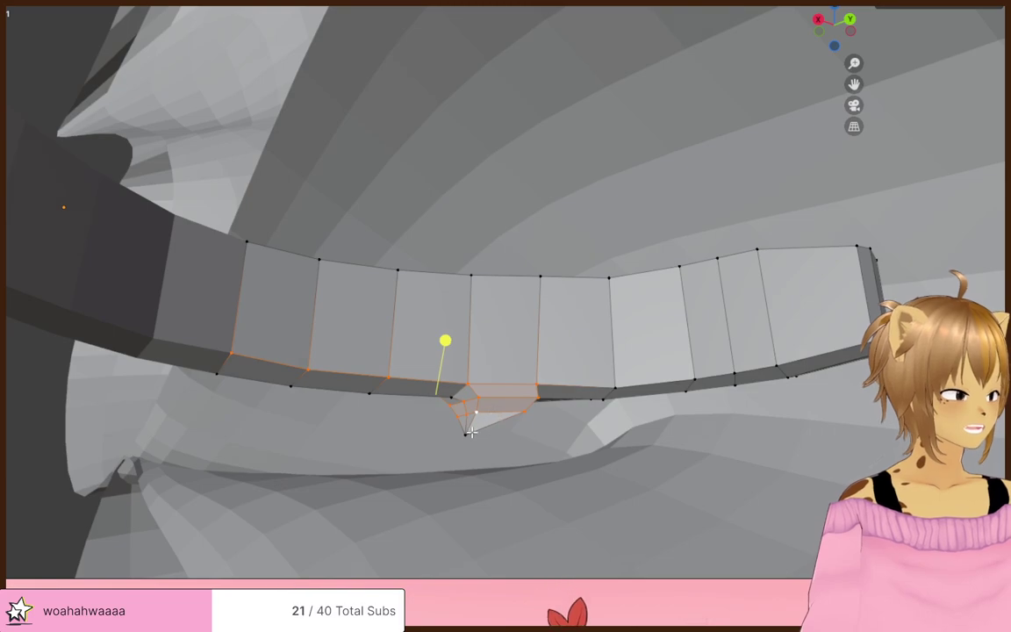
- Try smoothing the fang together with the adjoining lower edge vertices of the teeth strip, using a smoothing factor of 0.308
key(alt+z)
key(alt+z)
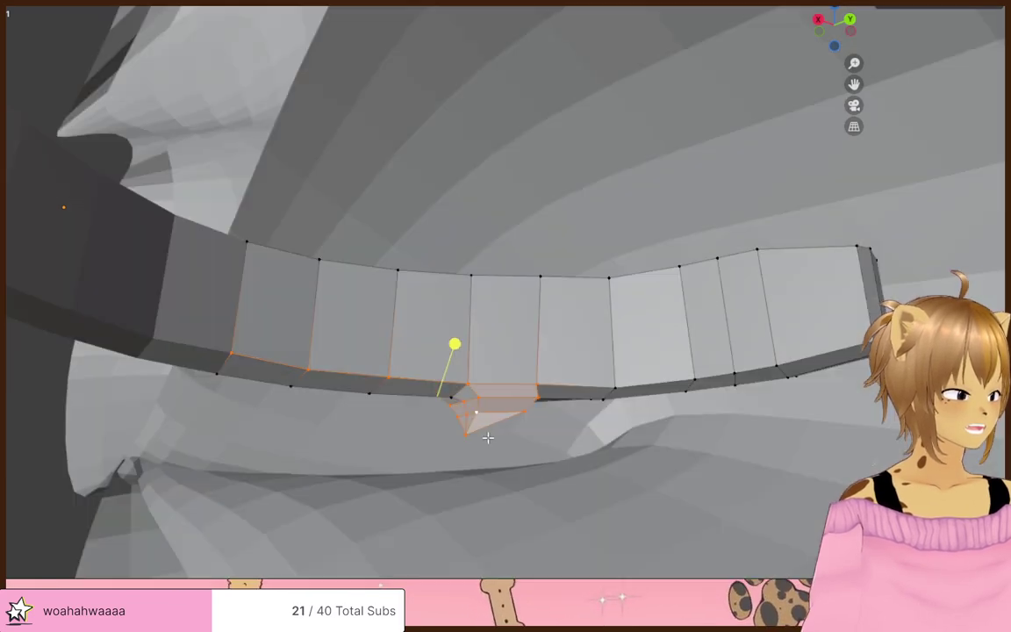
drag(459, 349, 549, 351)
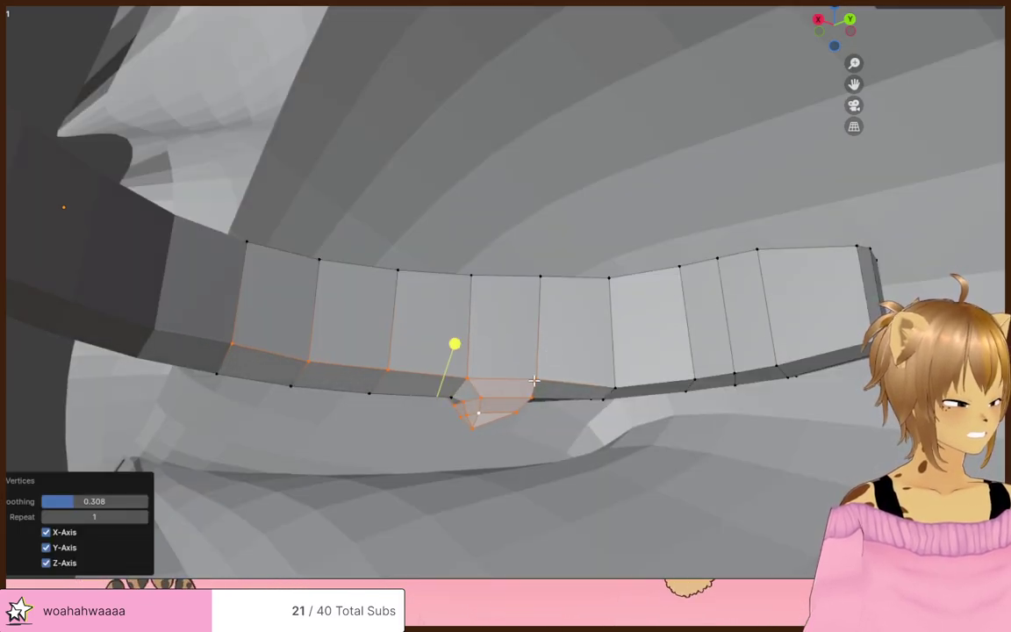
key(ctrl+z)
- Smooth only the edge loops and tip of the fang, and rotate them by -3.22° about the view axis
click(555, 492)
alt+click(493, 397)
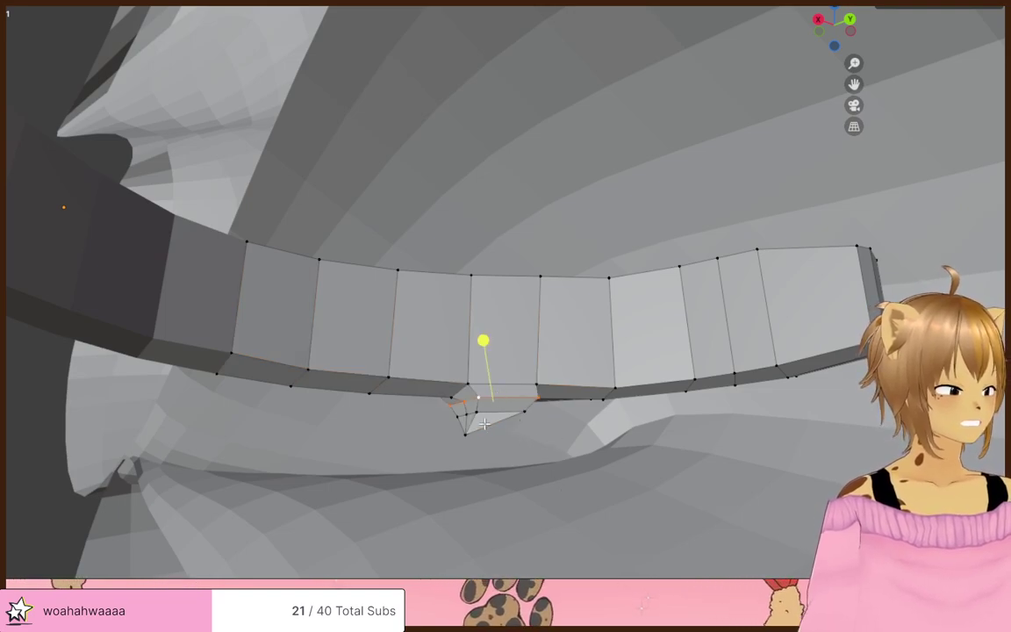
alt+shift+click(486, 415)
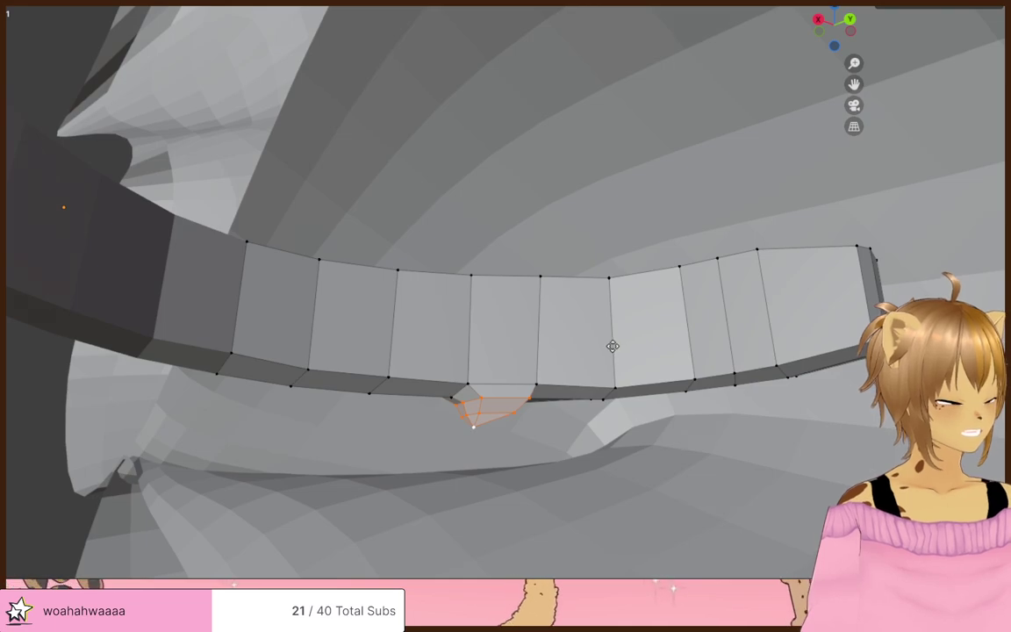
drag(613, 346, 613, 352)
click(641, 382)
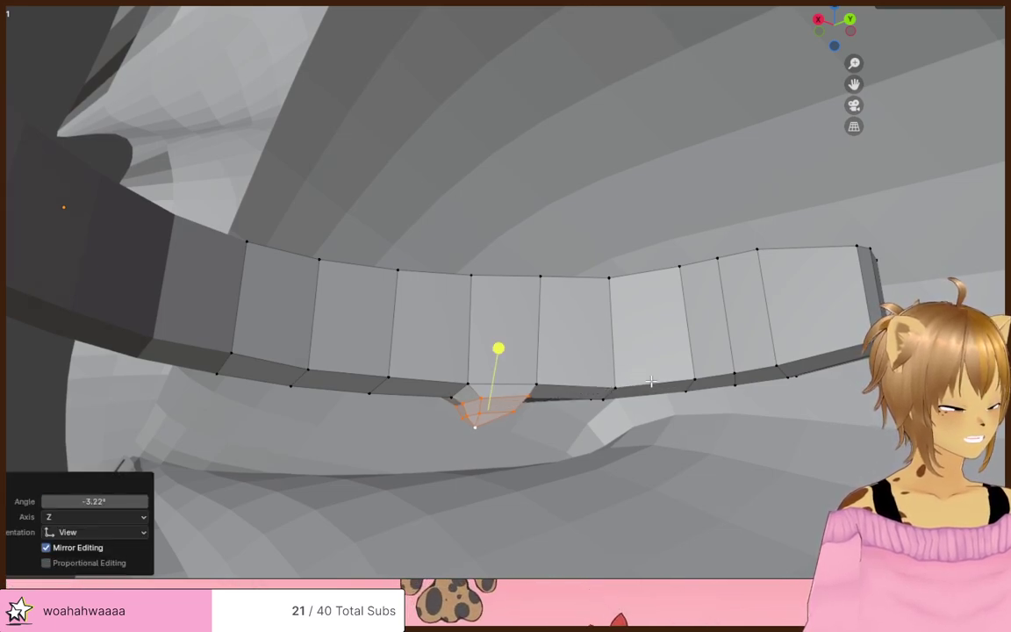
- Try scaling the selected fang vertices to 0.827
key(s)
click(615, 386)
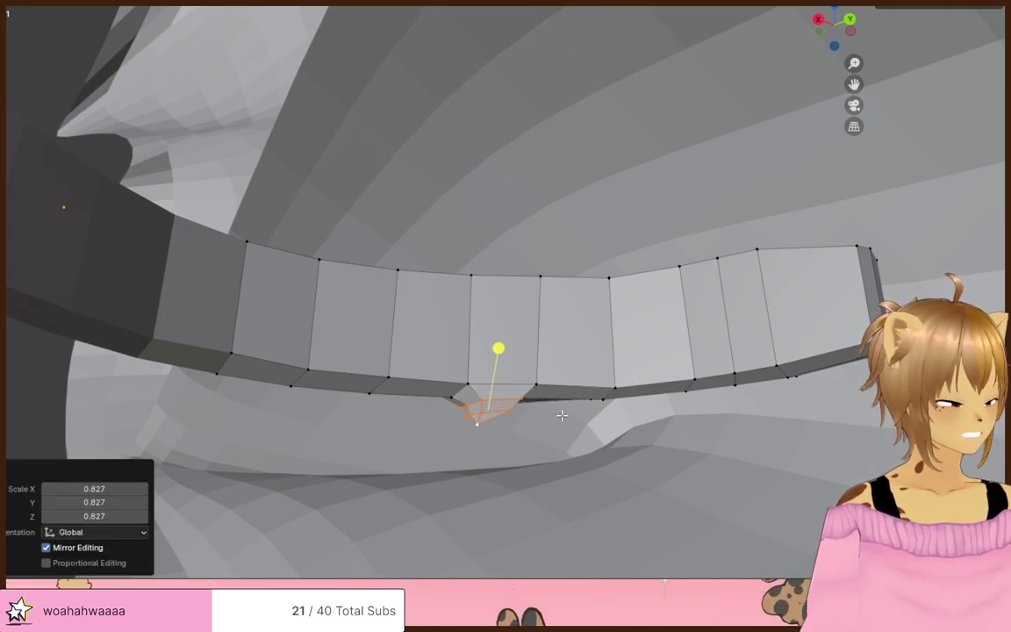
key(ctrl+z)
- Scale down the fang's lower edge loop and shift its tip vertex slightly sideways, with X-ray shading on
mouse_move(566, 425)
middle_down()
mouse_move(343, 447)
mouse_move(470, 463)
mouse_move(255, 449)
mouse_move(725, 445)
mouse_move(366, 355)
mouse_move(697, 420)
mouse_move(600, 421)
mouse_move(614, 390)
mouse_move(619, 313)
mouse_move(663, 342)
mouse_move(605, 442)
mouse_move(503, 452)
mouse_move(360, 418)
mouse_move(504, 383)
middle_up()
key(alt+z)
scroll(418, 429, up, 2)
click(312, 388)
key(s)
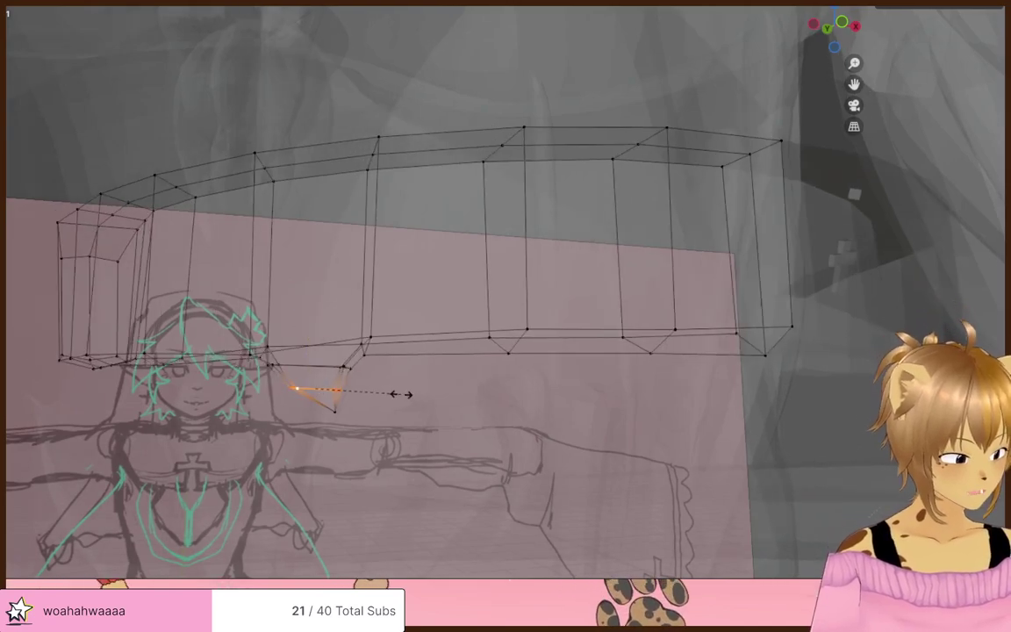
click(388, 396)
click(333, 416)
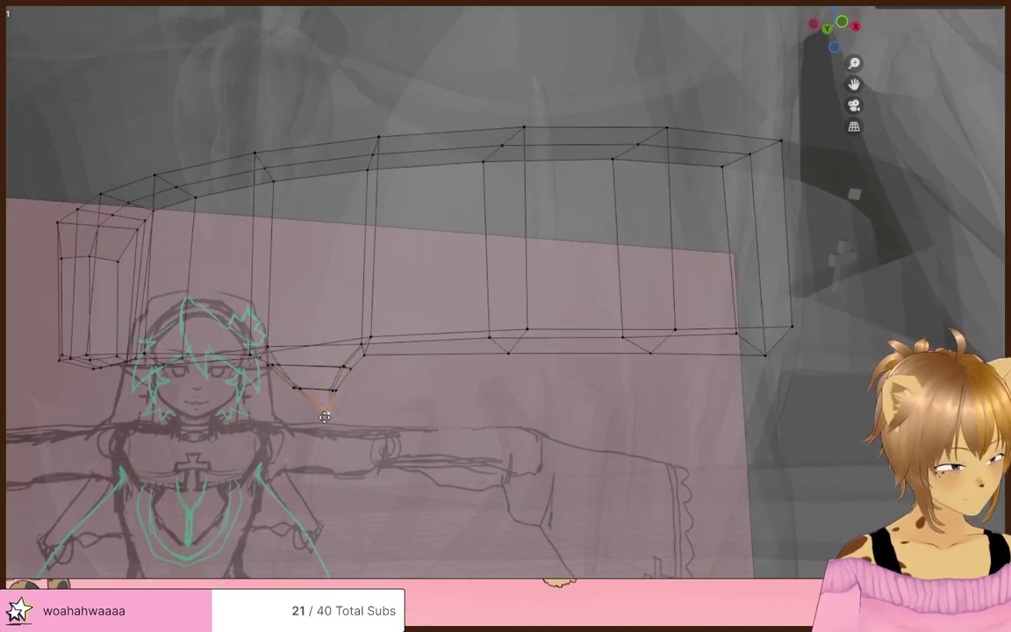
click(325, 417)
- Tilt the fang's upper edge loop, scale it to 0.818, and adjust its height along Z
click(318, 367)
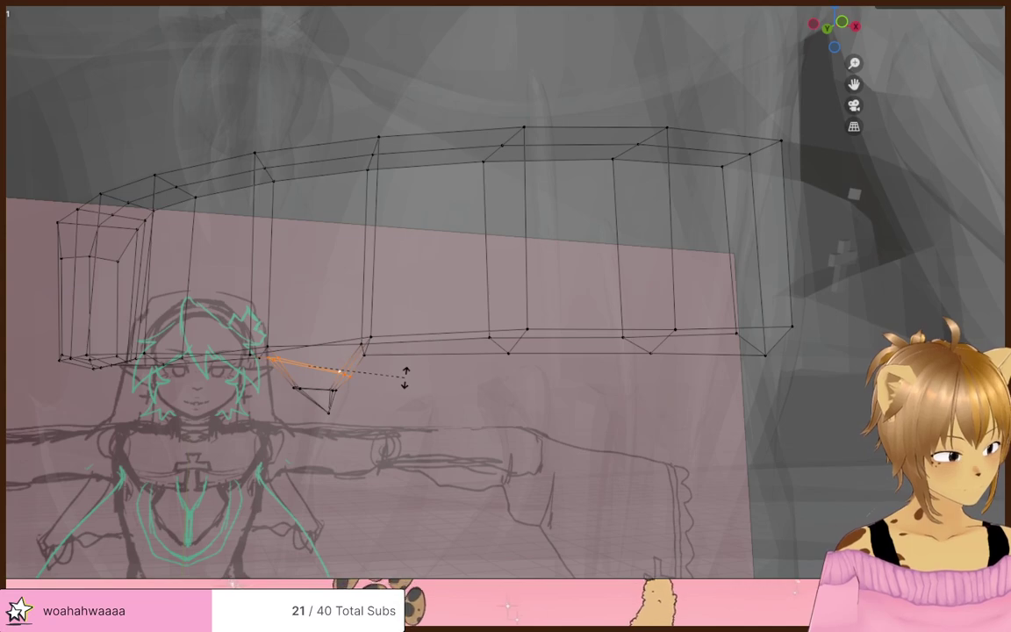
click(402, 375)
key(s)
click(401, 375)
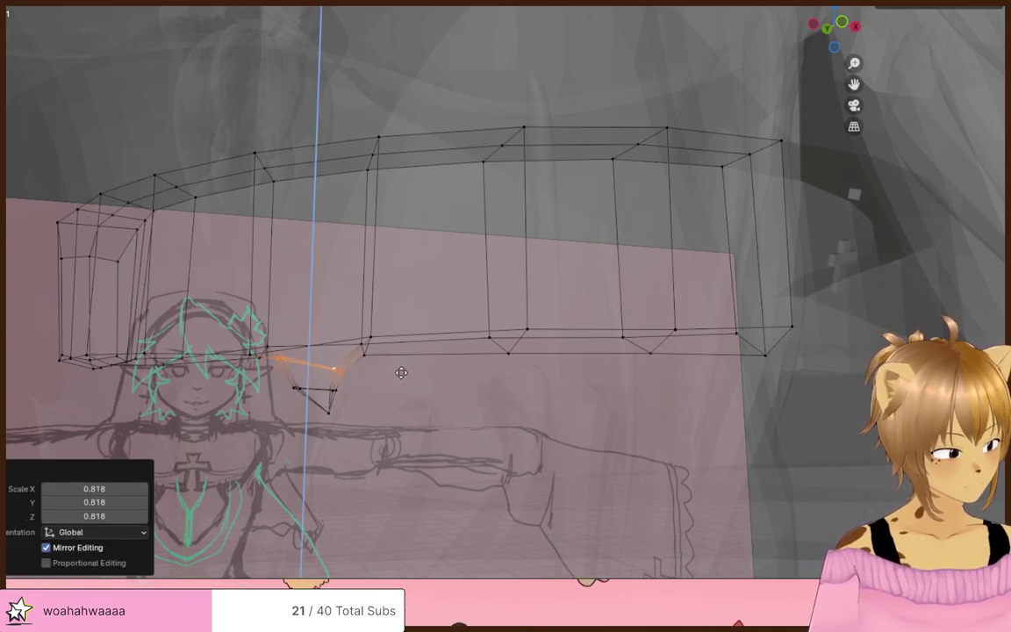
click(403, 377)
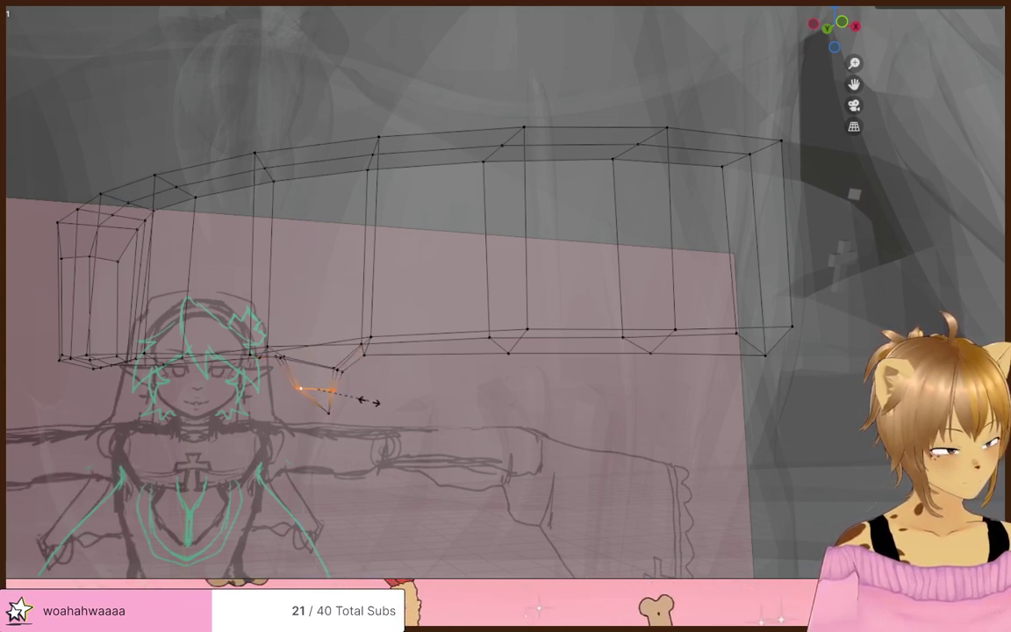
- Rotate the fang's lower edge loop 12.6° and move it by X -0.000153 m, Y 0.000045 m, Z 0.000052 m
click(375, 396)
click(397, 391)
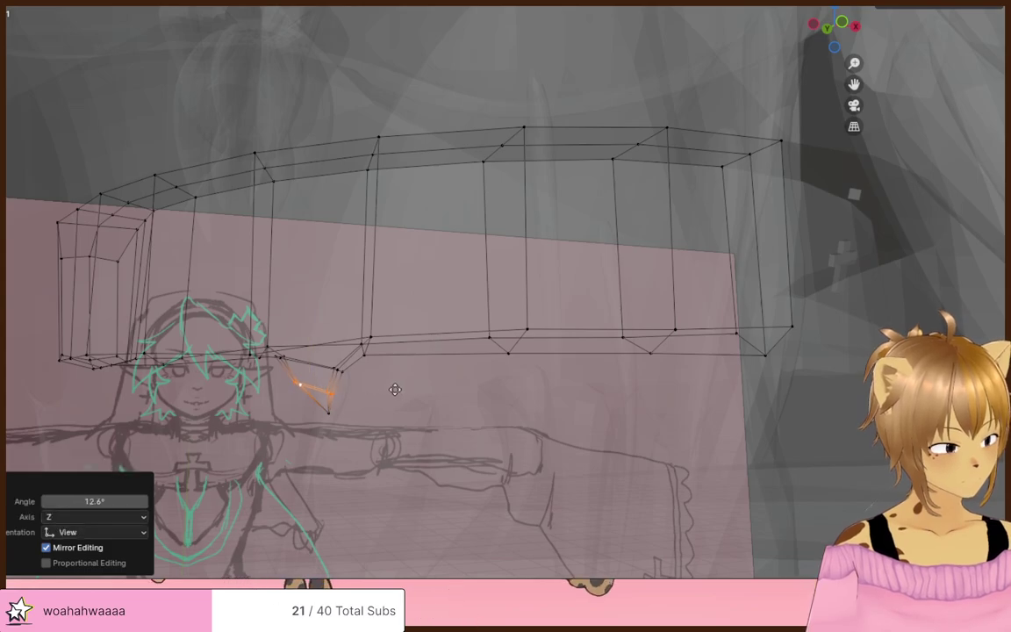
click(398, 390)
- Raise the four lower front edge vertices of the teeth strip behind the fang slightly, with X-ray shading off
key(alt+z)
middle_drag(482, 401, 566, 420)
scroll(566, 421, down, 5)
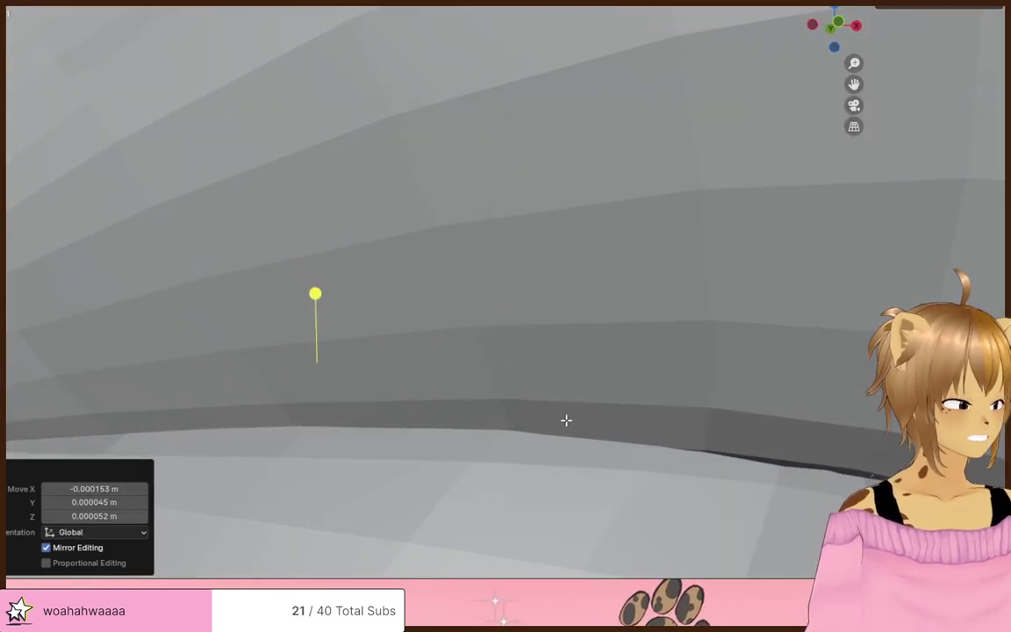
middle_drag(687, 405, 429, 365)
click(550, 349)
shift+click(591, 342)
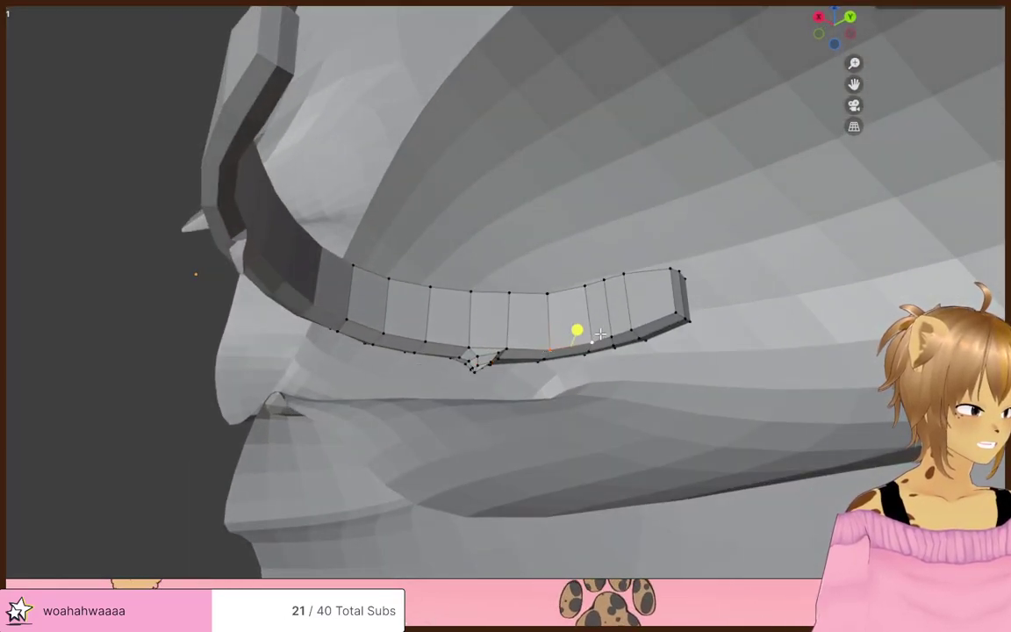
shift+click(613, 337)
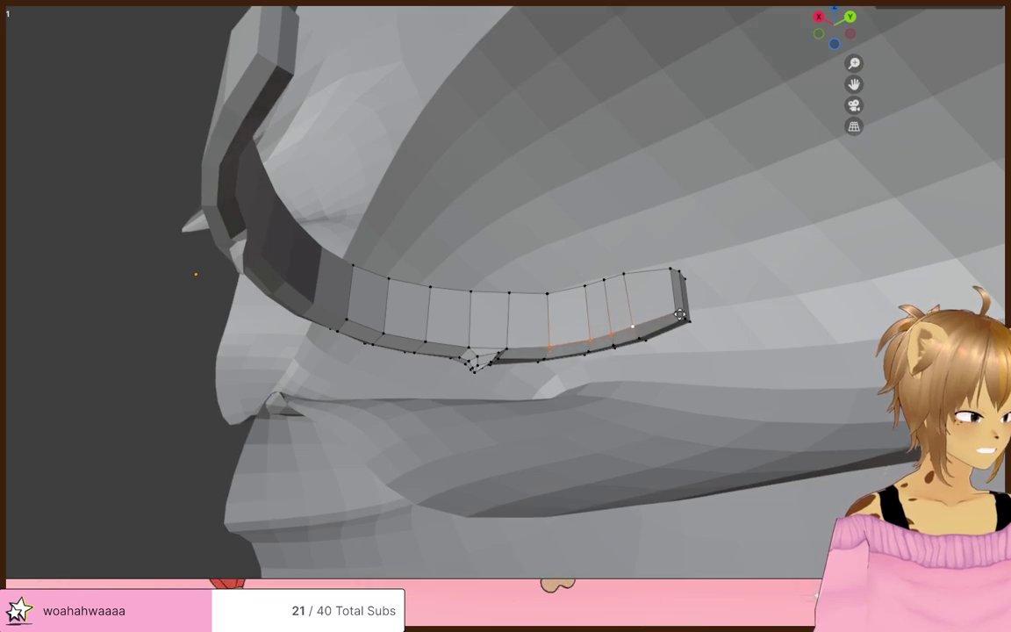
click(605, 323)
- Select the three lower edge vertices of the teeth strip around the fang and raise them slightly
middle_drag(605, 323, 415, 393)
middle_drag(643, 394, 596, 332)
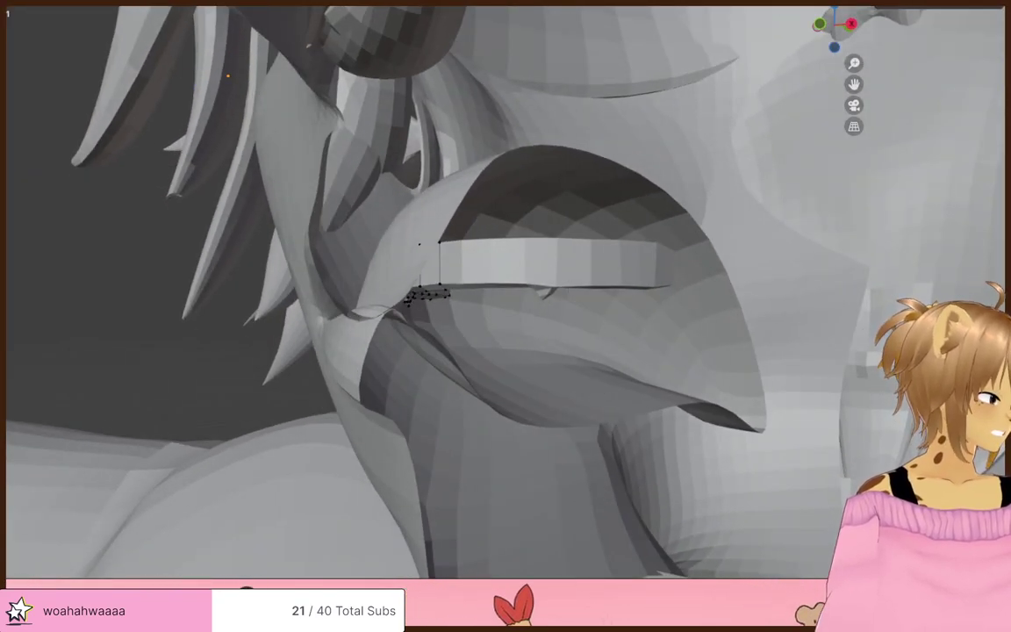
shift+click(586, 276)
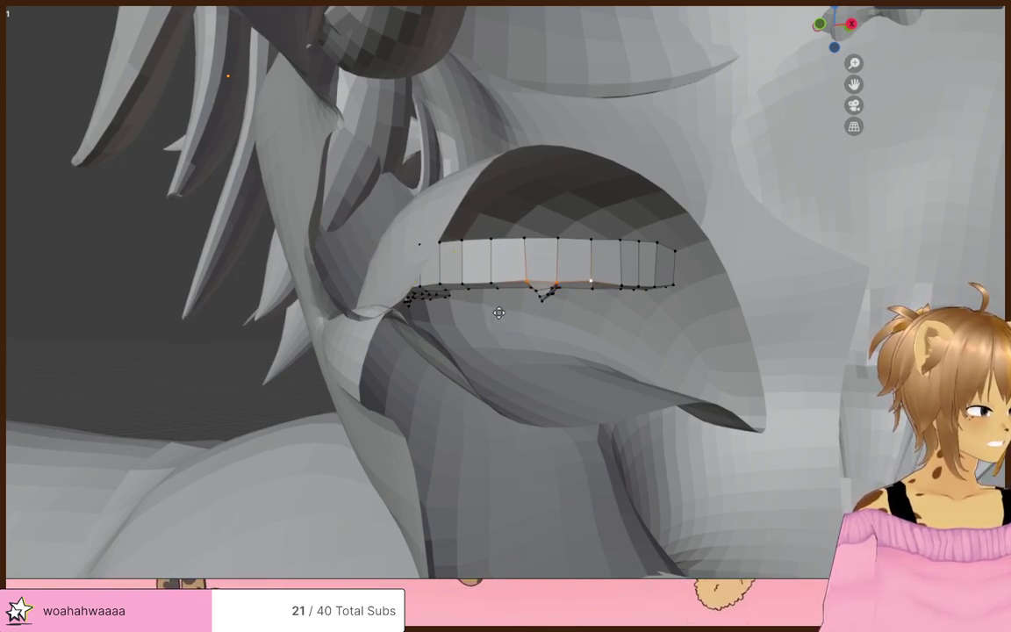
- Smooth the four lower edge vertices at the rear end of the teeth strip with a factor of 0.356
middle_drag(618, 361, 562, 316)
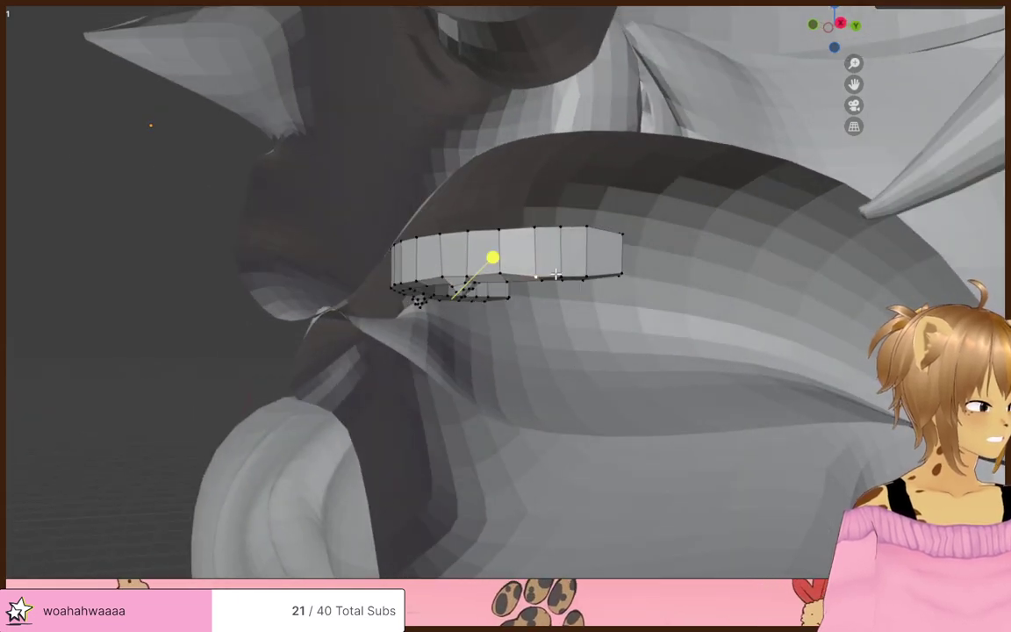
shift+click(562, 274)
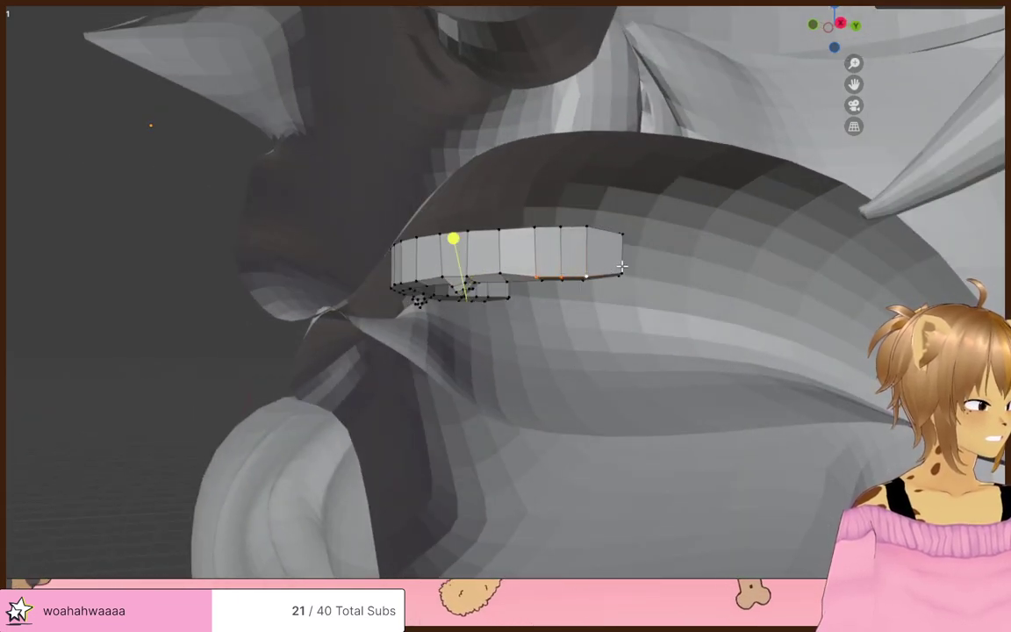
drag(600, 228, 598, 232)
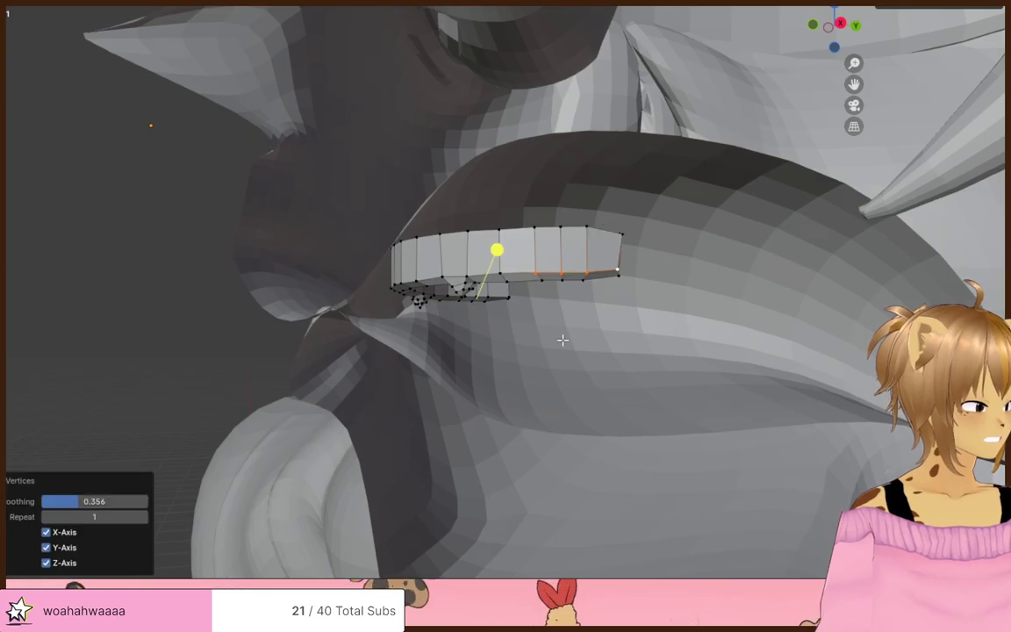
mouse_move(562, 340)
middle_down()
mouse_move(650, 365)
mouse_move(640, 384)
mouse_move(509, 386)
mouse_move(637, 387)
mouse_move(603, 343)
mouse_move(518, 378)
mouse_move(609, 379)
mouse_move(713, 435)
mouse_move(579, 335)
middle_up()
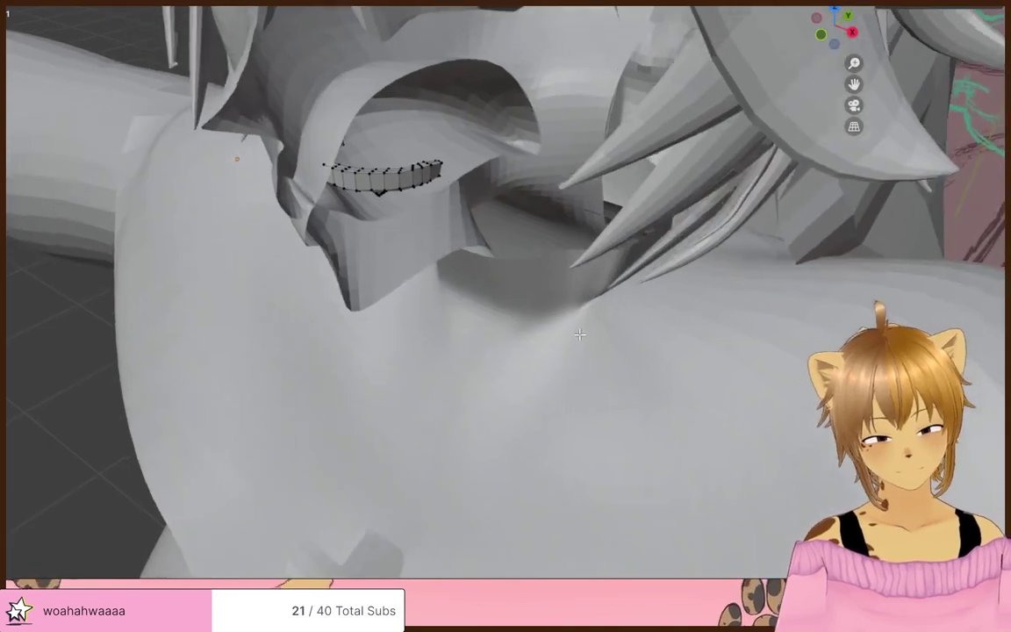
scroll(620, 417, up, 2)
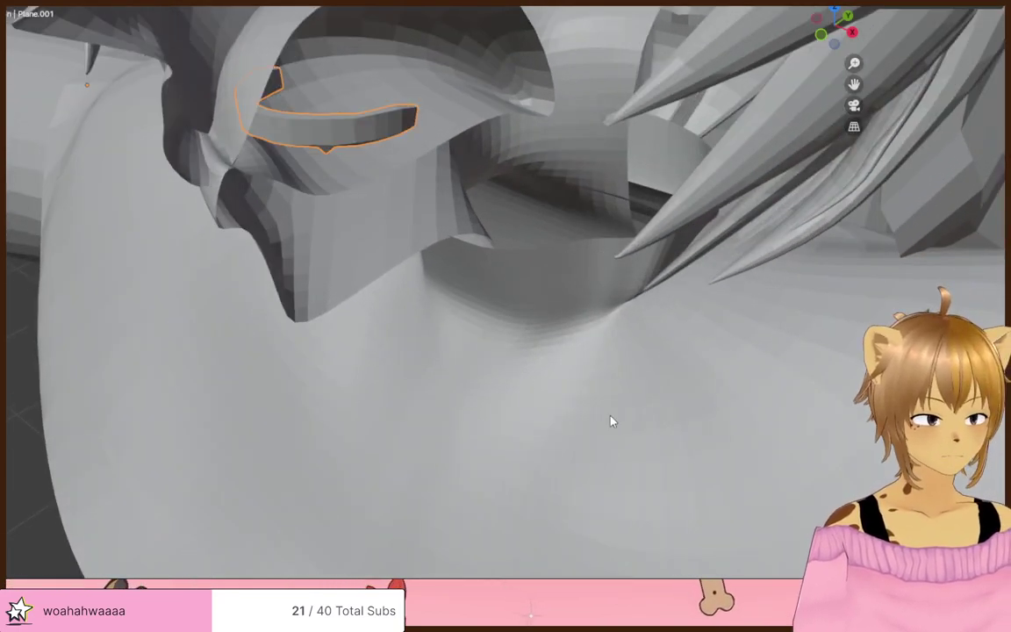
scroll(612, 422, down, 2)
key(Tab)
middle_drag(613, 422, 549, 439)
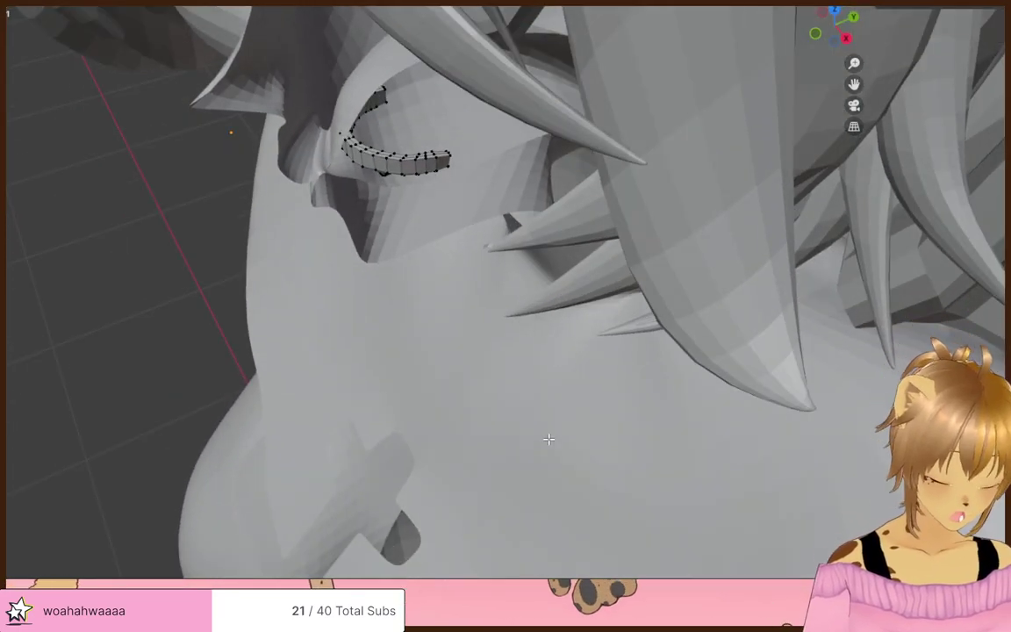
- Add a 2 m plane at the world origin inside the teeth mesh
key(shift+a)
click(549, 438)
scroll(527, 424, down, 8)
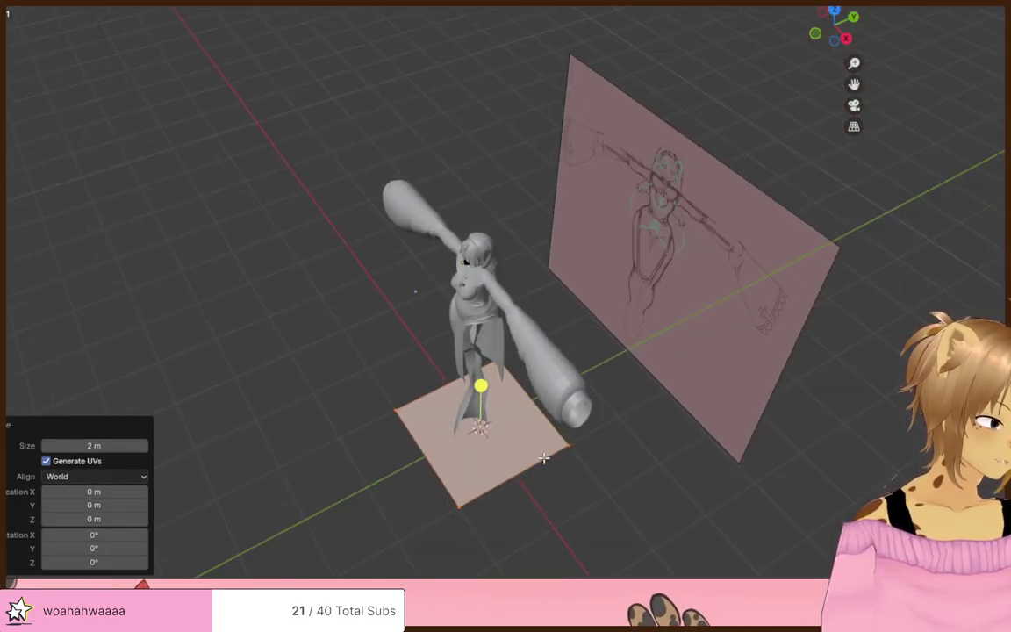
middle_drag(544, 457, 620, 450)
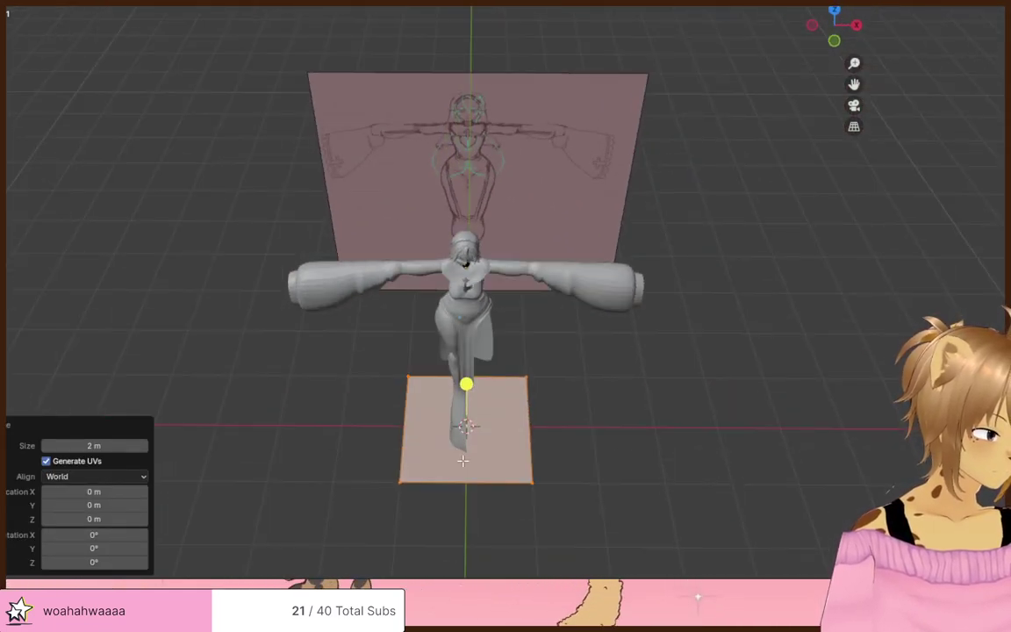
- Select the whole plane and rotate it 90° about the global X axis so it stands upright
key(ctrl+e)
click(728, 418)
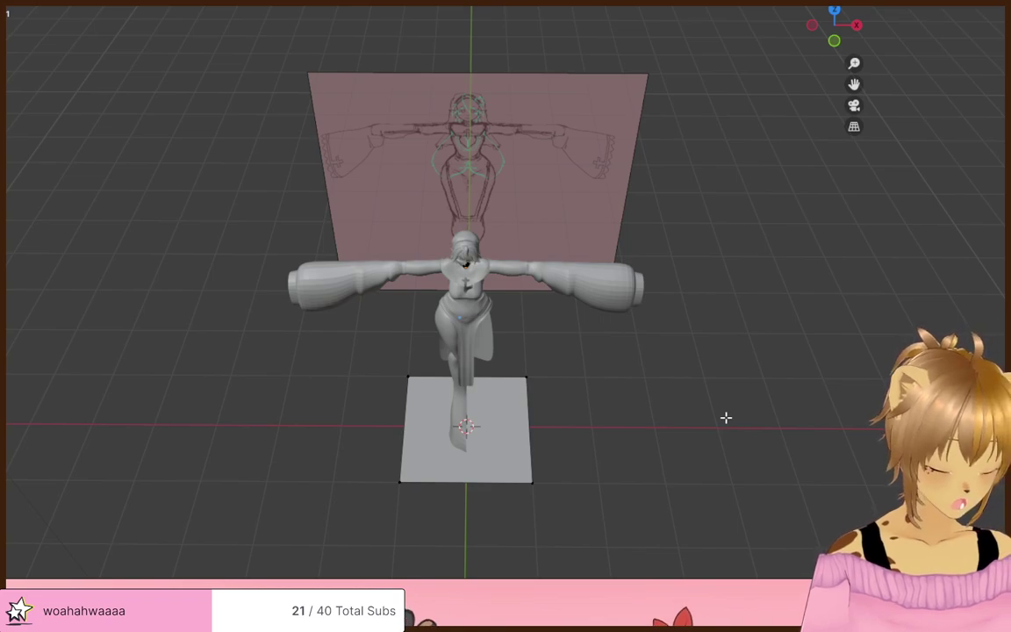
mouse_move(477, 381)
mouse_down()
mouse_move(665, 526)
mouse_move(701, 485)
mouse_up()
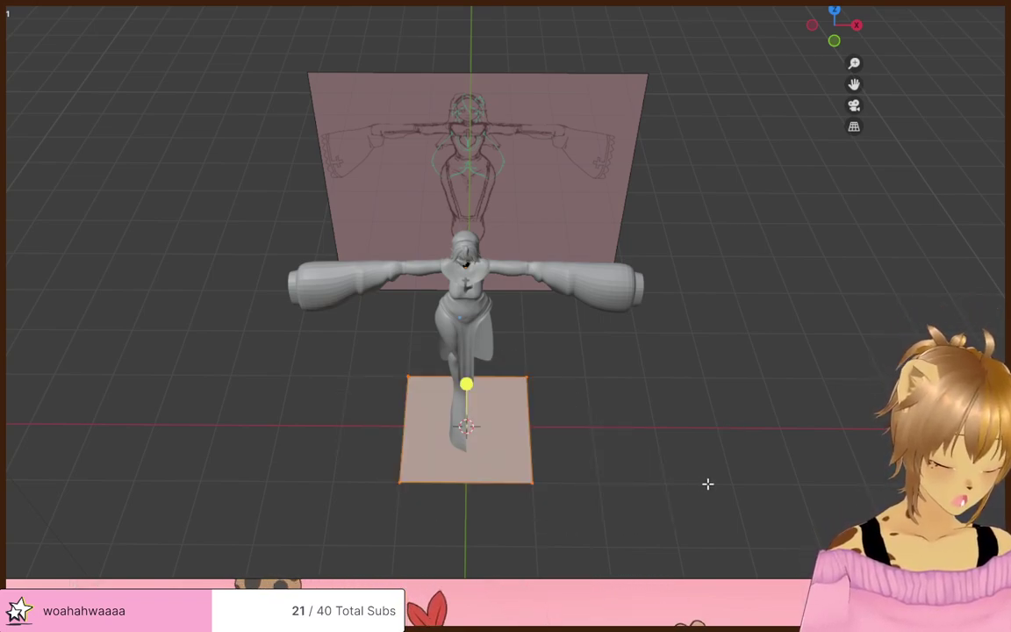
text(x)
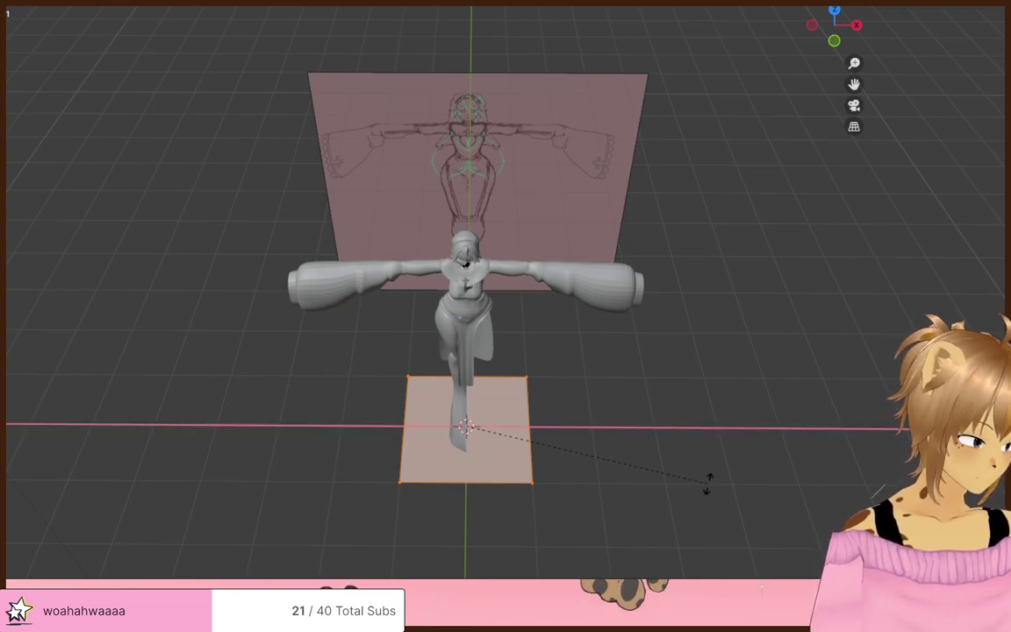
text(90)
key(Return)
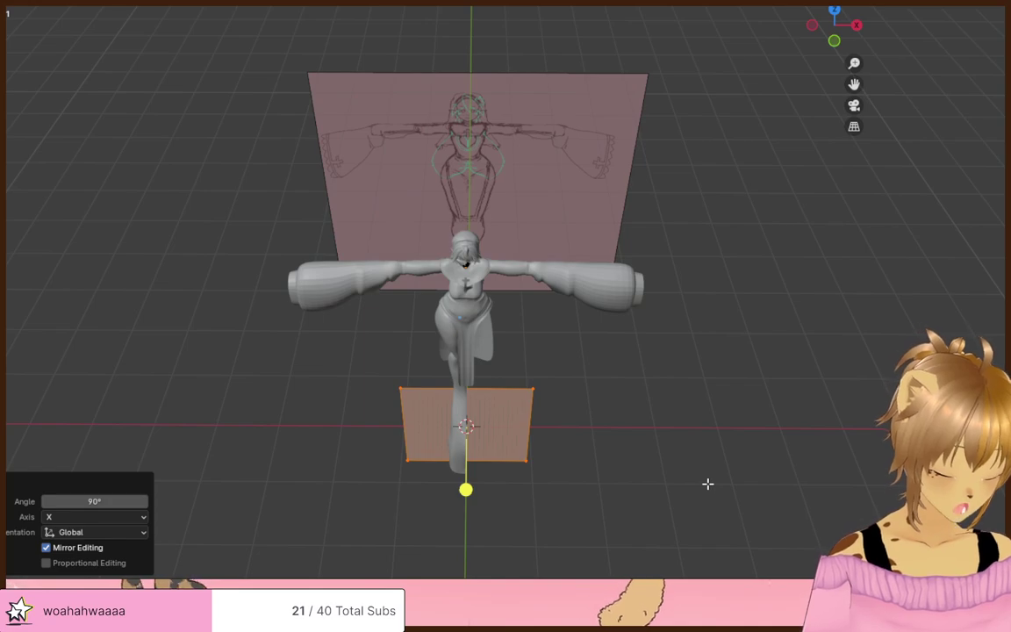
key(ctrl+z)
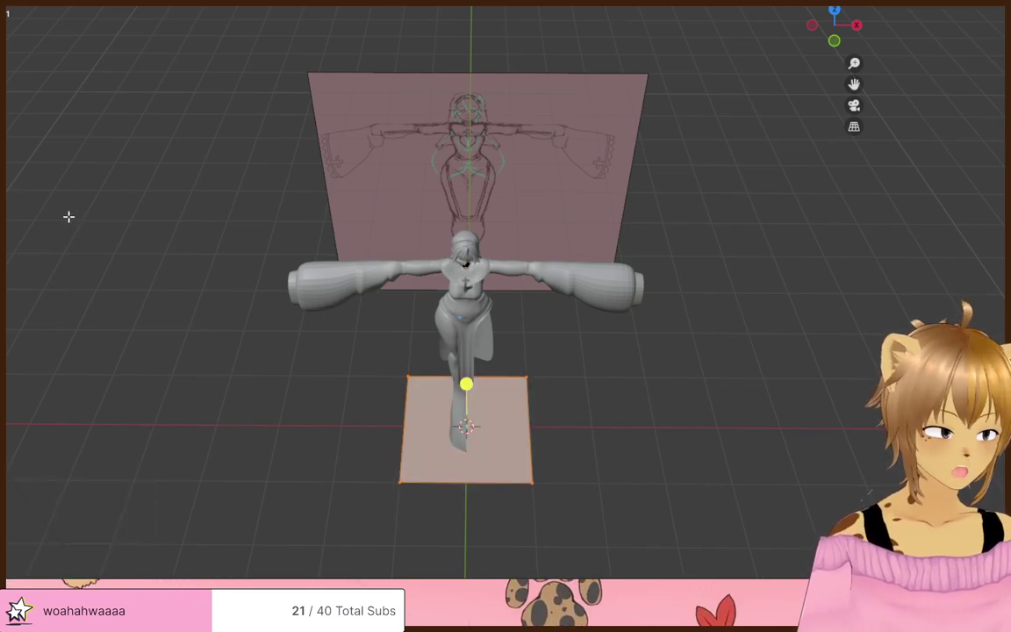
click(4, 3)
click(9, 4)
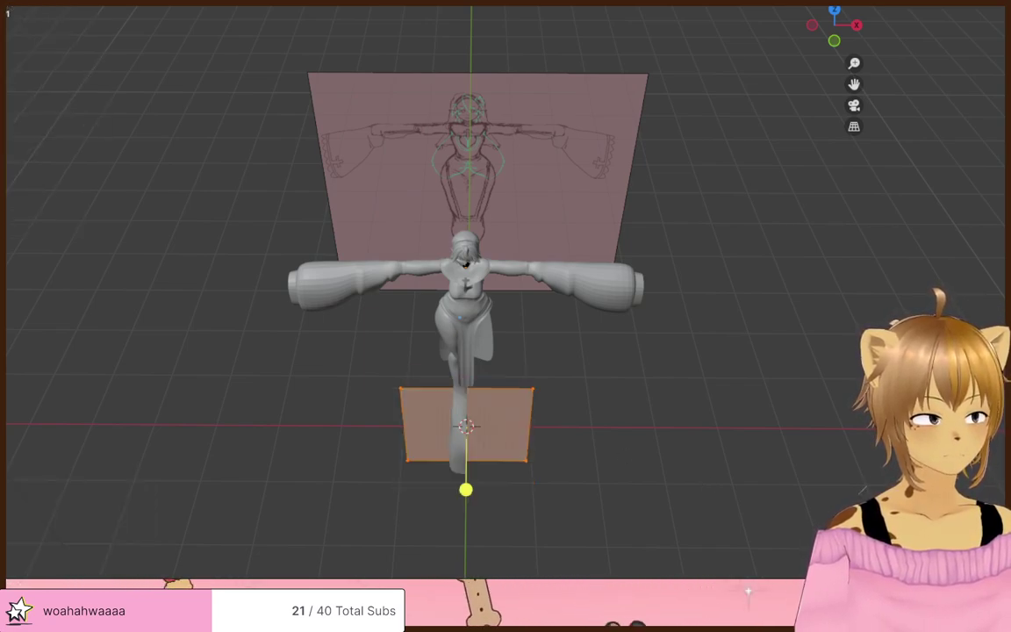
- Add one centred vertical loop cut to the upright plane and turn on X-ray shading
key(ctrl+r)
click(481, 408)
right_click(572, 407)
key(alt+z)
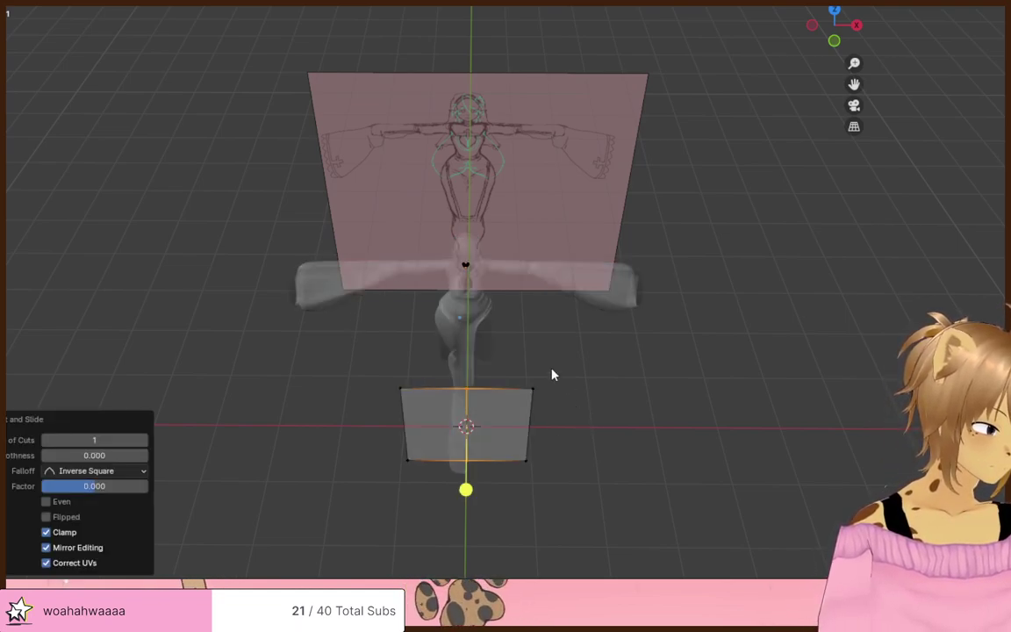
- Try deleting the outer corner vertices of the upright plane
key(a)
key(x)
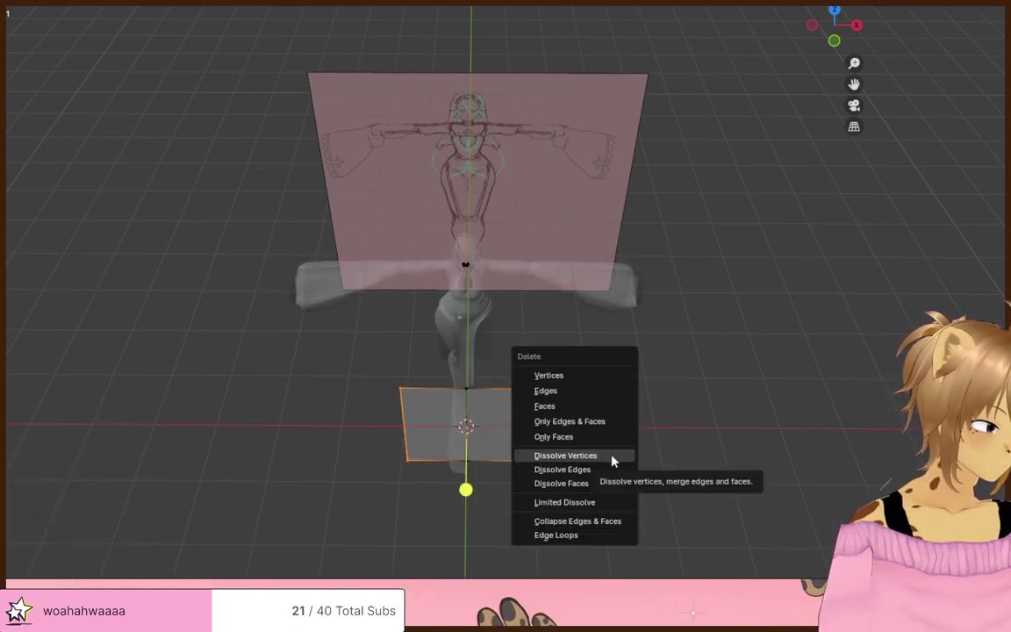
click(579, 374)
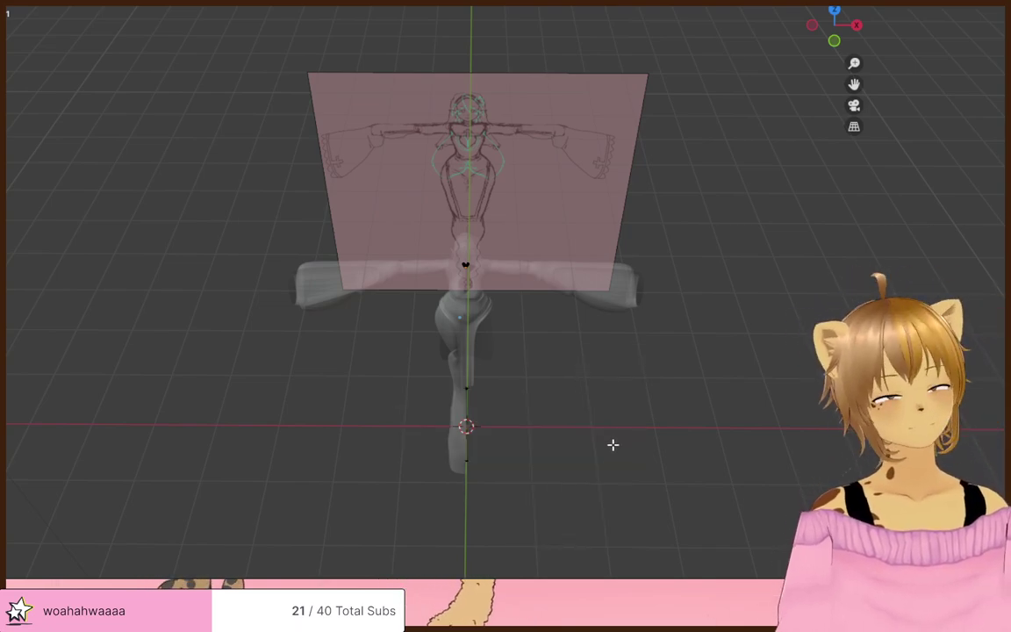
key(ctrl+z)
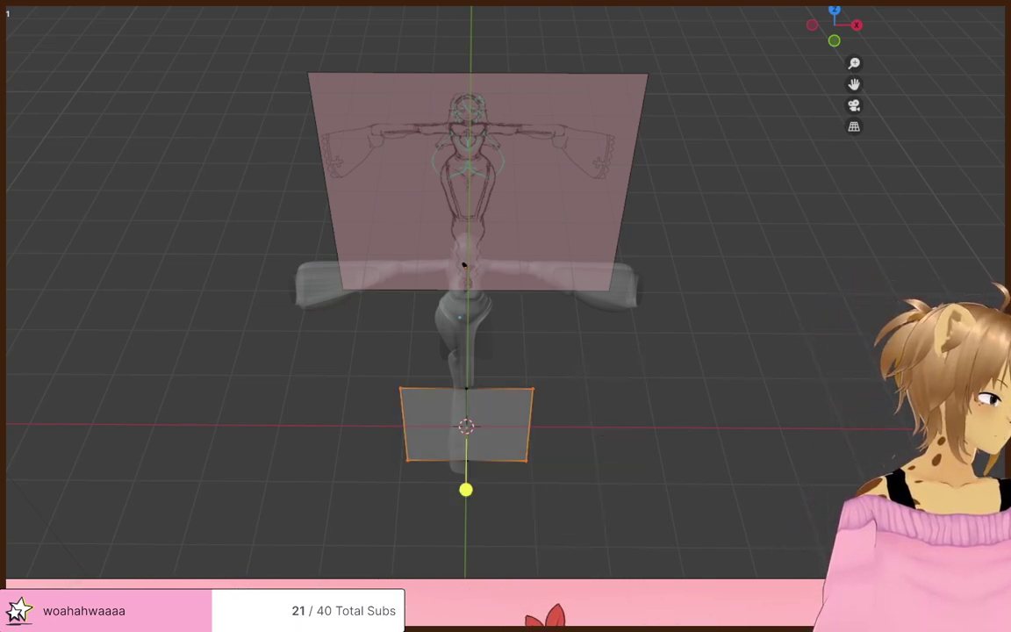
key(x)
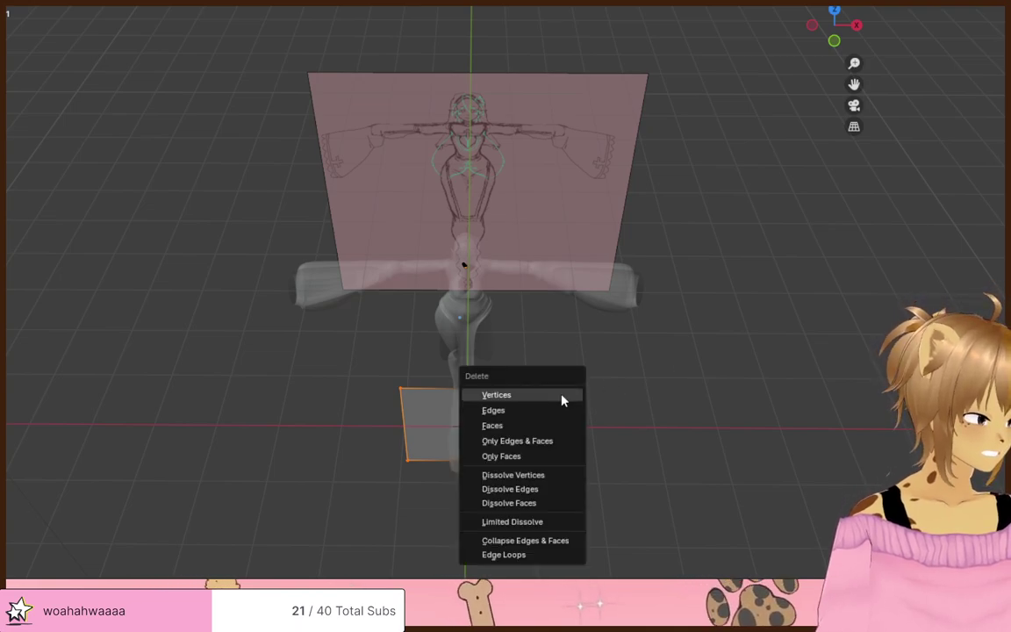
click(563, 400)
key(ctrl+z)
- Move the plane's outer corner vertices sideways along X until one side's pair collapses onto the centre line
key(g)
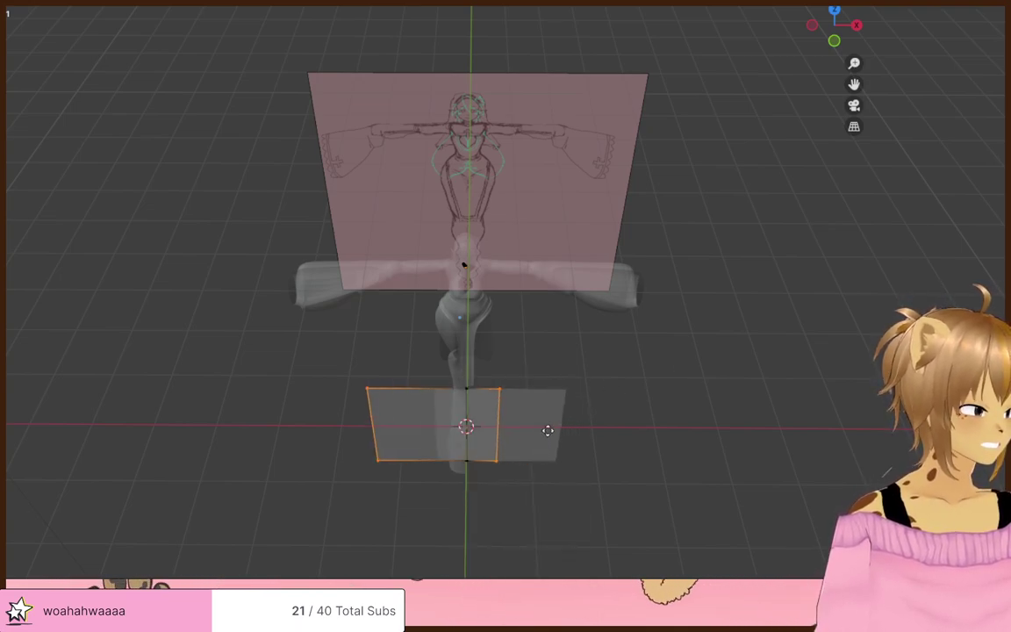
click(499, 429)
key(g)
key(g)
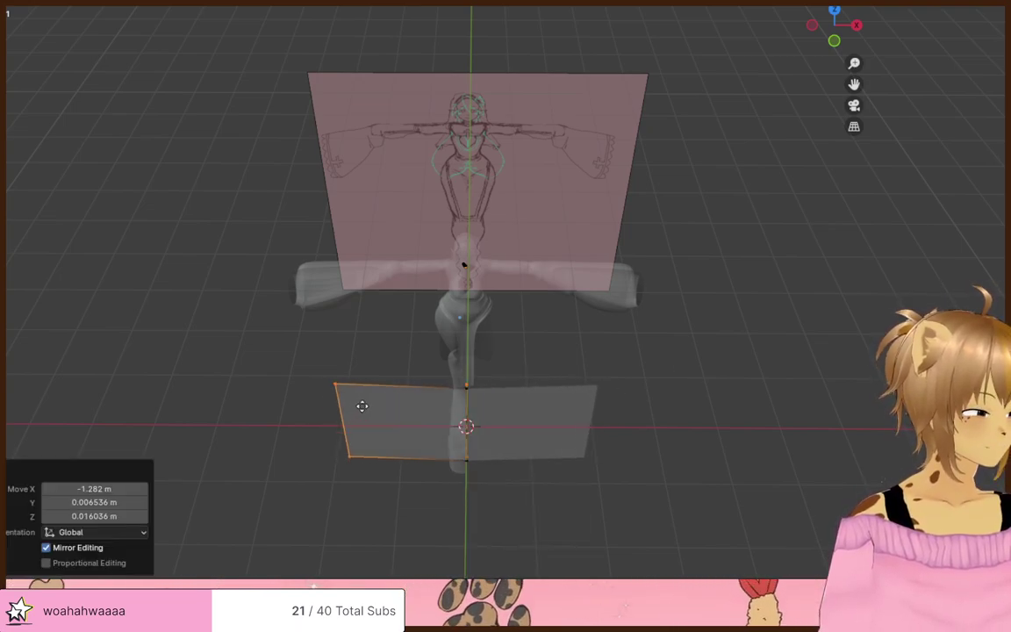
click(354, 369)
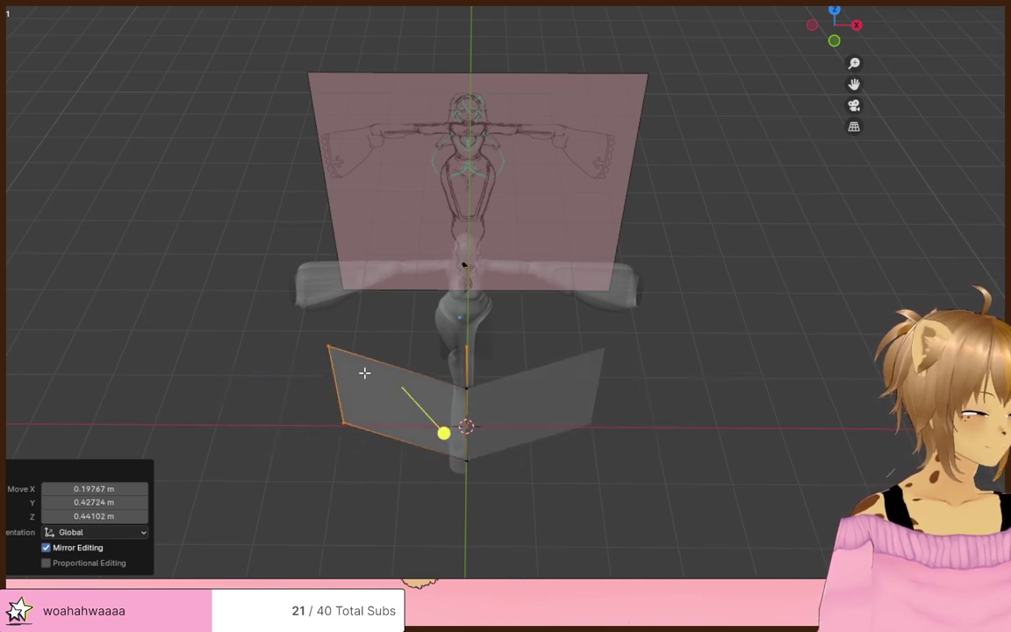
click(495, 337)
- Delete the leftover pair of side vertices at the centre line, keeping only one half of the plane
middle_drag(444, 360, 684, 366)
mouse_move(448, 393)
ctrl+right_down()
mouse_move(438, 526)
mouse_move(448, 522)
ctrl+right_up()
key(x)
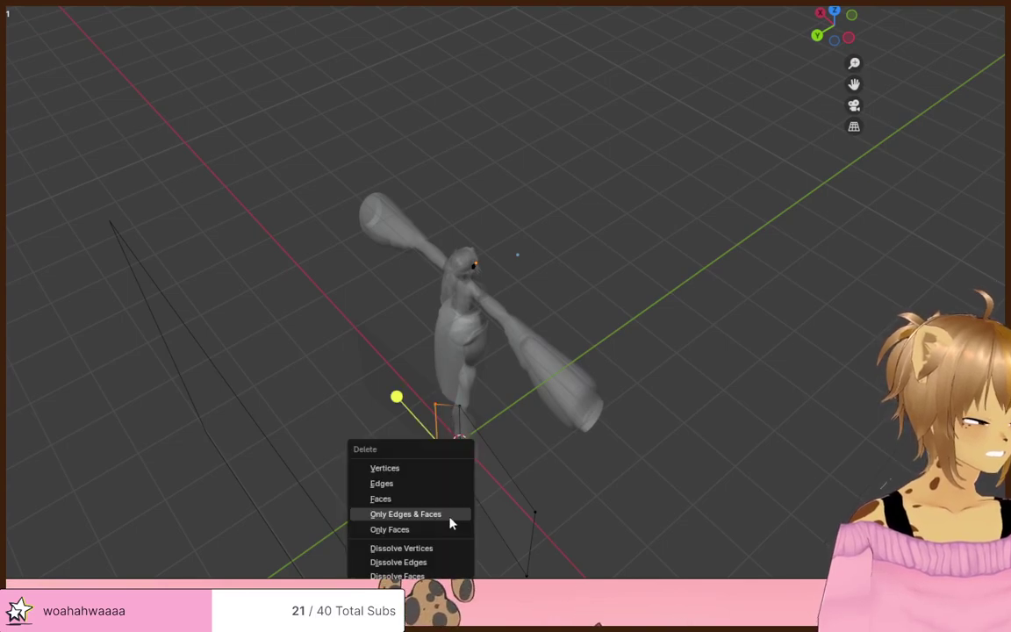
click(409, 482)
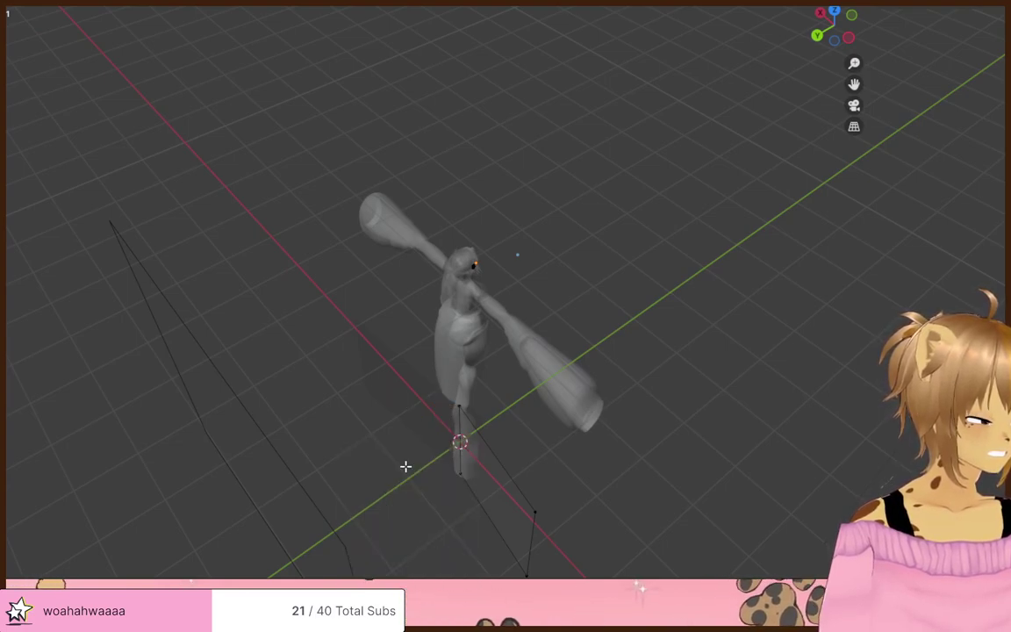
- Select the remaining half plane and flatten it by scaling it to 0 along the global Y axis
mouse_move(407, 466)
middle_down()
mouse_move(413, 442)
mouse_move(438, 438)
mouse_move(390, 379)
middle_up()
mouse_move(391, 379)
mouse_down()
mouse_move(309, 465)
mouse_move(425, 328)
mouse_up()
key(s)
key(y)
key(0)
key(Return)
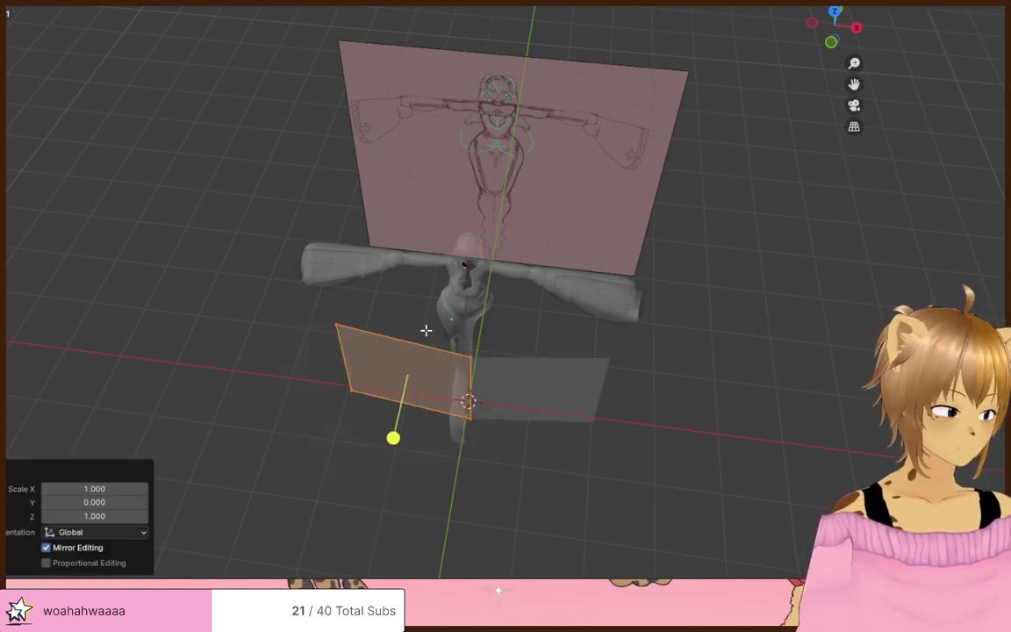
- Level the half plane's lower edge by scaling its vertices to 0 along the global Z axis
middle_drag(320, 472, 346, 509)
key(KP_1)
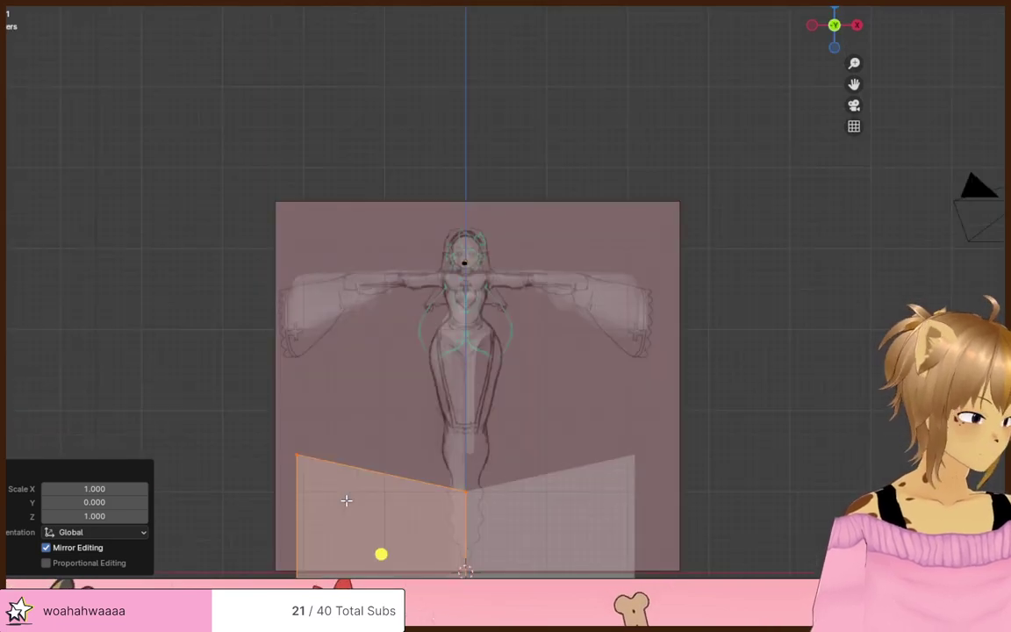
scroll(347, 500, down, 7)
mouse_move(329, 336)
middle_down()
mouse_move(402, 357)
mouse_move(501, 364)
mouse_move(340, 350)
middle_up()
mouse_move(519, 368)
mouse_down()
mouse_move(357, 393)
mouse_move(526, 396)
mouse_move(544, 386)
mouse_up()
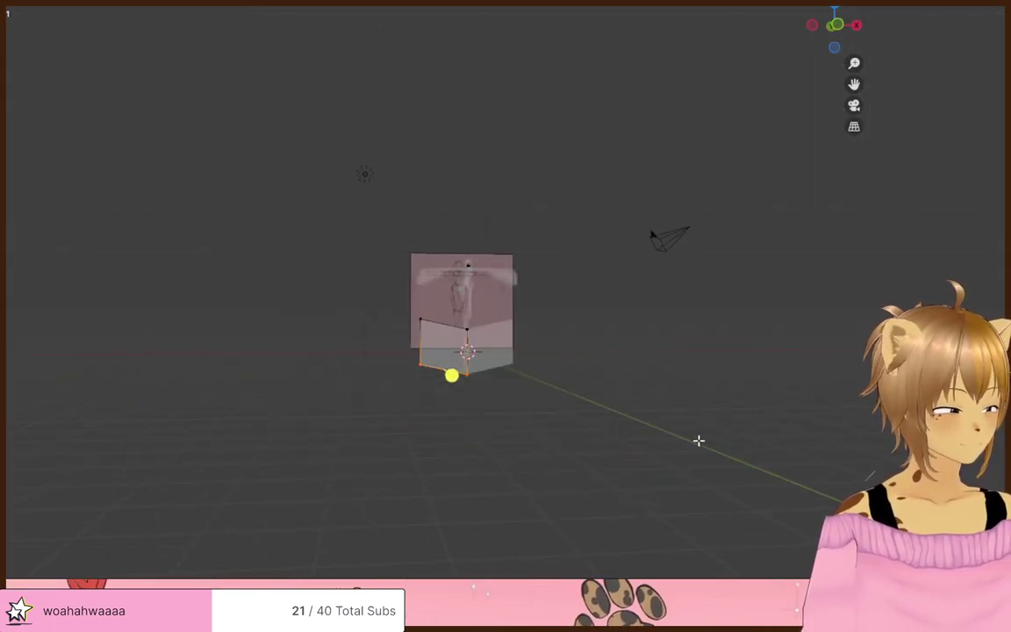
key(g)
key(z)
click(702, 431)
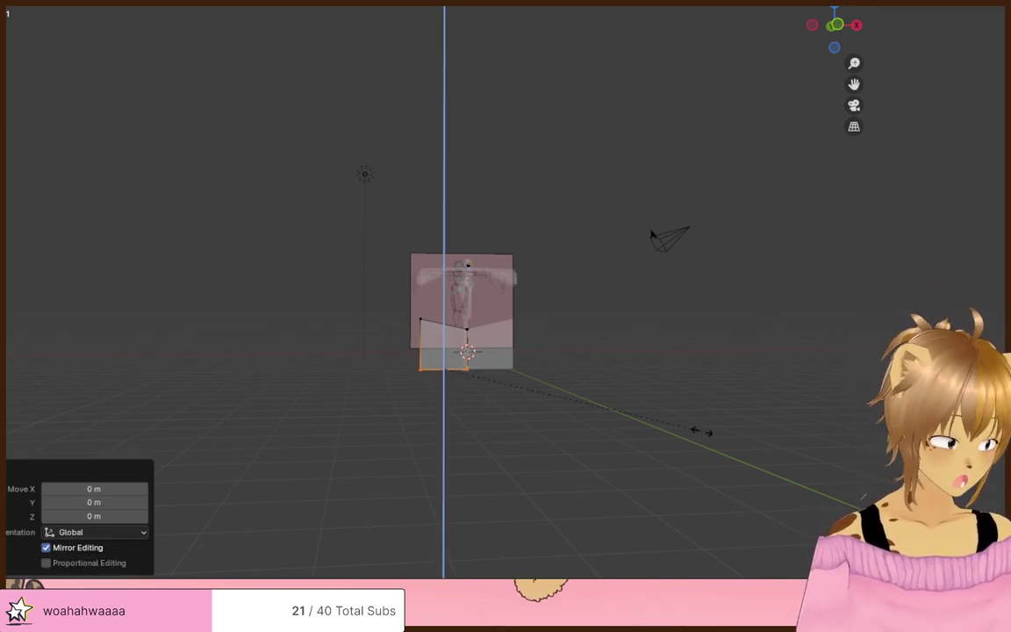
key(s)
key(z)
key(0)
key(Return)
- Level the half plane's upper edge by scaling its vertices to 0 along the global Z axis
drag(426, 314, 544, 341)
key(g)
key(z)
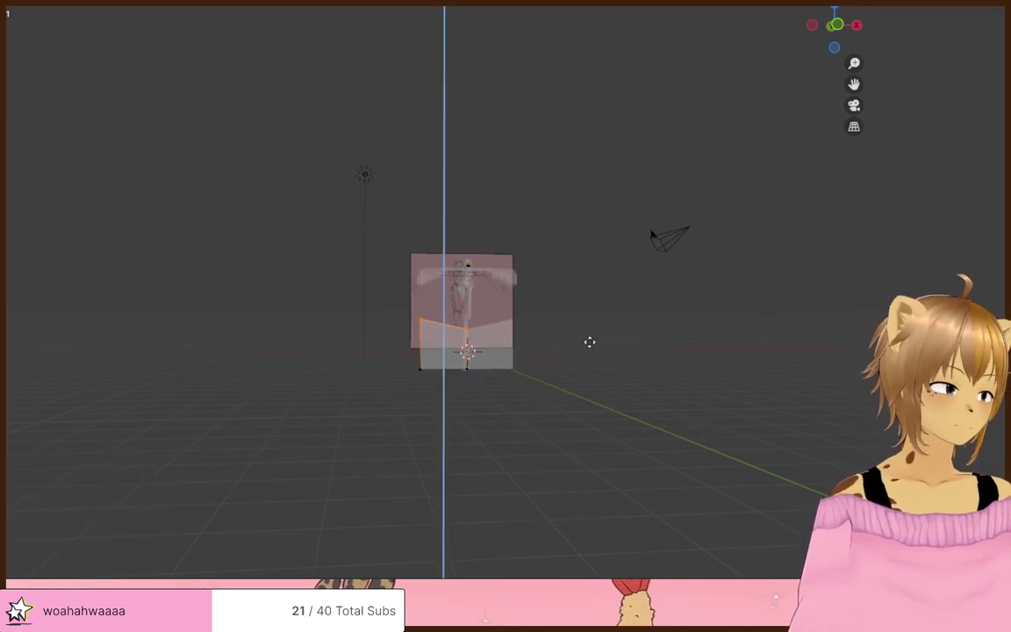
click(590, 342)
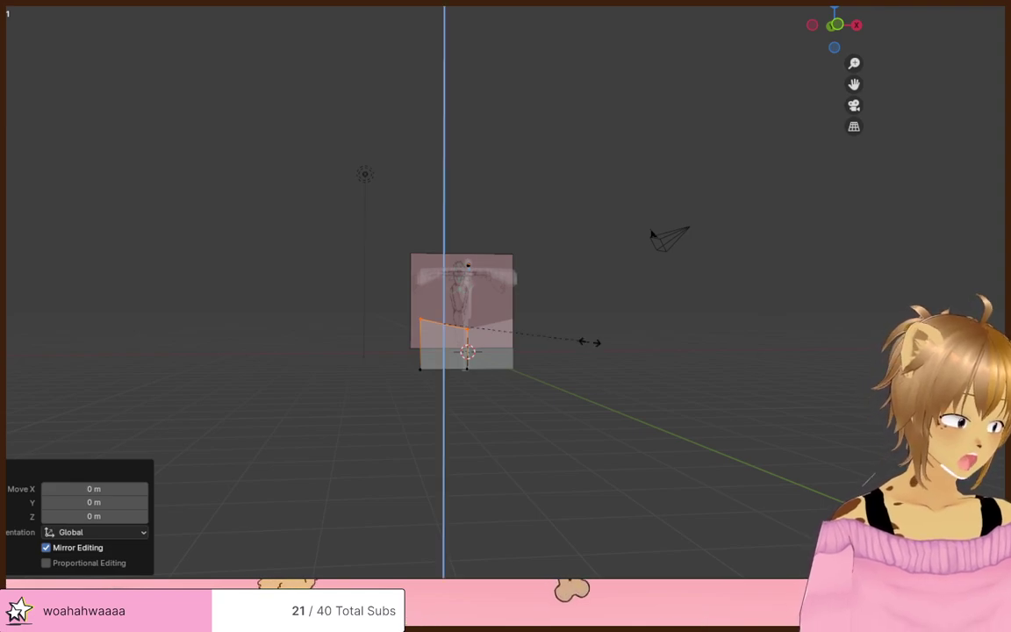
key(s)
key(z)
key(0)
key(Return)
key(ctrl+z)
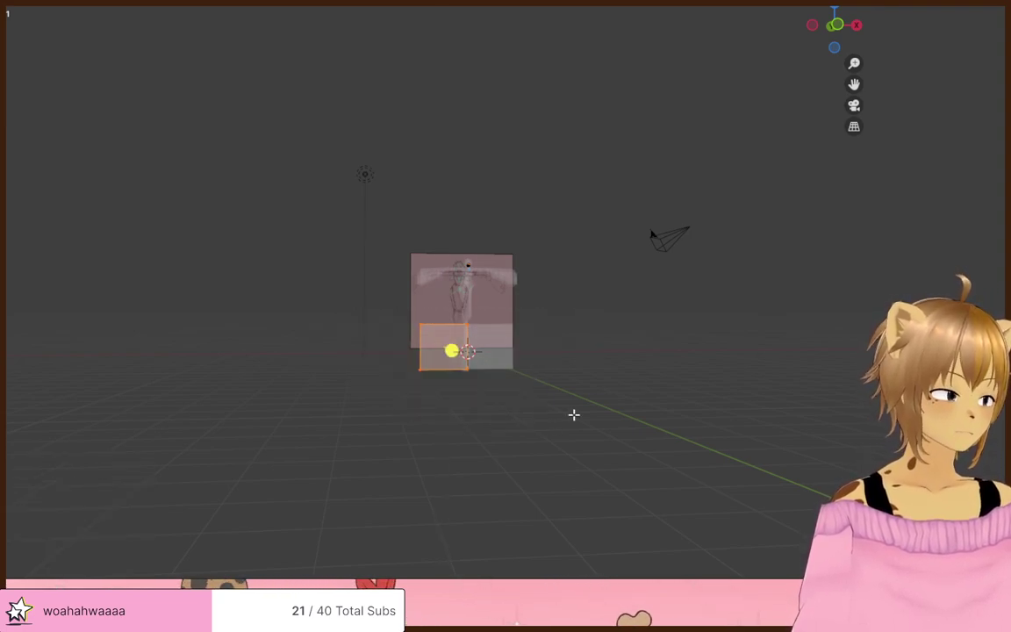
click(571, 413)
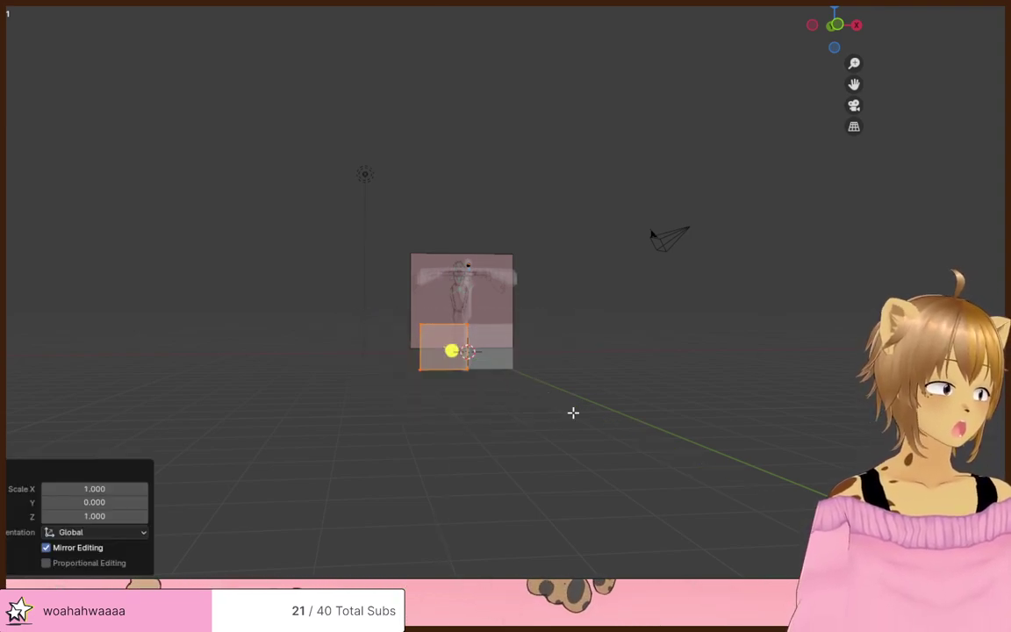
- Scale the whole half plane to about 0.193 and move it about 0.908 m along X toward the centre line
key(s)
click(447, 374)
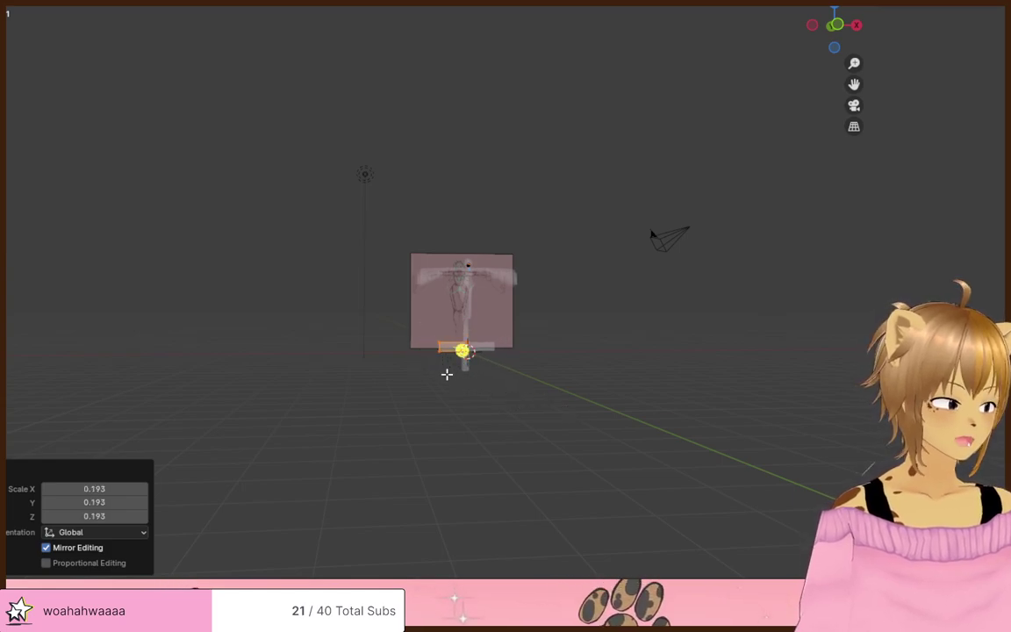
key(g)
key(x)
click(491, 373)
- Select the half plane and raise it about 3.54 m along Z to the character's head height
scroll(503, 285, up, 9)
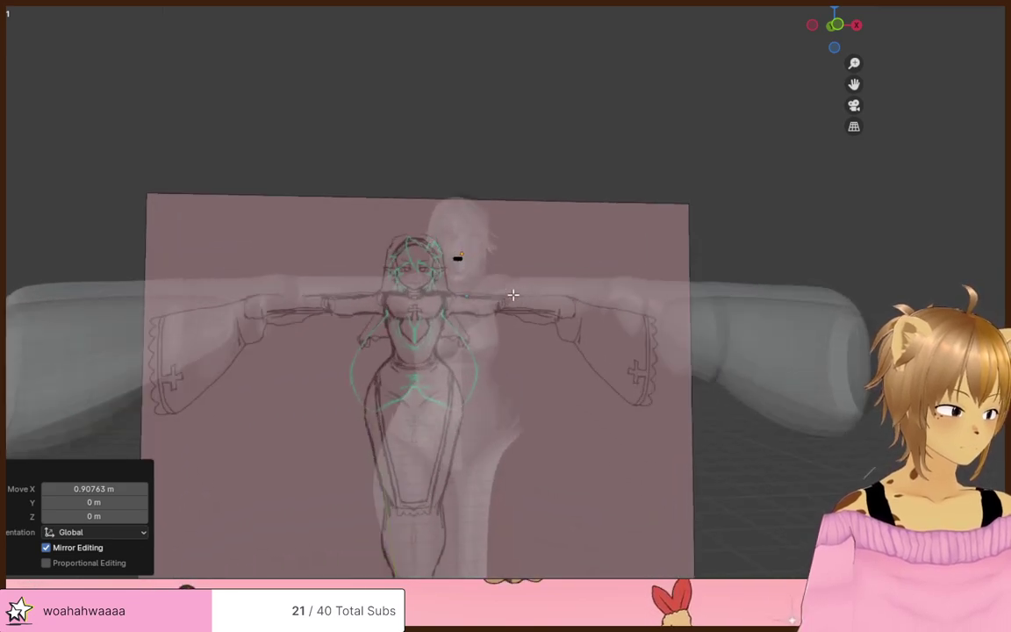
key(g)
key(z)
right_click(498, 256)
scroll(509, 351, down, 4)
mouse_move(538, 430)
mouse_down()
mouse_move(359, 510)
mouse_move(566, 539)
mouse_up()
key(g)
key(z)
click(561, 302)
scroll(571, 305, up, 6)
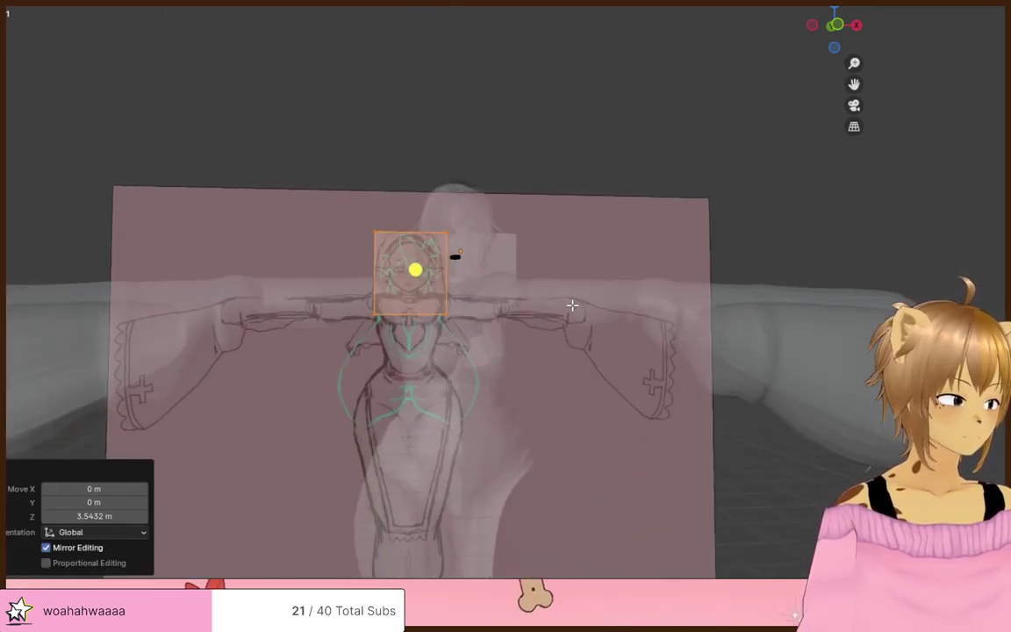
middle_drag(570, 305, 472, 379)
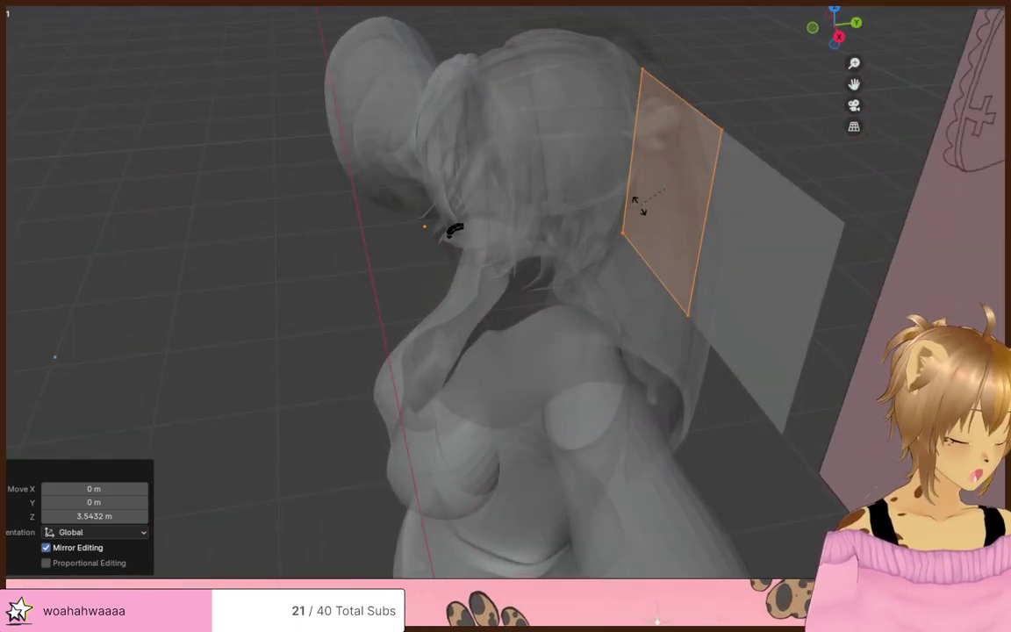
text(s90)
key(Return)
key(ctrl+z)
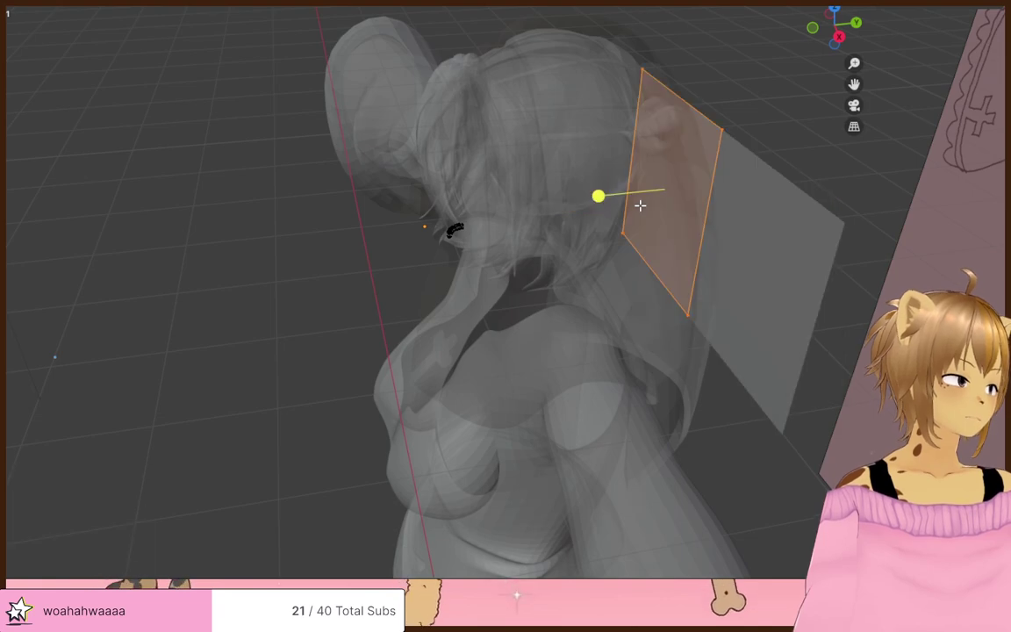
- Rotate the half plane 90° about the global X axis so it lies flat
middle_drag(641, 205, 742, 176)
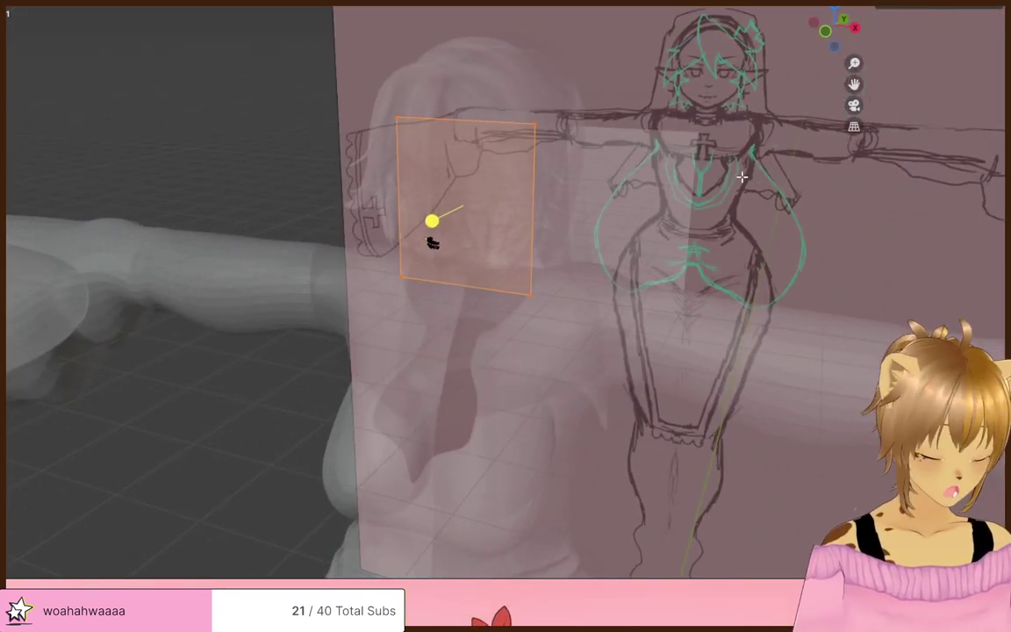
text(rx90)
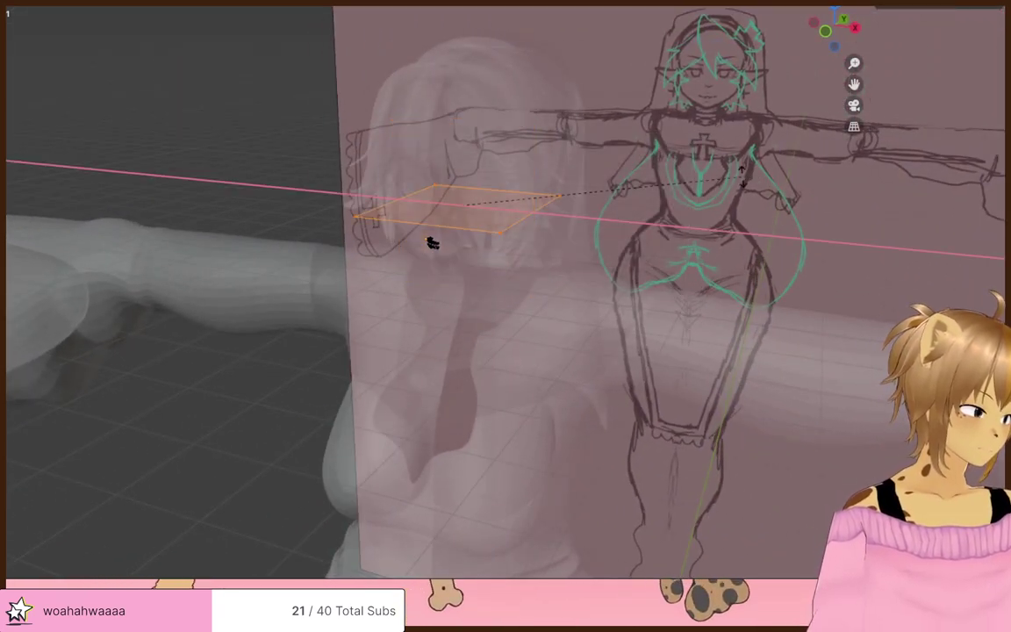
key(Return)
- Shift the flat half plane about 0.219 m along X and scale it down to a small patch, finishing with a factor of 0.713
mouse_move(743, 175)
middle_down()
mouse_move(426, 292)
mouse_move(331, 264)
middle_up()
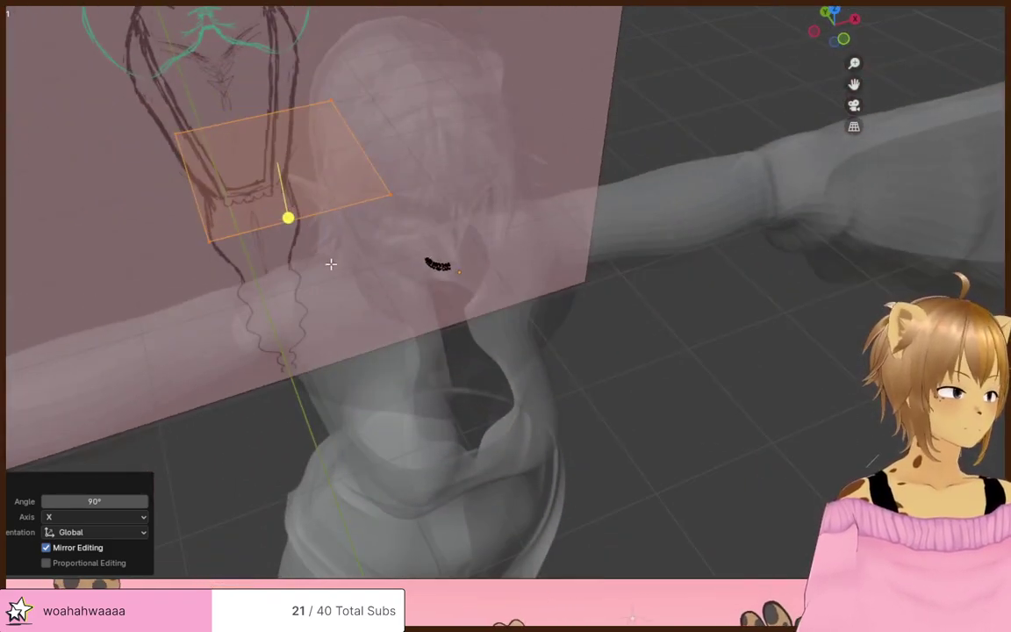
key(g)
click(424, 228)
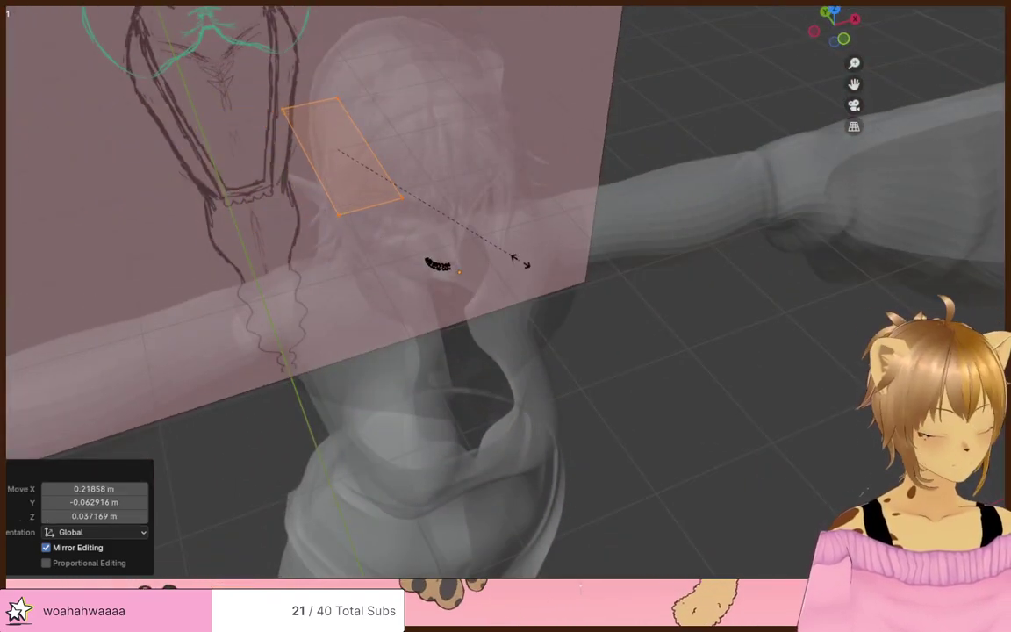
key(s)
click(355, 203)
- Move the small half plane about -0.346 m along Y toward the mouth and turn off X-ray shading
key(g)
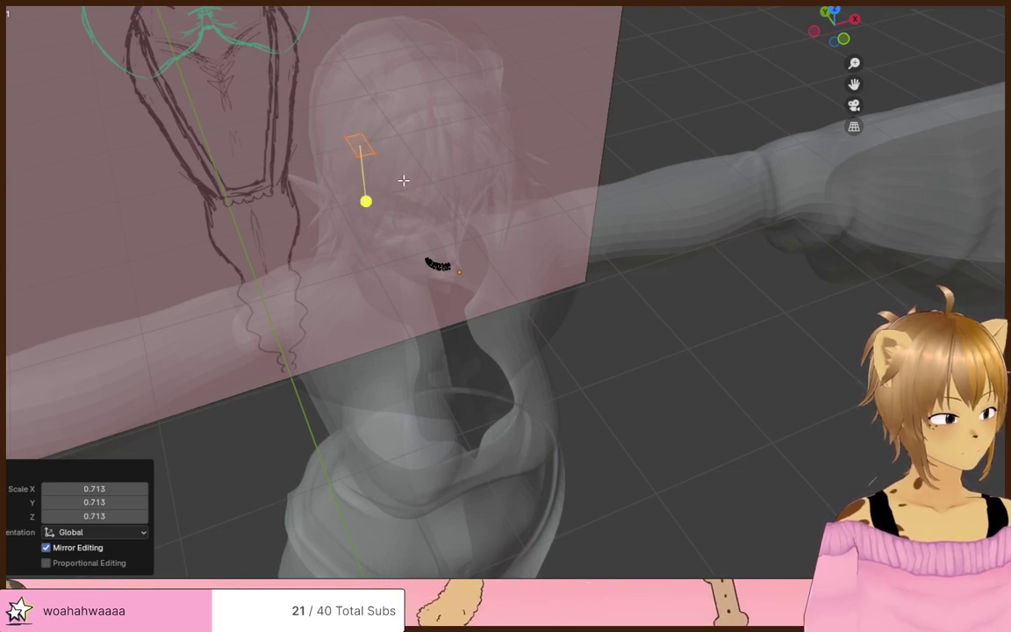
key(y)
click(482, 273)
key(alt+z)
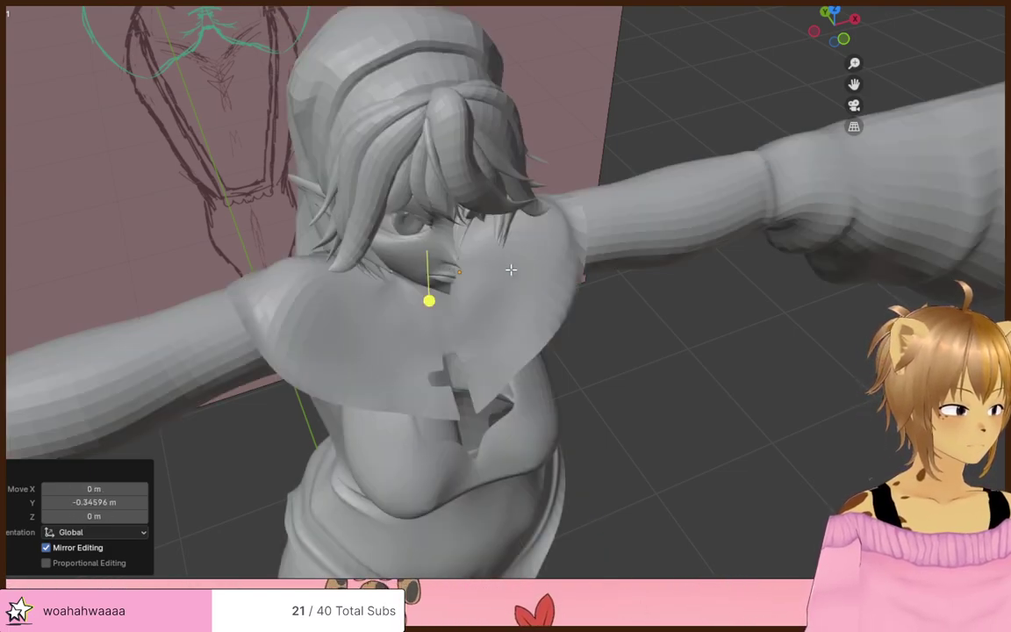
- Fit the half plane inside the mouth by moving it about -0.0123 m along Z and 0.0114 m along Y
middle_drag(512, 269, 455, 221)
scroll(456, 223, up, 5)
middle_drag(544, 238, 391, 275)
scroll(535, 219, up, 3)
scroll(422, 268, up, 3)
middle_drag(449, 260, 493, 269)
scroll(507, 248, down, 2)
key(g)
key(z)
click(462, 207)
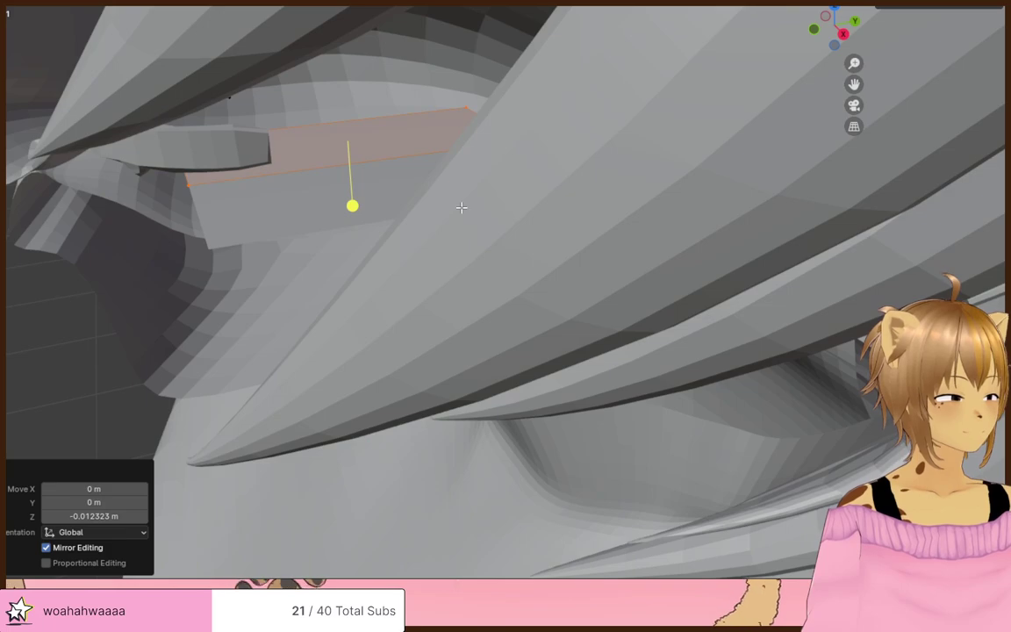
key(g)
key(y)
click(507, 202)
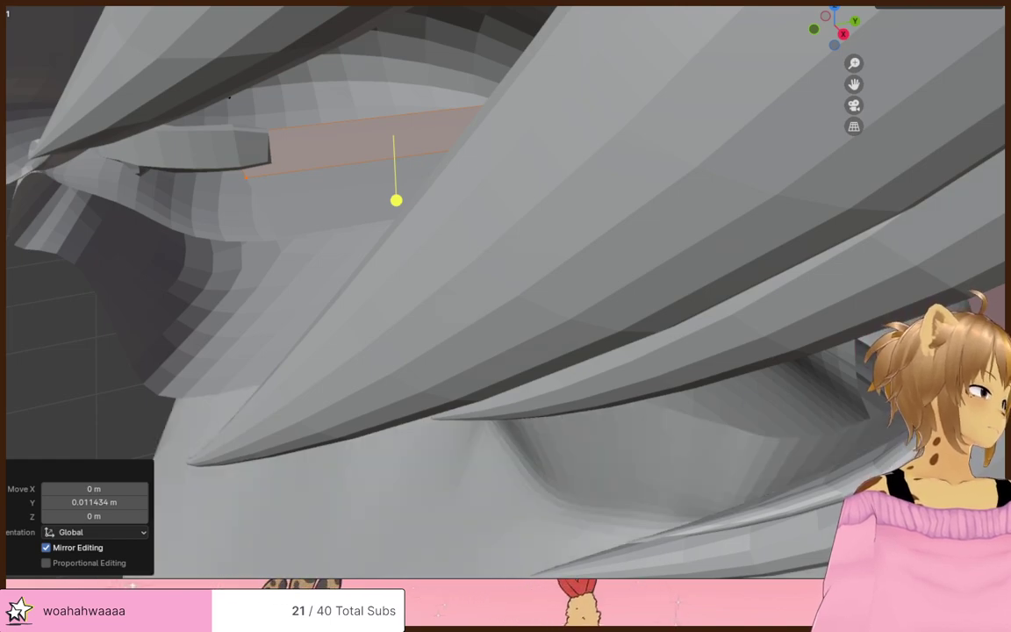
- Extrude the half plane about 0.0112 m upward along Z to form a thick block inside the mouth
scroll(564, 27, down, 4)
scroll(565, 27, up, 2)
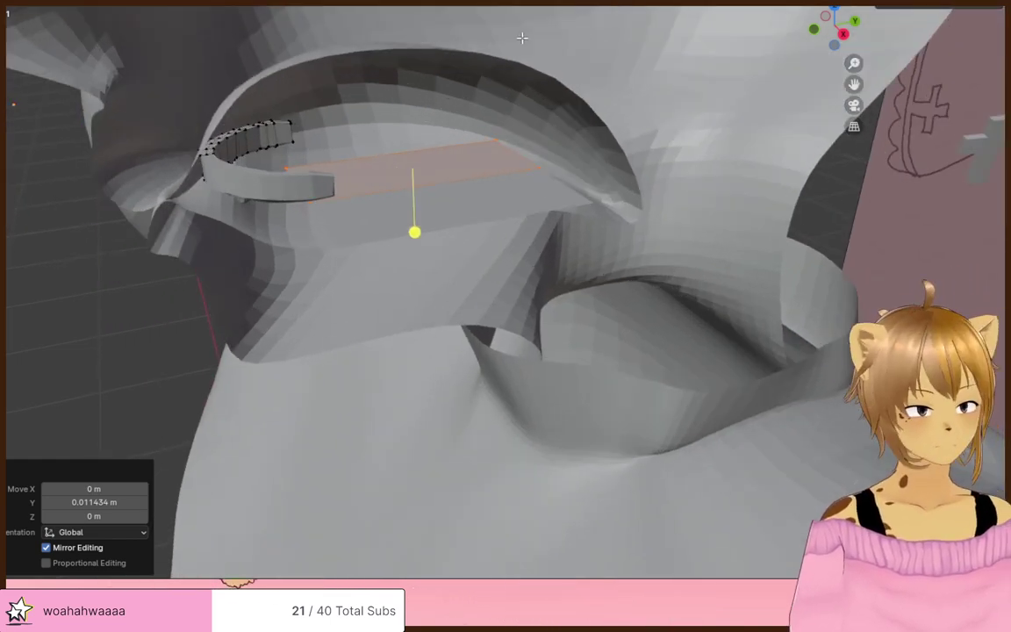
shift+middle_drag(521, 36, 460, 114)
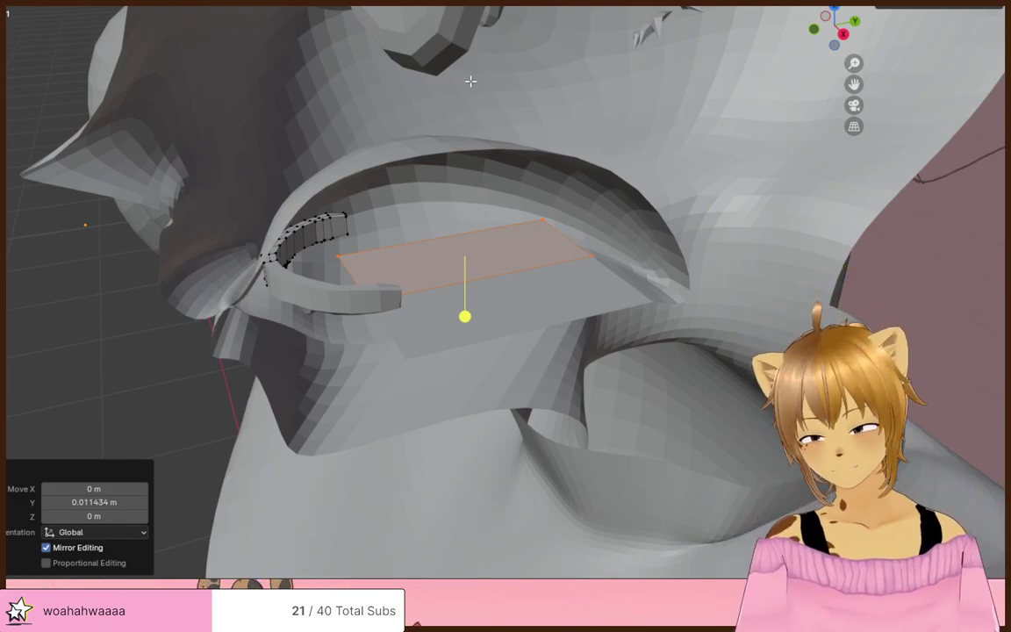
middle_drag(467, 154, 448, 276)
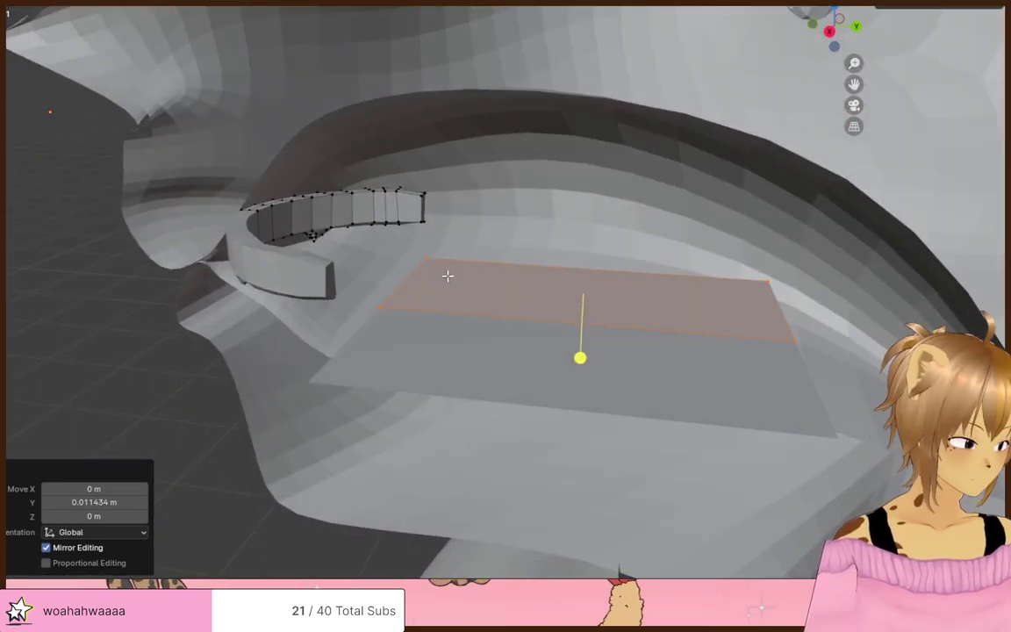
key(e)
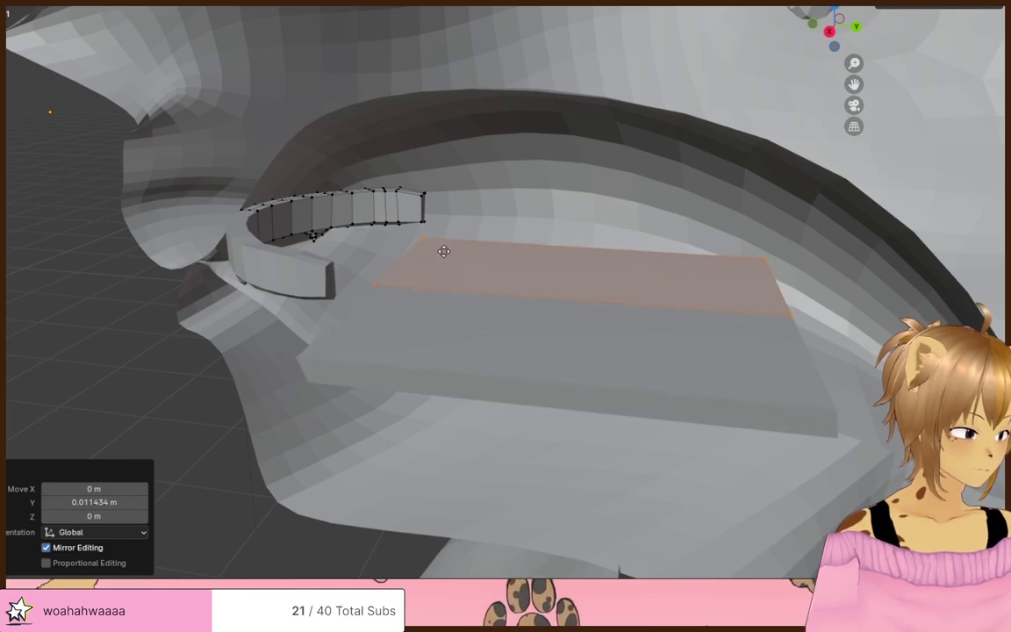
key(z)
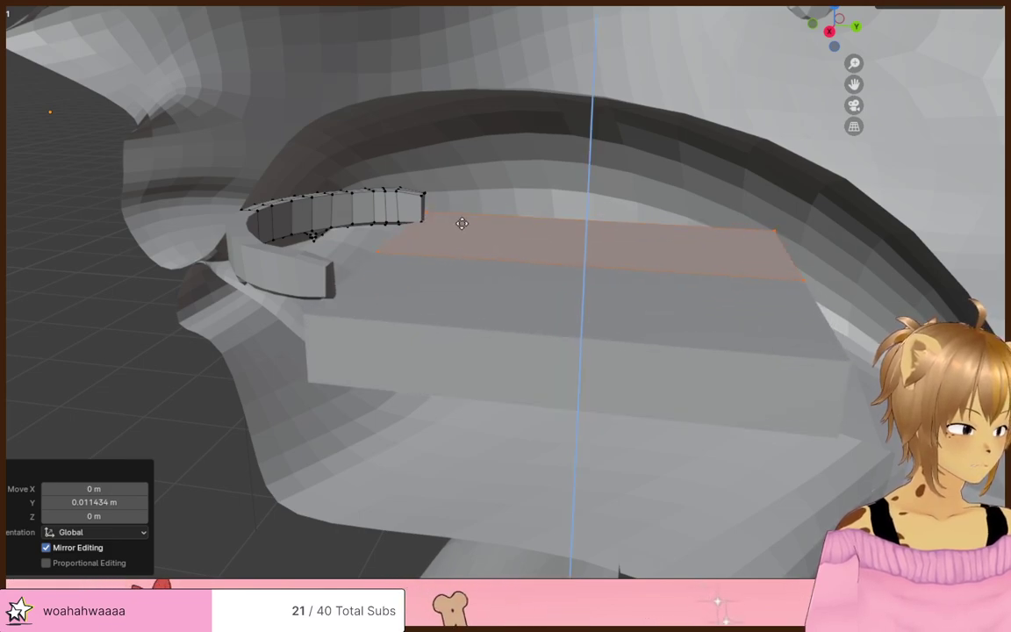
click(458, 225)
- Add a centred crosswise loop cut to the block and another centred one in its front half
middle_drag(458, 225, 331, 219)
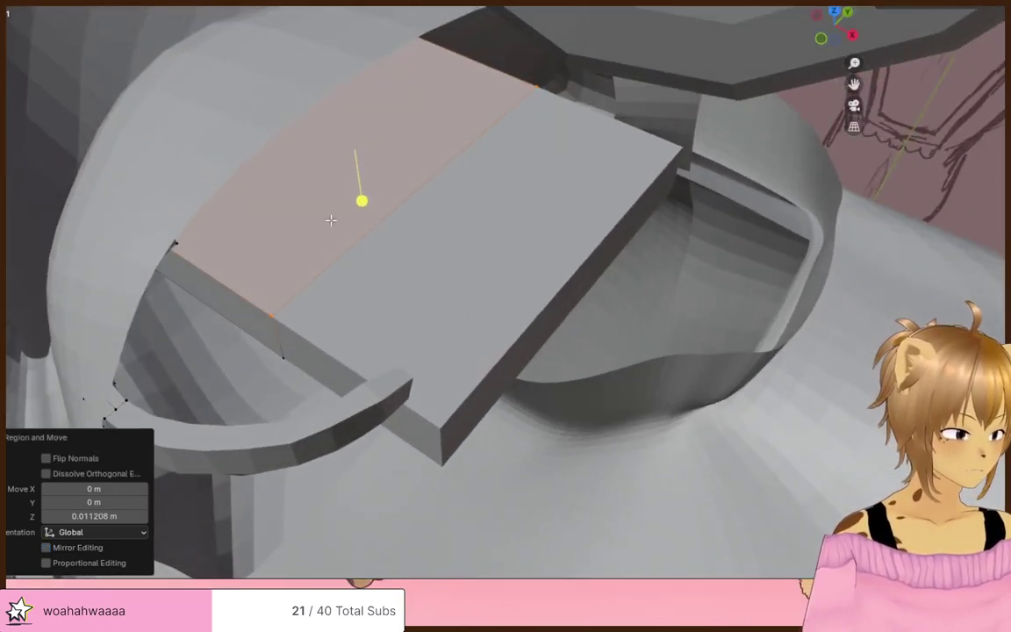
right_click(331, 219)
middle_drag(488, 219, 405, 263)
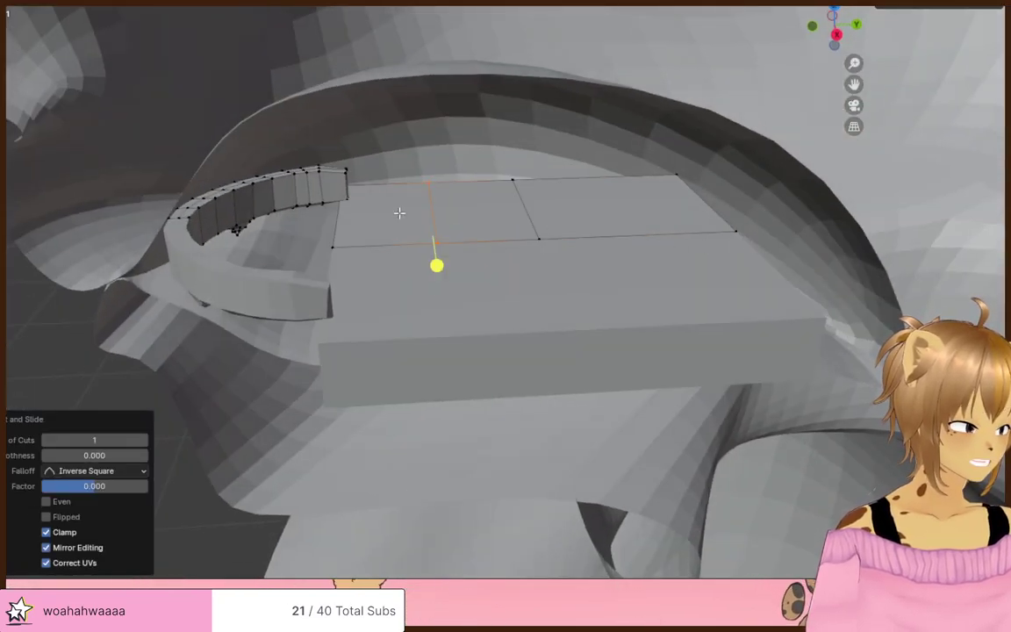
middle_drag(400, 212, 331, 275)
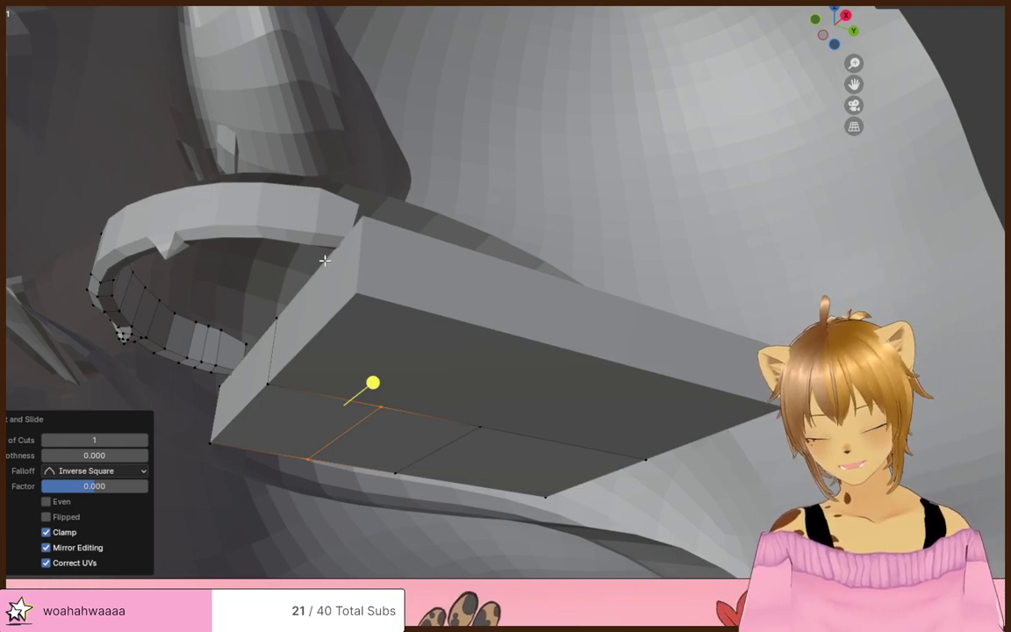
- Taper the block's front by moving its two outer front corner vertices 0.022431 m along X toward the centreline
middle_drag(324, 260, 255, 351)
key(alt+z)
click(245, 334)
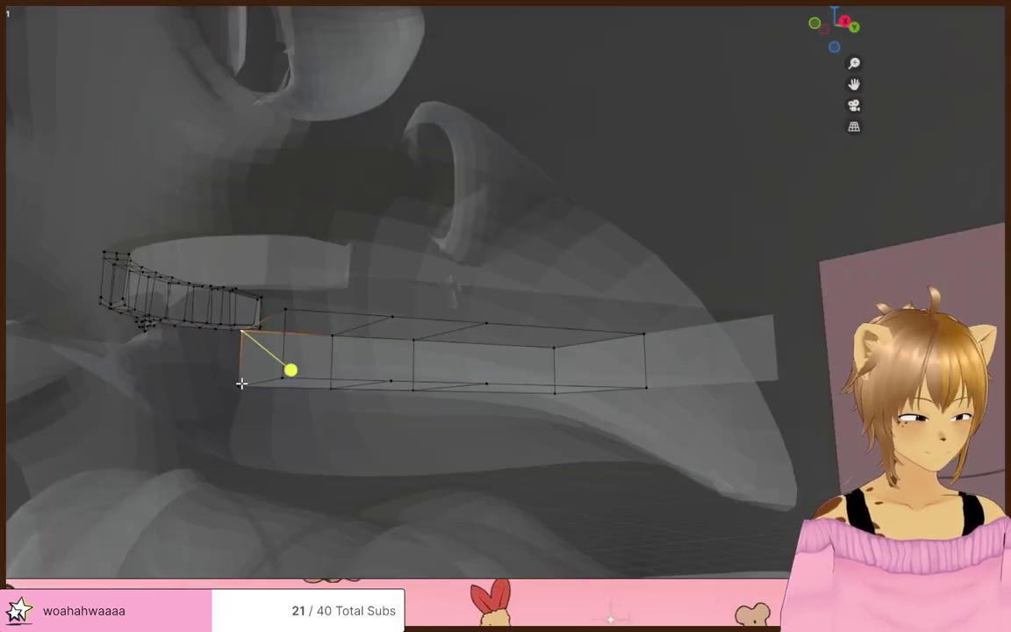
shift+click(242, 384)
key(alt+z)
middle_drag(142, 320, 350, 437)
key(x)
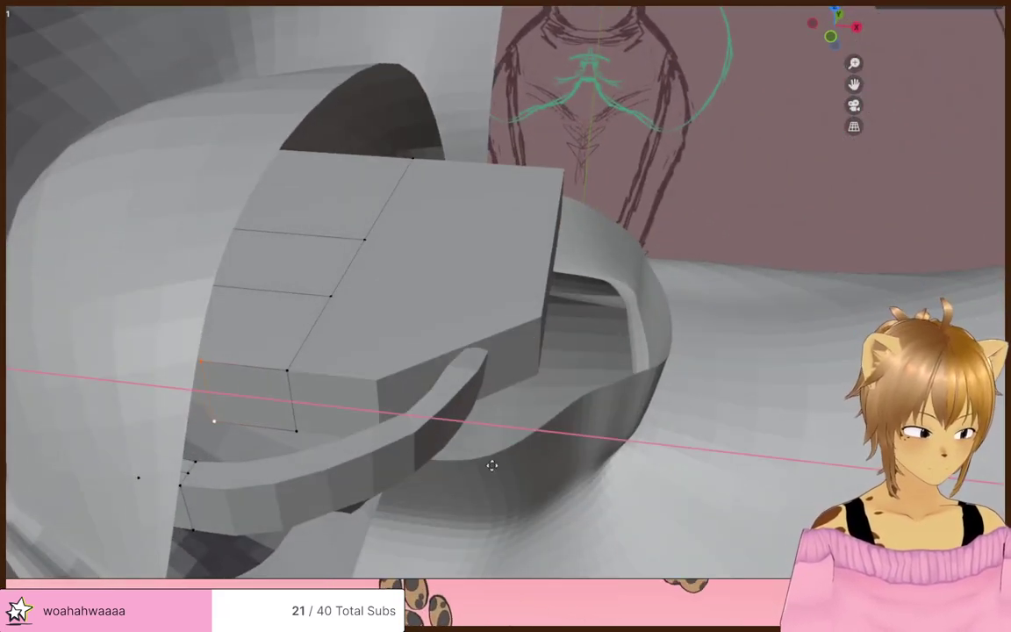
click(501, 470)
- Add a centred loop cut around the block's thickness and two more crosswise loop cuts in its front half
middle_drag(466, 343, 384, 280)
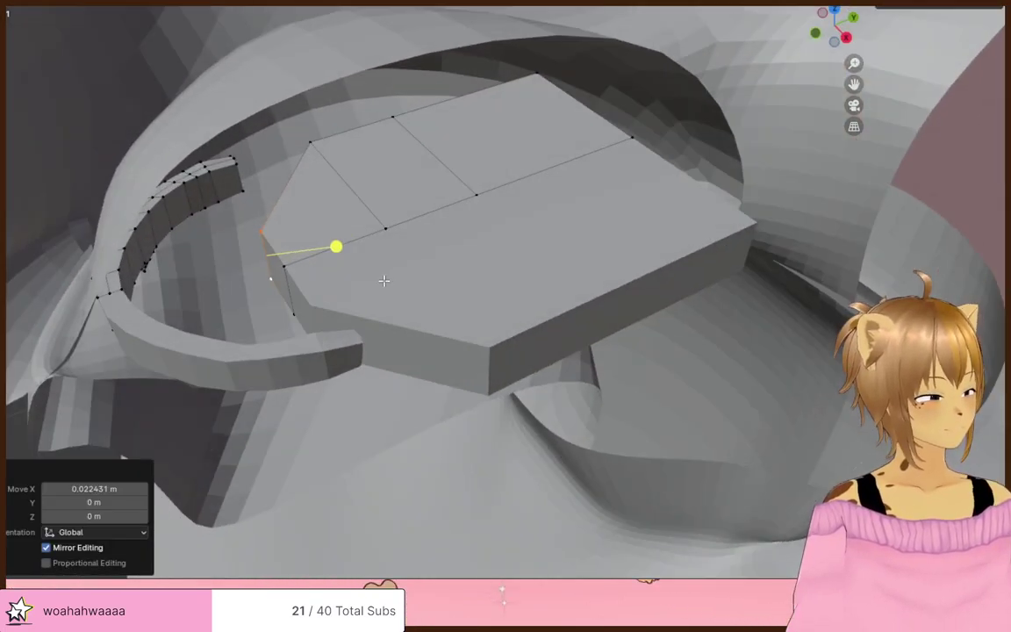
key(ctrl+r)
click(288, 289)
right_click(288, 289)
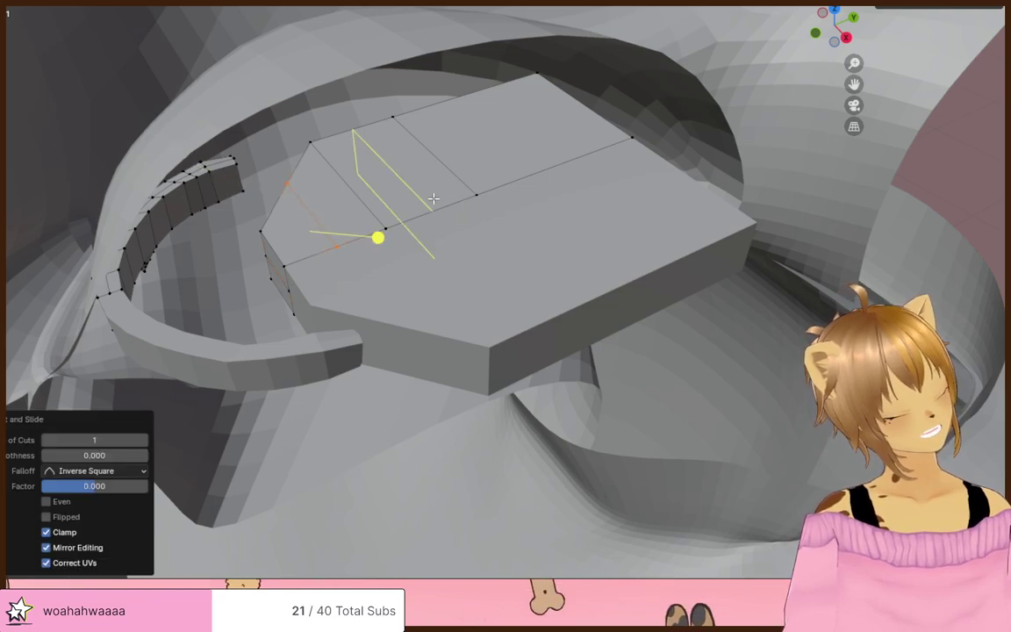
middle_drag(328, 211, 407, 220)
scroll(407, 219, down, 3)
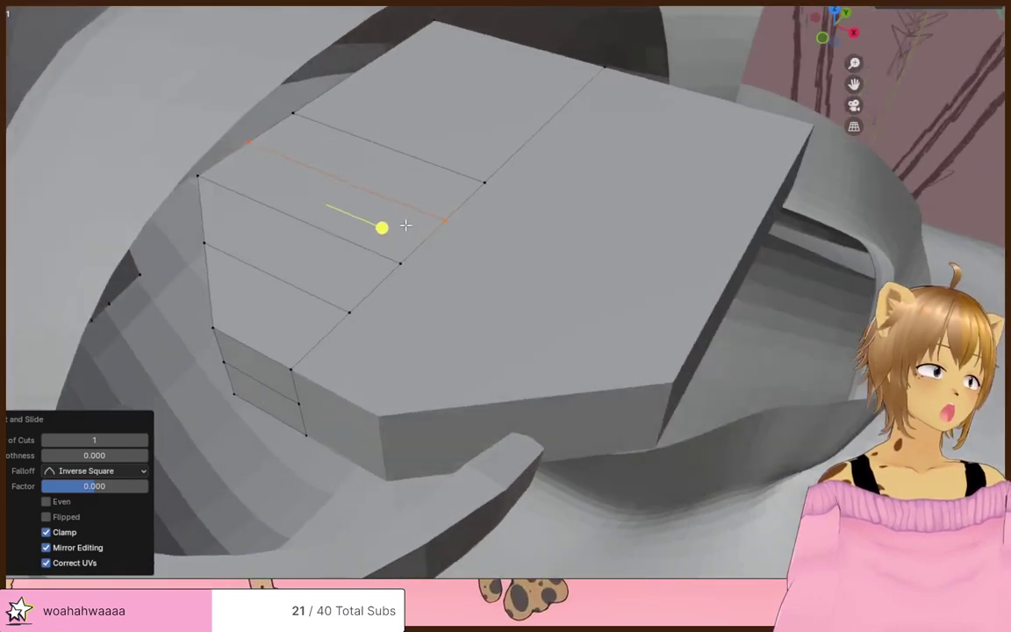
- Knife a path on the block's top from the rear outer corner inward, forward along the side, and across to the centreline near the front
scroll(398, 220, down, 5)
key(KP_7)
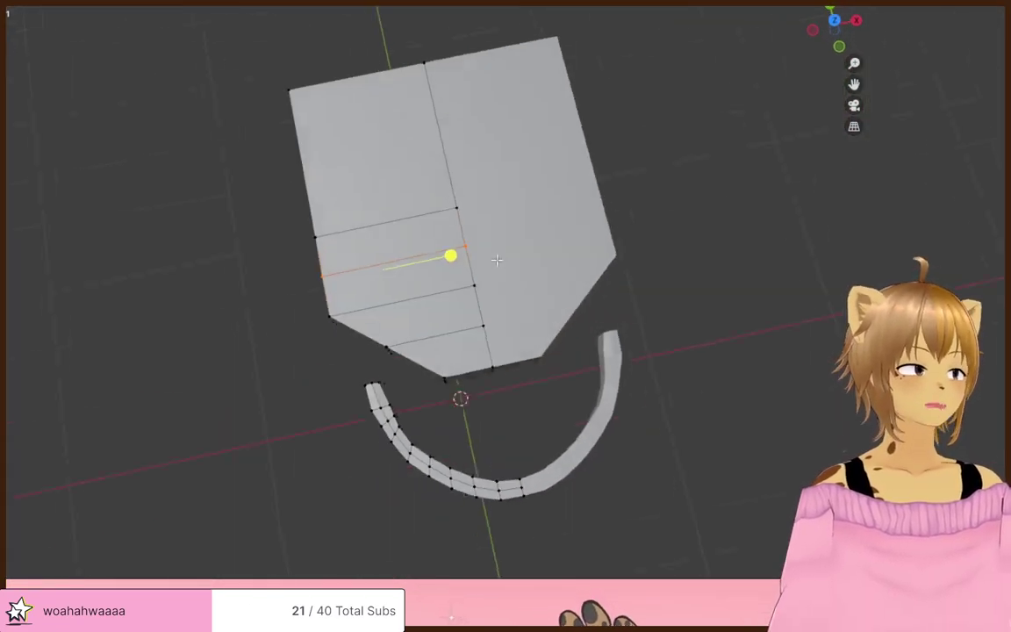
scroll(492, 262, up, 4)
middle_drag(511, 230, 512, 238)
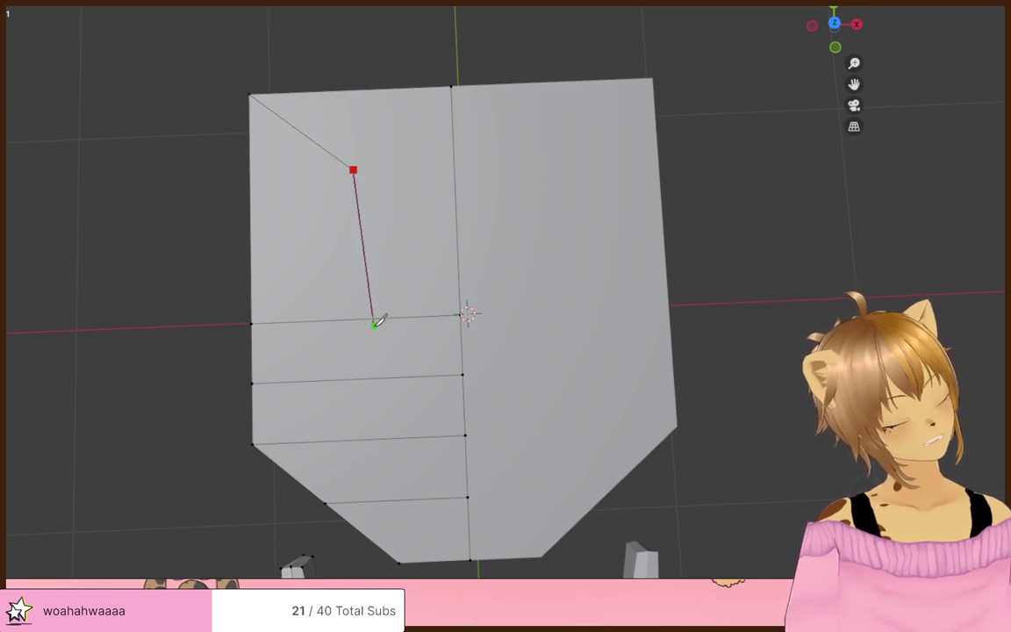
click(371, 461)
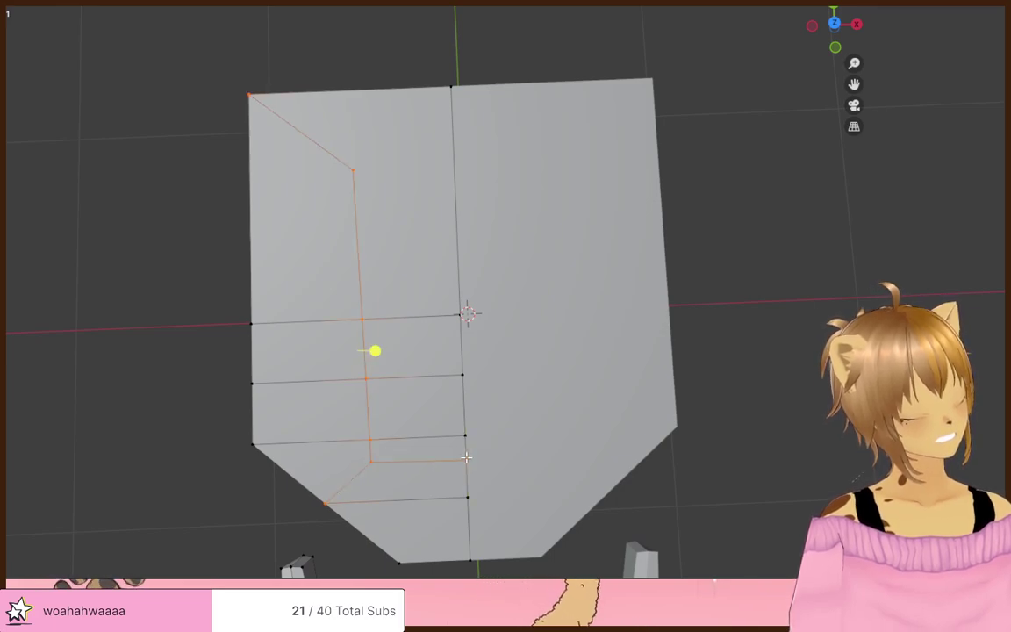
- Add a centred loop cut between the outer edge and the knifed path, and cut the path's rear corner across to the centreline
click(312, 304)
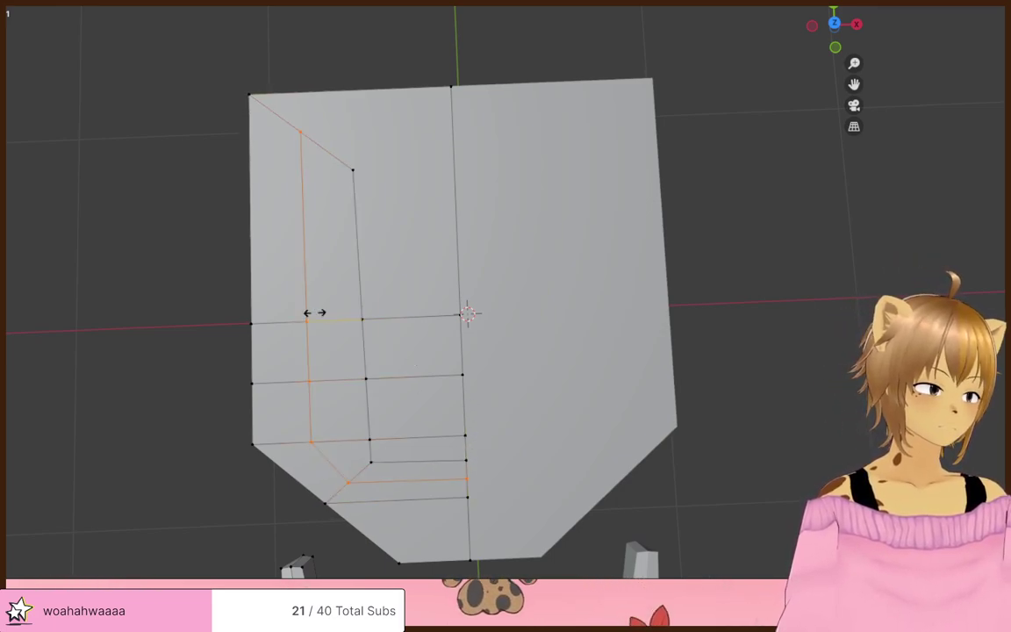
right_click(322, 308)
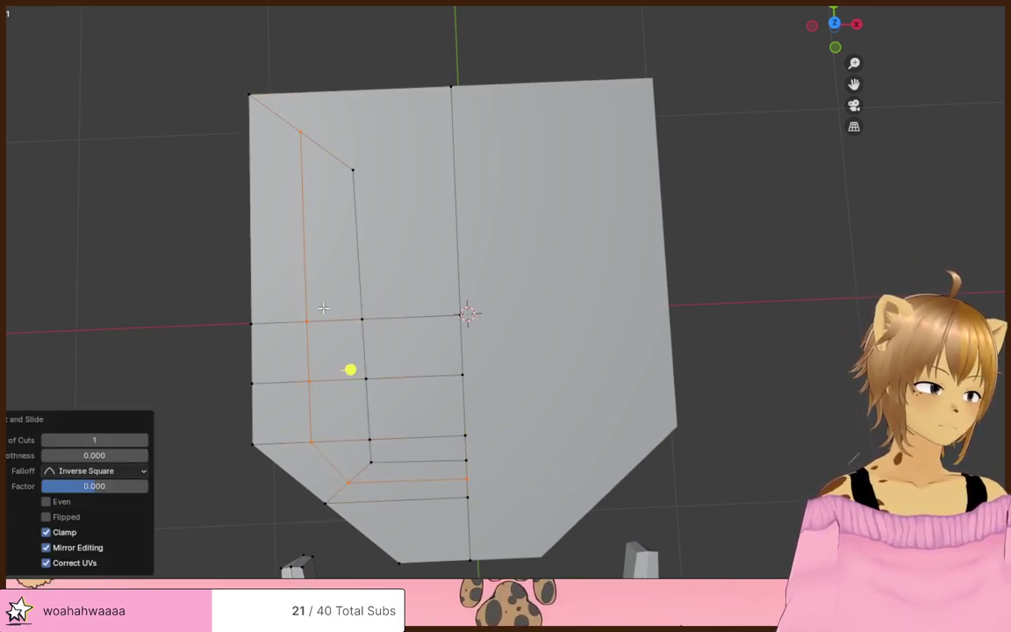
click(394, 462)
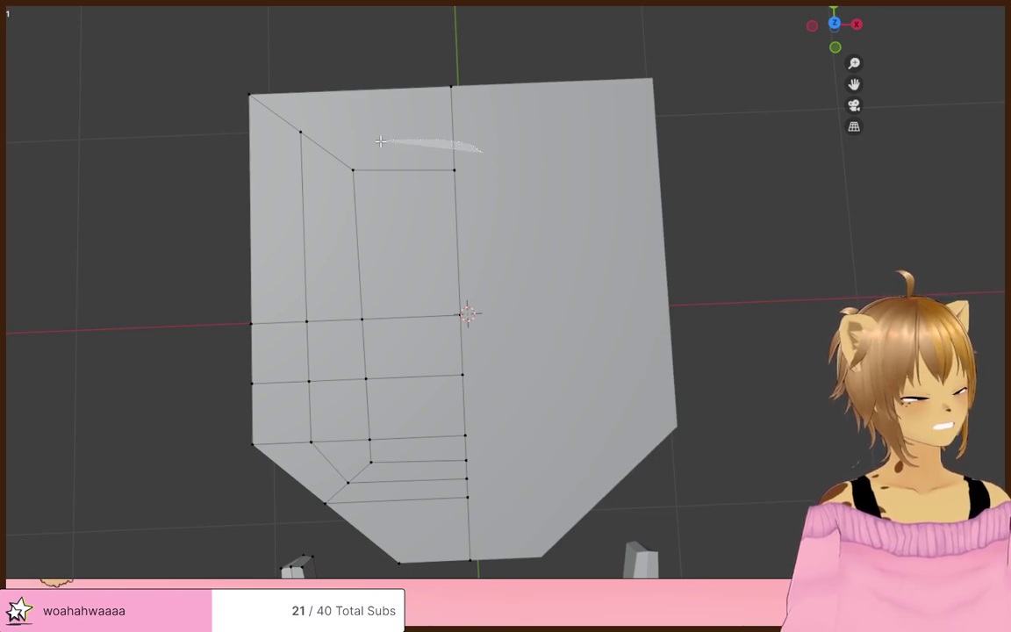
- Scale the block's inner top faces to 0.641 and shift them along Y toward the rear
mouse_move(380, 140)
mouse_down()
mouse_move(349, 361)
mouse_move(361, 451)
mouse_move(486, 476)
mouse_move(351, 480)
mouse_move(265, 382)
mouse_move(271, 237)
mouse_move(303, 101)
mouse_up()
mouse_move(501, 174)
middle_down()
mouse_move(537, 296)
mouse_move(628, 228)
middle_up()
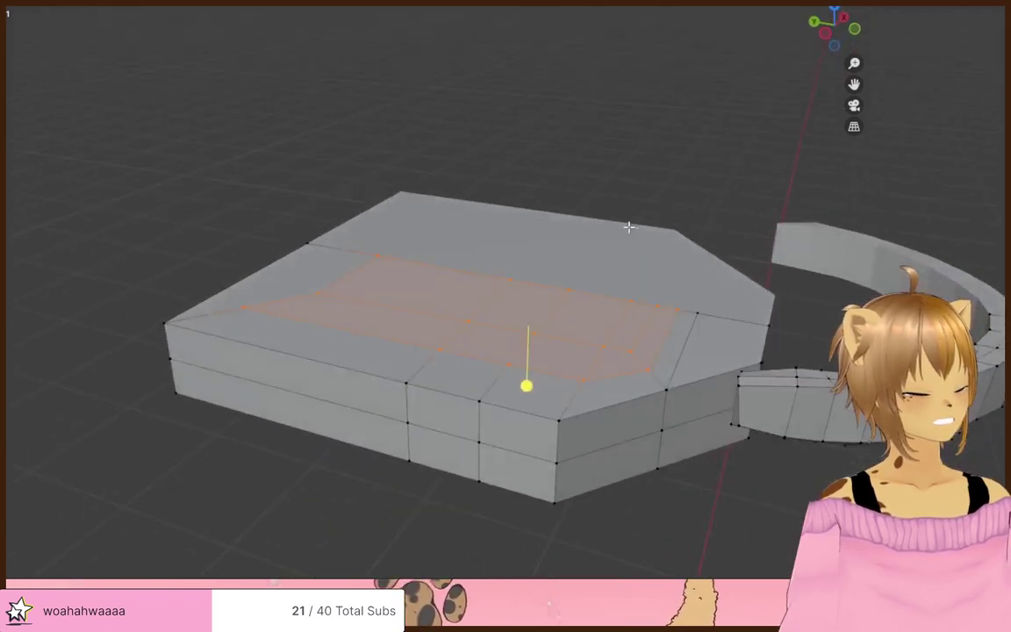
key(s)
click(665, 275)
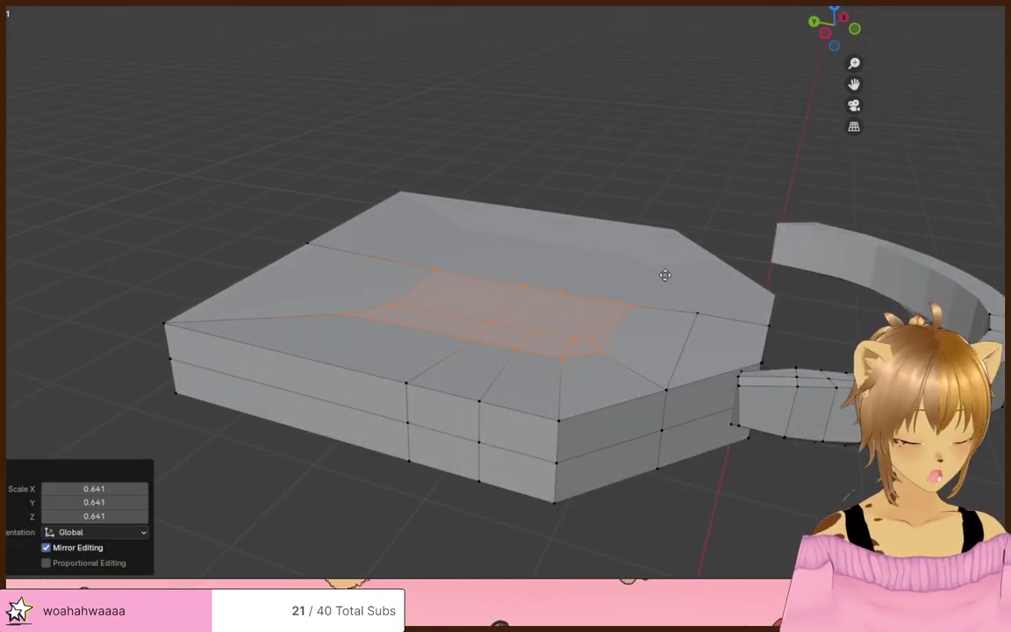
click(620, 268)
click(629, 273)
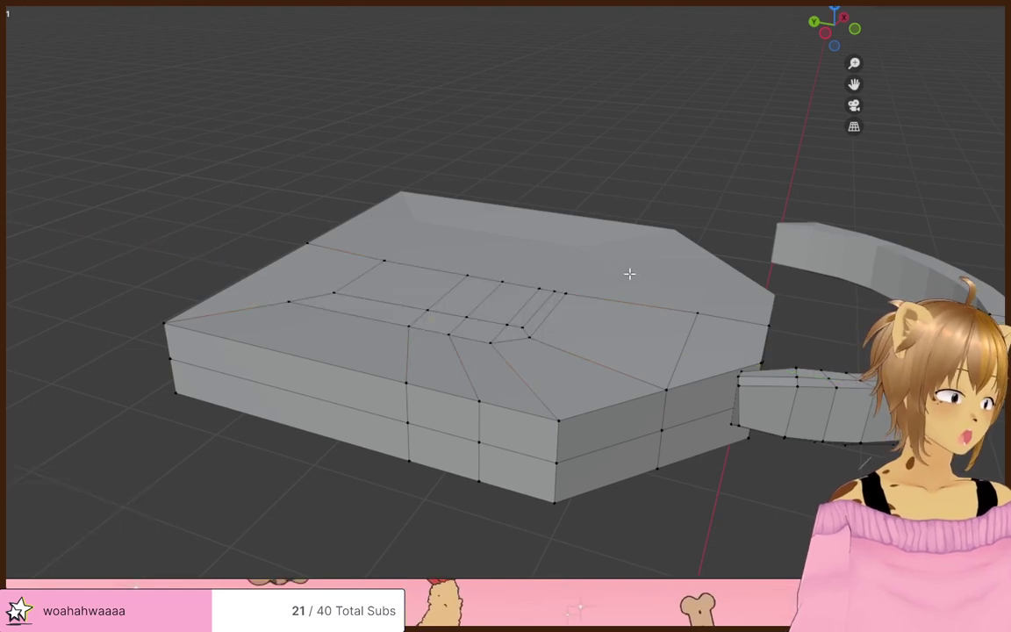
- Move the innermost lengthwise edge loop on the block's top 0.00496 m along X toward the centreline
middle_drag(630, 273, 386, 354)
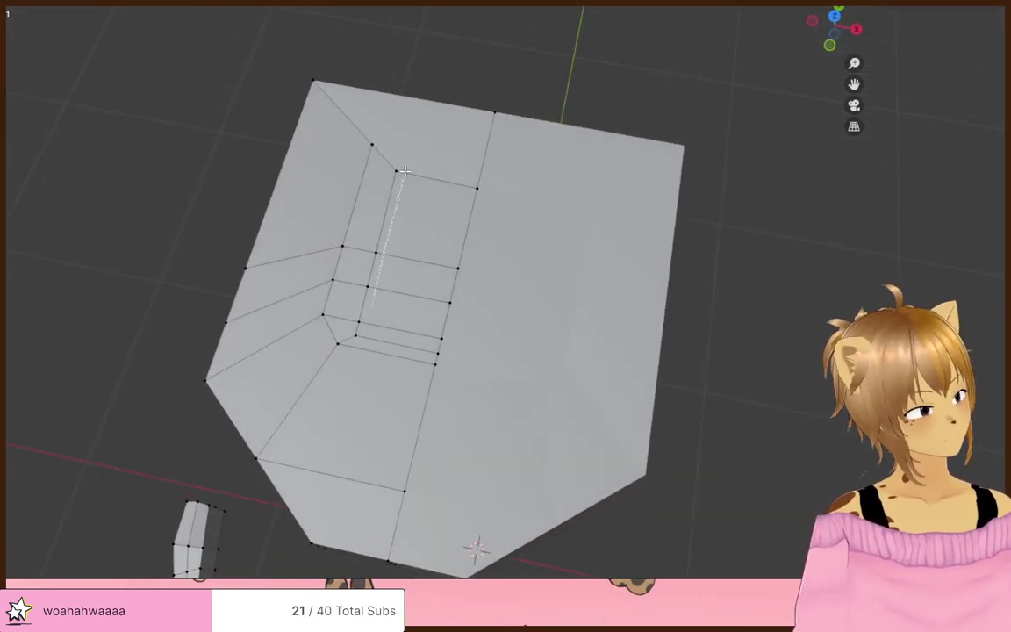
alt+click(372, 313)
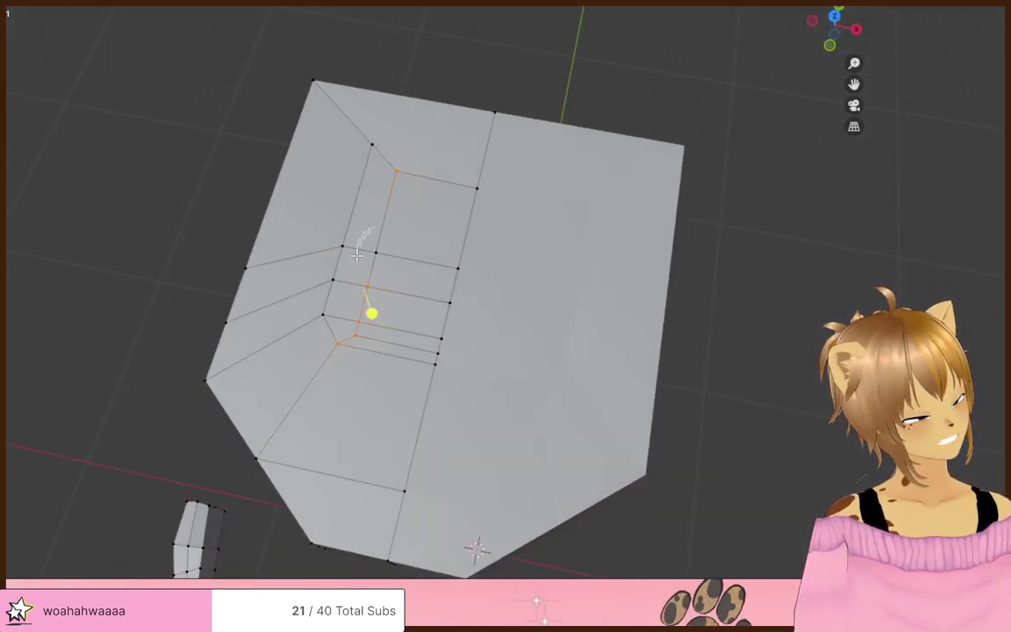
click(420, 301)
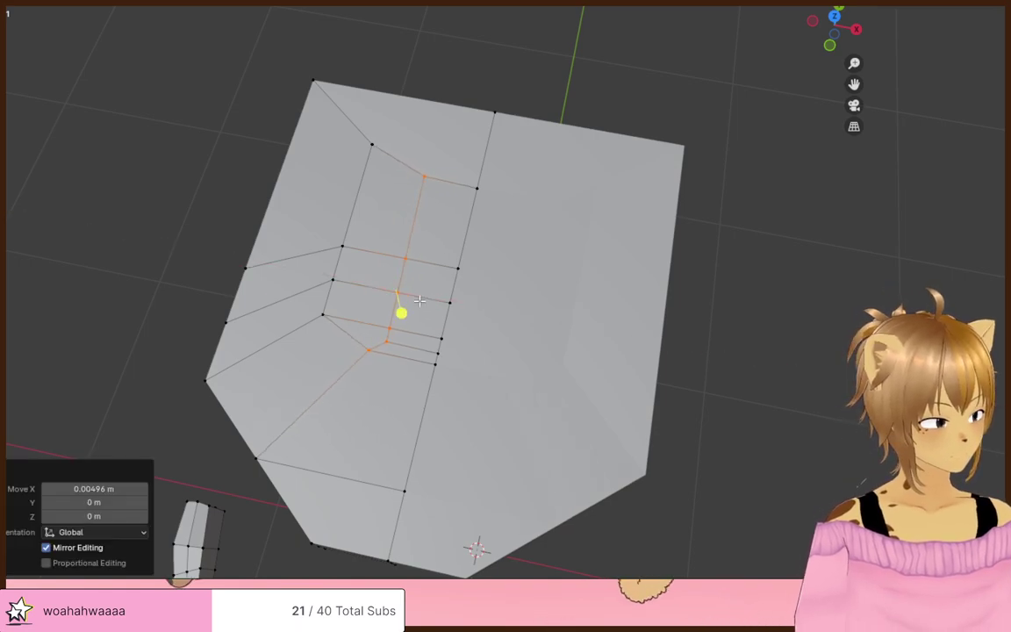
key(alt+a)
- Move the two front crosswise edges of the inner top rings forward along Y to spread them out
mouse_move(453, 361)
middle_down()
mouse_move(524, 366)
mouse_move(640, 332)
mouse_move(575, 291)
mouse_move(581, 347)
mouse_move(564, 388)
middle_up()
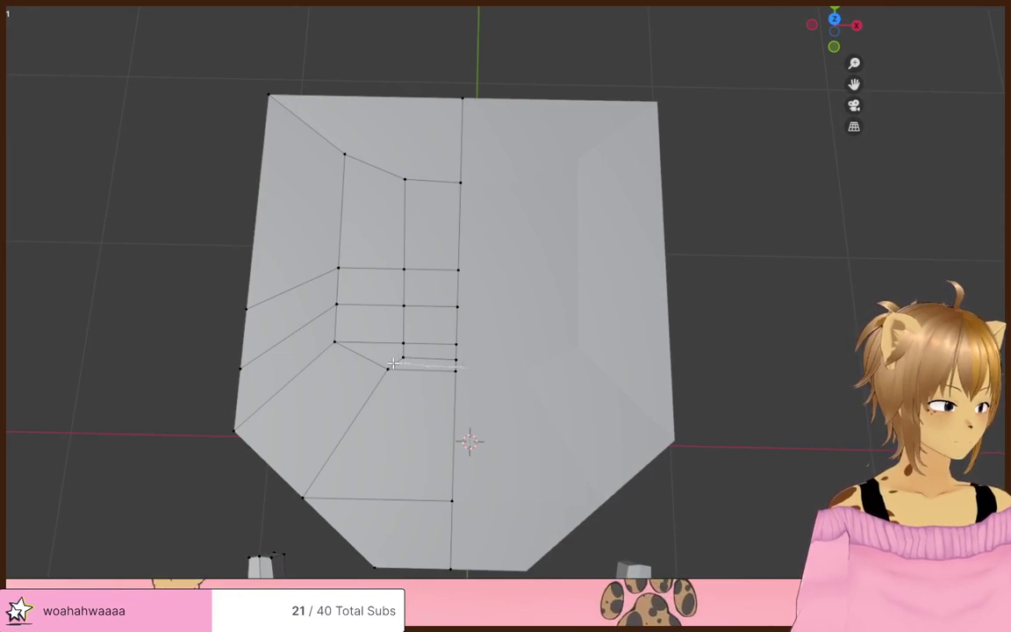
alt+click(425, 378)
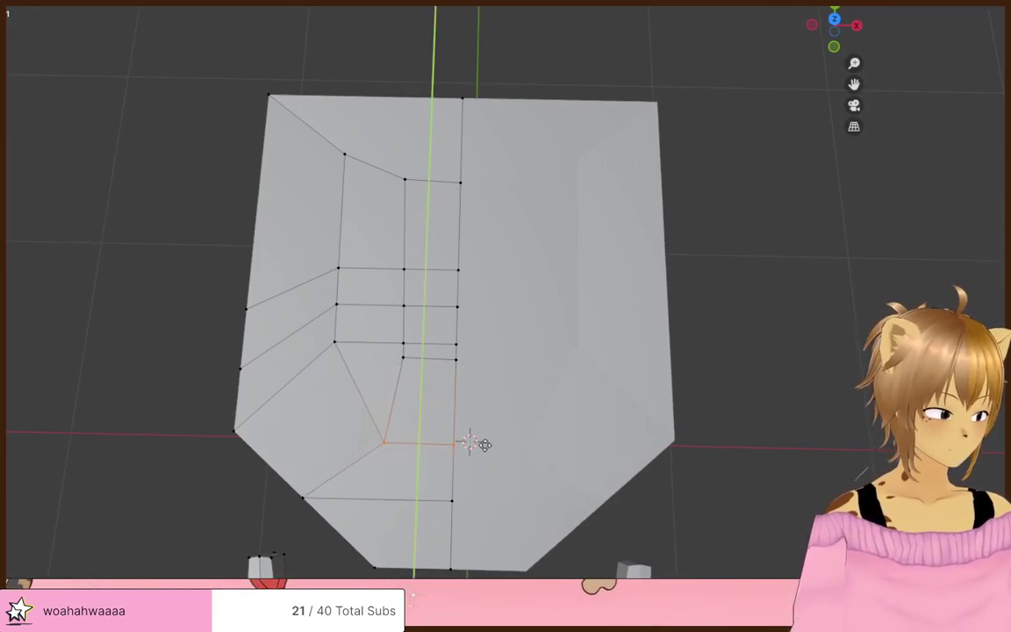
click(484, 445)
alt+click(431, 363)
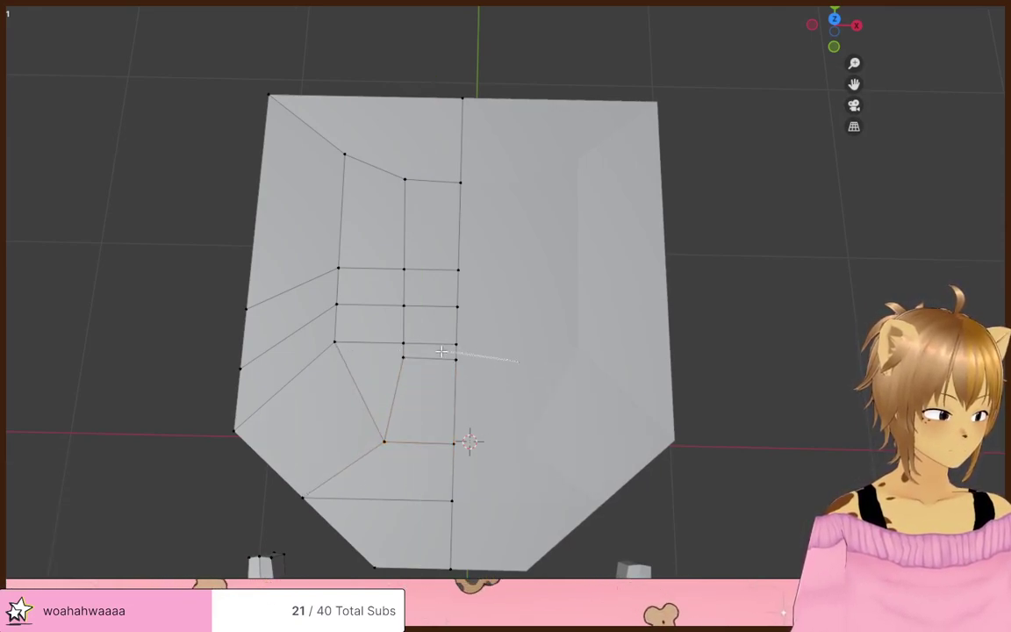
ctrl+right_drag(441, 351, 499, 385)
key(g)
key(y)
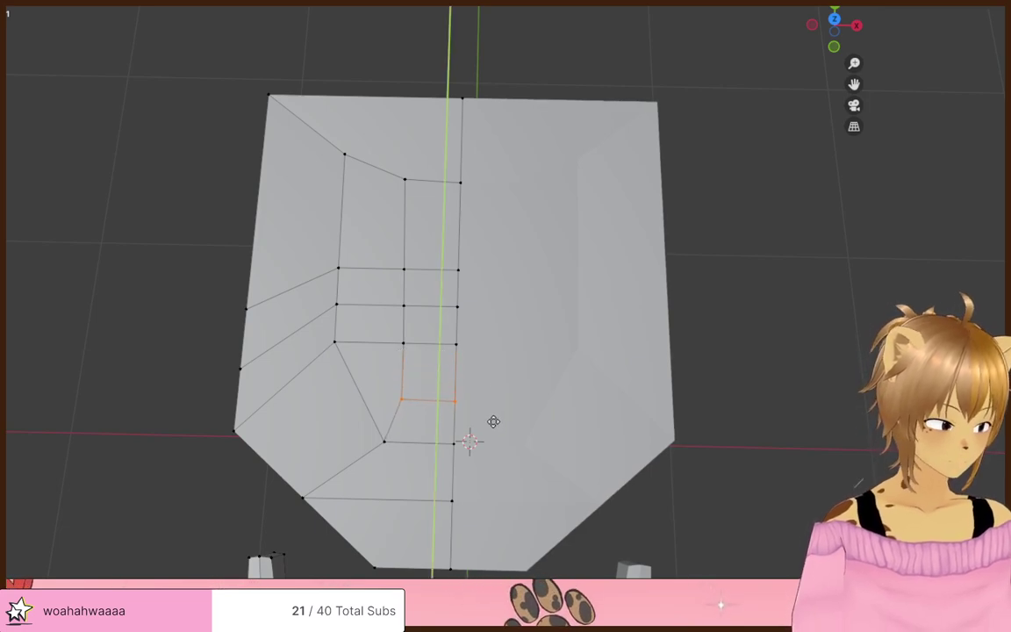
click(435, 461)
- Add a centred loop cut between the two inner rings on the block's top
middle_drag(534, 368, 582, 283)
click(380, 310)
right_click(381, 311)
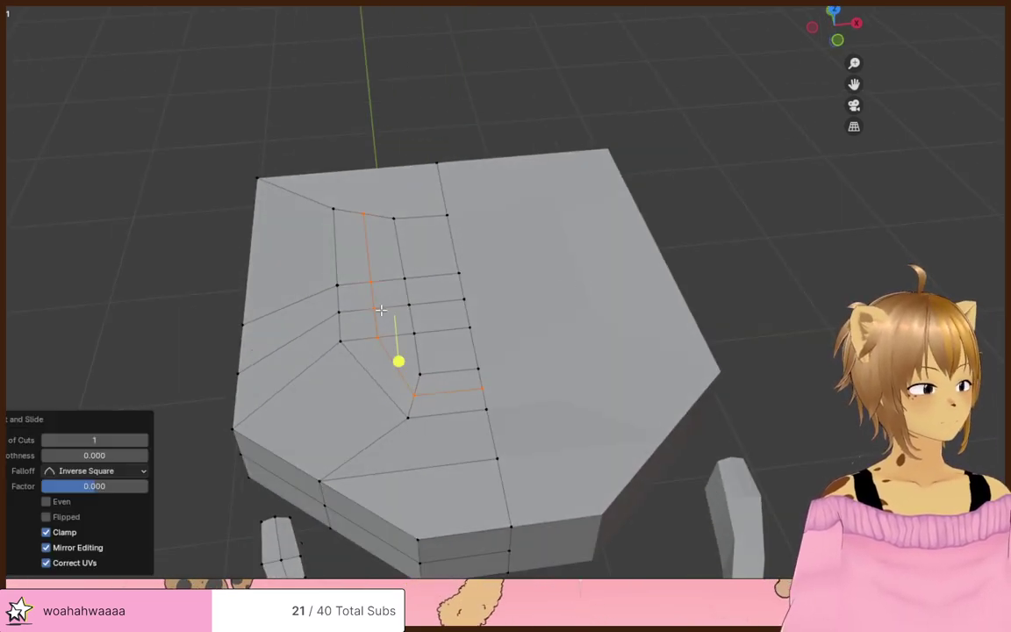
- Lower the innermost top faces about 0.00067 m along Z and tilt them down toward the centreline
click(499, 307)
drag(413, 175, 416, 351)
click(498, 365)
middle_drag(525, 333, 497, 230)
click(639, 301)
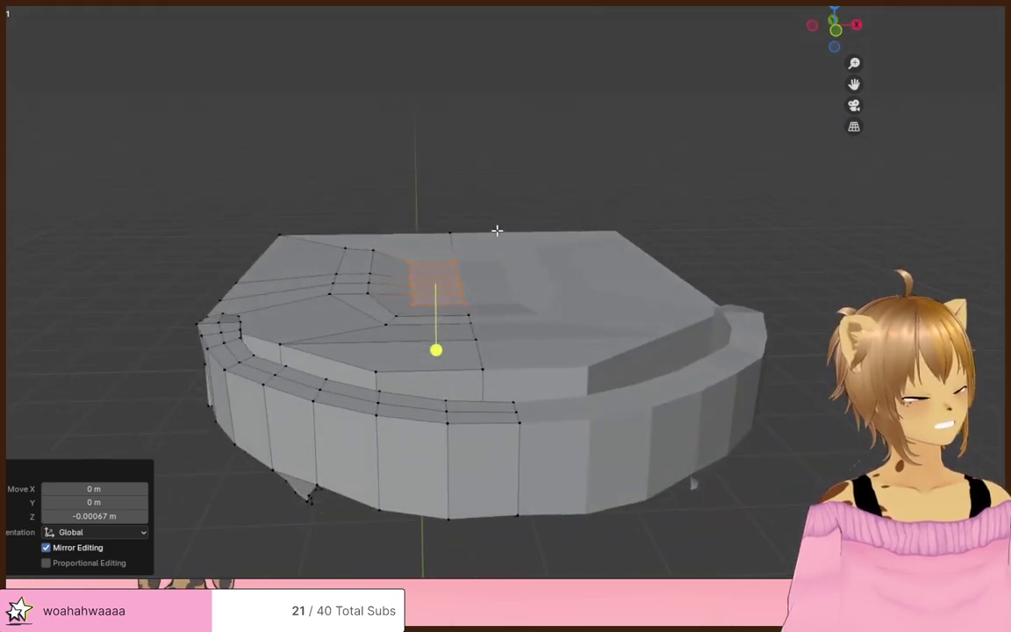
click(578, 200)
- Deepen the centre groove by rotating the edge loop around it 7.37° and the next outer loop 8.01°
key(alt+a)
alt+click(424, 315)
key(r)
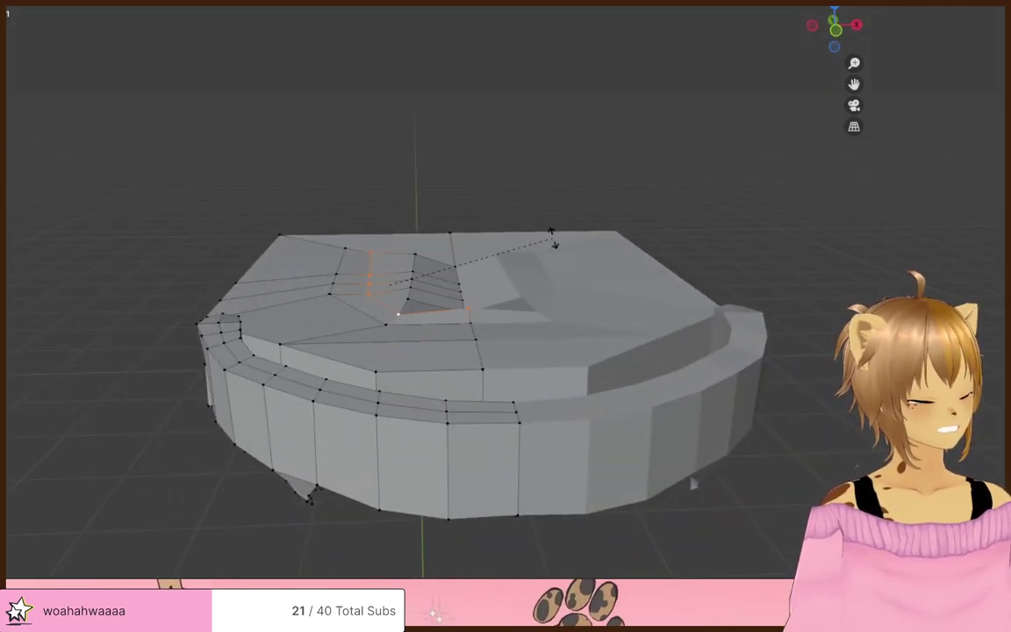
click(567, 274)
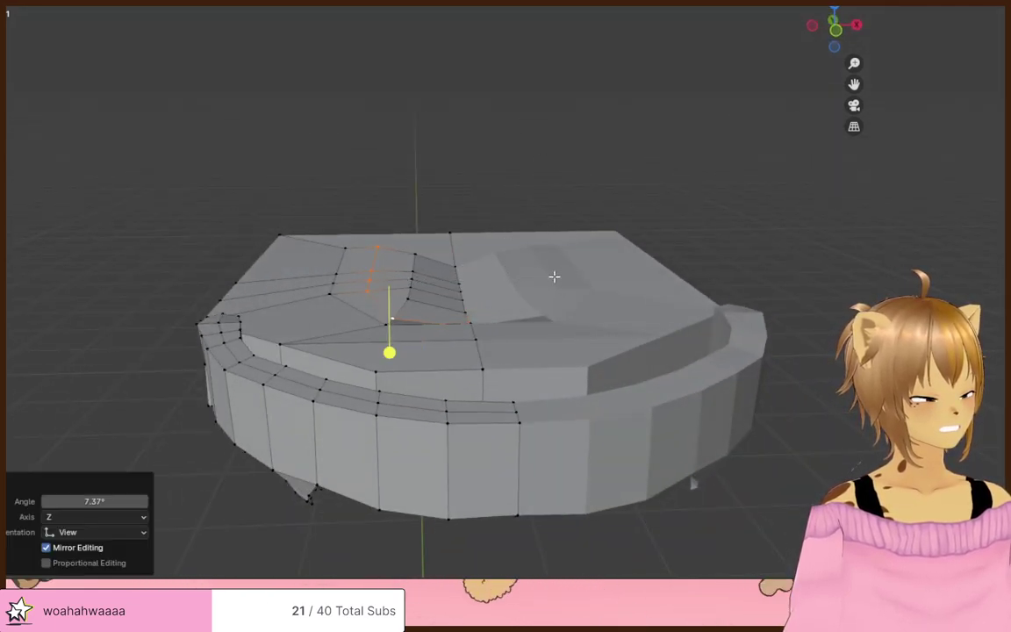
alt+click(458, 325)
click(532, 265)
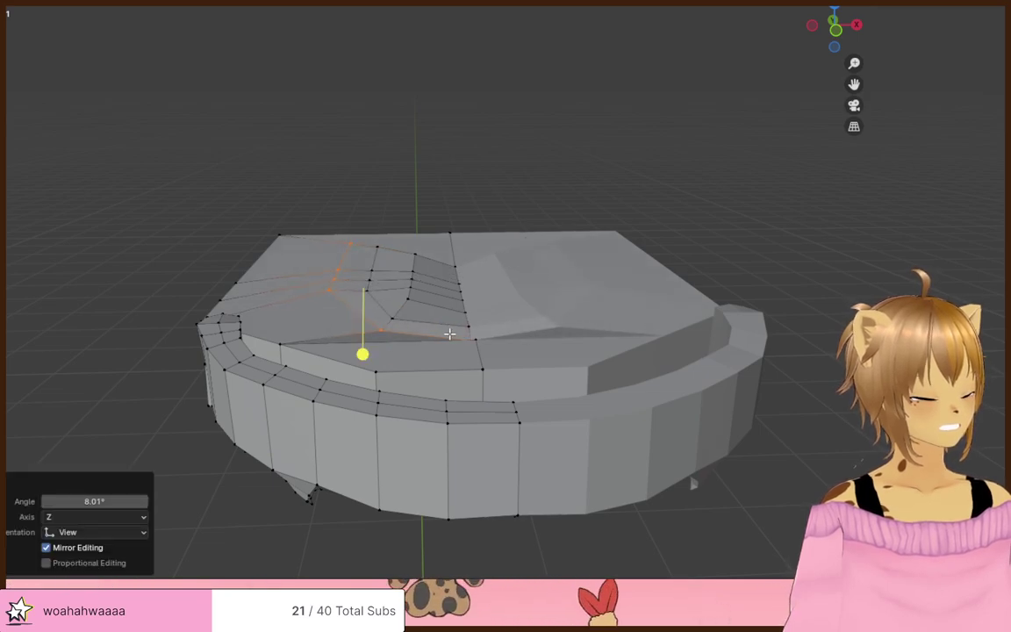
- Adjust the height of the centreline vertex near the block's front along Z
click(481, 335)
click(484, 340)
middle_drag(484, 341, 573, 325)
key(g)
key(z)
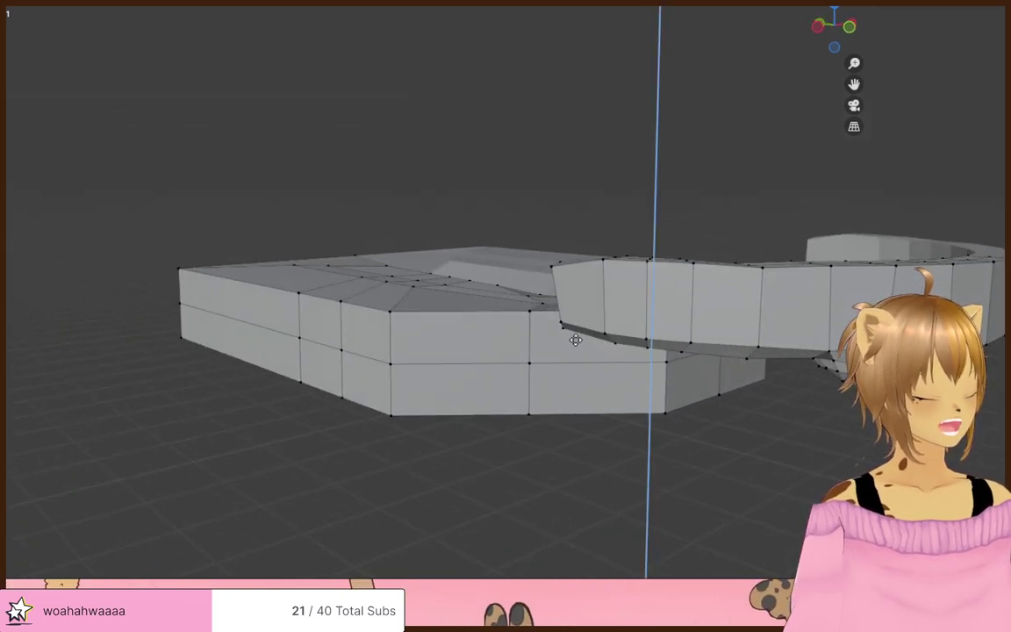
click(576, 340)
- Add a centred lengthwise loop cut beside the block's centreline
middle_drag(533, 222, 520, 375)
key(ctrl+r)
click(402, 163)
right_click(399, 164)
- Narrow the block's rear by moving its outer corner and the adjacent inner vertices along X toward the centreline
mouse_move(543, 417)
mouse_down()
mouse_move(490, 456)
mouse_move(564, 465)
mouse_up()
key(g)
key(x)
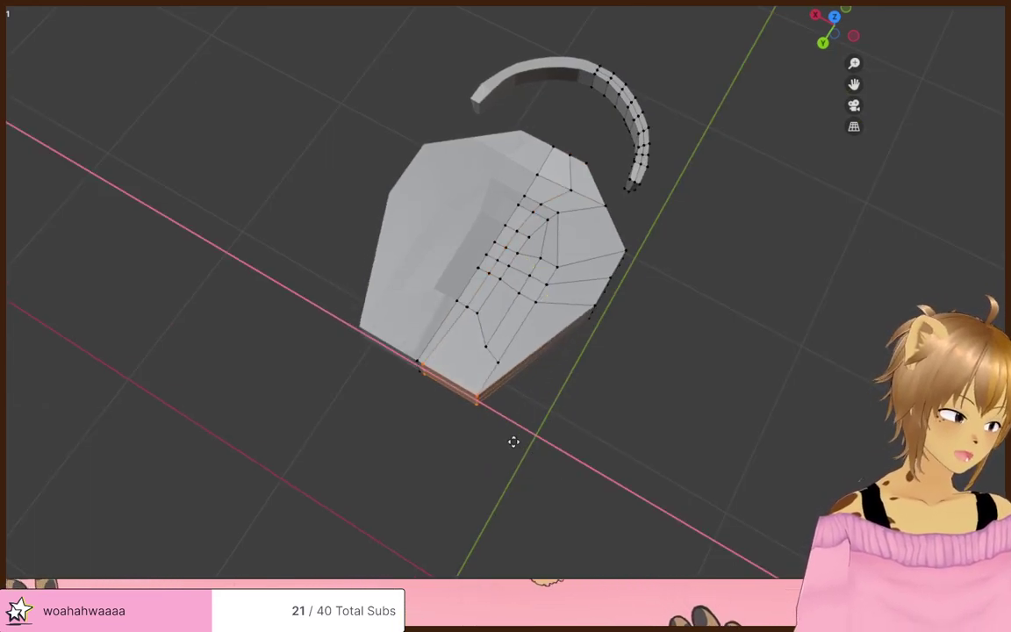
click(515, 442)
click(527, 406)
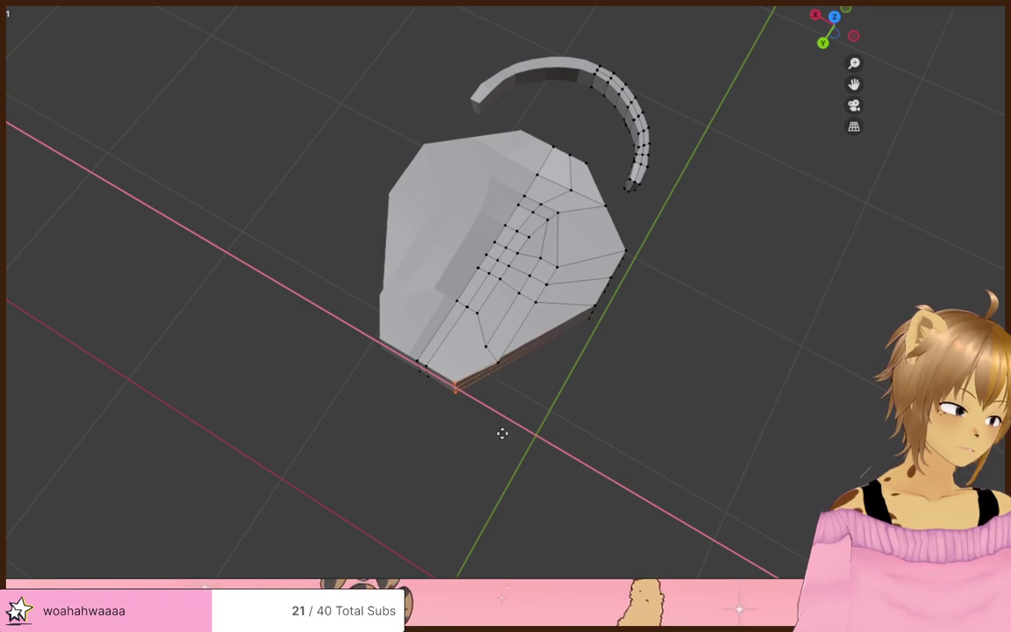
click(530, 423)
mouse_move(533, 336)
mouse_down()
mouse_move(501, 470)
mouse_move(518, 468)
mouse_up()
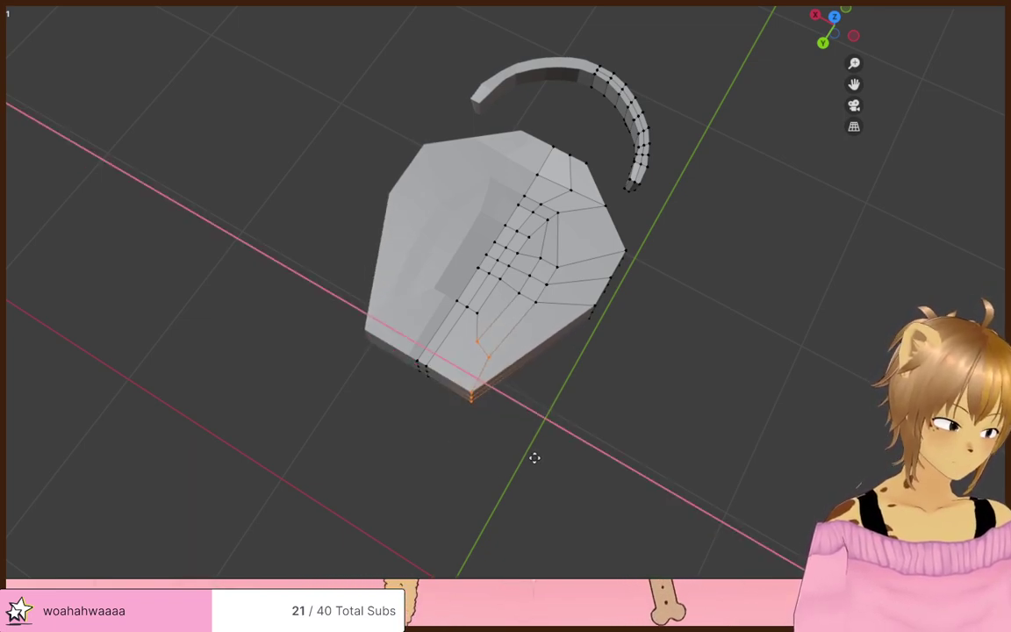
click(526, 448)
- Select the whole half of the tongue block through X-ray and smooth its vertices with a smoothing of 0.933
middle_drag(540, 452, 659, 259)
mouse_move(599, 208)
mouse_down()
mouse_move(323, 241)
mouse_move(514, 478)
mouse_move(580, 458)
mouse_move(575, 452)
mouse_up()
key(alt+z)
mouse_move(555, 241)
mouse_down()
mouse_move(375, 463)
mouse_move(609, 414)
mouse_move(626, 346)
mouse_up()
drag(643, 257, 645, 259)
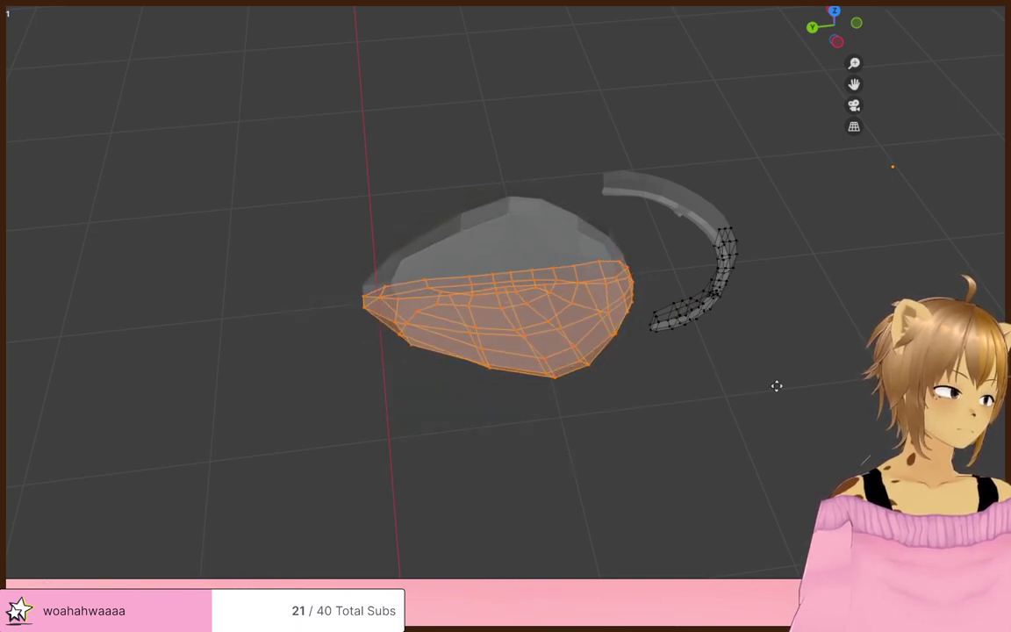
drag(773, 406, 769, 407)
key(alt+z)
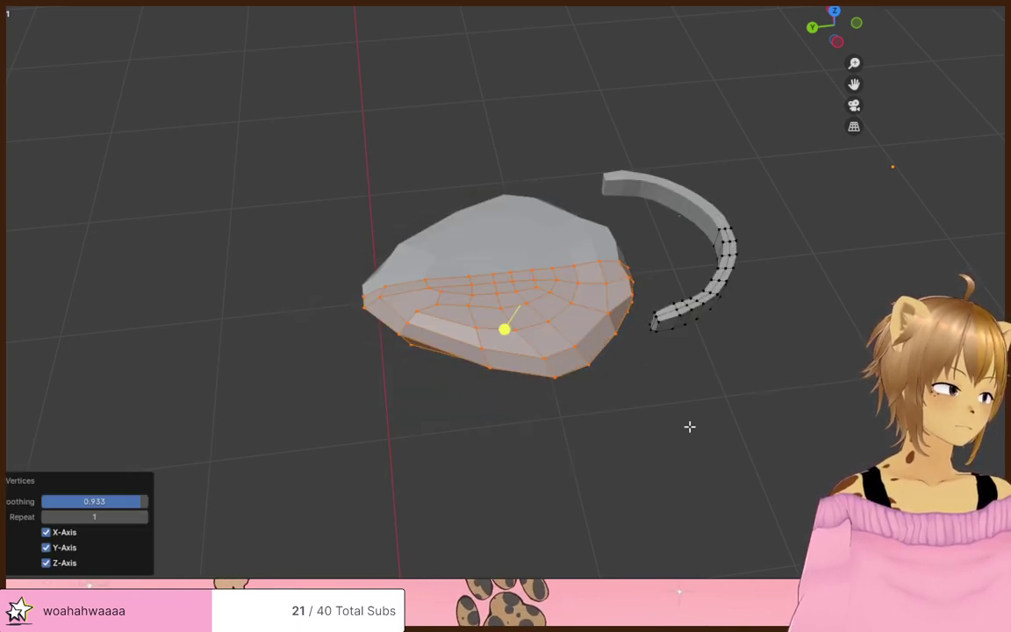
- Smooth the tongue's vertices further with a smoothing of 1.082, checking its shape from above and below
middle_drag(691, 426, 470, 375)
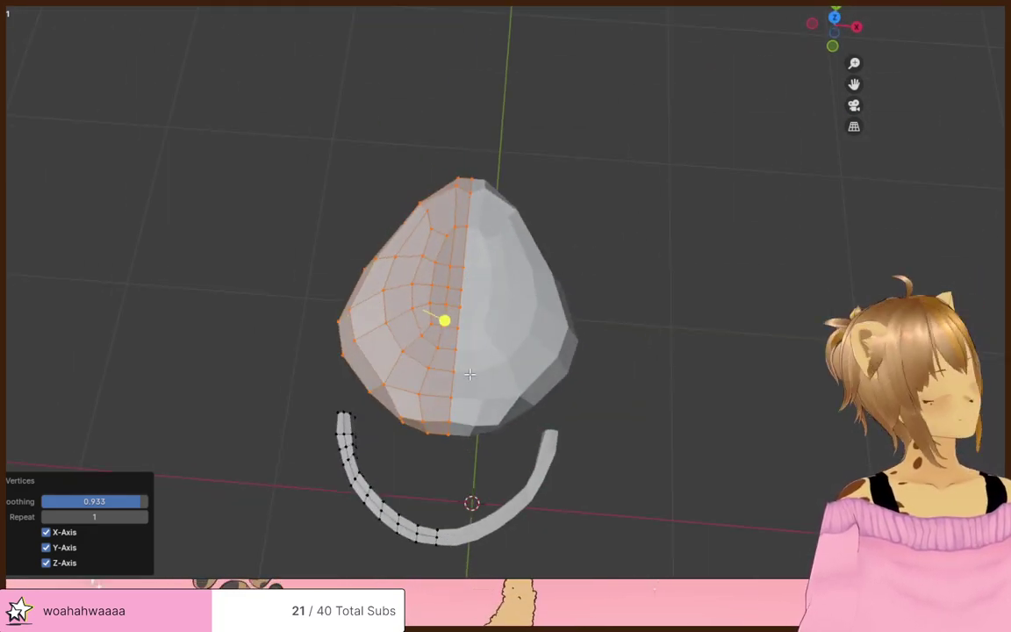
middle_drag(318, 330, 497, 360)
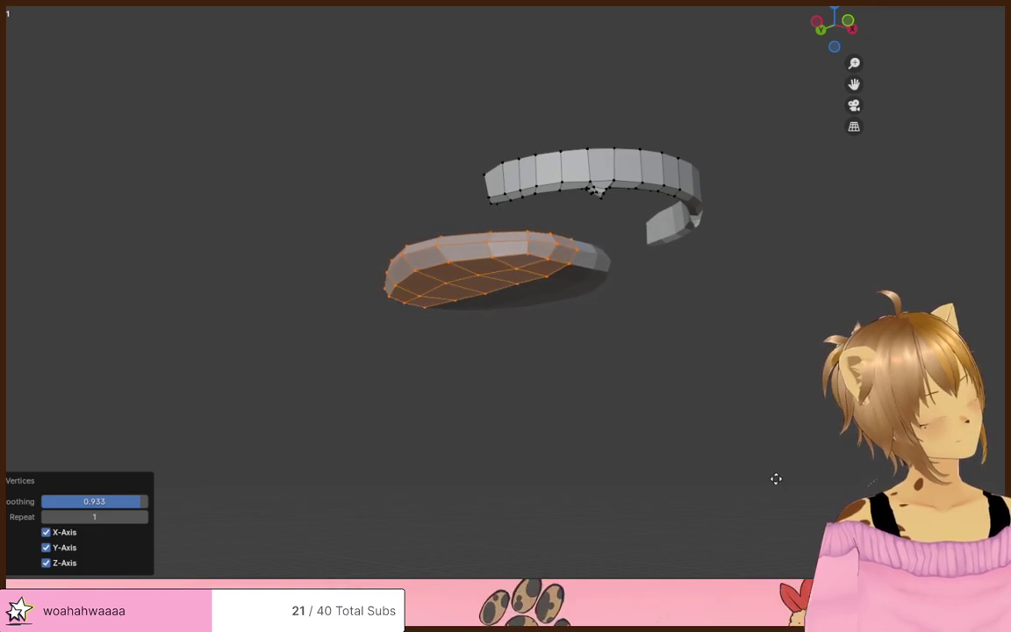
middle_drag(776, 478, 438, 243)
middle_drag(431, 289, 378, 335)
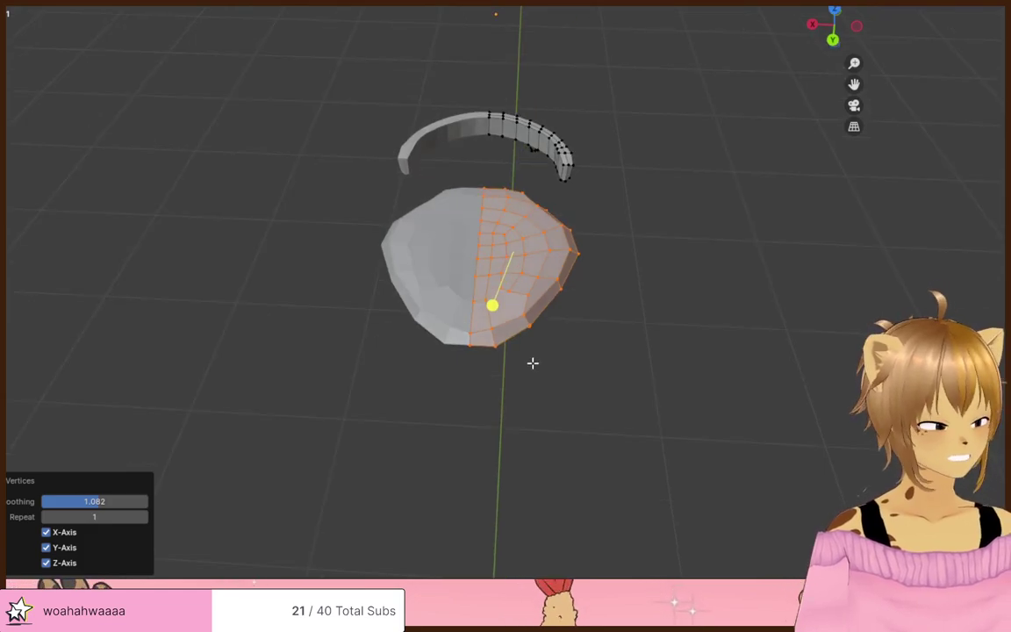
- Select the vertices at the tongue's narrow rear end through X-ray and move them 0.011203 m along Y with proportional editing
middle_drag(533, 362, 548, 451)
click(604, 348)
key(alt+z)
mouse_move(581, 309)
mouse_down()
mouse_move(505, 284)
mouse_move(624, 436)
mouse_up()
key(alt+z)
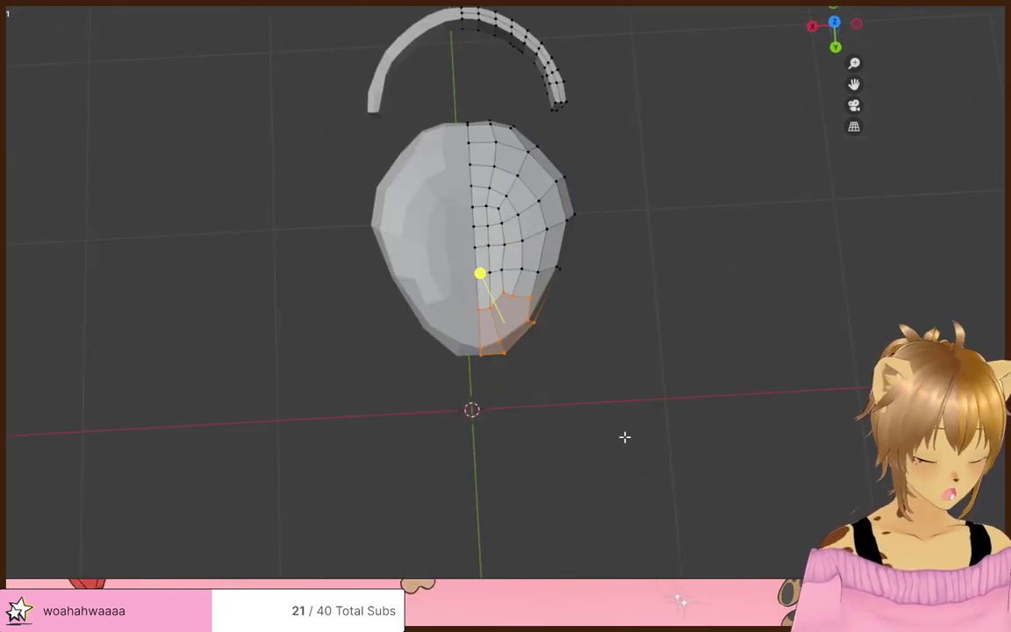
click(599, 477)
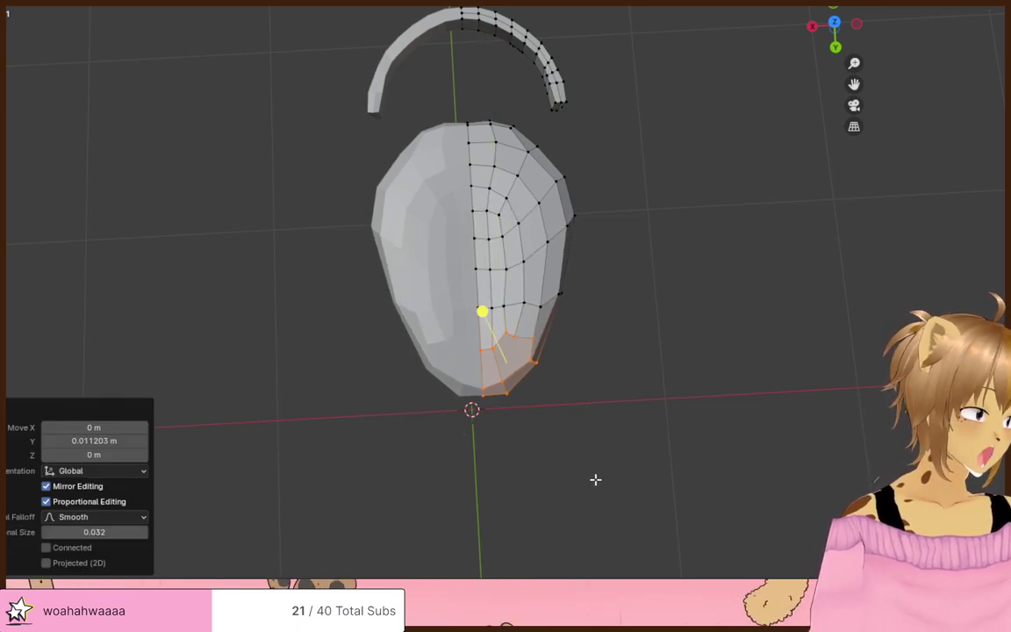
- Narrow the tongue's rear end by moving its selected vertices along X toward the centreline
key(g)
key(x)
click(524, 481)
click(613, 444)
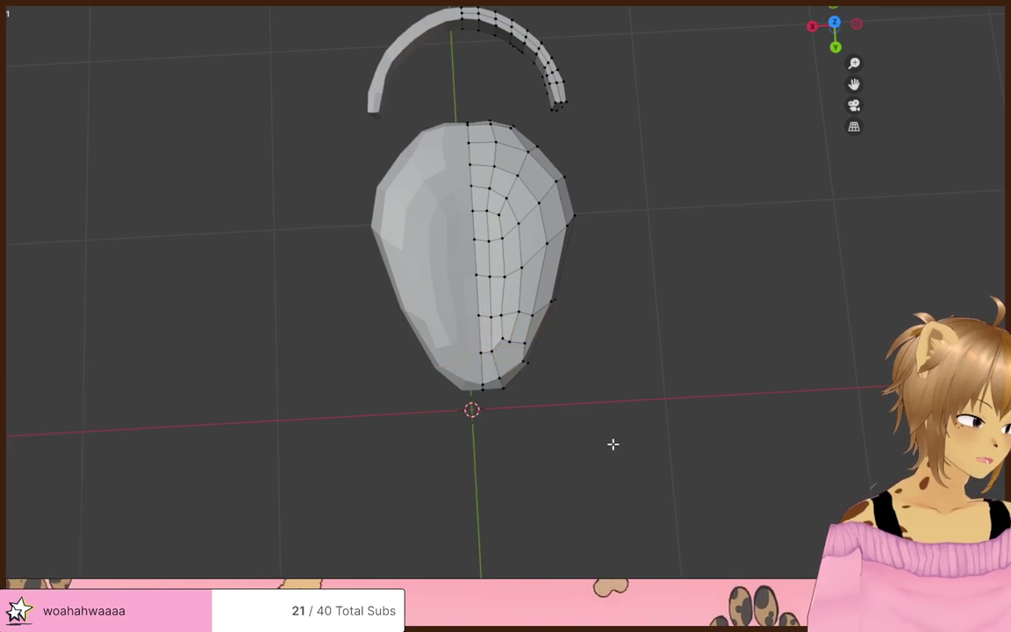
- Lower the vertices on the middle of the tongue's underside along Z with proportional editing
middle_drag(612, 444, 530, 313)
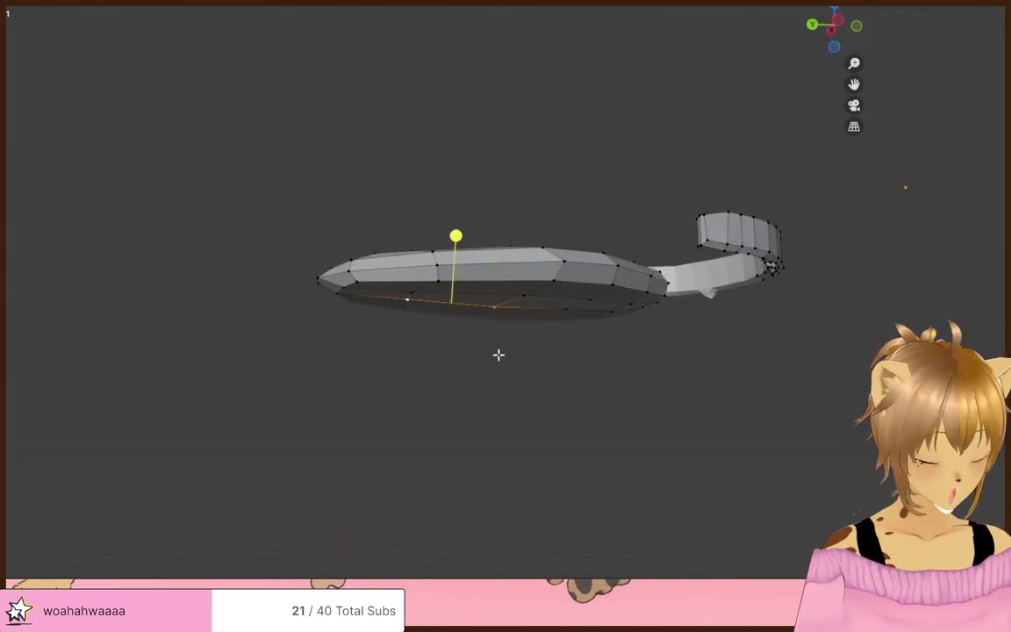
key(g)
key(y)
key(Escape)
key(g)
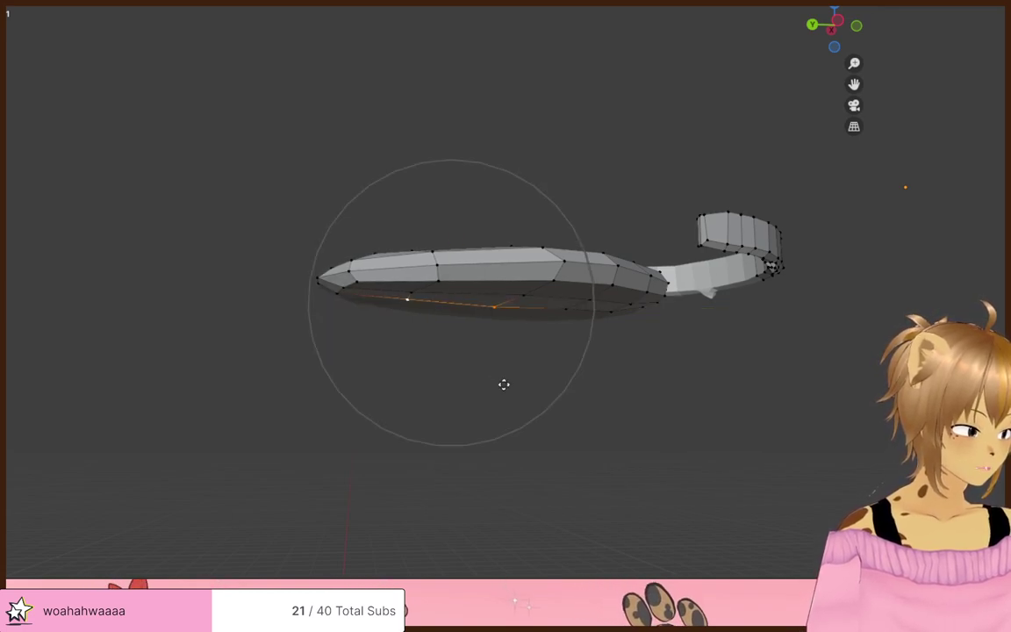
key(z)
click(499, 403)
- Select the vertices at the tongue's rear tip and rotate them -10.8° in side view with proportional editing
mouse_move(557, 402)
middle_down()
mouse_move(586, 474)
mouse_move(521, 460)
mouse_move(324, 367)
mouse_move(346, 346)
middle_up()
mouse_move(350, 350)
mouse_down()
mouse_move(325, 393)
mouse_move(338, 387)
mouse_up()
mouse_move(344, 387)
middle_down()
mouse_move(370, 336)
mouse_move(505, 373)
middle_up()
click(505, 313)
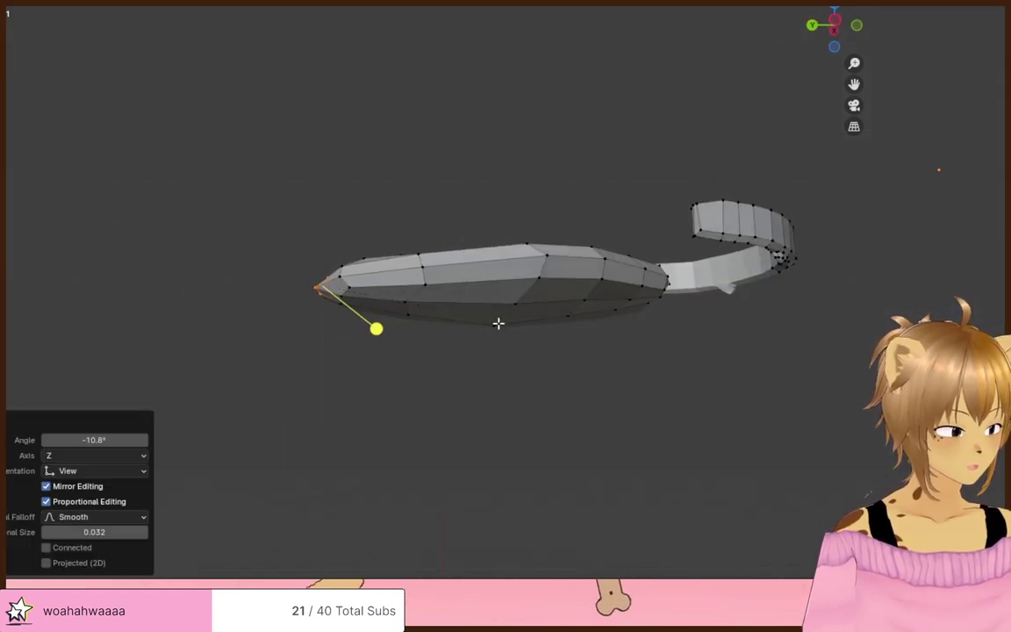
middle_drag(498, 323, 660, 429)
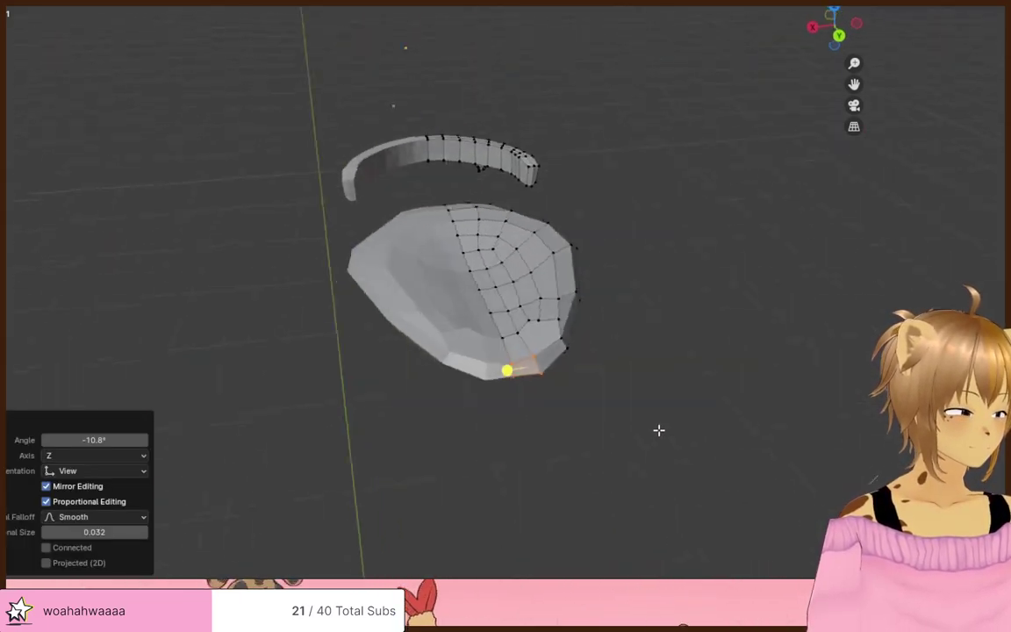
- Try to raise a single top vertex at the tongue's end nearest the teeth along Z
middle_drag(433, 296, 499, 249)
click(411, 203)
key(g)
key(z)
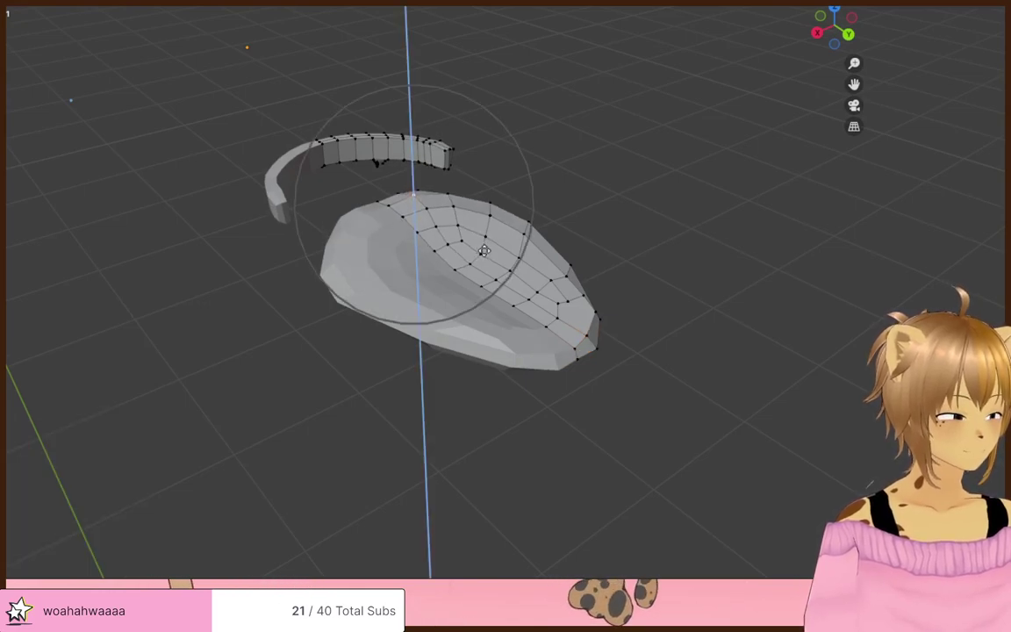
click(483, 249)
key(ctrl+z)
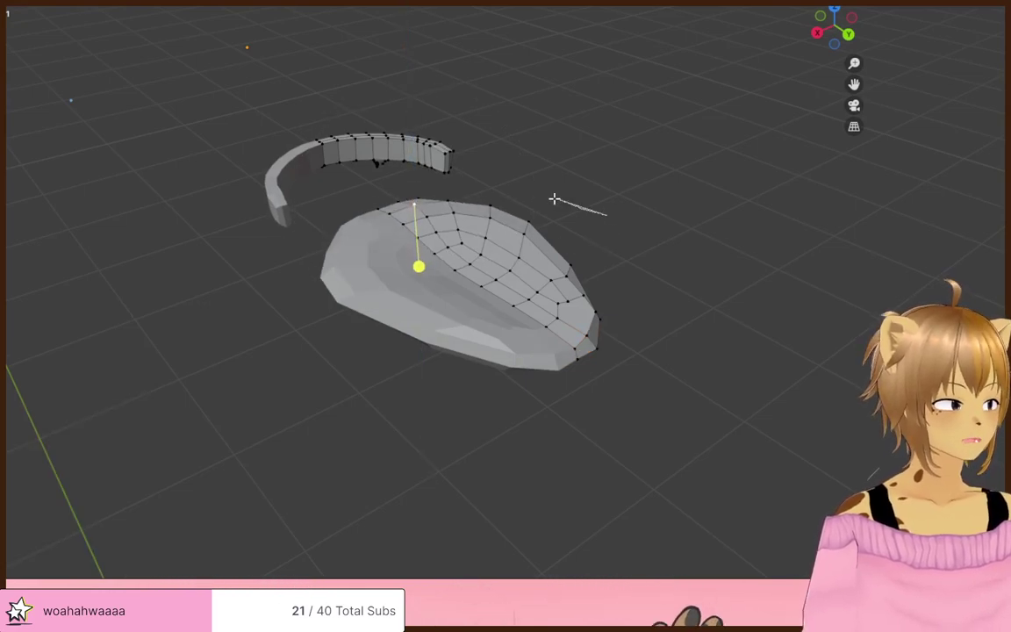
- Select the whole tongue half through X-ray and move it 0.058723 m along Y away from the teeth, without proportional editing
drag(358, 201, 777, 504)
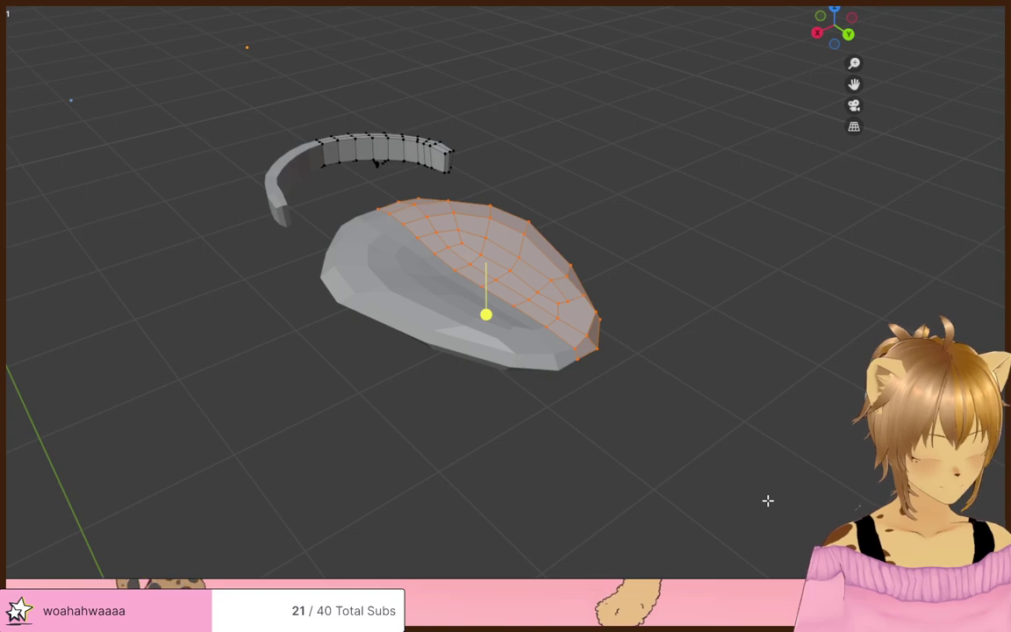
key(alt+z)
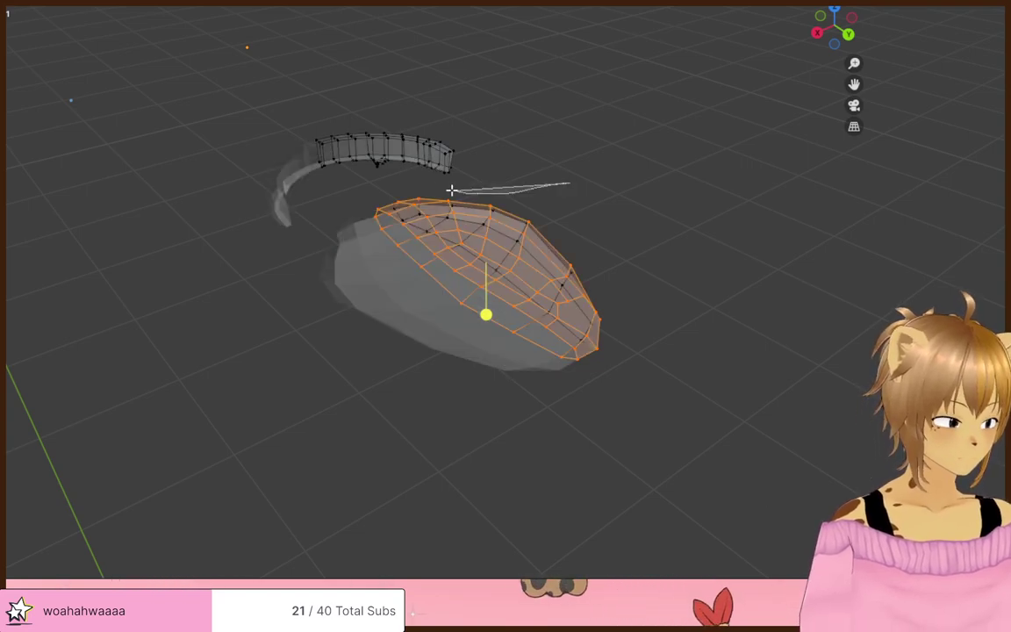
mouse_move(452, 191)
ctrl+right_down()
mouse_move(794, 485)
mouse_move(816, 478)
ctrl+right_up()
key(alt+z)
key(g)
key(y)
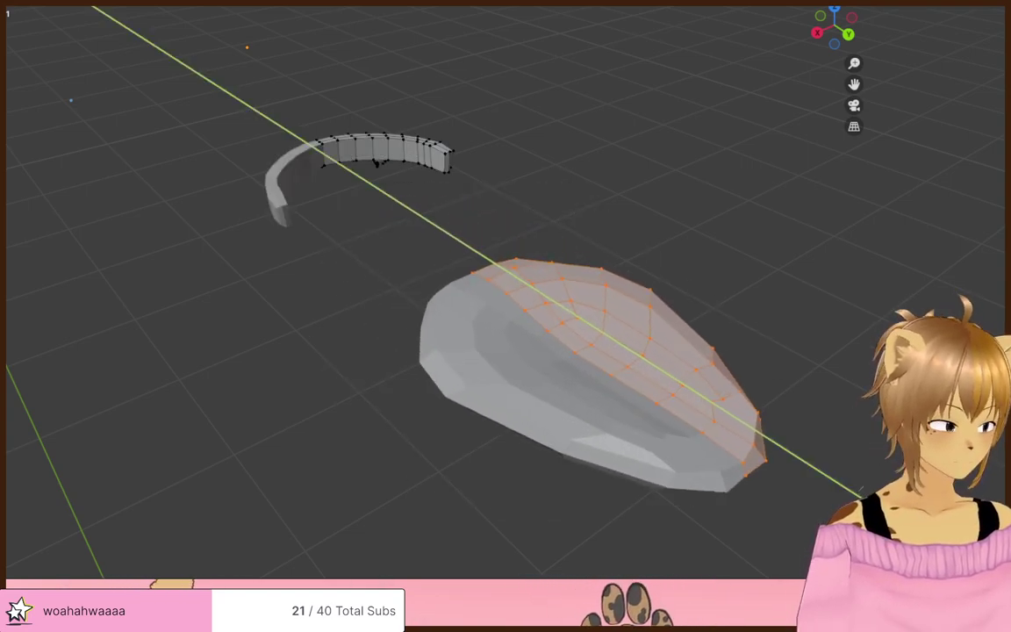
click(383, 423)
scroll(383, 423, down, 3)
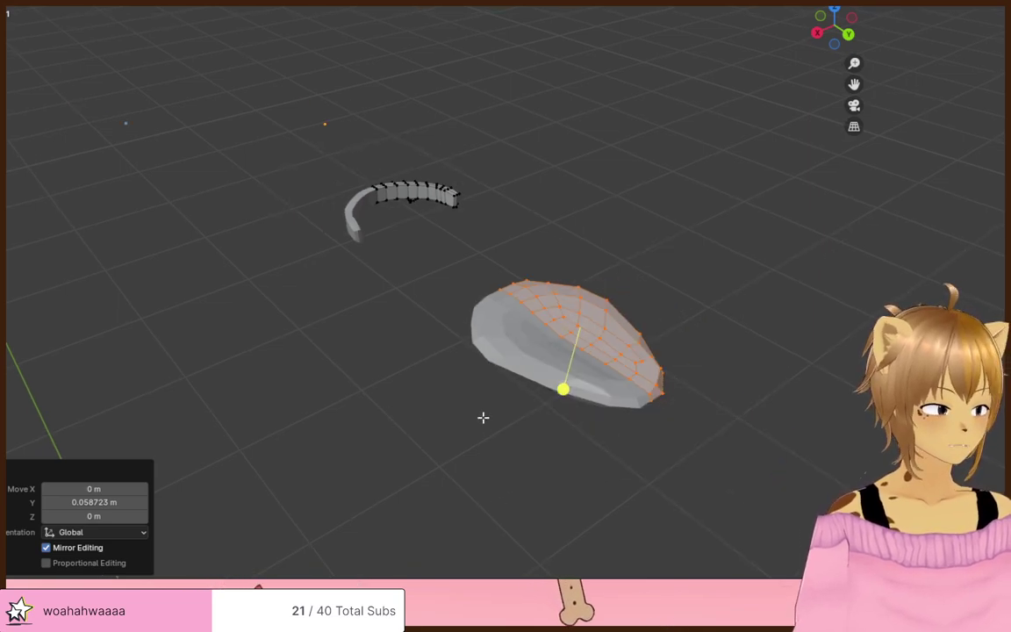
- Move the selected tongue half along Y once more to adjust its distance from the teeth
shift+middle_drag(483, 418, 232, 334)
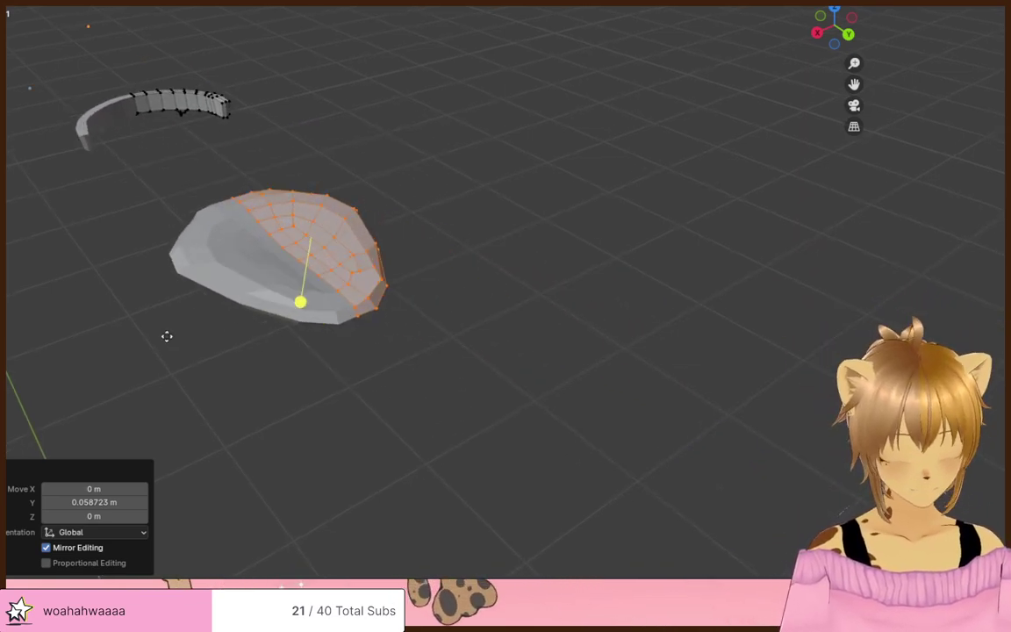
key(g)
key(y)
click(262, 366)
- Select the tongue's front end through X-ray and rotate it -5.49° in side view with proportional size 0.032
scroll(219, 299, down, 2)
mouse_move(256, 327)
middle_down()
mouse_move(338, 381)
mouse_move(435, 298)
mouse_move(487, 321)
mouse_move(536, 323)
mouse_move(560, 273)
middle_up()
click(556, 275)
drag(552, 276, 482, 265)
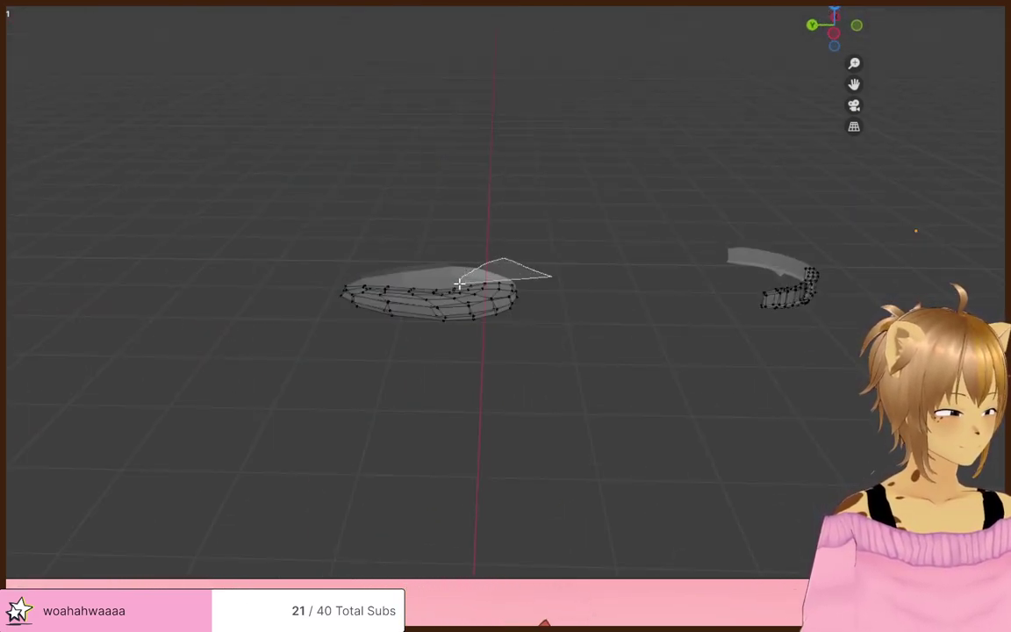
drag(559, 328, 562, 327)
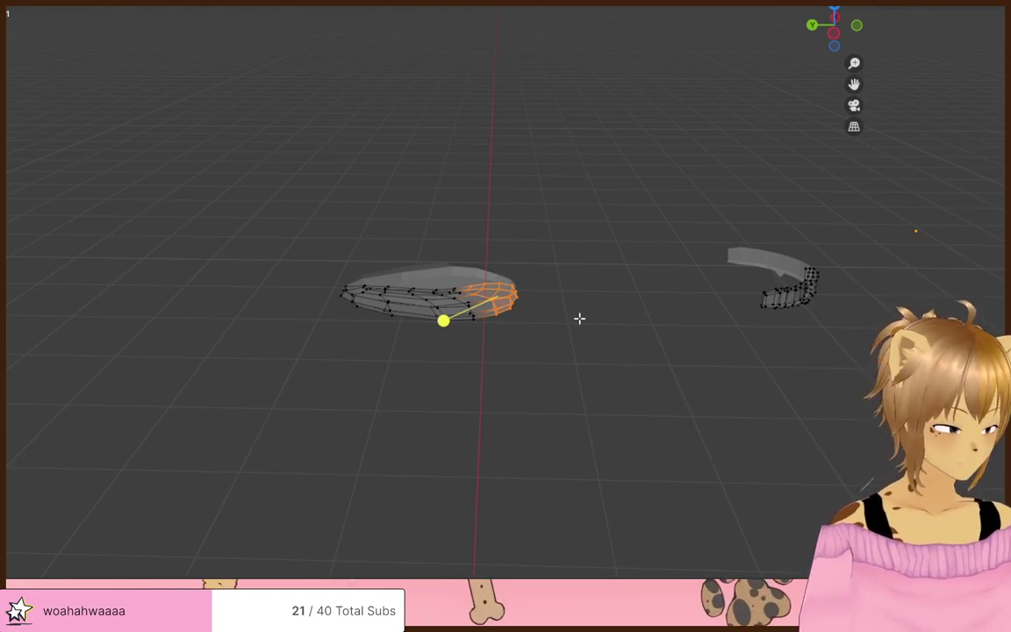
click(562, 307)
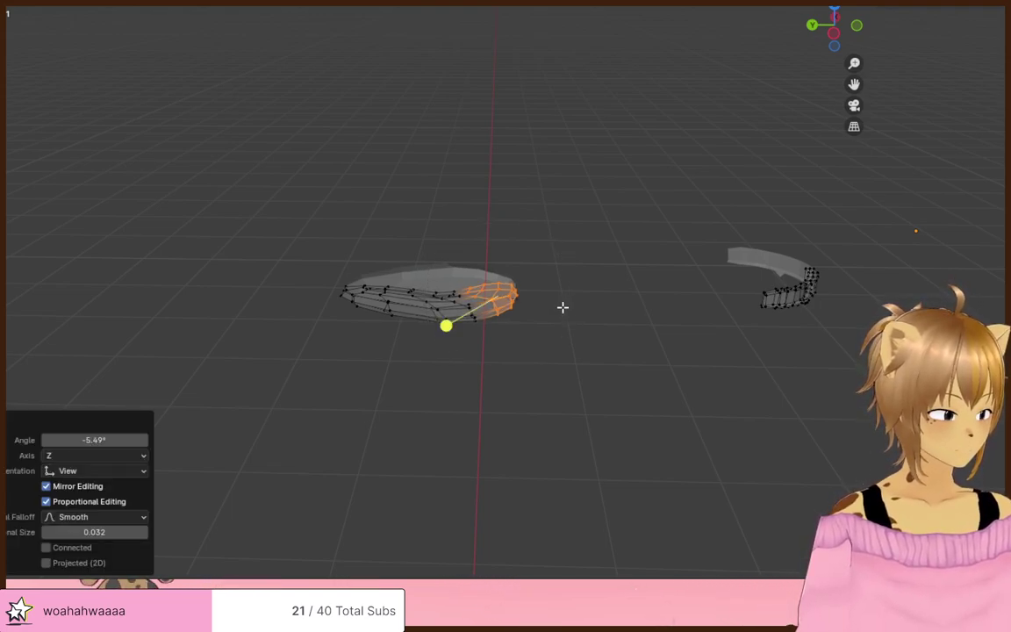
- Raise the tongue's front end 0.006237 m along Z and rotate it again in side view
key(g)
key(z)
click(564, 294)
key(r)
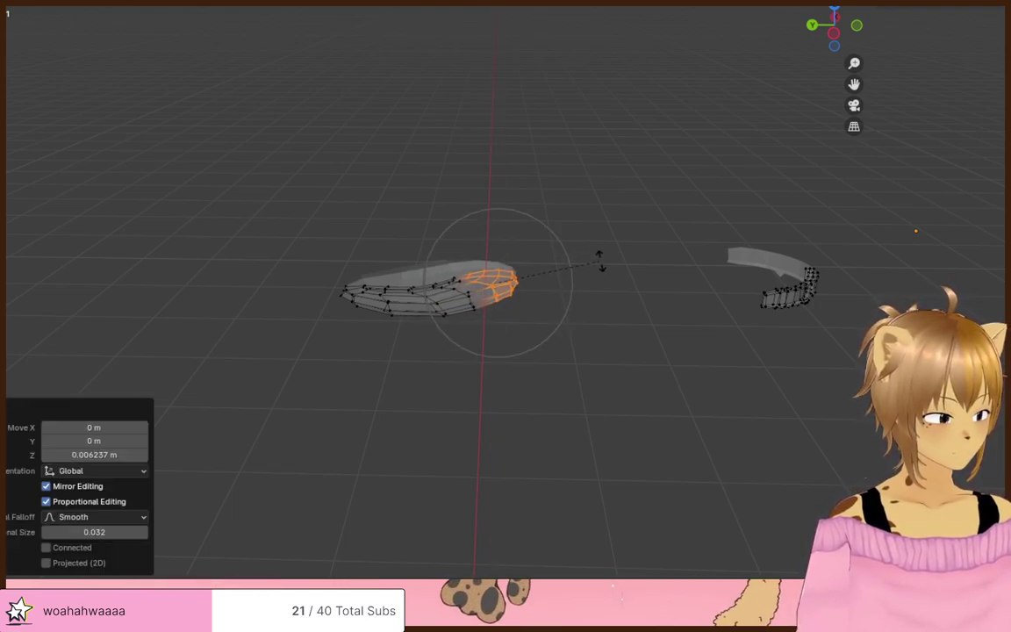
click(609, 282)
click(606, 287)
- Turn off X-ray, select the vertices under the tongue's rear tip and rotate them 15.7° in side view
mouse_move(566, 363)
middle_down()
mouse_move(580, 345)
mouse_move(734, 336)
middle_up()
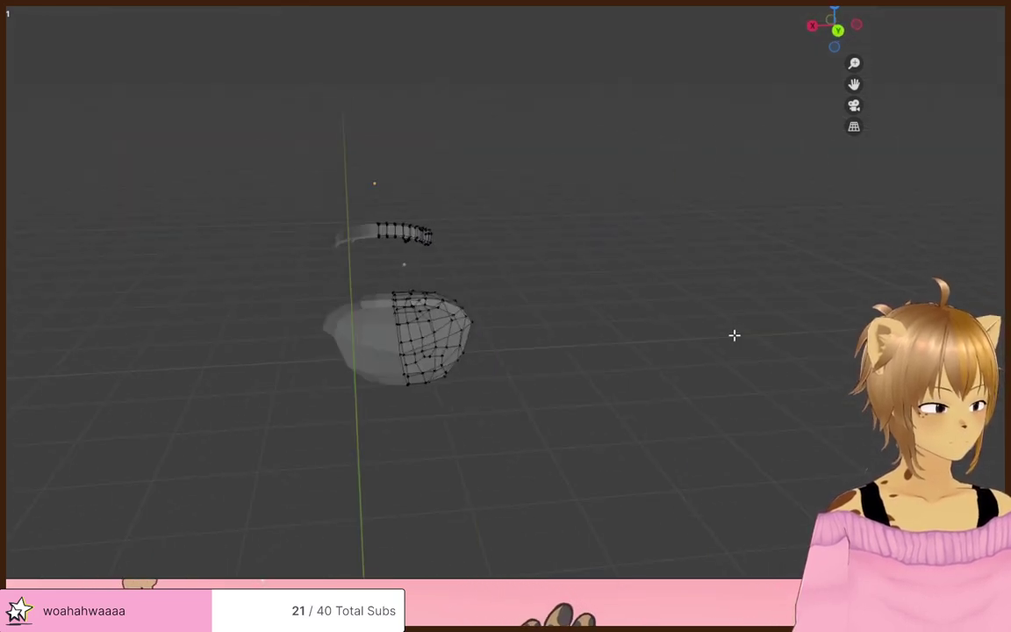
key(alt+z)
mouse_move(596, 339)
middle_down()
mouse_move(730, 336)
mouse_move(716, 329)
mouse_move(669, 363)
middle_up()
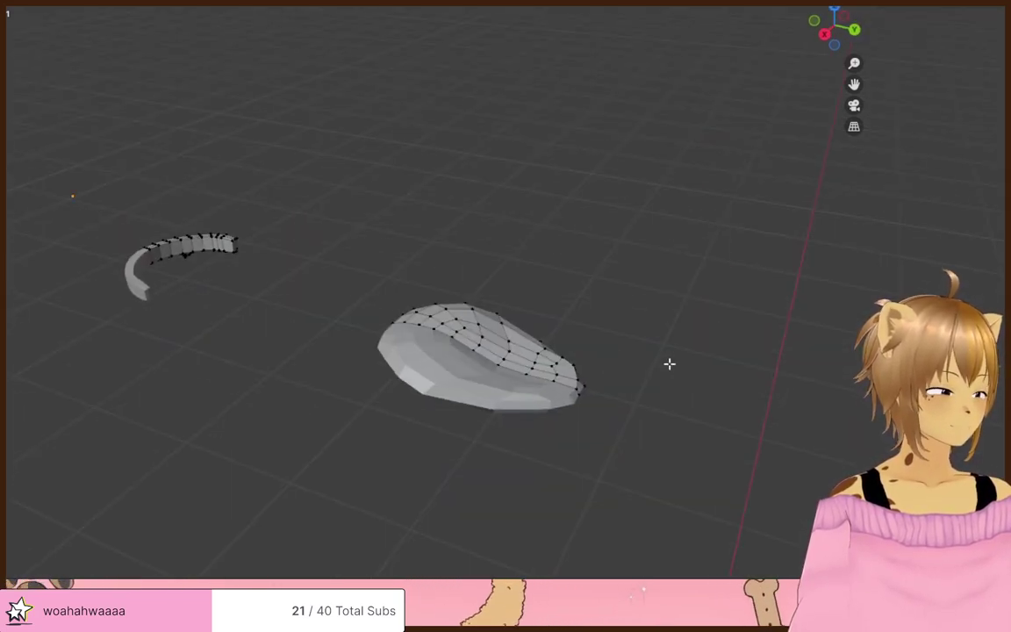
middle_drag(614, 380, 503, 374)
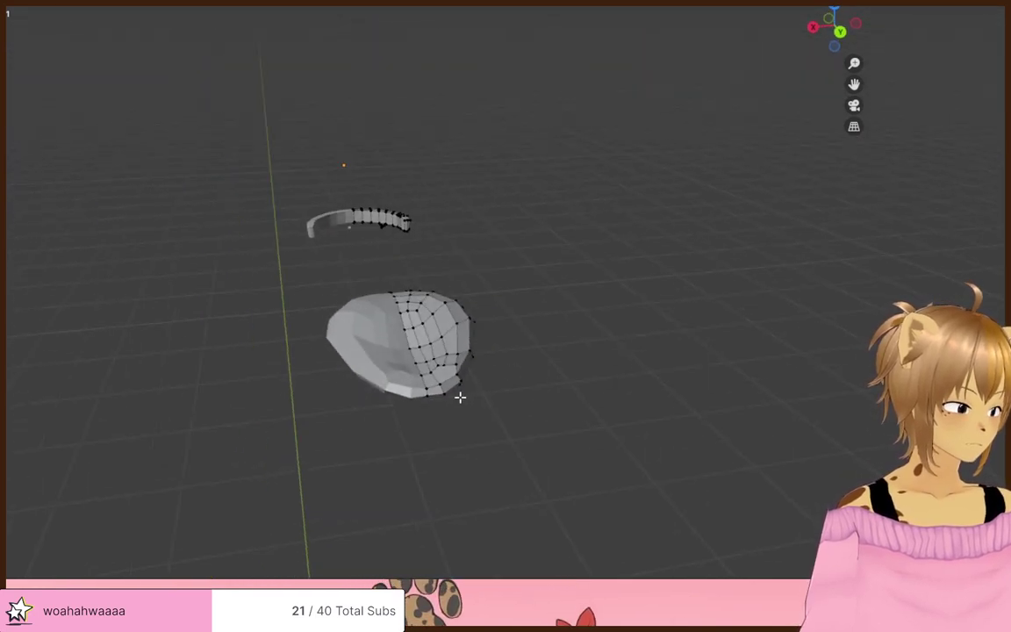
middle_drag(416, 384, 531, 335)
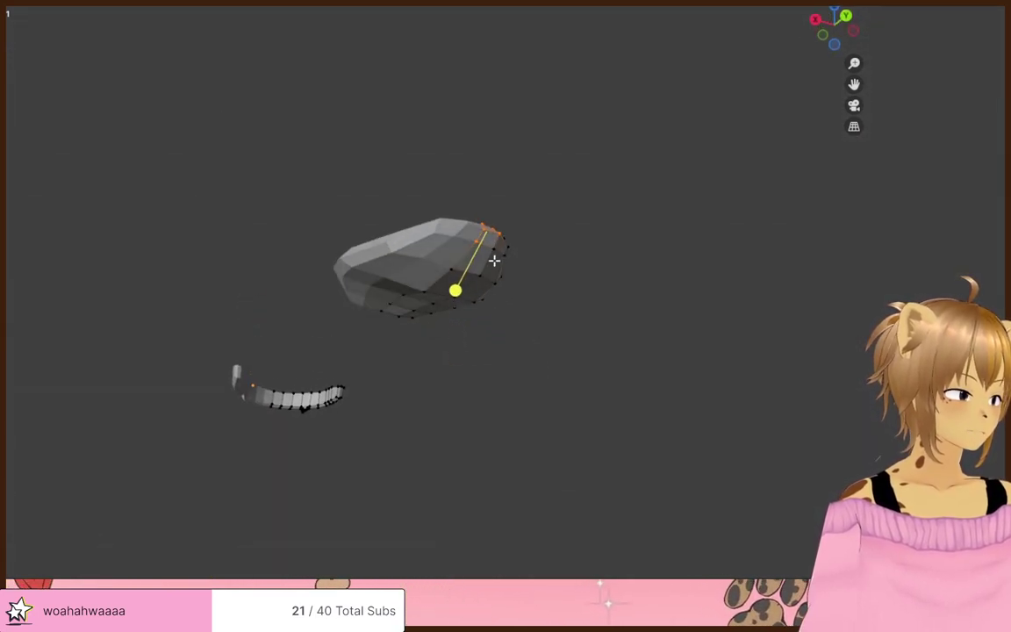
middle_drag(495, 260, 785, 330)
click(784, 368)
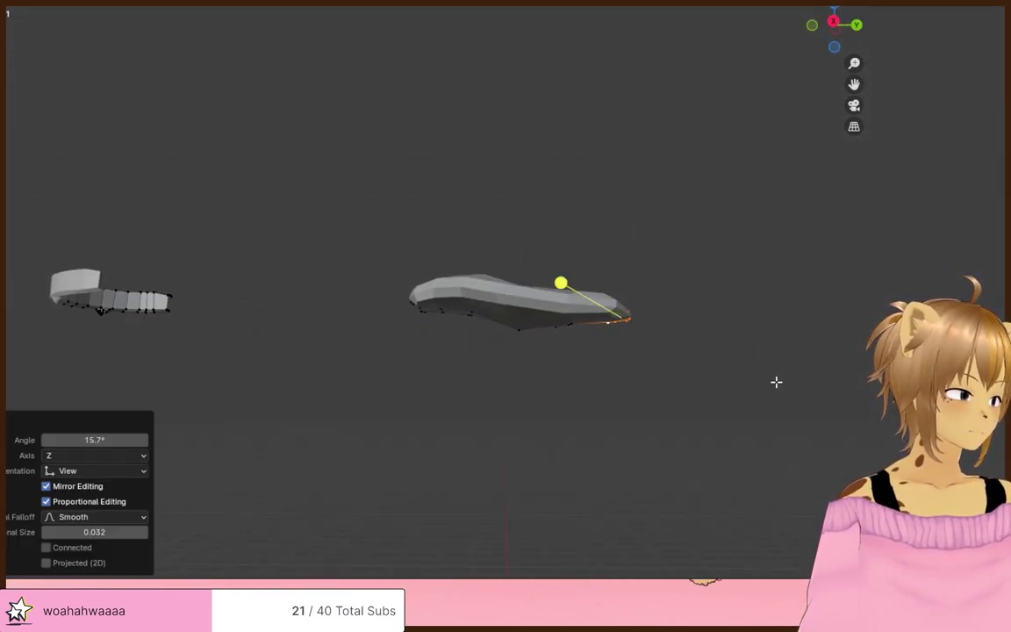
middle_drag(776, 381, 629, 434)
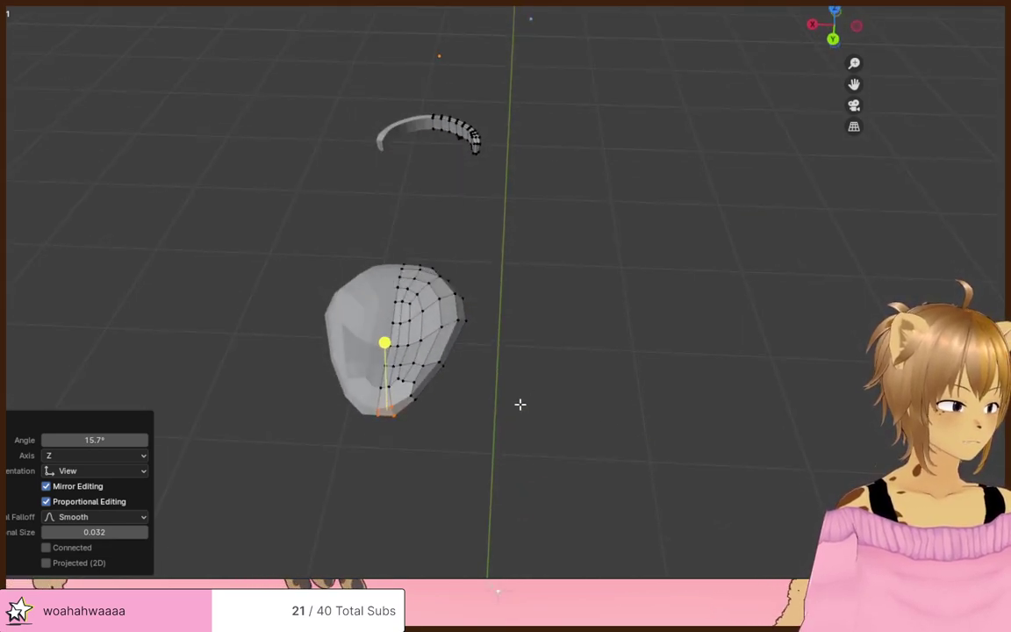
- Select the outer side vertices near the tongue's rear tip and move them along X with proportional editing
click(450, 396)
mouse_move(413, 379)
mouse_down()
mouse_move(448, 445)
mouse_move(453, 439)
mouse_up()
middle_drag(457, 437, 541, 409)
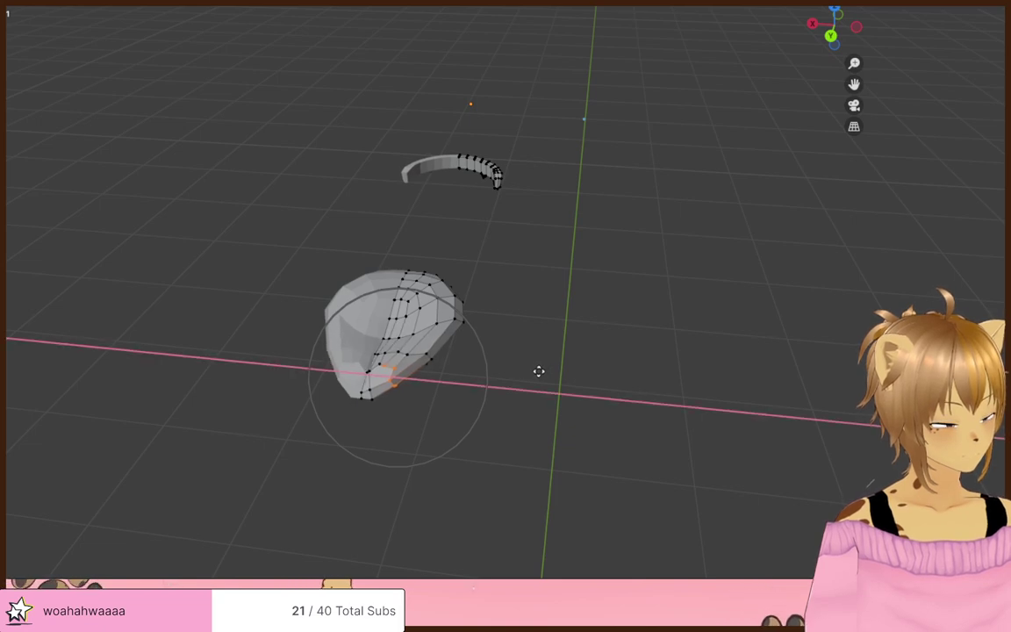
click(542, 373)
click(589, 384)
- Move the rear underside vertex beside the centreline along X toward the centreline, using a proportional size of 0.011
middle_drag(589, 383, 594, 225)
click(594, 226)
click(405, 234)
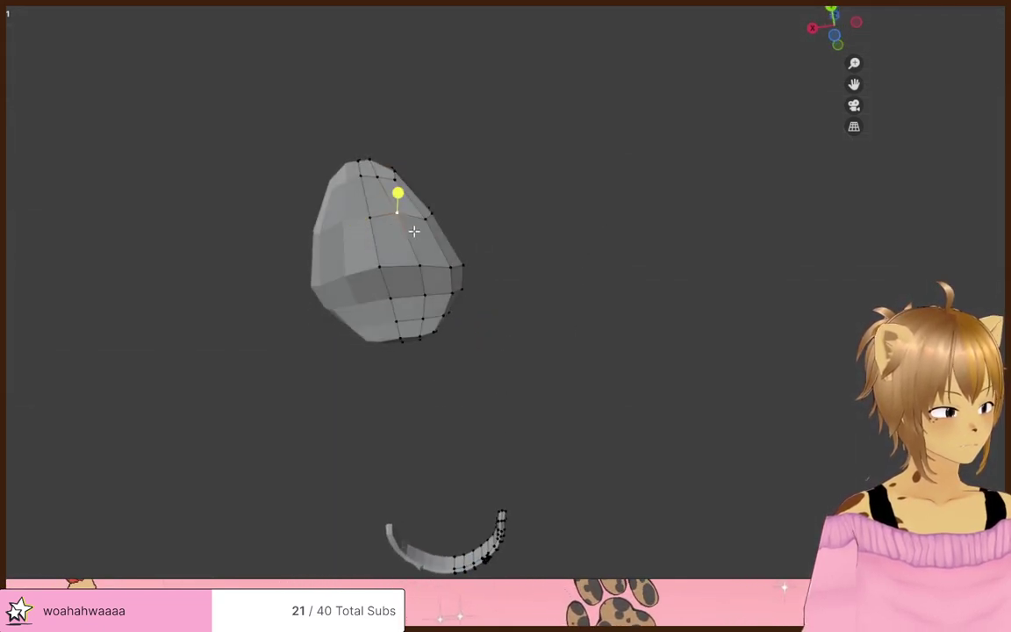
middle_drag(413, 231, 468, 236)
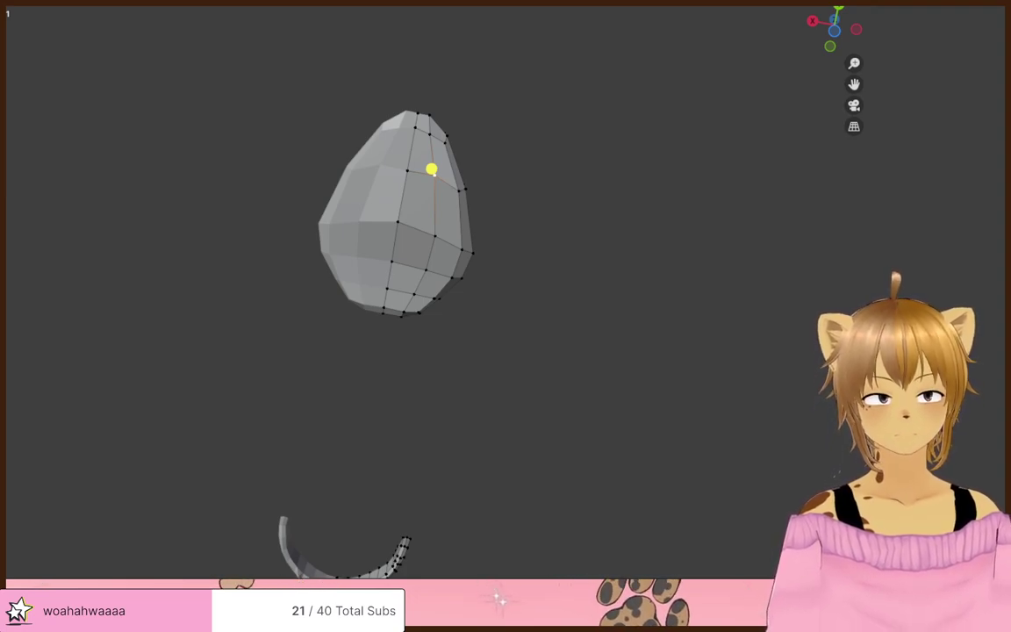
middle_drag(178, 256, 267, 258)
key(g)
key(x)
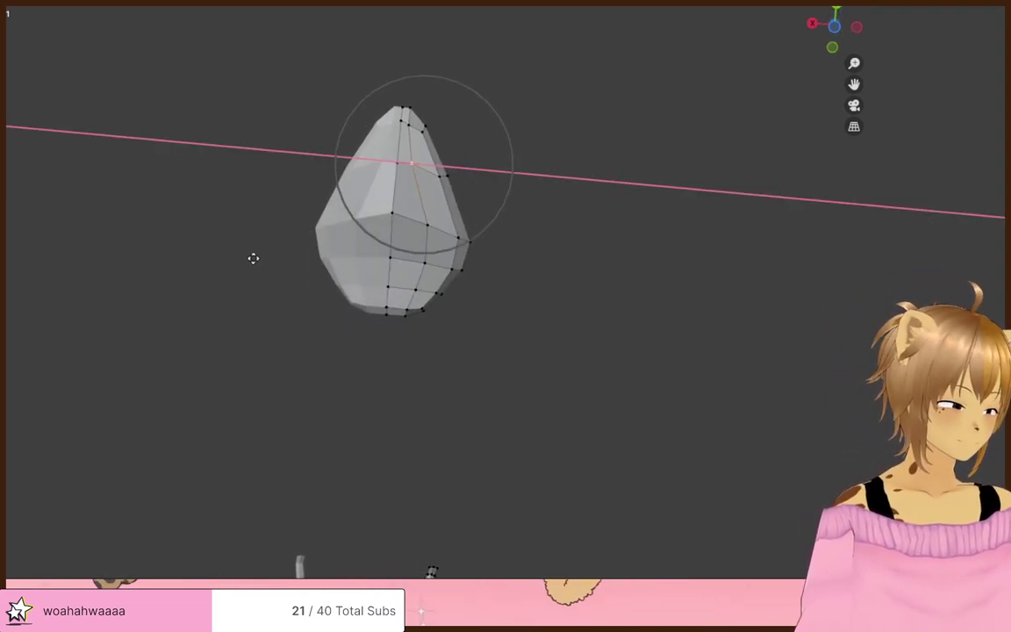
right_click(260, 265)
scroll(434, 233, up, 3)
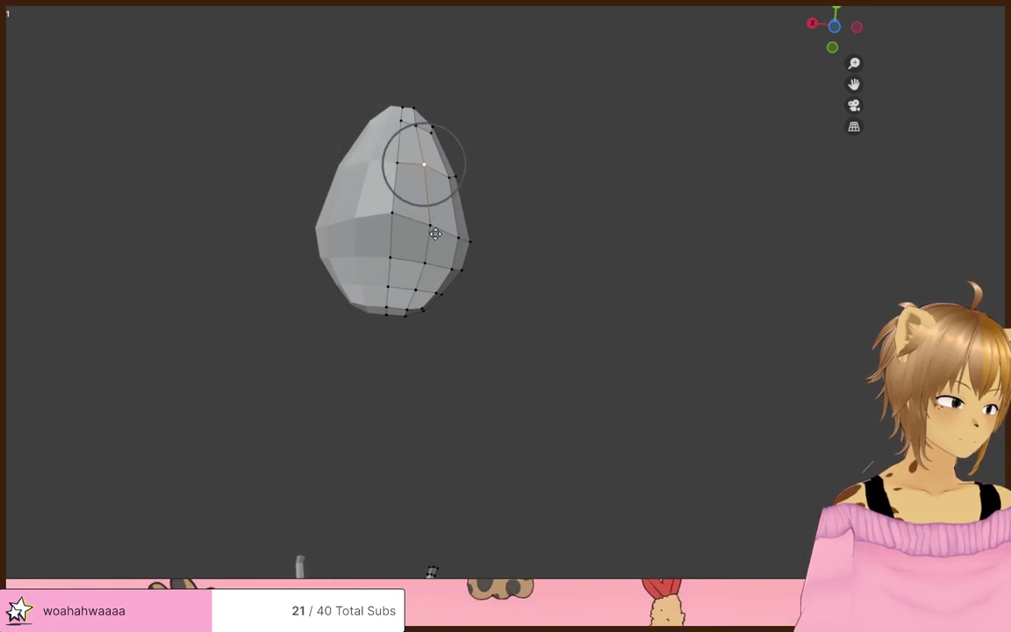
key(x)
click(435, 233)
- Move the next two underside vertices along X toward the centreline, the one nearer the front by 0.004439 m
click(425, 226)
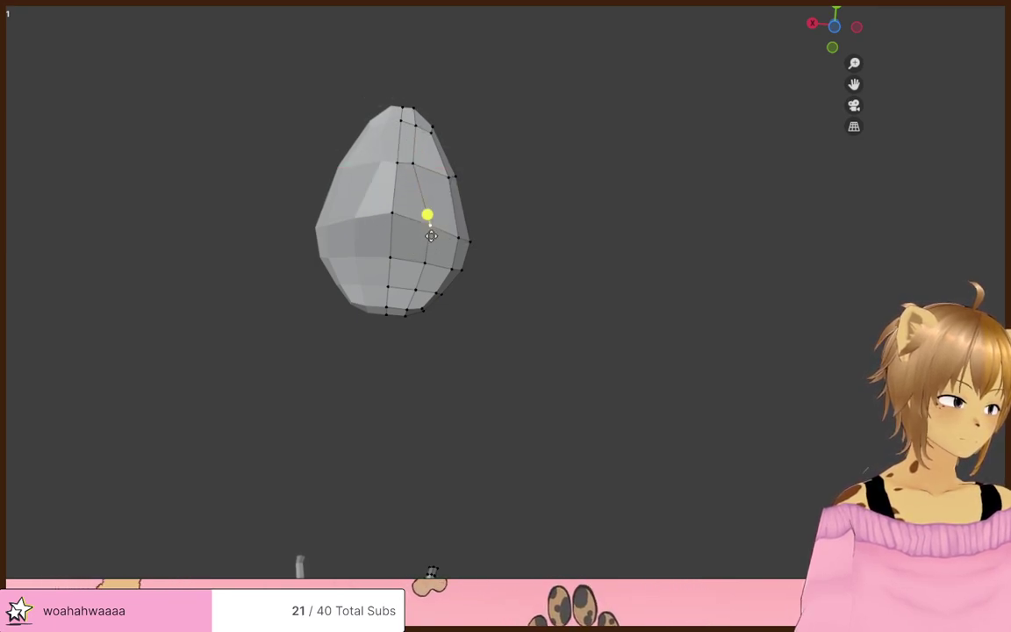
key(g)
key(x)
click(422, 245)
key(x)
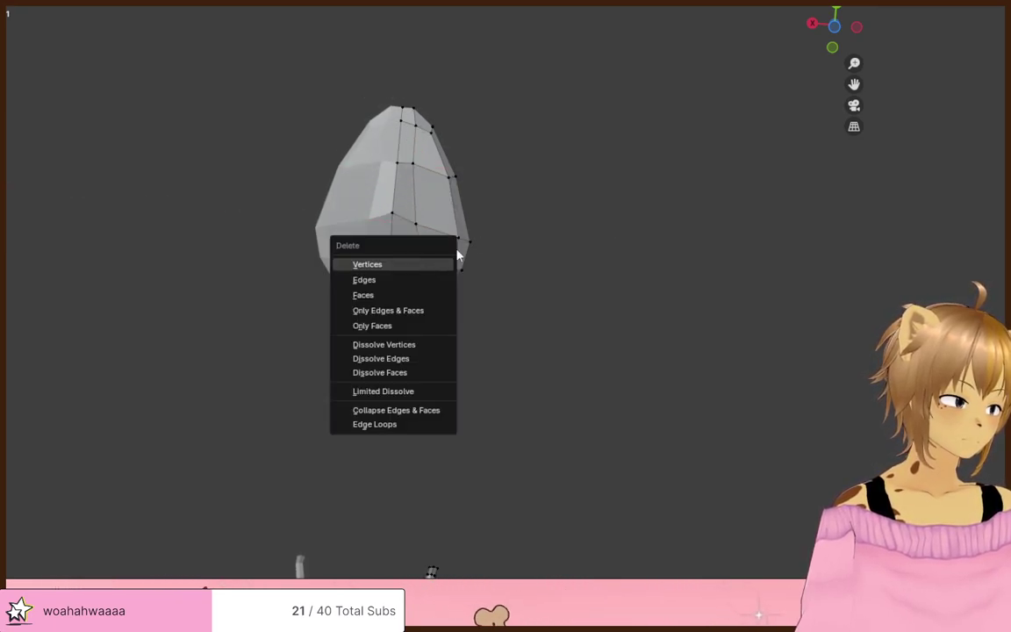
click(430, 265)
click(419, 266)
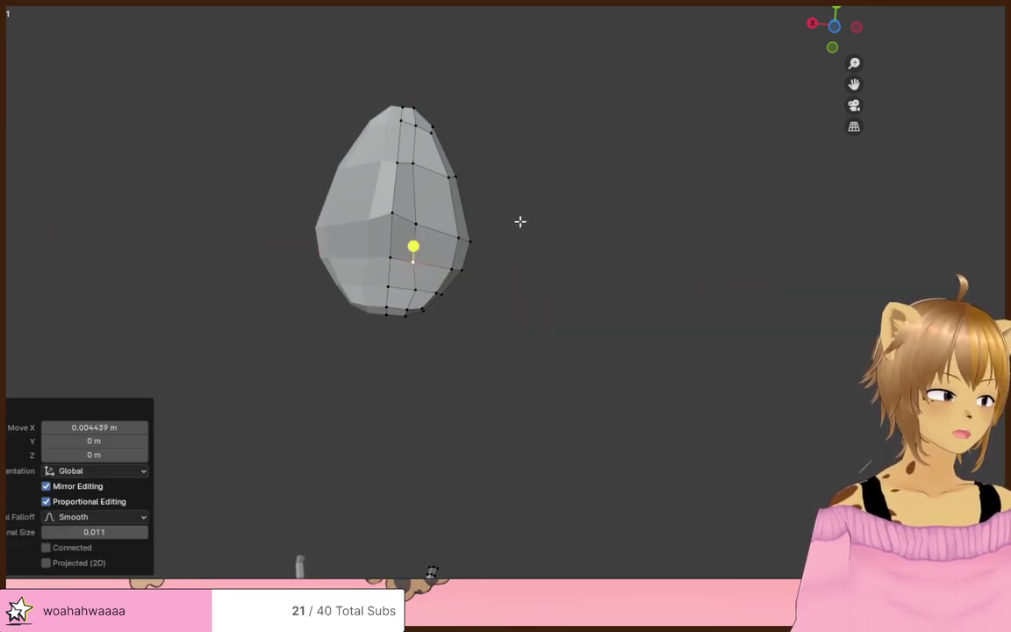
- Select the outer side vertices at the tongue's widest part and rotate them 9.72° with proportional editing
middle_drag(520, 221, 553, 449)
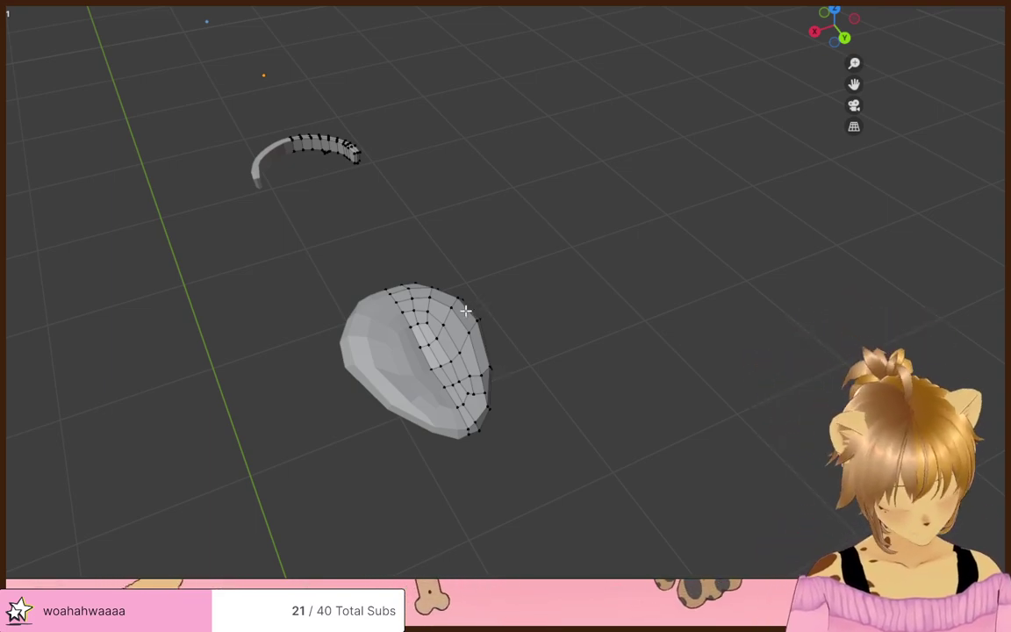
scroll(466, 314, up, 4)
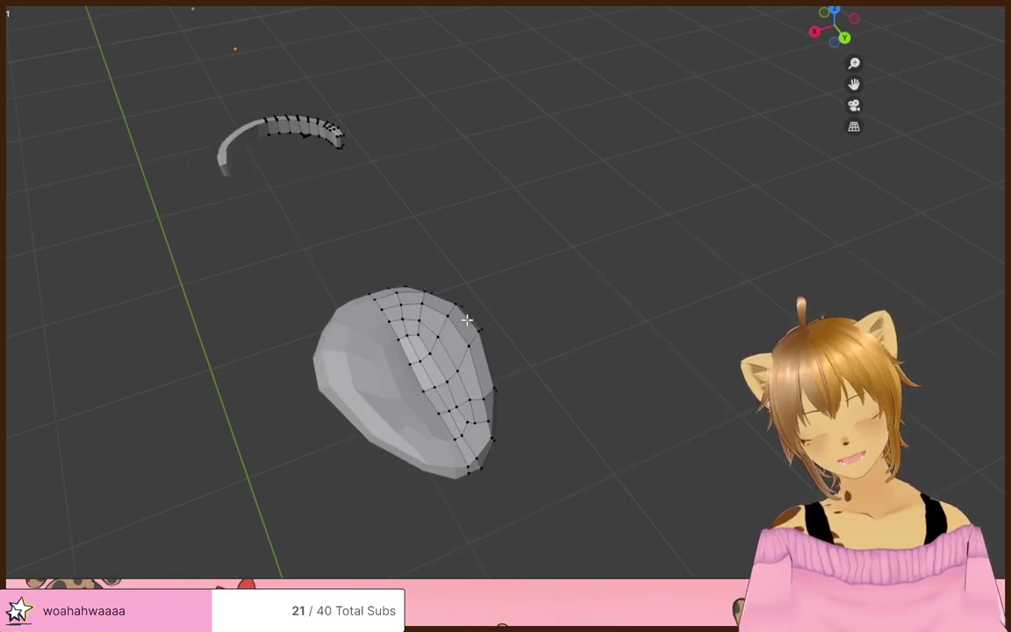
scroll(522, 348, down, 2)
middle_drag(521, 347, 589, 327)
scroll(582, 343, up, 2)
key(alt+z)
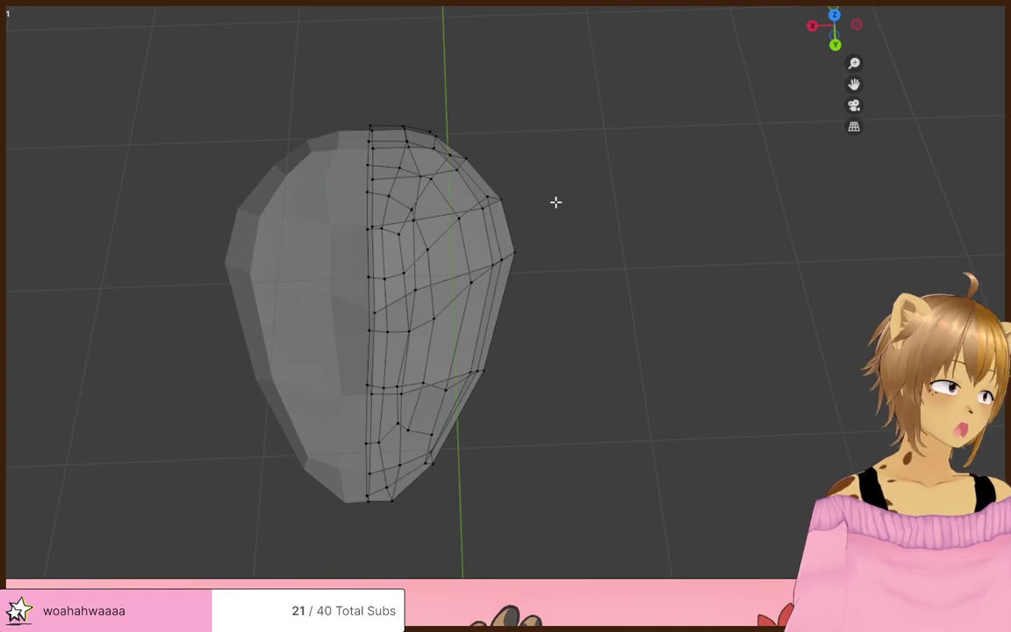
drag(447, 258, 546, 274)
key(alt+z)
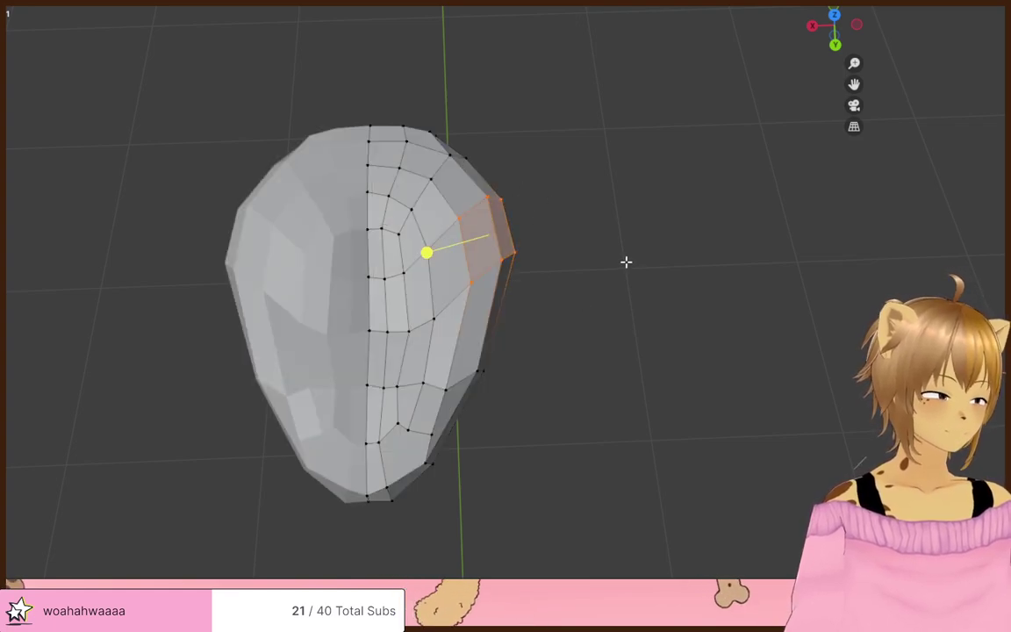
key(r)
click(622, 287)
- Move the selected outer side vertices along X toward the centreline
key(g)
key(x)
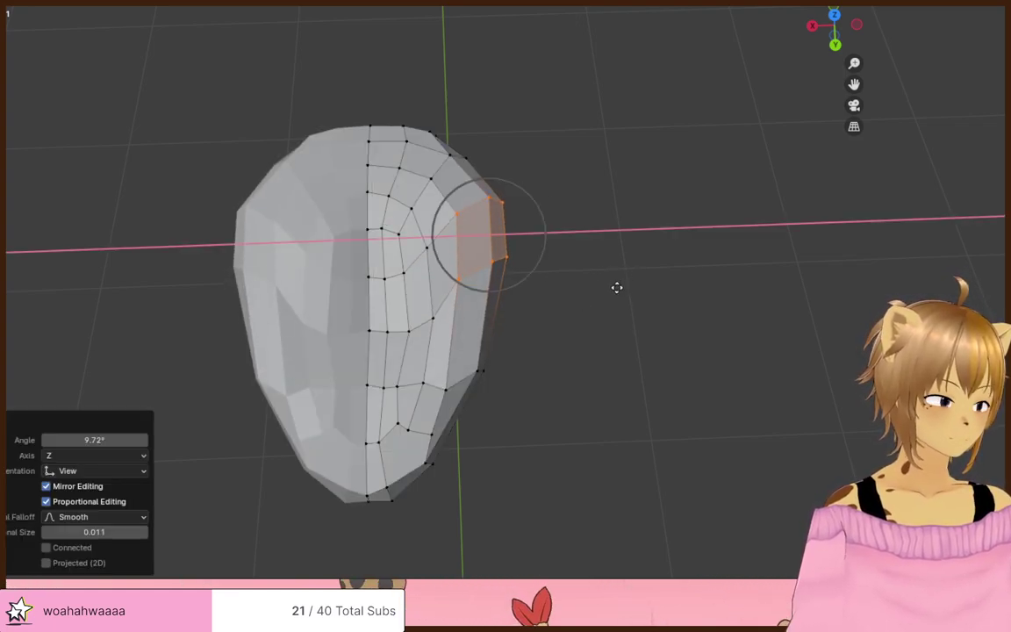
click(609, 289)
click(603, 305)
- Select the next pair of outer side vertices toward the rear tip and move them along X toward the centreline
key(alt+z)
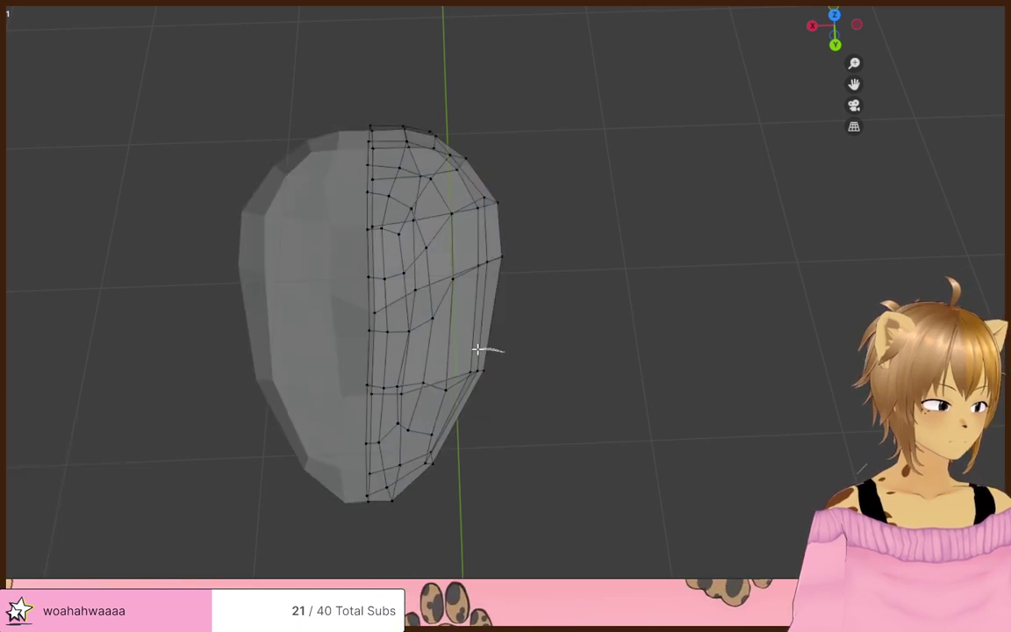
drag(477, 349, 512, 390)
key(alt+z)
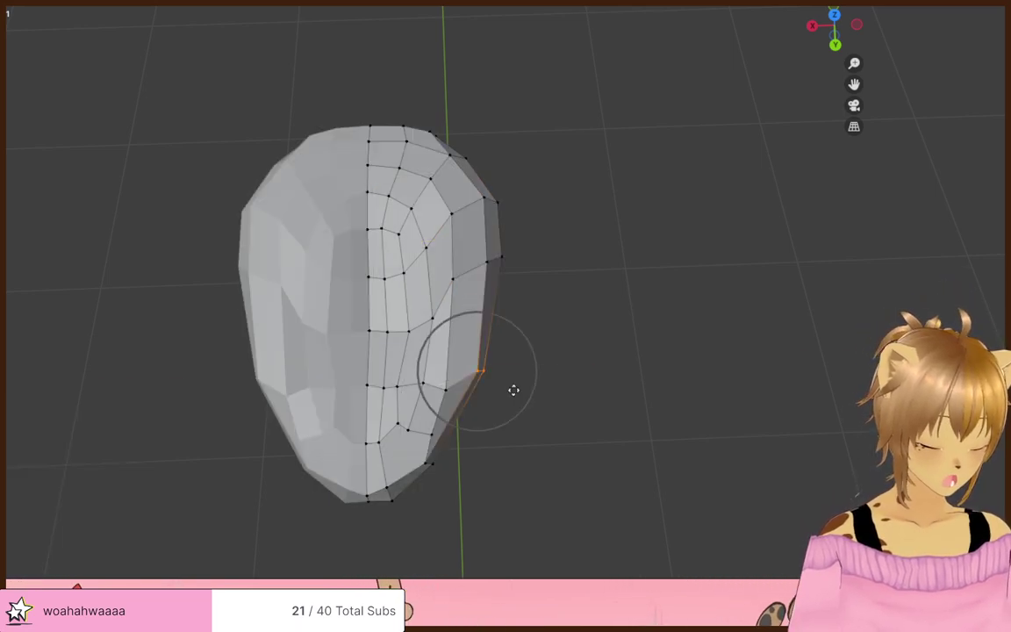
key(x)
click(500, 395)
click(586, 365)
- Reposition the underside vertex near the tongue's side with proportional editing, ending with a move of X 0.000421, Y -0.00052, Z -0.001325 m
middle_drag(587, 365, 521, 190)
click(334, 290)
middle_drag(377, 301, 415, 331)
key(g)
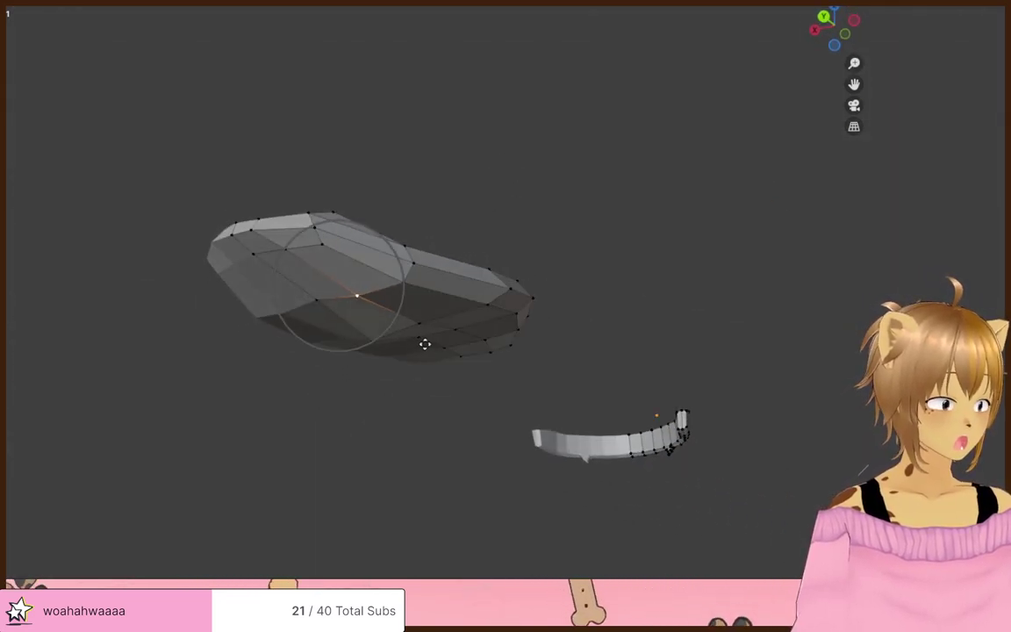
click(350, 325)
key(g)
click(329, 325)
middle_drag(329, 325, 532, 471)
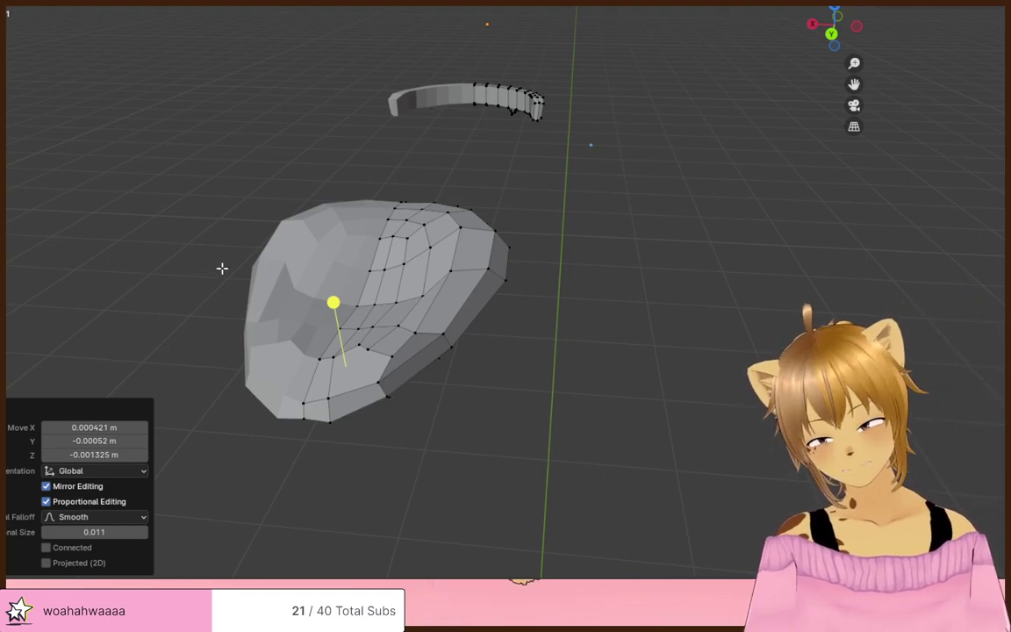
middle_drag(223, 268, 474, 349)
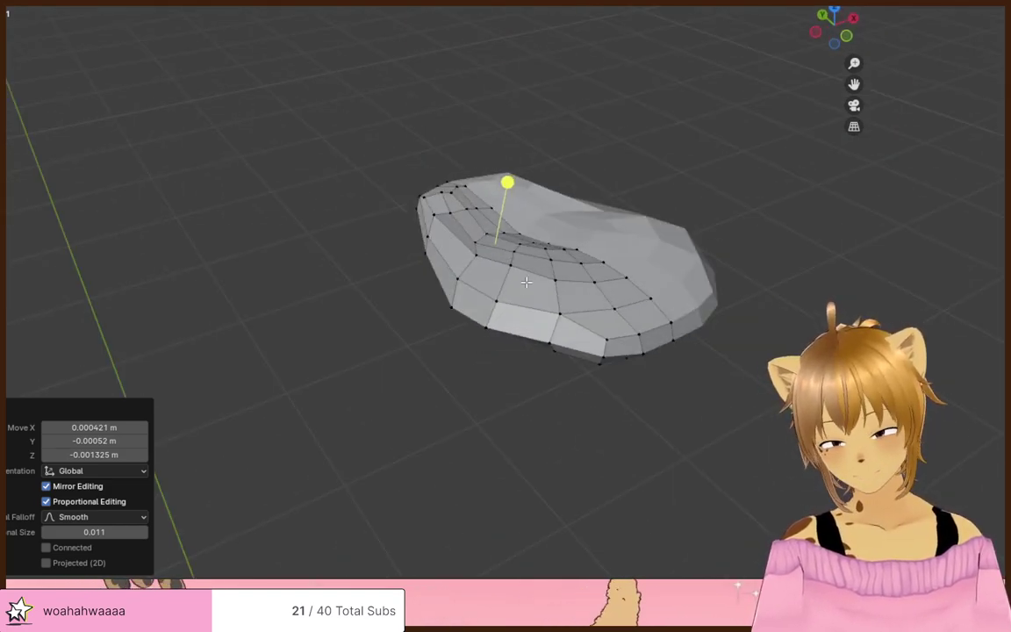
middle_drag(526, 281, 412, 334)
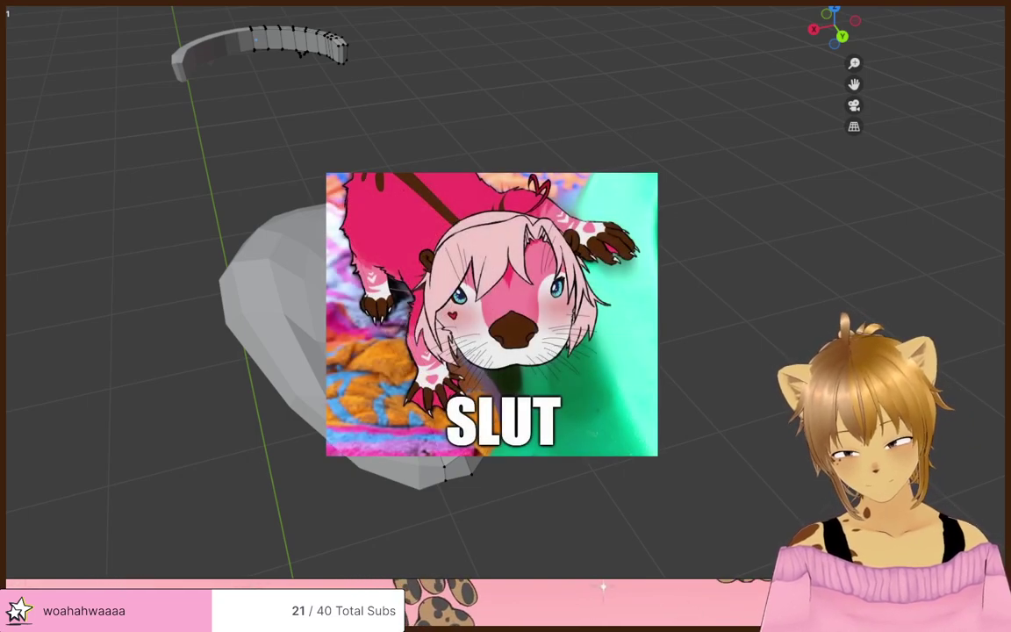
- Select two neighbouring groove vertices beside the centreline and raise them 0.001421 m along Z without proportional editing
middle_drag(546, 346, 497, 332)
click(492, 309)
key(ctrl+z)
middle_drag(625, 304, 599, 317)
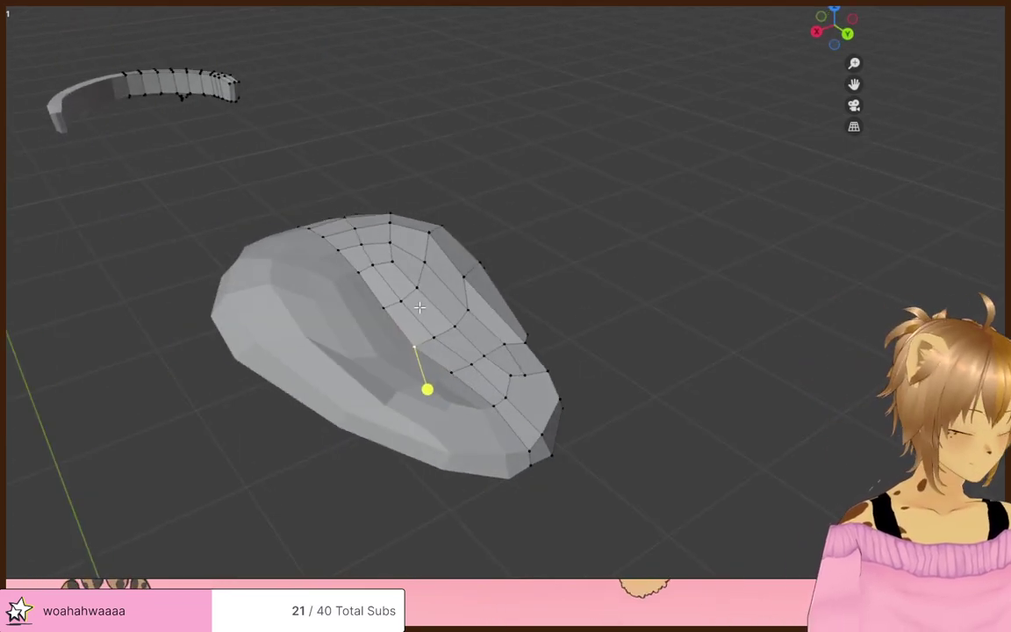
middle_drag(420, 308, 545, 317)
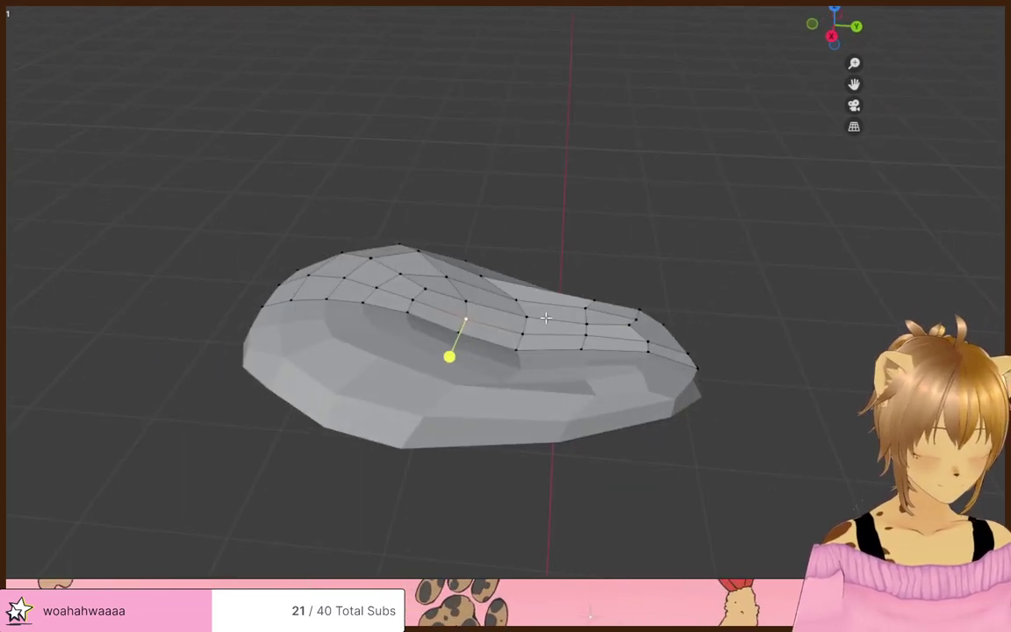
shift+click(528, 321)
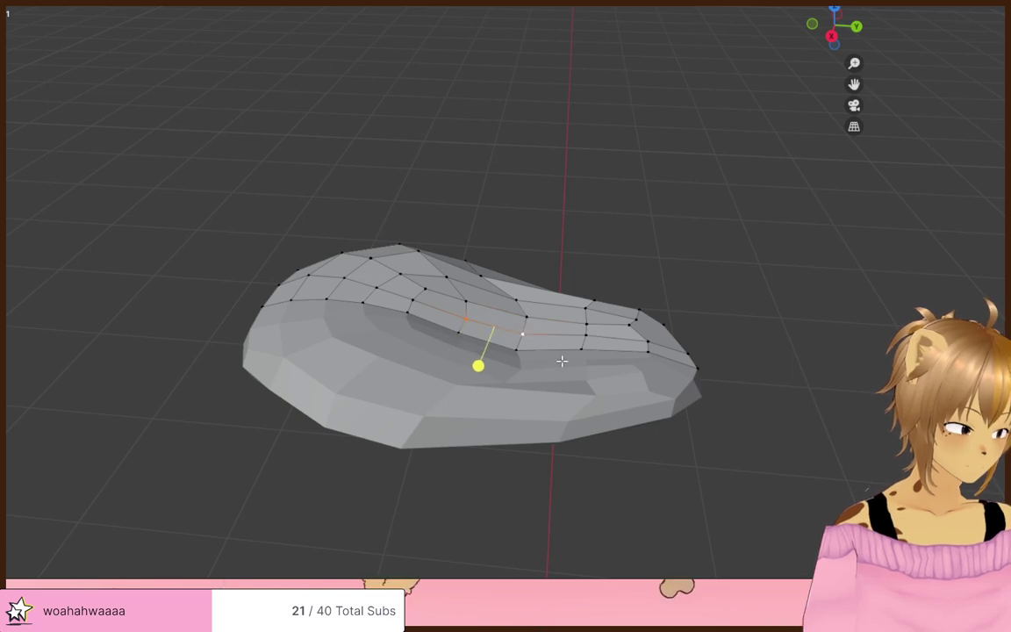
click(479, 359)
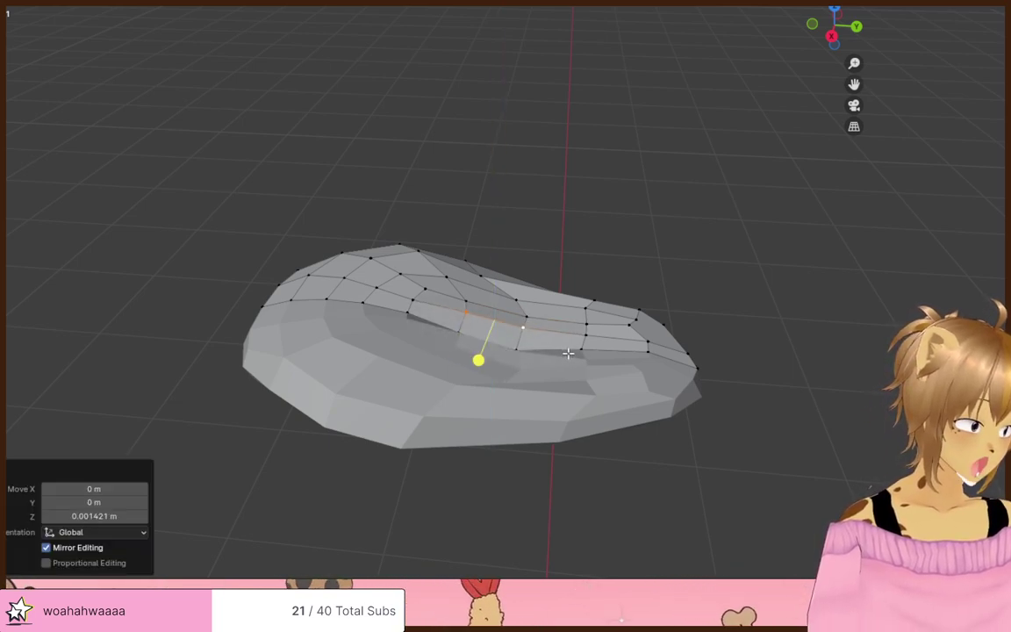
- Adjust the height of the next vertex beside the centreline toward the rear tip along Z
middle_drag(479, 359, 580, 339)
click(515, 348)
click(516, 352)
key(g)
key(z)
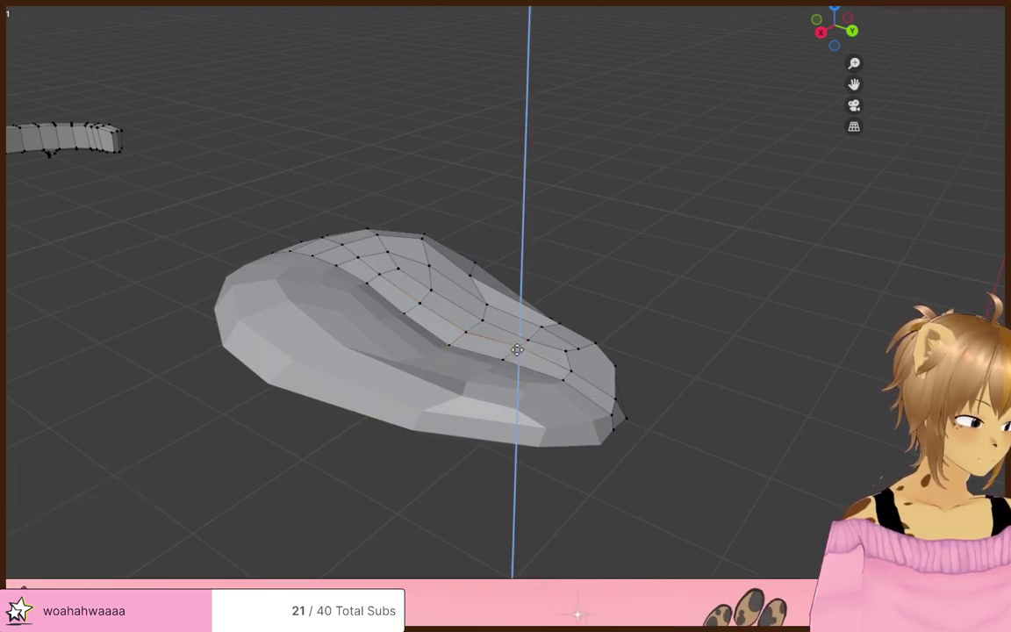
click(517, 349)
key(shift+v)
- Select the centreline groove vertex nearest the rear tip and adjust its height along Z
middle_drag(523, 339, 435, 356)
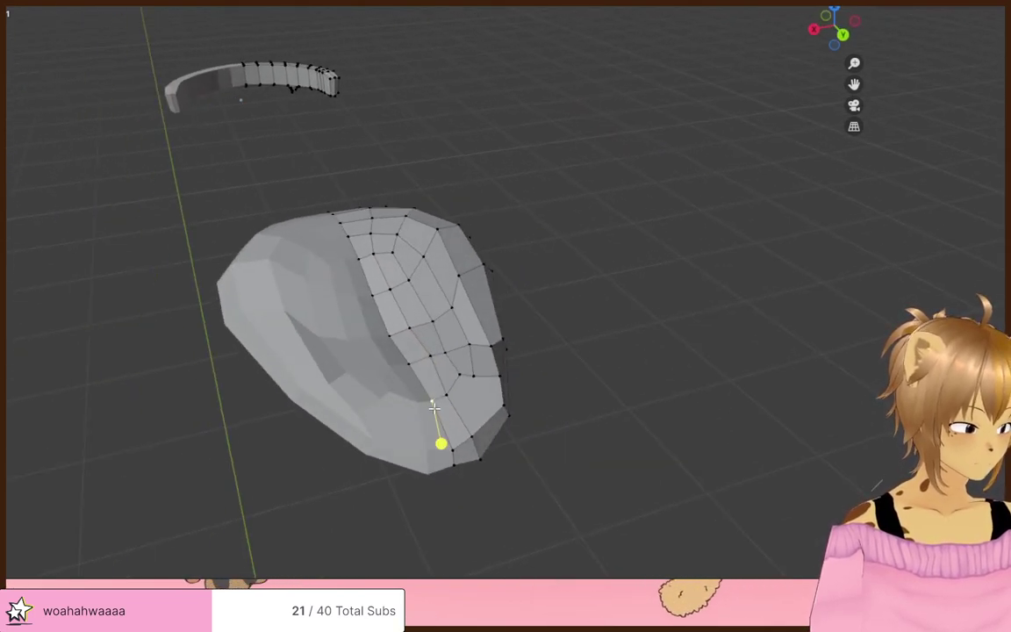
click(437, 410)
key(shift+v)
middle_drag(445, 442, 597, 388)
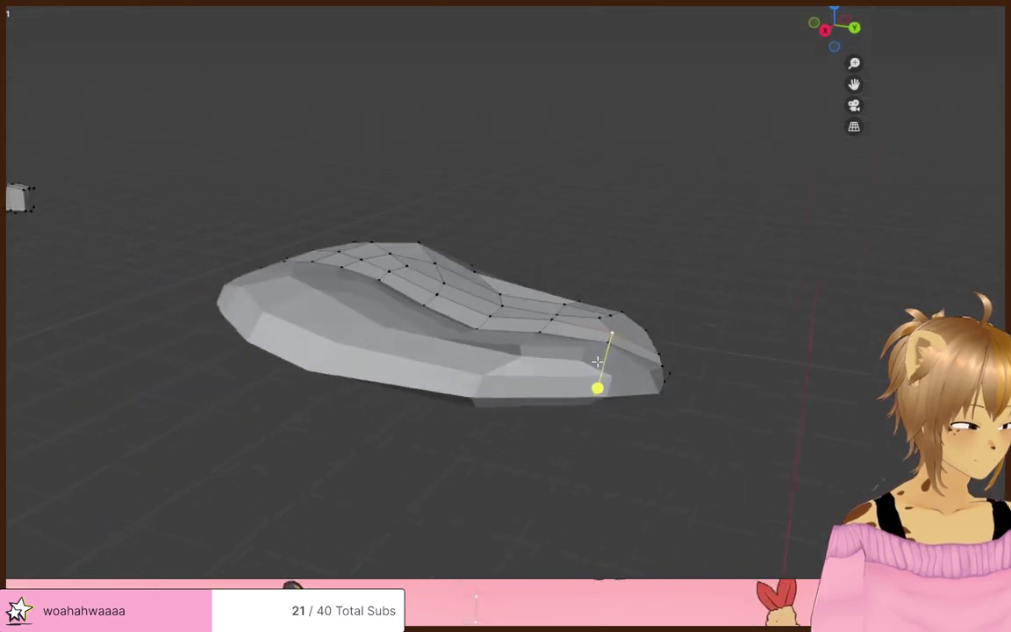
key(g)
key(z)
click(597, 365)
- Move the next centreline groove vertex toward the front by -0.000979 m along Z
key(shift+v)
middle_drag(738, 350, 477, 297)
click(516, 325)
key(shift+v)
right_click(442, 328)
click(443, 320)
click(353, 311)
key(g)
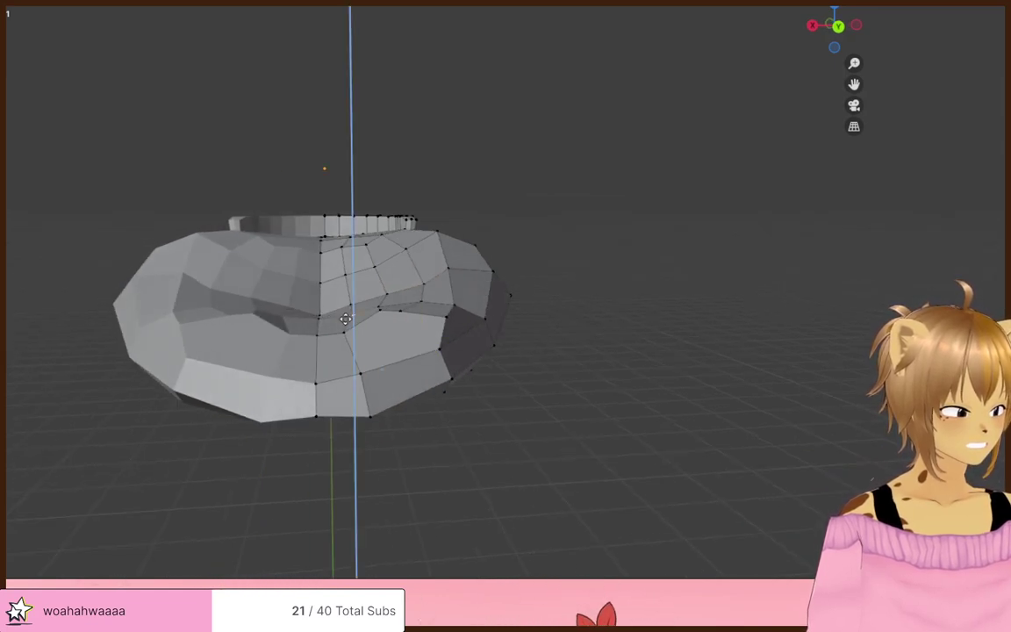
key(shift+v)
middle_drag(345, 318, 690, 309)
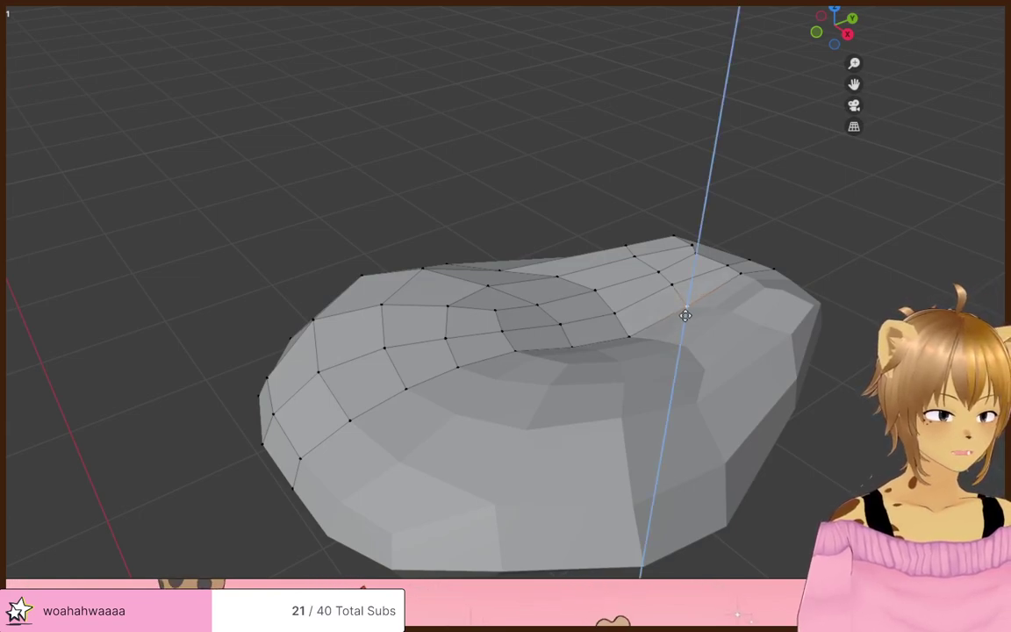
click(686, 315)
- Move the upper outer side vertex near the rear by X -0.000756, Y -0.002047, Z 0.000644 m
key(shift+v)
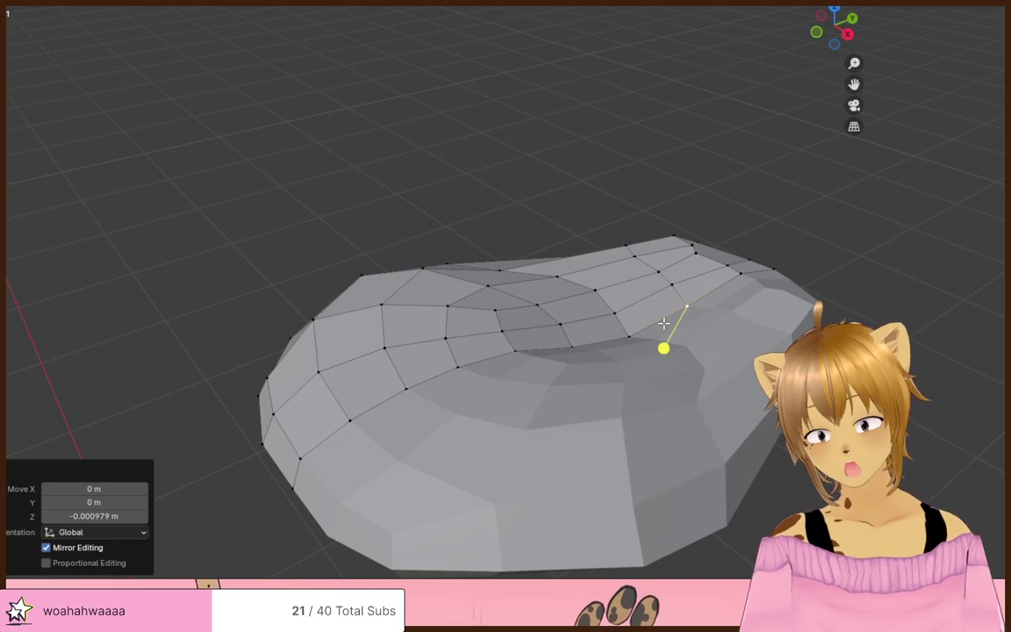
middle_drag(655, 315, 502, 353)
scroll(491, 369, up, 2)
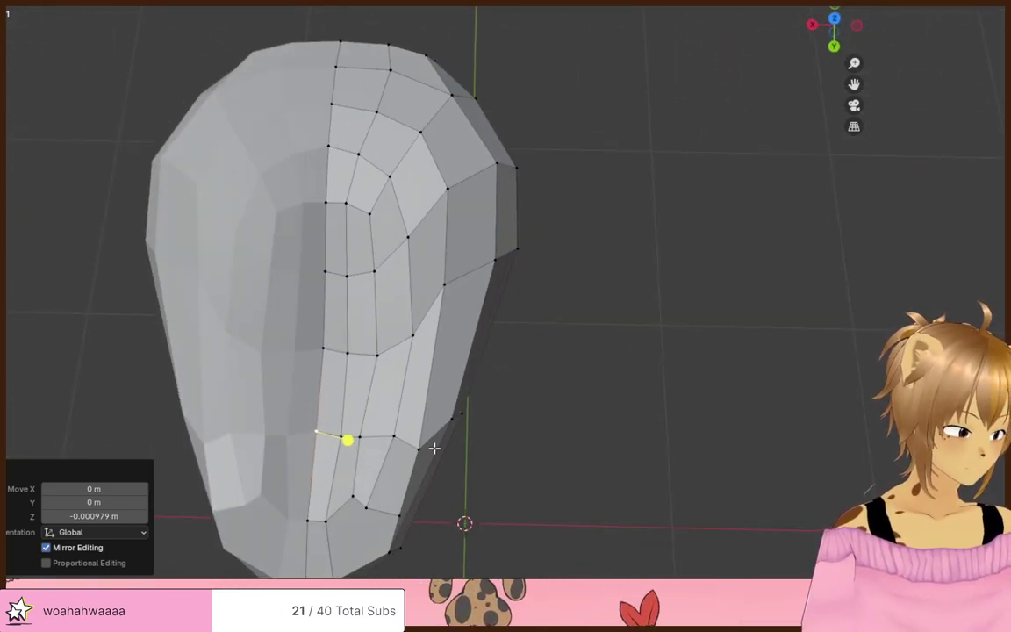
click(420, 446)
scroll(695, 321, down, 3)
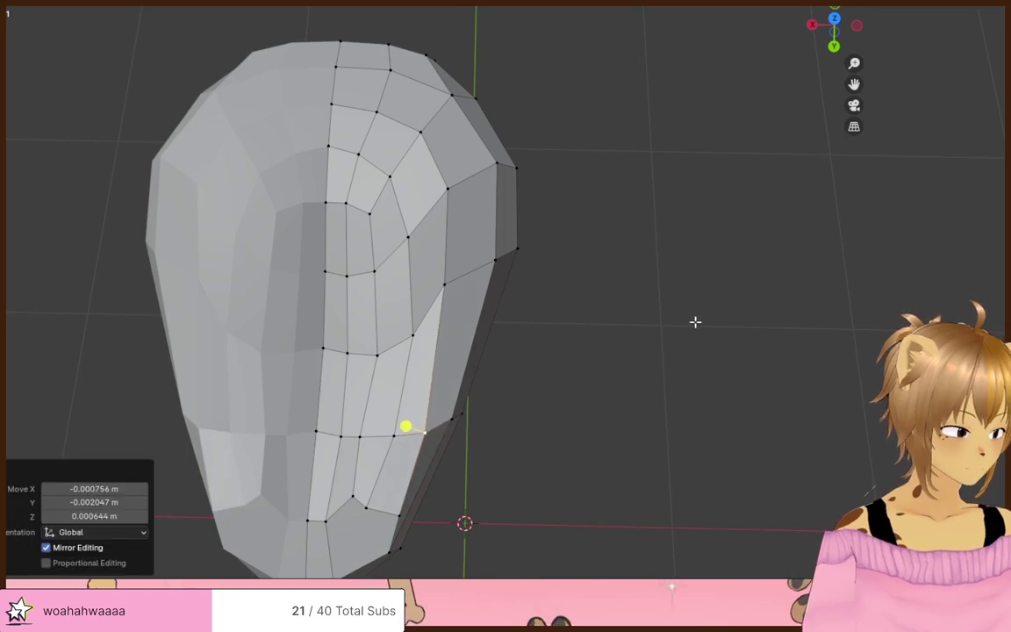
- Knife a new edge across the large rear top face, from its inner front vertex to the vertex beside the centreline at the tip
middle_drag(695, 320, 362, 370)
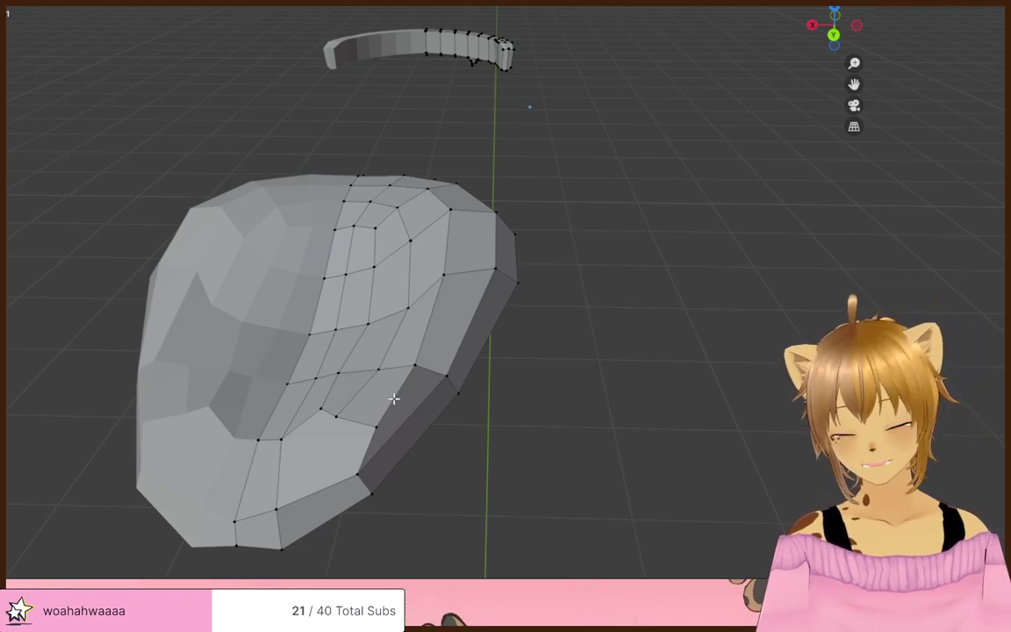
middle_drag(394, 399, 370, 383)
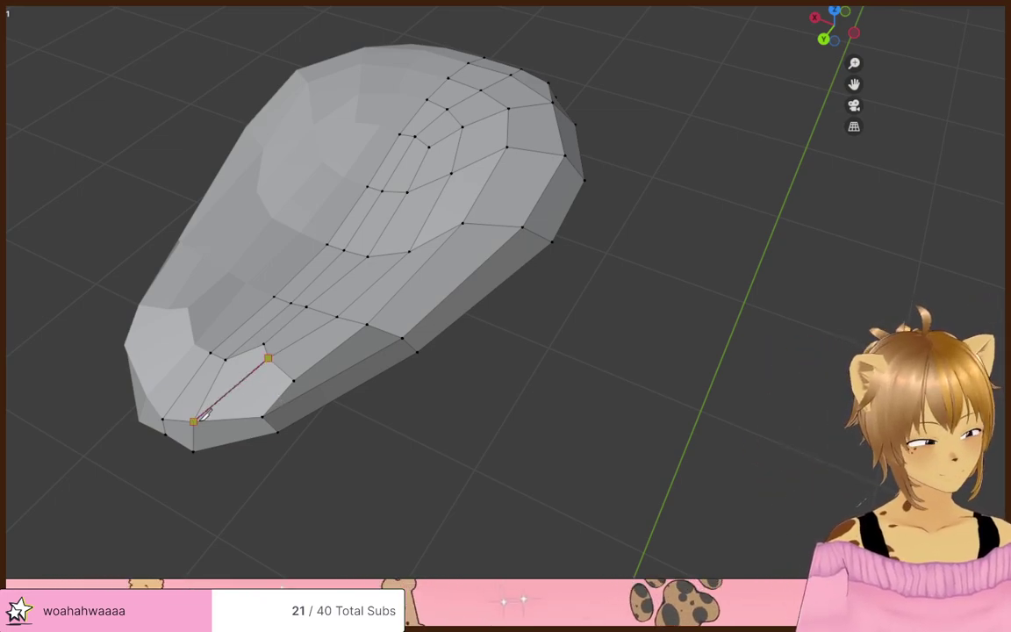
click(258, 404)
- Move the inner vertex in front of the new cut by X 0.000312, Y 0.002221, Z -0.000922 m
middle_drag(534, 476, 664, 360)
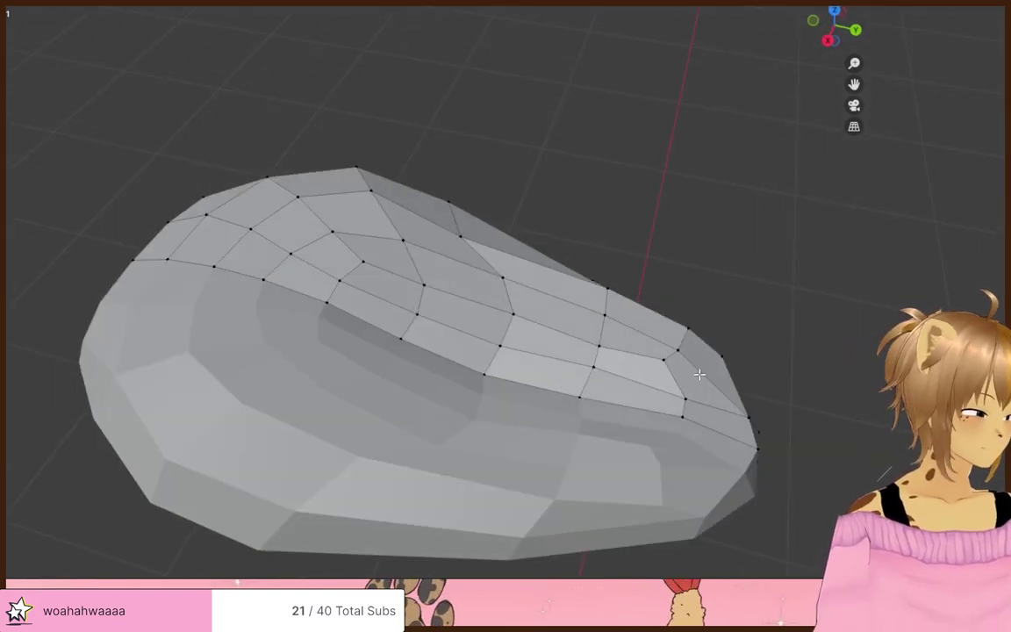
click(674, 366)
key(g)
drag(703, 386, 736, 384)
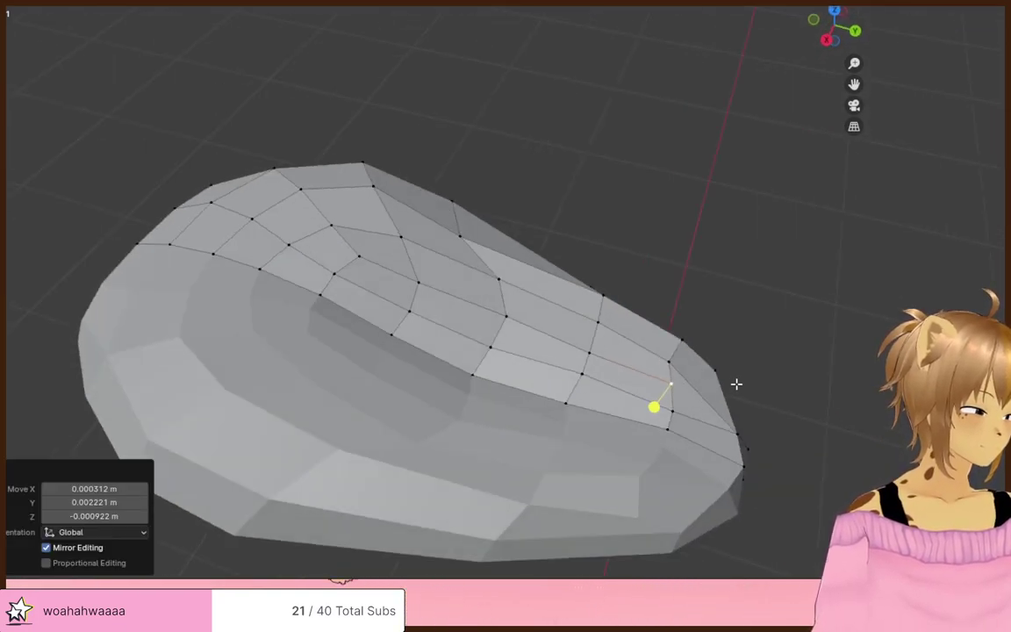
middle_drag(736, 383, 511, 286)
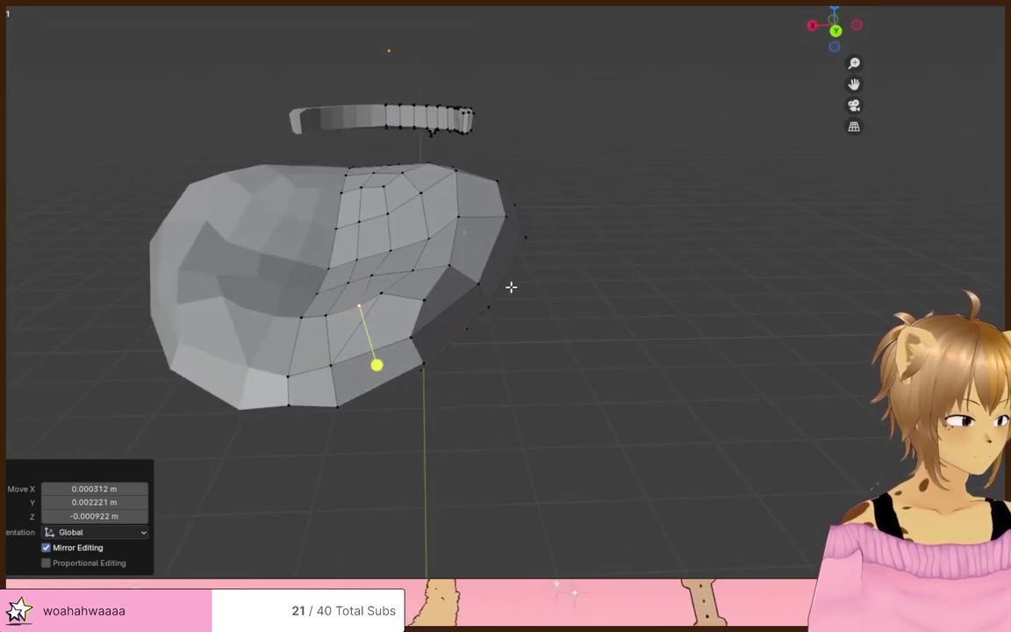
- Move the vertex beside the centreline in the rear groove by X -0.000012, Y -0.000063, Z 0.000413 m
click(350, 276)
mouse_move(377, 264)
middle_down()
mouse_move(390, 248)
mouse_move(387, 257)
middle_up()
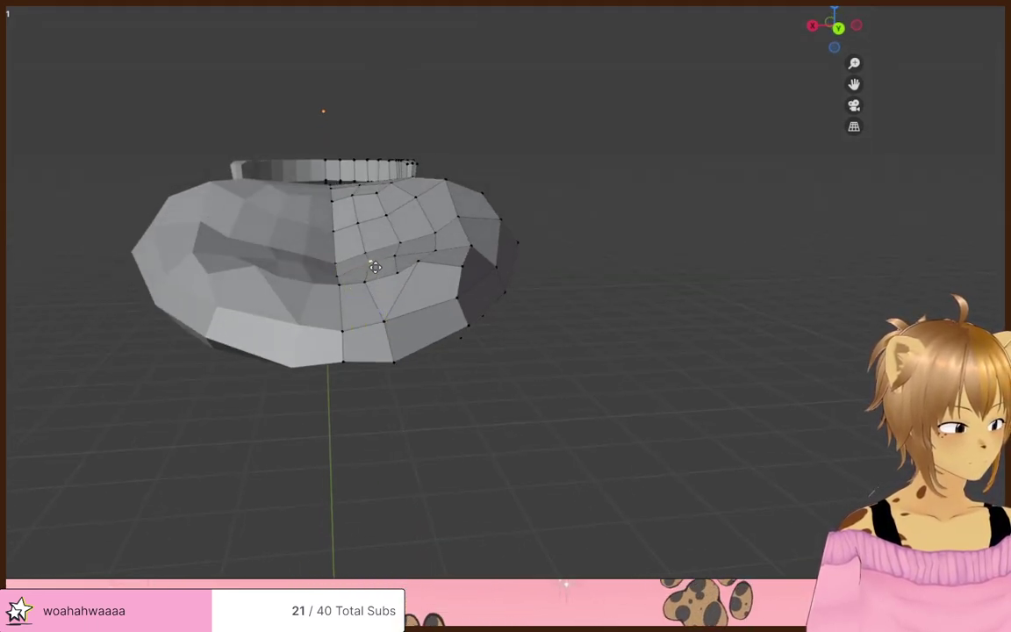
click(372, 252)
click(373, 251)
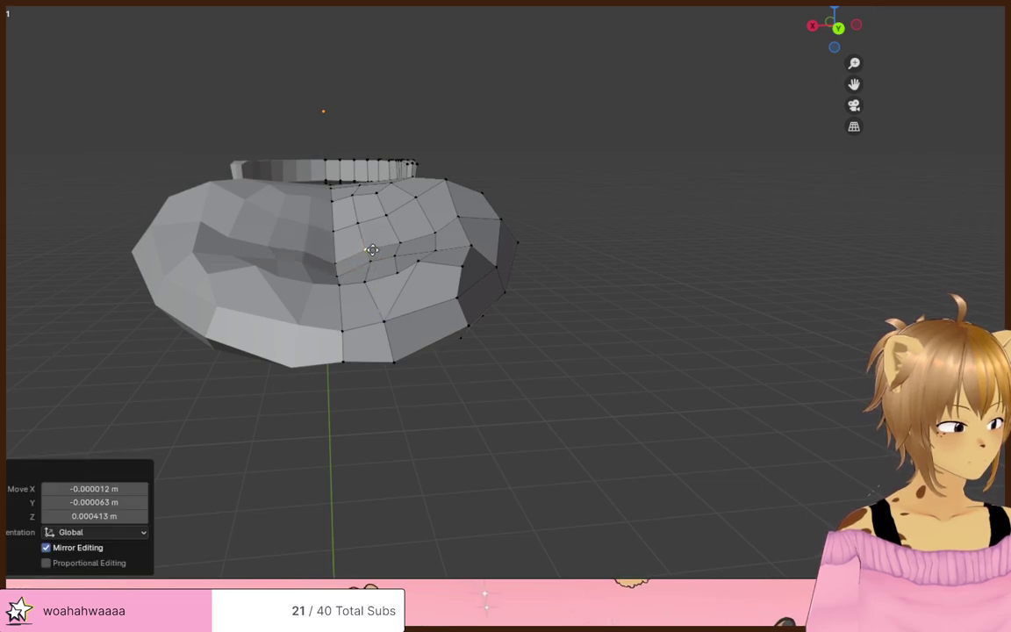
- Move the two rear groove vertices beside the centreline along X toward the centreline
click(364, 250)
click(369, 262)
key(x)
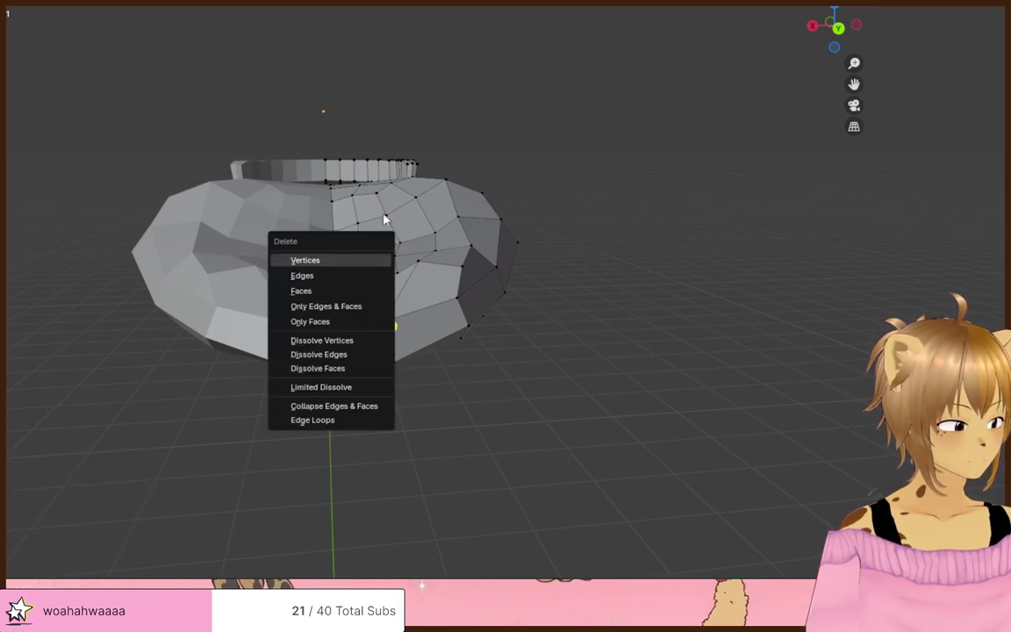
key(g)
key(x)
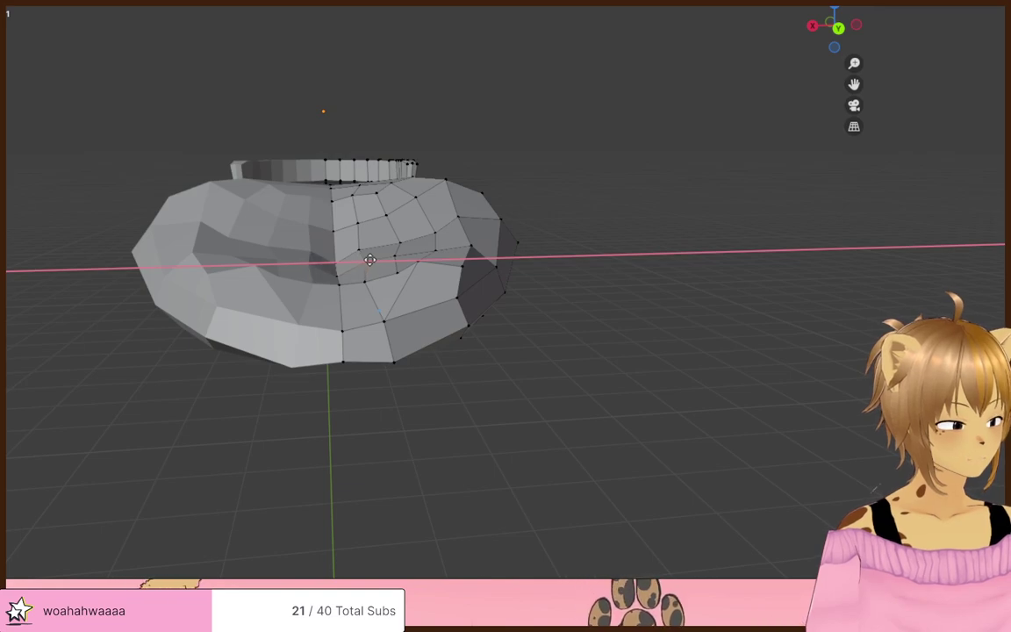
key(g)
key(x)
key(Escape)
- Shift the rear vertices beside the centreline toward it along X, by 0.000852 m in the groove and 0.001859 m at the tip's end
key(shift+v)
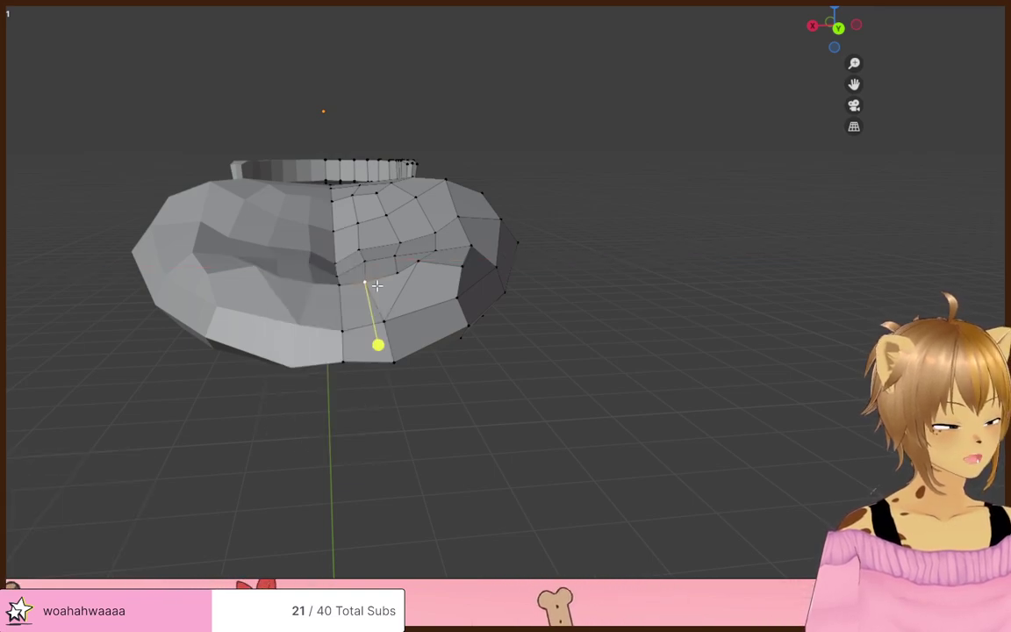
click(361, 286)
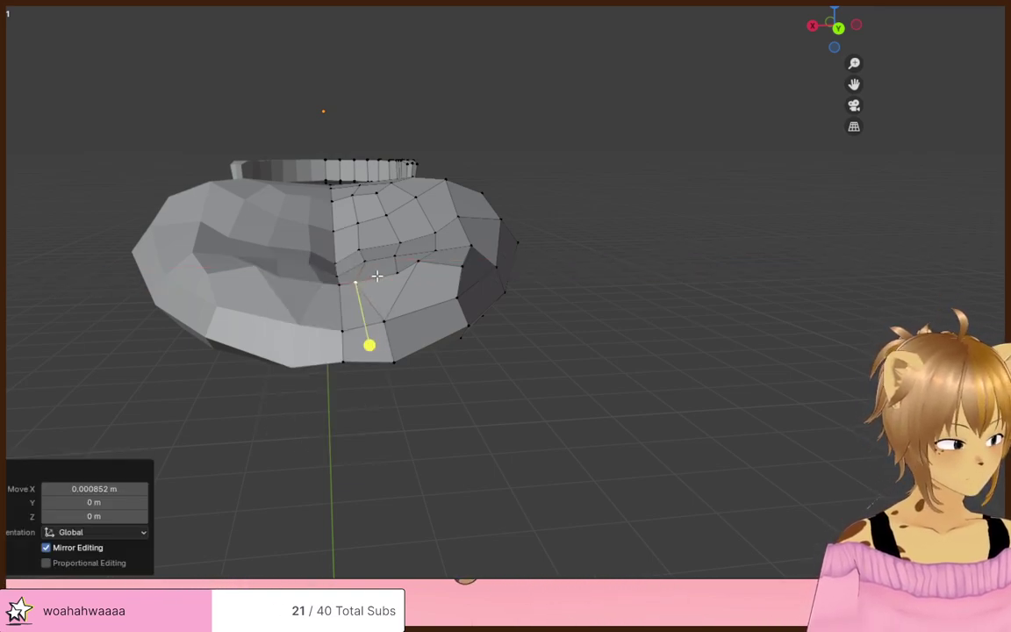
middle_drag(376, 277, 380, 318)
click(396, 497)
key(g)
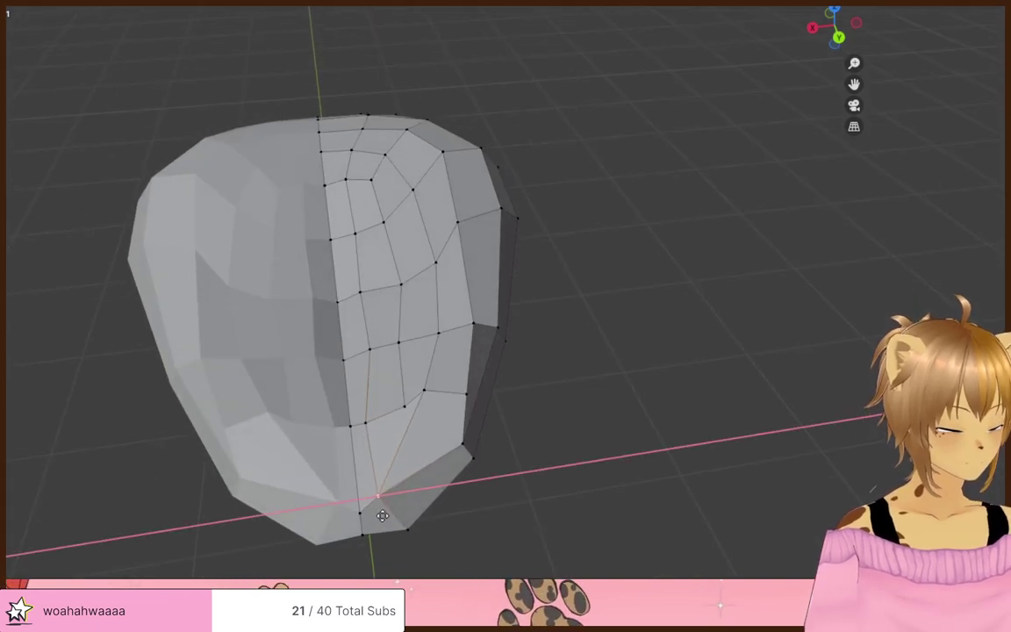
key(Escape)
key(shift+v)
click(391, 538)
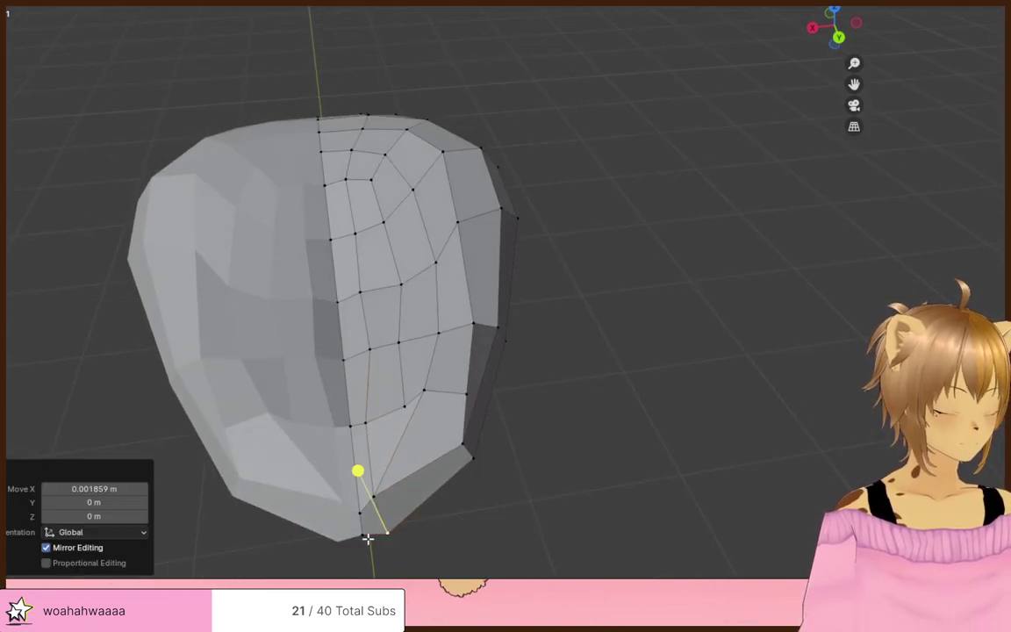
- Pull the rear tip's centreline vertex out along Y by 0.001334 m, easing it back level with its neighbour
click(364, 538)
key(g)
key(x)
key(y)
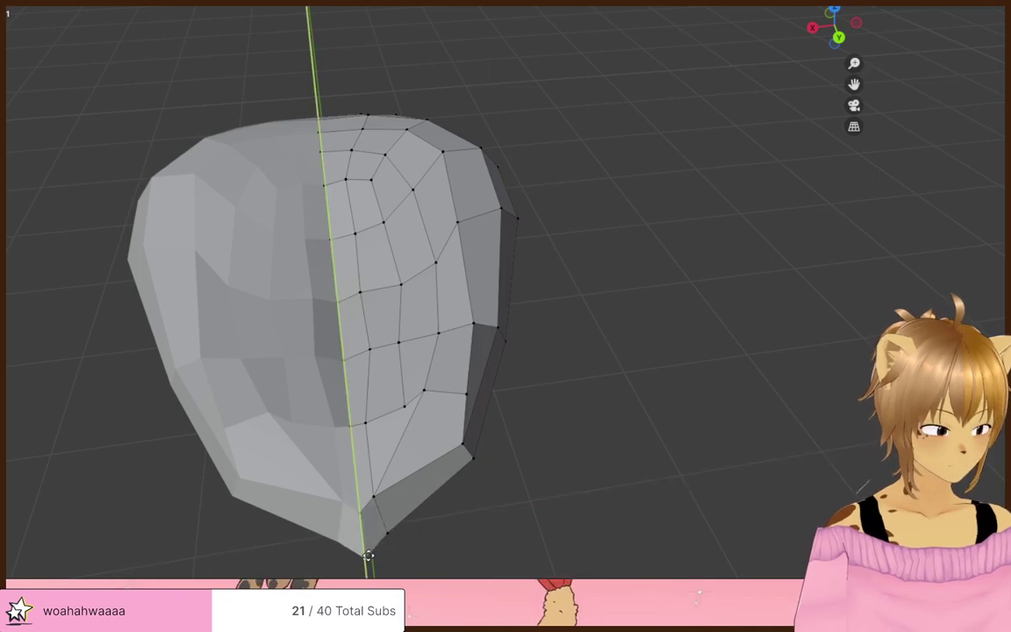
click(368, 546)
middle_drag(370, 542, 427, 315)
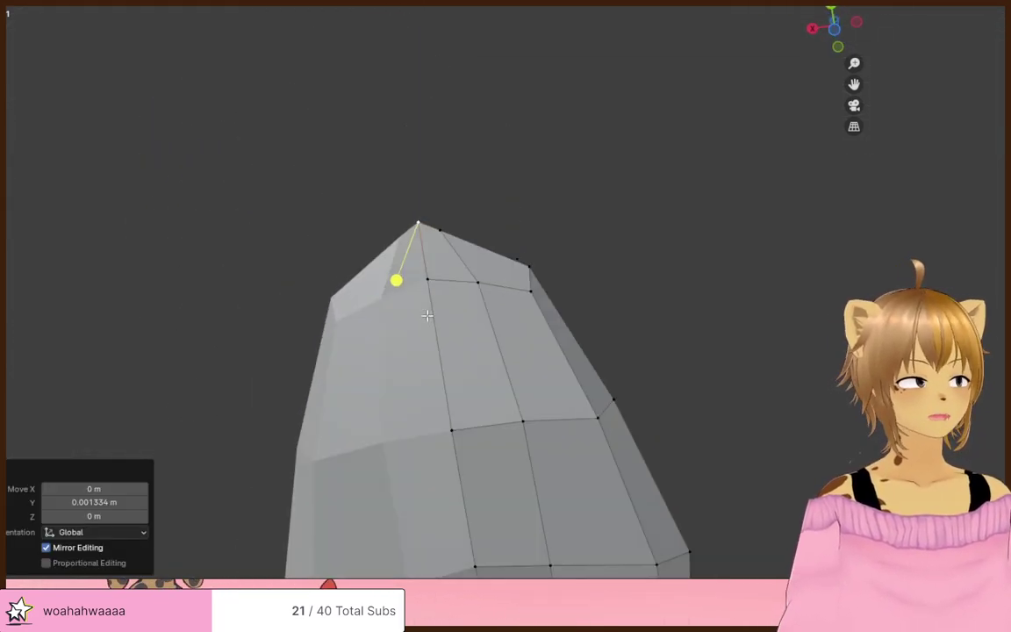
click(416, 253)
click(442, 232)
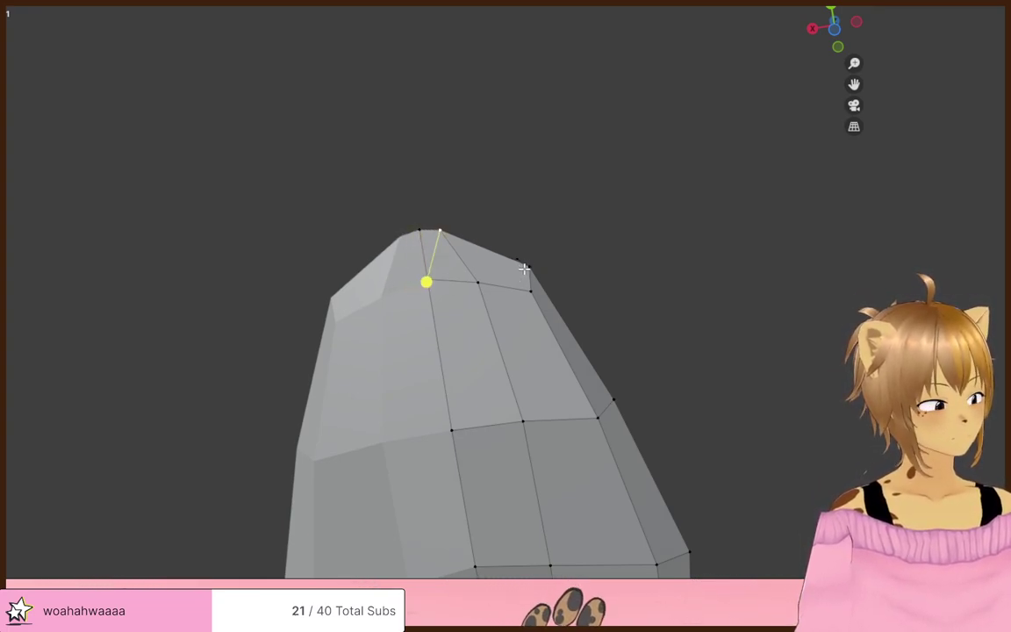
- Reposition the three outer vertices on the tongue's rear side together to refine the taper
middle_drag(524, 269, 592, 475)
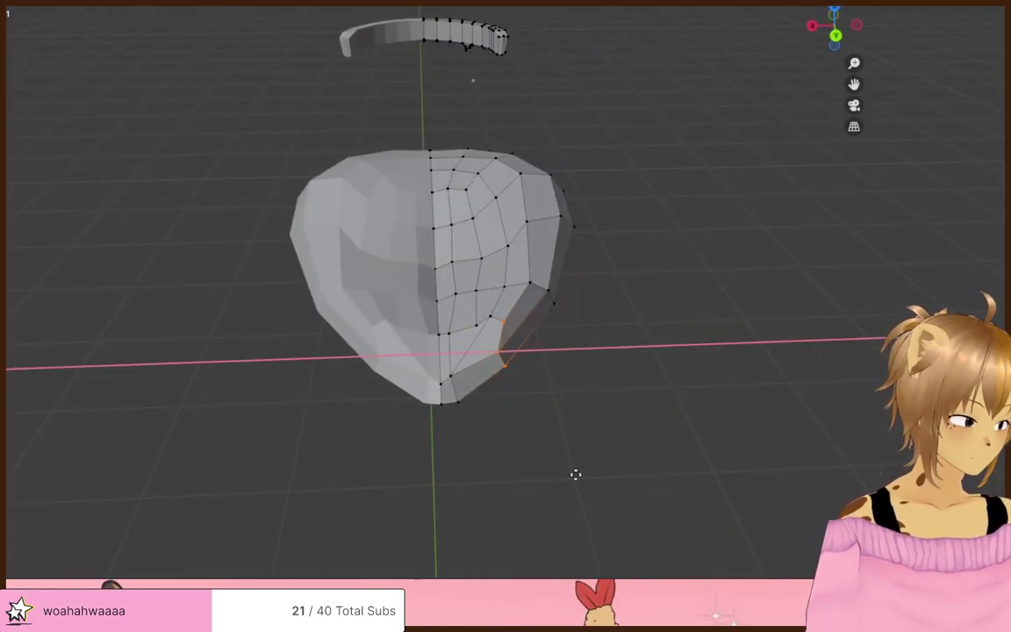
click(577, 474)
click(619, 401)
- Move the inner vertex on the tongue's rear top by X 0.000887, Y -0.000175, Z -0.000294 m
middle_drag(618, 402, 702, 479)
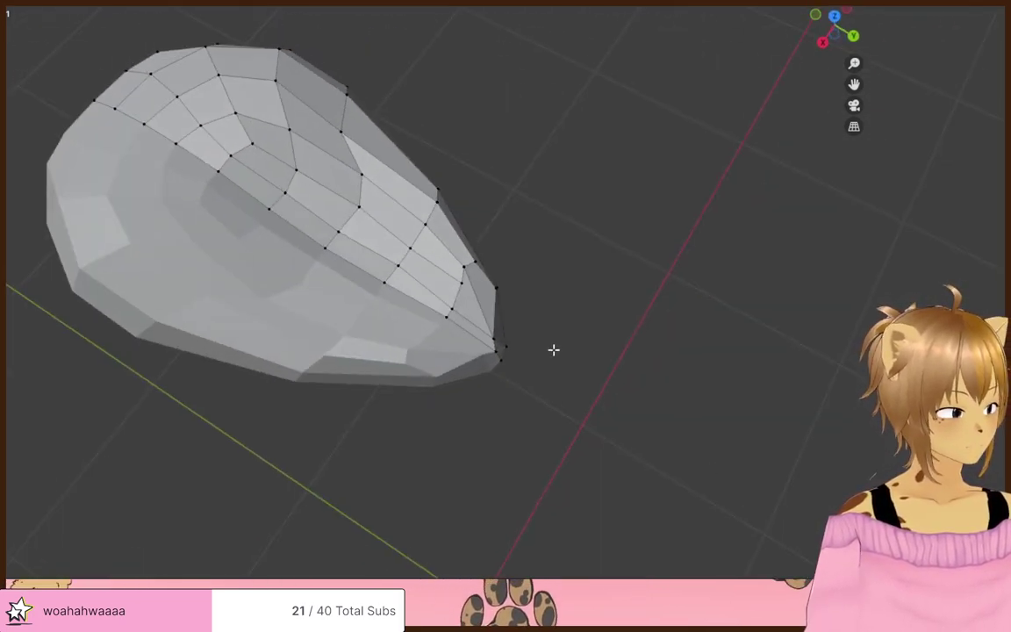
click(460, 314)
middle_drag(460, 315, 588, 423)
key(alt+z)
key(alt+z)
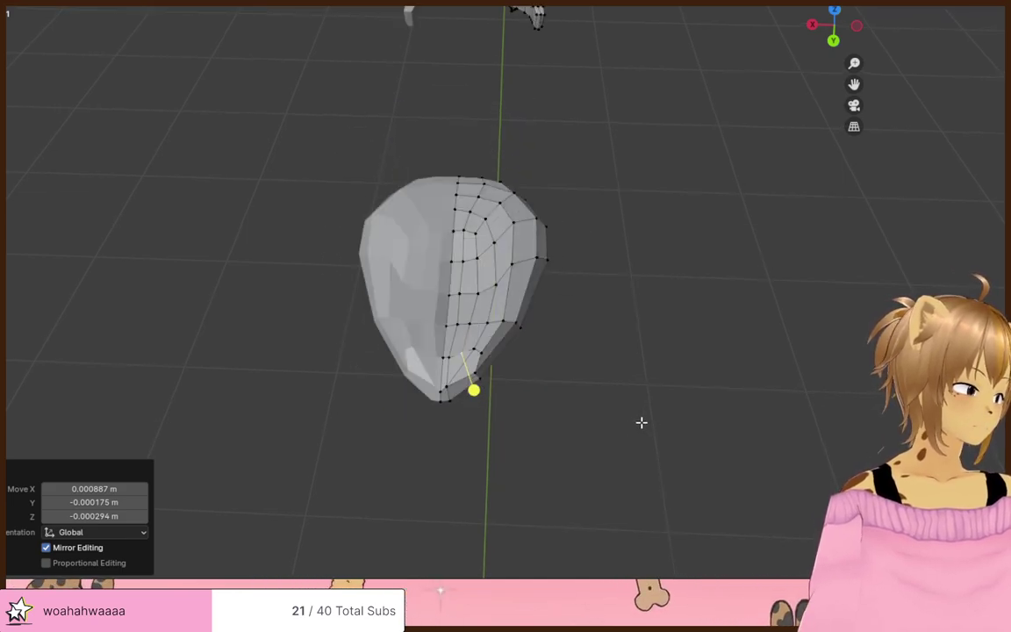
click(640, 422)
drag(612, 244, 266, 527)
ctrl+right_drag(265, 527, 272, 523)
ctrl+right_drag(621, 176, 263, 299)
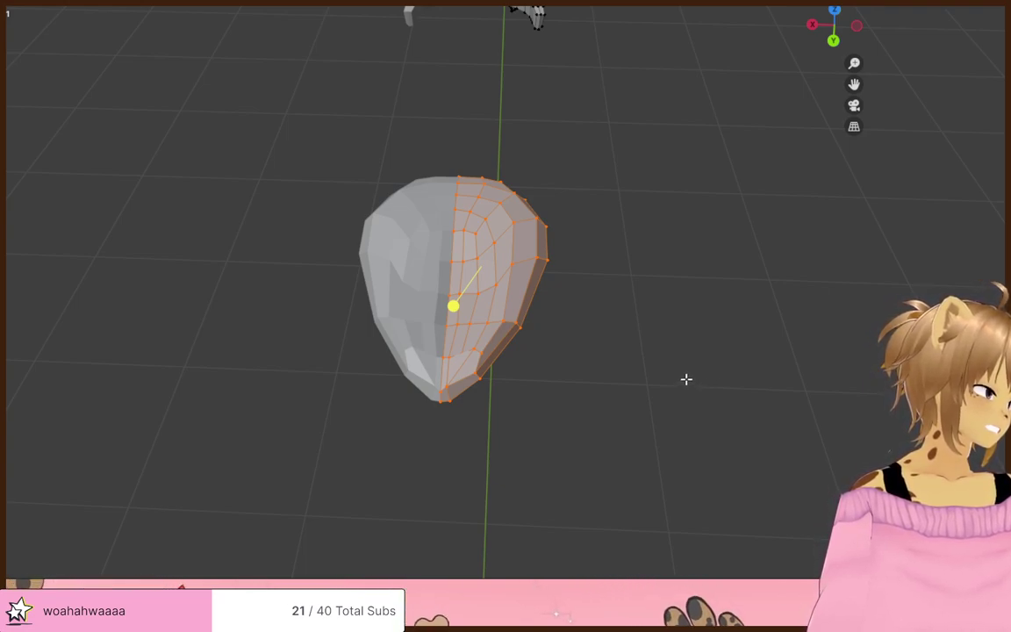
key(alt+a)
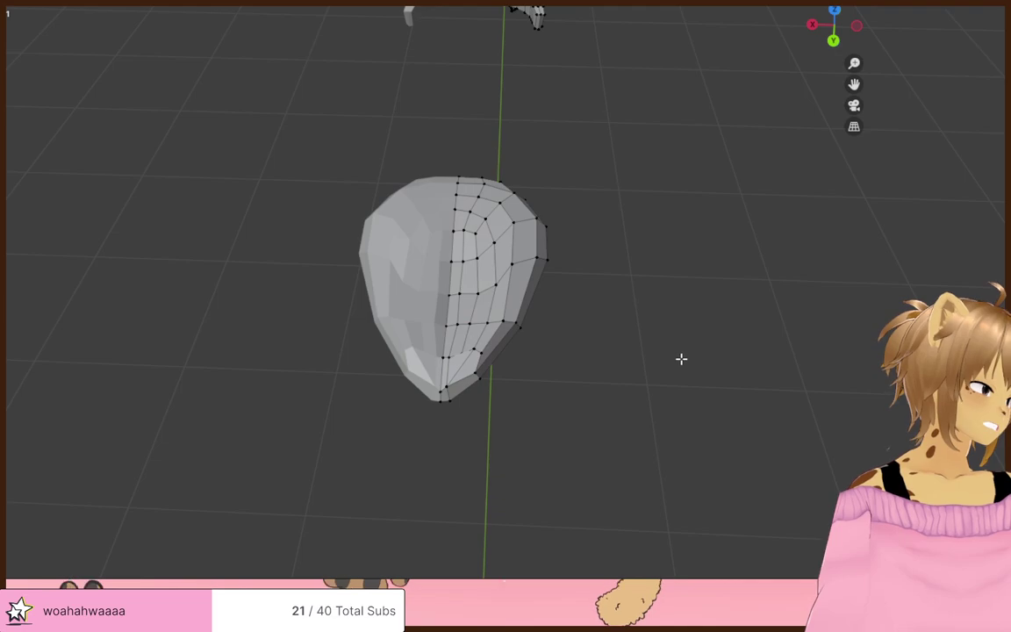
middle_drag(682, 356, 760, 359)
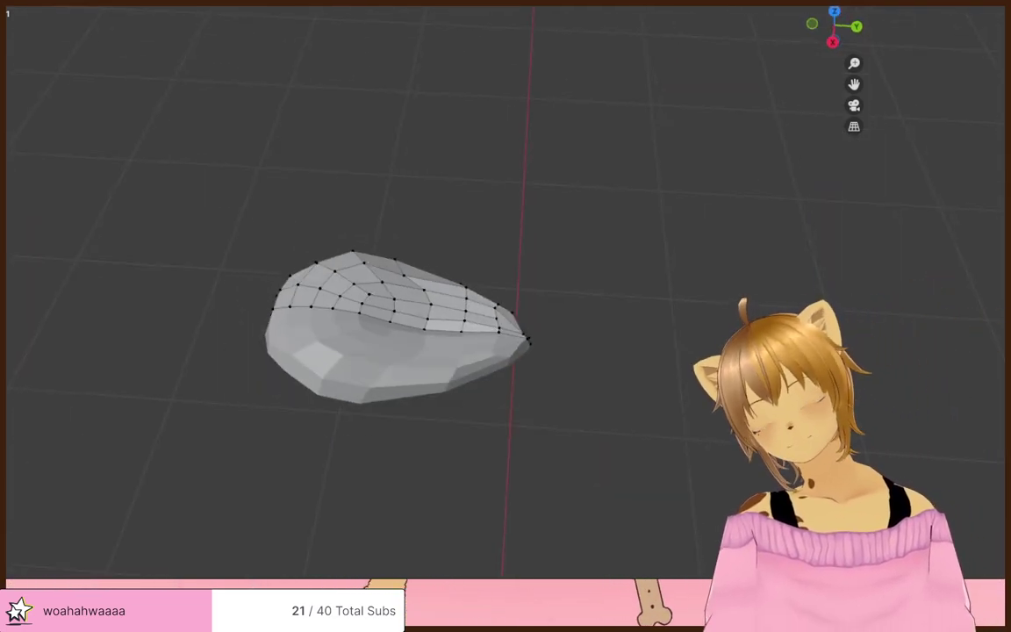
scroll(657, 481, down, 4)
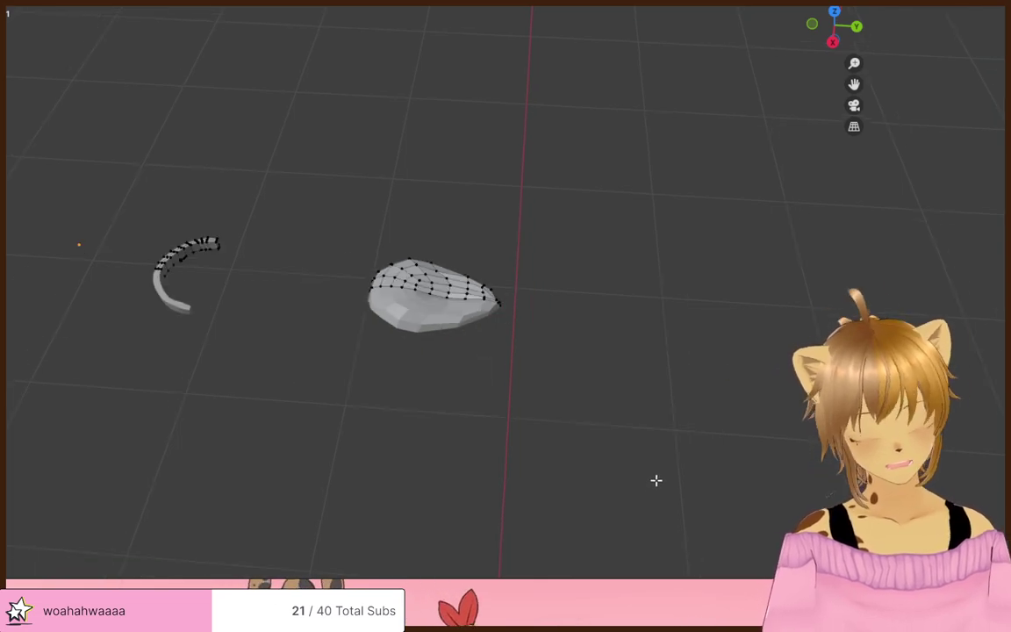
scroll(638, 477, up, 2)
middle_drag(636, 476, 525, 372)
mouse_move(604, 175)
ctrl+right_down()
mouse_move(114, 366)
mouse_move(609, 415)
ctrl+right_up()
key(alt+z)
mouse_move(609, 276)
ctrl+right_down()
mouse_move(250, 156)
mouse_move(596, 489)
ctrl+right_up()
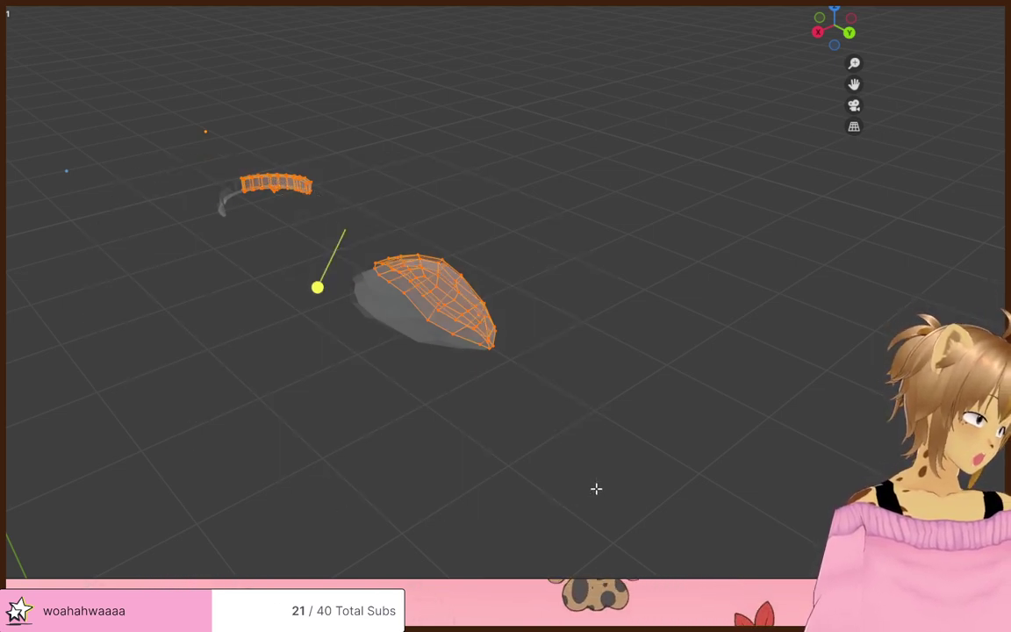
key(alt+z)
key(alt+a)
- Try to rotate the tongue half freely while its mirrored side is still generated
middle_drag(666, 450, 626, 482)
mouse_move(736, 320)
ctrl+right_down()
mouse_move(709, 282)
mouse_move(390, 171)
mouse_move(645, 425)
ctrl+right_up()
middle_drag(655, 474, 608, 494)
key(r)
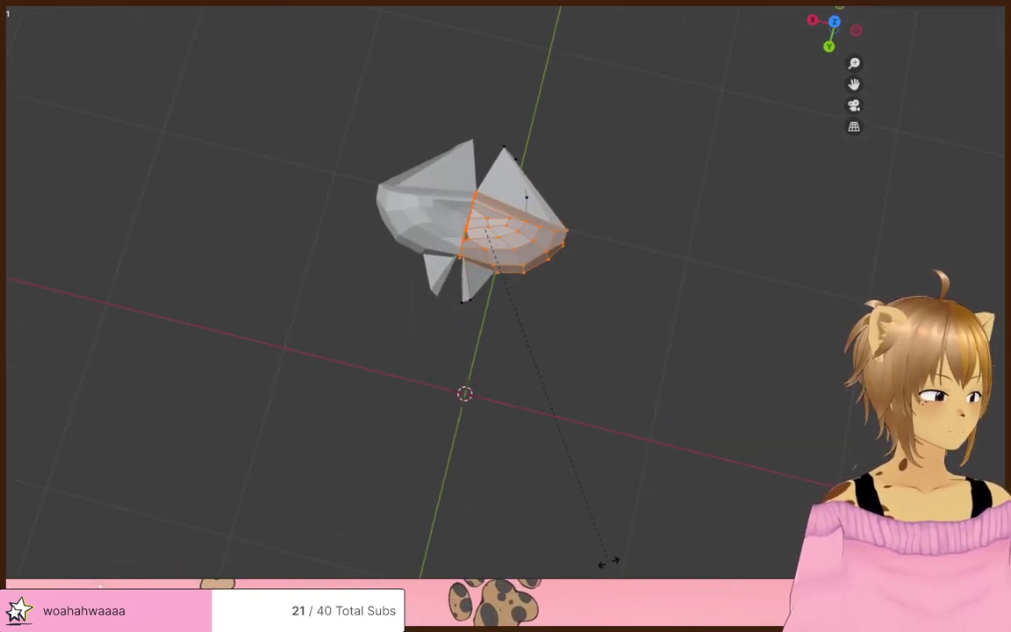
right_click(492, 465)
key(alt+z)
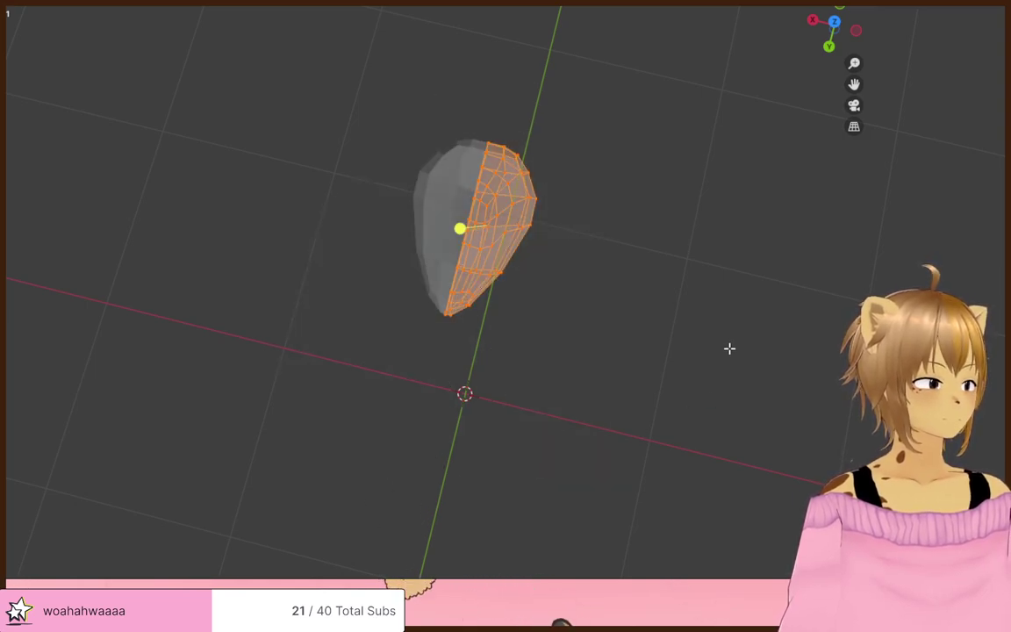
key(r)
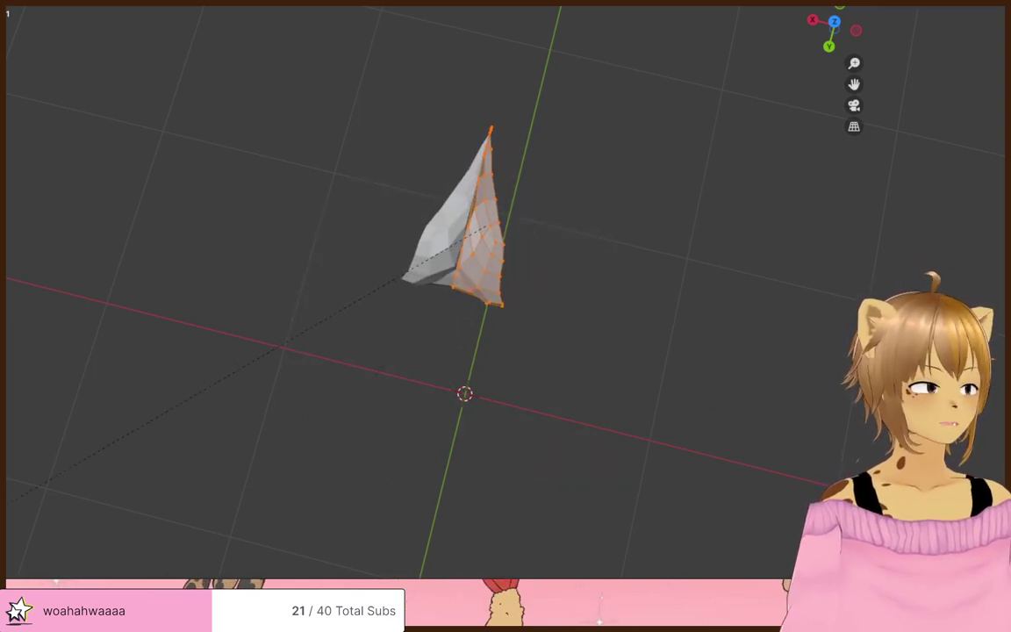
right_click(281, 315)
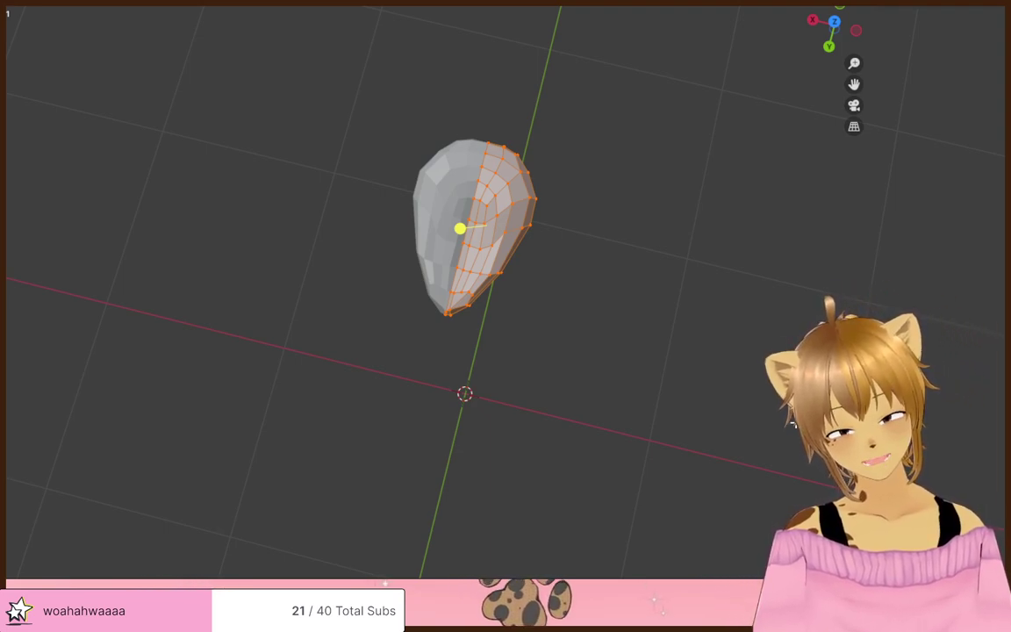
click(813, 413)
- Apply the mirror so both halves of the tongue and teeth are real geometry, and reopen the mesh for editing with nothing selected
scroll(813, 411, down, 5)
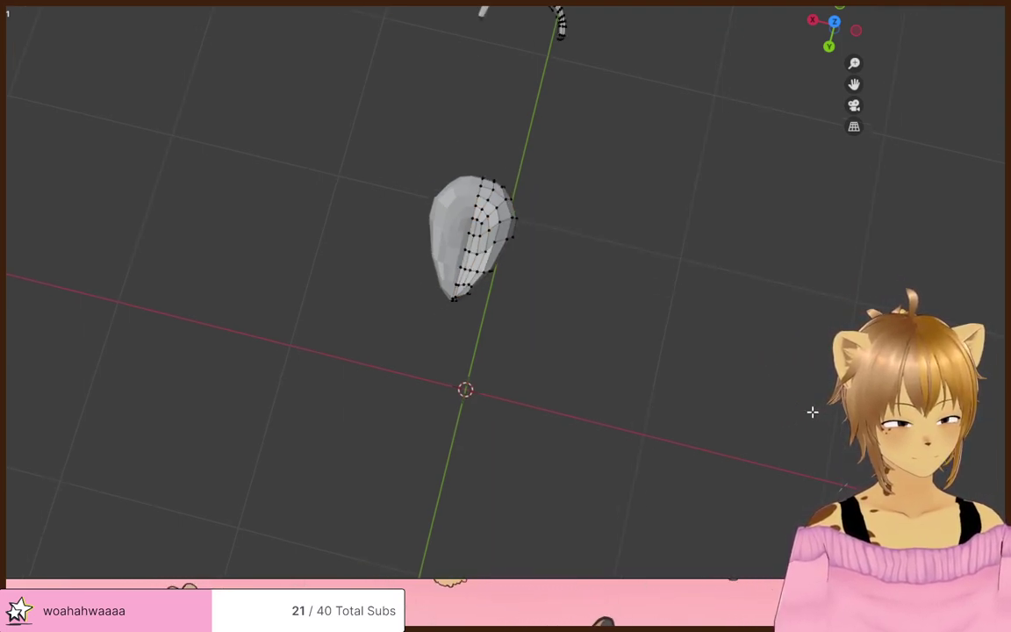
scroll(813, 411, up, 3)
middle_drag(814, 394, 763, 516)
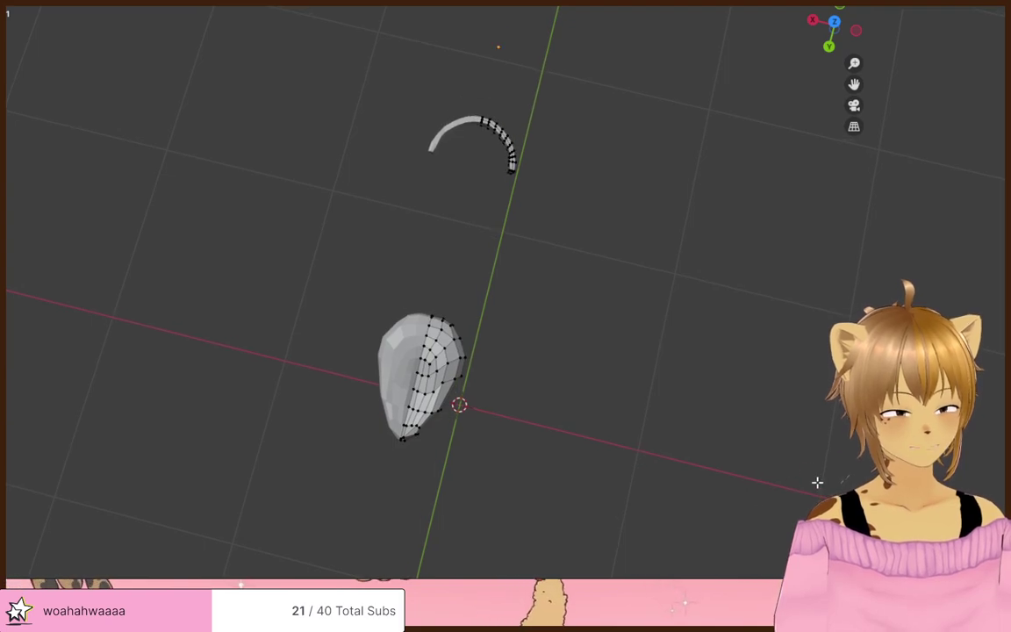
middle_drag(817, 481, 687, 356)
middle_drag(795, 361, 743, 405)
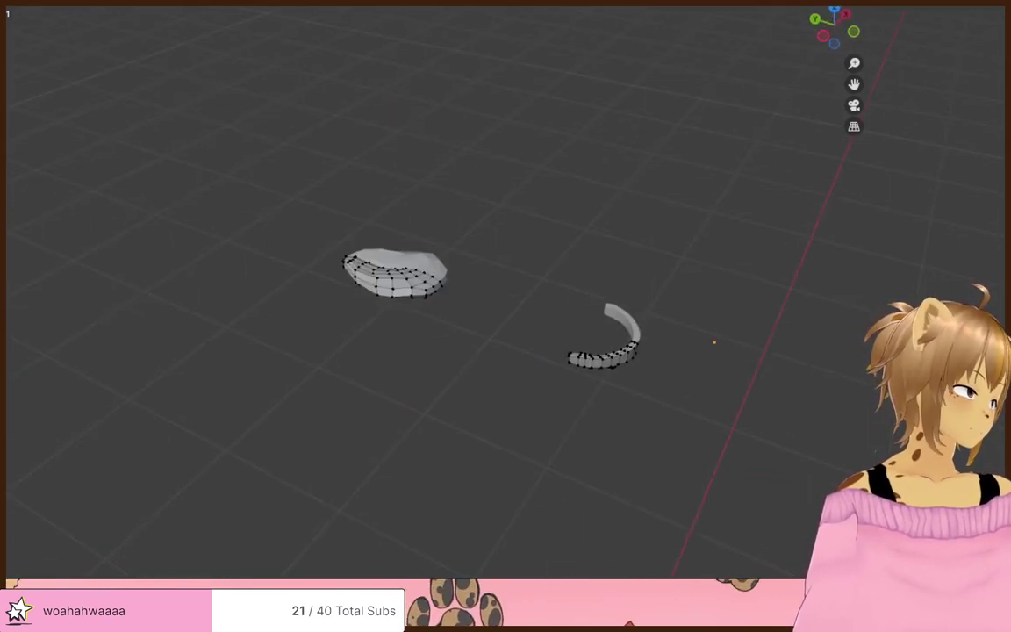
middle_drag(466, 239, 511, 279)
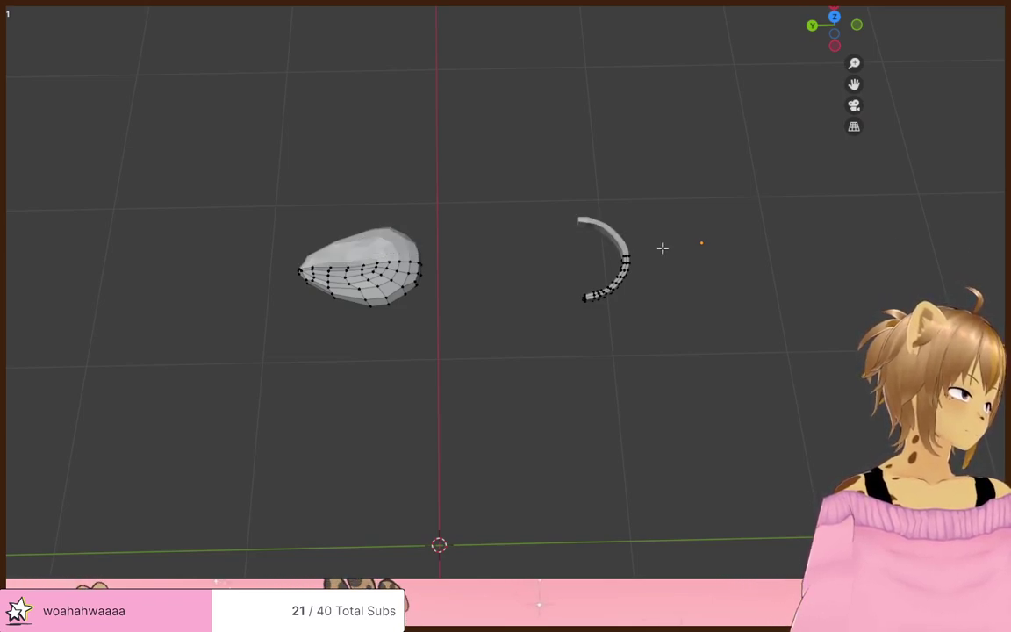
key(Tab)
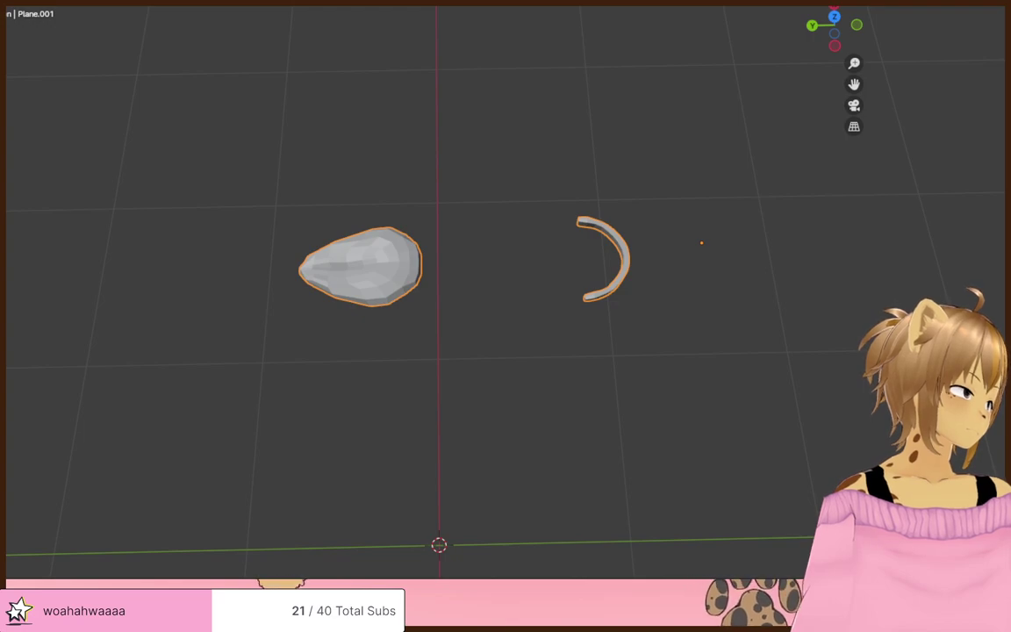
key(Tab)
key(alt+a)
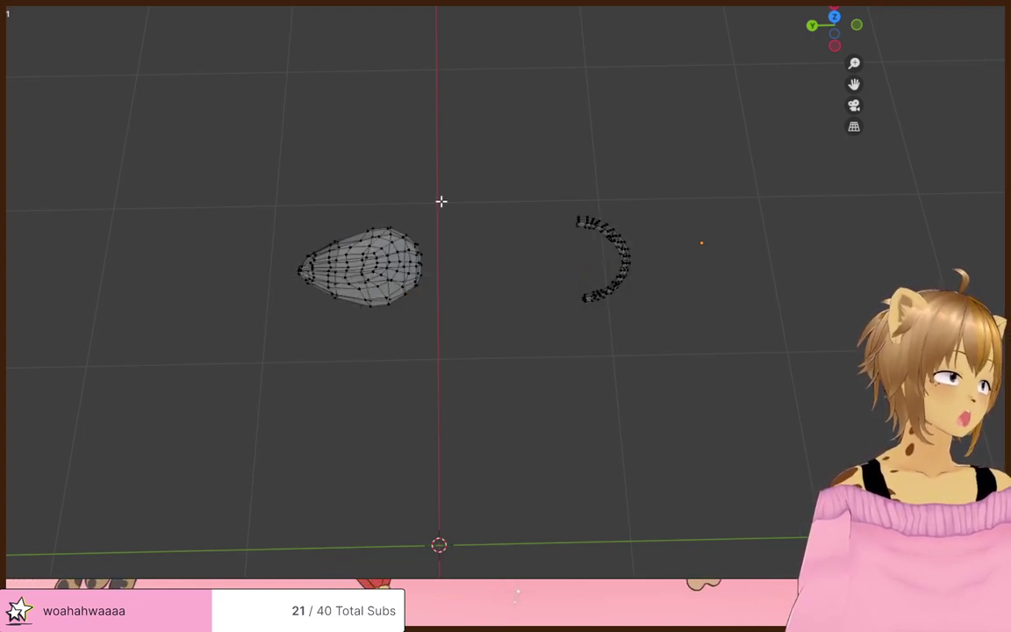
- Select the whole tongue and rotate it -90° about the global Z axis
drag(442, 199, 402, 378)
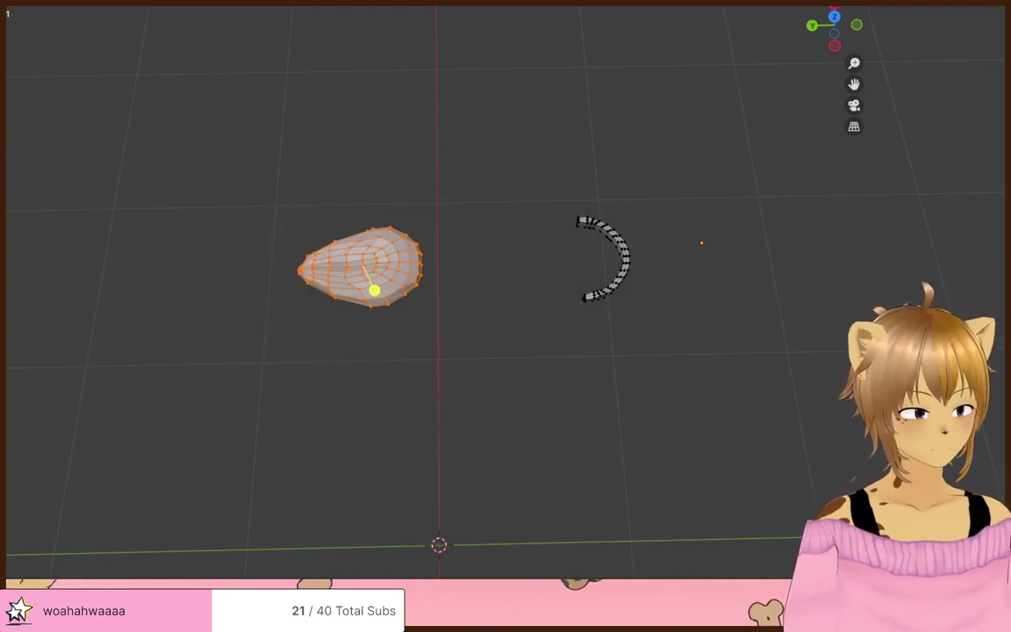
click(3, 87)
drag(403, 296, 284, 343)
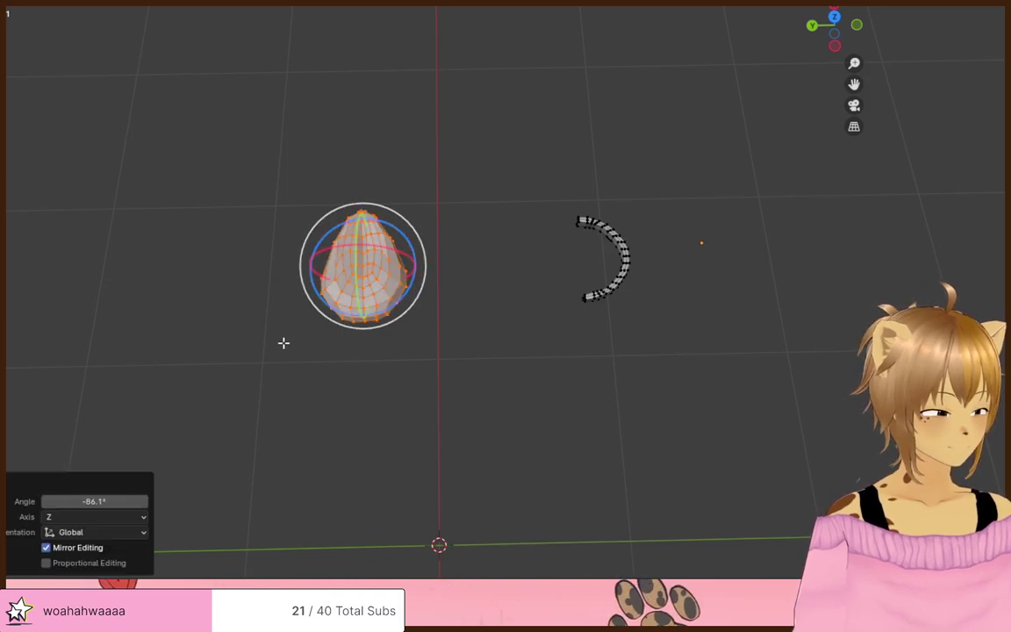
click(104, 500)
text(90)
key(Return)
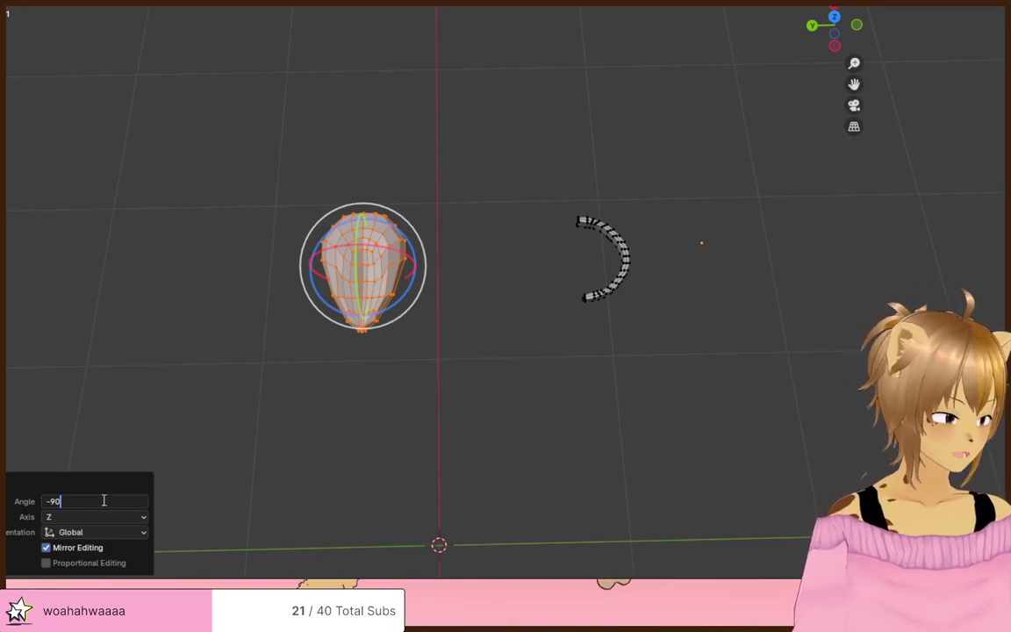
key(Return)
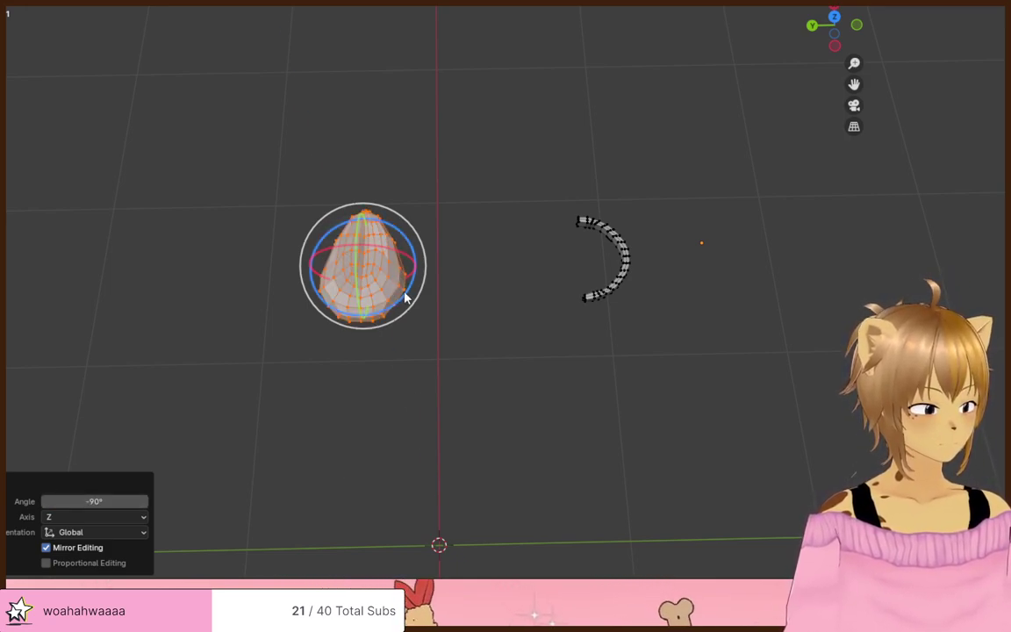
- Rotate the tongue a second time about Z, trying angles of 90°, 180° and -180° before setting -90°
drag(405, 298, 342, 320)
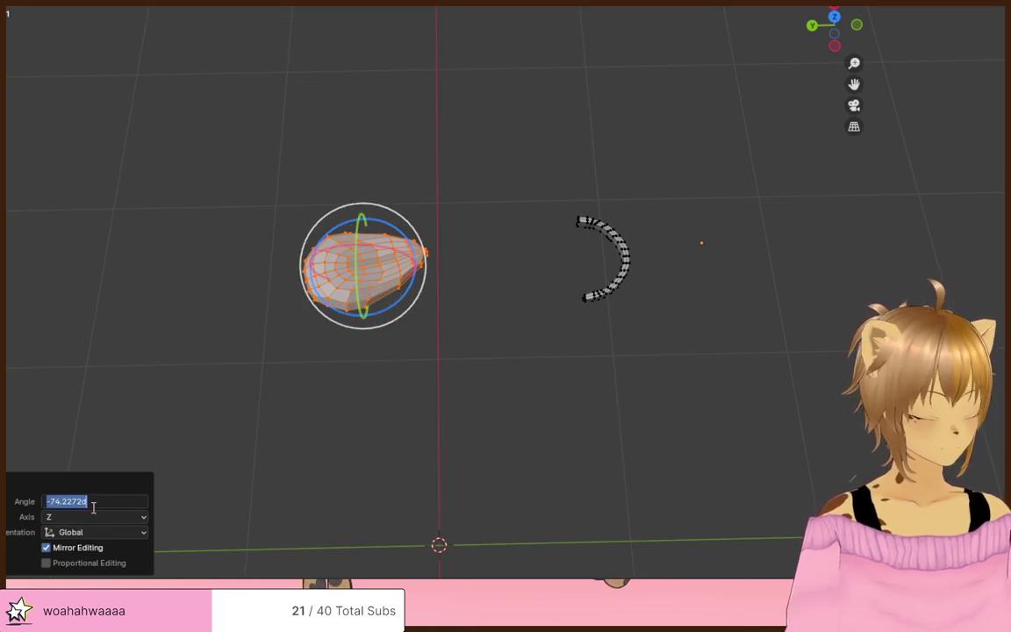
text(90)
key(Return)
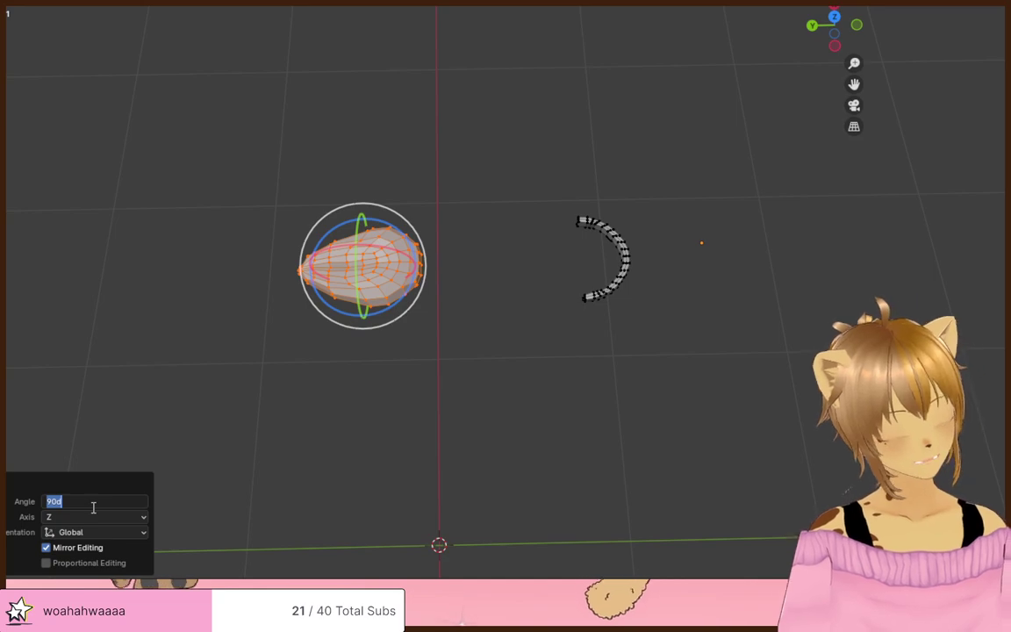
key(Return)
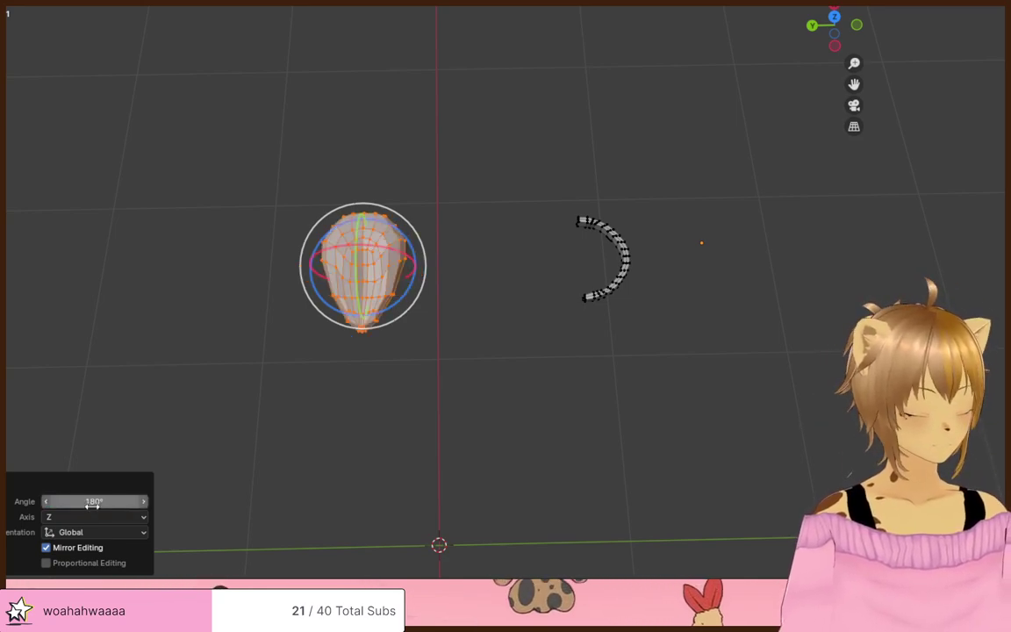
click(94, 501)
text(90)
key(Return)
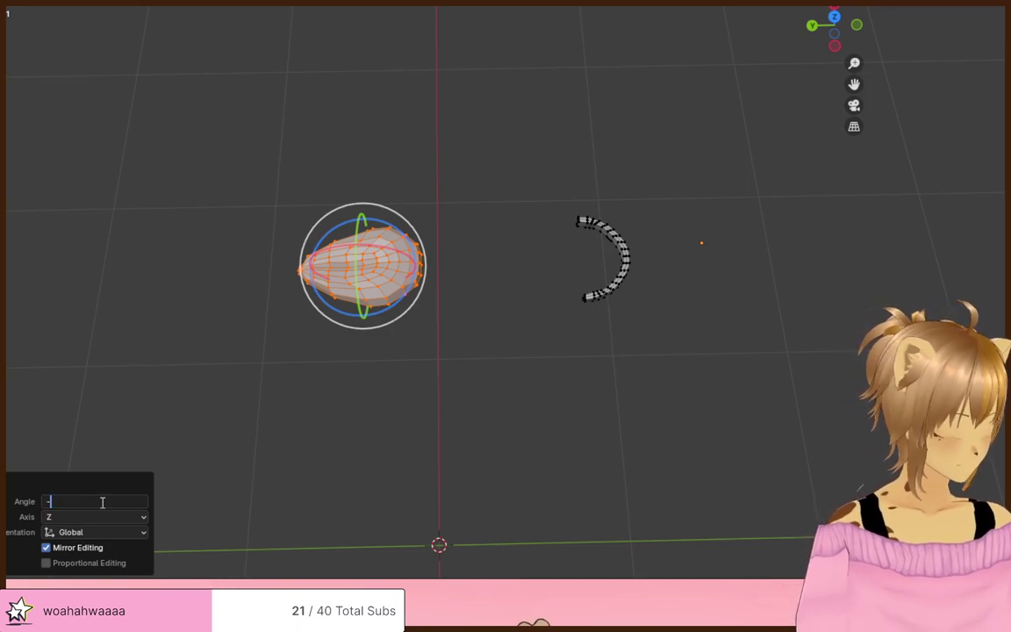
key(Return)
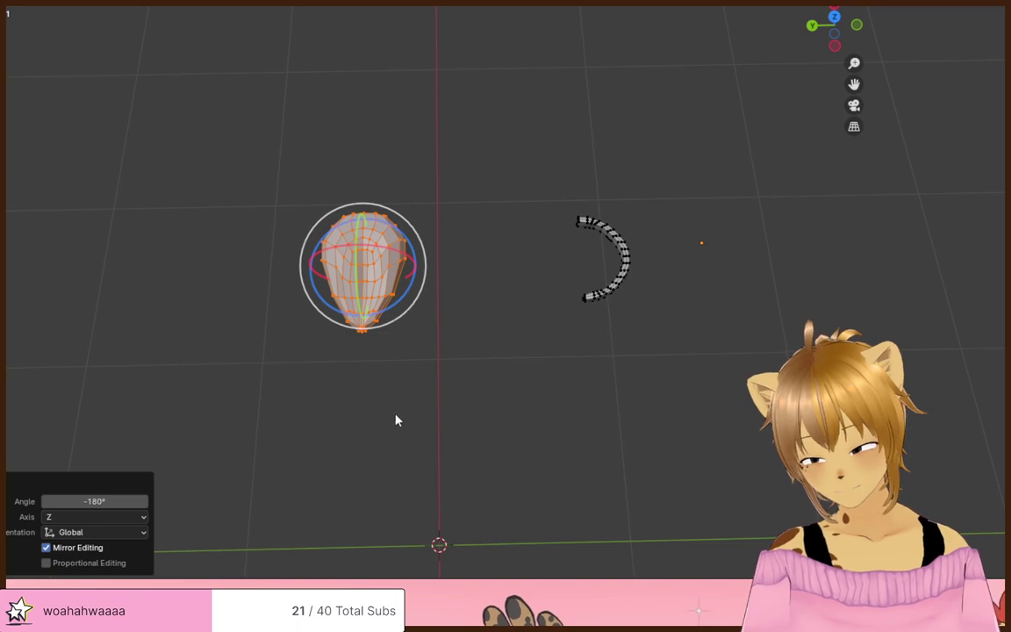
click(99, 497)
text(-90)
key(Return)
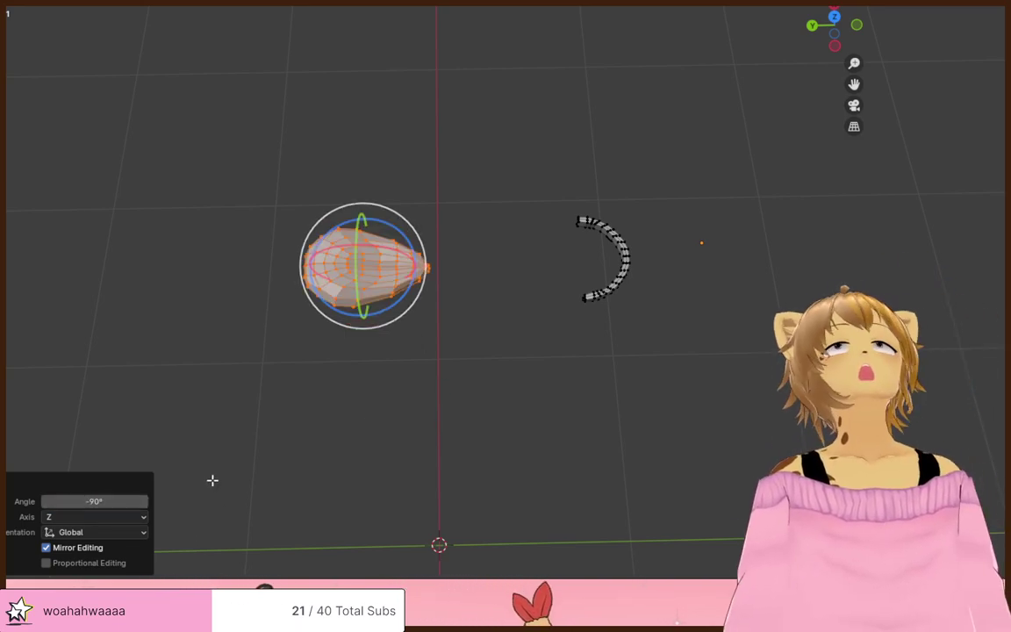
- Bring the rest of the head back into view and move the tongue -0.11362 m along Y into the mouth cavity
click(491, 438)
middle_drag(492, 438, 483, 392)
mouse_move(485, 282)
mouse_down()
mouse_move(221, 178)
mouse_move(404, 320)
mouse_up()
mouse_move(404, 320)
middle_down()
mouse_move(395, 352)
mouse_move(337, 298)
mouse_move(623, 348)
mouse_move(734, 293)
middle_up()
mouse_move(734, 293)
mouse_down()
mouse_move(652, 390)
mouse_move(667, 384)
mouse_up()
middle_drag(667, 385, 682, 422)
key(KP_Divide)
scroll(682, 422, down, 3)
middle_drag(656, 371, 641, 379)
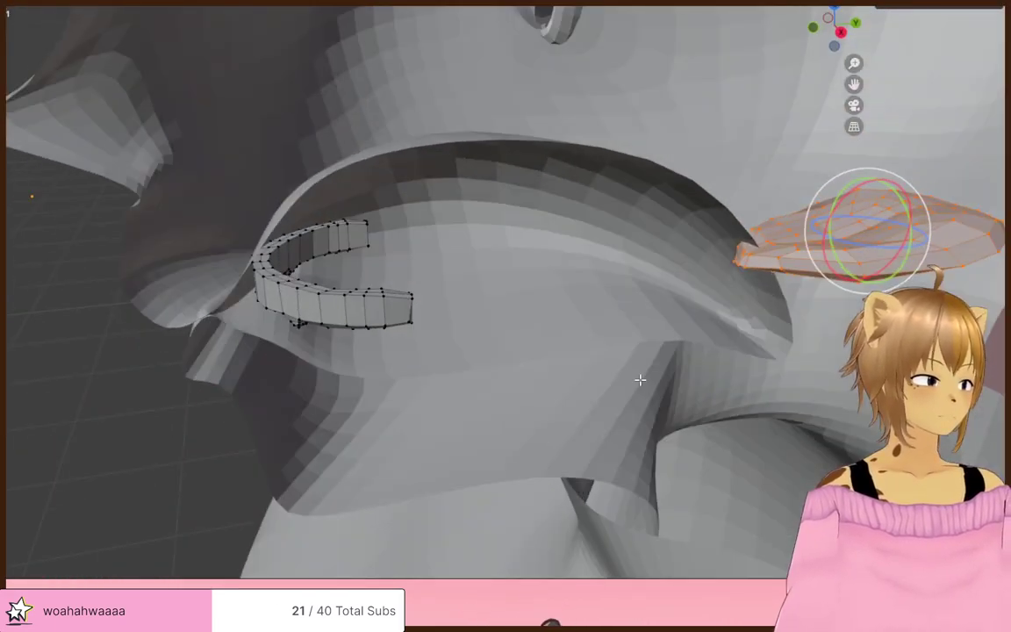
key(g)
key(y)
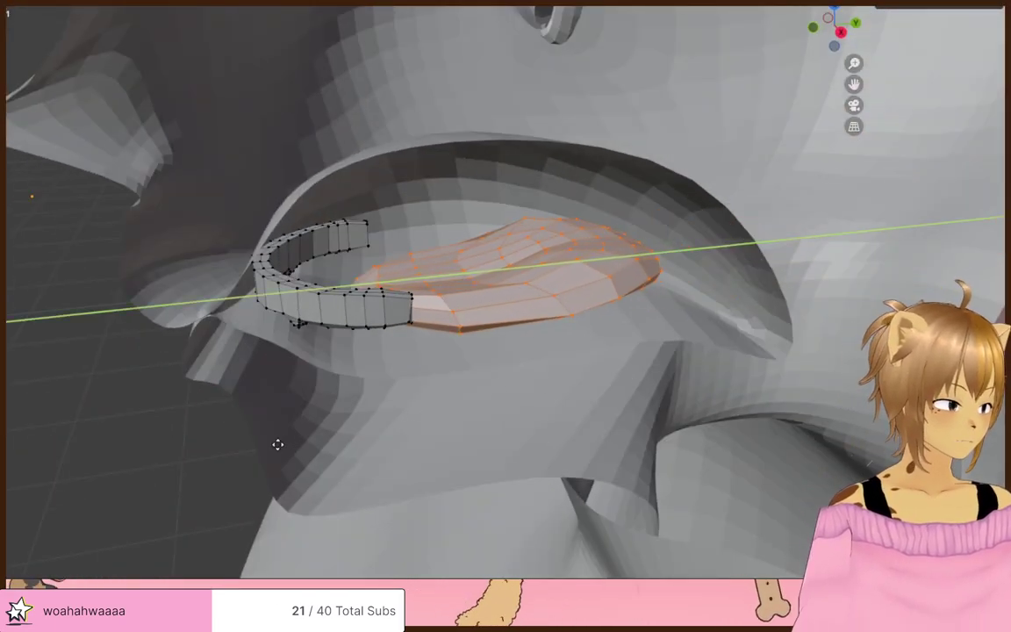
click(652, 352)
- Lower the tongue along Z below the teeth and tilt it -6.24° about the global X axis
key(g)
key(z)
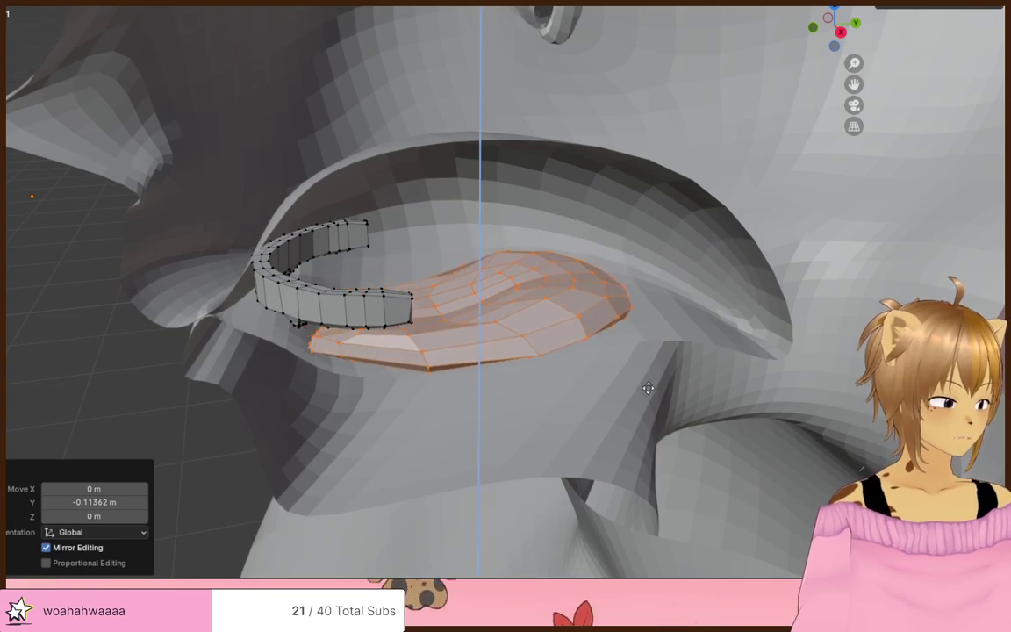
click(653, 390)
middle_drag(653, 390, 662, 331)
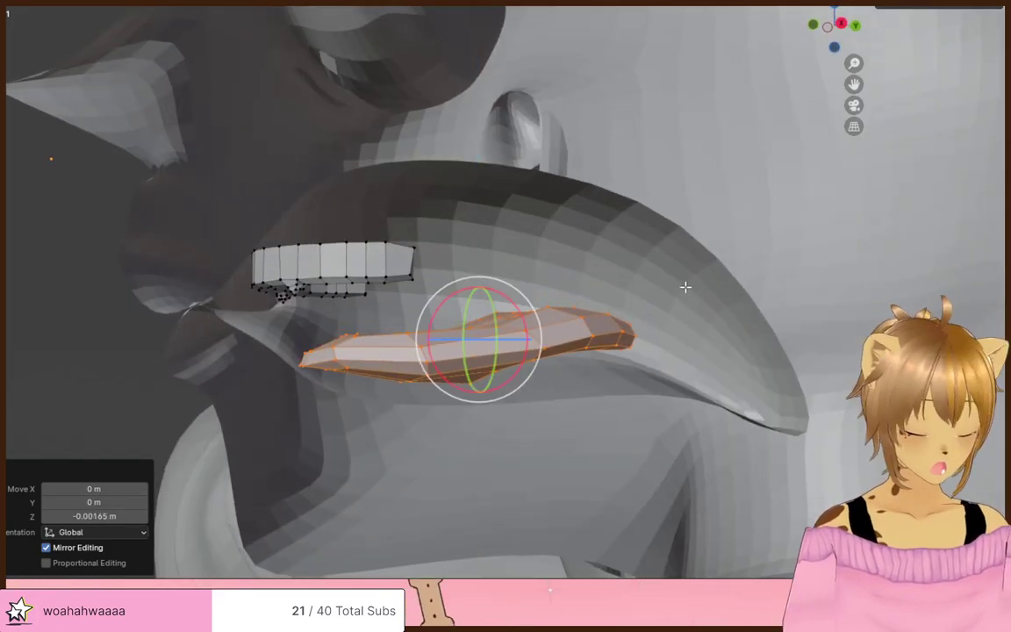
click(524, 323)
mouse_move(661, 297)
middle_down()
mouse_move(654, 302)
mouse_move(671, 306)
middle_up()
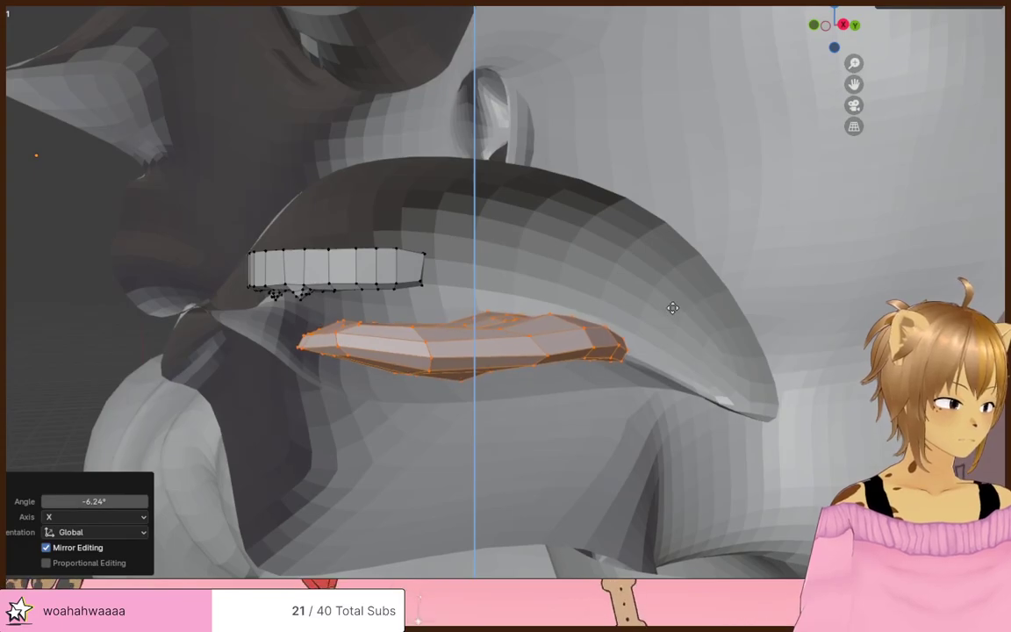
click(670, 307)
- With see-through display on, scale the rear section of the tongue to 0.880 and move it along Y toward the teeth
click(586, 249)
middle_drag(587, 251, 686, 298)
scroll(451, 377, down, 7)
middle_drag(451, 376, 574, 178)
key(alt+z)
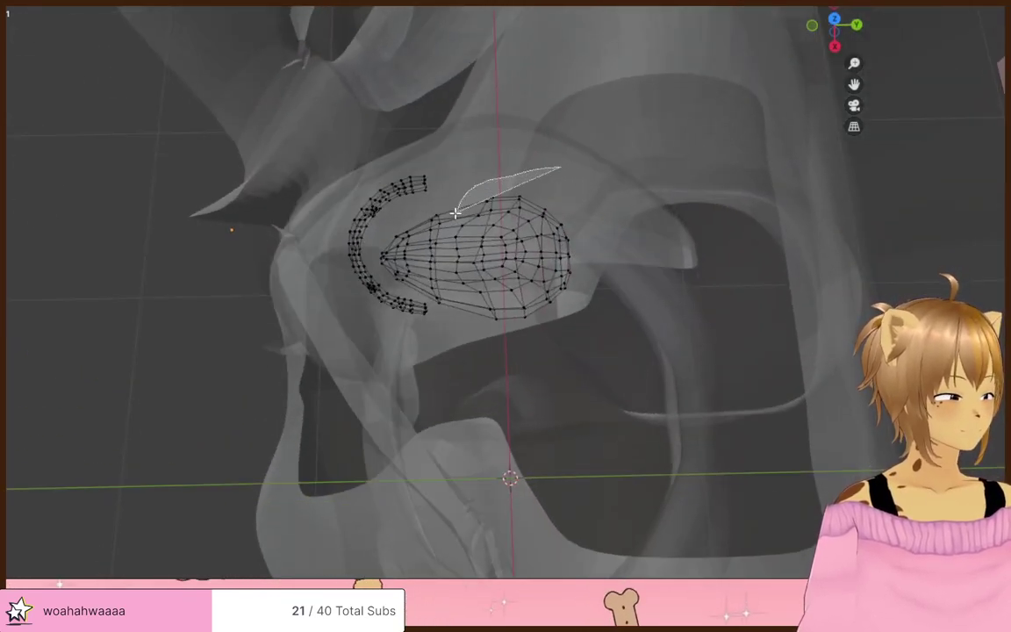
click(682, 323)
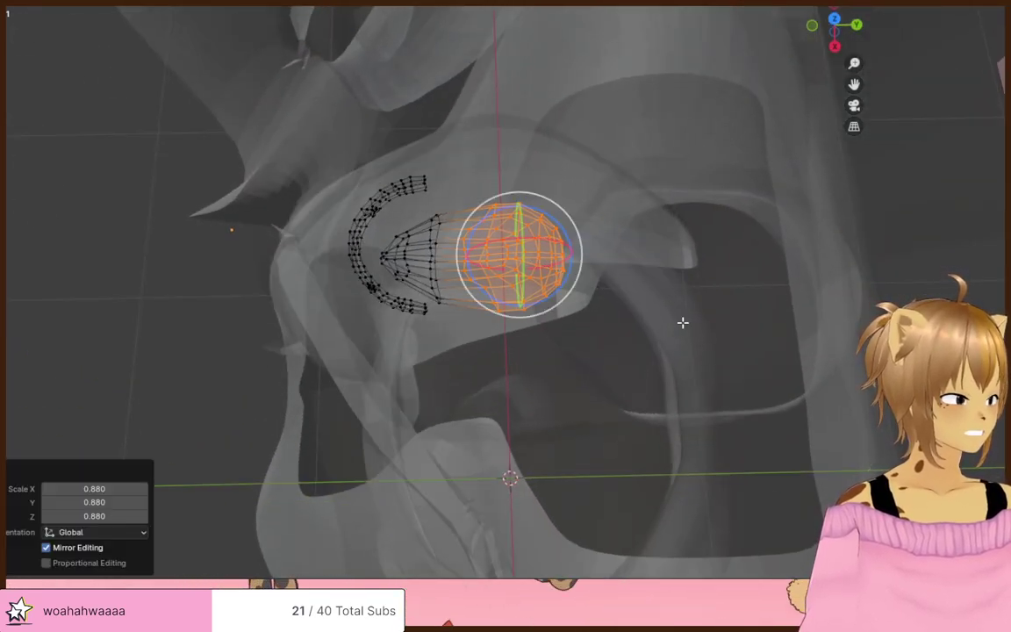
key(g)
key(y)
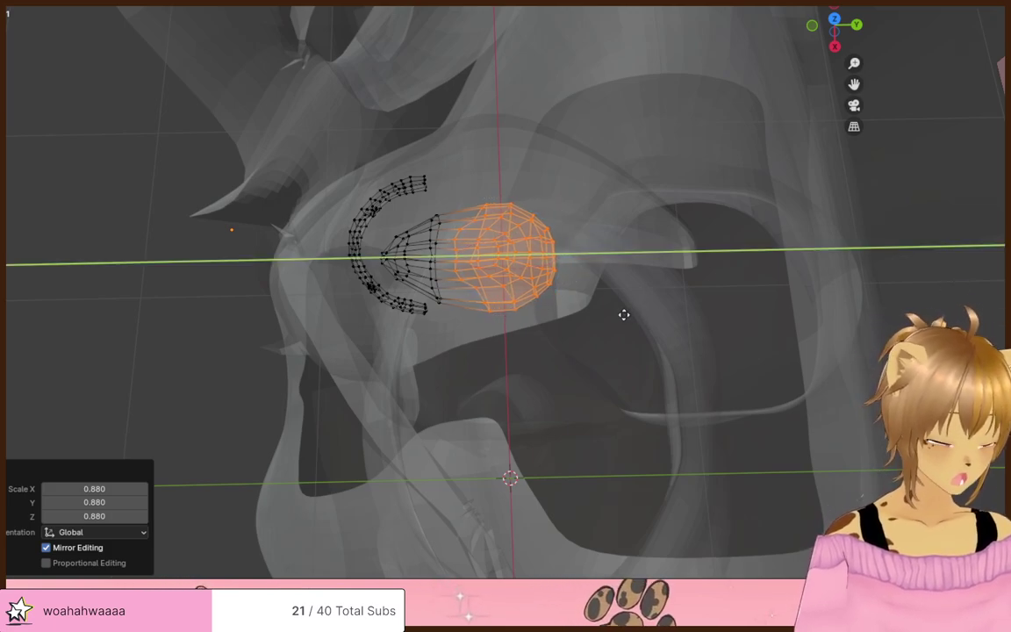
click(624, 314)
- Select the front section of the tongue and scale it down slightly
click(624, 314)
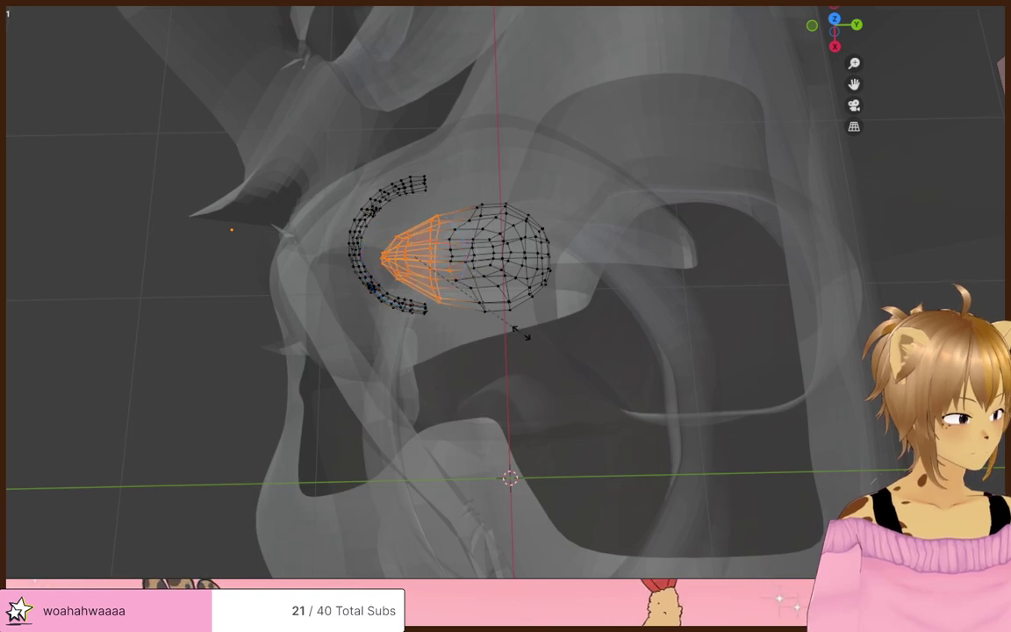
key(s)
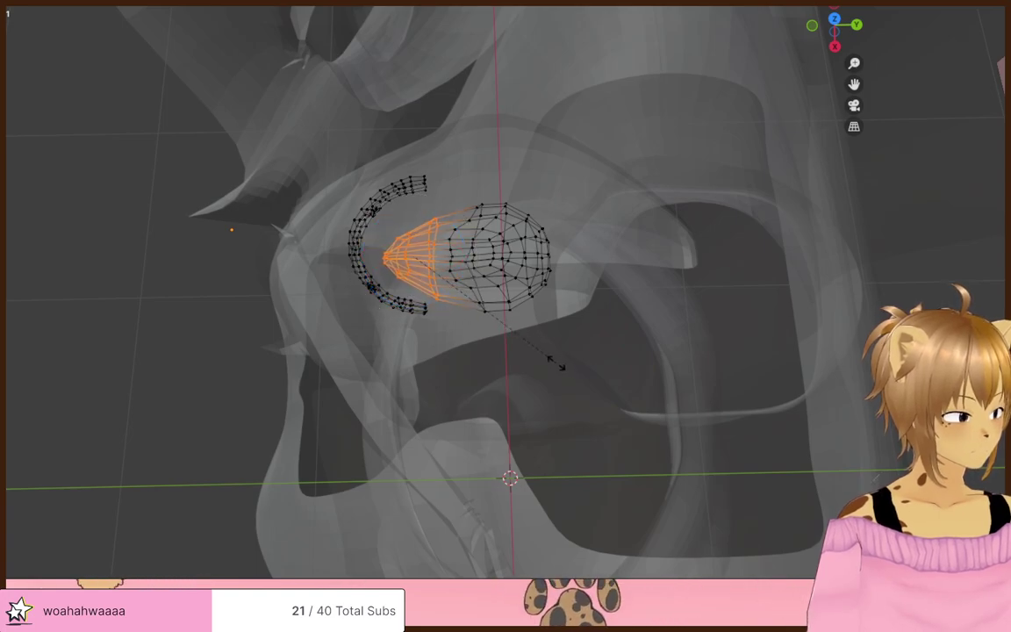
click(633, 373)
click(633, 373)
- Return to solid display and adjust the height of the tongue's middle underside along Z
mouse_move(633, 372)
middle_down()
mouse_move(655, 247)
mouse_move(617, 250)
middle_up()
key(alt+z)
click(473, 344)
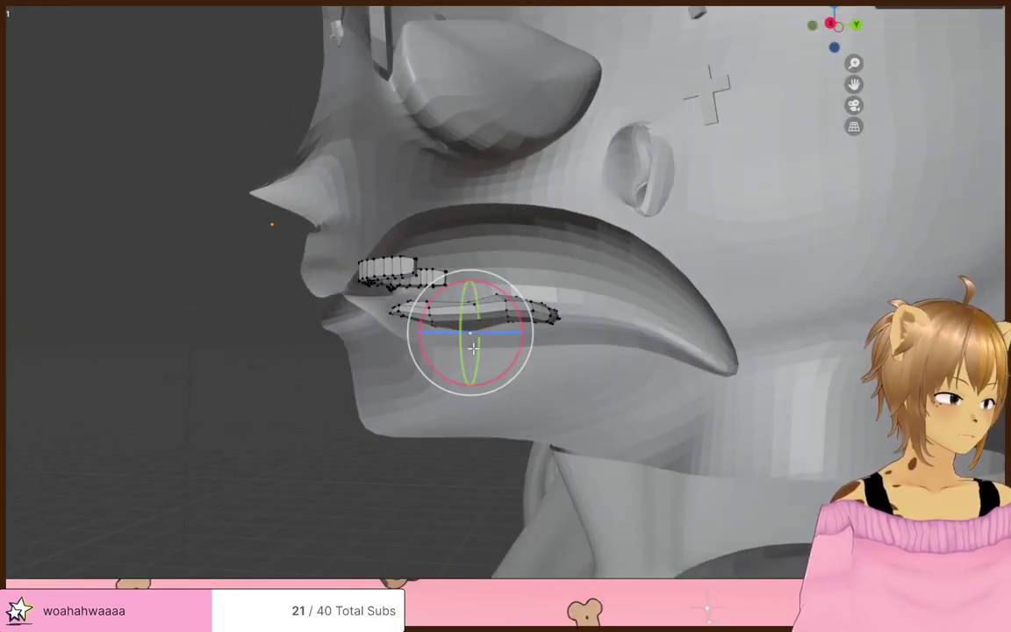
key(g)
key(z)
click(473, 344)
click(643, 365)
- Leave mesh editing, reveal all hidden objects, and select the body
middle_drag(644, 365, 691, 400)
scroll(664, 364, down, 8)
mouse_move(663, 364)
middle_down()
mouse_move(771, 372)
mouse_move(653, 300)
middle_up()
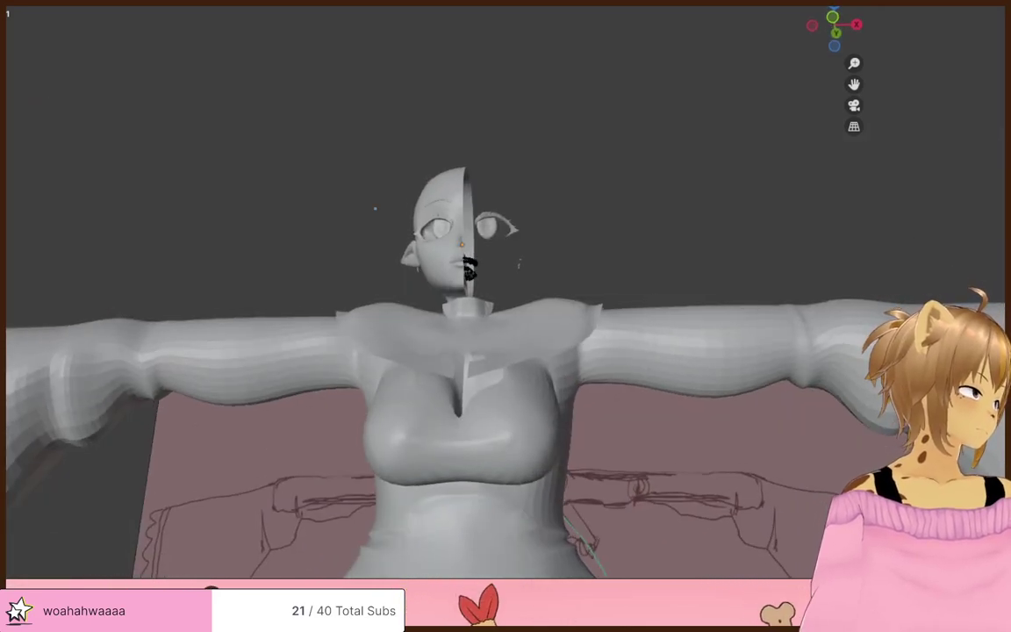
key(alt+h)
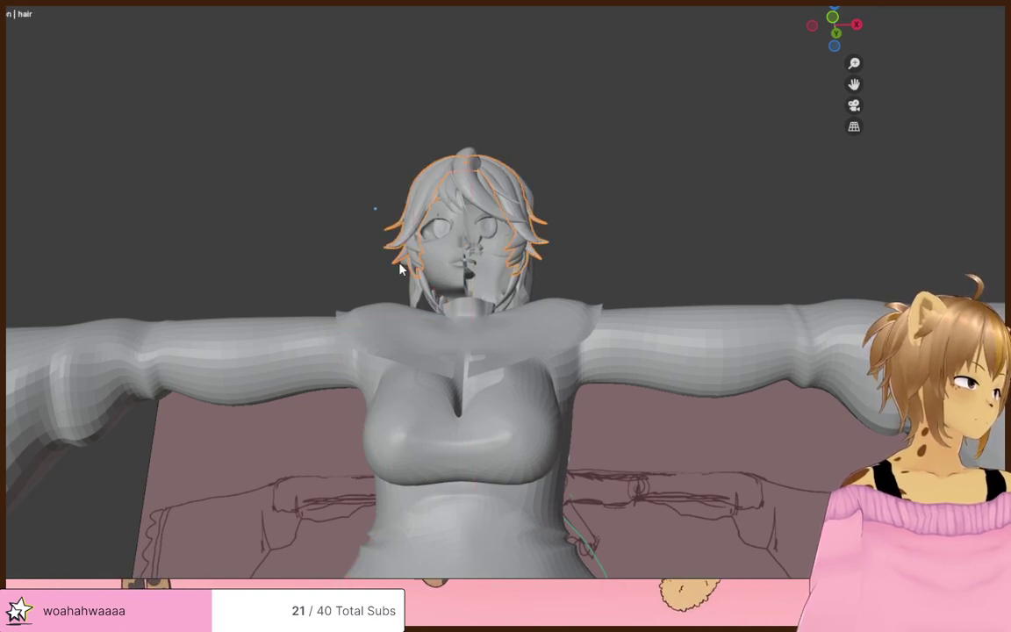
click(447, 379)
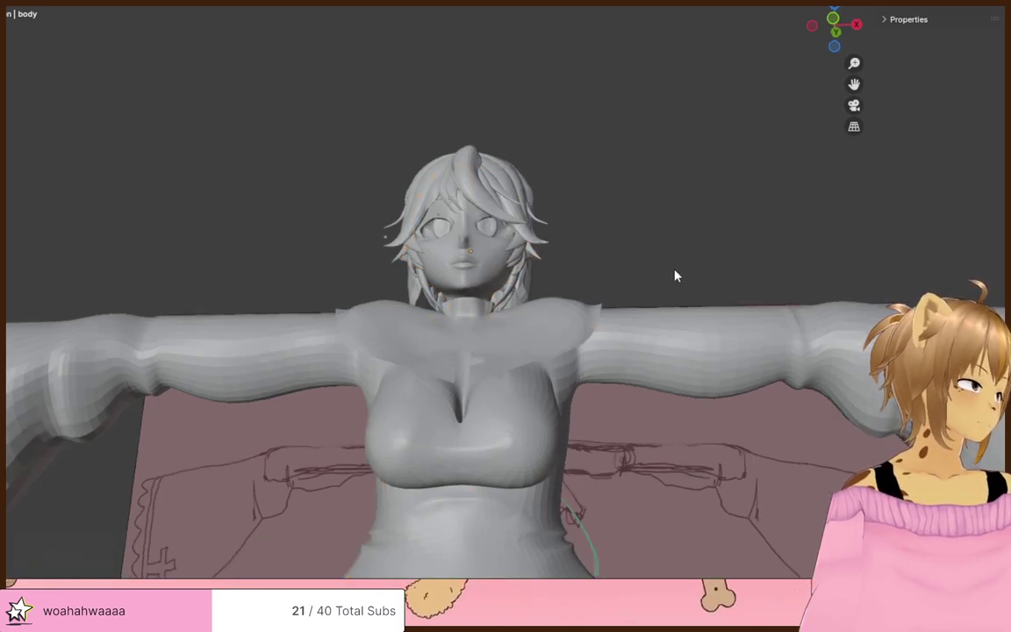
- Examine the whole character and the head, hair and ears from the front, side and above
middle_drag(675, 275, 645, 312)
scroll(645, 311, down, 7)
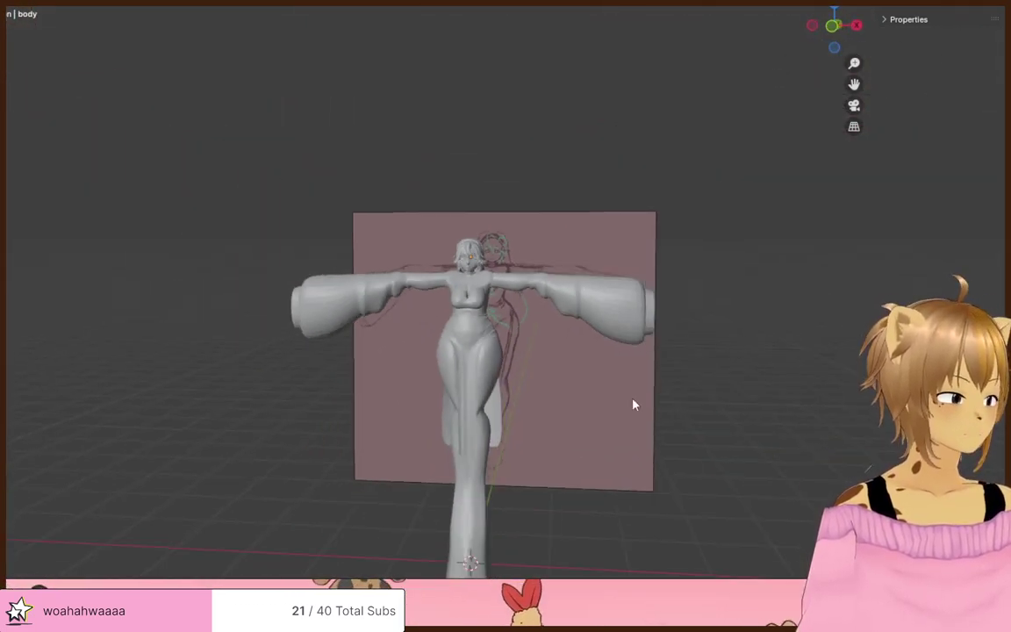
shift+middle_drag(635, 404, 588, 331)
scroll(677, 334, up, 5)
scroll(644, 406, up, 5)
scroll(476, 355, down, 3)
middle_drag(476, 354, 420, 373)
middle_drag(537, 392, 557, 430)
scroll(565, 386, up, 4)
mouse_move(565, 386)
middle_down()
mouse_move(544, 396)
mouse_move(621, 366)
mouse_move(557, 435)
mouse_move(654, 407)
mouse_move(481, 407)
mouse_move(680, 402)
mouse_move(655, 424)
mouse_move(663, 437)
middle_up()
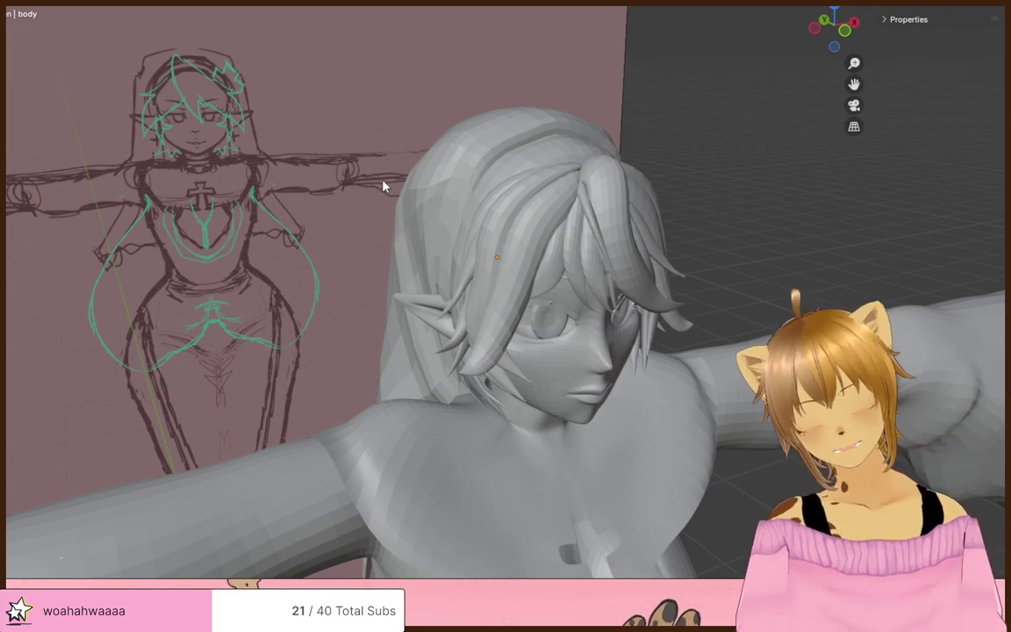
middle_drag(510, 243, 263, 237)
scroll(702, 281, up, 3)
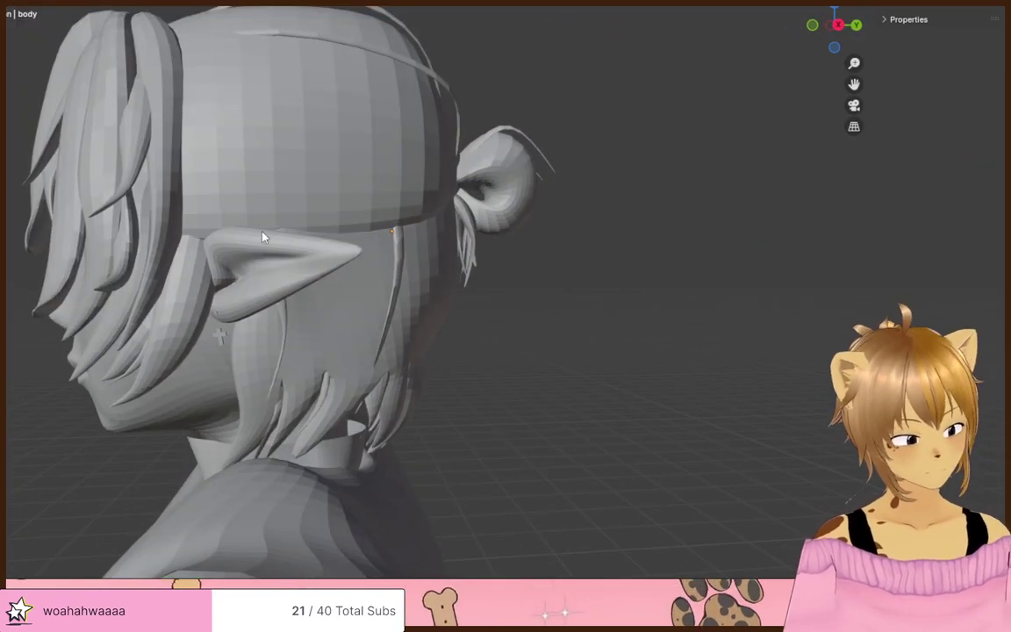
middle_drag(246, 311, 481, 279)
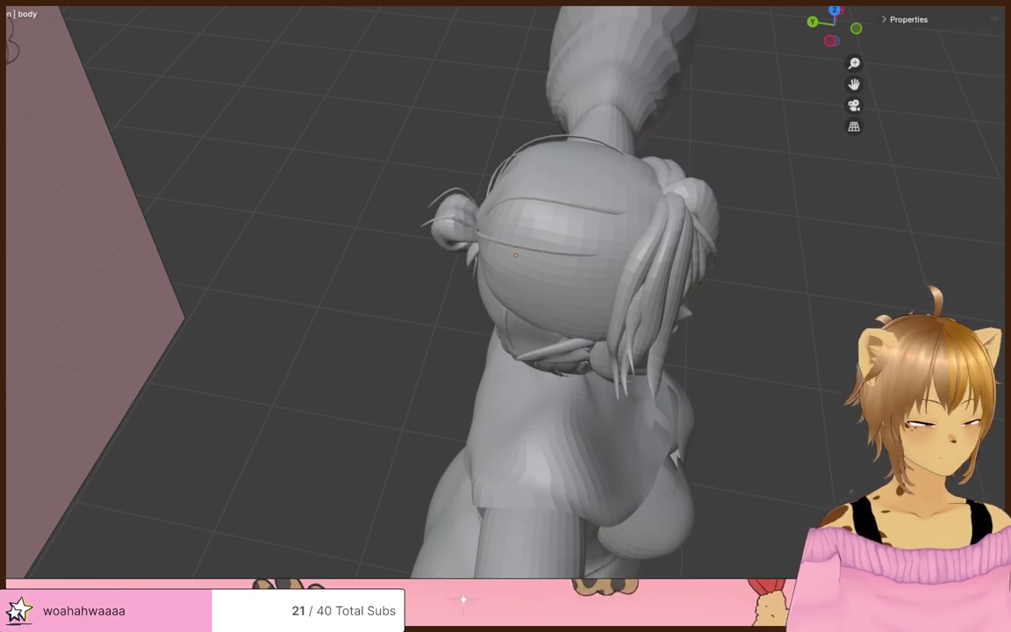
- Inspect the face up close and look inside the head at its interior geometry
key(KP_1)
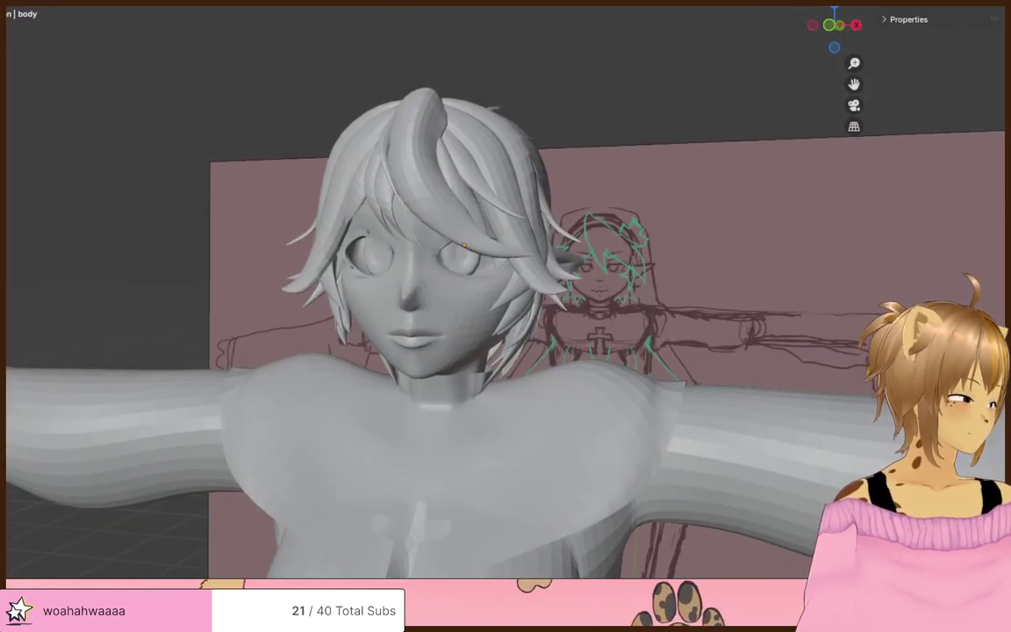
scroll(662, 308, up, 8)
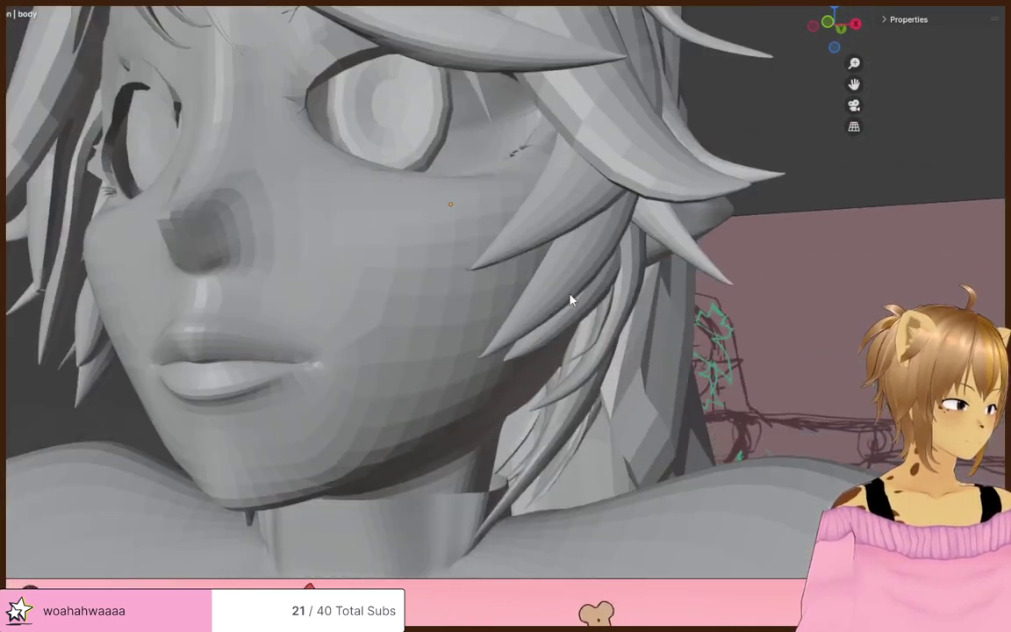
scroll(652, 314, up, 3)
scroll(555, 334, down, 1)
shift+middle_drag(526, 334, 594, 311)
middle_drag(638, 153, 511, 401)
scroll(659, 162, up, 2)
scroll(438, 239, down, 5)
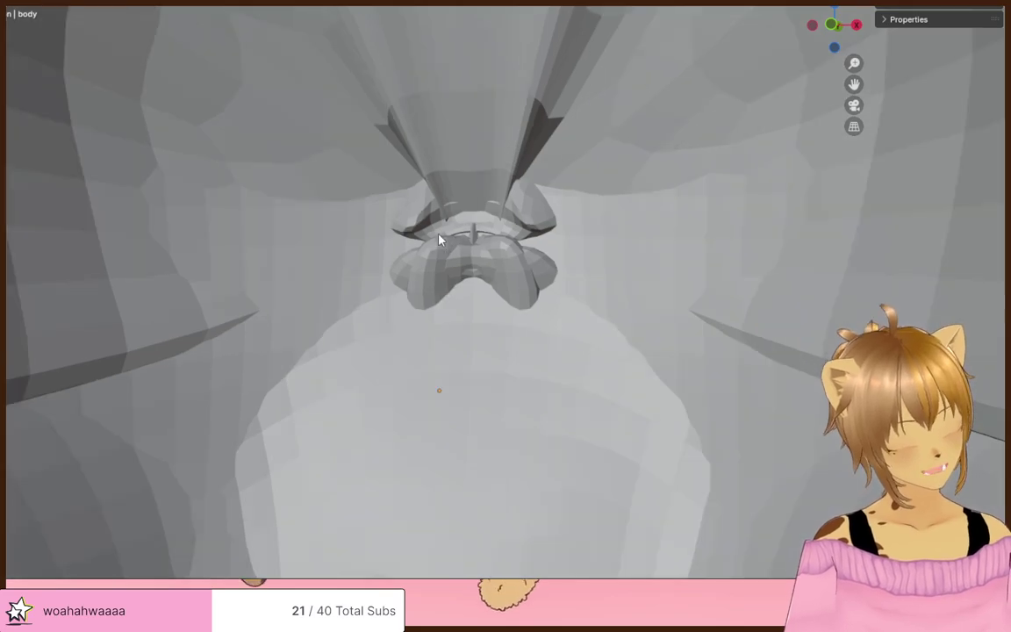
middle_drag(397, 260, 422, 292)
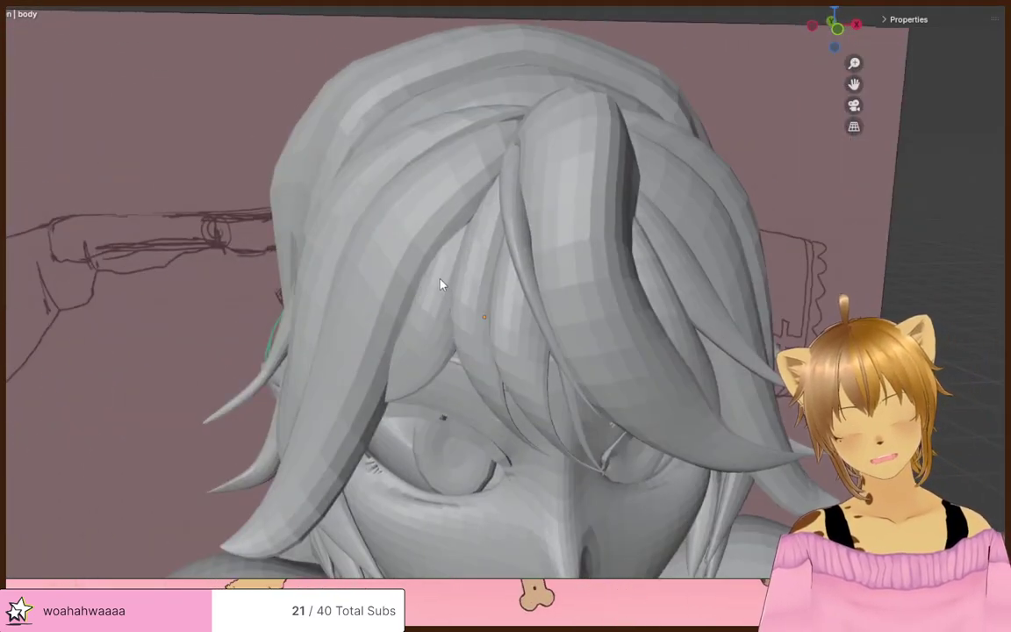
scroll(545, 333, up, 8)
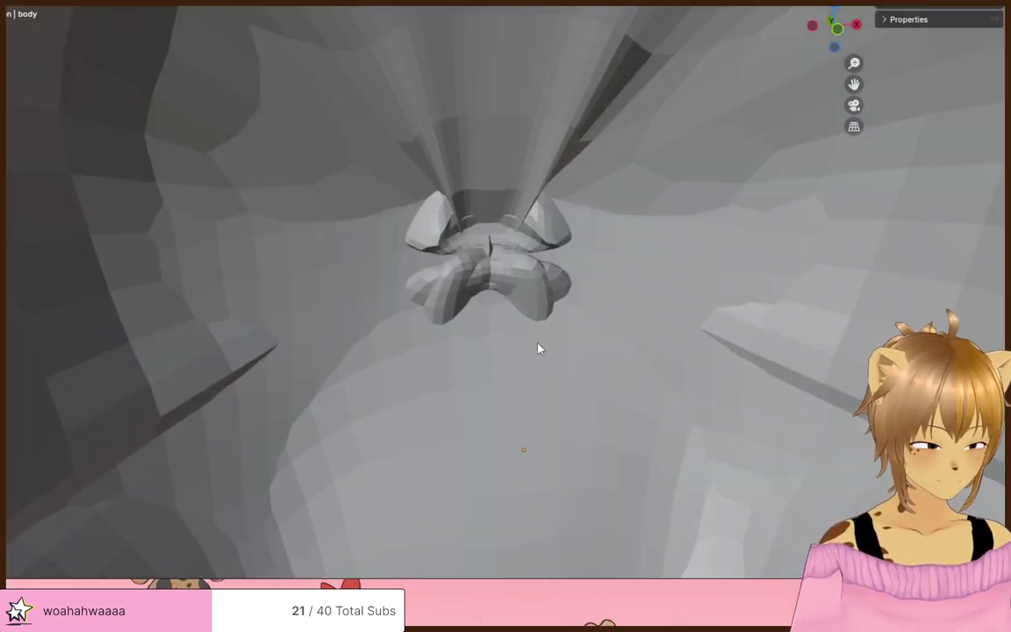
scroll(539, 348, down, 10)
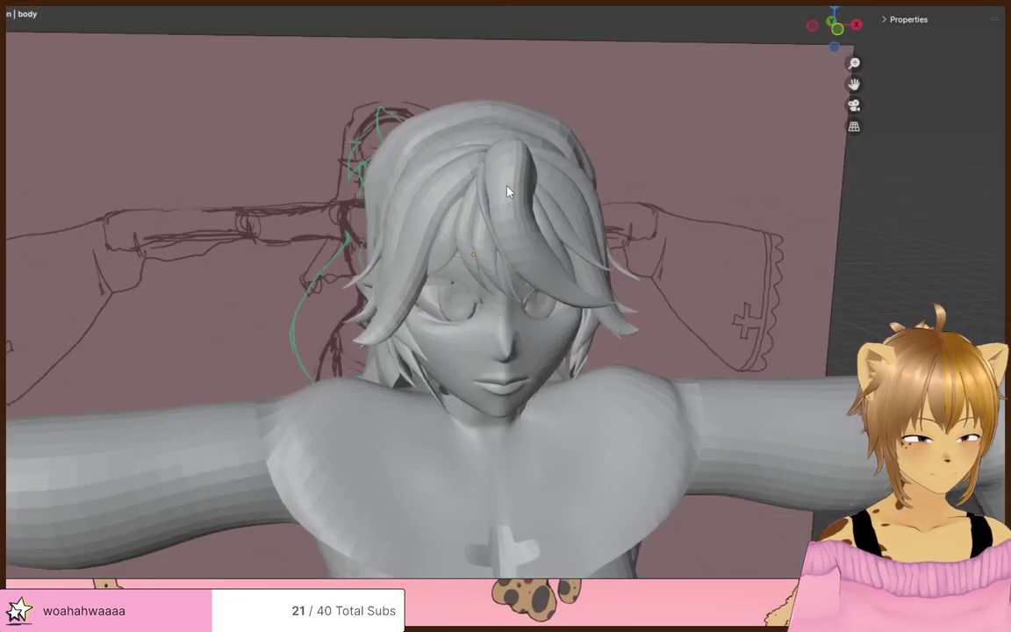
scroll(509, 193, down, 4)
scroll(513, 197, up, 5)
- Compare the body, lower section, sleeves and veil with the reference sketch from several angles
middle_drag(514, 198, 602, 342)
scroll(557, 313, down, 6)
scroll(514, 279, down, 5)
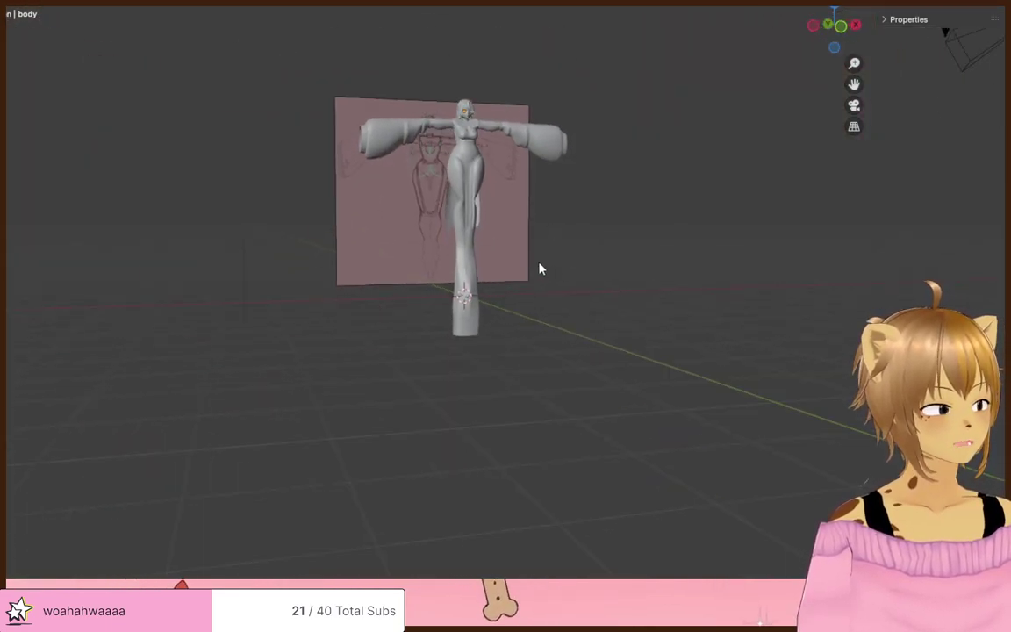
scroll(540, 269, up, 6)
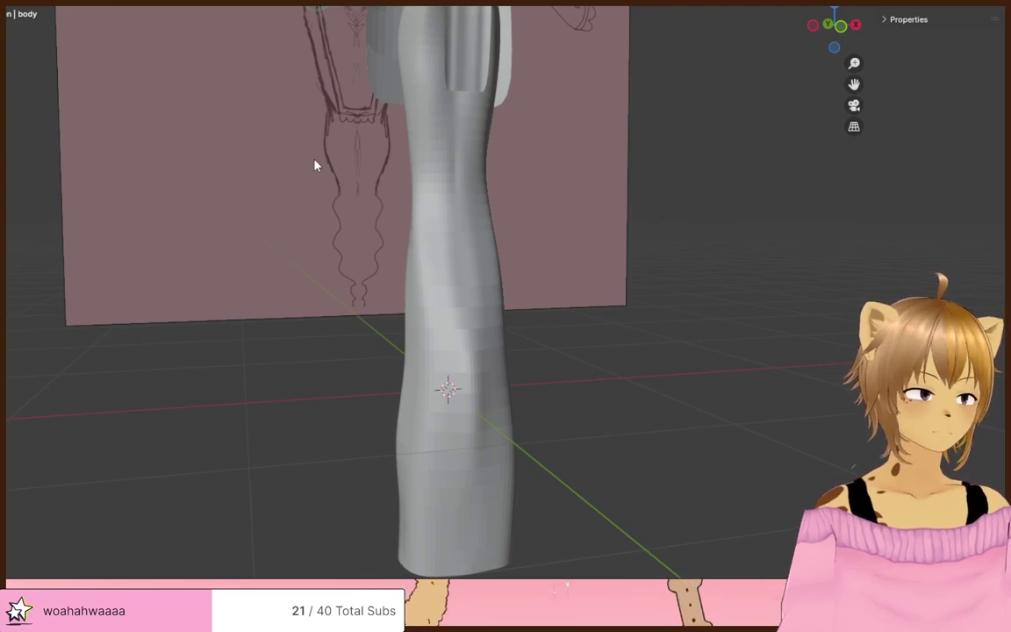
shift+middle_drag(315, 159, 340, 526)
scroll(535, 332, up, 5)
middle_drag(532, 353, 244, 349)
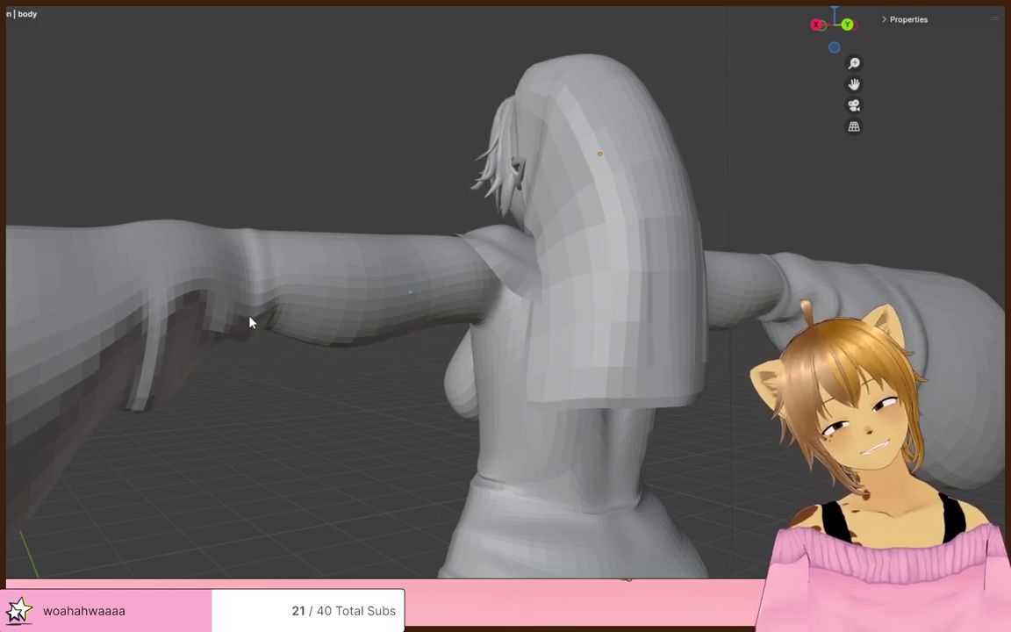
middle_drag(251, 330, 538, 344)
scroll(538, 343, down, 8)
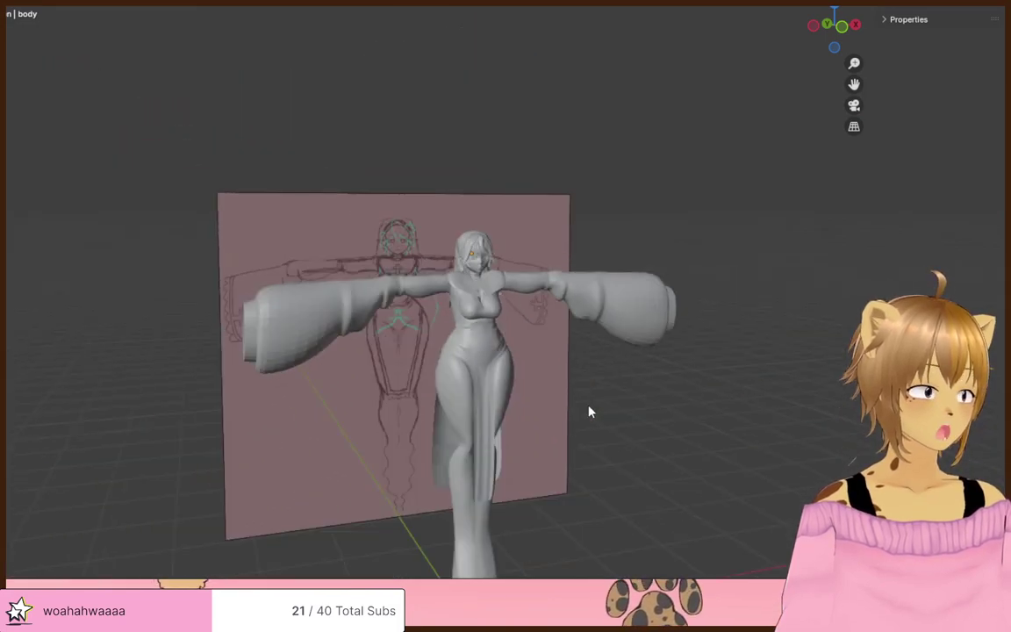
- Open the body mesh for editing and select the edge ring just below the front cloth panel
scroll(589, 409, up, 2)
shift+middle_drag(562, 454, 445, 334)
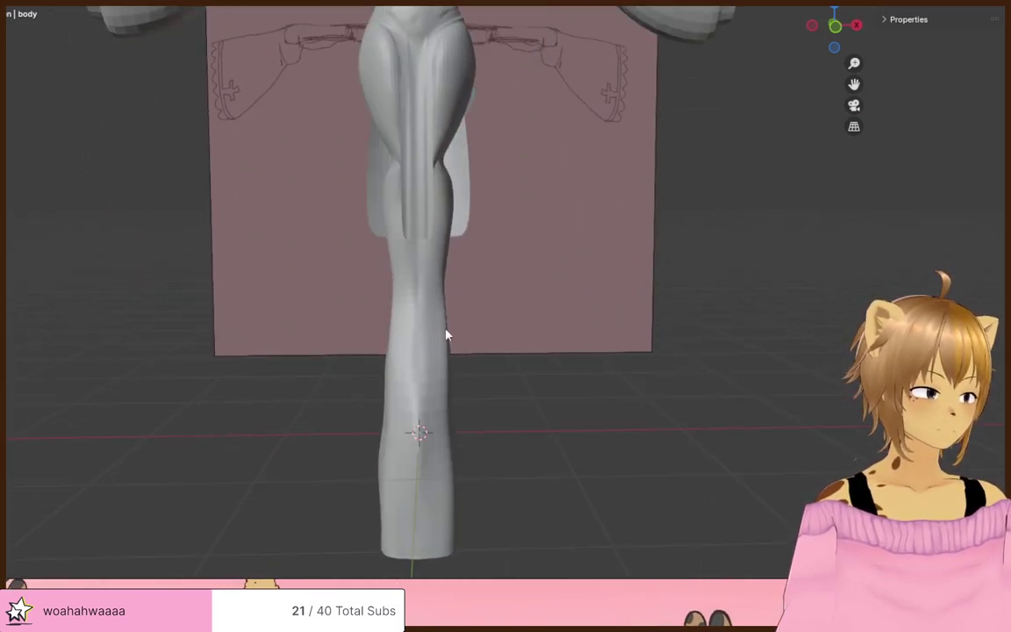
click(443, 332)
key(Tab)
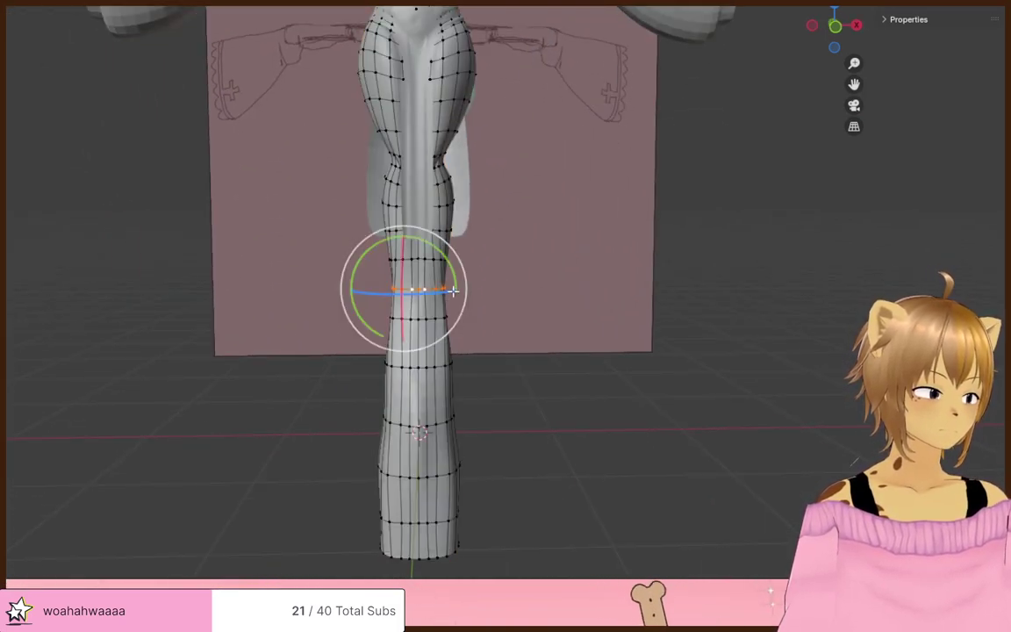
- Try to bulge the lower body by scaling the selected ring to 1.165, enlarging it further and moving its vertices
click(470, 293)
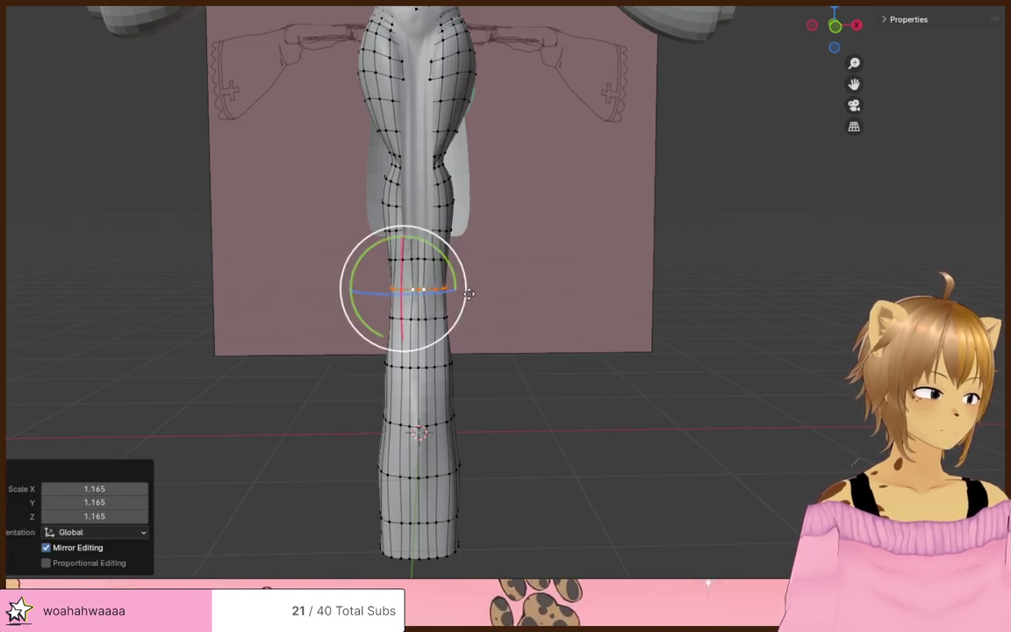
key(g)
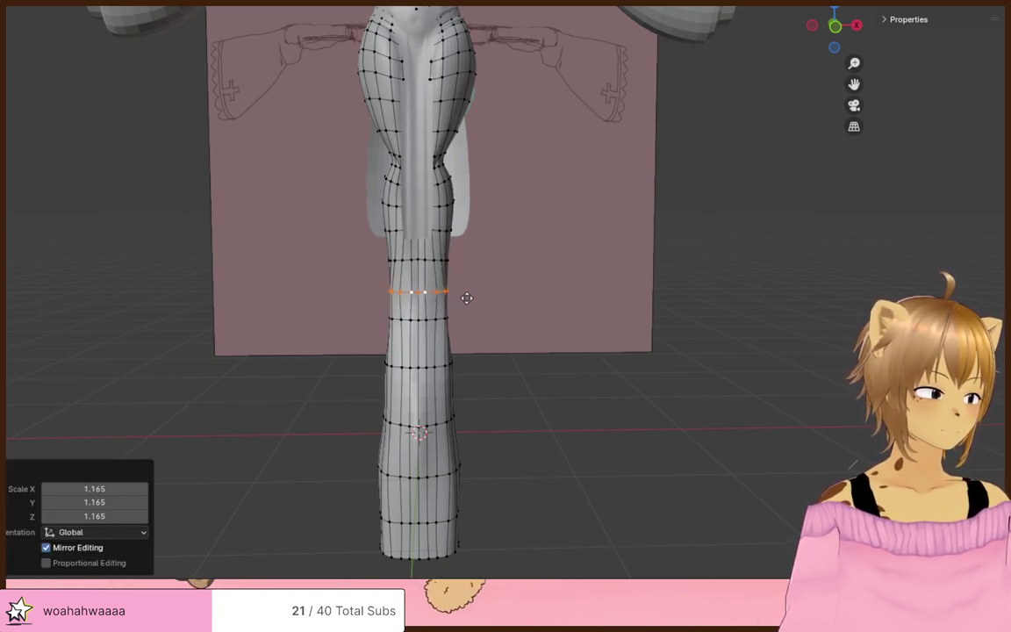
key(s)
click(450, 295)
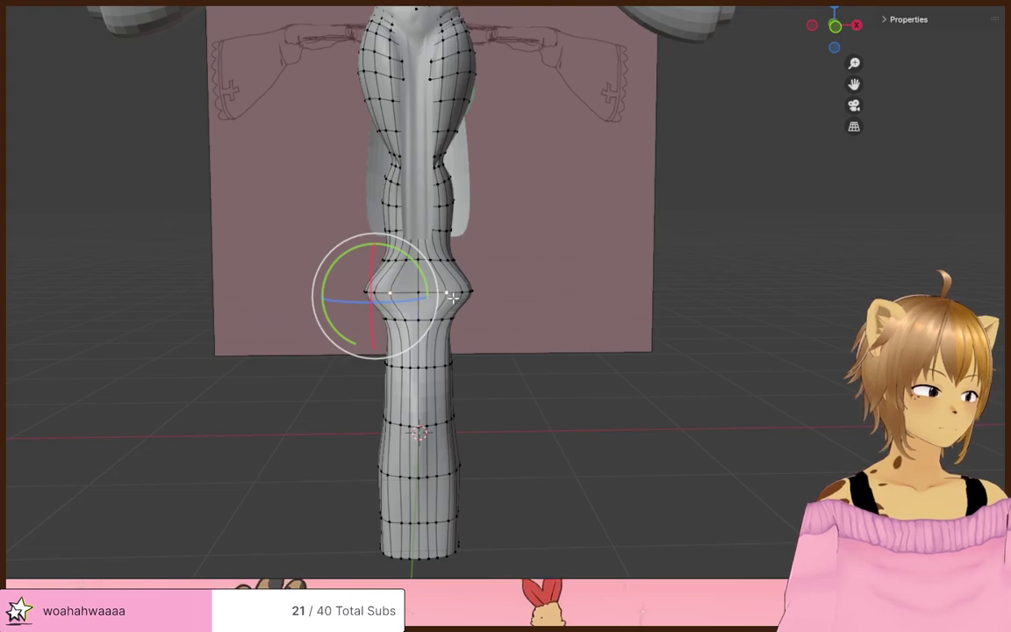
click(493, 297)
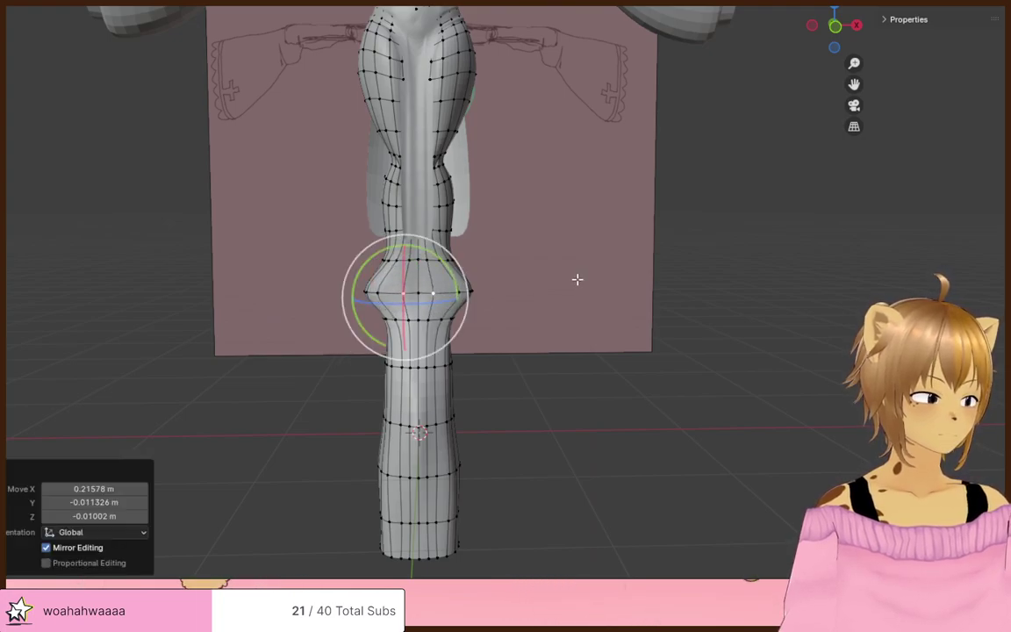
click(540, 342)
middle_drag(539, 349, 408, 302)
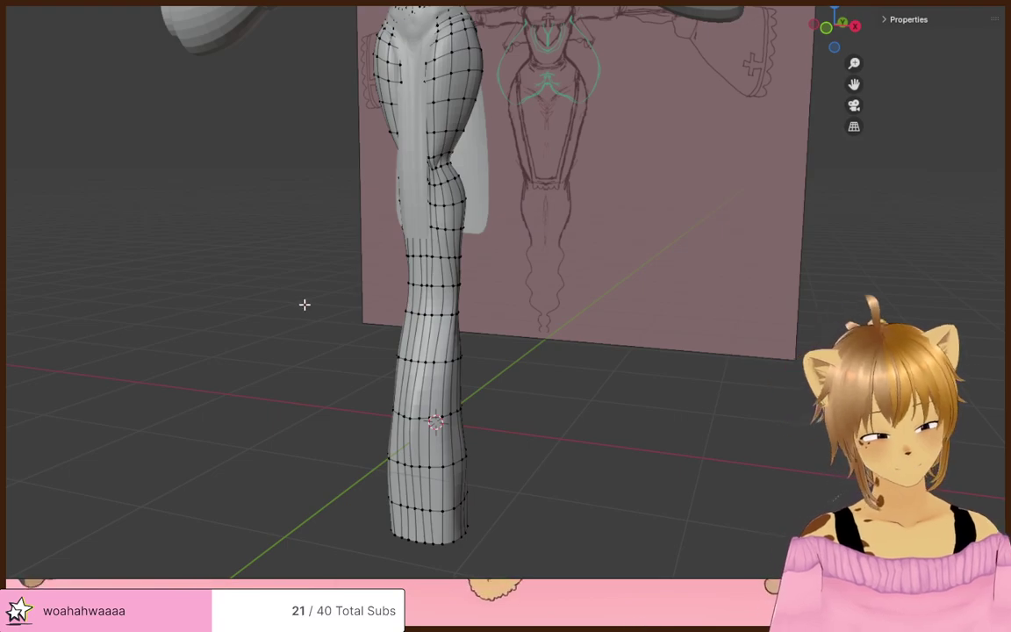
- Leave mesh editing and compare the character's face, chest, hips and sleeves with the reference sketch, from afar and close up
shift+middle_drag(286, 224, 366, 297)
scroll(266, 337, down, 3)
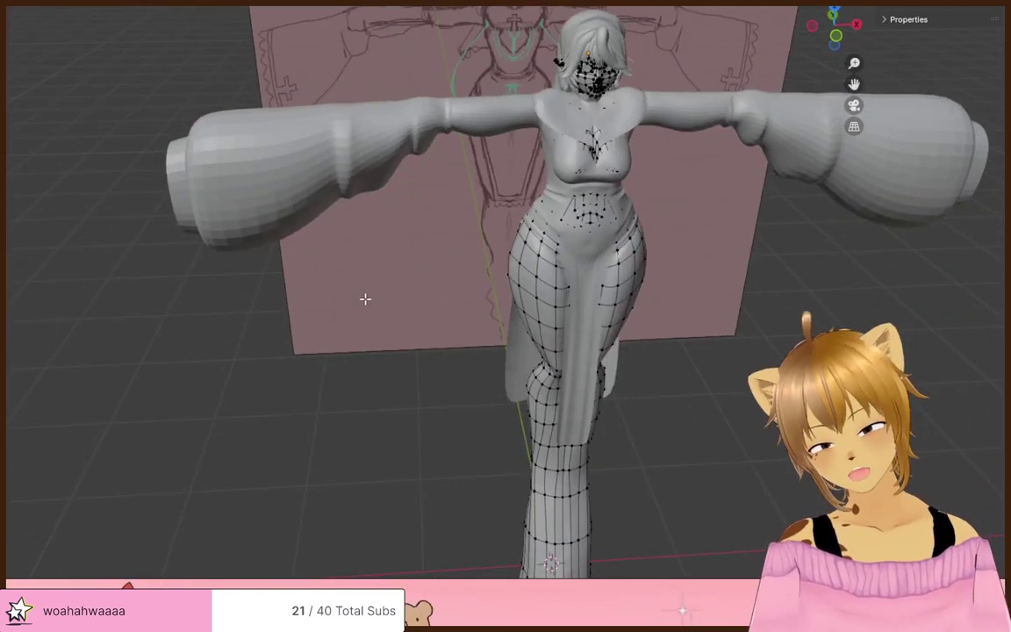
middle_drag(502, 283, 770, 389)
key(Tab)
click(724, 277)
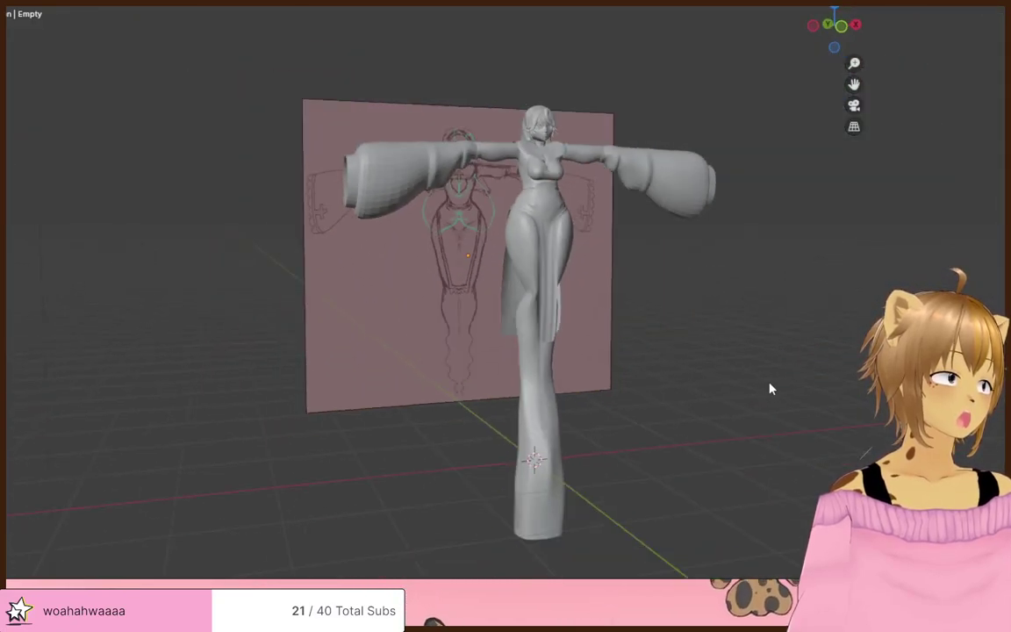
click(538, 293)
scroll(538, 384, up, 5)
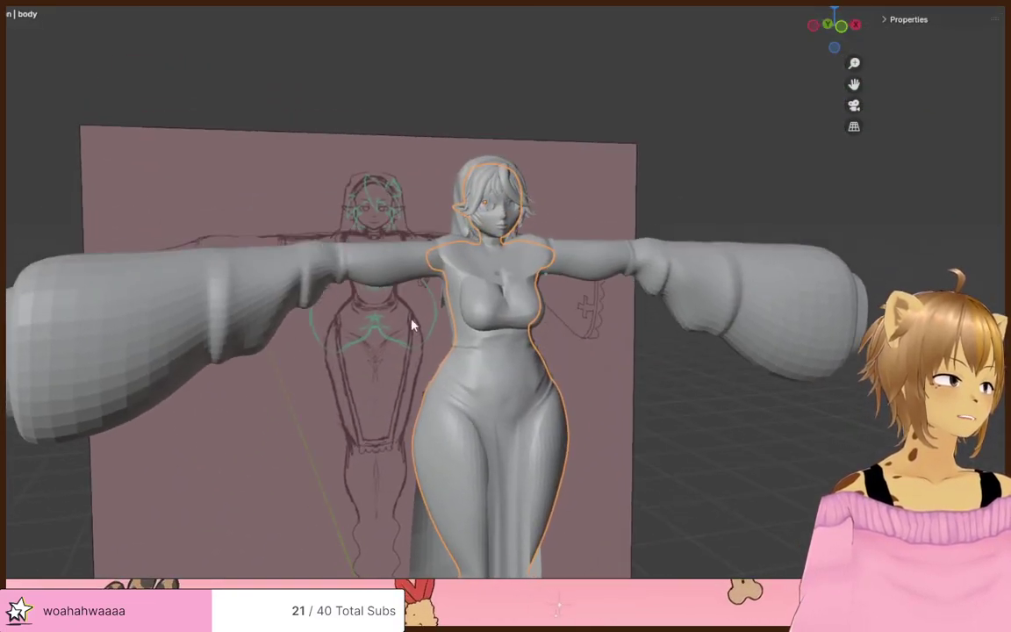
scroll(412, 326, up, 6)
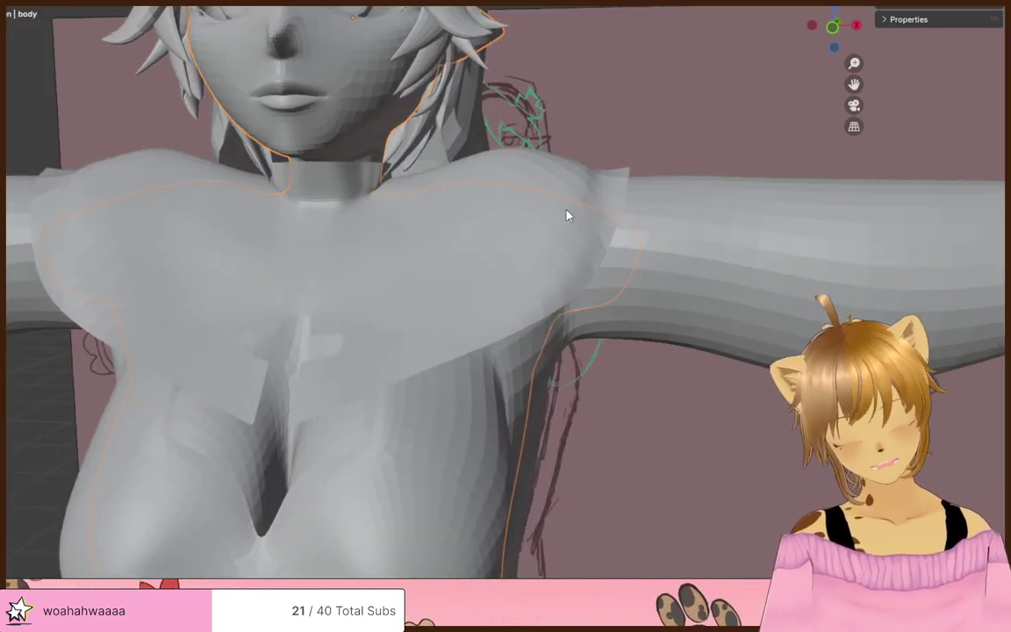
scroll(566, 215, down, 8)
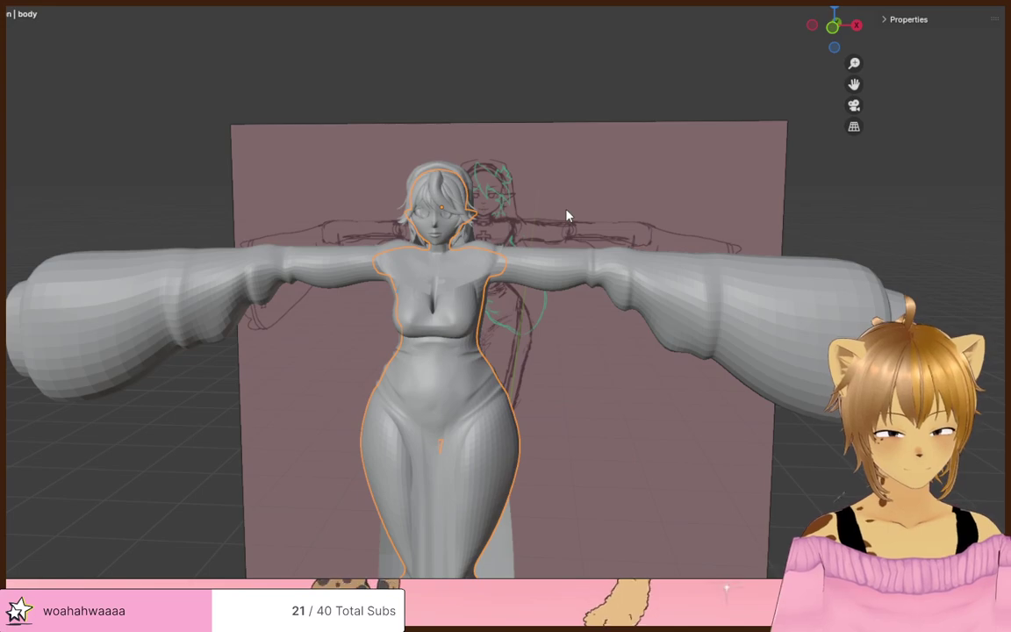
scroll(566, 215, down, 2)
scroll(545, 263, up, 8)
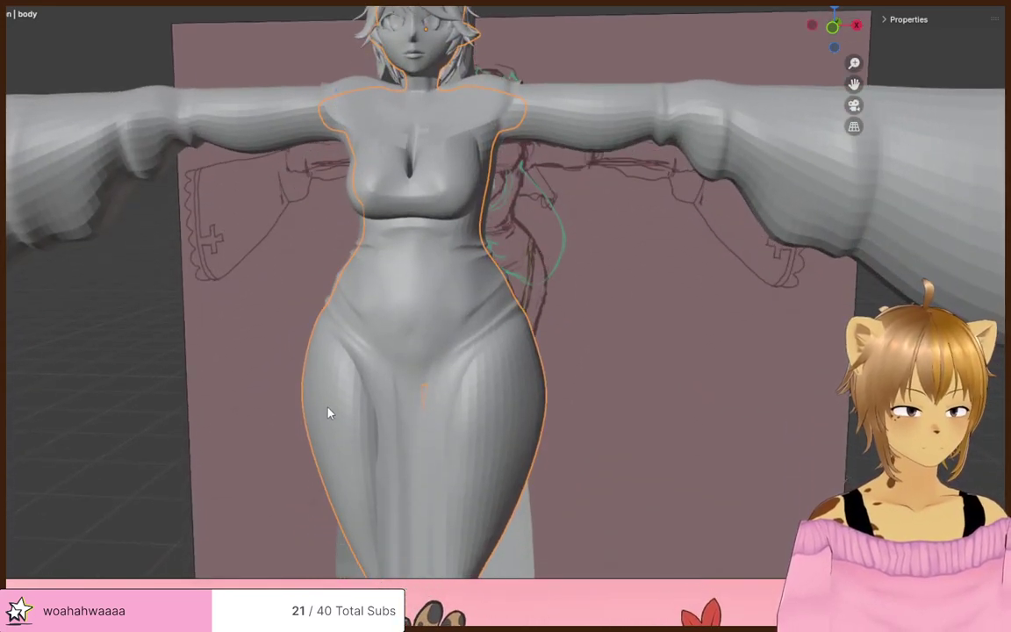
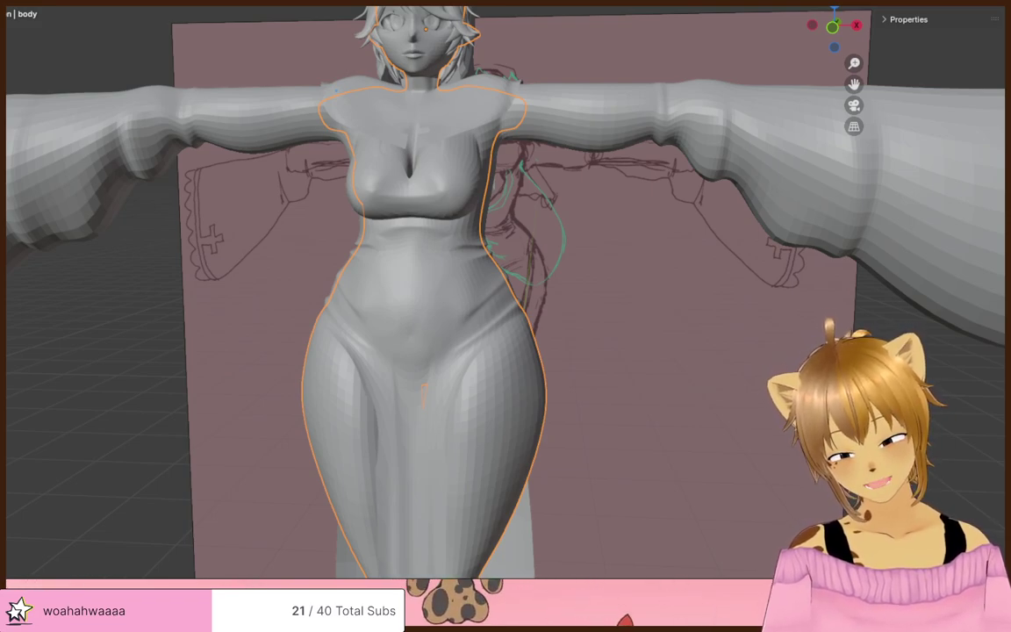
- Inspect the body silhouette and mesh from several angles, checking the hips and lower body beside the reference sketch
middle_drag(29, 331, 268, 341)
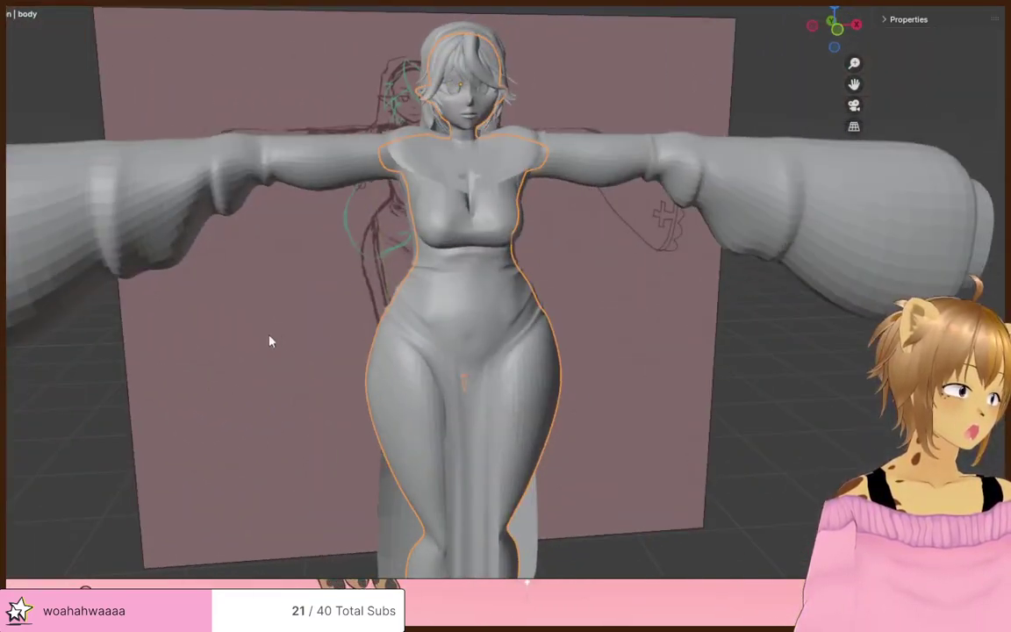
key(Tab)
scroll(592, 388, up, 5)
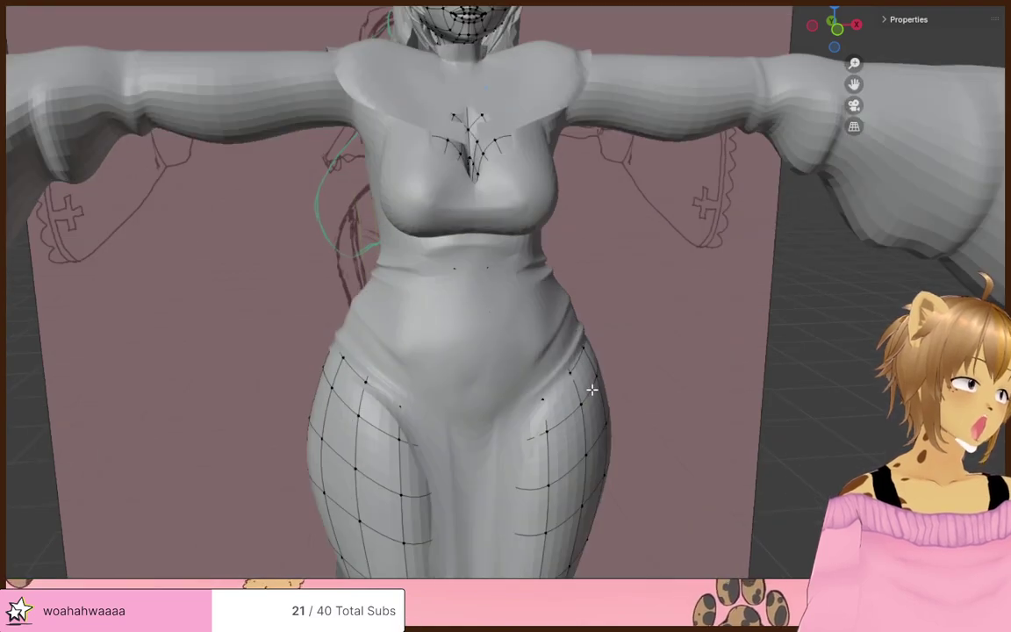
scroll(591, 388, down, 8)
scroll(591, 389, up, 4)
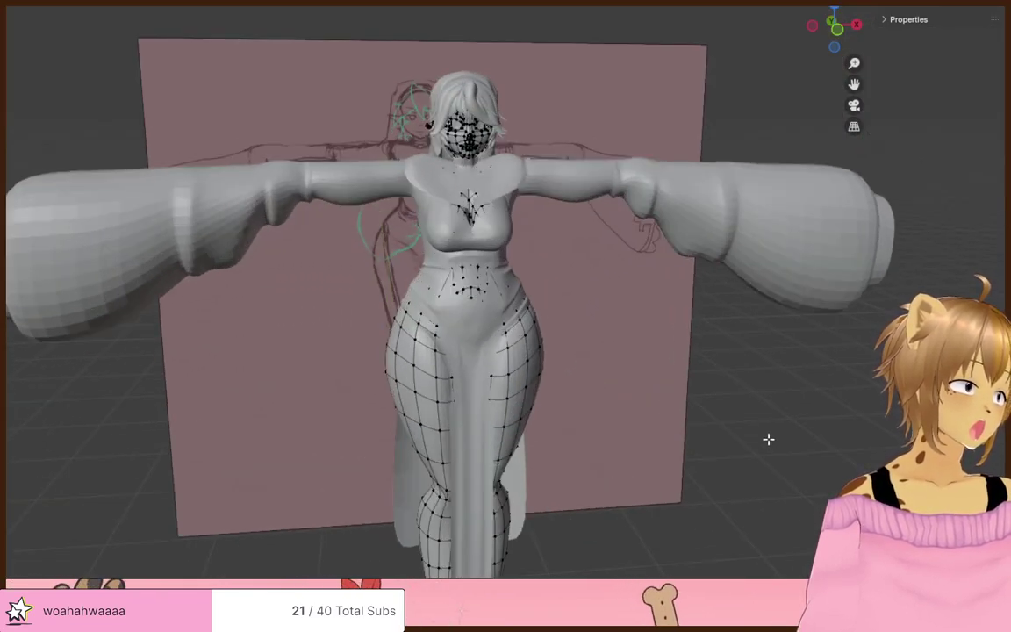
middle_drag(768, 439, 740, 414)
key(Tab)
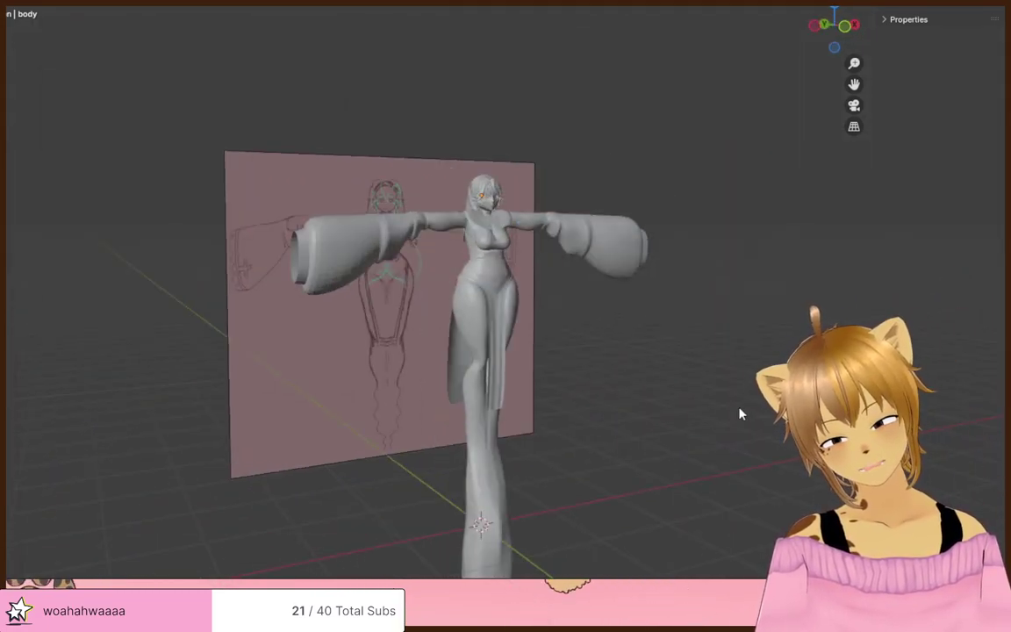
scroll(695, 408, up, 3)
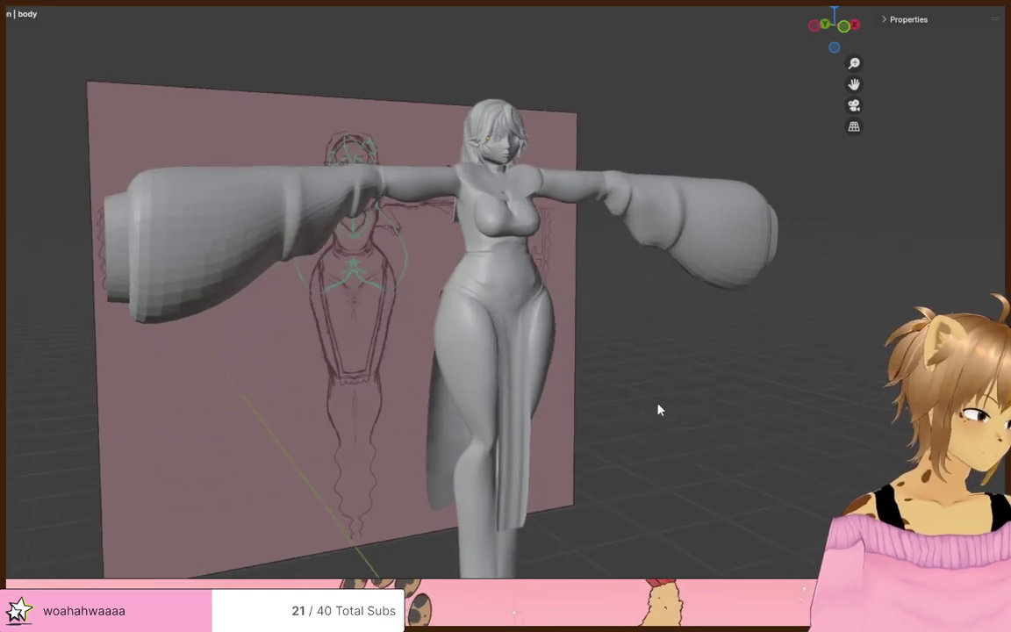
middle_drag(660, 410, 590, 334)
middle_drag(565, 353, 834, 344)
scroll(602, 363, down, 6)
middle_drag(602, 364, 480, 353)
- Open the body mesh for editing and scale the third edge ring below the front cloth panel by 1.563
click(484, 362)
scroll(485, 368, up, 4)
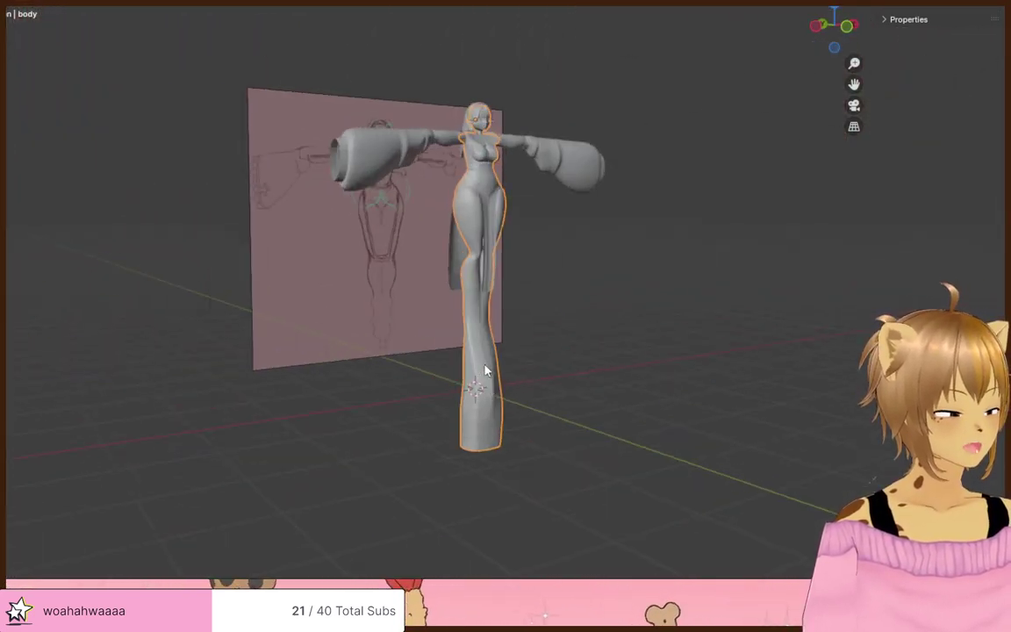
shift+middle_drag(674, 444, 652, 539)
key(Tab)
alt+click(433, 439)
alt+click(487, 285)
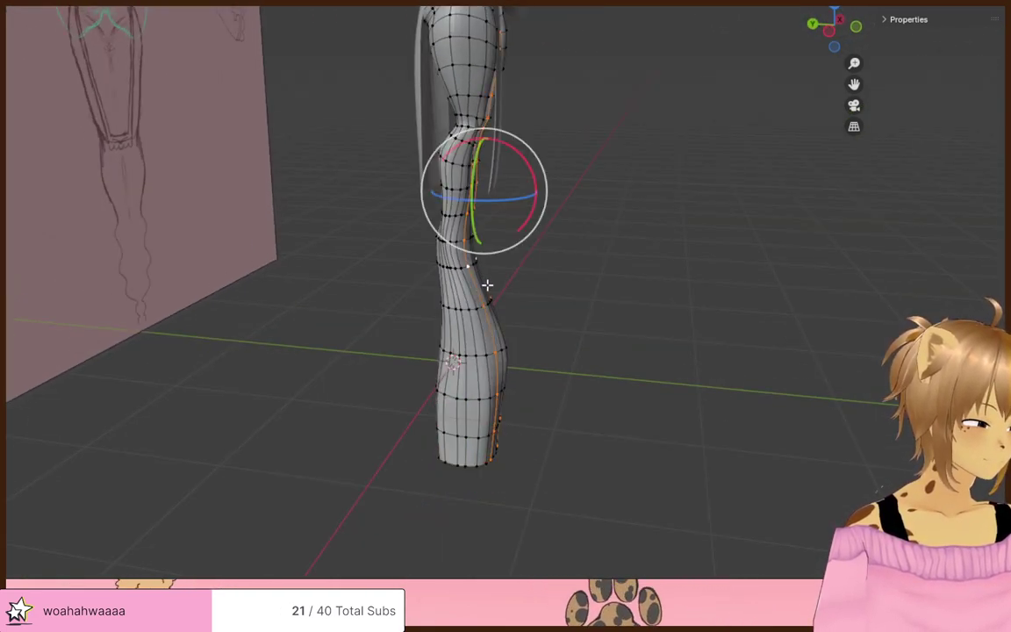
scroll(509, 283, up, 2)
alt+click(460, 270)
key(s)
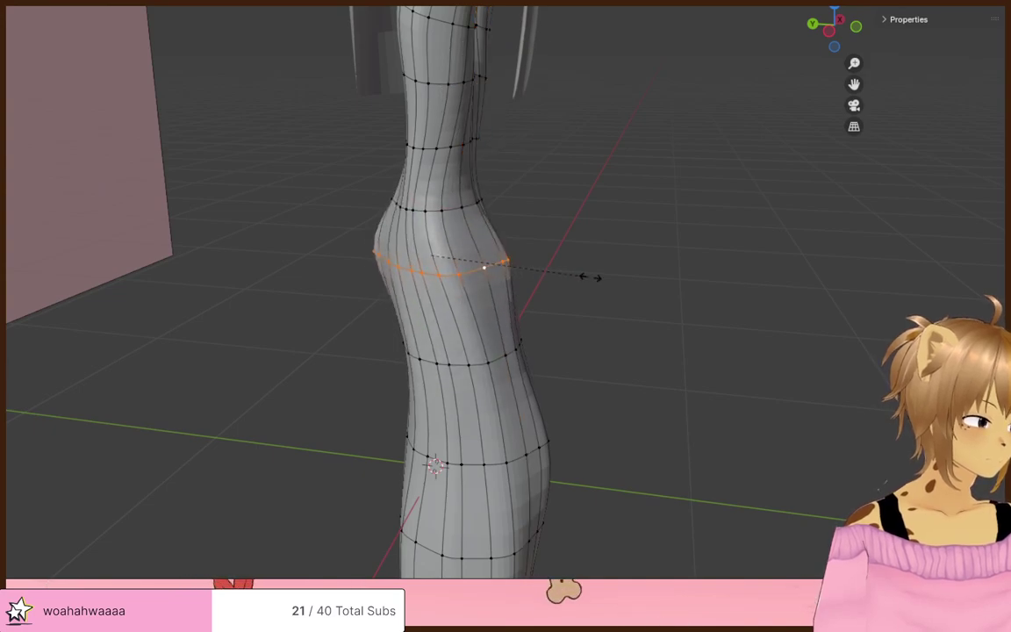
click(563, 288)
middle_drag(570, 288, 474, 305)
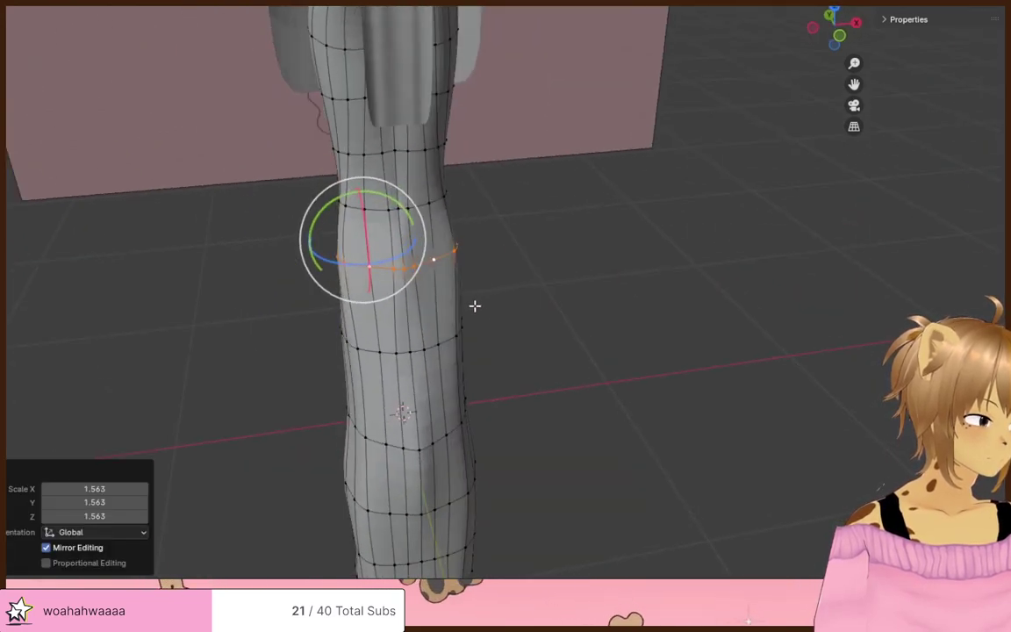
key(g)
key(Escape)
click(592, 301)
middle_drag(592, 300, 752, 272)
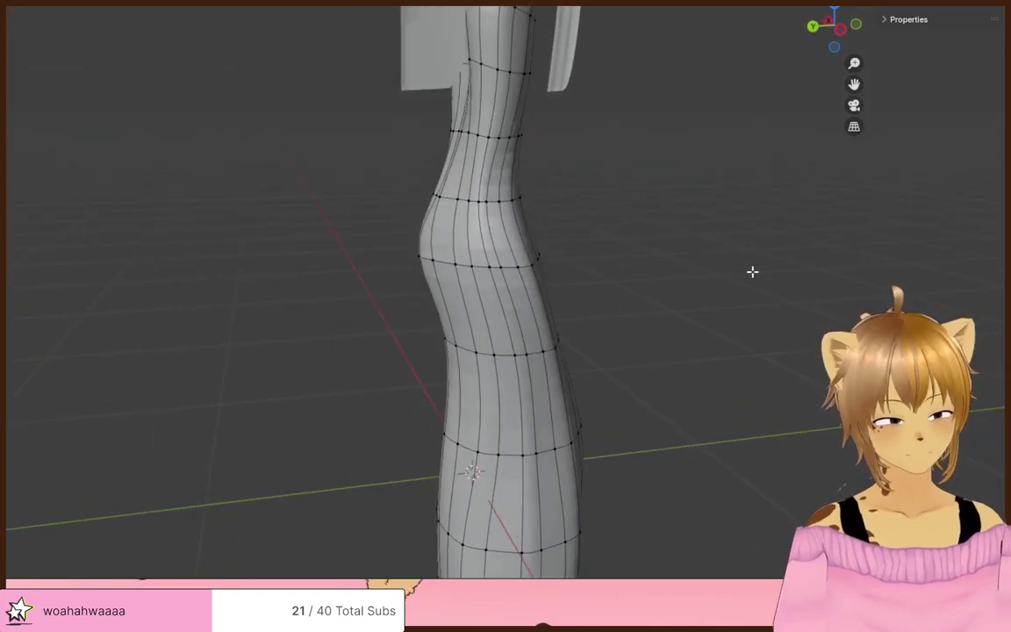
- Scale the fourth edge ring below the front cloth panel by 1.437 and reposition it in line with the ring above
alt+click(510, 363)
key(s)
click(530, 360)
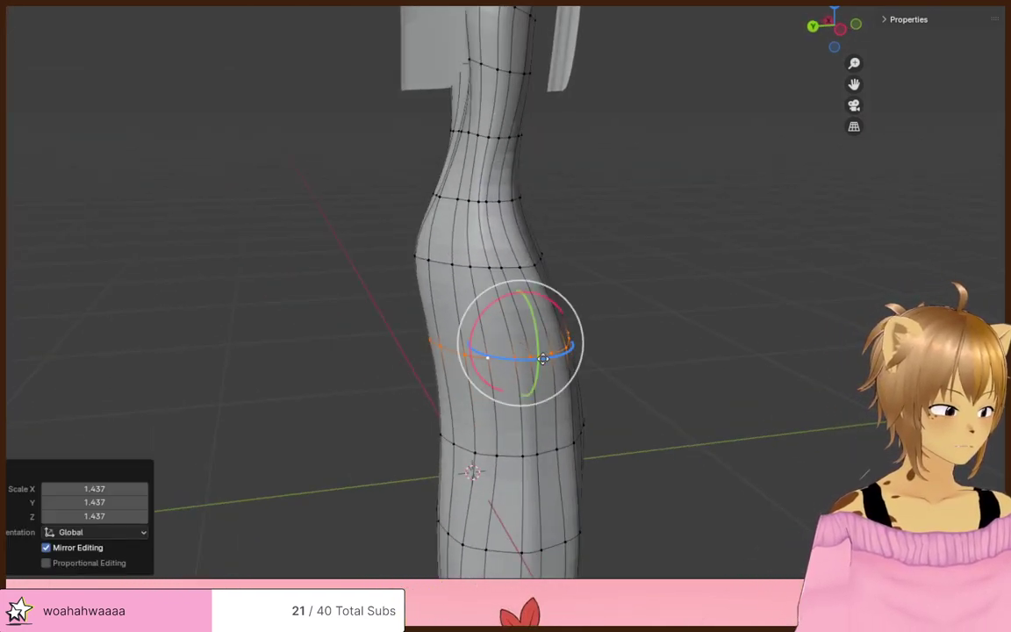
click(530, 361)
middle_drag(530, 360, 553, 334)
key(g)
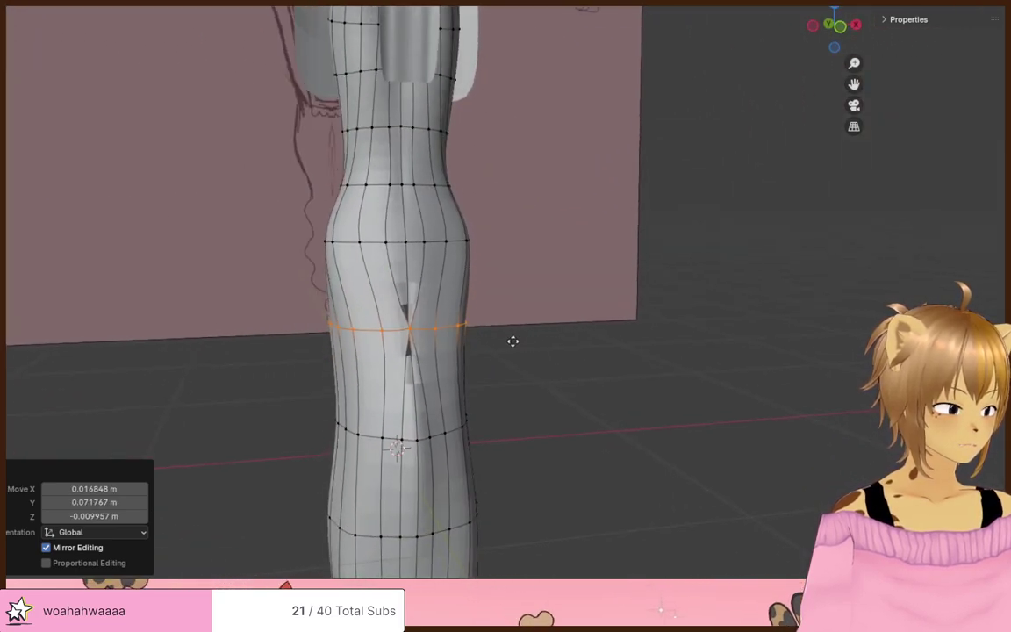
click(498, 342)
click(602, 345)
middle_drag(602, 344, 430, 402)
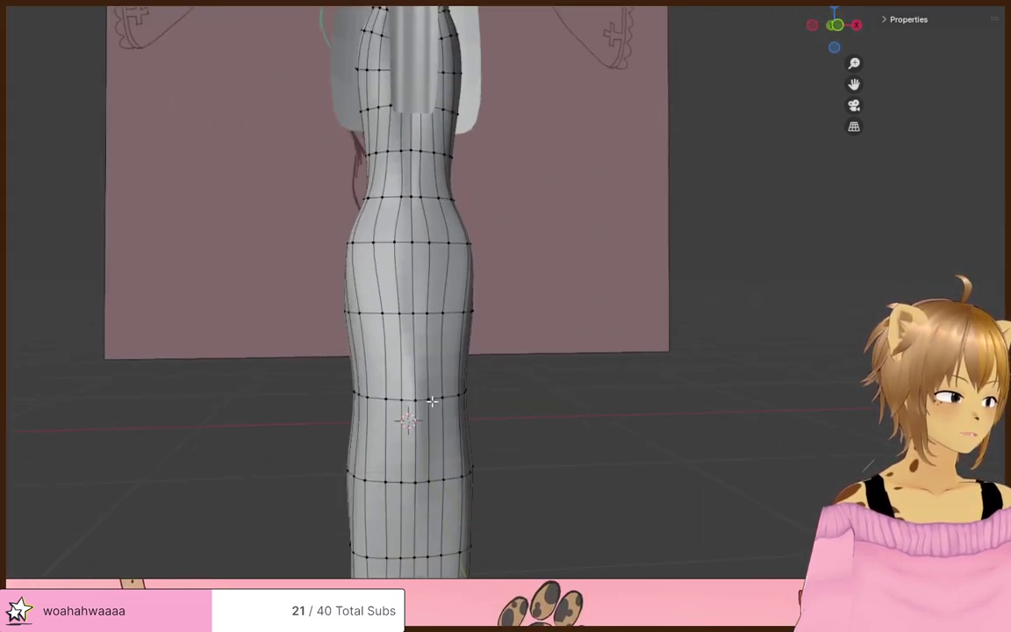
- Scale the fifth edge ring below the front cloth panel by 1.201 and shift it about -0.049 m along X
alt+click(438, 401)
key(s)
click(454, 404)
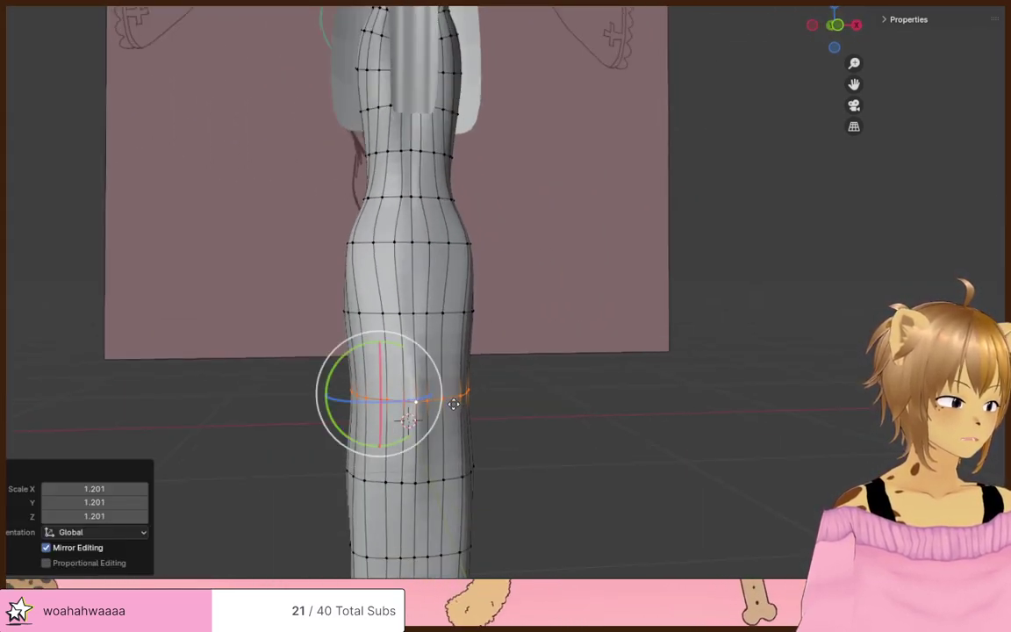
key(g)
click(439, 406)
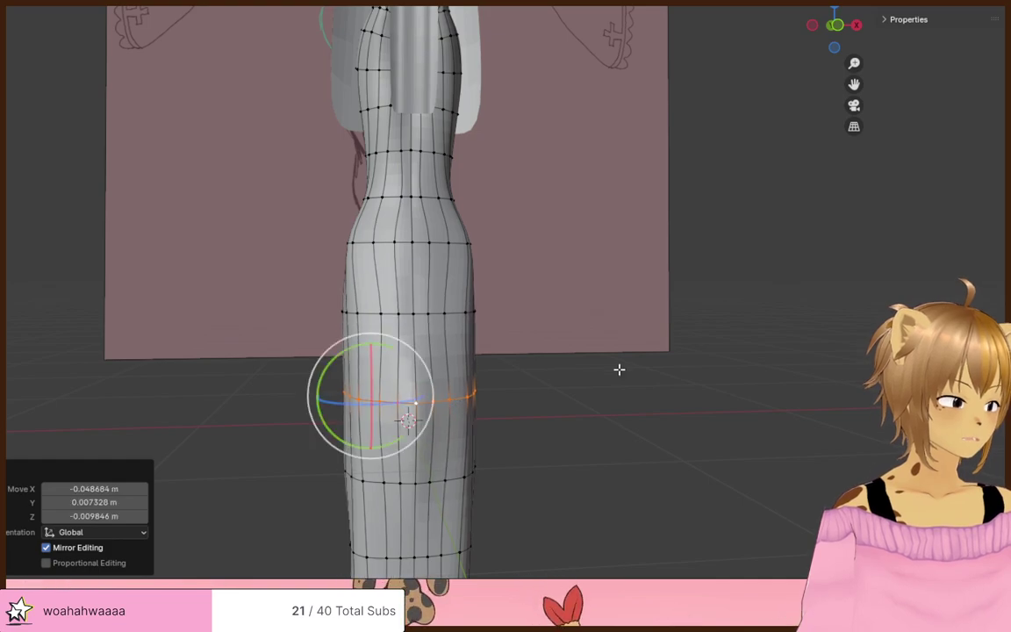
click(618, 367)
middle_drag(619, 367, 598, 423)
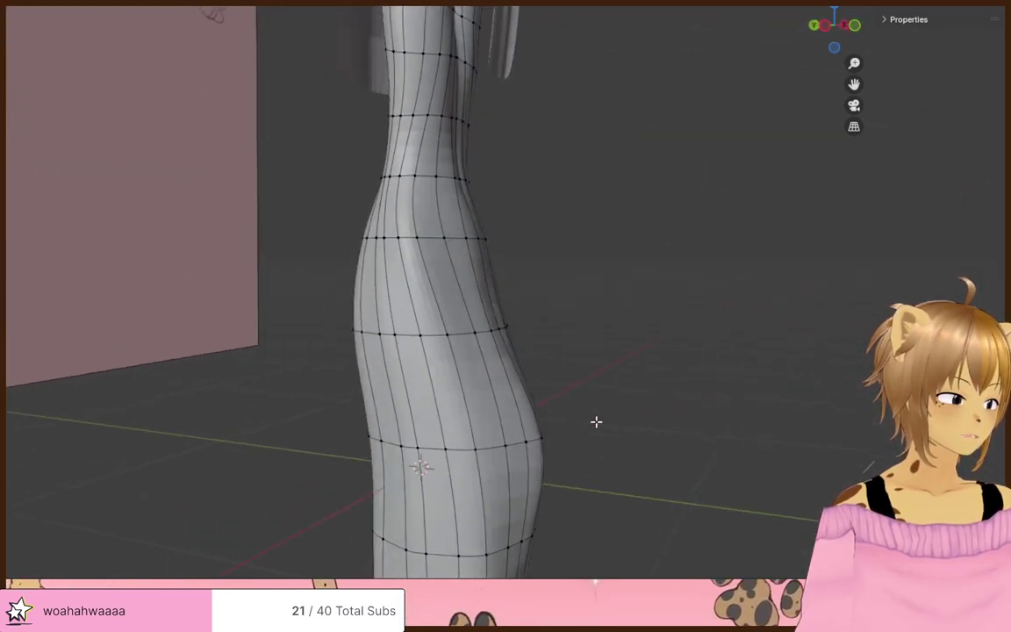
- Push the fifth ring's front centre vertex back about 0.186 m along Y with smooth proportional editing at size 0.621
click(596, 427)
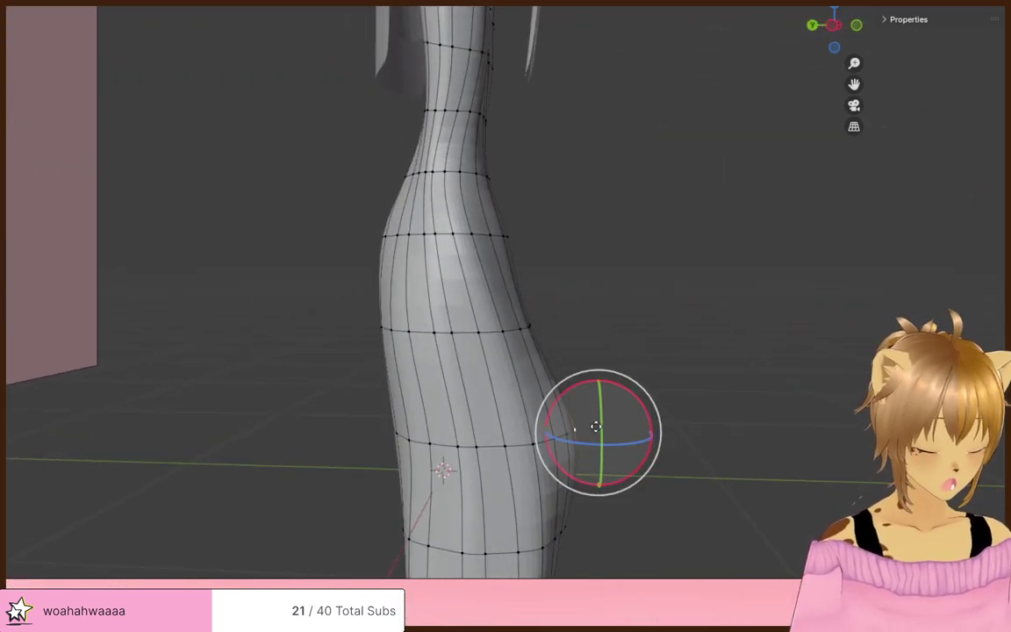
key(g)
scroll(596, 427, down, 12)
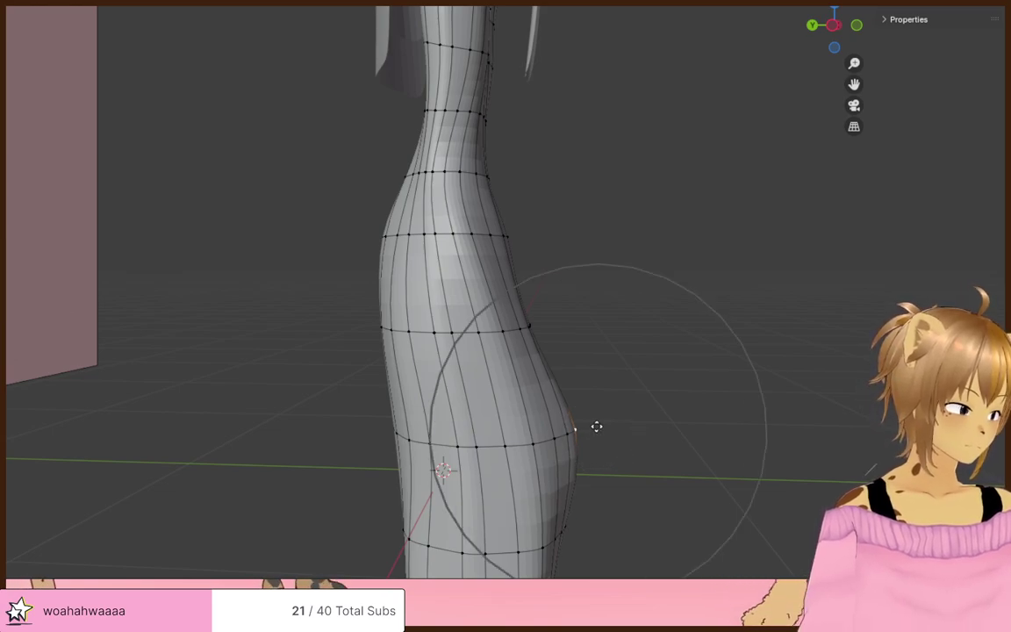
click(545, 432)
middle_drag(545, 432, 589, 409)
- Widen the narrow second edge ring below the front cloth panel in front view, using smooth proportional editing at size 0.621
key(KP_1)
scroll(589, 408, down, 4)
scroll(471, 260, up, 4)
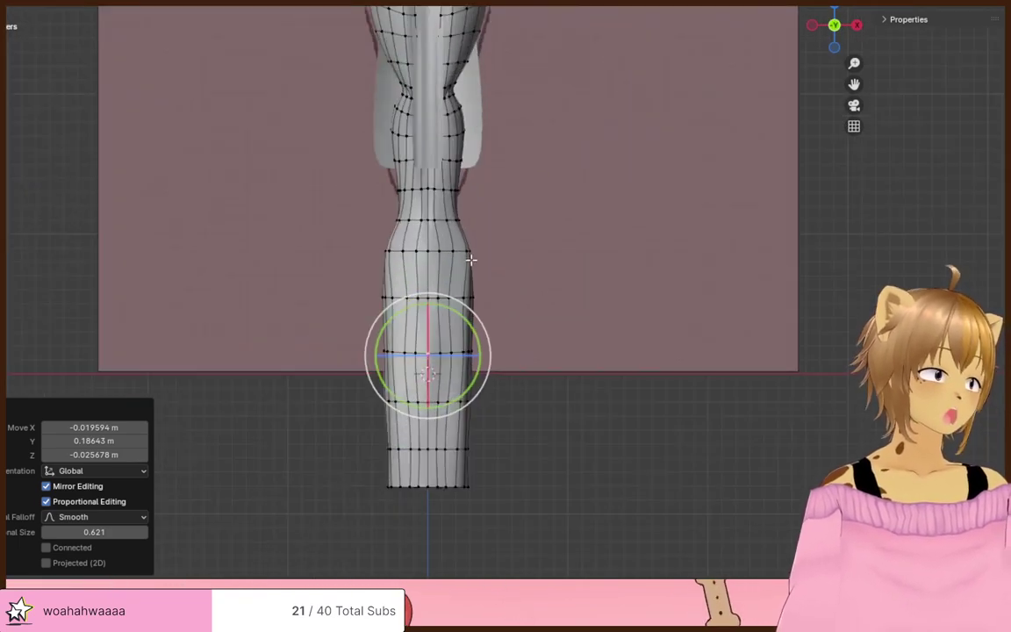
alt+click(437, 223)
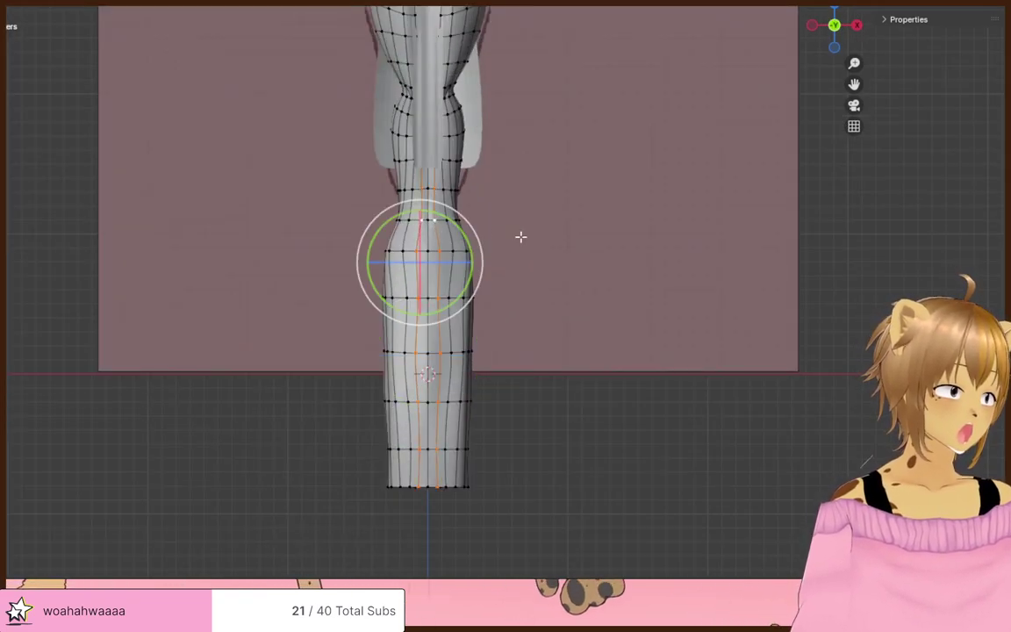
alt+click(456, 222)
key(s)
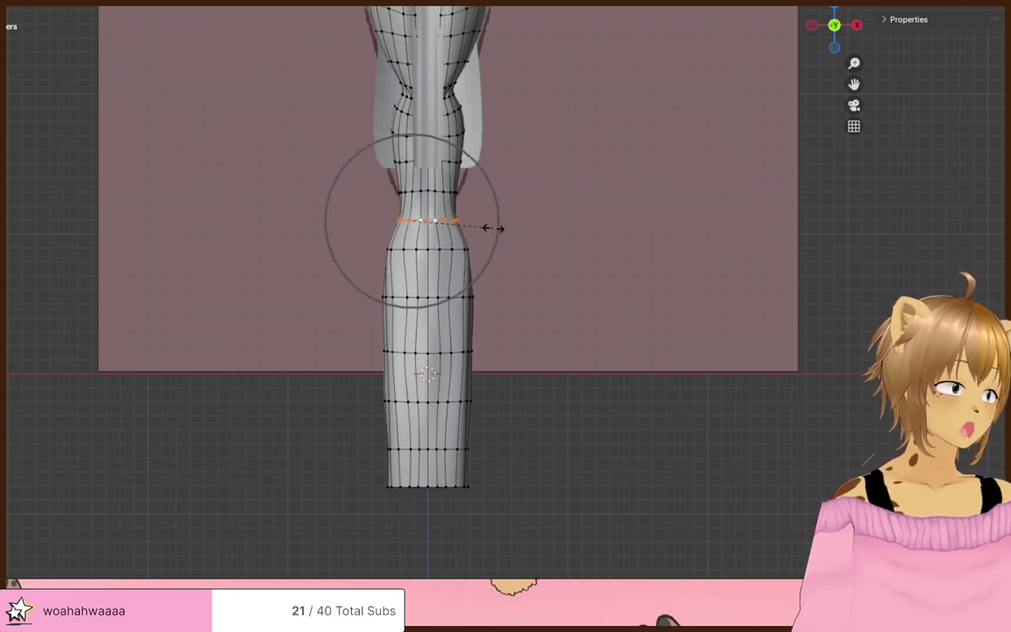
click(492, 227)
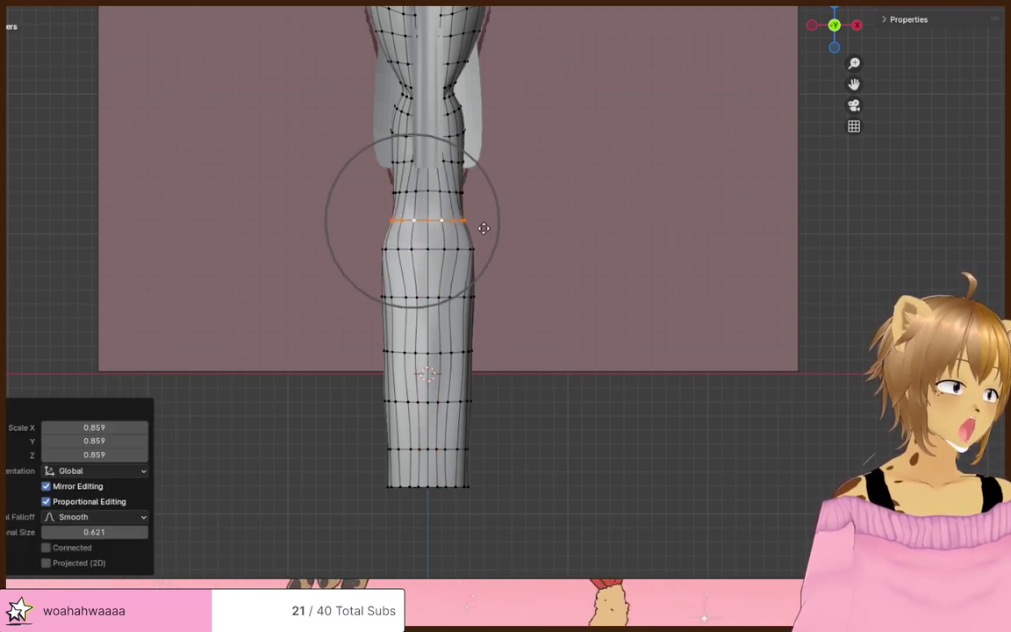
middle_drag(531, 229, 771, 246)
click(703, 270)
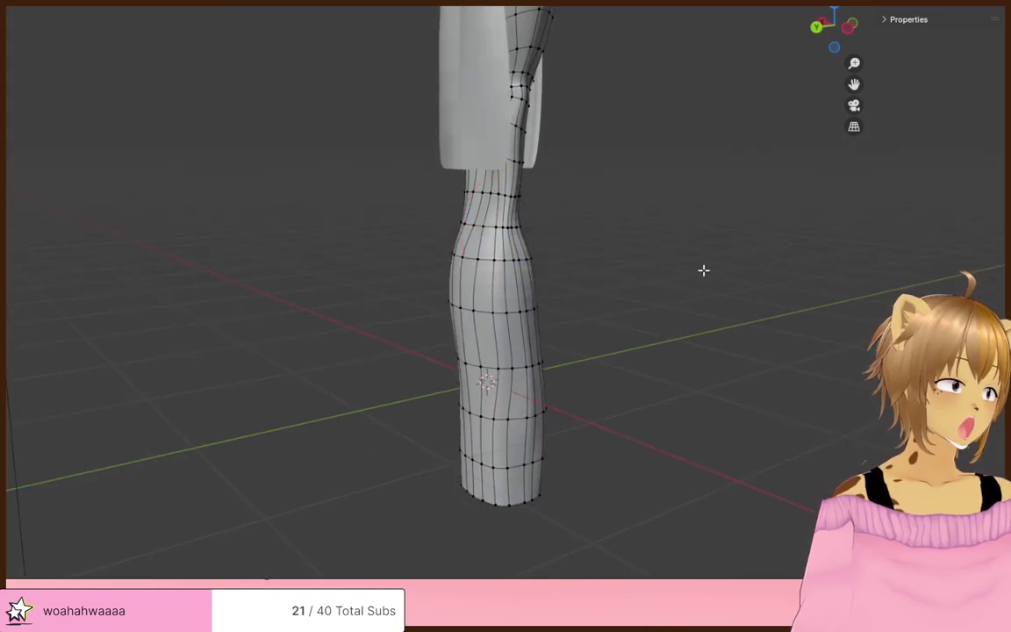
- Scale the edge ring just above the cloth panel's lower hem by 1.137 with smooth proportional editing
middle_drag(703, 270, 499, 276)
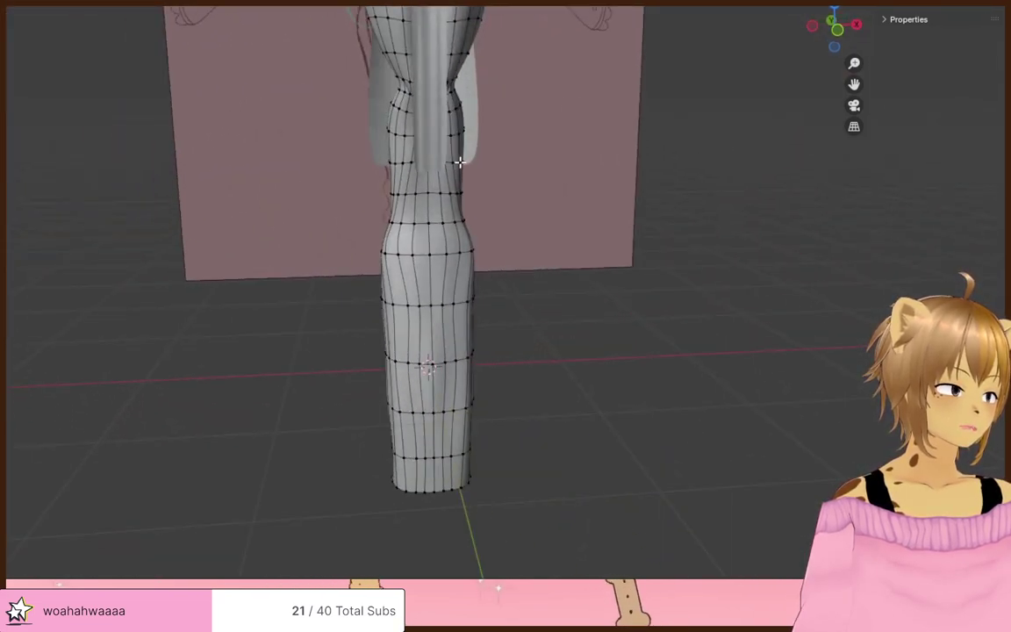
alt+click(456, 164)
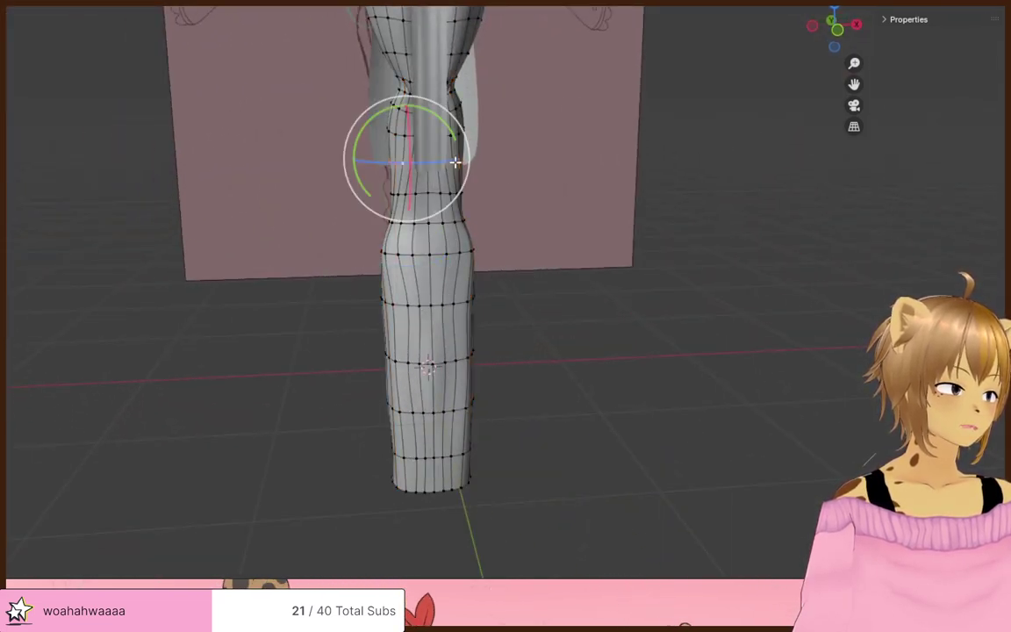
click(526, 177)
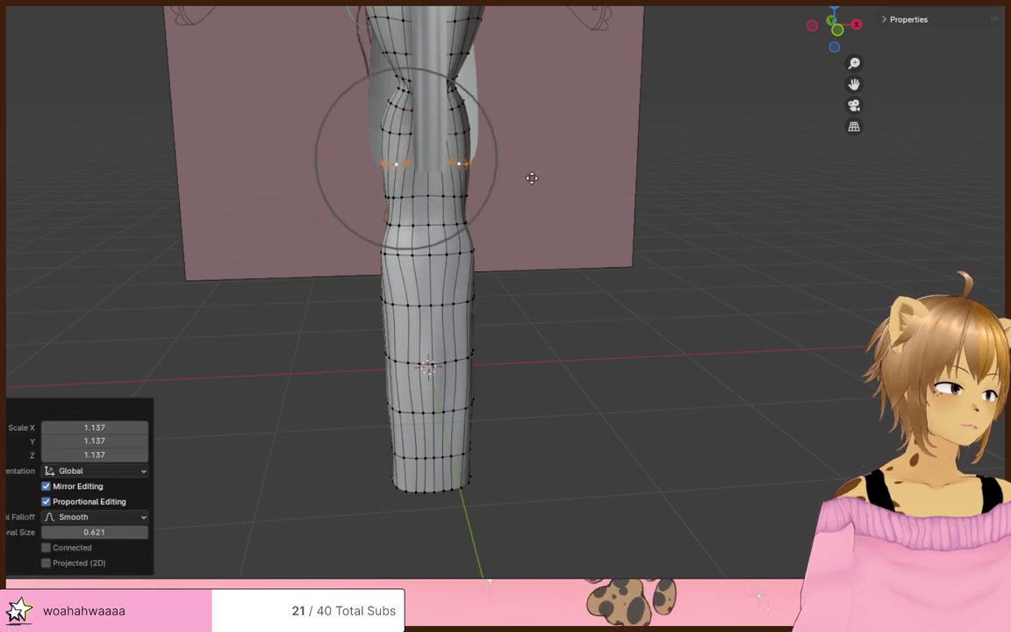
middle_drag(531, 178, 395, 195)
- Smooth the two edge rings just below the knees, using a smoothing factor of 0.615 on the upper one
scroll(545, 153, up, 3)
scroll(567, 272, up, 2)
alt+click(387, 198)
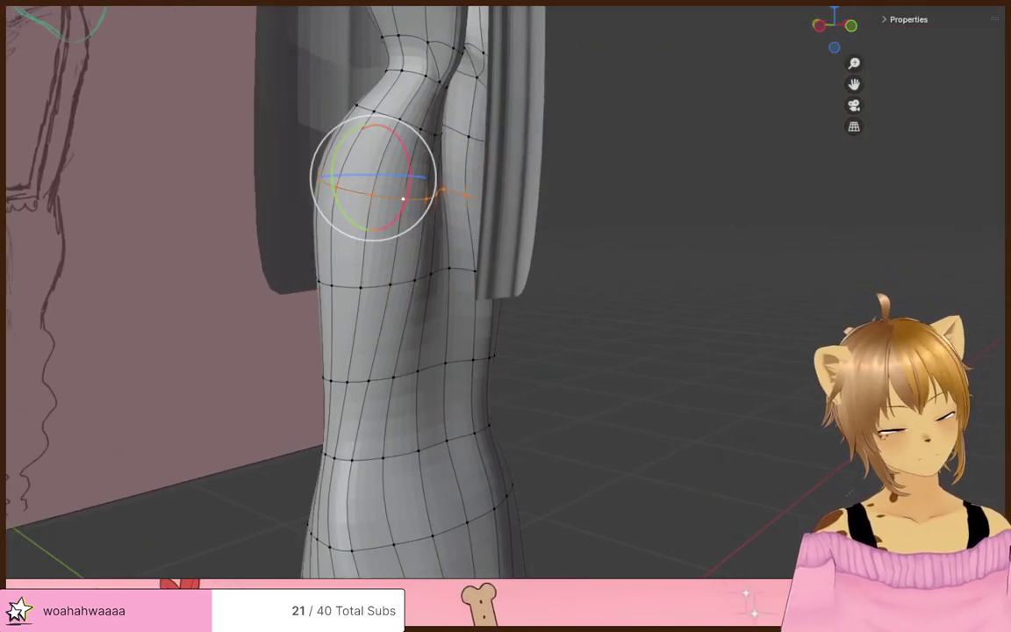
middle_drag(110, 335, 209, 329)
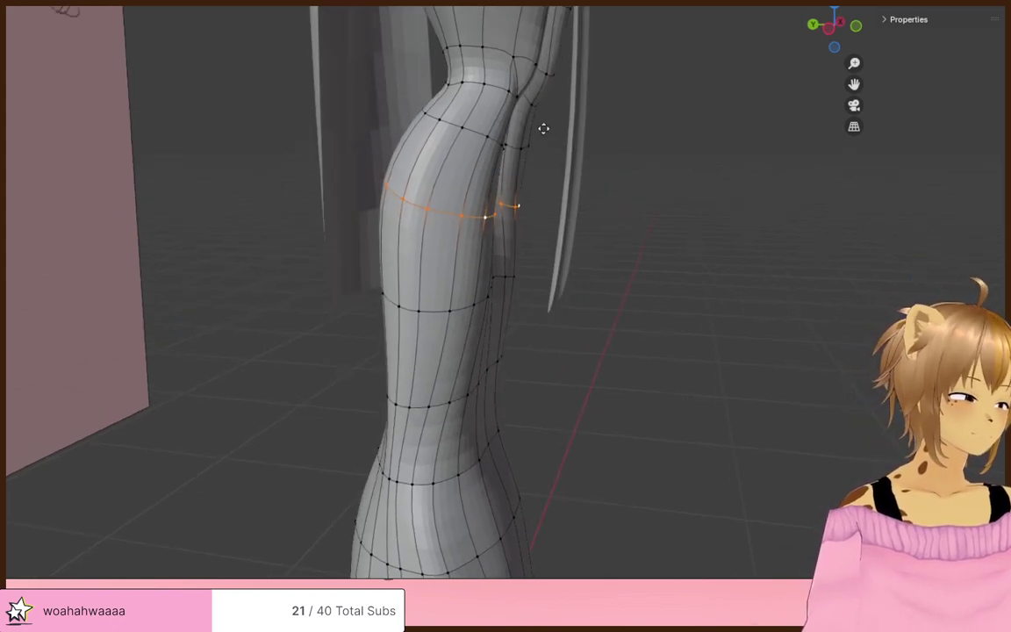
drag(601, 125, 592, 151)
alt+click(472, 129)
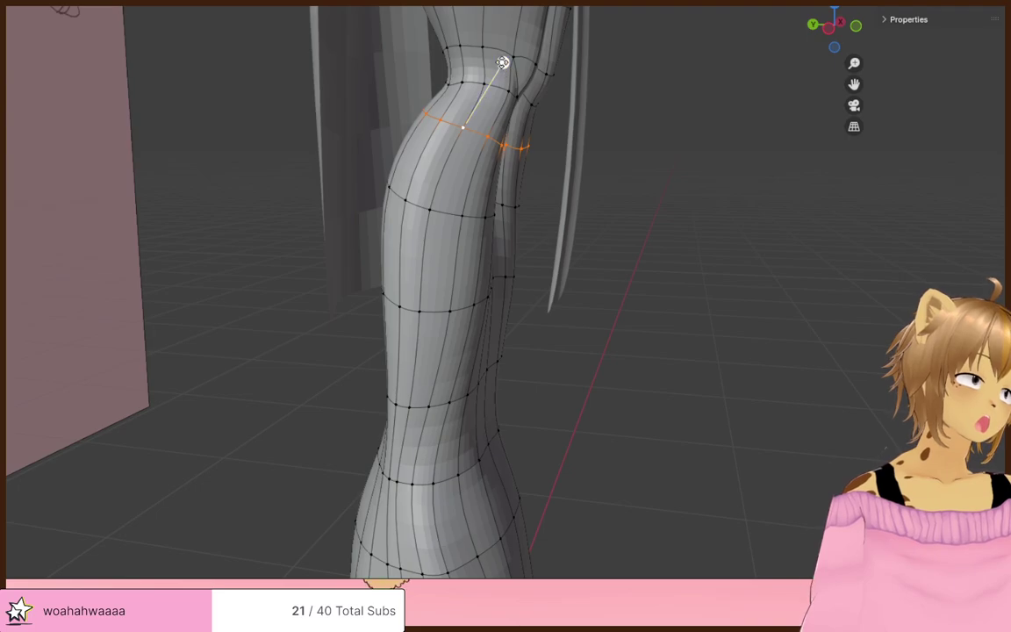
drag(548, 186, 557, 198)
scroll(557, 198, down, 5)
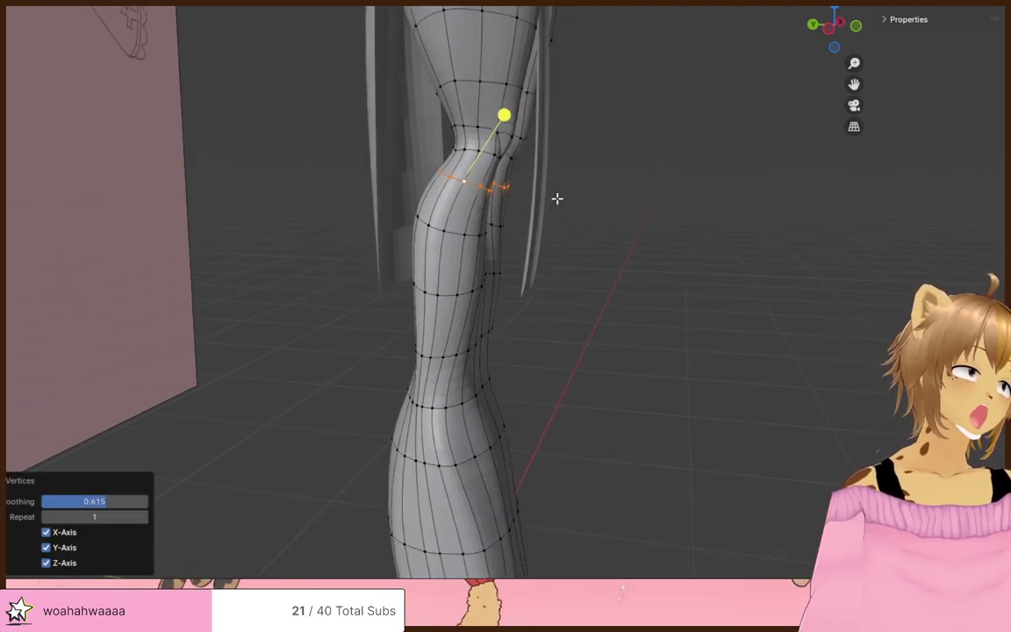
- Examine the hips, thighs and knees from the front and from an angle with the cloth panels hidden
middle_drag(672, 232, 536, 241)
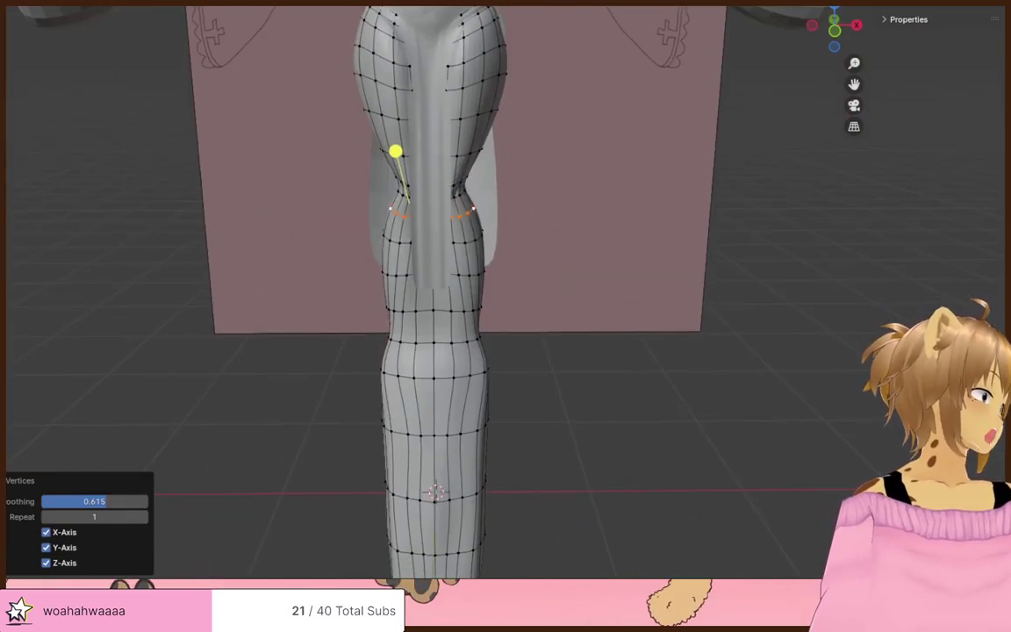
scroll(501, 251, up, 2)
shift+middle_drag(527, 44, 498, 170)
scroll(499, 170, up, 1)
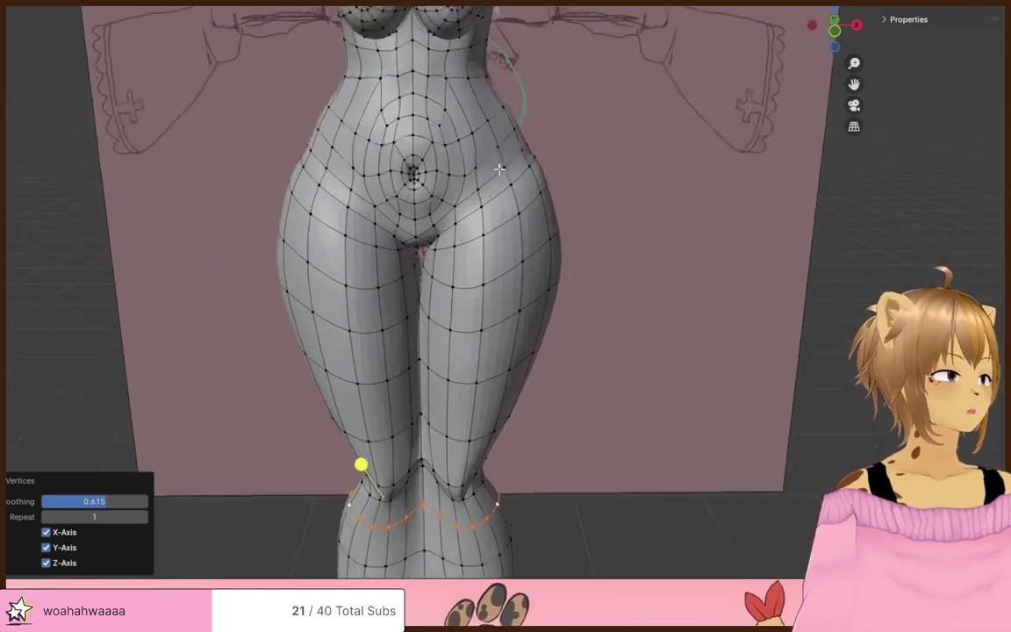
scroll(498, 172, up, 4)
mouse_move(465, 221)
middle_down()
mouse_move(476, 213)
mouse_move(442, 219)
mouse_move(460, 230)
middle_up()
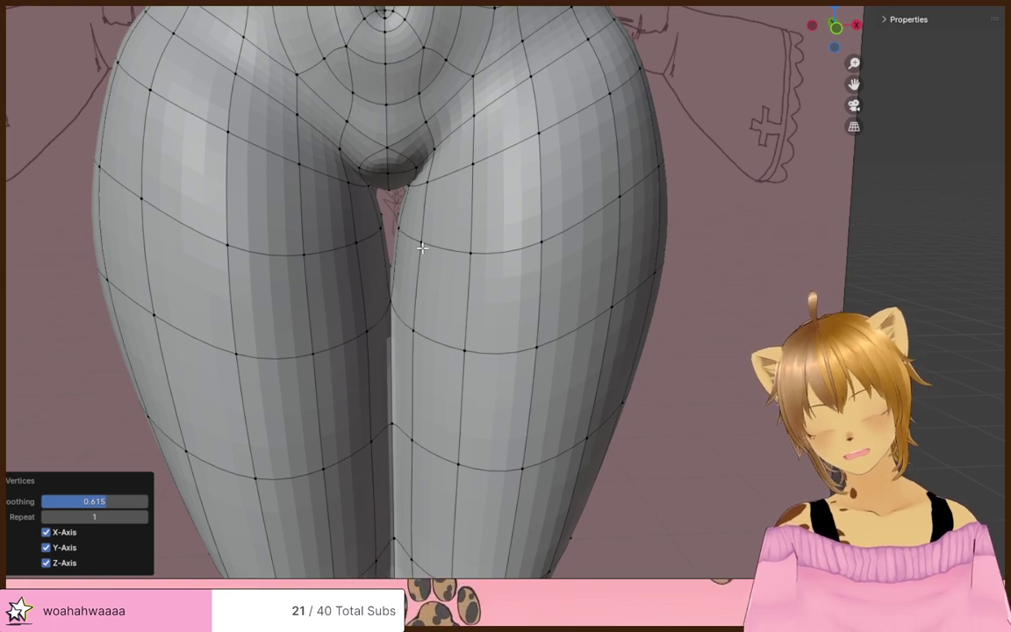
scroll(422, 249, down, 10)
scroll(561, 388, up, 6)
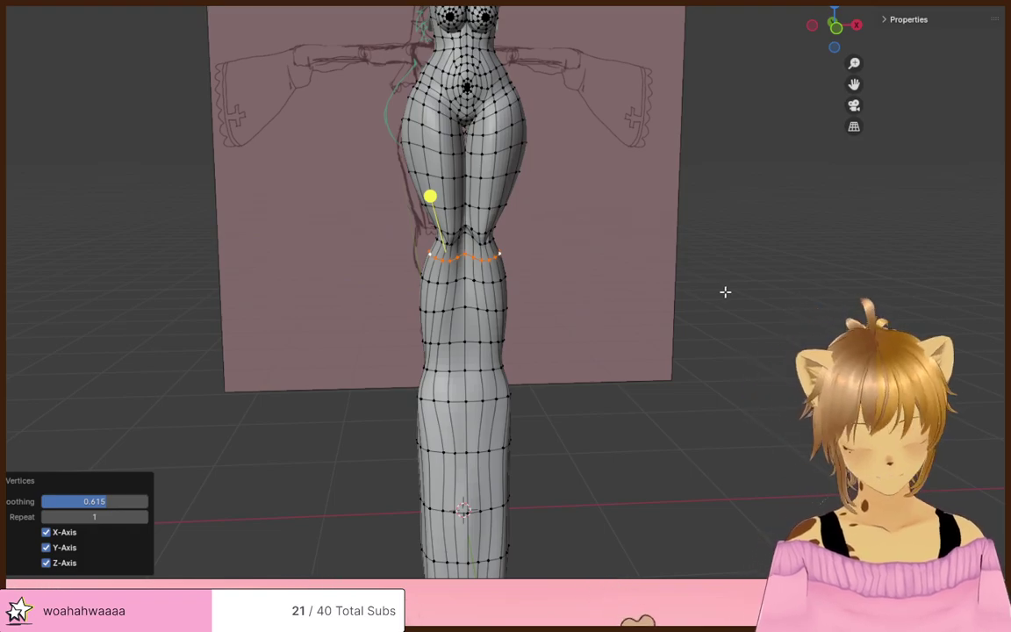
middle_drag(725, 291, 140, 329)
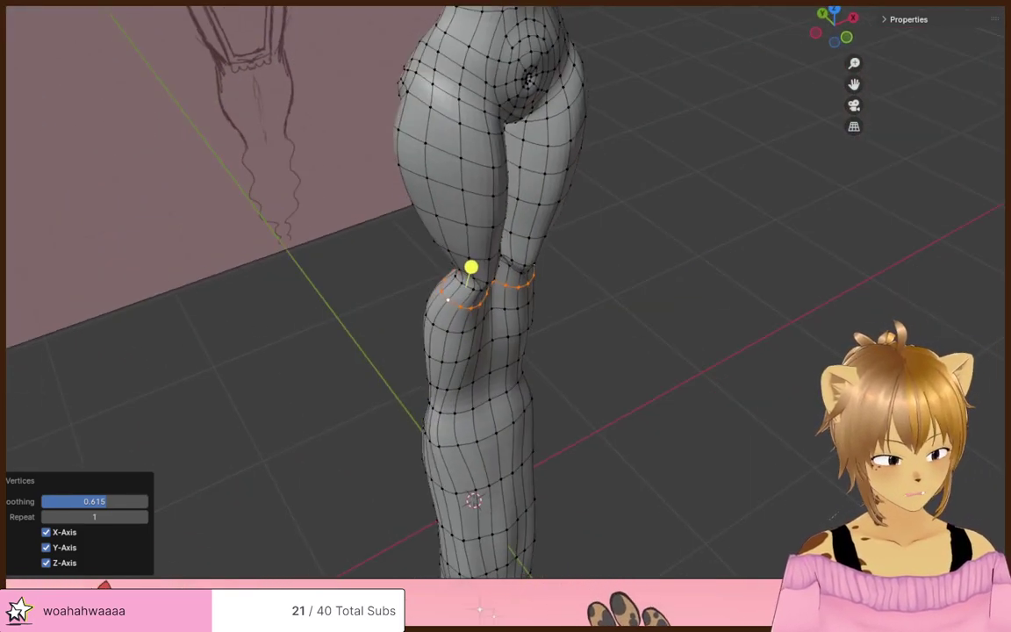
drag(474, 267, 478, 262)
middle_drag(653, 299, 446, 279)
key(ctrl+z)
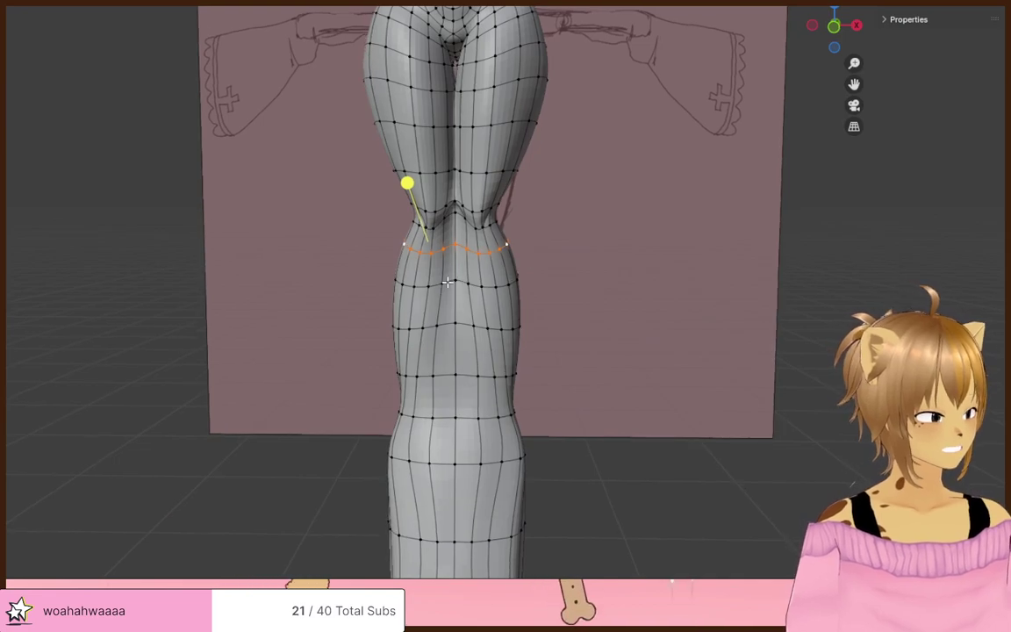
- Fatten the second ring below the knees by 0.0395 m with smooth proportional editing at size 0.621, and fatten the third ring outward too
drag(377, 242, 373, 237)
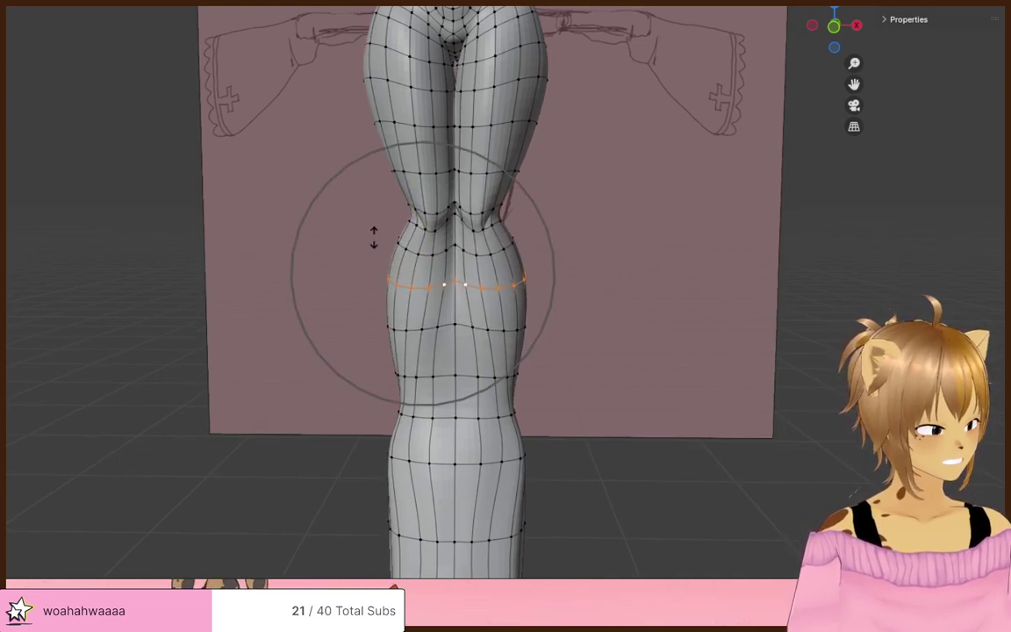
click(373, 237)
mouse_move(373, 237)
middle_down()
mouse_move(697, 266)
mouse_move(966, 273)
mouse_move(810, 253)
mouse_move(648, 272)
mouse_move(481, 323)
middle_up()
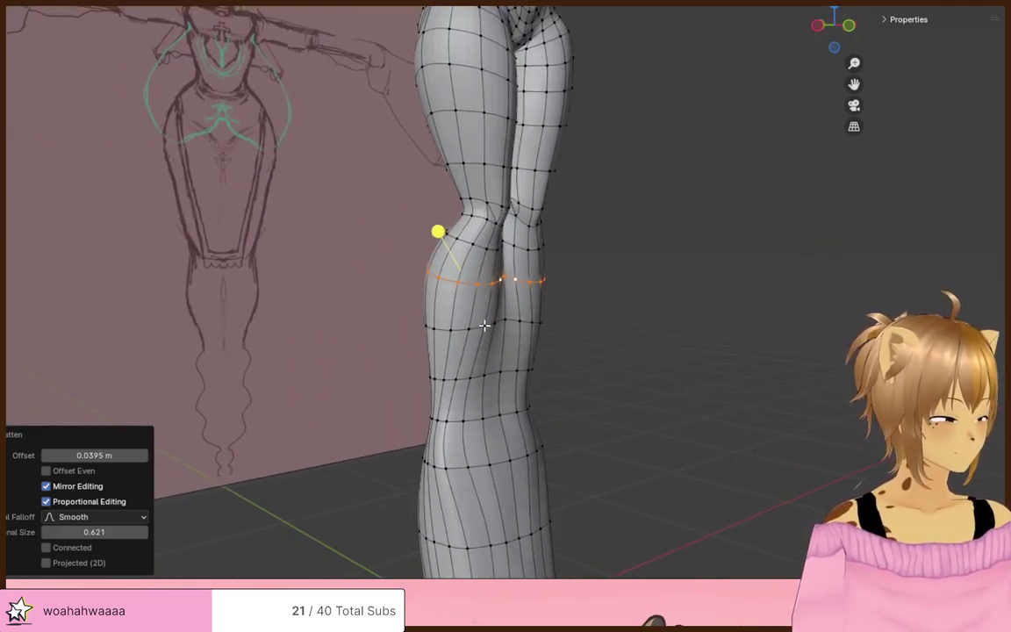
alt+click(476, 327)
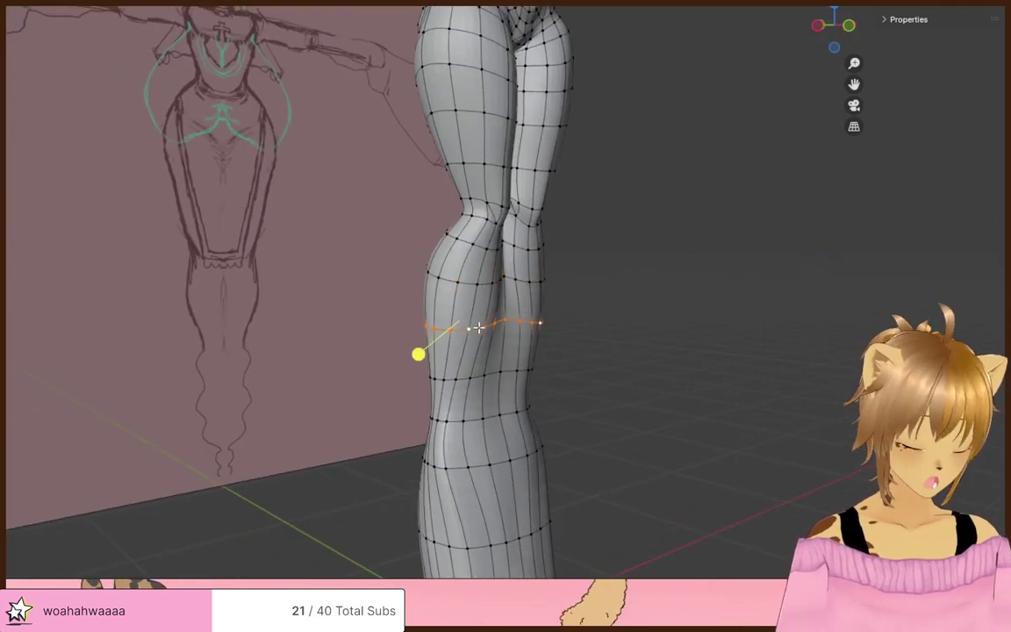
click(416, 351)
- Fatten the fourth edge ring below the knees by 0.077 m with proportional editing off
alt+click(465, 379)
key(alt+s)
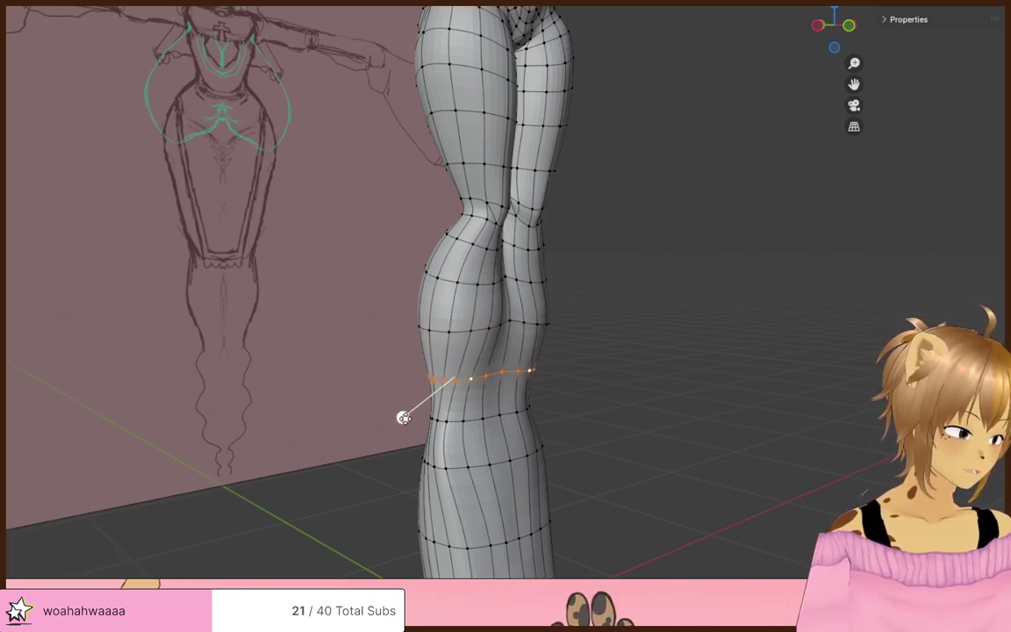
click(356, 413)
mouse_move(355, 413)
middle_down()
mouse_move(558, 397)
mouse_move(497, 410)
middle_up()
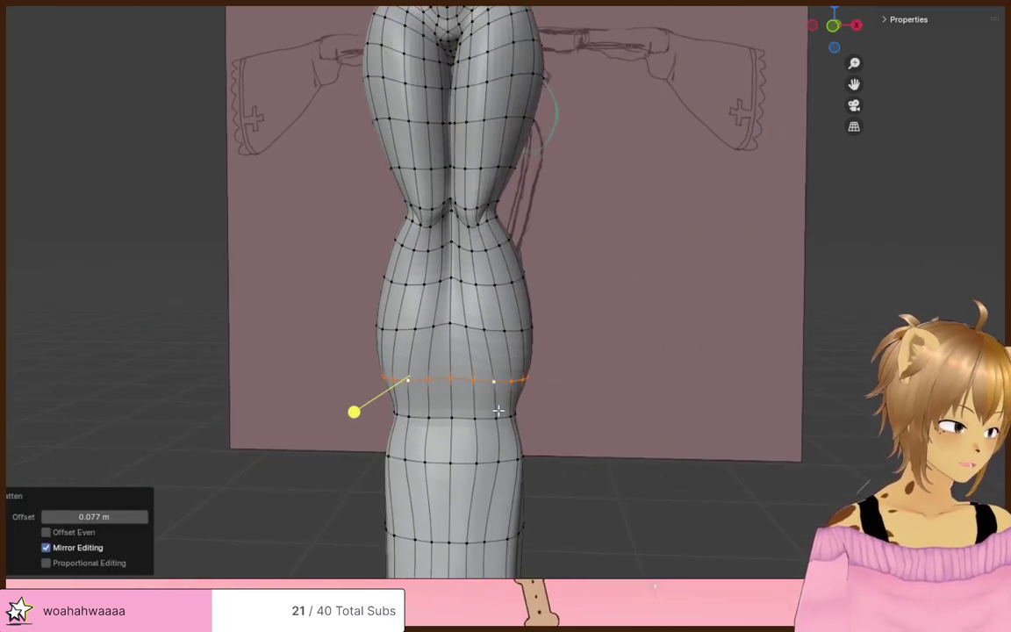
- Fatten the narrow fifth edge ring below the knees until its width lines up with the rings above and below
alt+click(463, 421)
key(alt+s)
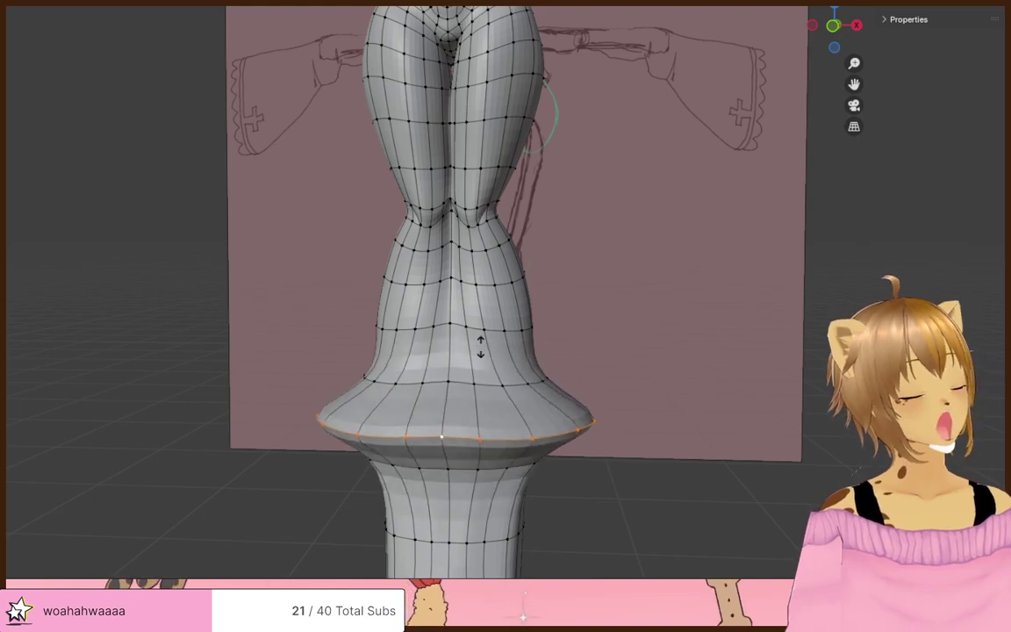
click(441, 393)
click(719, 366)
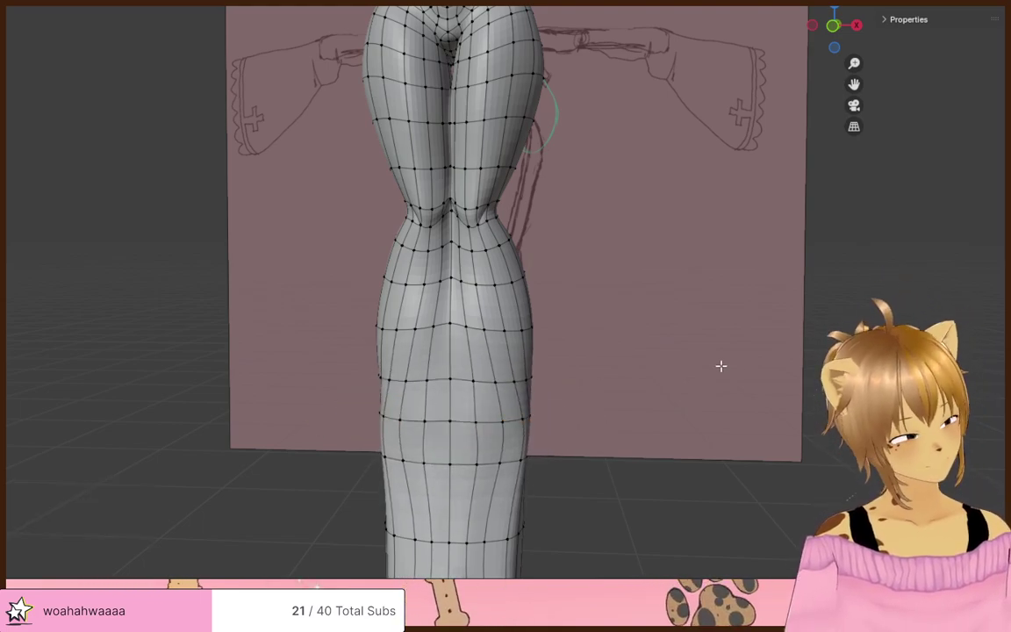
- Examine the widened lower leg silhouette from several angles against the reference sketch
middle_drag(720, 366, 974, 369)
mouse_move(619, 343)
middle_down()
mouse_move(770, 366)
mouse_move(548, 271)
mouse_move(422, 163)
mouse_move(460, 194)
mouse_move(564, 402)
mouse_move(571, 327)
middle_up()
scroll(466, 195, down, 1)
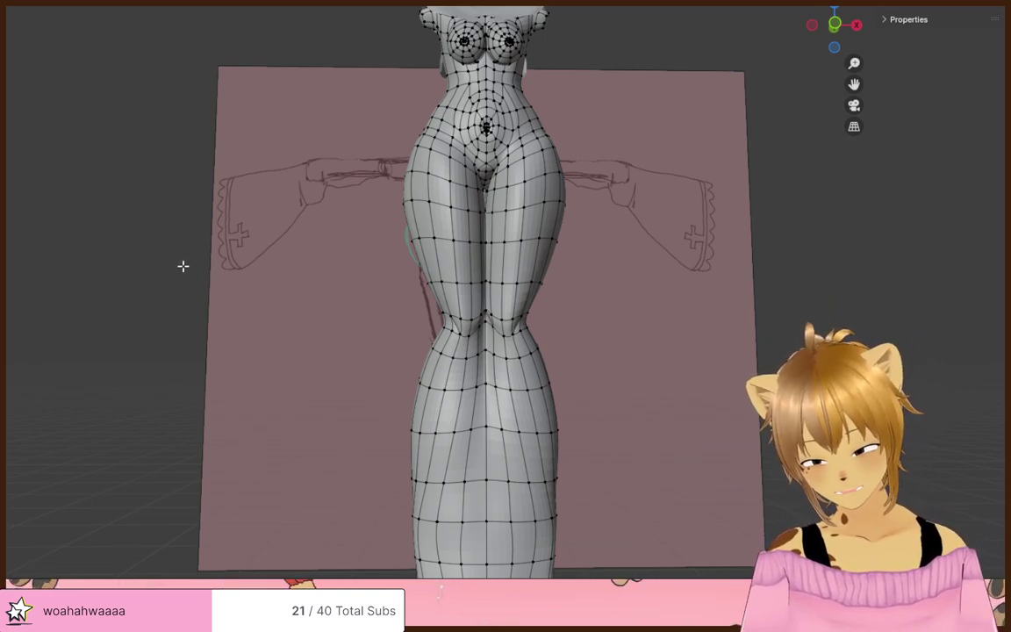
middle_drag(183, 266, 237, 360)
scroll(237, 361, down, 5)
scroll(237, 361, up, 5)
mouse_move(379, 431)
middle_down()
mouse_move(277, 378)
mouse_move(225, 372)
mouse_move(289, 417)
mouse_move(321, 281)
mouse_move(293, 350)
mouse_move(368, 313)
middle_up()
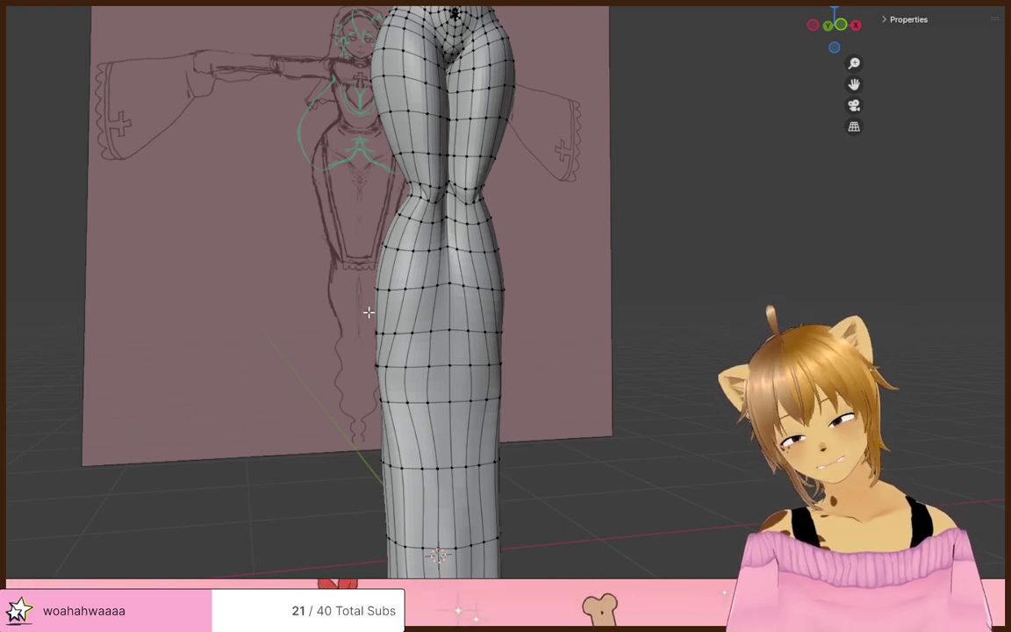
scroll(462, 316, down, 3)
scroll(485, 355, up, 2)
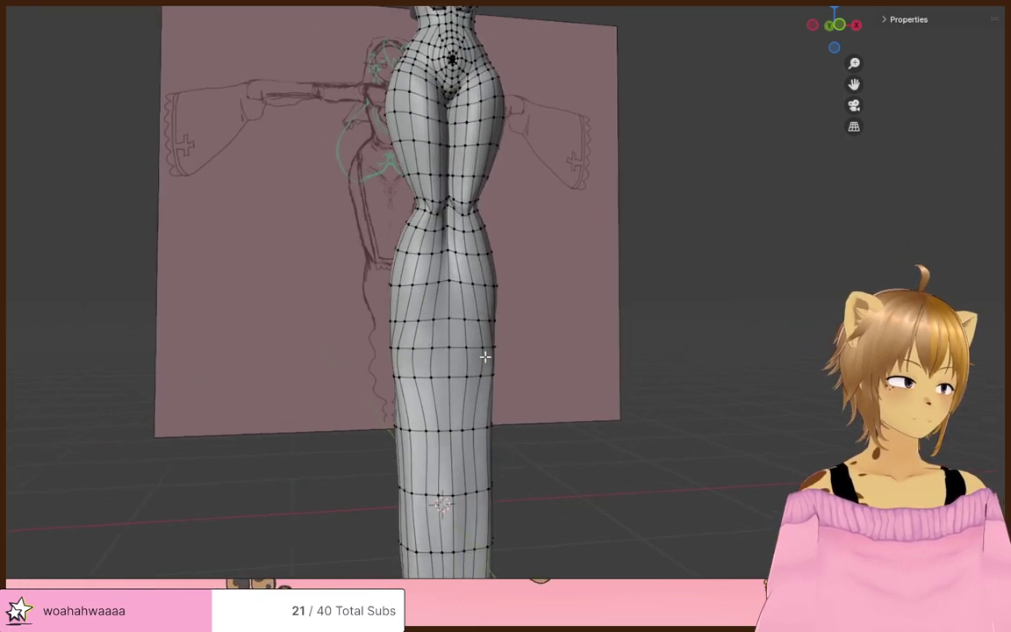
- Move the fifth ring's front vertex beside the centre line about 0.047 m along X and rotate its edge to the vertex below by -25.8°
middle_drag(486, 354, 549, 397)
click(450, 359)
key(g)
click(514, 379)
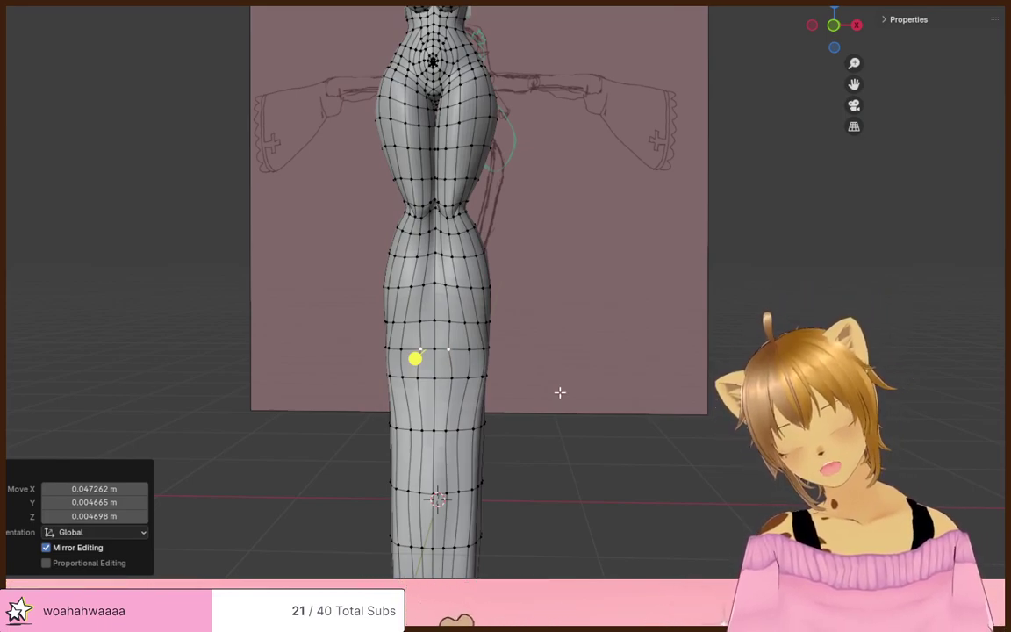
key(g)
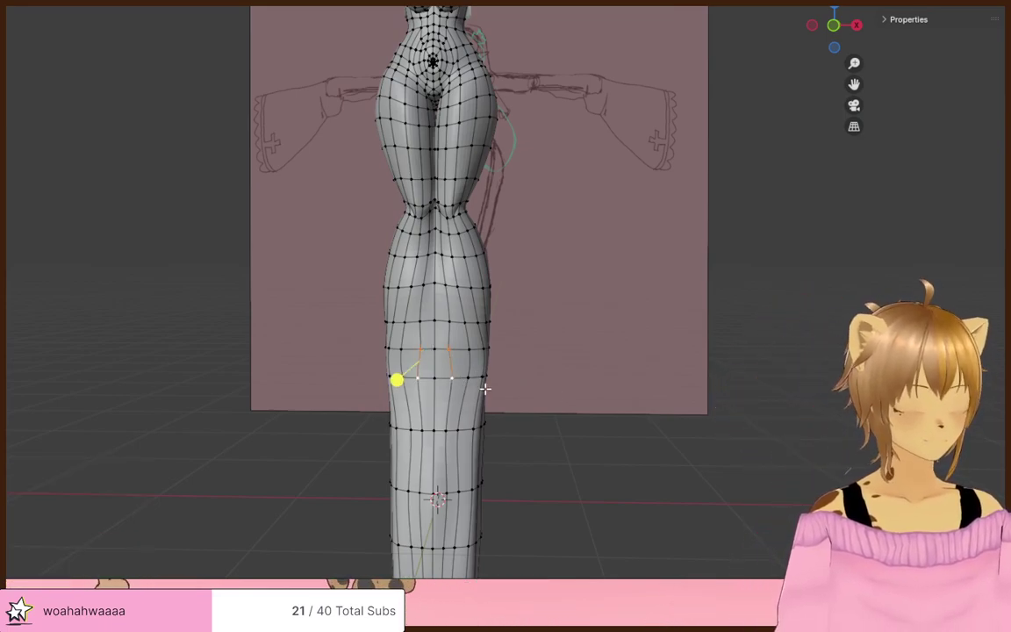
click(536, 319)
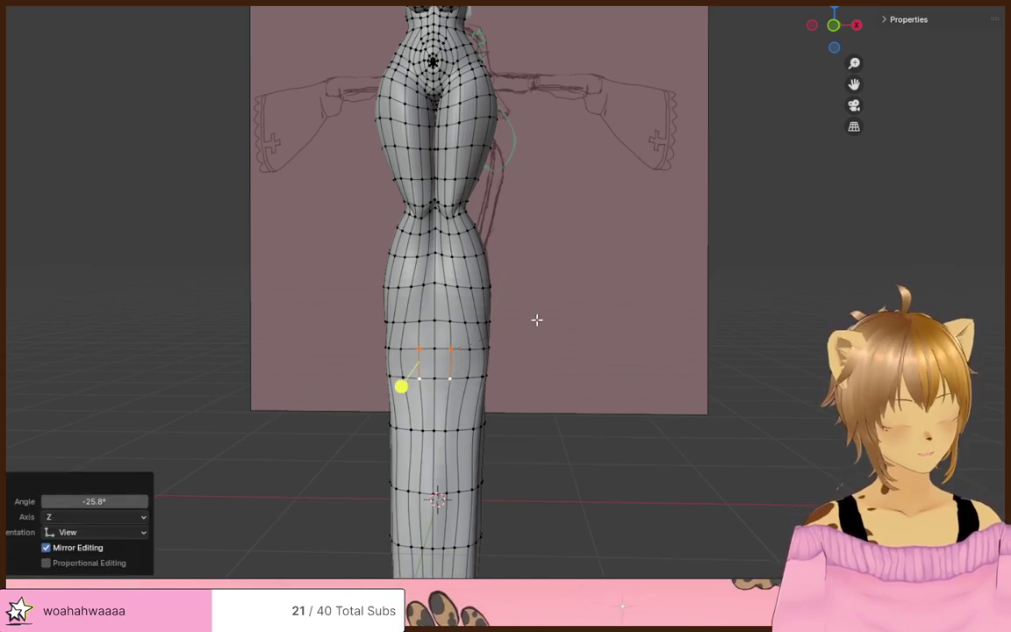
click(597, 327)
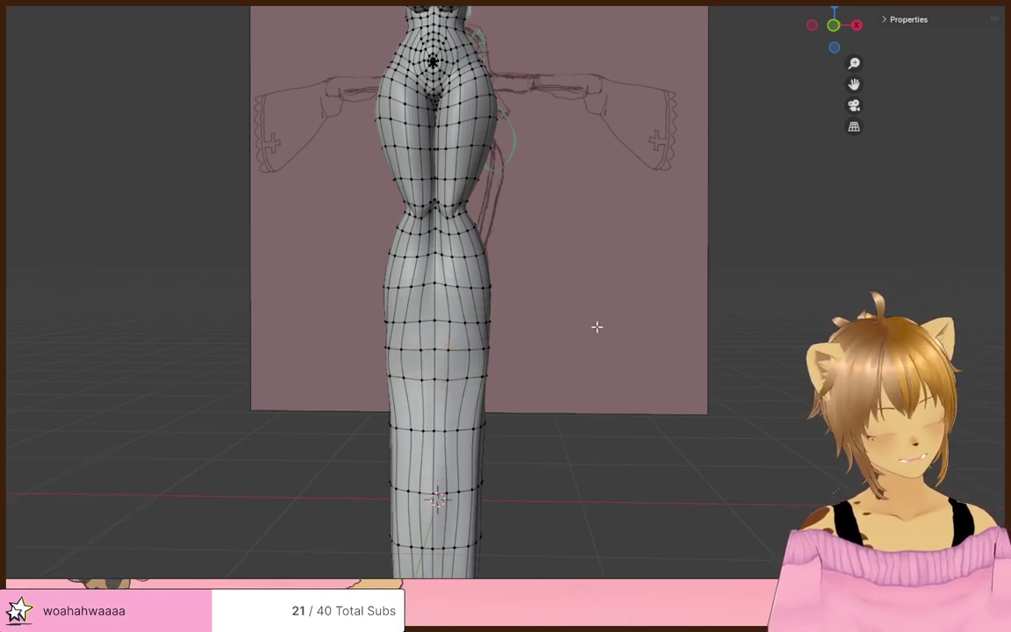
- Shift the outer front face between the fifth and sixth rings below the knees inward along X
middle_drag(598, 328, 601, 355)
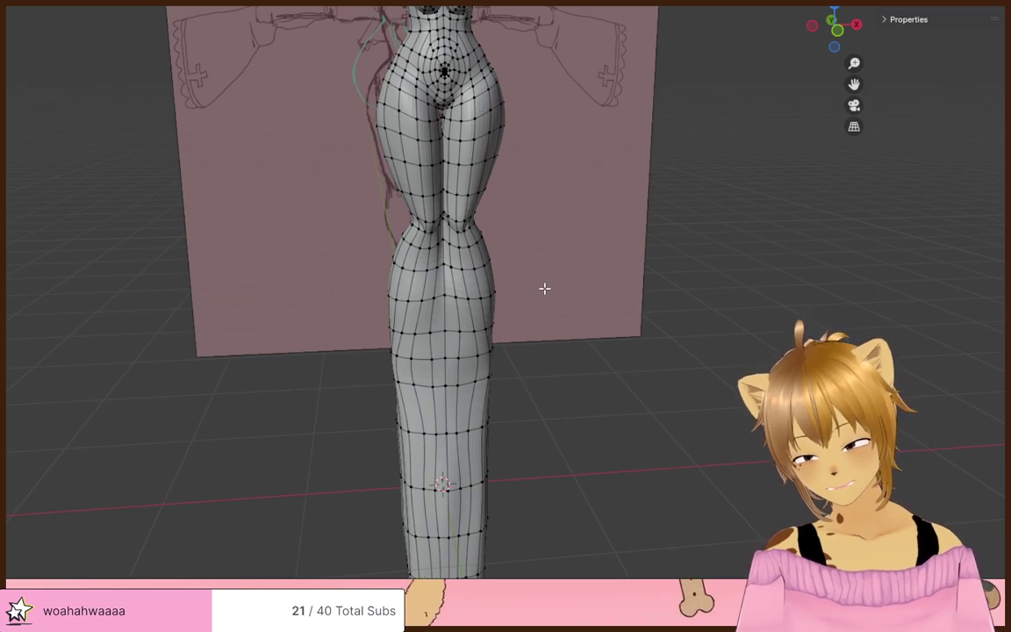
scroll(596, 401, down, 3)
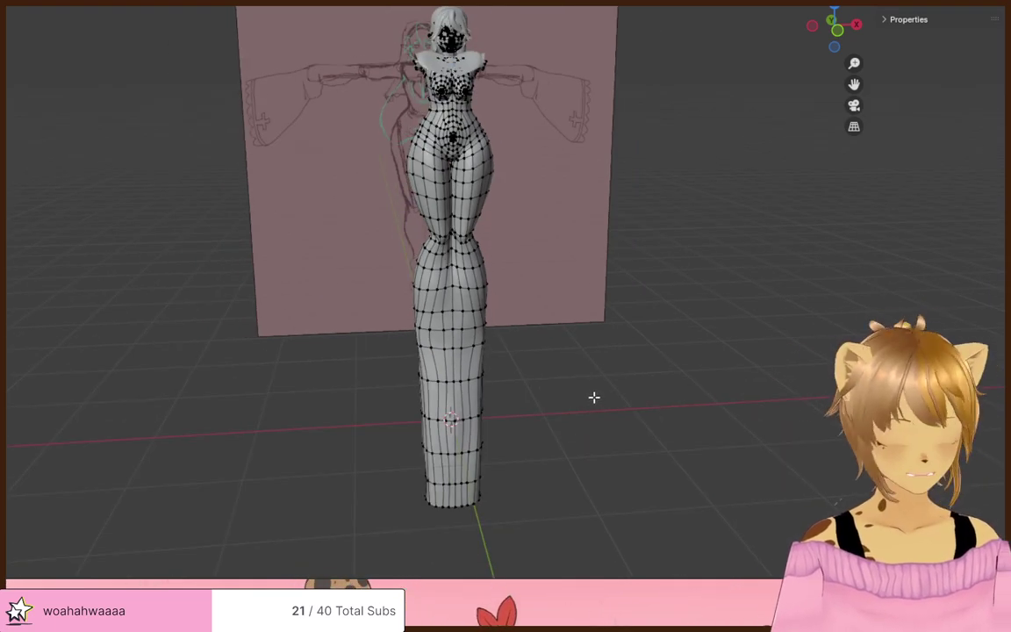
scroll(593, 397, up, 4)
middle_drag(535, 390, 532, 377)
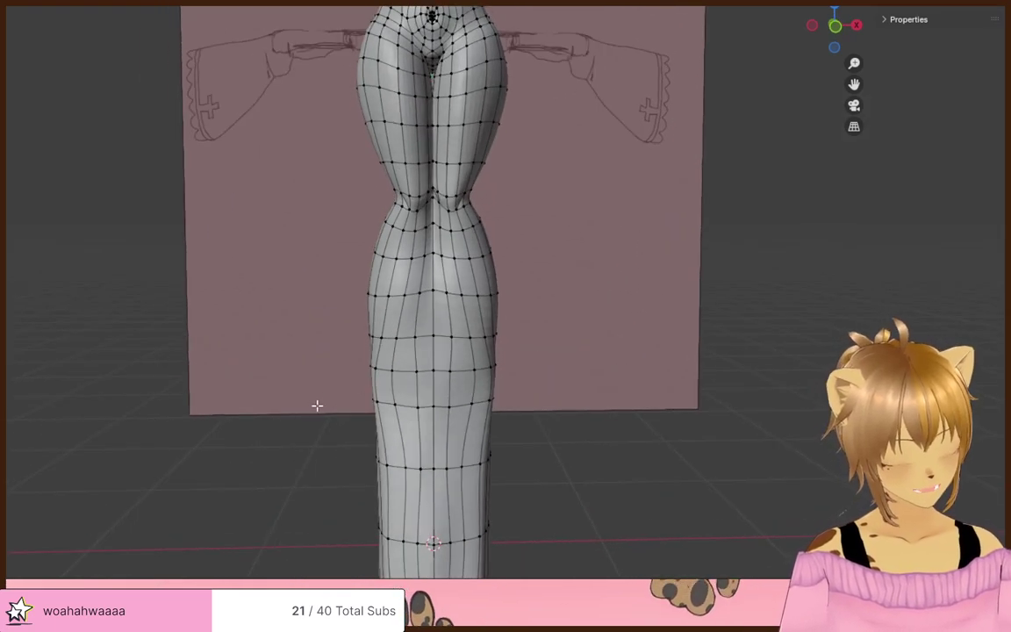
click(391, 372)
shift+click(393, 404)
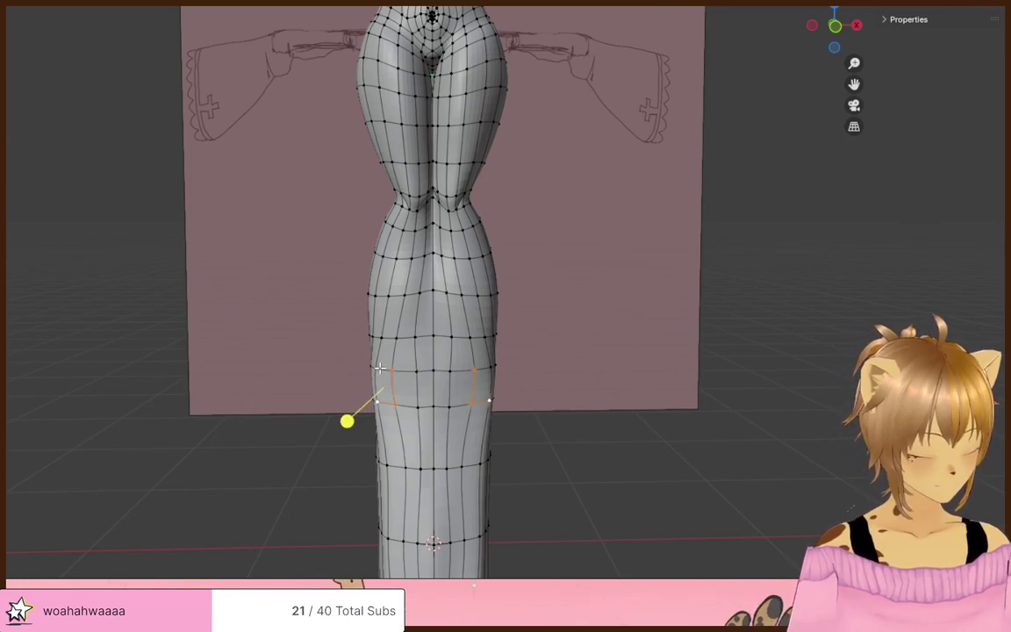
key(x)
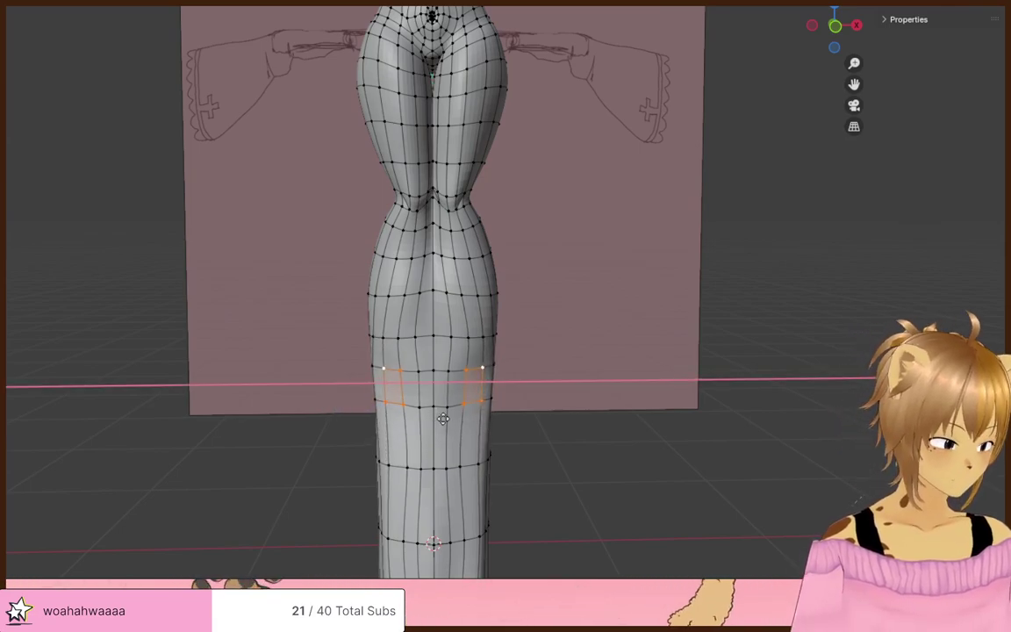
click(442, 418)
click(659, 388)
- Slide a vertex on the lower leg along its edge to even out the ring spacing
middle_drag(659, 388, 544, 430)
click(489, 317)
key(g)
key(g)
click(561, 374)
click(573, 361)
click(559, 433)
click(639, 408)
- Lasso-select the whole open bottom edge ring of the lower body in X-ray display, and restore solid display
middle_drag(639, 409, 622, 337)
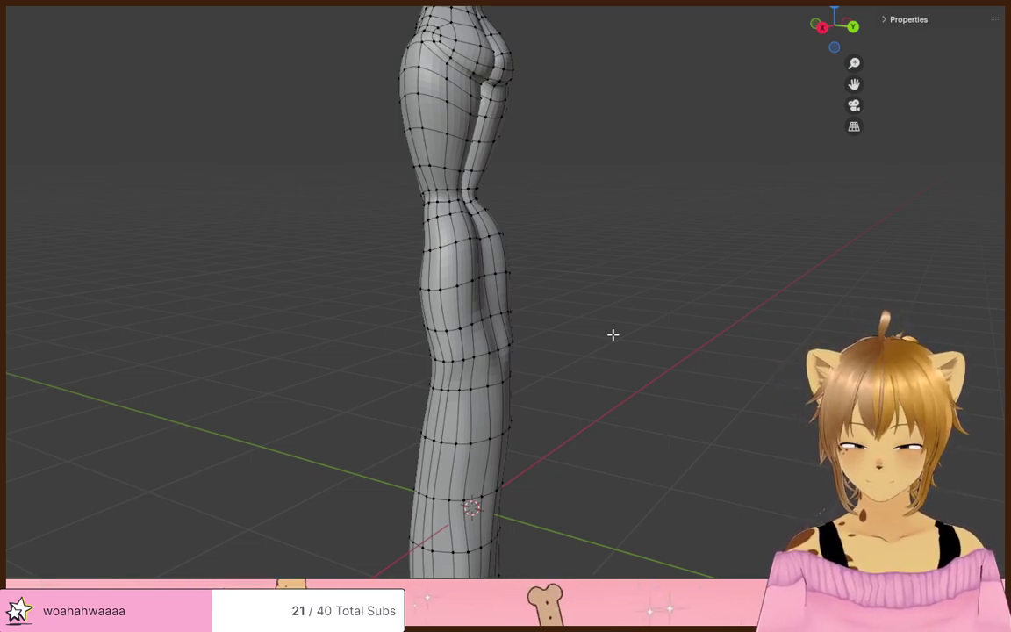
scroll(612, 334, down, 5)
middle_drag(612, 334, 600, 395)
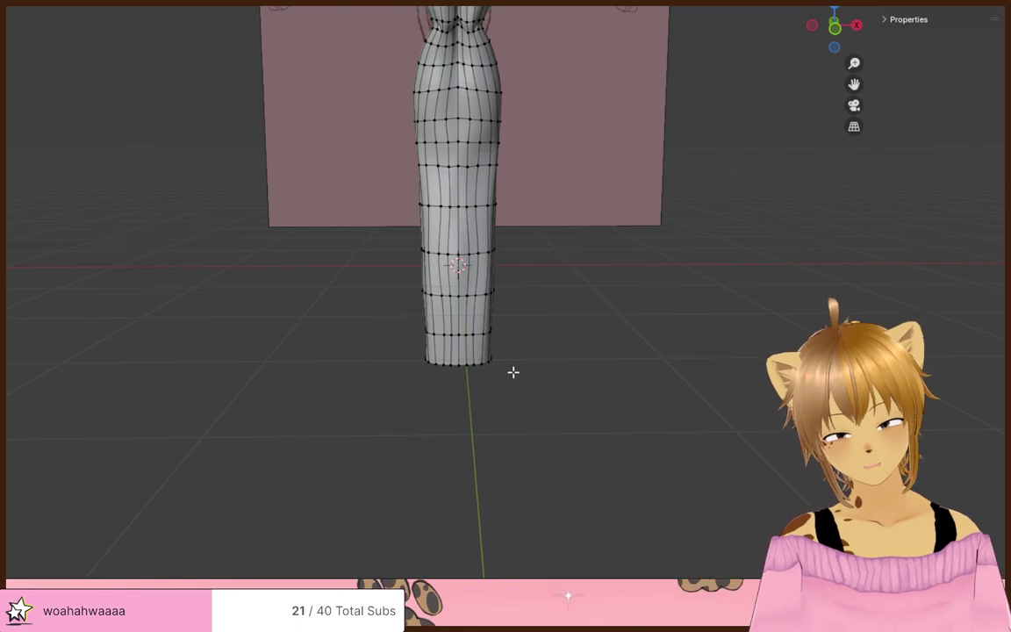
middle_drag(595, 348, 630, 375)
scroll(592, 400, up, 2)
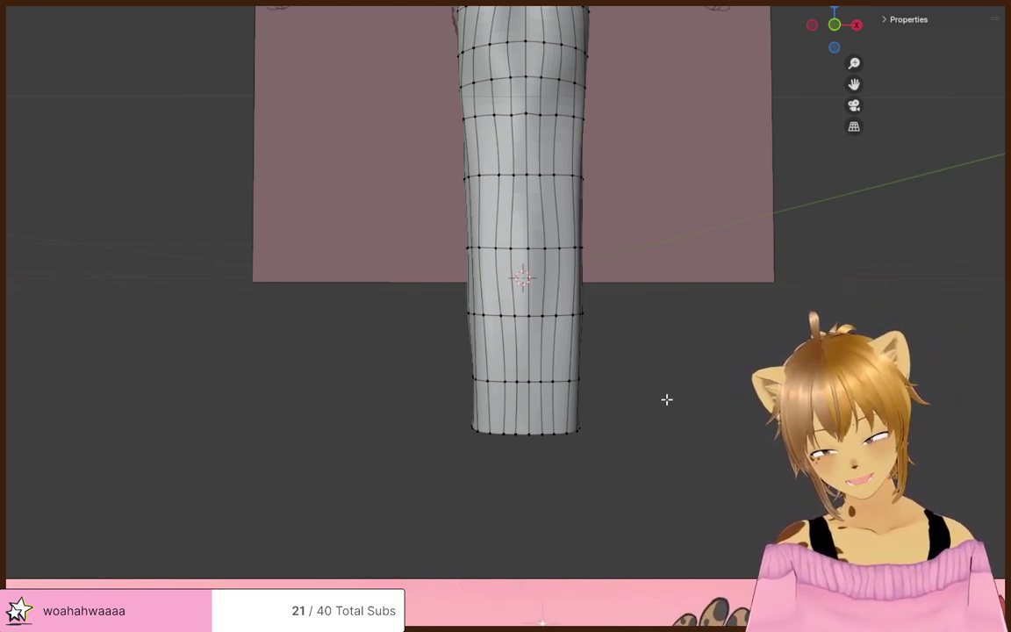
shift+middle_drag(665, 400, 483, 380)
key(alt+z)
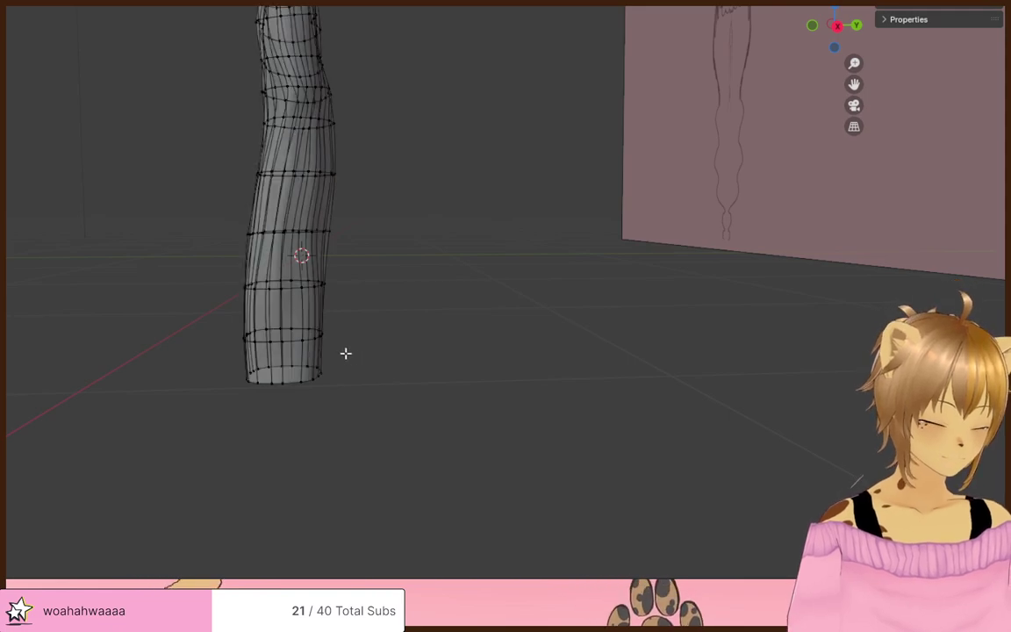
mouse_move(347, 352)
ctrl+right_down()
mouse_move(187, 402)
mouse_move(479, 395)
ctrl+right_up()
key(alt+z)
middle_drag(496, 388, 492, 400)
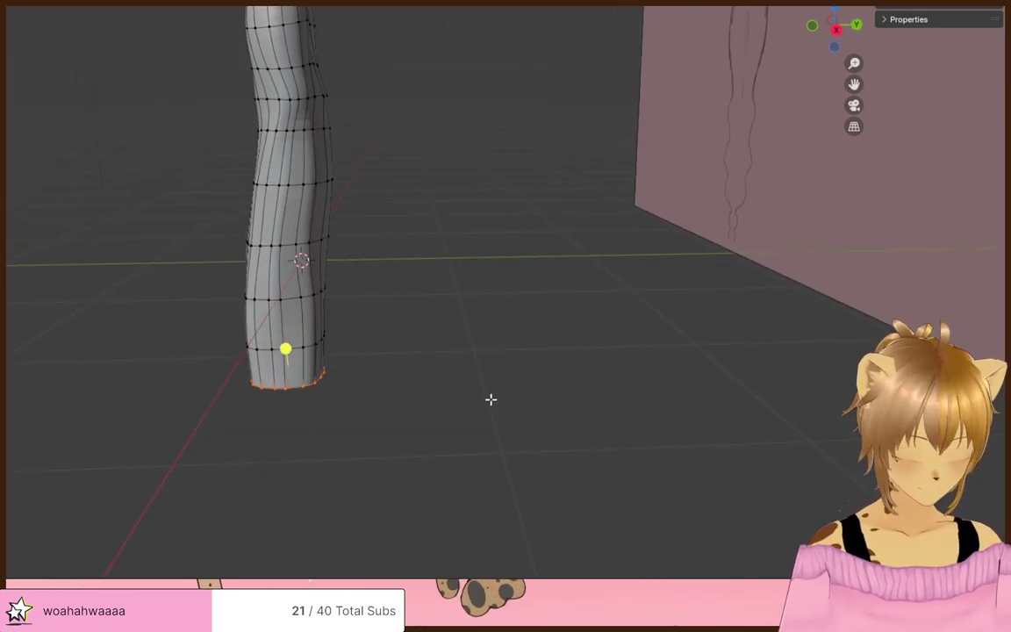
key(r)
scroll(492, 399, down, 11)
right_click(492, 399)
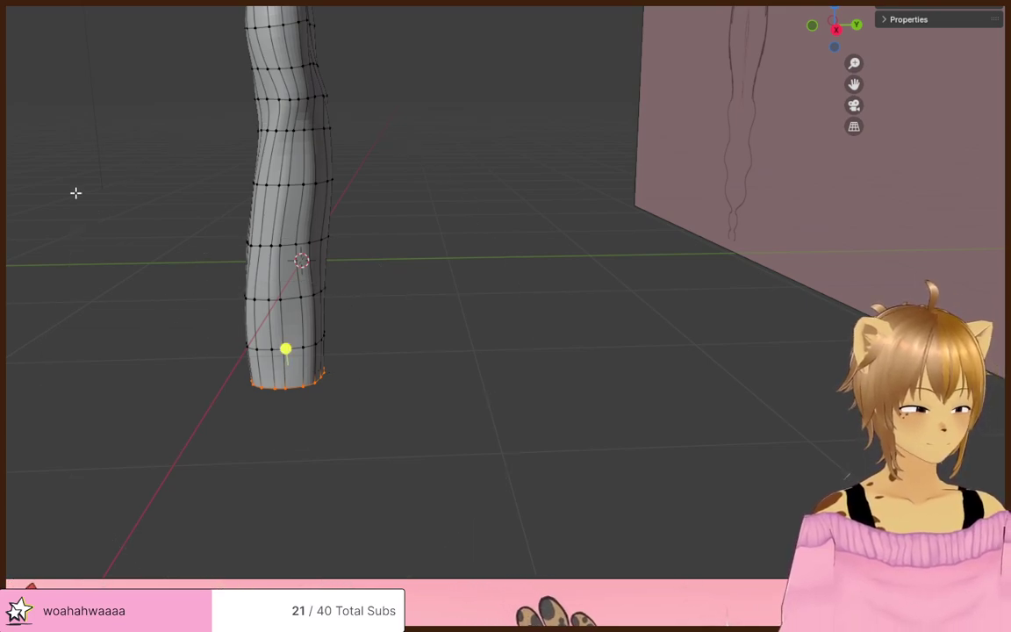
- Rotate the open bottom ring of the lower body 22.3° about X and move it about 0.863 m along Y with proportional editing
click(1, 80)
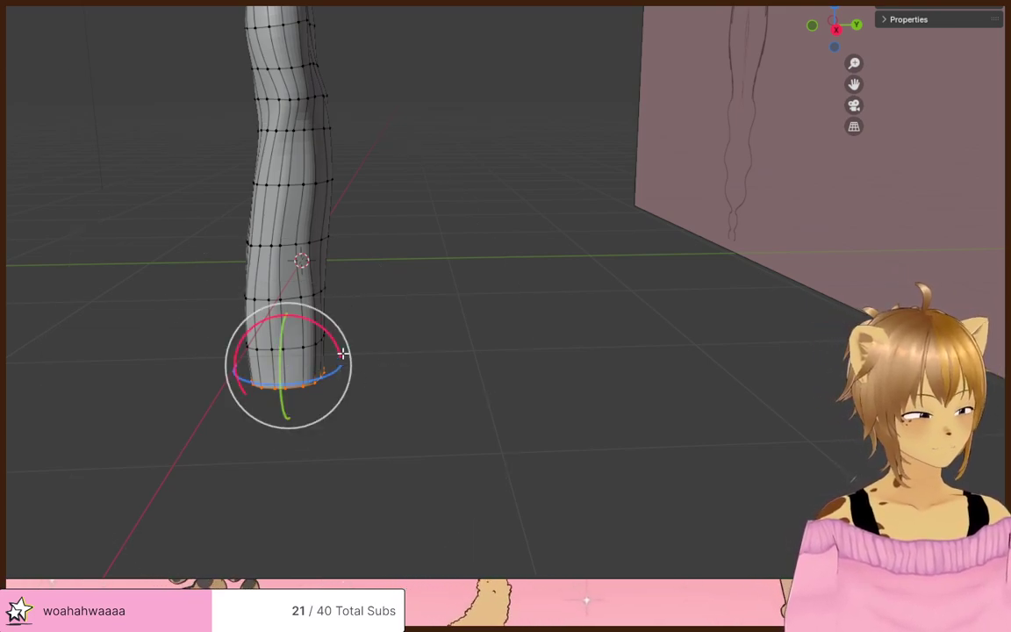
mouse_move(338, 349)
mouse_down()
mouse_move(316, 349)
mouse_move(323, 355)
mouse_move(323, 337)
mouse_up()
key(g)
key(y)
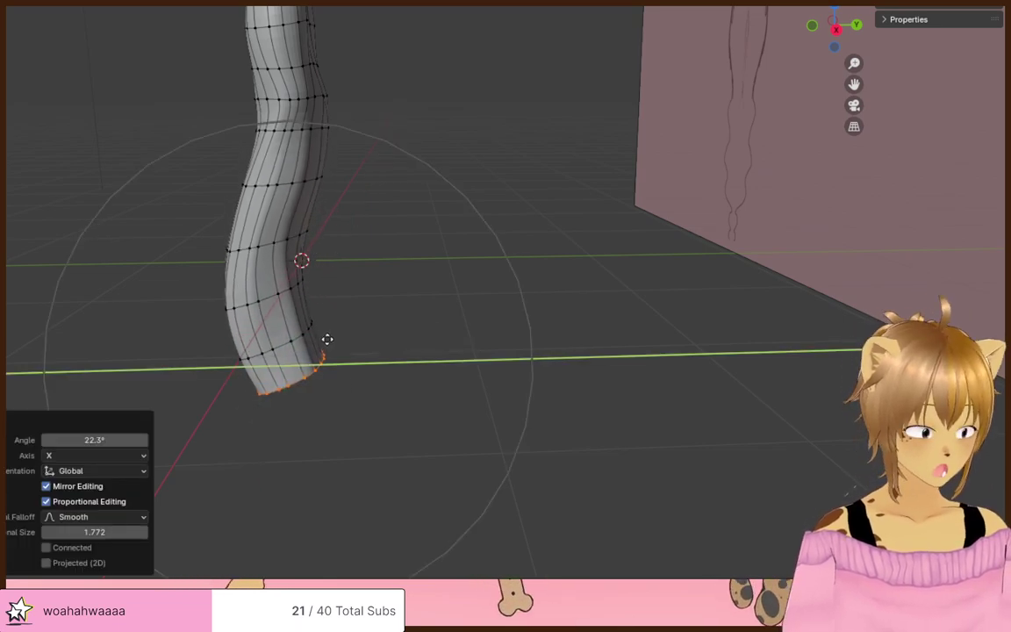
click(451, 352)
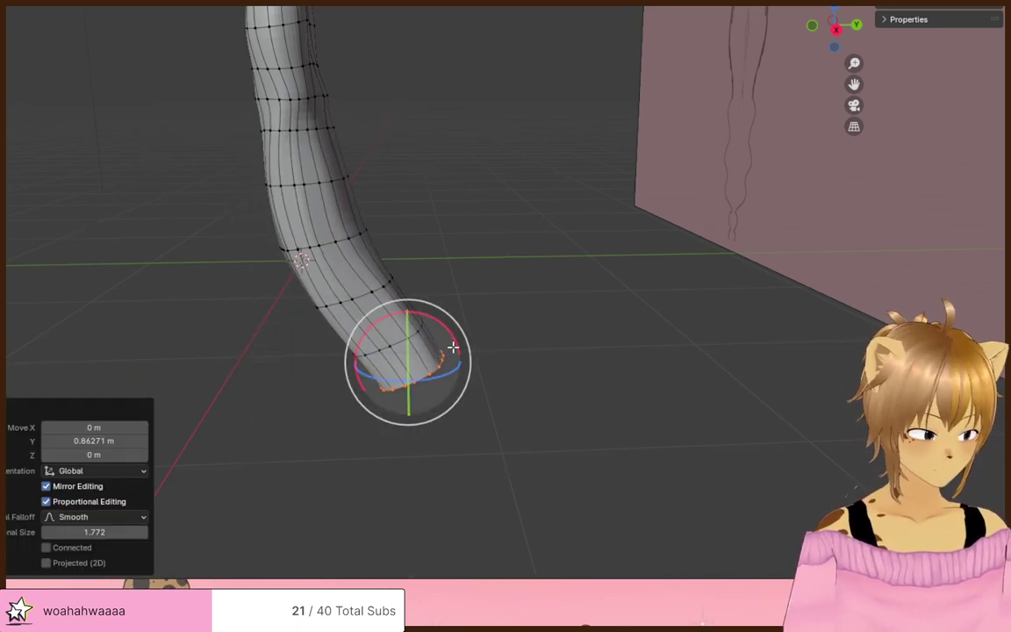
- Rotate the open end ring a further 26.6° about X and move it about 0.406 m along Y
drag(452, 336, 432, 324)
key(g)
key(y)
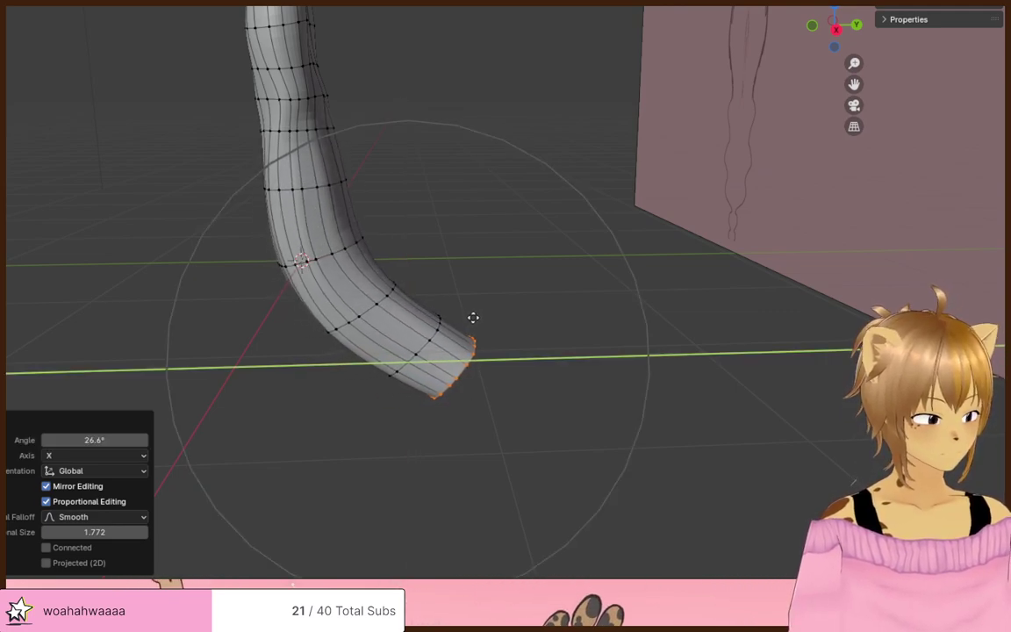
click(484, 317)
- Raise the open end ring slightly along Z with proportional editing
middle_drag(487, 318, 549, 350)
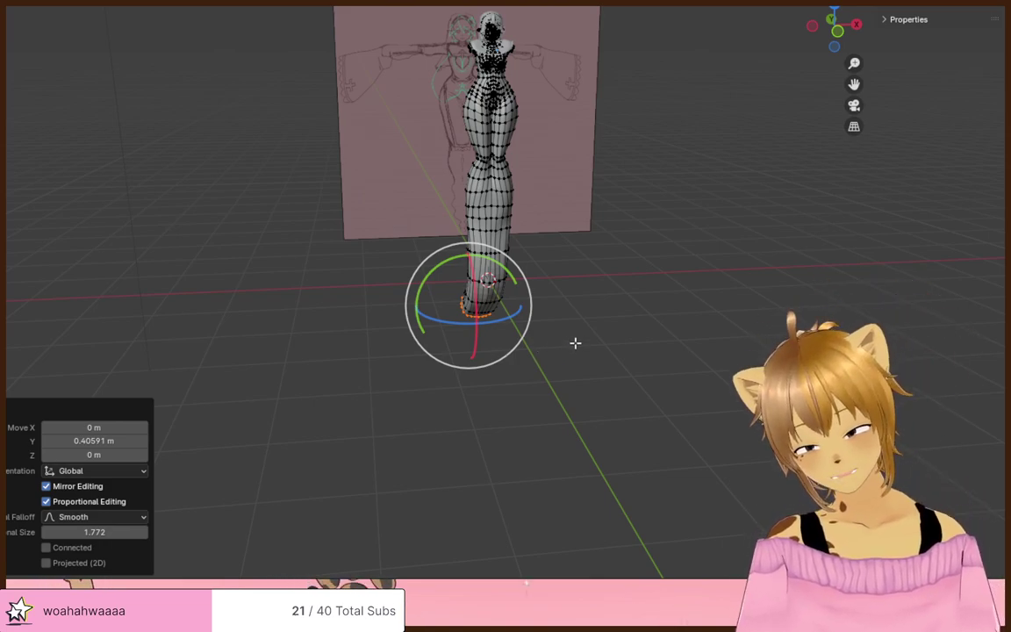
scroll(614, 346, up, 3)
middle_drag(626, 348, 540, 346)
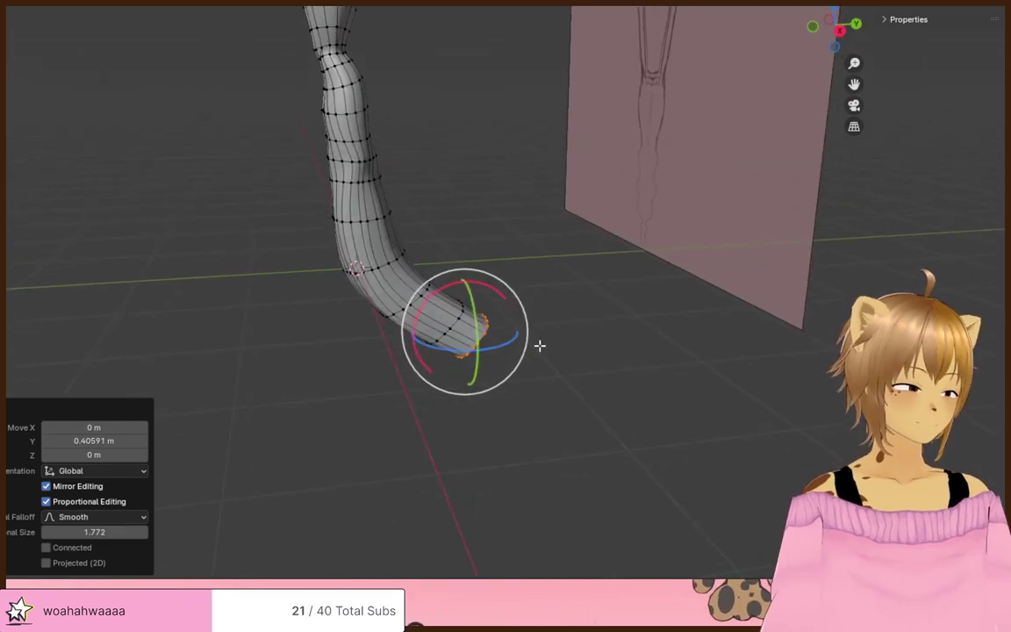
key(g)
key(z)
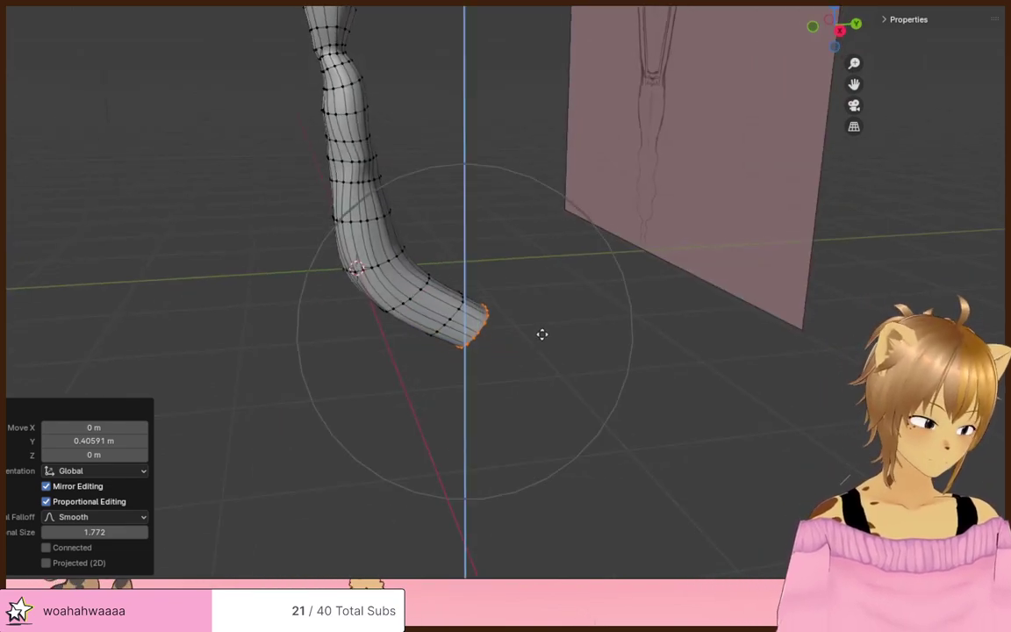
click(553, 299)
- Rotate the open end ring 32° about X and raise it about 0.881 m along Z
drag(497, 242, 483, 254)
middle_drag(484, 254, 687, 280)
key(g)
key(z)
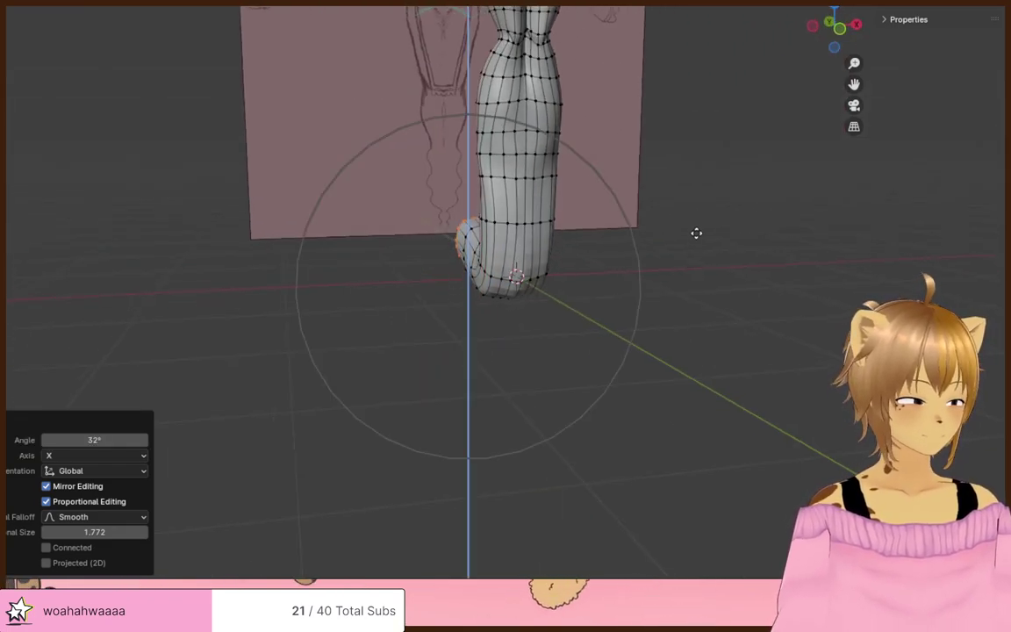
click(678, 207)
- Rotate the tail's end ring by -11° about X and reduce the proportional editing size to 0.751
middle_drag(677, 206, 412, 331)
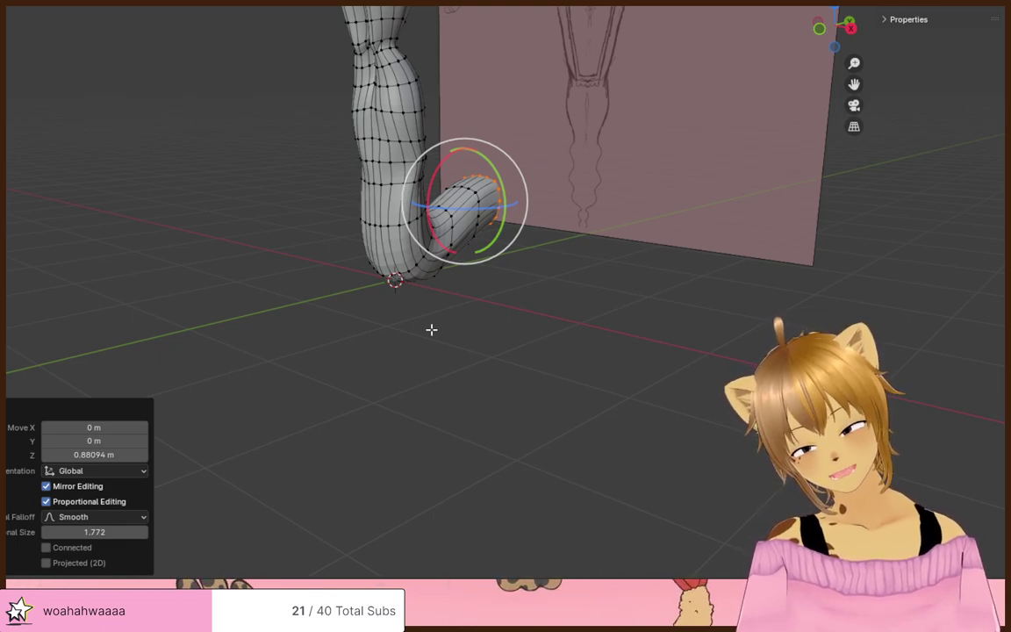
scroll(474, 335, up, 2)
middle_drag(488, 334, 426, 334)
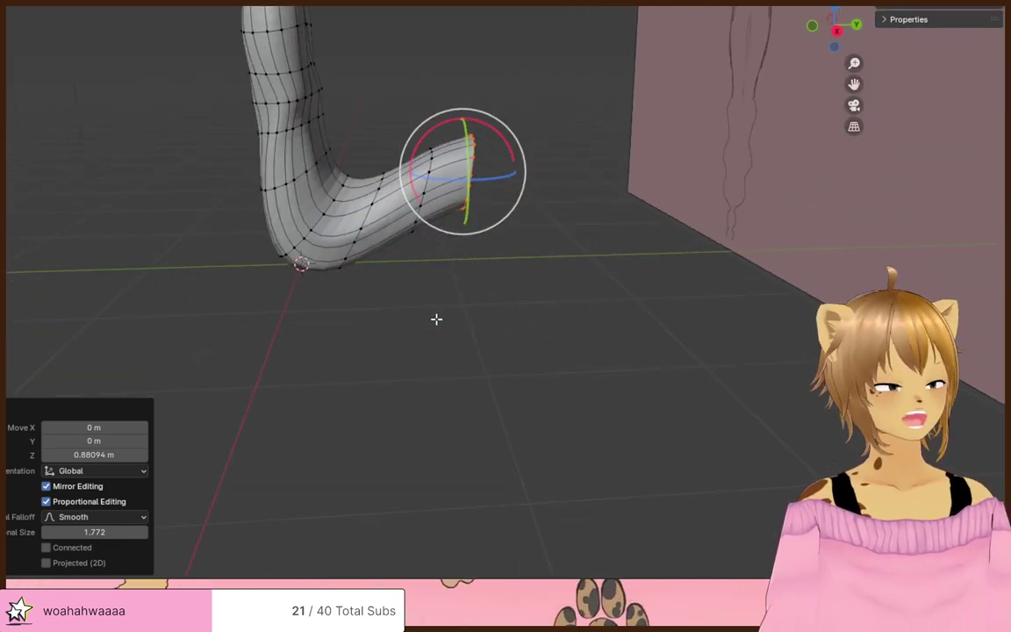
drag(498, 132, 544, 146)
middle_drag(544, 147, 541, 142)
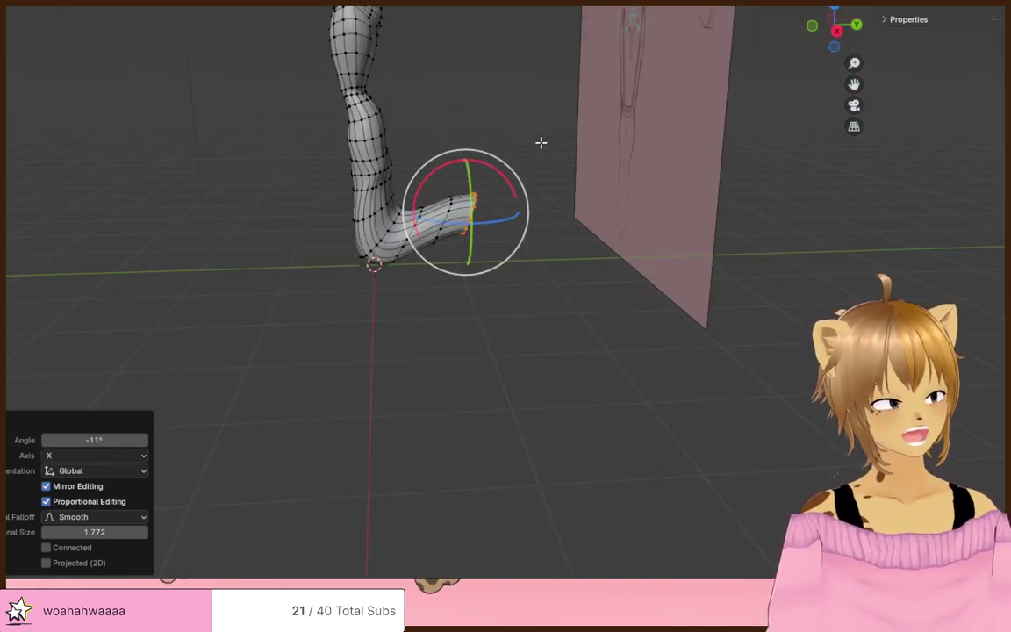
key(g)
scroll(540, 142, up, 9)
click(540, 142)
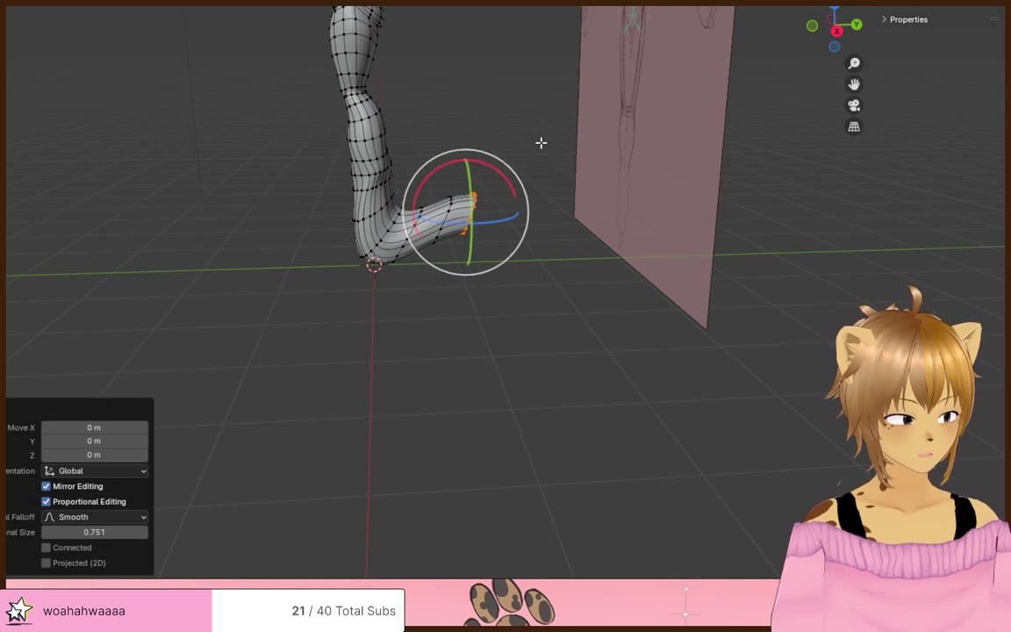
- Rotate the tail's end ring by -26° about X and move it about 0.324 m along Y
key(r)
key(x)
click(518, 184)
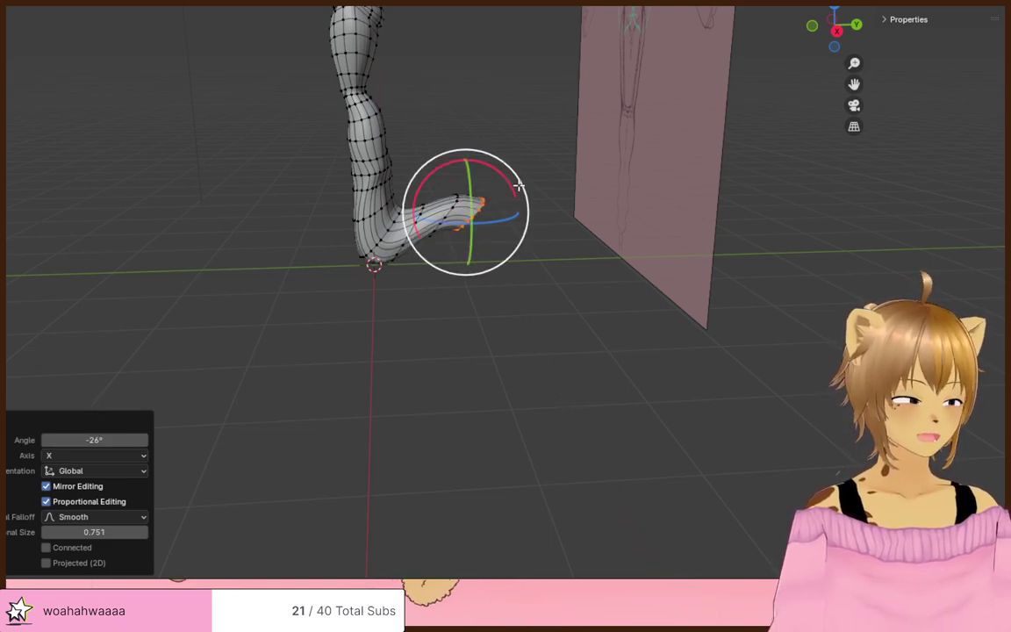
key(g)
key(y)
click(541, 188)
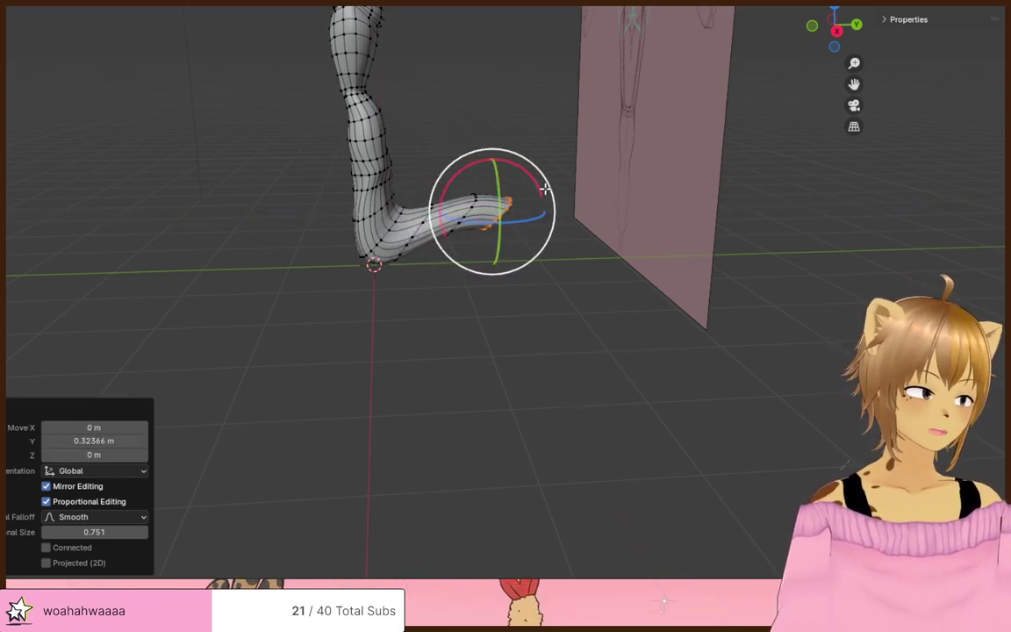
- Examine the bent lower body and its proportions from several sides against the reference sketch
middle_drag(402, 280, 445, 277)
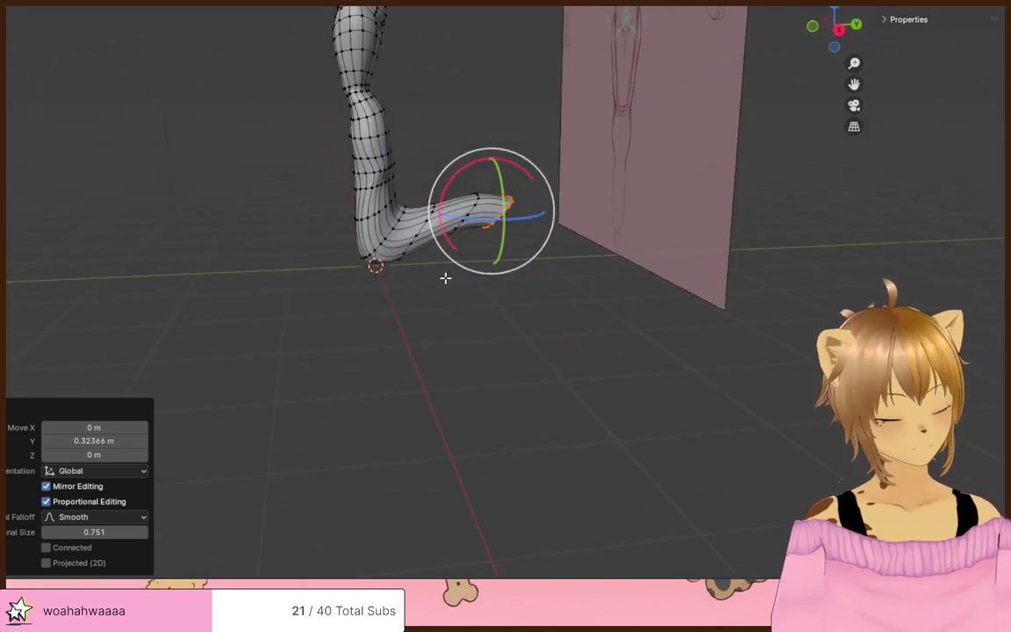
middle_drag(291, 218, 545, 151)
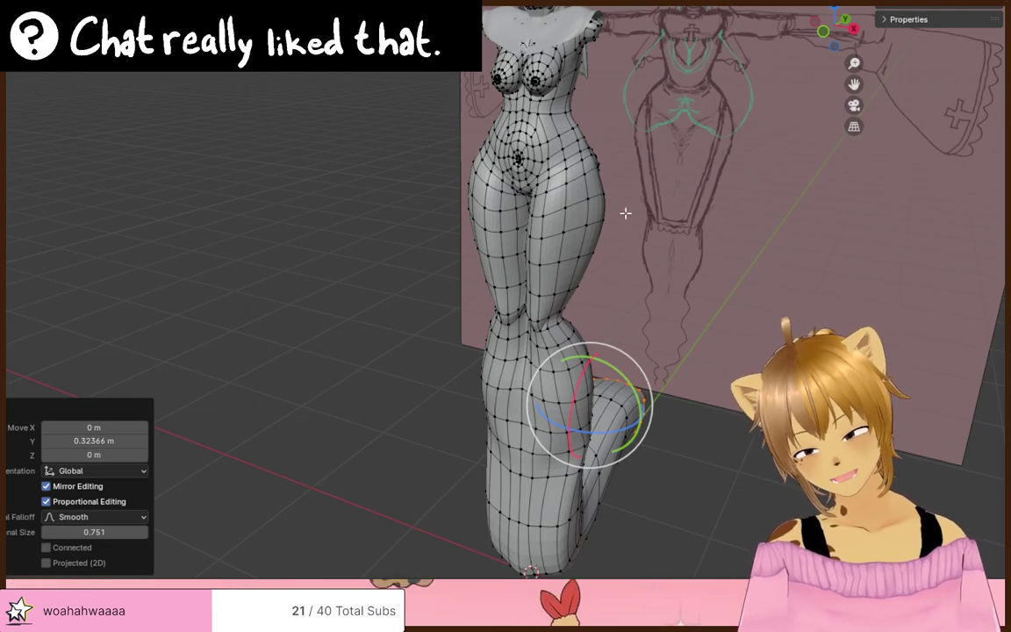
middle_drag(625, 213, 532, 203)
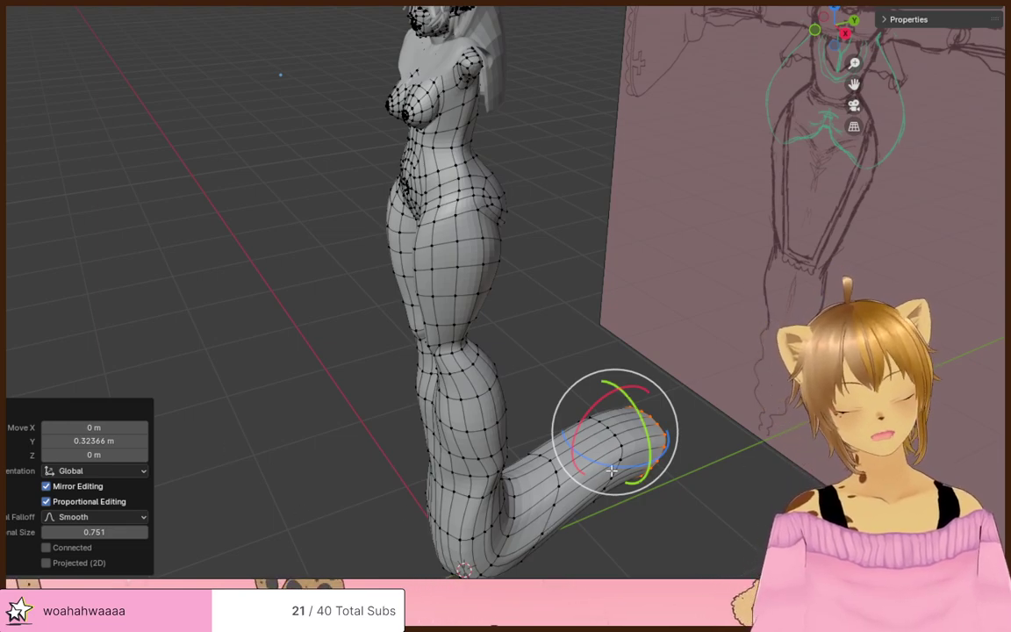
scroll(446, 431, up, 3)
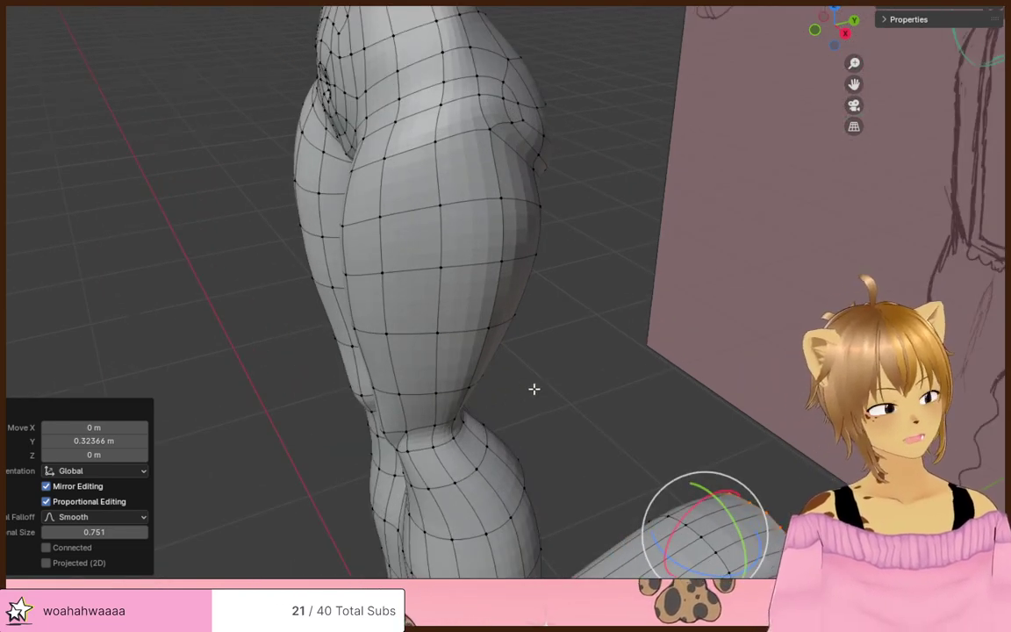
middle_drag(534, 388, 637, 360)
scroll(637, 361, down, 3)
shift+middle_drag(771, 345, 675, 313)
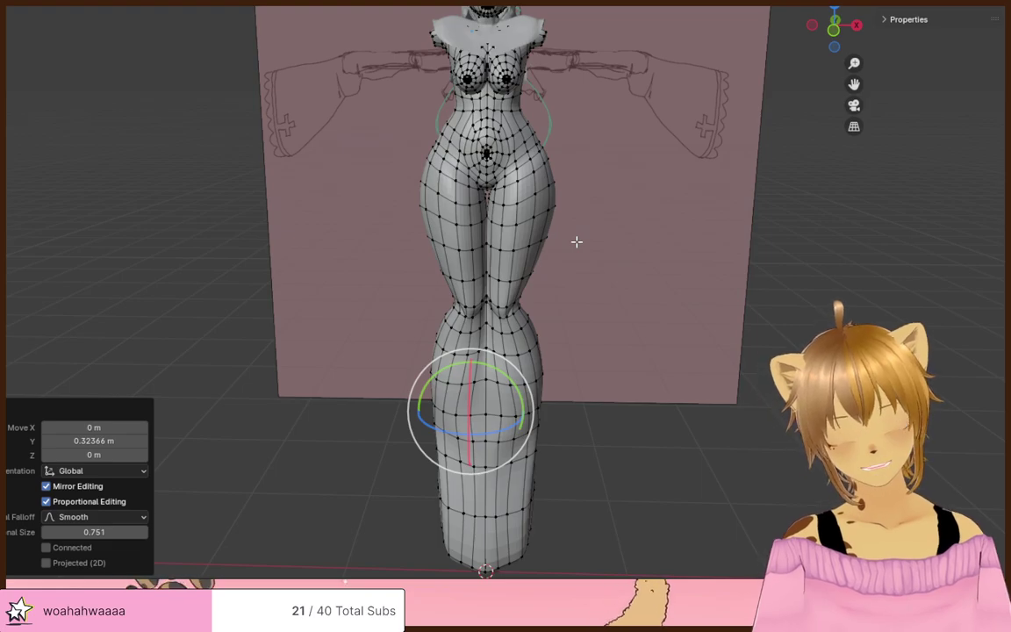
scroll(577, 241, up, 1)
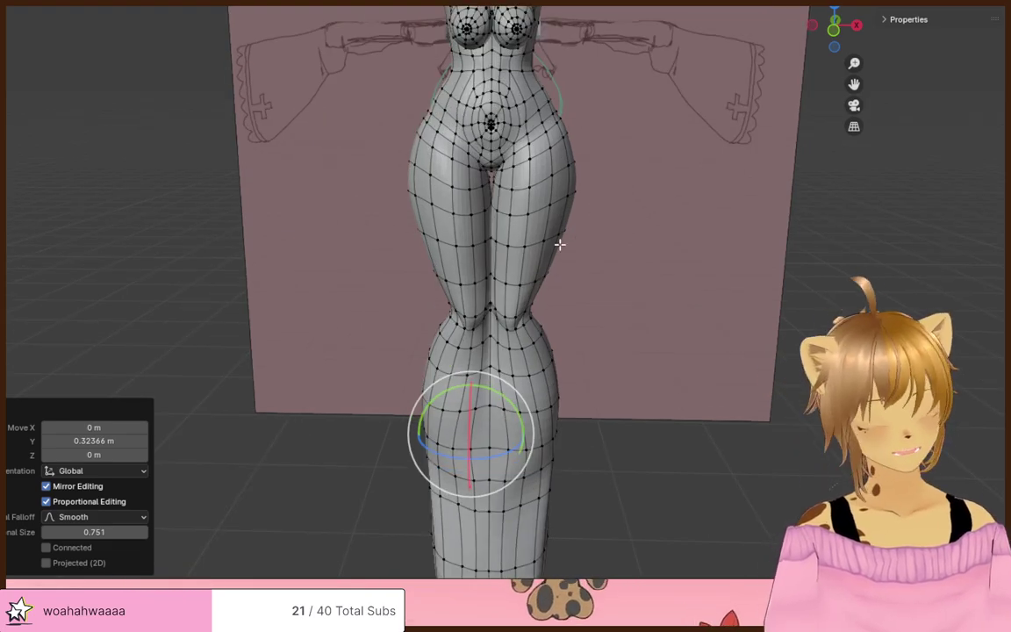
middle_drag(560, 244, 209, 391)
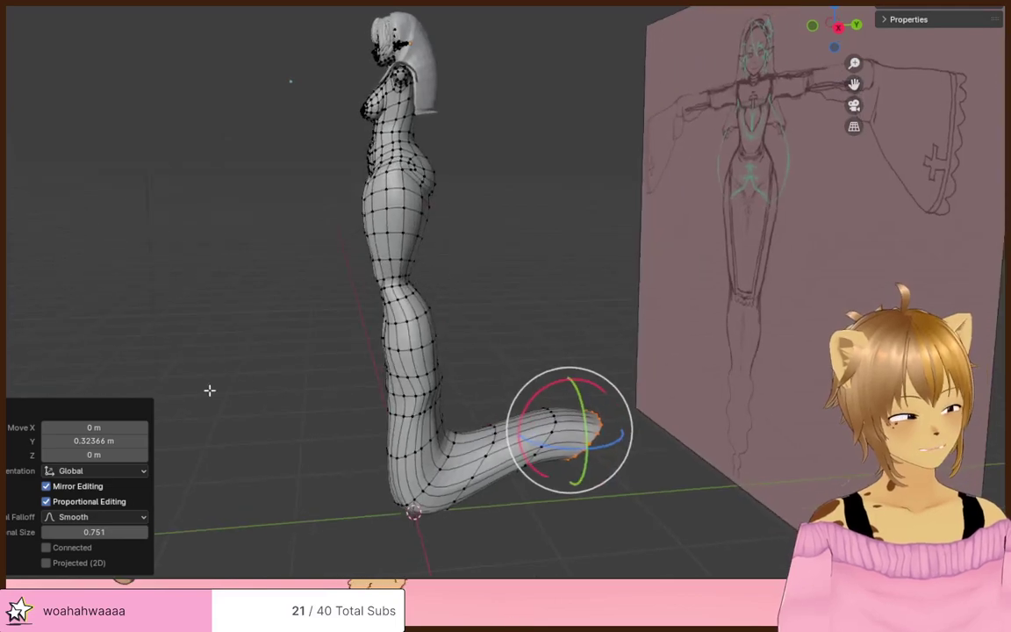
- Scale the edge ring at the tail's bend to 0.771, then tilt and move it about 0.043 m in X, 0.133 m in Y and 0.167 m in Z
middle_drag(527, 477, 506, 439)
alt+click(424, 471)
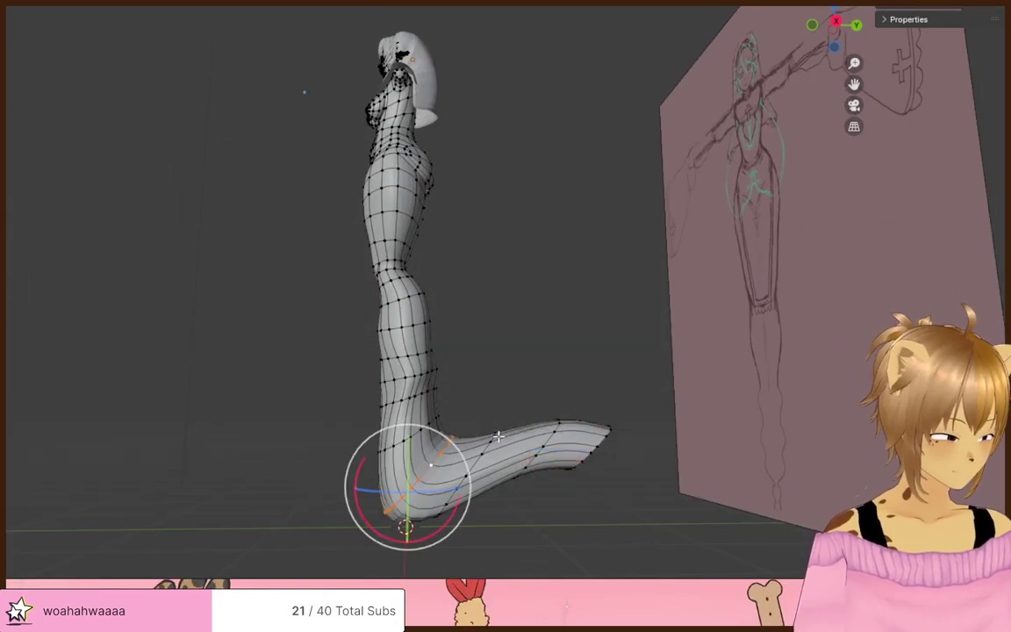
key(s)
click(509, 459)
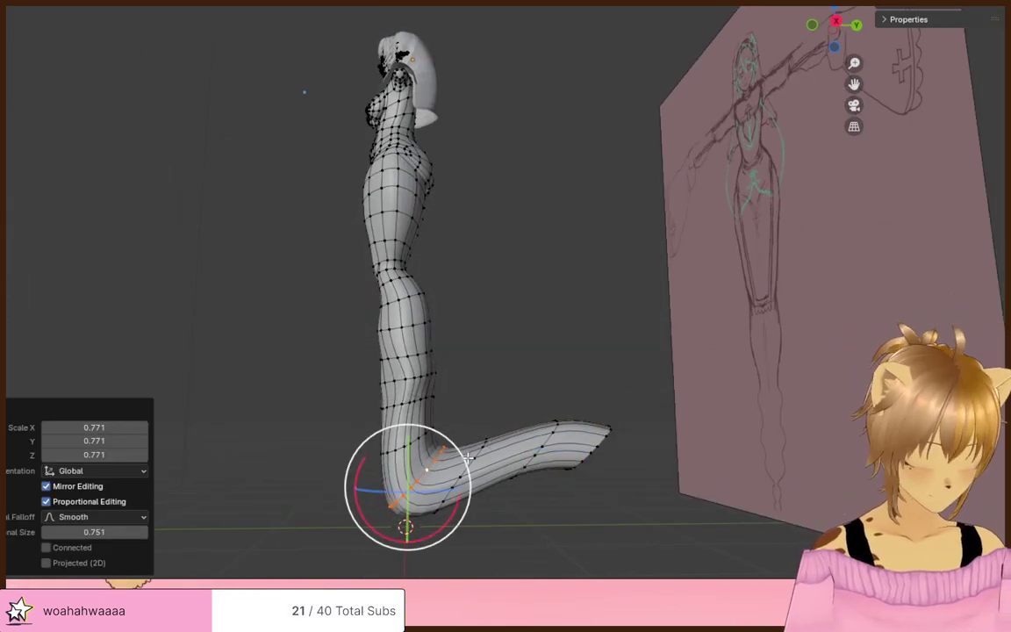
drag(454, 507, 467, 495)
click(476, 481)
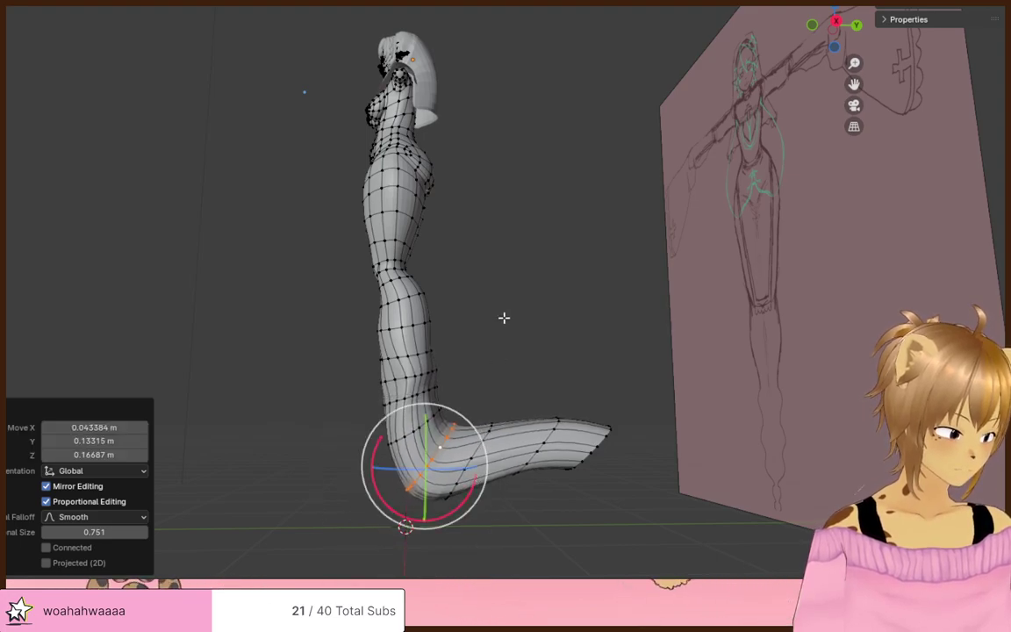
- Examine the whole figure and its reshaped tail bend from the front, side and above
middle_drag(503, 316, 421, 322)
middle_drag(510, 366, 427, 370)
middle_drag(709, 394, 742, 392)
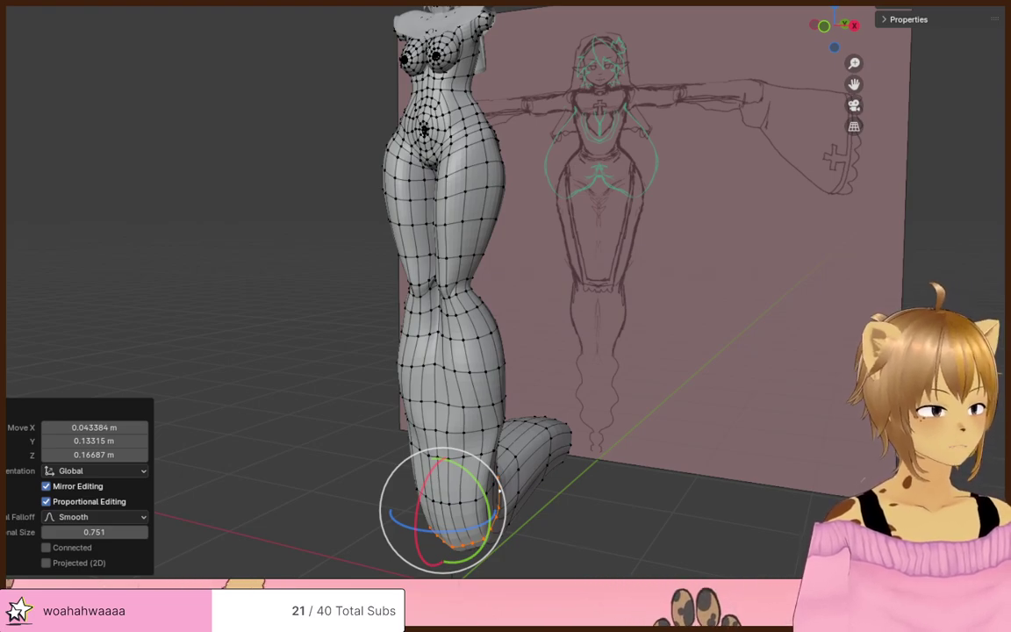
middle_drag(40, 171, 36, 201)
scroll(32, 203, down, 3)
scroll(53, 203, up, 2)
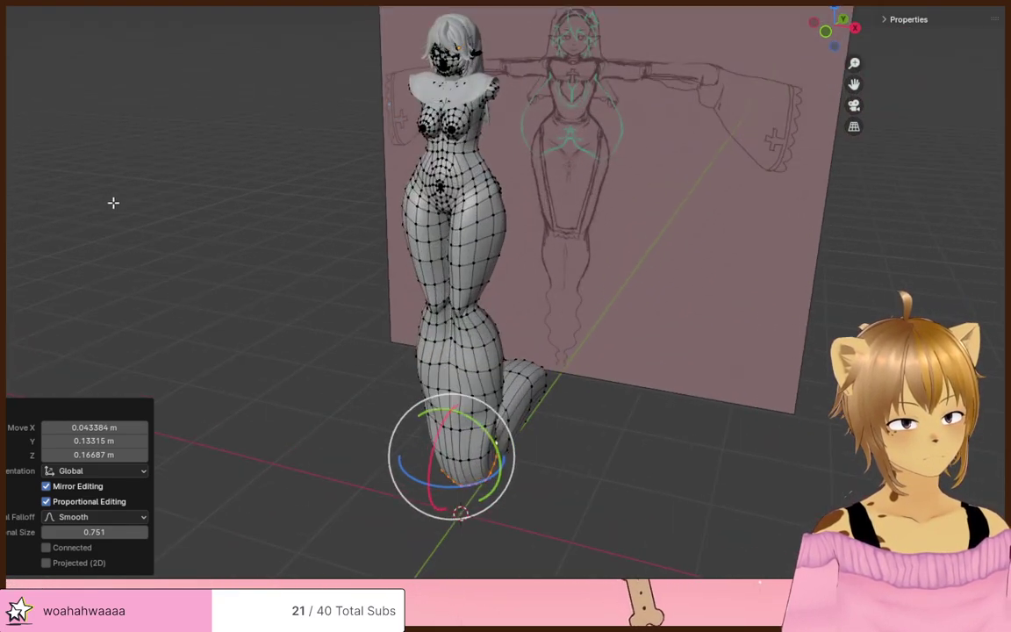
middle_drag(113, 203, 310, 247)
scroll(210, 260, down, 4)
scroll(215, 260, up, 1)
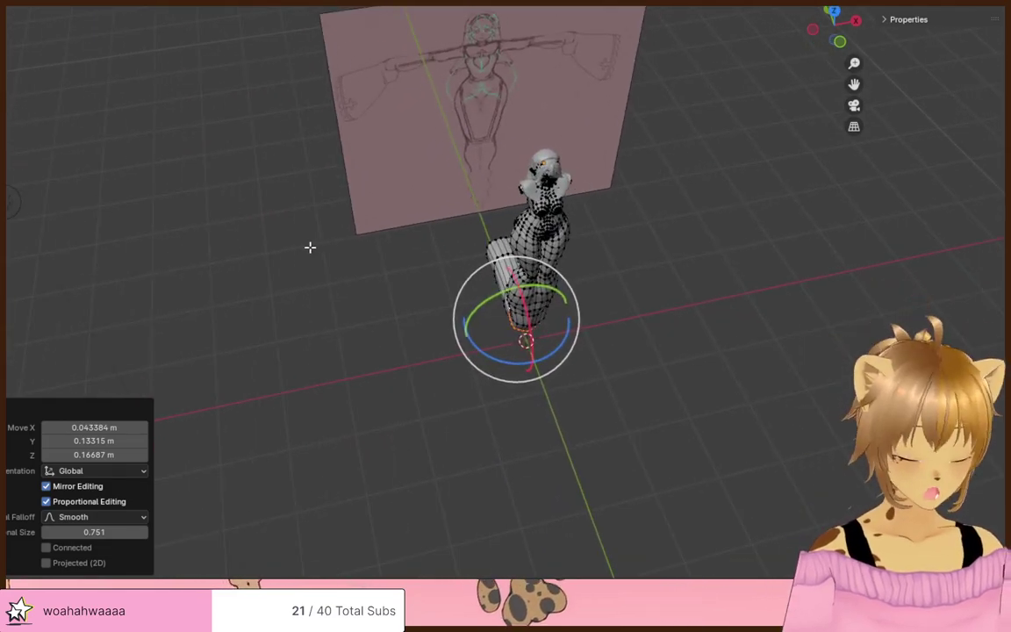
- Switch to Object Mode and add the posed full-body character sketch as a reference image
key(Tab)
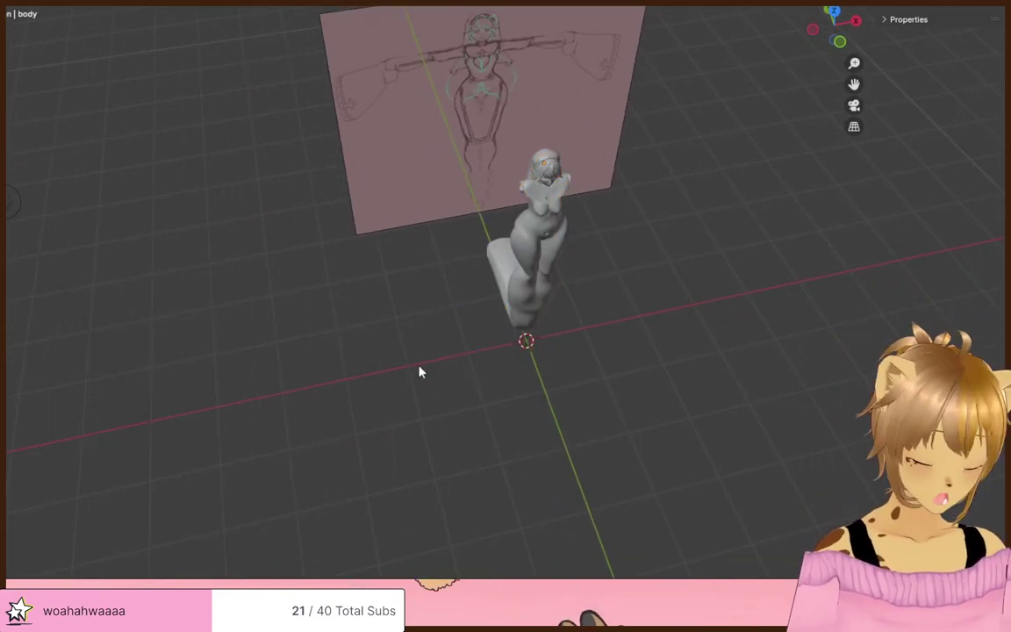
key(shift+a)
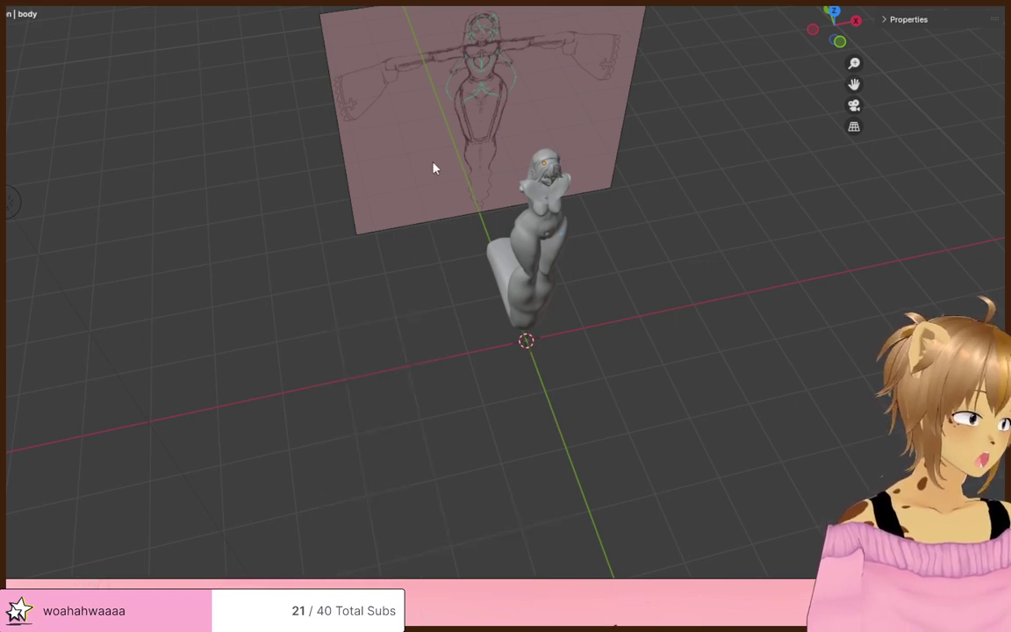
click(793, 481)
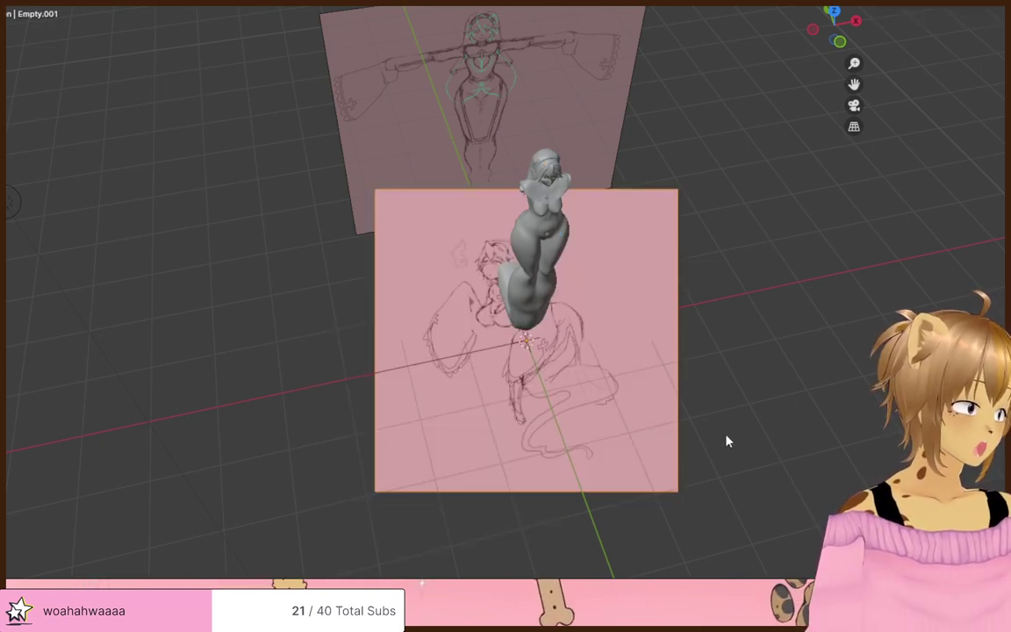
- Stand the new sketch upright with a 90° rotation and move it about 1.369 m in X, -0.867 m in Y and 1.297 m in Z
middle_drag(725, 435, 578, 147)
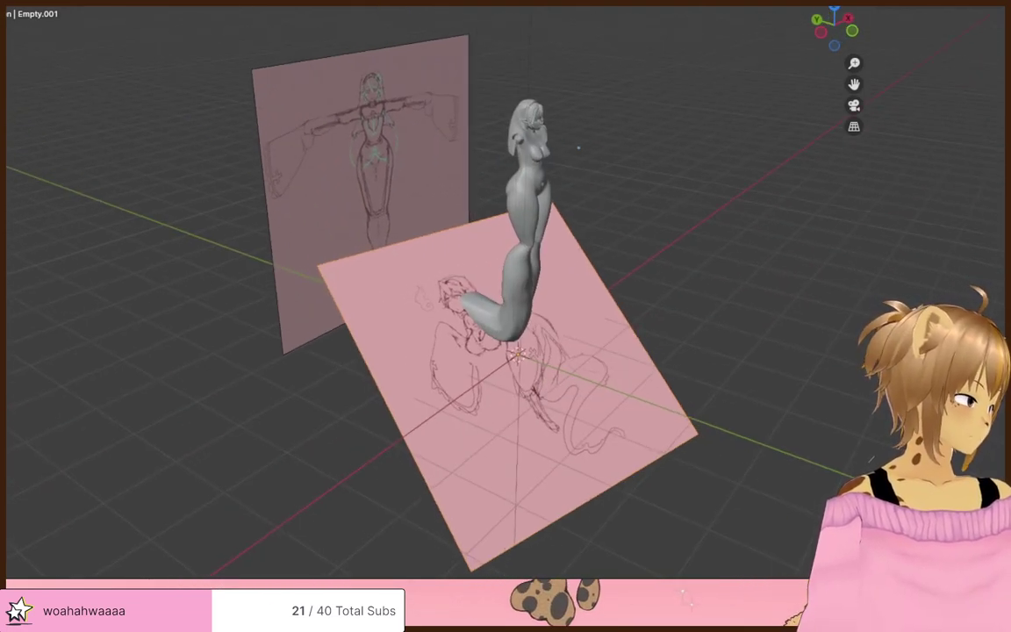
key(alt+r)
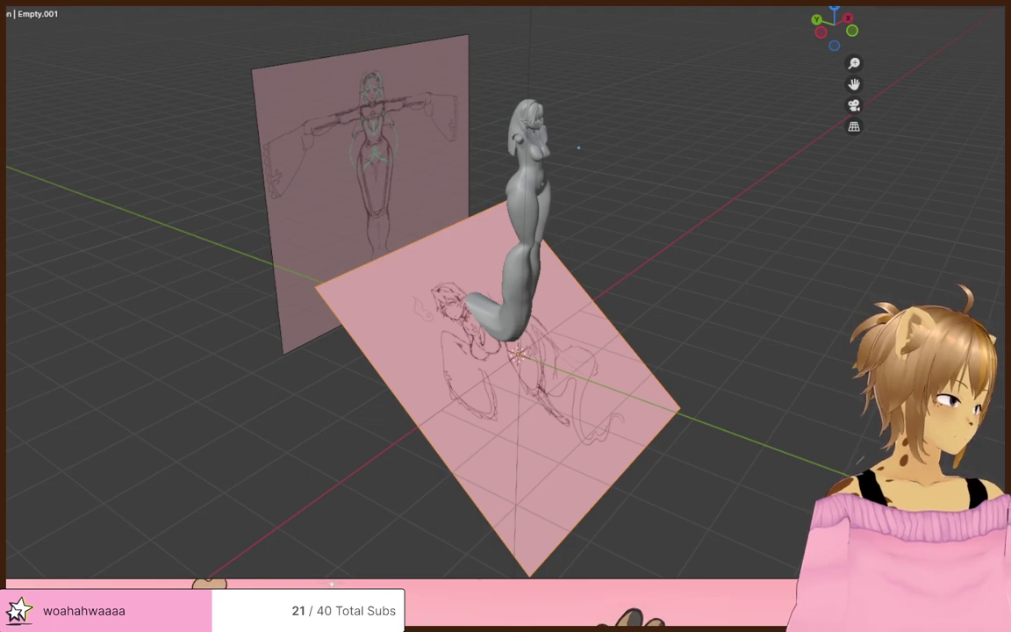
text(90)
key(Return)
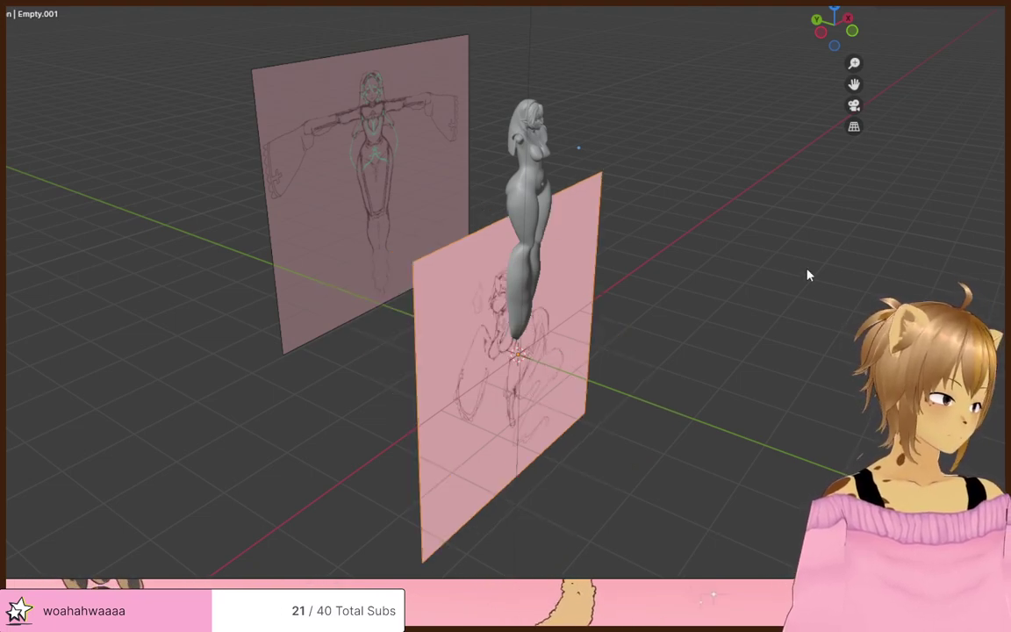
key(r)
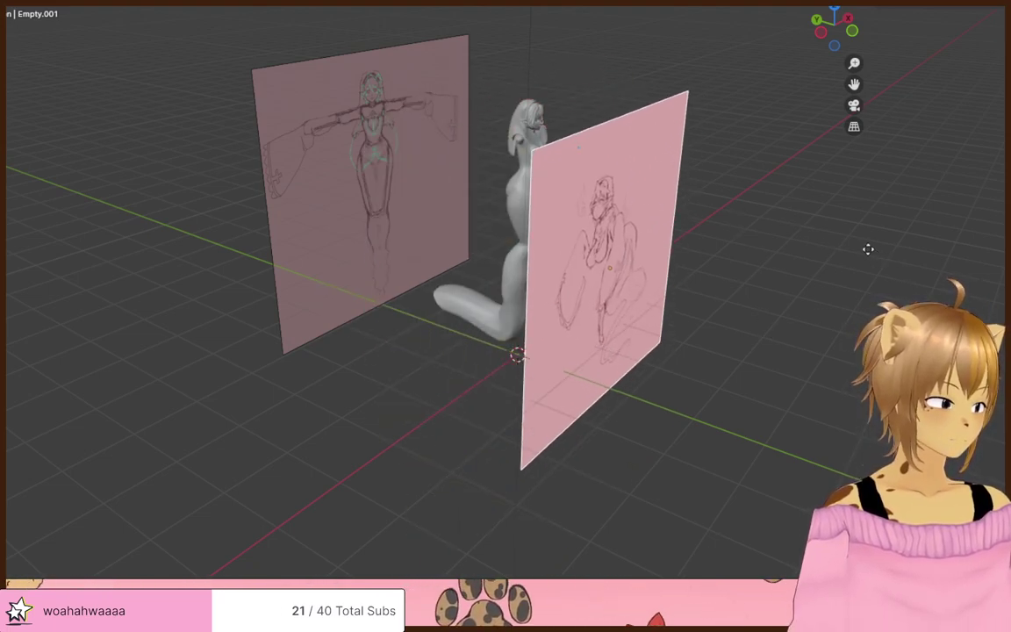
click(868, 249)
- Examine the new reference sketch from the front, focusing on the pose and the curve of the tail
middle_drag(865, 246, 595, 180)
scroll(785, 209, up, 4)
scroll(575, 194, down, 2)
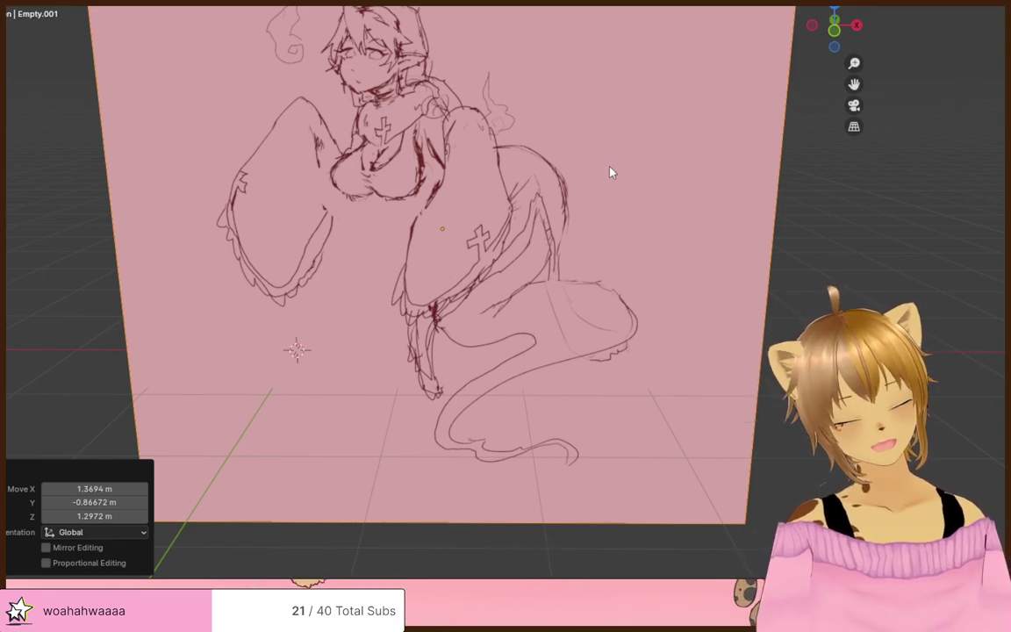
mouse_move(612, 173)
middle_down()
mouse_move(613, 217)
mouse_move(633, 224)
mouse_move(632, 197)
mouse_move(652, 217)
mouse_move(621, 208)
mouse_move(657, 196)
mouse_move(648, 229)
mouse_move(634, 229)
mouse_move(651, 218)
mouse_move(615, 237)
middle_up()
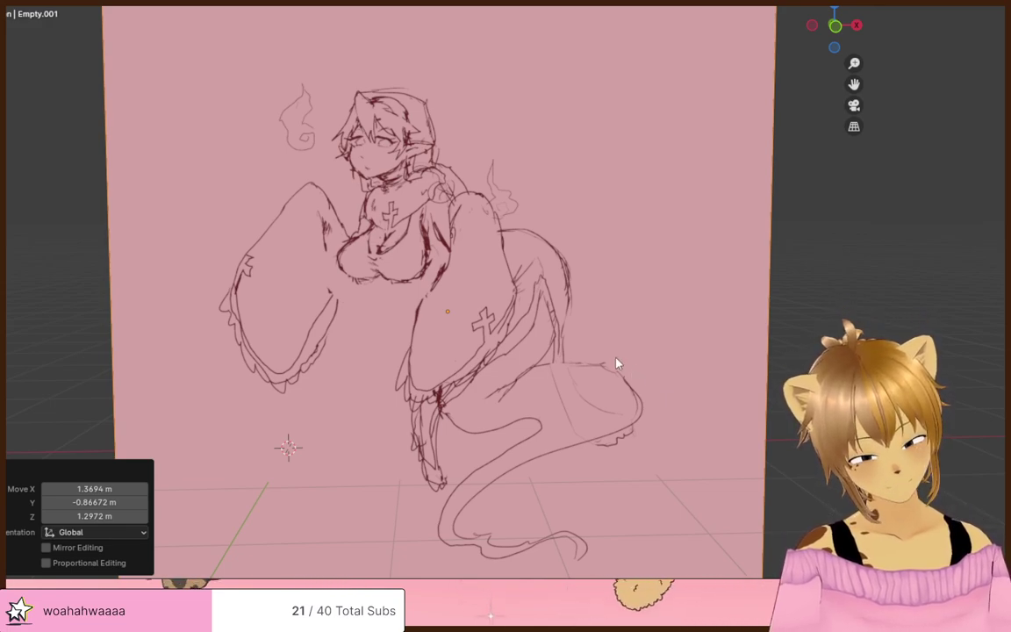
scroll(650, 303, down, 3)
scroll(619, 304, up, 2)
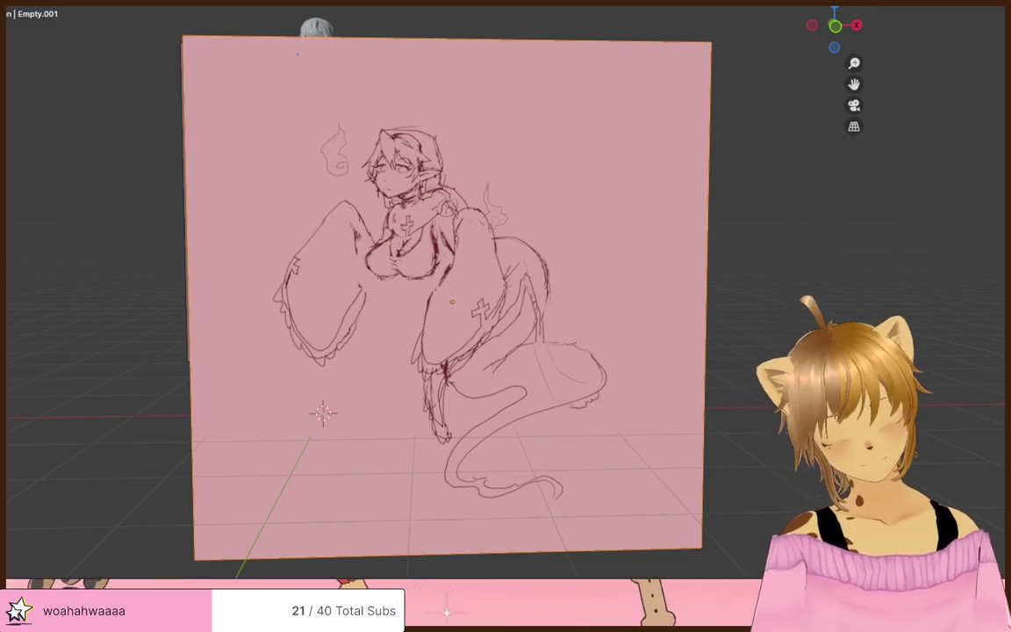
scroll(452, 298, down, 3)
scroll(452, 298, up, 2)
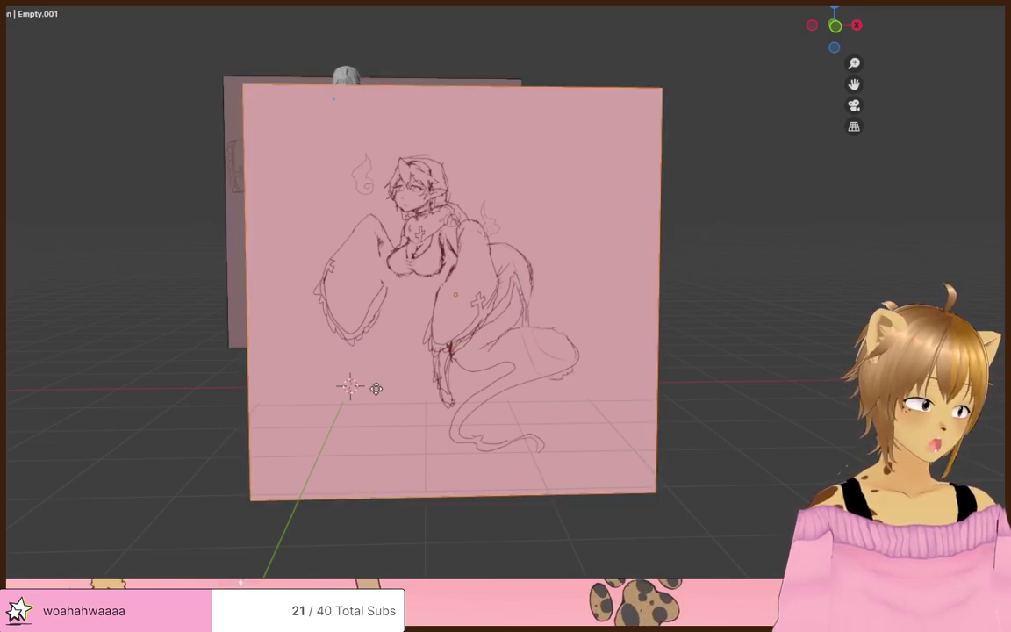
- Move the new reference sketch about 1.411 m along X to sit beside the body, and begin repositioning it further
key(g)
key(x)
click(492, 380)
key(g)
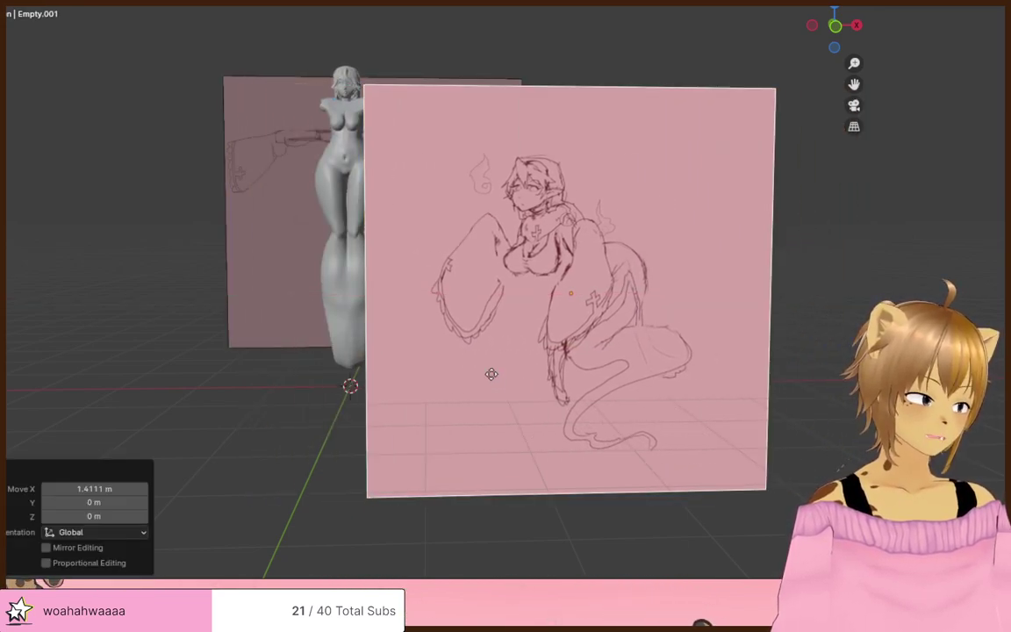
- Raise the kneeling-pose sketch reference by about 1.006 m, with small offsets along X and Y
click(488, 294)
middle_drag(481, 274, 562, 288)
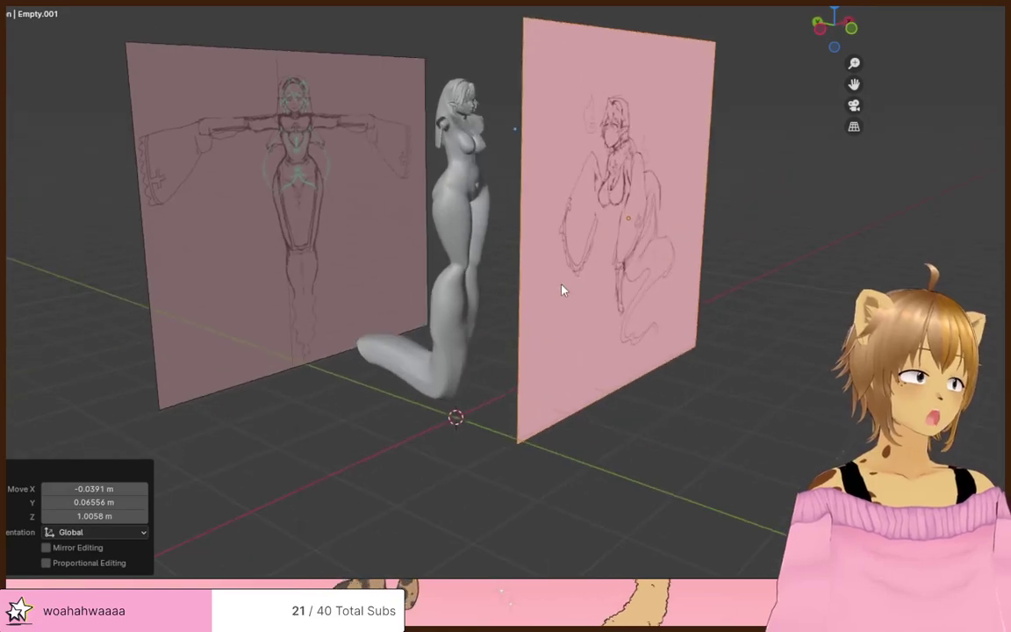
- Examine the body model from the front and side against the two reference sketches
scroll(474, 244, up, 3)
scroll(530, 247, up, 2)
middle_drag(530, 247, 451, 243)
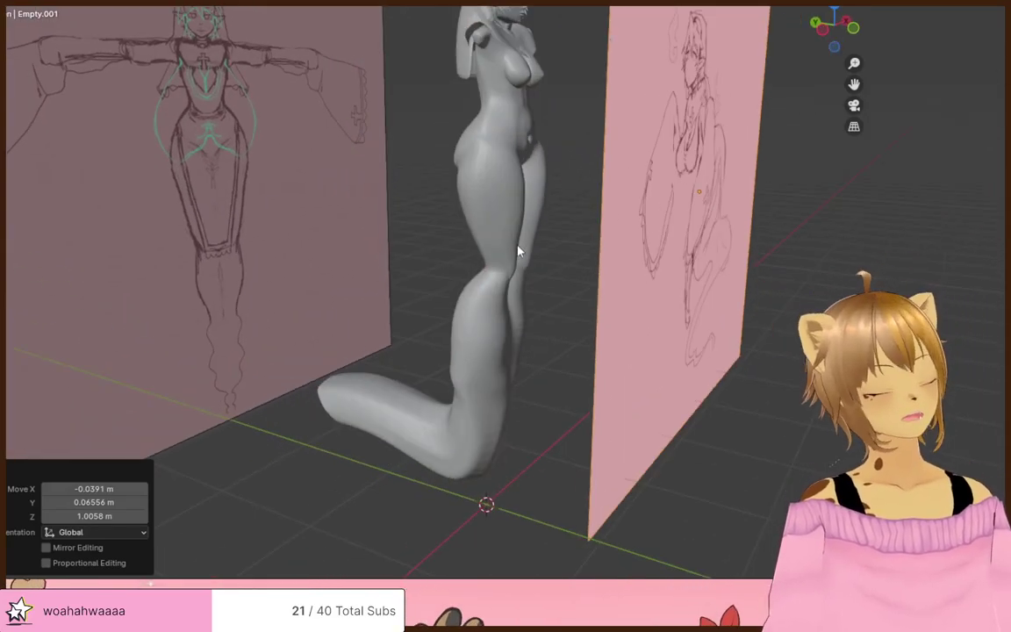
mouse_move(518, 251)
middle_down()
mouse_move(583, 247)
mouse_move(452, 252)
mouse_move(492, 234)
middle_up()
middle_drag(293, 154, 295, 176)
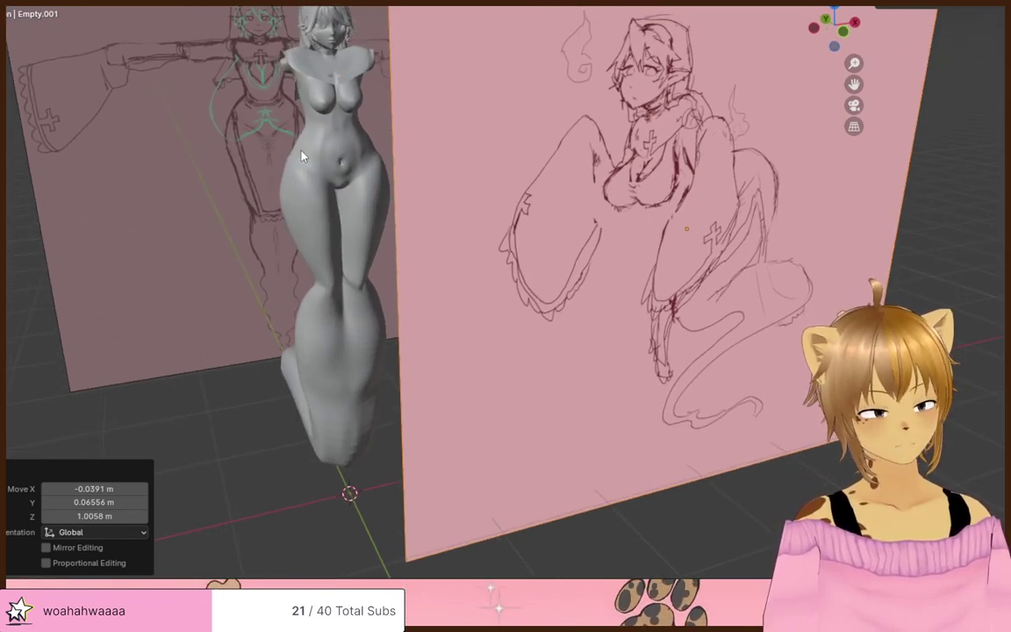
mouse_move(301, 156)
middle_down()
mouse_move(332, 237)
mouse_move(304, 193)
middle_up()
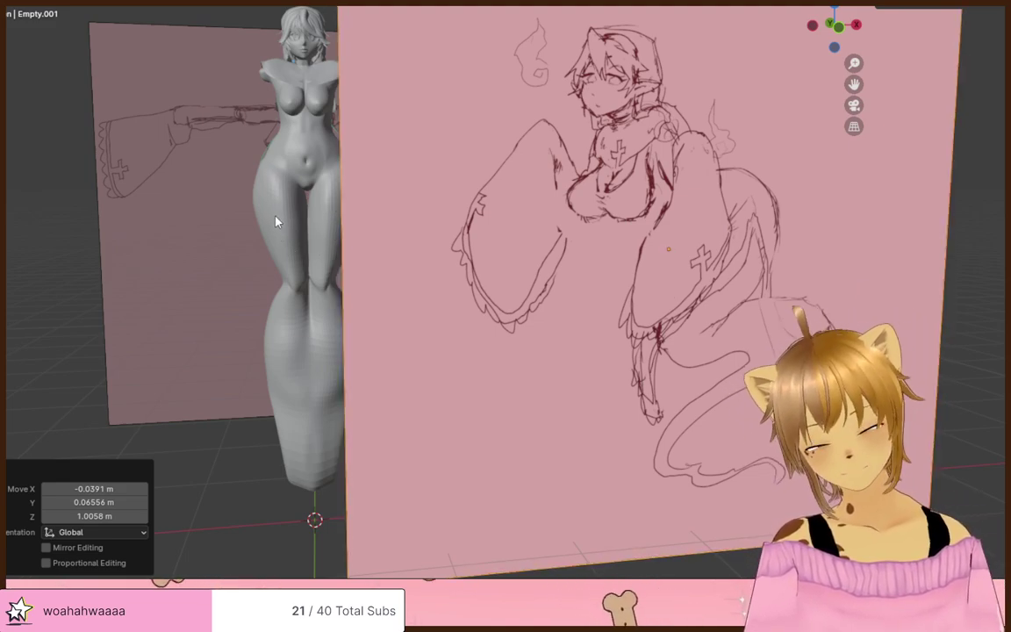
middle_drag(295, 284, 309, 288)
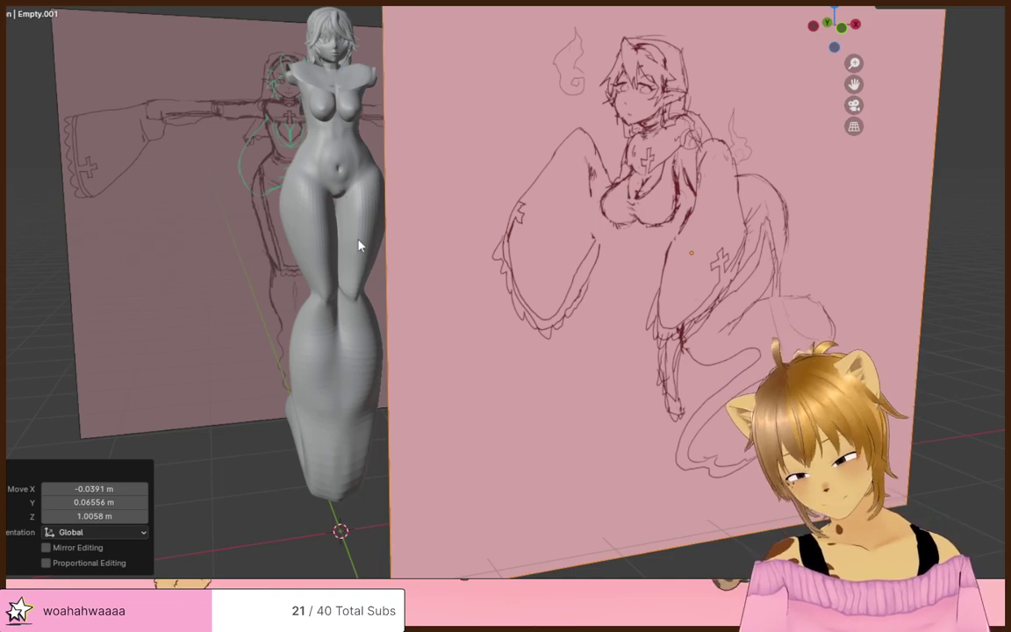
middle_drag(320, 334, 430, 334)
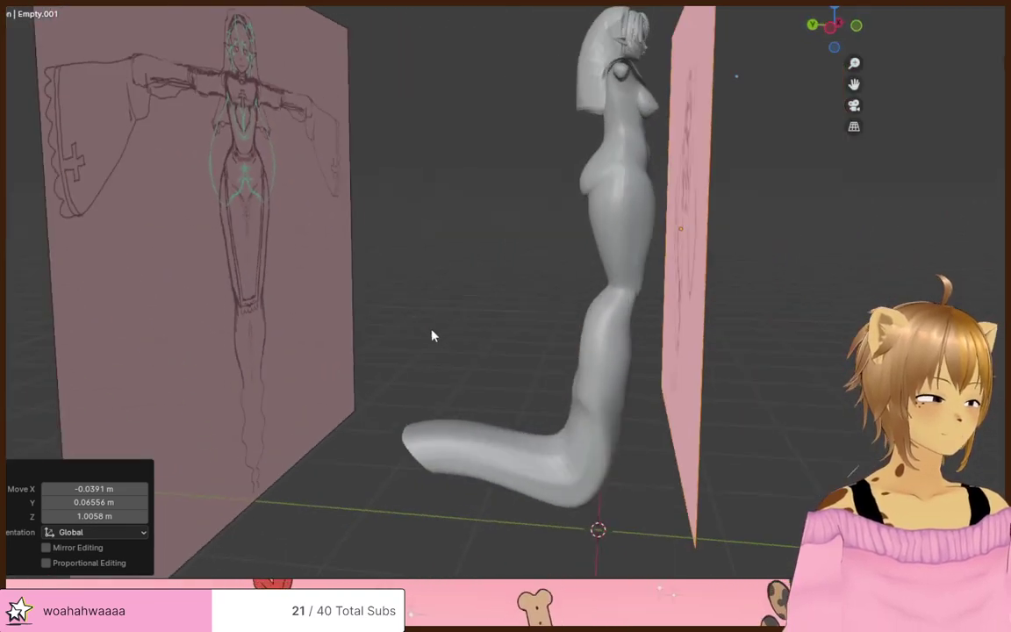
mouse_move(676, 341)
middle_down()
mouse_move(561, 334)
mouse_move(738, 273)
middle_up()
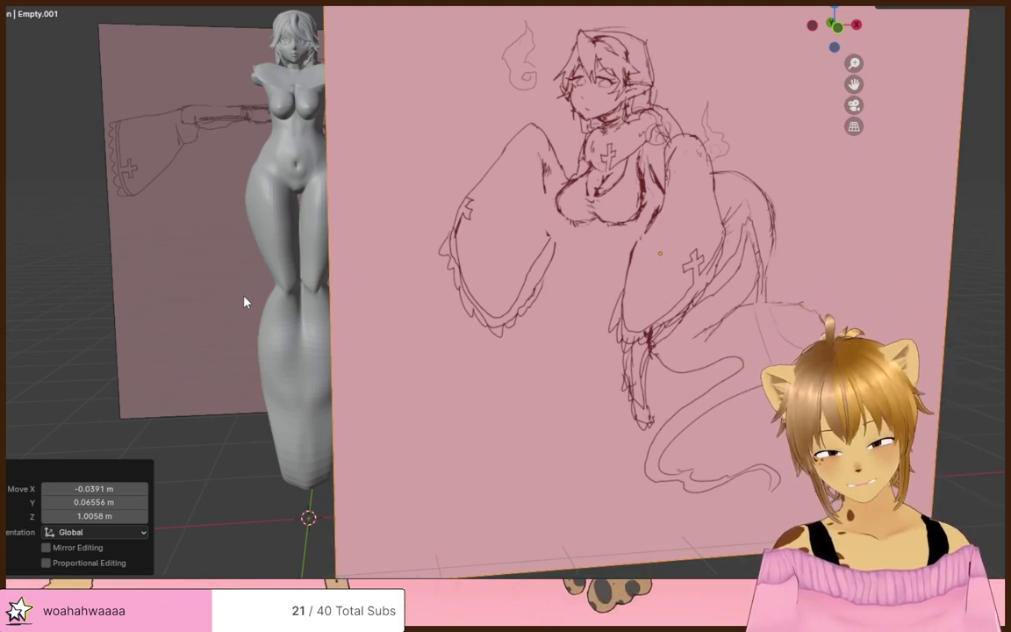
mouse_move(250, 301)
middle_down()
mouse_move(407, 305)
mouse_move(260, 308)
middle_up()
- Move the kneeling-pose sketch reference back about 4.536 m along the Y axis, behind the body
mouse_move(605, 293)
middle_down()
mouse_move(579, 383)
mouse_move(587, 428)
middle_up()
click(579, 383)
key(g)
key(y)
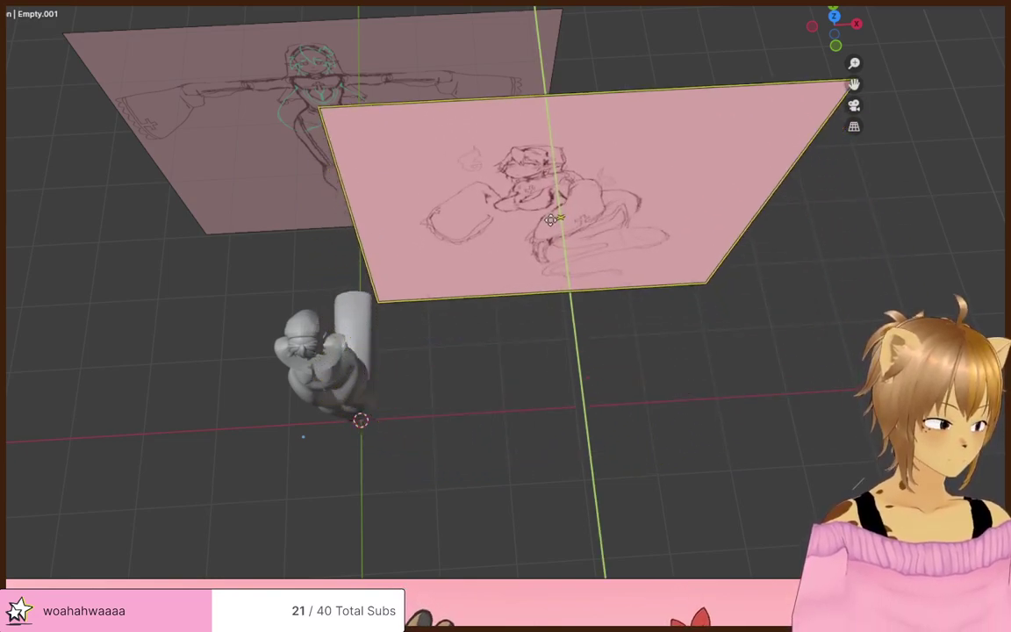
click(540, 92)
middle_drag(595, 255, 580, 194)
scroll(575, 198, up, 2)
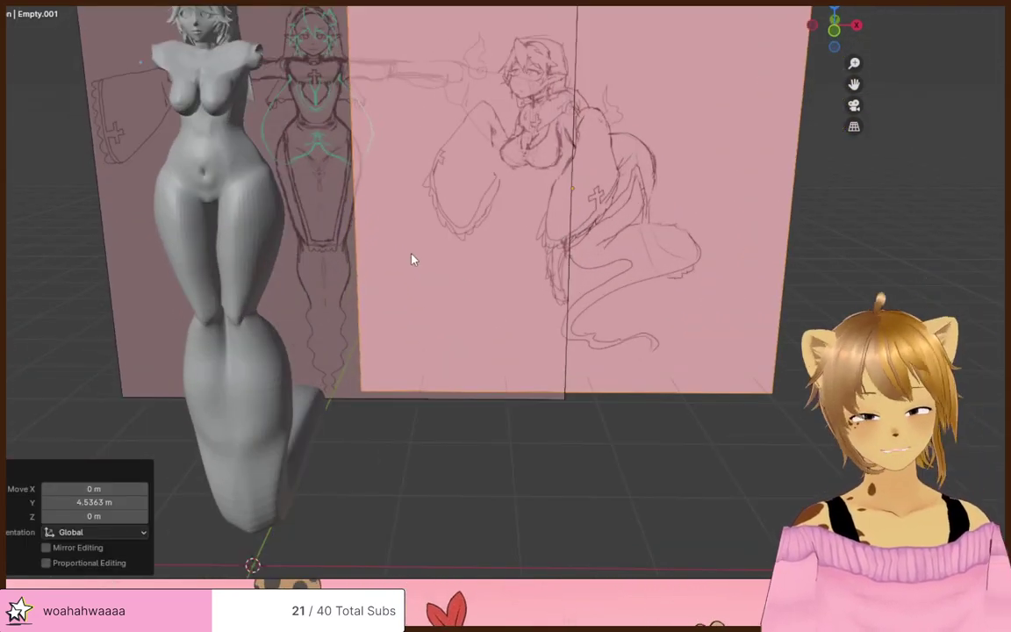
middle_drag(408, 264, 517, 224)
- Open the body mesh for editing and scale the edge loop at the bend of the tail with proportional editing
click(384, 429)
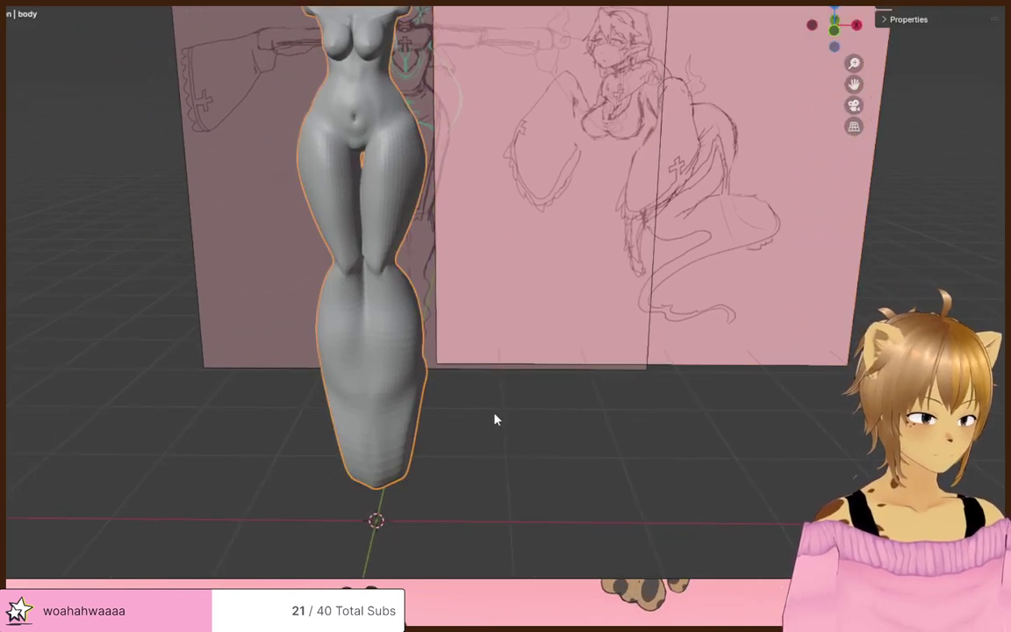
middle_drag(494, 415, 404, 403)
key(Tab)
key(s)
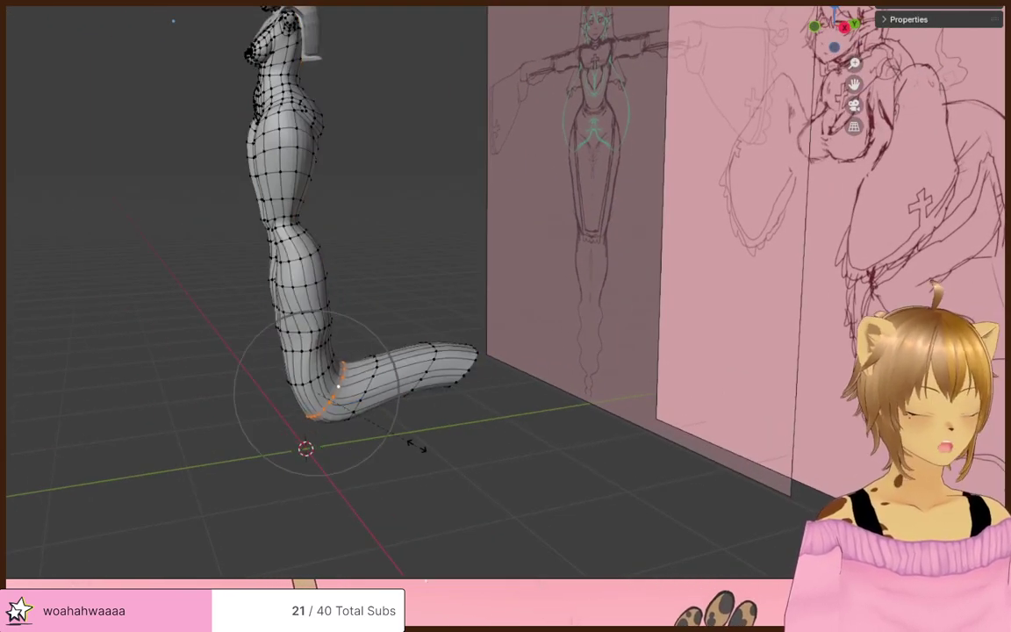
click(433, 440)
- Scale two edge loops on the upright section below the knees with proportional editing, the upper one to about 0.964
middle_drag(434, 439, 522, 421)
alt+click(399, 360)
key(s)
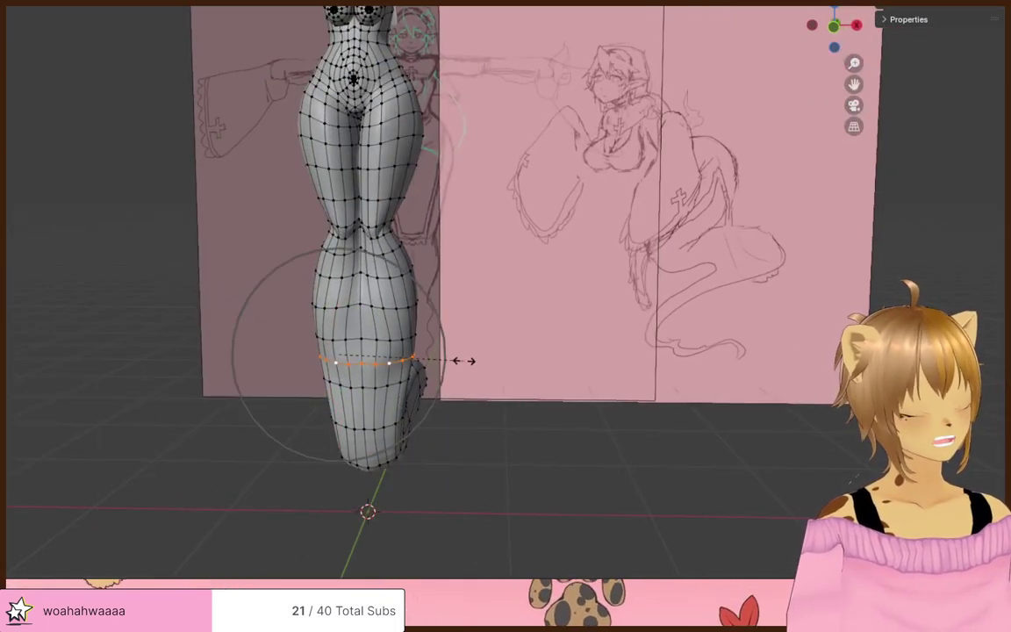
click(385, 342)
alt+click(385, 342)
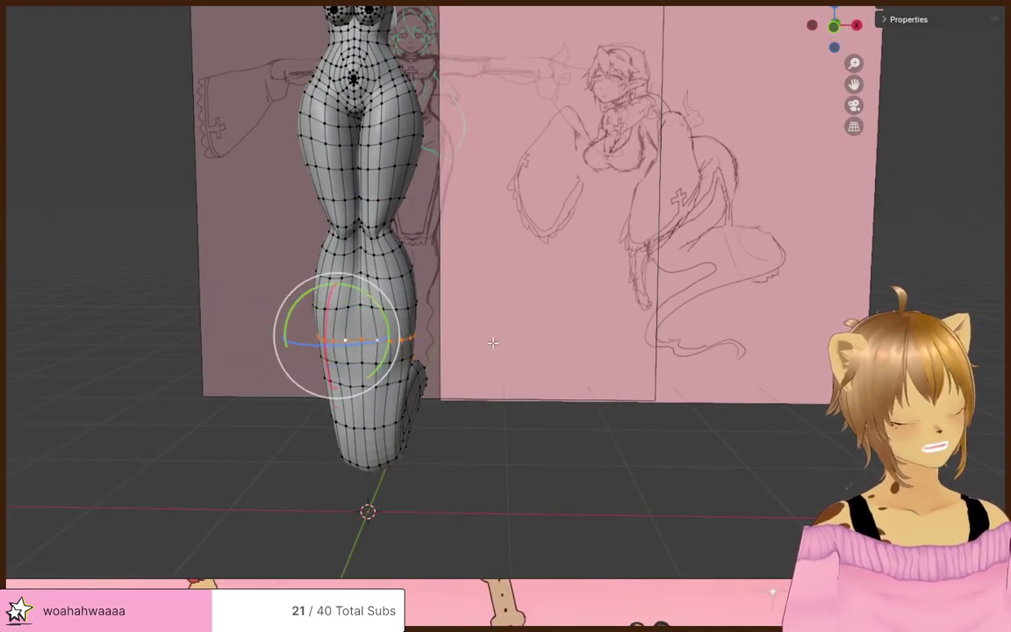
key(s)
click(485, 341)
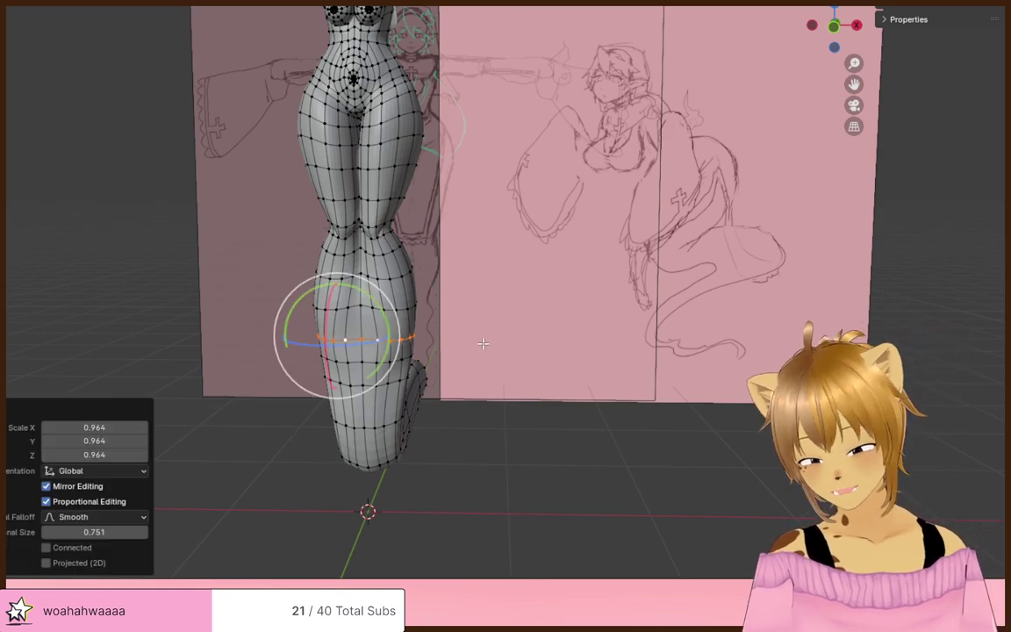
- Examine the edge loops around the knees and thighs from the front against the sketches
alt+click(402, 280)
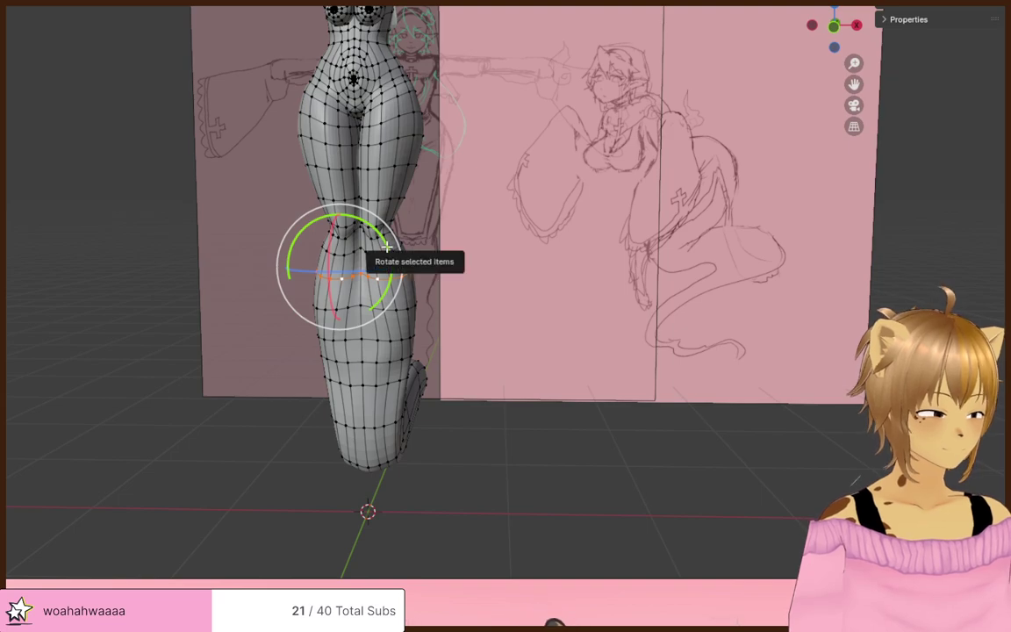
alt+click(387, 248)
alt+click(400, 277)
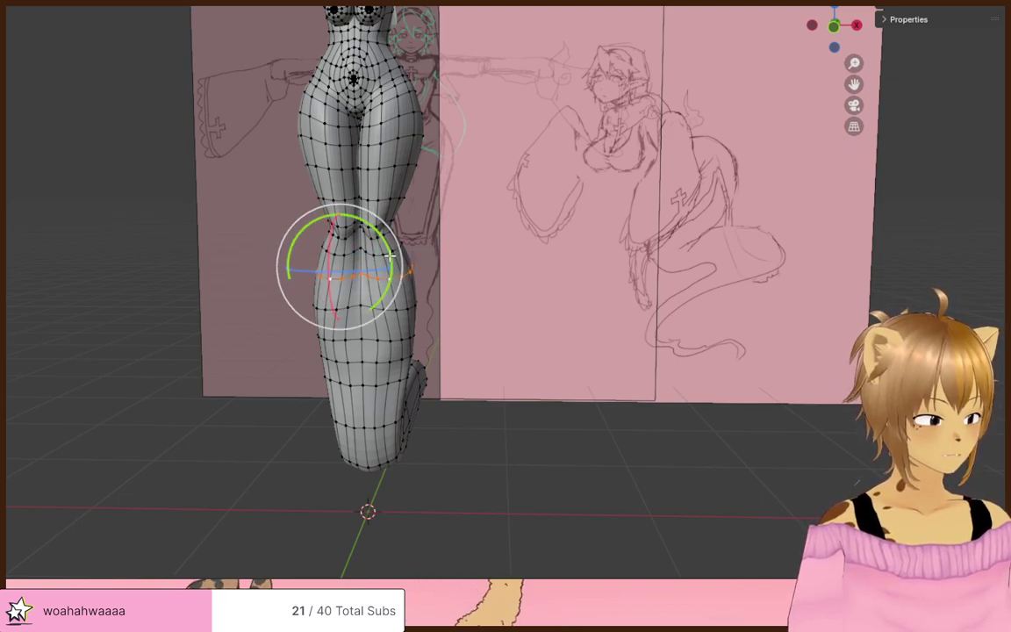
drag(394, 261, 410, 260)
middle_drag(411, 259, 468, 298)
scroll(346, 230, up, 2)
middle_drag(345, 225, 417, 323)
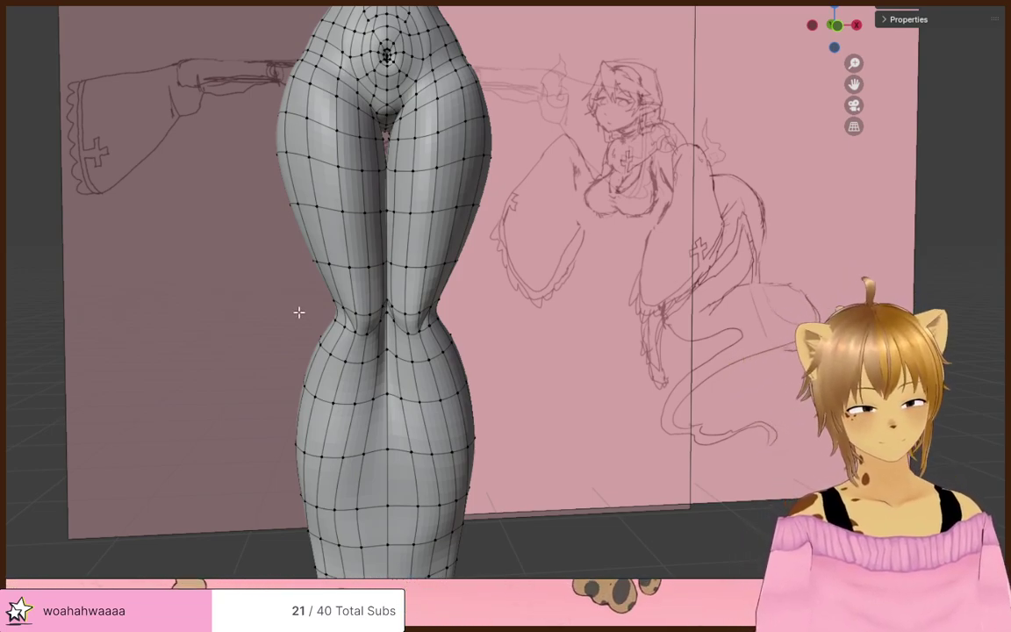
scroll(343, 316, down, 4)
scroll(395, 338, up, 4)
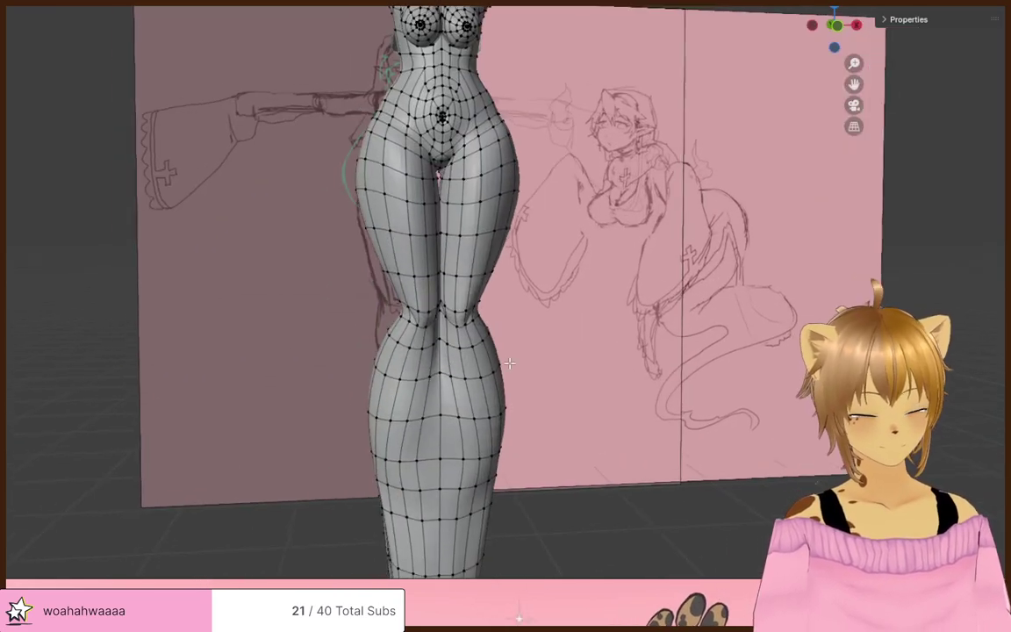
shift+middle_drag(509, 362, 495, 367)
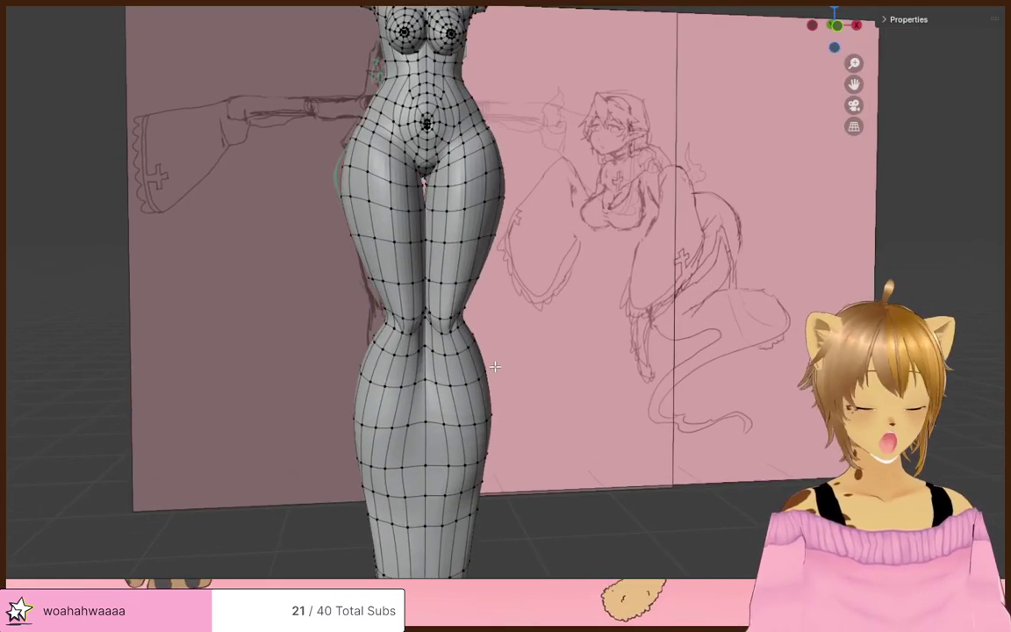
scroll(490, 365, up, 5)
scroll(474, 363, down, 4)
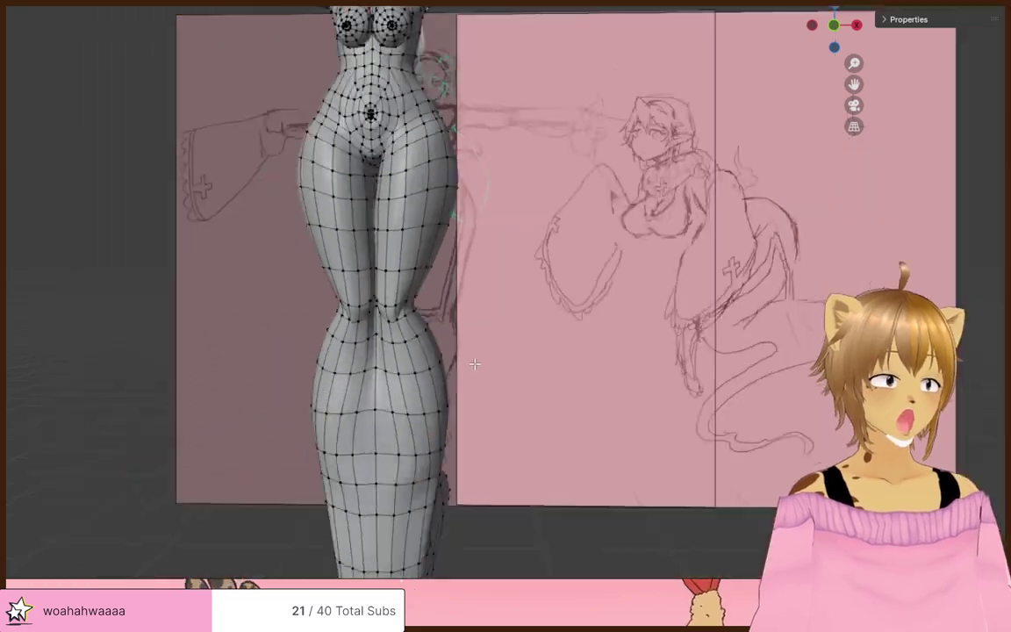
- Scale the edge loop just below the knees to about 1.208 and rescale the loop at the knee crease
alt+click(407, 340)
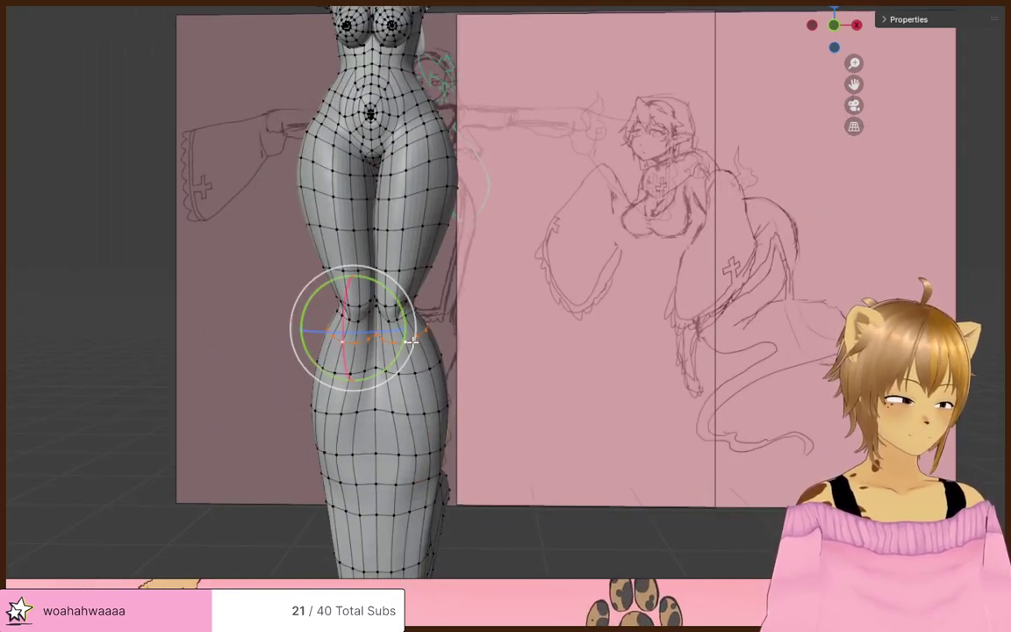
key(s)
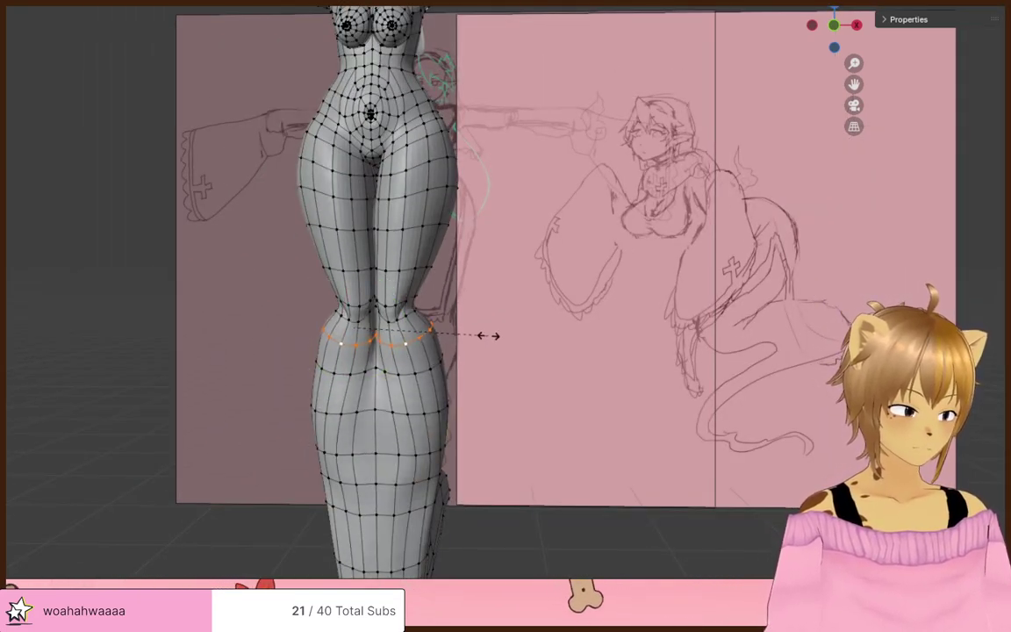
click(488, 335)
scroll(439, 334, up, 2)
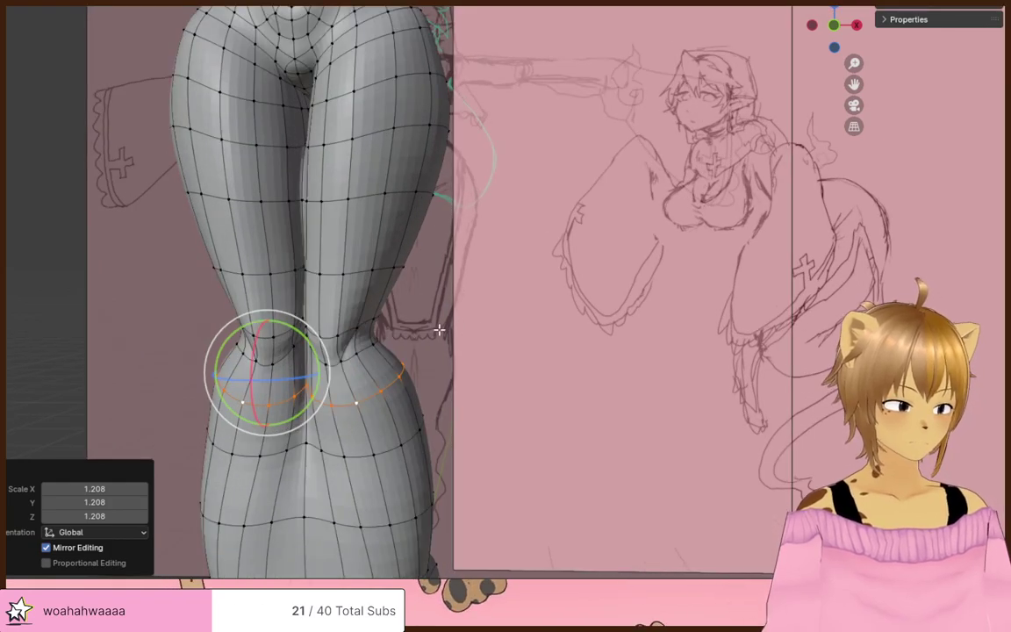
shift+middle_drag(439, 330, 511, 314)
alt+click(424, 345)
key(s)
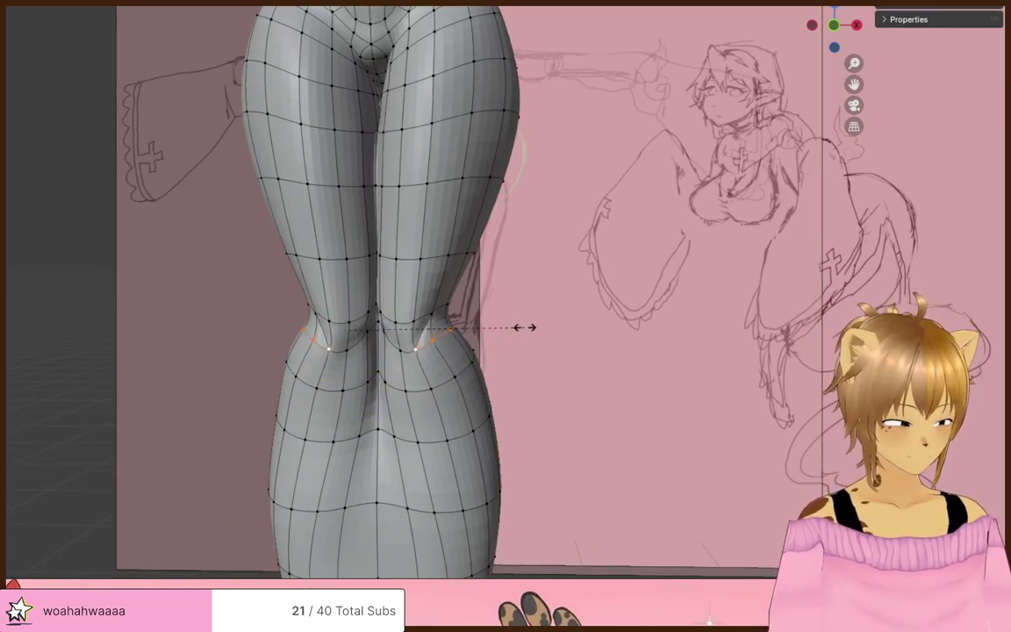
click(530, 326)
- Widen the edge loop just above the knee crease, with a final scale of about 1.479
alt+click(429, 318)
key(s)
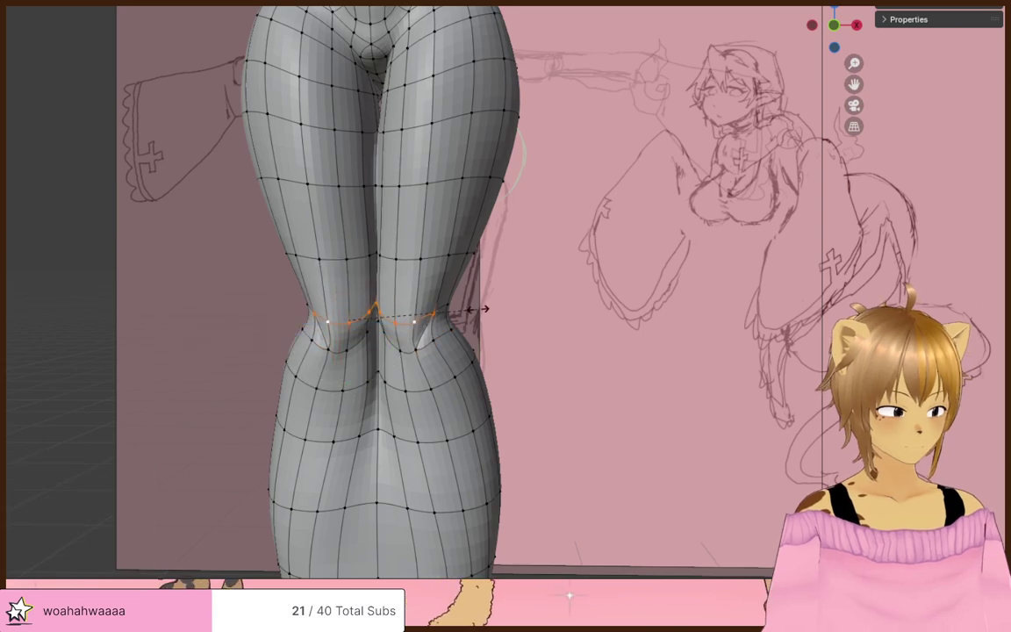
click(481, 309)
key(s)
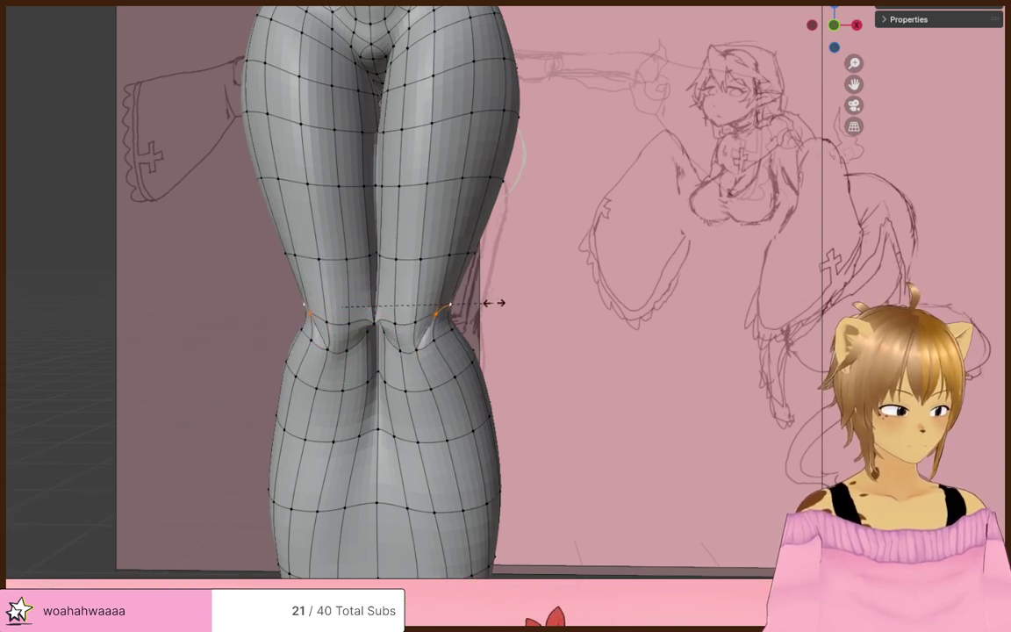
click(535, 303)
- Separate the inner vertices at the back of the knees, shifting the upper about -0.020 m and the lower about -0.061 m along X
middle_drag(527, 316, 495, 359)
scroll(328, 309, up, 4)
scroll(561, 334, up, 2)
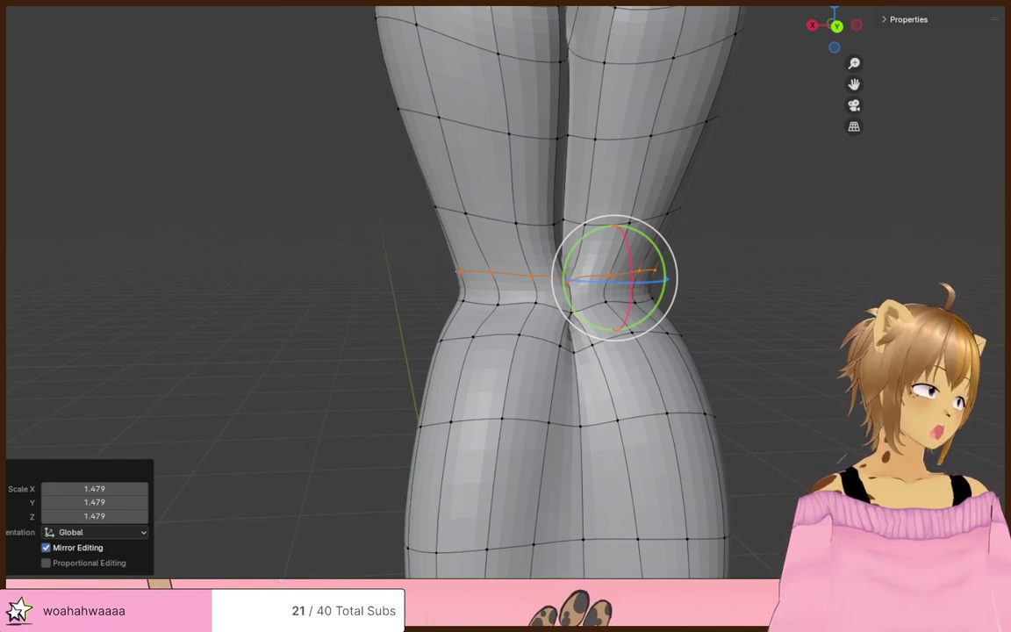
key(alt+a)
click(570, 281)
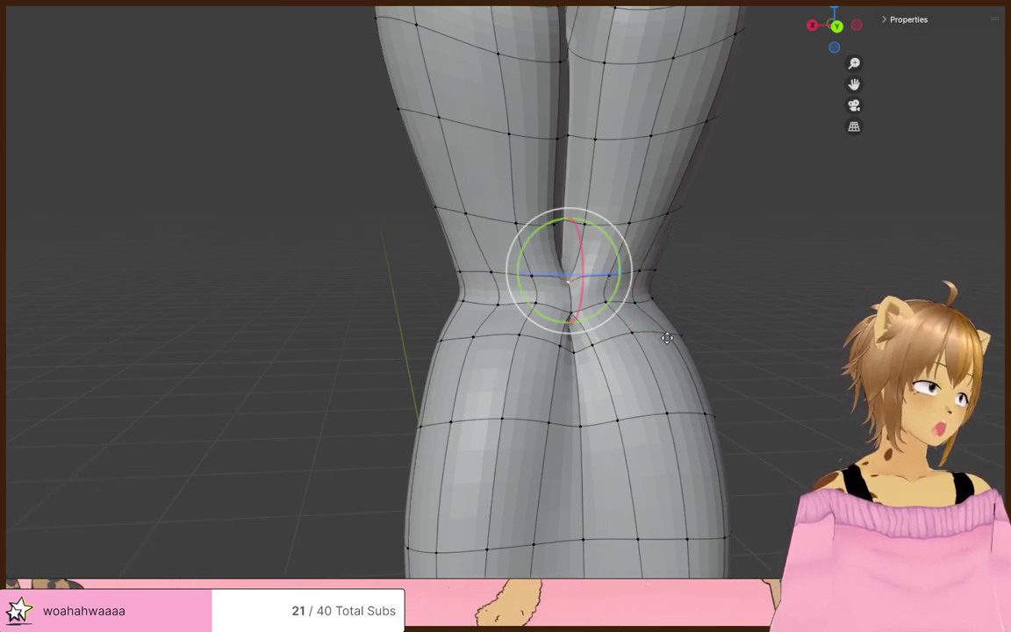
key(g)
click(676, 338)
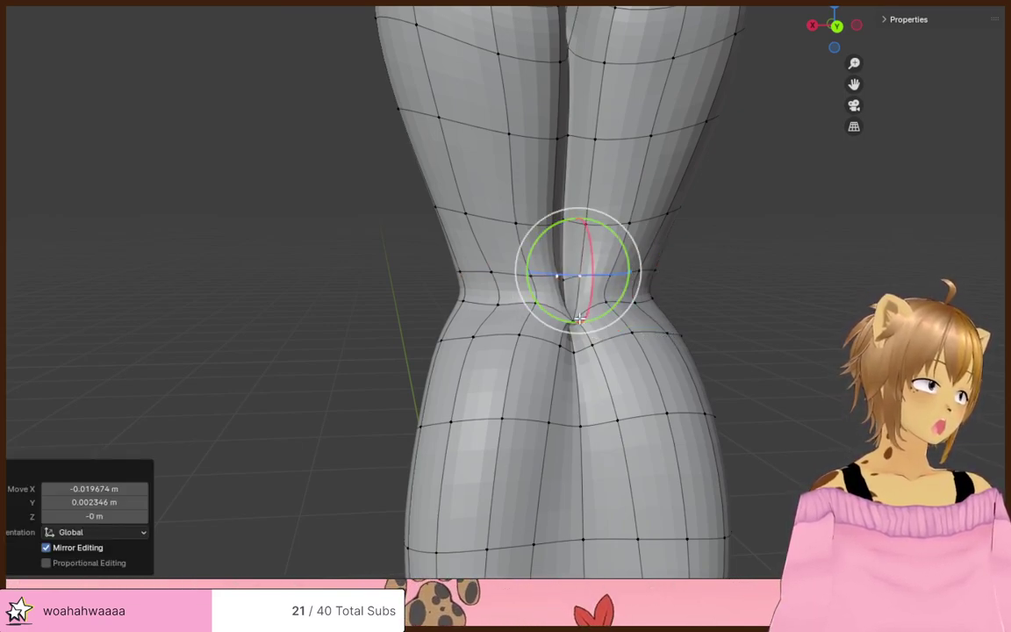
click(574, 322)
key(g)
click(623, 327)
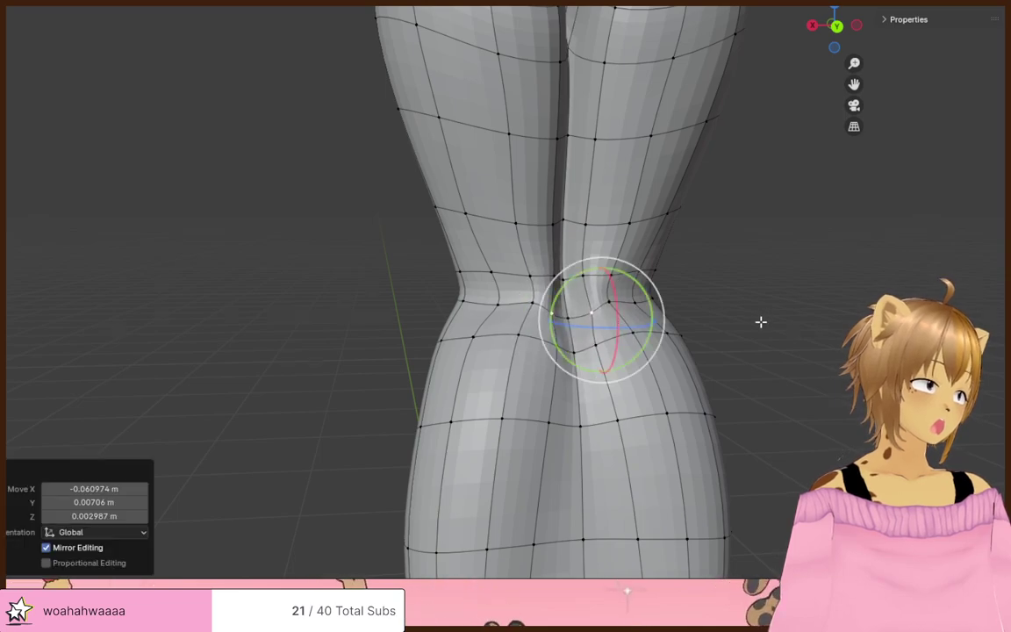
- Move the inner vertex just below the back of the knees about 0.086 m along the Y axis
middle_drag(761, 320, 812, 336)
click(143, 267)
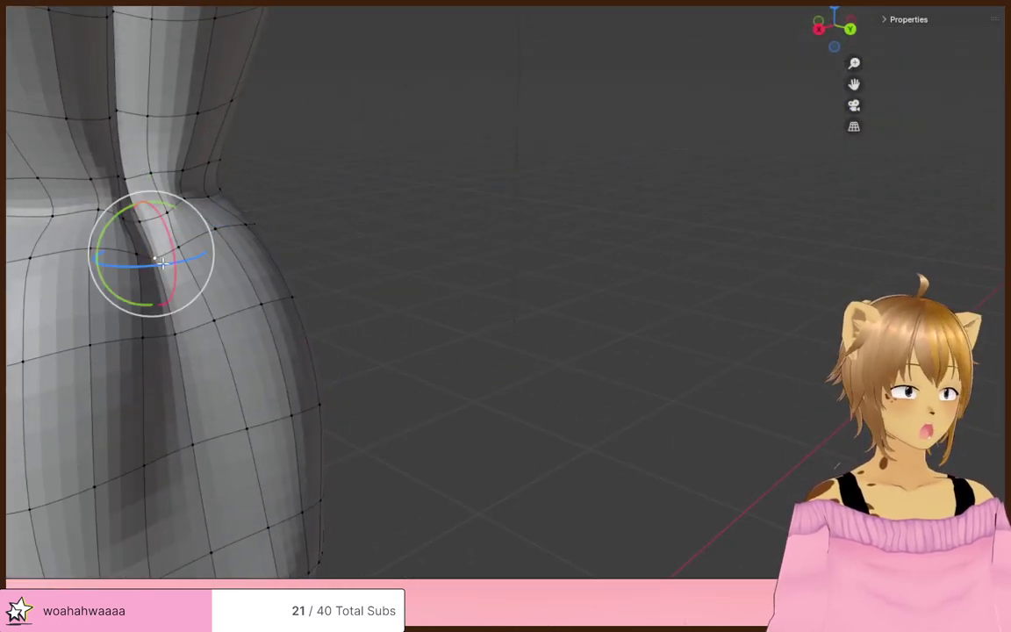
middle_drag(164, 261, 268, 255)
scroll(72, 190, down, 1)
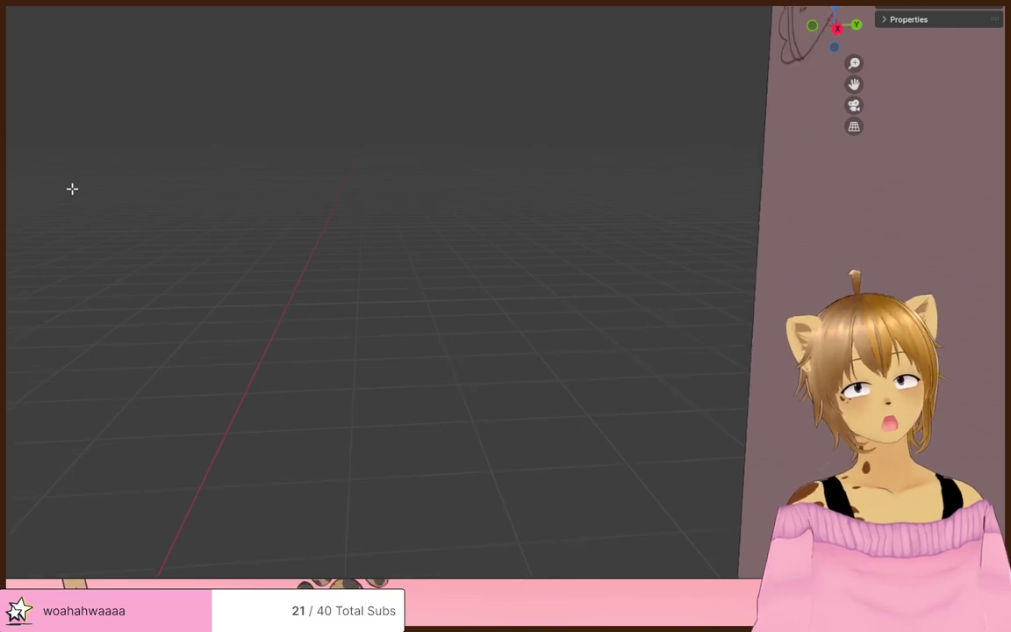
middle_drag(336, 291, 269, 305)
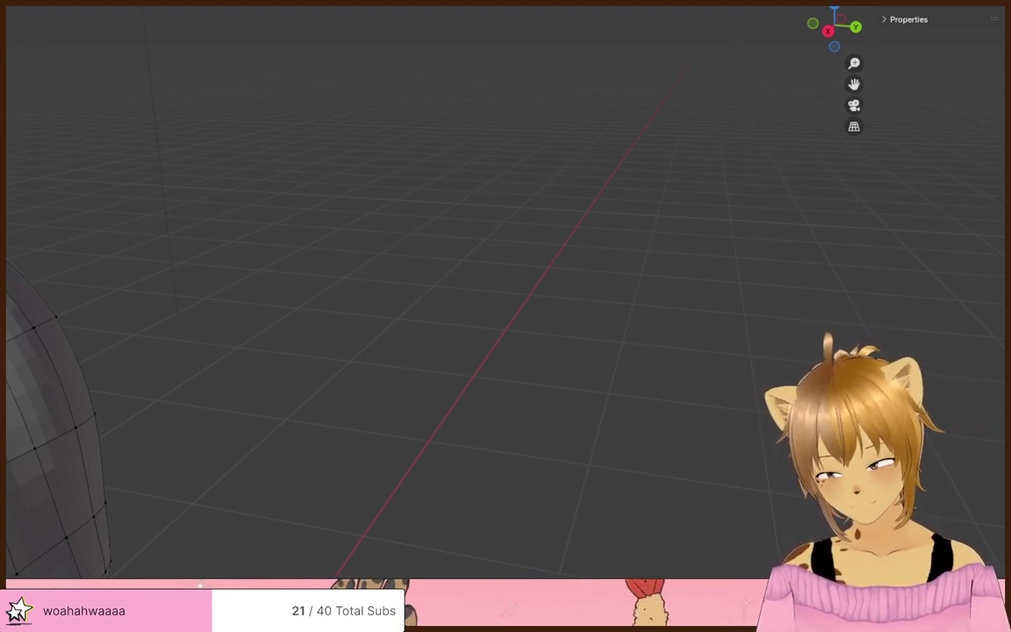
middle_drag(281, 372, 281, 403)
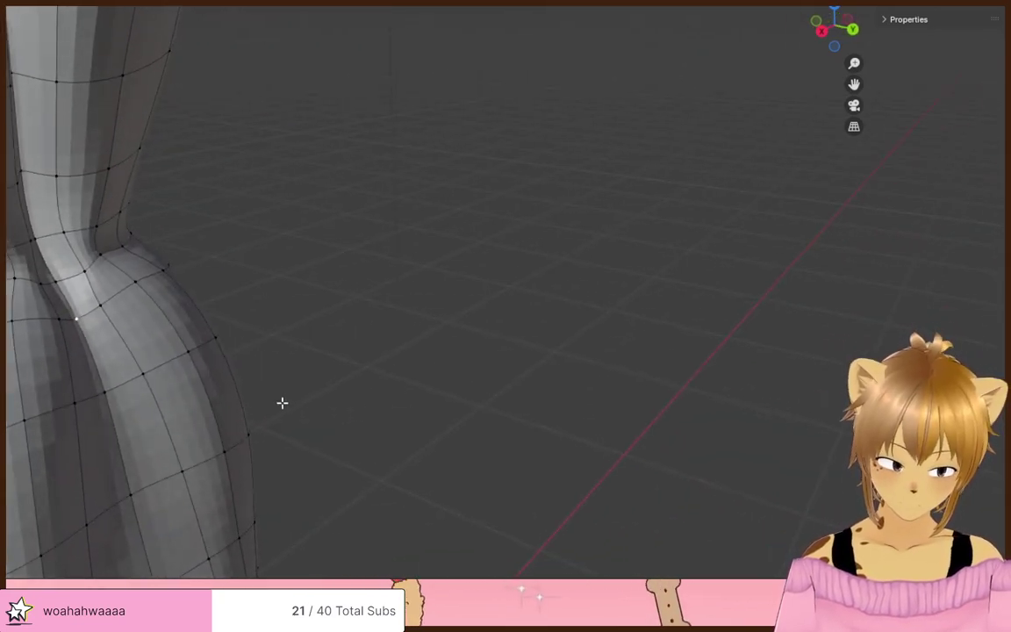
key(g)
key(y)
click(314, 407)
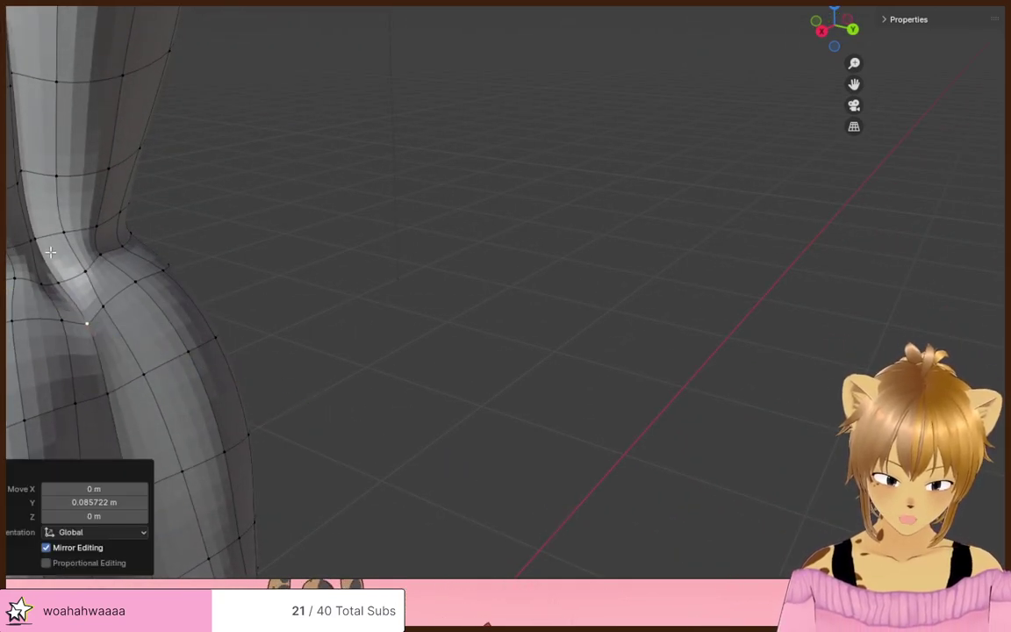
- Move the innermost vertex of the loop at the back of the knees along the Y axis
click(59, 284)
key(g)
key(y)
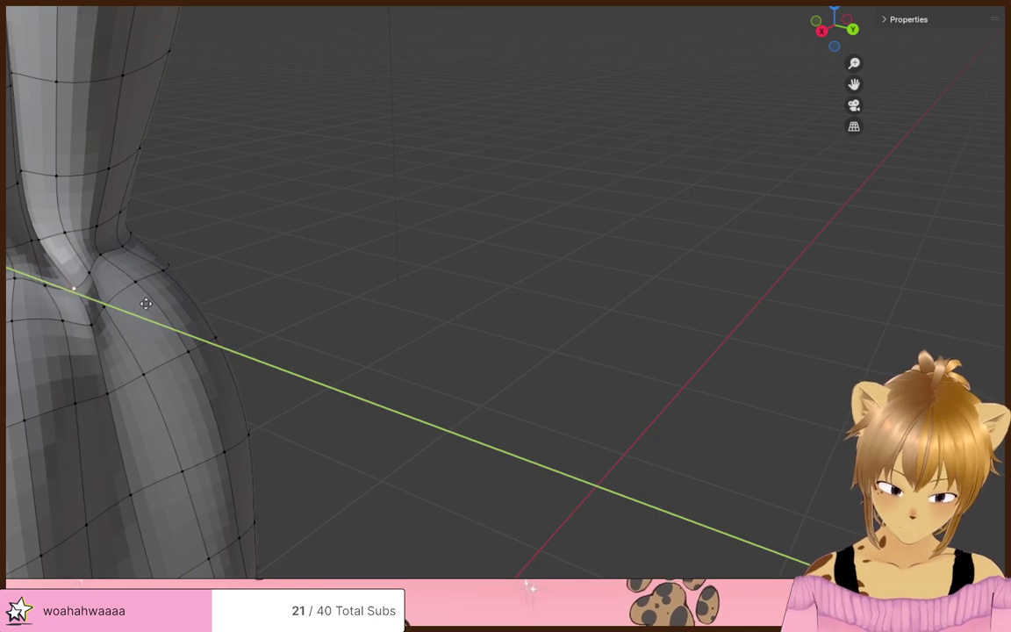
click(140, 296)
- Shift the mirrored vertex beside the centre at the back of the knees about 0.064 m along Y and -0.033 m along X
click(171, 305)
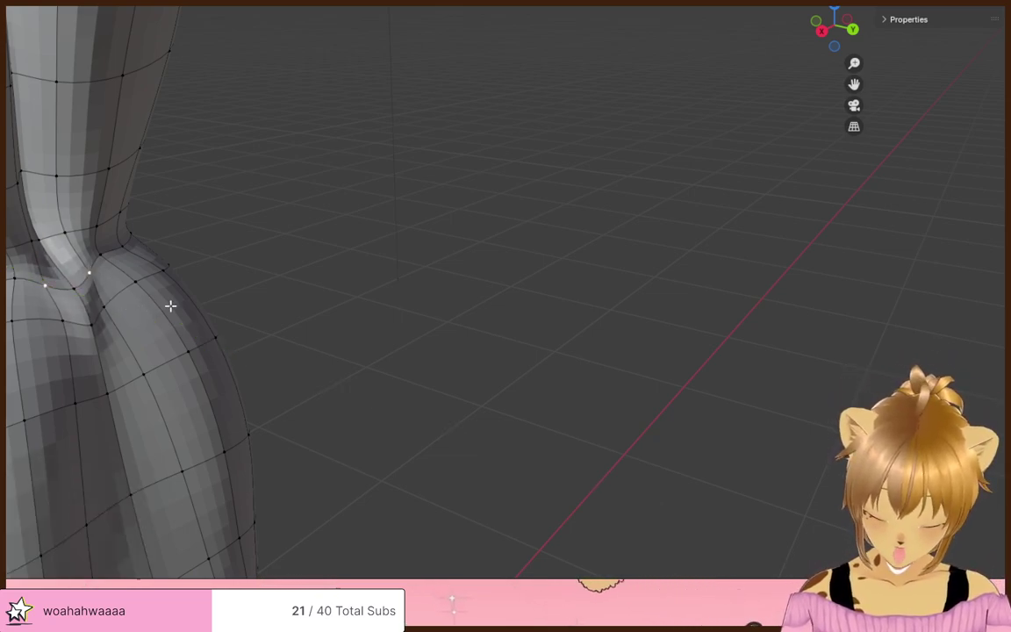
key(g)
key(y)
click(180, 299)
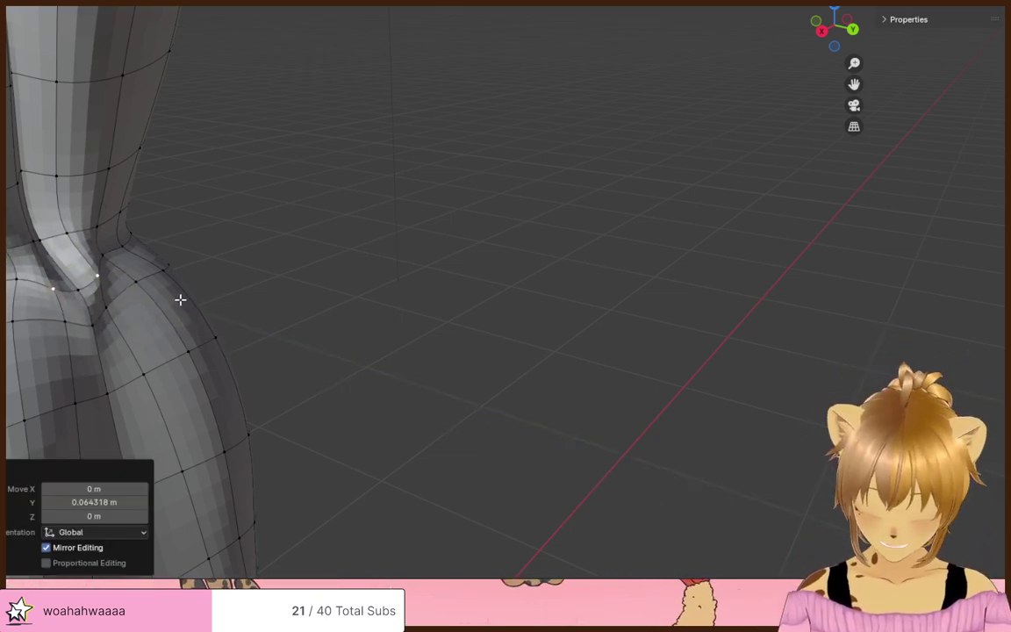
key(g)
key(x)
click(210, 303)
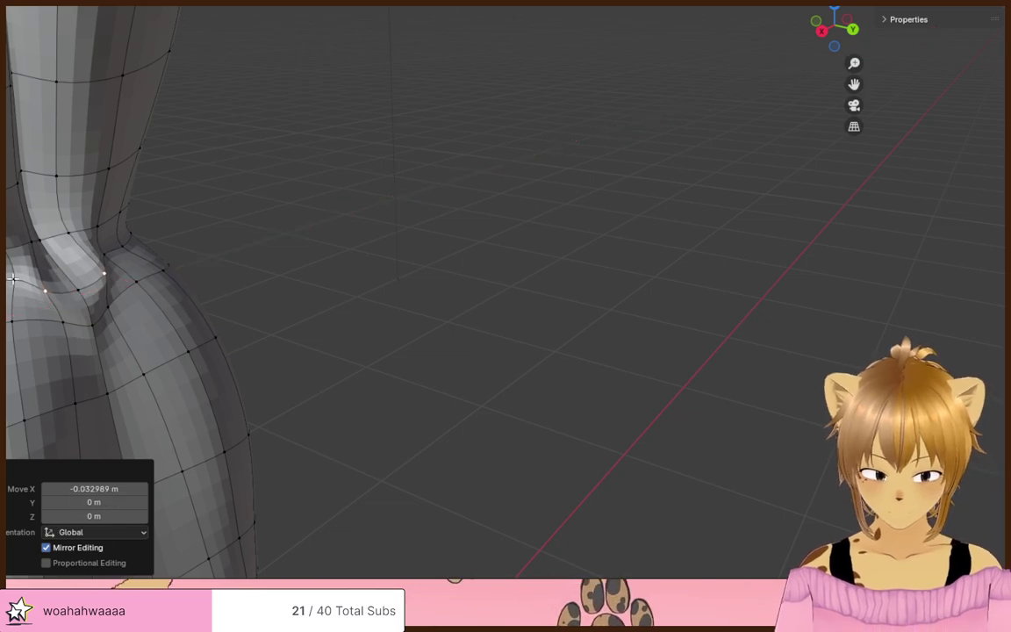
- Move the next vertex outward at the back of the knees about -0.062 m in X, 0.080 m in Y and 0.019 m in Z
click(13, 279)
key(g)
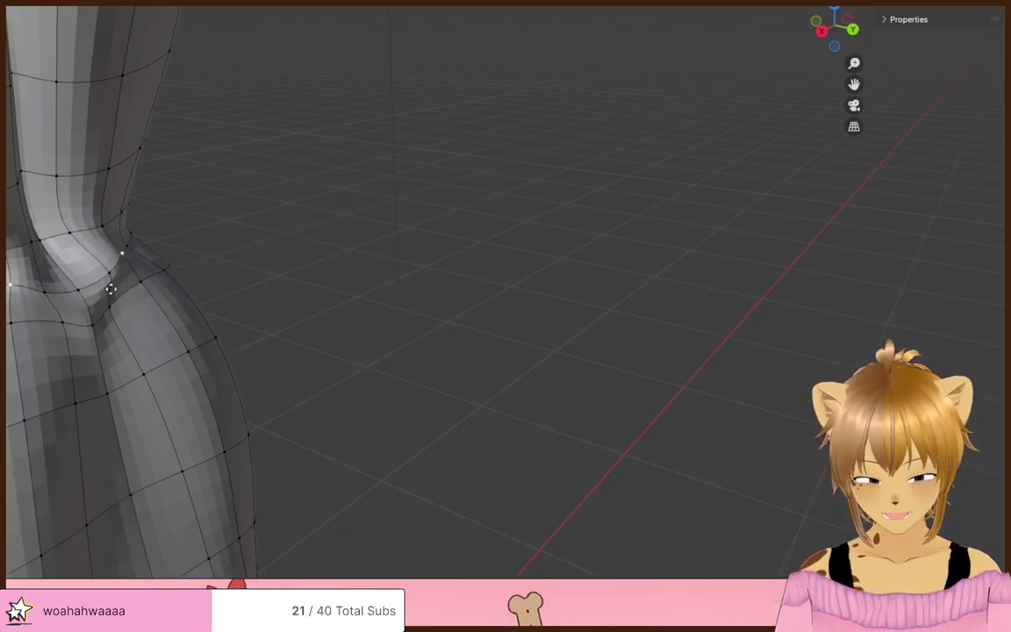
click(114, 285)
middle_drag(255, 292, 307, 294)
scroll(598, 327, down, 6)
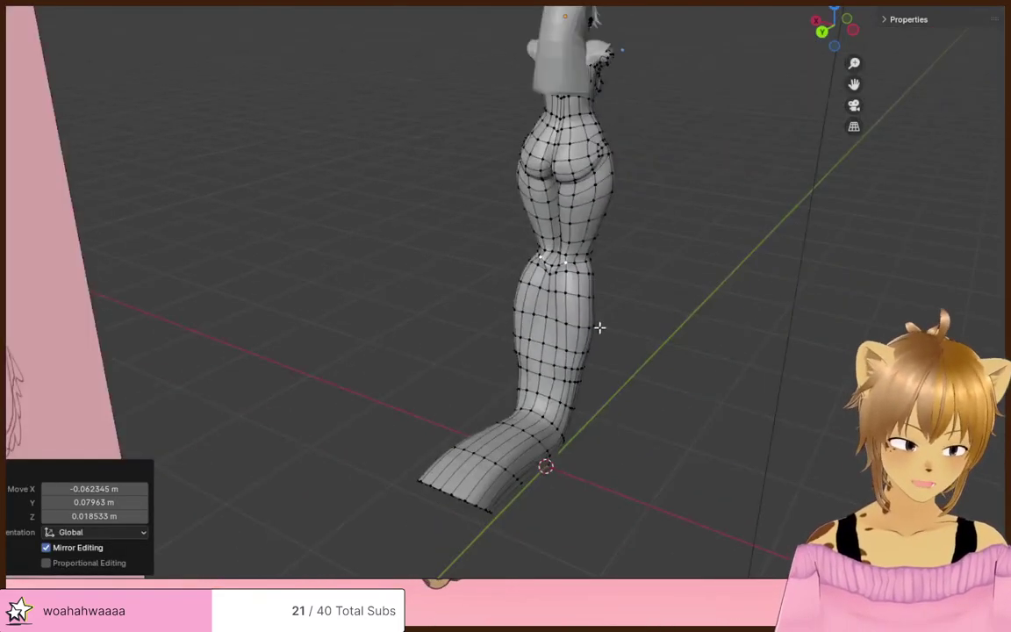
middle_drag(598, 327, 444, 282)
scroll(438, 335, down, 3)
scroll(478, 278, up, 4)
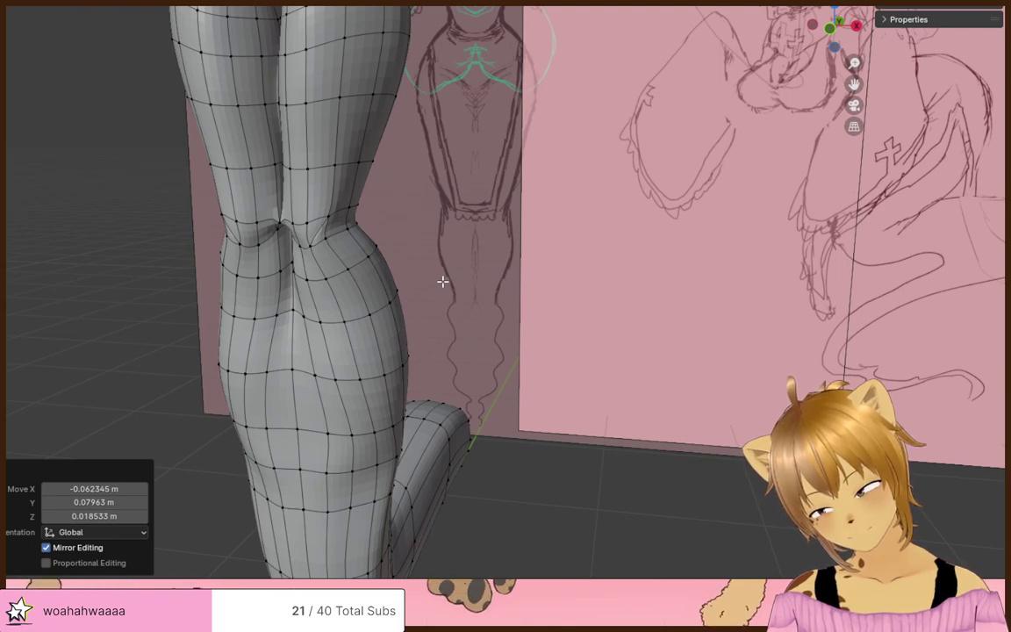
scroll(455, 271, down, 5)
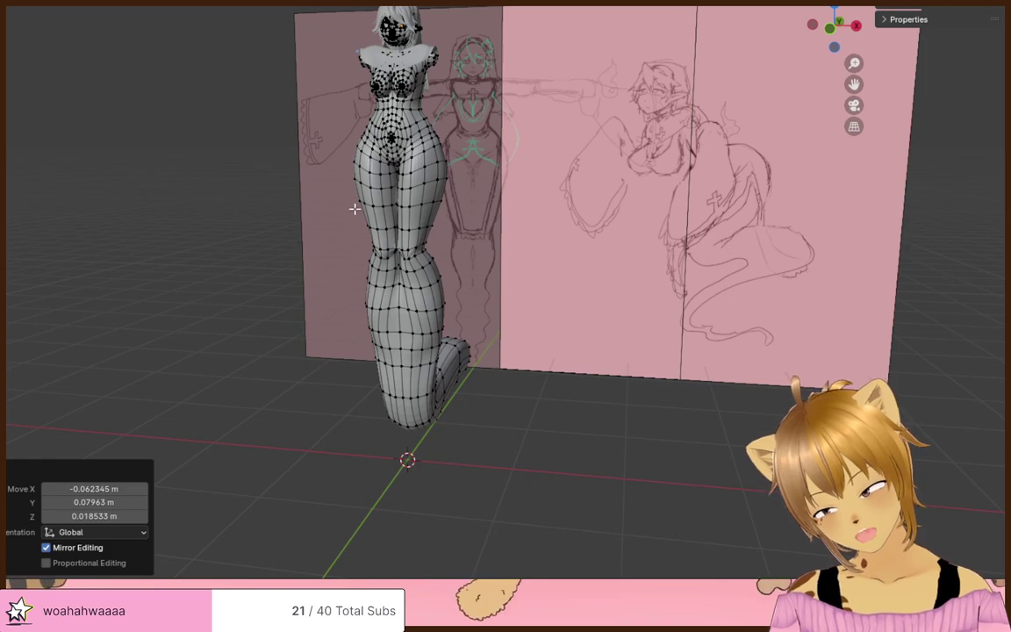
- Try to dissolve the edges in the band of loops around the knees
scroll(595, 244, up, 4)
alt+click(586, 244)
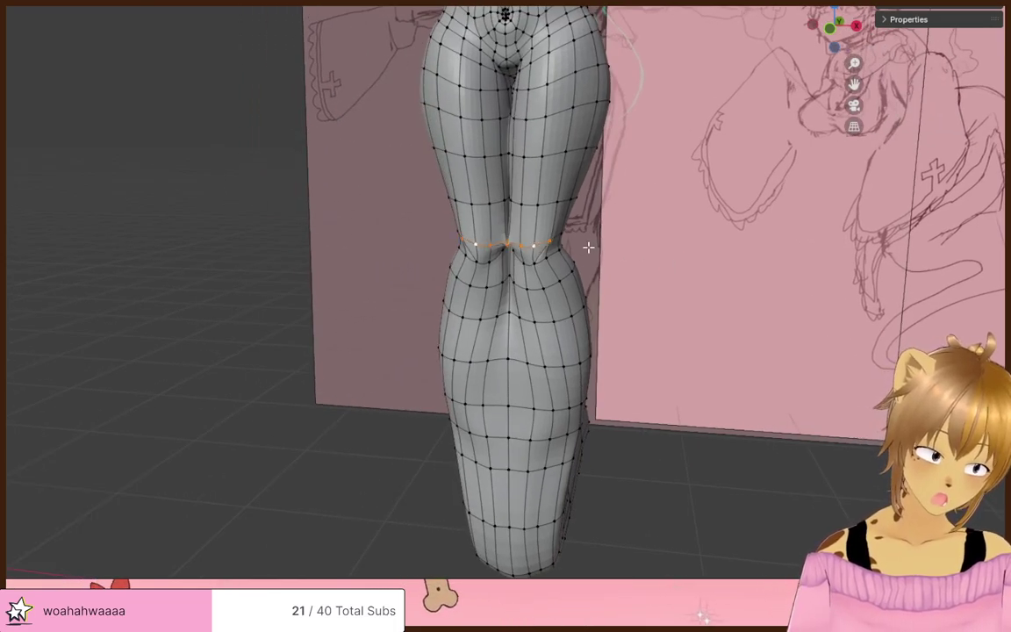
key(alt+z)
middle_drag(604, 232, 641, 211)
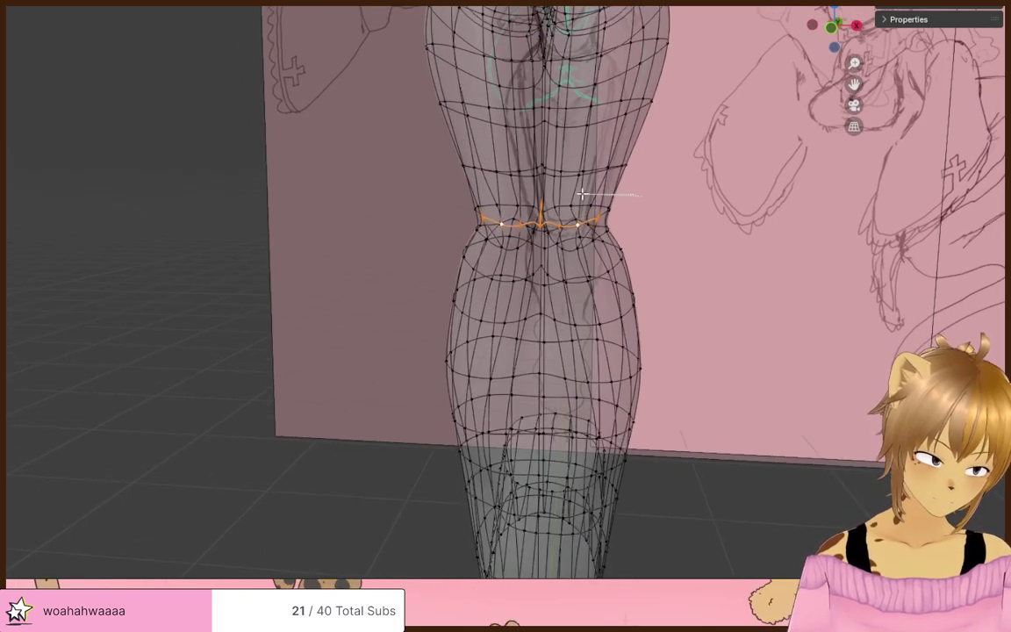
mouse_move(582, 194)
mouse_down()
mouse_move(458, 209)
mouse_move(491, 250)
mouse_move(570, 247)
mouse_move(630, 228)
mouse_move(640, 238)
mouse_up()
key(x)
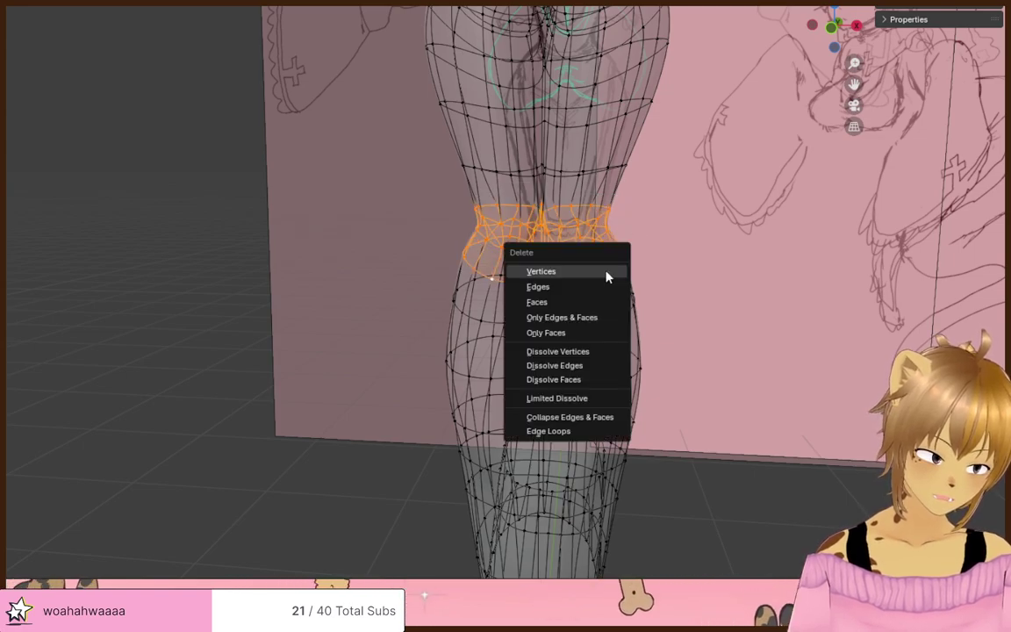
click(571, 365)
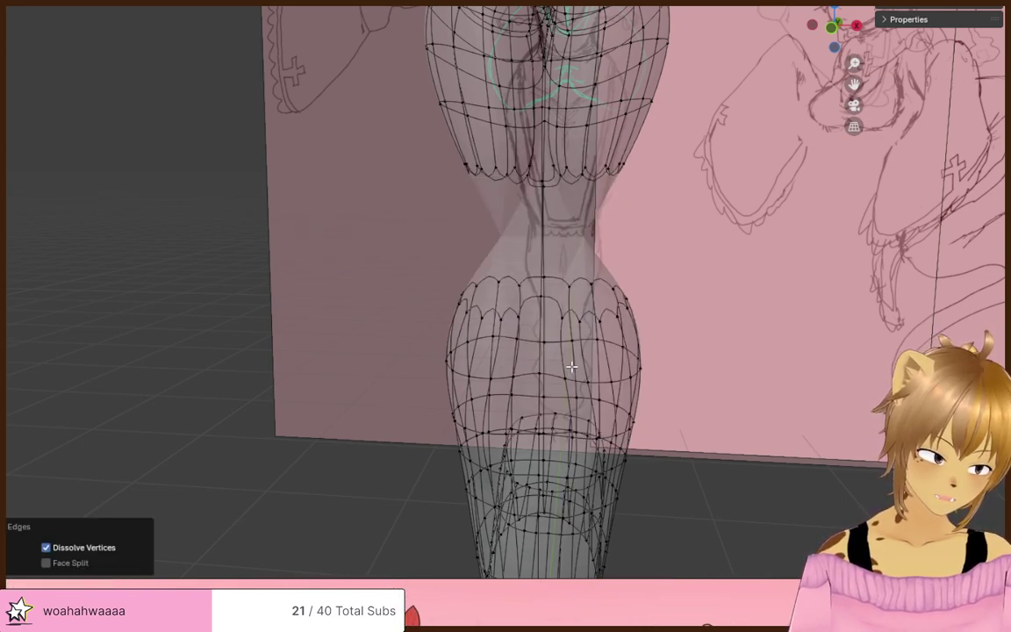
key(ctrl+z)
key(x)
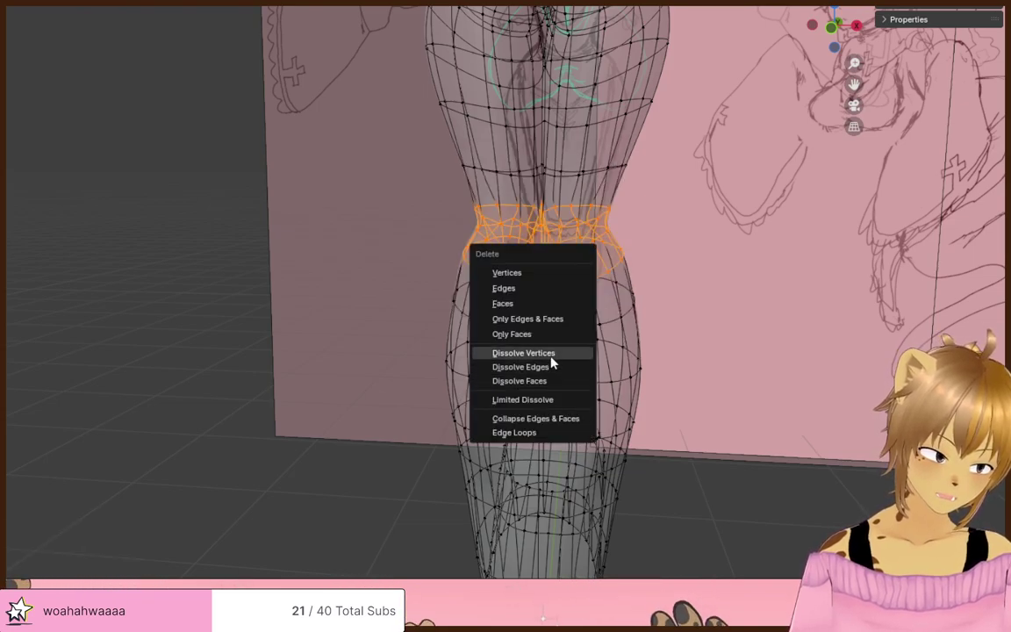
click(549, 367)
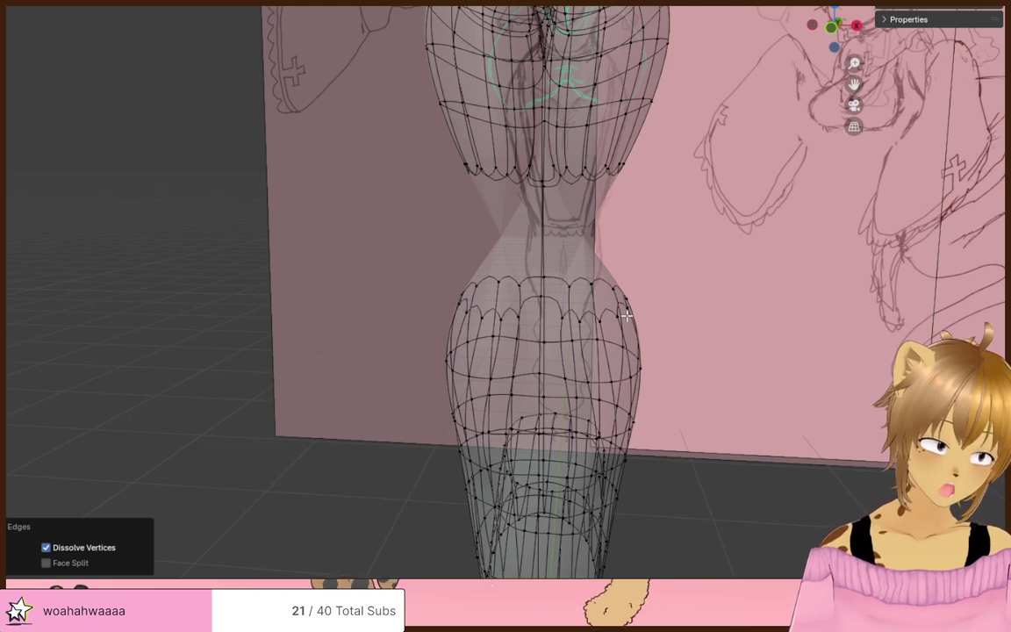
- Check the dissolved knee area in solid view and Object Mode, and undo the edge dissolve
key(alt+z)
mouse_move(643, 293)
middle_down()
mouse_move(740, 289)
mouse_move(645, 292)
middle_up()
key(Tab)
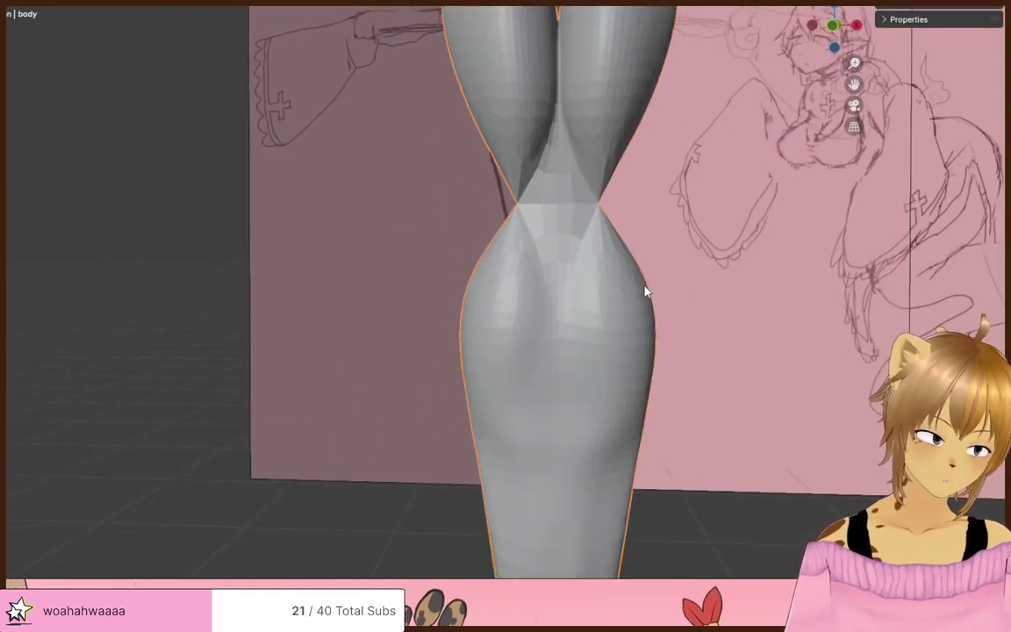
key(Tab)
key(ctrl+z)
key(ctrl+z)
key(ctrl+z)
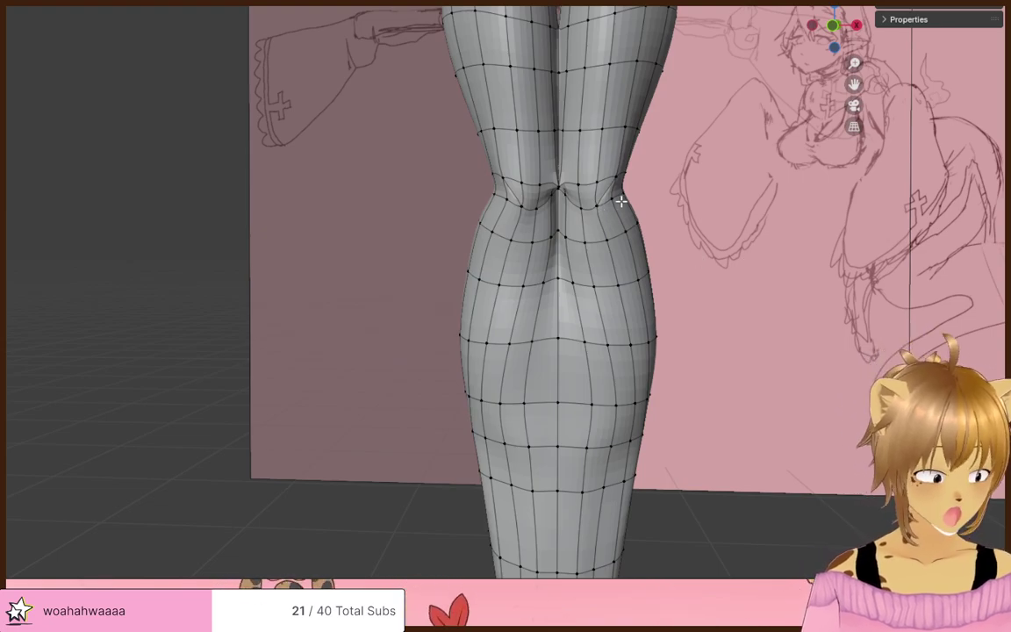
- Select the edge loop just below the knees and examine how it runs around the body
mouse_move(623, 197)
middle_down()
mouse_move(570, 210)
mouse_move(591, 210)
mouse_move(605, 188)
middle_up()
key(alt+z)
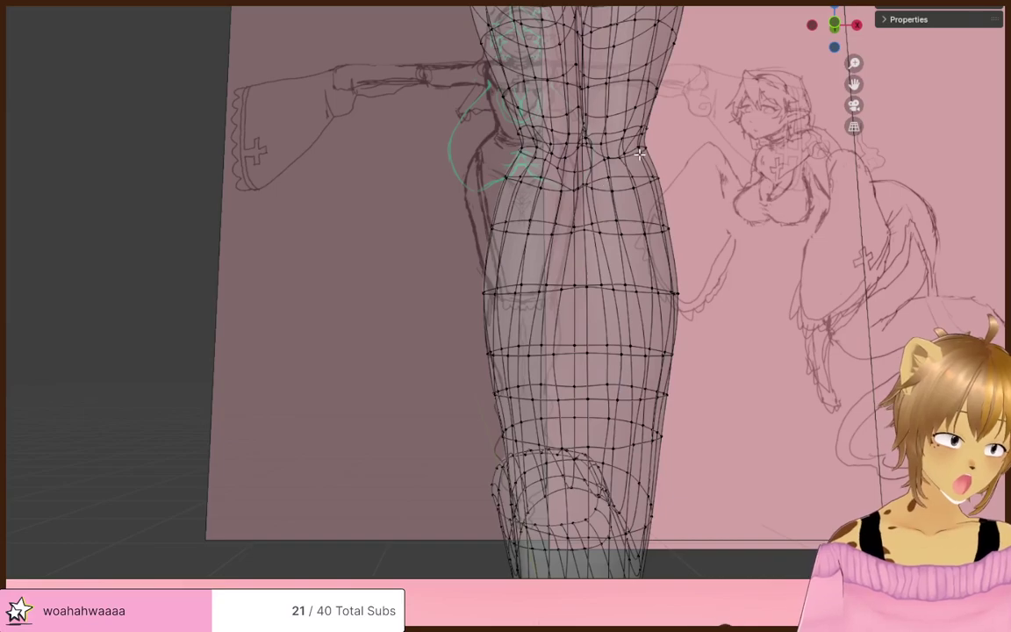
click(636, 155)
alt+click(642, 153)
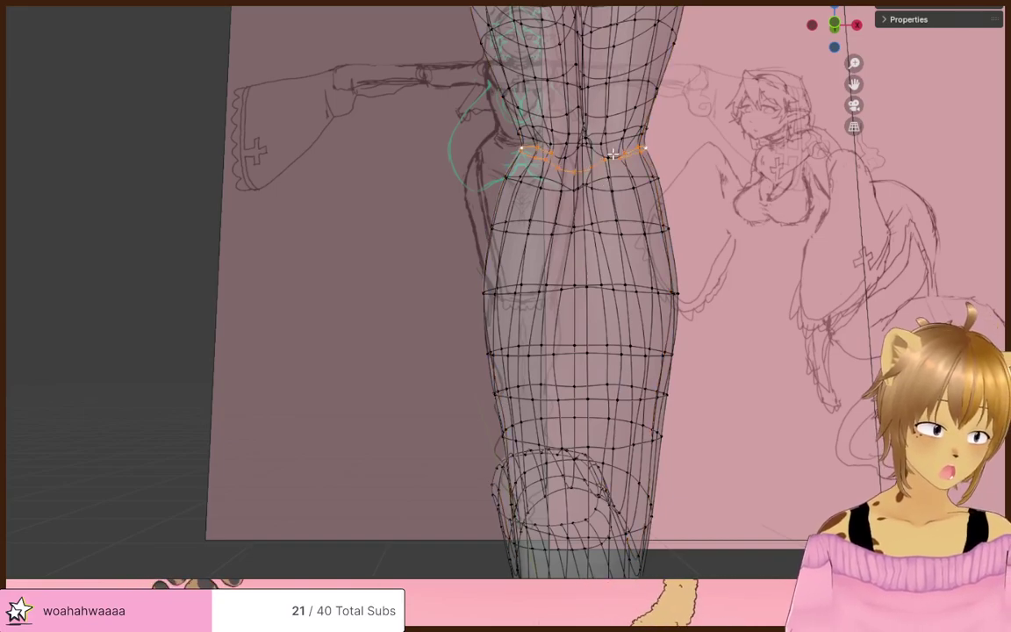
key(alt+z)
middle_drag(613, 157, 612, 129)
scroll(612, 129, up, 3)
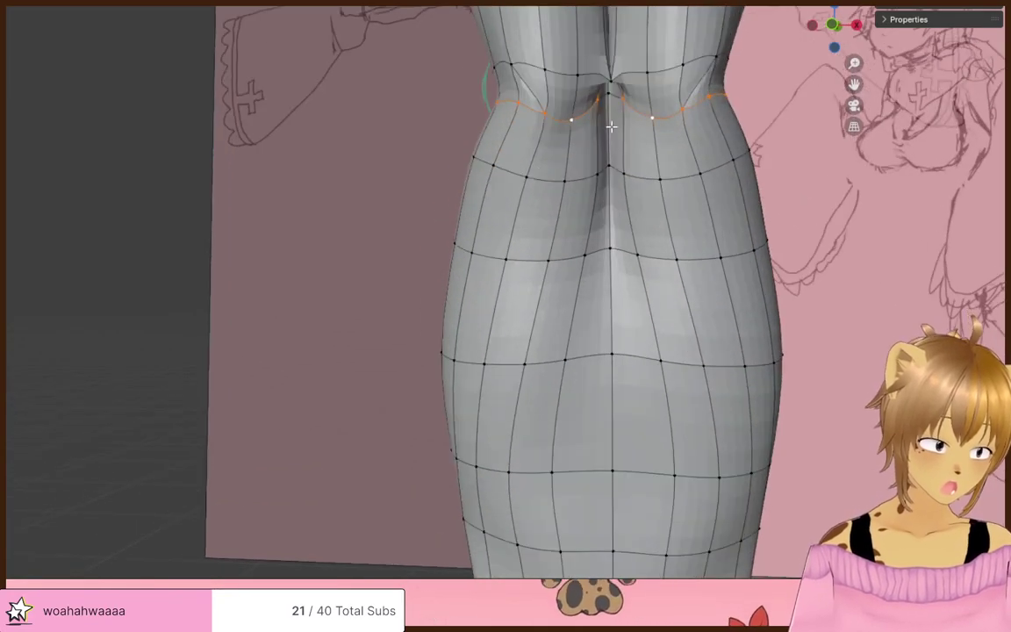
- Move the inner vertex at the front knee crease about 0.149 m along X, and shift it back about -0.032 m
click(611, 89)
key(g)
click(723, 80)
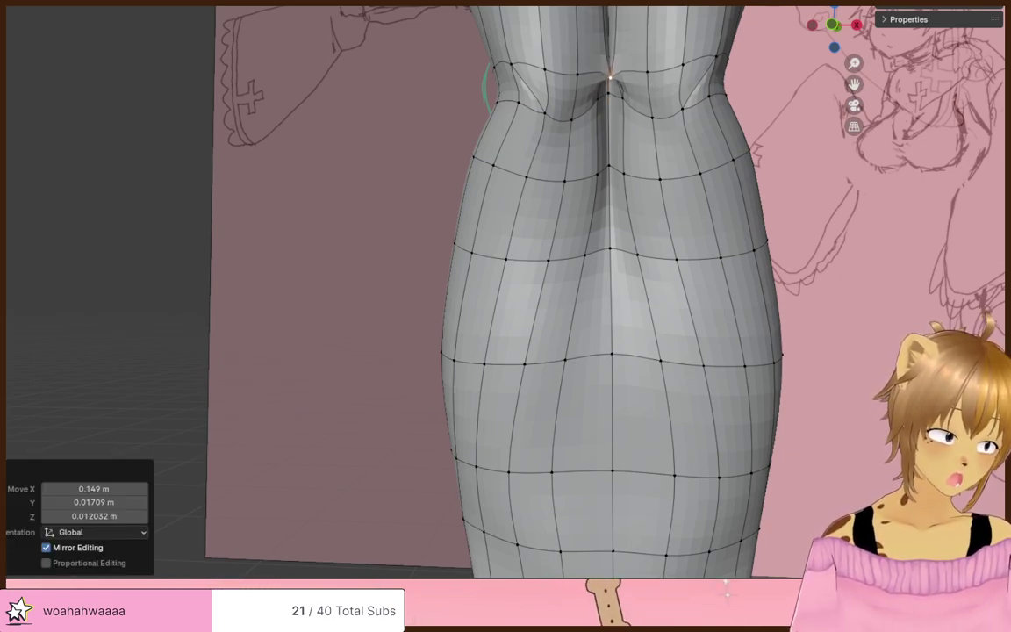
key(g)
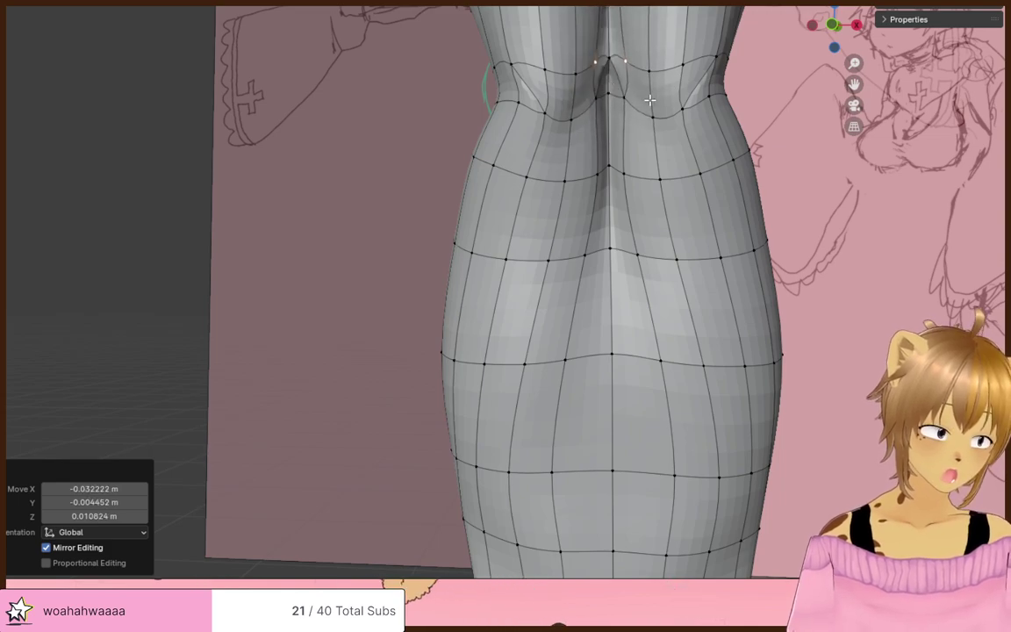
- Lower the inner vertex between the front of the knees about 0.028 m and bring it back to the centre line
scroll(649, 101, up, 2)
shift+middle_drag(672, 58, 596, 221)
click(557, 317)
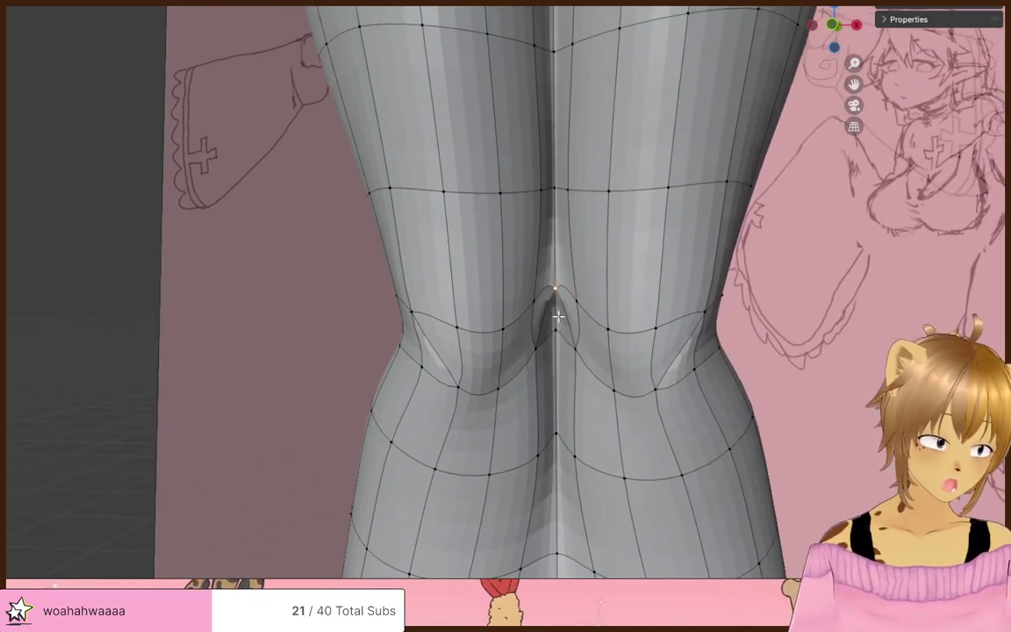
key(g)
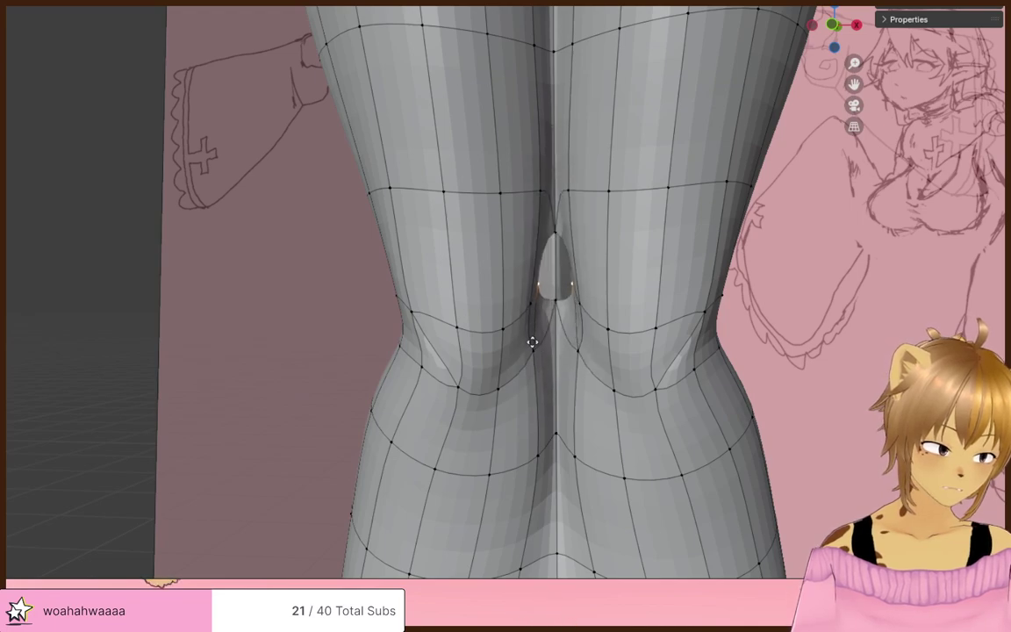
click(560, 341)
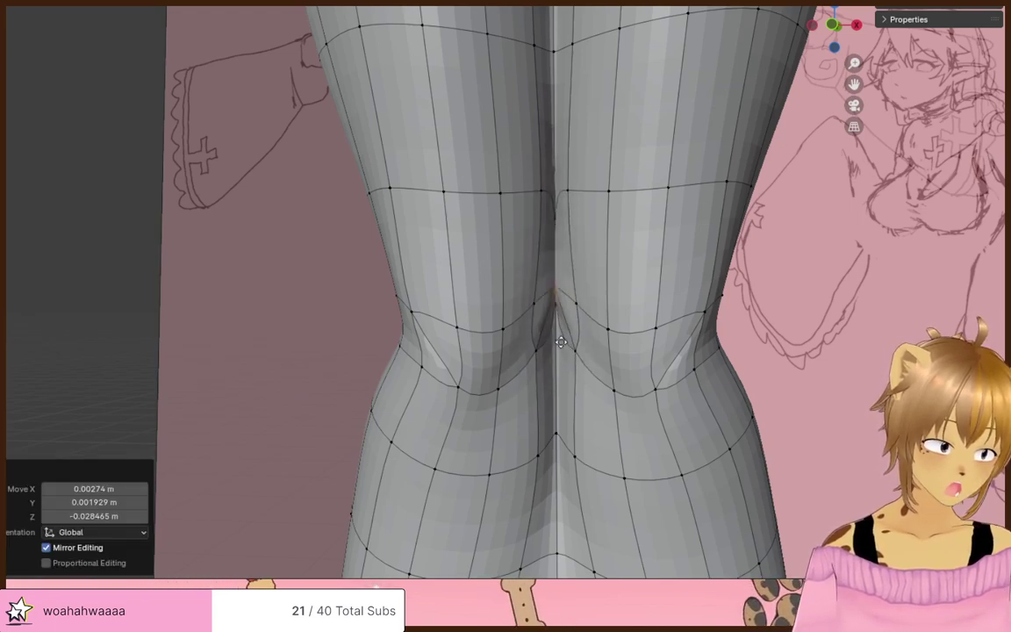
key(g)
click(544, 339)
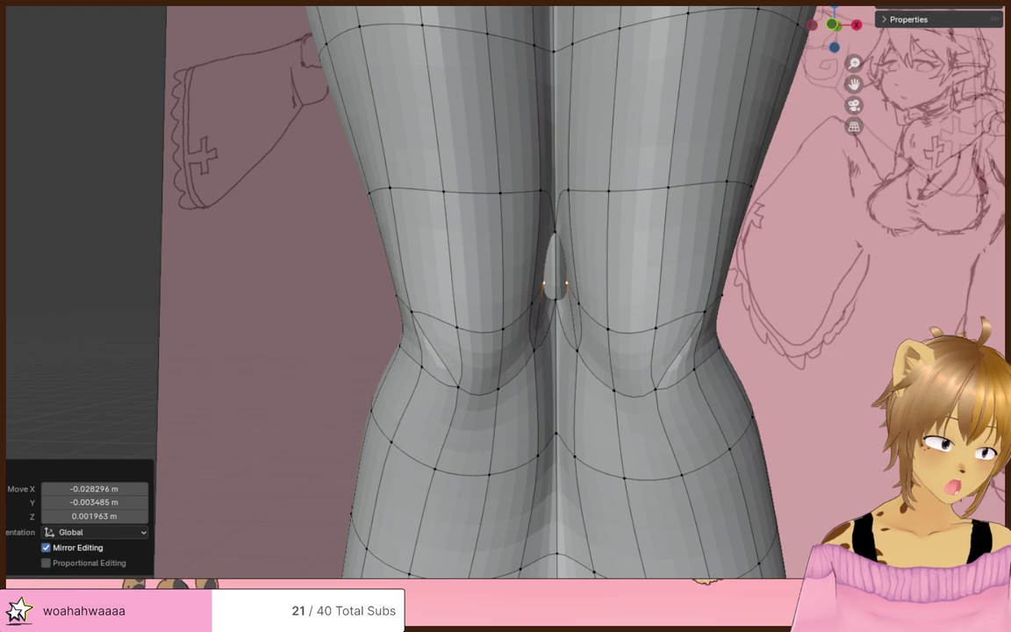
key(g)
click(683, 330)
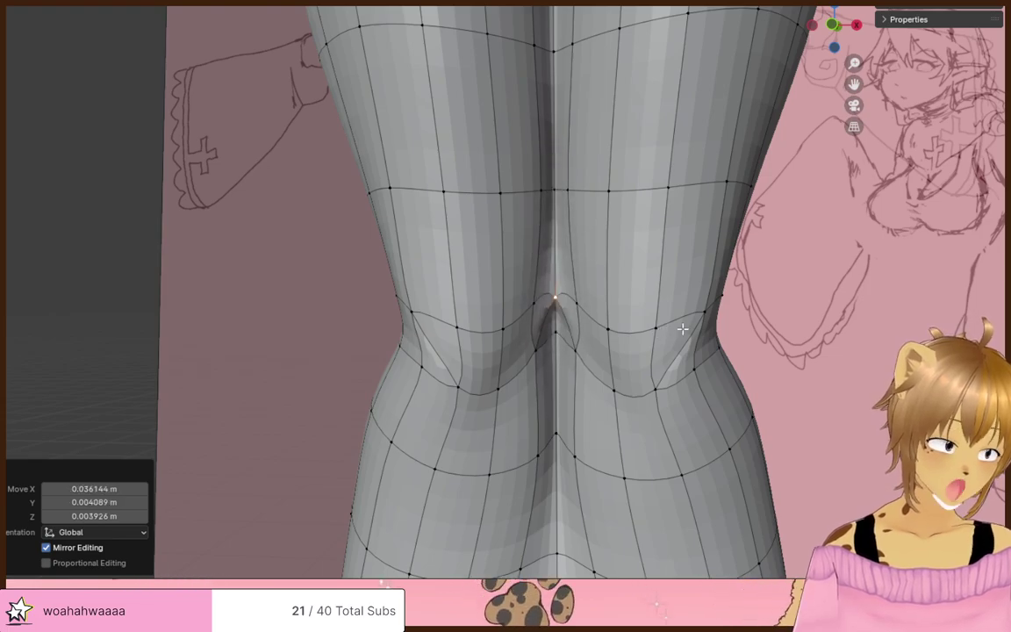
- Merge the inner vertices of the loop above the front knee crease at their center and move the result about 0.021 m along X
scroll(546, 360, down, 4)
scroll(562, 369, up, 1)
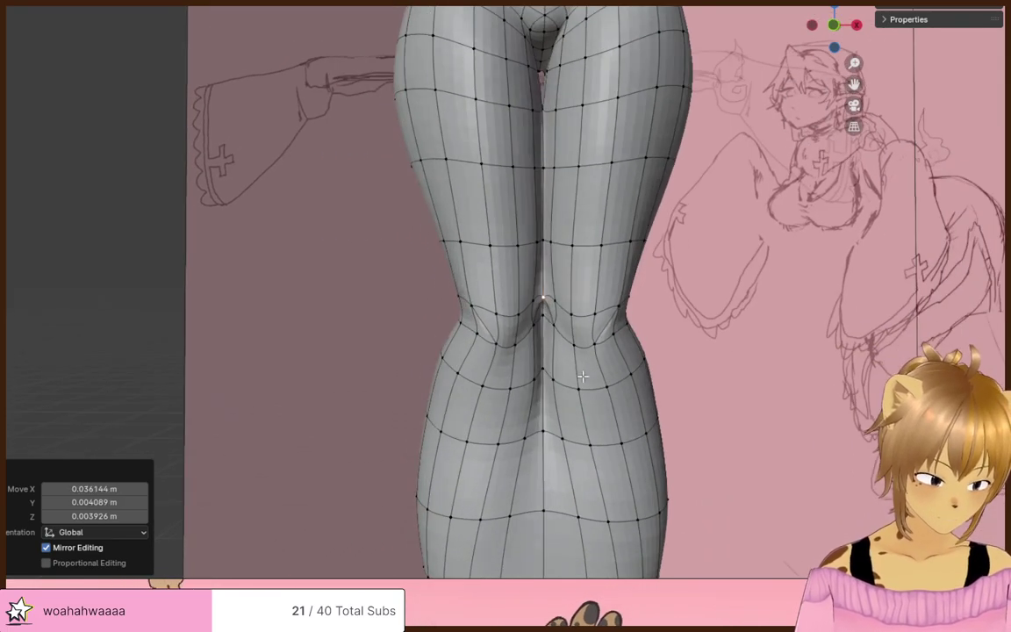
click(542, 322)
middle_drag(542, 322, 586, 374)
middle_drag(602, 416, 559, 290)
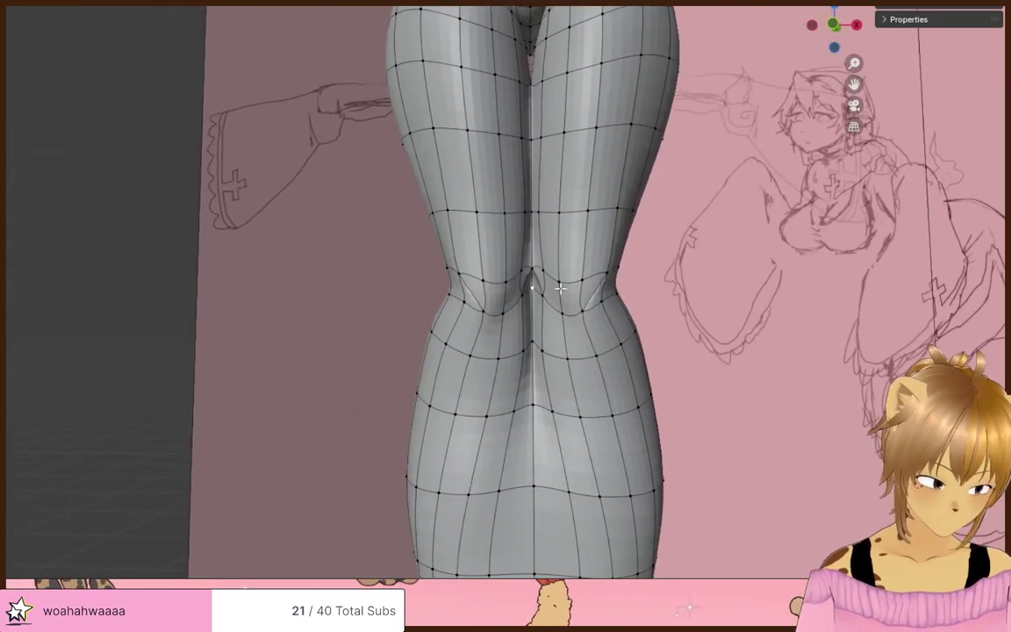
scroll(560, 288, up, 6)
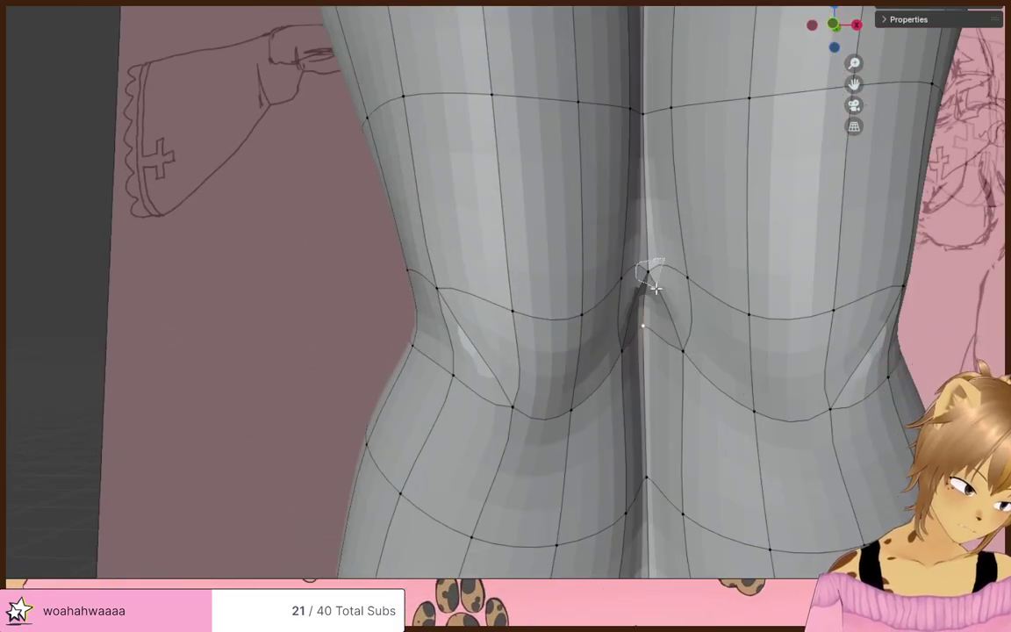
mouse_move(656, 289)
mouse_down()
mouse_move(696, 320)
mouse_move(701, 311)
mouse_up()
key(m)
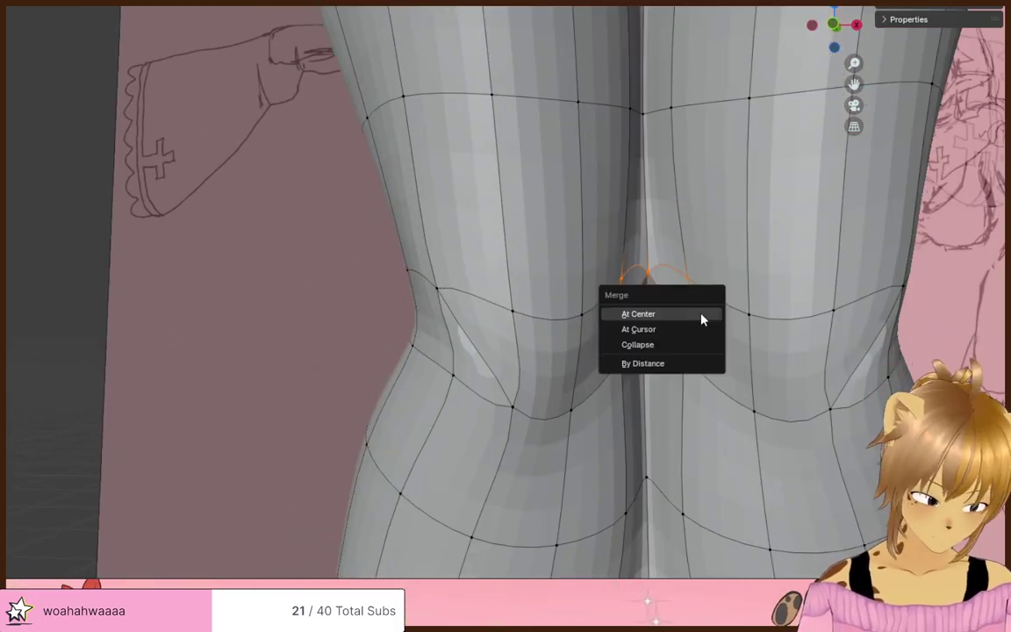
click(701, 314)
mouse_move(679, 313)
shift+middle_down()
mouse_move(667, 296)
mouse_move(668, 322)
shift+middle_up()
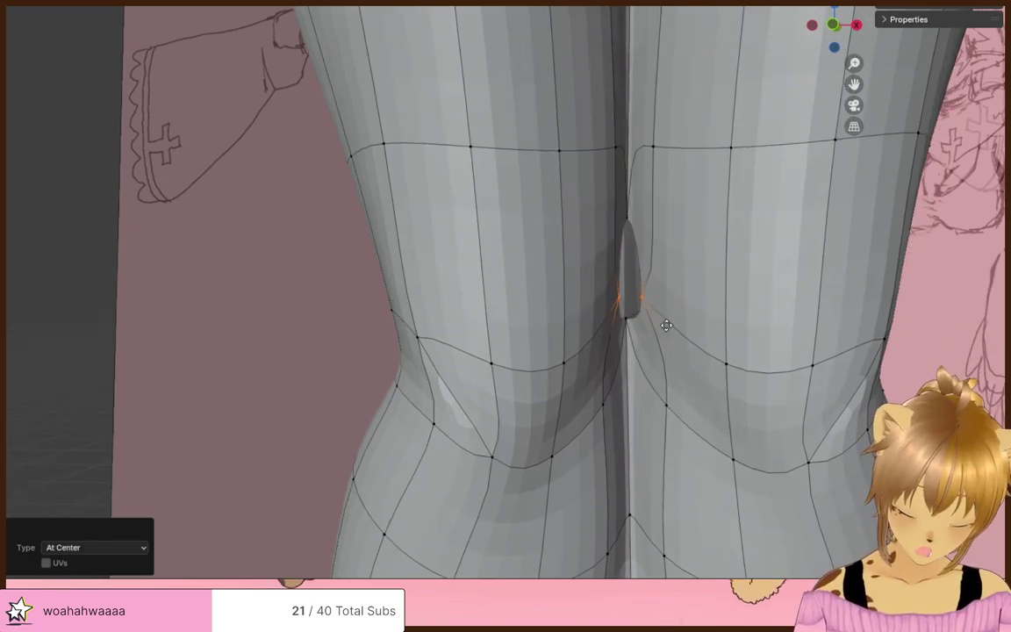
click(688, 327)
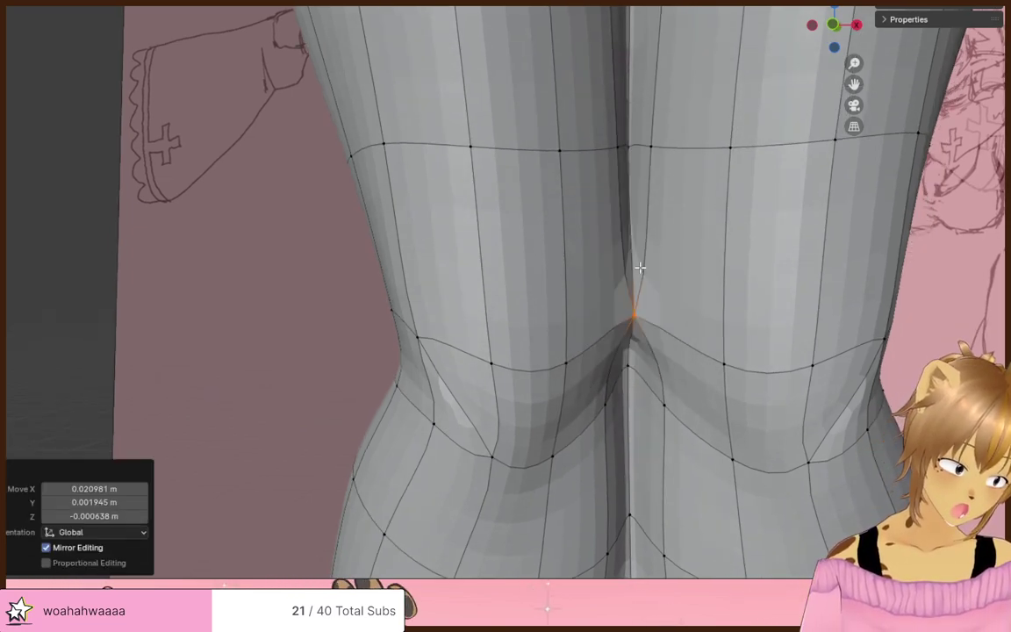
- Merge the inner vertices of the loop at the front knee crease at their center and move the result about 0.019 m along X
middle_drag(641, 267, 620, 272)
click(568, 201)
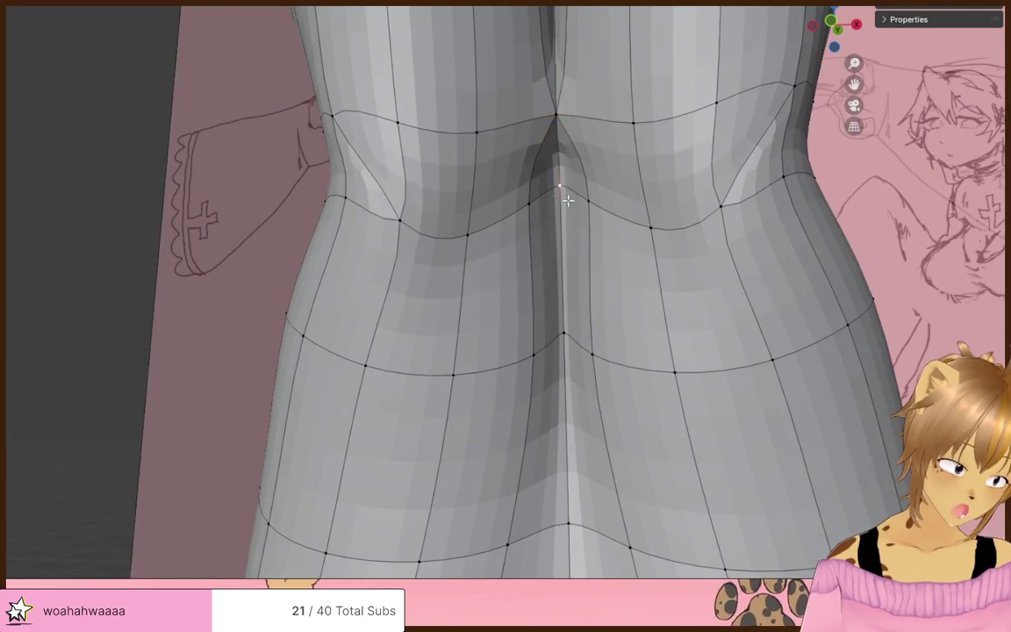
drag(521, 191, 595, 218)
key(m)
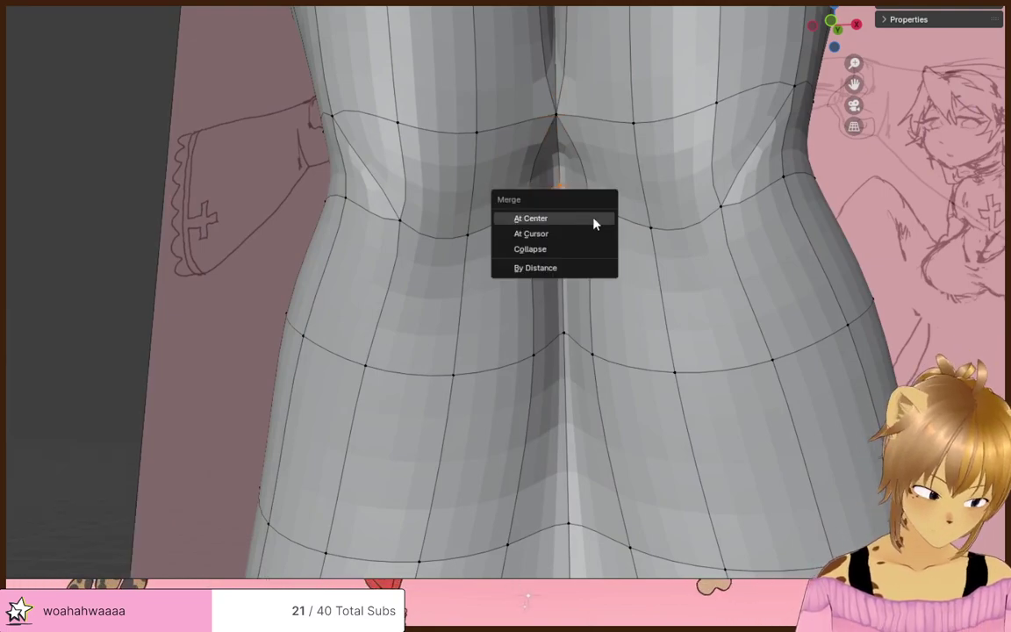
click(594, 219)
key(g)
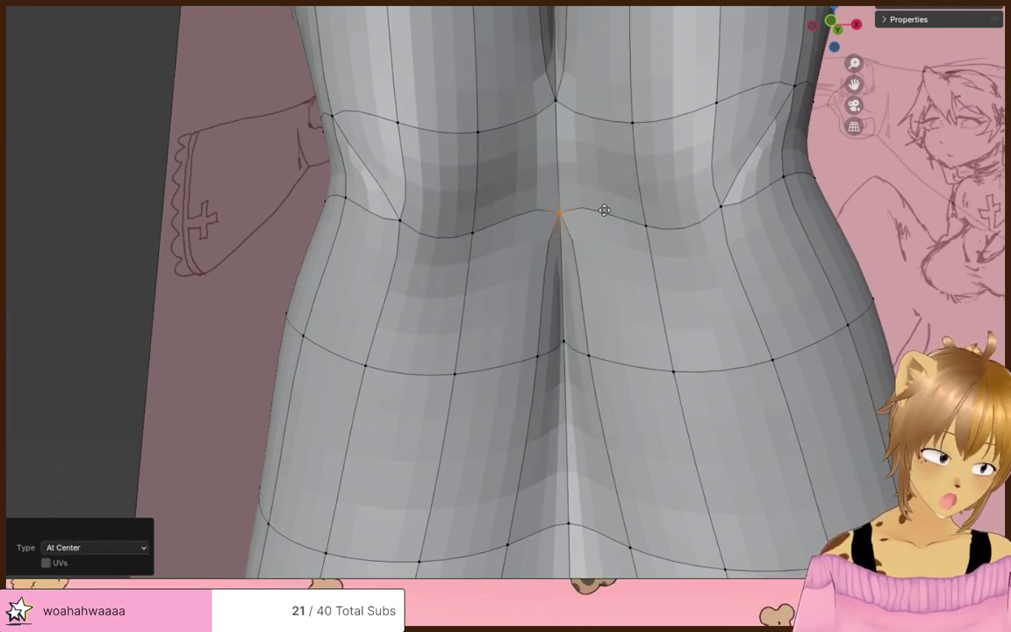
click(605, 210)
- Examine the merged inner vertices and the surrounding edge flow between the thighs and knees from the front
middle_drag(605, 210, 603, 196)
scroll(603, 194, down, 3)
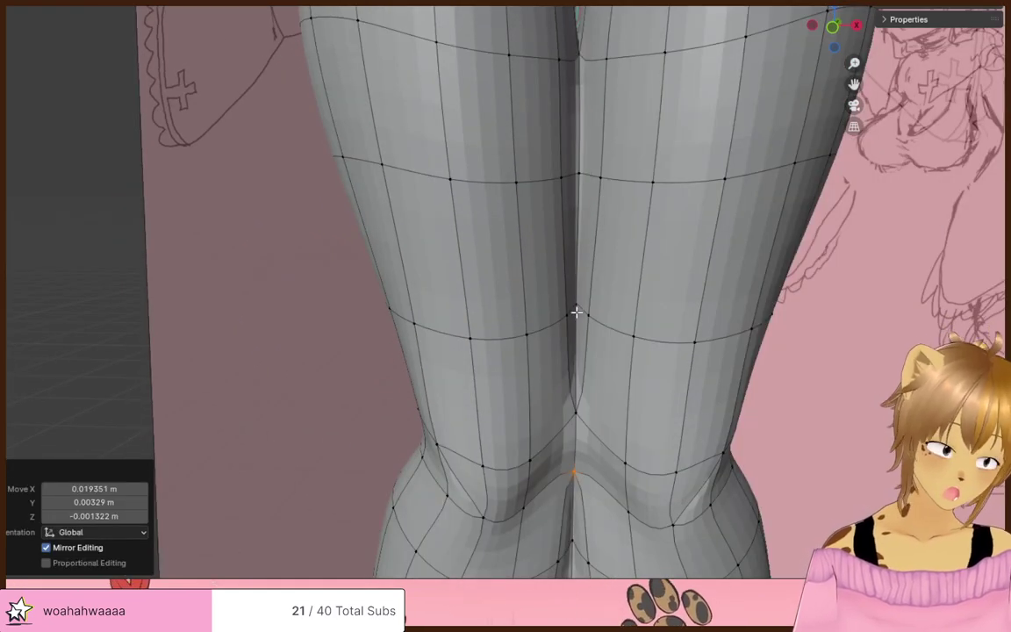
scroll(583, 312, up, 2)
scroll(574, 239, down, 2)
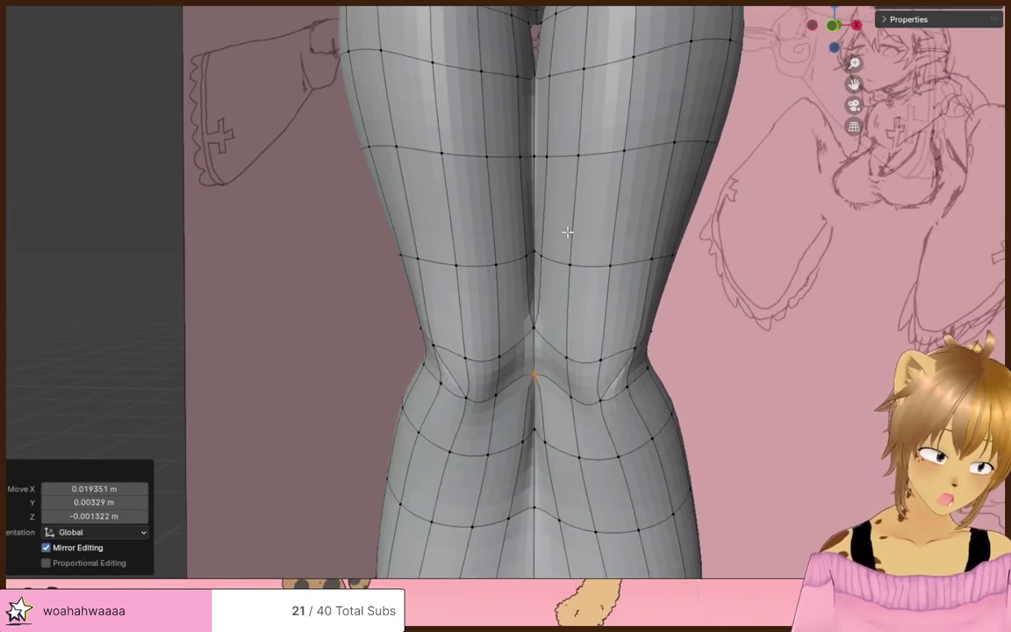
middle_drag(566, 233, 565, 254)
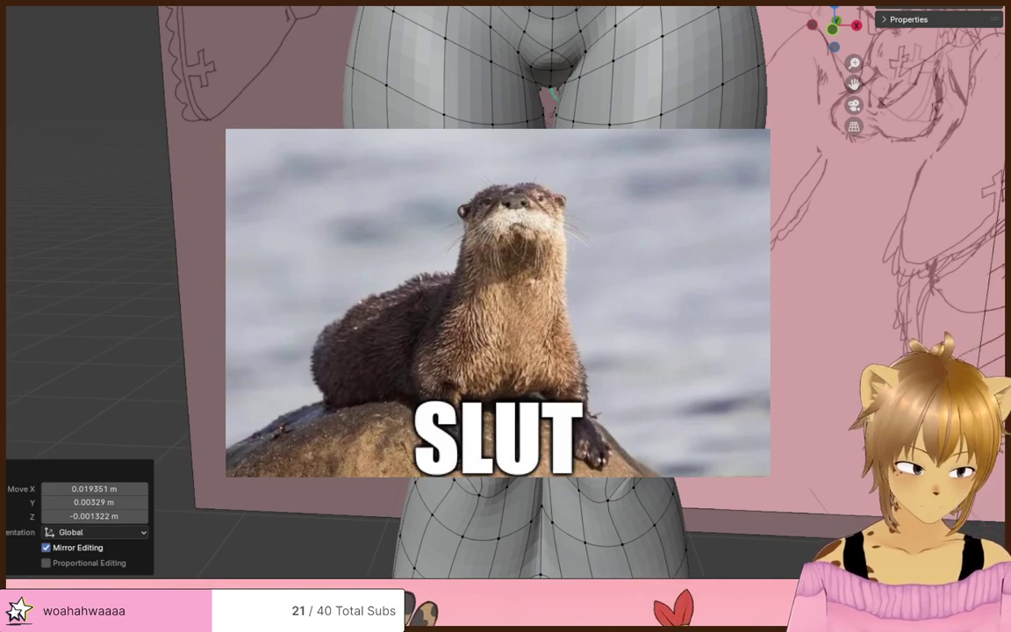
shift+scroll(603, 270, down, 3)
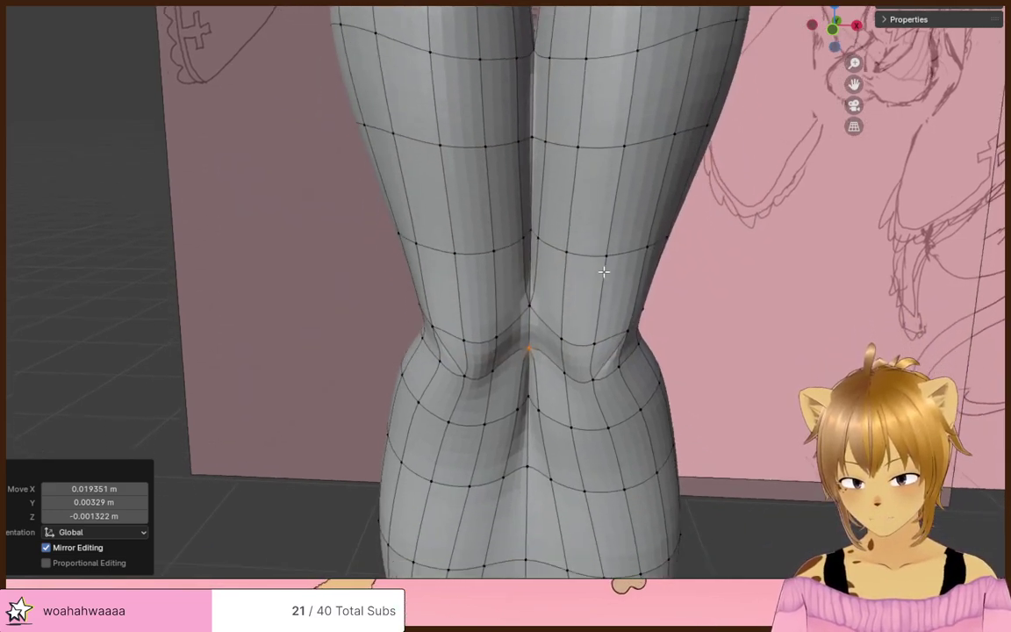
shift+scroll(621, 289, down, 3)
scroll(617, 283, up, 1)
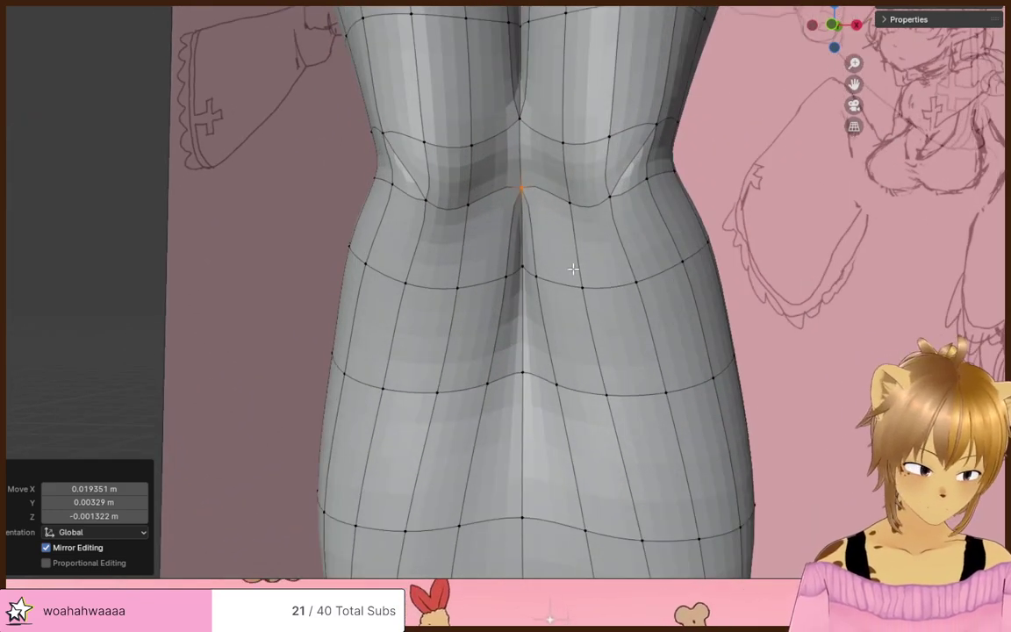
- Dissolve the diagonal edge between the outer knee crease vertex and the outer vertex of the loop above it
mouse_move(573, 266)
middle_down()
mouse_move(551, 271)
mouse_move(565, 289)
mouse_move(565, 271)
middle_up()
click(572, 289)
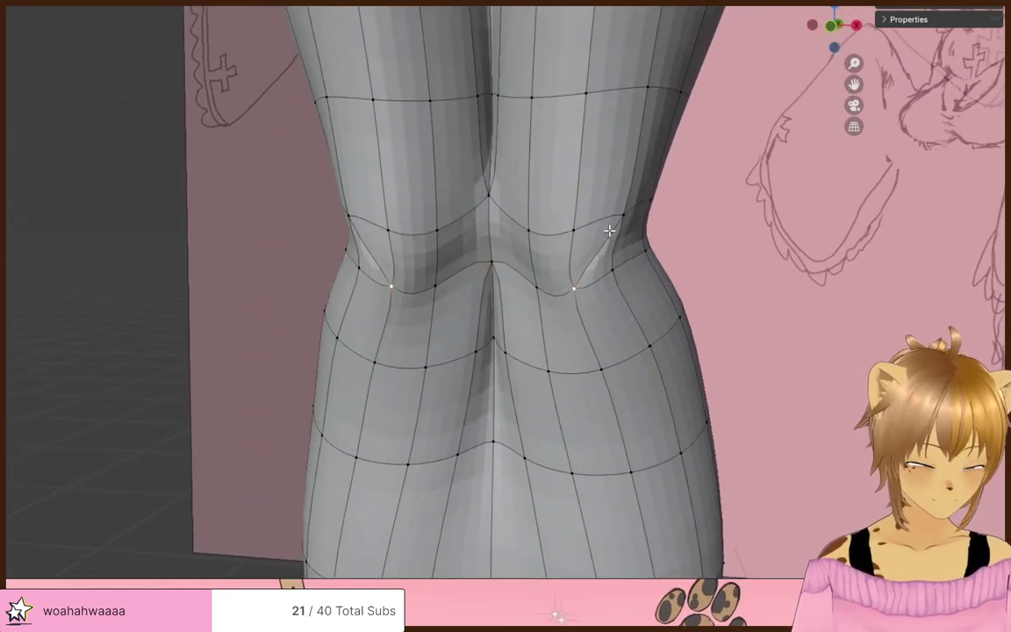
shift+click(622, 218)
key(x)
click(623, 258)
key(alt+a)
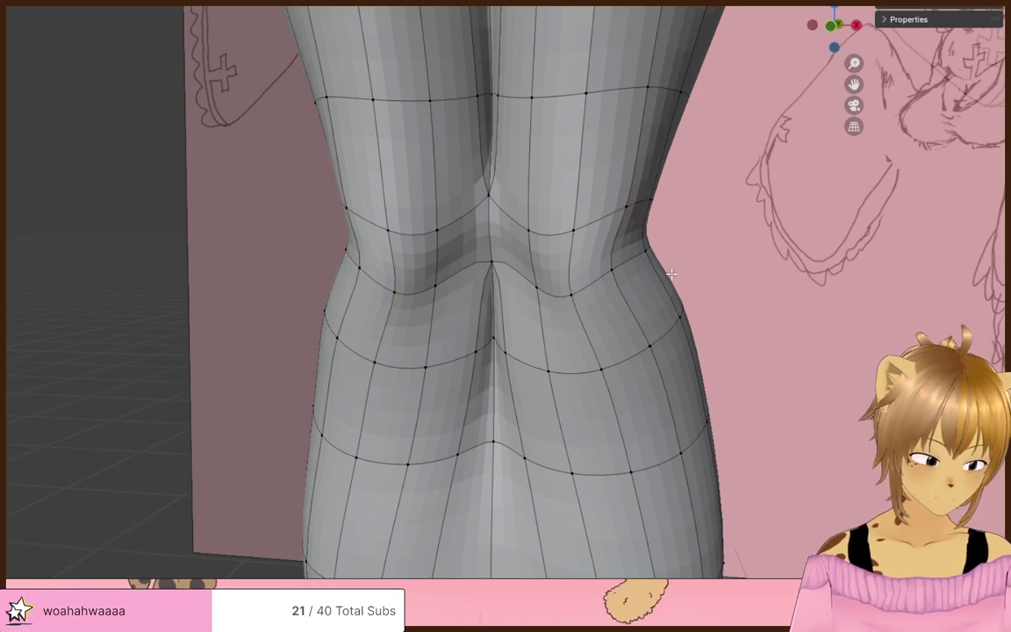
- Select the horizontal edge loop running through the front knee crease and dissolve its edges
middle_drag(623, 260, 507, 272)
alt+click(427, 264)
key(x)
click(452, 271)
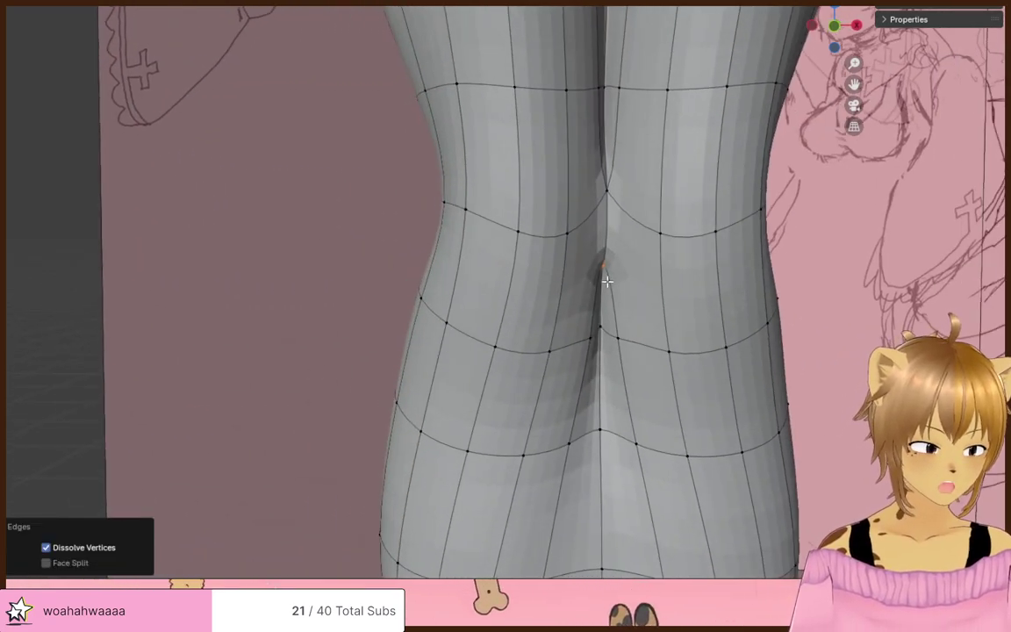
- Merge the three inner vertices of the next loop below the knee crease at their center
click(604, 329)
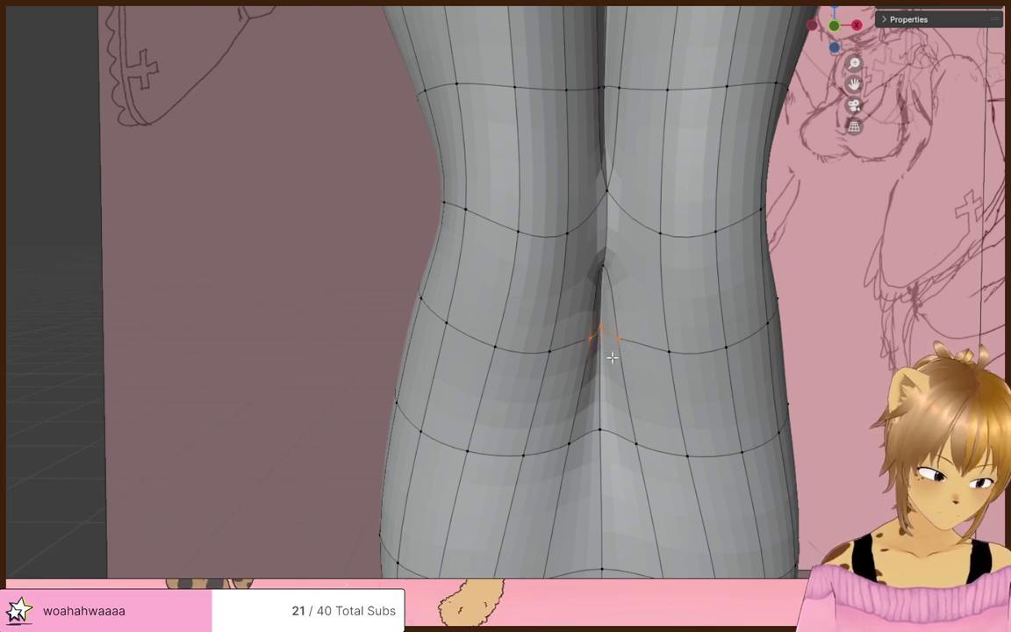
key(m)
click(612, 359)
click(775, 319)
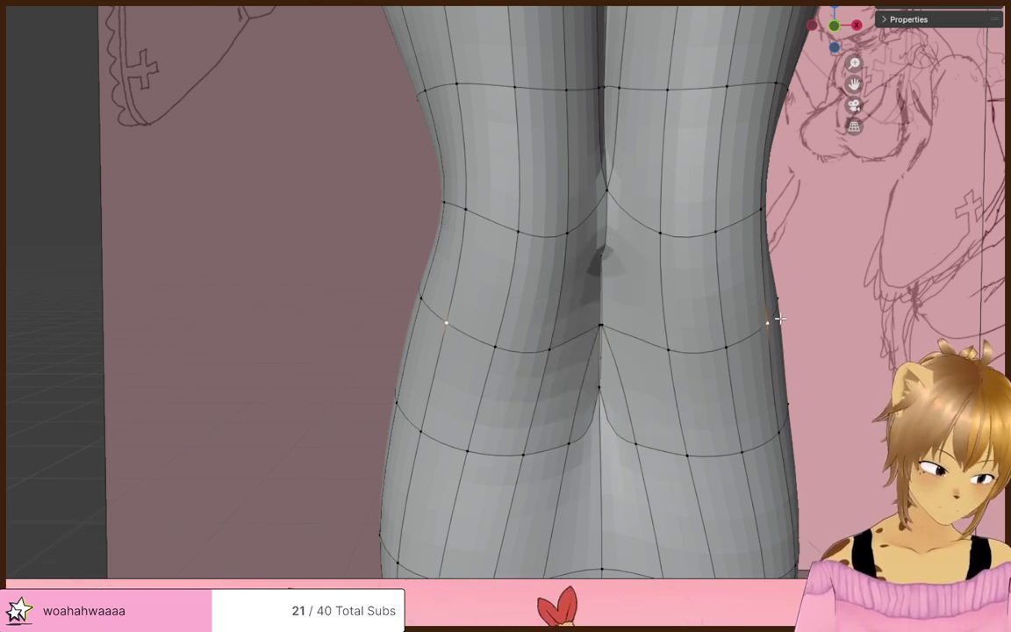
- Lower the leftover vertex between the knees about 0.116 m and merge it with the centre vertex of the loop below at their center
middle_drag(635, 271, 607, 261)
key(g)
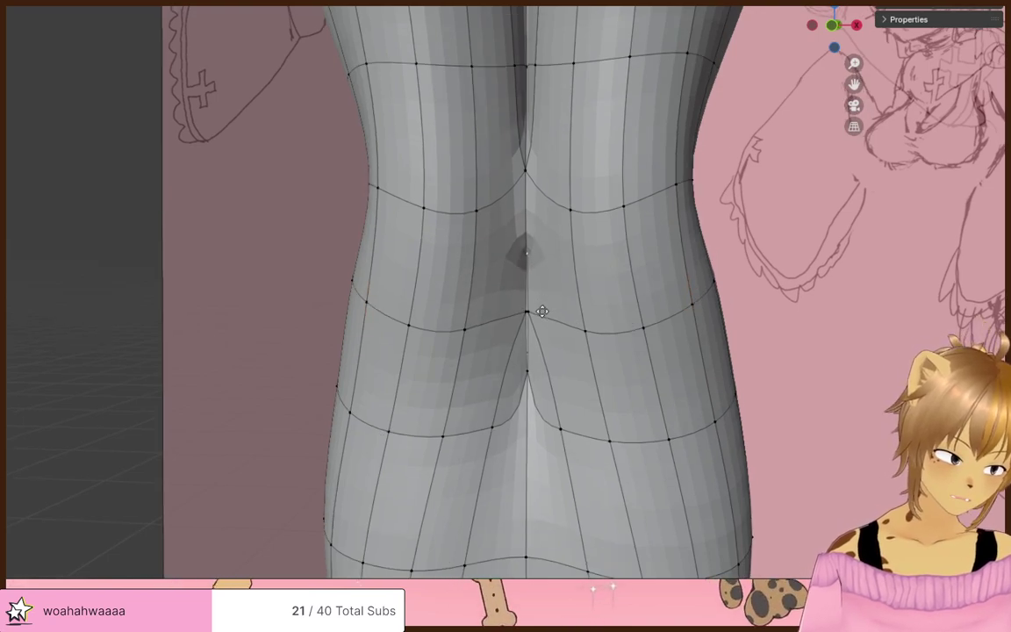
click(470, 361)
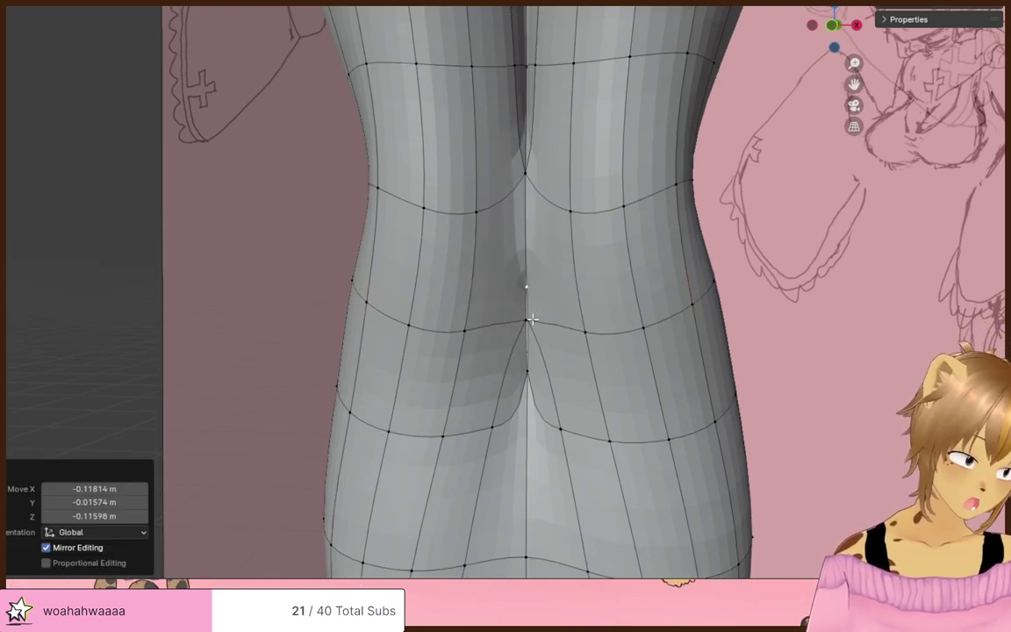
key(m)
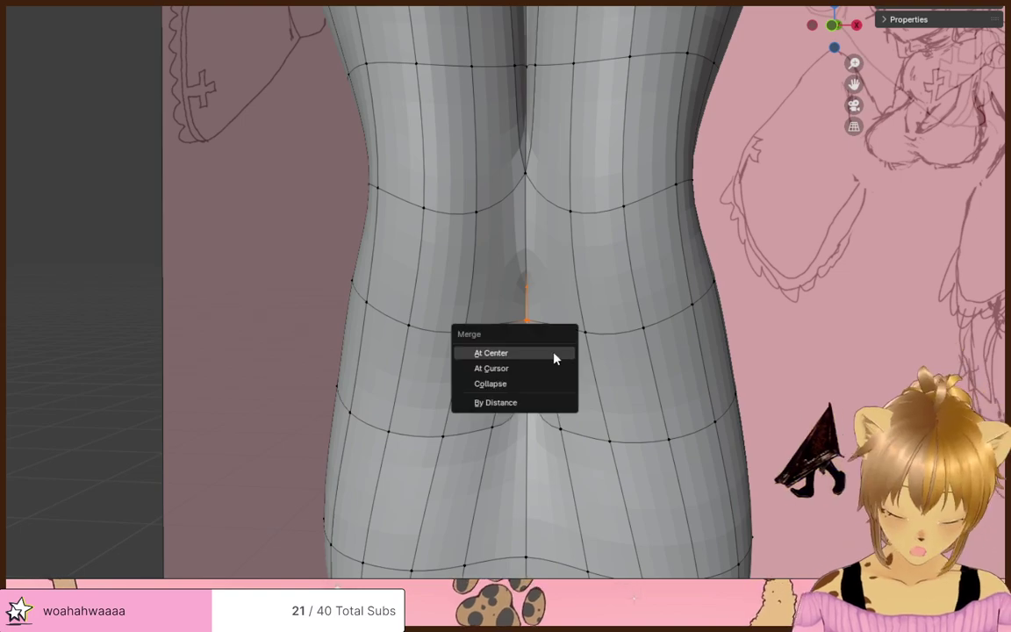
click(553, 353)
- Reposition the newly merged centre vertex and the inner vertex above it where the legs meet at the knees
mouse_move(558, 298)
middle_down()
mouse_move(535, 312)
mouse_move(542, 303)
mouse_move(600, 321)
mouse_move(544, 296)
middle_up()
key(g)
click(582, 316)
key(g)
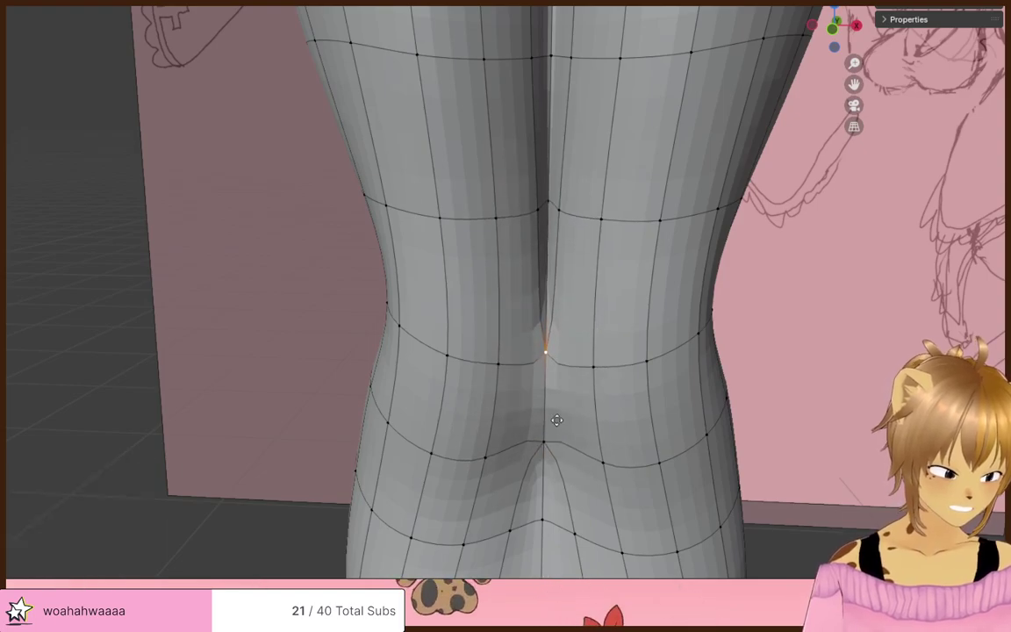
click(556, 420)
- Dissolve the two vertical edge loops flanking the front centre line below the knees
middle_drag(556, 419, 572, 384)
click(374, 360)
shift+click(433, 360)
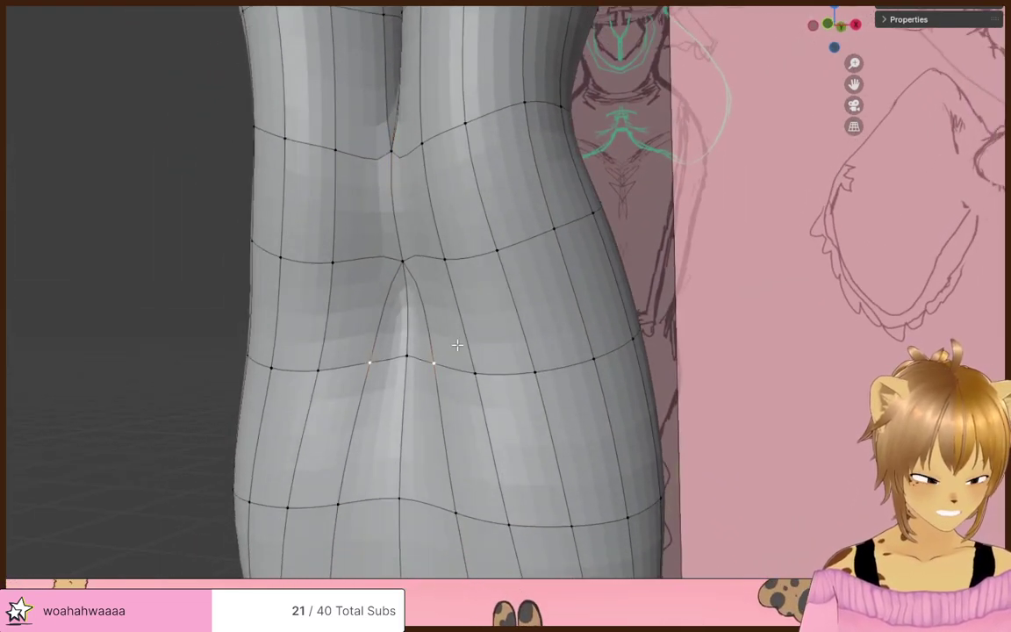
scroll(449, 357, down, 4)
middle_drag(448, 358, 461, 357)
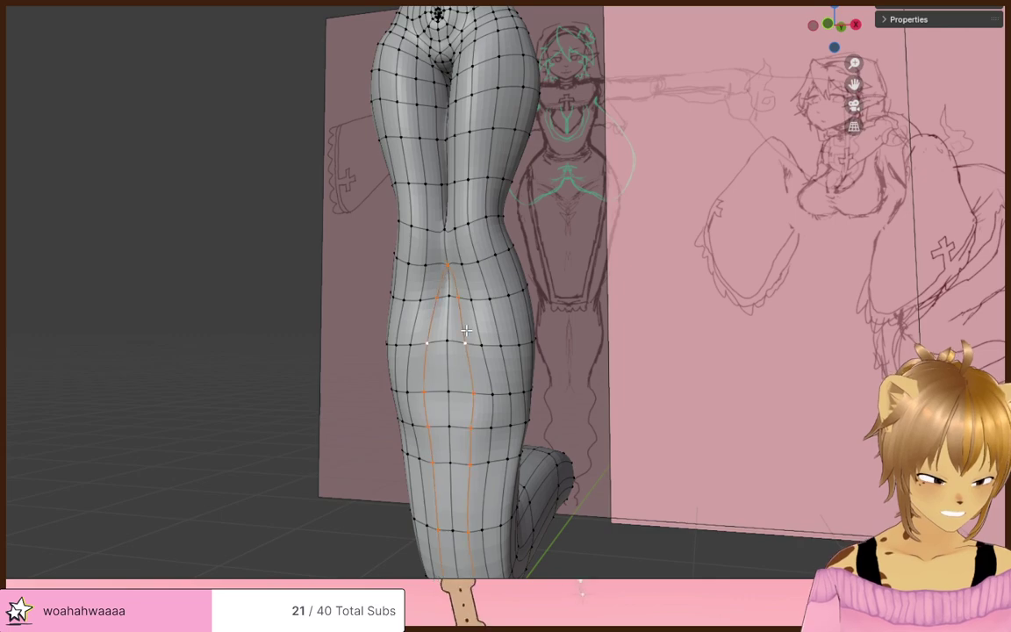
key(x)
click(465, 354)
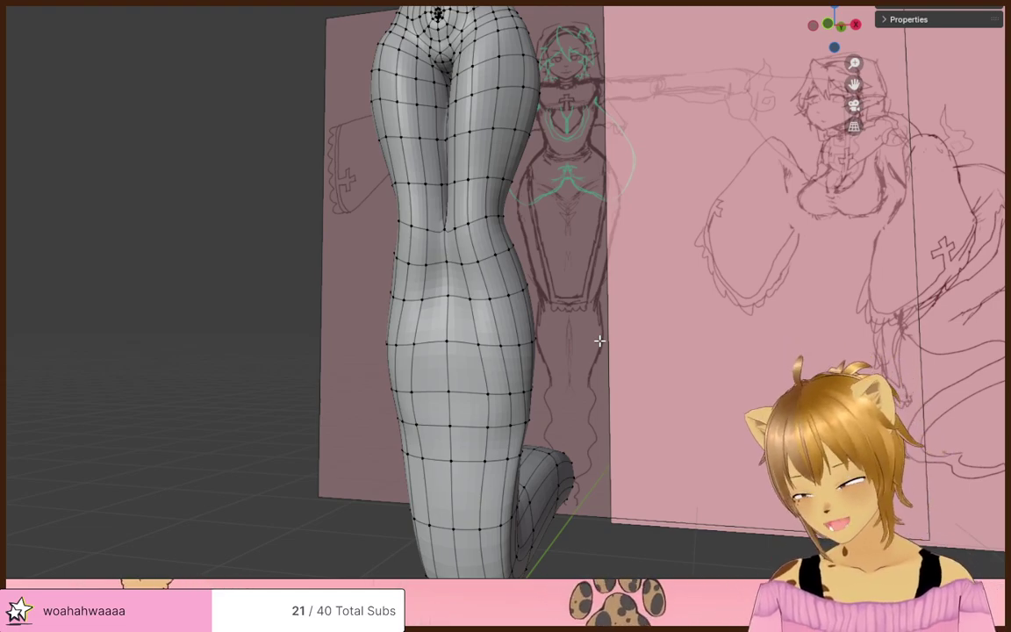
- Move the three mirrored vertices beside the front centre line below the knees about 0.071 m along X
scroll(573, 343, up, 3)
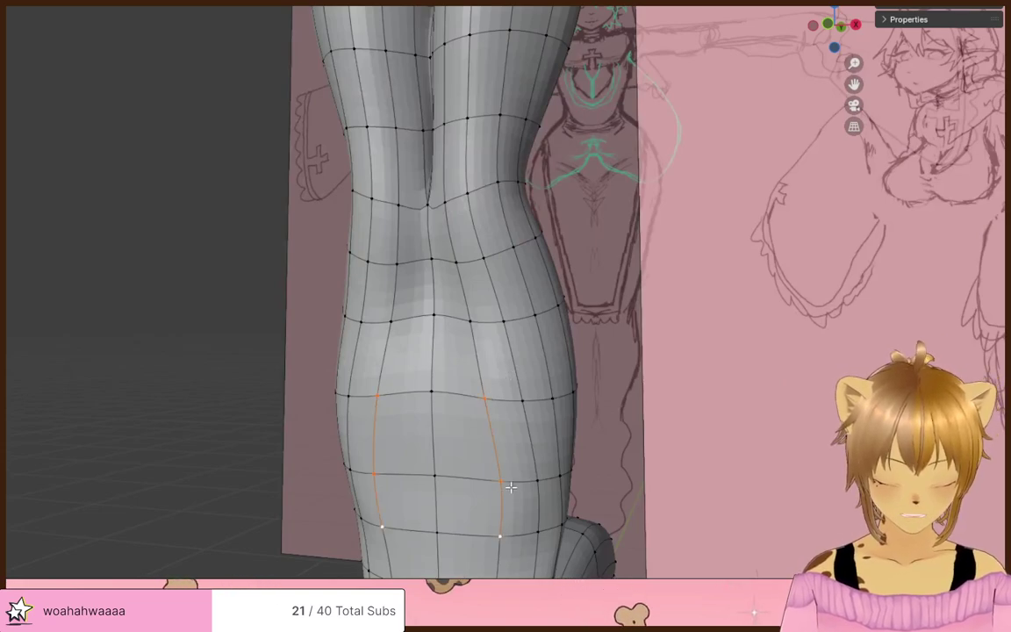
key(KP_Decimal)
key(g)
key(x)
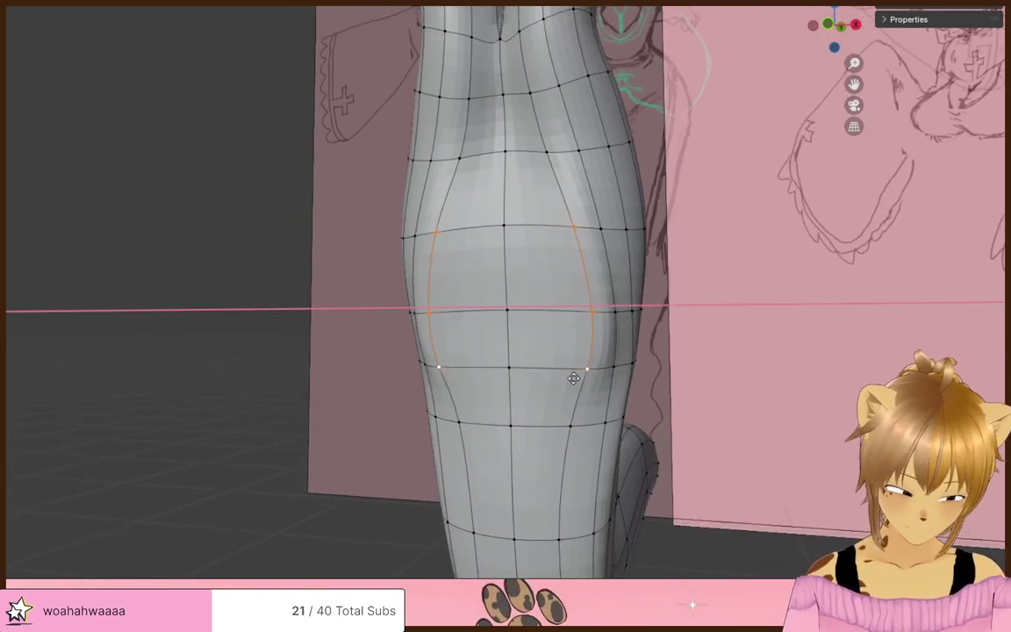
click(621, 379)
- Move the inner vertex of the loop just above the knees about -0.199 m along Y
middle_drag(661, 354, 741, 360)
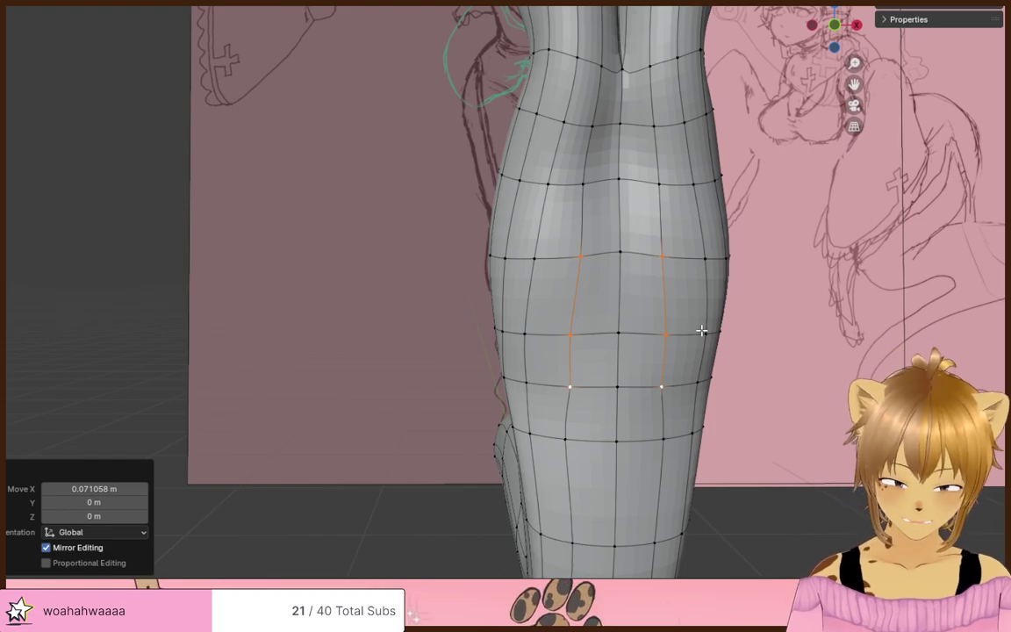
scroll(702, 331, down, 2)
scroll(700, 329, up, 5)
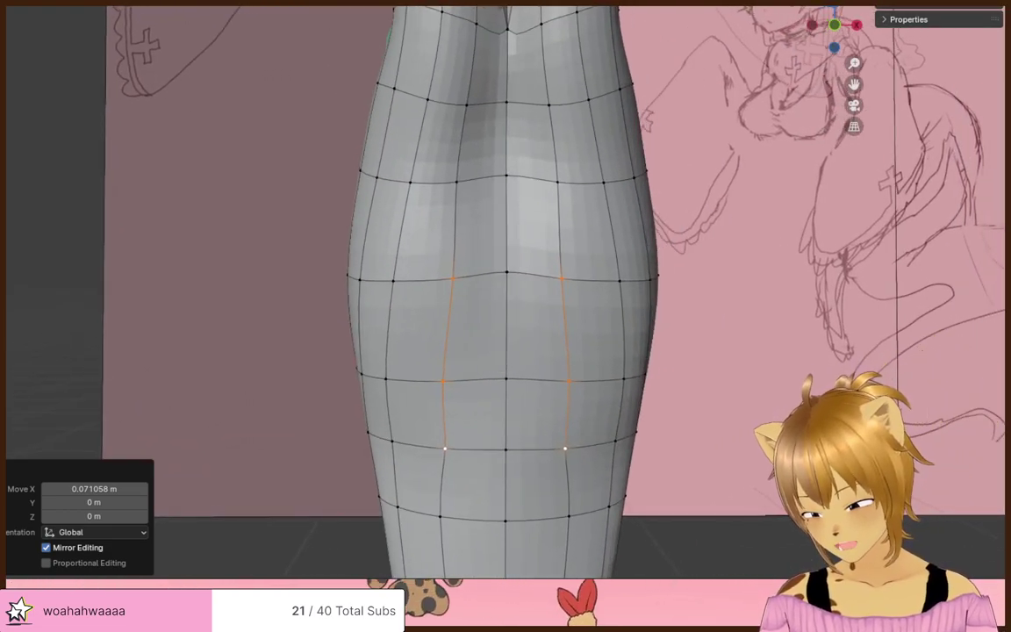
scroll(351, 334, down, 5)
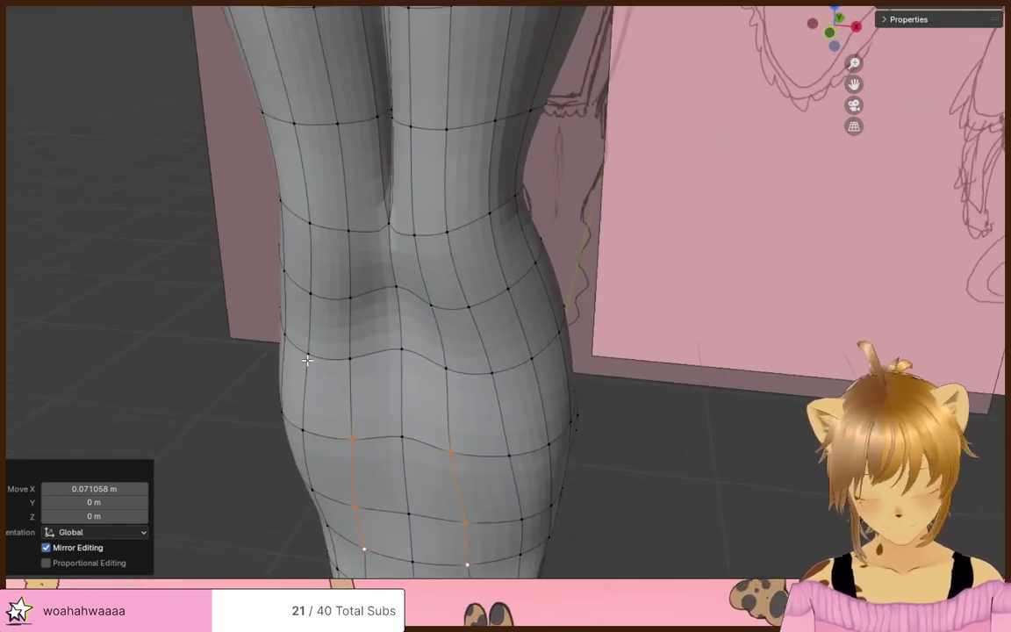
scroll(312, 347, up, 5)
scroll(392, 351, up, 6)
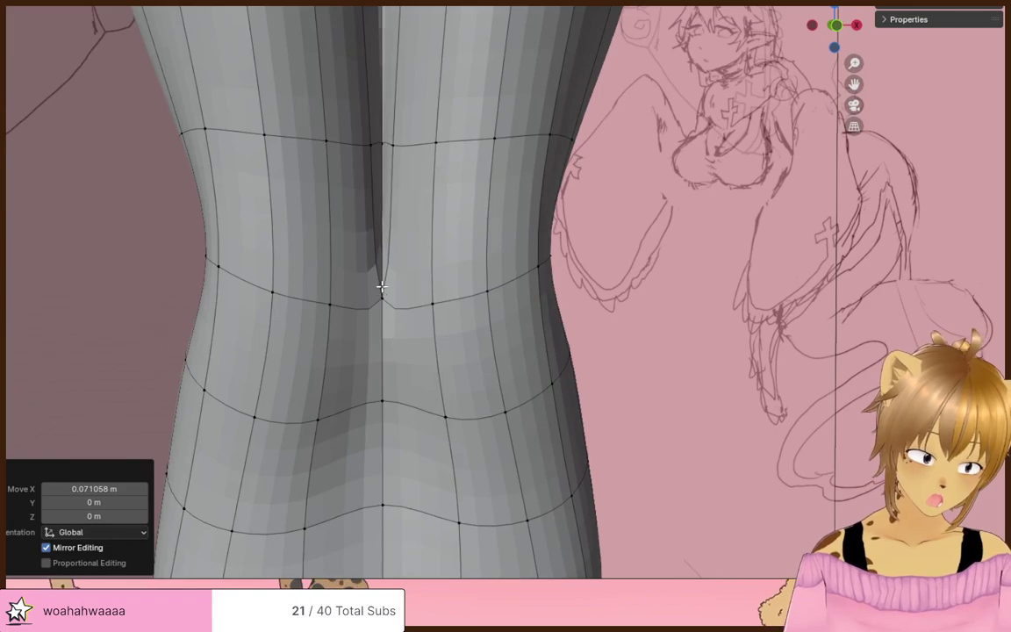
mouse_move(379, 169)
middle_down()
mouse_move(404, 208)
mouse_move(406, 268)
mouse_move(390, 254)
mouse_move(376, 180)
mouse_move(369, 207)
mouse_move(300, 272)
mouse_move(377, 385)
mouse_move(488, 405)
middle_up()
click(364, 147)
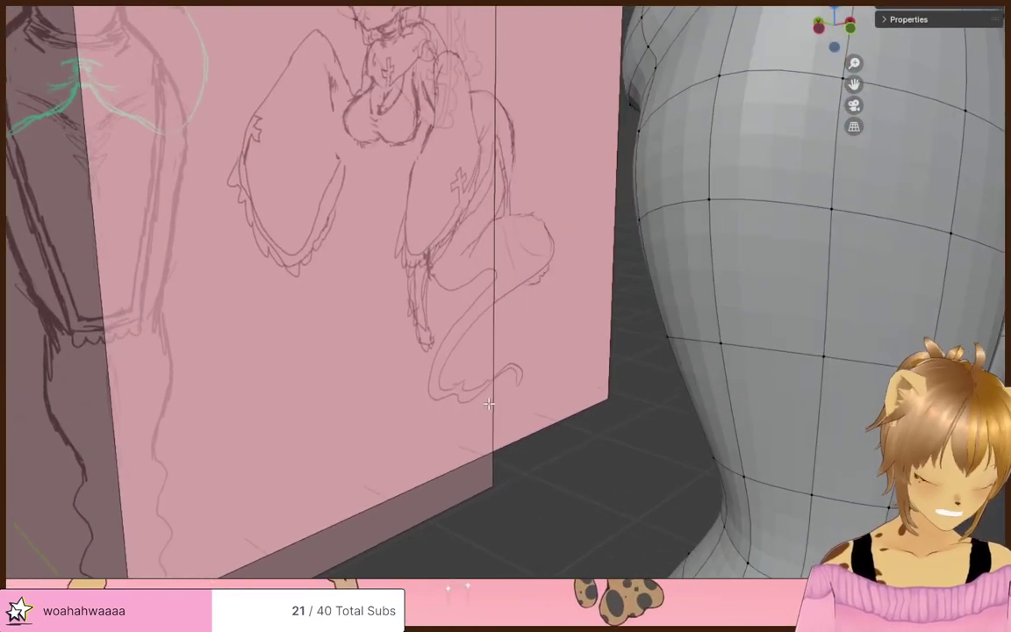
key(g)
key(y)
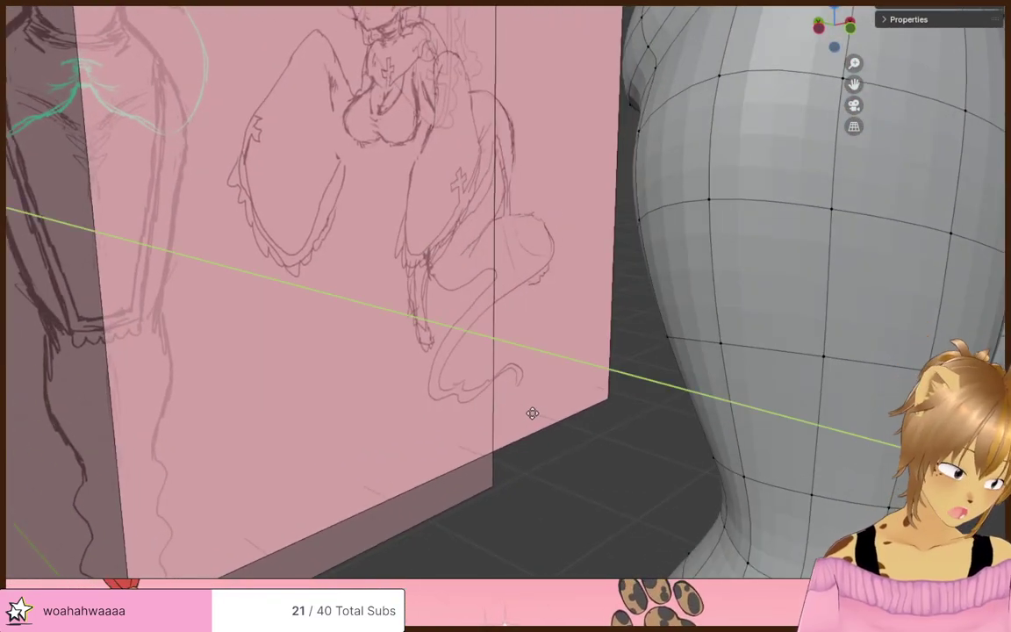
click(627, 440)
- Shift the same inner vertex above the knees about 0.122 m along Y, deeper into the gap between the legs
middle_drag(627, 440, 534, 430)
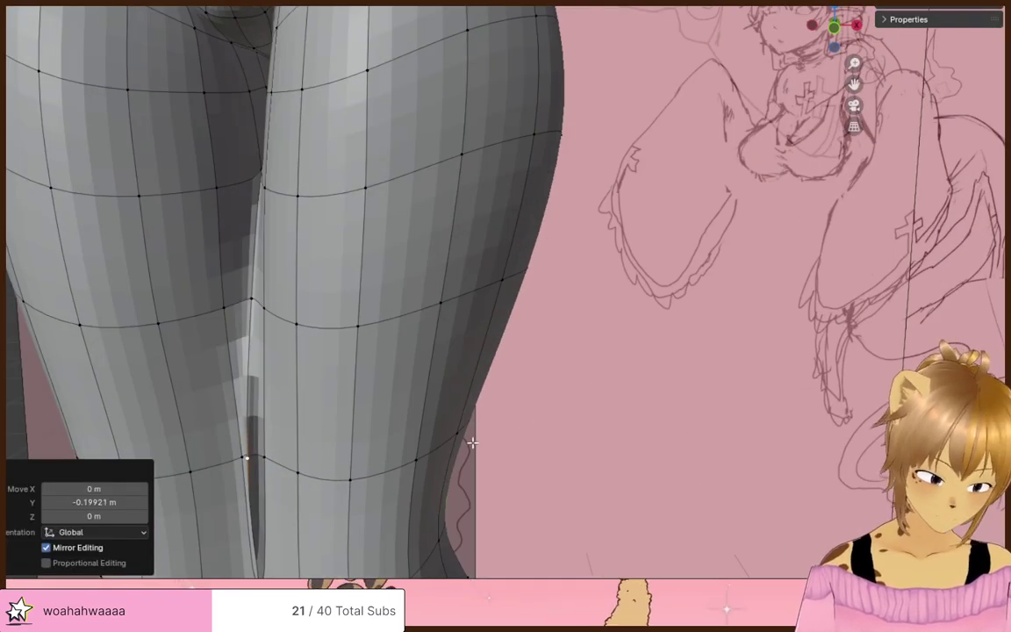
scroll(454, 447, down, 4)
middle_drag(472, 442, 440, 390)
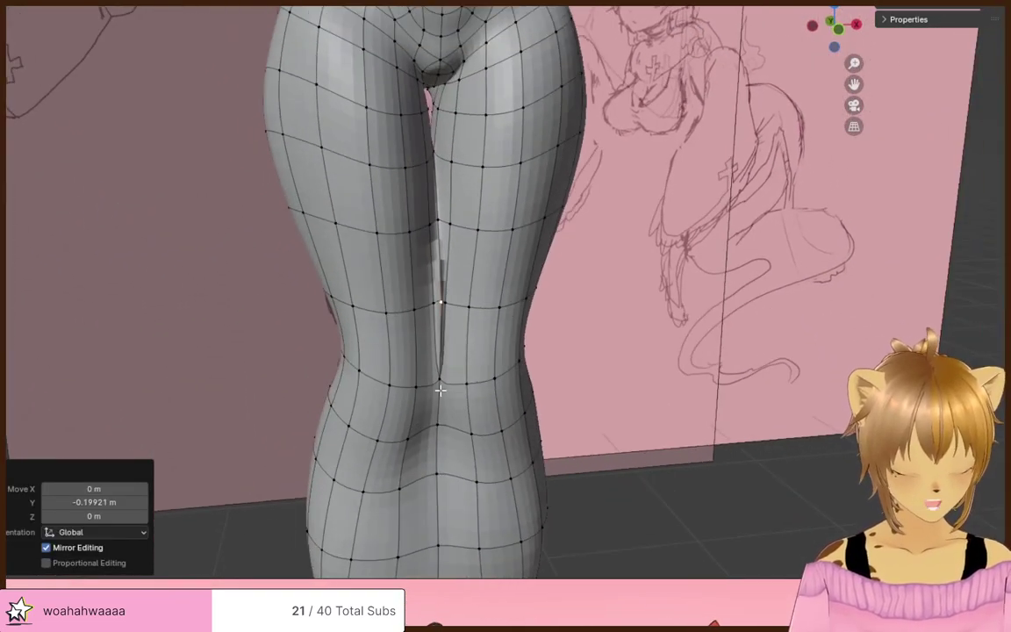
key(g)
key(y)
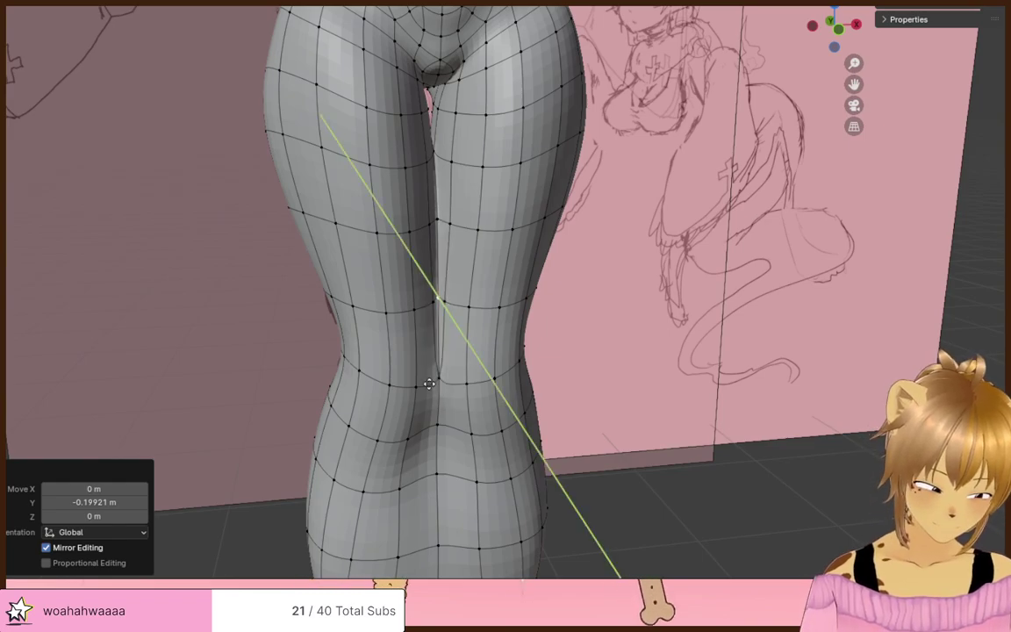
click(426, 383)
- Examine the reworked topology between the legs around the knees from the front and the back
scroll(339, 342, up, 3)
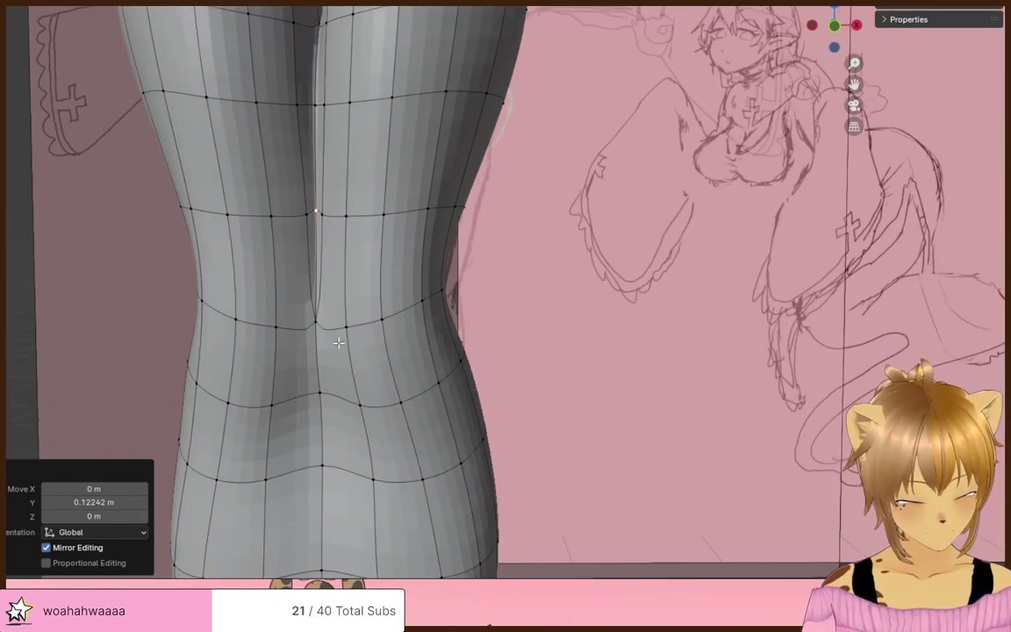
middle_drag(339, 343, 326, 330)
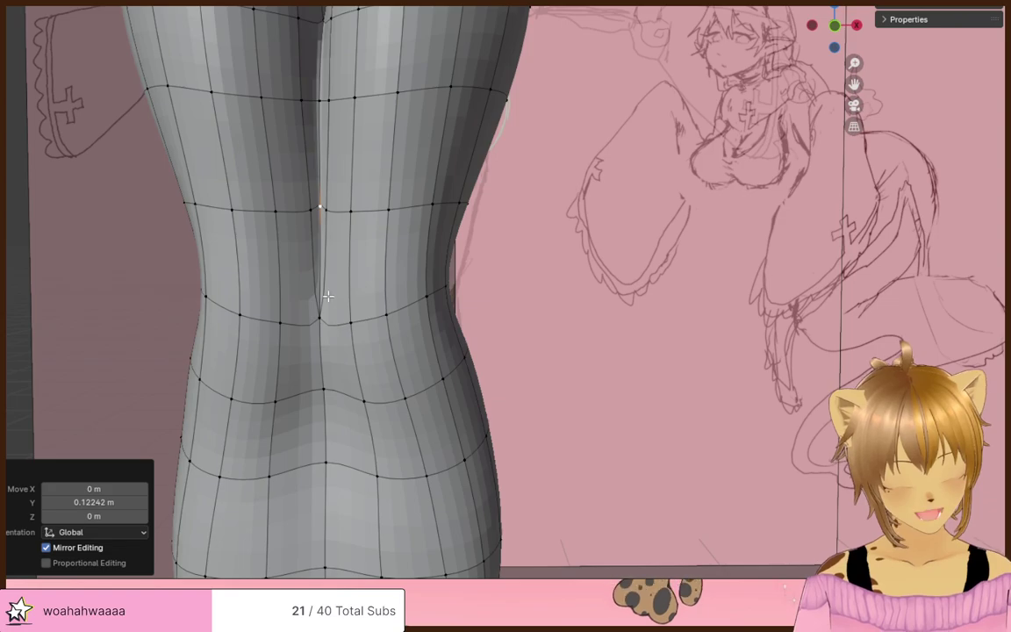
scroll(286, 323, up, 3)
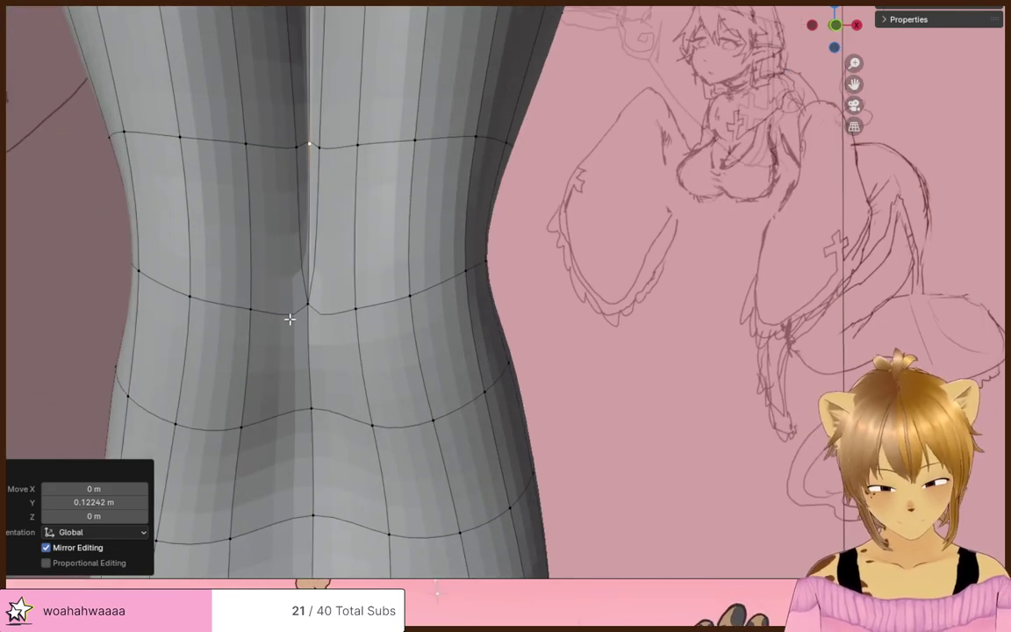
scroll(290, 320, down, 4)
middle_drag(290, 320, 349, 324)
middle_drag(549, 351, 477, 395)
scroll(568, 343, up, 3)
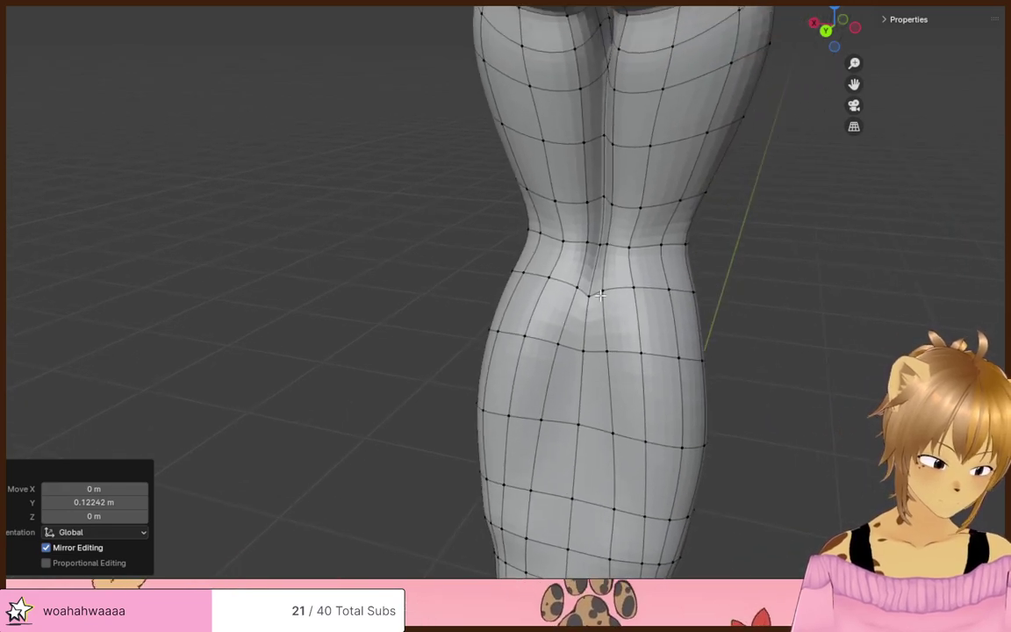
- Move the vertex at the back where the legs join just below the knees about -0.008, -0.022 and 0.058 m in X, Y, Z
click(602, 291)
shift+click(577, 290)
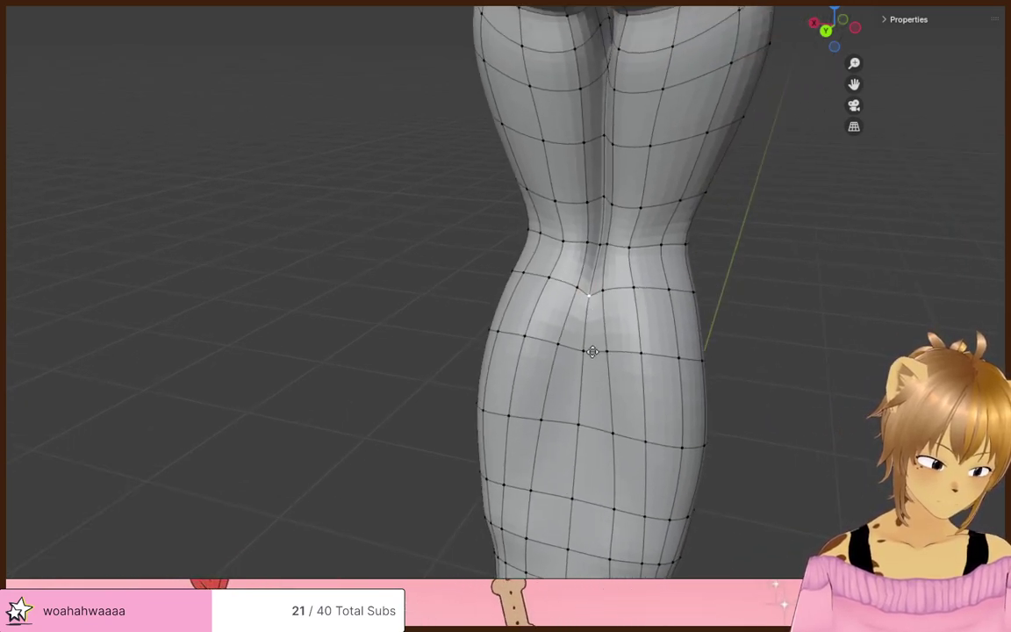
click(599, 332)
- Examine the whole body's silhouette and the knee area from the side and the front
middle_drag(624, 338, 504, 294)
scroll(504, 294, down, 5)
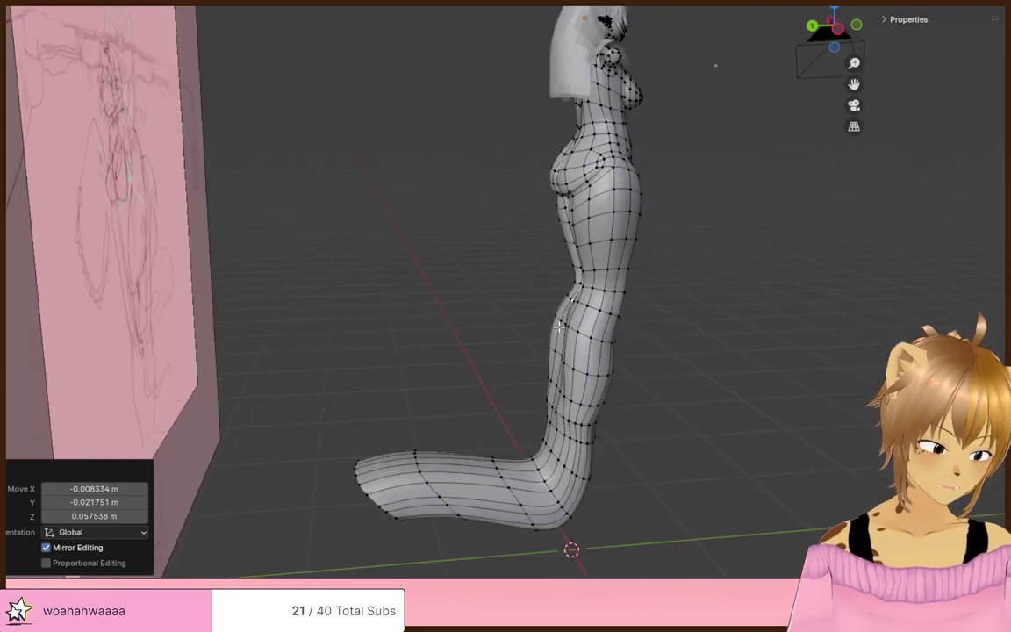
middle_drag(667, 337, 553, 362)
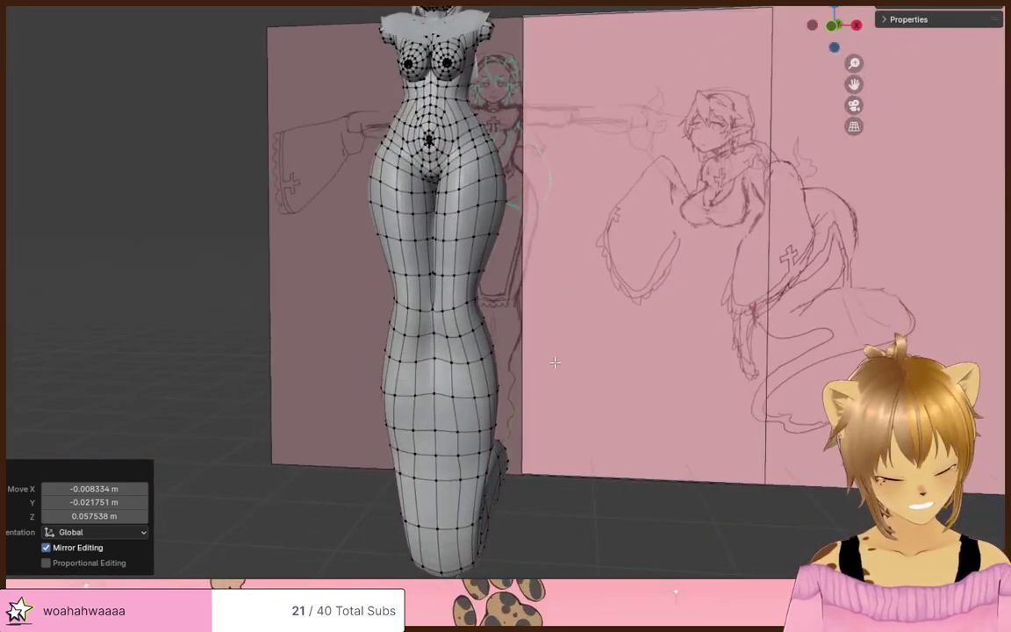
scroll(553, 362, up, 1)
scroll(458, 359, up, 1)
middle_drag(456, 359, 479, 354)
scroll(491, 353, down, 5)
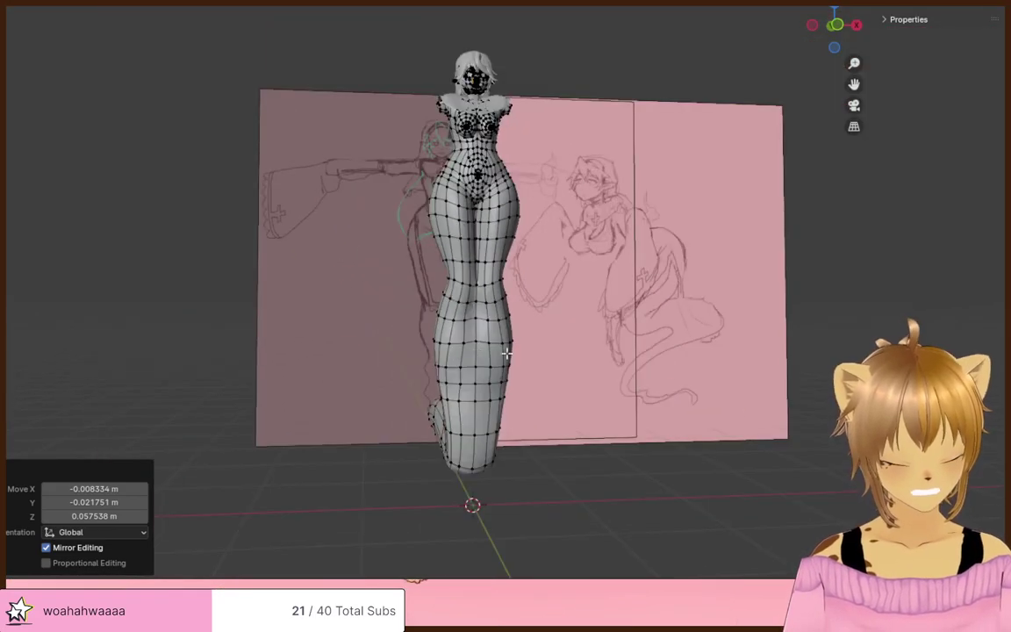
mouse_move(674, 374)
middle_down()
mouse_move(567, 385)
mouse_move(660, 373)
middle_up()
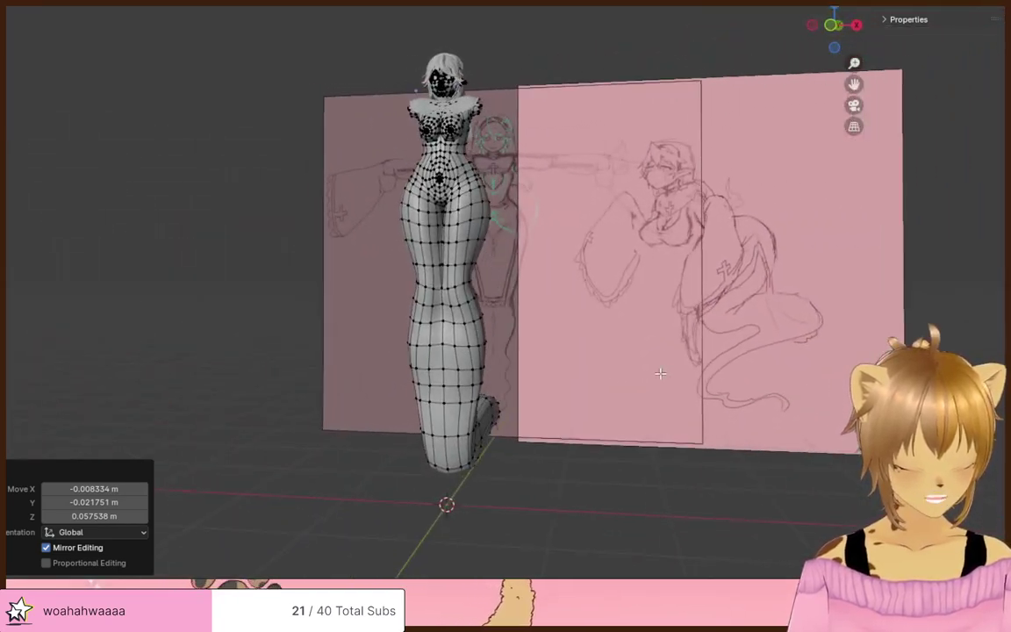
- Scale the edge loop halfway down the lower legs to 0.747 and the loop directly above it to 0.726
alt+click(467, 371)
click(577, 382)
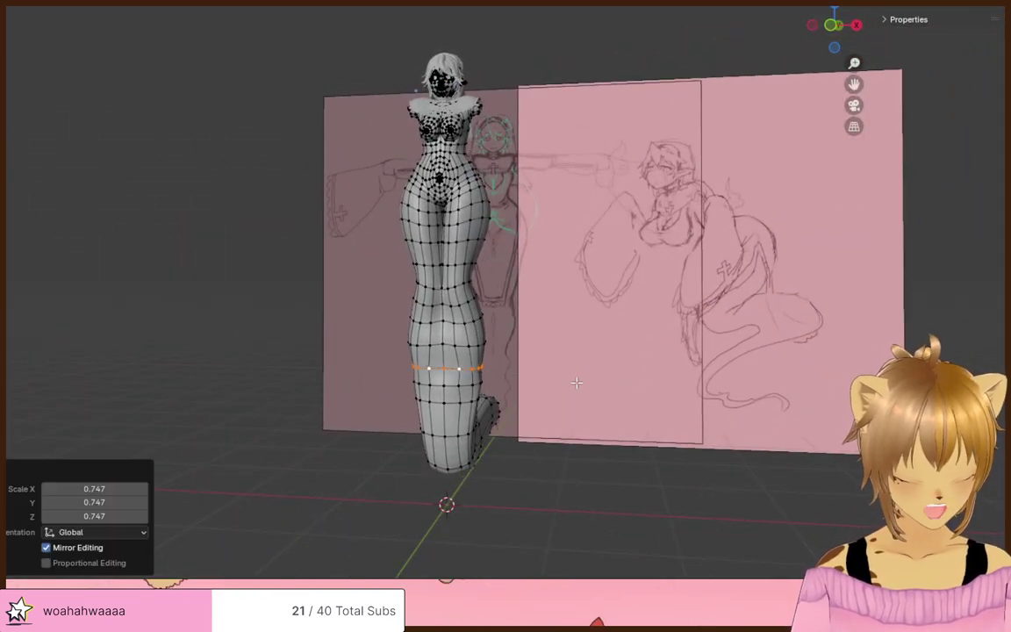
alt+click(454, 343)
key(s)
click(543, 345)
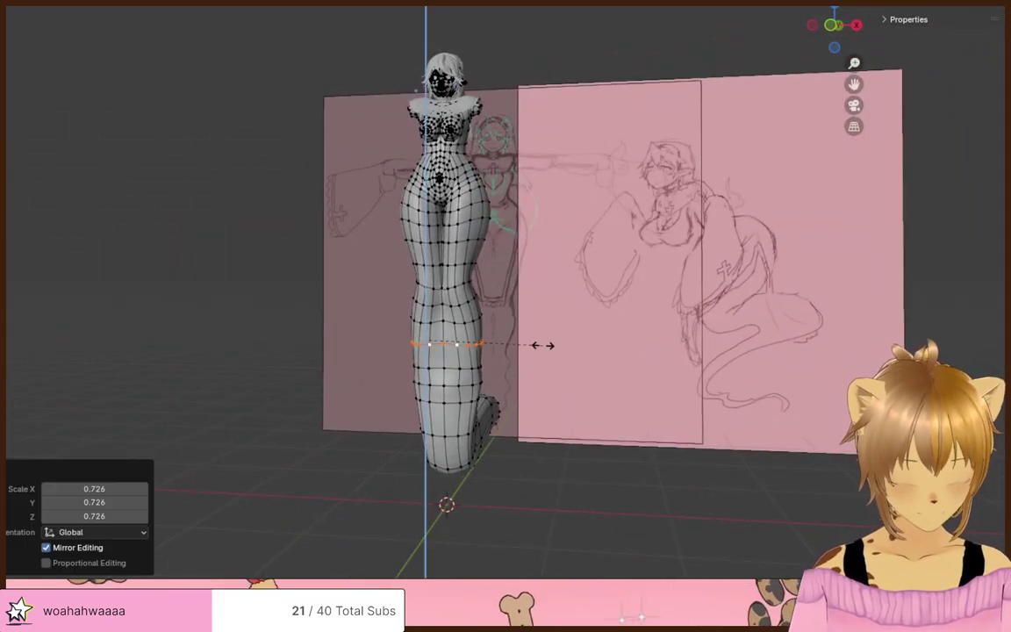
- Flatten the edge loop halfway down the lower legs by scaling it to 0 along Z
alt+click(449, 366)
key(s)
key(z)
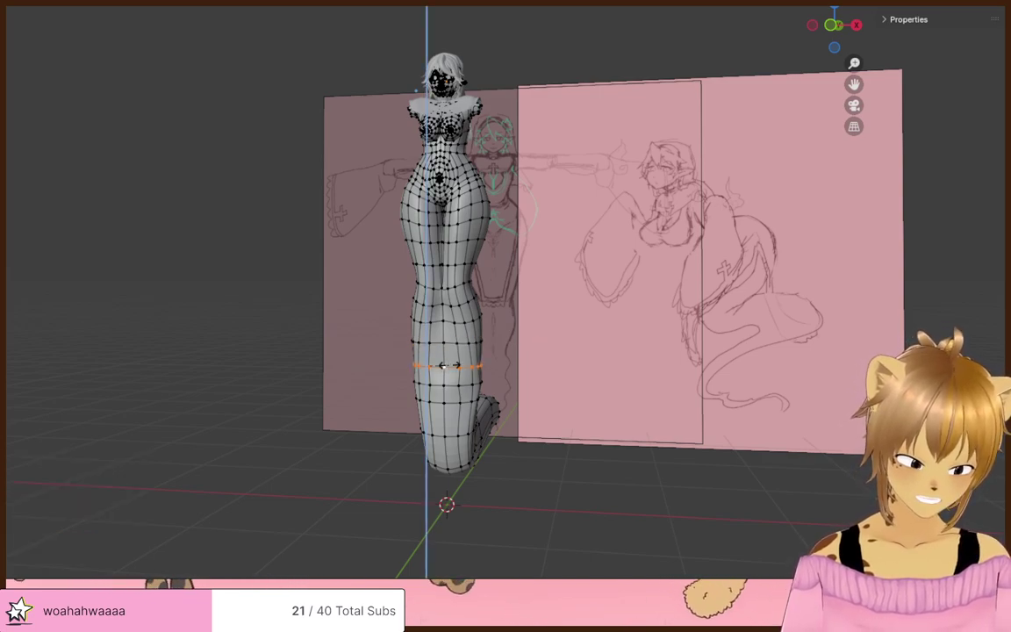
key(0)
key(Return)
- Flatten the two edge loops just below the knees by scaling each to 0 along Z
alt+click(448, 319)
key(s)
key(z)
key(0)
key(Return)
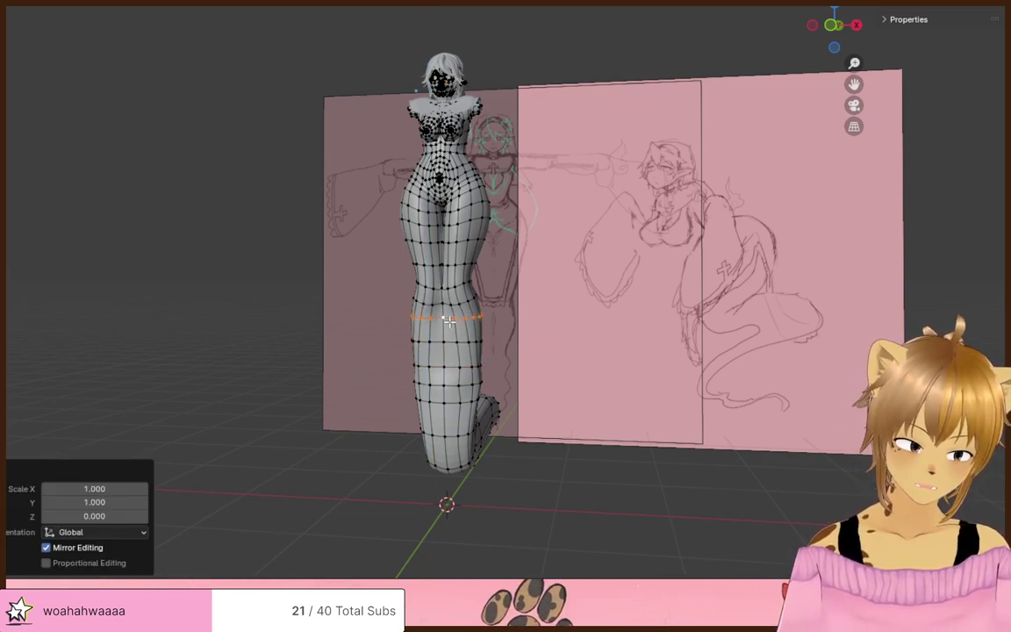
alt+click(448, 306)
key(s)
key(z)
key(0)
key(Return)
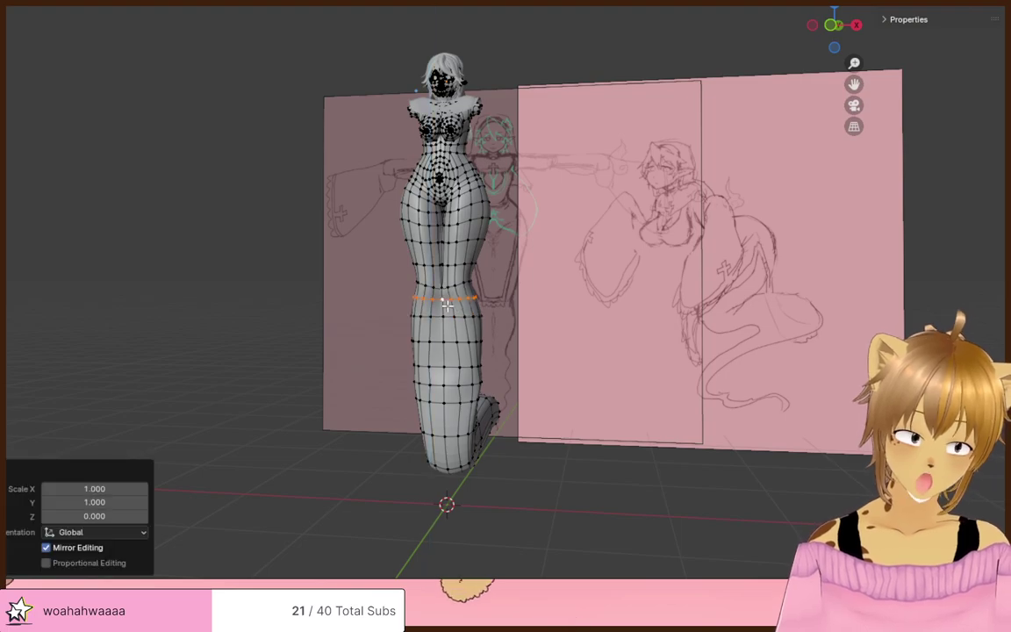
- Shift the mirrored vertices beside the back centre line along X on two neighbouring loops midway down the lower legs
scroll(514, 327, up, 2)
middle_drag(514, 328, 730, 369)
click(506, 332)
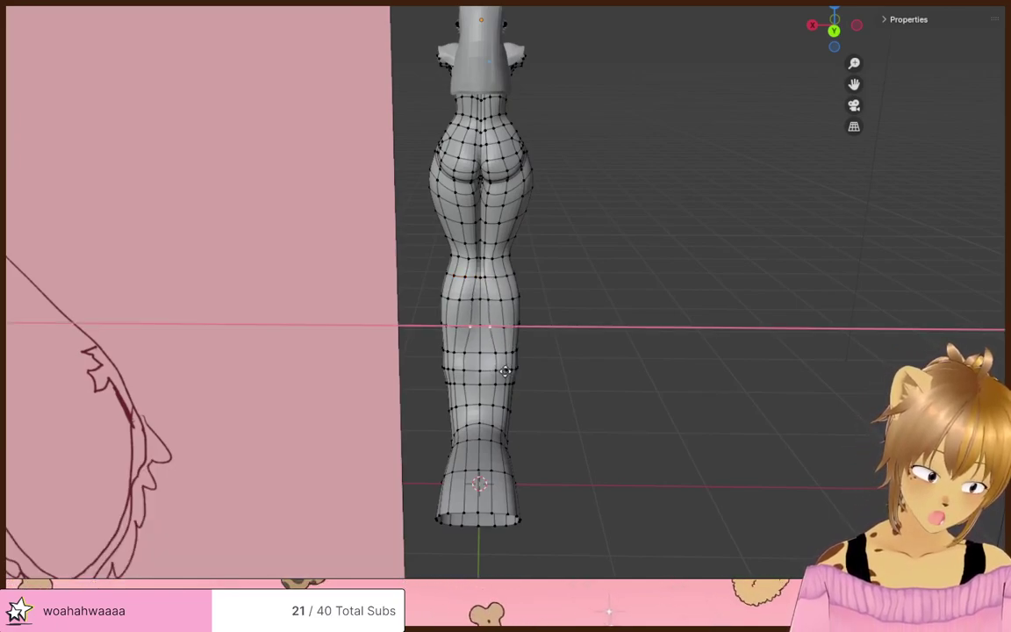
click(505, 372)
click(500, 358)
key(g)
key(x)
click(500, 378)
- Shift the mirrored vertices beside the back centre line along X on the next two loops further down the lower legs
click(494, 372)
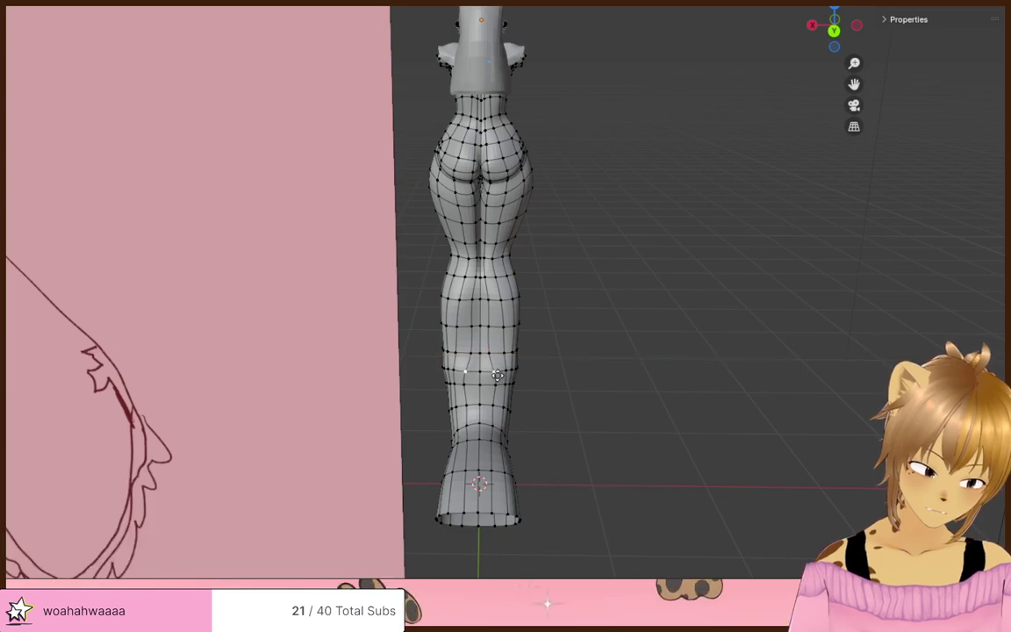
key(g)
key(x)
click(494, 377)
click(496, 387)
key(g)
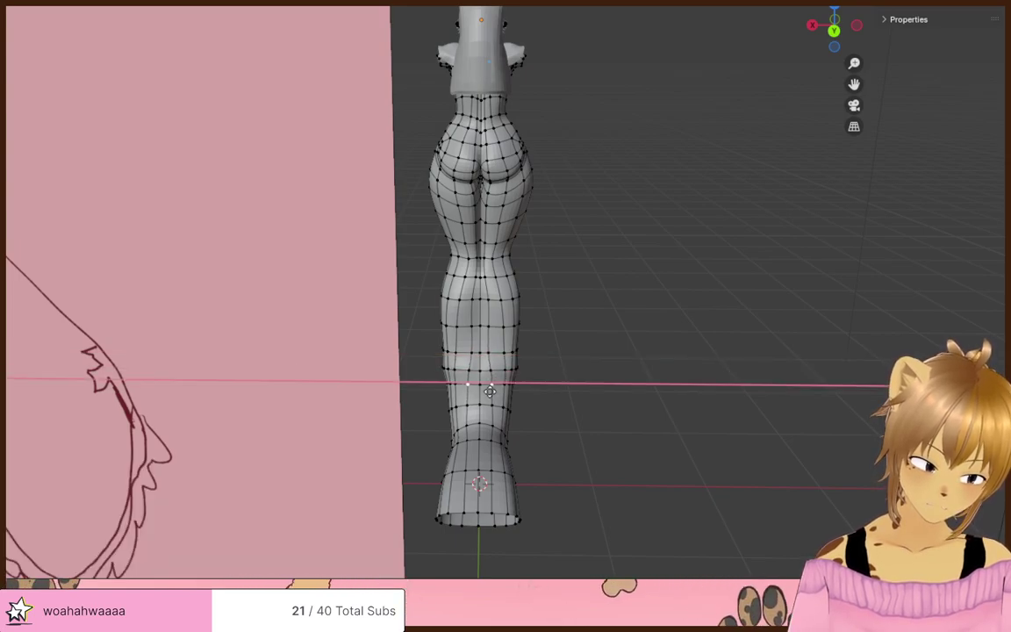
click(596, 386)
- Scale down the open edge ring at the end of the tail
middle_drag(596, 386, 357, 347)
scroll(309, 361, down, 3)
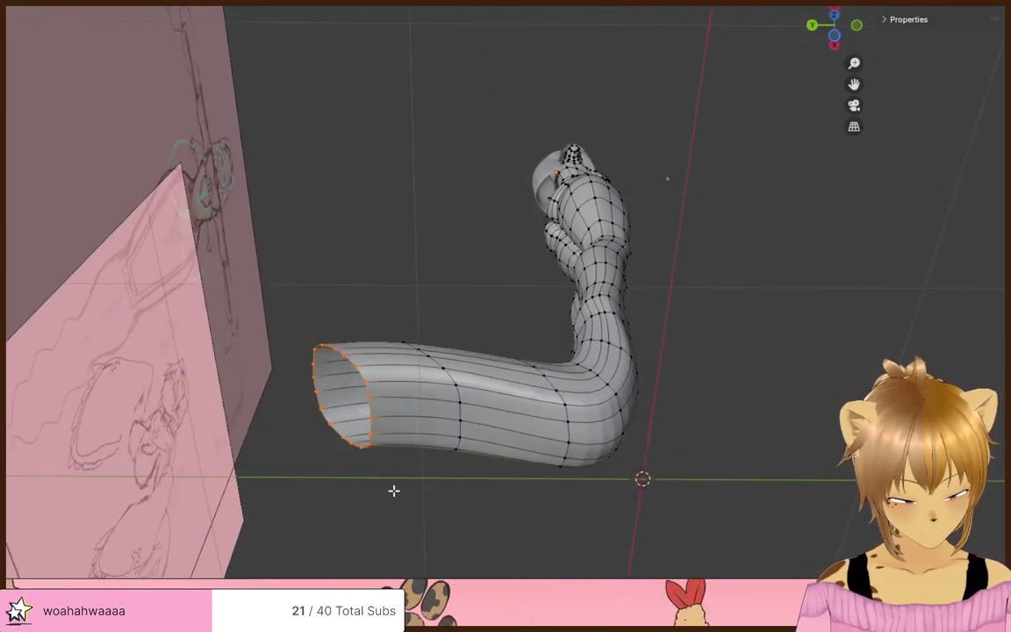
alt+click(334, 450)
key(s)
click(316, 435)
- Extrude the tail's end ring in place, merge it into one tip vertex and move the tip about 0.834 m along Y
middle_drag(316, 435, 330, 529)
key(e)
right_click(392, 547)
key(m)
click(402, 546)
click(421, 463)
key(g)
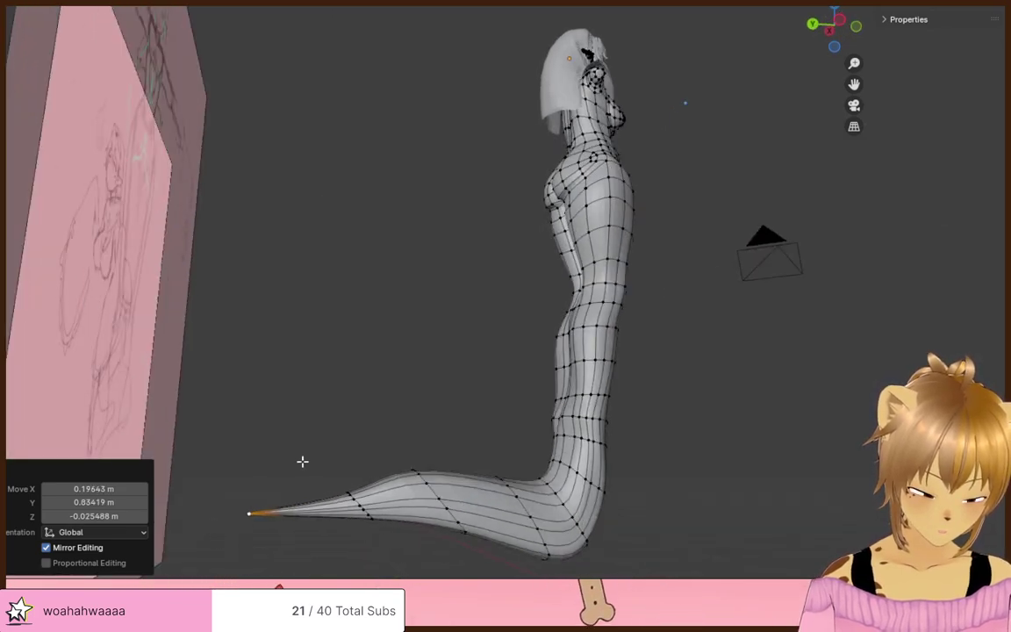
- Select the tapered end of the tail through the mesh and smooth its vertices
middle_drag(302, 461, 455, 530)
alt+click(573, 498)
mouse_move(579, 471)
shift+middle_down()
mouse_move(554, 319)
mouse_move(519, 467)
mouse_move(508, 439)
mouse_move(494, 463)
mouse_move(641, 455)
mouse_move(505, 303)
mouse_move(570, 233)
mouse_move(518, 361)
mouse_move(534, 435)
shift+middle_up()
click(494, 462)
key(alt+z)
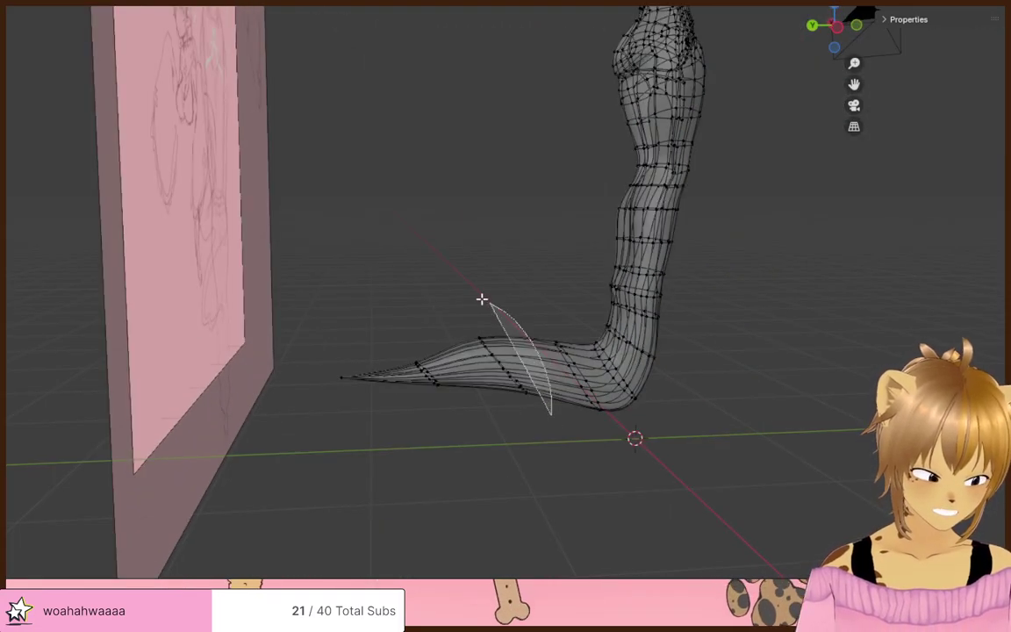
drag(482, 299, 474, 488)
key(alt+z)
middle_drag(391, 429, 718, 437)
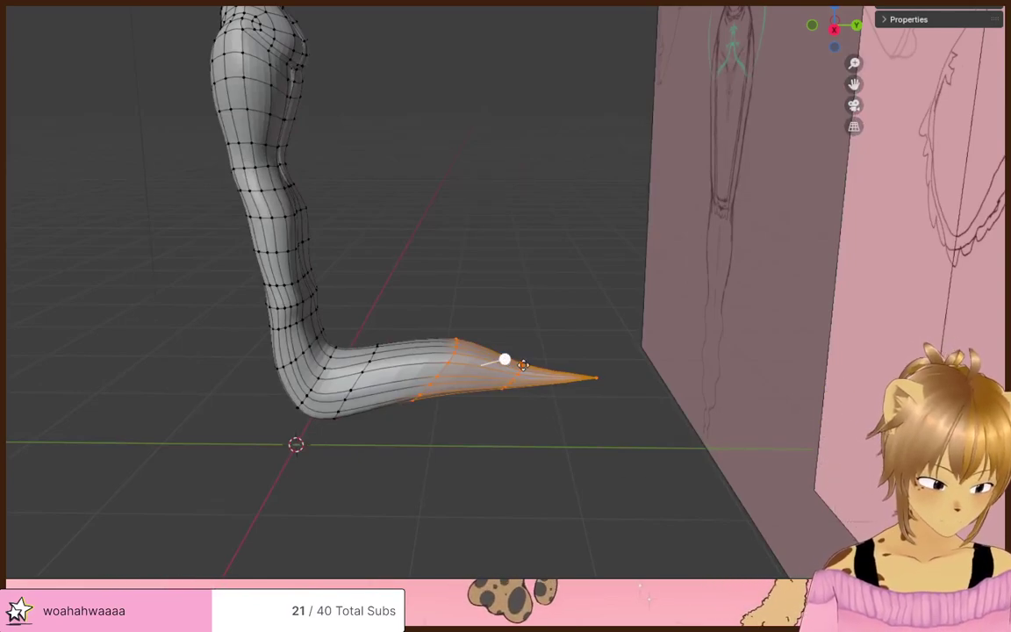
drag(523, 365, 689, 402)
key(alt+a)
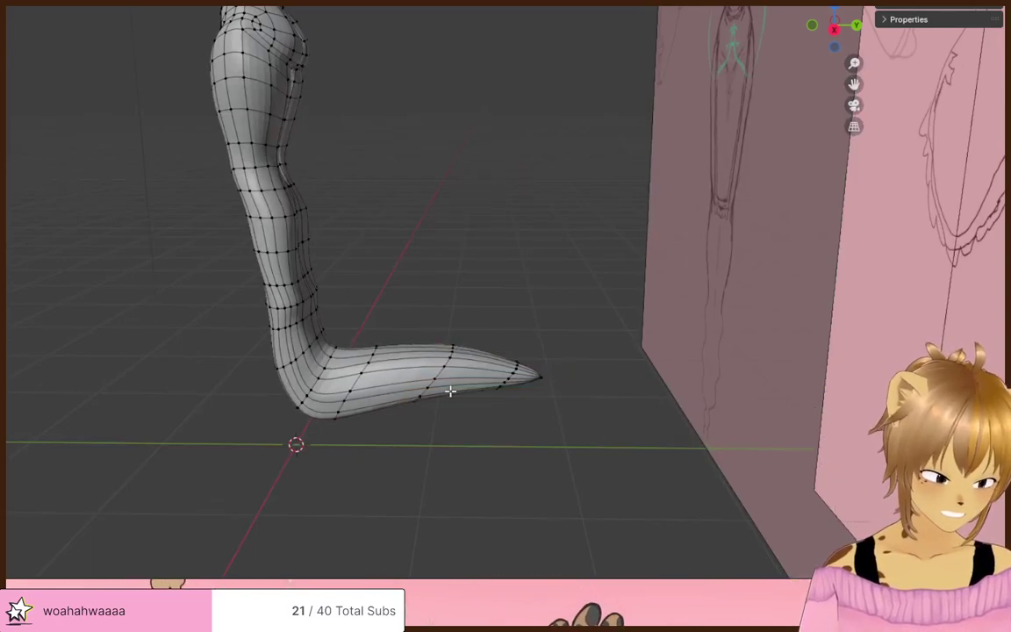
- Smooth the middle edge loop of the horizontal tail section and the loop next to it near the bend
drag(555, 351, 878, 386)
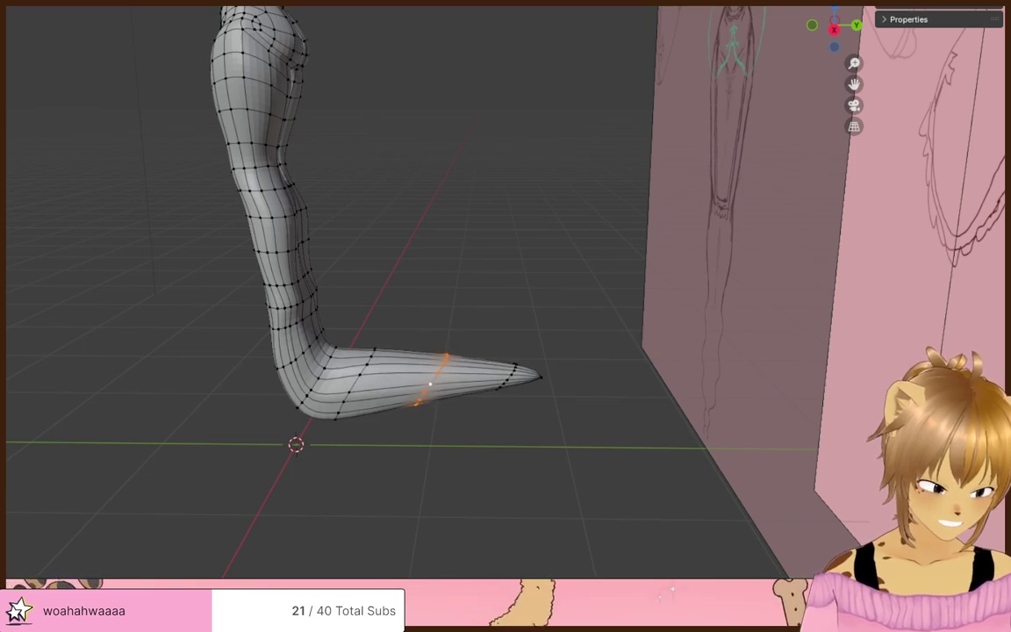
click(451, 447)
alt+click(353, 384)
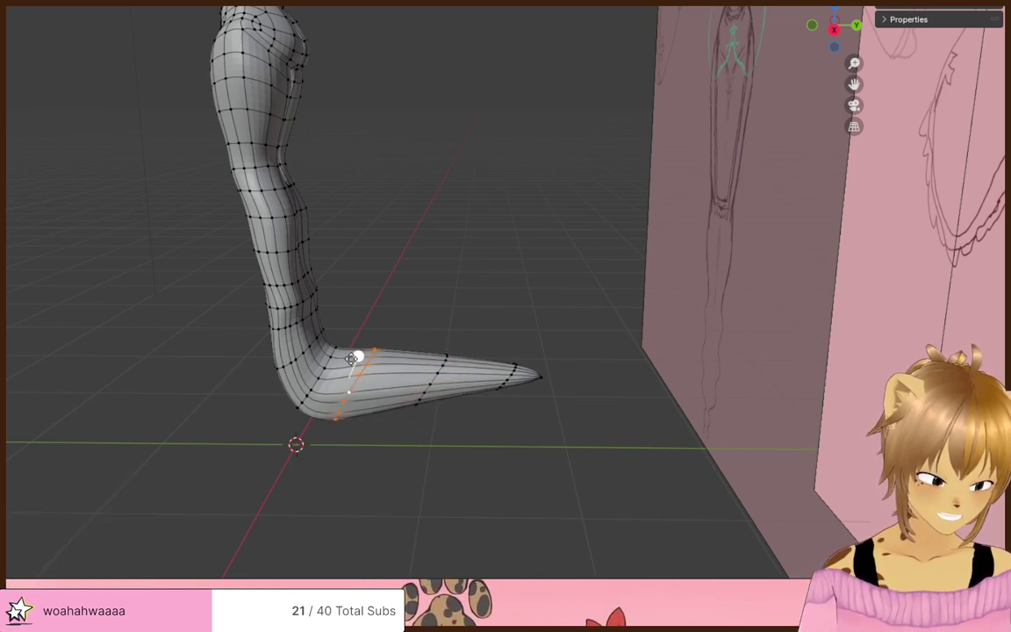
drag(356, 358, 523, 378)
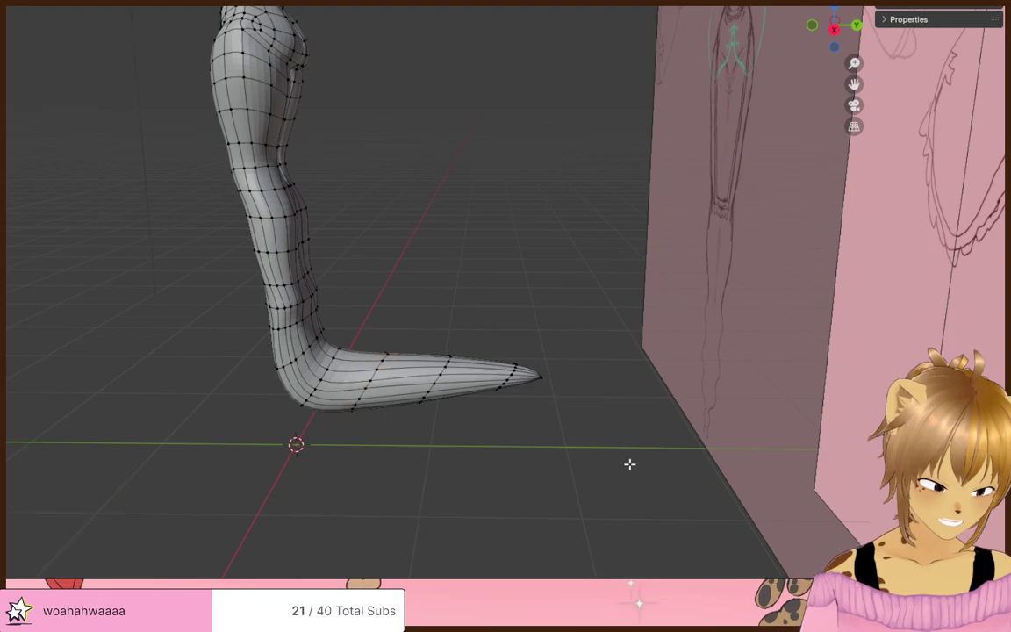
- Examine the body and closed tail from the front, back and above against the reference sketches
middle_drag(629, 462, 548, 449)
scroll(547, 449, down, 5)
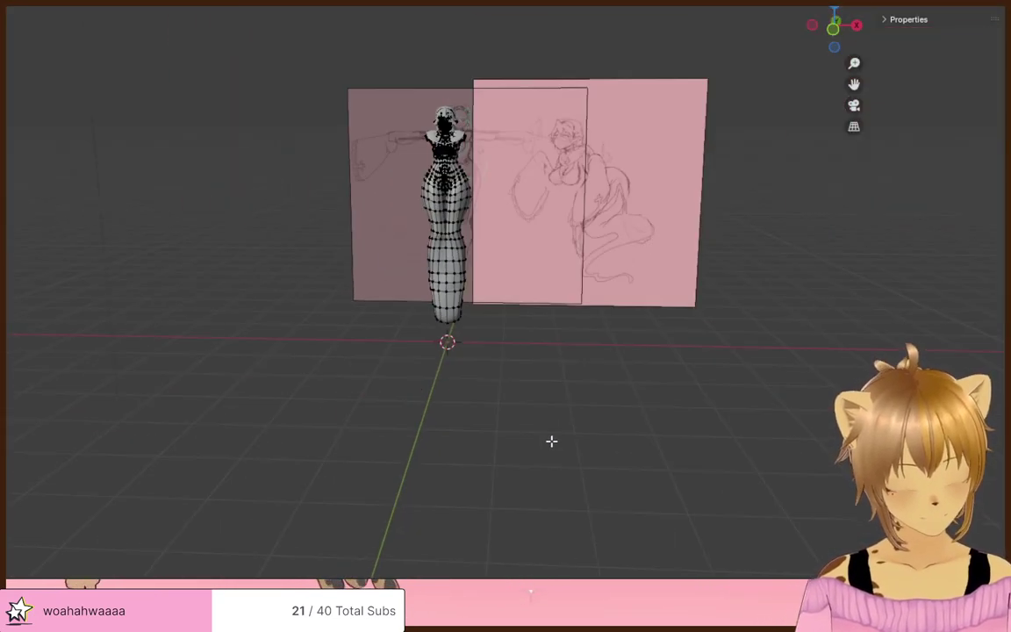
scroll(550, 440, up, 4)
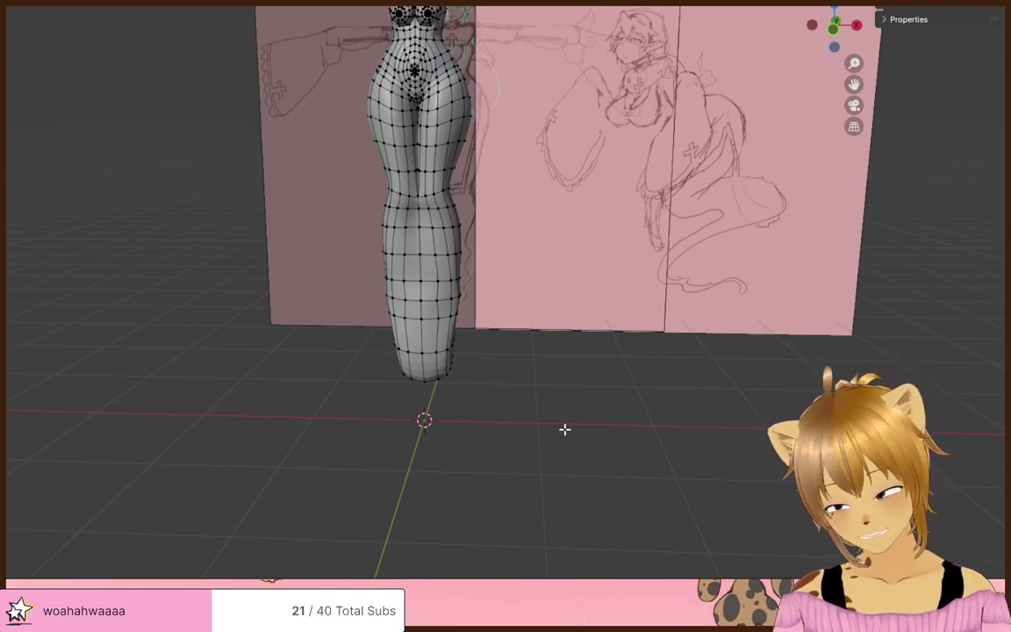
middle_drag(569, 429, 609, 534)
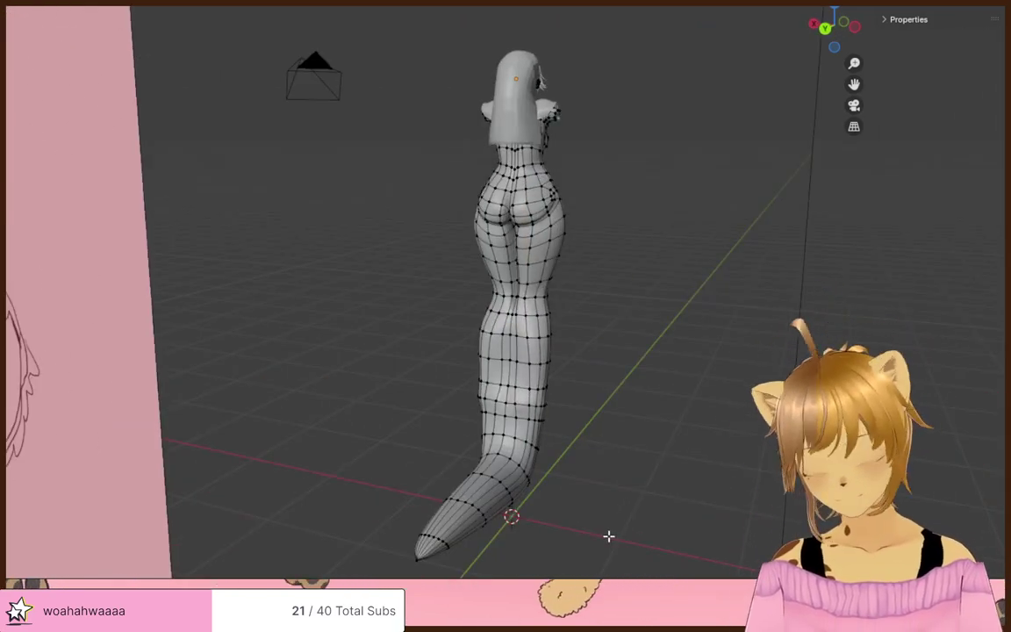
scroll(675, 465, up, 3)
scroll(697, 432, down, 4)
middle_drag(692, 424, 437, 422)
scroll(437, 422, up, 2)
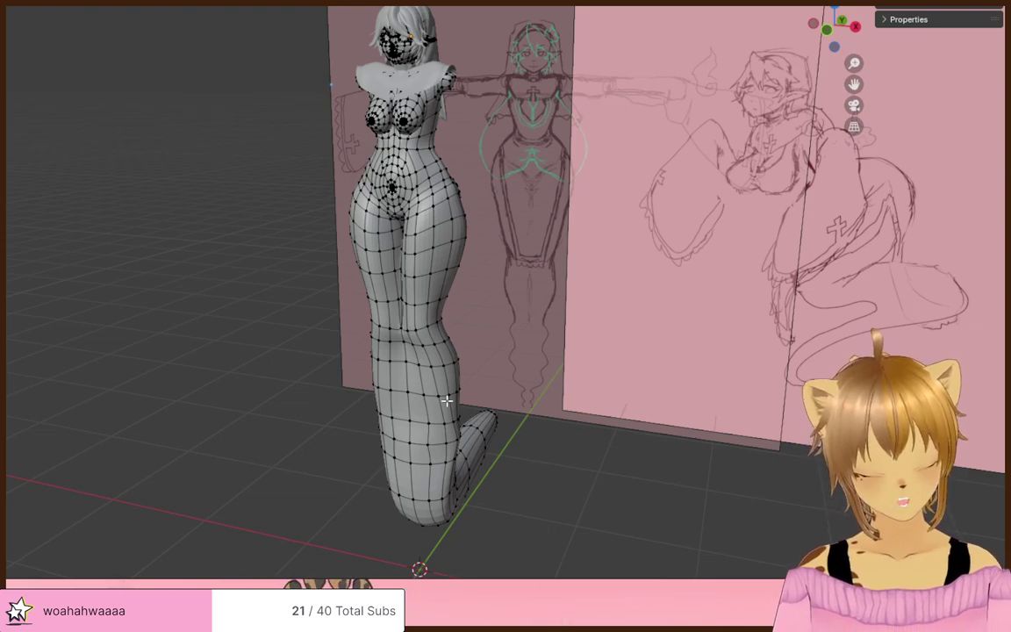
middle_drag(447, 401, 447, 361)
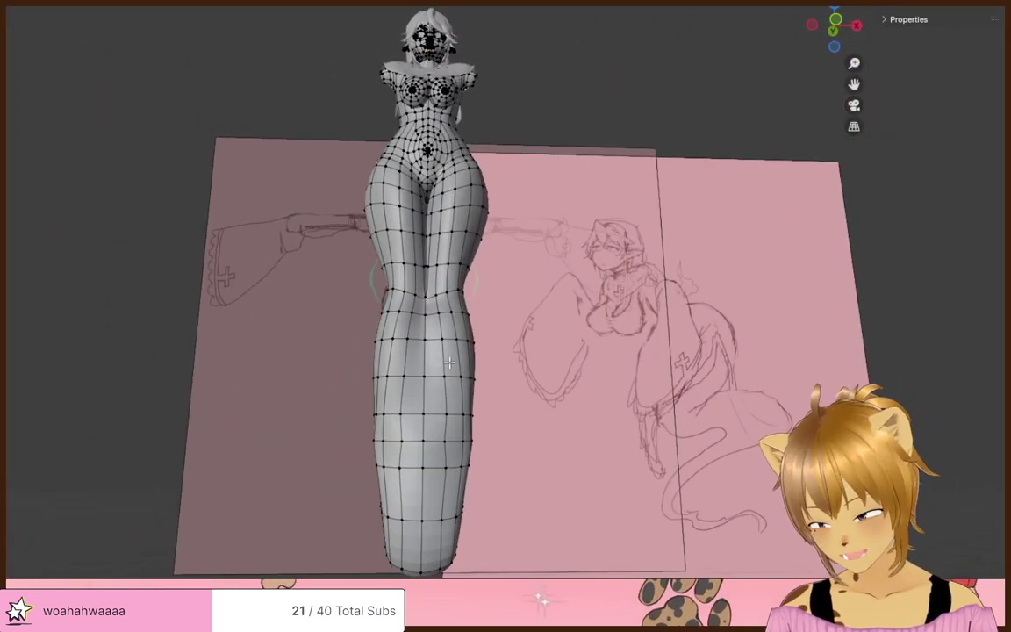
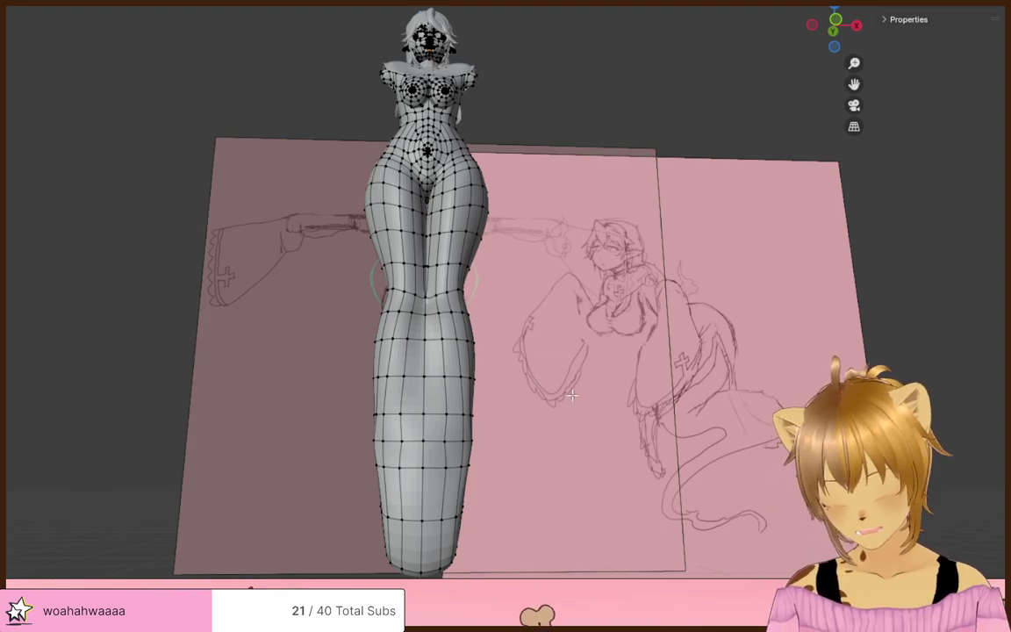
middle_drag(572, 395, 524, 467)
scroll(524, 448, up, 3)
middle_drag(501, 422, 516, 387)
middle_drag(366, 400, 152, 419)
scroll(153, 420, down, 4)
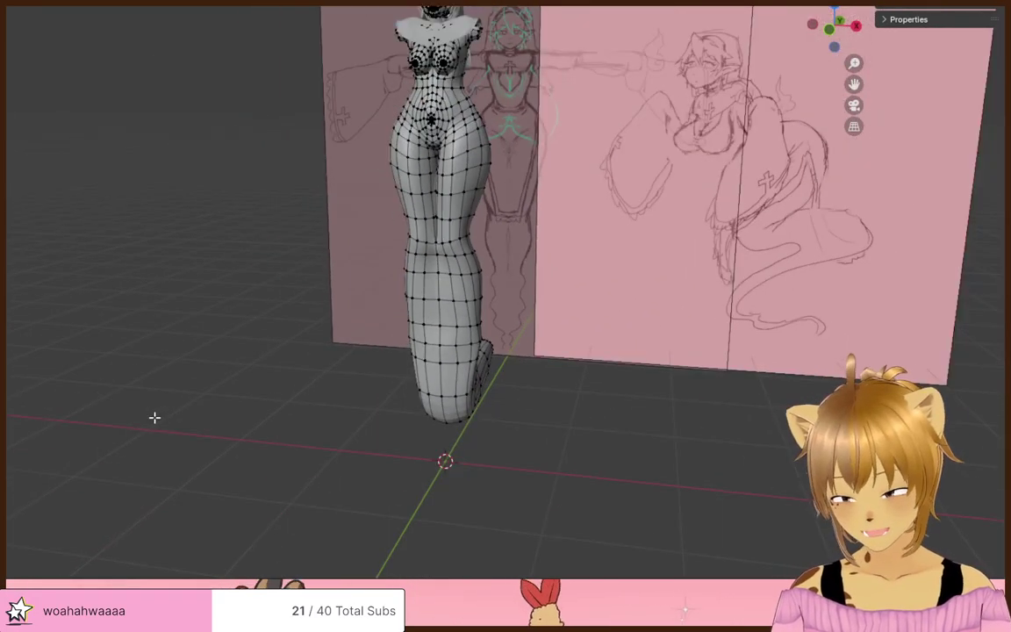
- Insert an edge loop around the lower legs above the tail bend and smooth its vertices by 0.817
scroll(413, 350, up, 2)
shift+middle_drag(597, 346, 436, 371)
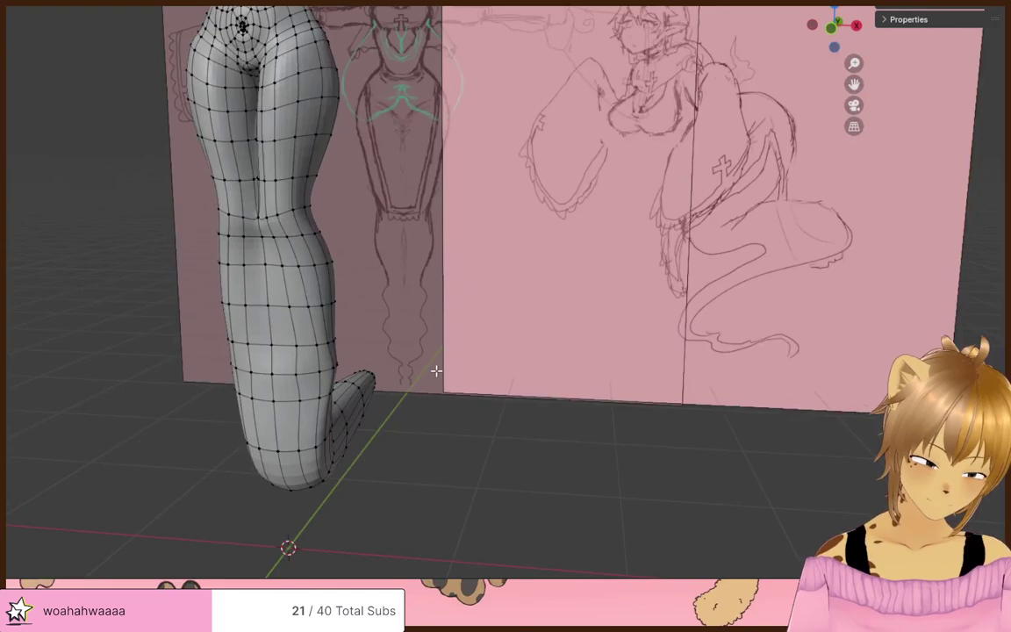
key(ctrl+r)
click(330, 371)
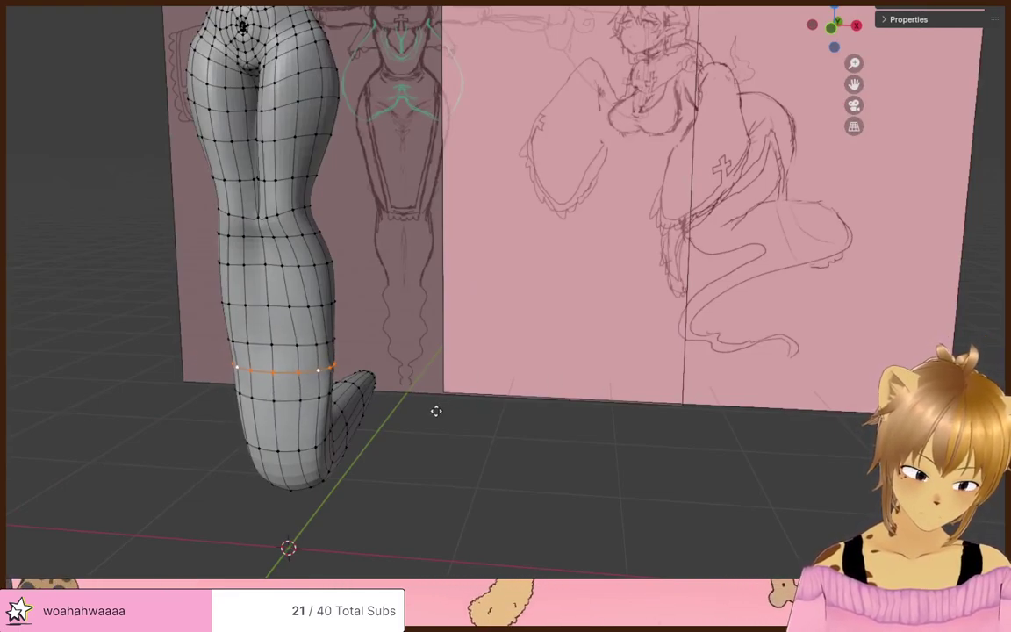
drag(436, 411, 437, 411)
- Select all vertices from the middle of the lower legs down to the tail tip and smooth them
middle_drag(438, 410, 750, 423)
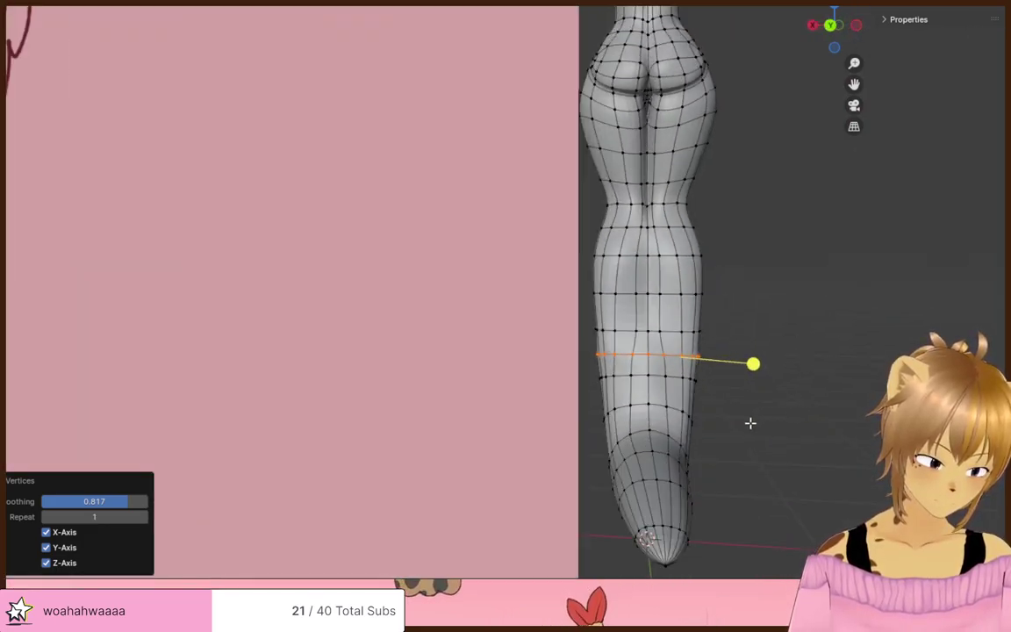
scroll(751, 424, down, 3)
key(alt+z)
mouse_move(624, 268)
ctrl+right_down()
mouse_move(608, 269)
mouse_move(643, 464)
ctrl+right_up()
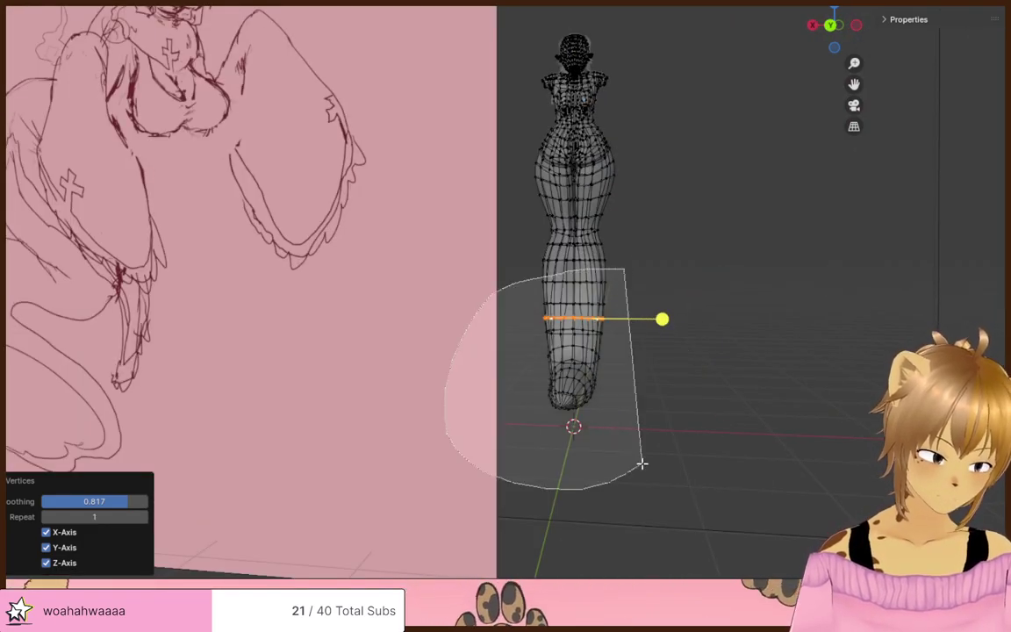
drag(642, 464, 654, 379)
key(alt+z)
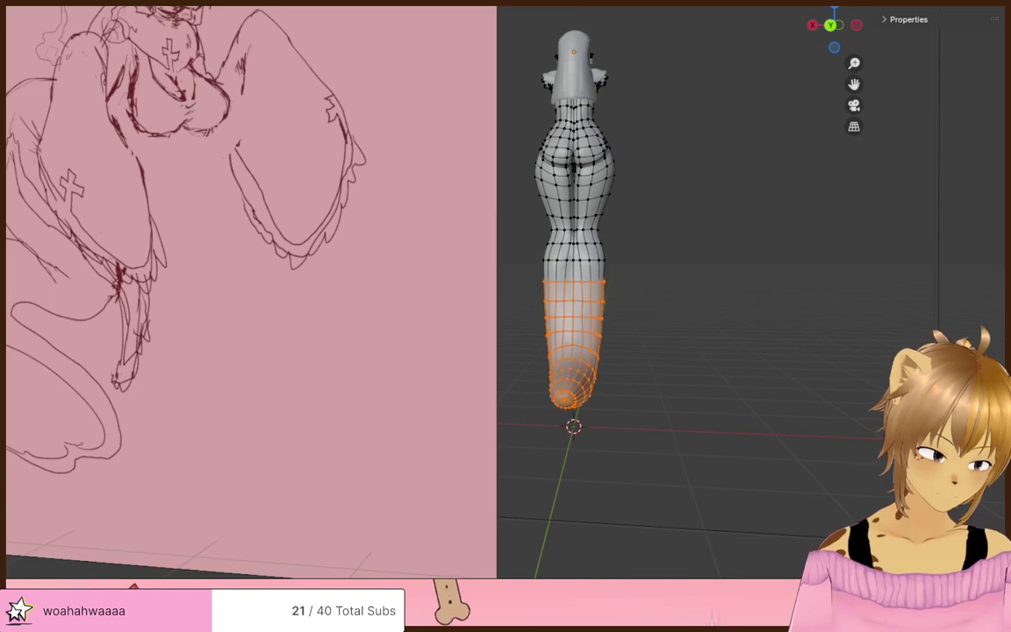
drag(791, 445, 792, 445)
click(793, 445)
- Select the vertices from the knees down to the tail tip and smooth them
middle_drag(793, 445, 528, 395)
key(alt+z)
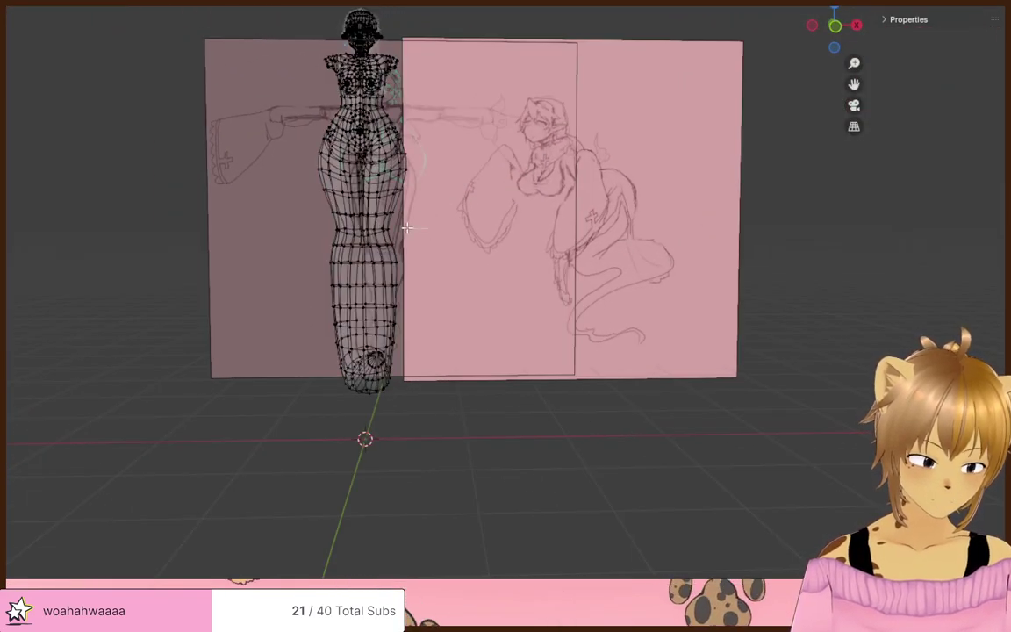
mouse_move(342, 225)
mouse_down()
mouse_move(451, 433)
mouse_move(293, 303)
mouse_up()
key(alt+z)
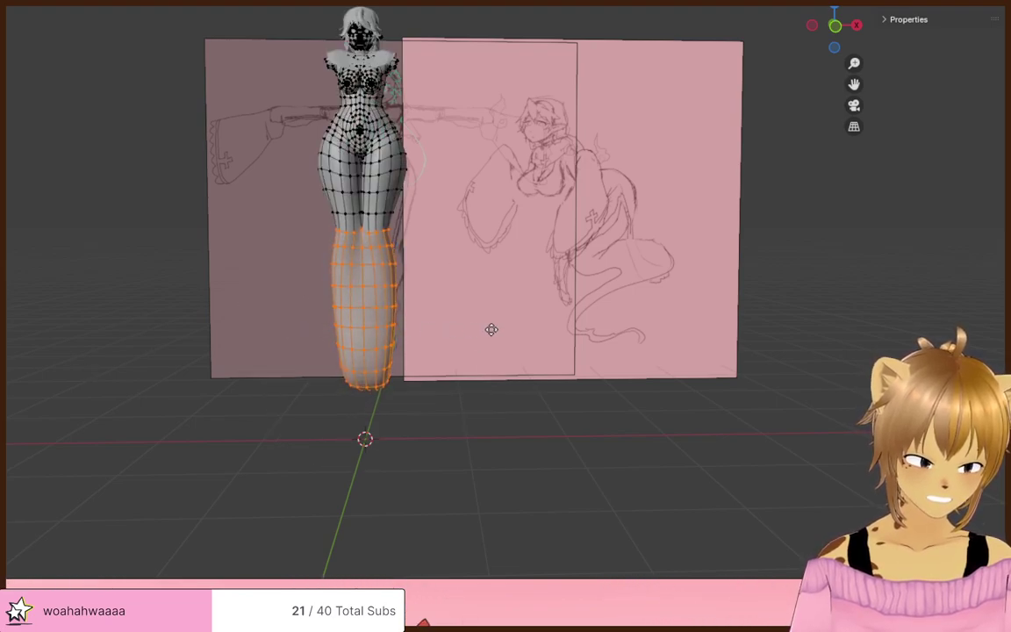
drag(544, 326, 546, 325)
middle_drag(546, 325, 346, 499)
- Select the vertices at the tail tip and try rotating them 23.6° with proportional editing at size 0.751
click(400, 384)
scroll(393, 377, up, 3)
key(alt+z)
drag(350, 486, 360, 515)
key(alt+z)
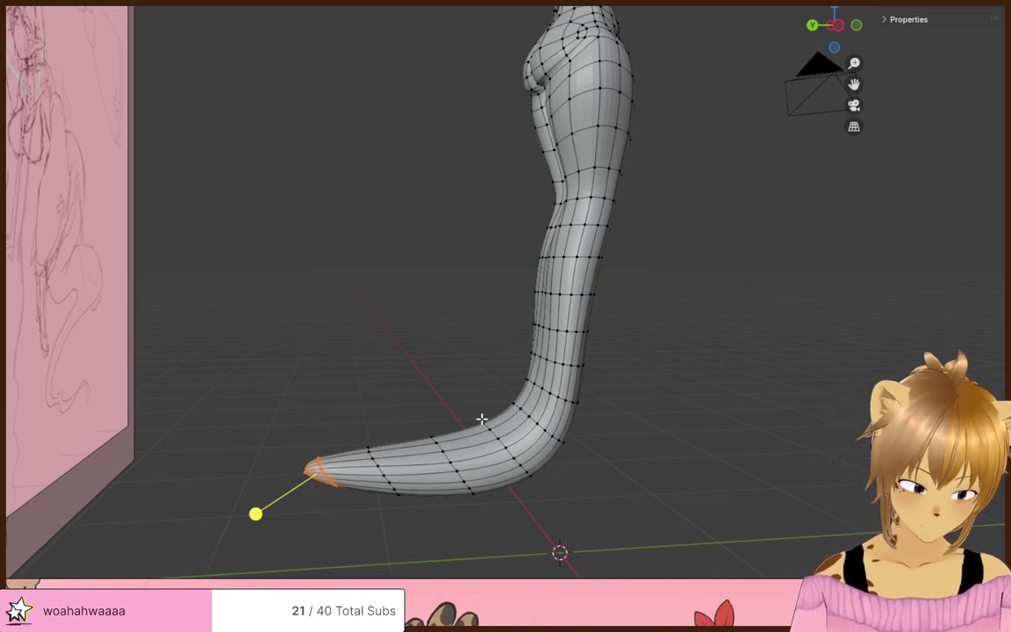
key(r)
click(540, 491)
- Try raising the tail tip by 0.45443 m in Z with proportional editing, and undo both the move and the rotation
key(g)
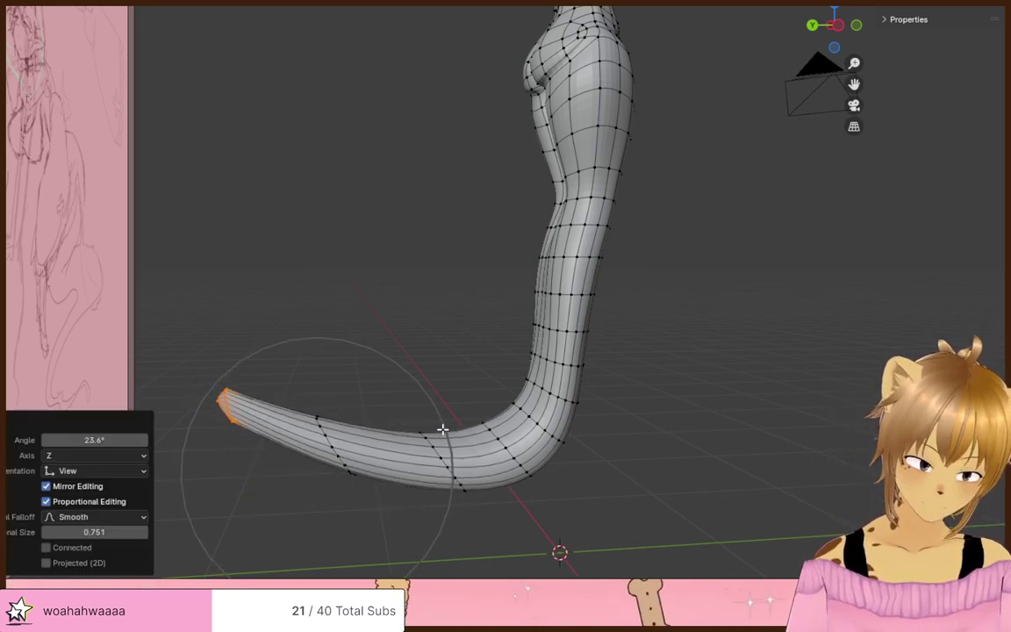
right_click(442, 430)
key(alt+z)
key(alt+z)
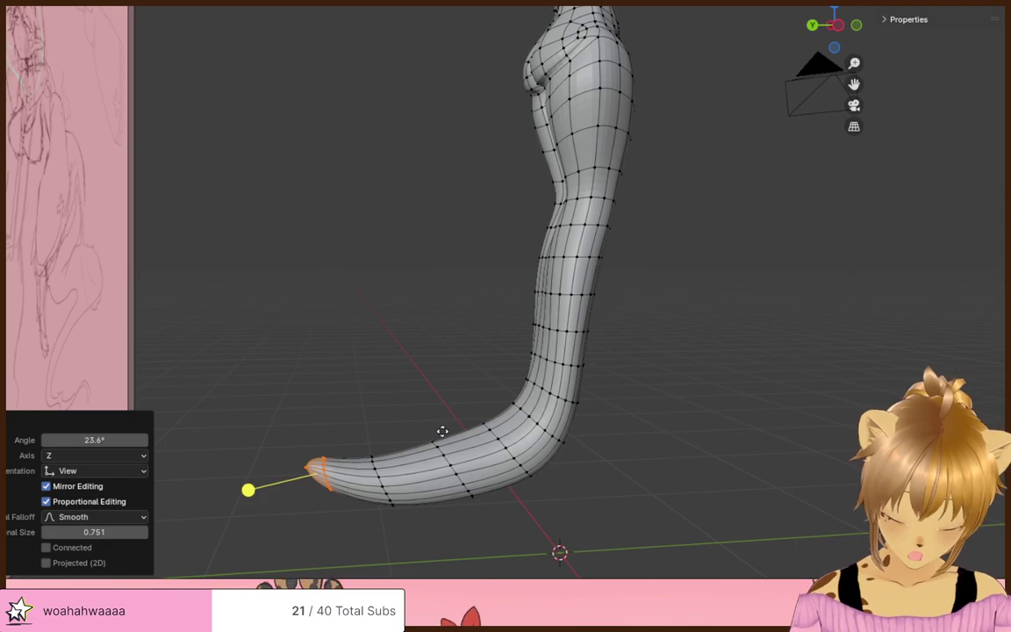
key(g)
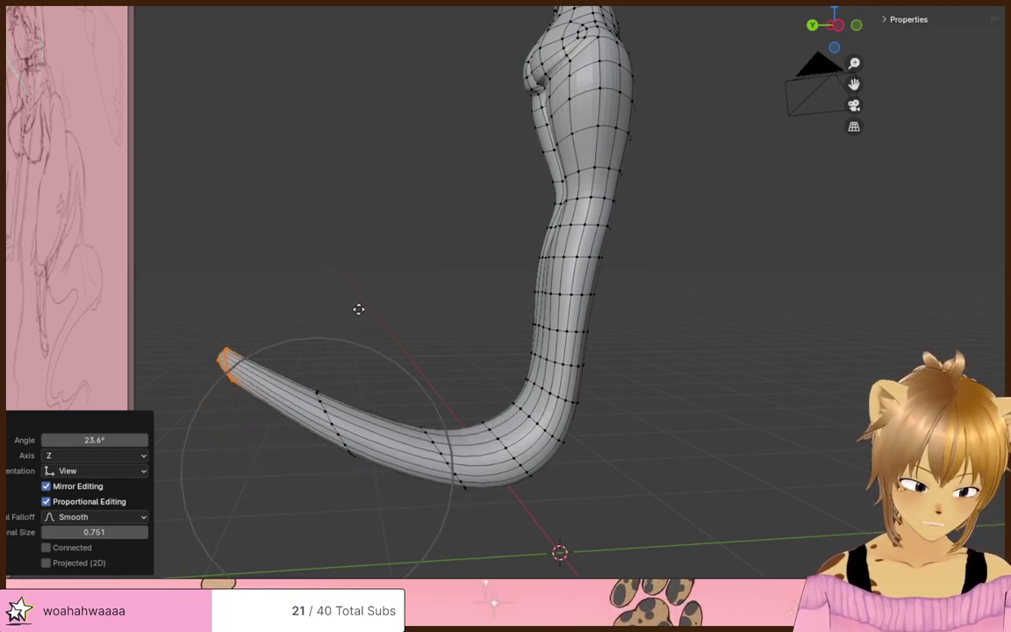
click(402, 331)
middle_drag(408, 350, 703, 372)
right_click(644, 218)
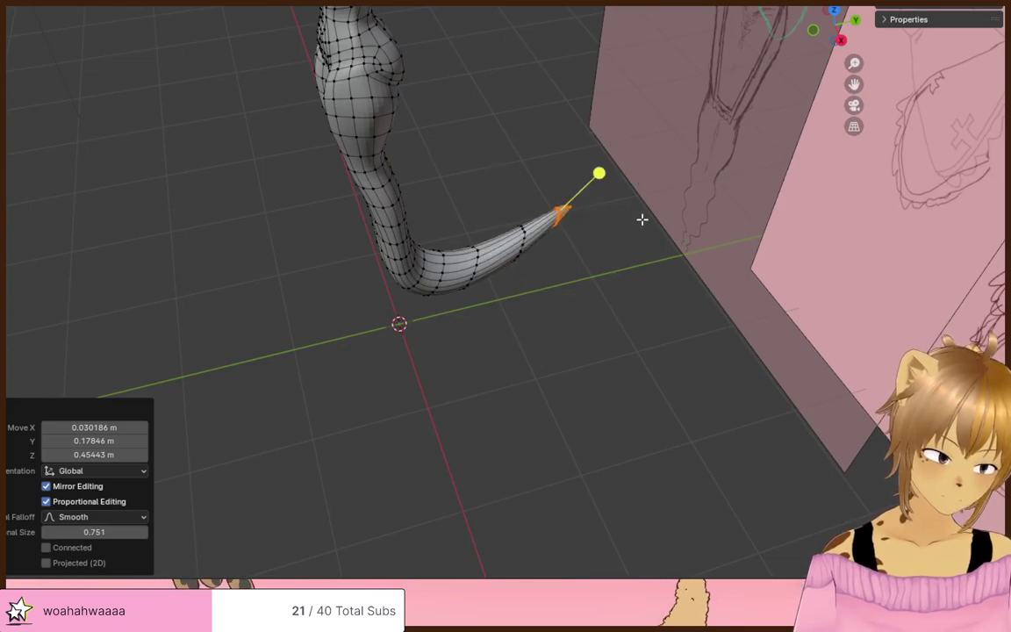
key(ctrl+z)
key(ctrl+z)
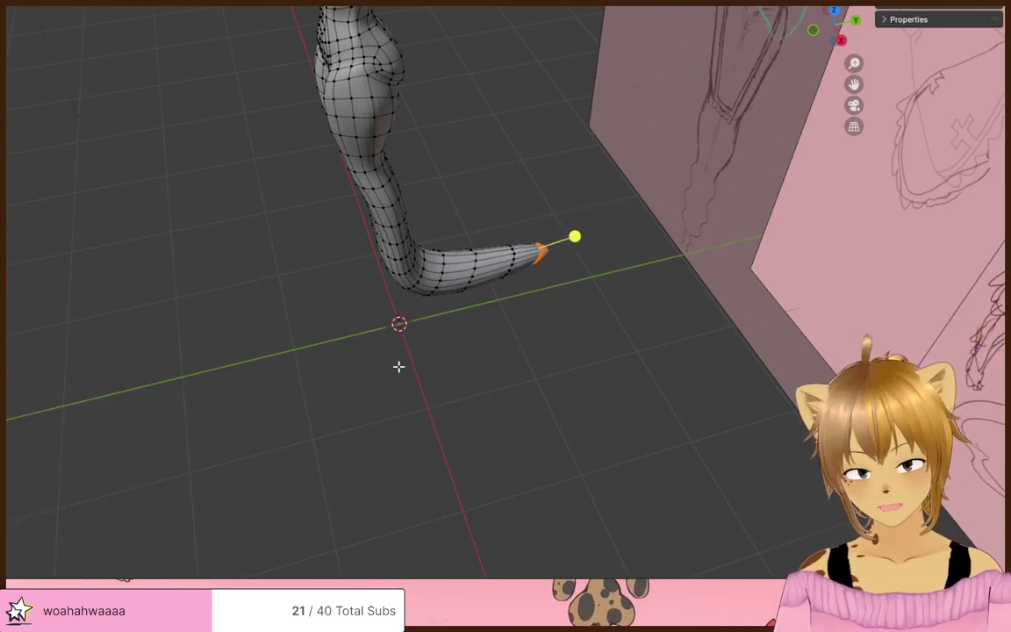
- Smooth the edge loop just above the tail bend by 2.119, and smooth the next loop below it
middle_drag(399, 366, 789, 431)
scroll(521, 300, up, 2)
scroll(671, 351, down, 1)
alt+click(657, 356)
middle_drag(657, 365, 763, 415)
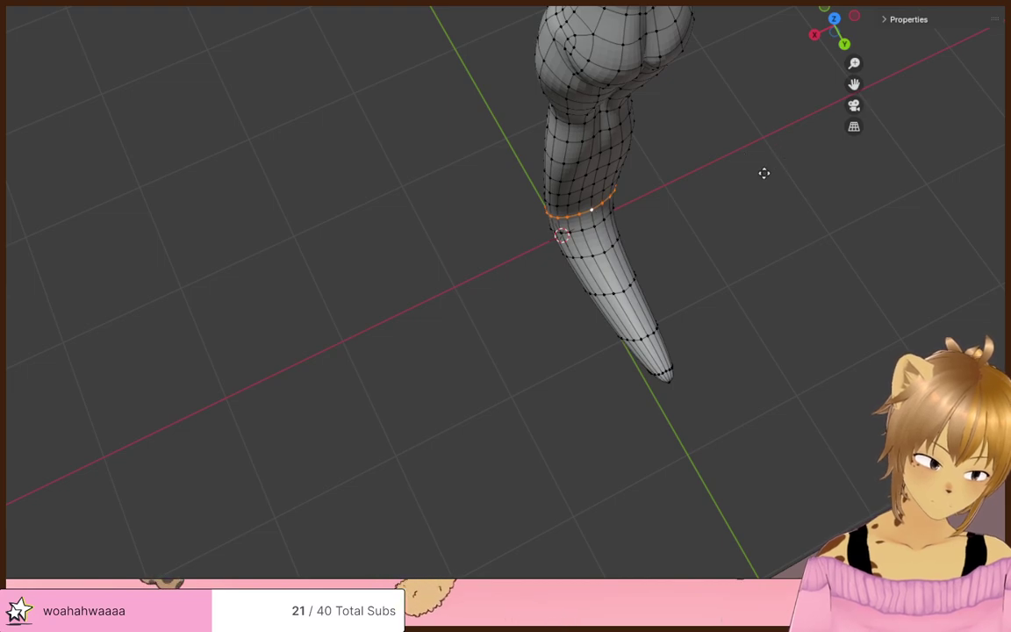
drag(664, 163, 885, 118)
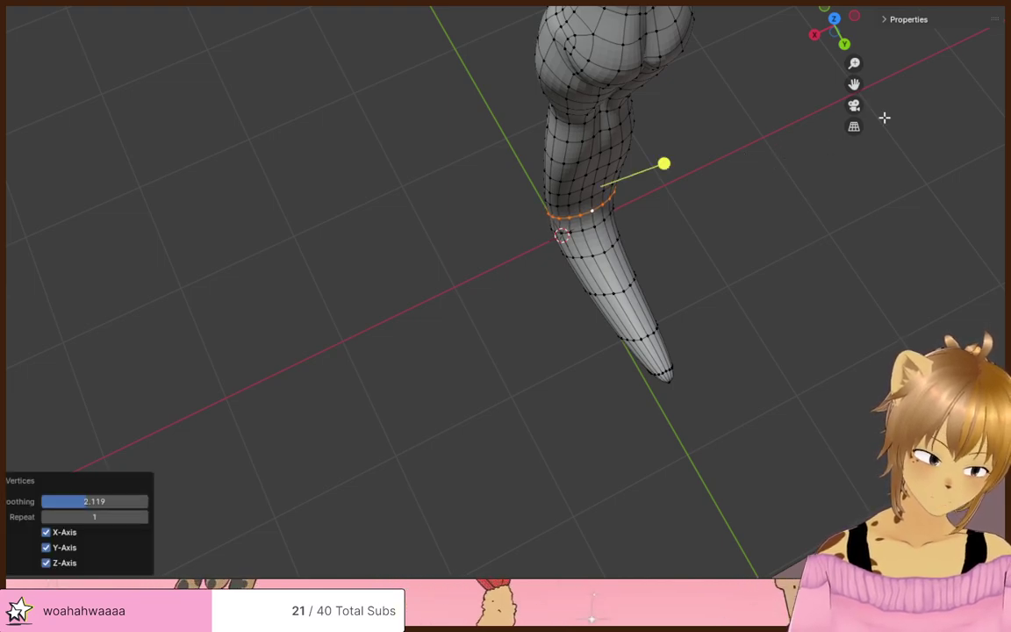
click(598, 225)
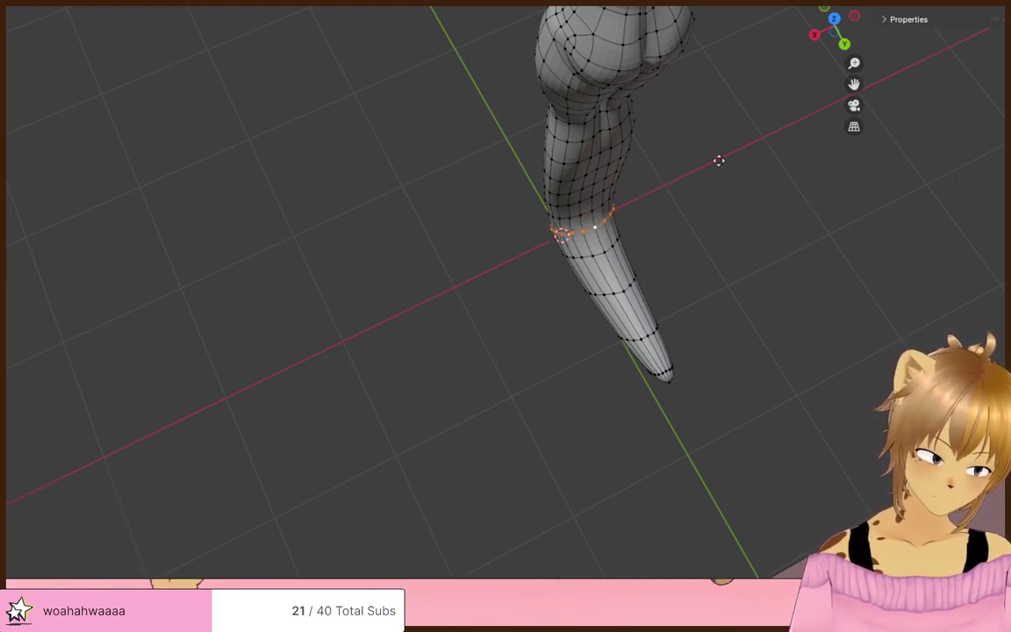
drag(660, 175, 746, 132)
click(549, 307)
- Select the end section of the tail, rotate it 16.7° about X and move it 0.67014 m along Y with proportional editing
middle_drag(546, 308, 684, 250)
mouse_move(509, 342)
middle_down()
mouse_move(643, 345)
mouse_move(672, 373)
mouse_move(673, 343)
middle_up()
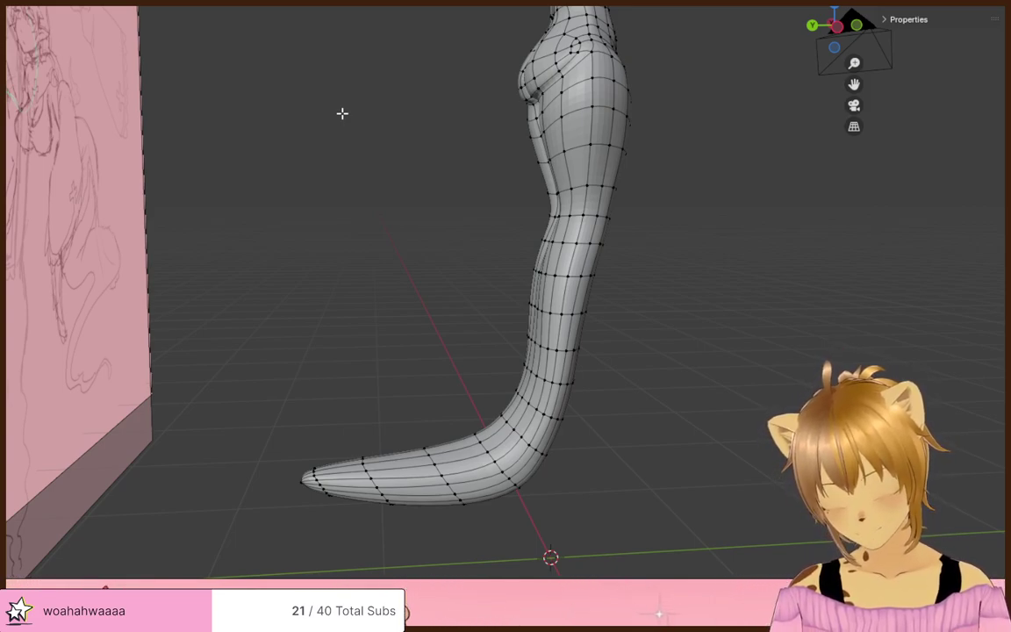
middle_drag(683, 358, 788, 344)
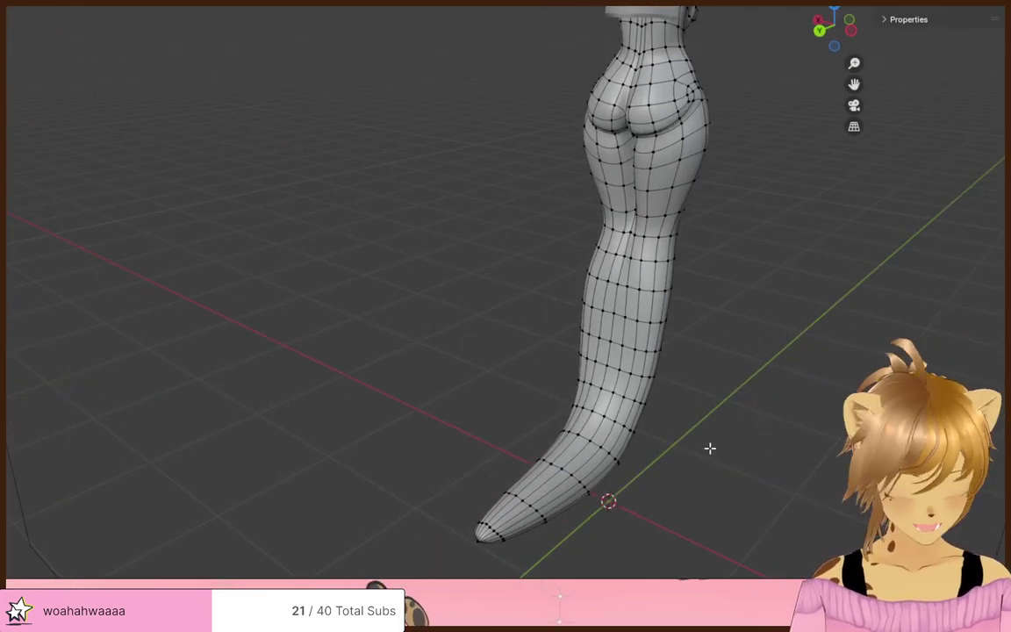
middle_drag(710, 448, 498, 451)
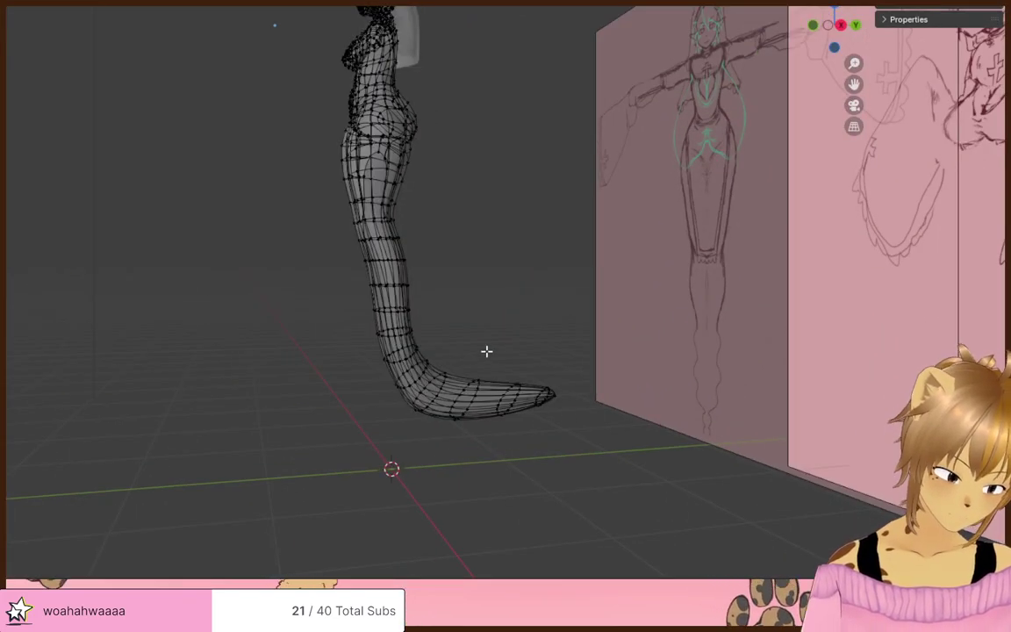
click(451, 391)
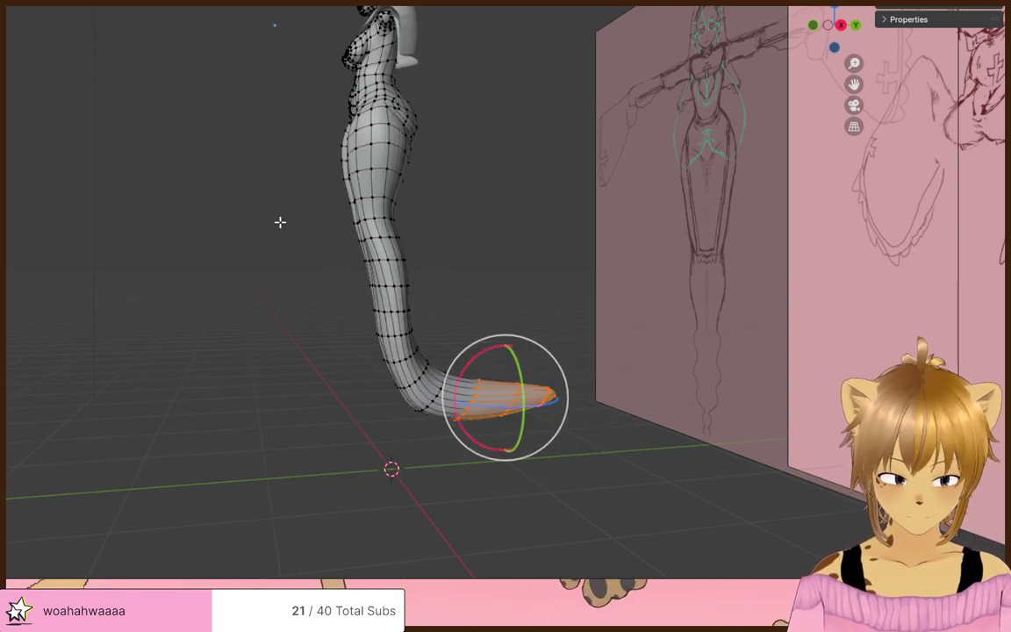
drag(503, 346, 483, 350)
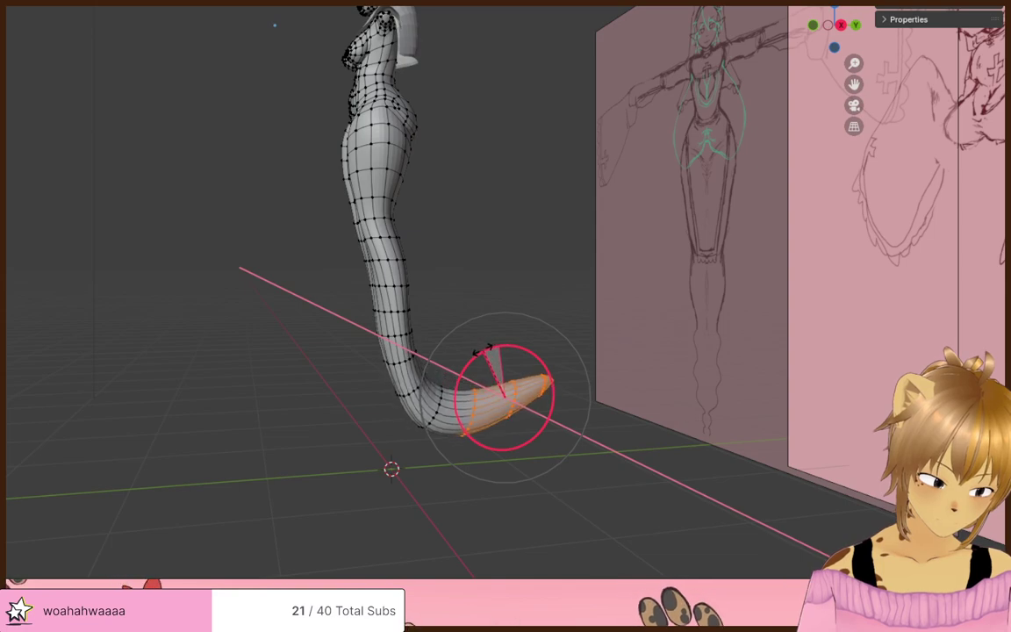
click(485, 351)
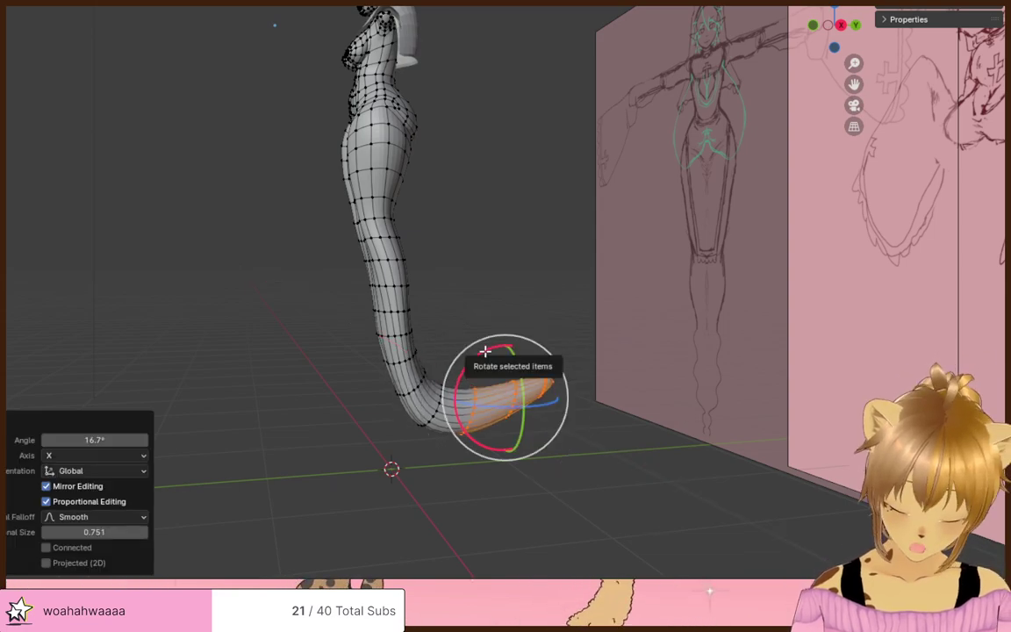
key(g)
key(y)
click(554, 336)
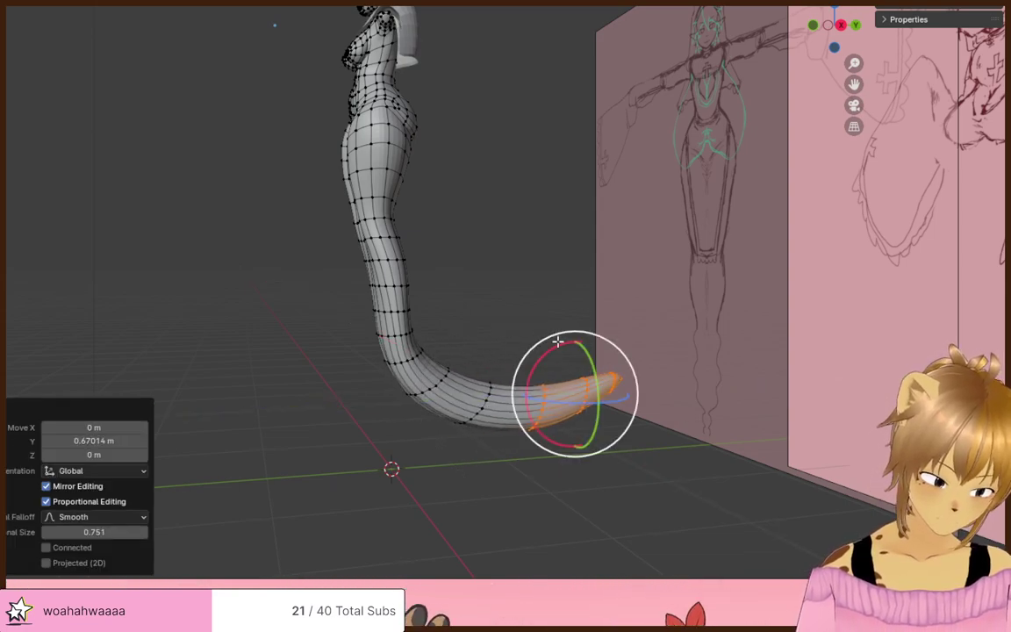
- Curl the tail end upward by rotating it 21.4° about X, raising it 0.51752 m and rotating it further about X
click(533, 351)
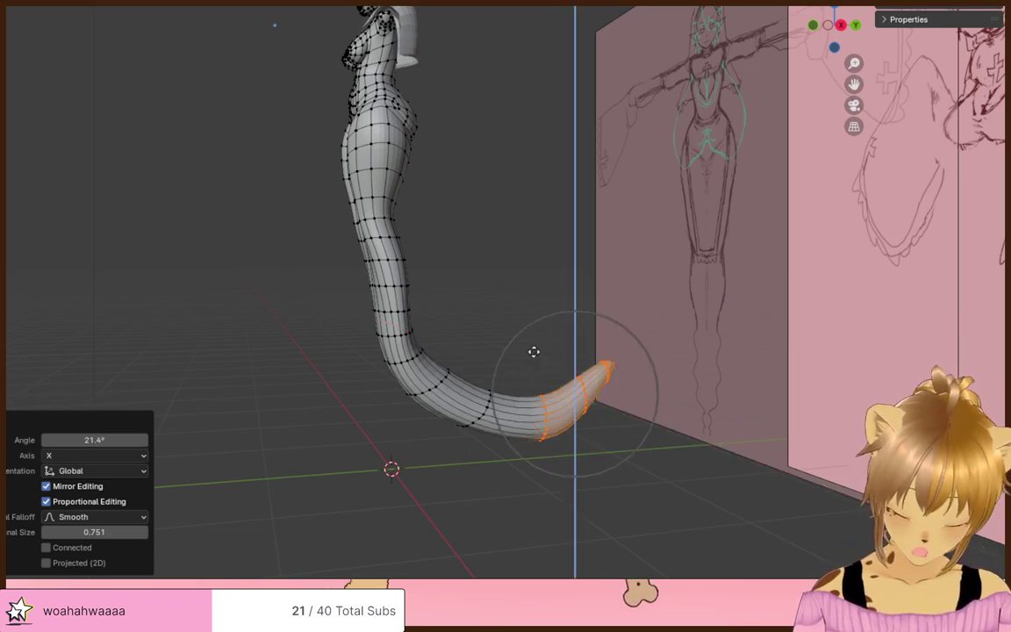
click(536, 297)
key(r)
key(x)
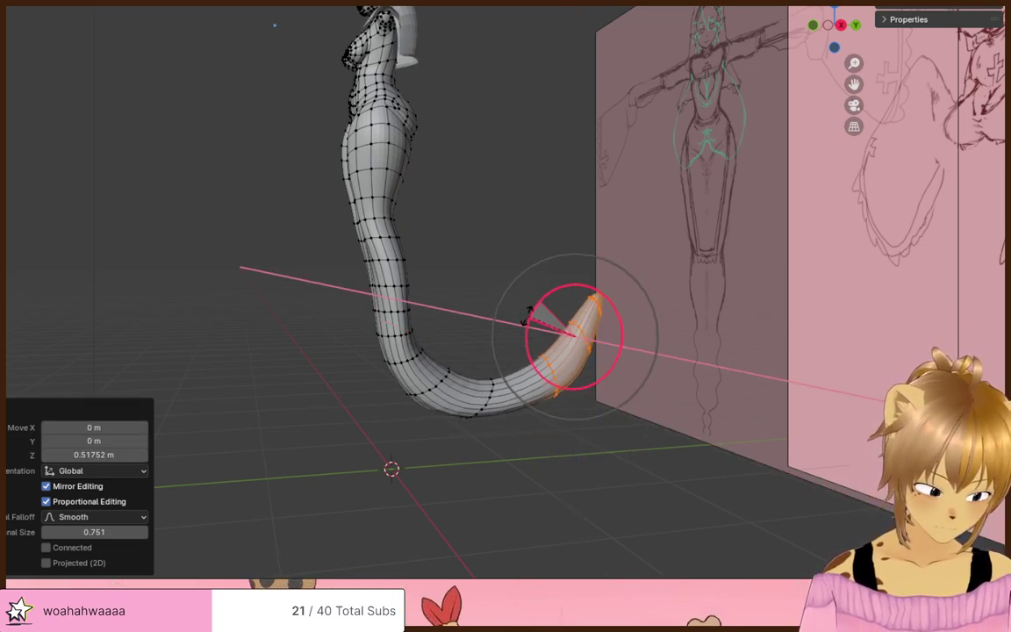
click(523, 325)
- Try raising the tail end 0.29019 m, rotating it 43.8° about X and moving it -0.62299 m along Y
click(528, 294)
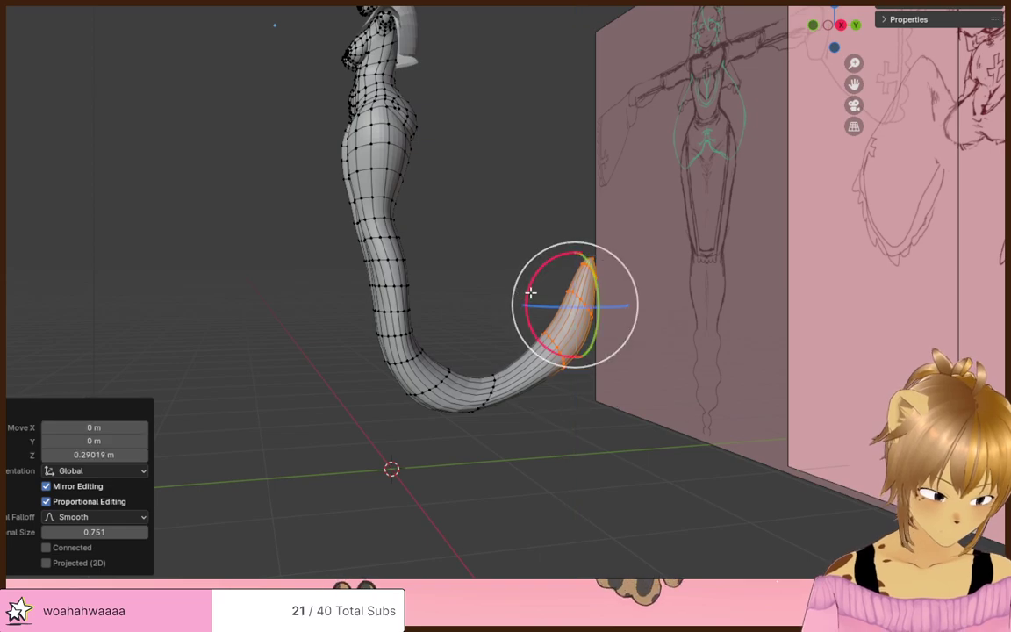
key(r)
key(x)
click(526, 284)
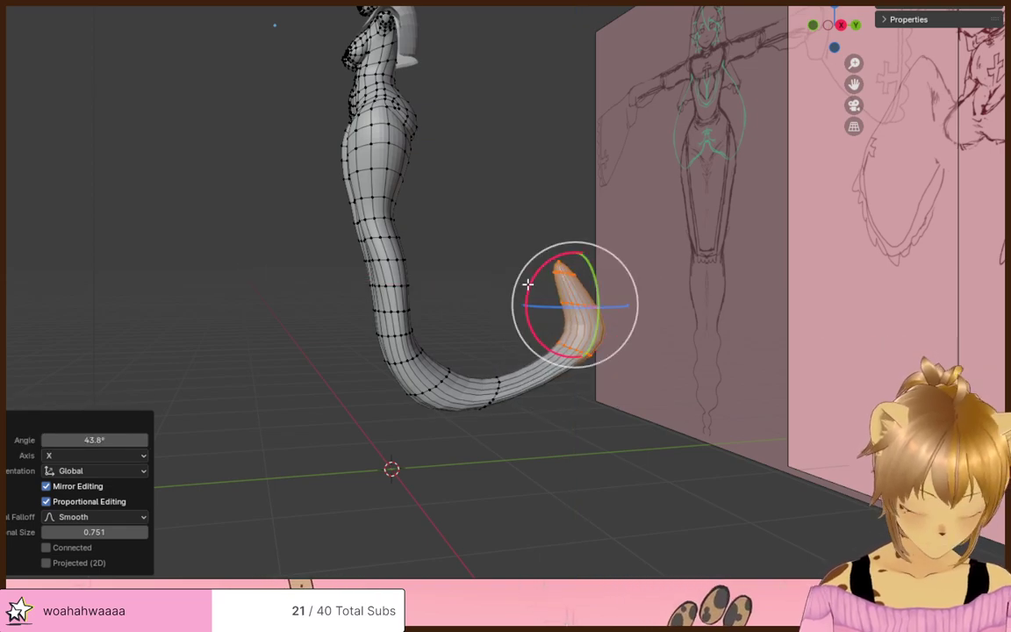
click(463, 321)
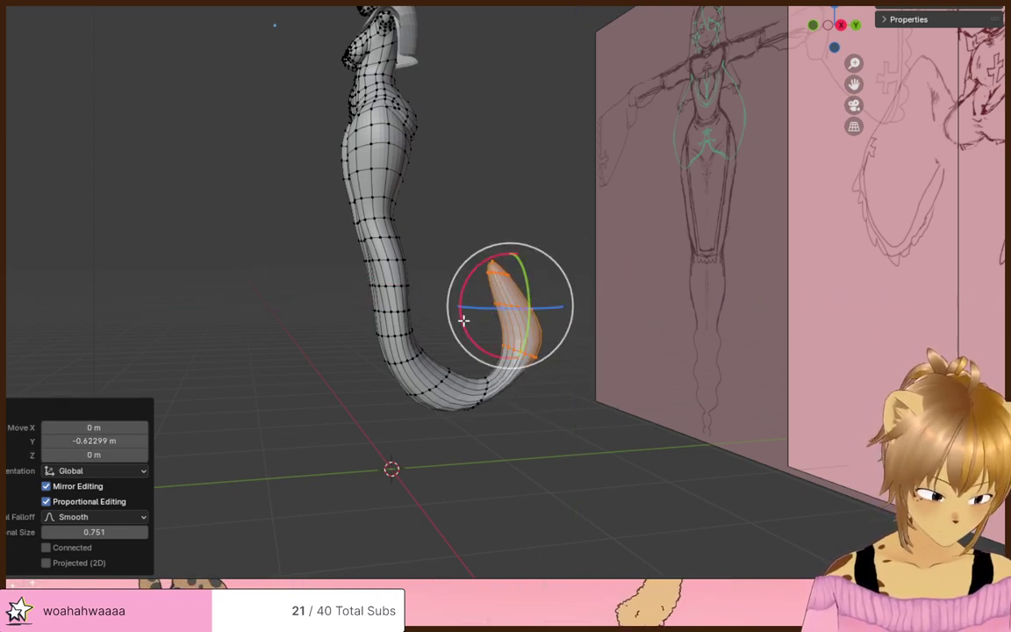
- Try a vertical move of the curled tail end, and undo the last three tail transforms
middle_drag(463, 320, 553, 302)
key(g)
key(z)
right_click(575, 324)
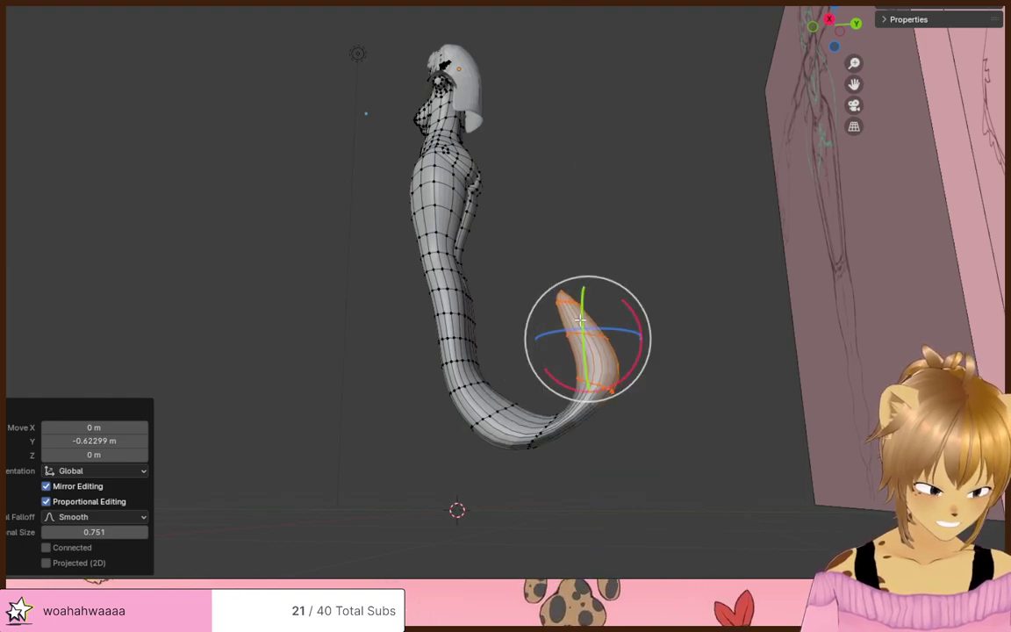
key(ctrl+z)
key(ctrl+z)
key(ctrl+z)
- Leave Edit Mode and inspect the front of the body around the navel
mouse_move(598, 323)
middle_down()
mouse_move(576, 339)
mouse_move(636, 388)
mouse_move(605, 335)
mouse_move(740, 357)
mouse_move(492, 352)
mouse_move(607, 332)
mouse_move(526, 352)
mouse_move(569, 323)
mouse_move(487, 372)
mouse_move(549, 331)
mouse_move(515, 395)
mouse_move(565, 435)
mouse_move(717, 405)
mouse_move(767, 412)
mouse_move(713, 339)
mouse_move(609, 433)
mouse_move(564, 419)
mouse_move(548, 372)
mouse_move(731, 398)
mouse_move(289, 329)
mouse_move(465, 334)
mouse_move(388, 352)
mouse_move(386, 343)
middle_up()
scroll(569, 323, down, 3)
key(Tab)
scroll(387, 343, up, 3)
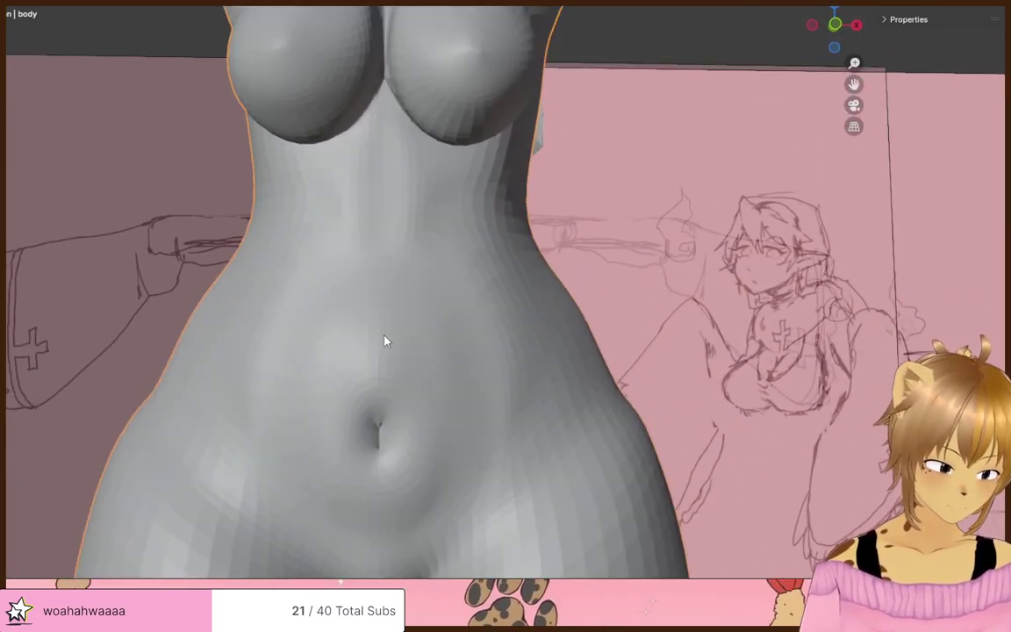
click(418, 404)
click(406, 408)
- Enter Edit Mode on the body and pull the overlapping vertices at the navel's center apart with mirror editing
key(Tab)
scroll(399, 398, up, 5)
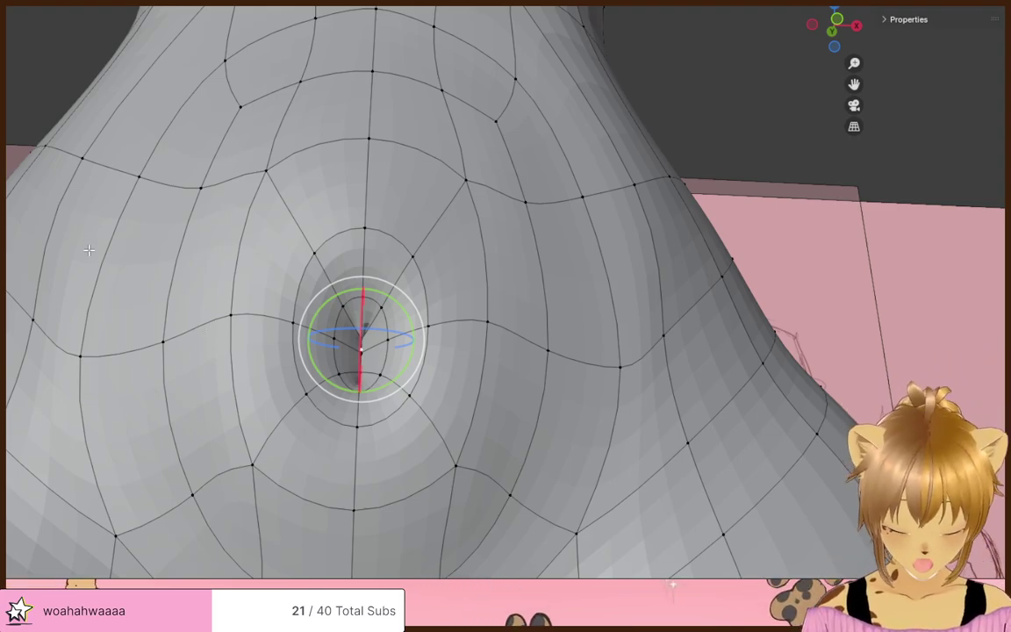
scroll(356, 406, up, 3)
scroll(333, 393, down, 3)
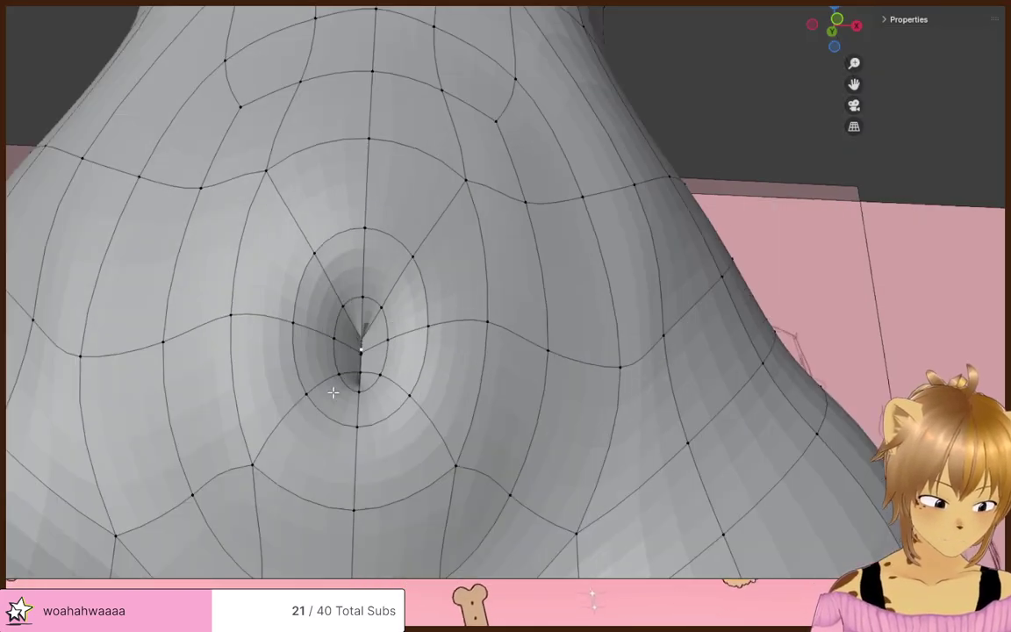
scroll(333, 393, up, 2)
shift+middle_drag(333, 393, 379, 375)
middle_drag(516, 361, 513, 370)
key(g)
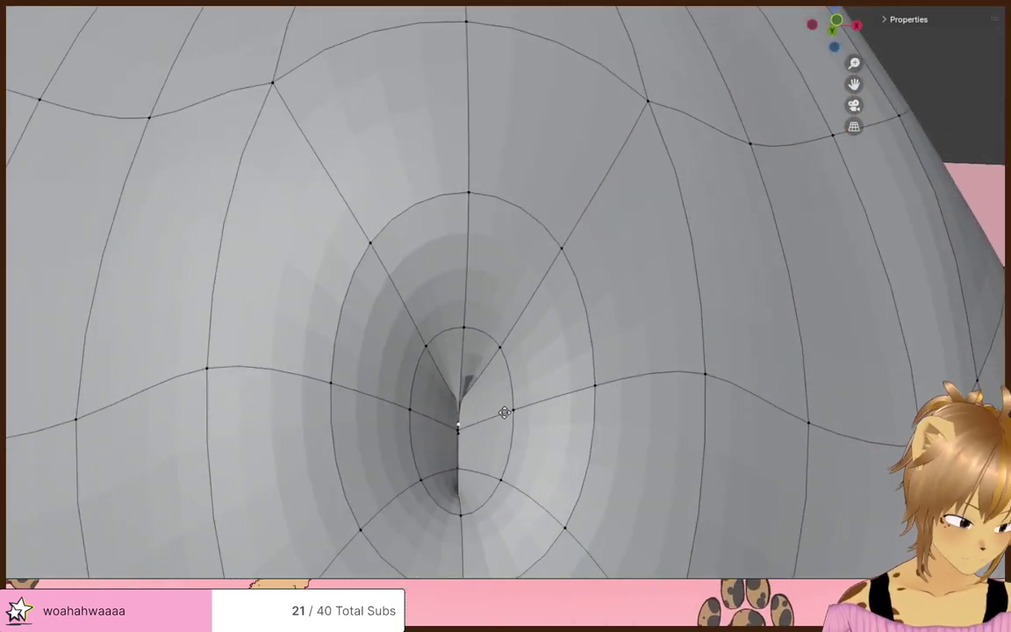
click(496, 418)
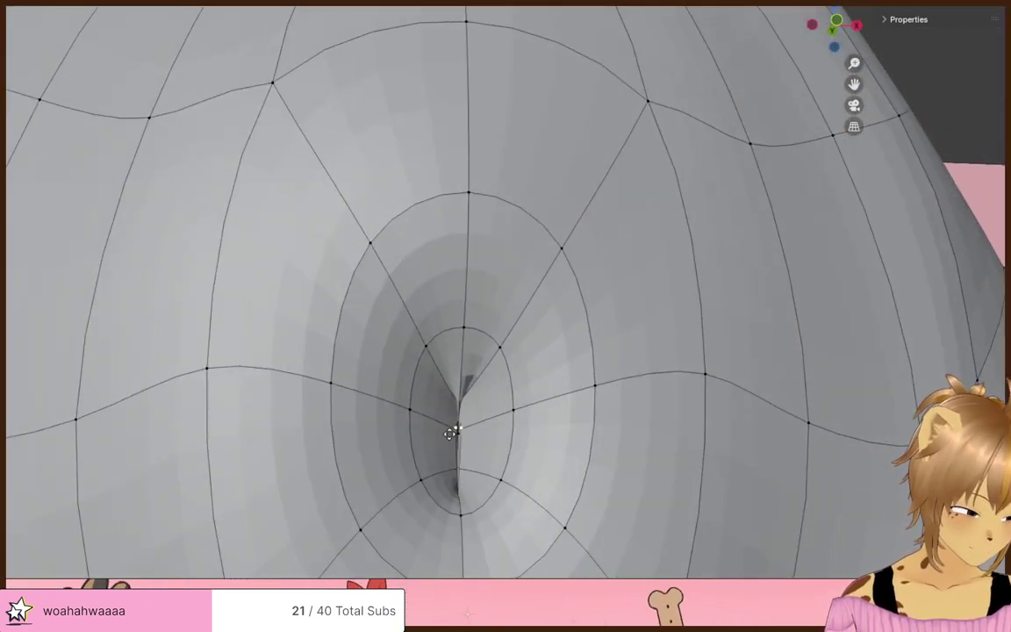
click(430, 430)
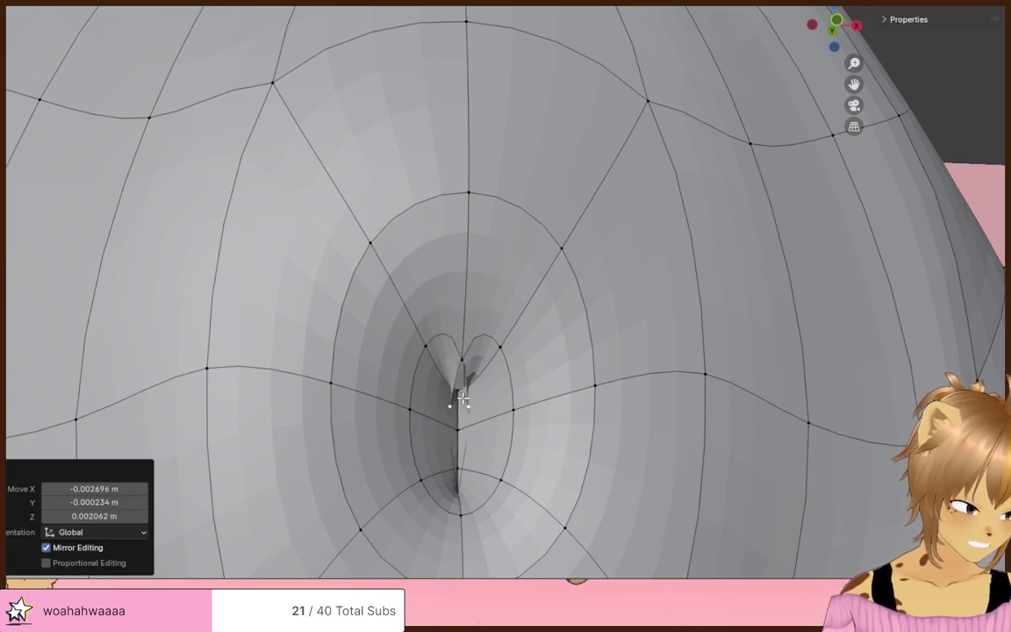
- Spread the mirrored upper, middle and lower vertices of the navel's inner ring outward to open up the hollow
key(g)
click(436, 412)
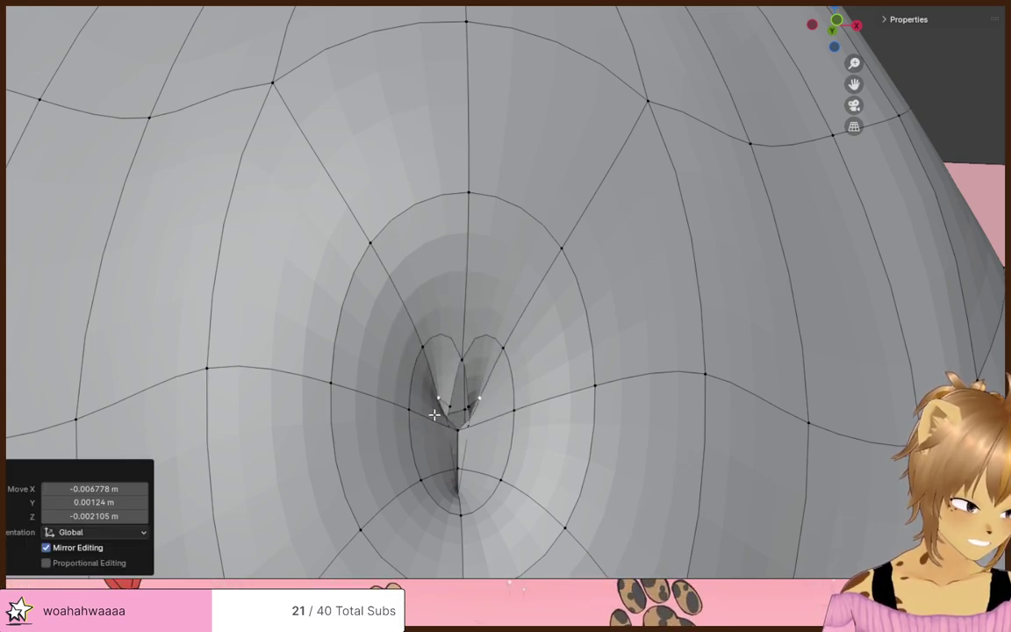
key(g)
click(414, 443)
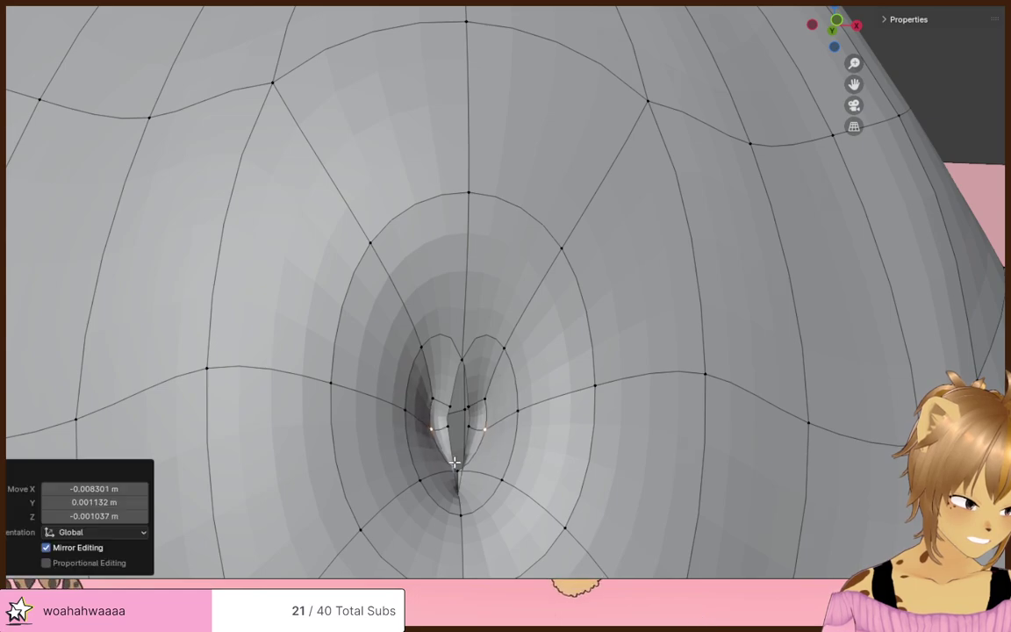
key(g)
click(450, 439)
- Bring the navel's split center vertices back onto the body's midline, and lower the middle one by 0.008673 m along Z
click(455, 434)
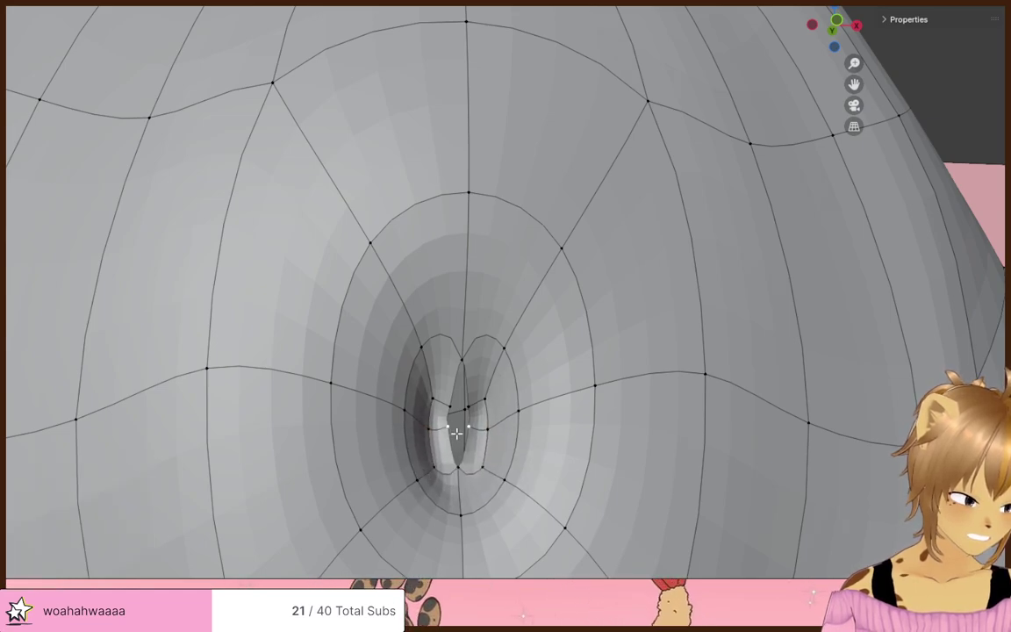
click(467, 411)
click(470, 411)
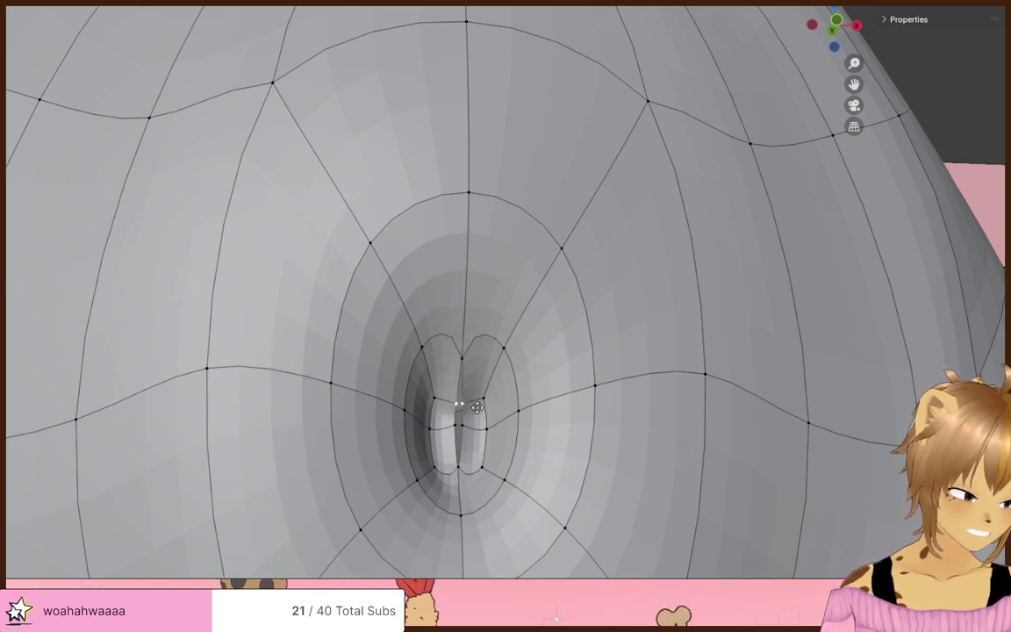
click(480, 408)
click(462, 425)
key(g)
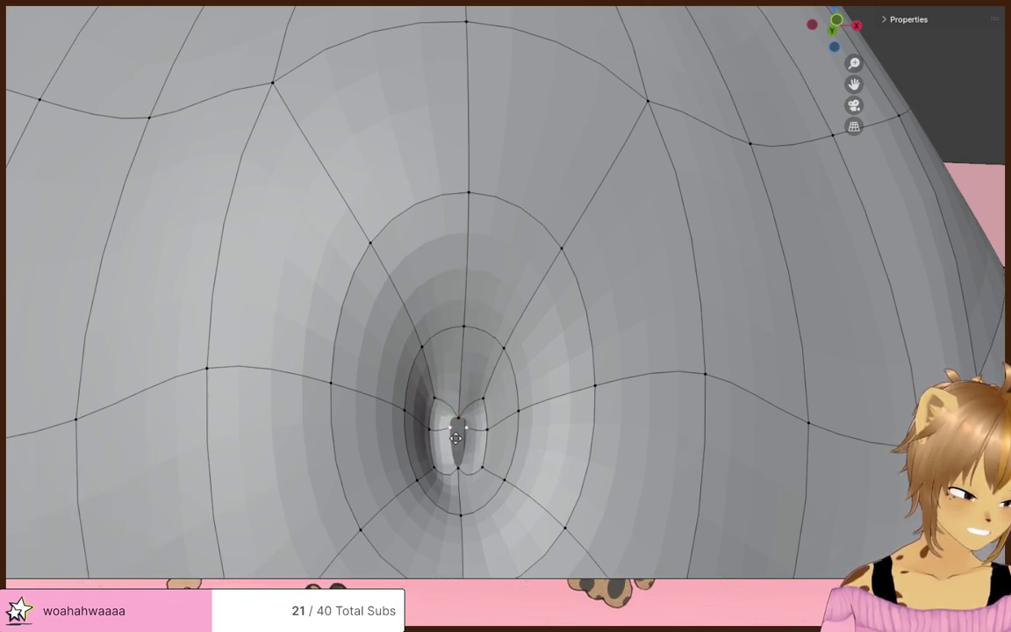
click(466, 437)
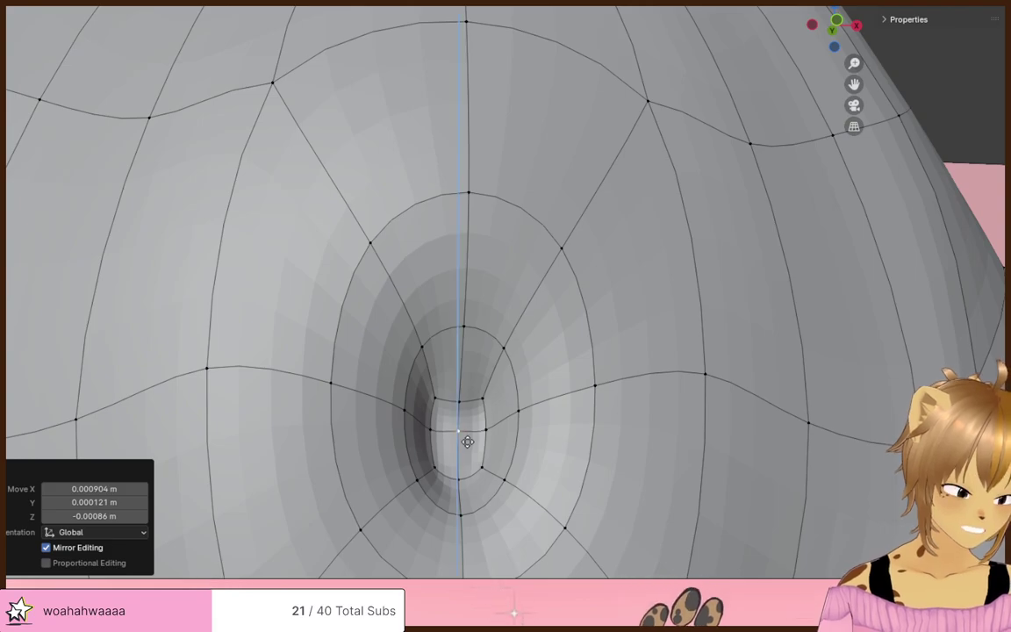
scroll(461, 472, down, 6)
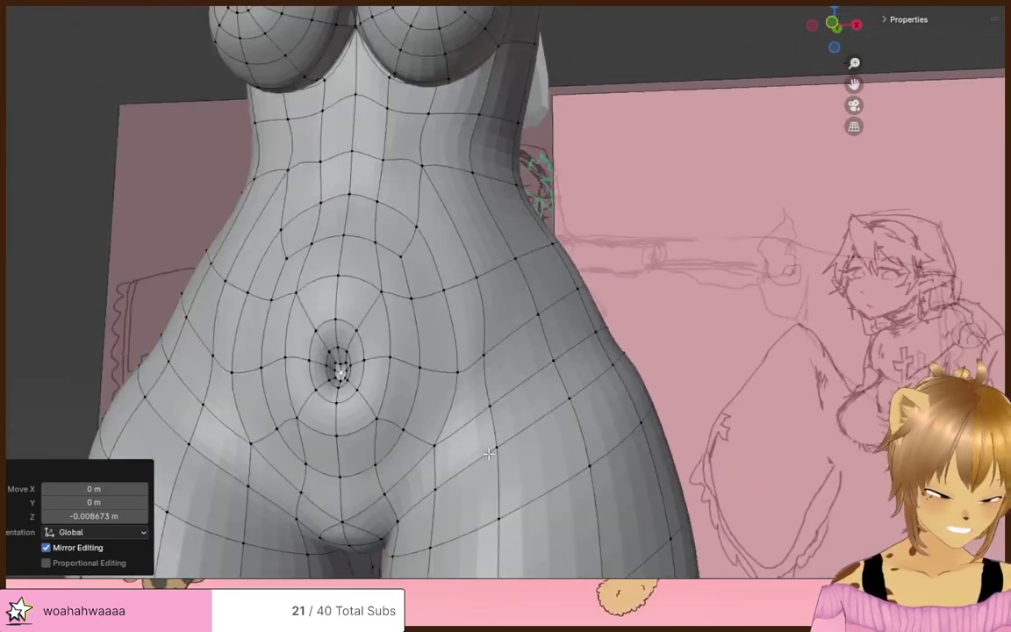
- Select all vertices of the navel's innermost ring and center, and smooth them with a factor of 1.319
scroll(364, 416, up, 8)
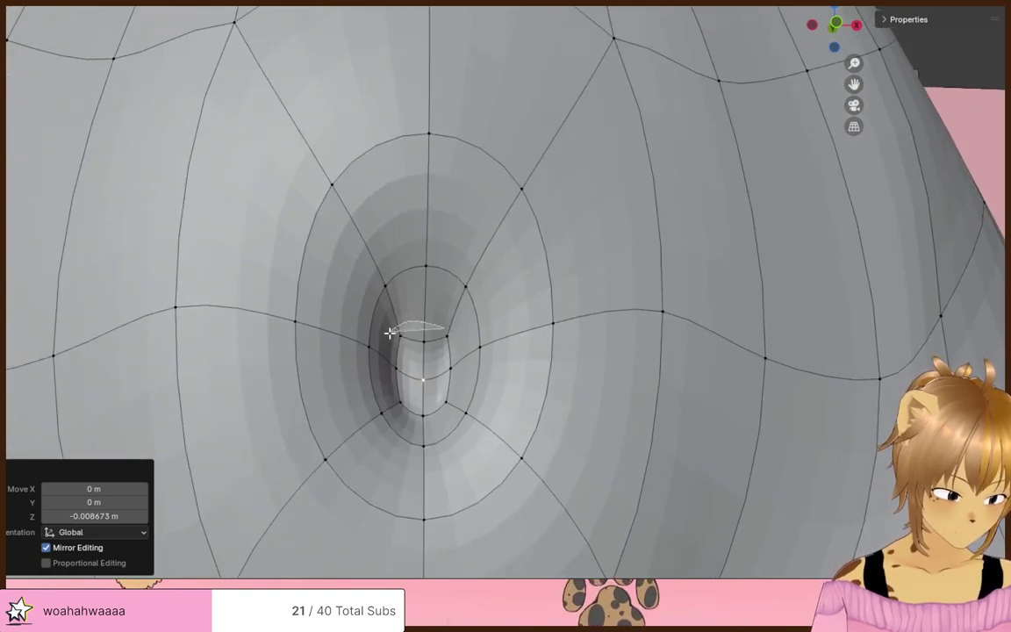
mouse_move(390, 332)
mouse_down()
mouse_move(400, 411)
mouse_move(431, 400)
mouse_move(449, 373)
mouse_up()
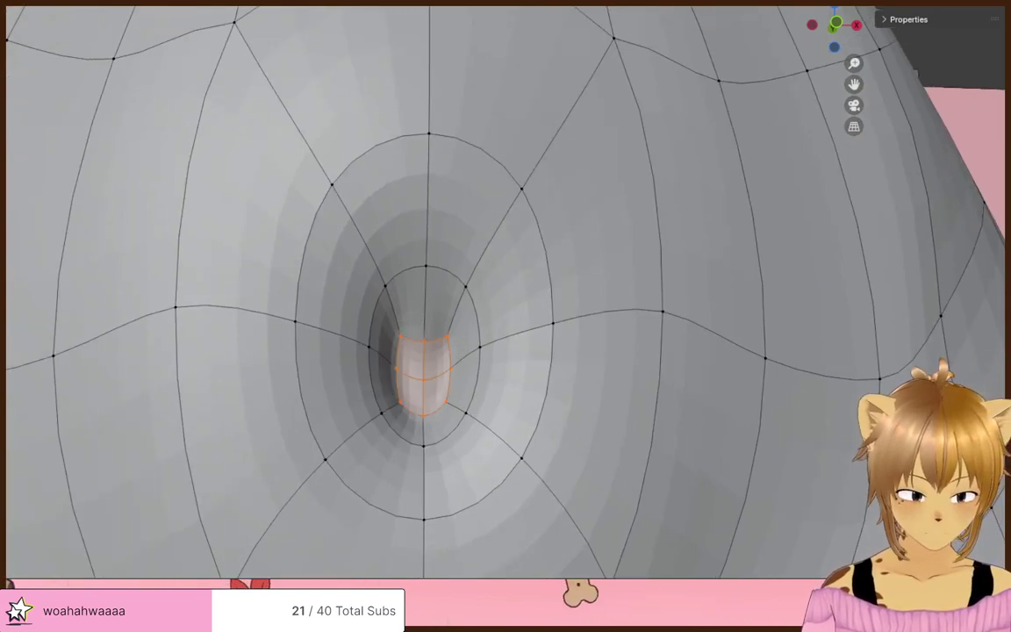
key(g)
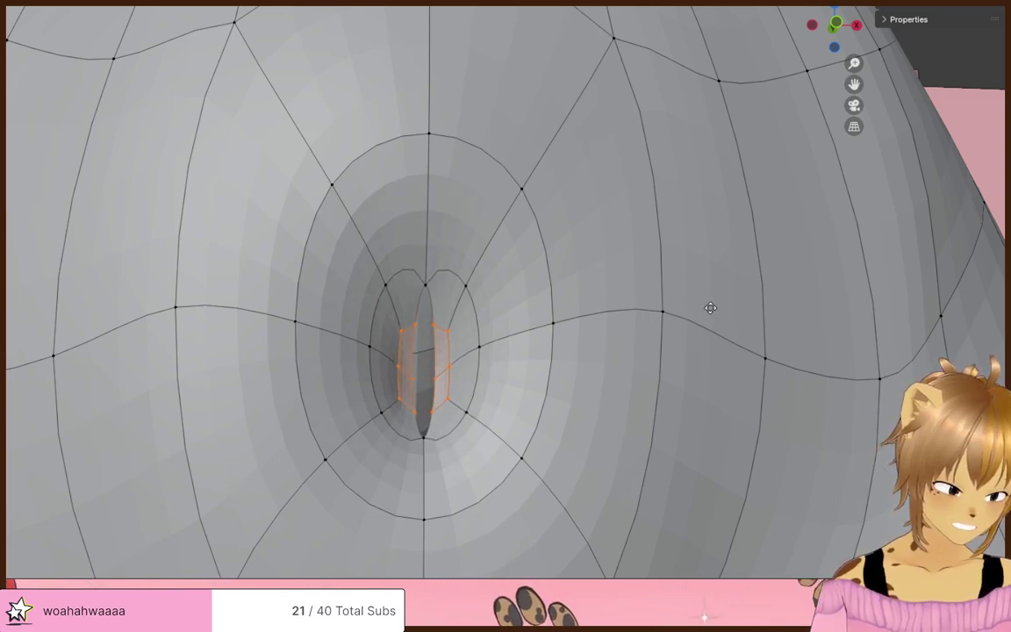
click(740, 302)
- Try moving the navel's inner vertices closer to the midline with mirror editing, and undo the move
key(g)
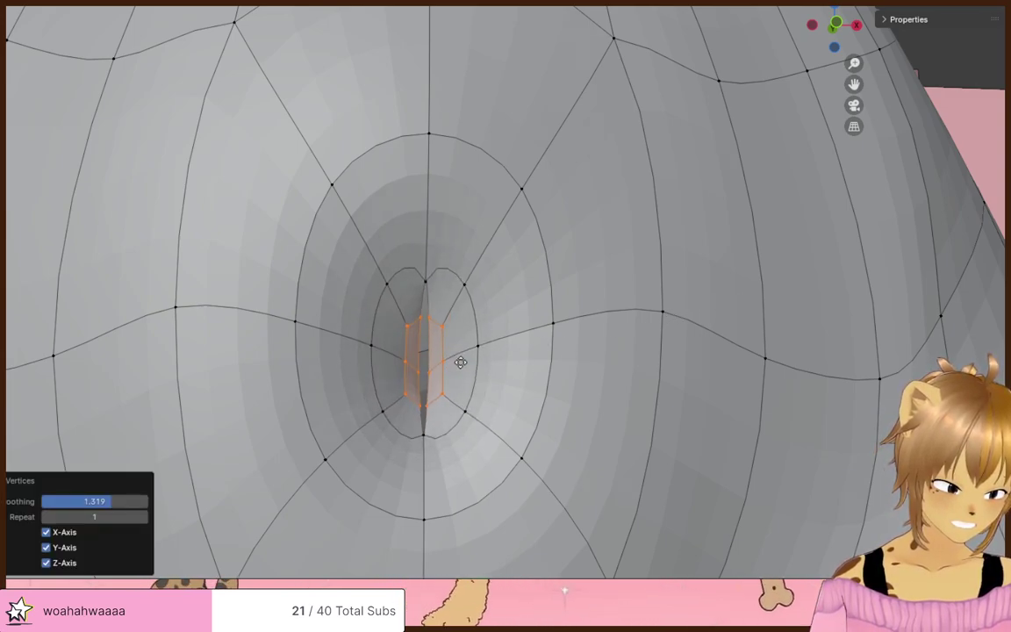
click(467, 362)
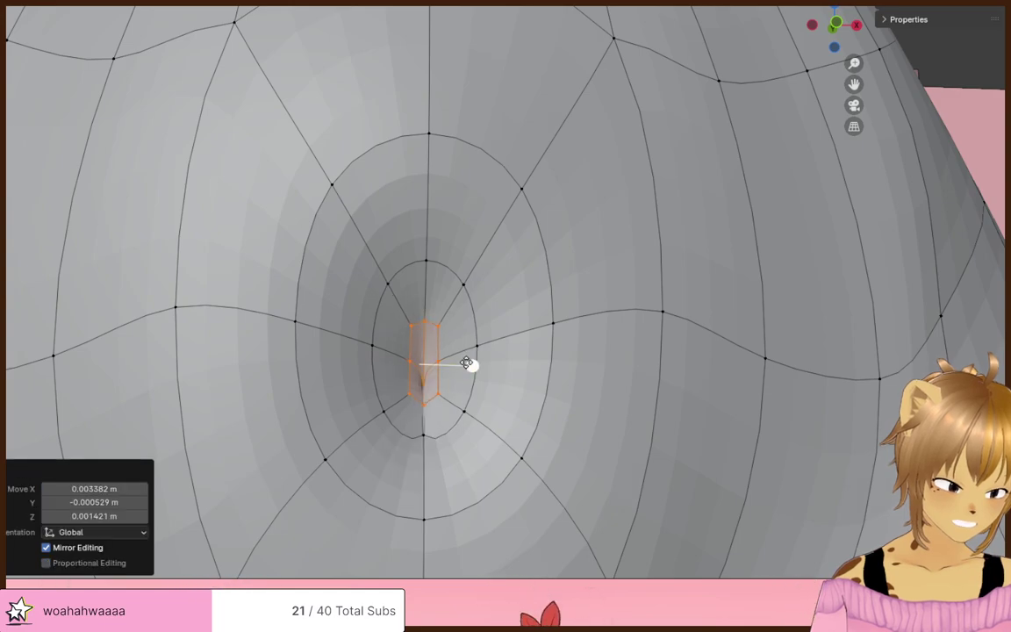
mouse_move(465, 376)
middle_down()
mouse_move(454, 384)
mouse_move(462, 379)
middle_up()
key(ctrl+z)
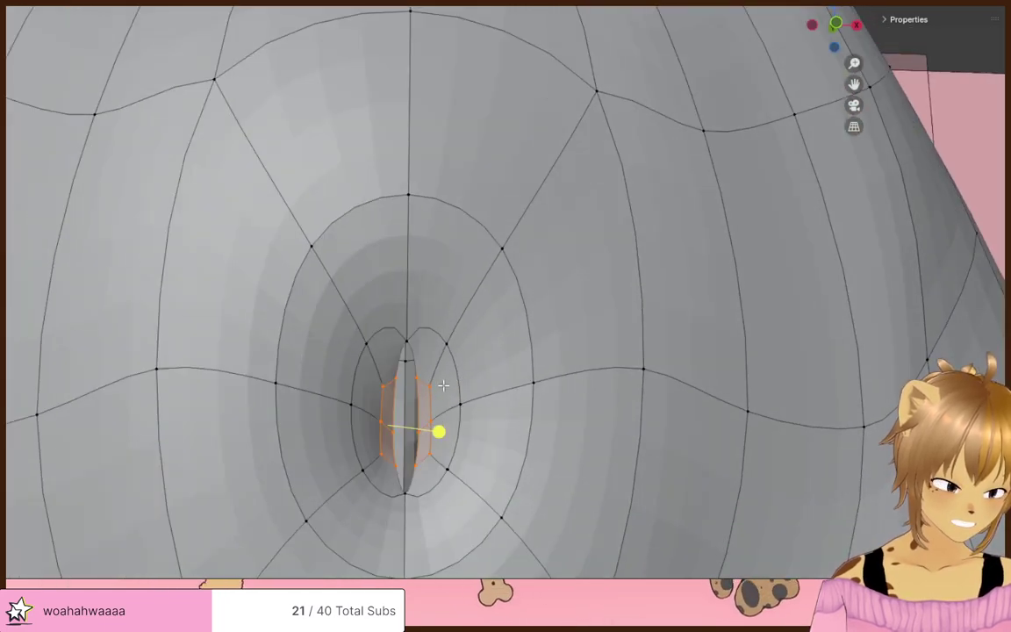
- Narrow the navel's inner ring slightly toward the midline, and flatten its middle vertex row with a Z scale of 0
click(425, 397)
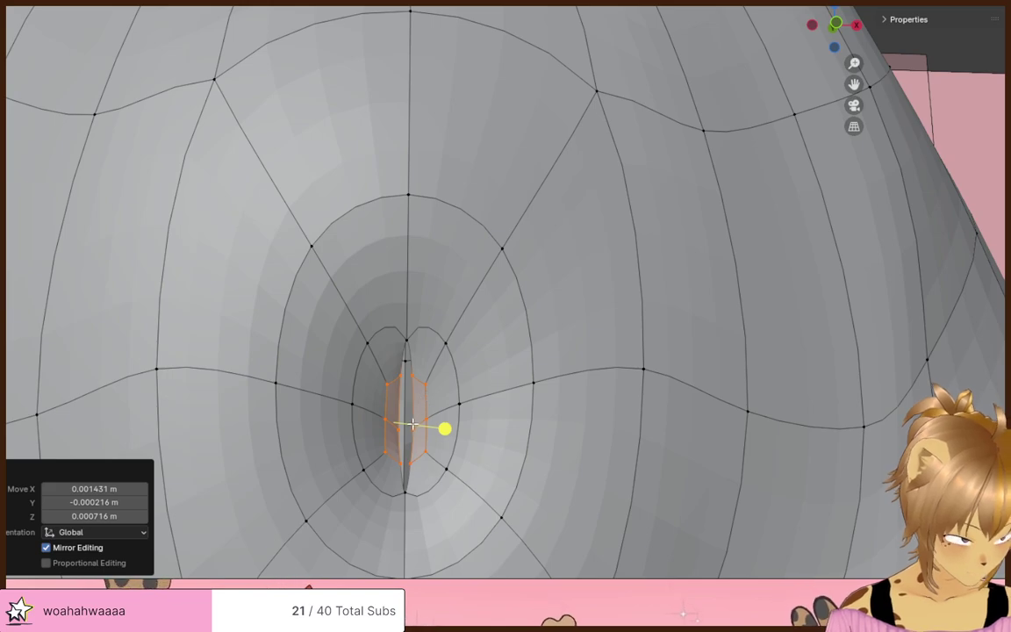
click(402, 432)
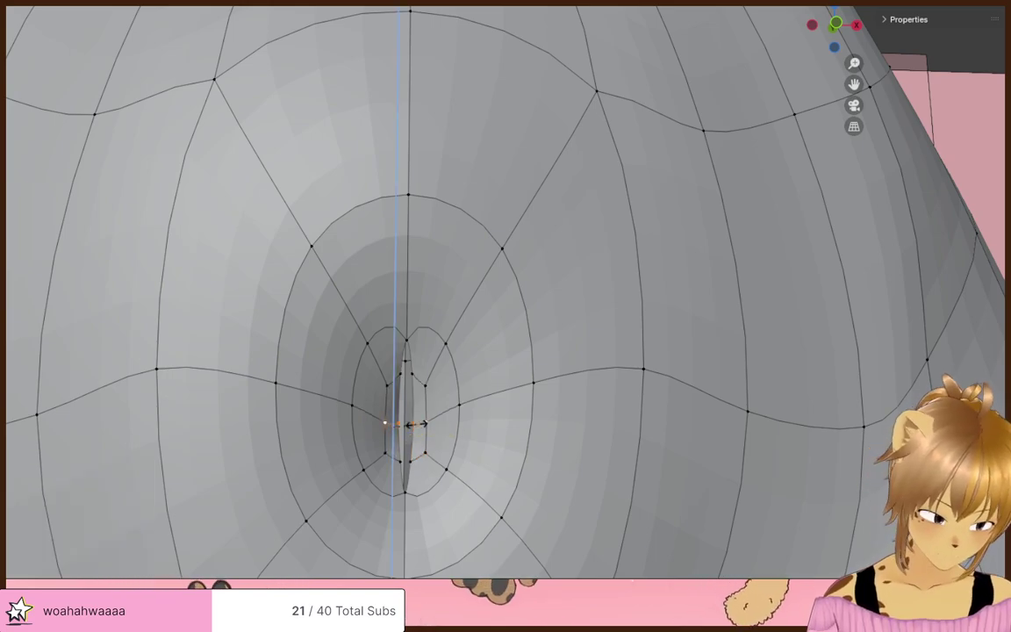
click(413, 424)
key(g)
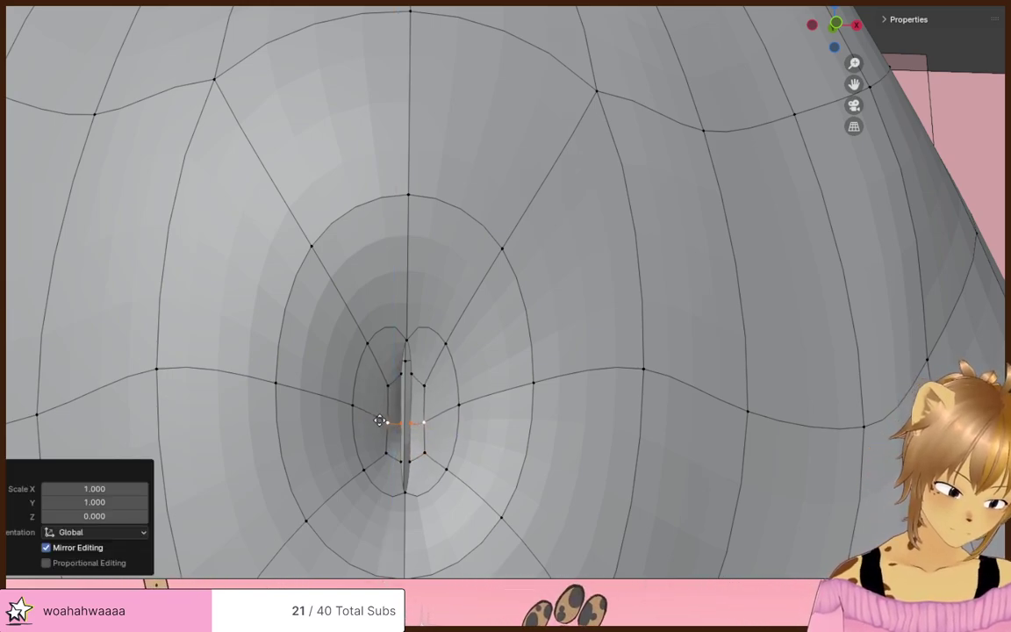
- Close the remaining gap in the navel by moving its upper, middle and lower center vertices onto the midline
click(401, 380)
key(g)
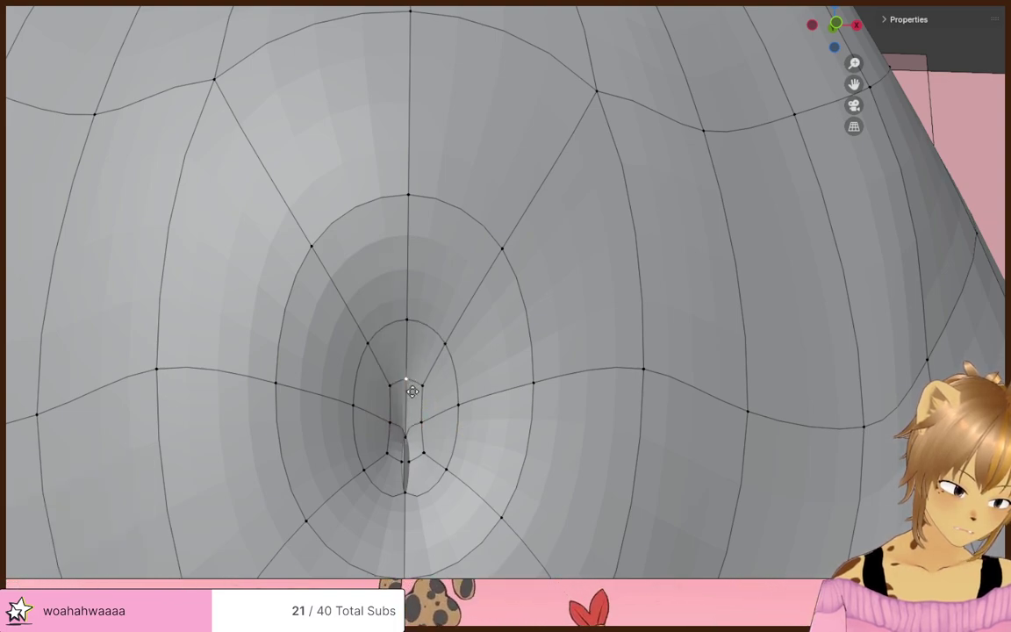
click(411, 389)
click(407, 475)
key(g)
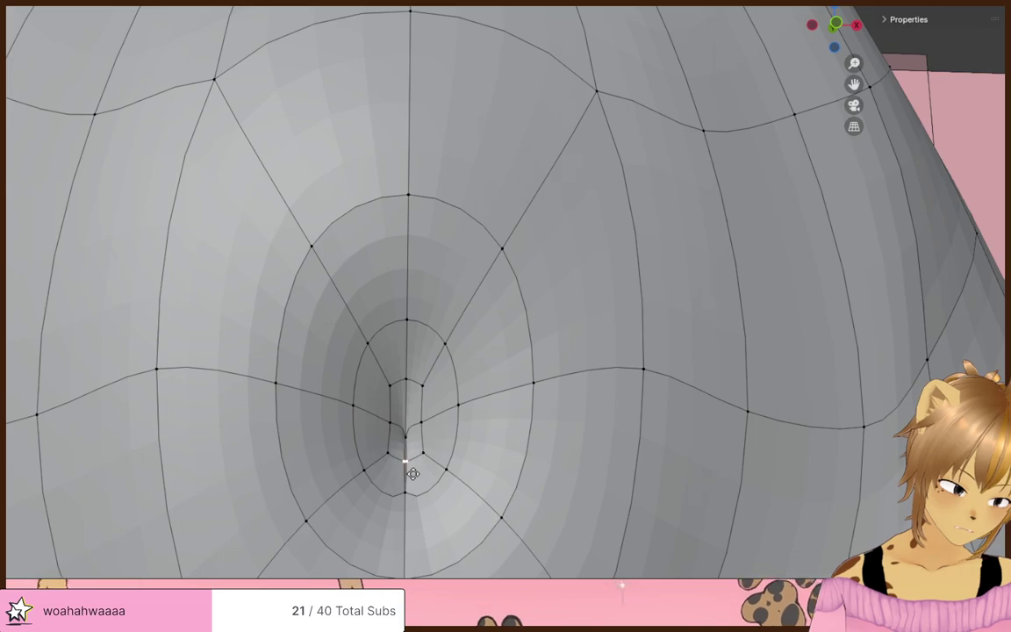
click(436, 440)
- Lower the navel's upper inner vertex row along Z and raise its lower row to shorten the center patch
scroll(485, 281, down, 6)
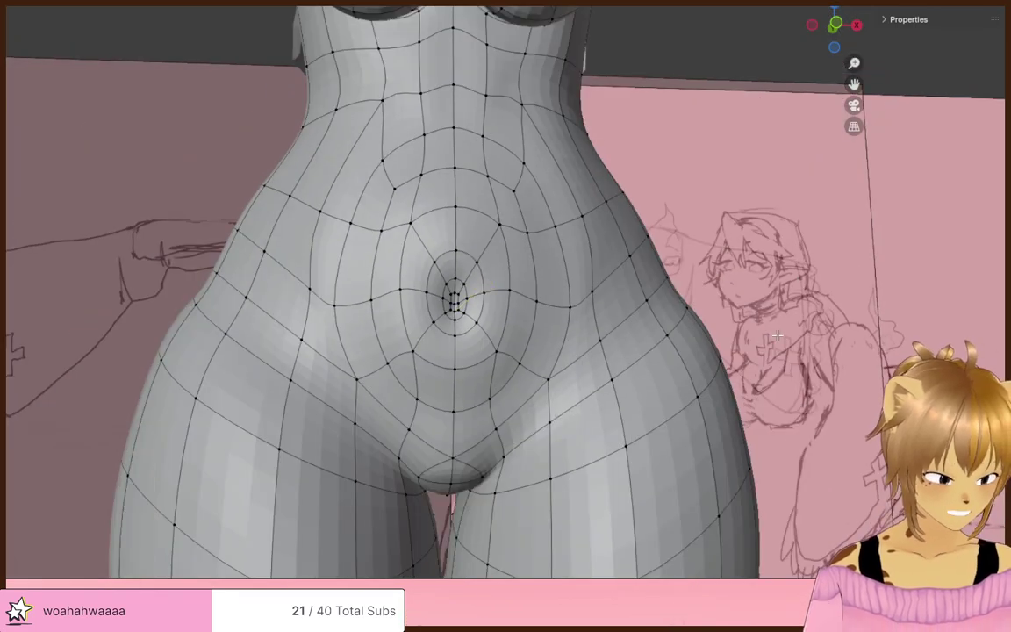
scroll(625, 343, up, 6)
scroll(440, 407, down, 5)
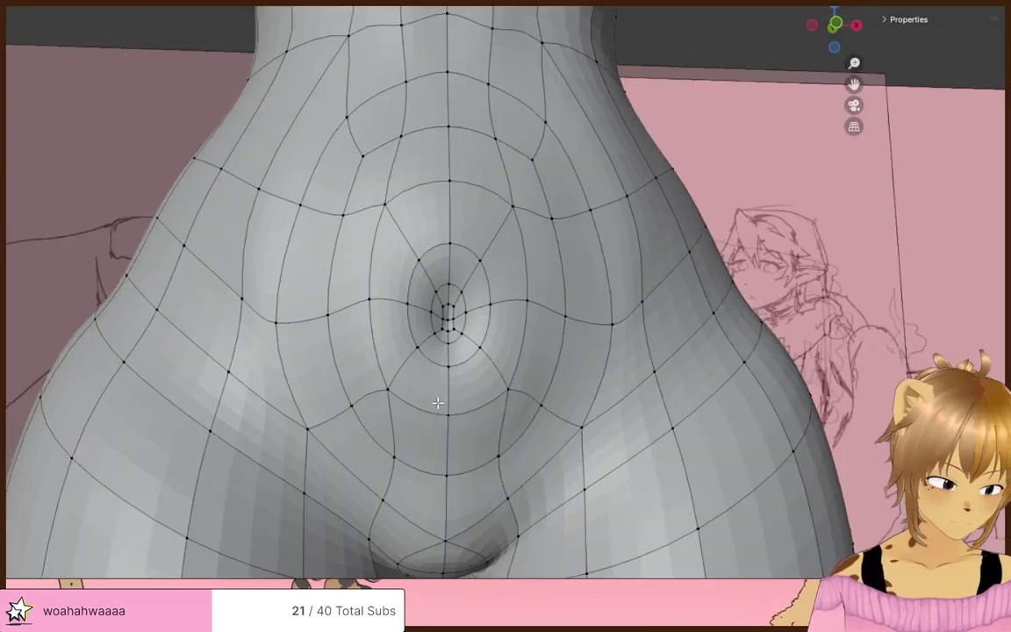
scroll(451, 397, up, 5)
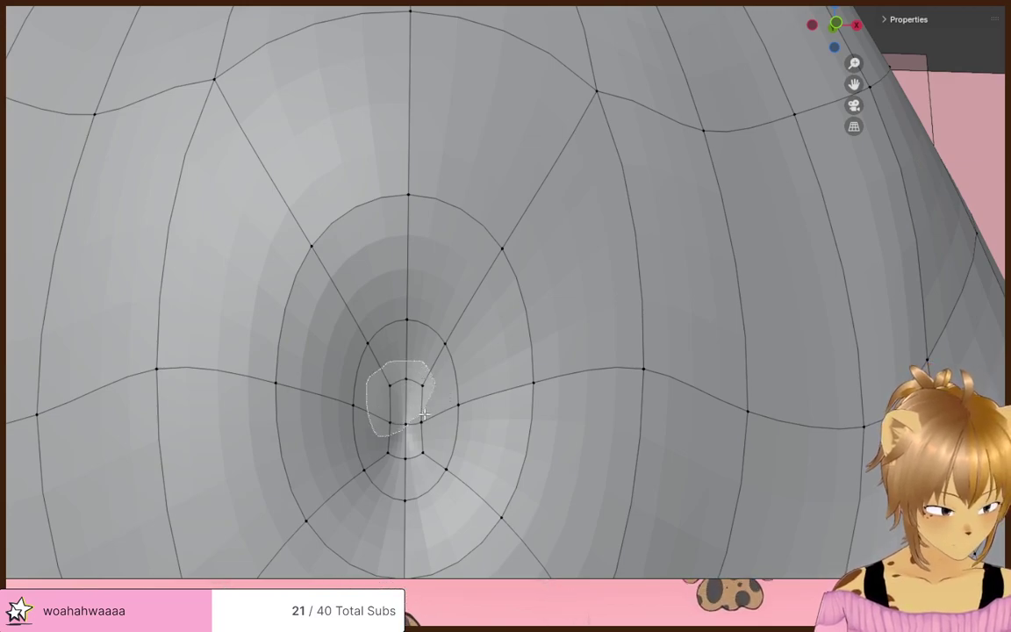
drag(424, 414, 452, 389)
click(443, 397)
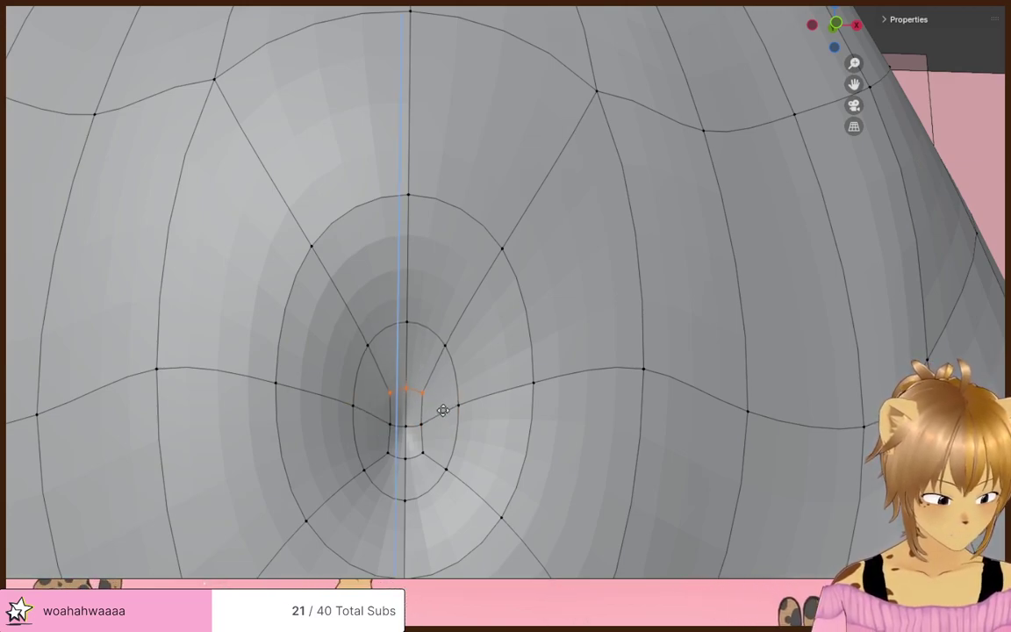
click(442, 425)
key(s)
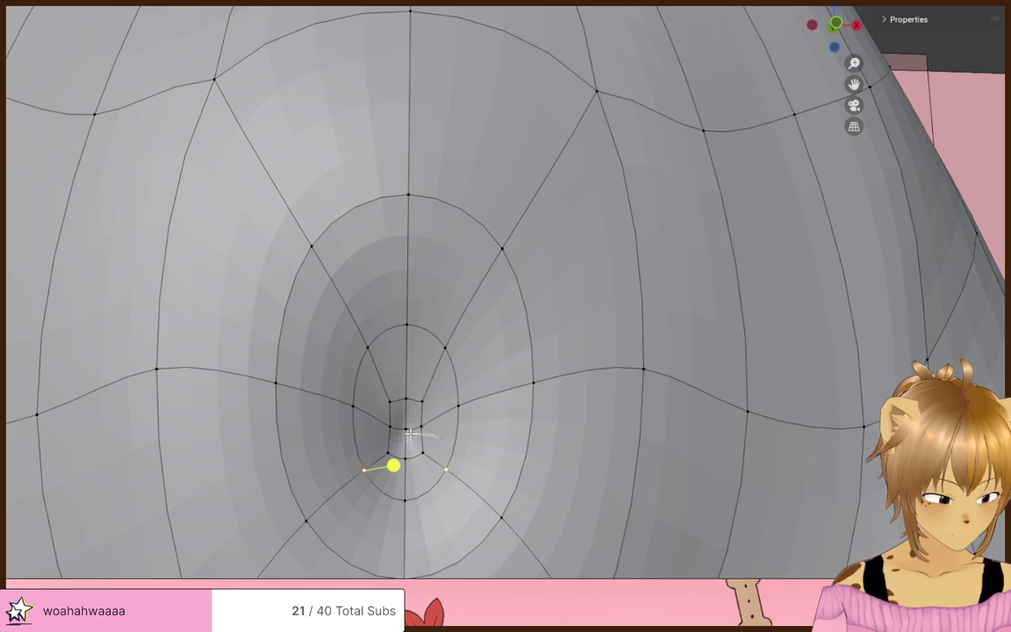
click(445, 447)
- Lower the navel's upper inner row 0.002333 m along Z, and smooth the whole center patch with a factor of -0.187
key(shift+v)
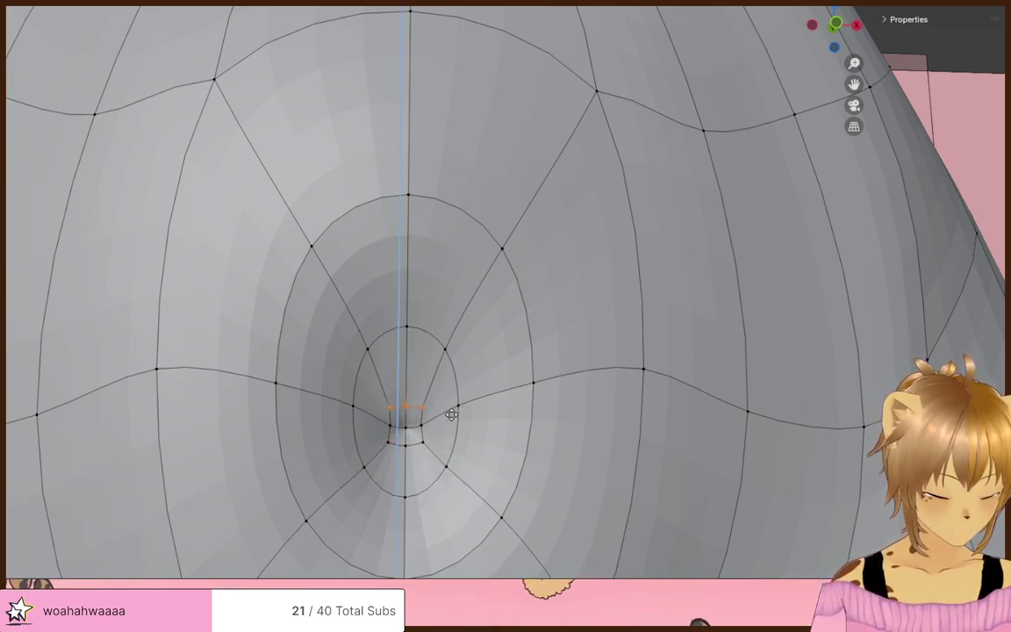
click(450, 414)
key(shift+v)
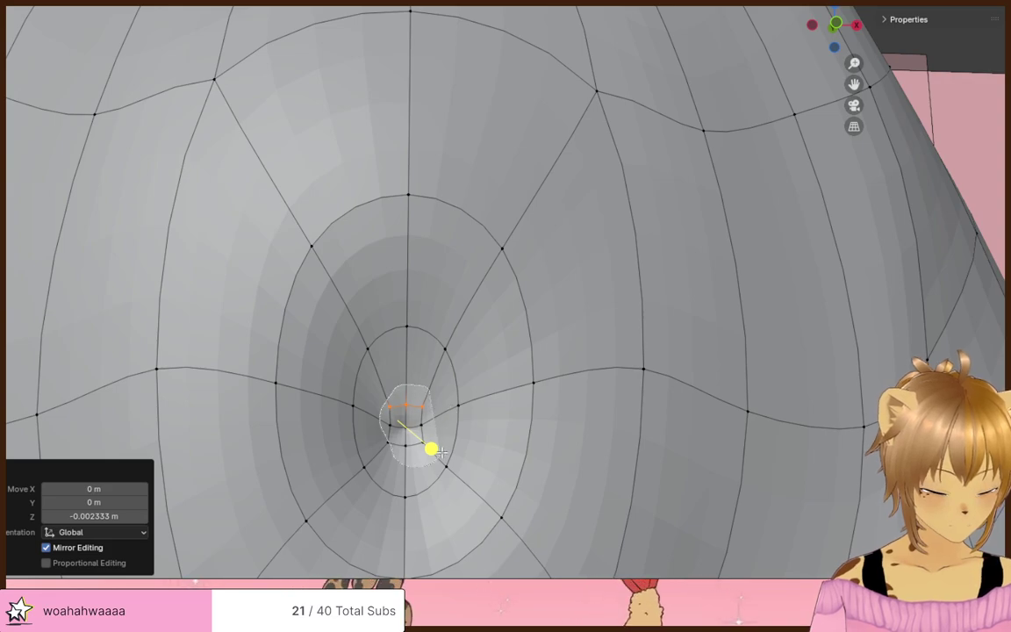
click(398, 444)
- Leave Edit Mode and inspect the reshaped navel and the surrounding belly surface
scroll(421, 430, down, 6)
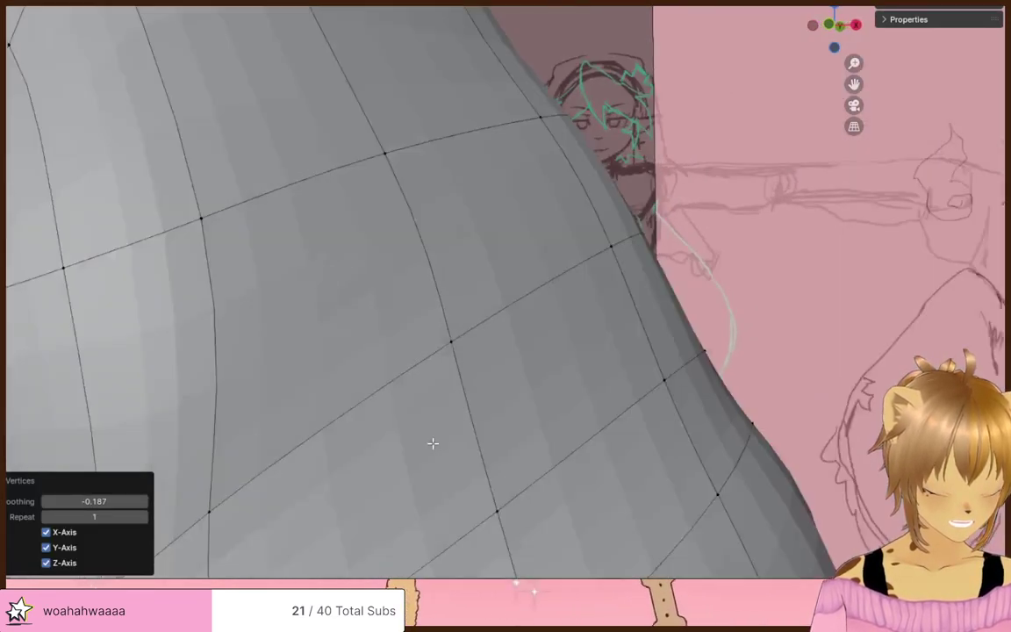
middle_drag(701, 319, 537, 331)
key(Tab)
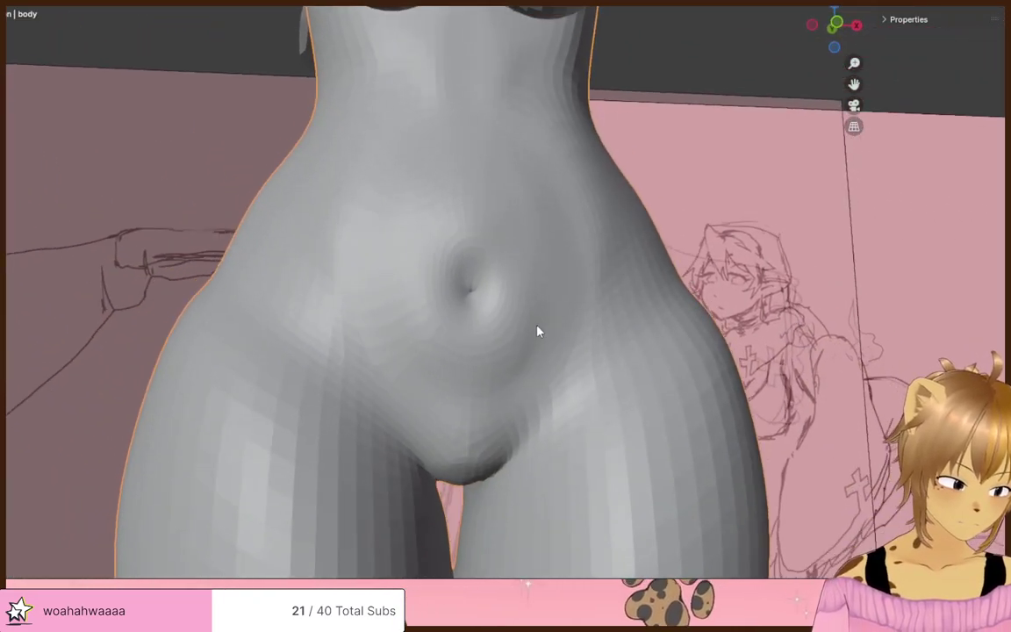
scroll(537, 334, up, 5)
scroll(601, 352, up, 2)
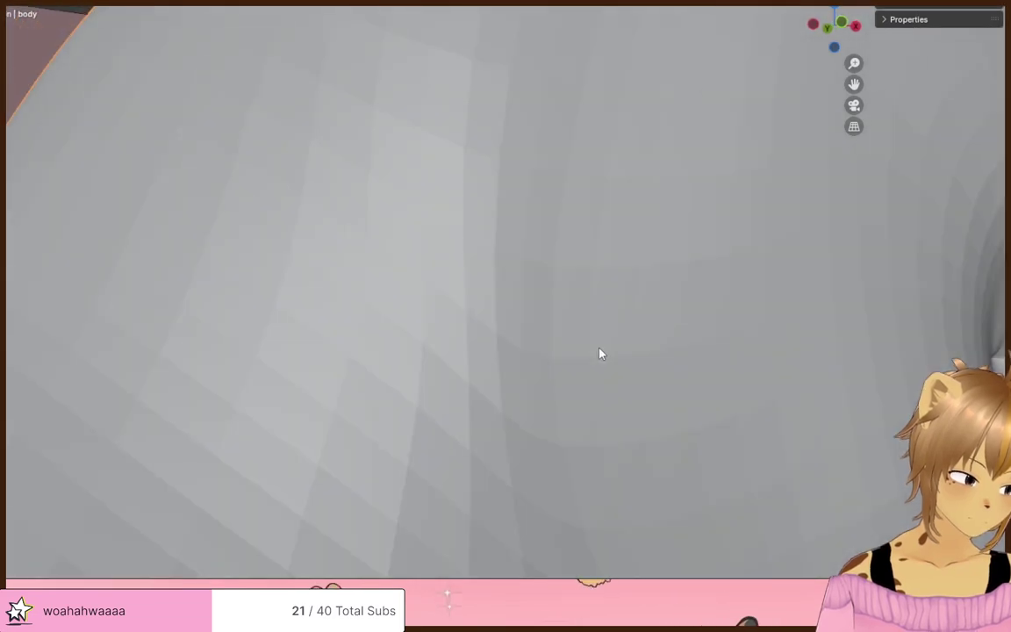
scroll(601, 352, down, 6)
scroll(683, 362, down, 2)
- Select the navel's upper inner vertices in Edit Mode, and leave it to inspect the hollow from the front and side
key(Tab)
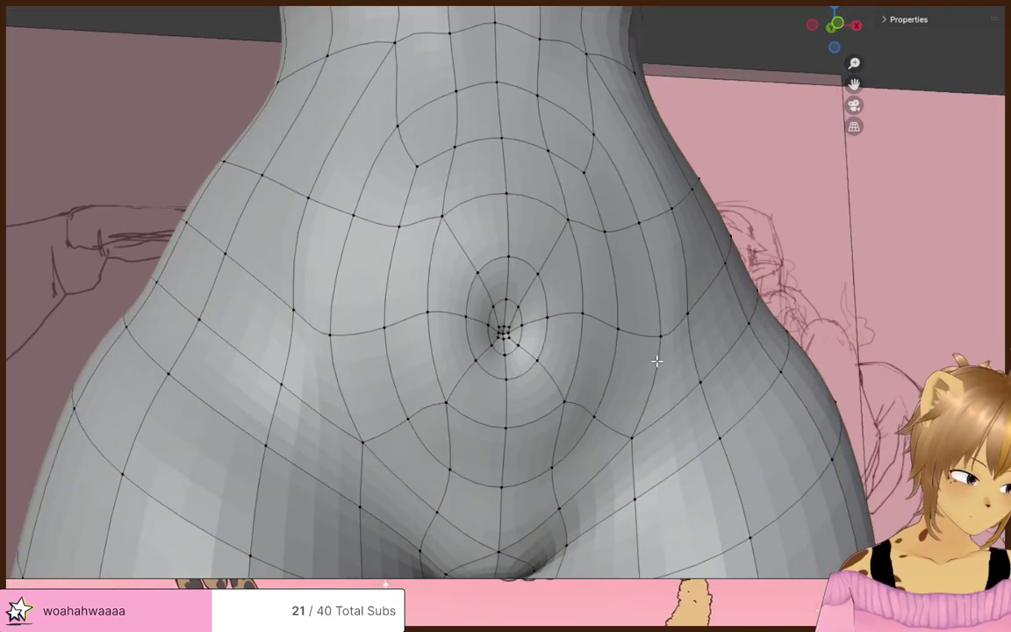
scroll(665, 366, up, 5)
drag(594, 431, 546, 453)
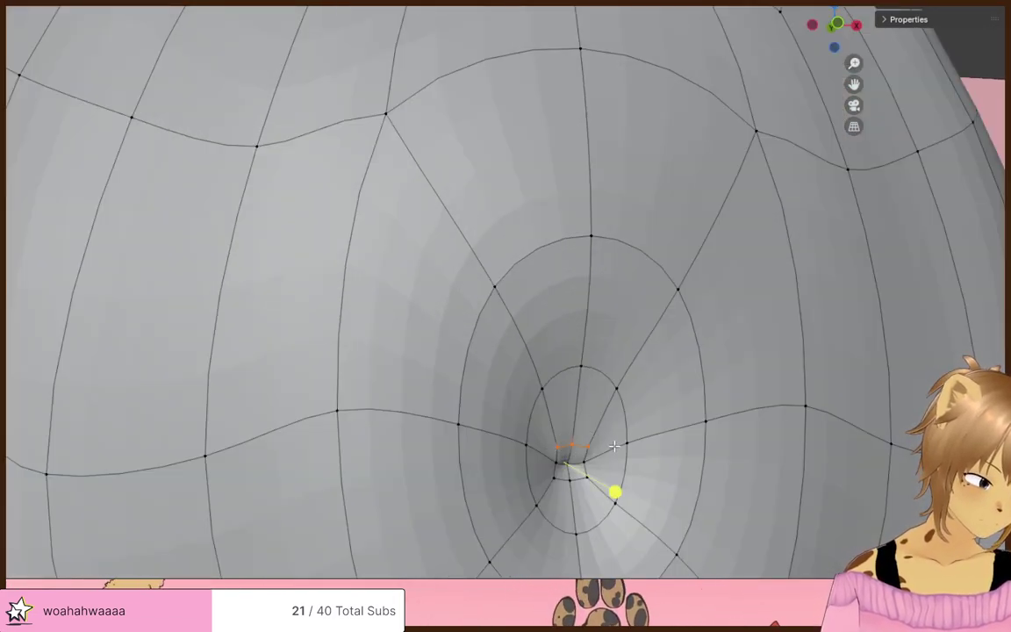
key(Tab)
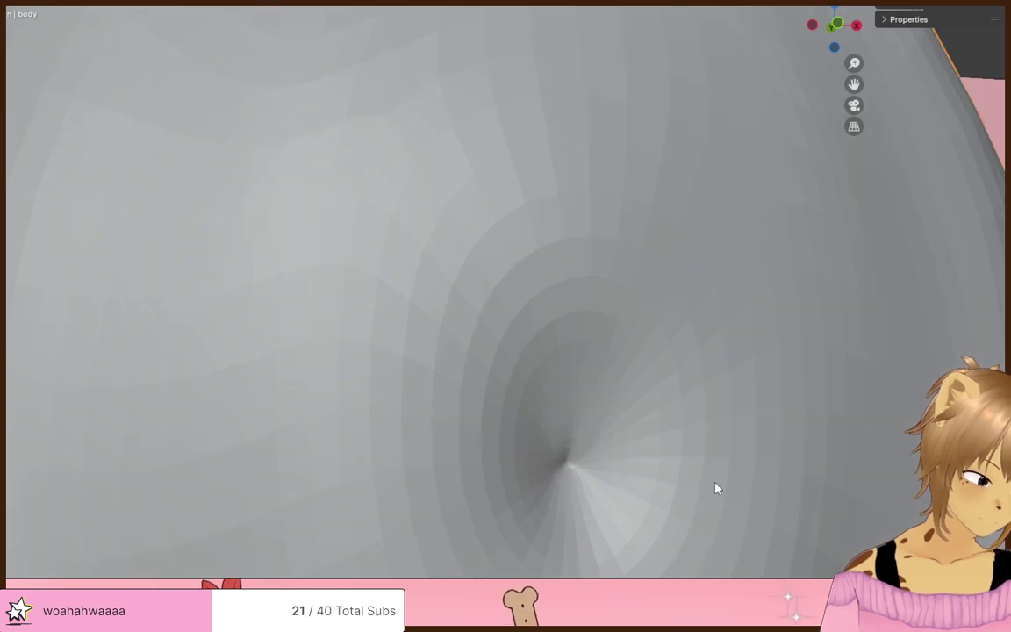
scroll(680, 427, down, 5)
middle_drag(641, 415, 834, 384)
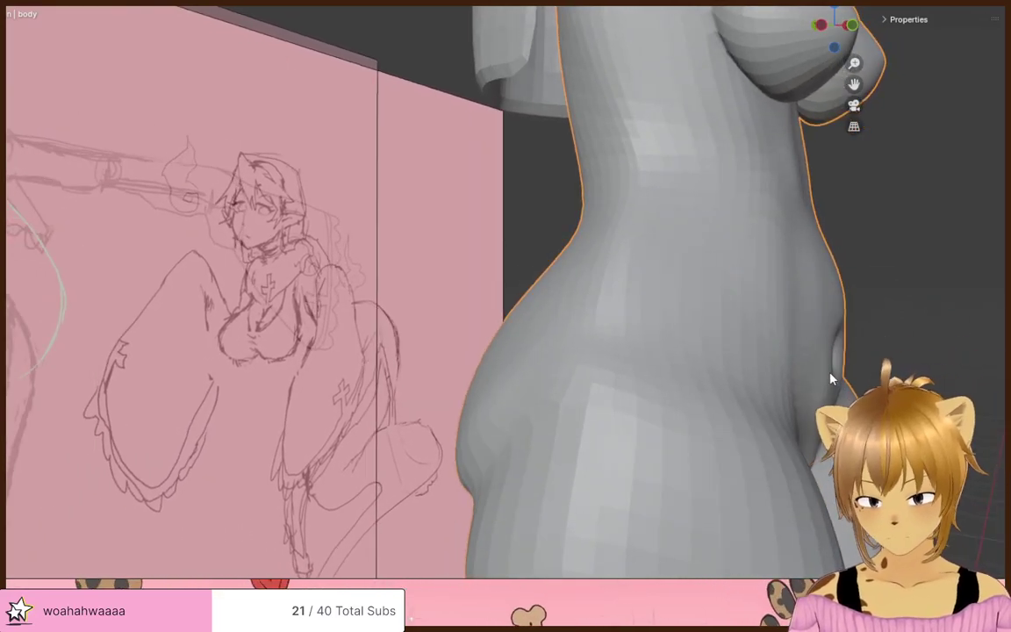
middle_drag(834, 384, 649, 352)
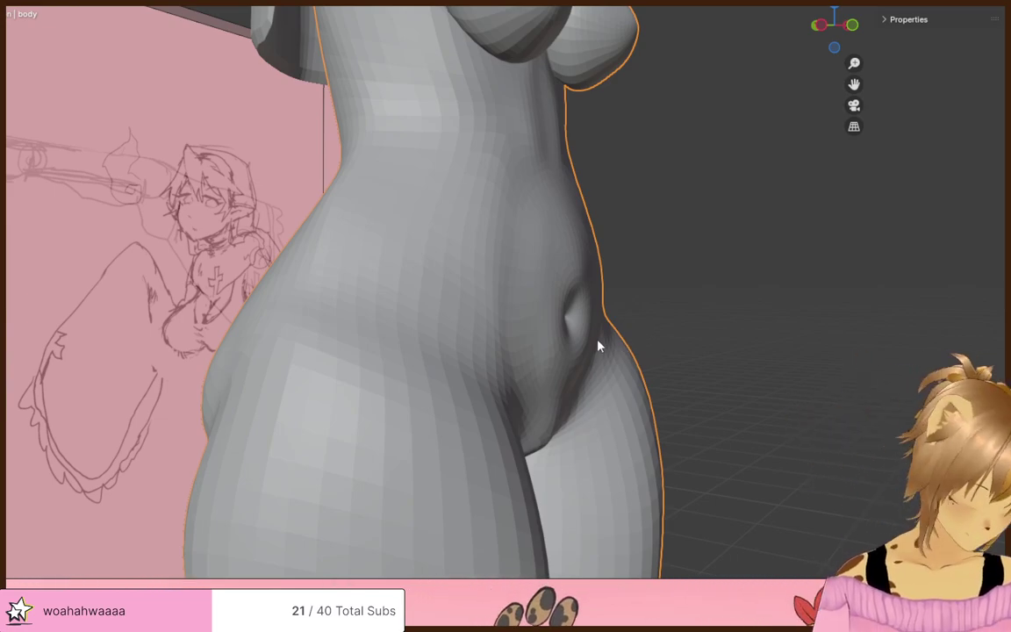
- Pull the midline vertex just below the navel forward by moving it -0.011917 m along Y, and leave Edit Mode
key(Tab)
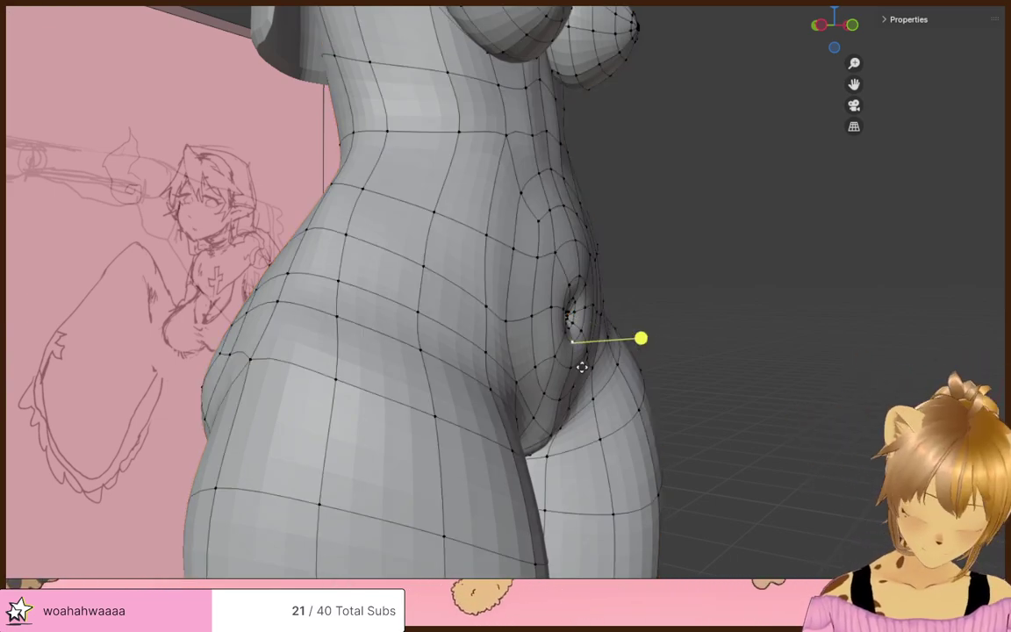
key(y)
click(589, 367)
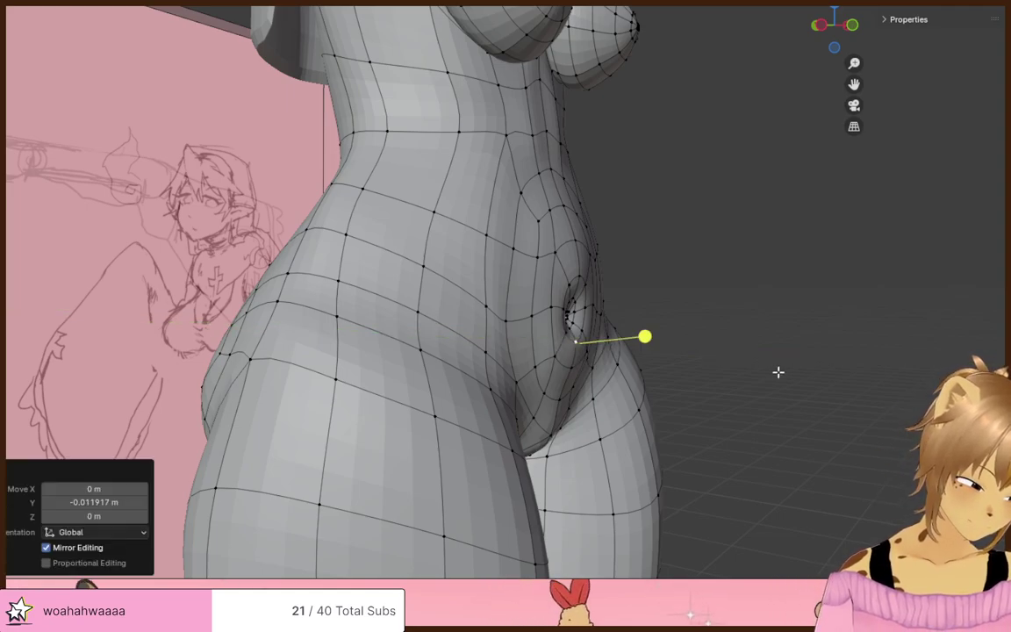
key(Tab)
- Adjust the foremost midline vertex of the belly along the Y axis from the side, and check the shape in Object Mode
mouse_move(767, 378)
middle_down()
mouse_move(659, 361)
mouse_move(578, 387)
mouse_move(540, 413)
mouse_move(549, 431)
mouse_move(572, 430)
middle_up()
scroll(395, 360, up, 2)
shift+middle_drag(345, 341, 366, 293)
key(Tab)
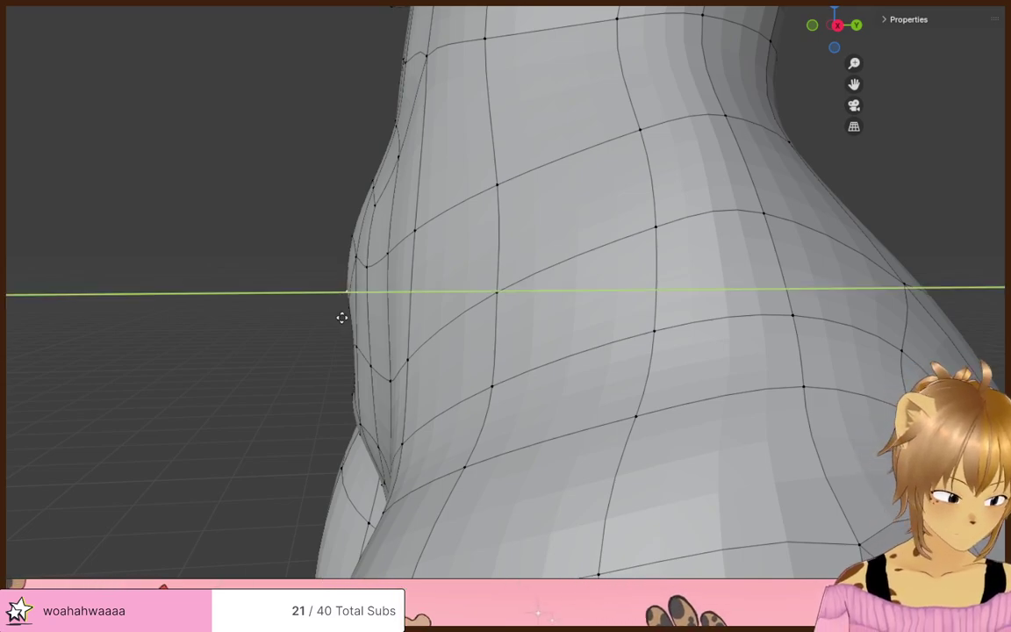
click(342, 317)
key(Tab)
mouse_move(294, 302)
middle_down()
mouse_move(415, 282)
mouse_move(510, 282)
mouse_move(438, 319)
mouse_move(393, 370)
middle_up()
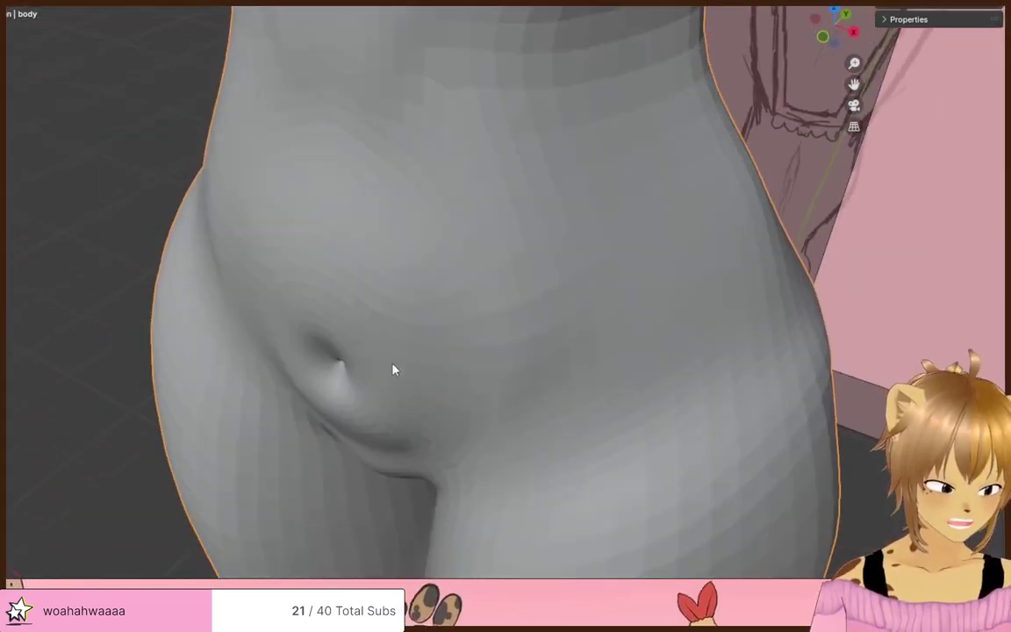
- Examine the smoothed belly and the whole body's proportions from several angles against the reference sketches
scroll(394, 369, down, 4)
mouse_move(444, 335)
middle_down()
mouse_move(617, 237)
mouse_move(505, 266)
mouse_move(600, 295)
mouse_move(702, 307)
mouse_move(614, 402)
mouse_move(718, 416)
mouse_move(628, 383)
mouse_move(690, 345)
mouse_move(532, 375)
mouse_move(528, 301)
mouse_move(431, 367)
middle_up()
scroll(618, 238, down, 3)
scroll(467, 406, up, 3)
middle_drag(467, 407, 433, 408)
scroll(481, 380, down, 3)
scroll(474, 429, down, 1)
scroll(501, 387, up, 4)
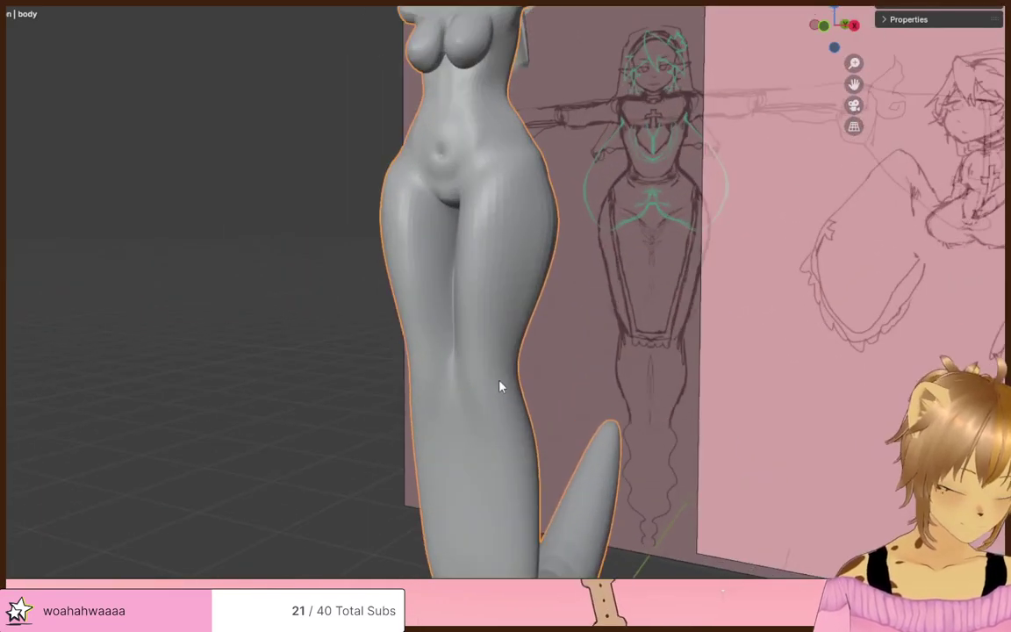
middle_drag(500, 386, 560, 420)
scroll(560, 420, down, 3)
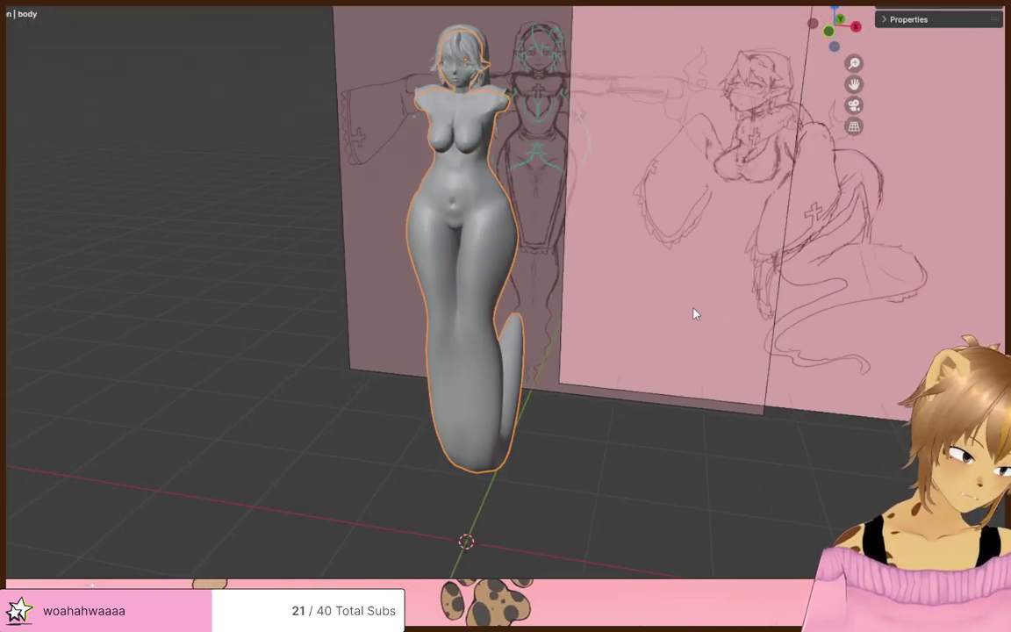
key(Tab)
middle_drag(693, 314, 628, 338)
key(Tab)
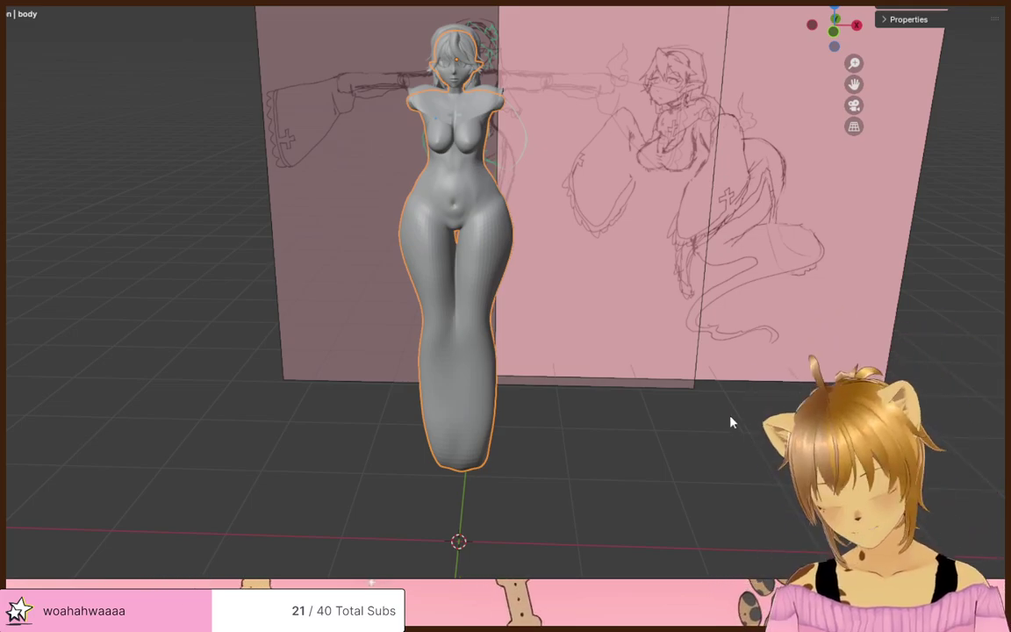
- Try merging all vertices of the tail's end section at their center in Edit Mode
key(Tab)
mouse_move(775, 430)
middle_down()
mouse_move(734, 438)
mouse_move(659, 399)
mouse_move(494, 432)
mouse_move(526, 420)
mouse_move(650, 429)
mouse_move(639, 447)
mouse_move(608, 411)
mouse_move(504, 425)
mouse_move(552, 425)
middle_up()
key(alt+z)
drag(349, 435, 272, 304)
mouse_move(271, 304)
ctrl+right_down()
mouse_move(242, 453)
mouse_move(254, 460)
ctrl+right_up()
key(m)
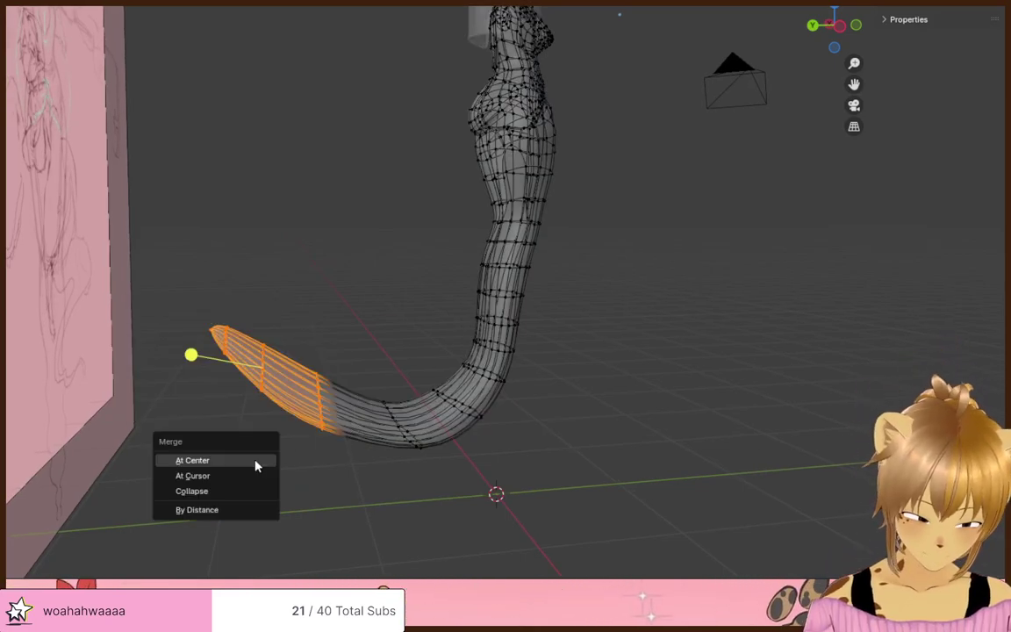
click(254, 461)
click(368, 467)
key(alt+z)
middle_drag(369, 468, 589, 433)
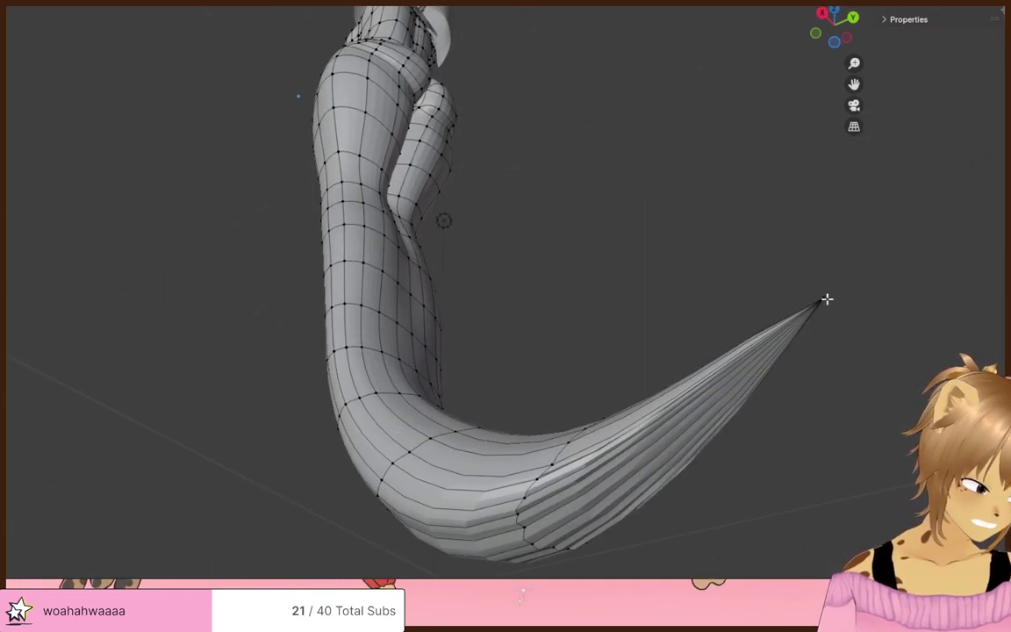
- Move the merged tail tip by -0.1687 m X, -0.66388 m Y and -0.58093 m Z, and undo the move and the merge
key(g)
click(668, 51)
scroll(668, 52, down, 3)
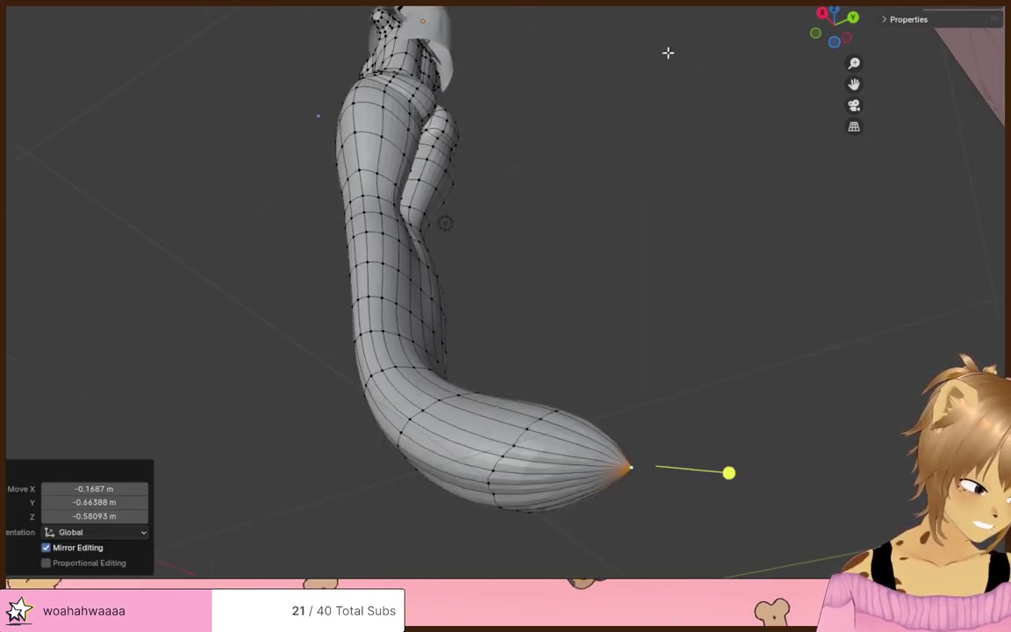
middle_drag(558, 210, 674, 223)
key(g)
key(ctrl+z)
key(m)
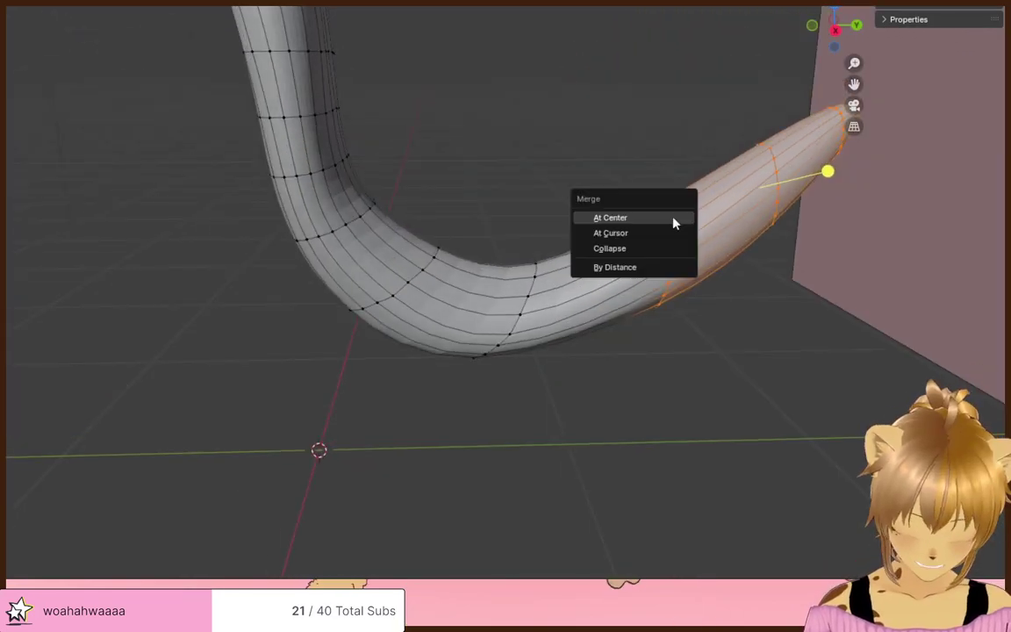
click(674, 223)
- Select the tail's end section and dissolve its edges with Dissolve Vertices enabled to shorten the tail
key(alt+z)
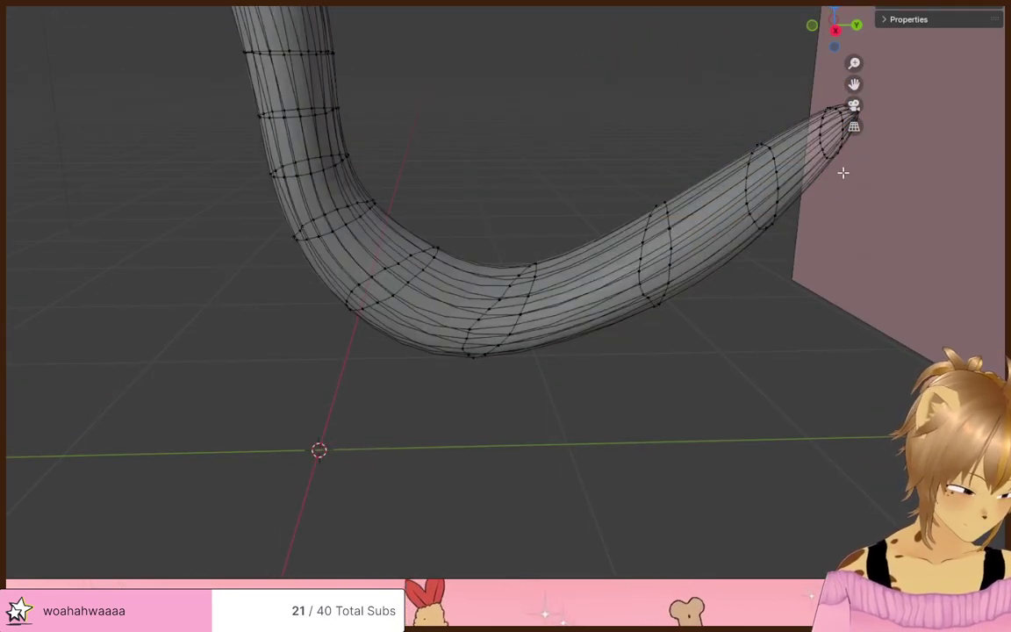
scroll(763, 102, down, 2)
mouse_move(789, 113)
ctrl+right_down()
mouse_move(589, 199)
mouse_move(765, 286)
ctrl+right_up()
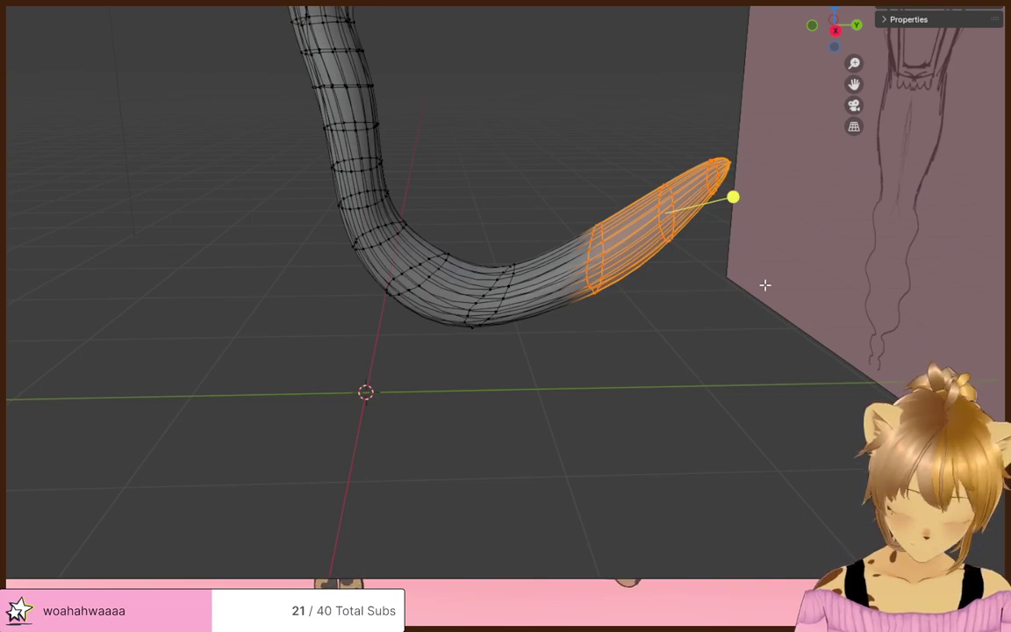
key(x)
click(767, 289)
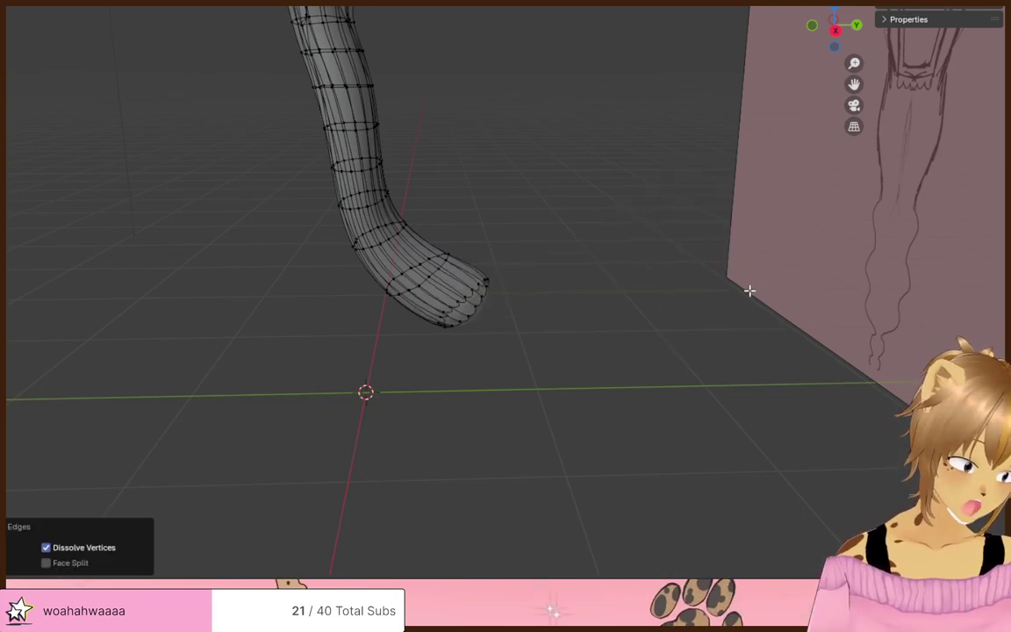
- Merge the vertices around the shortened tail's end at their center to form a pointed tip
key(alt+z)
middle_drag(713, 292, 624, 249)
key(alt+z)
drag(562, 232, 576, 351)
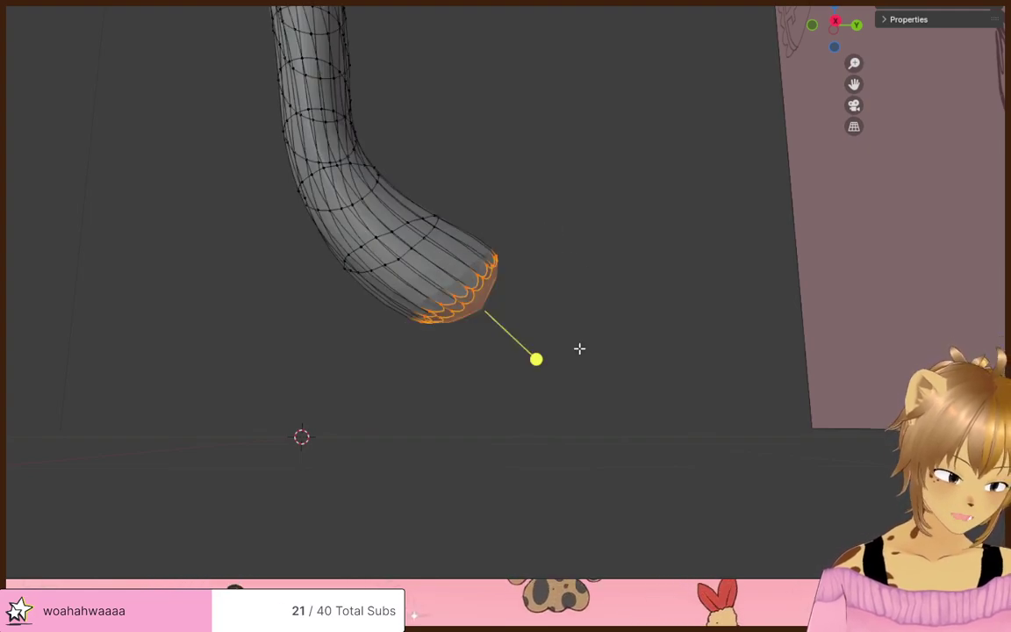
key(m)
click(579, 353)
key(alt+z)
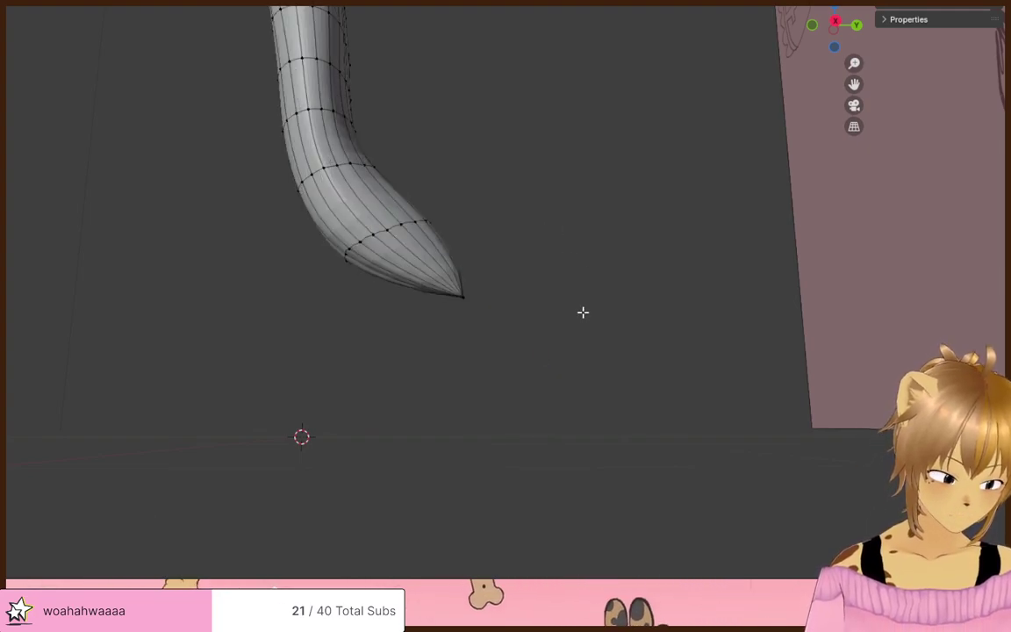
- Flatten the first edge loop above the tail tip to 0 along Z and scale it to 0.303
middle_drag(582, 312, 435, 213)
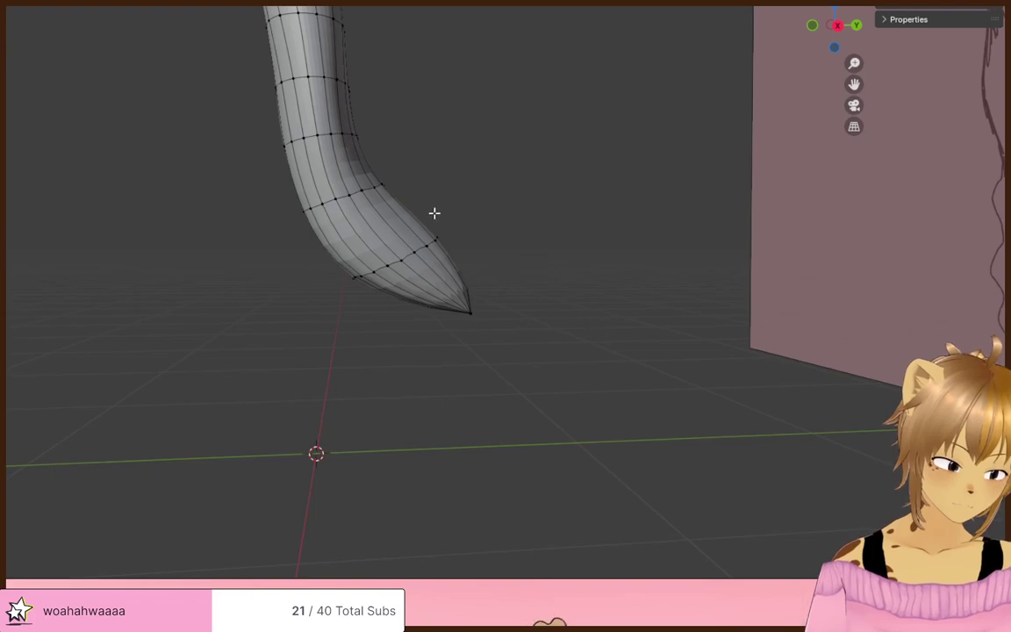
key(s)
key(z)
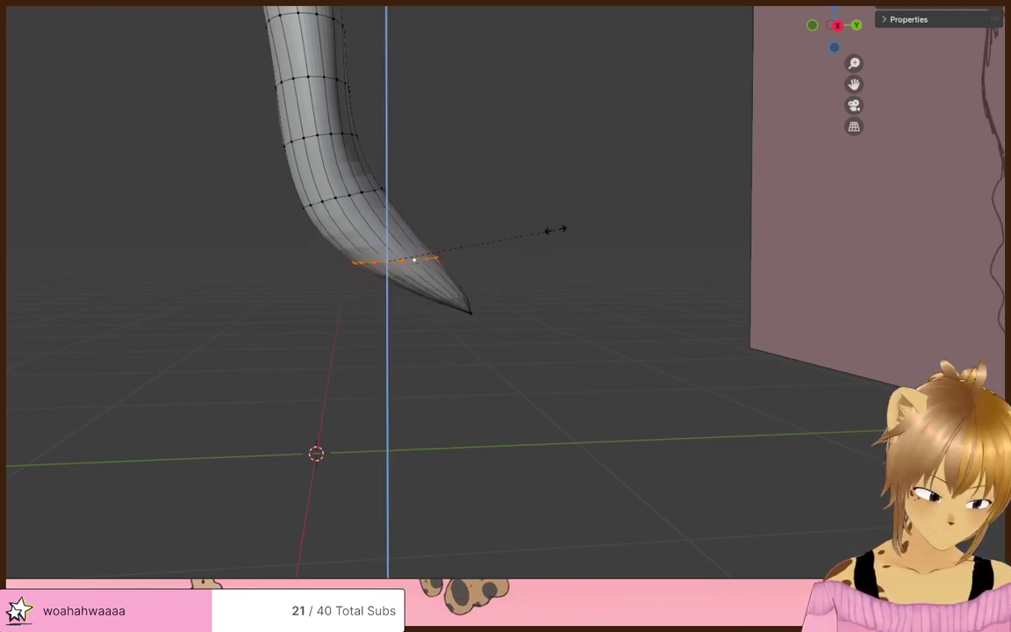
key(0)
key(Return)
key(s)
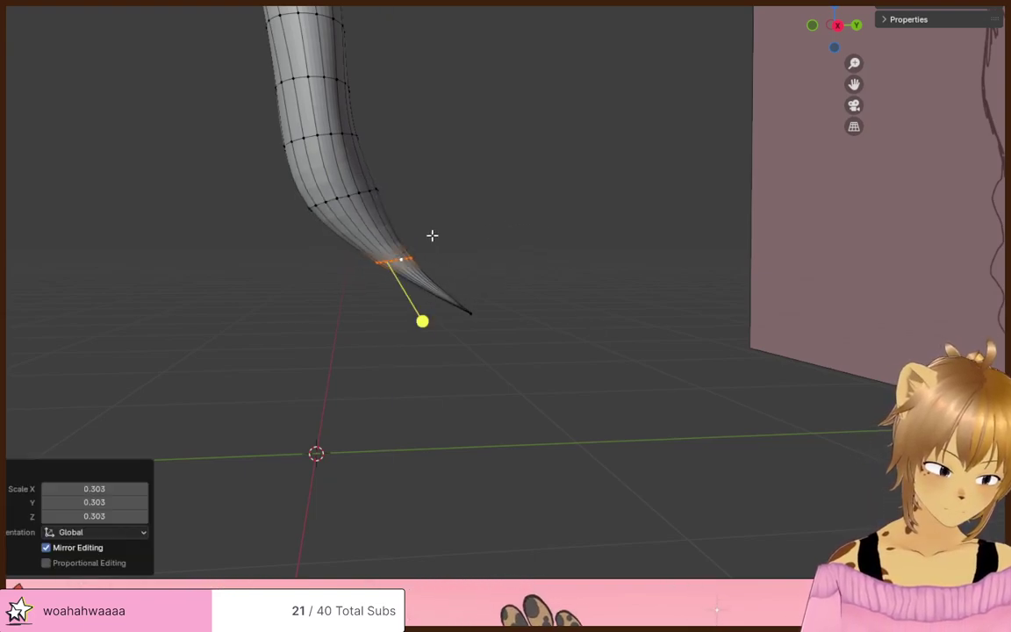
- Scale down the second and third edge loops above the tail tip to taper the tail in front view
middle_drag(432, 235, 572, 182)
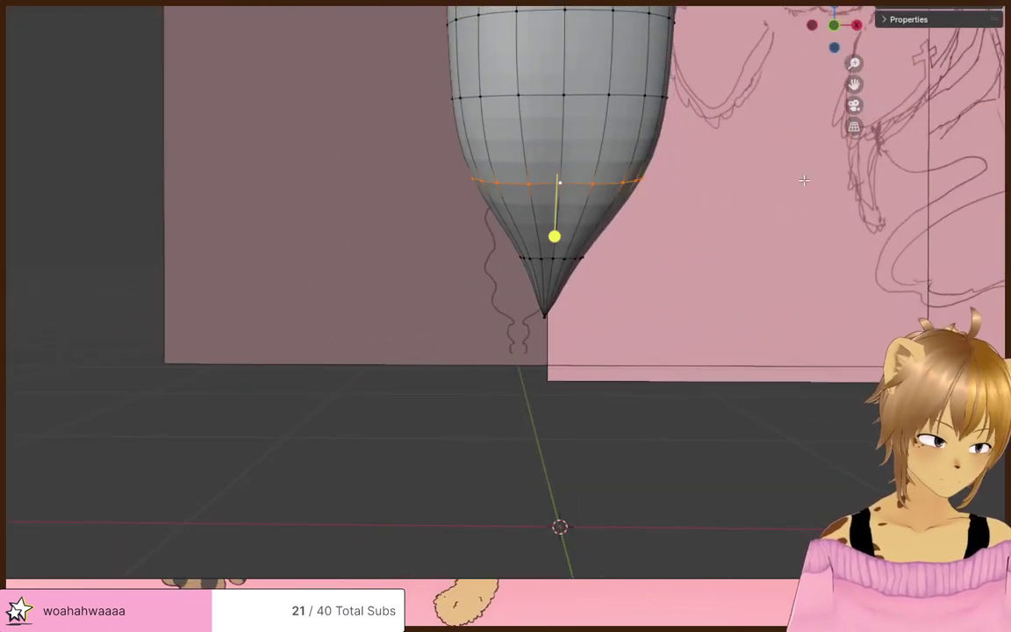
key(s)
click(661, 172)
alt+click(577, 95)
key(s)
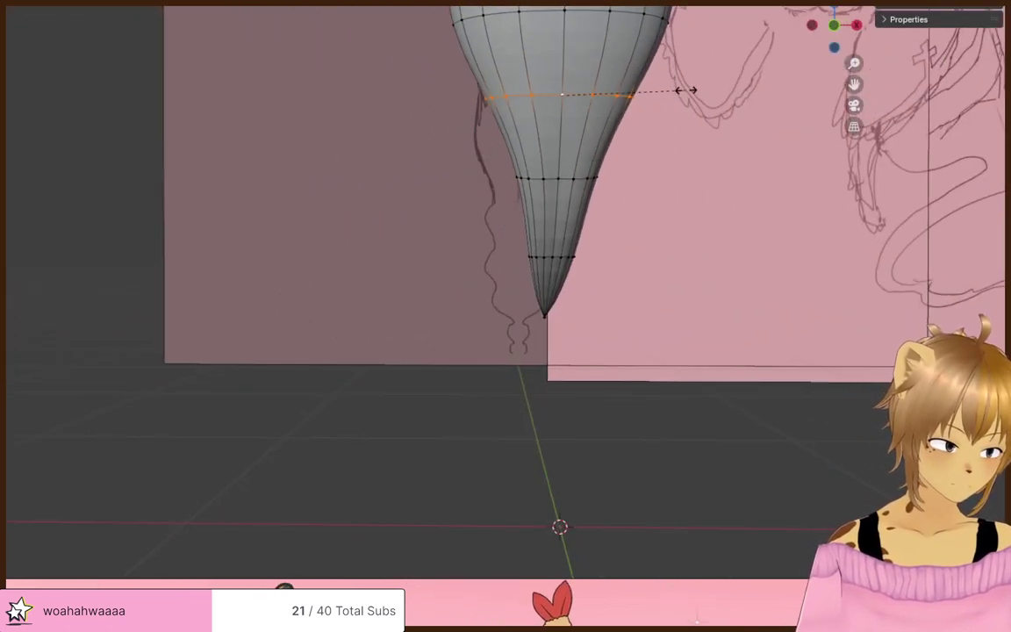
click(674, 91)
- Scale down the fourth edge loop above the tail tip, and scale the fifth to 0.675
shift+middle_drag(673, 91, 648, 269)
alt+click(555, 196)
key(s)
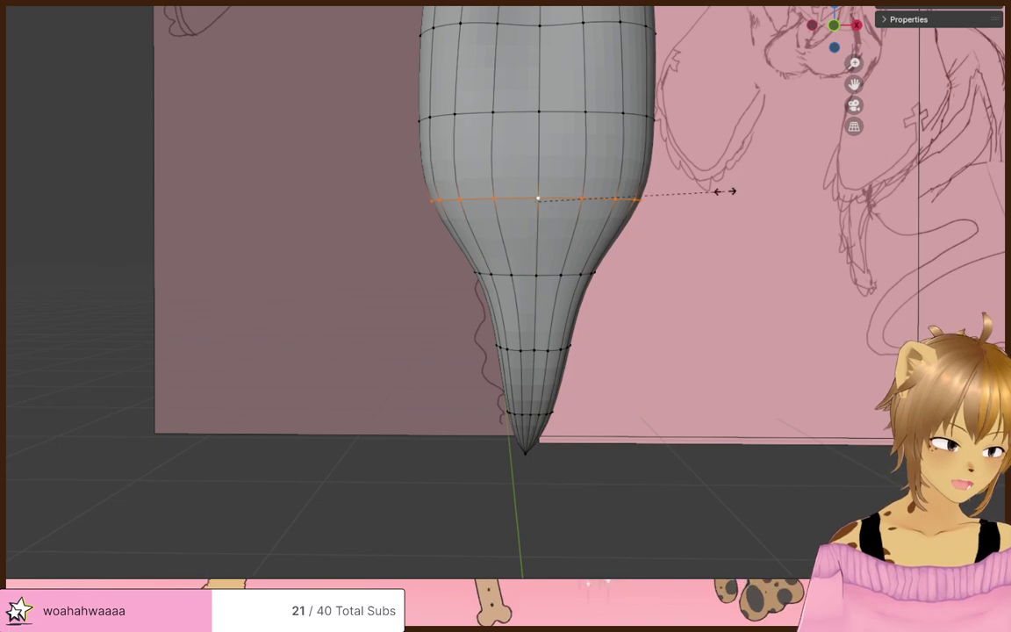
click(534, 266)
alt+click(606, 117)
key(s)
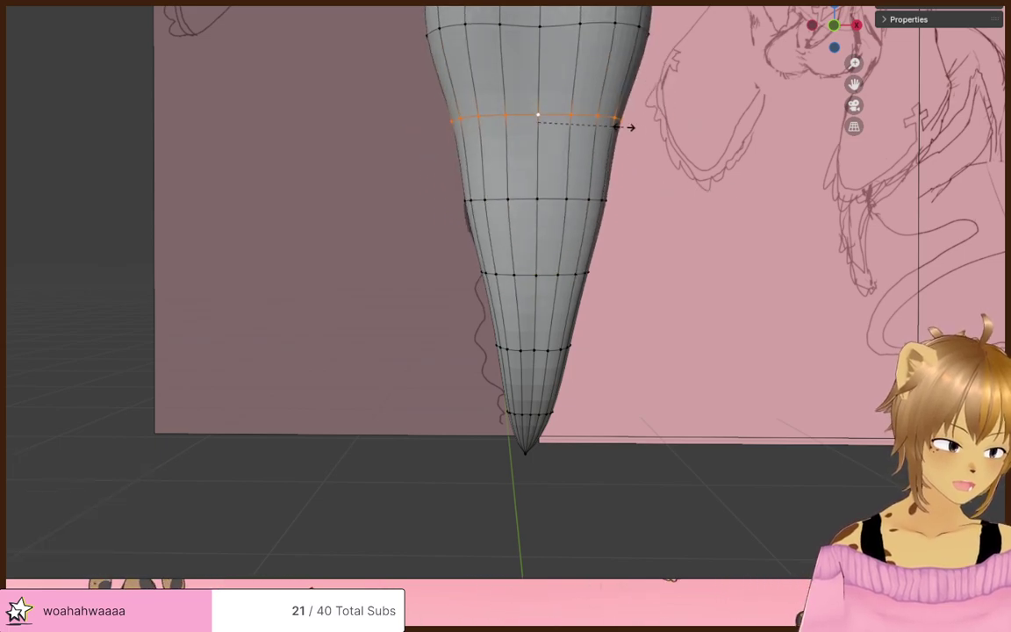
click(624, 127)
- Scale down the sixth edge loop above the tail tip, and scale the seventh, just below the legs' junction, to 0.795
key(KP_7)
middle_drag(704, 257, 706, 185)
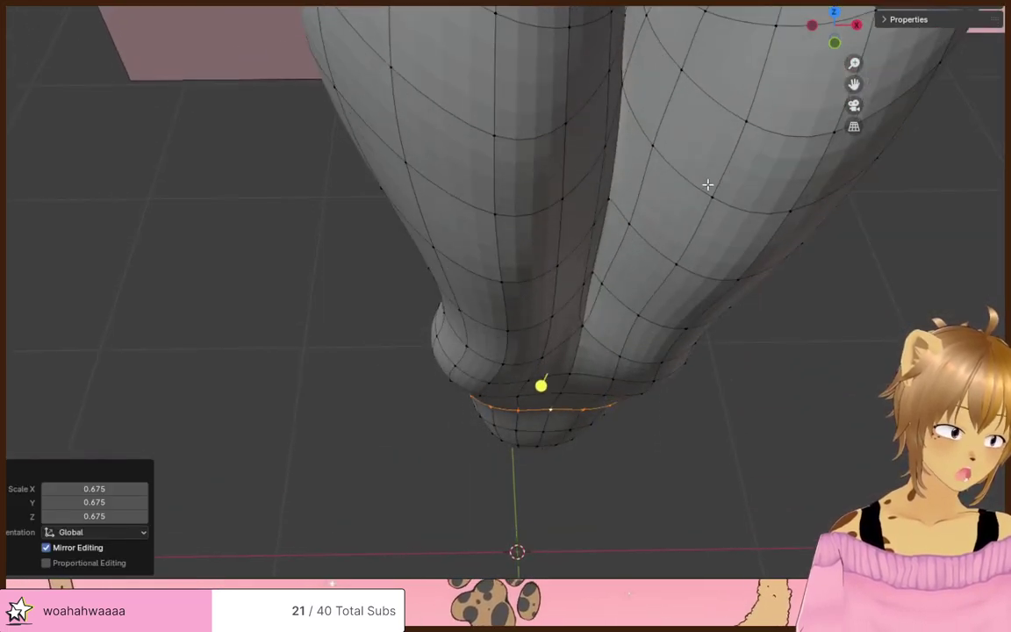
middle_drag(836, 289, 833, 228)
scroll(833, 228, down, 3)
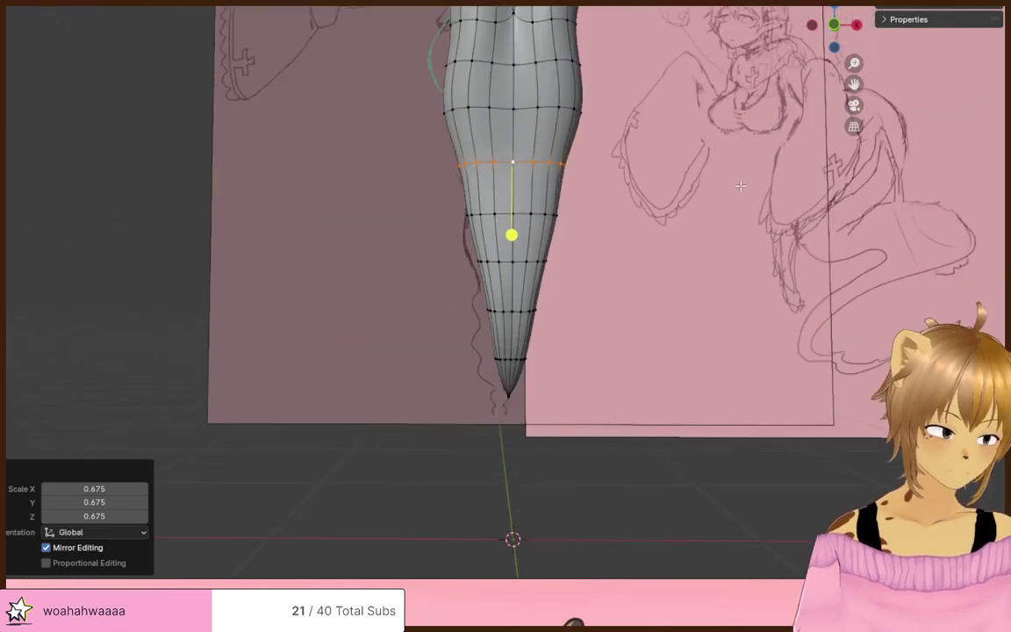
shift+middle_drag(668, 156, 638, 275)
alt+click(499, 239)
key(s)
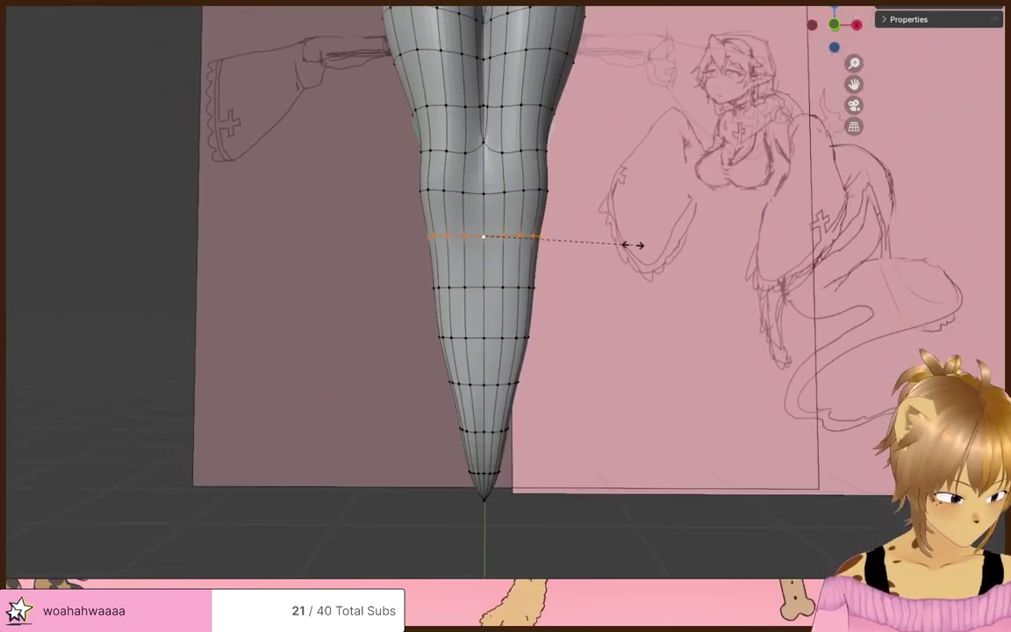
click(636, 241)
alt+click(616, 191)
key(s)
click(604, 194)
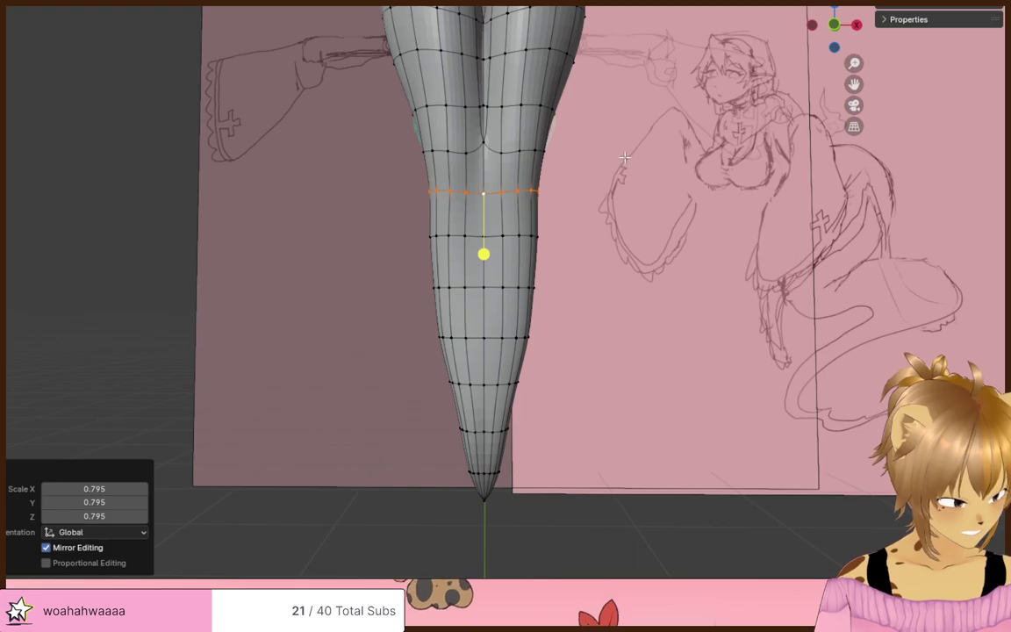
- Move the fifth edge loop above the tail tip -0.42718 m along X to start a sideways bend
mouse_move(605, 194)
middle_down()
mouse_move(750, 171)
mouse_move(875, 177)
mouse_move(659, 230)
mouse_move(516, 233)
mouse_move(571, 253)
mouse_move(710, 213)
middle_up()
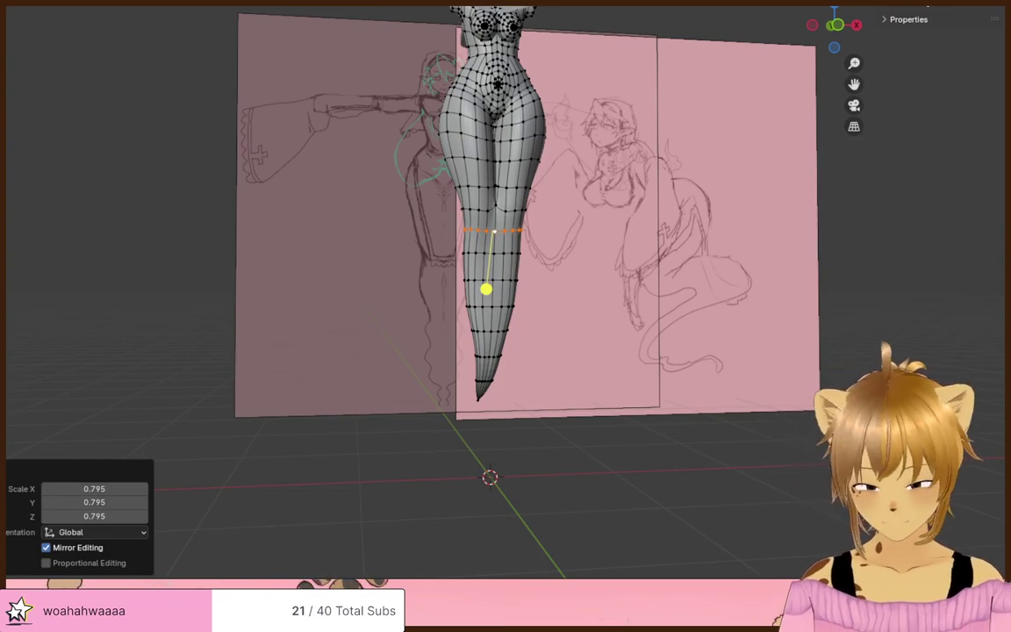
scroll(694, 293, up, 3)
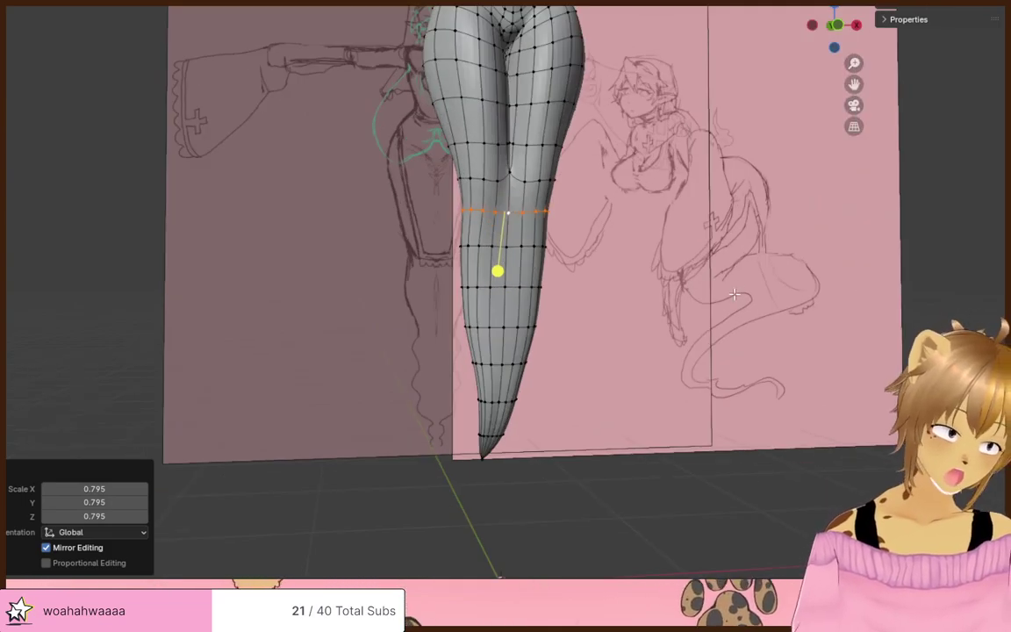
middle_drag(702, 283, 450, 289)
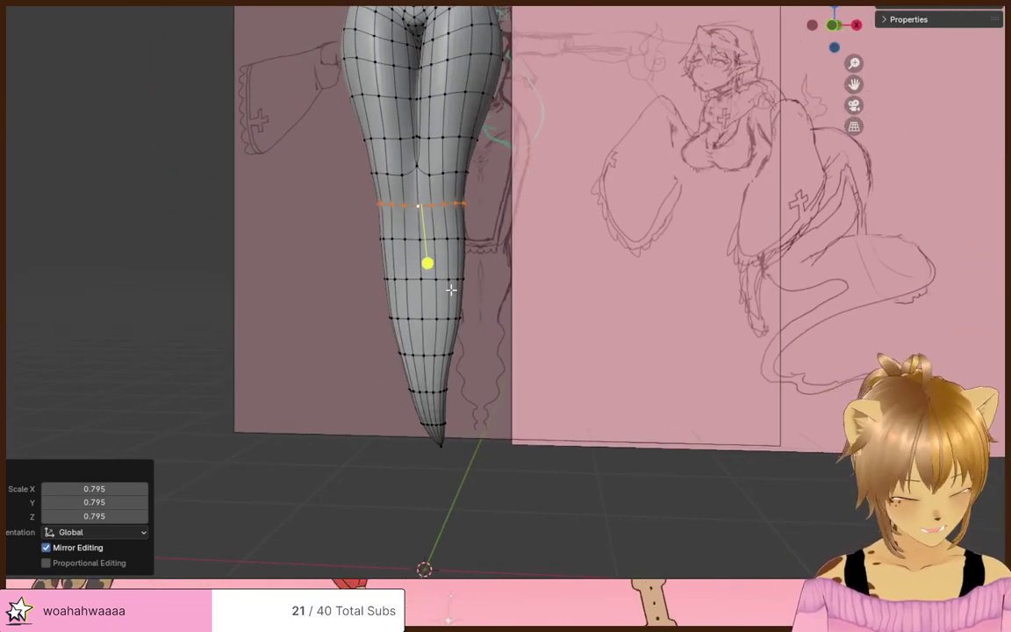
alt+click(426, 281)
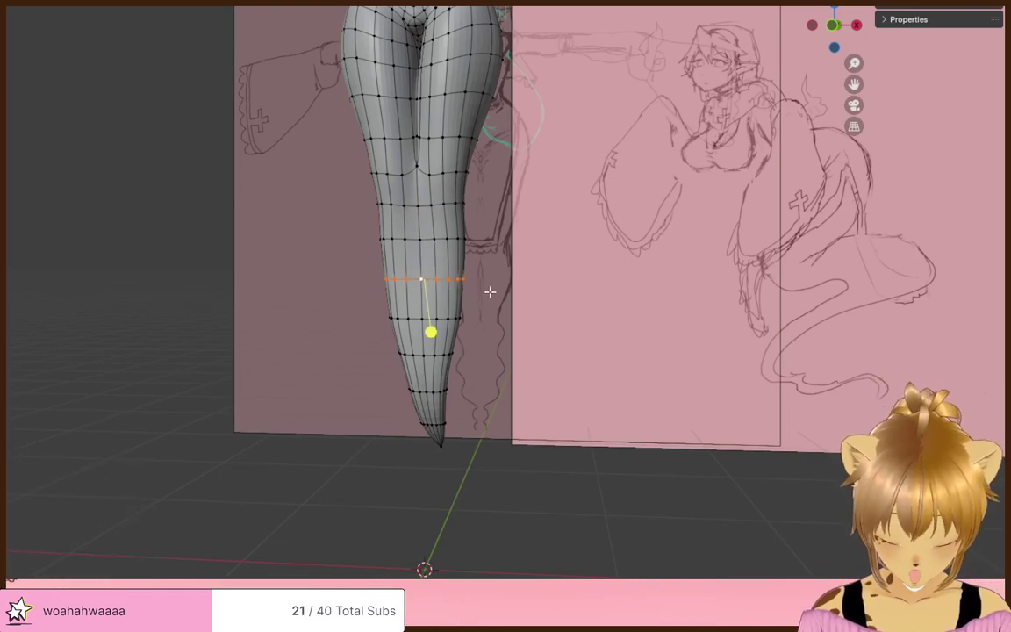
key(g)
key(x)
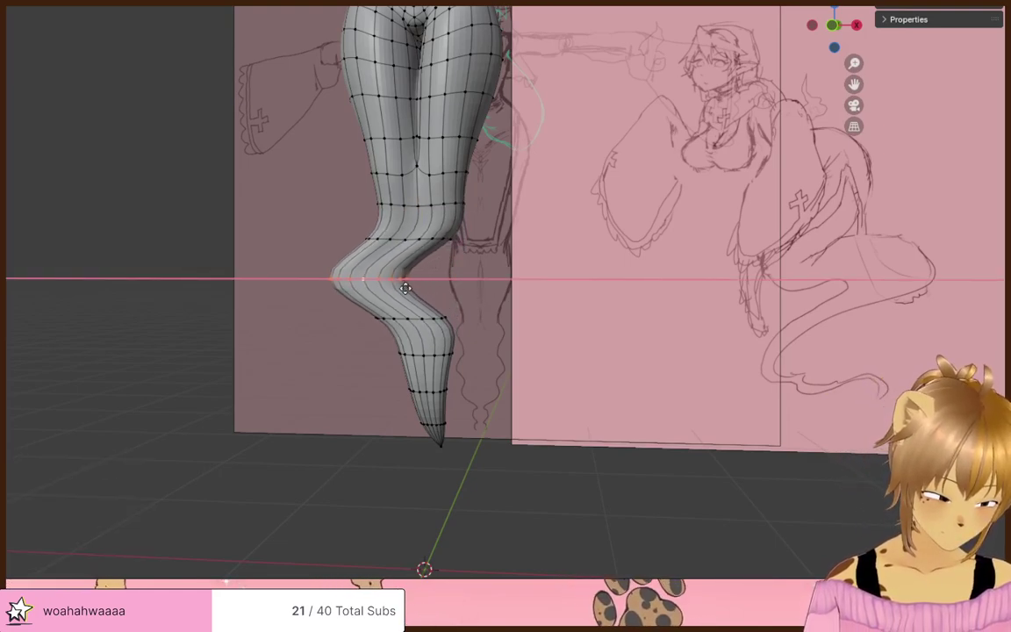
click(386, 290)
- Smooth the shifted tail loop's vertices with a smoothing of 1.395, and move the loop farther in the negative X direction
middle_drag(386, 289, 418, 312)
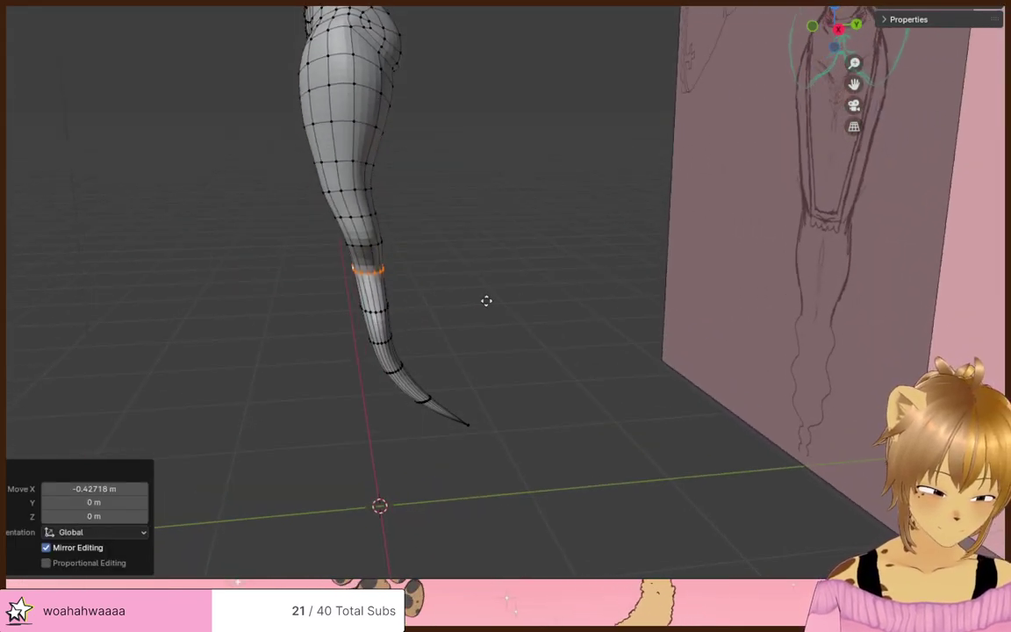
drag(789, 348, 794, 349)
middle_drag(435, 291, 551, 294)
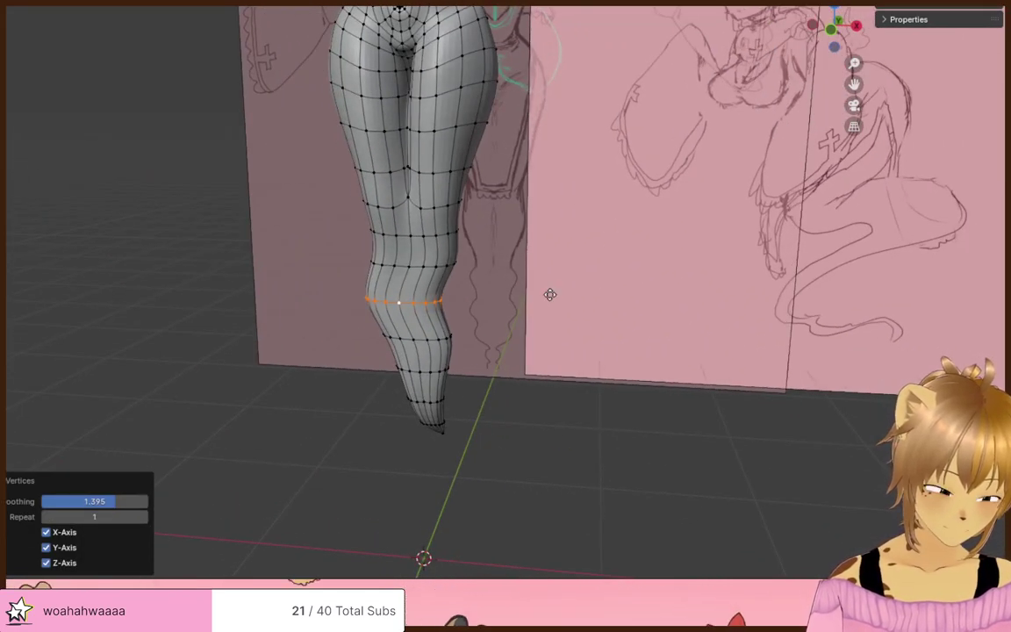
key(g)
key(x)
click(481, 294)
- Move the third edge loop above the tail tip along positive X to create an opposite bend
middle_drag(481, 294, 527, 347)
alt+click(430, 388)
key(g)
key(x)
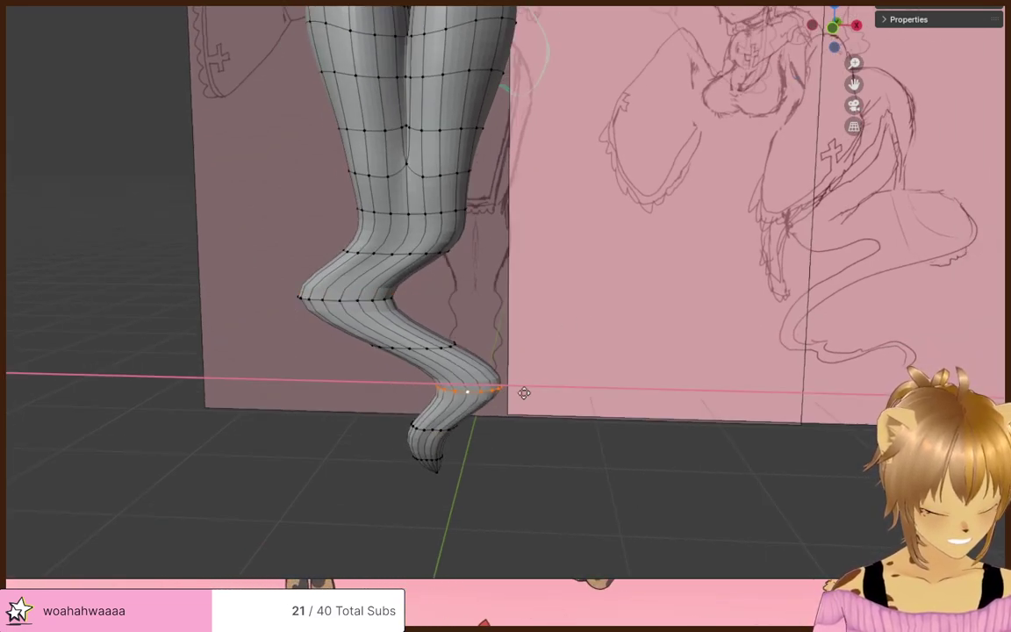
click(588, 391)
- Rotate the lower tail toward the back and move it 0.025753 m X, 0.19301 m Y, 0.070808 m Z with smooth proportional editing
middle_drag(588, 391, 478, 287)
drag(381, 254, 677, 481)
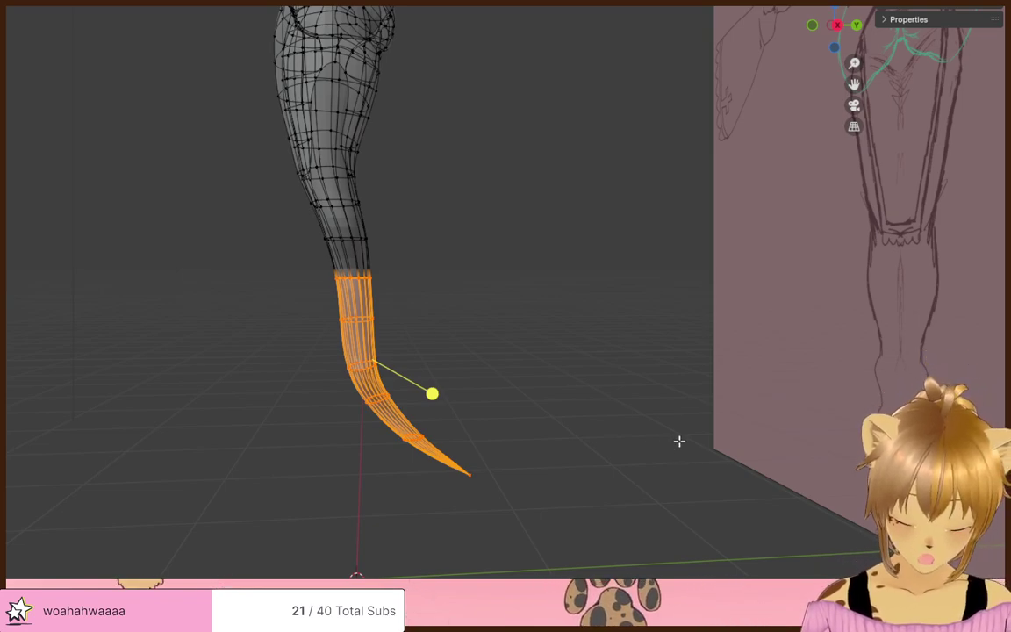
key(r)
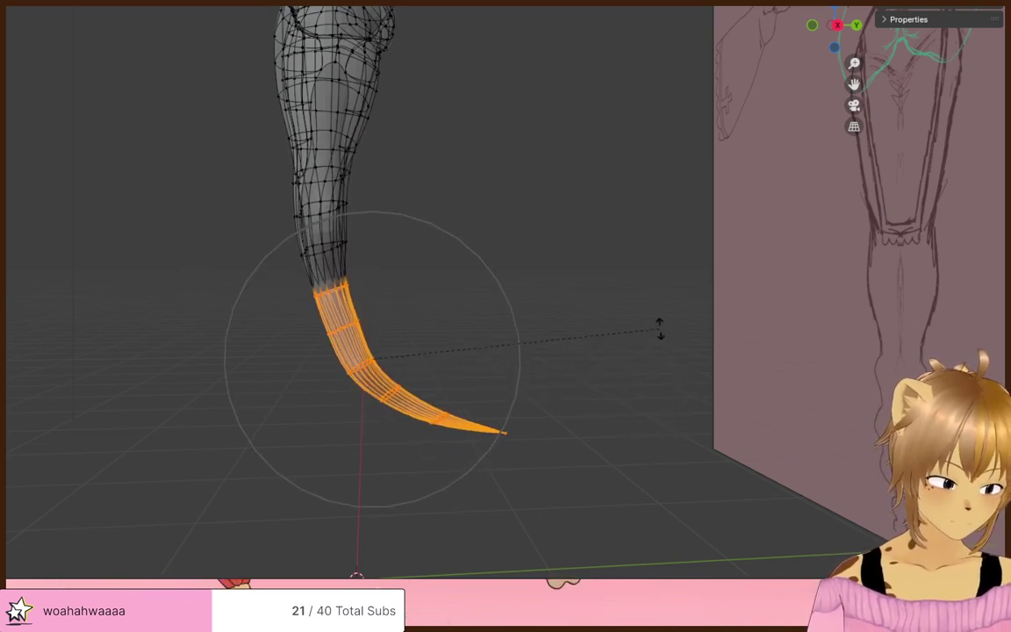
click(661, 330)
key(g)
click(699, 314)
- Rotate the lower tail section further with proportional editing, move it downward, and check the curved tail from the side
key(r)
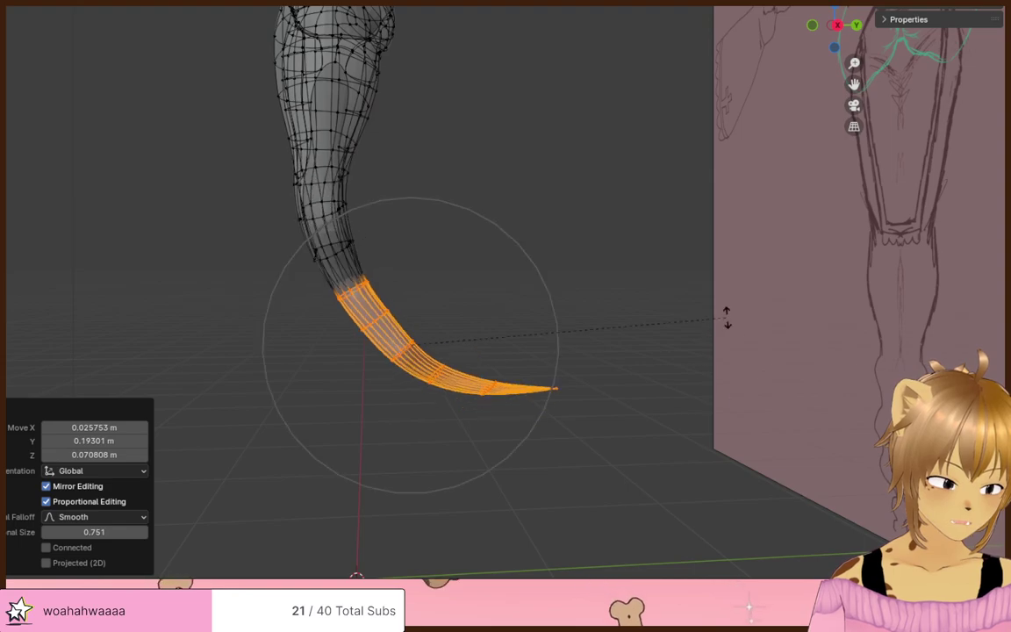
click(727, 317)
key(g)
click(720, 388)
middle_drag(509, 437, 526, 502)
scroll(606, 443, down, 4)
scroll(523, 470, up, 3)
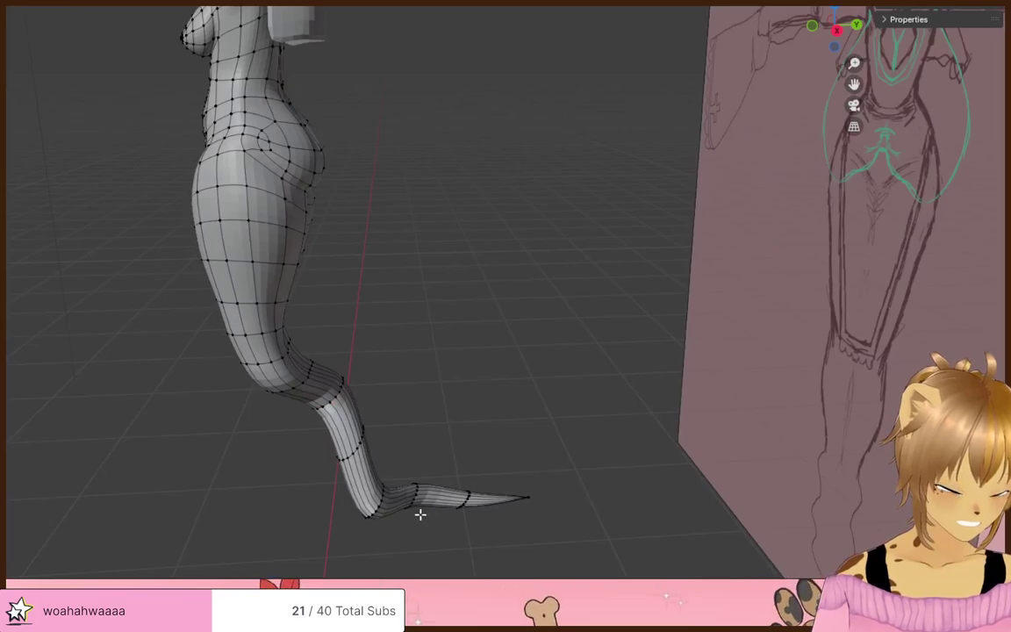
- Cut a U-shaped edge with the Knife tool on the front of the tail, just below the gap between the legs
scroll(420, 514, up, 1)
mouse_move(340, 429)
shift+middle_down()
mouse_move(348, 355)
mouse_move(411, 360)
mouse_move(222, 379)
mouse_move(517, 366)
mouse_move(569, 368)
mouse_move(599, 383)
mouse_move(493, 366)
mouse_move(442, 388)
mouse_move(383, 447)
mouse_move(276, 438)
mouse_move(323, 398)
mouse_move(569, 361)
mouse_move(568, 407)
shift+middle_up()
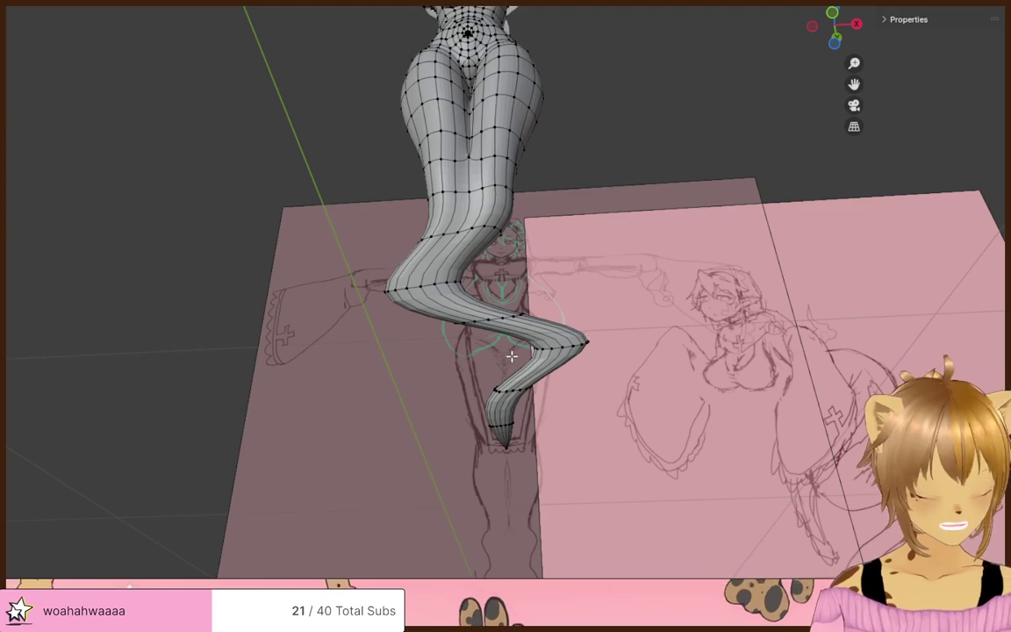
middle_drag(462, 364, 734, 465)
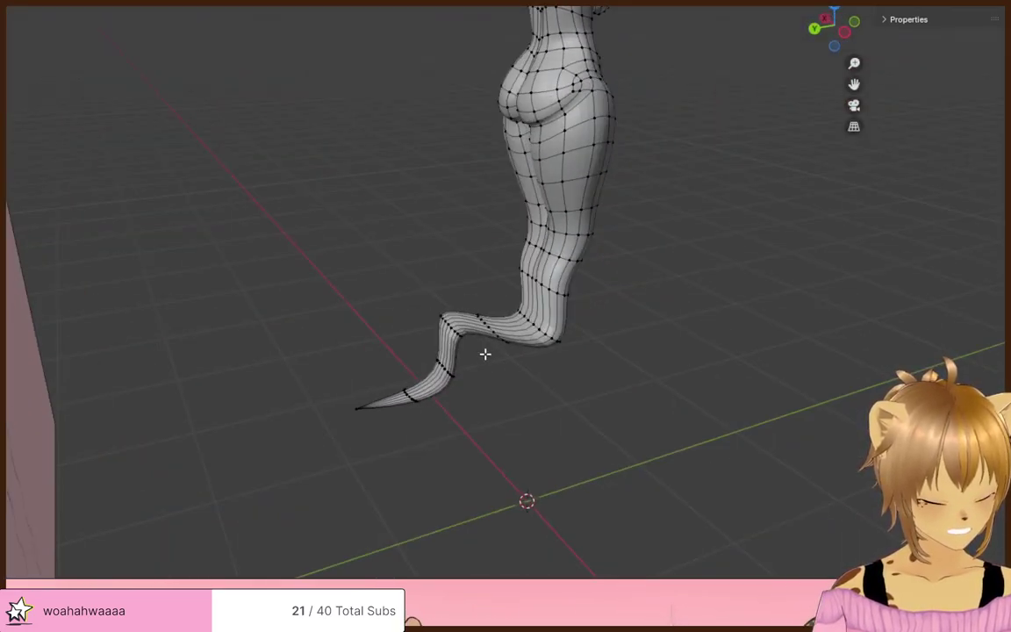
middle_drag(589, 347, 329, 293)
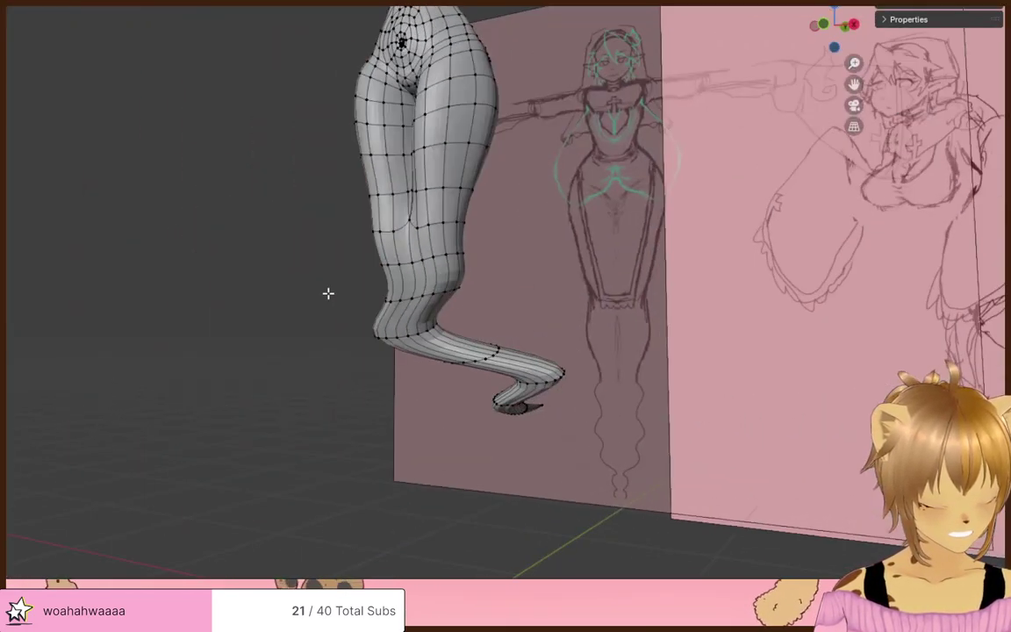
scroll(405, 362, up, 2)
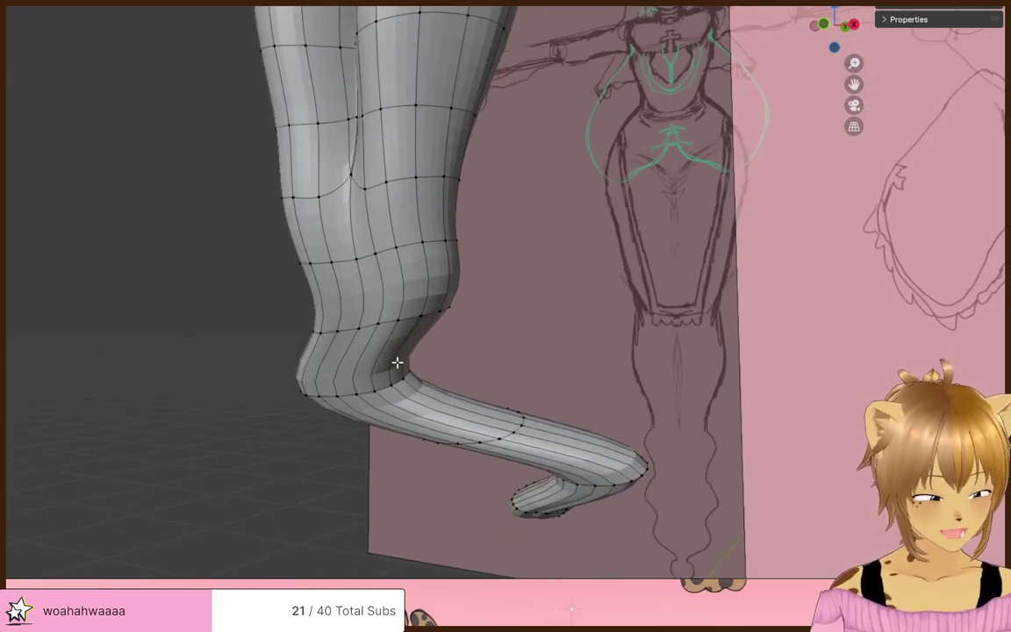
middle_drag(398, 361, 451, 334)
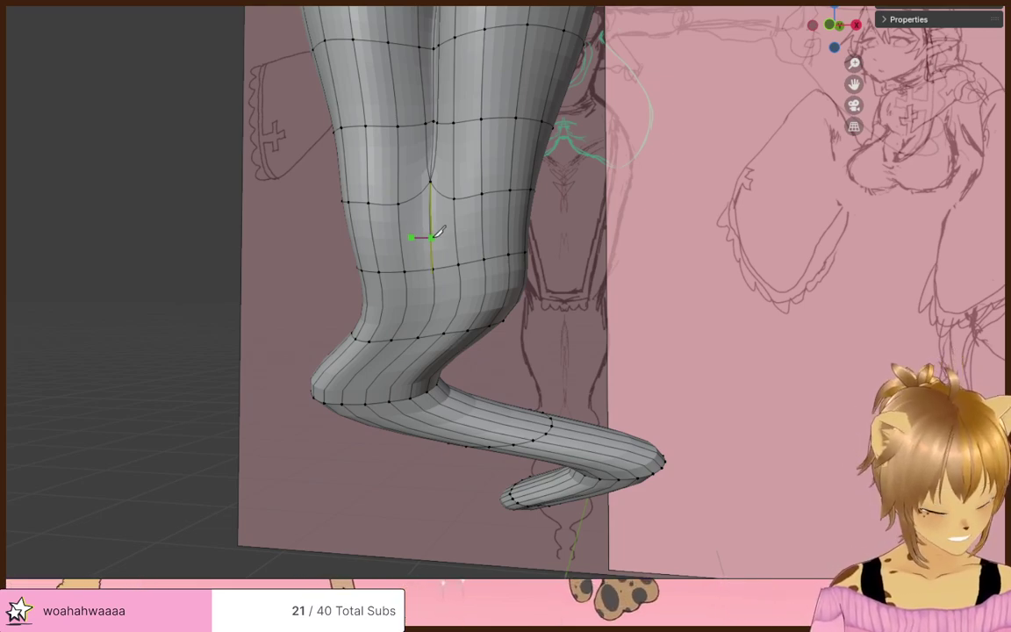
drag(449, 232, 453, 193)
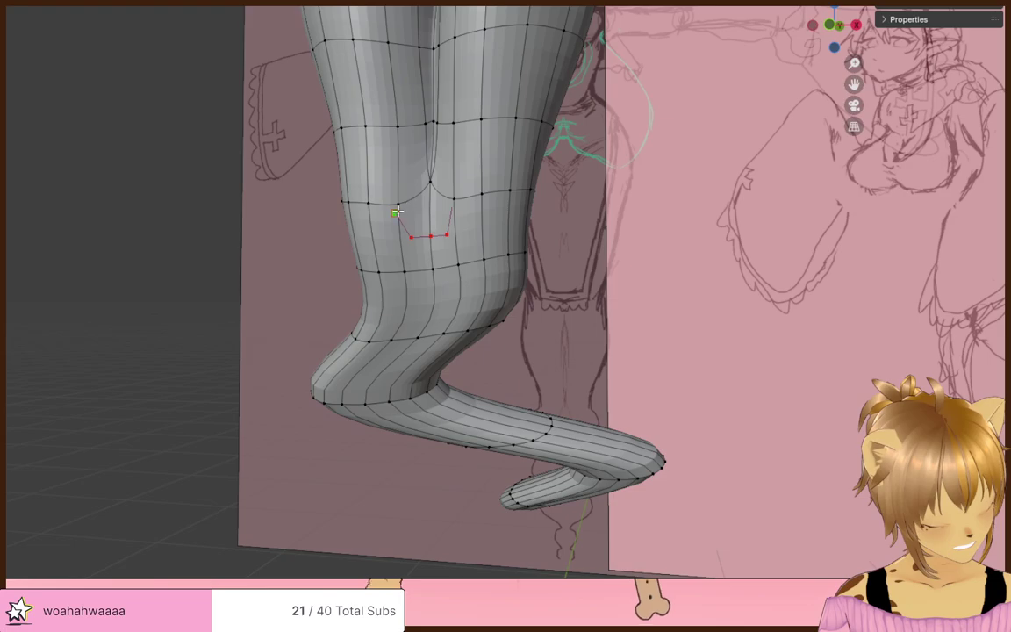
middle_drag(683, 287, 580, 287)
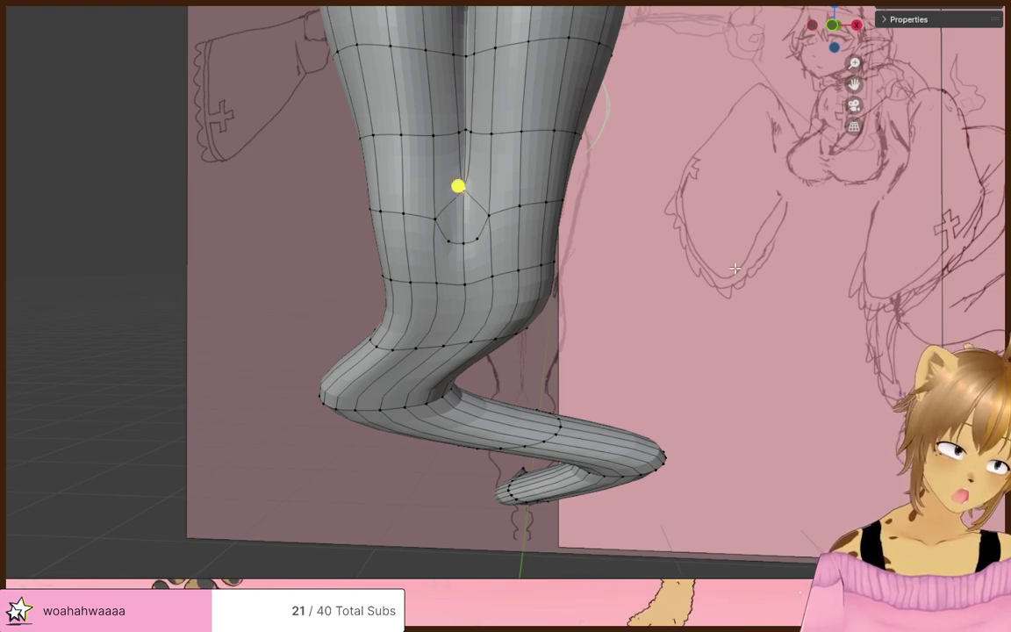
- Insert a horizontal edge loop around the upper tail at the height of the U-shaped cut
middle_drag(735, 268, 645, 252)
key(ctrl+r)
double_click(488, 180)
click(746, 281)
middle_drag(746, 281, 693, 294)
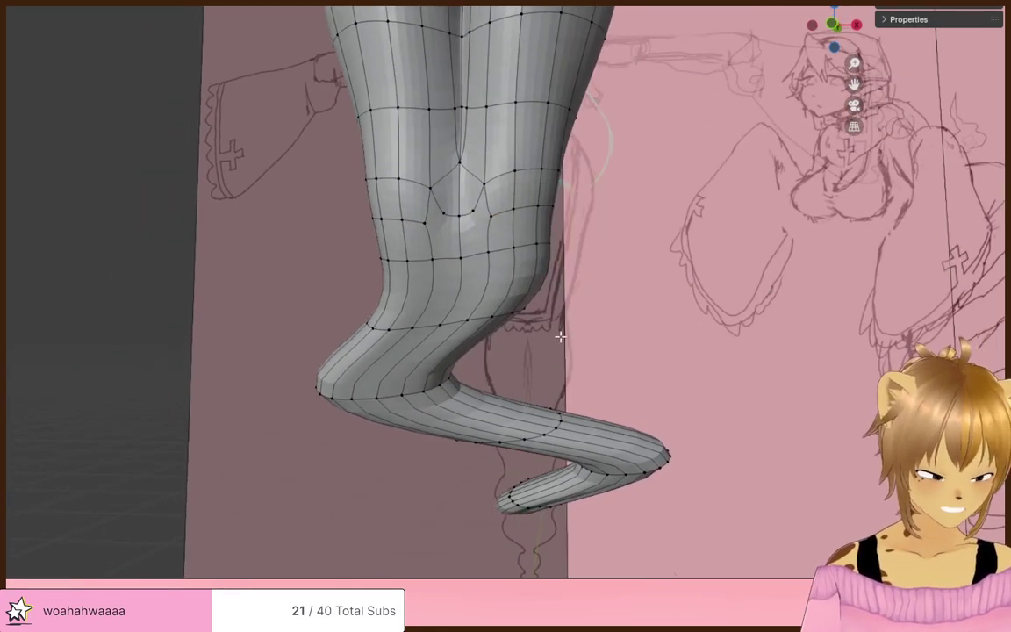
- Dissolve the two lengthwise edge loops running down the tail's front from the sides of the U-shaped cut
key(ctrl+r)
click(445, 410)
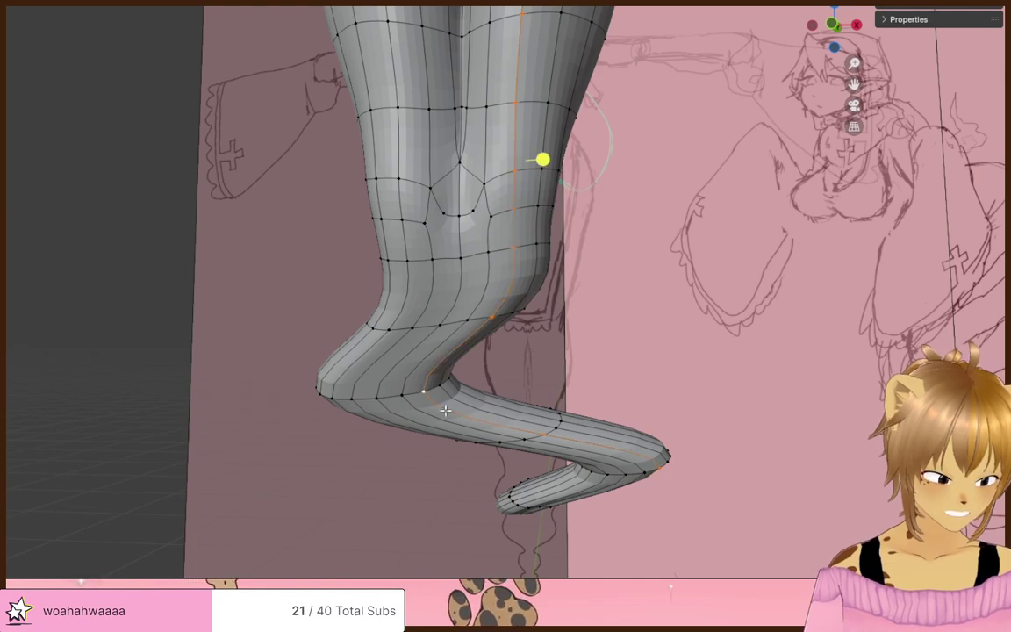
click(478, 298)
key(x)
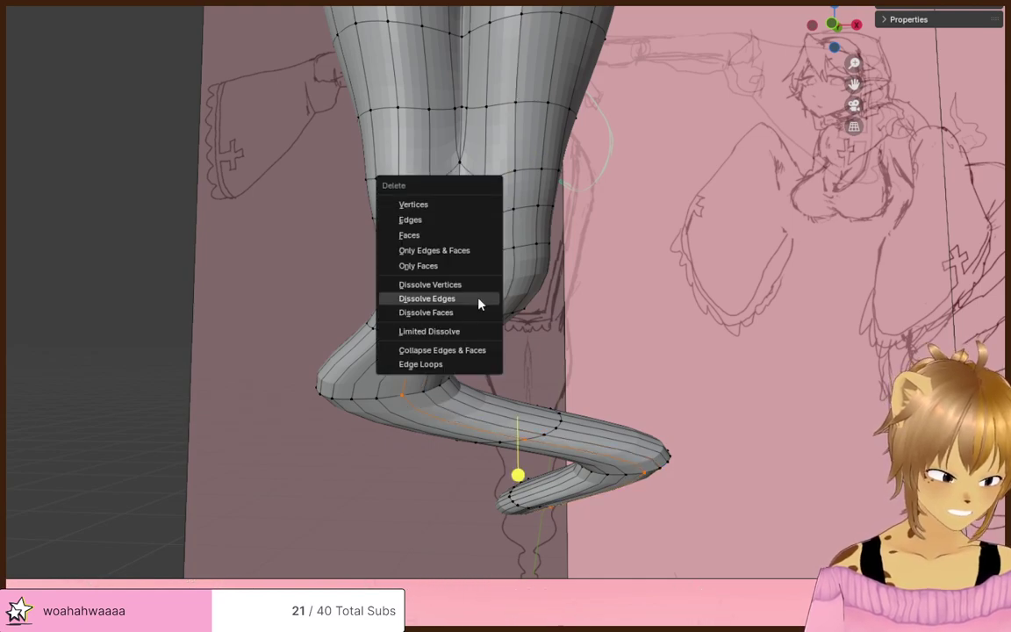
click(481, 301)
alt+click(441, 304)
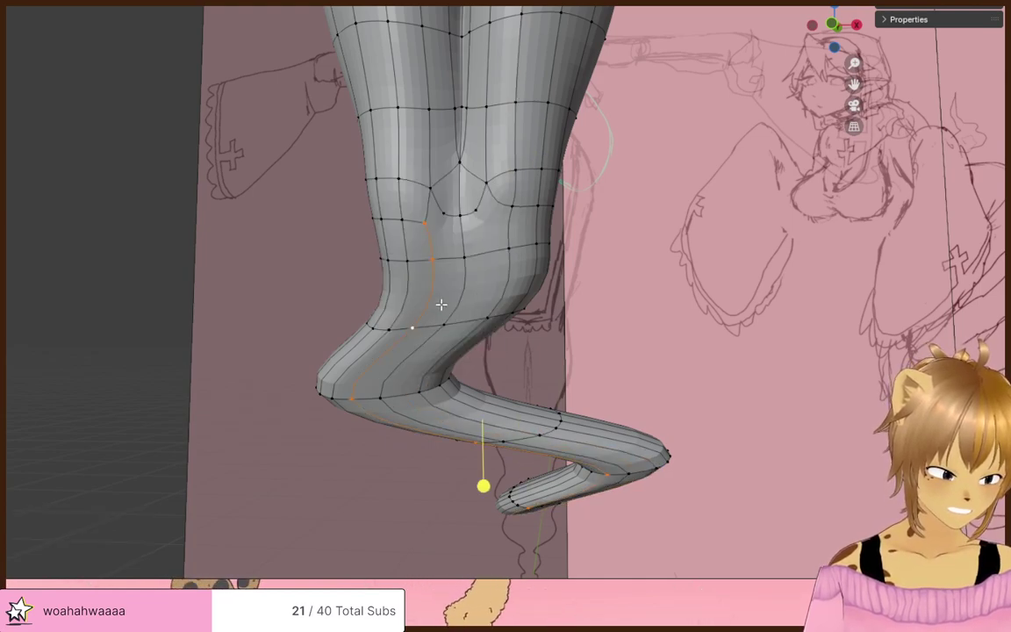
key(x)
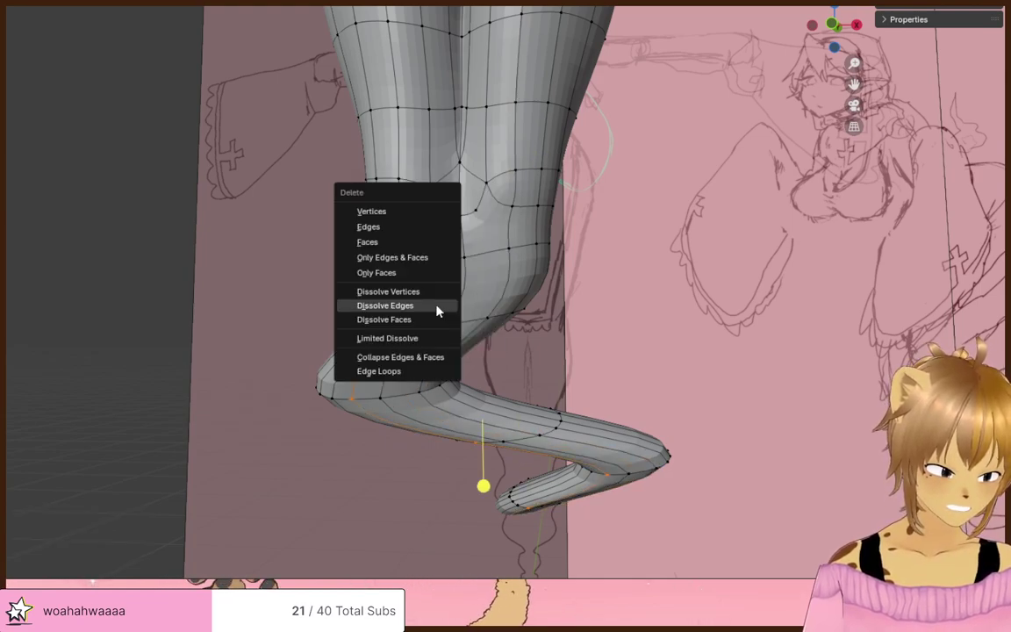
click(438, 308)
middle_drag(544, 328, 610, 305)
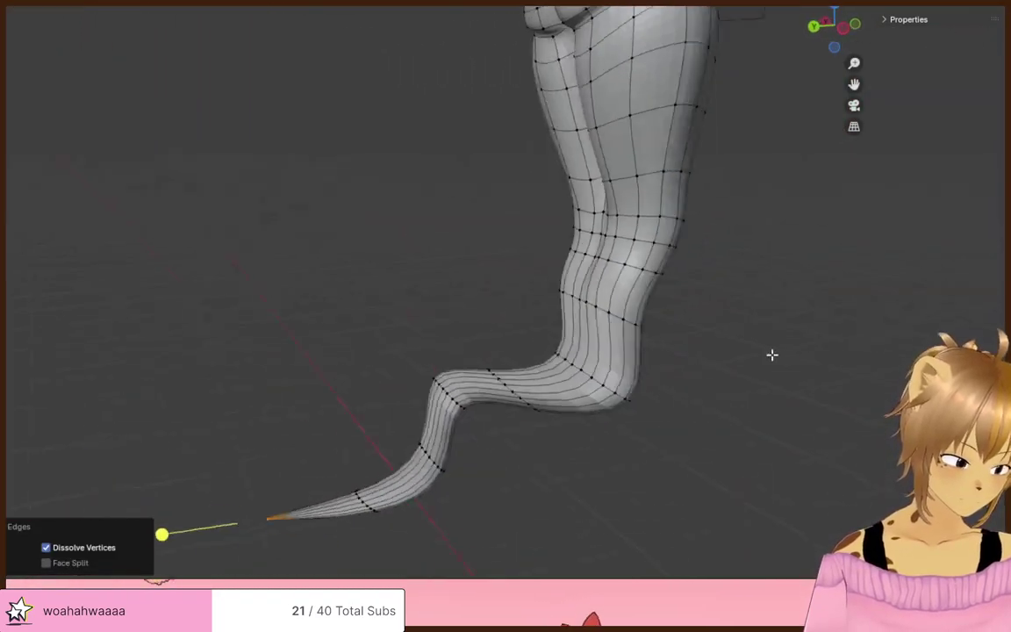
- Dissolve the added horizontal edge loop beside the U-shaped cut
alt+click(575, 317)
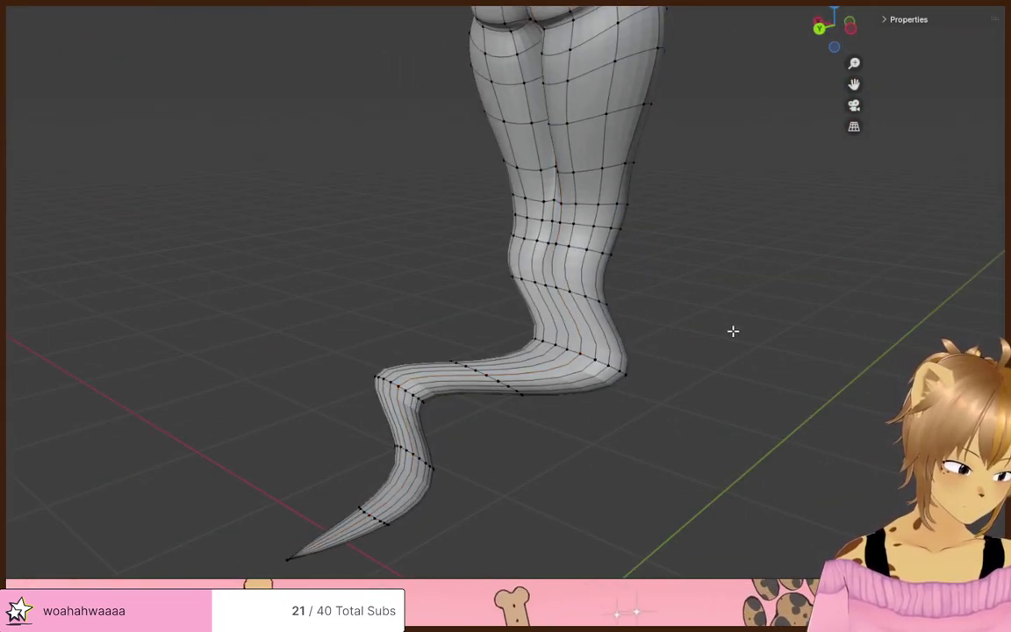
mouse_move(733, 331)
middle_down()
mouse_move(435, 309)
mouse_move(408, 204)
middle_up()
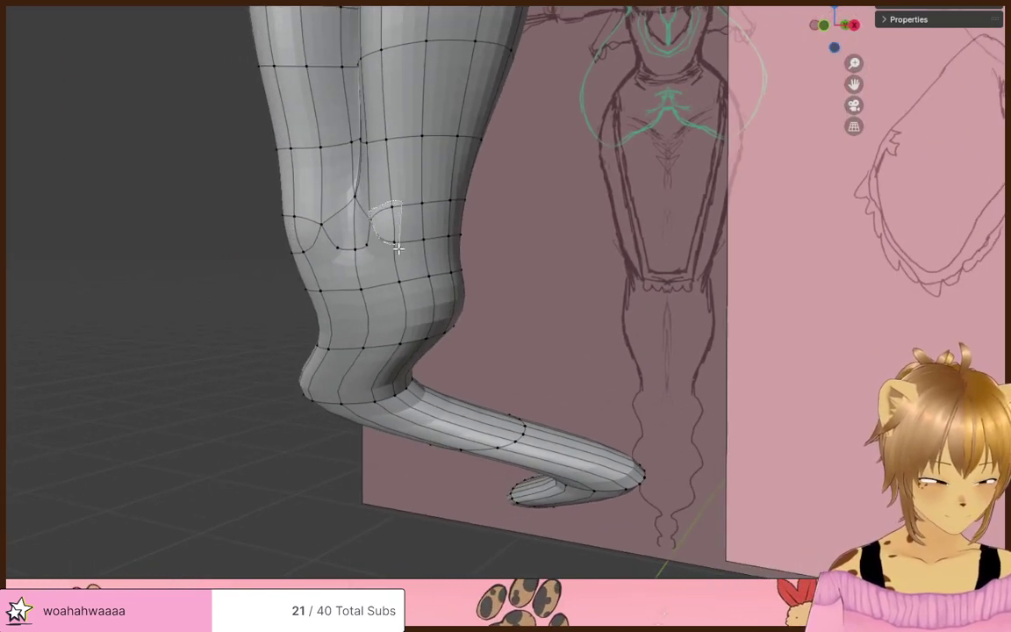
alt+click(350, 250)
key(x)
click(410, 244)
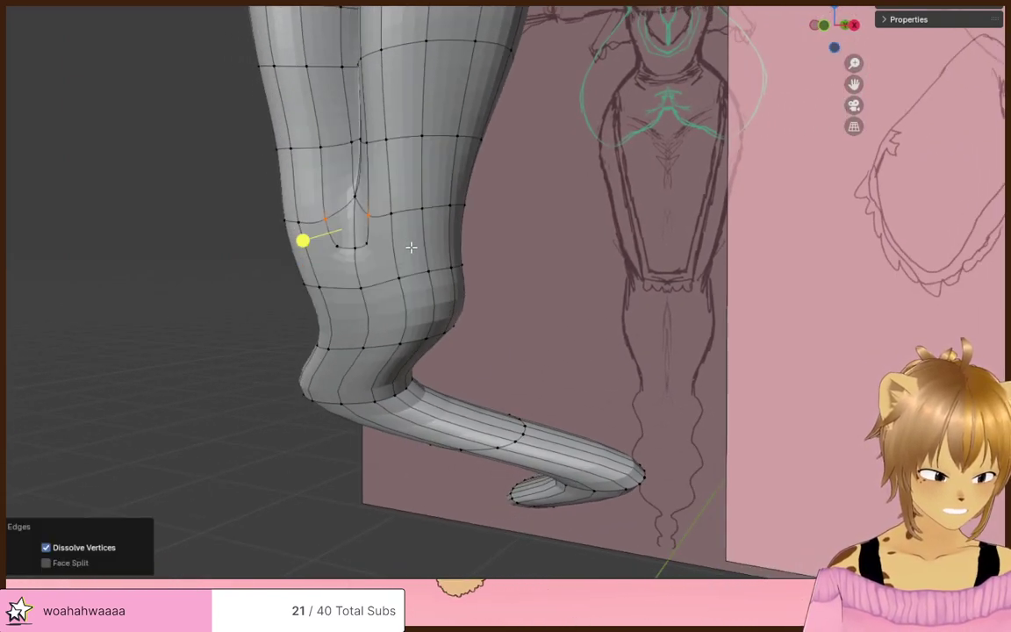
- Select the whole linked body mesh from behind, and undo the selection together with the partial cut on the tail's back
mouse_move(411, 246)
middle_down()
mouse_move(684, 280)
mouse_move(786, 280)
mouse_move(525, 254)
mouse_move(686, 287)
mouse_move(605, 261)
mouse_move(539, 312)
mouse_move(592, 290)
middle_up()
key(alt+a)
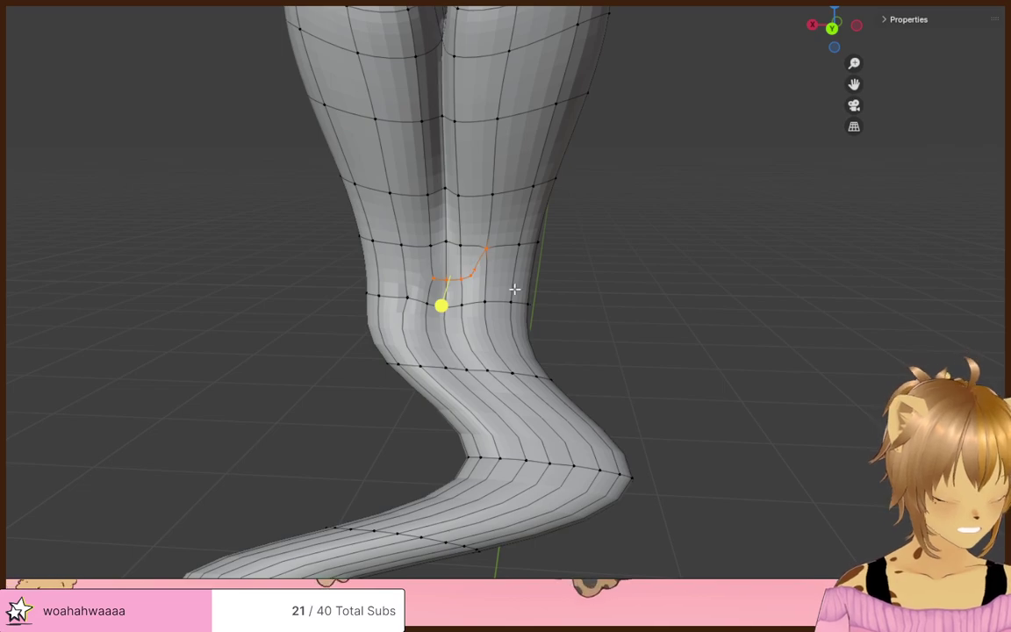
key(l)
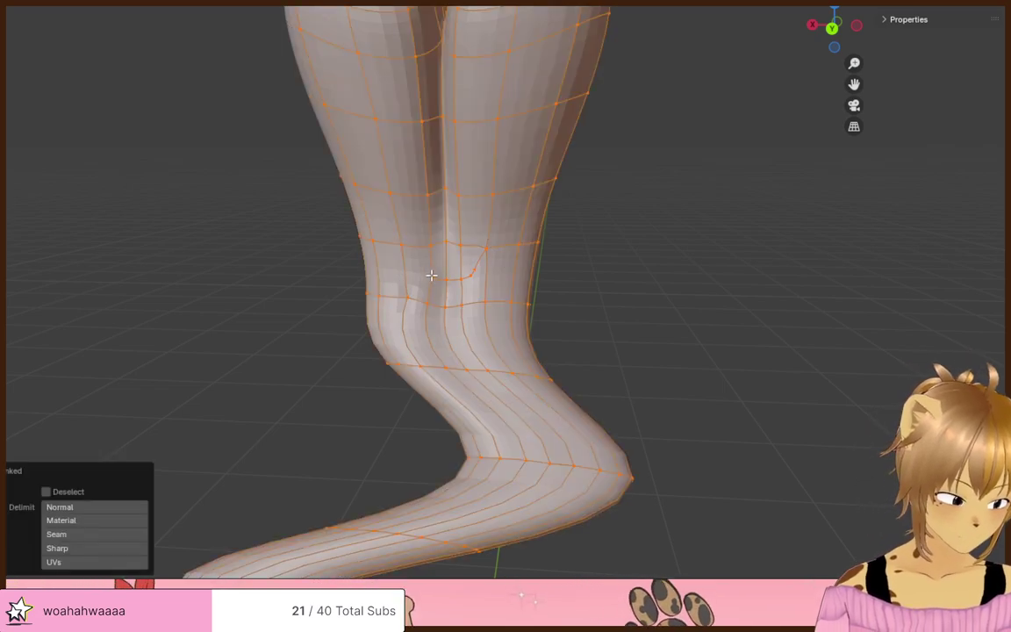
key(ctrl+z)
key(ctrl+z)
key(ctrl+z)
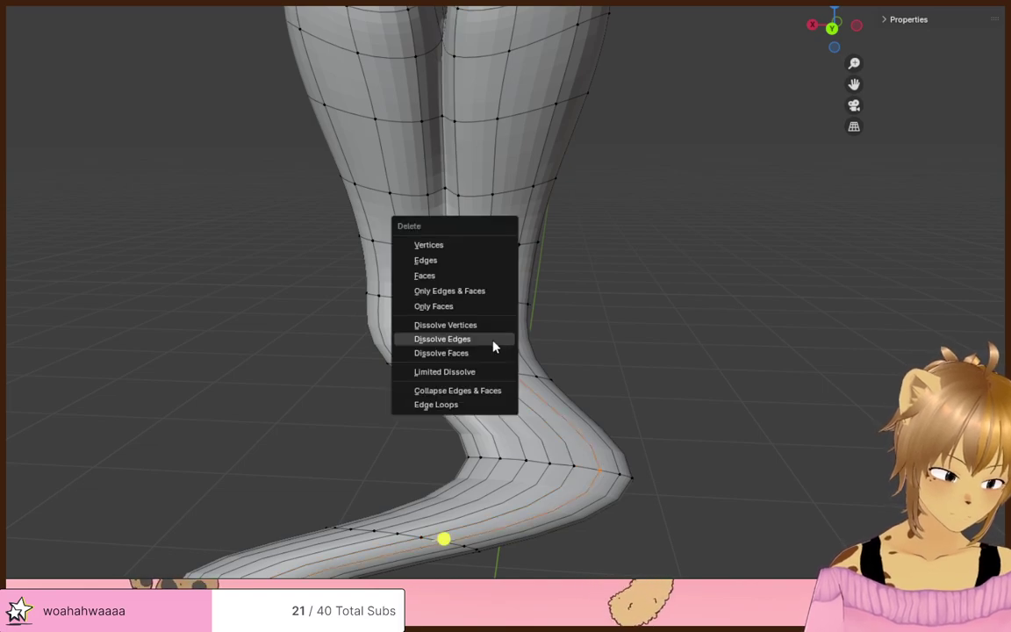
- Dissolve the two lengthwise edge loops running down the tail's back from the sides of the U-shaped cut
click(493, 344)
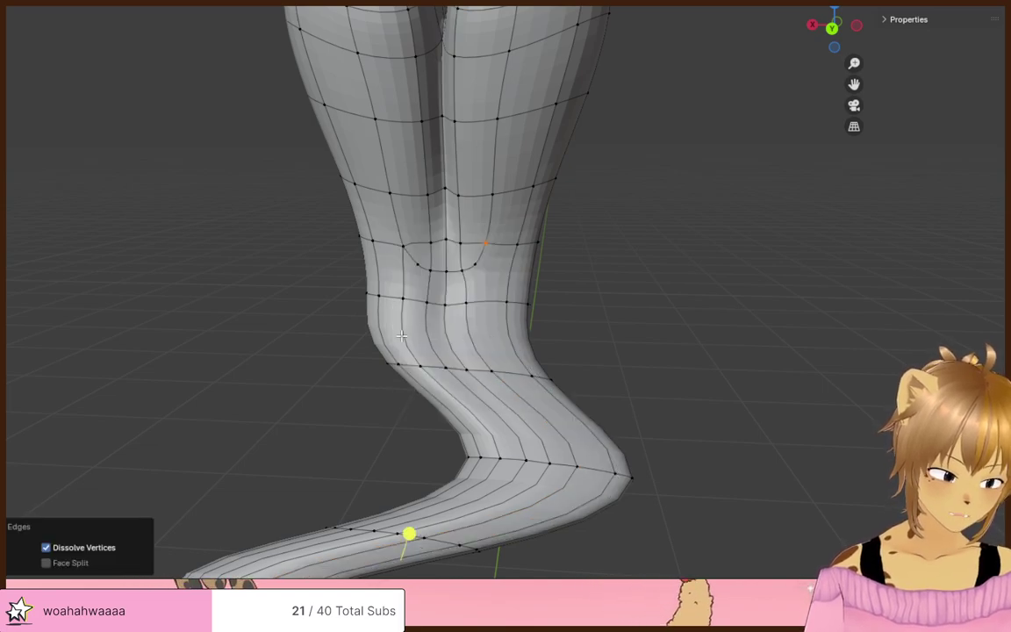
key(x)
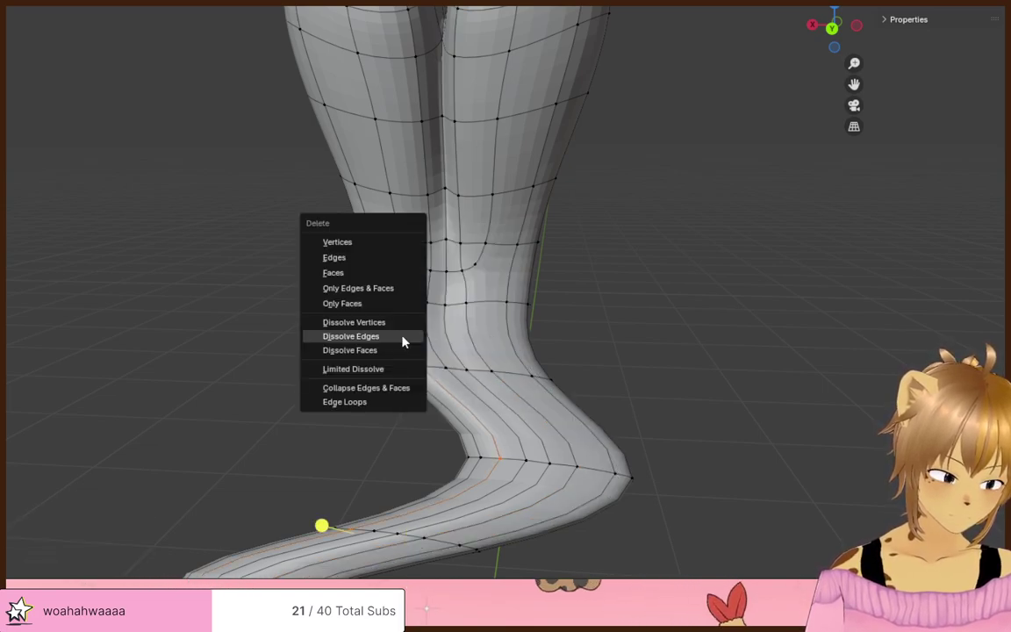
click(404, 337)
- Examine the flow of the horizontal and lengthwise edge loops around the tail's back below the legs
alt+click(447, 275)
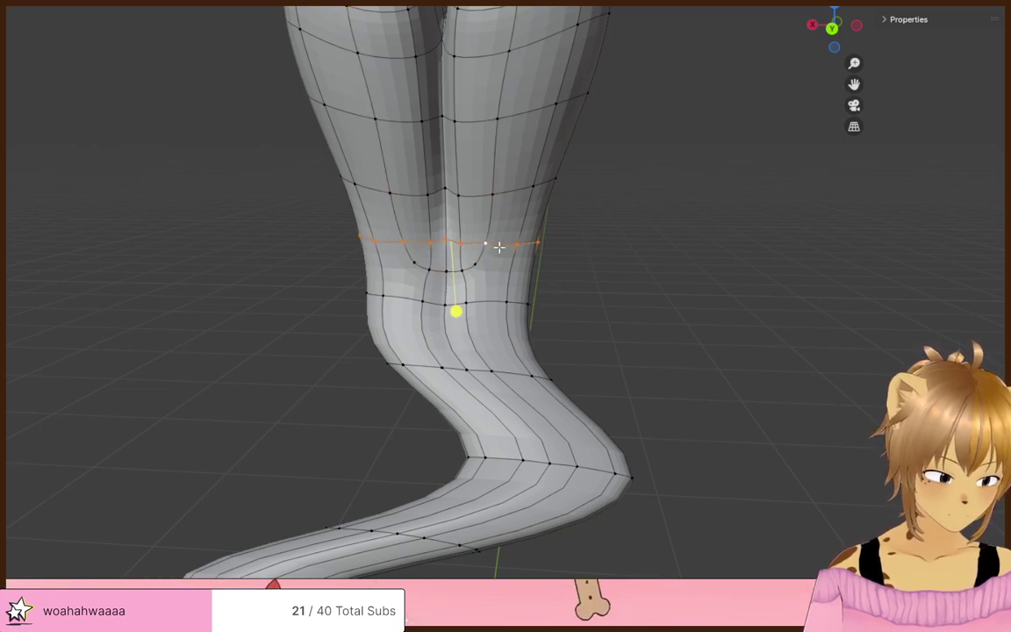
scroll(626, 281, up, 2)
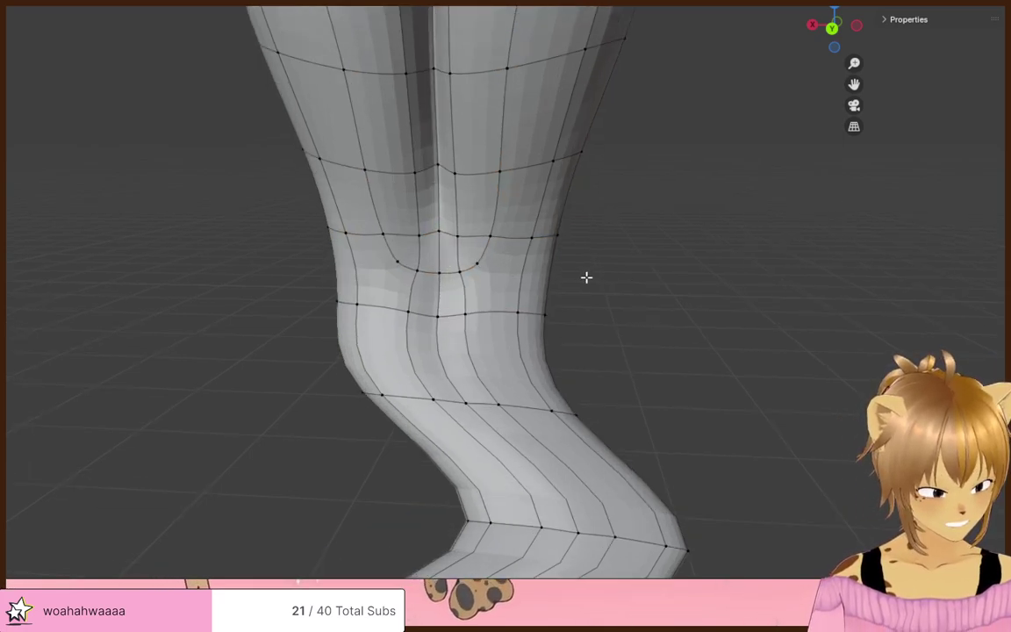
mouse_move(586, 277)
middle_down()
mouse_move(718, 269)
mouse_move(542, 282)
mouse_move(431, 323)
mouse_move(549, 293)
mouse_move(568, 250)
mouse_move(467, 246)
mouse_move(322, 356)
mouse_move(522, 334)
middle_up()
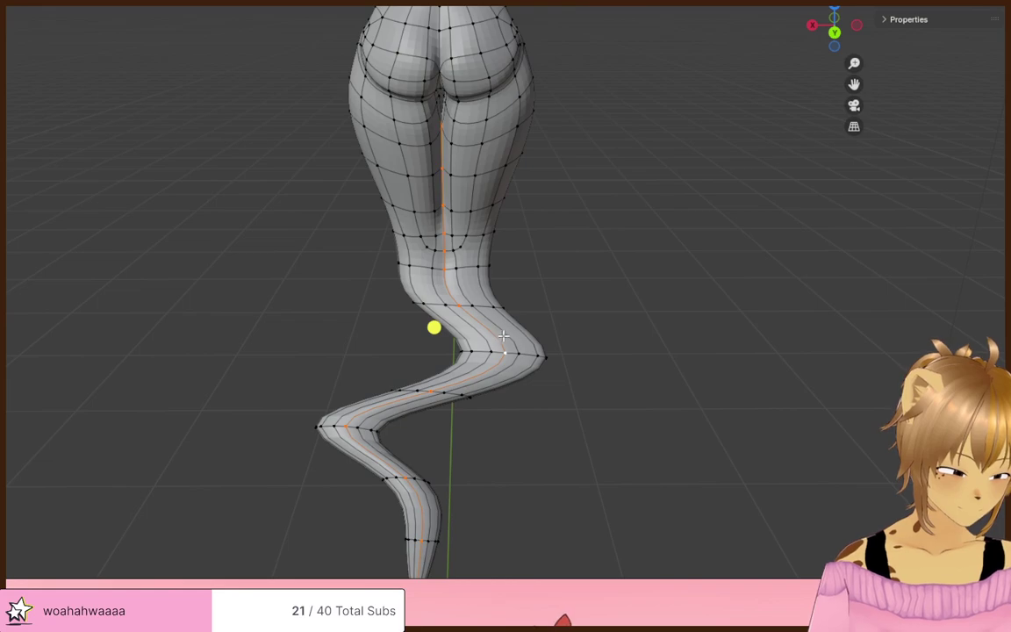
alt+click(466, 333)
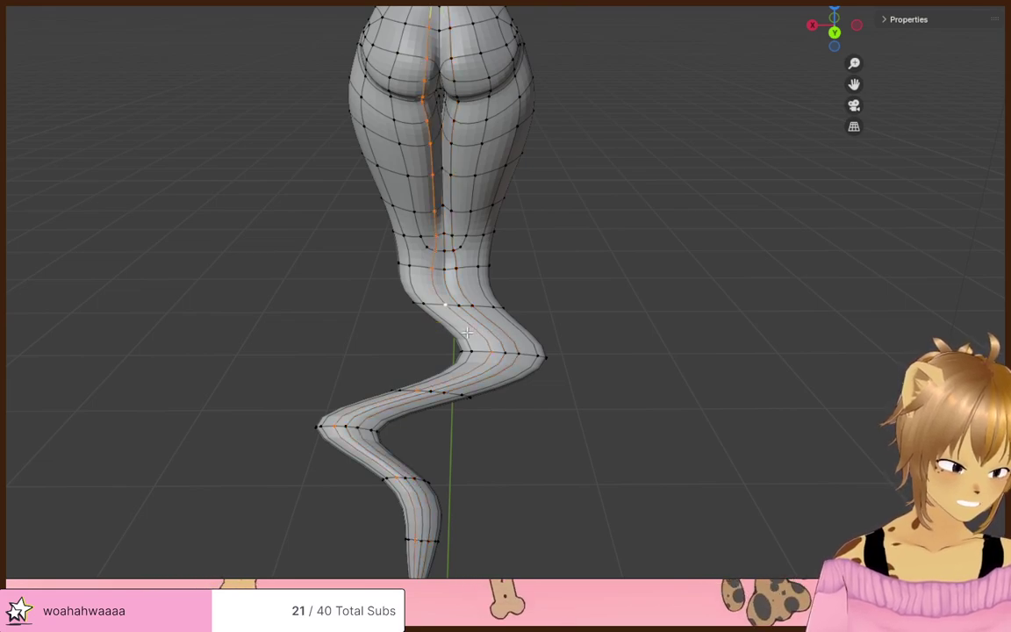
alt+click(449, 339)
alt+click(414, 338)
mouse_move(407, 342)
middle_down()
mouse_move(585, 325)
mouse_move(578, 334)
mouse_move(662, 341)
mouse_move(588, 345)
mouse_move(593, 320)
mouse_move(625, 320)
mouse_move(471, 329)
mouse_move(513, 328)
mouse_move(480, 319)
middle_up()
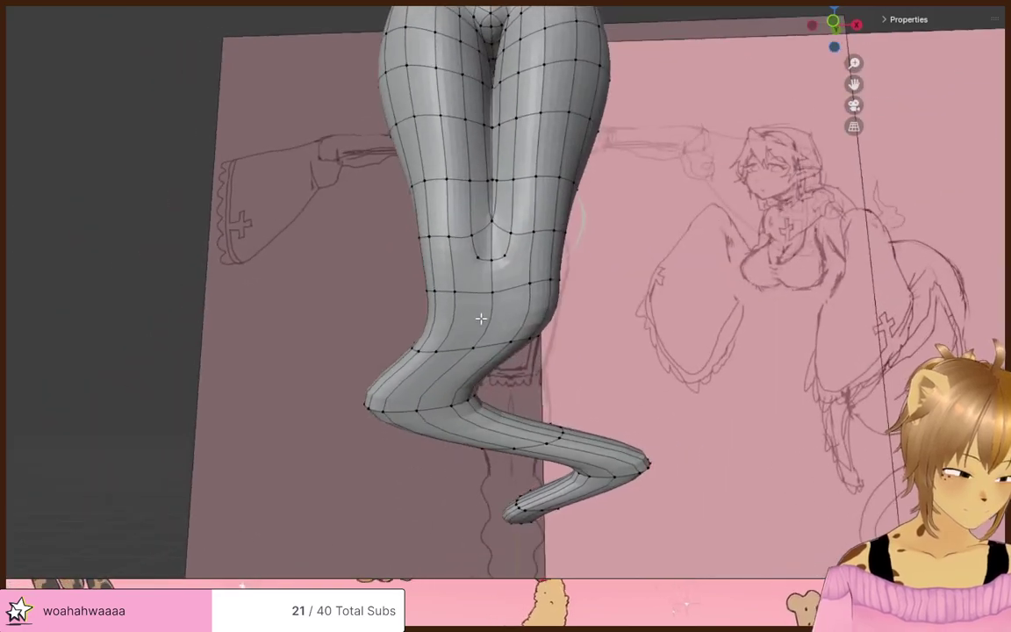
- Edge-slide the three-vertex lengthwise segment on the tail's front below the U-shaped cut inward by a factor of -0.471
click(451, 239)
shift+click(451, 292)
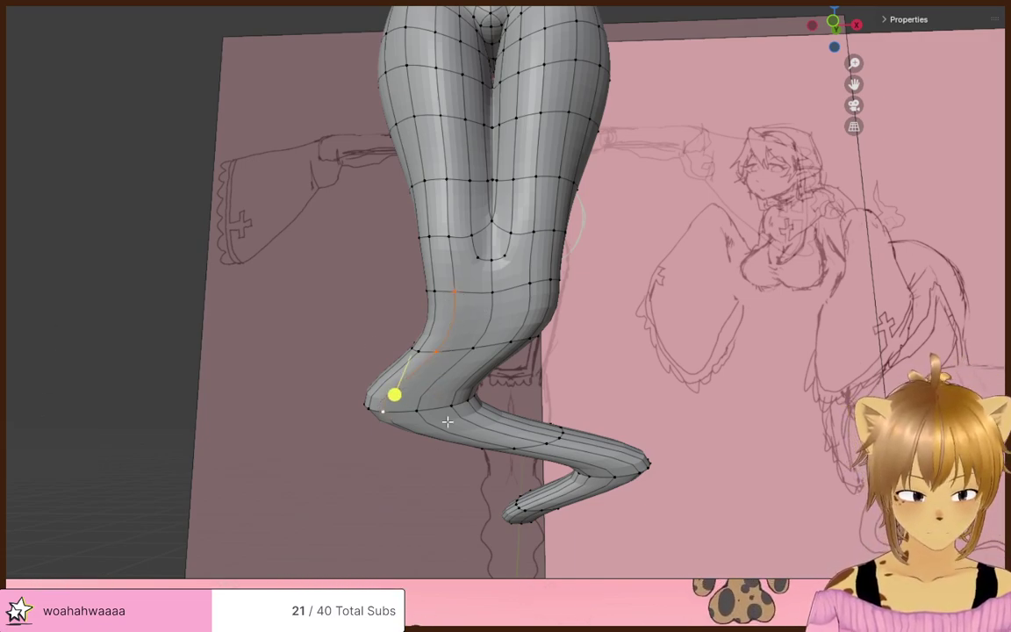
key(g)
key(g)
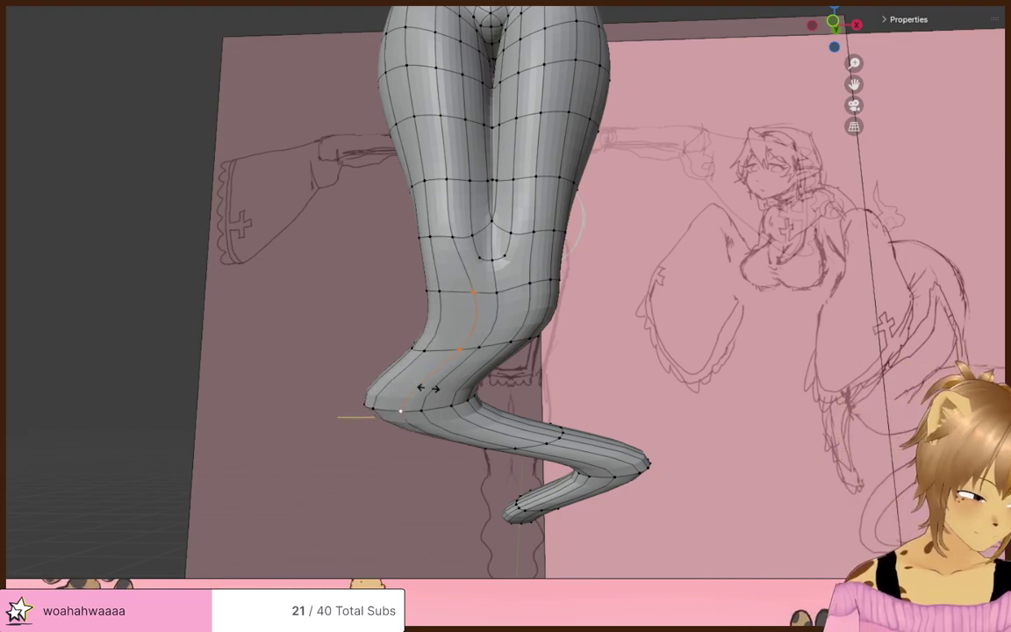
click(412, 392)
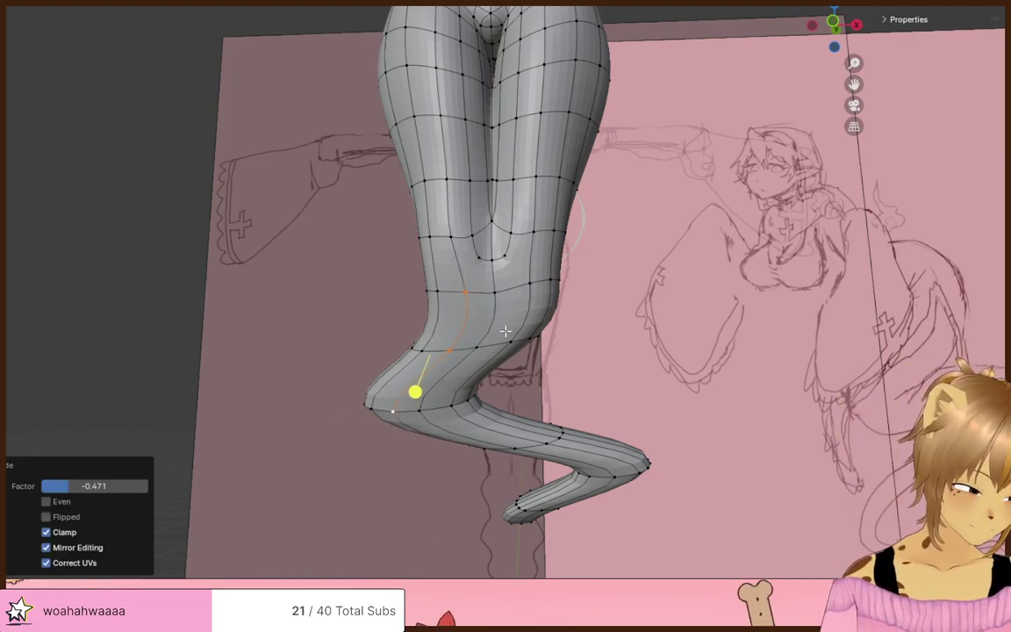
- Slide the matching three-vertex lengthwise segment on the tail's back toward the centre to even out the edge spacing
mouse_move(495, 314)
middle_down()
mouse_move(268, 316)
mouse_move(327, 347)
mouse_move(240, 357)
mouse_move(482, 296)
middle_up()
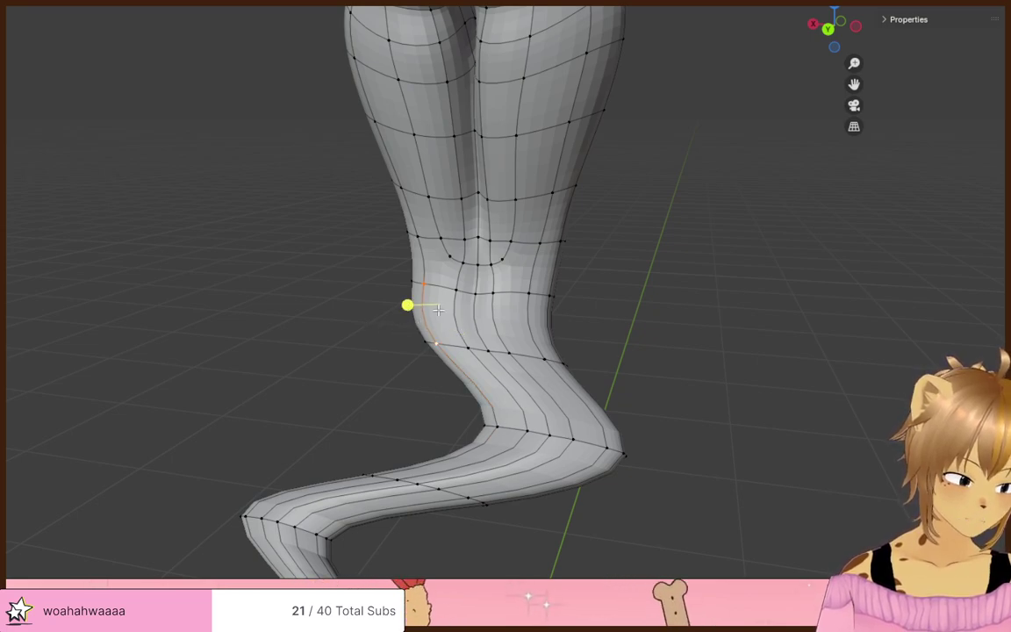
mouse_move(203, 337)
middle_down()
mouse_move(510, 312)
mouse_move(559, 286)
middle_up()
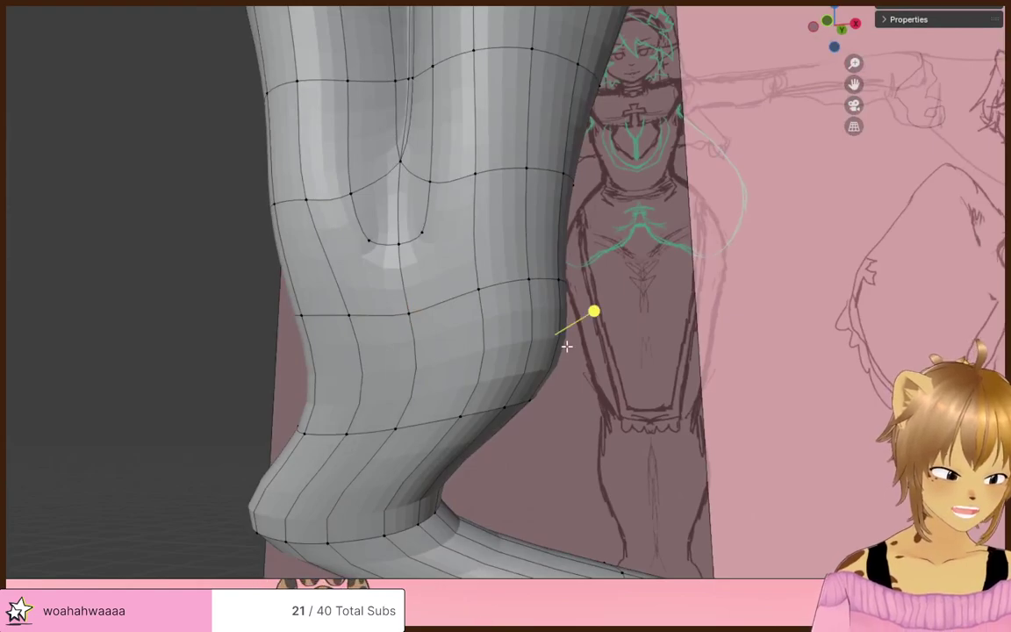
scroll(566, 346, down, 3)
middle_drag(566, 346, 373, 397)
shift+click(459, 437)
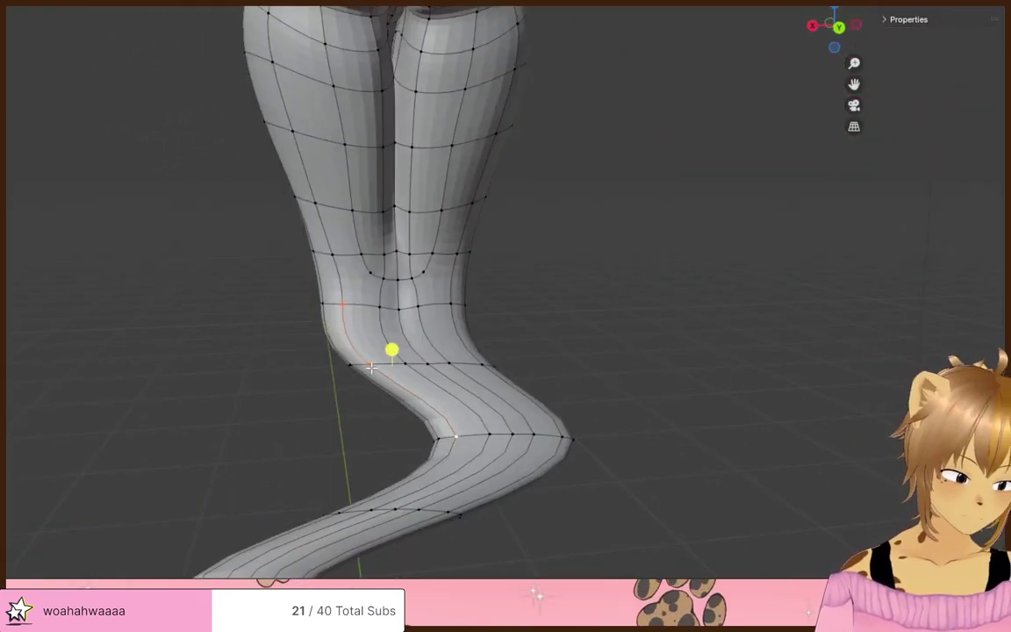
drag(391, 351, 414, 357)
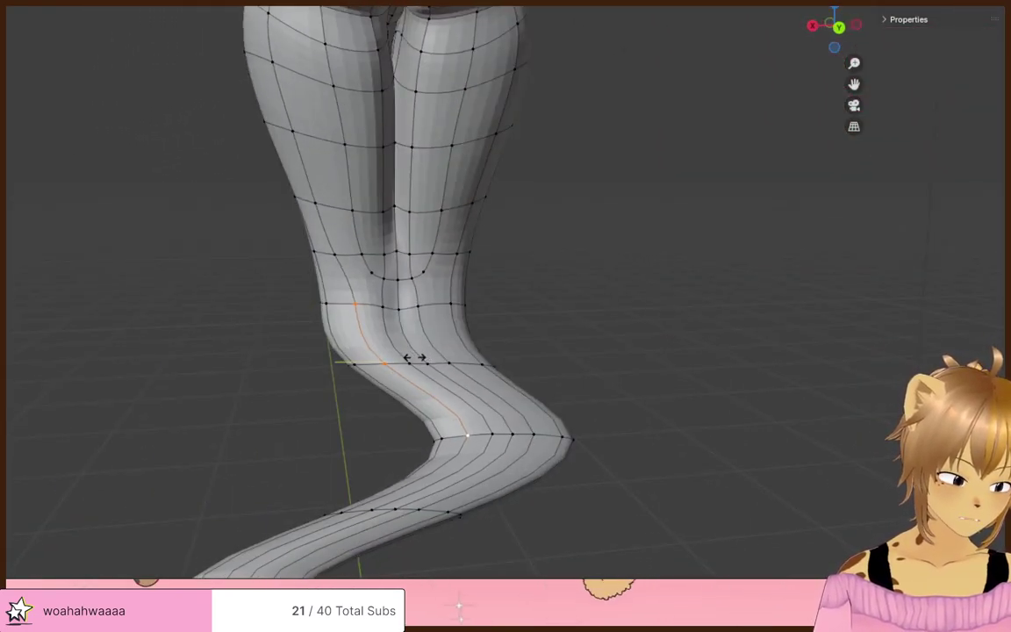
click(413, 356)
- Edge-slide the three-vertex lengthwise segment near the -X side of the tail's back by a factor of 0.367 toward the centre
middle_drag(534, 332, 630, 334)
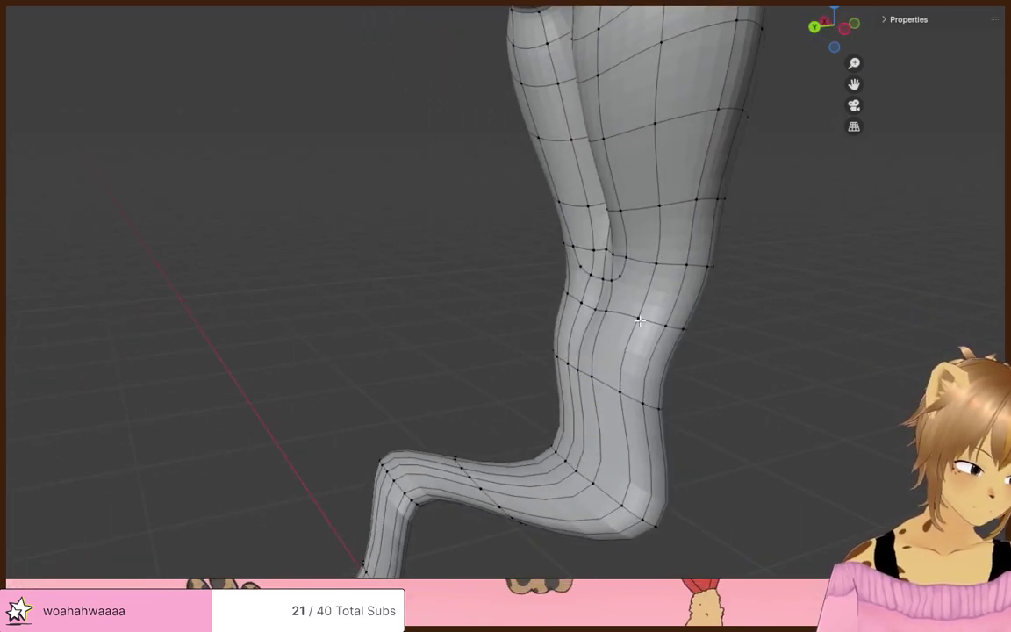
key(ctrl+r)
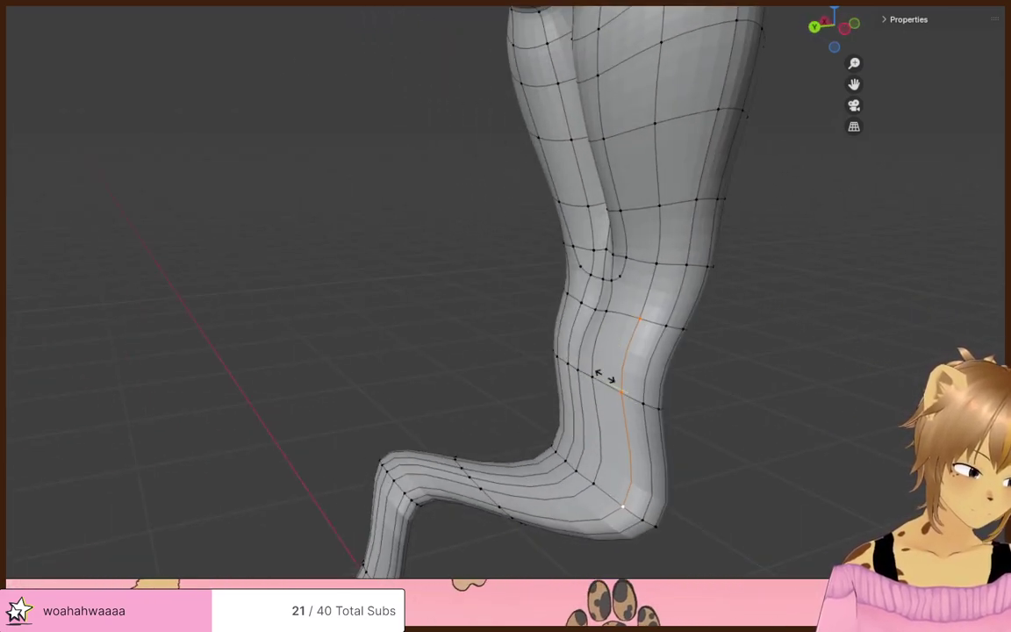
click(597, 372)
click(586, 370)
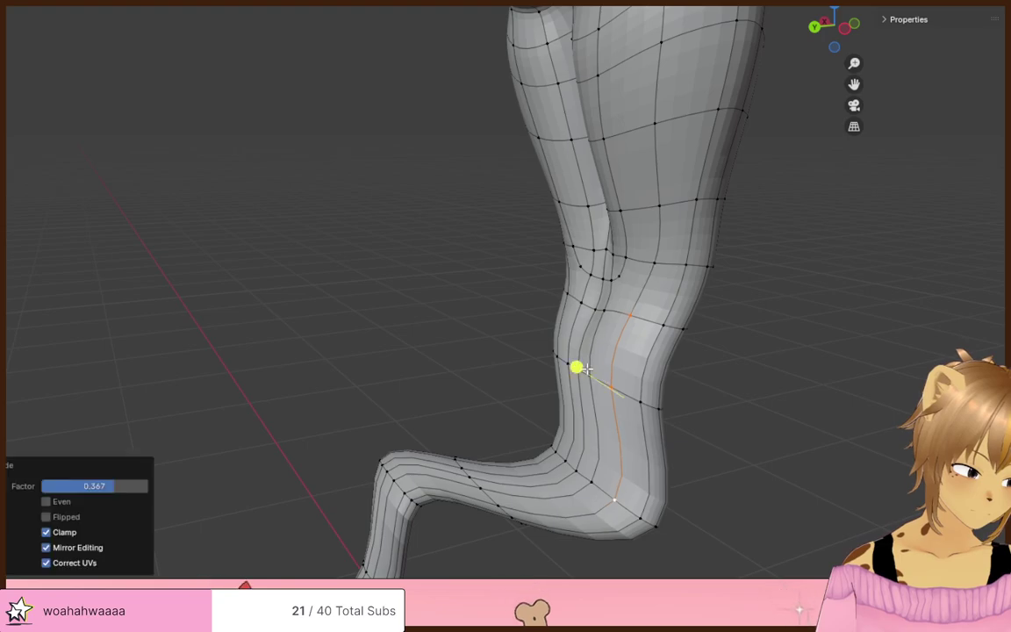
- Examine the edge spacing around the tail below the legs from the front, side and back
scroll(586, 371, up, 5)
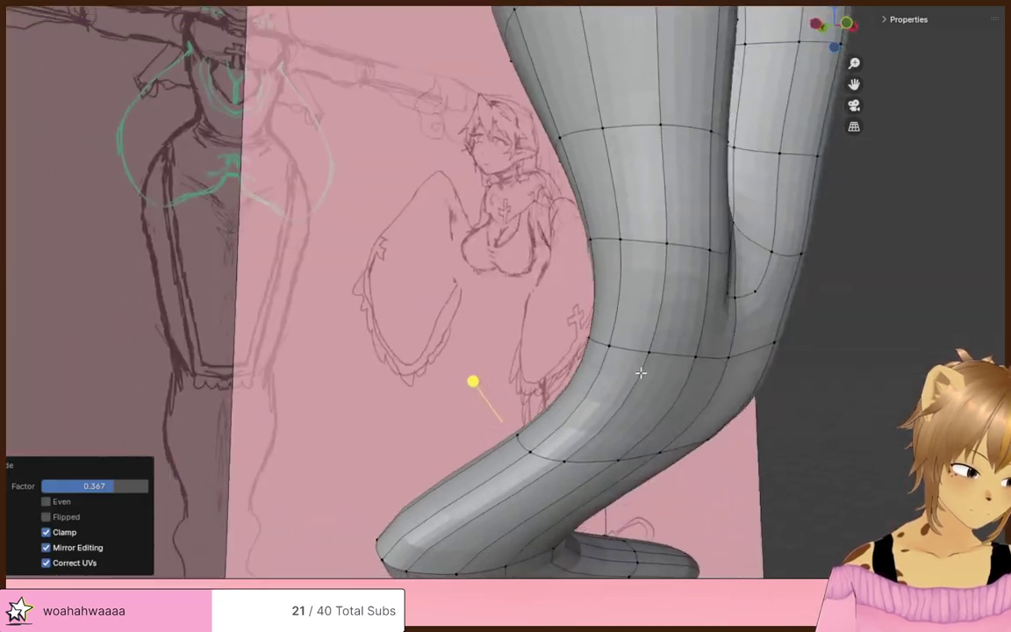
middle_drag(641, 373, 565, 352)
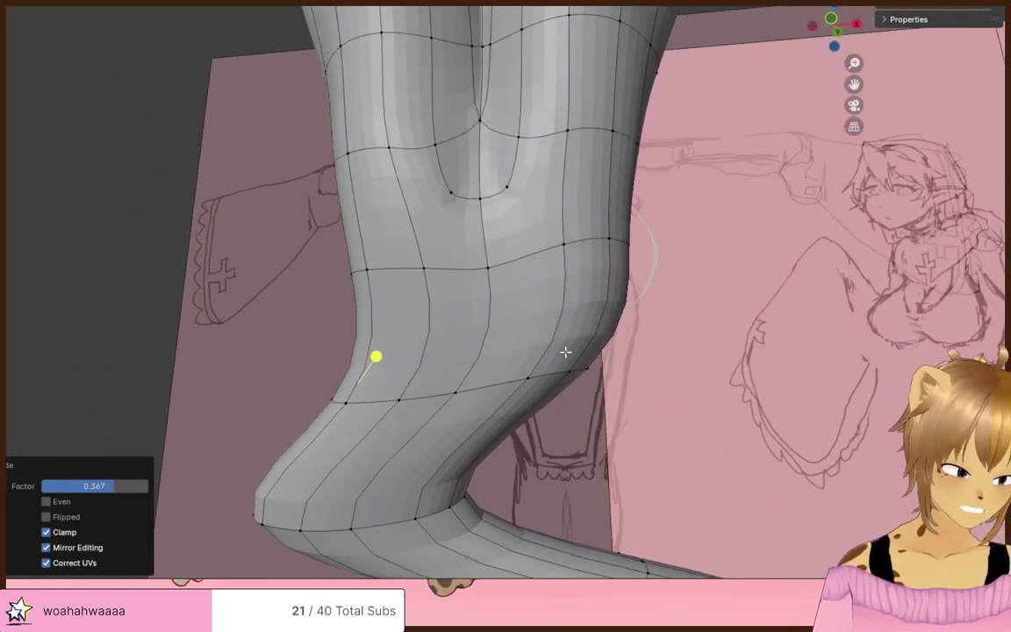
scroll(498, 303, down, 5)
middle_drag(569, 313, 501, 290)
scroll(504, 296, up, 5)
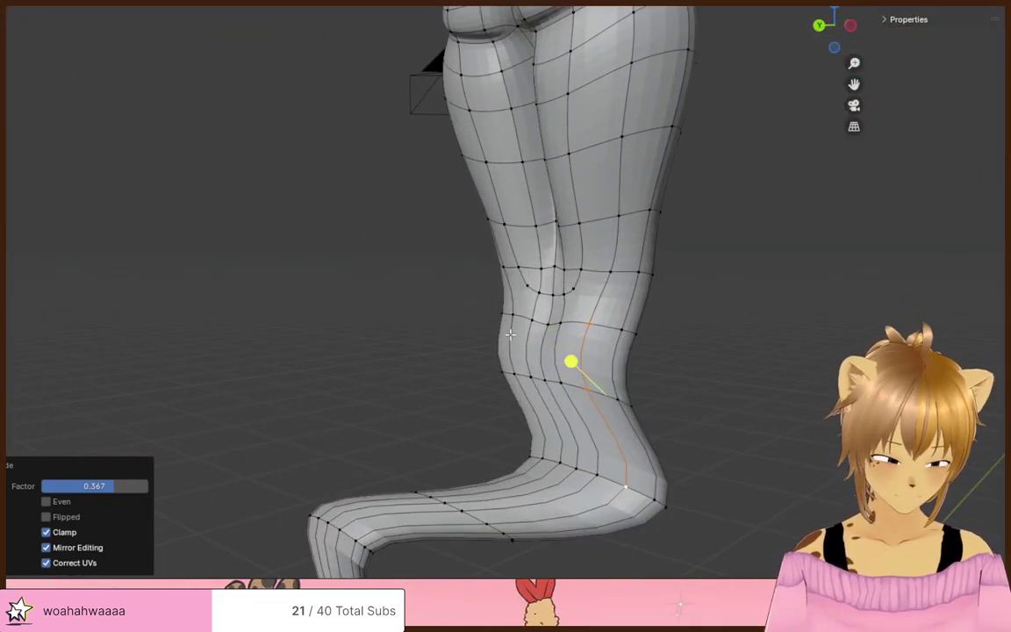
middle_drag(513, 338, 599, 353)
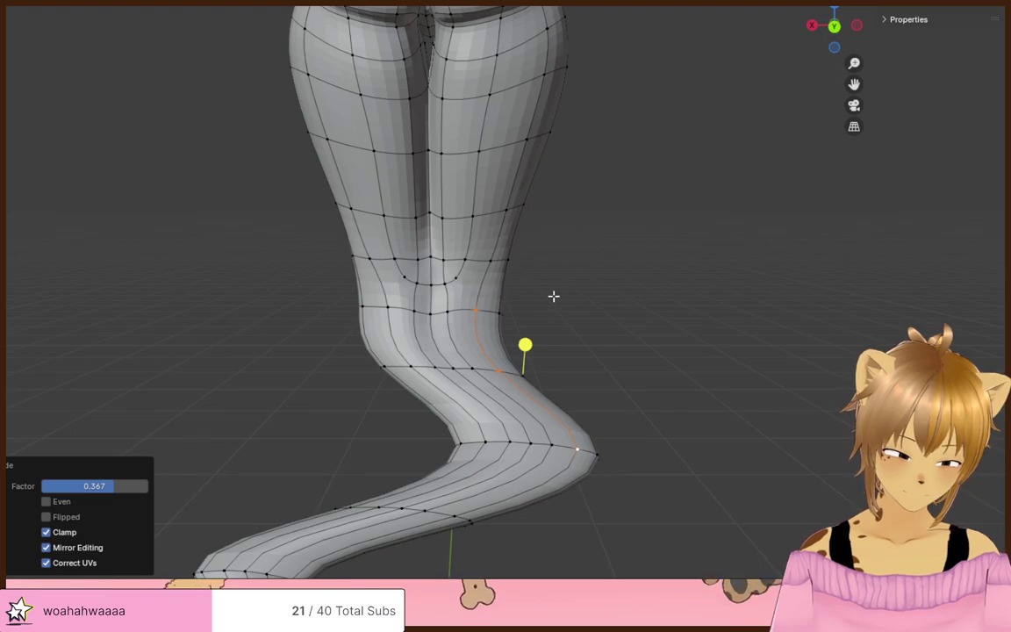
middle_drag(553, 296, 744, 387)
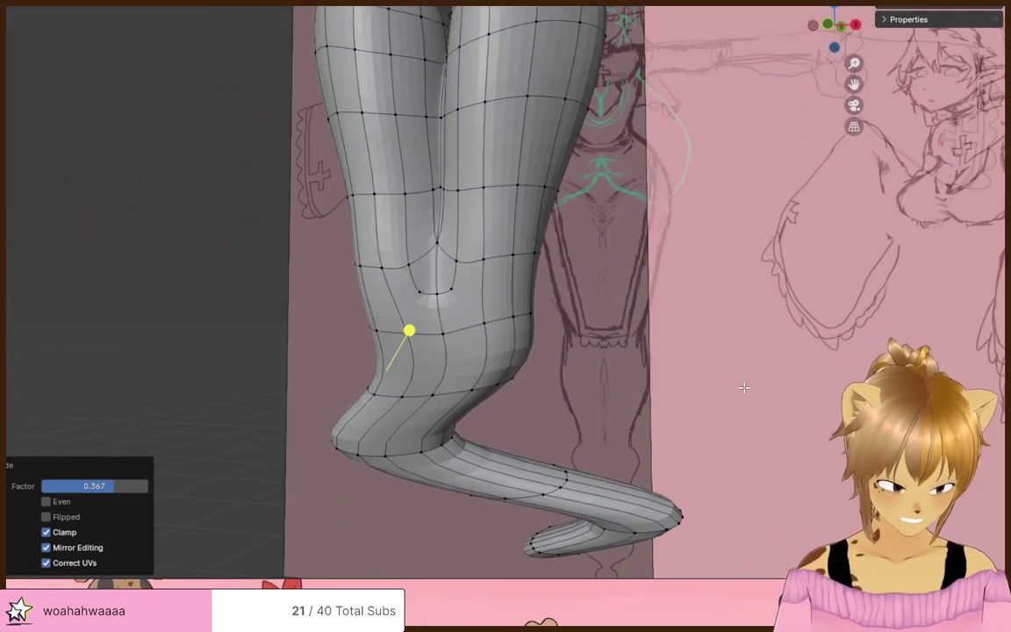
- Merge the three vertices at the bottom of the front U-shaped loop between the legs at their centre
scroll(542, 335, up, 3)
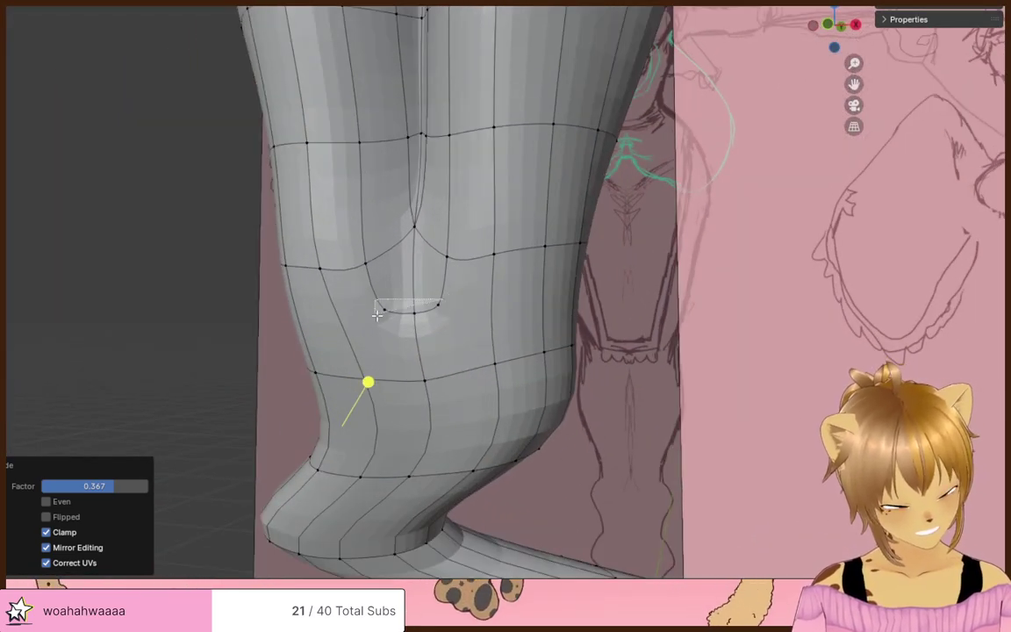
drag(376, 316, 375, 320)
key(m)
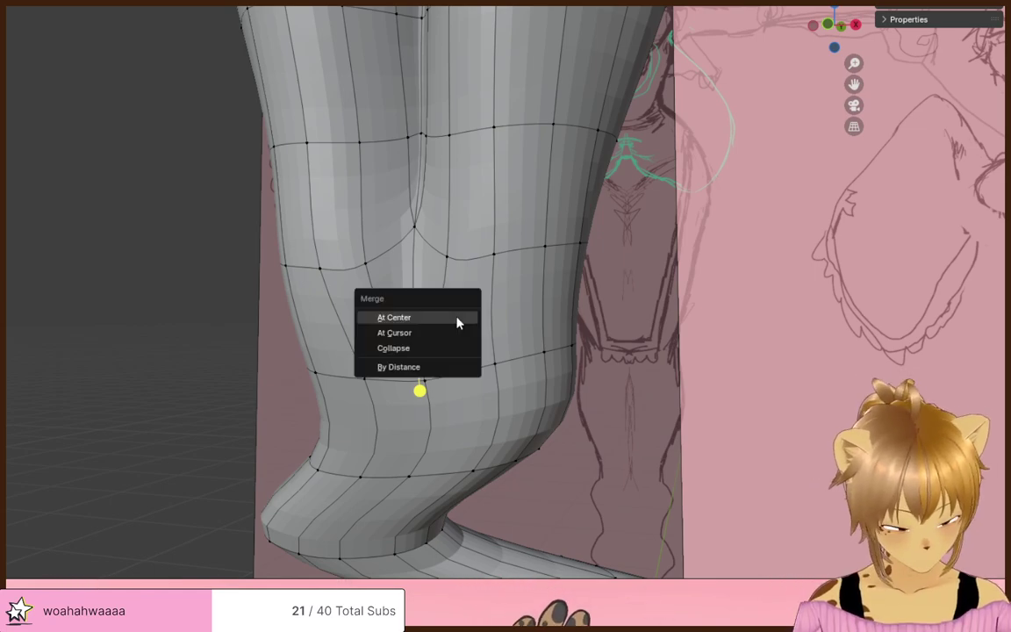
click(457, 317)
click(794, 332)
middle_drag(794, 332, 621, 308)
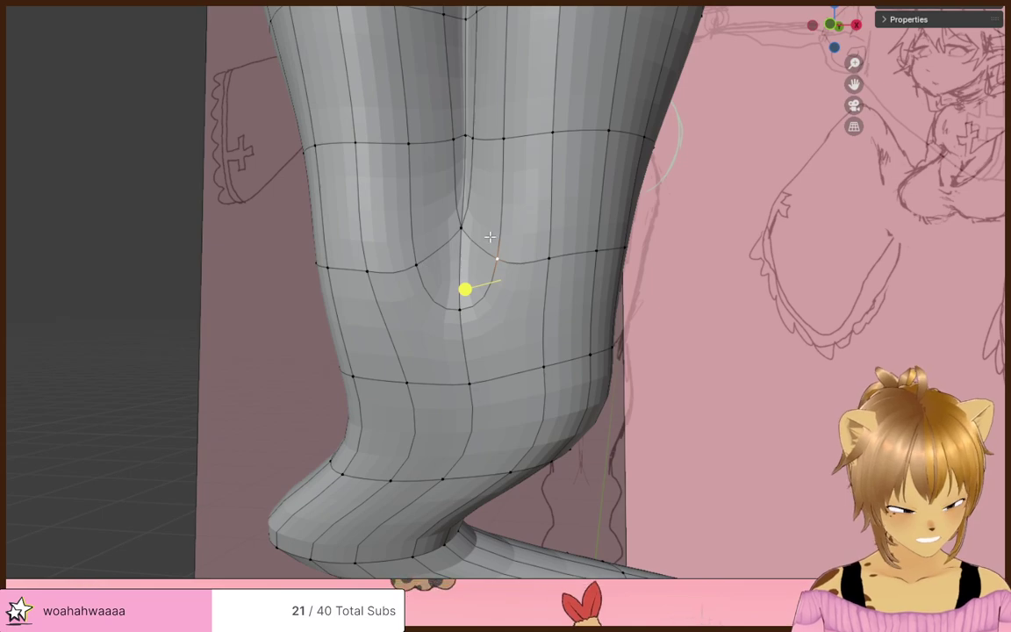
- Try merging the faces enclosed by the front U-shaped loop at their centre, and undo the merge
click(463, 279)
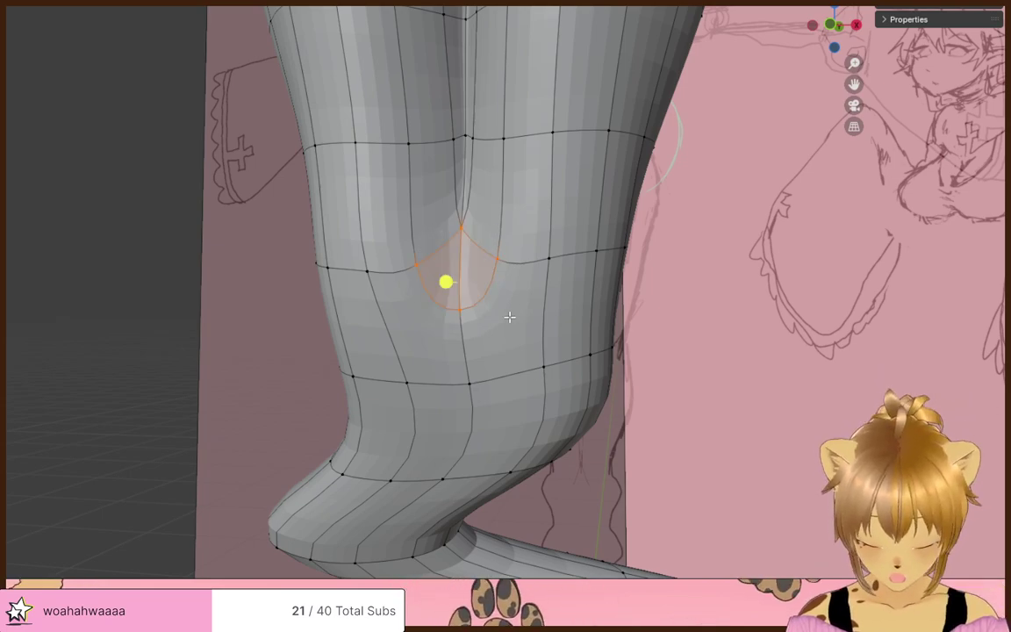
key(m)
click(512, 321)
middle_drag(512, 321, 522, 261)
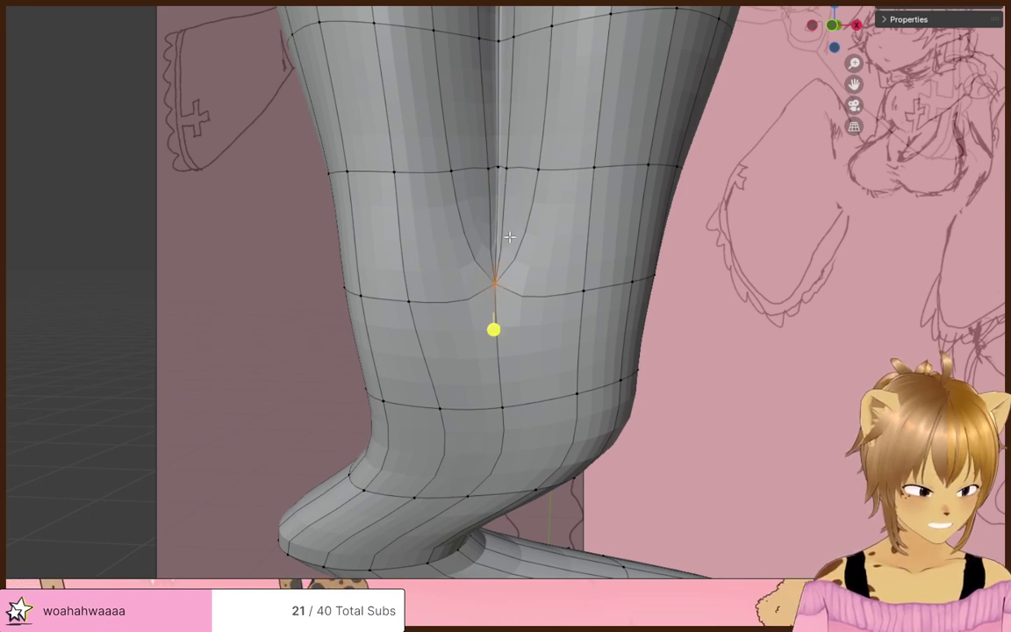
key(ctrl+z)
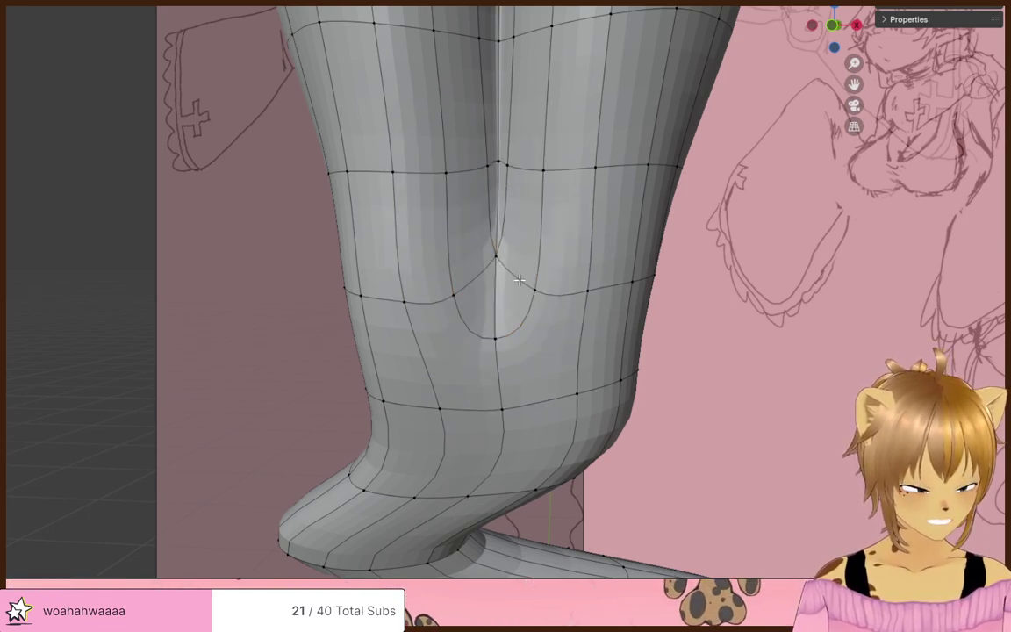
- Try merging the front U-shaped loop's vertices in pairs at their centres, and undo these merges
key(m)
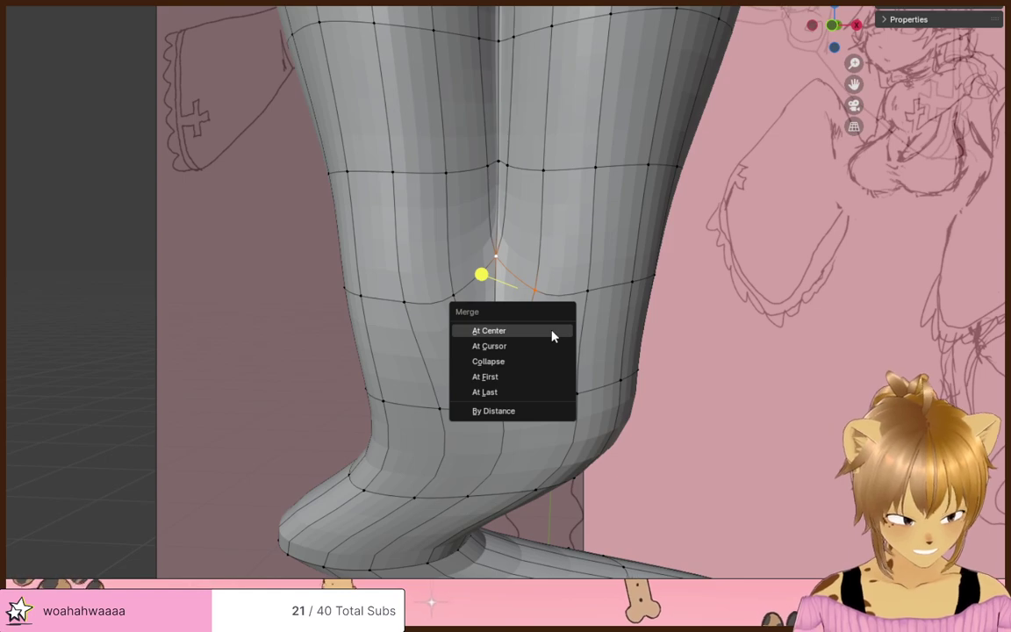
click(551, 331)
click(795, 252)
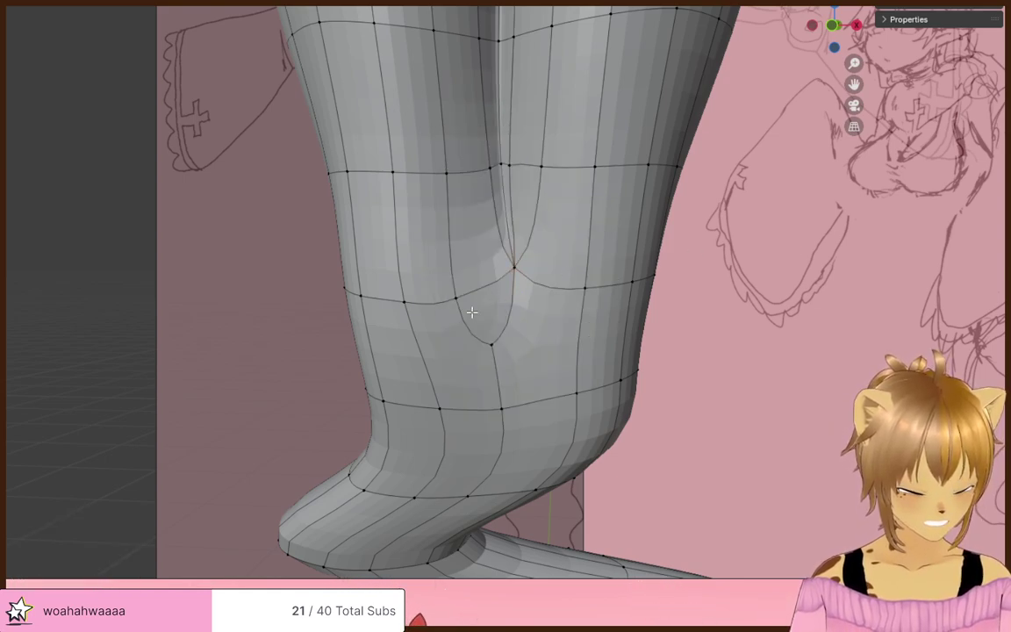
key(m)
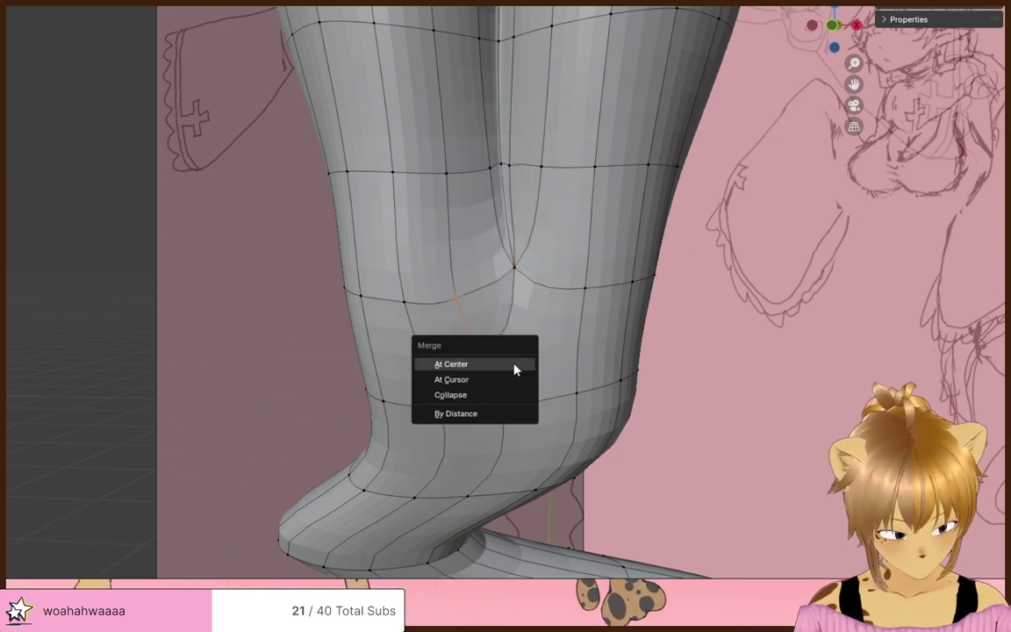
click(515, 363)
click(582, 333)
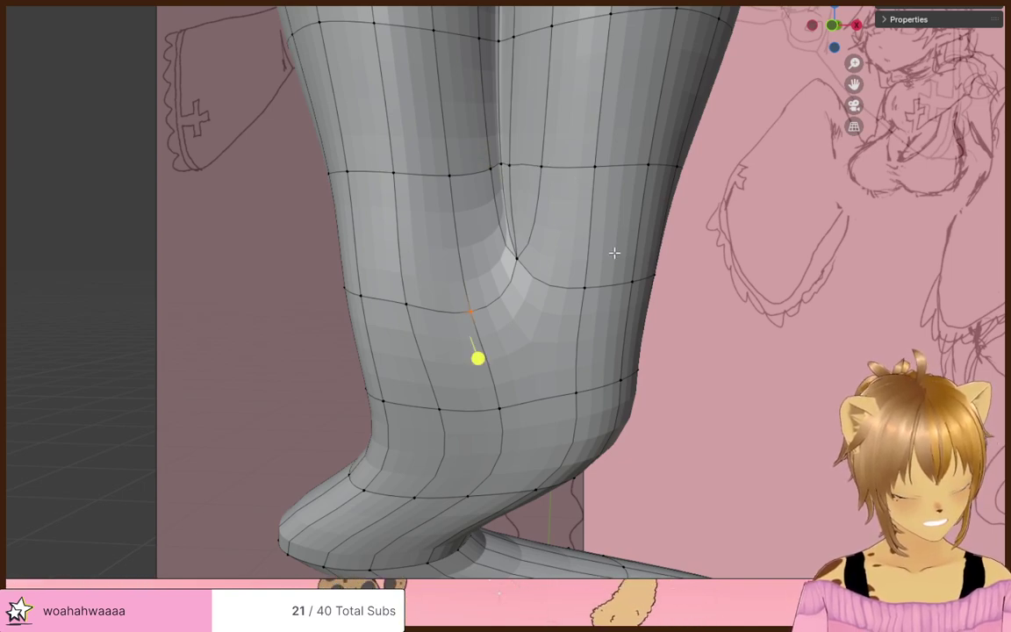
key(ctrl+z)
key(ctrl+z)
key(ctrl+z)
key(ctrl+z)
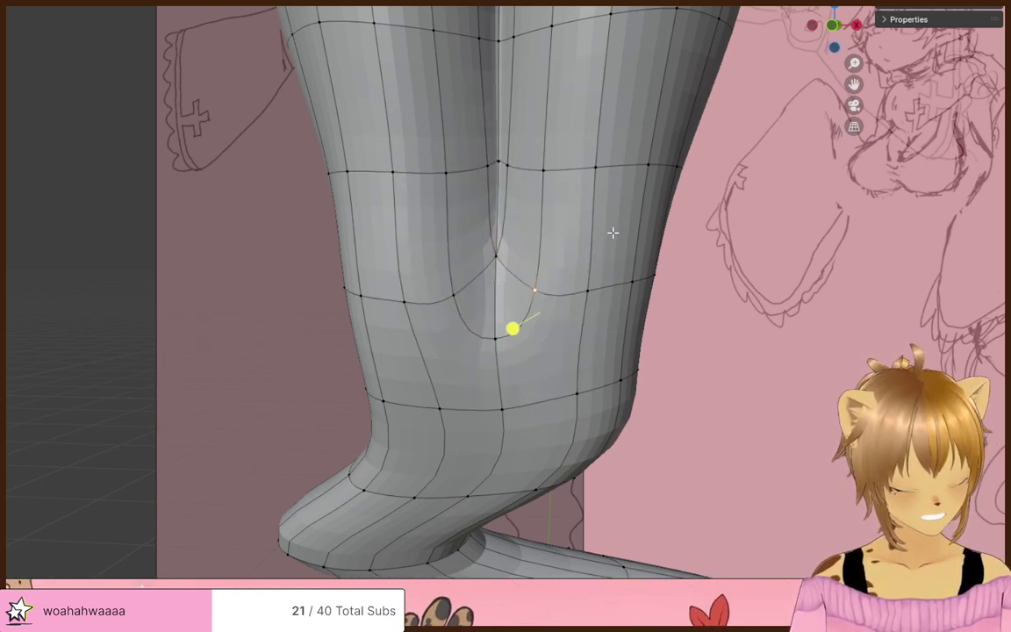
- Move the horizontal edge loop around the knees, including the U-shaped loops, up 0.11153 m along Z
middle_drag(612, 233, 550, 227)
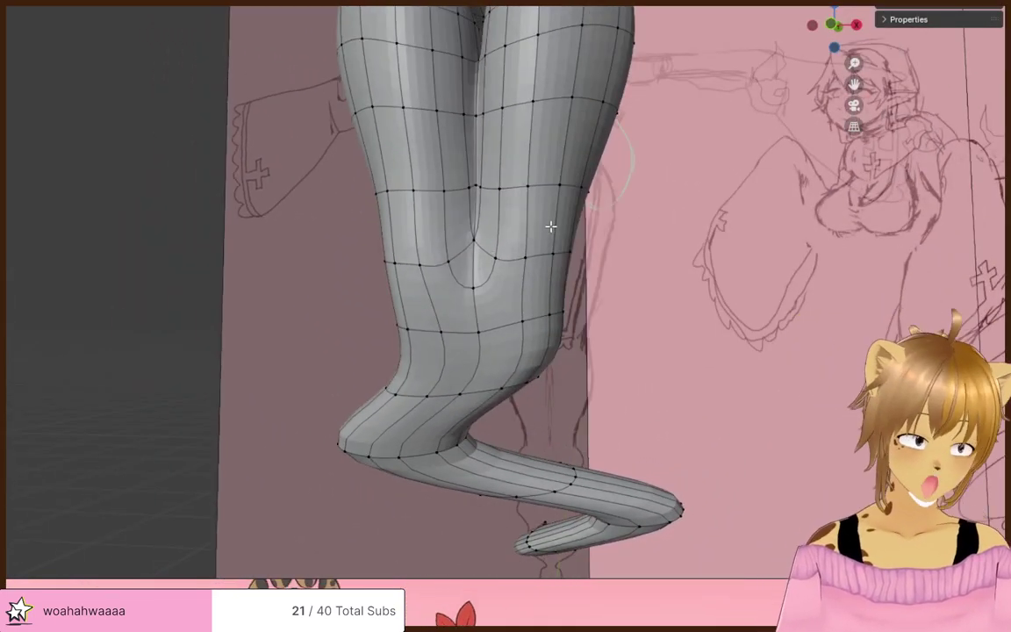
scroll(550, 227, down, 1)
shift+middle_drag(503, 253, 584, 278)
key(alt+z)
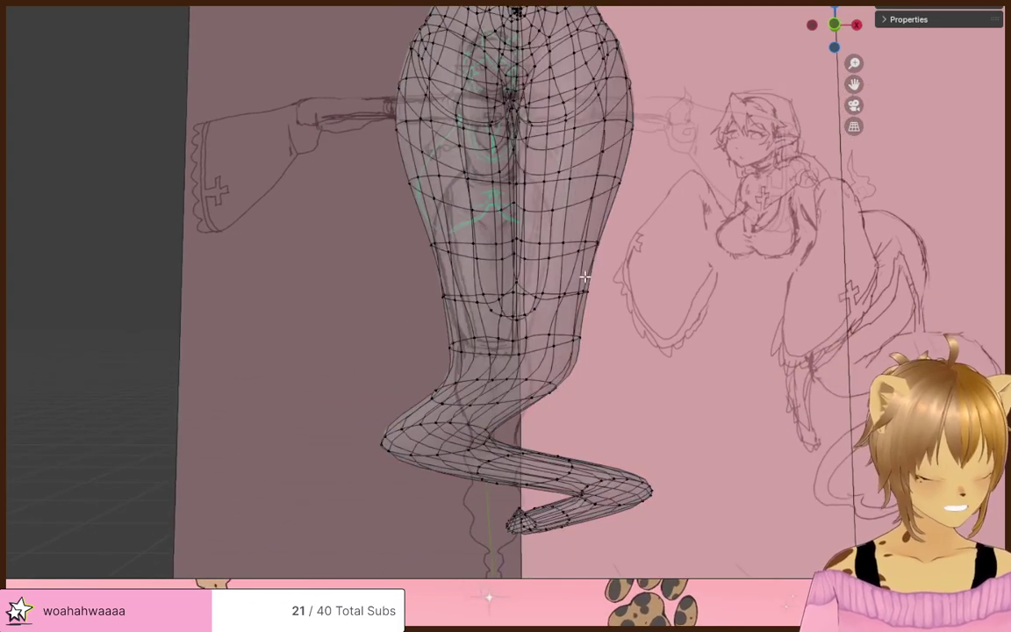
key(ctrl+r)
click(586, 294)
key(alt+z)
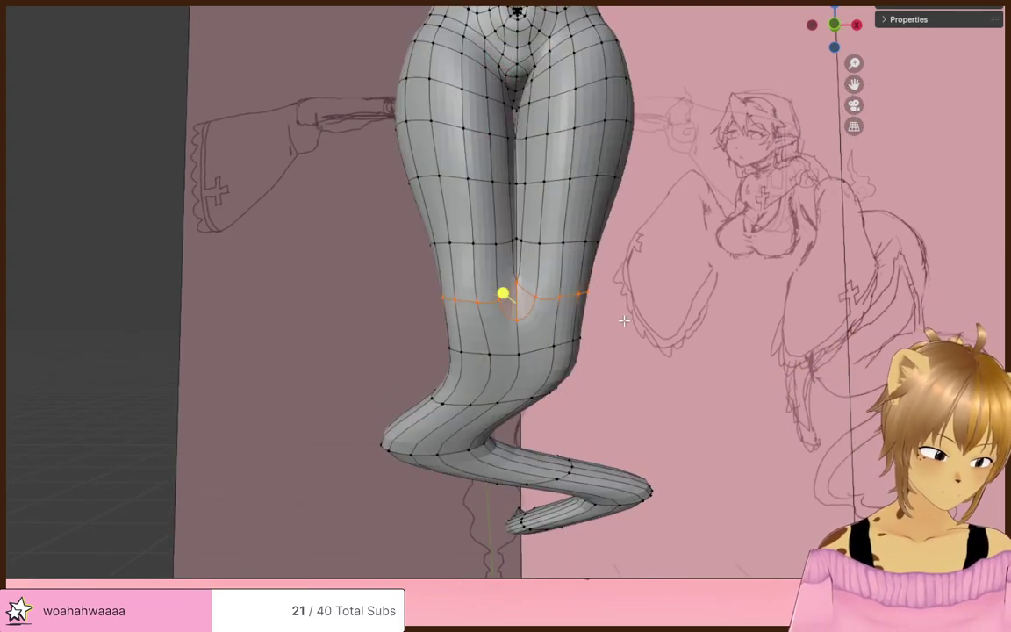
key(alt+z)
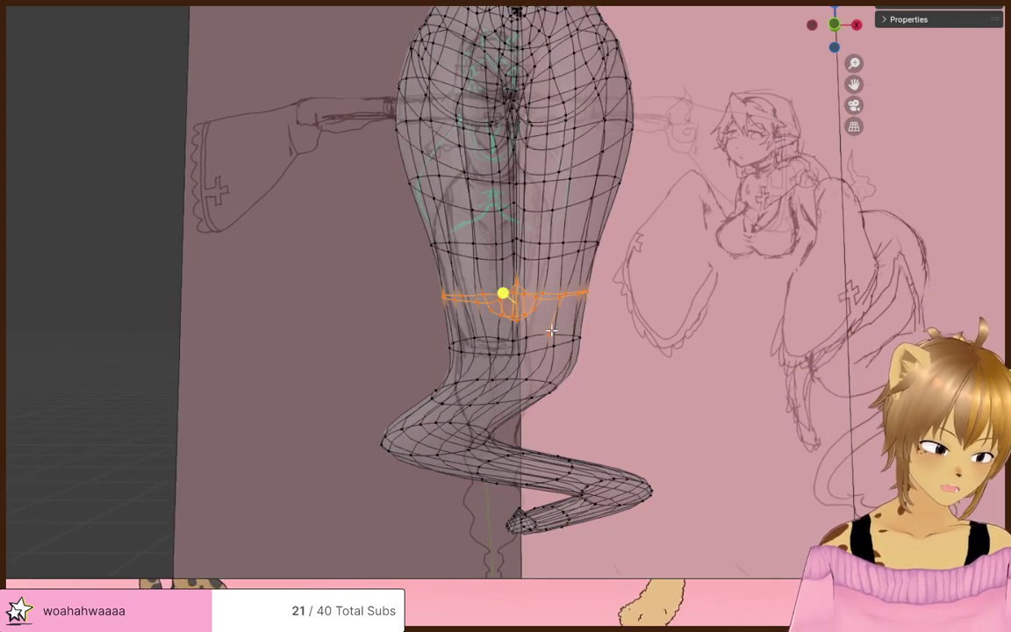
key(alt+z)
key(g)
key(z)
right_click(612, 317)
key(g)
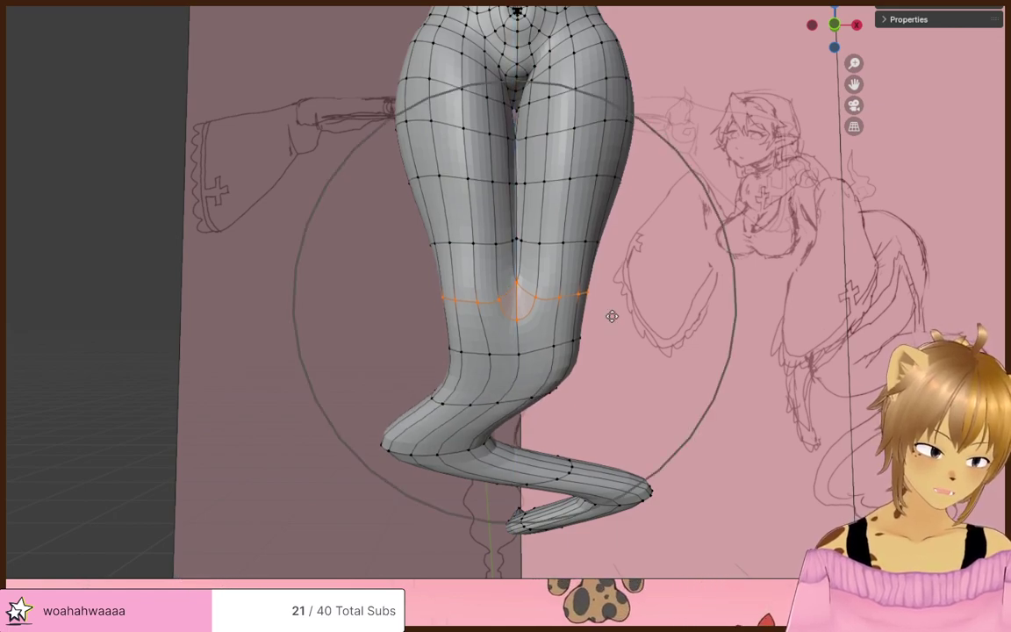
key(g)
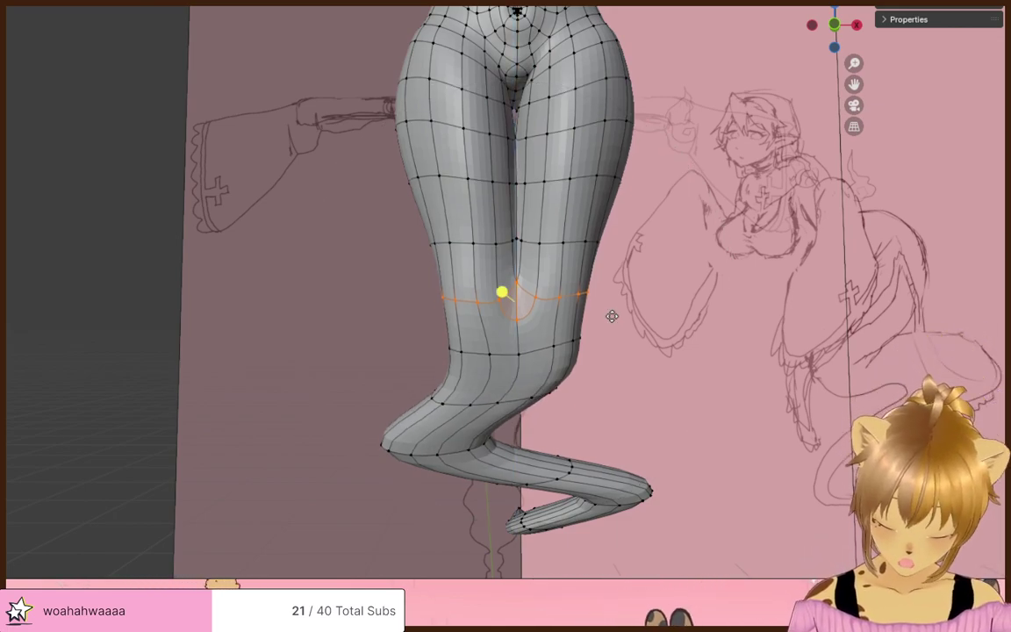
click(607, 283)
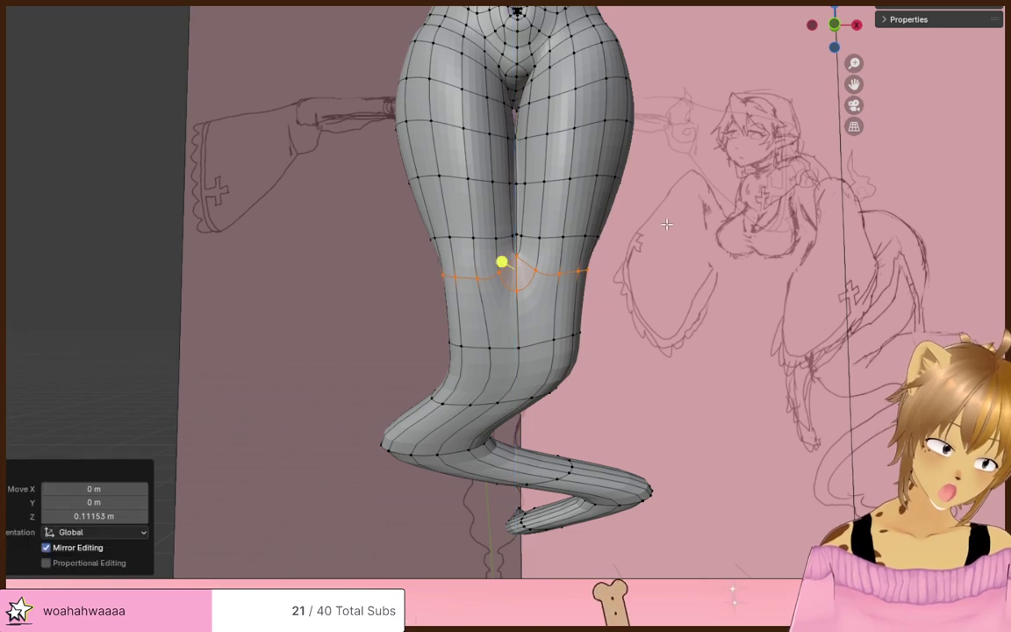
- Scale the two horizontal edge loops around the end of the leg gap up slightly and move them up along Z
key(alt+z)
mouse_move(429, 225)
mouse_down()
mouse_move(588, 288)
mouse_move(645, 279)
mouse_up()
key(alt+z)
key(g)
key(z)
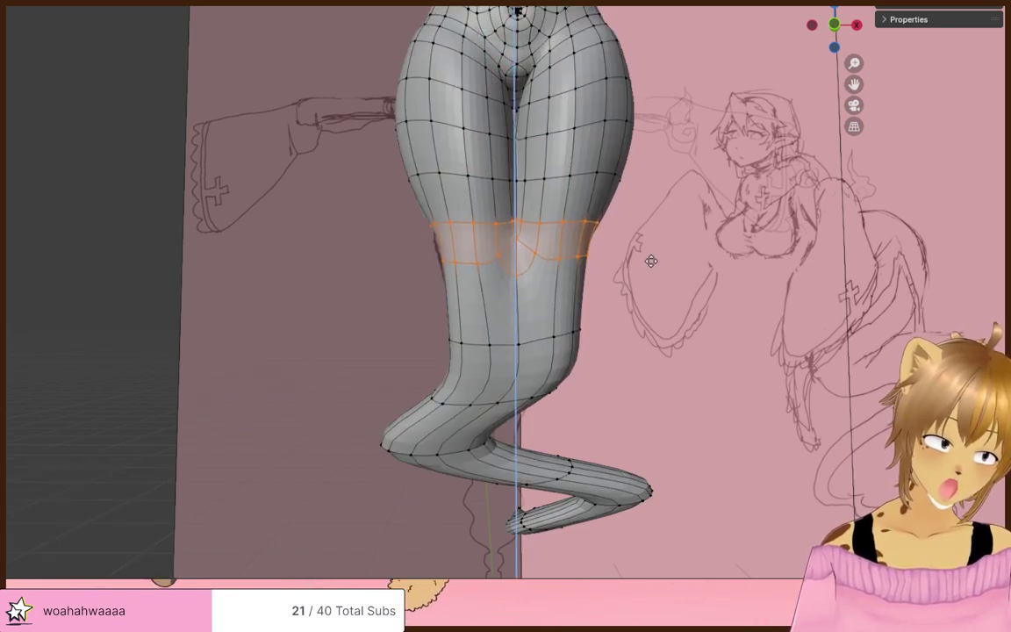
key(g)
click(640, 254)
key(s)
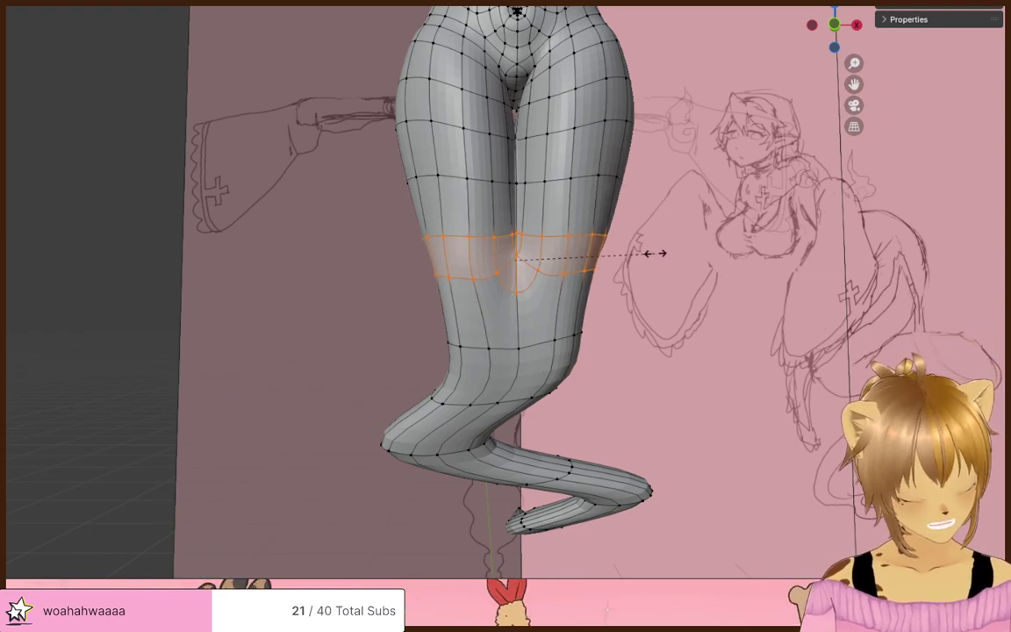
click(655, 253)
key(g)
key(z)
key(alt+a)
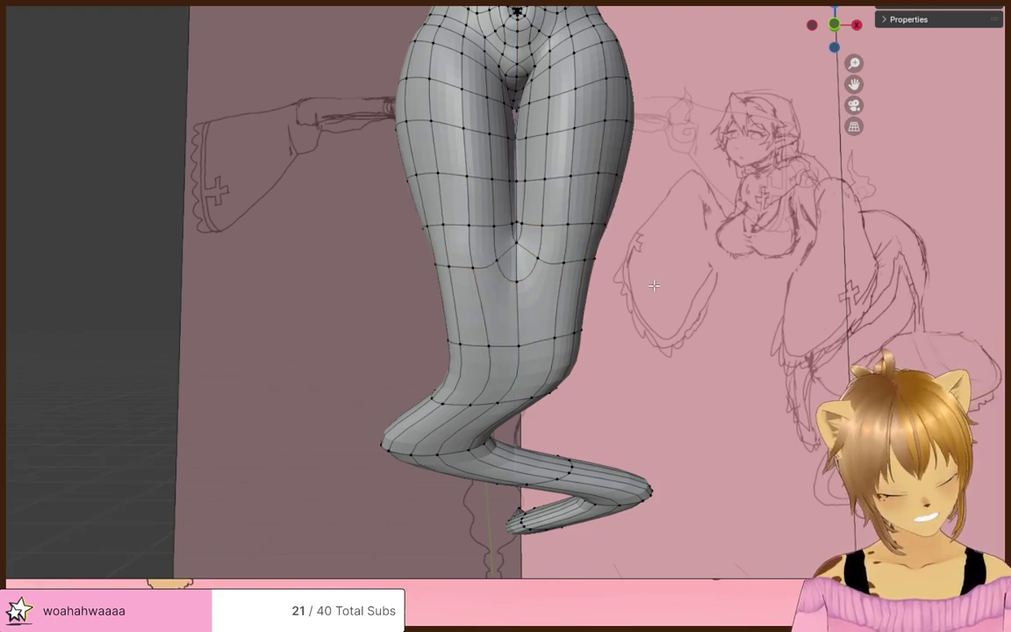
- Move the row of vertices across the back of the legs just above the U-shaped loop up 0.053306 m along Z
middle_drag(658, 244, 446, 227)
scroll(446, 228, up, 4)
scroll(446, 227, up, 1)
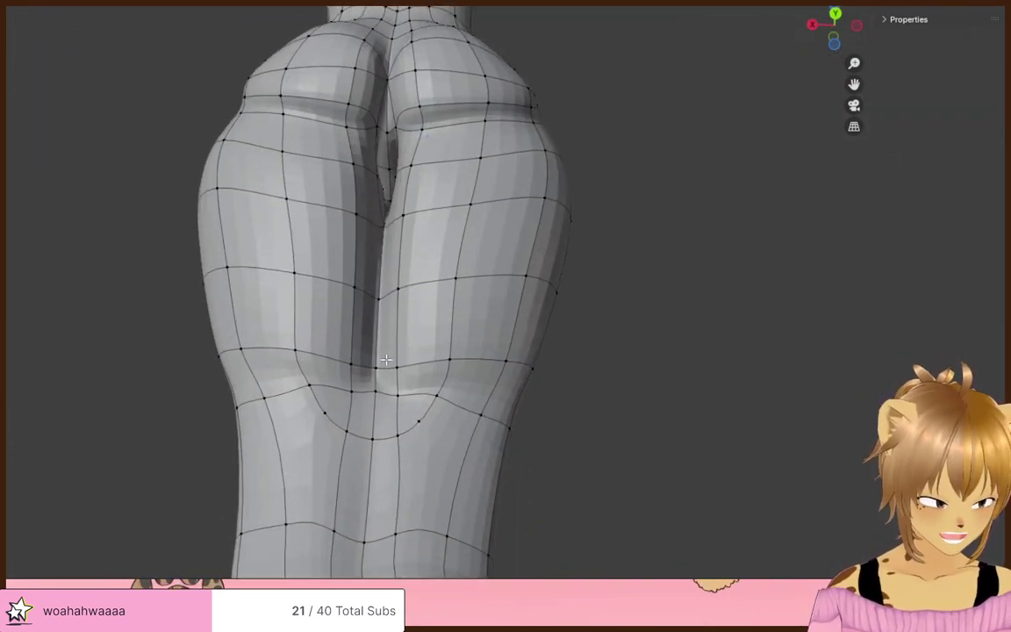
mouse_move(307, 342)
mouse_down()
mouse_move(528, 356)
mouse_move(517, 357)
mouse_up()
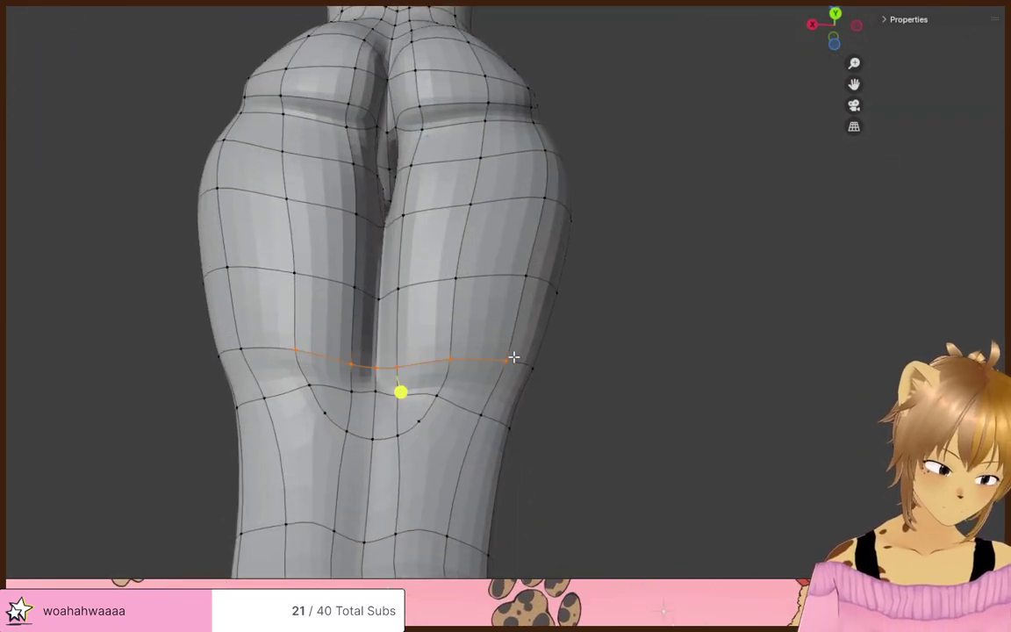
click(463, 332)
scroll(463, 333, up, 4)
middle_drag(463, 332, 638, 369)
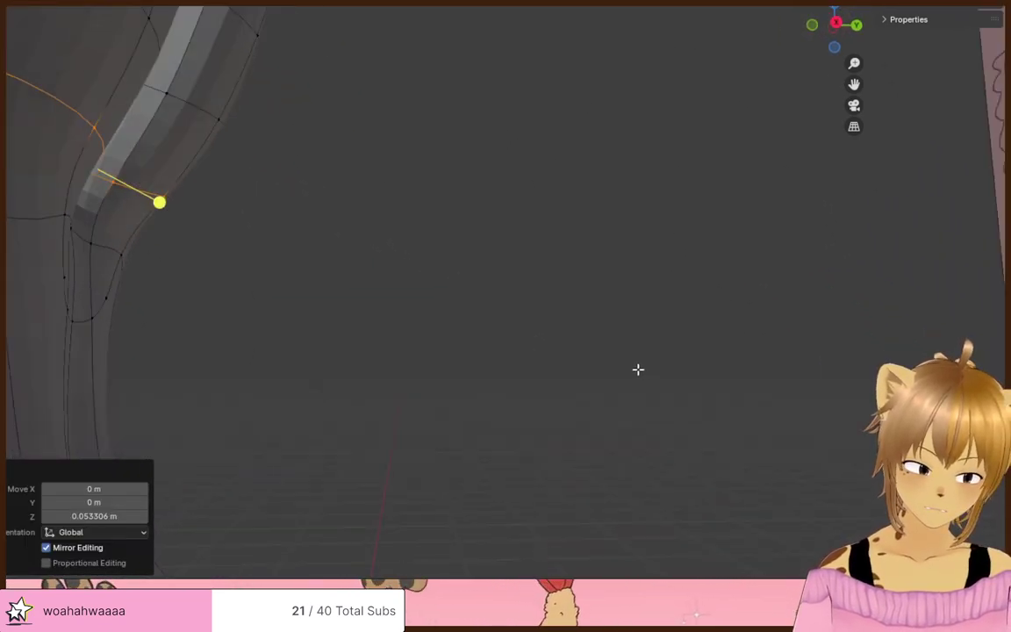
- Scale the selected part of the horizontal edge loop below the leg gap by 1.314
scroll(638, 370, down, 4)
mouse_move(408, 327)
middle_down()
mouse_move(423, 345)
mouse_move(585, 341)
mouse_move(655, 326)
mouse_move(606, 351)
mouse_move(618, 371)
middle_up()
scroll(656, 327, down, 3)
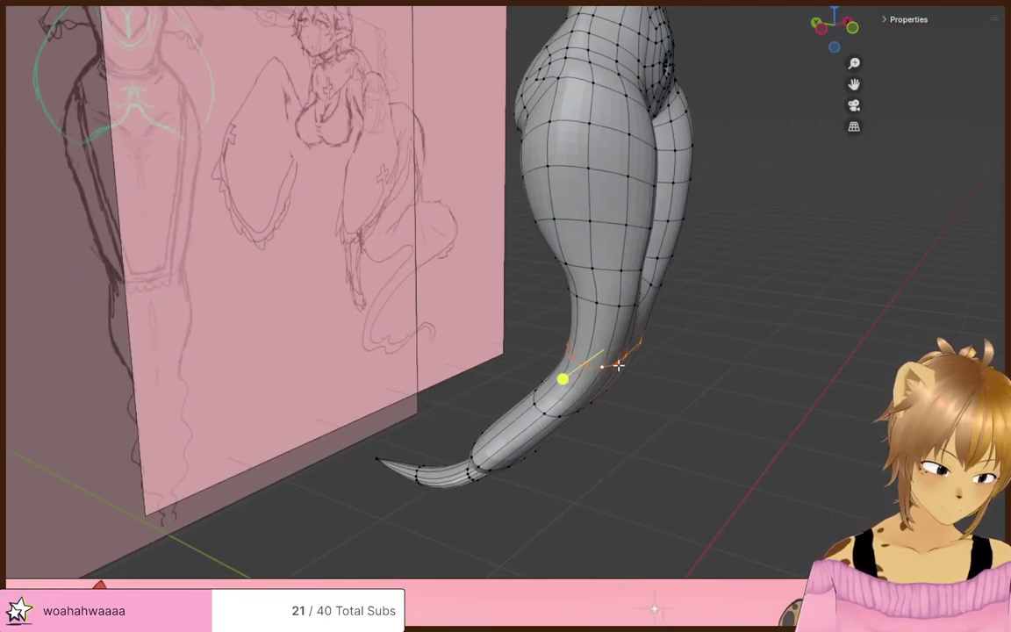
click(676, 377)
middle_drag(680, 379, 467, 351)
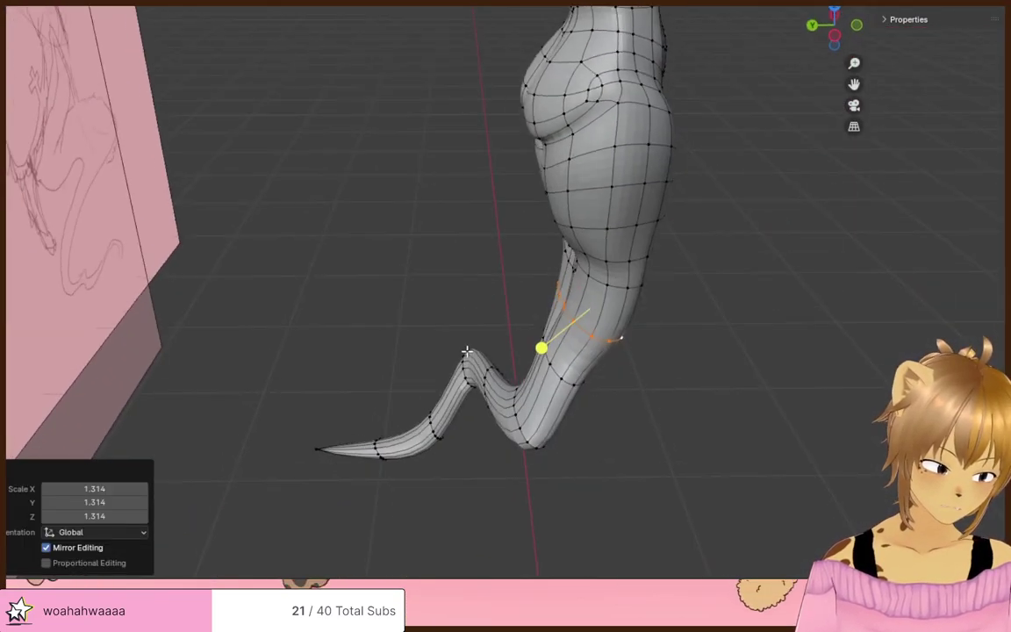
key(g)
key(g)
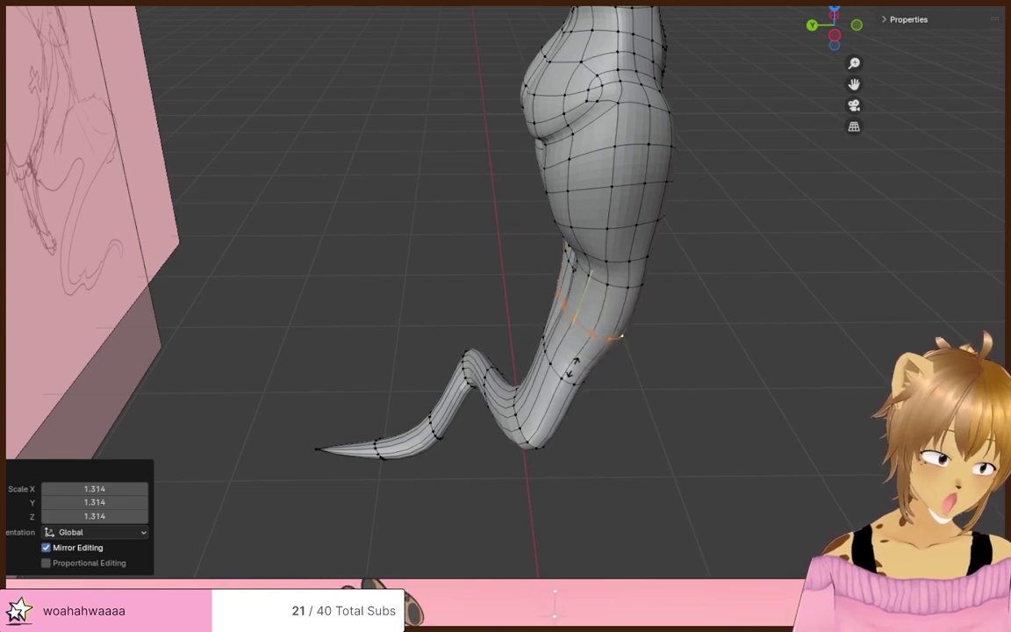
click(570, 363)
right_click(568, 360)
click(280, 235)
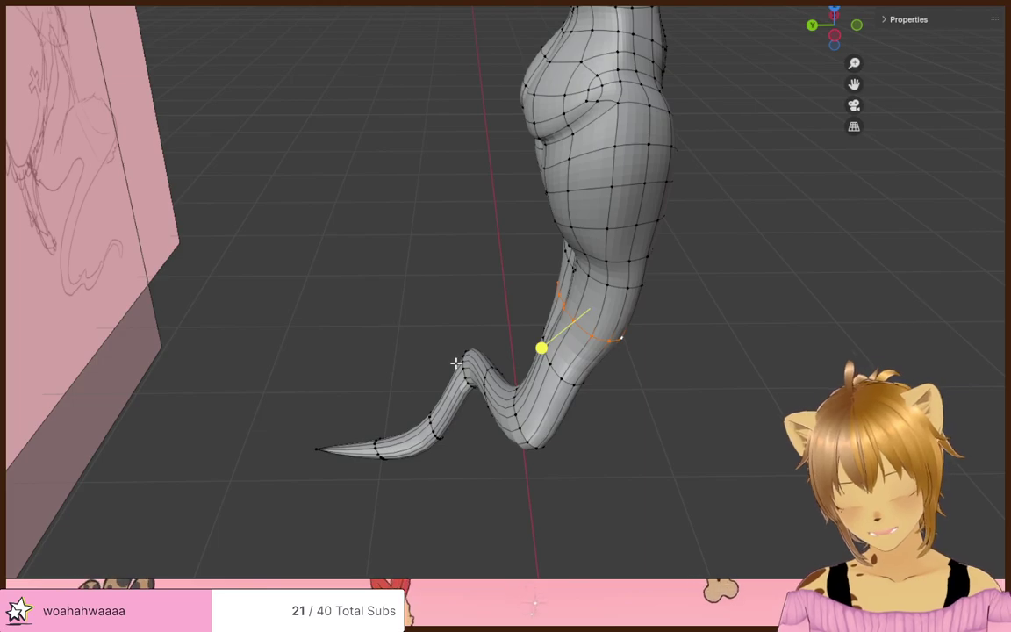
- Examine the tail's bends and edge flow from the front and back
mouse_move(453, 260)
middle_down()
mouse_move(280, 355)
mouse_move(205, 332)
mouse_move(329, 307)
mouse_move(448, 424)
middle_up()
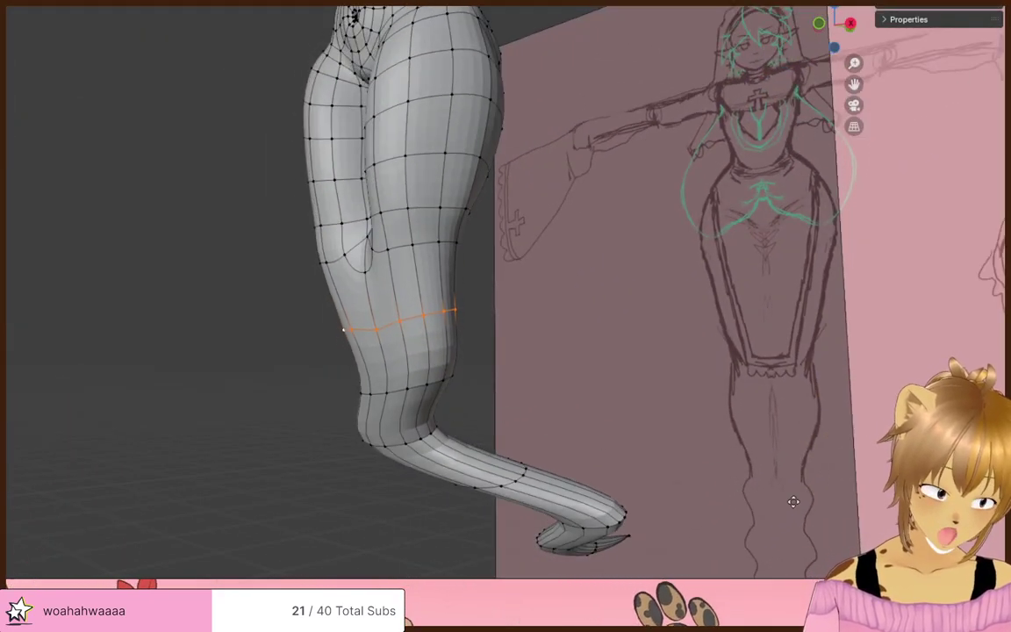
click(737, 476)
mouse_move(737, 476)
middle_down()
mouse_move(542, 465)
mouse_move(402, 474)
mouse_move(571, 478)
mouse_move(729, 454)
mouse_move(564, 463)
mouse_move(734, 419)
mouse_move(589, 493)
mouse_move(512, 498)
middle_up()
scroll(512, 499, up, 4)
shift+middle_drag(436, 540, 479, 298)
scroll(449, 423, up, 2)
middle_drag(414, 427, 482, 449)
alt+click(391, 503)
click(517, 413)
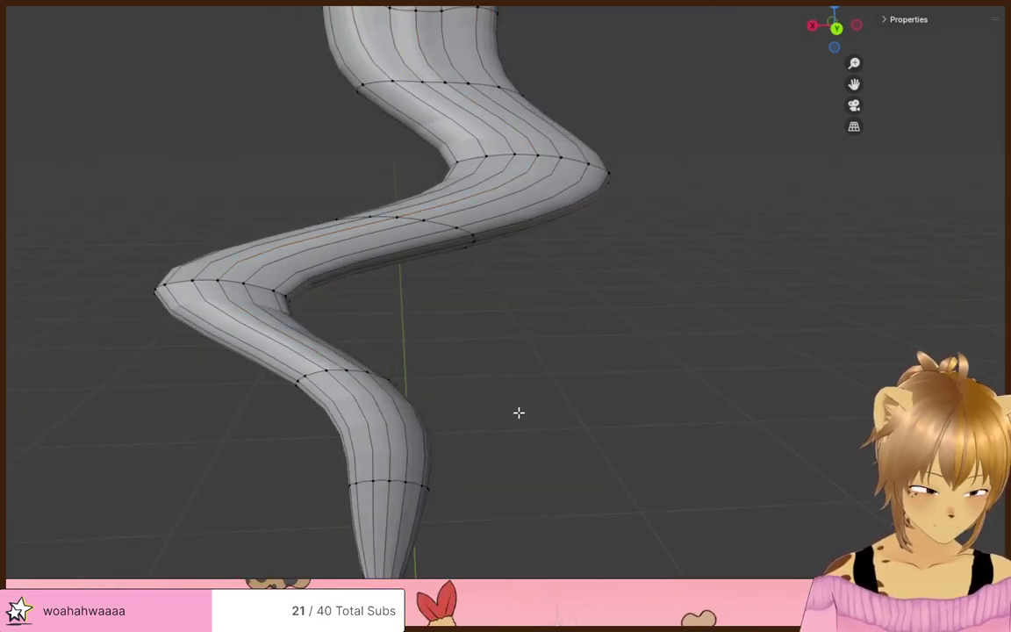
- Insert a horizontal edge loop between the ring at the tail's first bend and the ring above it
middle_drag(517, 412, 479, 517)
scroll(479, 518, down, 4)
scroll(339, 373, up, 1)
mouse_move(339, 373)
shift+middle_down()
mouse_move(293, 415)
mouse_move(340, 391)
mouse_move(496, 370)
mouse_move(448, 362)
shift+middle_up()
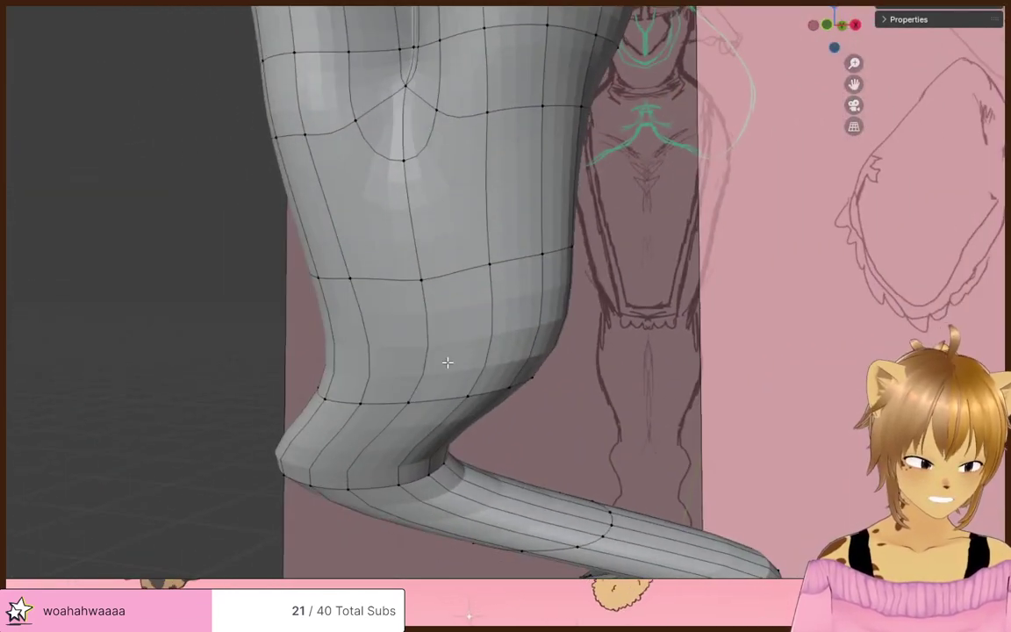
click(362, 446)
- Dissolve alternate lengthwise edges between the inserted loop and the first bend's ring on the tail's front and outer side
middle_drag(550, 471, 375, 383)
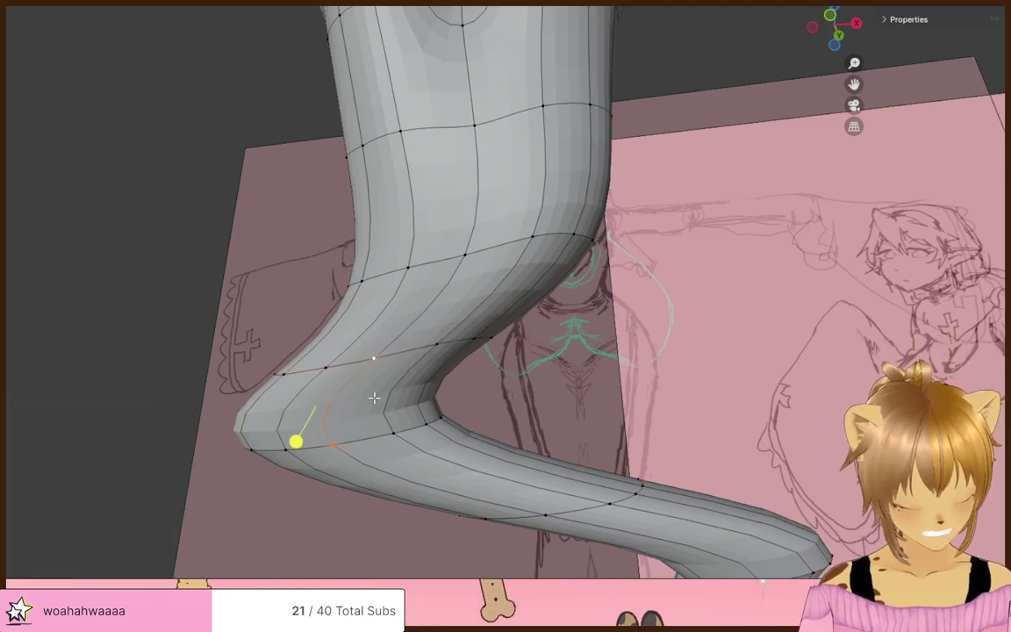
key(x)
click(372, 402)
middle_drag(372, 402, 529, 475)
click(528, 475)
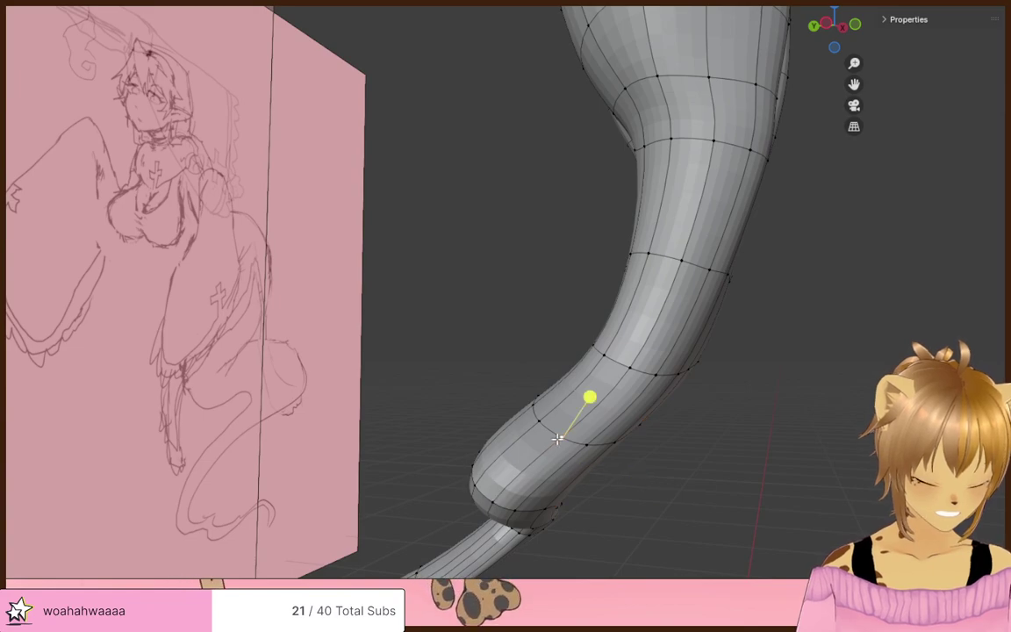
key(x)
click(498, 505)
- Dissolve alternate lengthwise edges just above the first bend's ring across the outer back of the tail
middle_drag(442, 485, 616, 418)
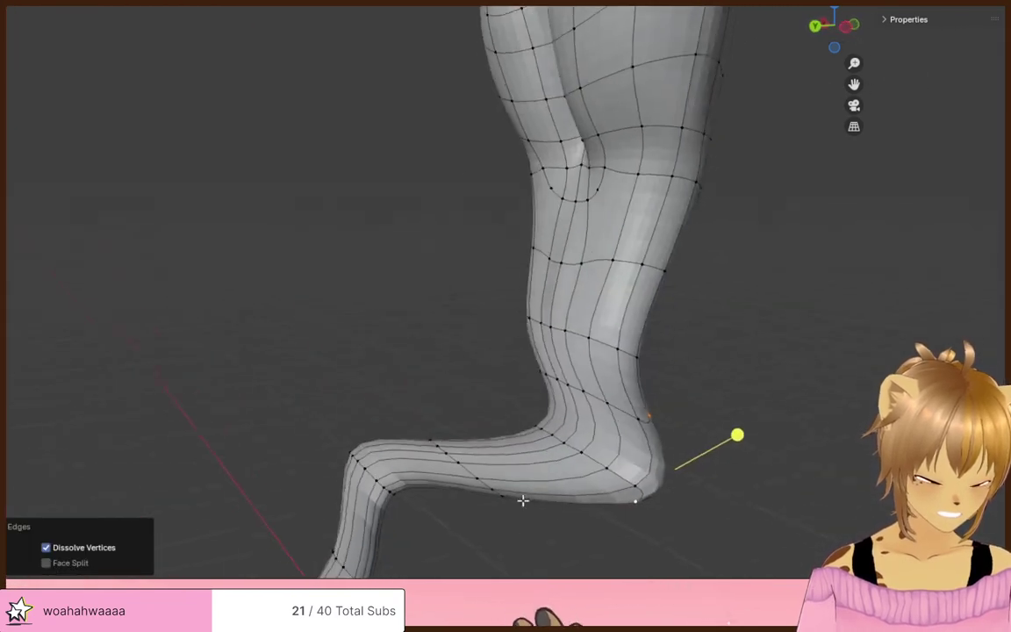
click(614, 422)
key(x)
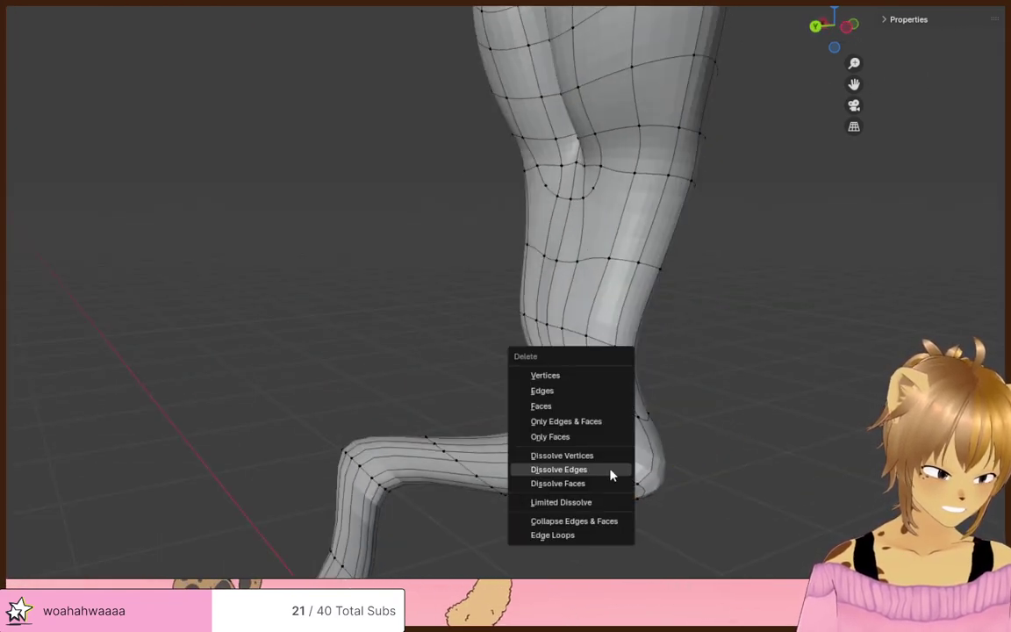
click(609, 469)
middle_drag(609, 469, 565, 384)
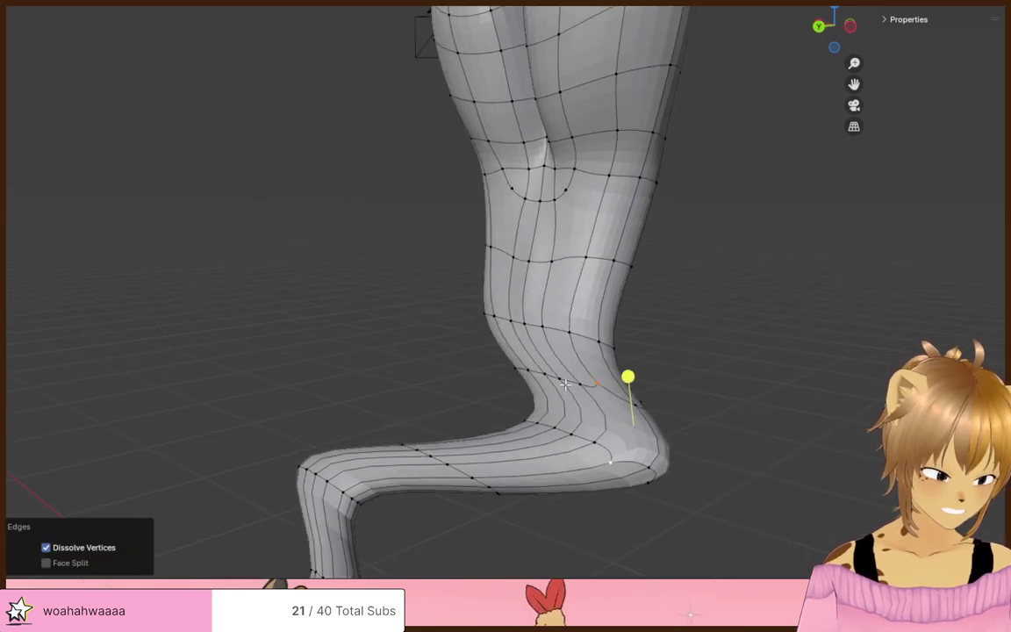
click(571, 405)
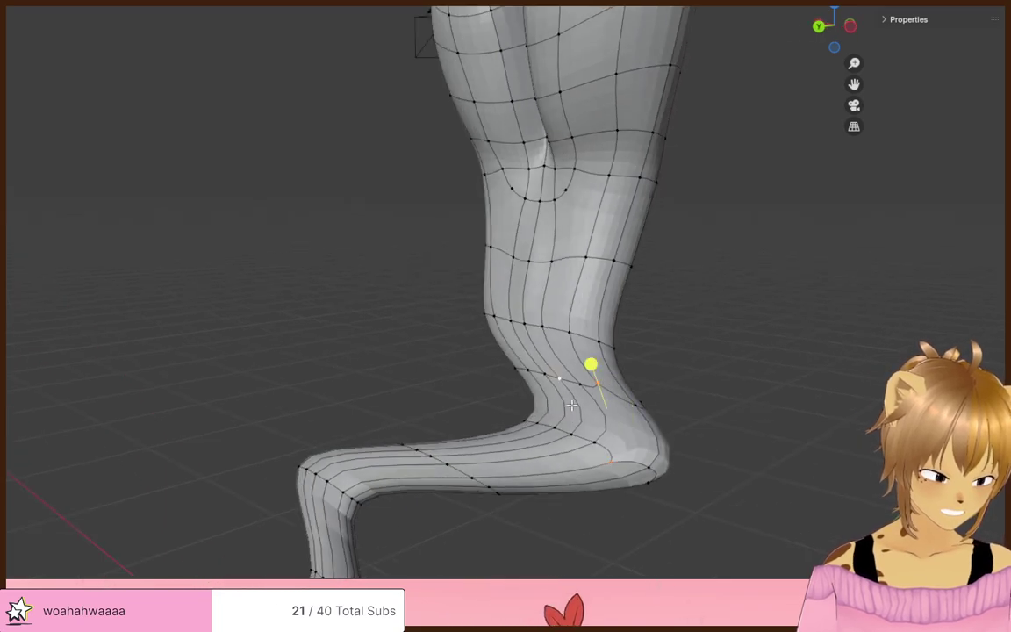
key(x)
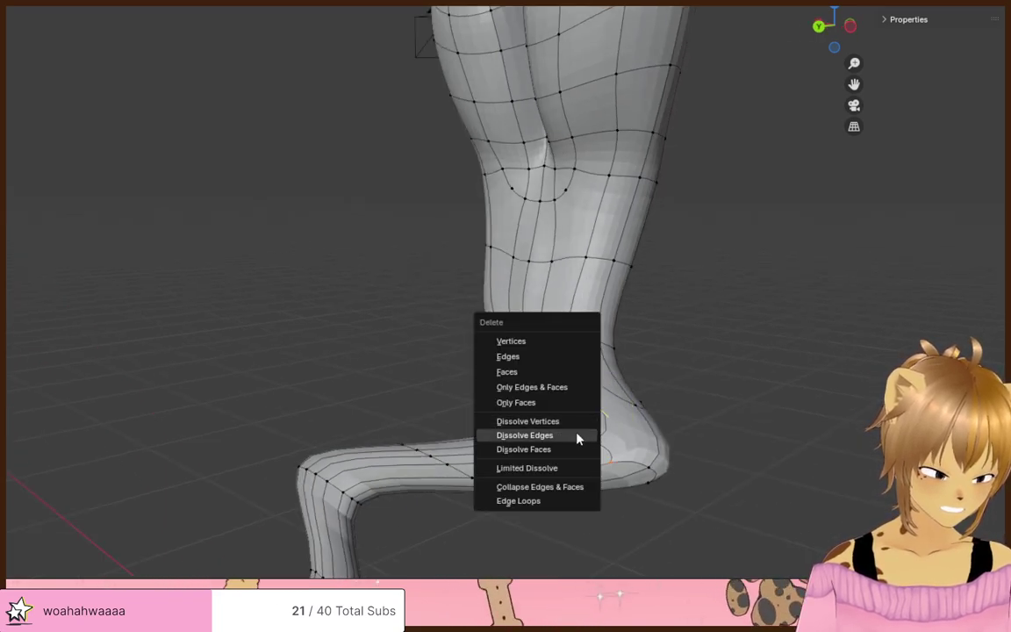
click(575, 435)
- Dissolve alternate lengthwise edges just above the first bend's ring around the tail's inner back and inner side
middle_drag(576, 435, 704, 413)
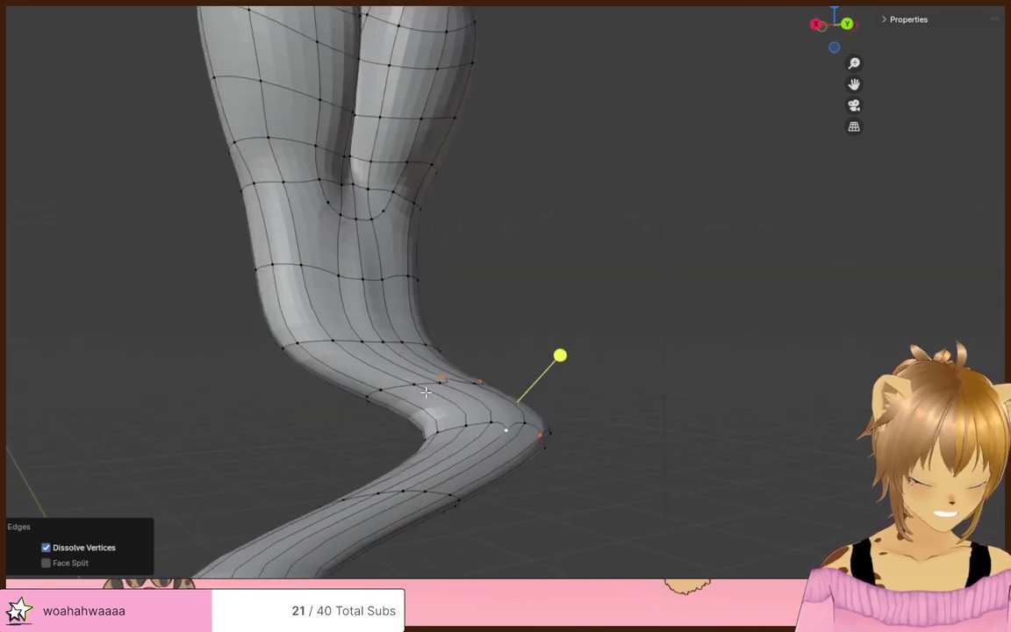
shift+click(416, 386)
shift+click(489, 423)
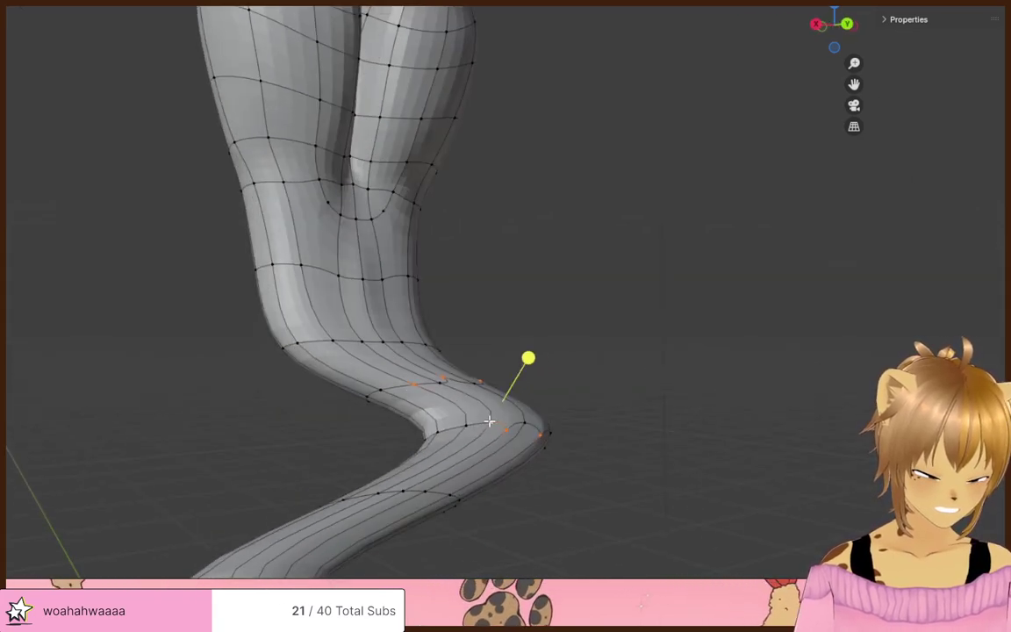
shift+click(489, 423)
key(x)
click(477, 438)
middle_drag(477, 438, 492, 406)
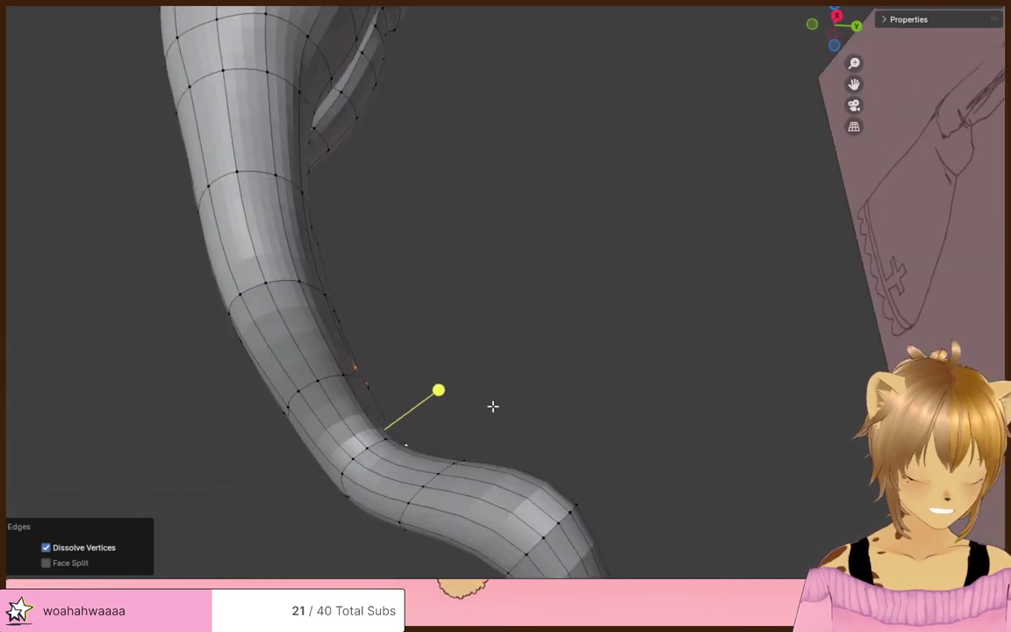
key(x)
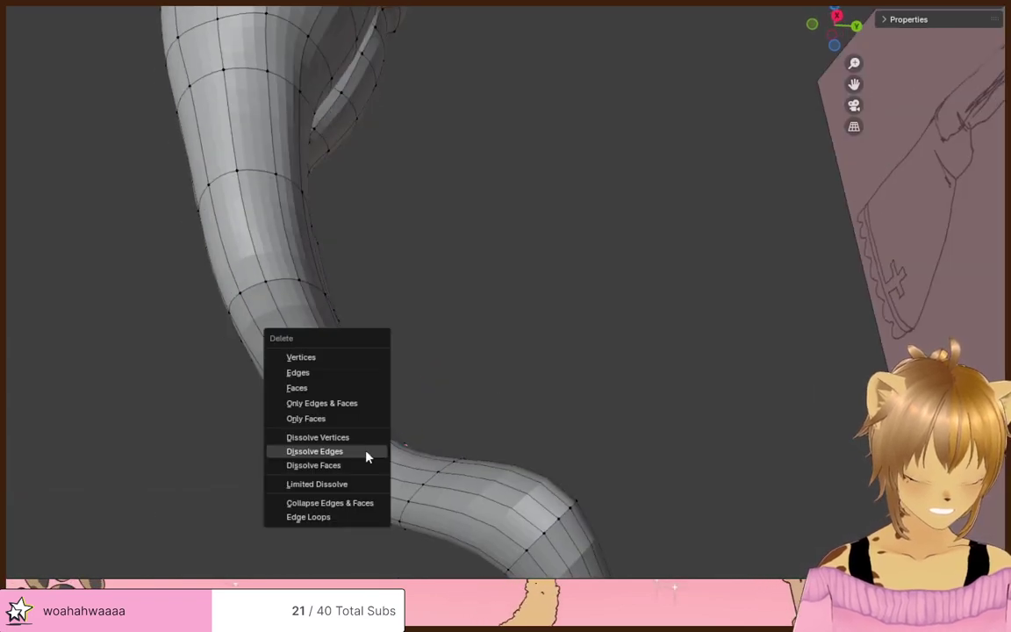
click(361, 452)
- Try to merge the selected vertices on the ring just above the tail's first bend at their center
middle_drag(353, 451, 367, 389)
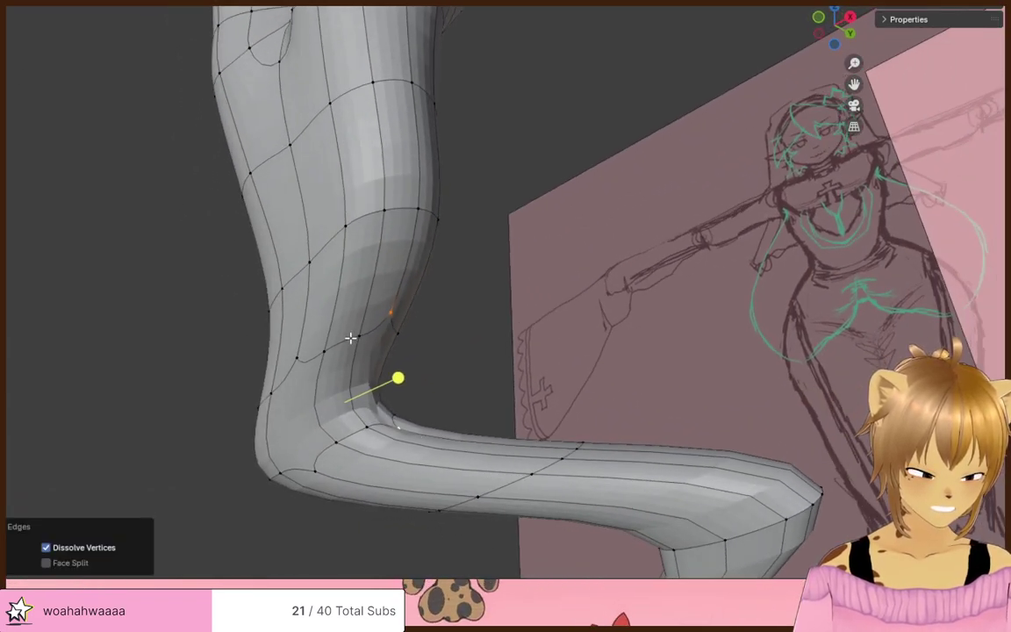
middle_drag(350, 338, 360, 374)
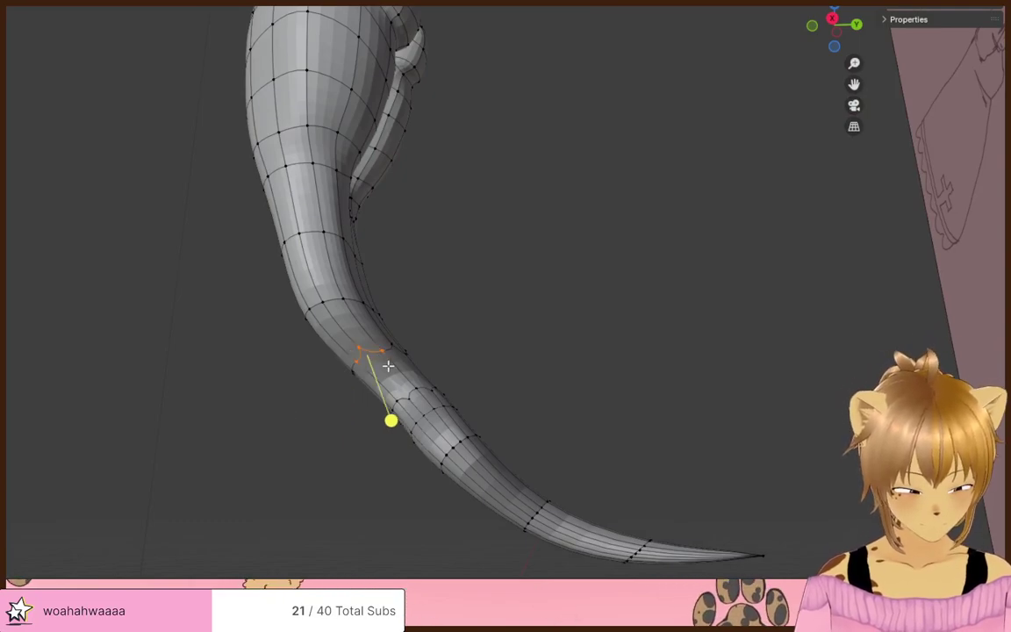
click(391, 386)
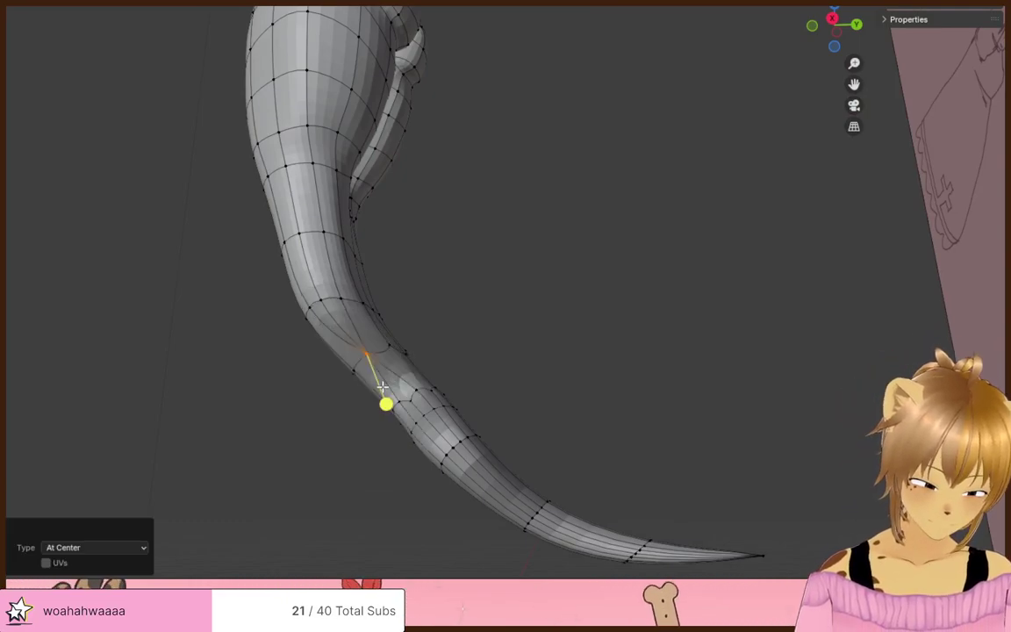
- Dissolve the lengthwise edge loop that runs from the front of the tail's first bend to the tip
mouse_move(420, 366)
middle_down()
mouse_move(487, 350)
mouse_move(313, 384)
mouse_move(226, 424)
mouse_move(553, 335)
mouse_move(402, 366)
mouse_move(546, 313)
mouse_move(465, 386)
mouse_move(458, 415)
mouse_move(457, 401)
middle_up()
alt+click(462, 399)
alt+click(445, 387)
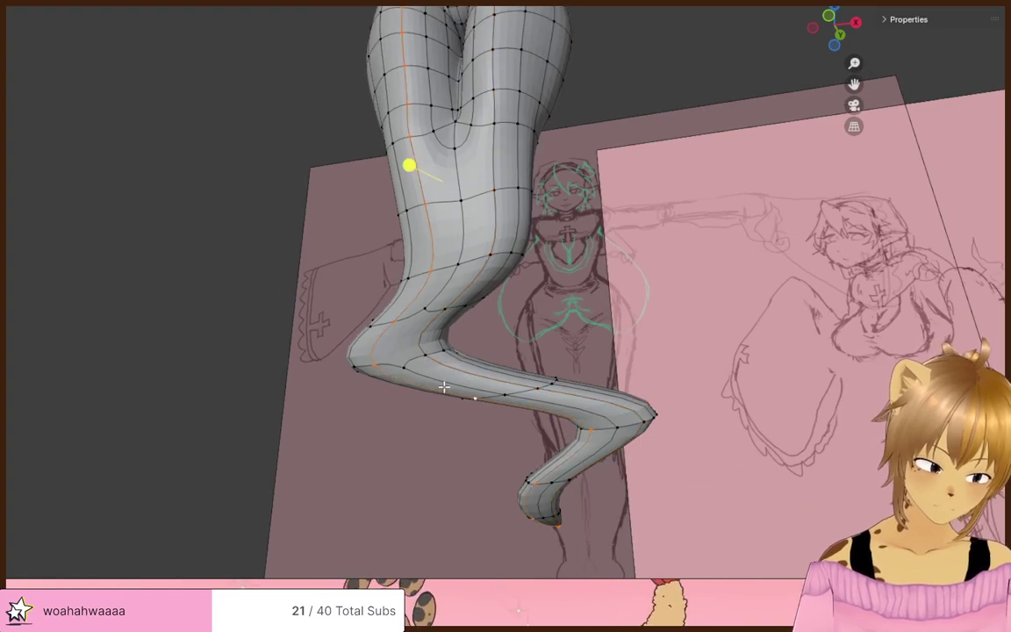
key(x)
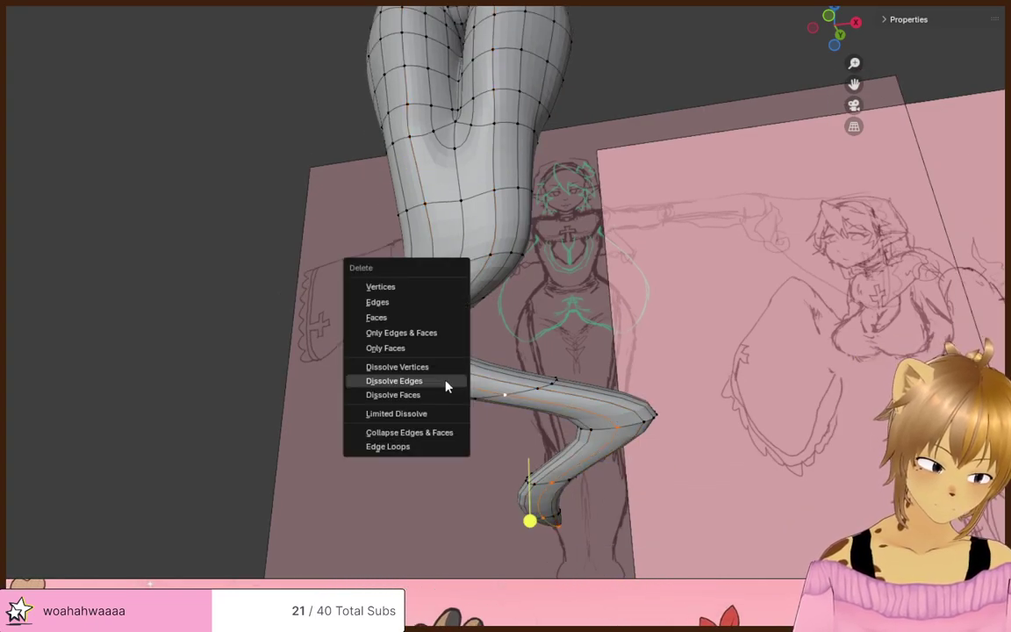
click(445, 386)
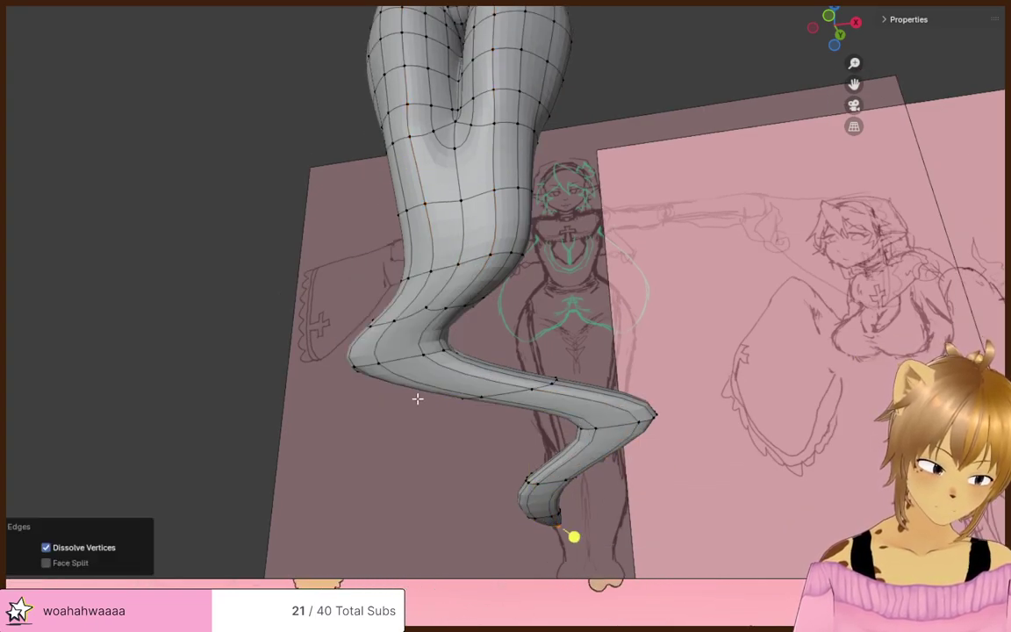
- Dissolve the lengthwise edge loops running from the first bend to the tip along the tail's outer side and back
middle_drag(418, 402, 575, 423)
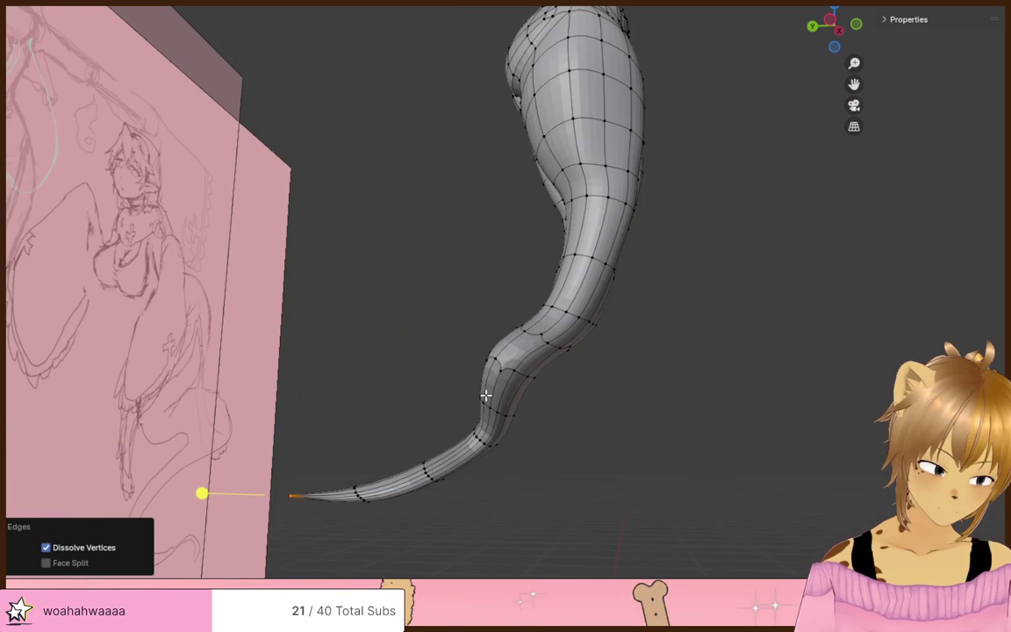
alt+click(487, 395)
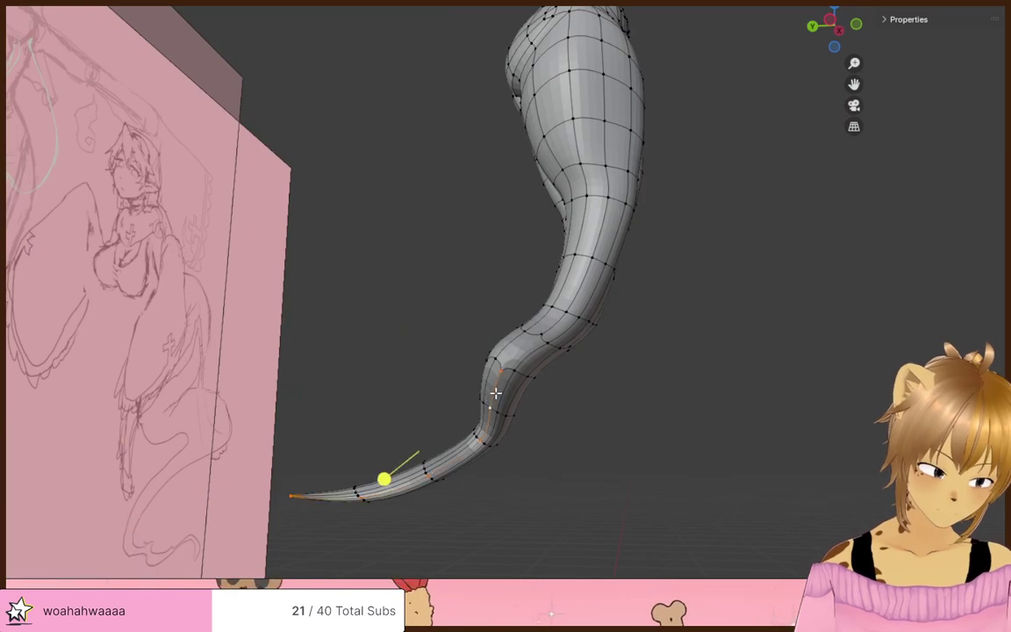
key(x)
click(490, 399)
middle_drag(490, 399, 452, 429)
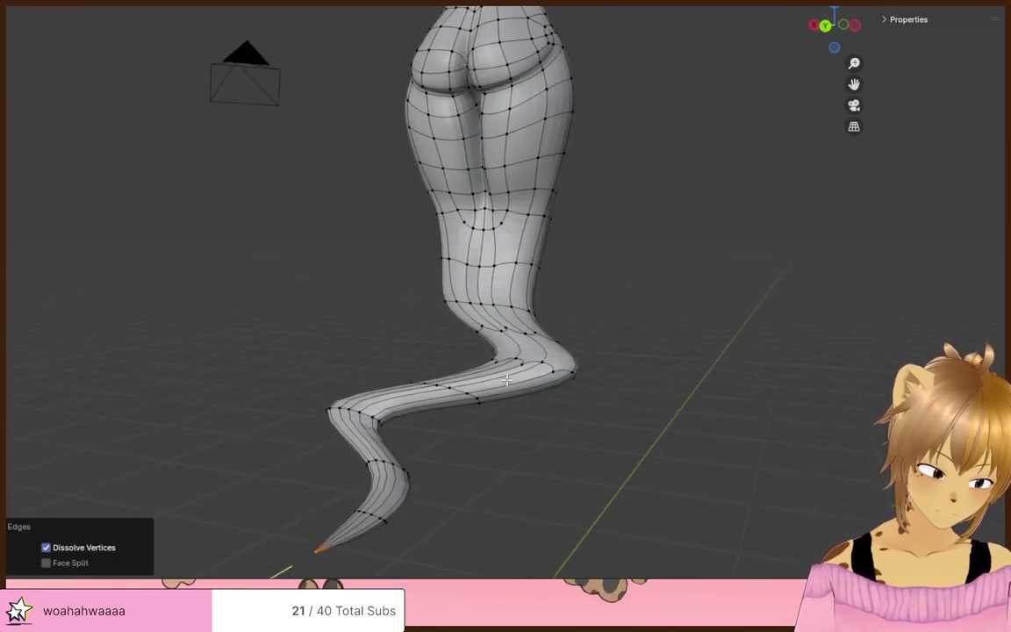
alt+click(501, 376)
key(x)
click(502, 379)
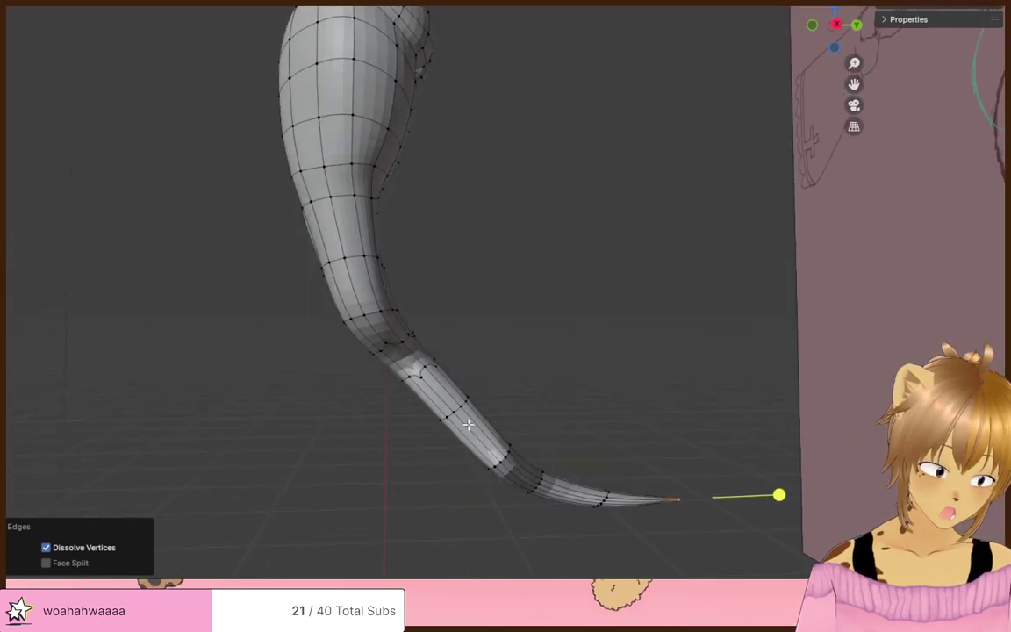
- Dissolve the extra lengthwise edge loop on the inner side of the tail below the first bend
alt+click(455, 429)
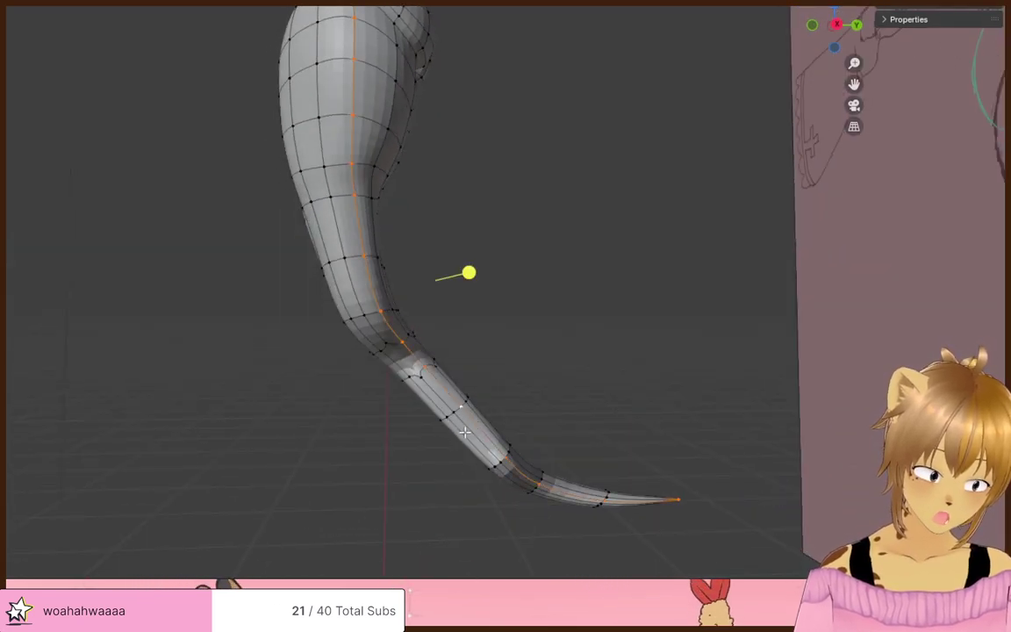
key(x)
click(467, 431)
middle_drag(420, 435, 272, 480)
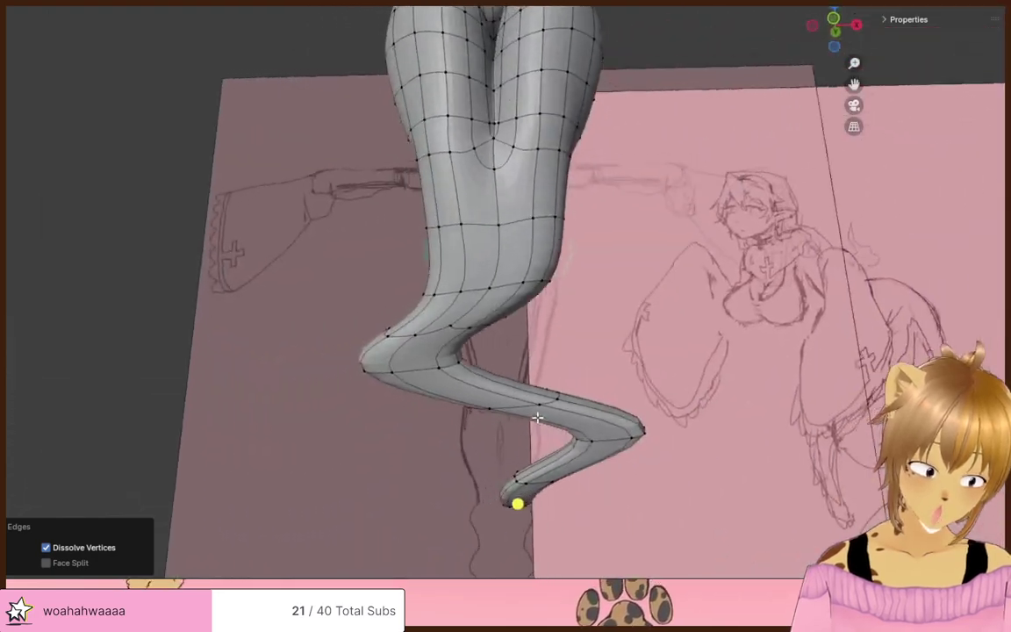
- Smooth the ring of vertices nearest the tail's tip with a smoothing value of 1.589
middle_drag(526, 465, 457, 504)
key(alt+z)
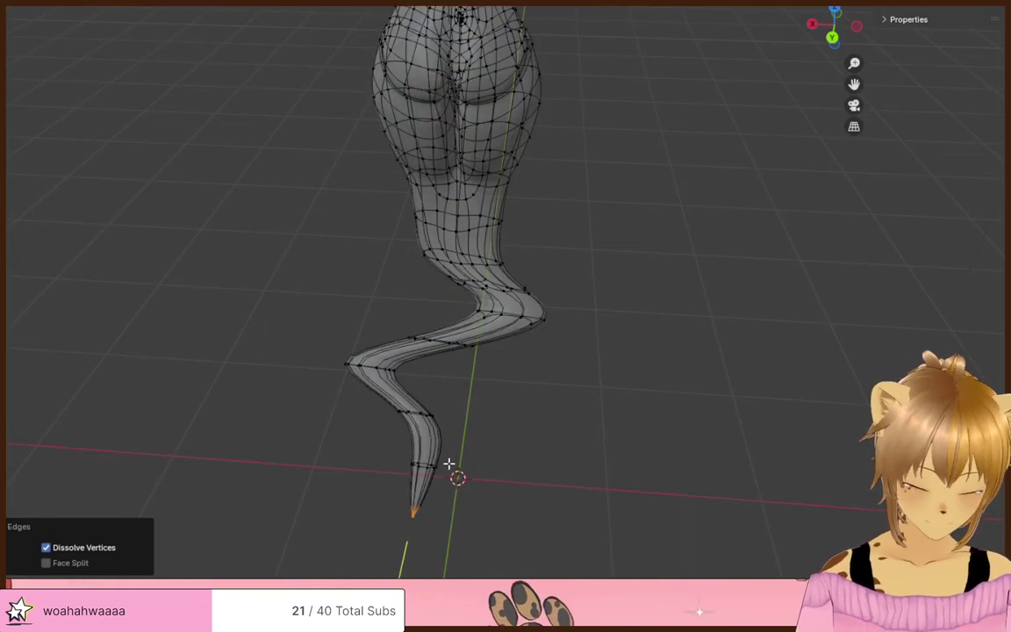
drag(411, 446, 492, 478)
key(alt+z)
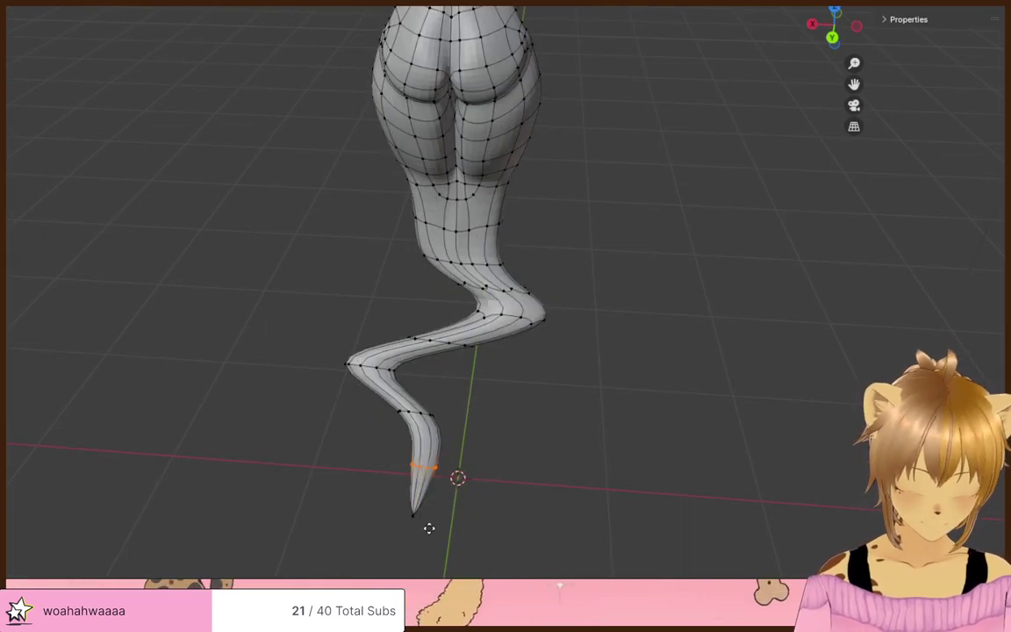
drag(410, 524, 482, 421)
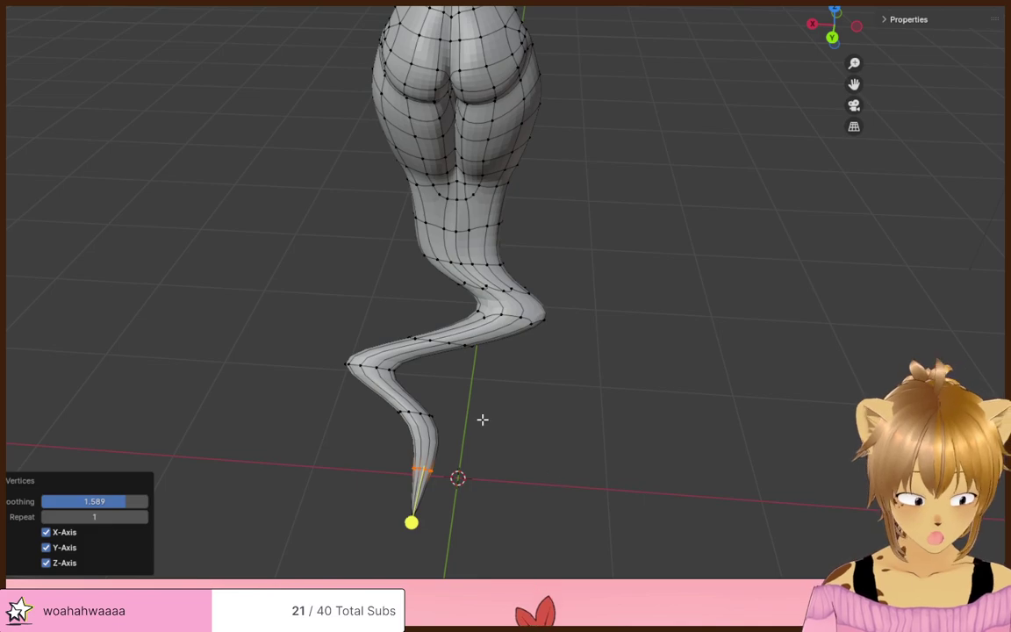
- Smooth the vertex ring at the tail's lower bend and the ring just above it in X-ray view
key(alt+z)
drag(375, 397, 481, 427)
key(alt+z)
middle_drag(514, 431, 595, 385)
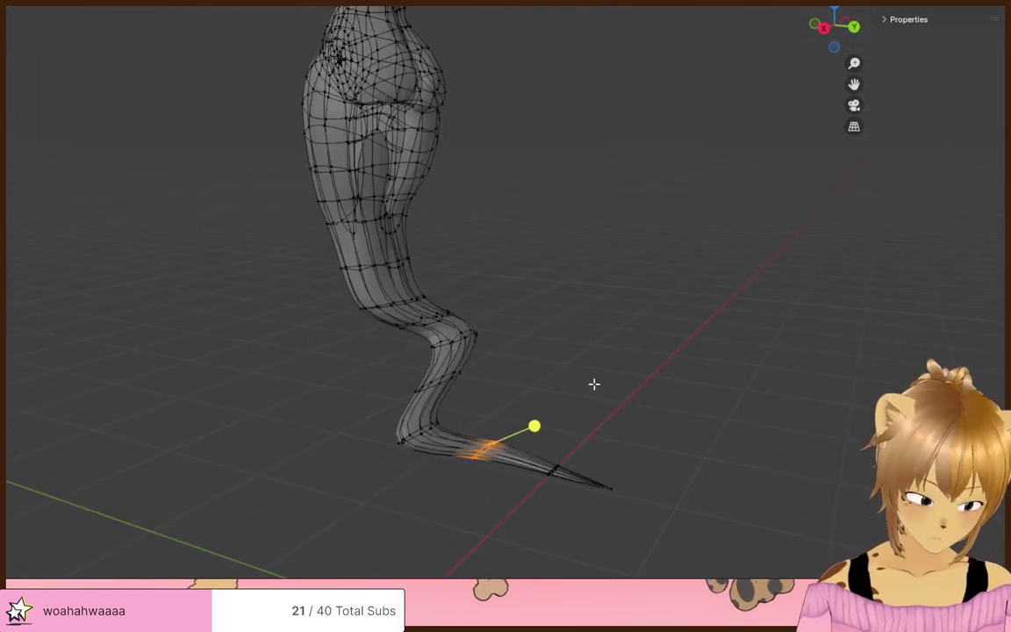
key(alt+a)
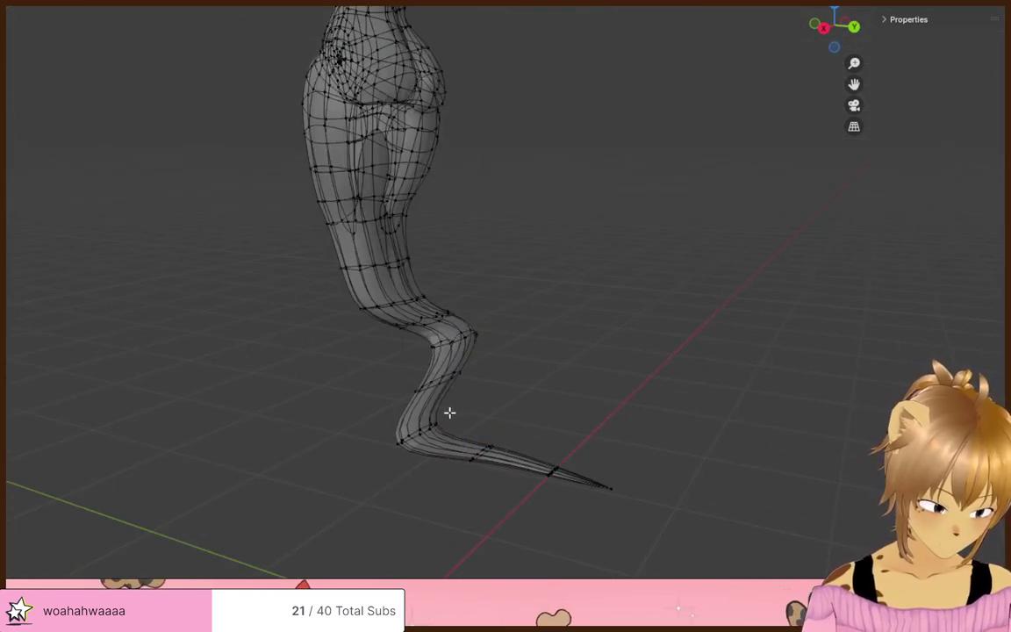
alt+click(437, 429)
drag(412, 438, 699, 406)
click(598, 359)
mouse_move(559, 358)
mouse_down()
mouse_move(426, 359)
mouse_move(517, 374)
mouse_up()
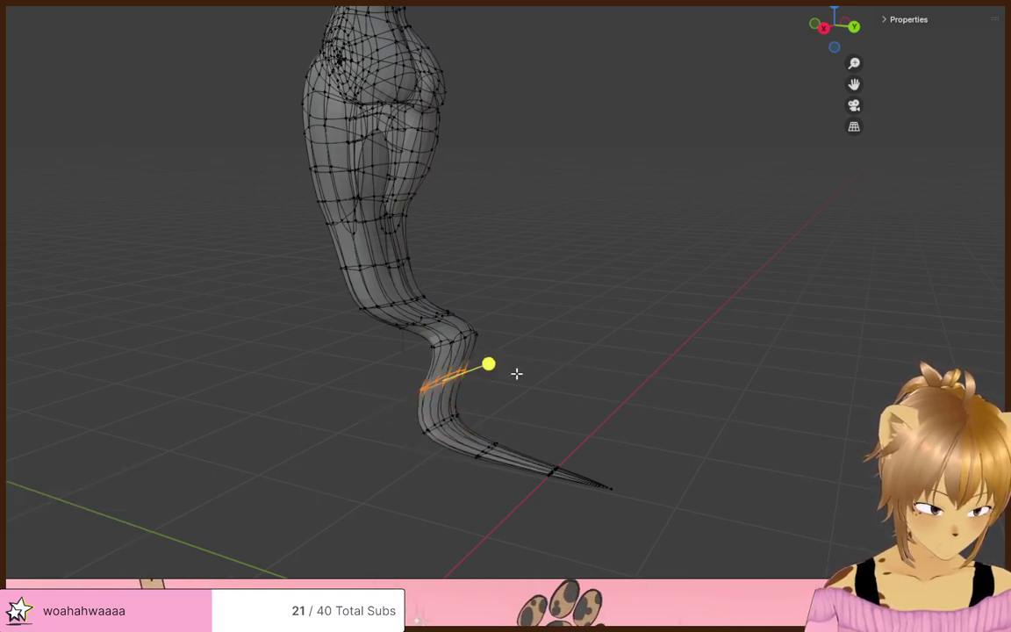
- Smooth the vertex ring midway between the tail's two bends by 1.329, and smooth the ring just above it at the outer bend
drag(794, 368, 840, 372)
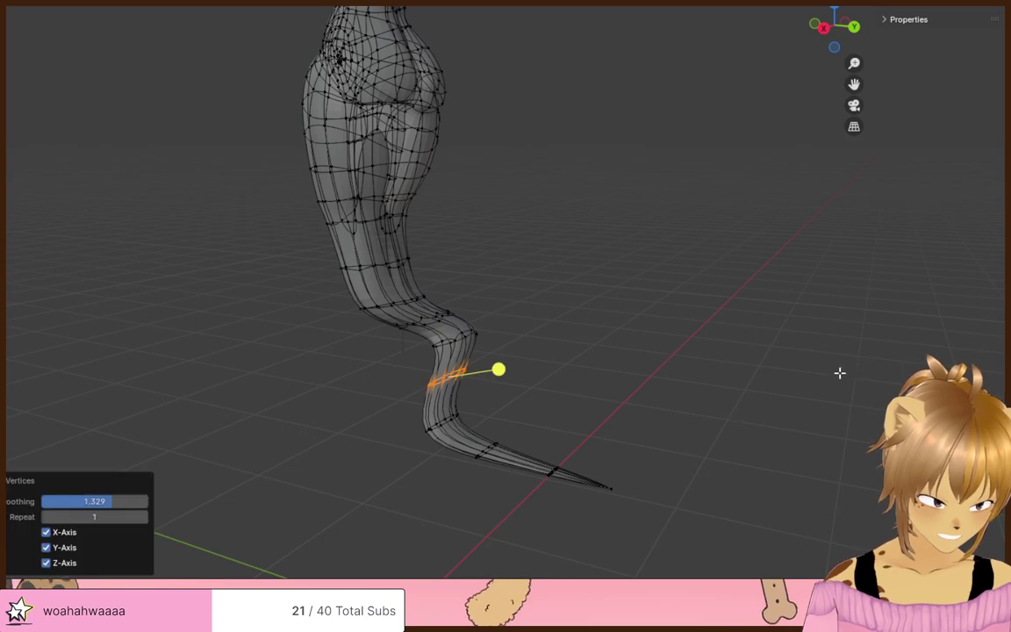
click(562, 307)
alt+click(444, 342)
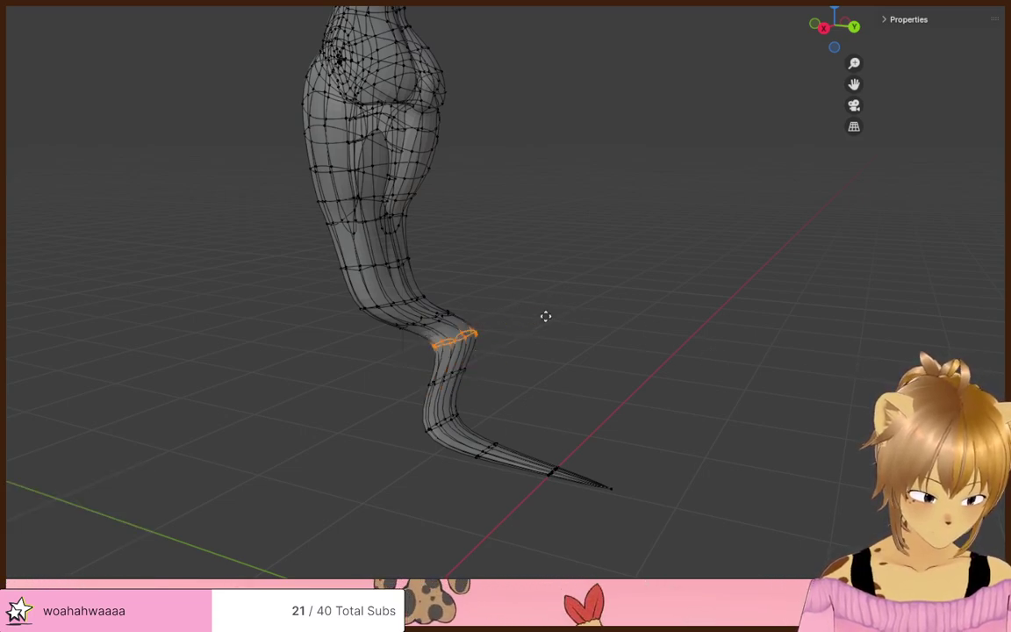
click(941, 320)
click(606, 284)
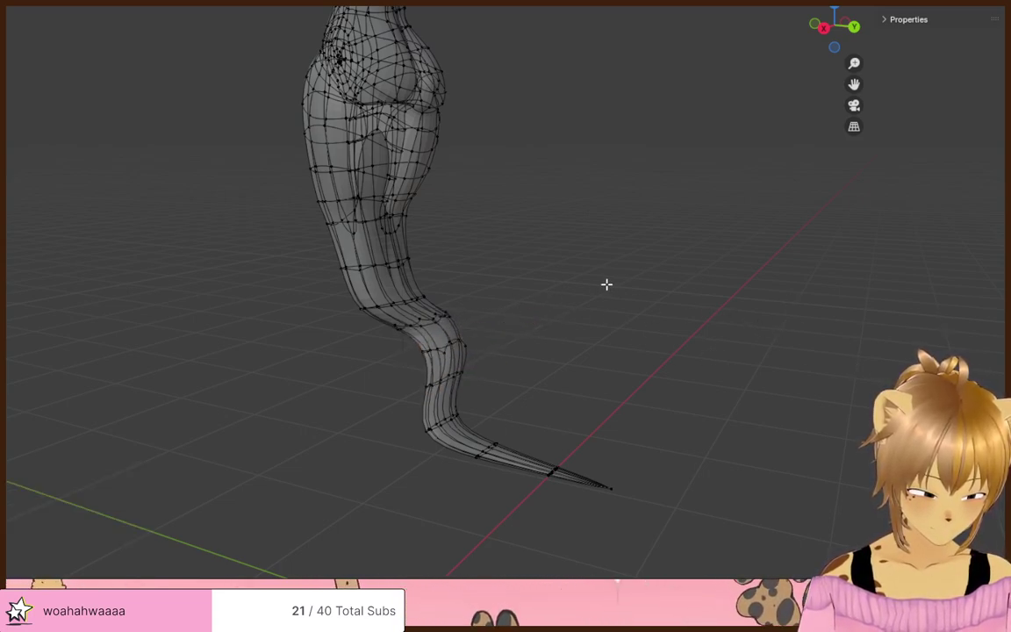
- Smooth the next vertex ring up the tail's upper bend, and smooth the ring above it with a smoothing value of 1.354
alt+click(421, 322)
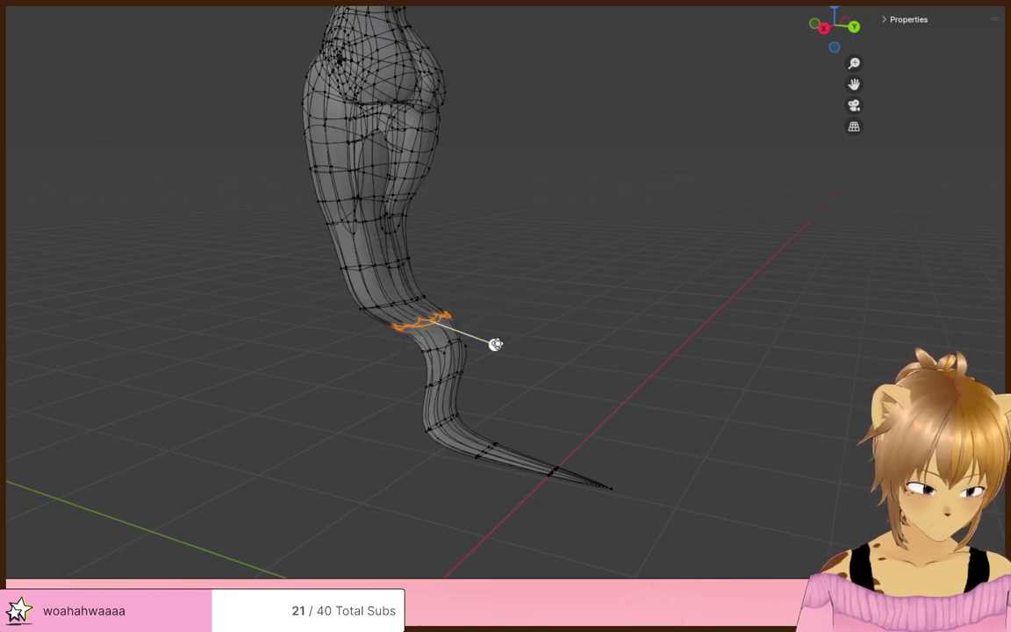
click(857, 345)
click(457, 277)
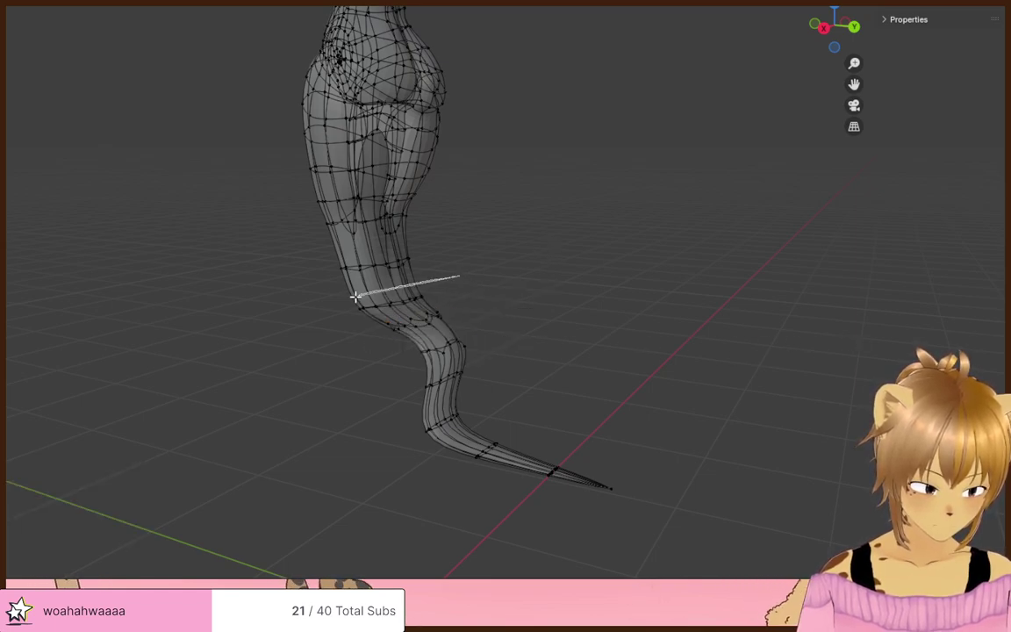
drag(375, 328, 379, 326)
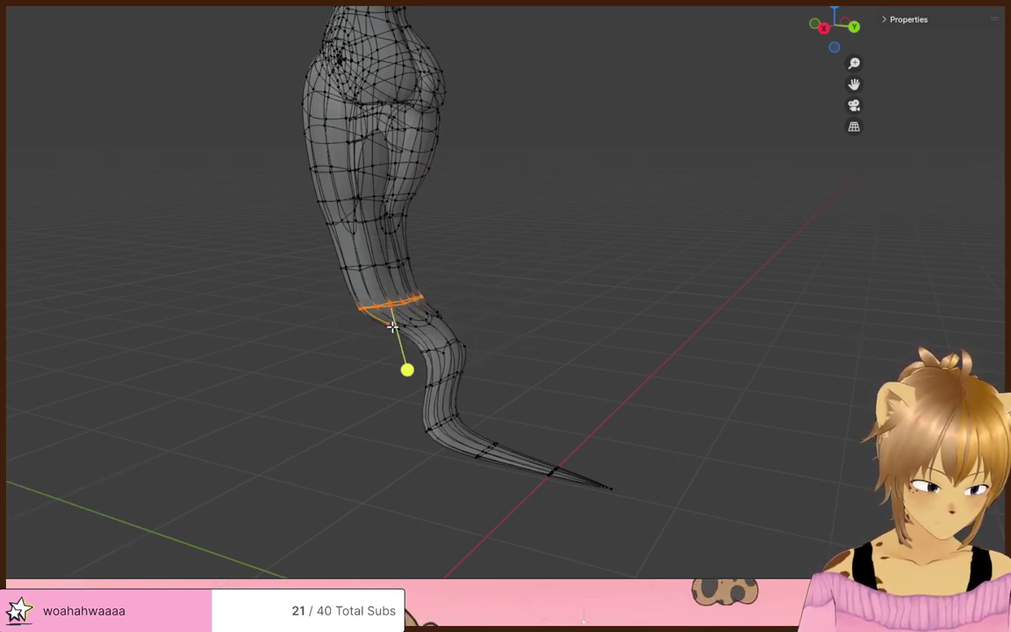
mouse_move(475, 373)
mouse_down()
mouse_move(752, 425)
mouse_move(777, 417)
mouse_up()
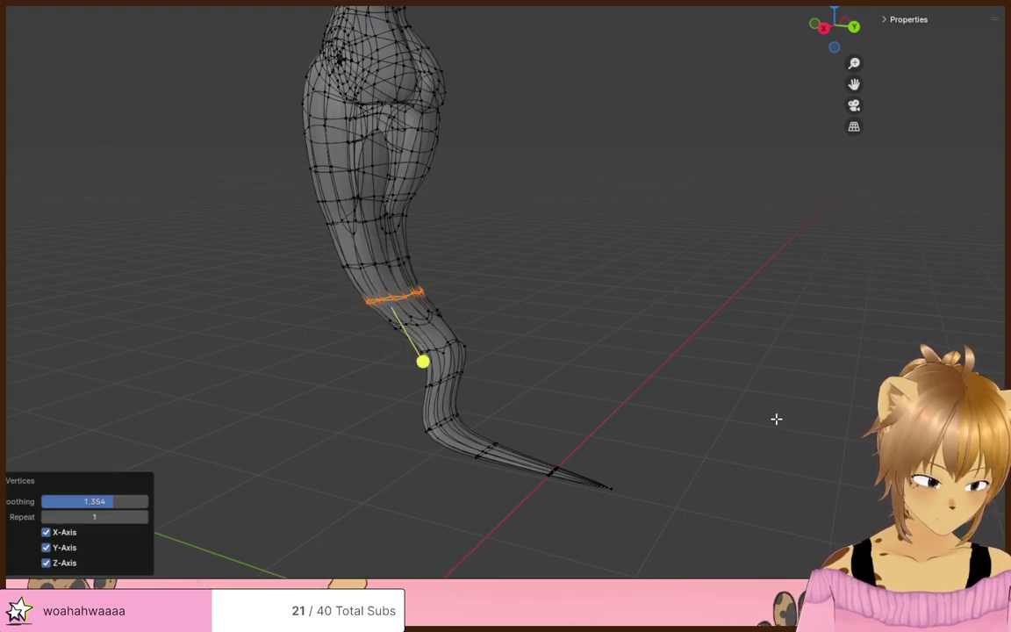
- Turn off X-ray and leave Edit Mode with the body deselected to examine the smoothed legs and tail against the reference sketches
click(776, 418)
middle_drag(562, 360, 655, 355)
key(alt+z)
mouse_move(535, 337)
middle_down()
mouse_move(616, 334)
mouse_move(731, 305)
mouse_move(707, 319)
mouse_move(541, 335)
mouse_move(676, 302)
mouse_move(566, 327)
mouse_move(739, 323)
mouse_move(797, 337)
middle_up()
scroll(797, 337, down, 2)
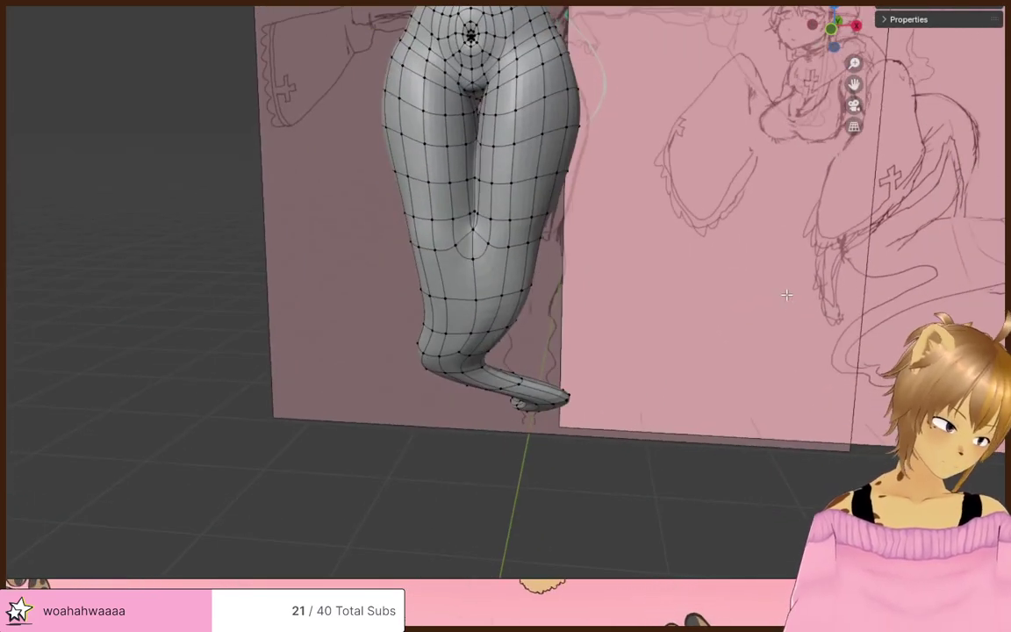
scroll(808, 325, down, 3)
scroll(820, 312, up, 3)
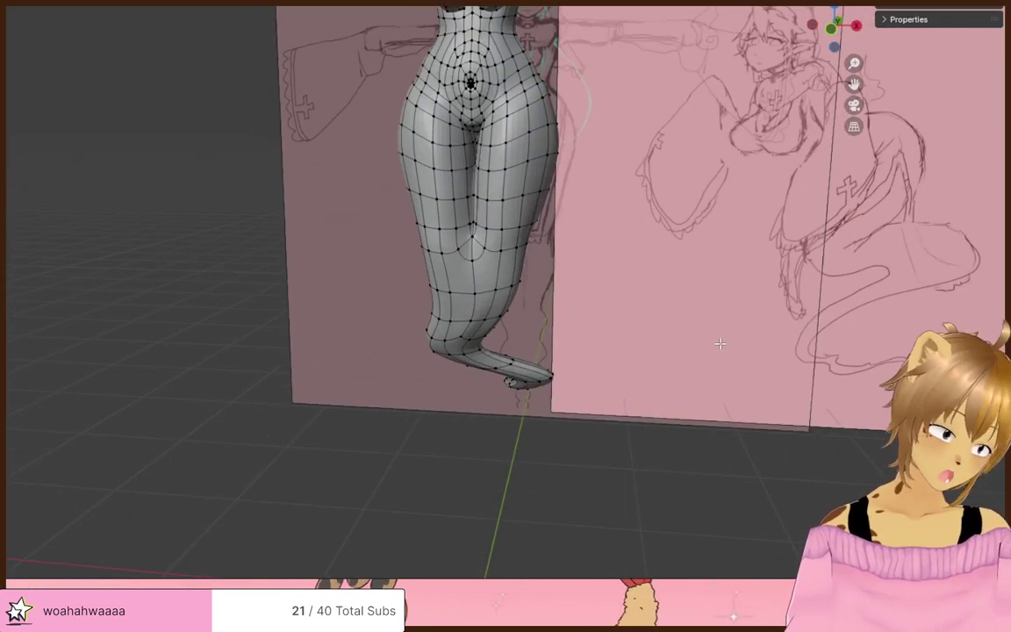
scroll(718, 343, down, 2)
key(Tab)
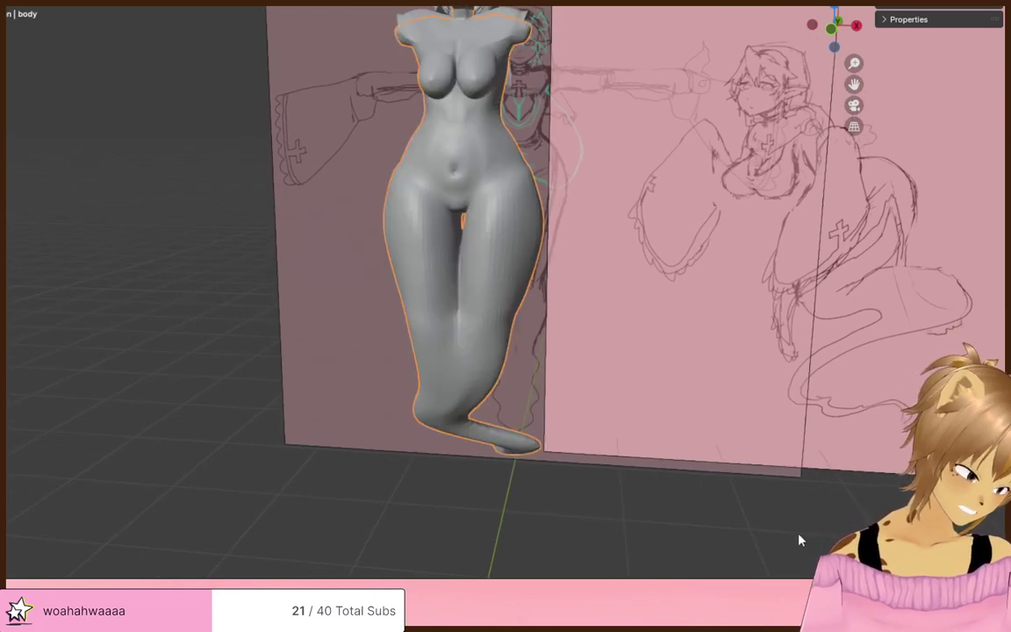
click(796, 535)
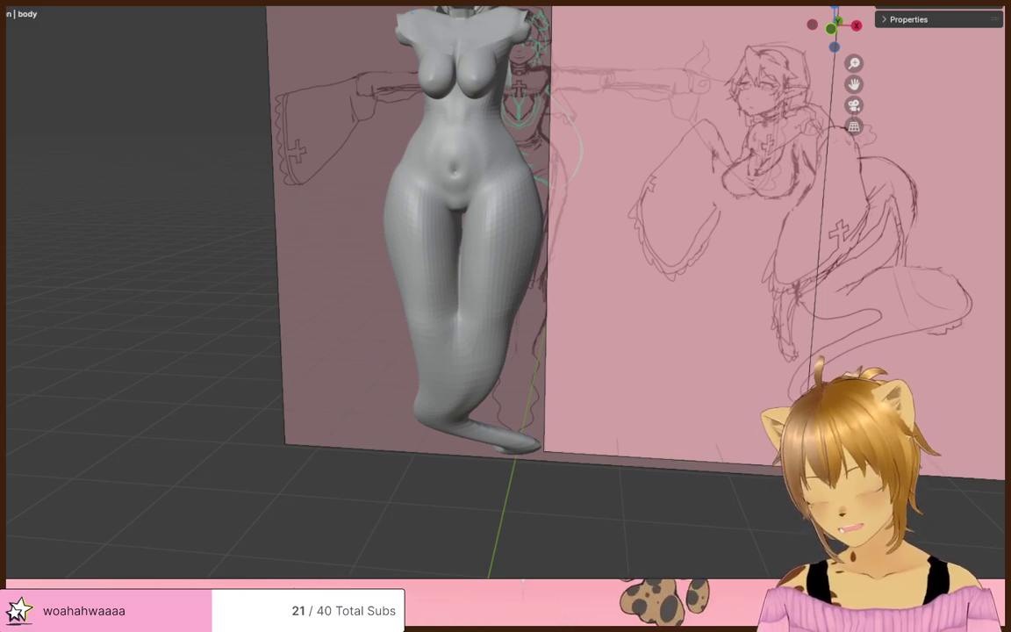
- Re-enter Edit Mode on the body and merge two adjacent ring vertices at center on the tail's upper bend
middle_drag(688, 463, 572, 375)
key(Tab)
middle_drag(636, 418, 582, 338)
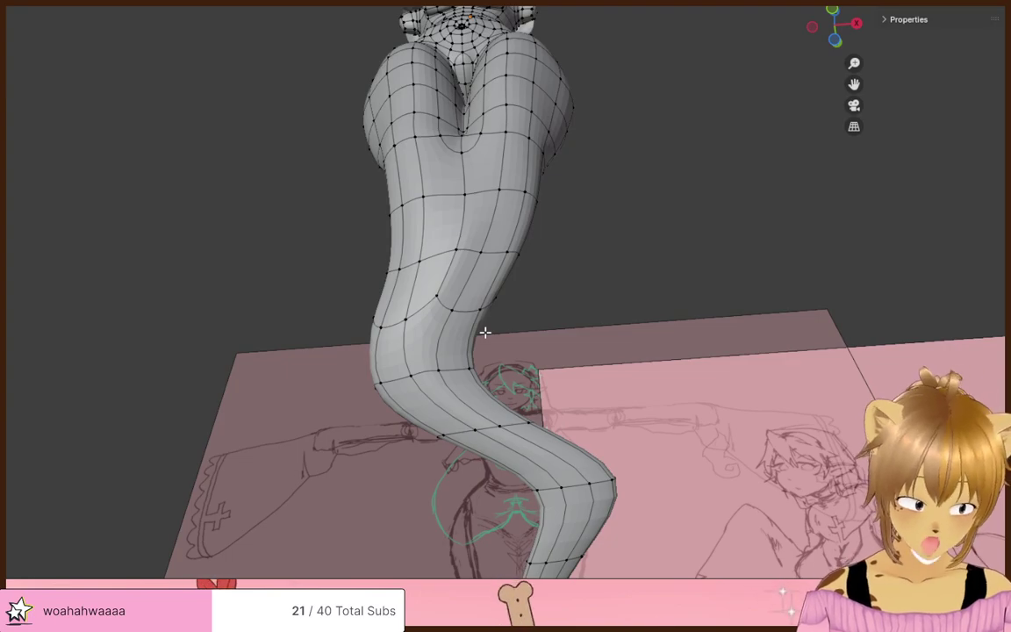
middle_drag(488, 334, 534, 399)
scroll(535, 369, down, 3)
click(444, 373)
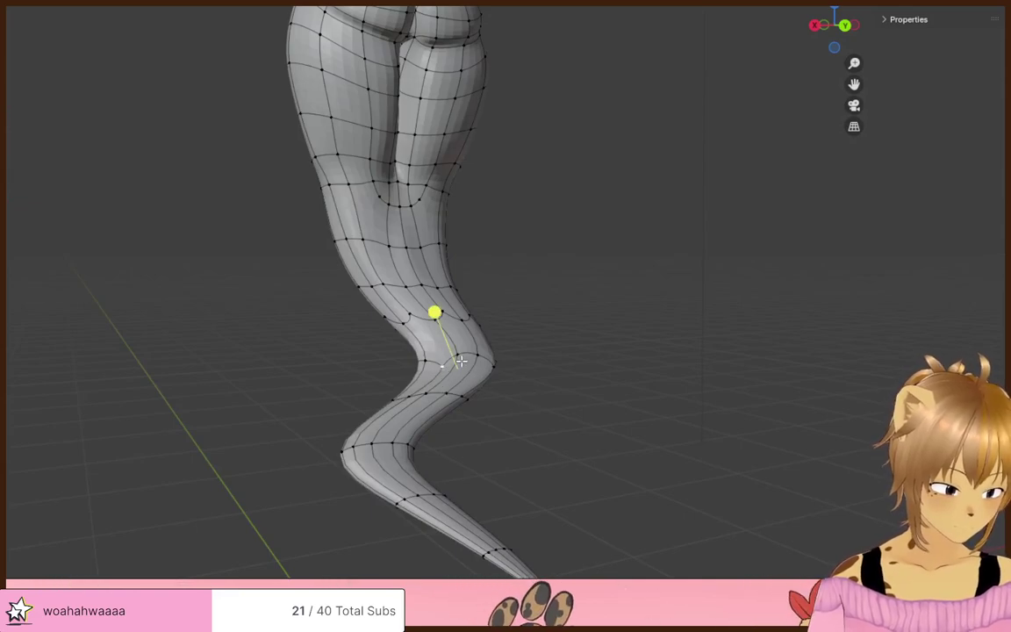
key(m)
click(467, 404)
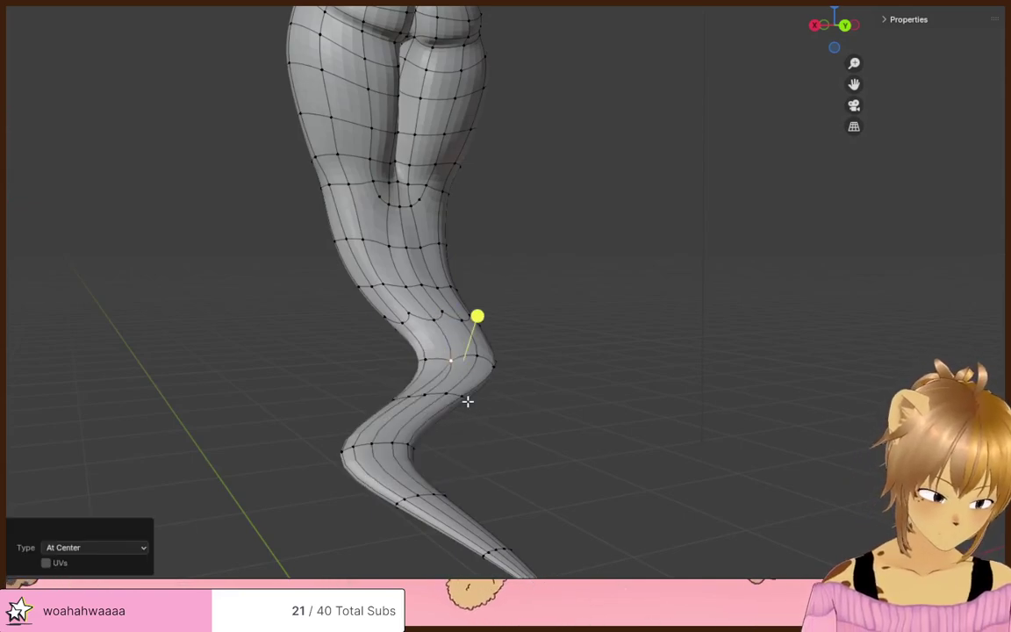
- Merge a pair of adjacent vertices at center on each of the next two rings down the tail, through the lower bend
scroll(467, 402, up, 3)
click(390, 487)
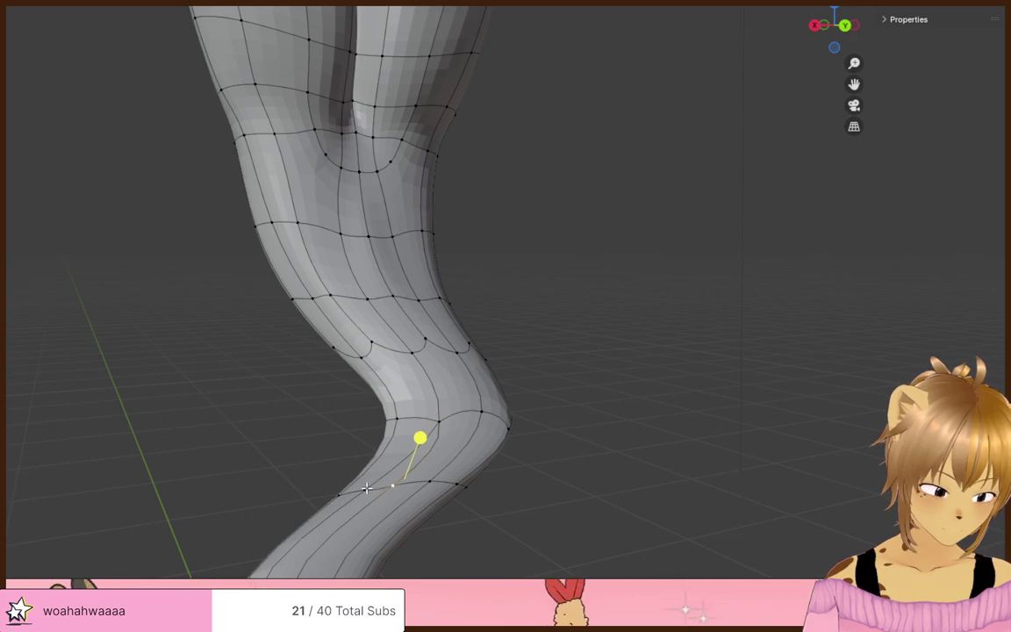
key(m)
click(411, 504)
middle_drag(410, 504, 413, 430)
click(344, 412)
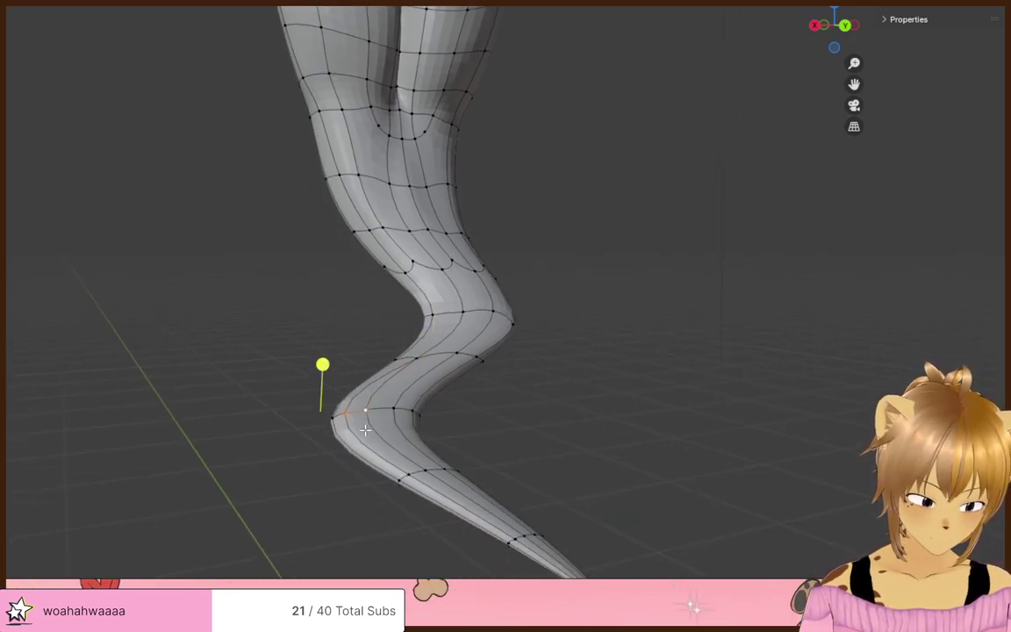
key(m)
click(366, 432)
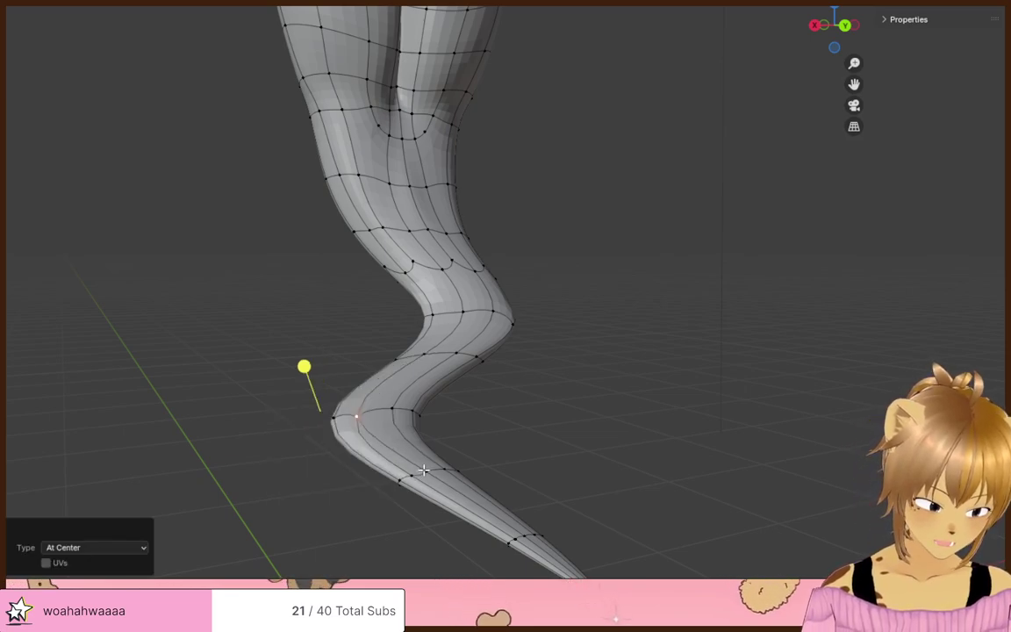
- Merge a pair of adjacent vertices at center on each of the two rings nearest the tail tip
shift+click(419, 475)
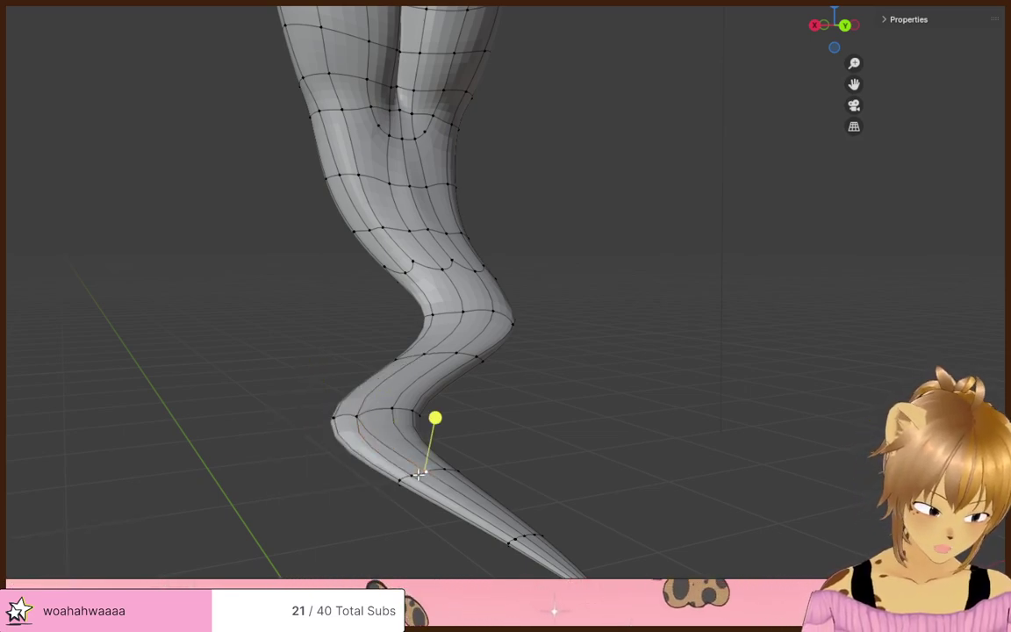
key(m)
click(440, 476)
middle_drag(530, 506, 451, 450)
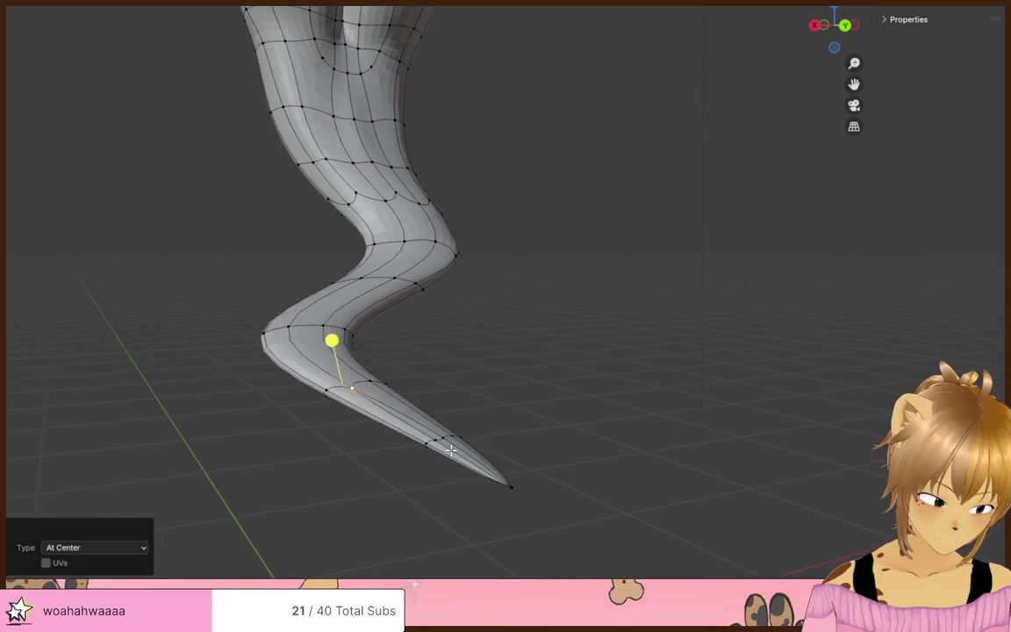
click(443, 436)
key(m)
click(451, 458)
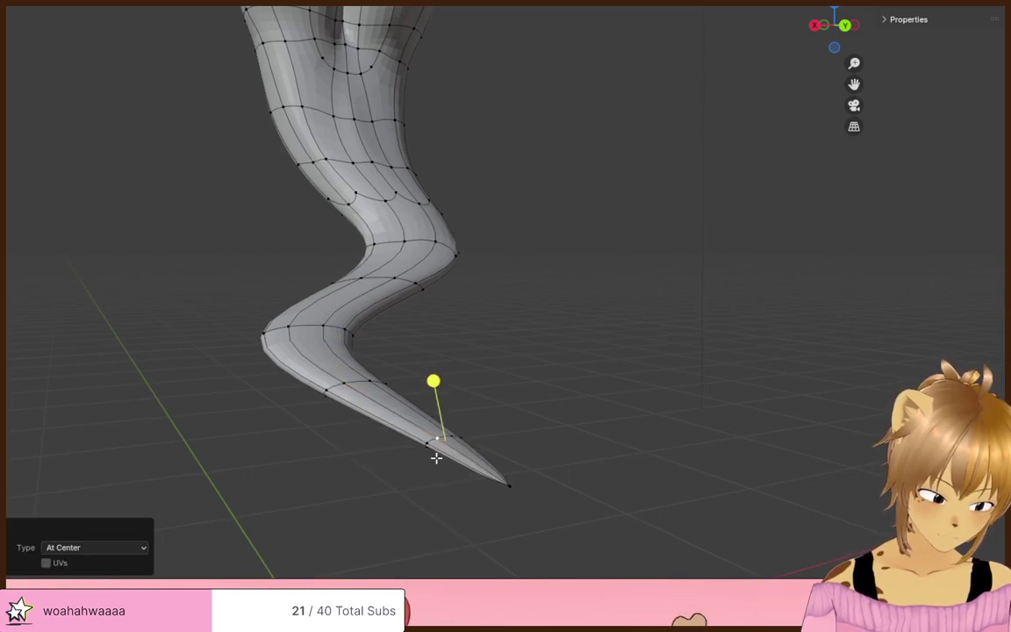
- On the opposite side of the tail, merge an upper-ring vertex with the lower-ring vertex beneath it at center on the bend
middle_drag(262, 388, 548, 303)
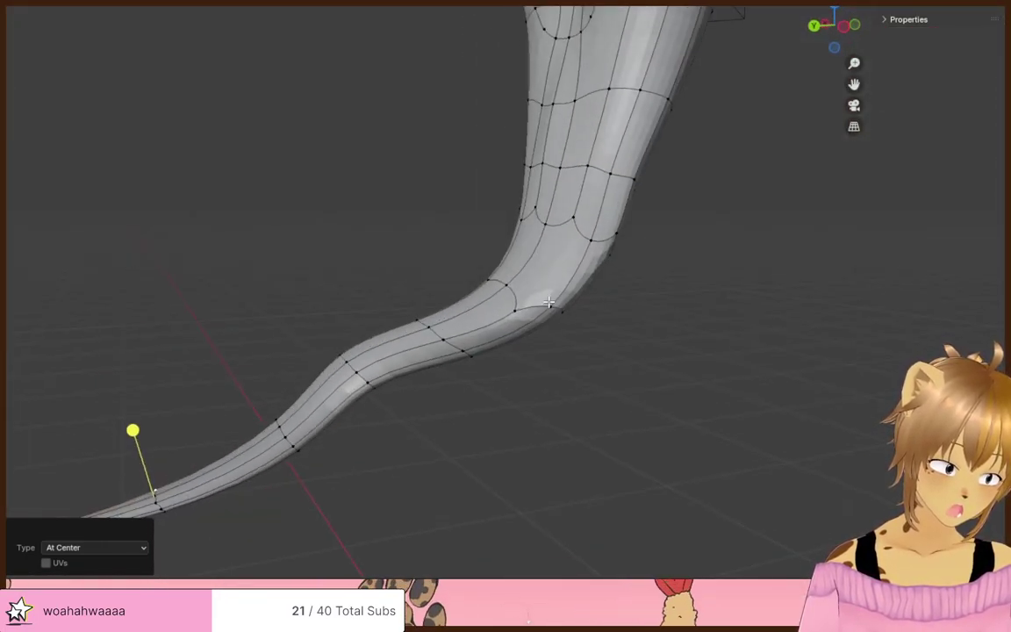
click(566, 228)
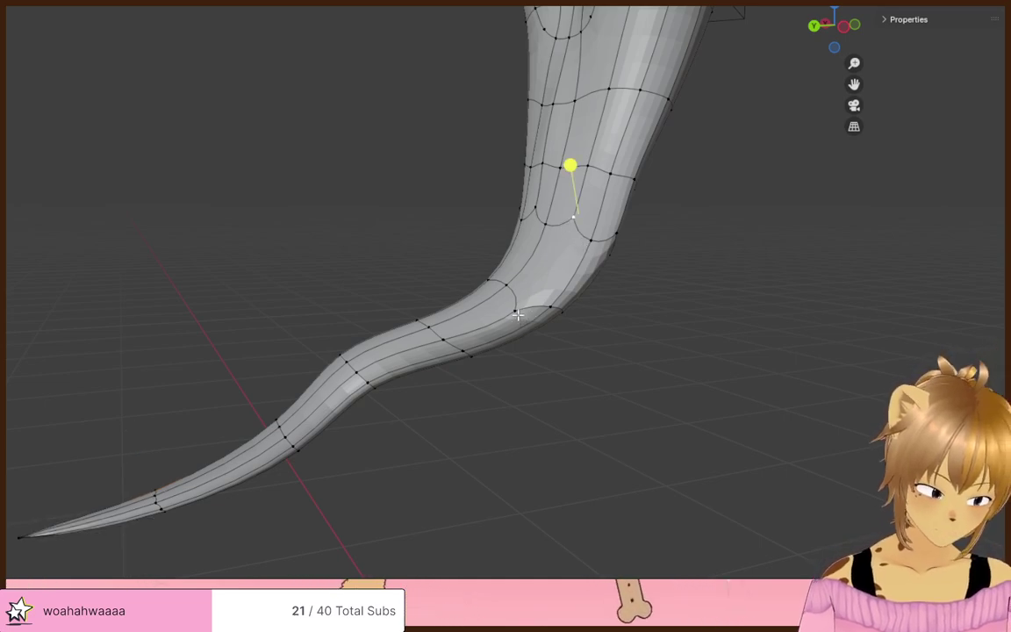
key(m)
click(545, 320)
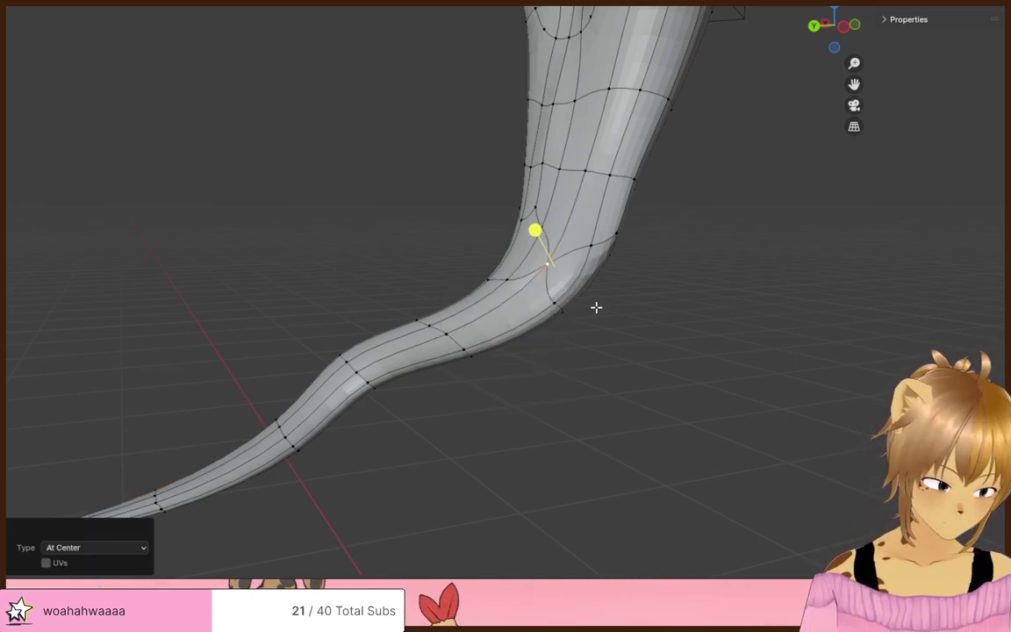
- Merge the neighbouring upper- and lower-ring vertices beside the newly merged point at center on the bend
middle_drag(595, 307, 562, 300)
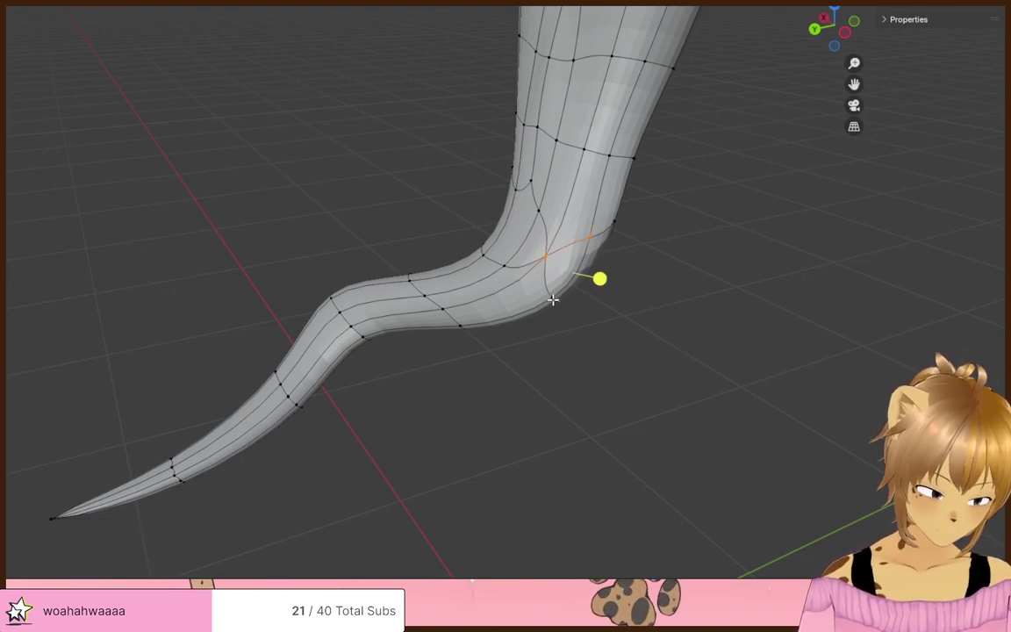
shift+click(553, 300)
key(m)
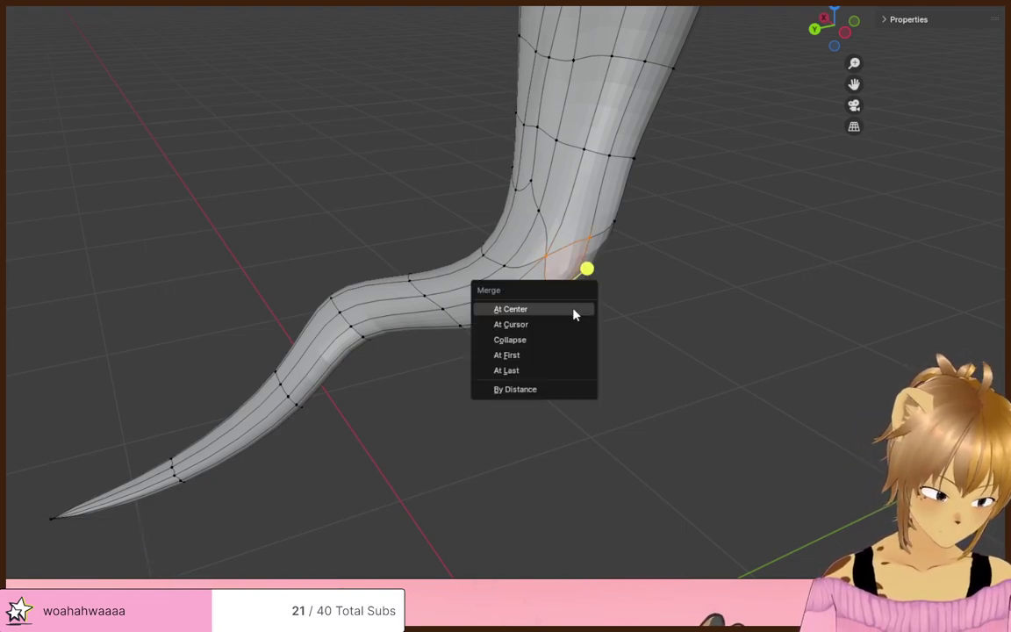
click(576, 309)
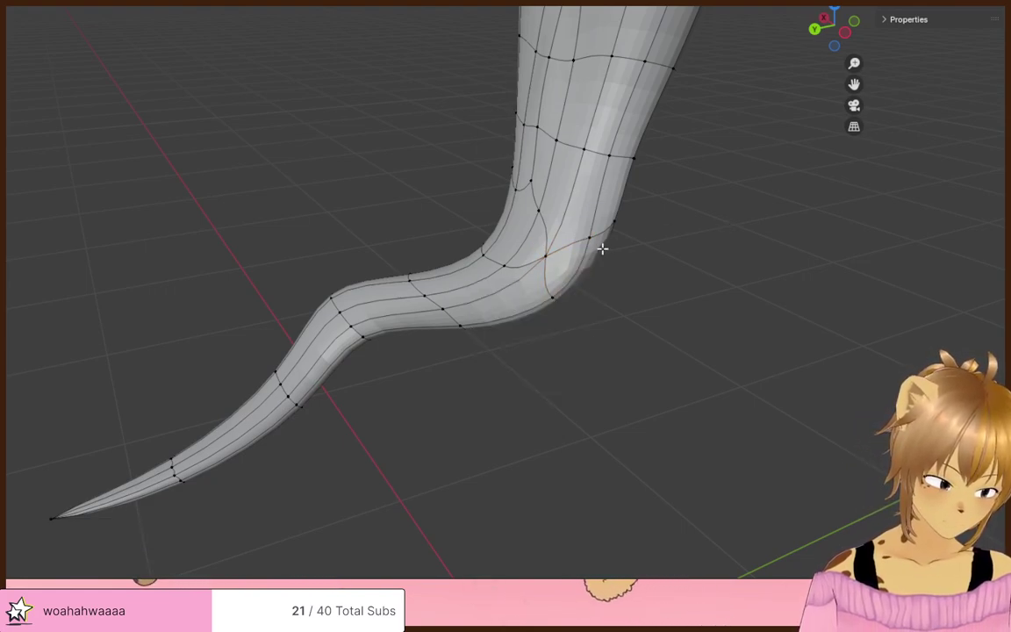
key(m)
click(581, 309)
- Continue around the bend, merging the next two pairs of upper- and lower-ring vertices at center
middle_drag(650, 329, 620, 220)
click(619, 219)
shift+click(561, 310)
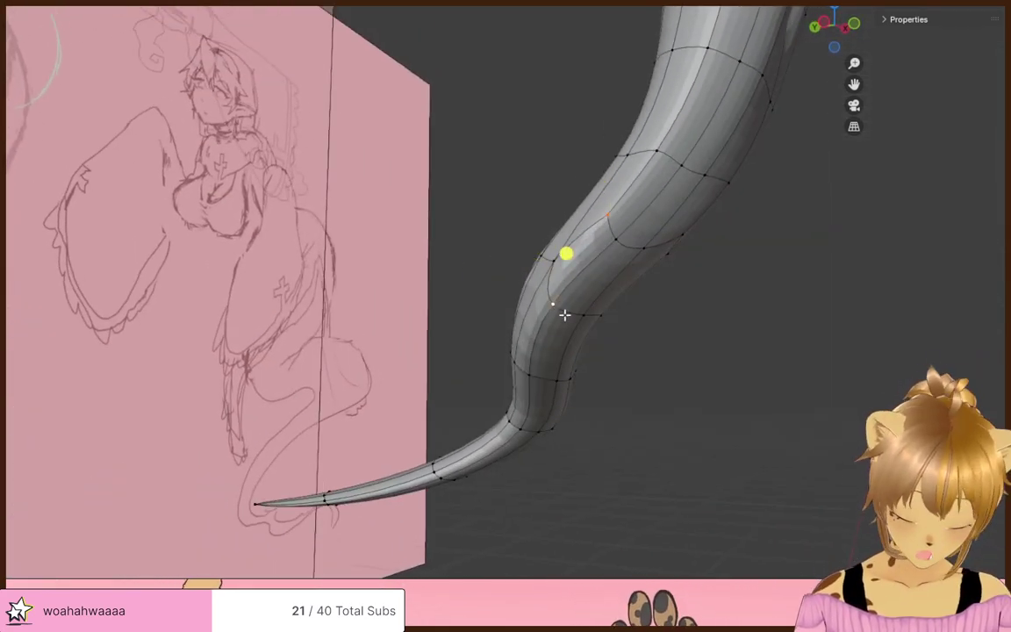
key(m)
click(564, 319)
middle_drag(603, 303, 607, 251)
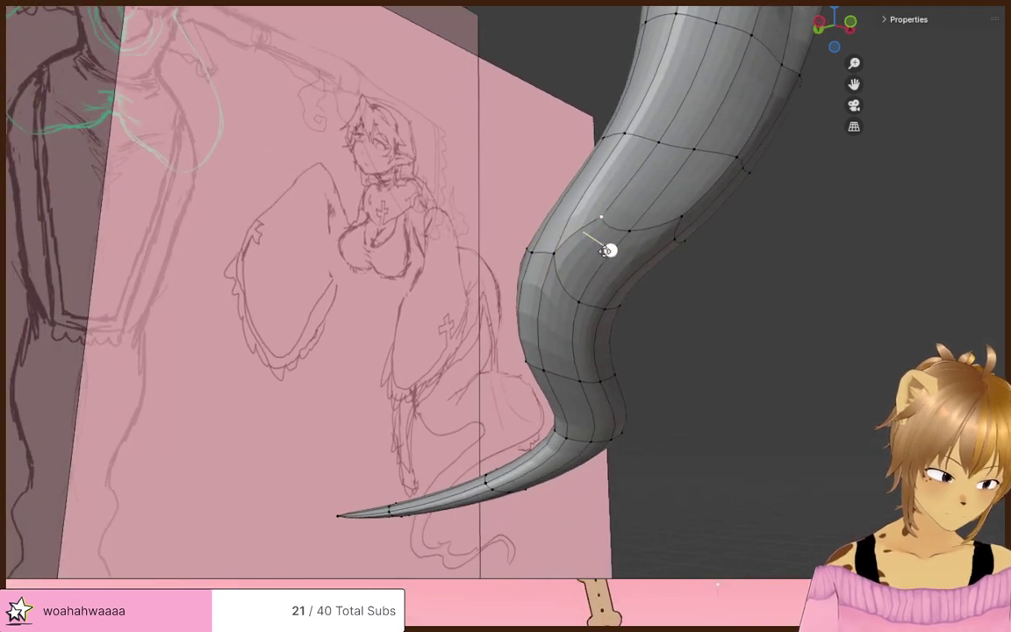
key(m)
click(584, 313)
- Merge two further pairs of upper- and lower-ring vertices at center on the front of the tail bend
mouse_move(584, 314)
middle_down()
mouse_move(643, 296)
mouse_move(582, 201)
middle_up()
click(553, 165)
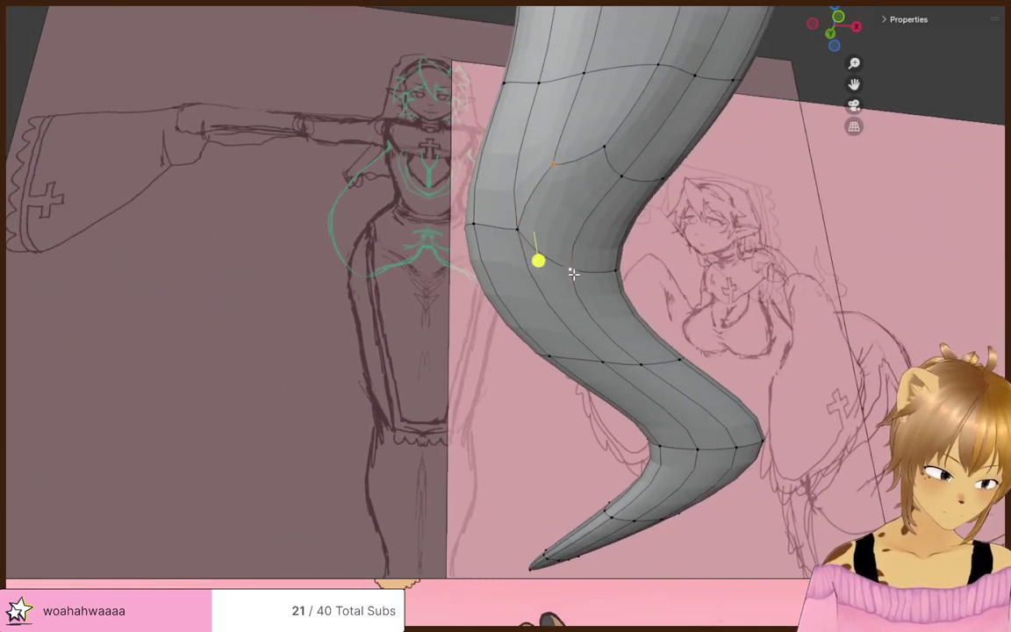
key(m)
click(574, 274)
middle_drag(609, 278, 482, 116)
click(484, 119)
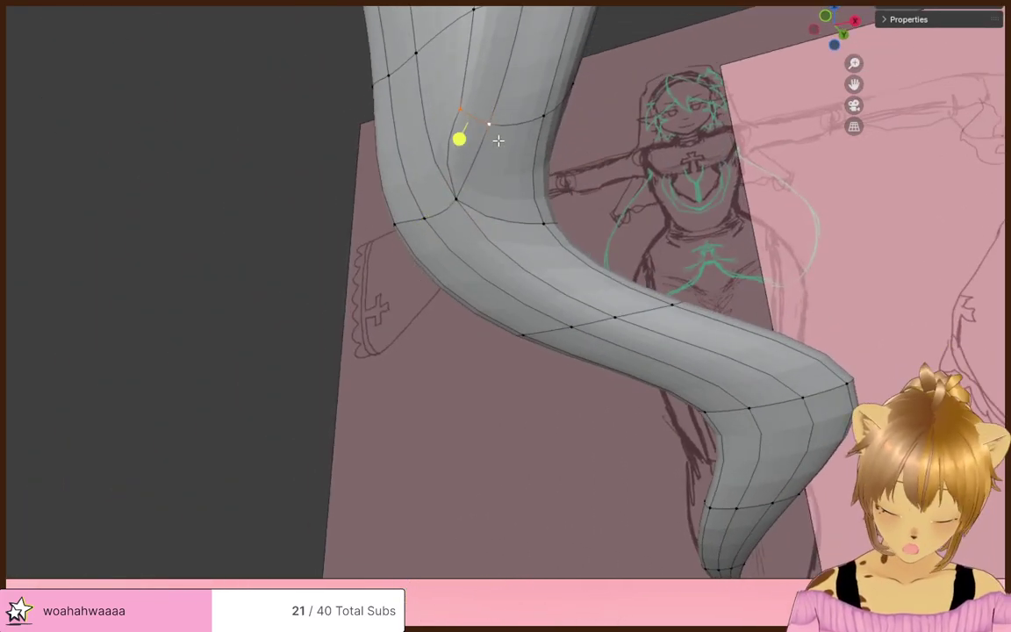
key(m)
click(501, 145)
- Merge the next upper-ring vertices with the lower ring at center on the tail's side, undoing the first merge and redoing it
mouse_move(501, 145)
middle_down()
mouse_move(580, 192)
mouse_move(536, 218)
mouse_move(422, 208)
mouse_move(431, 183)
mouse_move(289, 177)
mouse_move(359, 245)
middle_up()
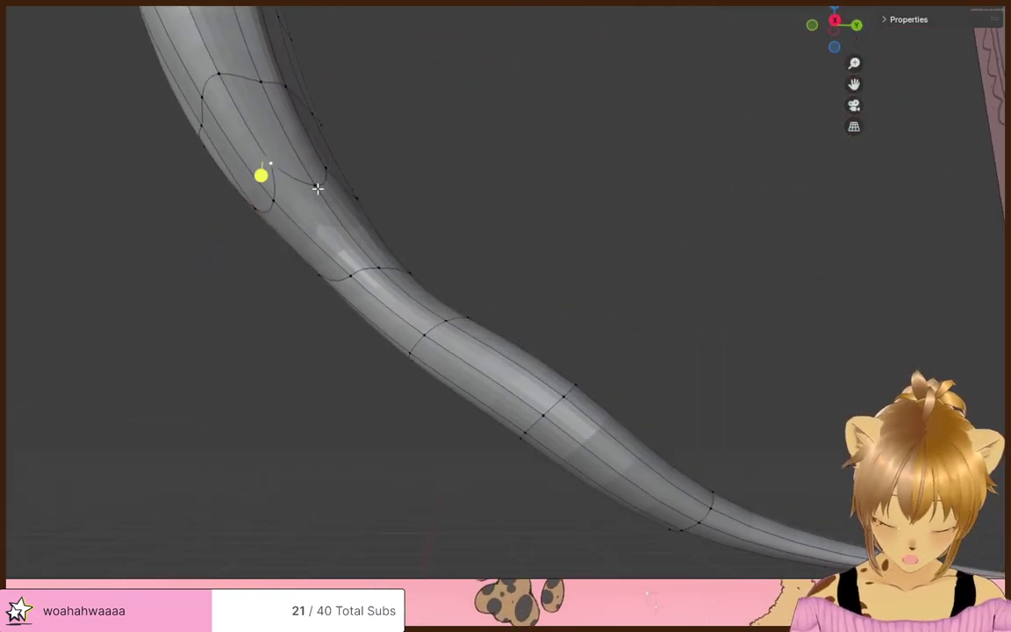
shift+click(317, 189)
key(m)
click(332, 225)
mouse_move(334, 225)
middle_down()
mouse_move(482, 232)
mouse_move(393, 221)
mouse_move(390, 249)
middle_up()
key(ctrl+z)
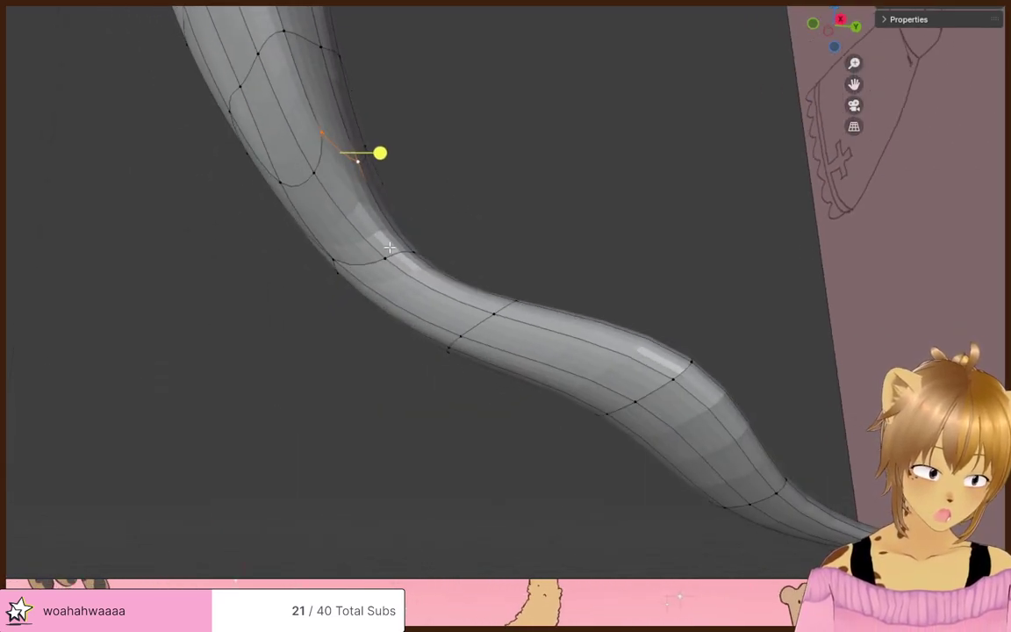
key(m)
click(407, 288)
- Merge the upper-ring vertex at the inner side of the bend at center with its neighbour
middle_drag(406, 288, 349, 322)
click(285, 206)
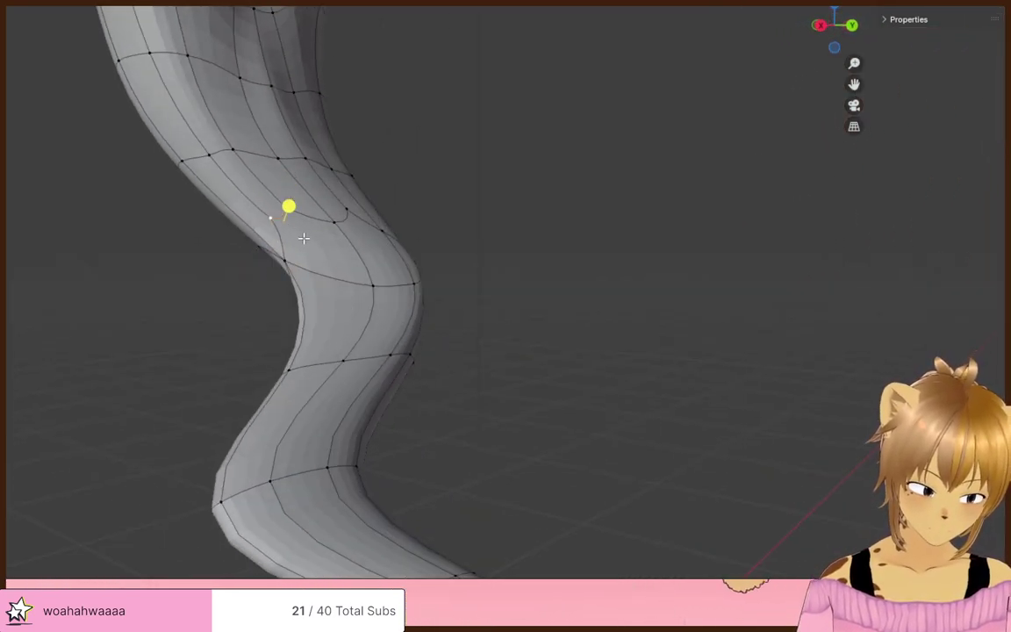
key(m)
click(304, 239)
- Try to merge two adjacent upper-ring vertices at center on the back of the tail bend
mouse_move(379, 240)
middle_down()
mouse_move(392, 220)
mouse_move(297, 255)
mouse_move(379, 249)
middle_up()
click(380, 201)
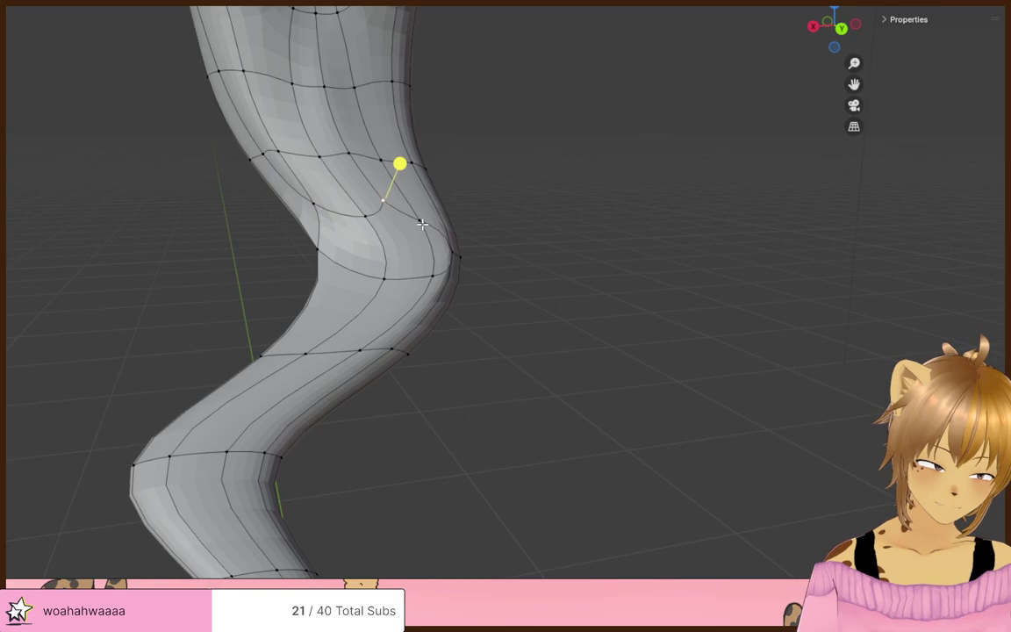
key(m)
click(438, 267)
middle_drag(438, 267, 394, 277)
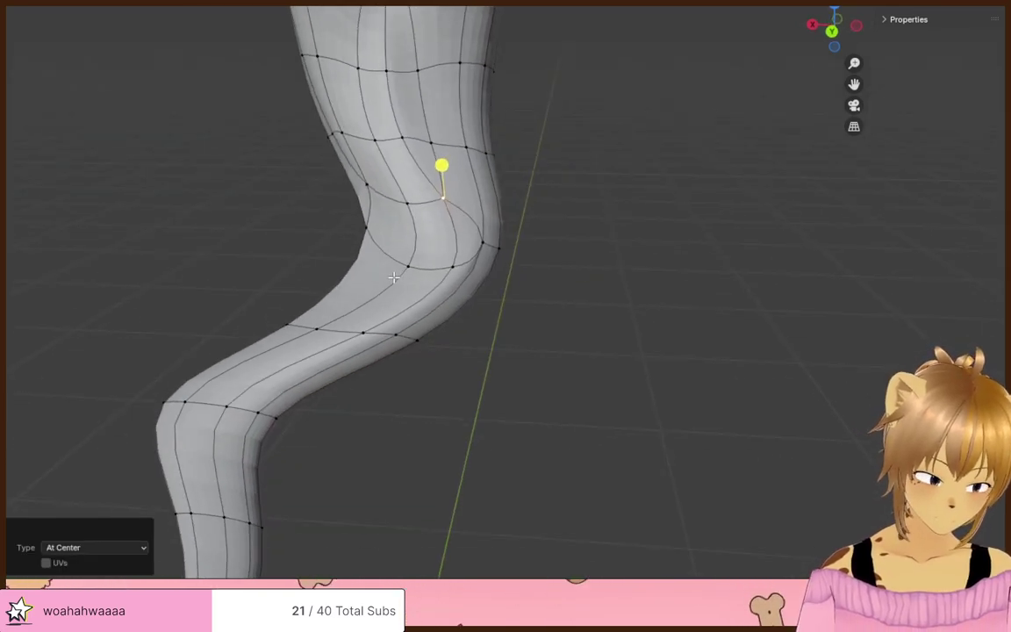
key(ctrl+z)
- Merge four neighbouring vertices on the outer side of the tail bend into a single point with successive At Center merges
click(467, 273)
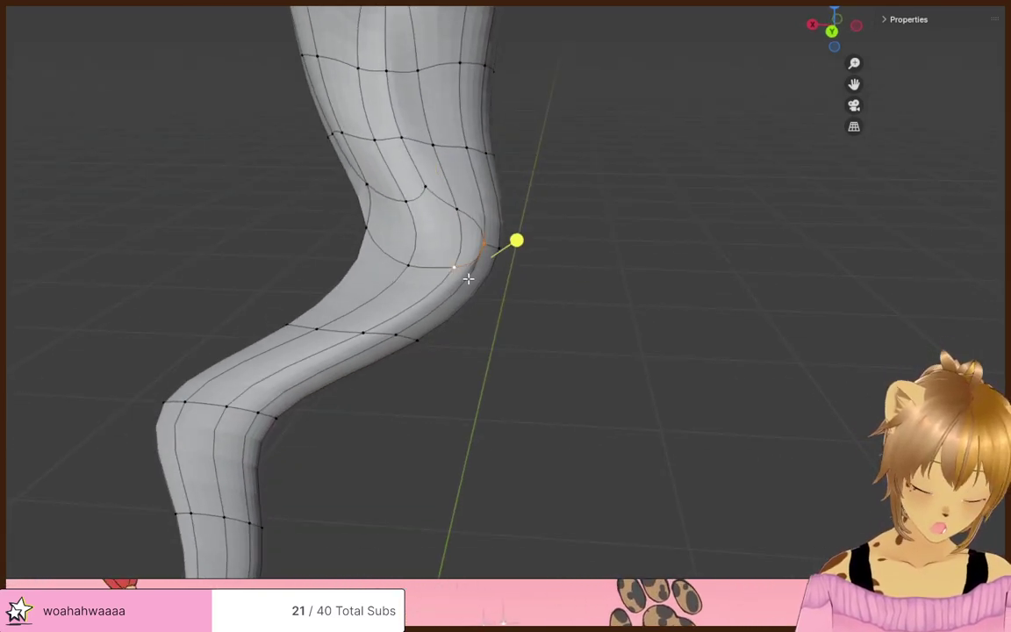
key(m)
click(470, 281)
click(449, 201)
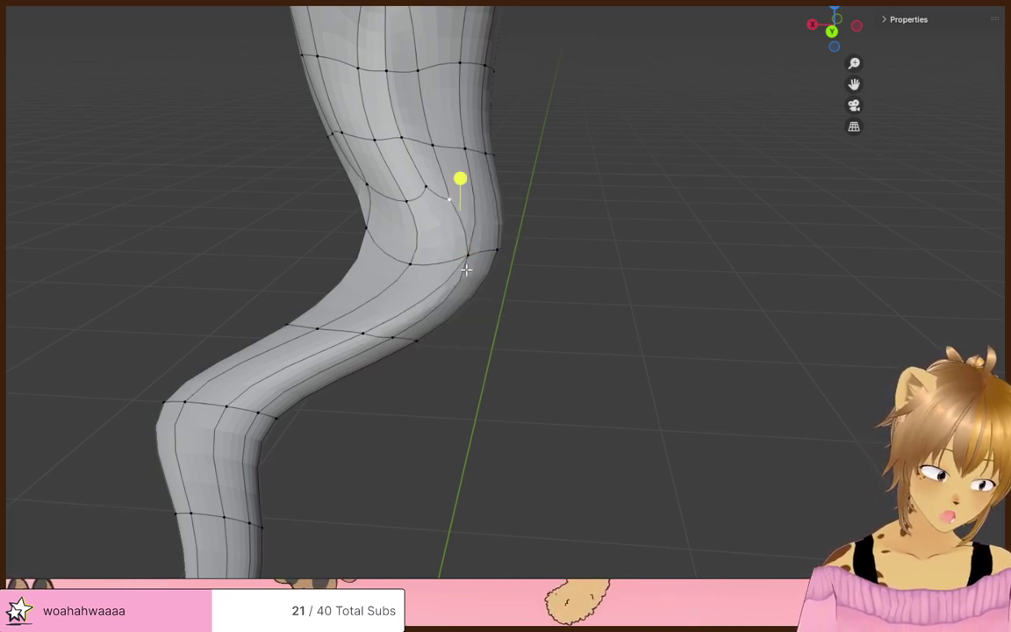
key(m)
click(464, 292)
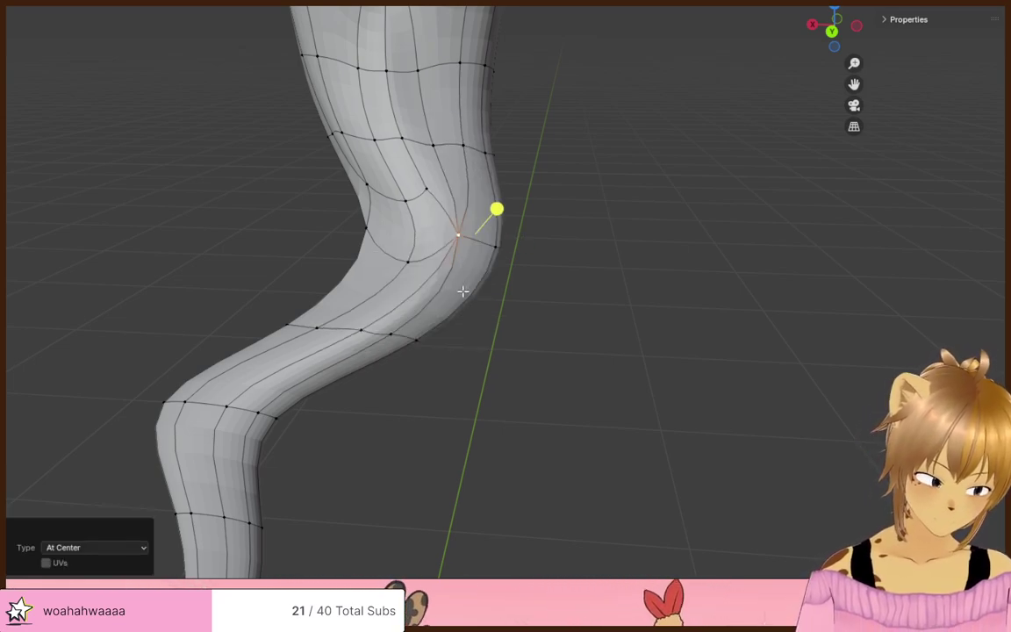
click(424, 191)
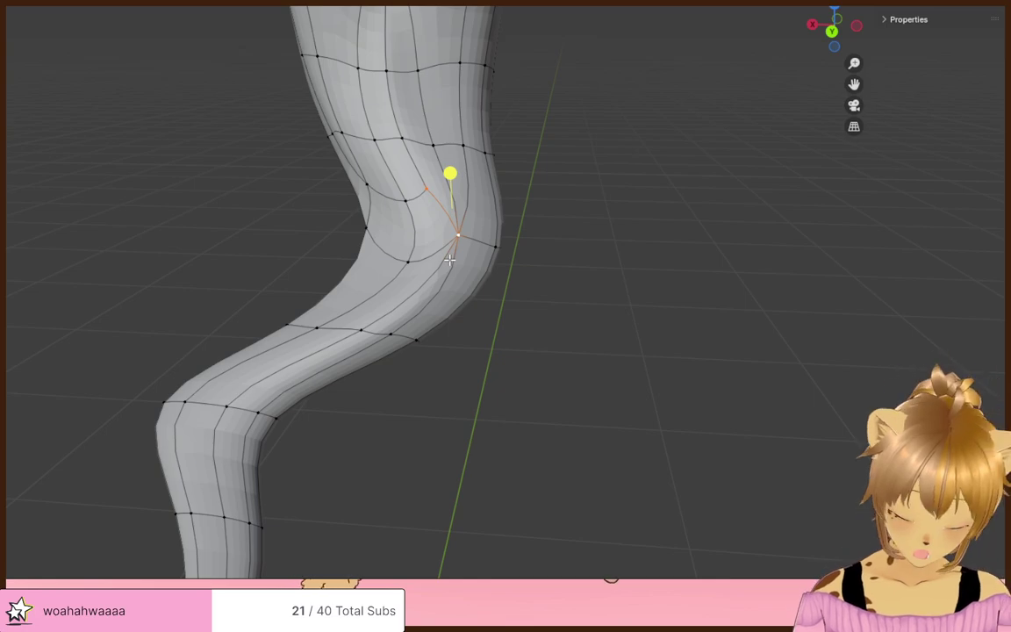
key(m)
click(450, 263)
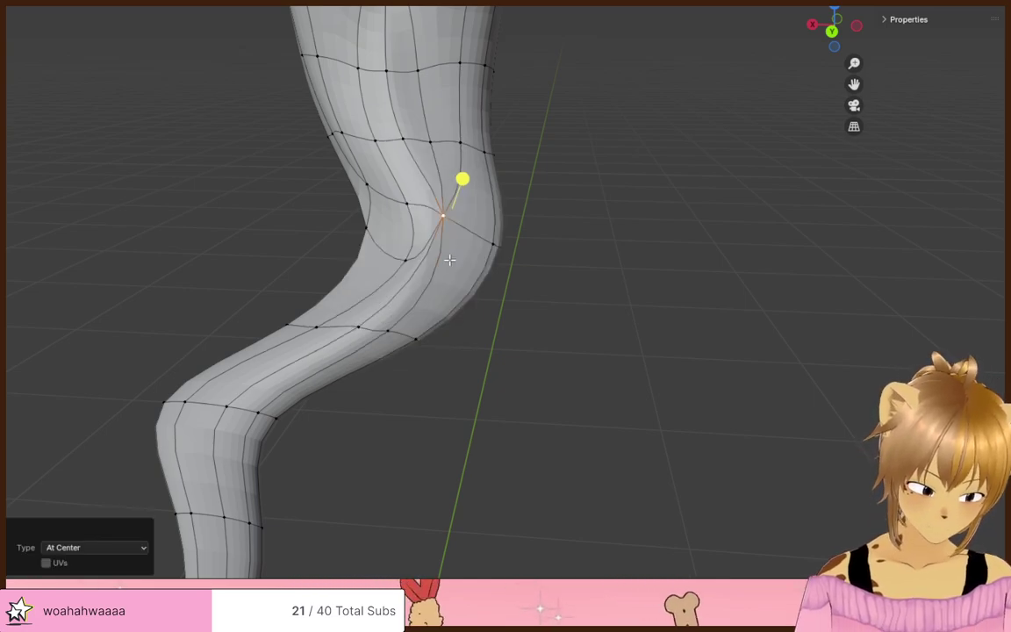
- Select the whole uneven ring of vertices at the tail's upper bend through X-ray, remove it, and return to Object Mode
click(407, 208)
middle_drag(464, 250, 628, 230)
mouse_move(505, 229)
mouse_down()
mouse_move(404, 289)
mouse_move(587, 268)
mouse_move(597, 256)
mouse_up()
middle_drag(597, 256, 580, 292)
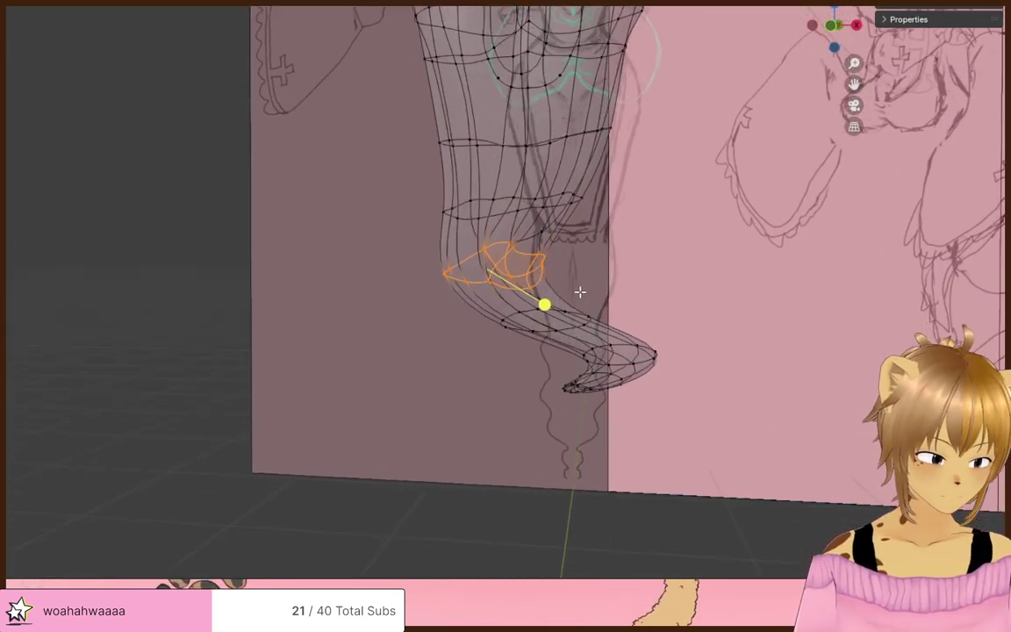
key(x)
click(533, 295)
key(Tab)
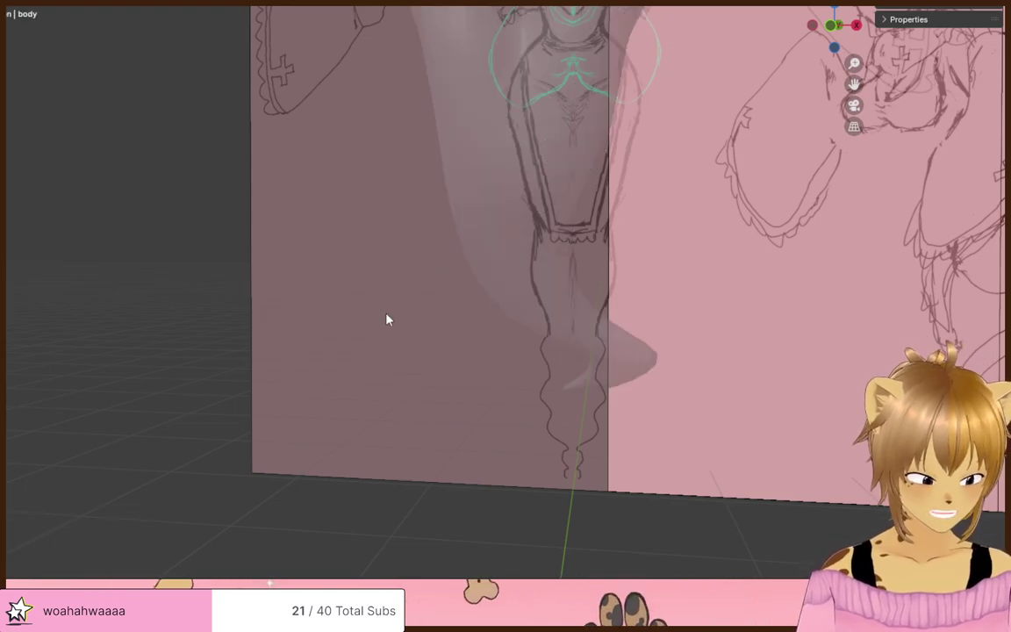
- Return to Edit Mode with X-ray off and undo the removal of the vertex ring at the tail's upper bend
key(Tab)
key(alt+z)
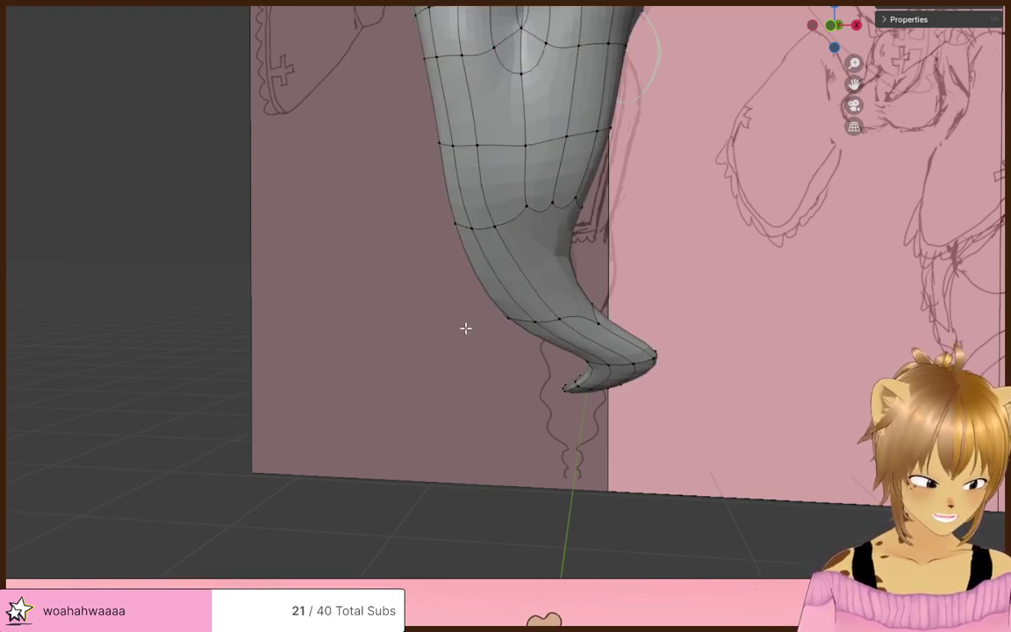
middle_drag(466, 328, 481, 314)
key(Tab)
key(Tab)
key(Tab)
key(Tab)
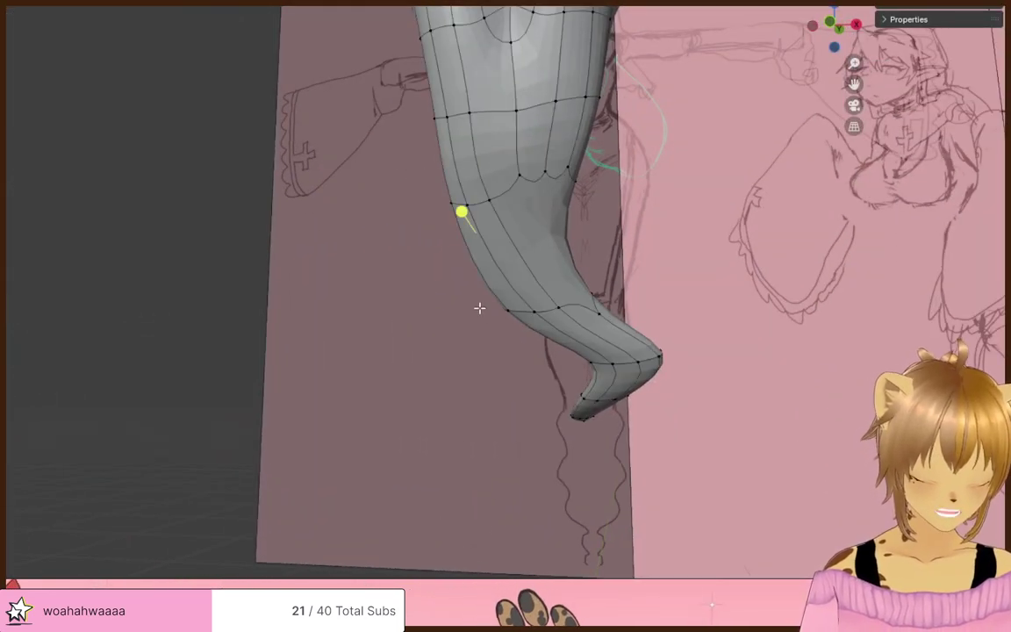
key(ctrl+z)
key(ctrl+z)
key(ctrl+z)
key(ctrl+z)
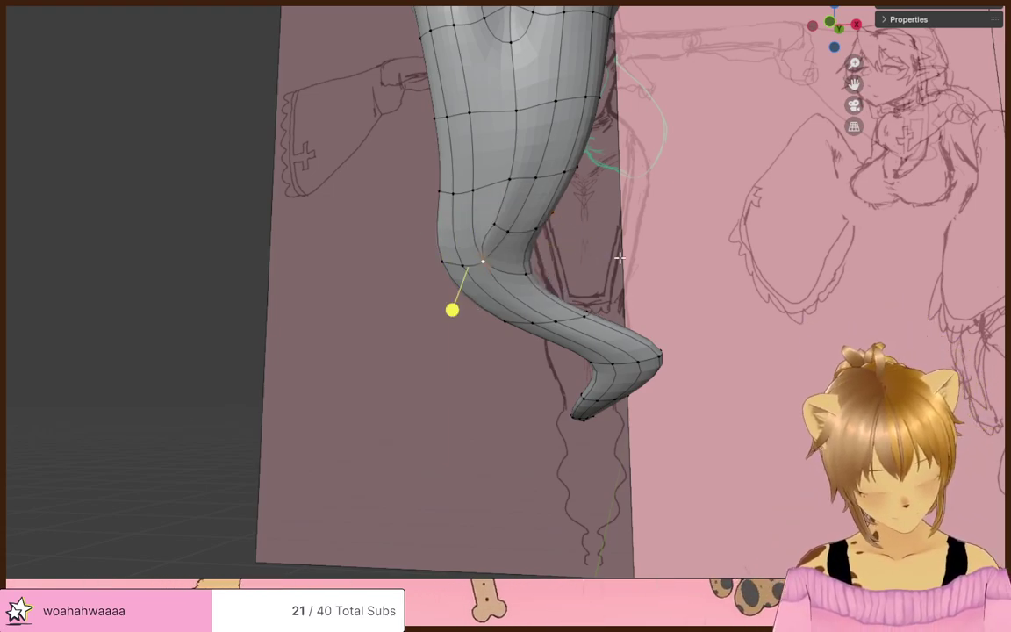
- Merge the stray upper-ring vertices on the front of the tail bend into the lower ring with successive At Center merges
middle_drag(619, 257, 326, 314)
middle_drag(548, 290, 656, 249)
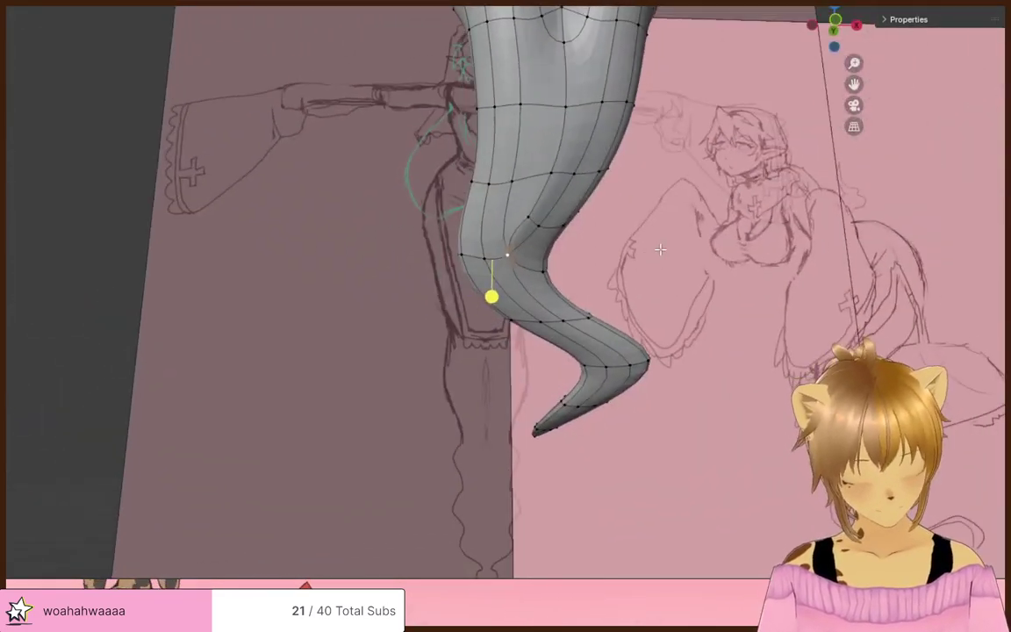
scroll(625, 262, up, 3)
middle_drag(587, 276, 525, 270)
click(425, 192)
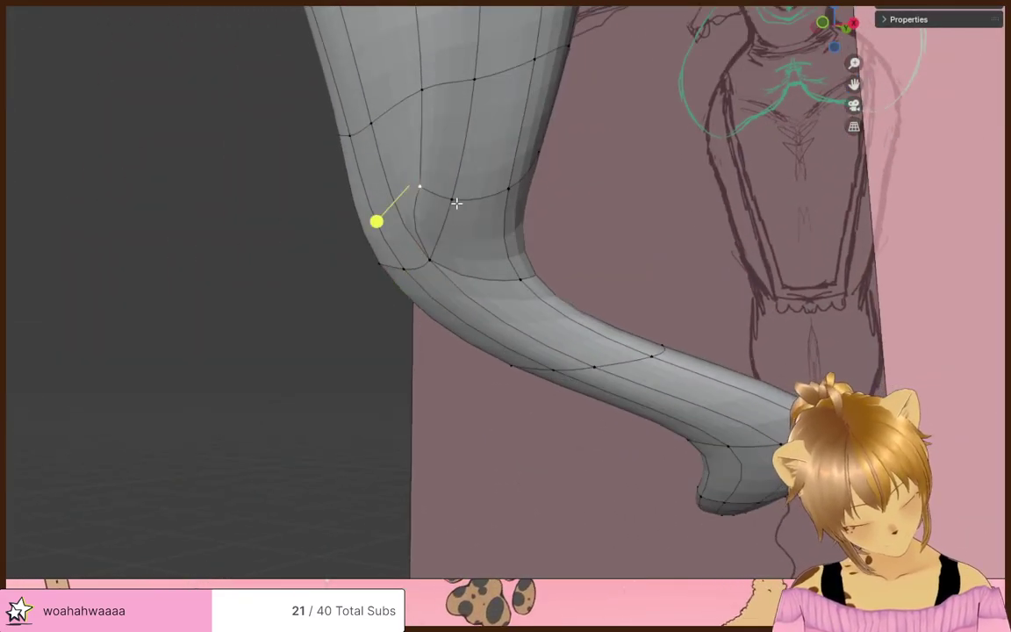
key(m)
click(465, 230)
middle_drag(464, 230, 630, 216)
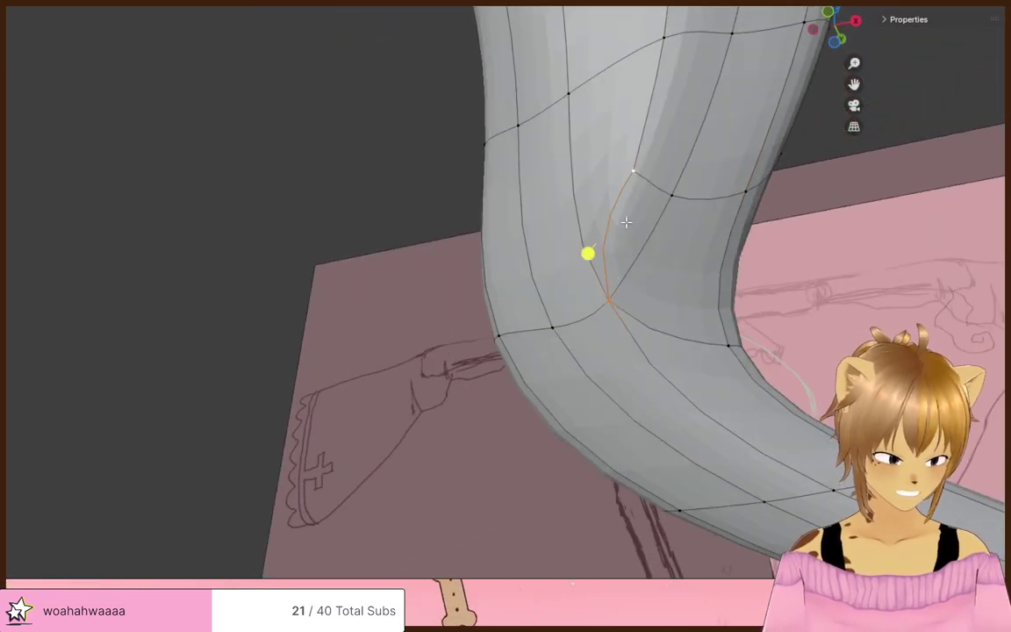
key(m)
click(623, 249)
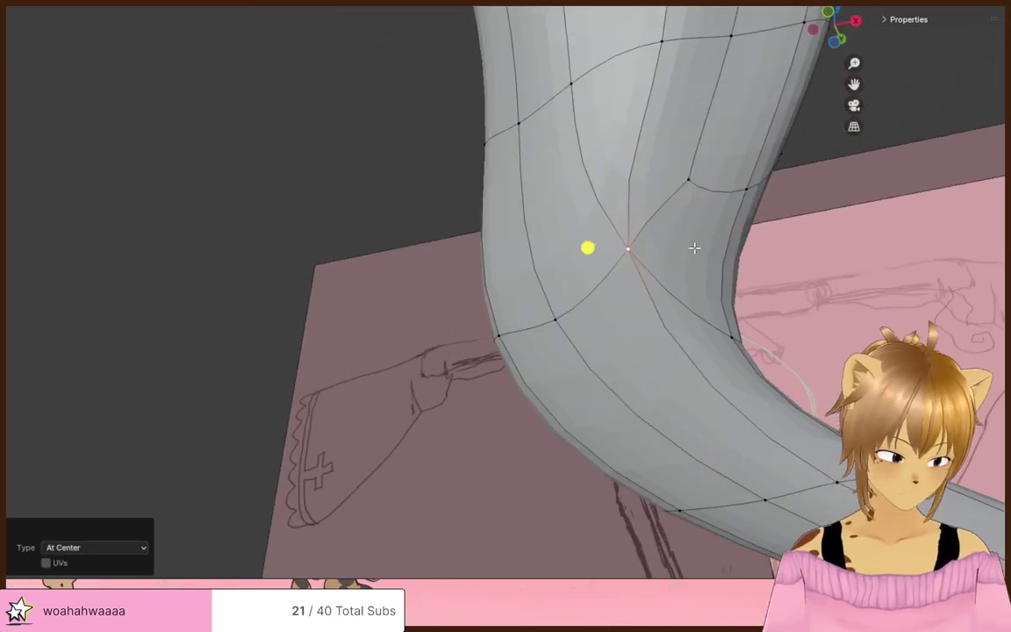
- Merge the vertex pair at the bend's inner side at center and move the adjacent upper vertex about 0.06 m along Y and -0.05 m along Z
middle_drag(694, 248, 406, 271)
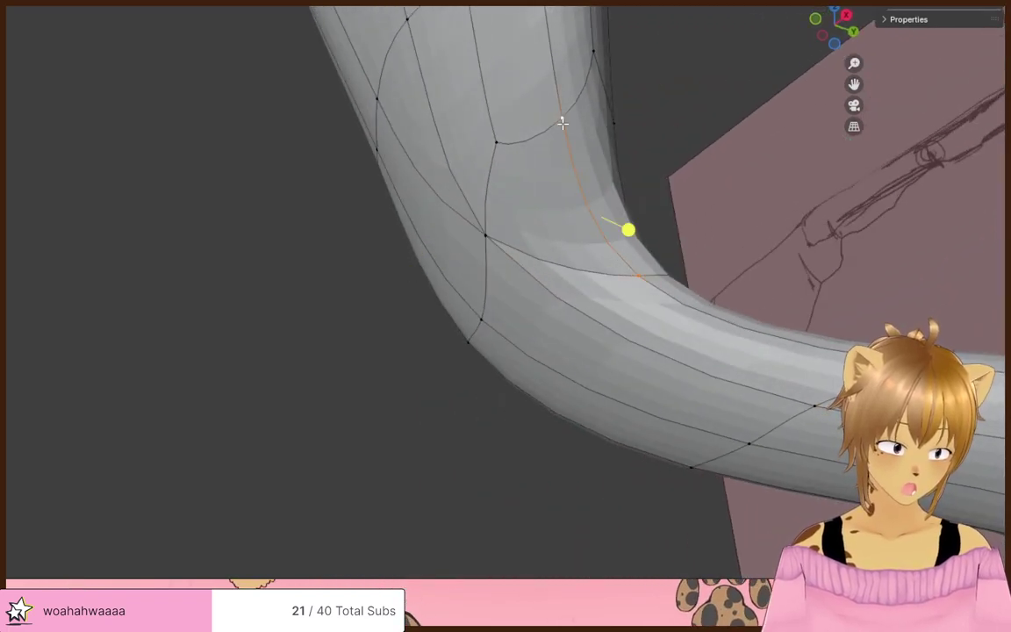
key(m)
click(578, 231)
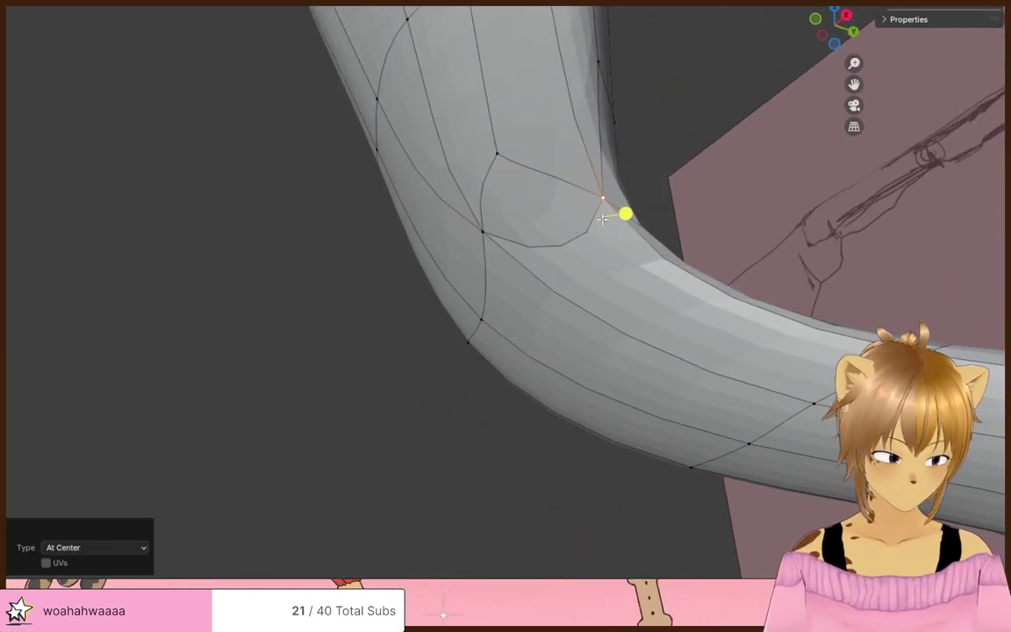
middle_drag(561, 229, 589, 248)
click(650, 188)
key(g)
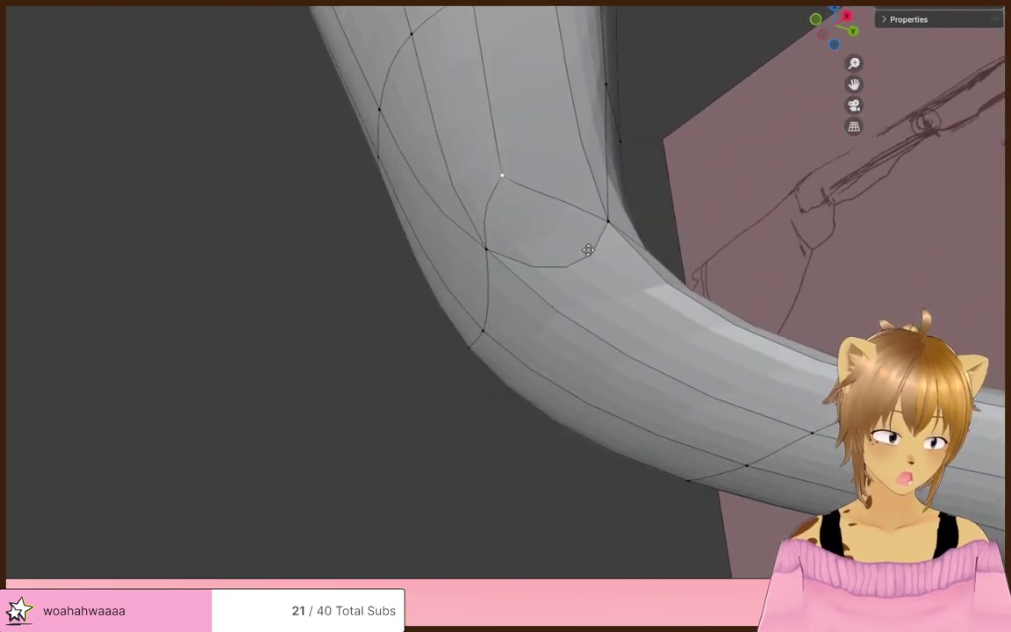
click(645, 297)
right_click(647, 297)
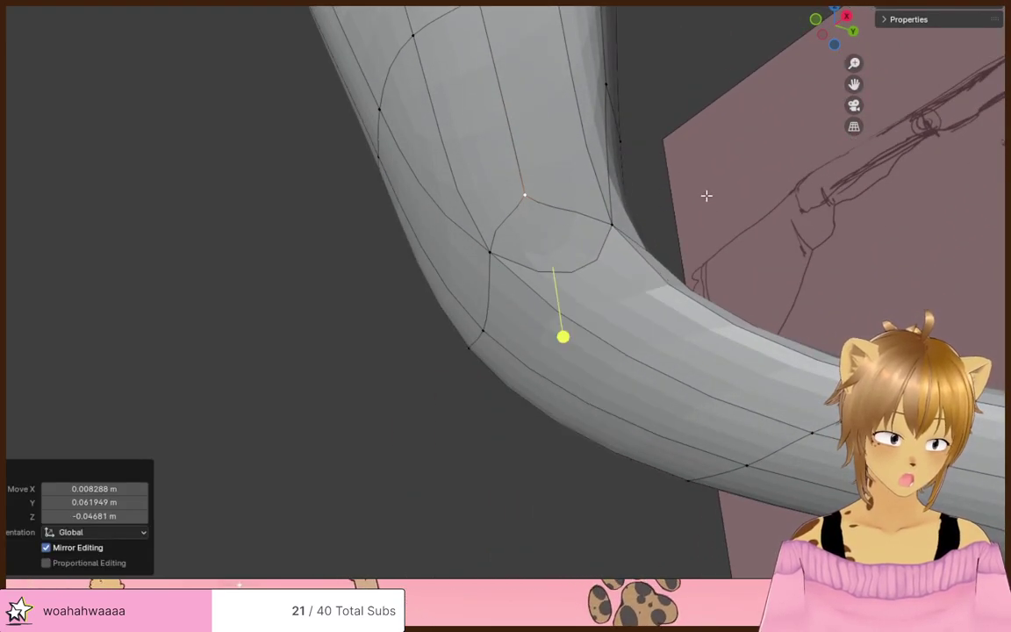
- Try to merge the upper vertex and its two ring neighbours on the side of the bend into one point at center
middle_drag(707, 196, 579, 250)
middle_drag(272, 255, 478, 249)
click(309, 231)
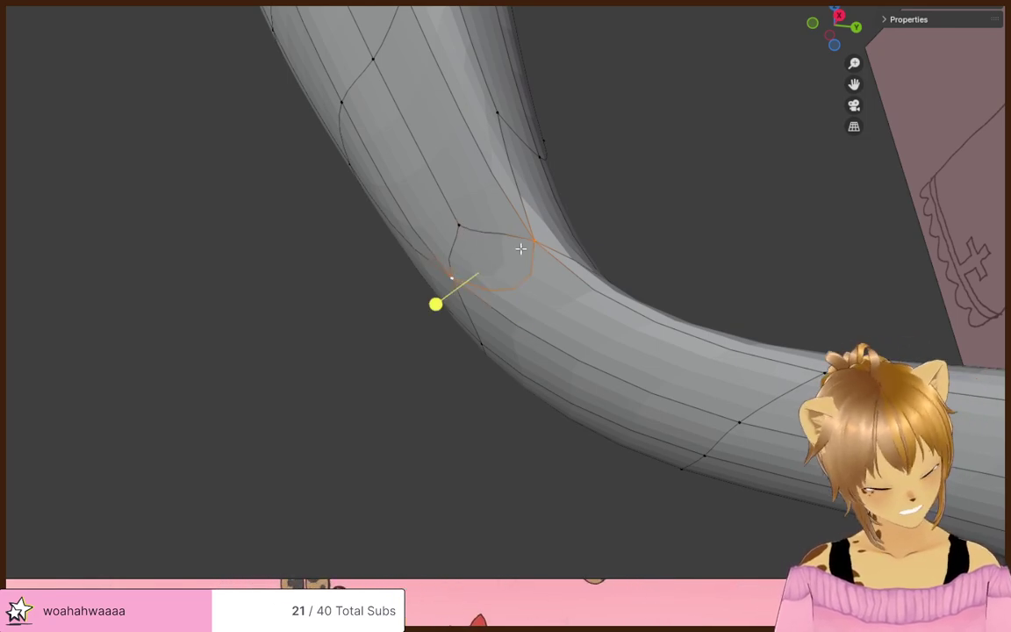
key(m)
click(519, 247)
middle_drag(519, 246, 488, 248)
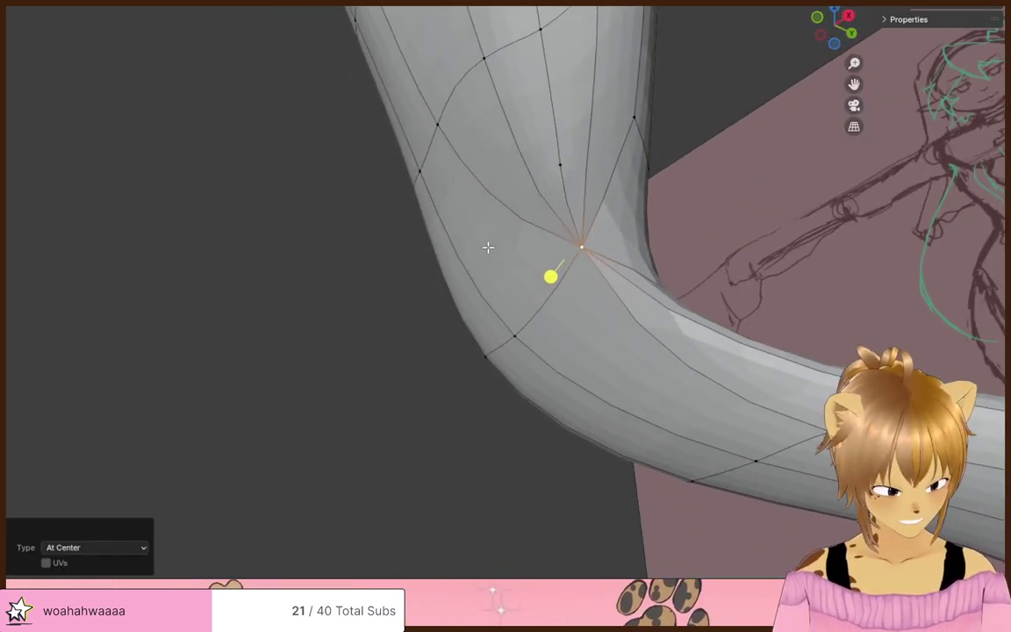
key(ctrl+z)
key(ctrl+z)
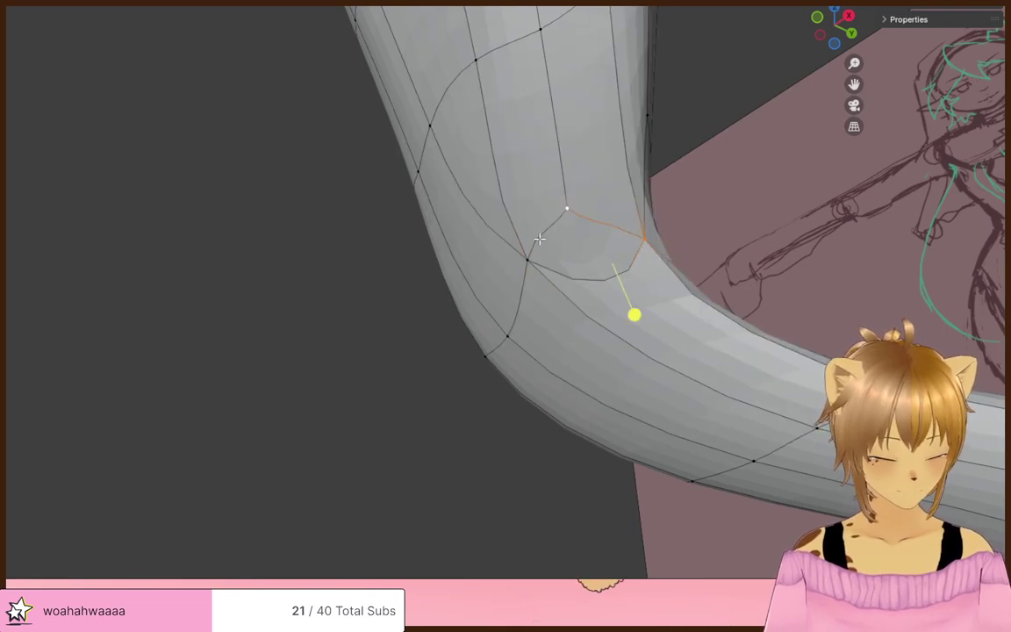
- Dissolve the edge running up the tail from the leftover upper vertex on the side of the bend
key(x)
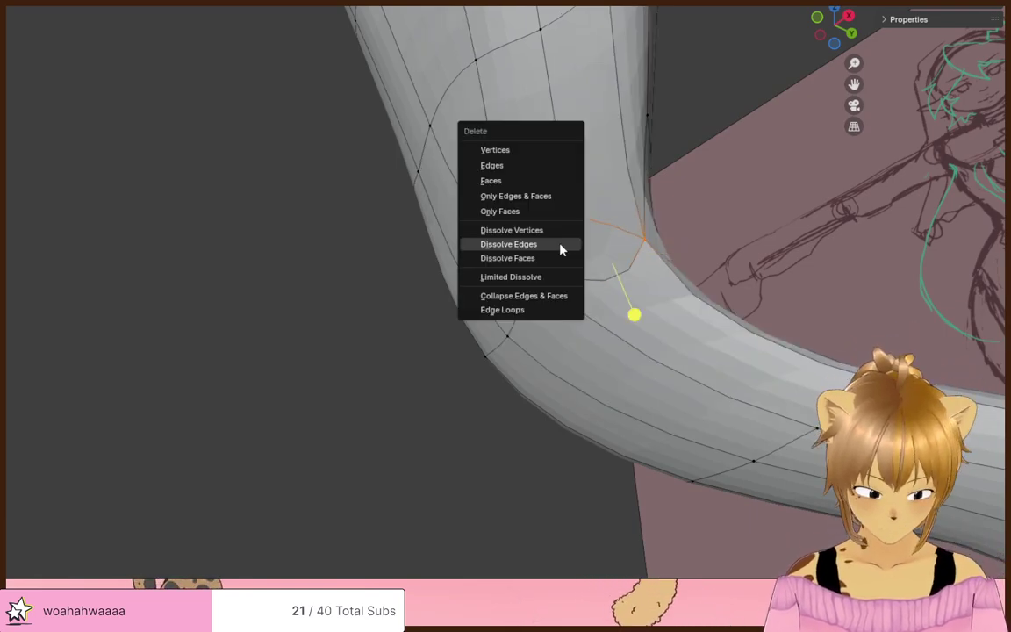
click(564, 78)
key(x)
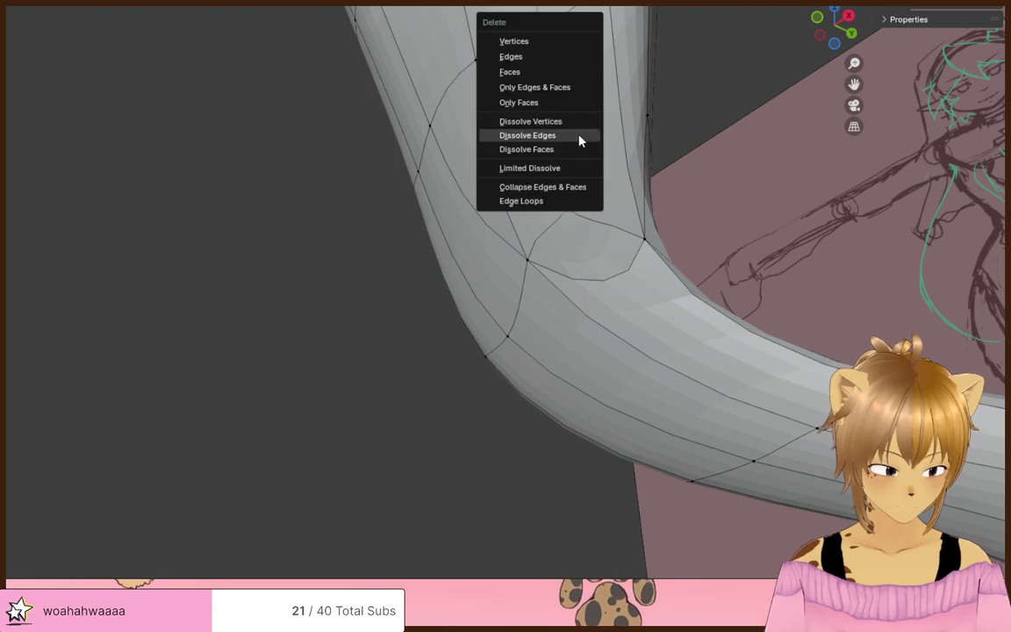
click(580, 139)
mouse_move(570, 135)
middle_down()
mouse_move(621, 169)
mouse_move(622, 196)
mouse_move(467, 224)
mouse_move(490, 224)
mouse_move(426, 242)
mouse_move(512, 221)
mouse_move(700, 214)
mouse_move(609, 232)
mouse_move(468, 235)
mouse_move(248, 303)
mouse_move(591, 237)
mouse_move(502, 237)
middle_up()
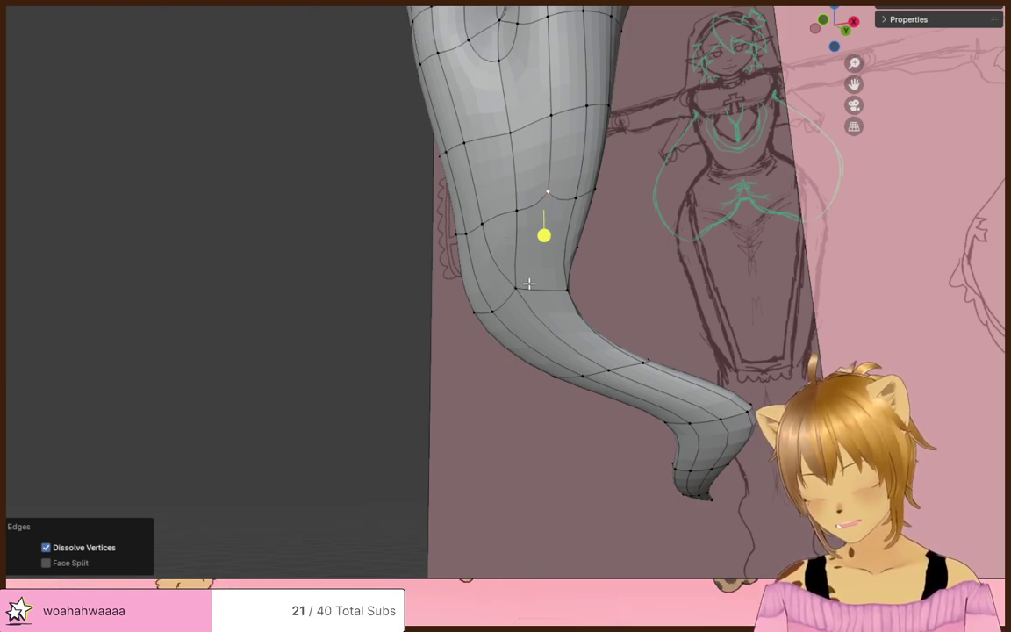
- Merge two upper-ring vertices on the back of the tail bend with the lower-ring vertices below them, using At Center
middle_drag(533, 271, 501, 226)
scroll(516, 351, down, 5)
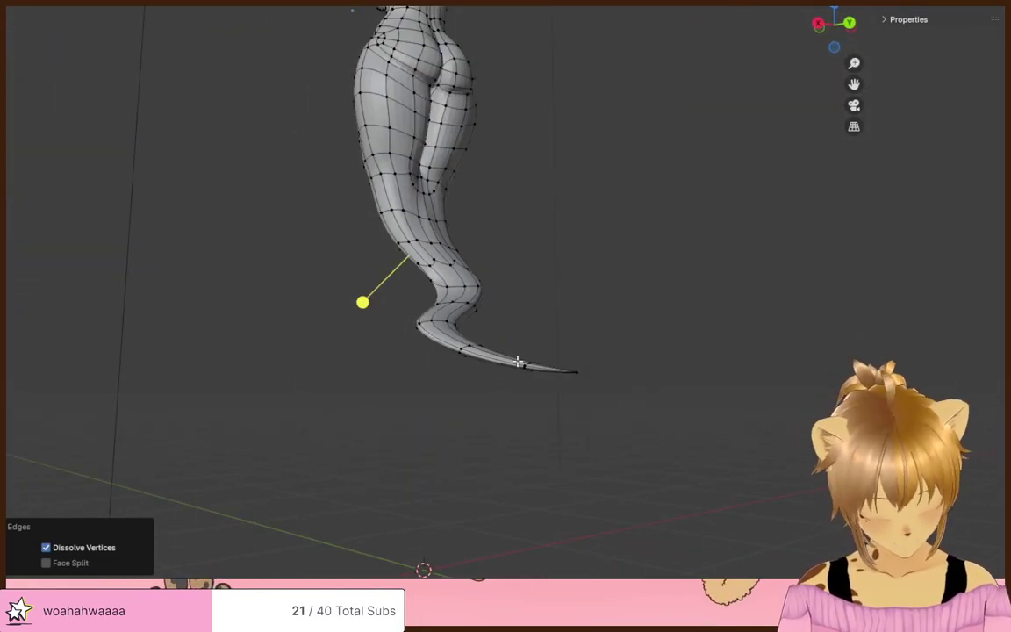
middle_drag(519, 361, 745, 403)
scroll(745, 403, up, 3)
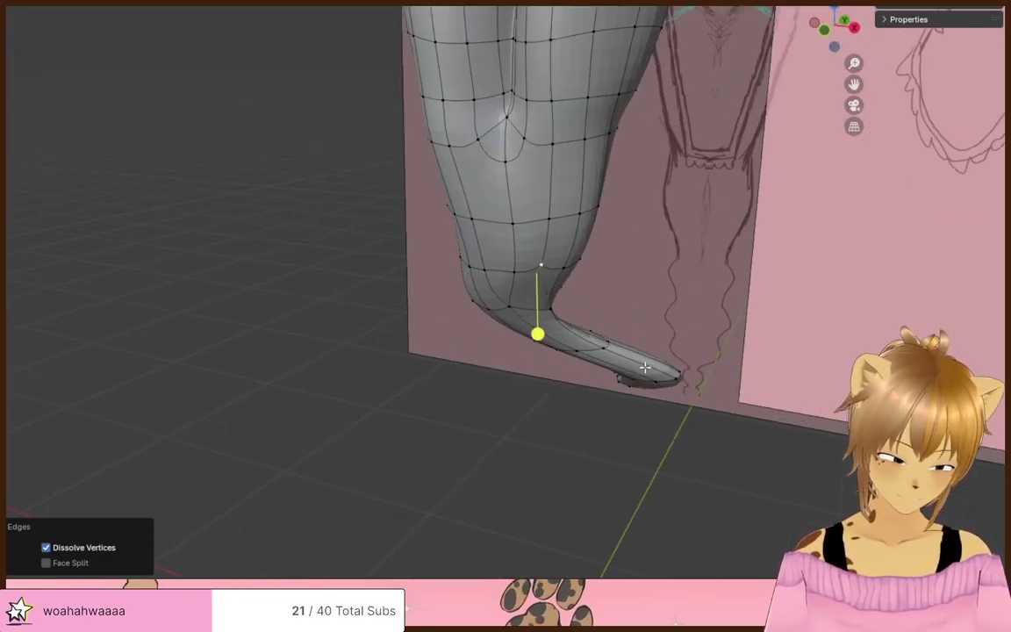
middle_drag(627, 377, 457, 337)
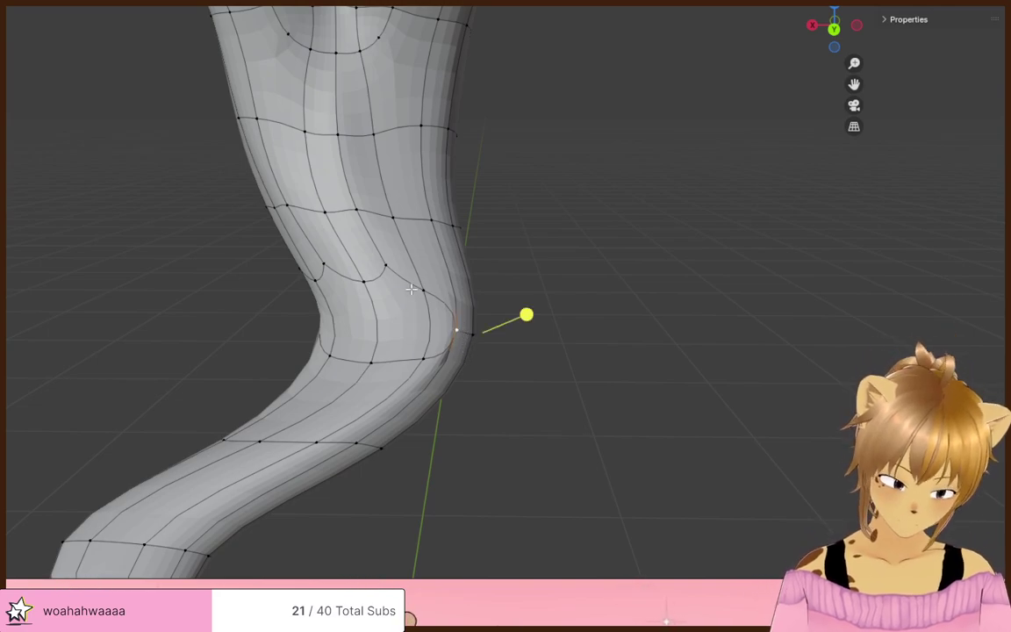
key(m)
click(455, 388)
click(379, 355)
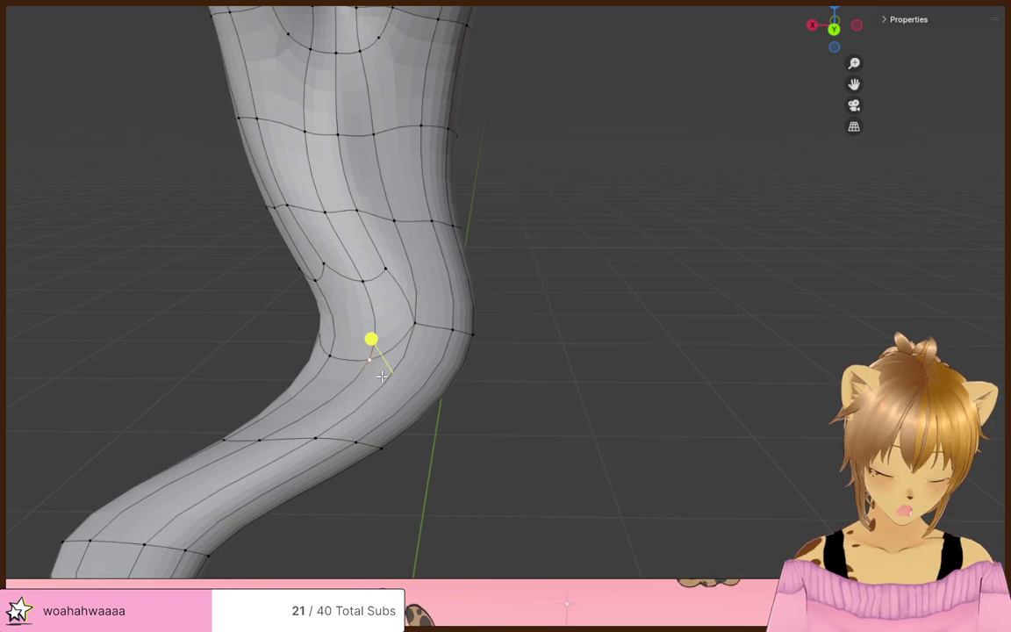
key(m)
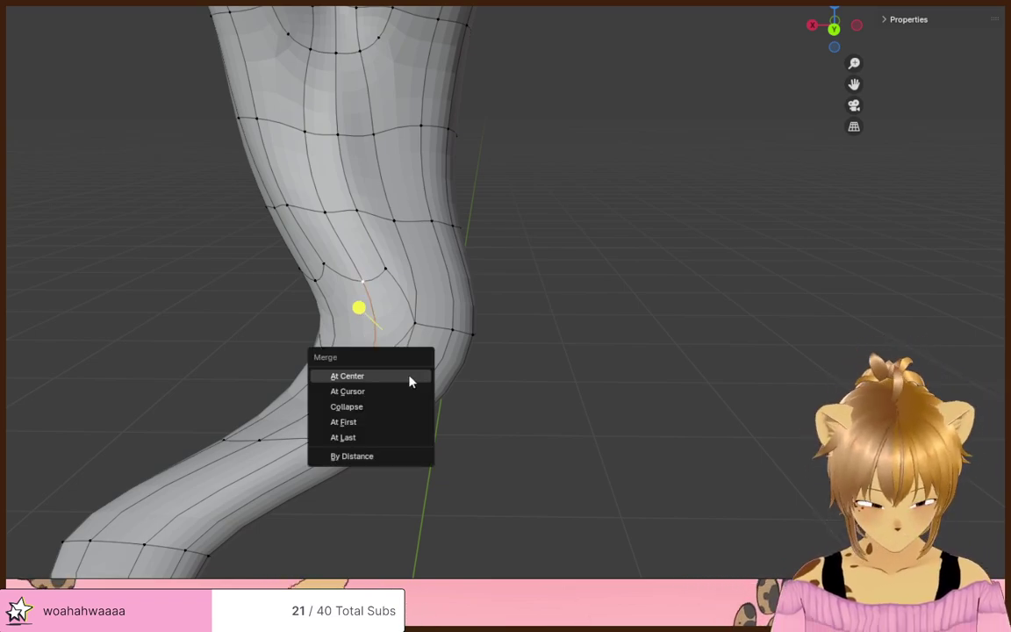
click(408, 380)
middle_drag(402, 369, 462, 375)
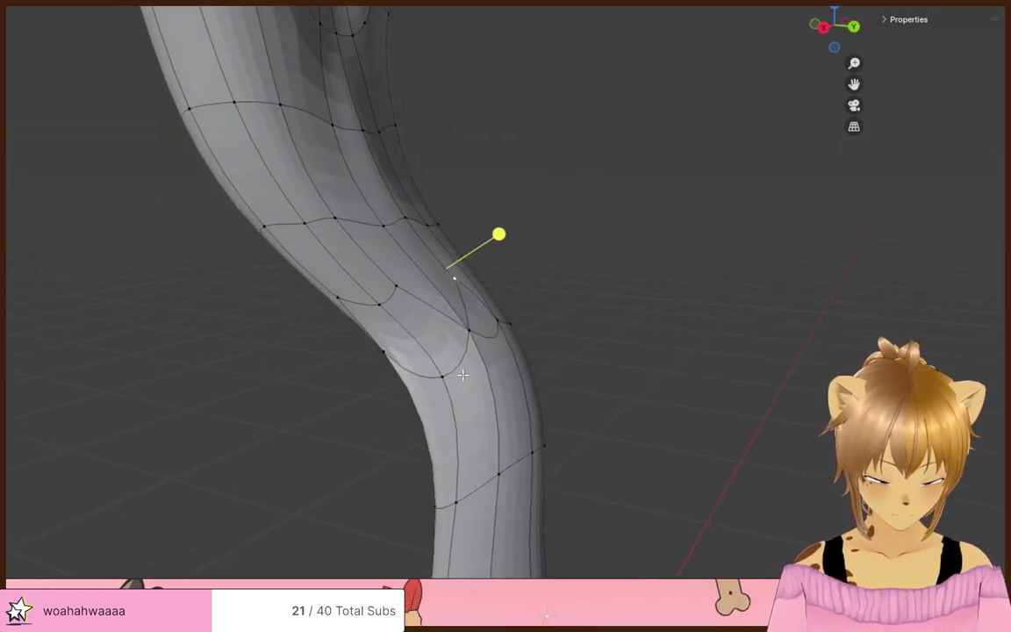
- Merge the next upper and lower ring vertex pair toward the inner side of the bend at center
click(428, 395)
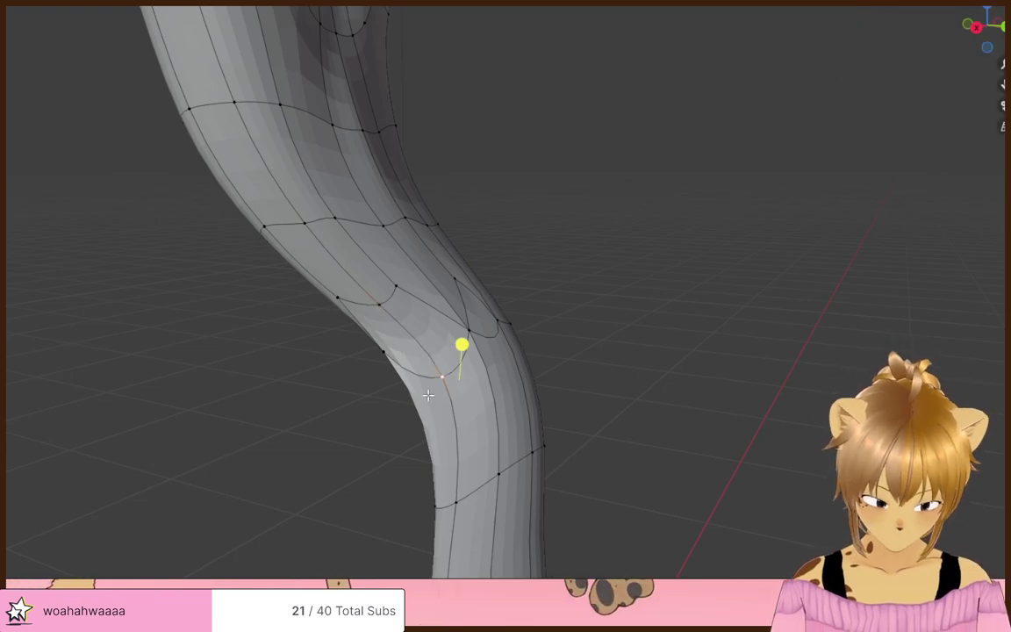
shift+click(382, 311)
key(n)
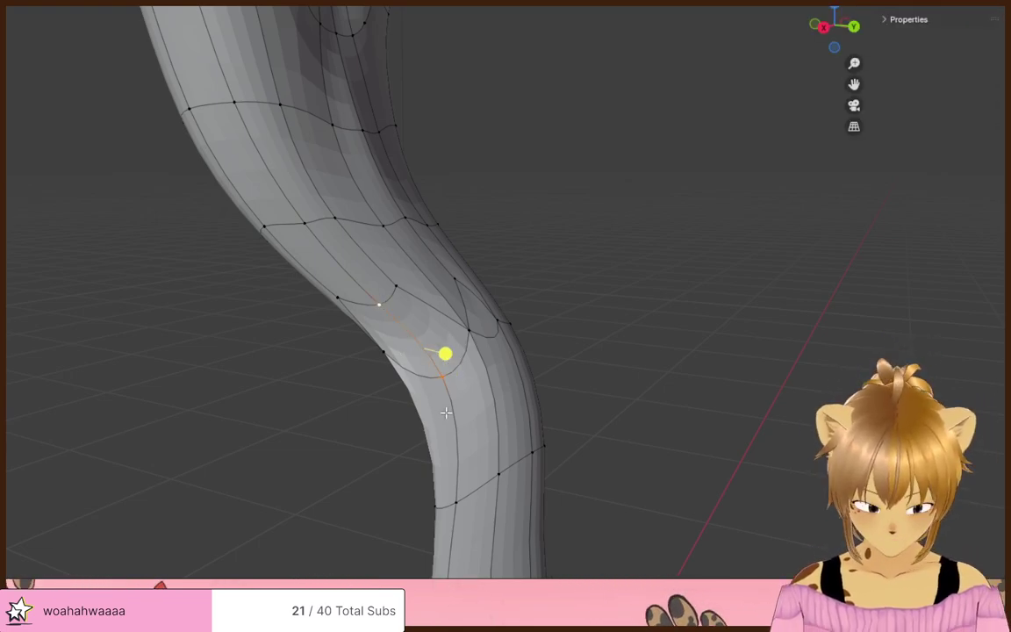
key(m)
click(442, 391)
- Move the leftover inner-bend vertex about -0.08, 0.18 and -0.12 m in X, Y and Z, and merge it at center with its ring neighbour
mouse_move(402, 399)
middle_down()
mouse_move(486, 396)
mouse_move(569, 368)
mouse_move(498, 345)
mouse_move(573, 343)
mouse_move(423, 351)
mouse_move(359, 375)
mouse_move(501, 351)
mouse_move(412, 279)
middle_up()
middle_drag(373, 244, 411, 339)
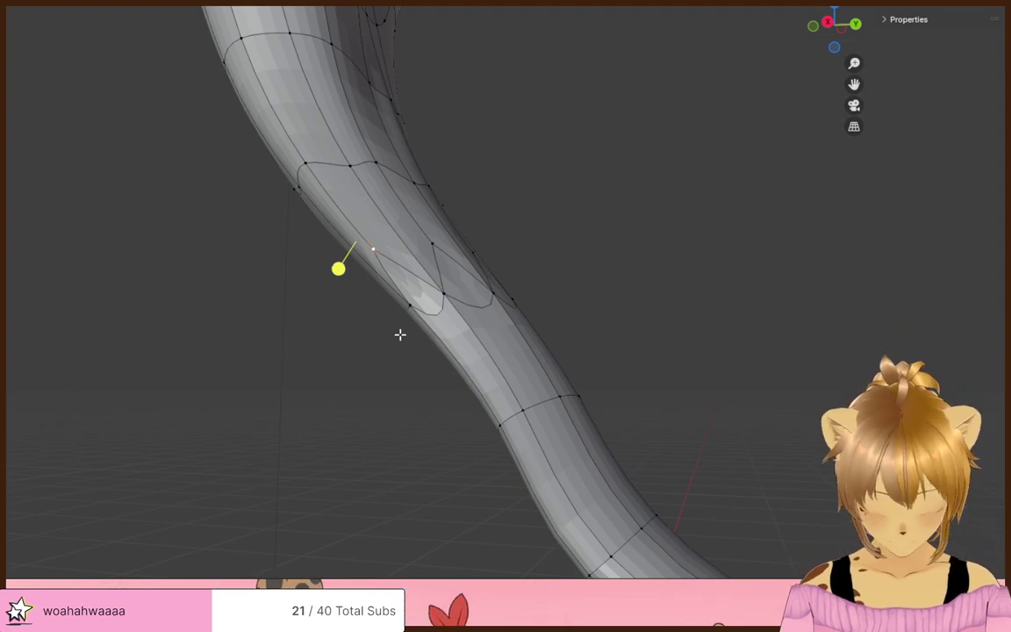
click(522, 411)
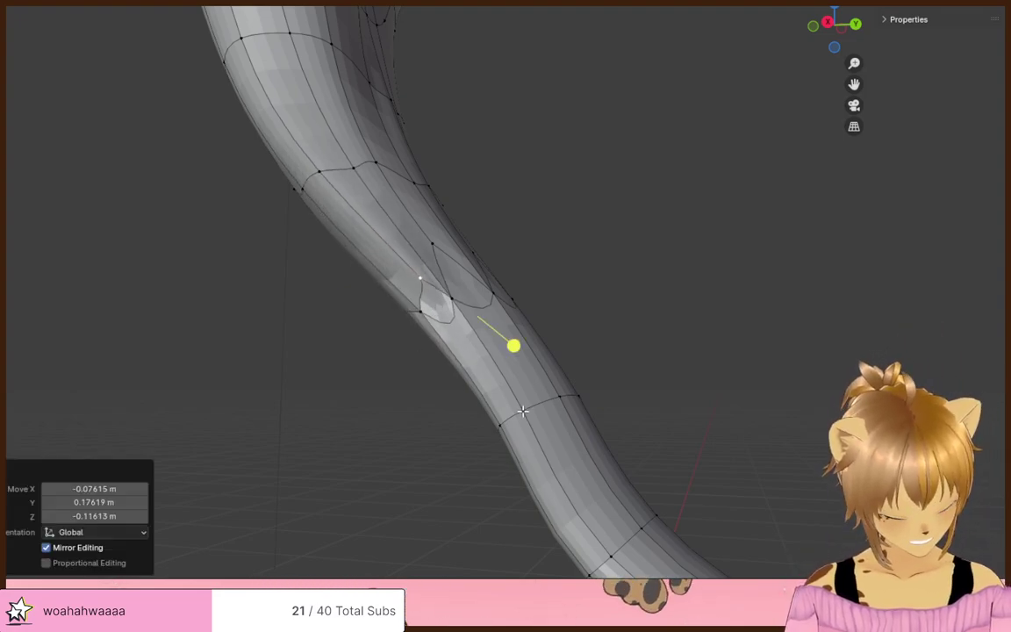
mouse_move(521, 411)
middle_down()
mouse_move(447, 413)
mouse_move(610, 403)
middle_up()
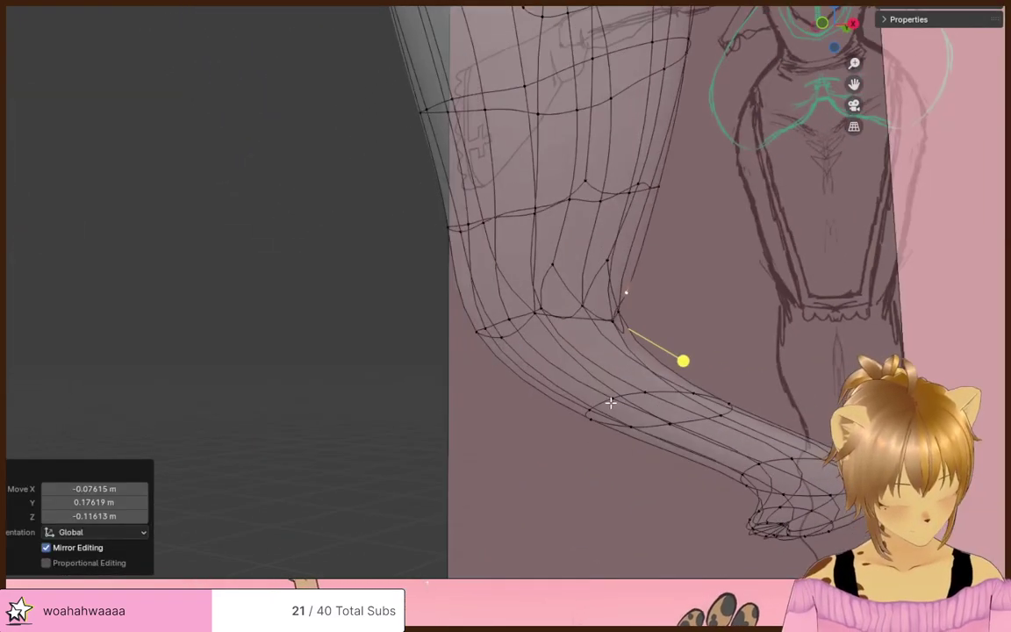
mouse_move(708, 282)
middle_down()
mouse_move(604, 296)
mouse_move(564, 324)
mouse_move(549, 376)
mouse_move(335, 366)
mouse_move(303, 354)
middle_up()
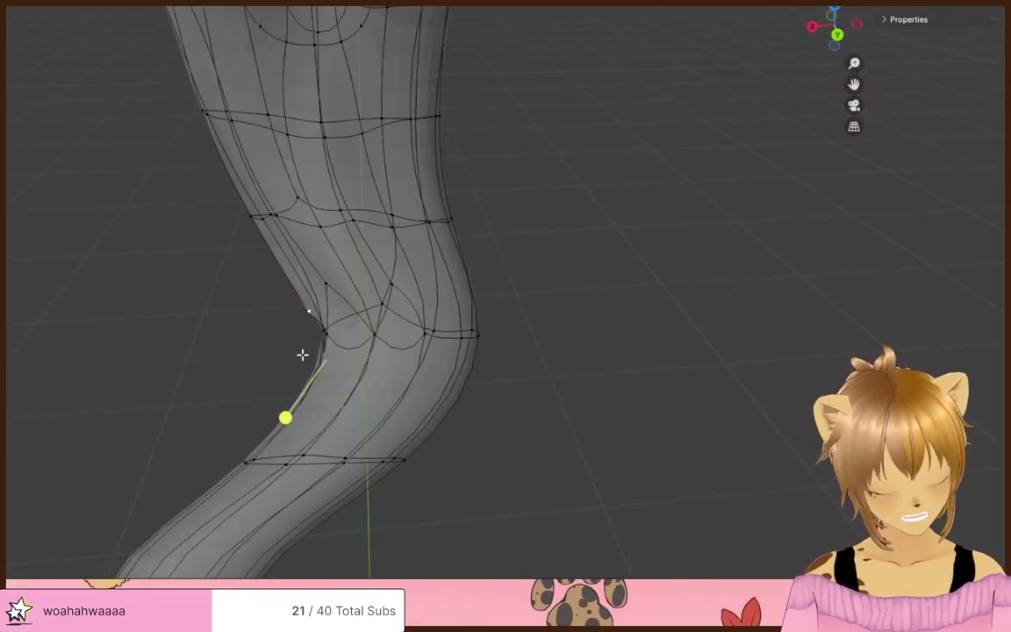
middle_drag(352, 385, 463, 332)
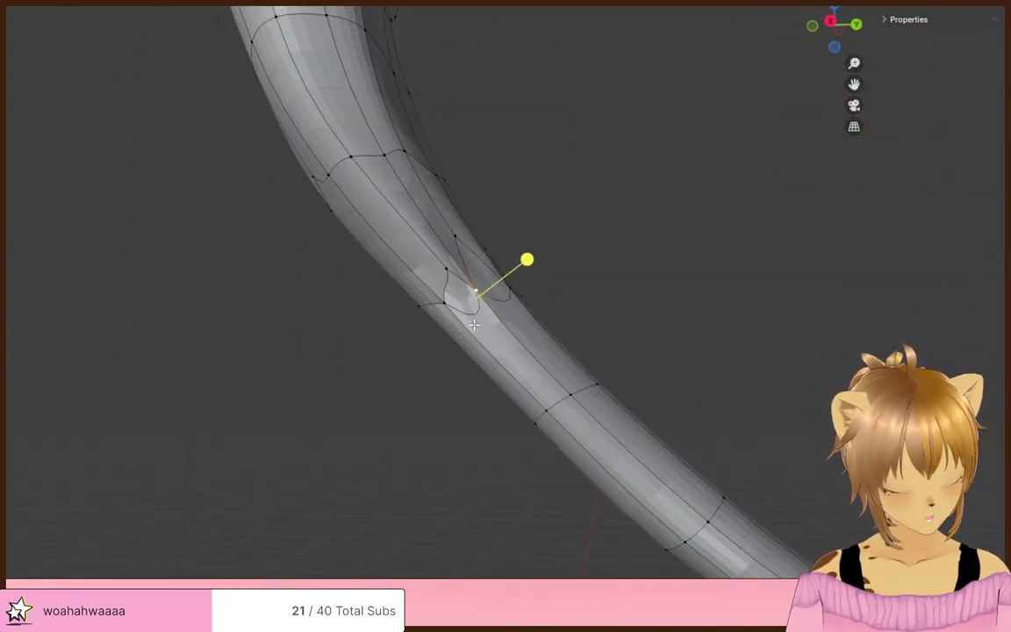
key(m)
click(519, 345)
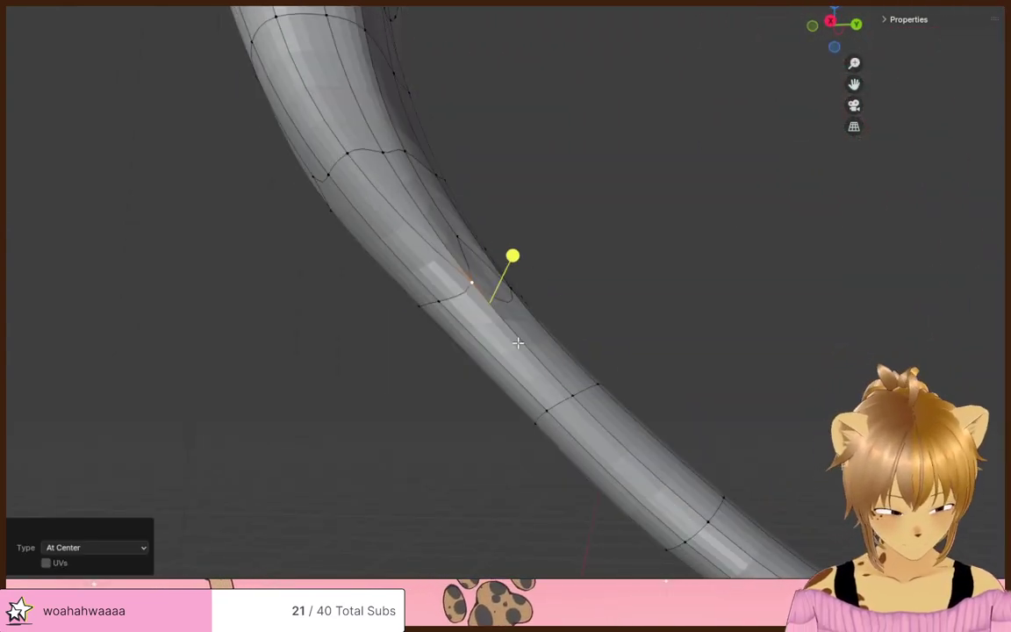
- Merge the last two raised vertices on the back of the bend at center with their lower-ring neighbours to even out the ring
middle_drag(519, 345, 455, 360)
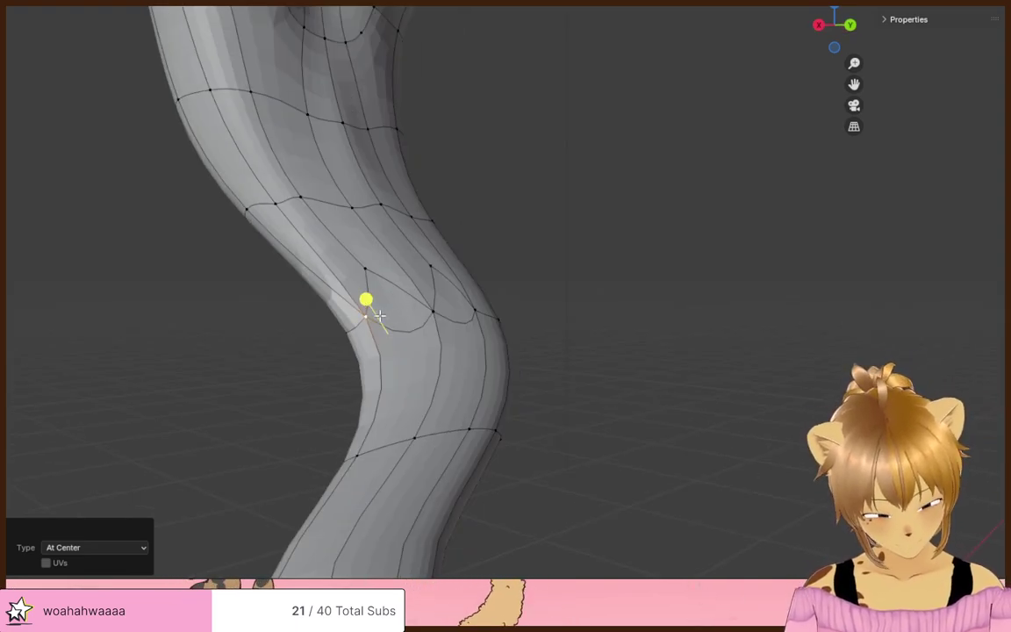
click(373, 279)
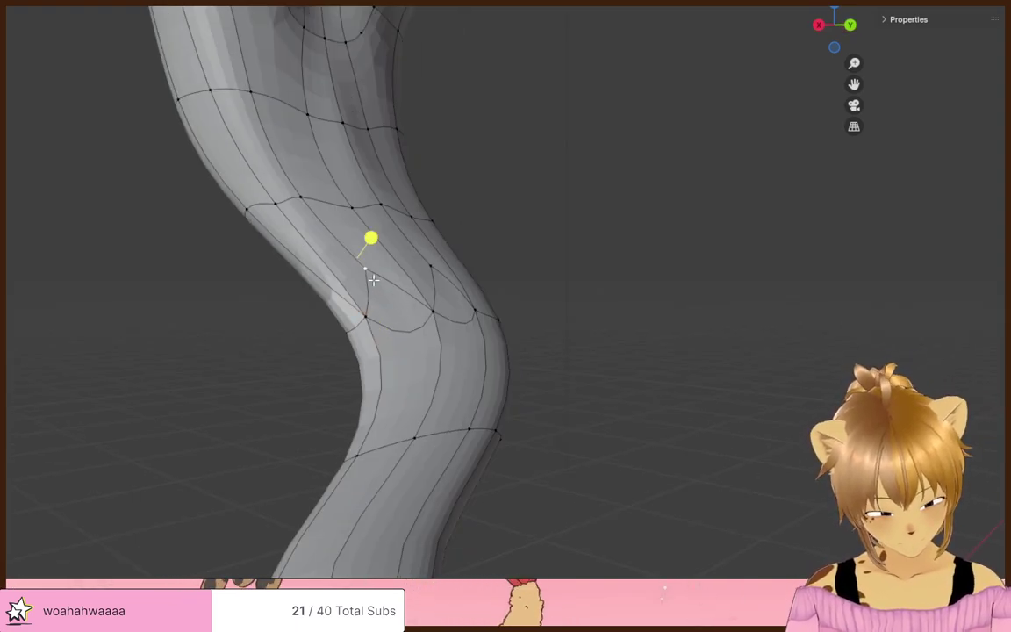
key(m)
click(451, 339)
middle_drag(451, 339, 396, 266)
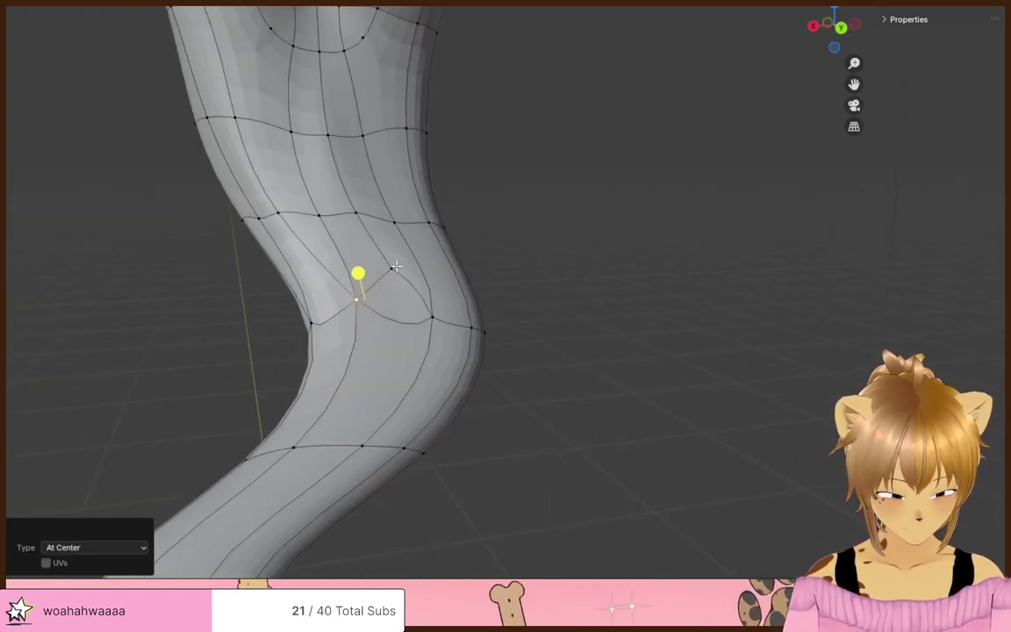
click(433, 319)
key(m)
click(449, 347)
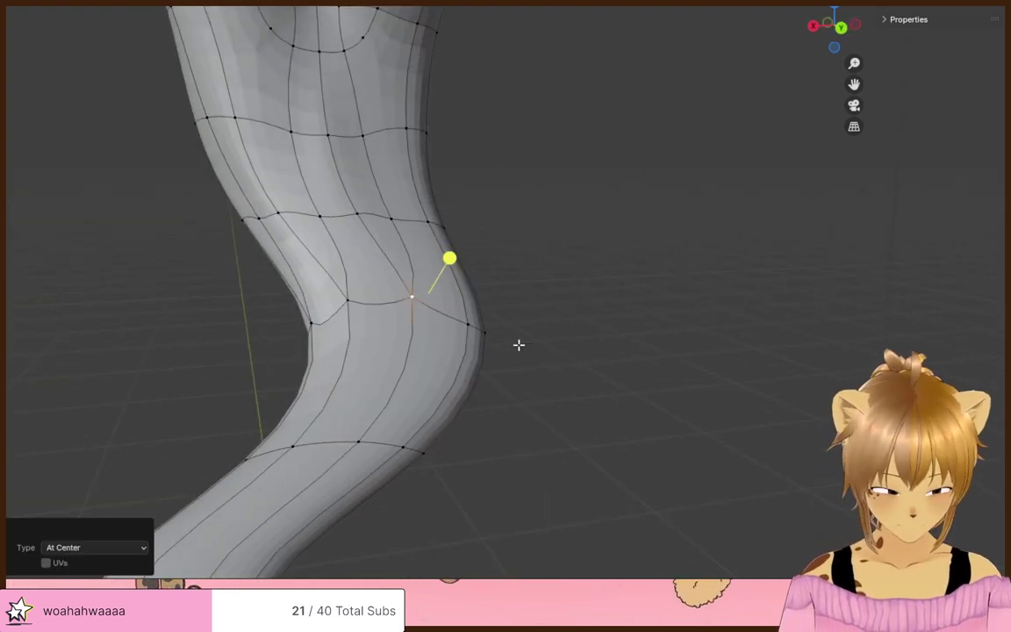
- Knife-cut an edge between the upper and lower rings at the tail bend, and dissolve the redundant edge beside it
middle_drag(518, 345, 494, 240)
middle_drag(522, 314, 530, 286)
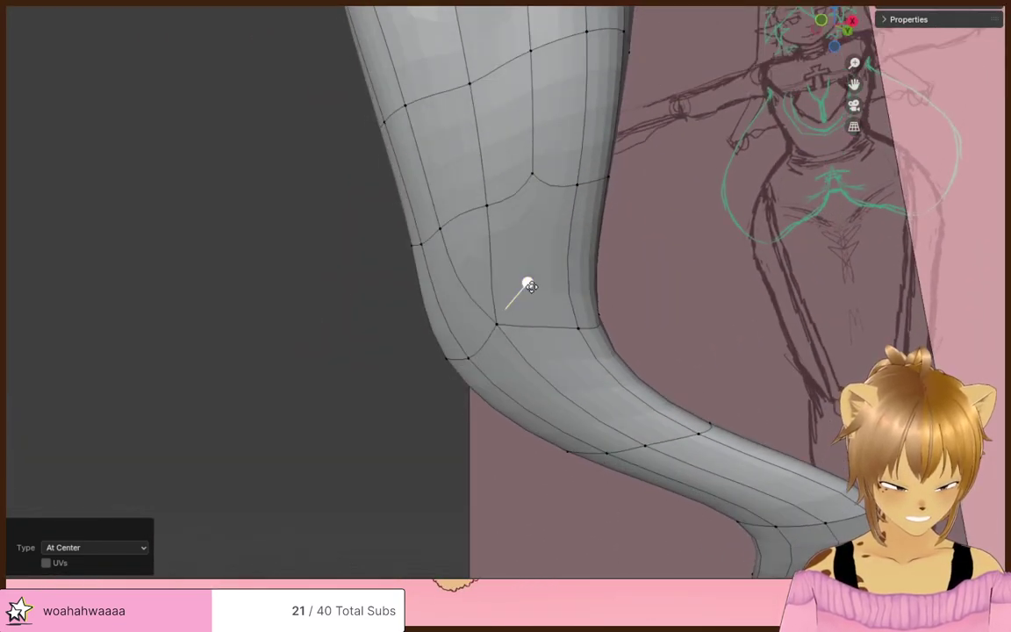
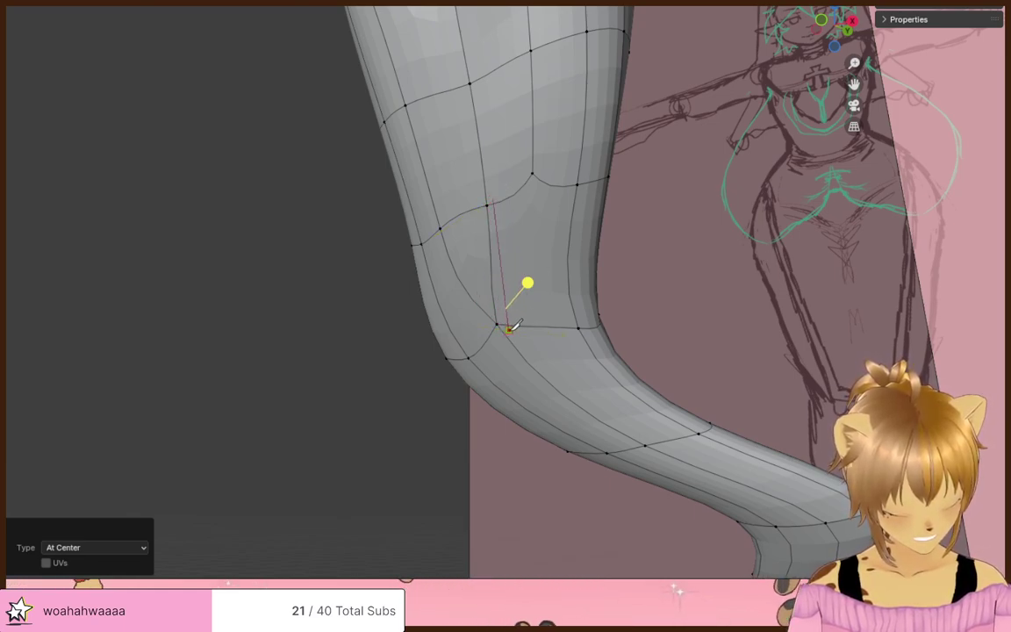
click(511, 330)
key(Return)
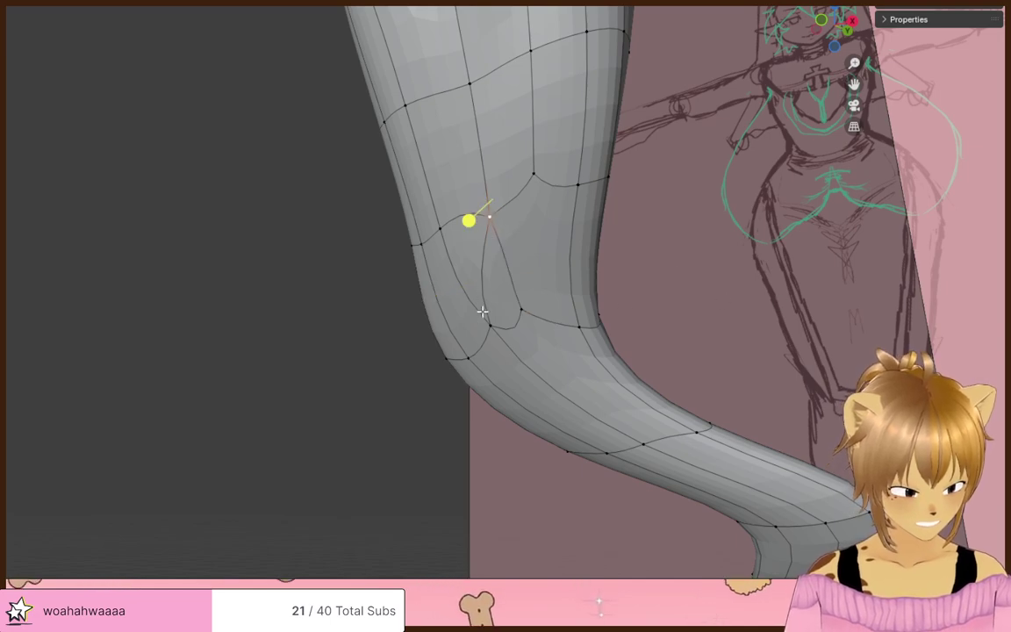
key(x)
click(486, 330)
middle_drag(593, 282, 549, 254)
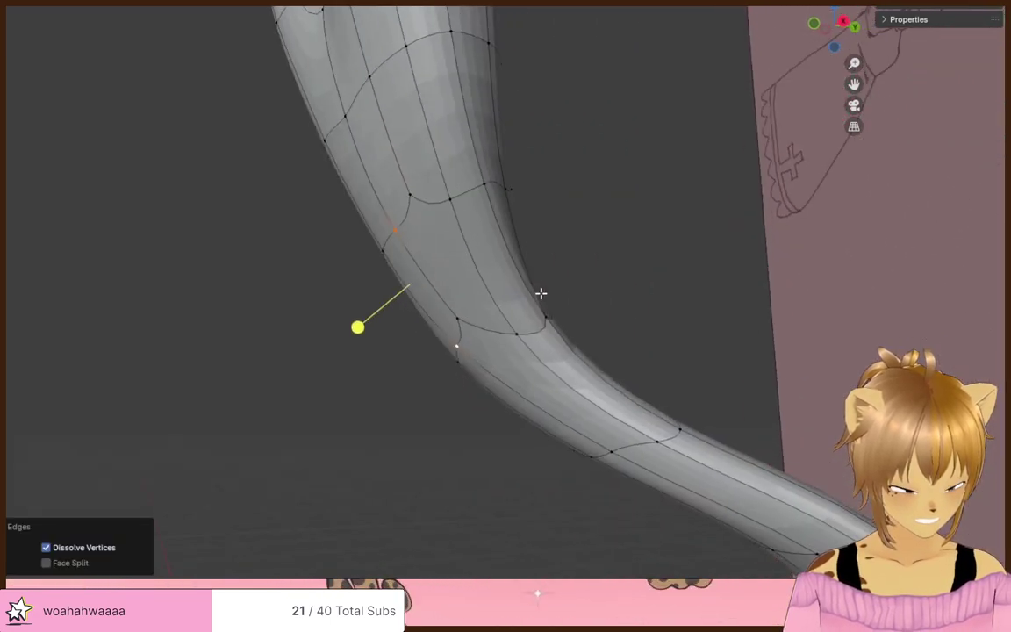
- Try to merge an upper-ring vertex with the diagonally opposite lower-ring vertex at the tail bend, and undo it
click(466, 151)
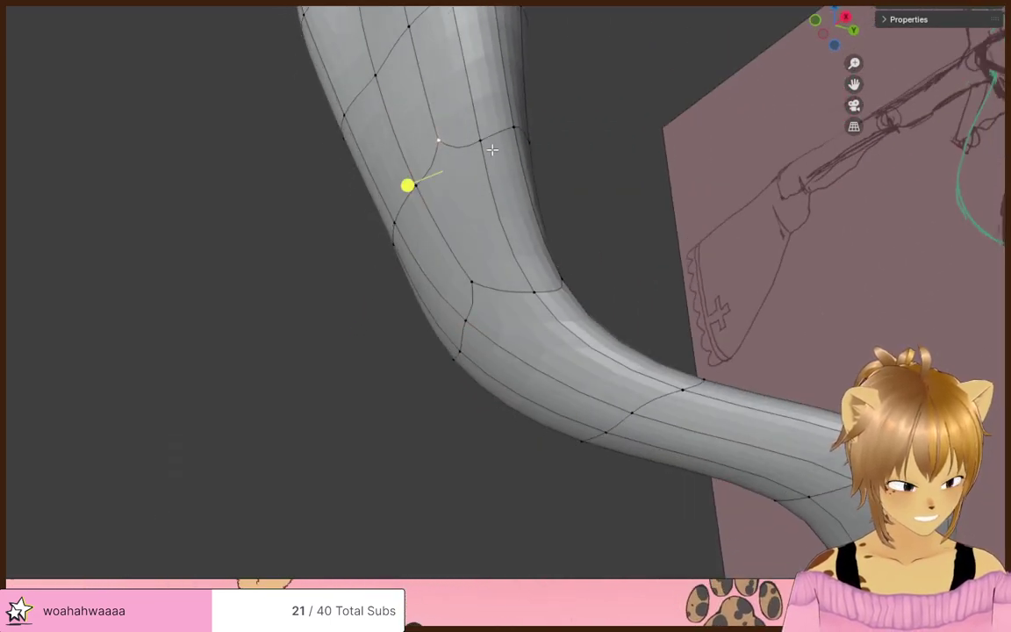
key(m)
click(493, 230)
key(ctrl+z)
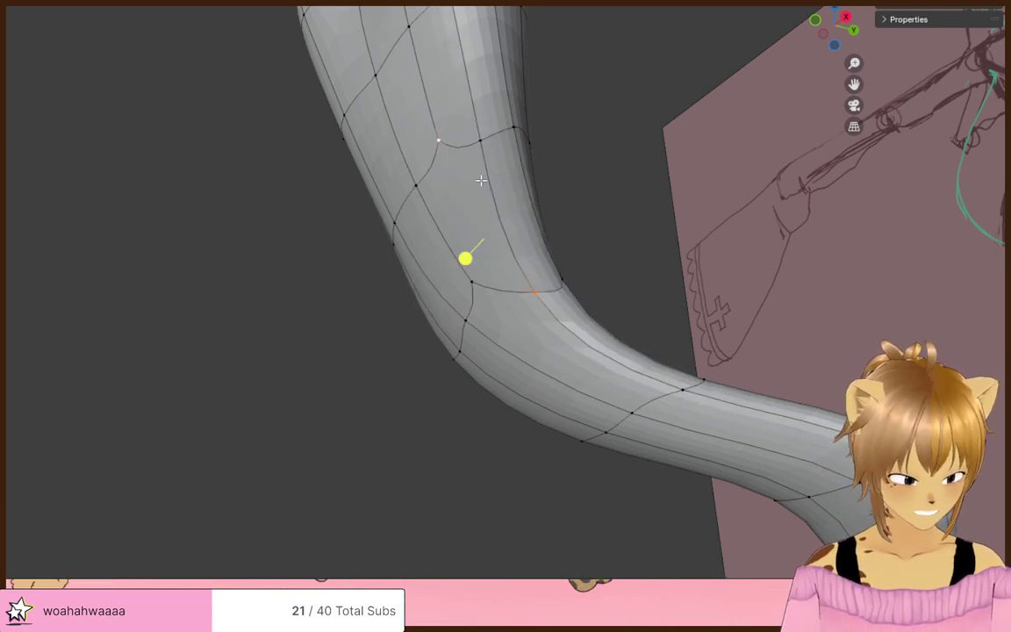
- Move the ring at the tail bend about -0.012, 0.031 and 0.019 m in X, Y and Z with 0.751 proportional size
mouse_move(467, 147)
middle_down()
mouse_move(479, 185)
mouse_move(551, 208)
mouse_move(536, 237)
mouse_move(429, 248)
mouse_move(309, 241)
mouse_move(553, 237)
mouse_move(379, 194)
mouse_move(593, 185)
mouse_move(505, 192)
mouse_move(620, 166)
mouse_move(667, 211)
mouse_move(628, 241)
mouse_move(566, 217)
mouse_move(577, 154)
mouse_move(576, 208)
middle_up()
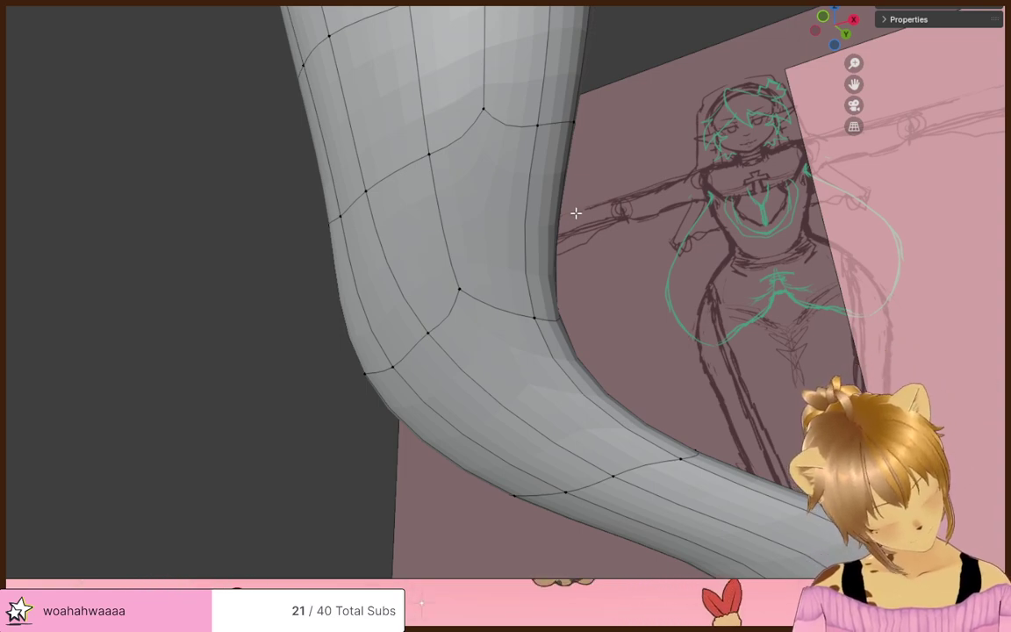
middle_drag(576, 212, 552, 220)
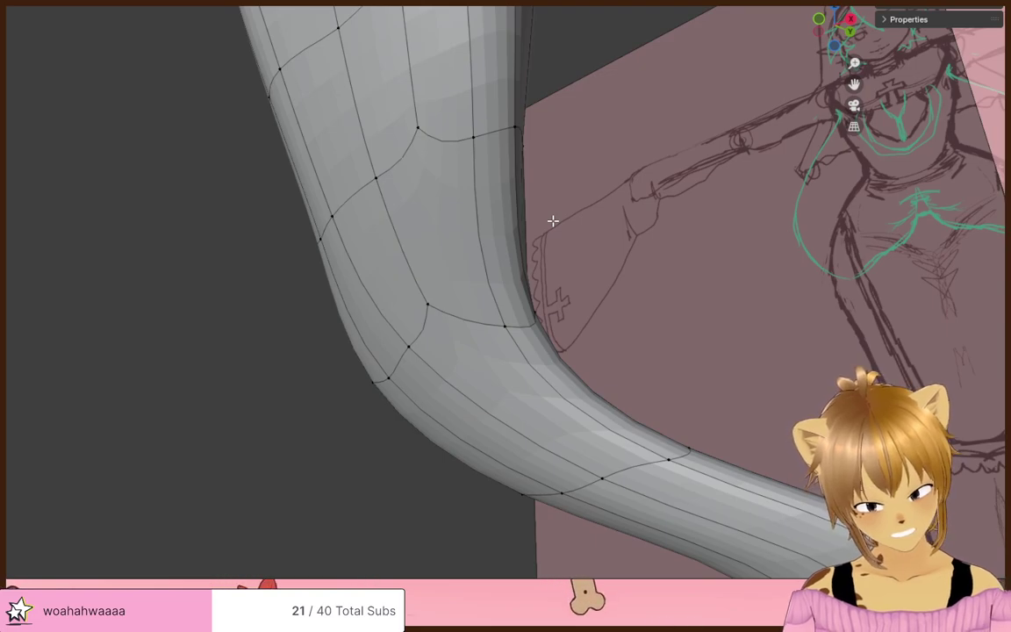
scroll(553, 221, down, 7)
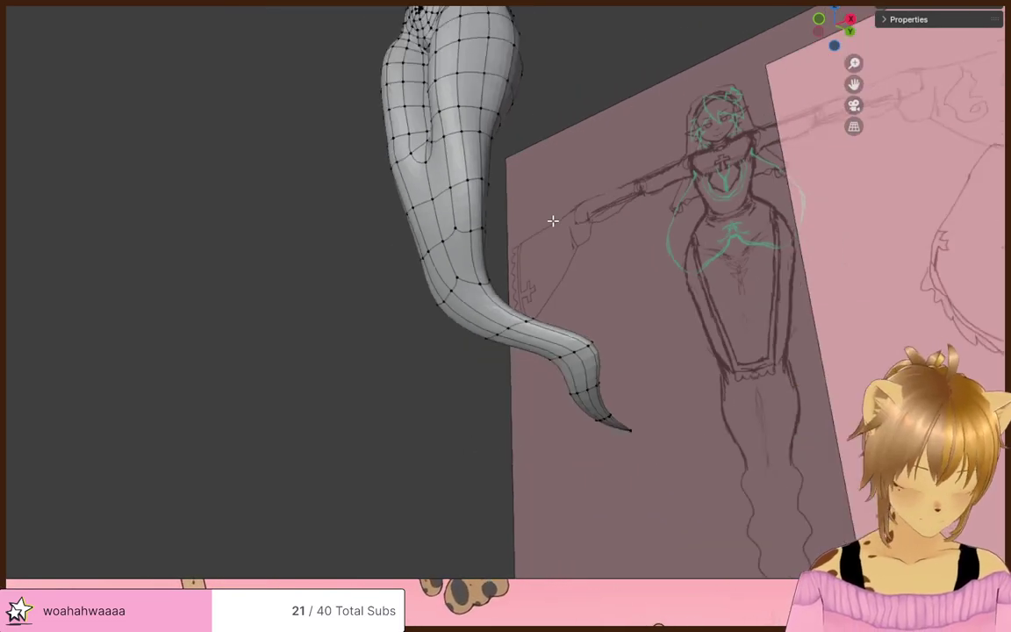
scroll(551, 226, up, 2)
mouse_move(544, 246)
middle_down()
mouse_move(891, 301)
mouse_move(464, 337)
mouse_move(528, 329)
middle_up()
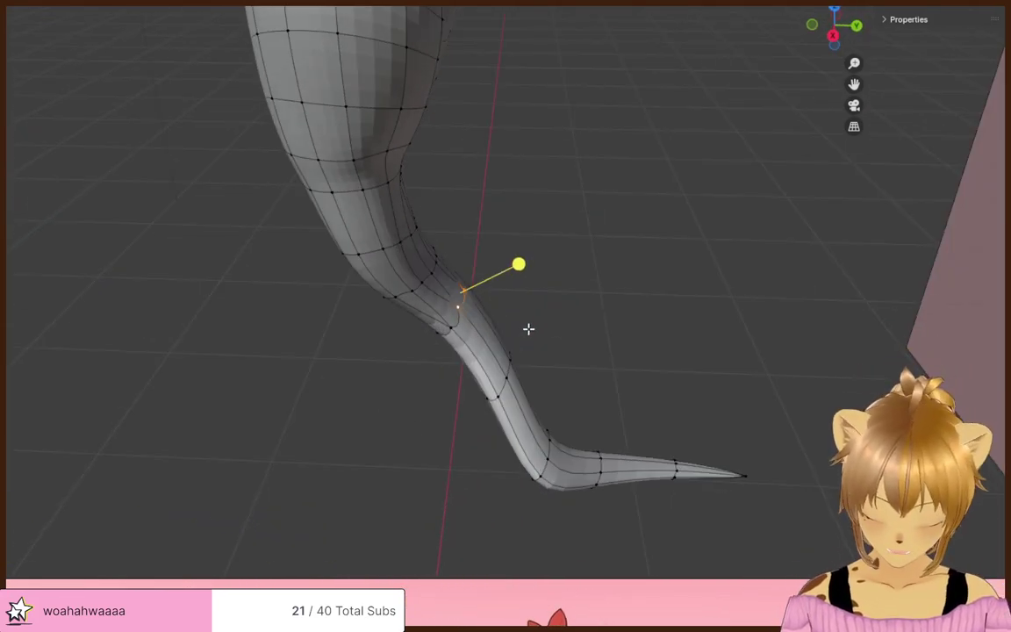
key(g)
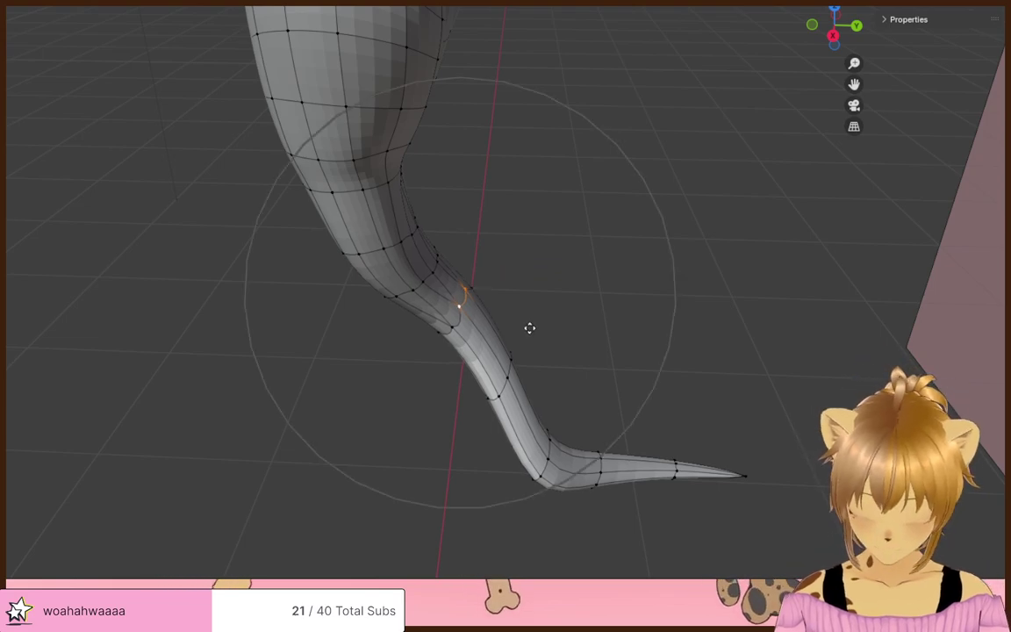
click(537, 322)
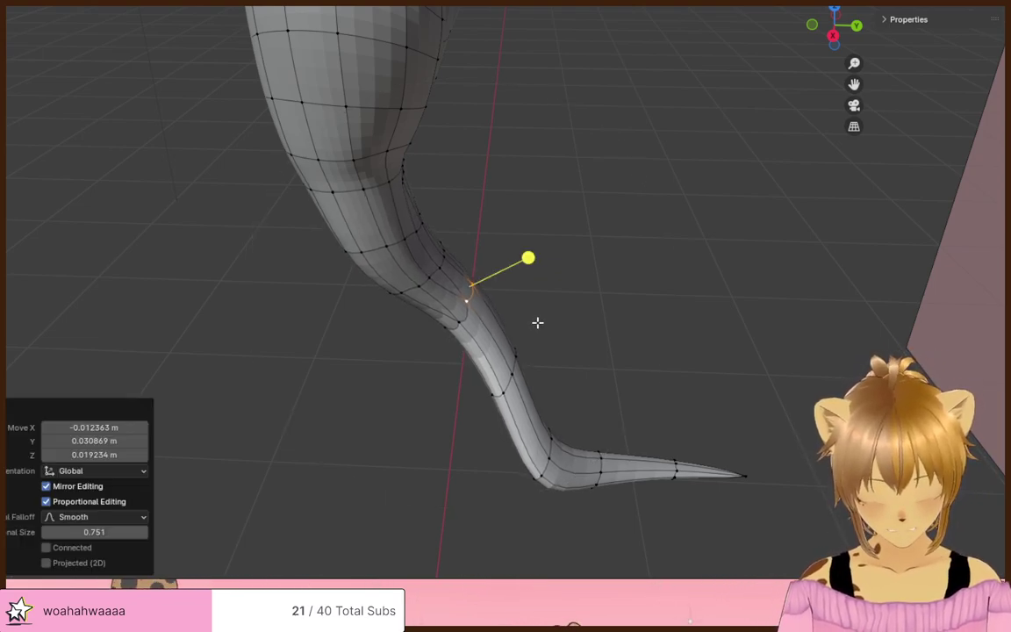
- Shift the tail bend ring and the ring above it toward negative X with a smaller proportional radius to exaggerate the curve
middle_drag(538, 323, 549, 288)
key(alt+z)
drag(425, 270, 530, 303)
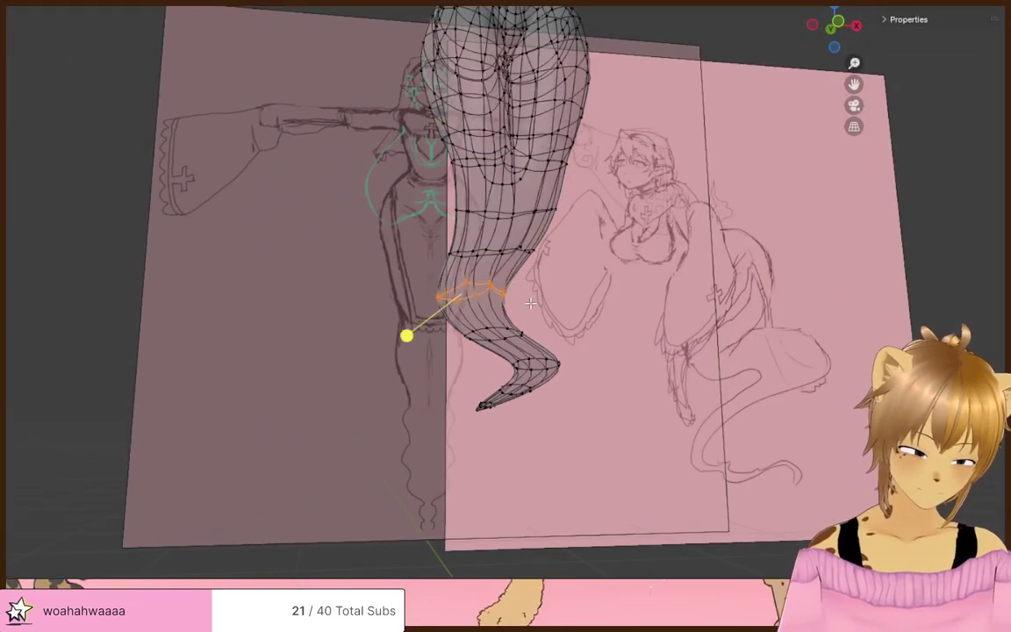
key(alt+z)
key(g)
scroll(530, 303, up, 5)
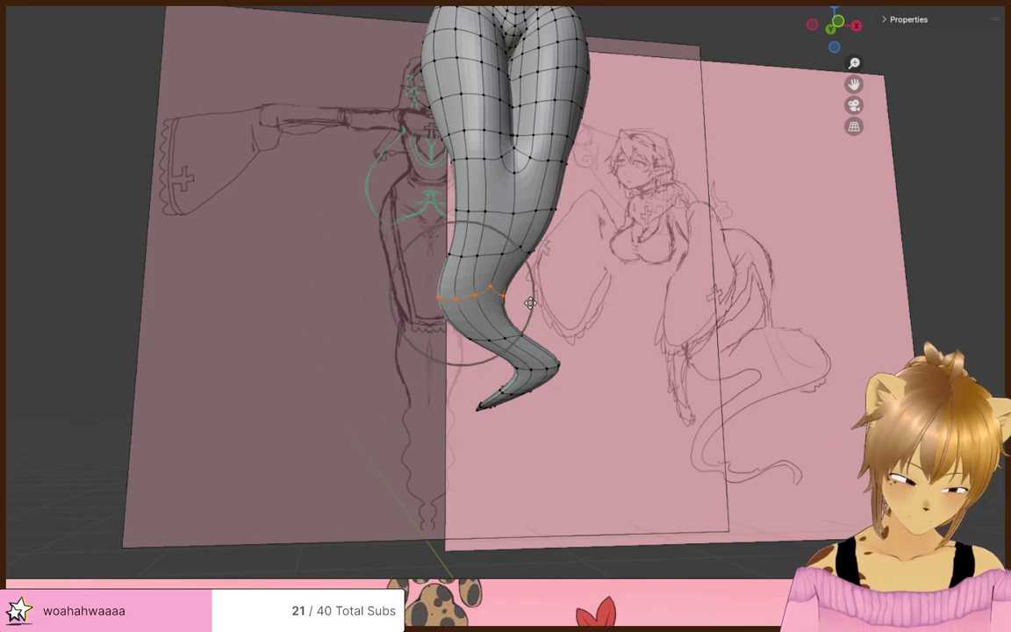
key(x)
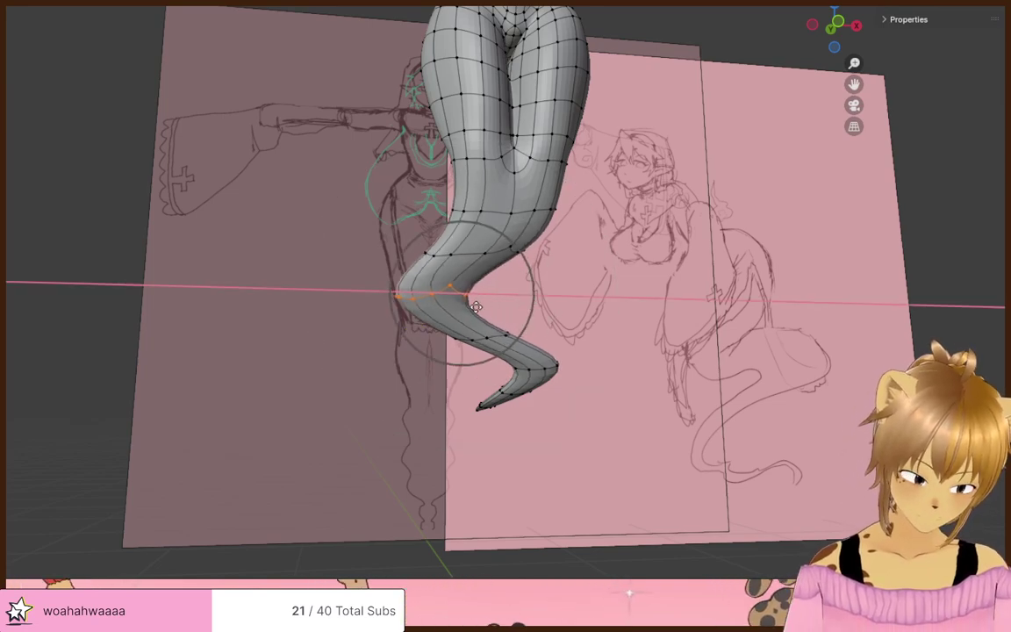
click(467, 313)
click(418, 260)
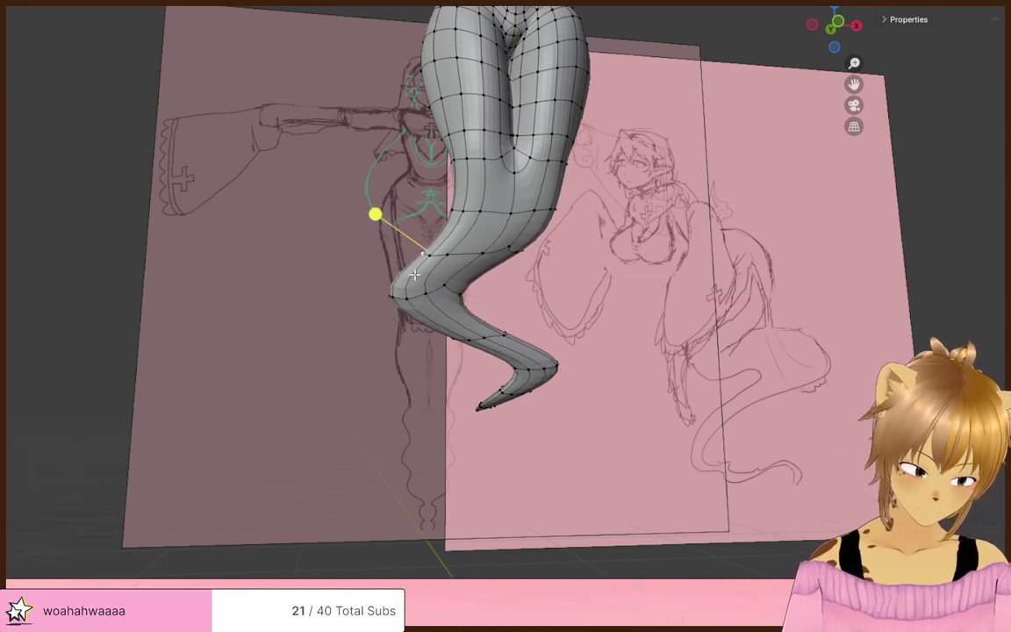
click(351, 262)
- Move the bend's vertex ring slightly down and toward negative Y with proportional editing to shape the curve's side profile
middle_drag(351, 261, 470, 296)
click(470, 300)
click(510, 312)
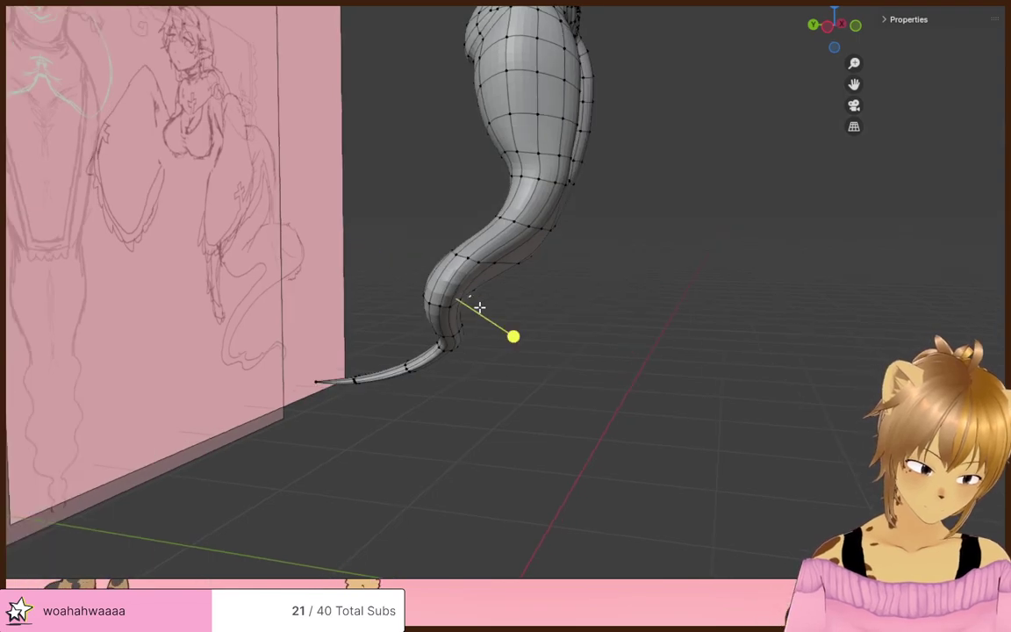
click(510, 320)
click(474, 309)
key(g)
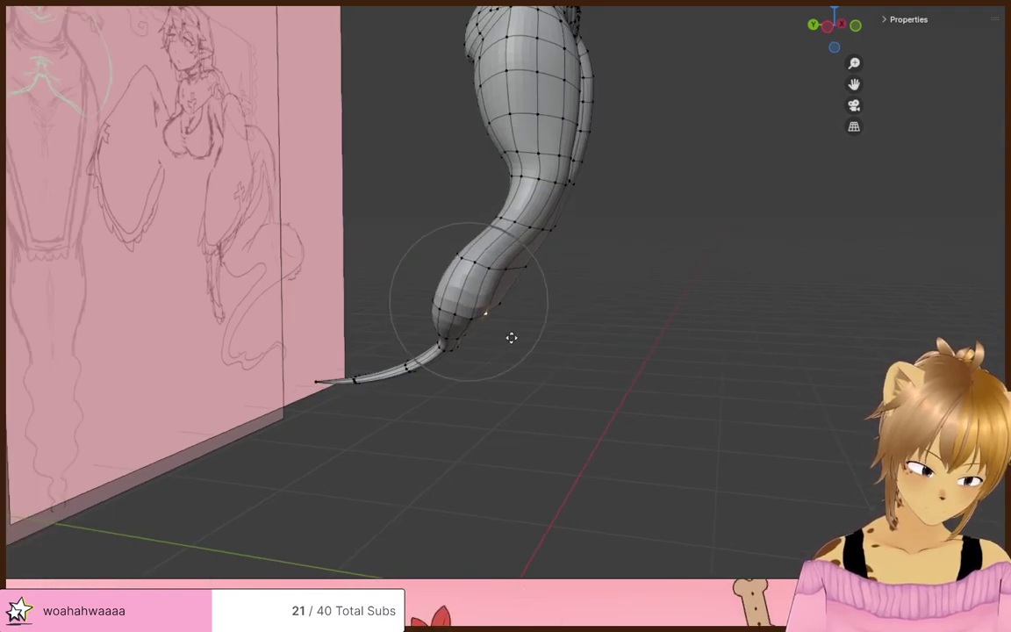
click(512, 337)
- Move the edge loop just below the bend about 0.46 m along X with 0.350 proportional size
middle_drag(512, 337, 569, 261)
click(542, 266)
click(512, 270)
alt+click(498, 340)
middle_drag(560, 351, 470, 330)
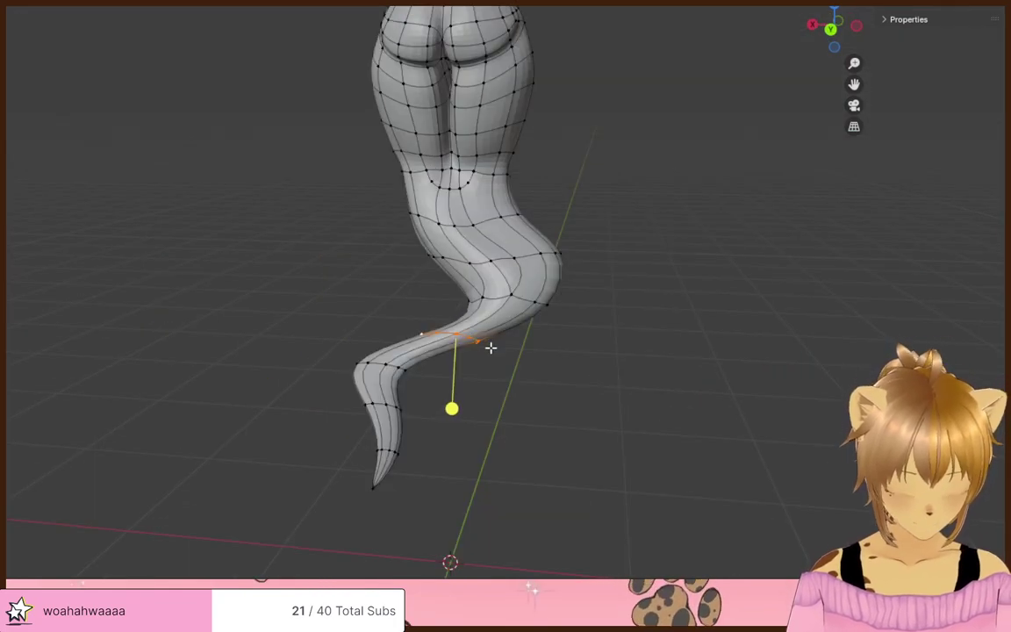
key(g)
key(x)
click(404, 330)
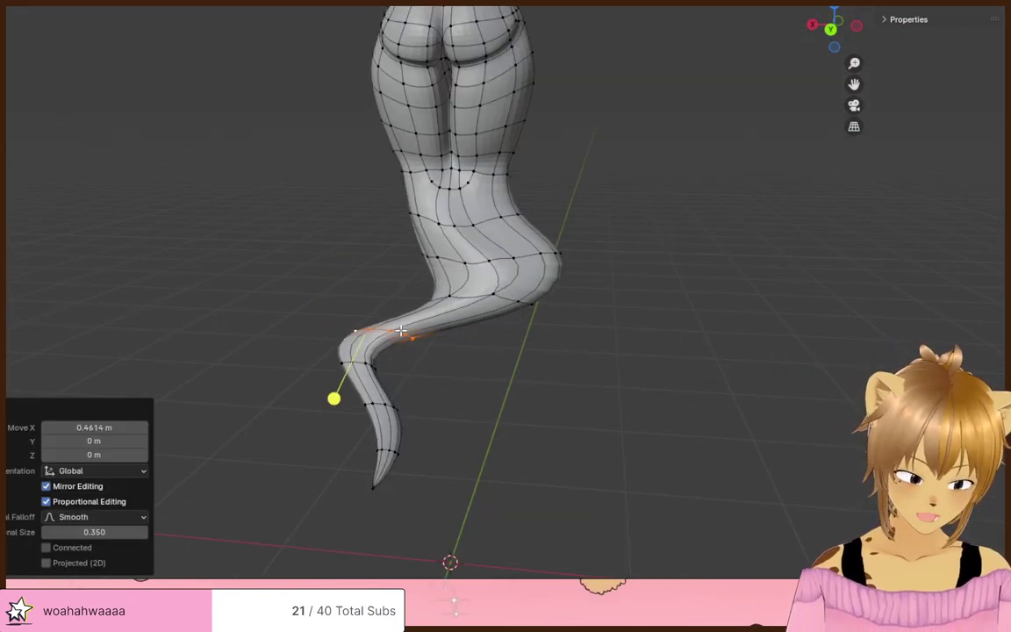
alt+click(363, 363)
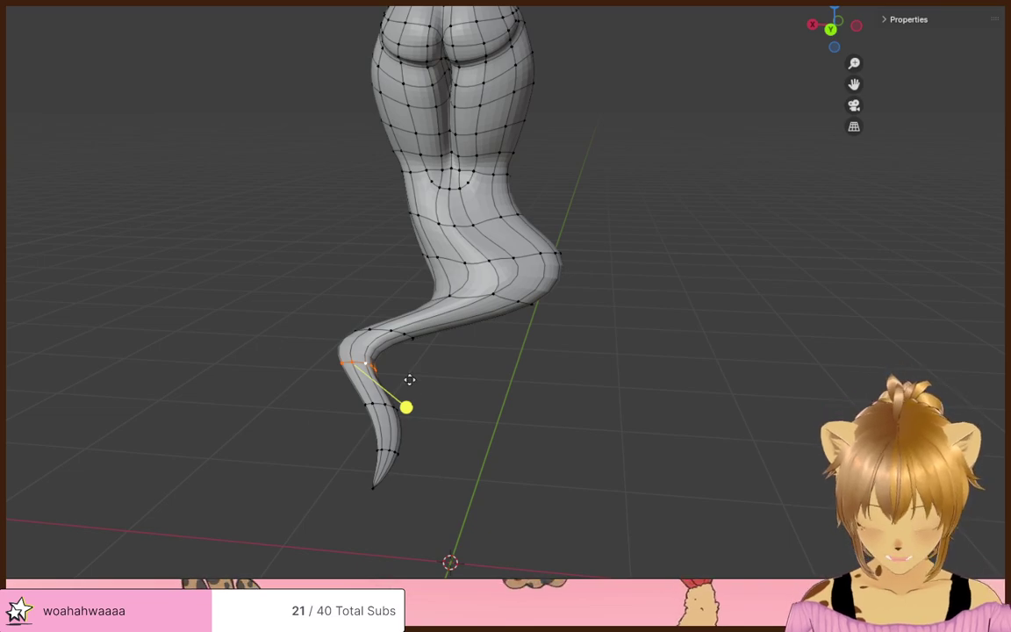
key(g)
key(x)
key(Escape)
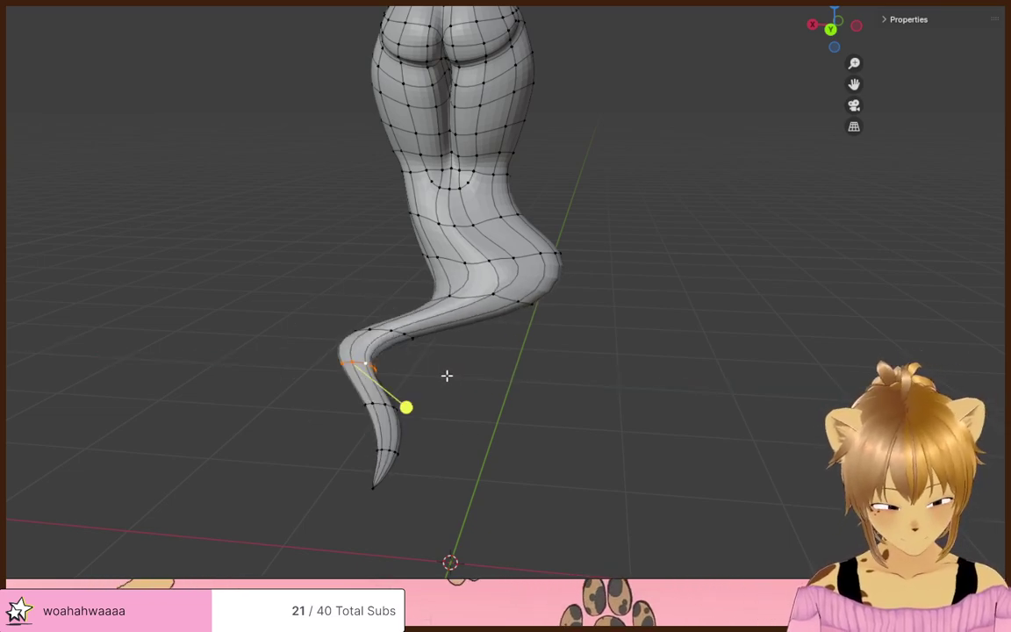
- Move the tail's tip section about -0.39, 0.10 and 0.20 m in X, Y and Z with 0.350 proportional size
key(alt+z)
mouse_move(488, 401)
middle_down()
mouse_move(558, 393)
mouse_move(553, 406)
middle_up()
mouse_move(469, 391)
ctrl+right_down()
mouse_move(418, 510)
mouse_move(492, 412)
ctrl+right_up()
key(alt+z)
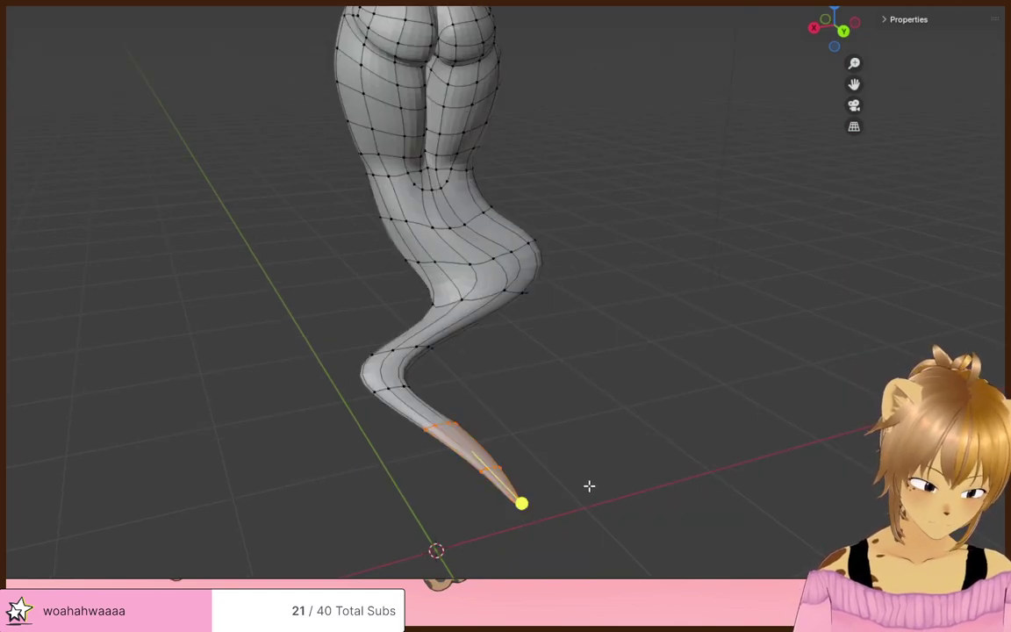
key(g)
click(580, 449)
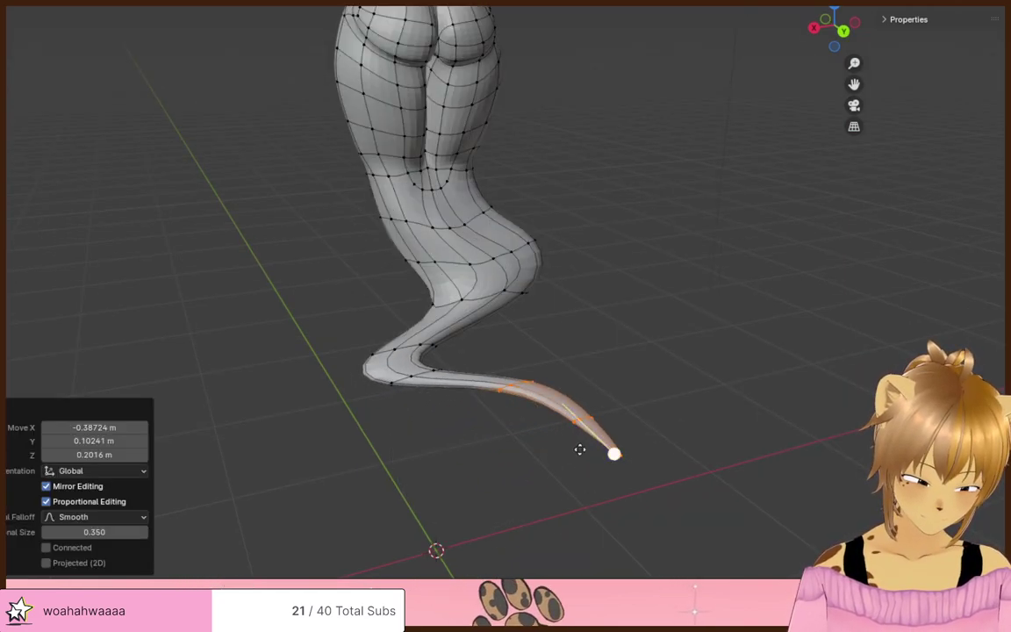
- Move the tip section about -0.09 m along Y, and freely reposition it to extend the tail's lower curve
middle_drag(580, 449, 621, 432)
key(g)
key(y)
click(719, 512)
key(g)
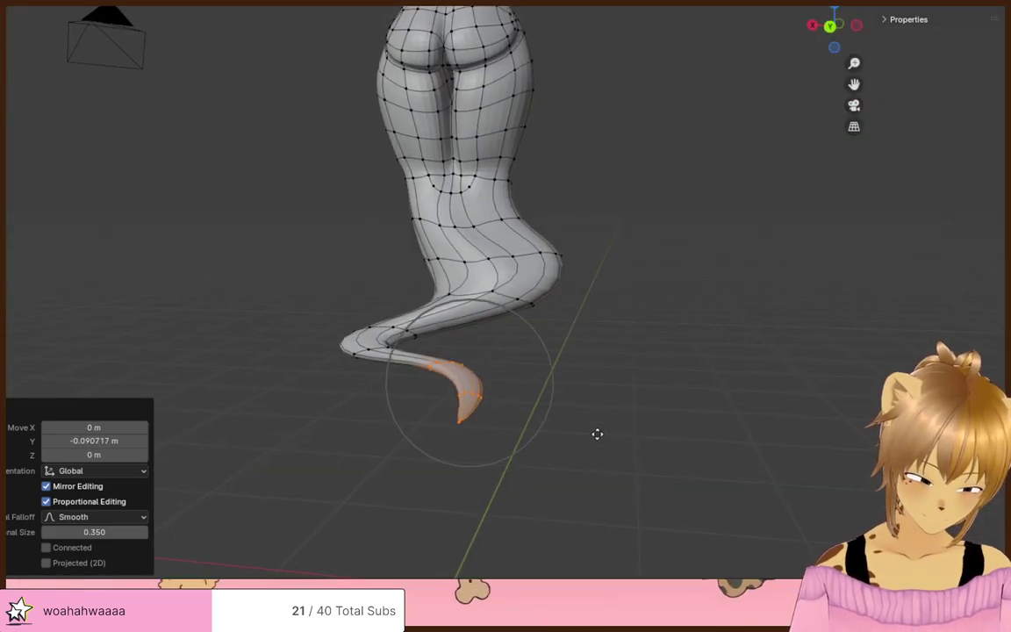
middle_drag(575, 407, 735, 405)
click(648, 389)
- Rotate the last rings at the tail's tip and move them downward so the end curls down
key(alt+z)
drag(681, 326, 592, 401)
key(alt+z)
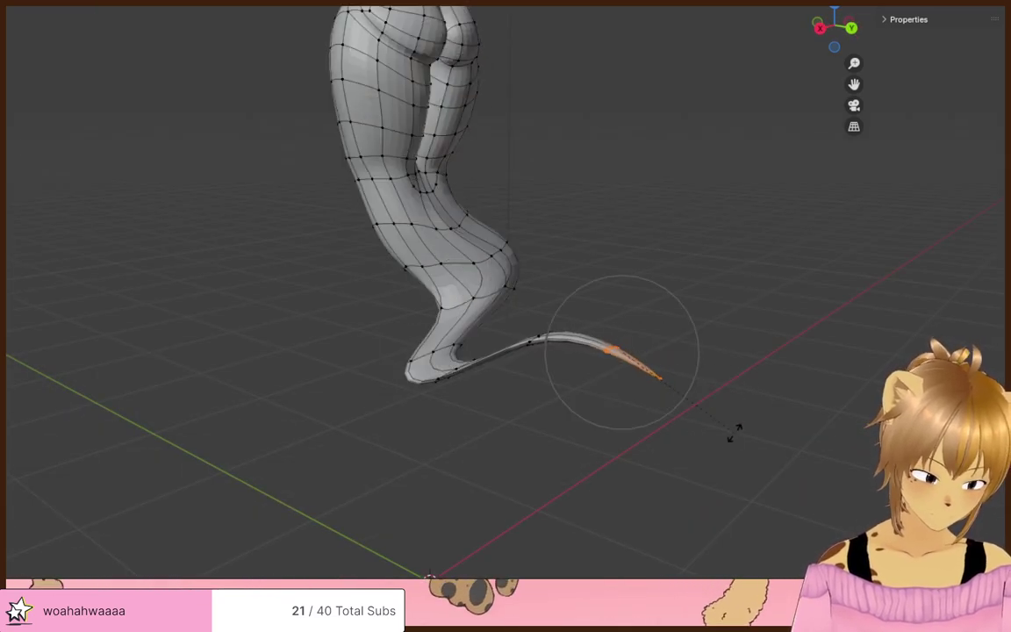
click(685, 465)
key(g)
click(711, 538)
- Scale the ring just below the leg split to 0.677 with 0.350 proportional size to narrow the tail there
mouse_move(720, 430)
middle_down()
mouse_move(622, 389)
mouse_move(676, 361)
mouse_move(520, 353)
mouse_move(498, 387)
mouse_move(535, 351)
mouse_move(609, 336)
mouse_move(573, 440)
mouse_move(390, 431)
mouse_move(402, 309)
mouse_move(537, 332)
mouse_move(504, 379)
mouse_move(314, 363)
mouse_move(293, 413)
mouse_move(498, 340)
mouse_move(469, 350)
mouse_move(426, 343)
mouse_move(145, 413)
mouse_move(501, 408)
mouse_move(555, 392)
middle_up()
scroll(519, 354, down, 6)
scroll(504, 379, up, 3)
scroll(499, 340, up, 2)
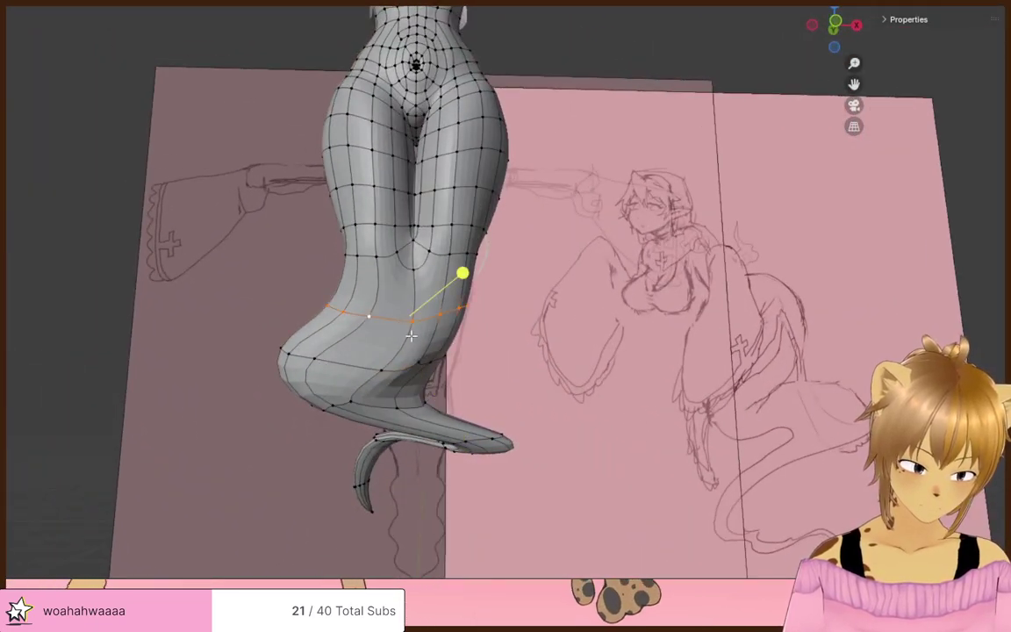
key(s)
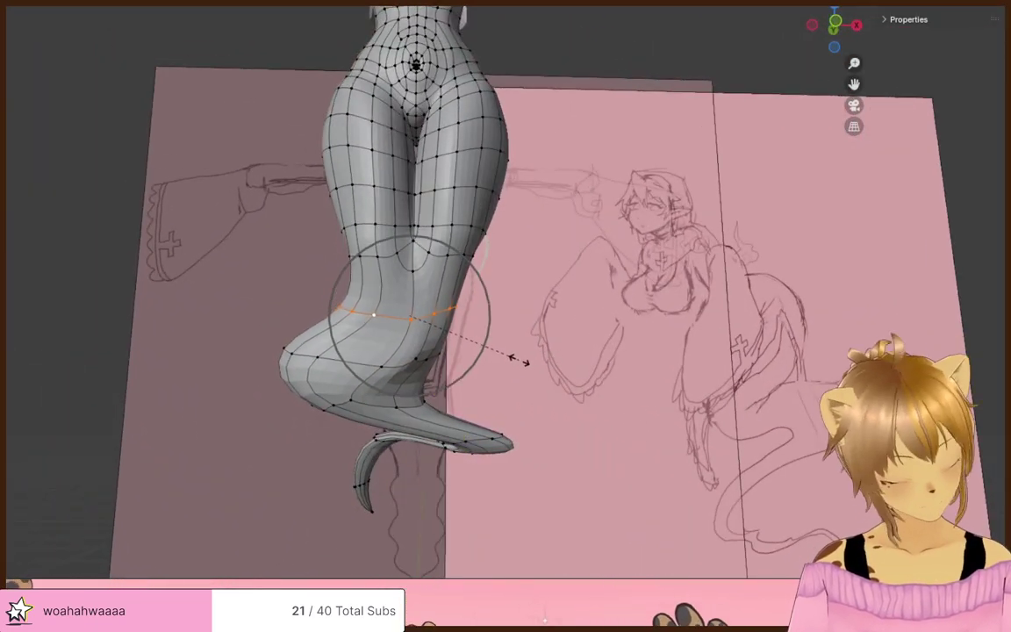
click(507, 358)
- Smooth the vertices of the next ring down, above the bend, with a smoothing factor of 0.701
mouse_move(508, 358)
middle_down()
mouse_move(393, 402)
mouse_move(352, 387)
mouse_move(449, 352)
mouse_move(407, 352)
middle_up()
key(alt+z)
middle_drag(501, 344, 526, 343)
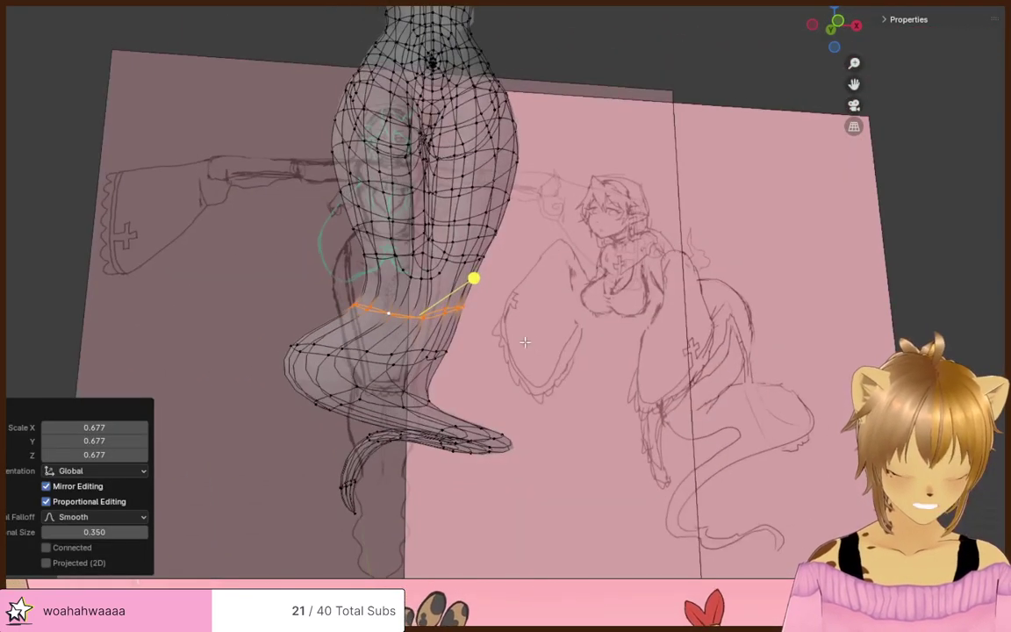
mouse_move(525, 342)
mouse_down()
mouse_move(252, 354)
mouse_move(257, 348)
mouse_up()
key(alt+z)
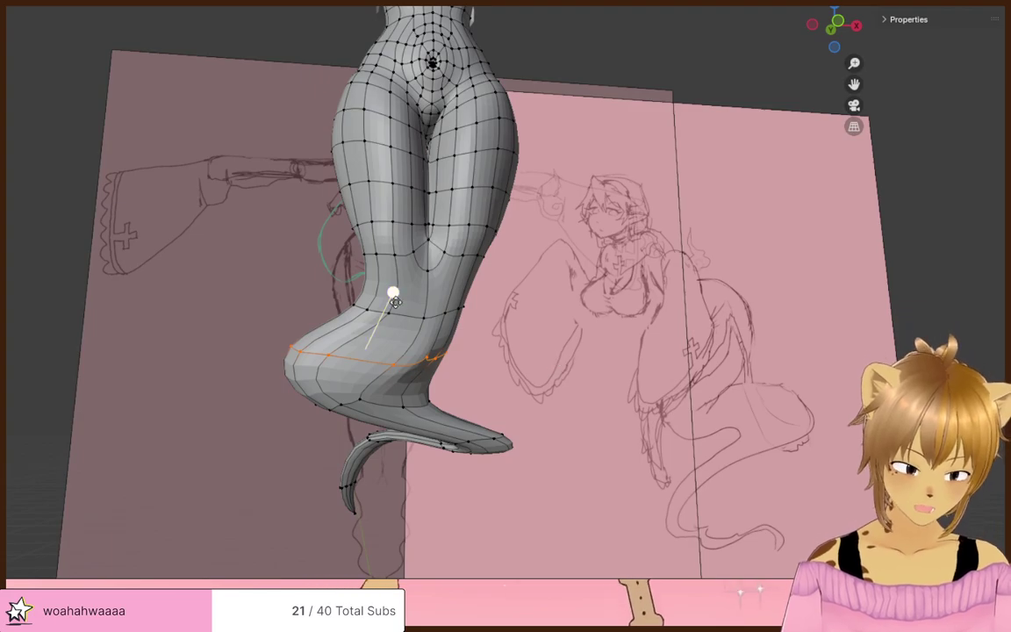
drag(550, 306, 560, 309)
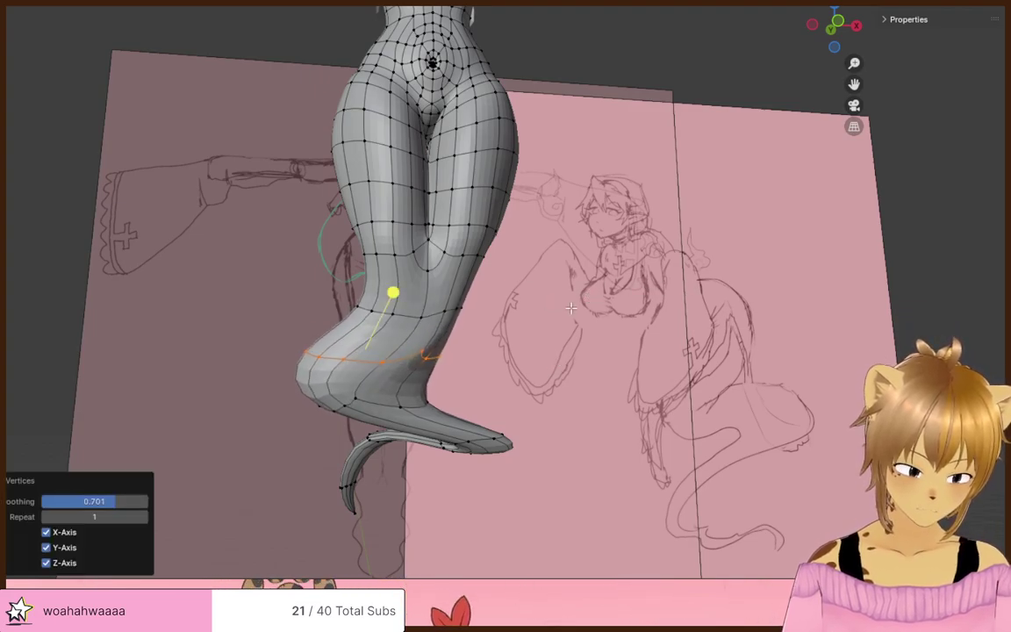
- Smooth the vertices of the following ring at the tail bend with a smoothing factor of 0.842
middle_drag(575, 333, 309, 346)
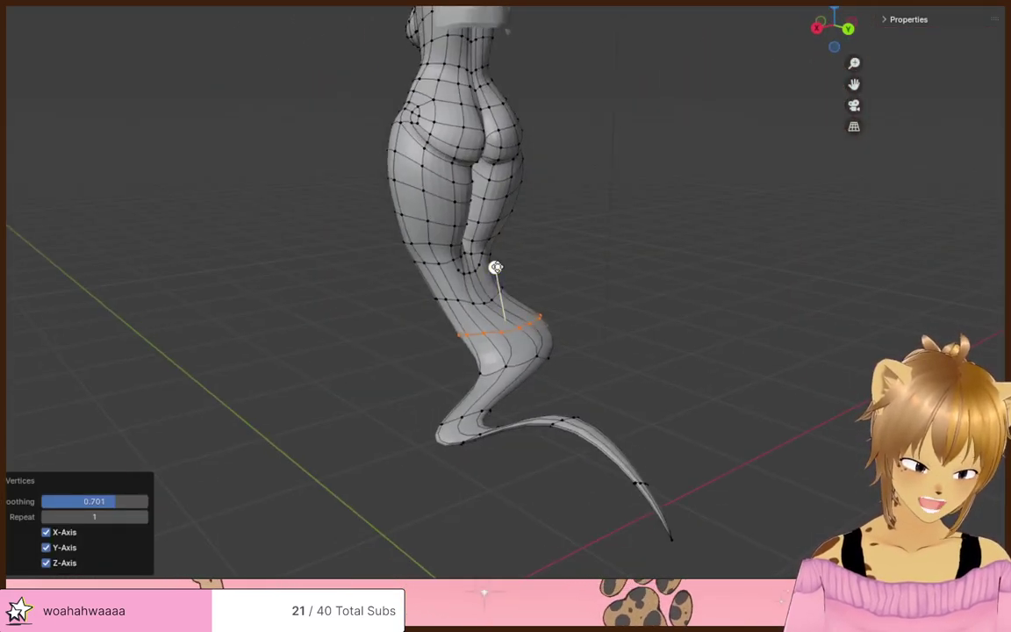
middle_drag(573, 347, 505, 348)
key(alt+z)
drag(438, 405, 440, 407)
key(alt+z)
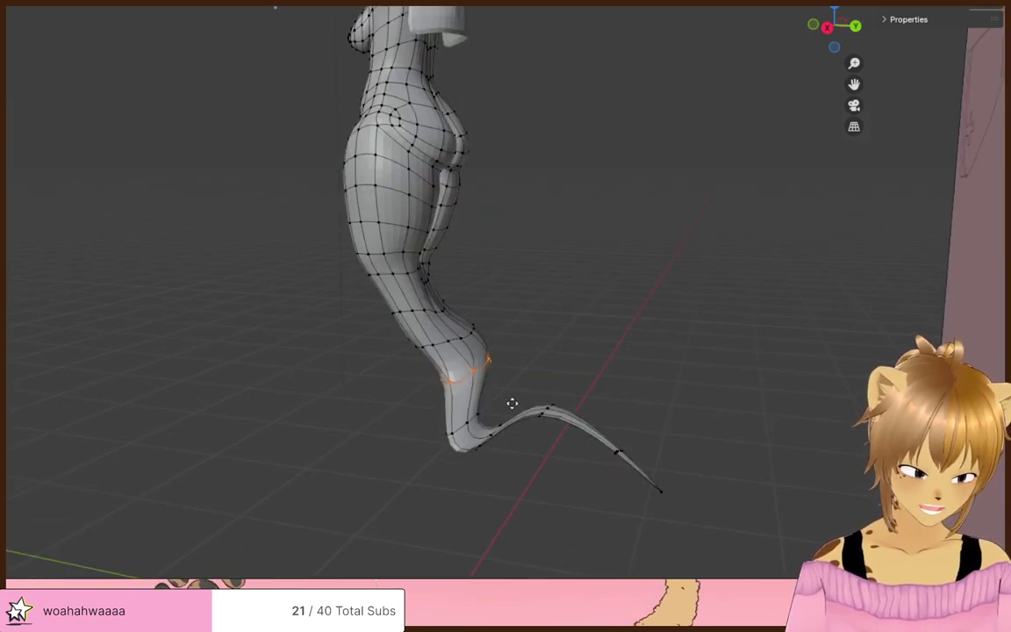
drag(649, 431, 644, 431)
- Adjust the position of the tail ring above the bend and smooth its vertices with a smoothing factor of 0.673
middle_drag(303, 439, 435, 405)
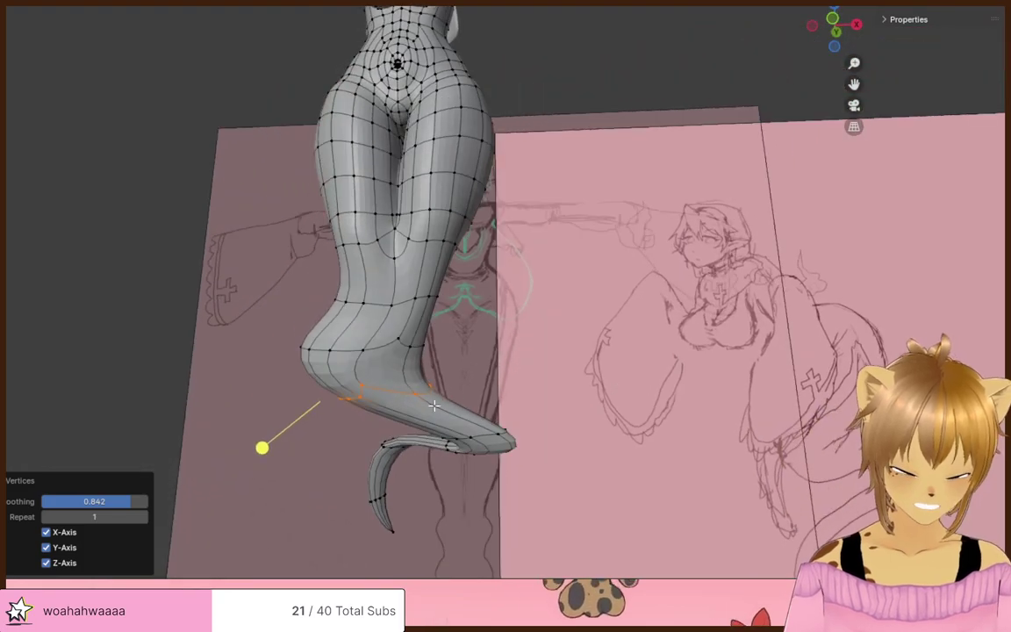
key(g)
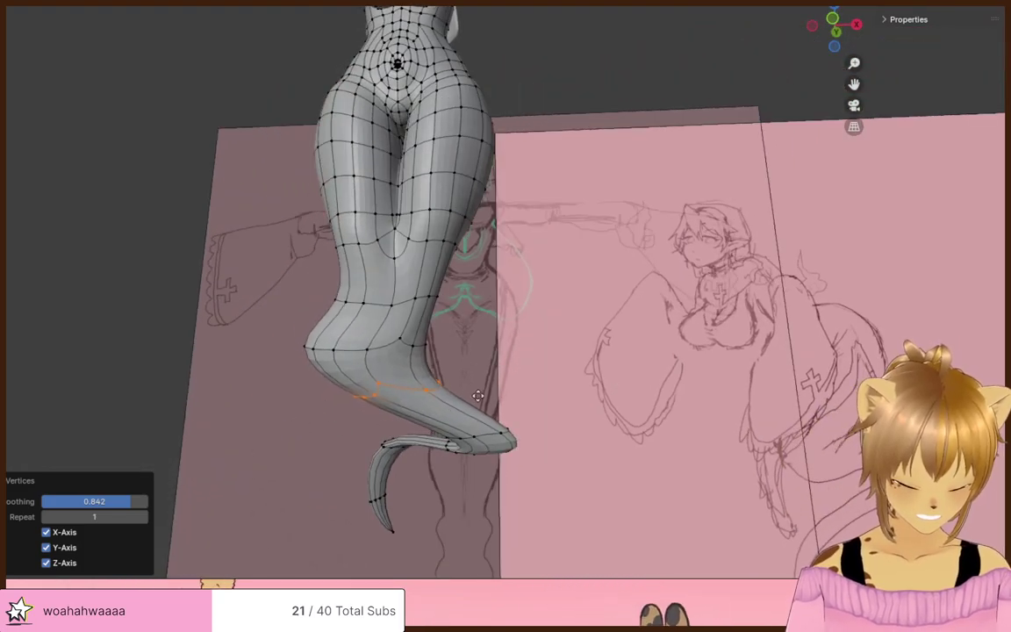
key(shift+r)
middle_drag(456, 403, 445, 379)
mouse_move(377, 353)
middle_down()
mouse_move(489, 323)
mouse_move(341, 316)
mouse_move(323, 335)
mouse_move(485, 313)
mouse_move(372, 324)
mouse_move(297, 352)
mouse_move(180, 323)
mouse_move(54, 325)
mouse_move(424, 350)
mouse_move(503, 334)
mouse_move(522, 415)
mouse_move(571, 402)
mouse_move(716, 424)
mouse_move(656, 406)
middle_up()
scroll(503, 334, down, 6)
scroll(521, 415, up, 3)
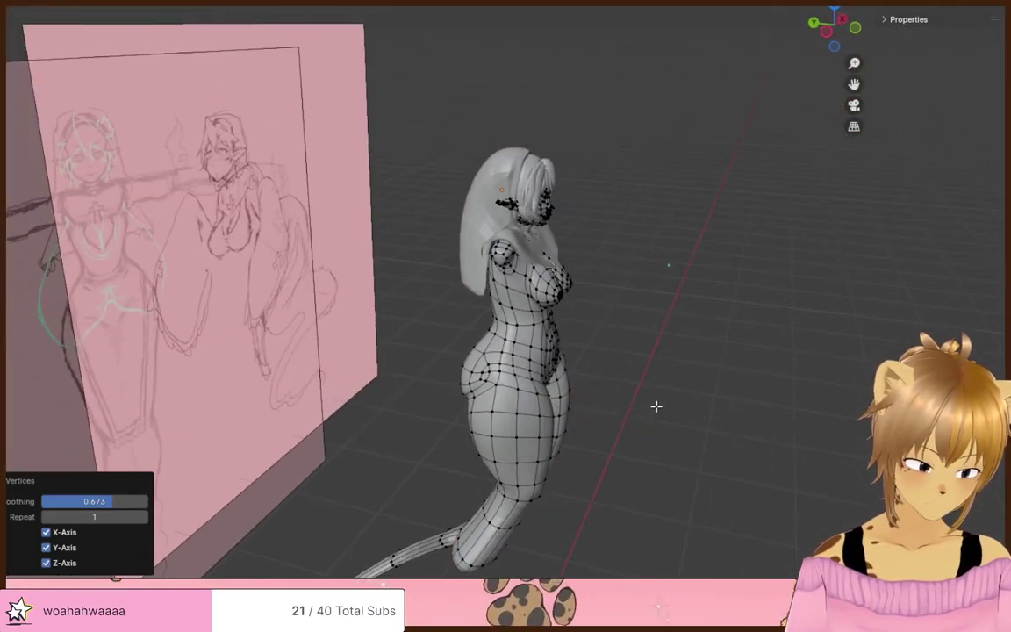
- Leave mesh editing, show the clothing, and examine the tail with and without it against the reference sketches from the front and side
key(Tab)
middle_drag(667, 364, 563, 346)
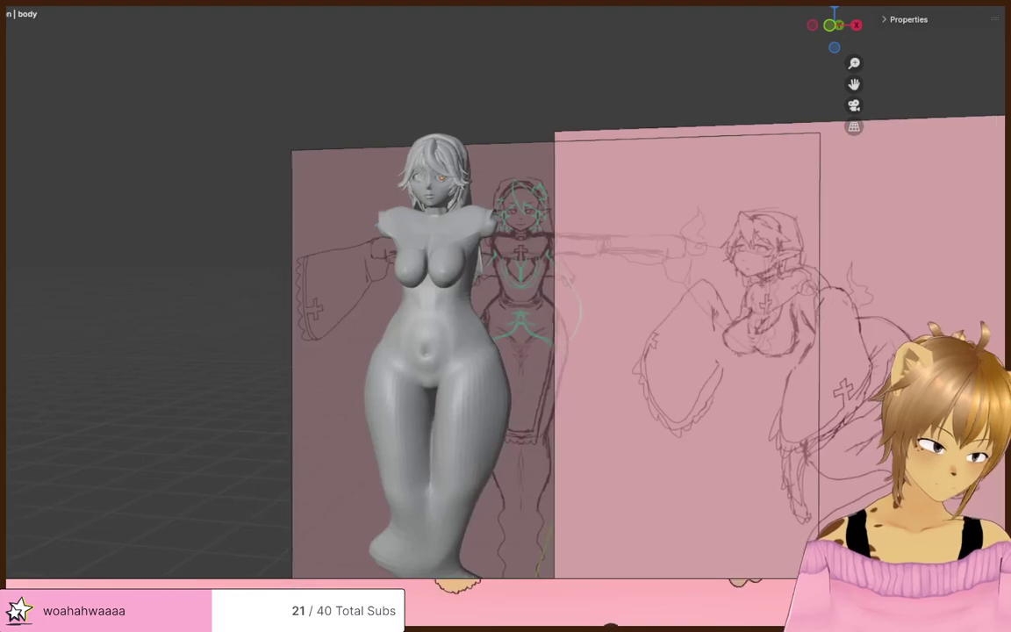
click(1005, 167)
scroll(690, 355, down, 3)
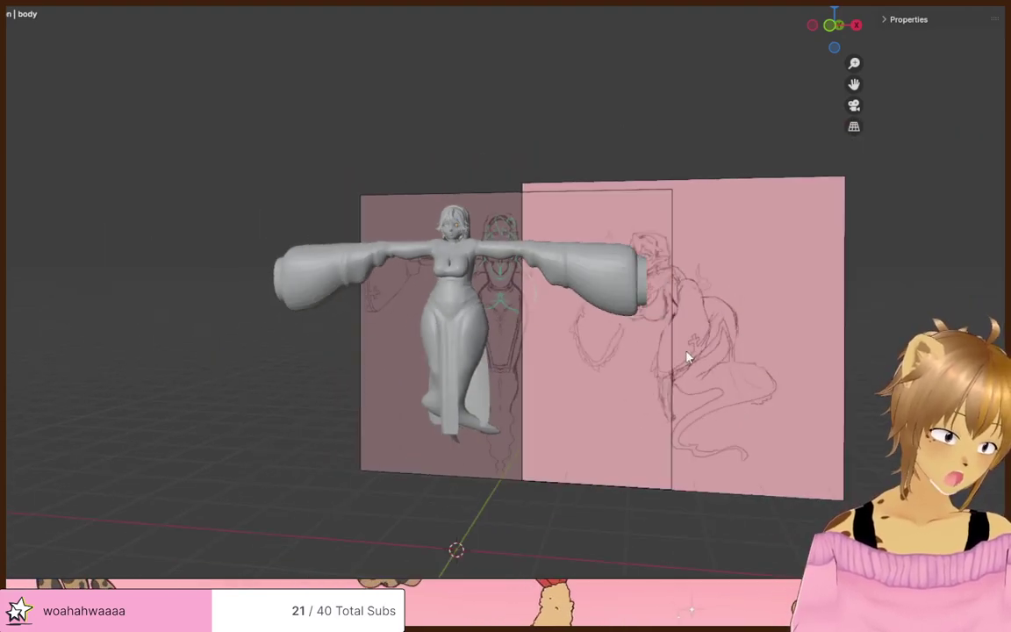
scroll(646, 405, up, 2)
mouse_move(645, 406)
shift+middle_down()
mouse_move(617, 273)
mouse_move(671, 308)
mouse_move(830, 303)
mouse_move(966, 316)
mouse_move(769, 316)
mouse_move(771, 280)
mouse_move(565, 352)
mouse_move(742, 308)
mouse_move(562, 300)
mouse_move(578, 303)
shift+middle_up()
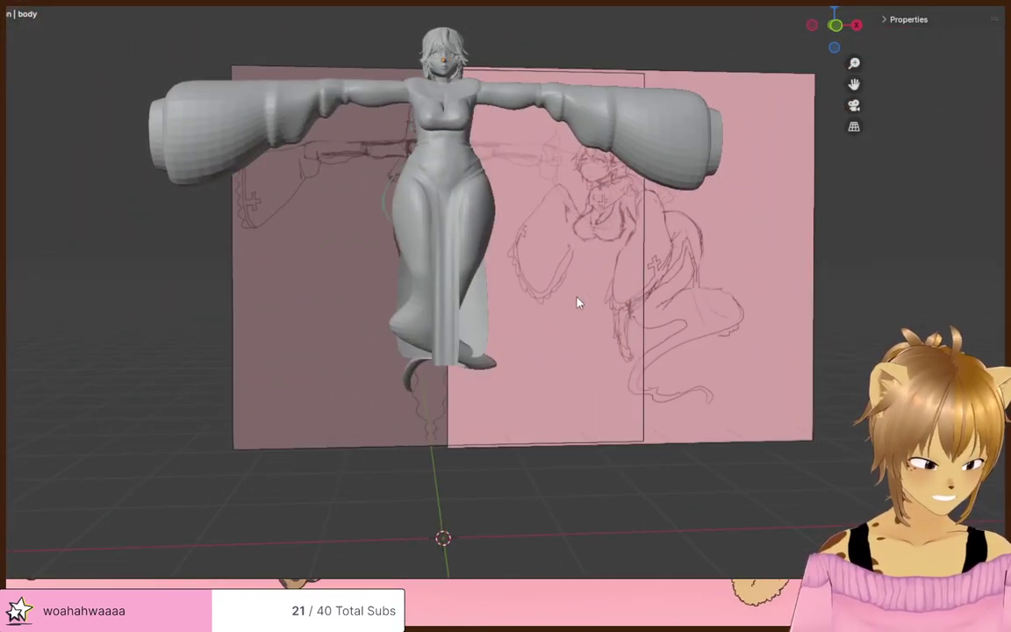
mouse_move(505, 325)
middle_down()
mouse_move(557, 323)
mouse_move(504, 299)
mouse_move(422, 296)
mouse_move(336, 268)
middle_up()
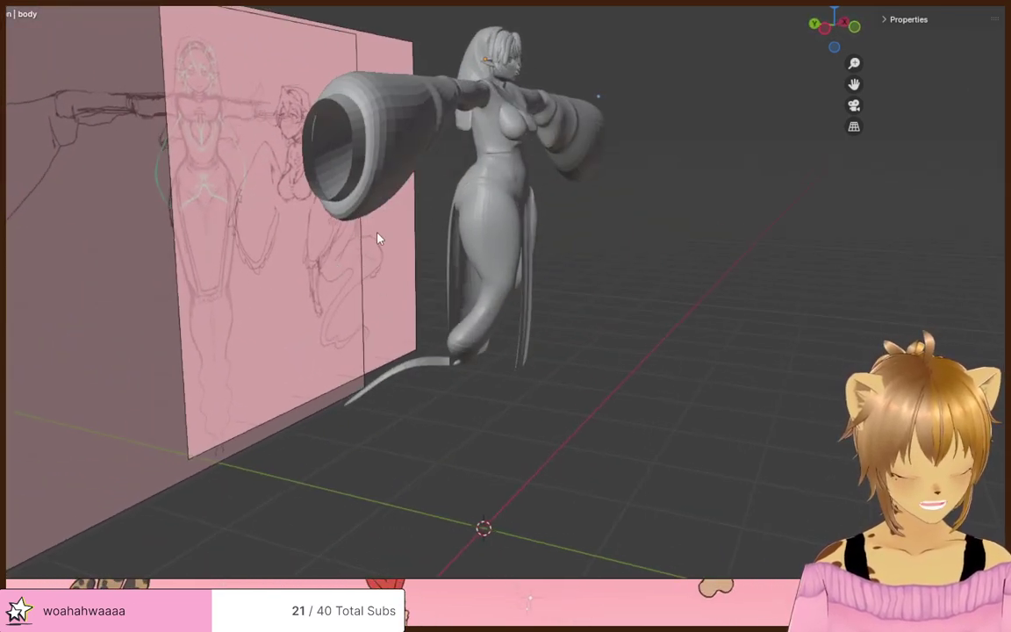
middle_drag(415, 367, 599, 327)
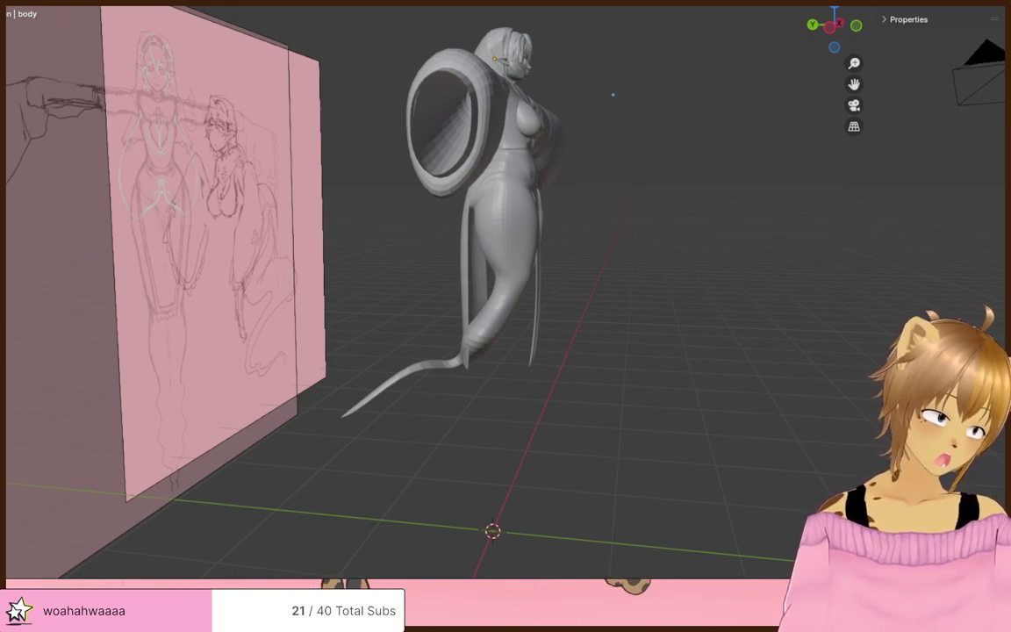
middle_drag(826, 296, 601, 327)
- Edit the body mesh and fatten the ring below the leg split by 0.0619 m with 0.350 proportional size
click(426, 319)
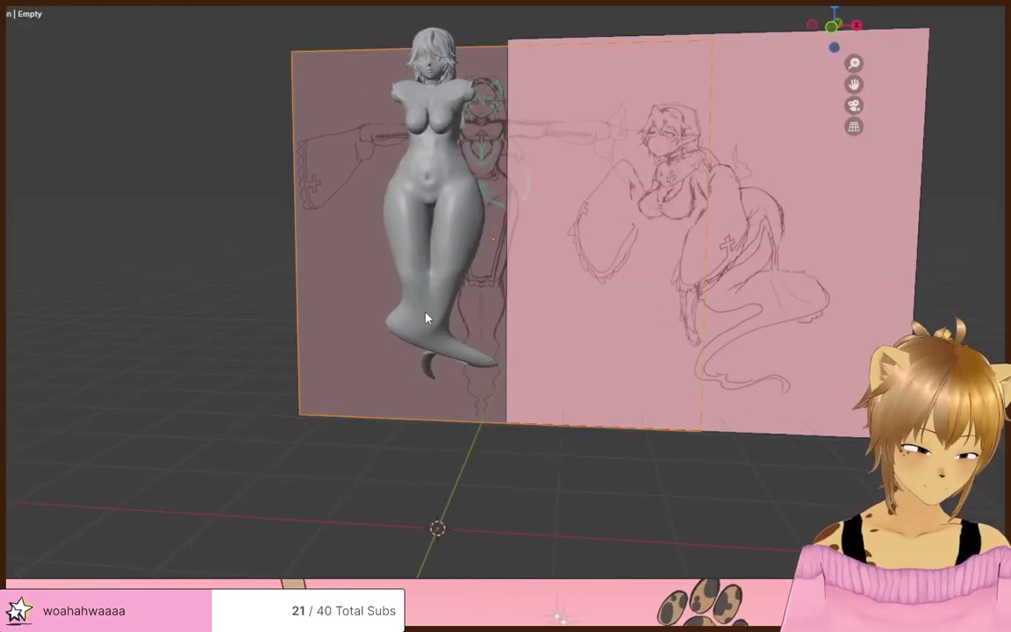
click(428, 319)
key(Tab)
middle_drag(432, 319, 470, 352)
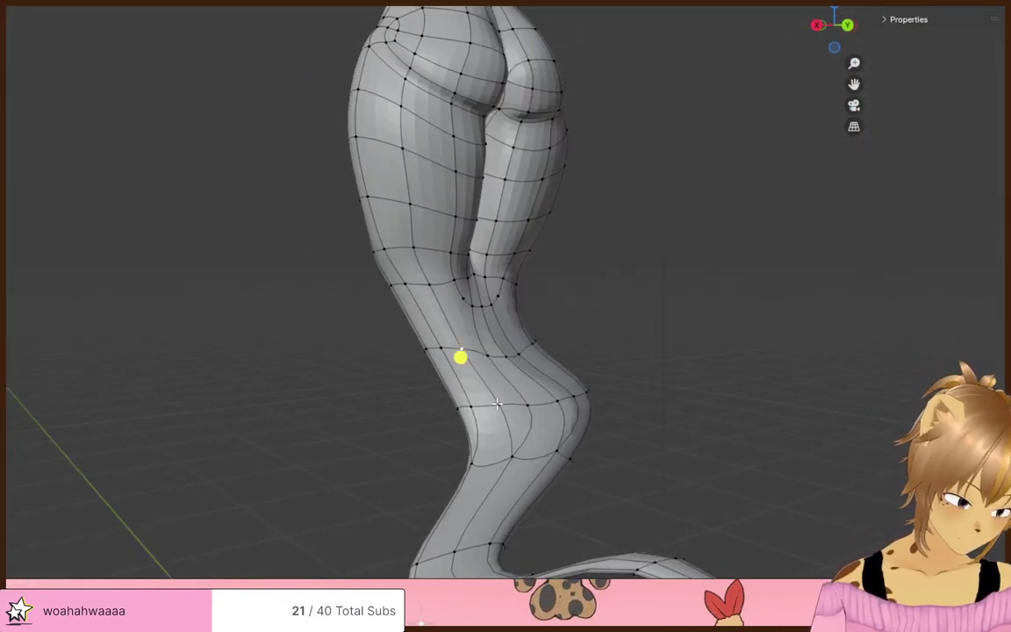
click(523, 369)
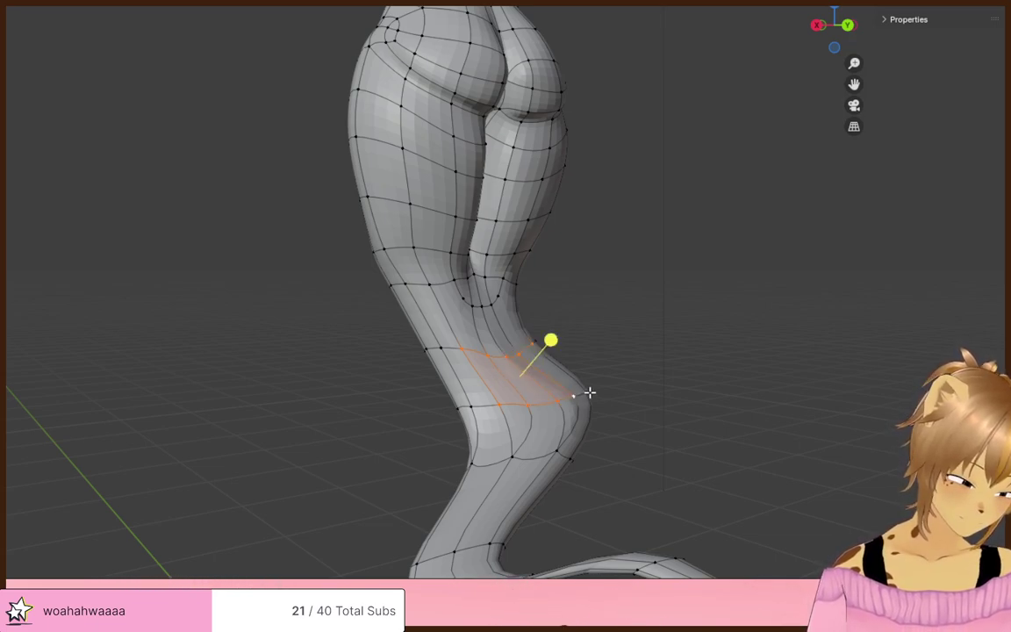
middle_drag(577, 402, 445, 375)
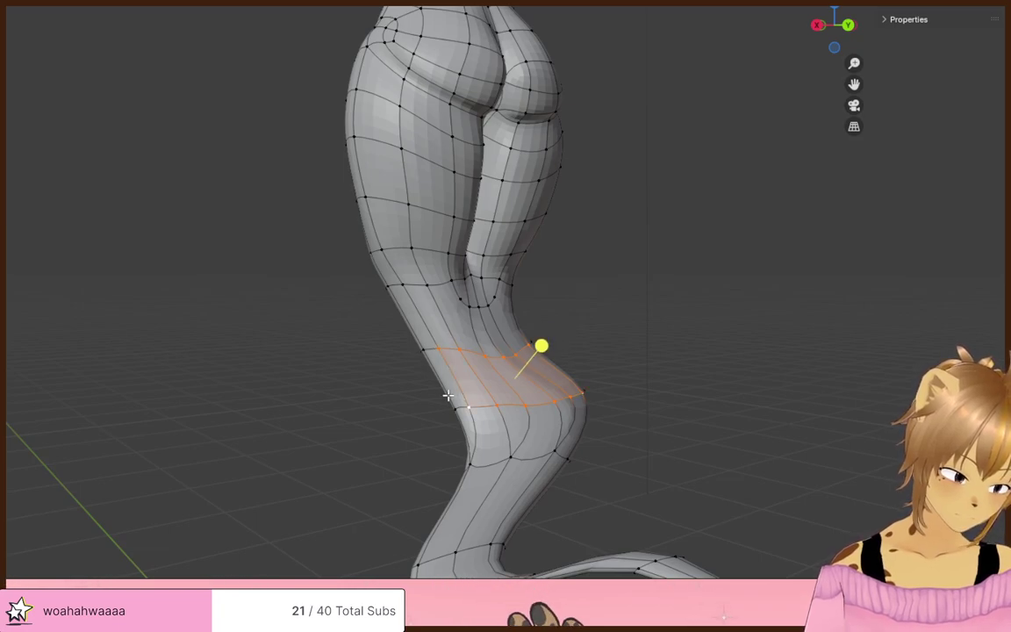
middle_drag(588, 357, 298, 398)
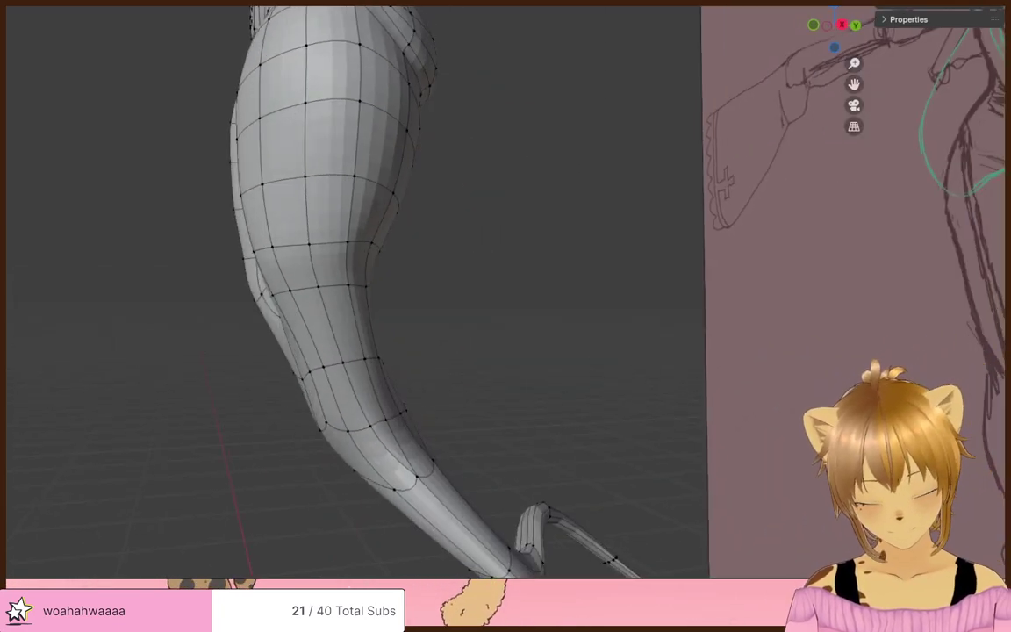
middle_drag(330, 369, 409, 373)
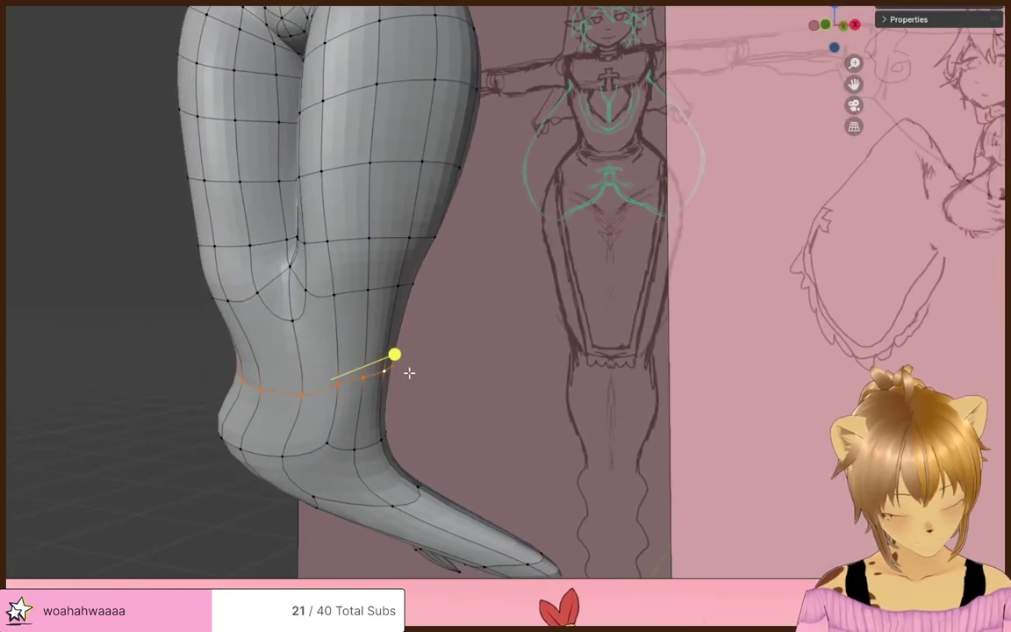
drag(391, 358, 576, 348)
click(437, 374)
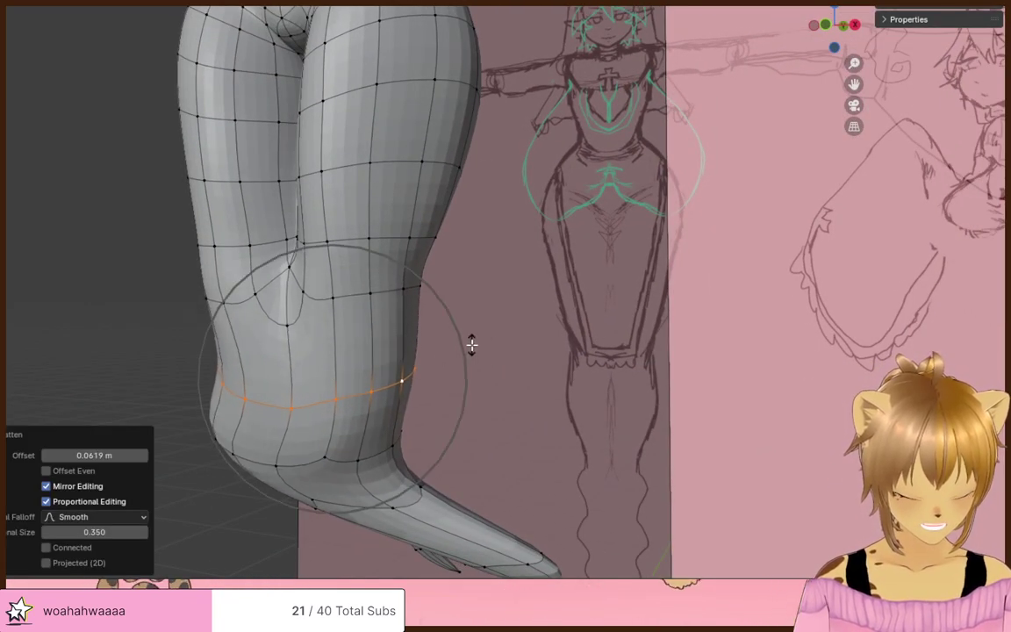
- Fatten the next ring down, at the tail's bend, by 0.0978 m with 0.350 proportional size
scroll(372, 454, down, 8)
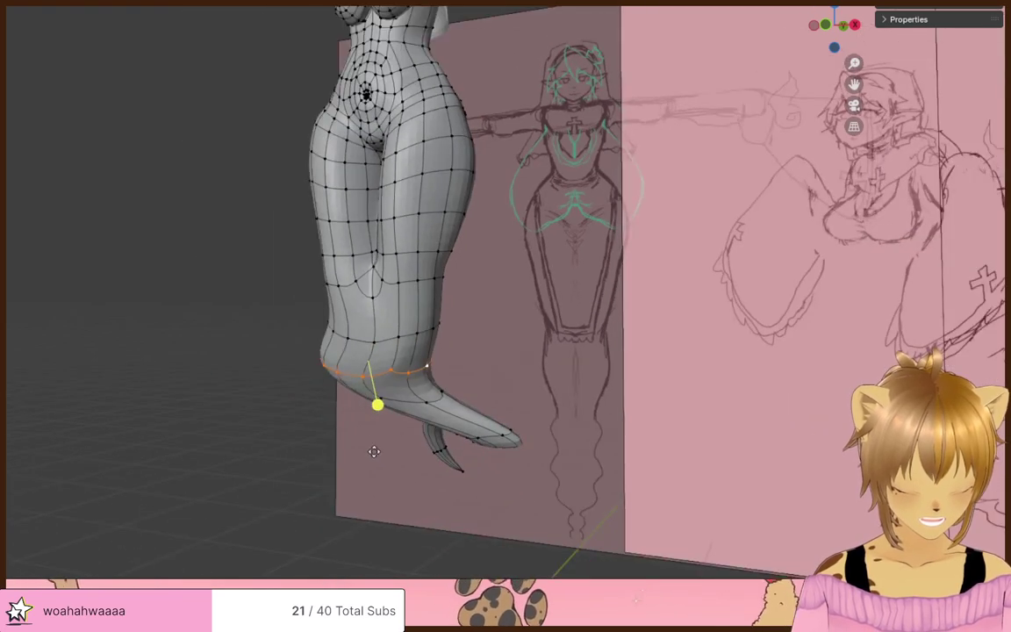
mouse_move(458, 429)
middle_down()
mouse_move(601, 480)
mouse_move(453, 409)
middle_up()
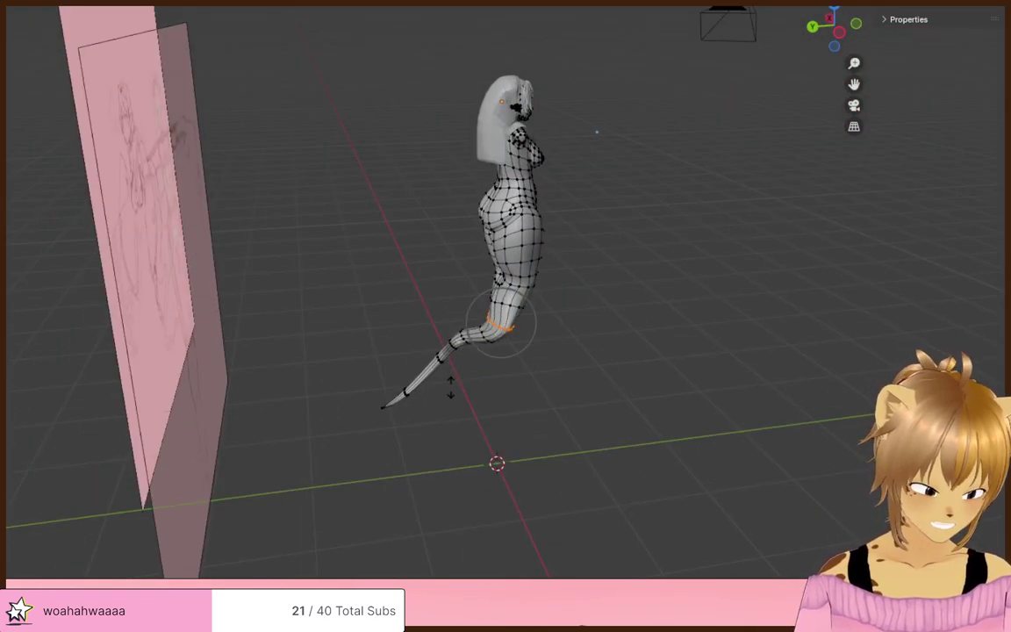
click(465, 379)
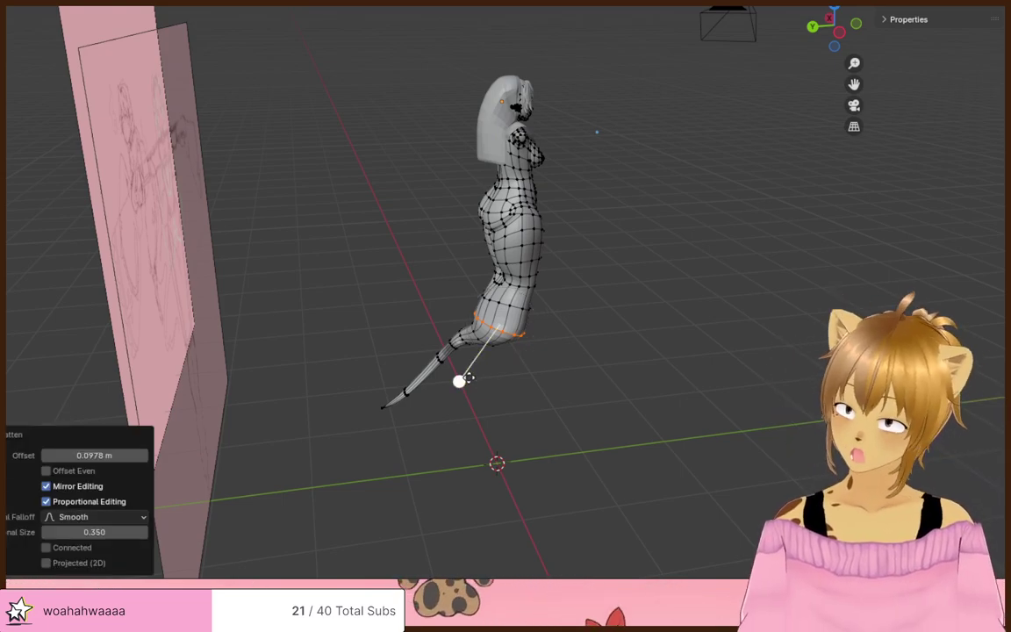
- Rotate the fattened bend ring by -13.1° and move it backward and upward with 0.350 proportional size
middle_drag(613, 374, 425, 401)
scroll(463, 330, up, 2)
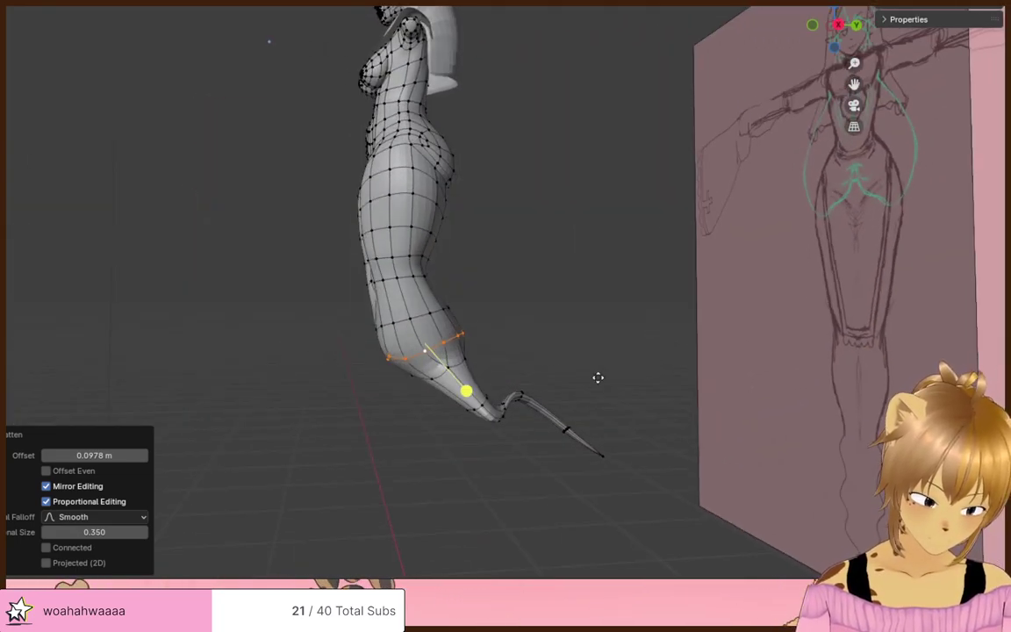
click(614, 338)
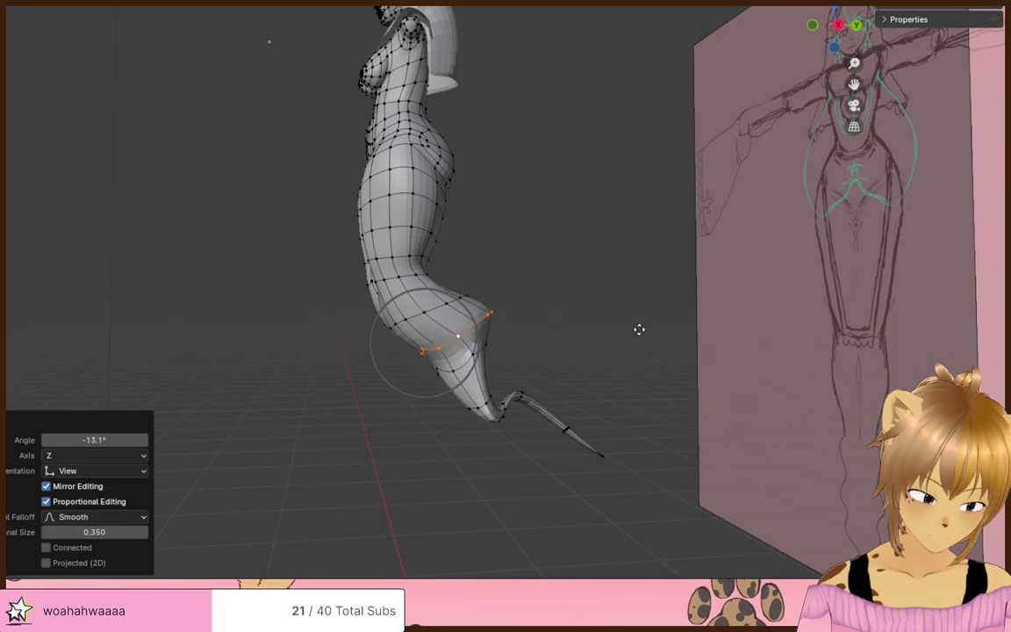
click(642, 327)
middle_drag(452, 356, 618, 423)
key(g)
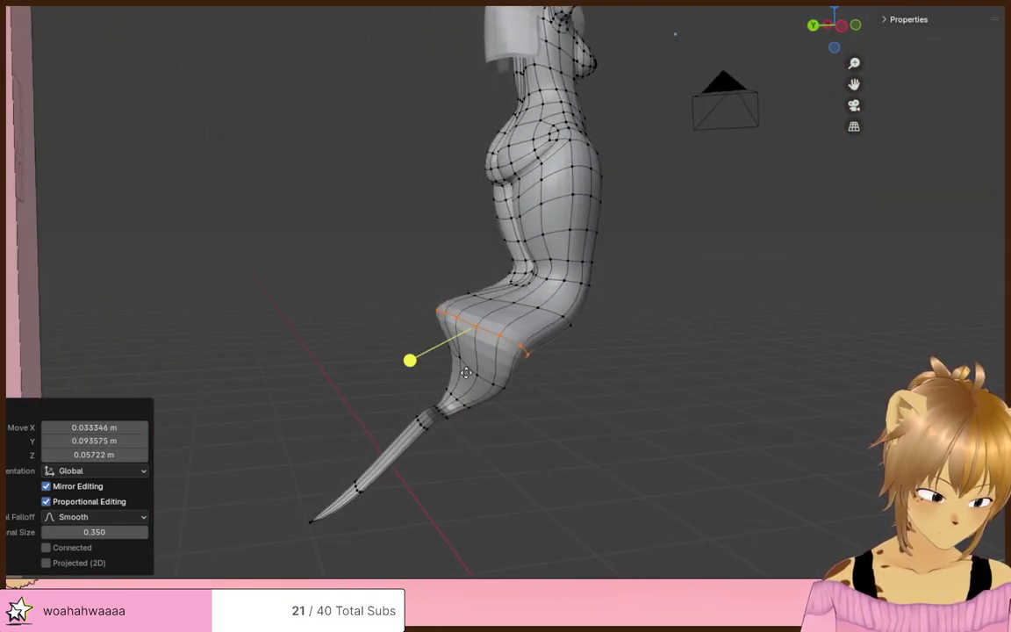
- Select the complete ring below the bend, including its hidden vertices, and fatten it with proportional editing
alt+click(471, 365)
middle_drag(502, 387, 582, 384)
key(alt+z)
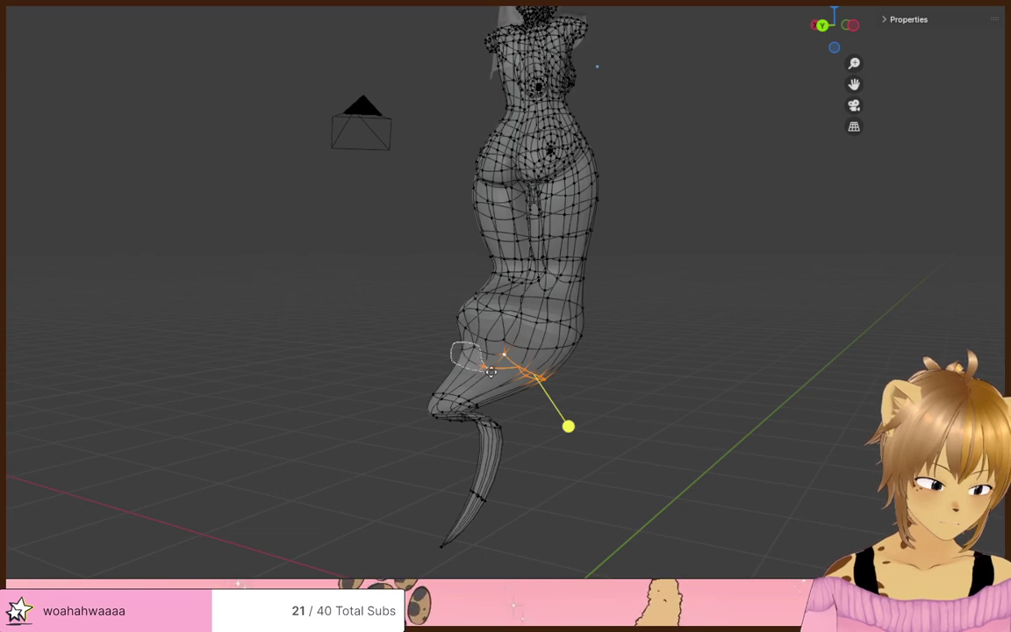
key(alt+z)
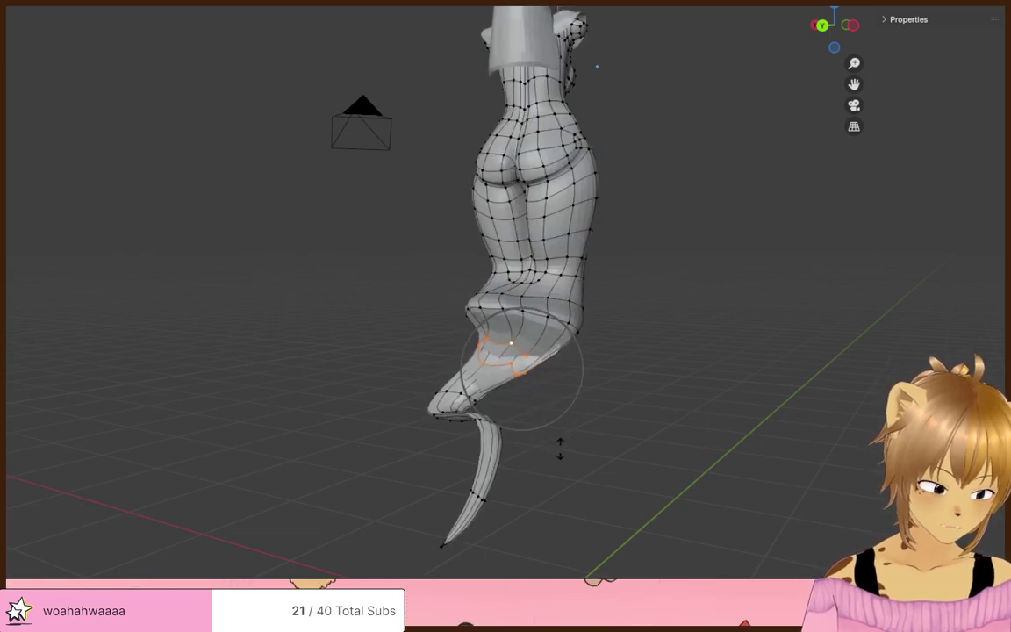
click(553, 406)
- Select the front vertices of the ring in the bend's crease and move them 0.20279 m along Y without proportional editing
middle_drag(565, 407, 474, 363)
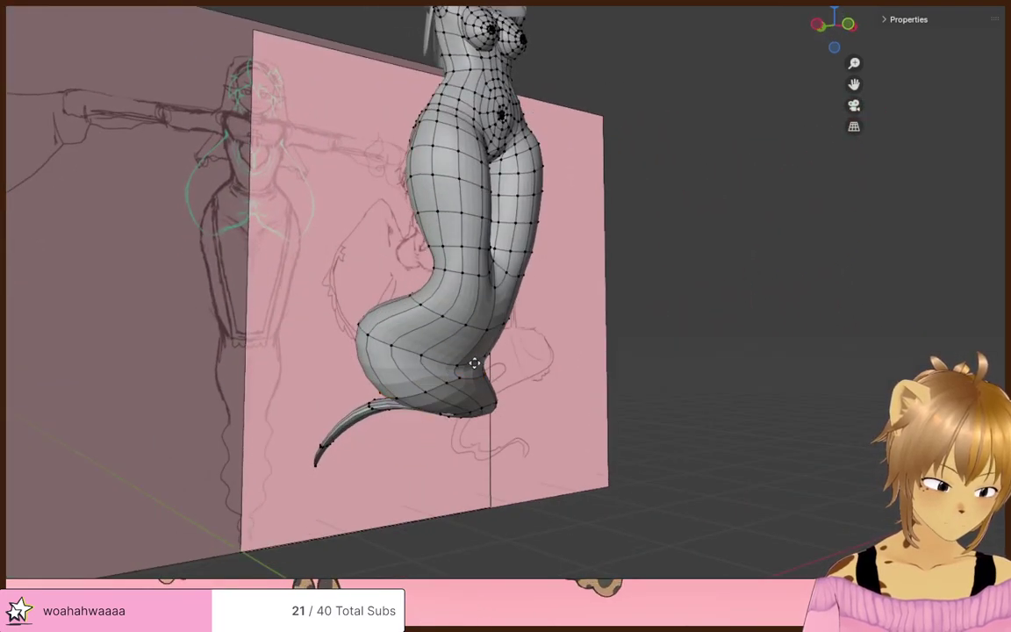
drag(528, 390, 522, 386)
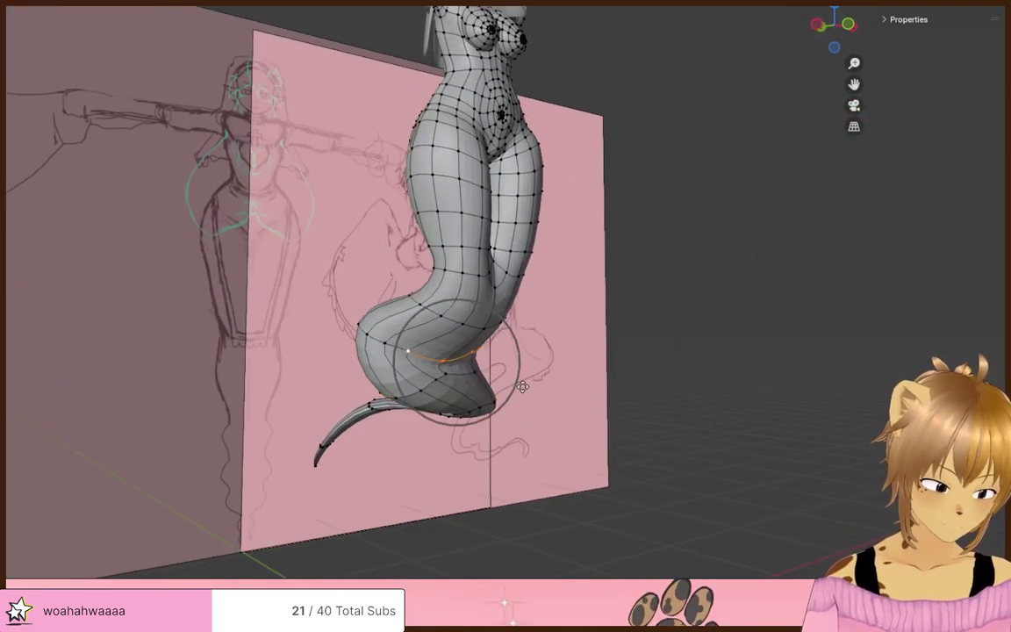
click(521, 381)
middle_drag(521, 381, 571, 402)
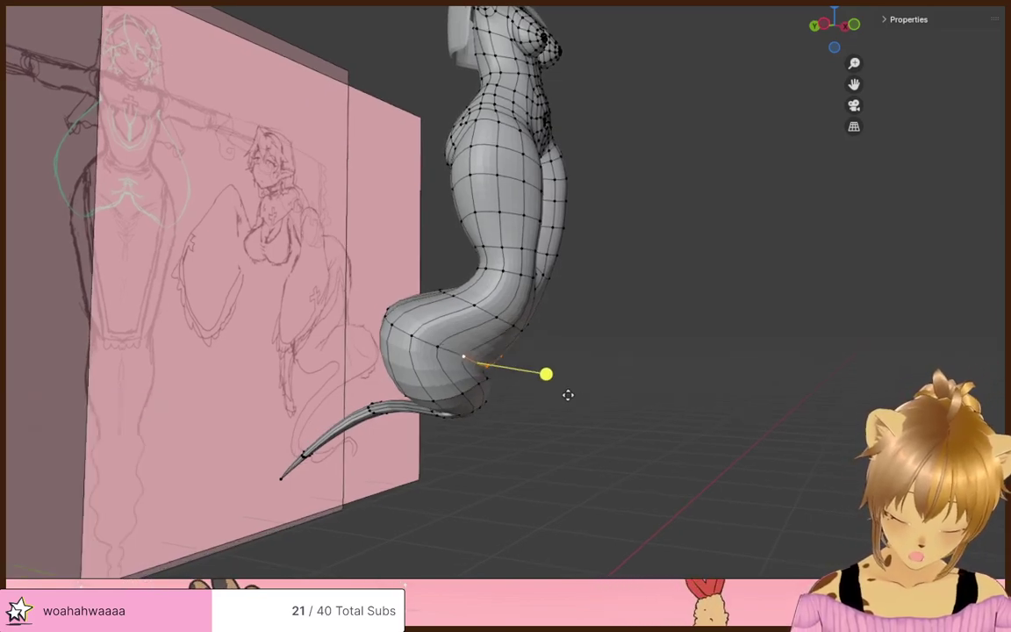
click(536, 386)
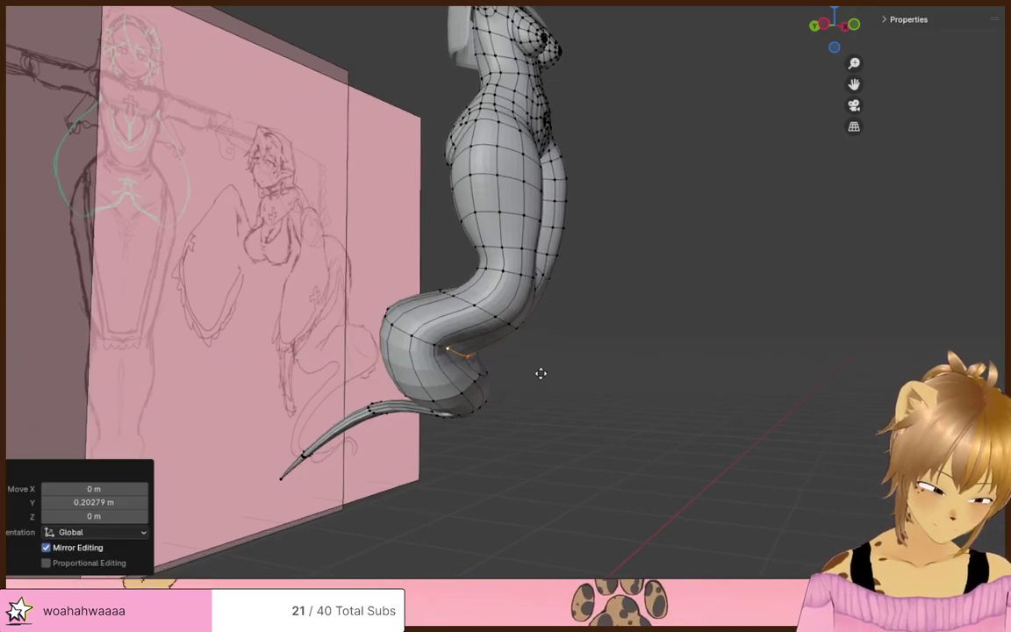
- Rotate the crease's front vertices in two views to align them with the tail's bend
key(r)
click(630, 383)
middle_drag(629, 384, 416, 397)
middle_drag(539, 374, 658, 386)
key(r)
click(567, 333)
- Flatten the crease's front vertices with a Z scale of 0 and move them by -0.043879, -0.020977 and 0.10712 m
key(s)
key(z)
key(0)
key(Return)
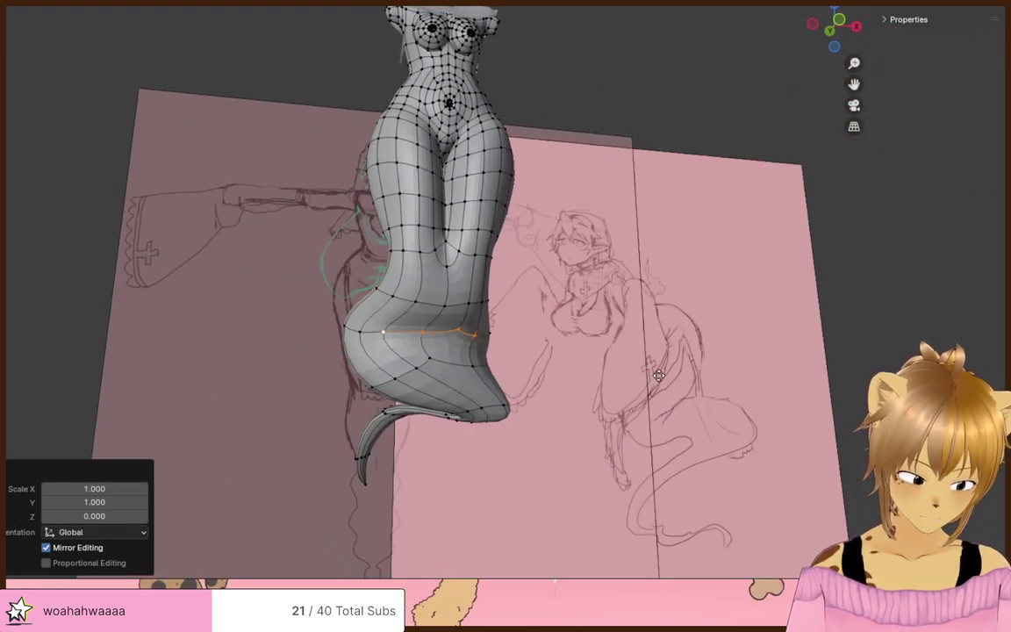
click(659, 375)
mouse_move(551, 400)
middle_down()
mouse_move(629, 423)
mouse_move(555, 402)
middle_up()
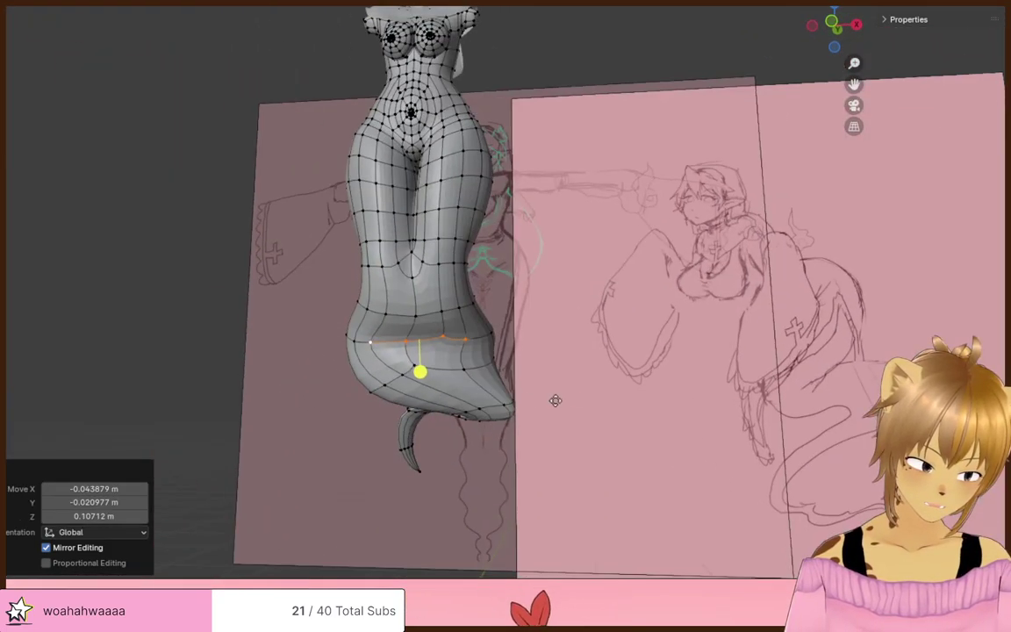
click(555, 401)
- Move the front vertices of the ring below the crease slightly downward to even out the spacing
mouse_move(446, 365)
middle_down()
mouse_move(551, 398)
mouse_move(442, 369)
middle_up()
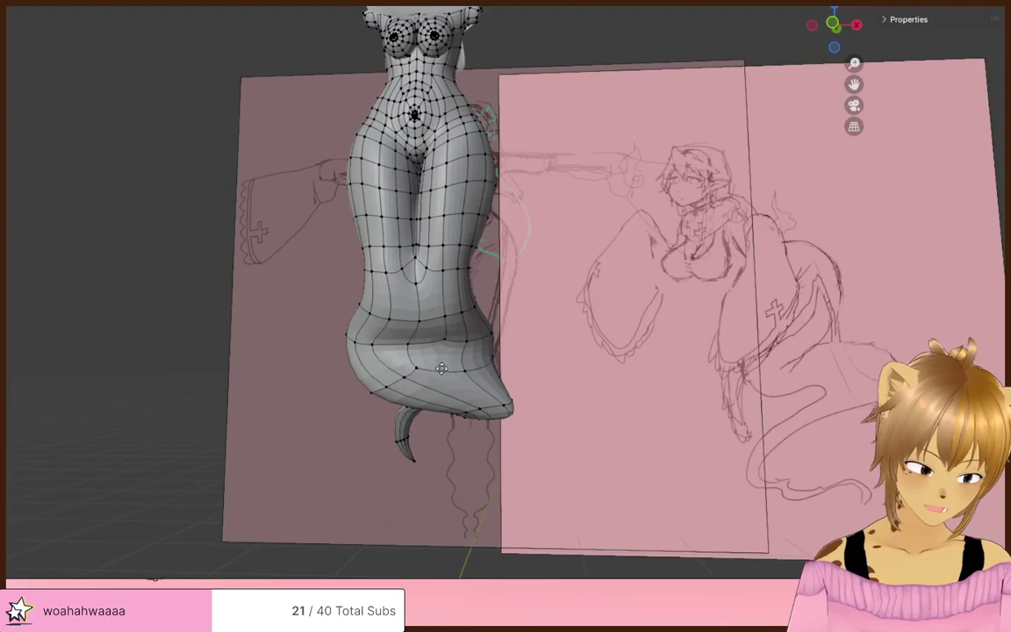
click(492, 387)
mouse_move(625, 396)
middle_down()
mouse_move(341, 439)
mouse_move(428, 441)
mouse_move(575, 408)
mouse_move(667, 408)
middle_up()
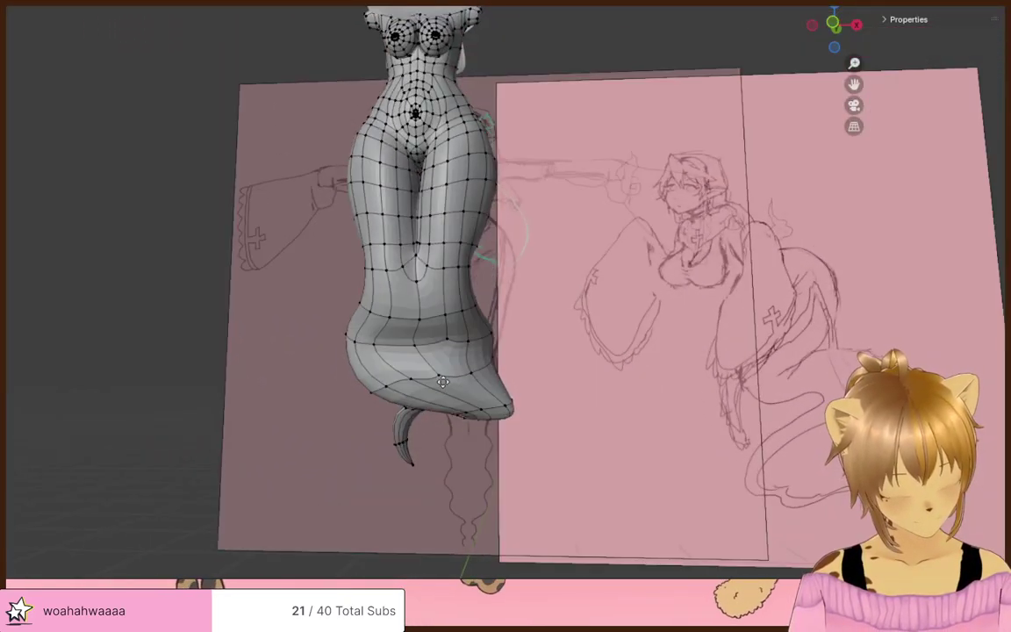
- Select the whole ring below the crease, including its hidden side, scale it to 0.548, and reposition it
key(alt+z)
middle_drag(570, 360, 554, 352)
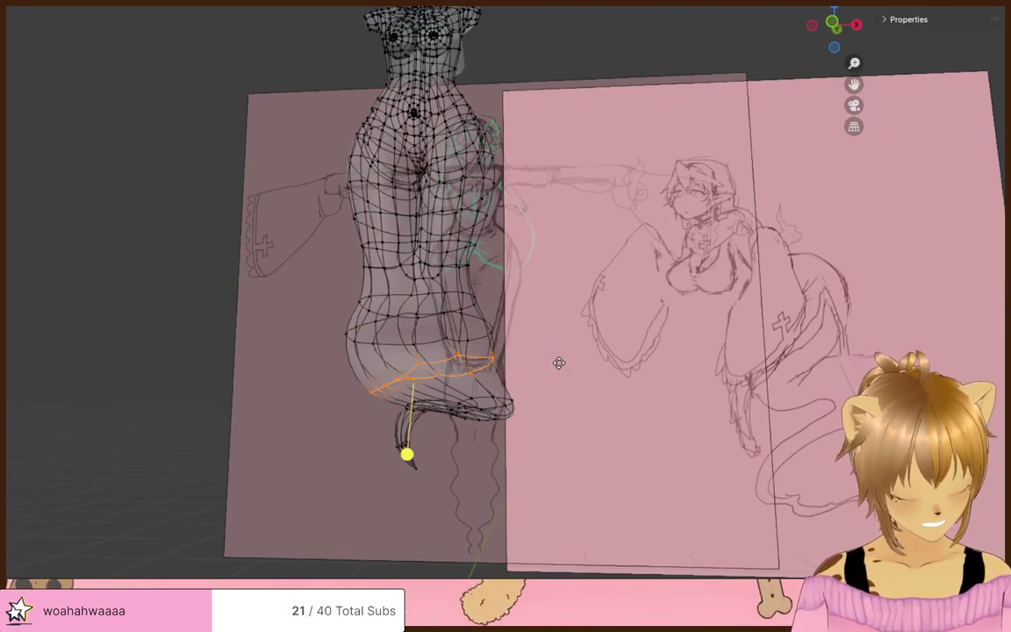
key(alt+z)
click(465, 379)
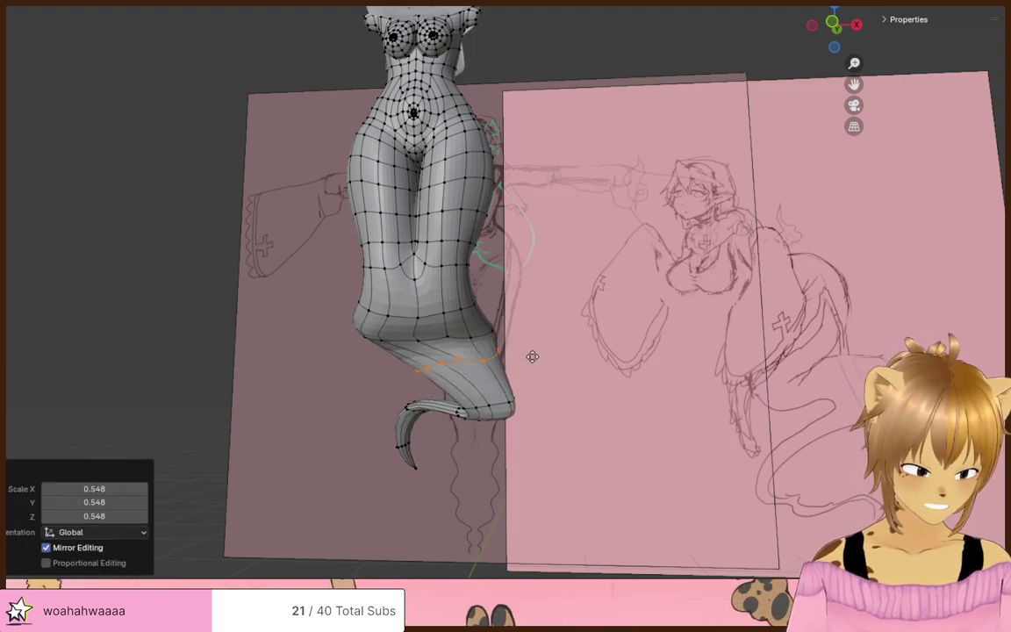
click(501, 363)
- Select the whole ring at the outer bend above the tip section, scale it to 0.778, and move it farther outward
middle_drag(503, 363, 756, 379)
middle_drag(582, 392, 794, 401)
middle_drag(637, 392, 439, 410)
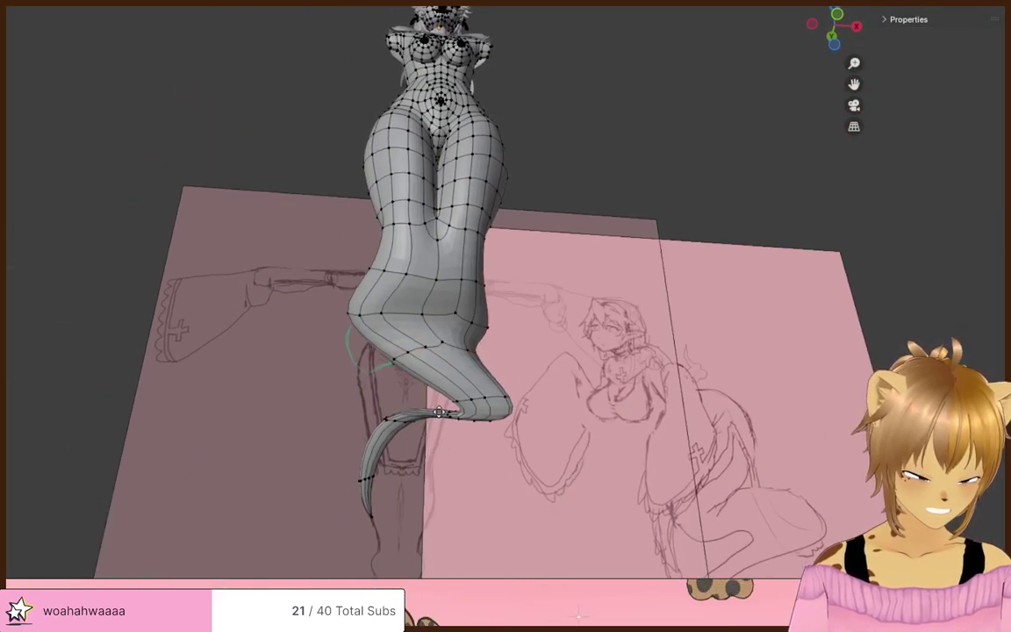
ctrl+right_drag(418, 449, 441, 443)
key(alt+z)
click(439, 445)
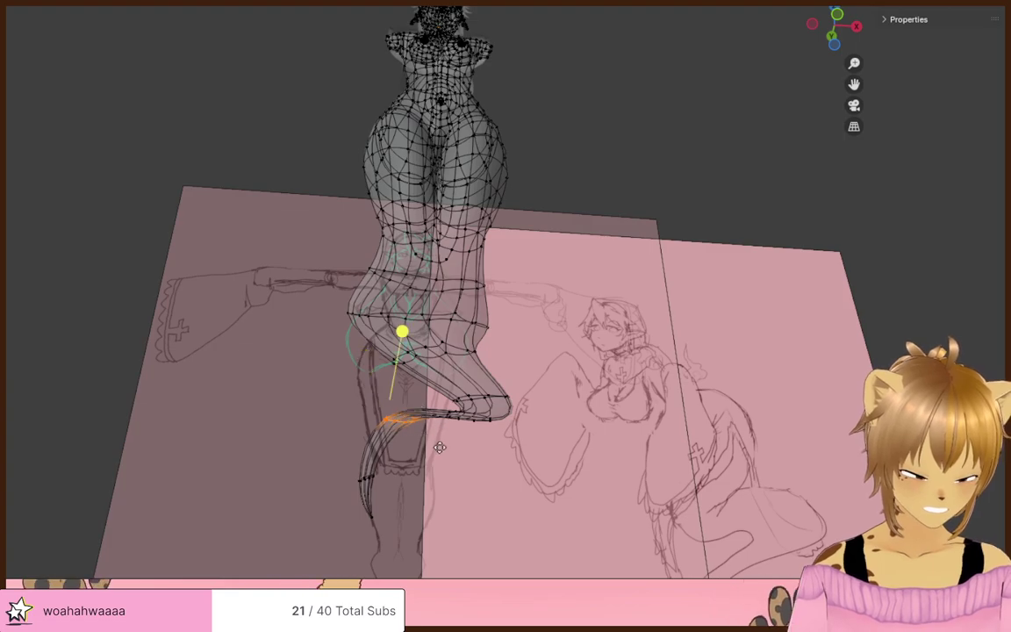
middle_drag(440, 446, 459, 454)
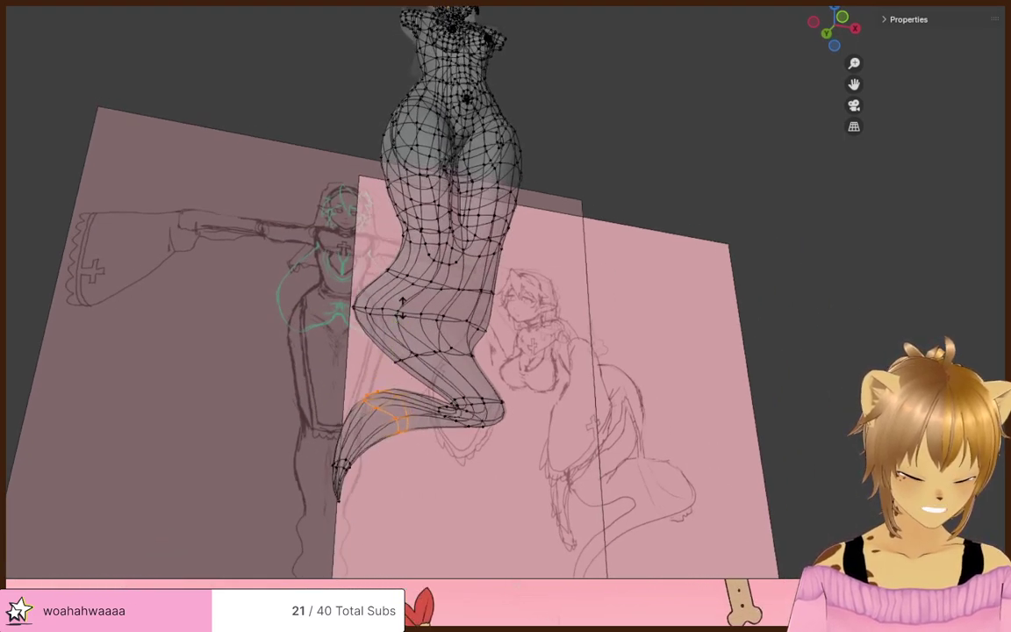
click(403, 306)
key(s)
click(463, 466)
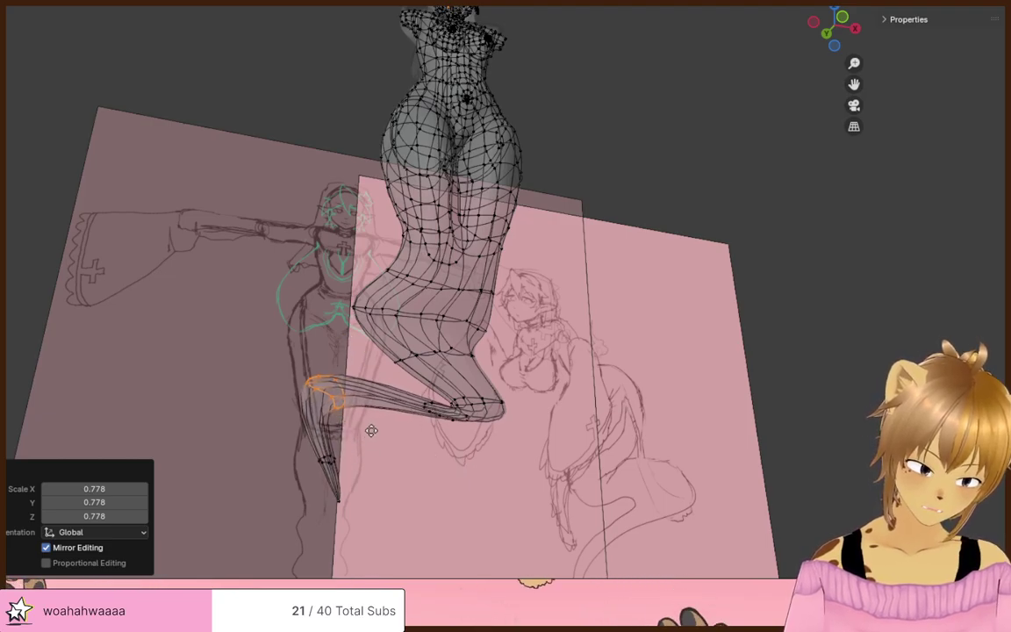
click(329, 426)
- Reposition the outer bend ring in a side view, resize it, and lower it by 0.17502, -0.036324 and -0.36404 m
middle_drag(330, 426, 383, 454)
key(g)
click(632, 414)
key(s)
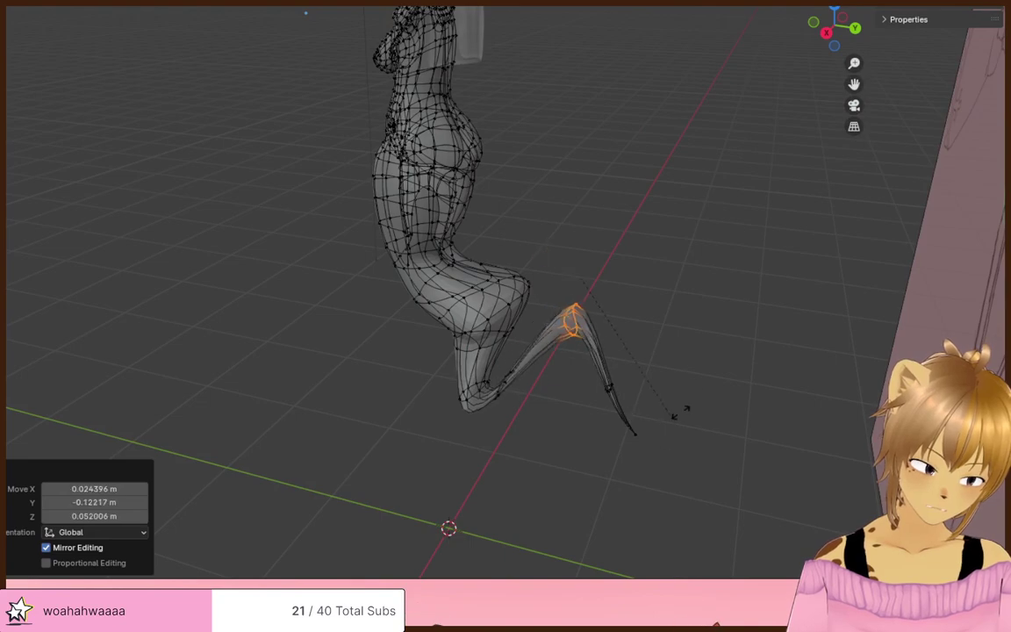
click(671, 357)
key(g)
click(583, 433)
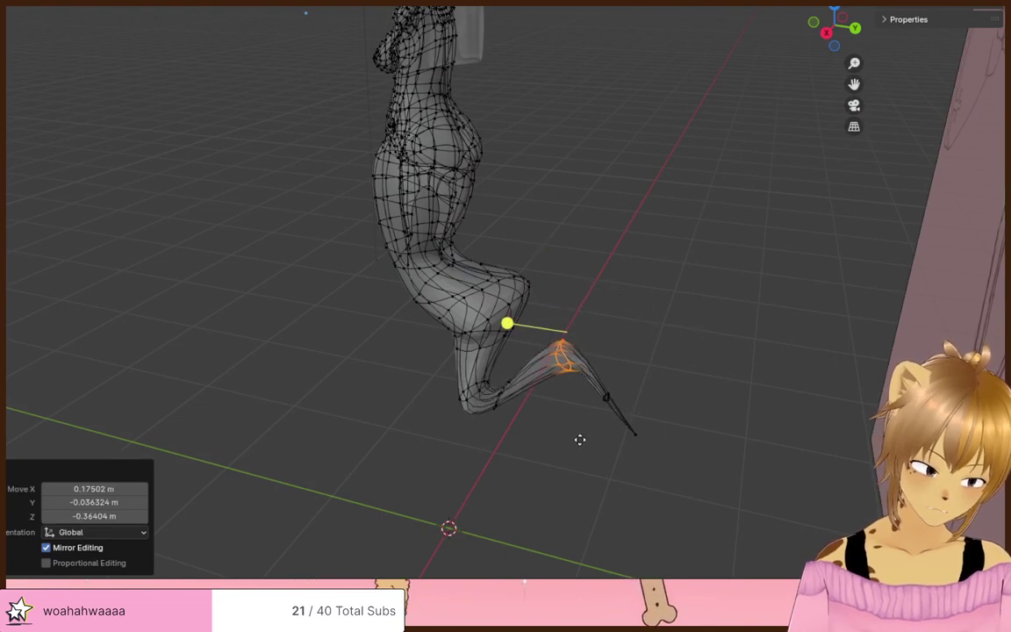
- Align the ring just past the tail's inner bend with rotations of -40.8° and -32.3°, repositioning and resizing it
middle_drag(557, 453, 576, 456)
click(501, 398)
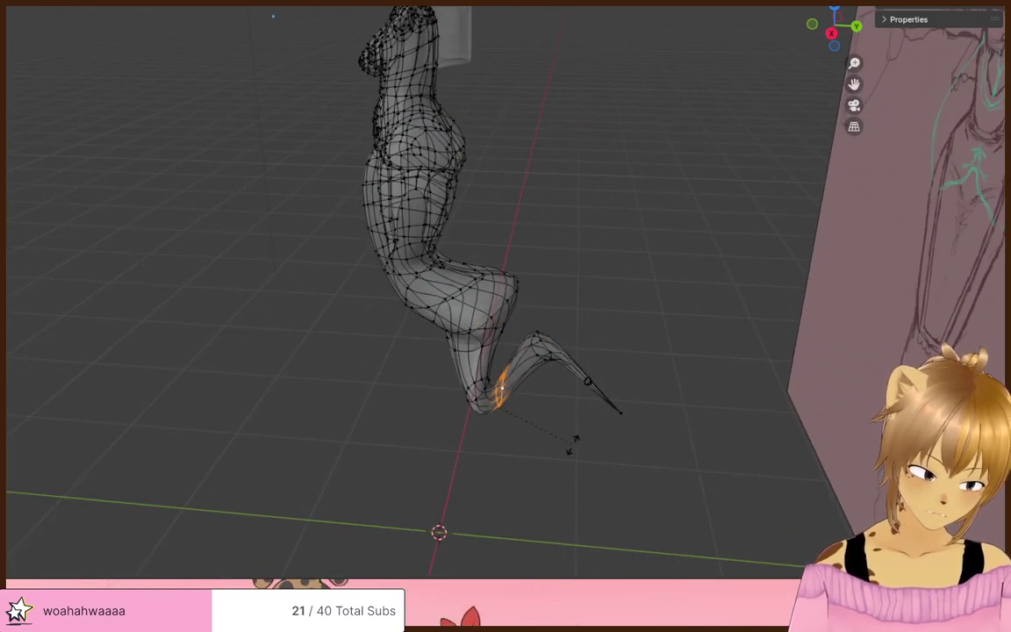
click(551, 427)
middle_drag(551, 426, 485, 467)
key(g)
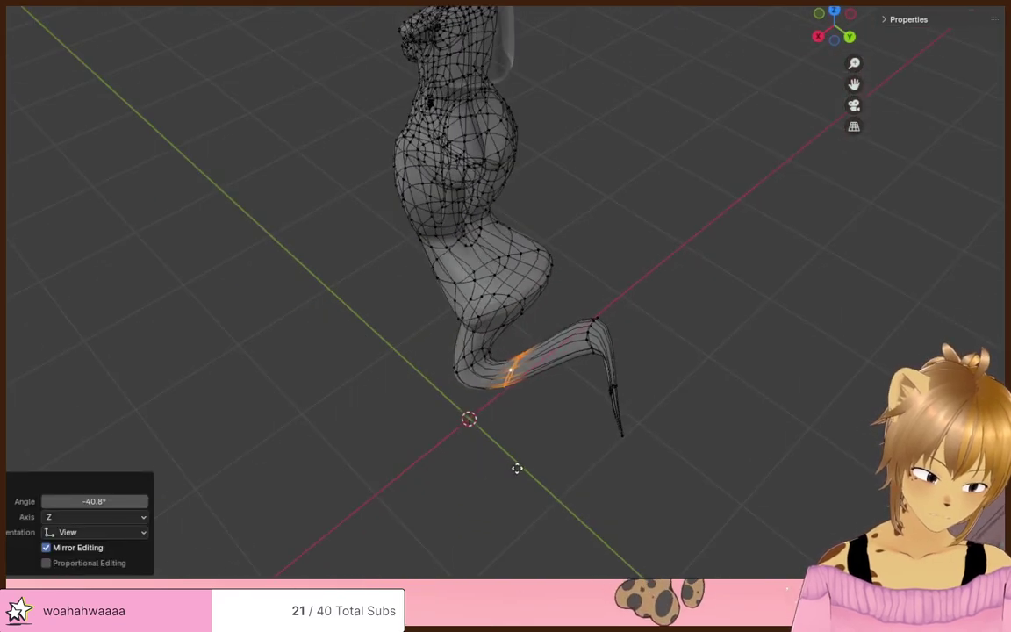
click(515, 466)
key(r)
click(570, 470)
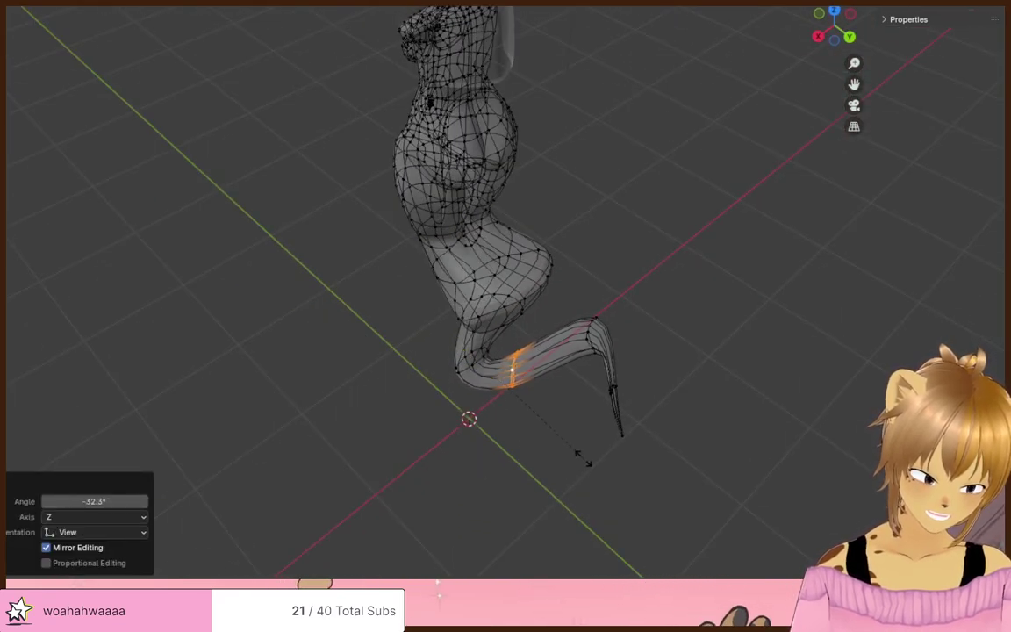
click(562, 410)
- Scale the ring past the inner bend to 0.706, rotate it 24.4° in a top view, and adjust its position
mouse_move(562, 411)
middle_down()
mouse_move(668, 379)
mouse_move(573, 470)
mouse_move(594, 472)
middle_up()
mouse_move(449, 459)
mouse_down()
mouse_move(437, 470)
mouse_move(459, 453)
mouse_up()
click(460, 453)
key(s)
click(520, 453)
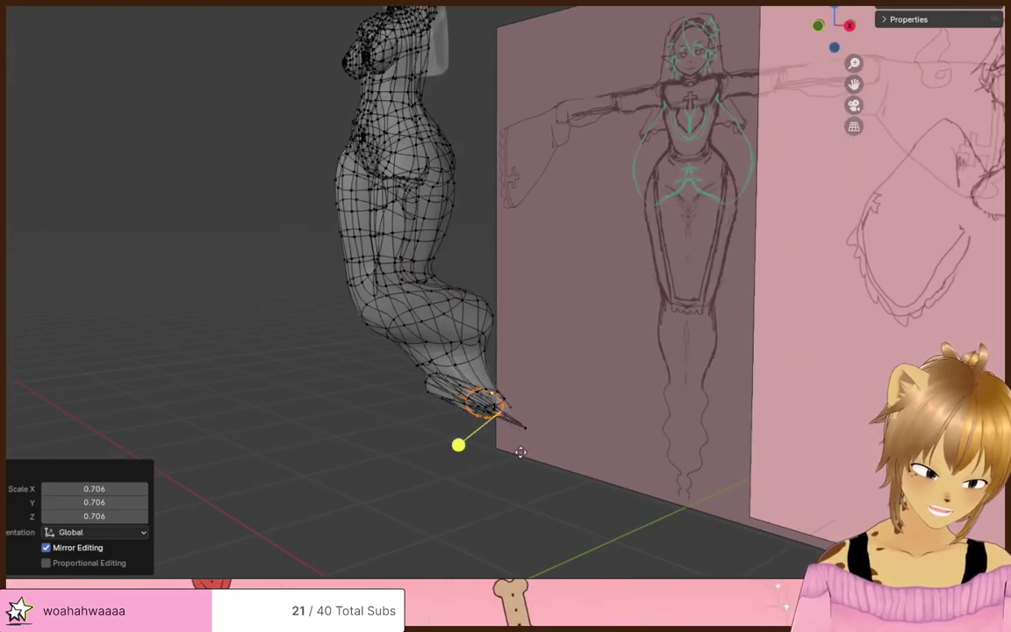
middle_drag(520, 453, 599, 345)
key(r)
key(r)
click(585, 368)
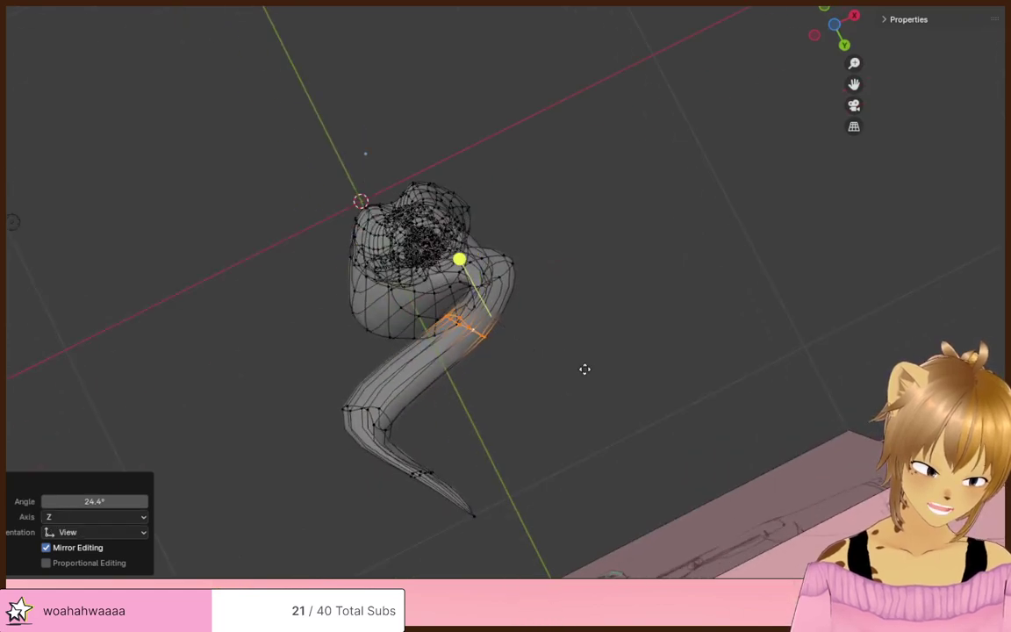
click(563, 350)
click(592, 364)
- Select the rings at the tail's outer bend, scale them to 0.834, and smooth their vertices with a factor of 0.603
middle_drag(594, 365, 399, 453)
drag(318, 393, 372, 460)
mouse_move(372, 461)
middle_down()
mouse_move(418, 487)
mouse_move(389, 512)
middle_up()
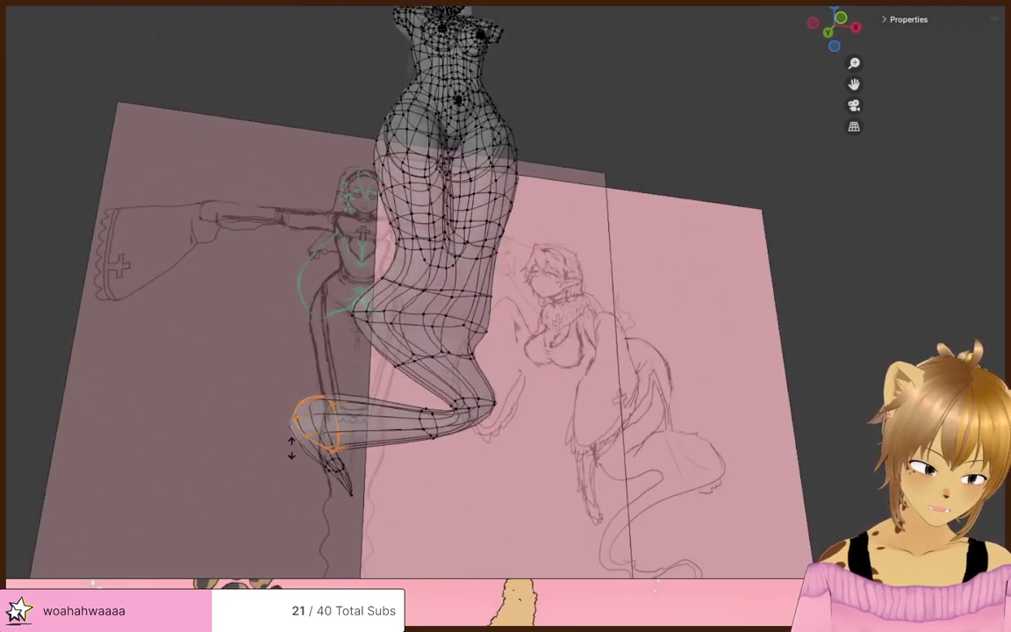
click(273, 421)
key(s)
click(263, 425)
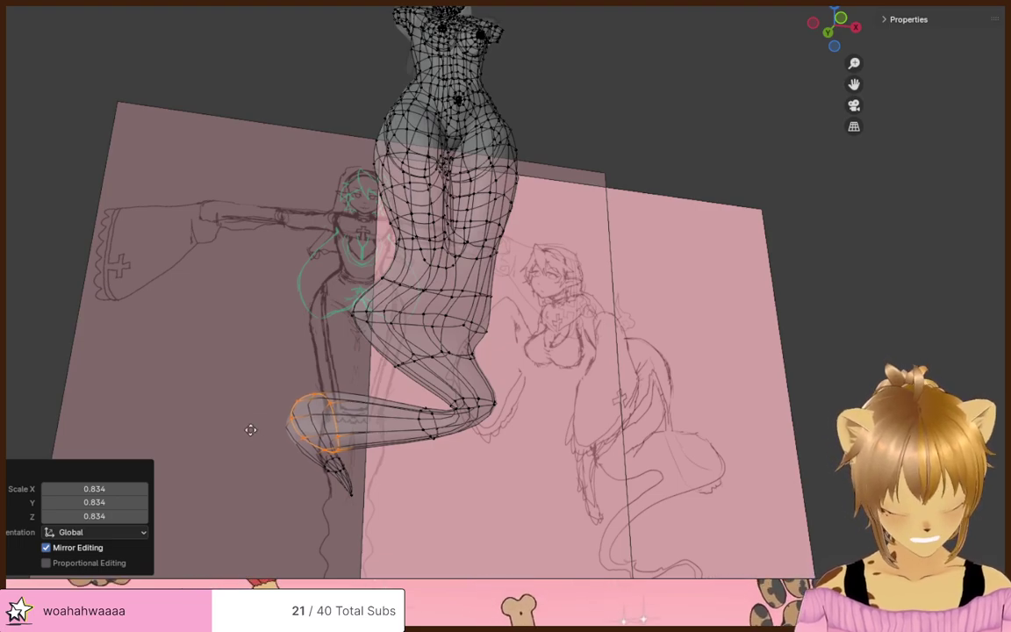
drag(426, 332, 427, 332)
middle_drag(487, 444, 427, 453)
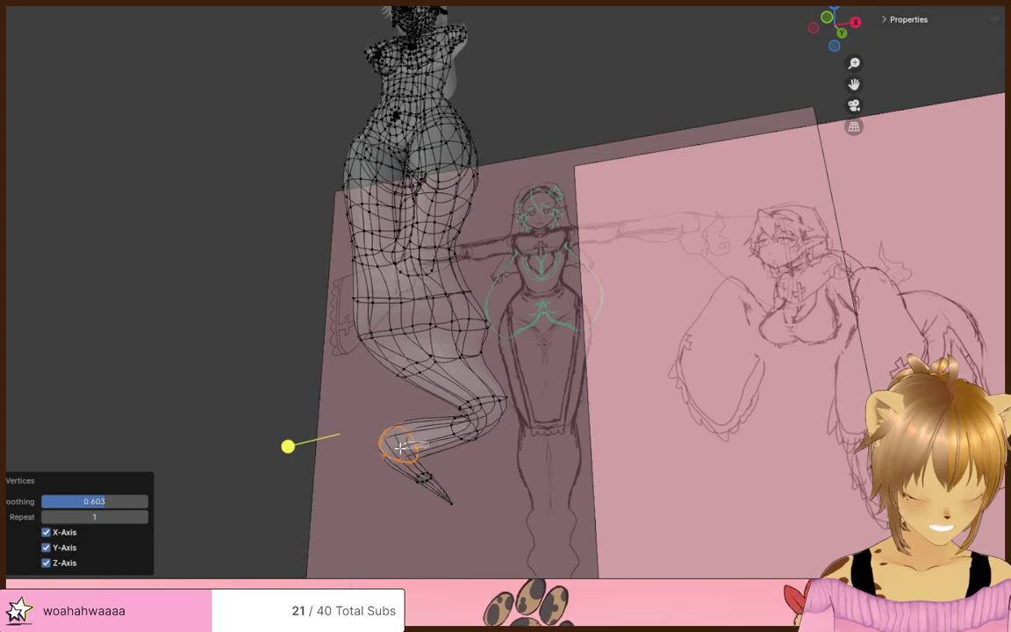
- Move the lower vertices of the outer bend and rotate them -24.5° to round the turn toward the tip
drag(427, 461, 407, 478)
key(g)
click(412, 456)
key(r)
click(493, 433)
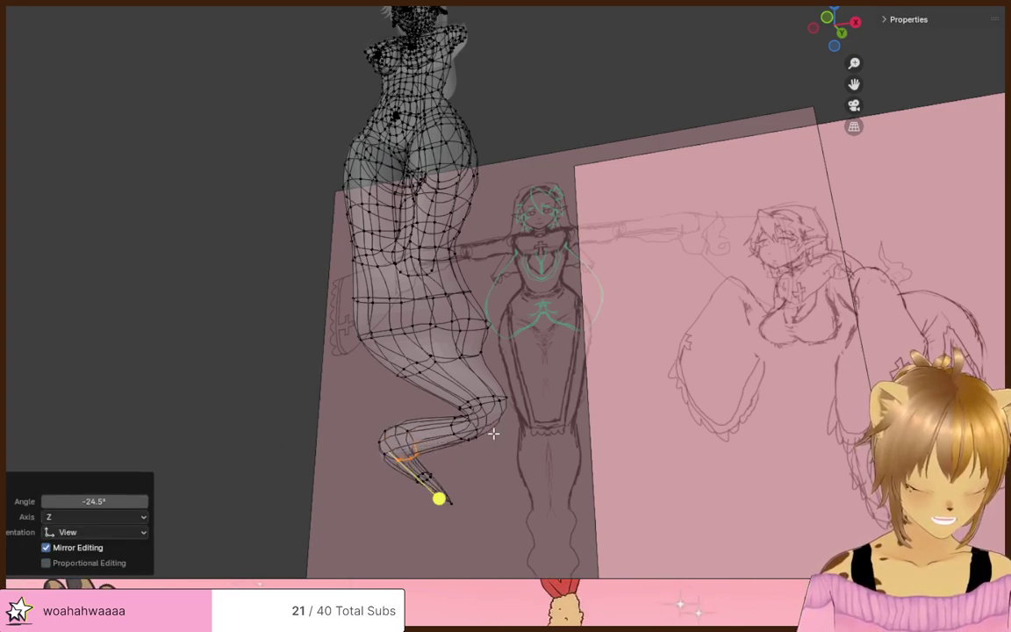
mouse_move(494, 424)
middle_down()
mouse_move(566, 533)
mouse_move(611, 497)
mouse_move(573, 474)
mouse_move(455, 461)
mouse_move(587, 459)
mouse_move(569, 489)
mouse_move(521, 431)
mouse_move(357, 481)
mouse_move(581, 442)
mouse_move(402, 463)
mouse_move(302, 505)
mouse_move(514, 440)
mouse_move(491, 494)
mouse_move(507, 514)
mouse_move(519, 441)
mouse_move(566, 477)
mouse_move(680, 490)
mouse_move(605, 467)
middle_up()
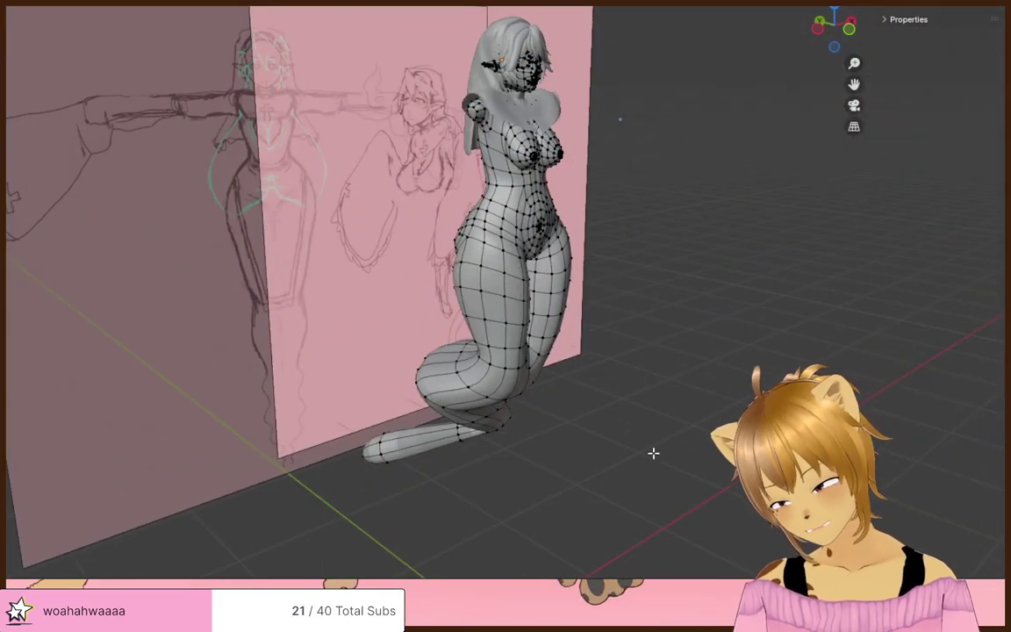
- Add one centred loop cut across the lower tail segment and another between the outer bend and the tip ring
mouse_move(564, 424)
middle_down()
mouse_move(576, 467)
mouse_move(643, 418)
mouse_move(611, 450)
mouse_move(598, 418)
mouse_move(483, 388)
mouse_move(474, 350)
middle_up()
click(477, 351)
right_click(477, 351)
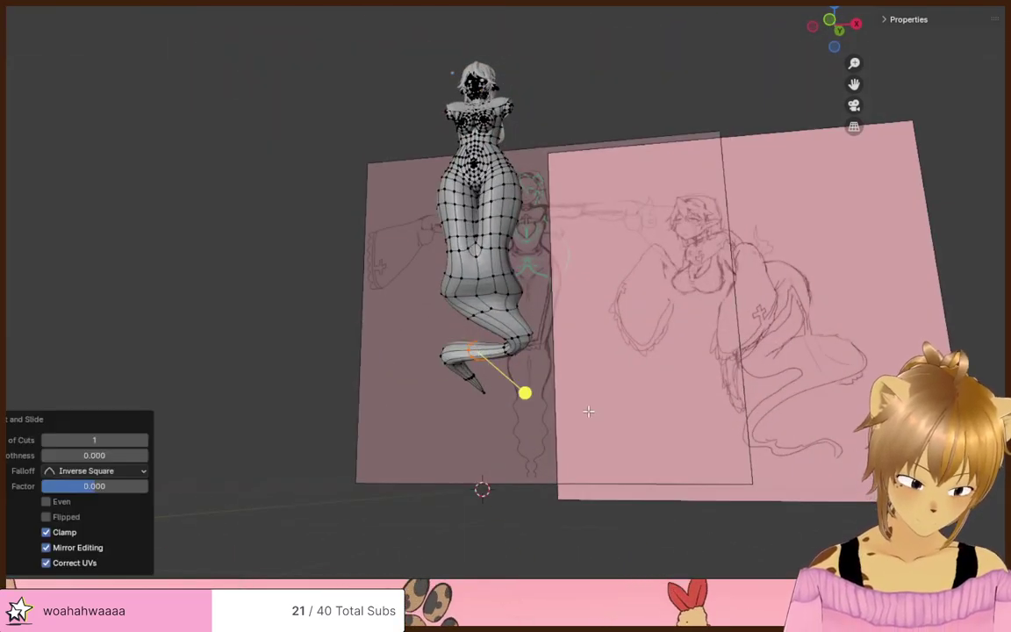
mouse_move(591, 413)
middle_down()
mouse_move(482, 439)
mouse_move(612, 460)
mouse_move(619, 428)
middle_up()
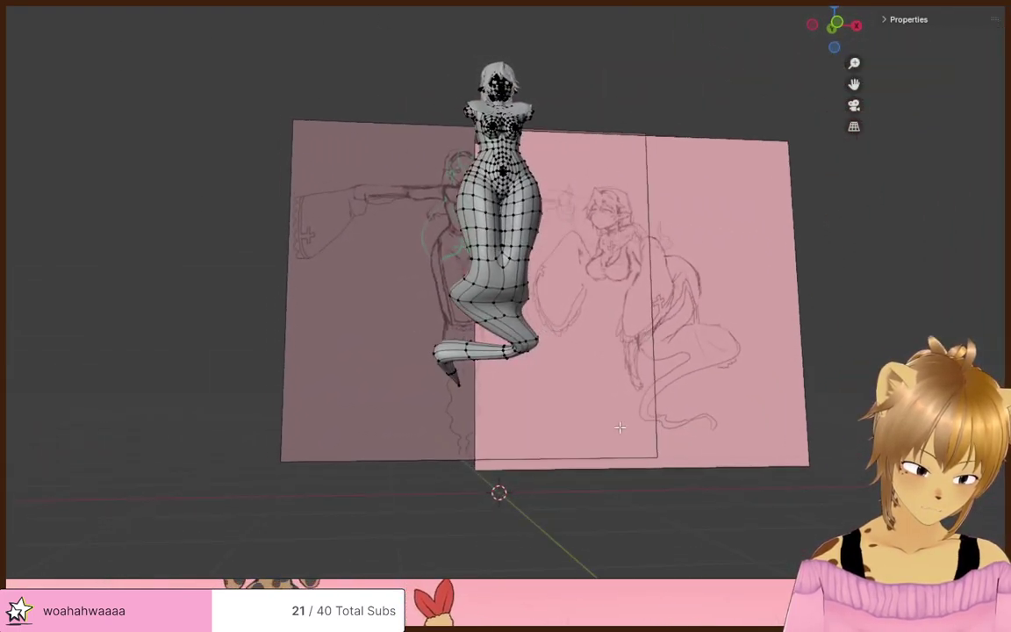
mouse_move(508, 332)
middle_down()
mouse_move(573, 309)
mouse_move(502, 361)
mouse_move(433, 454)
middle_up()
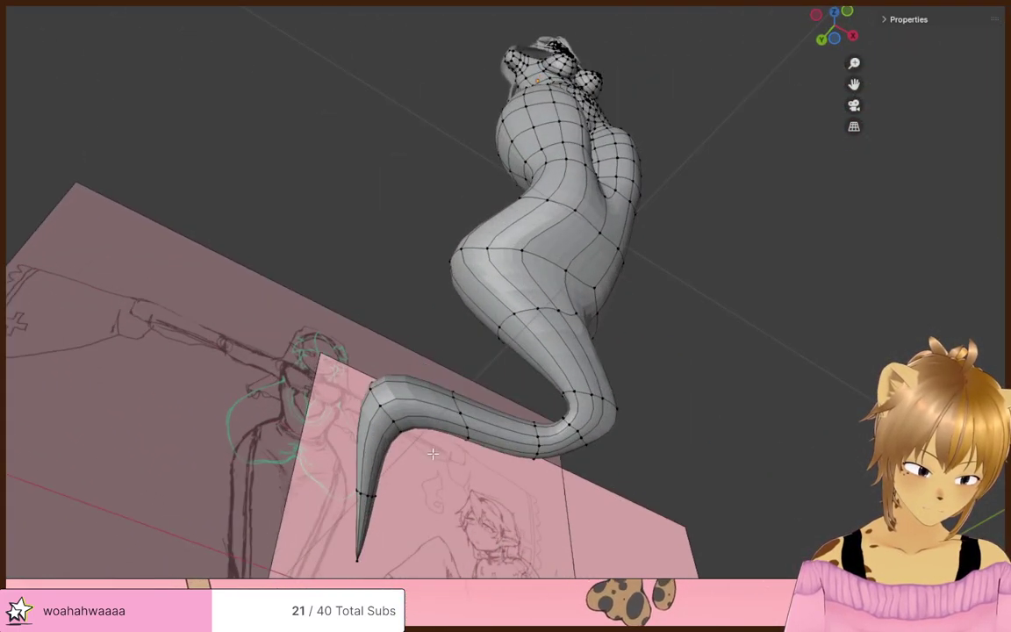
click(367, 478)
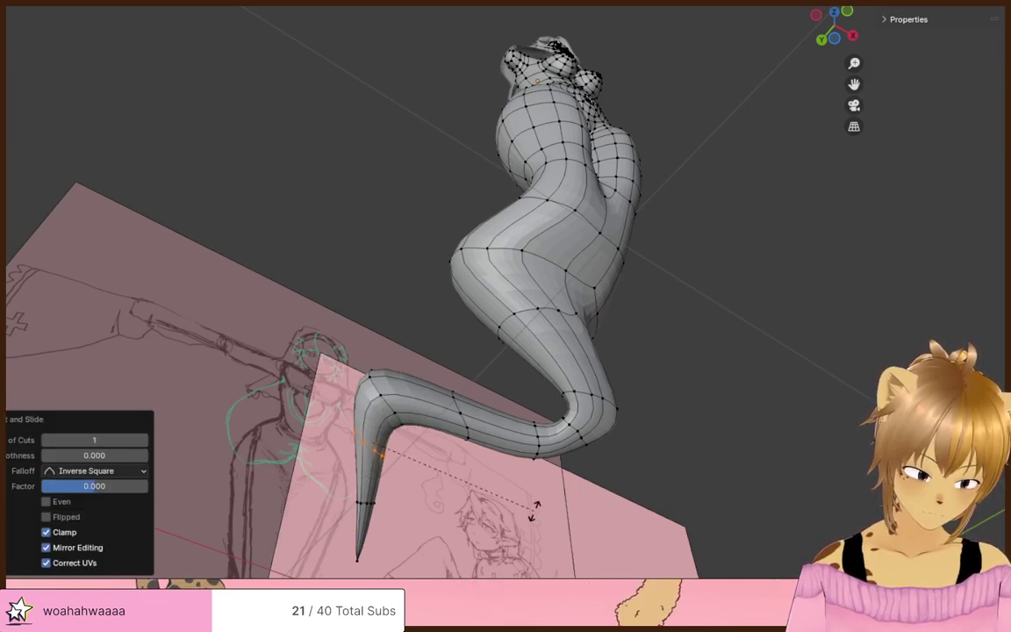
- Select the last ring and the tip through the mesh, rotate them -73.5°, and move them to start the curl
key(alt+z)
drag(317, 473, 430, 576)
key(alt+z)
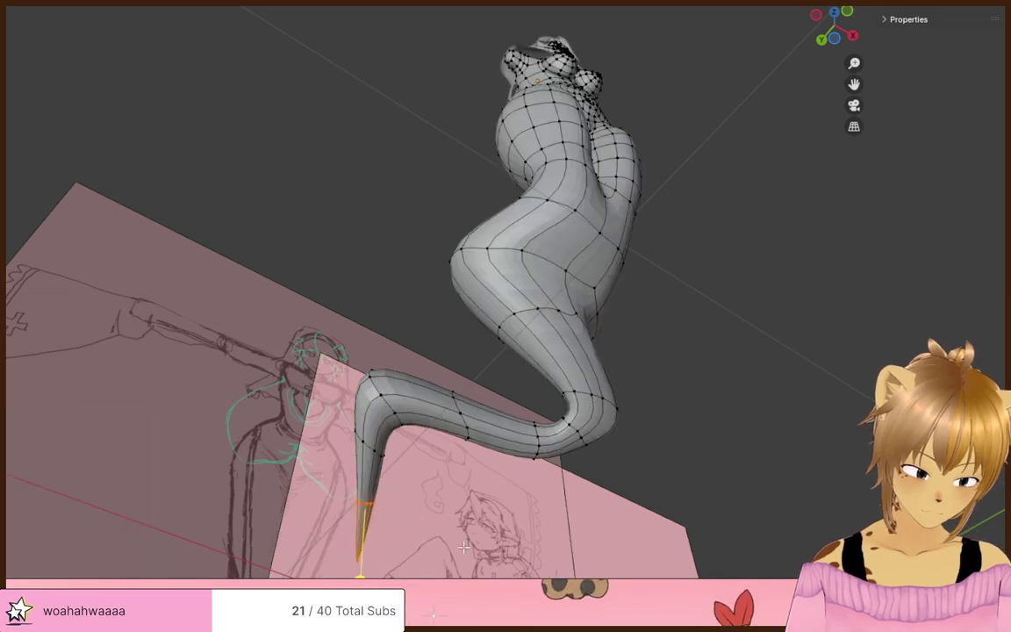
key(r)
click(443, 294)
key(g)
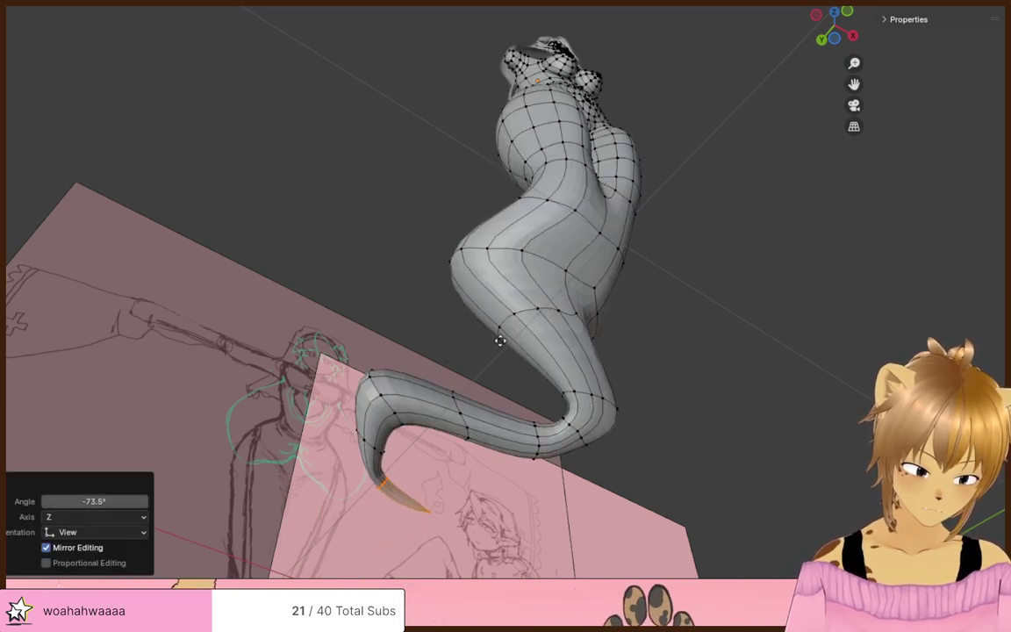
click(478, 340)
- Pull the tail's tip closer and rotate the end by -88.5° to tighten the curl
drag(409, 489, 428, 539)
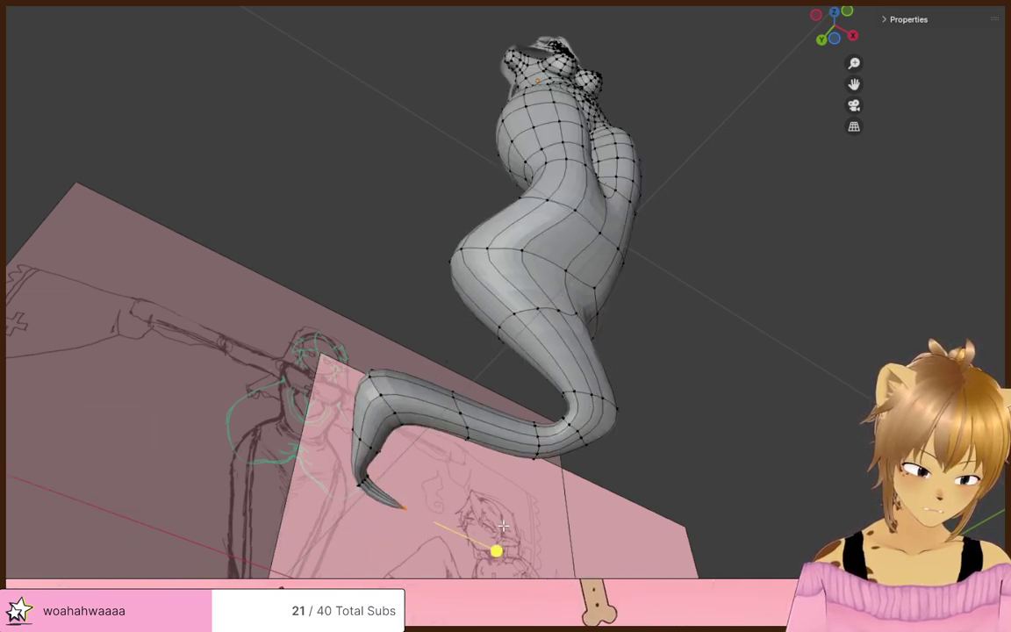
click(485, 505)
key(r)
click(421, 394)
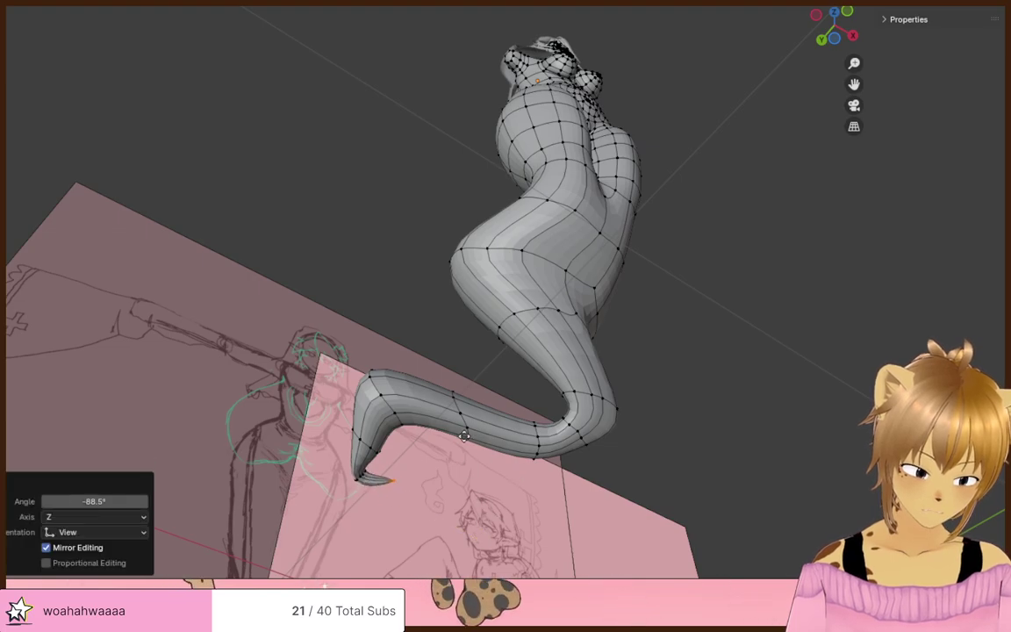
click(478, 508)
click(684, 496)
- Thin the rings near the curled tip, scaling the ring above the last one to 0.213 and the last one to 0.389
middle_drag(683, 496, 525, 454)
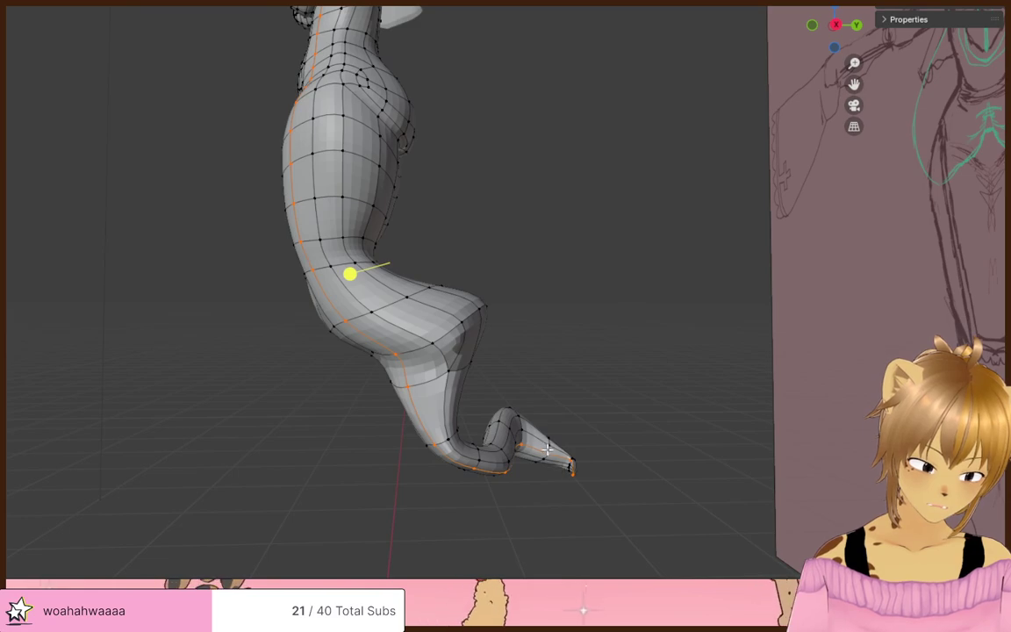
click(542, 477)
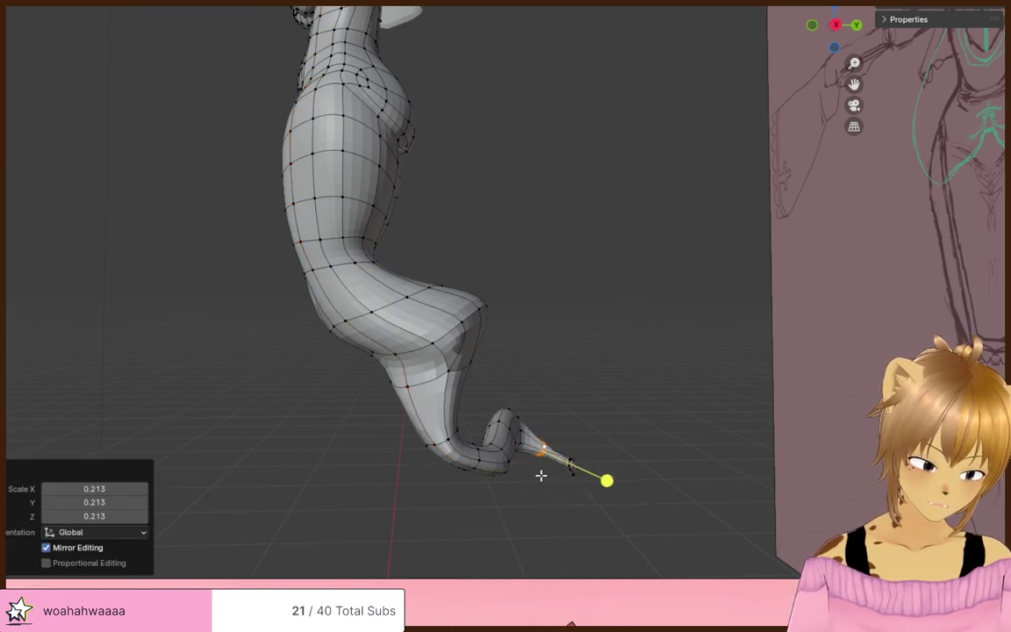
click(498, 507)
middle_drag(496, 510, 627, 479)
key(alt+z)
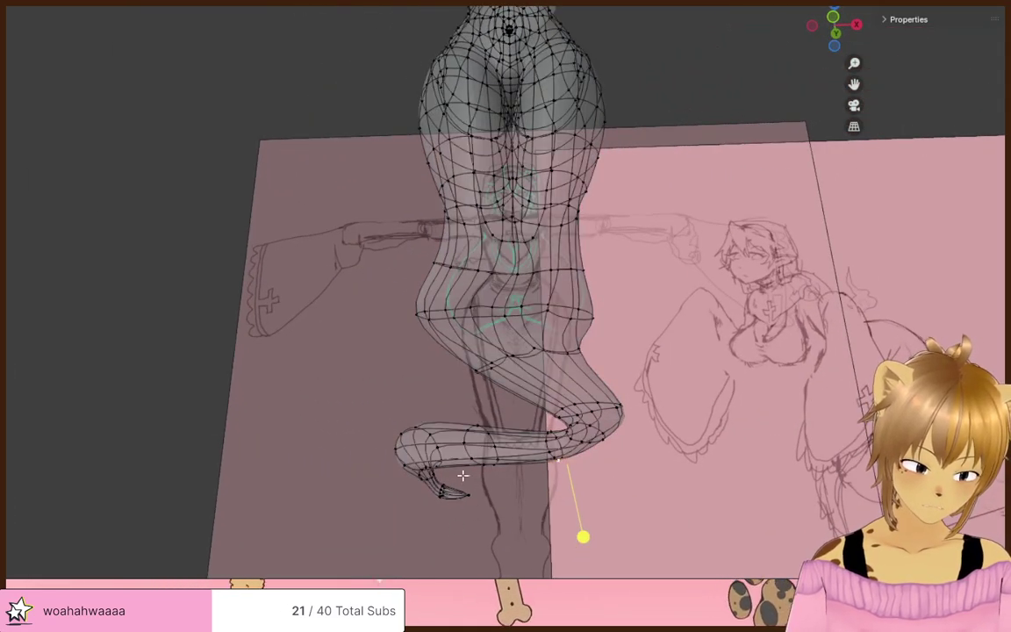
key(alt+z)
key(s)
click(474, 493)
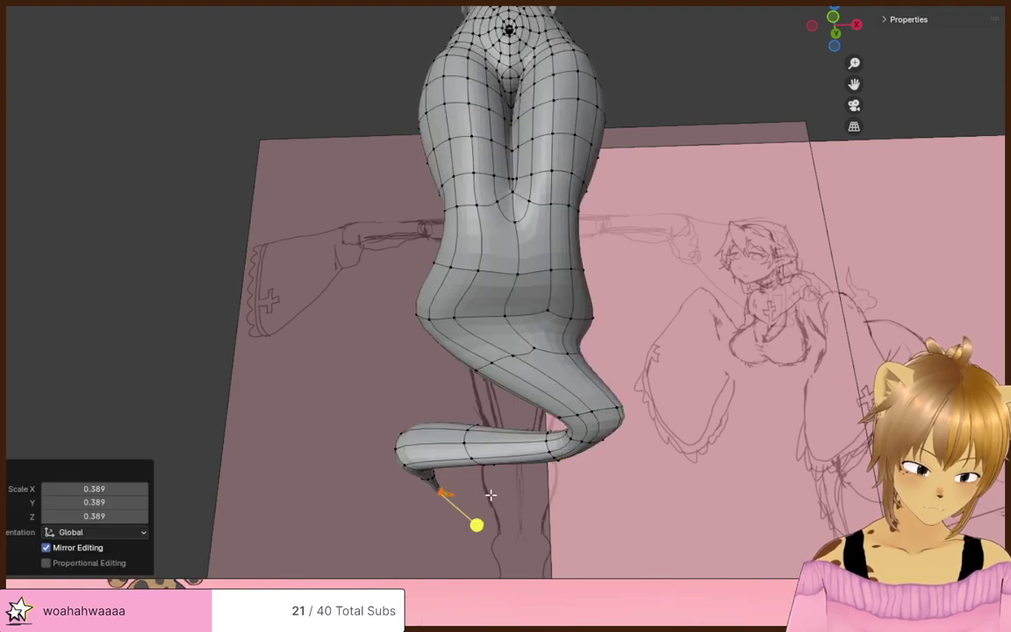
- Move the tail's end by -0.076303, -0.074006 and 0.056874 m, and slide the ring near the tip with a factor of -1.000
middle_drag(490, 492, 413, 494)
key(alt+z)
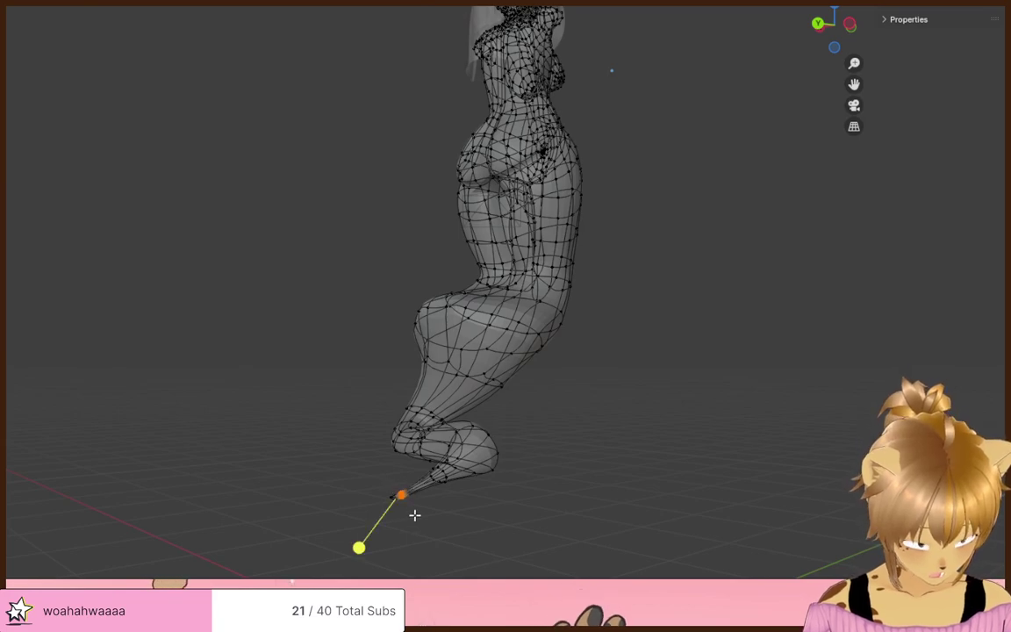
click(436, 501)
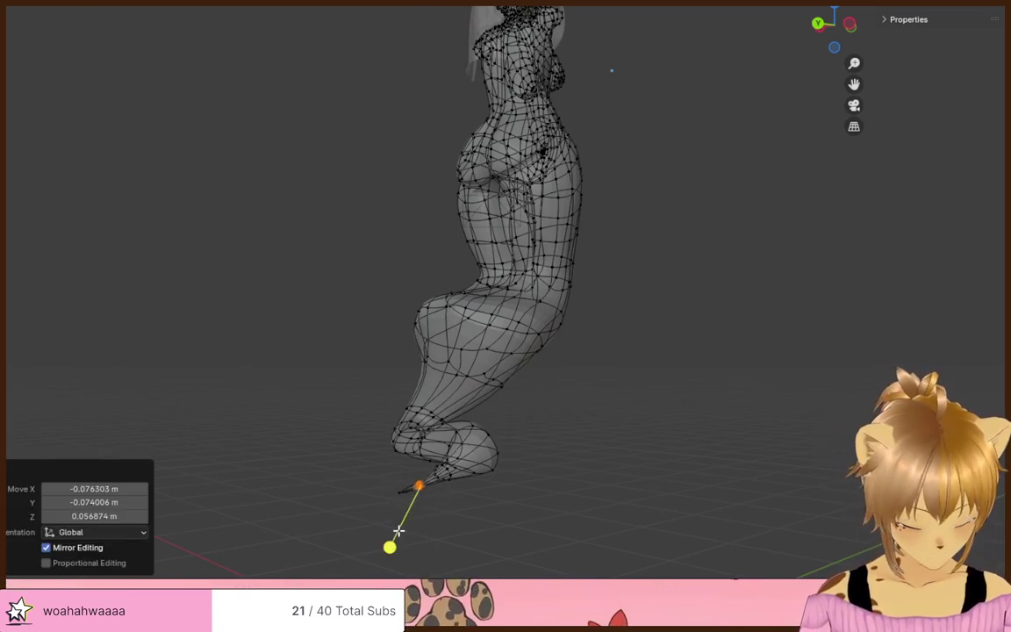
key(ctrl+z)
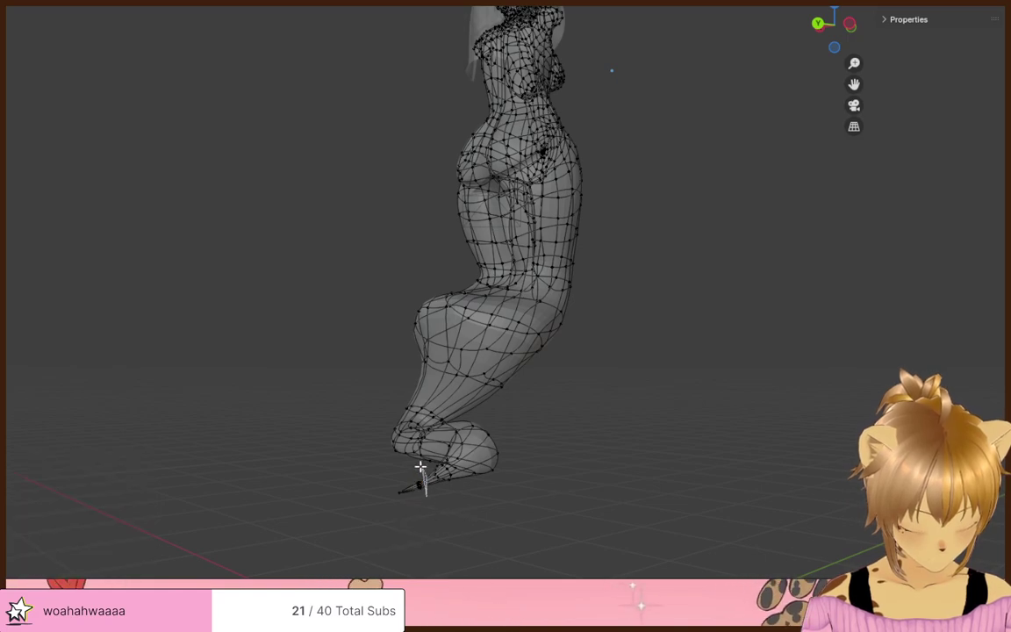
click(418, 536)
middle_drag(528, 503, 446, 526)
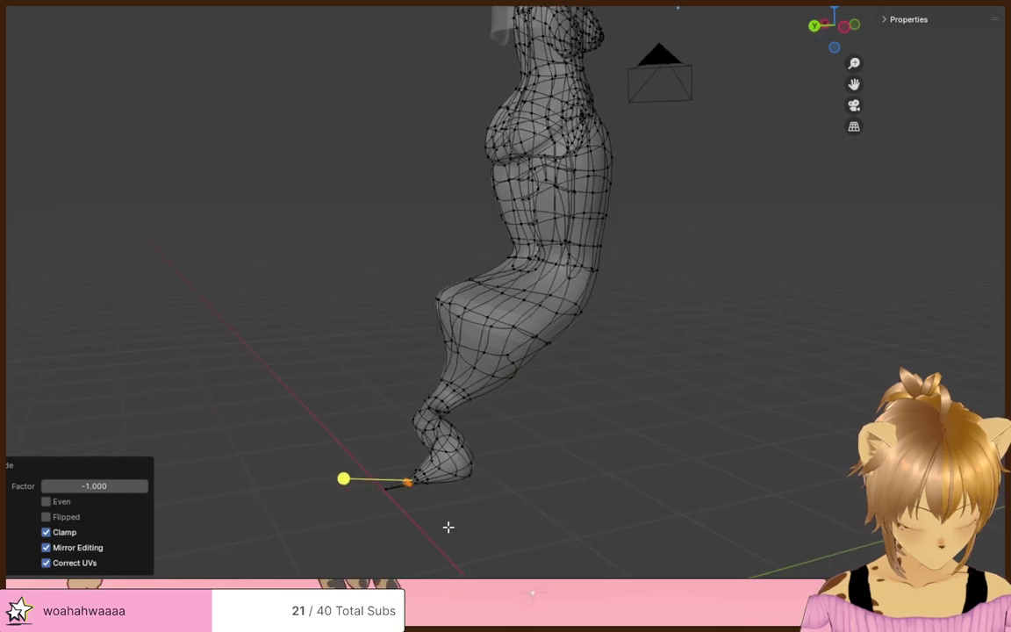
- Select the wider ring just before the tapered tip and enlarge it to add volume to the curl
click(418, 480)
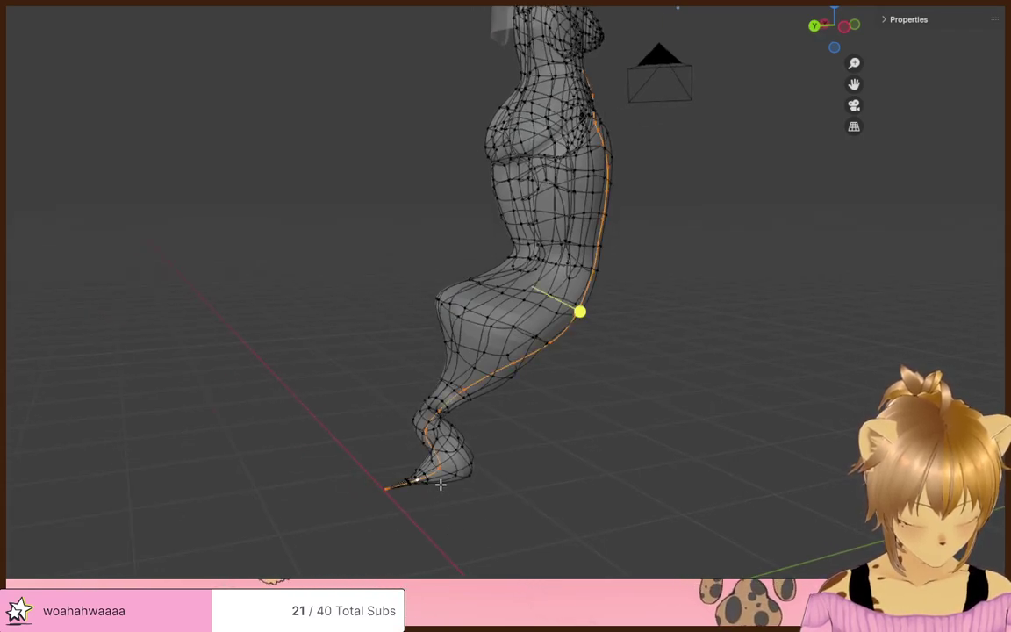
drag(411, 475, 440, 501)
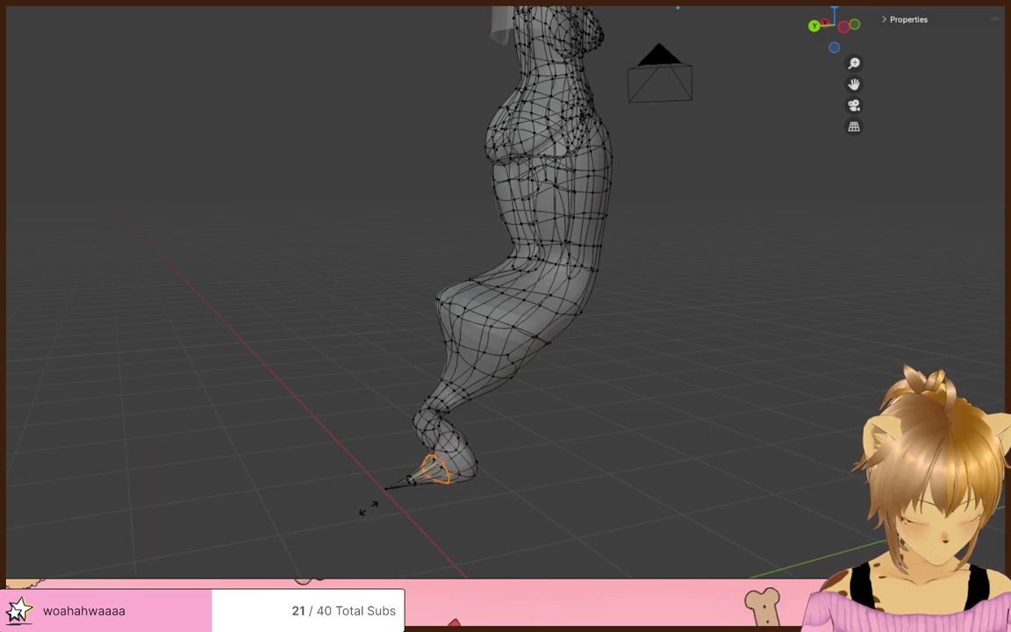
click(369, 508)
click(506, 486)
middle_drag(507, 486, 641, 498)
alt+click(528, 429)
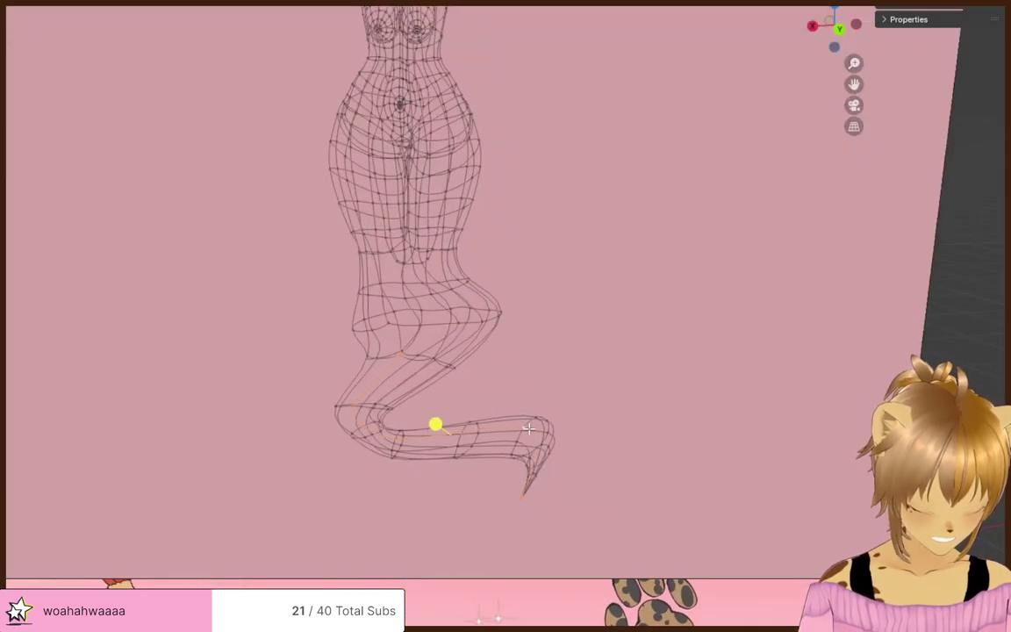
key(s)
click(602, 416)
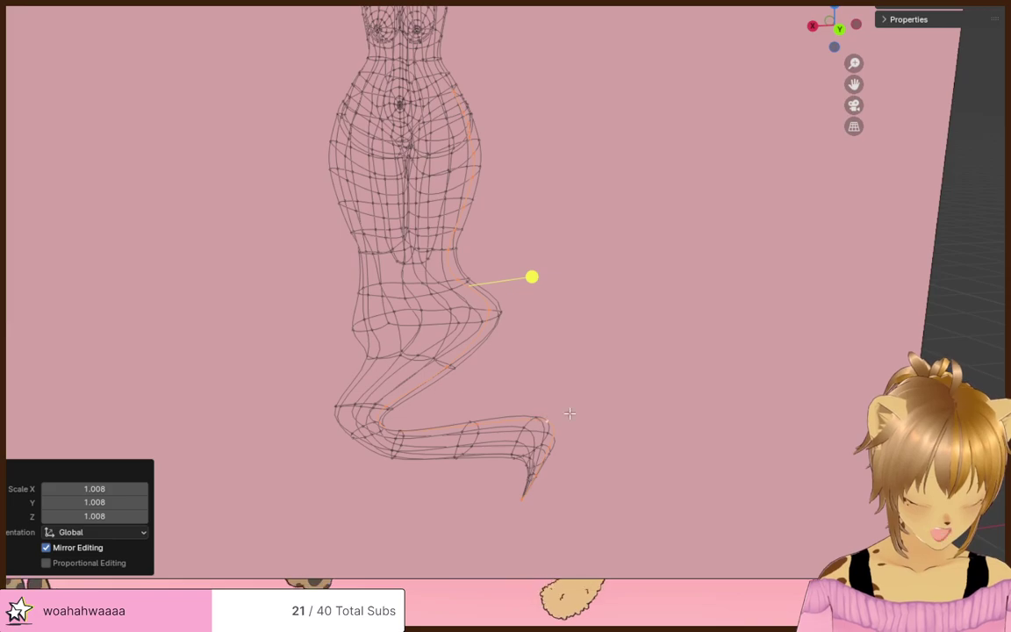
key(ctrl+z)
- Select the ring at the tail's last wide bend and adjust it to round the turn into the tip
alt+click(536, 423)
mouse_move(531, 422)
middle_down()
mouse_move(609, 424)
mouse_move(542, 441)
middle_up()
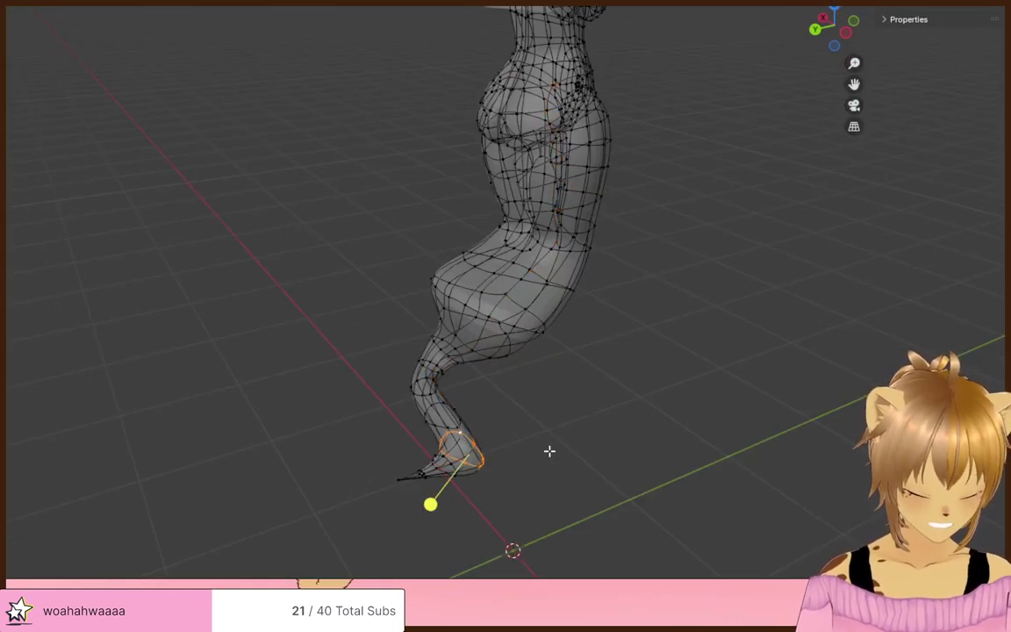
click(498, 437)
click(579, 443)
middle_drag(578, 443, 545, 462)
scroll(437, 434, down, 5)
- Rotate the tail's end by -24.1° and move it by 0.17218, 0.046311 and -0.079402 m
middle_drag(436, 433, 494, 362)
key(alt+z)
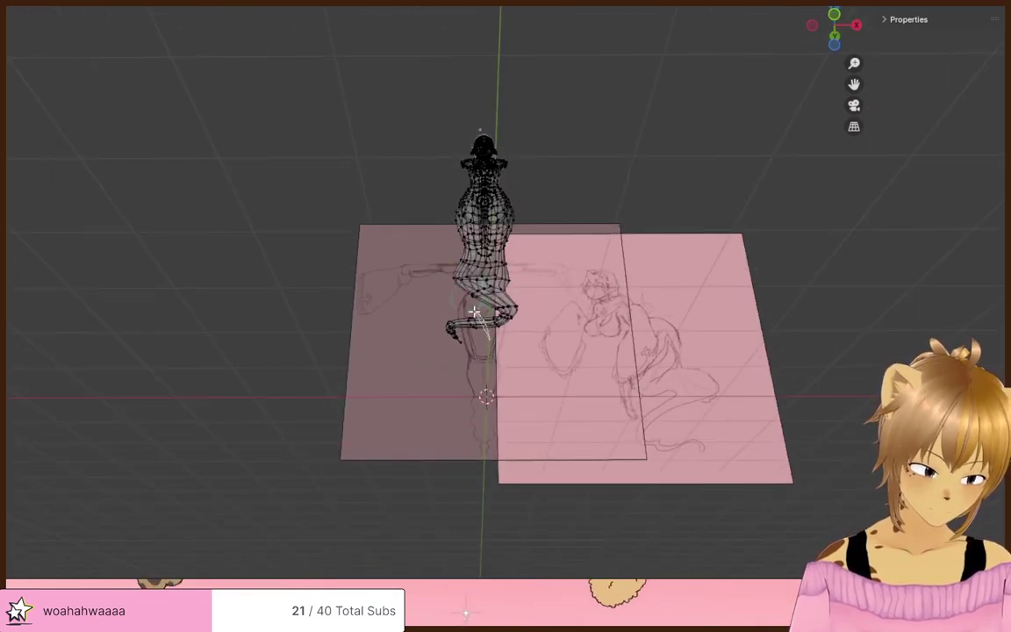
click(572, 357)
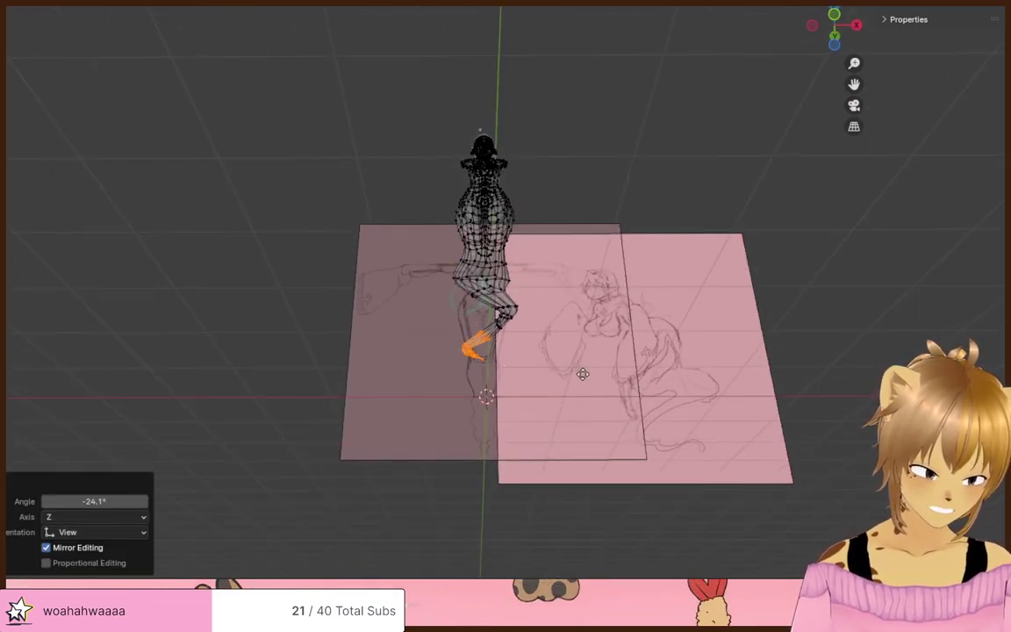
click(578, 363)
middle_drag(577, 363, 617, 424)
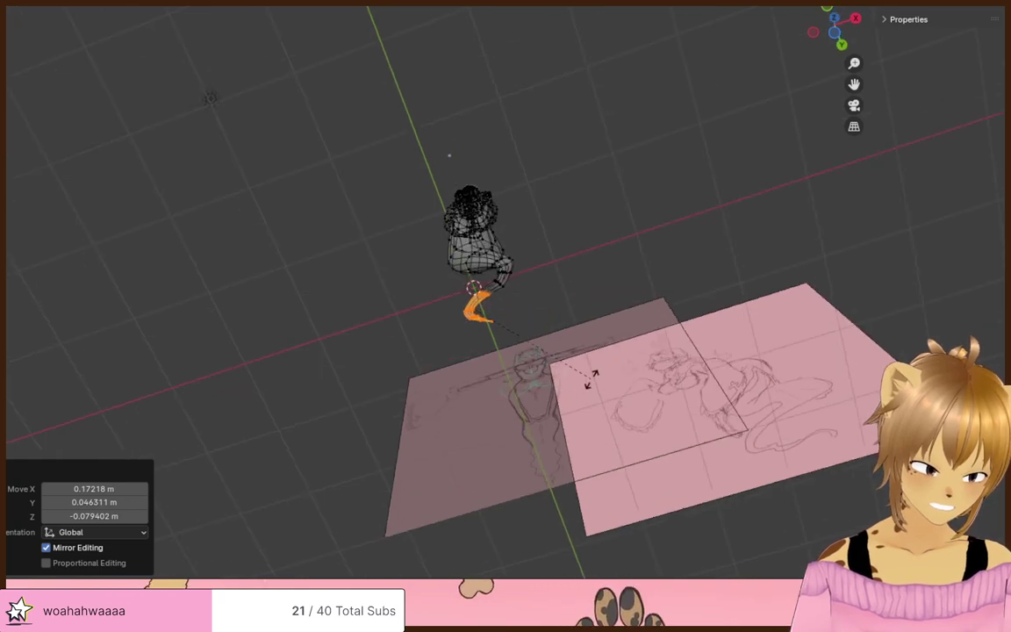
- Rotate the tail's curled end by -28° and reposition it beneath the body
click(639, 338)
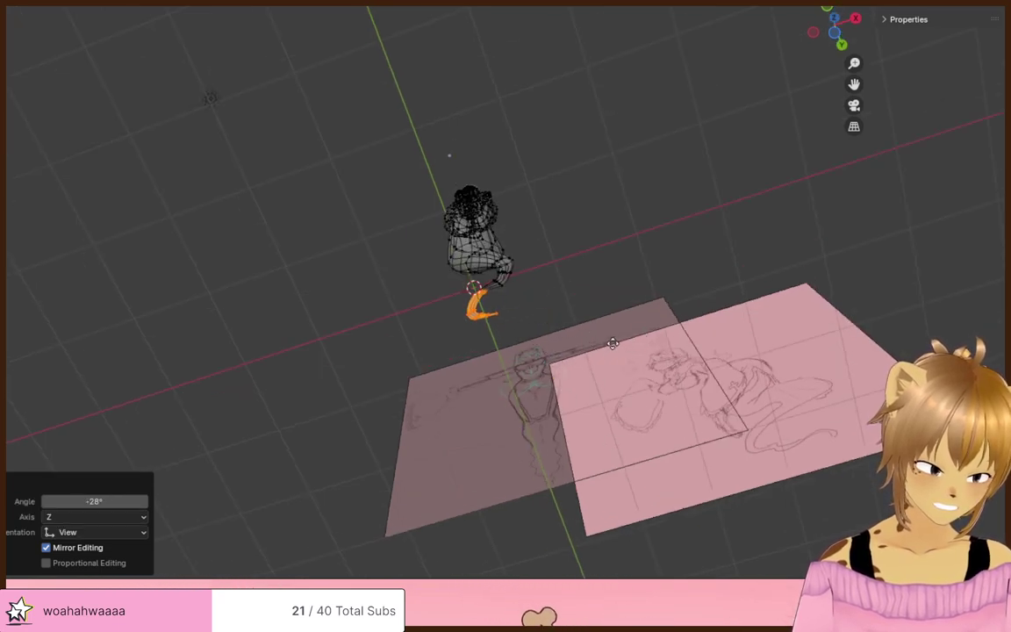
click(613, 343)
click(620, 341)
middle_drag(518, 273, 525, 315)
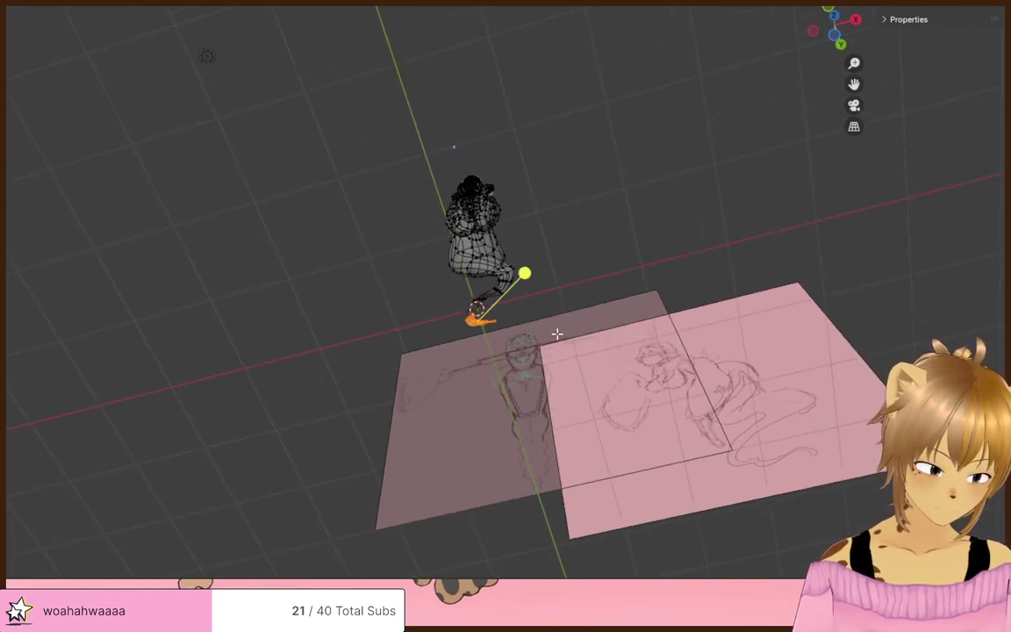
- Rotate the tail's tip section by a further -19.1° and shift it outward from the curl
click(572, 298)
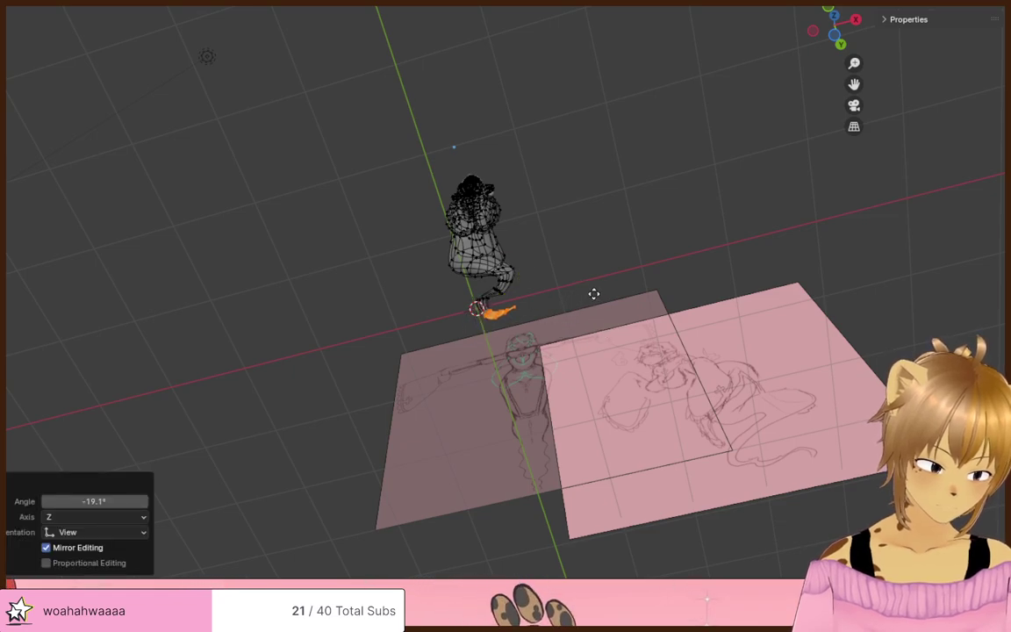
click(589, 252)
middle_drag(587, 250, 595, 392)
click(645, 324)
- Select the front vertices of the ring across the tail's upper bend and scale them to 0.621
scroll(521, 348, up, 6)
scroll(677, 386, up, 4)
click(394, 361)
shift+click(375, 358)
shift+click(338, 363)
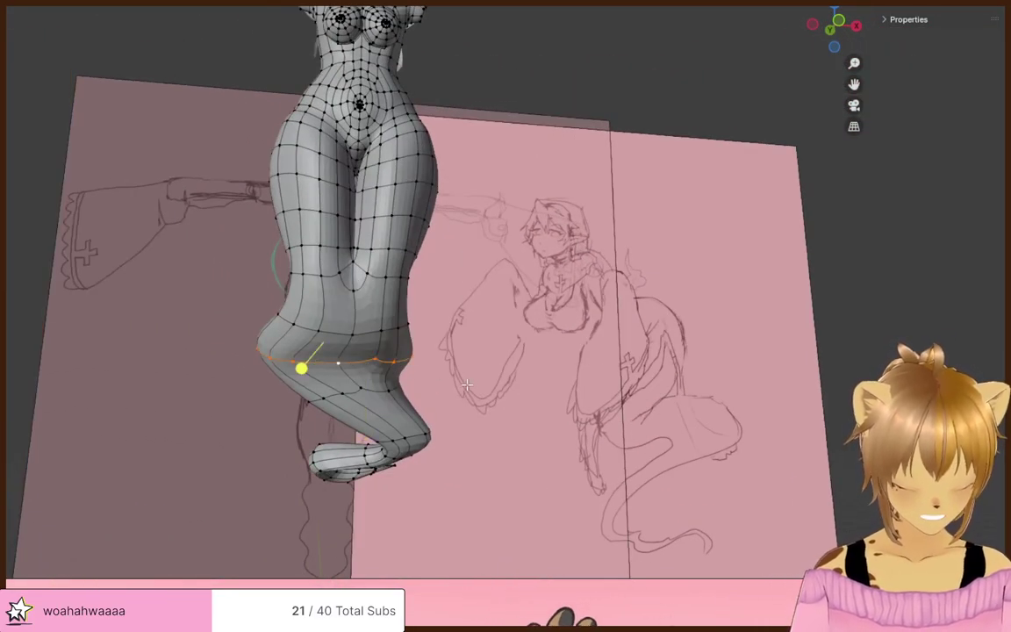
key(s)
click(421, 378)
mouse_move(422, 378)
middle_down()
mouse_move(441, 370)
mouse_move(665, 413)
mouse_move(452, 455)
middle_up()
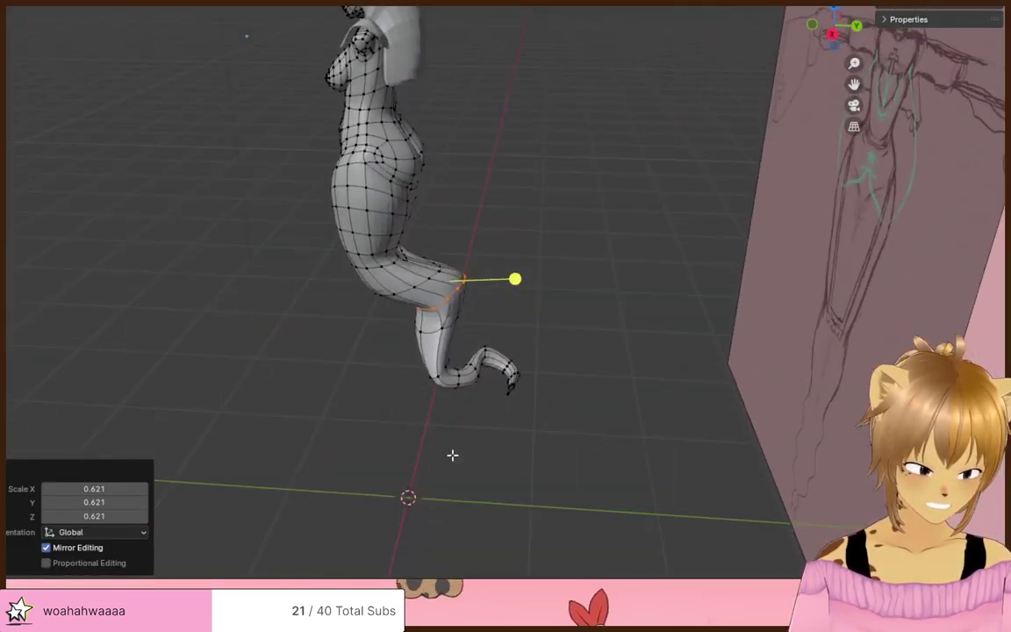
- Rotate the ring just above the tail's upper bend, scale it to 0.883 and reposition it
middle_drag(423, 287, 465, 307)
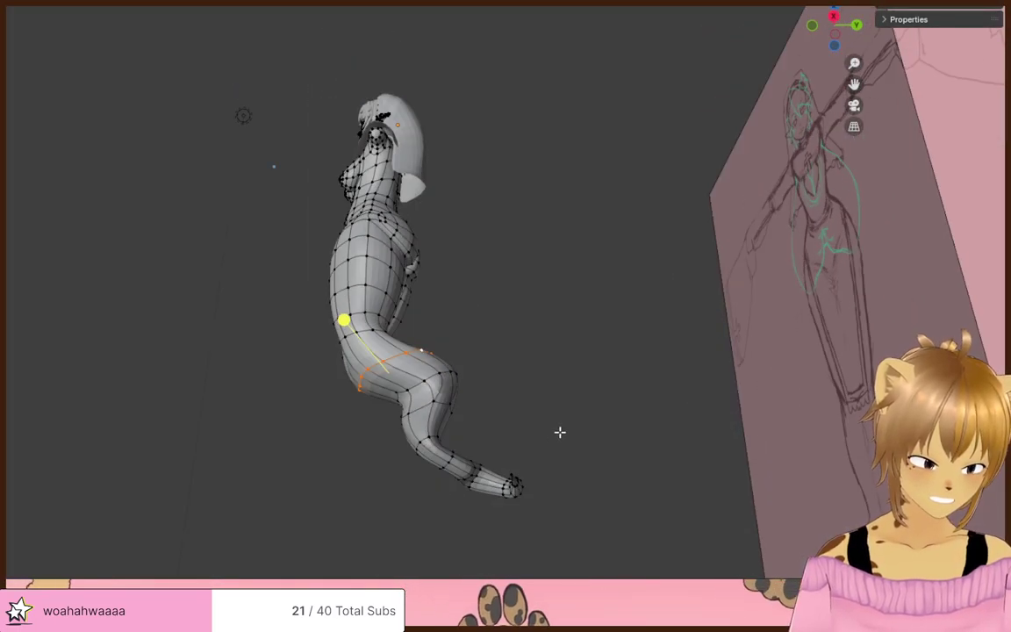
key(r)
click(545, 363)
key(s)
click(524, 370)
key(g)
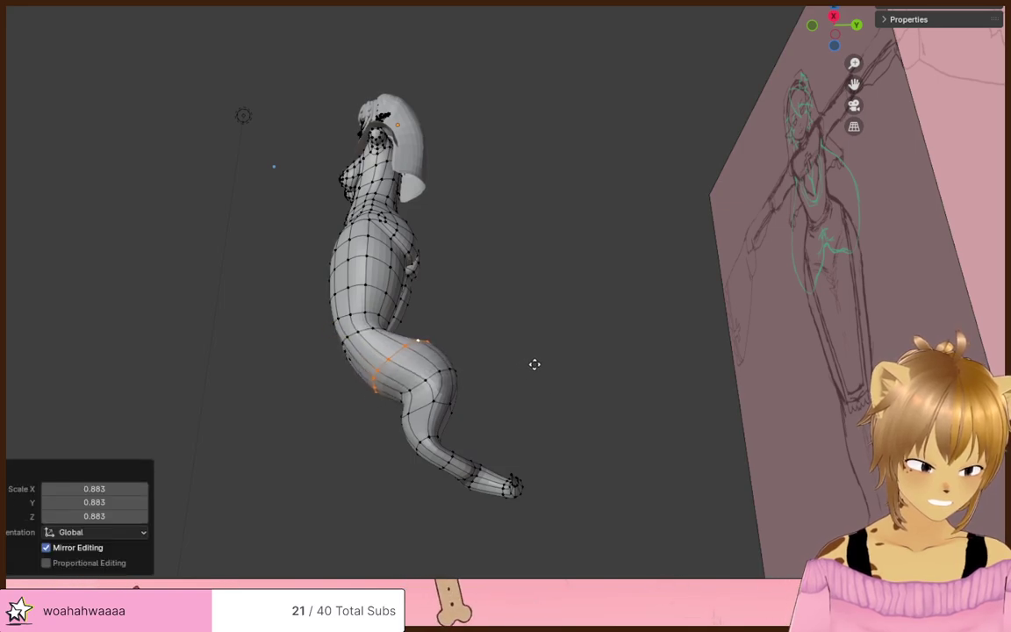
- Scale the edge at the rear crease between the legs to 0.264 and move it by -0.018938, -0.008363 and 0.026552 m
mouse_move(559, 355)
middle_down()
mouse_move(501, 445)
mouse_move(501, 474)
mouse_move(684, 550)
mouse_move(521, 436)
mouse_move(497, 400)
mouse_move(546, 300)
middle_up()
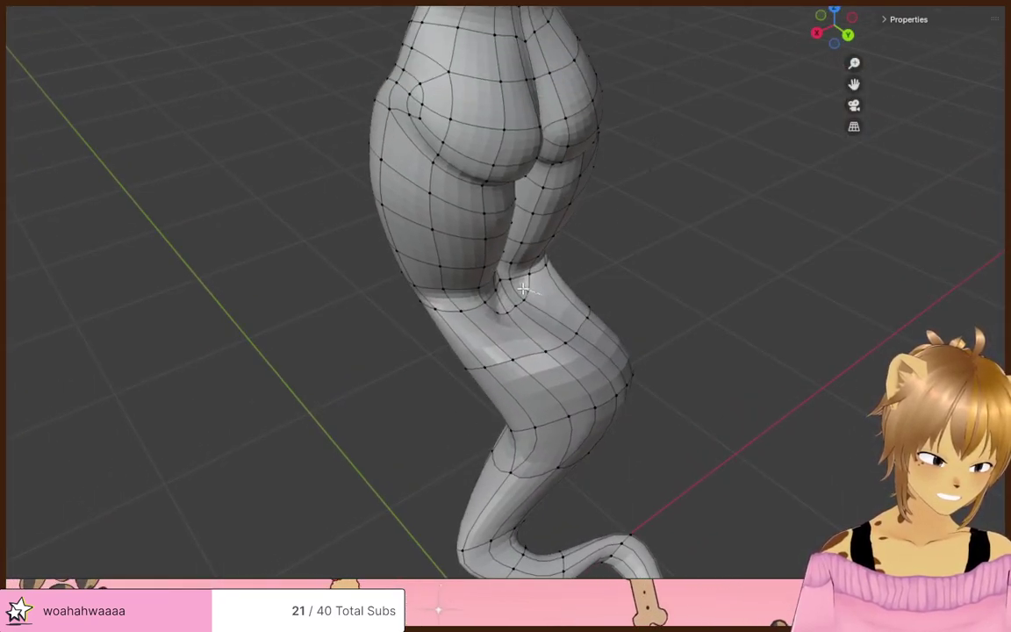
click(529, 311)
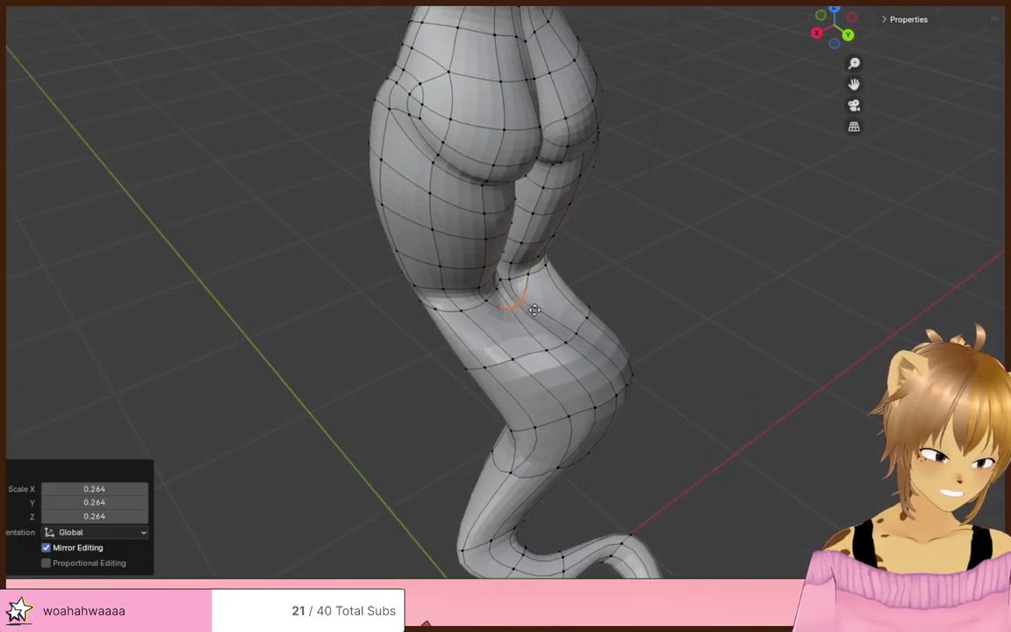
middle_drag(536, 304, 666, 463)
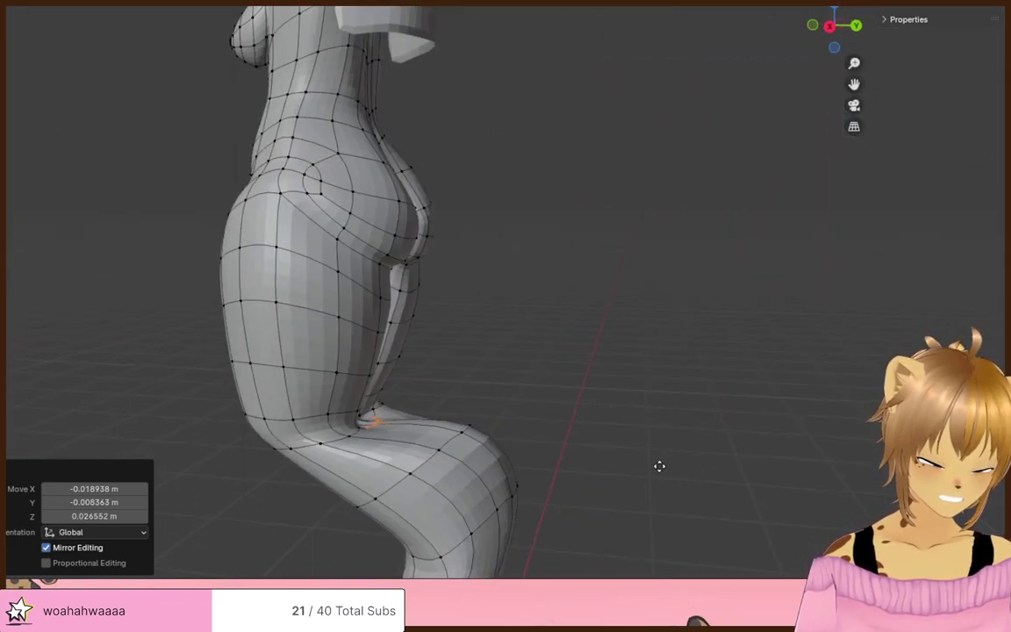
mouse_move(653, 403)
middle_down()
mouse_move(675, 438)
mouse_move(539, 429)
mouse_move(655, 390)
middle_up()
- Add one centred loop cut around the tail's upper bend, with a factor of 0.000
click(534, 405)
right_click(534, 406)
scroll(655, 391, up, 2)
shift+middle_drag(613, 470, 634, 306)
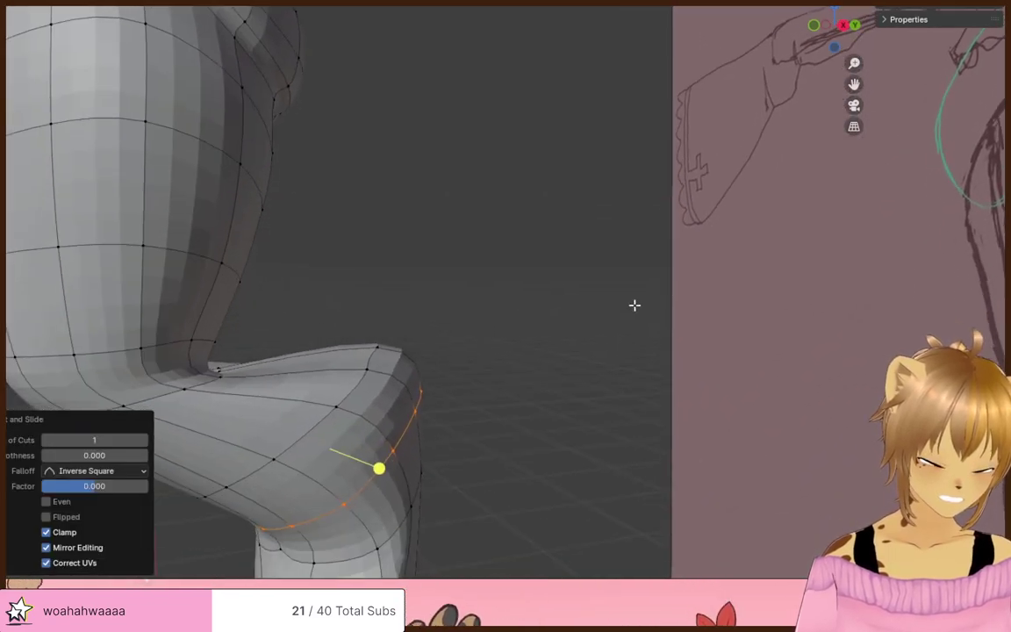
- Shrink the ring just above the new loop and move it by -0.043336, -0.10057 and 0.03026 m
alt+click(333, 406)
key(s)
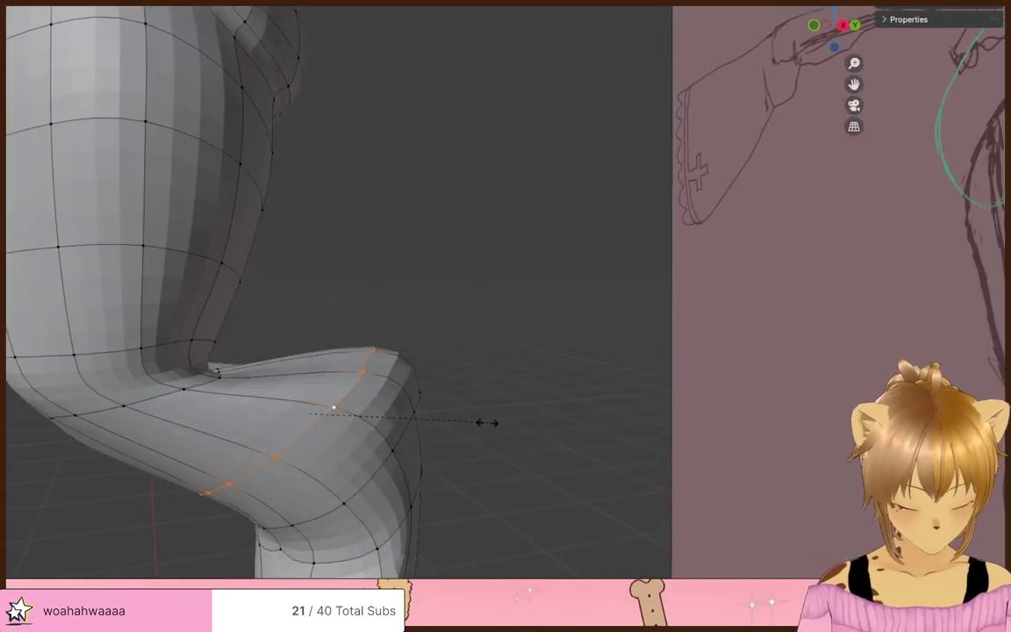
click(447, 429)
key(g)
click(391, 413)
- Slide the same ring toward the thighs with a factor of 0.623
middle_drag(391, 413, 544, 411)
scroll(470, 411, down, 4)
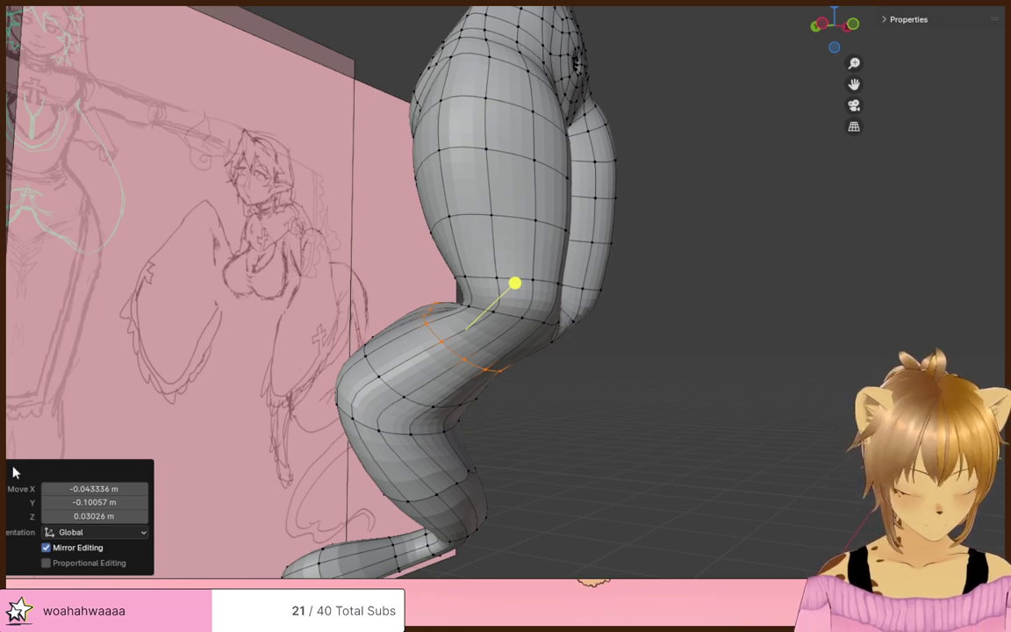
click(560, 260)
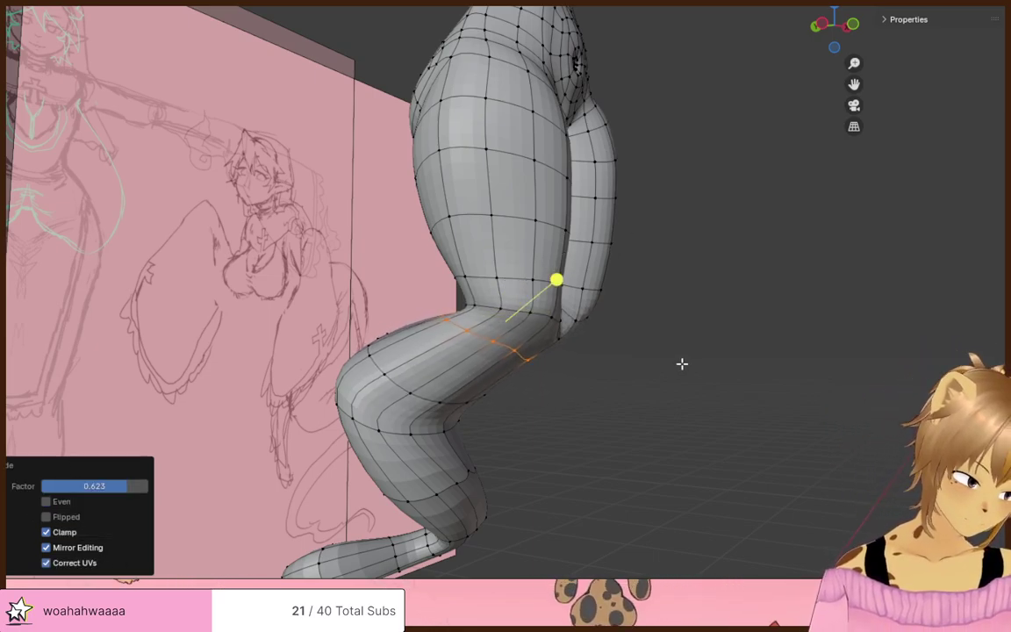
middle_drag(682, 363, 675, 364)
- Adjust the next ring down the tail and shift the ring around the outer knee-like bend
alt+click(422, 401)
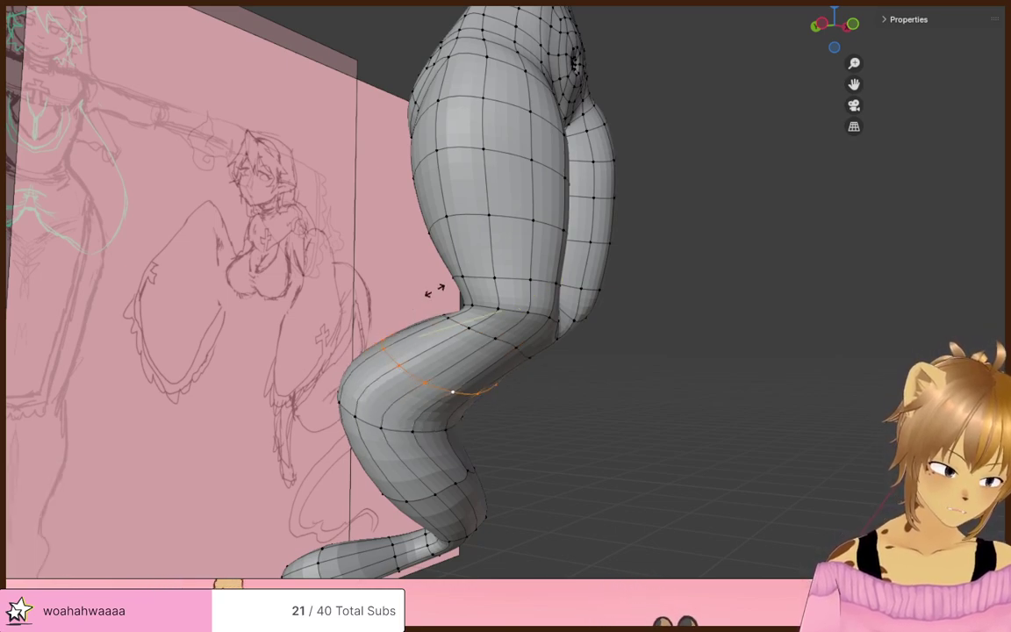
click(443, 287)
alt+click(440, 424)
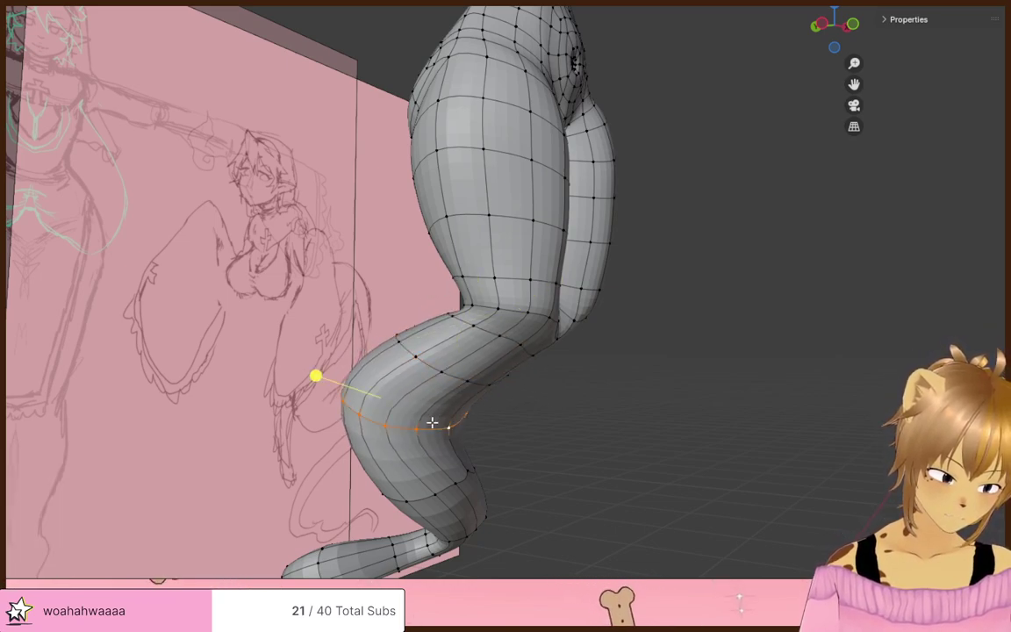
drag(319, 375, 344, 352)
middle_drag(641, 448, 422, 411)
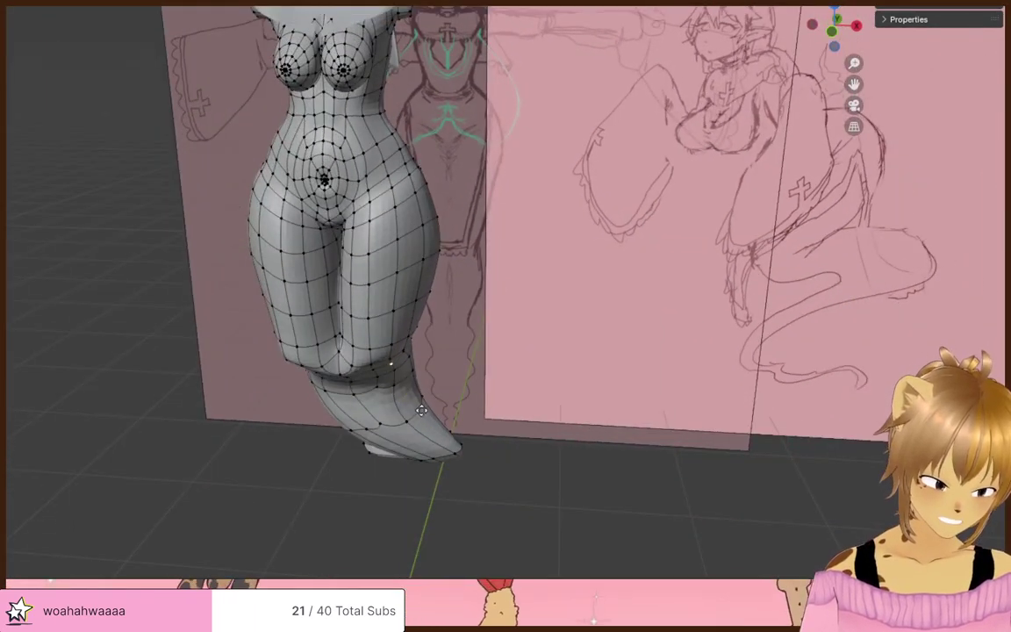
click(418, 429)
middle_drag(587, 325, 561, 301)
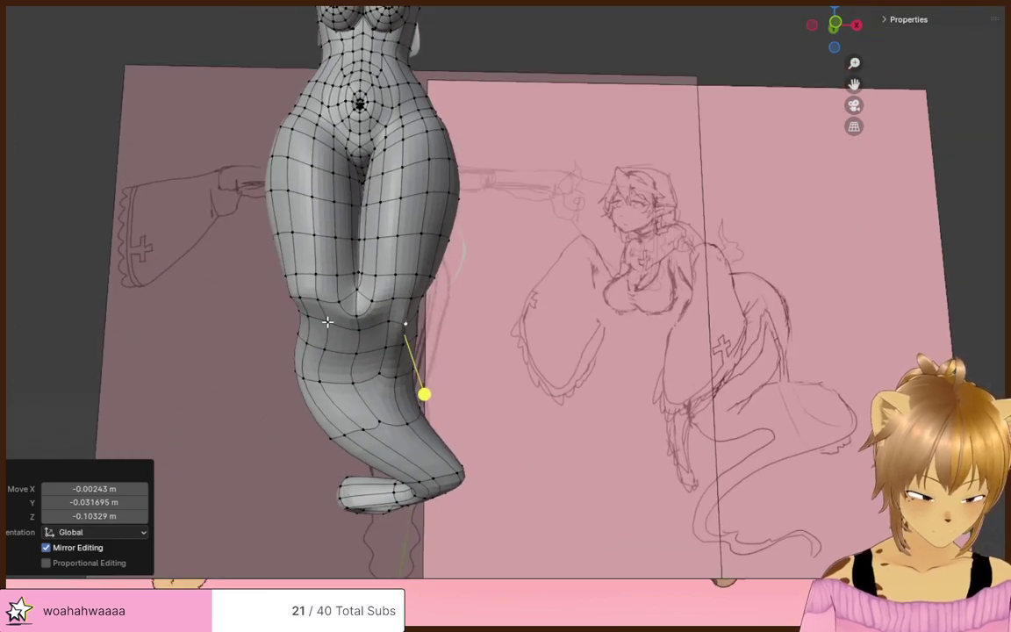
key(ctrl+z)
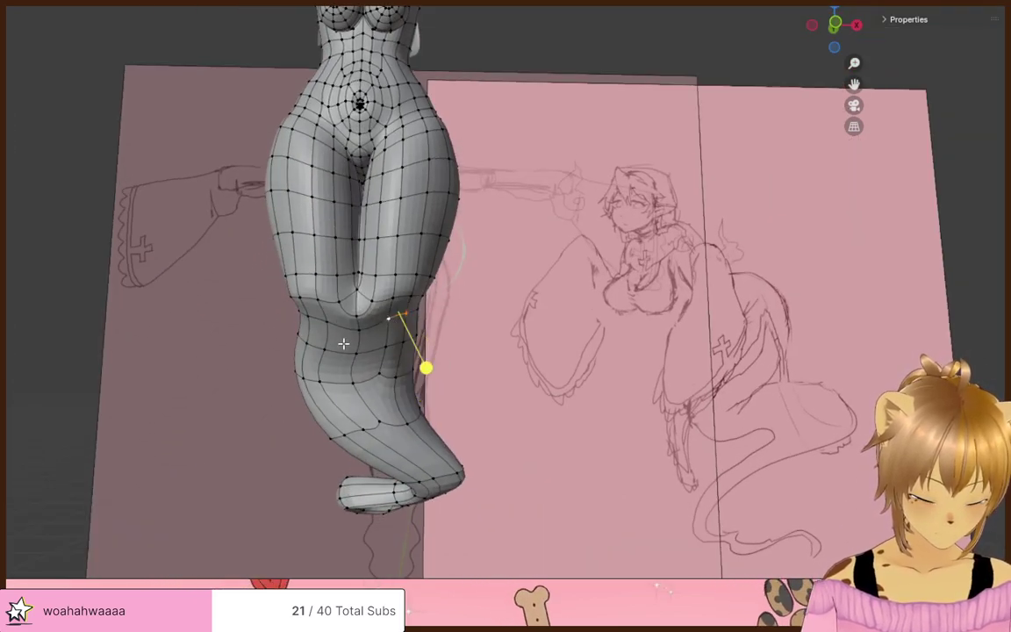
- Move the front vertices of the ring under the legs by 0.00798, -0.024381 and -0.091411 m and align them sideways along X
middle_drag(412, 307, 499, 321)
click(426, 374)
key(g)
key(x)
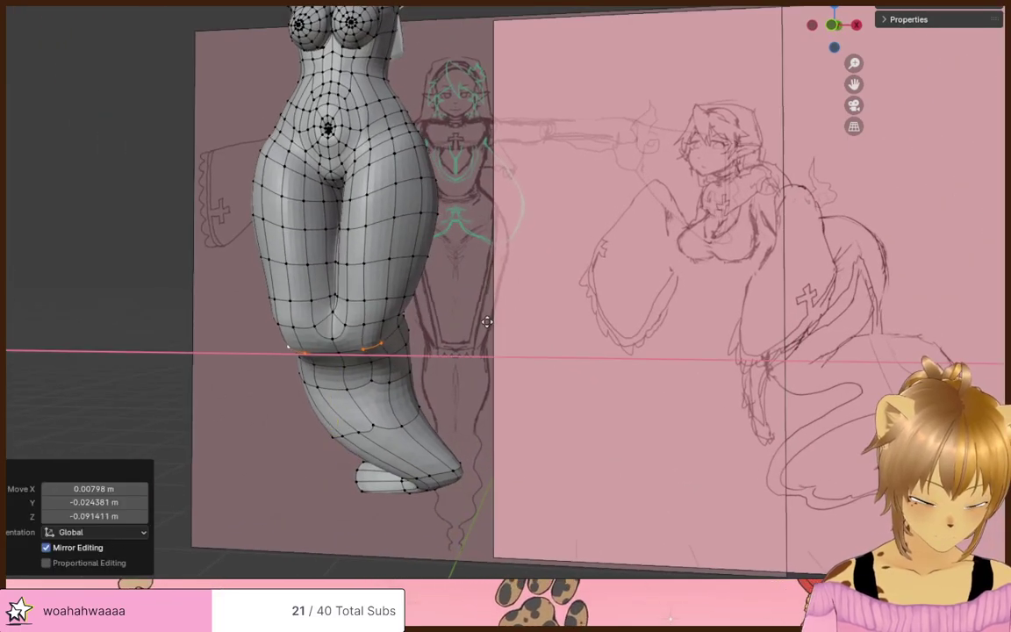
key(g)
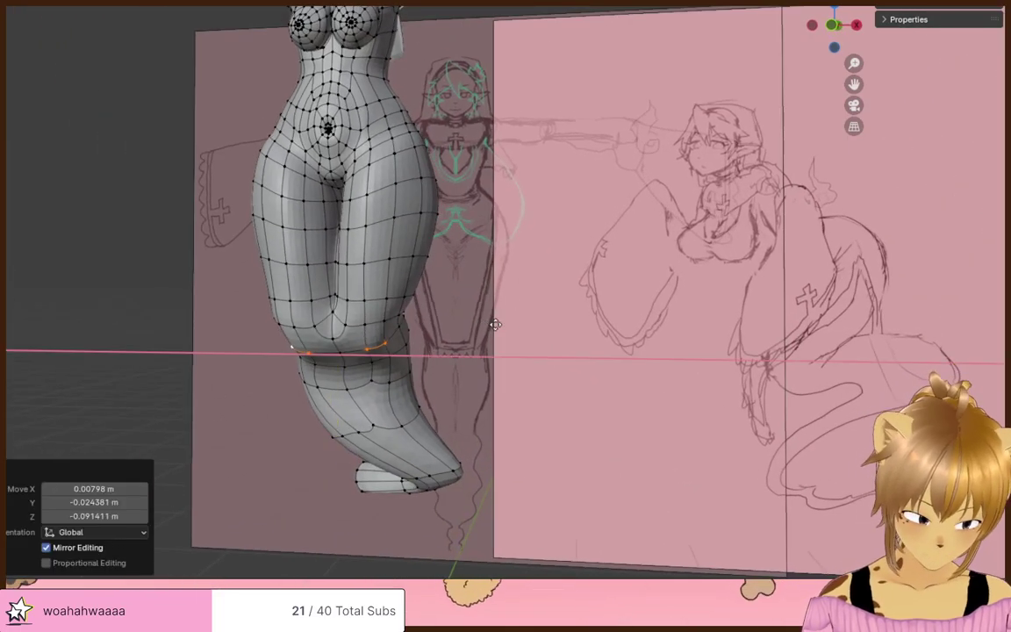
key(g)
middle_drag(486, 327, 588, 294)
scroll(494, 237, up, 4)
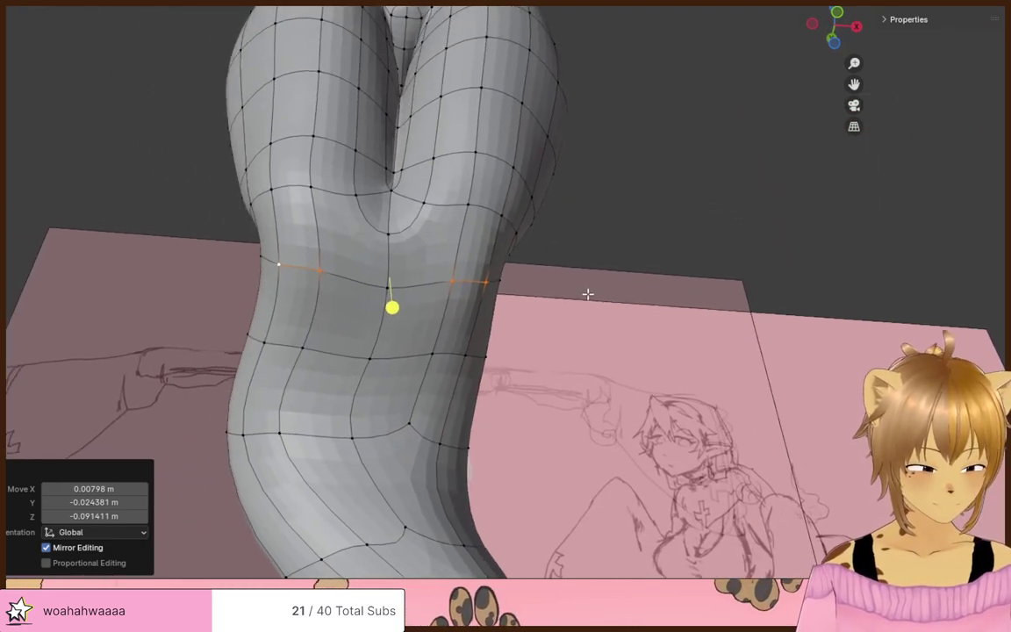
- Scale the selected front vertices to 0.415 and move them by -0.000337, -0.001275 and -0.01044 m
key(s)
click(472, 304)
mouse_move(546, 265)
middle_down()
mouse_move(553, 338)
mouse_move(604, 336)
mouse_move(528, 352)
middle_up()
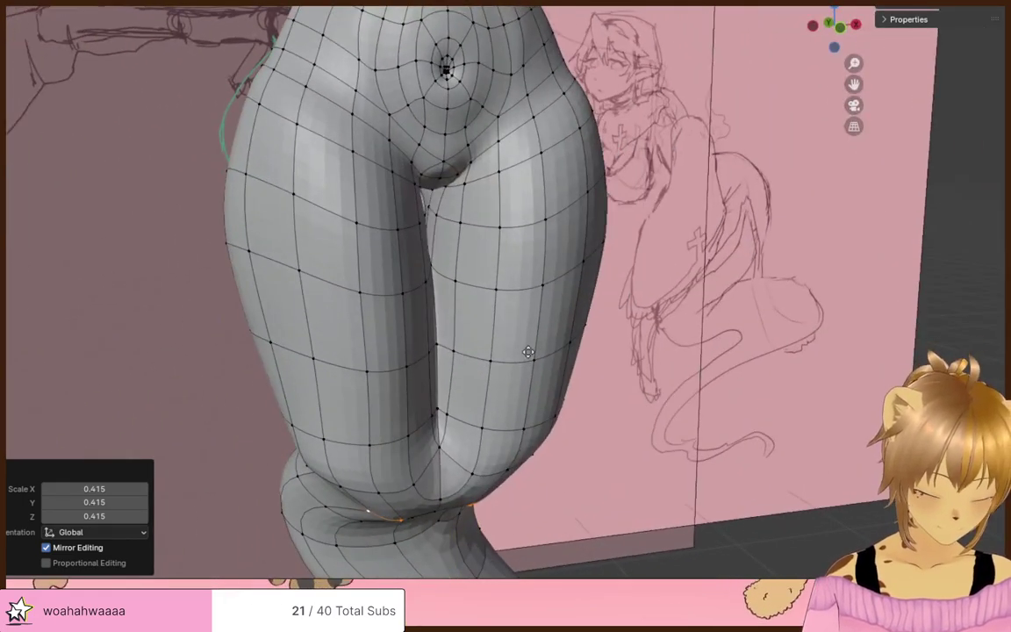
scroll(530, 358, down, 3)
shift+middle_drag(586, 379, 567, 281)
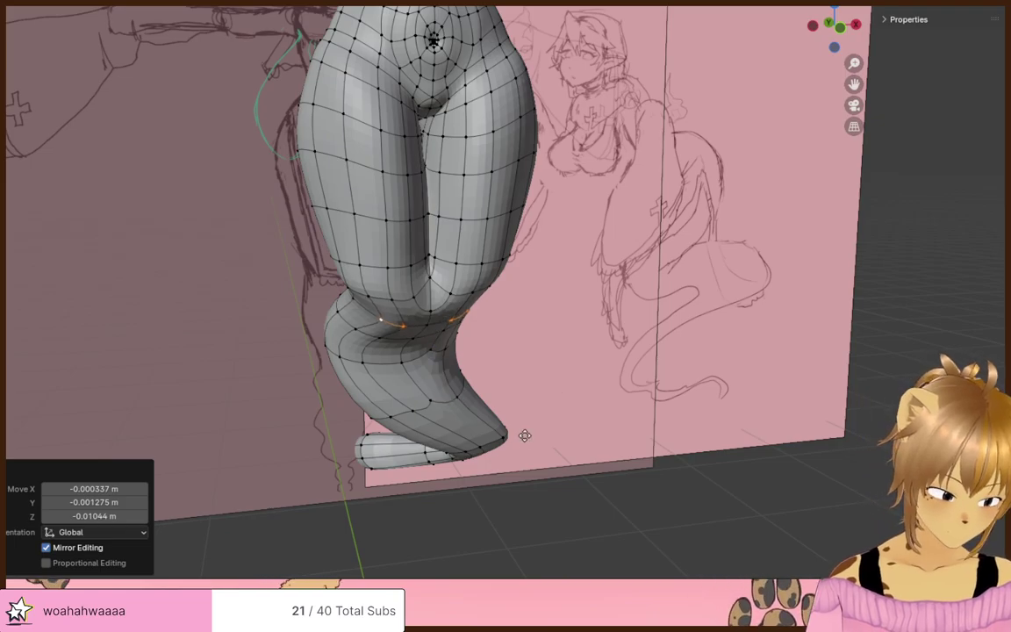
- Select the front vertices on both sides of the ring under the legs and move them -0.10045 m along Z
mouse_move(643, 481)
middle_down()
mouse_move(577, 486)
mouse_move(581, 436)
middle_up()
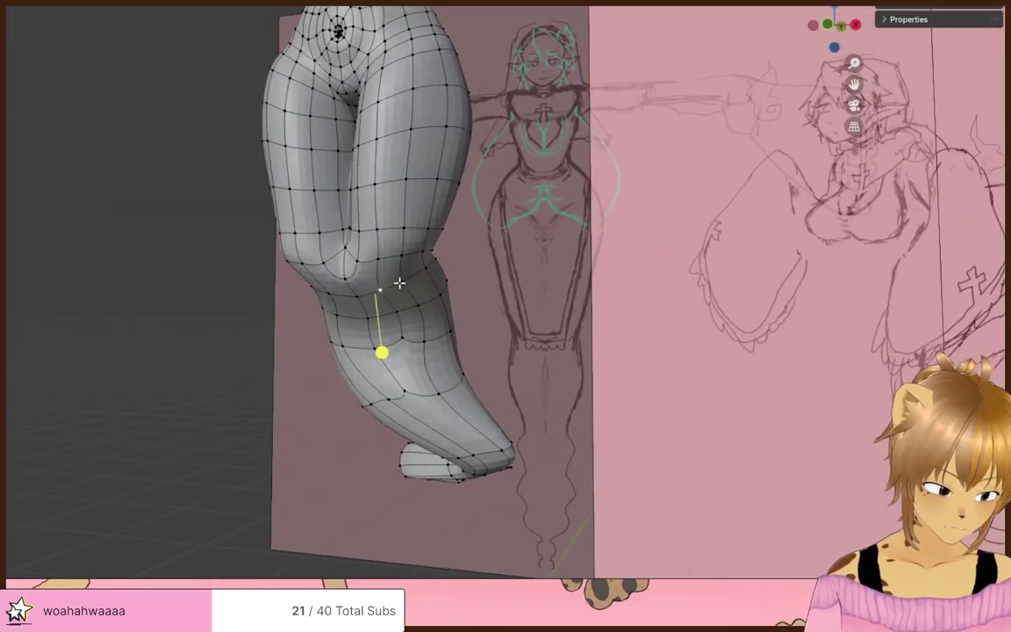
middle_drag(419, 312, 457, 313)
shift+click(350, 297)
shift+click(321, 296)
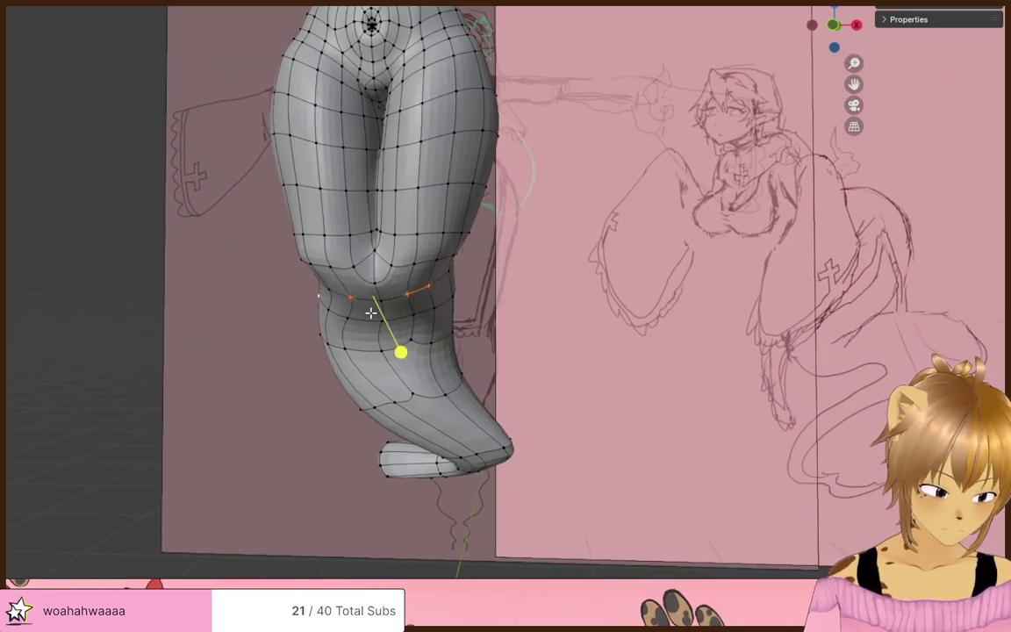
drag(375, 306, 395, 334)
middle_drag(445, 303, 483, 356)
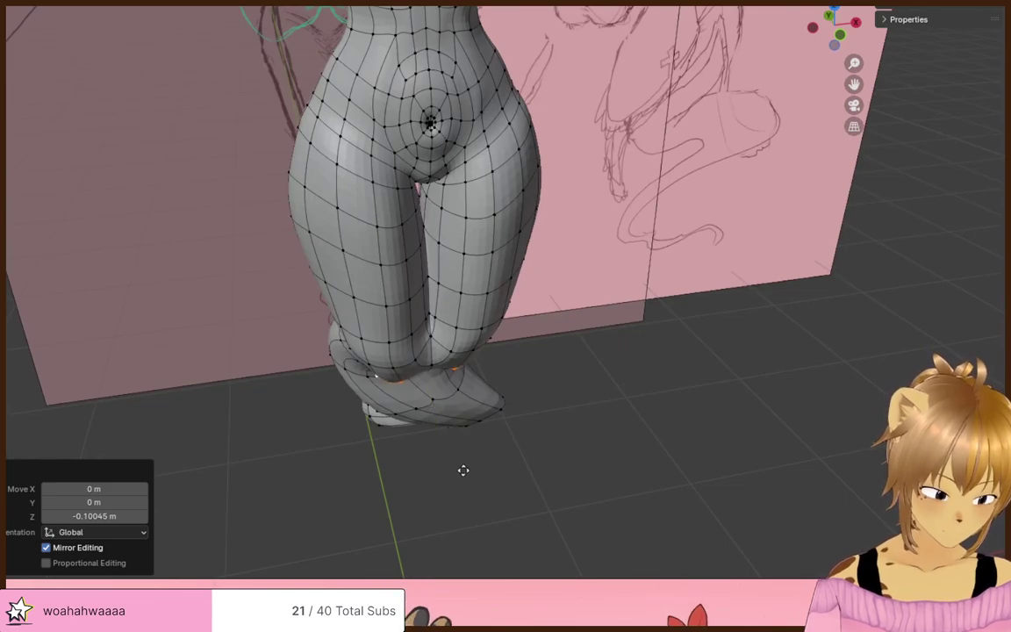
- Reposition the selected front vertices again to smooth the fold where the legs meet the tail
drag(464, 470, 548, 433)
click(574, 405)
middle_drag(612, 405, 475, 367)
- Adjust the vertices at the front of the tail's upper bend and dissolve the unneeded edges there with Dissolve Vertices enabled
click(394, 385)
middle_drag(330, 427, 550, 375)
shift+click(452, 380)
key(g)
click(489, 400)
key(x)
click(530, 376)
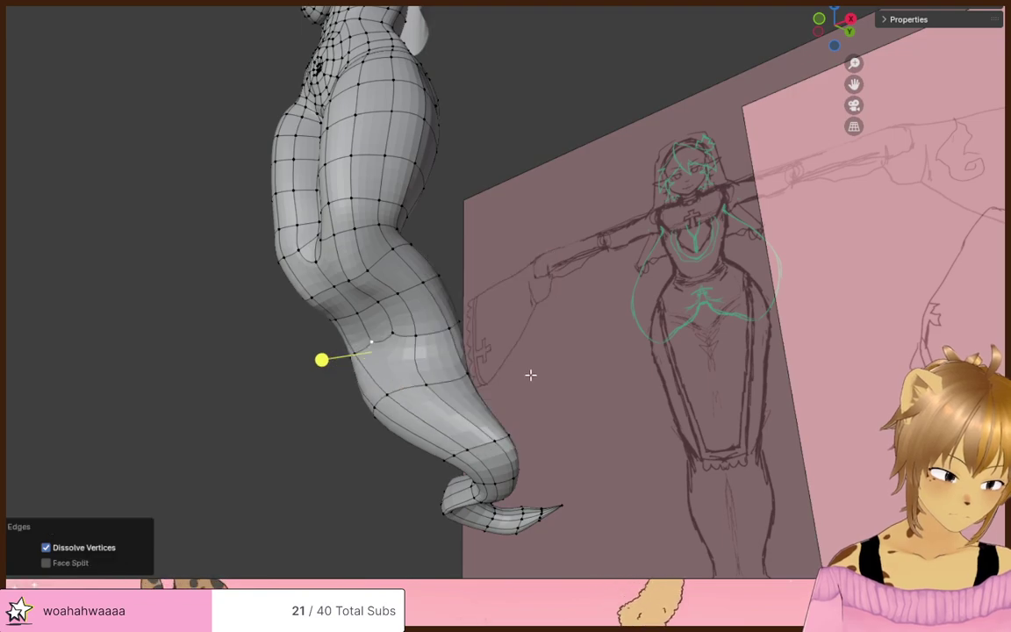
click(393, 339)
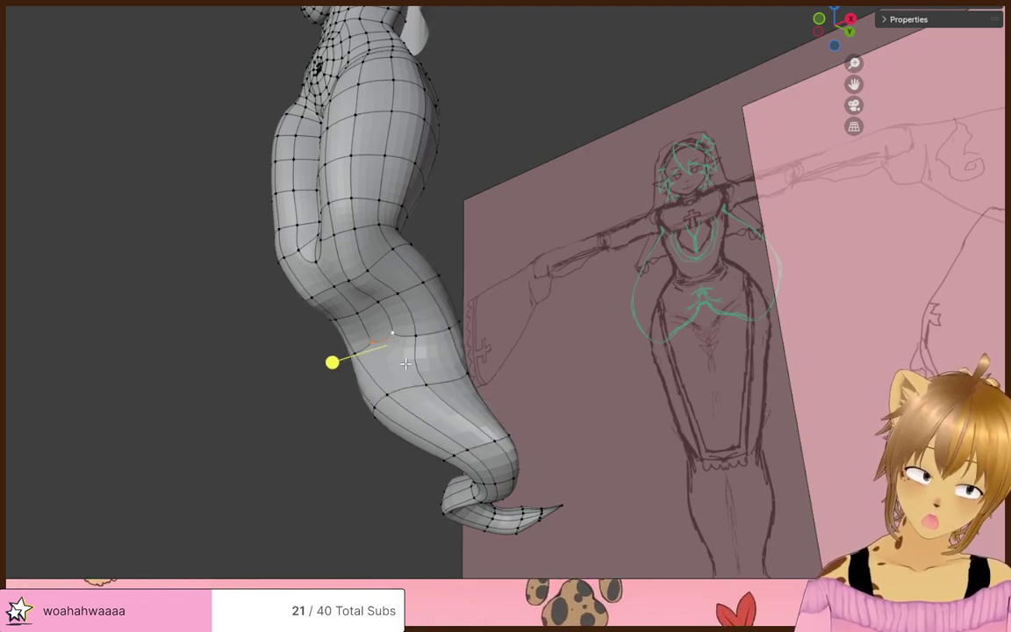
- Try adding one loop cut across the tail just below the dissolved area at the front of the upper bend
click(417, 338)
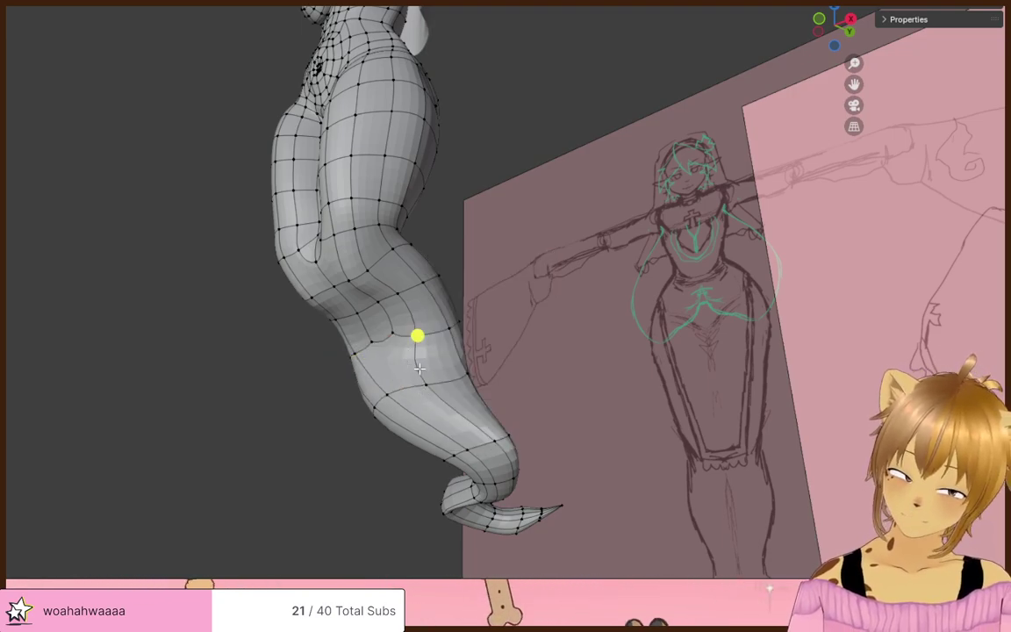
middle_drag(419, 369, 574, 350)
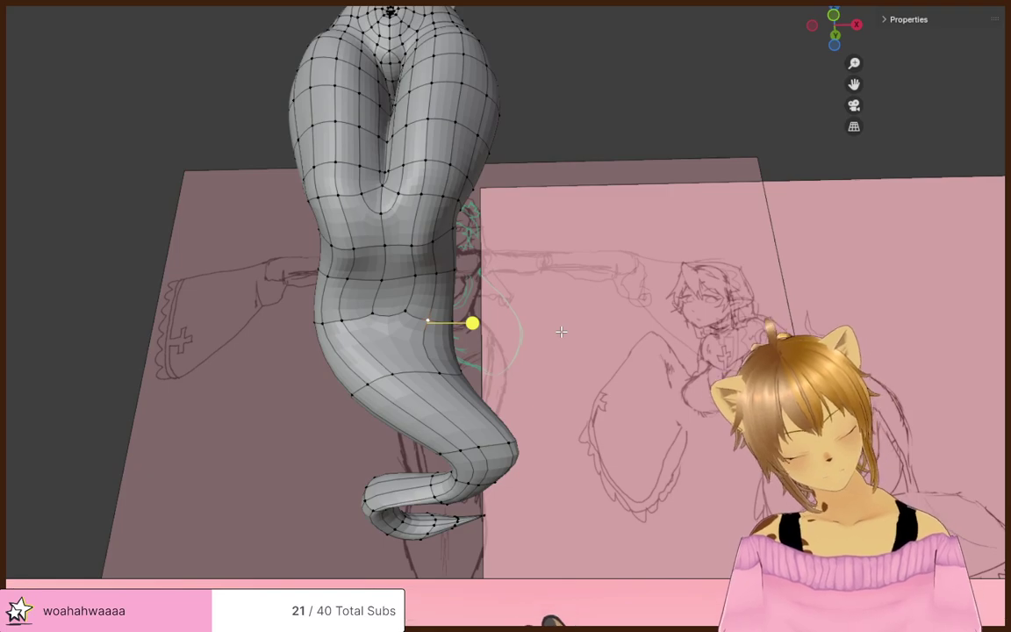
key(ctrl+r)
double_click(351, 355)
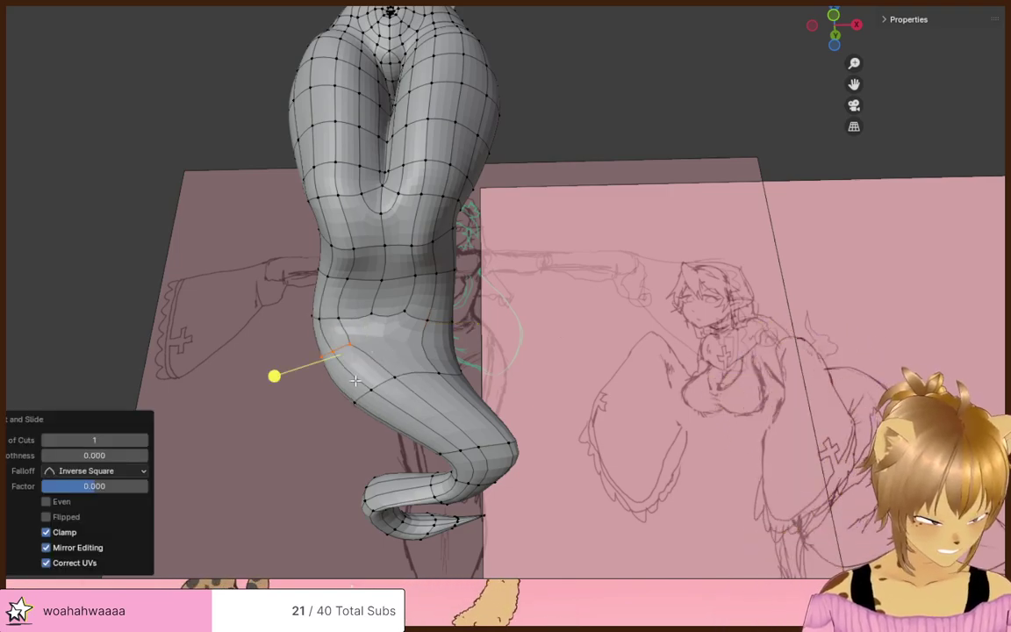
middle_drag(426, 369, 664, 425)
mouse_move(411, 415)
middle_down()
mouse_move(562, 397)
mouse_move(603, 411)
mouse_move(580, 392)
mouse_move(656, 428)
mouse_move(504, 407)
mouse_move(704, 419)
mouse_move(491, 405)
middle_up()
key(ctrl+z)
key(ctrl+z)
key(ctrl+z)
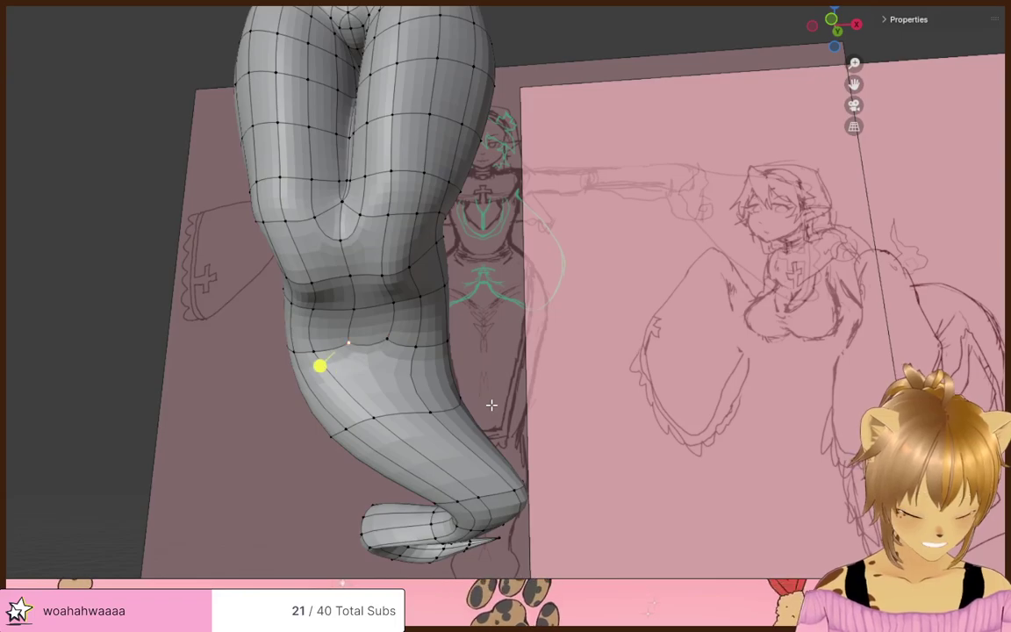
- Adjust the row of front vertices along the fold where the legs meet the tail
middle_drag(611, 381, 539, 384)
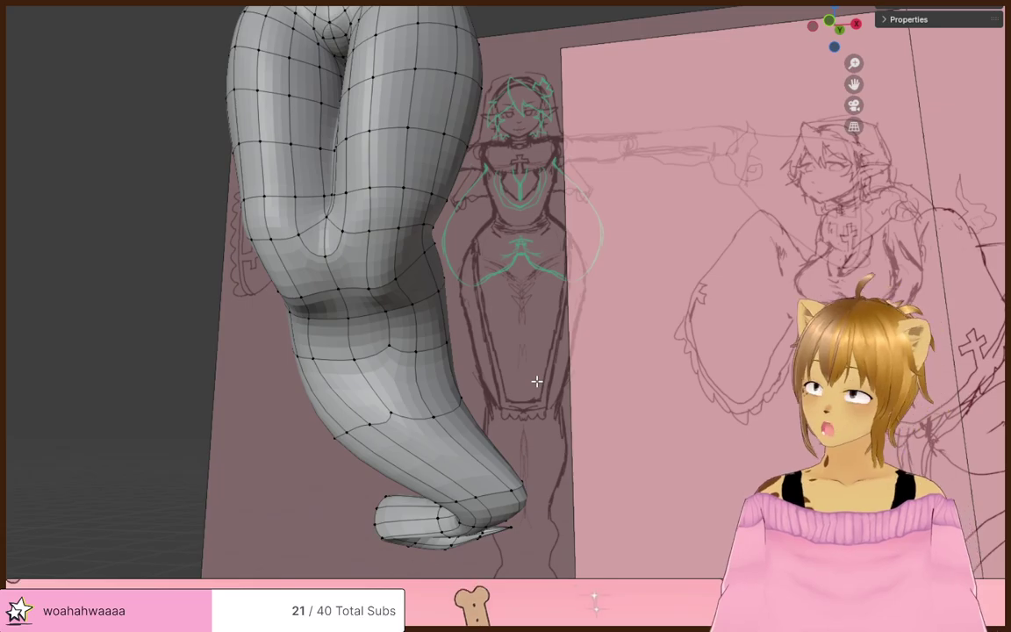
scroll(475, 403, down, 5)
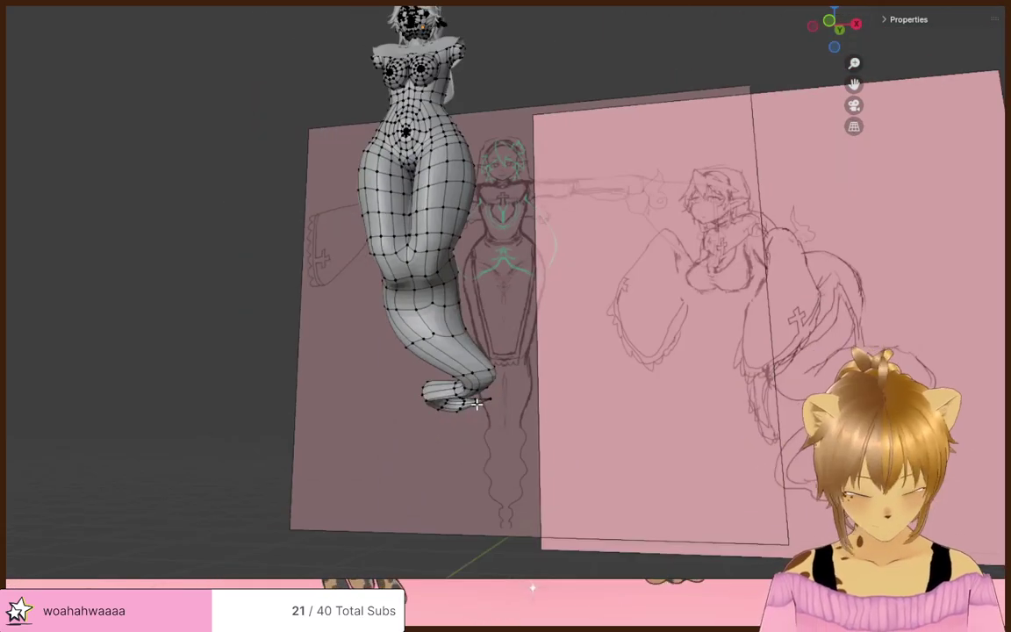
scroll(474, 400, up, 4)
middle_drag(395, 300, 666, 395)
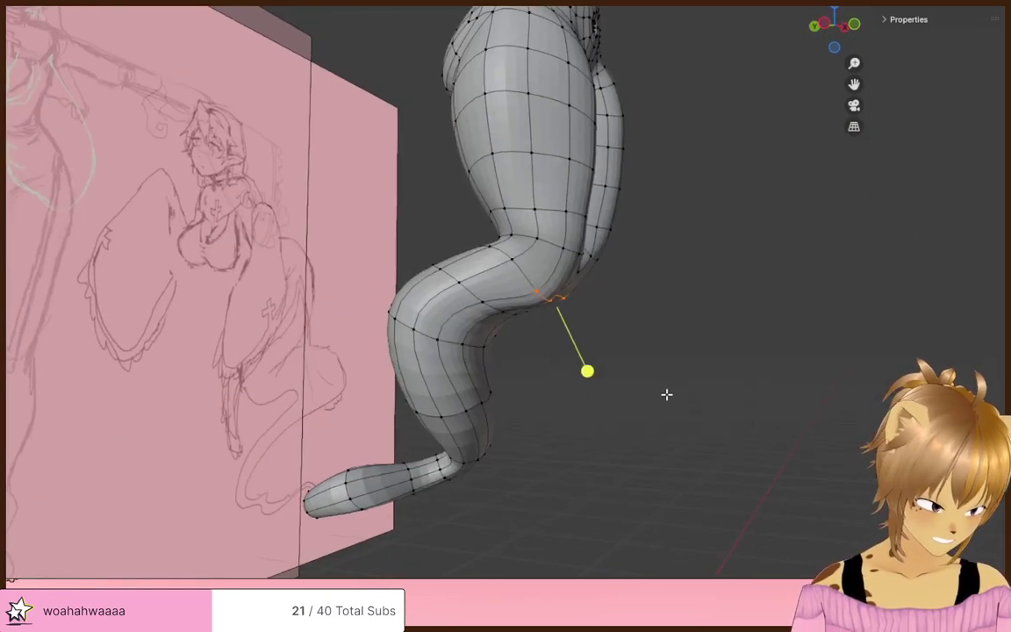
click(710, 364)
click(722, 367)
click(746, 374)
- Move the outer front vertex of the fold under the legs by -0.10285, 0.027406 and 0.050784 m
middle_drag(762, 377, 389, 316)
click(374, 333)
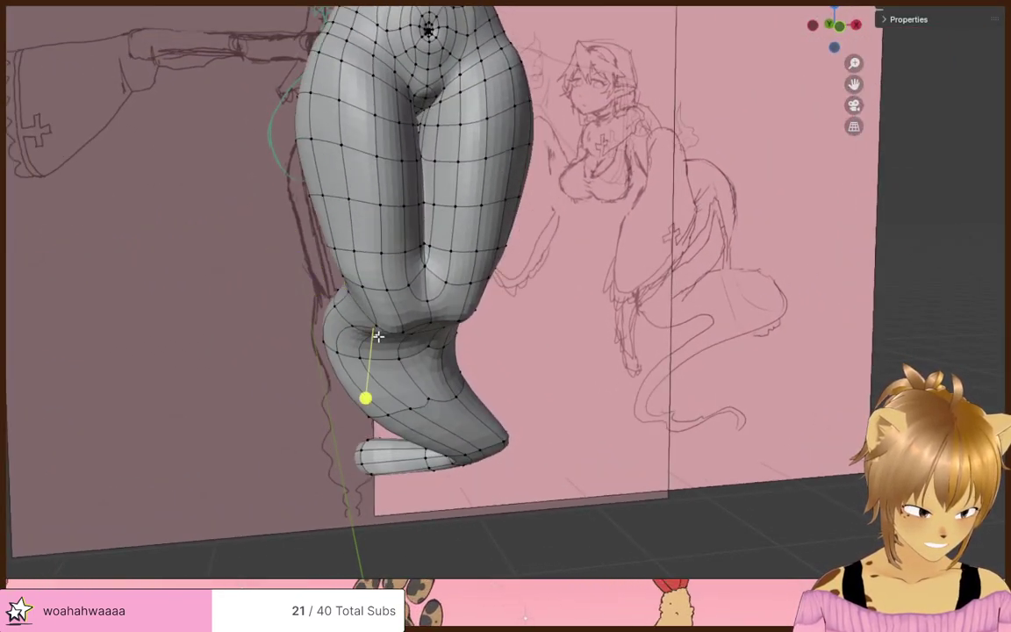
click(374, 328)
key(g)
click(350, 322)
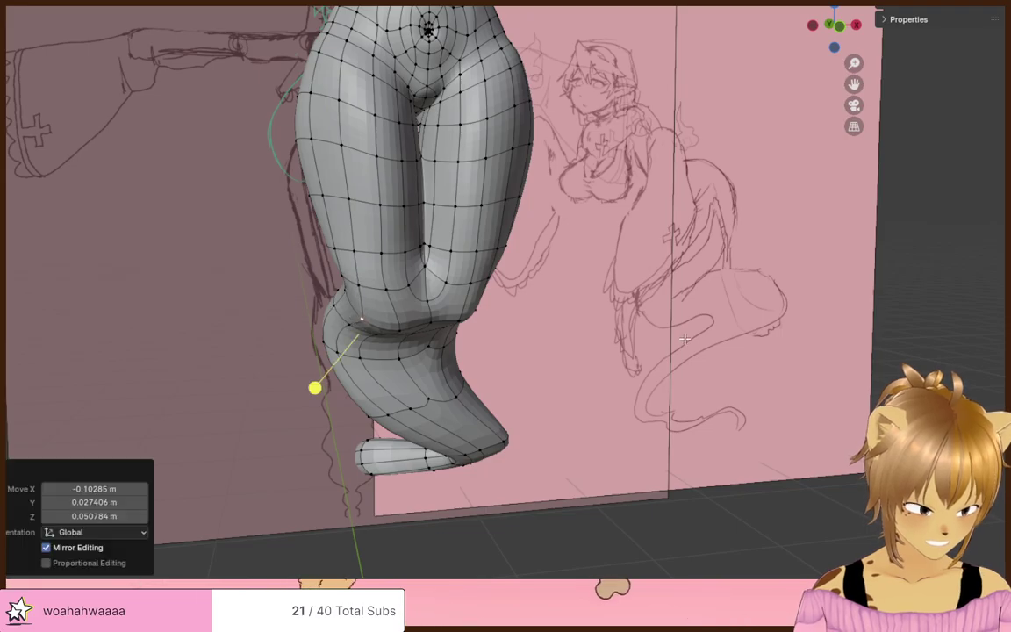
click(672, 332)
mouse_move(680, 338)
middle_down()
mouse_move(587, 352)
mouse_move(643, 287)
mouse_move(656, 326)
mouse_move(478, 367)
mouse_move(657, 332)
middle_up()
scroll(656, 325, down, 4)
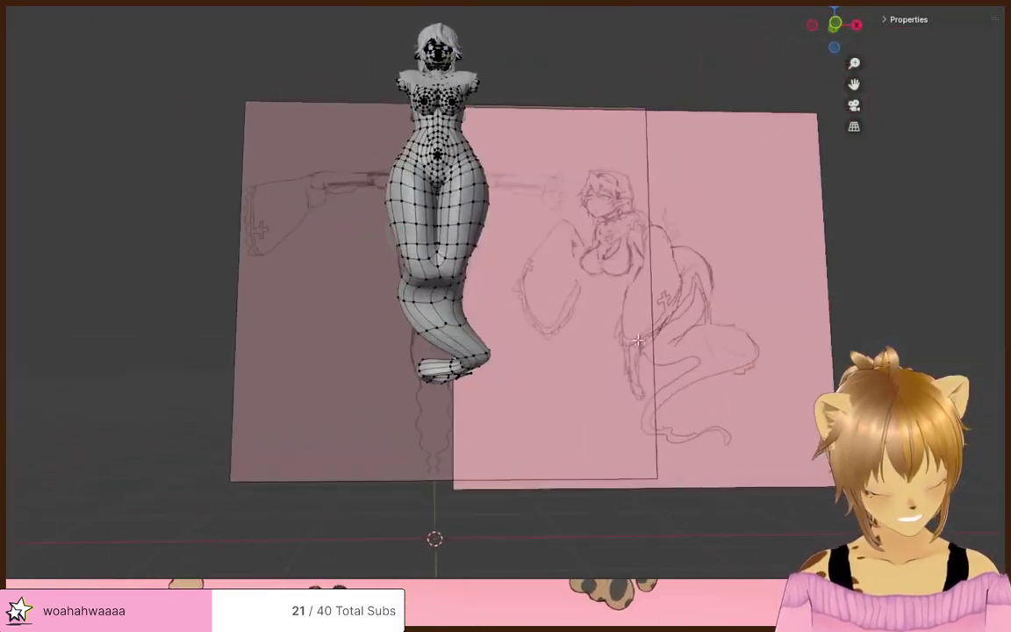
- Select the full ring across the middle of the tail, scale it to 1.273, rotate it -14.3° and reposition it
key(alt+z)
mouse_move(493, 309)
mouse_down()
mouse_move(433, 307)
mouse_move(473, 331)
mouse_move(497, 324)
mouse_up()
key(alt+z)
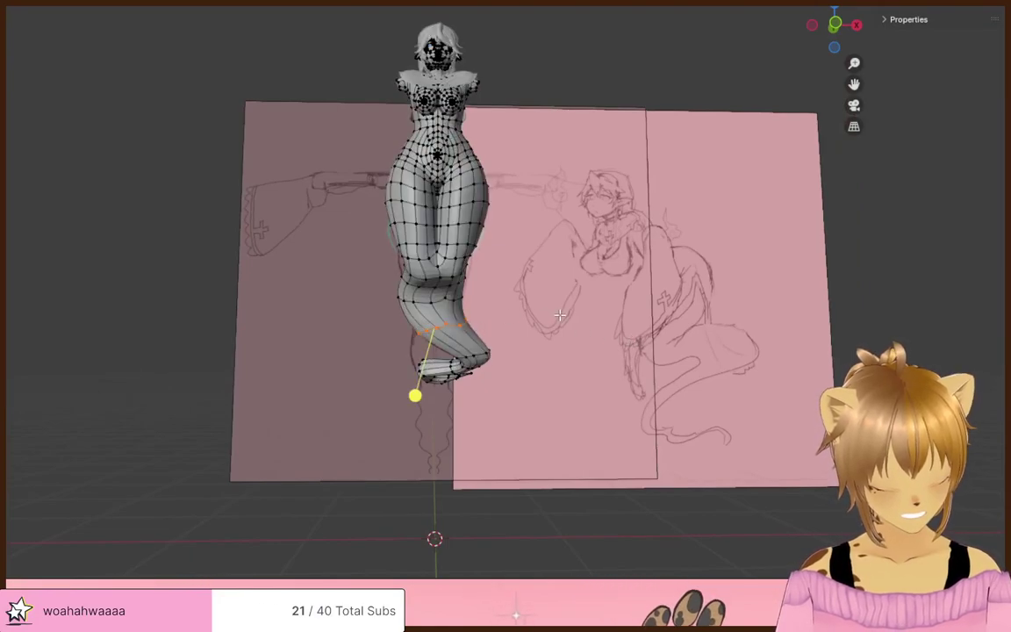
click(590, 283)
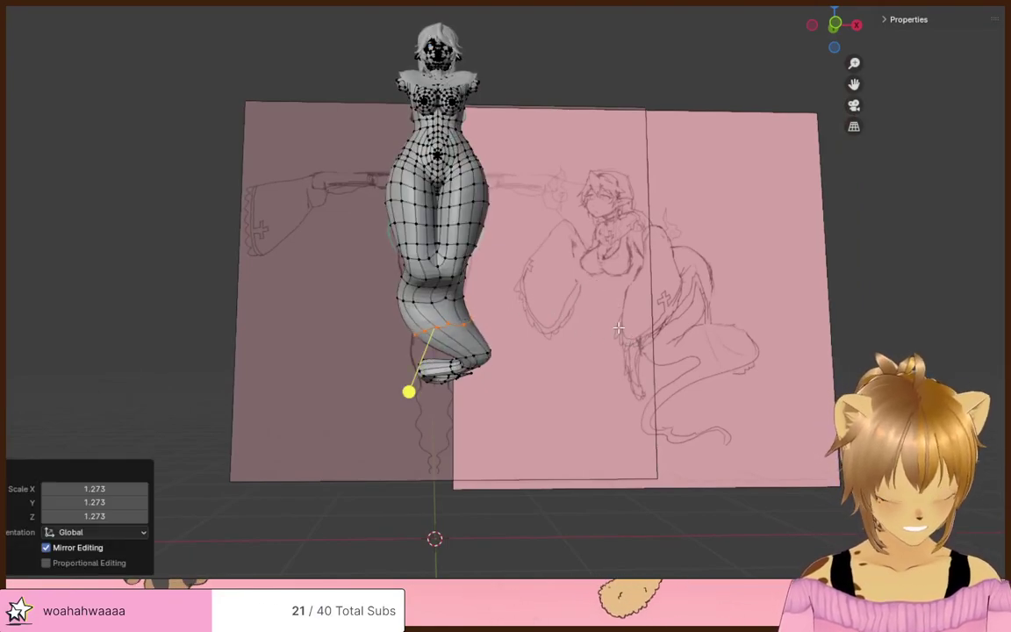
click(587, 291)
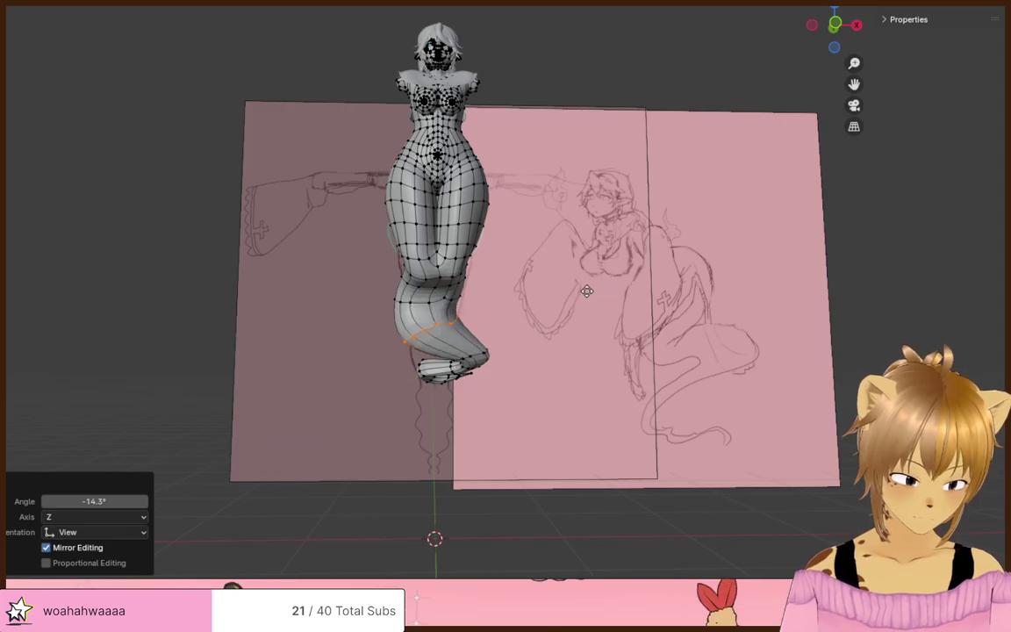
click(587, 291)
middle_drag(587, 291, 450, 432)
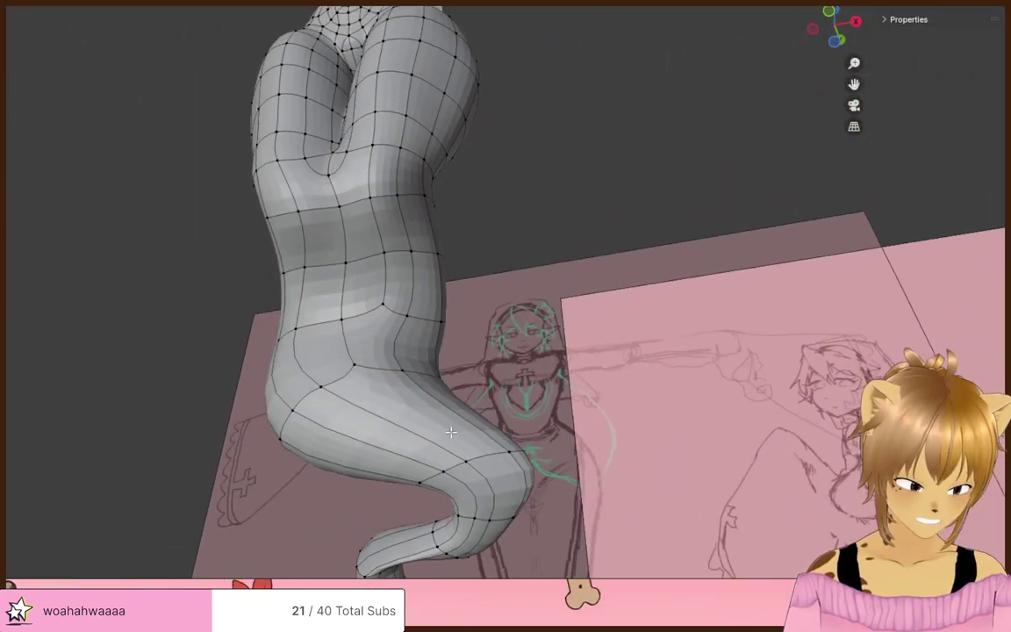
- Shrink the two rings leading into the tail's curl, scaling the second one to 0.220 and smoothing its vertices
key(s)
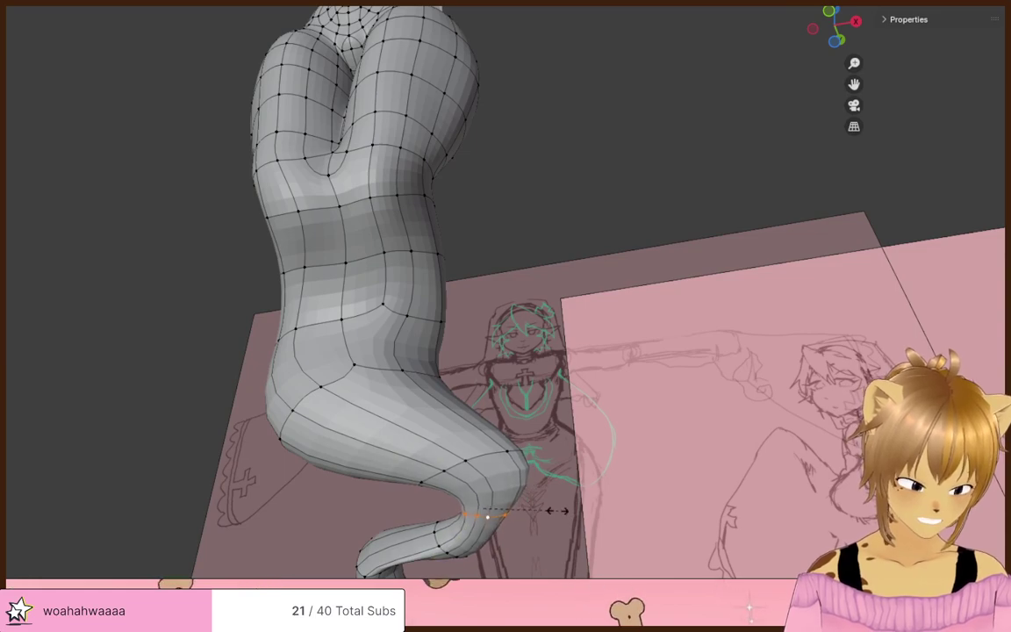
click(511, 504)
scroll(474, 513, down, 1)
alt+click(439, 518)
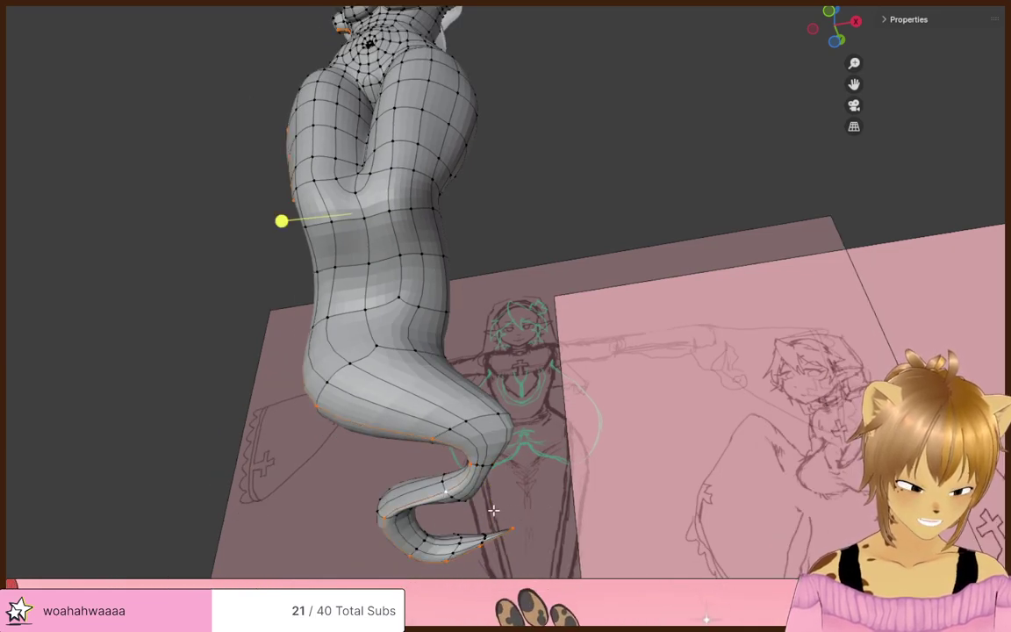
key(s)
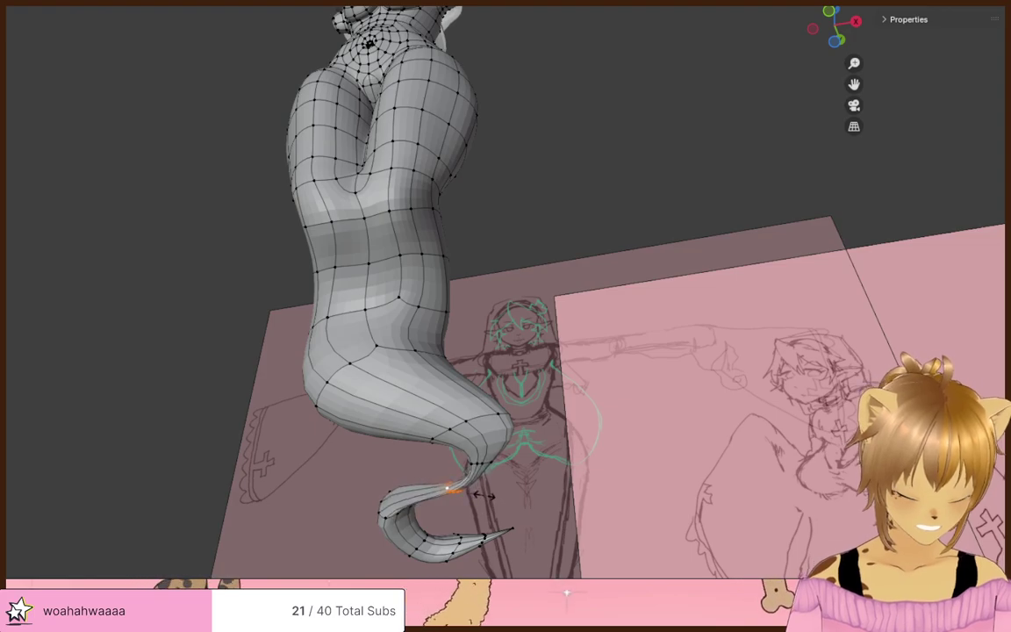
click(482, 495)
middle_drag(535, 489, 468, 528)
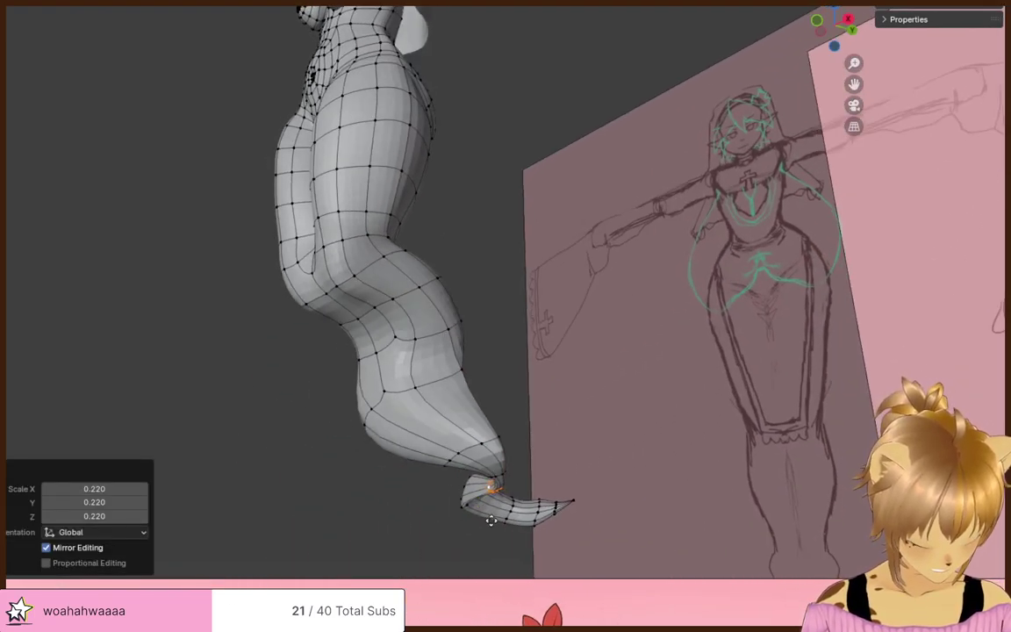
drag(477, 501, 473, 501)
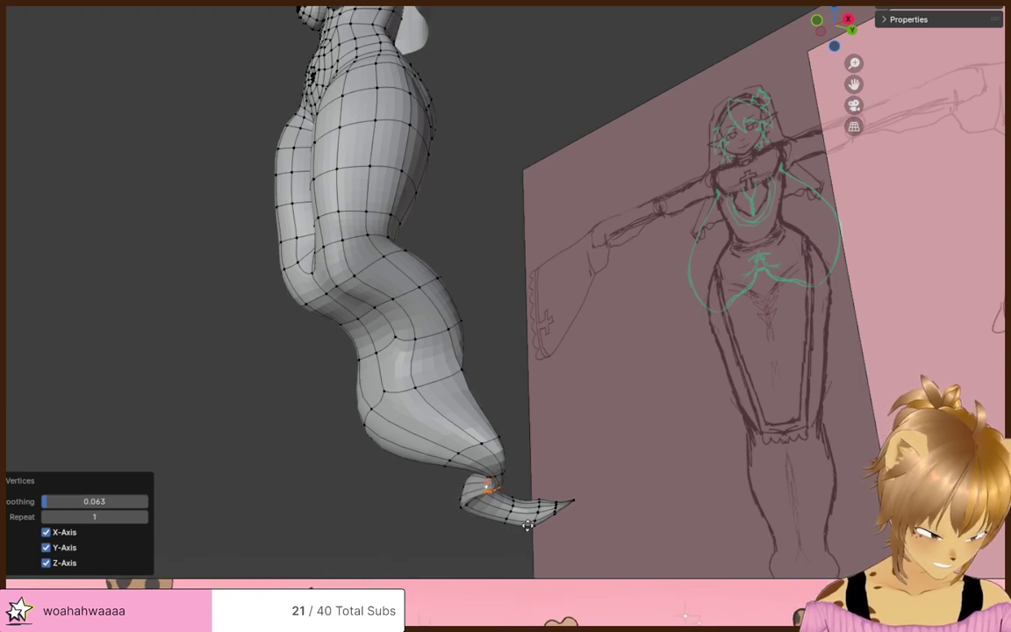
- Smooth the ring at the bend of the tail's curl with a smoothing value of 1.248
scroll(540, 514, down, 4)
middle_drag(540, 514, 421, 532)
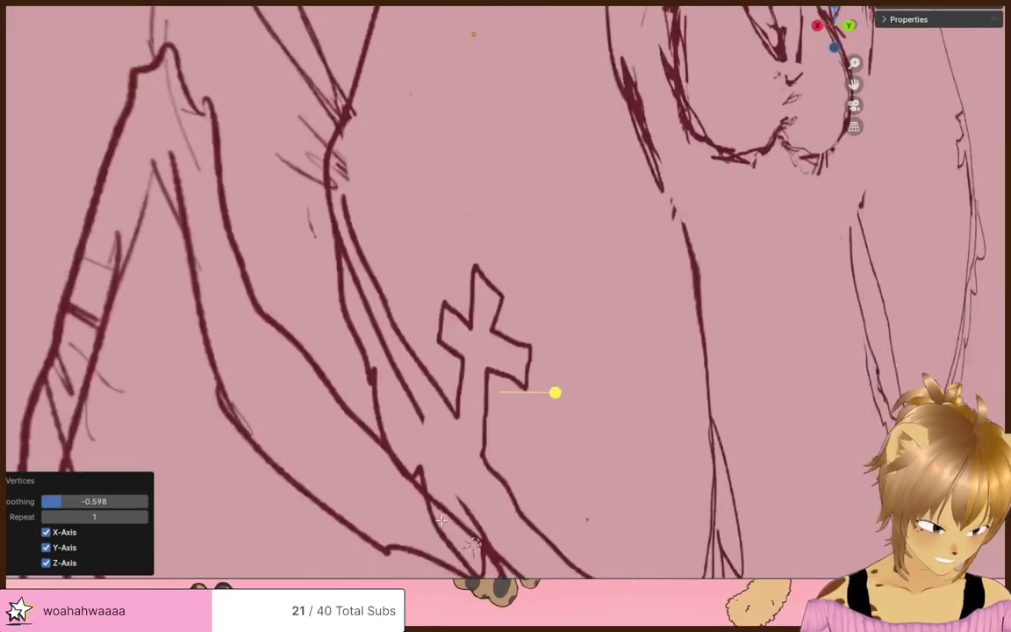
scroll(546, 476, up, 5)
shift+middle_drag(579, 514, 530, 323)
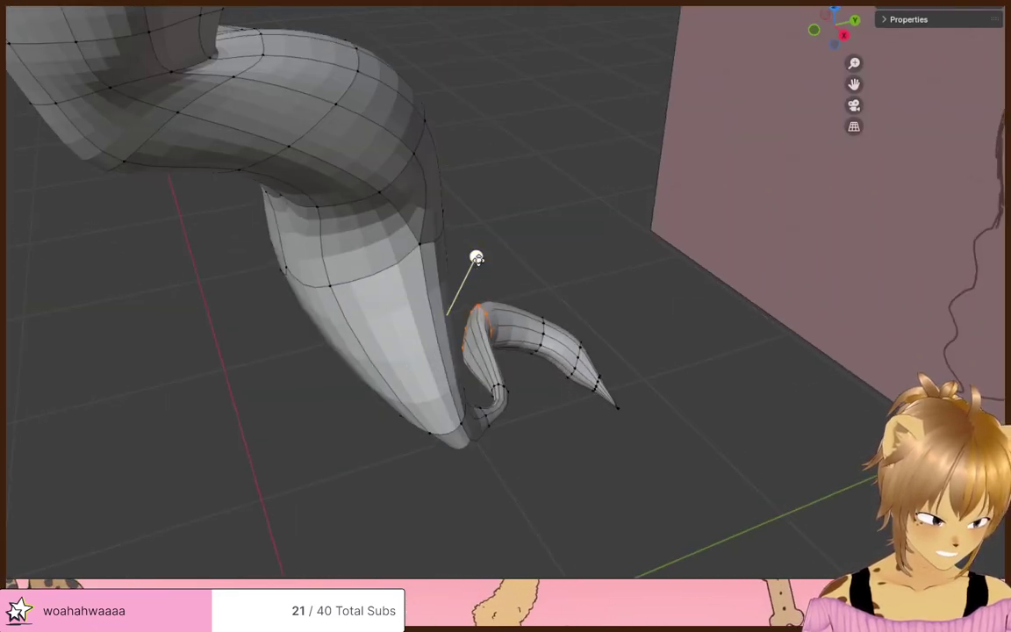
drag(476, 259, 827, 502)
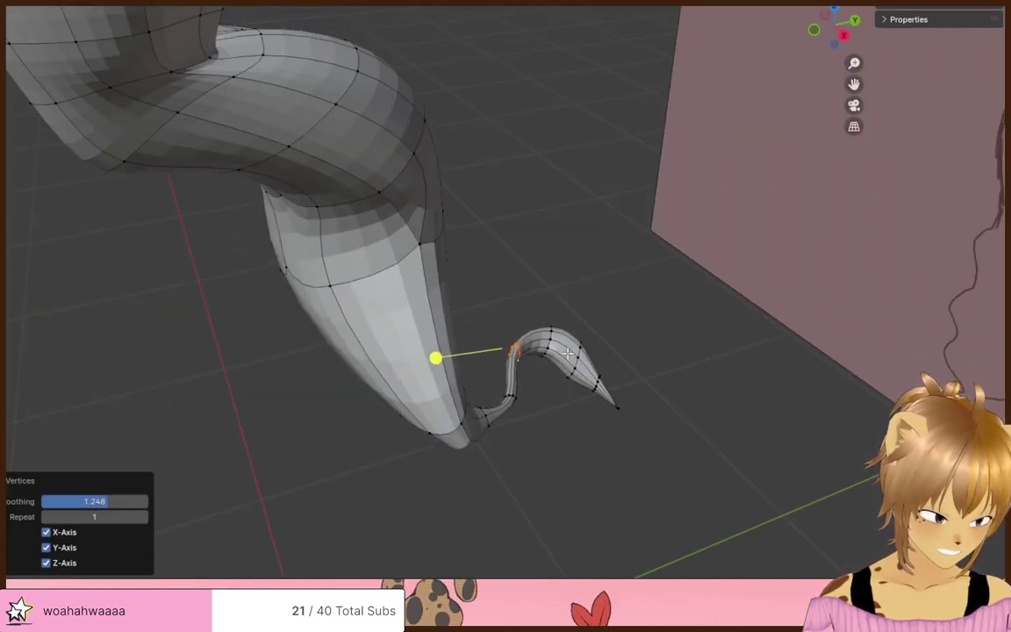
- Smooth the next ring toward the tail's tip with a smoothing value of 1.021 and scale it to 0.366
alt+click(553, 343)
alt+click(552, 342)
alt+click(551, 343)
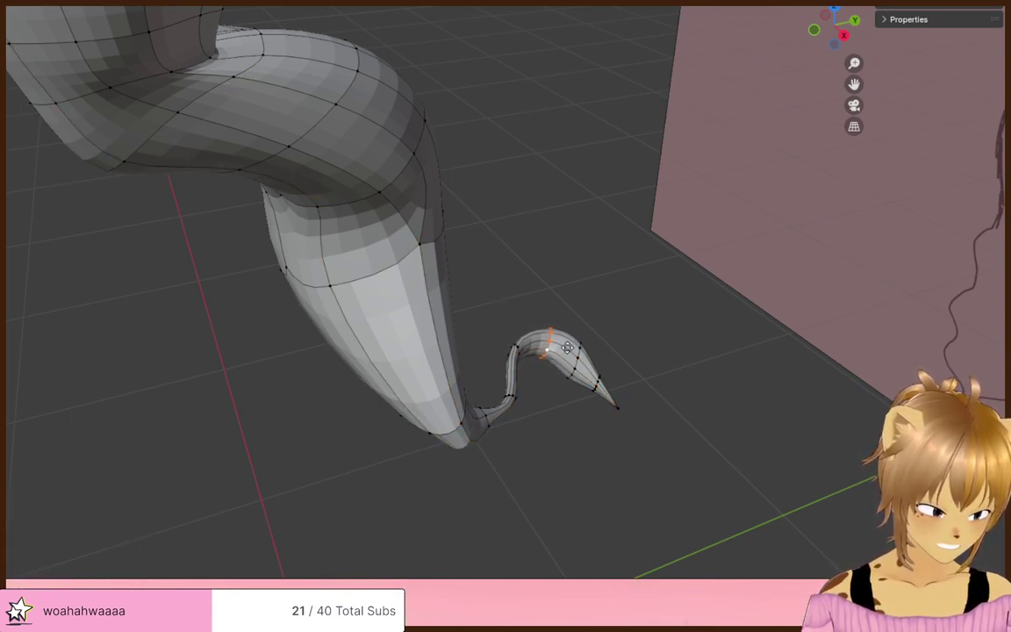
click(497, 278)
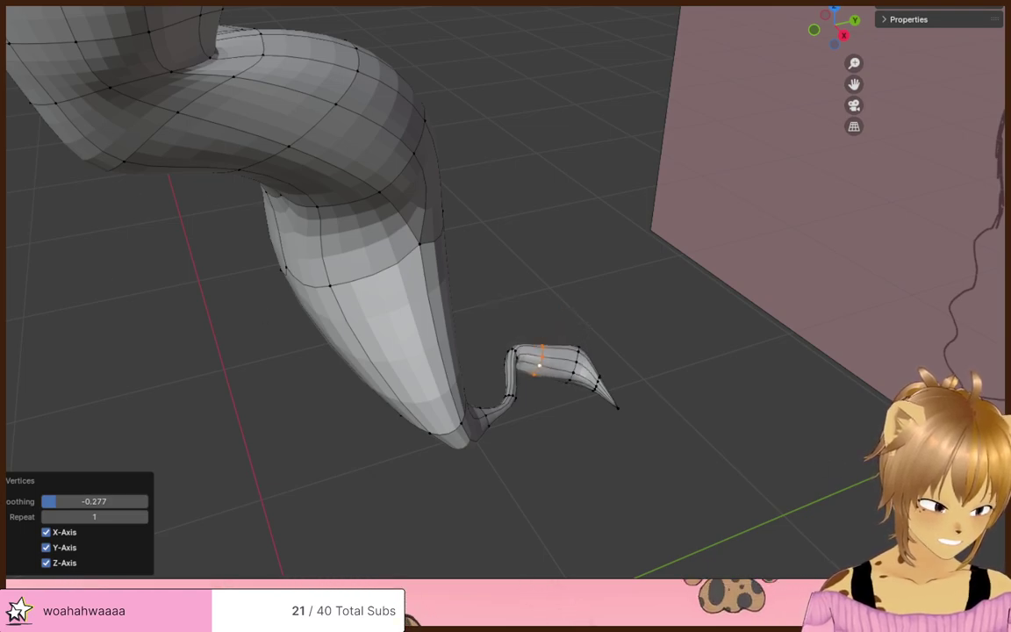
middle_drag(692, 457, 784, 407)
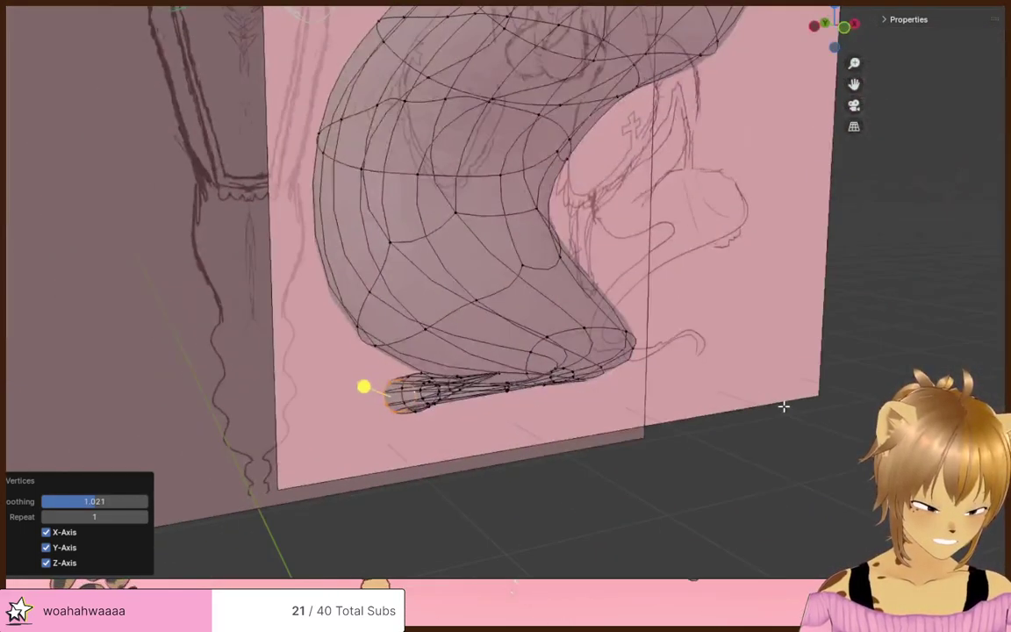
click(553, 455)
middle_drag(524, 455, 614, 512)
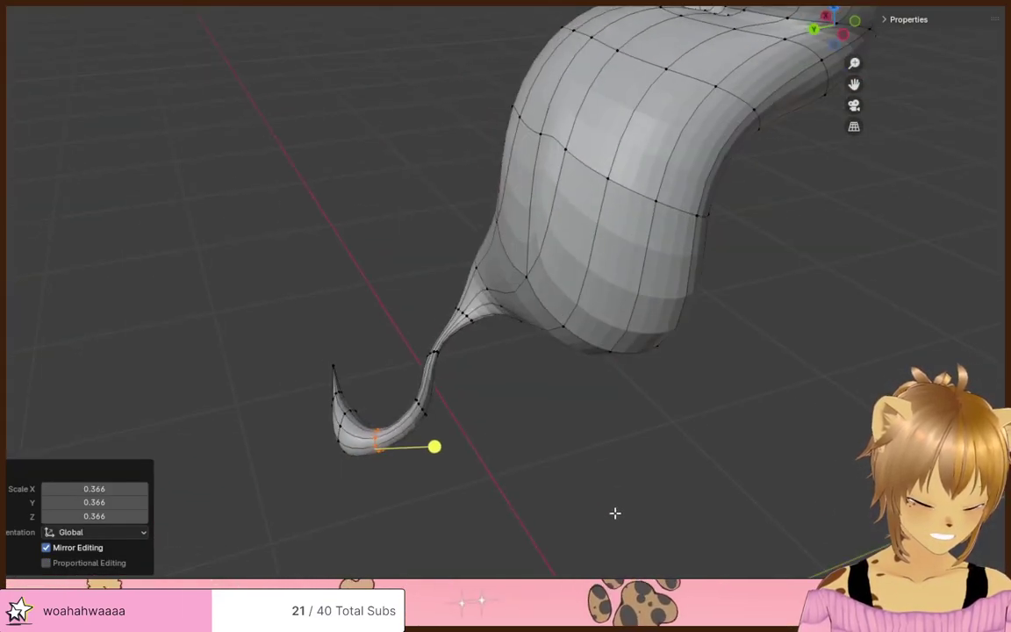
- Select the following ring nearer the tail's tip and scale it down to thin the curl
alt+click(346, 420)
middle_drag(456, 504, 522, 479)
key(alt+z)
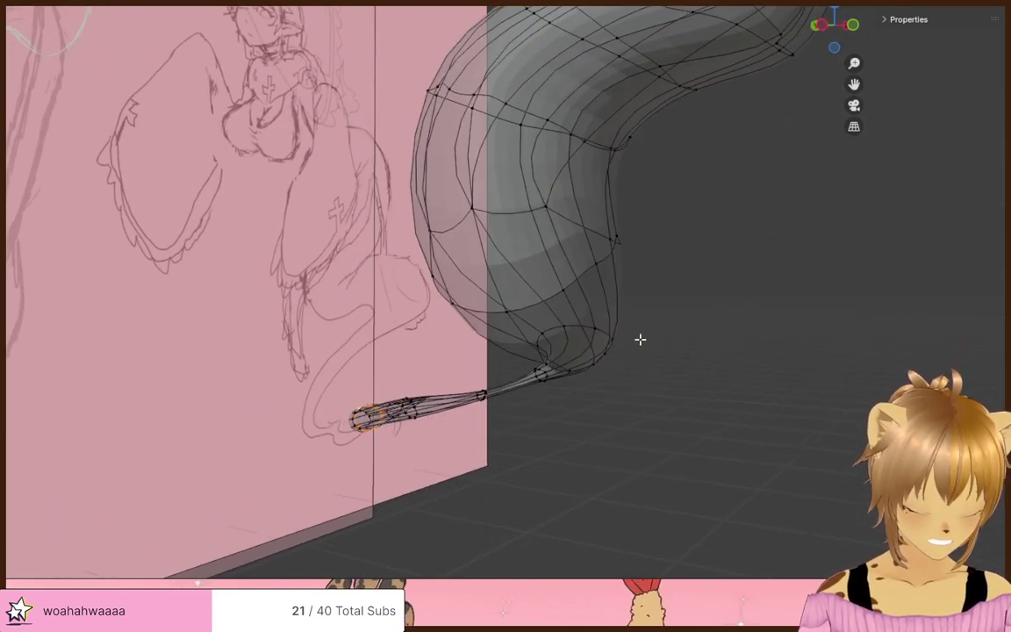
right_click(585, 537)
click(586, 538)
key(s)
click(510, 498)
mouse_move(501, 494)
middle_down()
mouse_move(605, 517)
mouse_move(501, 478)
mouse_move(537, 462)
mouse_move(761, 429)
mouse_move(716, 419)
mouse_move(736, 415)
mouse_move(477, 274)
middle_up()
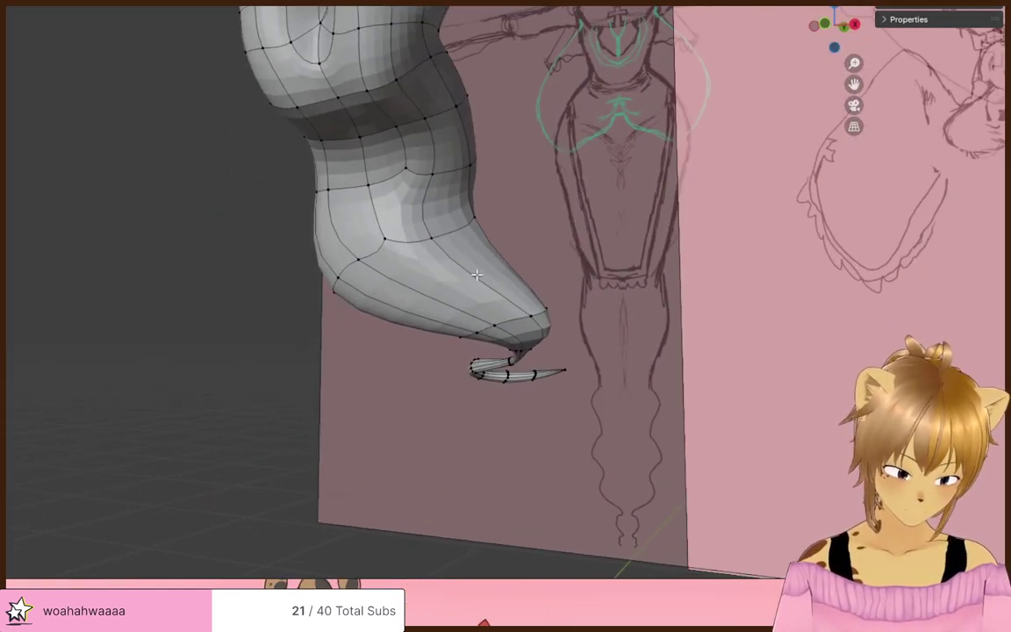
- Add a centred loop cut across the lower tail above the curl and scale it to 0.831
click(481, 277)
right_click(481, 277)
middle_drag(553, 291, 600, 344)
click(546, 339)
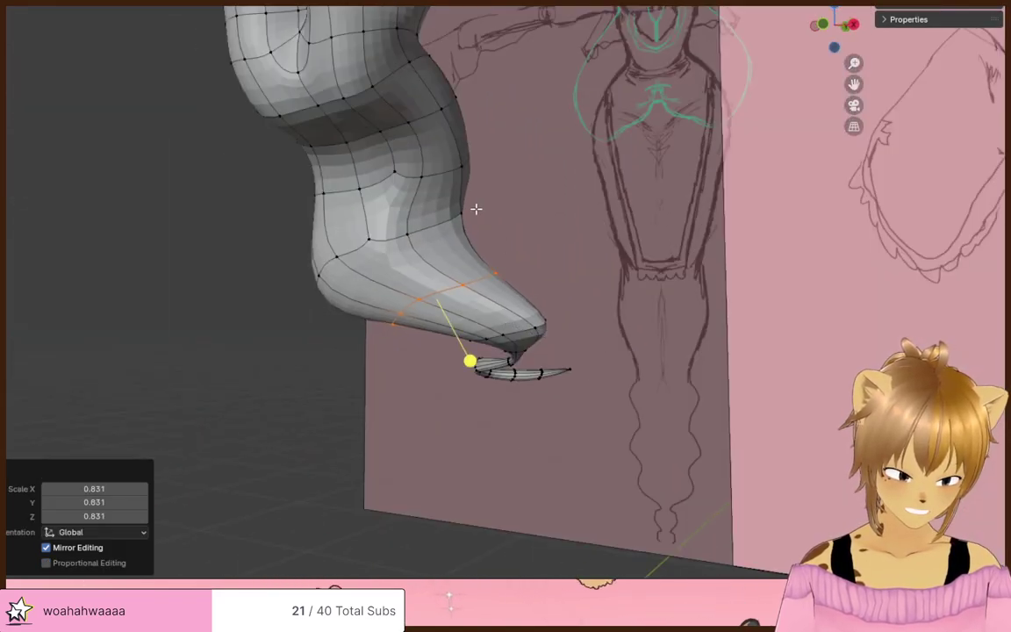
- Try adding a loop cut across the front of the tail's middle section
middle_drag(476, 208, 397, 235)
click(382, 204)
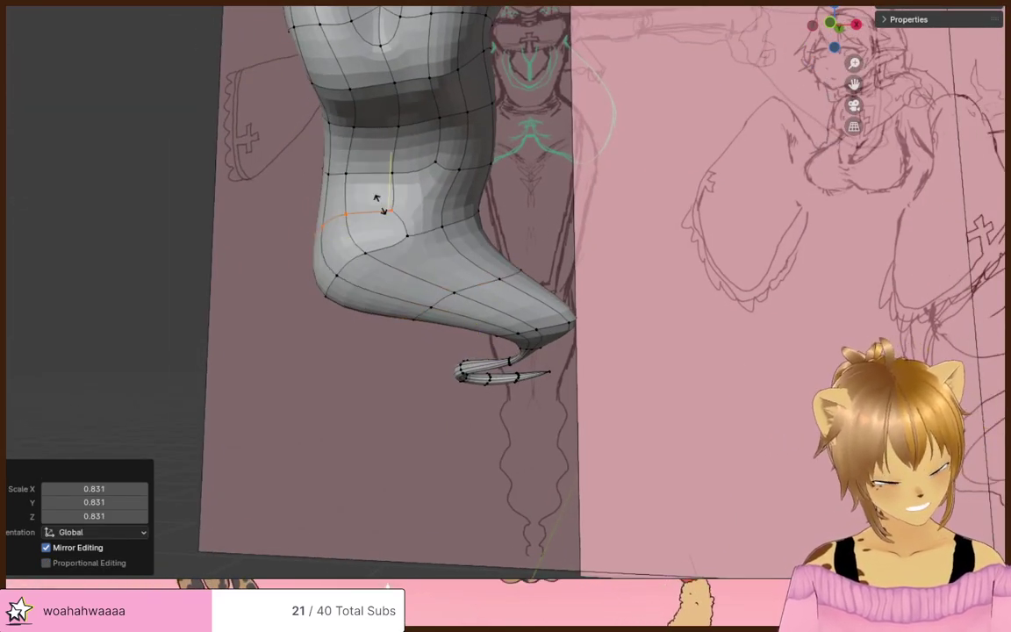
right_click(380, 203)
key(ctrl+z)
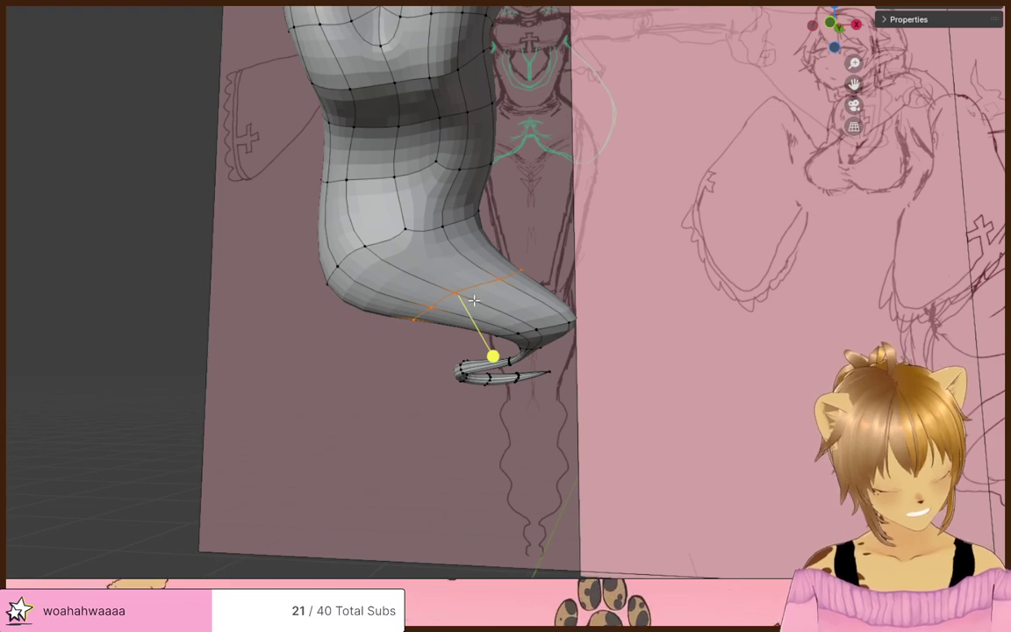
- Add a centred loop cut between the tail's lower bend and the previous cut, and scale it to 0.832
key(ctrl+r)
click(380, 271)
right_click(380, 271)
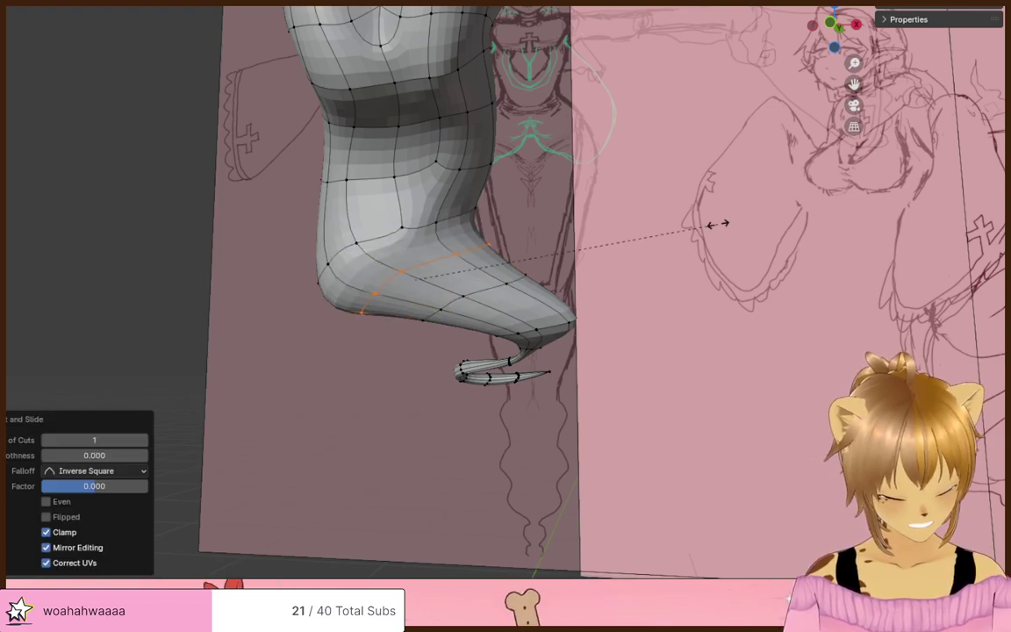
click(678, 231)
middle_drag(677, 232, 537, 249)
scroll(538, 248, down, 7)
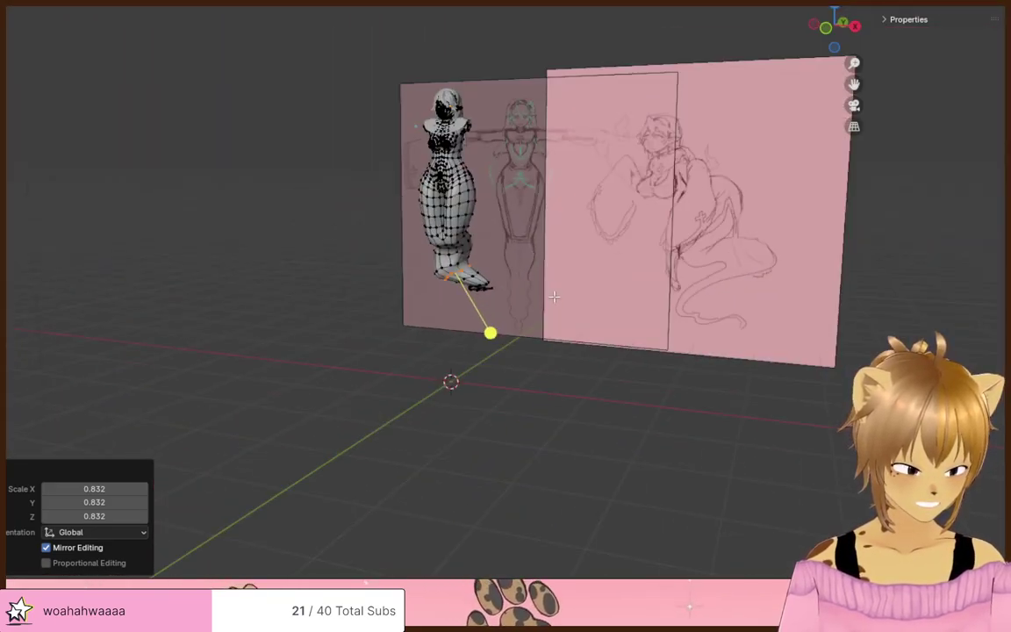
- Try adding a loop cut around the tail just below the fold under the legs
scroll(562, 303, up, 4)
middle_drag(562, 303, 463, 217)
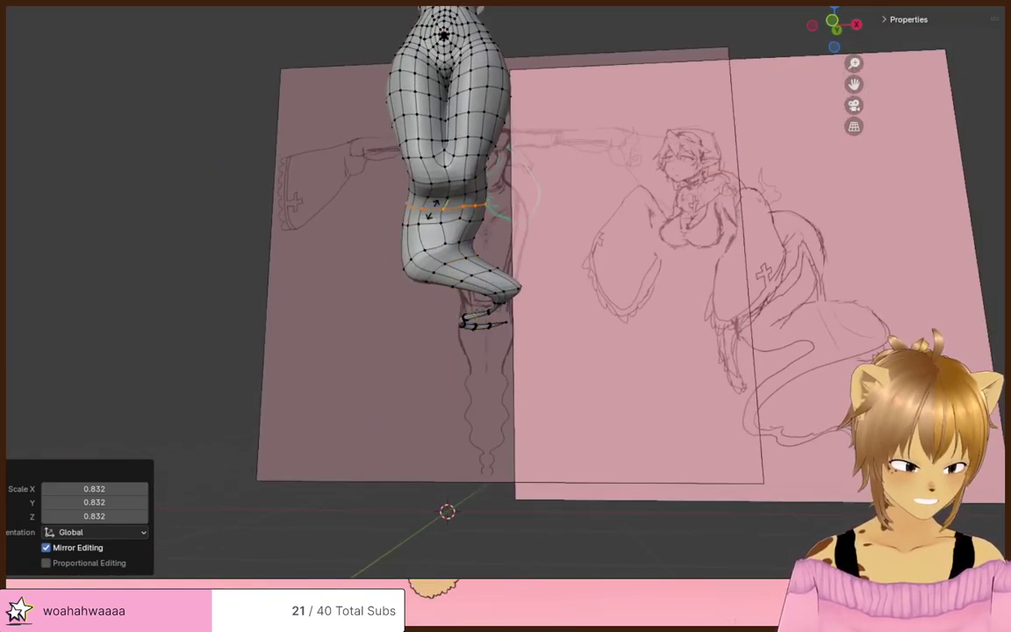
right_click(450, 220)
key(ctrl+z)
- Rotate the edge loop in the tail's middle section by -15.1°, shift it toward the outer side of the bend, and scale it to 0.894
mouse_move(566, 237)
middle_down()
mouse_move(704, 252)
mouse_move(634, 265)
mouse_move(615, 256)
middle_up()
key(alt+z)
middle_drag(503, 225, 496, 211)
drag(483, 222, 497, 222)
key(alt+z)
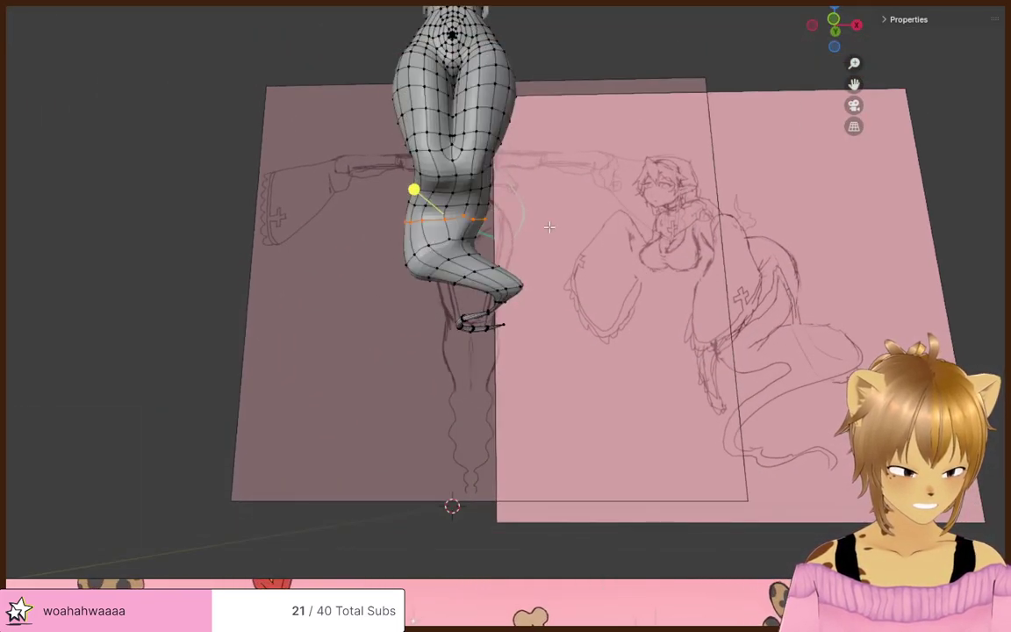
click(619, 201)
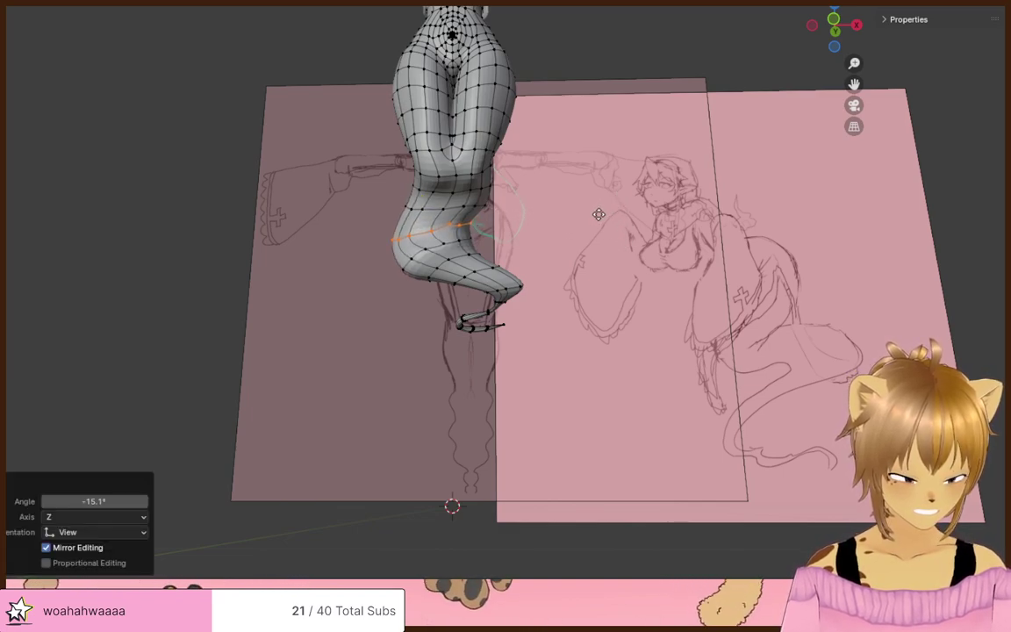
click(598, 216)
key(s)
click(597, 219)
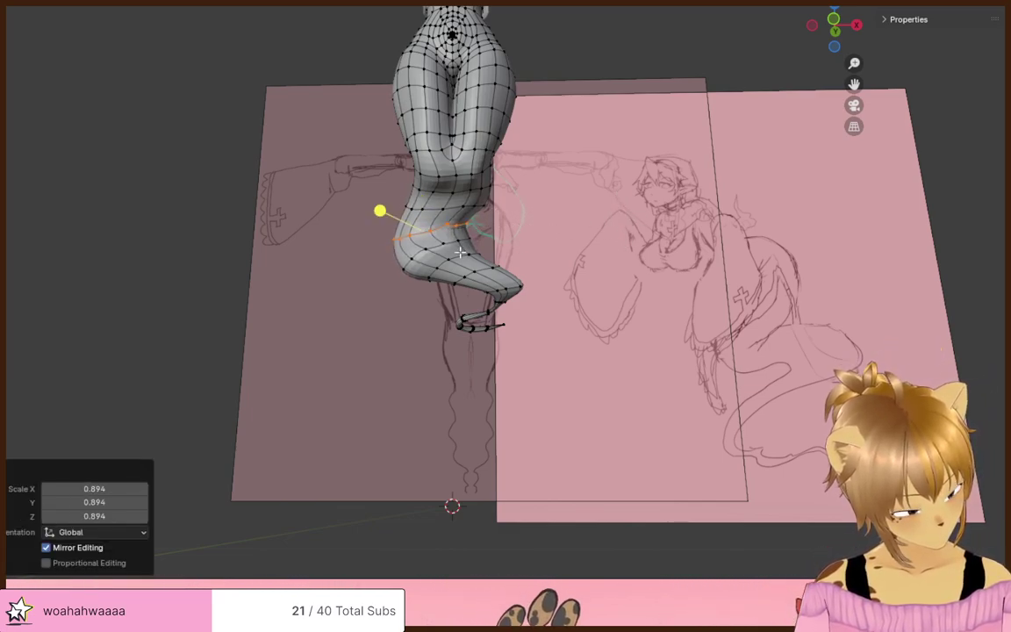
- Select the whole edge loop around the tail's lower bend and scale it to 0.831
alt+click(440, 246)
key(alt+z)
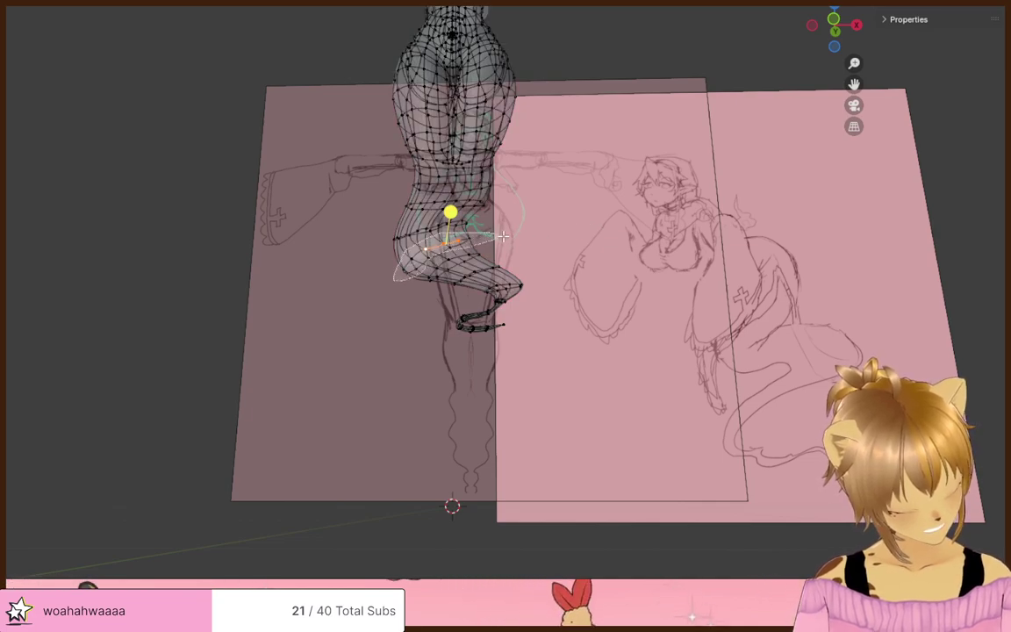
ctrl+right_drag(502, 236, 514, 230)
key(alt+z)
key(s)
click(506, 233)
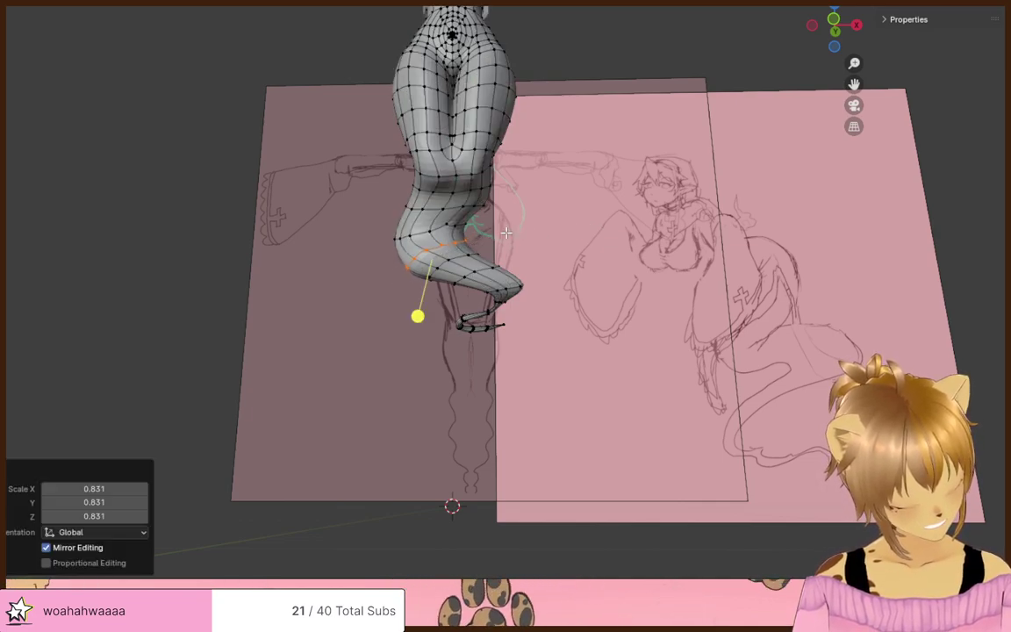
- Rotate the edge loop just past the tail's lower bend by -22.8° and scale it to 0.784
middle_drag(506, 233, 560, 420)
scroll(656, 249, down, 3)
scroll(656, 249, up, 3)
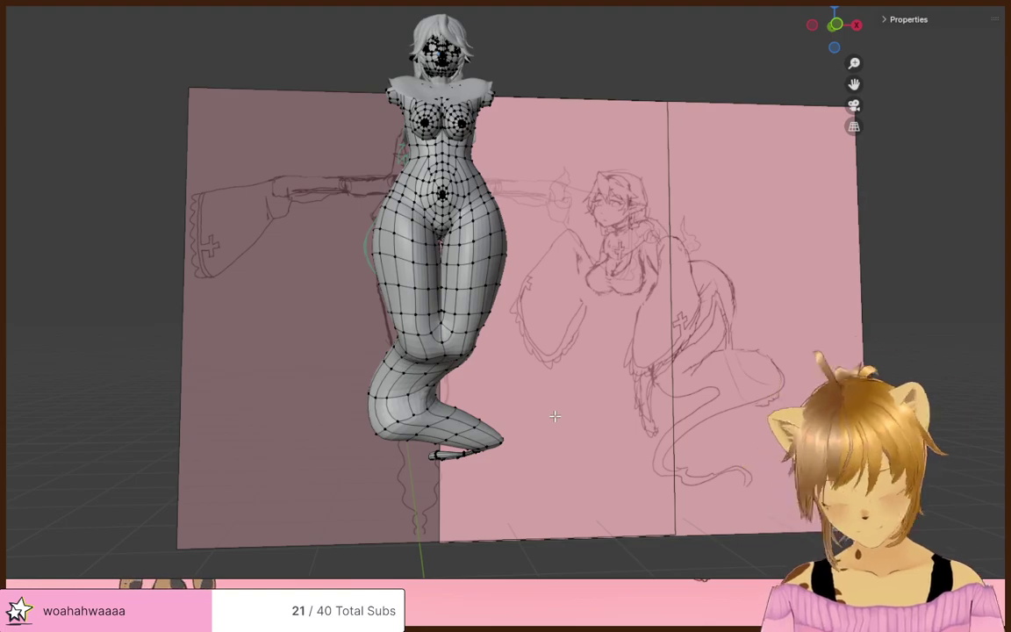
scroll(614, 446, up, 3)
middle_drag(628, 391, 523, 399)
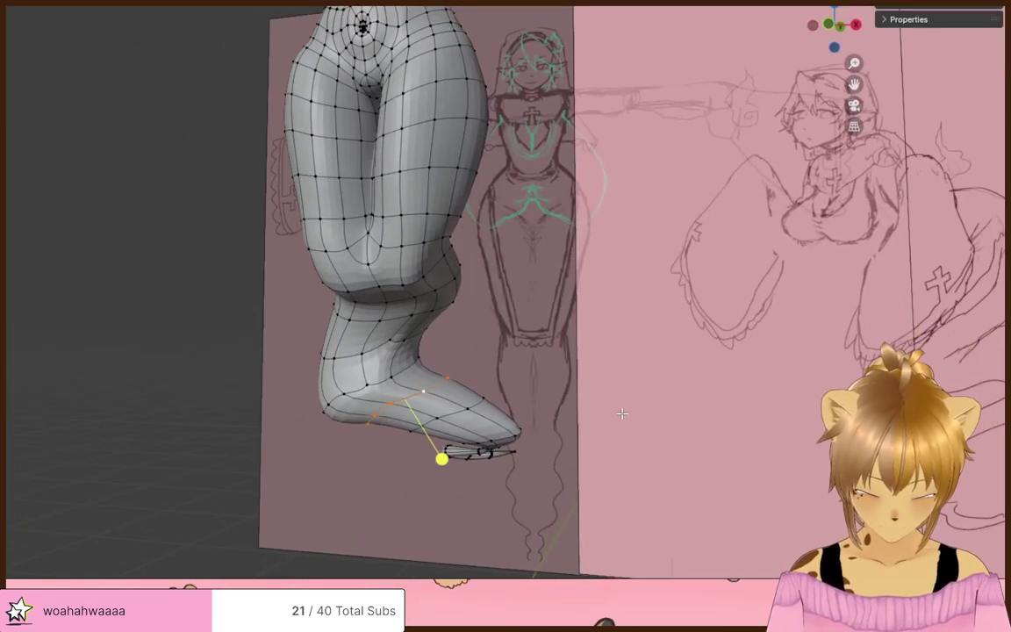
click(632, 322)
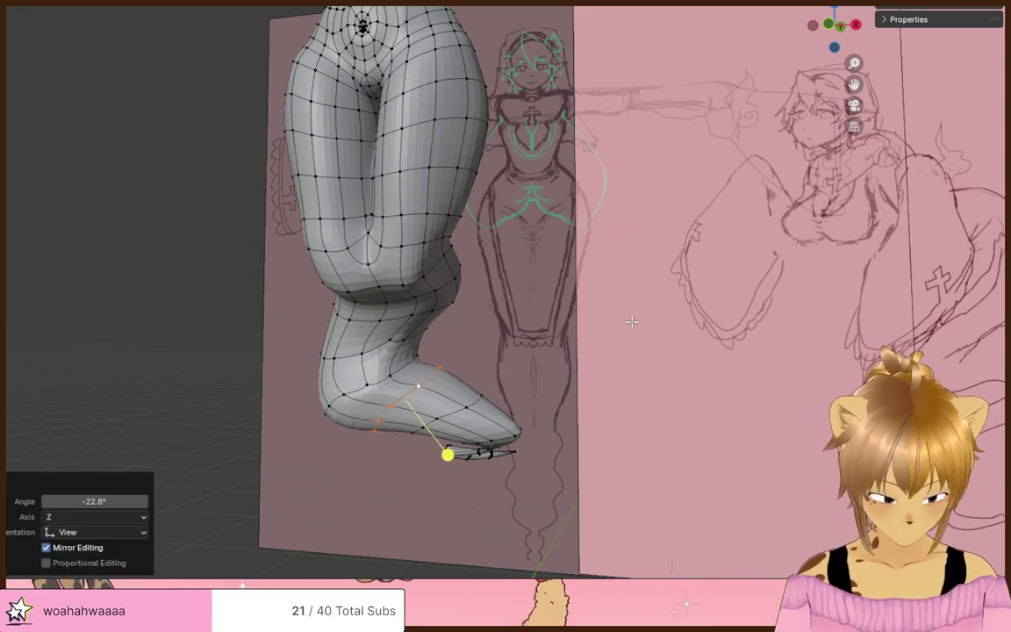
click(478, 383)
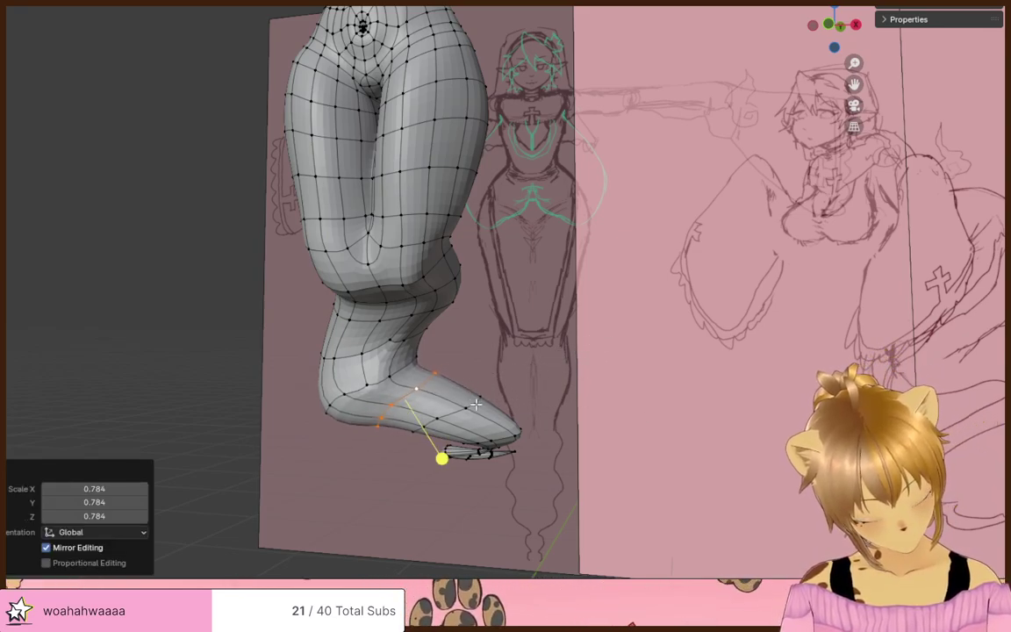
- Resize and tilt the following loop toward the tip, and move it 0.15259 m in X, 0.031795 m in Y and 0.12825 m in Z
key(s)
click(657, 386)
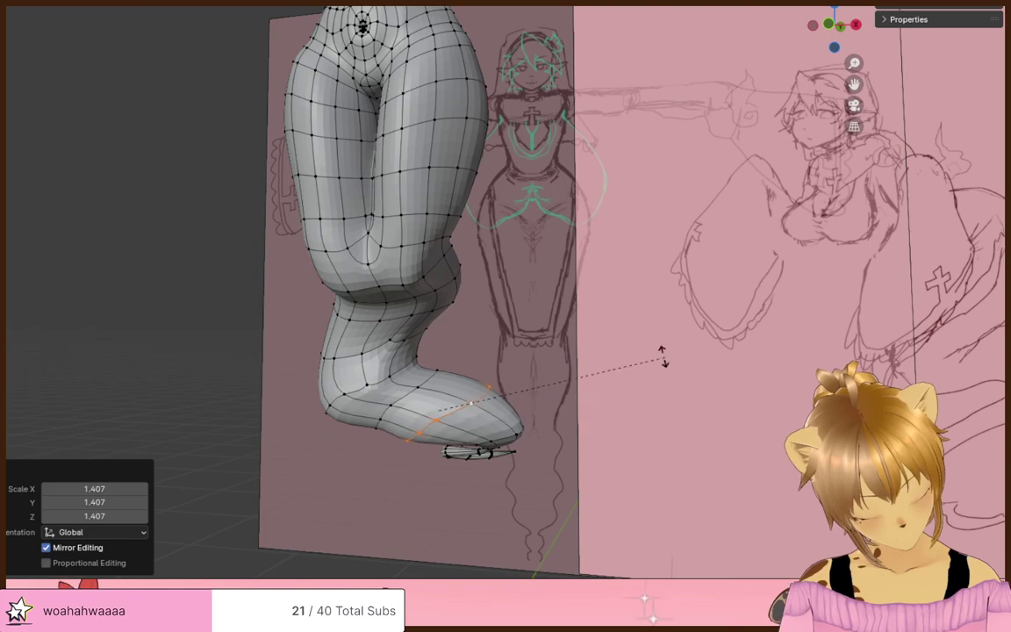
click(588, 325)
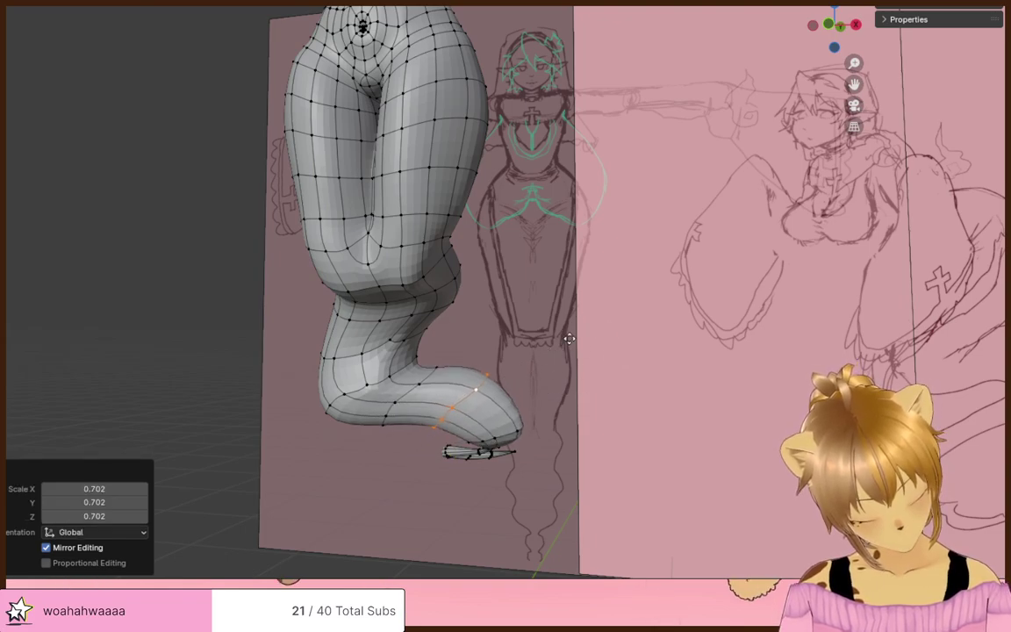
middle_drag(592, 336, 531, 438)
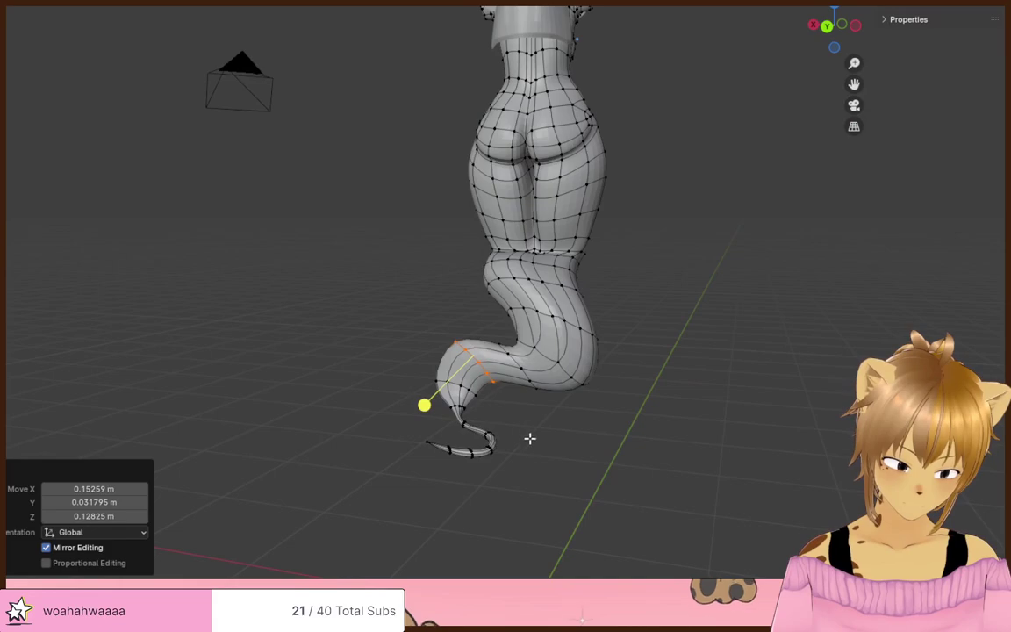
- Rotate the edge loop just before the thin tip by 27.7°, scale it to 0.826, and shift it inward
alt+click(472, 388)
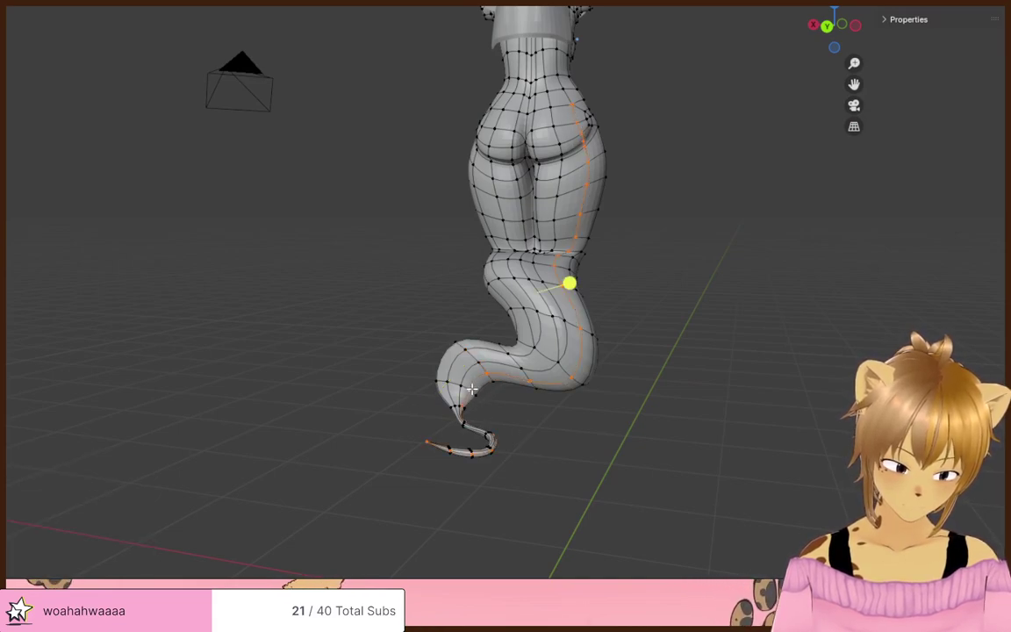
click(575, 445)
click(554, 456)
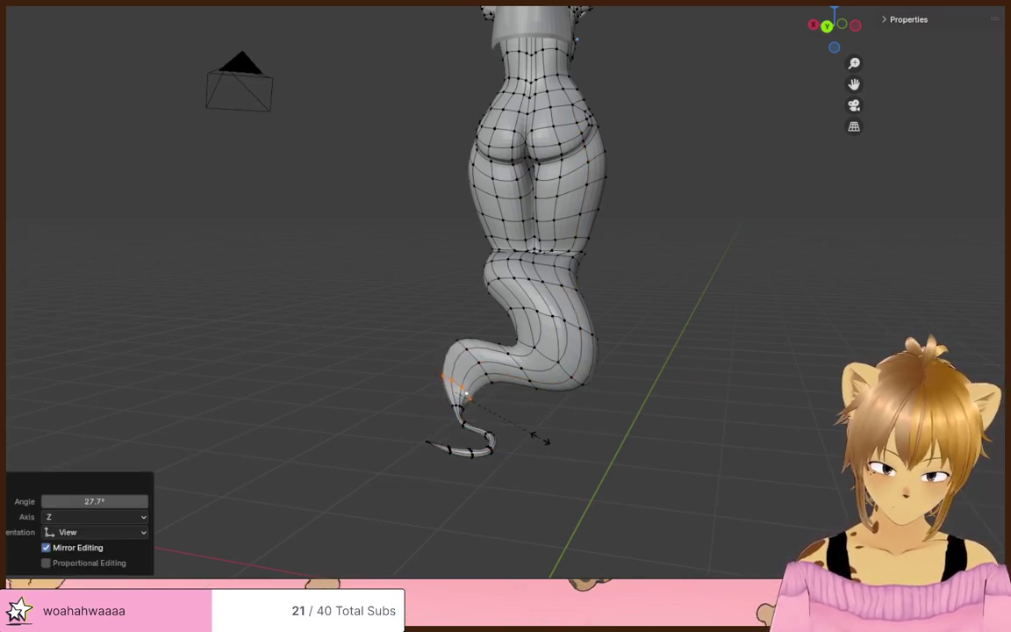
click(540, 438)
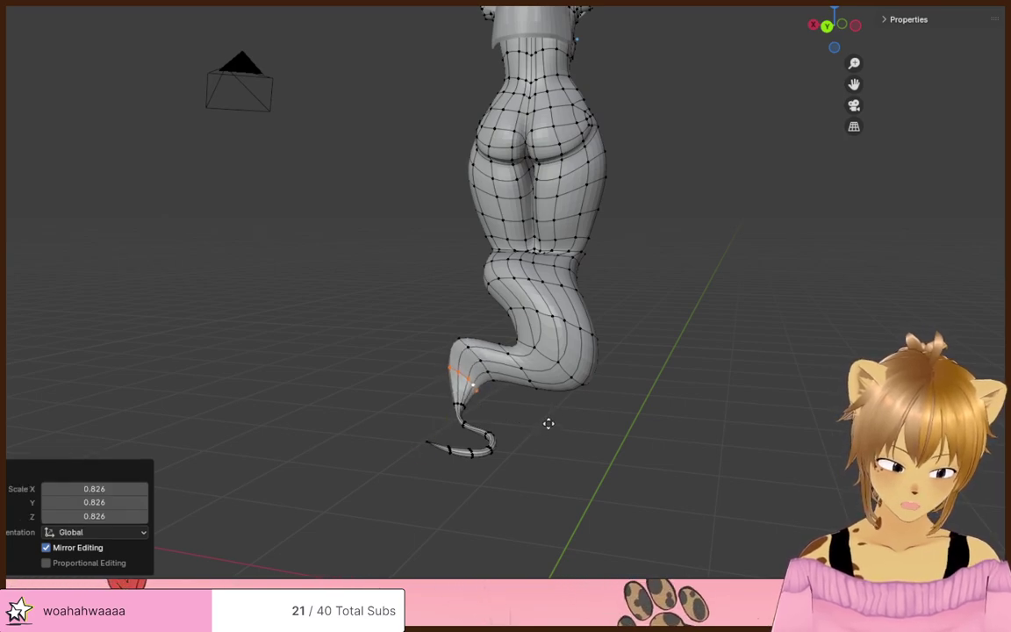
- Tilt the edge loop between the tail's two lower bends and scale it to 0.804
middle_drag(550, 417, 418, 393)
alt+click(416, 392)
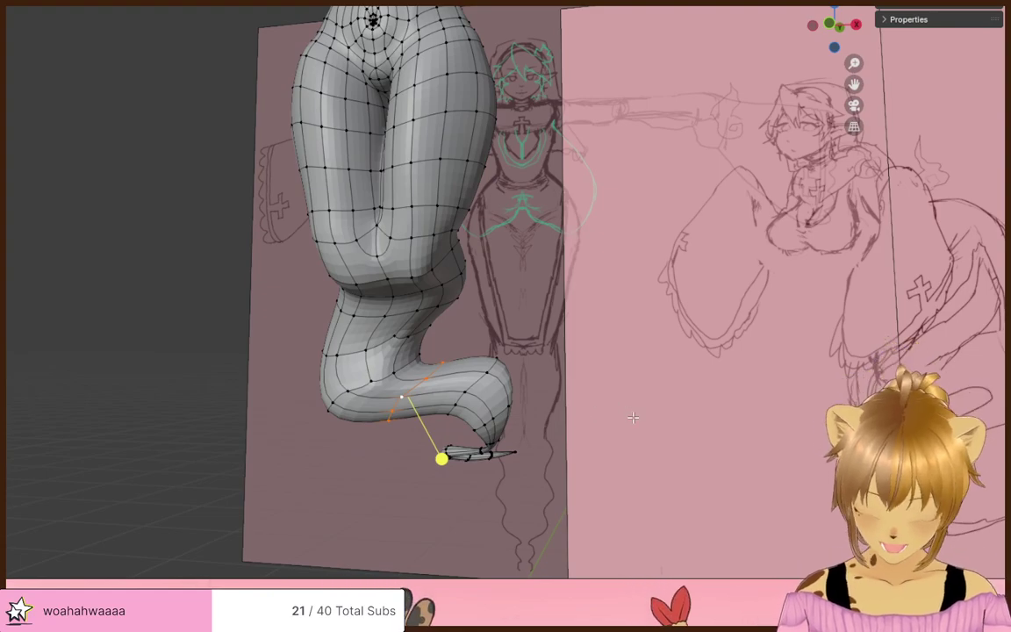
click(654, 369)
click(597, 351)
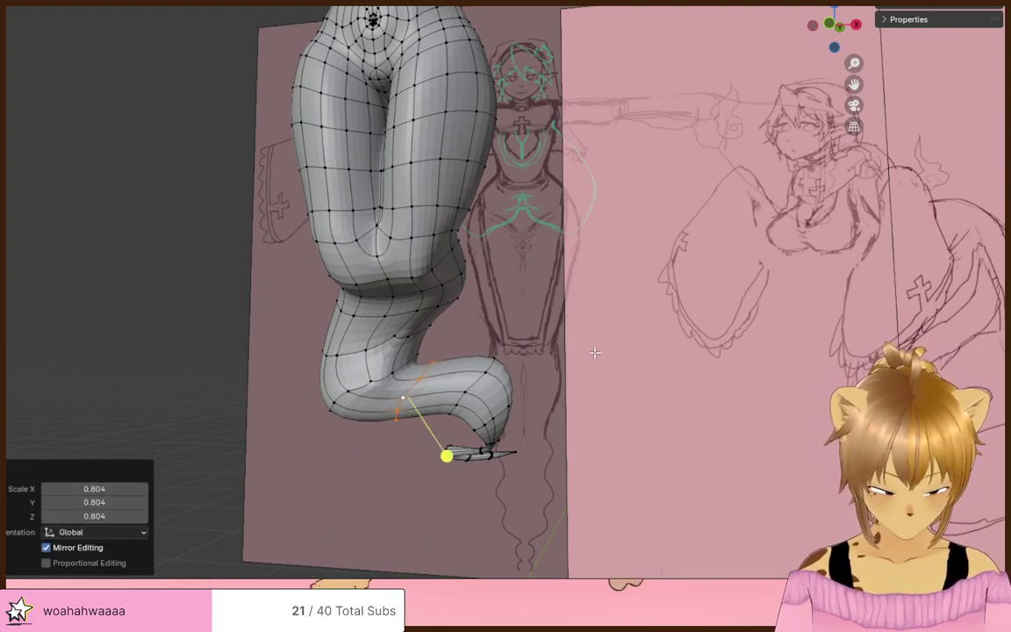
- Select the curled end of the tail through the mesh and lower it along the Z axis
mouse_move(644, 323)
middle_down()
mouse_move(613, 356)
mouse_move(659, 398)
mouse_move(658, 439)
mouse_move(467, 432)
middle_up()
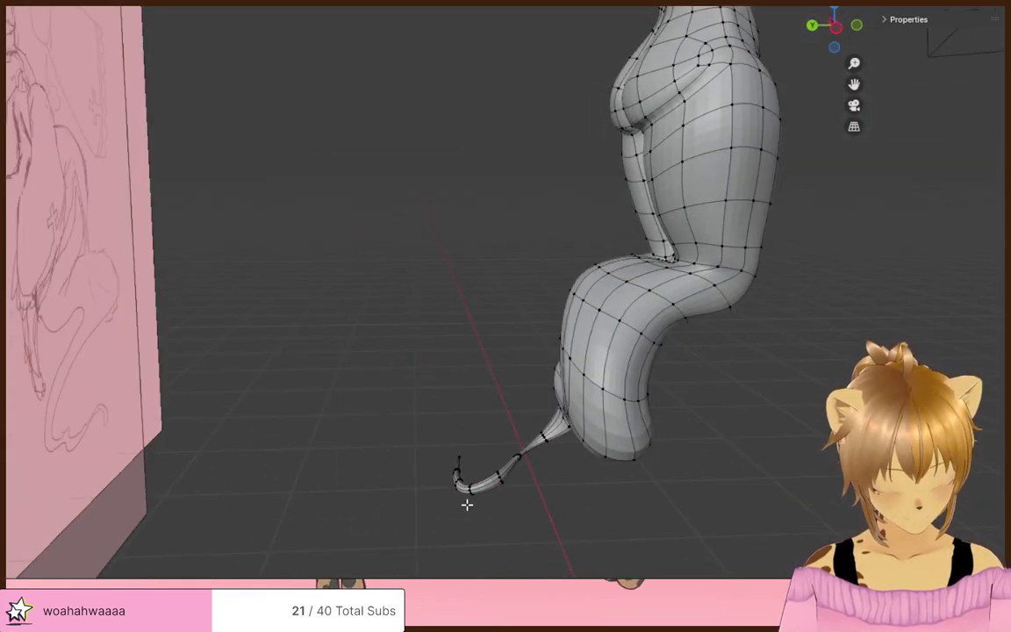
key(alt+z)
drag(488, 509, 468, 527)
key(alt+z)
middle_drag(649, 505, 487, 493)
key(g)
key(z)
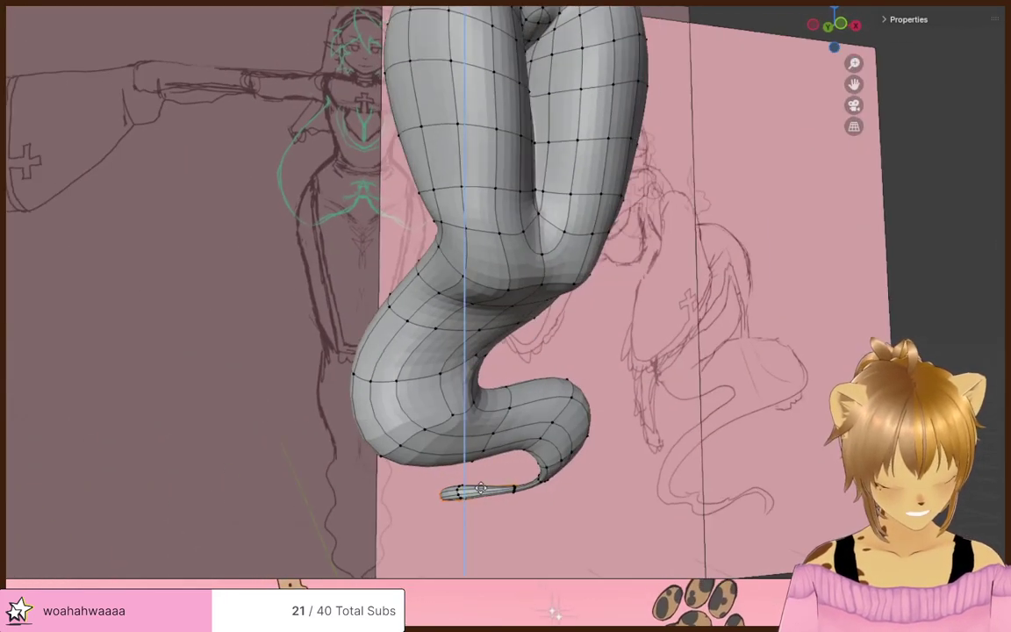
click(487, 513)
- Select the outer segments of the thin tip and rotate them upward to tighten the curl
mouse_move(649, 518)
middle_down()
mouse_move(585, 523)
mouse_move(550, 506)
mouse_move(544, 518)
middle_up()
click(578, 519)
key(alt+z)
drag(537, 507, 480, 506)
ctrl+right_drag(543, 546, 544, 546)
key(alt+z)
key(r)
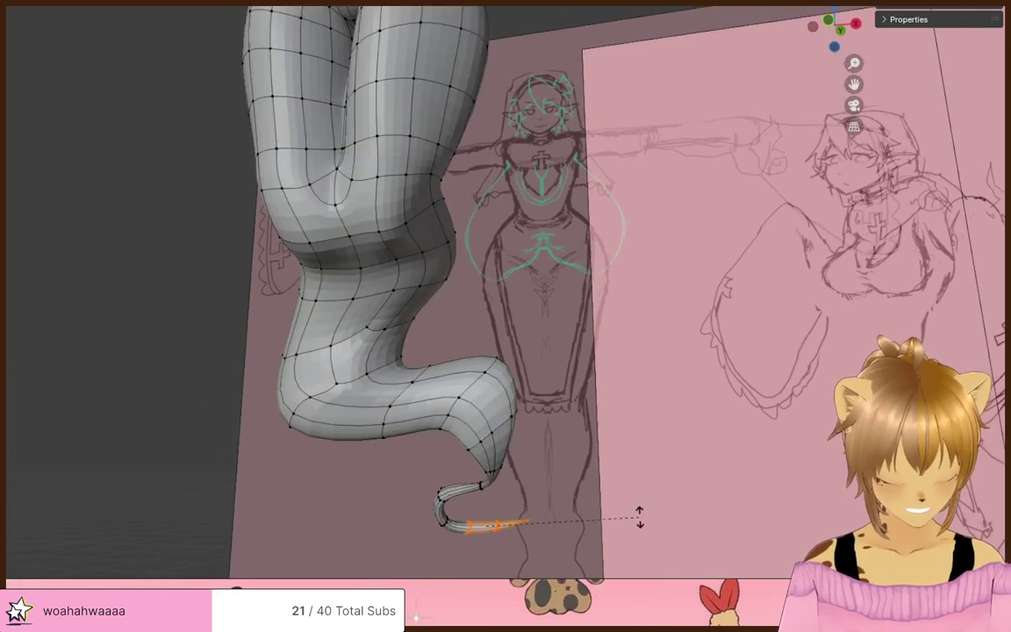
click(591, 431)
click(602, 501)
- Select the last segment of the curl, including its hidden vertices, and rotate it inward
drag(531, 480, 513, 477)
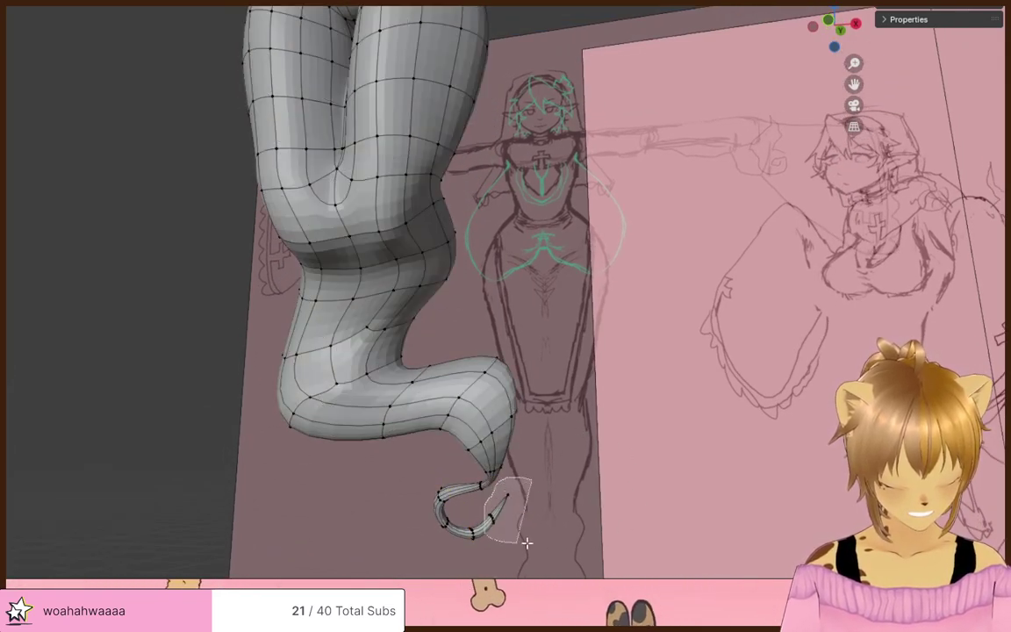
click(584, 494)
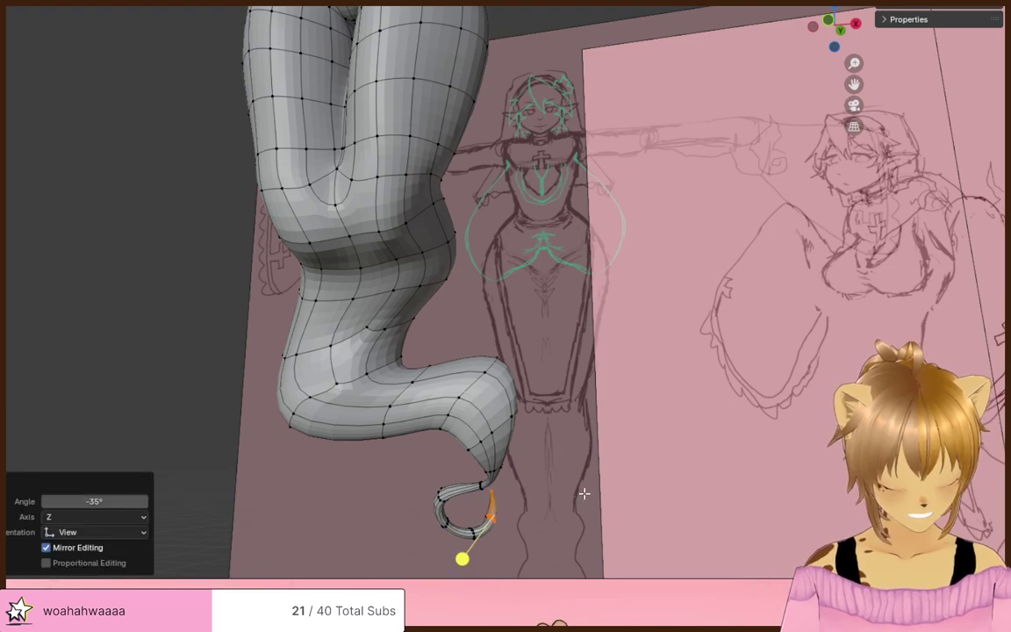
key(alt+z)
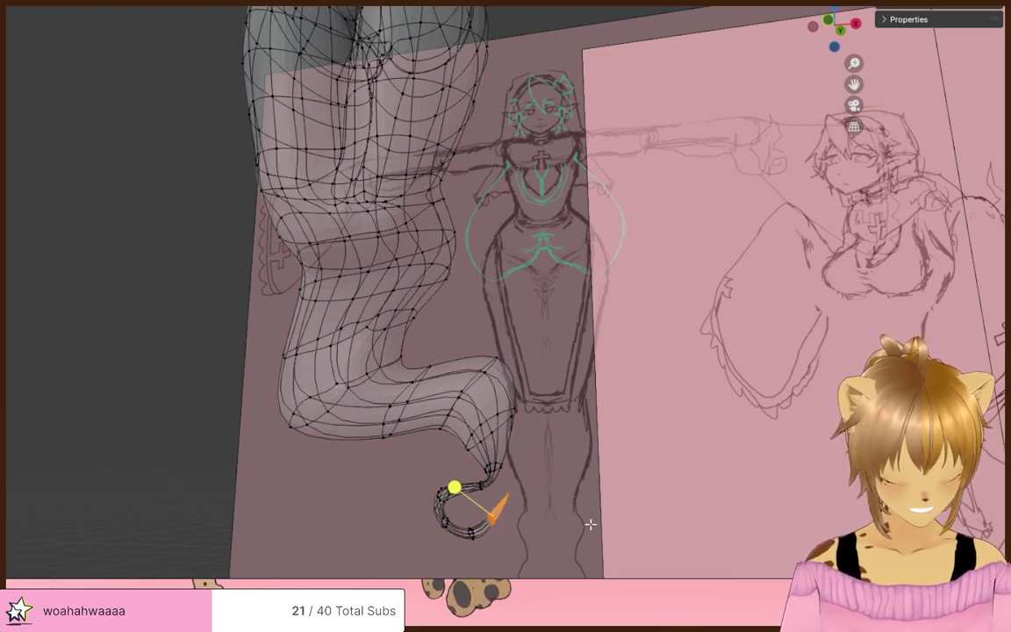
click(547, 459)
- Move the tail's end vertex inward into the curl, and shift it 0.25105 m along Y in a side view
click(489, 489)
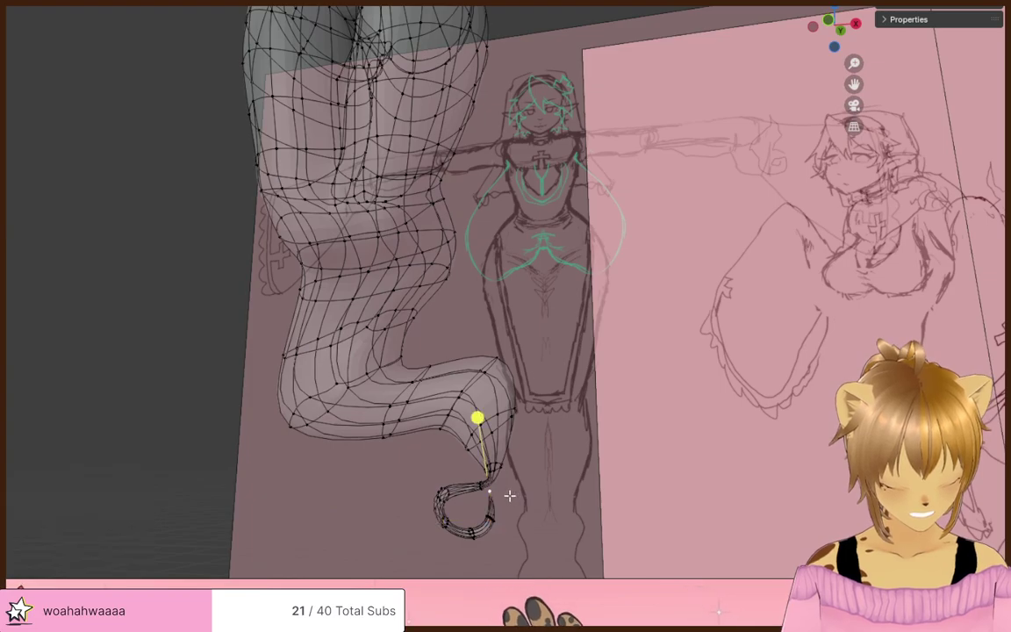
click(475, 512)
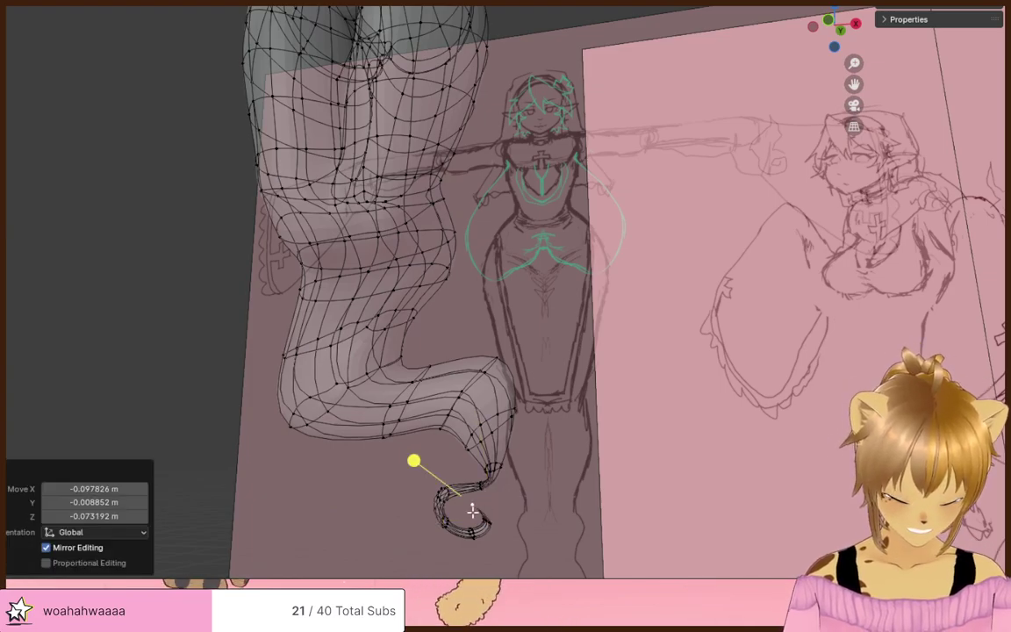
middle_drag(473, 511, 557, 476)
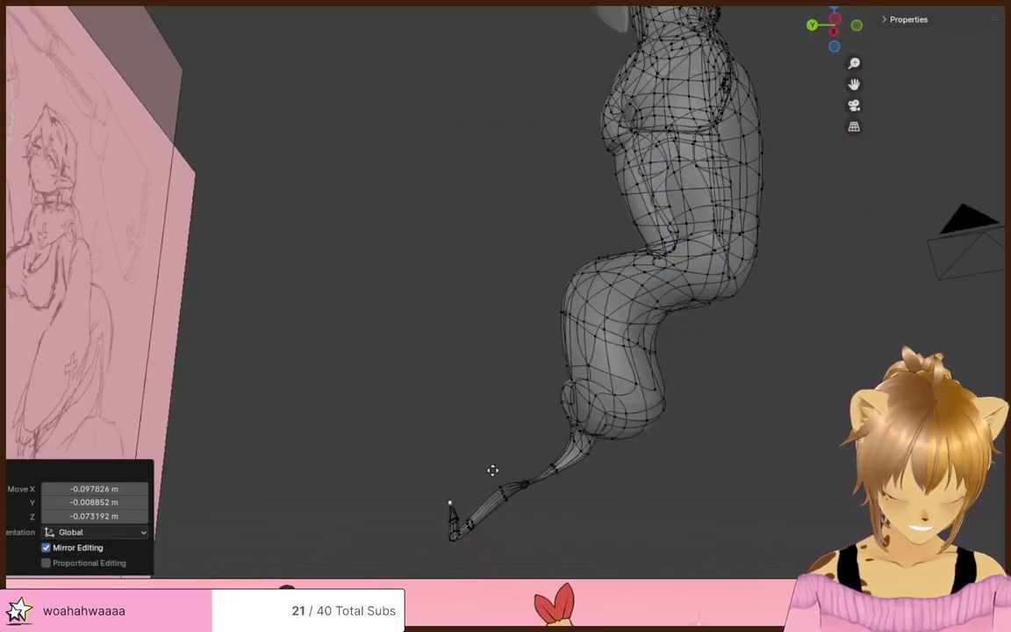
middle_drag(509, 445, 688, 469)
key(alt+z)
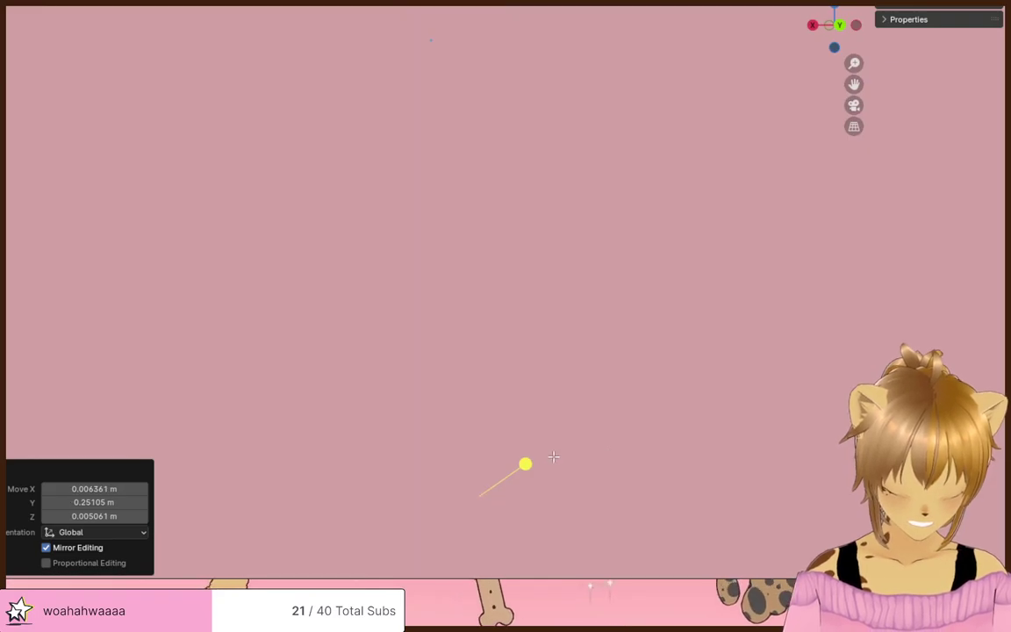
- Inspect the smoothed body and tail in Object Mode from several angles against the reference sketches
middle_drag(553, 460, 765, 478)
scroll(579, 478, down, 3)
key(Tab)
middle_drag(579, 478, 603, 501)
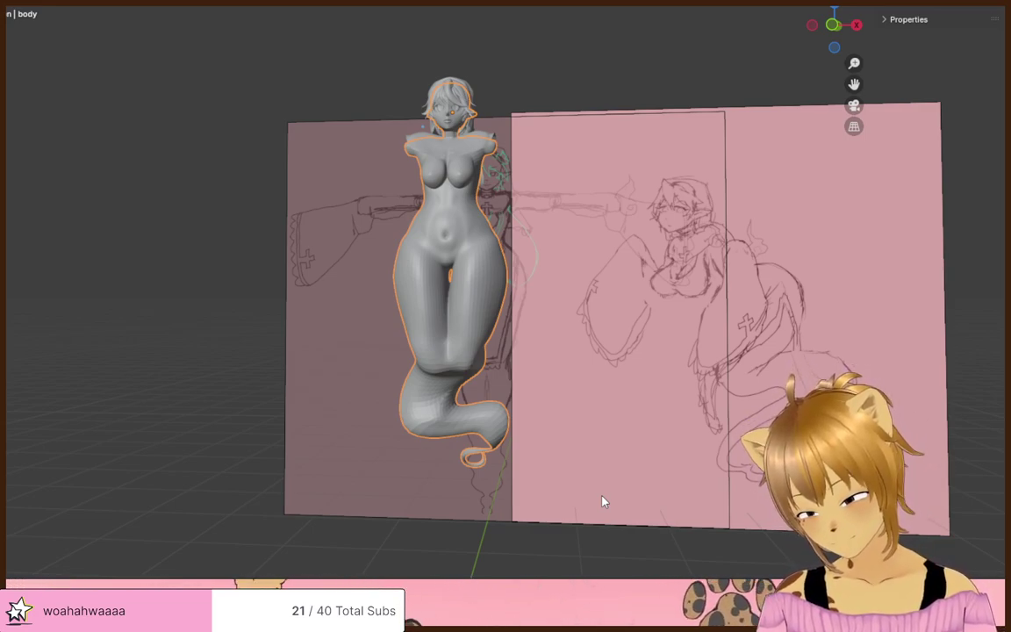
scroll(602, 501, down, 2)
scroll(571, 493, up, 3)
middle_drag(591, 480, 666, 406)
scroll(505, 417, down, 2)
key(Tab)
key(Tab)
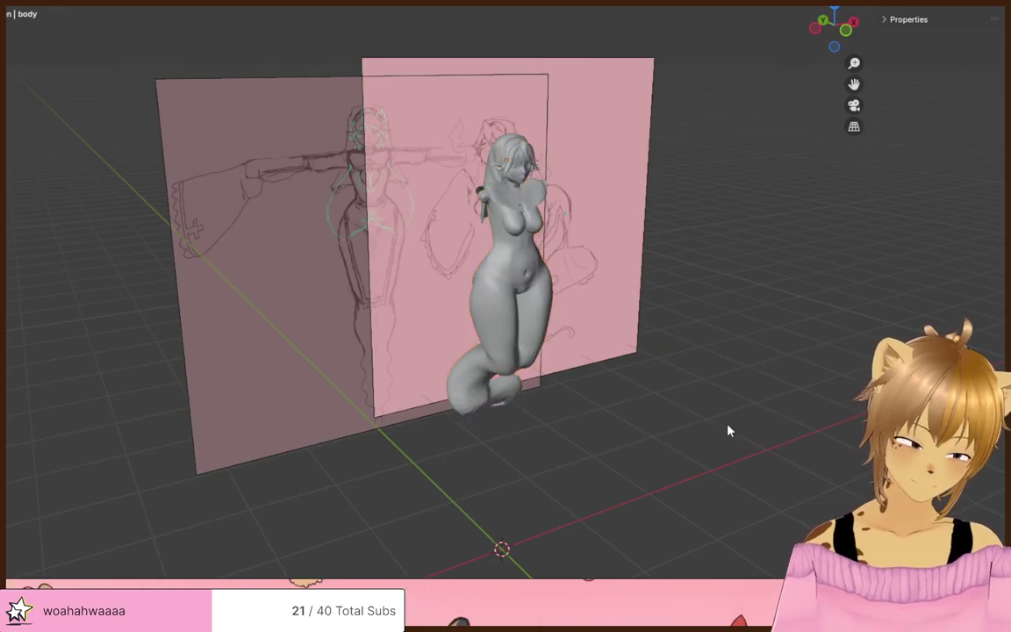
middle_drag(727, 430, 666, 397)
scroll(668, 396, up, 3)
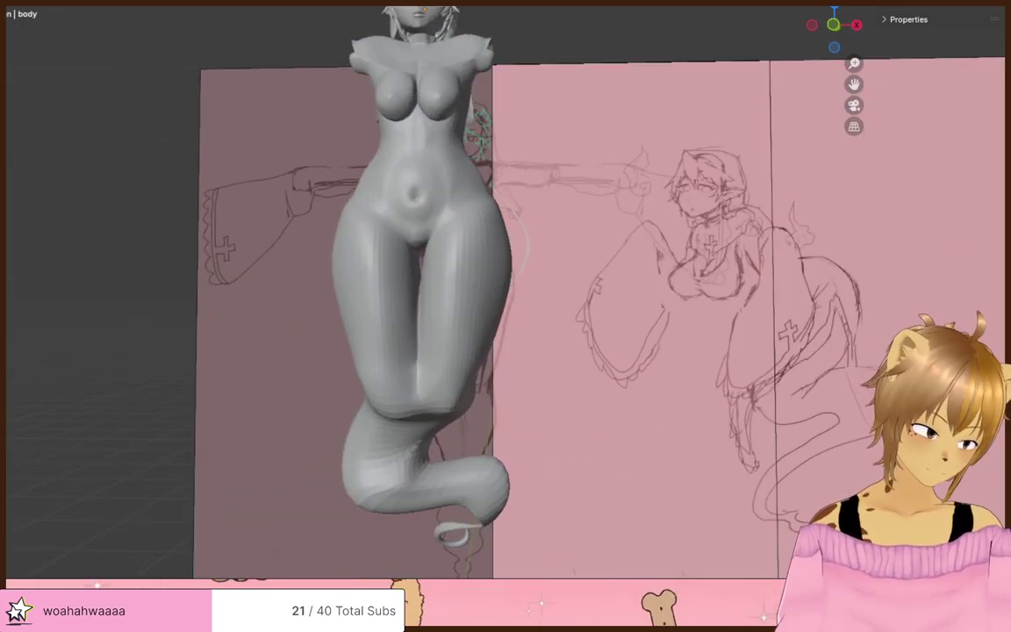
- Unhide the hidden clothing objects and check how they sit over the body and tail
key(alt+h)
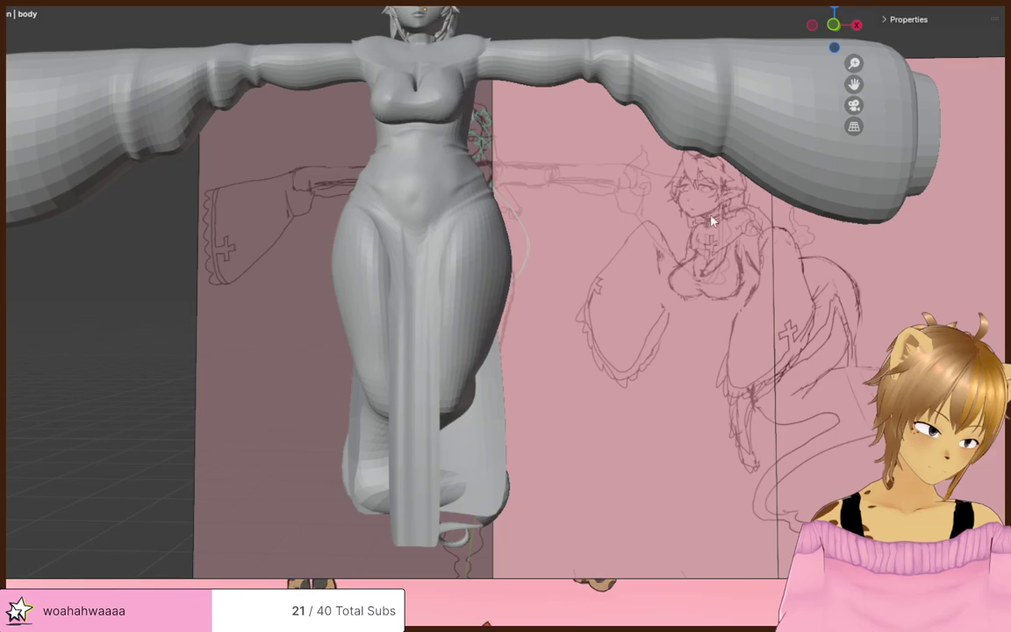
scroll(711, 221, up, 3)
middle_drag(581, 282, 695, 317)
scroll(597, 287, down, 5)
middle_drag(762, 314, 667, 421)
- Select the body mesh's lower tail below the knee fold, move it -0.28005 m along Z, and clear the selection
key(Tab)
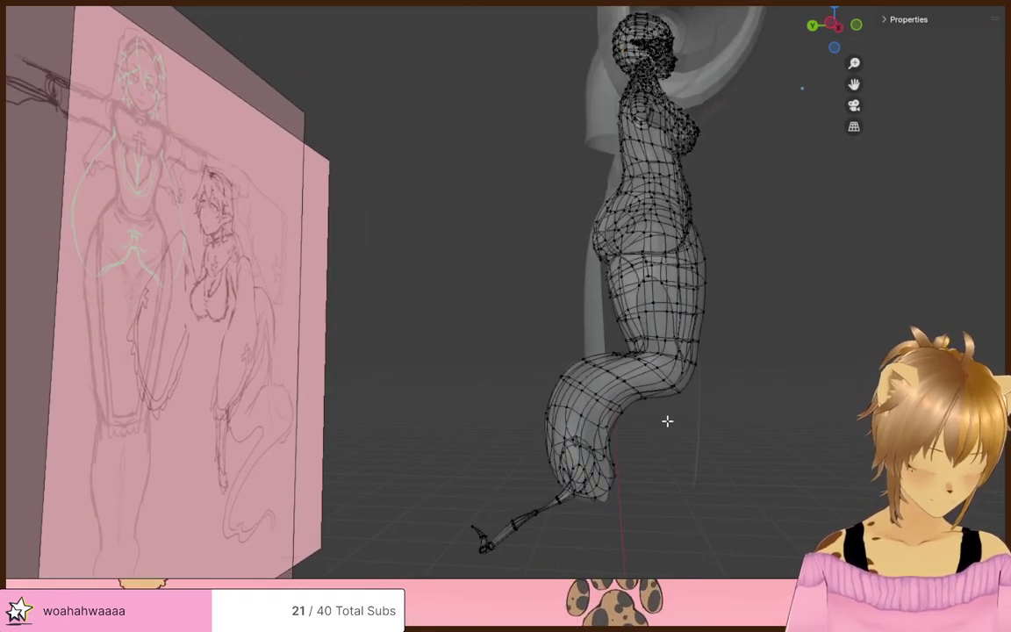
mouse_move(612, 365)
ctrl+right_down()
mouse_move(446, 379)
mouse_move(546, 567)
mouse_move(684, 549)
ctrl+right_up()
key(g)
key(z)
click(751, 608)
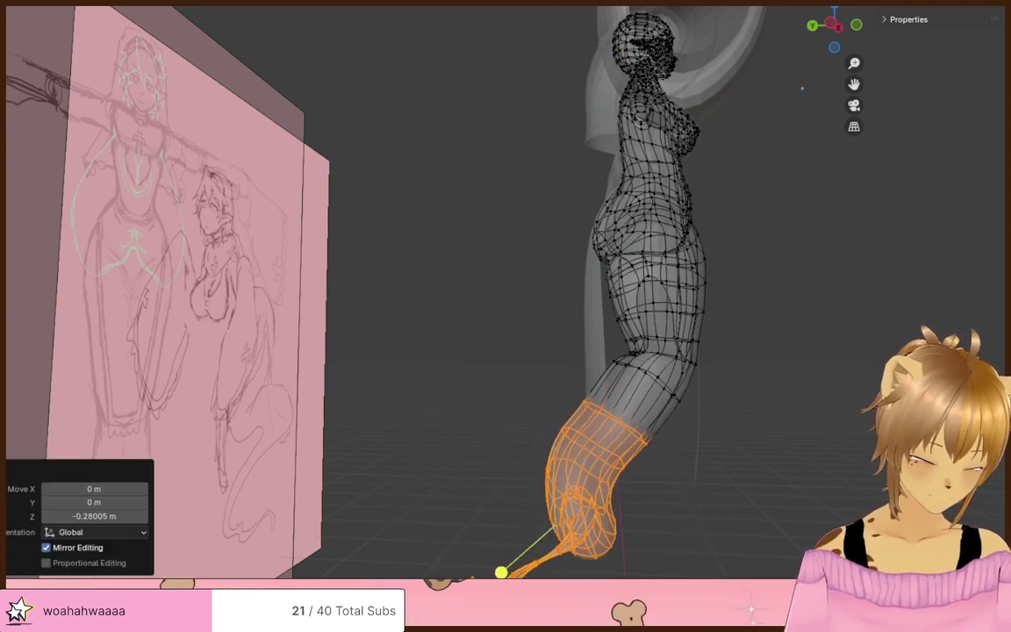
middle_drag(874, 264, 639, 305)
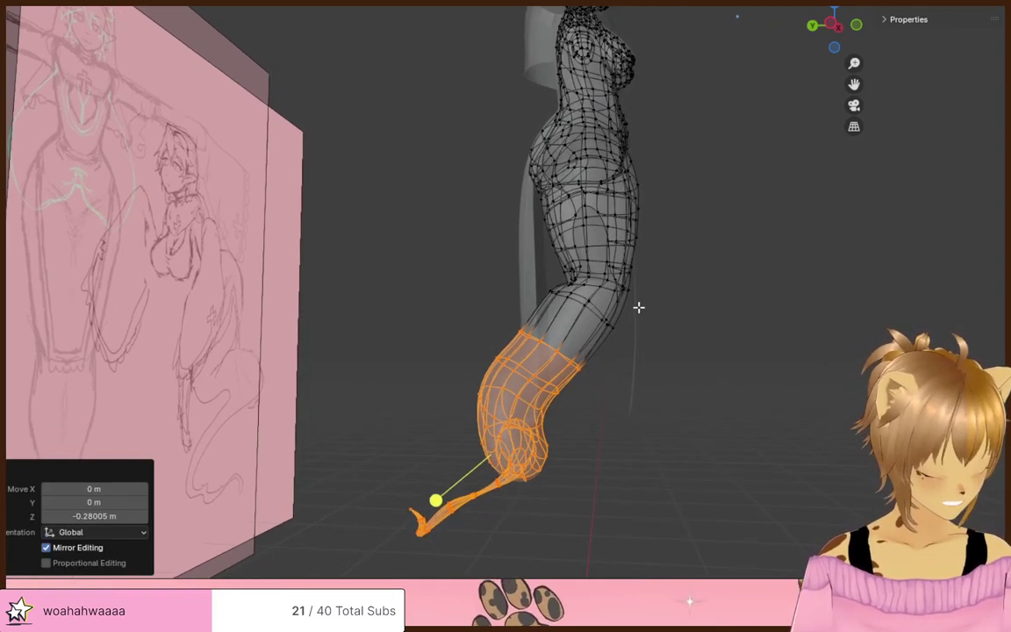
key(alt+z)
key(alt+z)
key(alt+a)
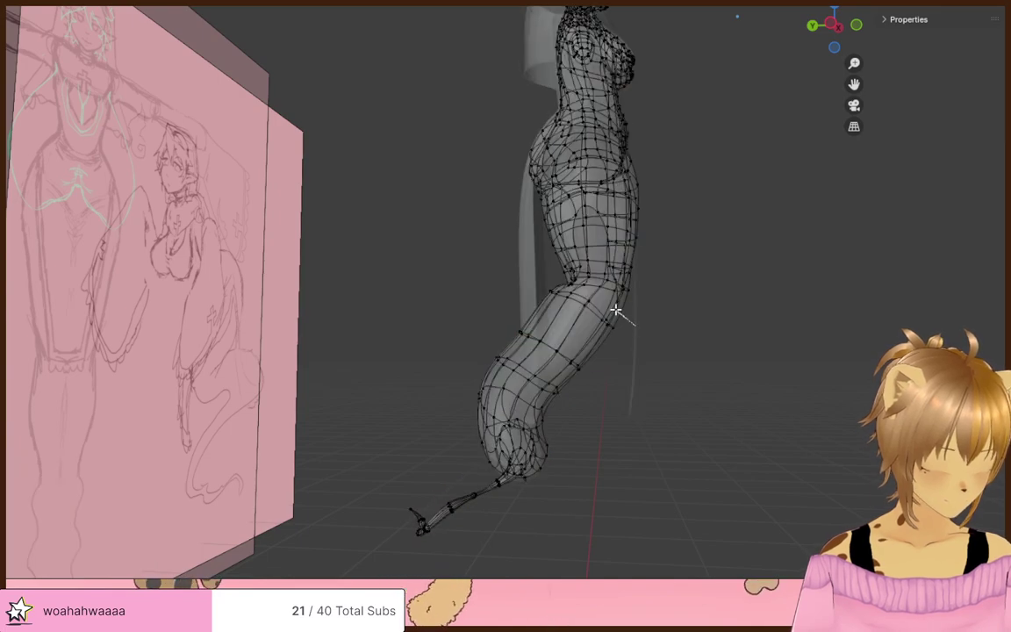
- Try to lengthen the tail by selecting everything below the knee fold and moving it -0.14903 m along Y and -0.16659 m along Z
mouse_move(578, 290)
mouse_down()
mouse_move(402, 364)
mouse_move(492, 565)
mouse_move(604, 523)
mouse_up()
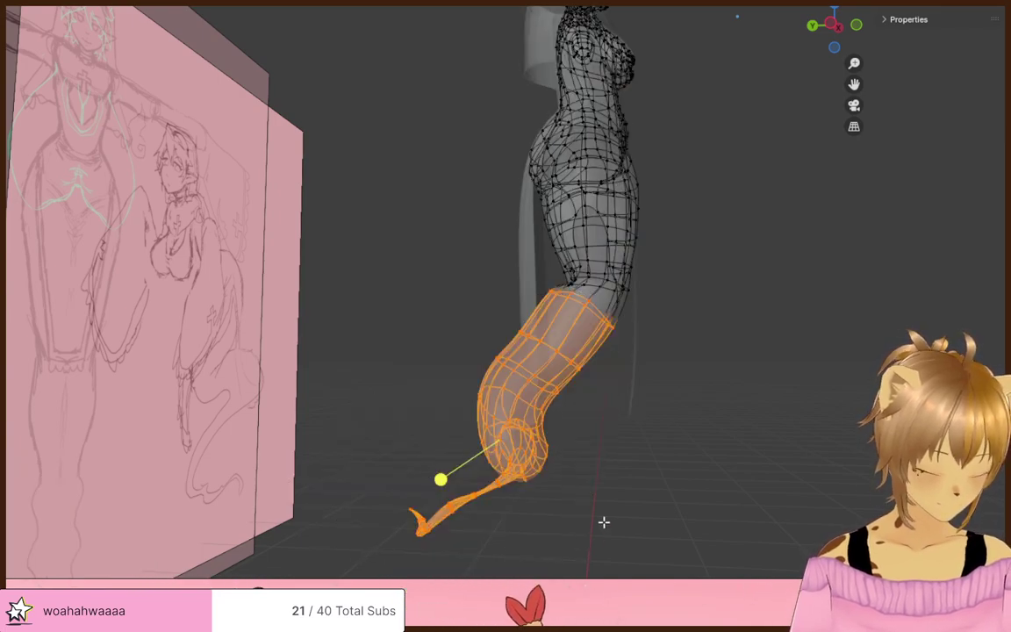
key(g)
key(y)
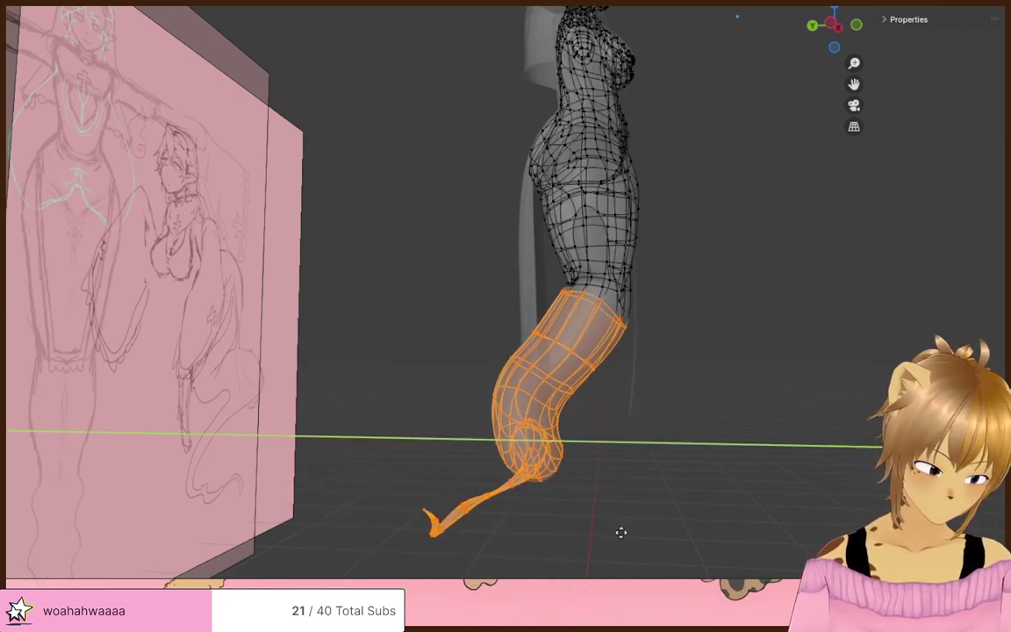
click(633, 540)
key(g)
key(z)
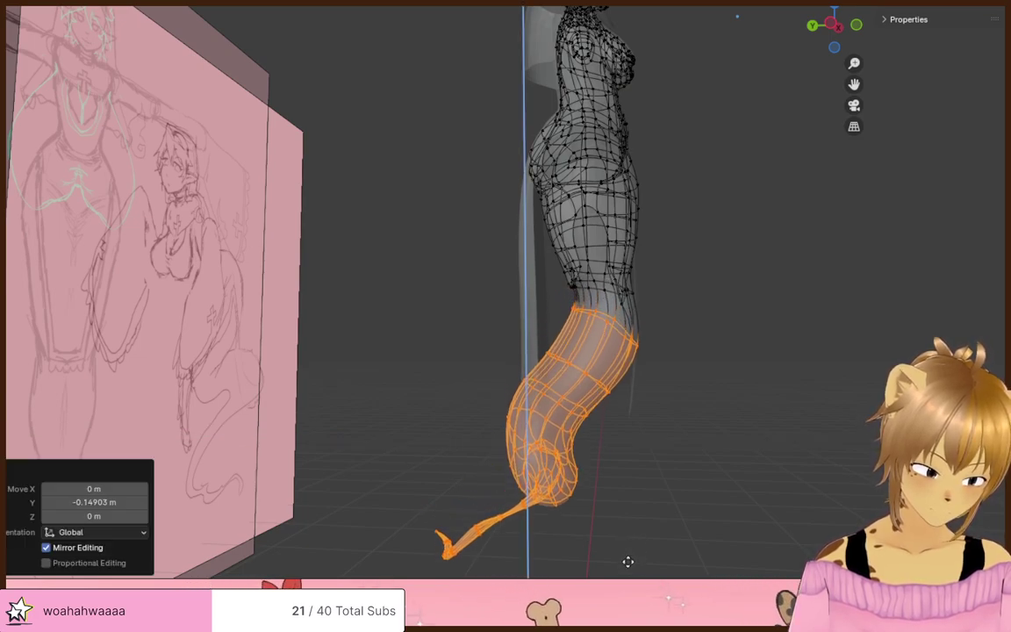
click(624, 571)
- Rotate the selected lower tail 8.96° in the view, reposition it, clear the selection, and turn off X-ray
key(r)
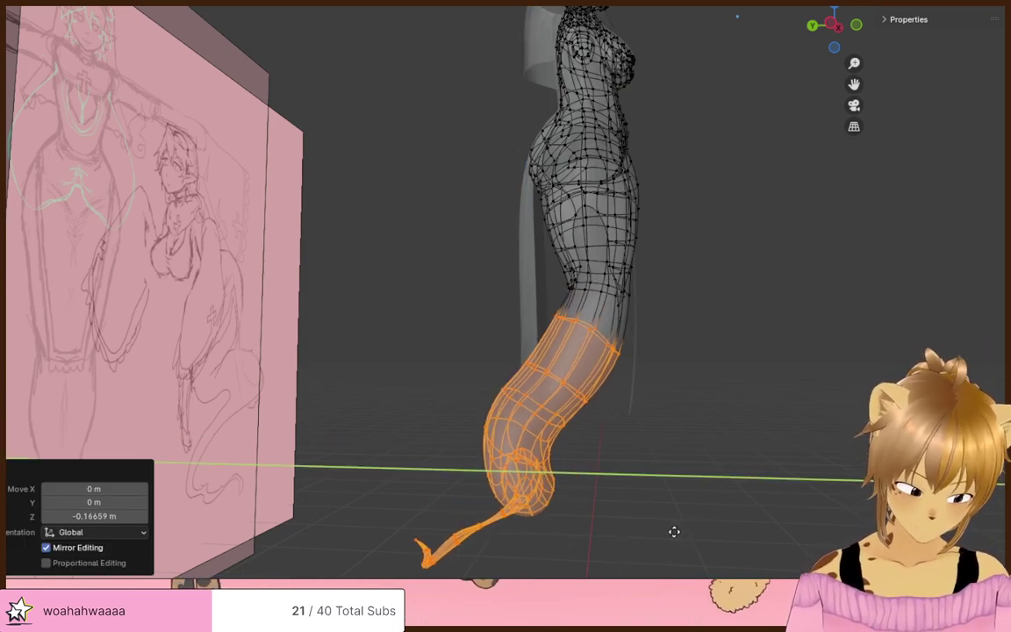
click(724, 489)
key(g)
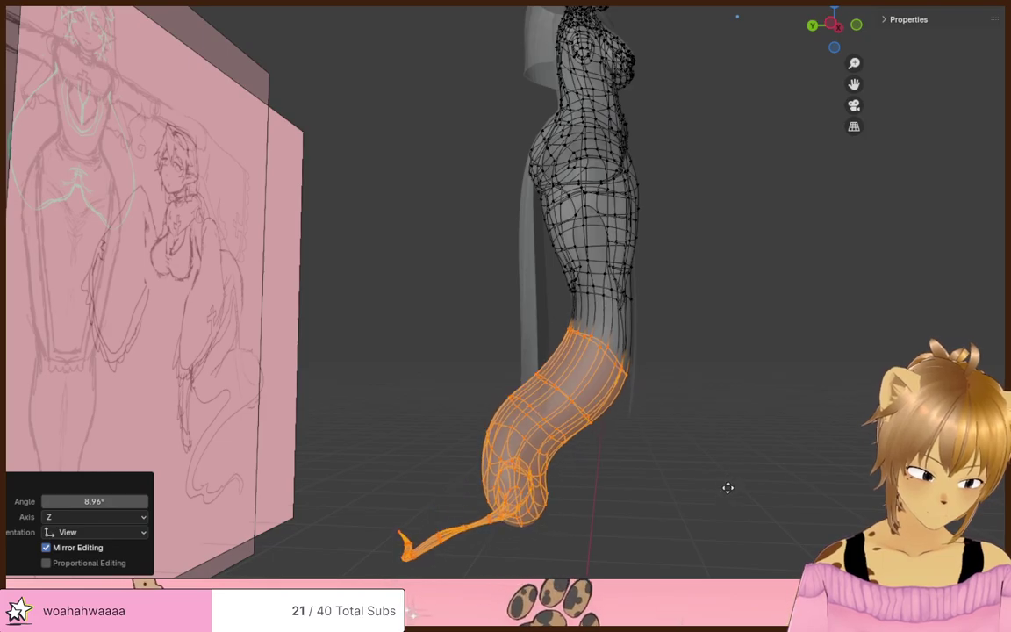
click(776, 471)
click(775, 470)
mouse_move(776, 470)
middle_down()
mouse_move(584, 481)
mouse_move(607, 467)
mouse_move(580, 461)
mouse_move(748, 457)
middle_up()
key(alt+z)
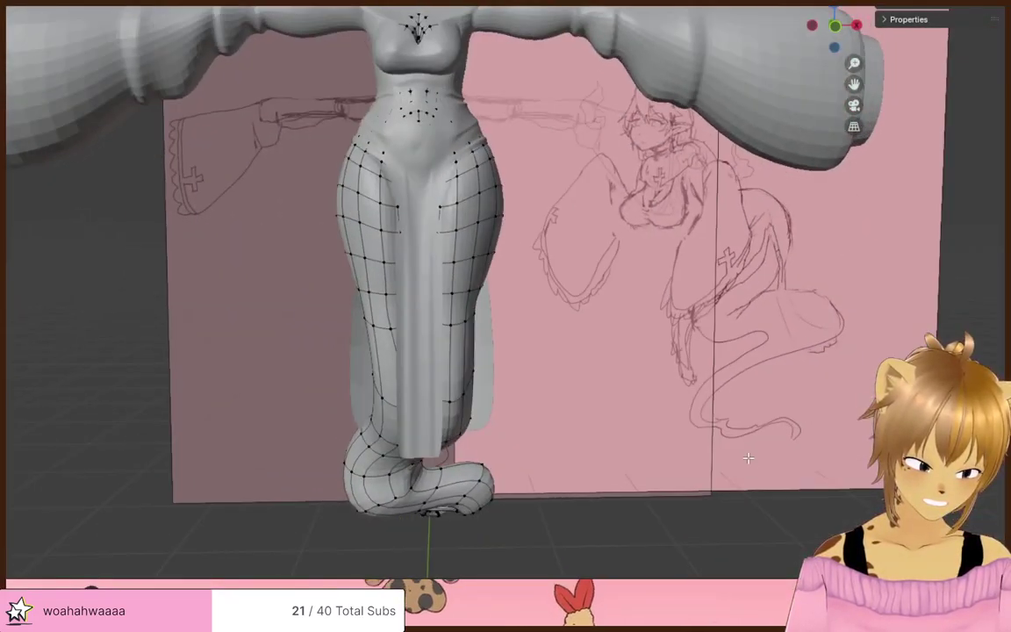
- Undo the recent moves and rotation of the lower tail, back to its shape before the lengthening
mouse_move(488, 336)
middle_down()
mouse_move(807, 366)
mouse_move(675, 334)
mouse_move(445, 325)
mouse_move(413, 351)
middle_up()
key(ctrl+z)
key(ctrl+z)
key(ctrl+z)
key(ctrl+z)
key(ctrl+z)
key(ctrl+z)
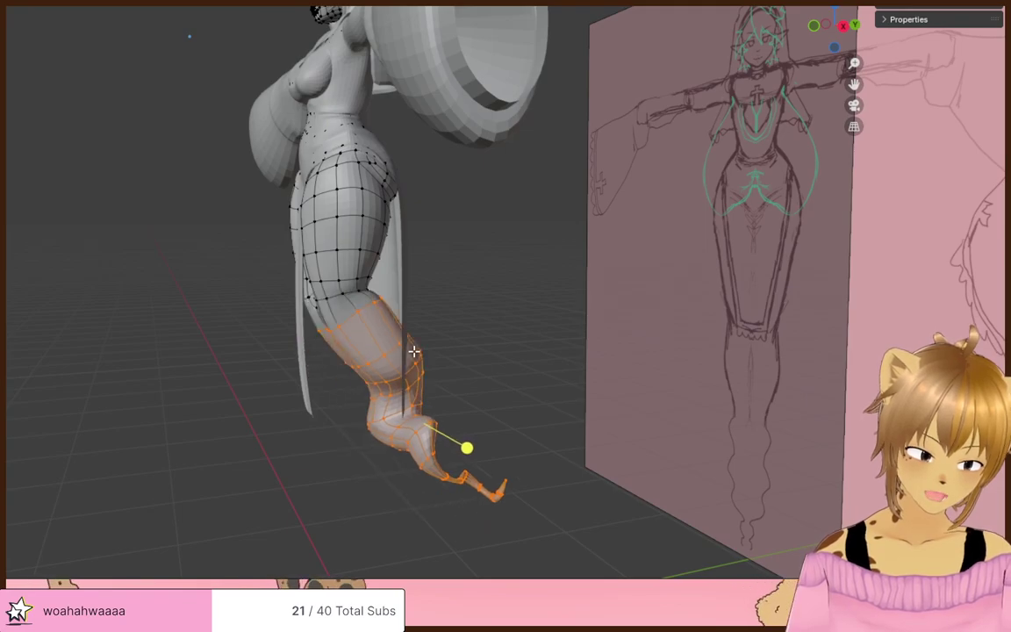
key(ctrl+z)
key(ctrl+z)
key(ctrl+z)
middle_drag(316, 378, 415, 359)
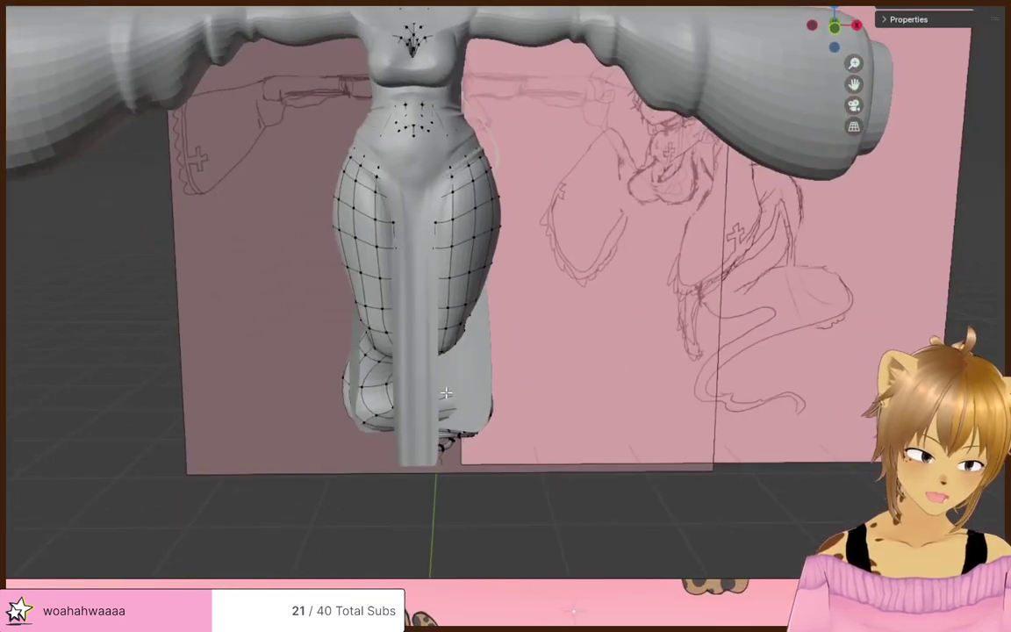
- Switch from the body mesh to editing the clothing mesh in Edit Mode with X-ray on
key(Tab)
click(417, 352)
key(Tab)
key(alt+z)
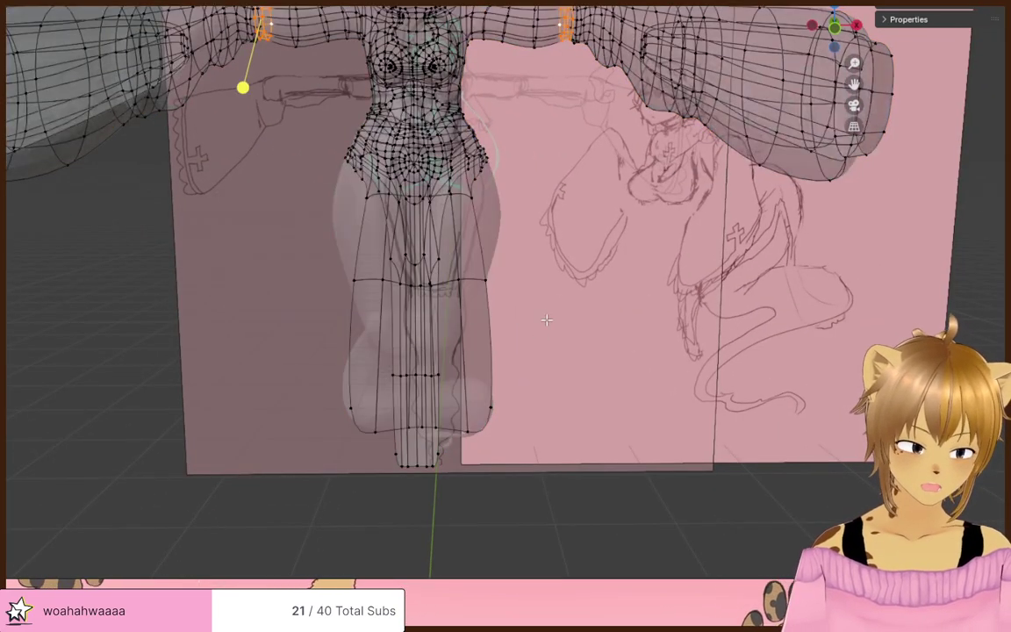
- Try to shorten the front and back skirt panels by selecting their lower vertices and moving them up along Z
drag(322, 333, 625, 485)
key(g)
key(z)
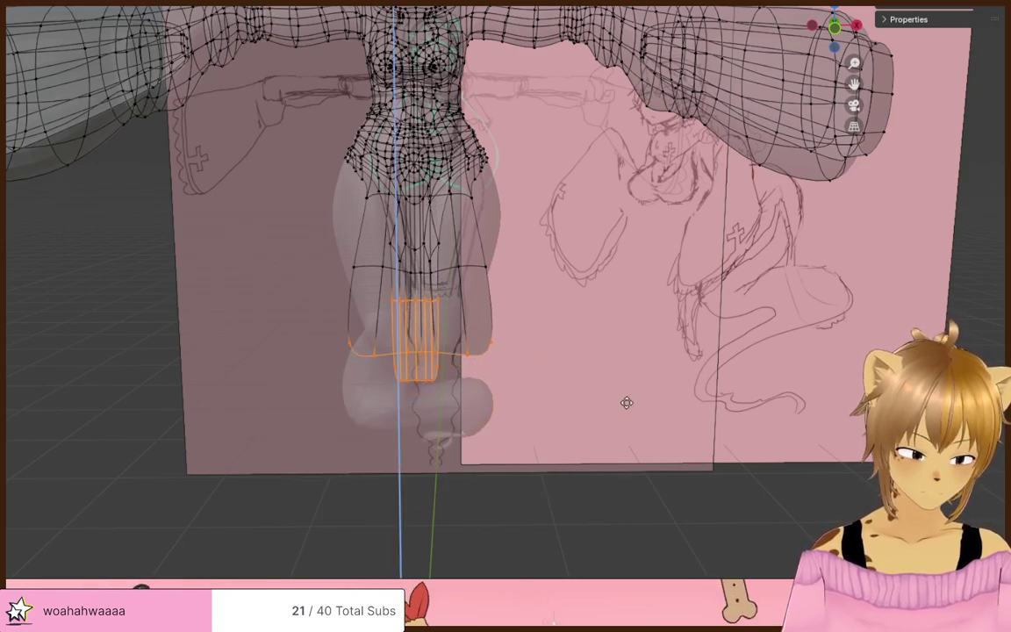
click(627, 395)
click(562, 425)
- Check the shortened skirt panels against the winding tail from the front and both sides
middle_drag(538, 430, 623, 408)
key(Tab)
key(Tab)
key(Tab)
key(Tab)
key(alt+z)
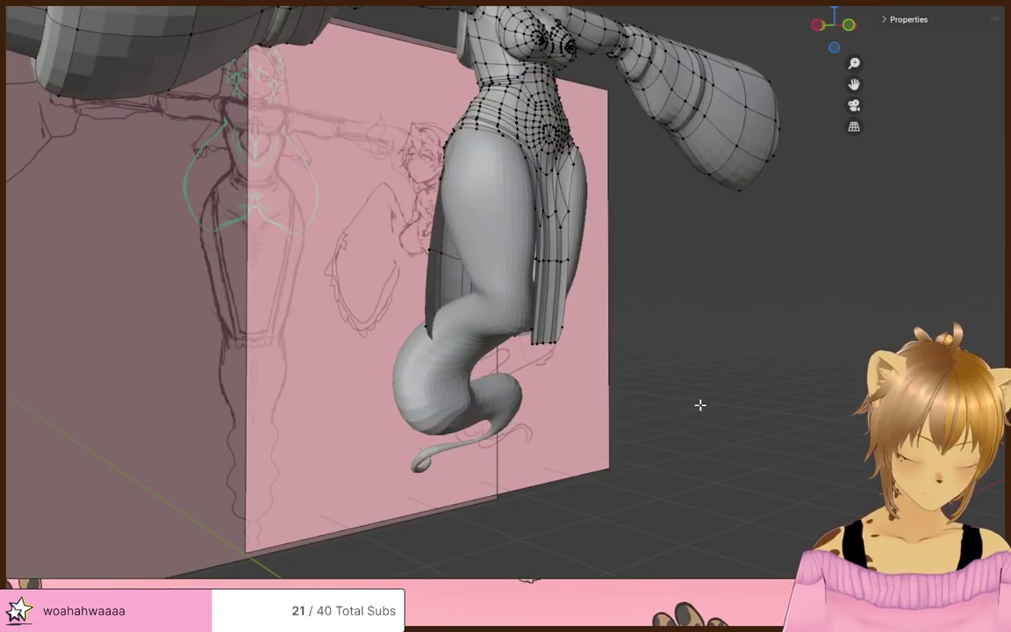
middle_drag(701, 406, 594, 416)
middle_drag(525, 376, 465, 387)
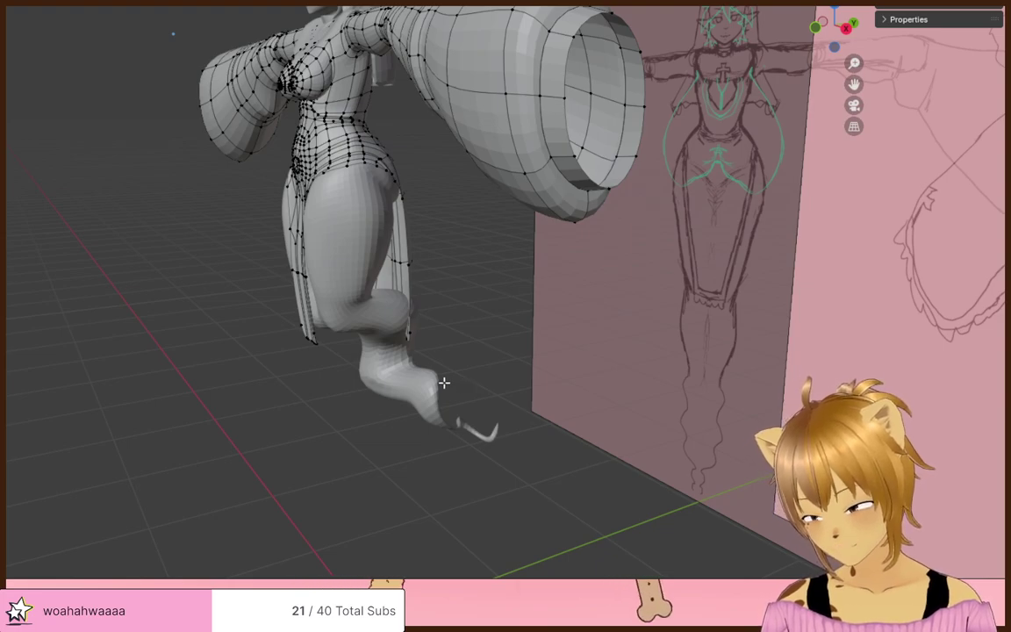
- Undo the raising of the skirt panels' lower ends
key(Tab)
key(Tab)
key(Tab)
key(Tab)
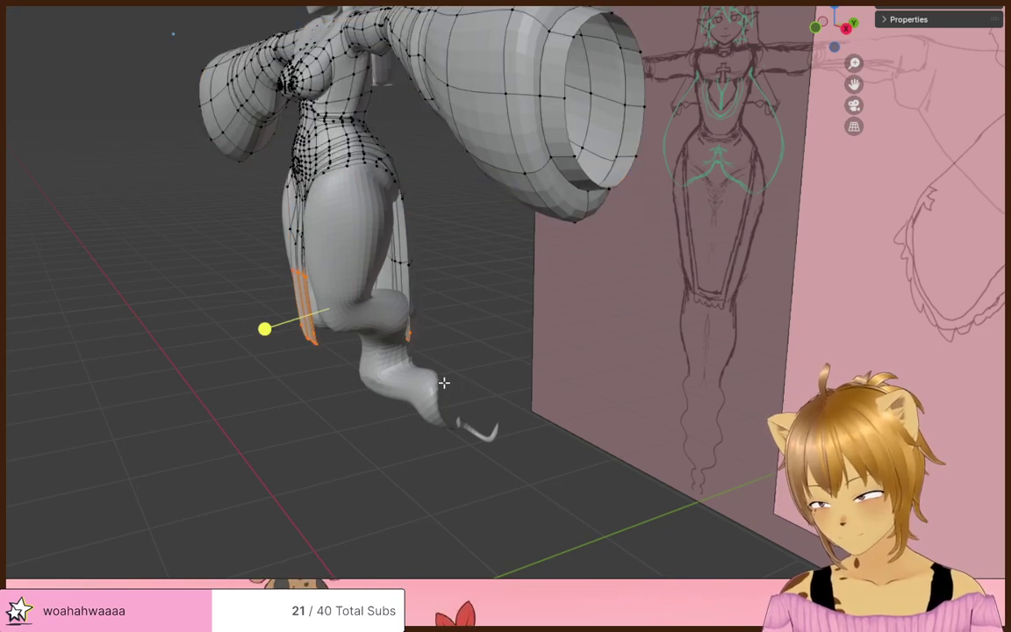
key(ctrl+z)
- Examine the full-length skirt panels against the tail from behind, the front and the side
middle_drag(417, 450, 847, 410)
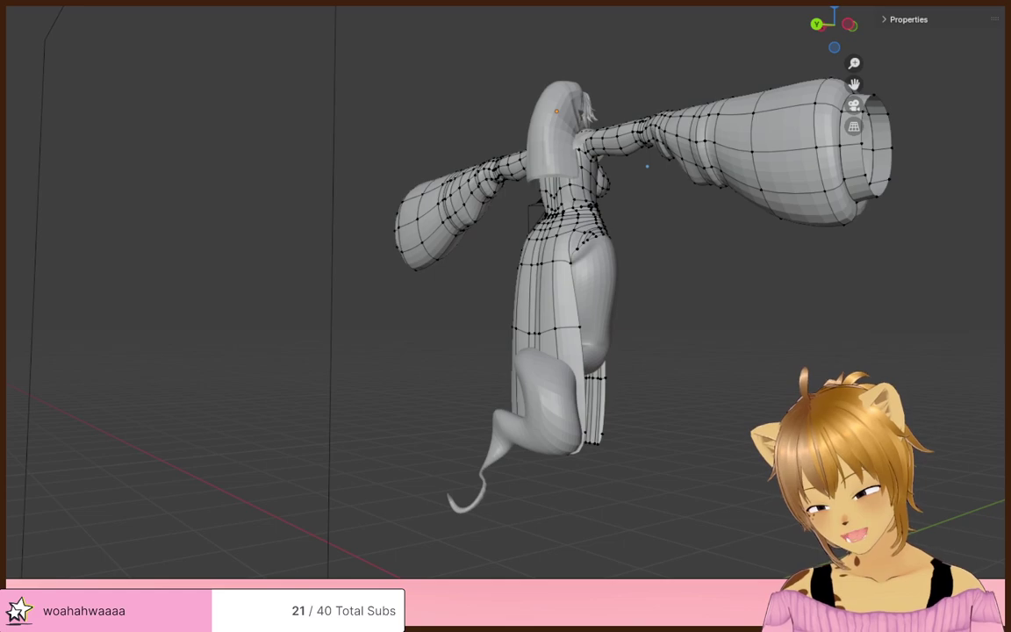
middle_drag(536, 255, 372, 258)
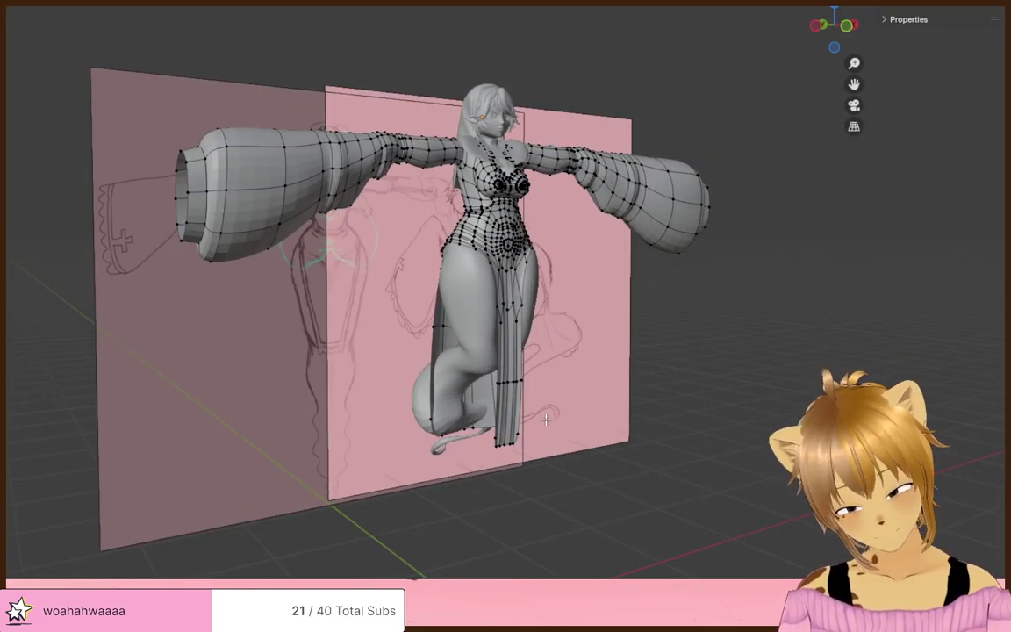
middle_drag(622, 365, 566, 430)
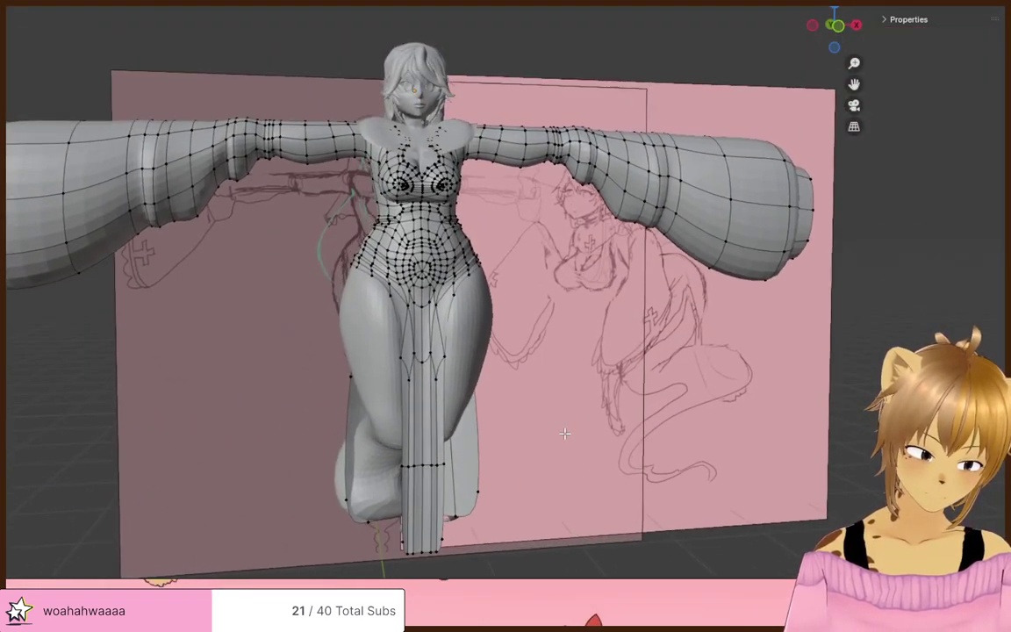
key(Tab)
click(717, 427)
middle_drag(714, 443, 454, 386)
click(454, 386)
key(Tab)
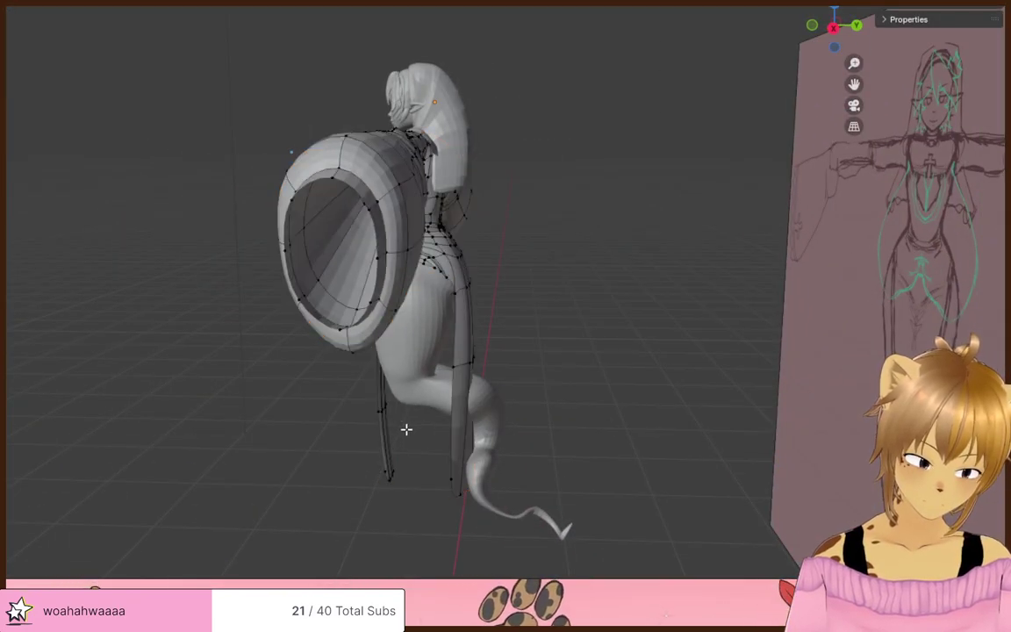
- Select the lower part of the clothing's back panel, rotate it and move it backward away from the tail, and clear the selection
middle_drag(407, 429, 529, 388)
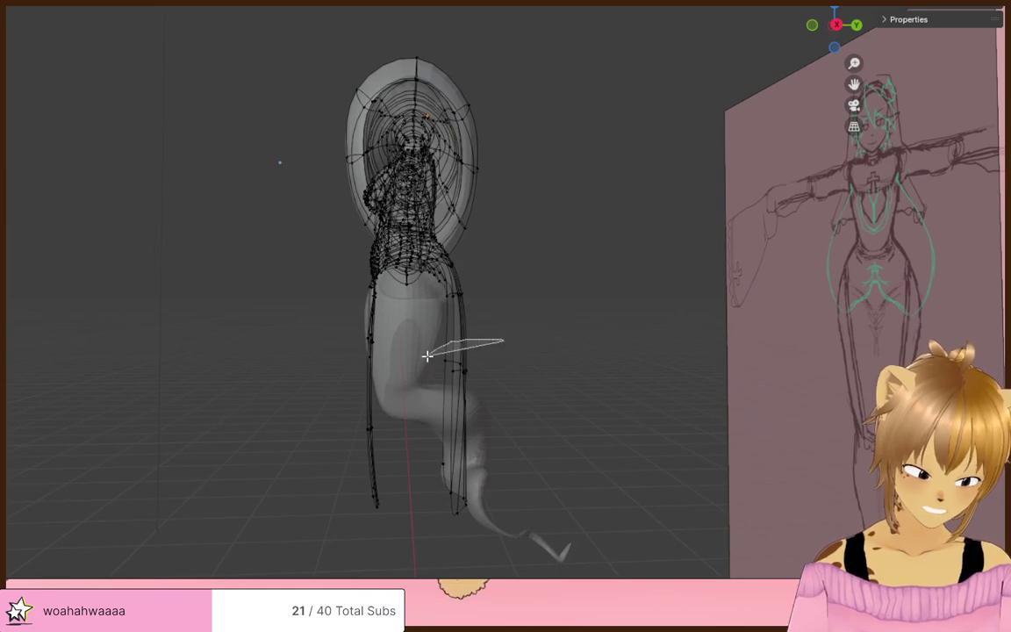
mouse_move(427, 356)
mouse_down()
mouse_move(494, 560)
mouse_move(518, 545)
mouse_up()
key(alt+z)
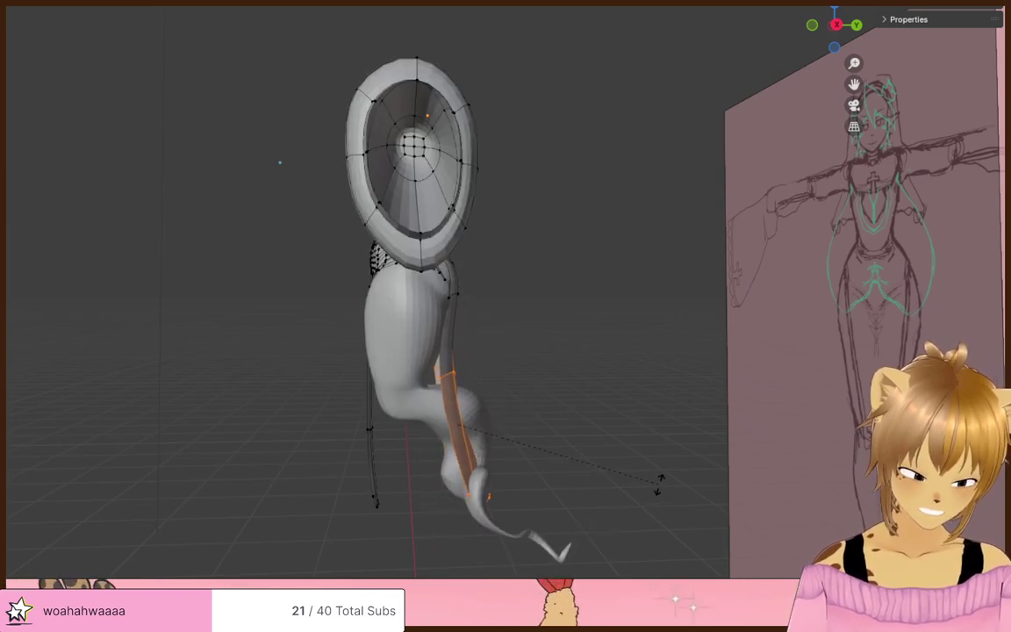
click(663, 483)
key(g)
click(690, 474)
click(589, 495)
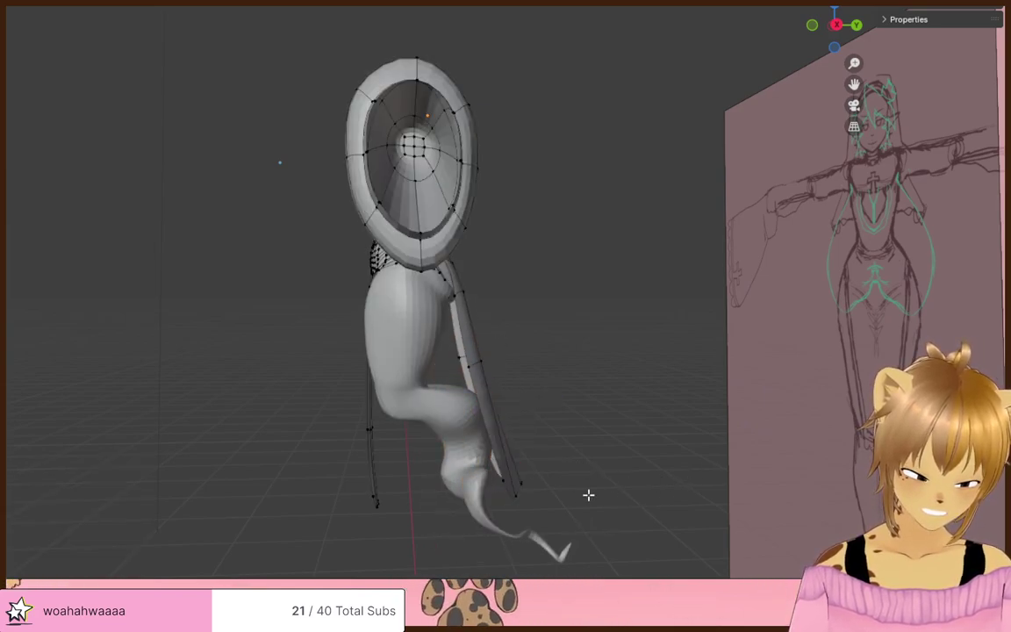
- Reselect the back panel's lower section from the opposite side and move it slightly farther back along Y
middle_drag(588, 495, 567, 503)
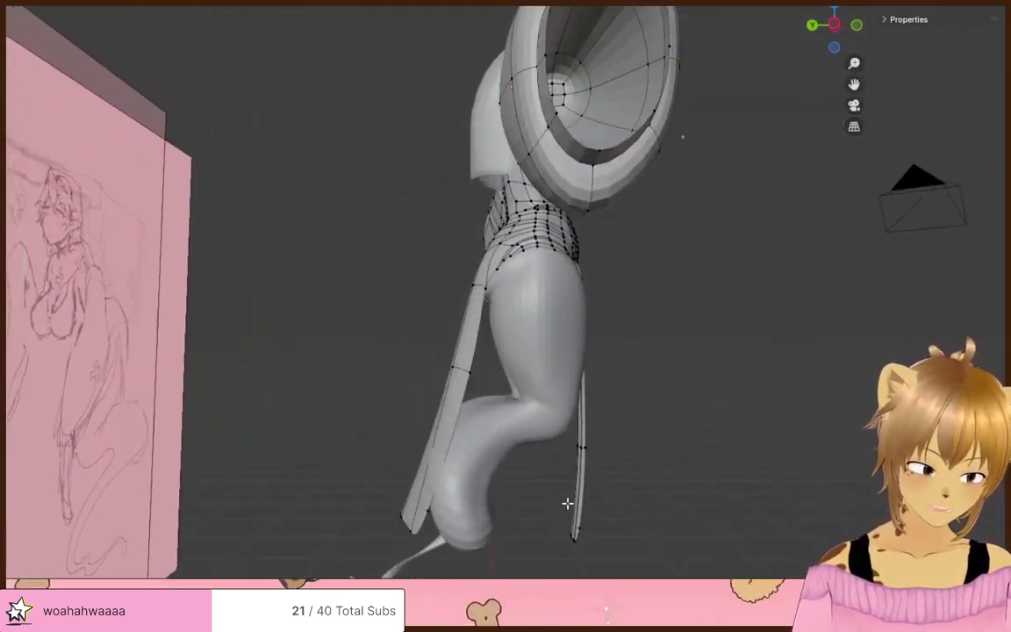
key(alt+z)
mouse_move(500, 357)
mouse_down()
mouse_move(388, 569)
mouse_move(404, 561)
mouse_up()
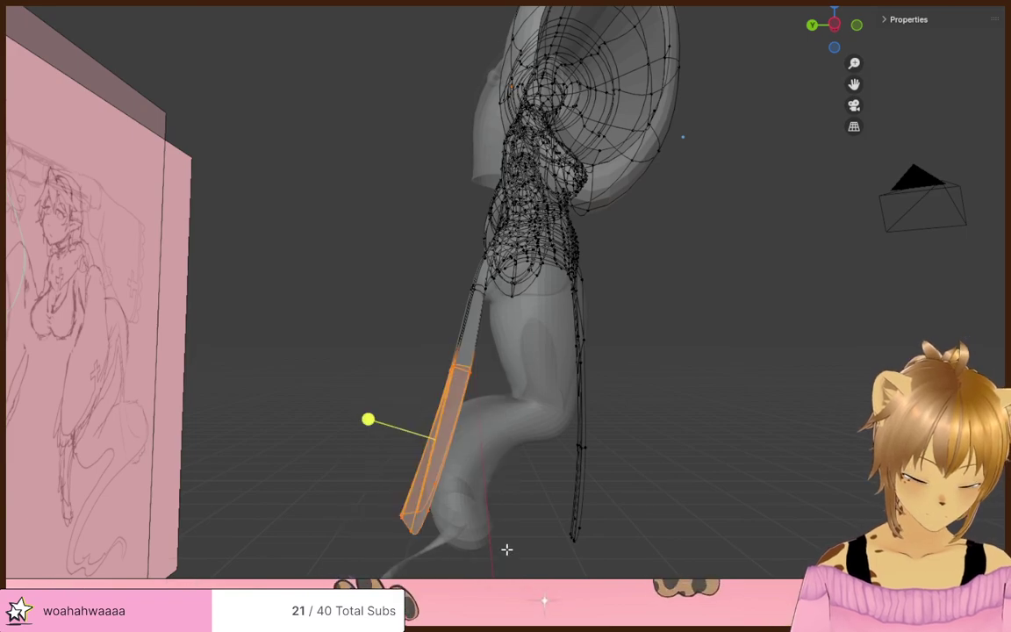
key(alt+z)
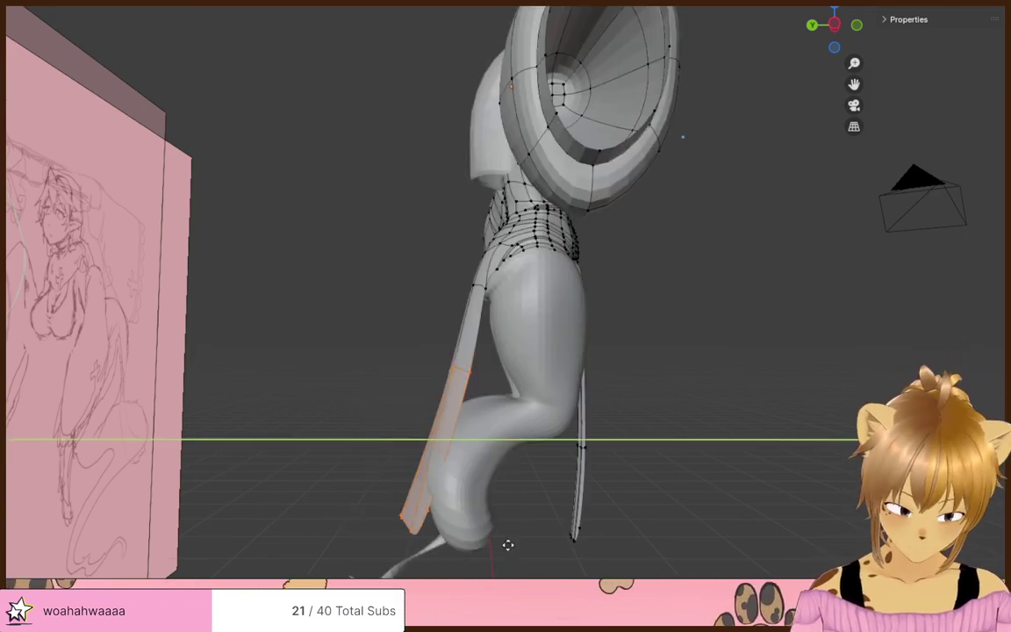
click(498, 544)
click(529, 531)
key(alt+z)
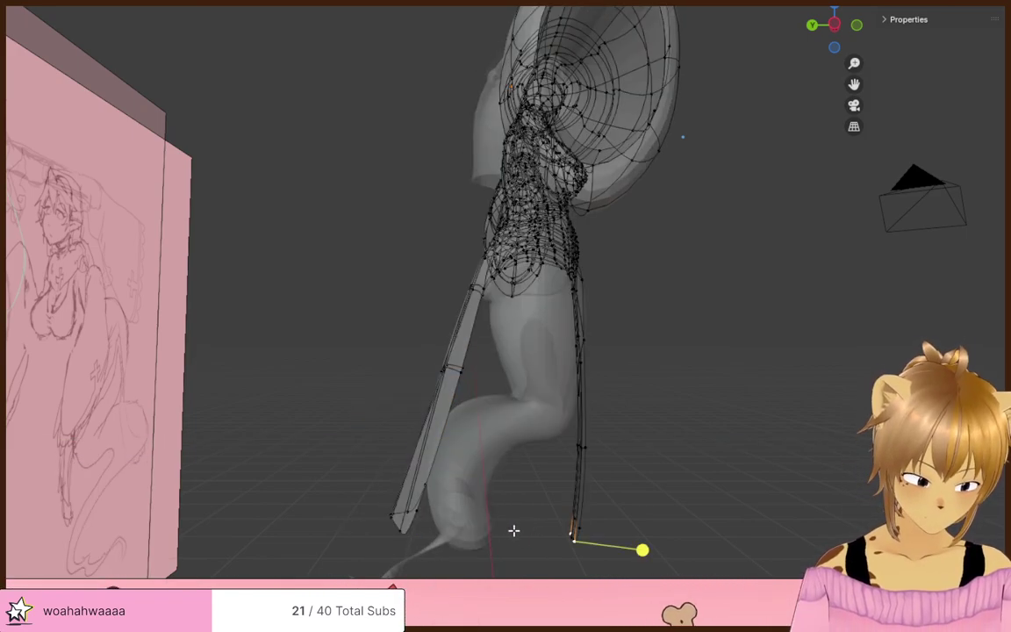
- Review the adjusted clothing in Object Mode with X-ray off, and save the file
mouse_move(508, 521)
middle_down()
mouse_move(402, 524)
mouse_move(514, 510)
mouse_move(372, 510)
mouse_move(502, 492)
mouse_move(492, 505)
mouse_move(598, 537)
mouse_move(795, 529)
mouse_move(435, 472)
mouse_move(379, 494)
mouse_move(365, 486)
mouse_move(478, 556)
mouse_move(693, 519)
mouse_move(623, 448)
mouse_move(524, 469)
mouse_move(677, 481)
mouse_move(182, 51)
middle_up()
key(alt+z)
scroll(501, 491, down, 5)
scroll(413, 474, up, 5)
scroll(380, 494, down, 4)
key(Tab)
scroll(347, 501, down, 3)
click(3, 3)
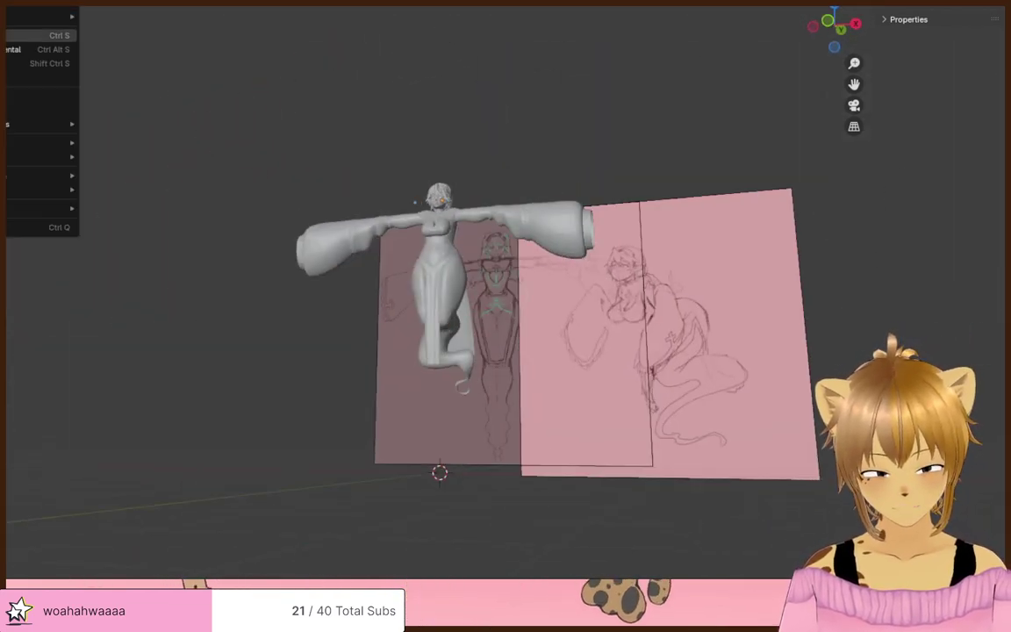
click(5, 36)
- Move the thin tail's bend outward on the body mesh, reshape the curl below it, and shift the tip section -0.26496 m along Y
scroll(307, 202, up, 5)
scroll(338, 219, down, 1)
shift+middle_drag(381, 293, 112, 271)
scroll(494, 424, up, 3)
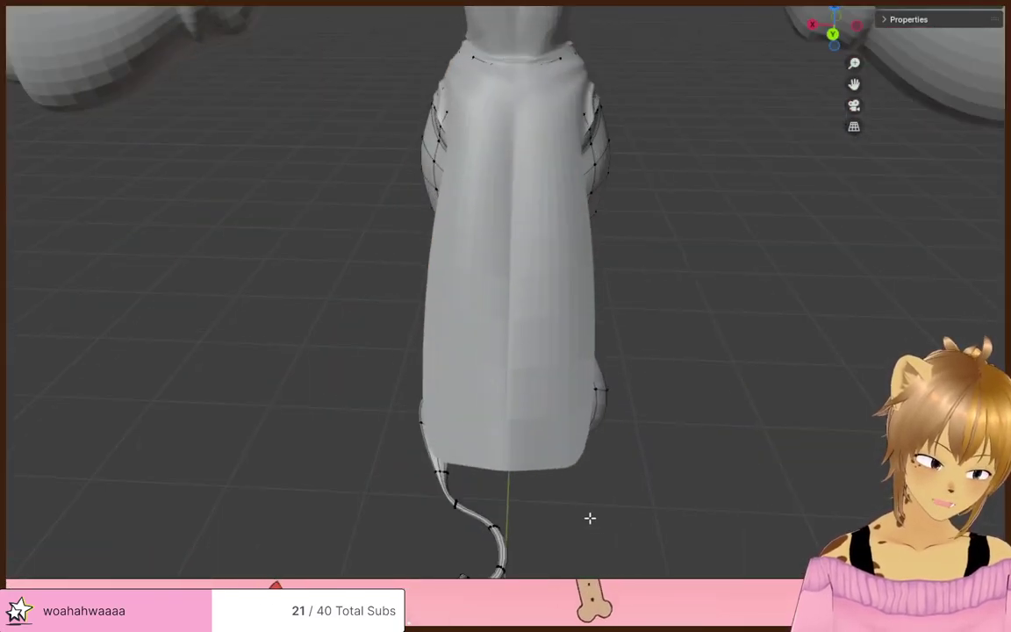
shift+middle_drag(528, 537, 504, 431)
key(alt+z)
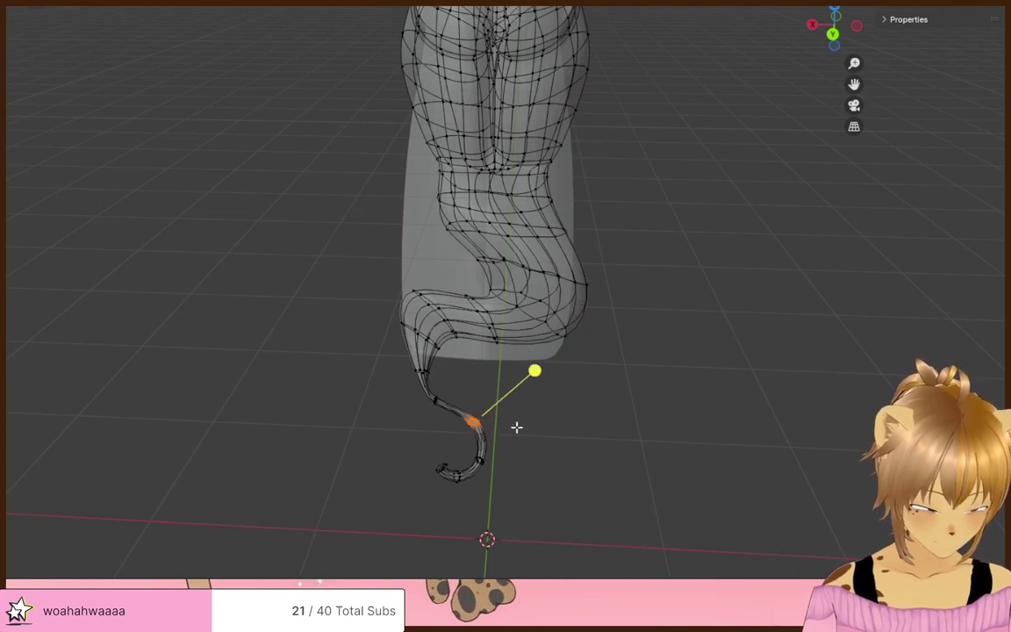
click(574, 427)
click(533, 483)
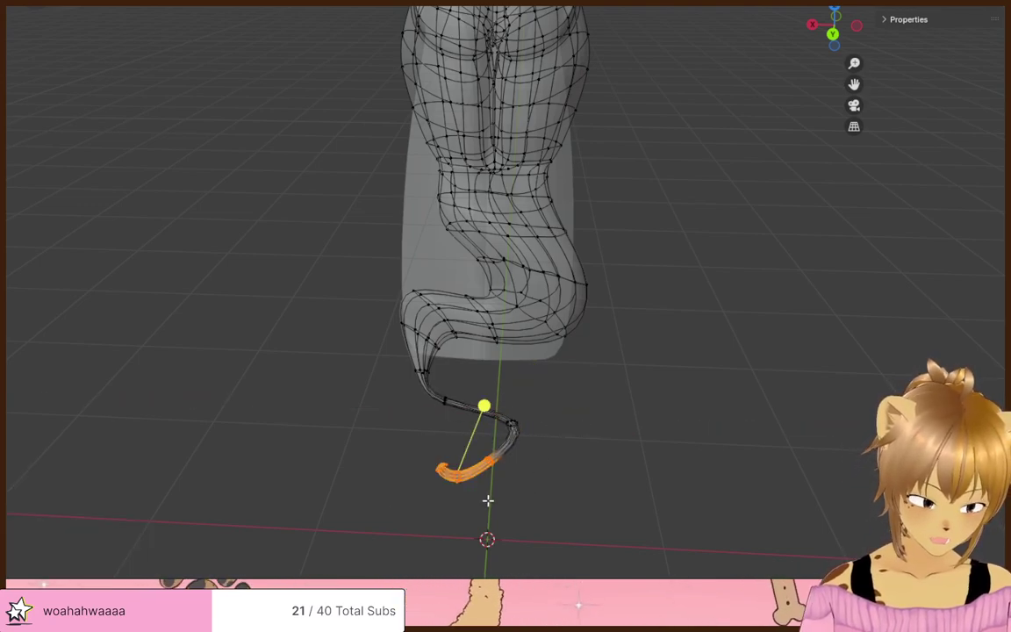
click(472, 462)
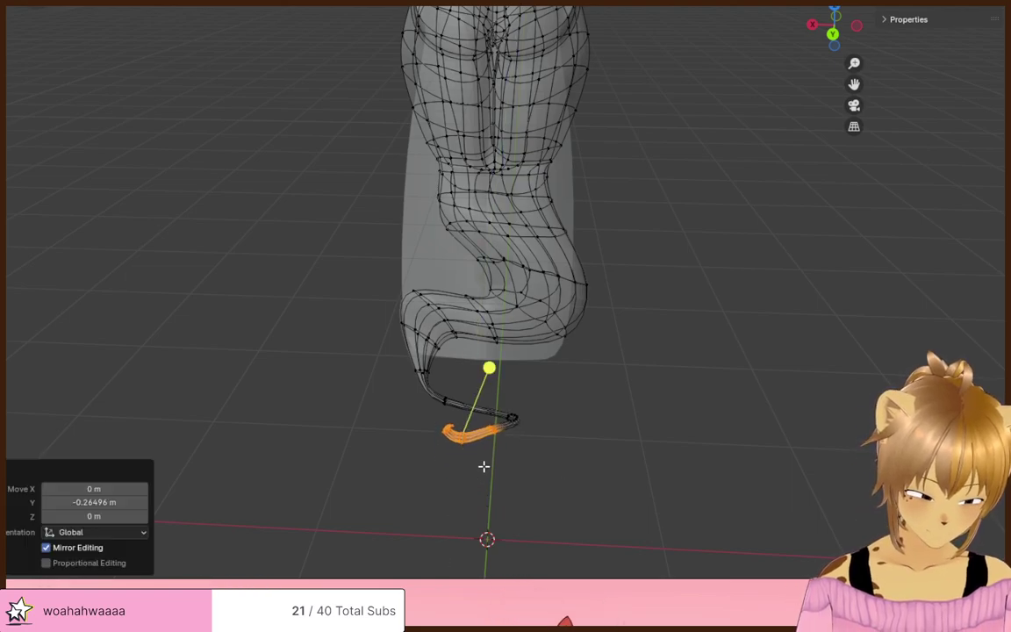
- Adjust the vertices at the thin tail's sharp bend and check the bend from behind
middle_drag(482, 467, 407, 353)
scroll(430, 446, up, 4)
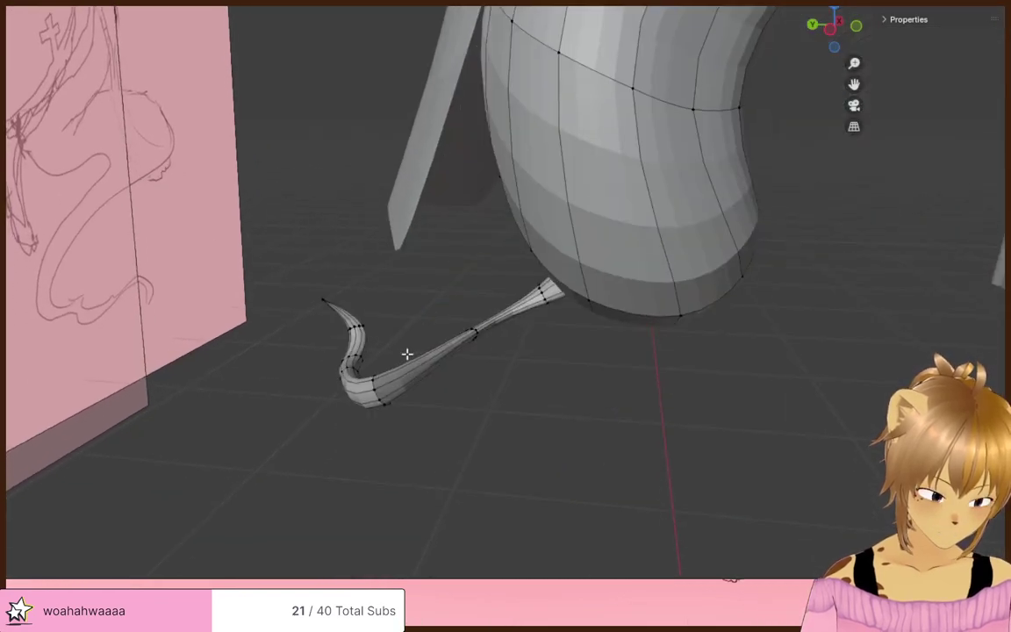
middle_drag(376, 405, 458, 422)
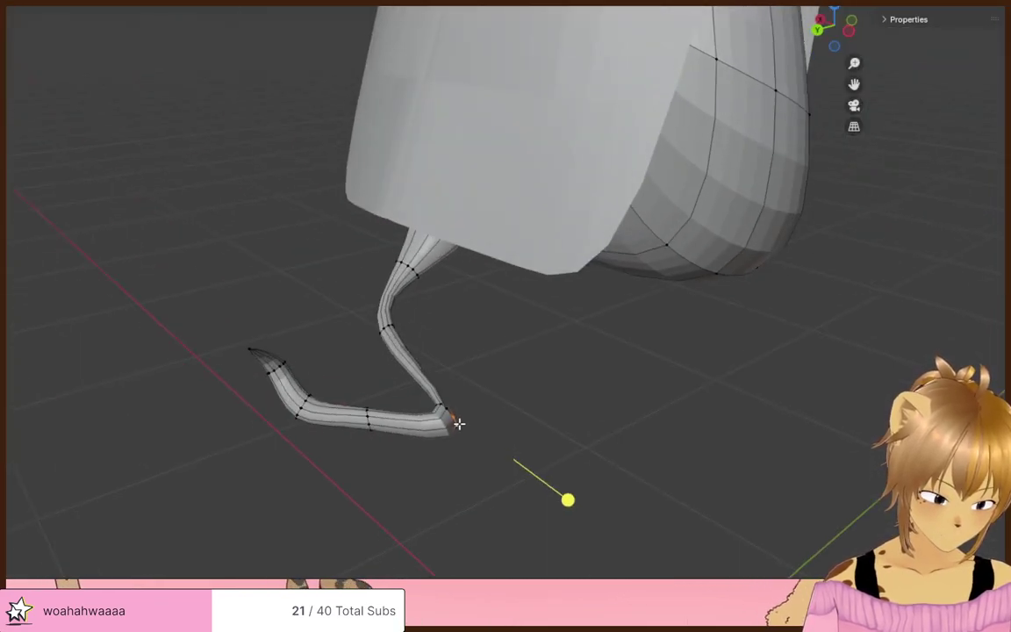
click(542, 438)
middle_drag(597, 442, 563, 470)
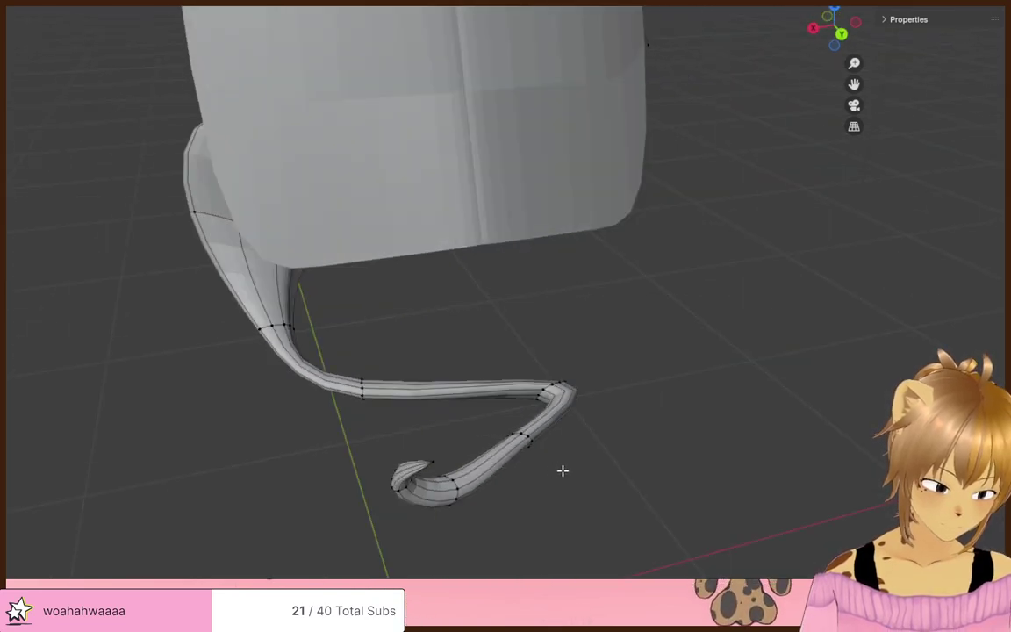
- Lower the tail's curled tip section -0.16009 m along Z, and move it a further -0.054557 m along Z
middle_drag(531, 515, 674, 408)
middle_drag(707, 492, 759, 417)
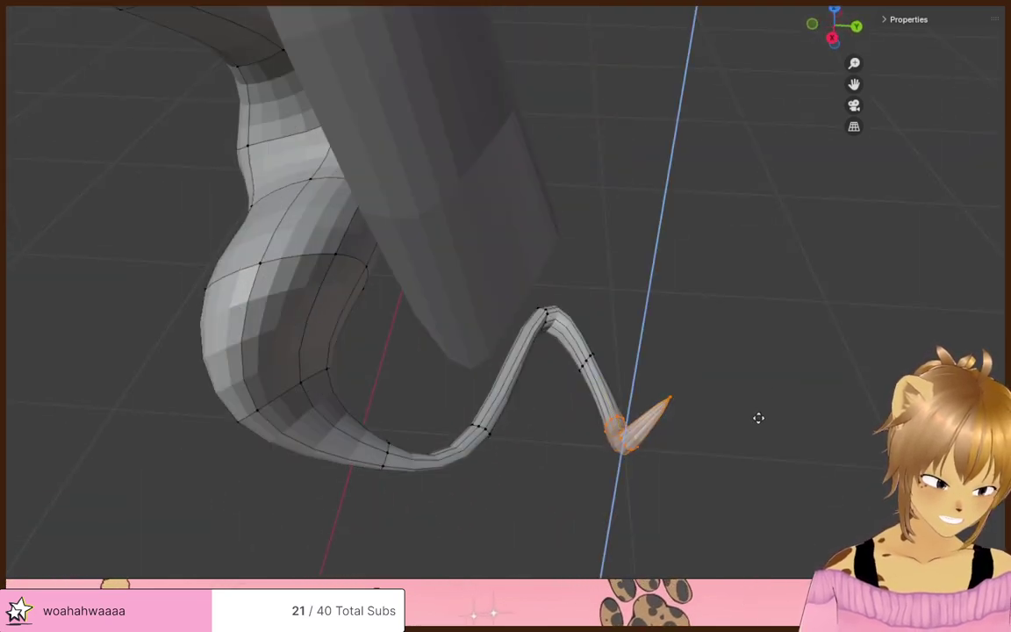
click(718, 473)
middle_drag(715, 475, 593, 313)
key(g)
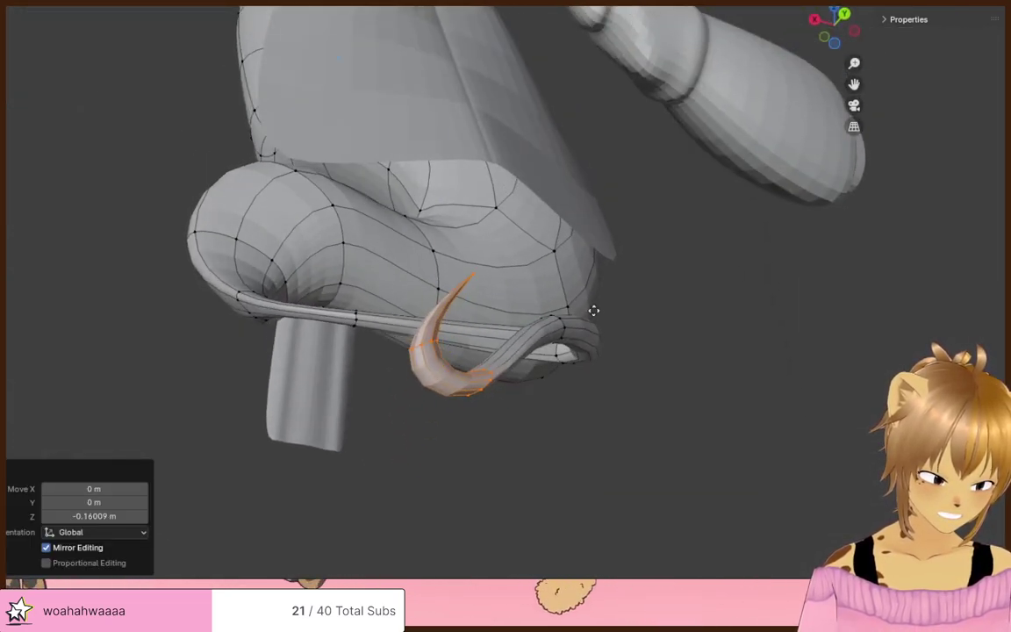
key(z)
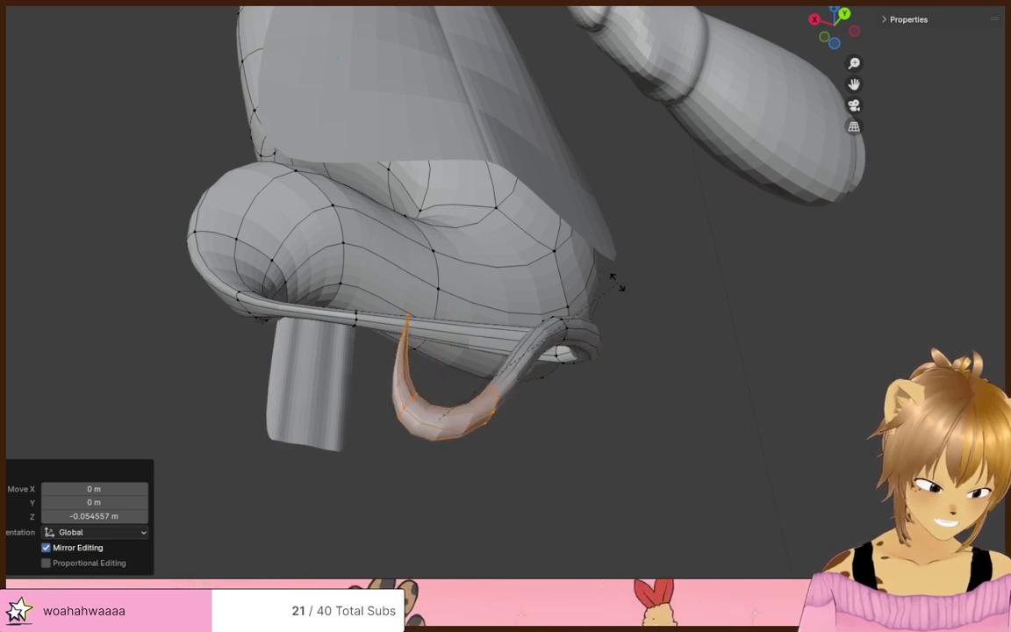
- Rotate the thin tail's curled tip section -48.8° in the view plane and reposition it along Y
click(562, 269)
middle_drag(559, 270, 481, 436)
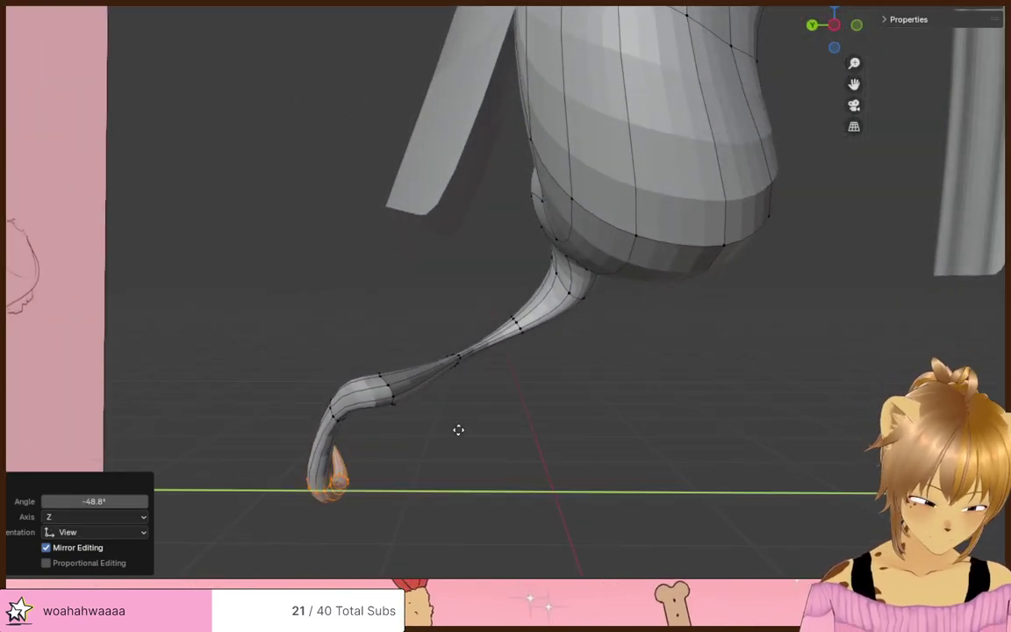
click(384, 432)
middle_drag(383, 432, 523, 427)
- Select the lower vertices at the thin tail's sharp bend through the mesh and raise them 0.013853 m along Z
key(alt+z)
click(553, 398)
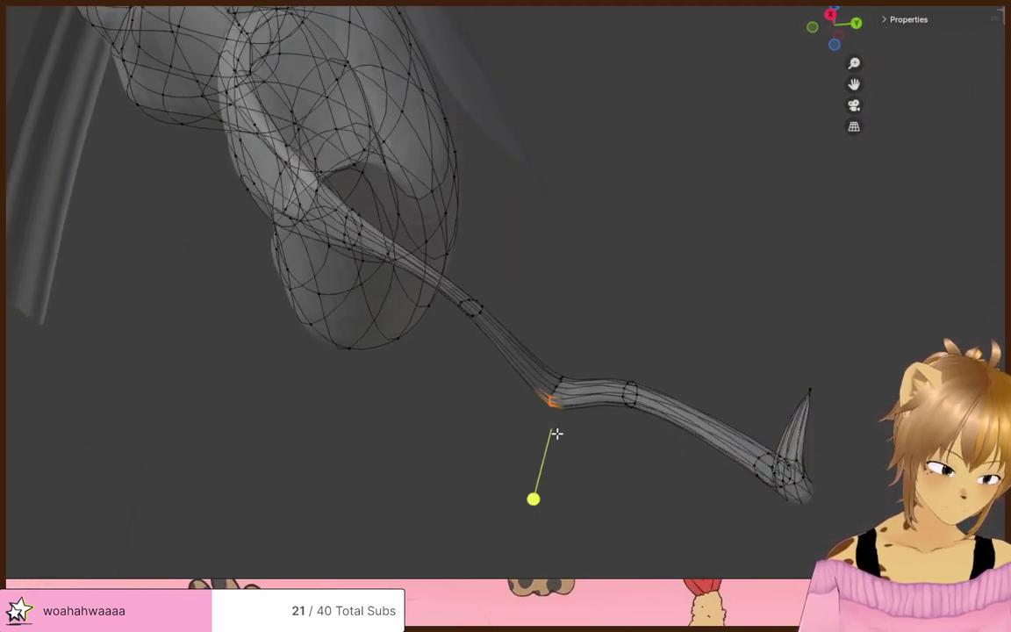
click(555, 426)
key(alt+z)
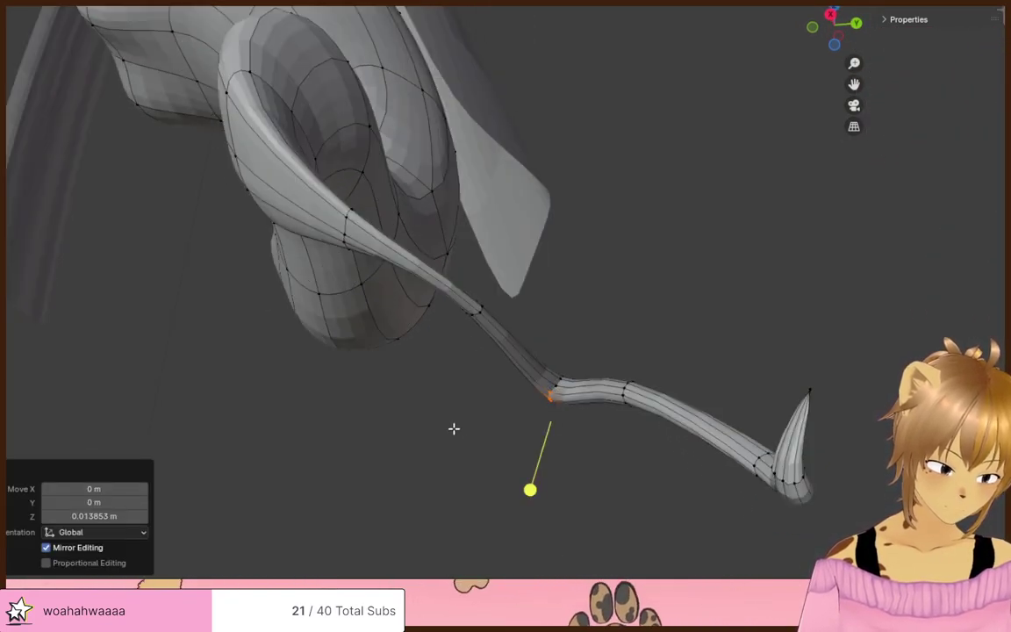
scroll(451, 429, up, 1)
click(448, 430)
- Examine the whole character and its tail against the reference sketches, in and out of Edit Mode
scroll(448, 431, down, 3)
middle_drag(447, 431, 620, 478)
scroll(627, 460, down, 8)
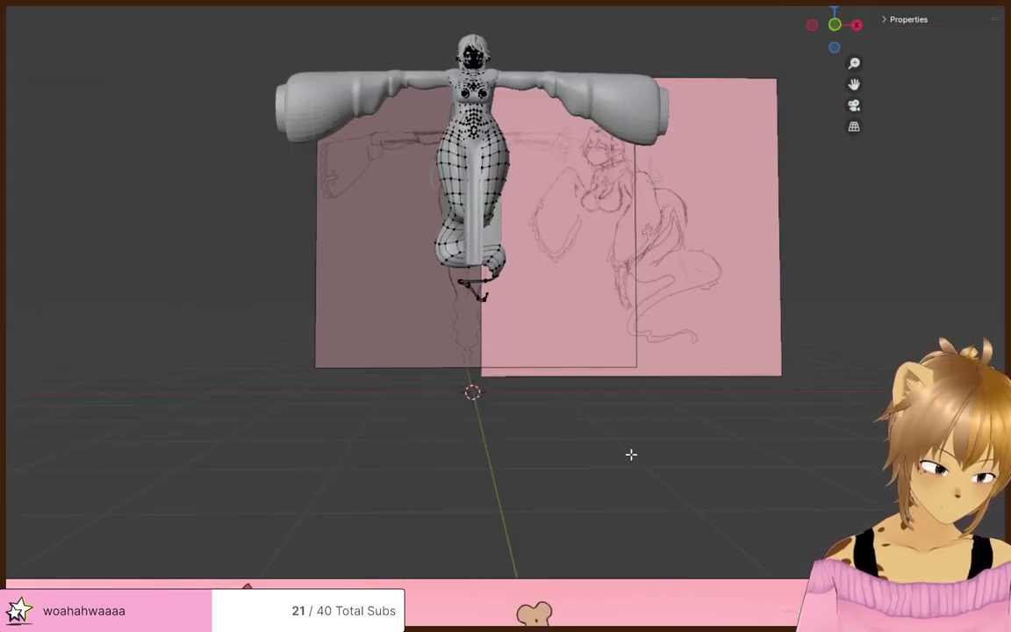
mouse_move(702, 319)
middle_down()
mouse_move(711, 372)
mouse_move(828, 316)
mouse_move(707, 399)
mouse_move(740, 442)
mouse_move(647, 486)
mouse_move(692, 469)
mouse_move(754, 407)
mouse_move(822, 435)
mouse_move(640, 476)
mouse_move(733, 486)
mouse_move(469, 427)
mouse_move(285, 462)
mouse_move(555, 429)
mouse_move(553, 443)
middle_up()
key(Tab)
scroll(607, 458, up, 2)
key(Tab)
scroll(464, 407, up, 4)
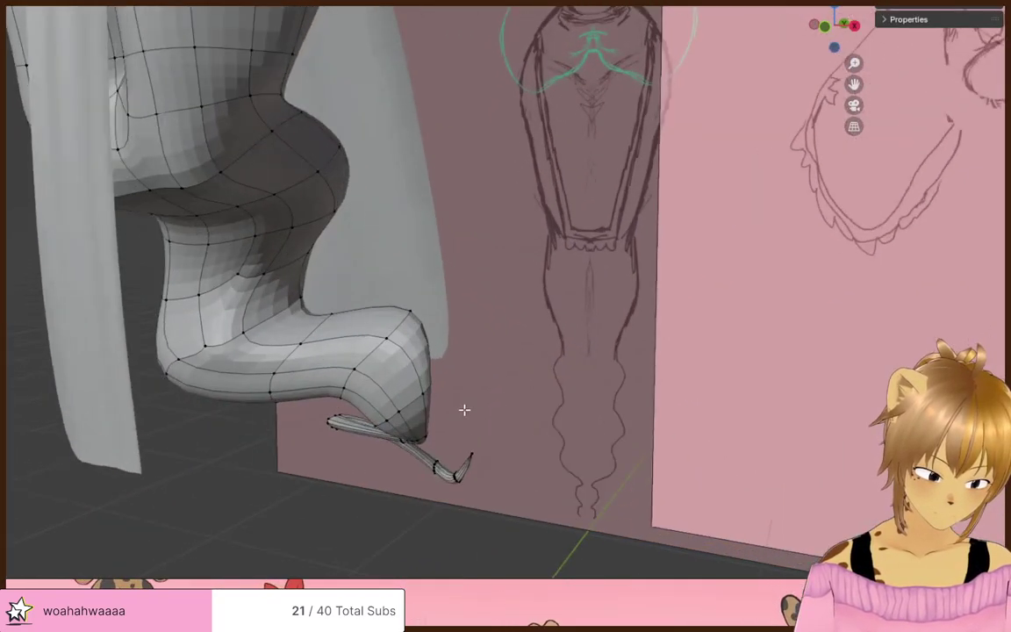
- Move the tail's tip section 0.17186 m in X, -0.062241 m in Y and 0.045412 m in Z, and rotate it -35.8°
mouse_move(558, 505)
middle_down()
mouse_move(557, 459)
mouse_move(525, 484)
mouse_move(437, 450)
mouse_move(569, 334)
mouse_move(279, 257)
middle_up()
key(g)
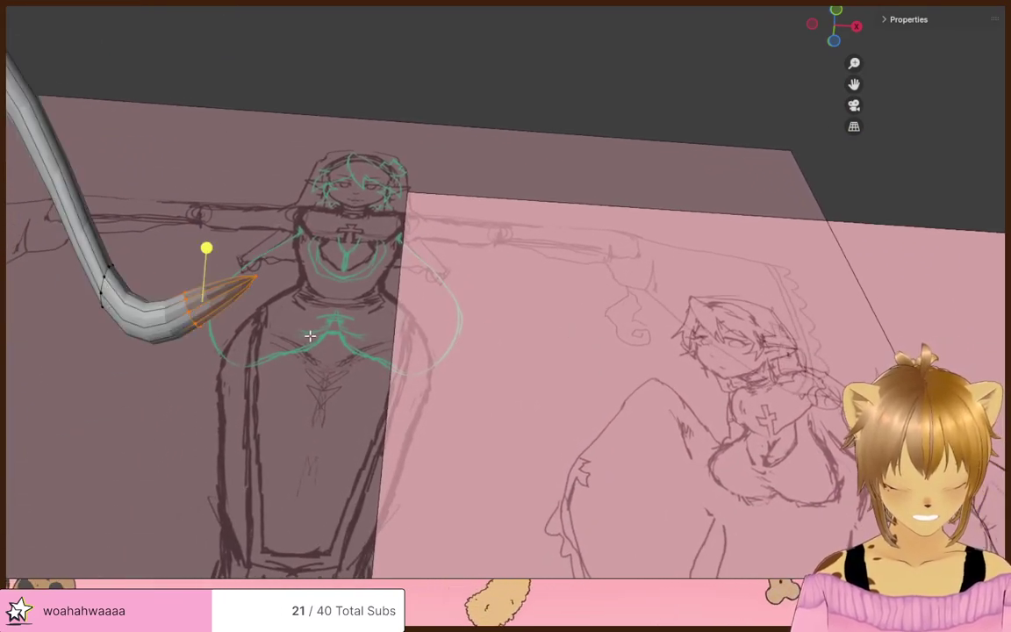
click(489, 222)
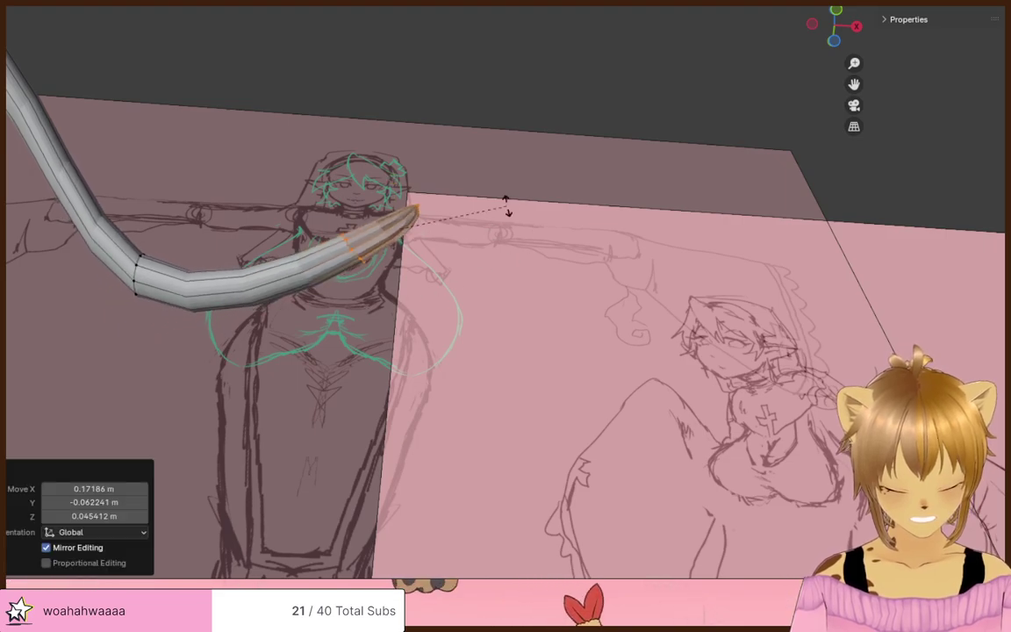
right_click(453, 217)
- Pull the tail's rotated tip section back toward the tail to tighten its upward curl
mouse_move(453, 217)
middle_down()
mouse_move(462, 248)
mouse_move(492, 262)
mouse_move(504, 403)
middle_up()
scroll(493, 238, down, 2)
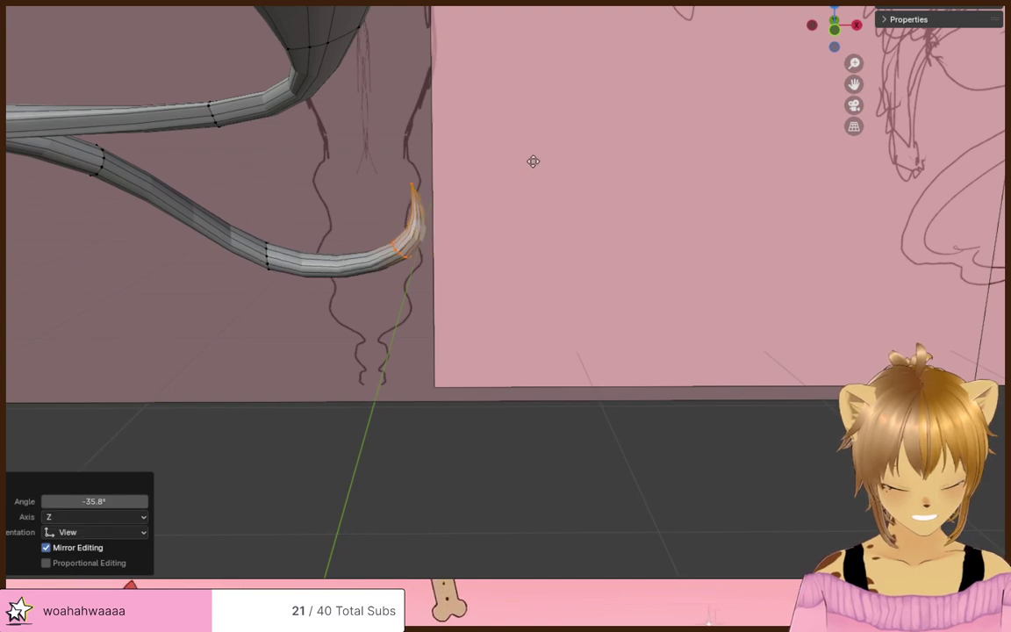
key(g)
click(406, 136)
click(538, 317)
scroll(537, 317, down, 4)
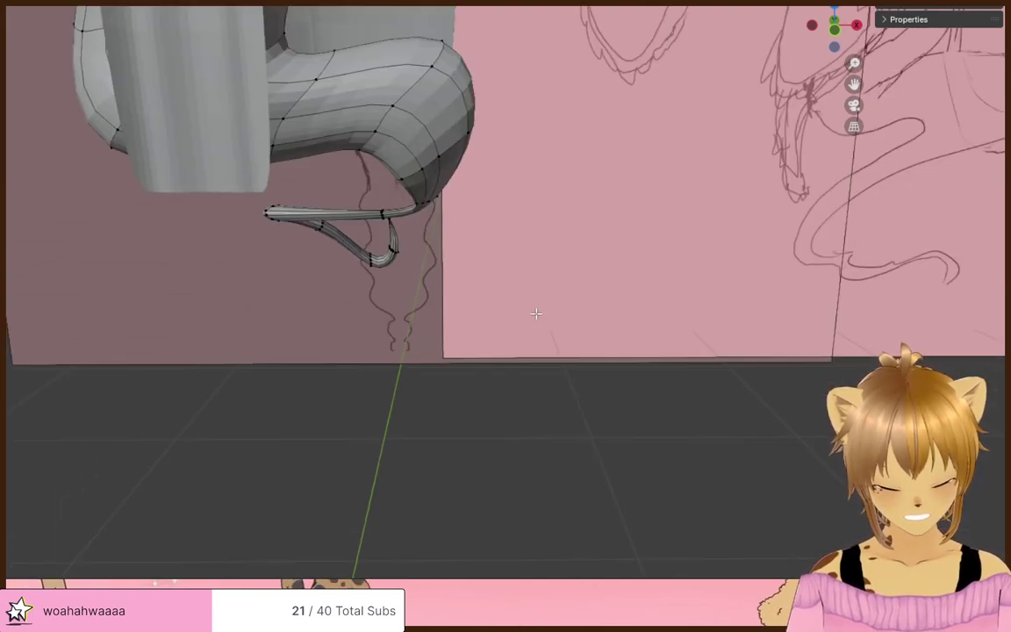
- Stretch the tail's end by moving its tip vertex outward and downward, including -0.76563 m along Z, and check it in Object Mode
middle_drag(467, 365, 312, 353)
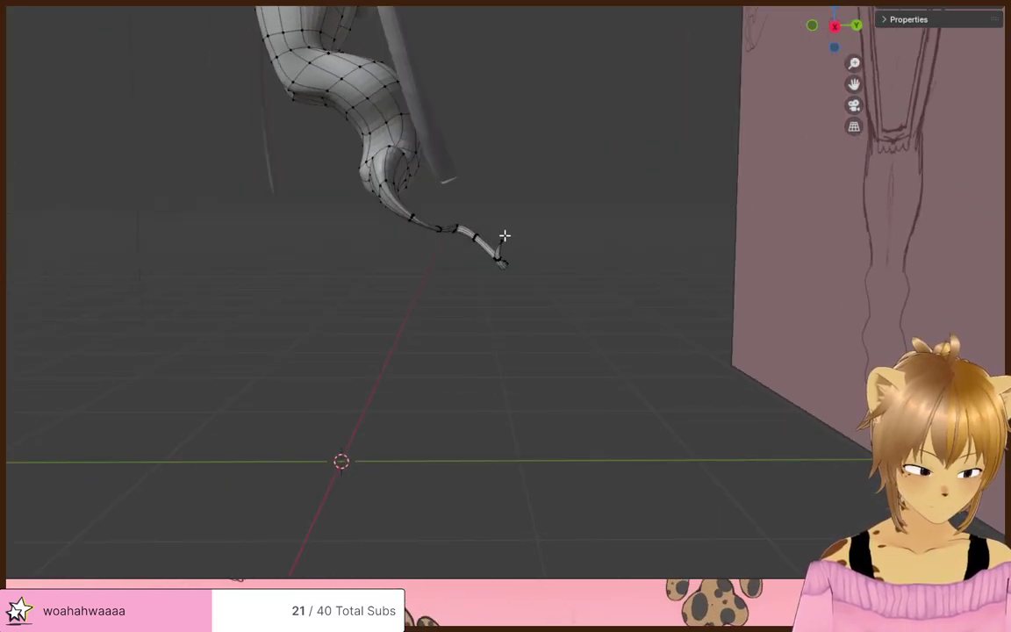
key(g)
click(541, 174)
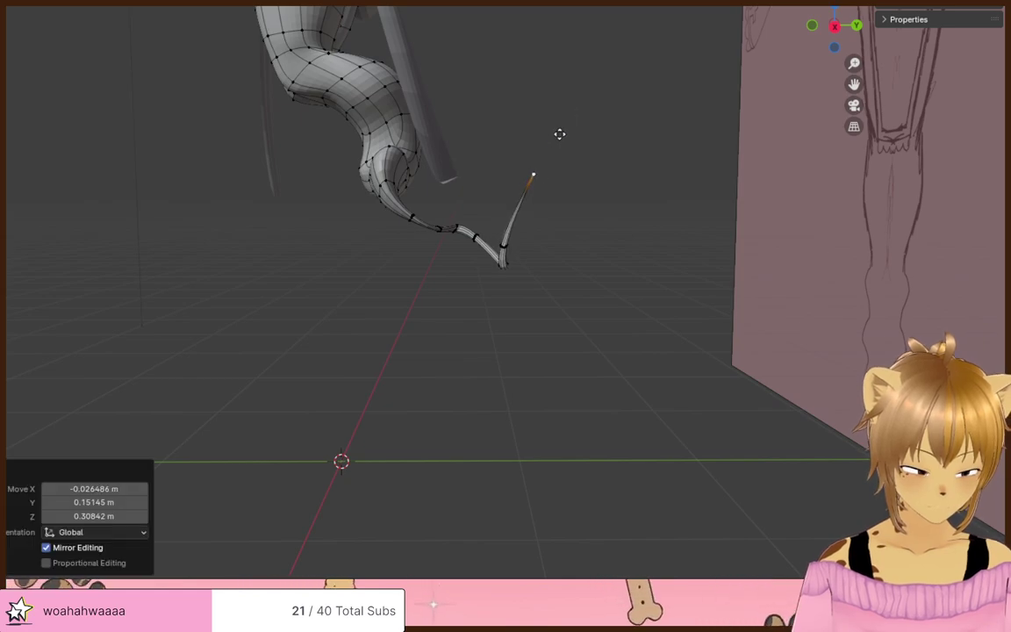
mouse_move(557, 292)
middle_down()
mouse_move(675, 271)
mouse_move(493, 242)
mouse_move(666, 182)
middle_up()
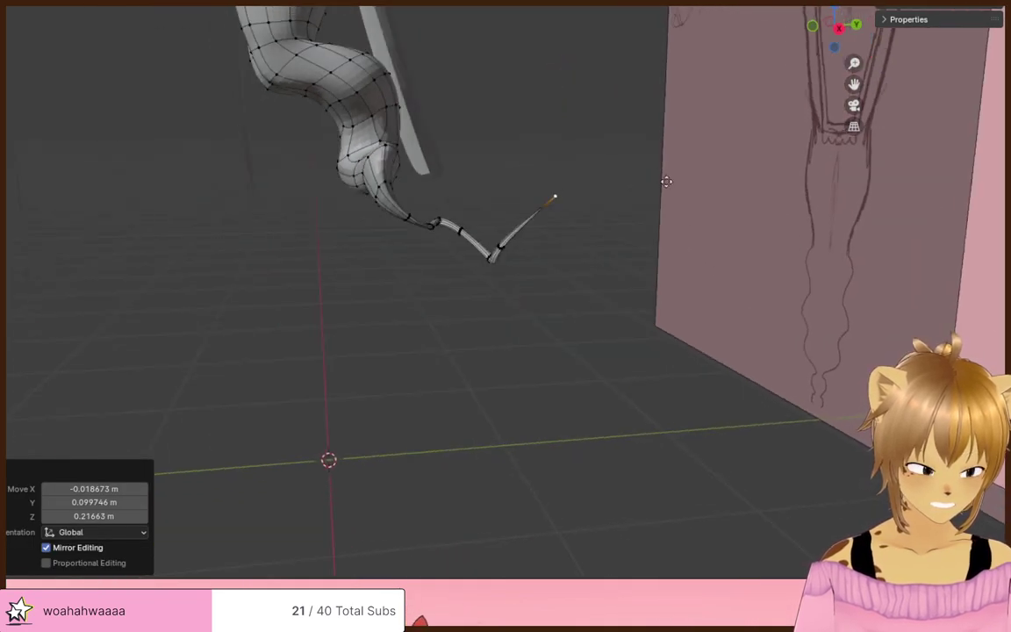
mouse_move(612, 290)
middle_down()
mouse_move(656, 142)
mouse_move(617, 355)
mouse_move(559, 399)
middle_up()
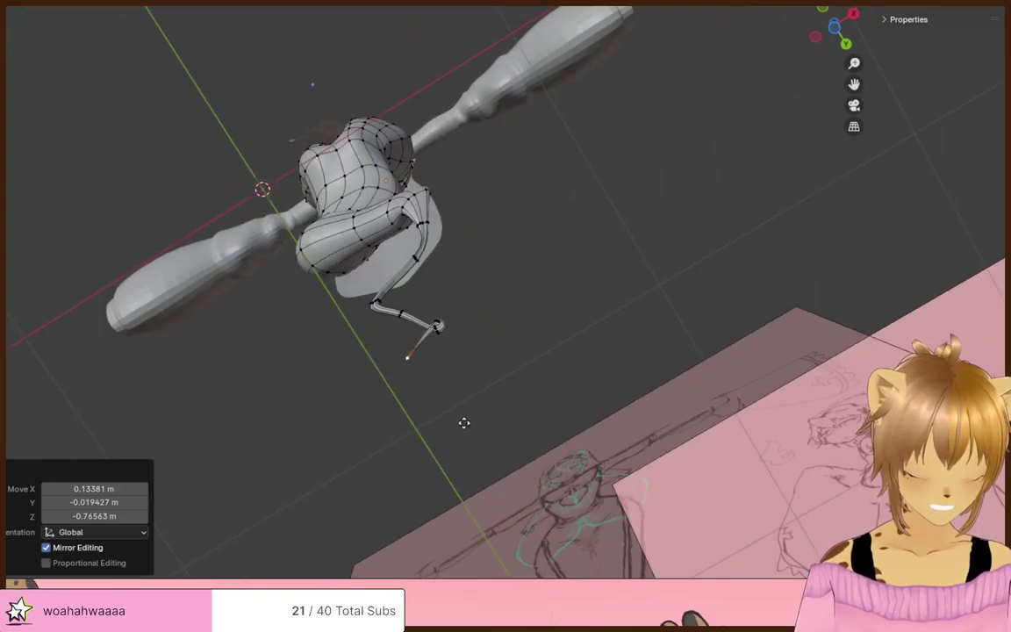
mouse_move(489, 415)
middle_down()
mouse_move(637, 528)
mouse_move(490, 366)
mouse_move(505, 377)
middle_up()
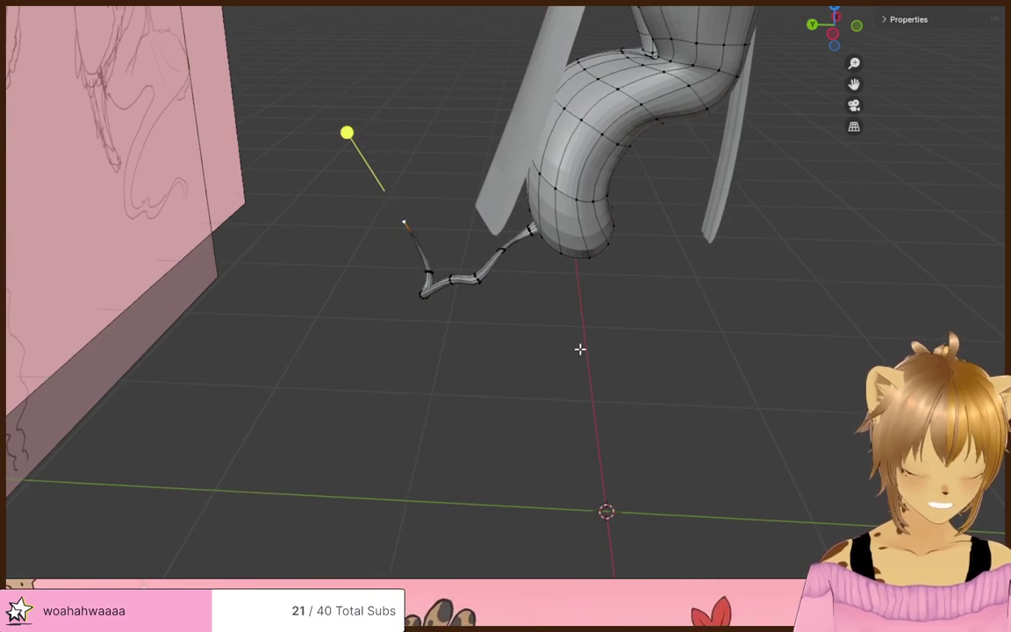
mouse_move(700, 341)
middle_down()
mouse_move(345, 302)
mouse_move(578, 345)
mouse_move(507, 161)
middle_up()
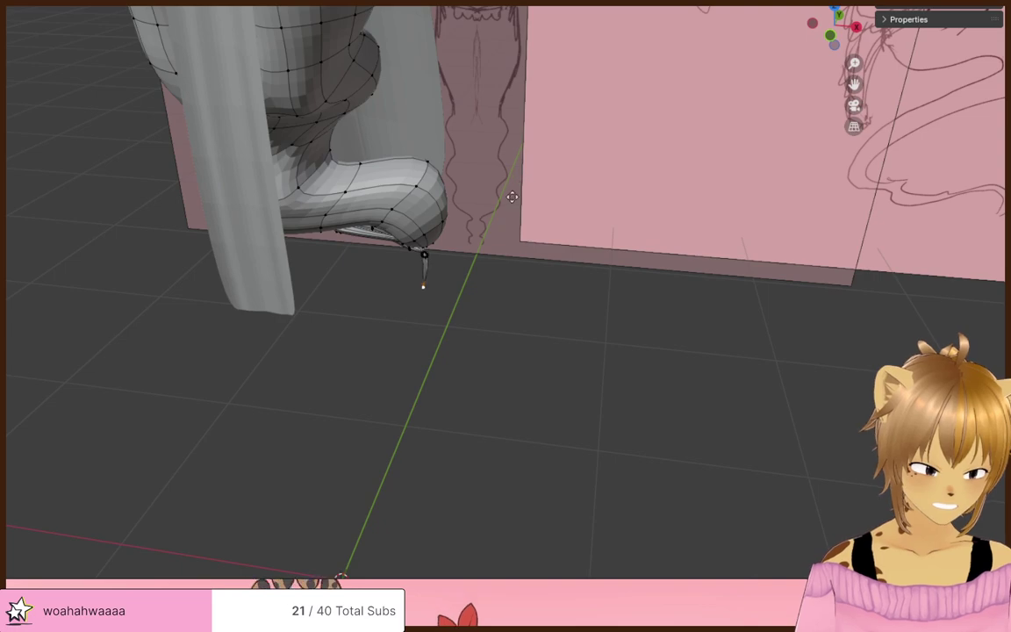
click(532, 241)
middle_drag(533, 242, 573, 240)
key(Tab)
click(573, 395)
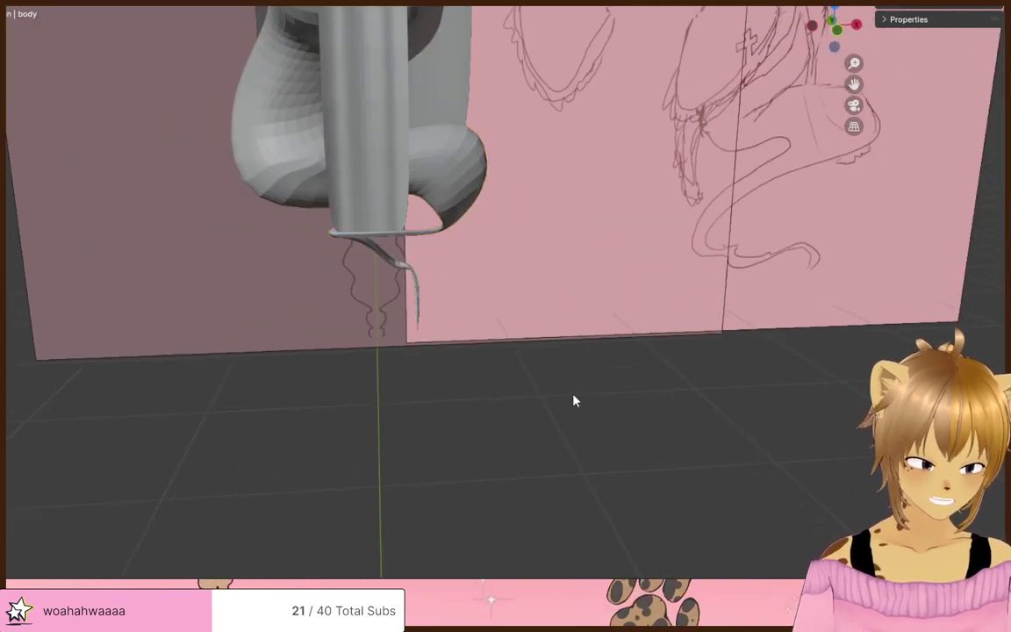
- Select the thin tail from its first ring to the tip and shift it along Y toward the body
mouse_move(573, 395)
middle_down()
mouse_move(731, 360)
mouse_move(817, 324)
mouse_move(630, 366)
mouse_move(464, 363)
mouse_move(549, 327)
mouse_move(345, 354)
mouse_move(402, 368)
mouse_move(377, 360)
mouse_move(426, 347)
middle_up()
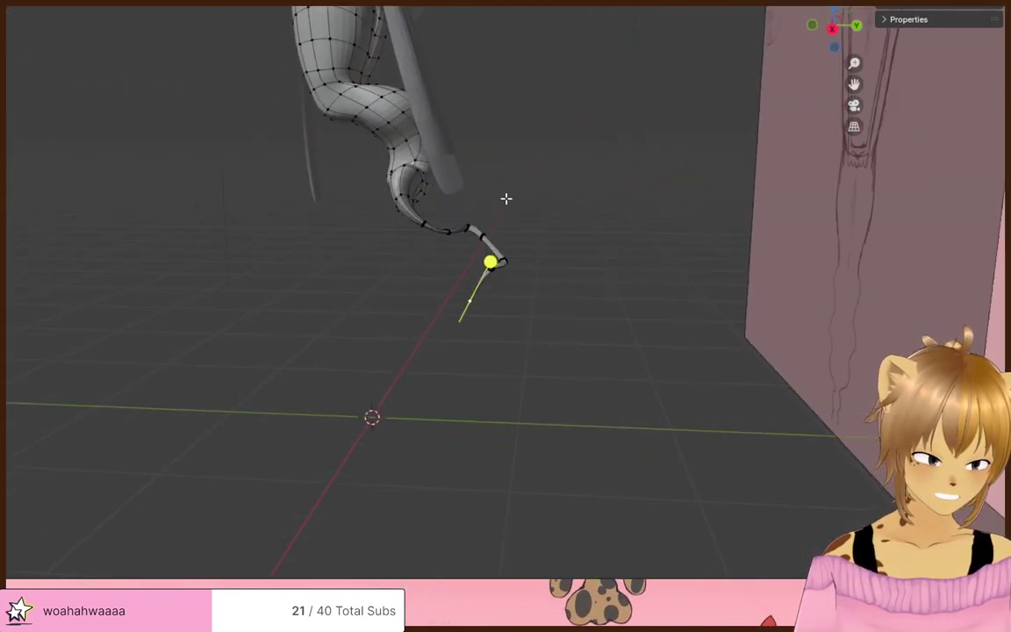
key(alt+z)
drag(405, 228, 580, 337)
key(alt+z)
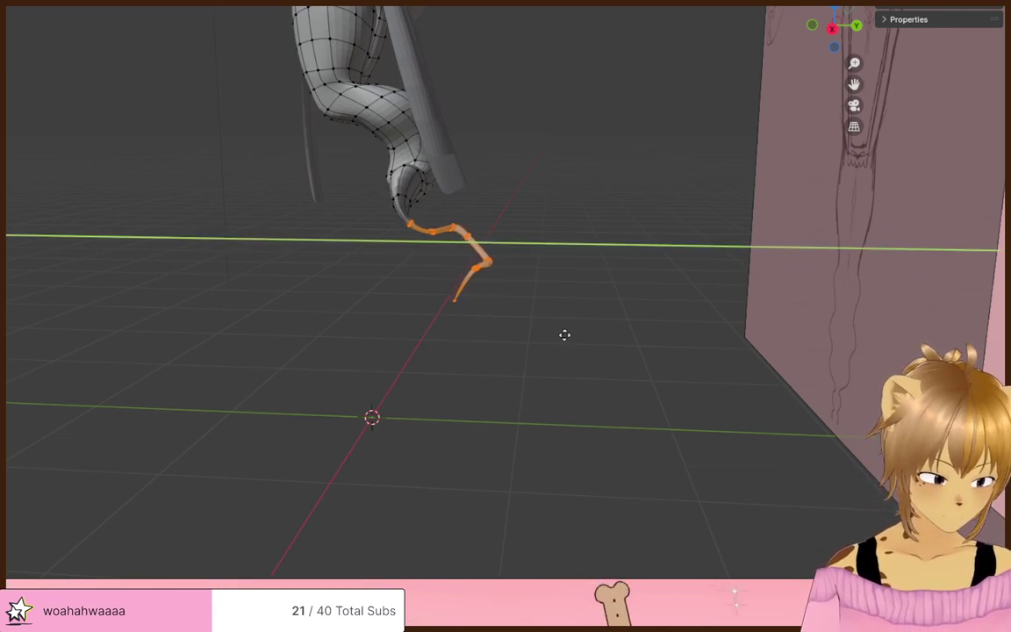
click(565, 335)
click(551, 272)
- Select the thin tail from its second ring to the tip and shift it further toward the body along Y
scroll(541, 208, up, 4)
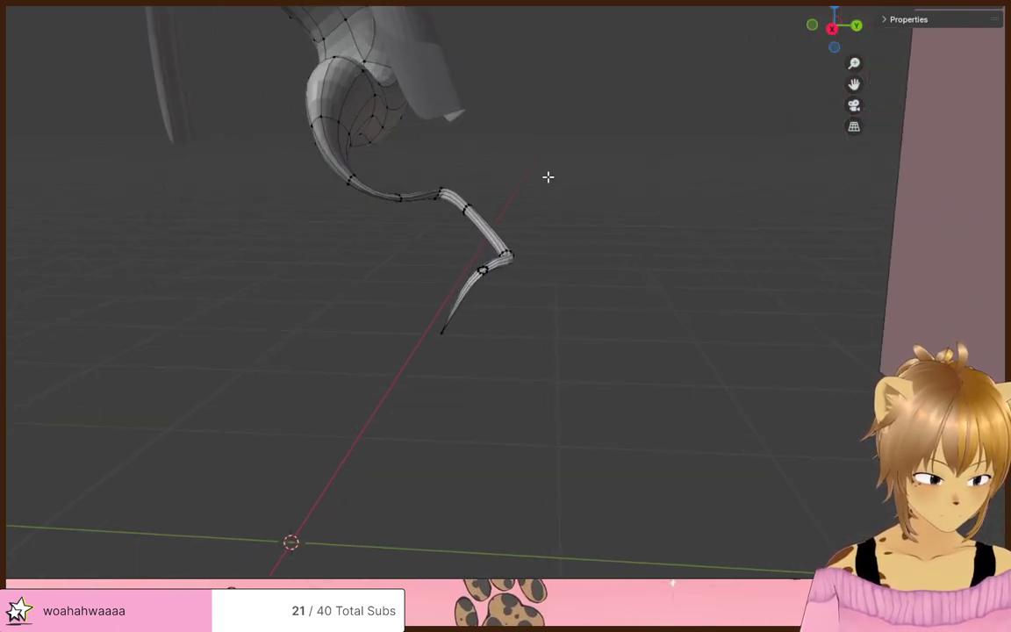
key(alt+z)
mouse_move(547, 177)
mouse_down()
mouse_move(433, 174)
mouse_move(548, 415)
mouse_move(700, 372)
mouse_up()
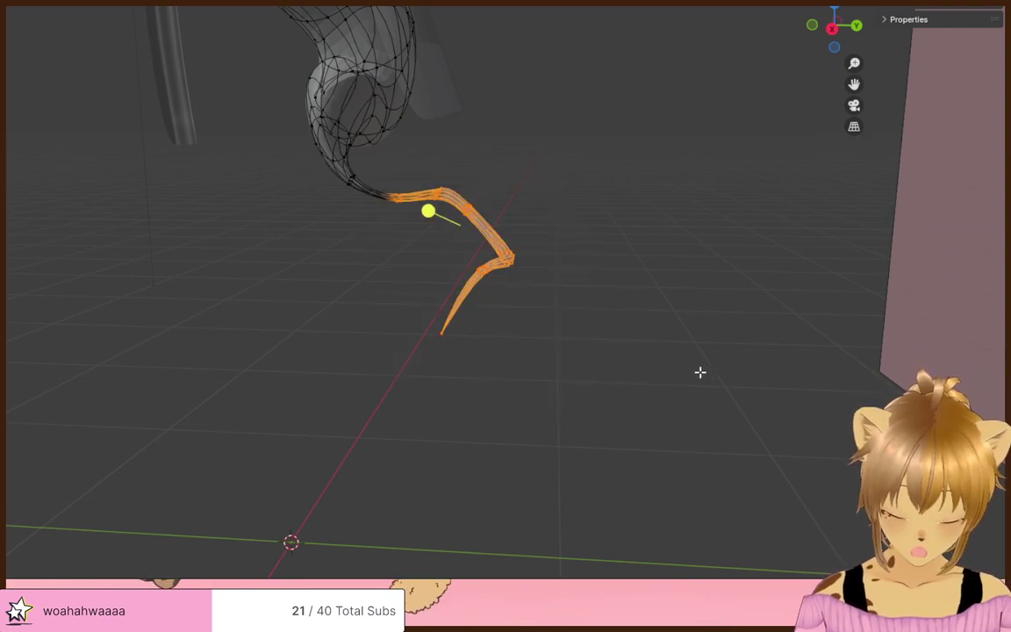
key(g)
click(673, 372)
key(Tab)
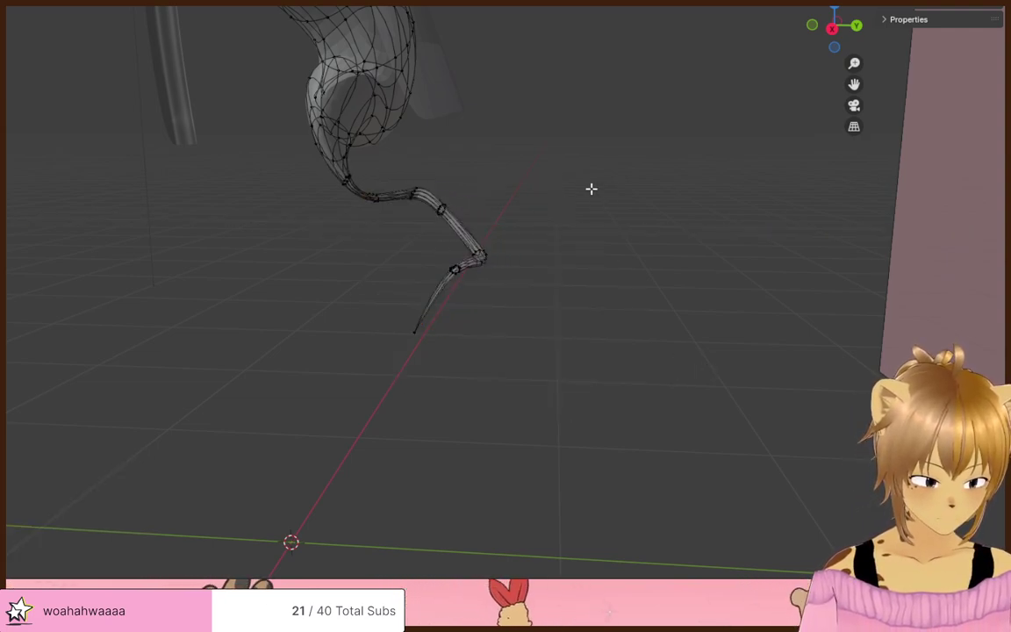
- Shift the thin tail toward the body along Y from the upper bend onward, and shift the end section beyond the lower bend
drag(399, 191, 694, 354)
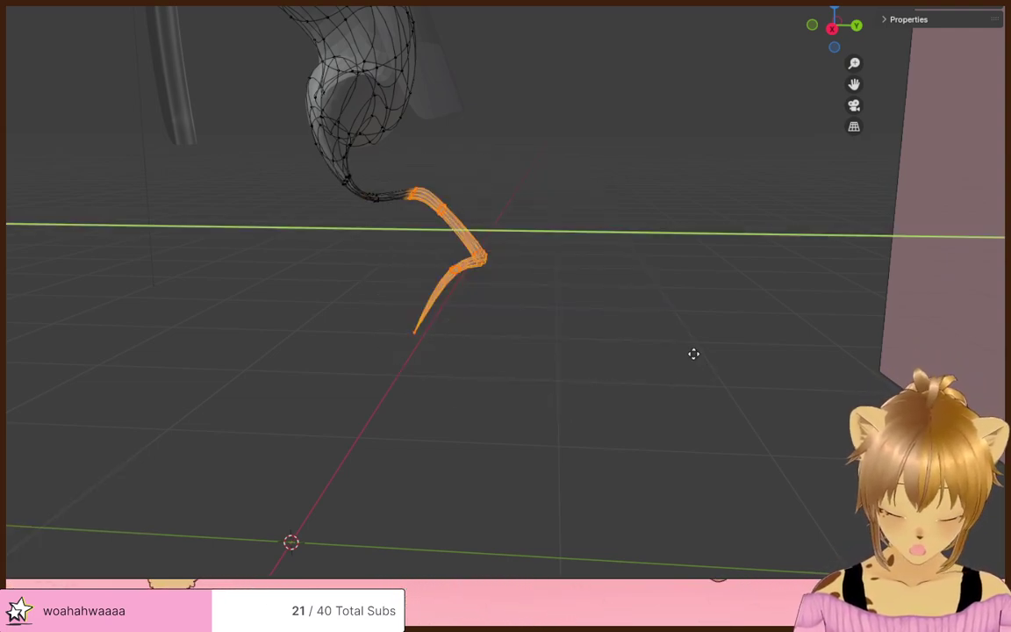
key(g)
click(659, 352)
key(Tab)
drag(556, 229, 492, 228)
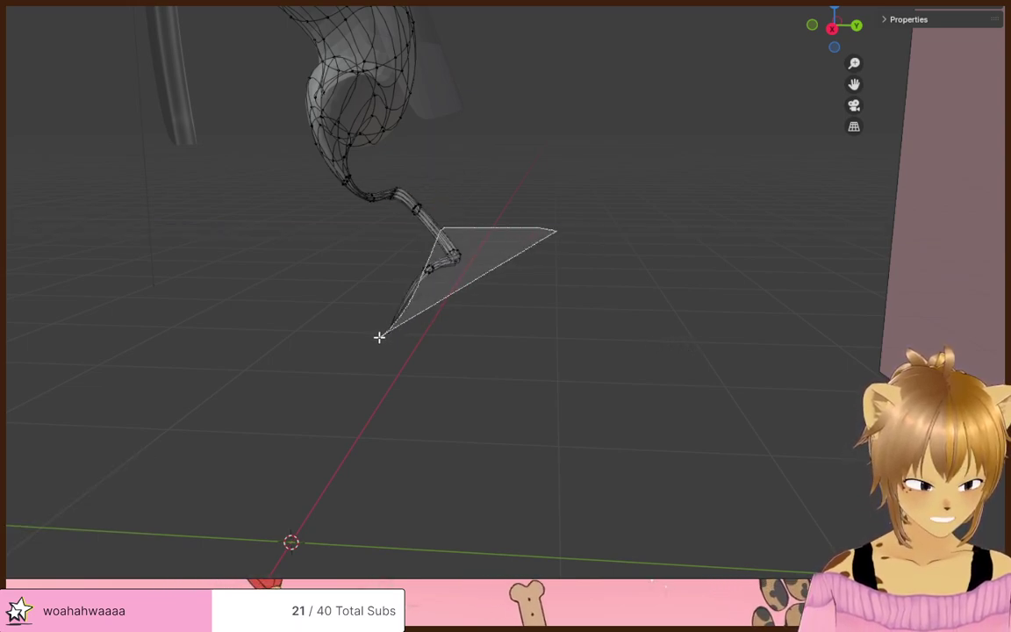
mouse_move(596, 303)
mouse_down()
mouse_move(271, 434)
mouse_move(582, 406)
mouse_up()
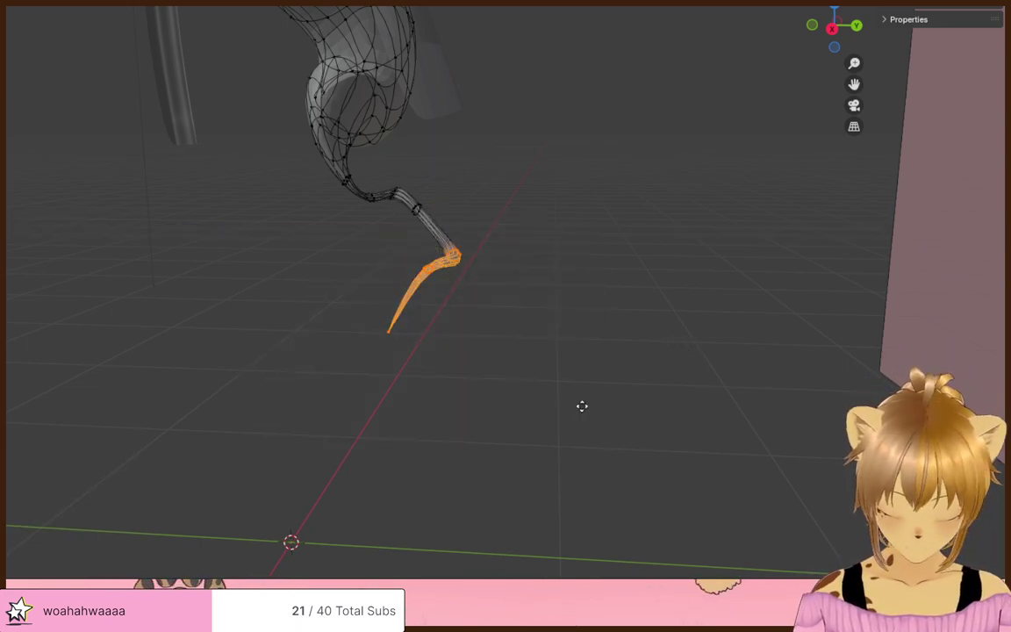
click(535, 405)
key(Tab)
- Move the edge loop at the thick tail's outer bend 0.11622 m X, 0.05761 m Y and 0.045015 m Z, and scale the neighbouring loops
middle_drag(467, 366, 446, 294)
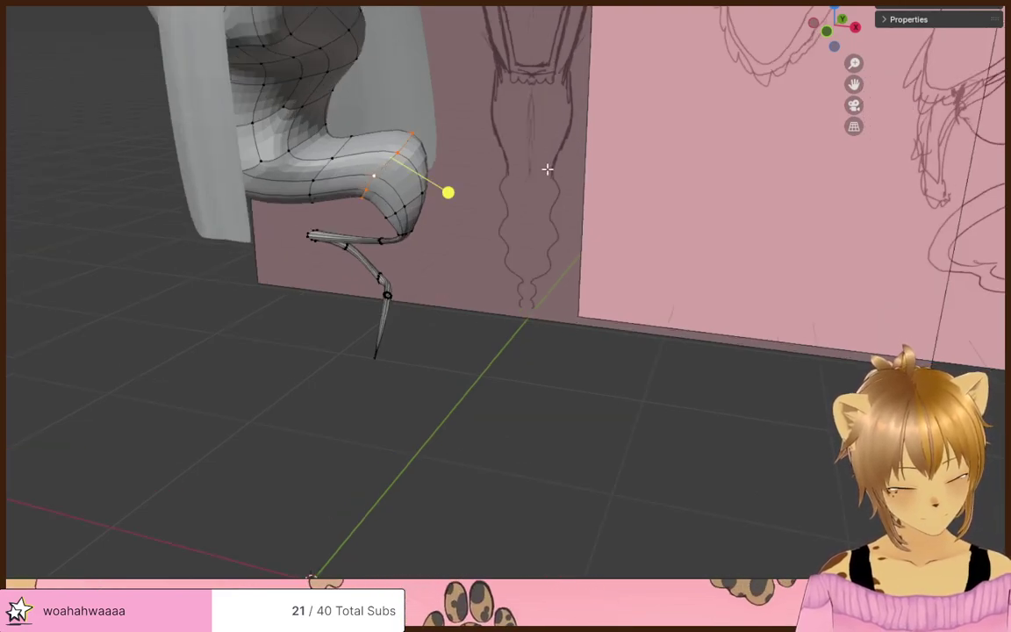
click(453, 197)
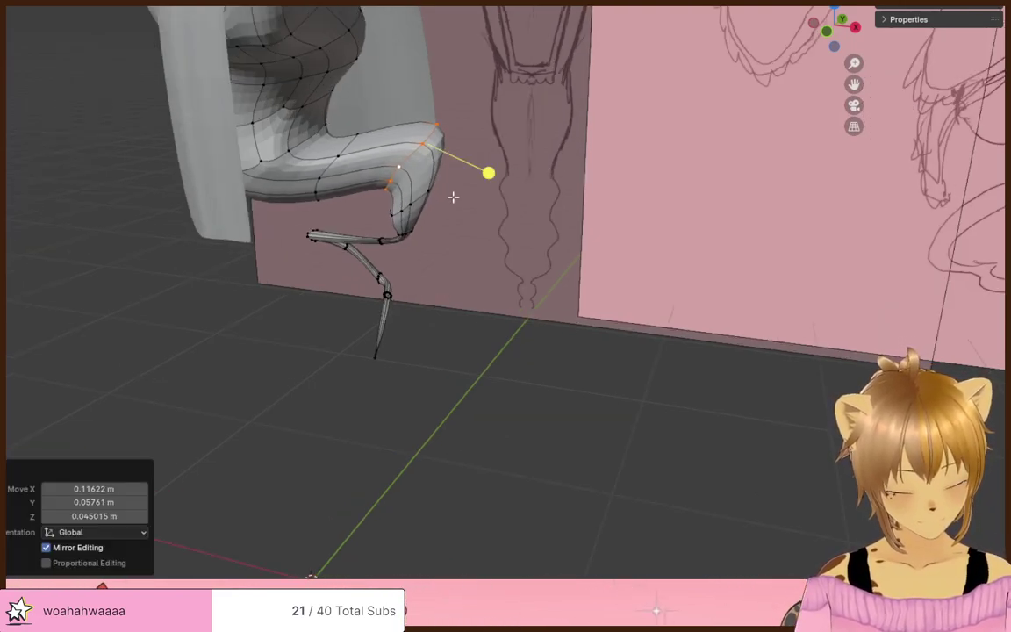
alt+click(425, 199)
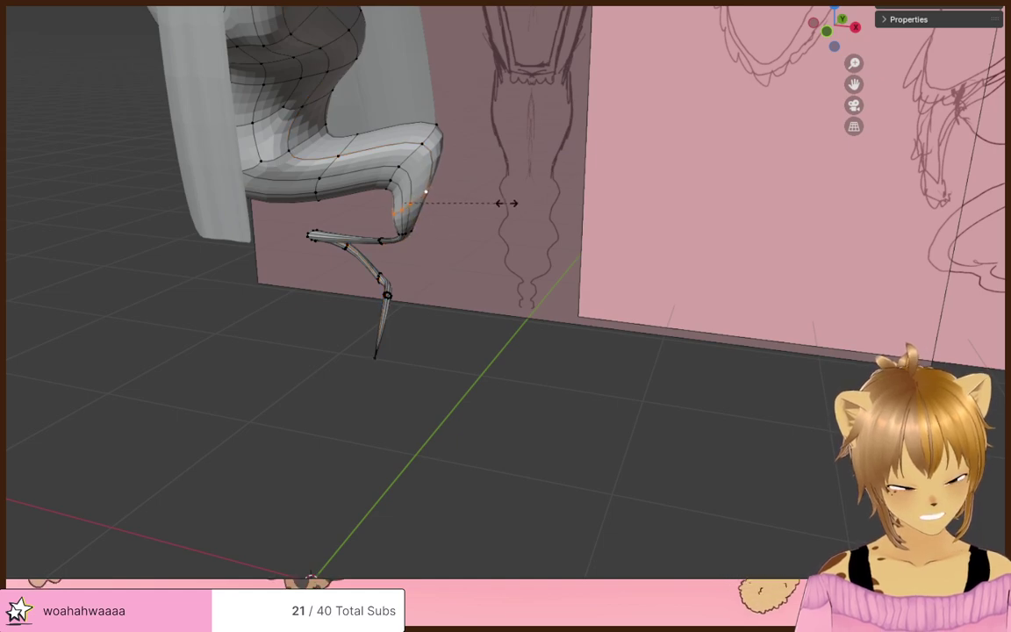
click(475, 211)
alt+click(324, 168)
key(s)
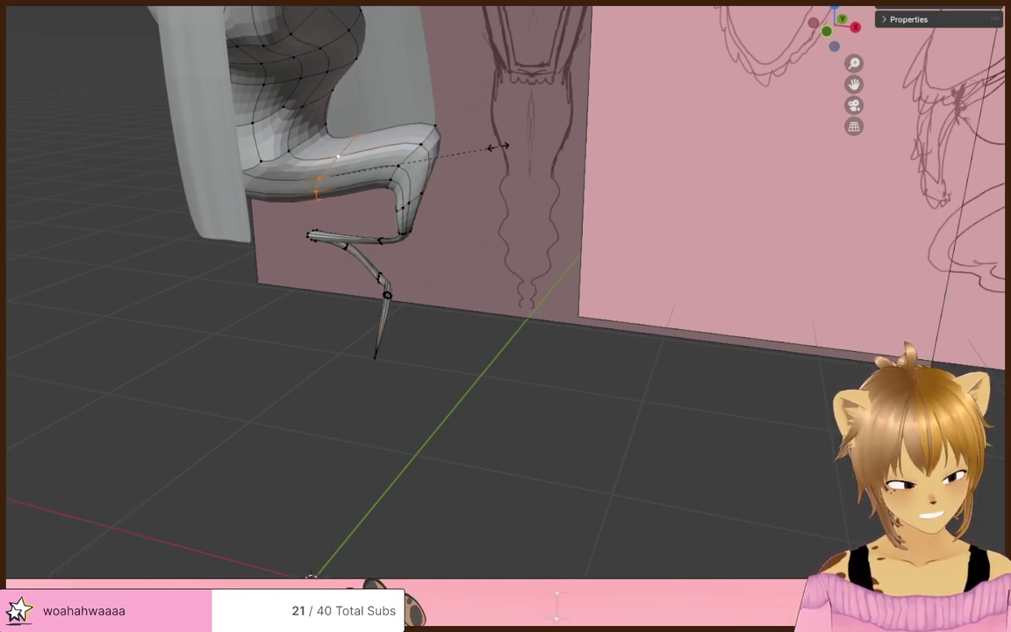
click(449, 191)
- Try to adjust the edge loop around the thick tail's upper curve, and undo the last change
click(530, 319)
middle_drag(530, 318, 558, 294)
middle_drag(462, 362, 432, 179)
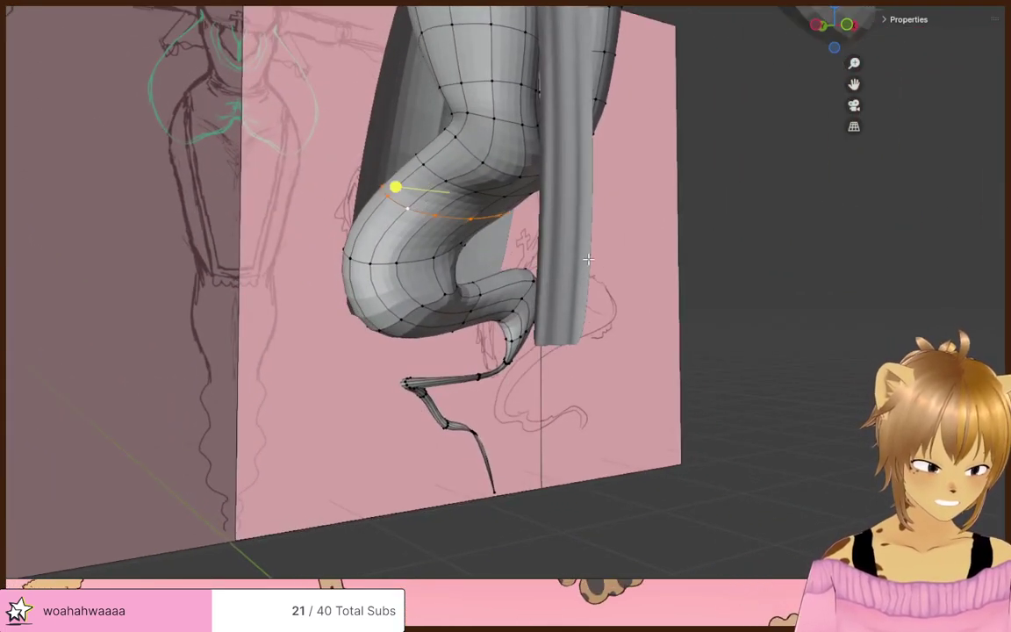
click(524, 251)
middle_drag(524, 252, 584, 246)
key(ctrl+z)
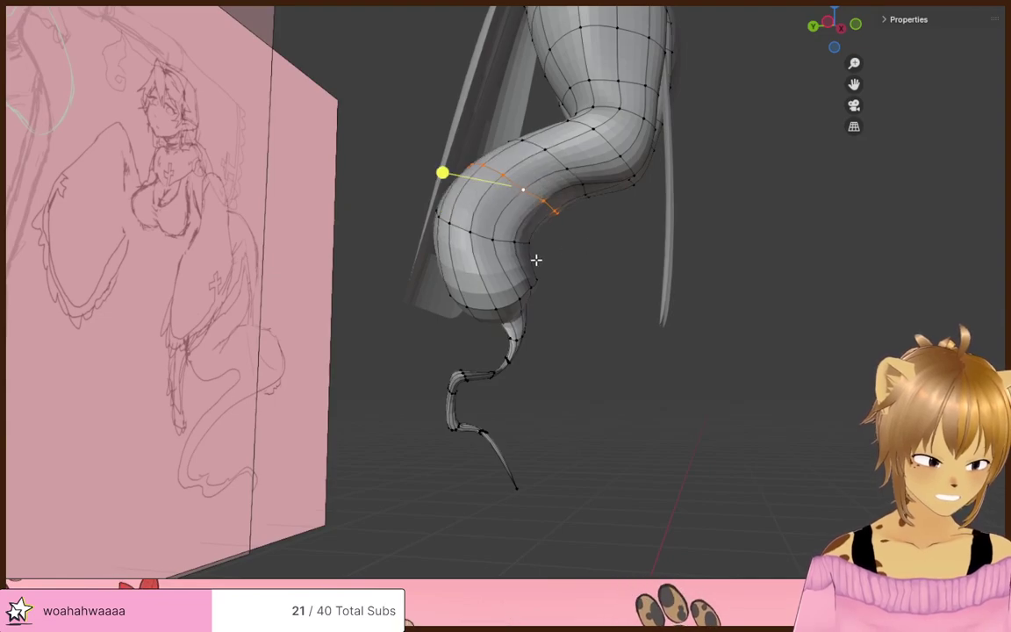
- Review the reshaped tail on the full model from the front and side in Object Mode
click(632, 275)
middle_drag(632, 275, 628, 366)
key(Tab)
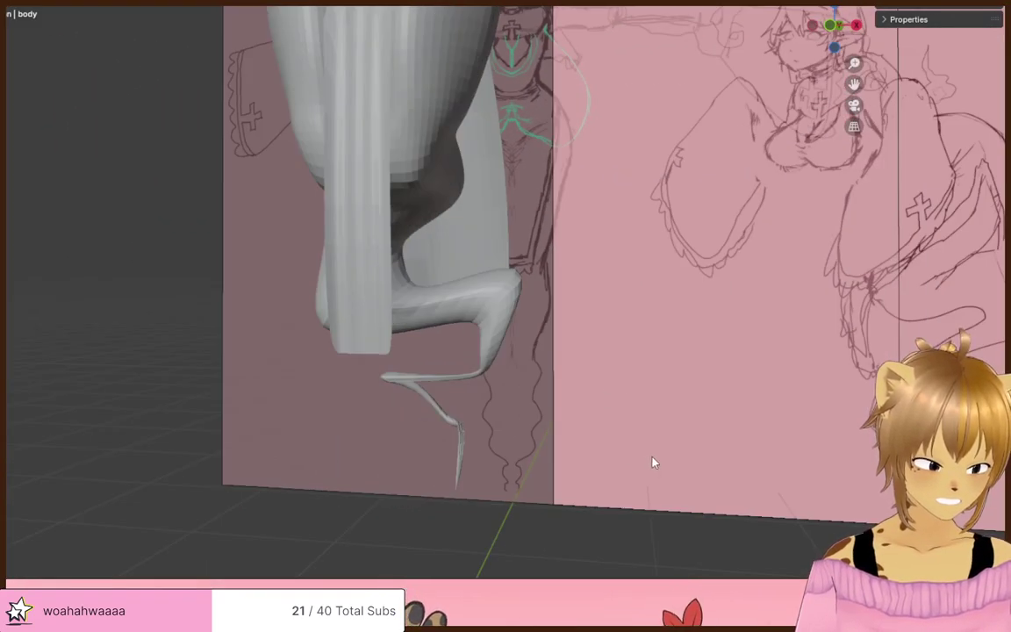
scroll(652, 457, down, 4)
middle_drag(507, 335, 636, 423)
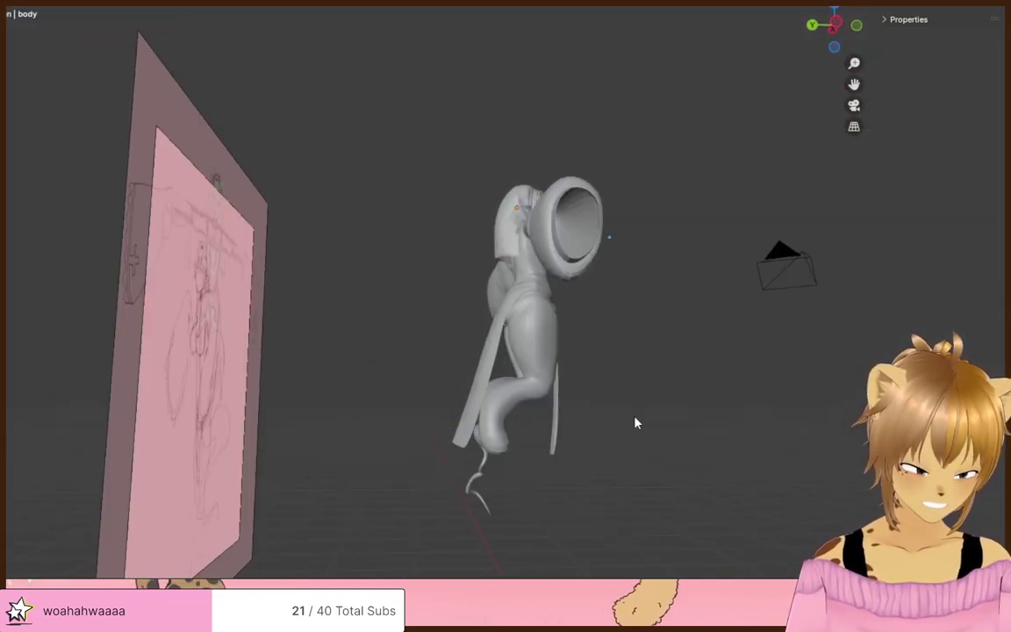
- Angle and shift the lower part of the clothing's back panel, and raise its bottom vertices 0.43725 m along Z
key(alt+z)
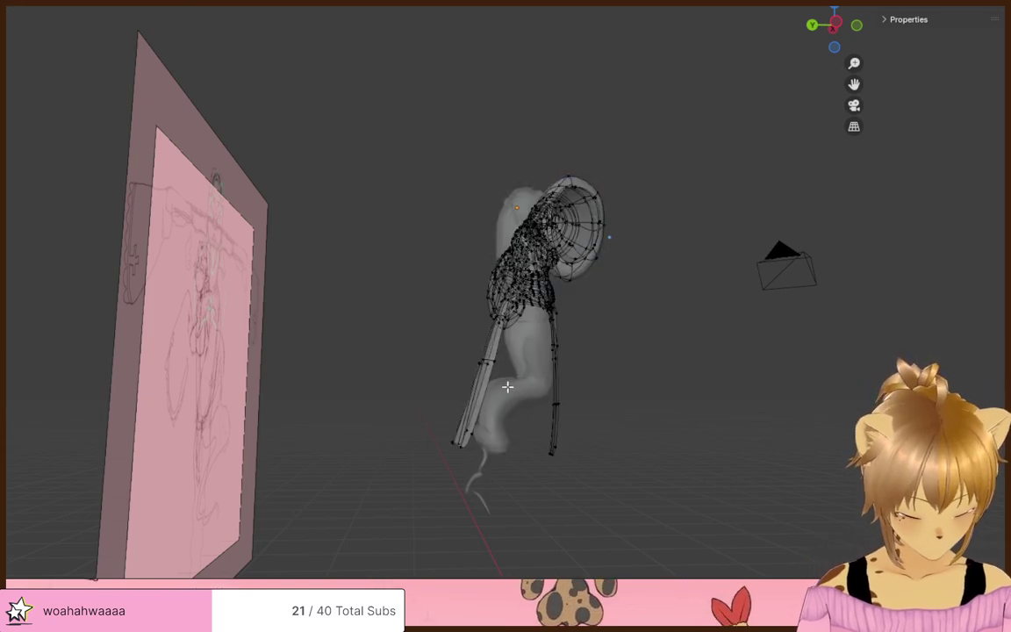
click(409, 392)
middle_drag(593, 462, 590, 469)
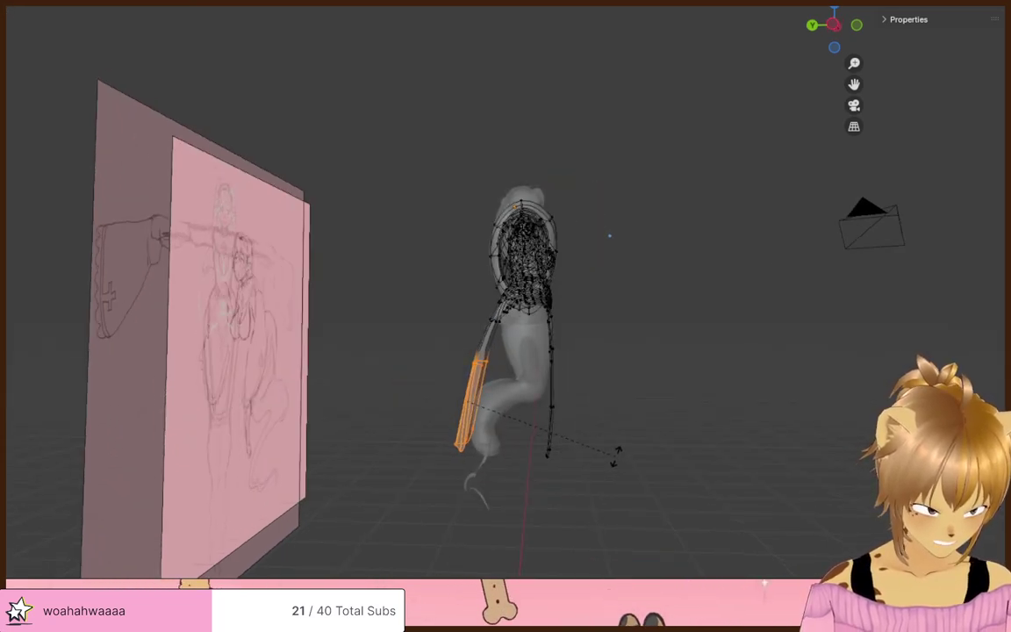
click(617, 455)
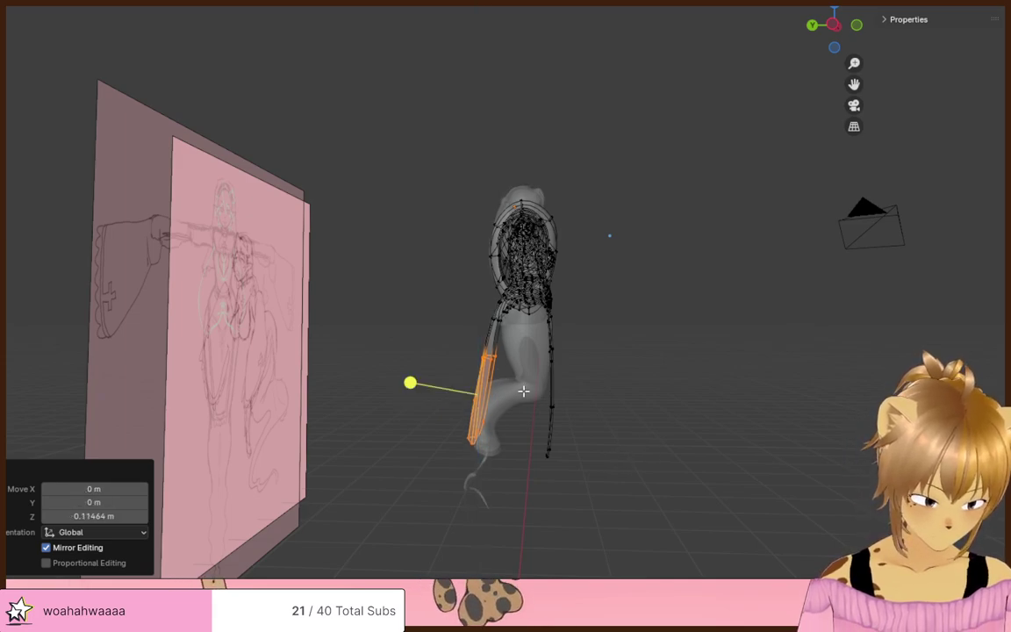
key(g)
key(z)
click(524, 437)
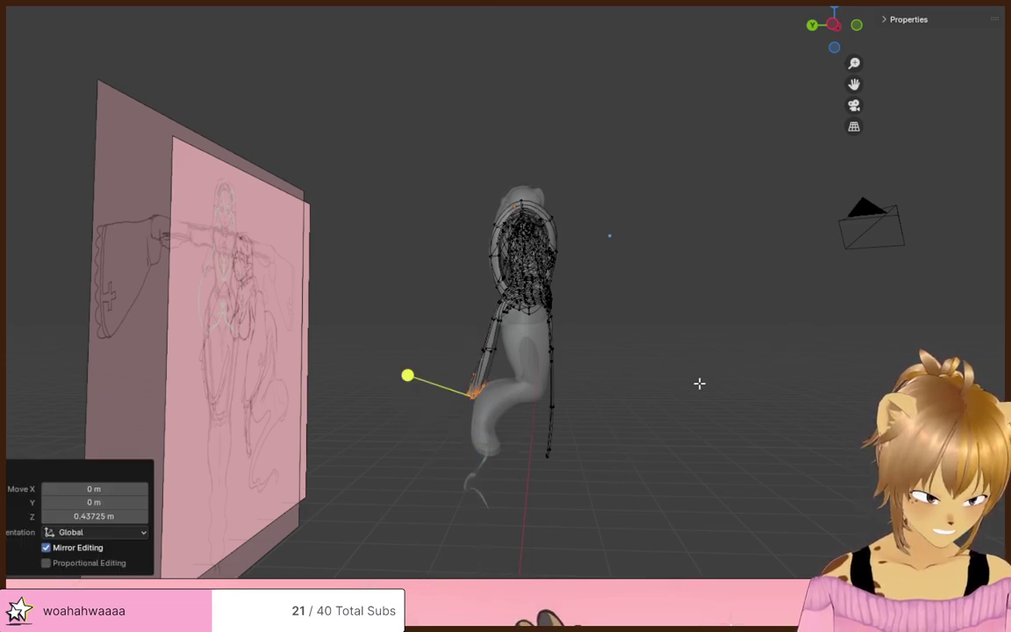
- Inspect the shortened back panel's fit over the tail from the side and behind, in and out of Edit Mode
key(Tab)
middle_drag(710, 388, 557, 399)
key(Tab)
middle_drag(648, 465, 428, 505)
key(Tab)
key(Tab)
mouse_move(421, 450)
middle_down()
mouse_move(518, 456)
mouse_move(517, 490)
mouse_move(718, 493)
middle_up()
middle_drag(747, 458, 517, 379)
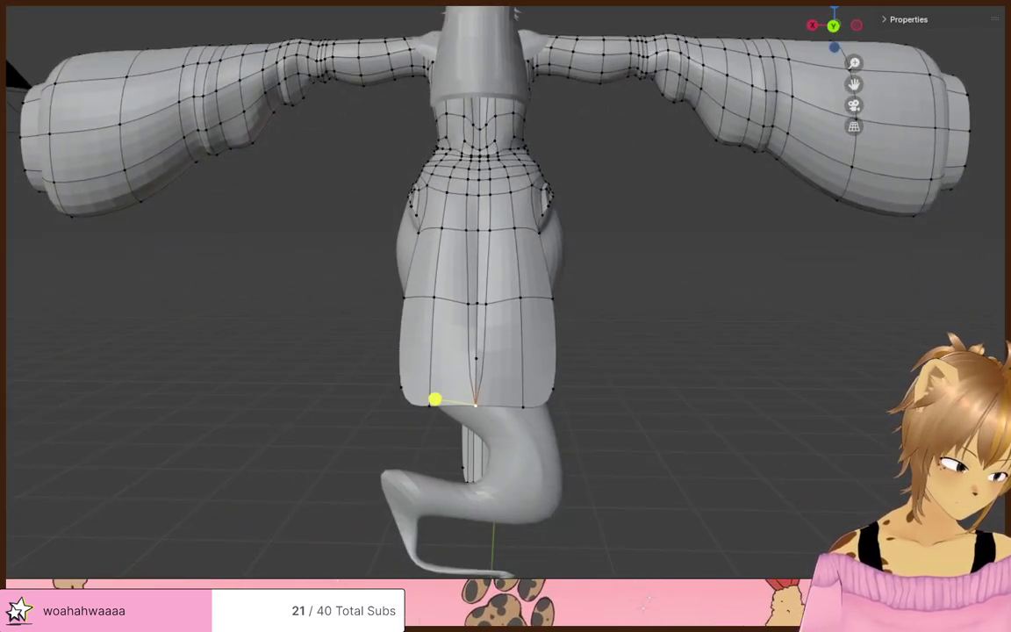
- Move the mirrored hem vertices beside the back skirt panel's centre outward by about 0.096 m in X to even their spacing
key(g)
click(687, 451)
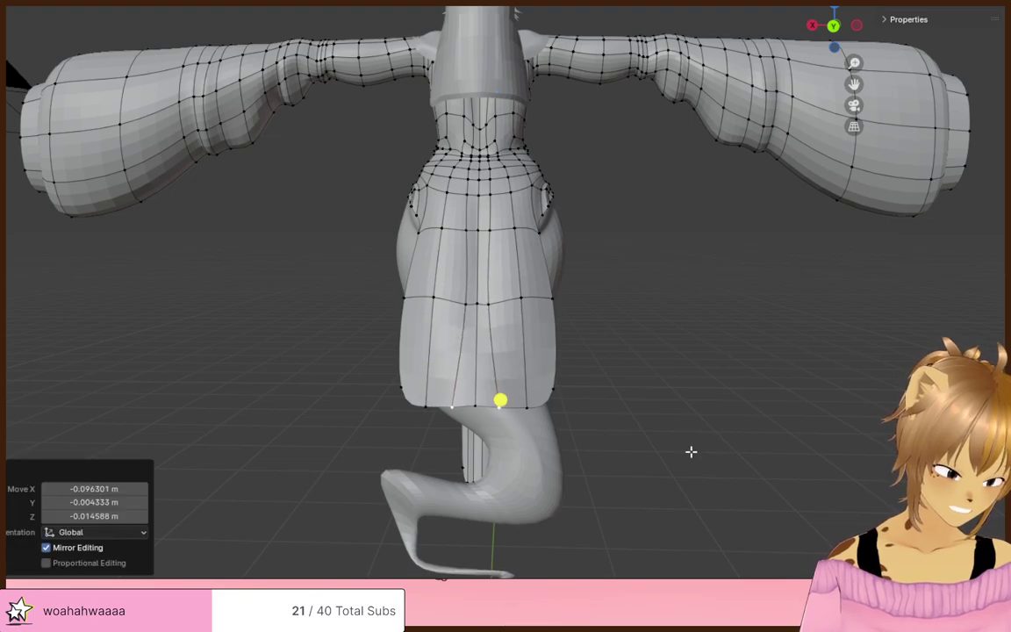
key(Tab)
mouse_move(695, 458)
middle_down()
mouse_move(544, 452)
mouse_move(698, 459)
middle_up()
scroll(544, 452, up, 3)
scroll(544, 452, down, 4)
key(Tab)
- Adjust the corner and middle hem vertices of the back skirt panel into a slightly rounded bottom edge
middle_drag(519, 402, 552, 417)
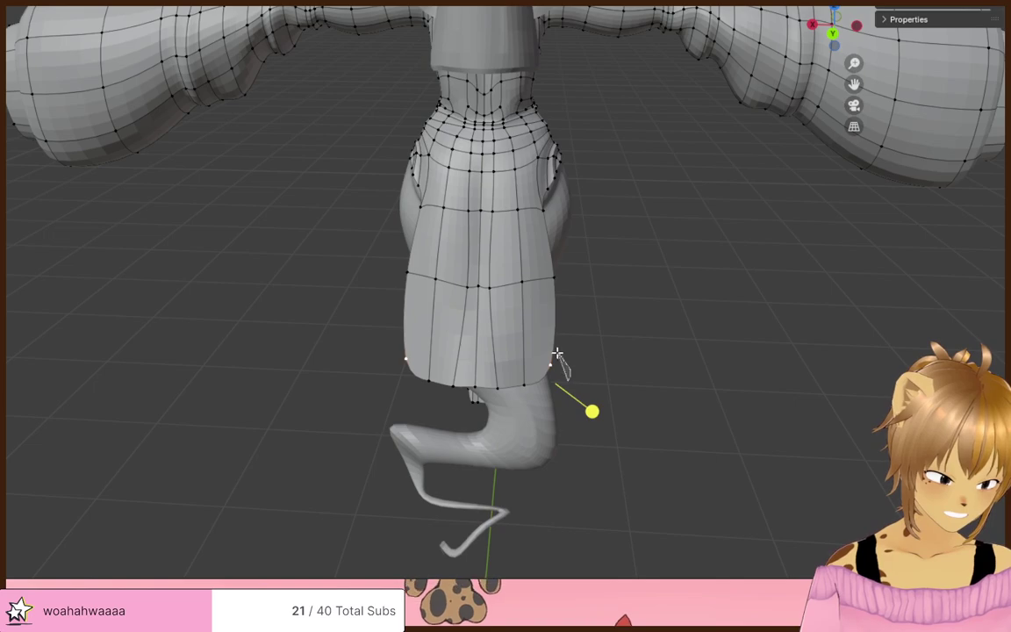
mouse_move(557, 354)
mouse_down()
mouse_move(354, 377)
mouse_move(555, 386)
mouse_up()
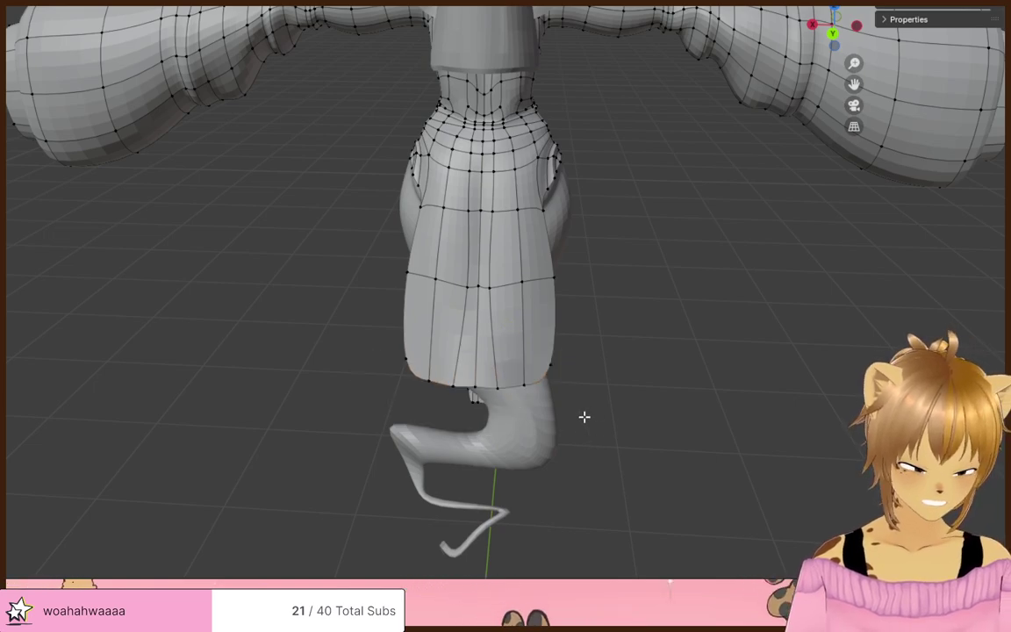
middle_drag(585, 417, 588, 370)
drag(506, 370, 378, 384)
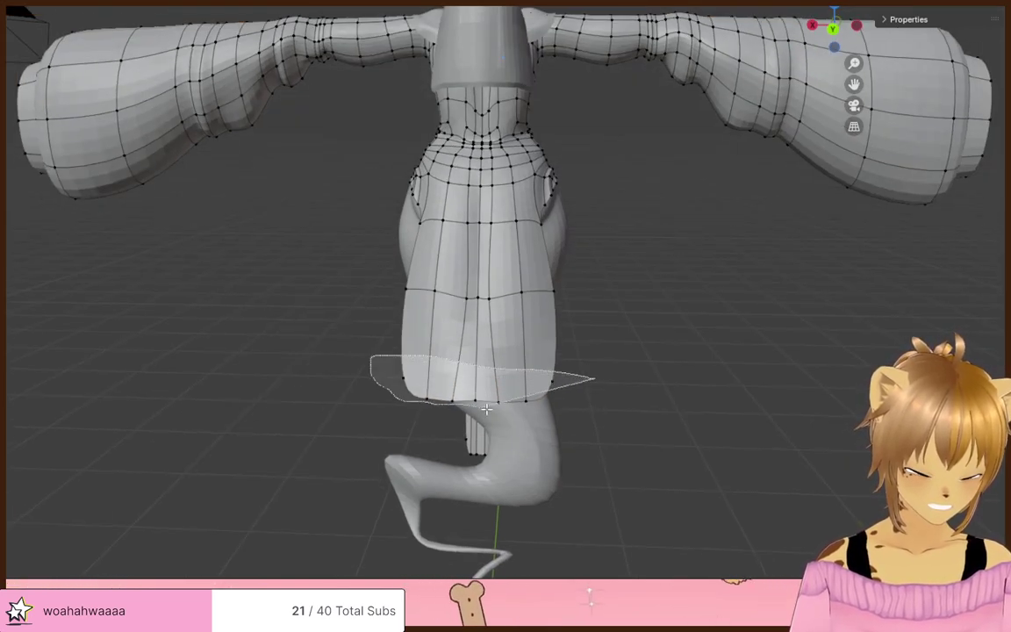
drag(487, 409, 586, 409)
click(585, 408)
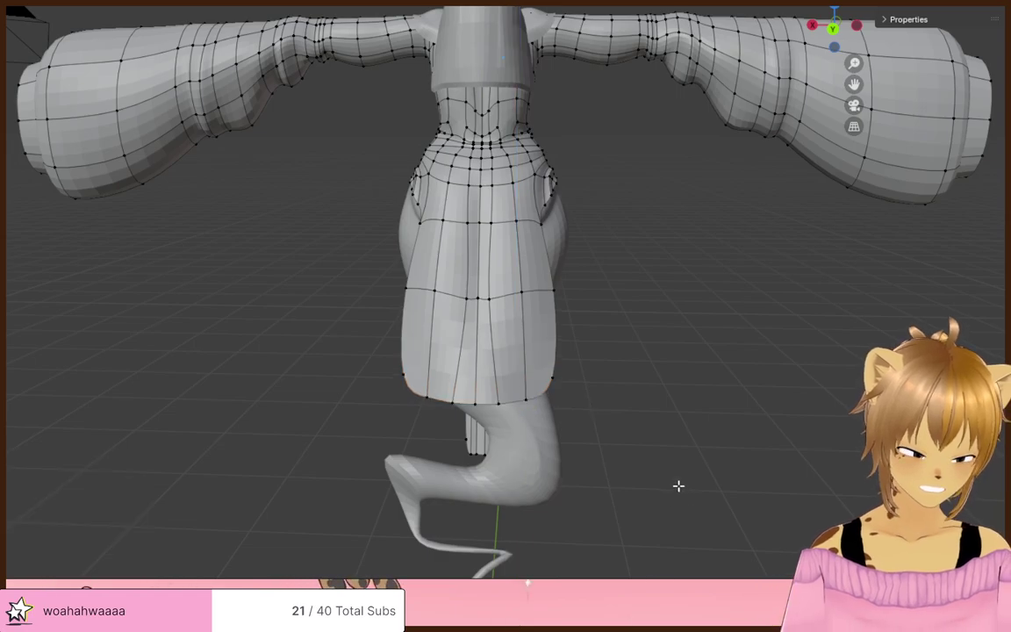
- Select all vertices at the back skirt panel's lower end and move them along the Y axis closer to the legs
middle_drag(677, 483, 527, 366)
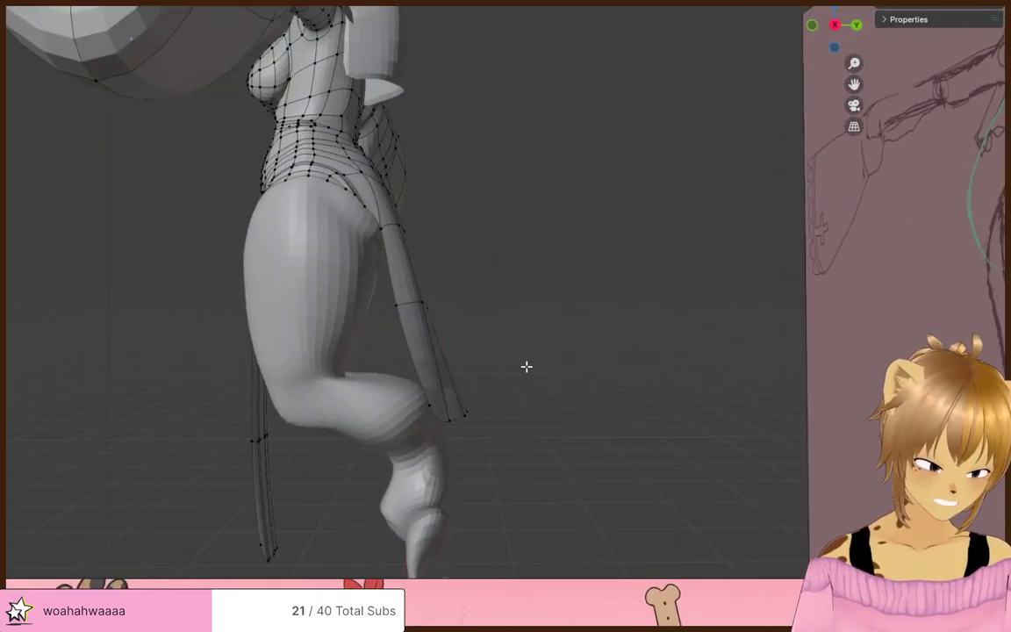
drag(391, 386, 521, 443)
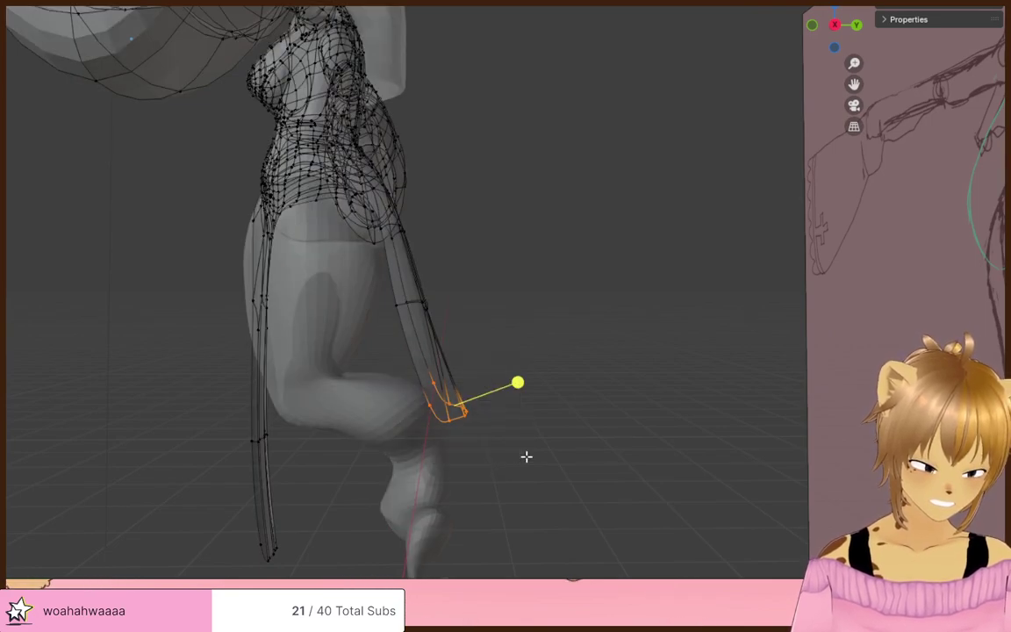
key(y)
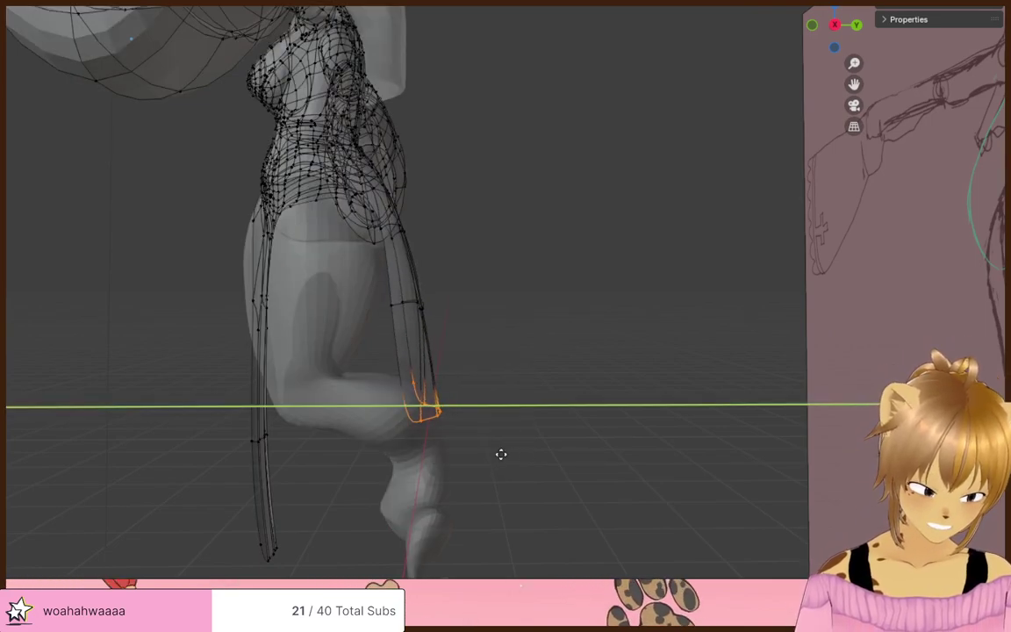
click(501, 454)
click(555, 424)
key(alt+z)
middle_drag(556, 425, 571, 468)
key(ctrl+z)
key(ctrl+z)
key(g)
key(y)
click(549, 447)
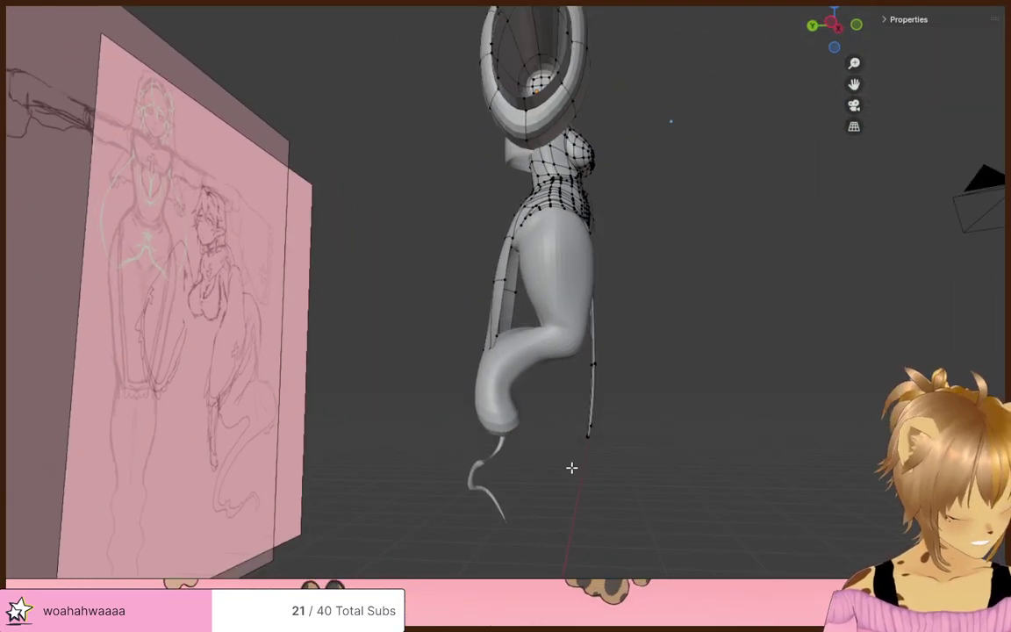
- Flatten the front skirt panel's bottom edge by scaling its vertices to 0 along Z
middle_drag(557, 402, 459, 397)
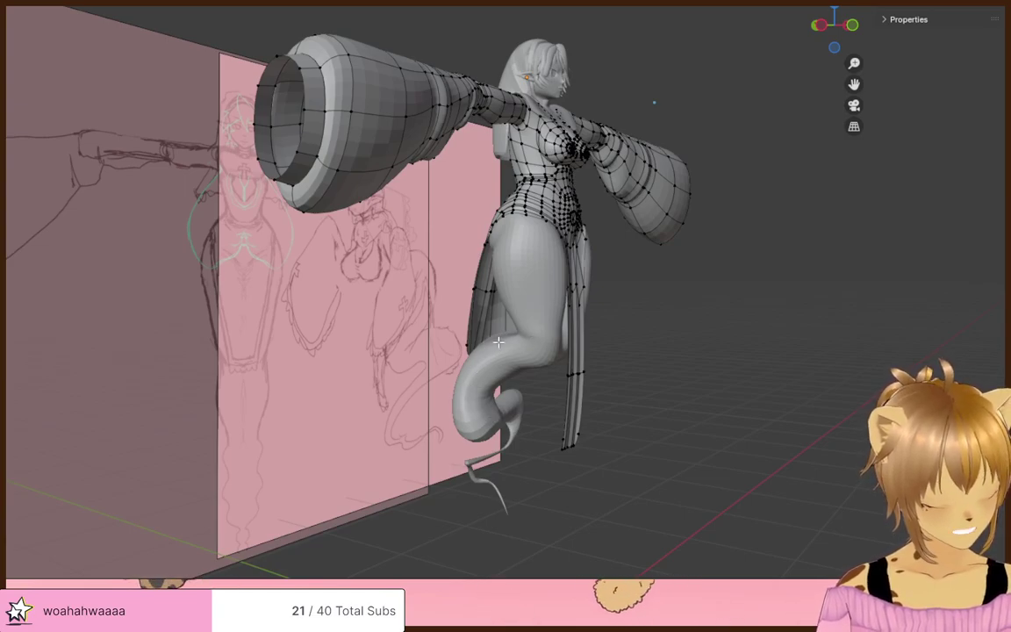
middle_drag(471, 381, 539, 339)
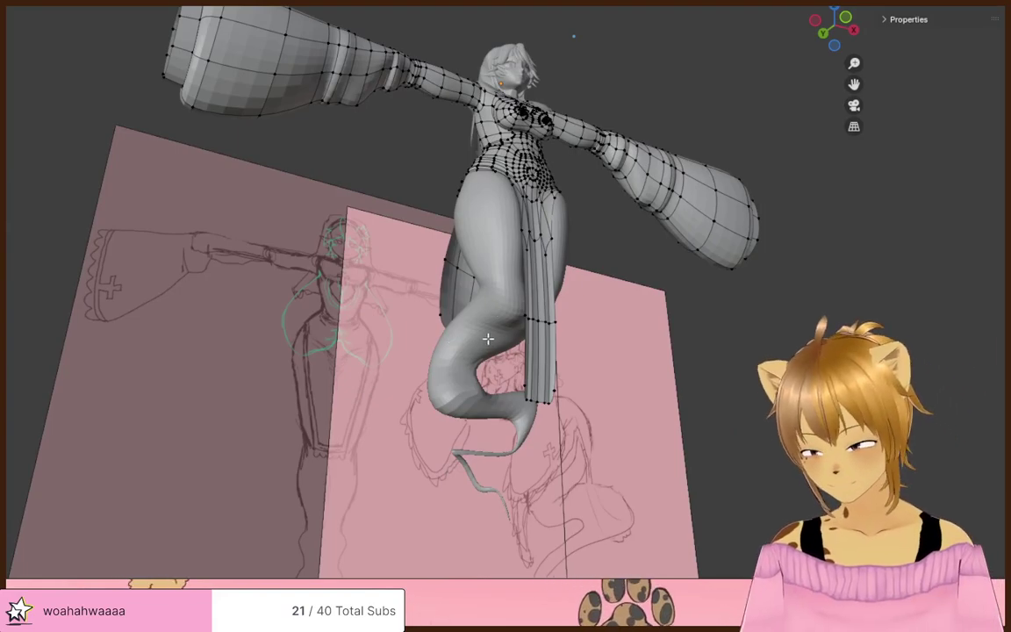
middle_drag(487, 338, 452, 428)
middle_drag(465, 378, 502, 369)
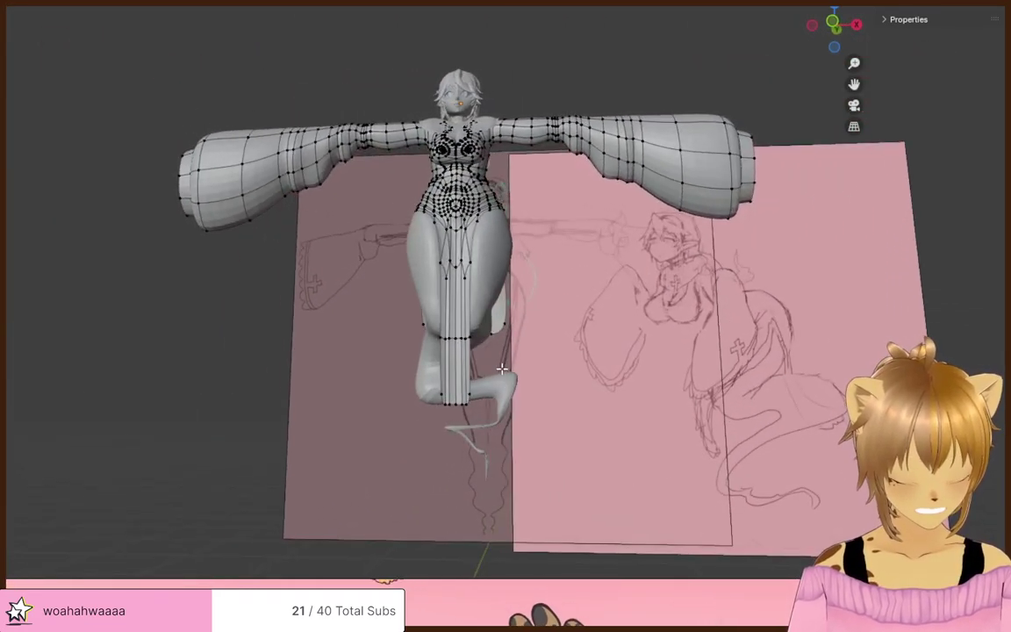
click(553, 429)
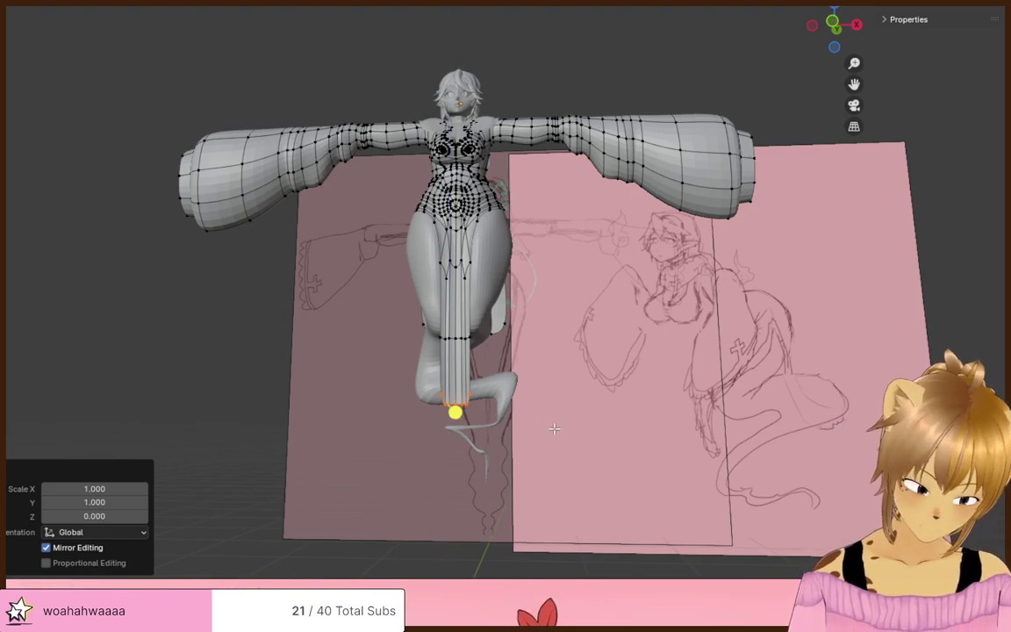
- Leave mesh editing and examine the clothed figure from the front, sides and above against the reference sketches
middle_drag(558, 402, 461, 365)
scroll(527, 368, up, 2)
mouse_move(614, 439)
middle_down()
mouse_move(569, 455)
mouse_move(675, 424)
mouse_move(472, 467)
mouse_move(383, 475)
mouse_move(471, 421)
mouse_move(300, 467)
mouse_move(442, 440)
mouse_move(474, 459)
mouse_move(541, 453)
middle_up()
scroll(569, 455, down, 6)
scroll(300, 468, down, 3)
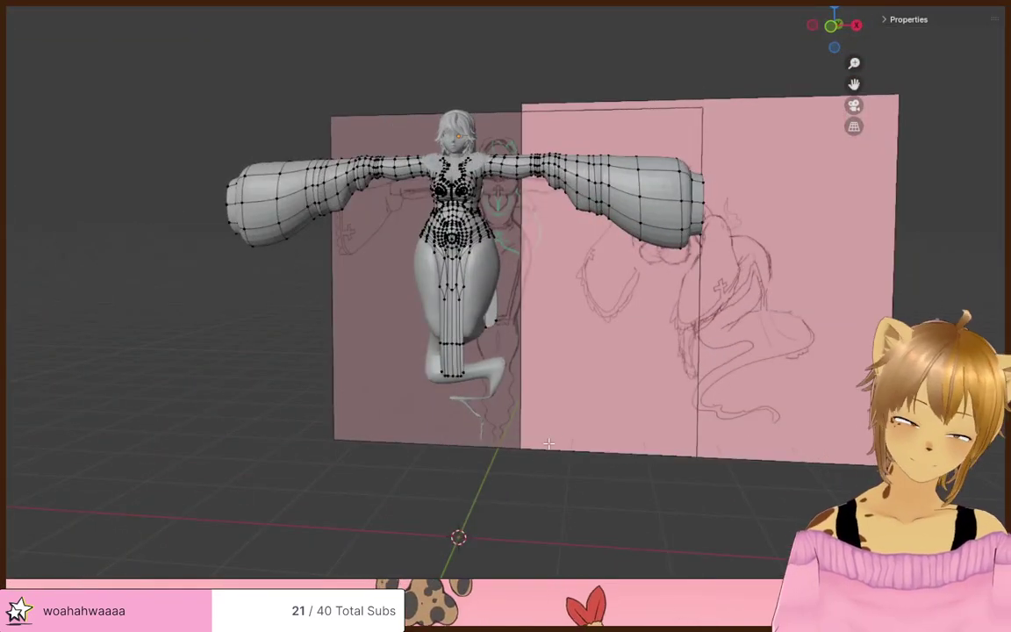
key(Tab)
scroll(553, 439, up, 1)
scroll(596, 474, down, 3)
middle_drag(596, 474, 719, 563)
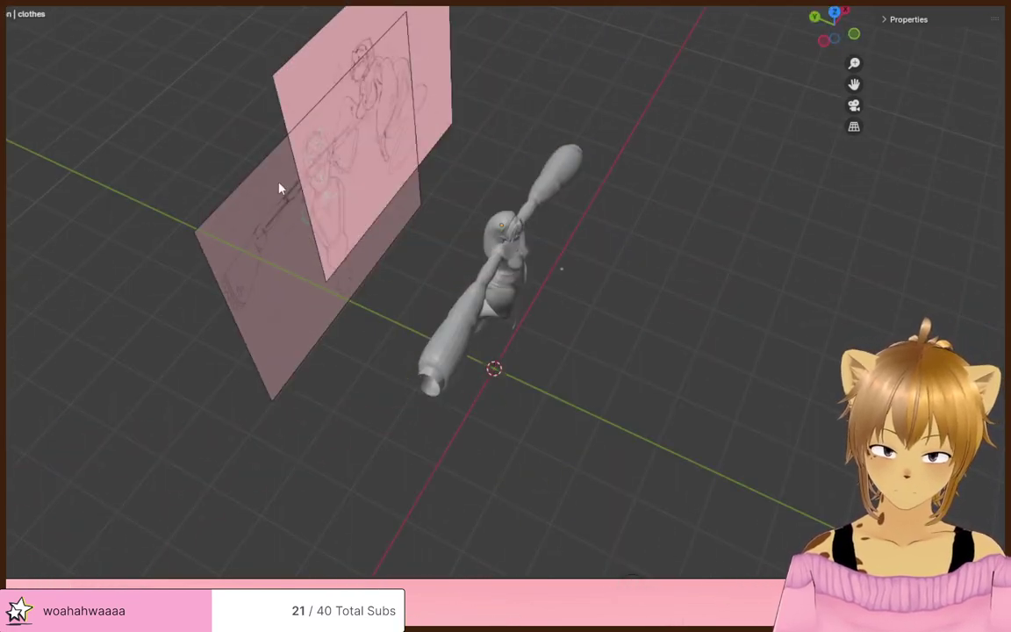
mouse_move(279, 188)
middle_down()
mouse_move(576, 309)
mouse_move(589, 336)
mouse_move(612, 300)
mouse_move(625, 330)
mouse_move(596, 288)
middle_up()
scroll(608, 290, up, 3)
scroll(600, 352, up, 4)
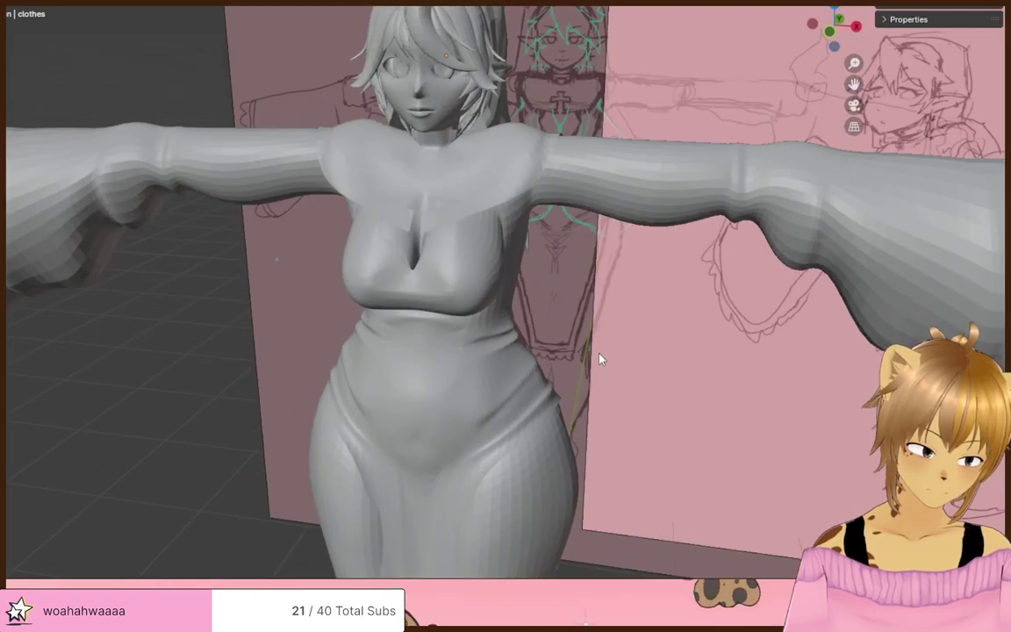
middle_drag(601, 359, 706, 372)
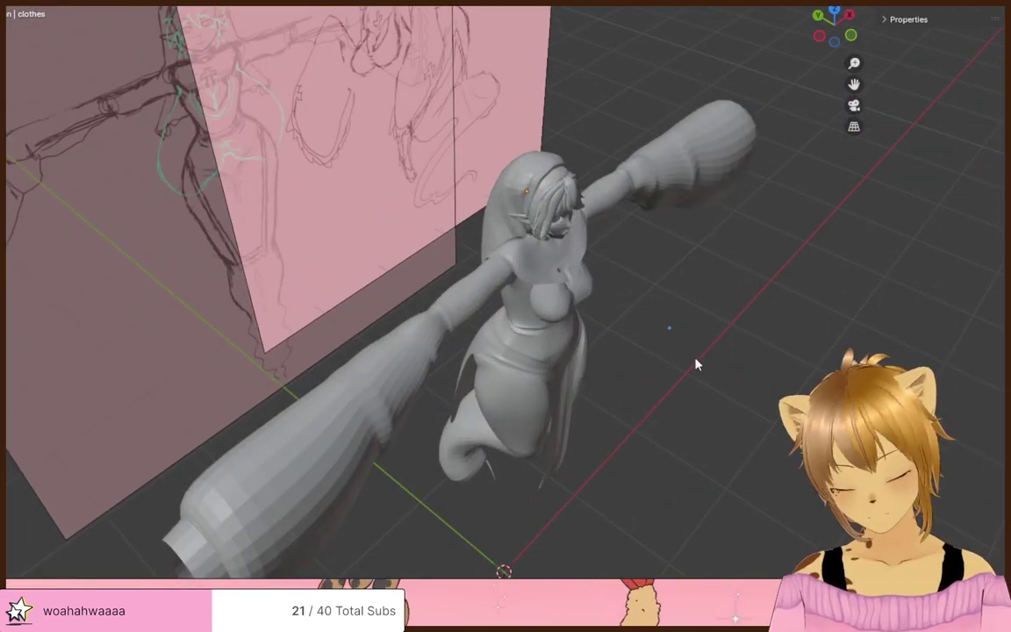
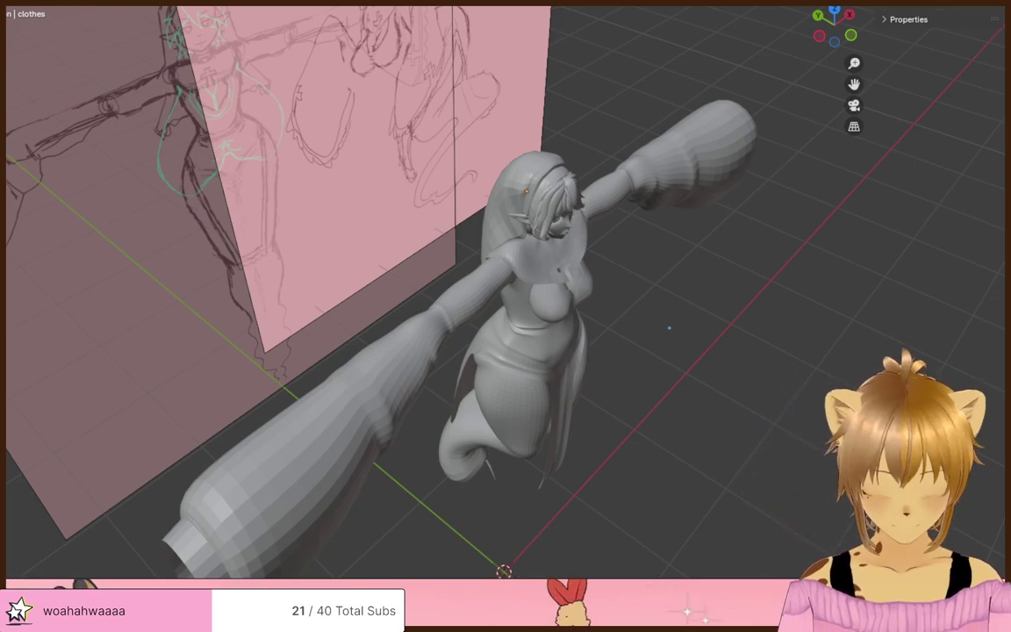
middle_drag(665, 394, 715, 367)
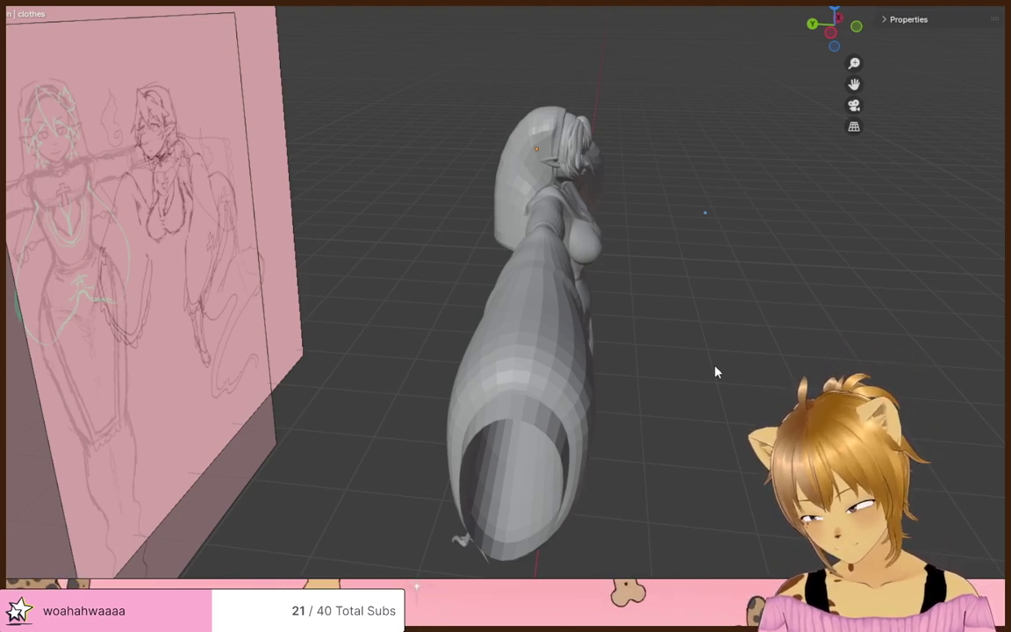
- Open the shoulder cape mesh for editing at its rear side
middle_drag(753, 372, 490, 226)
scroll(615, 383, up, 5)
scroll(615, 387, down, 4)
click(518, 110)
key(Tab)
scroll(532, 158, up, 2)
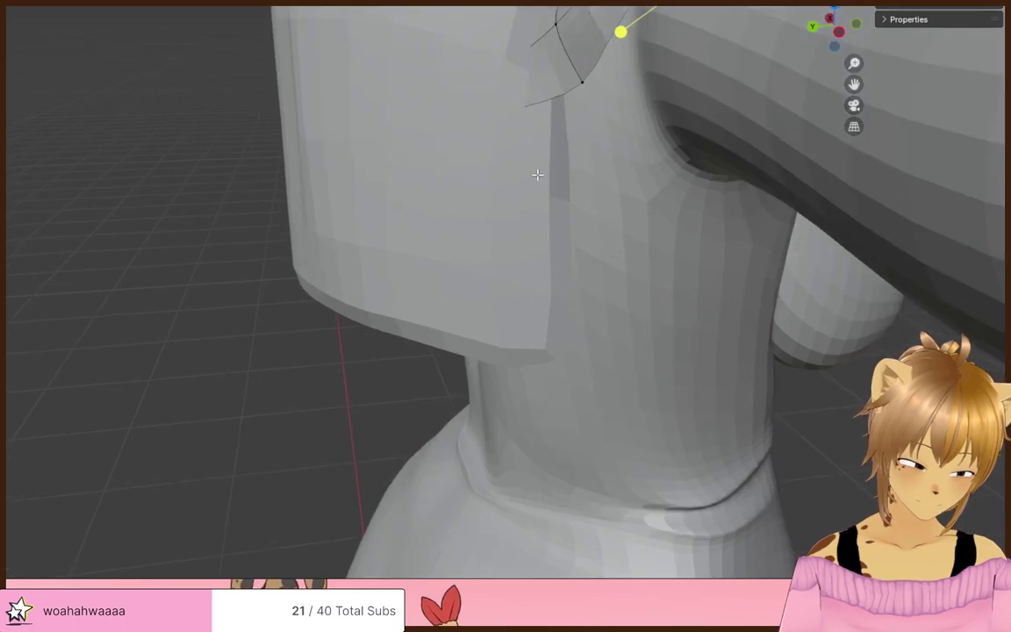
- Rotate the cape's lower rear faces by -6.23° and a further -1.99° in the view, and hide the veil covering the back
key(alt+z)
middle_drag(549, 171, 533, 250)
middle_drag(560, 164, 568, 149)
mouse_move(562, 120)
ctrl+right_down()
mouse_move(432, 97)
mouse_move(504, 246)
ctrl+right_up()
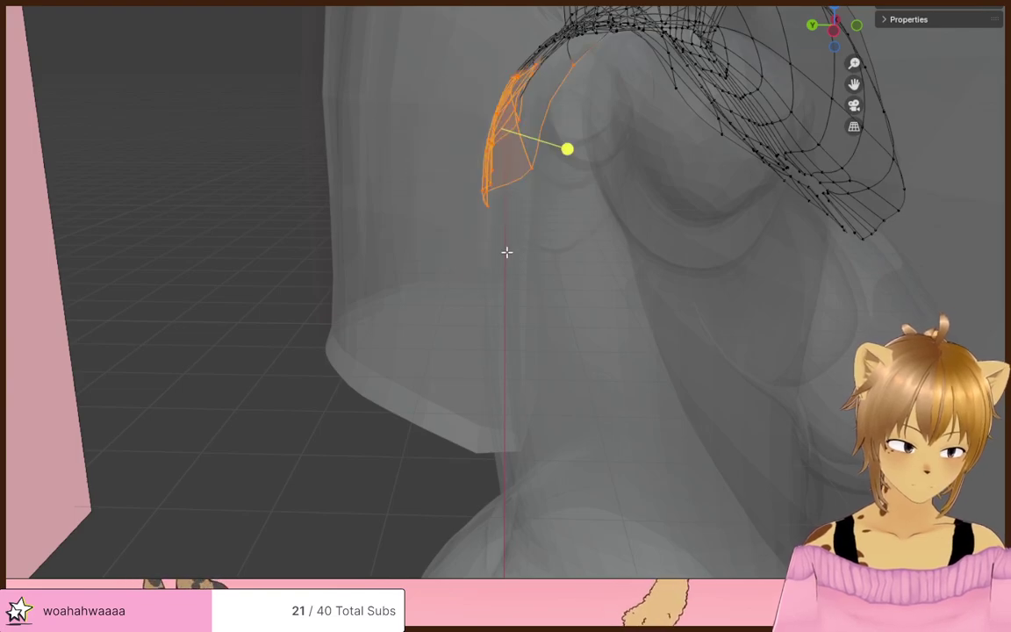
middle_drag(507, 252, 589, 291)
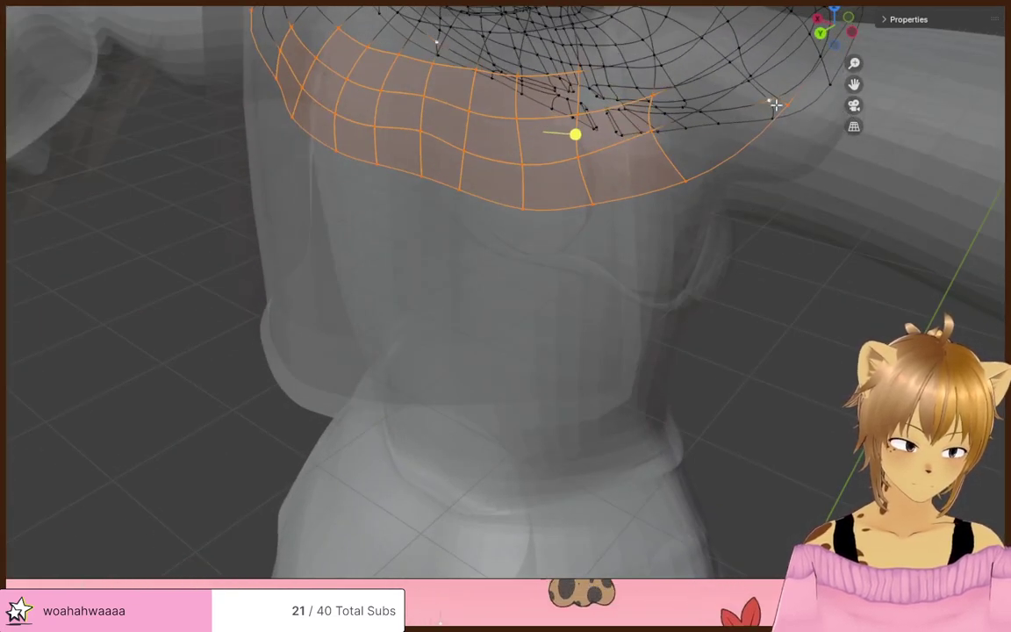
middle_drag(767, 185, 648, 180)
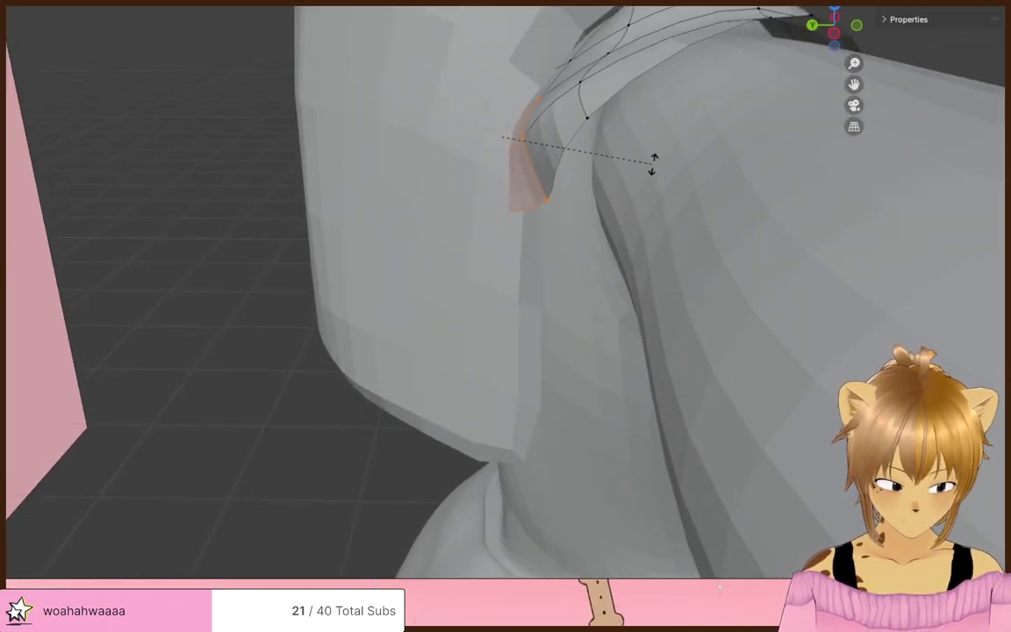
click(652, 163)
key(shift+h)
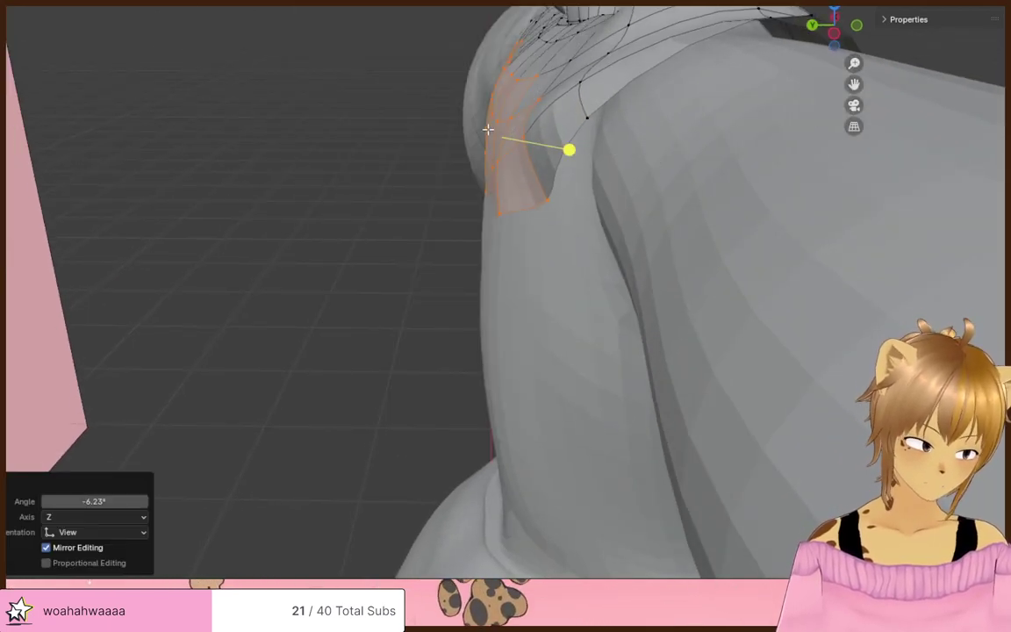
middle_drag(488, 129, 738, 178)
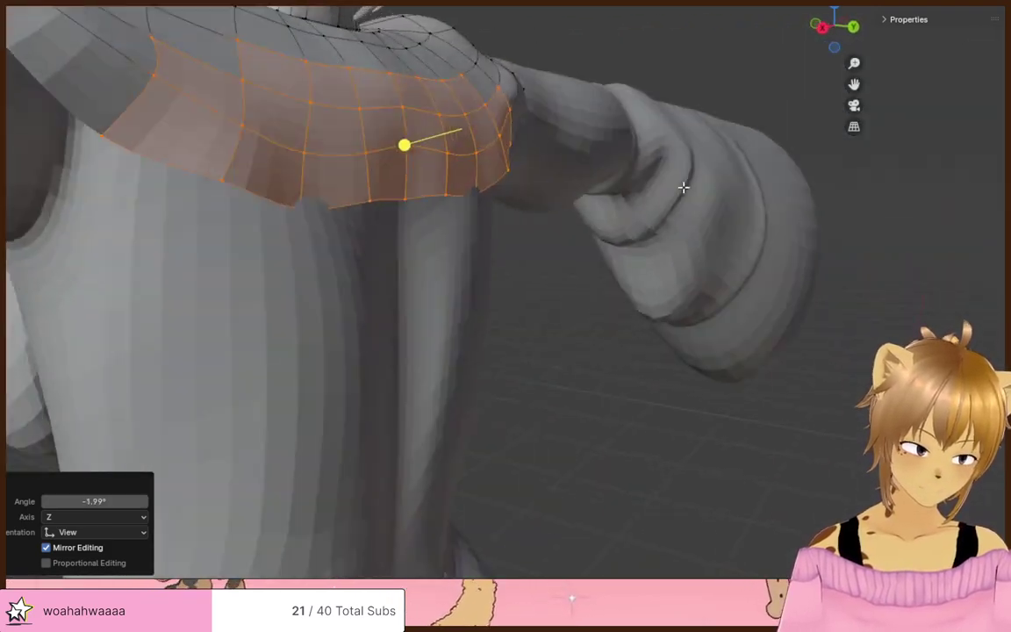
- Nudge a vertex above the cape's rear hem and the hem vertex below it toward the arm side
mouse_move(404, 143)
middle_down()
mouse_move(519, 135)
mouse_move(536, 208)
mouse_move(490, 245)
mouse_move(671, 233)
mouse_move(537, 236)
mouse_move(498, 215)
mouse_move(557, 233)
mouse_move(515, 192)
middle_up()
click(482, 249)
scroll(498, 215, up, 7)
scroll(498, 215, down, 5)
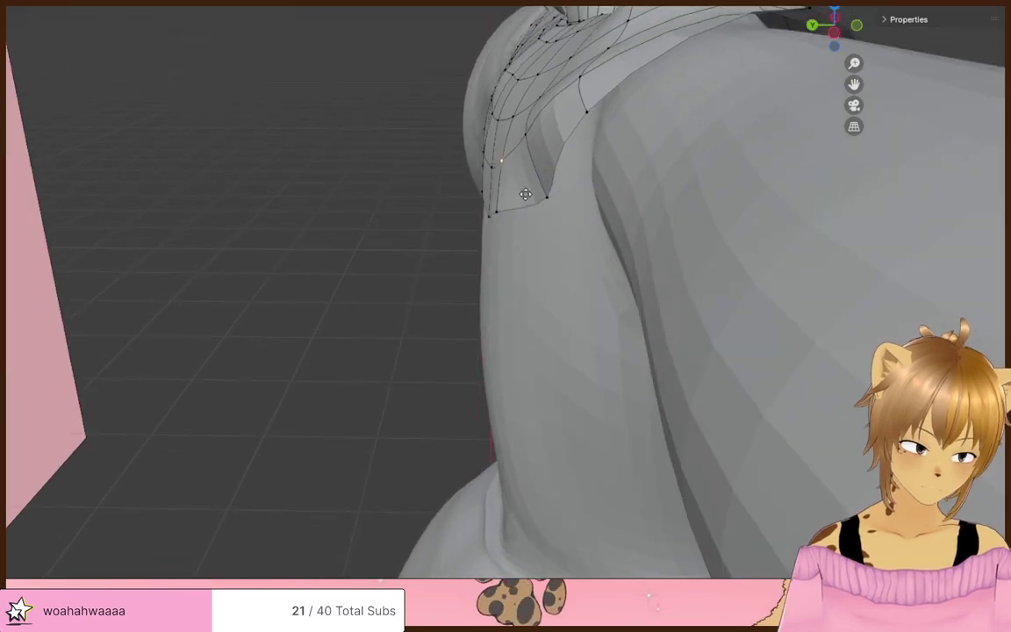
click(536, 190)
click(500, 213)
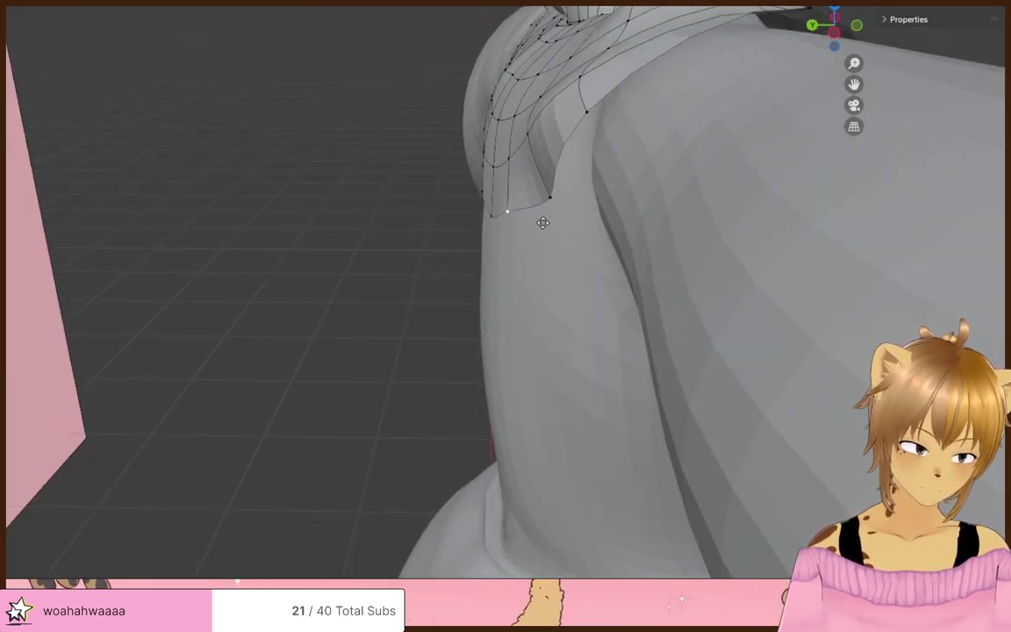
click(539, 221)
- Reposition the cape's rear hem vertex along Z and along Y so the hem follows the back
middle_drag(538, 221, 654, 219)
key(g)
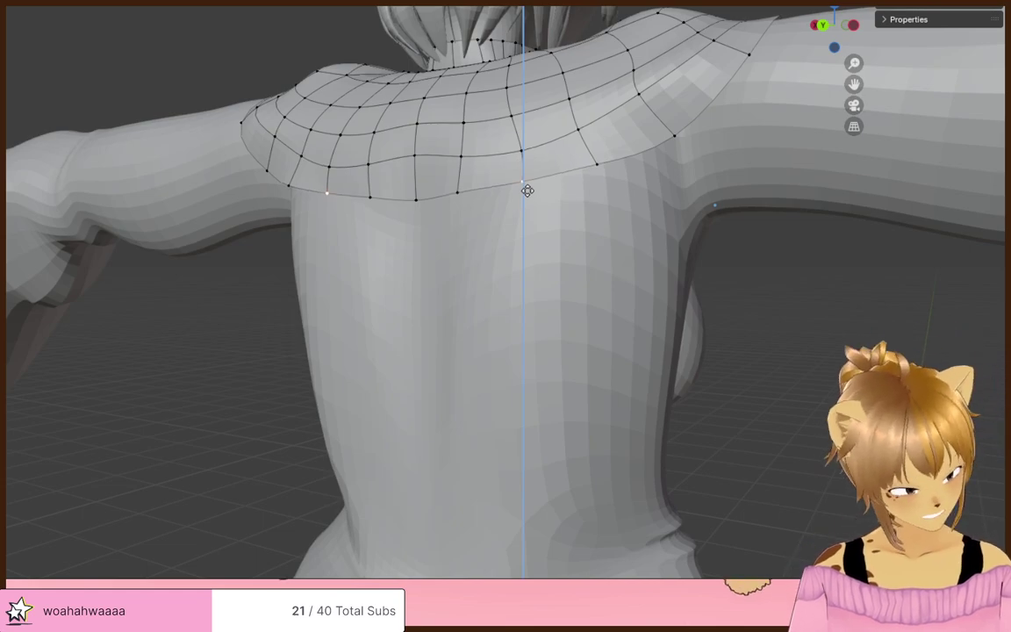
click(527, 191)
middle_drag(675, 226, 514, 158)
key(g)
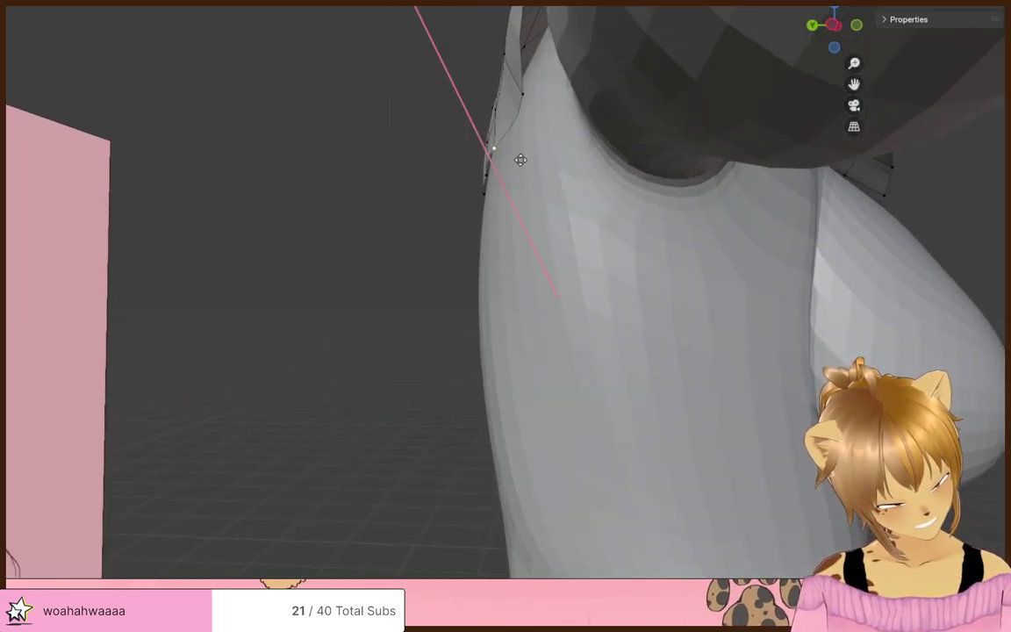
key(y)
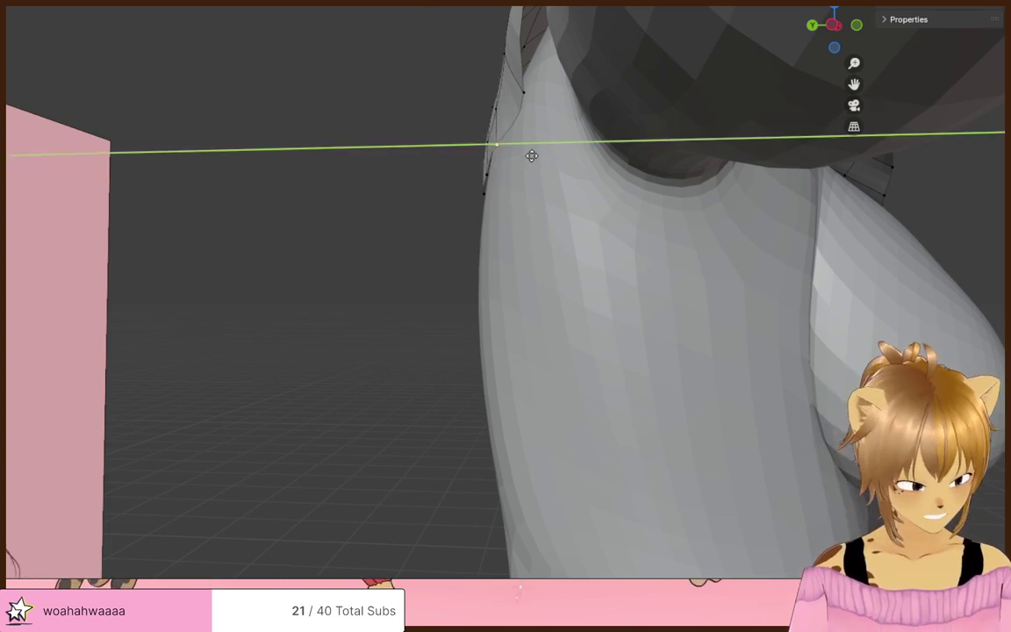
click(533, 156)
- Move two neighbouring vertices in the row above the cape's rear hem along Y toward the arm
middle_drag(533, 155, 557, 201)
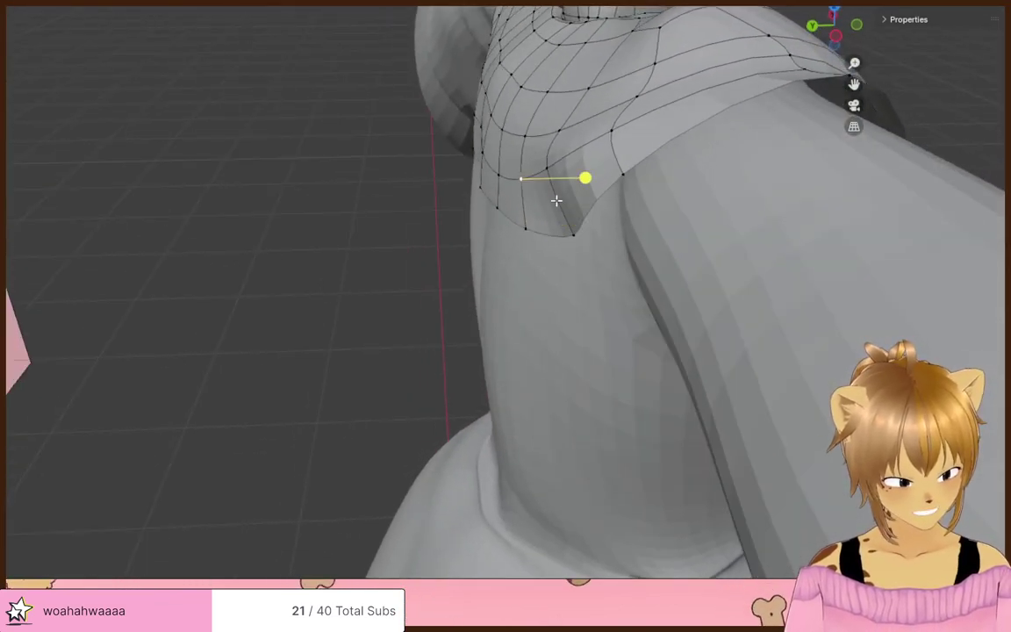
key(y)
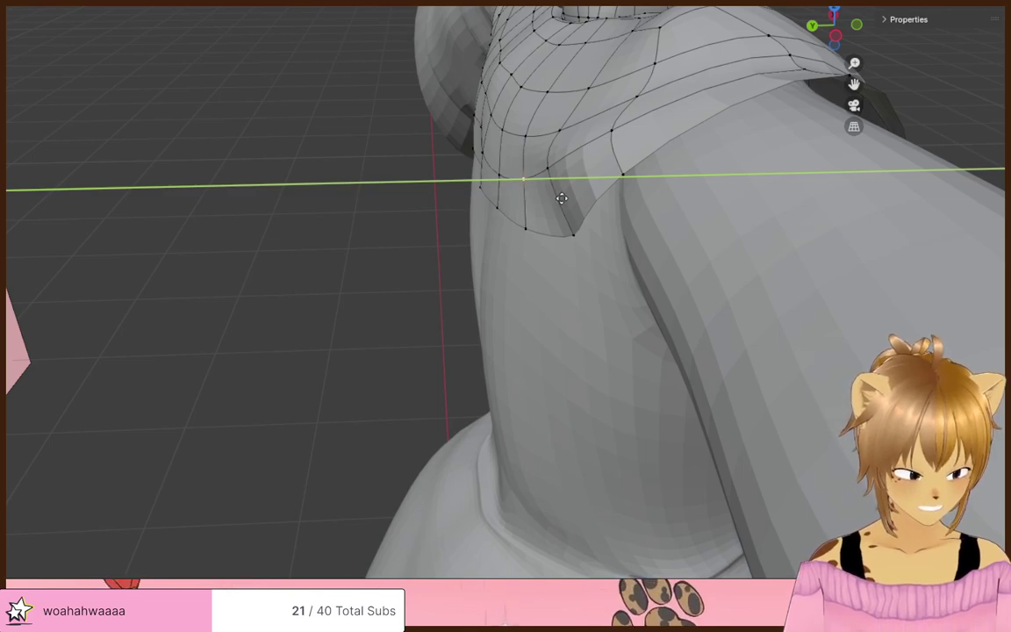
key(g)
key(y)
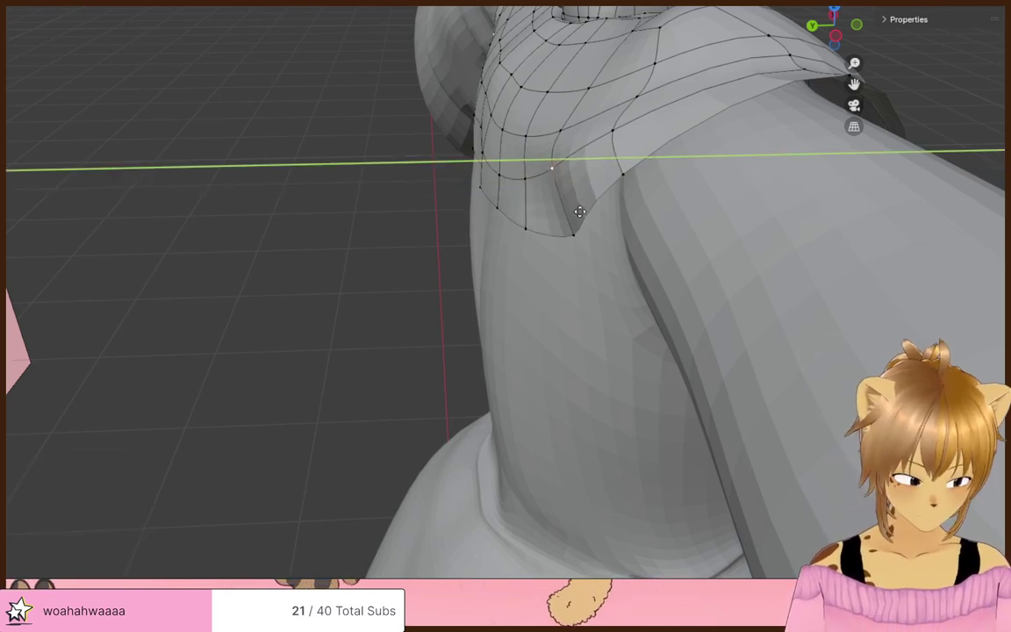
click(614, 208)
- Move the cape's rear hem vertex beside the armpit along Y and slide it along its edge
click(576, 234)
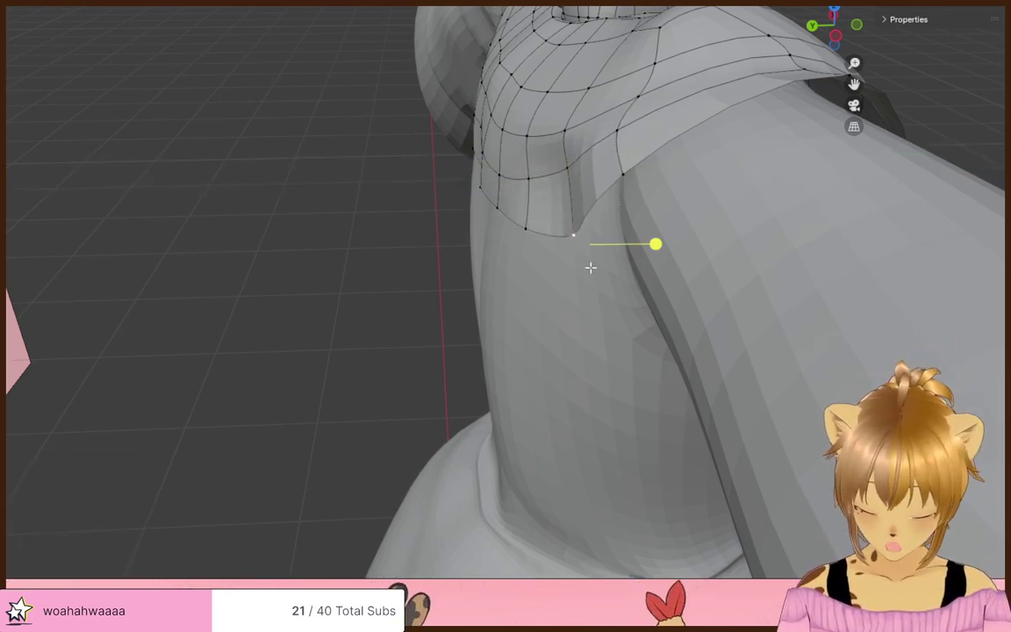
key(y)
click(608, 269)
key(g)
key(g)
mouse_move(610, 272)
middle_down()
mouse_move(616, 260)
mouse_move(563, 212)
mouse_move(588, 226)
mouse_move(596, 261)
middle_up()
- Move the vertex two rows above the rear hem -0.008714 m along Y and its neighbour by the arm -0.013945 m along Z
click(575, 98)
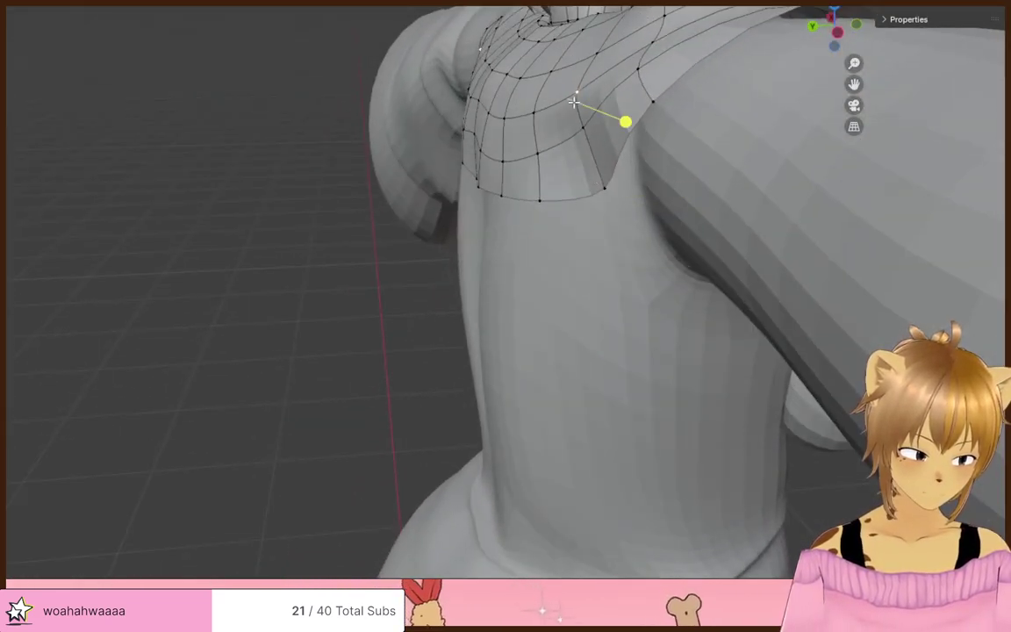
key(g)
key(y)
click(617, 190)
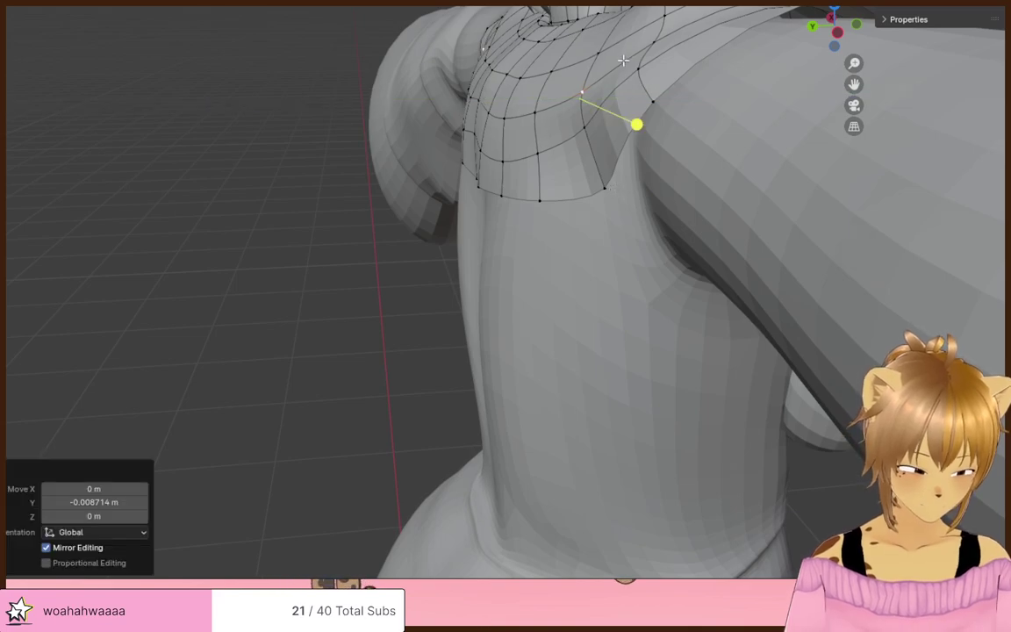
click(635, 72)
click(634, 106)
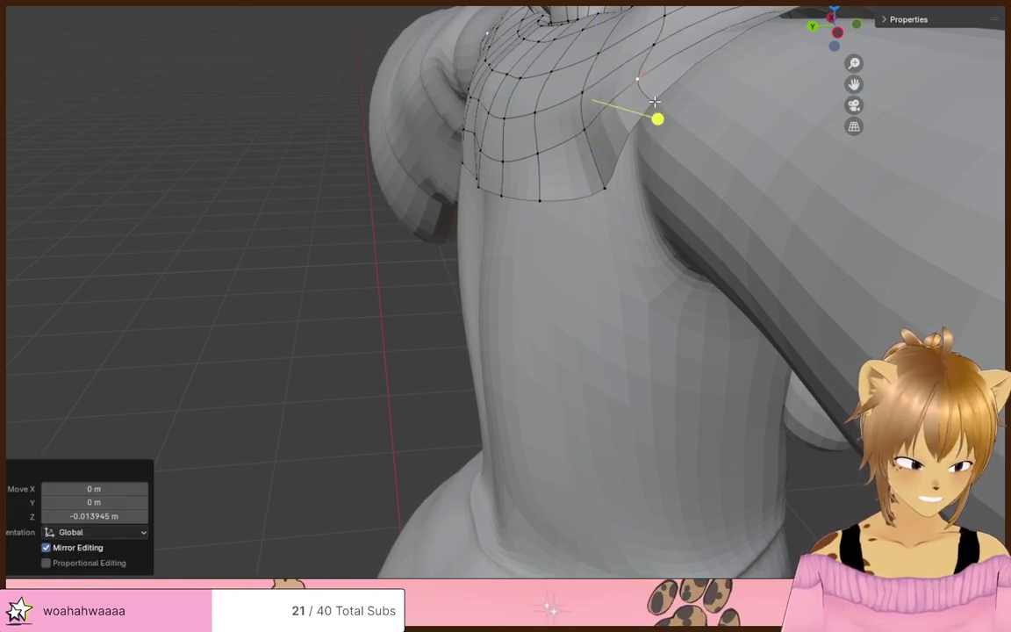
- Raise the hem vertex at the back of the arm by 0.002512 m along Z and shift it along Y toward the arm
click(654, 104)
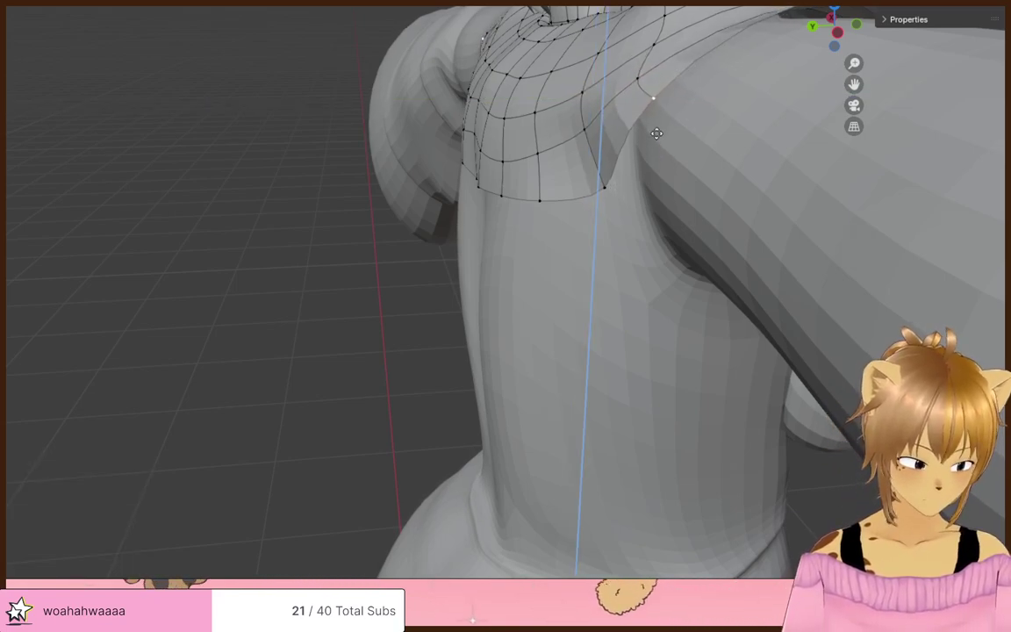
drag(656, 134, 657, 135)
key(g)
key(y)
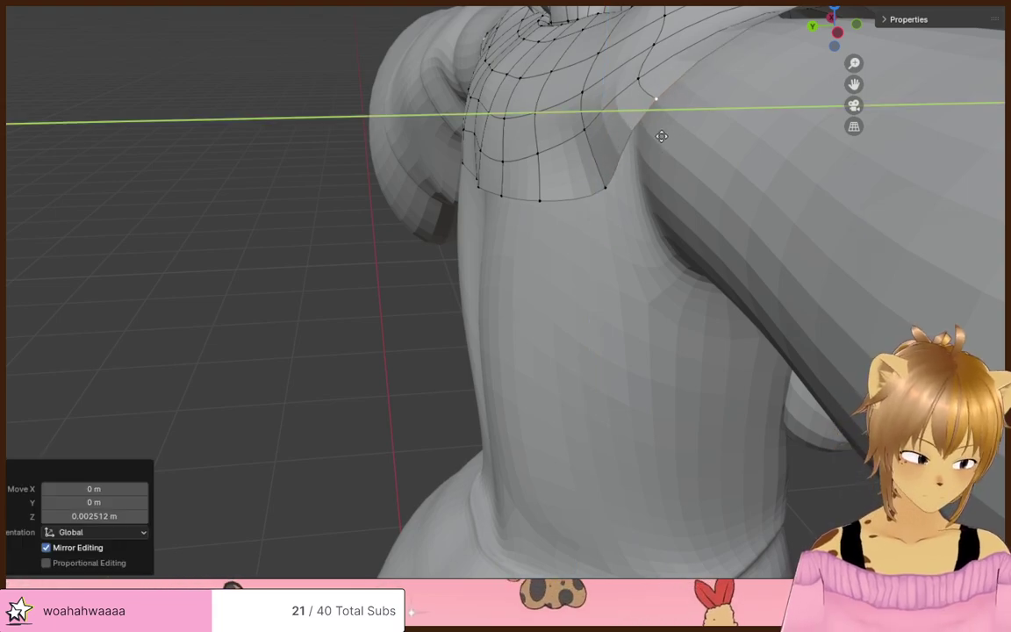
click(661, 135)
- Lower the cape's hem vertex over the top of the arm by 0.014294 m along Z
middle_drag(662, 136, 759, 98)
click(627, 112)
scroll(443, 90, down, 2)
middle_drag(314, 134, 423, 179)
key(z)
click(268, 123)
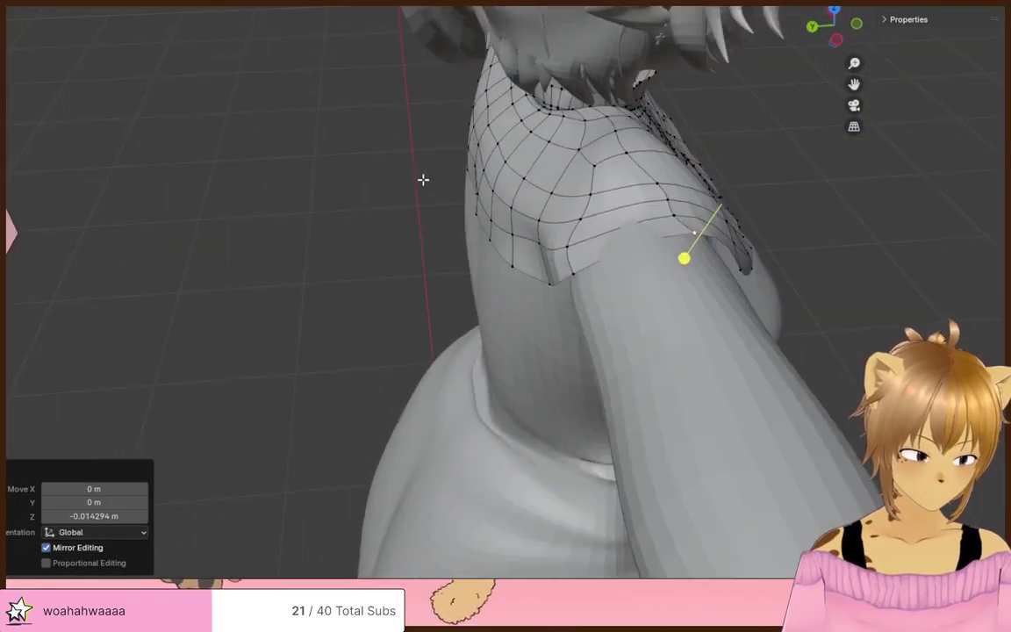
- Slide the column of vertices above the arm toward the back by a factor of 0.139 and adjust the lower part's position
shift+click(679, 222)
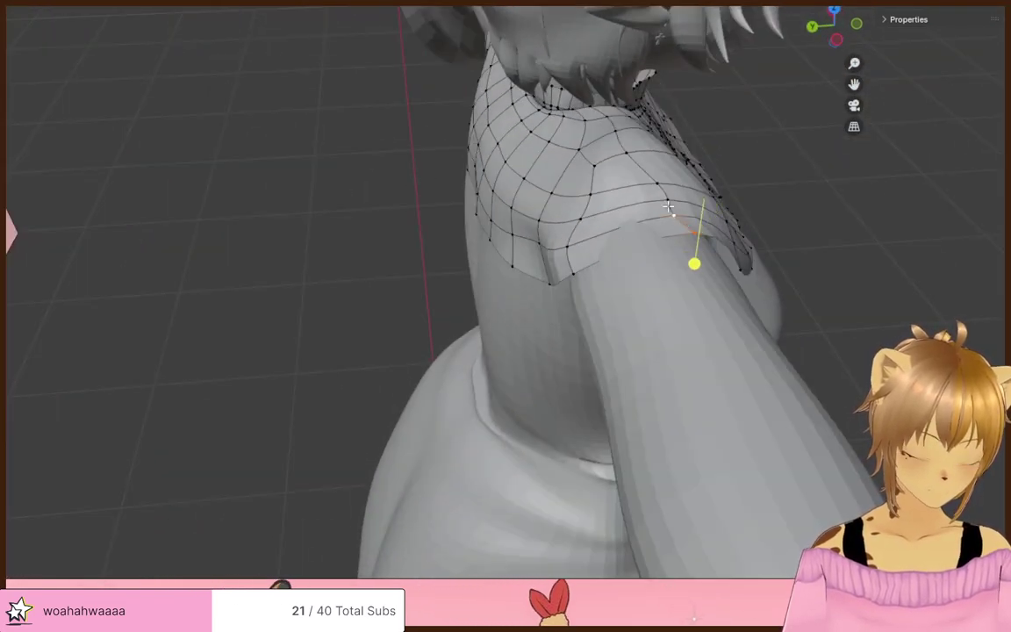
middle_drag(678, 226, 603, 228)
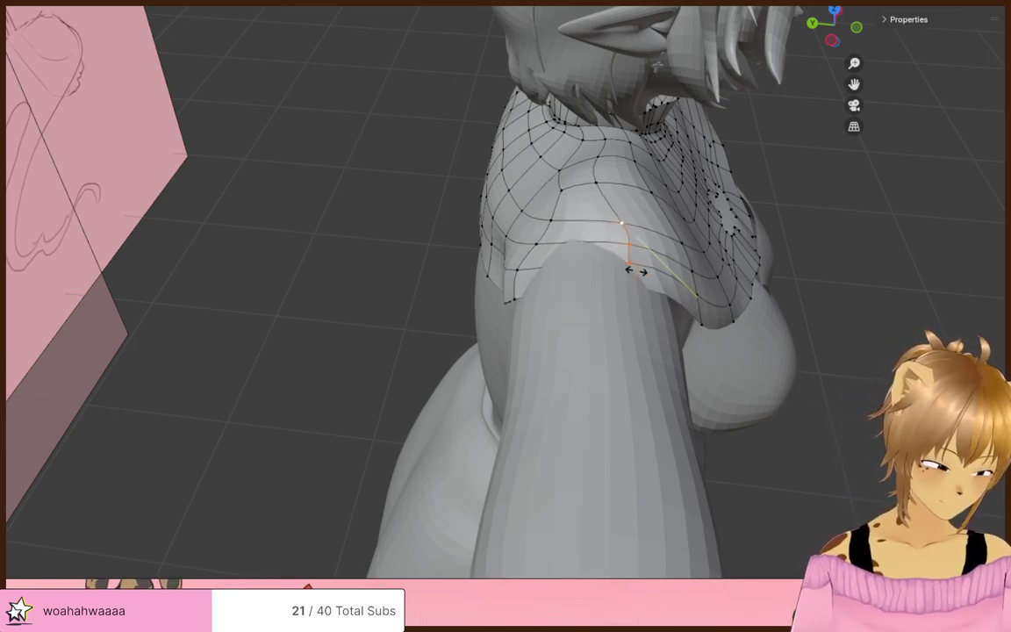
click(608, 267)
key(g)
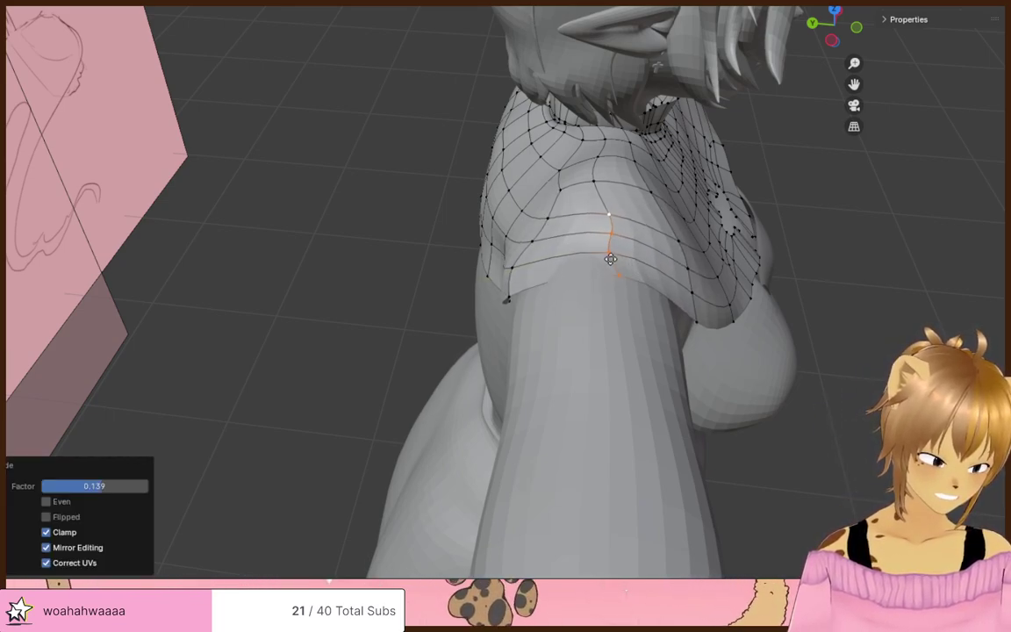
click(607, 249)
- Move the hem vertex at the bottom of the shoulder column 0.015191 m along Y toward the back
middle_drag(742, 307, 540, 238)
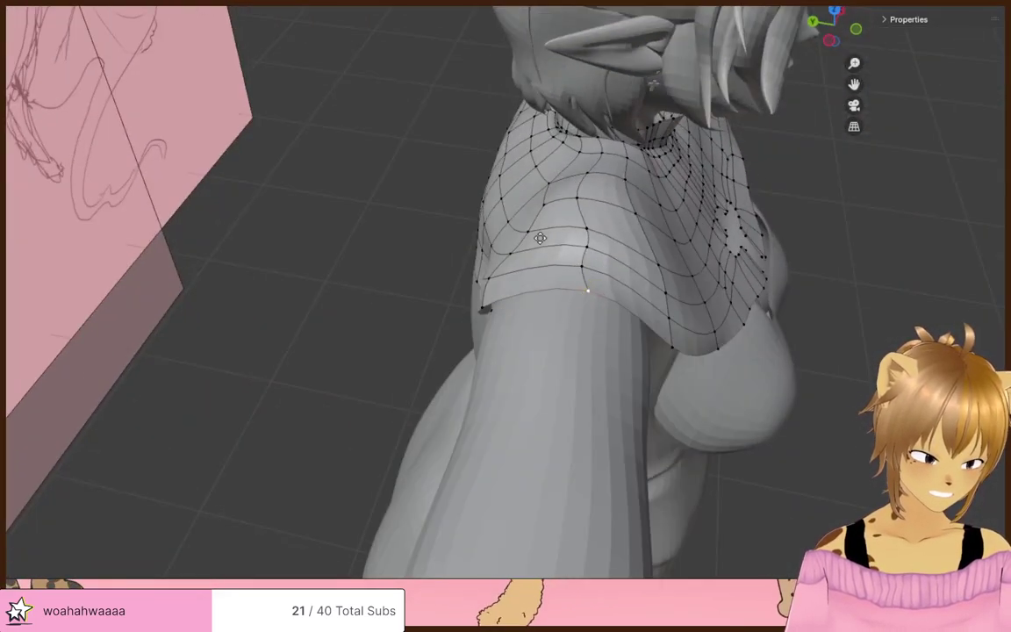
key(g)
key(y)
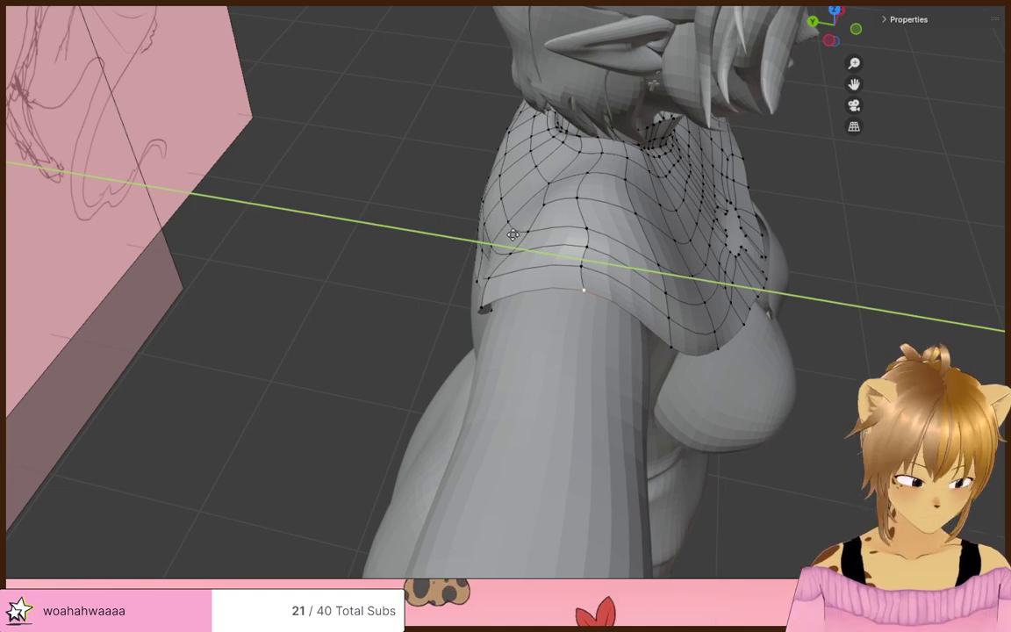
click(505, 230)
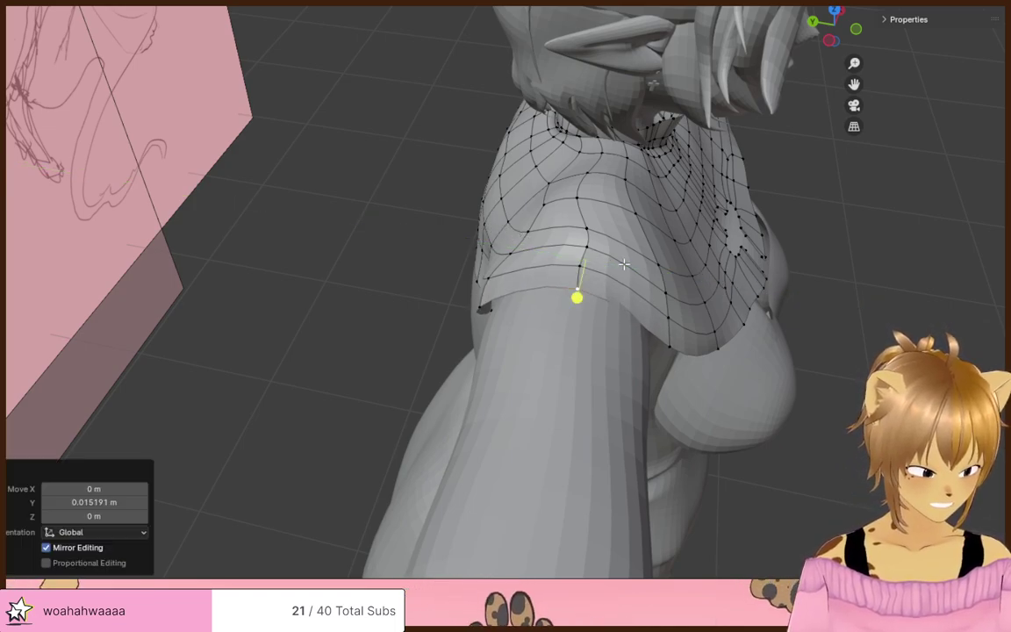
- Straighten the lower shoulder column over the arm by scaling its vertices to 0 along Y
drag(577, 223, 592, 327)
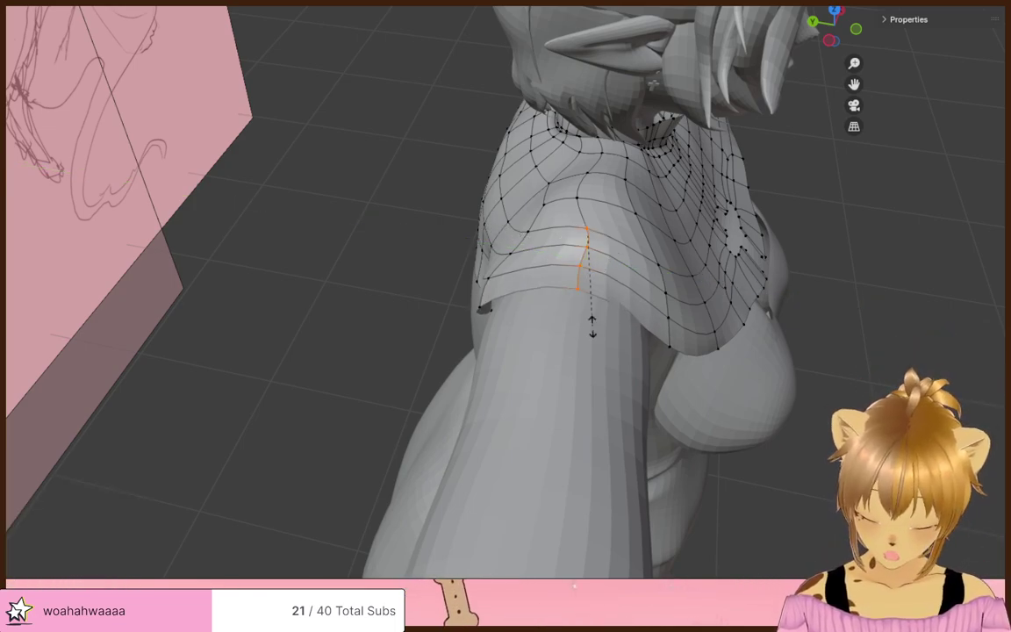
click(591, 325)
scroll(593, 327, down, 3)
middle_drag(604, 332, 545, 330)
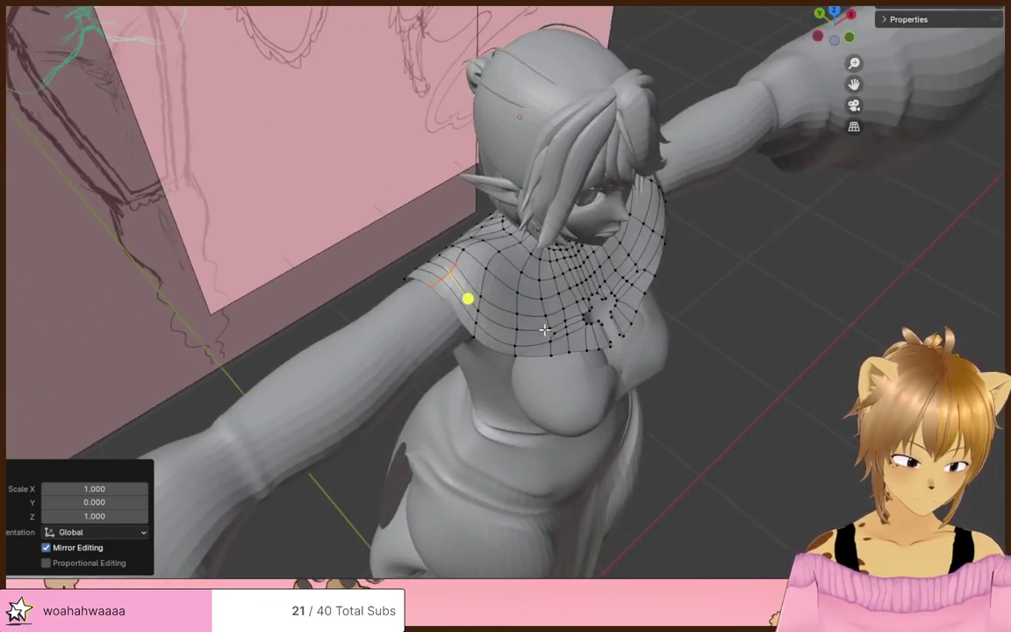
- Move the two upper vertices of the shoulder column along Y toward the front
middle_drag(461, 252, 597, 263)
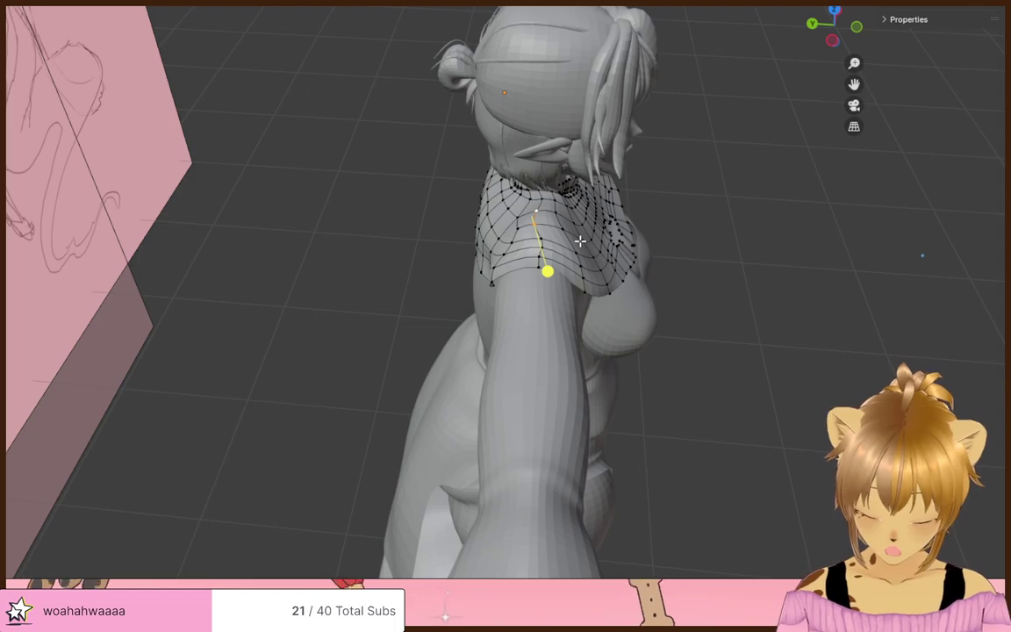
key(g)
key(y)
click(580, 242)
key(g)
key(y)
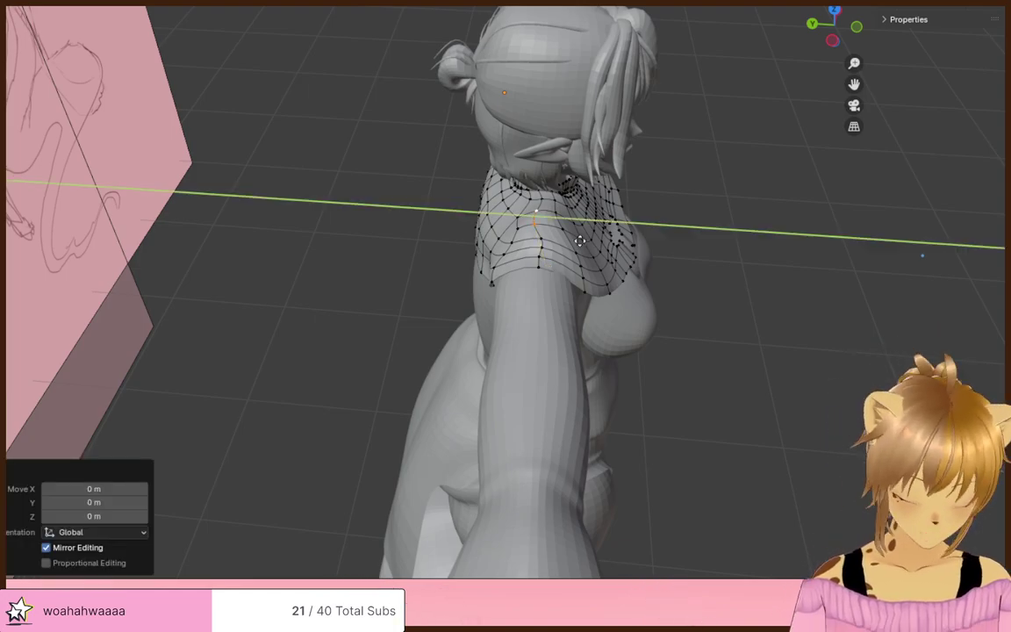
click(594, 242)
- Reposition the cape's front shoulder vertices beside the arm, moving one by X 0.014665, Y -0.023268 and Z -0.034078 m
click(765, 280)
middle_drag(765, 280, 501, 227)
click(718, 225)
middle_drag(390, 205, 355, 180)
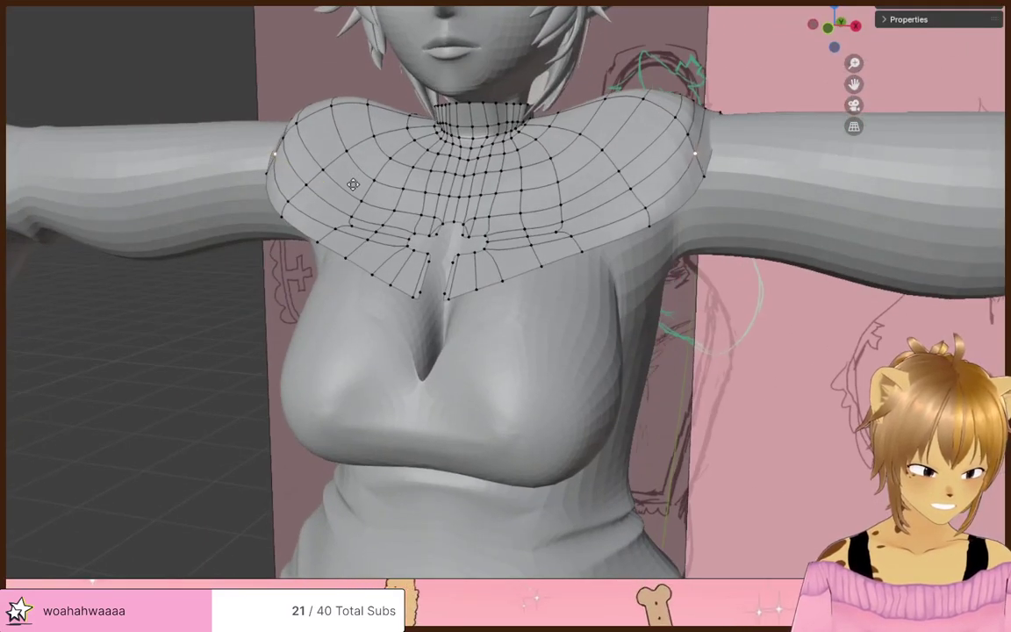
click(354, 171)
middle_drag(280, 135, 481, 178)
click(569, 178)
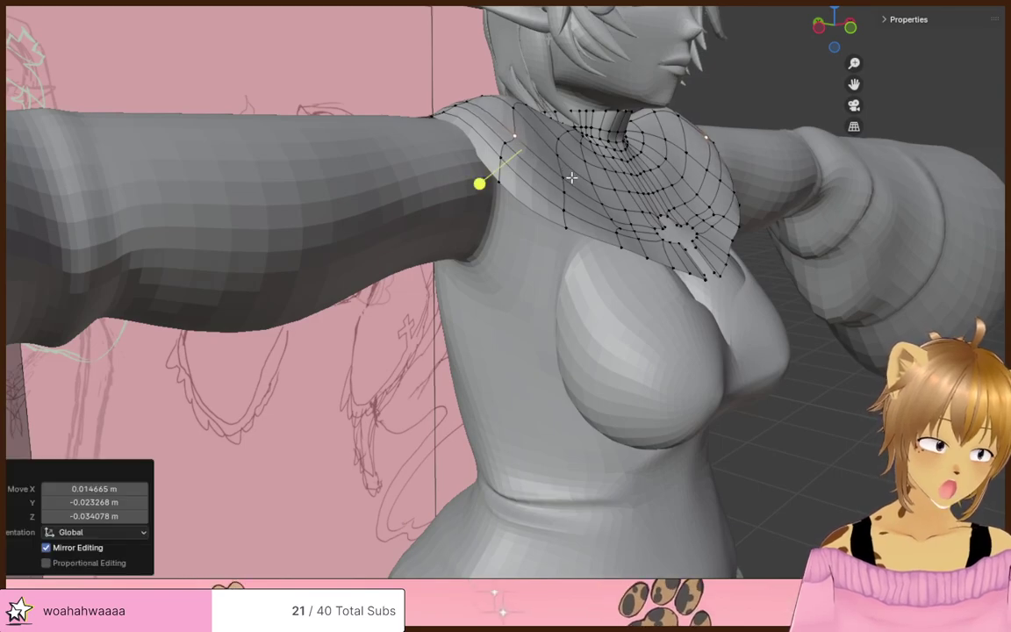
- Move the next front shoulder vertex up by X 0.012572, Y -0.021642 and Z -0.036459 m, and adjust the vertex beside it
click(531, 116)
click(594, 156)
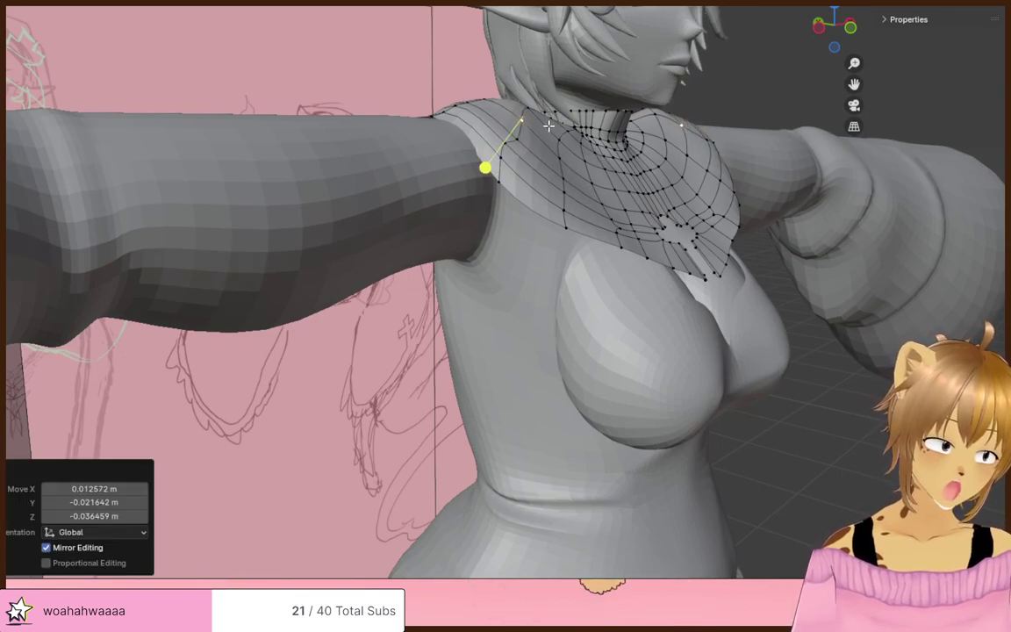
click(532, 110)
click(566, 136)
- Move the vertex inside the cape's front arm edge by X 0.031732, Y -0.025044 and Z -0.033483 m
middle_drag(585, 135, 650, 246)
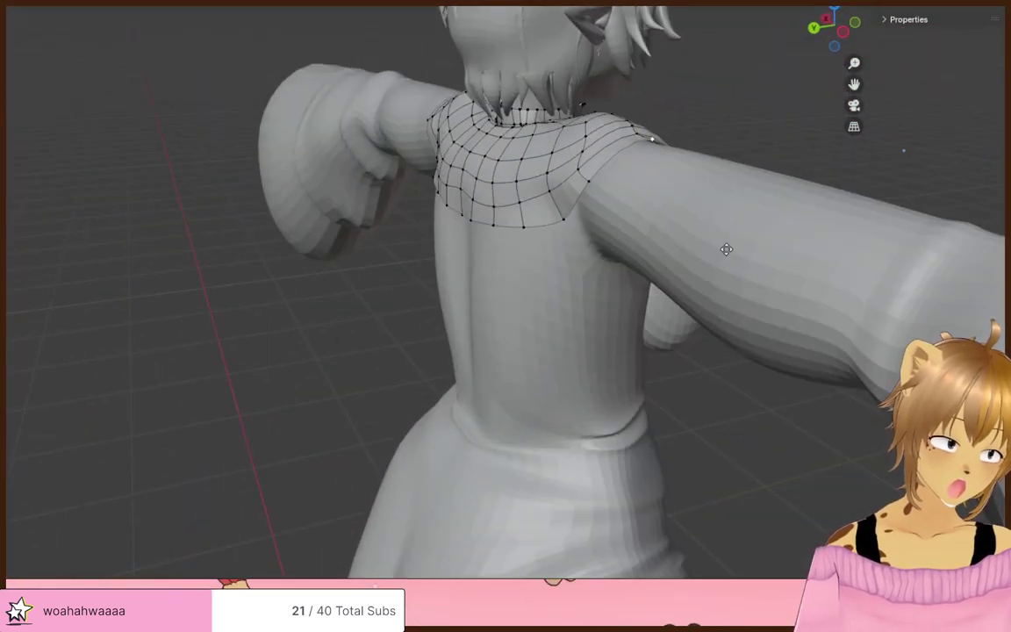
middle_drag(726, 250, 399, 187)
click(401, 187)
key(g)
click(462, 226)
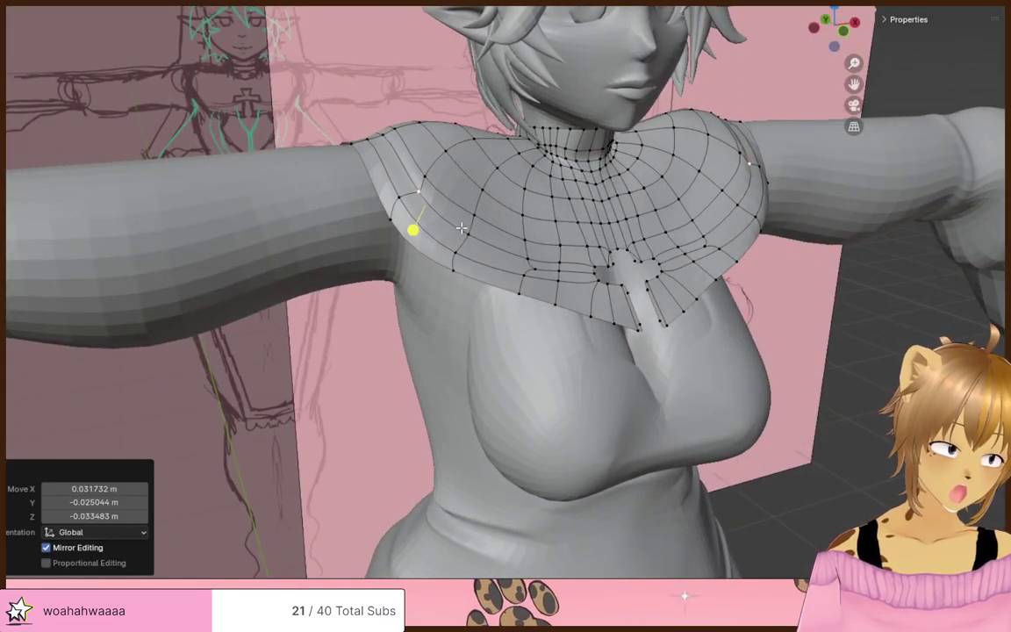
- Adjust the vertices on top of the shoulder near the sleeve, moving the inner one by X -0.00013, Y -0.001618 and Z -0.010485 m
middle_drag(462, 224, 421, 206)
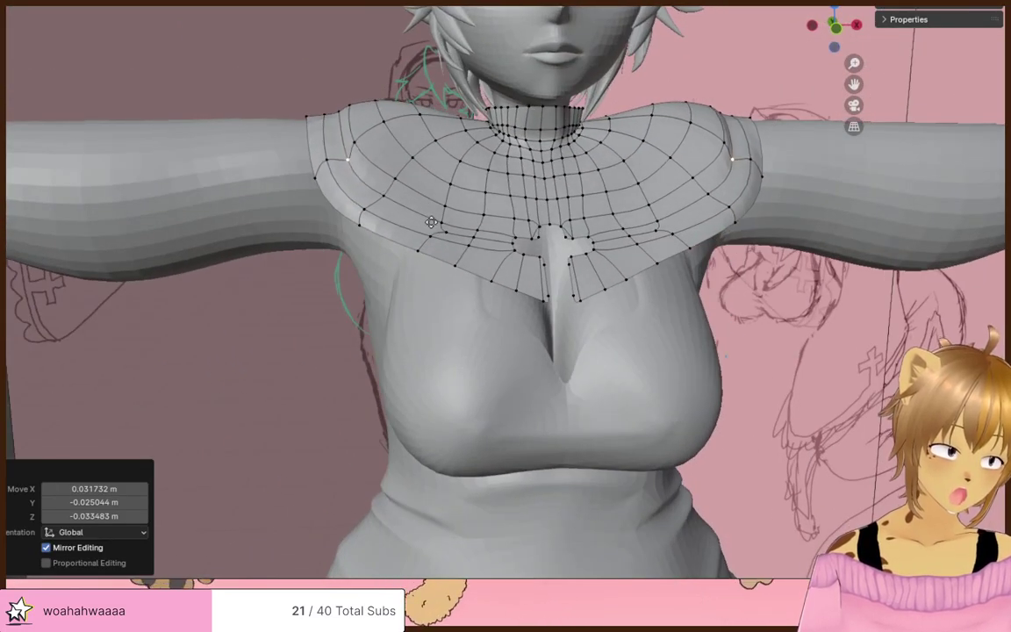
key(g)
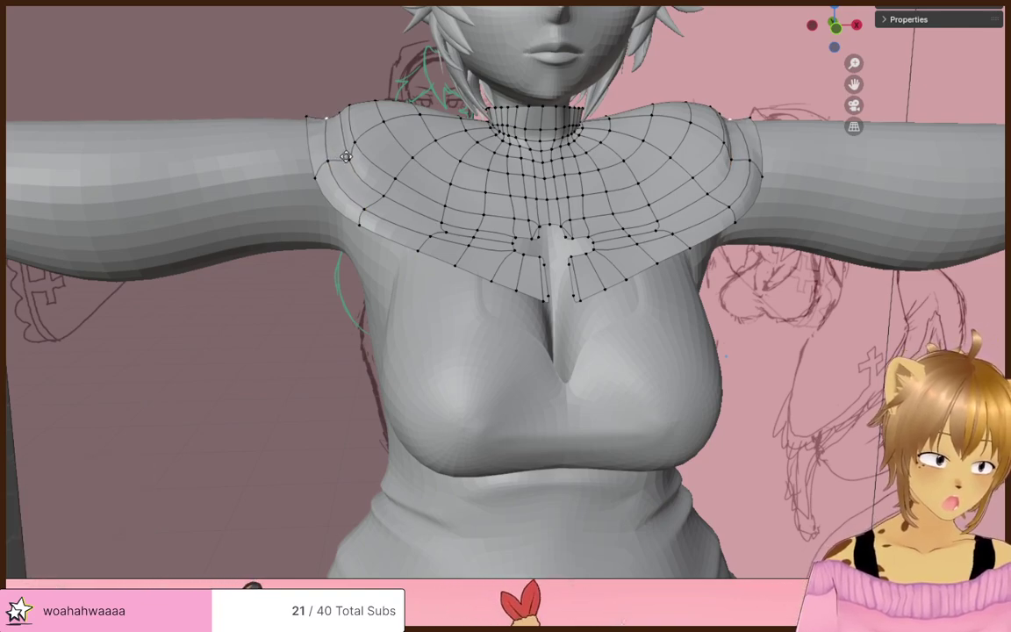
click(346, 157)
key(g)
click(338, 143)
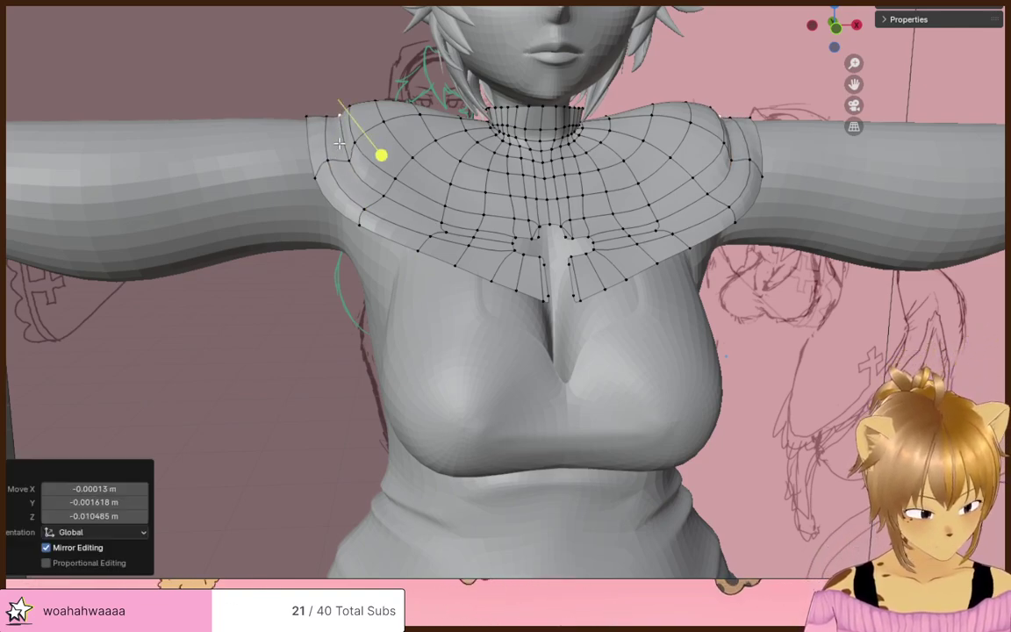
- Move the cape's outer hem vertex on the arm inward by X 0.014146 m and reposition the vertex below and inside it
key(g)
click(329, 151)
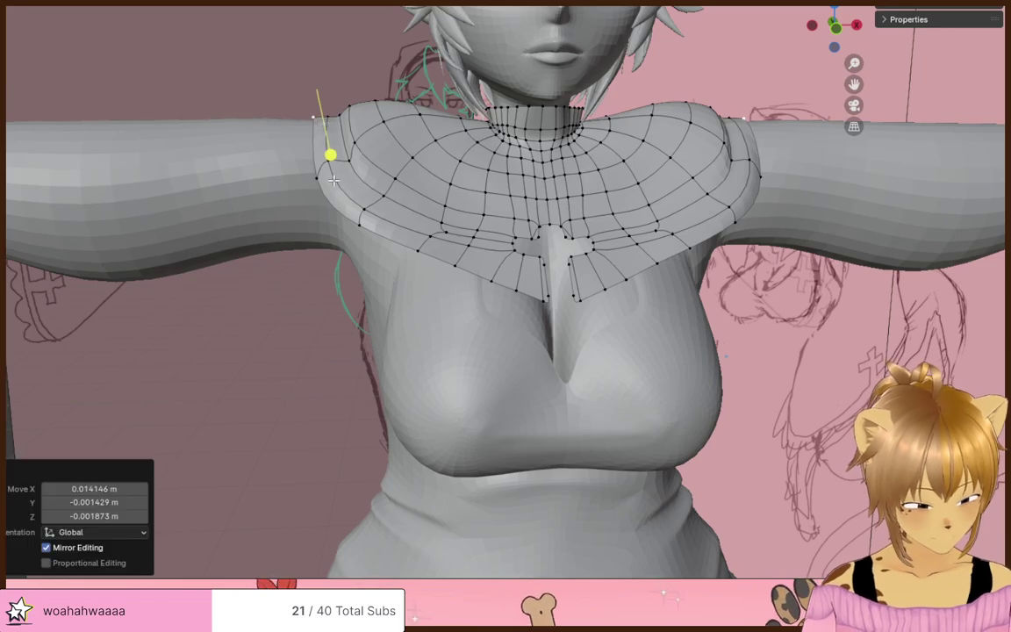
key(g)
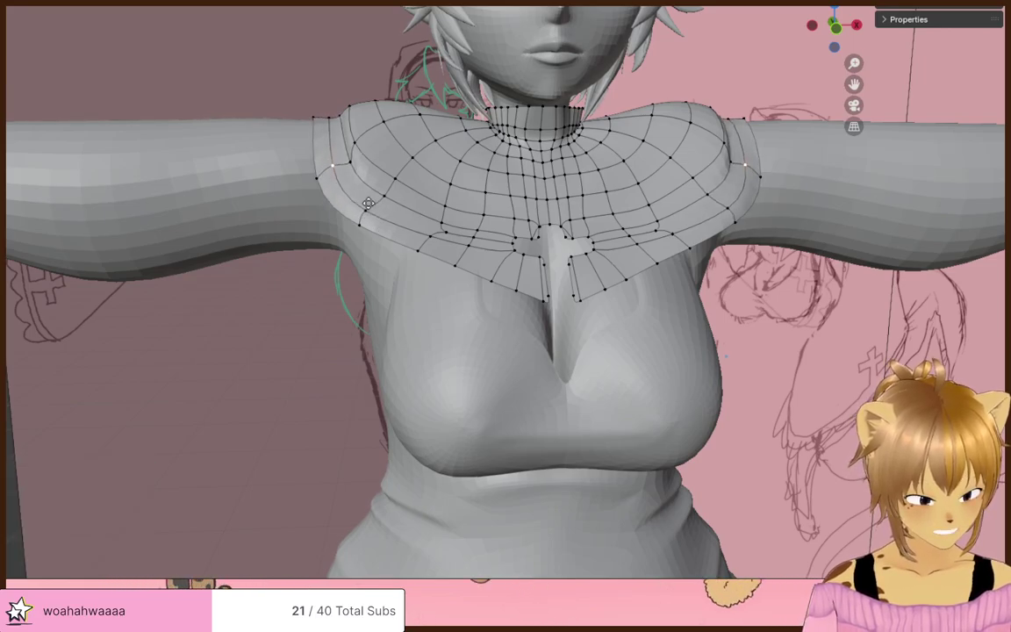
click(369, 203)
- Inspect the cape's surface from the front outside Edit Mode, then resume editing the mesh
middle_drag(369, 203, 735, 243)
key(Tab)
click(817, 239)
middle_drag(817, 239, 544, 217)
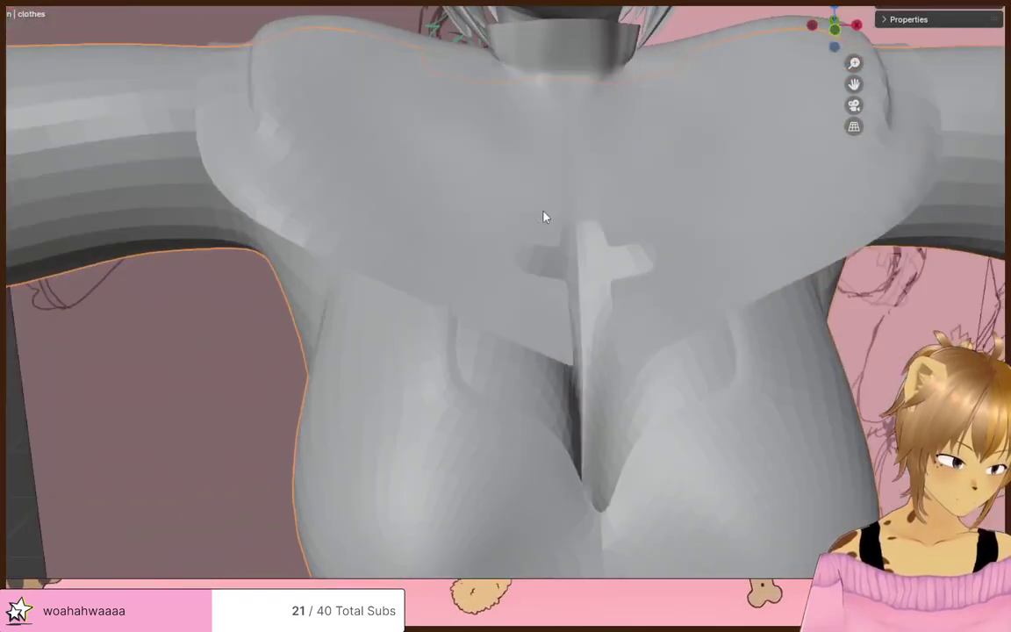
click(400, 88)
key(Tab)
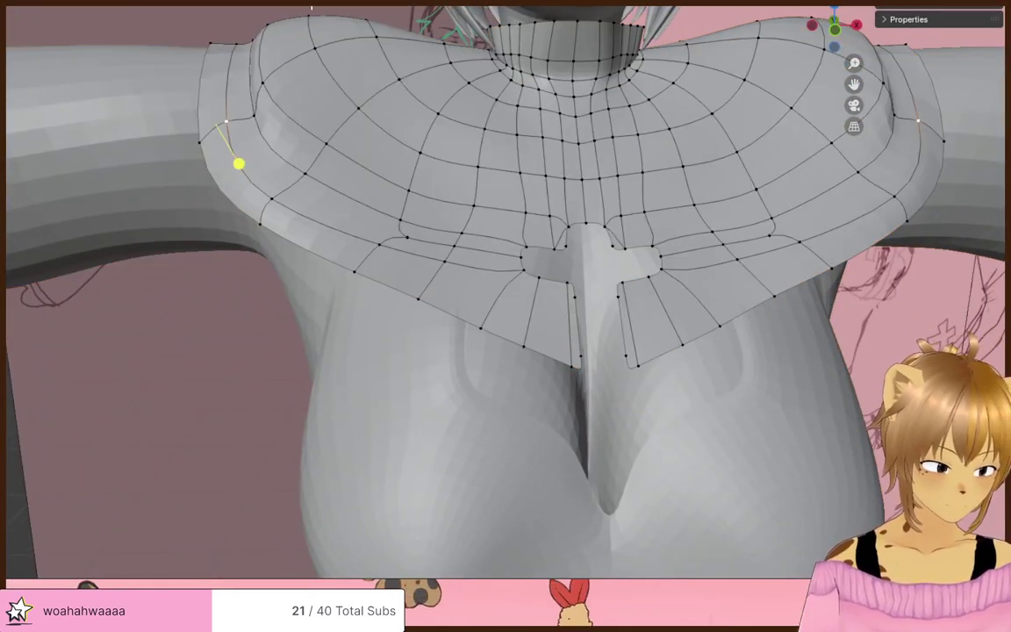
- Scale the cape's selected shoulder vertices to 0.274 and adjust the vertices along the shoulder top
key(s)
click(266, 21)
click(272, 22)
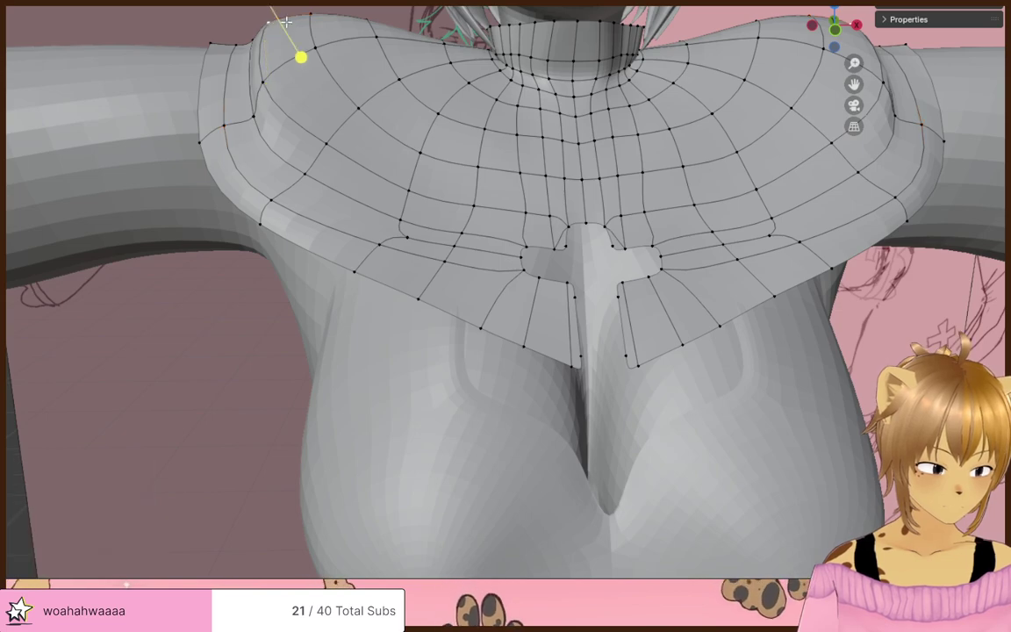
click(303, 31)
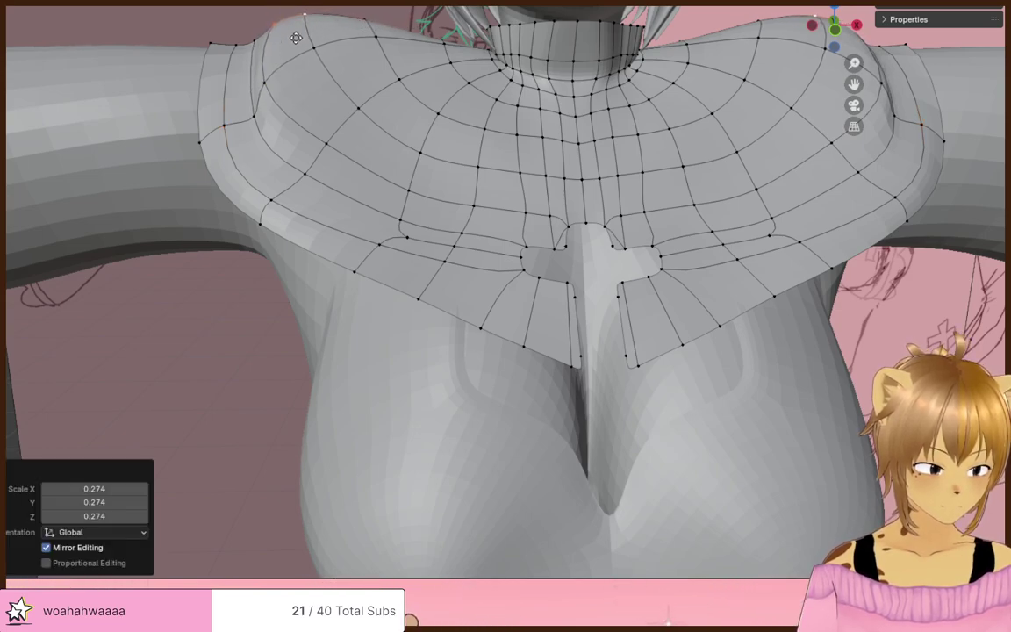
- Rotate the shoulder-top vertices by 19.7° in the view and shift them to smooth the shoulder line
key(r)
click(399, 30)
key(g)
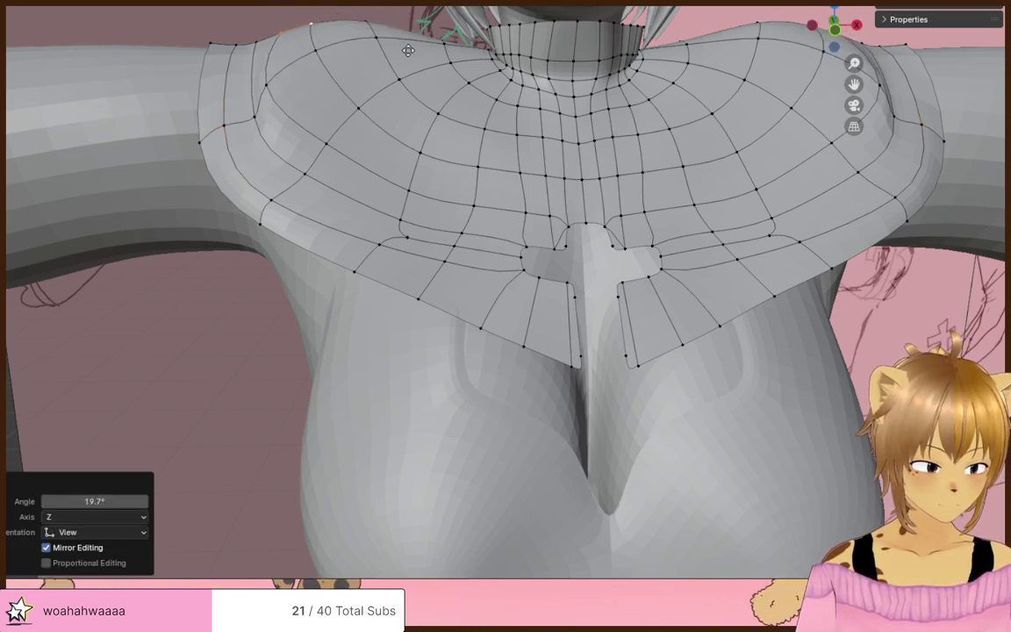
click(403, 50)
- Move the next shoulder-top vertex by X 0.018936, Z -0.009283 m and the two vertices below by X 0.004989, Z -0.01719 m
click(391, 23)
click(442, 45)
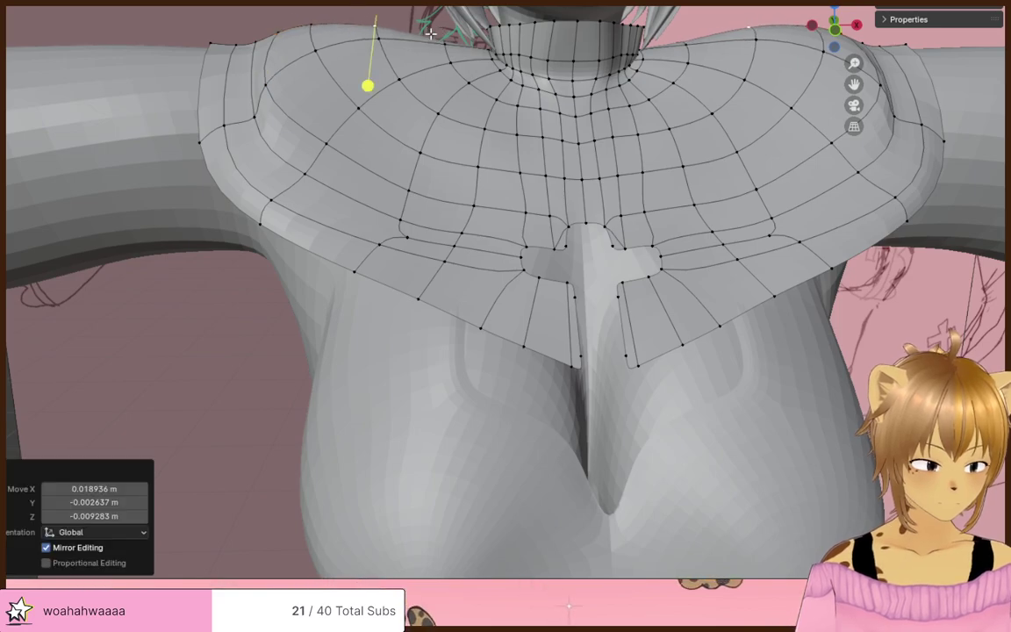
click(335, 54)
key(g)
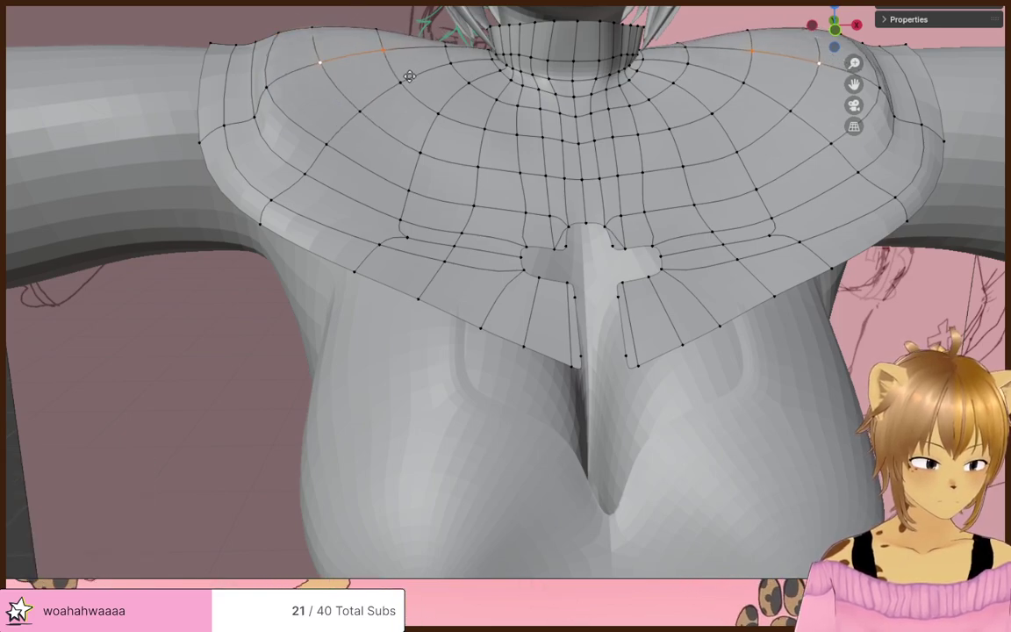
click(407, 76)
- Move the cape's selected front shoulder vertices by X 0.005275, Y -0.011737 m and reposition a vertex along the shoulder top
middle_drag(367, 63, 537, 81)
key(g)
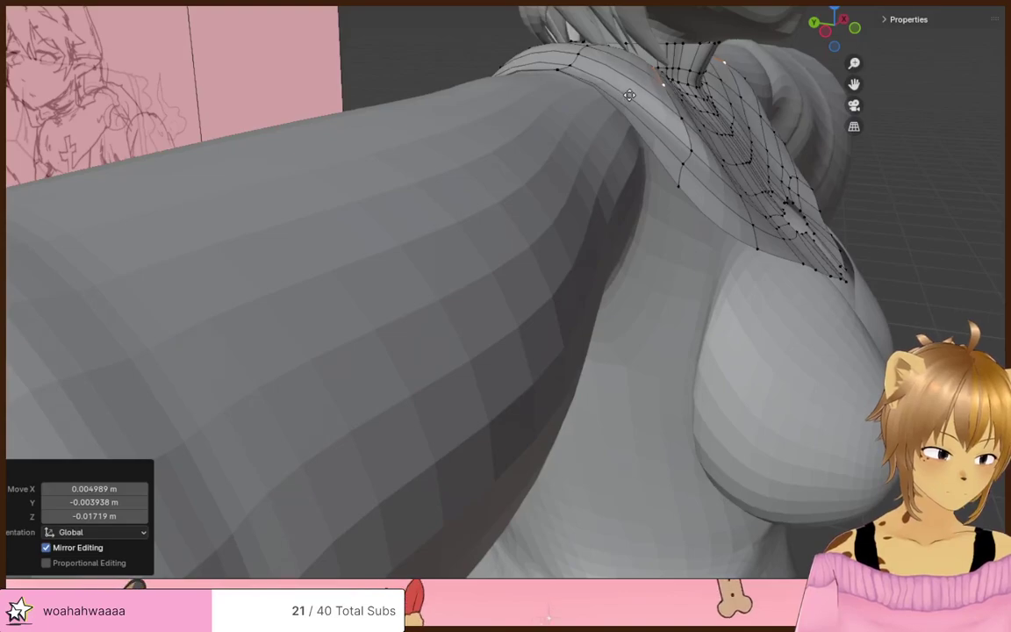
click(629, 89)
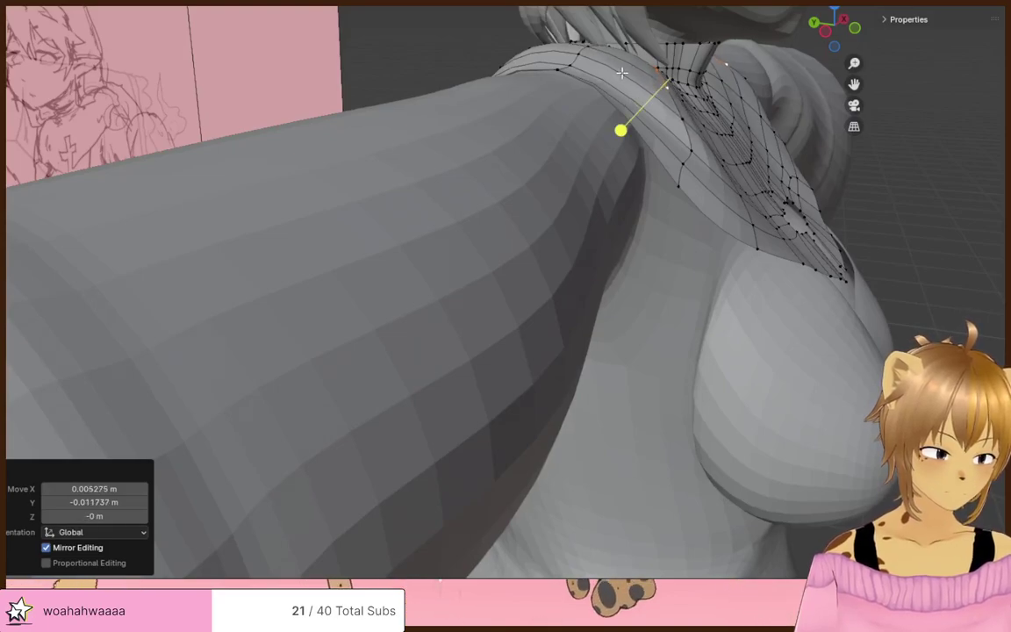
click(584, 47)
key(g)
click(615, 48)
- Shift the front shoulder vertex by X 0.046655, Y 0.006067, Z 0.012429 m and refine the spacing around it
middle_drag(615, 47, 397, 30)
scroll(396, 30, up, 2)
middle_drag(176, 33, 344, 107)
key(g)
click(405, 154)
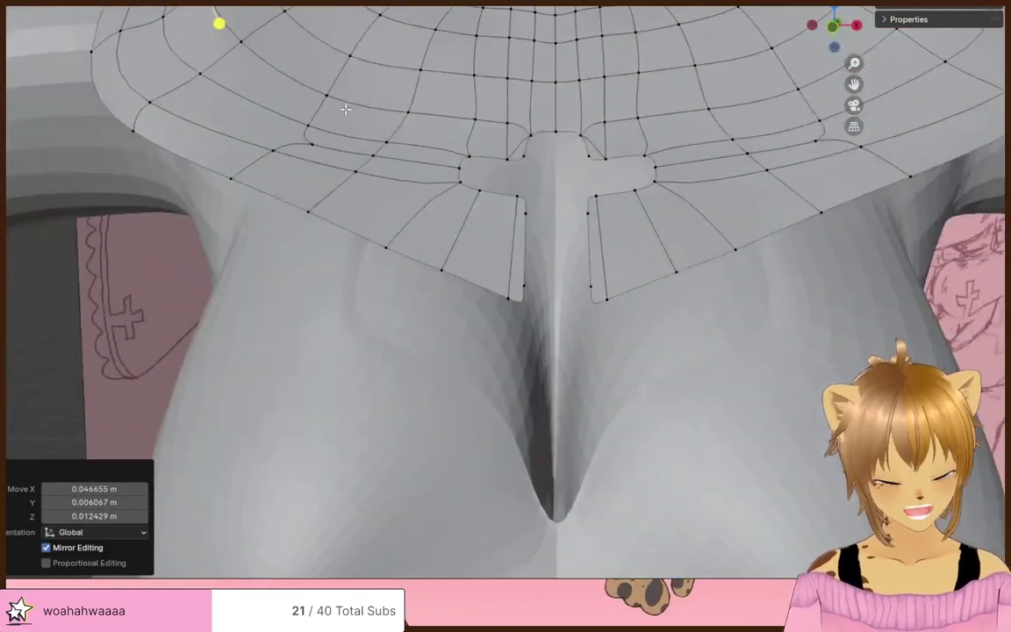
scroll(338, 104, down, 4)
key(g)
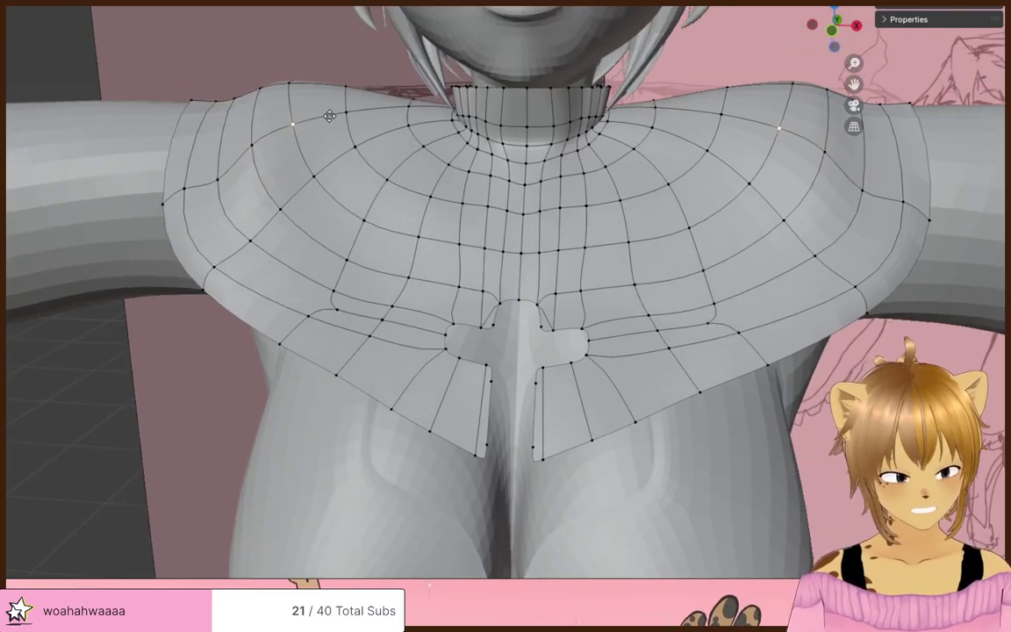
click(311, 86)
- Reposition two neighbouring vertices on the cape's shoulder ridge to even out its silhouette
key(g)
click(341, 76)
click(355, 86)
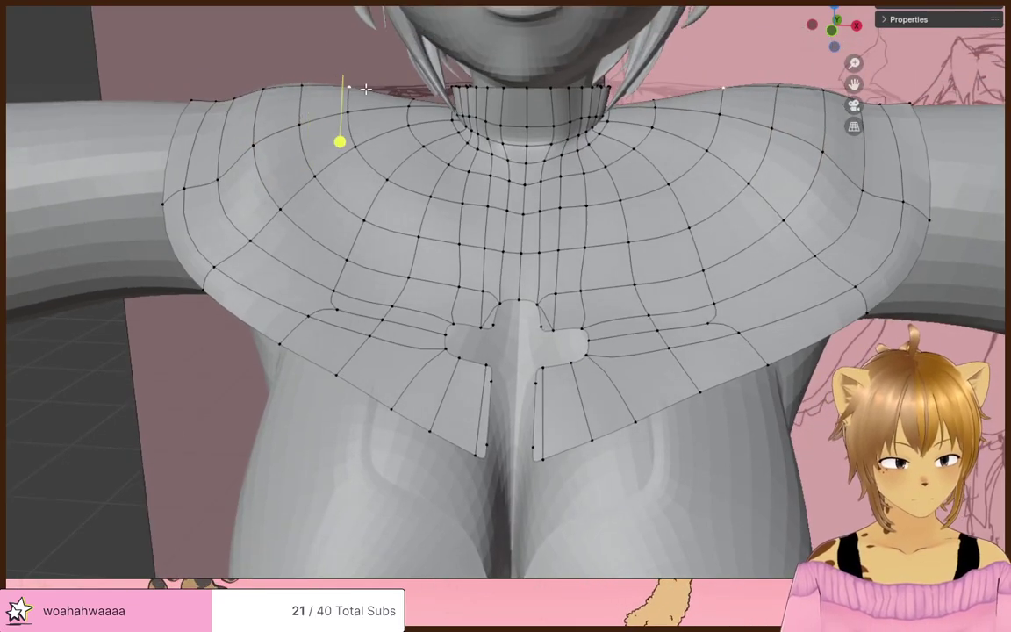
key(g)
click(381, 84)
click(381, 37)
middle_drag(381, 37, 514, 130)
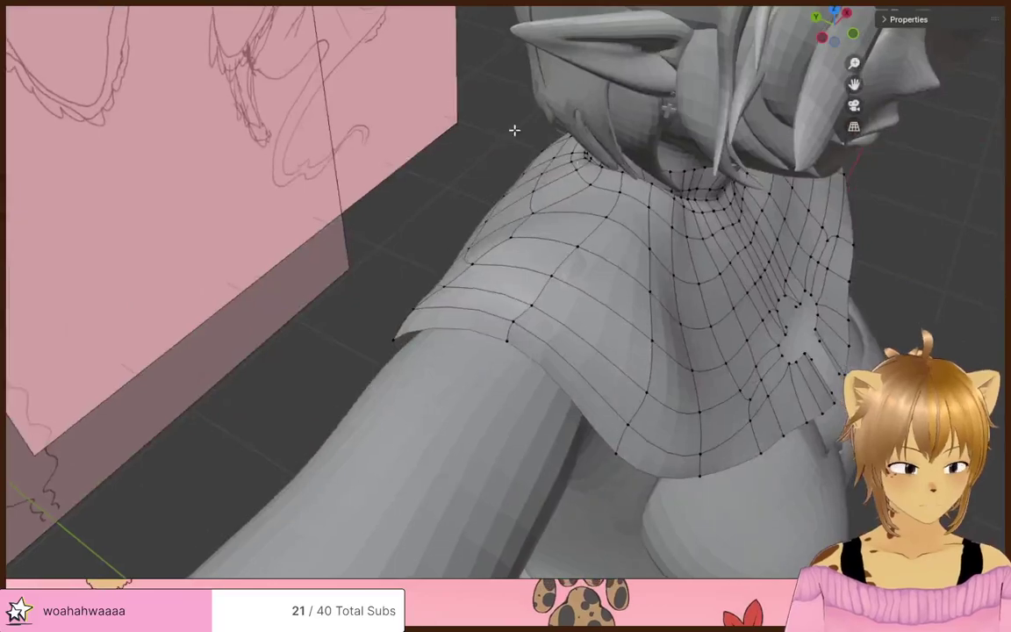
- Move the outer shoulder-top vertices by X 0.00209, Y -0.009113, Z 0.006531 m and X 0.001953, Y 0.002518, Z 0.006266 m
click(580, 245)
middle_drag(580, 245, 486, 168)
key(g)
click(704, 221)
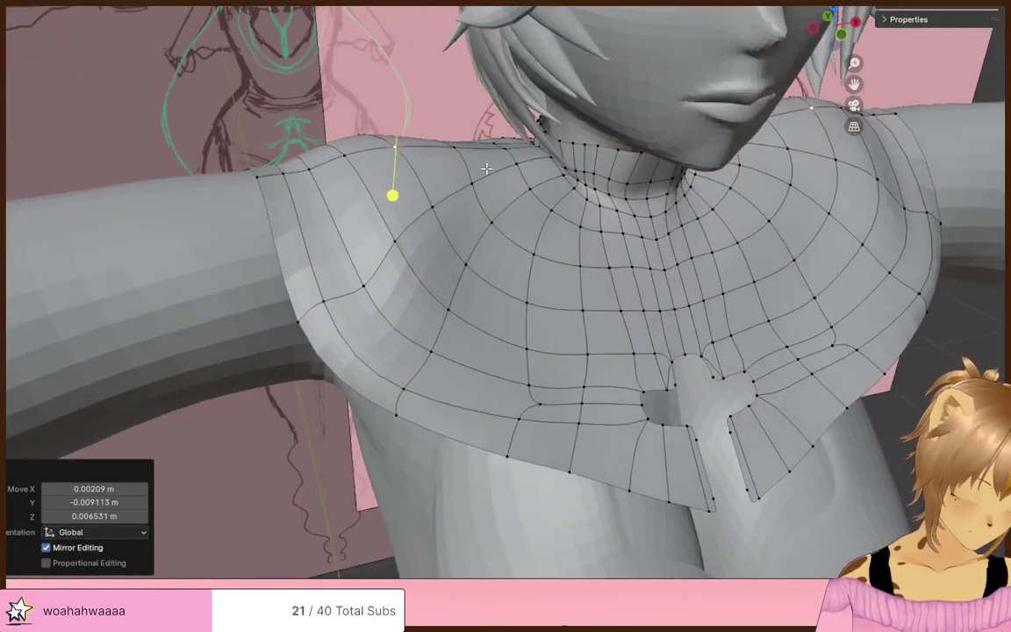
key(g)
click(316, 163)
- Select the two lowest vertex rows across the cape's back and raise them along Z
middle_drag(316, 163, 564, 316)
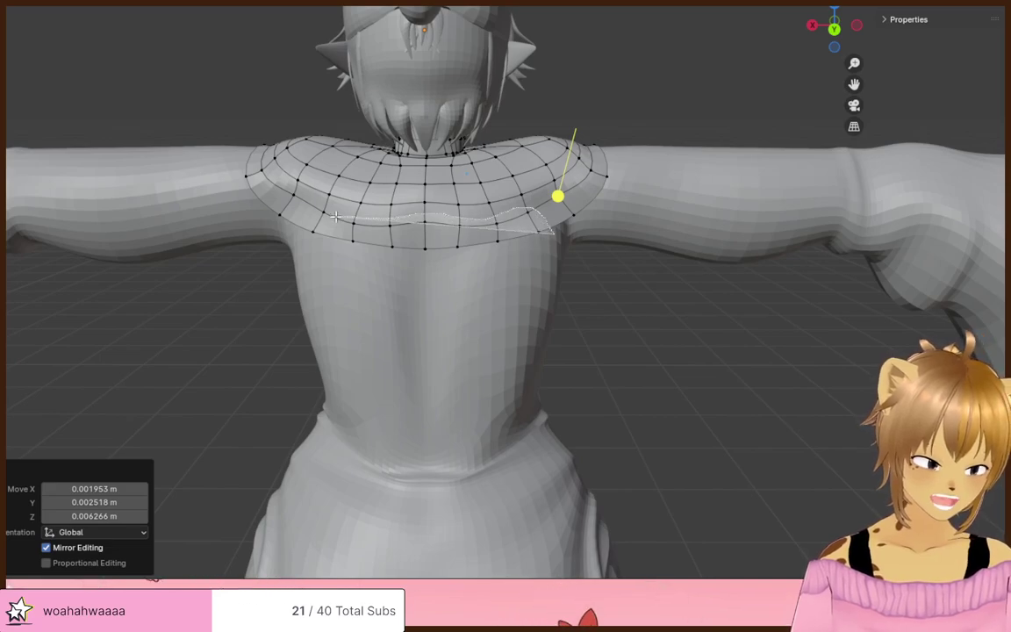
drag(336, 217, 338, 220)
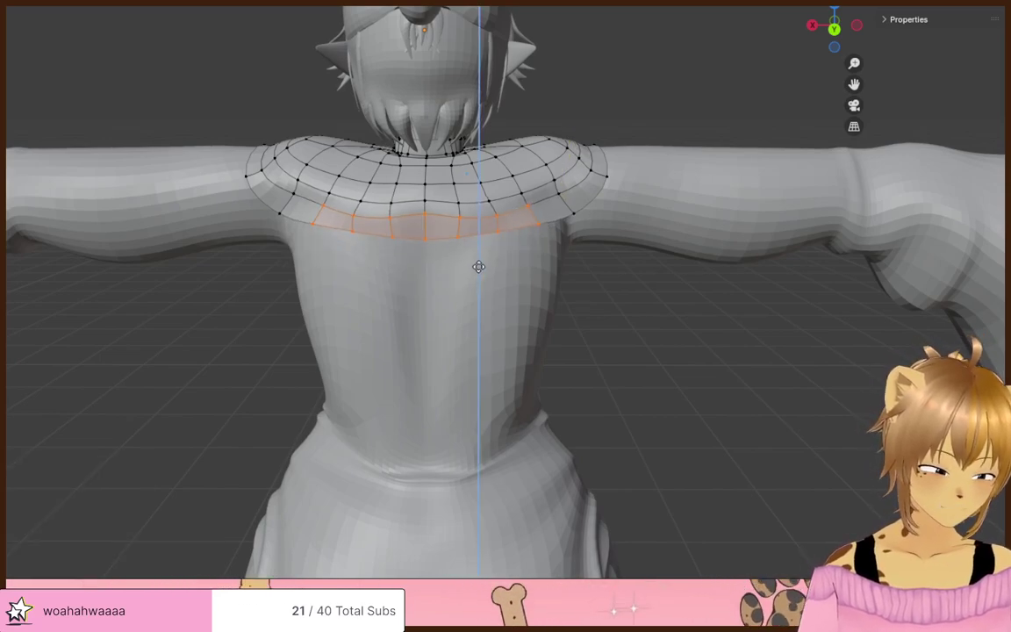
click(477, 215)
click(670, 320)
- Reveal the hidden long hair mesh and leave Edit Mode on the collar cape
middle_drag(671, 320, 484, 321)
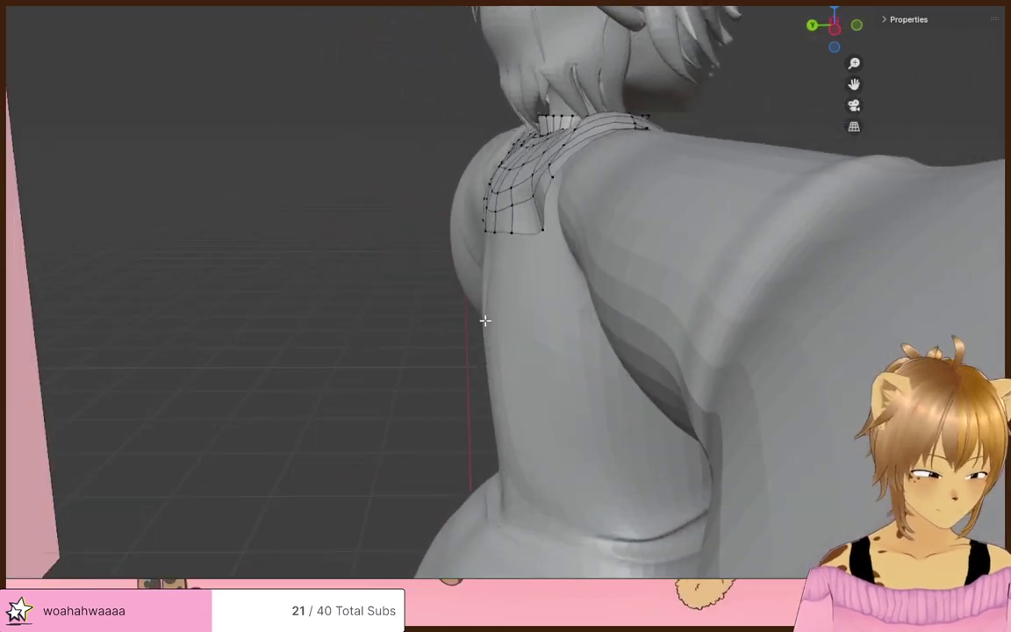
key(alt+h)
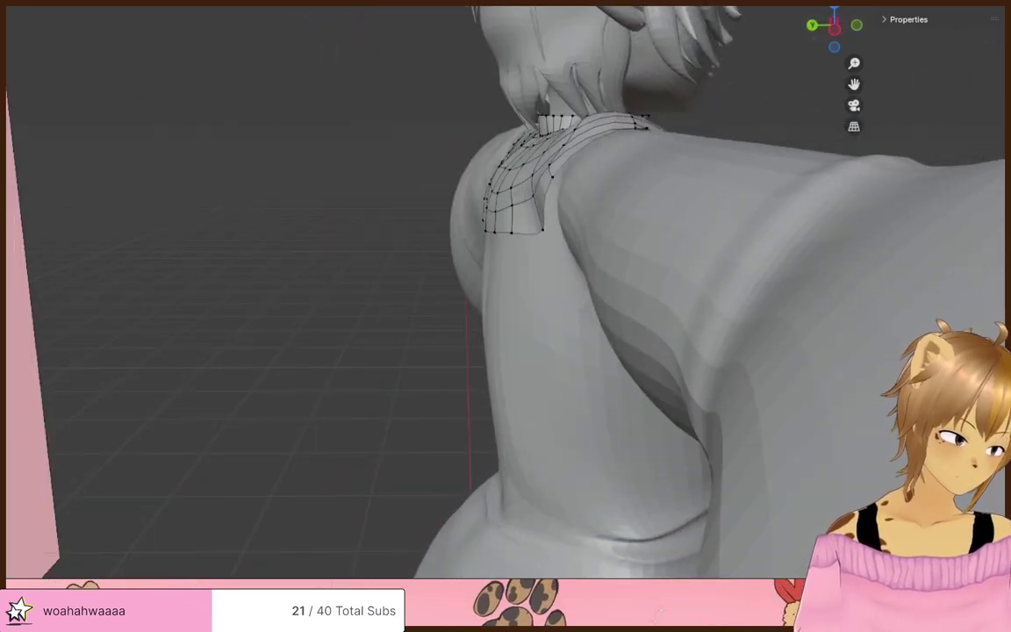
middle_drag(606, 230, 729, 264)
key(Tab)
middle_drag(756, 305, 645, 295)
click(829, 334)
middle_drag(830, 337, 514, 257)
key(Tab)
click(514, 261)
key(Tab)
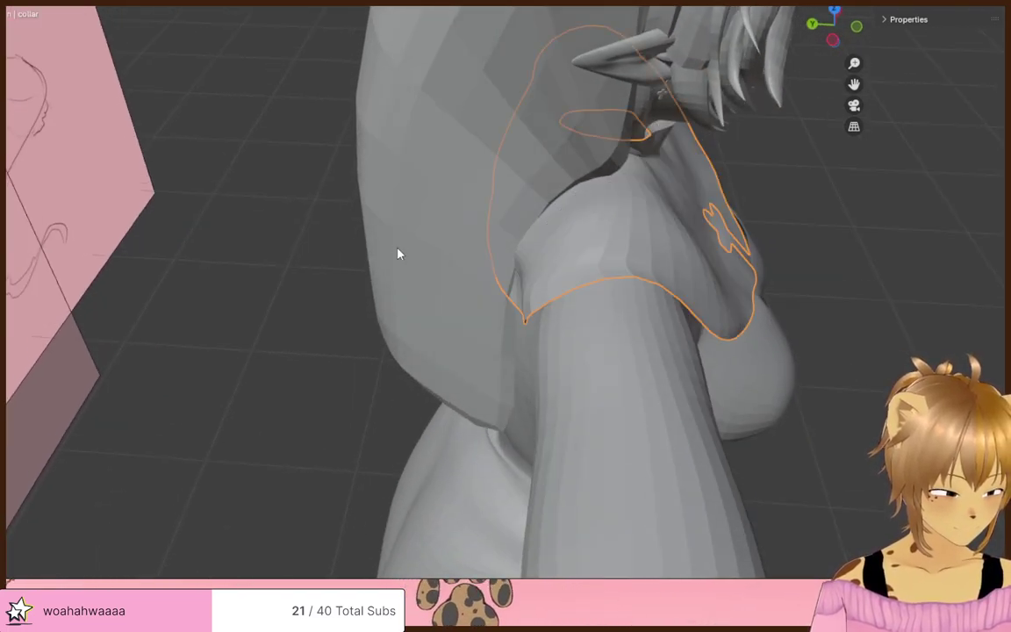
- Deselect the collar cape and examine the figure from the front, from the side and at full-body distance
click(406, 300)
middle_drag(406, 300, 253, 244)
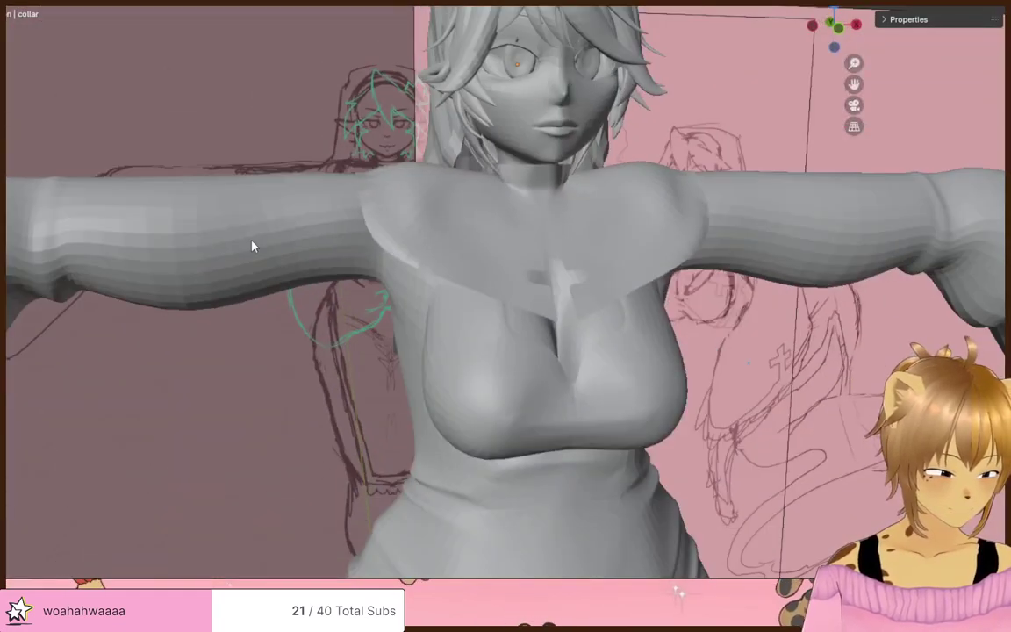
scroll(406, 266, up, 2)
middle_drag(403, 260, 397, 255)
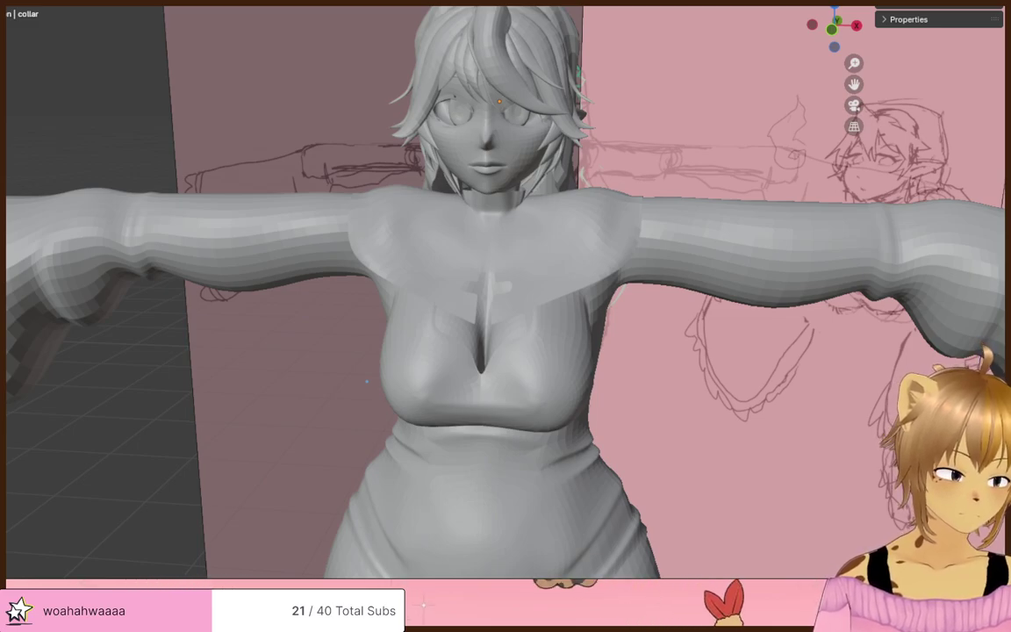
middle_drag(158, 255, 290, 263)
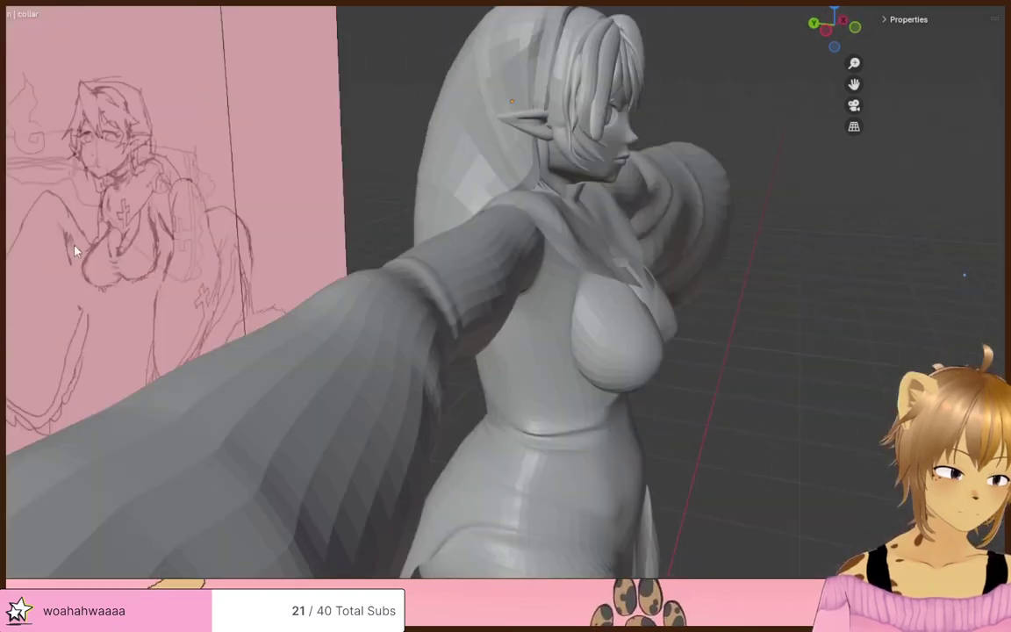
click(1, 1)
scroll(440, 234, down, 8)
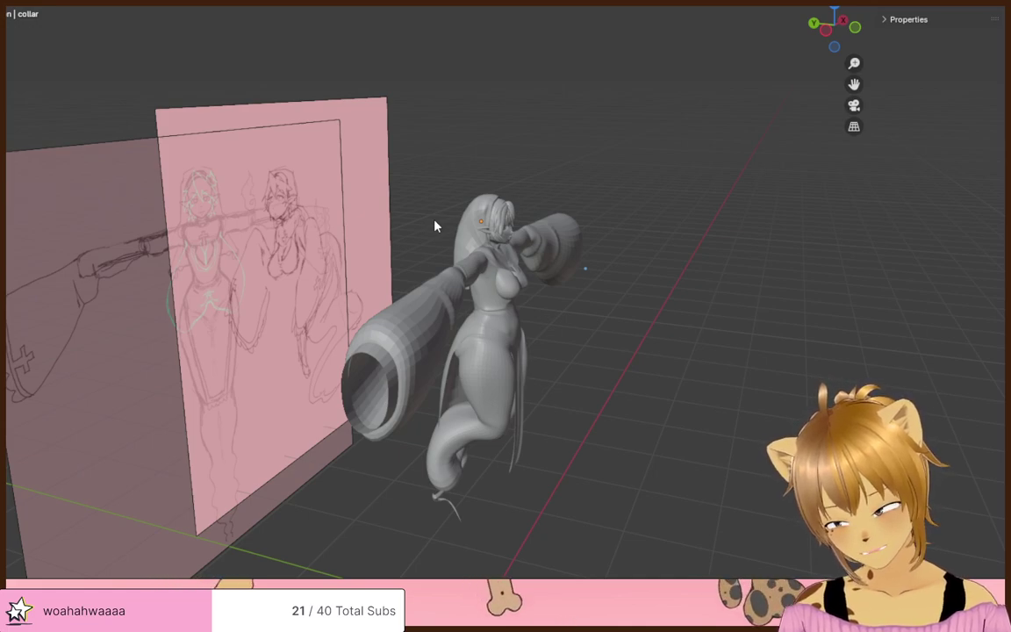
scroll(434, 227, up, 1)
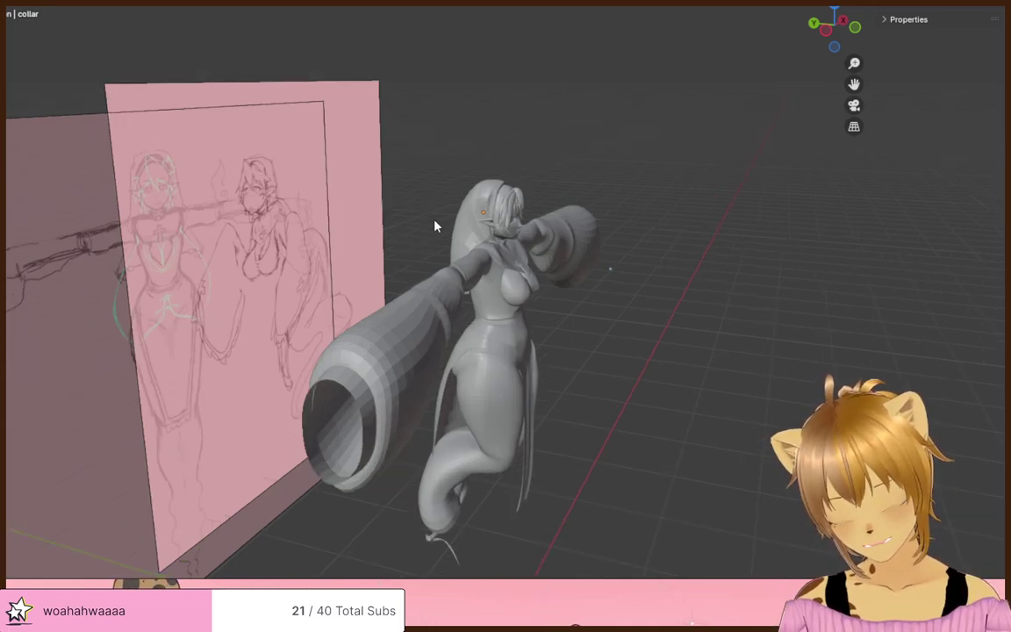
- Edit the dress mesh and mark a seam along its side edge loop, from the hip through the armpit and the sleeve's underside
middle_drag(638, 435, 509, 386)
scroll(476, 401, up, 2)
click(518, 422)
key(Tab)
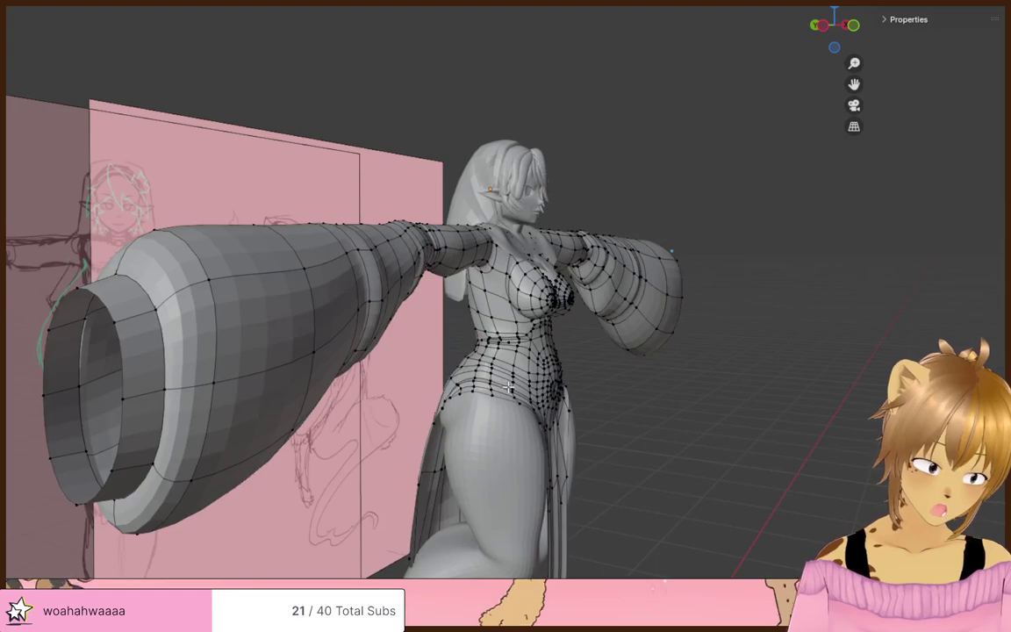
scroll(472, 386, up, 4)
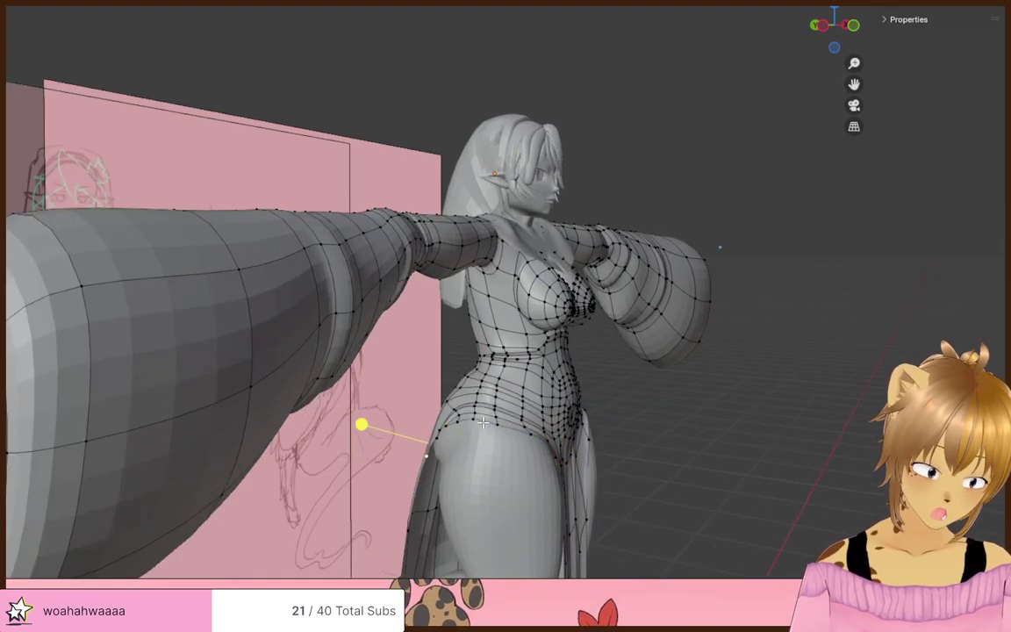
alt+click(496, 469)
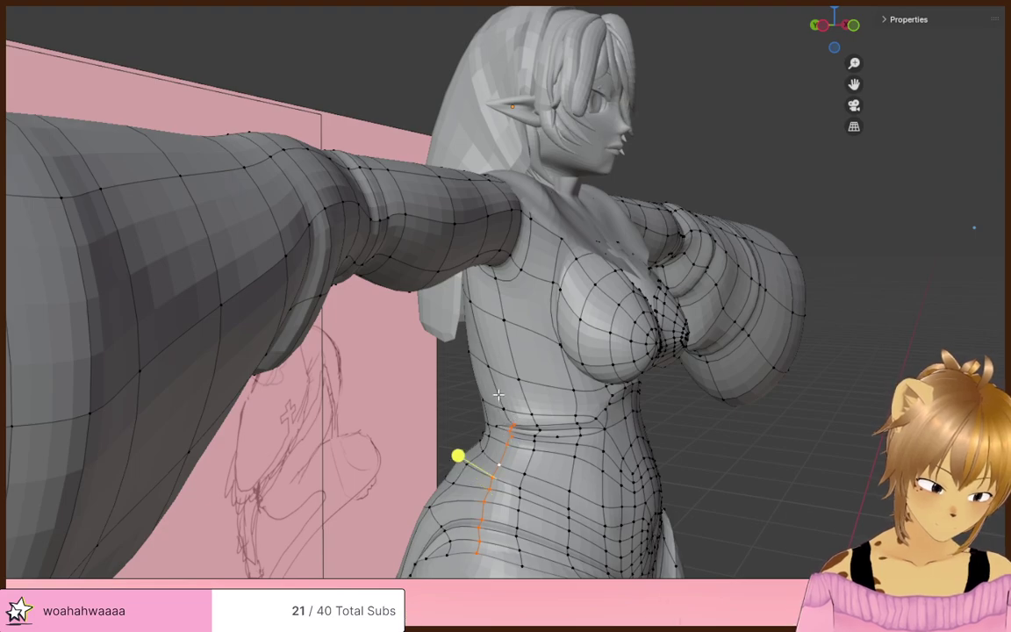
middle_drag(525, 393, 550, 419)
middle_drag(547, 398, 360, 355)
key(ctrl+e)
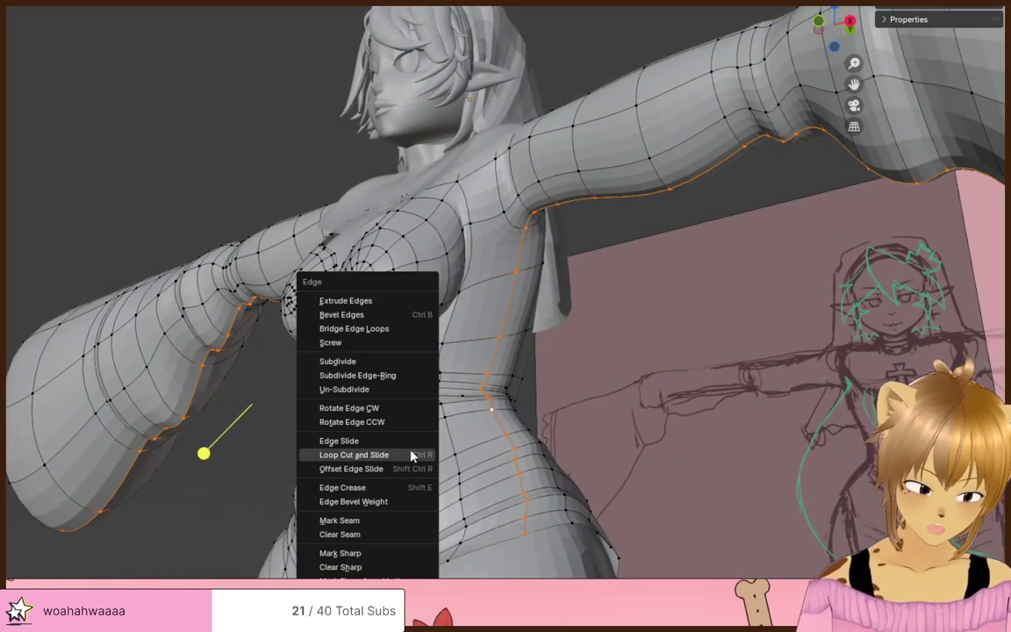
click(365, 522)
- Mark a seam on the edge loop around the sleeve's cuff opening
middle_drag(228, 439, 434, 402)
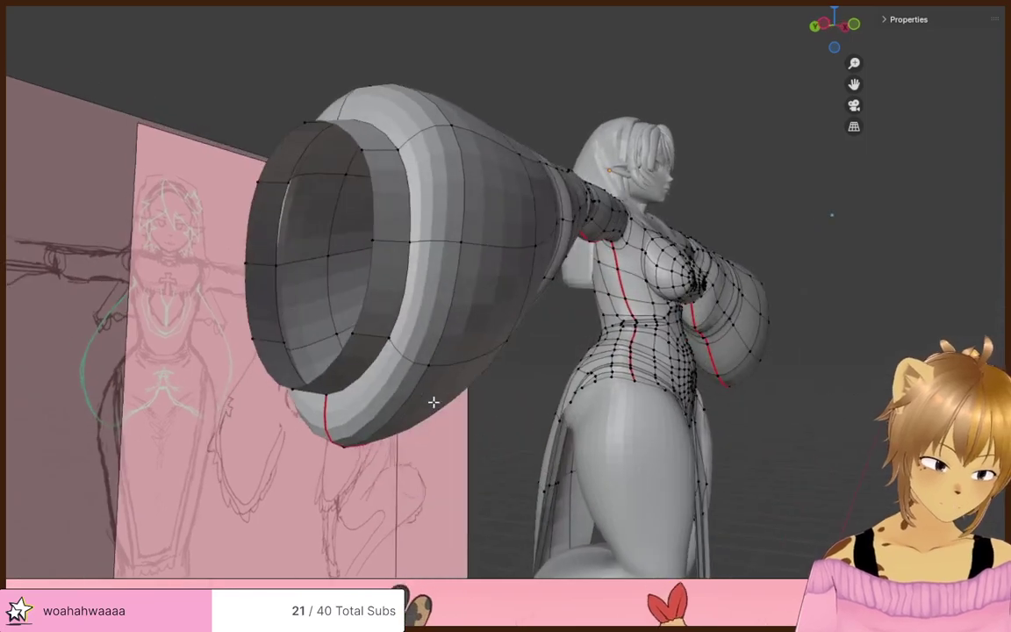
key(ctrl+e)
click(382, 356)
middle_drag(374, 343, 375, 370)
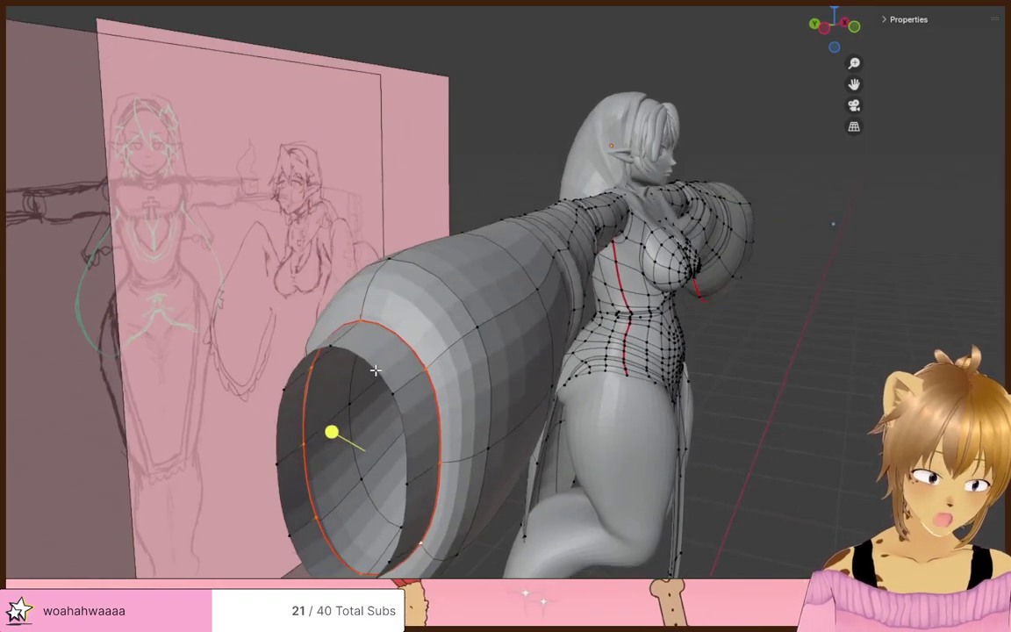
- Mark a seam on the edge loop running along the top of the sleeve
middle_drag(373, 305, 451, 351)
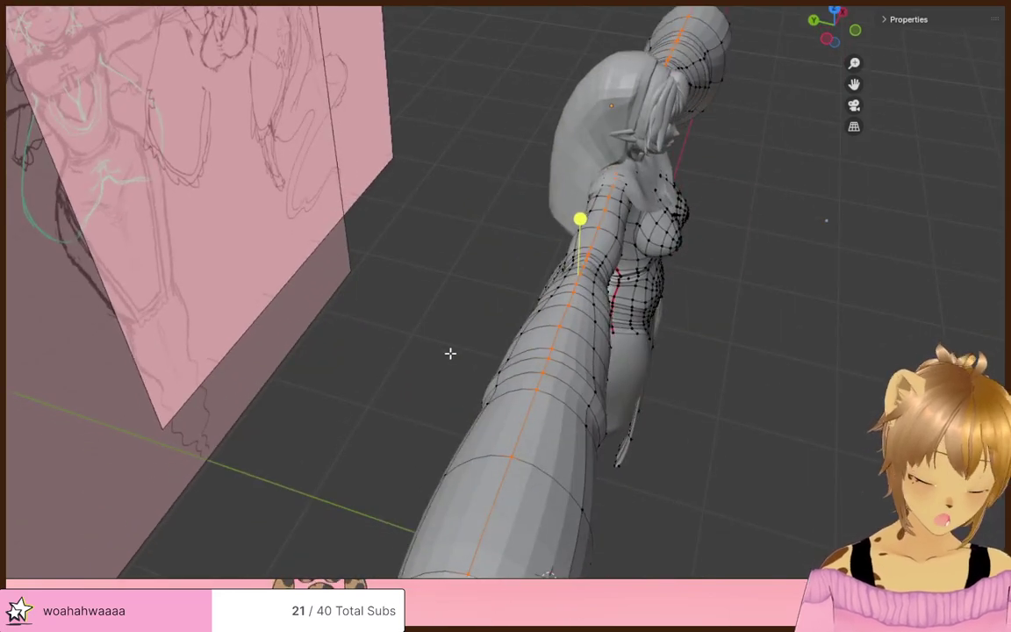
key(ctrl+e)
click(451, 356)
- Examine the seams on the dress and sleeves from several angles, with and without X-ray
middle_drag(663, 350, 529, 300)
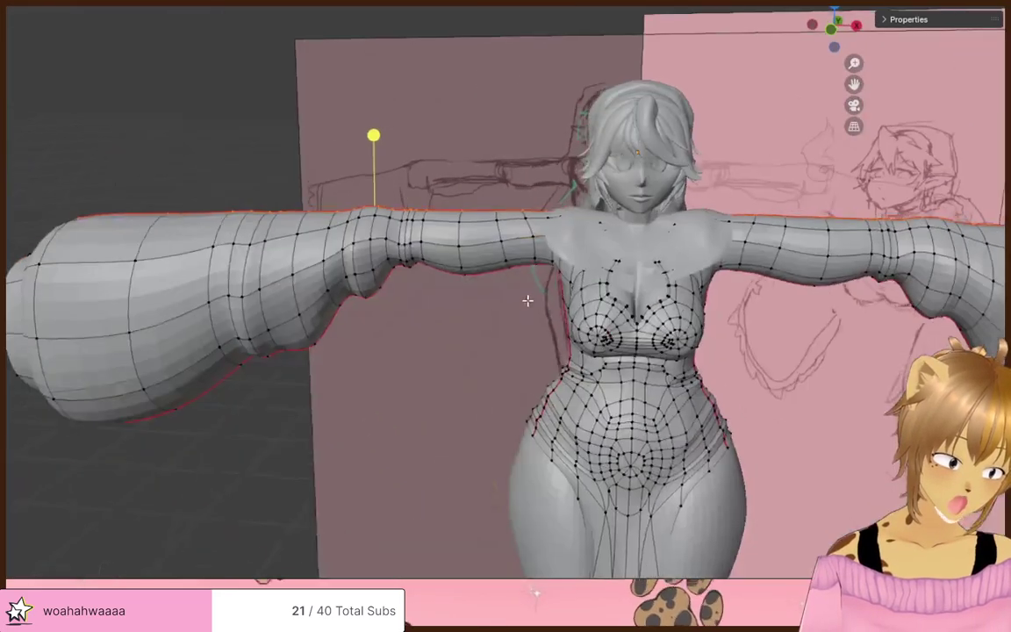
key(alt+z)
key(alt+z)
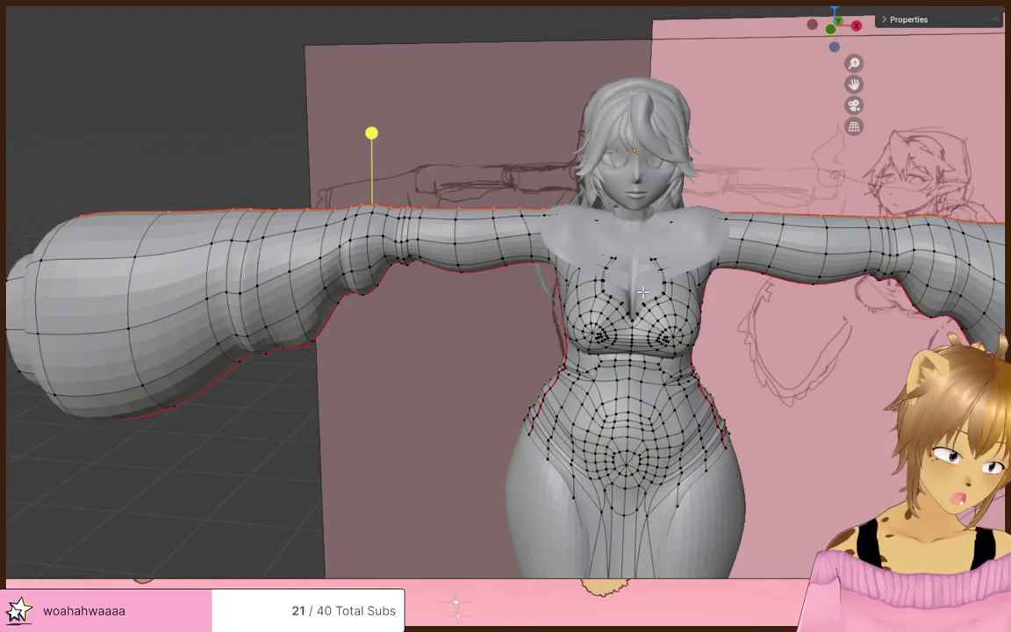
shift+middle_drag(643, 292, 505, 343)
scroll(531, 323, up, 6)
key(alt+z)
scroll(481, 327, down, 3)
key(alt+z)
scroll(476, 317, down, 4)
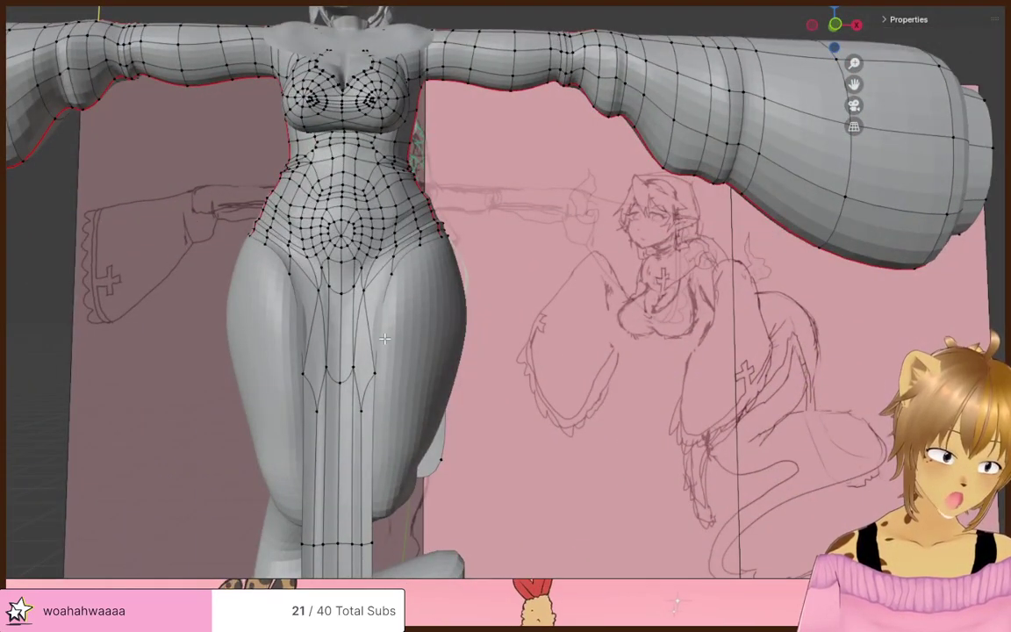
middle_drag(385, 338, 493, 374)
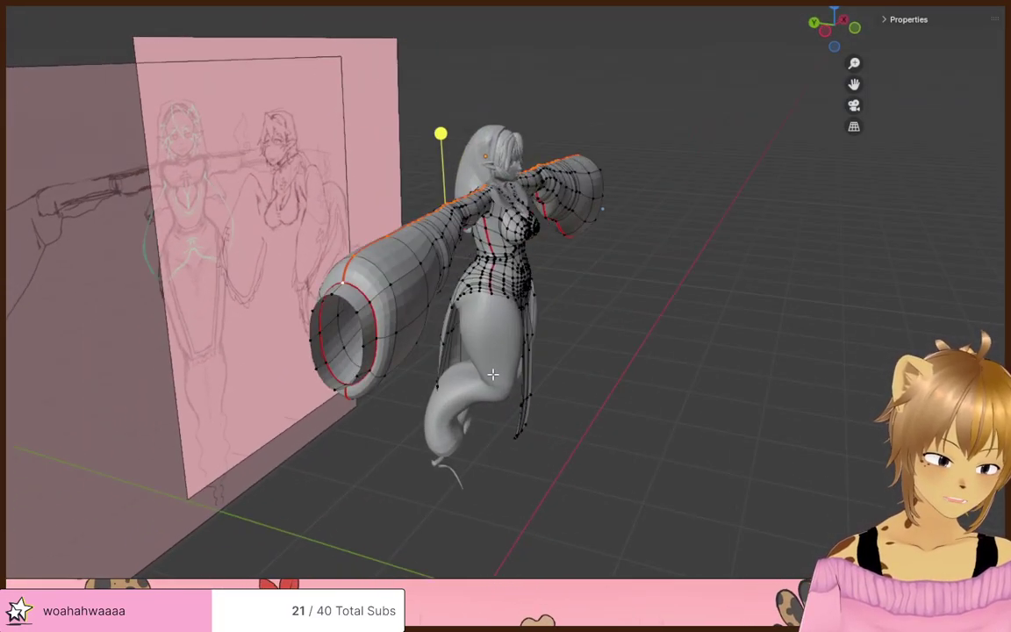
middle_drag(405, 315, 341, 253)
scroll(341, 253, up, 3)
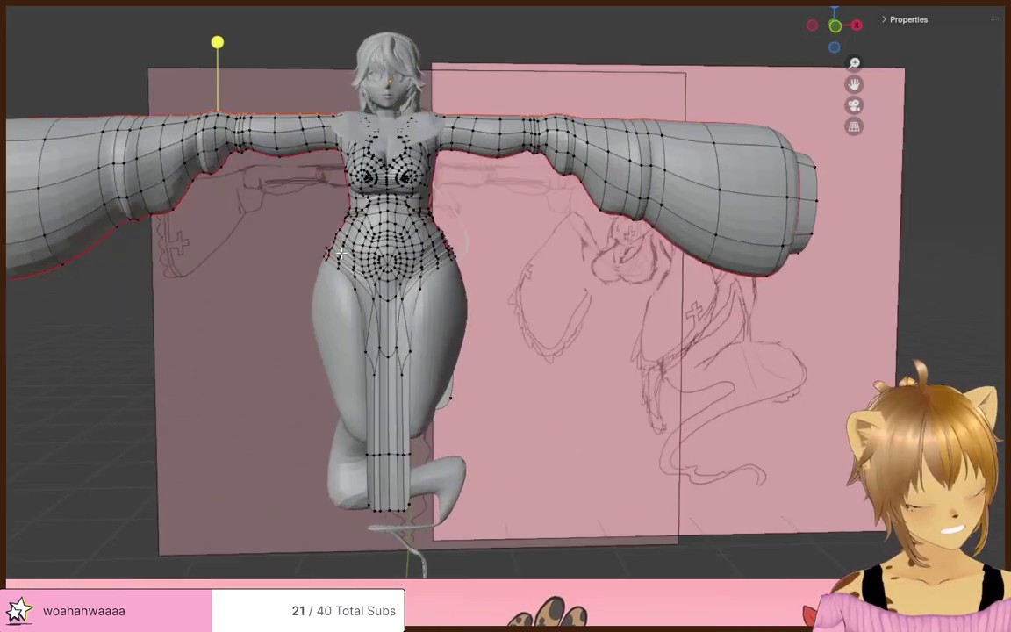
- Mark a seam on the armhole edge loop where the sleeve joins the torso, checking it in X-ray
scroll(340, 253, up, 3)
shift+middle_drag(246, 181, 388, 303)
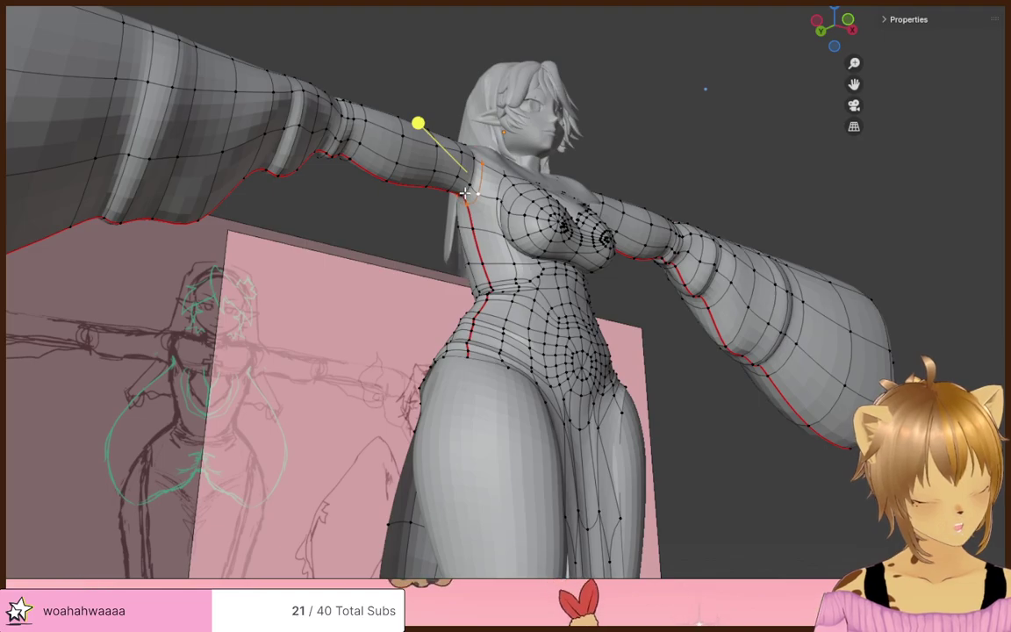
middle_drag(466, 194, 466, 241)
key(alt+z)
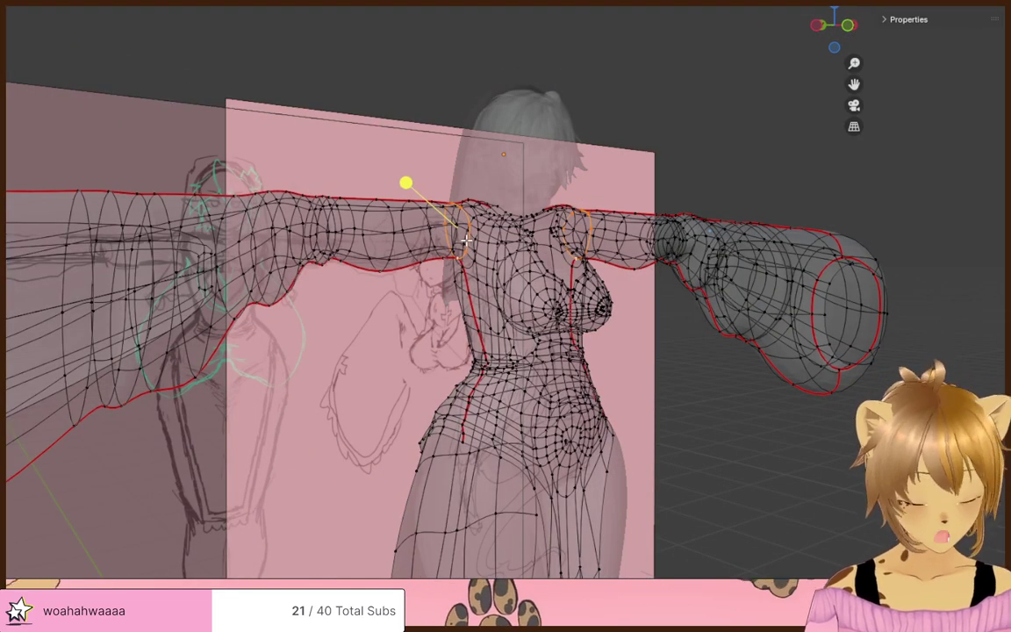
key(ctrl+e)
click(465, 242)
middle_drag(396, 359, 334, 388)
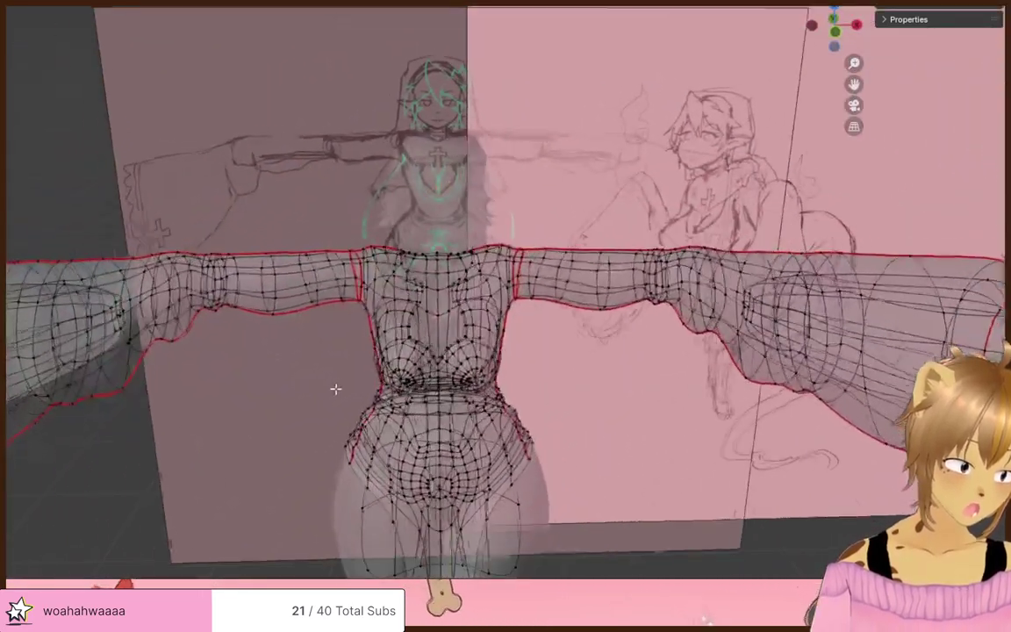
key(alt+z)
scroll(338, 387, up, 2)
scroll(352, 321, down, 1)
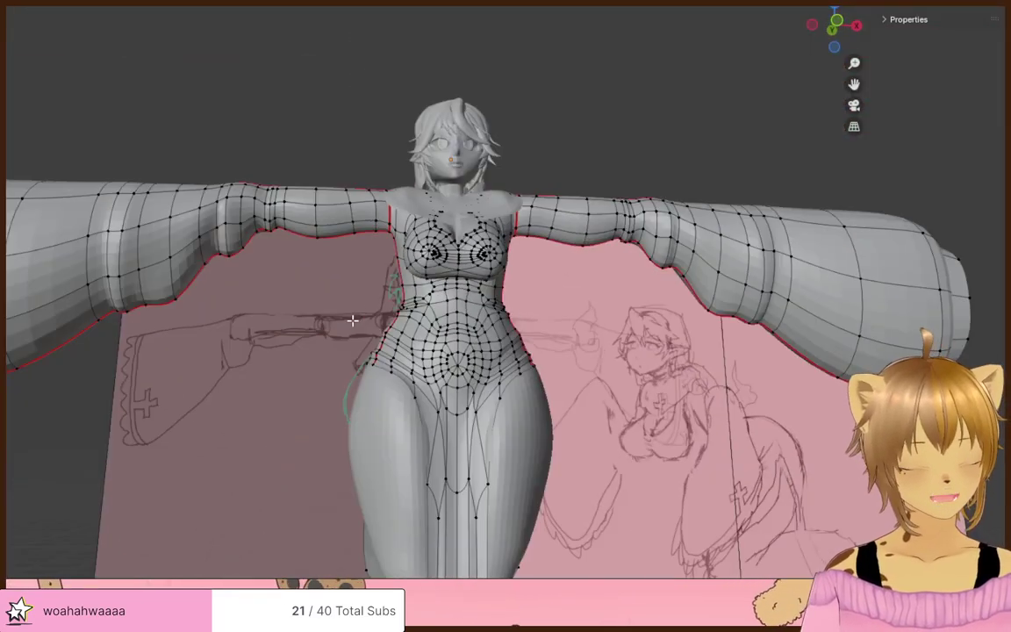
scroll(352, 321, down, 3)
middle_drag(379, 300, 312, 313)
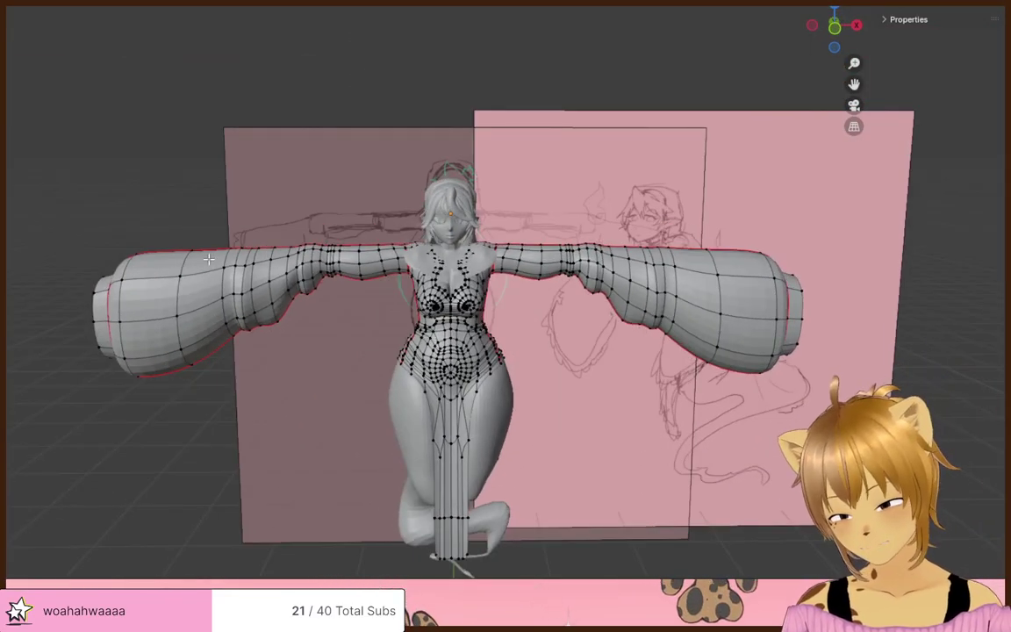
scroll(534, 386, up, 2)
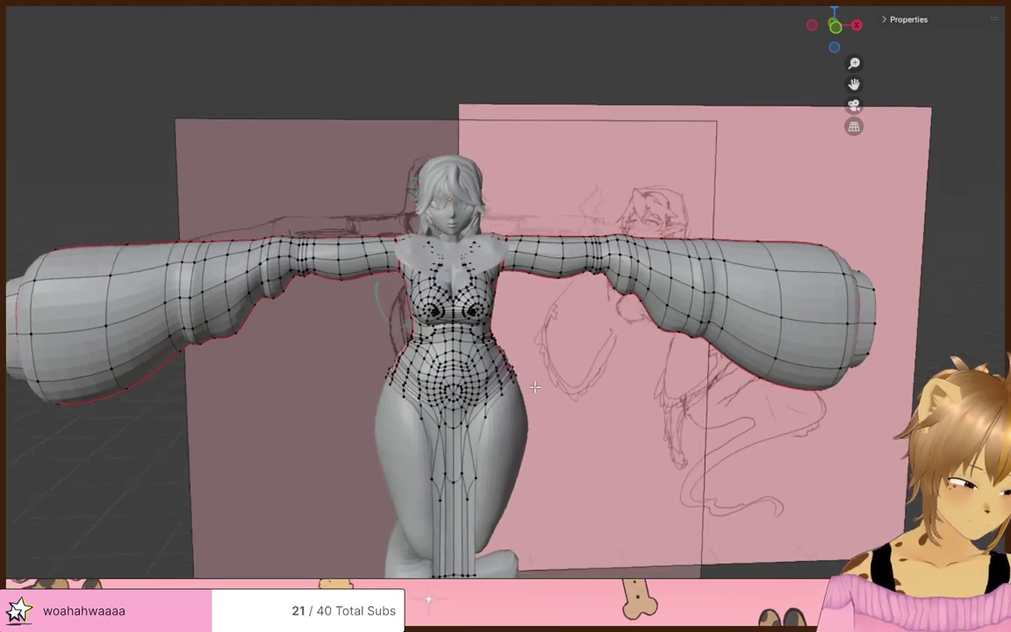
middle_drag(534, 386, 546, 300)
scroll(534, 454, up, 2)
key(ctrl+r)
click(466, 334)
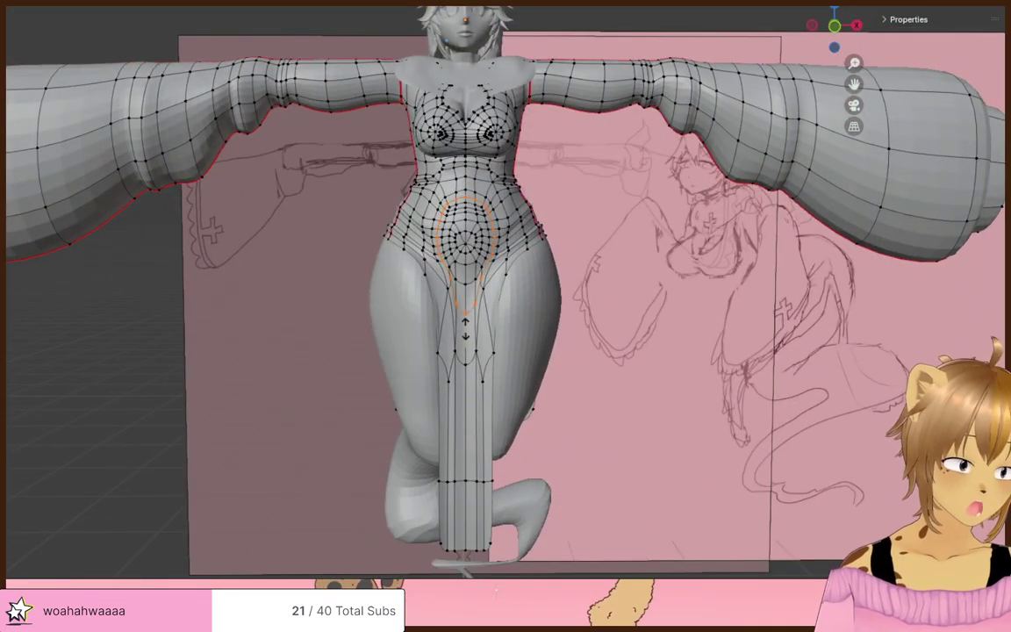
right_click(466, 335)
key(ctrl+z)
- Mark a seam on the vertical centre edge loop running down the front of the dress
alt+click(466, 335)
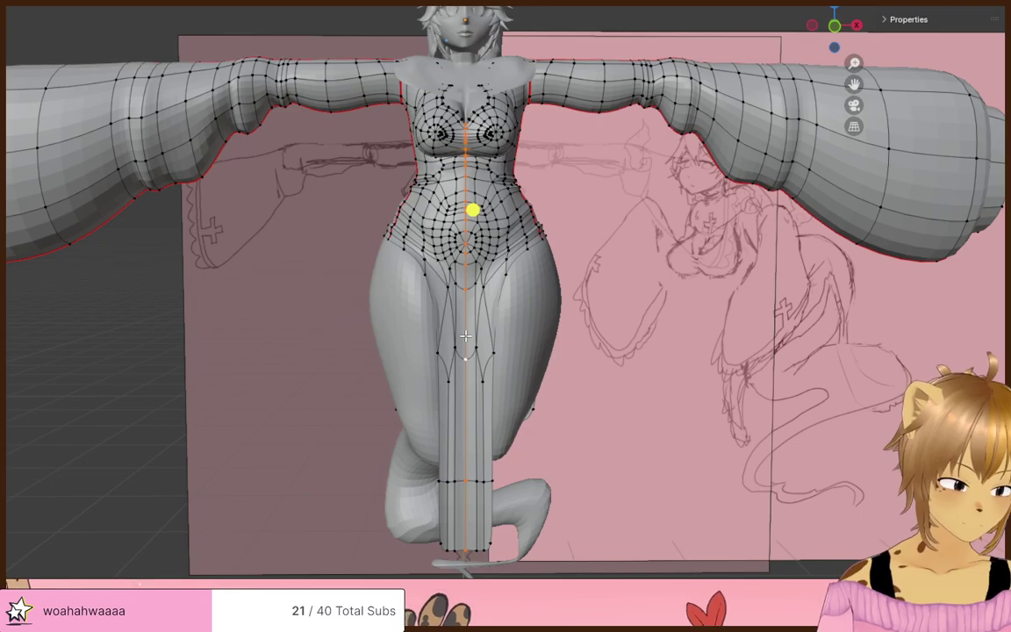
key(ctrl+e)
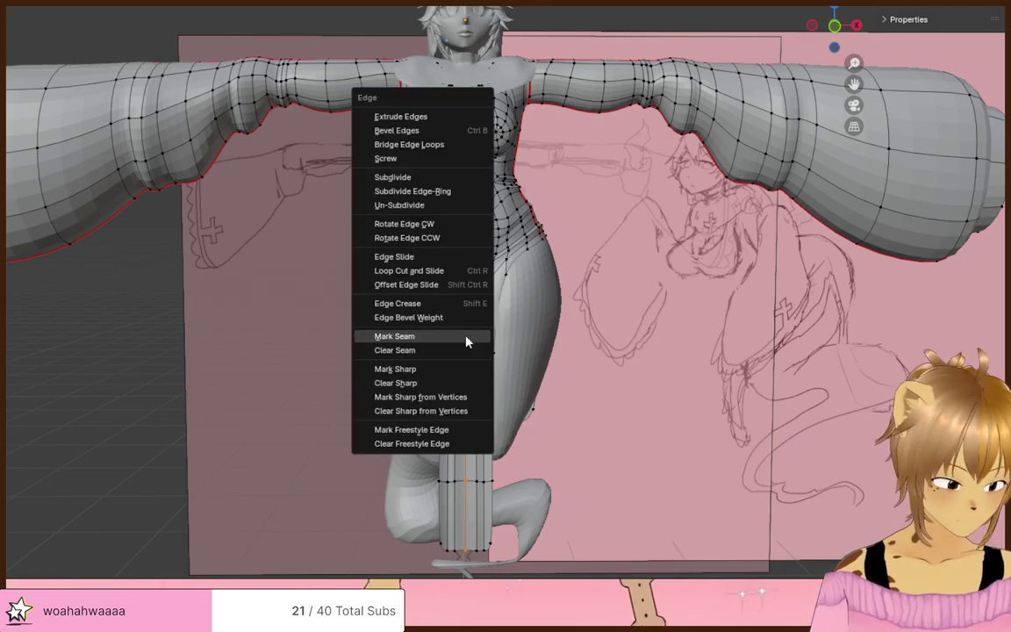
click(467, 339)
- Mark a seam on the vertical centre edge loop running down the back of the dress
middle_drag(467, 340, 714, 324)
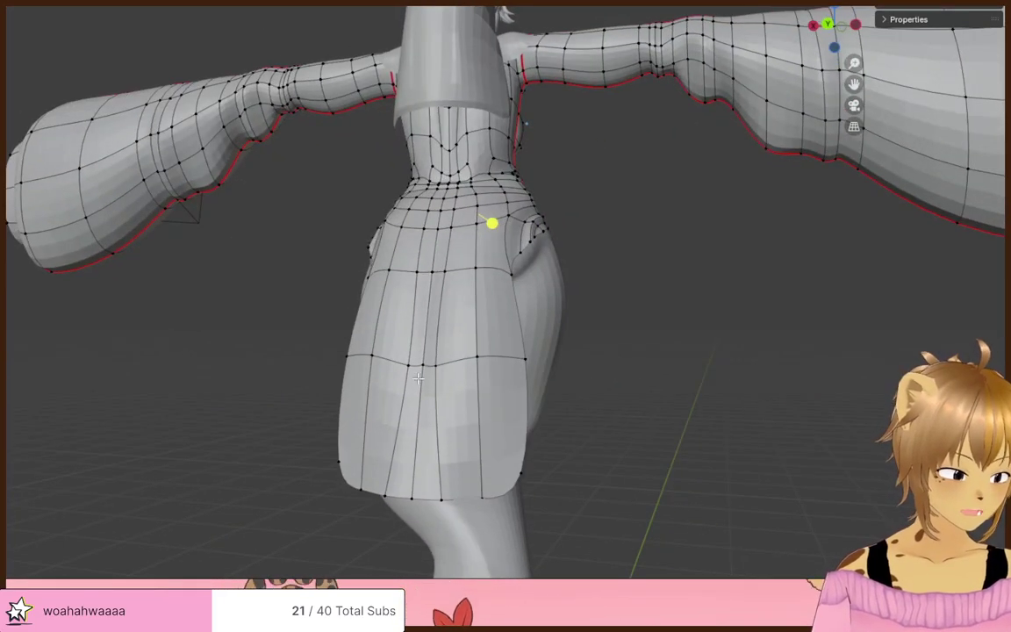
key(ctrl+e)
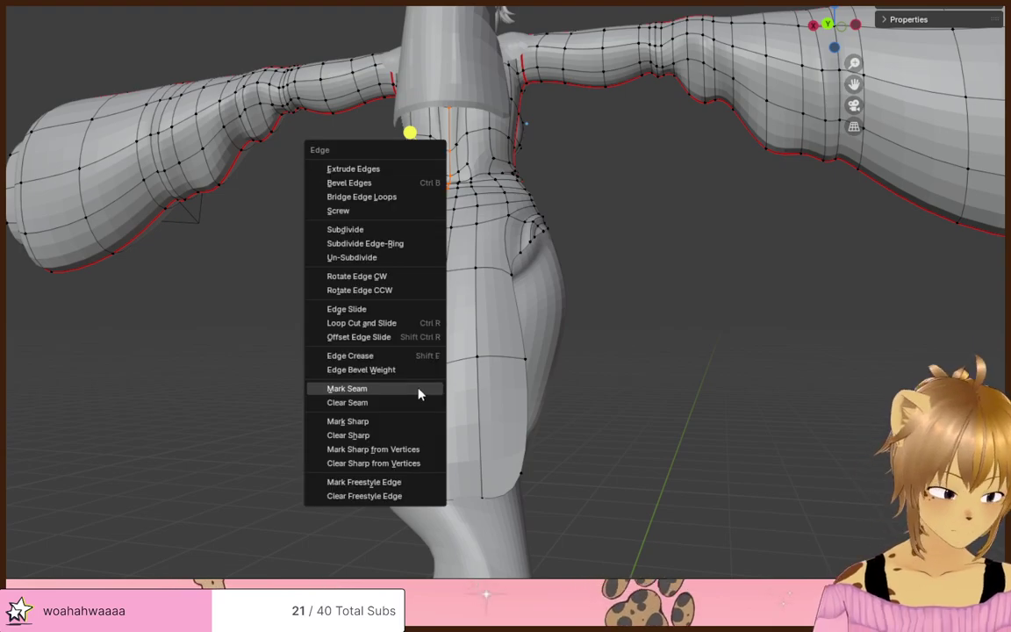
click(418, 390)
middle_drag(700, 345, 451, 355)
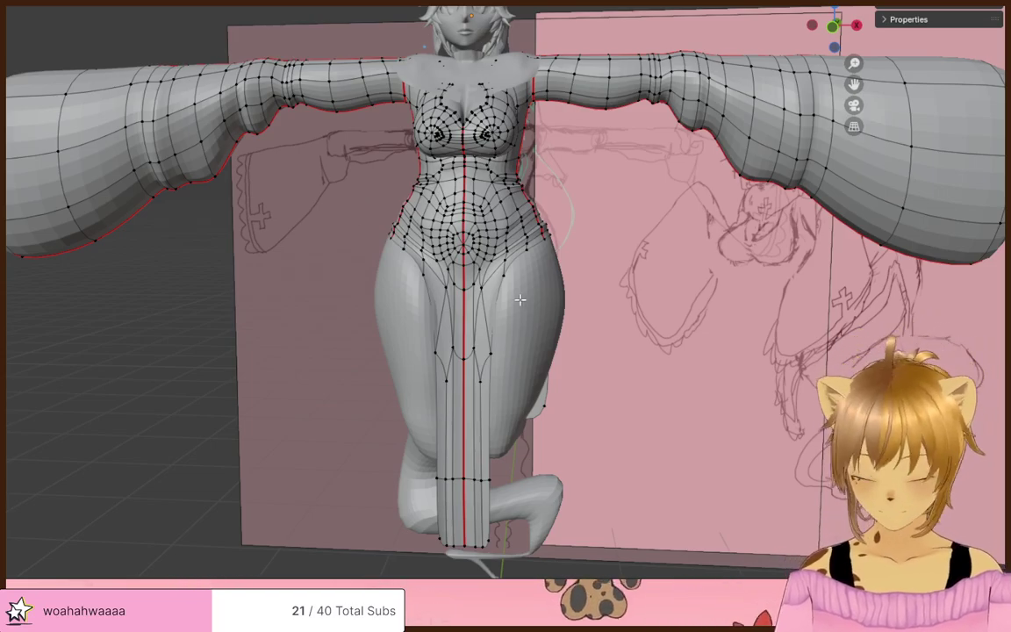
- Mark a seam along the edge path inside the flared sleeve, joining the top and bottom of the cuff opening, and leave Edit Mode
middle_drag(361, 192, 621, 410)
ctrl+click(267, 372)
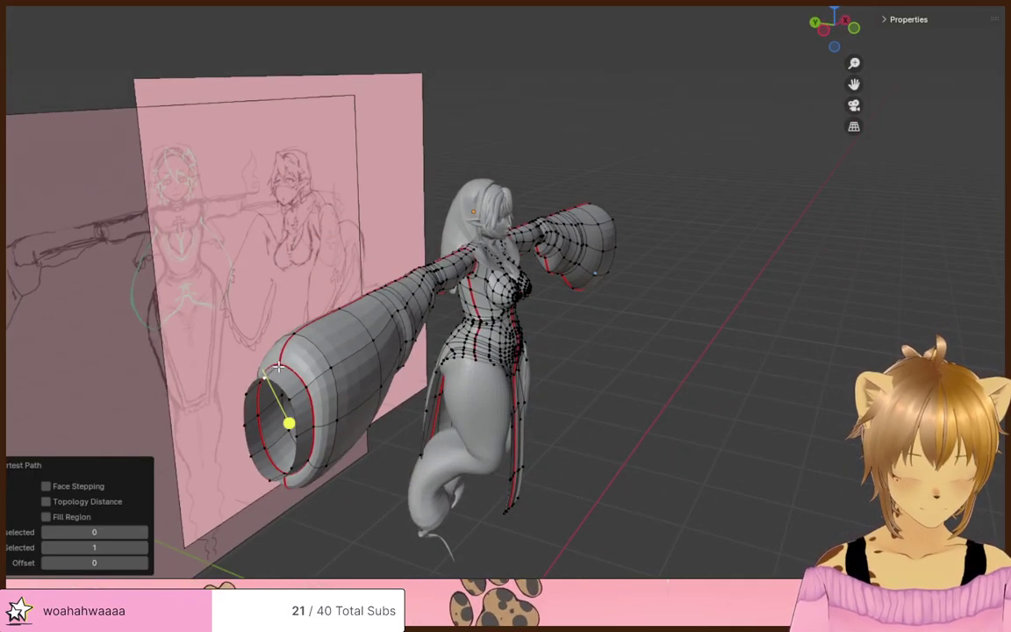
middle_drag(268, 346, 333, 302)
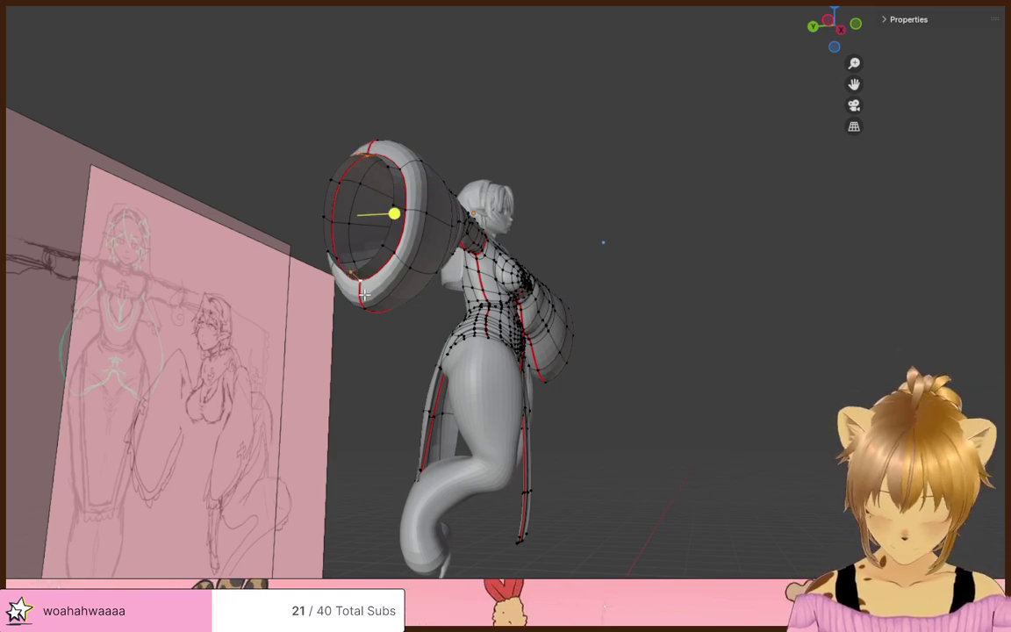
key(ctrl+e)
click(368, 297)
middle_drag(368, 297, 500, 344)
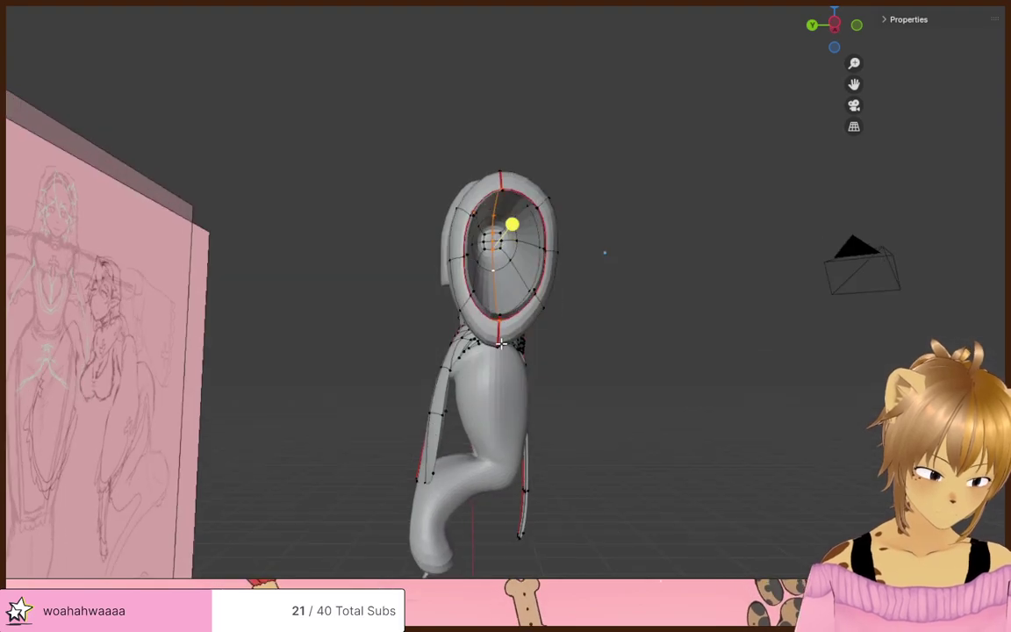
key(ctrl+e)
click(503, 347)
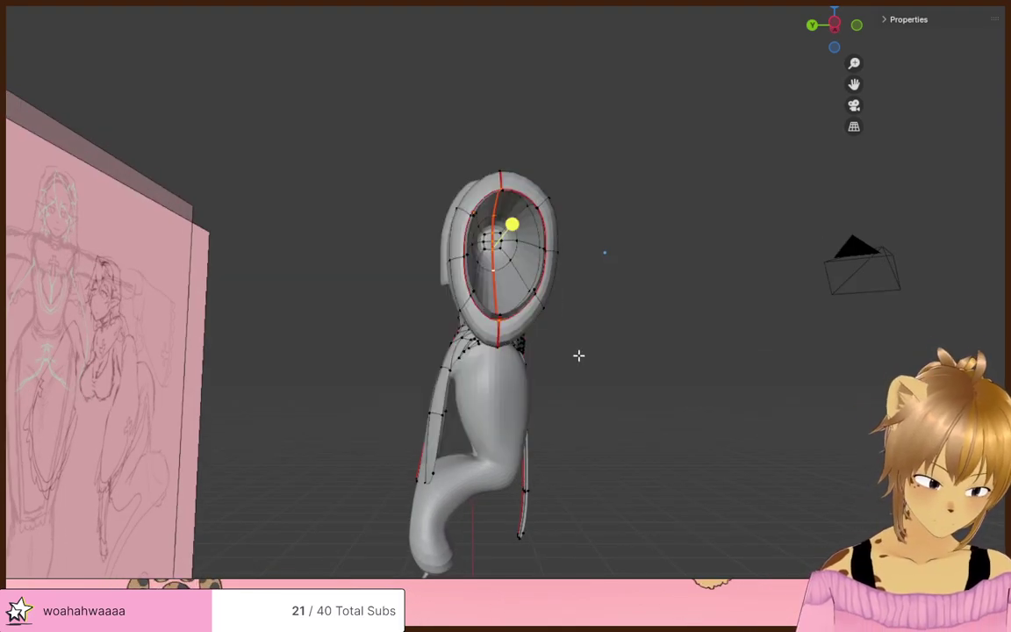
middle_drag(577, 355, 639, 383)
key(Tab)
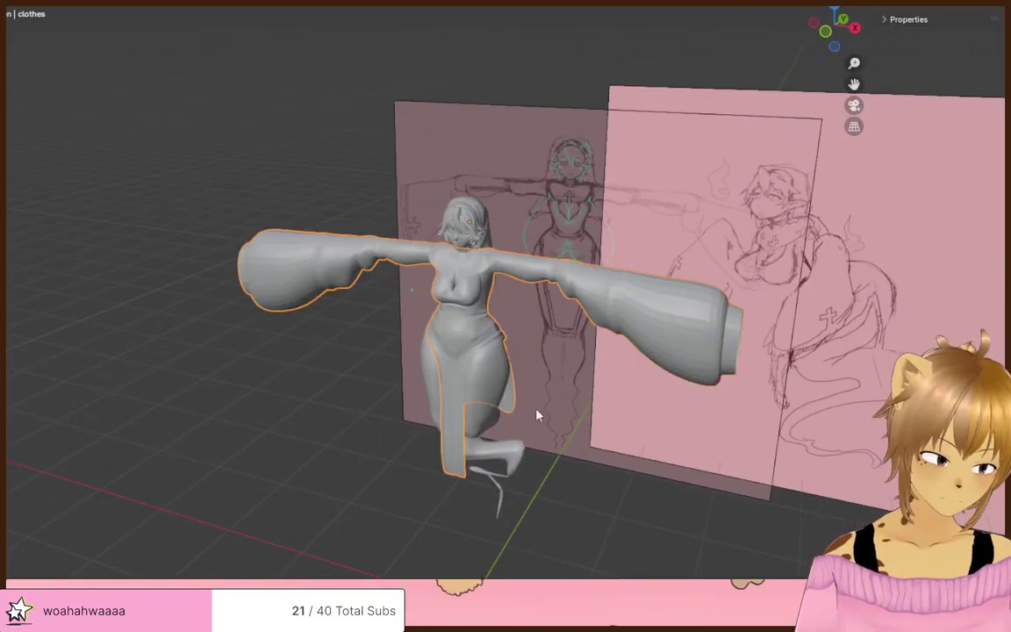
click(487, 418)
key(Tab)
scroll(486, 413, up, 4)
middle_drag(487, 413, 514, 397)
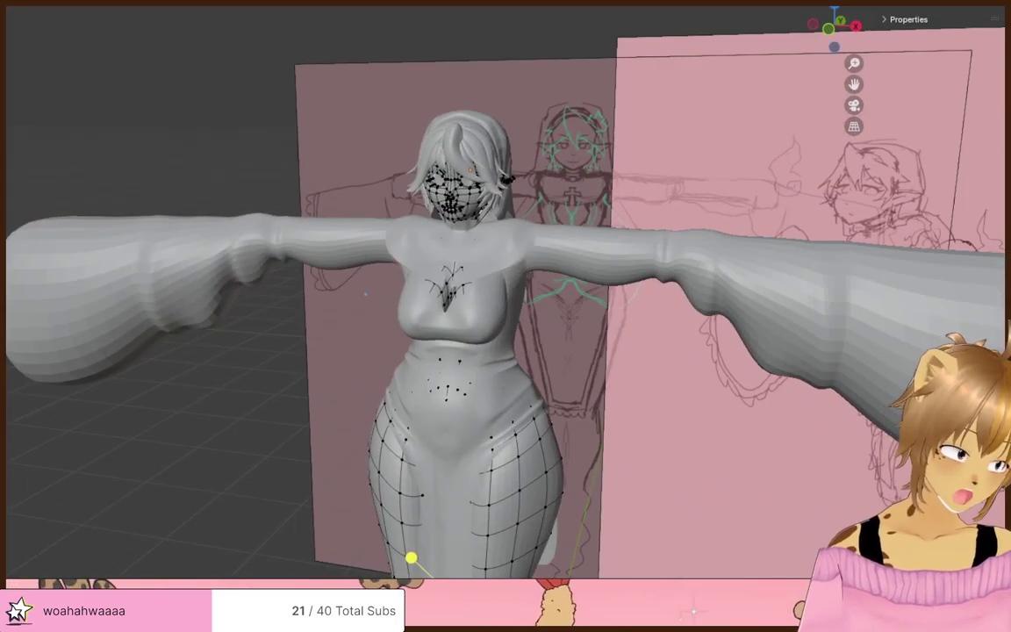
key(Tab)
- Mark a seam along the shoulder cape's centre edge loop at front and back, selecting it in X-ray
middle_drag(598, 333, 471, 281)
click(493, 278)
key(Tab)
scroll(494, 275, up, 6)
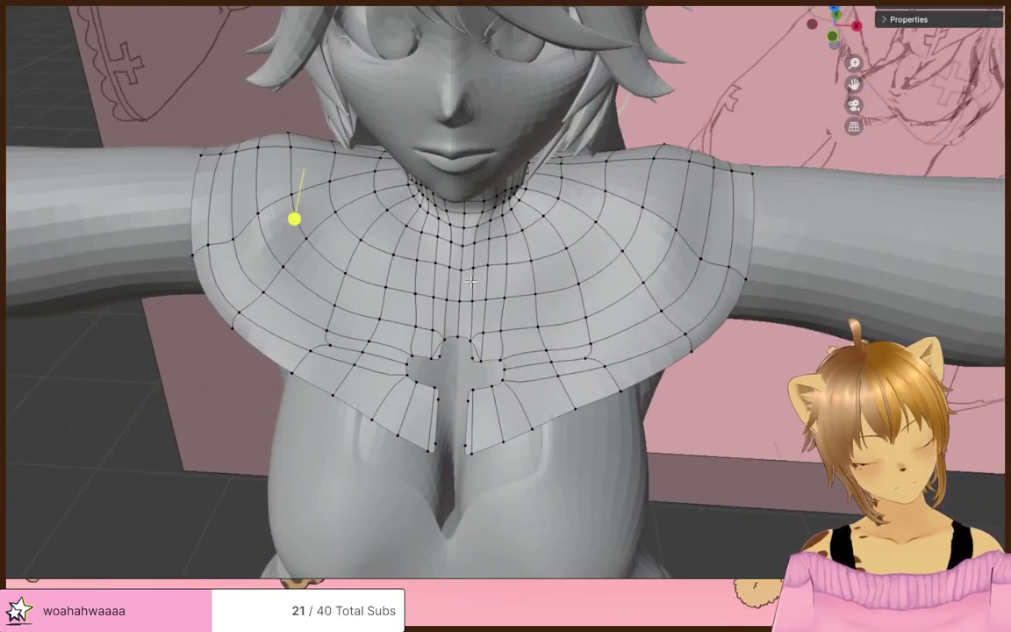
middle_drag(460, 314, 484, 228)
key(alt+z)
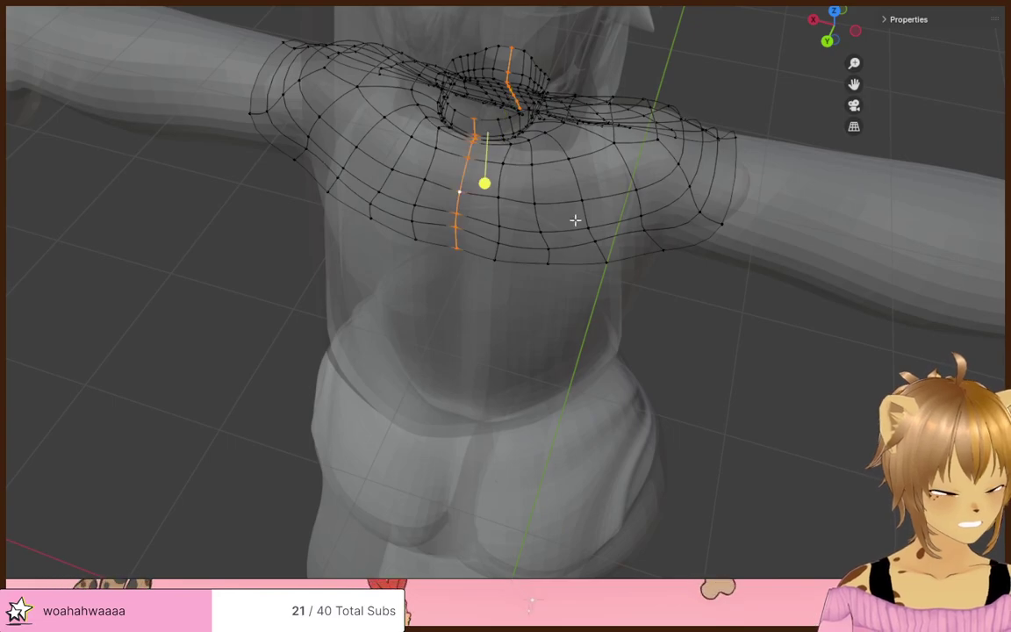
key(ctrl+e)
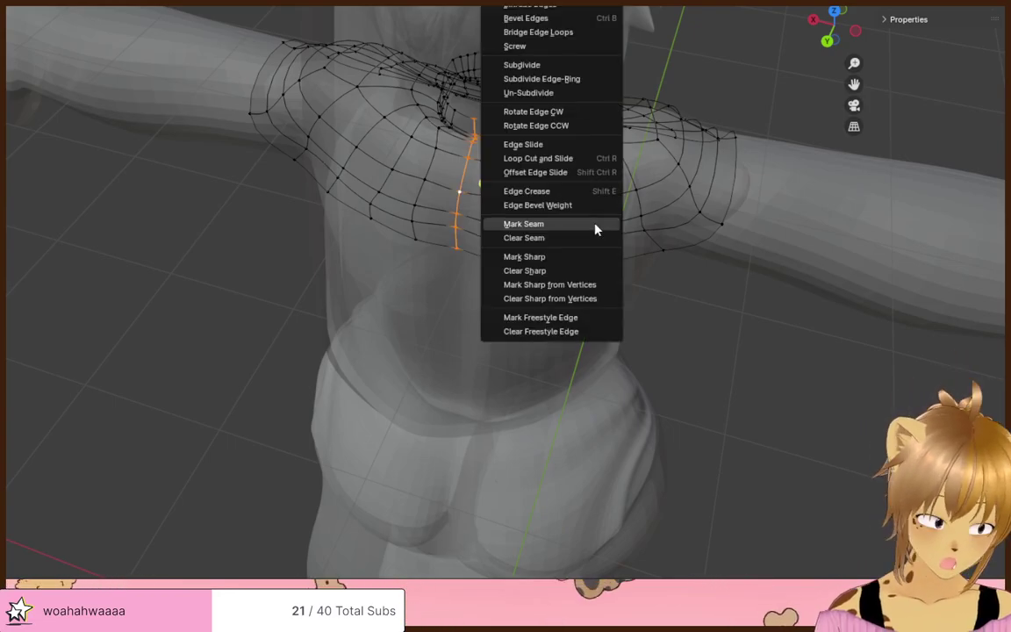
click(594, 223)
key(alt+a)
middle_drag(722, 329, 470, 274)
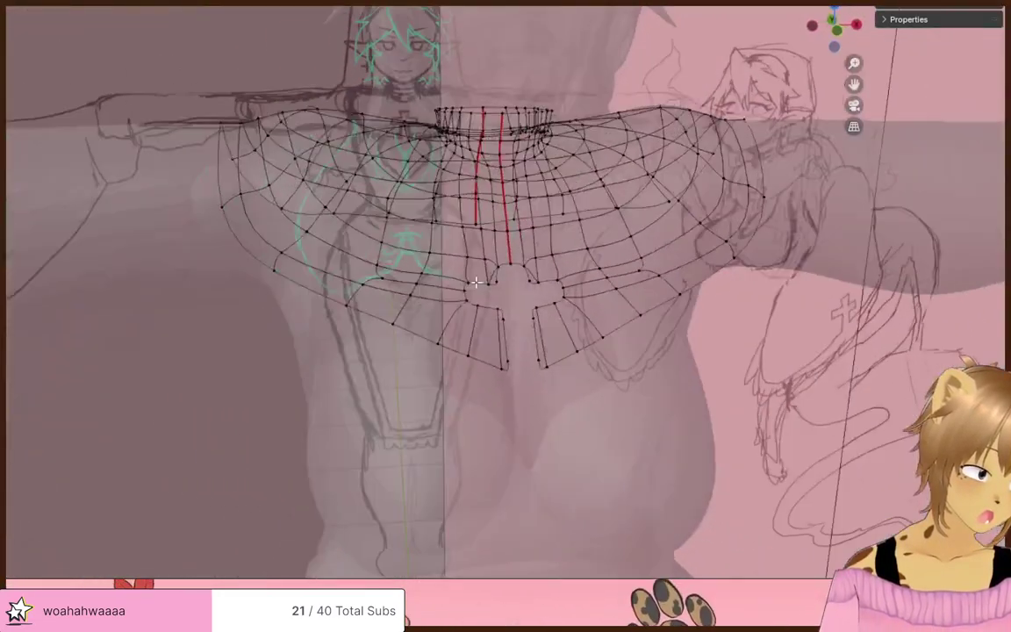
- Leave cape editing with X-ray off and nudge the sketch reference 0.006063 m in X, -0.002882 m in Y and -0.02075 m in Z
key(Tab)
scroll(716, 253, down, 3)
key(Tab)
key(Tab)
key(alt+z)
middle_drag(681, 265, 606, 299)
drag(650, 353, 655, 370)
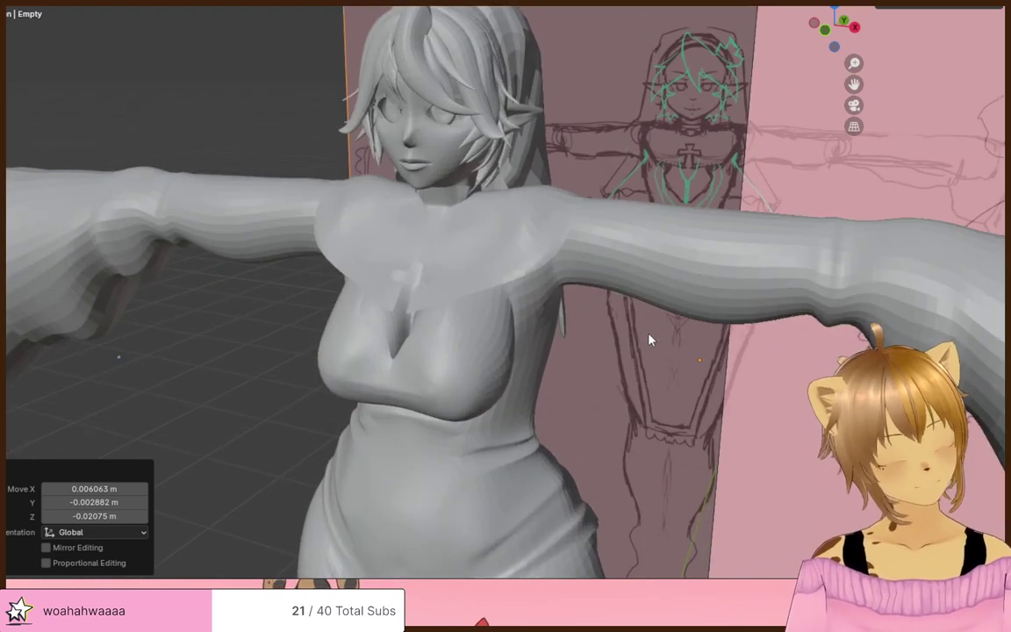
- Examine the fit of the cape, dress and sleeves on the whole figure from several angles and distances
mouse_move(650, 334)
shift+middle_down()
mouse_move(640, 273)
mouse_move(666, 323)
mouse_move(713, 280)
mouse_move(566, 354)
mouse_move(540, 345)
shift+middle_up()
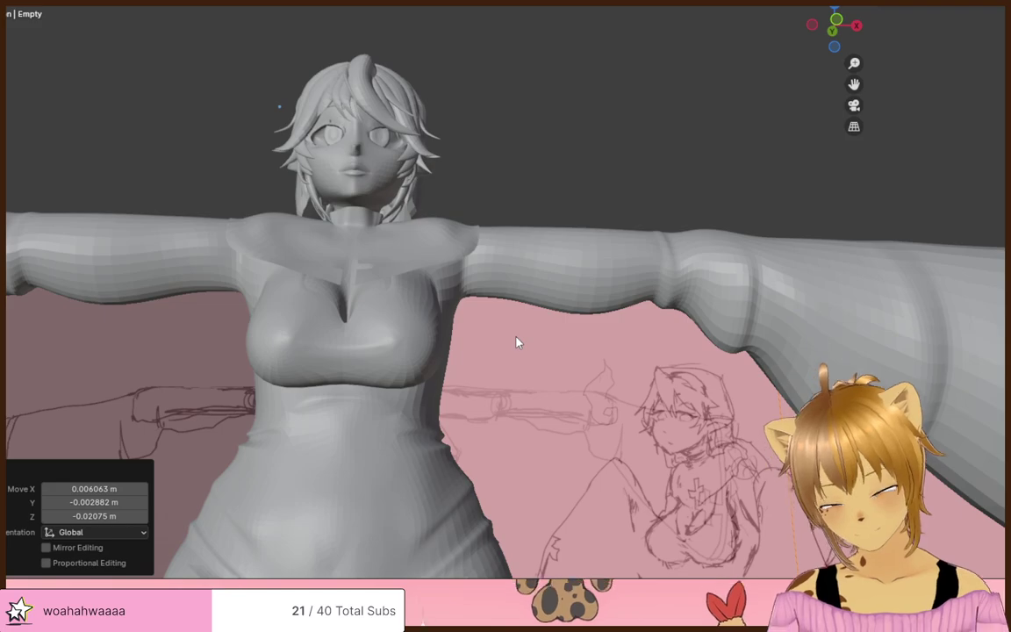
middle_drag(516, 342, 489, 427)
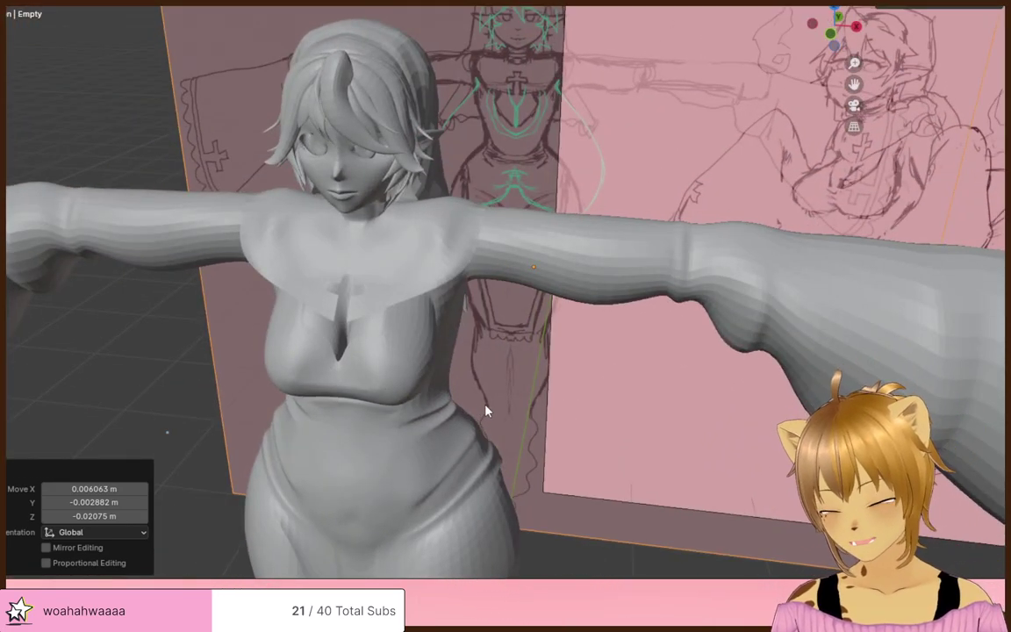
scroll(451, 395, down, 4)
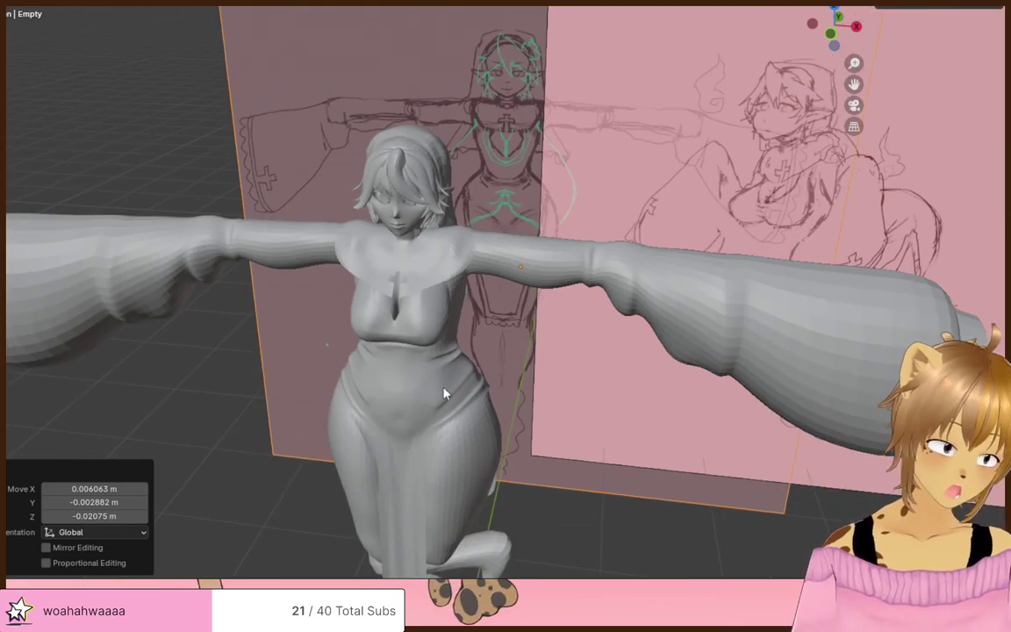
middle_drag(444, 392, 391, 336)
scroll(391, 316, up, 5)
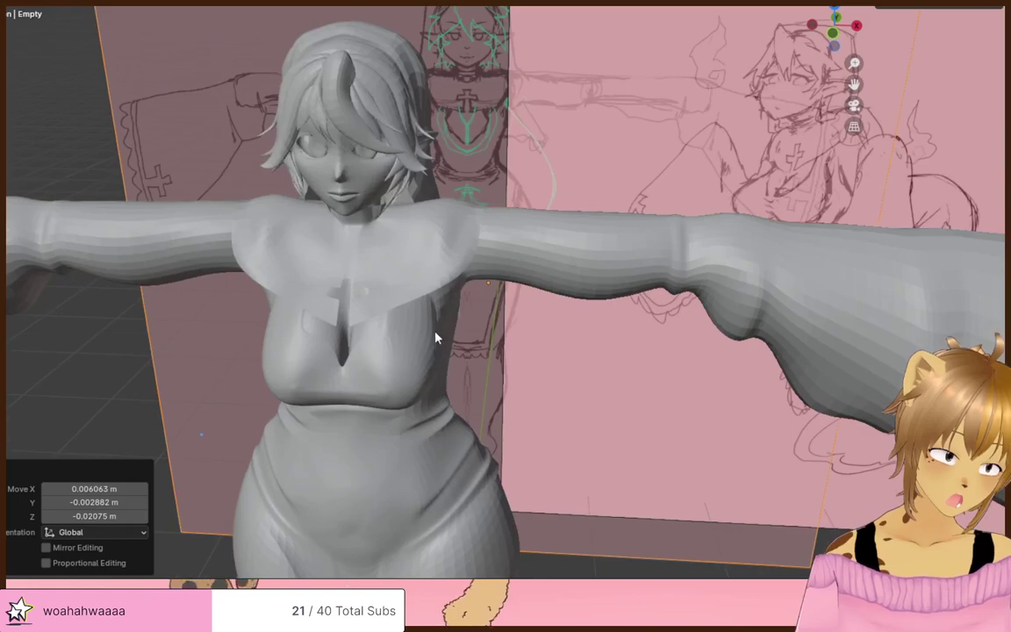
middle_drag(345, 283, 482, 275)
scroll(421, 333, down, 5)
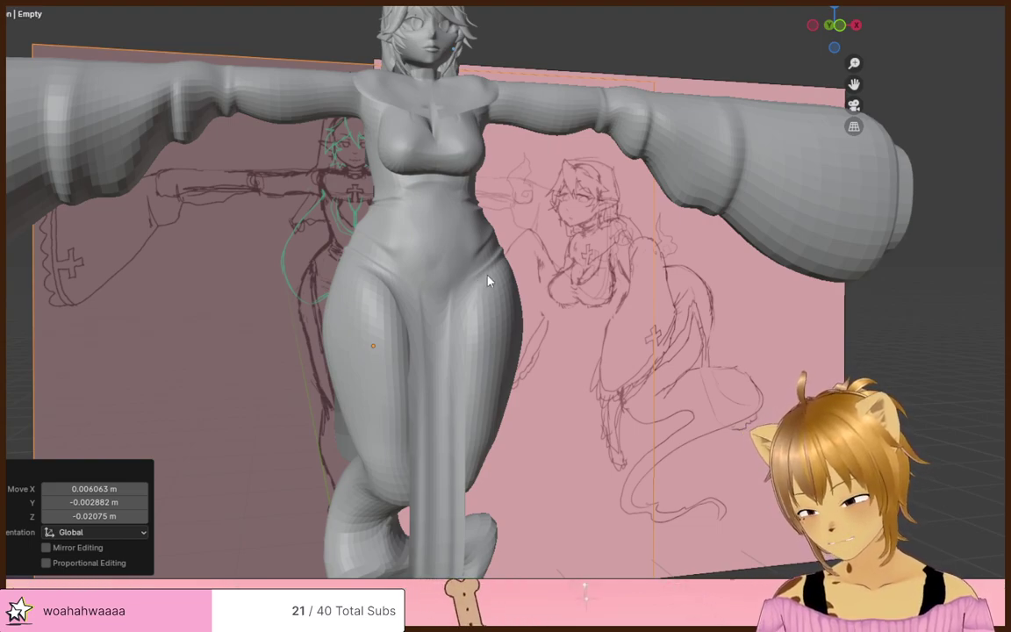
middle_drag(442, 208, 435, 290)
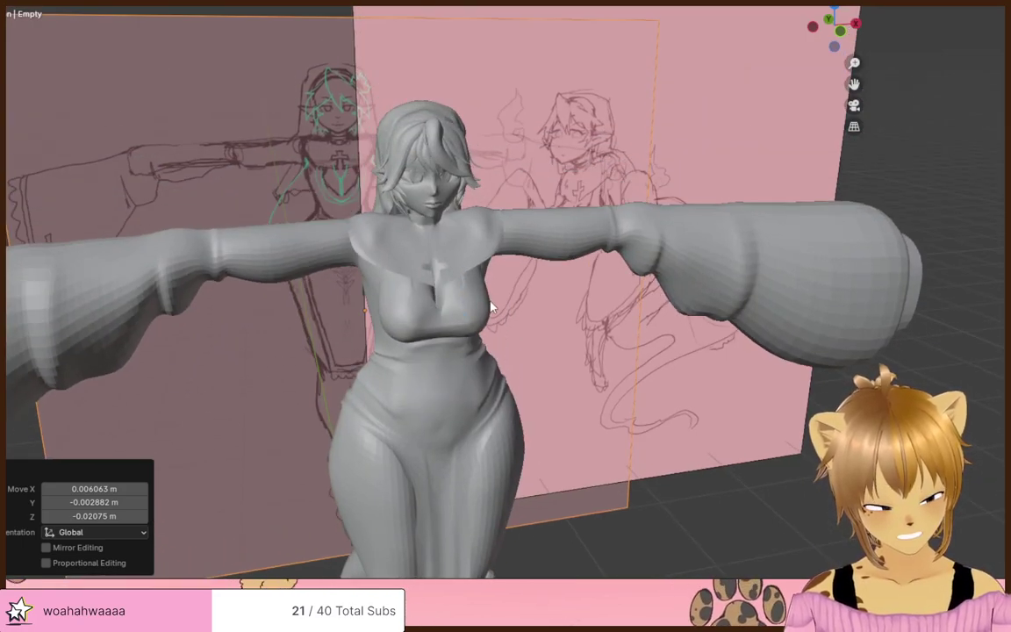
middle_drag(490, 306, 630, 314)
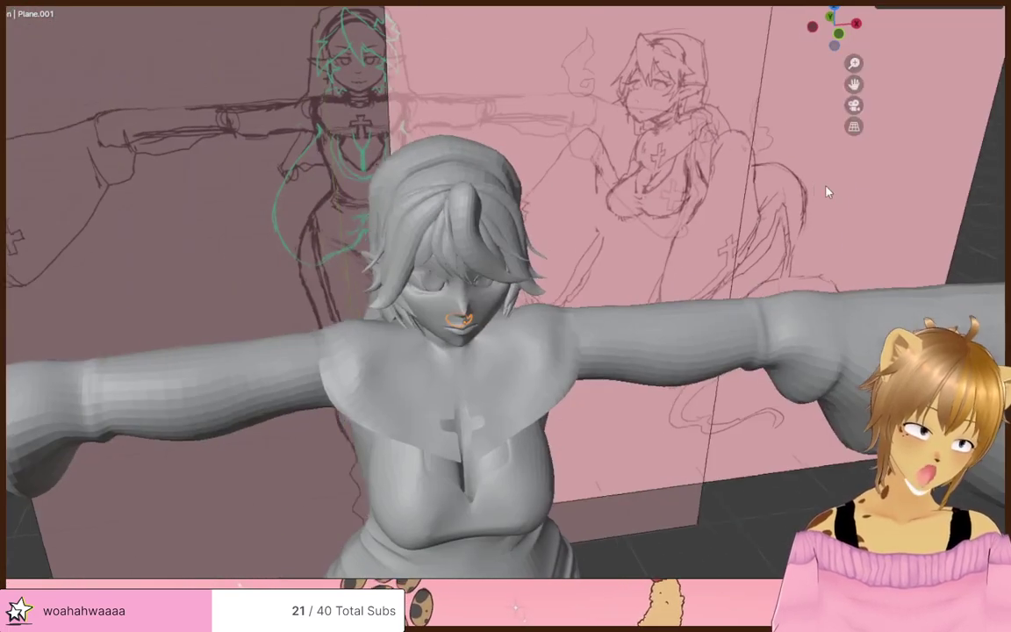
- Rename the mouth object as Inside mouth
scroll(755, 167, up, 2)
middle_drag(771, 168, 676, 167)
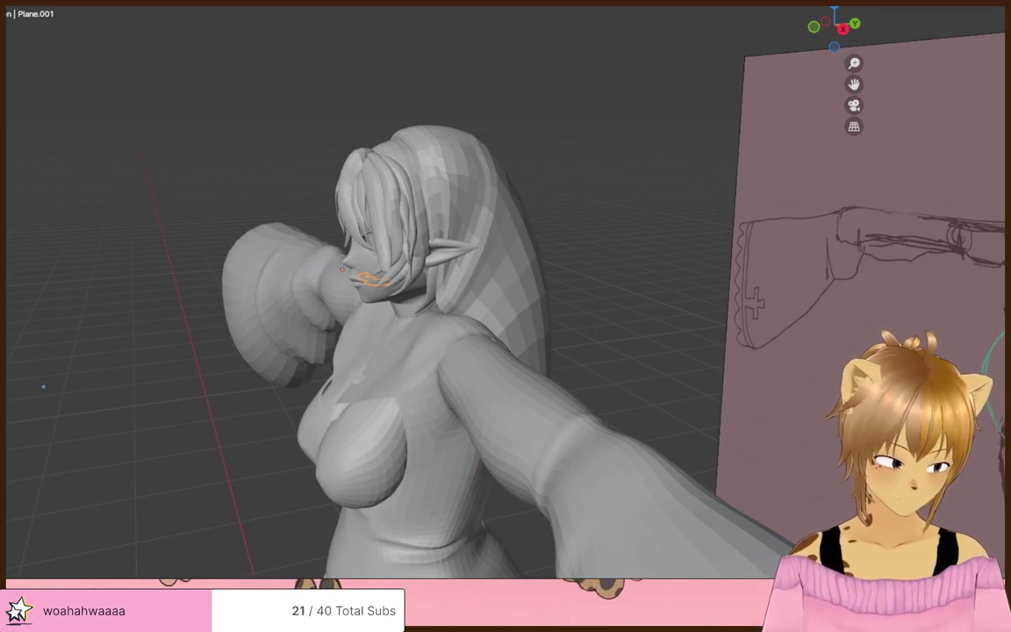
key(Return)
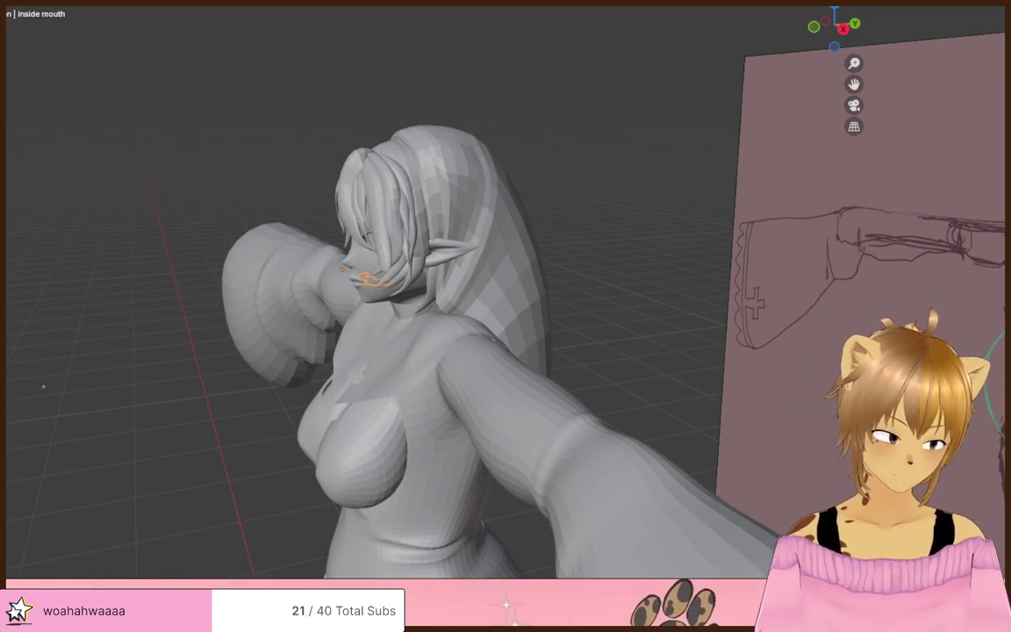
- Look over the head's separate parts from several sides and inspect the bangs mesh in Edit Mode
middle_drag(783, 185, 784, 185)
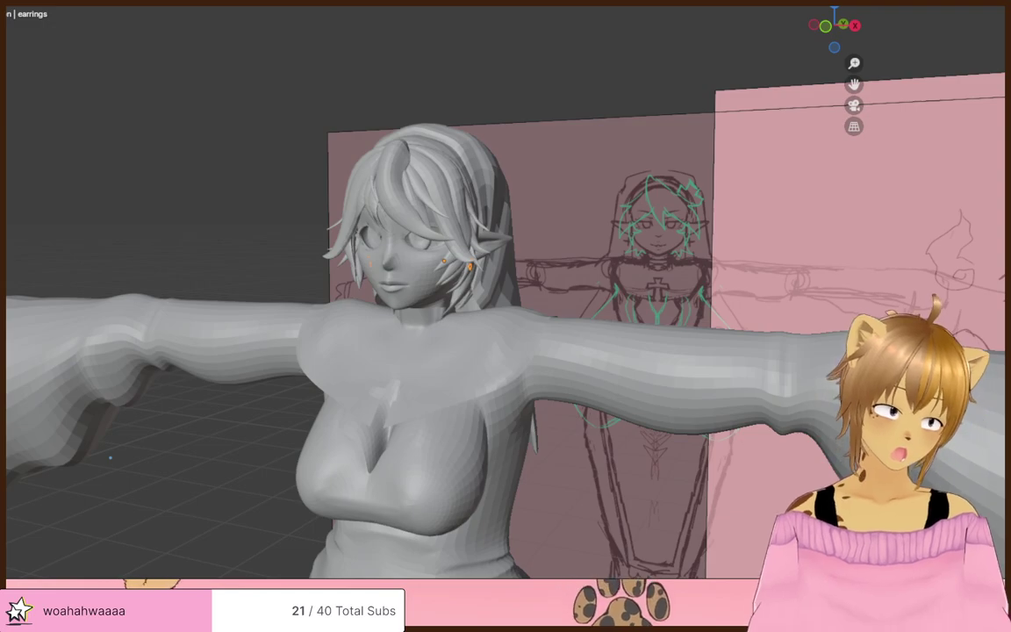
click(843, 202)
middle_drag(734, 214, 953, 157)
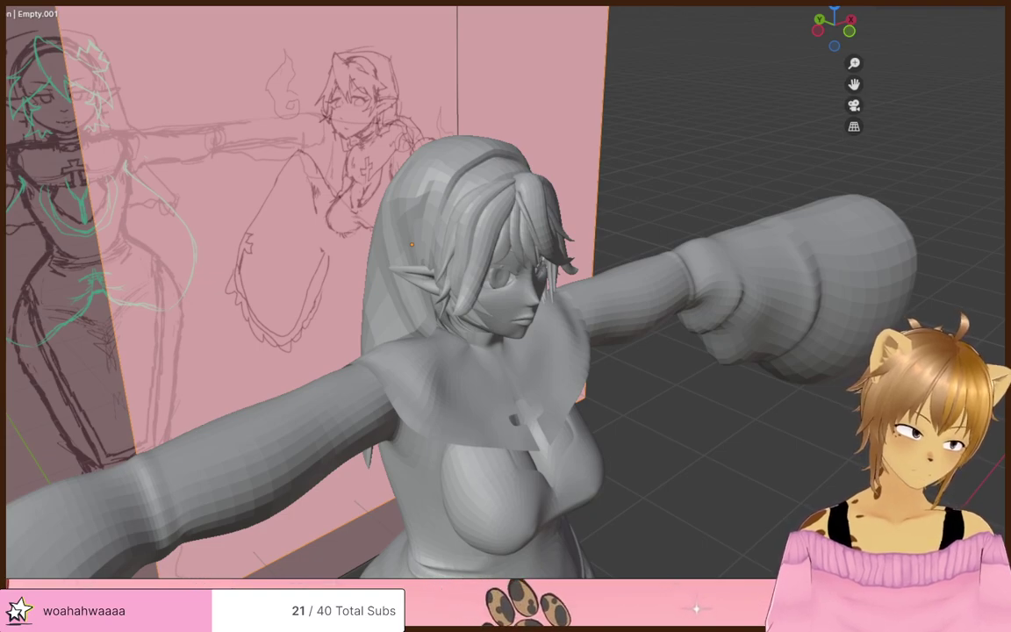
click(532, 210)
middle_drag(881, 208, 605, 347)
scroll(605, 348, up, 3)
key(Tab)
shift+middle_drag(582, 305, 577, 424)
mouse_move(628, 410)
middle_down()
mouse_move(686, 361)
mouse_move(600, 317)
mouse_move(723, 379)
middle_up()
scroll(584, 310, up, 3)
key(Tab)
scroll(586, 315, down, 3)
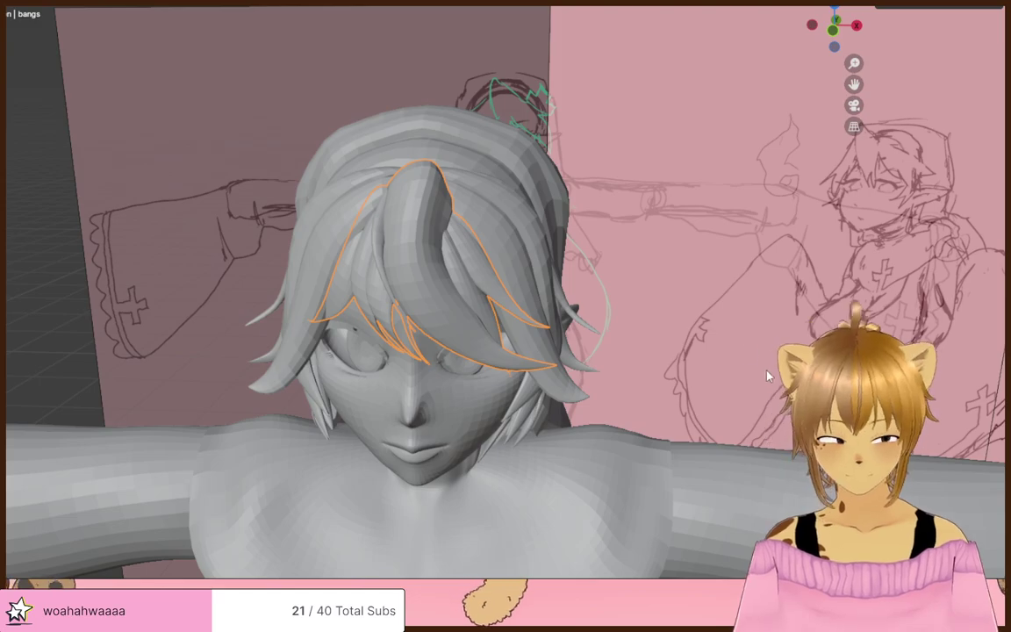
- Isolate the back of hair object in local view and open its mesh for editing
click(544, 254)
middle_drag(544, 254, 721, 262)
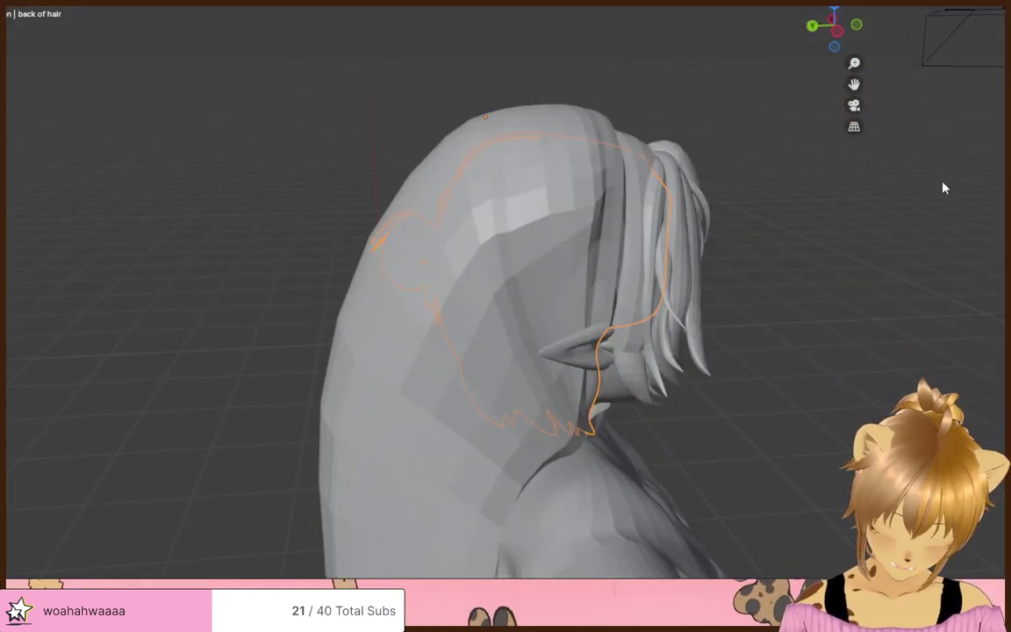
key(slash)
middle_drag(944, 188, 468, 115)
key(Tab)
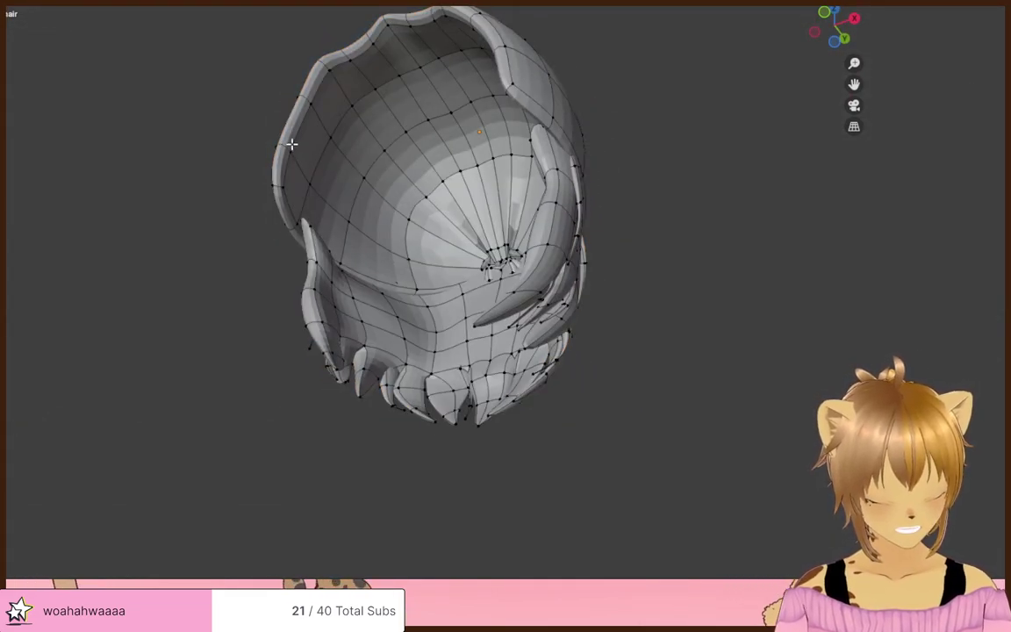
- Mark a seam on the edge loop along the hair cap's inner rim and check it in X-ray
middle_drag(291, 145, 491, 278)
key(ctrl+e)
click(474, 231)
scroll(491, 279, up, 3)
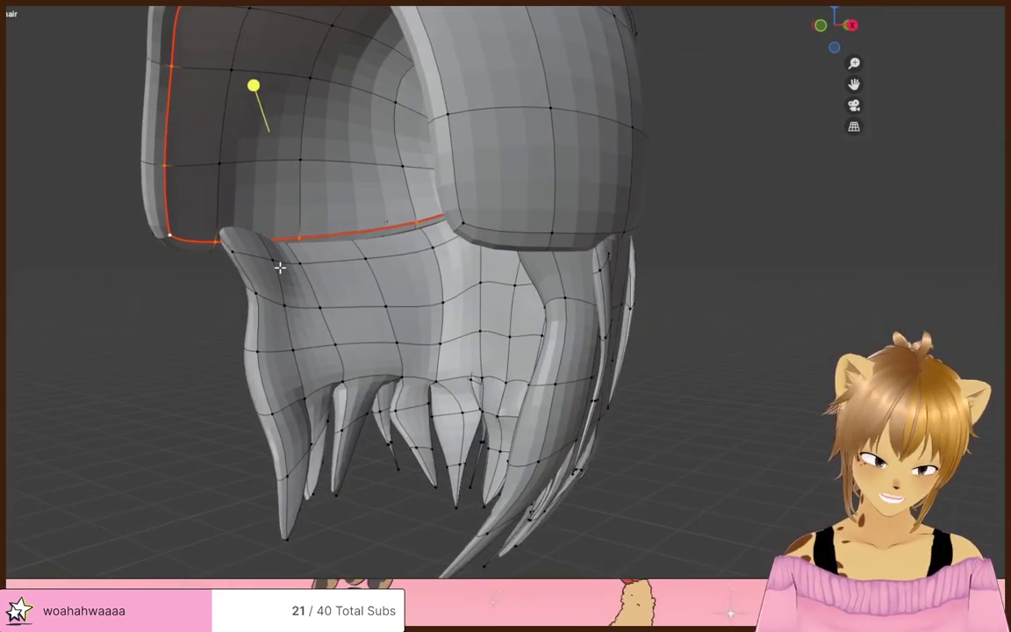
key(alt+z)
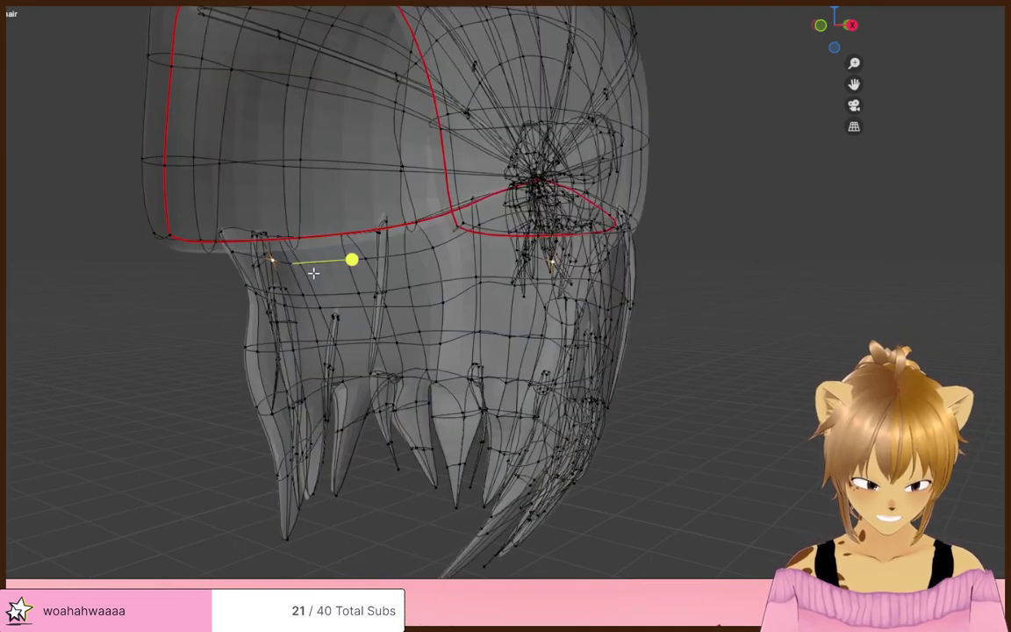
middle_drag(292, 263, 334, 318)
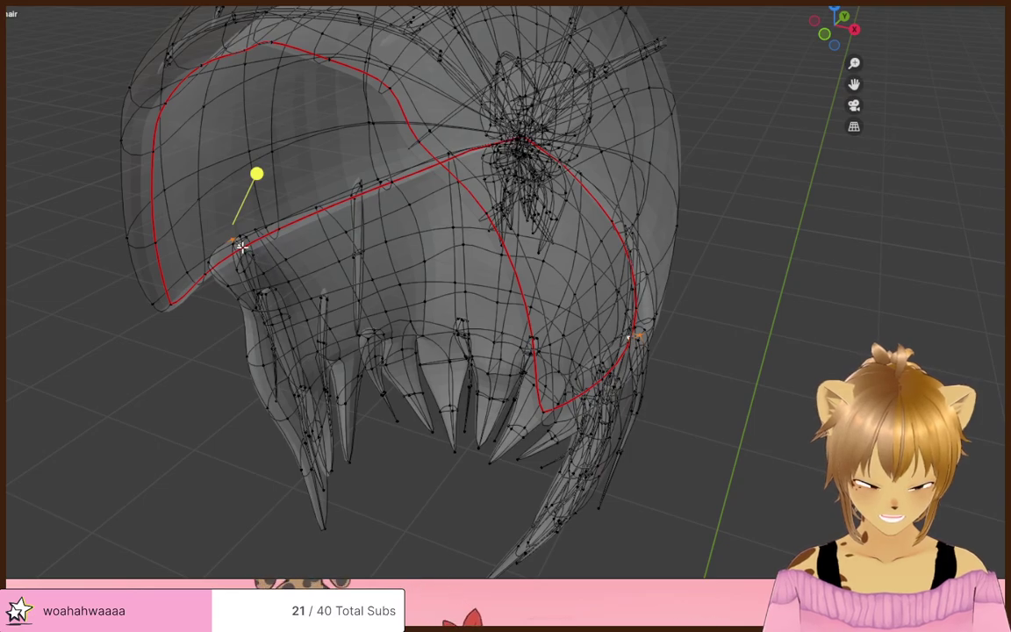
middle_drag(260, 266, 427, 238)
key(alt+z)
- Select the linked geometry of the hair bun at the back of the head and hide it
middle_drag(728, 314, 288, 145)
key(l)
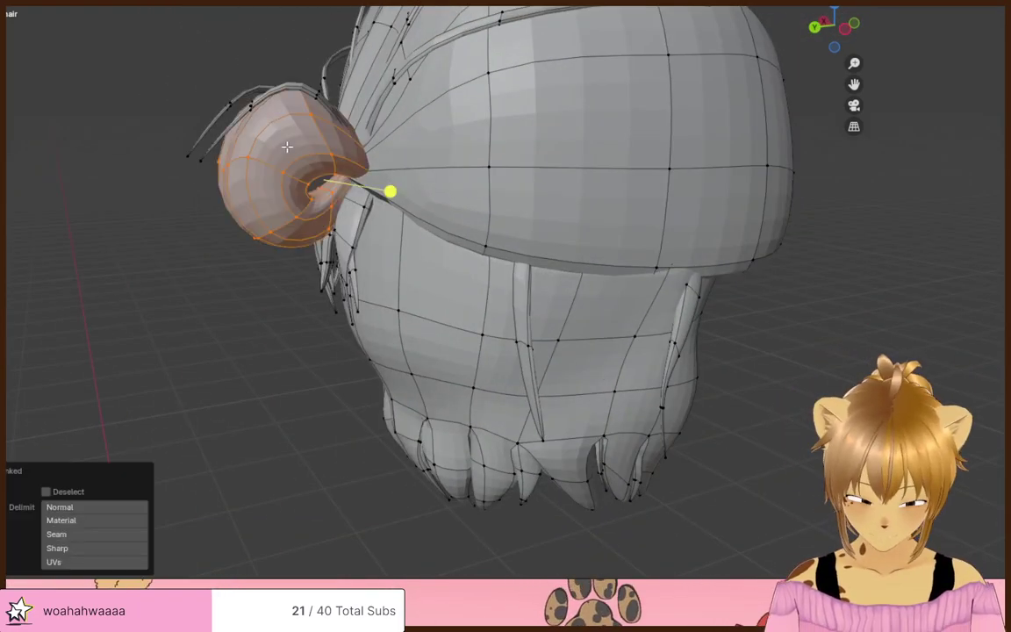
key(h)
- Mark a seam at the point where the hair cap's edges converge at the back of the head
middle_drag(246, 232, 472, 159)
scroll(330, 239, up, 5)
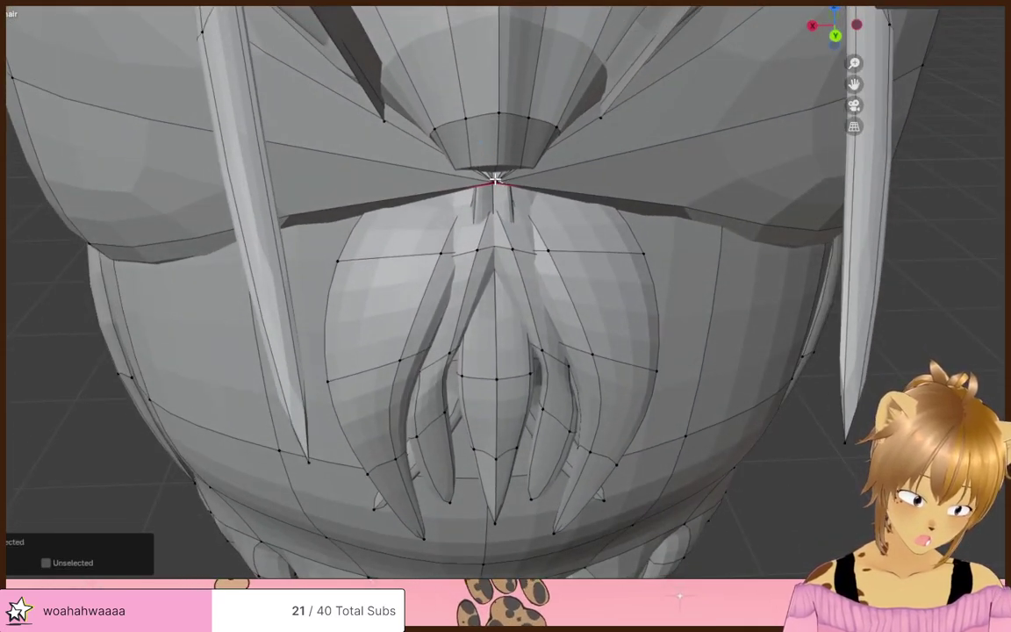
click(496, 178)
key(m)
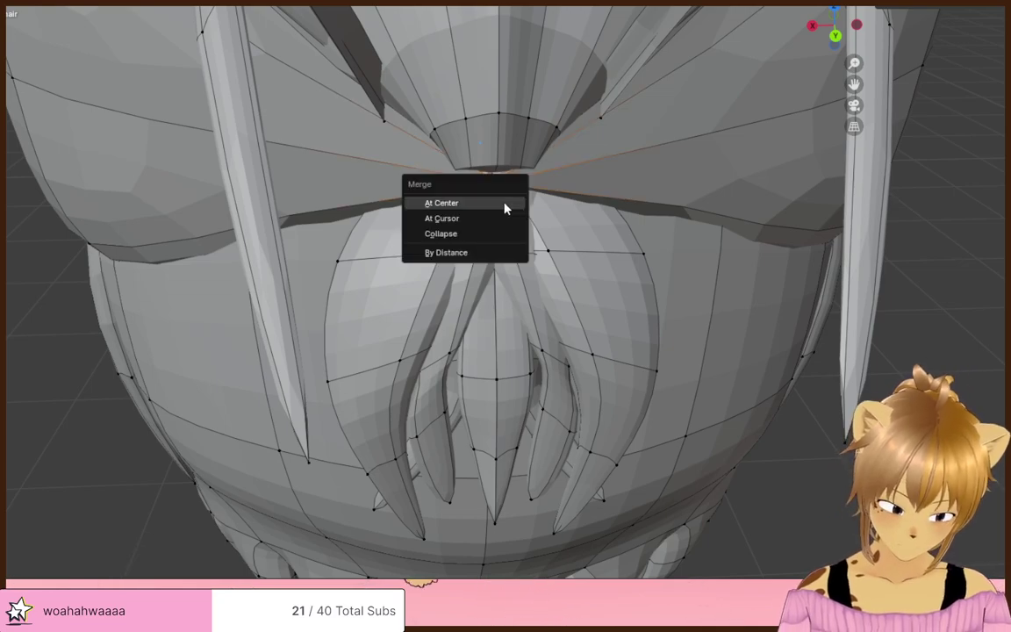
right_click(409, 124)
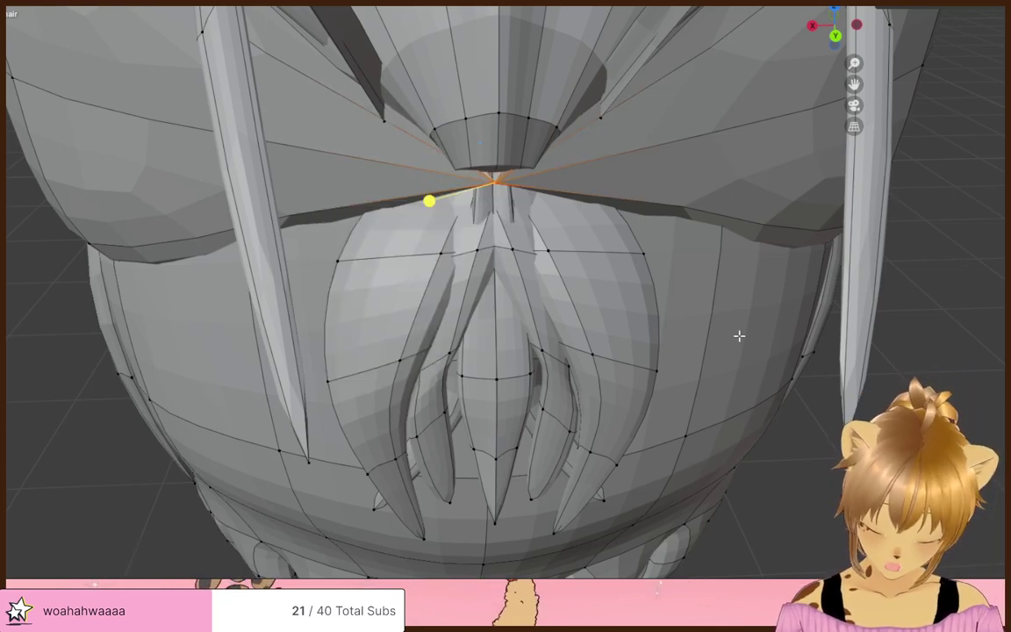
key(ctrl+e)
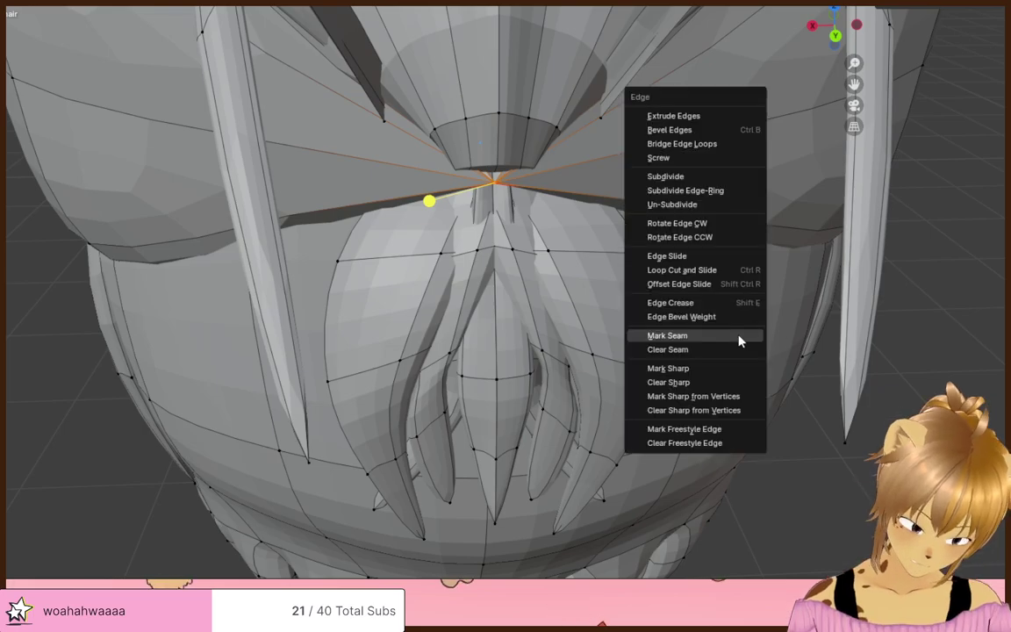
click(738, 337)
- Mark a seam down the centre edge loop of the lower back hair section to the tip of its middle strand
middle_drag(844, 424, 641, 314)
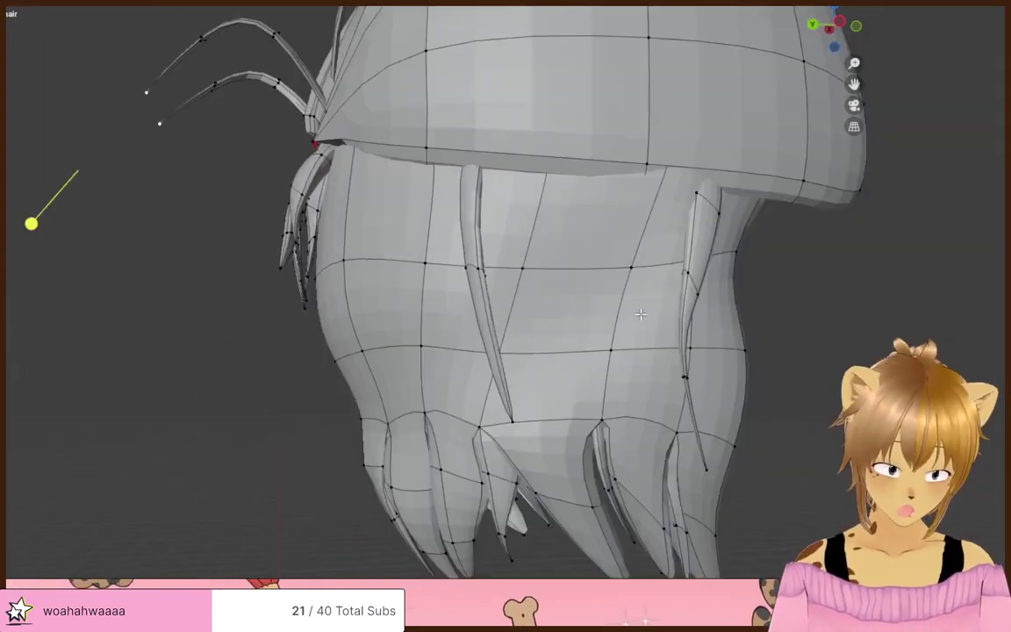
middle_drag(251, 134, 497, 268)
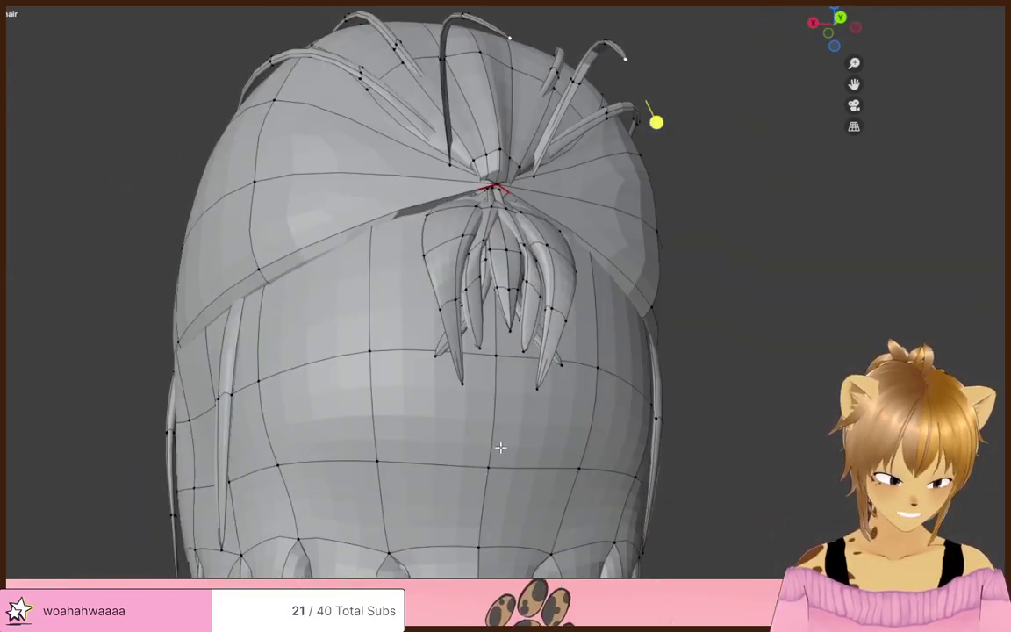
scroll(524, 406, down, 3)
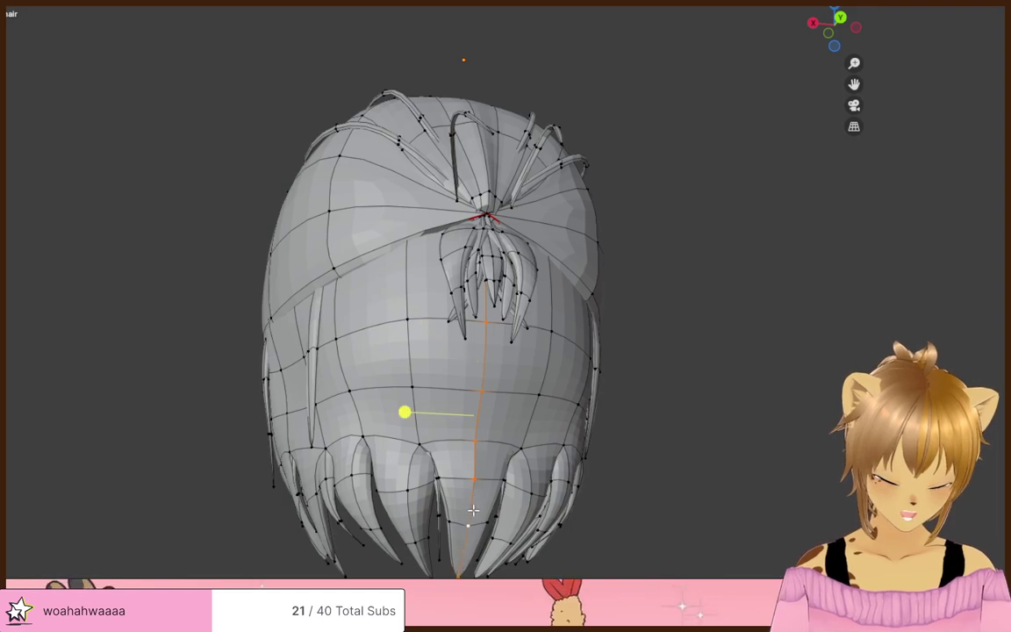
middle_drag(473, 510, 641, 437)
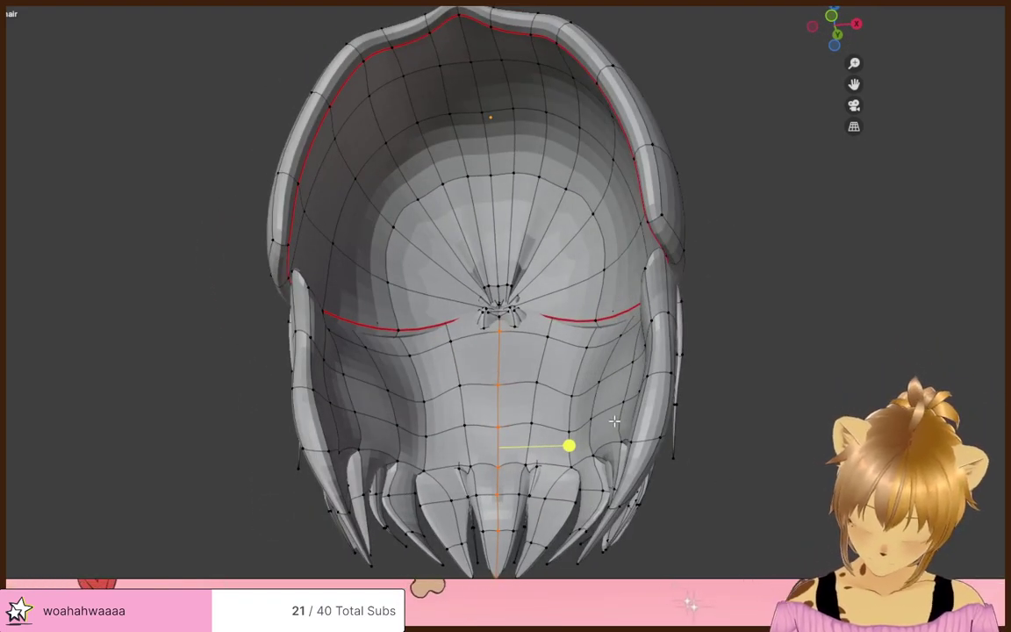
key(ctrl+e)
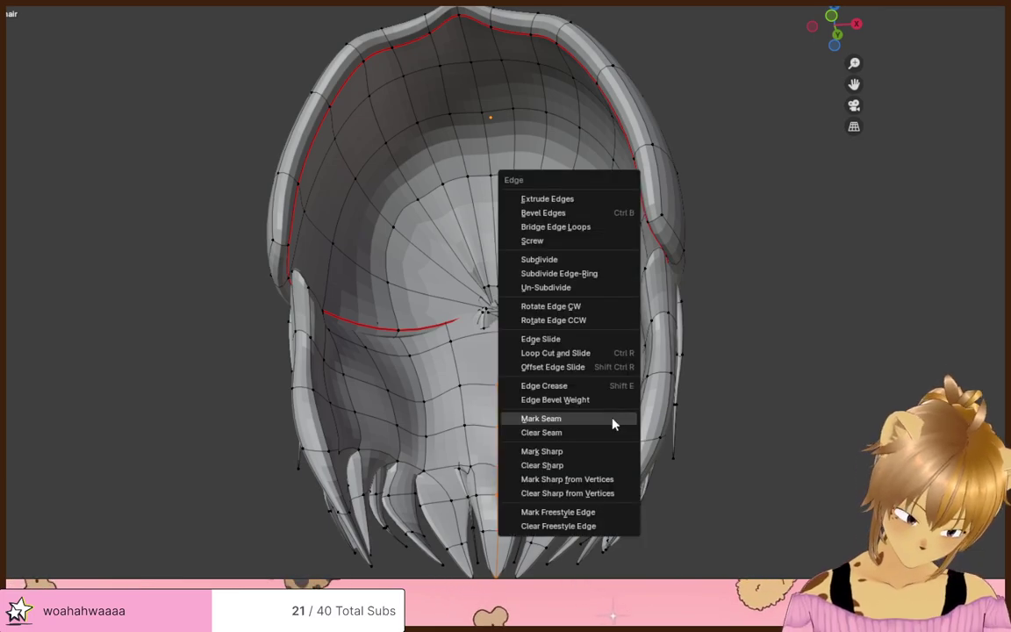
click(560, 418)
- Mark a seam along the centre edge loop of the hair cap
middle_drag(560, 418, 541, 269)
middle_drag(513, 231, 562, 193)
key(ctrl+e)
click(562, 194)
- Select the row of inner faces along the upper rim of the lower back hair
middle_drag(798, 254, 450, 340)
scroll(449, 340, up, 2)
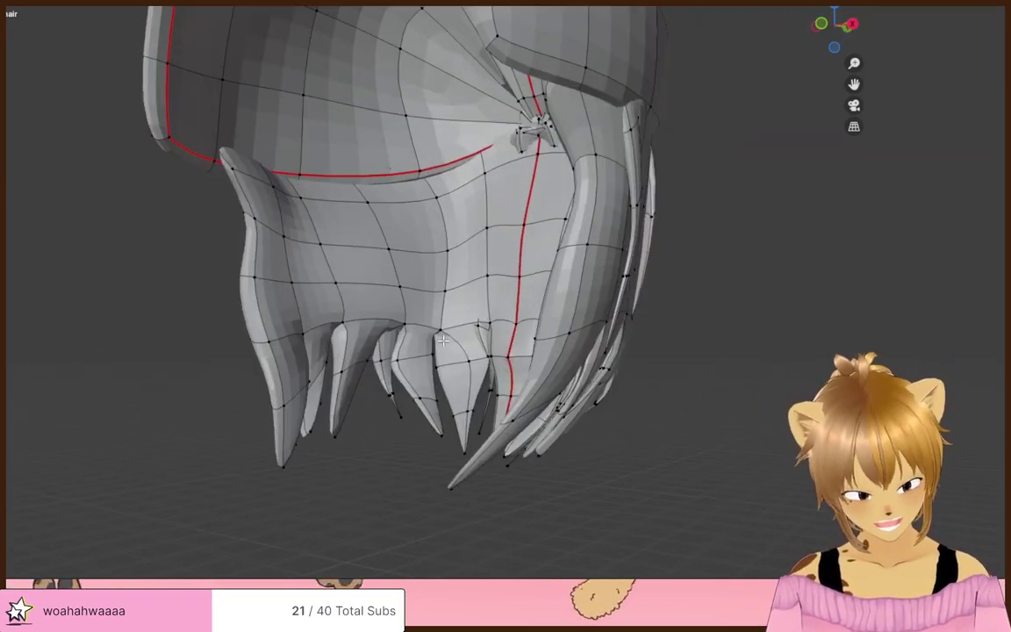
middle_drag(365, 303, 369, 264)
middle_drag(244, 103, 246, 139)
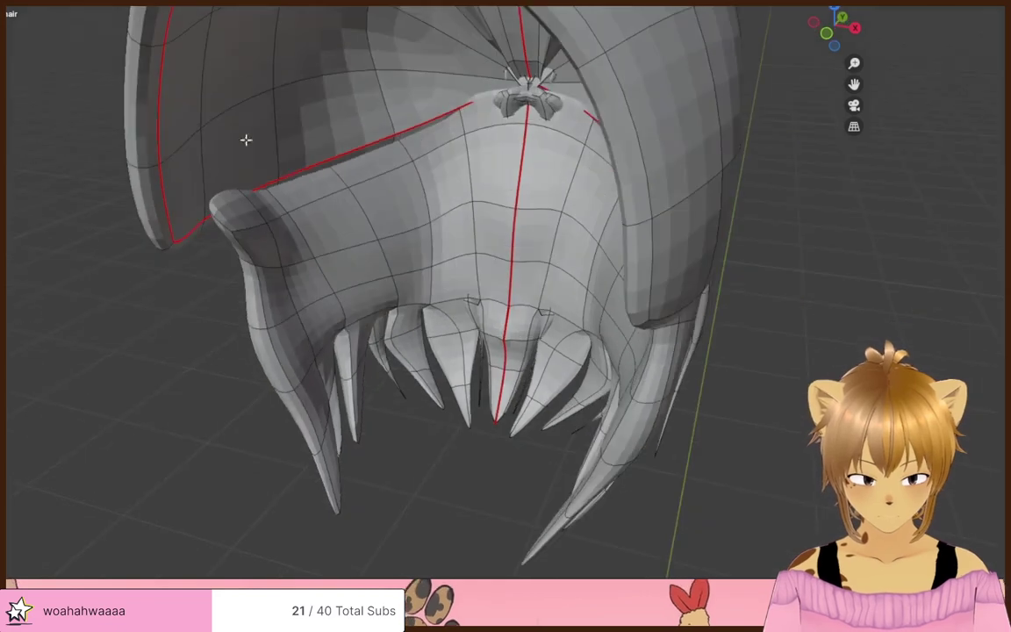
click(239, 212)
shift+click(268, 208)
shift+click(315, 194)
shift+click(391, 166)
shift+click(440, 144)
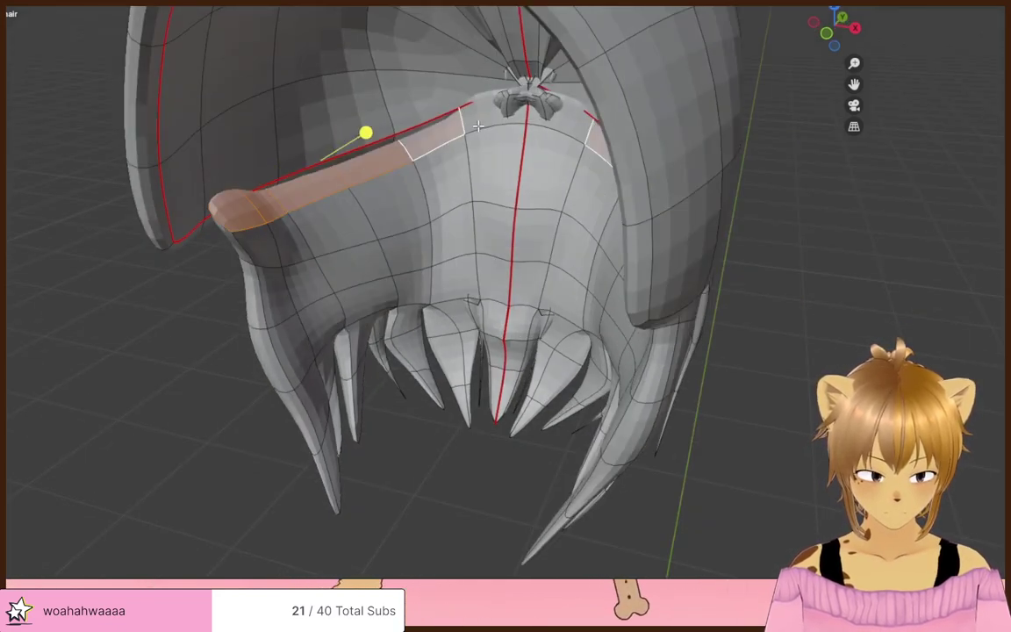
shift+click(497, 118)
shift+click(546, 158)
shift+click(551, 162)
- Extend the face selection over the rest of the lower hair's inner surface, down to where the strands begin
shift+click(525, 158)
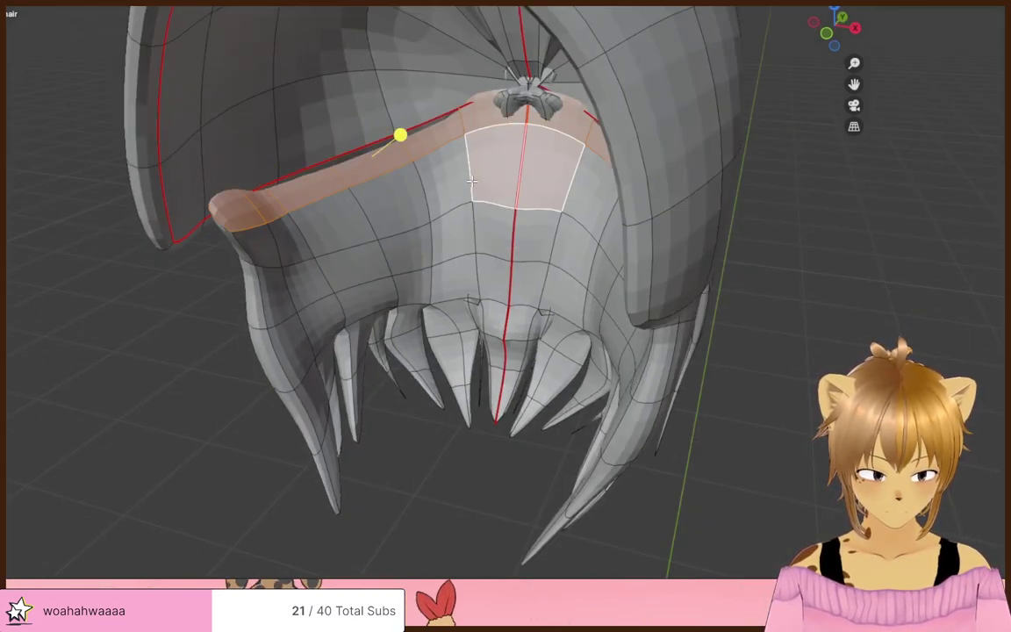
shift+click(518, 226)
shift+click(512, 276)
shift+click(562, 294)
shift+click(454, 279)
shift+click(406, 283)
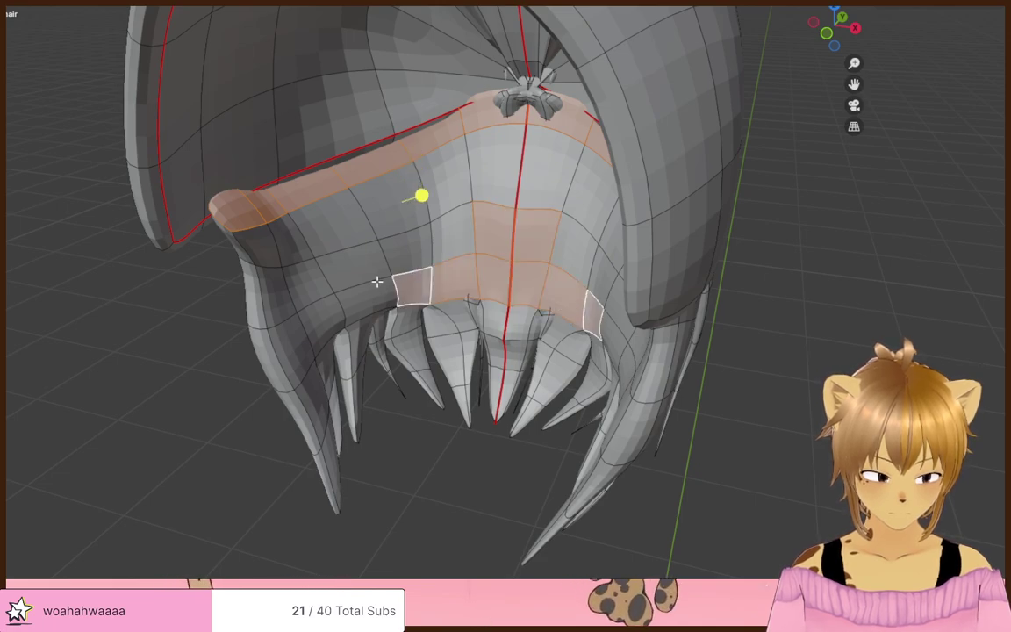
shift+click(356, 294)
shift+click(309, 320)
shift+click(277, 279)
shift+click(272, 251)
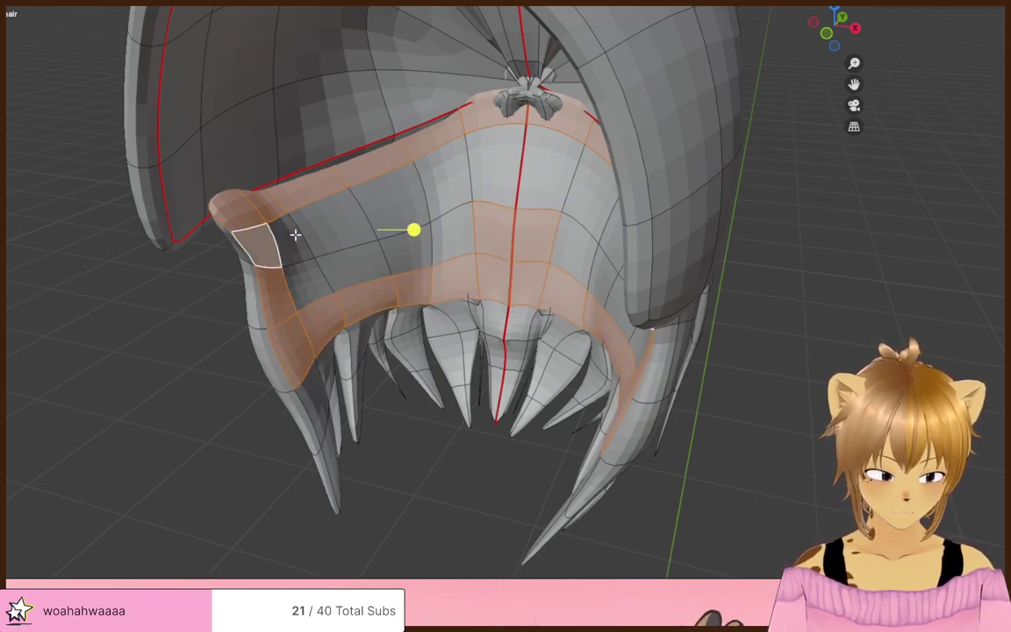
shift+click(329, 220)
shift+click(384, 195)
shift+click(439, 169)
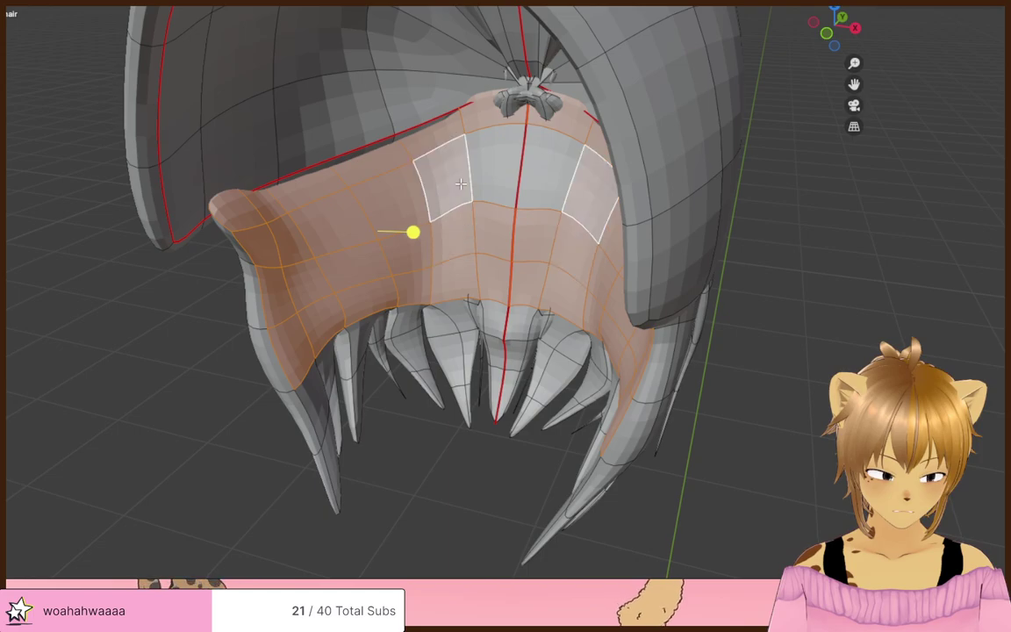
shift+click(500, 178)
- Try adding the inner faces of the hanging strands to the selection
middle_drag(500, 178, 343, 280)
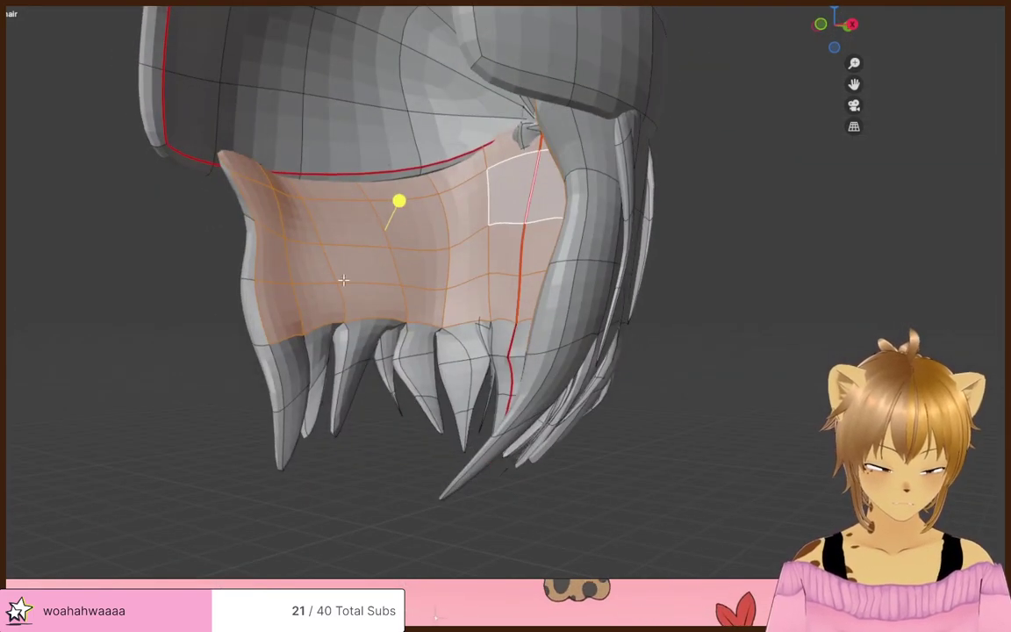
shift+click(288, 354)
shift+click(287, 423)
shift+click(319, 348)
shift+click(319, 393)
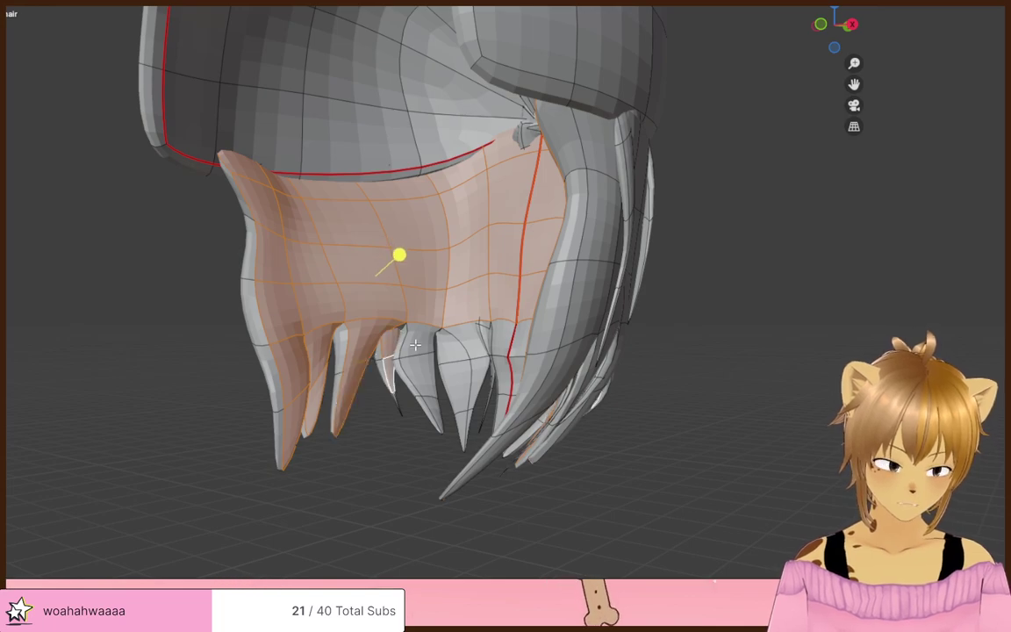
middle_drag(457, 356, 513, 342)
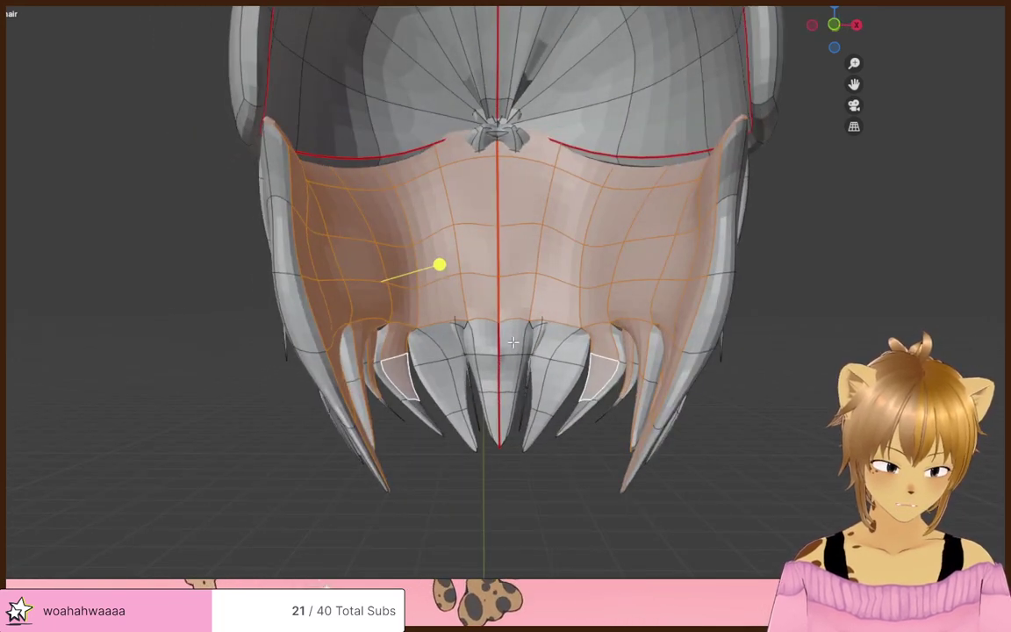
- Undo the strand face additions, leaving only the lower hair's inner surface selected
key(ctrl+z)
key(ctrl+z)
key(ctrl+z)
key(ctrl+z)
key(ctrl+z)
key(ctrl+z)
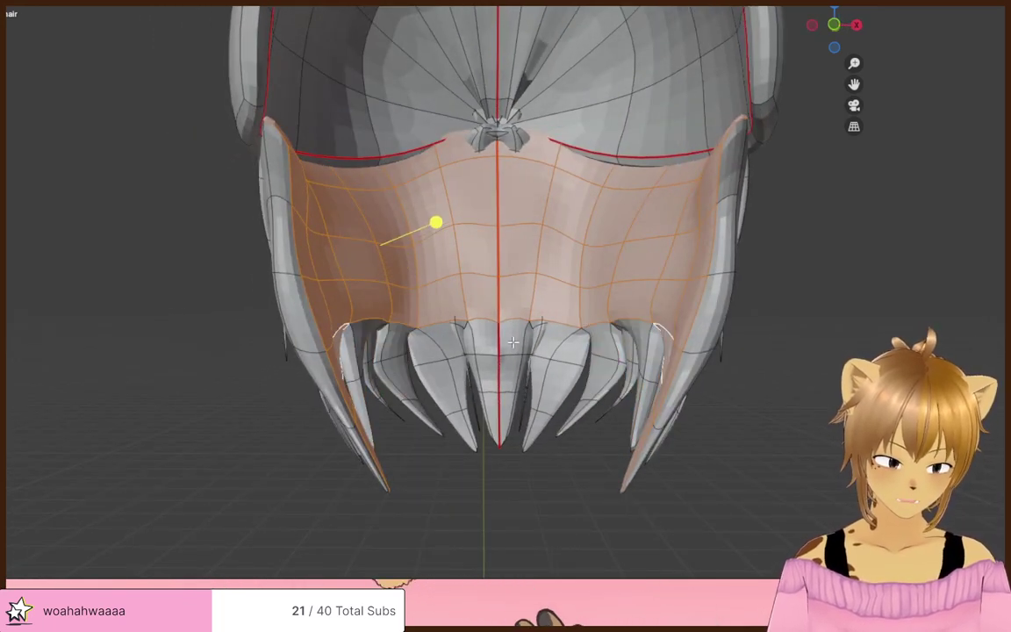
key(ctrl+z)
- Mark seams on the edges of the selected inner faces of the lower back hair
middle_drag(513, 343, 484, 308)
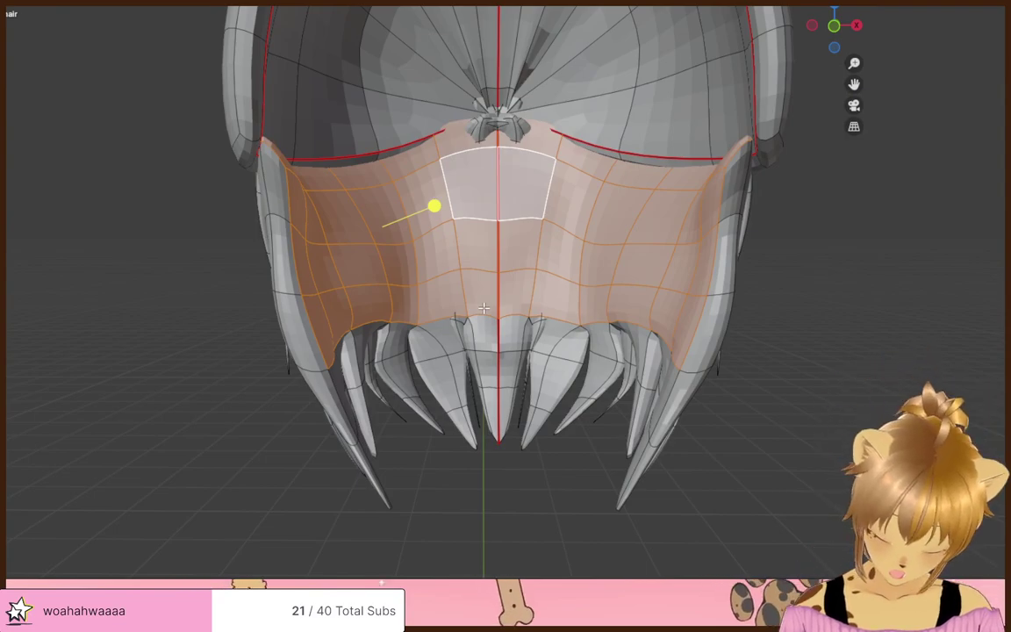
key(ctrl+e)
click(483, 312)
- Clear the seams from the interior edges of the lower hair's inner surface, keeping its outline marked
middle_drag(896, 348, 397, 257)
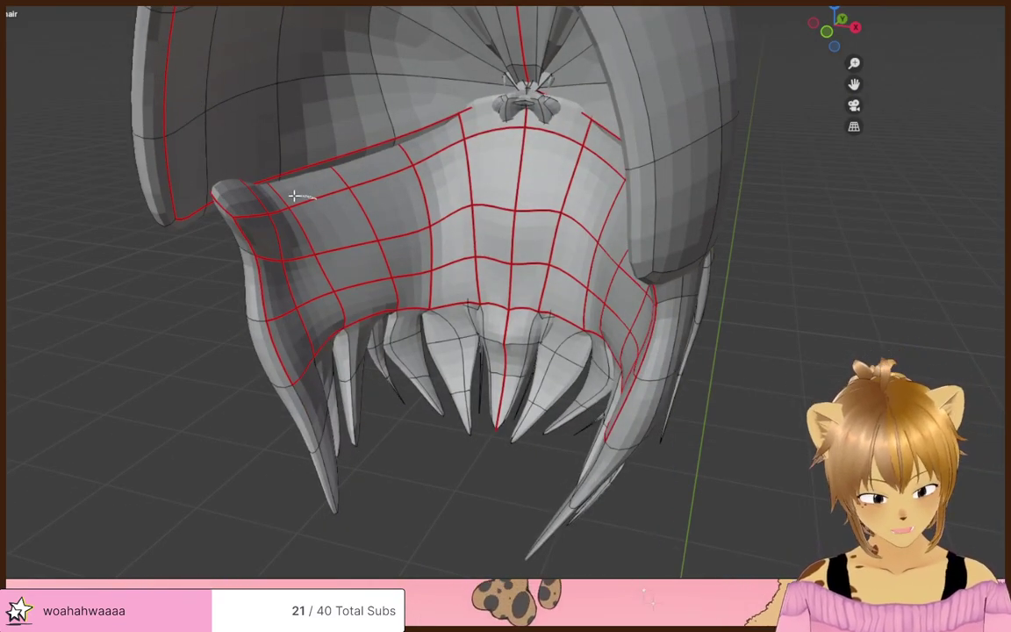
mouse_move(294, 195)
mouse_down()
mouse_move(274, 226)
mouse_move(294, 318)
mouse_move(372, 239)
mouse_move(320, 182)
mouse_move(293, 273)
mouse_move(334, 305)
mouse_move(533, 291)
mouse_move(608, 267)
mouse_move(603, 208)
mouse_up()
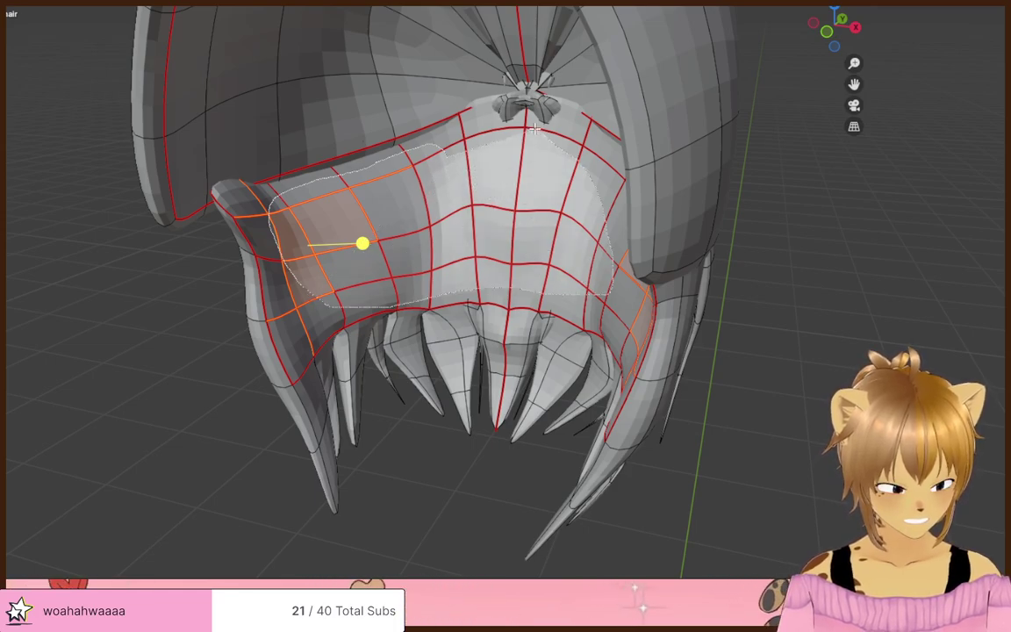
drag(425, 141, 407, 181)
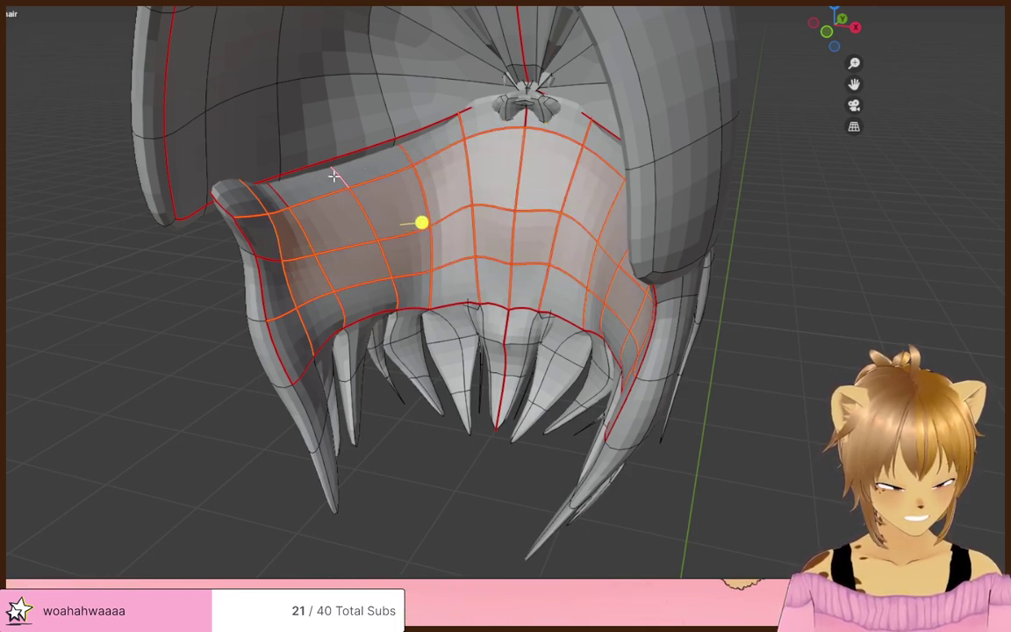
key(ctrl+e)
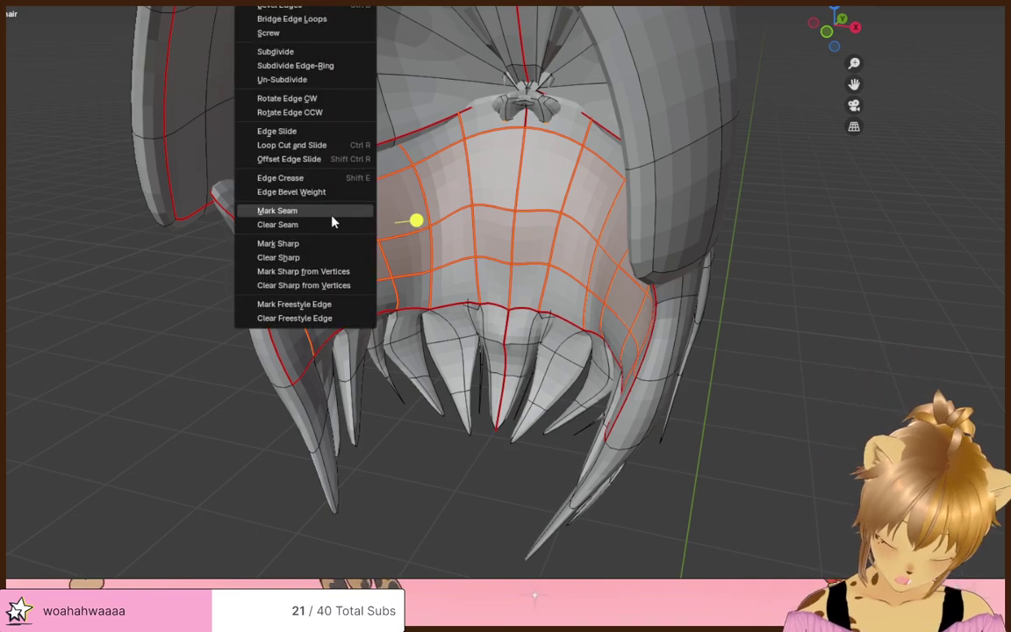
click(307, 227)
- Clear the stray seam on the short edge near the side of the lower hair's inner surface
key(alt+a)
middle_drag(704, 346, 707, 344)
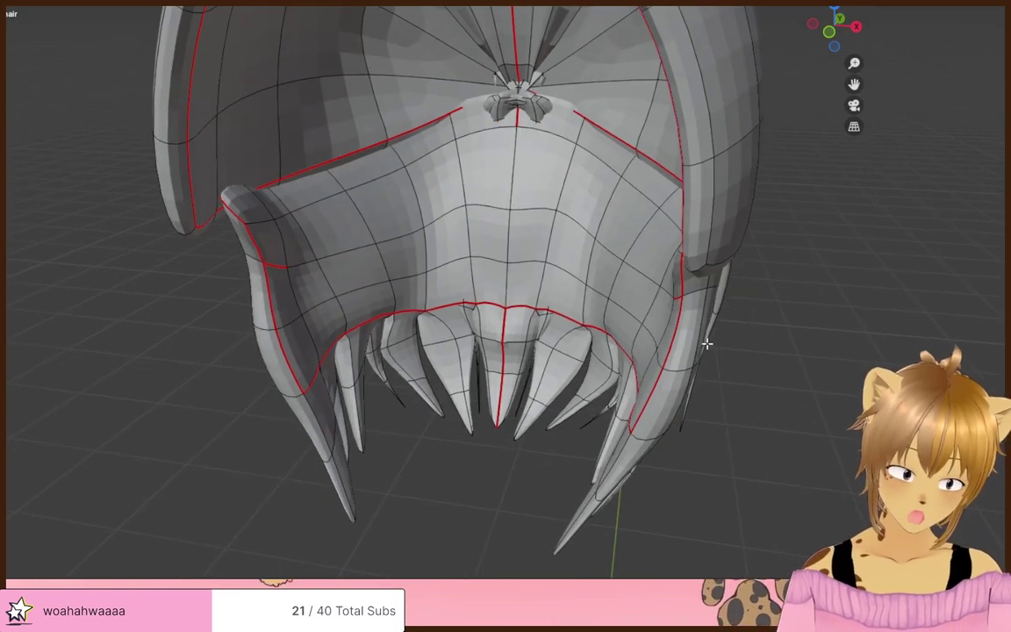
key(ctrl+e)
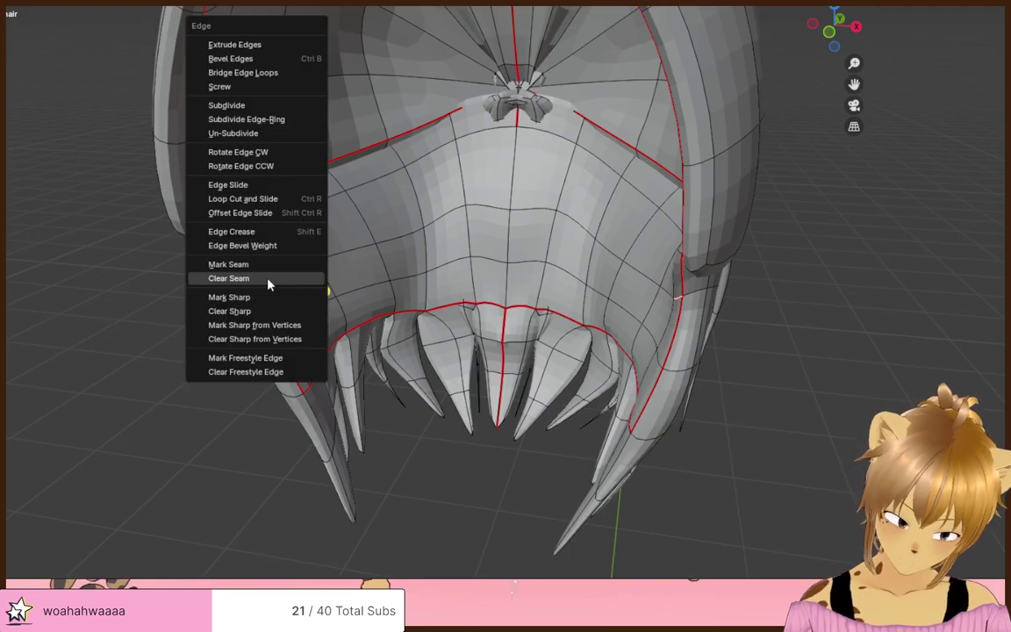
click(268, 279)
- Hide the hair cap and examine the seams around the lower hair section
middle_drag(807, 407, 489, 145)
key(l)
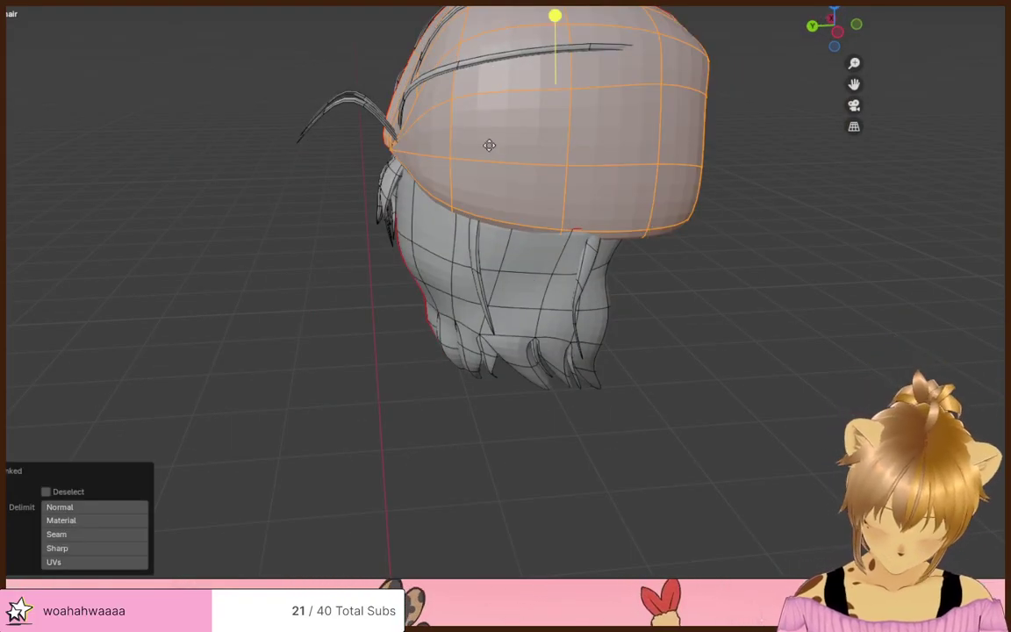
key(h)
middle_drag(489, 147, 311, 158)
scroll(262, 153, down, 5)
scroll(258, 153, up, 3)
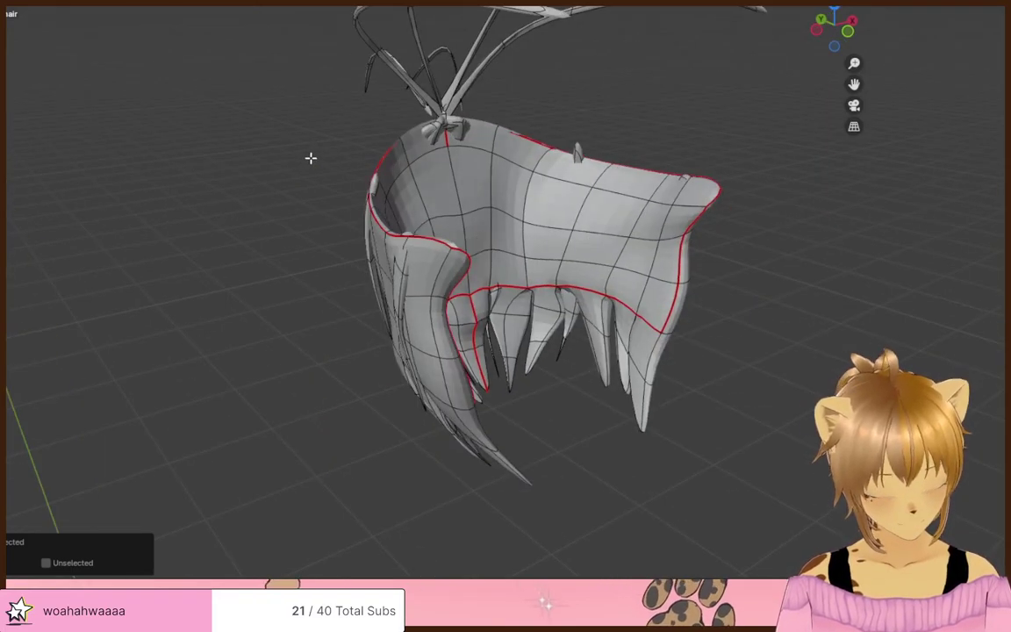
- Reveal the hidden hair parts and mark a seam along the bun's central edge loop
key(alt+h)
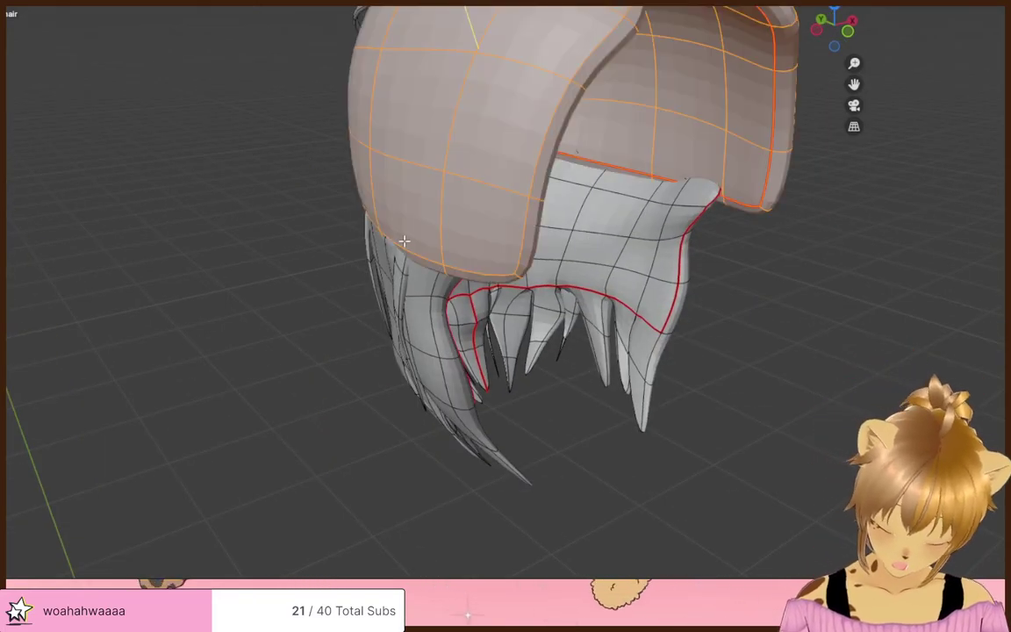
click(205, 309)
middle_drag(205, 309, 447, 318)
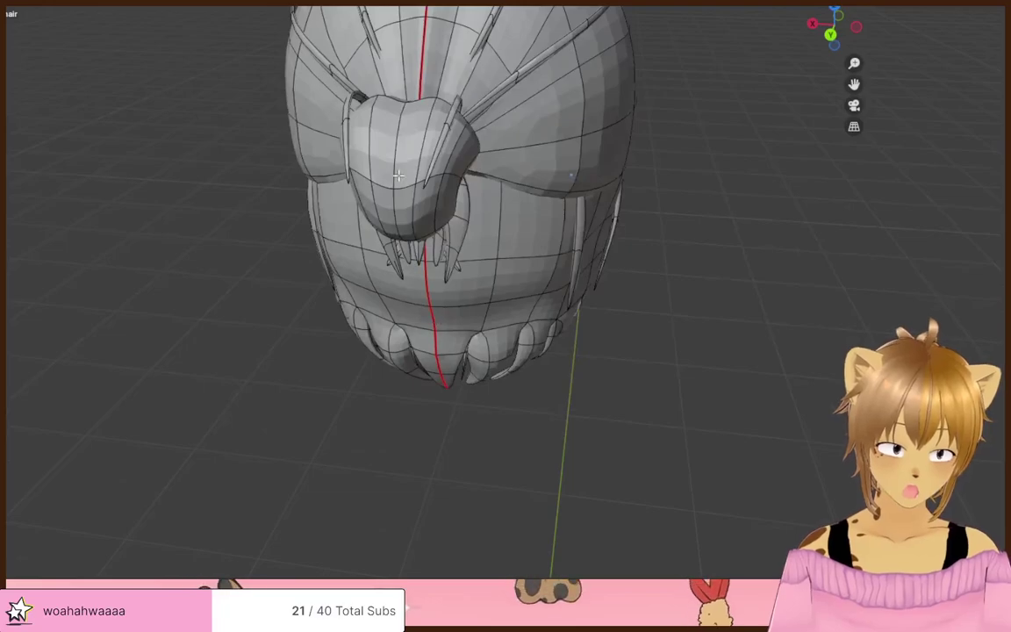
middle_drag(397, 169, 453, 190)
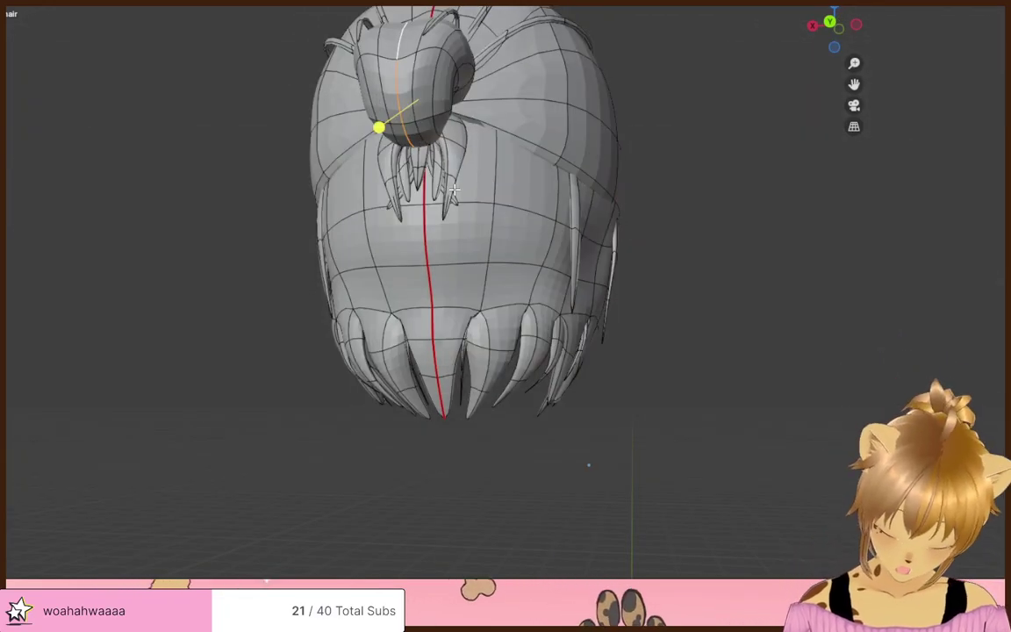
key(ctrl+e)
click(453, 194)
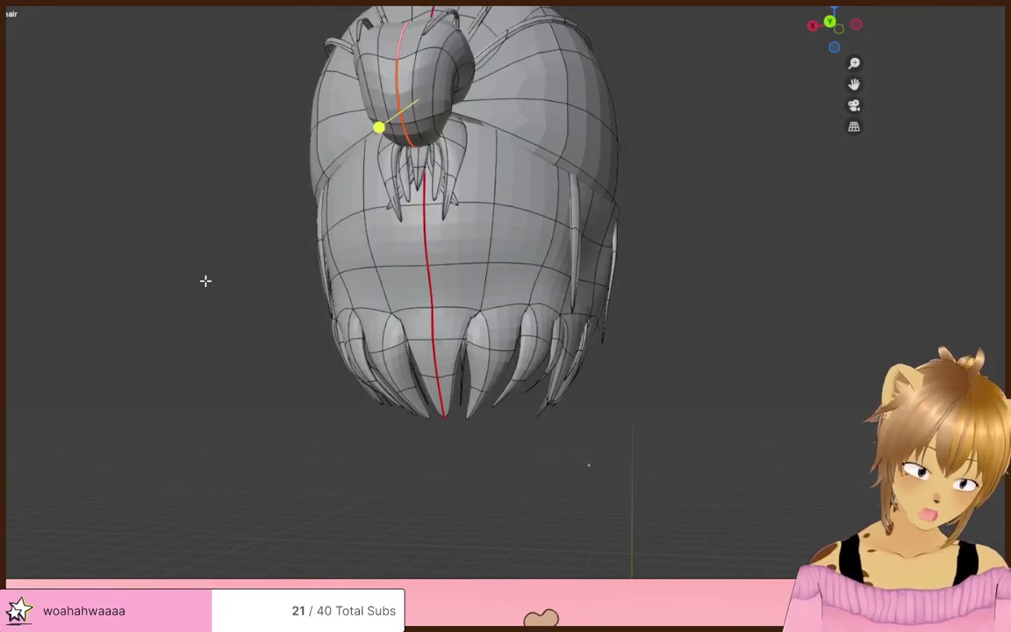
- Leave the back hair's local view to bring back the full character
middle_drag(205, 281, 568, 302)
scroll(470, 280, down, 3)
middle_drag(469, 279, 557, 341)
key(KP_Divide)
scroll(527, 307, down, 2)
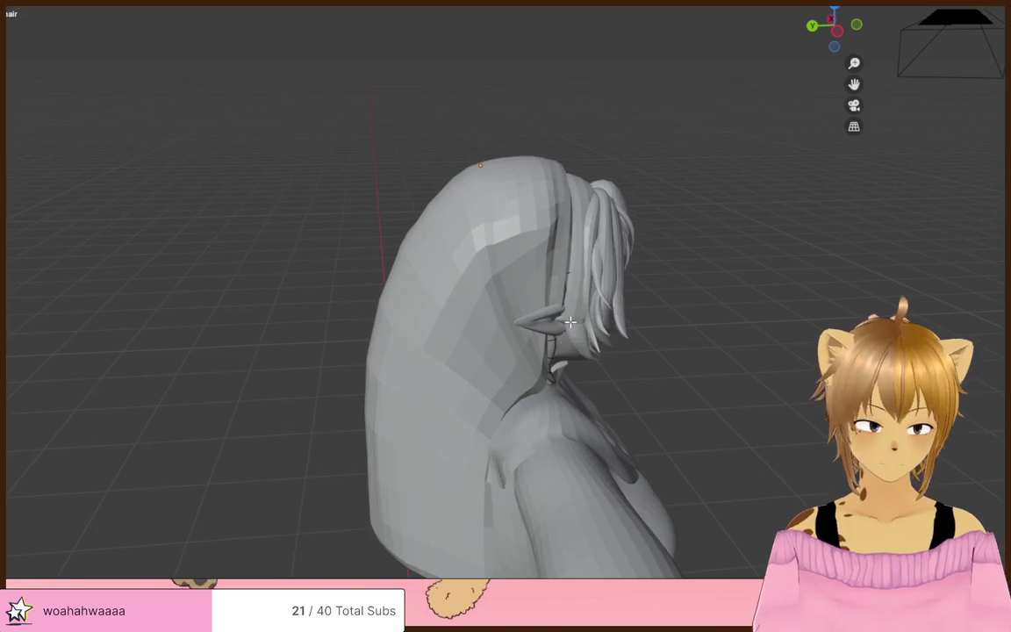
- Open the habit mesh for editing and mark a seam along the crease loop running across its front
scroll(490, 199, up, 3)
click(415, 142)
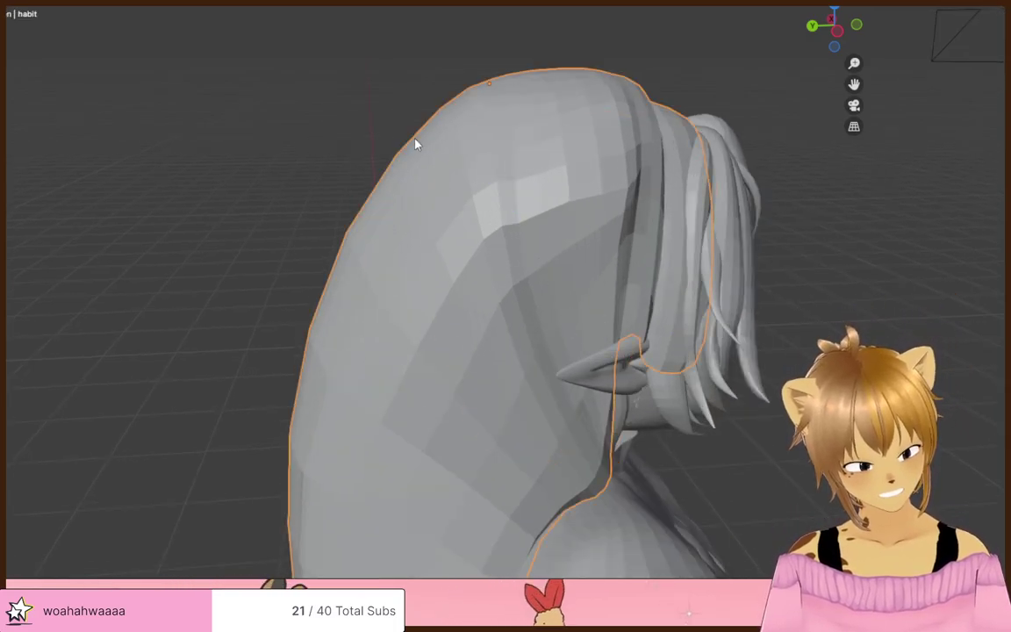
key(Tab)
middle_drag(597, 232, 492, 307)
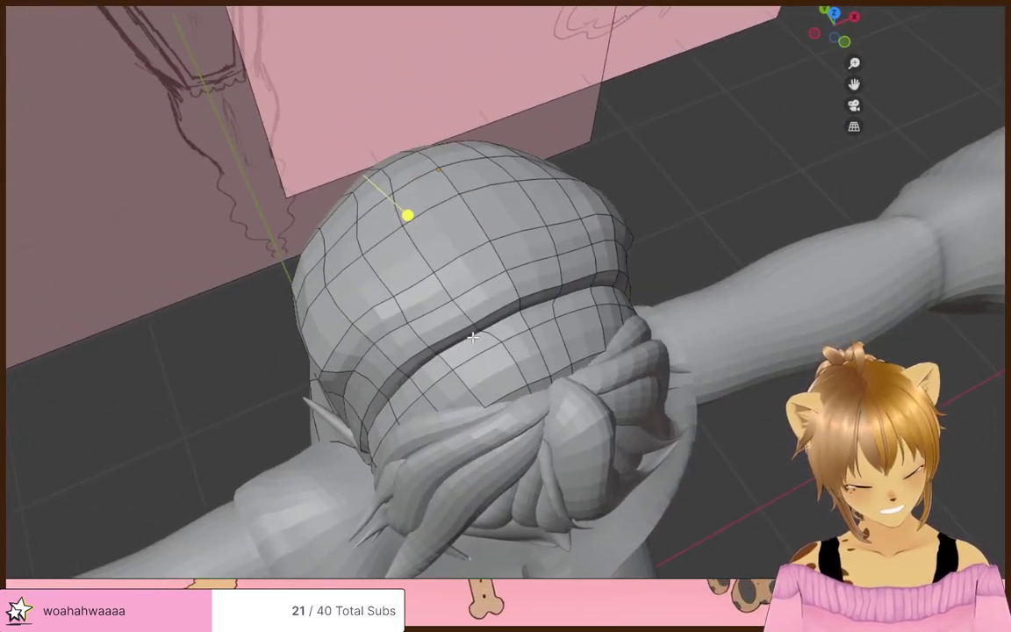
middle_drag(479, 346, 384, 309)
key(ctrl+e)
click(456, 269)
- Isolate the habit in local view and mark a seam along its central edge loop from front to back
key(KP_Divide)
scroll(356, 253, up, 2)
scroll(356, 253, down, 2)
shift+middle_drag(356, 252, 529, 344)
middle_drag(587, 223, 509, 273)
alt+click(485, 293)
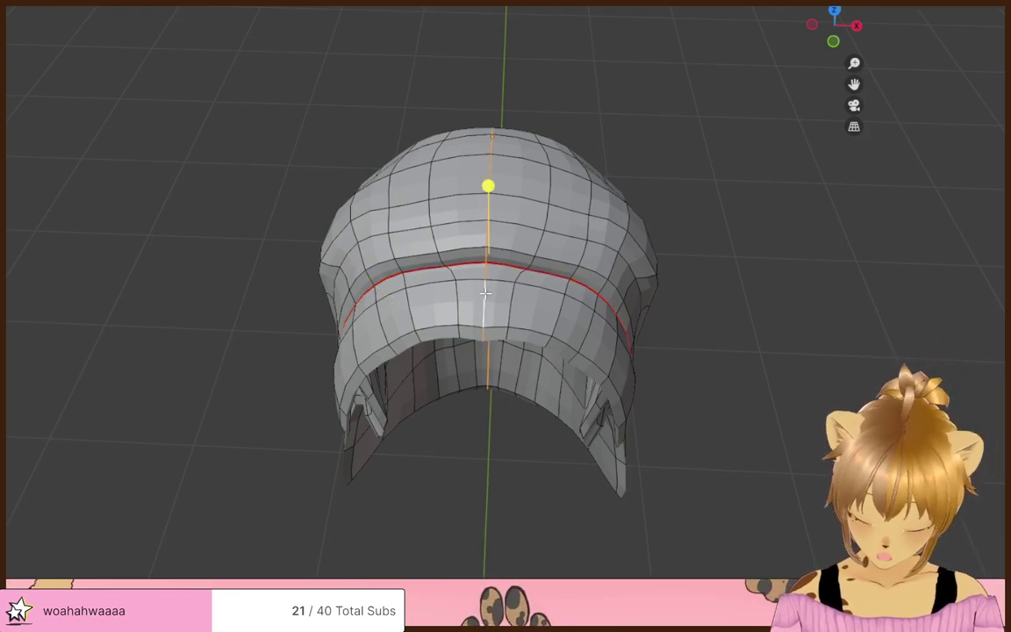
key(ctrl+e)
click(487, 293)
- Mark seams along the habit's inner rim edges, including the front band and side openings, and leave local view
middle_drag(487, 293, 270, 204)
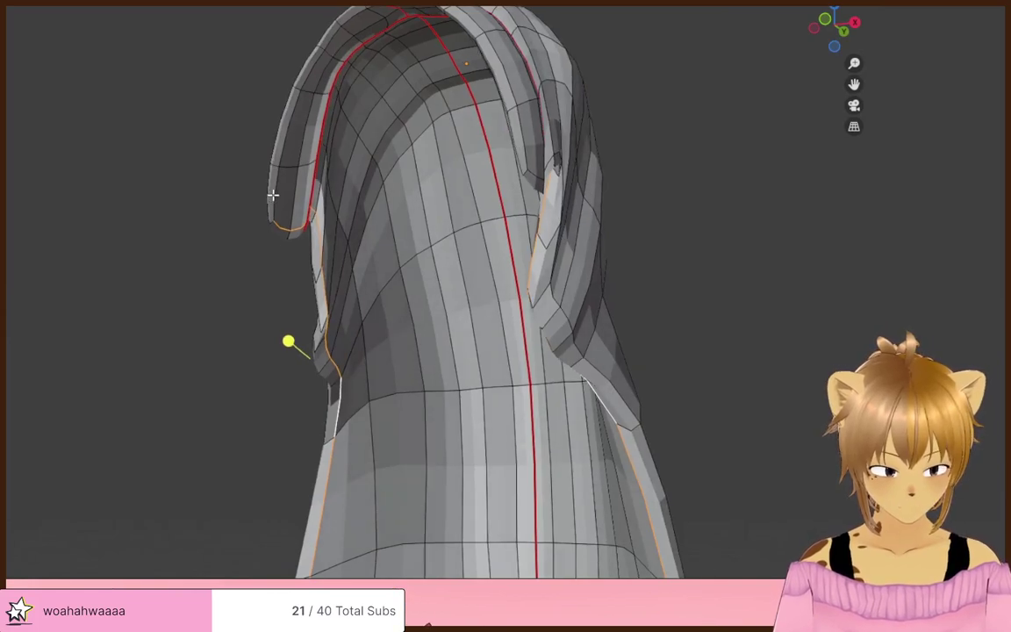
key(ctrl+e)
click(416, 329)
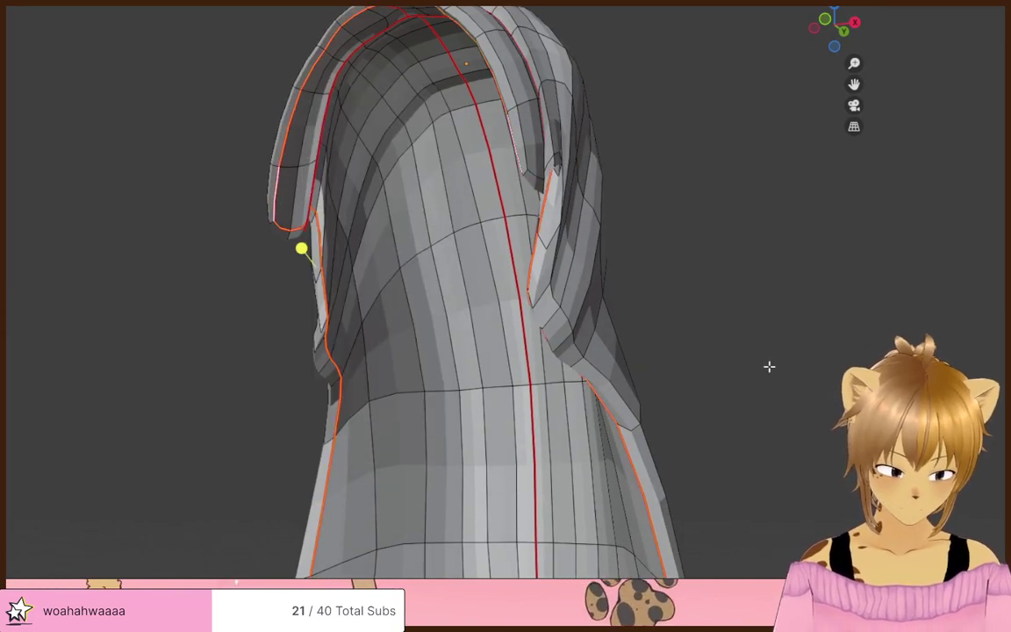
scroll(772, 404, down, 4)
middle_drag(774, 445, 613, 419)
key(ctrl+e)
click(479, 427)
key(KP_Divide)
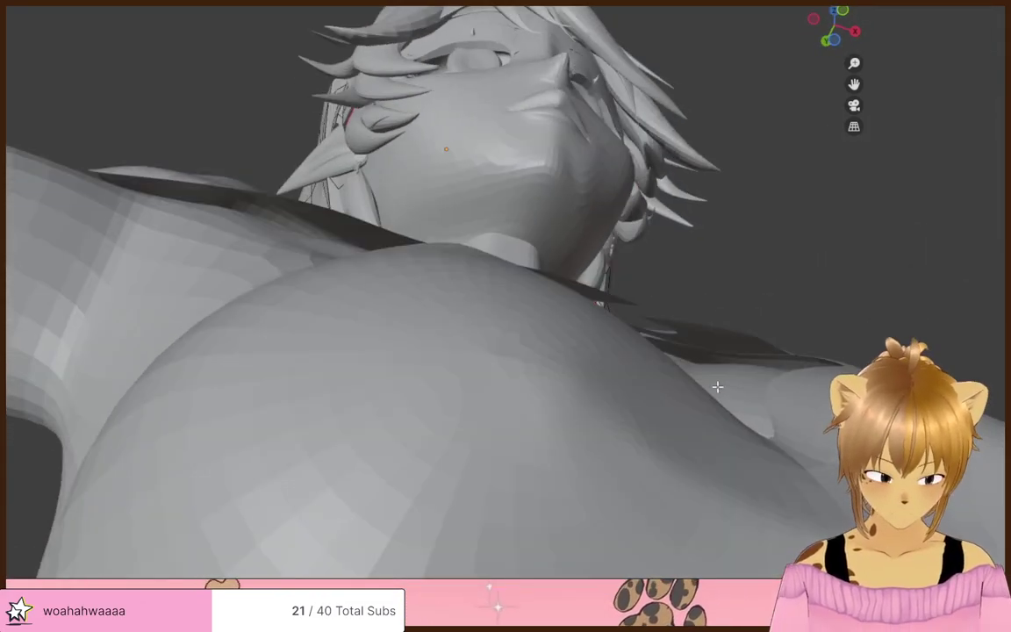
- Open the body mesh for editing and isolate it in local view
scroll(718, 386, down, 4)
middle_drag(634, 284, 491, 325)
scroll(595, 416, up, 3)
key(Tab)
click(436, 334)
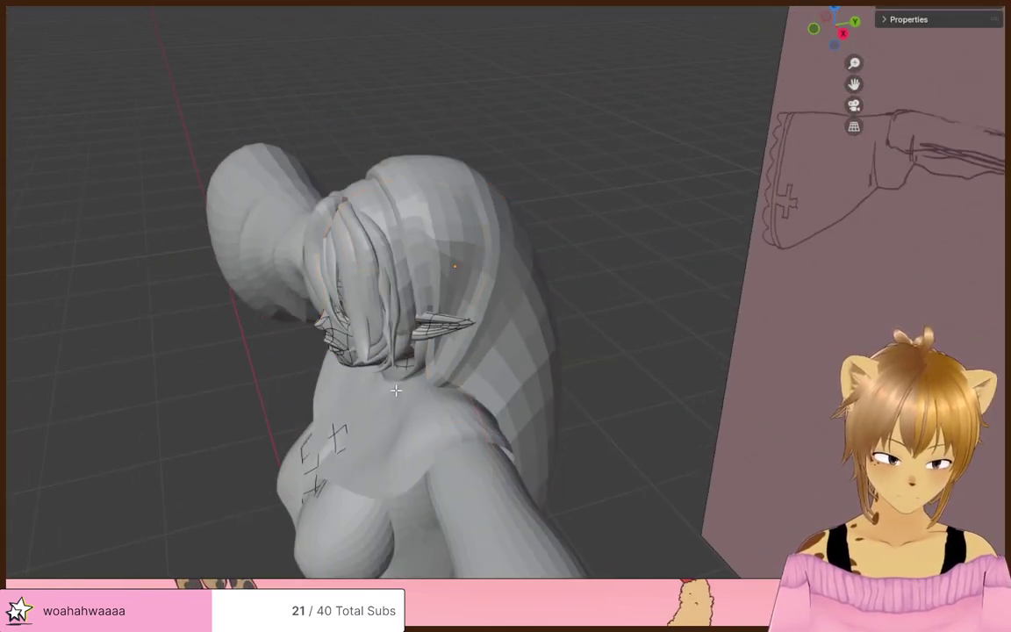
middle_drag(395, 389, 484, 308)
scroll(478, 354, down, 5)
key(KP_Divide)
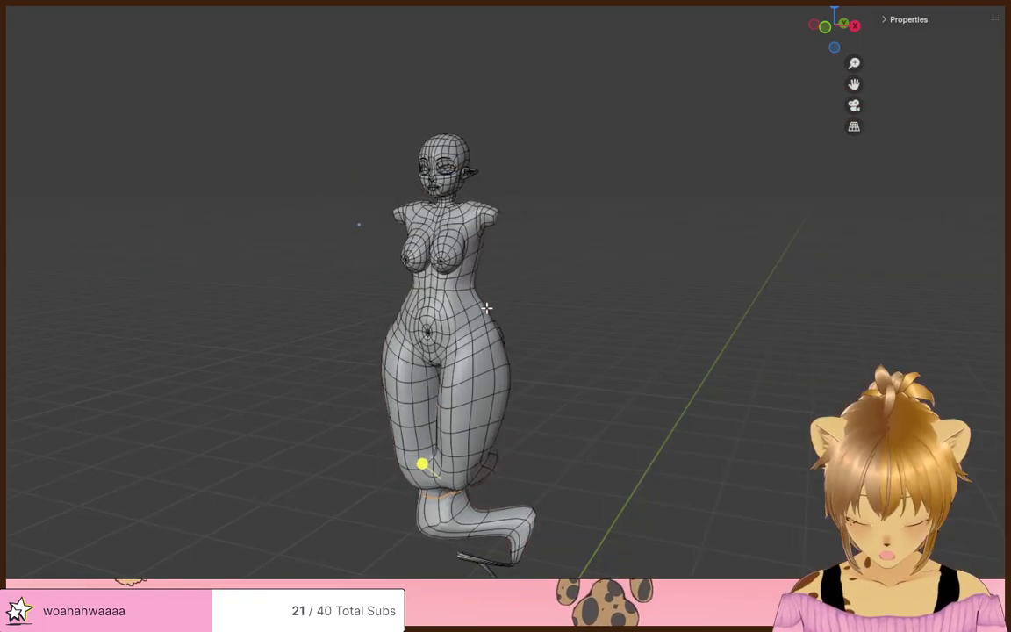
- Mark a seam along the body's vertical centre line, covering the face, torso front and back
shift+middle_drag(486, 439, 485, 307)
scroll(486, 307, up, 4)
shift+middle_drag(487, 213, 490, 318)
middle_drag(490, 317, 555, 233)
scroll(513, 204, up, 2)
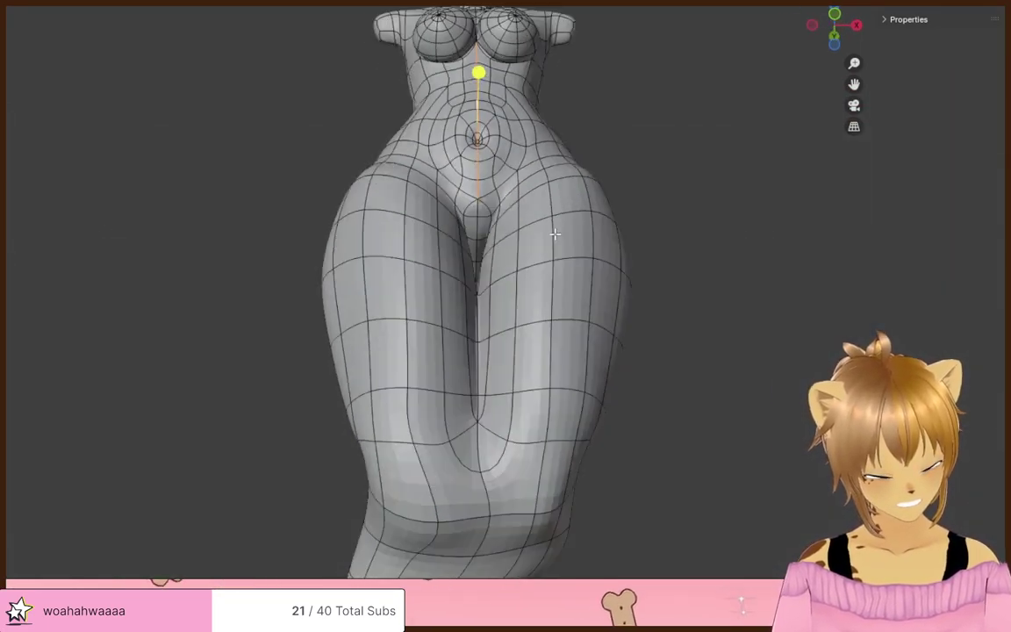
middle_drag(476, 226, 468, 275)
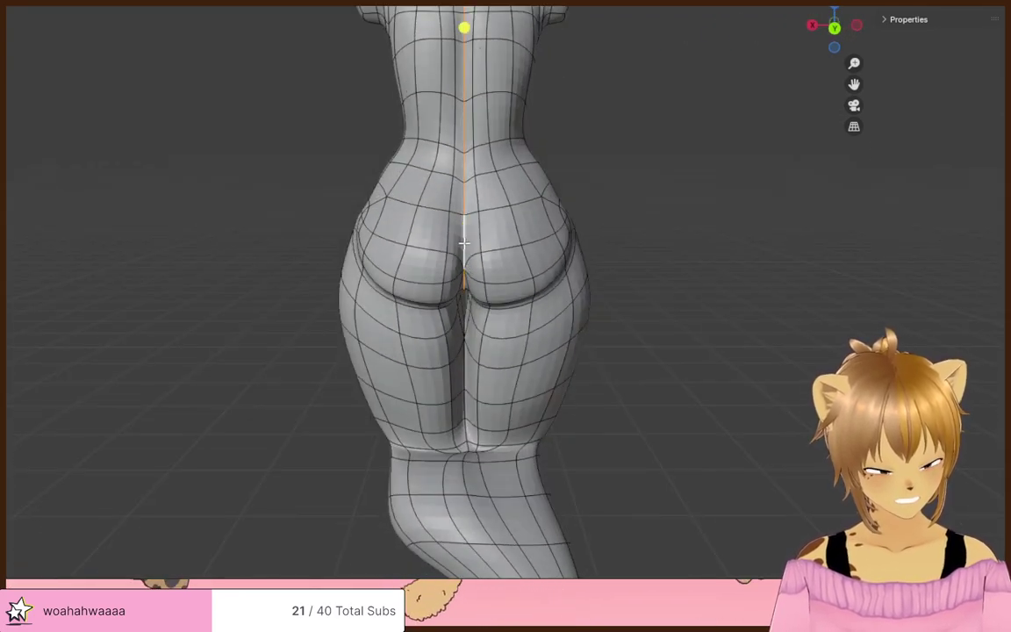
scroll(487, 193, down, 5)
middle_drag(487, 192, 357, 293)
scroll(429, 291, up, 4)
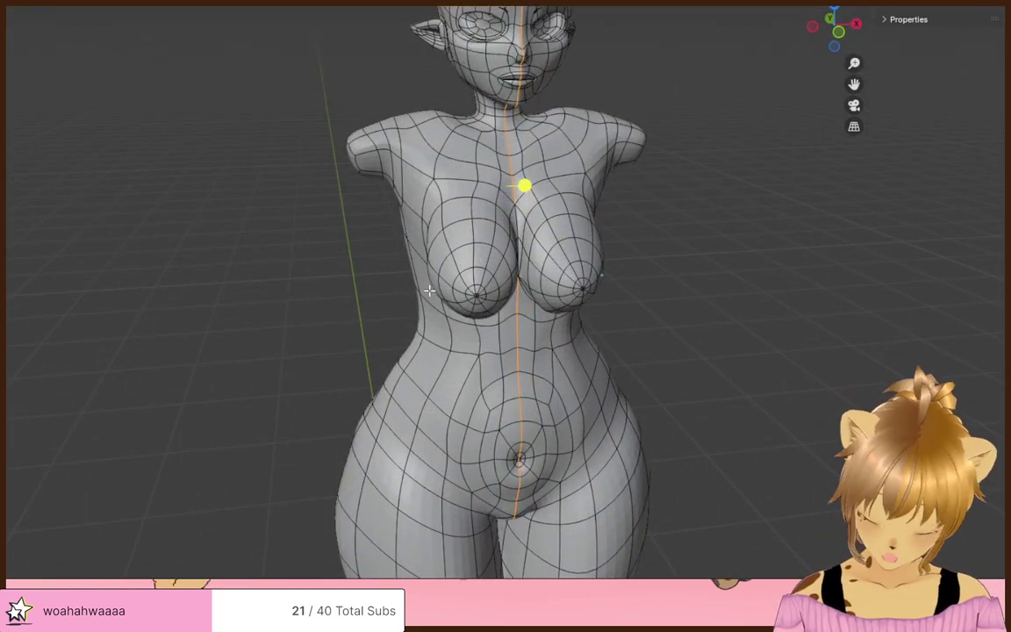
key(ctrl+e)
click(430, 293)
- Mark a seam on the edge loop where the front of the character's left ear meets the head
scroll(509, 237, up, 2)
shift+middle_drag(561, 192, 516, 412)
alt+click(640, 304)
scroll(709, 281, up, 3)
middle_drag(710, 294, 571, 281)
middle_drag(544, 229, 359, 291)
key(ctrl+e)
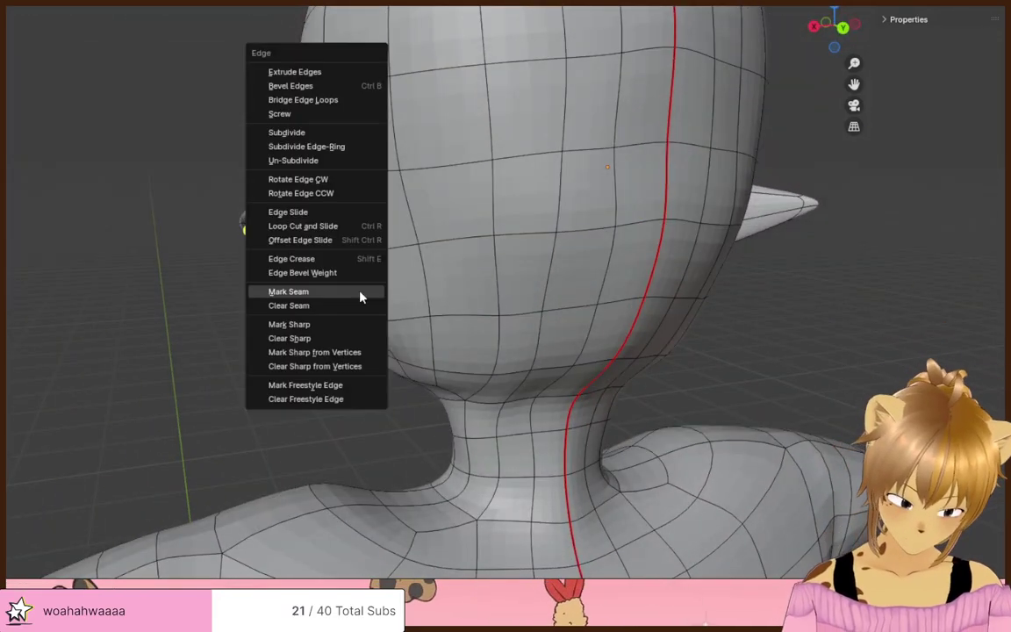
click(359, 294)
- Mark a seam along the left ear's outer edge, running around the pointed tip and back to its base
middle_drag(280, 298, 486, 324)
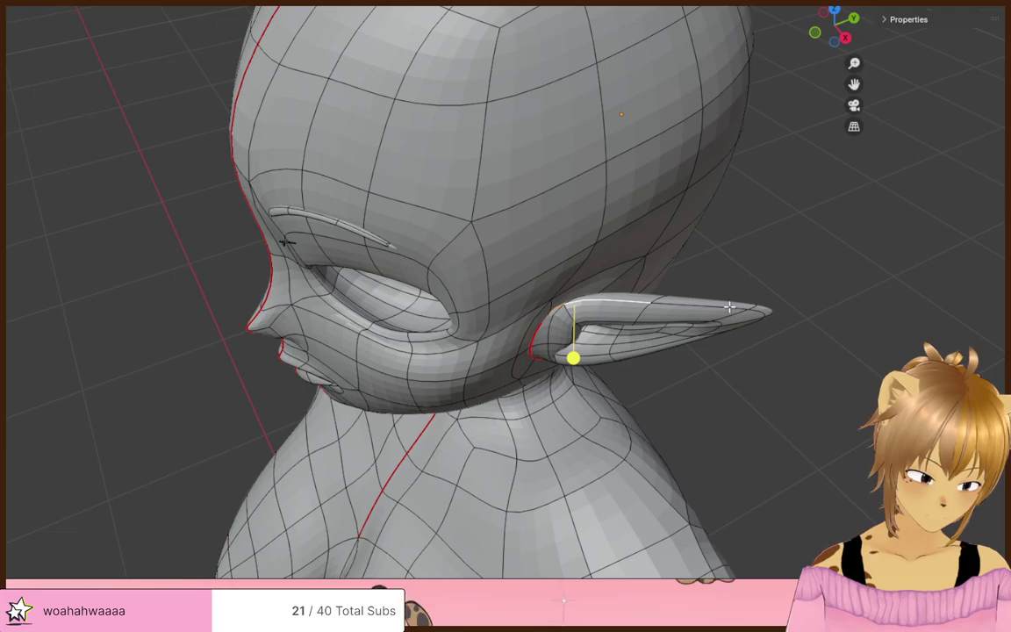
middle_drag(756, 313, 728, 219)
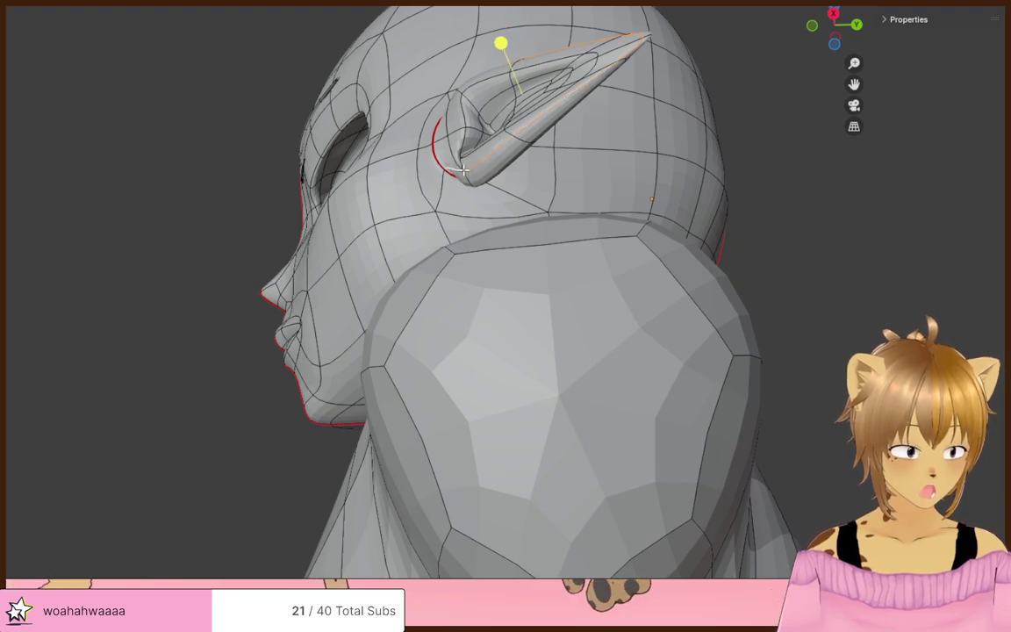
middle_drag(462, 169, 682, 296)
key(ctrl+e)
click(633, 248)
scroll(713, 294, up, 5)
click(752, 321)
scroll(721, 343, down, 9)
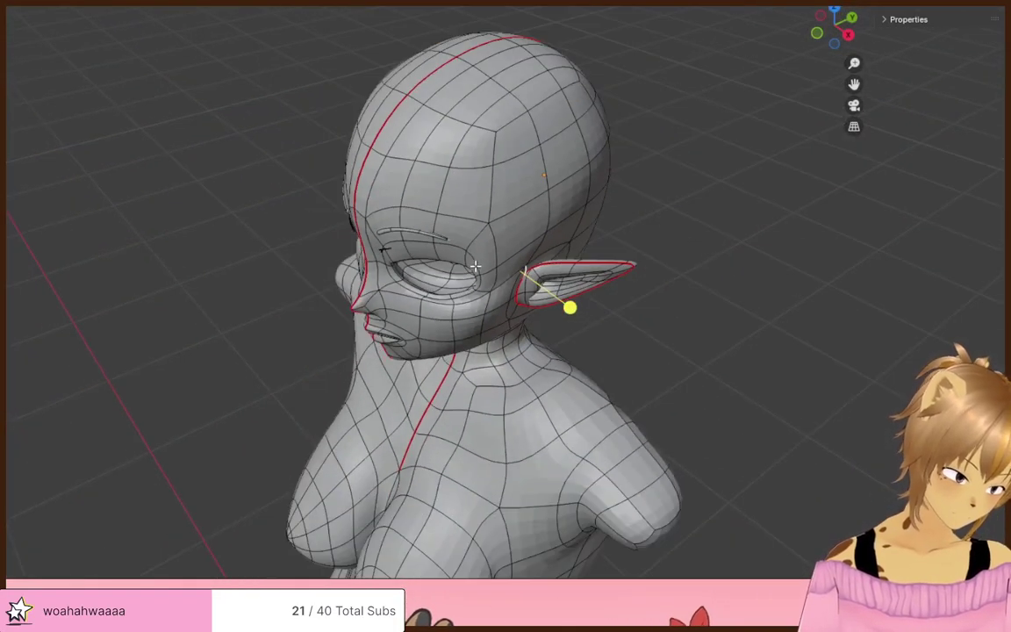
- Mark seams around the rims of both eye sockets
middle_drag(517, 259, 624, 211)
scroll(624, 211, up, 2)
middle_drag(809, 300, 733, 347)
scroll(770, 305, up, 2)
scroll(734, 347, up, 1)
middle_drag(235, 232, 190, 255)
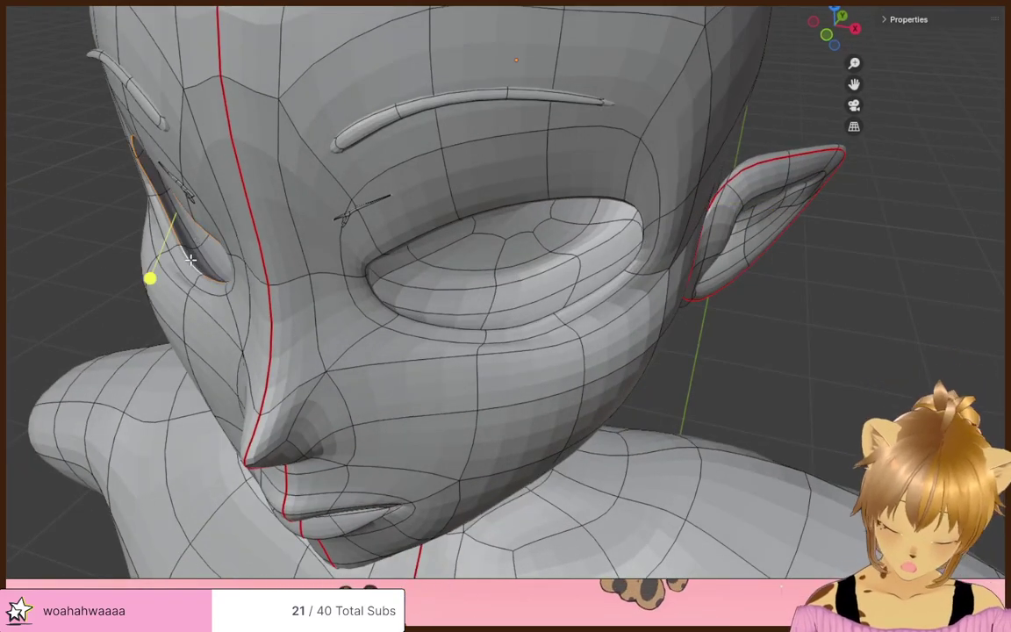
key(ctrl+e)
click(189, 263)
click(72, 259)
middle_drag(72, 260, 287, 243)
key(ctrl+e)
click(586, 339)
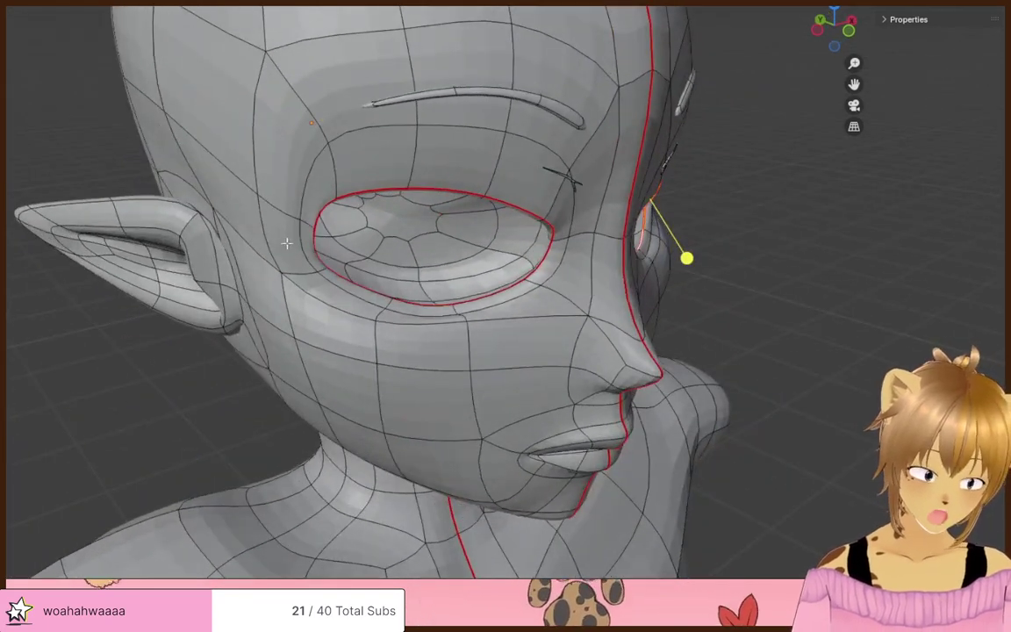
- Mark a seam around the right ear's front base and along its outer edge past the pointed tip
alt+click(236, 265)
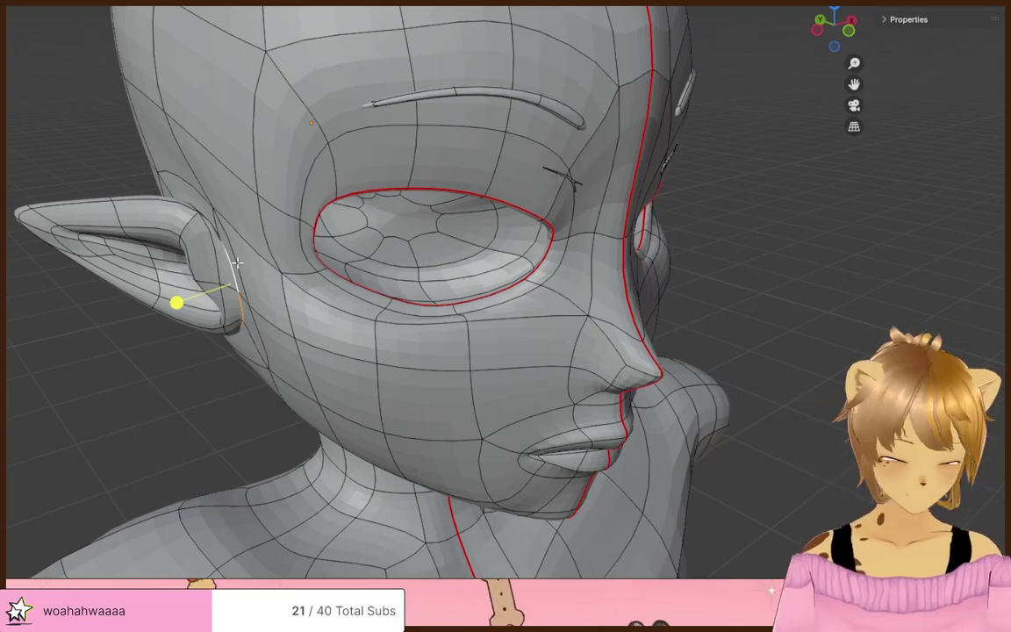
middle_drag(190, 254, 198, 215)
middle_drag(309, 224, 302, 261)
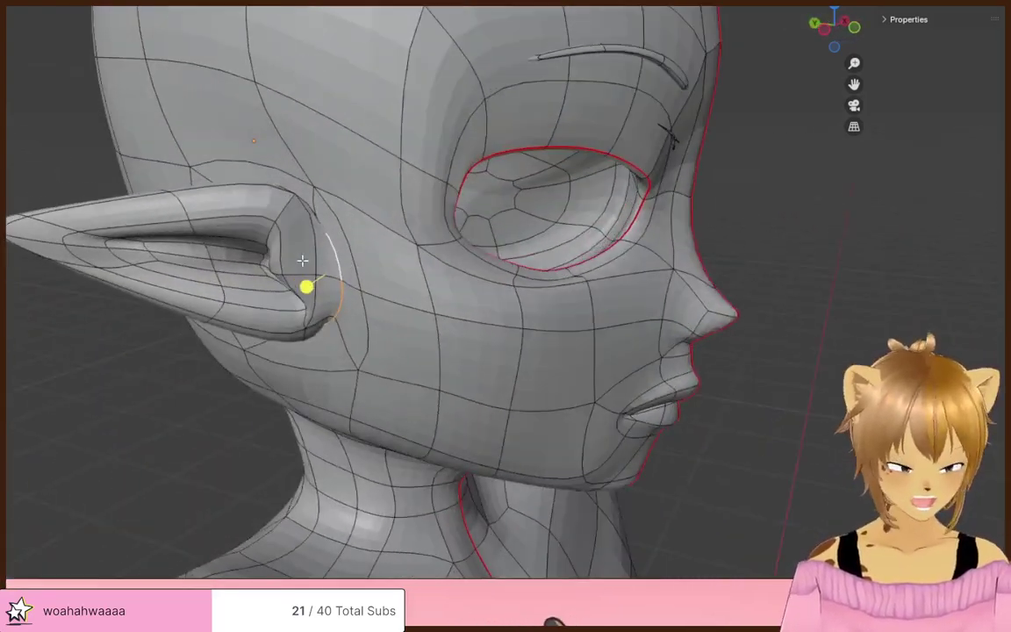
middle_drag(306, 219, 273, 247)
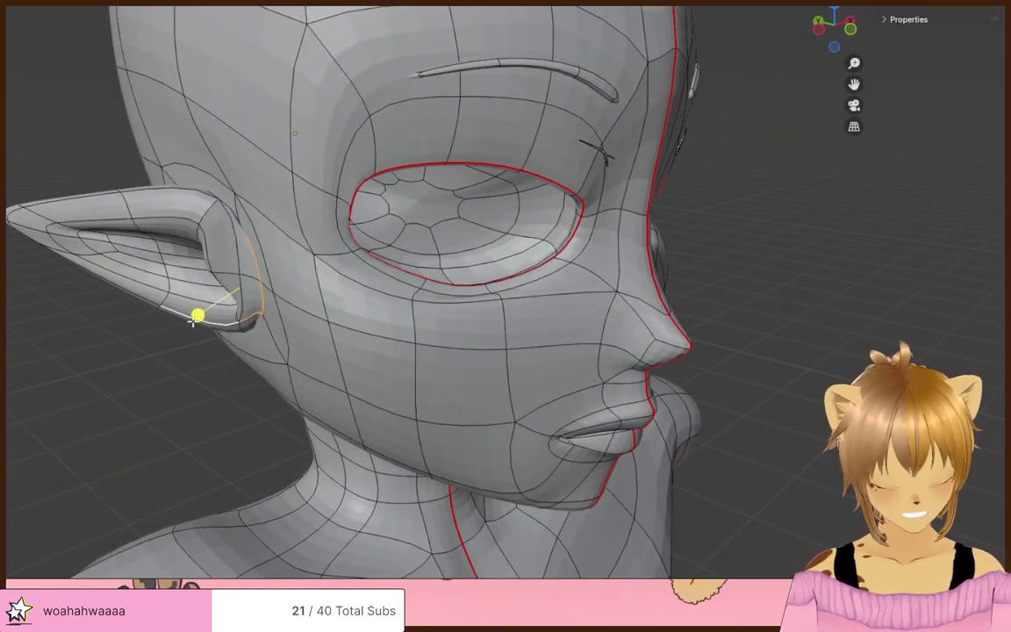
middle_drag(193, 322, 239, 273)
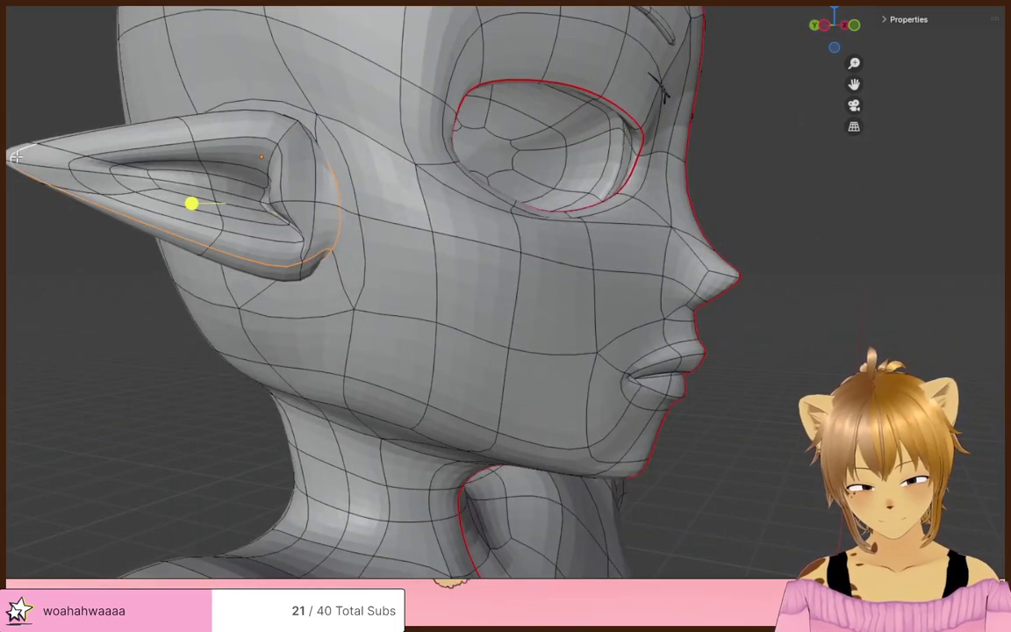
middle_drag(16, 156, 64, 275)
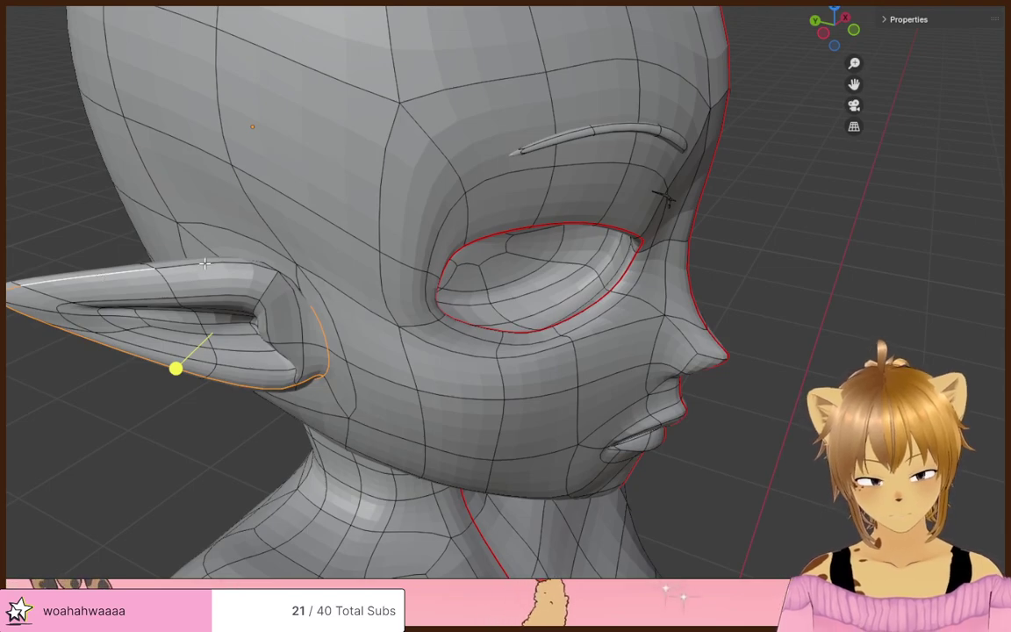
middle_drag(292, 281, 517, 313)
key(ctrl+e)
click(298, 311)
- Examine the head's seams in see-through and solid display from several angles
key(alt+z)
scroll(270, 229, up, 5)
scroll(395, 240, down, 3)
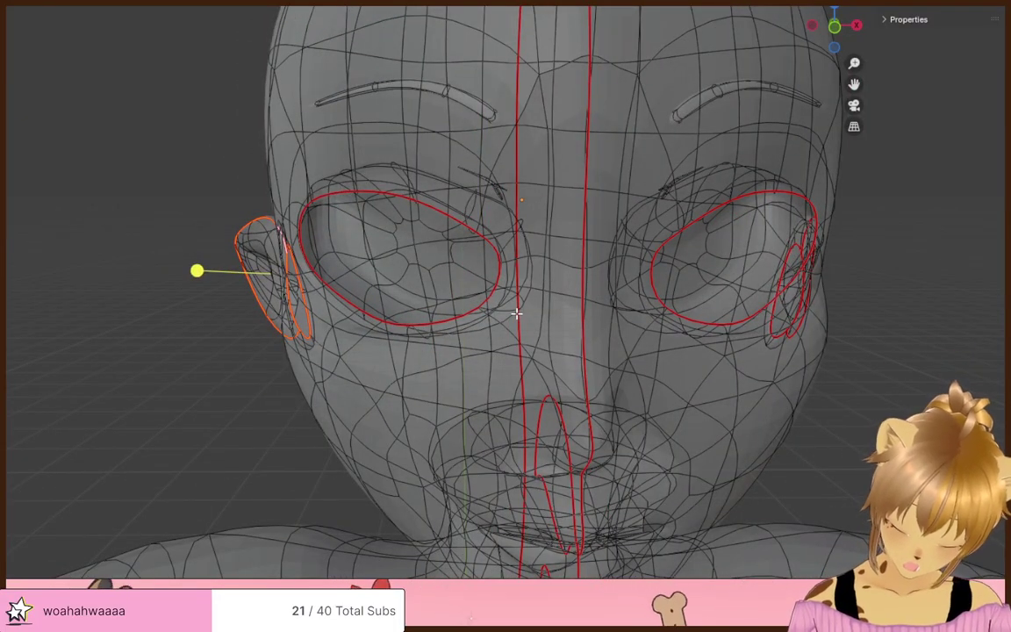
scroll(516, 313, down, 3)
scroll(733, 358, down, 2)
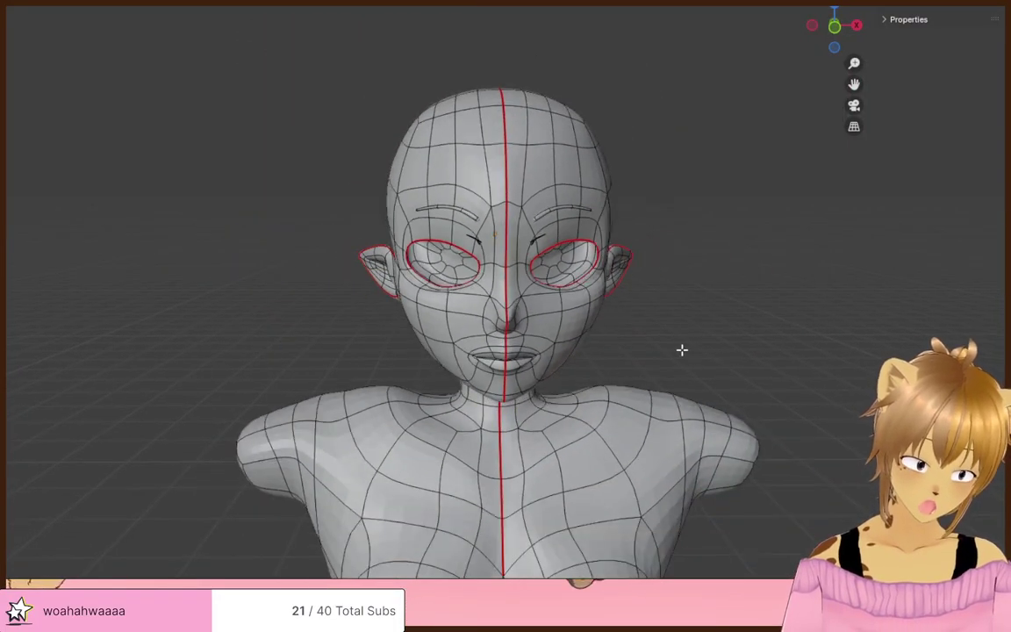
middle_drag(481, 327, 65, 36)
scroll(537, 347, up, 9)
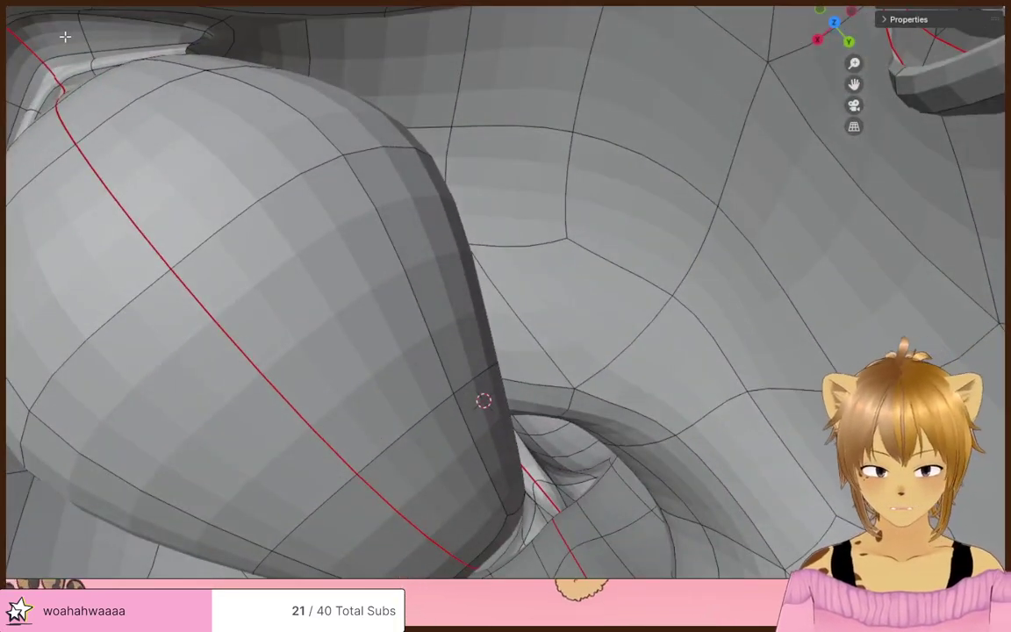
middle_drag(108, 99, 244, 34)
scroll(283, 99, down, 8)
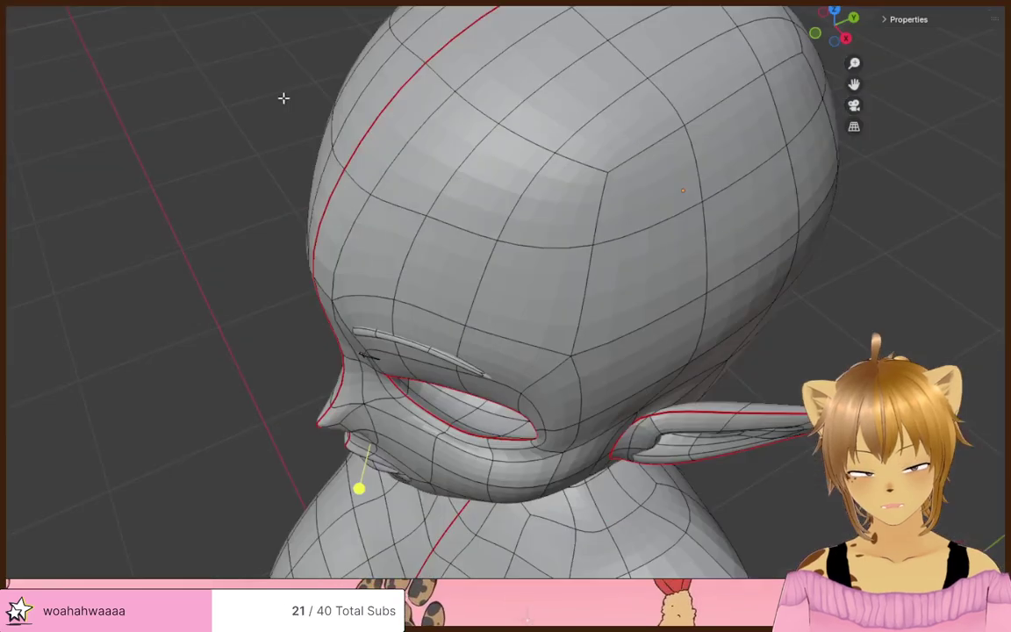
- Select the upper lip's inner edge and examine the mouth's interior geometry in see-through display
scroll(490, 204, up, 3)
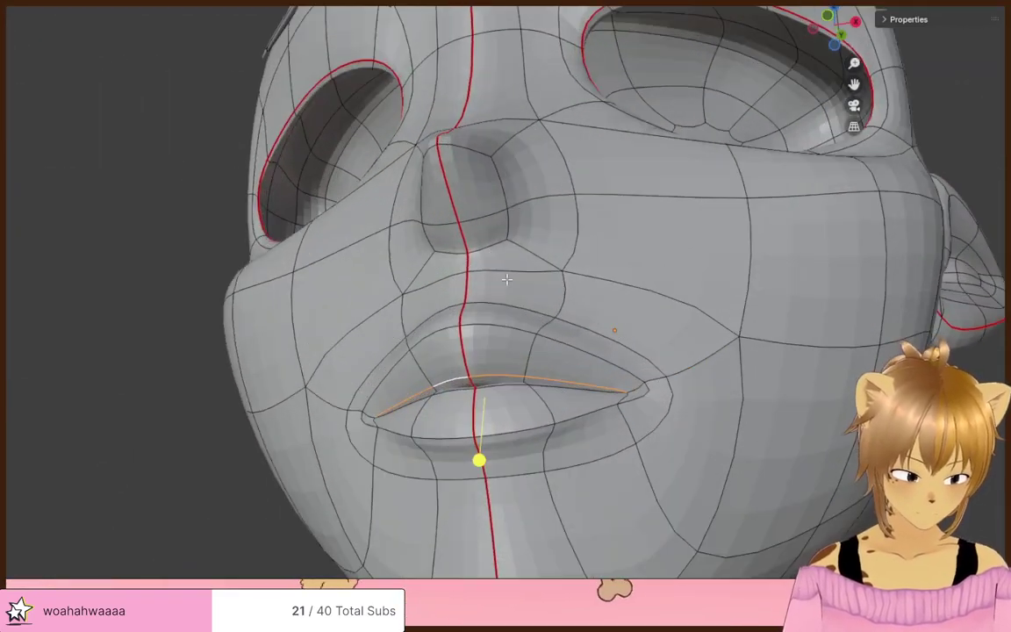
middle_drag(491, 204, 474, 339)
key(alt+z)
scroll(430, 372, up, 3)
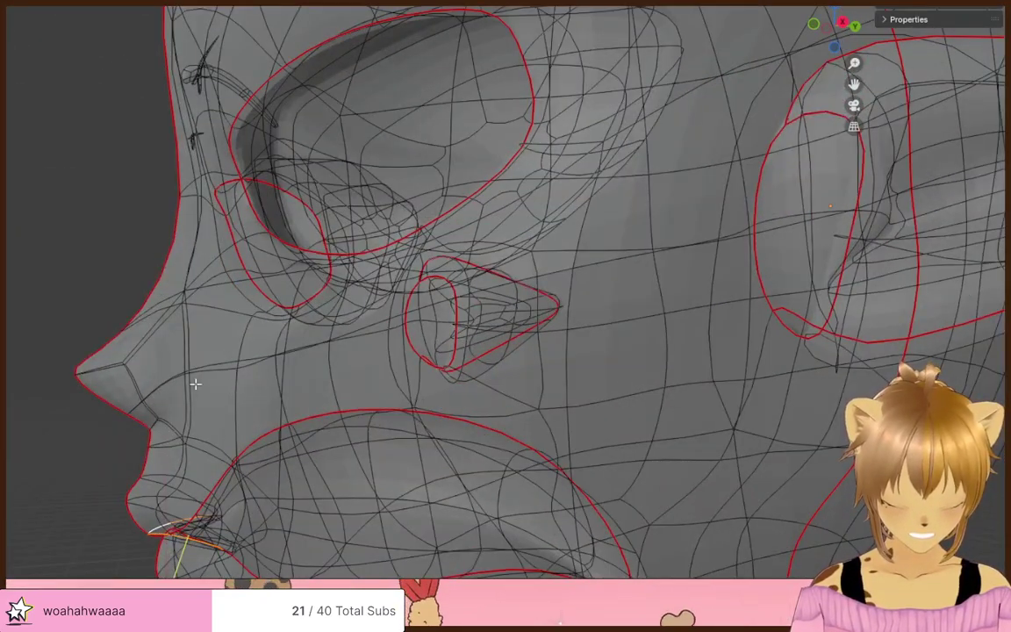
scroll(156, 407, down, 2)
shift+middle_drag(250, 483, 303, 297)
scroll(303, 279, up, 4)
scroll(303, 295, down, 2)
middle_drag(170, 300, 345, 323)
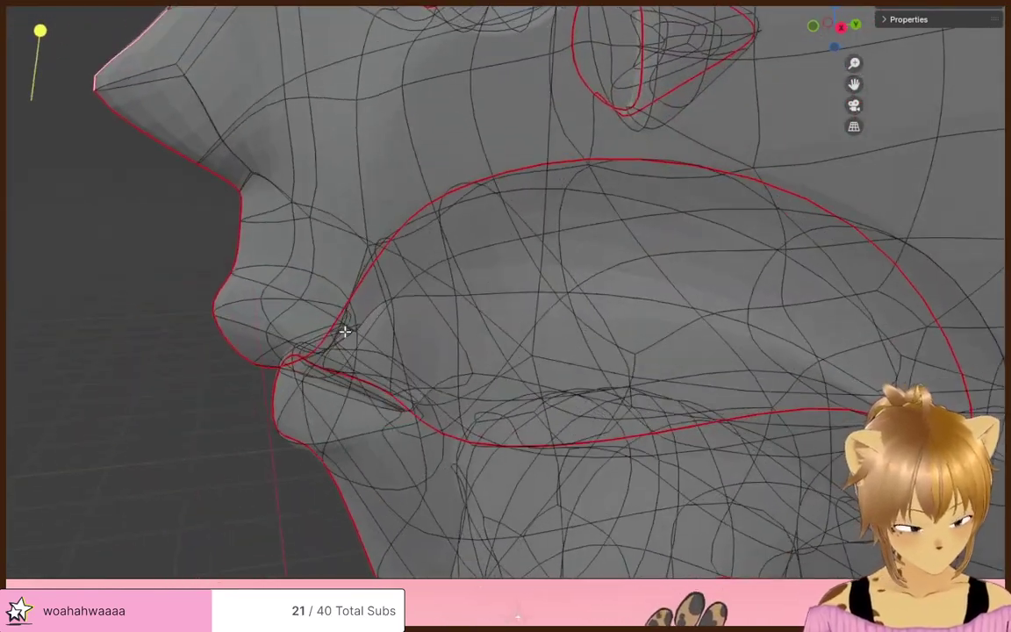
- Mark a seam along the edge loop just inside the lips and return to solid display
scroll(312, 376, up, 3)
middle_drag(281, 416, 339, 377)
alt+click(489, 303)
middle_drag(490, 304, 475, 347)
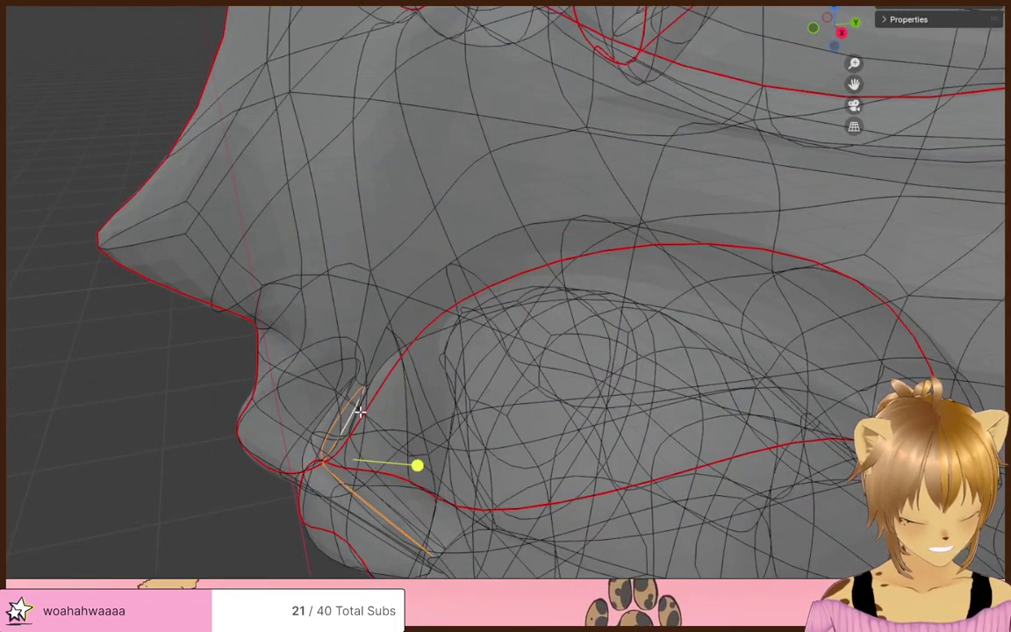
scroll(359, 412, down, 2)
middle_drag(367, 411, 347, 405)
scroll(348, 406, up, 2)
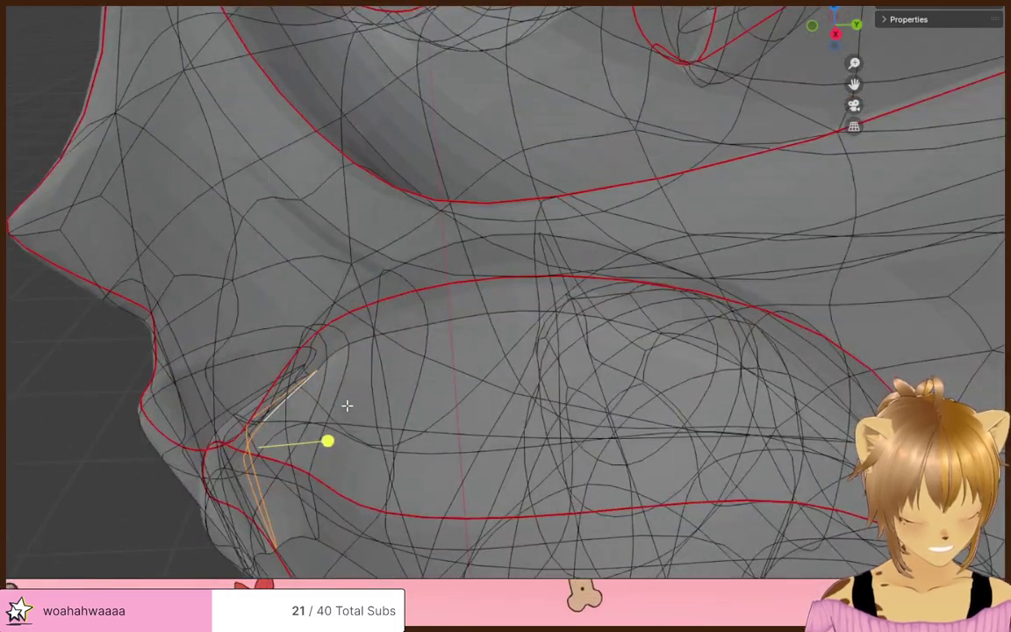
key(ctrl+e)
click(349, 405)
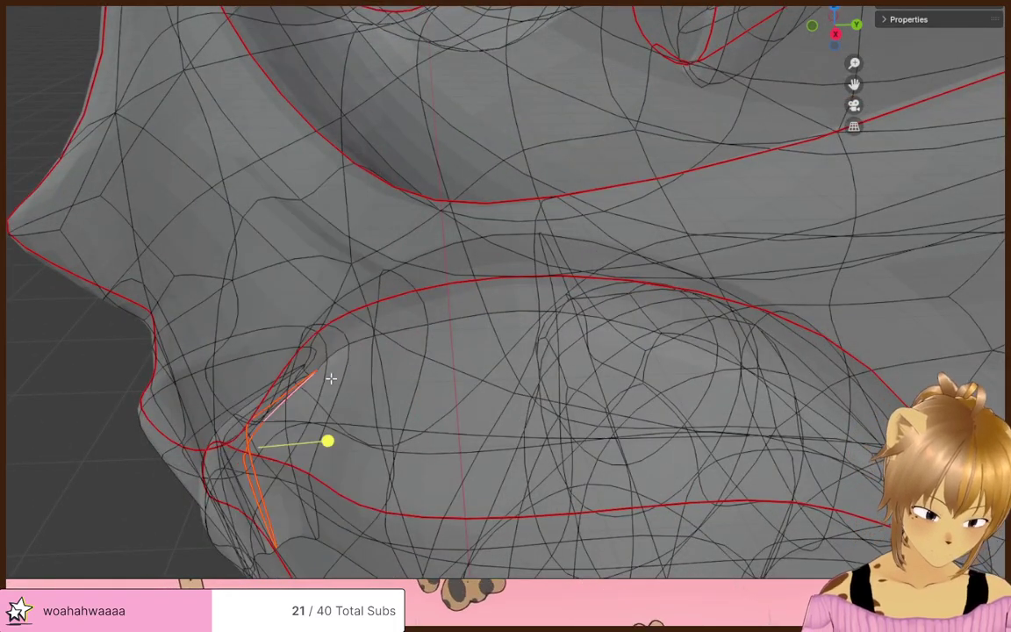
middle_drag(329, 377, 379, 349)
key(alt+z)
- Mark a seam on the edge loop that runs around the shoulder and beneath the armpit
middle_drag(235, 355, 566, 366)
scroll(412, 301, down, 4)
scroll(566, 366, down, 4)
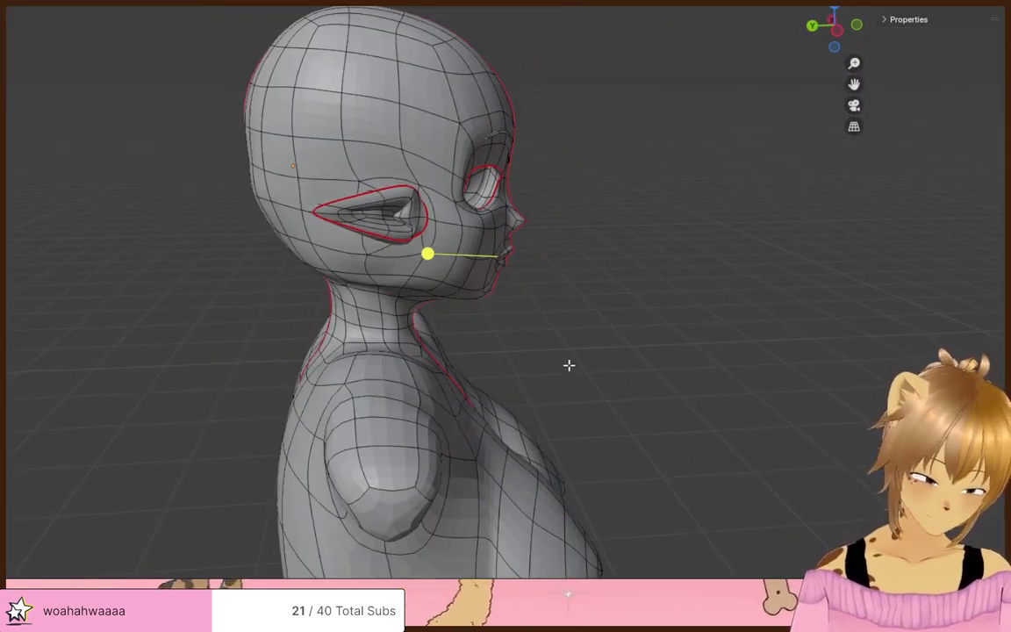
scroll(652, 402, down, 2)
middle_drag(652, 402, 512, 383)
scroll(511, 384, up, 2)
shift+middle_drag(613, 542, 492, 263)
middle_drag(492, 263, 667, 303)
middle_drag(507, 303, 455, 218)
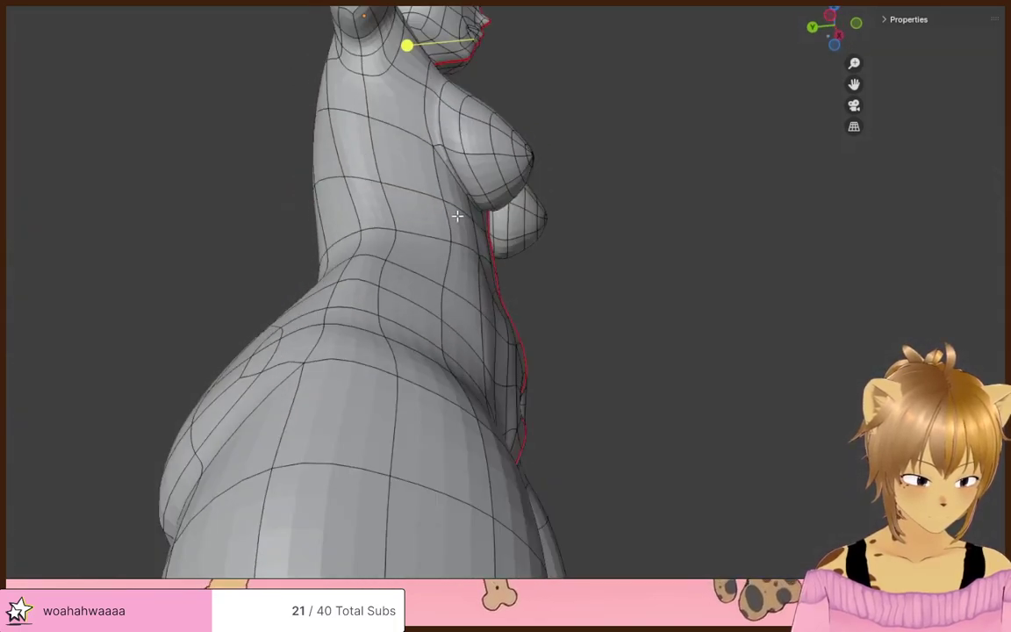
scroll(456, 218, down, 3)
scroll(456, 221, up, 1)
mouse_move(491, 386)
shift+middle_down()
mouse_move(497, 183)
mouse_move(481, 323)
mouse_move(485, 395)
shift+middle_up()
middle_drag(480, 312, 379, 289)
key(ctrl+e)
click(462, 327)
scroll(379, 289, up, 4)
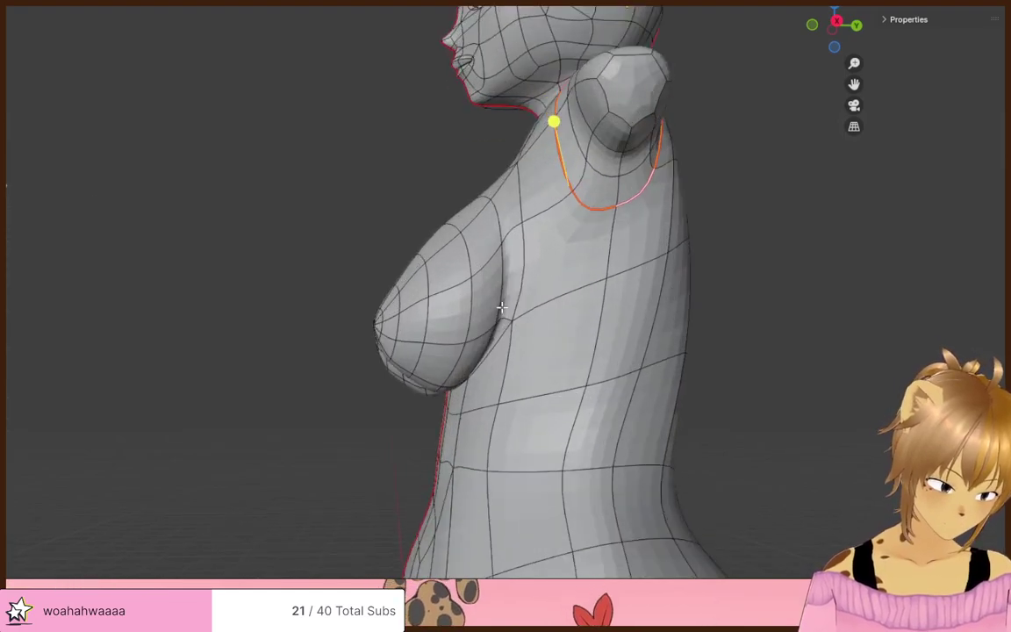
- Mark the selected armhole edge loop as a seam
scroll(394, 349, down, 3)
middle_drag(395, 349, 559, 342)
key(ctrl+e)
click(519, 372)
- In see-through display, mark a seam on the edge loop that arches between the inner thighs and runs down the back of the tail
scroll(558, 342, down, 4)
shift+middle_drag(562, 527, 524, 176)
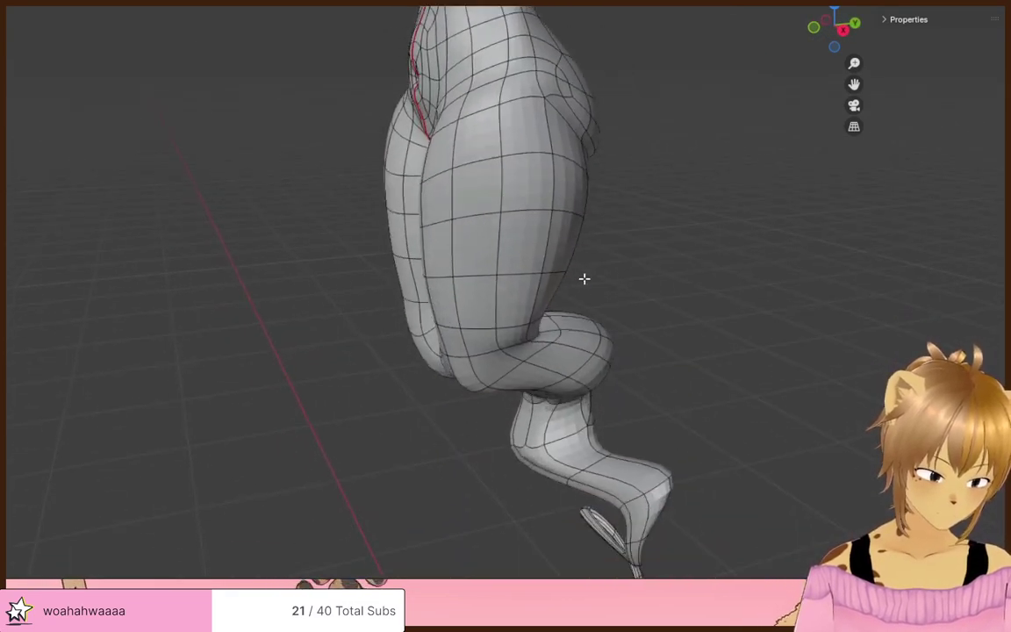
middle_drag(584, 277, 500, 268)
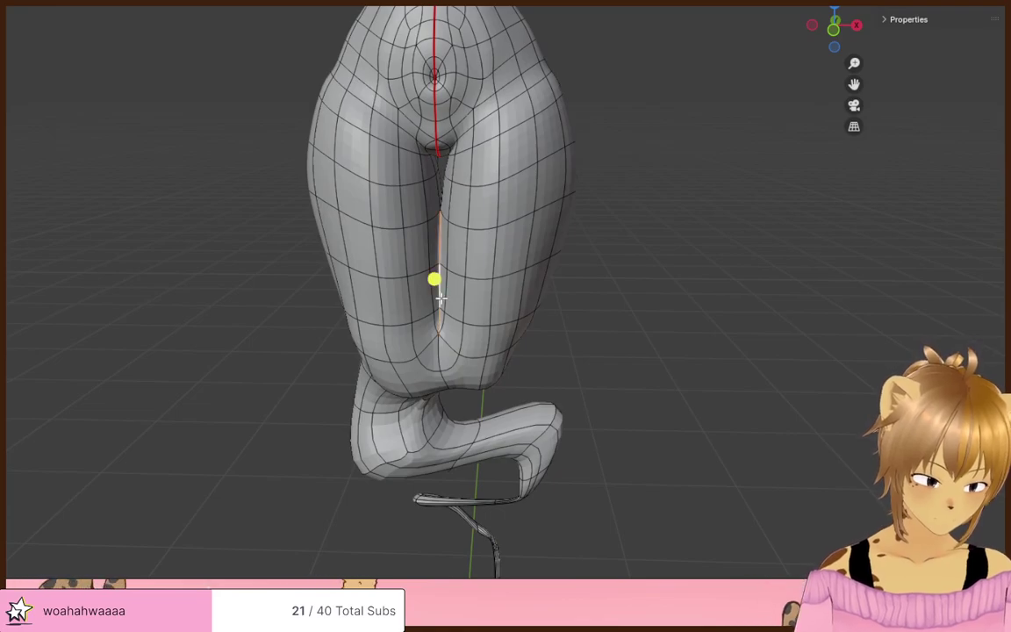
middle_drag(439, 300, 488, 317)
middle_drag(489, 260, 493, 231)
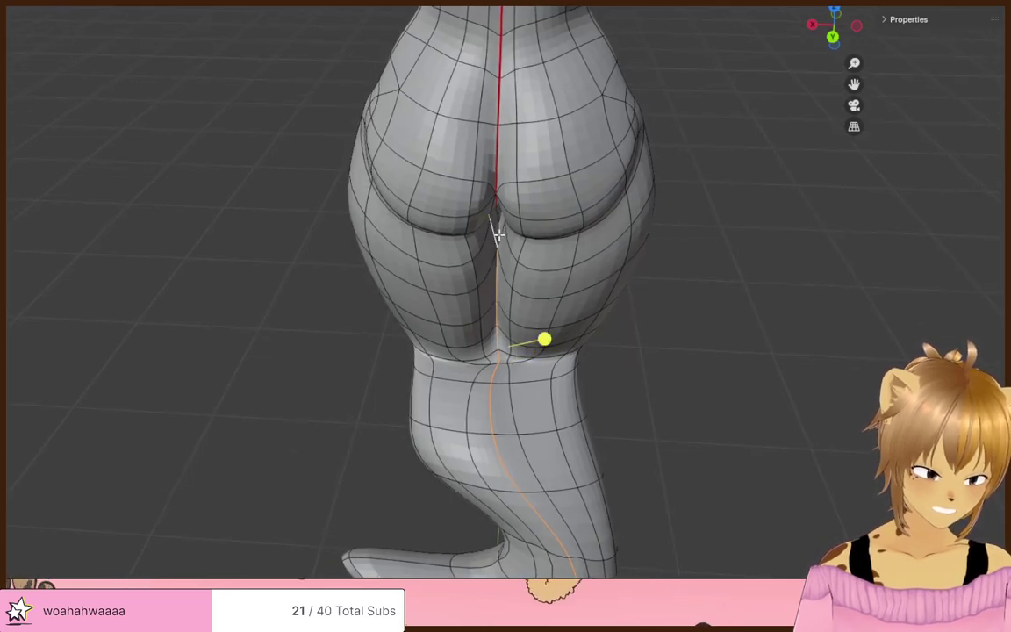
key(alt+z)
scroll(537, 246, up, 5)
mouse_move(537, 246)
middle_down()
mouse_move(598, 248)
mouse_move(591, 229)
mouse_move(575, 287)
mouse_move(618, 274)
middle_up()
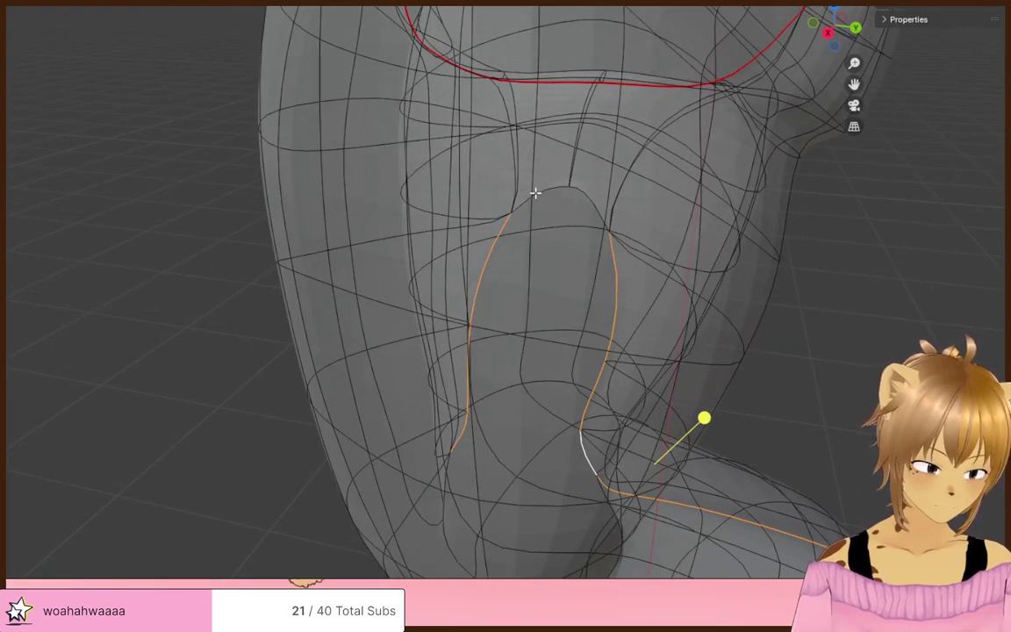
key(ctrl+e)
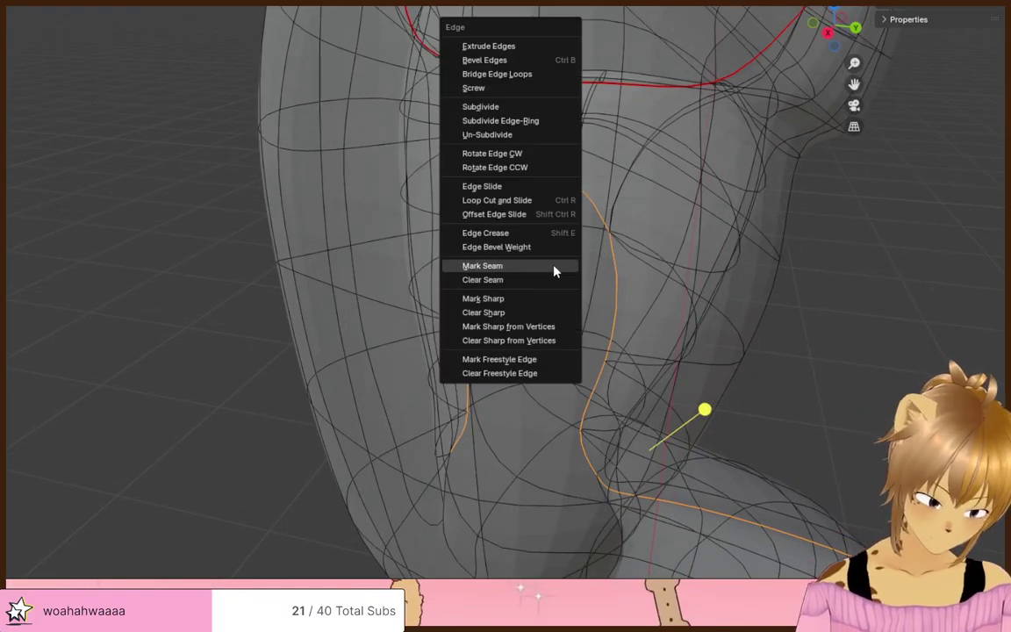
click(553, 268)
- Extend the inner-thigh seam from the front of the knees down along the tail's edge loop
scroll(553, 268, down, 5)
middle_drag(689, 379, 487, 384)
scroll(549, 356, down, 3)
key(Tab)
key(Tab)
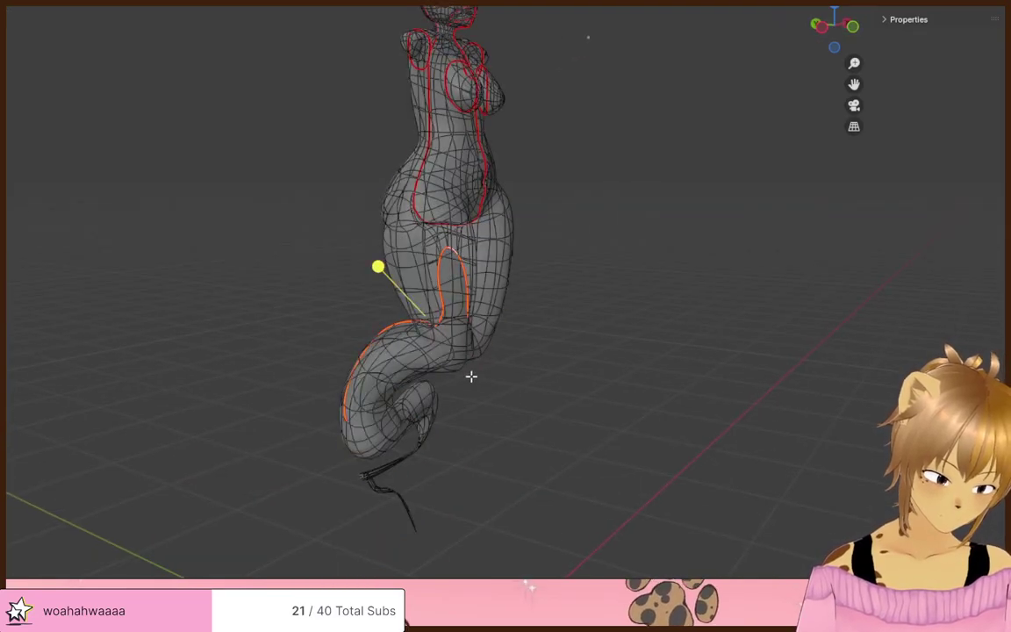
scroll(546, 373, up, 2)
scroll(546, 374, up, 2)
middle_drag(422, 429, 746, 449)
scroll(649, 429, down, 2)
middle_drag(643, 429, 656, 357)
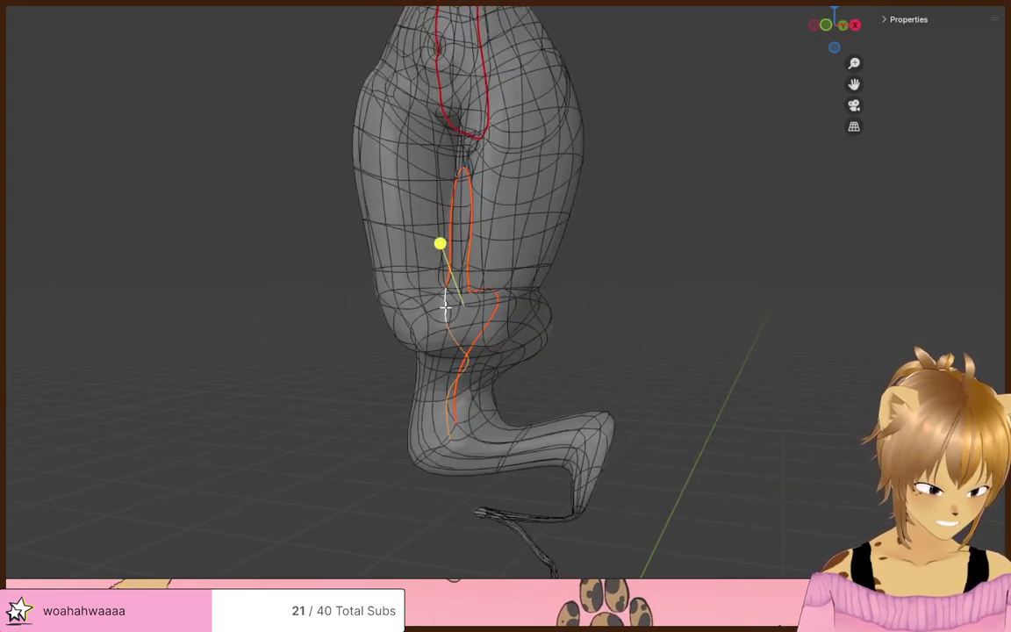
mouse_move(444, 300)
middle_down()
mouse_move(613, 352)
mouse_move(557, 354)
middle_up()
key(ctrl+e)
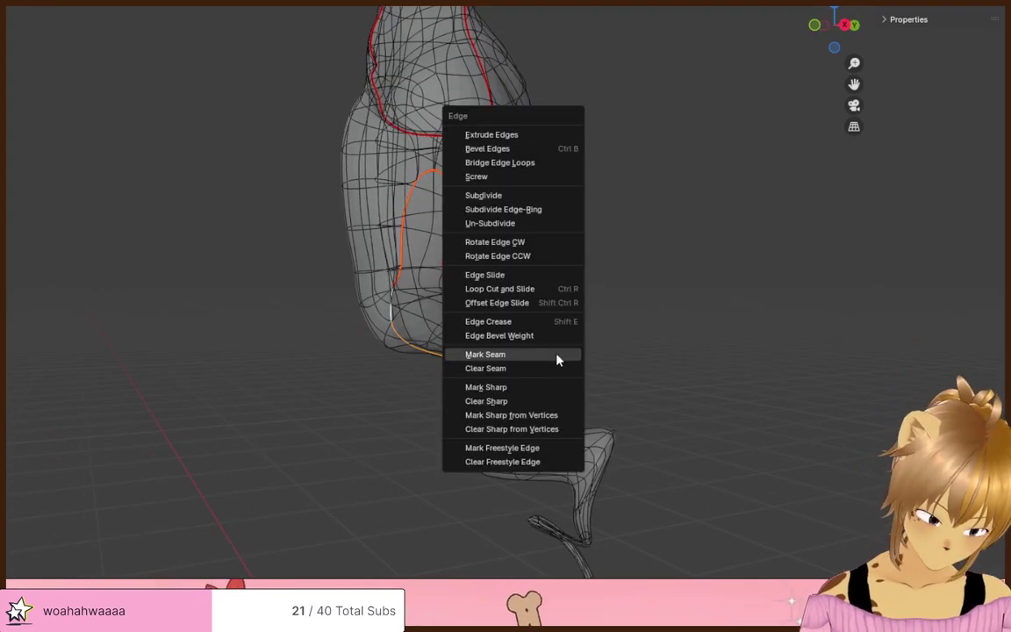
click(557, 355)
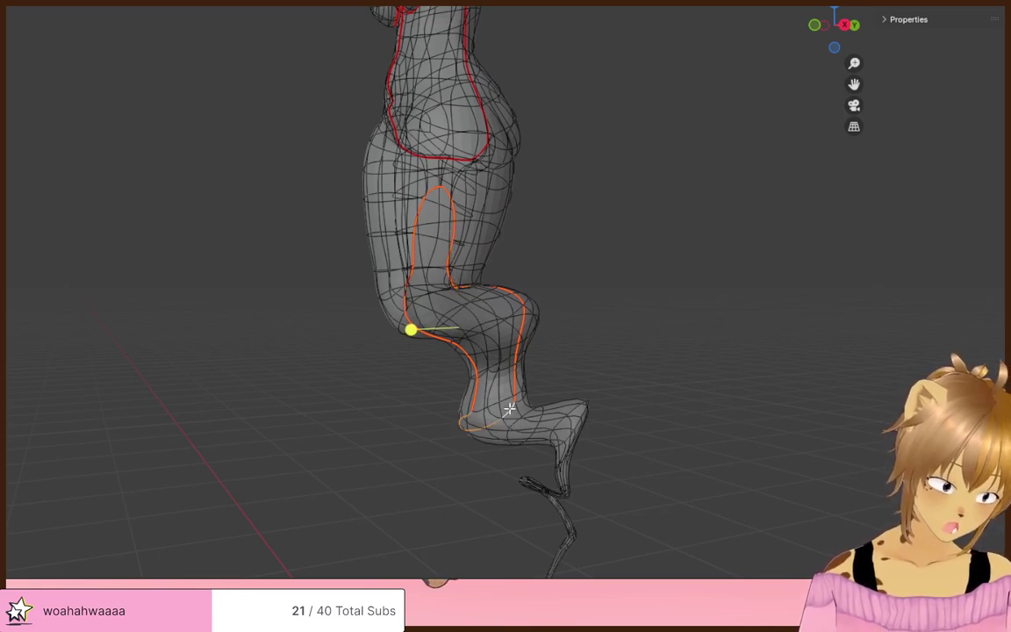
- Mark a seam on the edge loop around the tail at its lower bend, where the lengthwise seams end
click(550, 396)
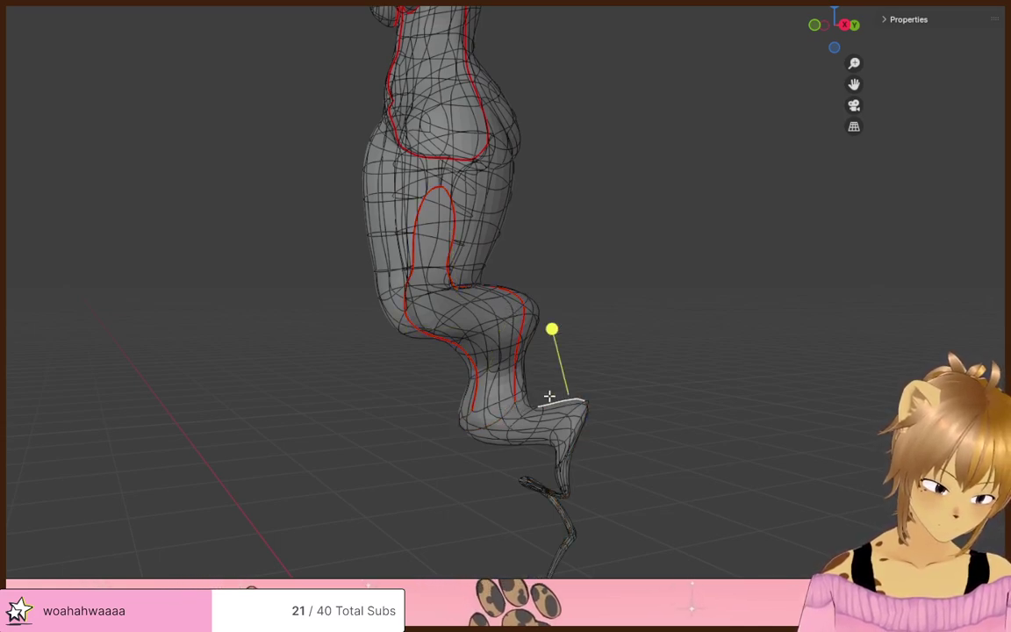
click(641, 365)
scroll(610, 391, up, 2)
shift+middle_drag(628, 476, 664, 308)
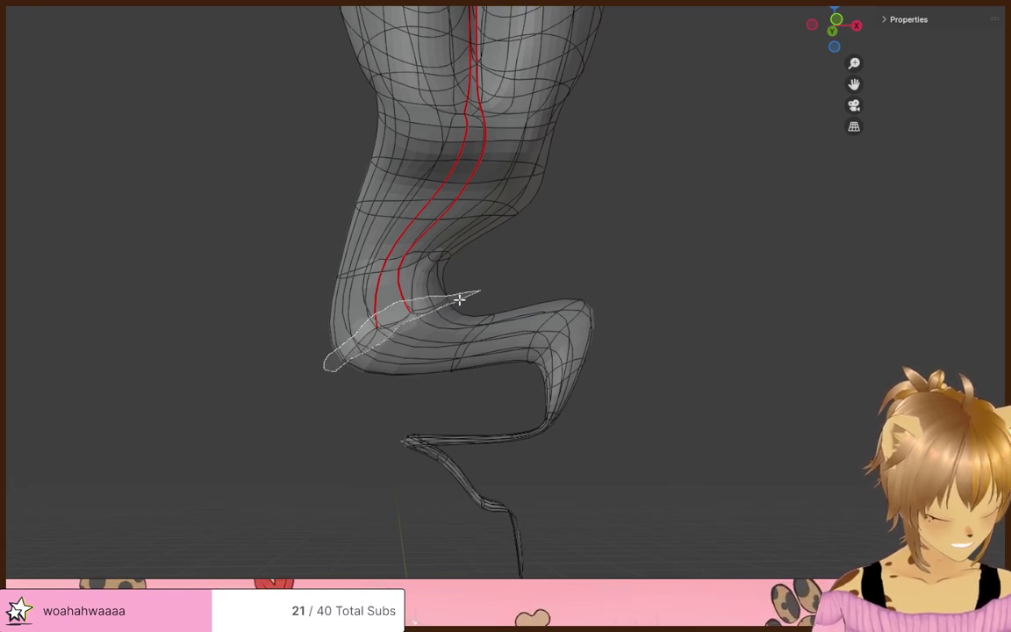
alt+click(459, 300)
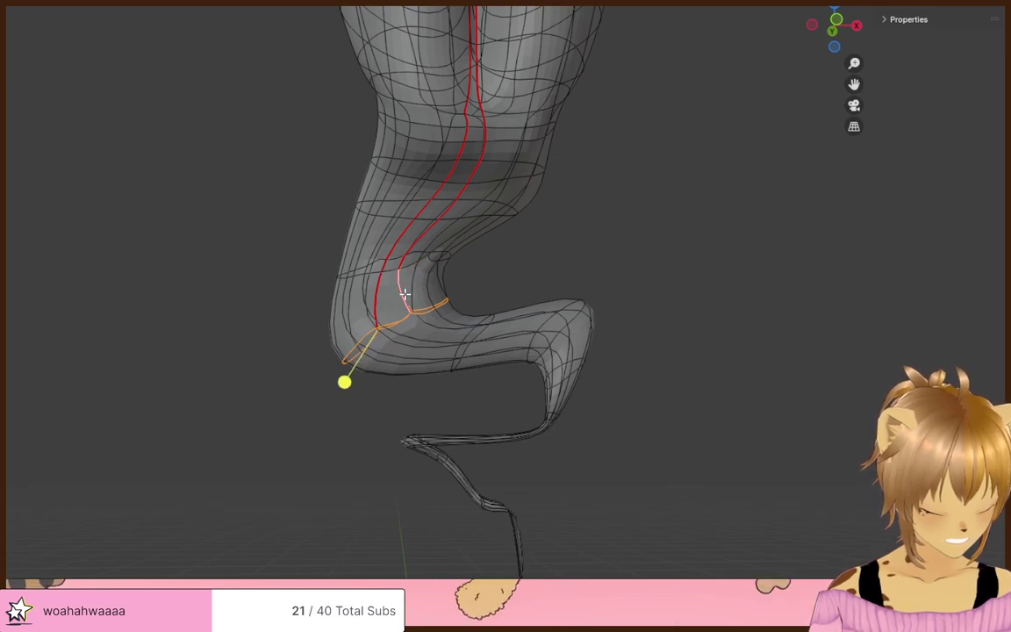
middle_drag(390, 296, 419, 298)
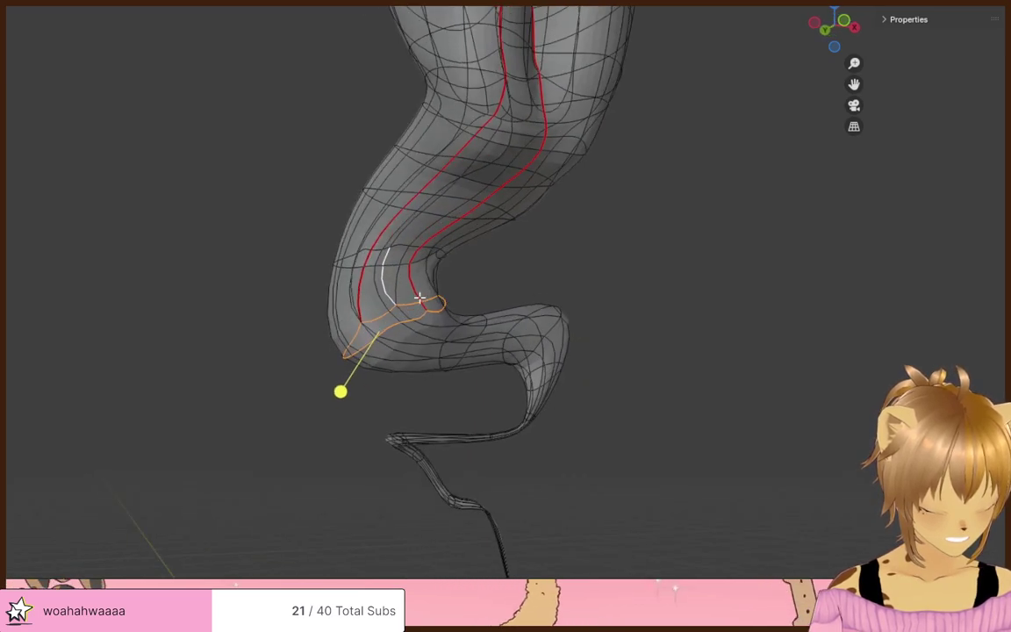
key(ctrl+e)
click(476, 300)
key(Tab)
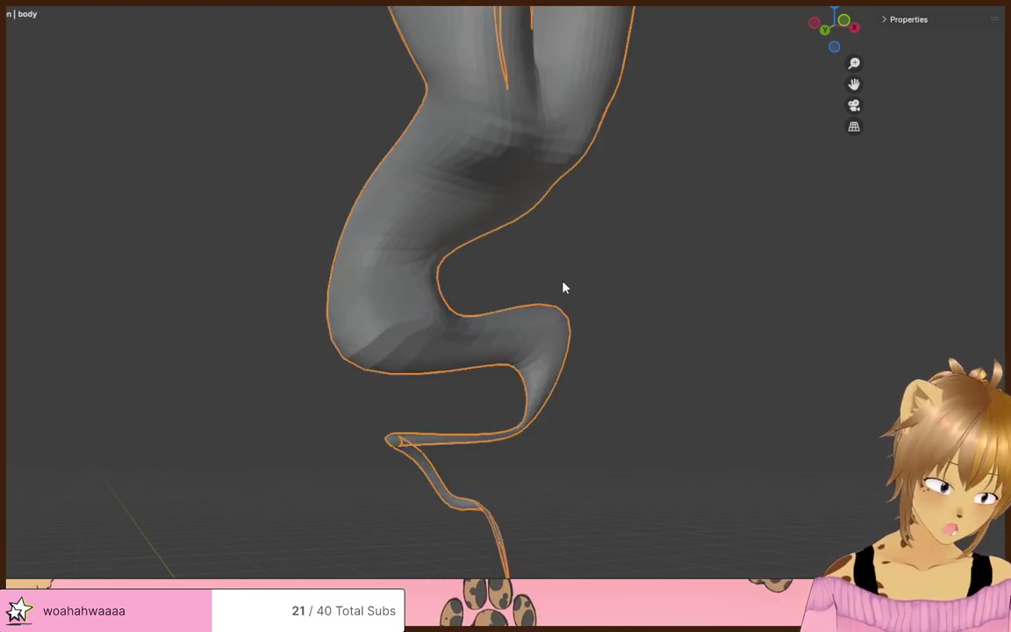
- Examine the seams along the legs and tail from several angles
scroll(687, 329, down, 2)
middle_drag(688, 328, 562, 344)
key(Tab)
key(Tab)
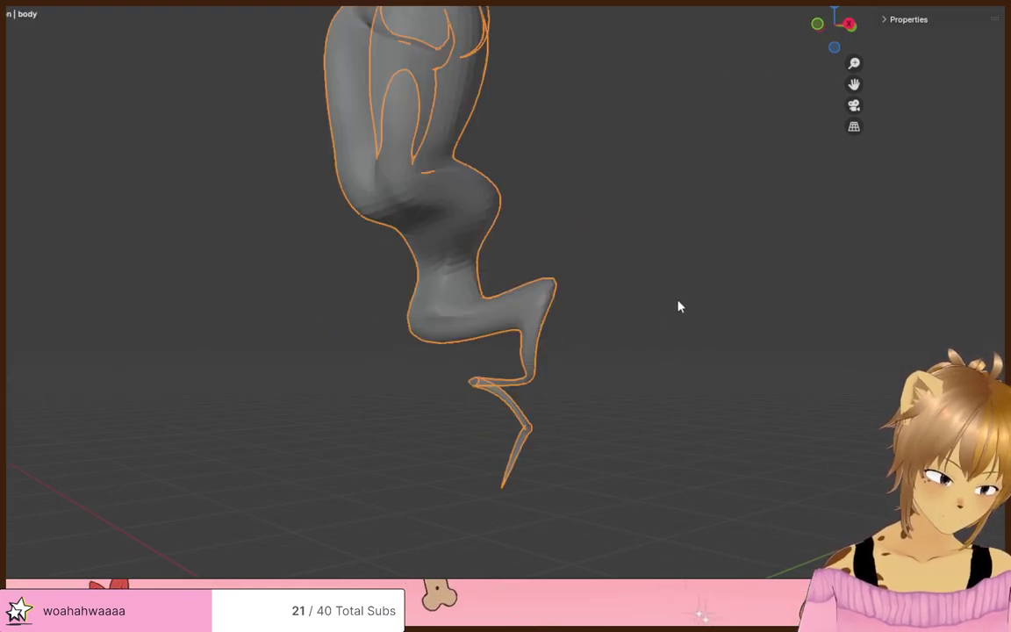
key(Tab)
middle_drag(680, 296, 552, 351)
middle_drag(539, 379, 692, 341)
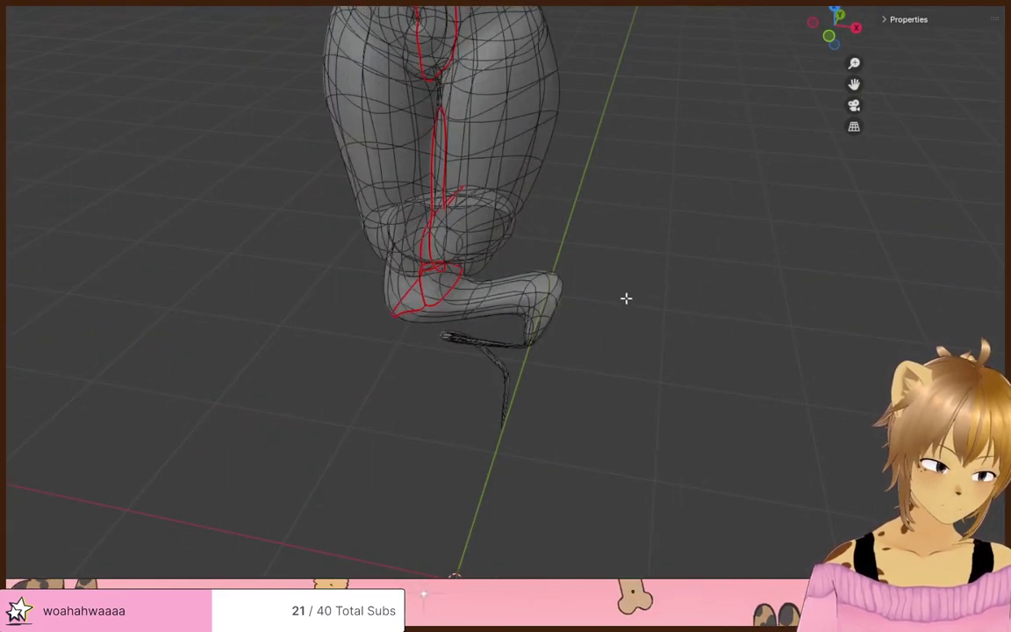
- Mark a seam on the short edges at the crotch, between the torso's centre seam and the inner-thigh seam
middle_drag(626, 299, 341, 265)
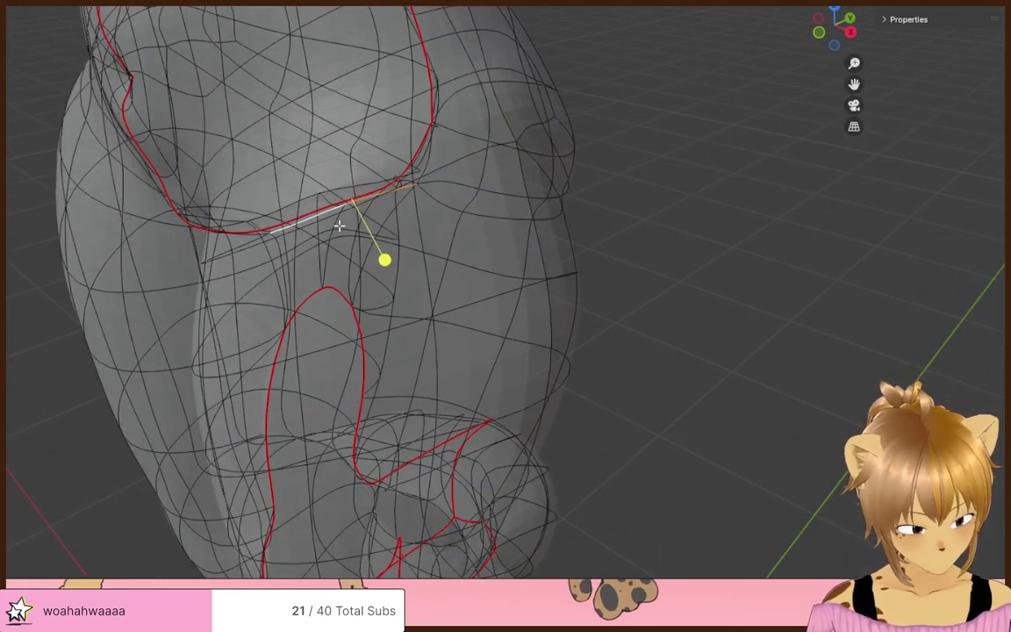
alt+shift+click(336, 229)
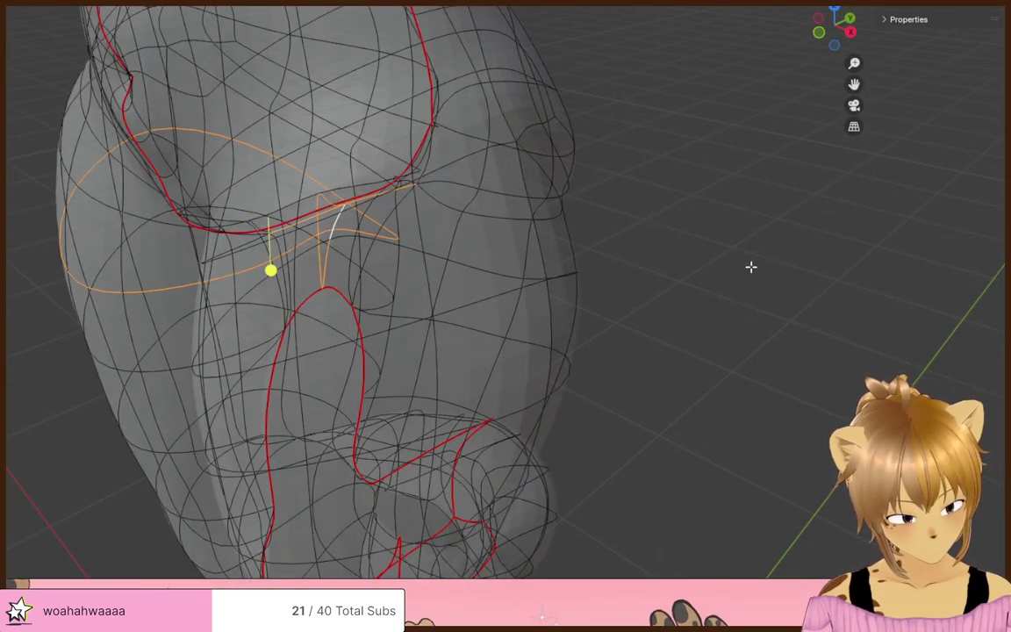
click(751, 267)
alt+click(336, 231)
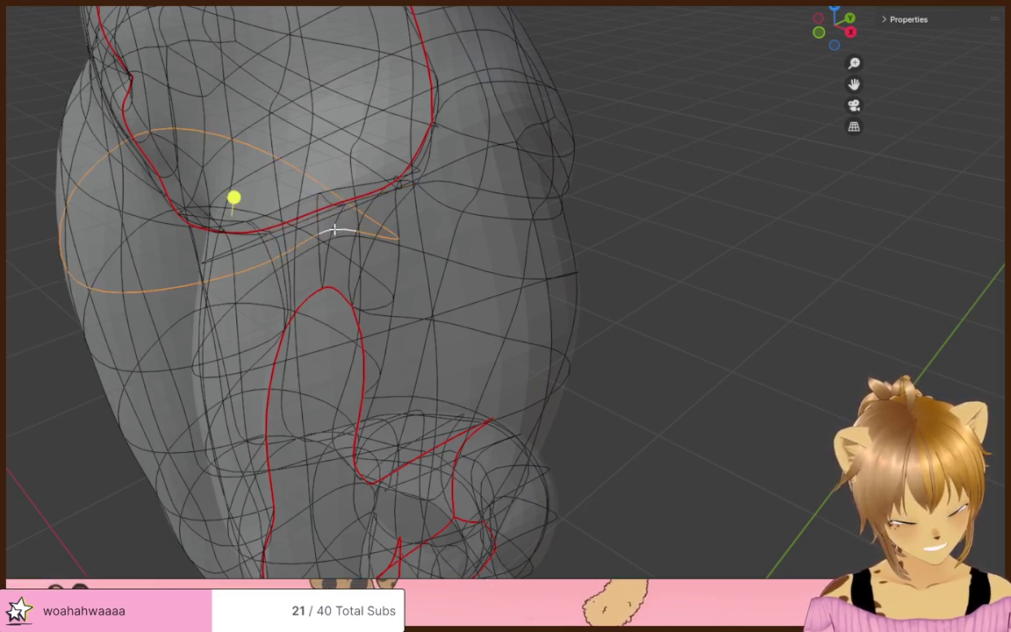
key(alt+a)
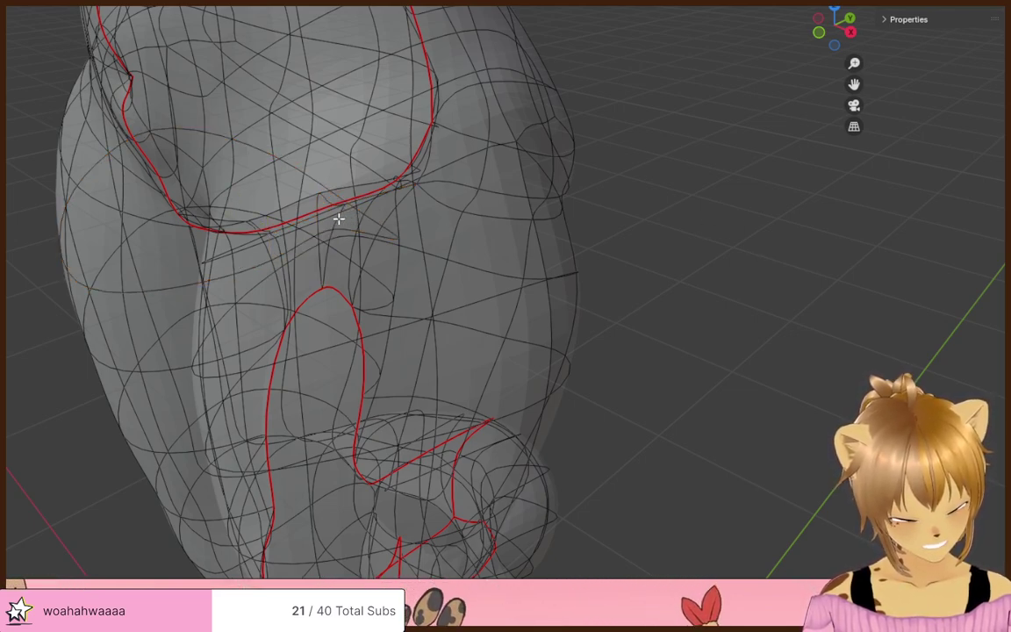
key(ctrl+e)
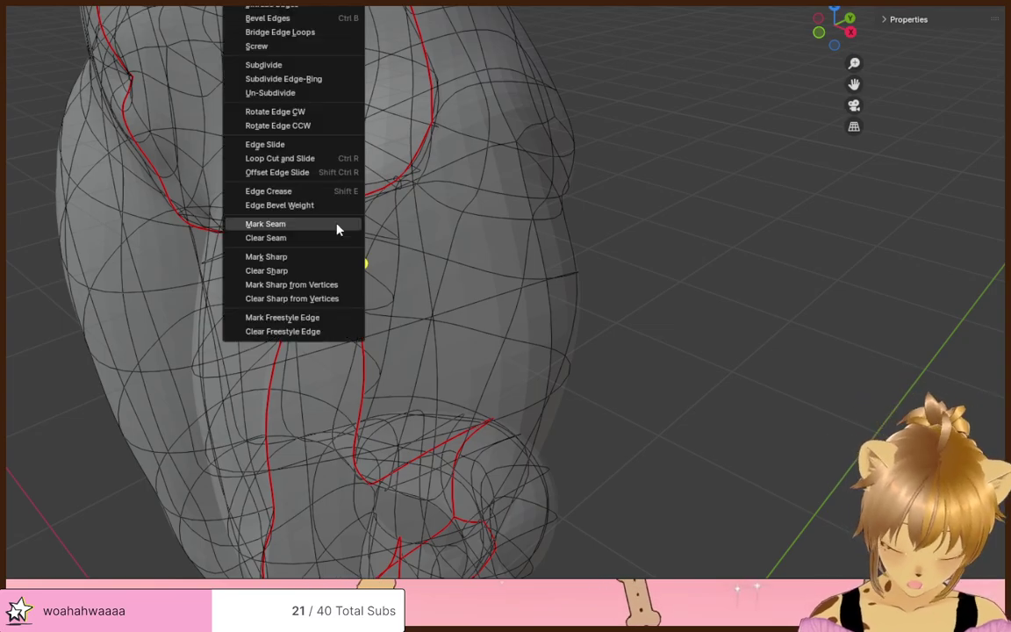
click(303, 201)
- Examine the seams on the whole body, then the head and shoulders in solid display
middle_drag(797, 249, 462, 415)
key(Tab)
scroll(689, 367, up, 2)
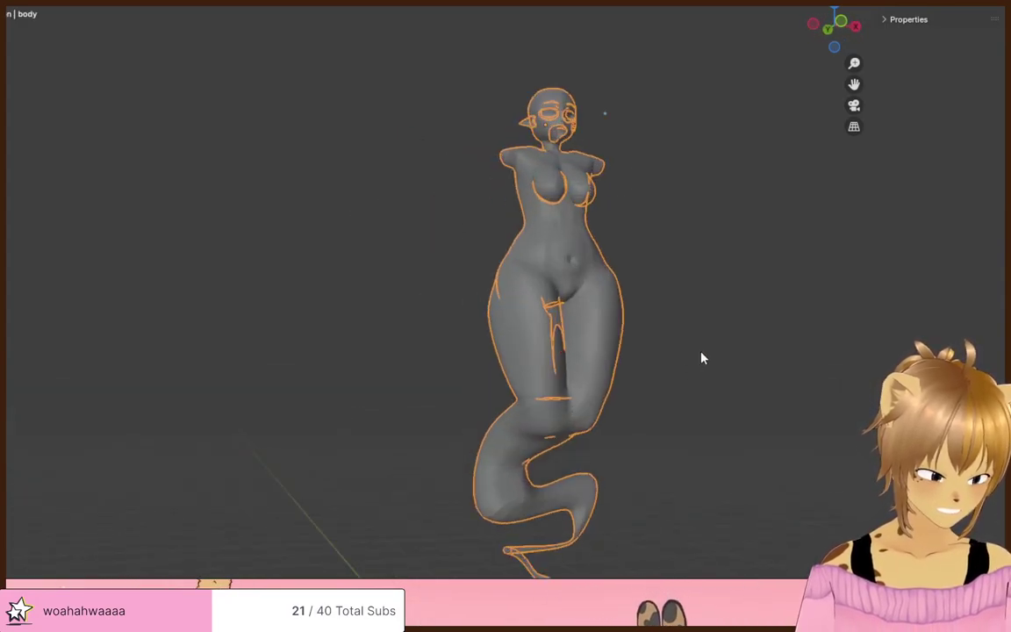
middle_drag(700, 355, 592, 332)
scroll(579, 312, up, 3)
key(Tab)
scroll(567, 296, up, 2)
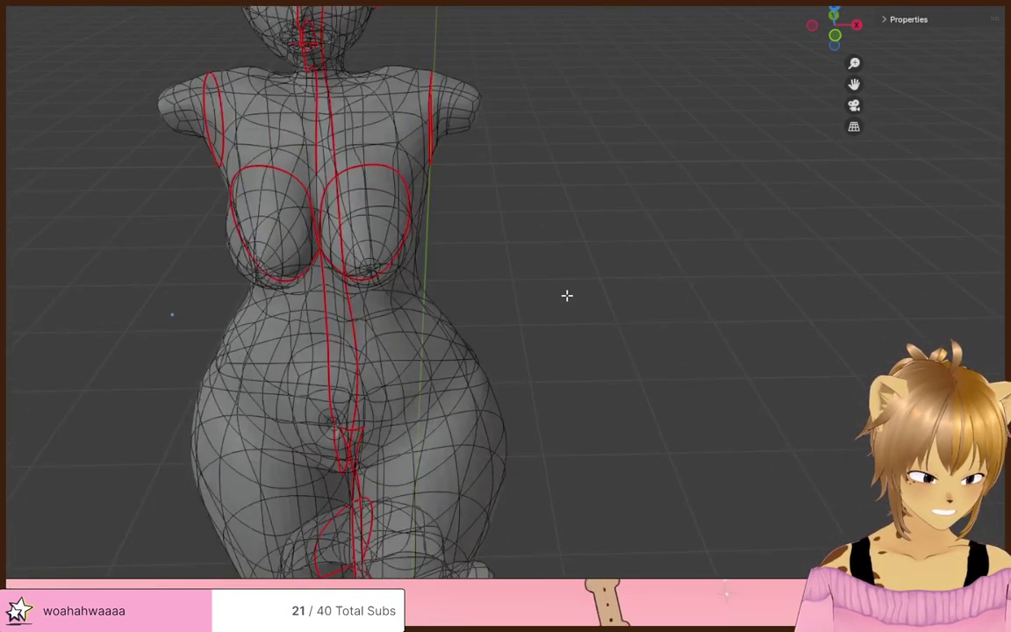
shift+middle_drag(567, 296, 572, 430)
scroll(593, 440, up, 4)
scroll(608, 408, down, 3)
scroll(547, 417, up, 2)
scroll(523, 422, up, 2)
key(Tab)
key(alt+z)
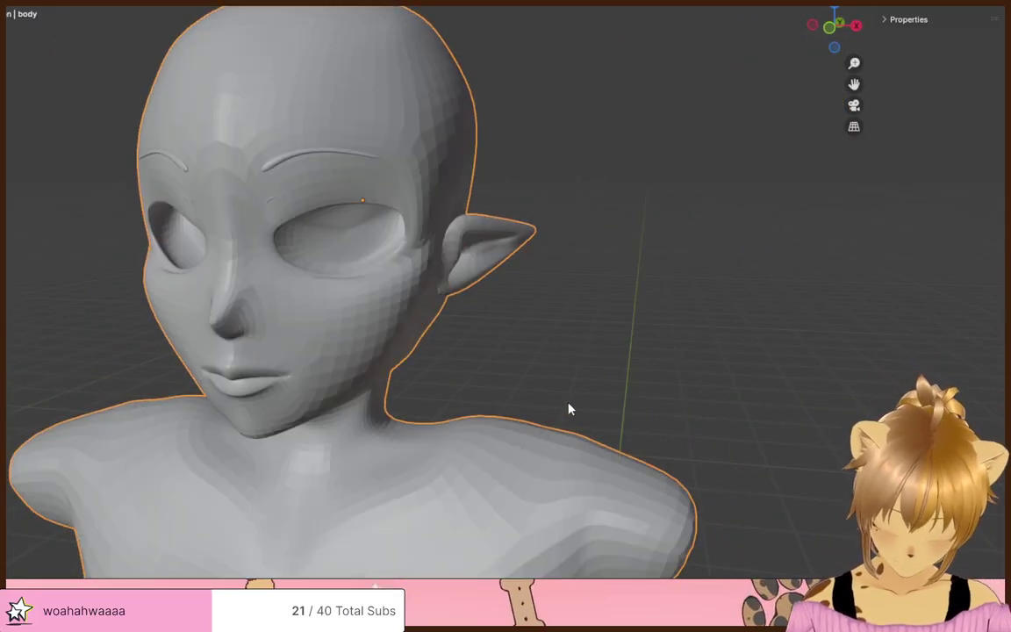
scroll(588, 401, down, 4)
scroll(772, 318, up, 3)
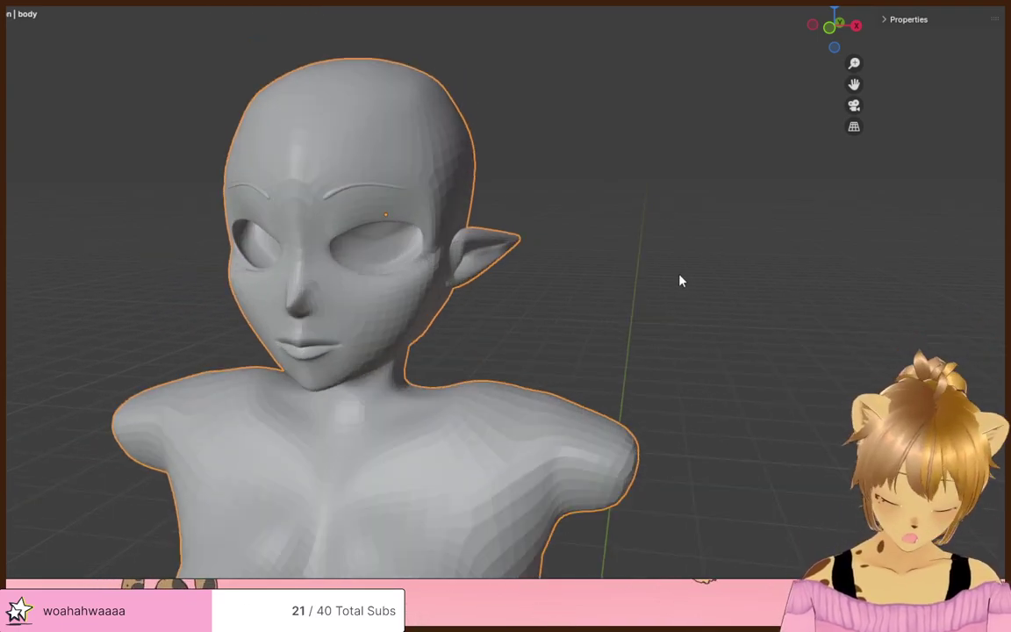
- Leave the isolated view of the body and open the eyelash mesh for editing at the character's eye
key(KP_Divide)
scroll(689, 280, up, 3)
scroll(702, 277, up, 2)
middle_drag(579, 270, 633, 316)
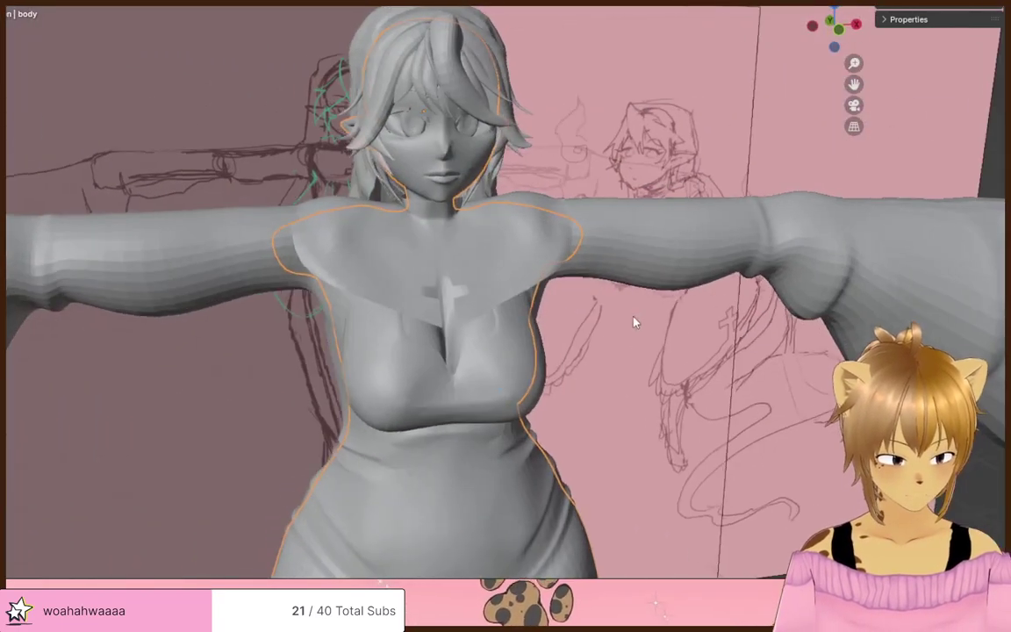
scroll(631, 305, up, 2)
shift+middle_drag(649, 254, 698, 414)
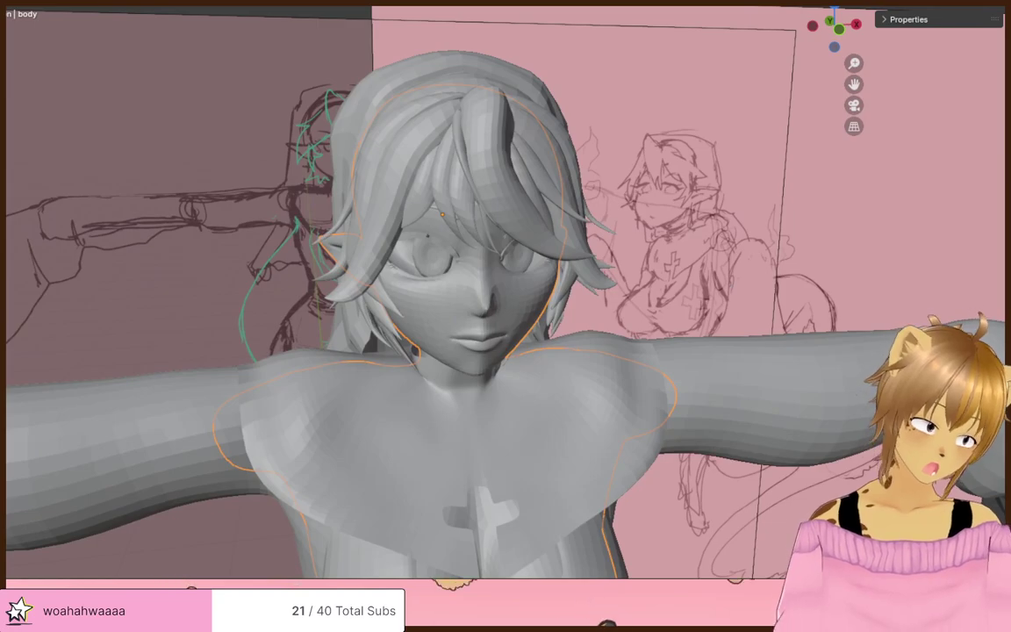
click(1005, 211)
key(Tab)
middle_drag(781, 250, 751, 236)
scroll(750, 236, up, 5)
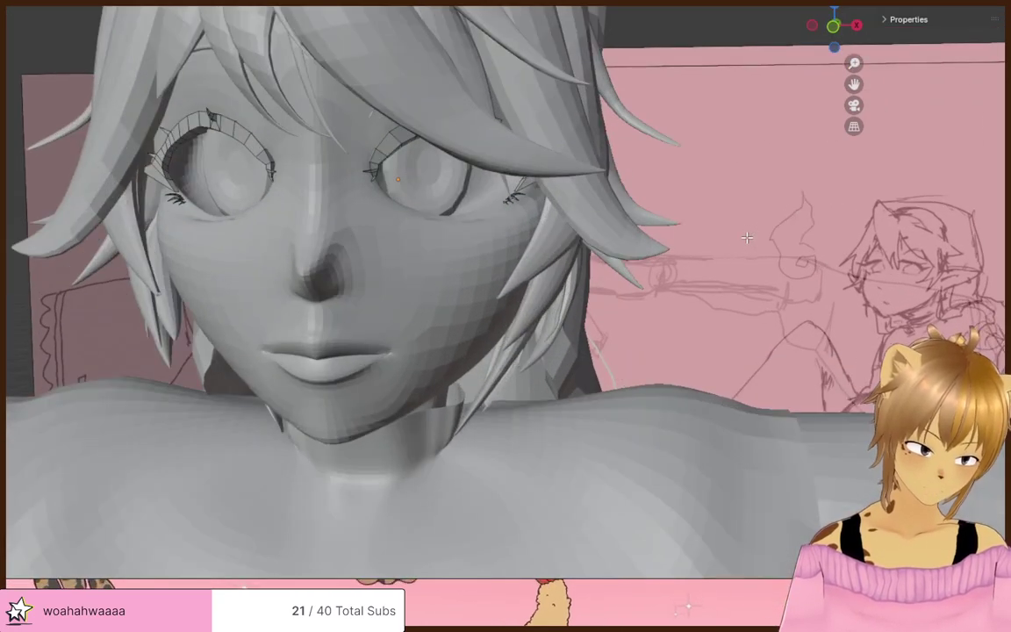
shift+middle_drag(639, 225, 790, 306)
scroll(509, 228, up, 4)
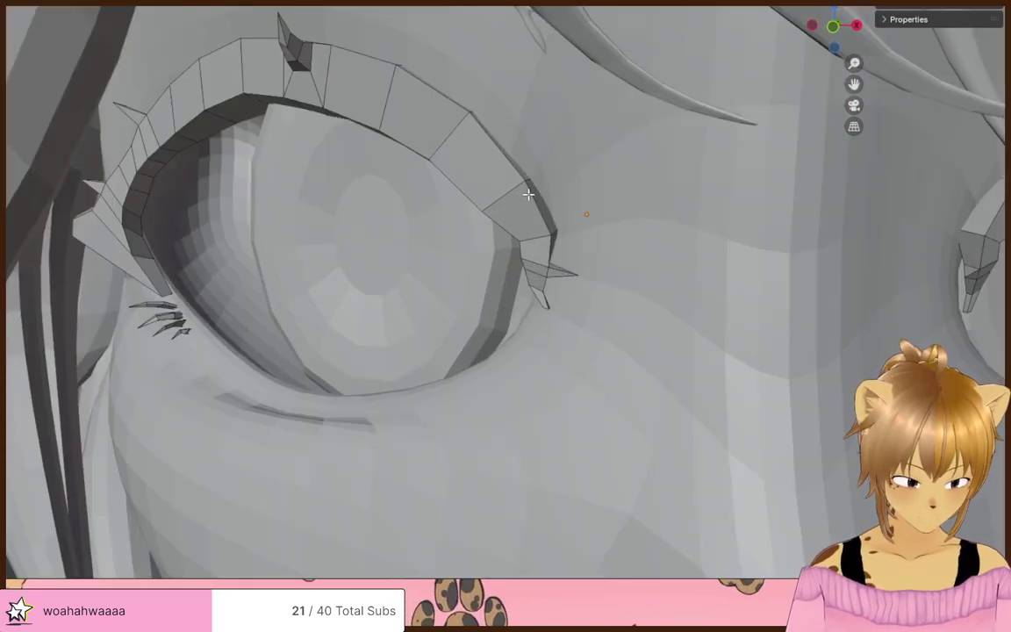
- Mark a seam along the upper eyelashes' outer and inner edge loops, using see-through display for checking, and return to solid display
alt+click(528, 194)
alt+shift+click(314, 95)
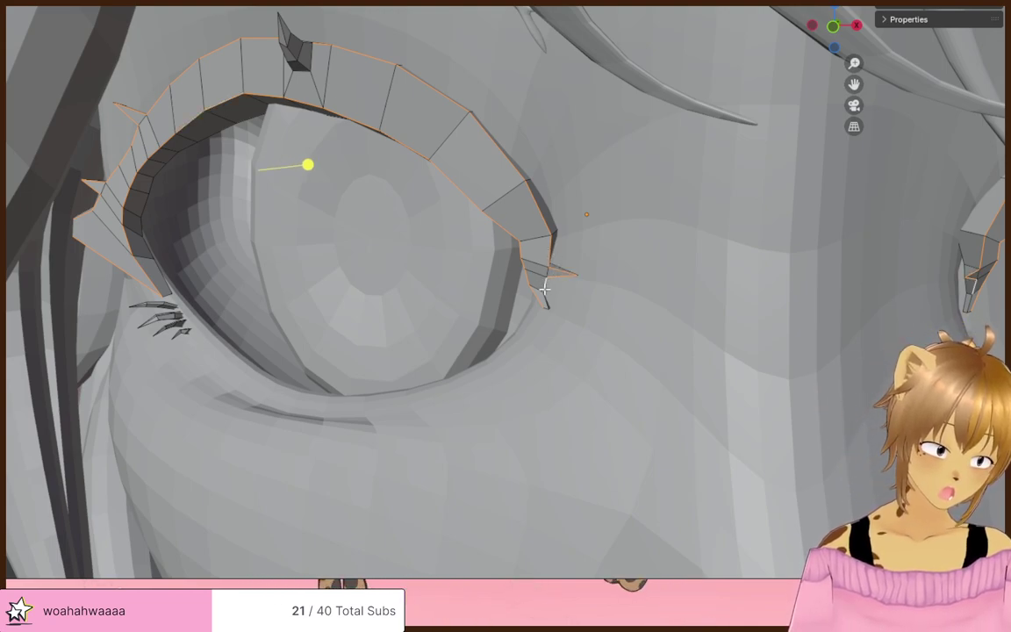
middle_drag(576, 323, 553, 316)
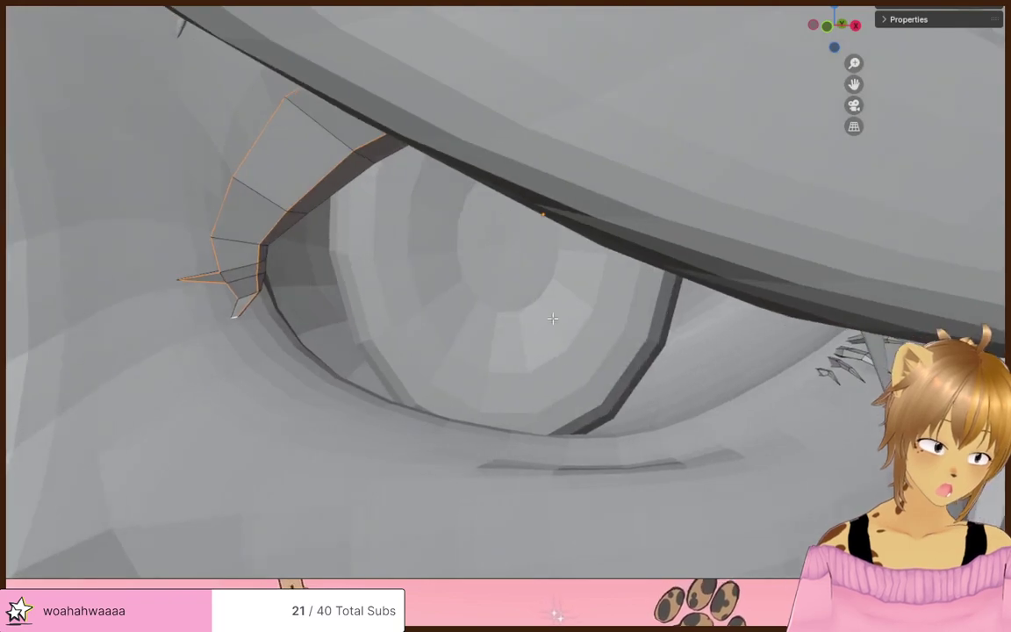
scroll(310, 281, up, 2)
shift+middle_drag(257, 264, 417, 280)
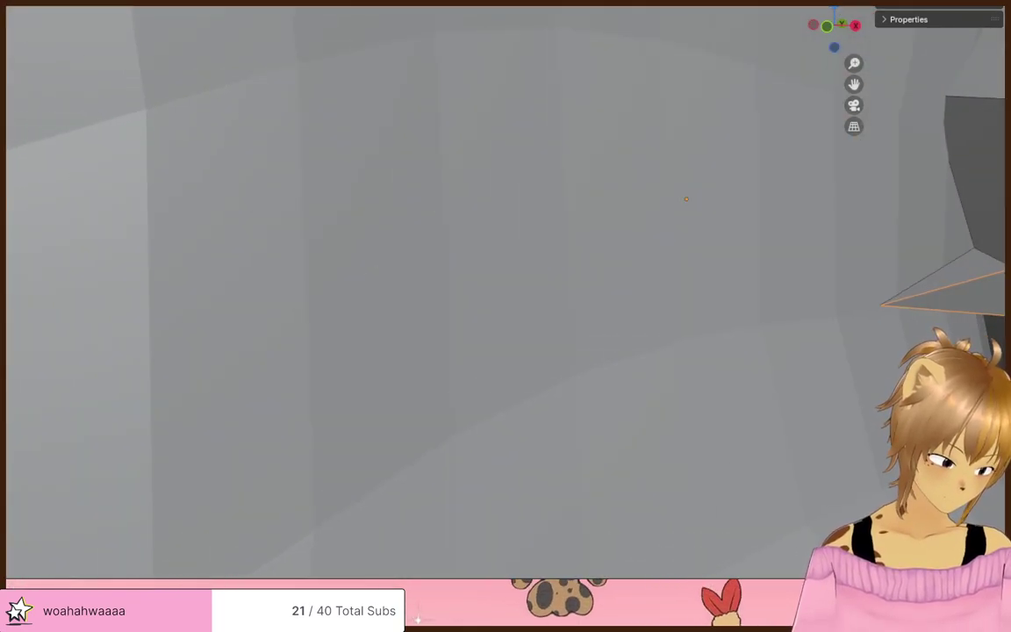
scroll(416, 279, down, 6)
middle_drag(953, 368, 896, 370)
key(alt+z)
scroll(517, 266, up, 2)
middle_drag(517, 266, 522, 269)
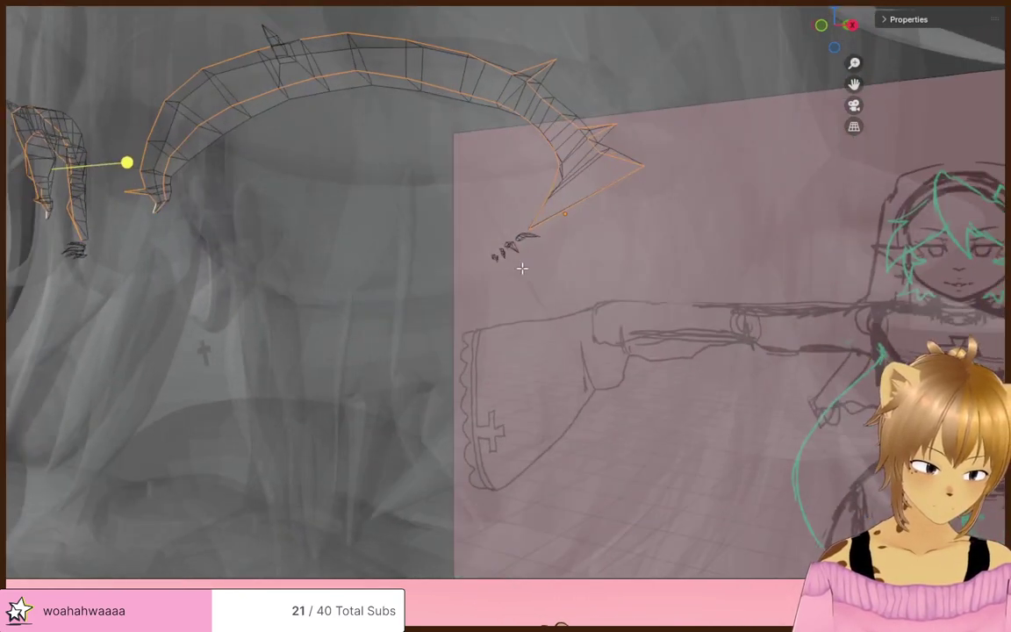
mouse_move(327, 53)
middle_down()
mouse_move(384, 402)
mouse_move(402, 368)
mouse_move(431, 373)
middle_up()
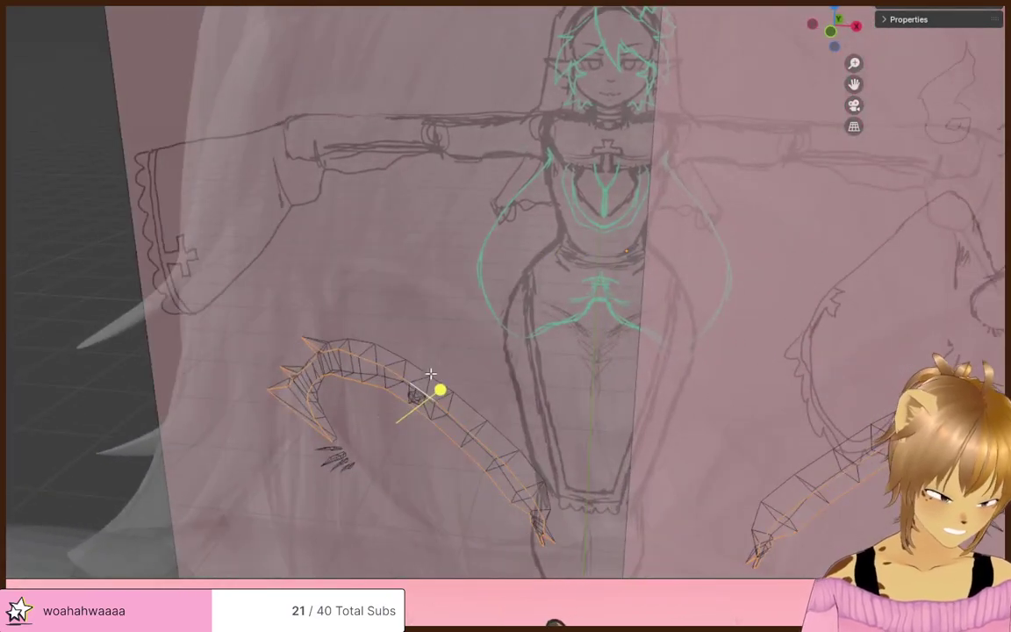
key(ctrl+e)
click(532, 361)
key(alt+z)
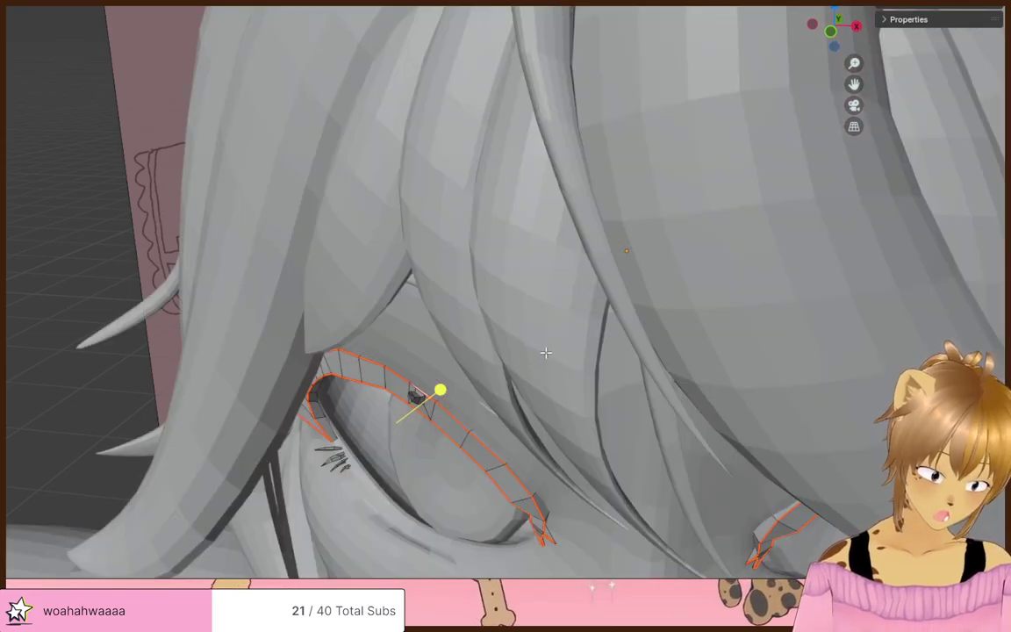
- Deselect the eyelash edges, check the seams at both eyes and leave the eyelash mesh's editing
middle_drag(546, 352, 687, 425)
click(715, 428)
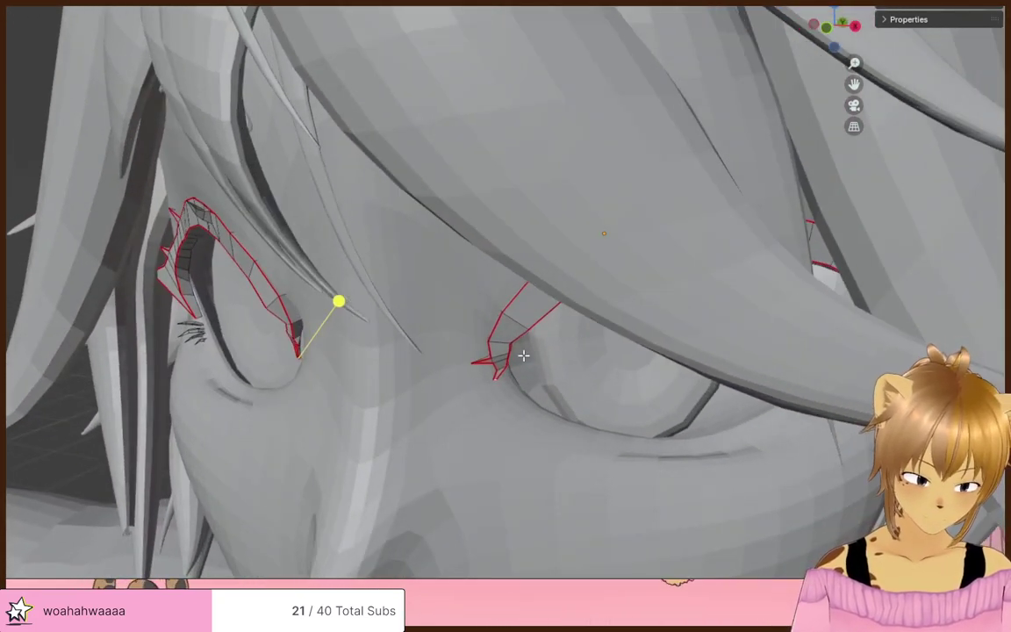
middle_drag(395, 368, 850, 317)
scroll(524, 260, down, 6)
key(Tab)
key(Tab)
key(Tab)
scroll(515, 265, down, 3)
scroll(824, 303, down, 2)
- Isolate the inside mouth object with the teeth and tongue and open it for editing
click(481, 280)
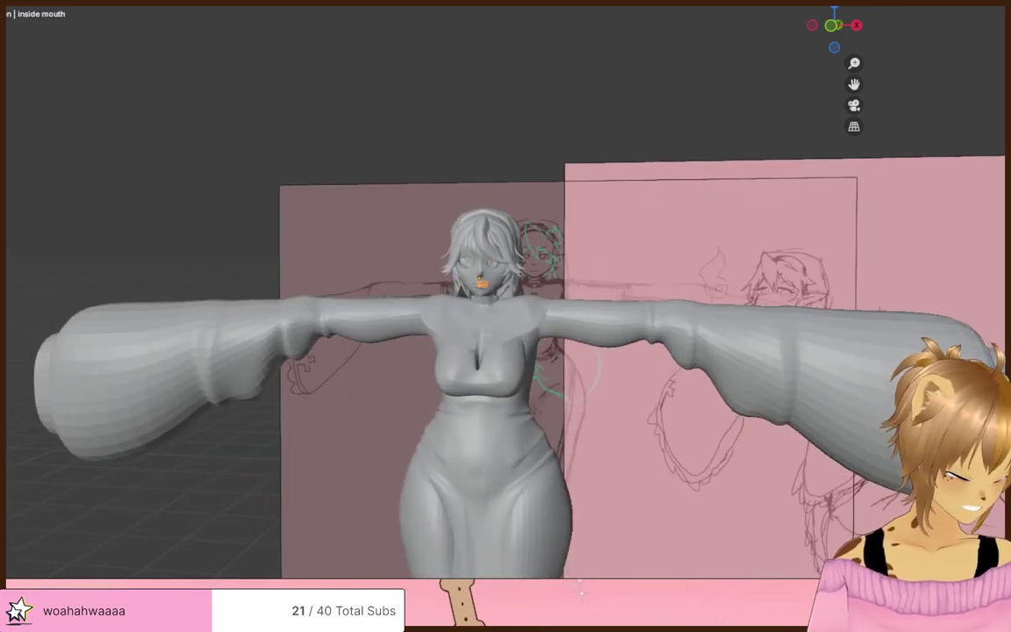
scroll(628, 312, up, 10)
key(alt+z)
middle_drag(653, 360, 647, 396)
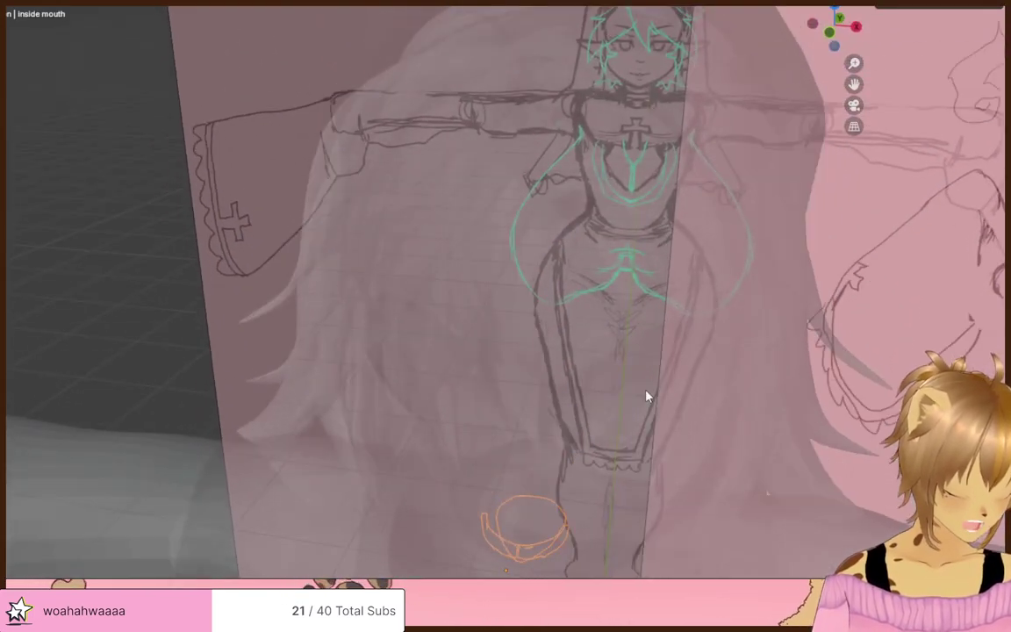
key(alt+z)
key(KP_Divide)
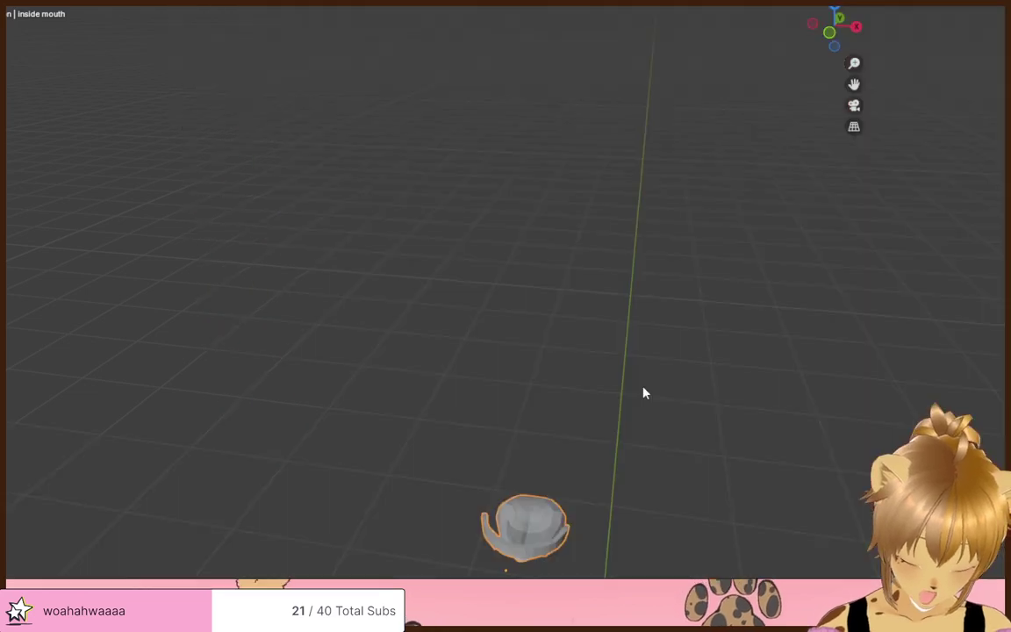
scroll(644, 395, up, 4)
key(Tab)
scroll(643, 392, down, 5)
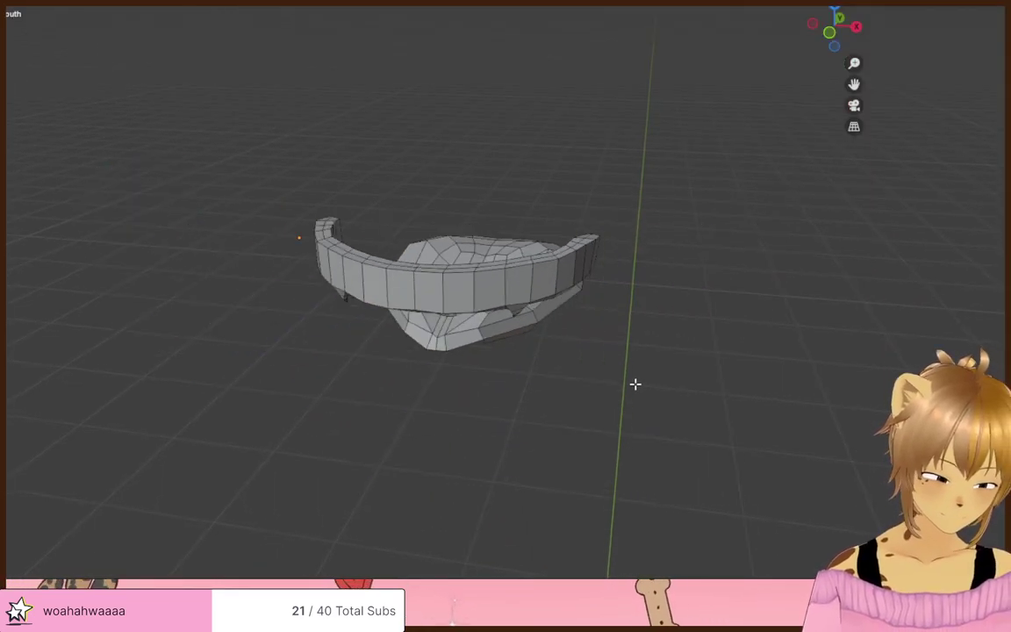
- Mark a seam on the teeth band's middle edge loop and along the tongue's lengthwise centre loop
middle_drag(635, 384, 669, 353)
click(472, 219)
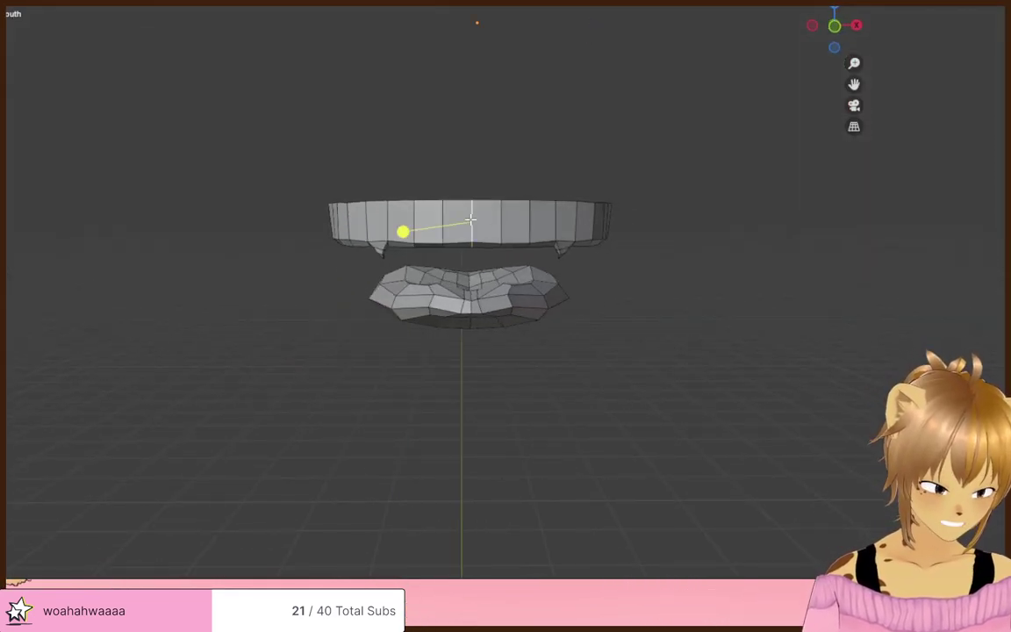
key(ctrl+e)
click(472, 259)
middle_drag(471, 256, 478, 349)
key(ctrl+e)
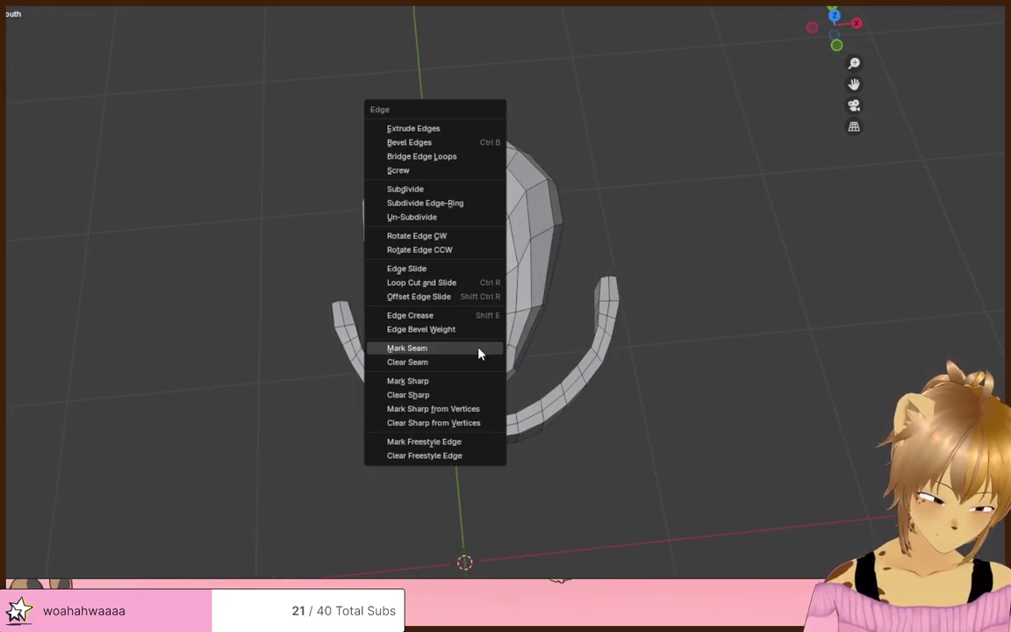
click(480, 350)
- Mark a seam along the edges running around the rim of the tongue's underside
middle_drag(397, 340, 412, 119)
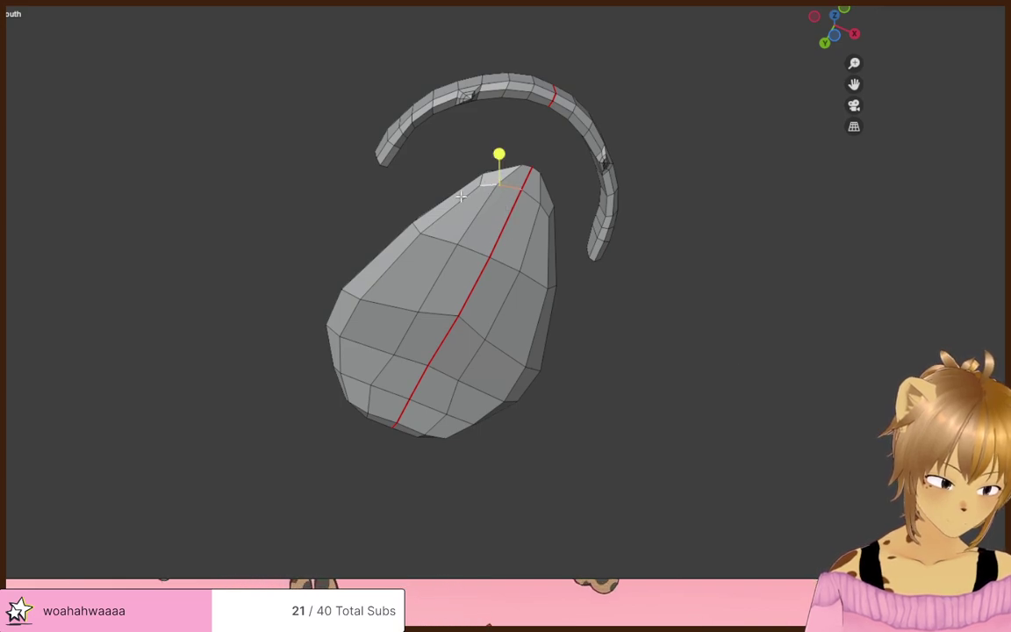
shift+click(447, 209)
shift+click(393, 261)
shift+click(352, 322)
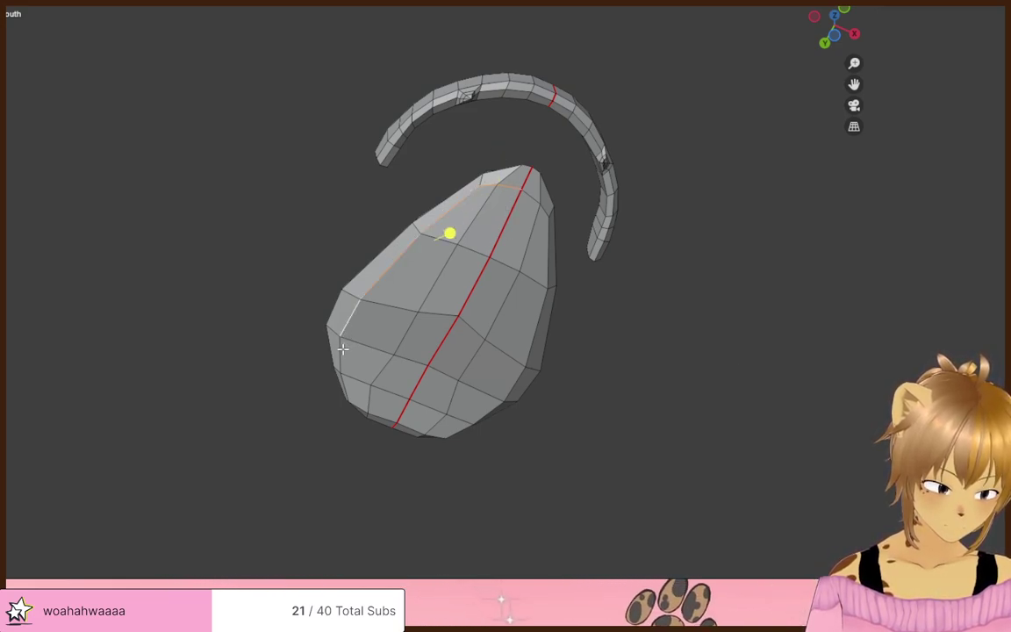
shift+click(343, 357)
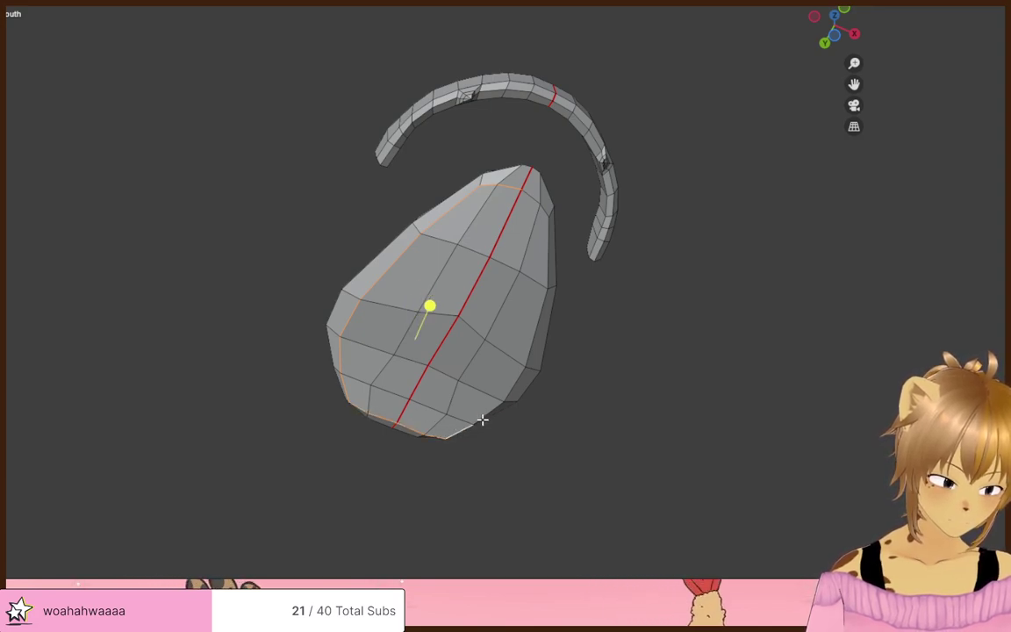
ctrl+click(534, 304)
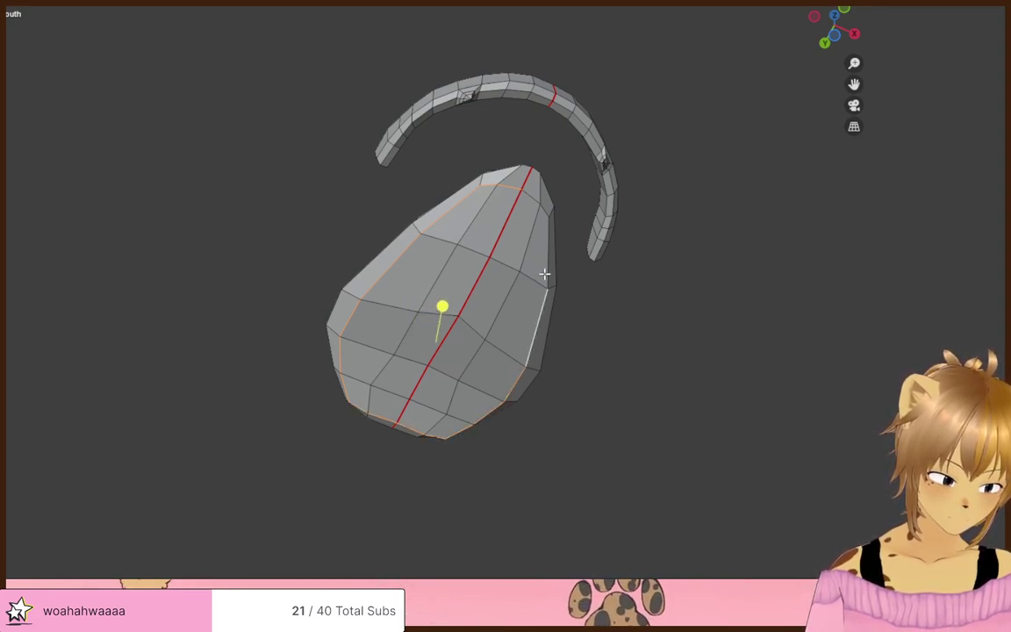
ctrl+click(545, 215)
ctrl+click(530, 196)
key(ctrl+e)
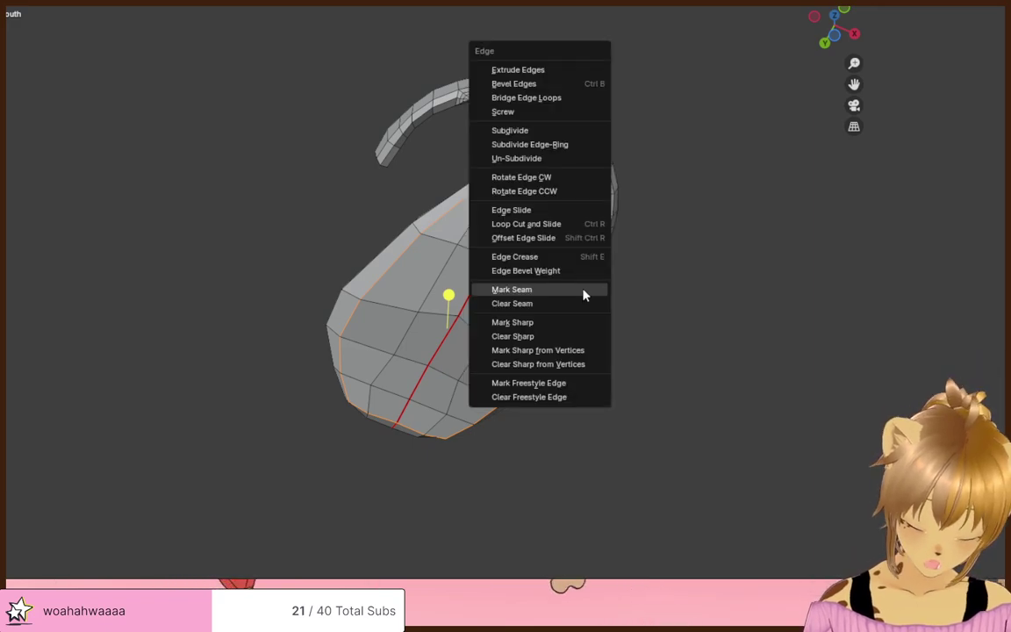
click(582, 292)
middle_drag(592, 304, 700, 414)
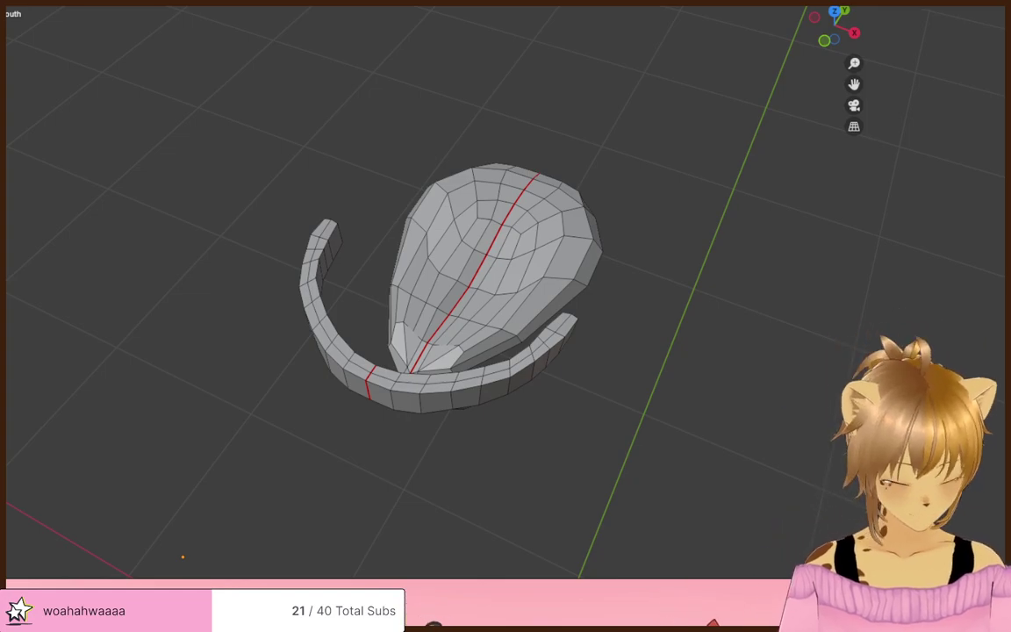
- Leave the isolated view of the mouth parts and open the iris mesh for editing at the character's eye
middle_drag(575, 491, 516, 410)
scroll(551, 493, down, 3)
key(KP_Divide)
scroll(552, 493, down, 5)
mouse_move(627, 388)
middle_down()
mouse_move(607, 398)
mouse_move(813, 459)
mouse_move(575, 455)
mouse_move(668, 409)
mouse_move(814, 397)
mouse_move(729, 384)
mouse_move(605, 402)
middle_up()
scroll(575, 455, down, 3)
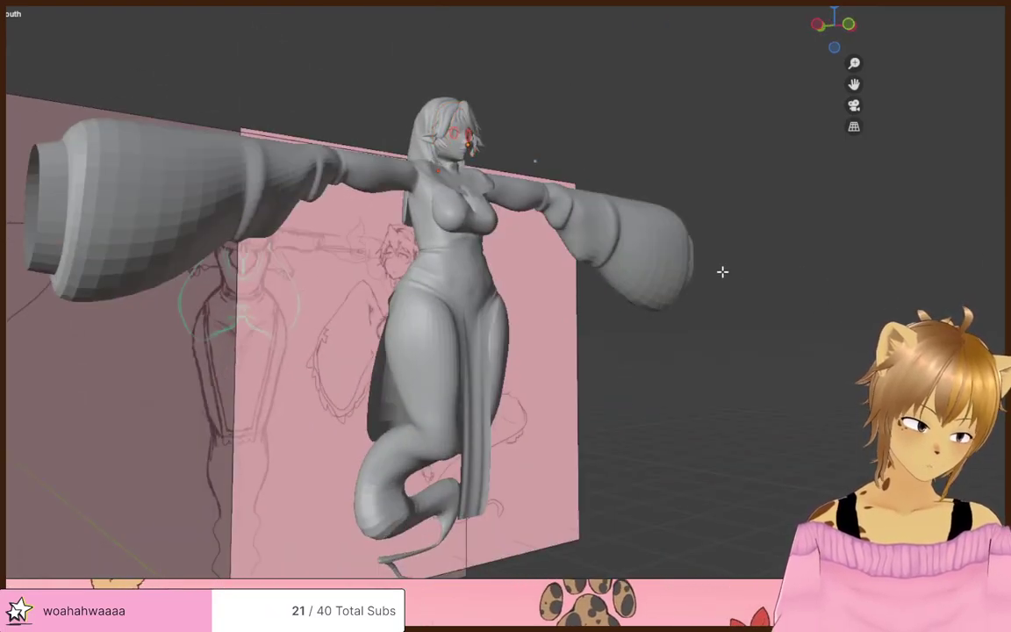
scroll(653, 299, up, 2)
middle_drag(653, 299, 585, 280)
scroll(585, 280, up, 3)
shift+middle_drag(583, 211, 597, 368)
scroll(598, 368, up, 2)
scroll(548, 234, up, 3)
shift+middle_drag(558, 158, 587, 402)
scroll(583, 208, up, 1)
key(Tab)
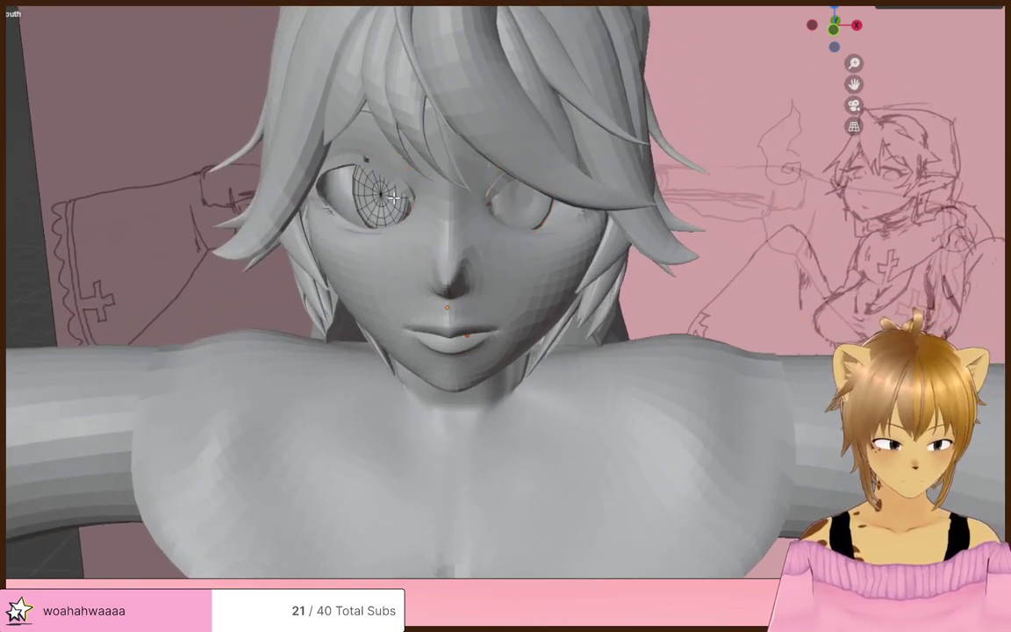
- Mark a seam around the iris's outermost edge loop and leave its editing
middle_drag(397, 205, 532, 260)
scroll(460, 257, up, 7)
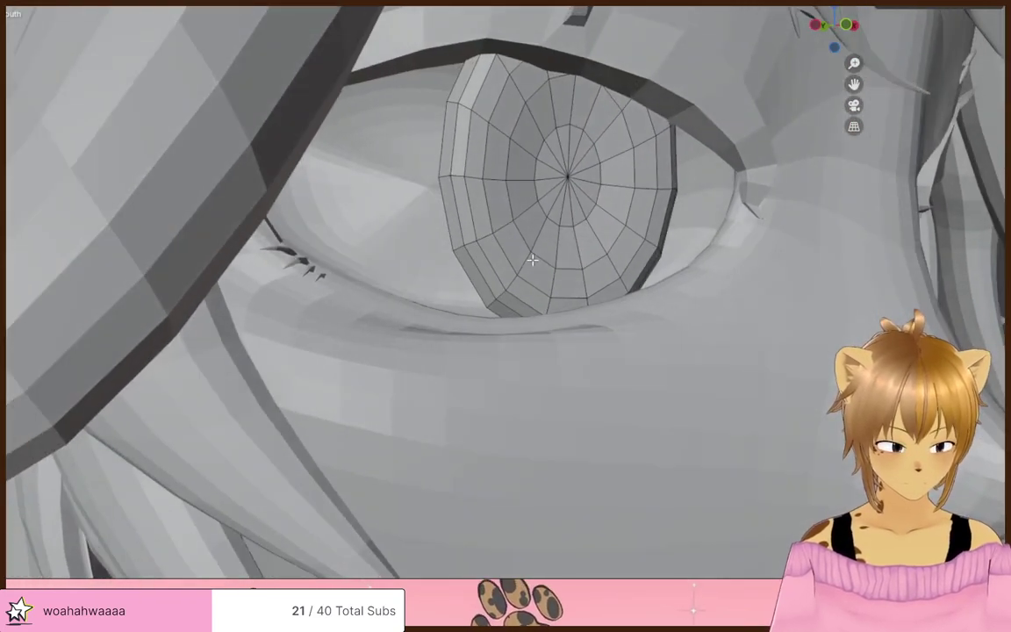
key(ctrl+e)
click(449, 227)
scroll(663, 263, down, 3)
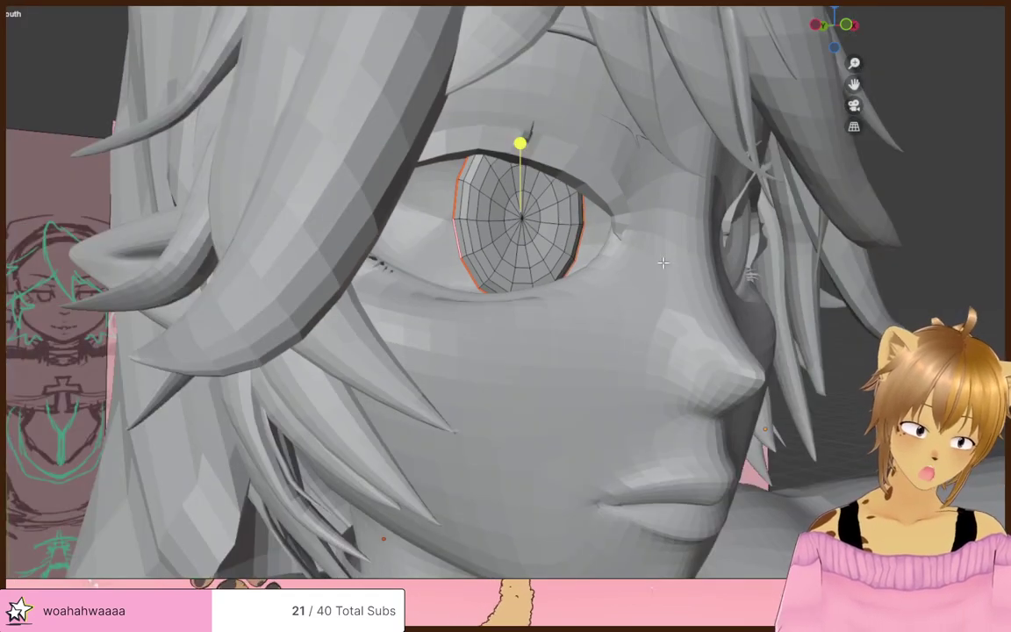
click(857, 329)
scroll(856, 329, down, 2)
middle_drag(763, 325, 650, 317)
scroll(605, 307, down, 5)
scroll(651, 317, down, 4)
key(Tab)
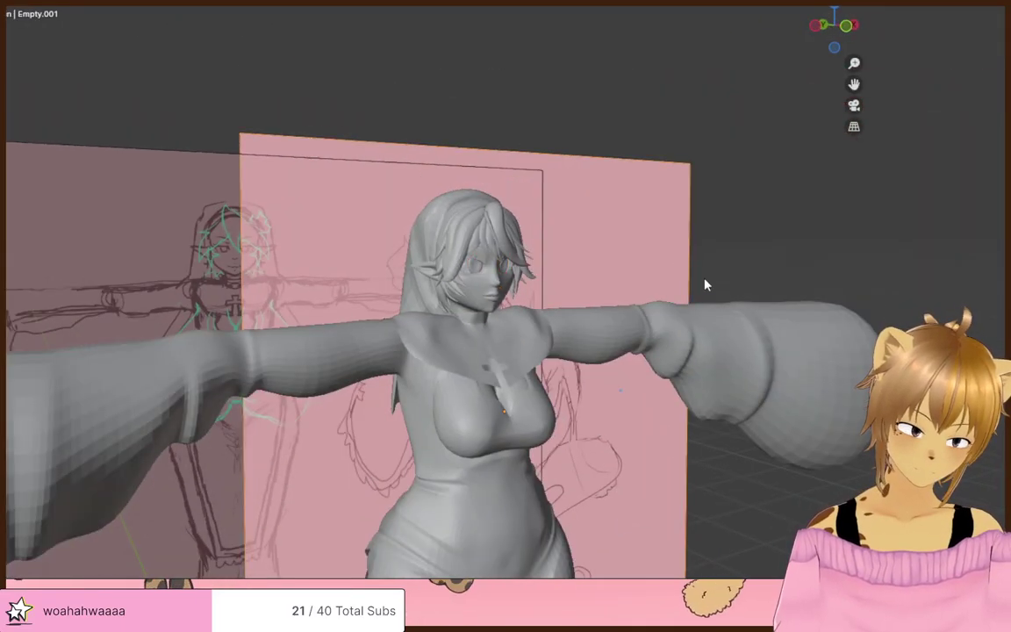
- Select the earrings object below the character's pointed ear and open it for editing
scroll(628, 318, down, 6)
middle_drag(706, 284, 522, 384)
scroll(639, 392, up, 4)
scroll(615, 363, up, 4)
scroll(613, 363, up, 6)
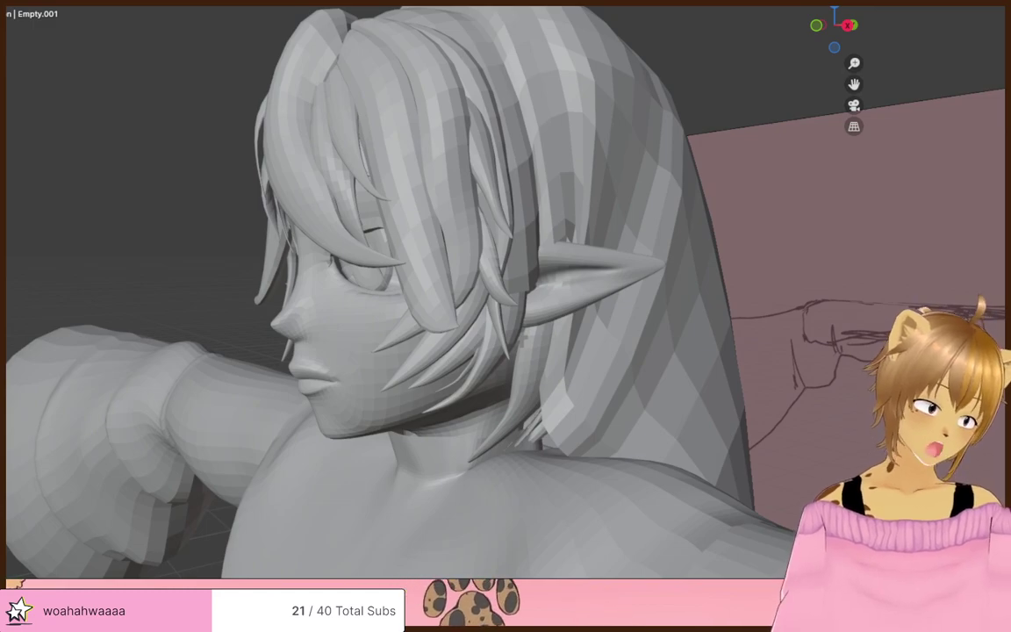
scroll(593, 383, up, 4)
click(570, 407)
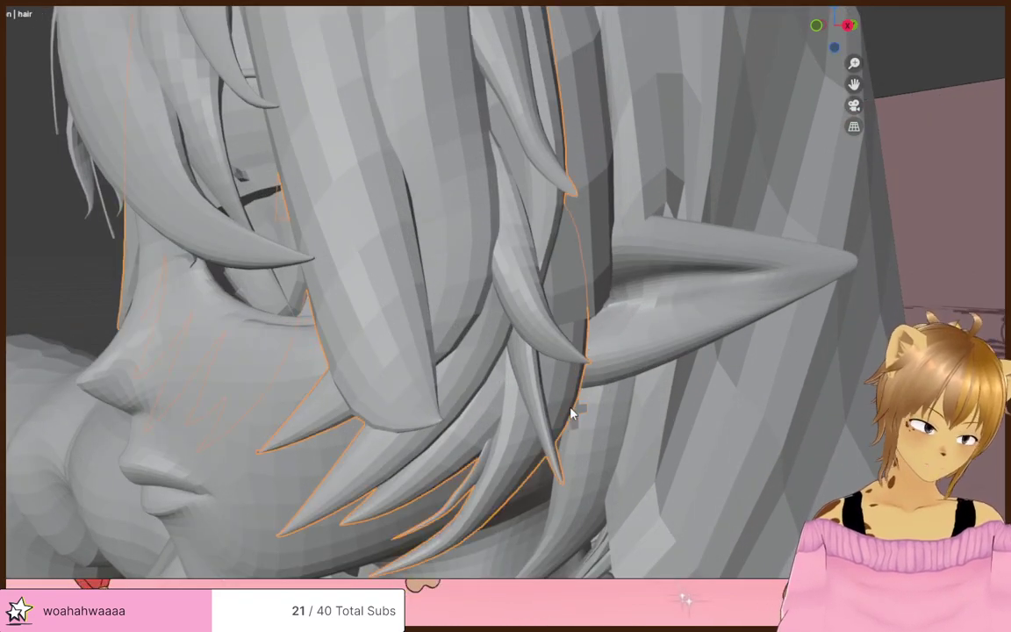
click(581, 410)
key(Tab)
scroll(580, 410, up, 4)
middle_drag(581, 410, 743, 388)
key(Tab)
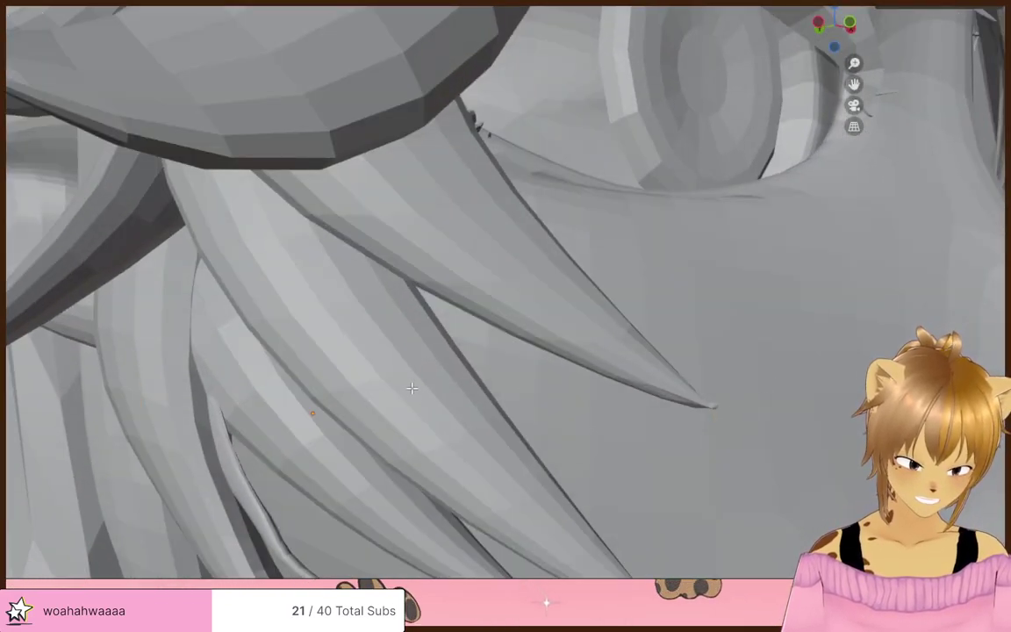
- Mark a seam along the front outline of the cross earring and leave the earrings' editing
middle_drag(411, 388, 522, 384)
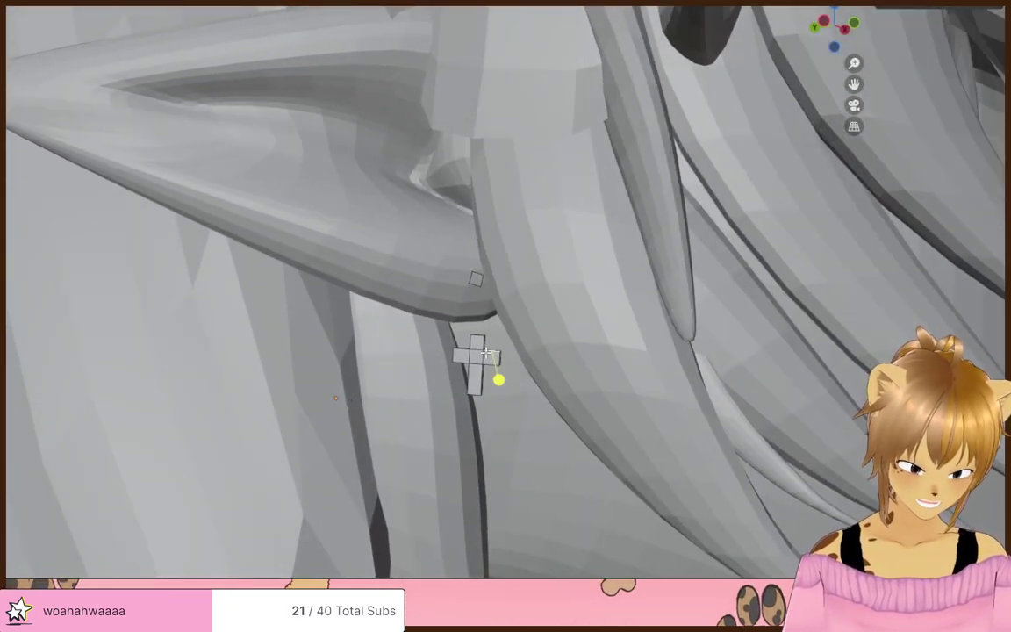
scroll(487, 352, up, 2)
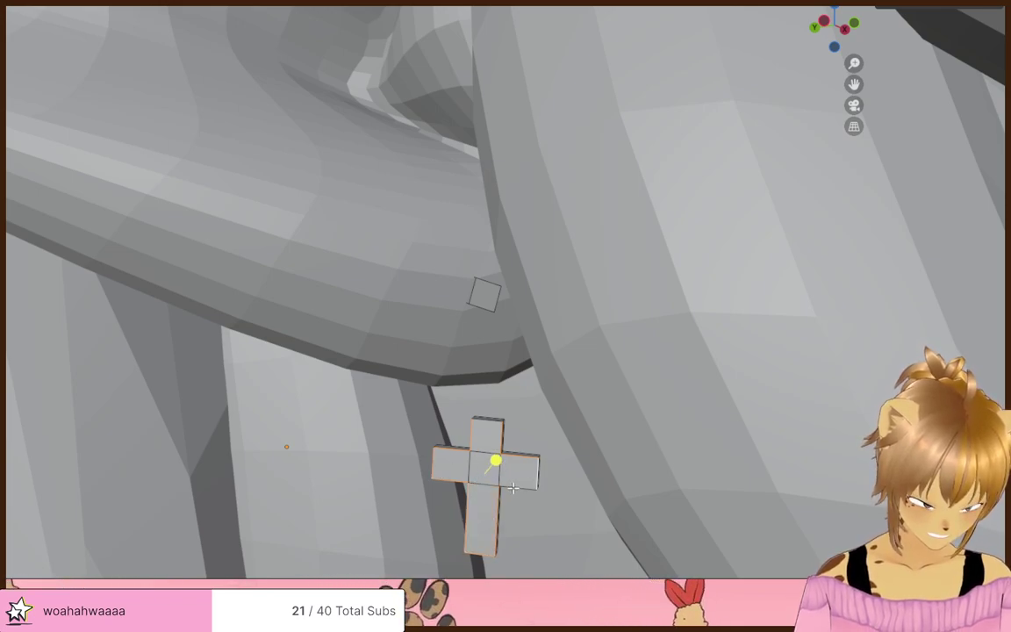
key(ctrl+e)
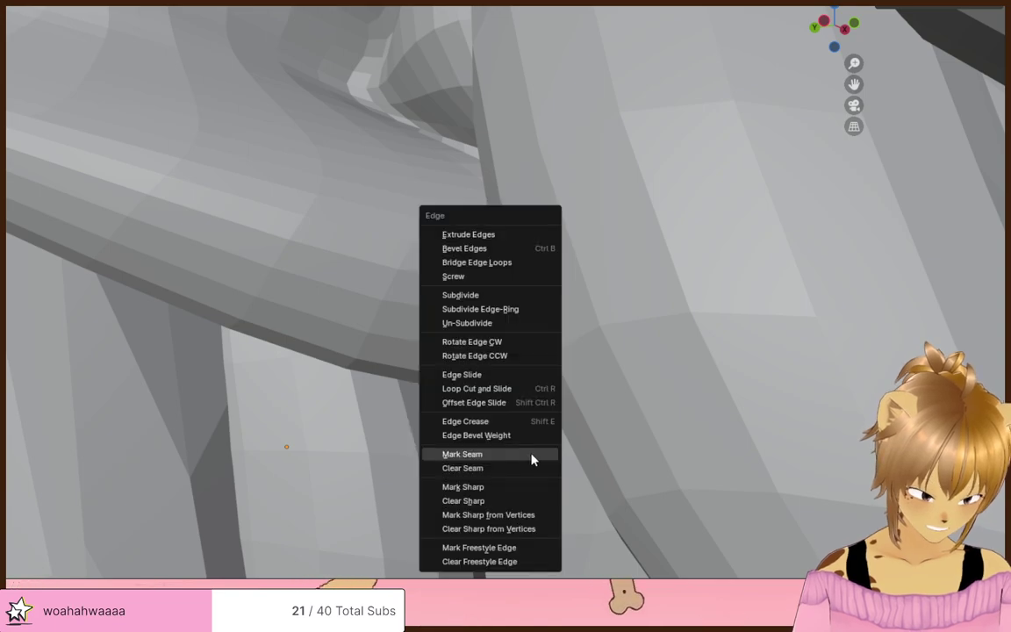
click(530, 459)
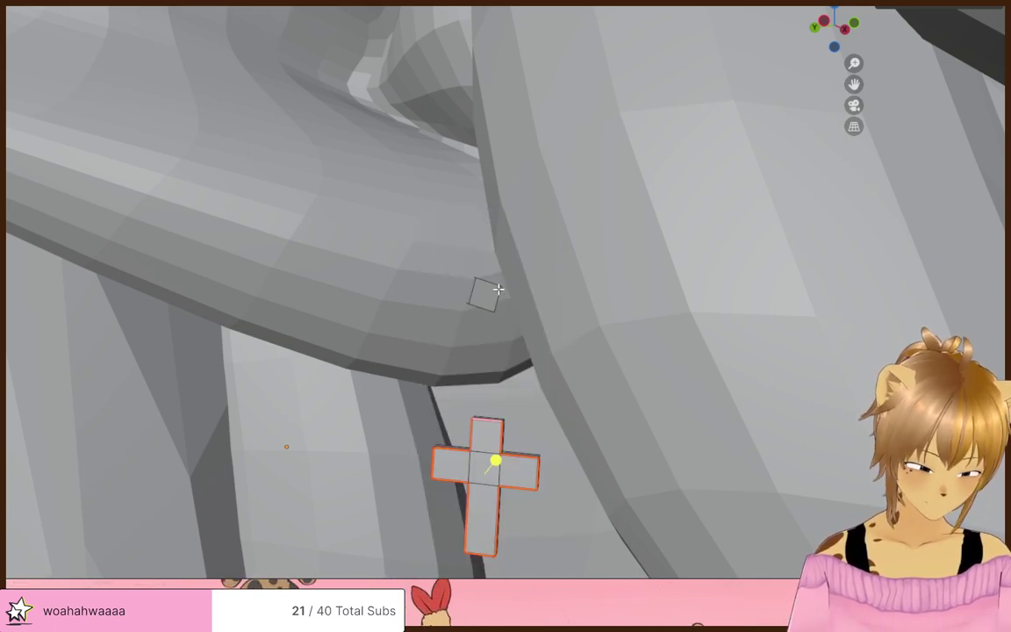
scroll(498, 338, down, 5)
middle_drag(499, 338, 561, 360)
scroll(534, 367, up, 5)
scroll(502, 375, down, 7)
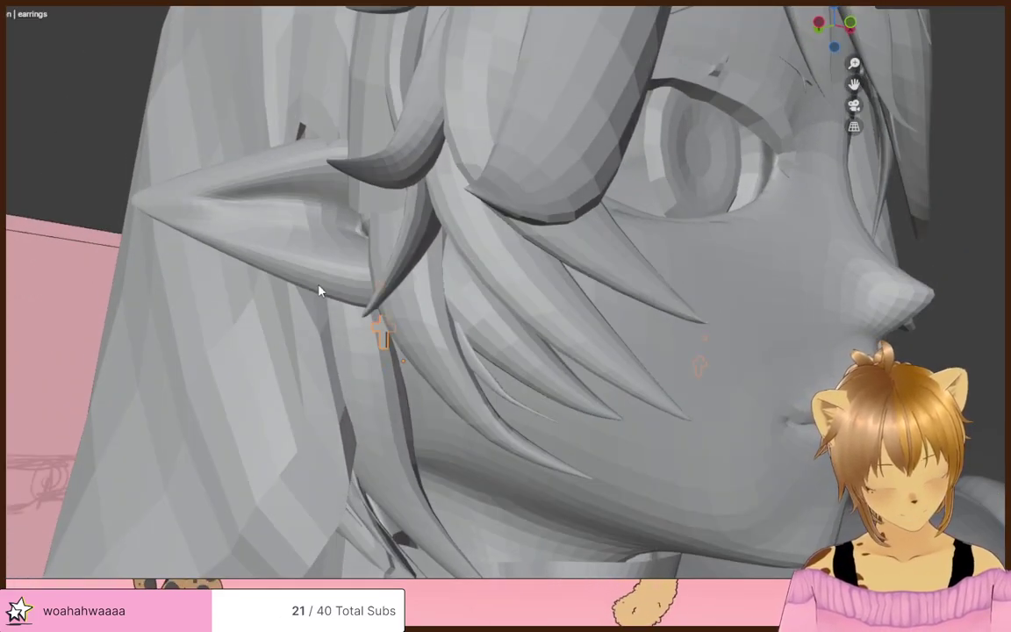
- Examine the whole character in front of the reference drawings, from the front and at an angle
scroll(79, 307, down, 6)
middle_drag(257, 302, 445, 365)
click(749, 329)
scroll(750, 330, down, 8)
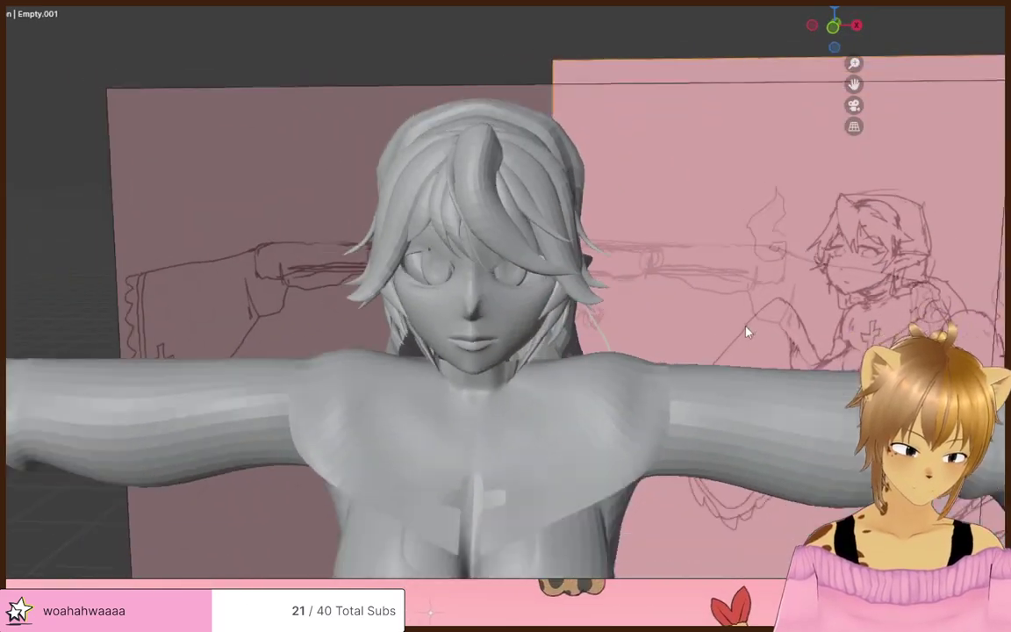
middle_drag(447, 112, 595, 355)
scroll(485, 272, up, 3)
scroll(624, 208, down, 4)
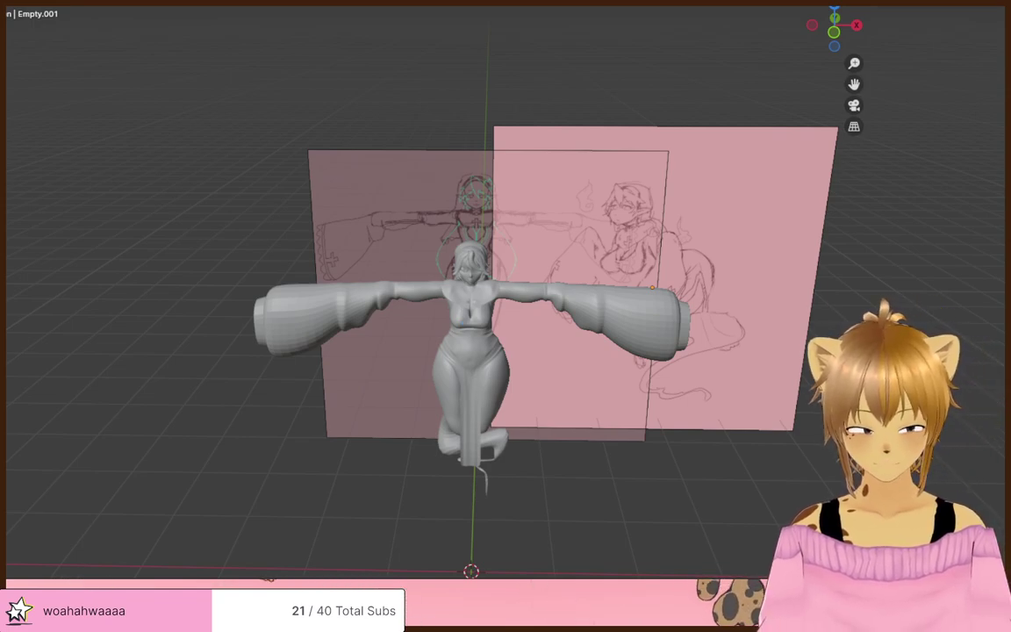
middle_drag(406, 505, 373, 440)
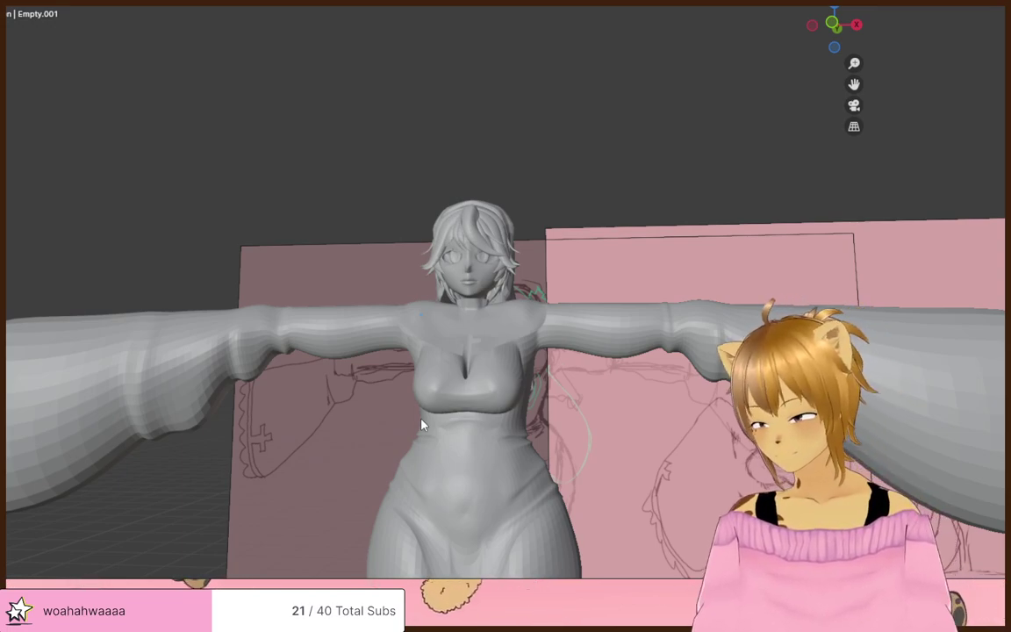
scroll(421, 425, down, 5)
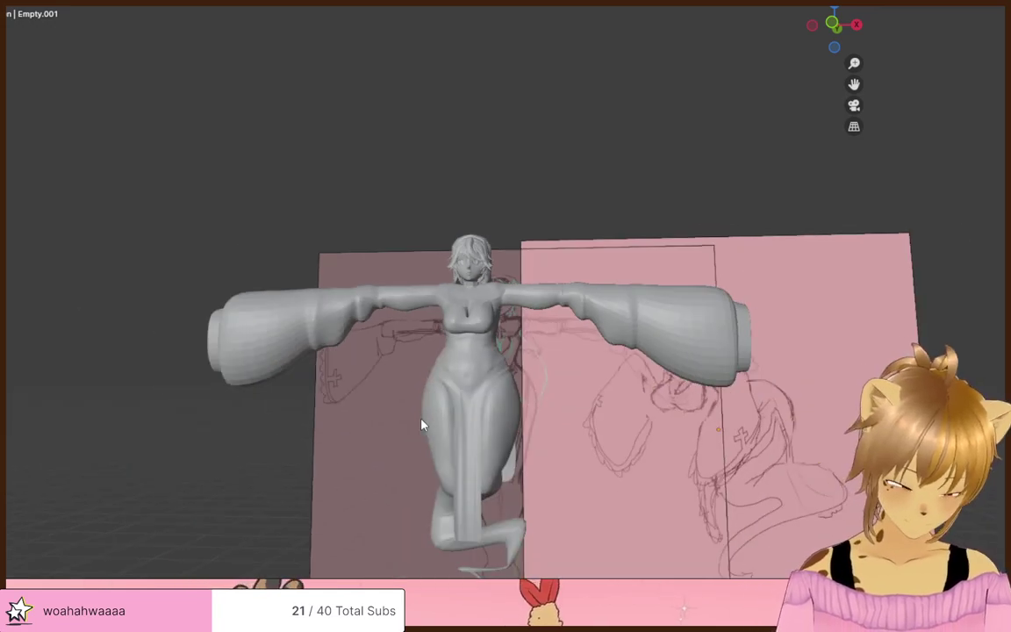
scroll(409, 446, up, 3)
mouse_move(367, 406)
middle_down()
mouse_move(334, 359)
mouse_move(373, 376)
mouse_move(376, 415)
mouse_move(373, 404)
middle_up()
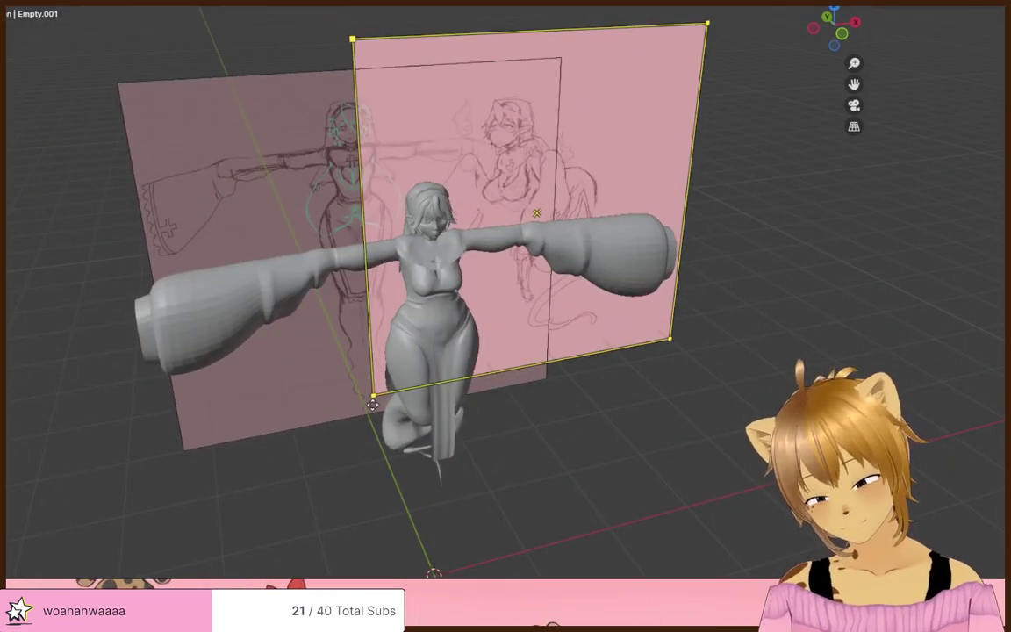
click(458, 423)
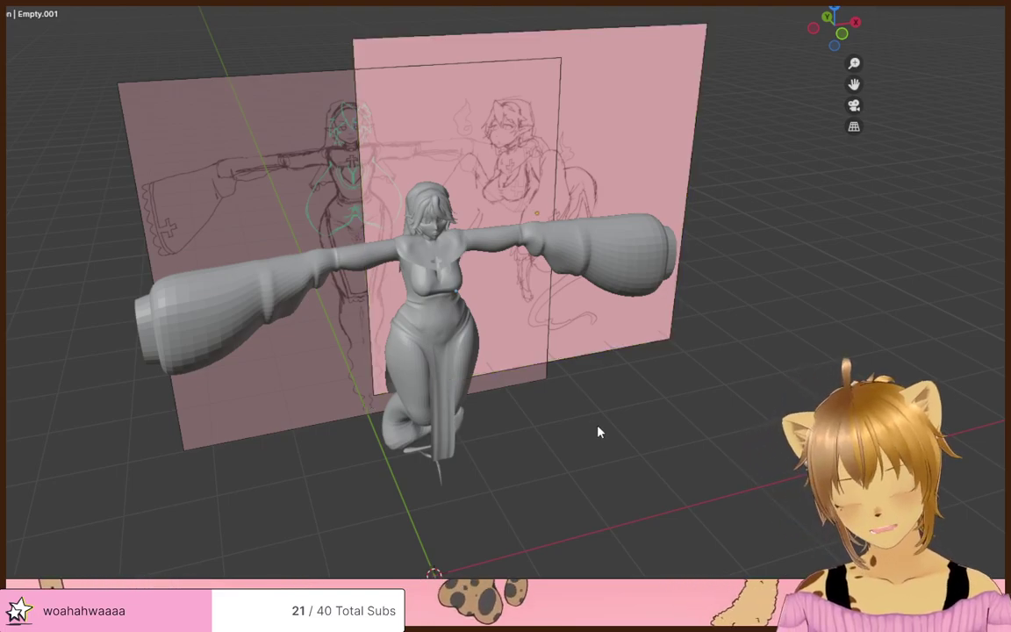
middle_drag(597, 429, 24, 58)
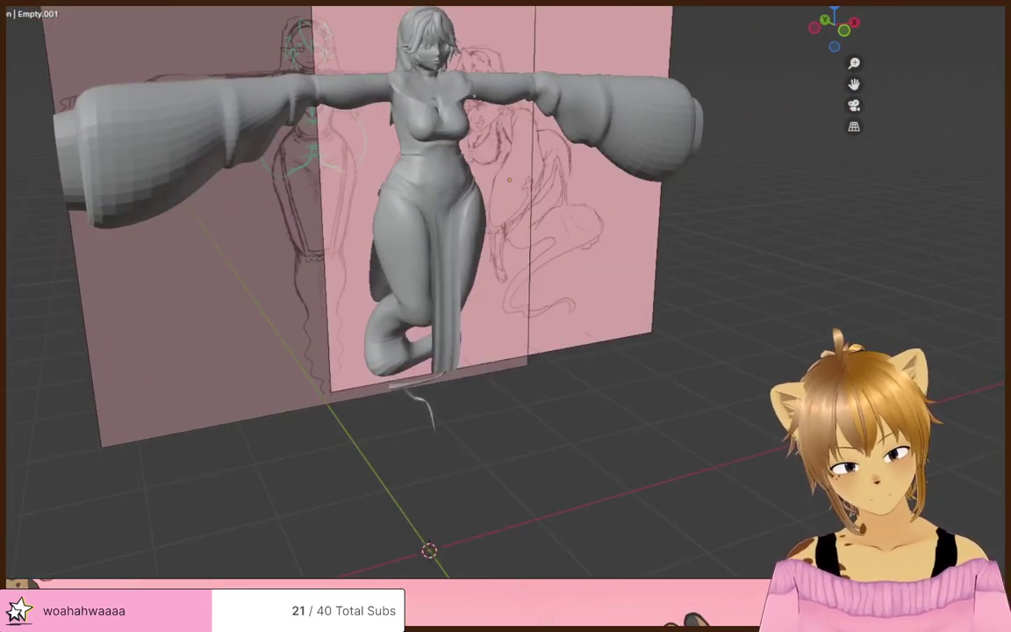
- Add a VRM Humanoid armature to the scene beneath the character
key(shift+a)
mouse_move(158, 82)
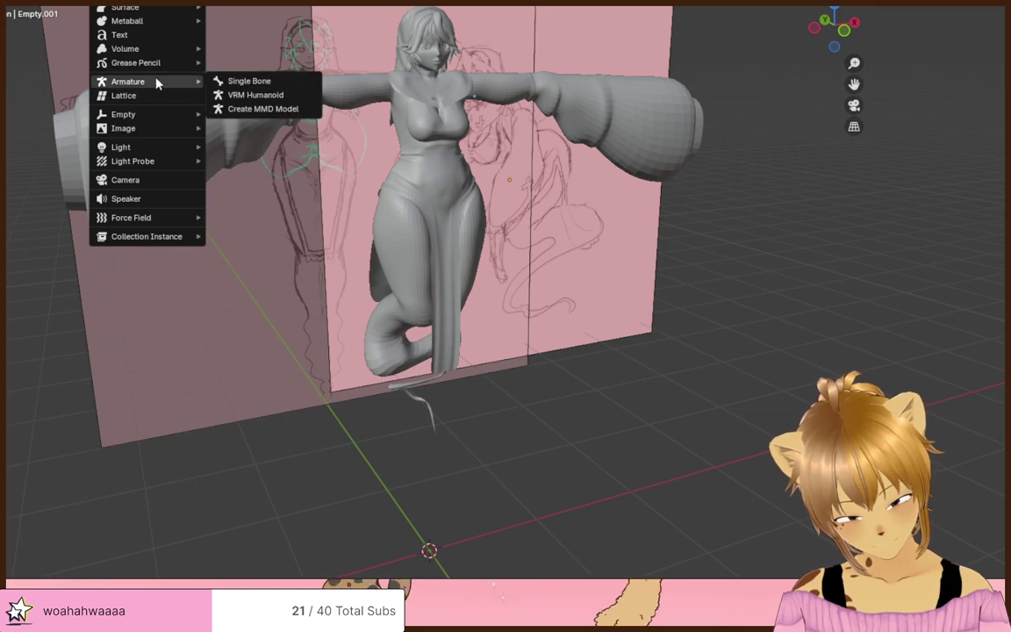
click(285, 96)
middle_drag(379, 136, 592, 372)
scroll(518, 344, down, 4)
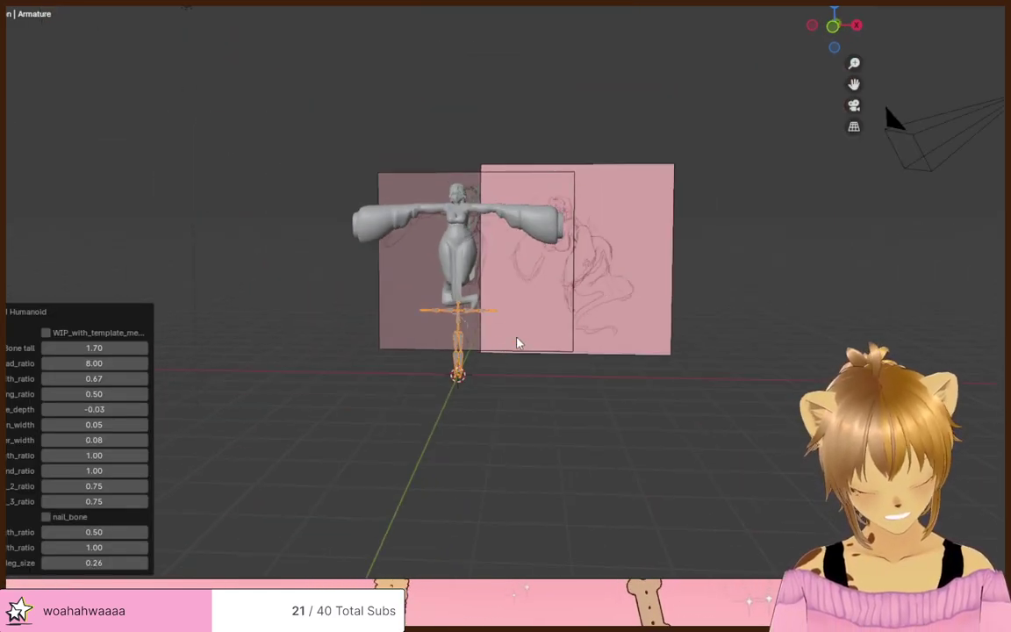
- Scale the VRM Humanoid armature up by about 1.41 to approach the character's height
scroll(518, 344, up, 2)
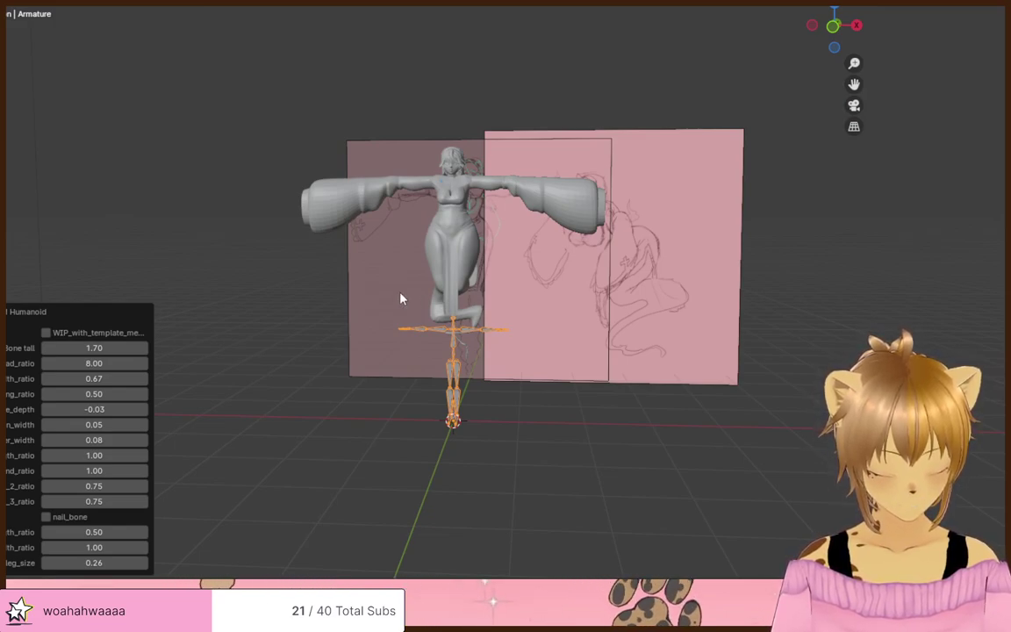
mouse_move(400, 299)
middle_down()
mouse_move(669, 310)
mouse_move(603, 300)
mouse_move(395, 316)
middle_up()
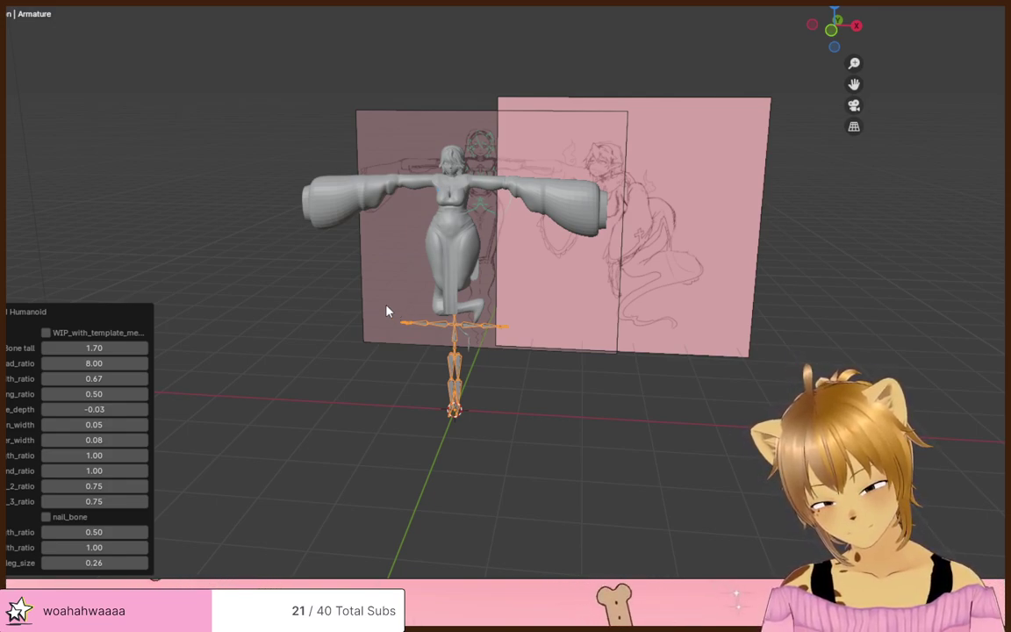
middle_drag(388, 309, 388, 289)
key(s)
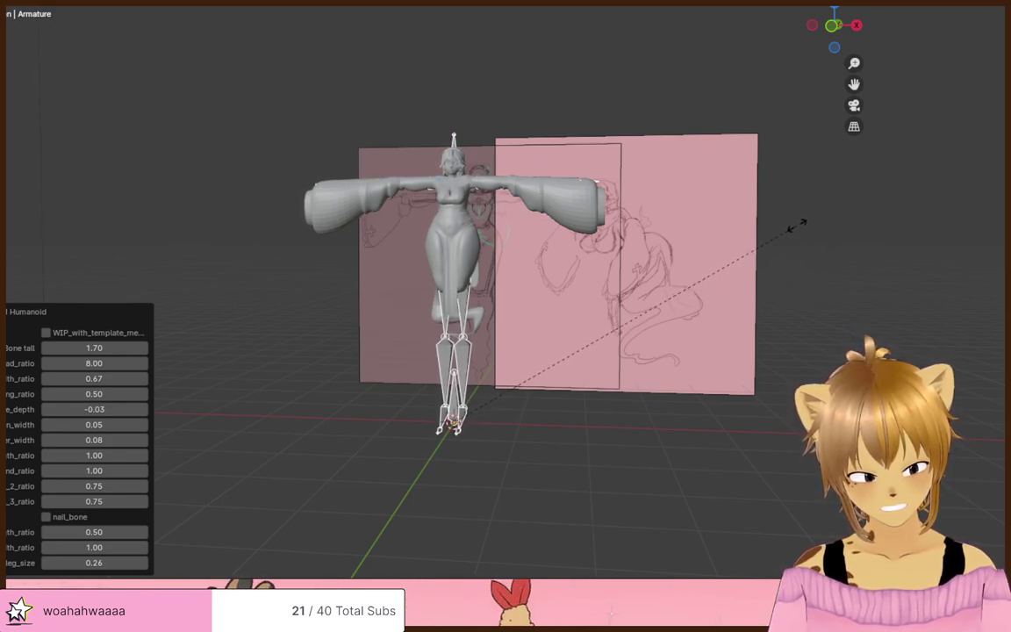
click(639, 314)
middle_drag(639, 314, 693, 307)
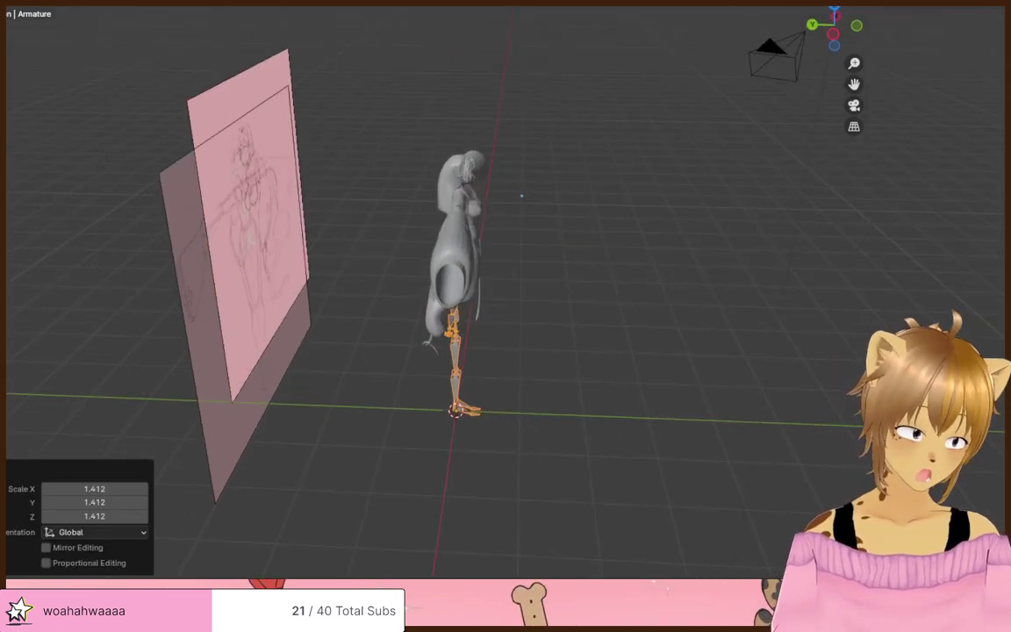
- Delete the VRM Humanoid armature from the scene
click(1006, 11)
right_click(1006, 10)
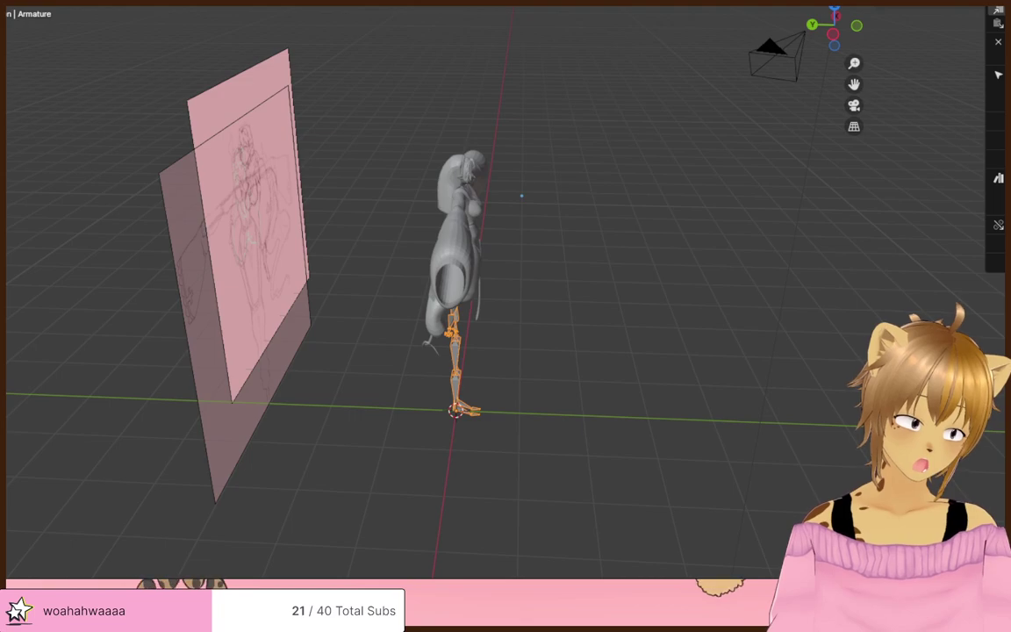
click(1001, 42)
middle_drag(842, 142, 746, 191)
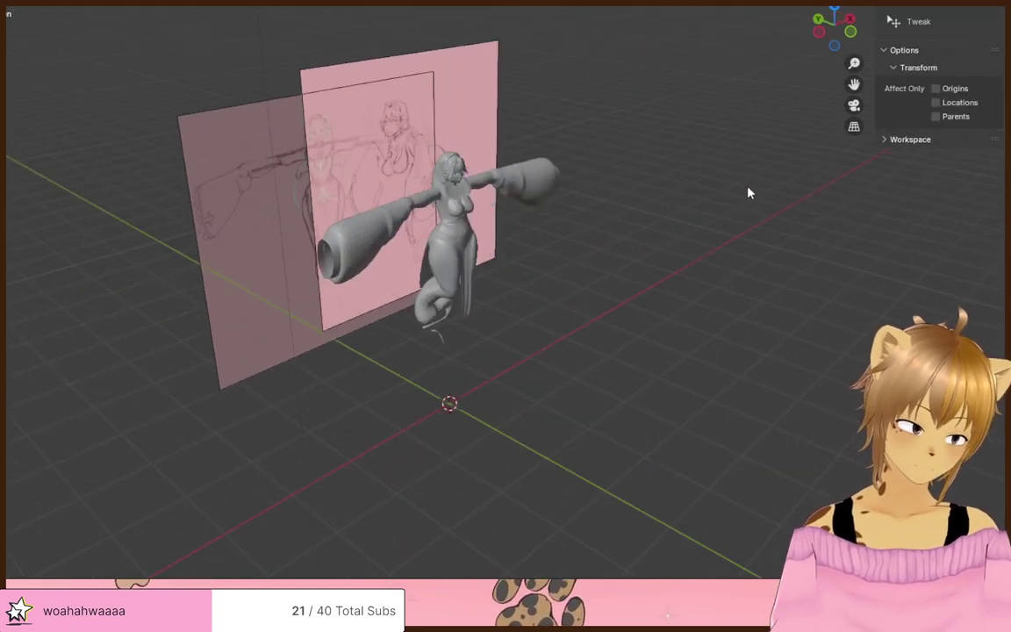
- Try to select all character meshes, scale them to about 0.53 in X and Z only, and lower them vertically
click(1006, 11)
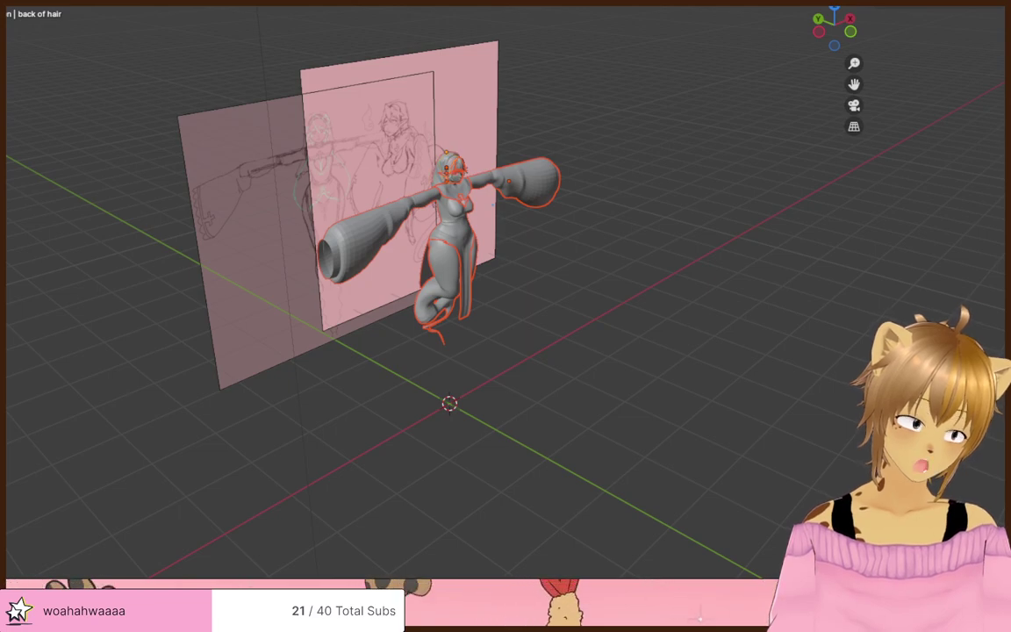
middle_drag(685, 265, 918, 250)
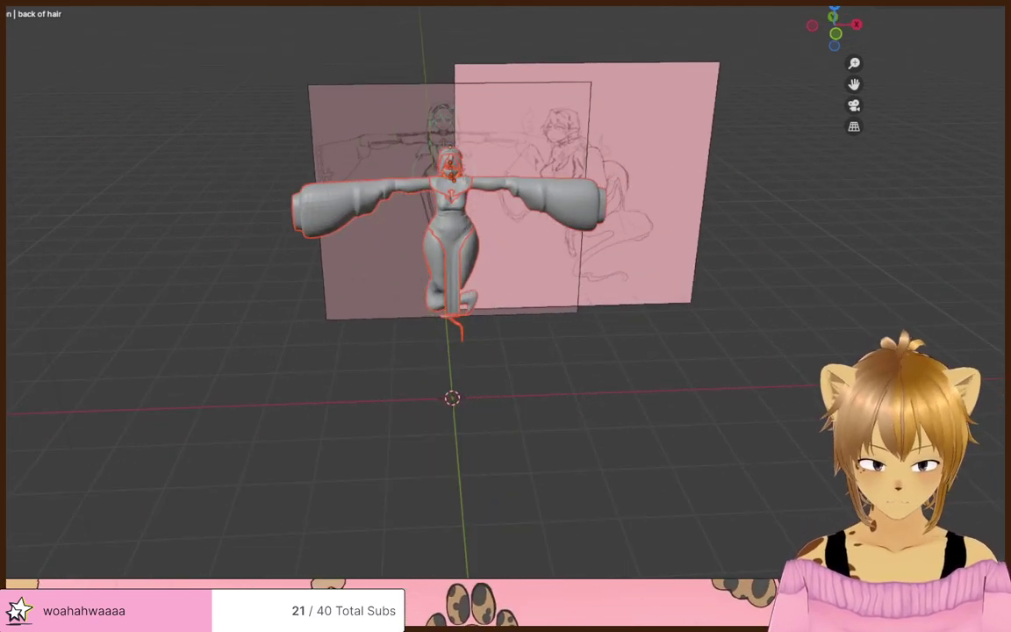
click(3, 107)
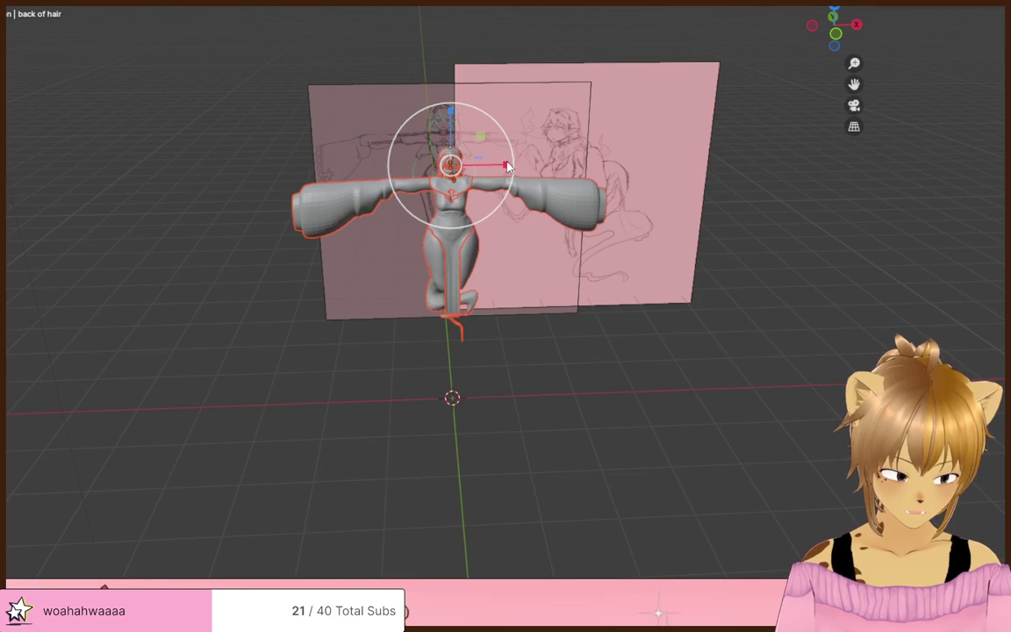
key(s)
key(shift+y)
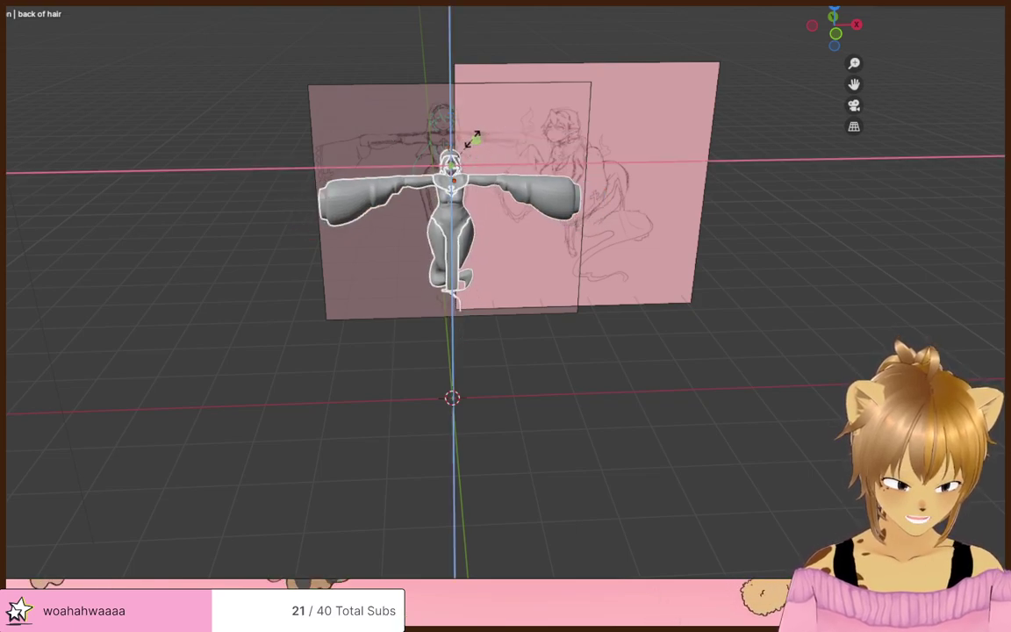
click(463, 149)
key(g)
key(z)
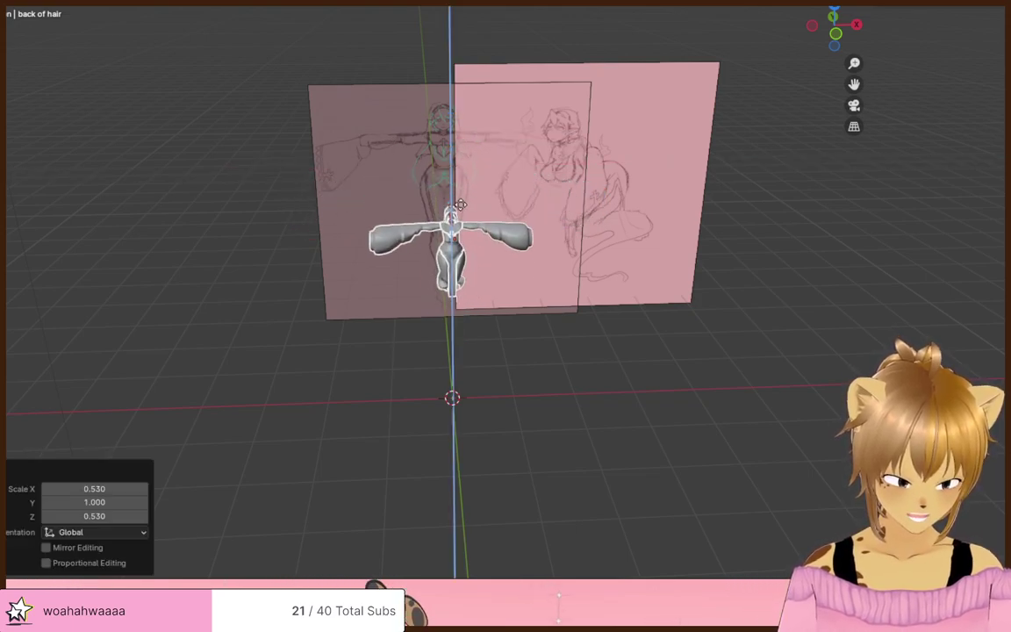
click(460, 283)
- Examine the character in perspective, from an angle and from the front, against the reference drawings
middle_drag(474, 242, 562, 261)
scroll(553, 264, up, 3)
scroll(547, 158, down, 3)
middle_drag(544, 154, 565, 323)
scroll(580, 239, down, 2)
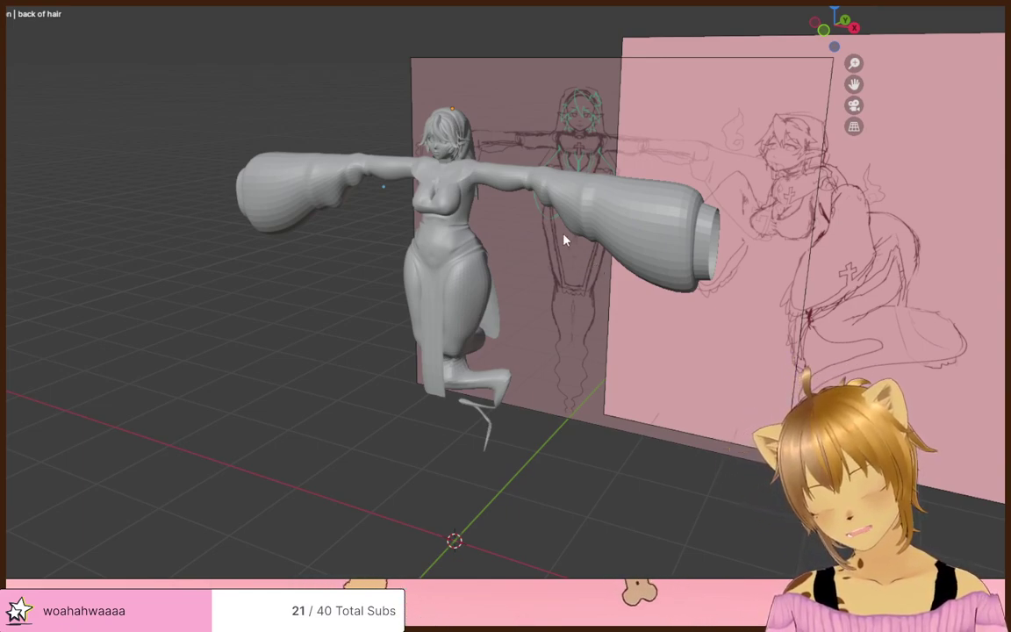
click(3, 3)
click(5, 35)
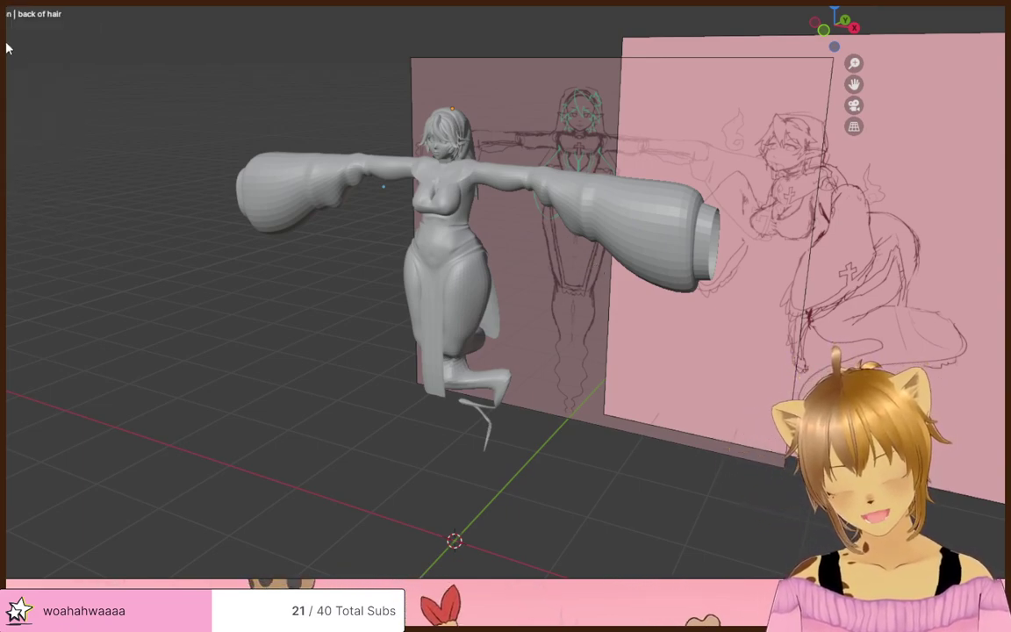
middle_drag(215, 65, 276, 66)
scroll(276, 66, up, 3)
scroll(263, 80, down, 9)
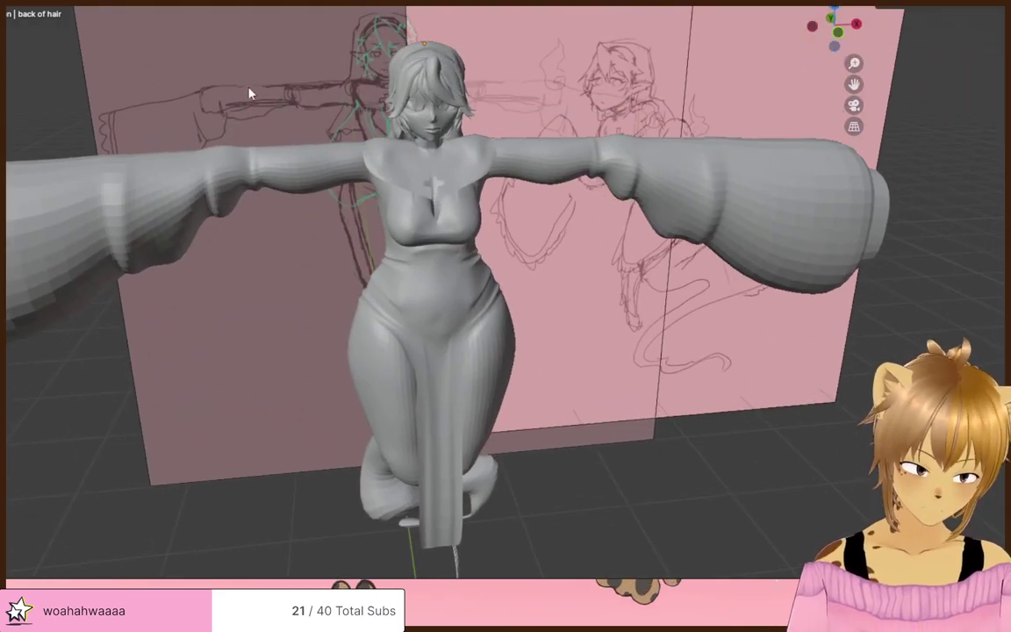
mouse_move(439, 263)
middle_down()
mouse_move(593, 274)
mouse_move(736, 236)
mouse_move(417, 250)
middle_up()
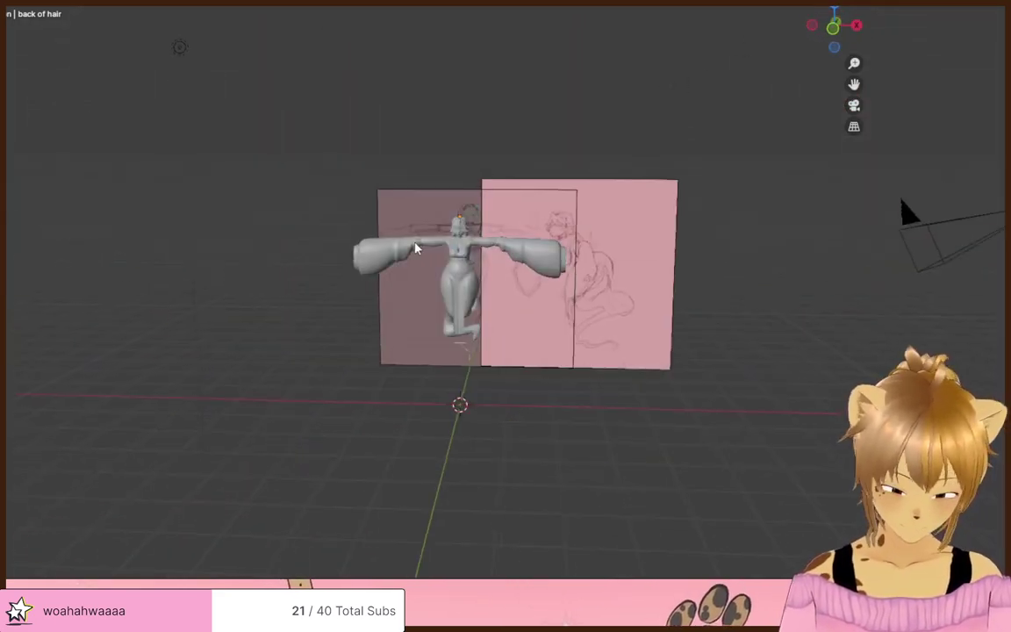
- Compare the character's proportions with the front reference drawing, from the head down to the tail
key(KP_1)
scroll(418, 244, up, 8)
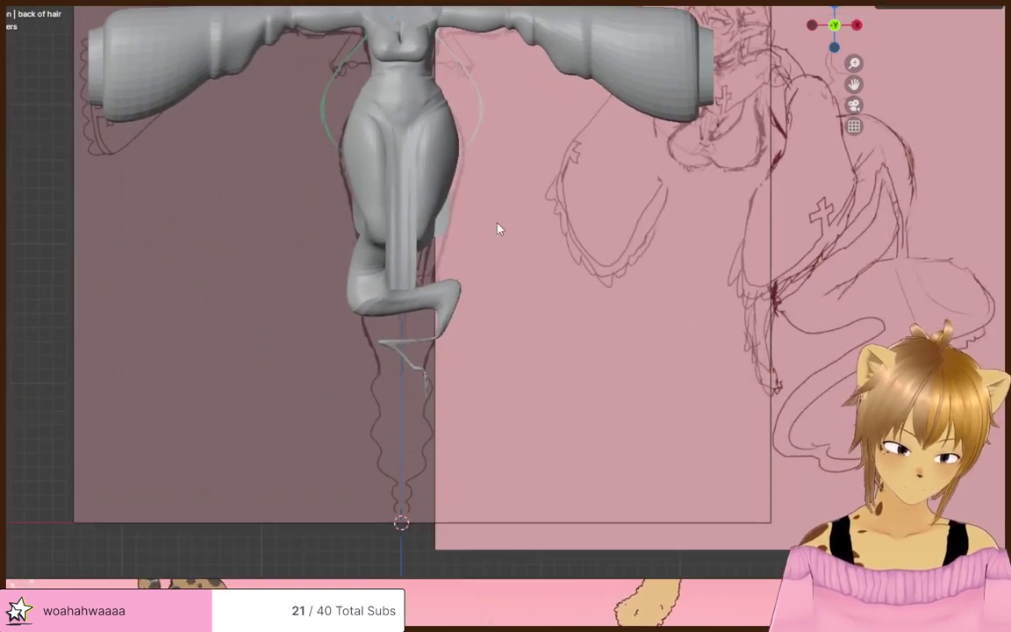
scroll(550, 299, down, 3)
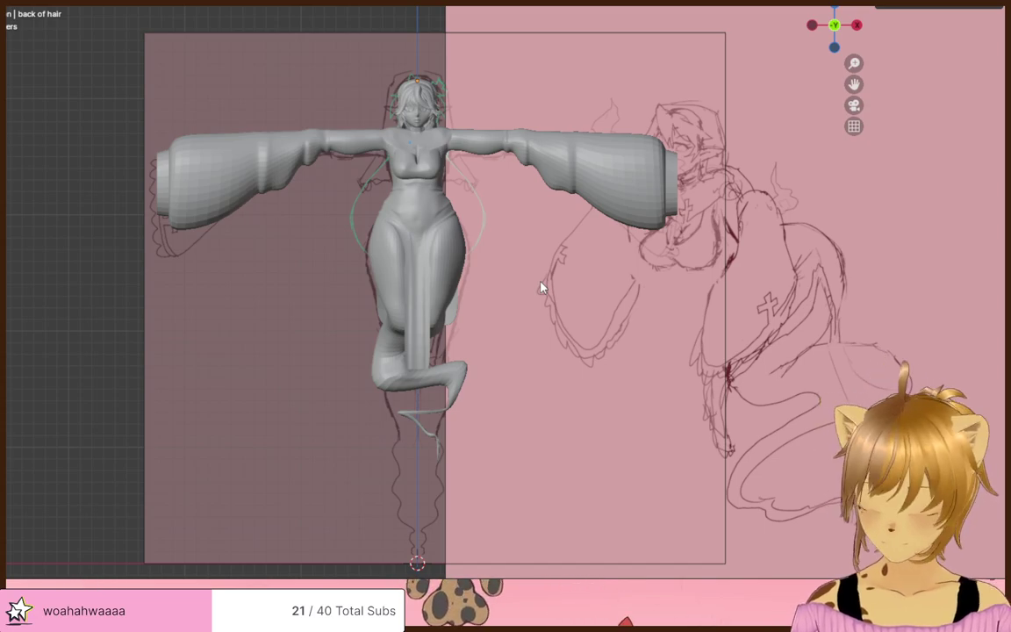
scroll(593, 291, up, 5)
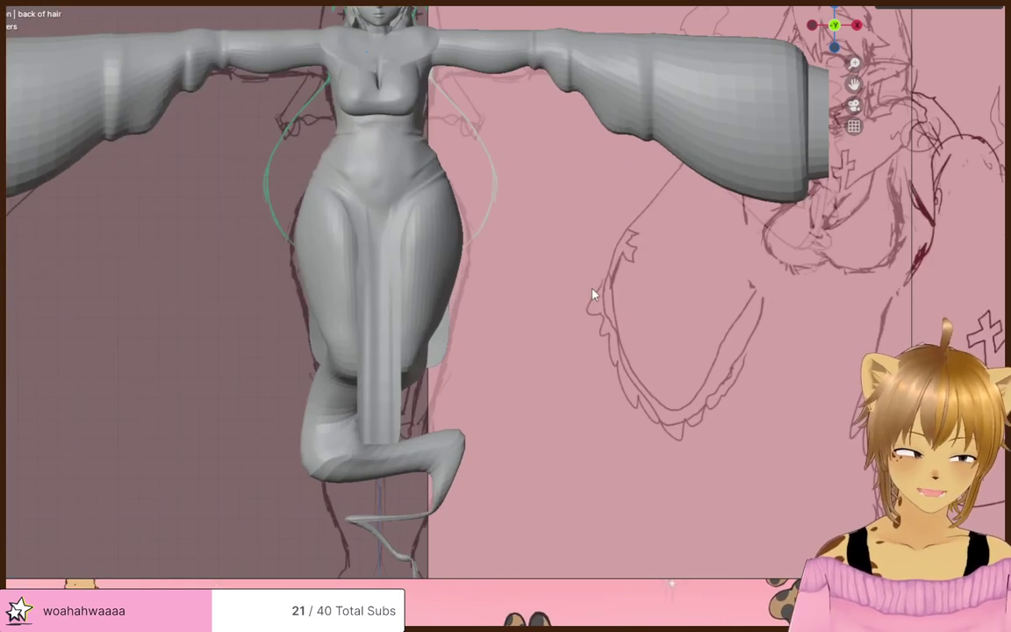
shift+middle_drag(593, 279, 701, 421)
scroll(687, 396, down, 5)
scroll(716, 419, up, 2)
scroll(718, 418, down, 2)
scroll(733, 403, up, 1)
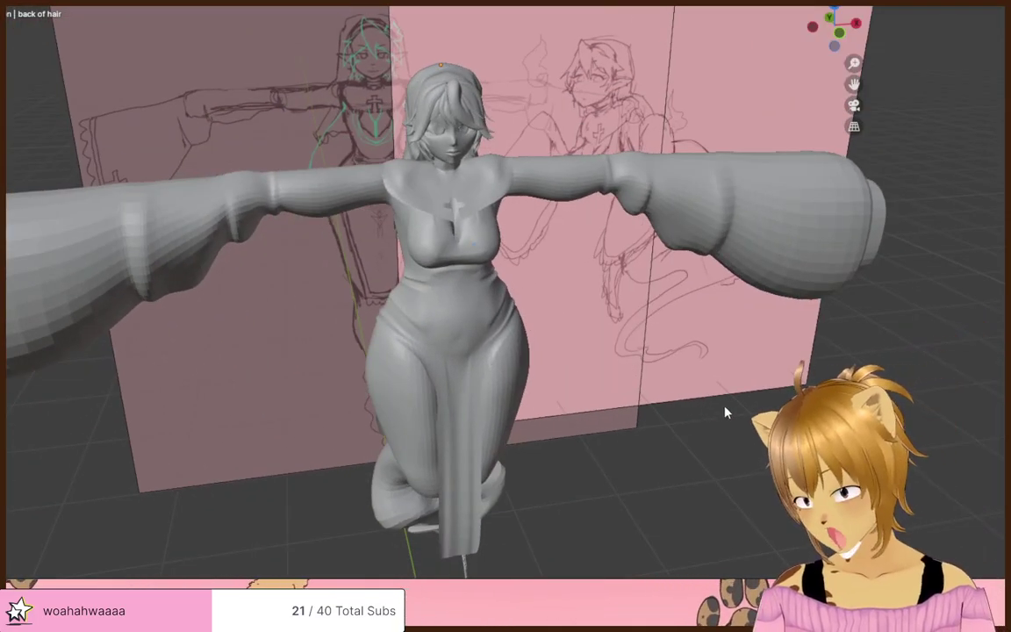
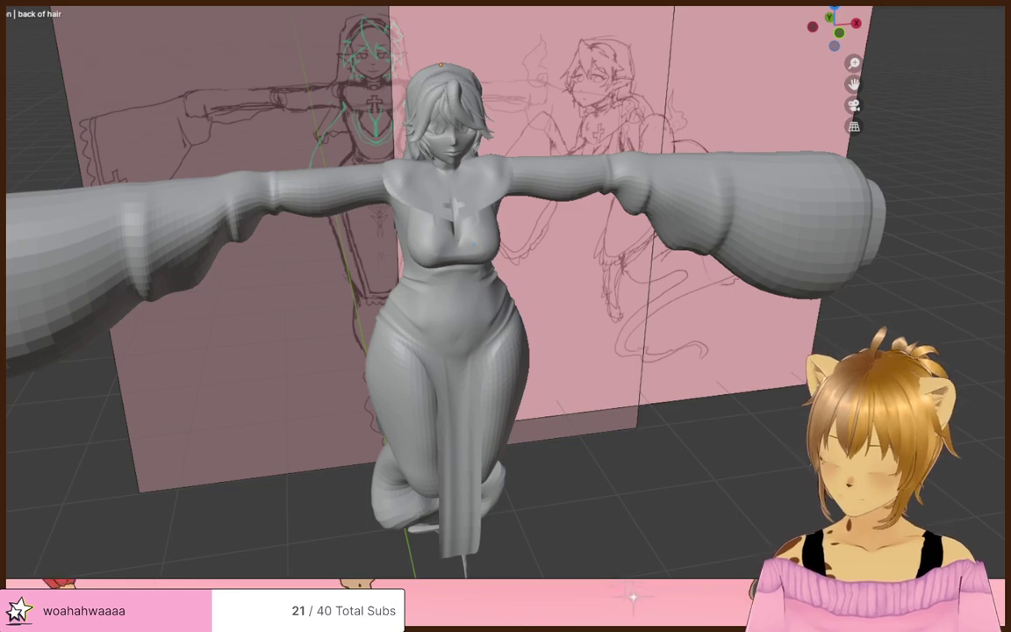
middle_drag(570, 404, 566, 383)
scroll(566, 382, up, 1)
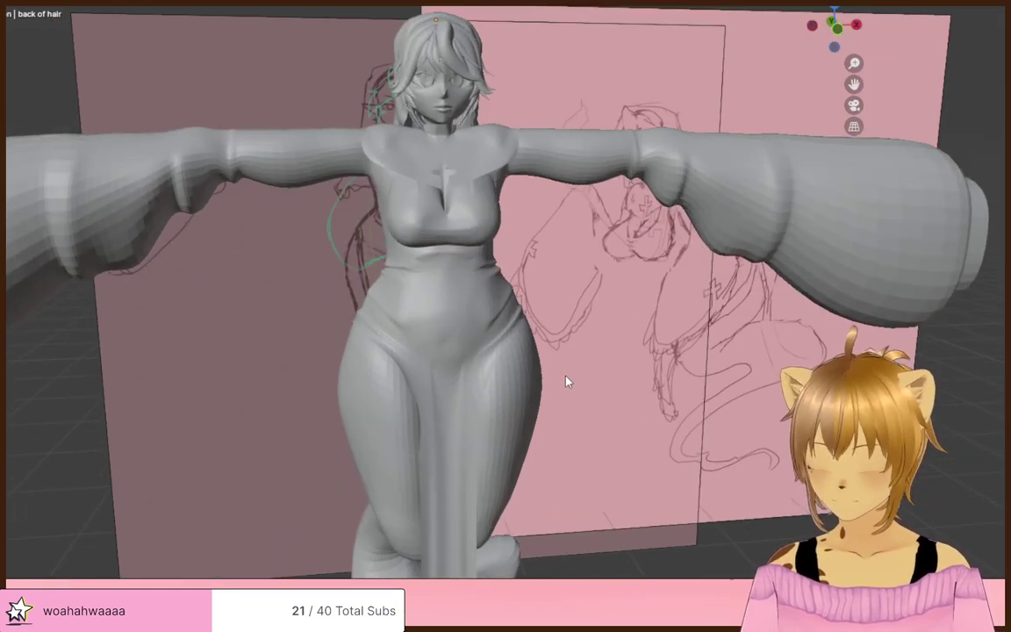
scroll(564, 373, down, 4)
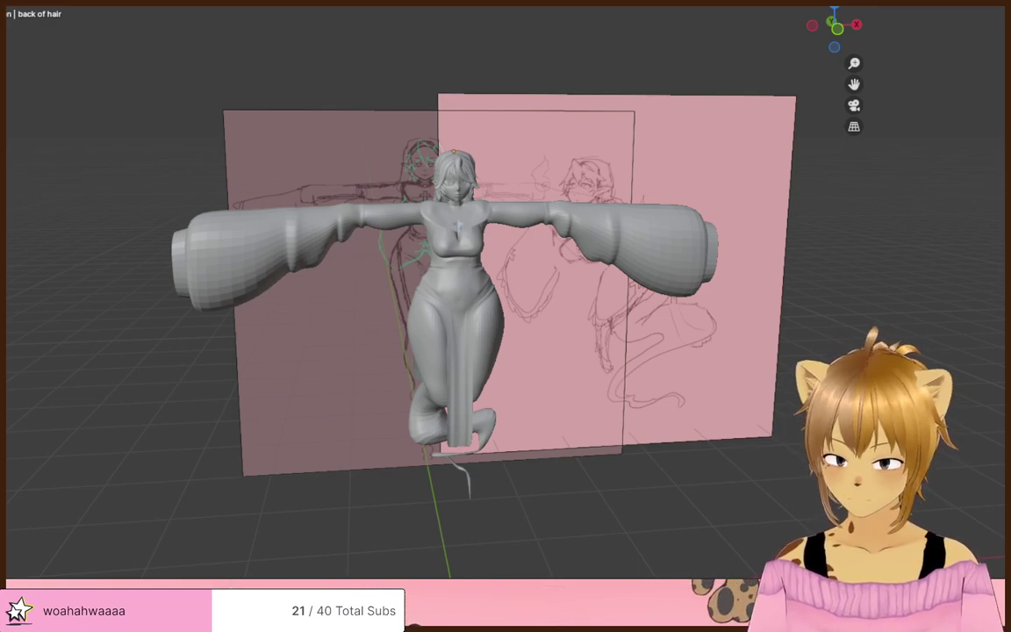
- Add a single-bone armature at the scene origin, working from the front view
key(KP_1)
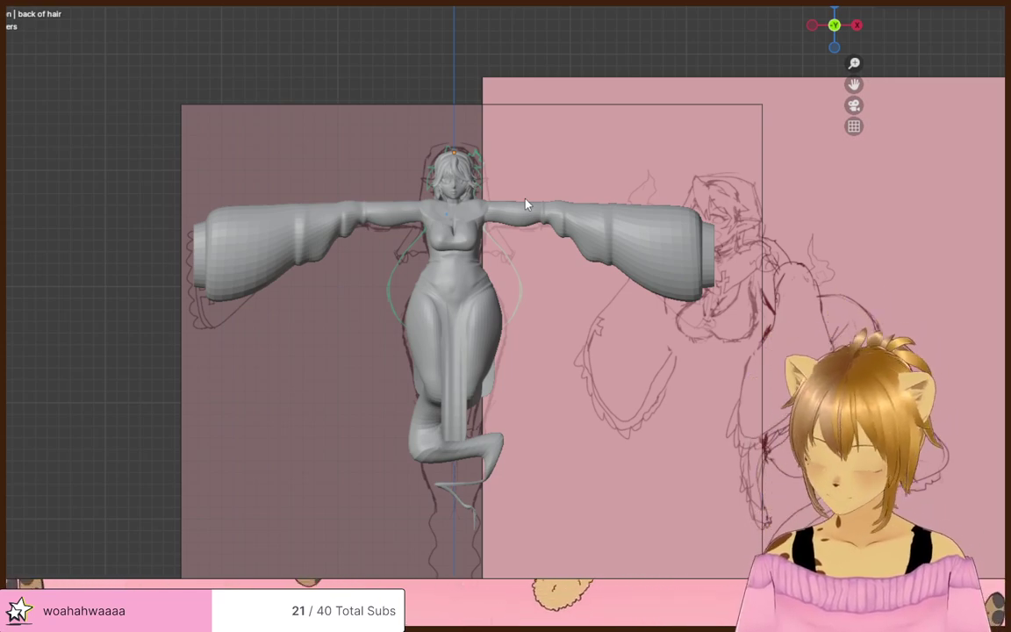
scroll(531, 264, up, 2)
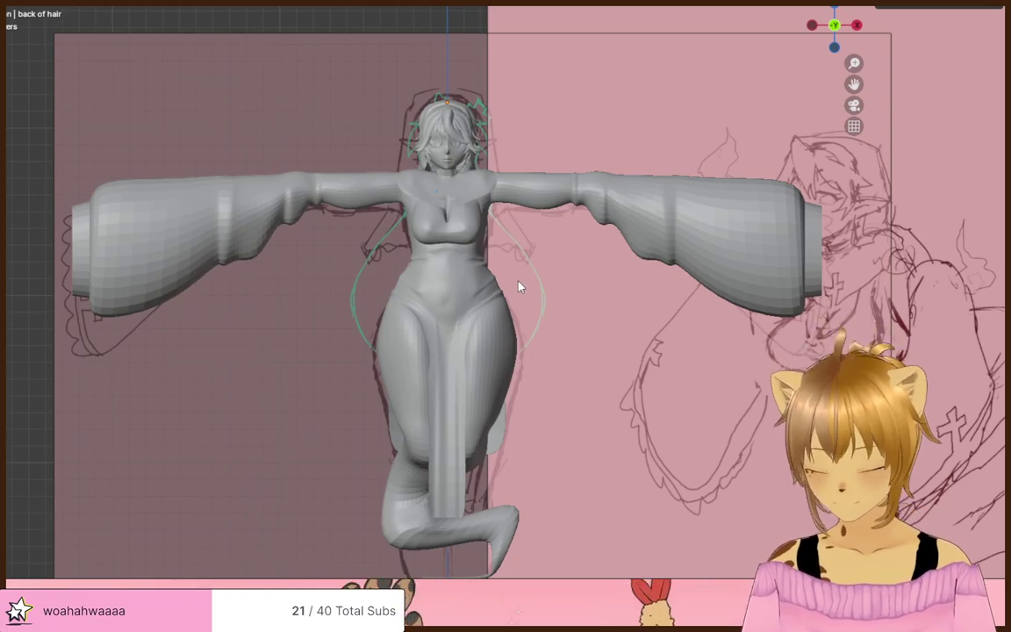
scroll(516, 284, down, 2)
scroll(515, 283, up, 1)
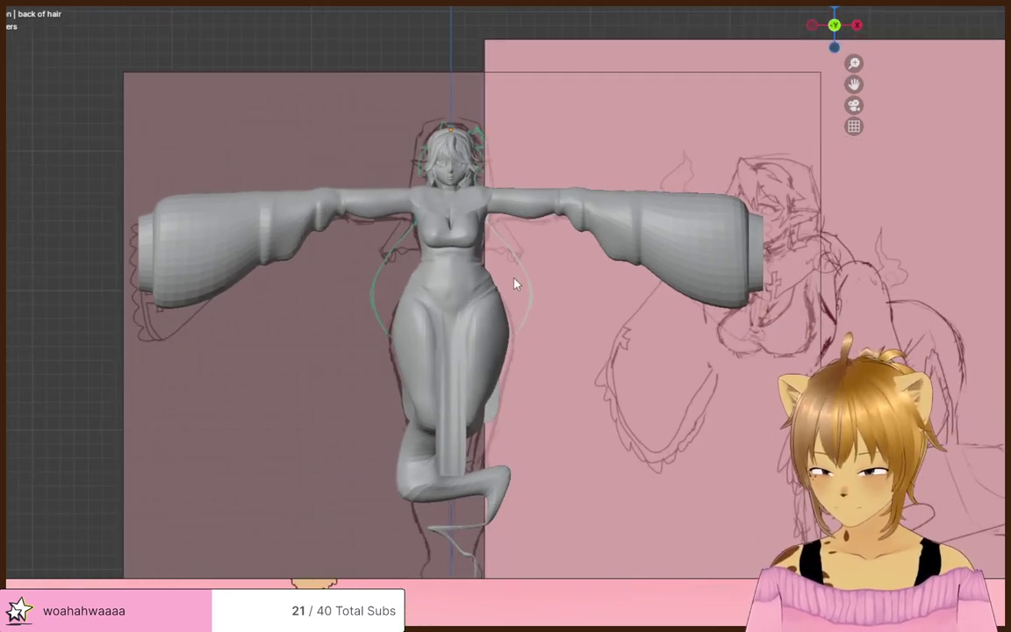
scroll(535, 263, up, 3)
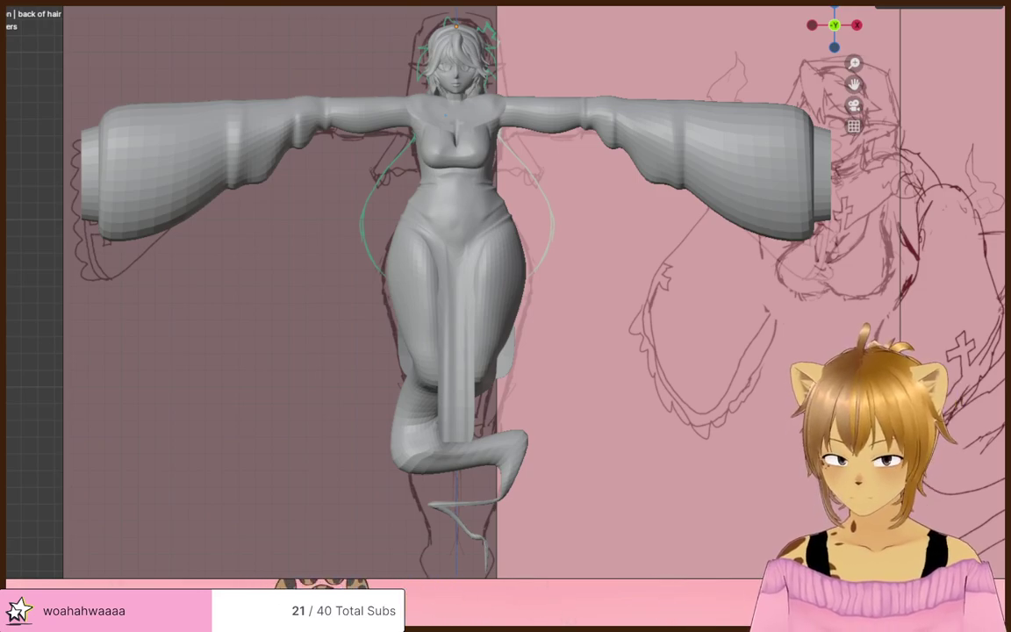
key(shift+a)
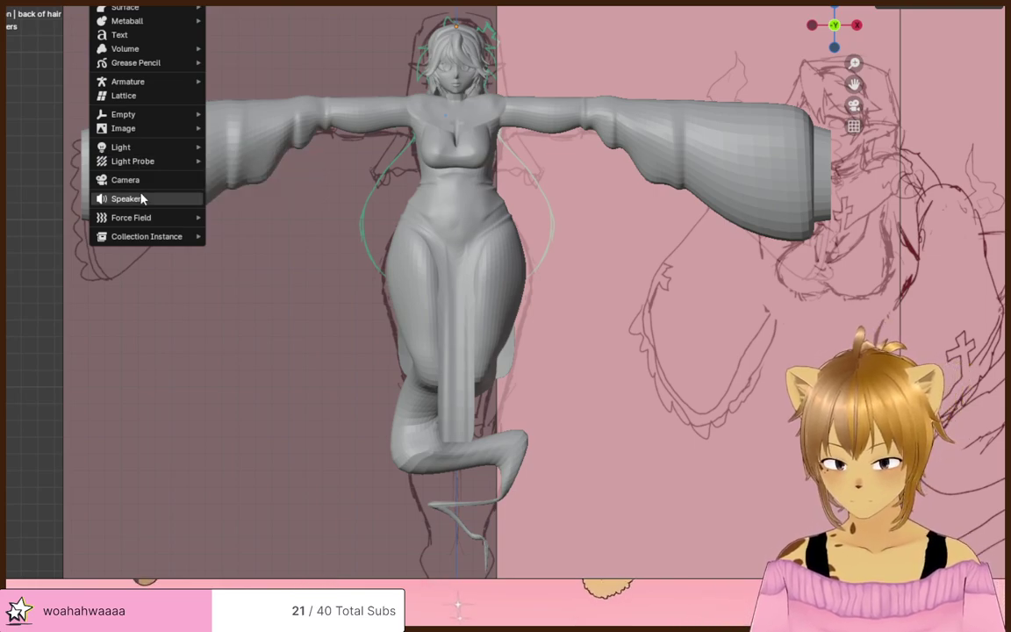
mouse_move(138, 82)
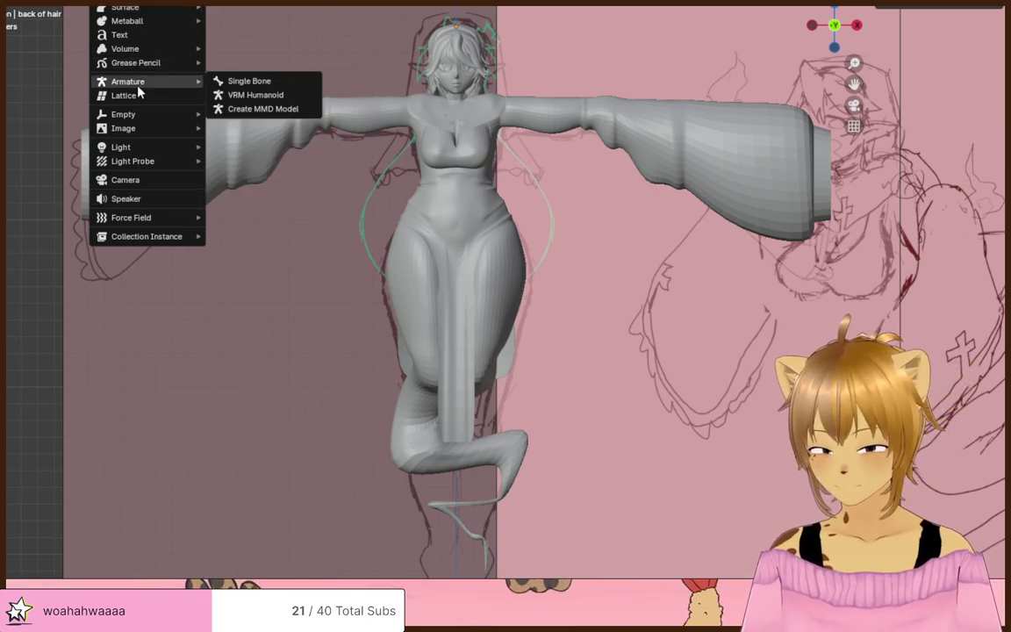
click(276, 86)
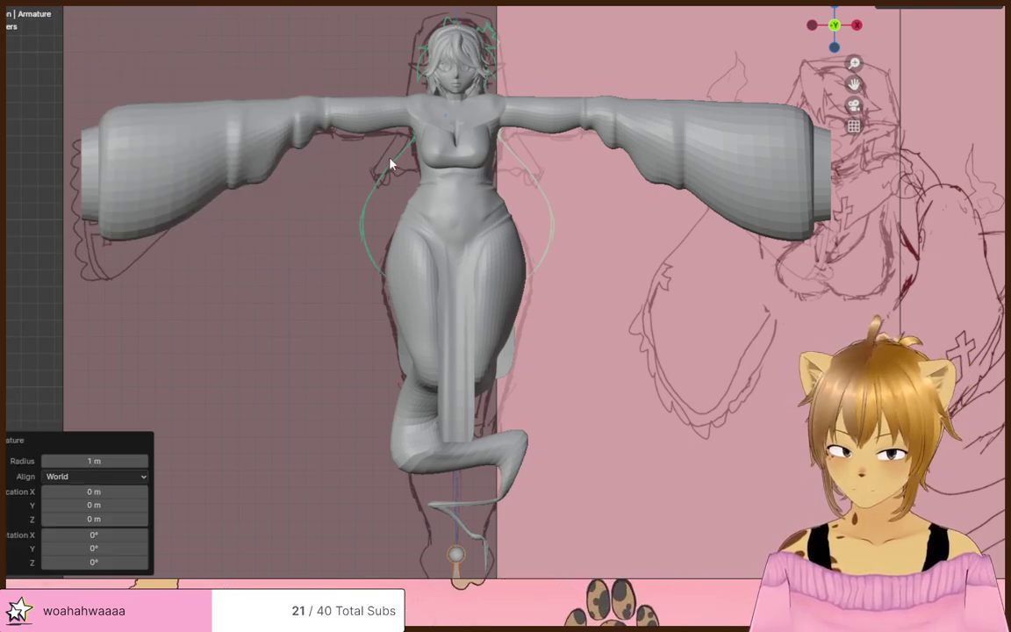
- Raise the single bone about 2.08 m along the Z axis, up into the character's lower body
scroll(437, 362, down, 3)
scroll(439, 347, up, 1)
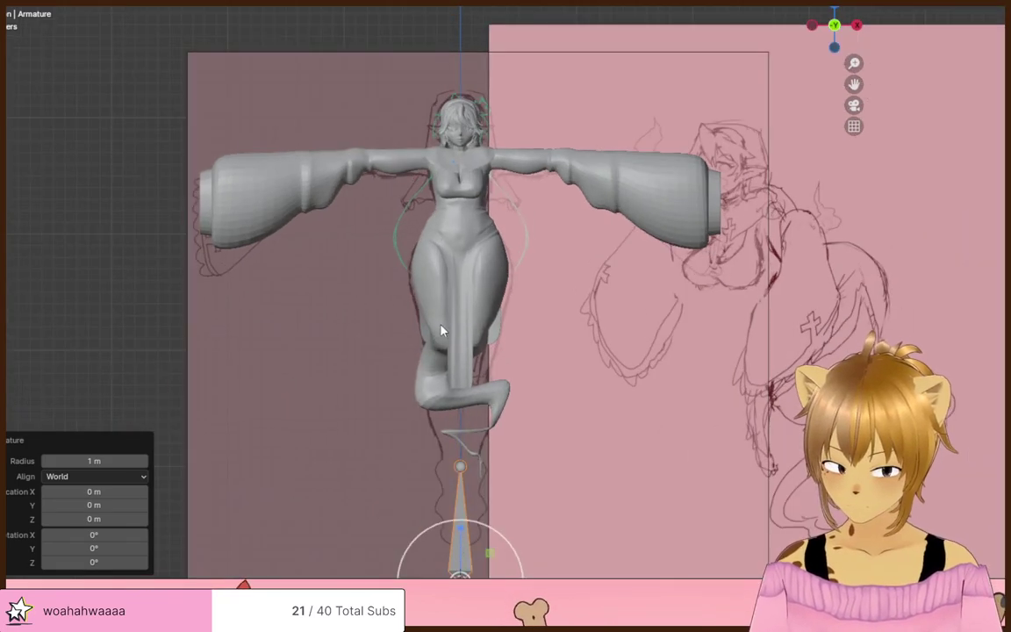
key(g)
key(z)
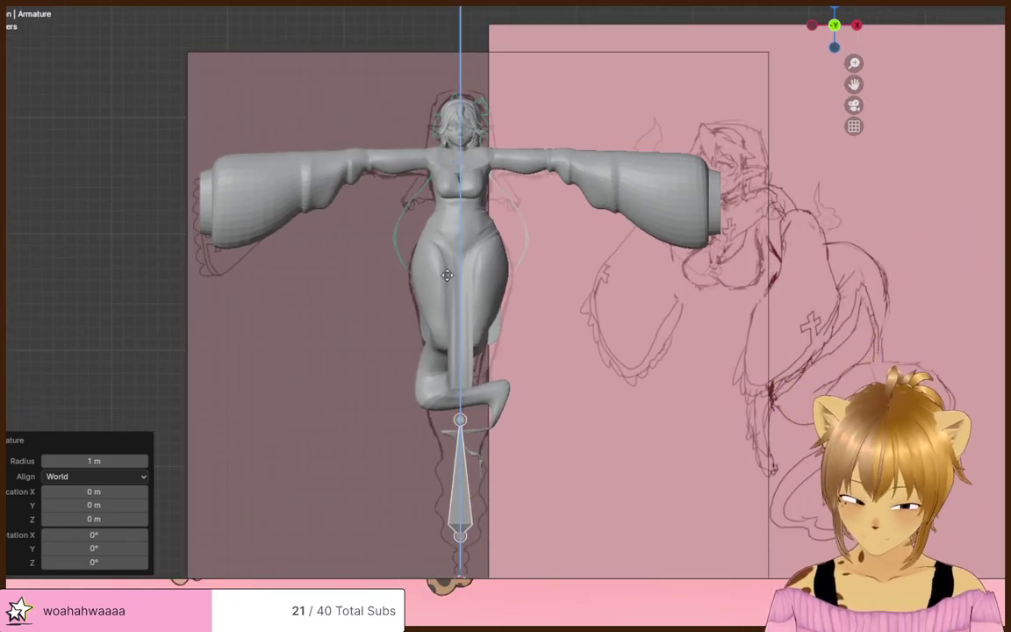
click(427, 82)
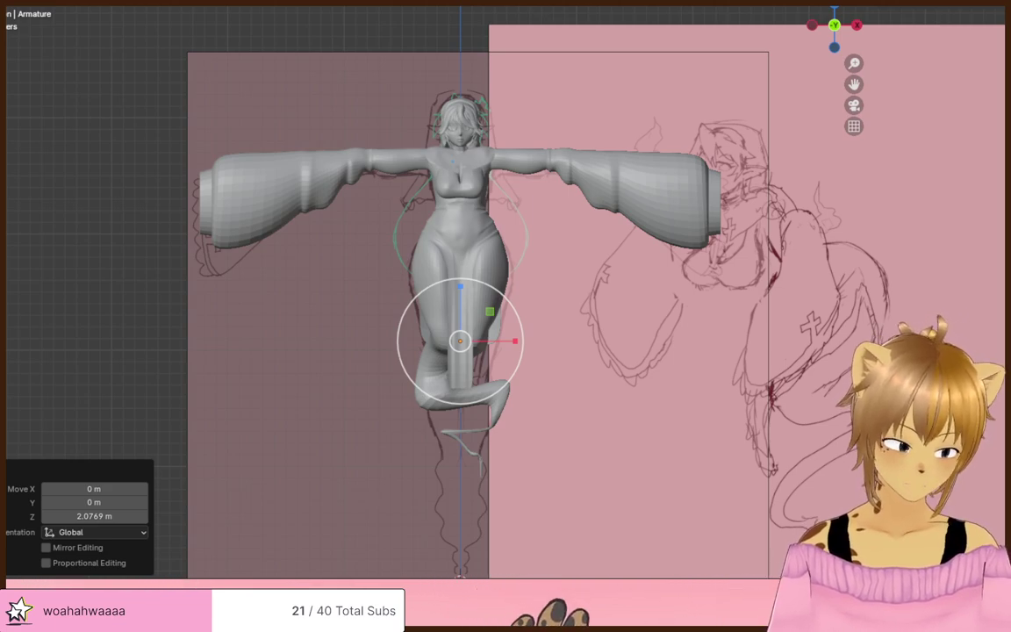
- Scale the bone to 0.4 and raise it about 0.55 m along Z to the character's pelvis
scroll(574, 318, up, 2)
key(s)
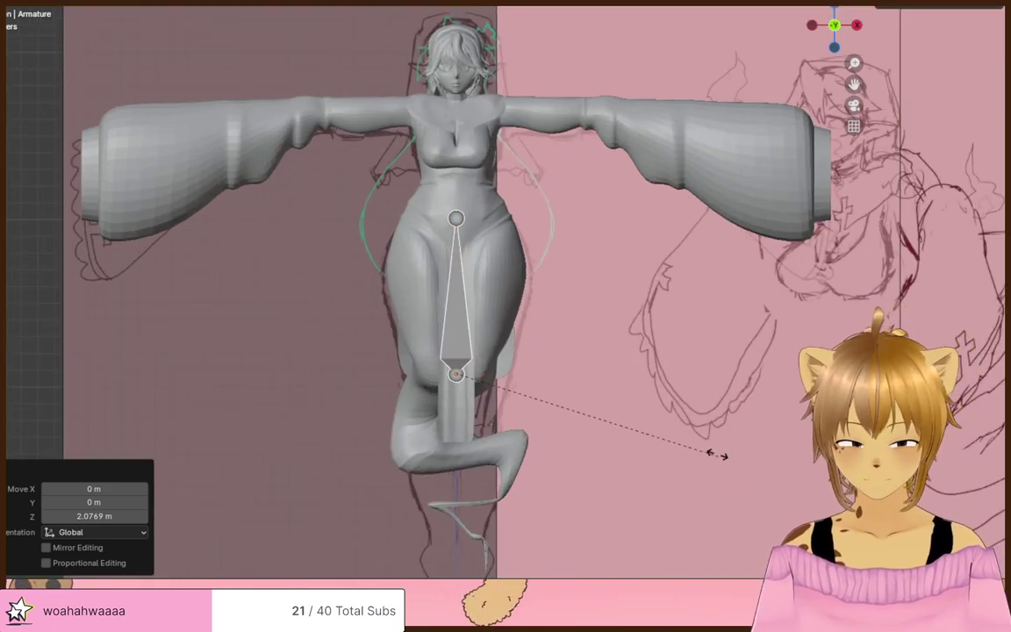
click(551, 297)
key(g)
key(z)
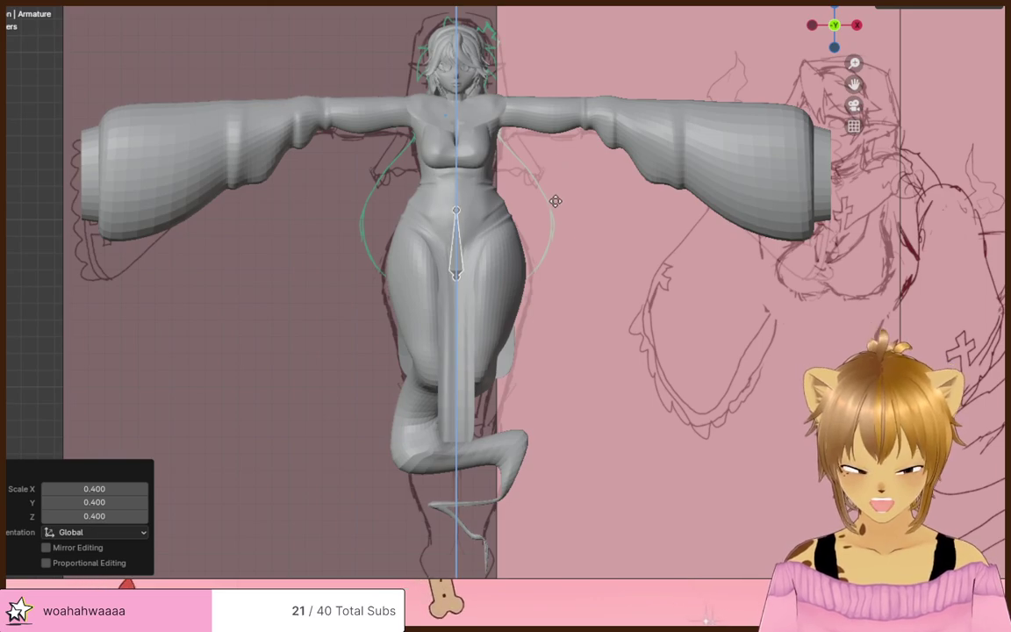
click(551, 210)
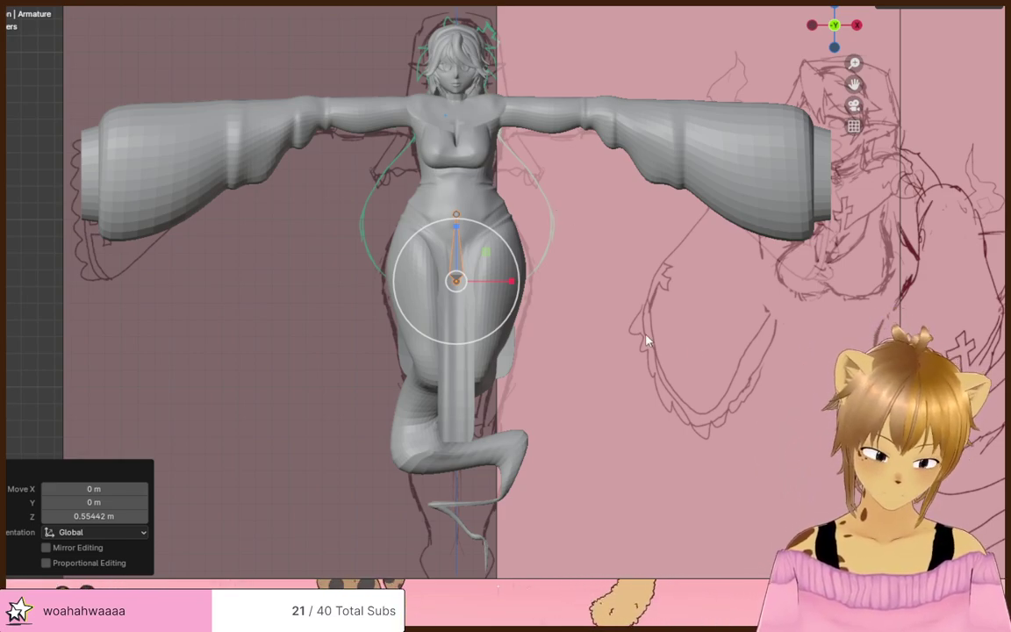
- Lower the pelvis bone about 0.03 m along Z and shift it about 0.11 m forward along negative Y, inside the body
middle_drag(643, 338, 588, 338)
key(g)
key(z)
click(698, 347)
key(KP_3)
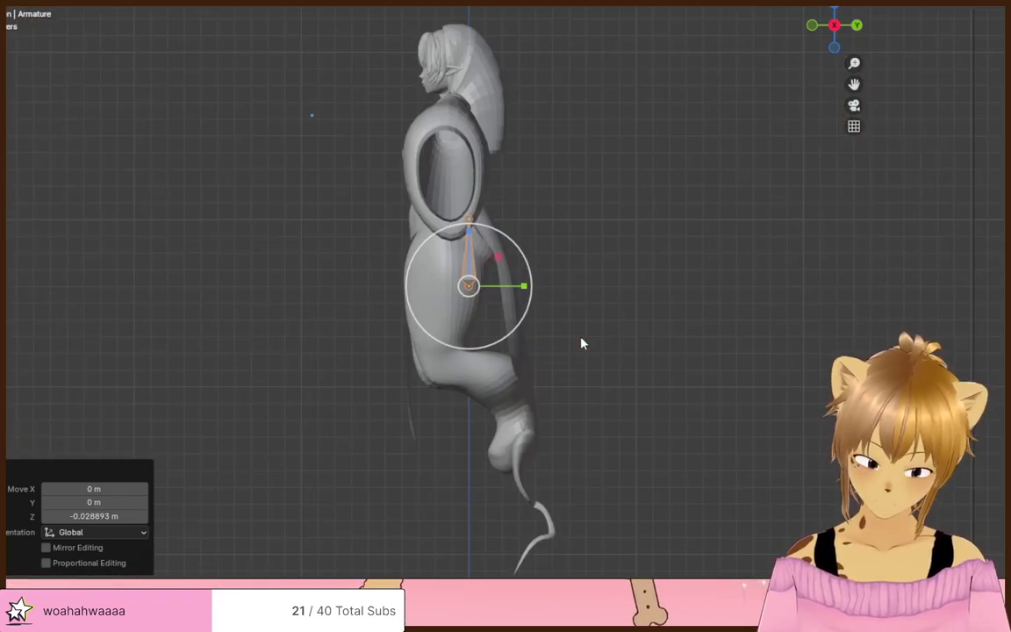
key(g)
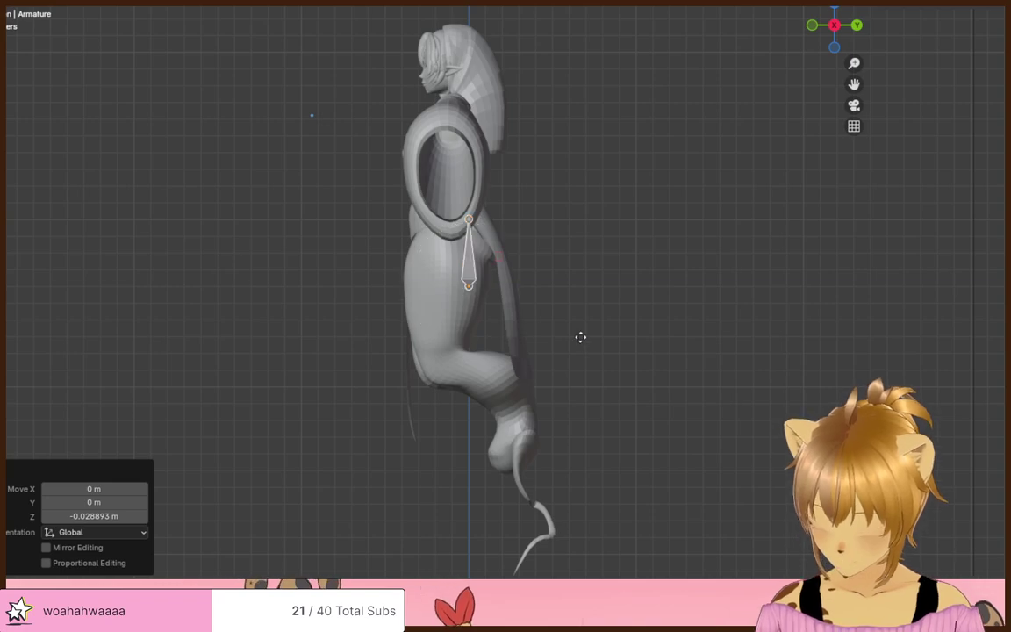
key(y)
click(535, 340)
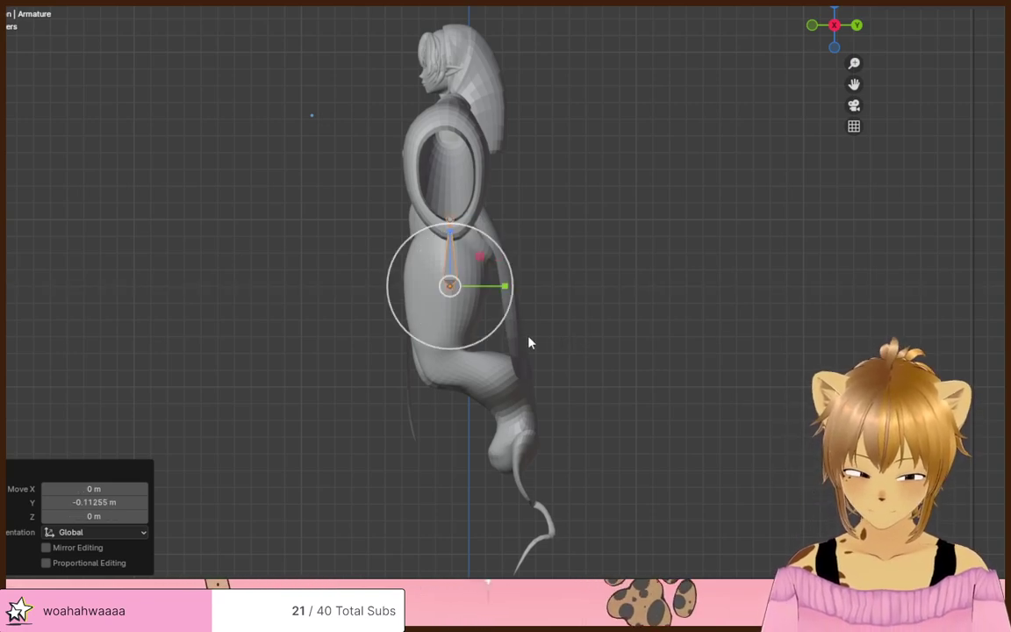
- Raise the pelvis bone about 0.05 m along the Z axis
middle_drag(530, 340, 632, 300)
scroll(627, 340, up, 3)
key(g)
key(z)
click(634, 289)
scroll(636, 280, down, 4)
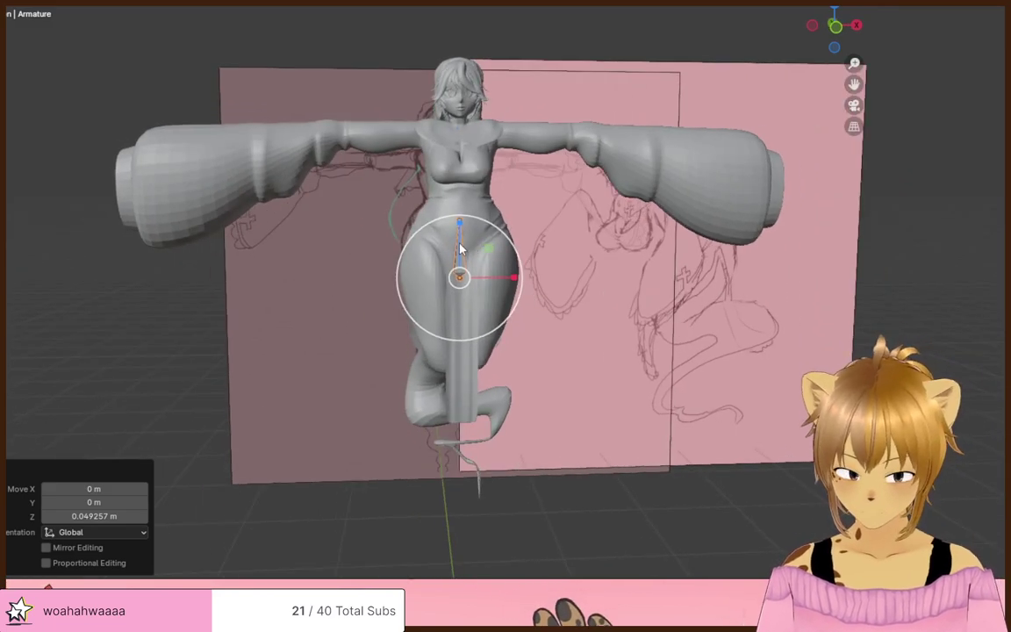
- Rename the armature object "hips"
key(F2)
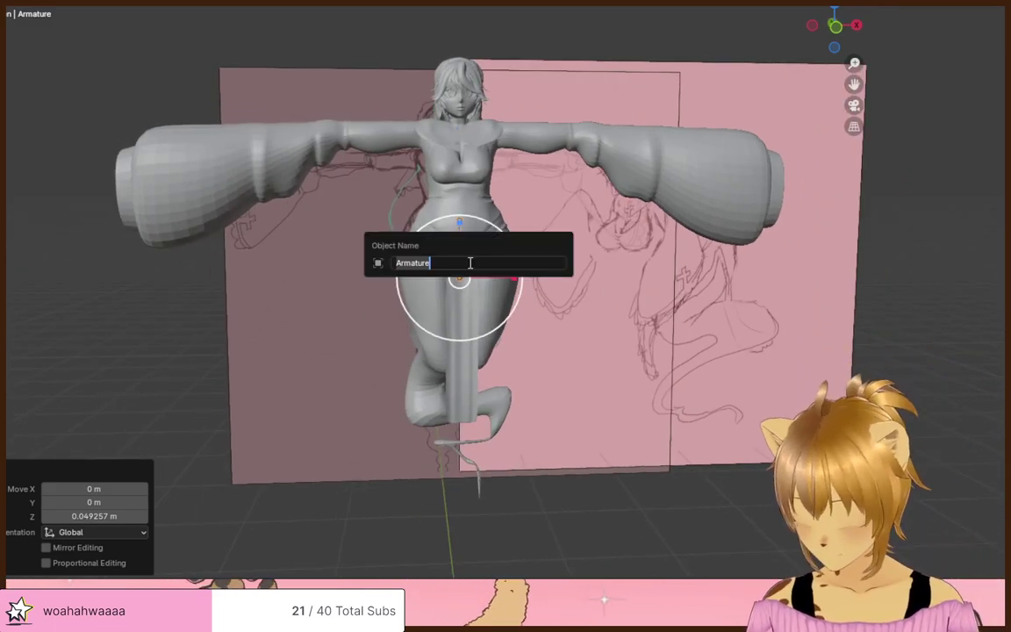
text(hips)
key(Return)
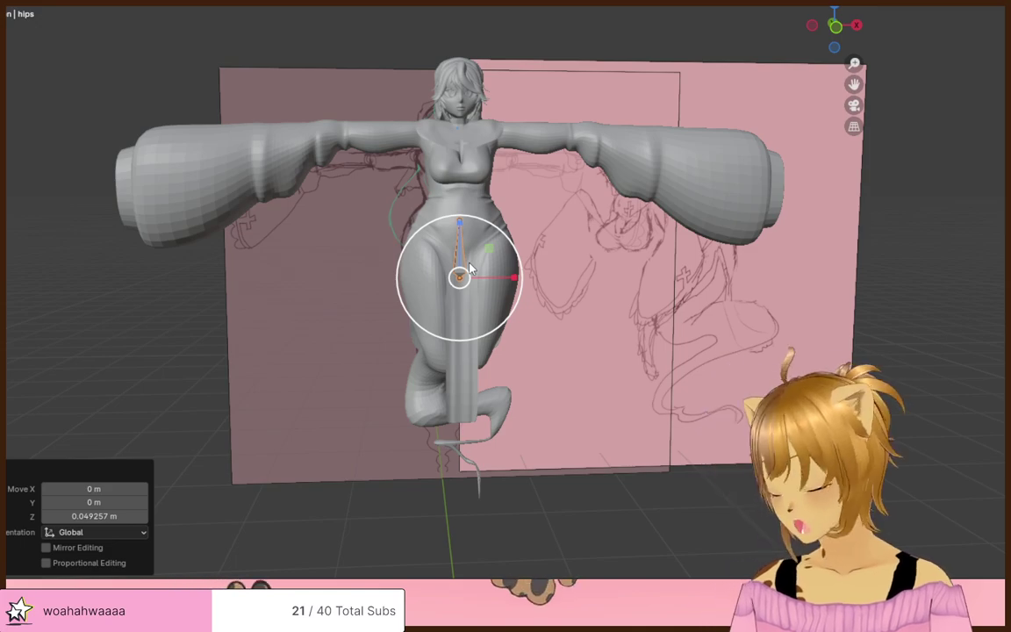
click(458, 218)
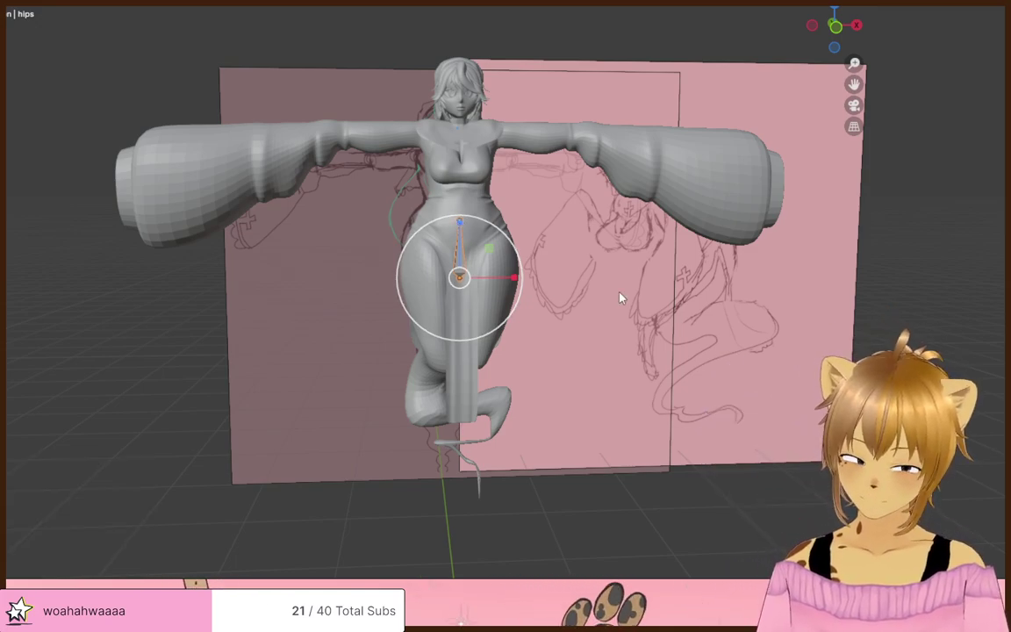
- Scale the hips bone down slightly so that its tip ends lower in the pelvis
middle_drag(619, 293, 612, 277)
scroll(613, 281, up, 3)
key(s)
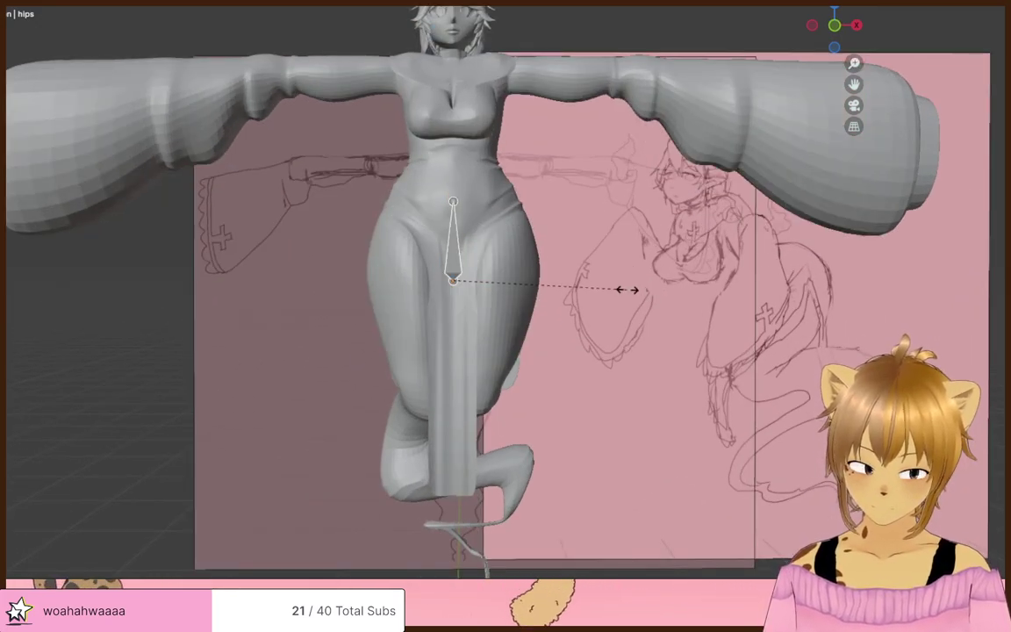
click(591, 280)
click(465, 219)
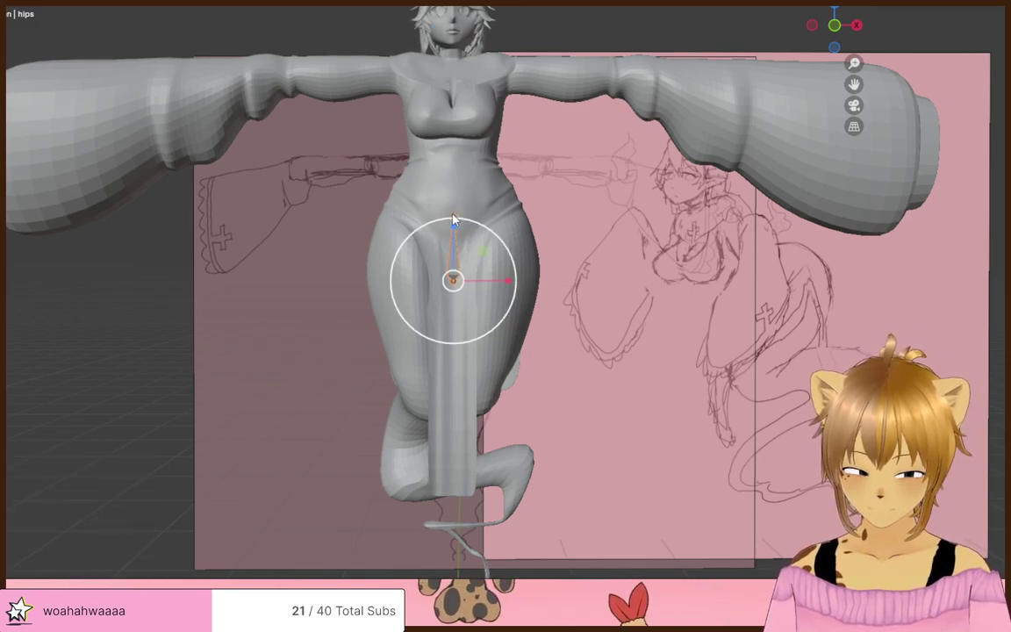
- In Edit Mode, extrude a bone about 0.38 m straight up along Z from the hips bone's tip to just under the bust
key(w)
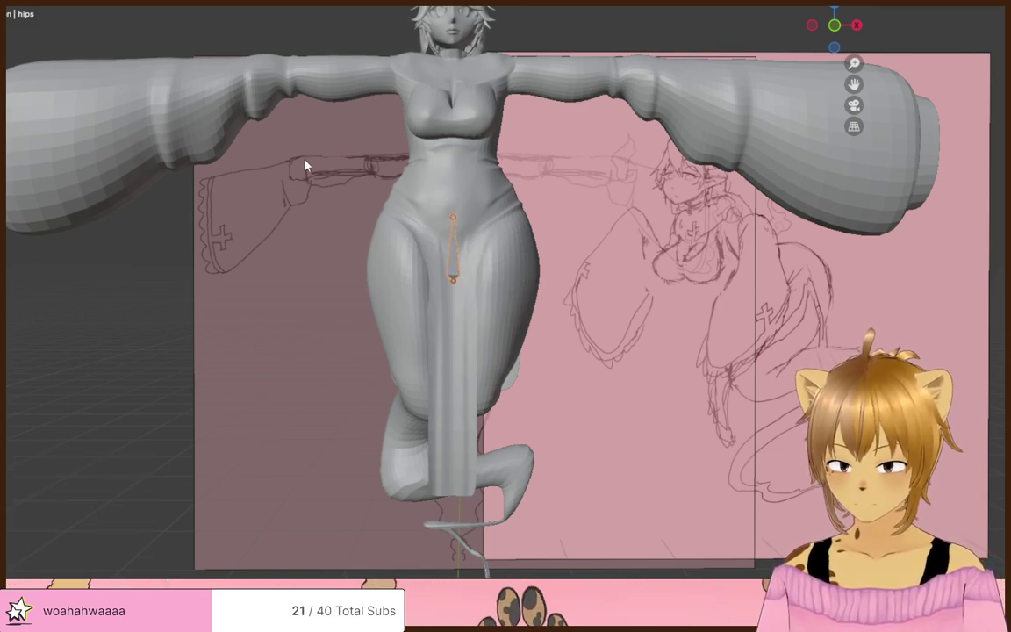
click(455, 217)
click(457, 221)
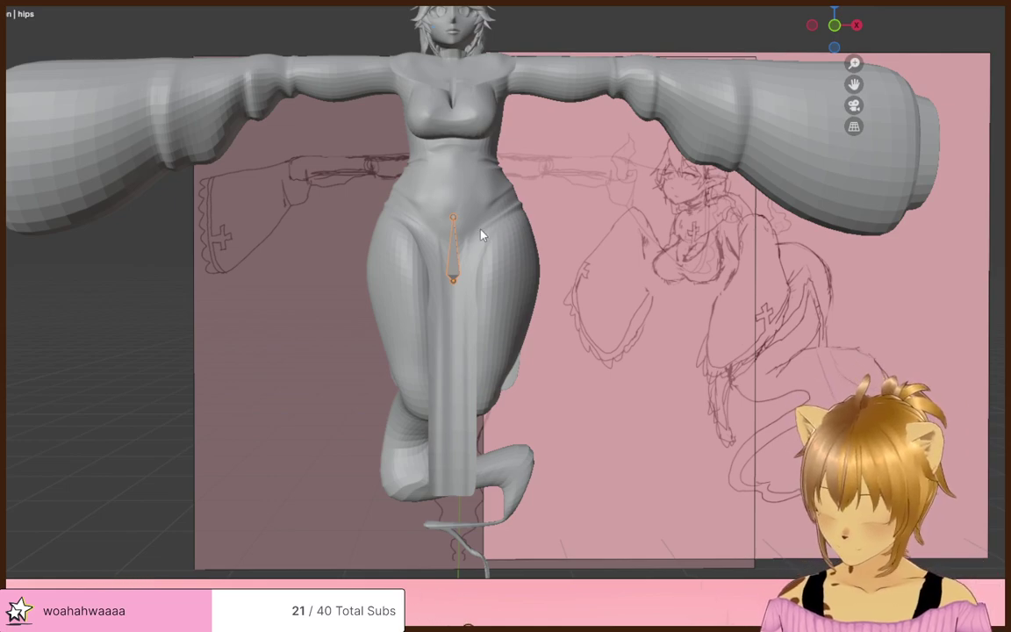
key(Tab)
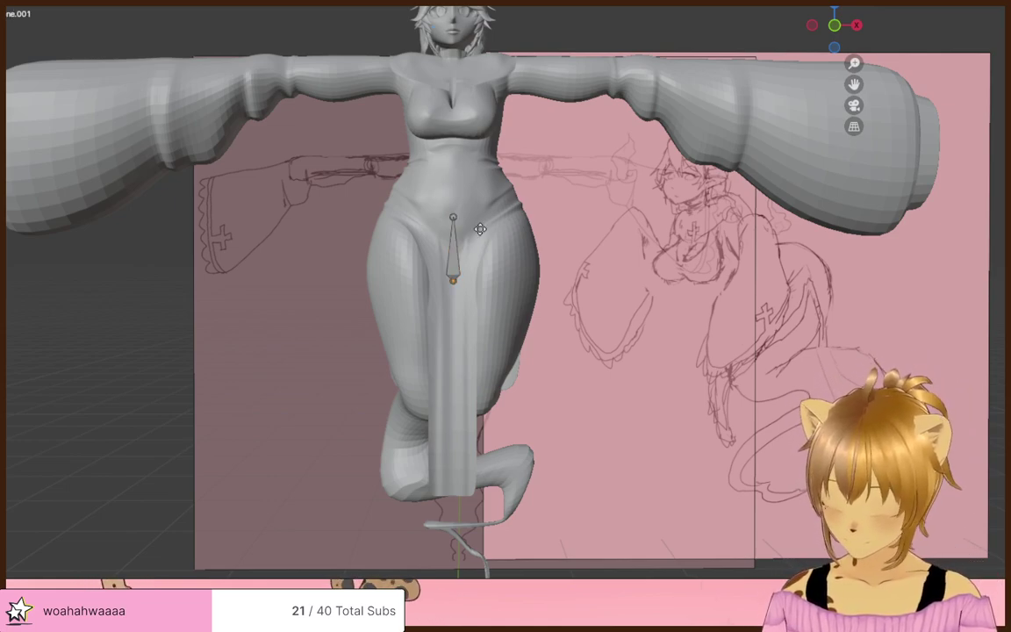
key(e)
key(z)
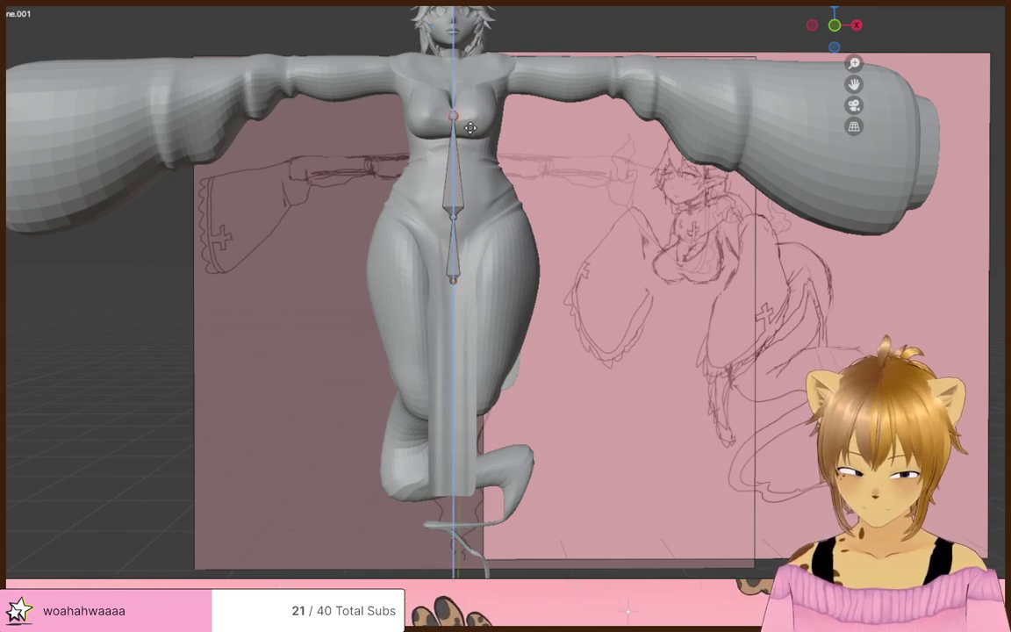
click(469, 149)
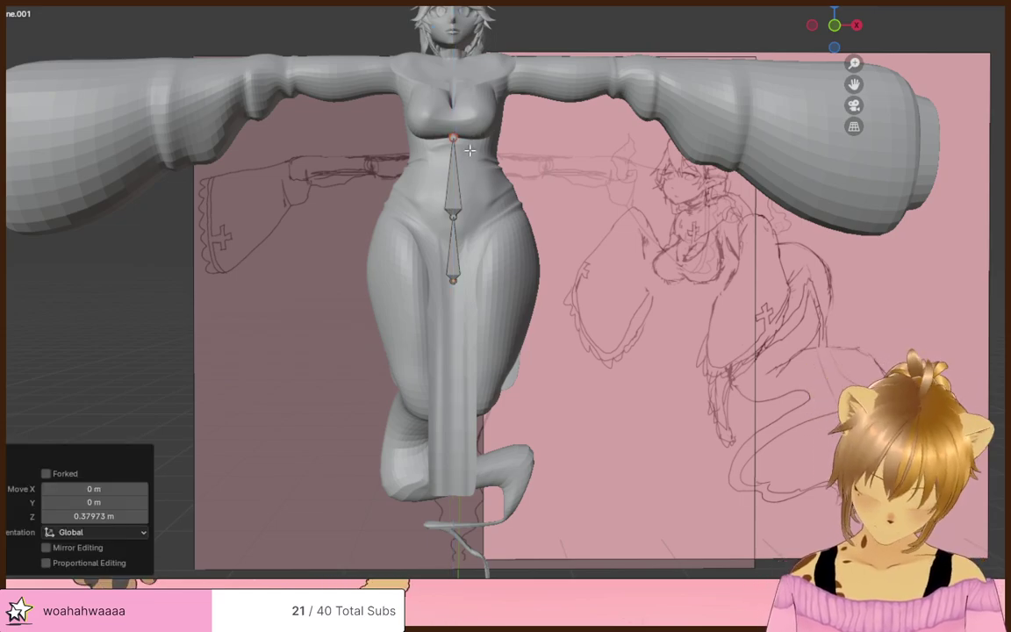
- Name the newly extruded bone above the hips "spine", working from the front view
key(KP_1)
shift+middle_drag(562, 149, 565, 295)
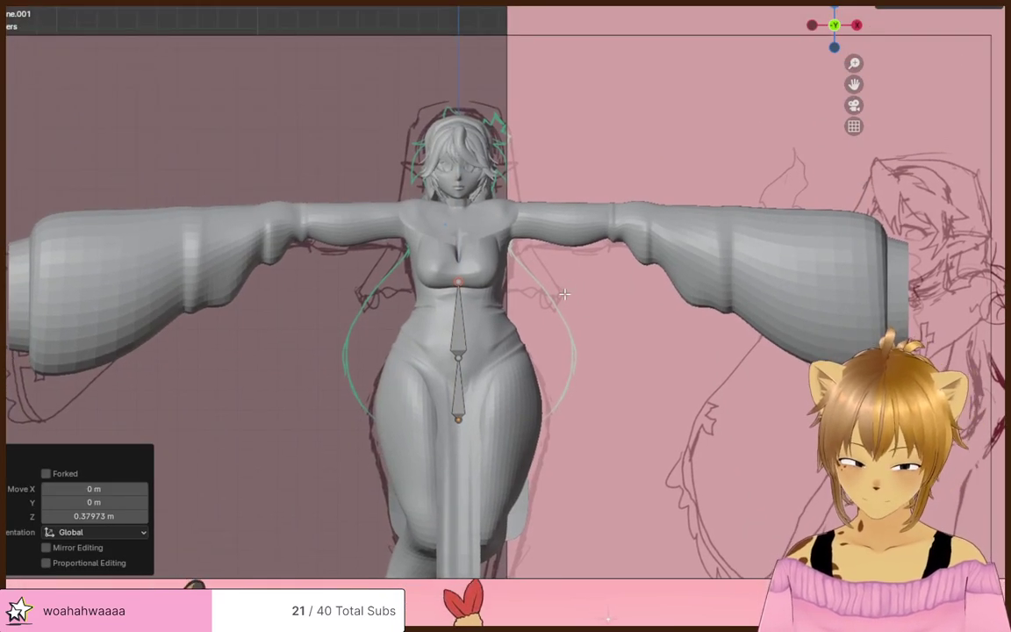
key(F2)
text(s)
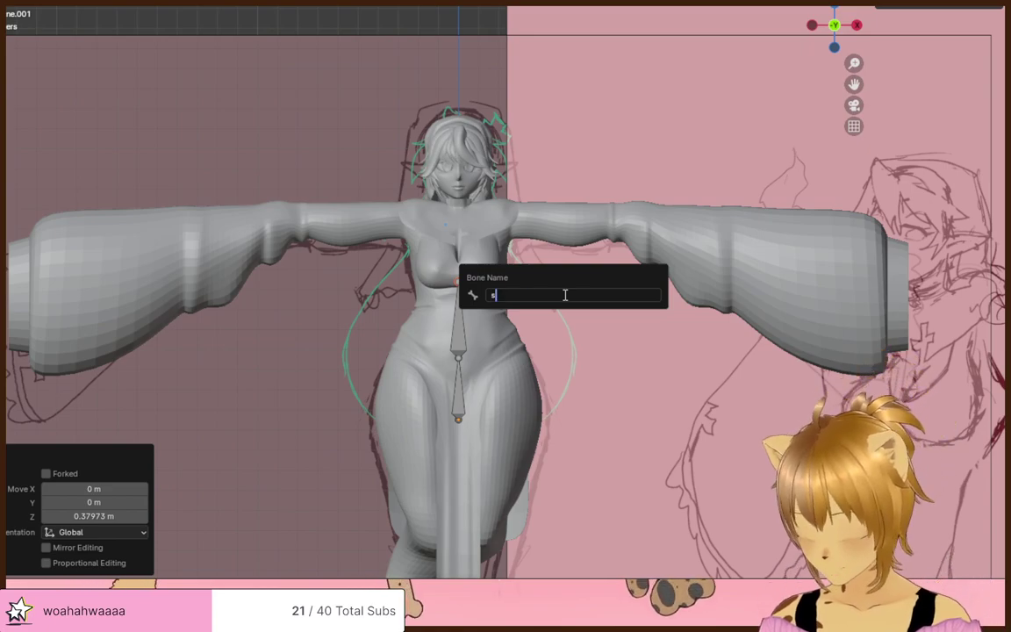
text(pine)
key(Return)
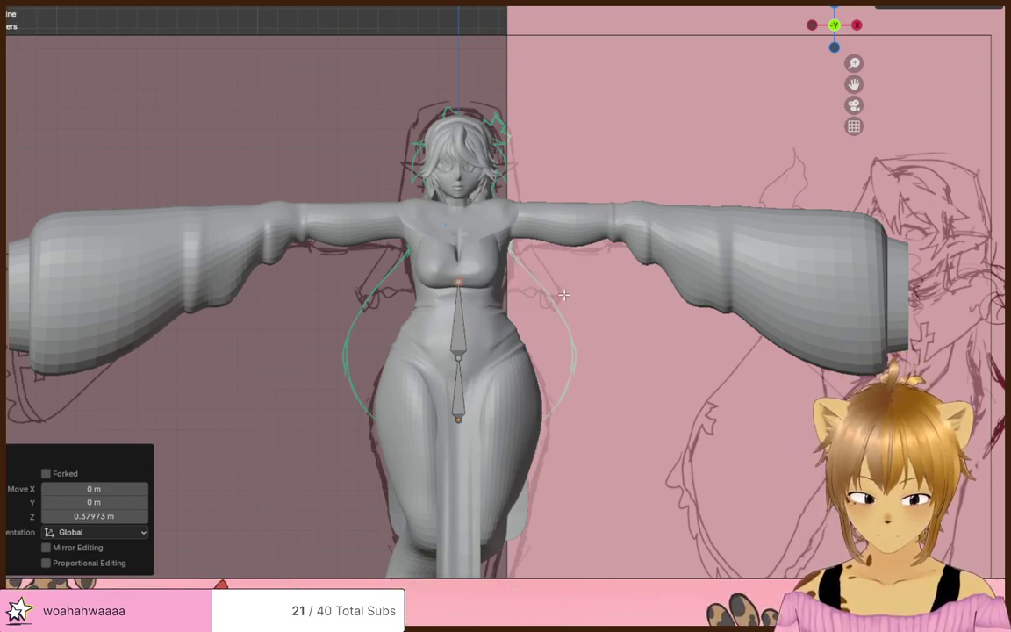
- Extrude a bone about 0.35 m up along Z from the spine's tip to the neck base and name it "chest"
key(g)
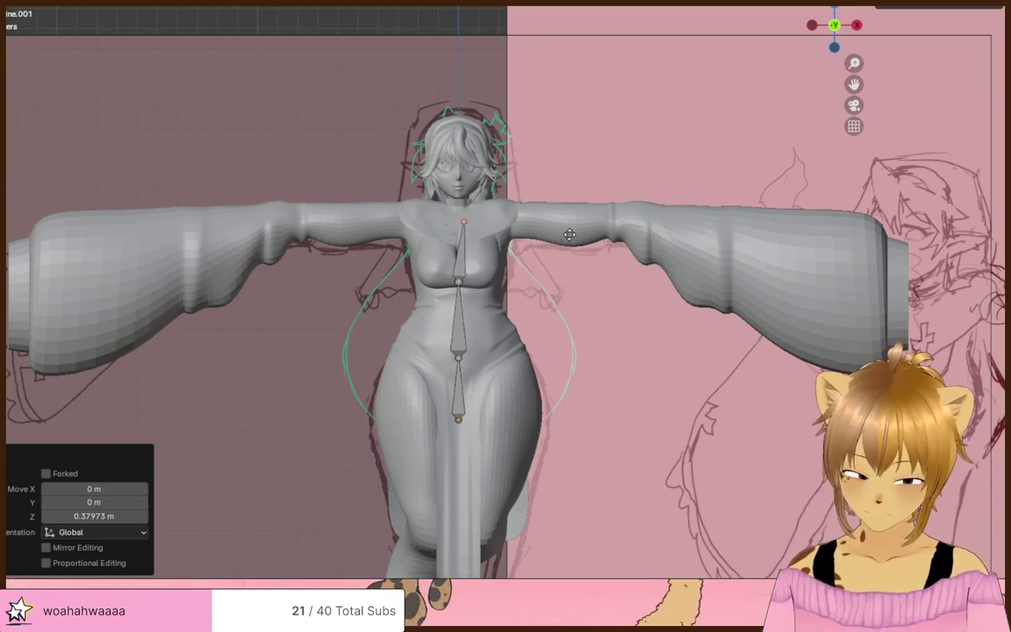
key(z)
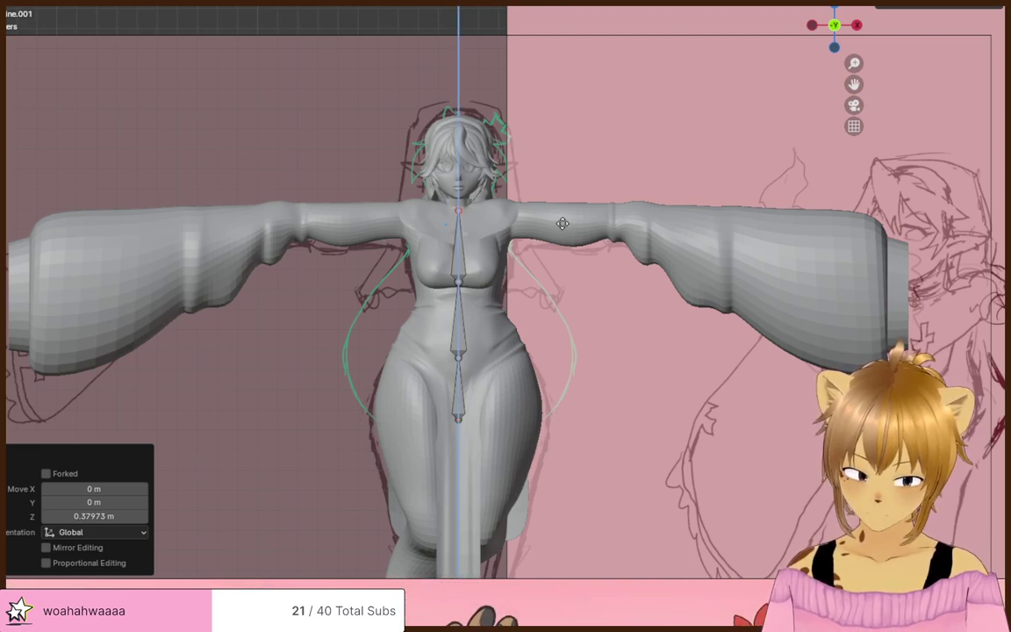
key(F2)
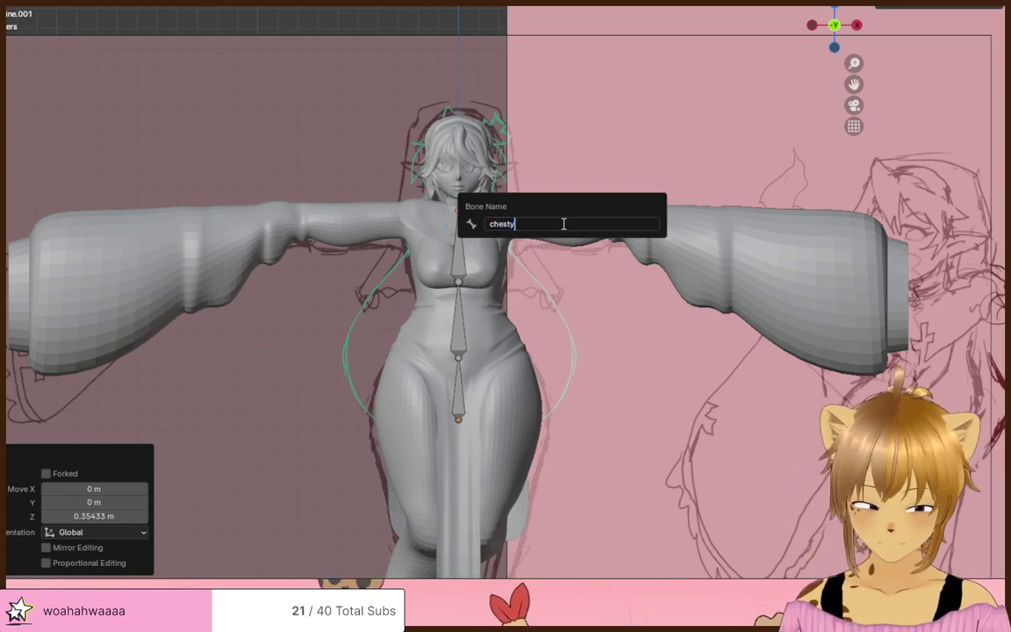
text(chesty)
key(BackSpace)
key(Return)
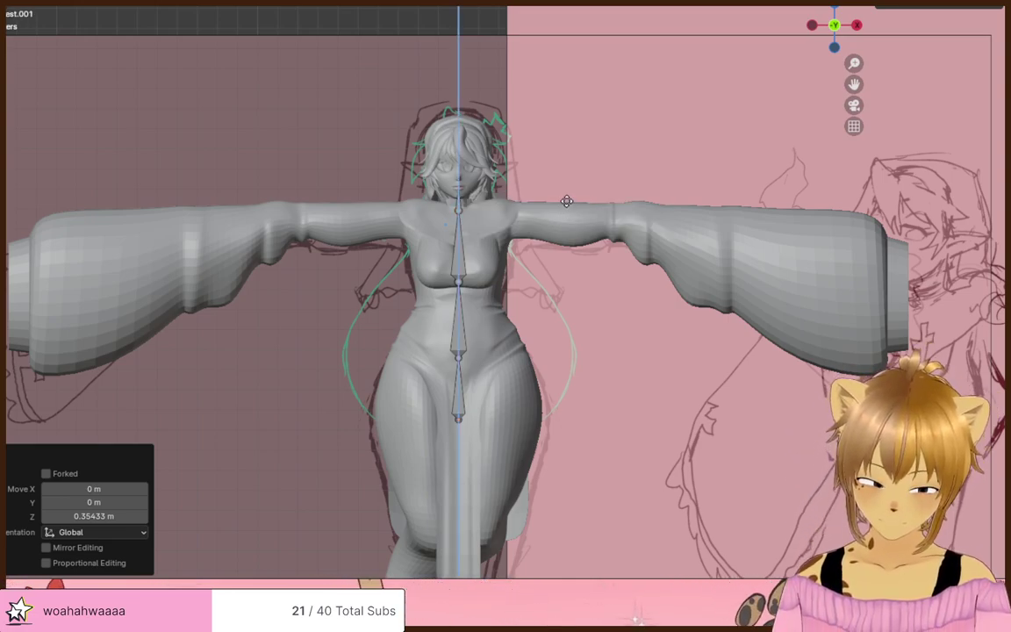
- Extrude a bone about 0.11 m up along Z from the chest bone's tip and name it "neck"
key(F2)
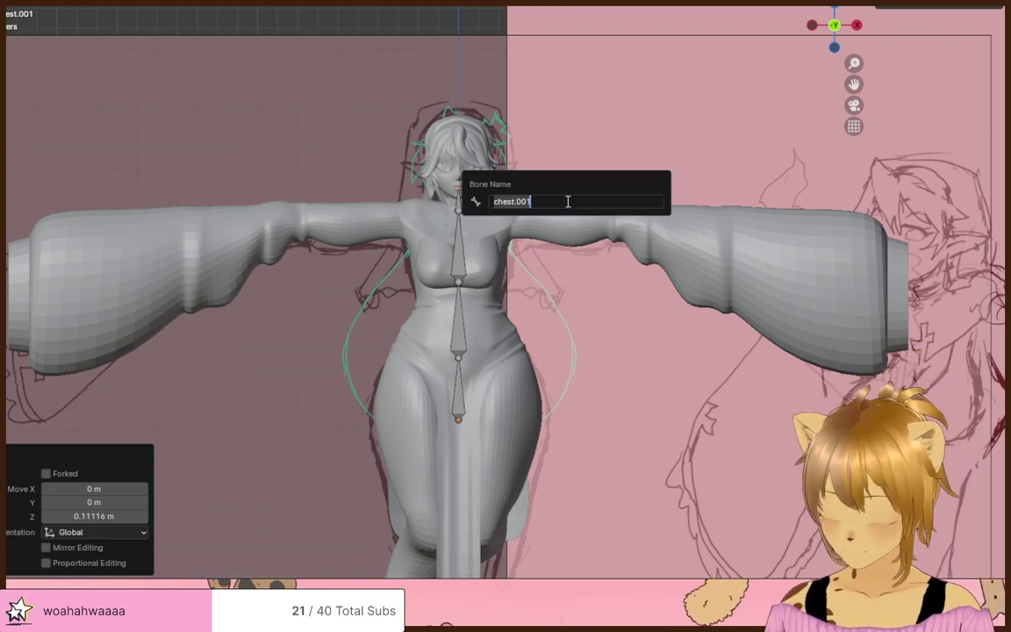
text(neck)
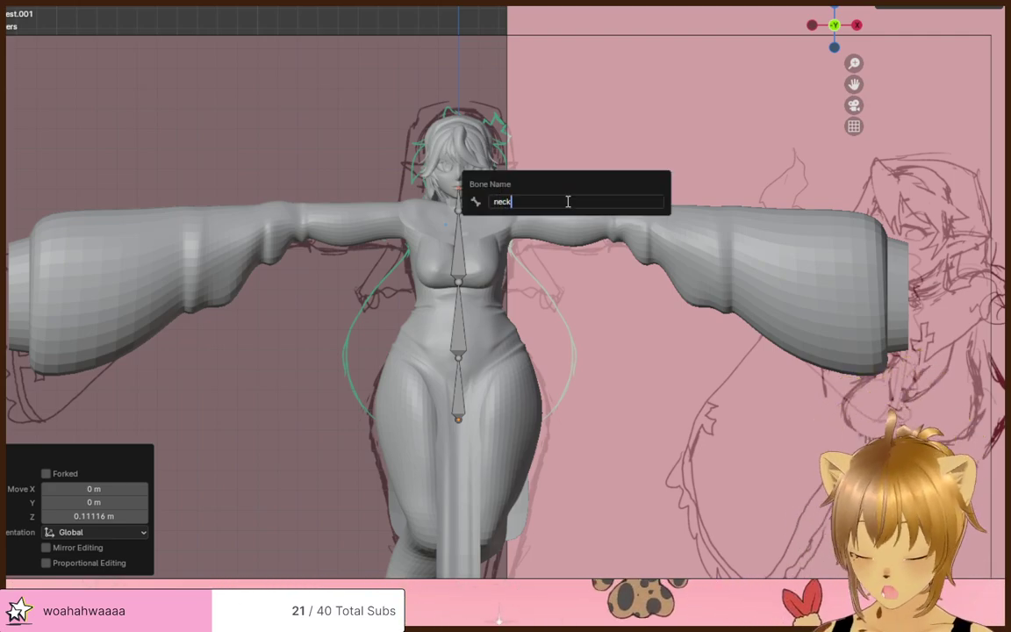
key(Return)
scroll(492, 211, up, 4)
shift+middle_drag(492, 211, 505, 316)
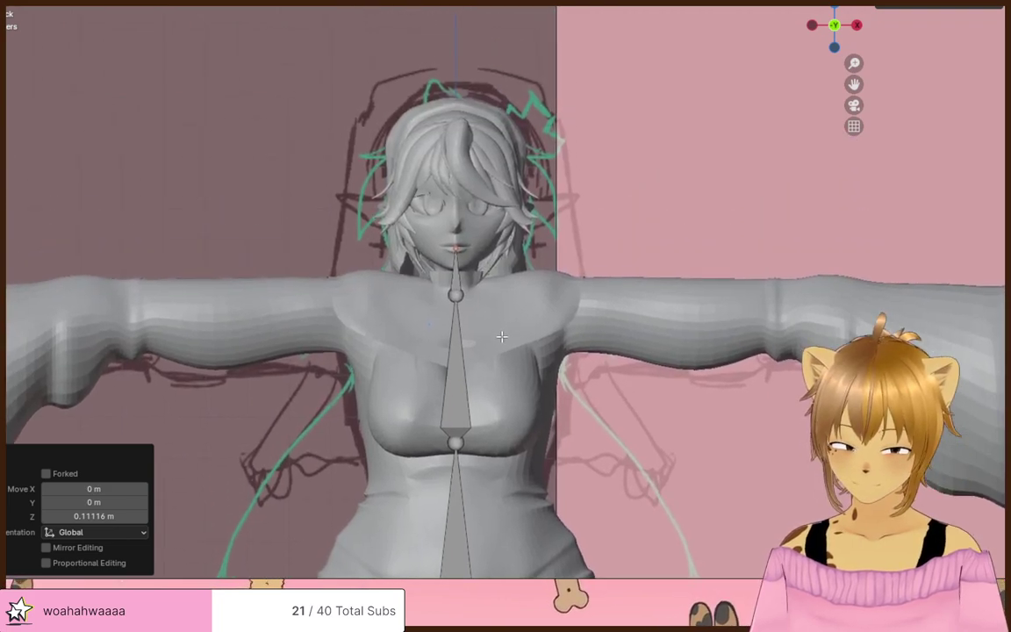
- Extrude a bone about 0.25 m up along Z from the neck's tip, reaching the upper part of the head
scroll(507, 319, up, 2)
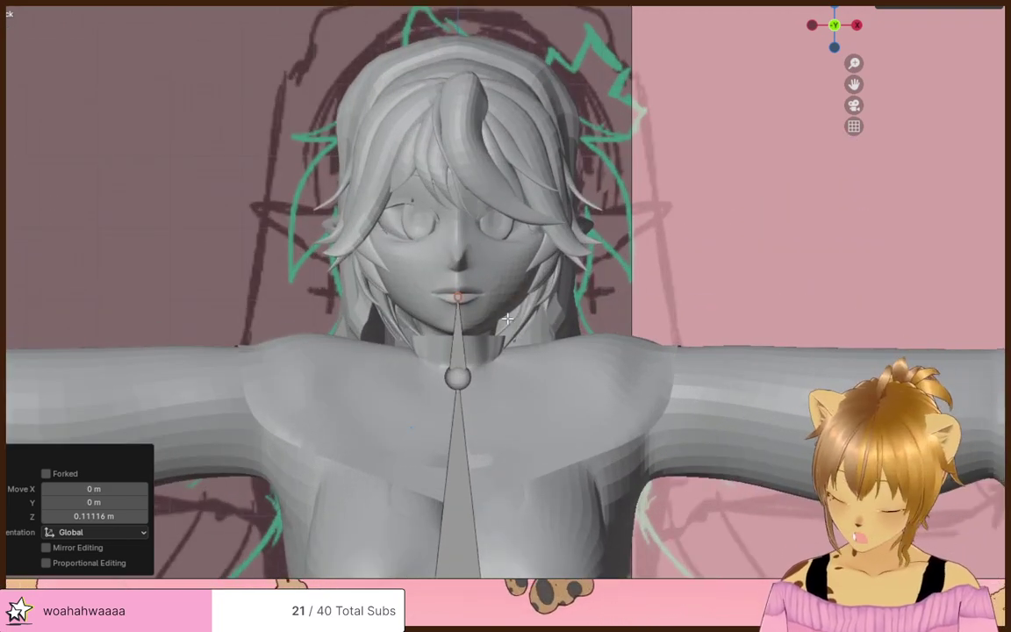
key(e)
key(z)
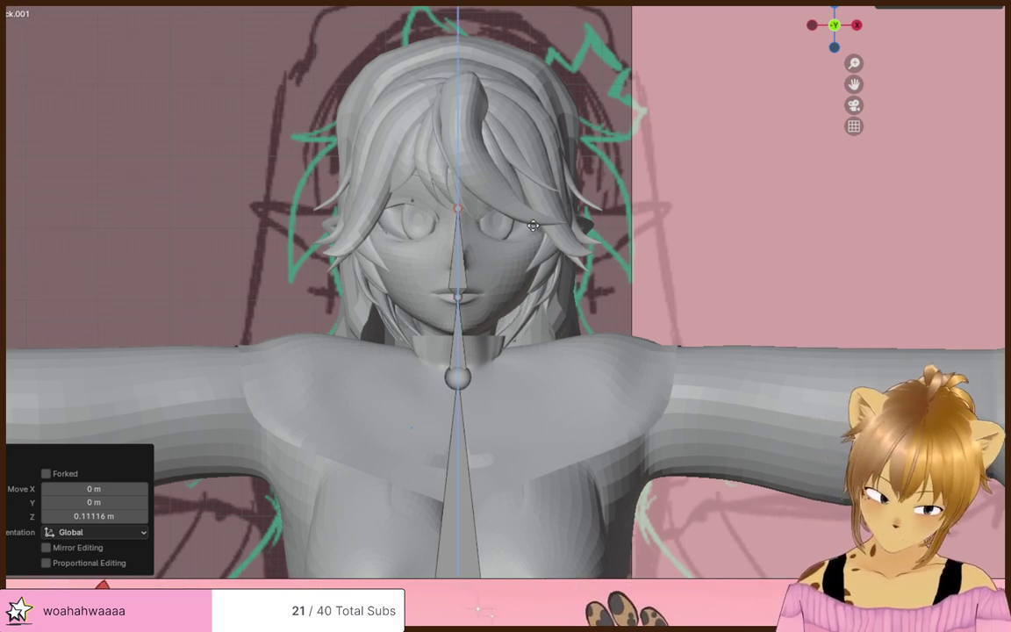
key(g)
key(z)
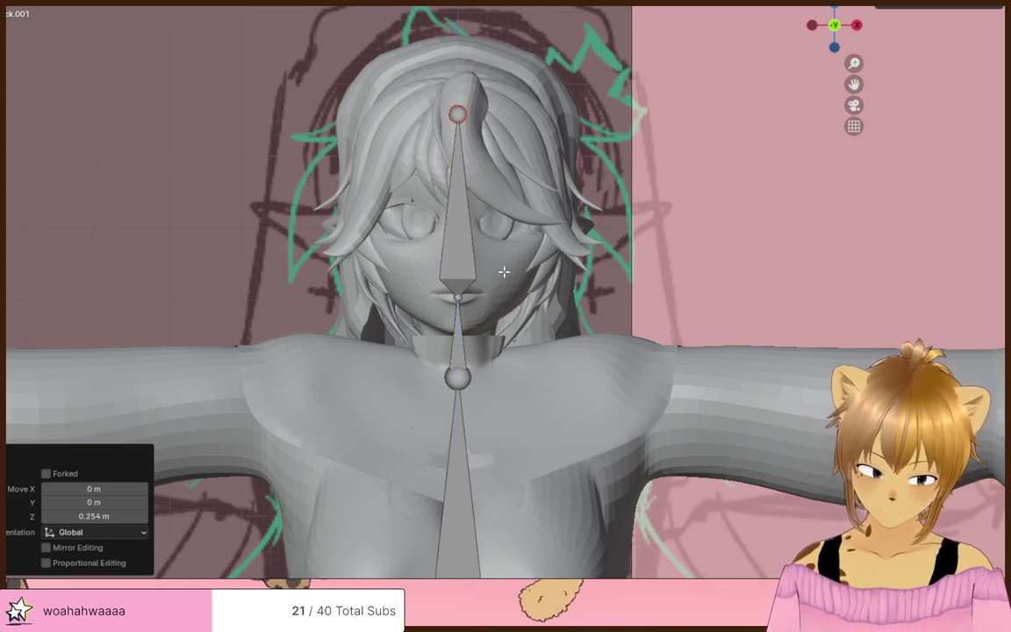
- Lower the joint between the neck and the topmost bone about 0.03 m along Z
drag(412, 263, 510, 334)
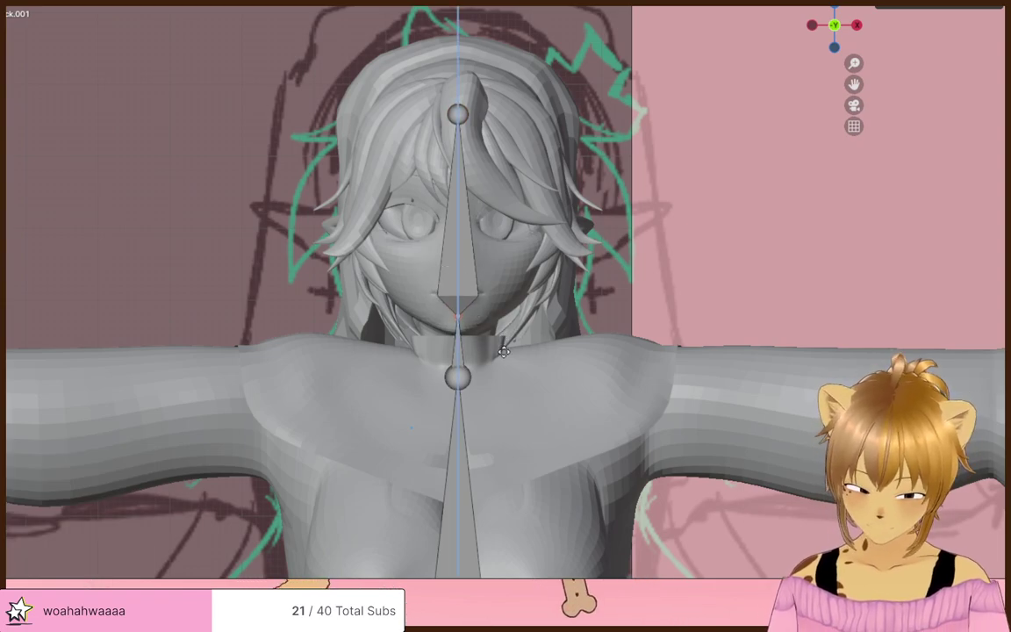
click(502, 354)
middle_drag(507, 371, 722, 422)
scroll(505, 387, down, 4)
scroll(534, 408, up, 1)
scroll(426, 402, down, 3)
- Name the topmost bone of the chain "head"
key(KP_1)
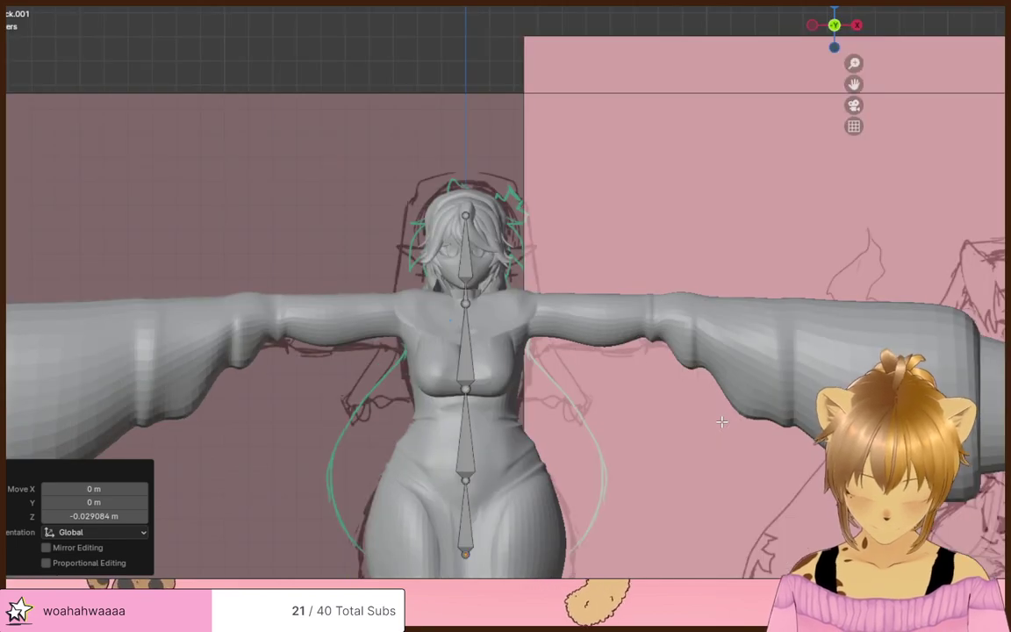
scroll(480, 275, up, 3)
click(458, 165)
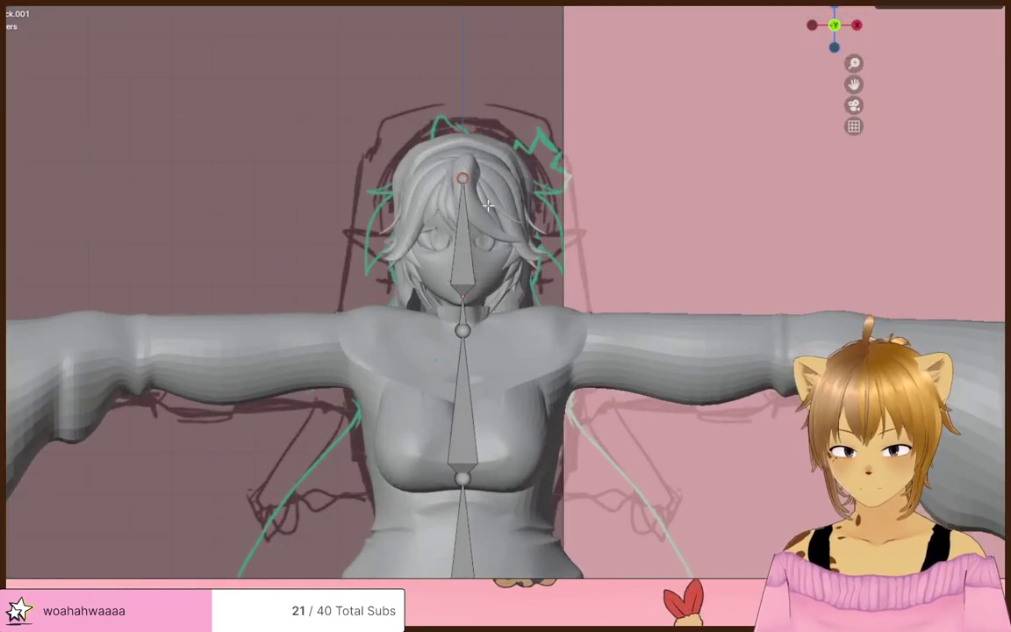
key(F2)
text(Head)
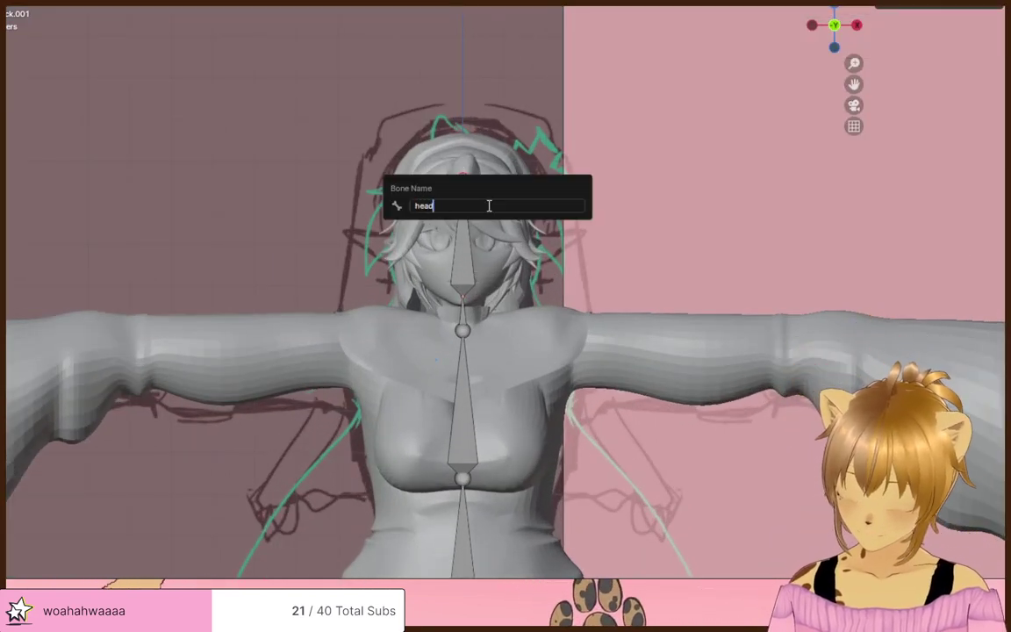
key(Return)
- Extrude a shoulder bone about 0.21 m along negative X from the chest bone's tip and open the operator search
scroll(481, 215, down, 5)
scroll(481, 215, up, 3)
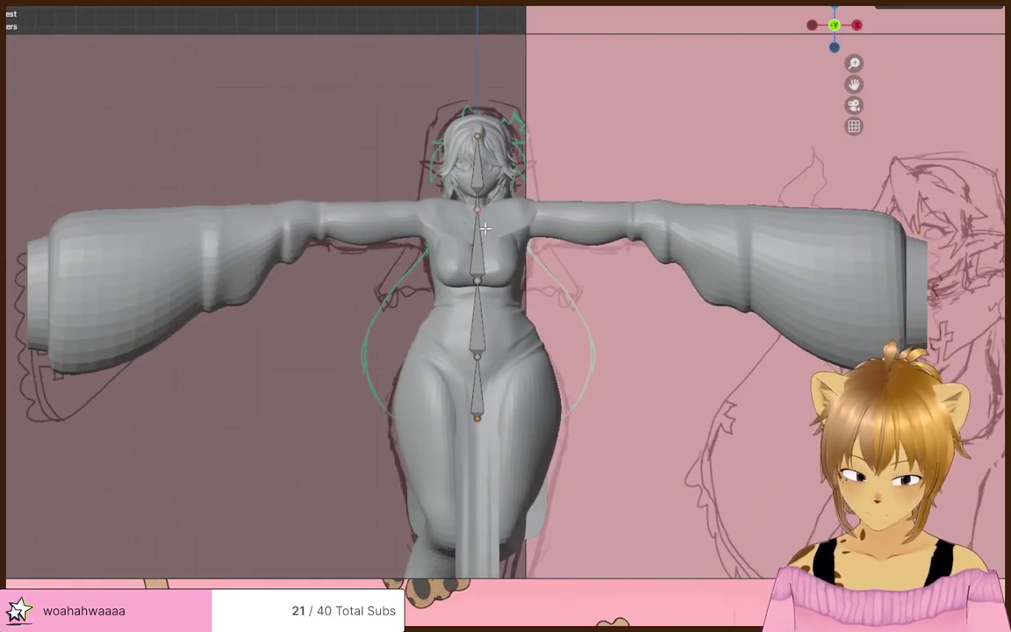
scroll(484, 228, up, 2)
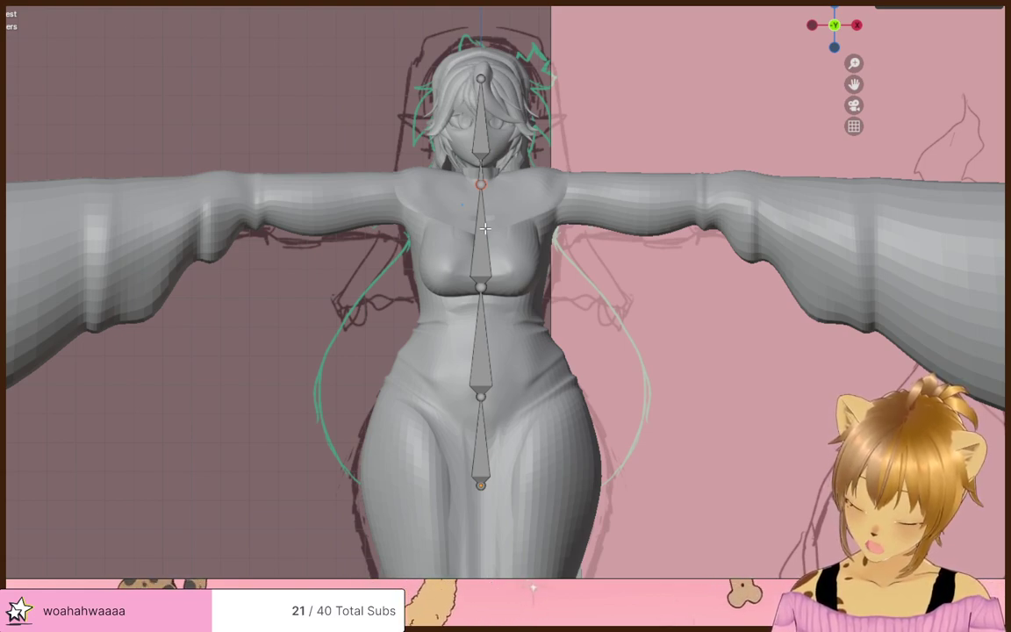
click(425, 223)
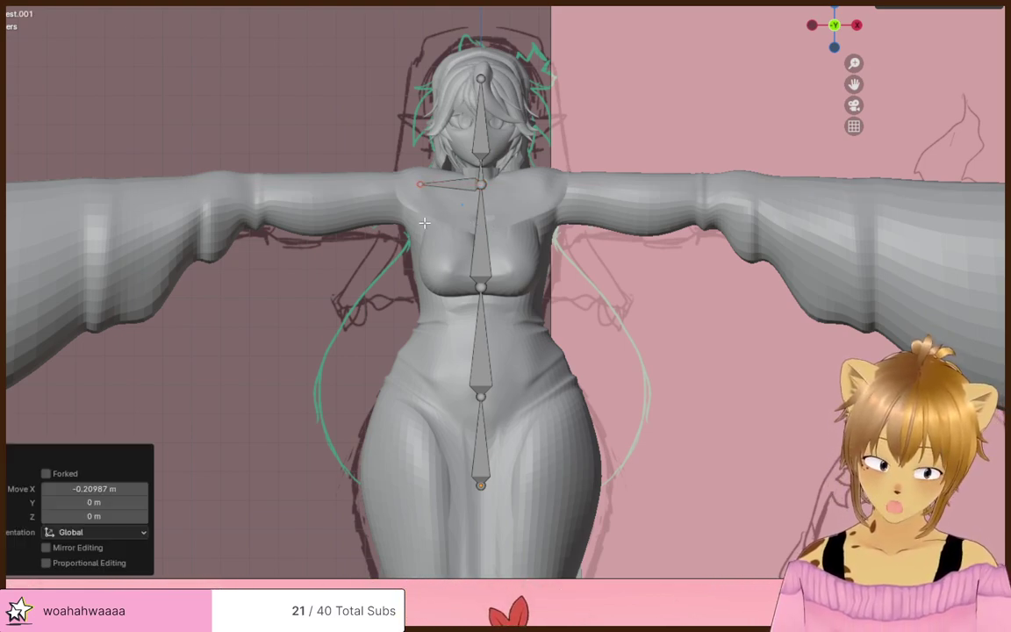
key(F3)
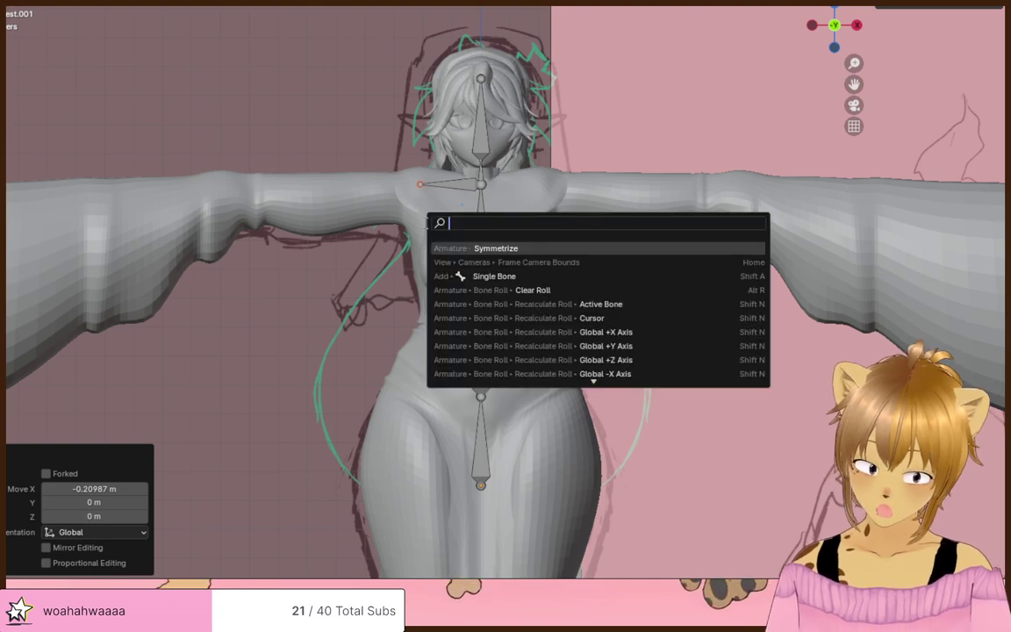
- Rename the short bone running from the chest to the right shoulder as shoulder.r
key(Escape)
key(F2)
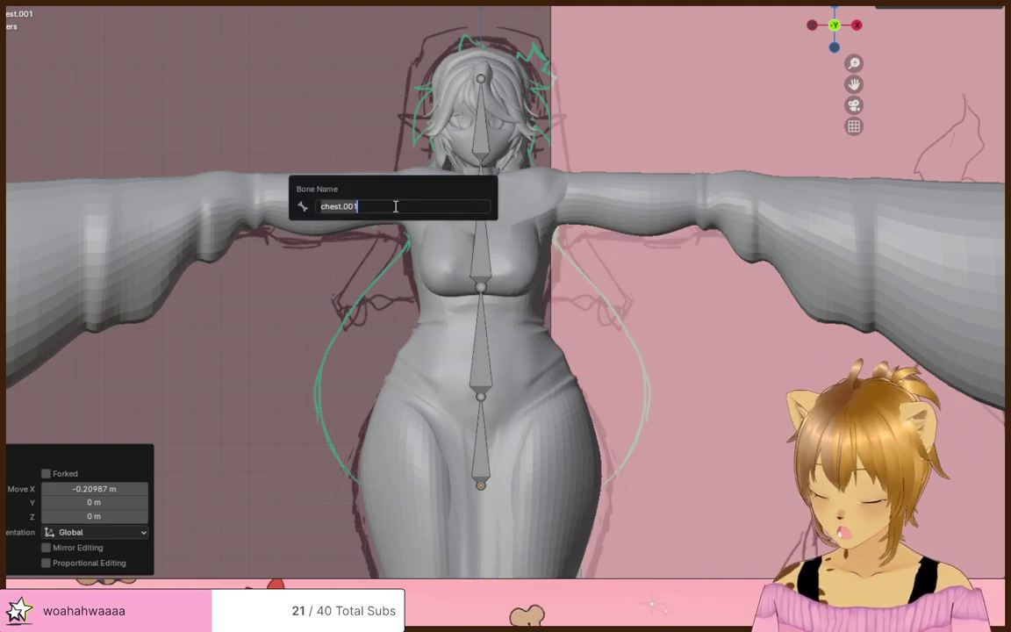
text(s)
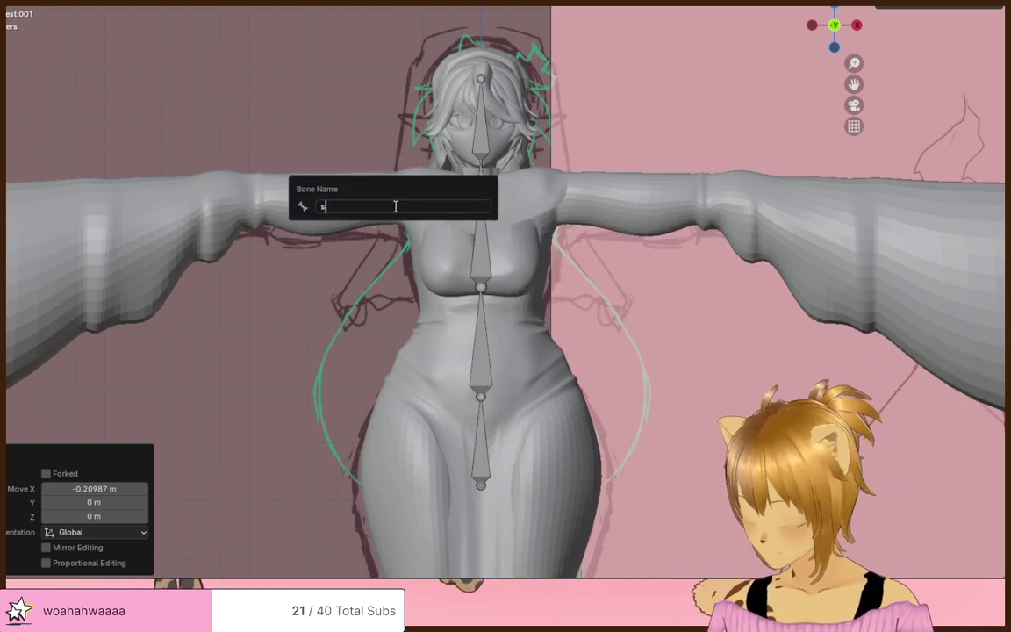
text(houlder.r)
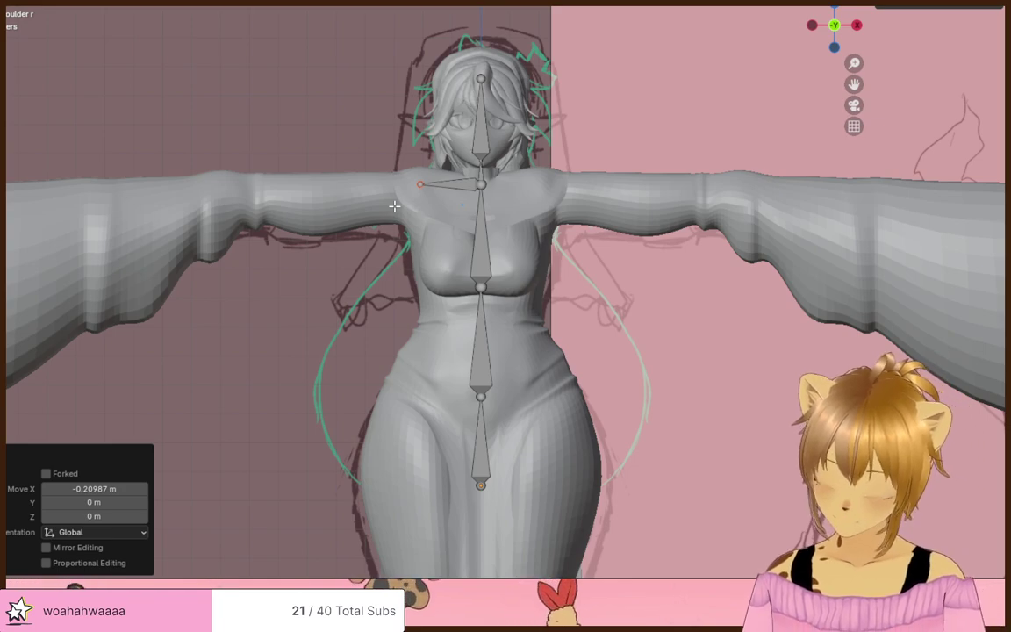
key(F2)
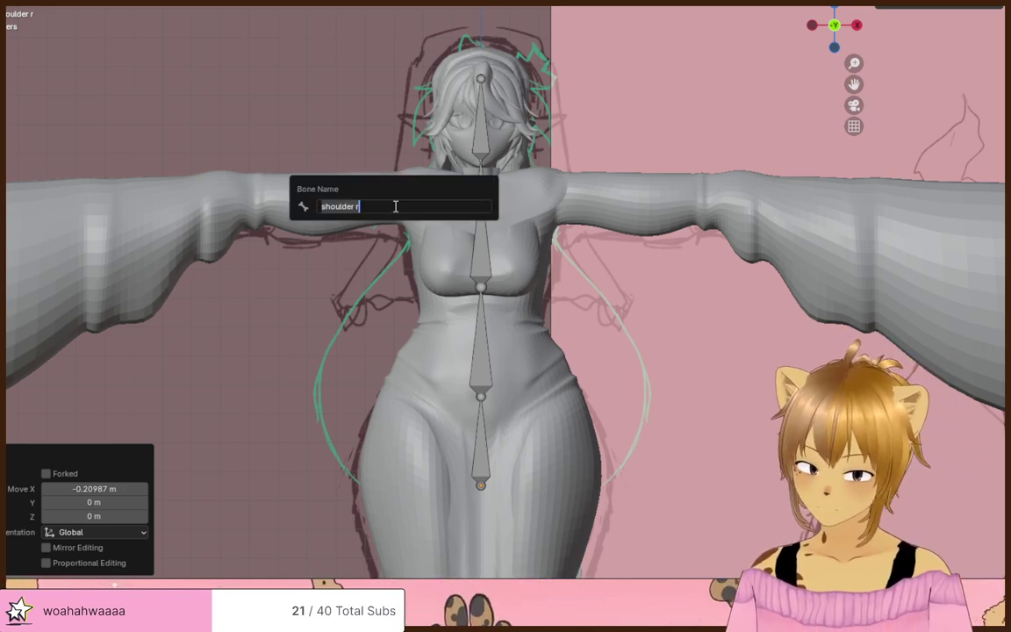
key(BackSpace)
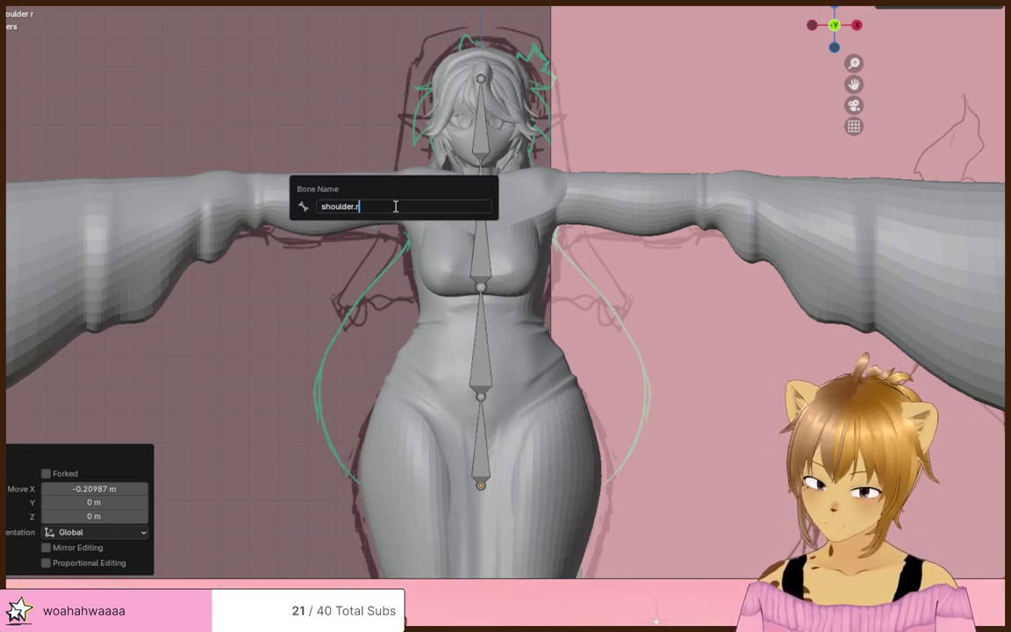
key(Return)
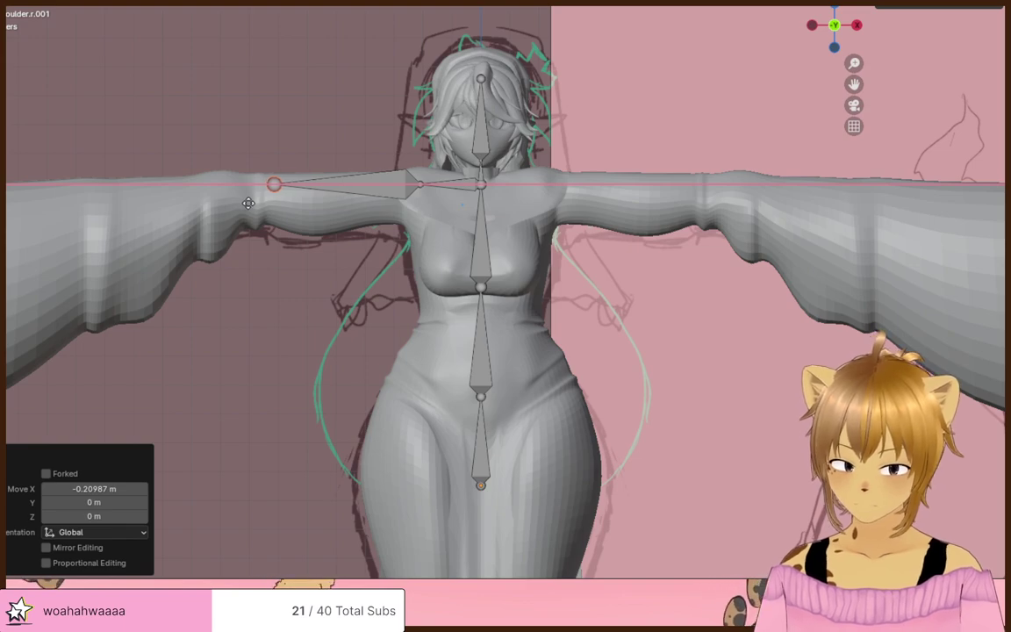
- Extrude an upper arm bone about 0.50 m outward along X from the shoulder and name it arm.r
key(F2)
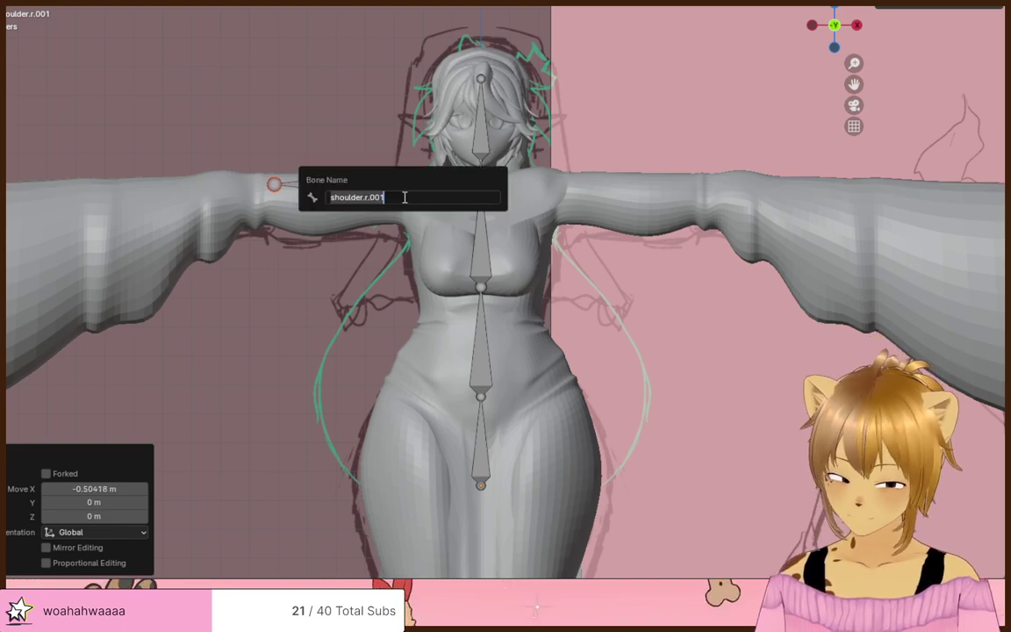
text(arm)
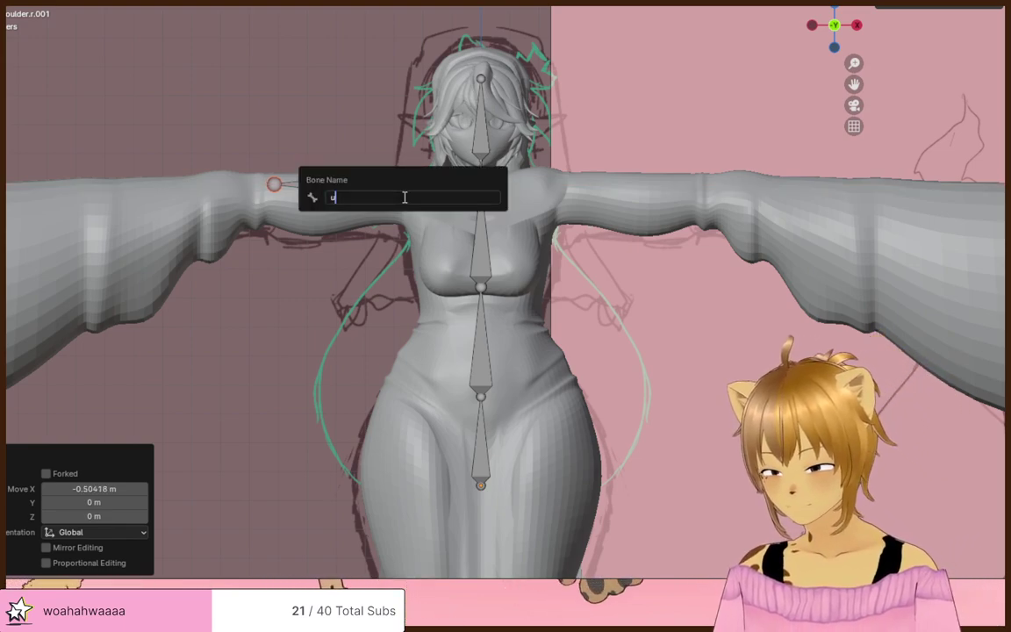
text(.r)
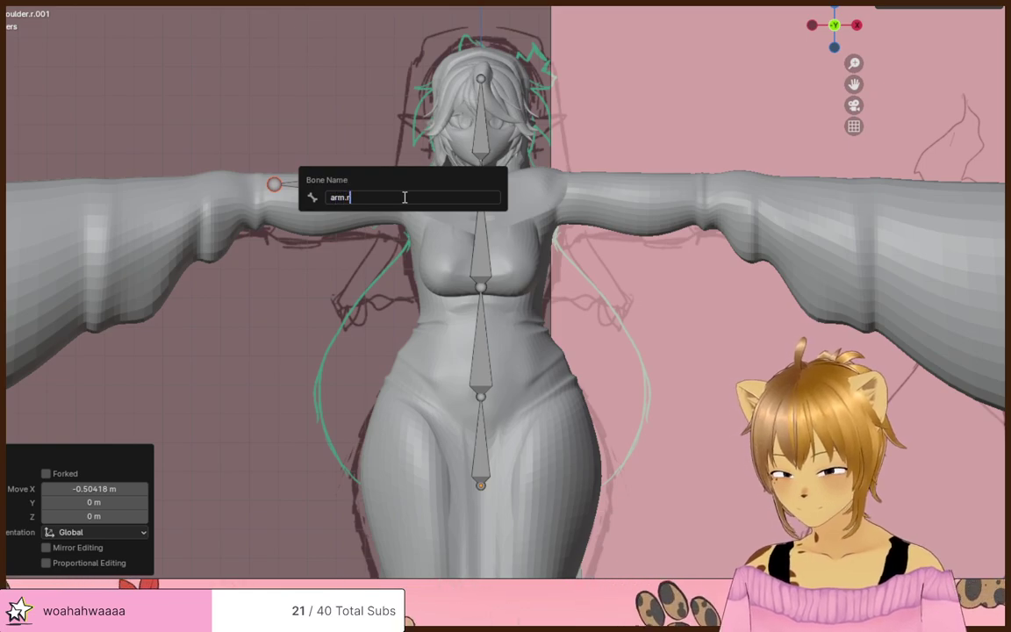
key(Return)
- Try to extrude a forearm bone about 1.26 m outward along X to the sleeve's end and lower its tip along Z
scroll(404, 199, down, 1)
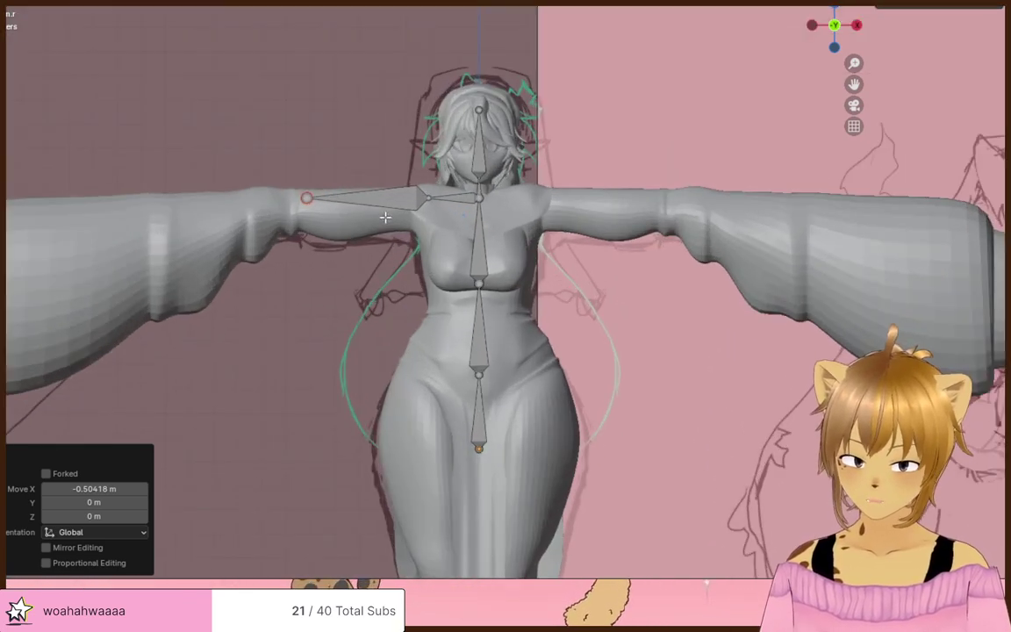
shift+middle_drag(391, 236, 443, 196)
scroll(442, 198, down, 3)
scroll(441, 200, up, 2)
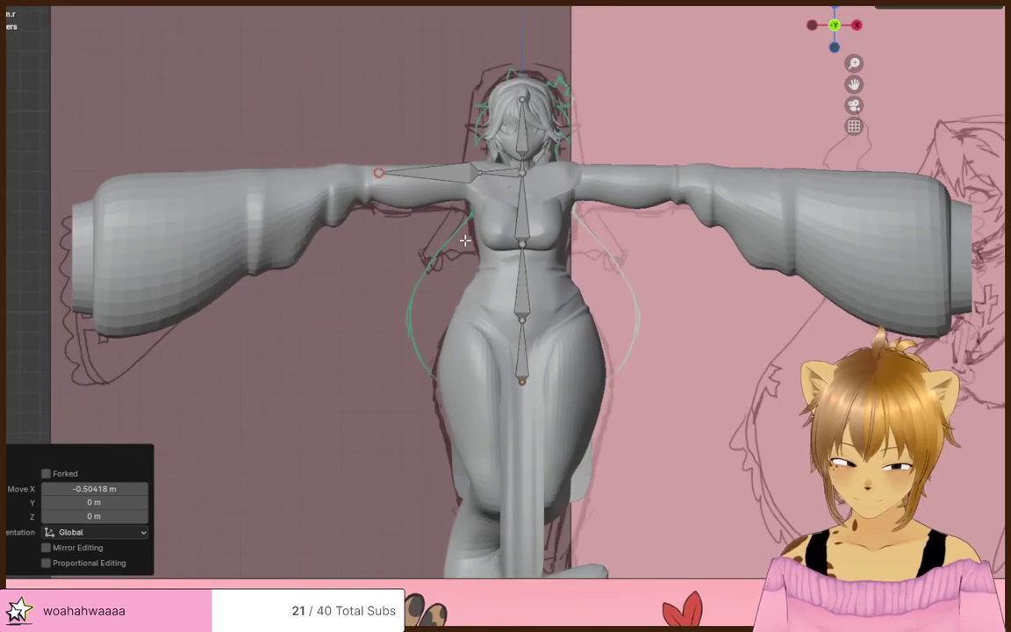
shift+middle_drag(468, 241, 463, 228)
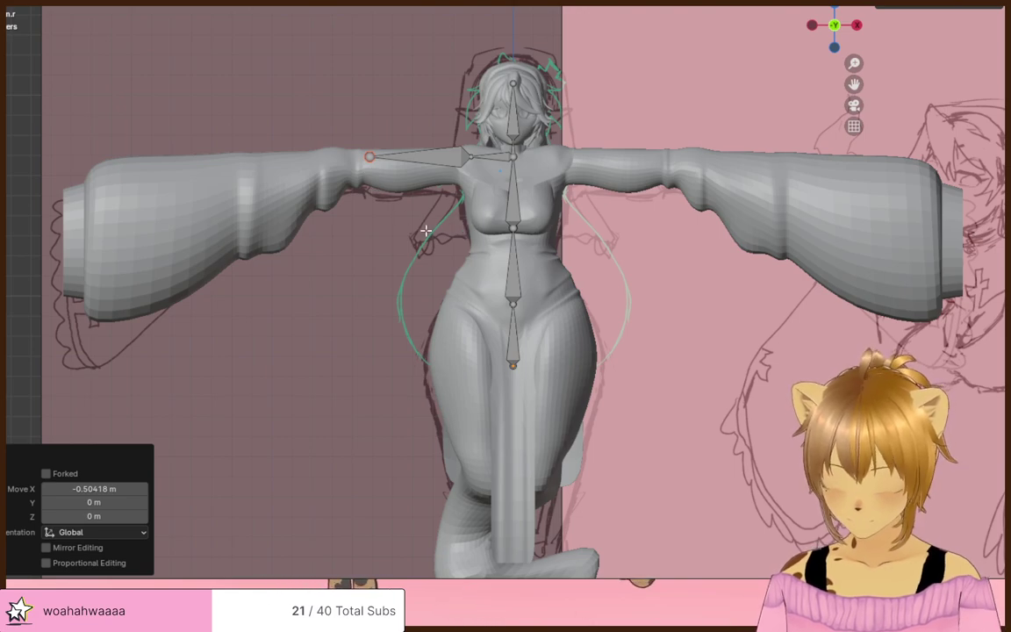
key(e)
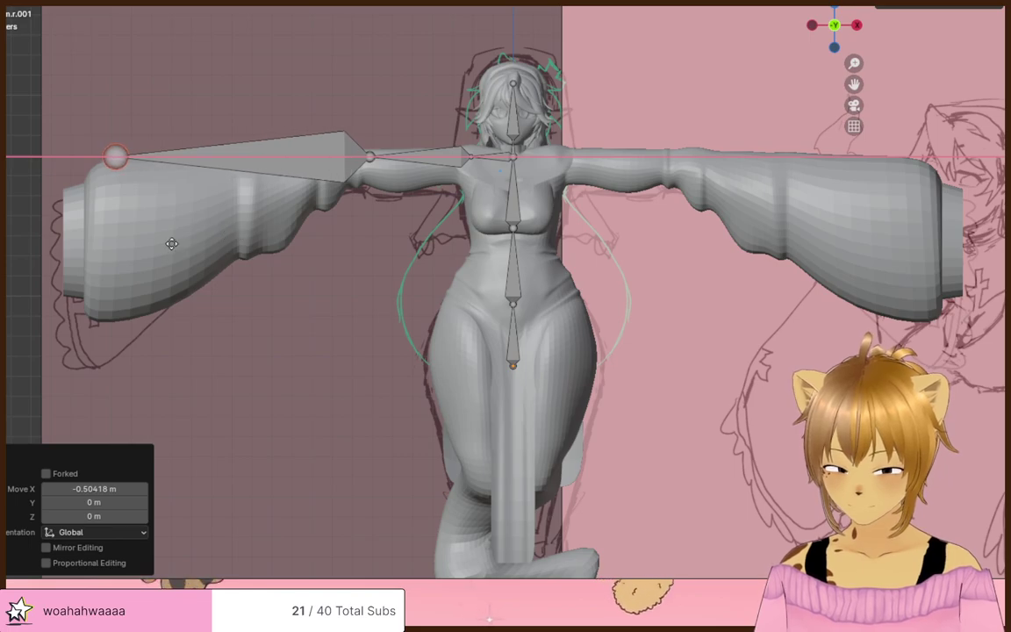
key(z)
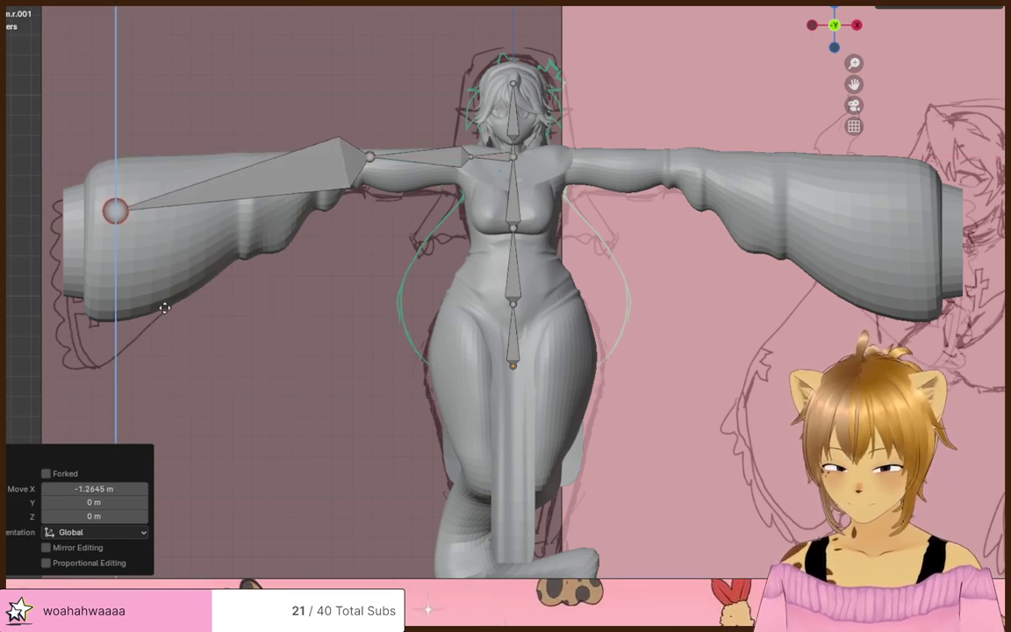
click(155, 343)
click(371, 157)
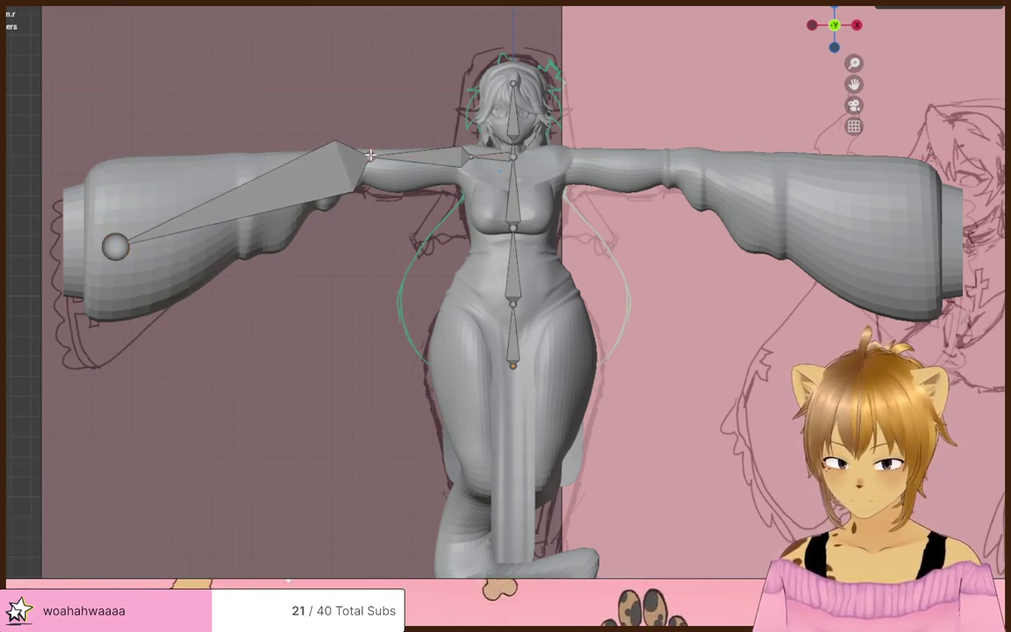
key(ctrl+z)
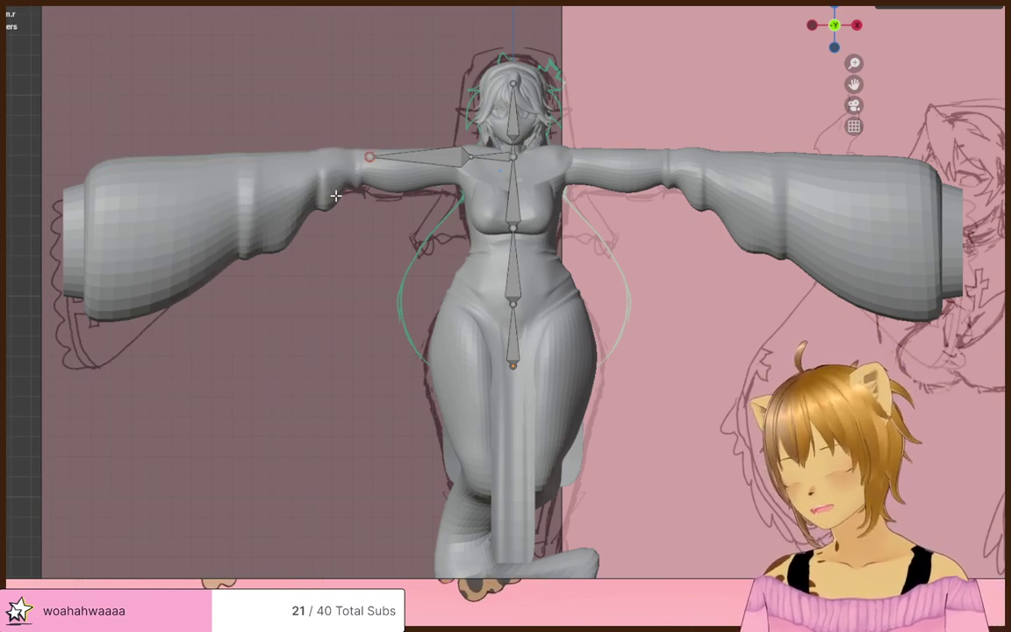
- Extrude a forearm bone about 0.51 m and a hand bone about 0.24 m outward along X from the upper arm's tip
scroll(338, 195, up, 3)
scroll(383, 185, down, 3)
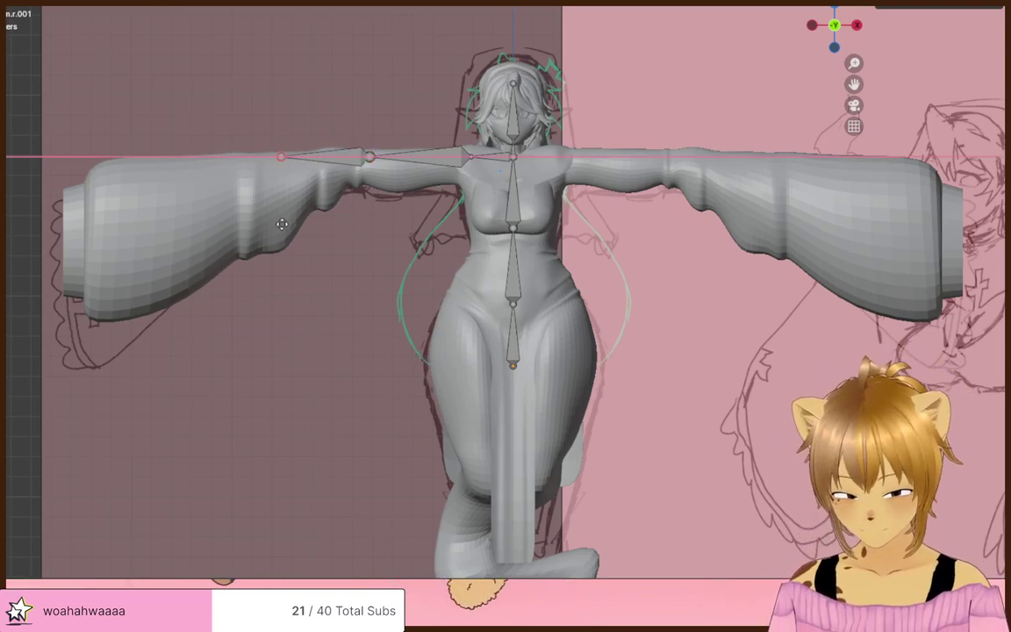
click(317, 212)
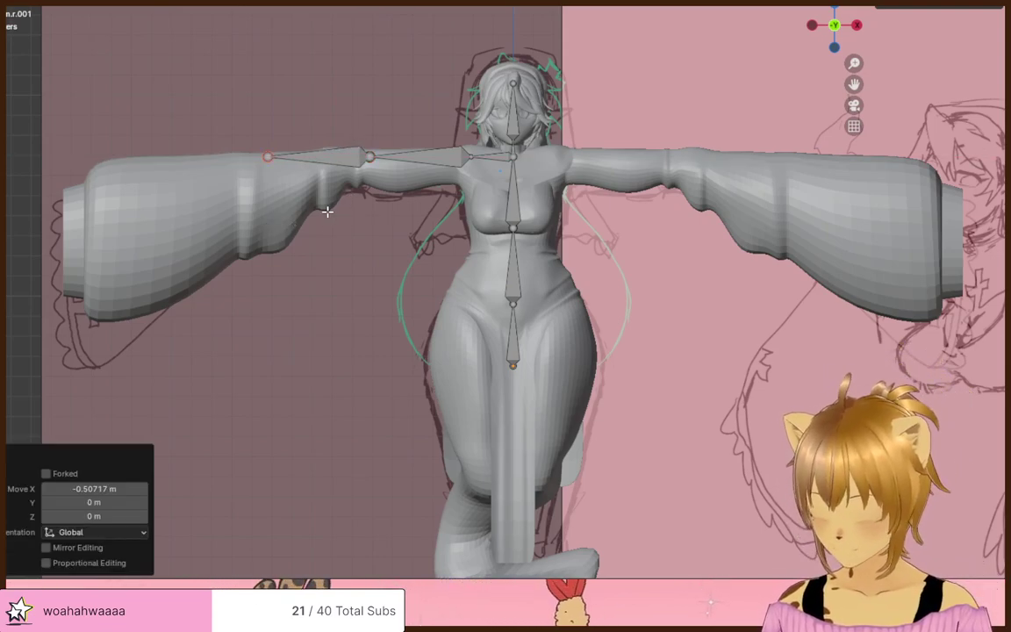
key(F2)
click(280, 158)
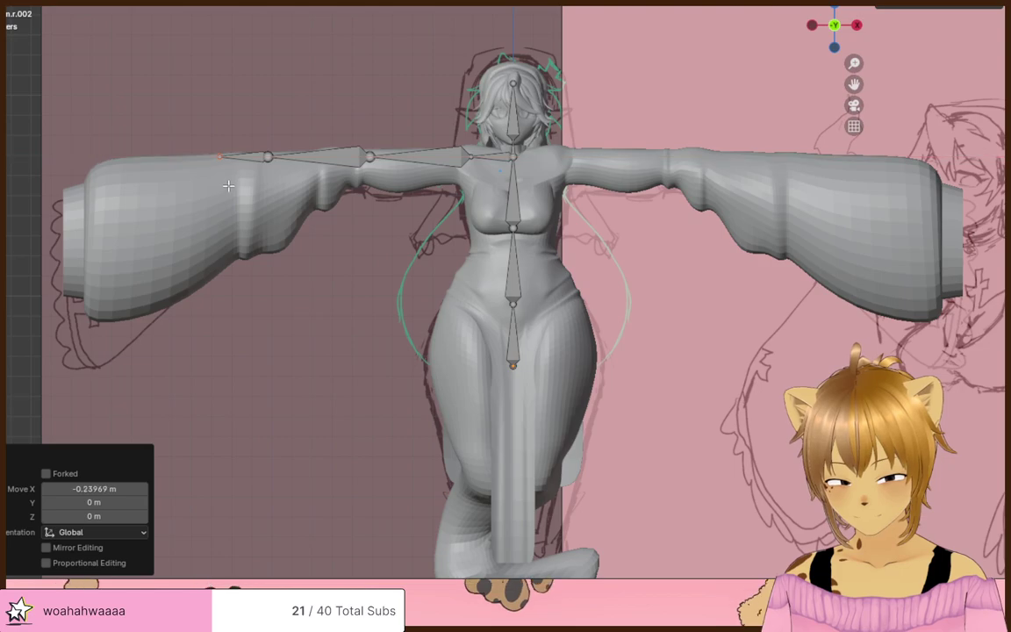
- Shift the forearm and hand bones along X towards the shoulder, and move the hand bone's tip along X
scroll(228, 185, up, 2)
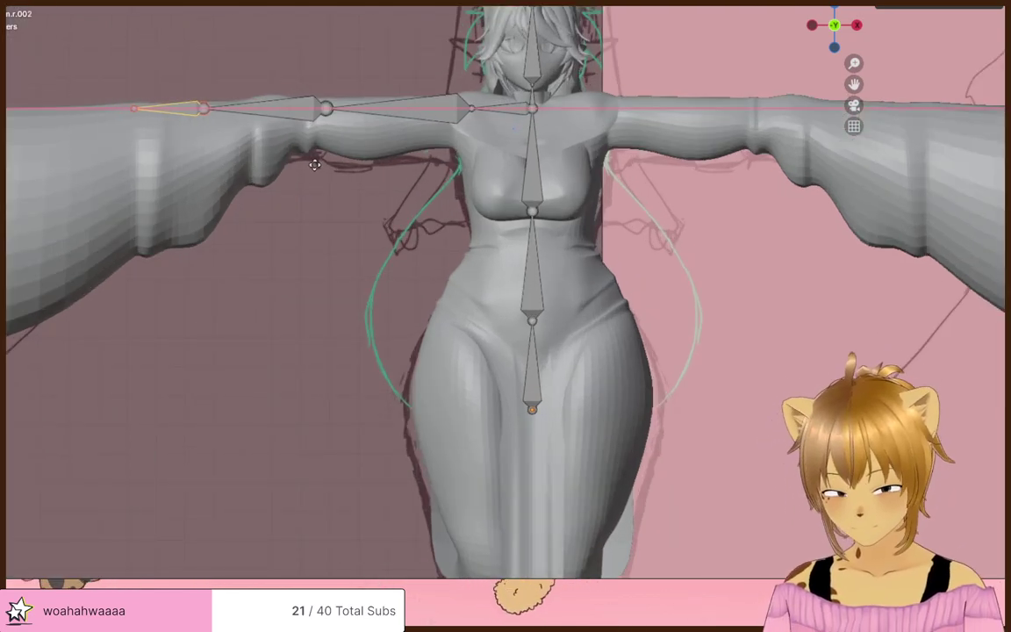
click(317, 164)
drag(122, 59, 403, 180)
key(g)
key(x)
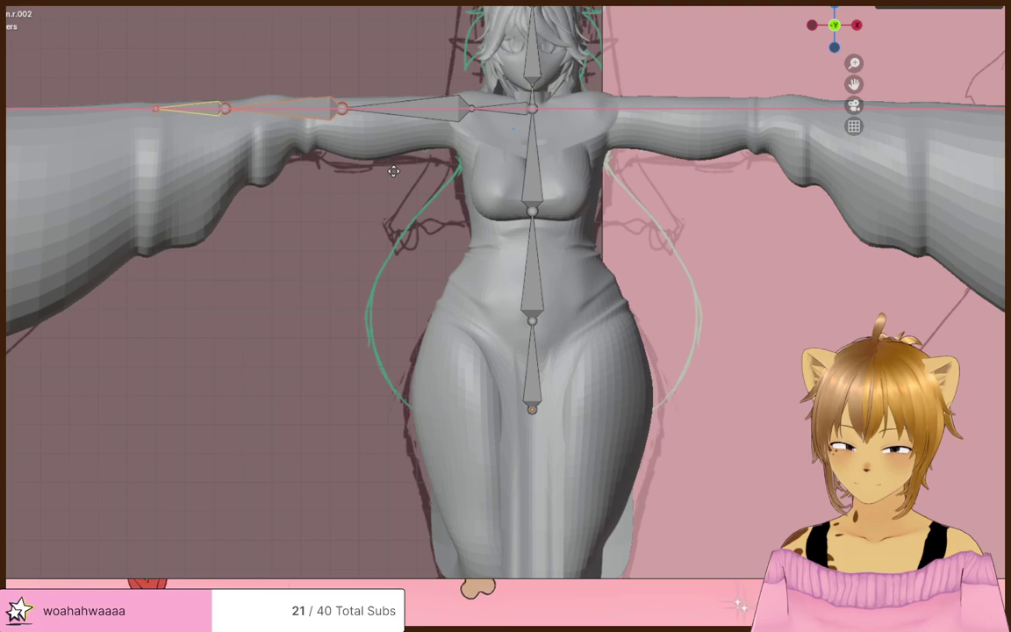
click(386, 171)
click(227, 130)
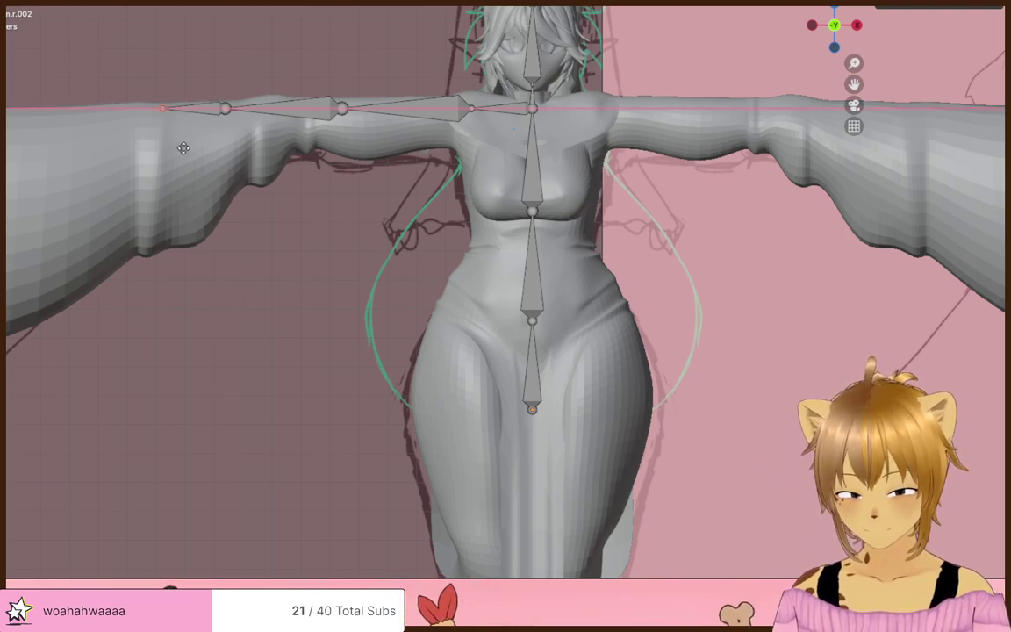
click(180, 149)
- Rename the outermost bone of the arm chain as hand.r
key(F2)
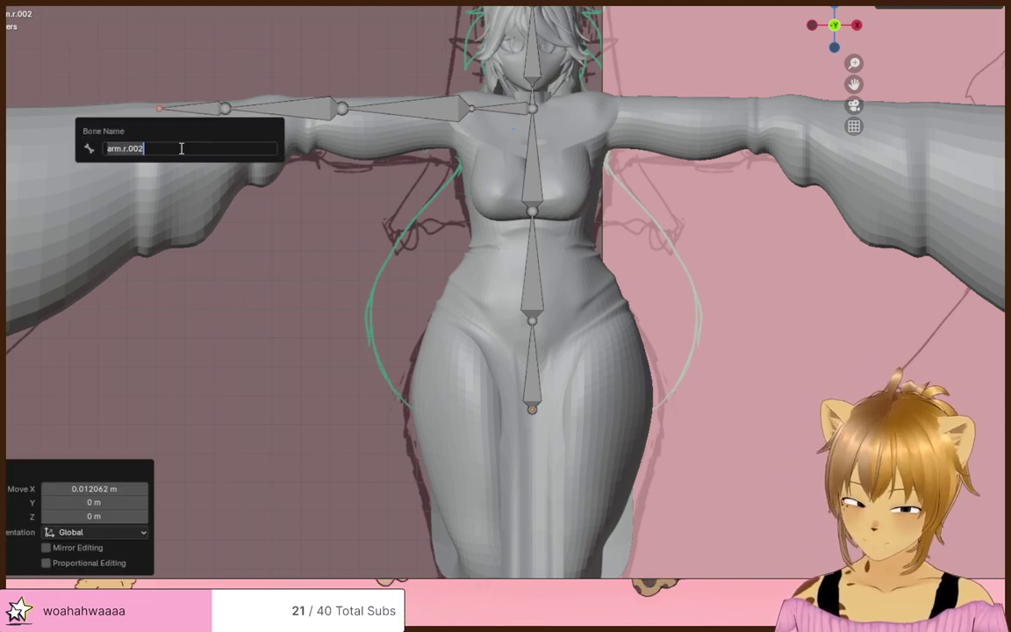
text(hand.r)
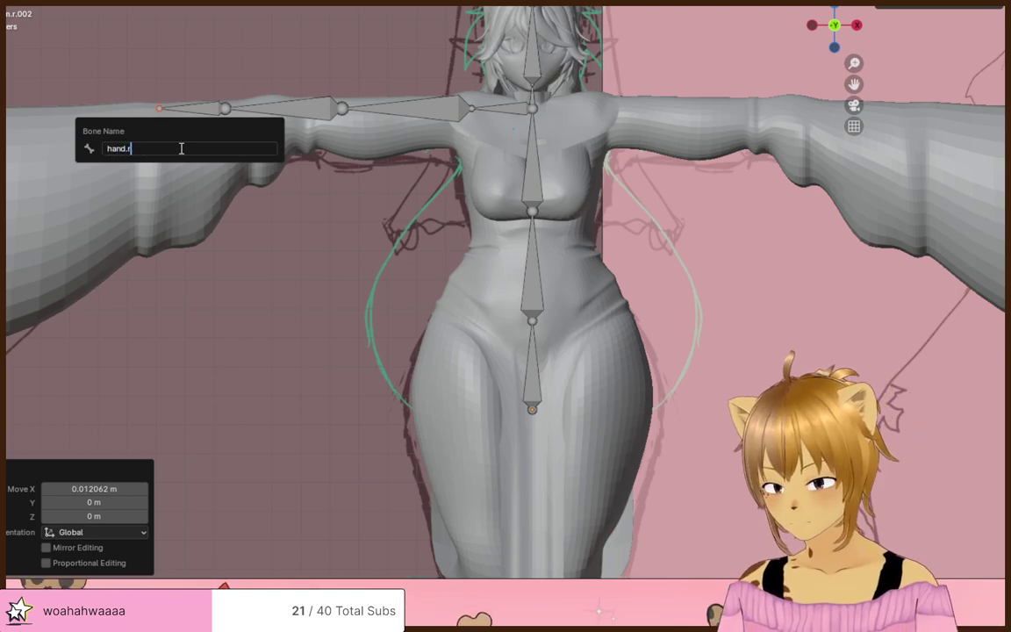
key(Return)
scroll(151, 117, down, 2)
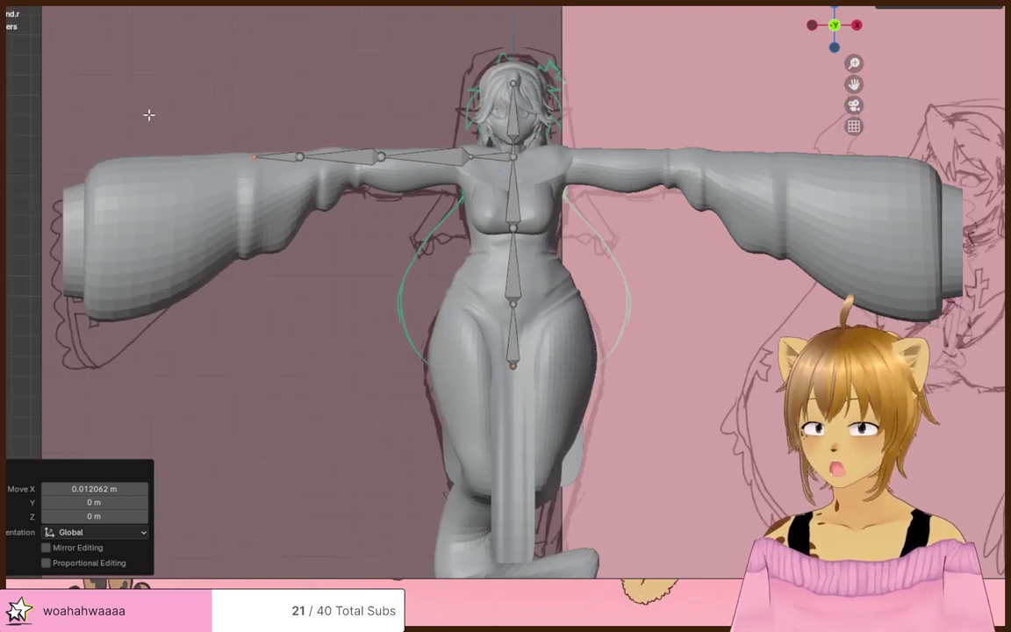
scroll(151, 117, up, 1)
shift+middle_drag(303, 182, 414, 171)
scroll(264, 208, down, 2)
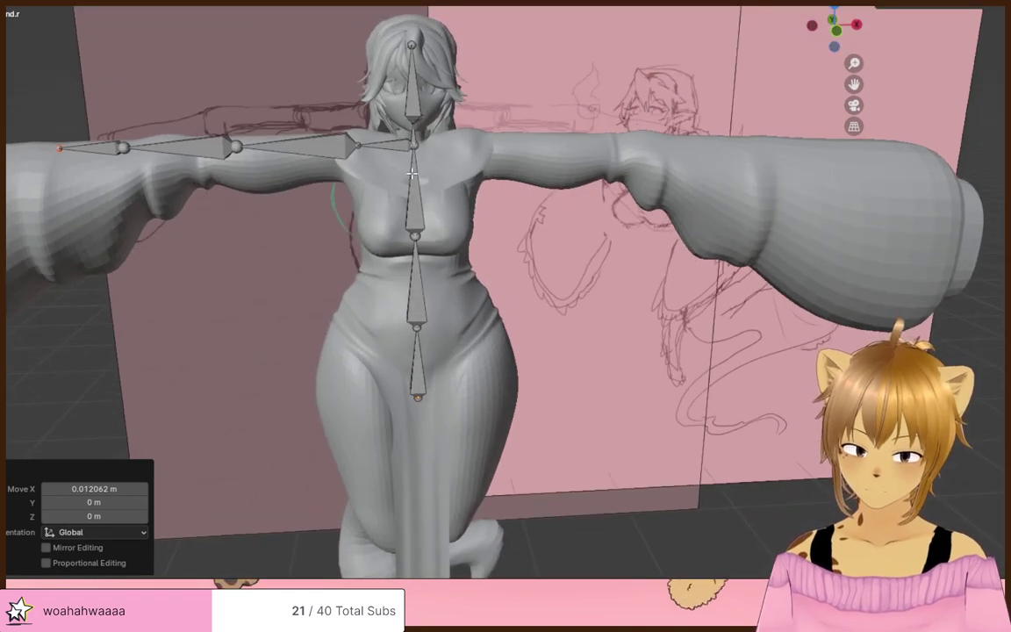
click(416, 169)
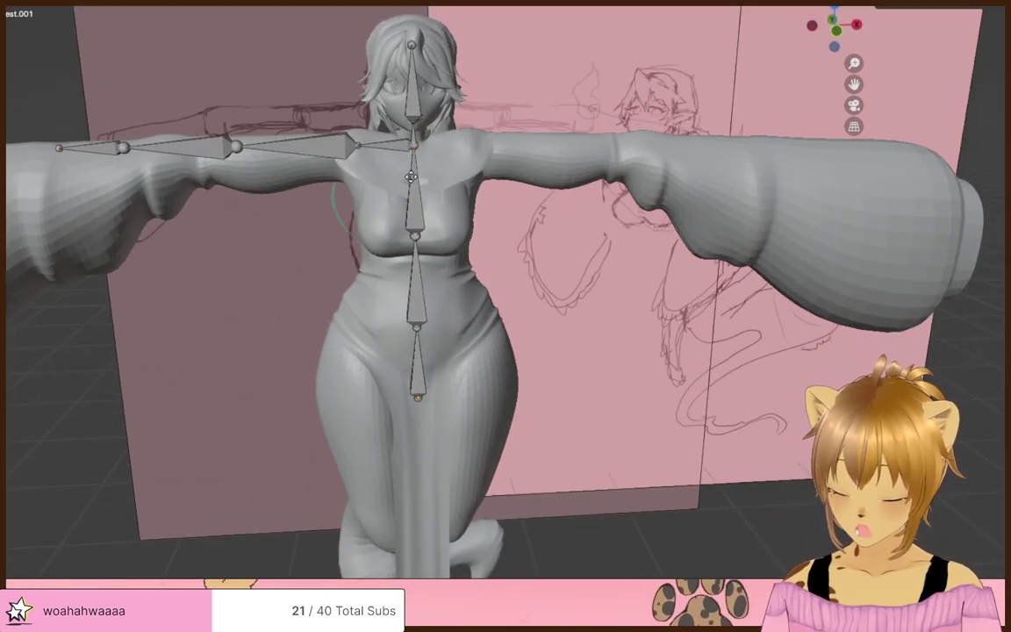
key(e)
key(y)
right_click(424, 218)
middle_drag(424, 218, 419, 219)
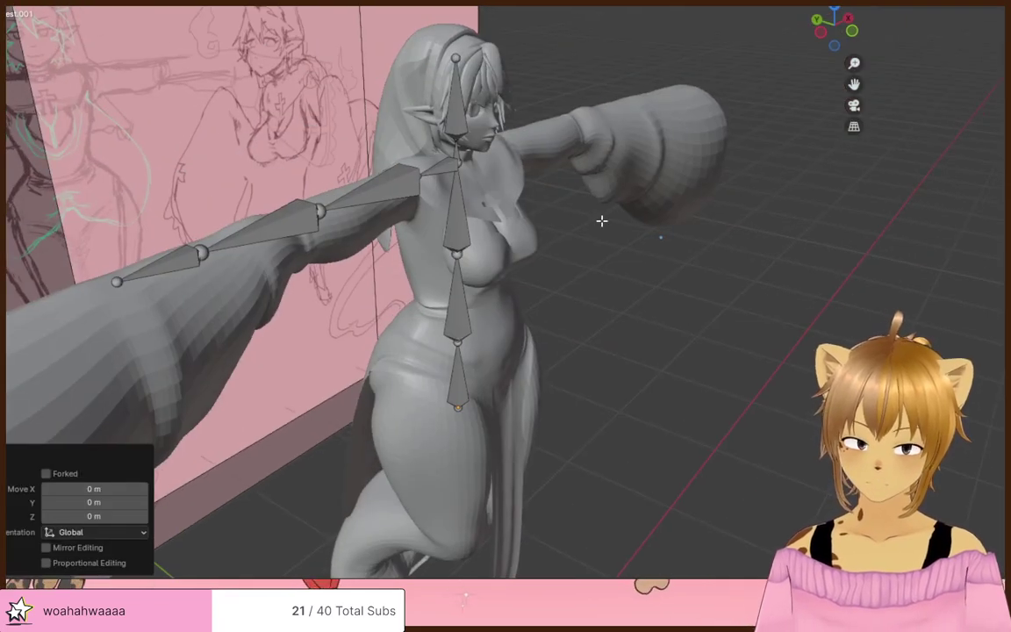
key(ctrl+z)
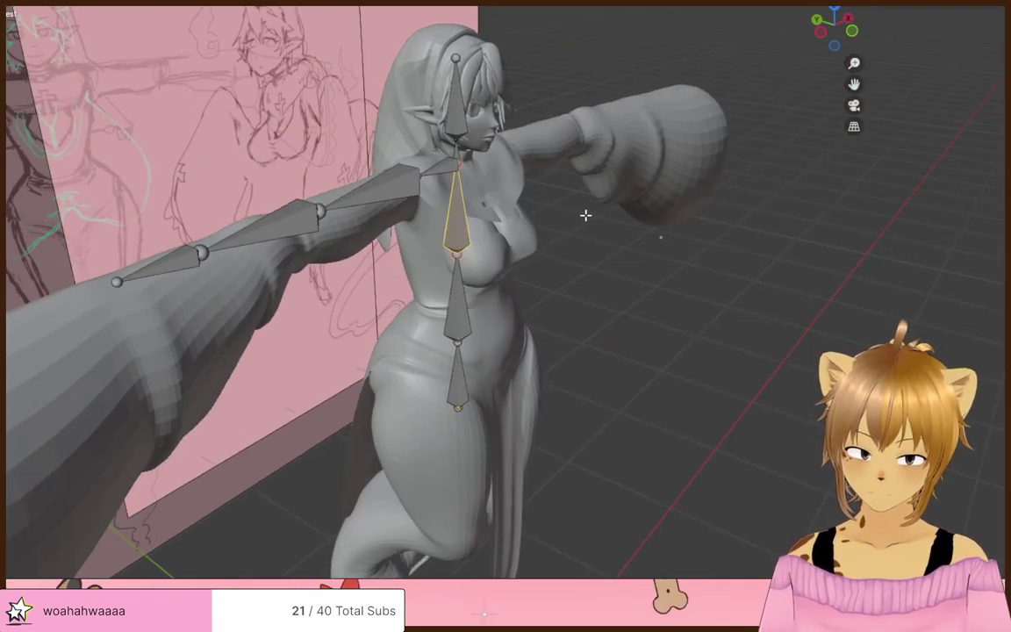
- Extrude a bone forward along Y from the upper tip of the chest bone
click(466, 256)
click(467, 167)
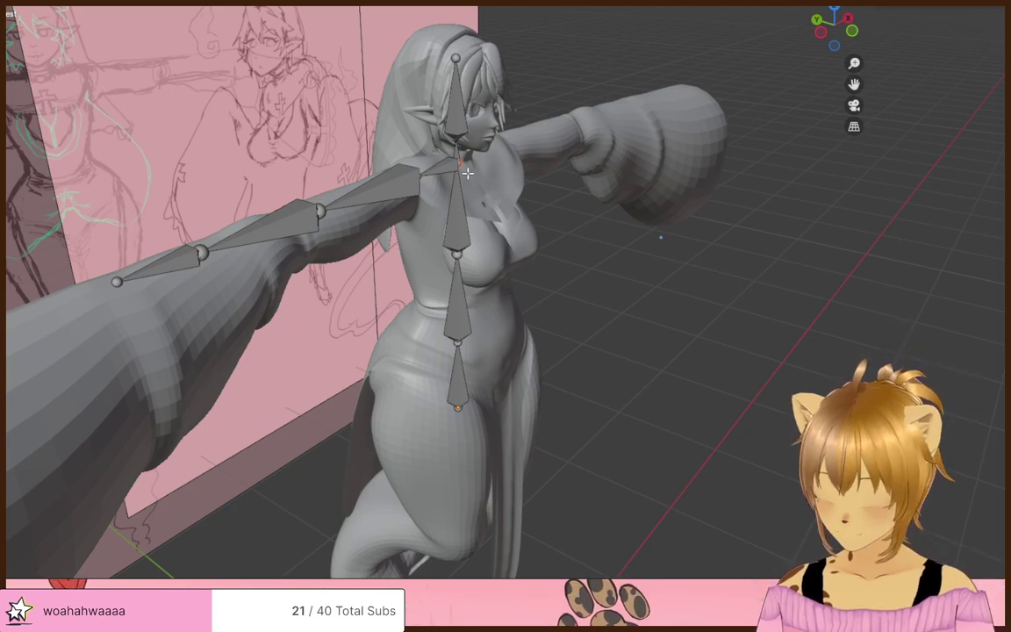
key(e)
key(y)
click(541, 198)
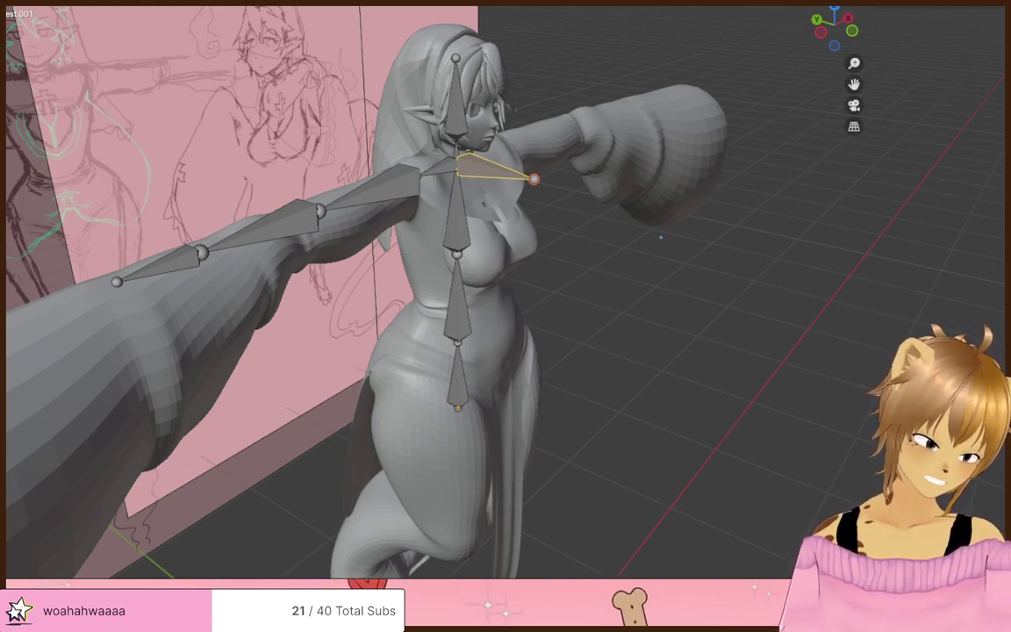
- Move the forward chest bone about -0.11 m along Y, -0.358 m along Z and -0.142 m along X
middle_drag(807, 370, 667, 408)
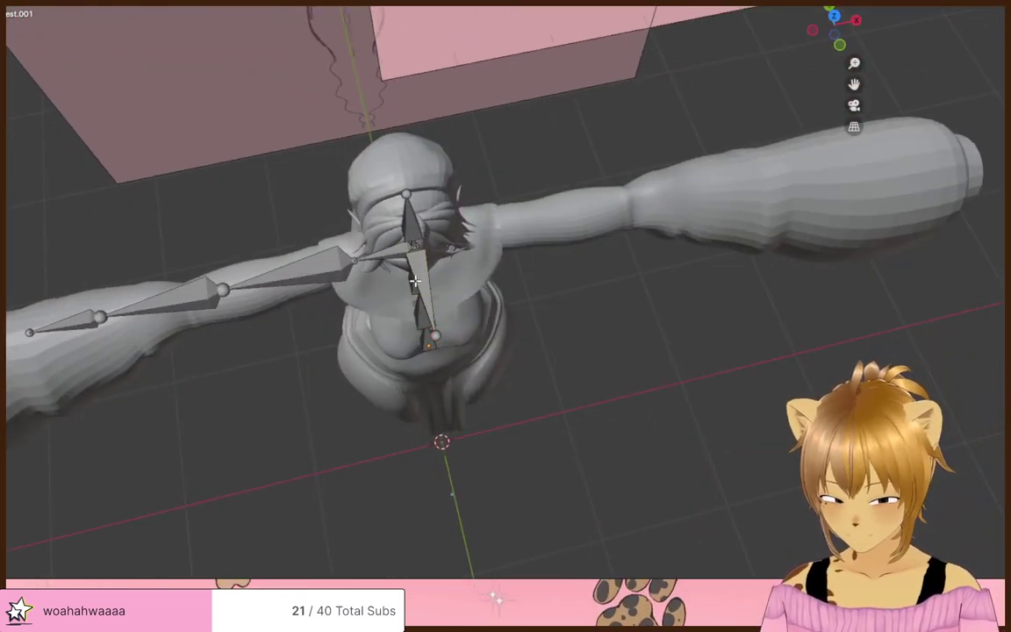
middle_drag(455, 319, 464, 251)
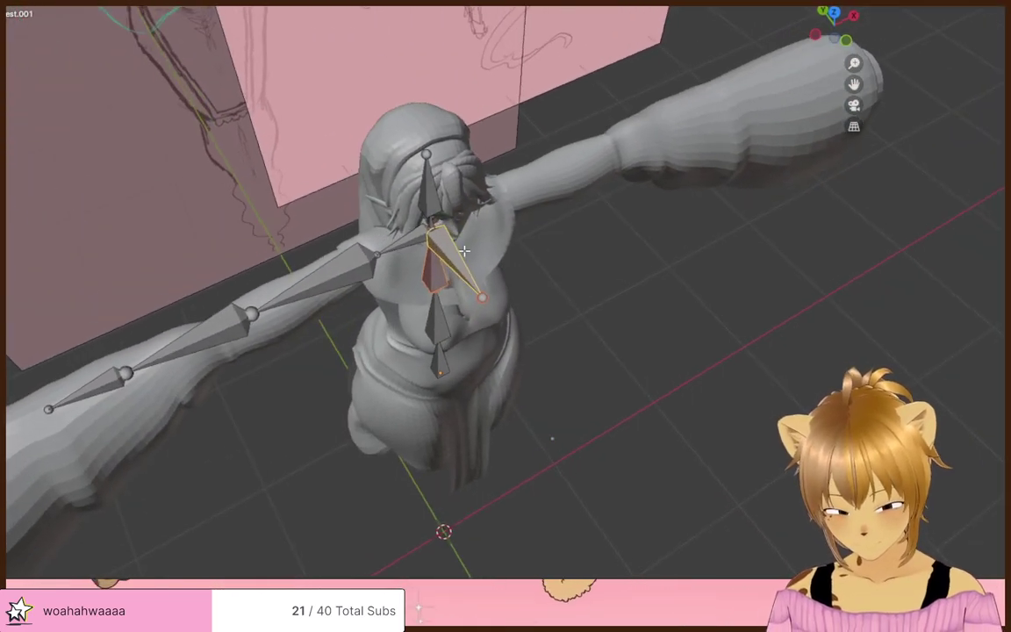
key(g)
key(y)
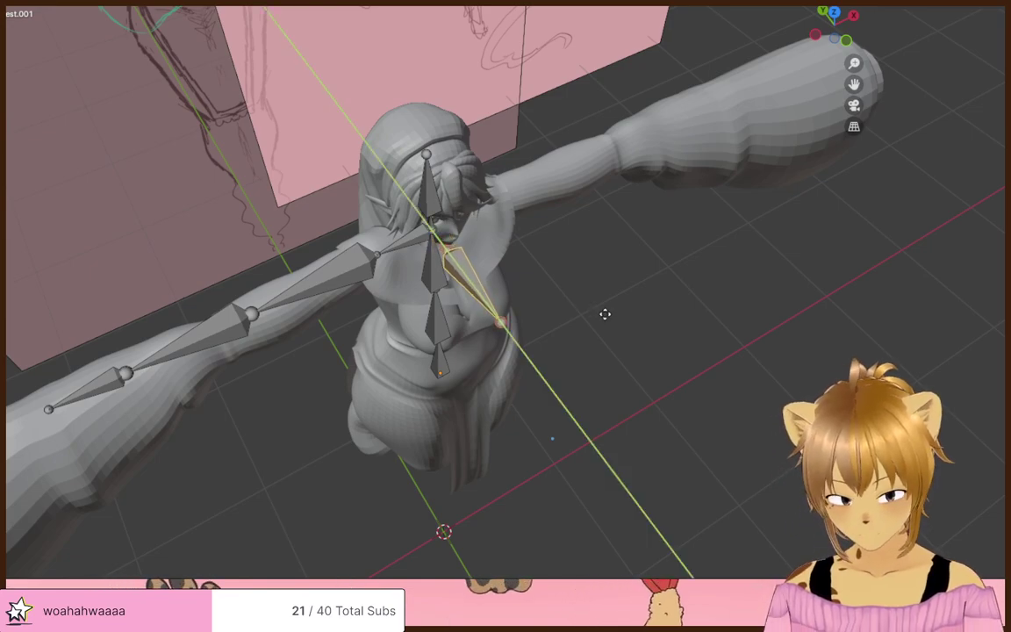
click(605, 314)
key(g)
key(z)
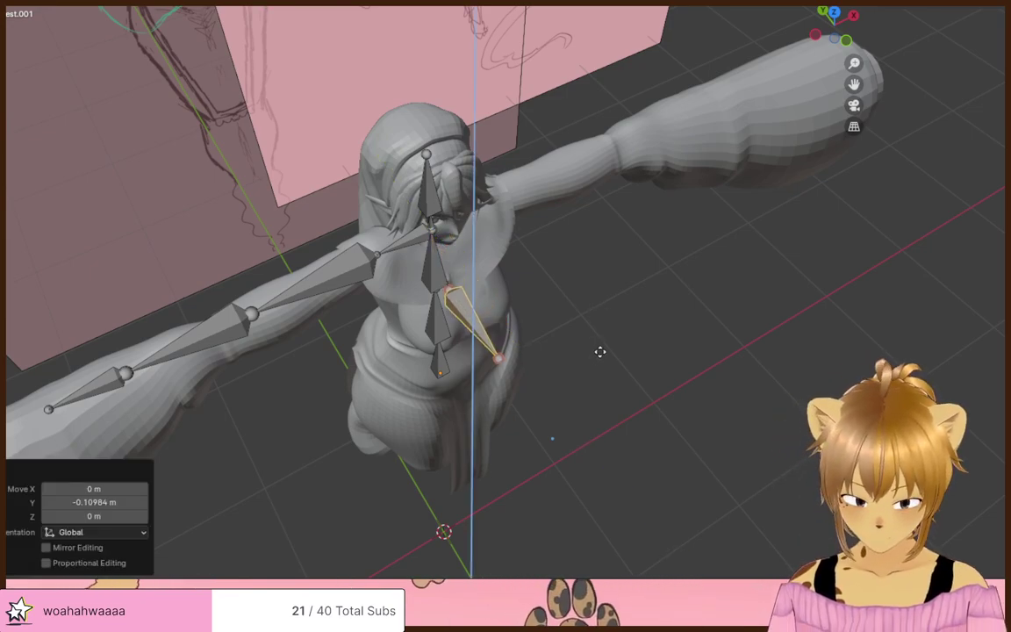
click(597, 367)
key(g)
key(x)
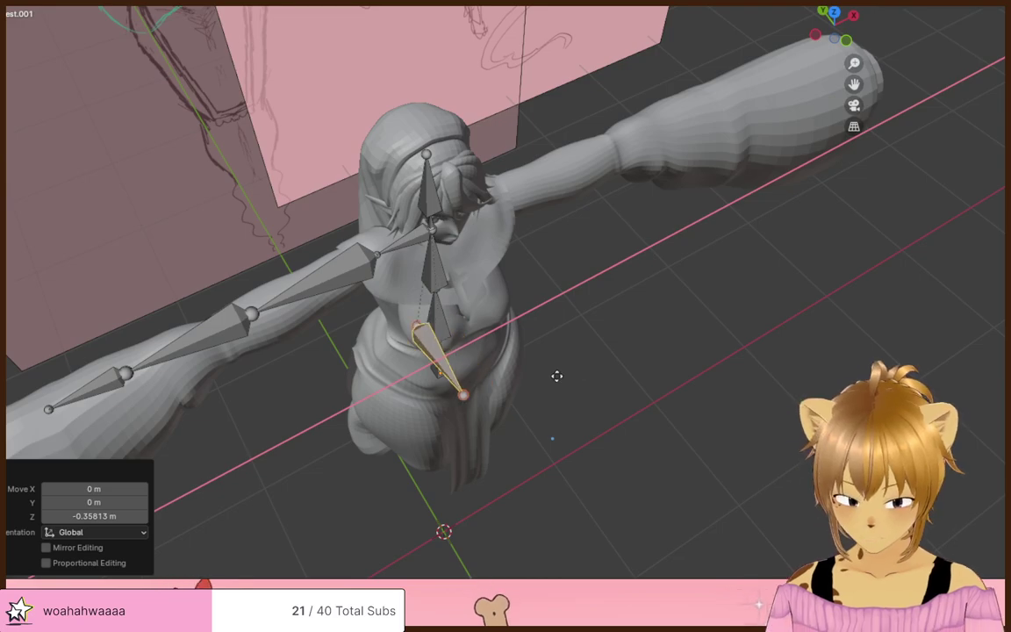
click(555, 378)
- Scale the forward bone to about 0.703 and move it about 0.125 m back along Y into the right breast
middle_drag(555, 378, 677, 316)
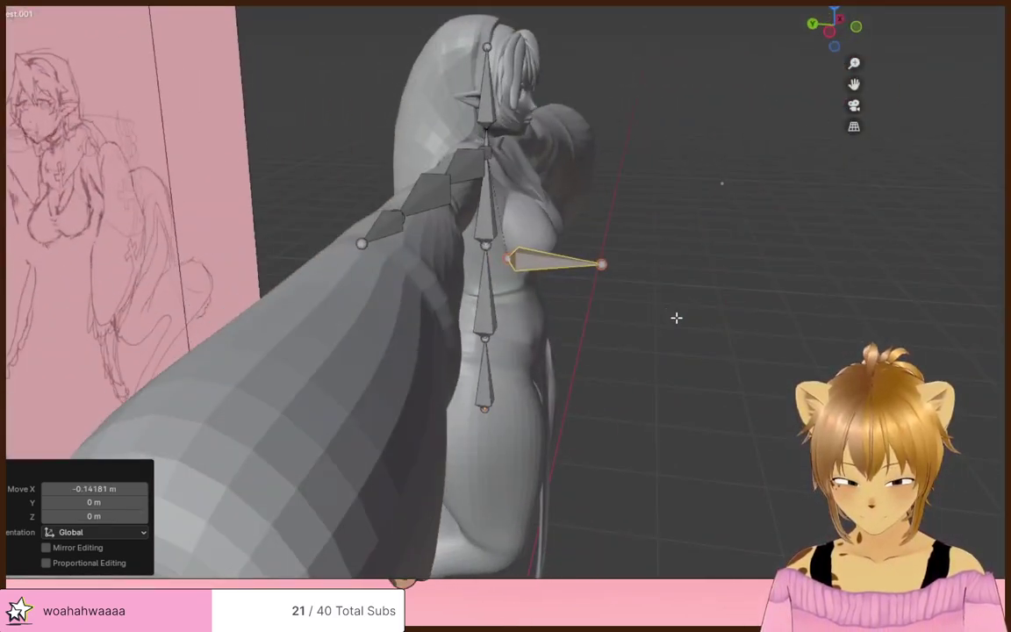
key(s)
click(624, 320)
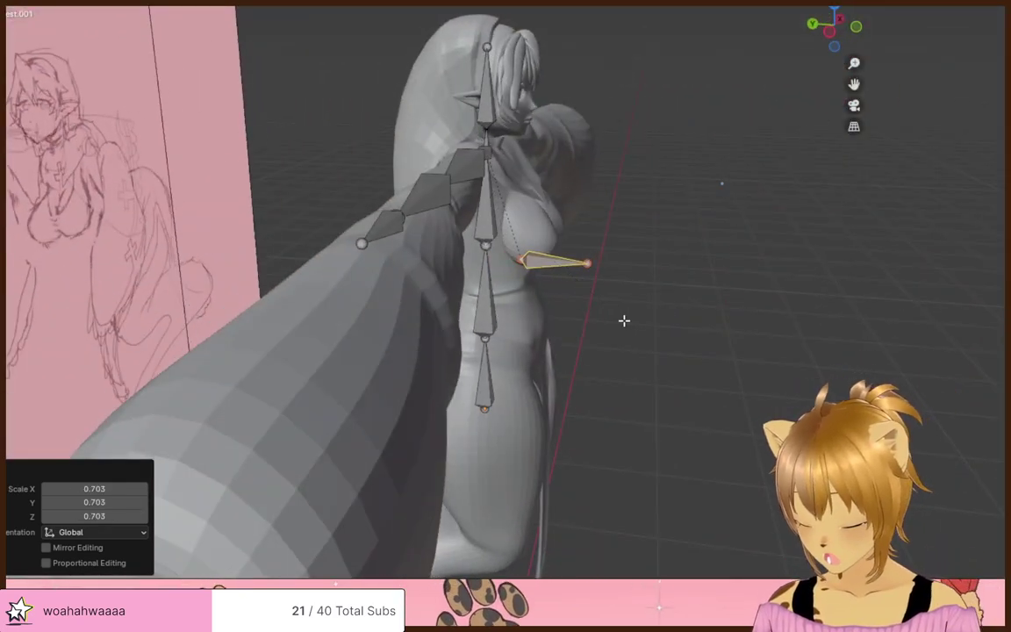
key(g)
key(y)
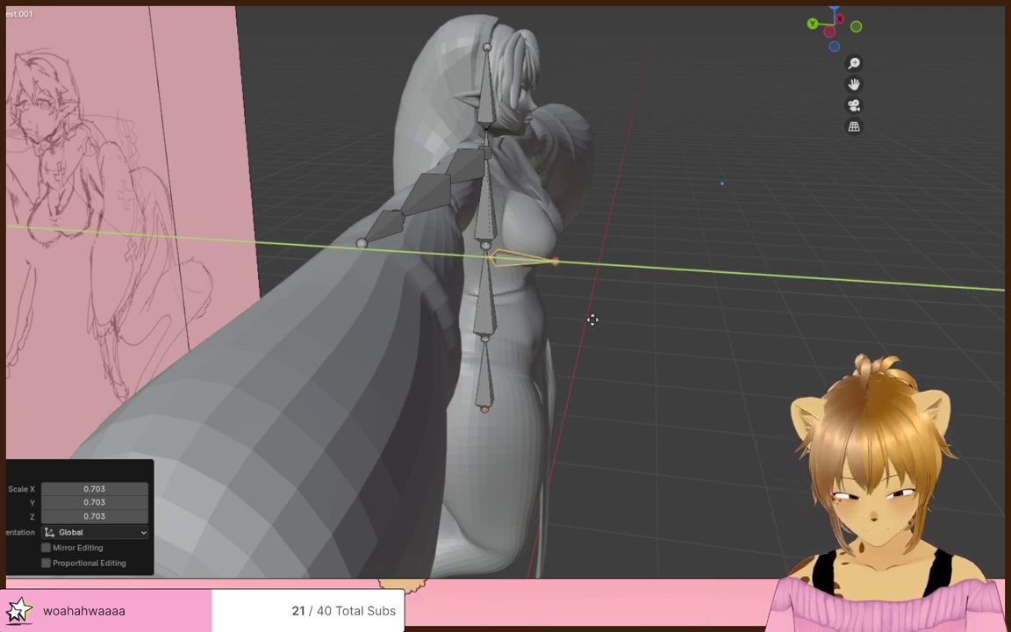
click(589, 318)
- Check the forward breast bone from the side and raise it about 0.136 m along Z
key(KP_3)
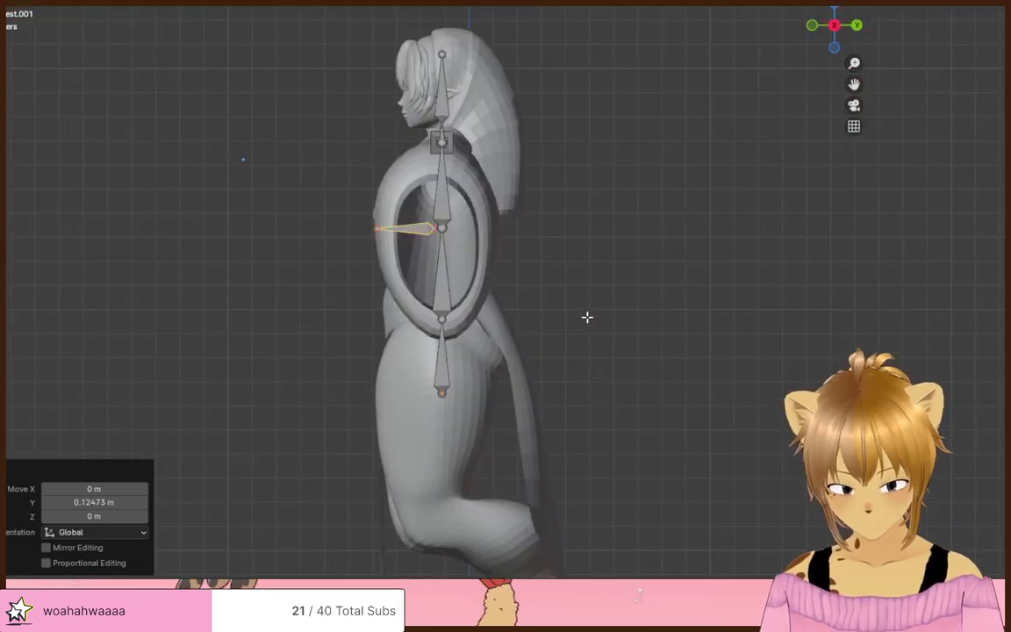
middle_drag(481, 222, 700, 346)
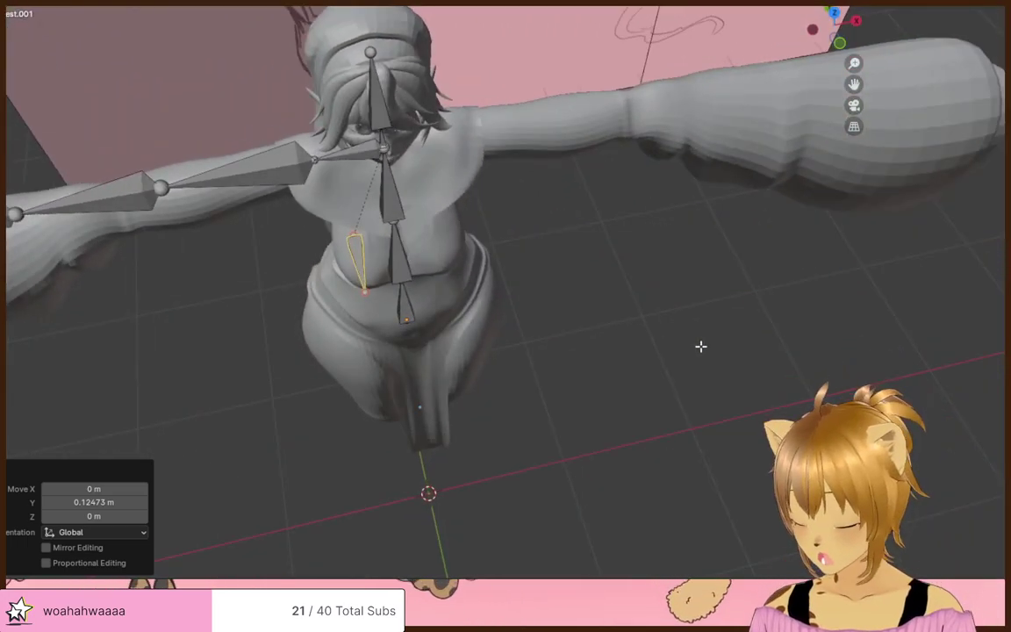
key(g)
key(z)
click(680, 330)
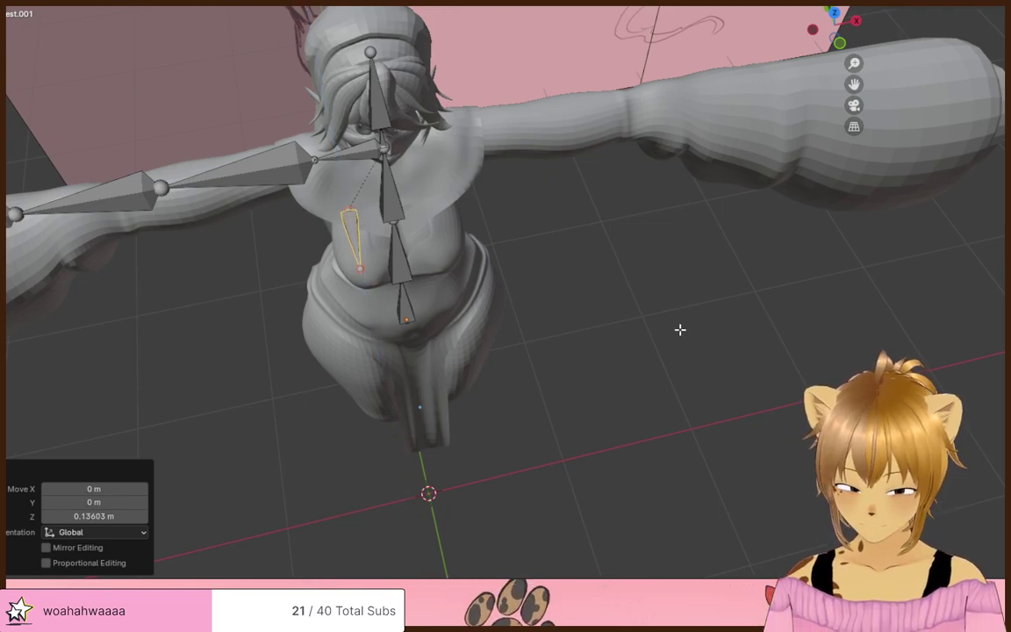
- Lower the tip of the right breast bone along Z
middle_drag(681, 329, 689, 264)
click(513, 230)
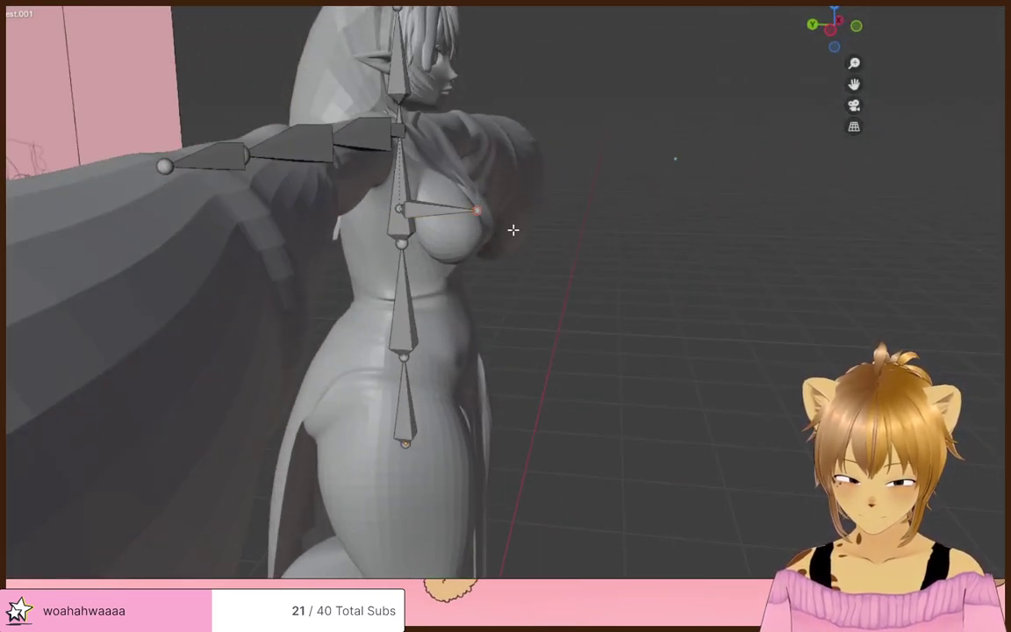
key(z)
click(507, 257)
- Move the breast bone's base along X towards the body's centre, finishing with about 0.028 m, and about 0.055 m forward along Y
middle_drag(505, 260, 350, 198)
key(g)
key(x)
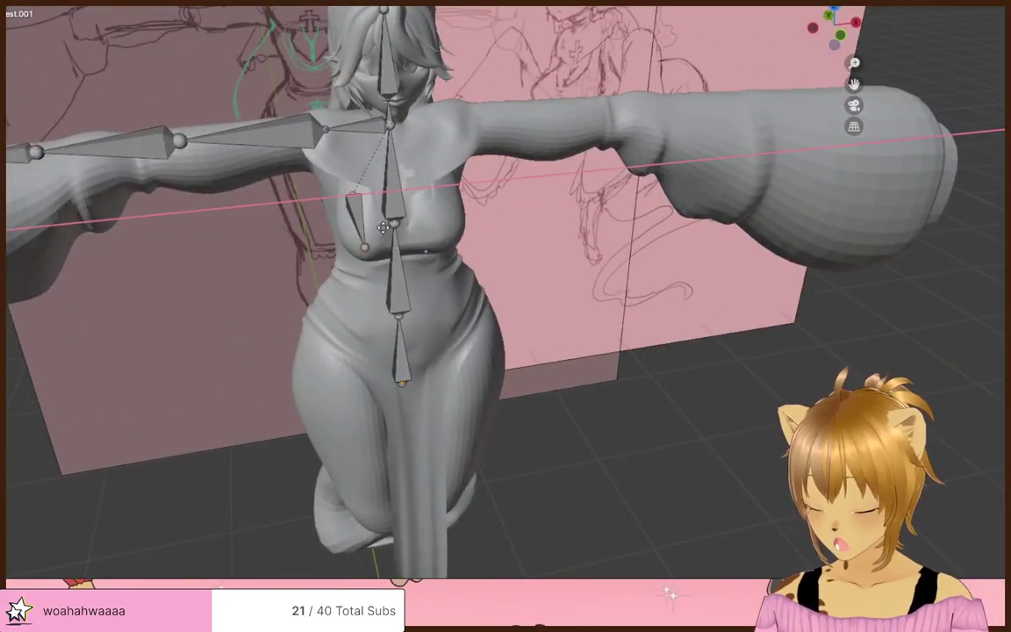
click(393, 226)
middle_drag(392, 227, 525, 330)
key(g)
key(x)
click(534, 328)
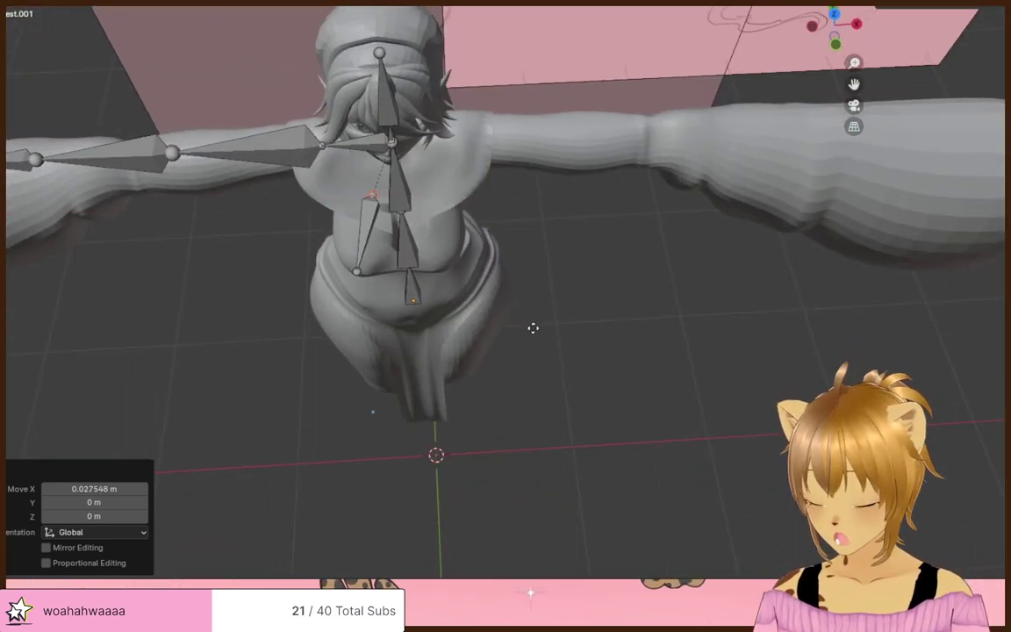
key(g)
key(y)
click(528, 343)
- Rename the right breast bone as boob.r
middle_drag(529, 342, 503, 254)
key(F2)
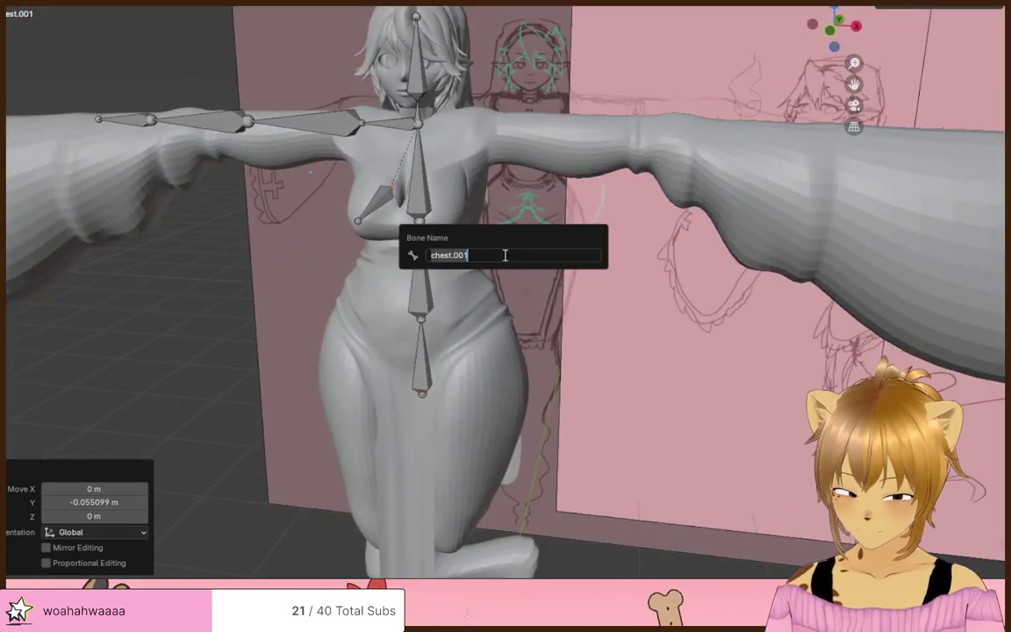
text(oppa)
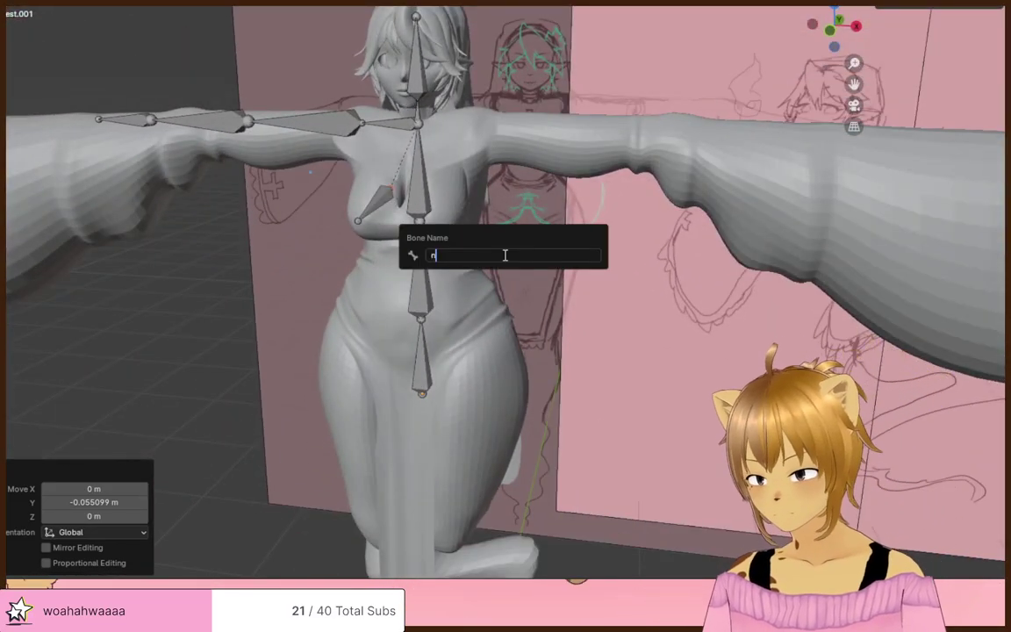
key(BackSpace)
key(BackSpace)
key(BackSpace)
key(BackSpace)
text(boob.r)
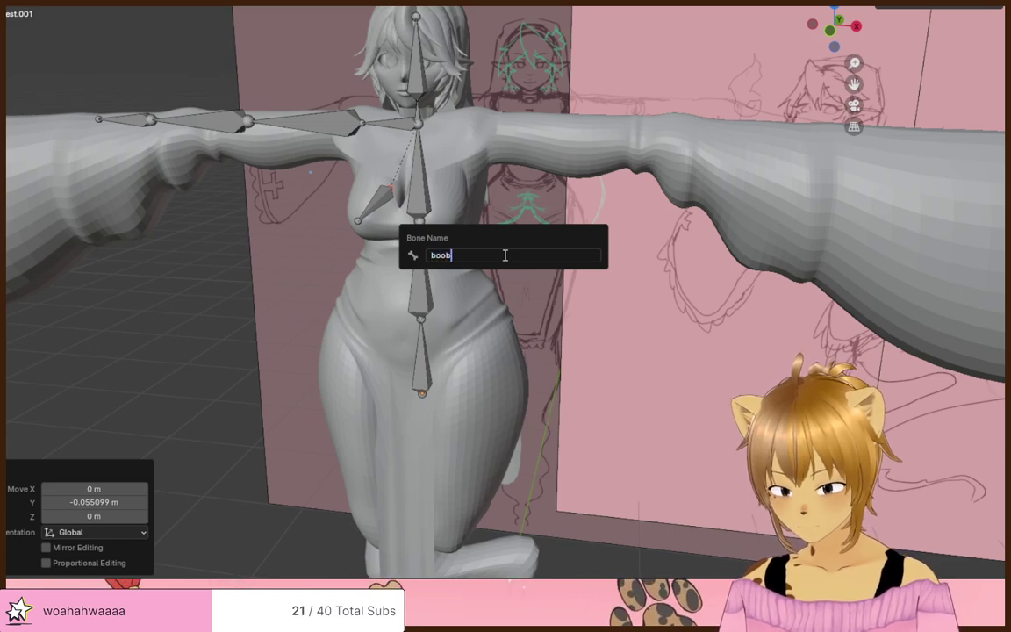
key(Return)
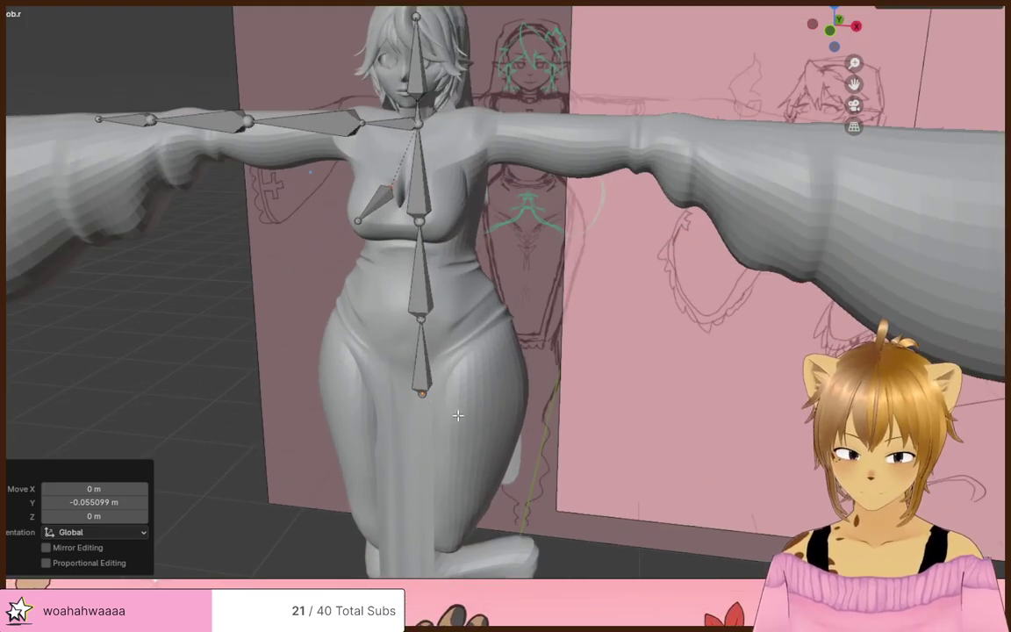
- Lower the bottom joint of the lowest spine bone along Z and fine-tune it upward by about 0.024 m
middle_drag(458, 416, 655, 381)
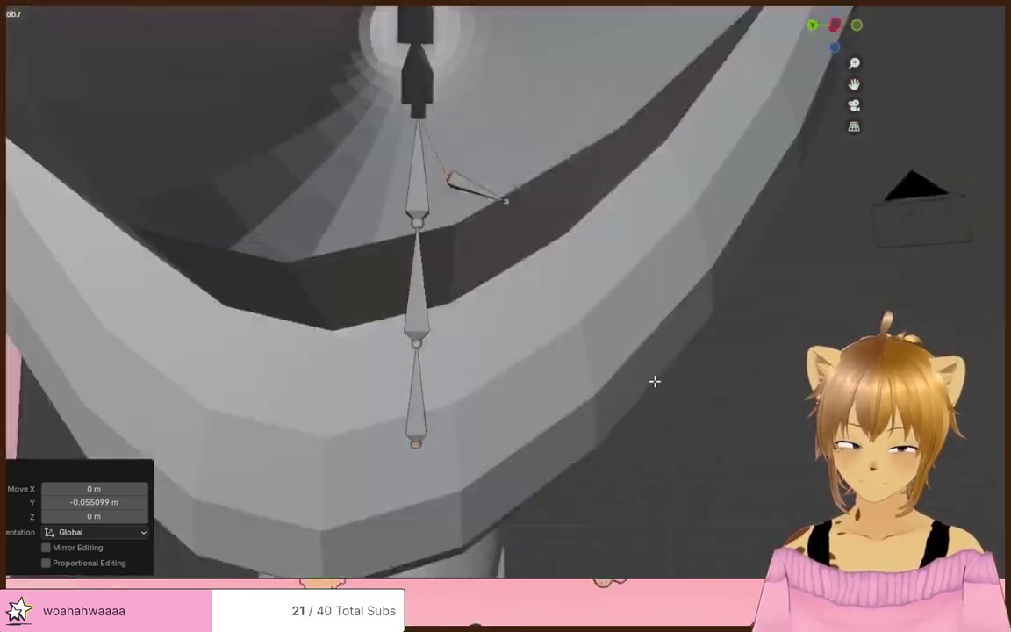
scroll(655, 372, down, 4)
middle_drag(485, 429, 397, 399)
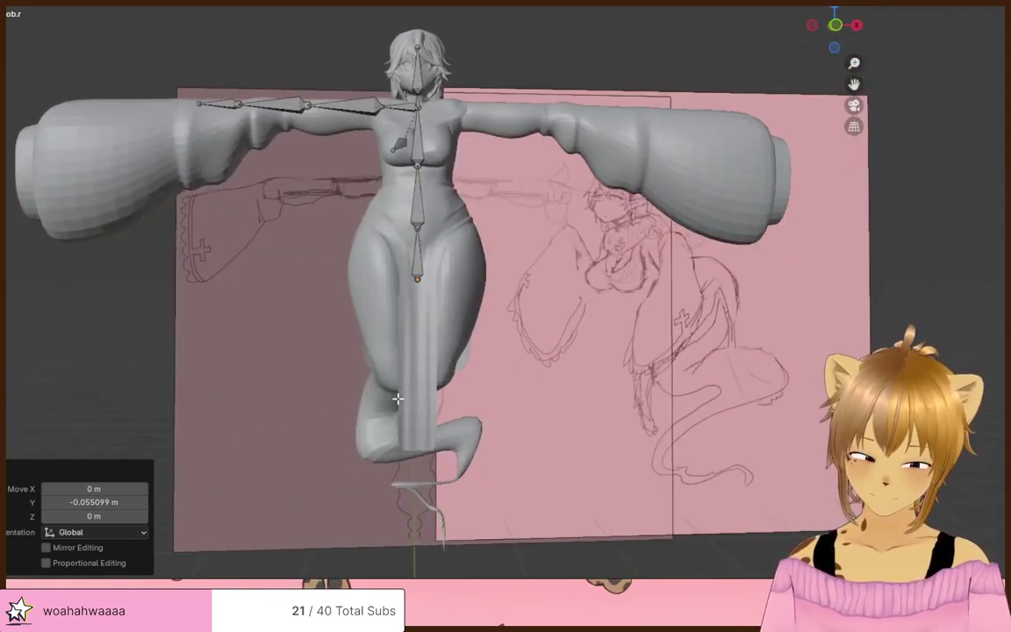
click(419, 274)
key(g)
key(z)
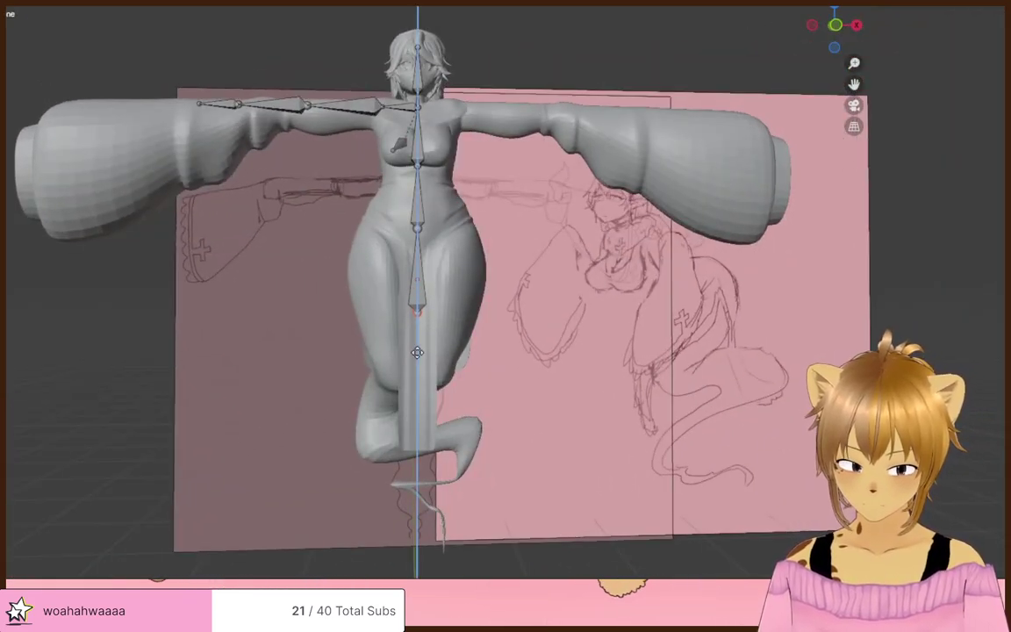
click(421, 339)
middle_drag(462, 339, 560, 354)
key(g)
key(z)
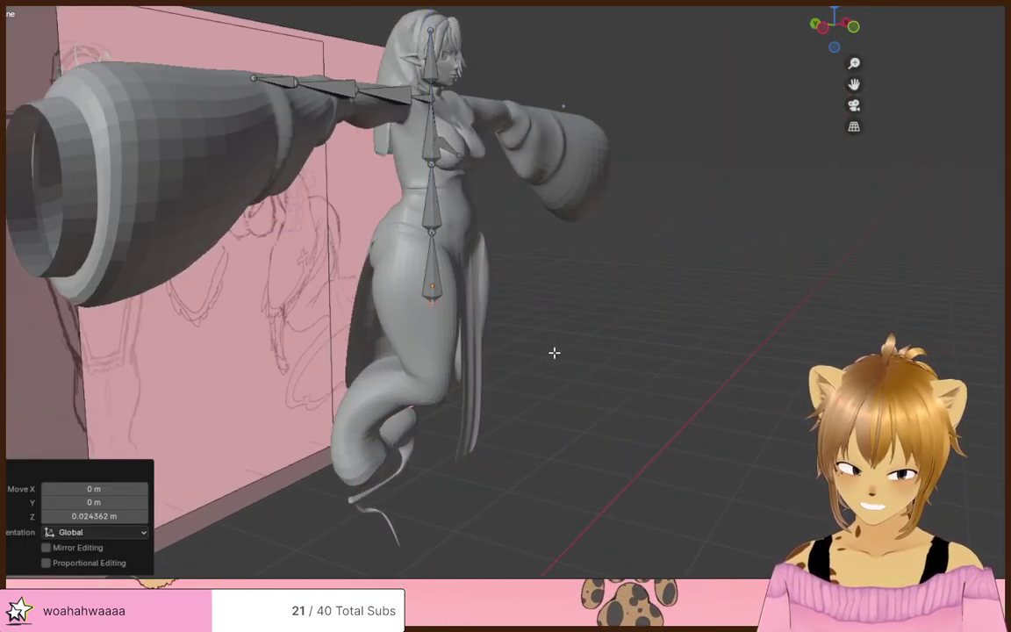
click(555, 353)
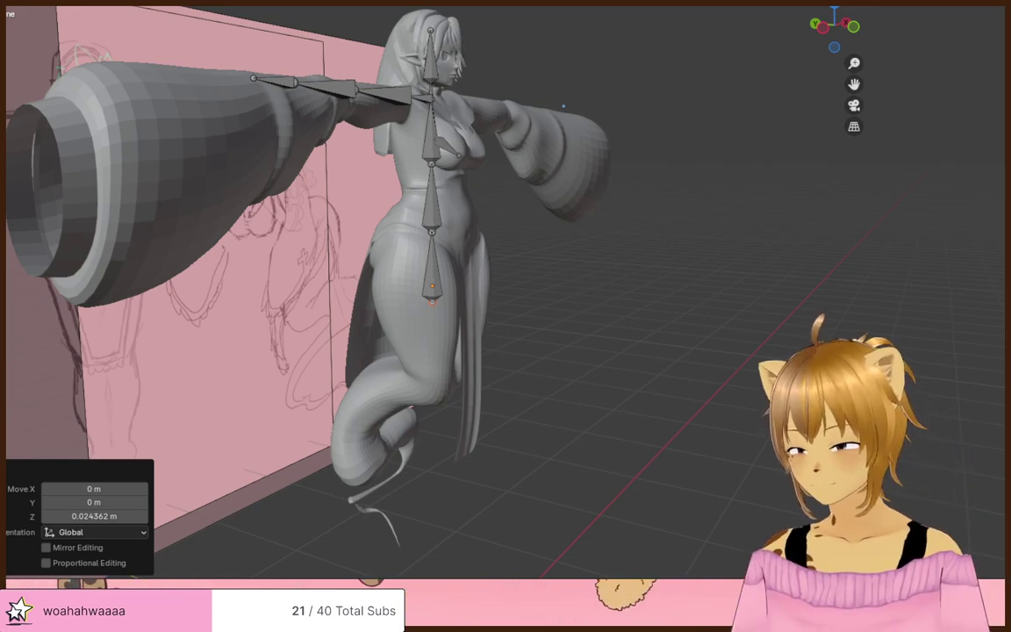
- Extrude a bone outward along X from the spine's bottom joint towards the character's right side
middle_drag(509, 347, 556, 369)
scroll(460, 334, up, 1)
scroll(469, 342, down, 3)
scroll(234, 340, down, 5)
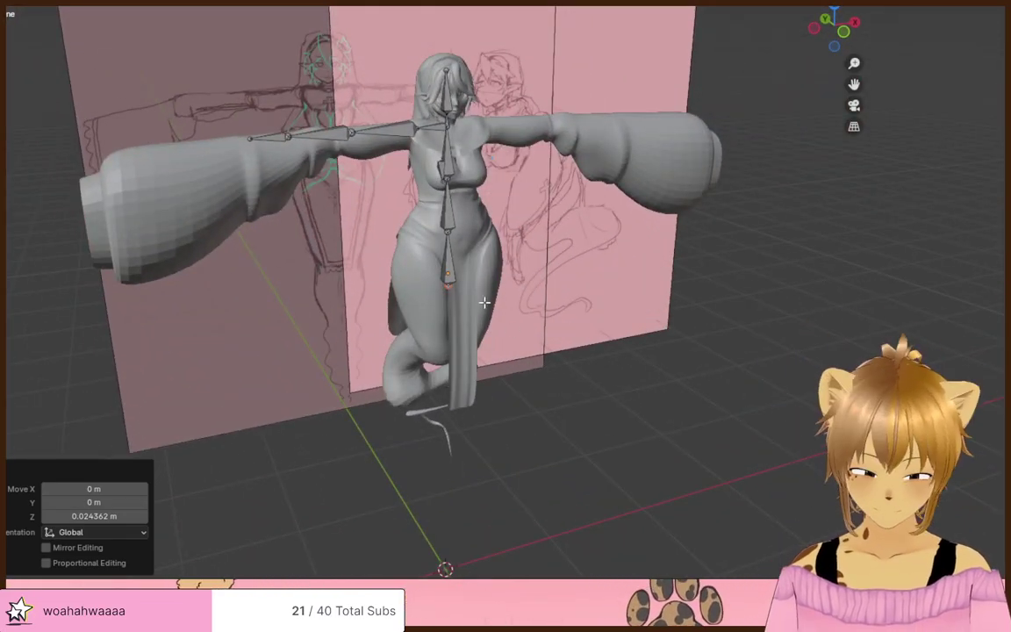
click(447, 307)
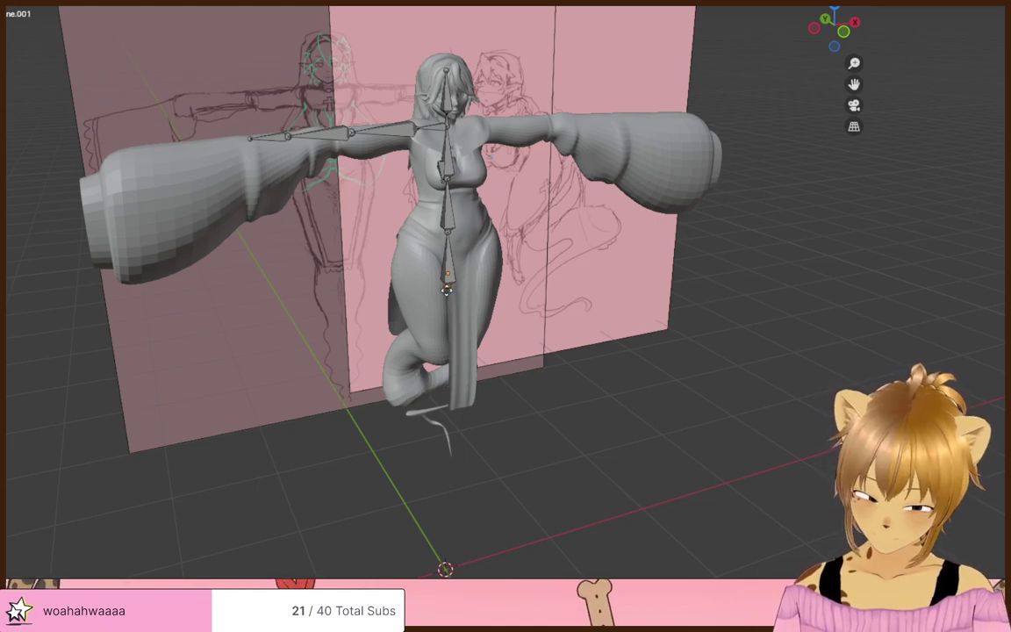
key(x)
click(369, 302)
click(458, 303)
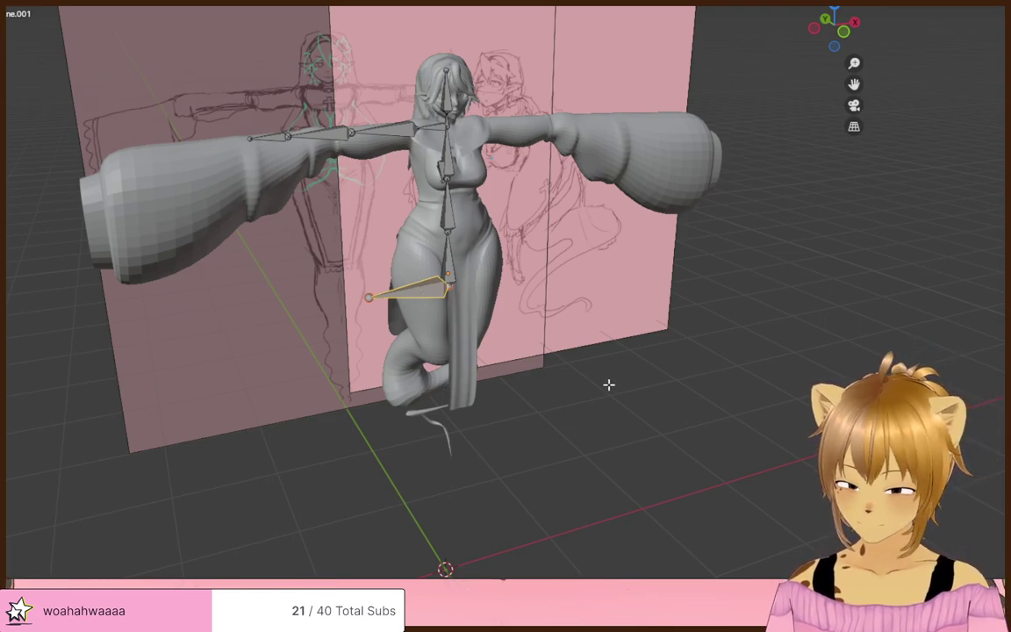
- Move the new hip bone away from the spine joint by about -0.128 m in X, 0.049 m in Y and 0.03 m in Z
mouse_move(609, 384)
middle_down()
mouse_move(592, 378)
mouse_move(605, 385)
mouse_move(603, 375)
middle_up()
scroll(606, 385, up, 5)
middle_drag(373, 317, 413, 314)
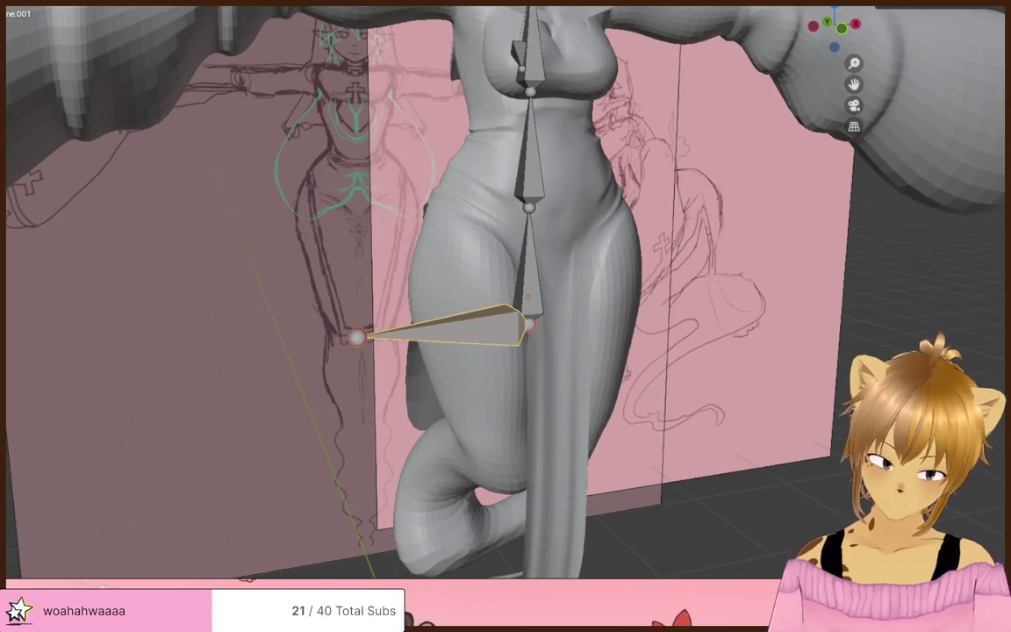
key(g)
click(662, 379)
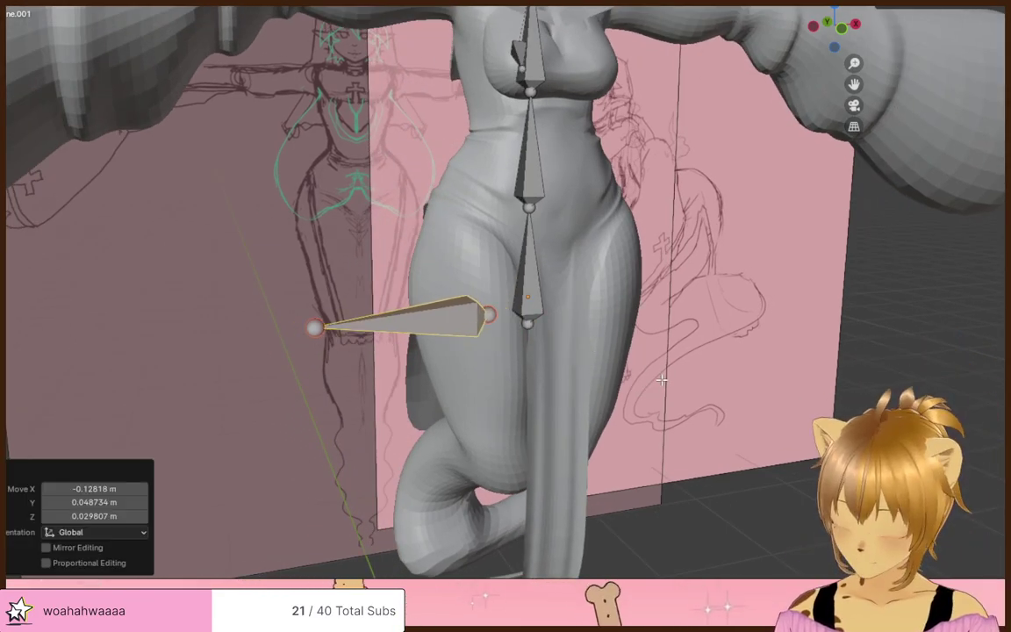
- Rotate the new hip bone in the front view by exactly -90 degrees so it points downward
mouse_move(589, 343)
middle_down()
mouse_move(641, 352)
mouse_move(695, 332)
mouse_move(586, 333)
mouse_move(636, 370)
middle_up()
key(KP_1)
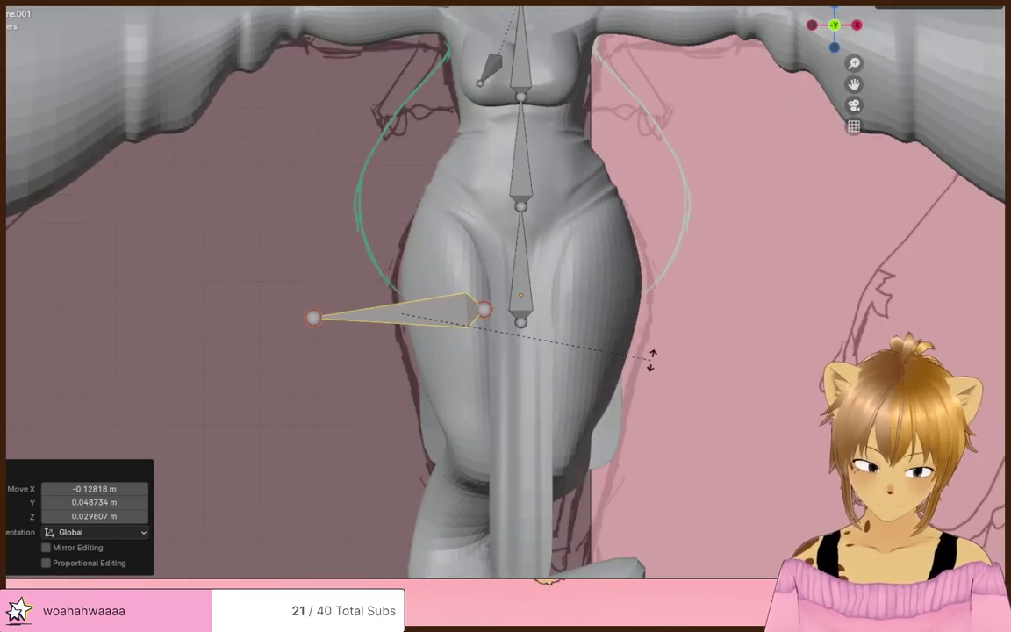
click(423, 165)
double_click(106, 497)
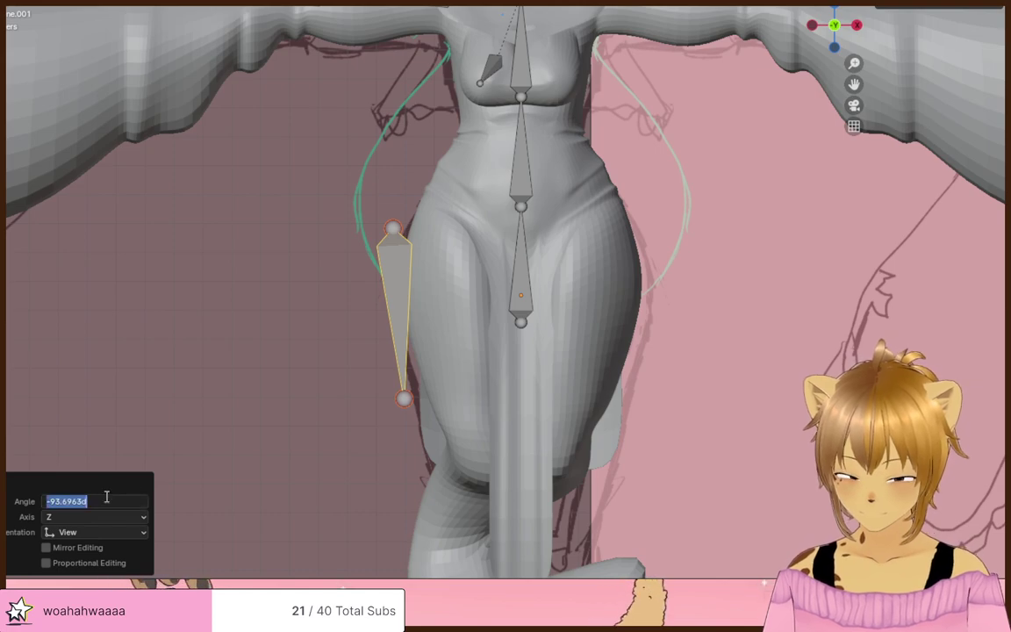
text(-90)
key(Return)
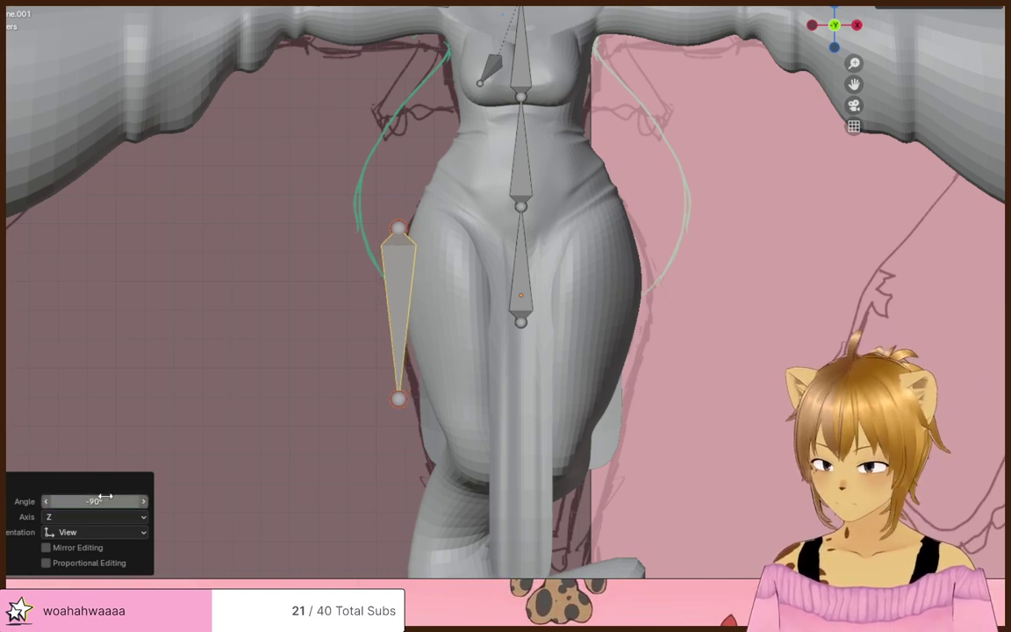
- Select the whole vertical leg bone and move it along X into the right thigh
click(313, 356)
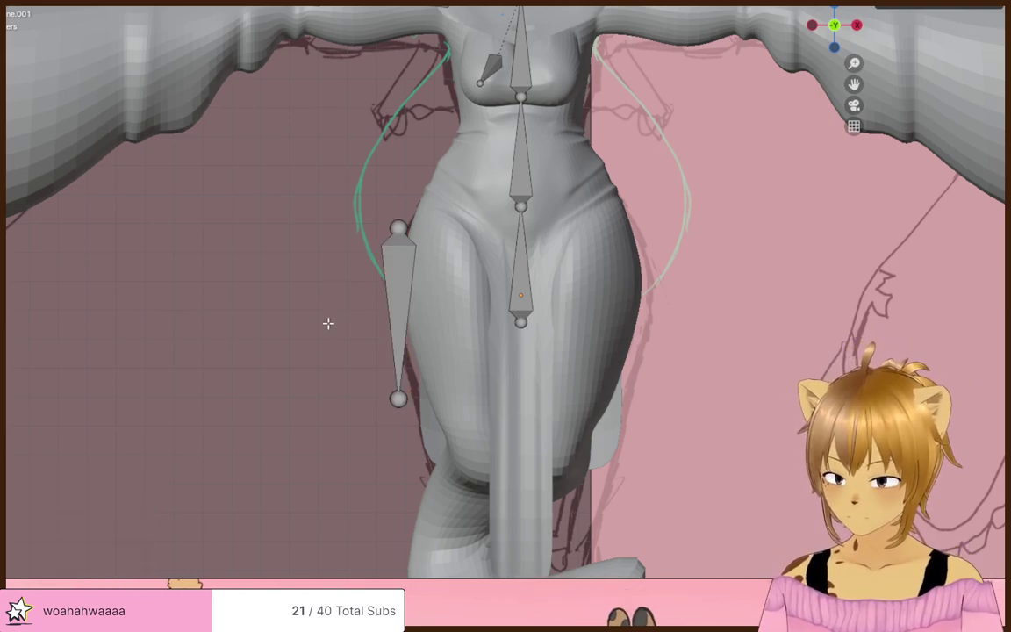
key(alt+z)
drag(339, 187, 470, 490)
key(alt+z)
key(g)
key(x)
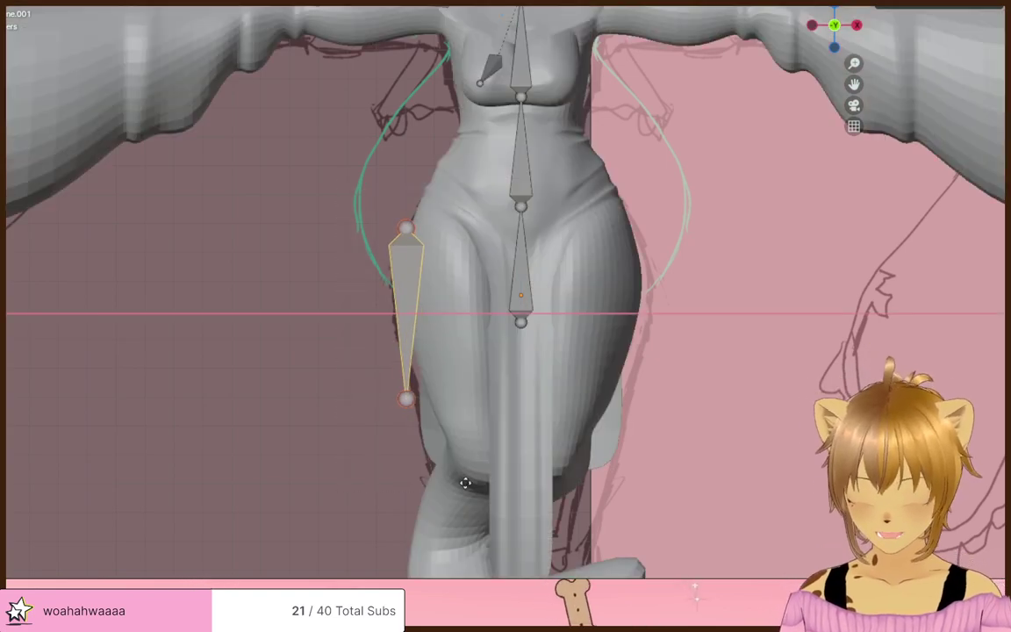
click(514, 473)
- Lower the thigh bone about 0.306 m along Z and nudge it about -0.003 m along X
mouse_move(413, 462)
middle_down()
mouse_move(517, 474)
mouse_move(427, 492)
mouse_move(584, 474)
mouse_move(629, 450)
mouse_move(604, 391)
mouse_move(358, 380)
middle_up()
key(g)
key(z)
click(442, 460)
key(KP_3)
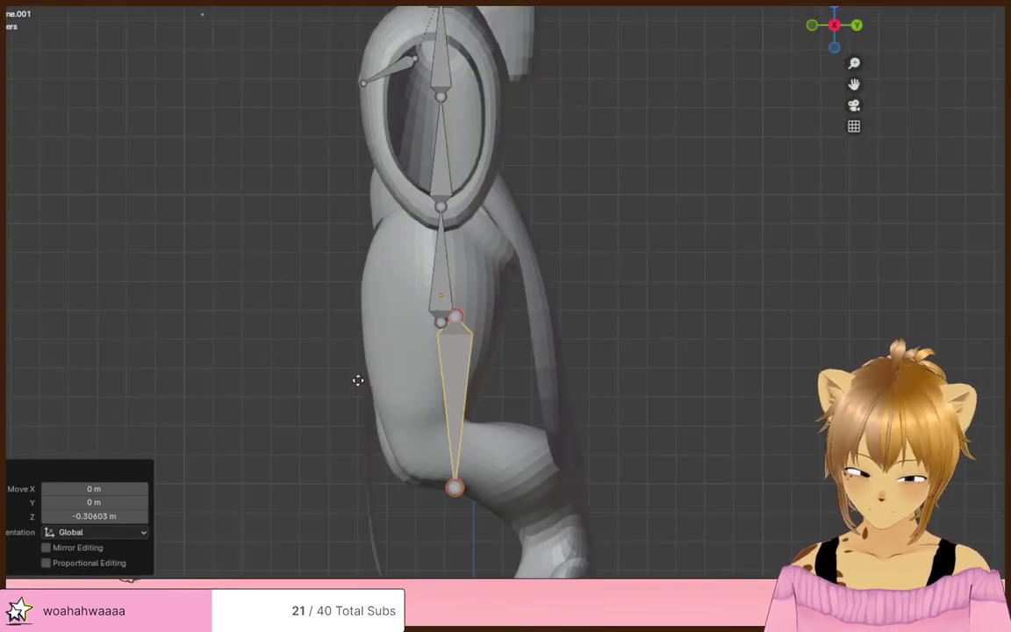
key(x)
click(457, 373)
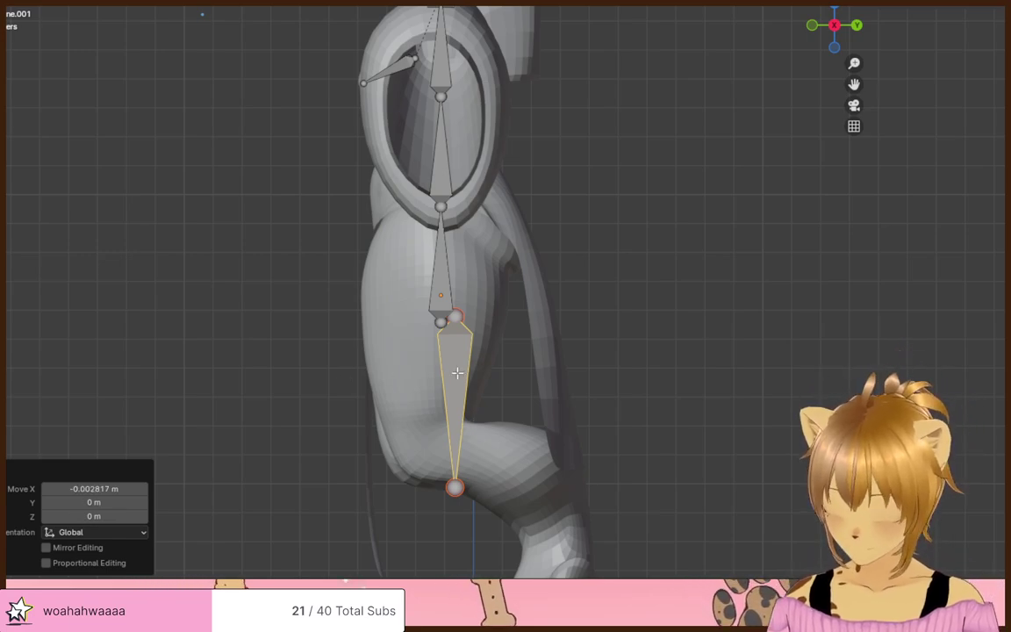
- Move the thigh bone about -0.051 m along Y and about -0.019 m along Z to line up under the spine
key(g)
key(y)
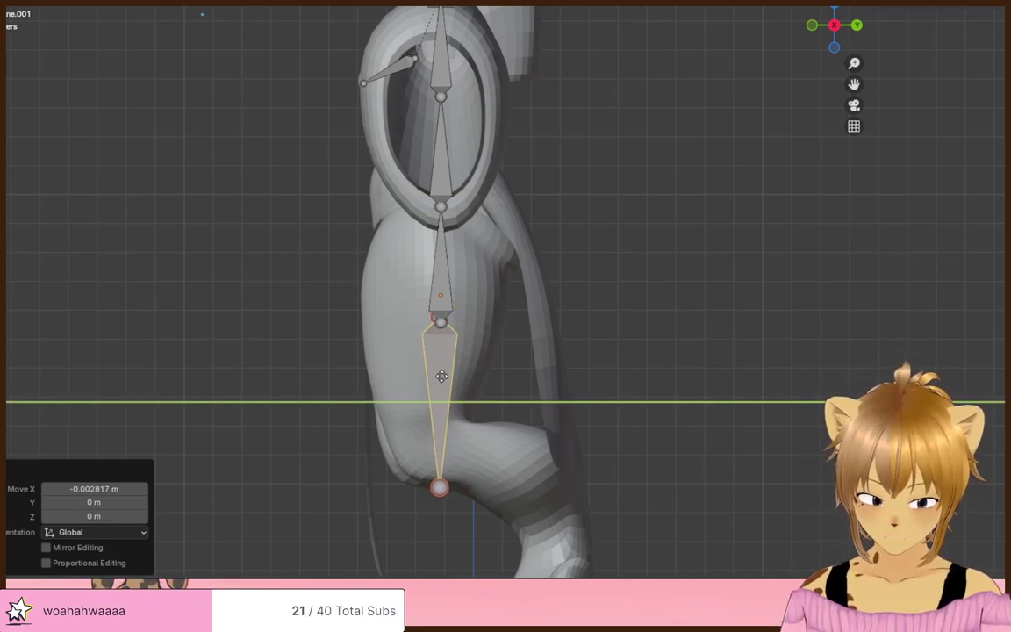
click(443, 375)
key(g)
key(z)
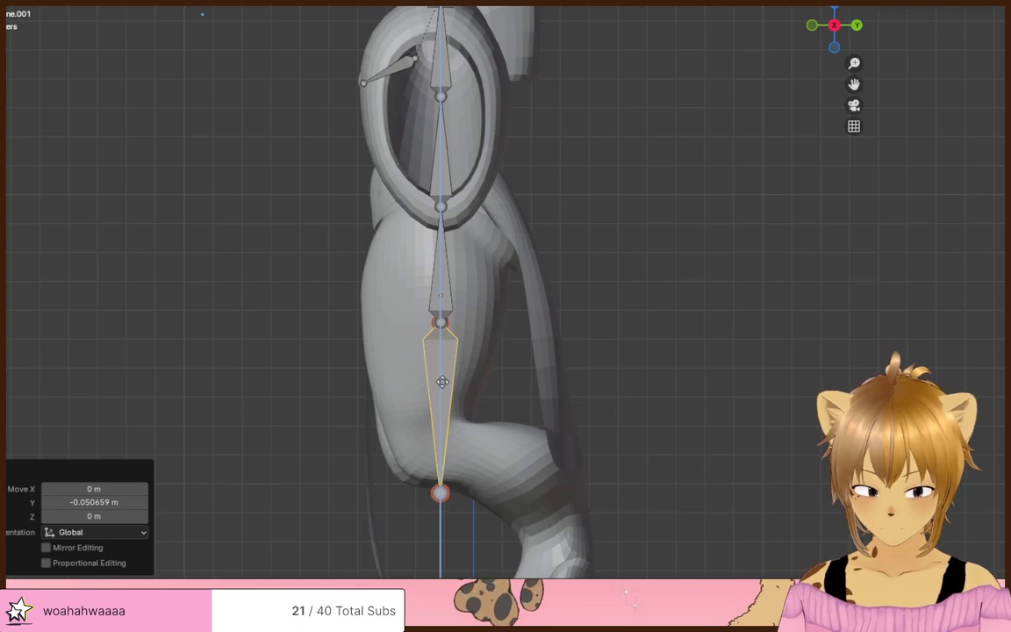
click(443, 381)
- Scale the thigh bone to 0.95 and extrude a lower leg bone about 0.685 m straight down from the knee
middle_drag(442, 381, 576, 390)
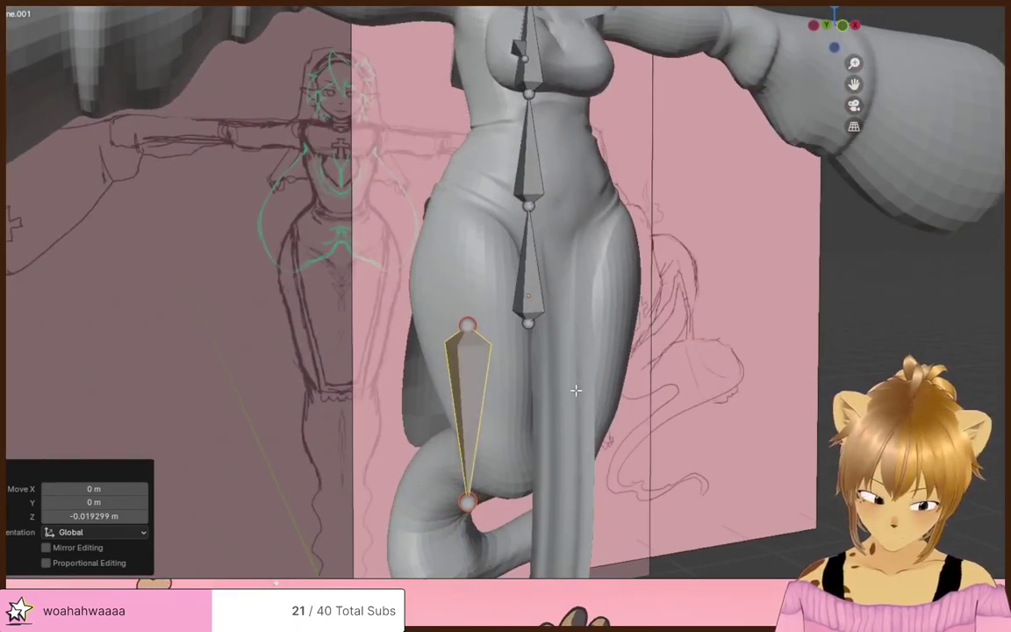
click(590, 436)
middle_drag(590, 436, 545, 430)
scroll(545, 431, down, 3)
scroll(526, 363, down, 3)
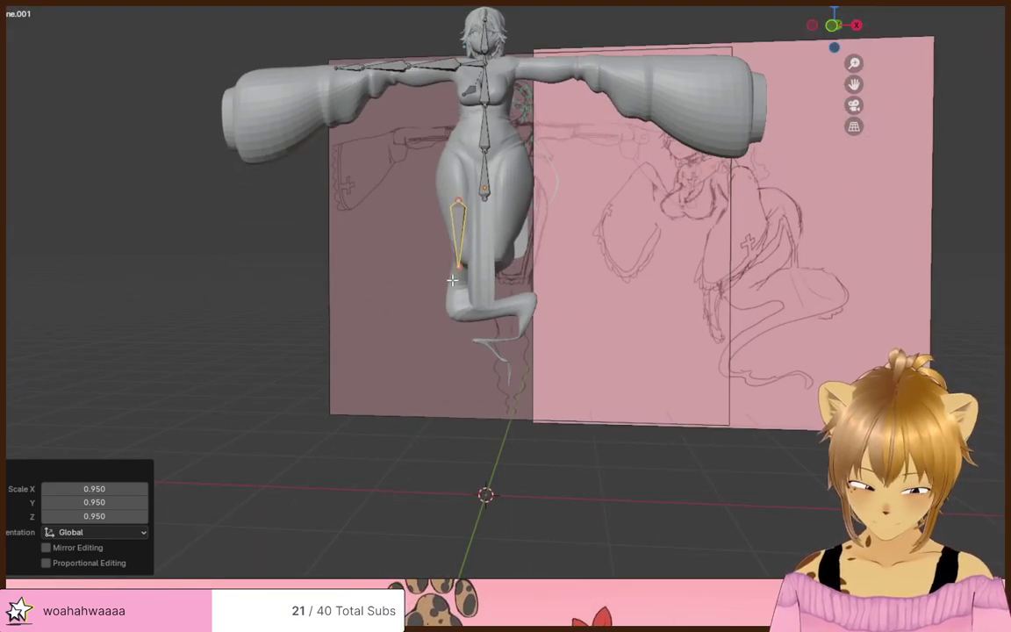
middle_drag(451, 328, 514, 345)
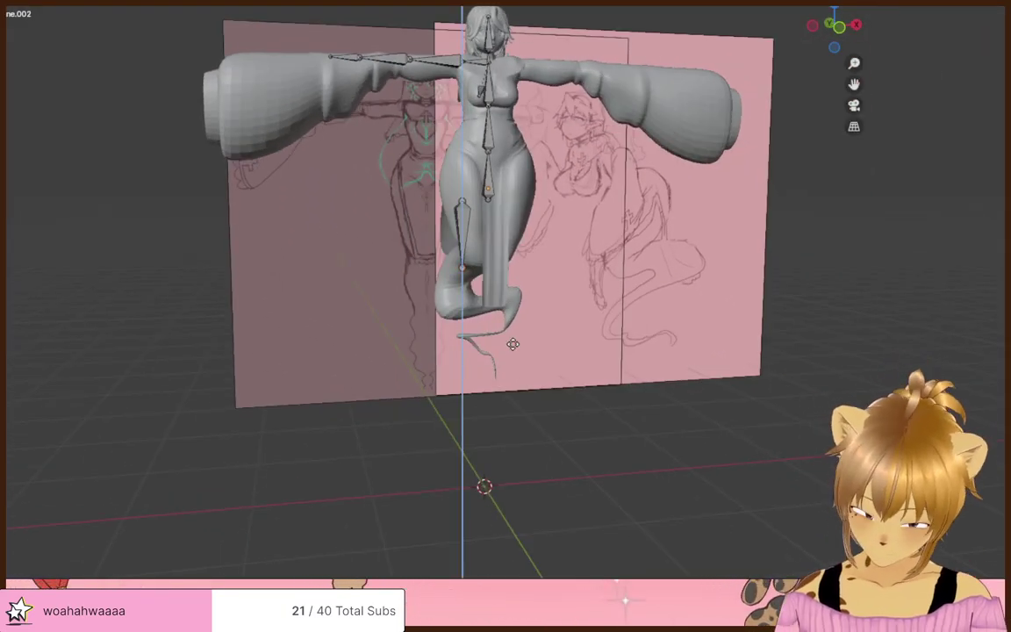
click(507, 422)
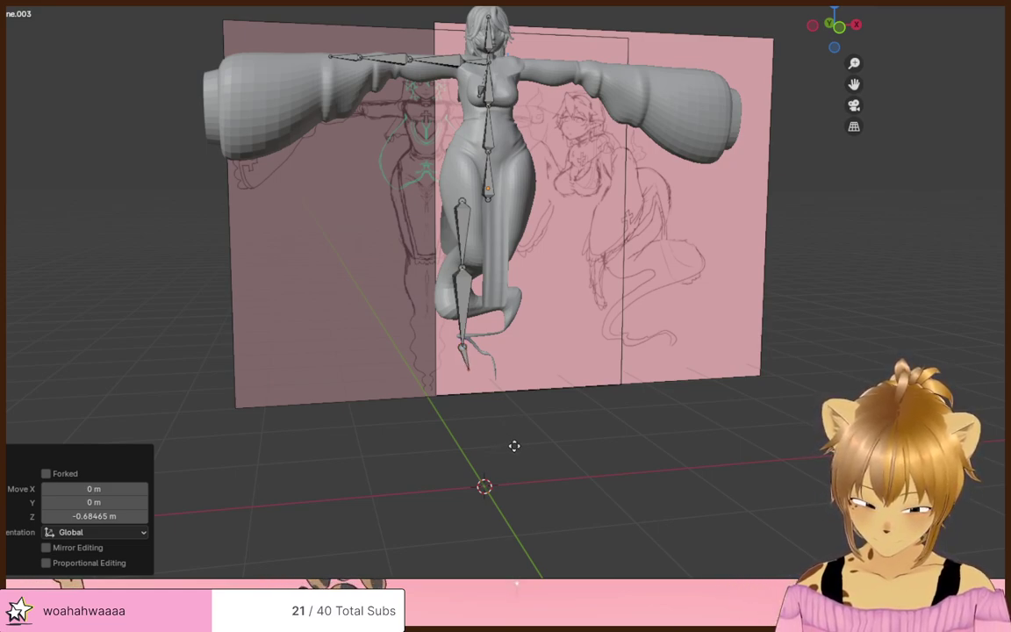
- Extrude a foot bone about -0.323 m along Y from the ankle and shorten it by about 0.09 m
key(ctrl+z)
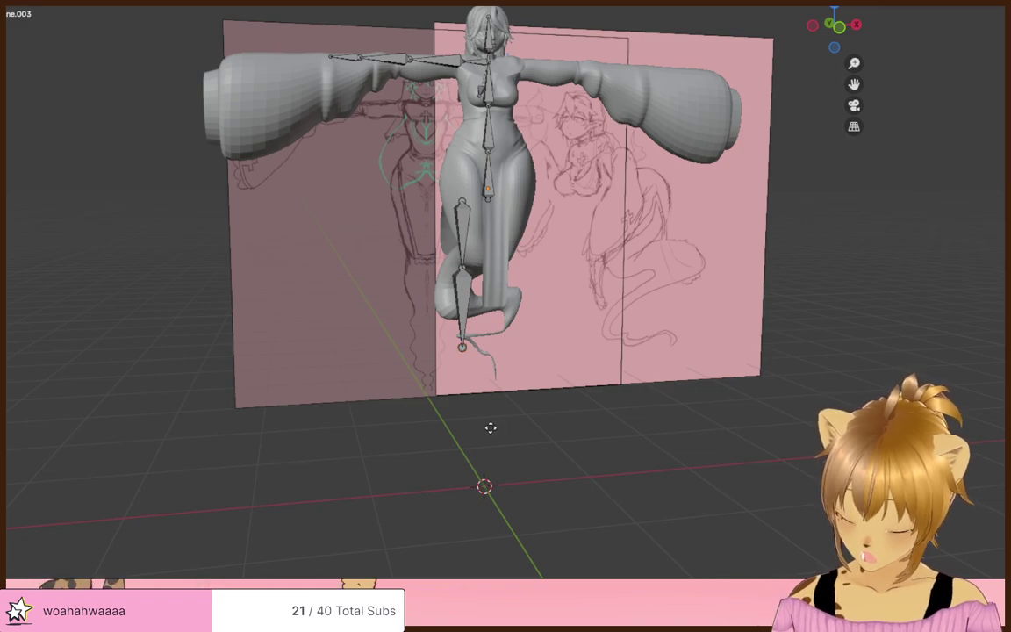
key(y)
click(507, 427)
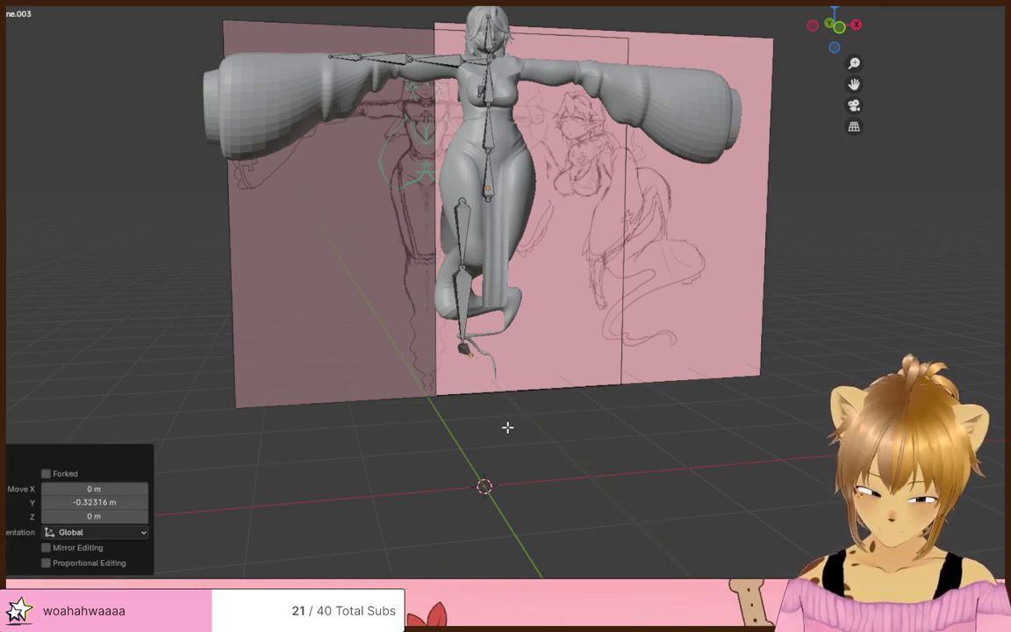
middle_drag(507, 427, 629, 428)
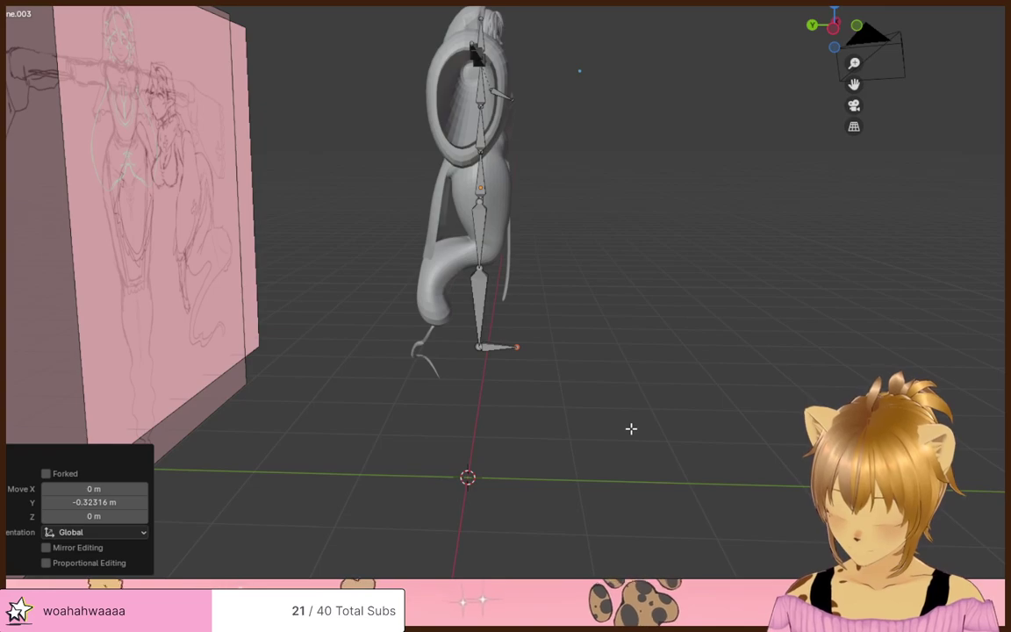
key(g)
key(x)
right_click(598, 428)
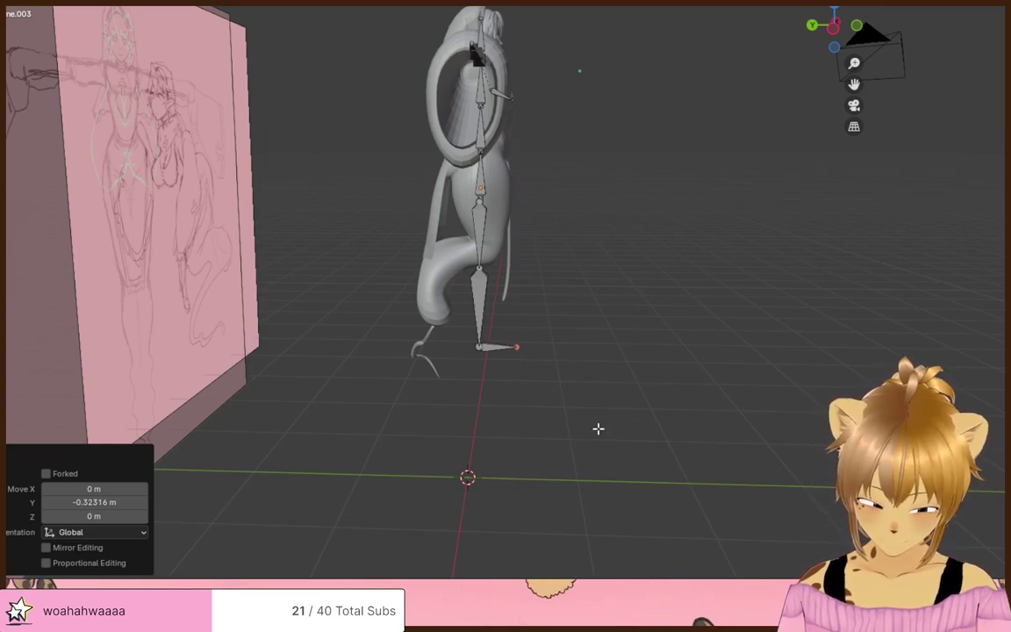
key(g)
key(y)
click(586, 428)
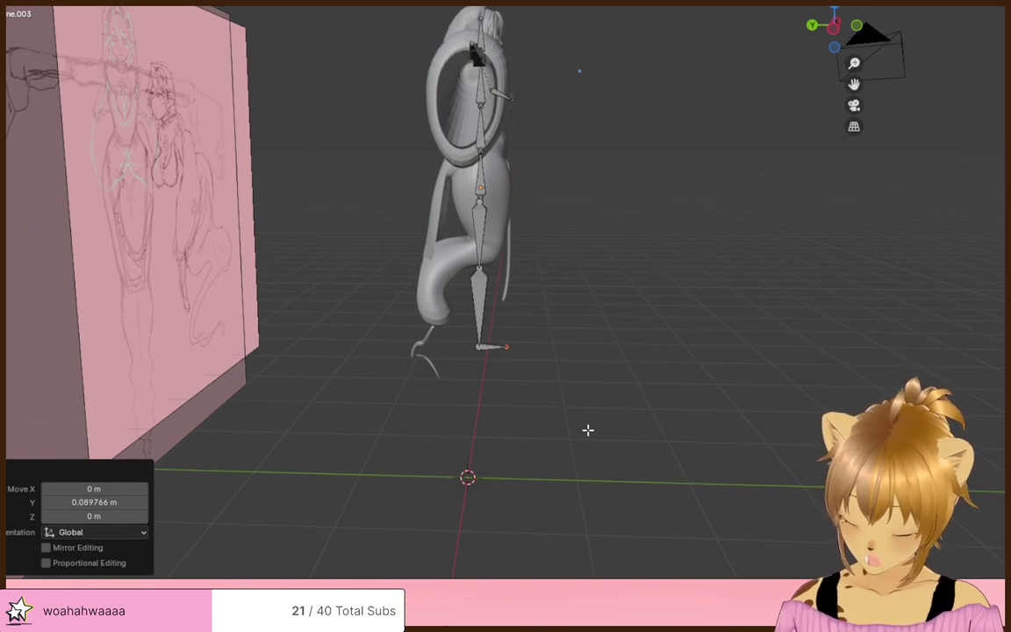
- Extrude a toe bone about -0.114 m along Y from the tip of the foot bone
key(e)
key(y)
click(595, 431)
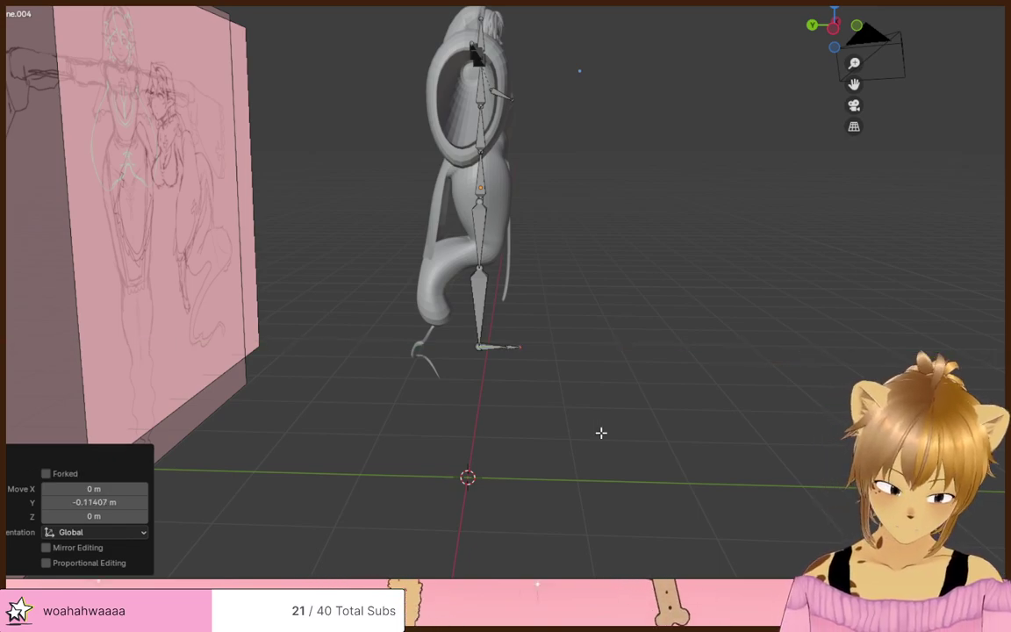
- Rename the thigh bone upperleg.r
middle_drag(602, 431, 474, 243)
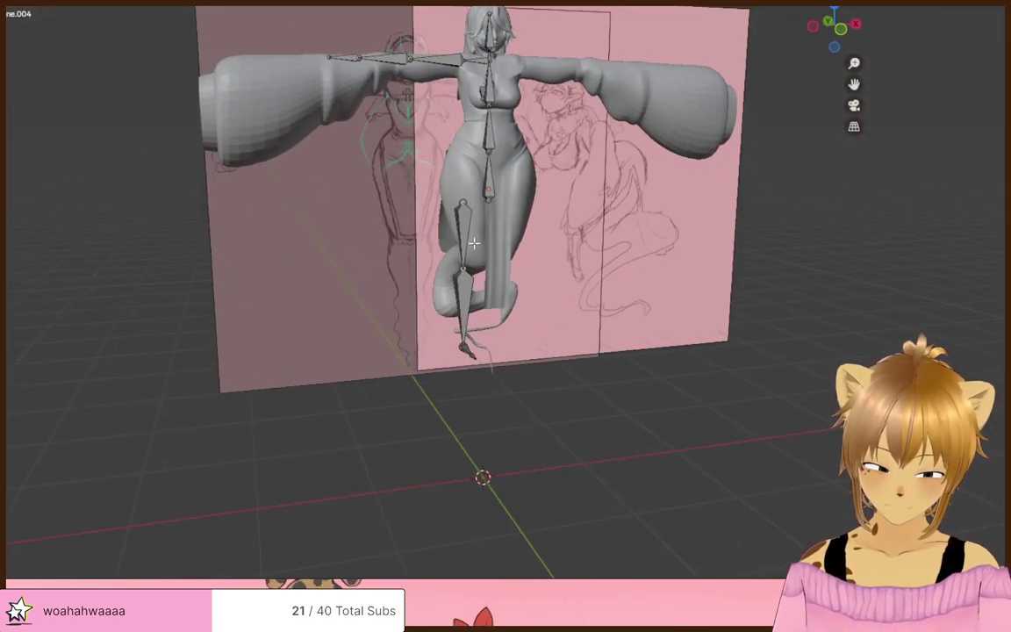
key(F3)
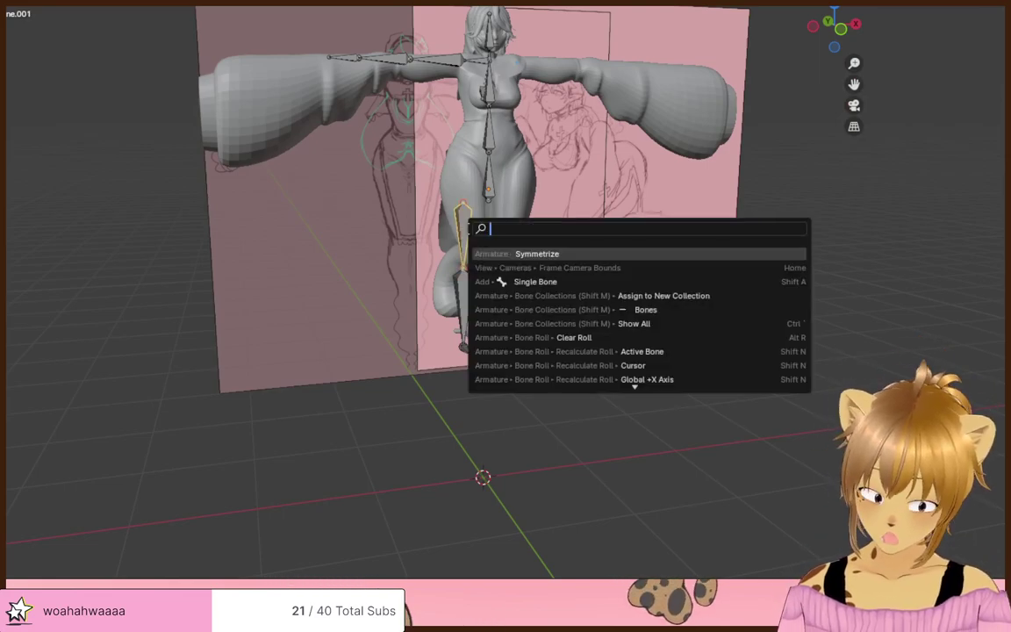
key(Escape)
key(F2)
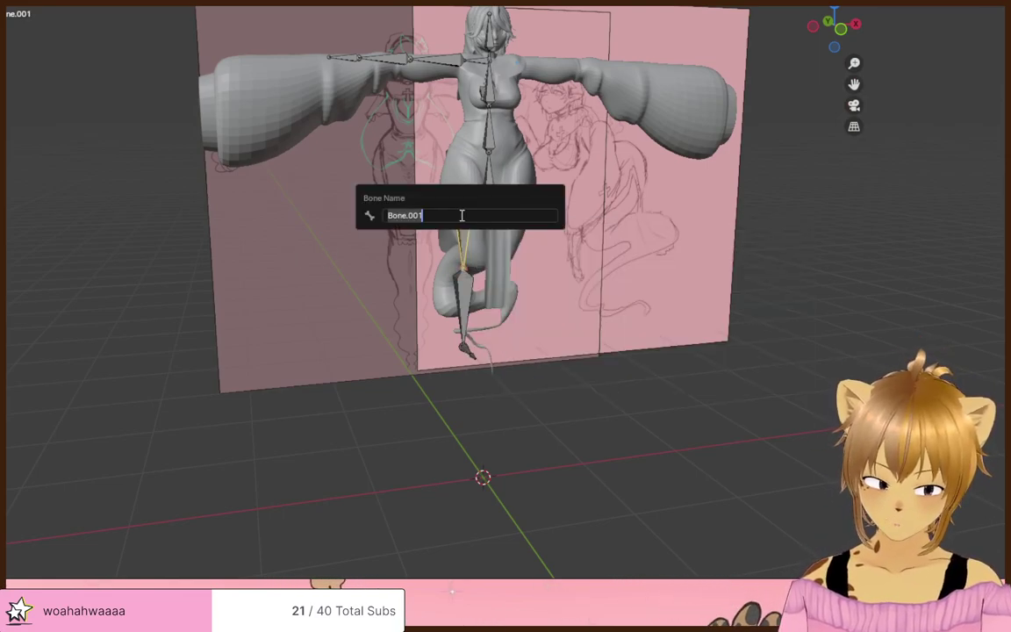
text(upper)
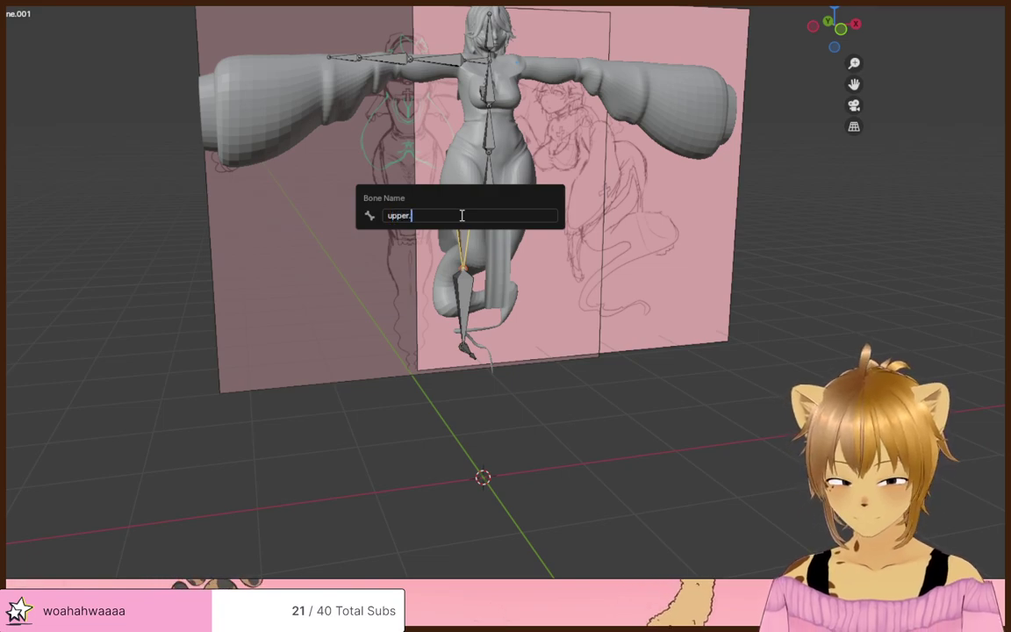
text(leg.r)
key(Return)
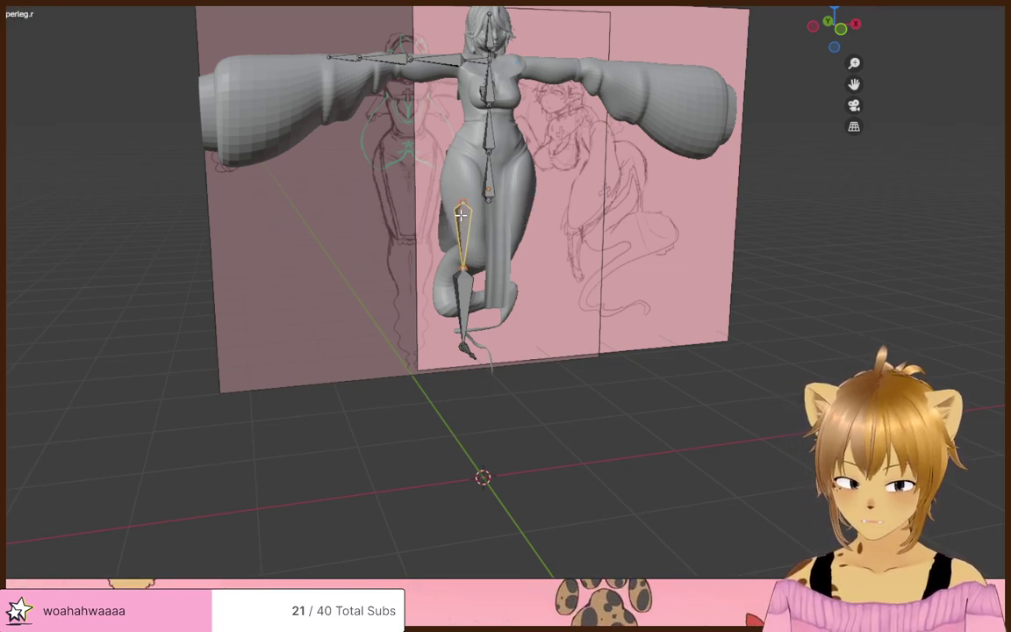
- Rename the shin bone lowerleg.r
click(462, 294)
key(F3)
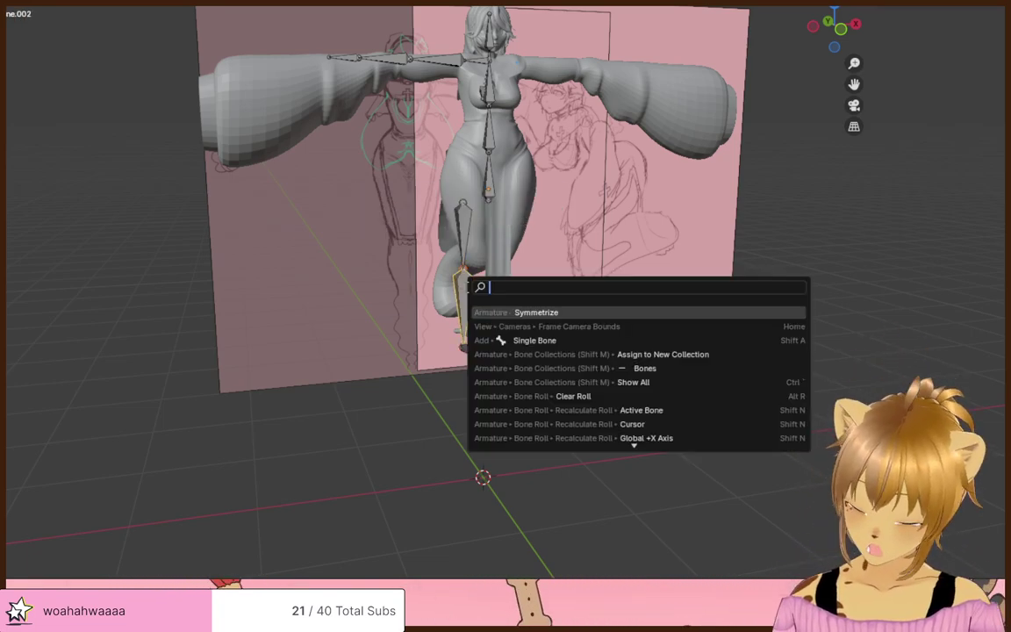
key(Escape)
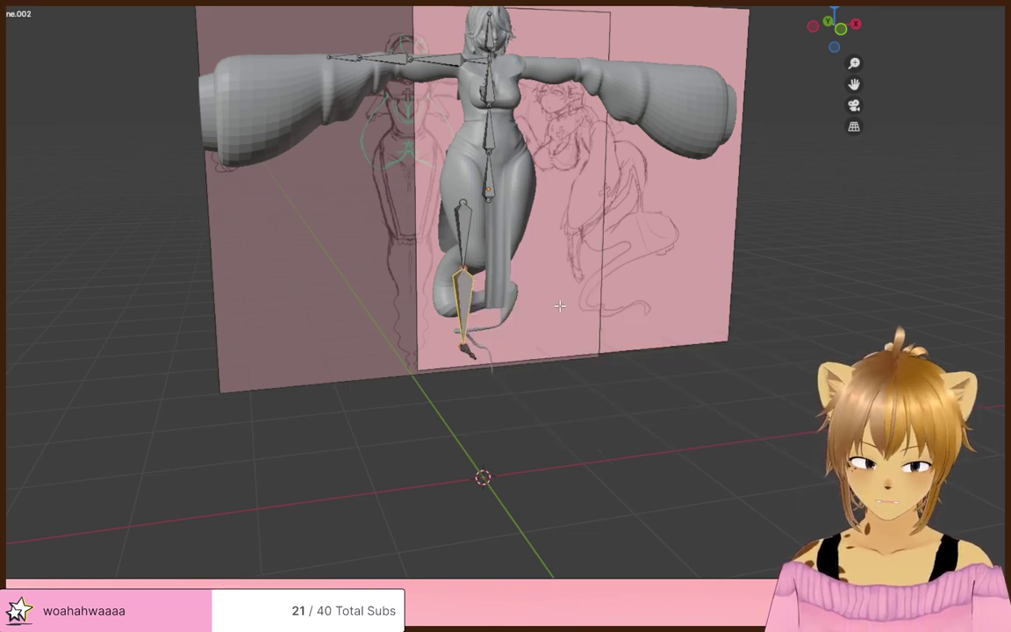
key(F2)
text(lower)
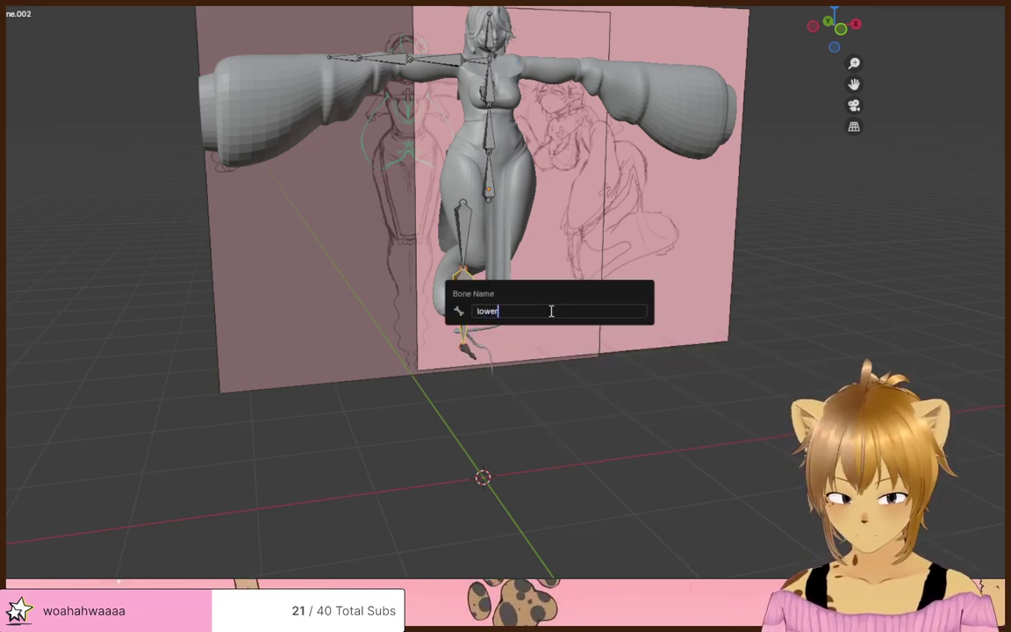
text(leg.r)
key(Return)
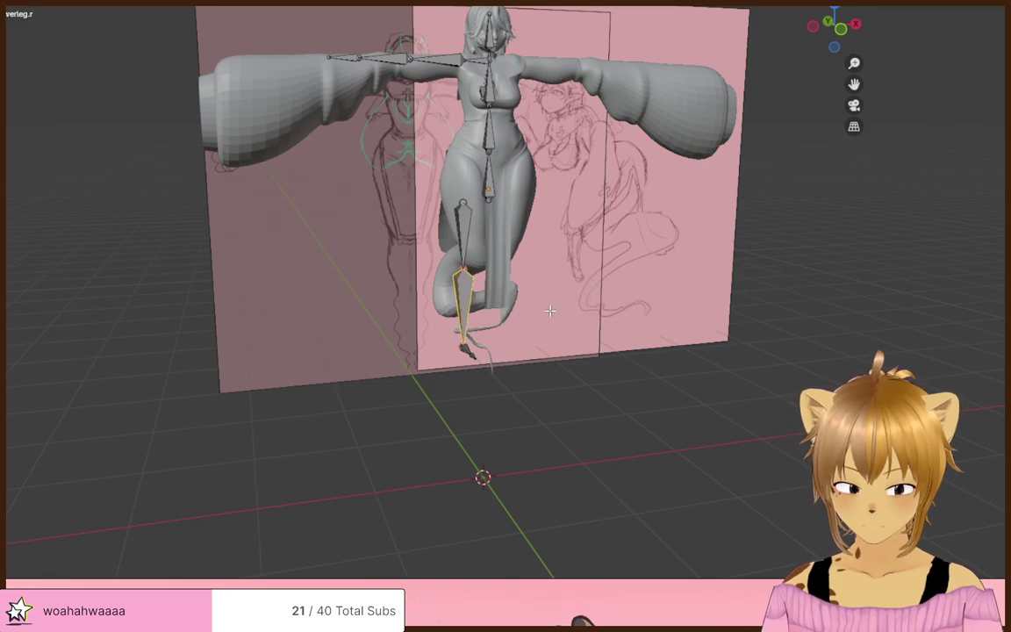
- Rename the bone extending from the ankle foot.r
scroll(447, 422, up, 4)
click(463, 414)
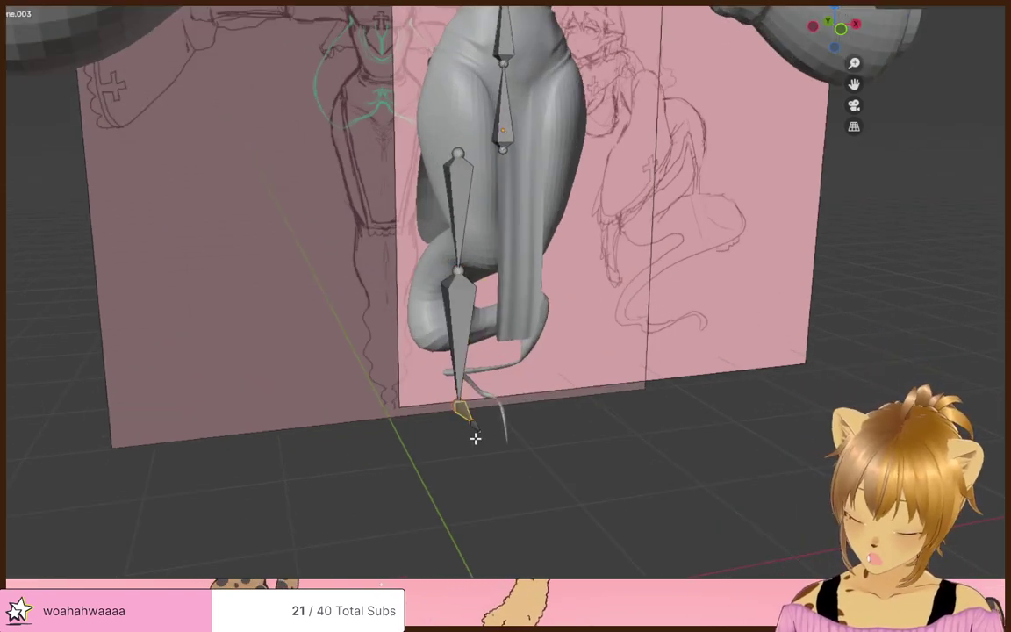
key(F2)
text(foot.r)
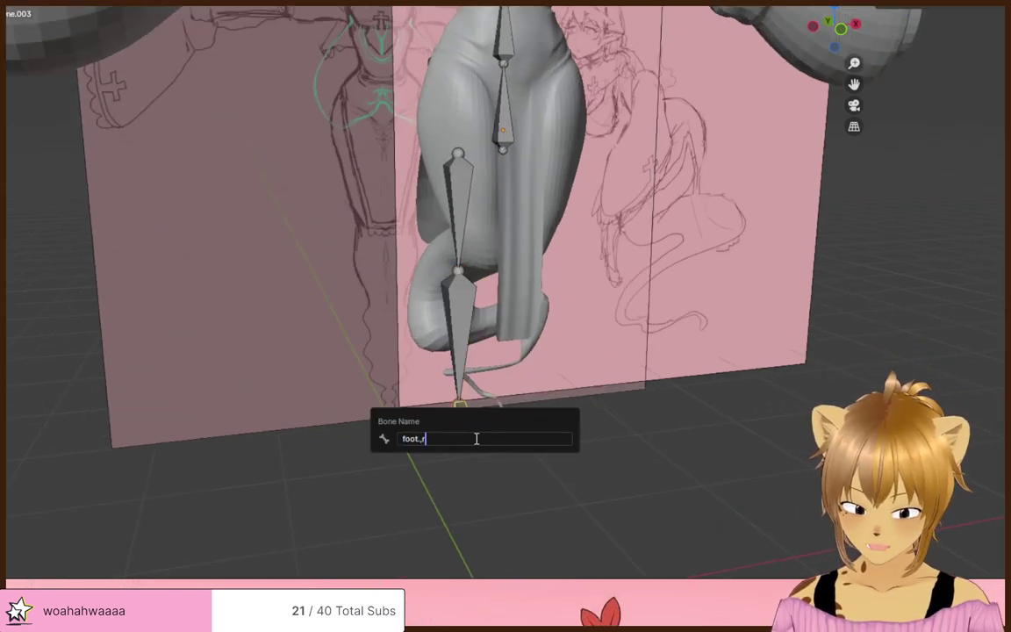
key(Return)
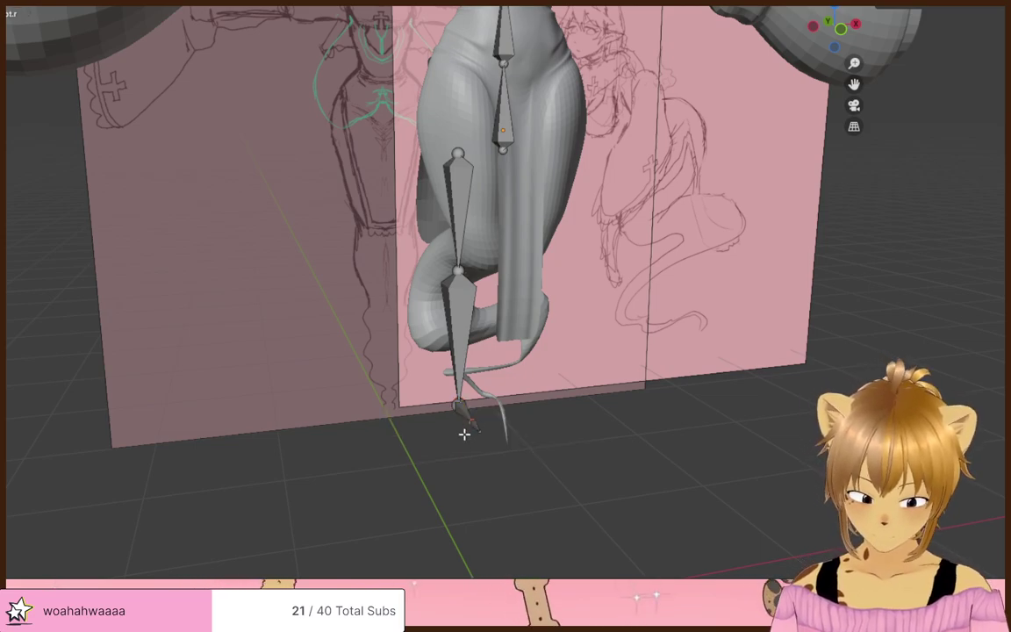
- Rename the last bone of the leg chain toes.r and save the file
key(F2)
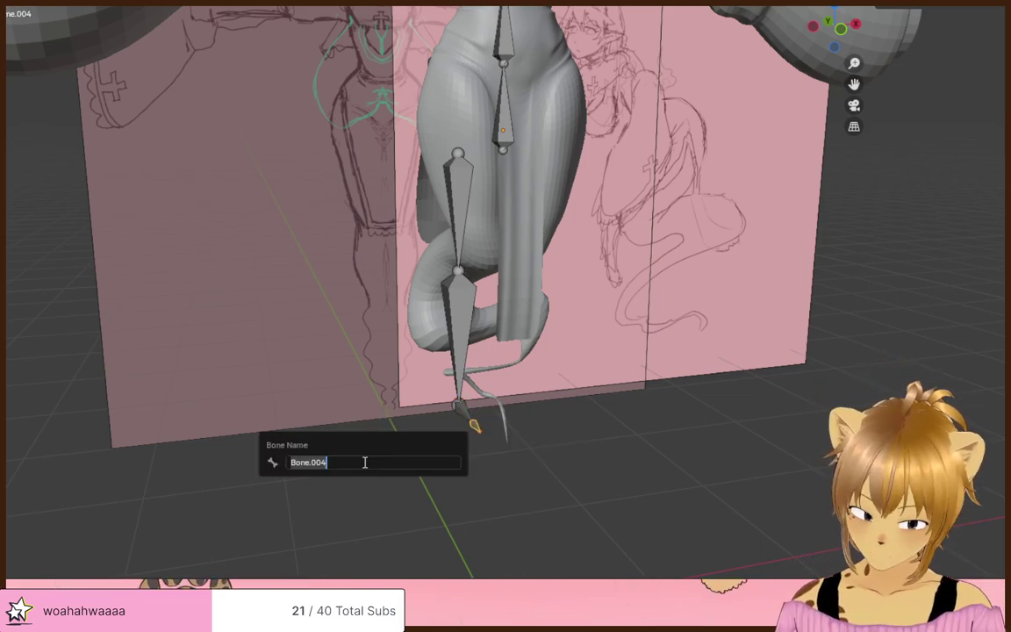
text(toes.r)
key(Return)
scroll(360, 462, down, 4)
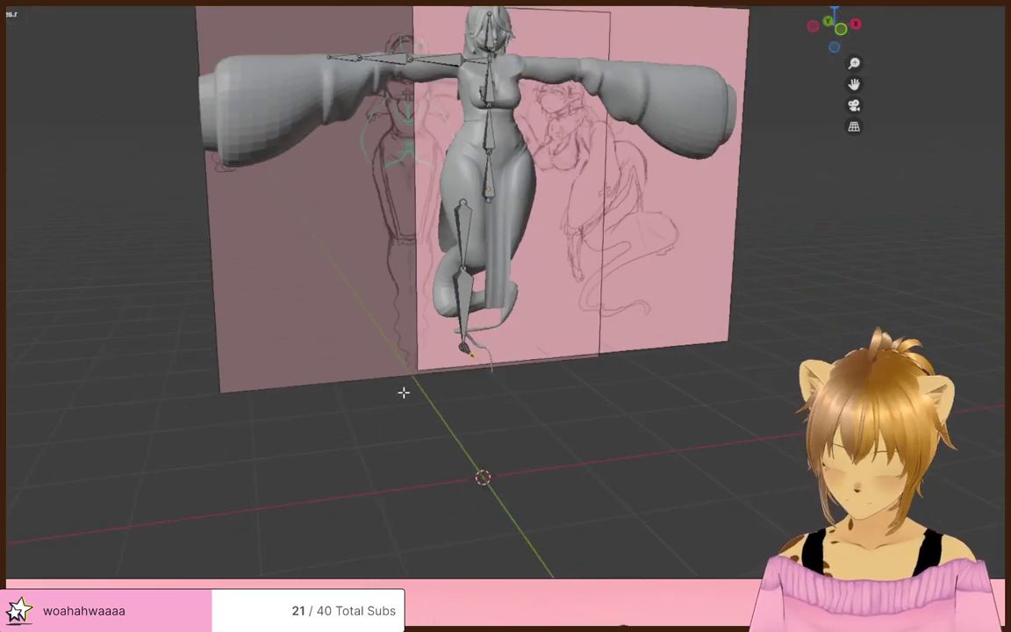
scroll(403, 392, up, 8)
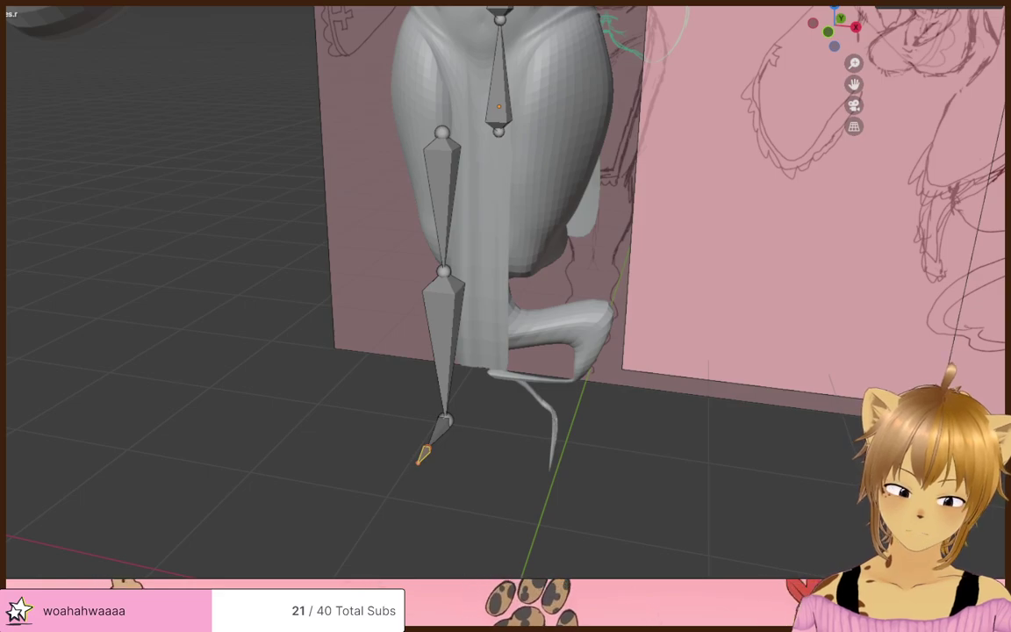
click(2, 2)
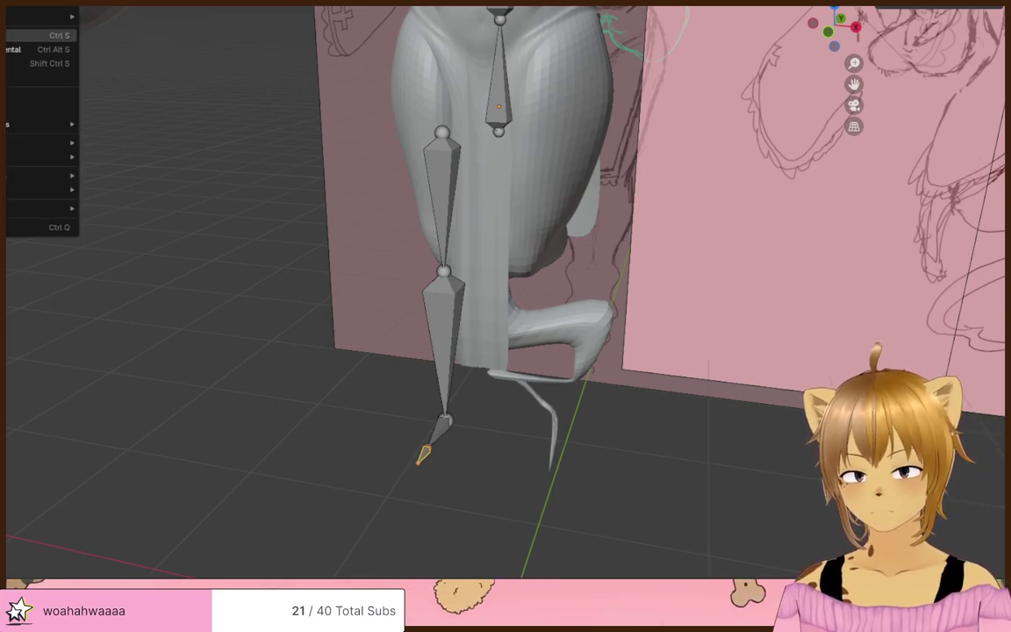
- Select the ankle, foot and toe joints and lower them about 0.284 m along Z
middle_drag(350, 350, 513, 431)
drag(439, 423, 618, 526)
key(g)
key(z)
click(607, 562)
middle_drag(607, 562, 463, 509)
- Select the knee joint in the front view and lower it along Z to lengthen the thigh bone
scroll(463, 509, up, 6)
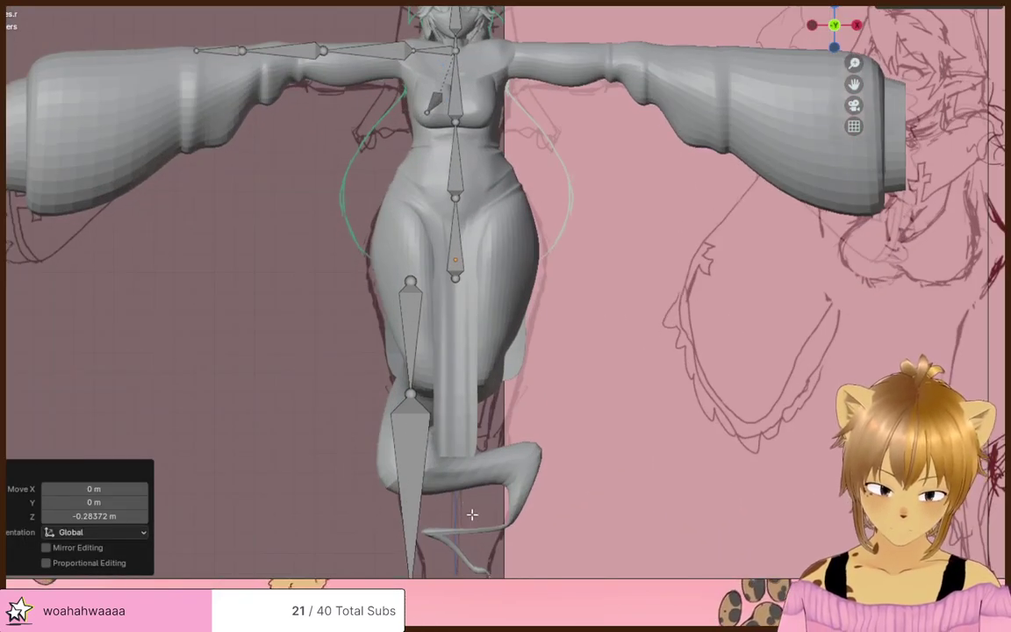
drag(438, 225, 438, 224)
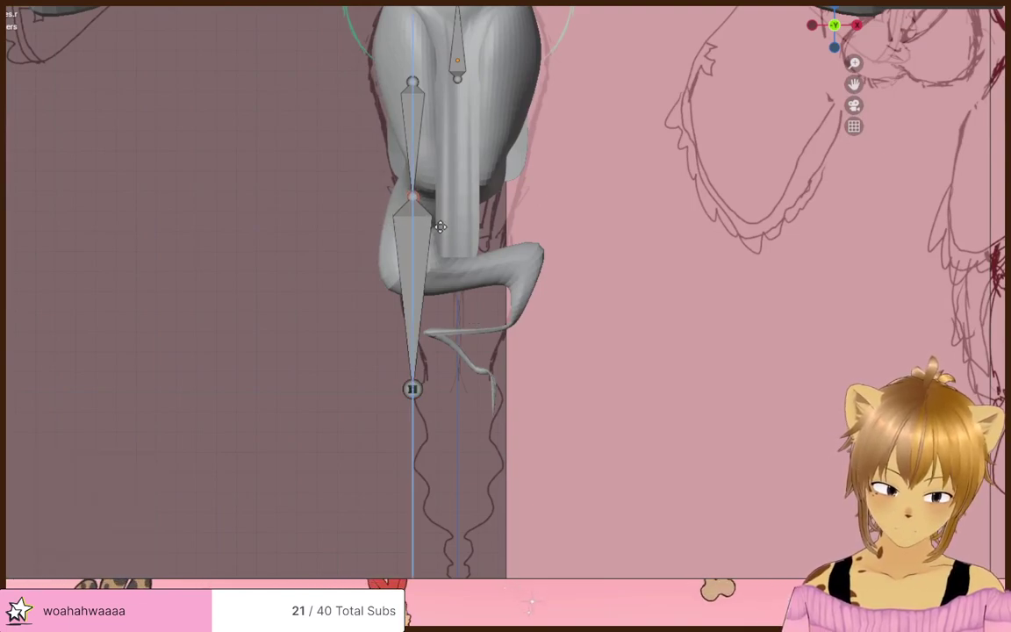
key(g)
key(z)
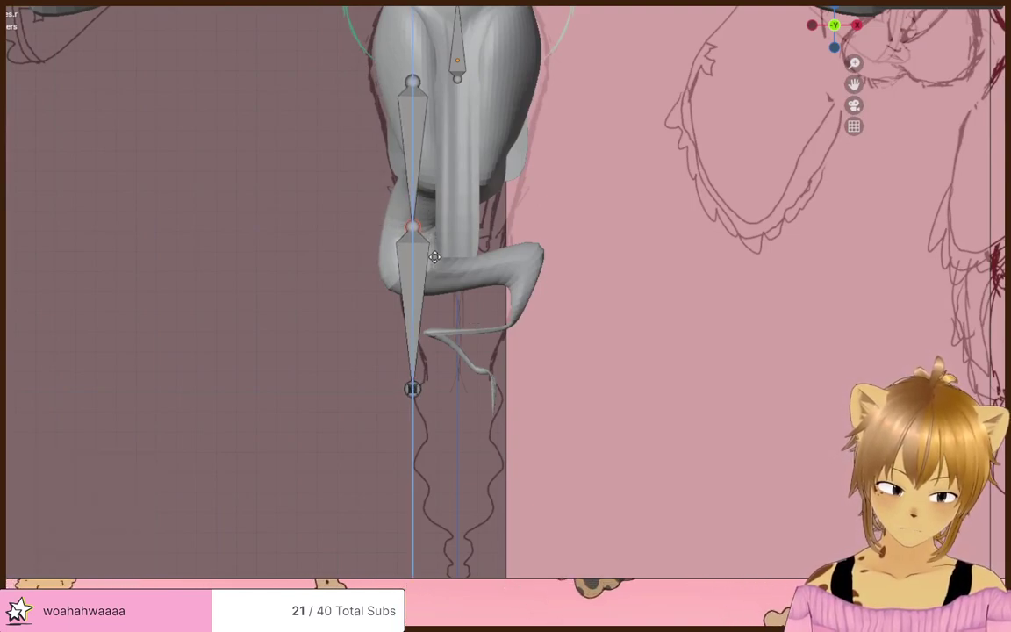
click(434, 258)
- Select the ankle and foot joints again and lower them along Z by about 0.135 m and another 0.088 m
click(352, 293)
drag(352, 294, 470, 452)
key(g)
key(z)
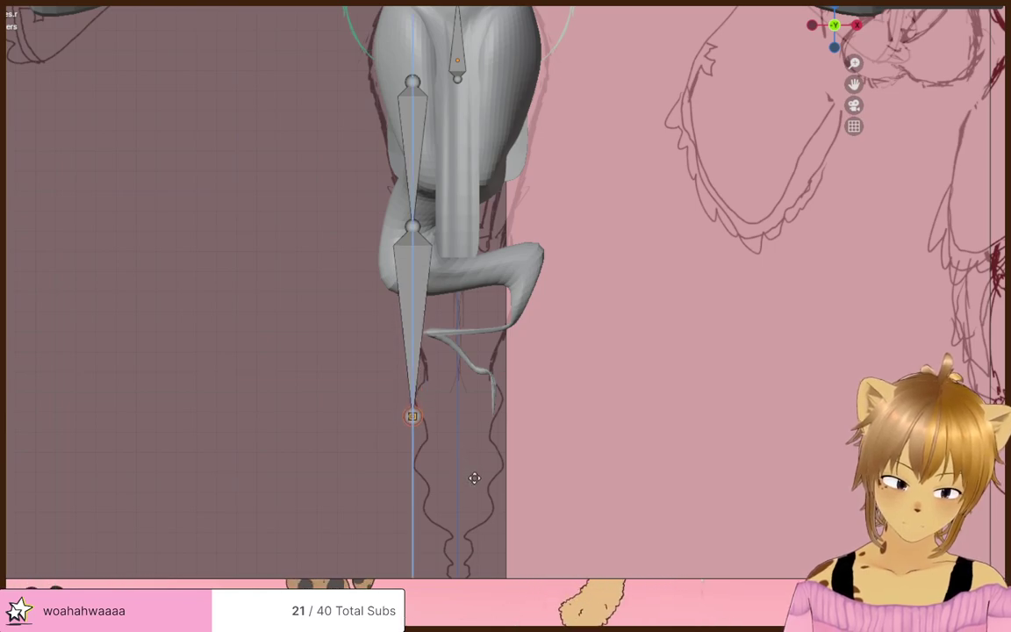
click(474, 477)
middle_drag(474, 477, 541, 465)
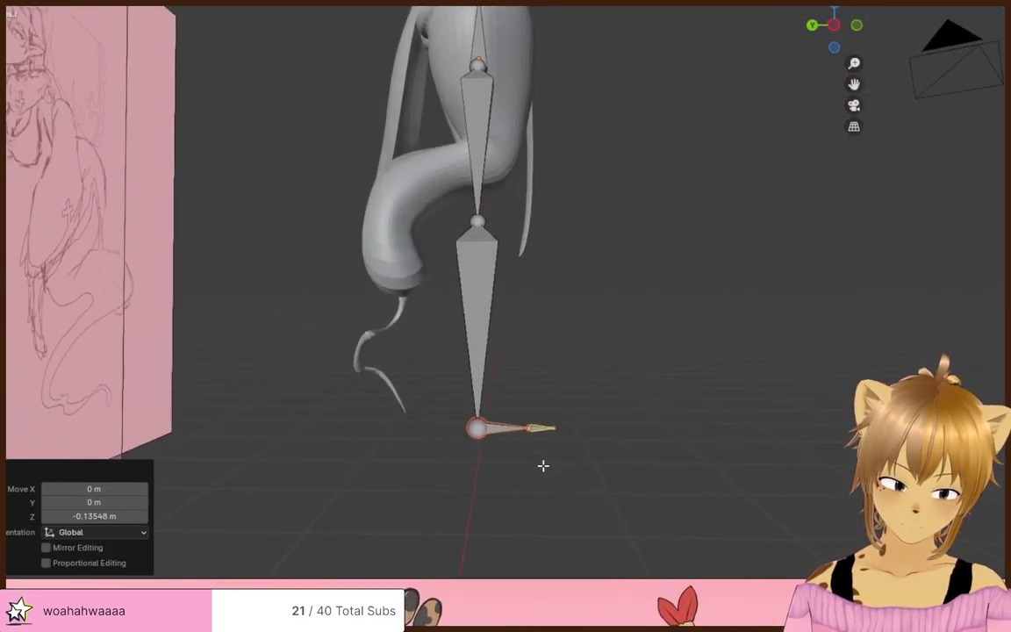
key(g)
key(z)
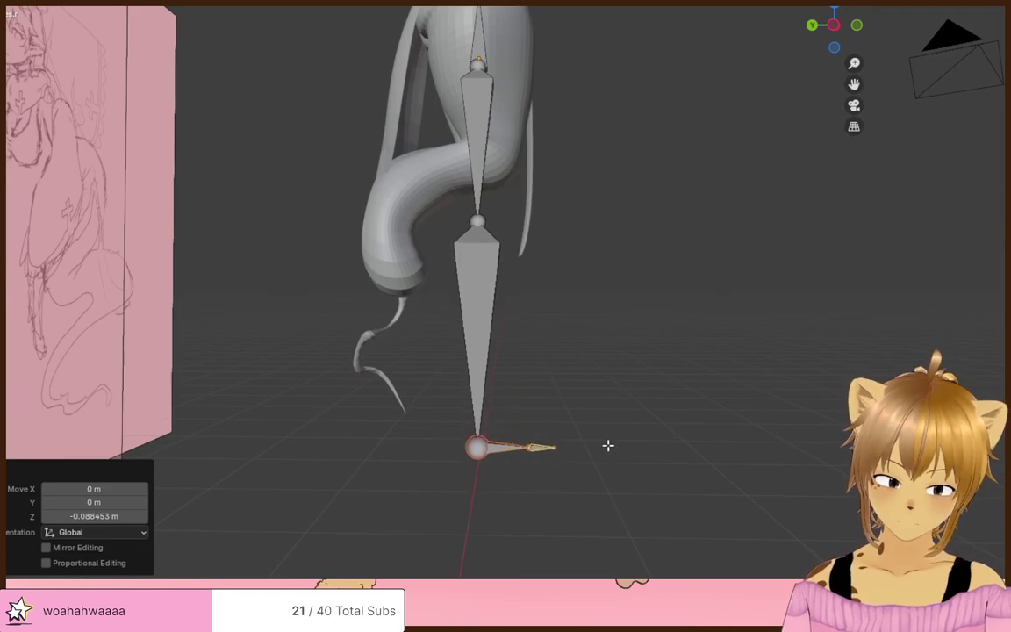
- Lower the right knee joint about 0.12 m along Z and compare the leg bones with the whole figure
middle_drag(608, 445, 451, 453)
key(g)
key(z)
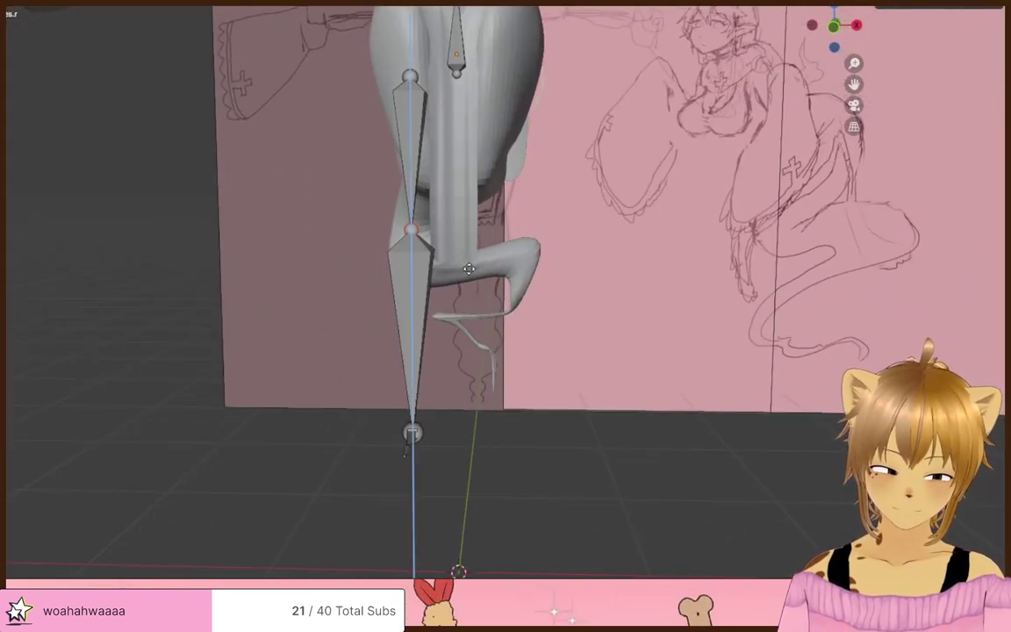
click(463, 289)
scroll(621, 260, down, 5)
shift+middle_drag(582, 260, 474, 318)
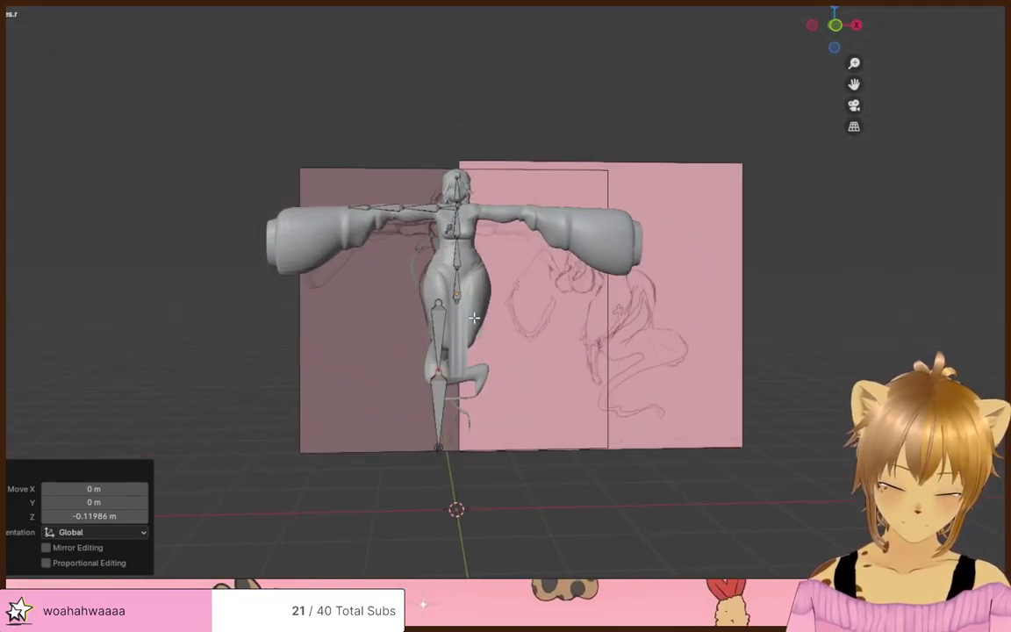
scroll(474, 317, up, 3)
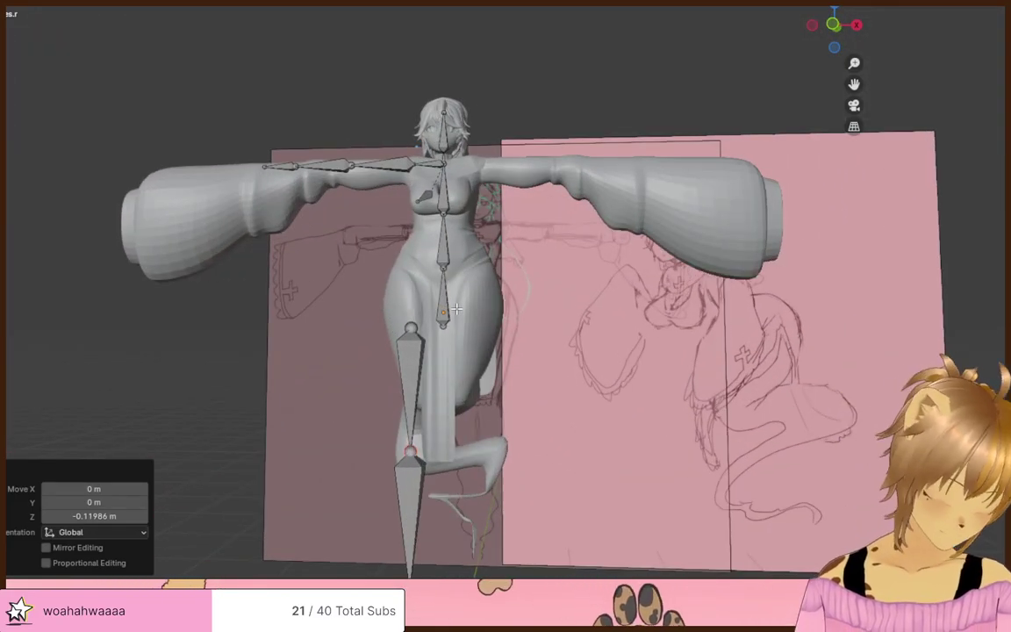
middle_drag(455, 309, 431, 316)
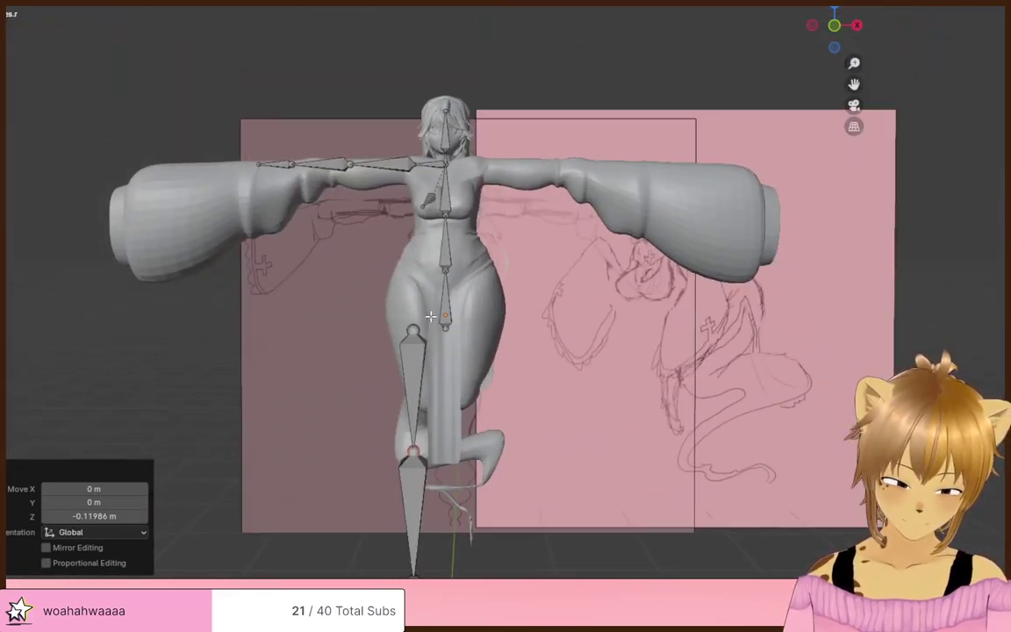
- Check the names of the upper leg, lower leg and hand bones on the right side of the armature
click(410, 356)
key(F2)
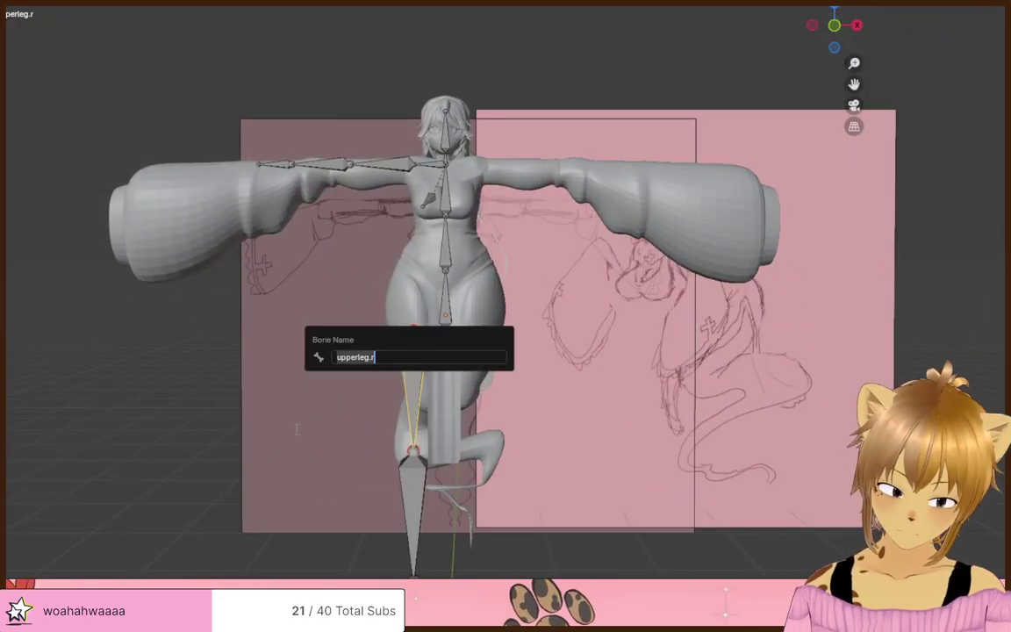
click(296, 429)
click(410, 476)
key(F2)
click(351, 387)
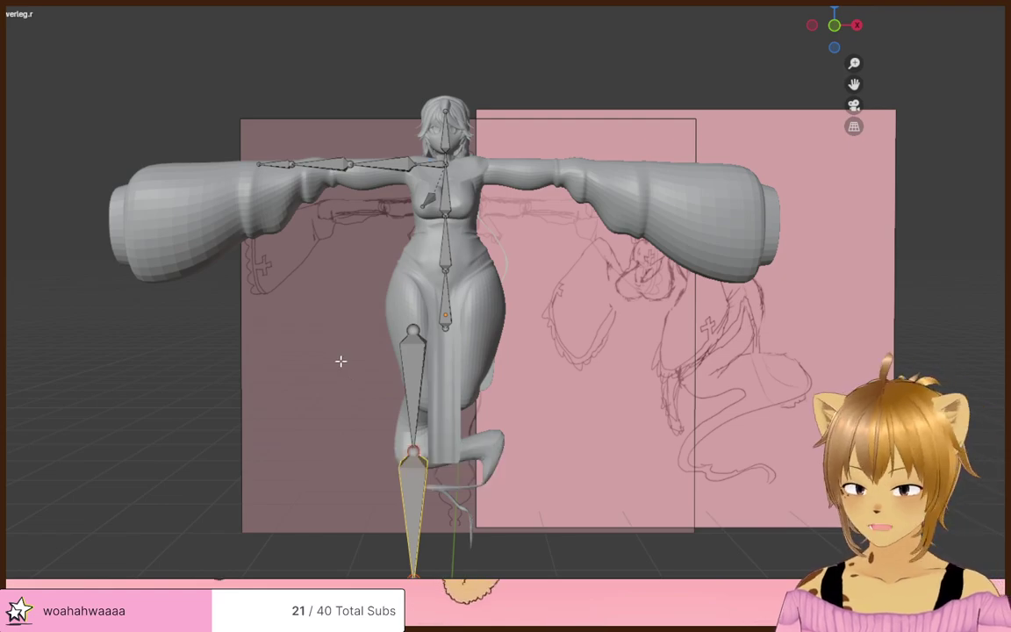
middle_drag(347, 336, 375, 478)
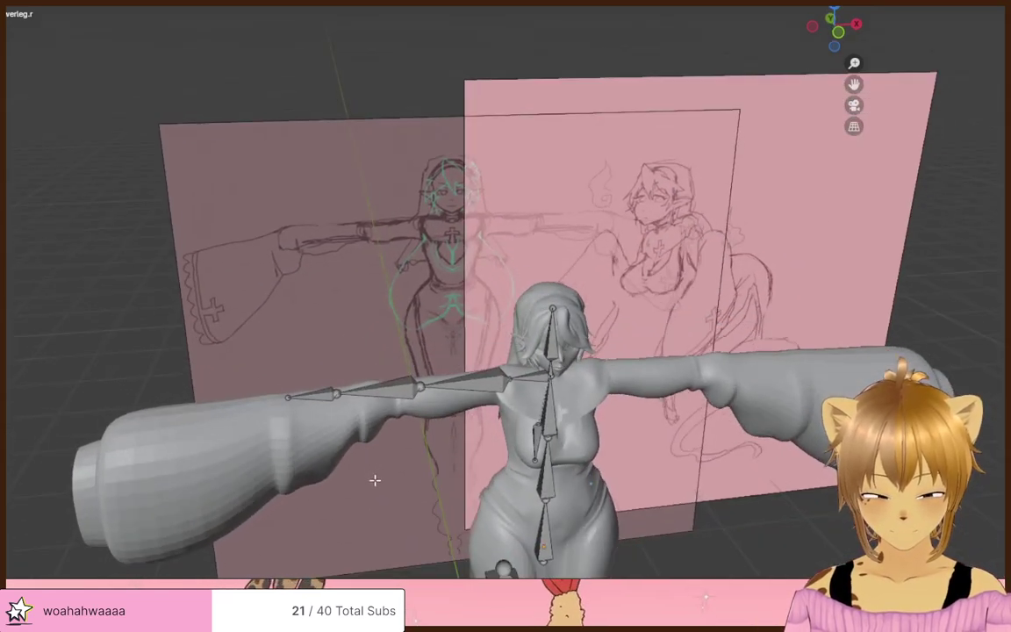
click(323, 395)
scroll(399, 457, down, 3)
middle_drag(399, 442, 546, 370)
scroll(376, 373, up, 2)
middle_drag(494, 395, 516, 427)
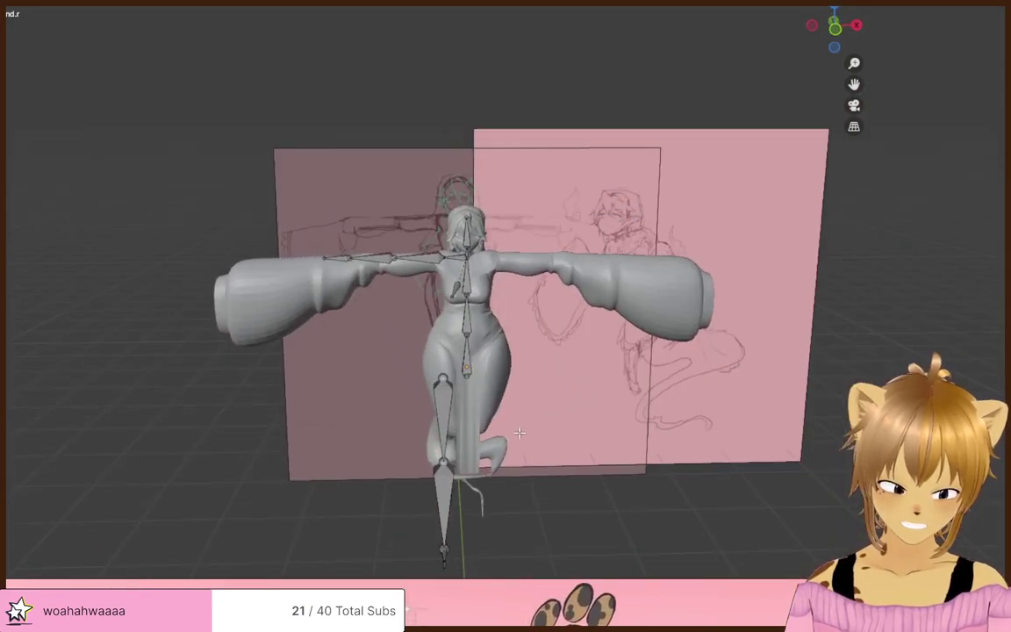
scroll(516, 427, up, 5)
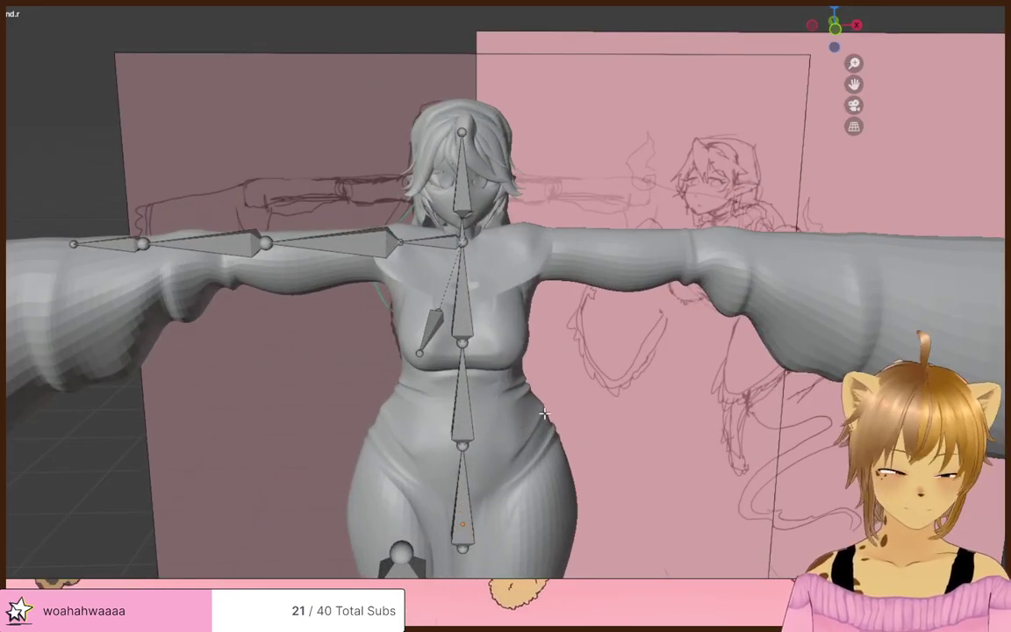
- Extrude a bone upward from the head bone's tip, detach it and move it about 0.185 m backward along Y
middle_drag(496, 391, 317, 150)
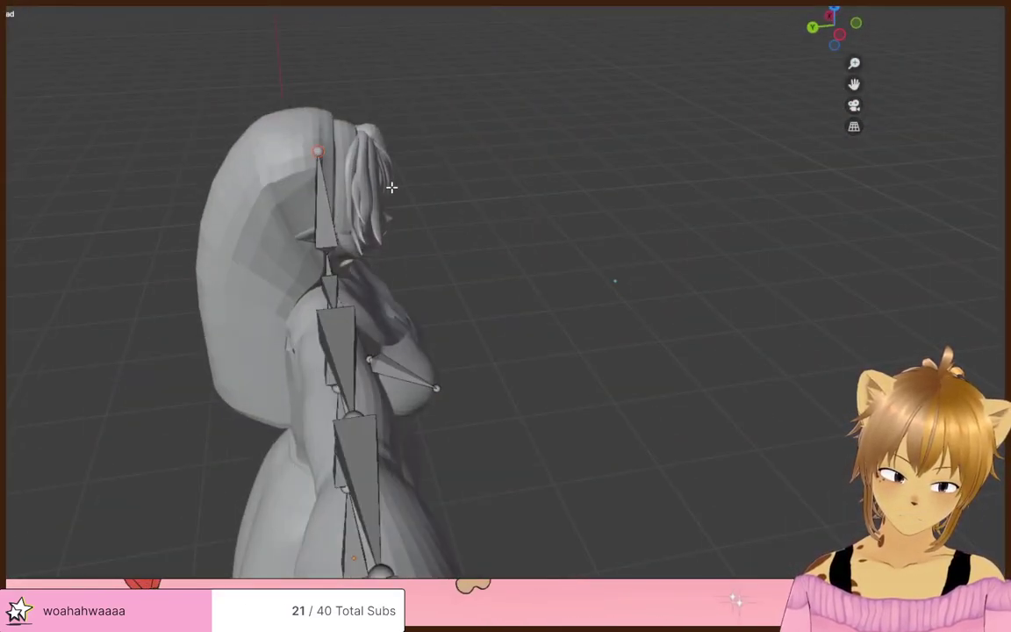
click(415, 90)
middle_drag(546, 183, 439, 176)
click(330, 91)
click(330, 92)
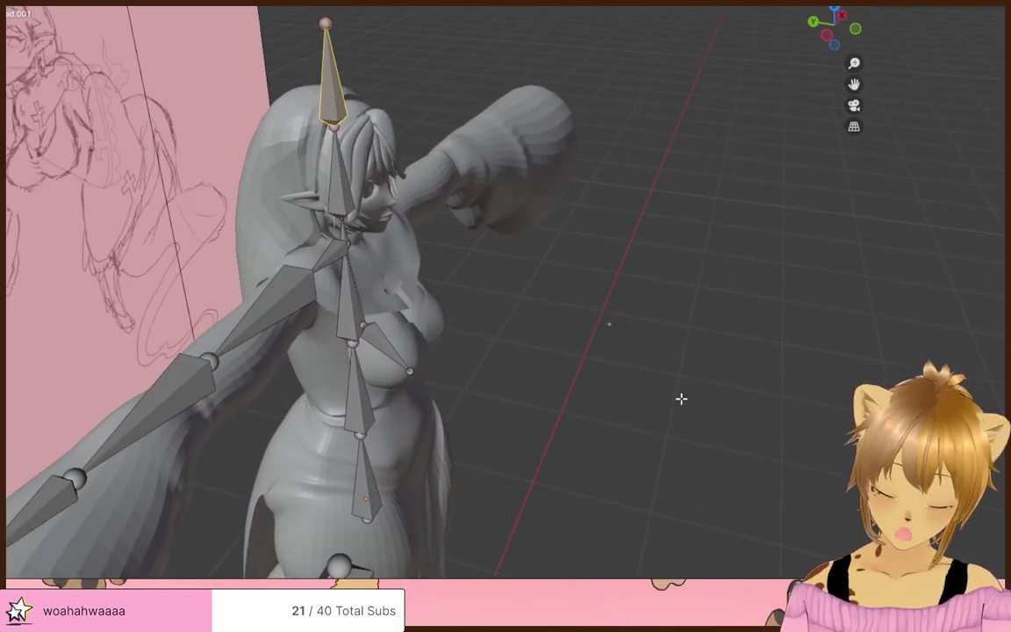
key(g)
key(y)
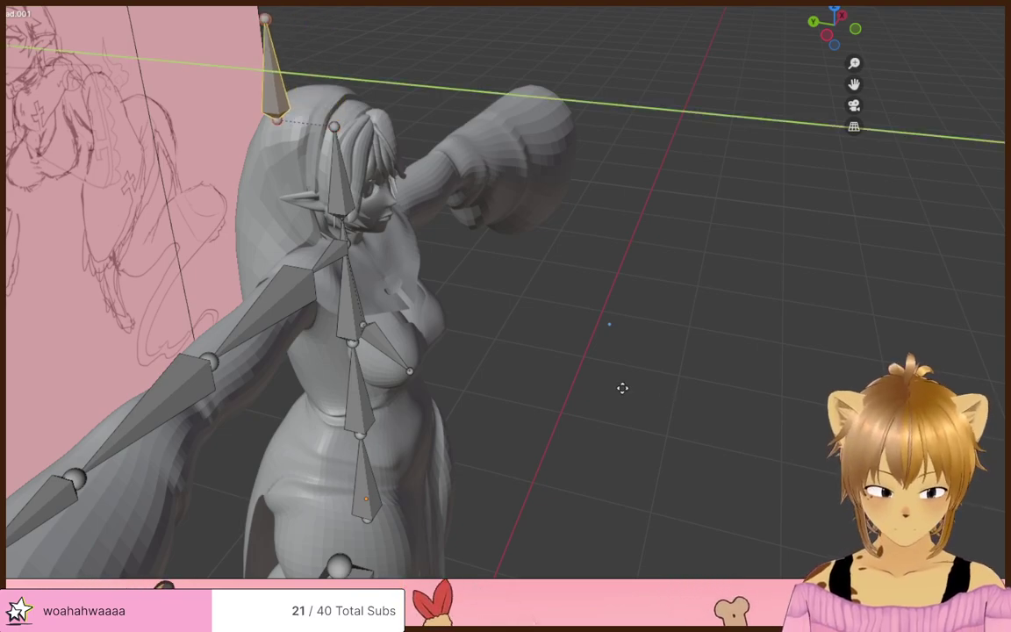
click(623, 387)
middle_drag(465, 241, 412, 207)
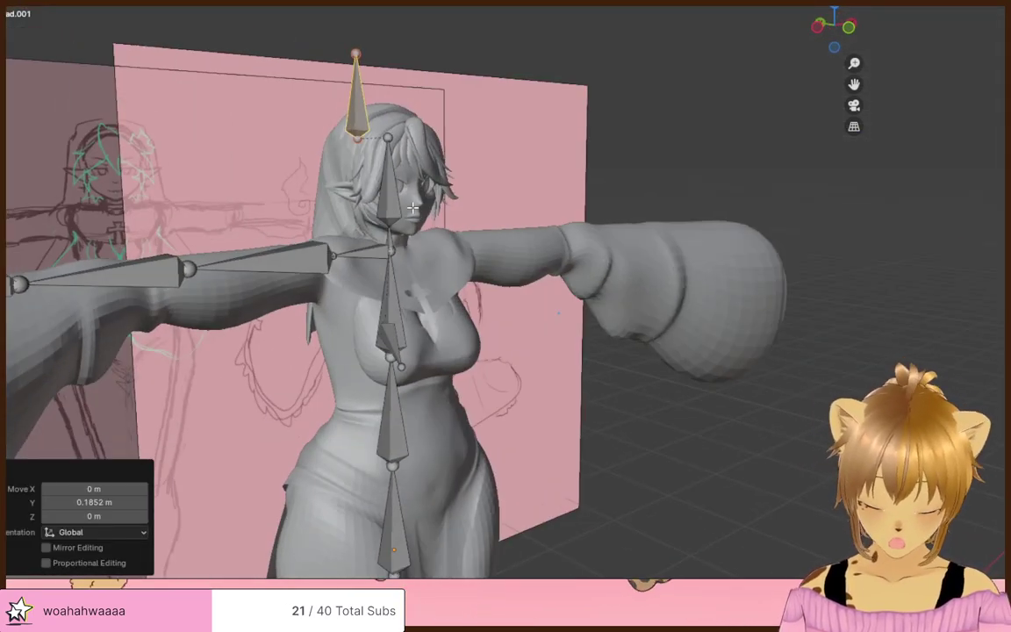
- Rotate the new bone behind the head by 180° in the side view
key(KP_1)
key(KP_3)
scroll(713, 32, up, 2)
key(r)
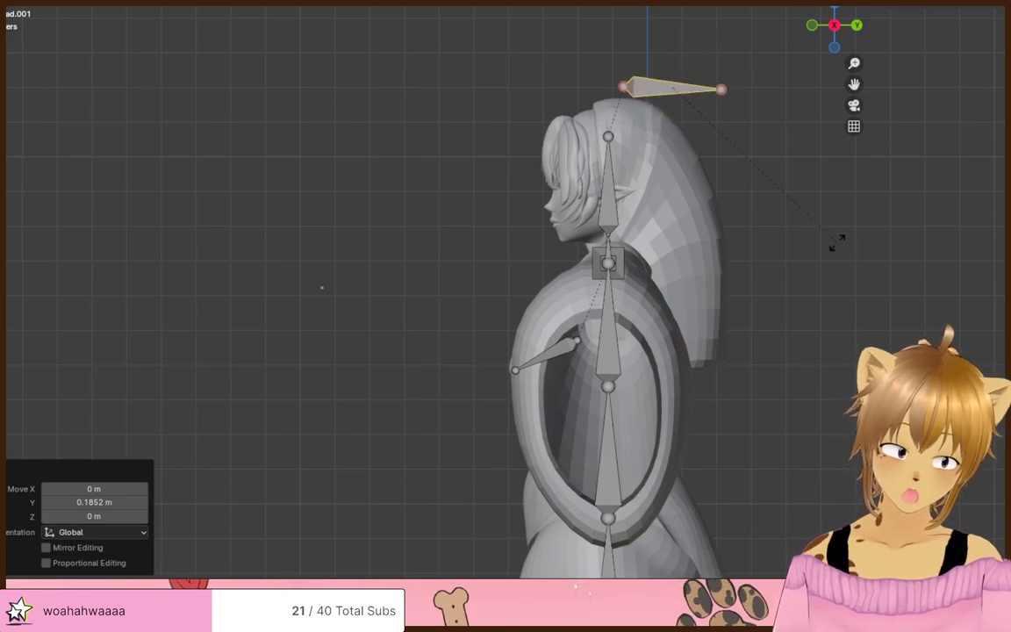
click(486, 360)
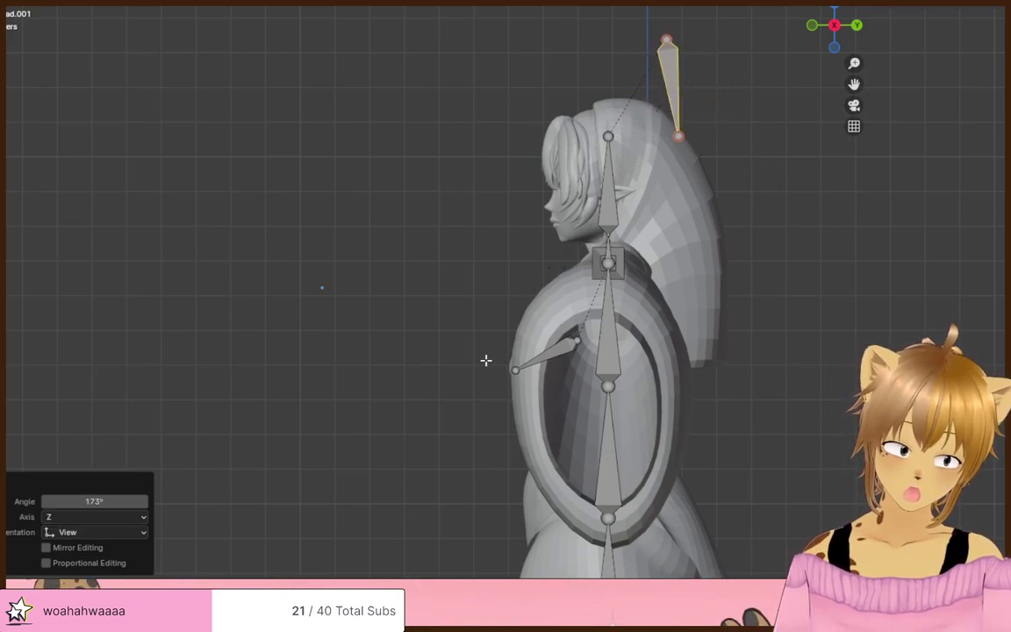
click(84, 500)
text(180)
key(Return)
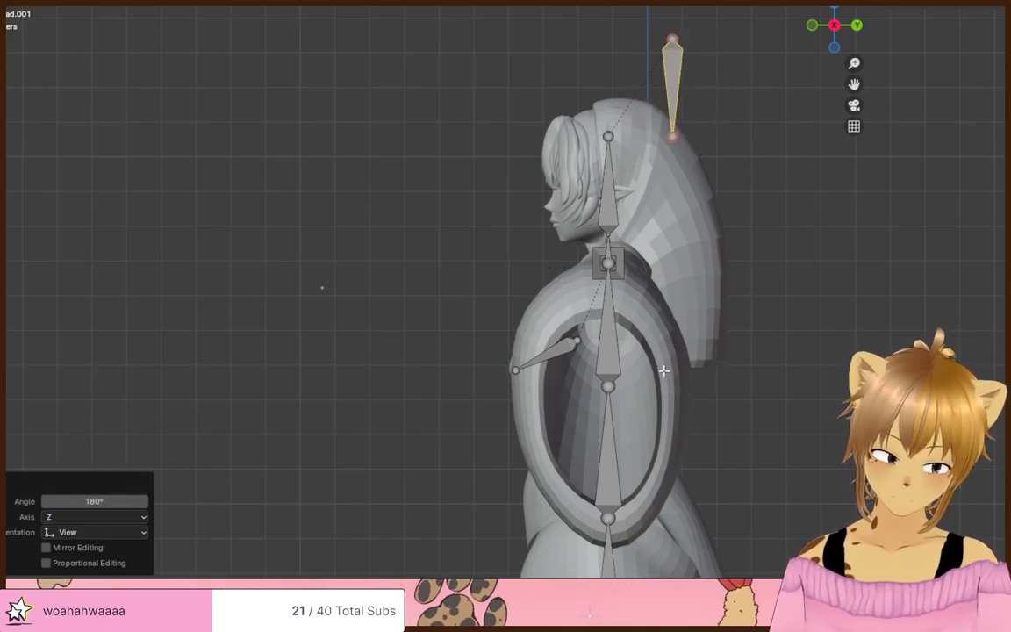
- Scale the bone behind the head to 0.593, tilt it and place it against the back of the head covering
click(730, 301)
middle_drag(730, 301, 760, 356)
key(s)
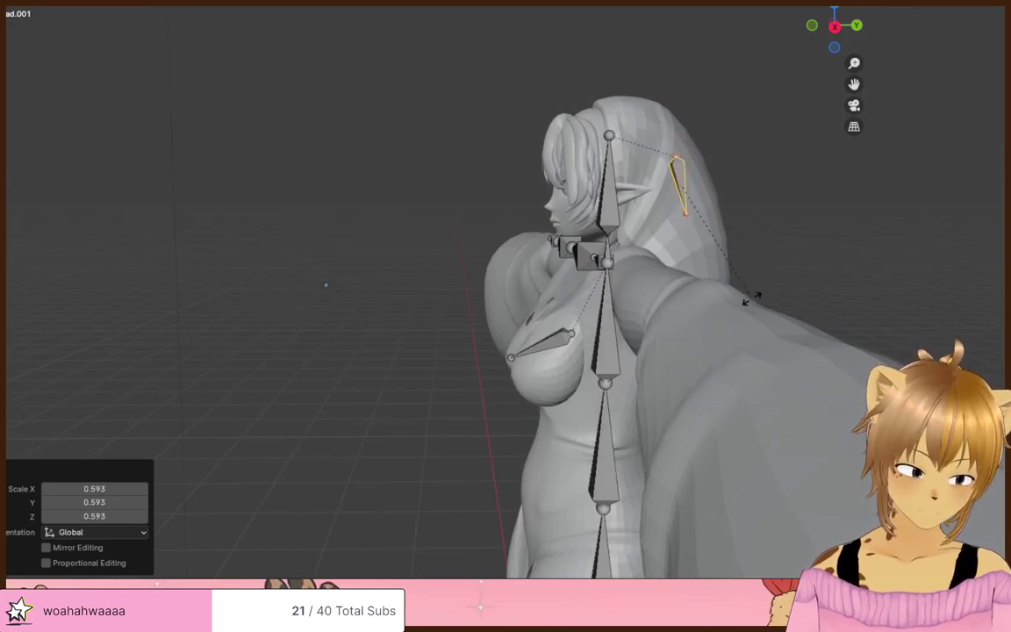
key(r)
click(761, 293)
key(g)
click(783, 273)
middle_drag(783, 273, 480, 274)
key(KP_3)
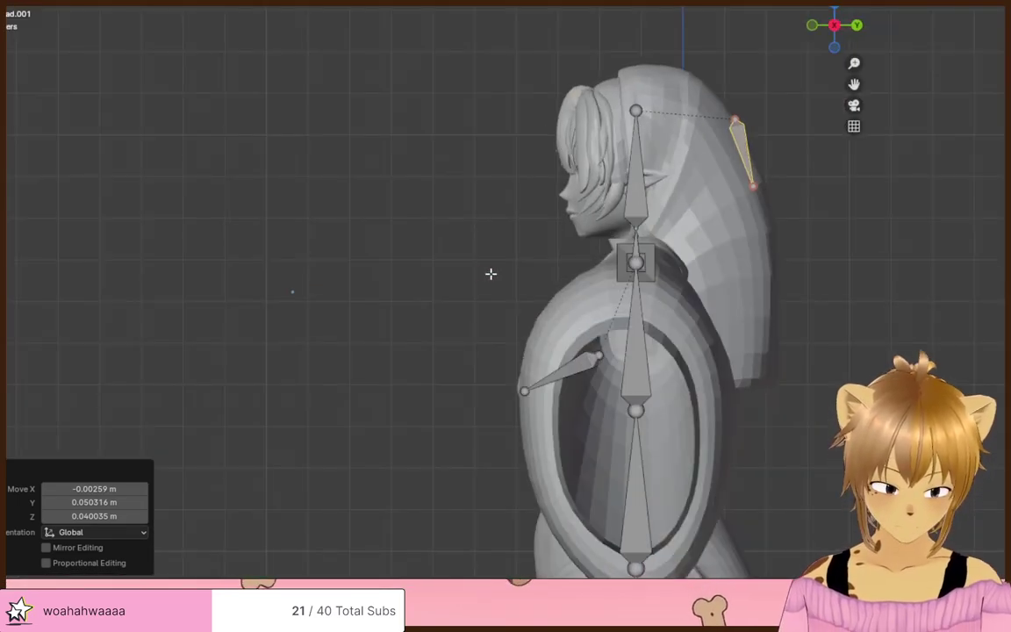
- Rotate the bone to follow the slope of the head covering's back and scale it to 0.773
scroll(490, 273, up, 4)
shift+middle_drag(751, 281, 183, 444)
key(r)
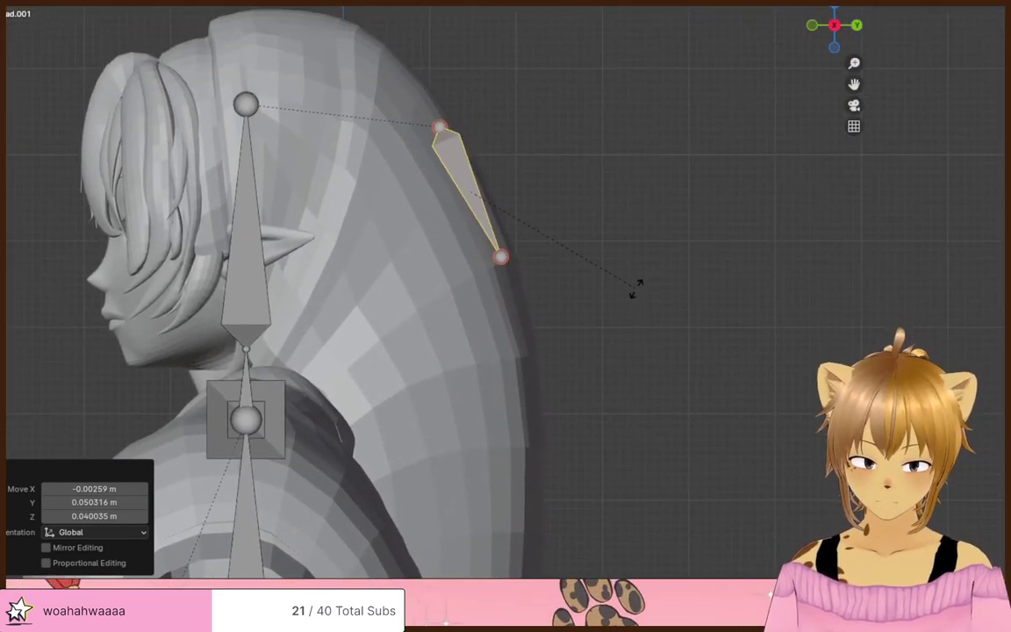
click(639, 277)
key(s)
click(602, 296)
- Reposition the bone along the upper back edge of the head covering and shorten it by raising its lower joint
key(g)
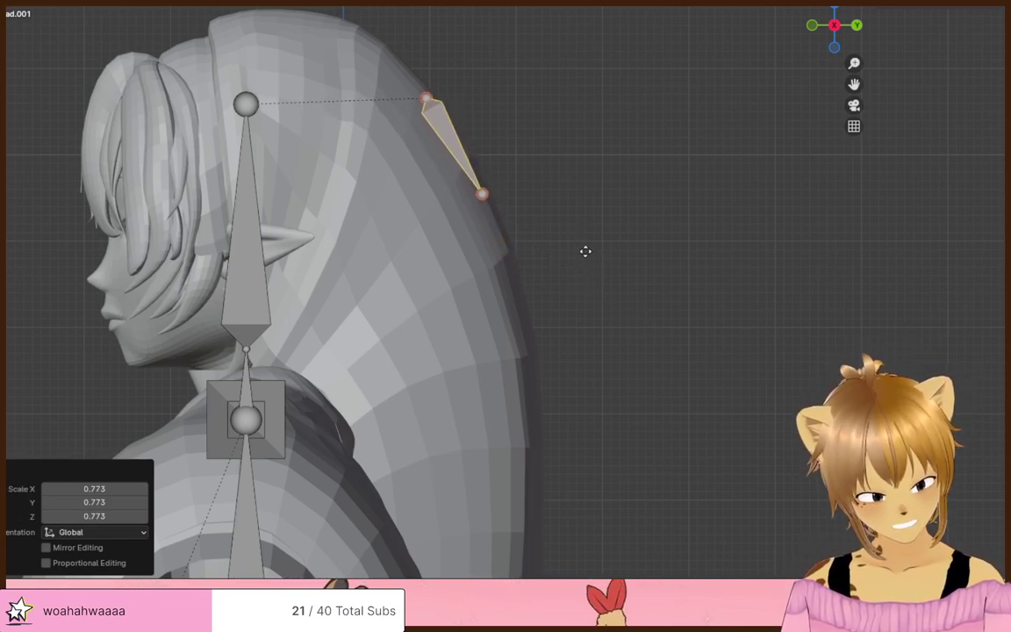
click(619, 263)
key(g)
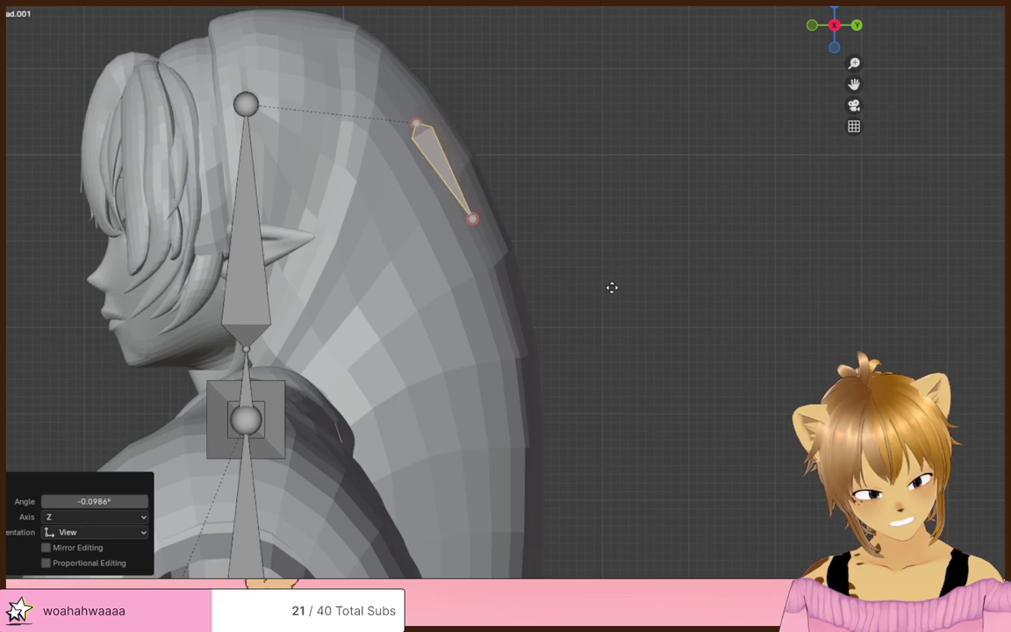
click(619, 294)
click(613, 315)
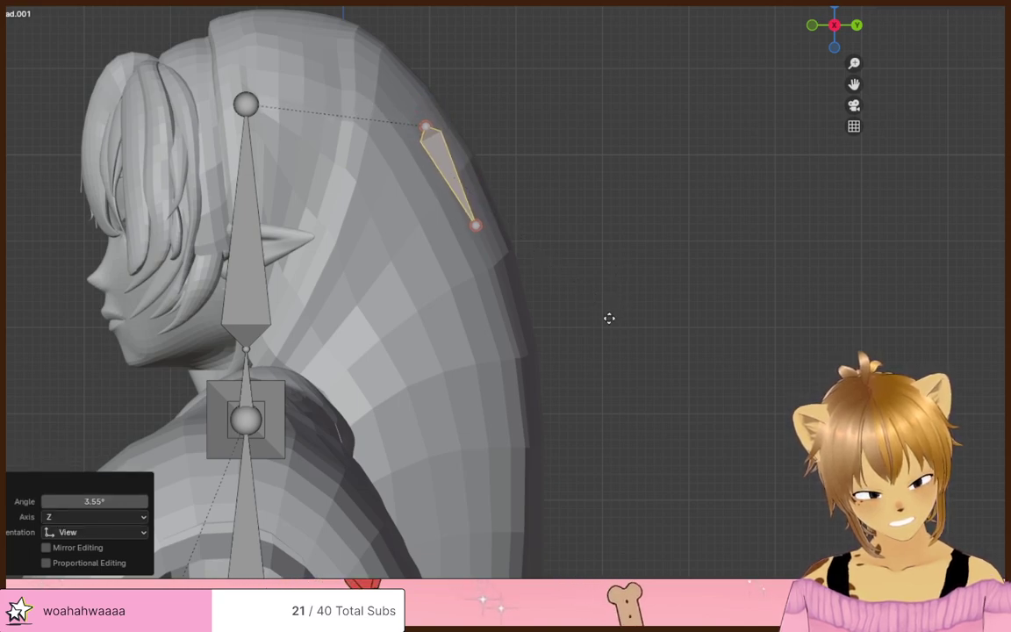
key(g)
click(610, 297)
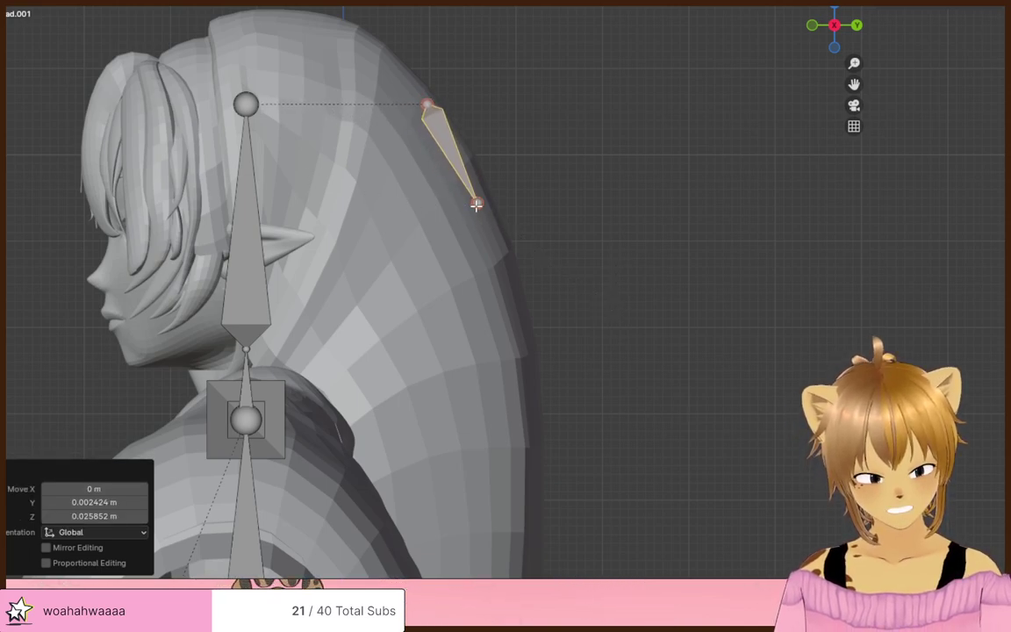
key(g)
click(484, 175)
- Rename the head covering bone as habit
click(428, 104)
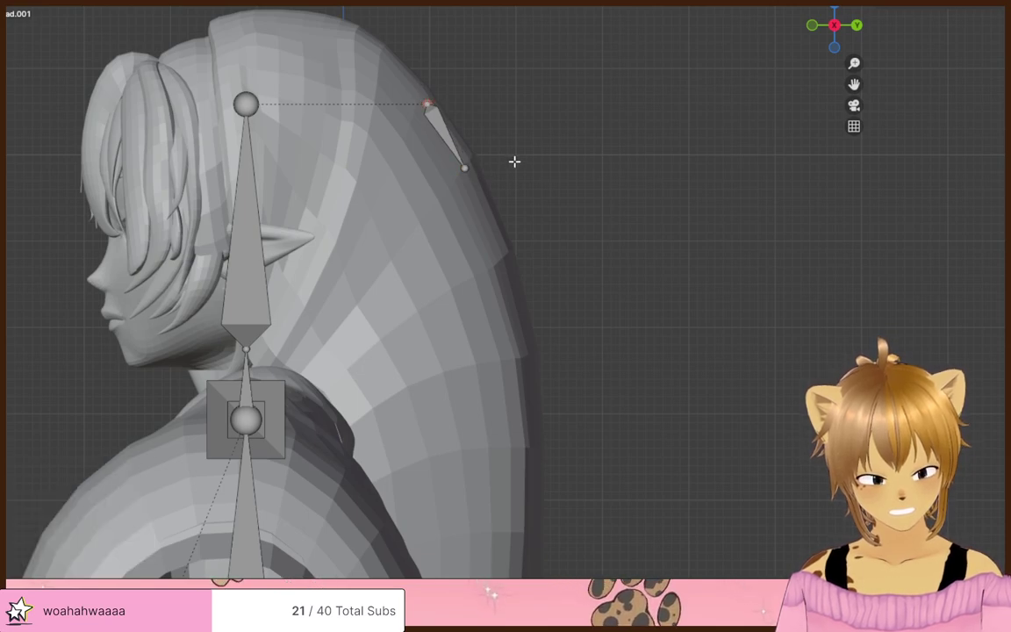
key(F2)
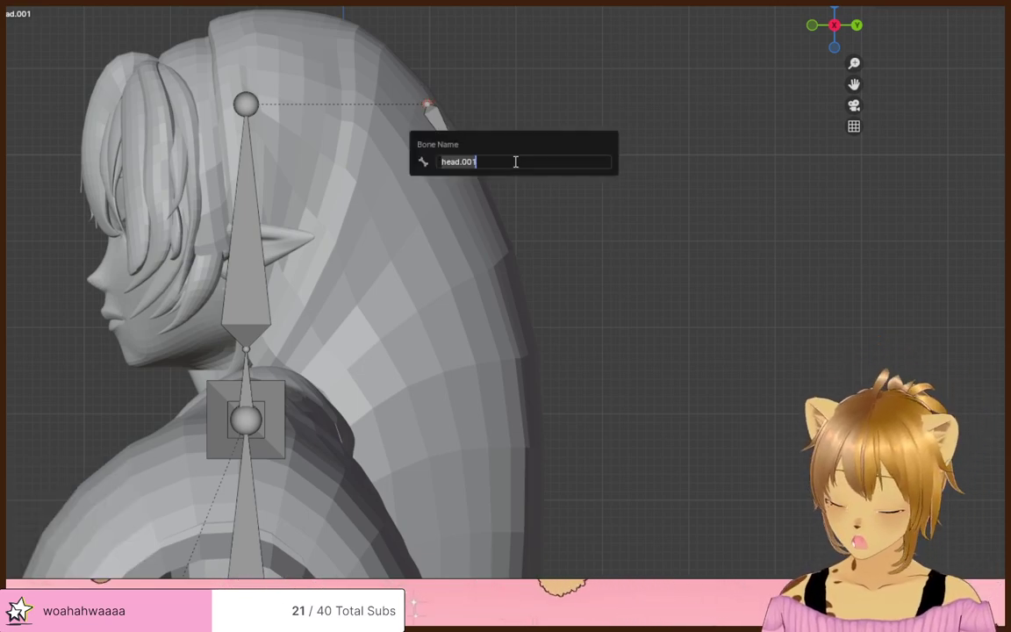
text(habit)
key(Return)
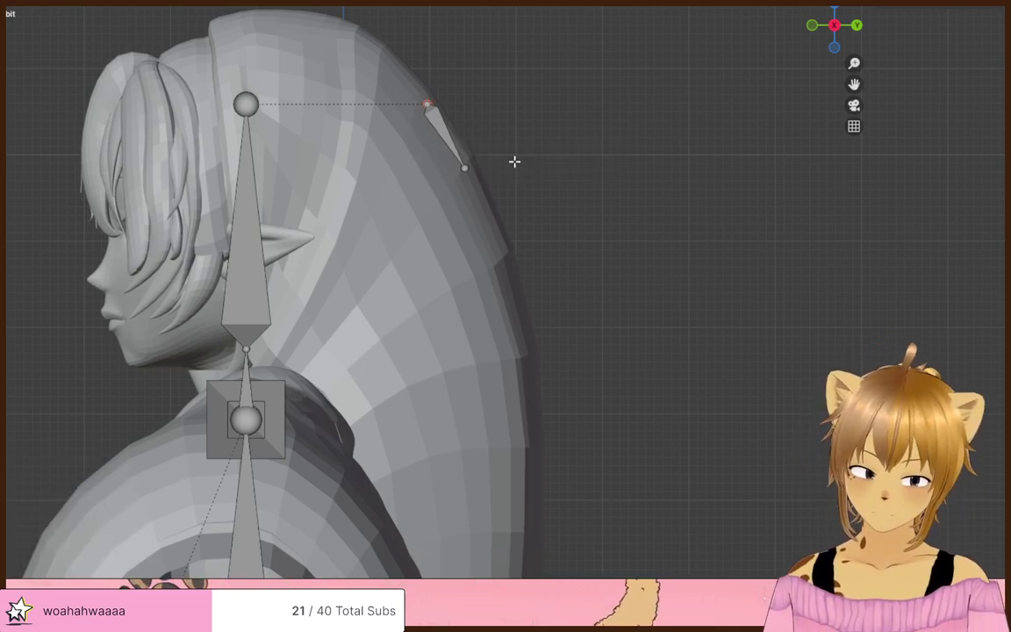
- Extrude six more bones from the habit bone down the back contour to the head covering's lower edge
click(470, 168)
key(e)
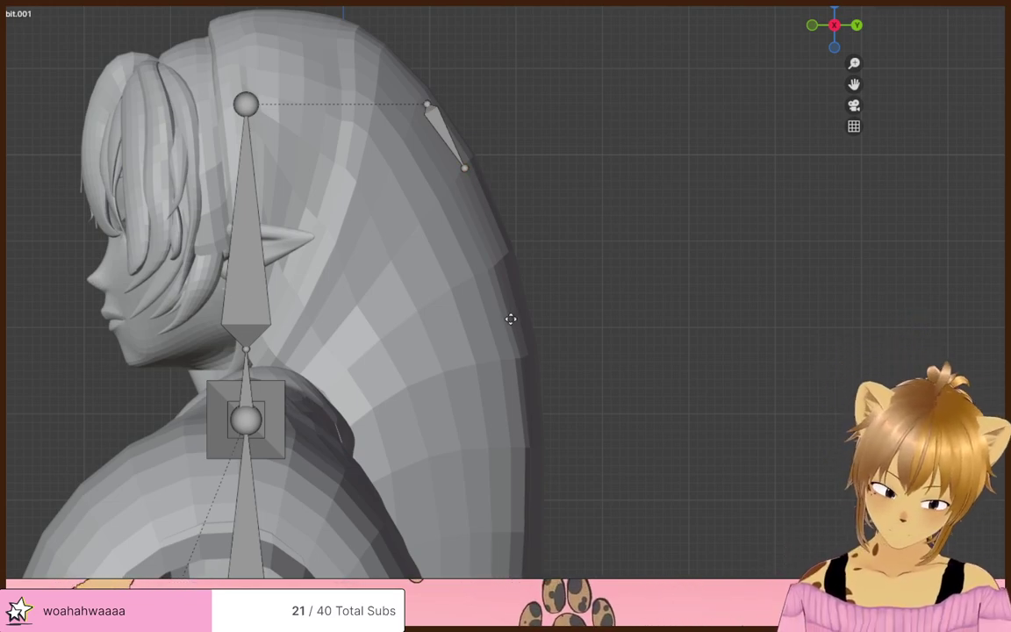
click(545, 399)
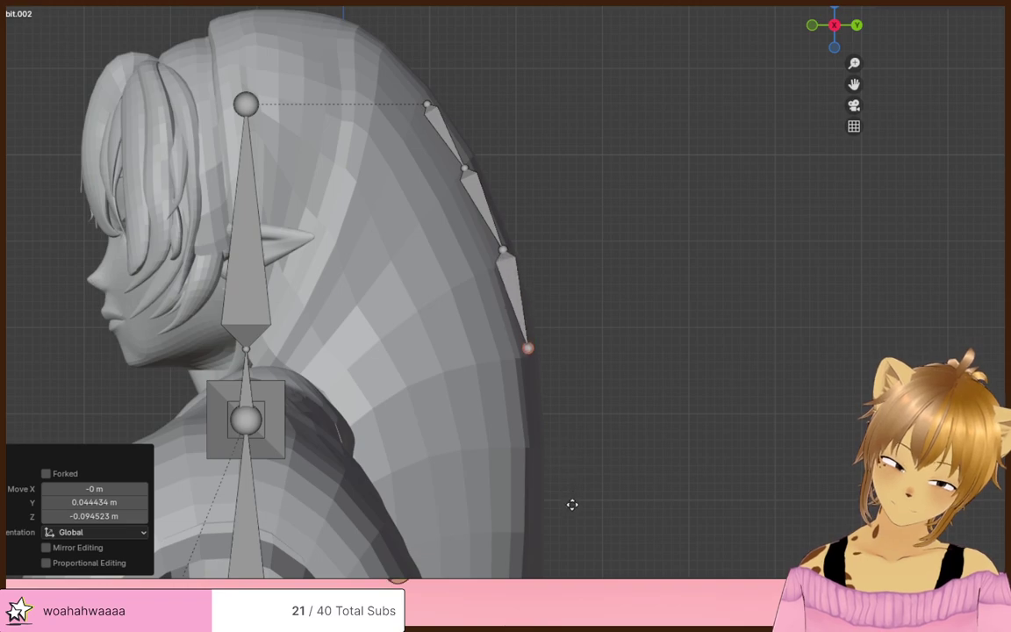
scroll(572, 505, down, 1)
shift+middle_drag(573, 501, 582, 372)
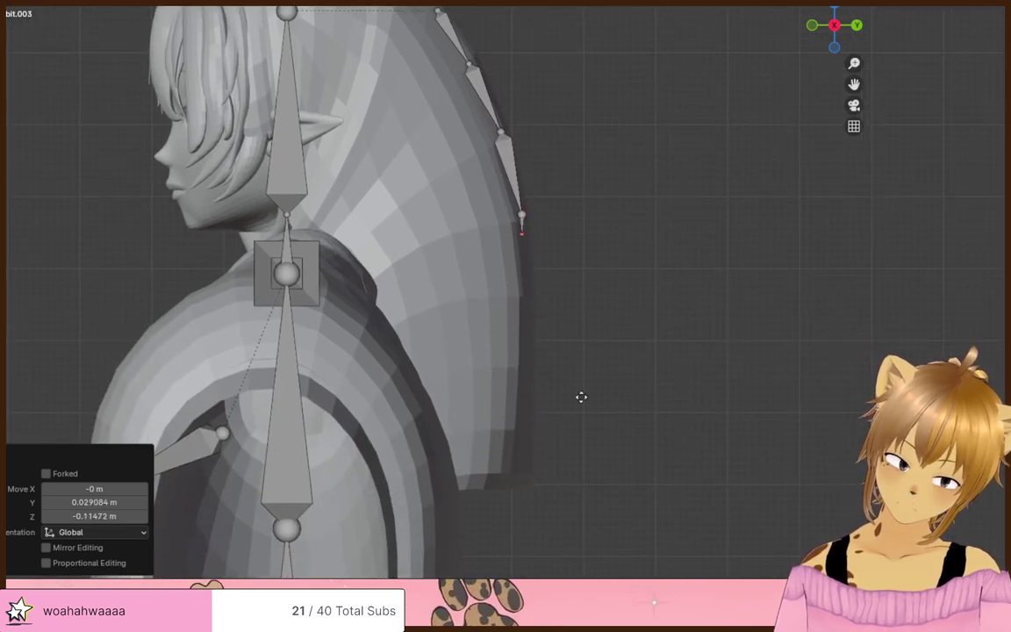
key(shift+d)
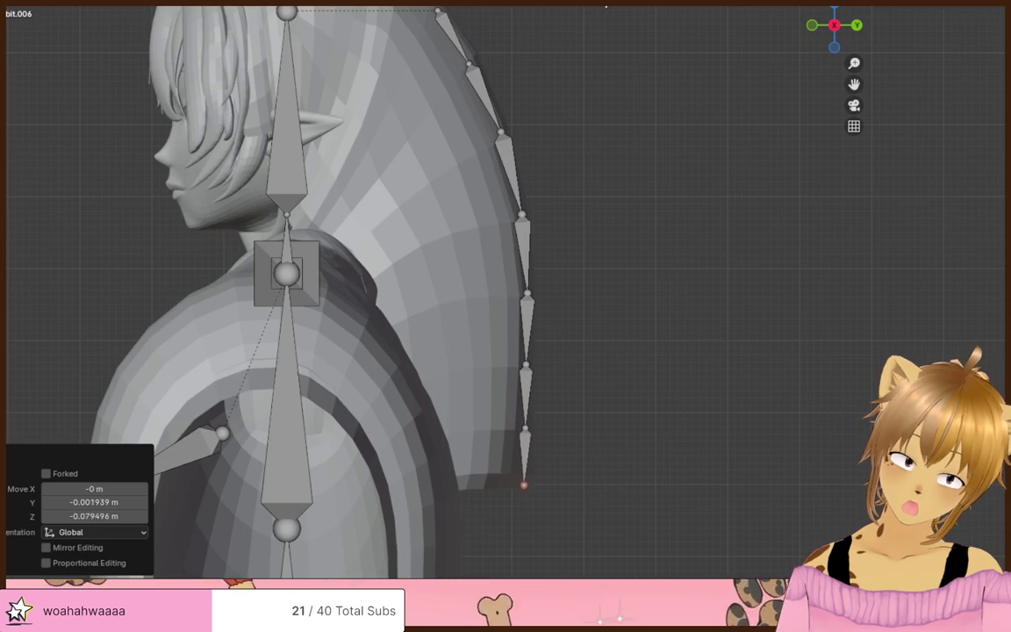
- Select the whole habit bone chain and shift it along Y to sit inside the back of the head covering
scroll(564, 198, down, 4)
middle_drag(564, 198, 557, 262)
drag(553, 172, 438, 121)
drag(436, 111, 550, 370)
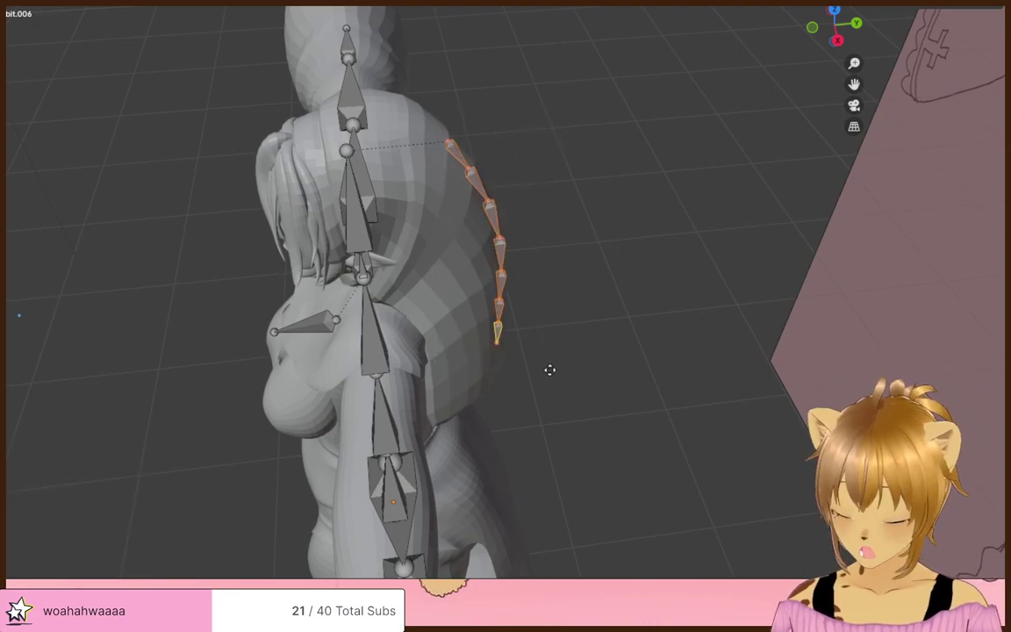
key(y)
click(542, 372)
middle_drag(620, 345, 510, 291)
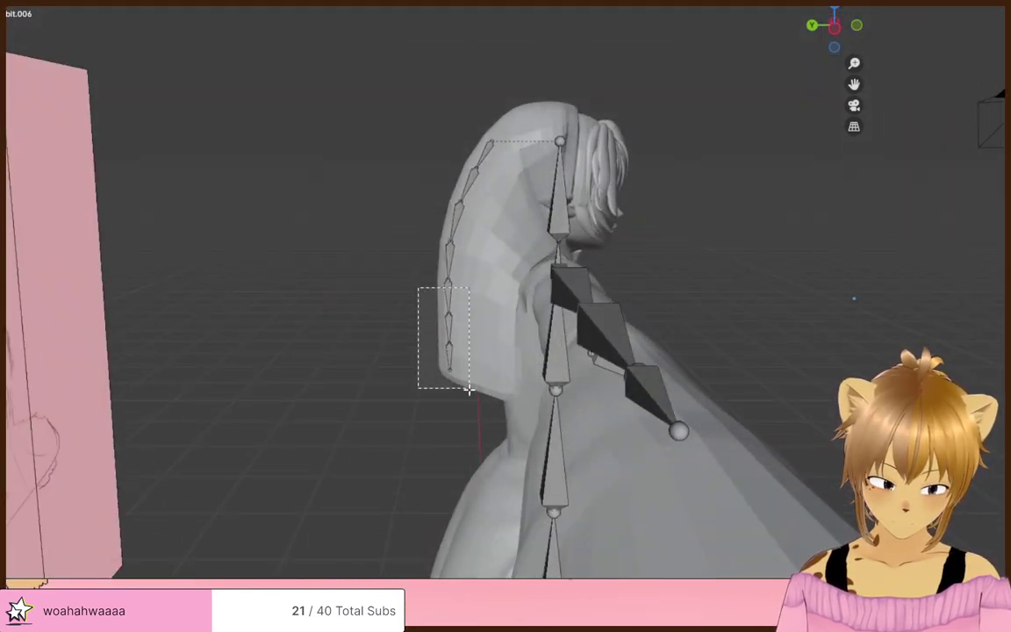
- Duplicate the three lowest bones of the back habit chain and move the copy about -0.2 m along X
drag(470, 390, 471, 390)
middle_drag(472, 390, 526, 369)
click(521, 330)
middle_drag(474, 295, 475, 313)
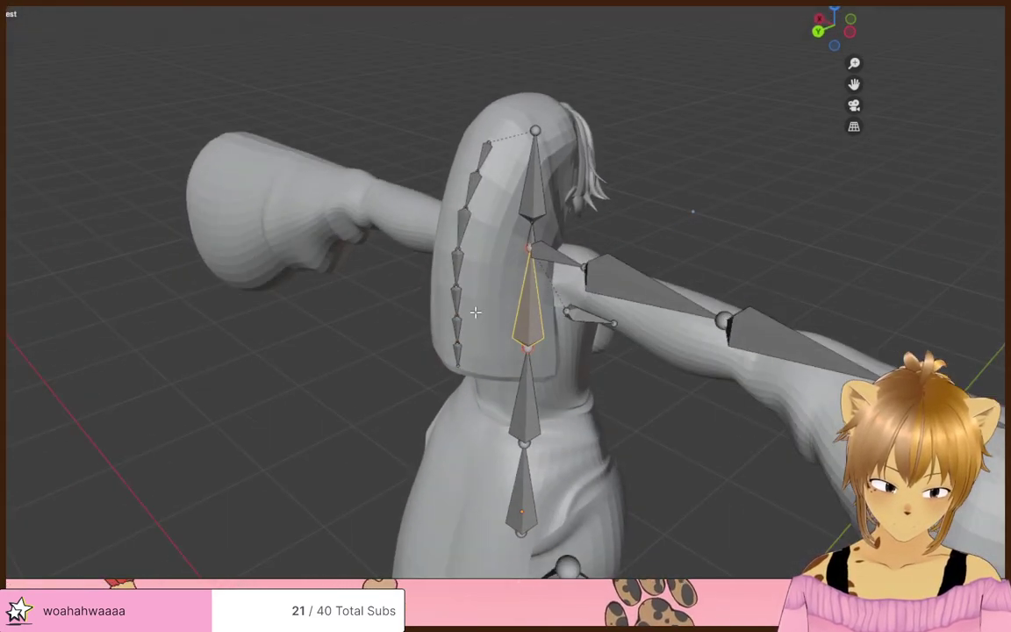
drag(424, 293, 474, 388)
middle_drag(475, 387, 510, 351)
key(x)
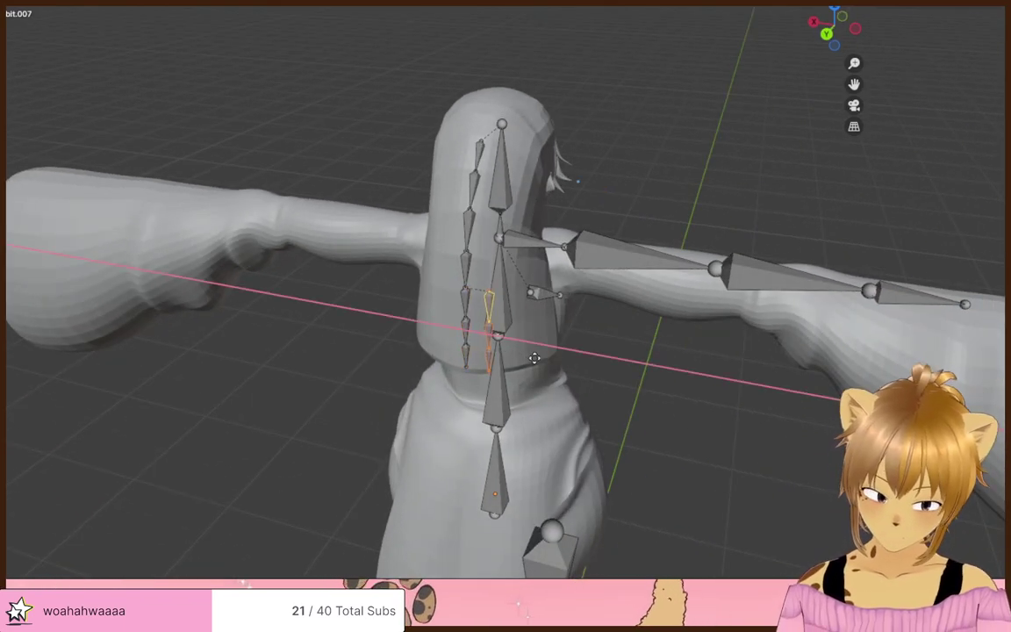
click(581, 351)
- Move the duplicated bones about -0.17 m along Y, and nudge and tilt them to fit the side of the head covering
key(g)
key(y)
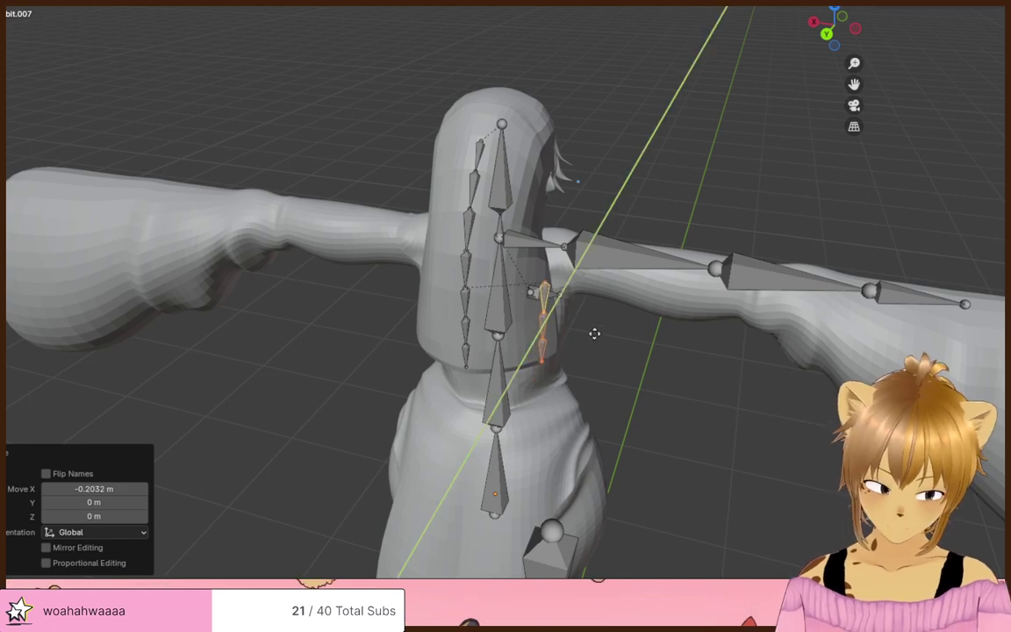
click(598, 326)
middle_drag(598, 326, 571, 336)
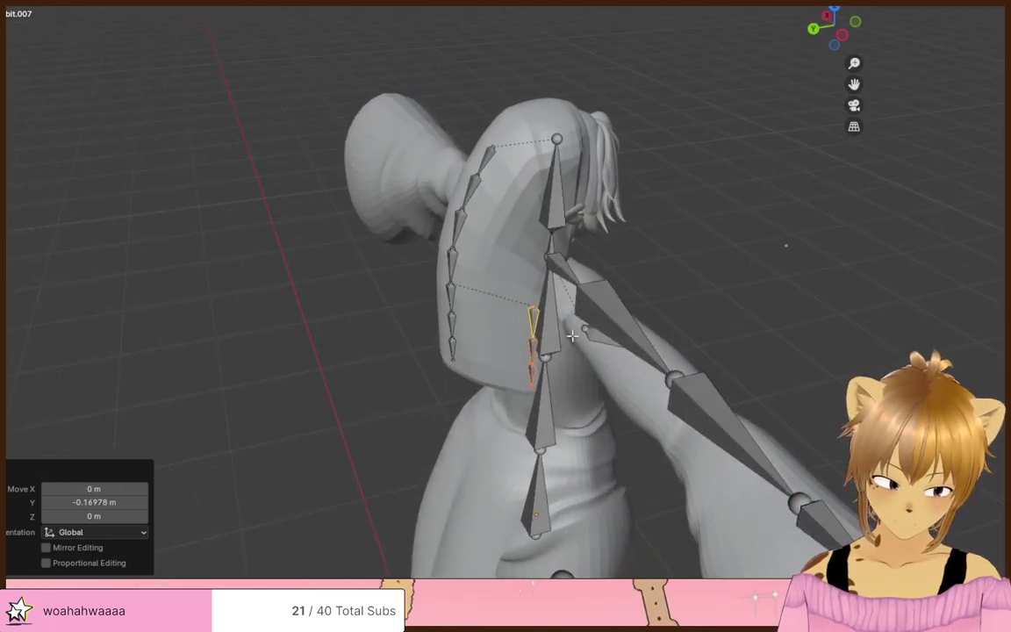
click(641, 330)
key(g)
click(636, 329)
middle_drag(636, 329, 560, 352)
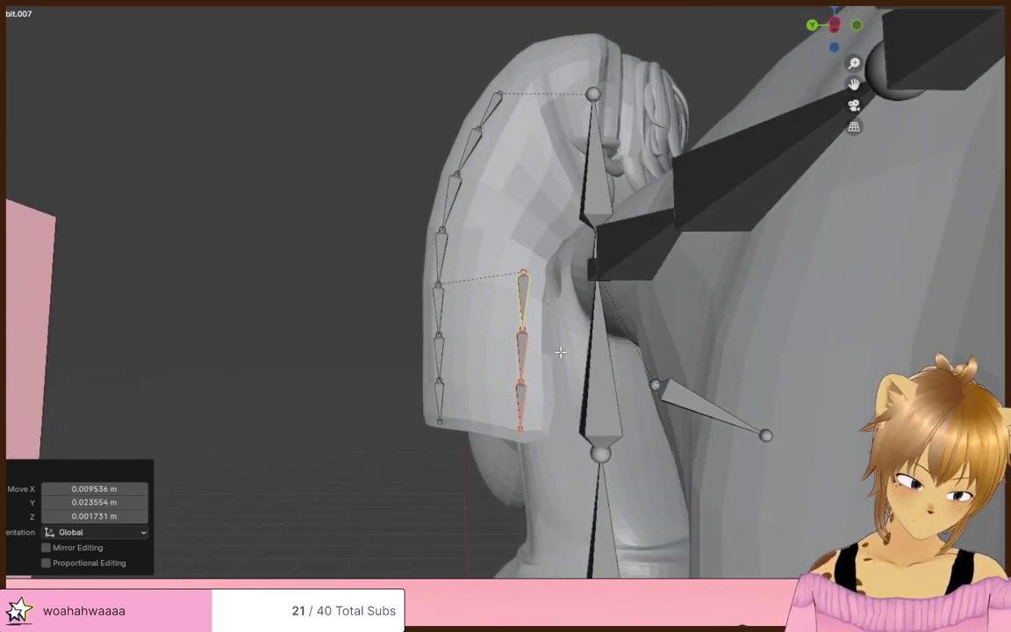
click(619, 317)
click(610, 330)
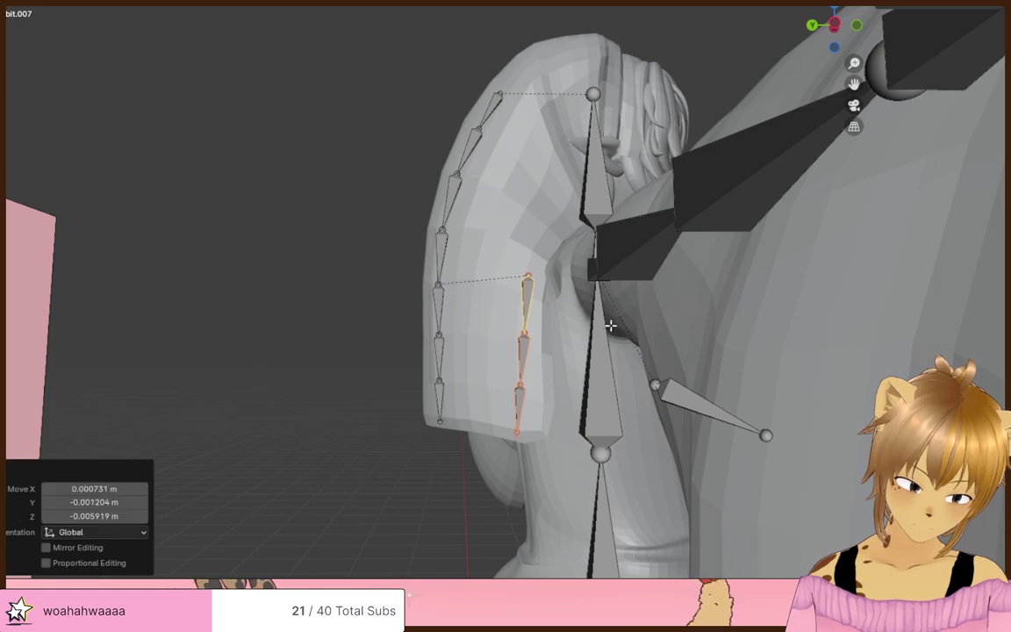
- Lower the top joint of the side habit chain by about 0.032 m along Z
click(526, 330)
key(KP_3)
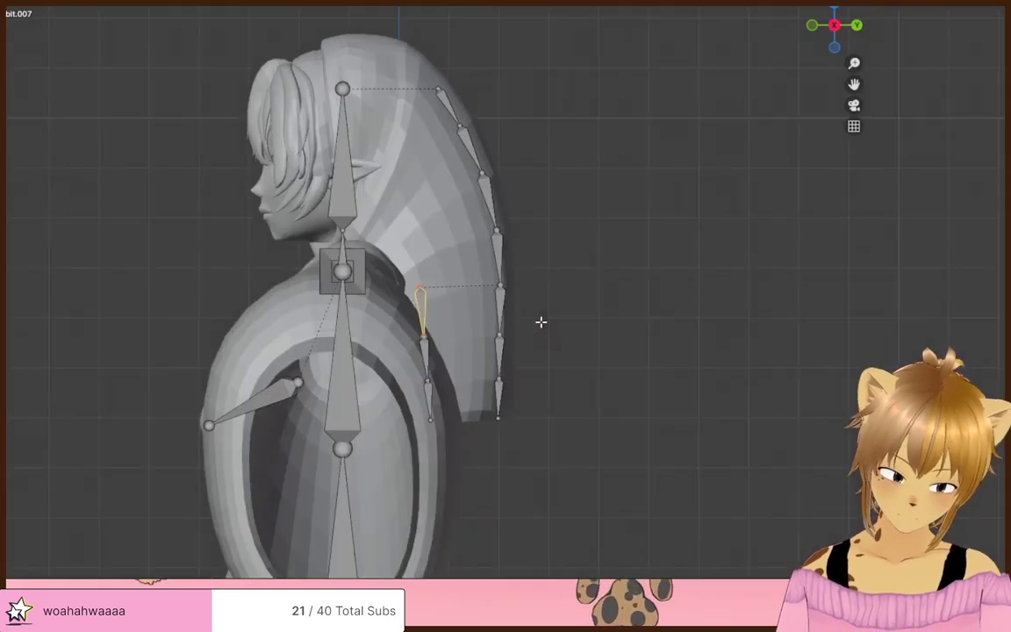
middle_drag(539, 322, 256, 349)
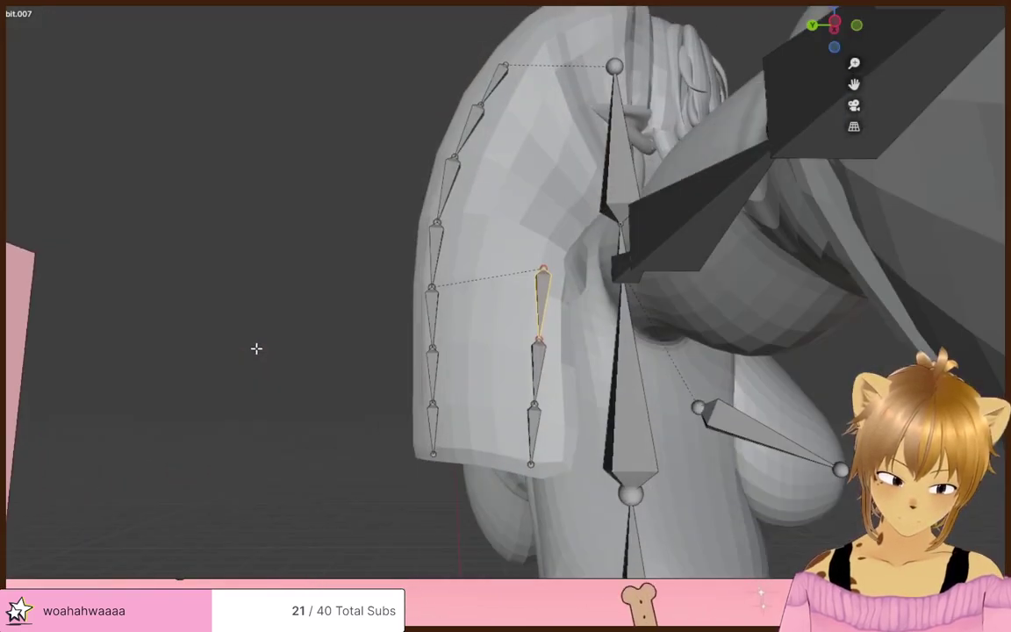
middle_drag(608, 369, 583, 312)
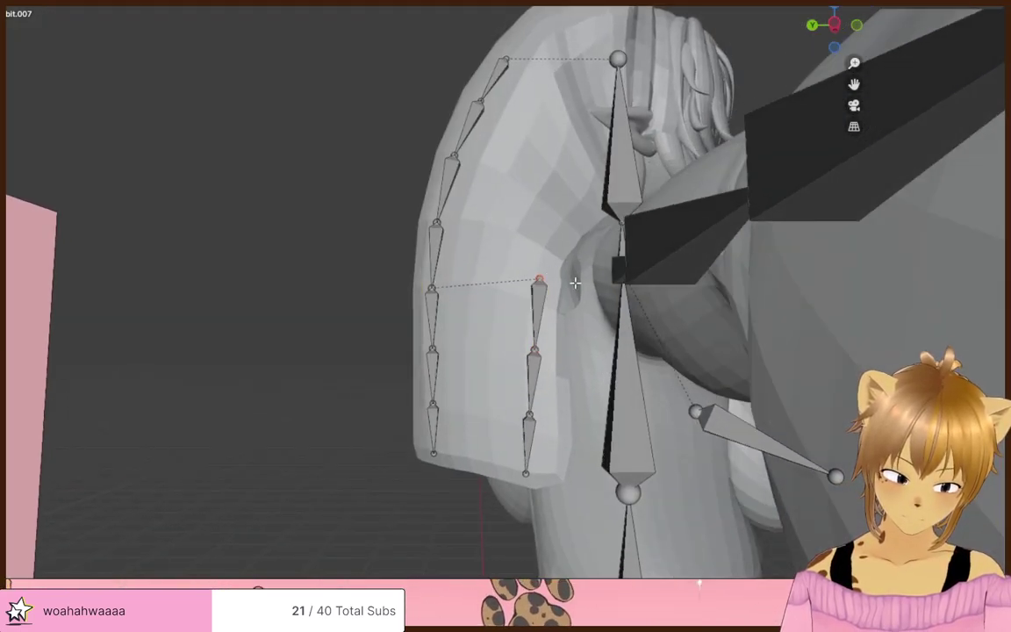
key(g)
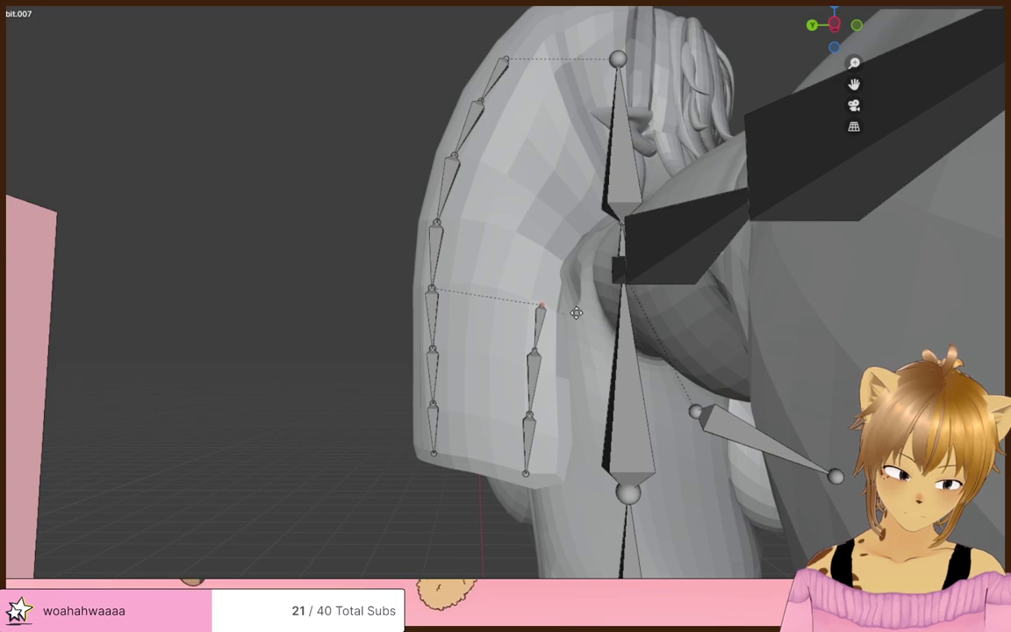
key(g)
key(z)
click(579, 329)
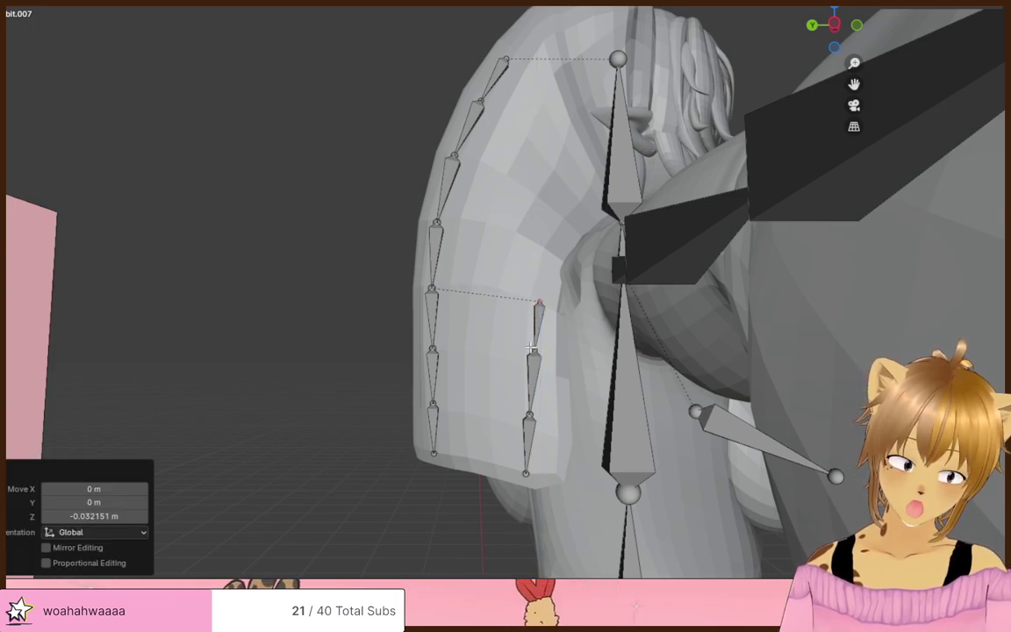
- Lower the side chain's remaining joints along Z, the second by about 0.027 m and the end joint by about 0.015 m
click(533, 352)
key(g)
key(z)
click(533, 374)
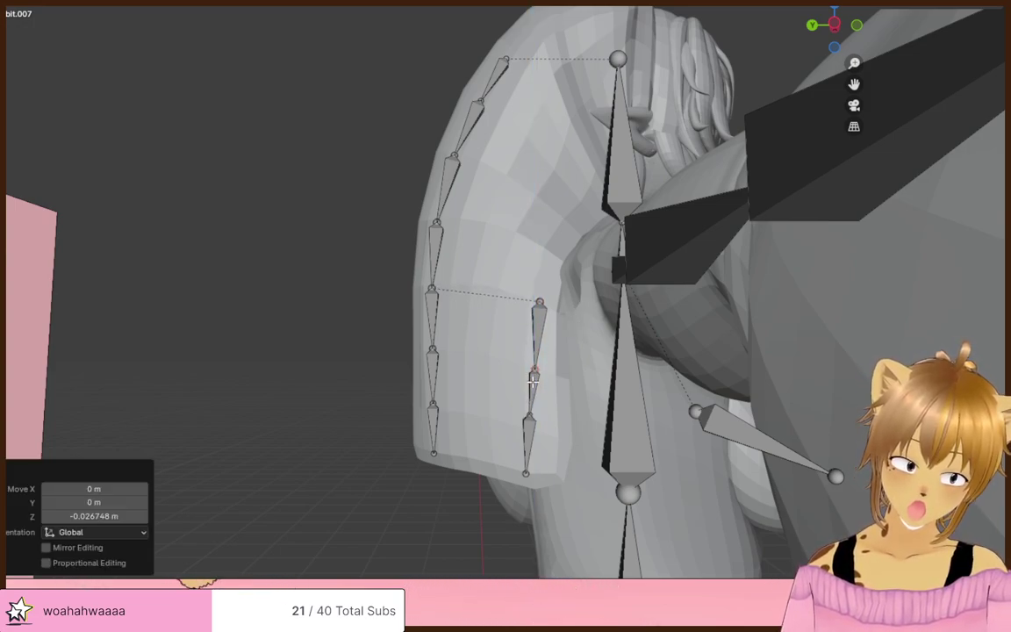
key(e)
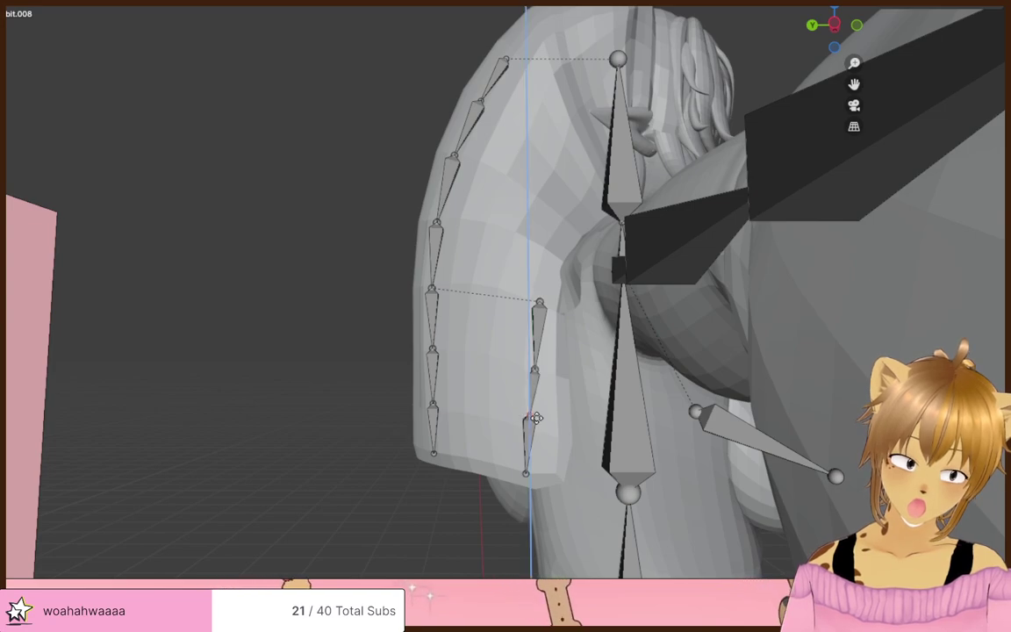
click(536, 430)
key(e)
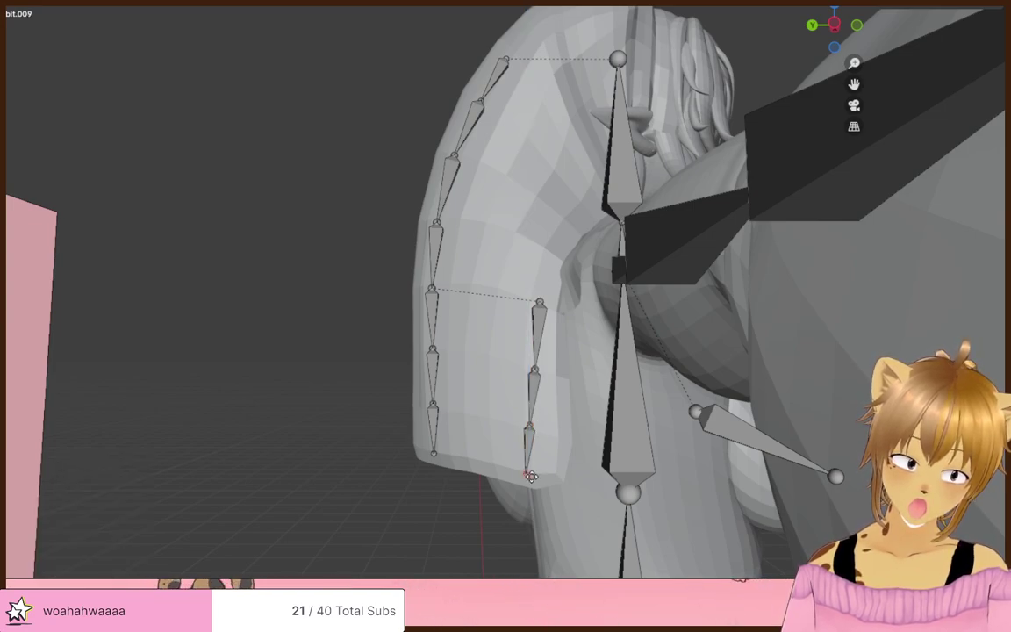
click(537, 488)
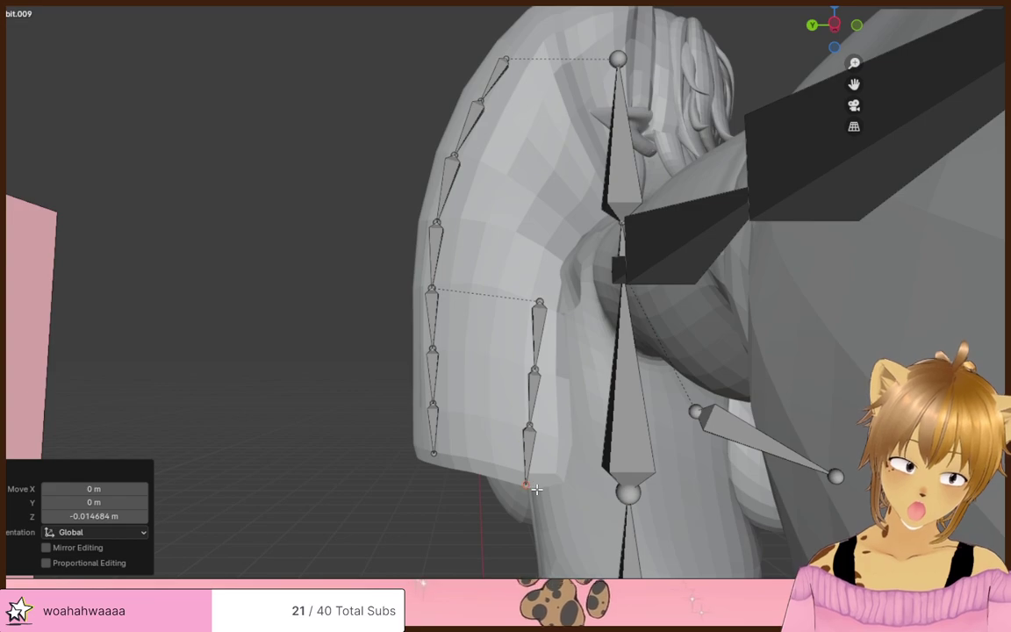
- Shift the side chain's end joint slightly forward along Y and its second joint about 0.012 m back along Y
key(g)
key(y)
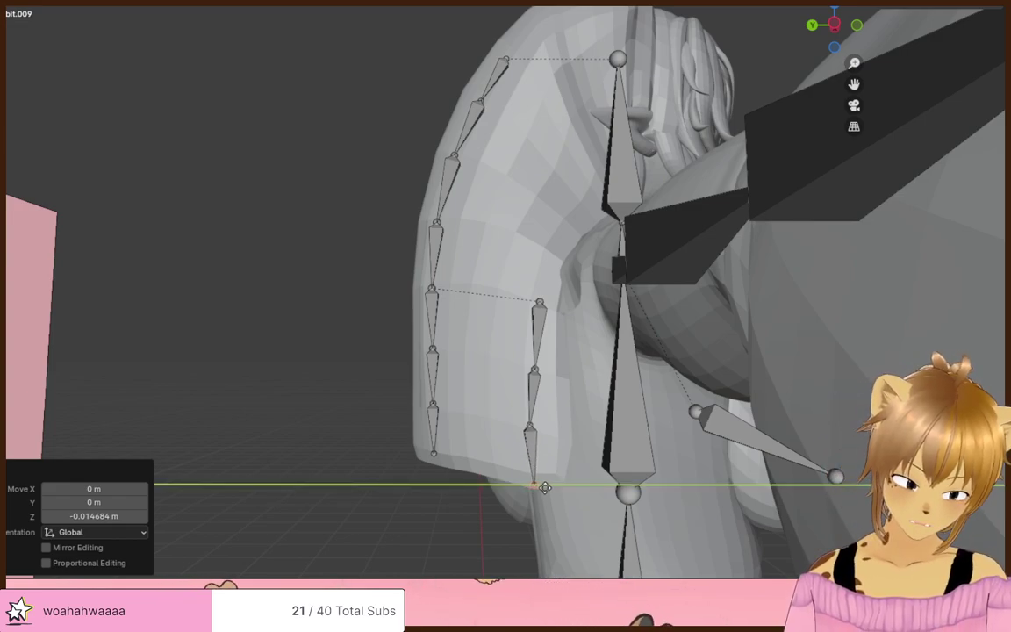
click(545, 488)
click(553, 421)
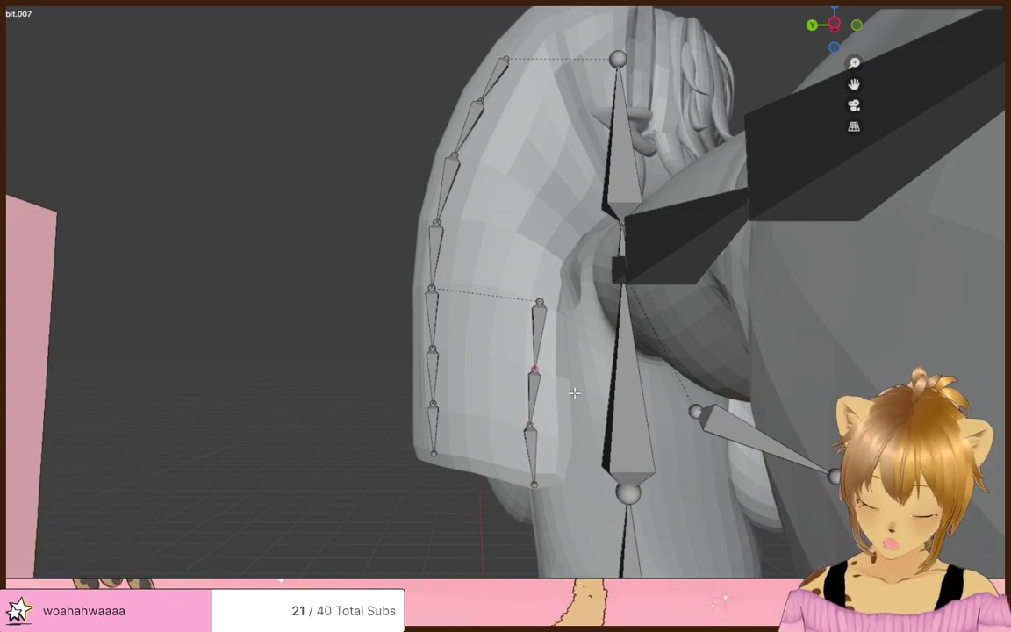
key(g)
key(y)
click(547, 306)
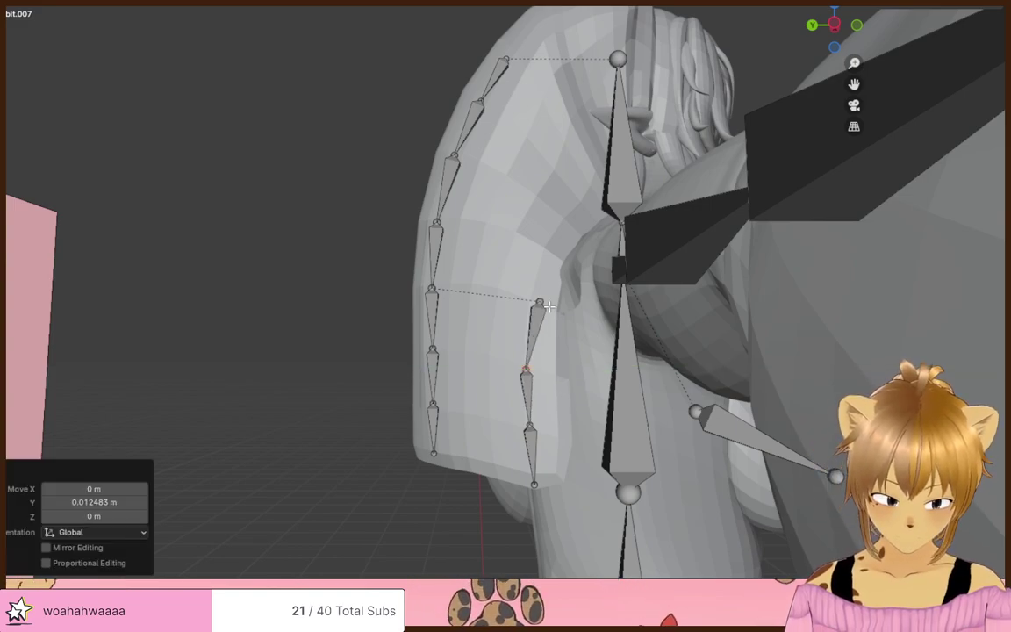
- Move the top bone of the side habit chain about 0.014 m along Y
click(567, 344)
key(g)
key(y)
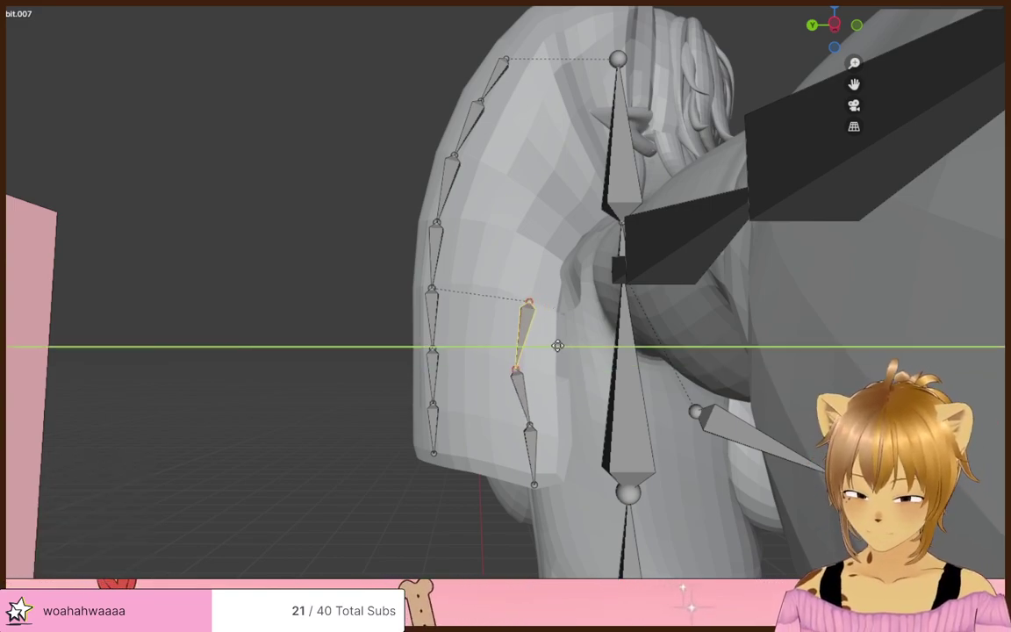
click(562, 316)
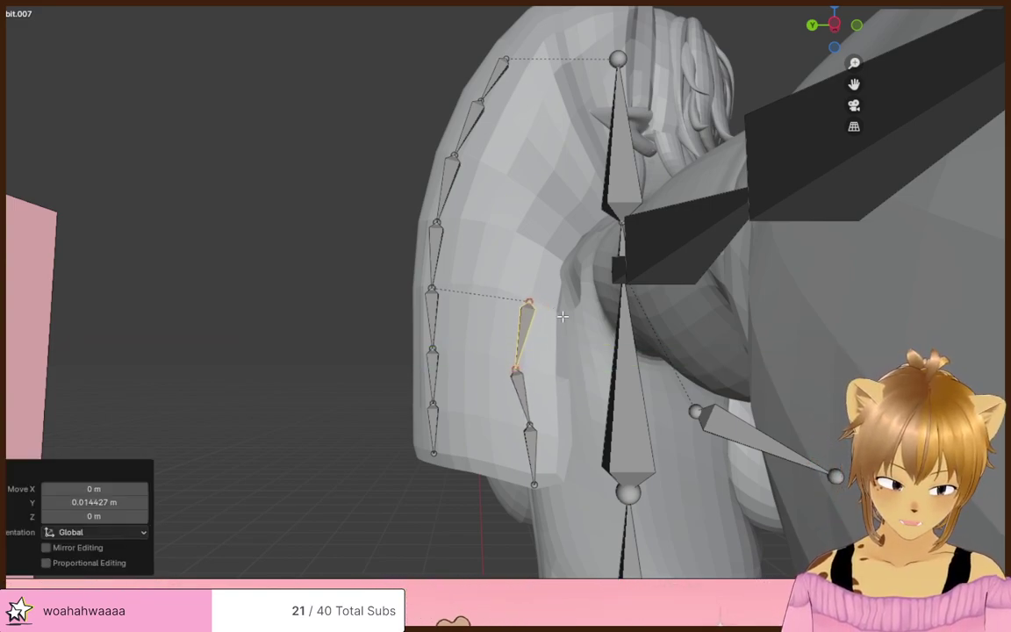
- Straighten the side chain by shifting its top joint about -0.011 m along Y and its second joint slightly forward along Y
click(601, 278)
click(519, 300)
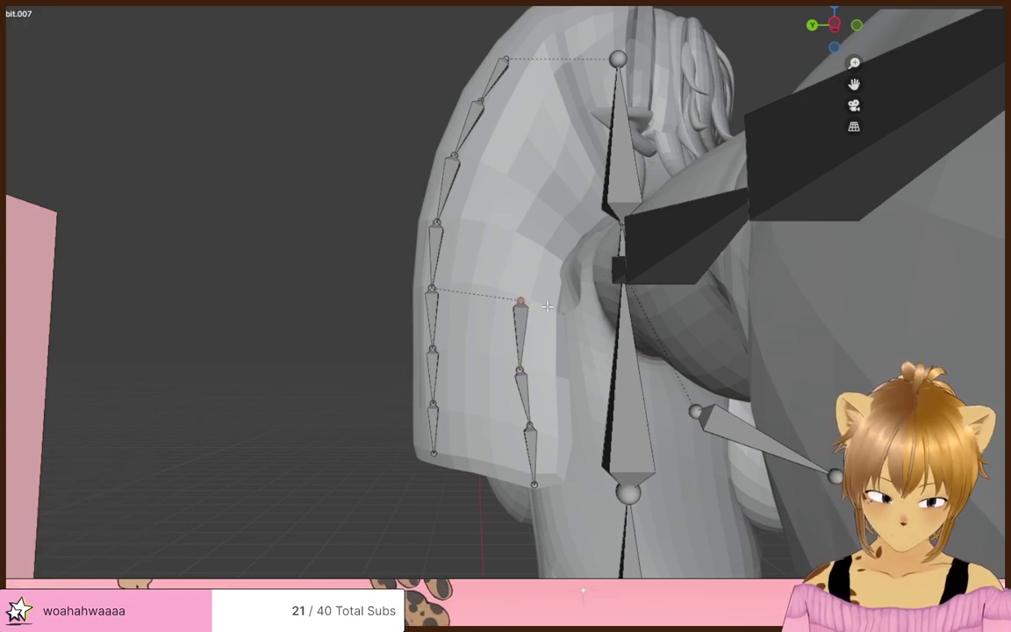
key(g)
key(y)
click(554, 304)
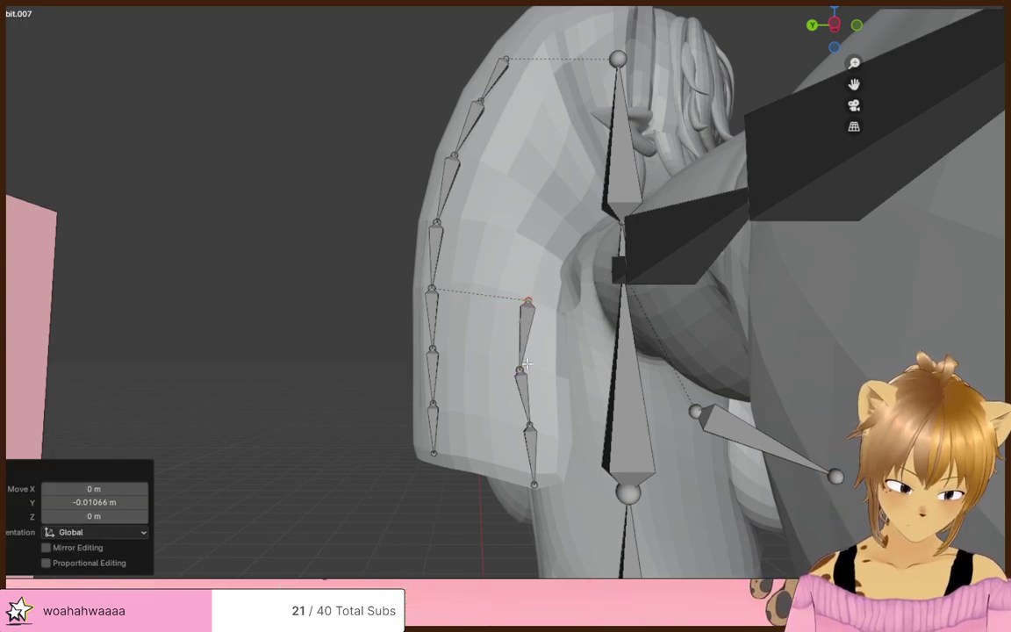
click(527, 371)
key(y)
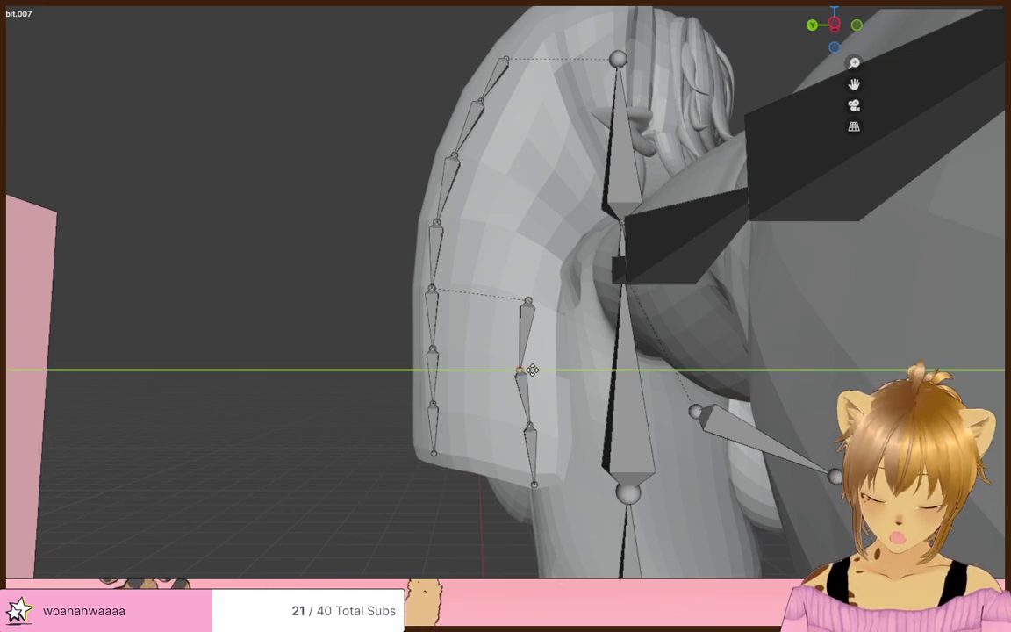
click(541, 368)
- Reparent the side chain's top bone from the back habit chain to the head bone, keeping it disconnected
click(545, 301)
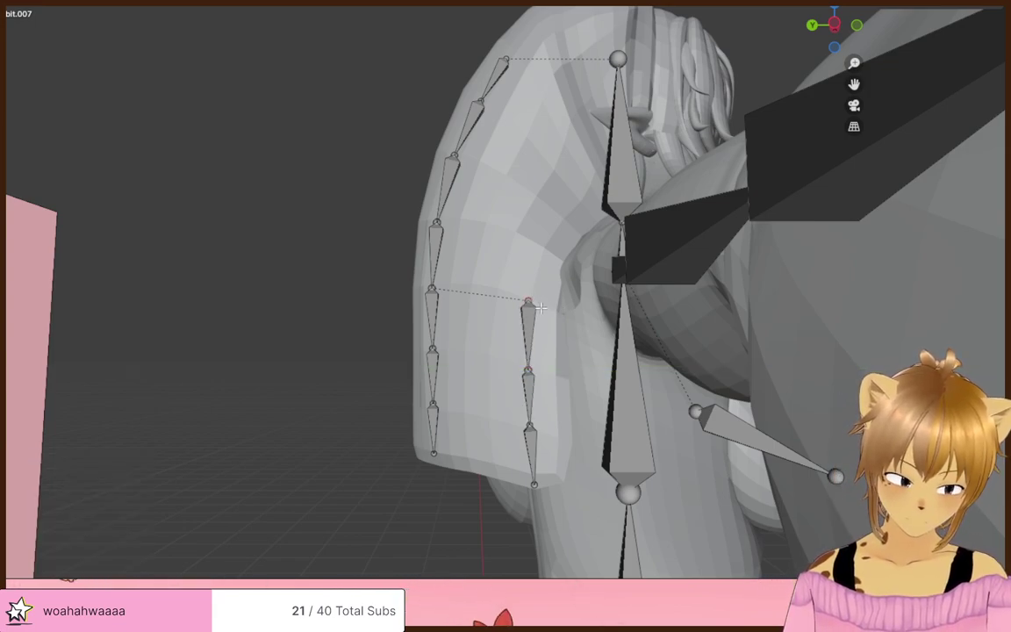
middle_drag(534, 275, 556, 296)
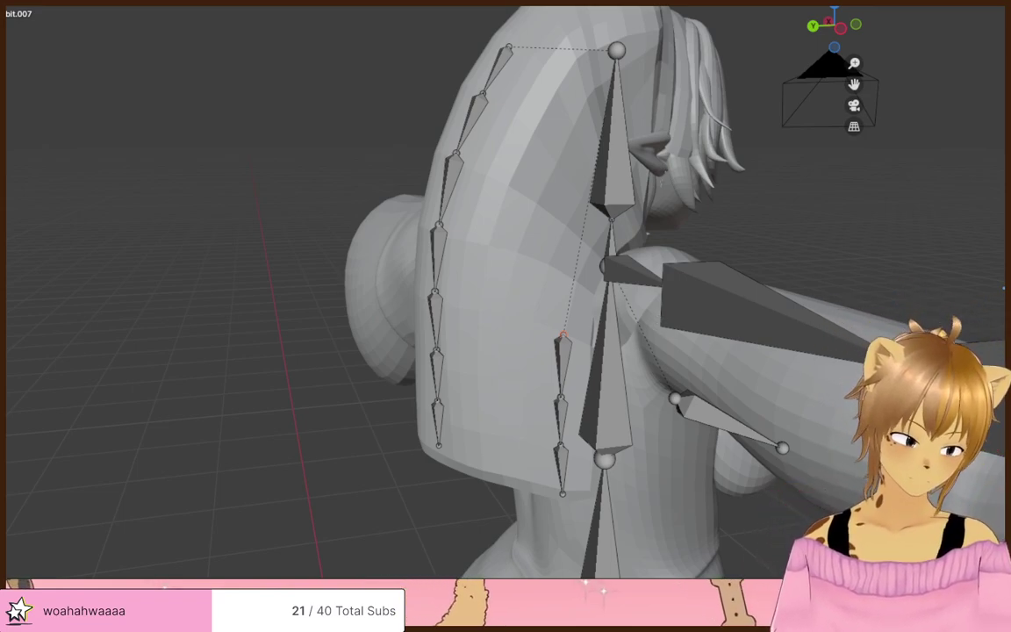
click(563, 349)
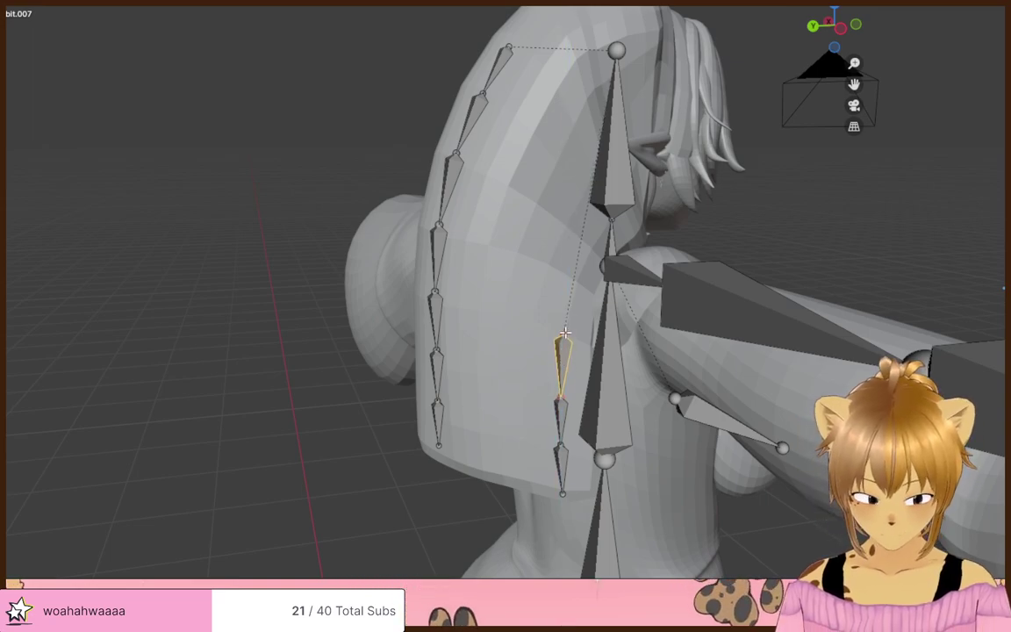
- Select the three side chain bones, raise them toward shoulder height and tilt them to follow the head covering's side
drag(545, 383, 580, 520)
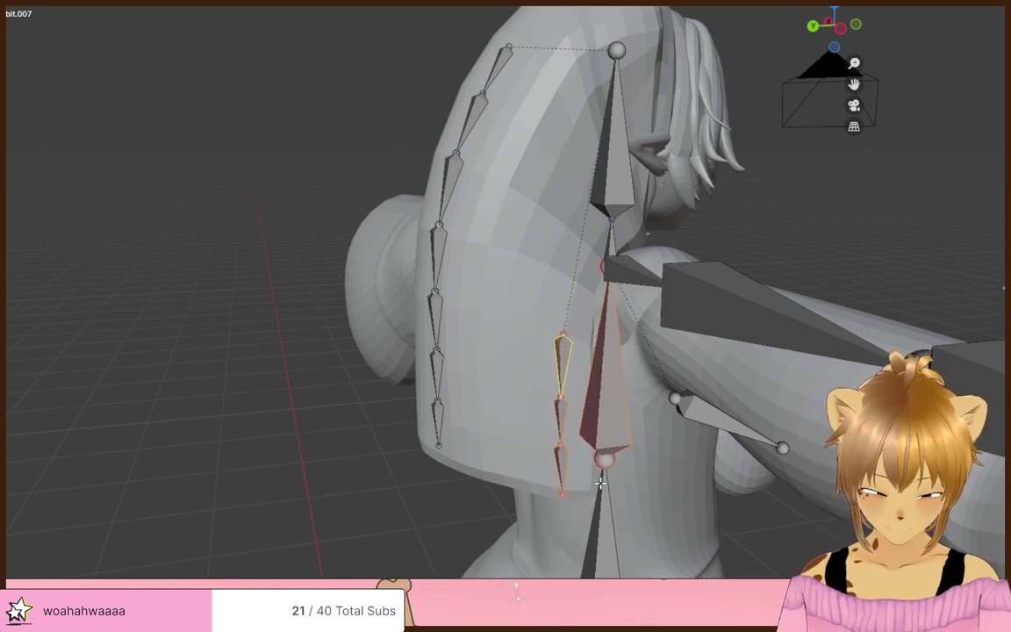
click(602, 483)
middle_drag(601, 482, 646, 453)
drag(508, 309, 564, 555)
key(g)
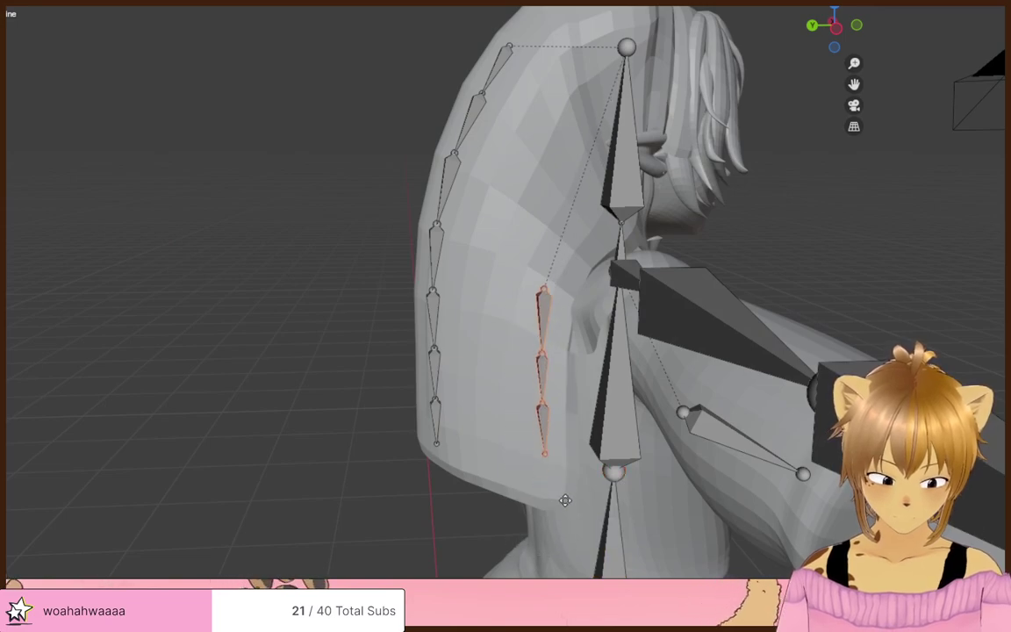
key(r)
click(575, 428)
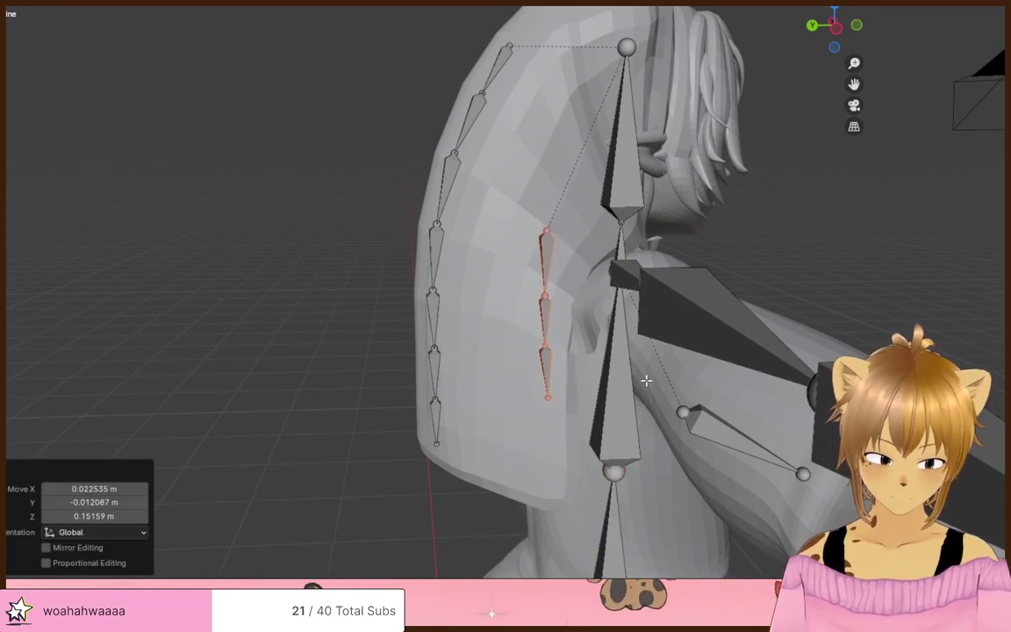
click(671, 431)
- Extrude two more bones from the side chain's end down to the head covering's lower edge
click(541, 415)
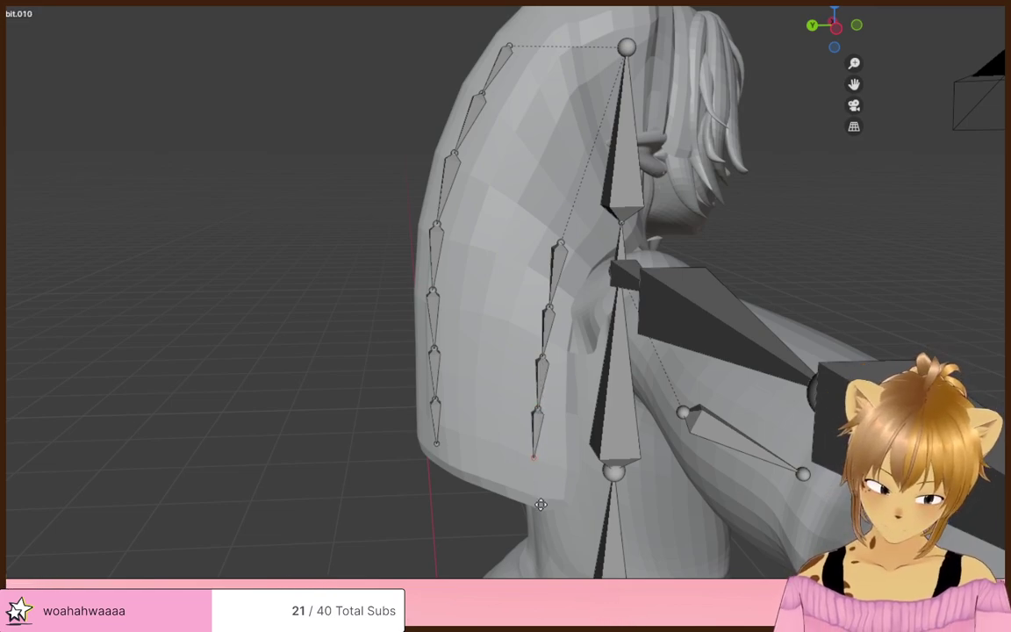
click(541, 505)
click(544, 547)
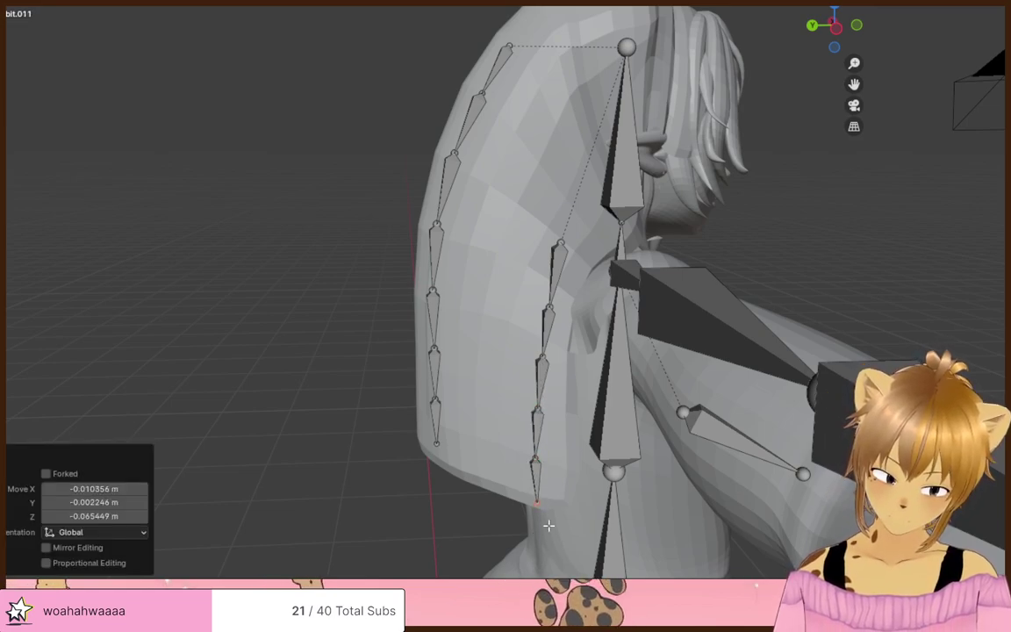
- Rename the top bone of the side habit chain as habit.r
middle_drag(548, 524, 619, 481)
scroll(567, 488, up, 1)
click(633, 250)
middle_drag(678, 263, 637, 275)
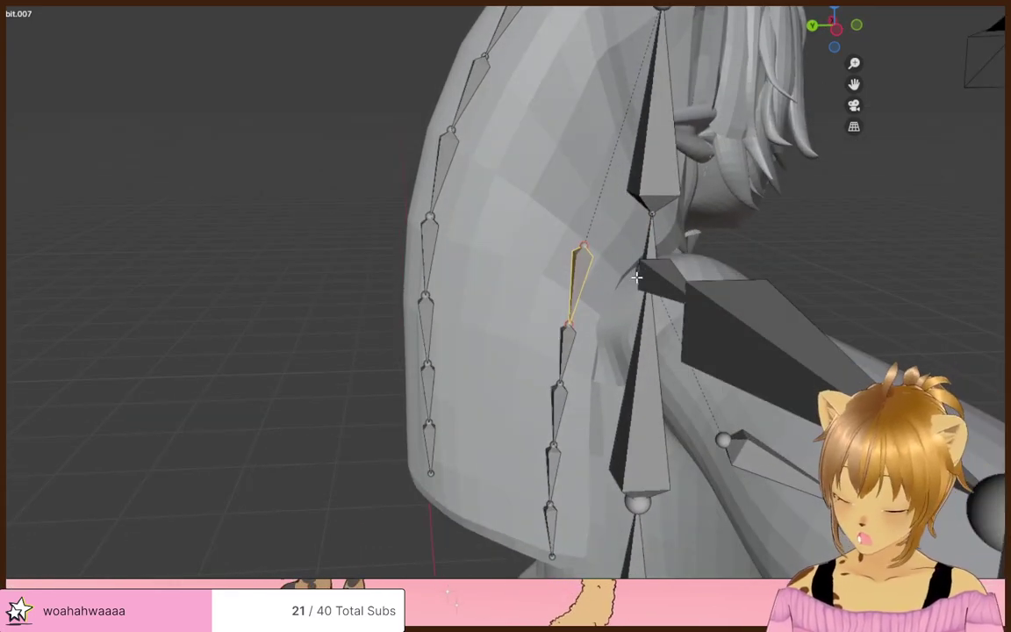
key(F2)
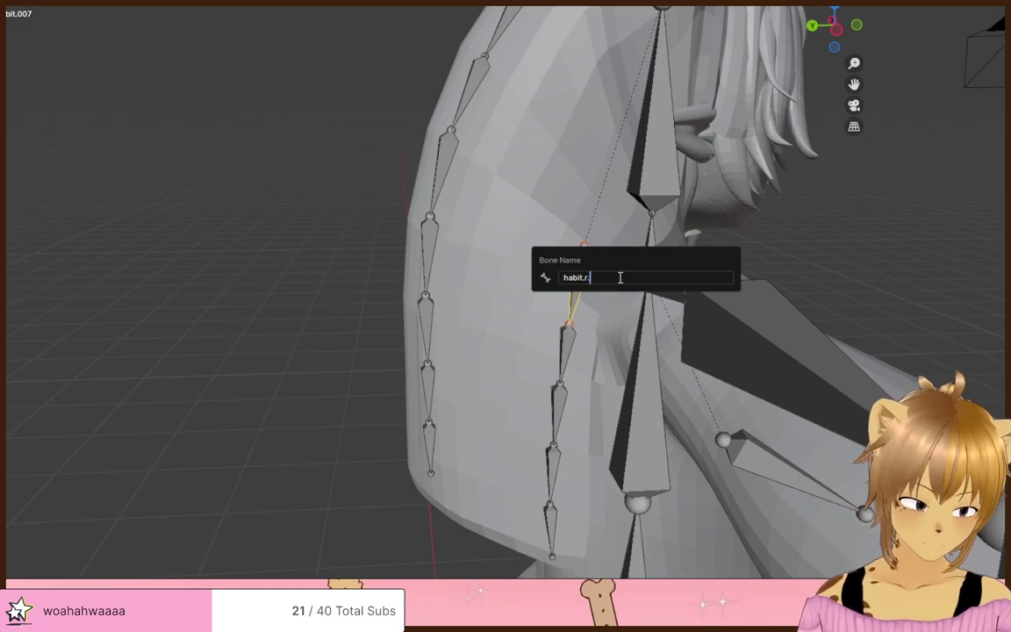
key(Return)
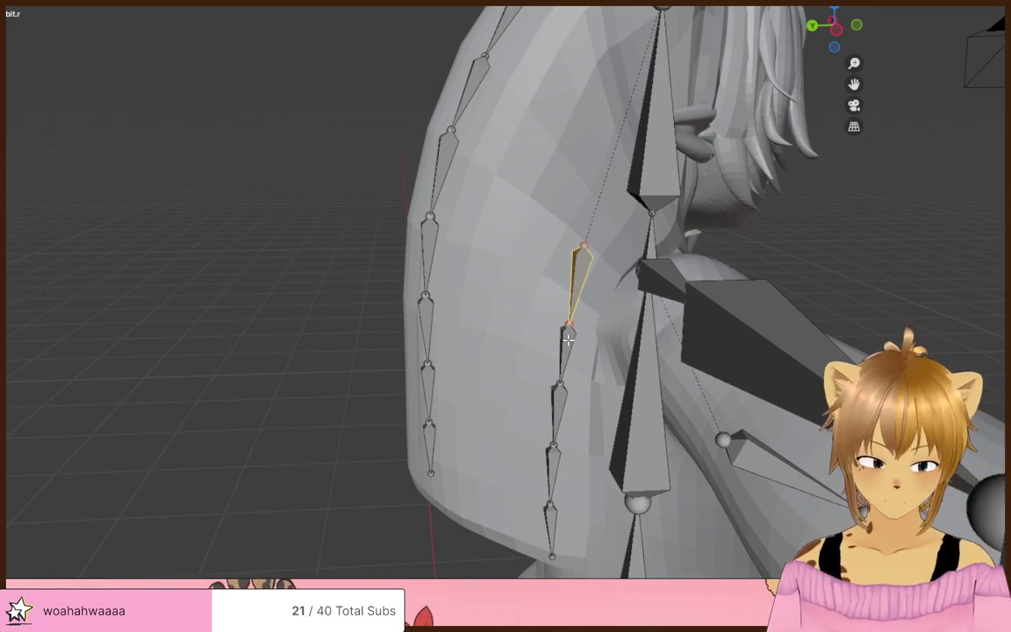
- Rename the second and third bones of the side habit chain as habit.r.001 and habit.r.002
key(F3)
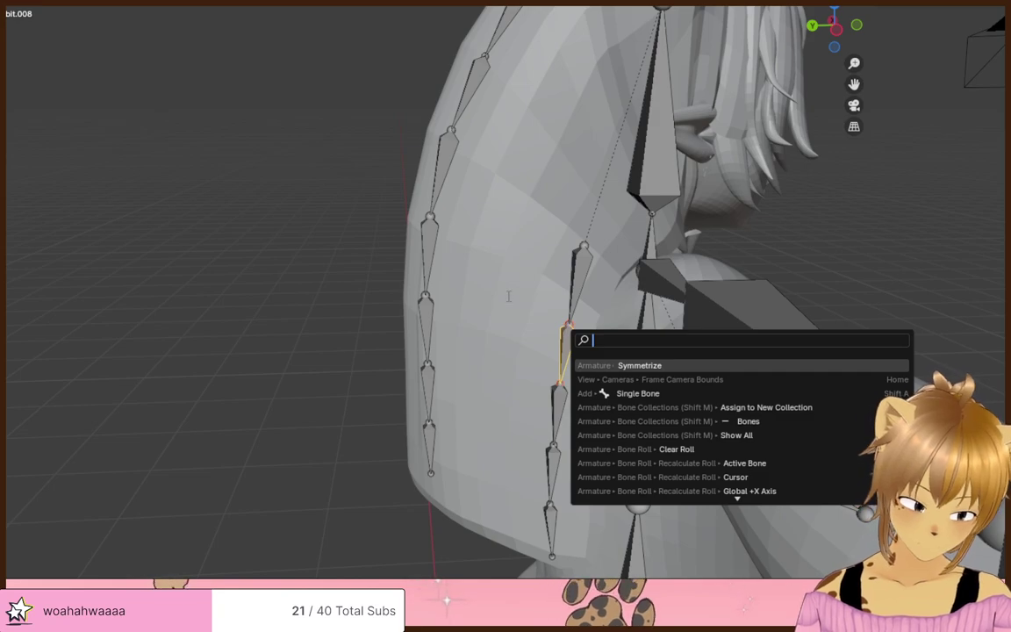
key(Escape)
key(F2)
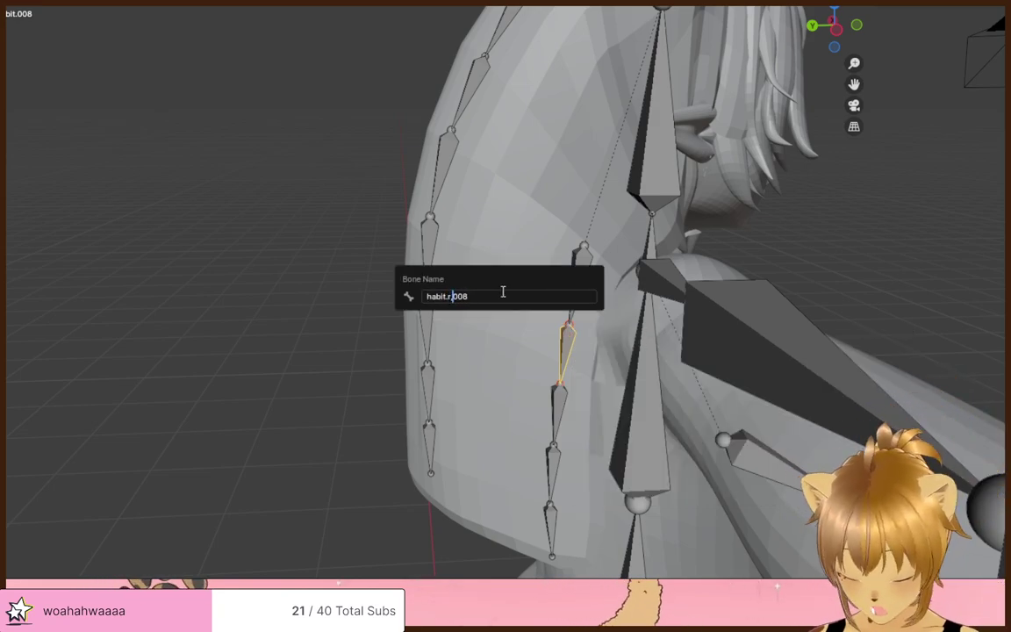
text(habit.r.008)
key(Return)
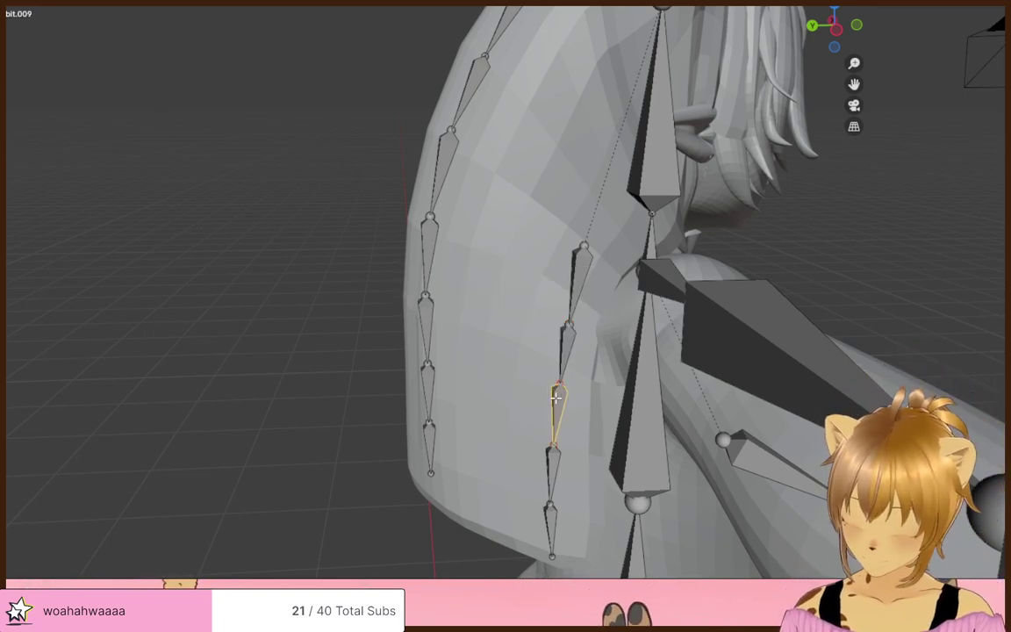
key(F2)
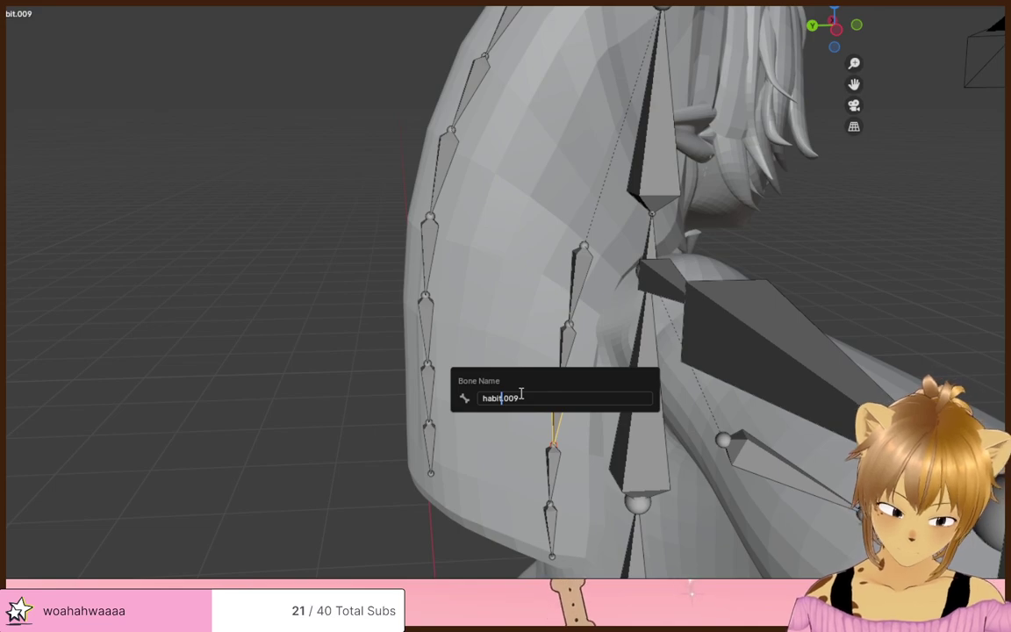
text(r.)
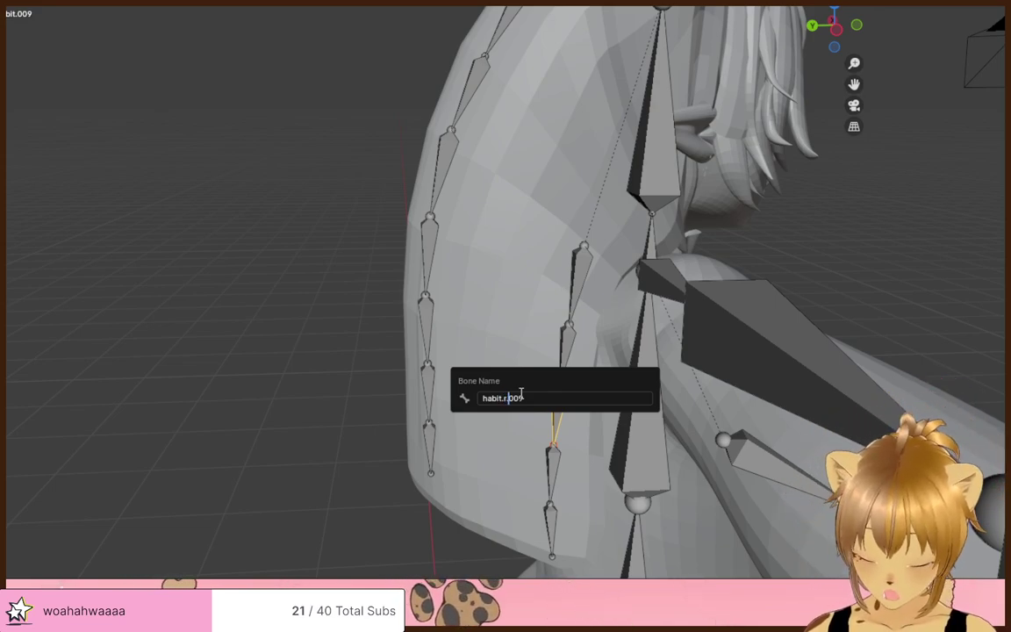
key(Right)
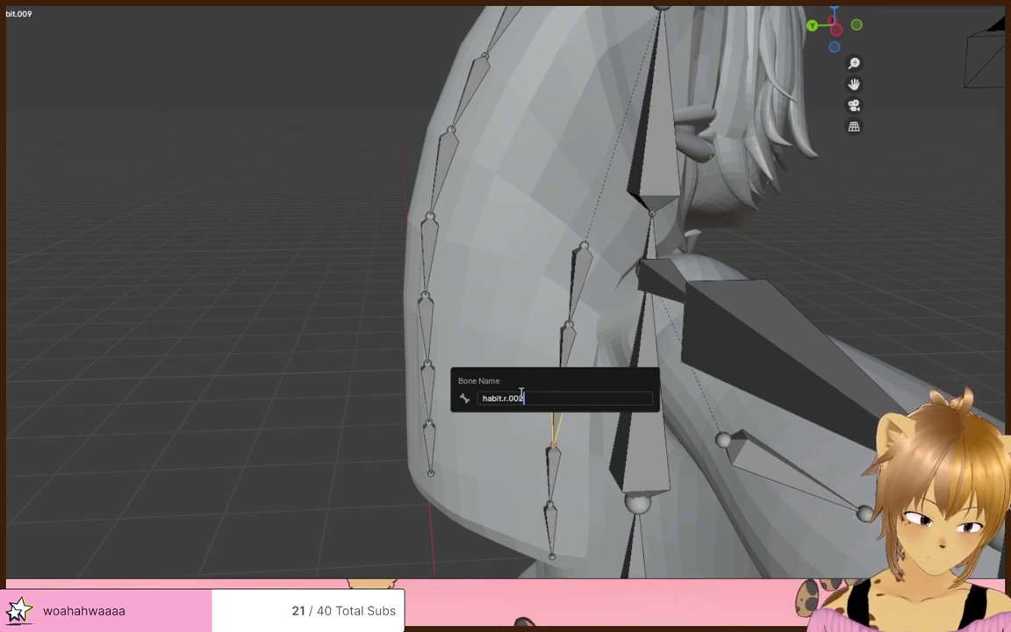
key(Return)
- Rename the fourth and fifth bones of the side habit chain as habit.r.003 and habit.r.004
click(551, 463)
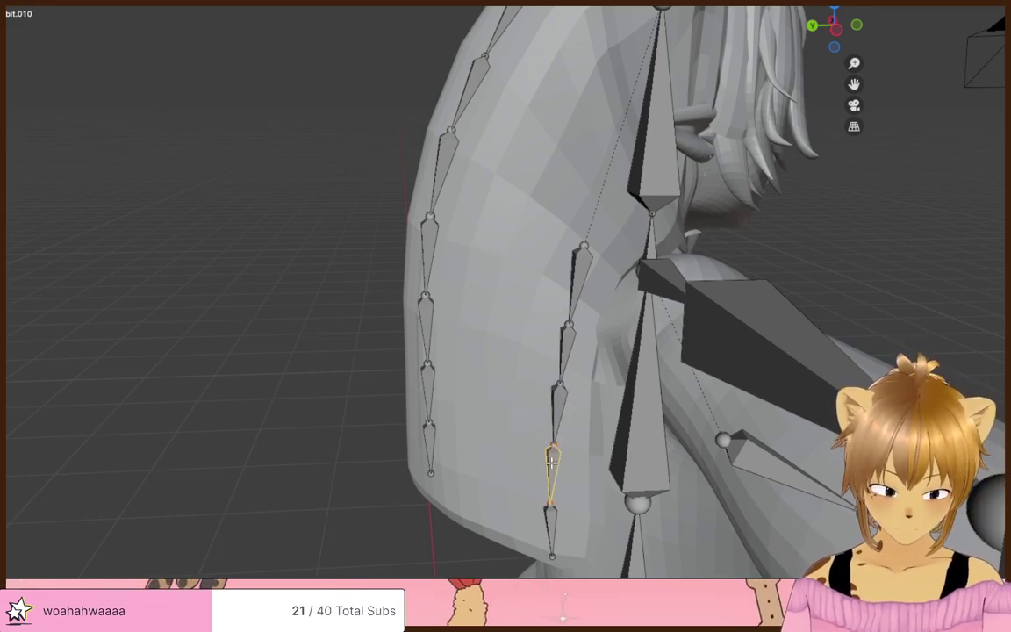
key(F2)
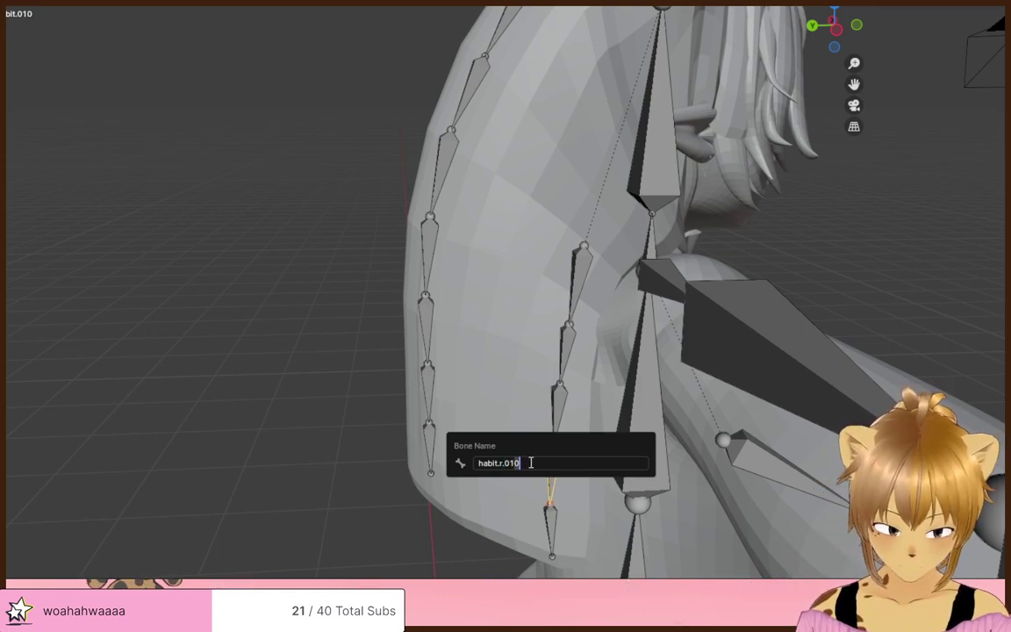
text(003)
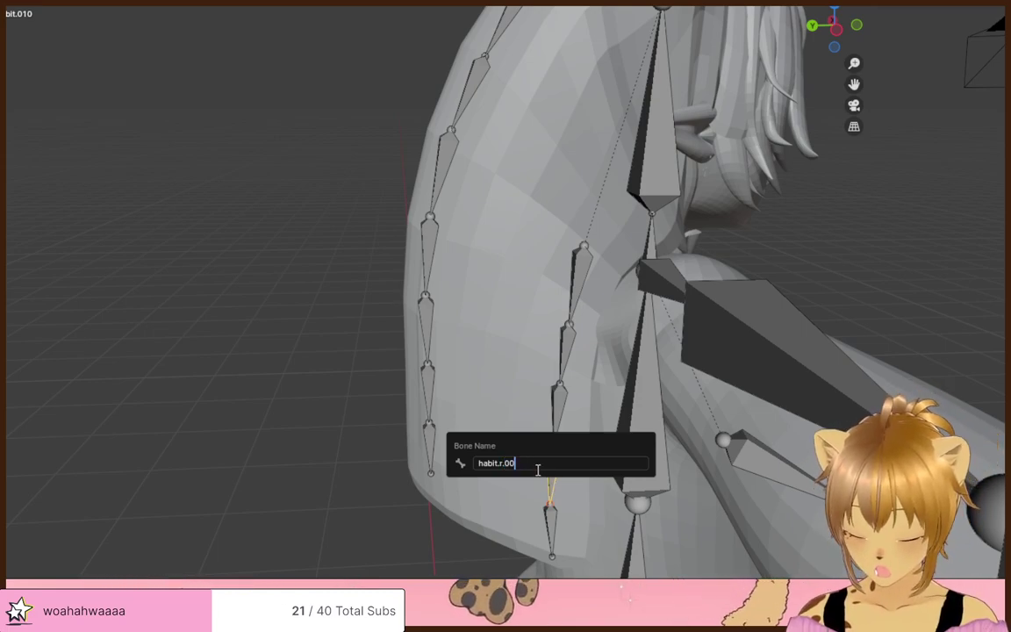
key(Return)
click(554, 523)
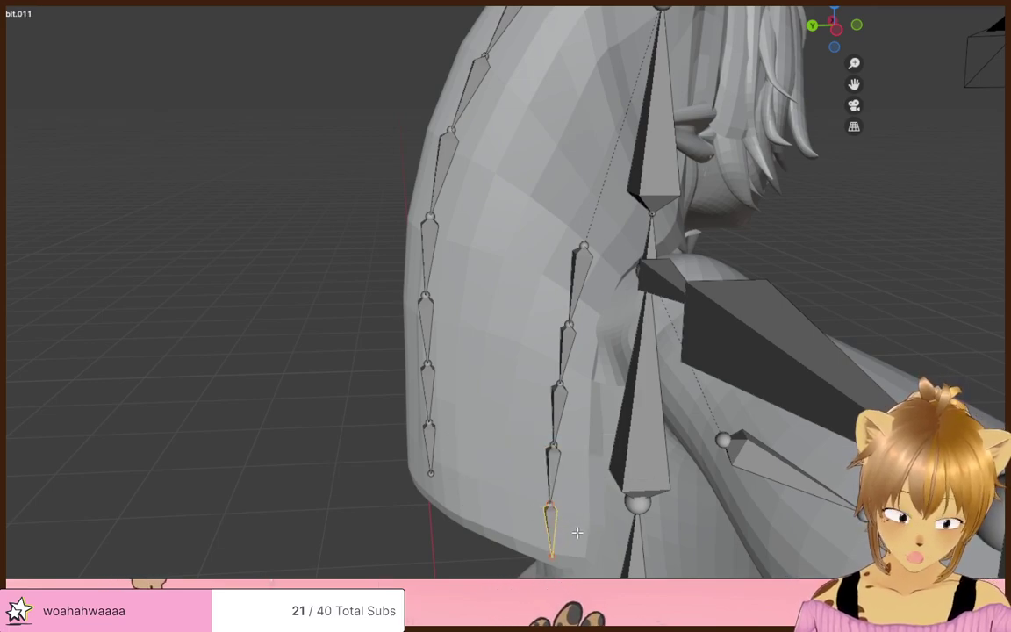
key(F2)
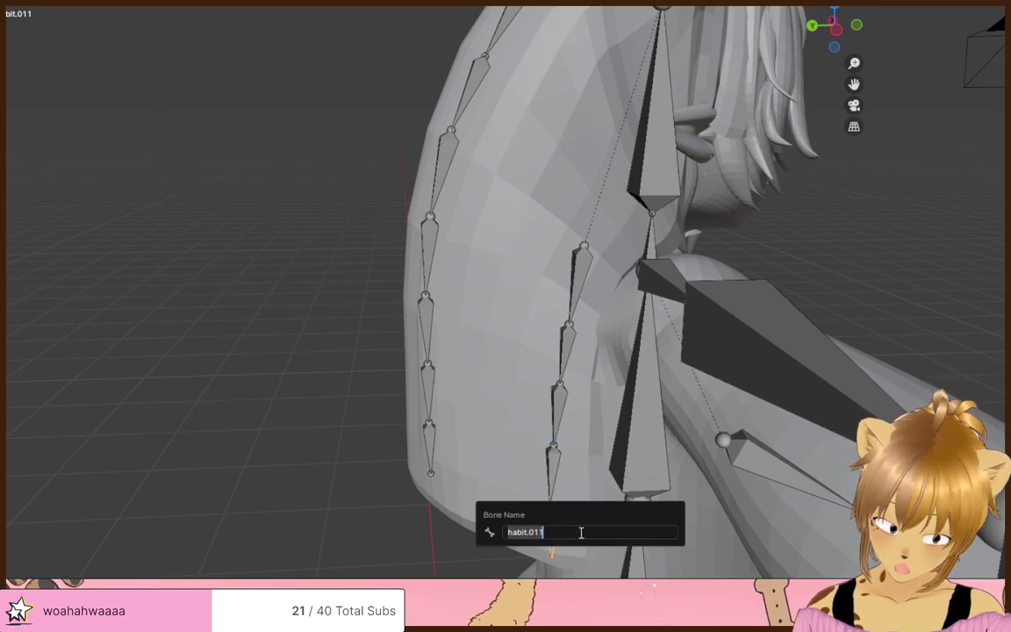
text(.r)
drag(536, 531, 542, 531)
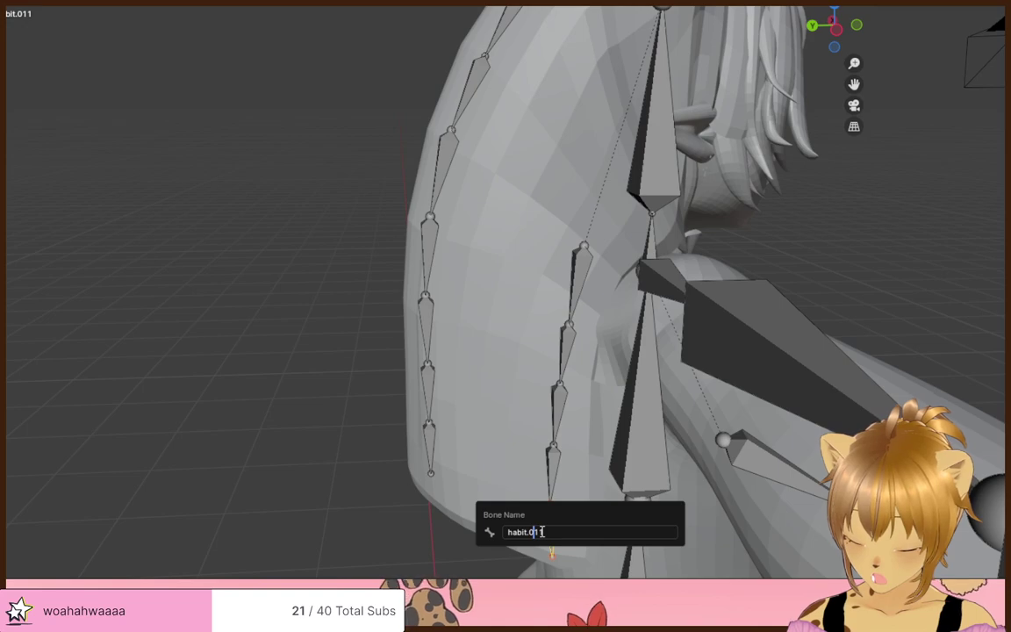
text(.004)
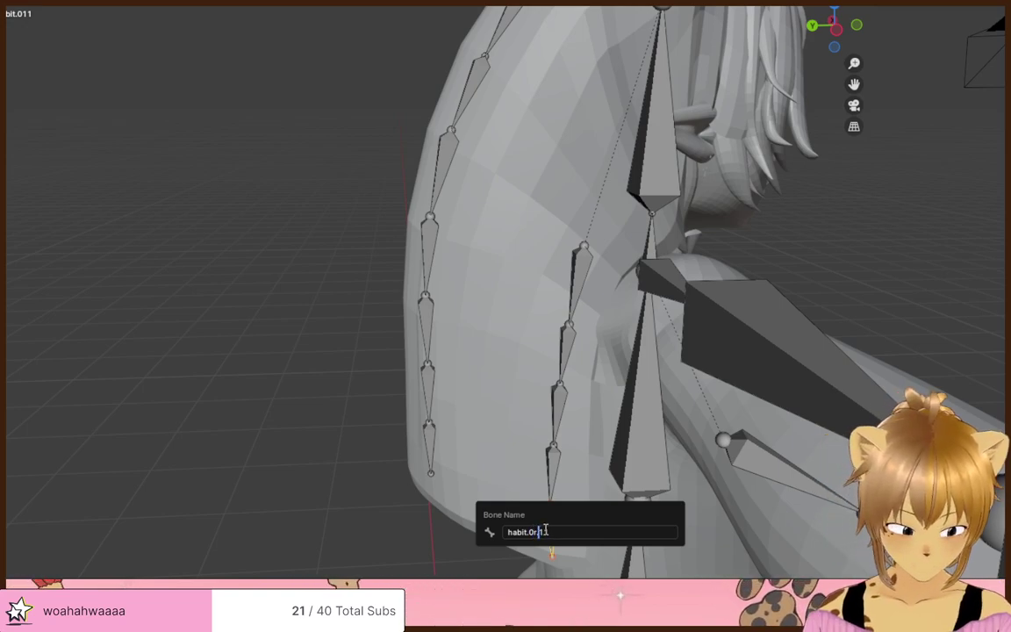
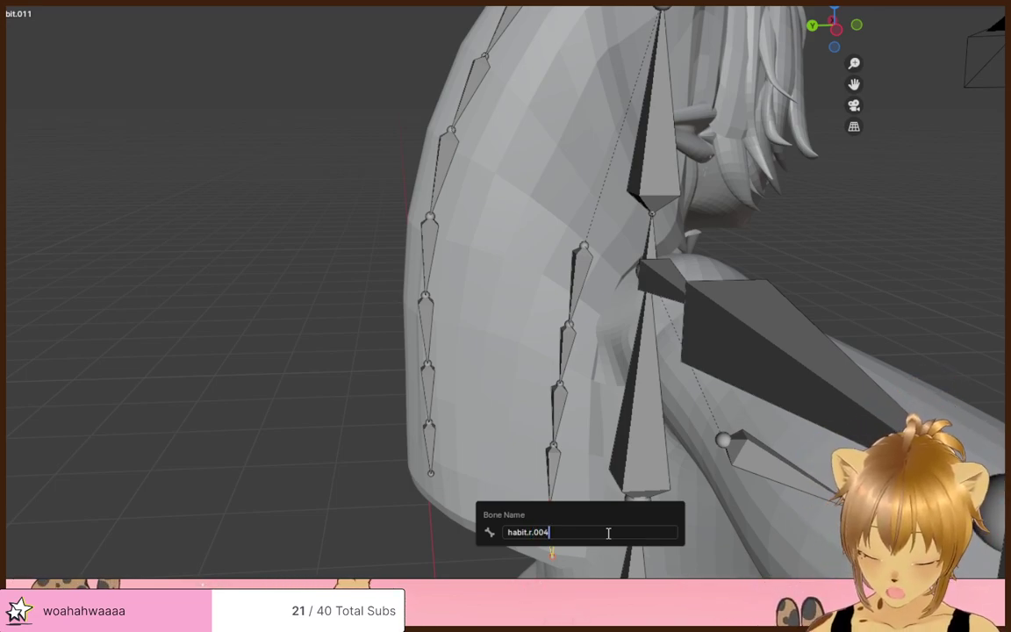
key(Return)
- Check the names of the side habit chain's bones one by one from the top down
scroll(635, 503, down, 4)
middle_drag(546, 449, 491, 452)
click(693, 467)
click(494, 279)
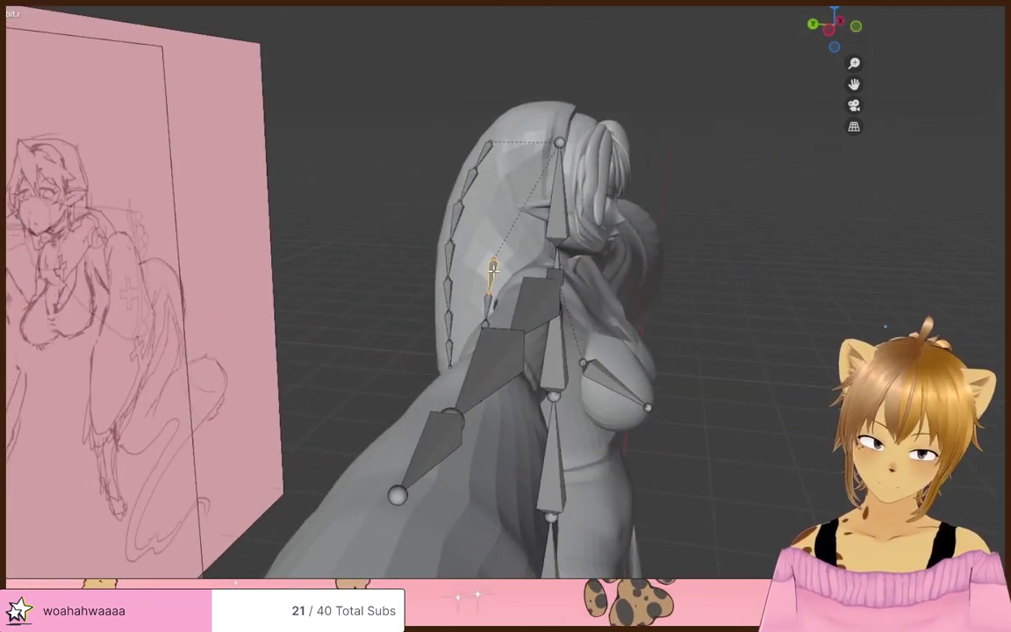
middle_drag(494, 286, 535, 288)
scroll(535, 288, up, 2)
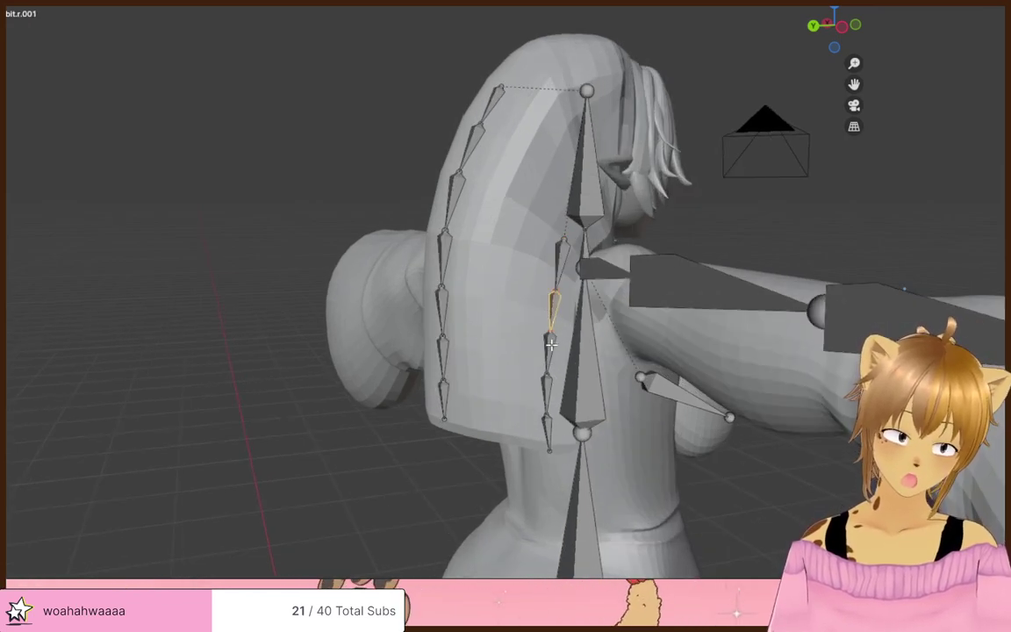
click(549, 376)
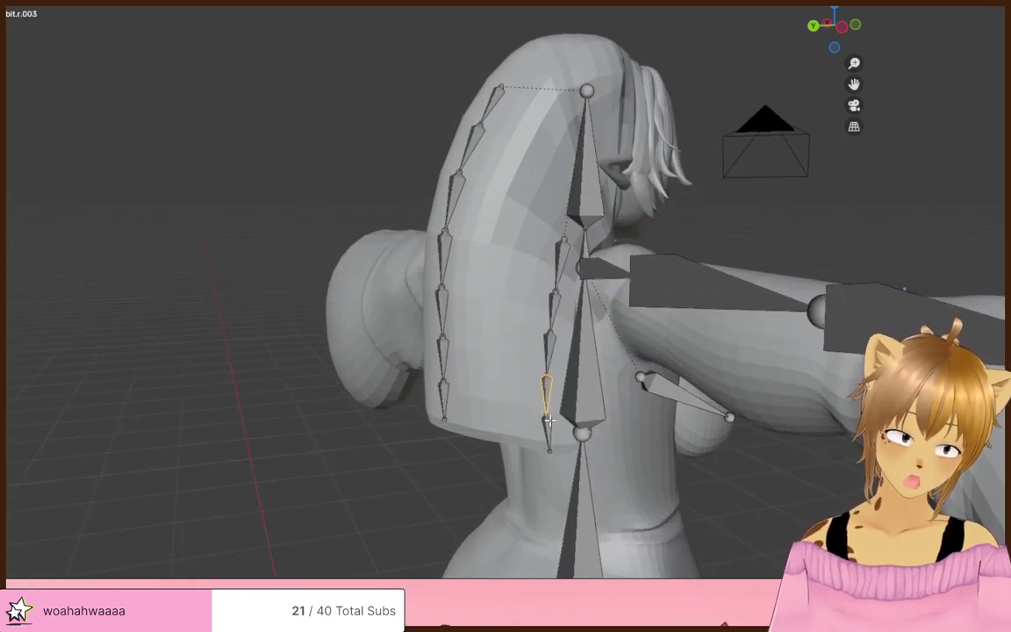
- Shift the side habit chain's top joint inward along the X axis in two small moves, the first about 0.023 m
scroll(802, 240, down, 4)
middle_drag(802, 246, 645, 286)
scroll(645, 285, up, 2)
middle_drag(674, 327, 447, 246)
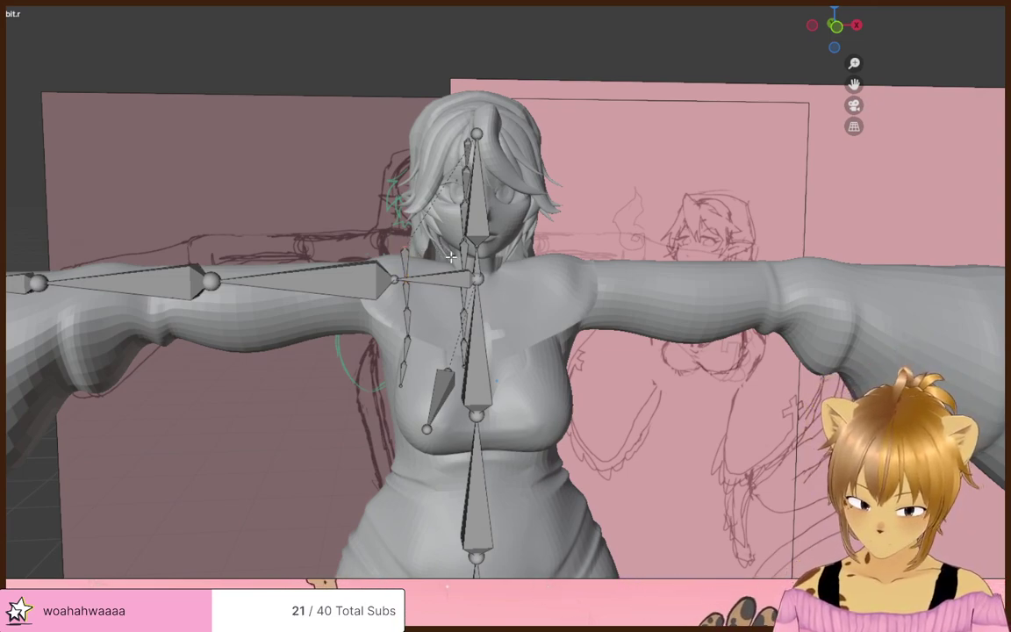
key(g)
key(x)
click(436, 261)
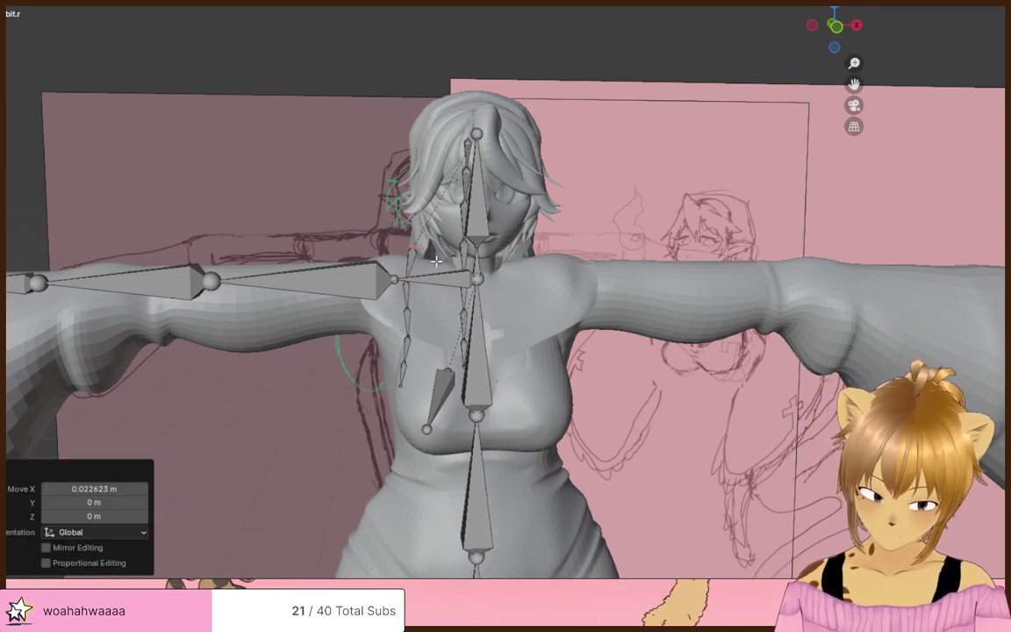
middle_drag(405, 277, 435, 255)
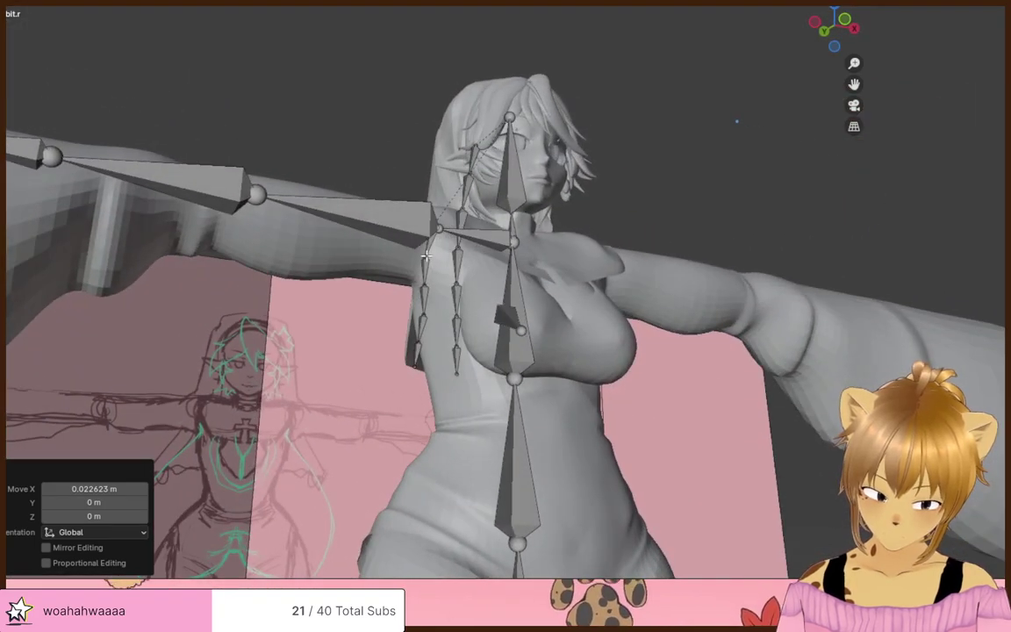
key(x)
click(438, 256)
- Adjust the next two joints of the side habit chain along the X axis, moving the lower one about -0.007 m
click(425, 283)
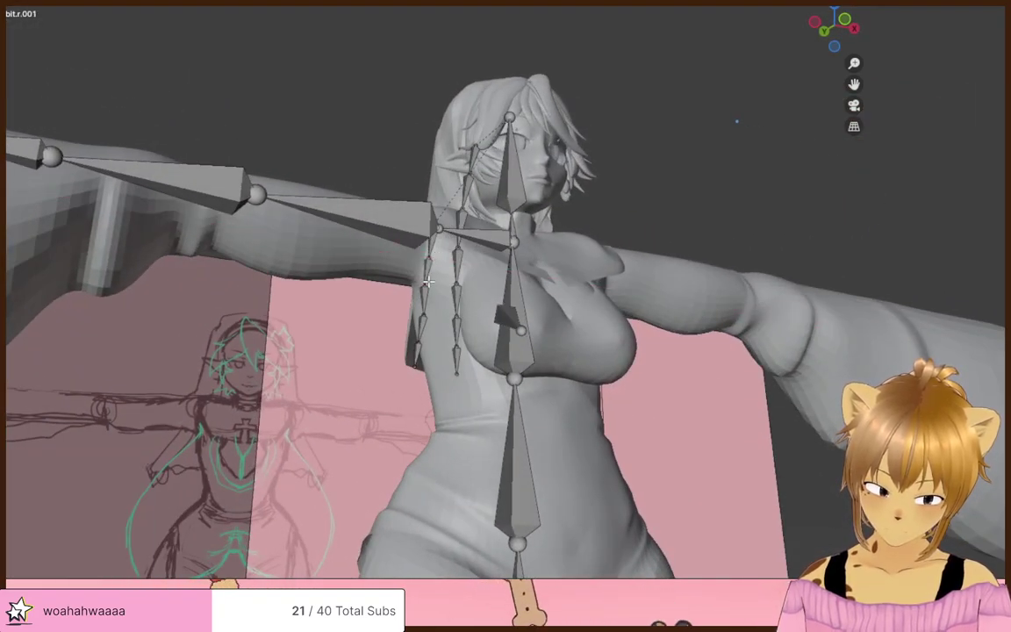
key(g)
key(x)
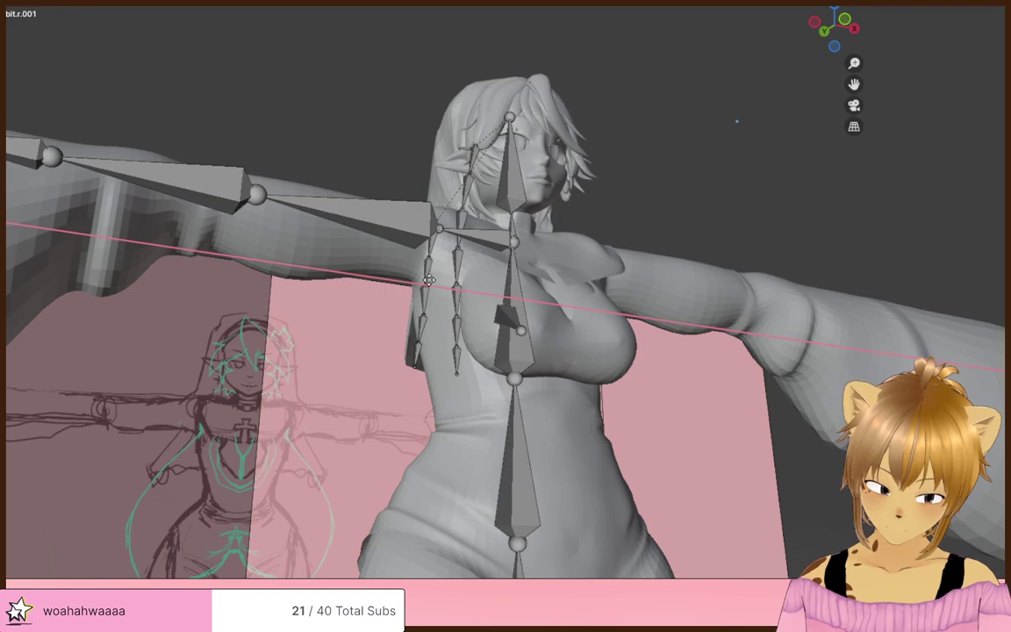
click(429, 280)
key(shift+d)
key(x)
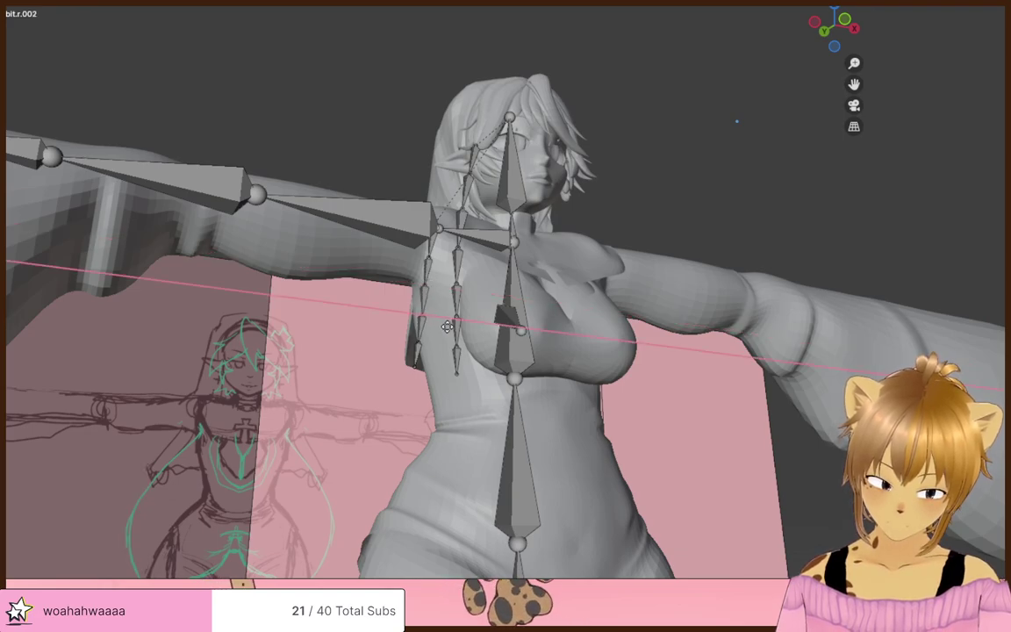
click(447, 327)
middle_drag(447, 327, 665, 313)
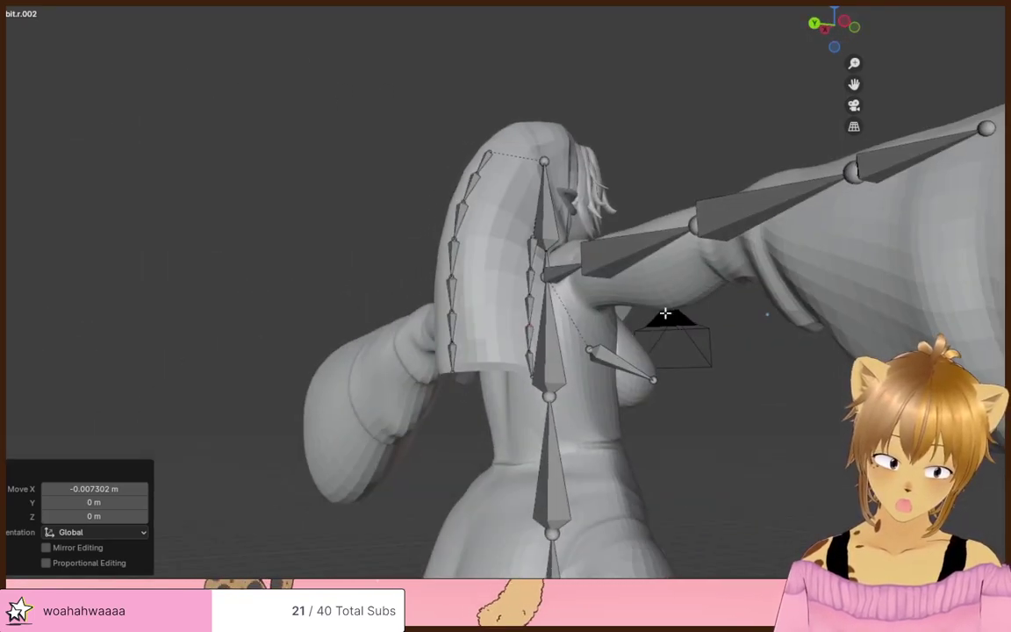
- Reposition the side habit chain's tip and the two joints above it to follow the head covering's side
click(529, 374)
middle_drag(529, 374, 481, 377)
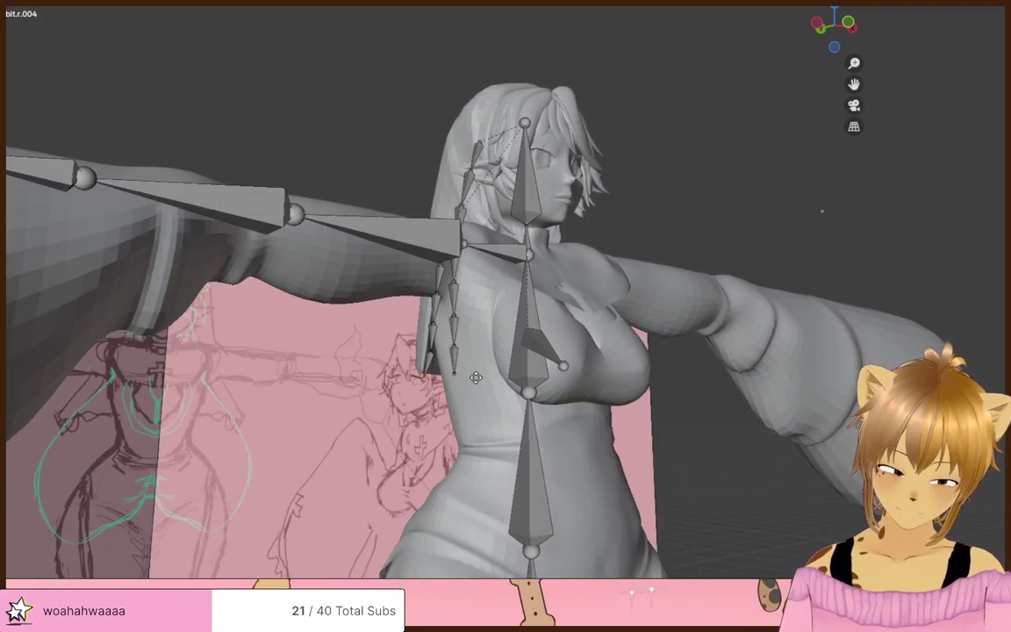
click(473, 373)
click(446, 347)
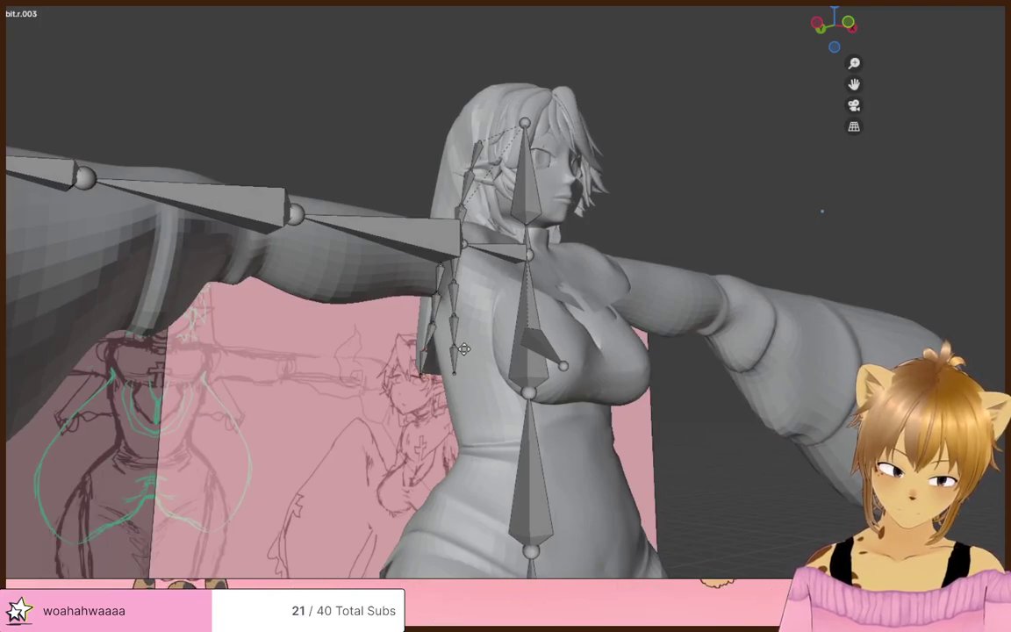
click(463, 349)
click(454, 314)
key(g)
click(449, 311)
- Adjust the side chain's lower joints along the covering's outer edge as seen from behind, lowering the tip about 0.011 m
middle_drag(446, 311, 656, 368)
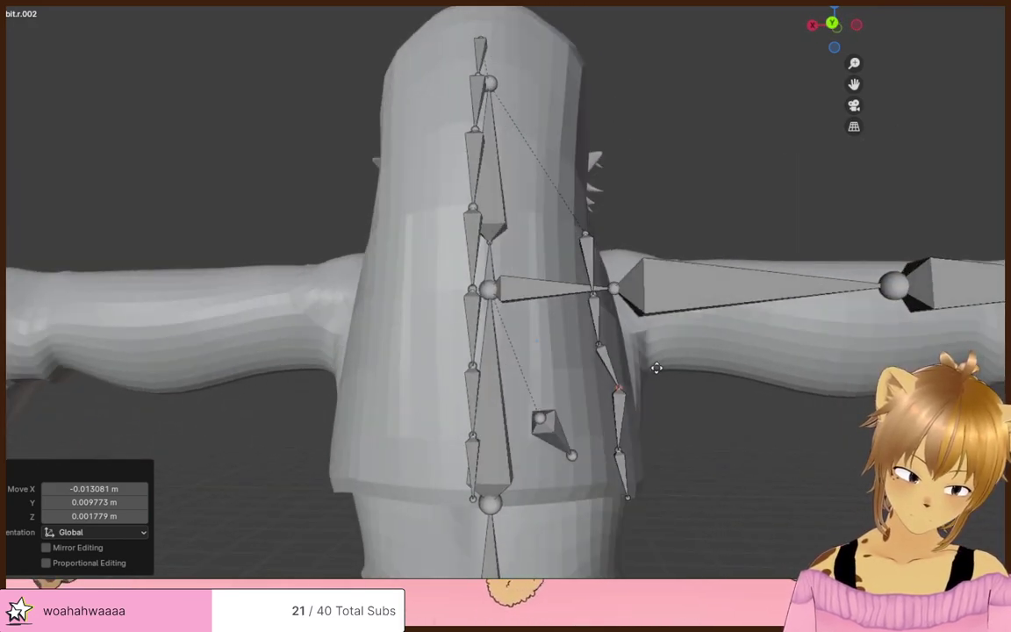
click(622, 445)
click(626, 440)
click(632, 495)
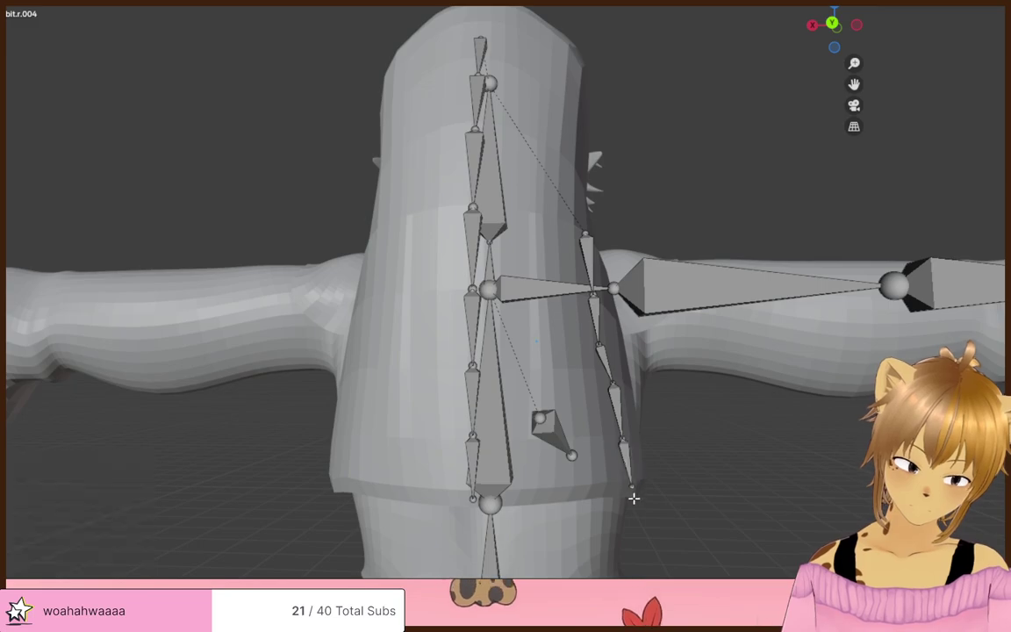
key(g)
drag(629, 505, 659, 469)
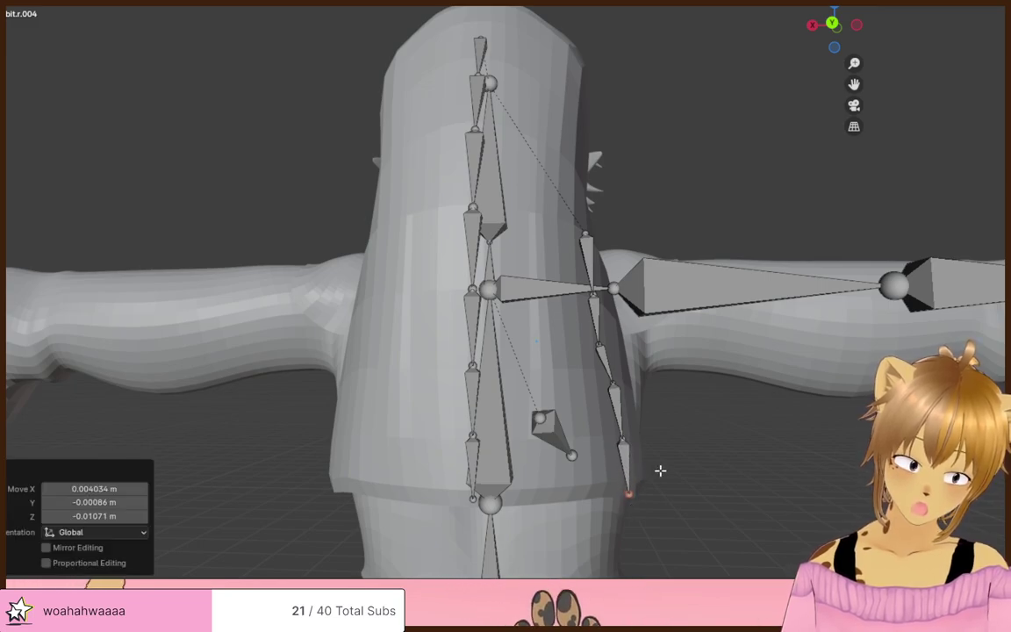
- Raise the side habit chain's upper joints to even out the bone spacing, and nudge the top joint into the covering's surface
middle_drag(659, 470, 568, 287)
click(610, 346)
click(581, 472)
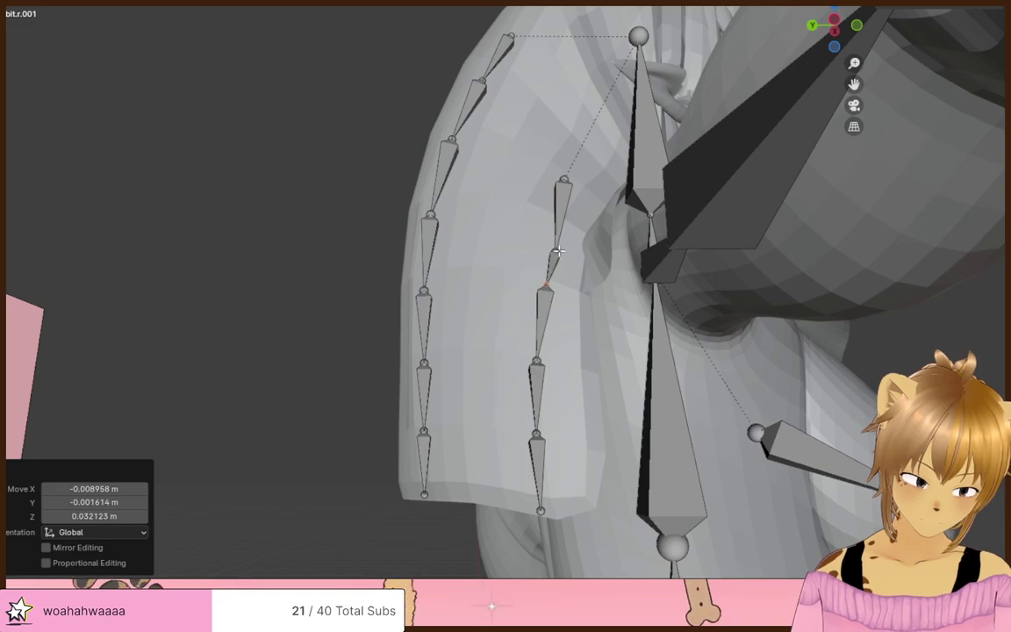
click(557, 220)
click(561, 205)
middle_drag(564, 195, 664, 269)
click(567, 237)
click(697, 255)
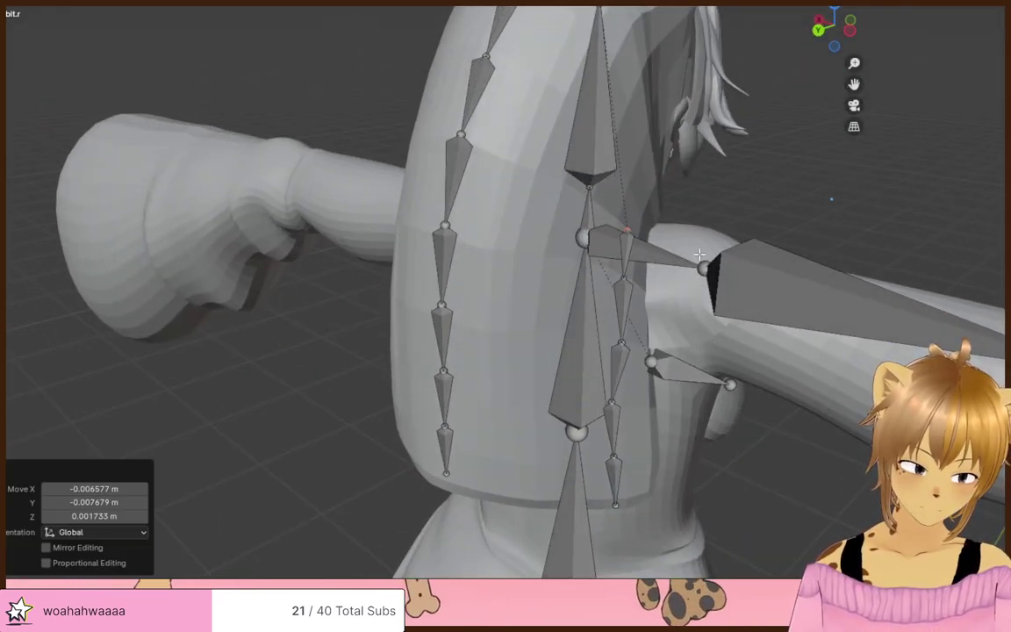
- Extrude a new bone straight up from the tip of the head bone to above the hair
middle_drag(591, 235, 548, 213)
click(353, 396)
drag(364, 400, 255, 402)
mouse_move(255, 402)
middle_down()
mouse_move(487, 424)
mouse_move(718, 409)
mouse_move(738, 379)
mouse_move(498, 378)
mouse_move(562, 369)
mouse_move(465, 338)
mouse_move(448, 345)
mouse_move(530, 159)
middle_up()
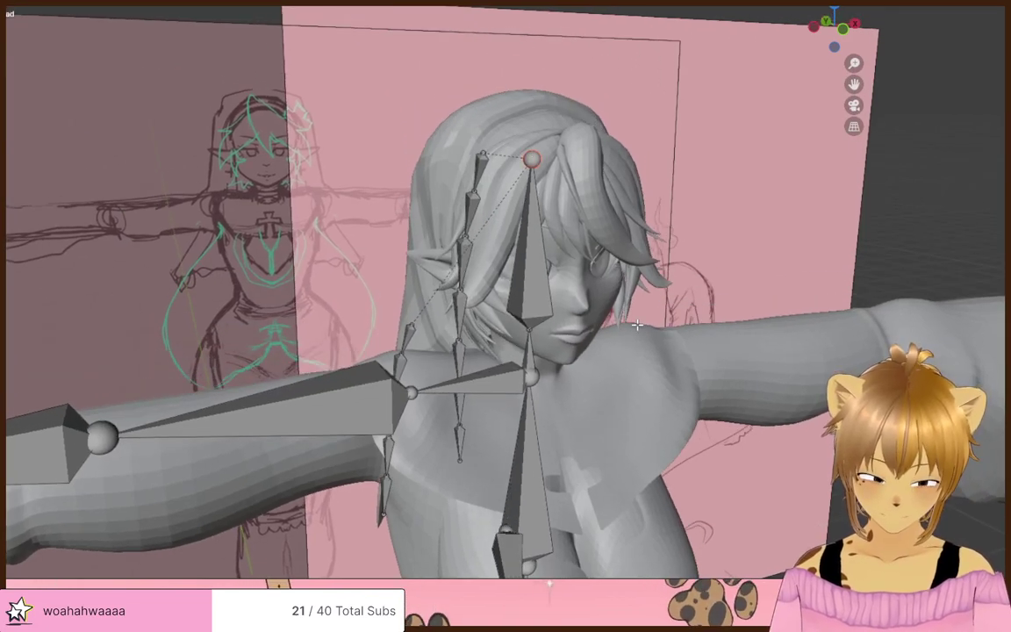
key(x)
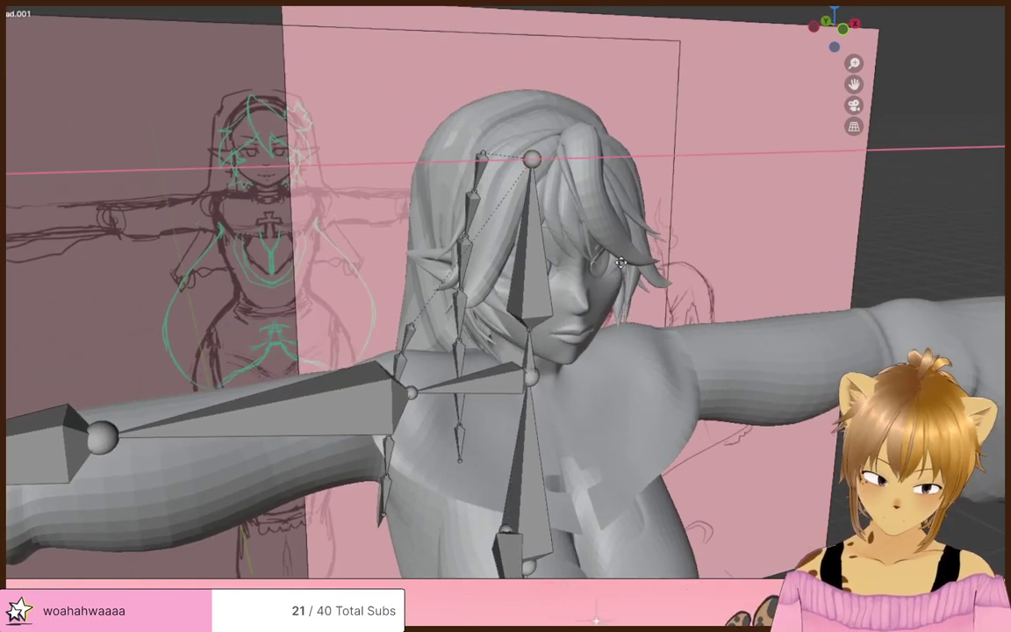
click(612, 181)
key(ctrl+z)
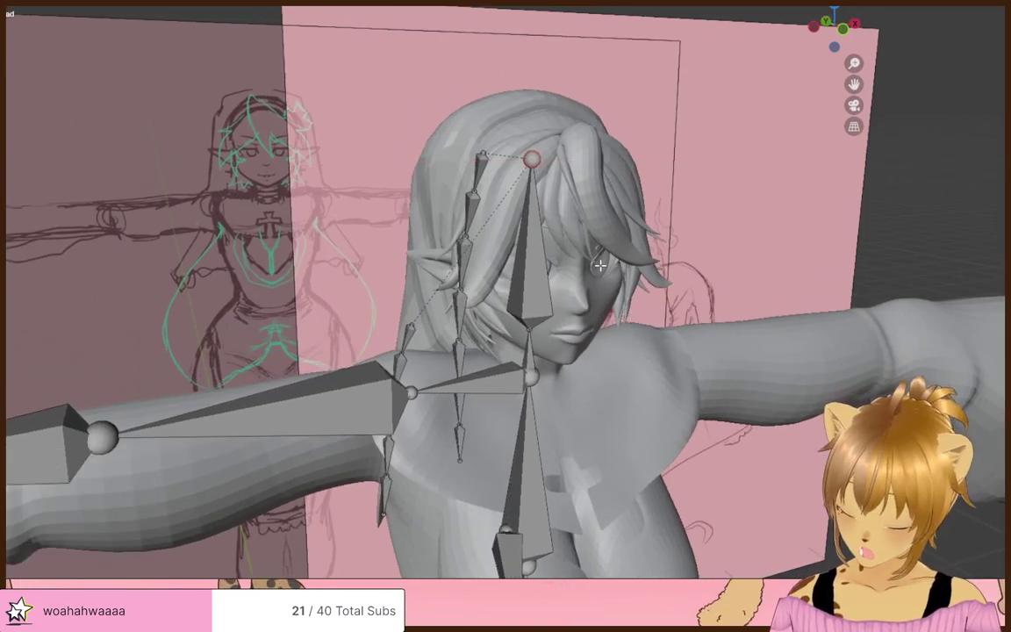
click(591, 181)
click(590, 198)
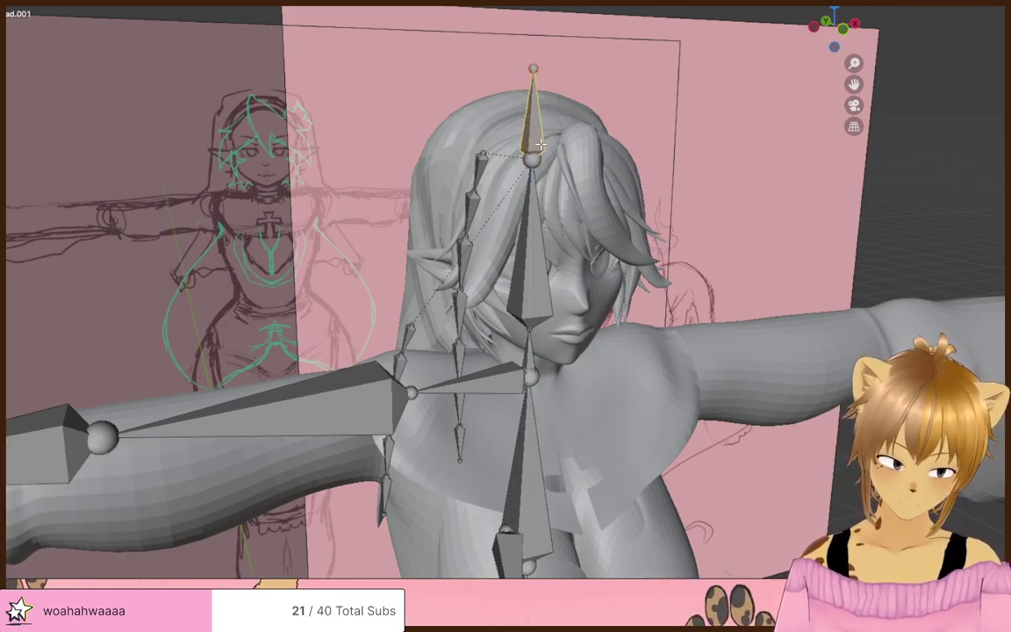
- Move the new head bone down to the right ear, about -0.065 m in X and -0.195 m in Z
click(453, 250)
click(506, 273)
middle_drag(507, 273, 707, 319)
key(KP_3)
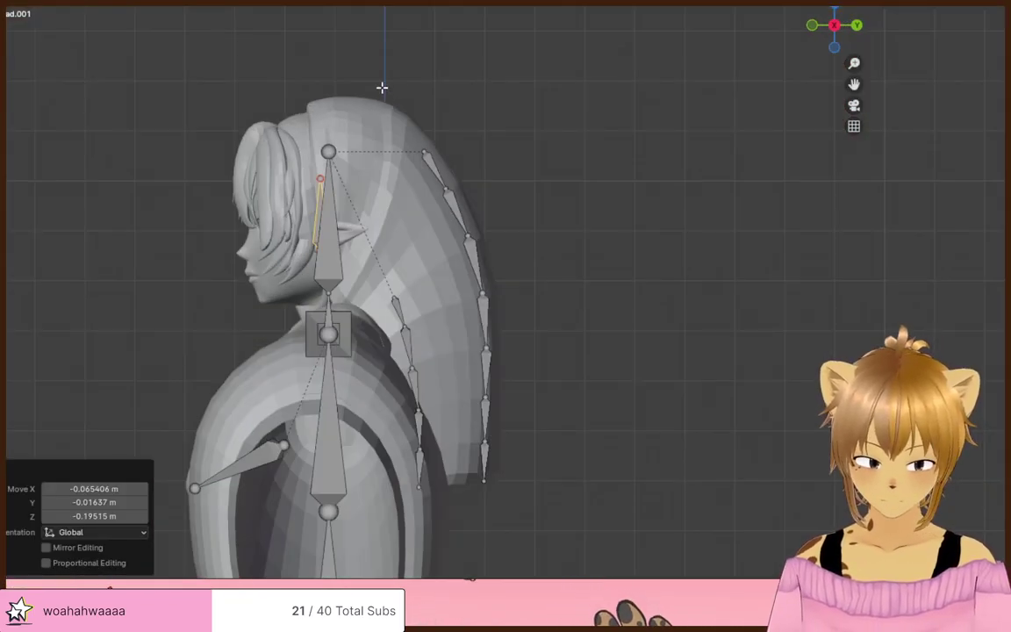
- Rotate the bone about 91.6° in side view and reposition it so it points backward along the ear
click(516, 395)
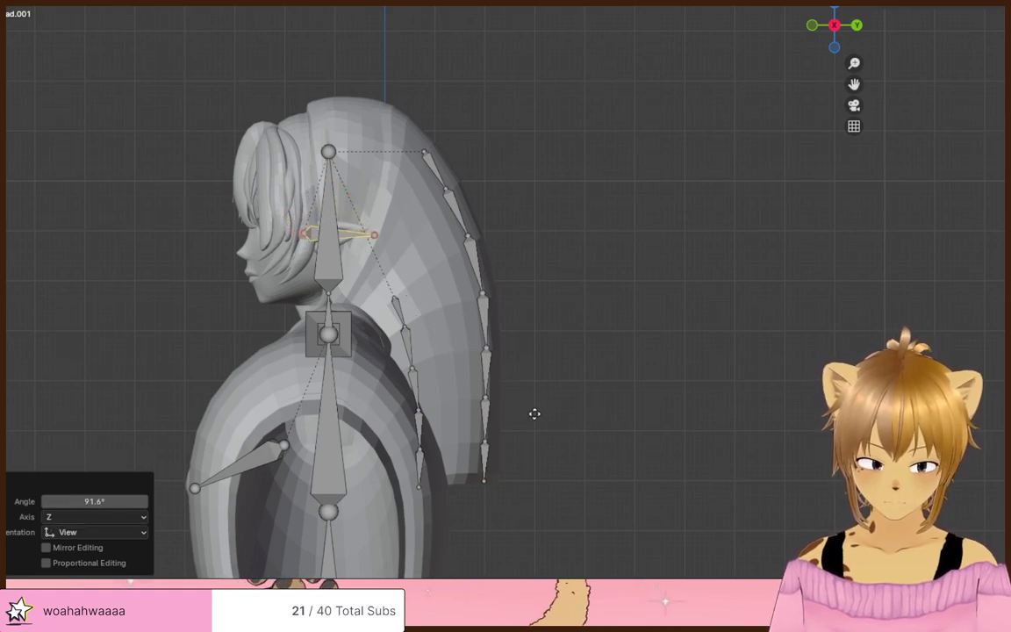
click(574, 351)
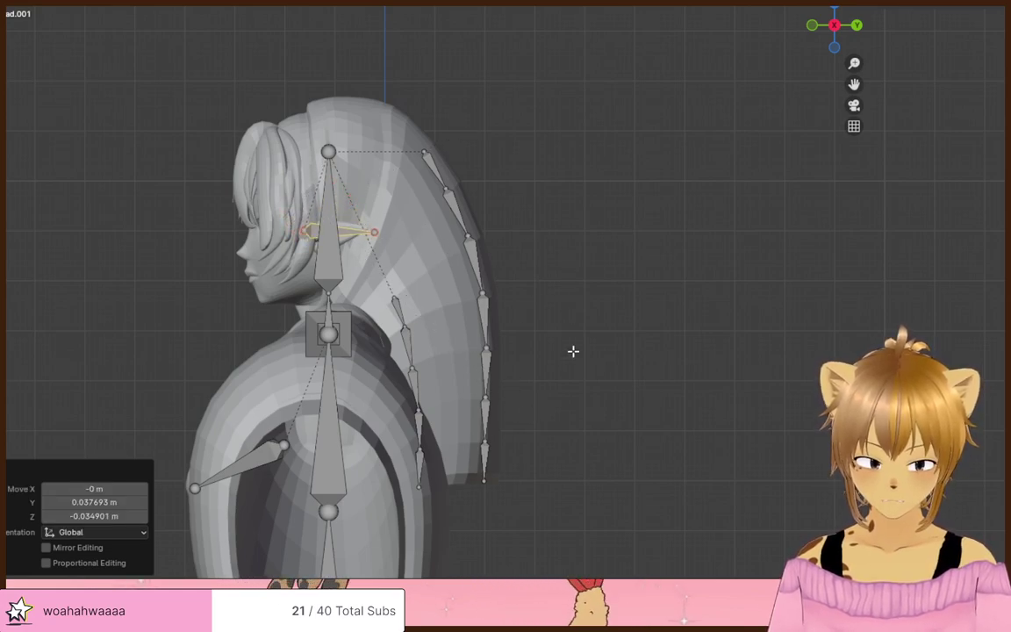
click(506, 270)
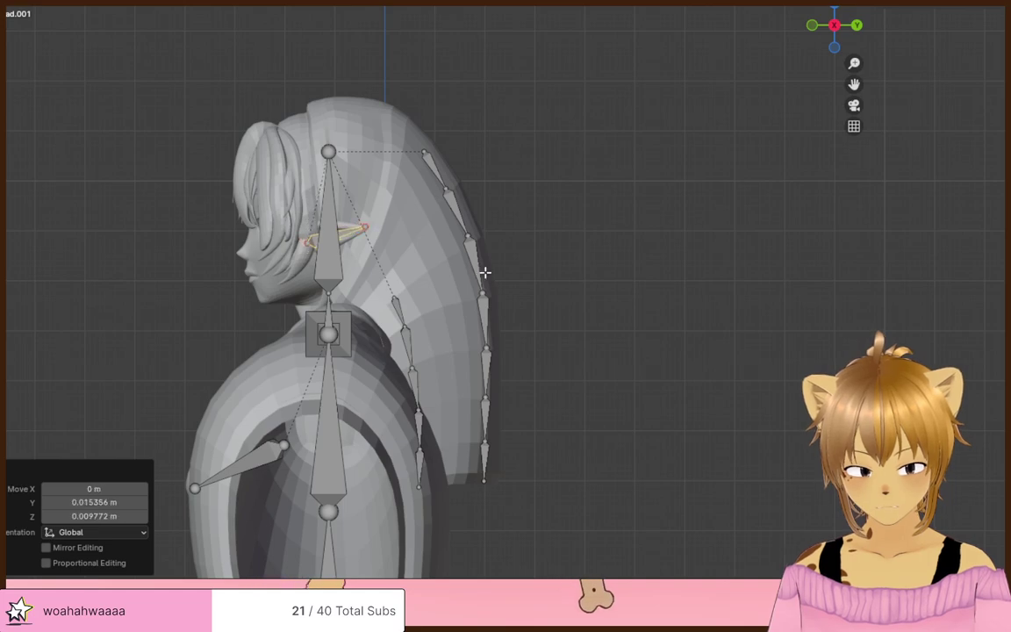
click(506, 283)
click(505, 280)
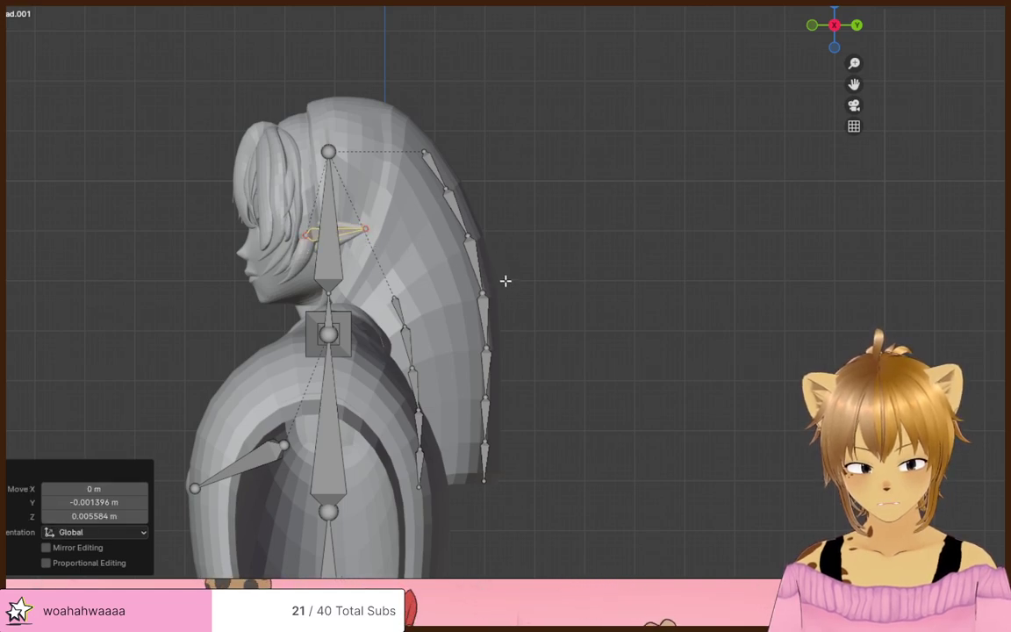
key(ctrl+z)
- As seen from above, rotate the ear bone about -28.7° outward, shift it onto the ear, and fine-tune its rotation by about 4.7°
middle_drag(495, 281, 512, 354)
key(KP_1)
key(KP_8)
key(KP_8)
key(KP_8)
key(KP_8)
key(KP_8)
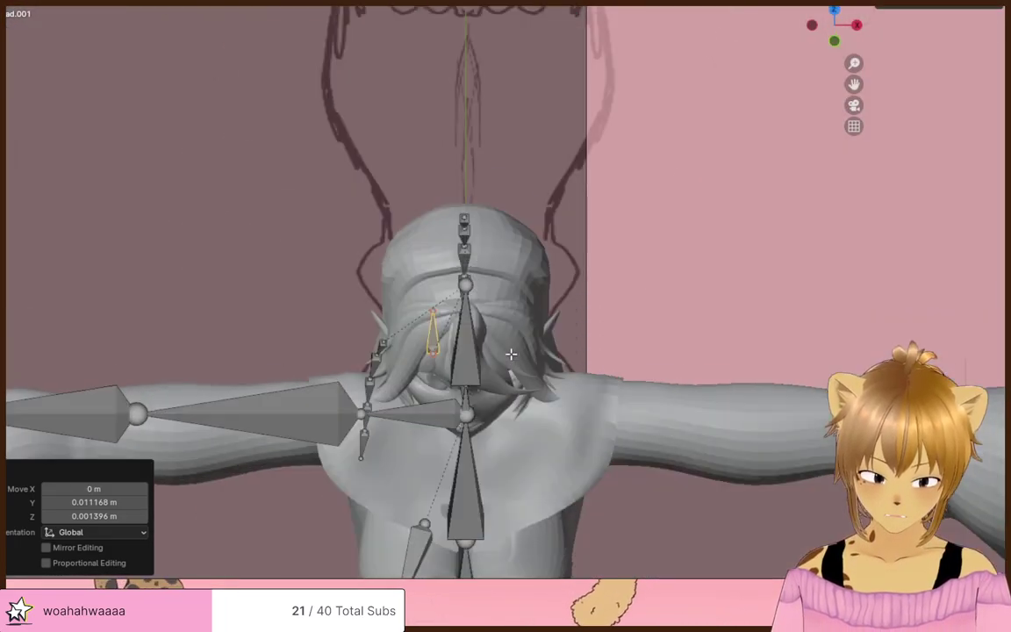
key(r)
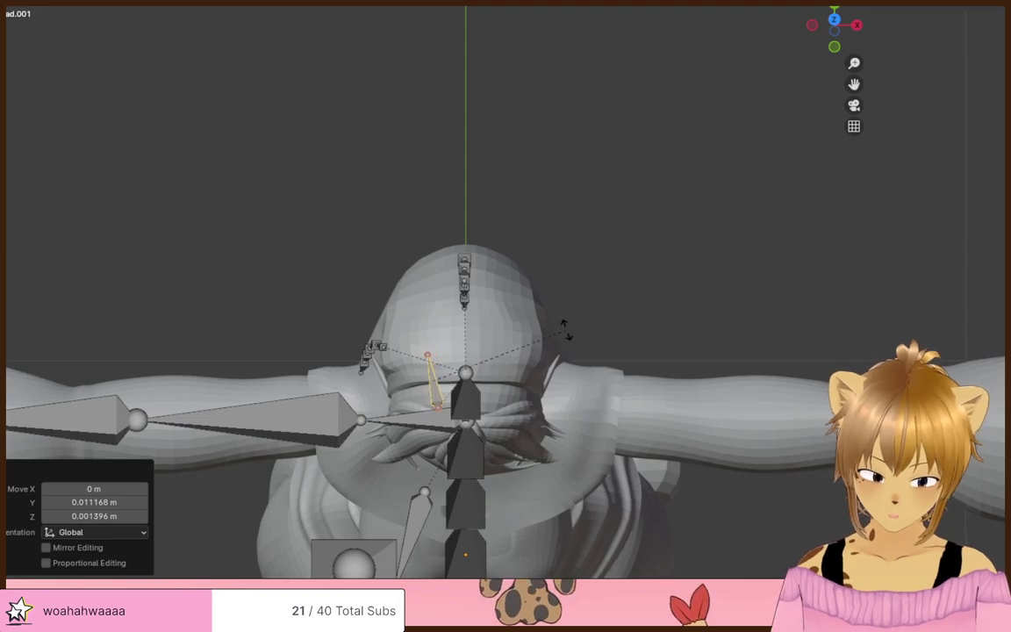
click(472, 330)
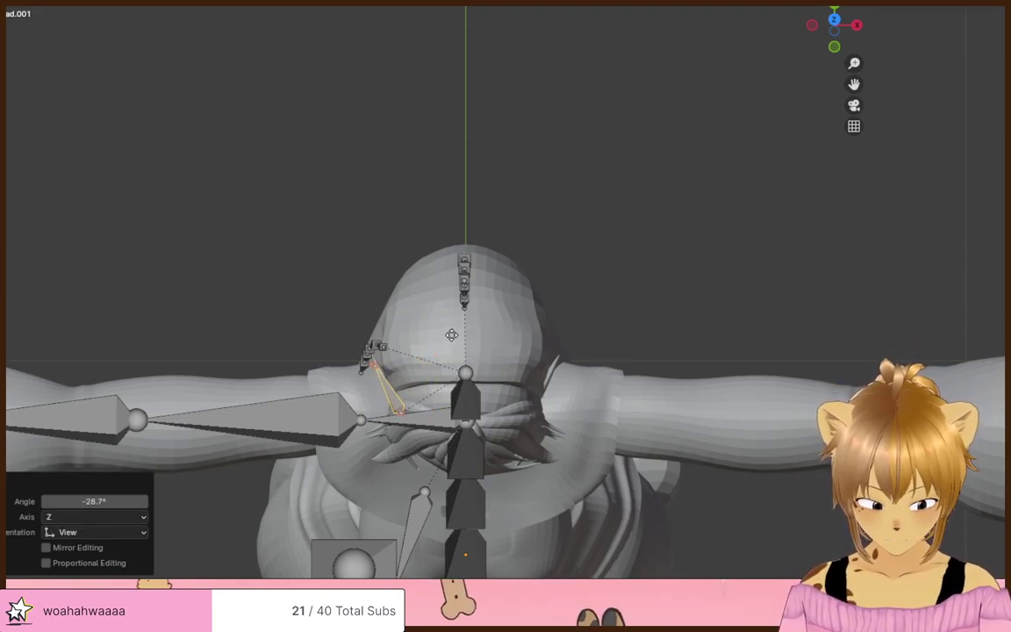
click(452, 334)
key(r)
click(558, 326)
- Rename the ear bone as ear.r
middle_drag(558, 326, 587, 254)
scroll(587, 255, up, 3)
key(F2)
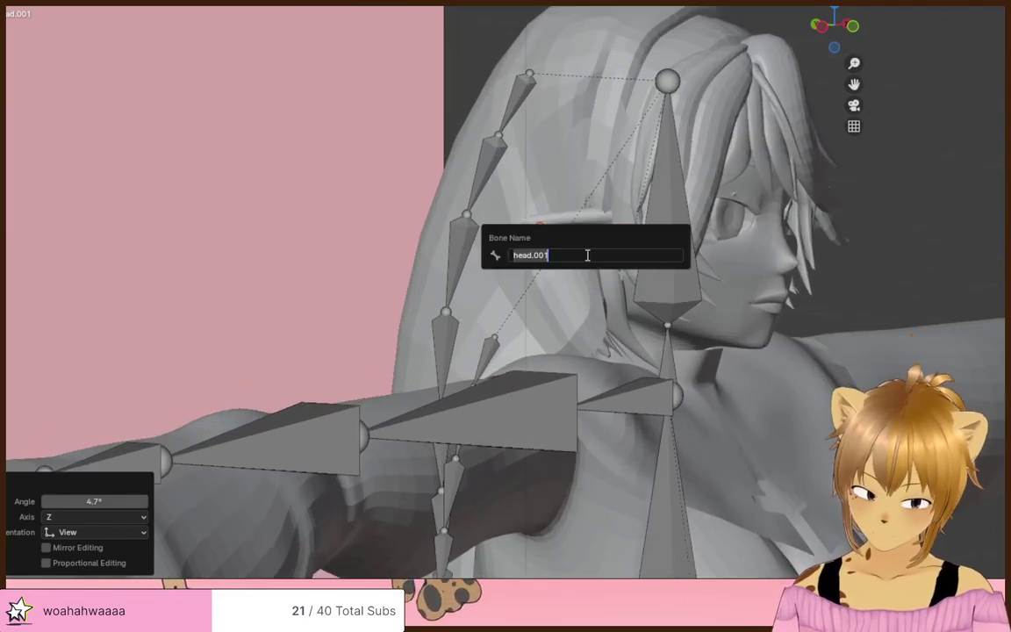
text(ear.r)
key(Return)
scroll(588, 274, down, 3)
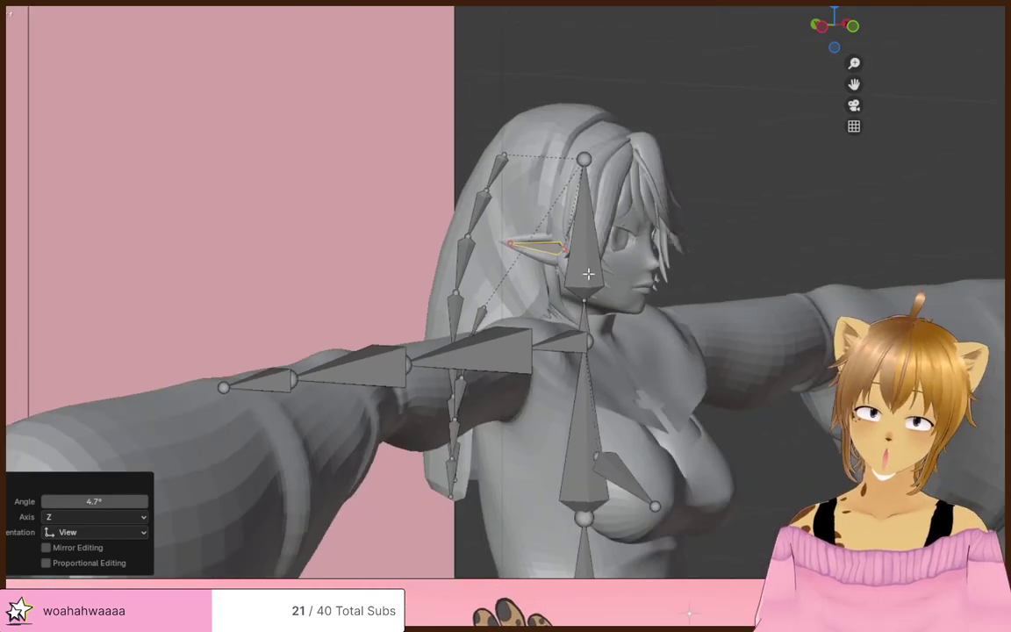
- Try to extrude a bone sideways along the X axis from the base of the lowest spine bone
middle_drag(799, 349, 486, 356)
click(683, 375)
scroll(683, 375, down, 3)
middle_drag(457, 318, 497, 329)
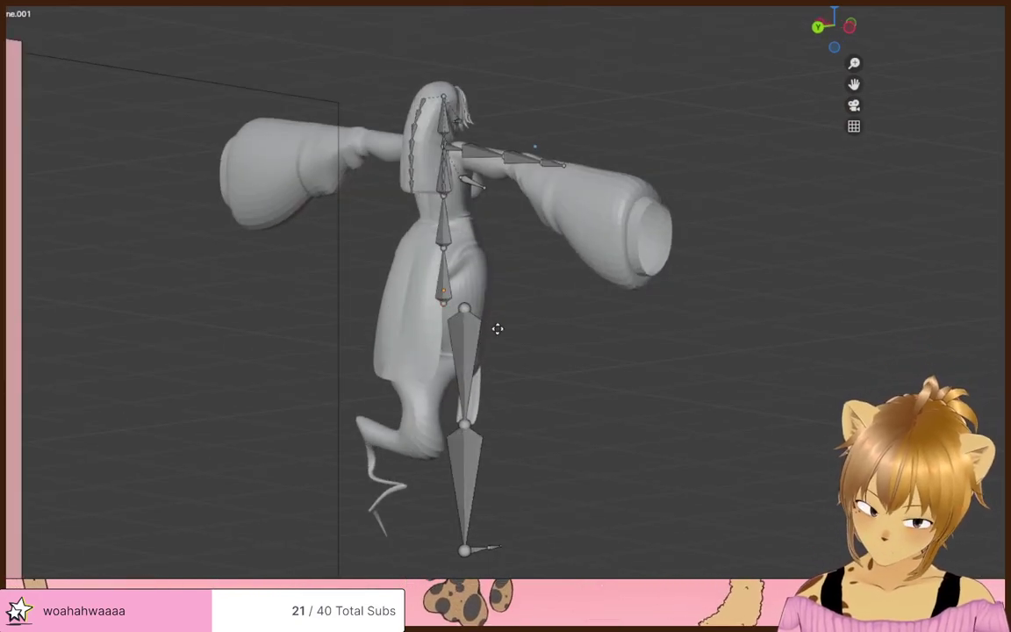
key(x)
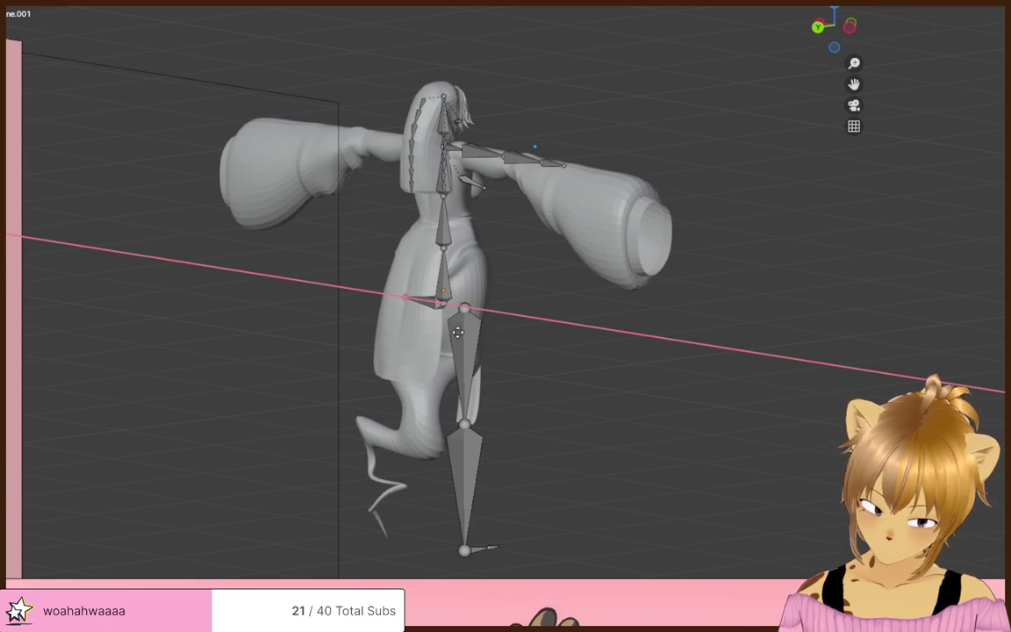
click(449, 333)
middle_drag(451, 335, 528, 343)
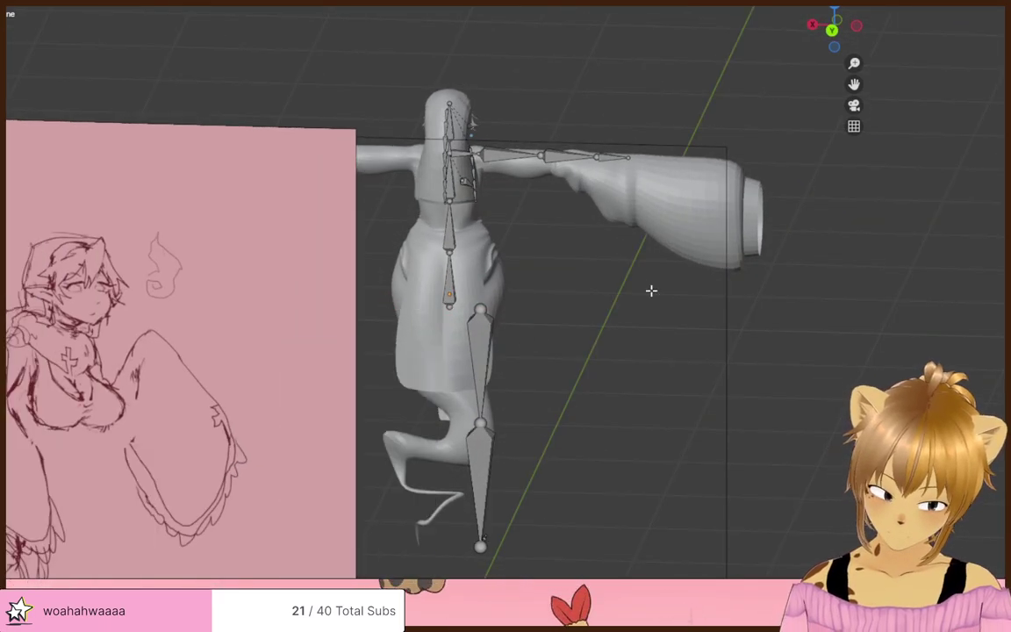
- Extrude a new bone straight down along the Z axis from the base of the lowest spine bone
middle_drag(632, 336, 553, 342)
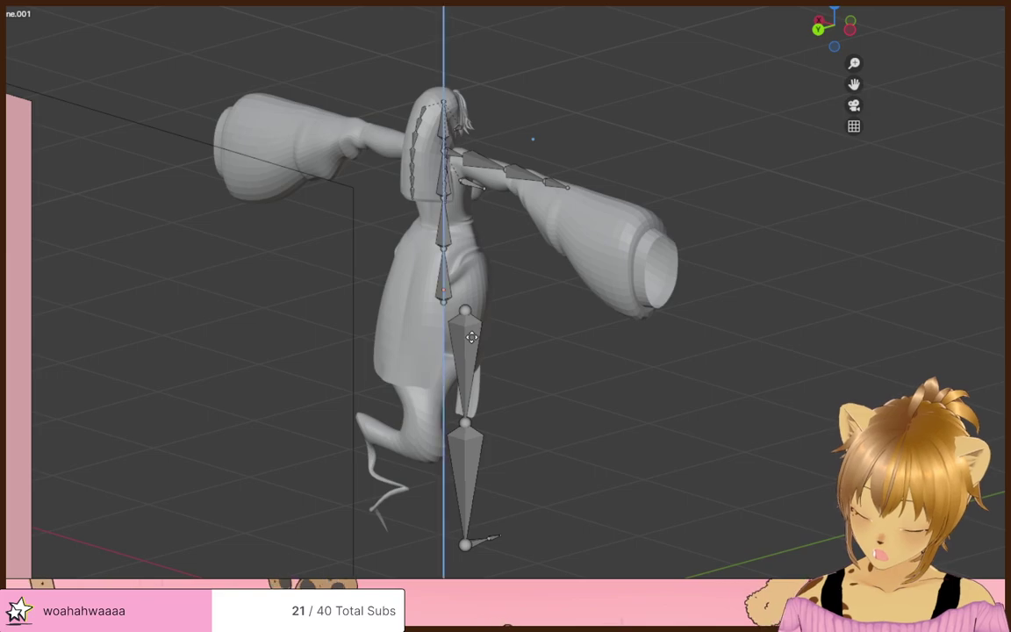
click(469, 365)
click(445, 322)
middle_drag(583, 334, 516, 232)
scroll(477, 307, up, 2)
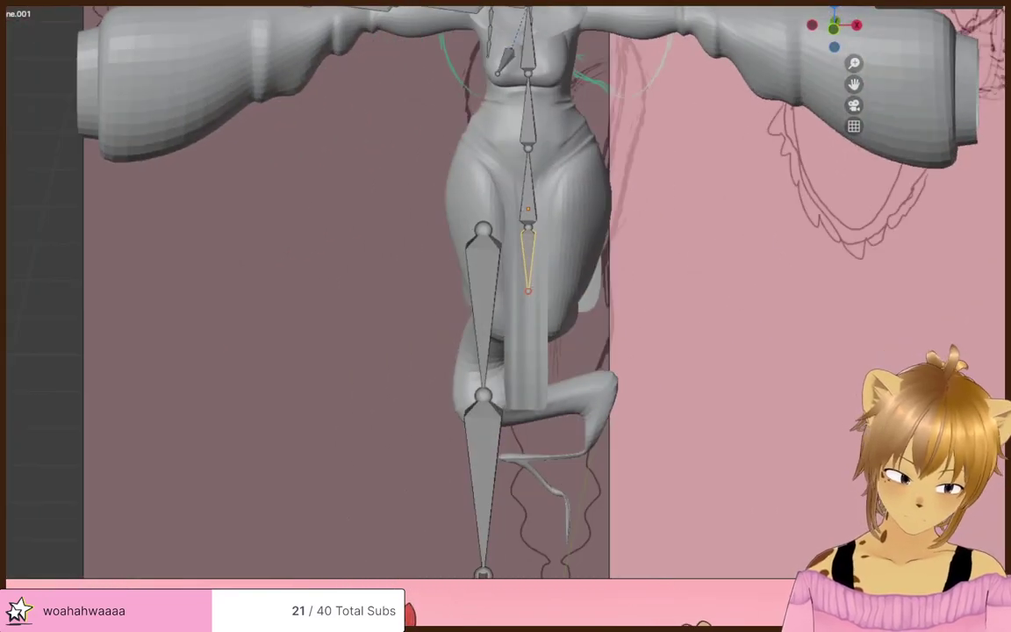
- Try moving the new lower bone down about 0.188 m and rotating it, and undo the move
middle_drag(602, 260, 648, 267)
key(g)
click(643, 307)
key(r)
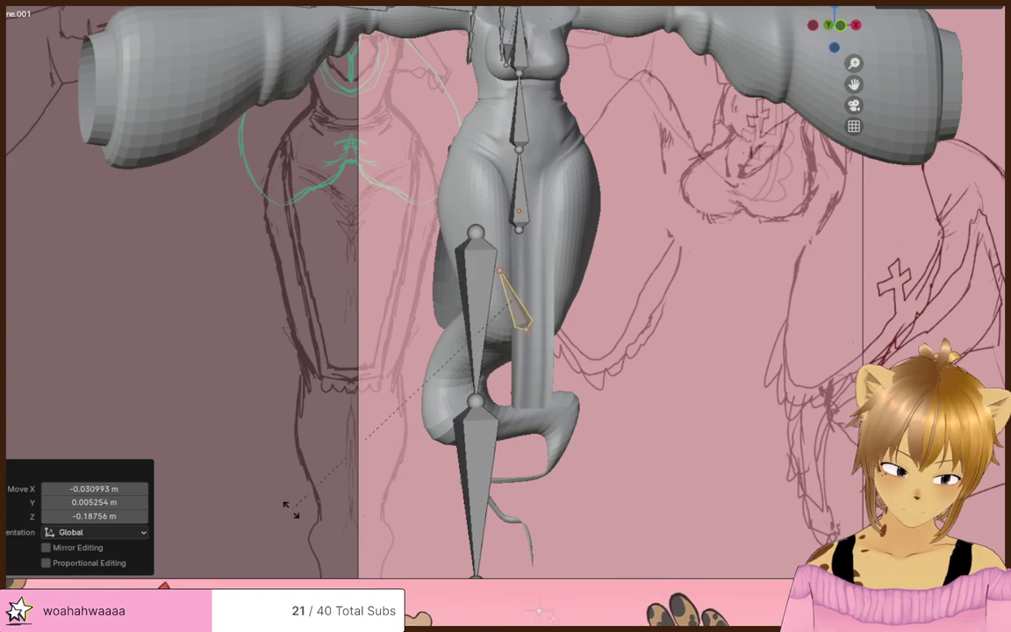
right_click(286, 500)
key(ctrl+z)
middle_drag(676, 188, 632, 186)
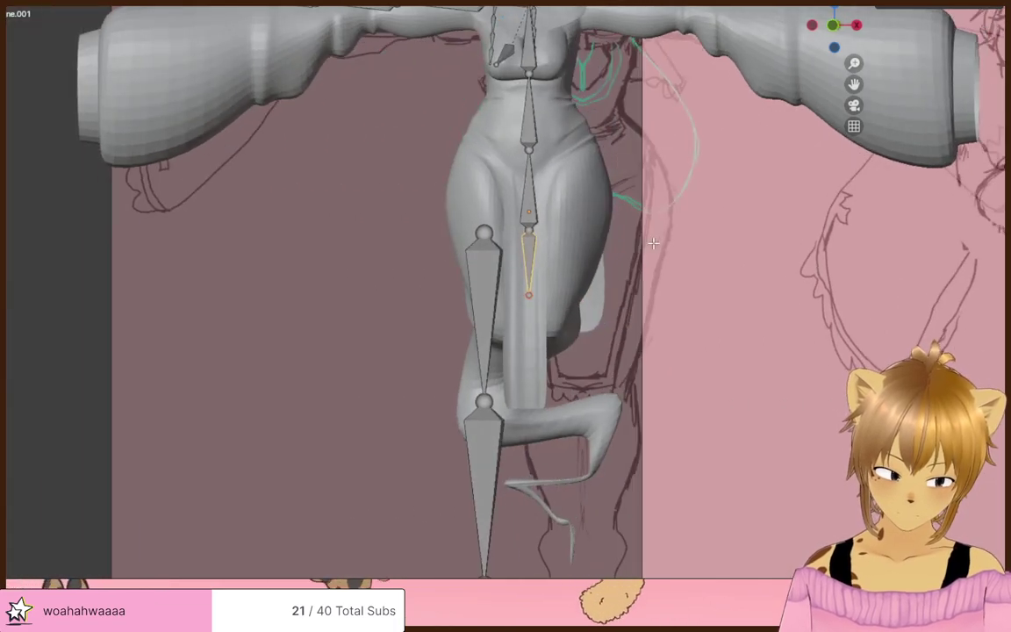
- Flip the bone below the spine by rotating it exactly 180° in front view
key(r)
key(KP_1)
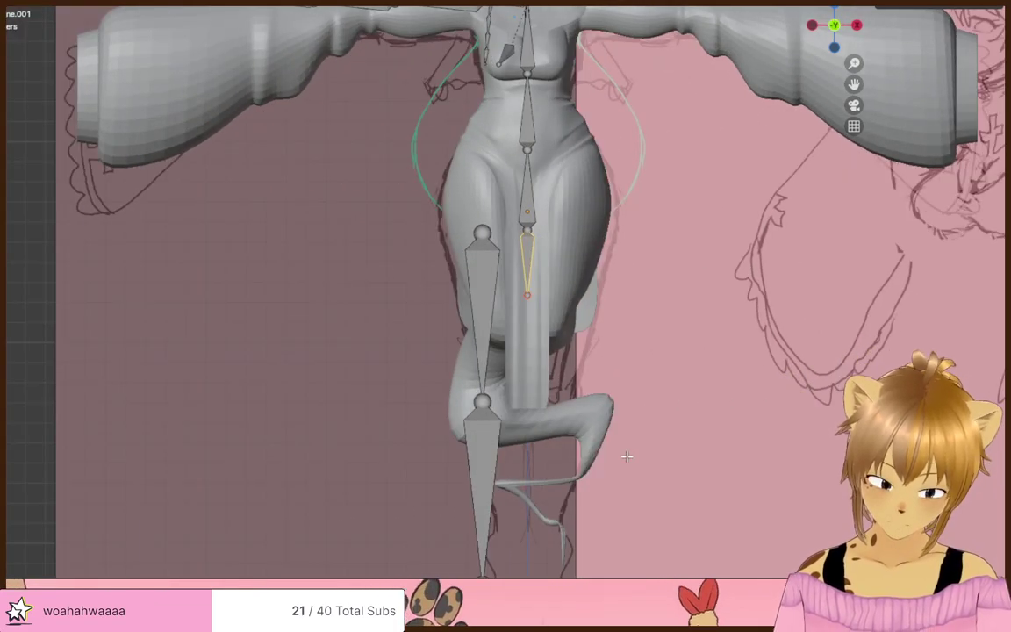
click(72, 397)
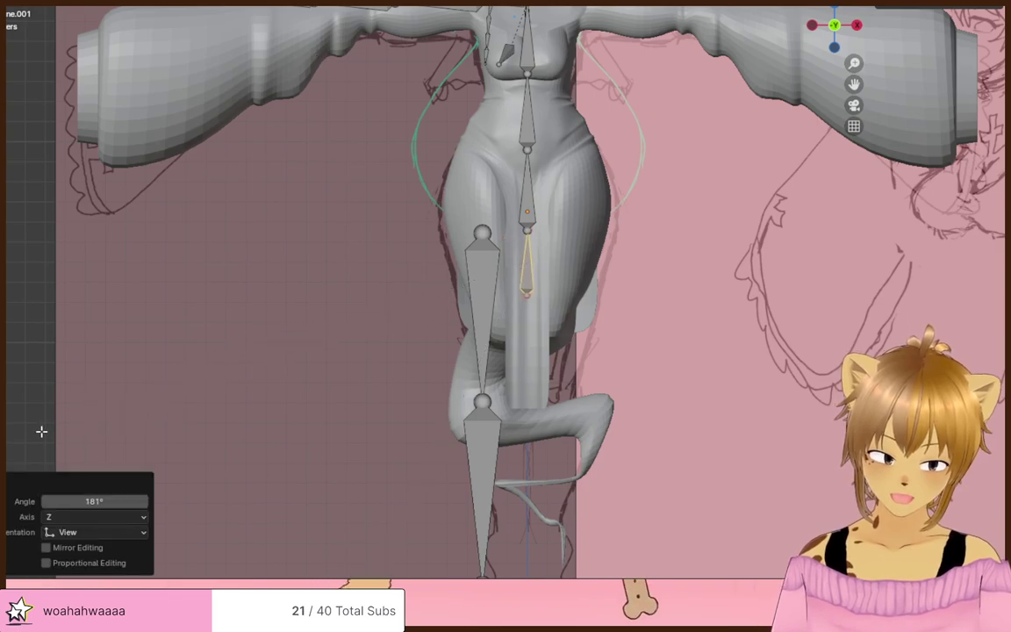
click(109, 497)
text(180)
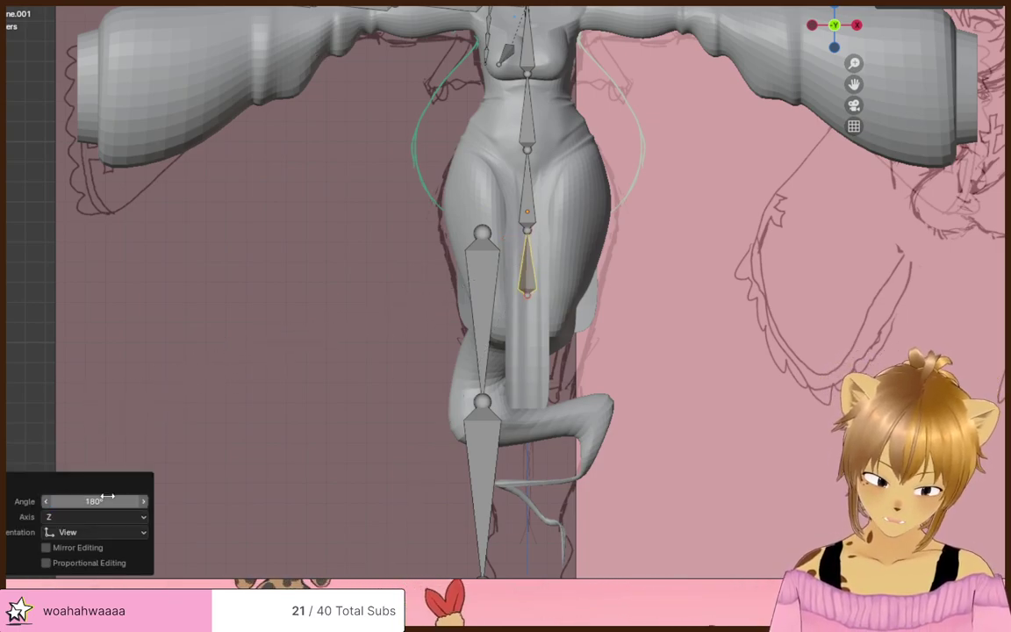
key(Return)
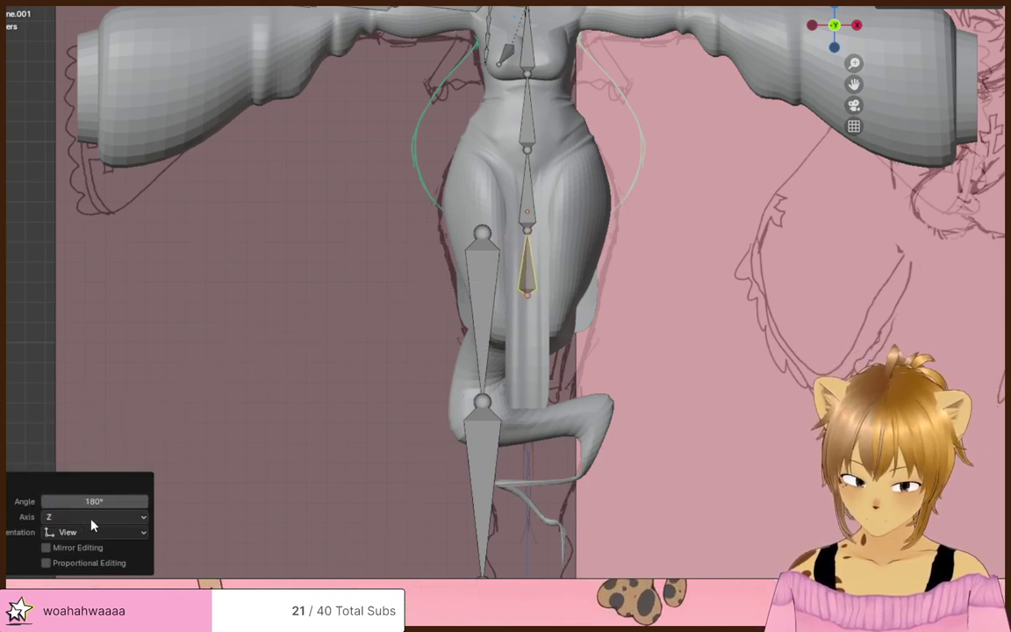
- Try moving the flipped bone down about 0.173 m and rotating it, and undo the changes
mouse_move(92, 525)
middle_down()
mouse_move(406, 372)
mouse_move(466, 367)
mouse_move(619, 276)
mouse_move(575, 294)
mouse_move(535, 287)
mouse_move(696, 282)
mouse_move(485, 297)
mouse_move(572, 329)
mouse_move(654, 277)
mouse_move(718, 276)
mouse_move(571, 332)
mouse_move(605, 311)
mouse_move(605, 347)
mouse_move(616, 309)
mouse_move(451, 372)
mouse_move(600, 264)
mouse_move(669, 231)
mouse_move(548, 120)
middle_up()
key(alt+r)
click(478, 281)
key(r)
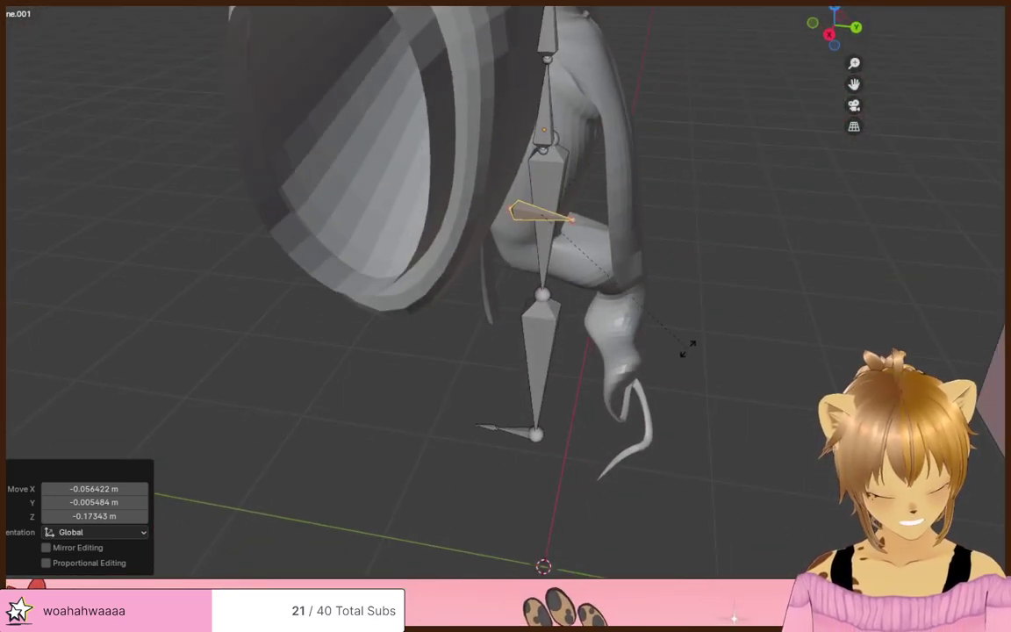
middle_drag(781, 268, 825, 267)
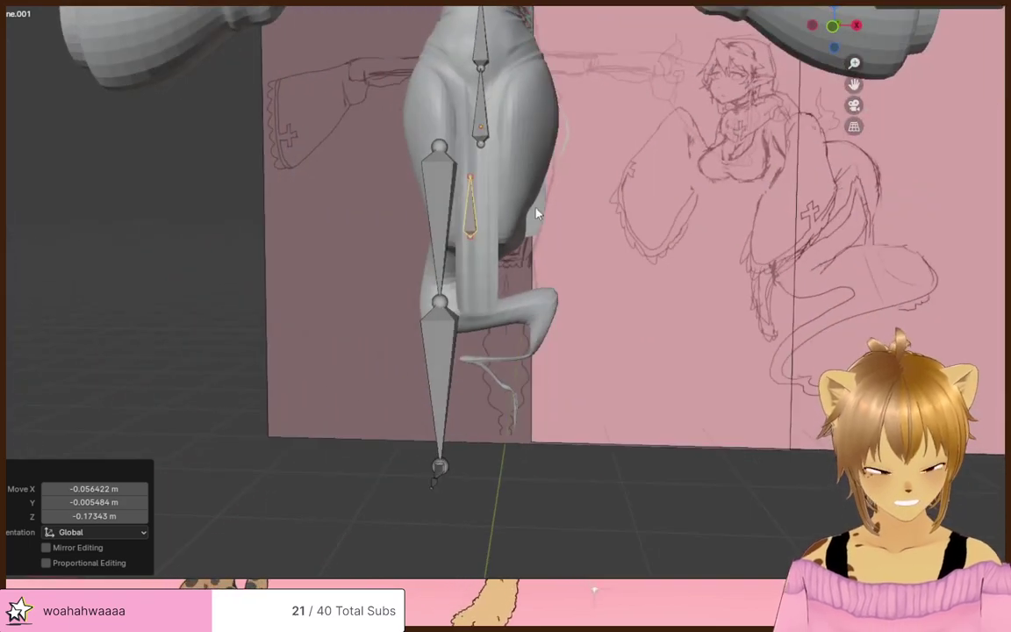
key(ctrl+z)
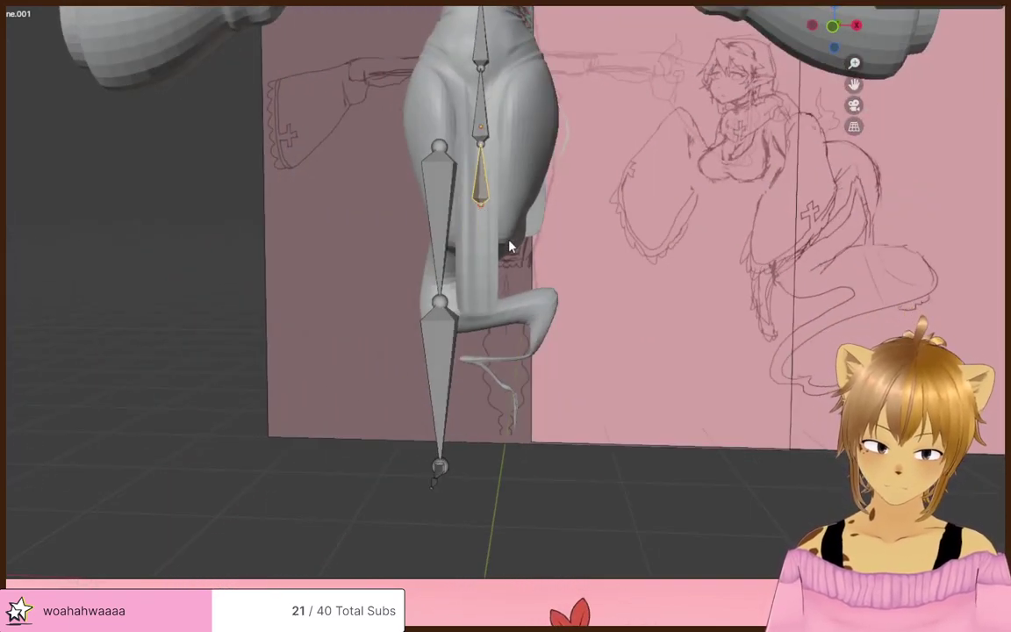
- Move the flipped bone down about 0.297 m, rotate it about -91.2° in side view, and shift it backward about 0.125 m into the tail
middle_drag(495, 201, 629, 221)
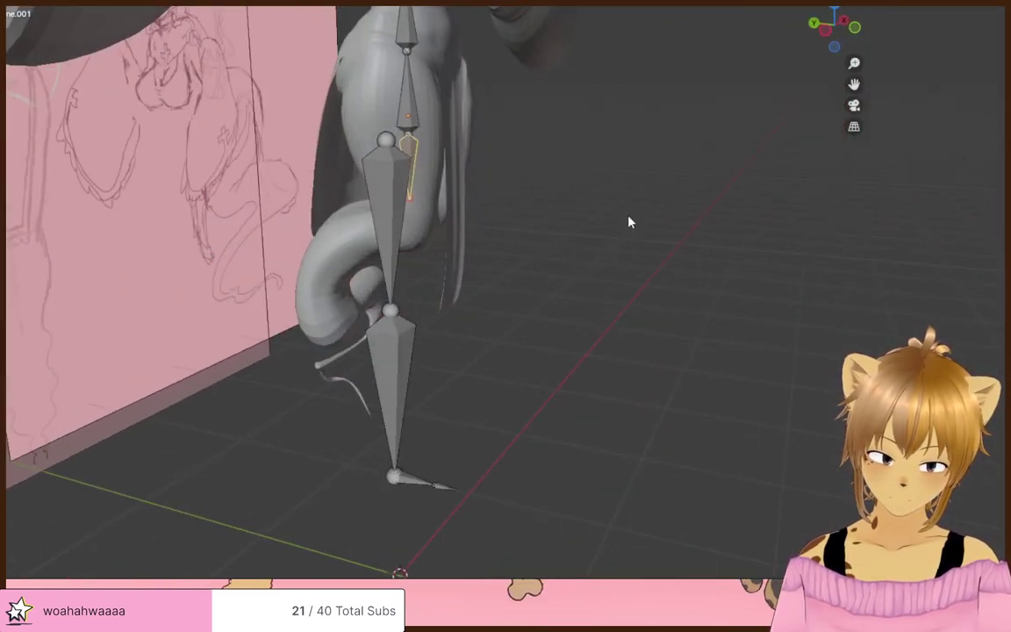
key(g)
click(452, 211)
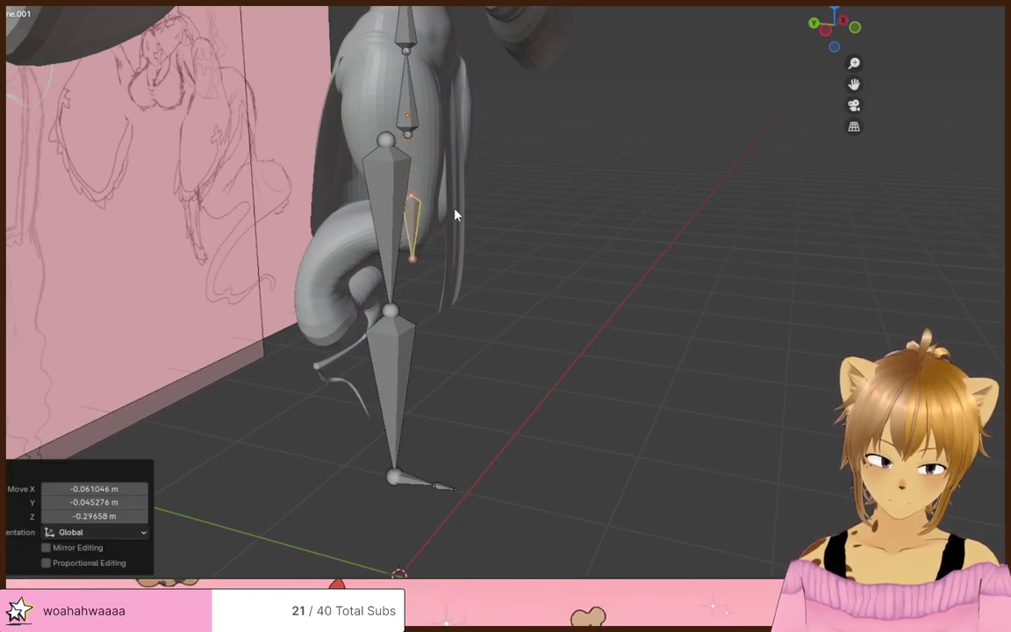
middle_drag(454, 217, 518, 189)
key(KP_3)
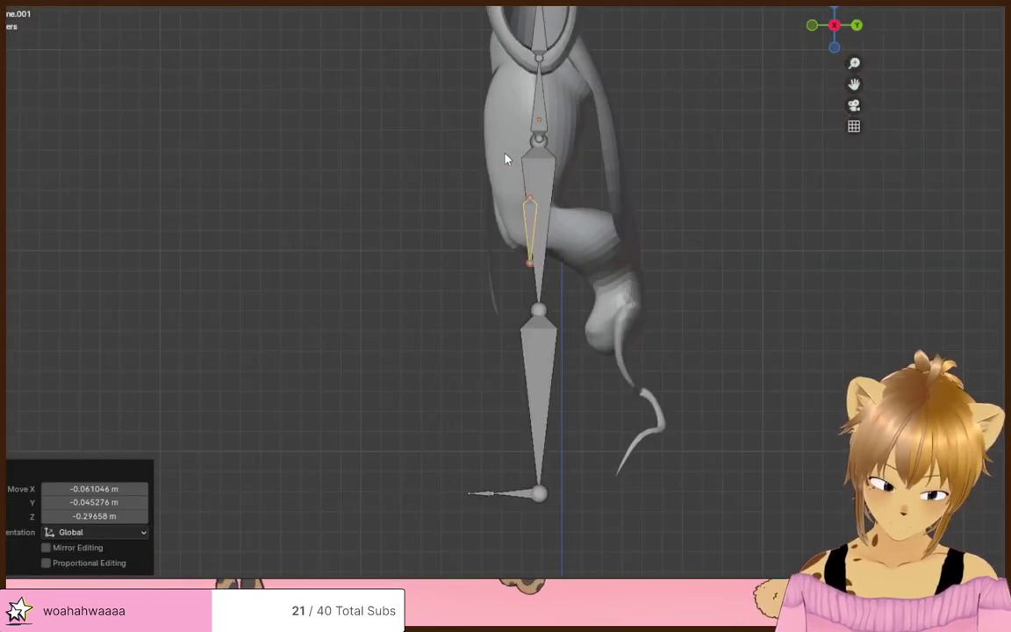
key(r)
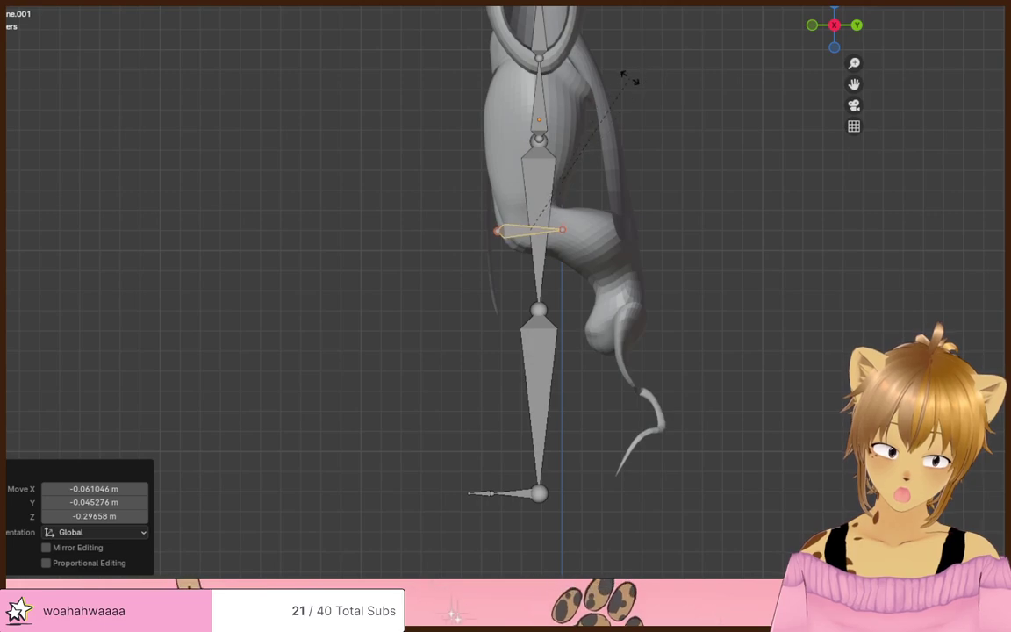
click(632, 70)
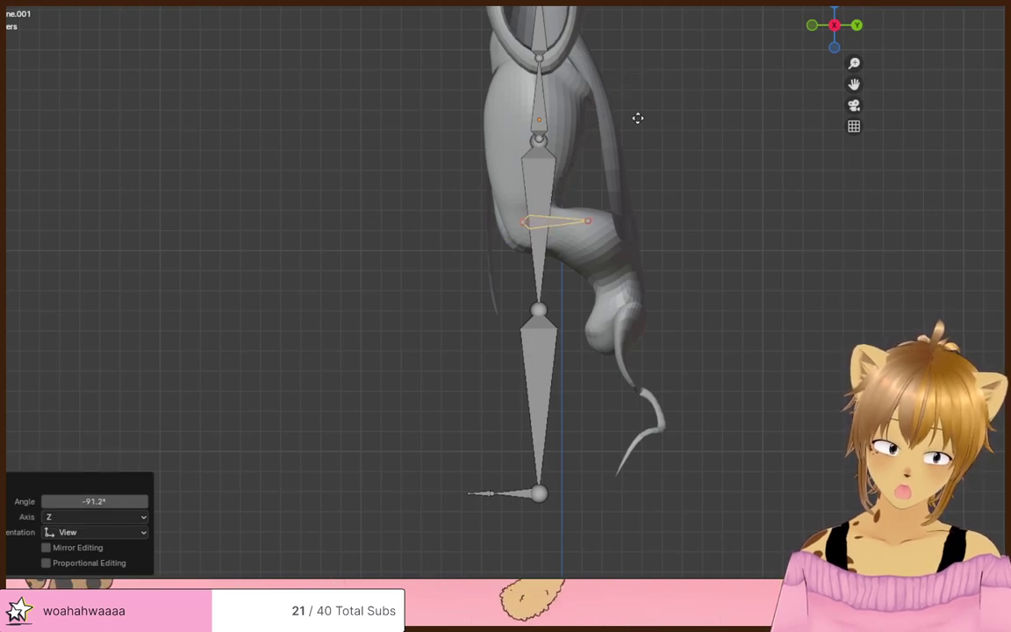
click(638, 118)
- Rename the horizontal bone placed inside the start of the tail
scroll(544, 202, up, 2)
middle_drag(542, 204, 677, 218)
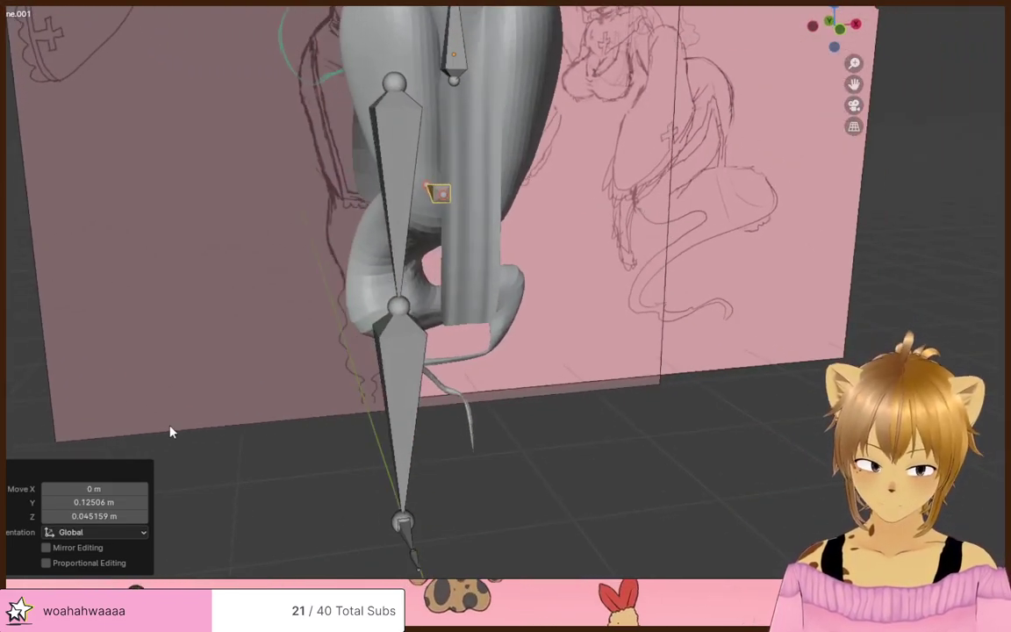
key(F2)
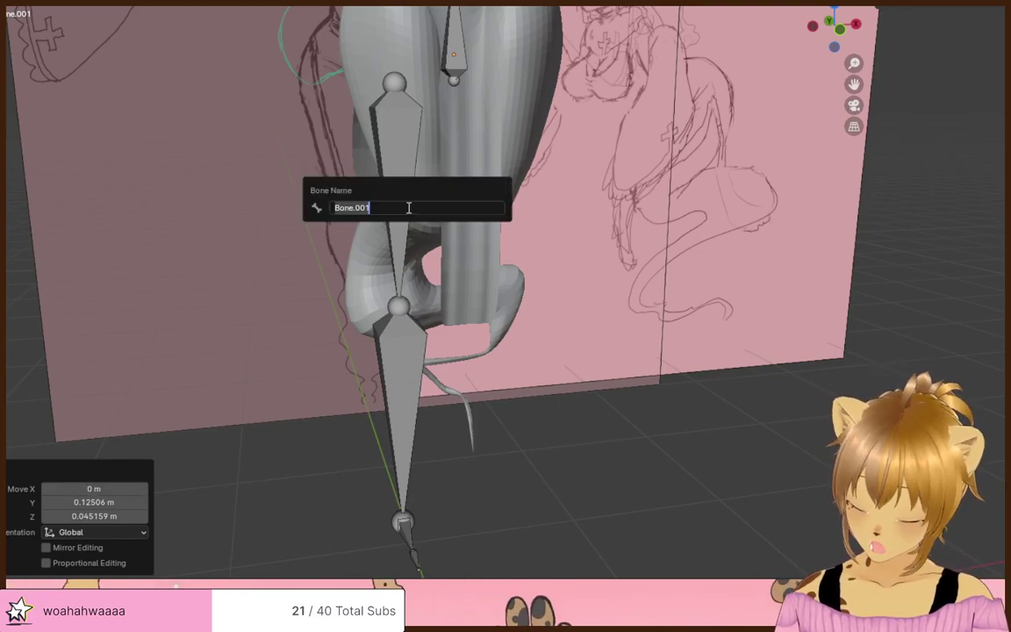
key(Return)
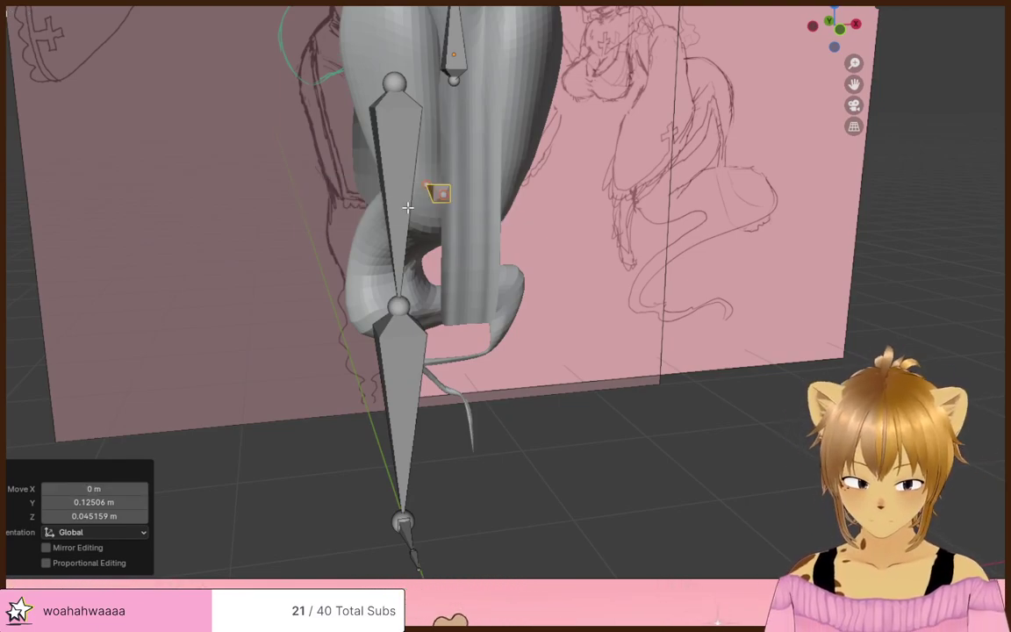
middle_drag(409, 207, 538, 234)
key(KP_3)
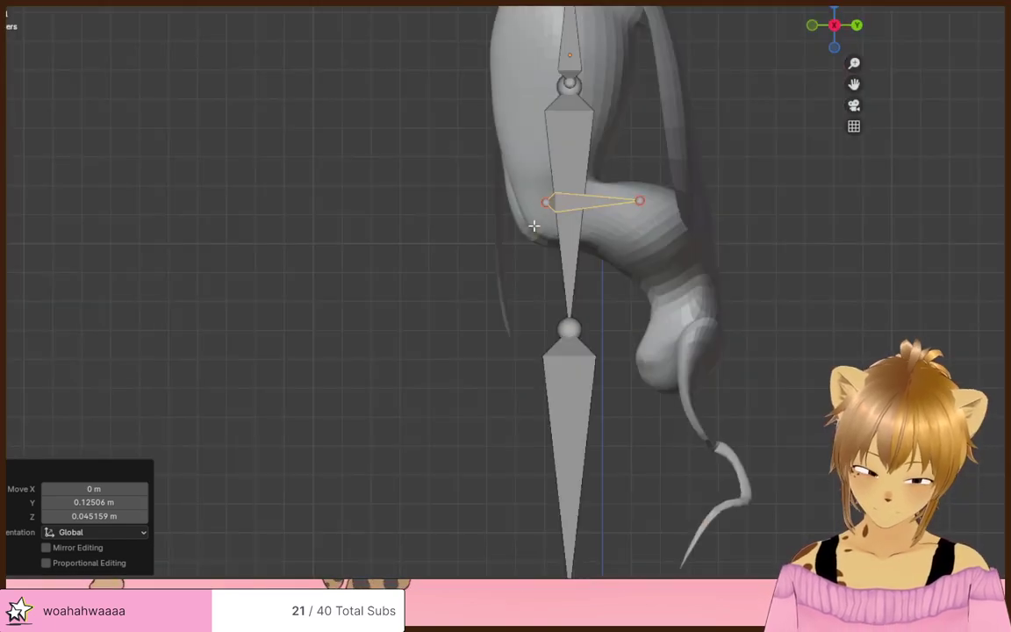
- Shorten the first tail bone in side view by moving its tip about 0.175 m forward and 0.056 m down
shift+middle_drag(642, 285, 508, 210)
scroll(562, 194, up, 3)
shift+middle_drag(564, 192, 483, 303)
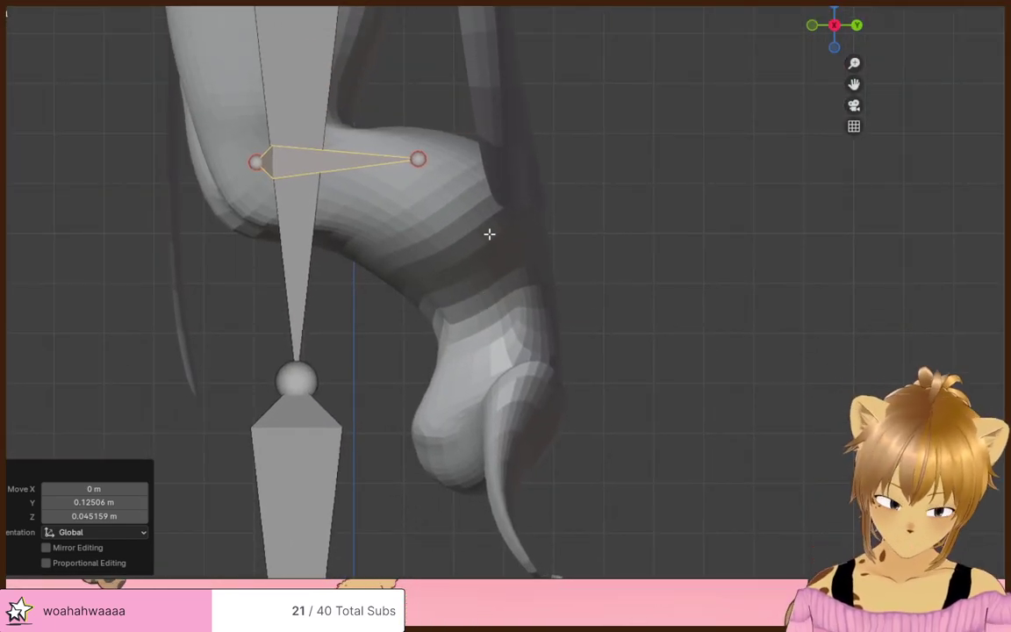
right_click(459, 216)
key(ctrl+z)
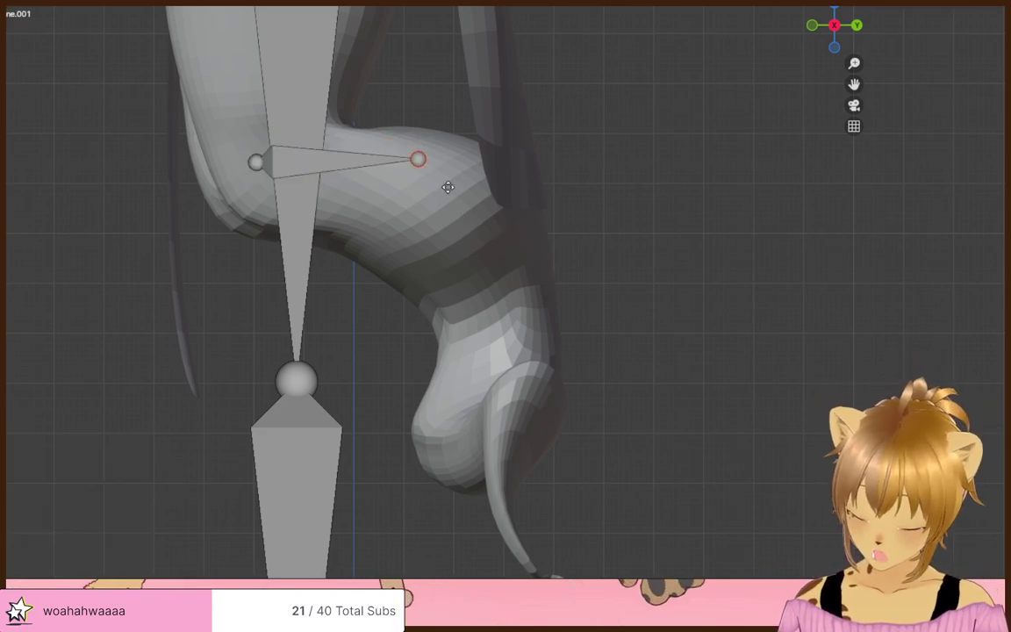
key(y)
click(371, 182)
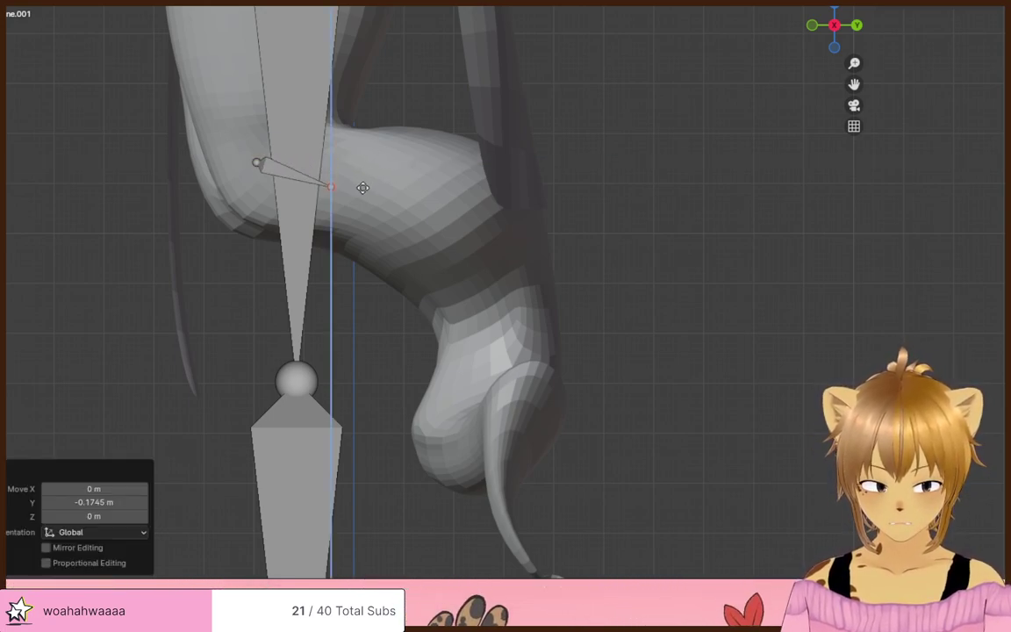
click(362, 187)
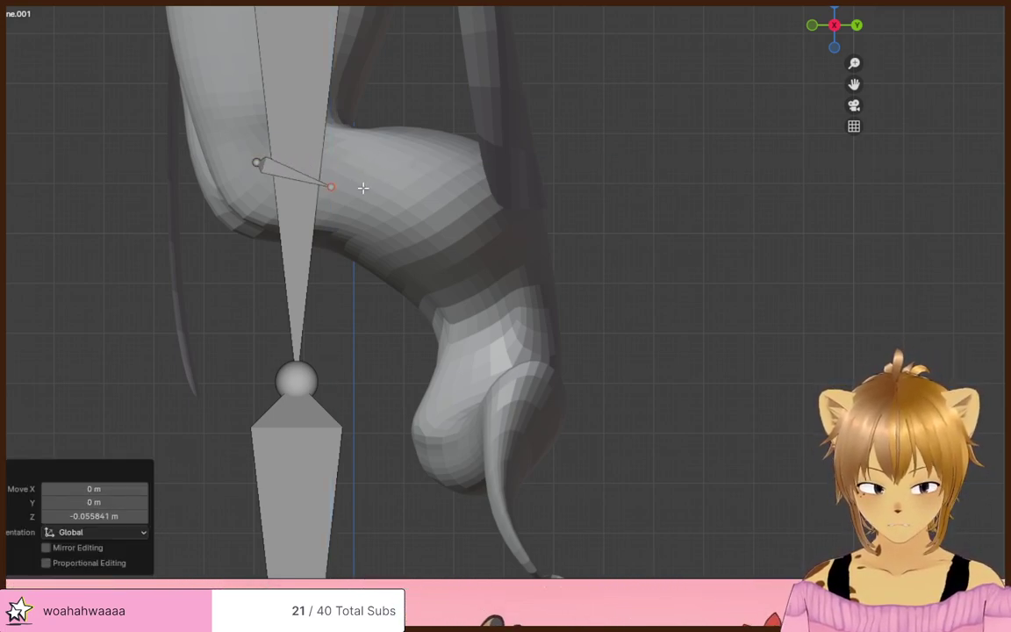
- Extrude six more bones from the first tail bone's tip, following the tail's downward curve in side view
right_click(409, 212)
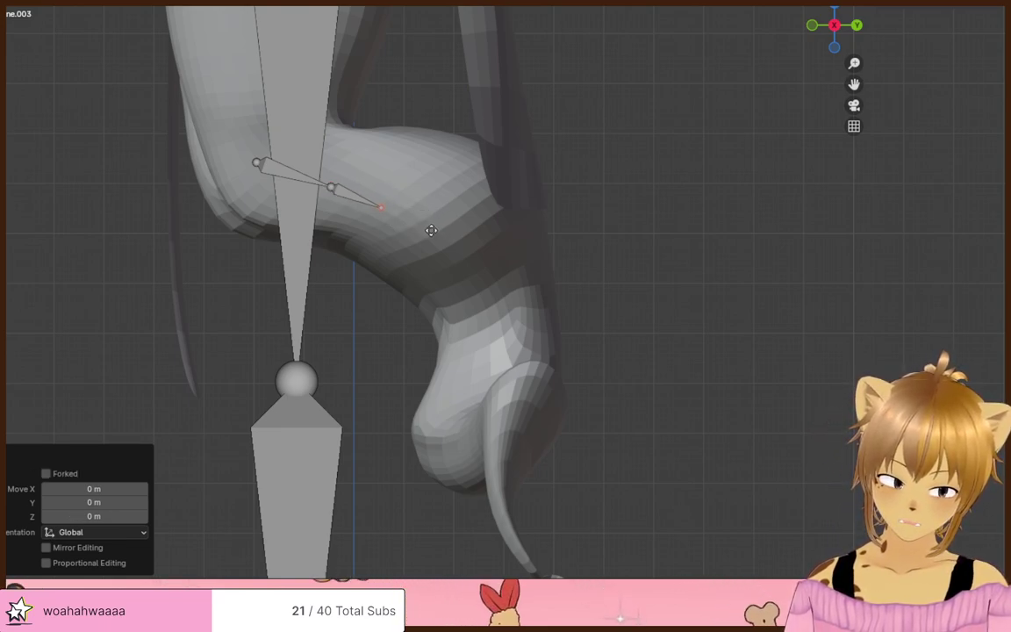
key(e)
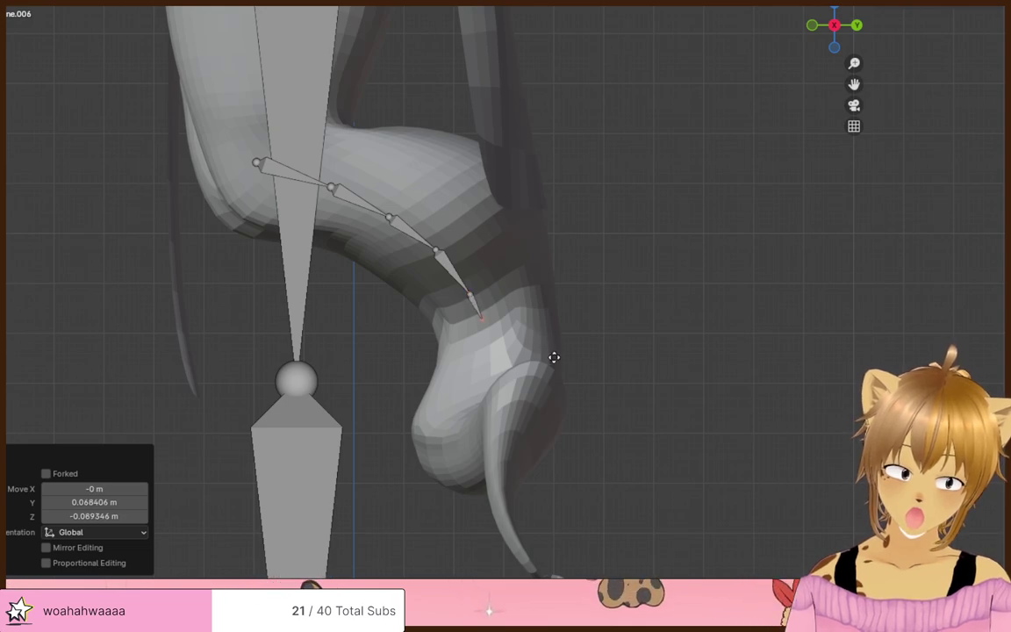
click(554, 367)
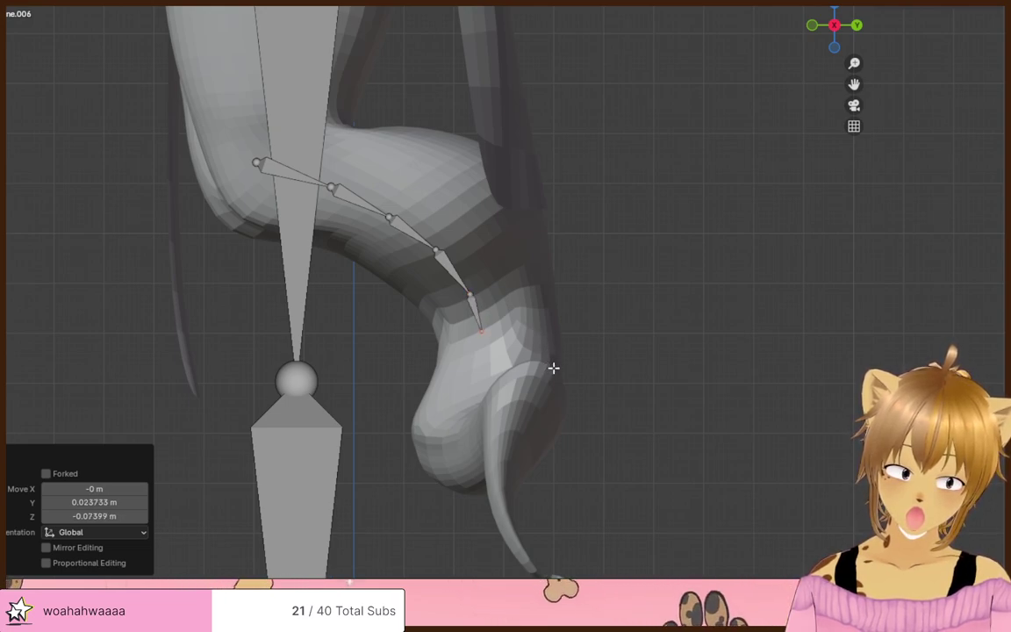
key(e)
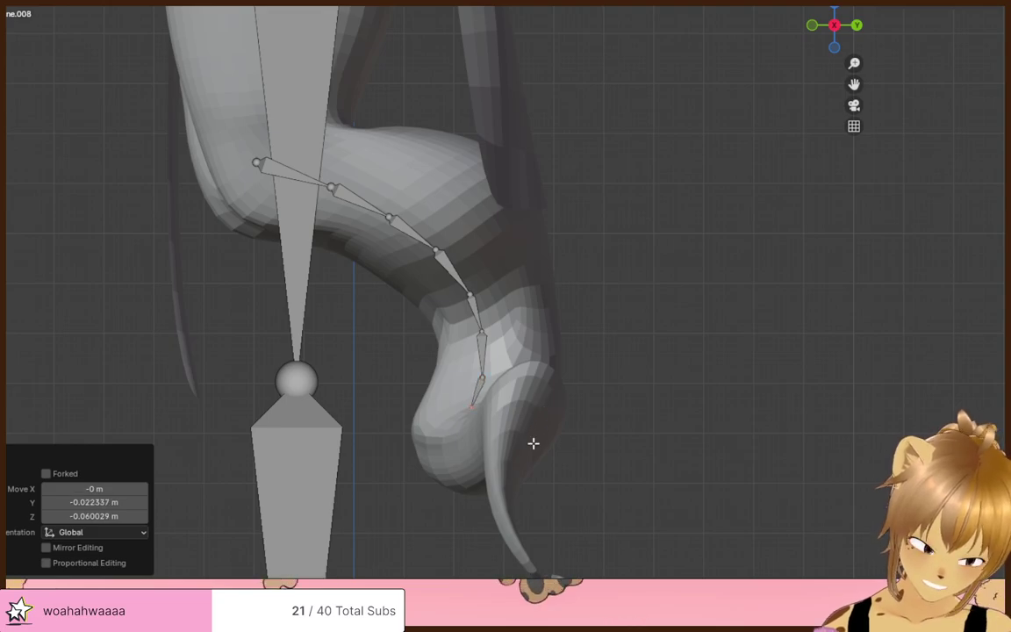
- Hide the cloth panel covering the tail in front view
mouse_move(533, 443)
middle_down()
mouse_move(488, 429)
mouse_move(548, 429)
mouse_move(594, 393)
mouse_move(488, 416)
mouse_move(494, 445)
mouse_move(510, 440)
mouse_move(487, 375)
mouse_move(494, 261)
middle_up()
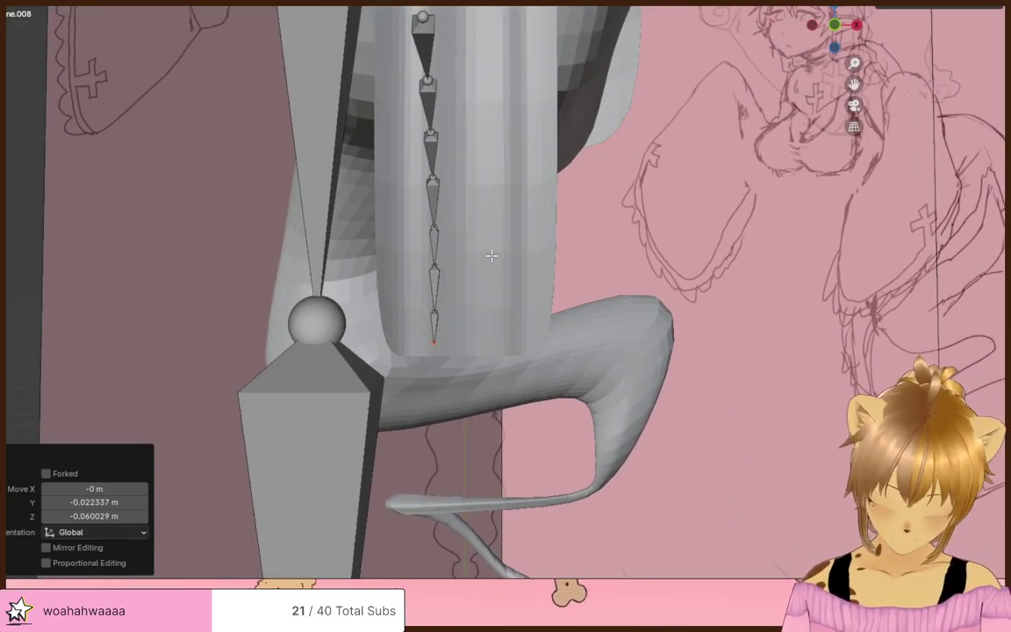
key(KP_1)
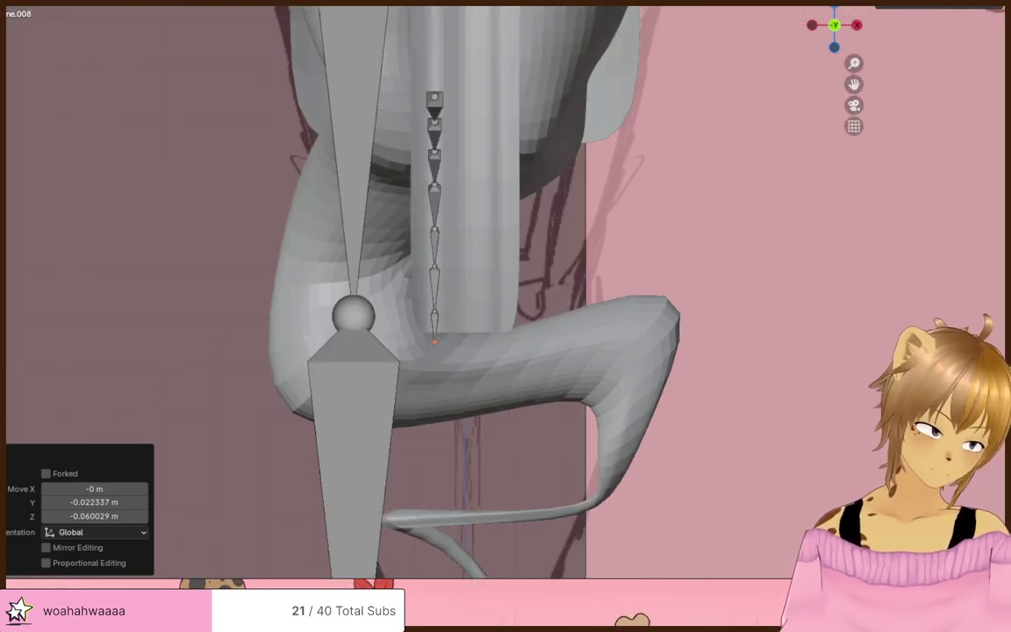
key(h)
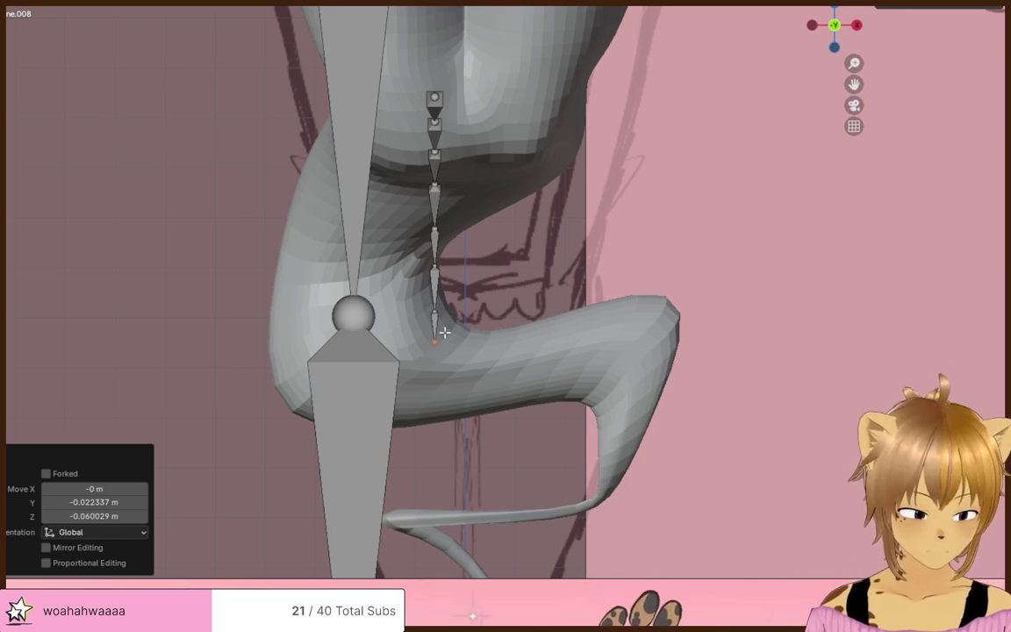
- Move the last tail bone along X toward the outer side of the tail's first bend
drag(423, 371, 422, 372)
click(475, 322)
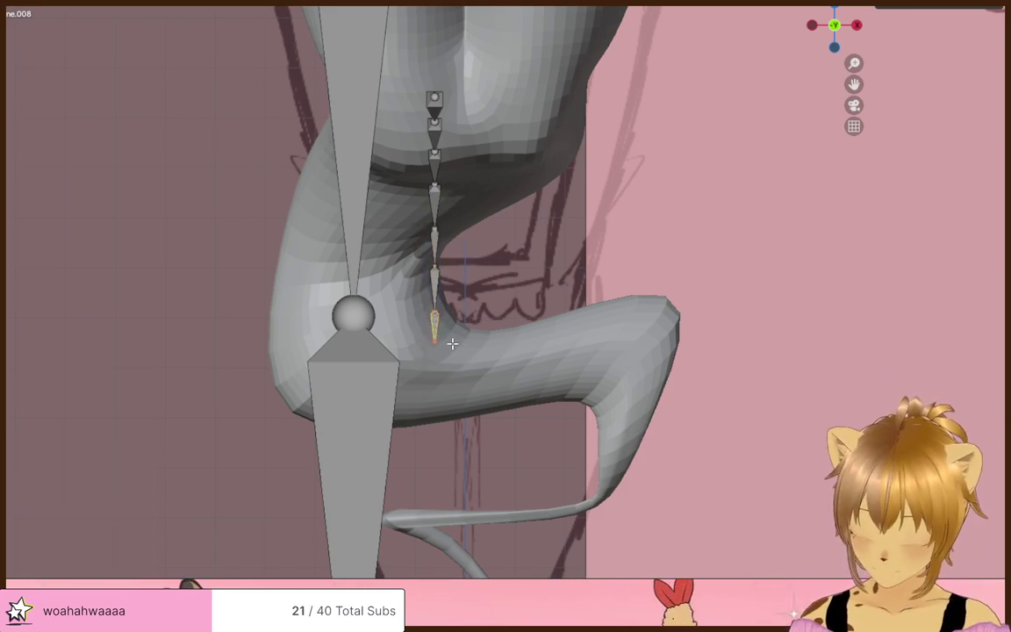
key(g)
key(x)
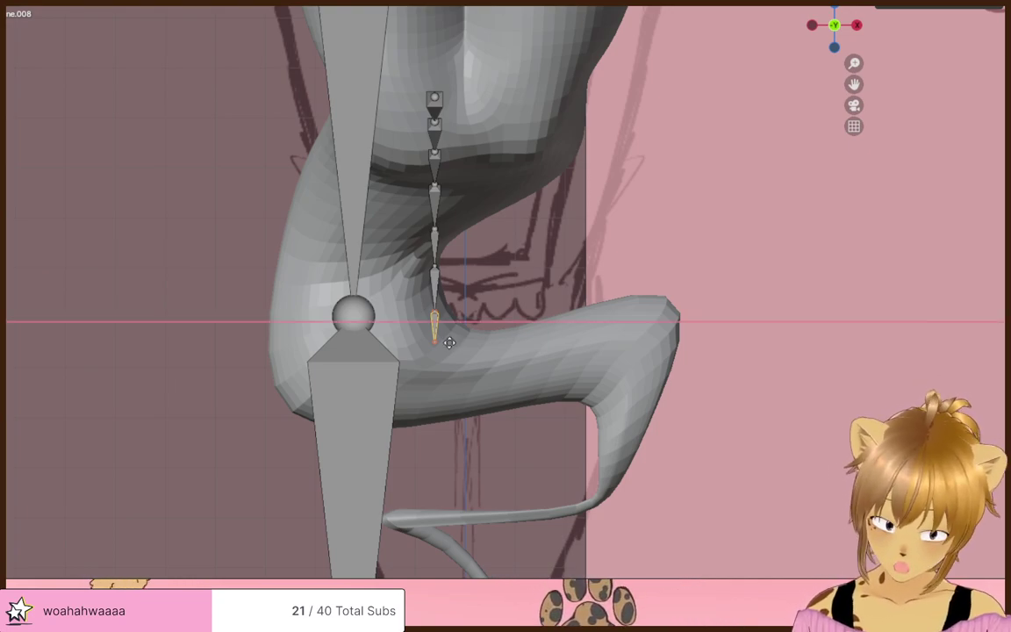
right_click(427, 342)
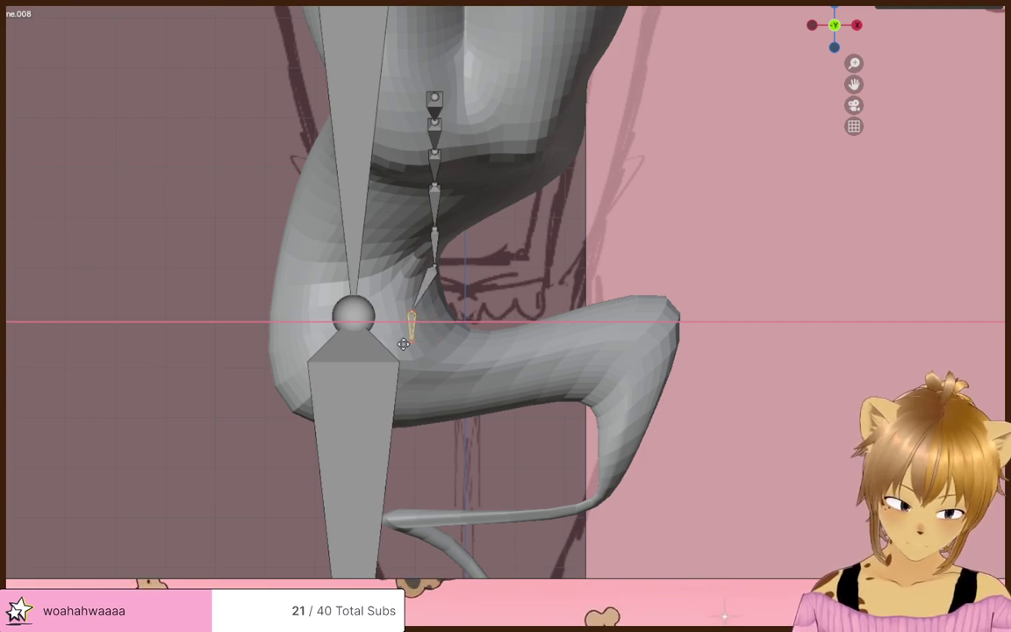
click(344, 358)
- Move the third-to-last tail bone about -0.060 m along X to follow the tail mesh
click(430, 278)
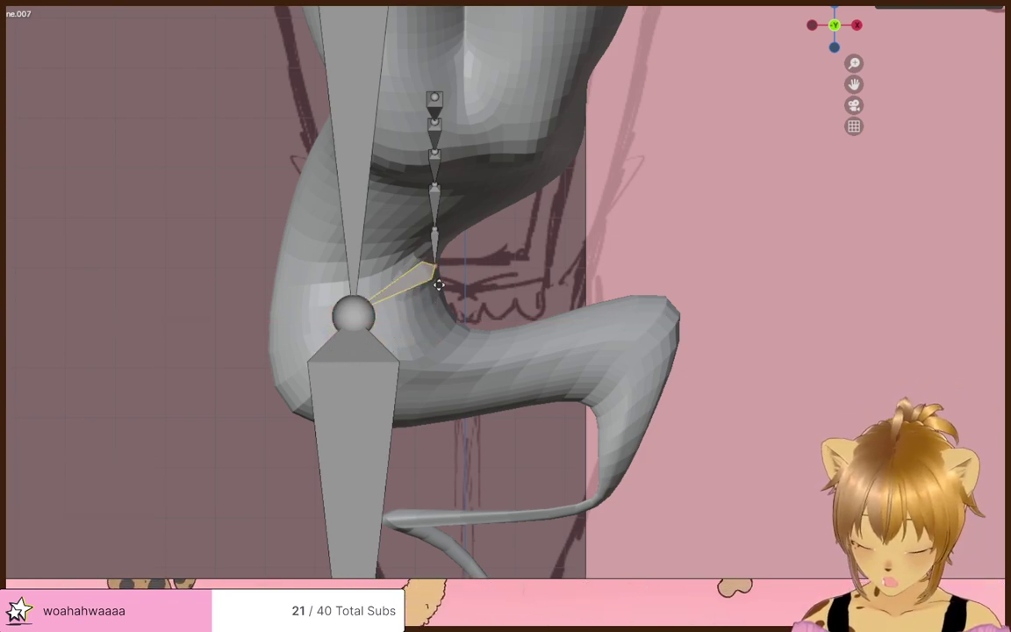
key(x)
right_click(405, 280)
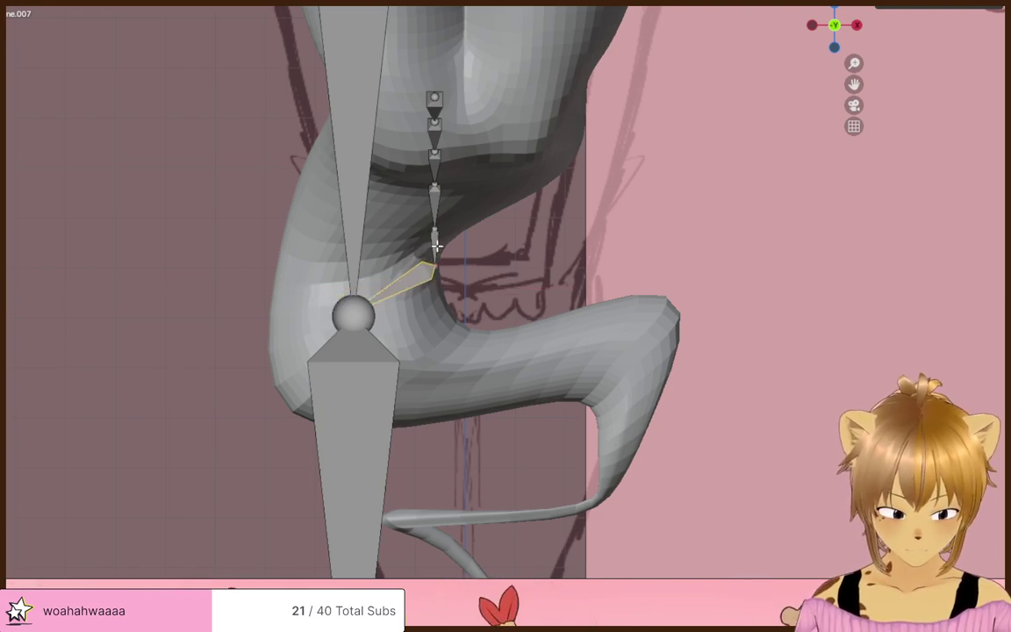
key(x)
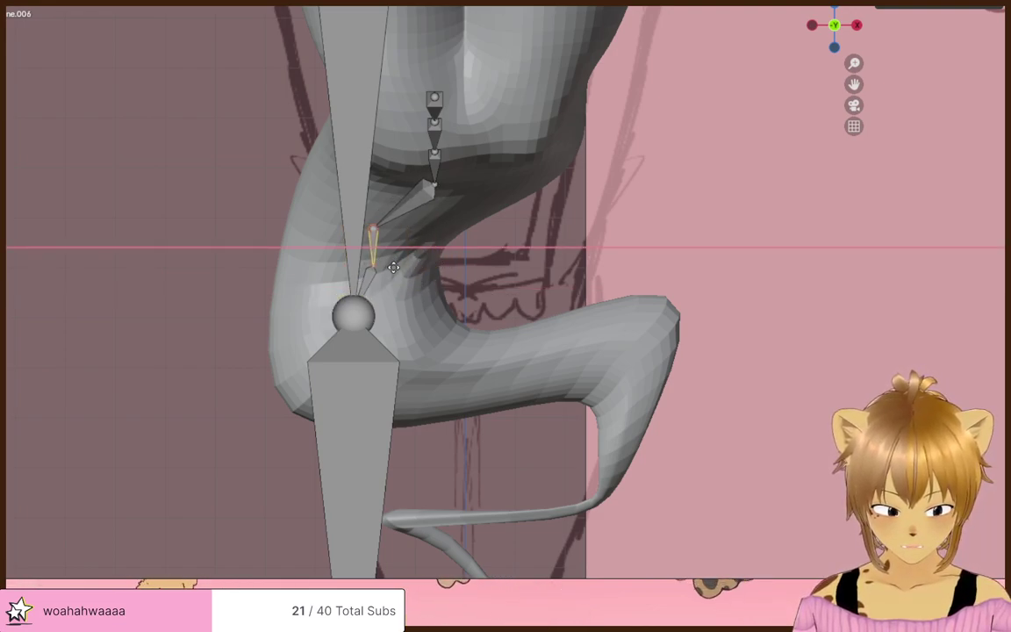
click(422, 266)
scroll(483, 207, down, 1)
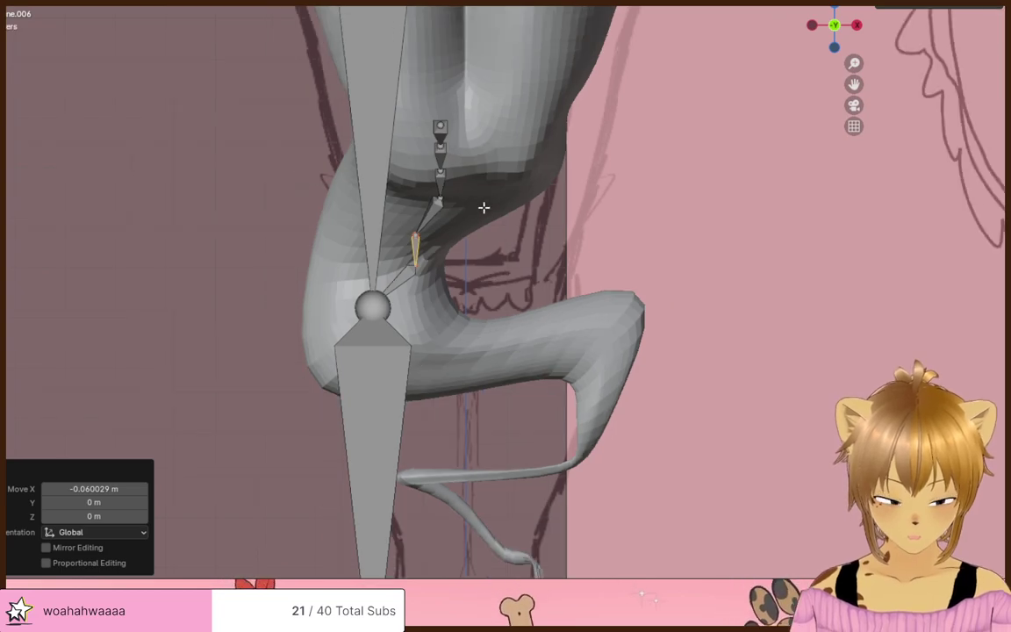
- Move the joint below that bone by about -0.049 m in X, -0.003 m in Y and 0.008 m in Z
middle_drag(484, 208, 415, 322)
click(520, 278)
key(g)
click(574, 286)
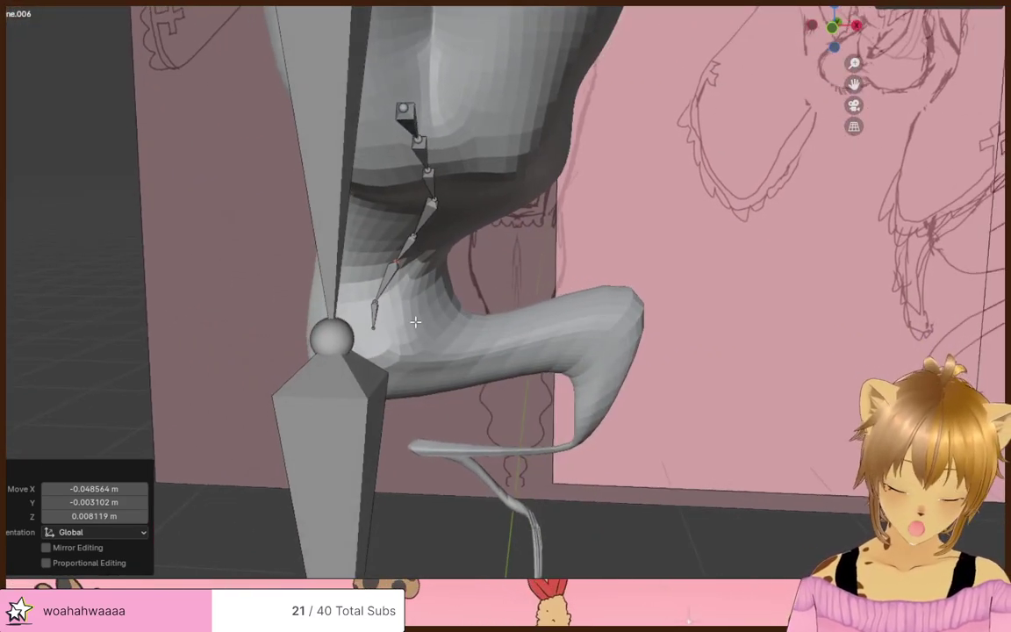
key(KP_1)
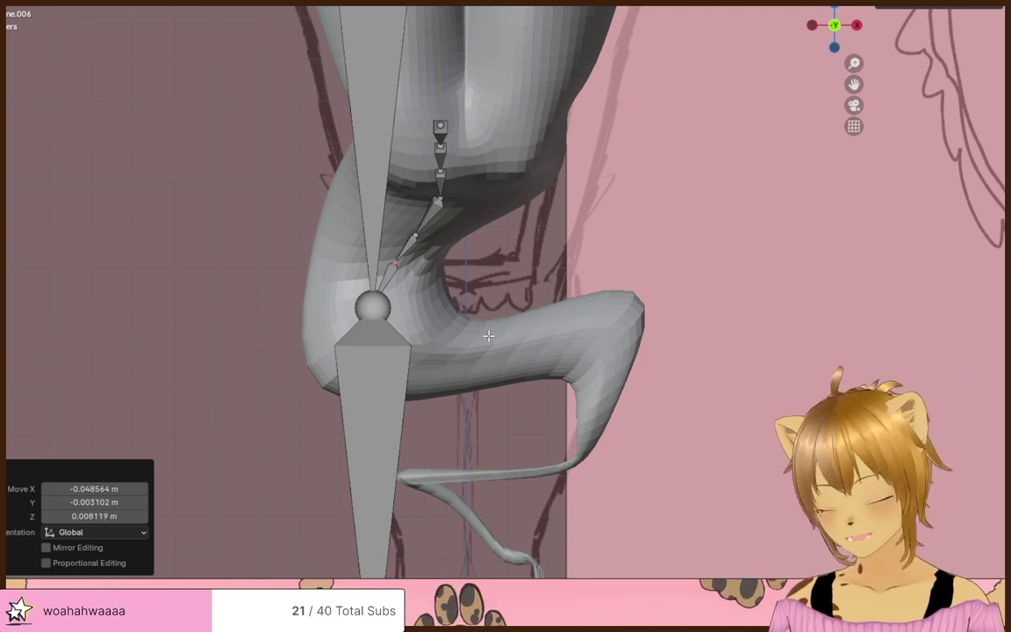
- Move the right knee joint outward off the tail and shift the last tail bone's tip about 0.012 m in X and -0.008 m in Z
click(385, 328)
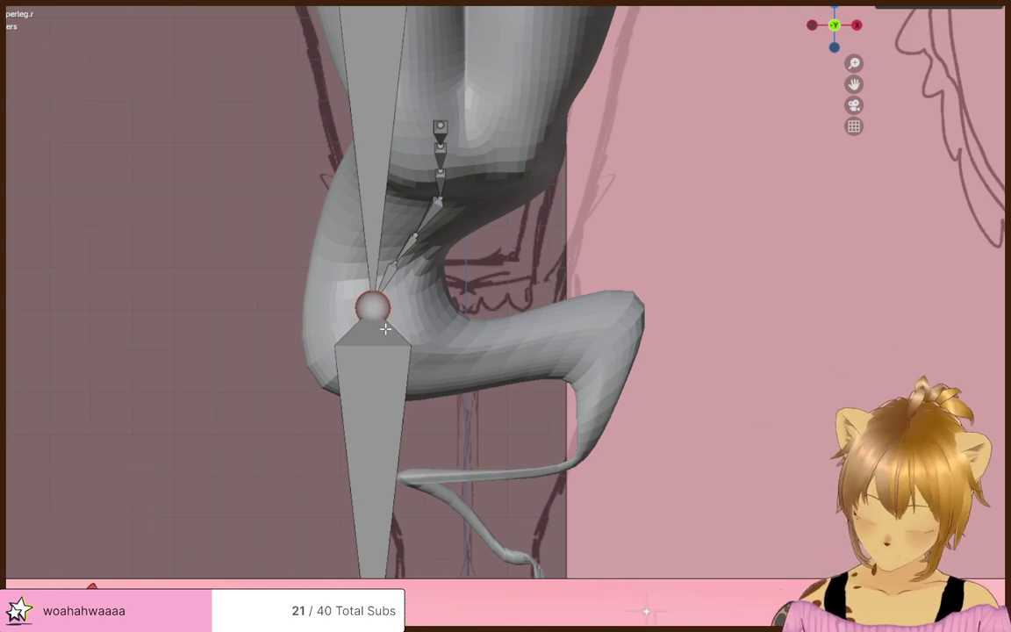
click(308, 327)
click(375, 335)
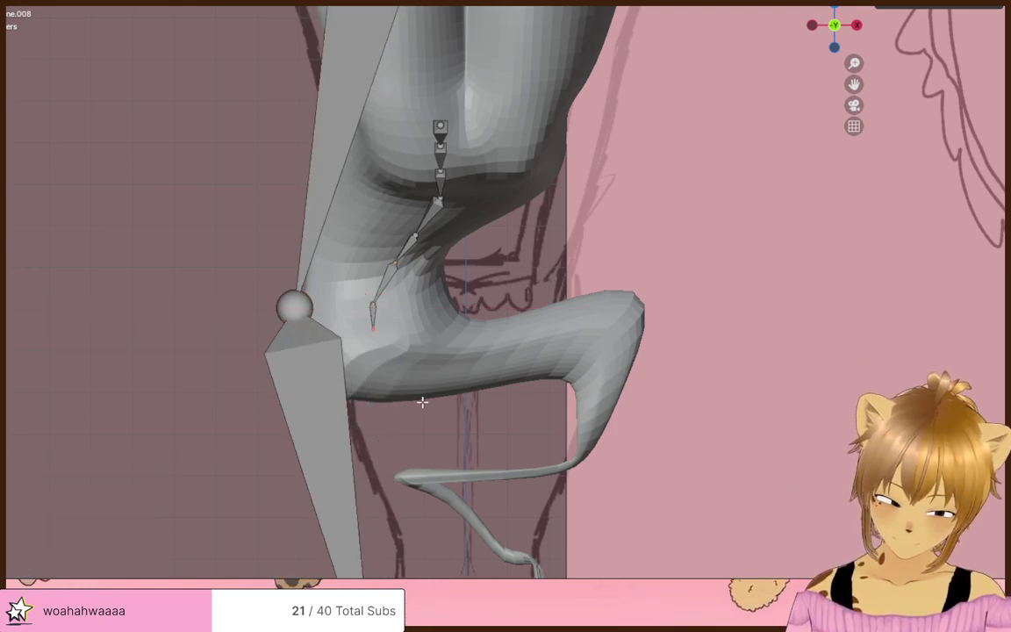
scroll(415, 392, up, 3)
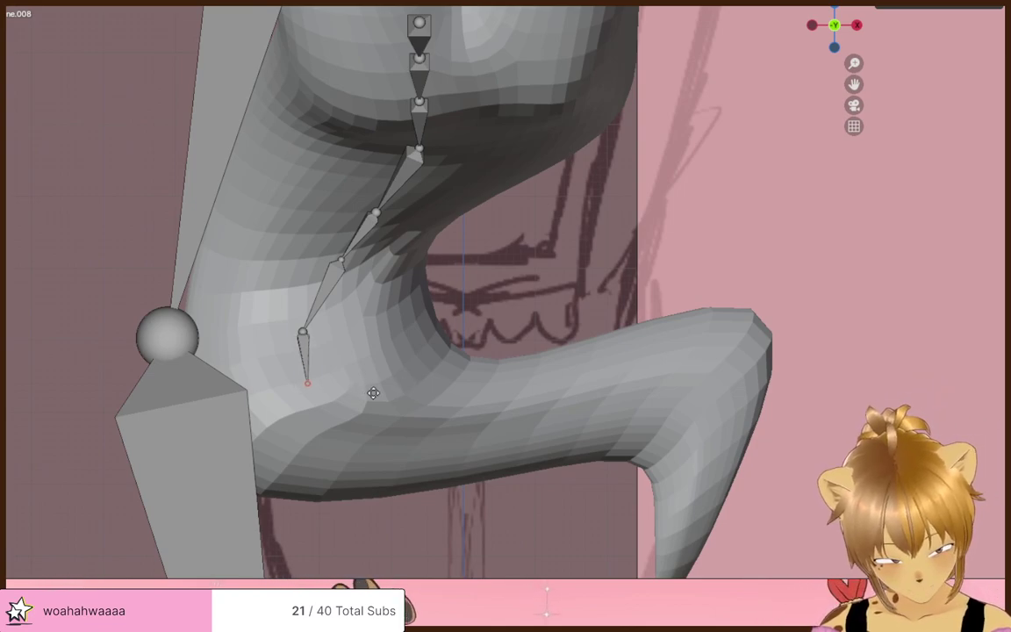
click(376, 389)
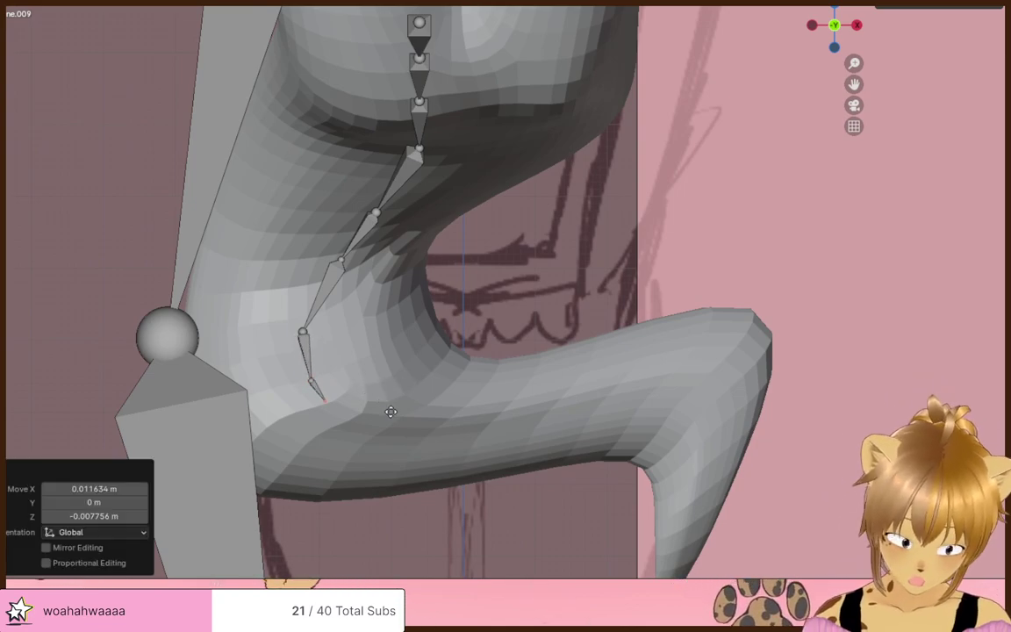
- Extrude six bones along the tail's thick sideways section and around its outer bend in front view
click(416, 426)
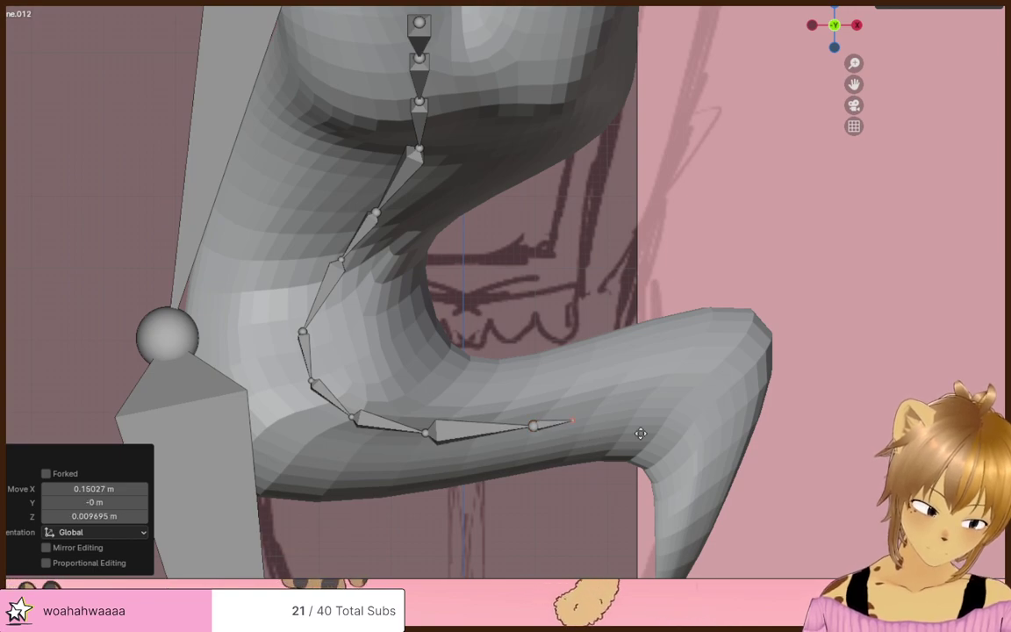
click(699, 420)
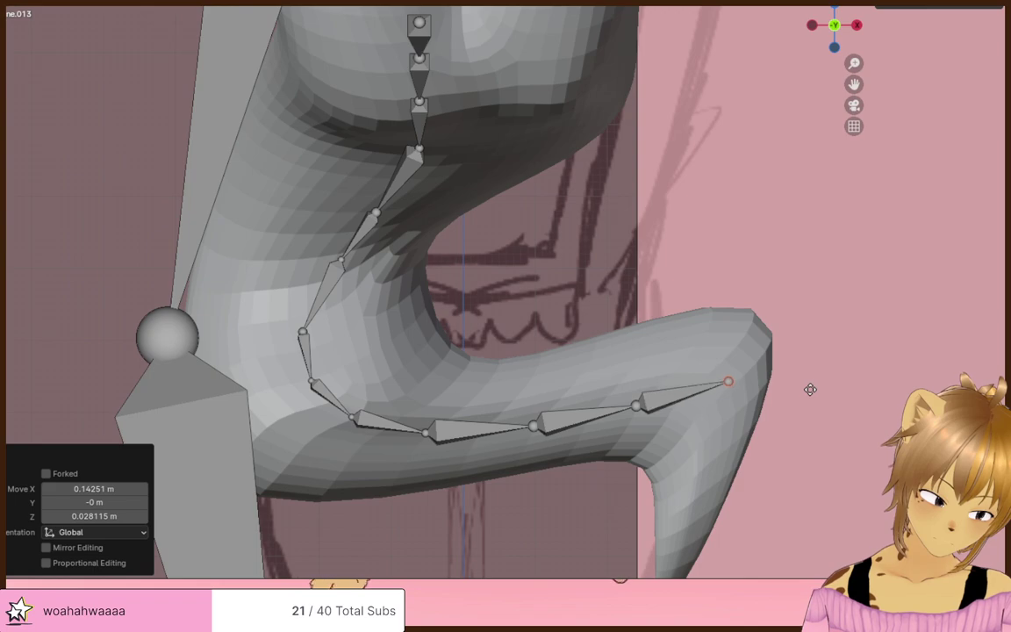
click(749, 509)
shift+middle_drag(750, 510, 702, 333)
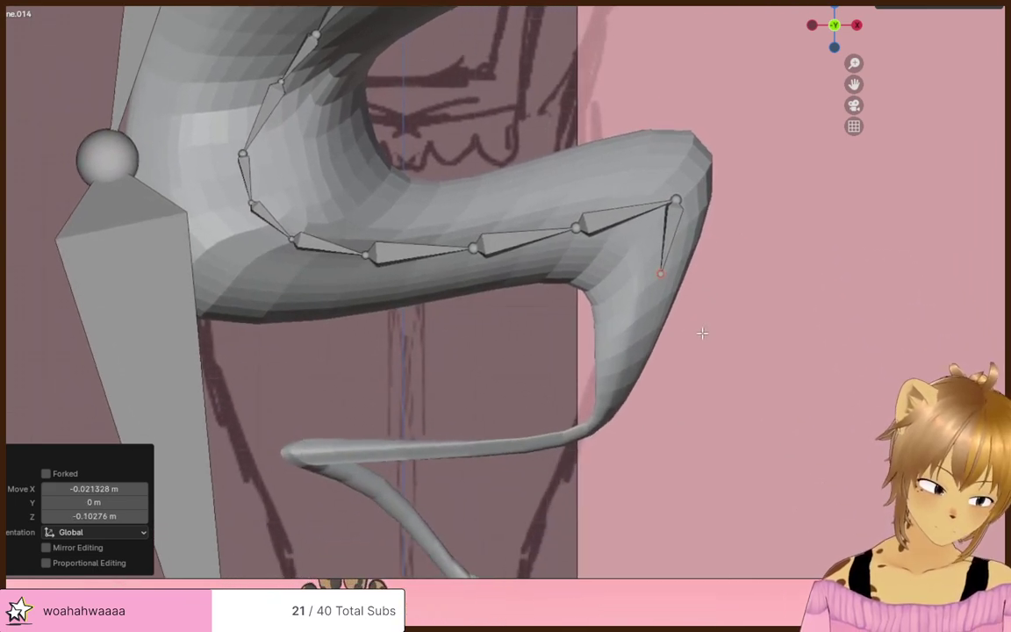
- Extrude three more bones down the tapering section to the corner where the tail turns thin
click(665, 410)
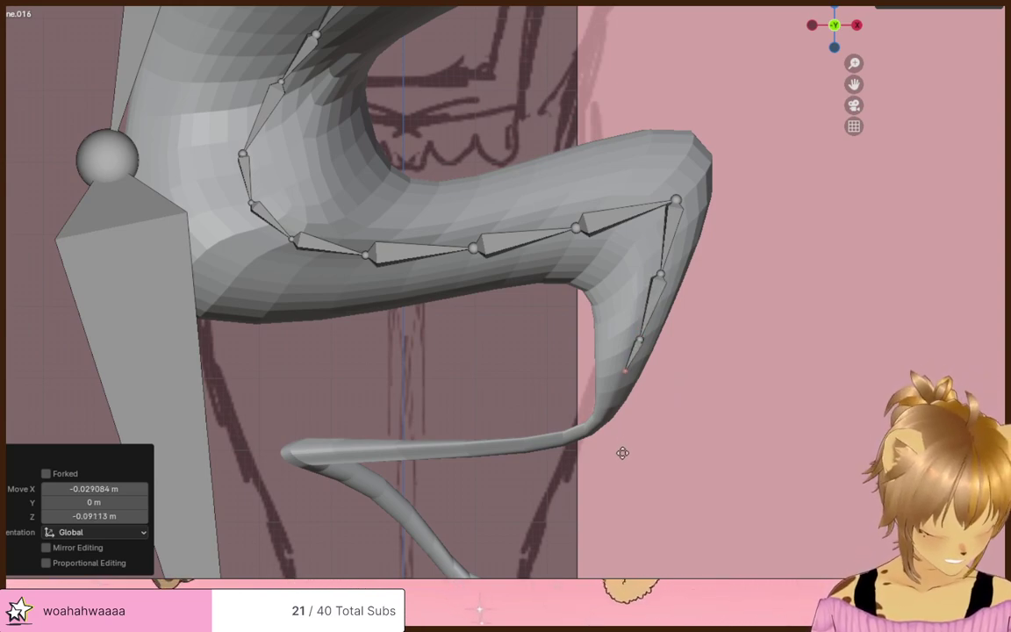
key(e)
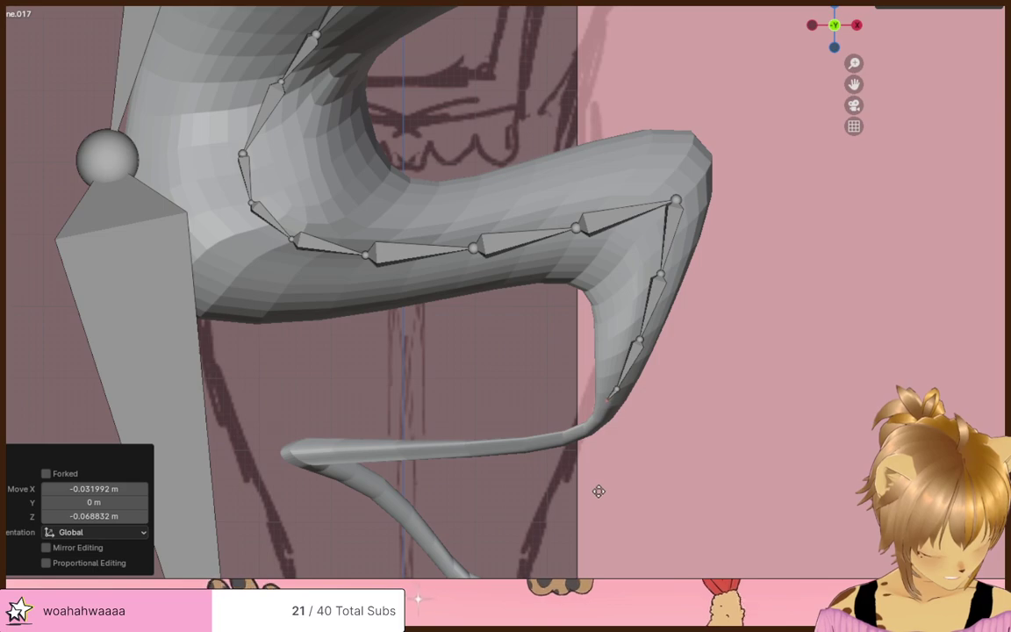
click(589, 513)
- Extrude six bones along the thin horizontal section back to its far tip, keeping one aligned to X
key(e)
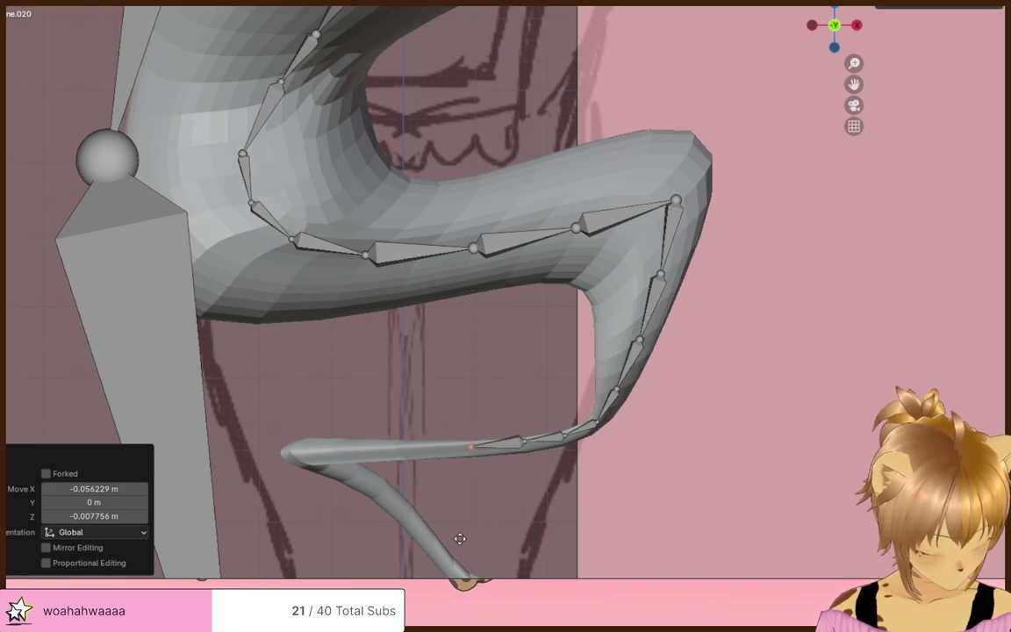
key(x)
click(386, 530)
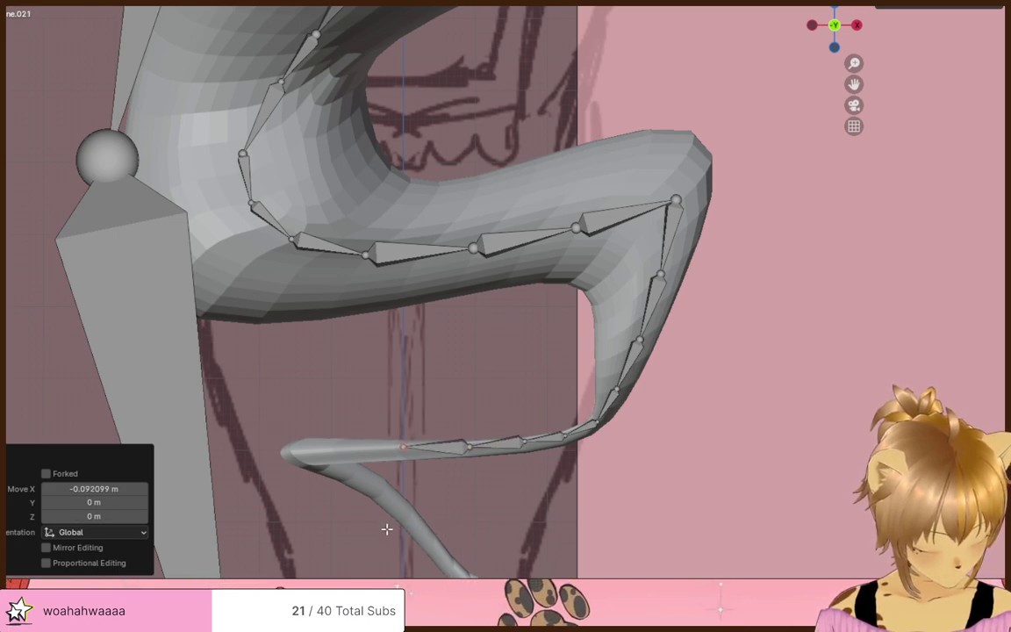
key(e)
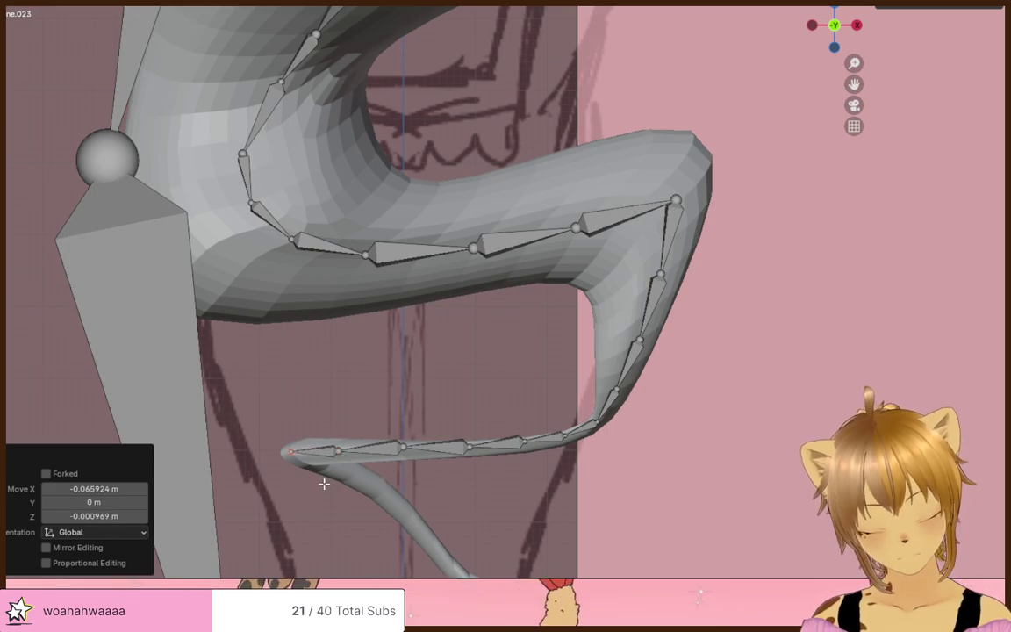
- Select the bones of the thin horizontal section and move them along Y into the tail mesh
middle_drag(324, 484, 526, 427)
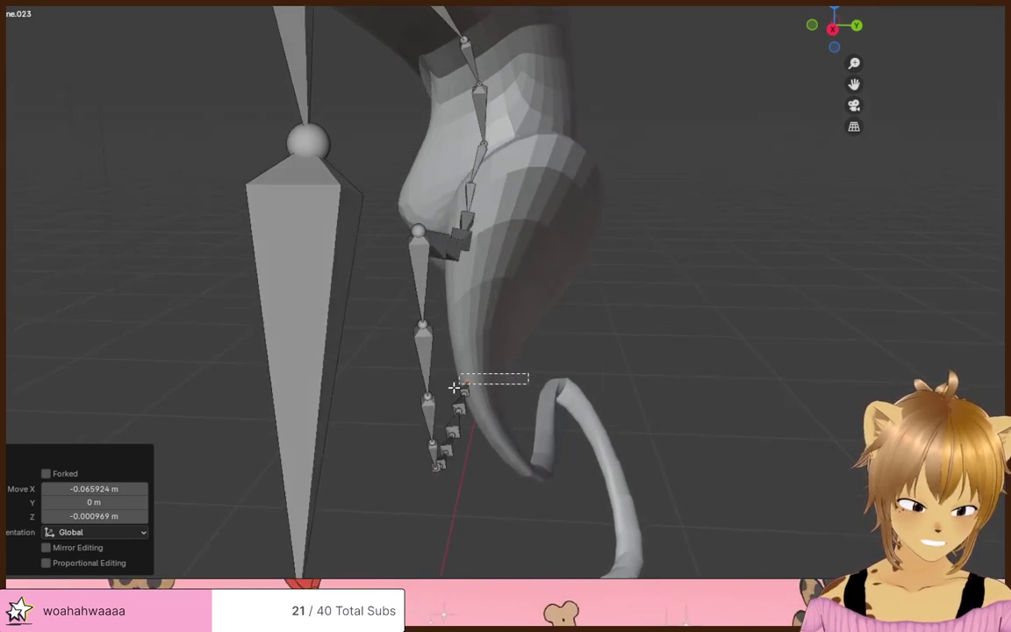
drag(454, 387, 438, 510)
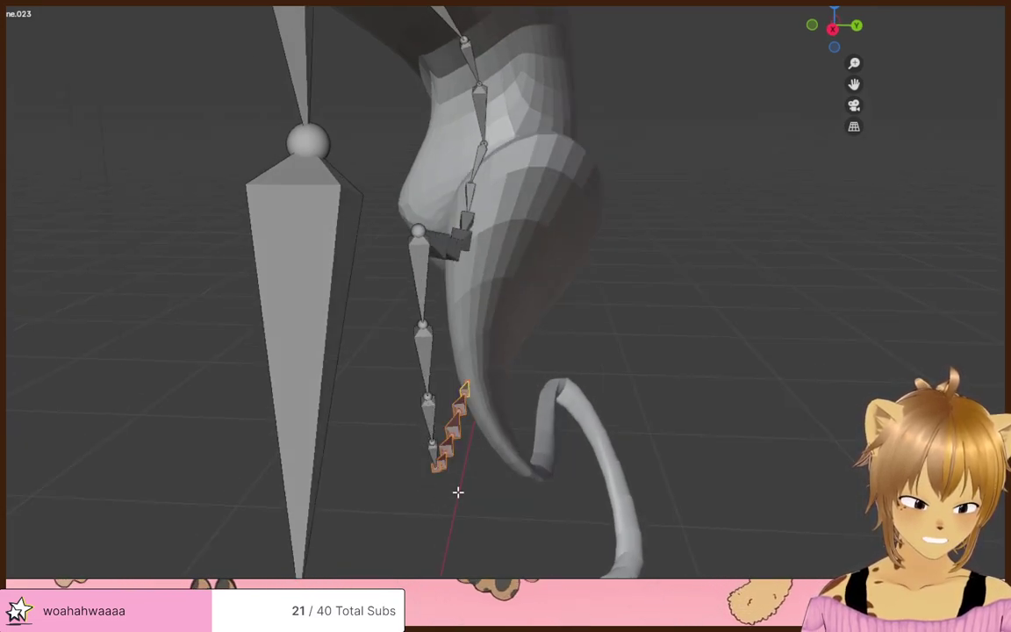
key(g)
key(y)
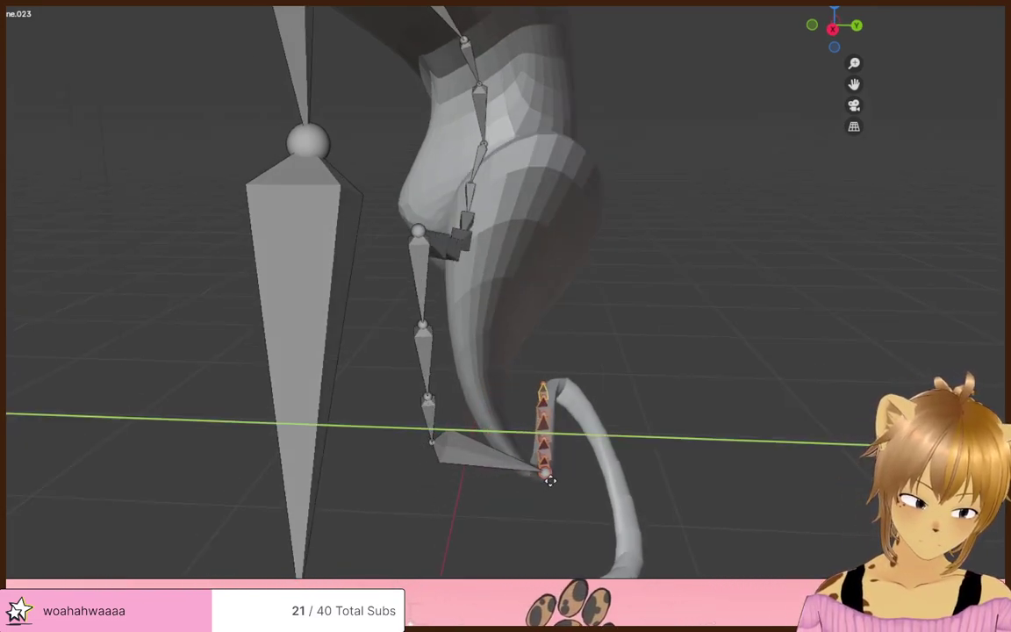
click(527, 483)
- Rotate the thin section's bones, starting with about 9.5° around the view axis, to follow the mesh seen from above
middle_drag(649, 408, 676, 425)
click(707, 426)
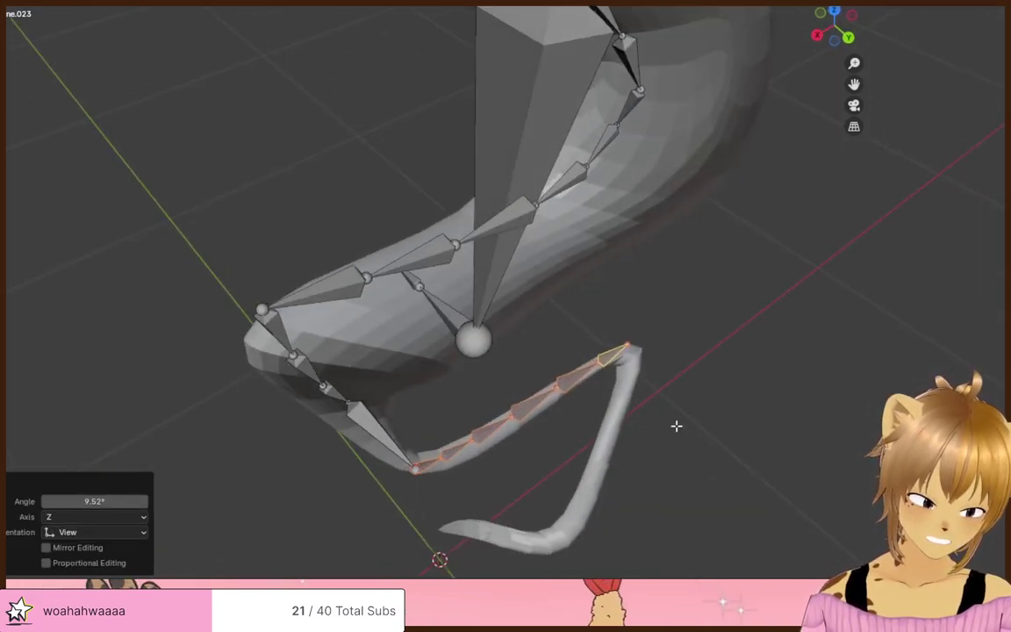
key(r)
click(707, 437)
click(600, 480)
- Select the upper two bones of the tapering section, including the joint at the tail's outer bend
middle_drag(601, 481, 663, 231)
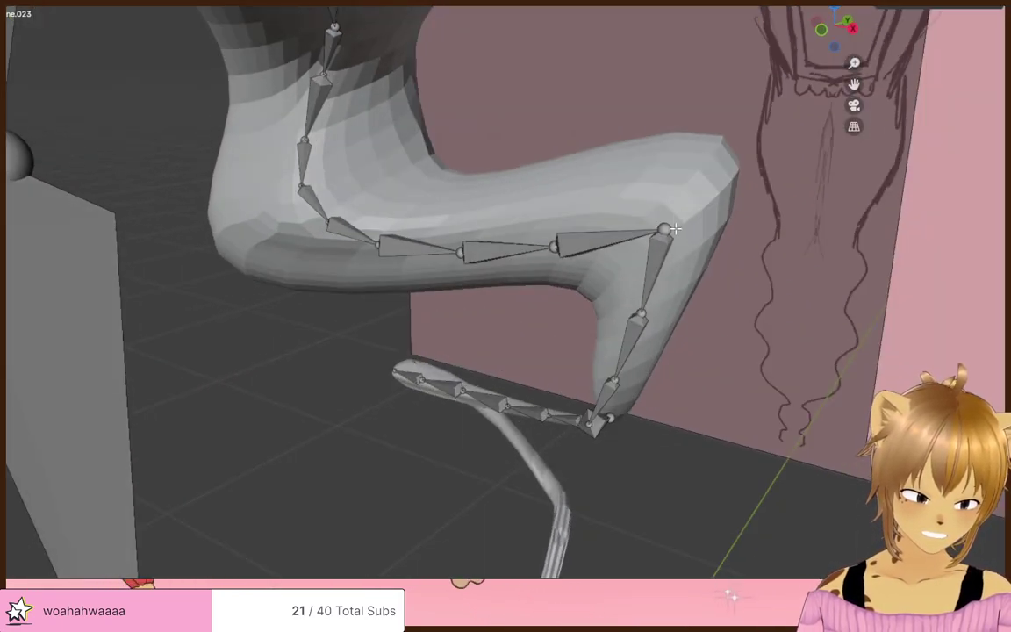
shift+click(614, 379)
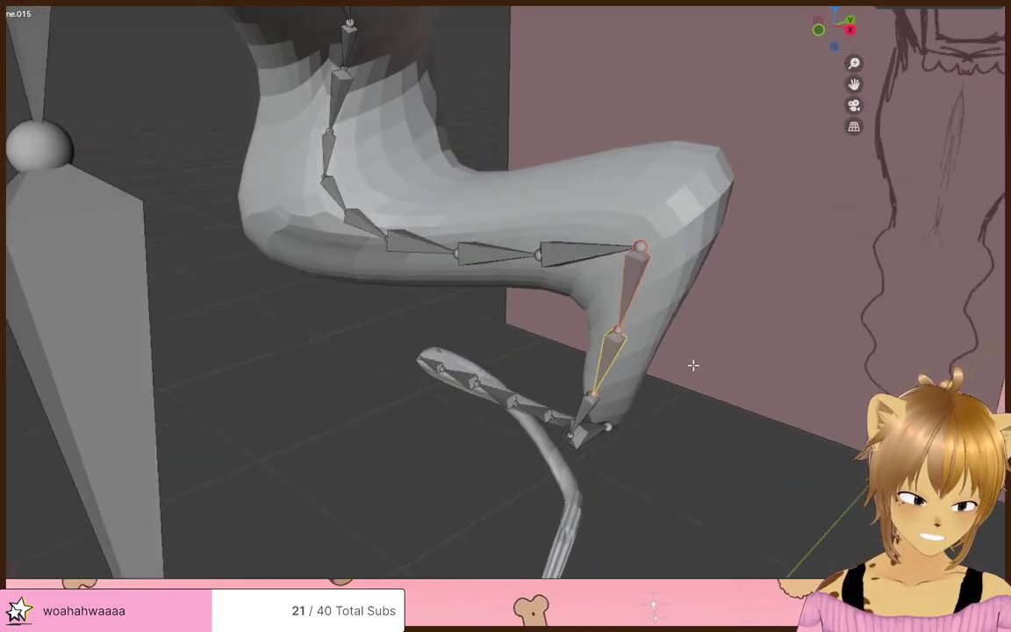
middle_drag(692, 363, 626, 379)
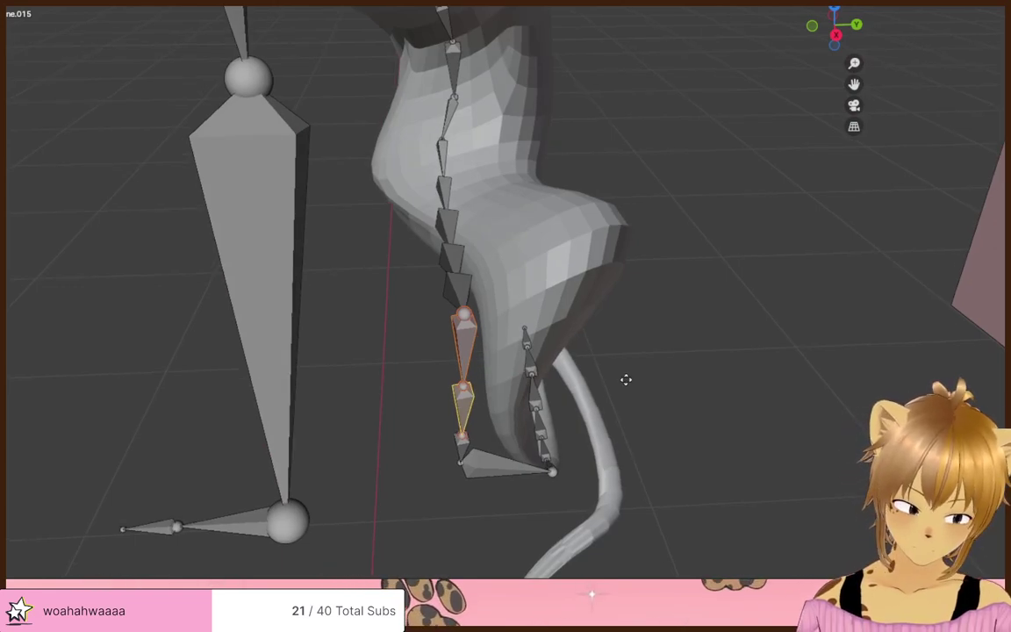
key(g)
key(y)
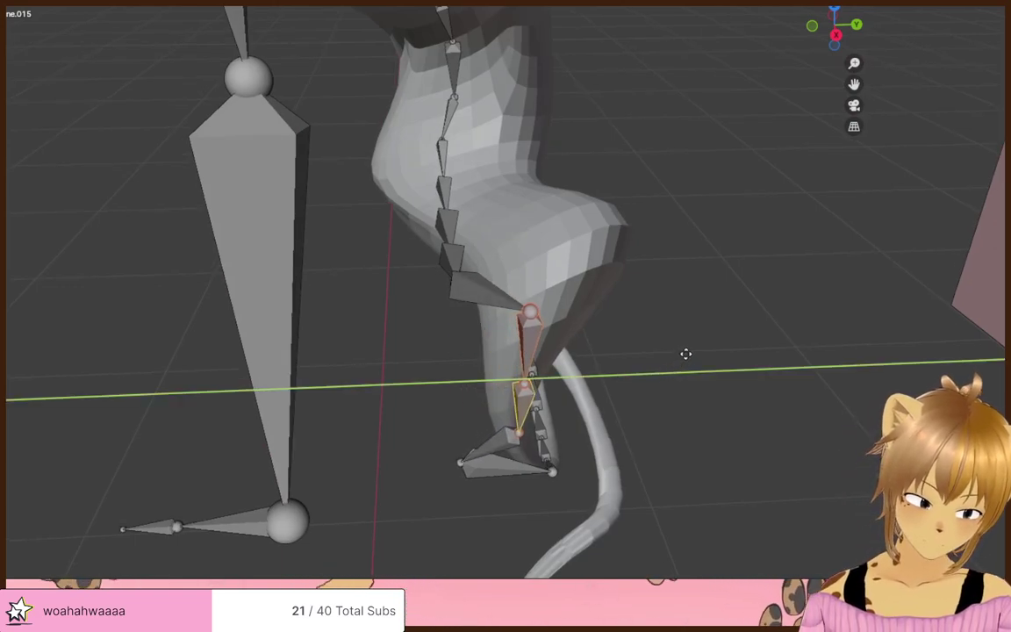
click(688, 345)
key(ctrl+z)
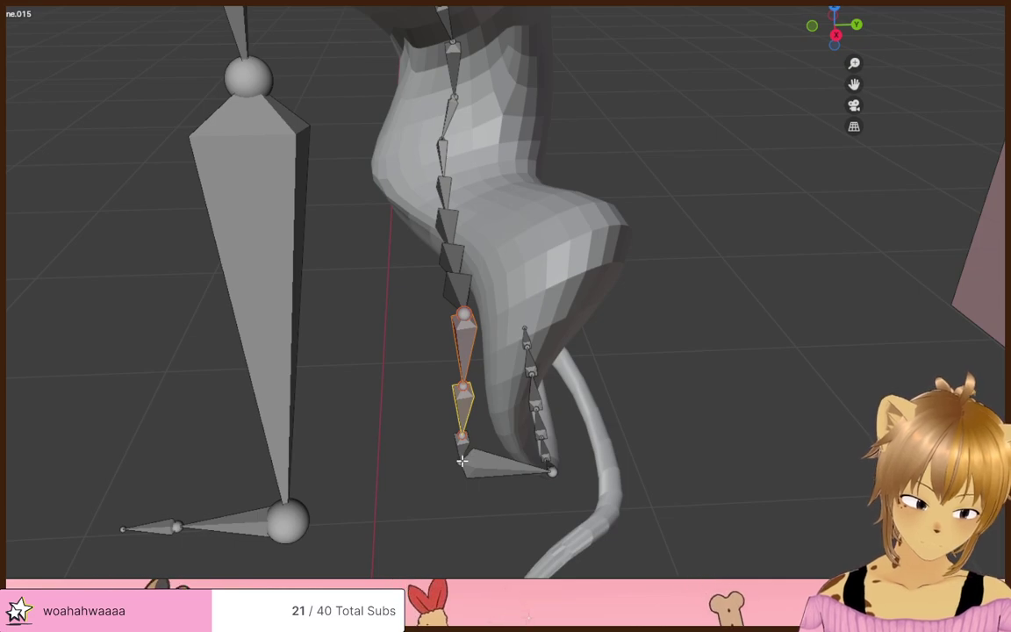
- Add the tapering section's lowest bone to the selection and move the three bones about 0.071 m along Y
shift+click(467, 455)
key(g)
key(y)
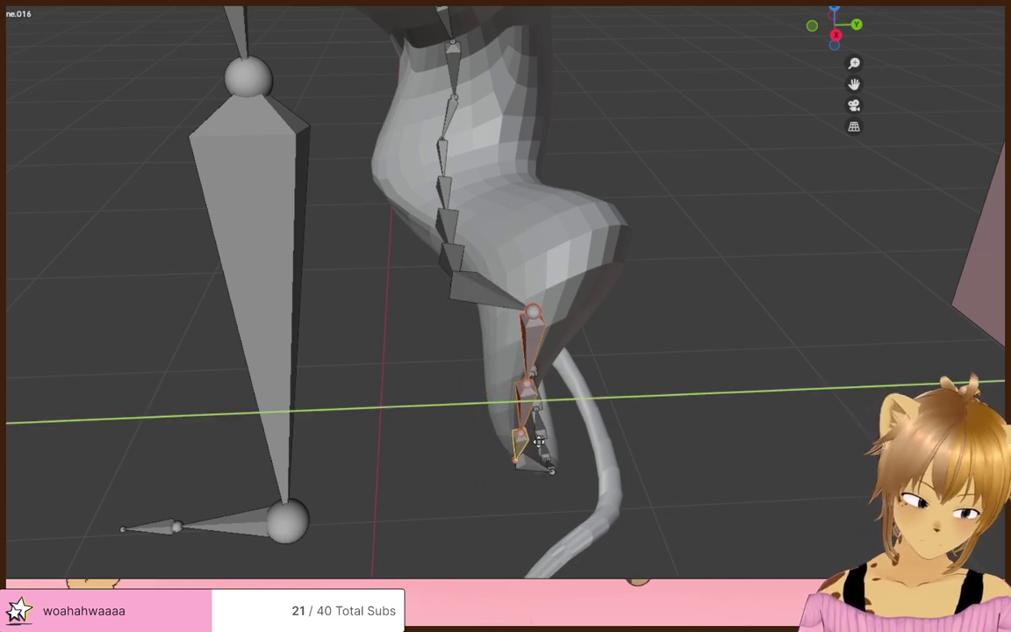
click(531, 461)
- Move the two thick-section joints nearest the outer bend along Y toward the middle of the tail
middle_drag(531, 460, 614, 501)
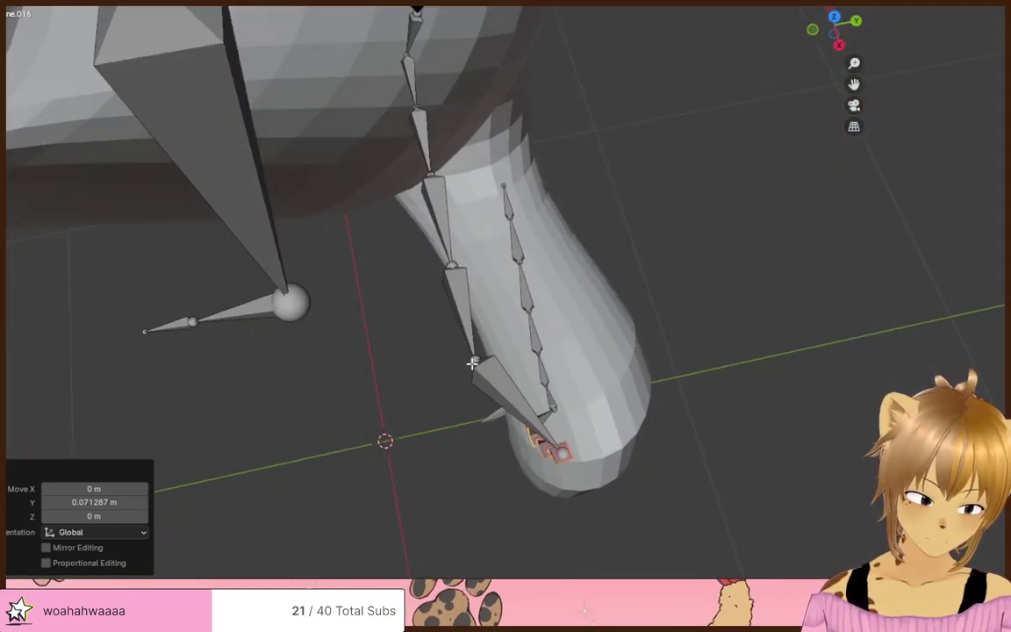
click(531, 413)
drag(531, 414, 448, 267)
click(447, 268)
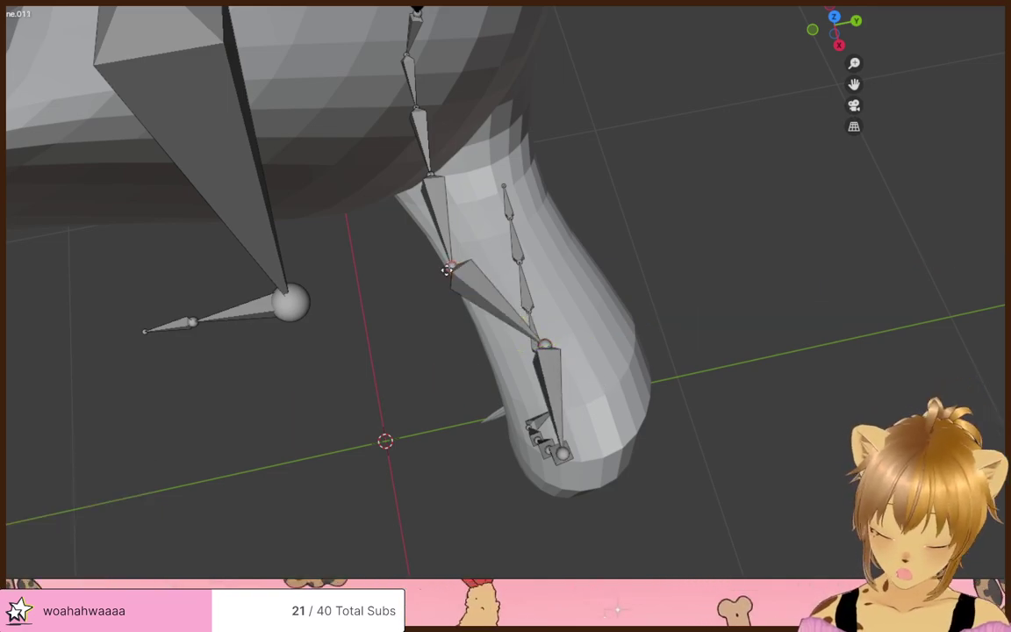
key(g)
key(y)
click(501, 257)
- Move the next thick-section joint toward the tail base about 0.036 m along Y
middle_drag(501, 257, 463, 195)
click(461, 195)
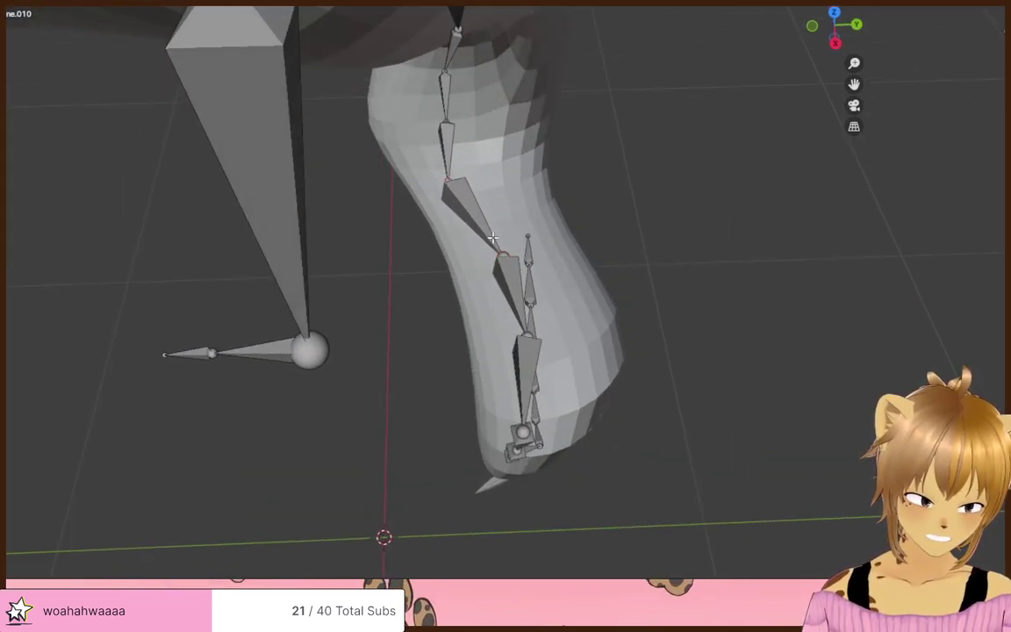
key(g)
key(y)
click(518, 236)
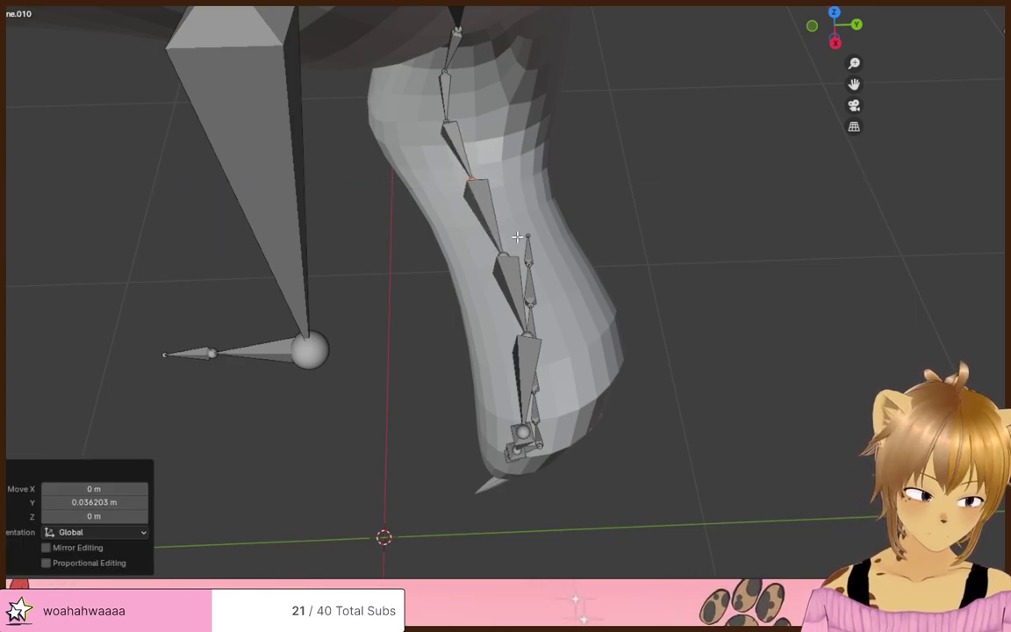
- Extrude four short bones from the tip of the thin section around the bend and into the next tail section
middle_drag(676, 351, 366, 327)
click(485, 343)
middle_drag(485, 342, 469, 372)
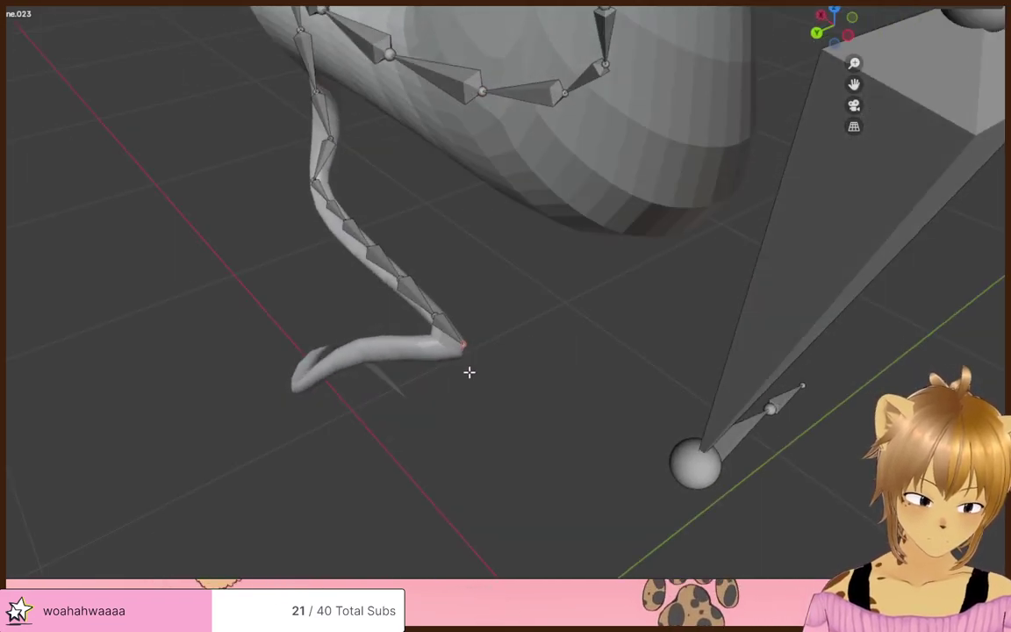
key(e)
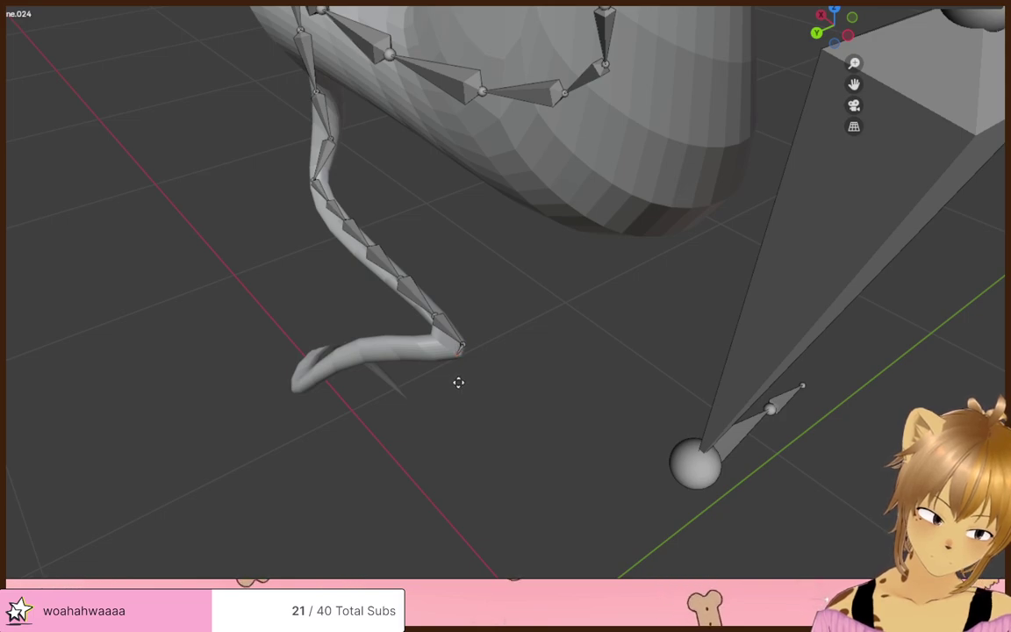
click(458, 382)
key(e)
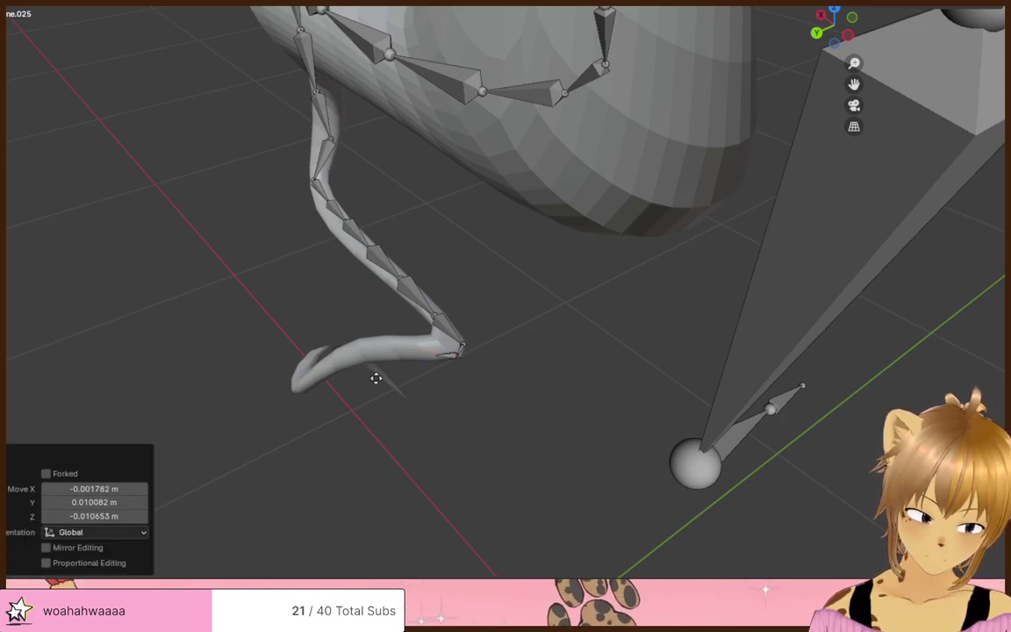
click(368, 374)
key(e)
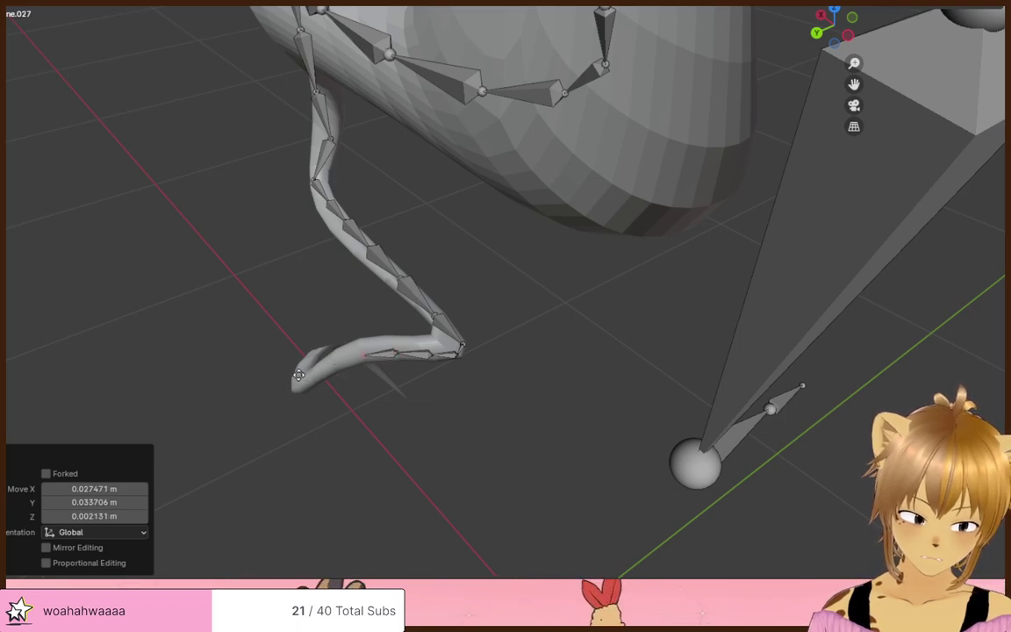
- Rotate the second-to-last bone about 19° and shift the chain's tip about 0.012 m in X, -0.040 m in Y and 0.002 m in Z
middle_drag(300, 378, 632, 303)
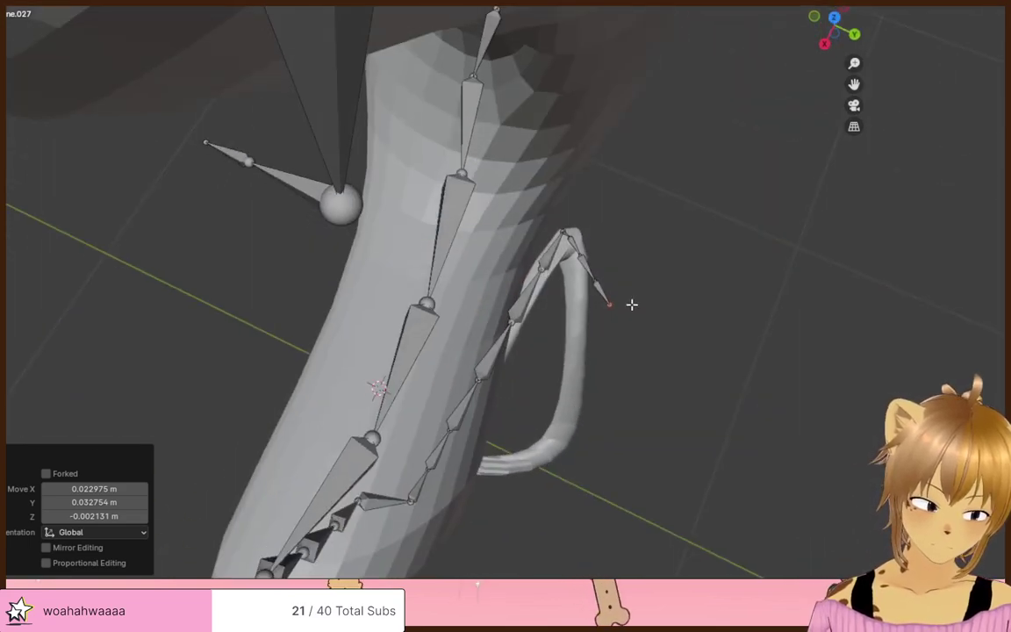
click(586, 261)
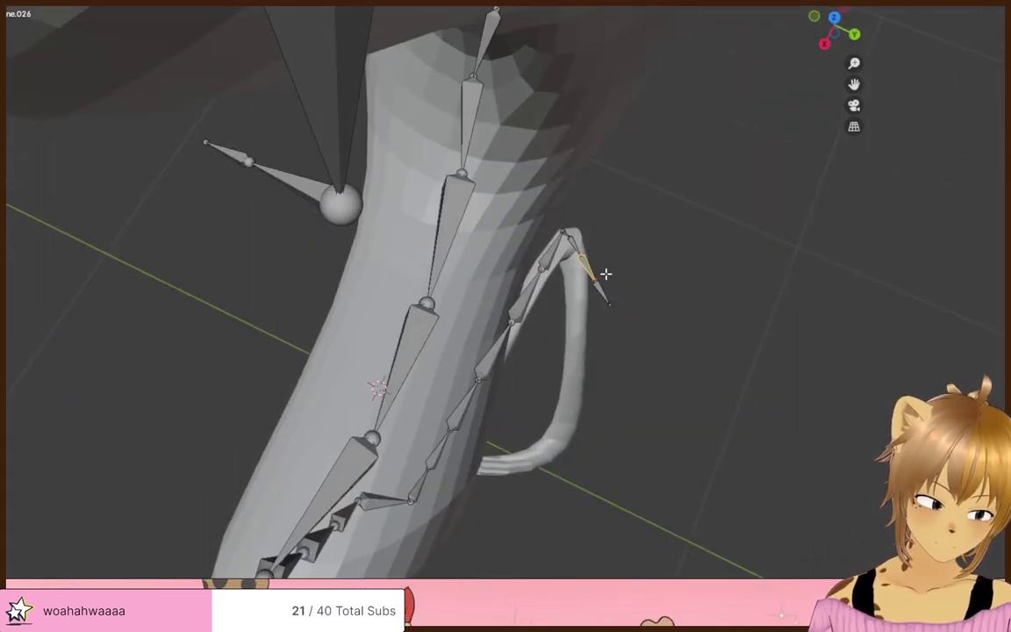
click(662, 309)
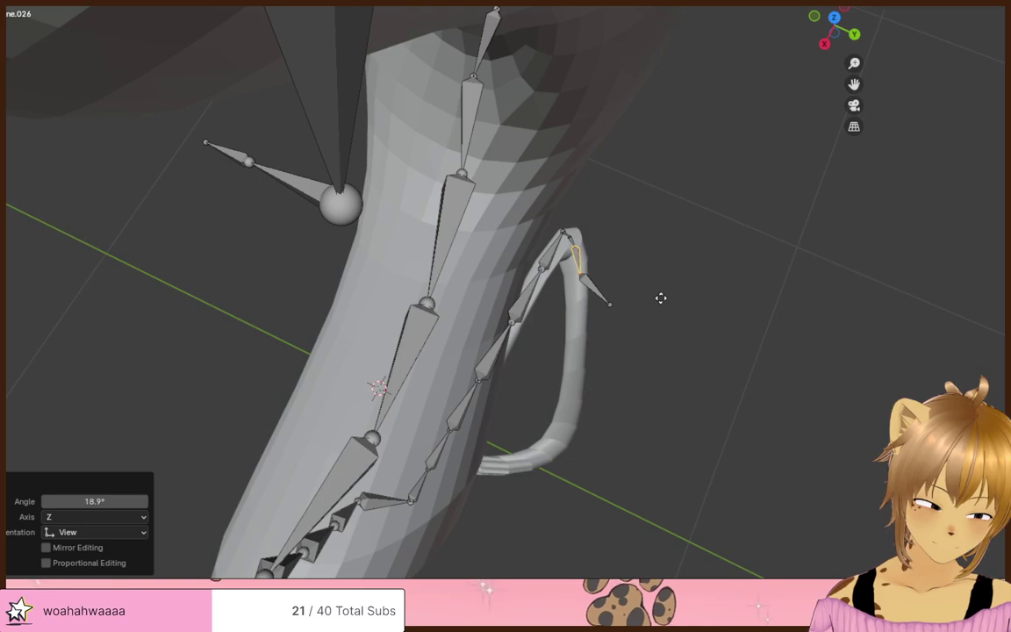
click(661, 297)
click(611, 309)
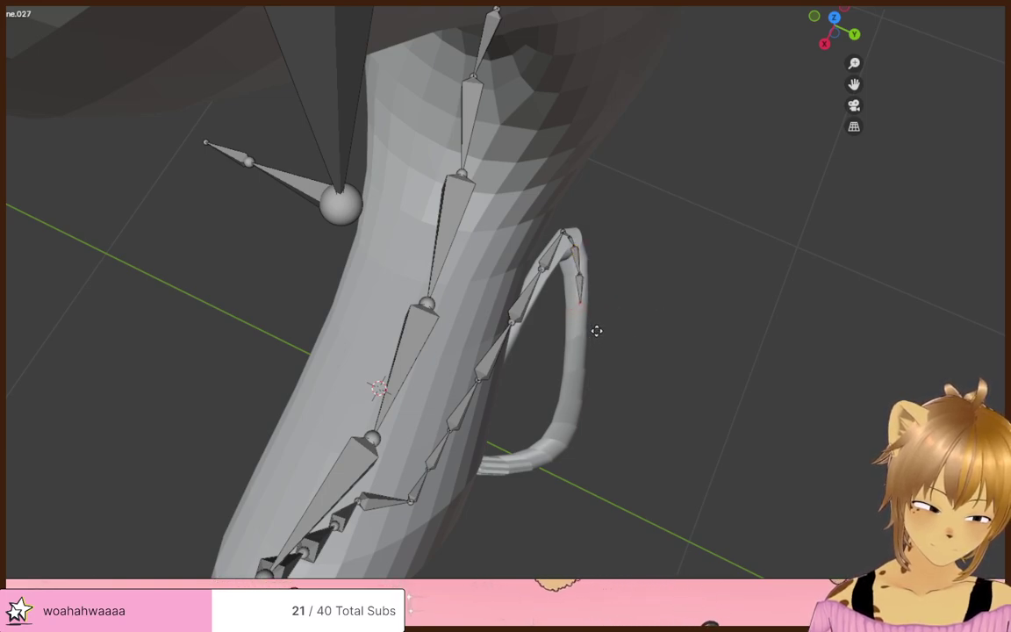
click(596, 328)
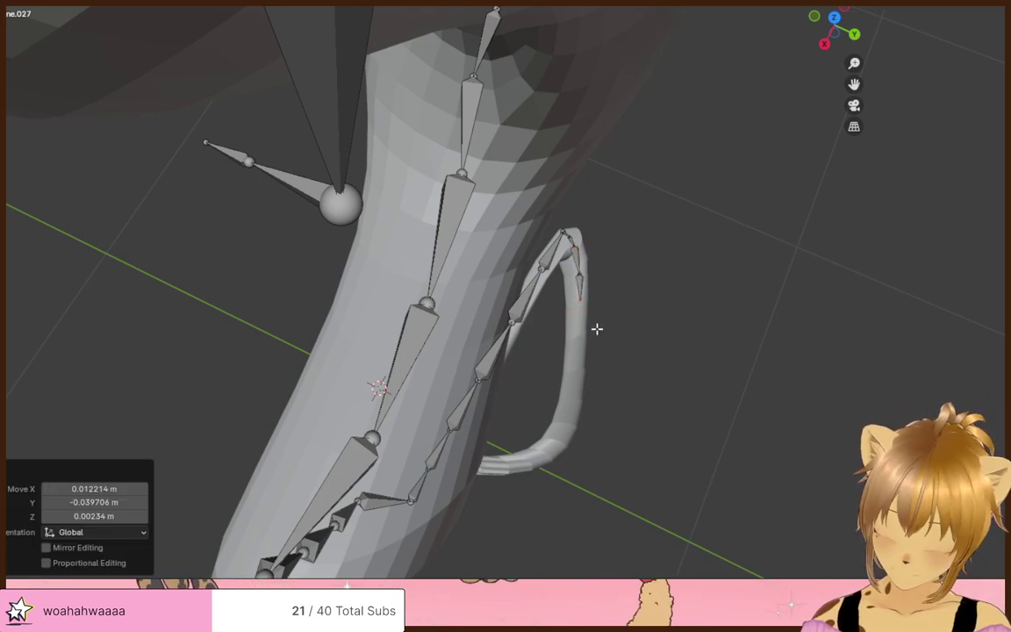
- Extrude eight more bones along the thin tail's straight run and around its curve, as seen from above
key(e)
click(596, 362)
key(e)
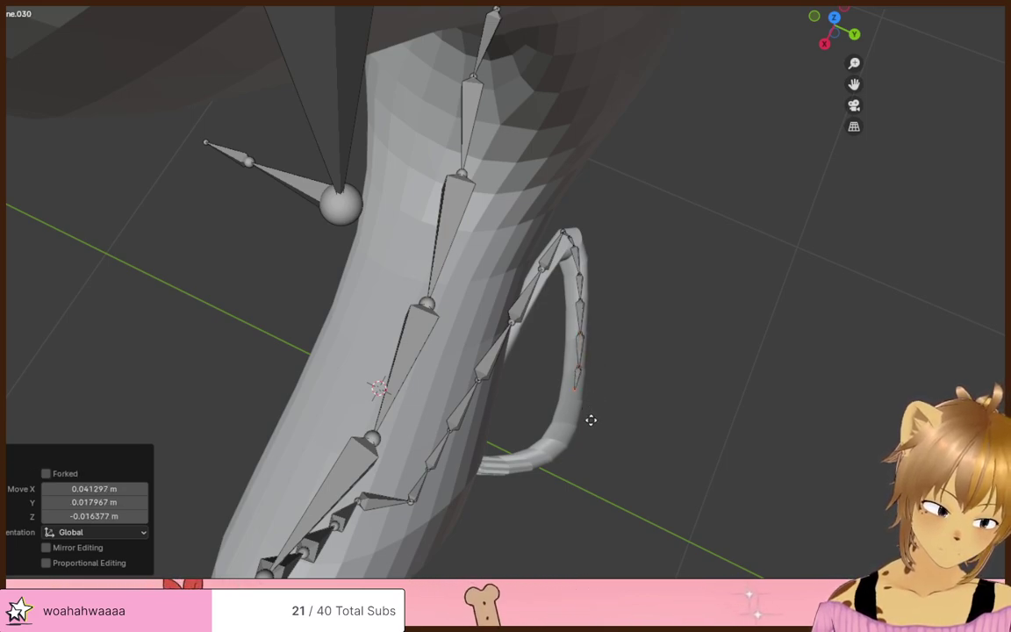
click(558, 484)
key(e)
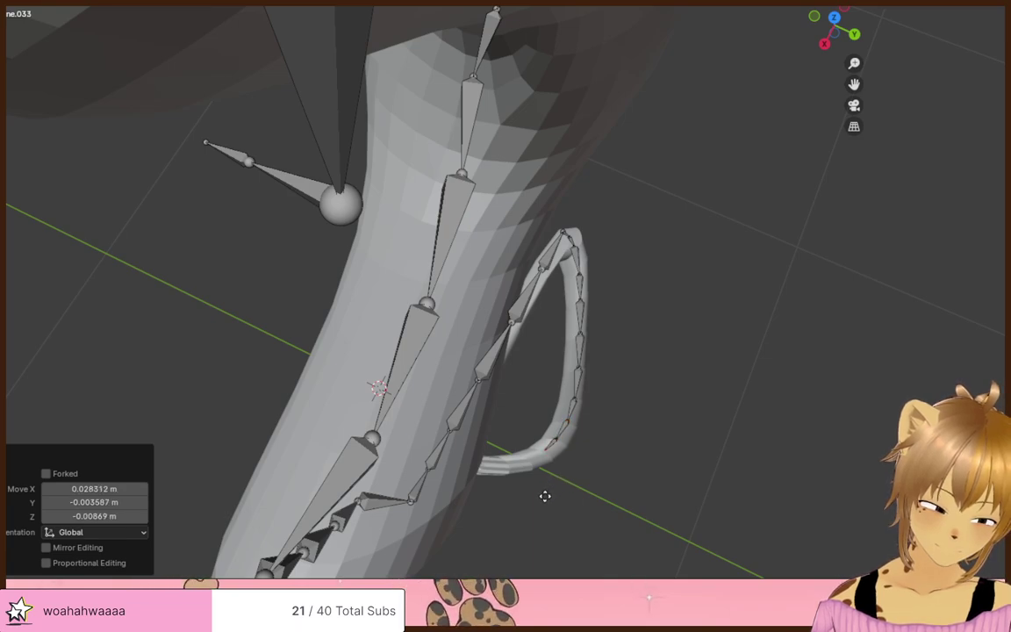
click(539, 500)
key(e)
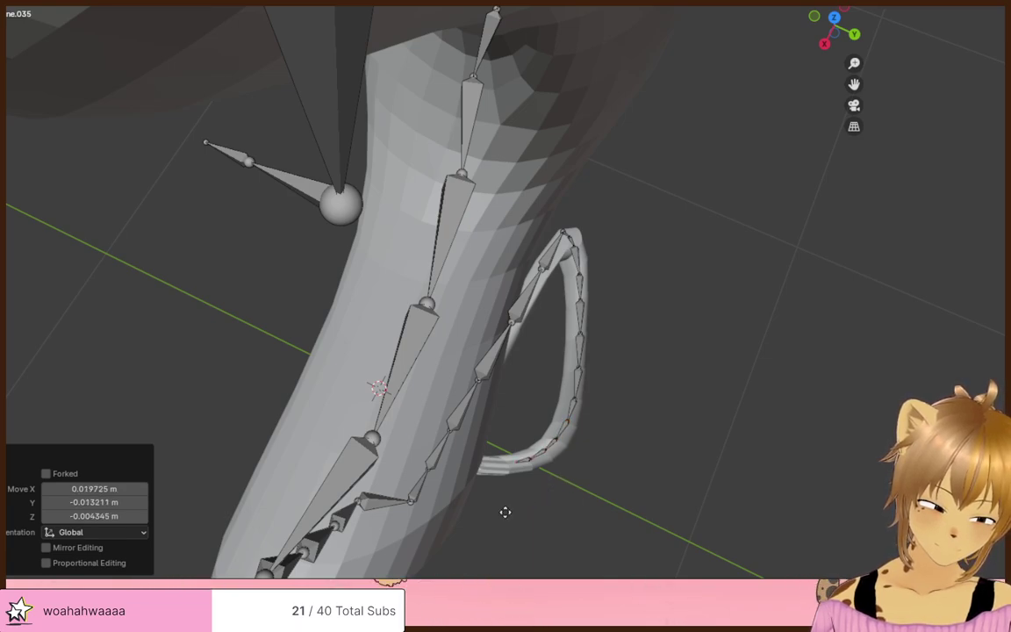
- Move the last tail bone down along Z to the level of the mesh near the tail's end
middle_drag(497, 515, 327, 372)
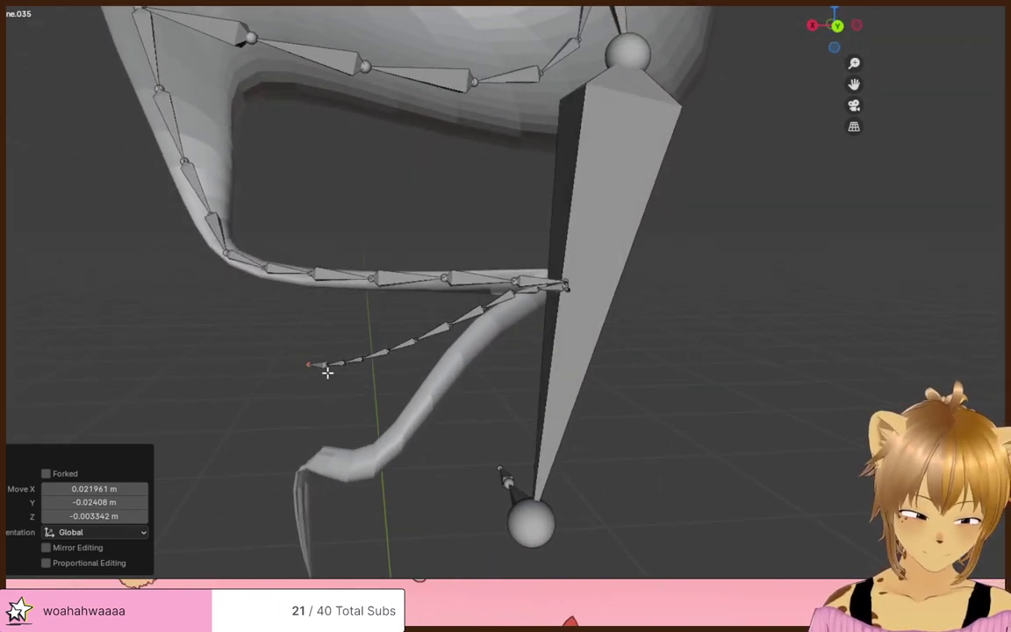
drag(325, 395, 327, 396)
key(e)
key(z)
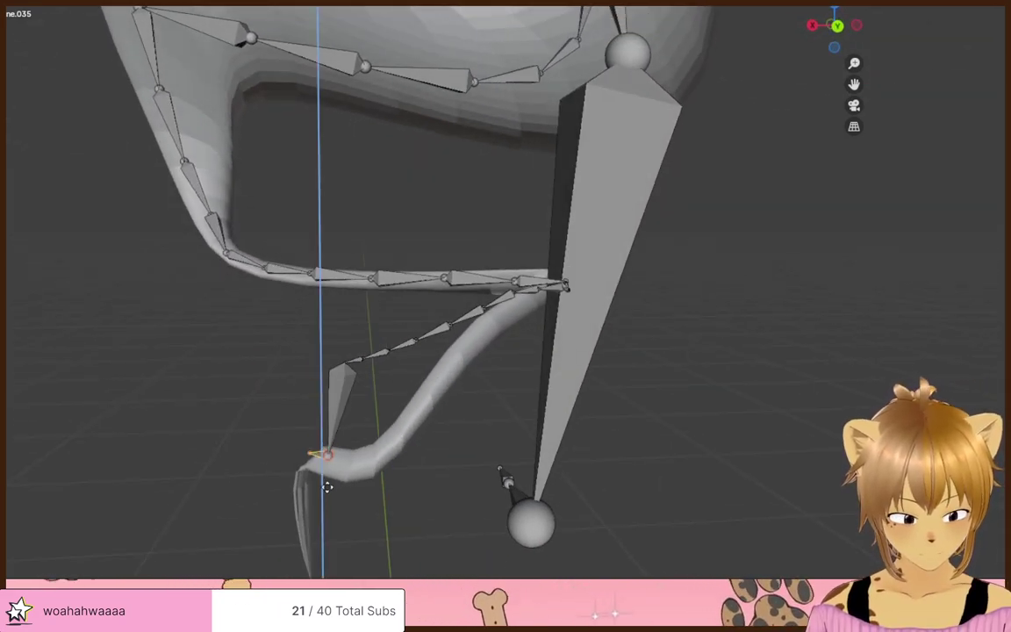
click(328, 489)
- Lower the preceding bones of the end section along Z, working back up the chain onto the sloping tail mesh
click(361, 358)
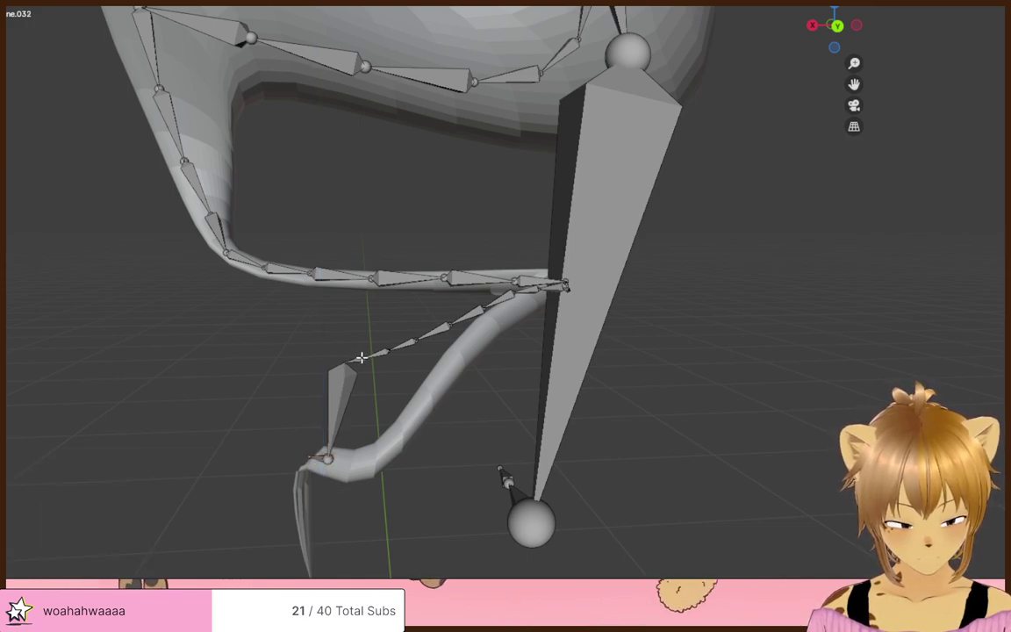
key(e)
key(z)
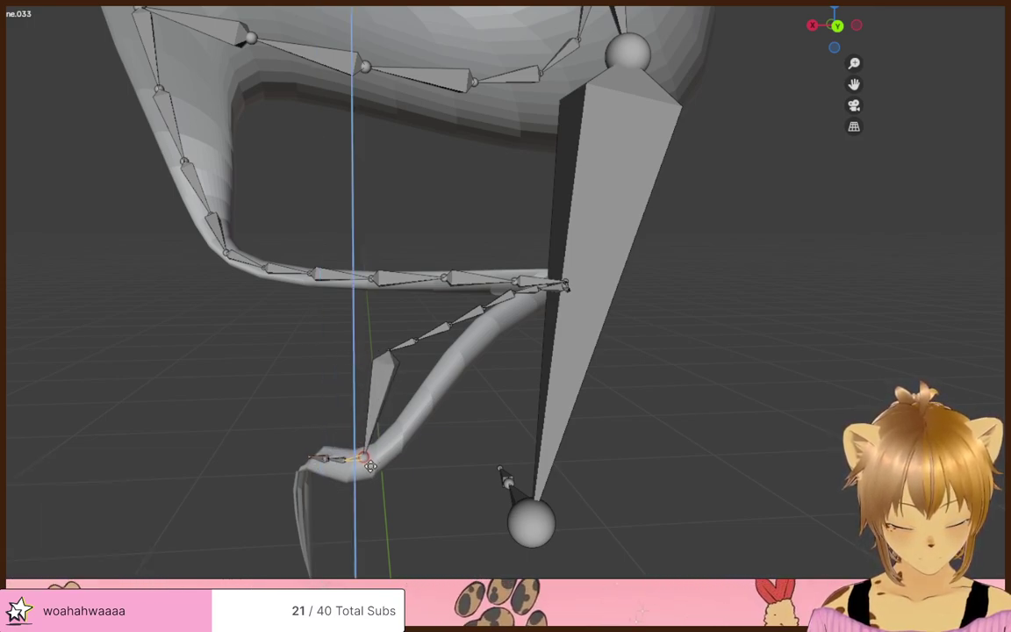
click(386, 389)
click(408, 344)
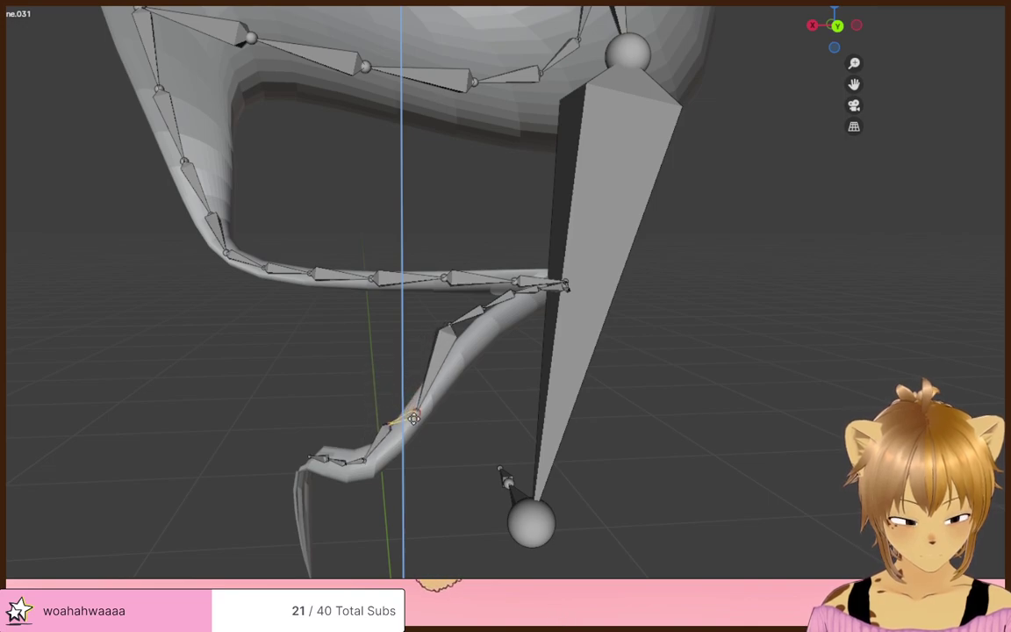
click(414, 419)
- Reposition the lower slope joint inside the mesh and move the joint above it about -0.010 m in X, 0.003 m in Y and -0.033 m in Z
click(420, 416)
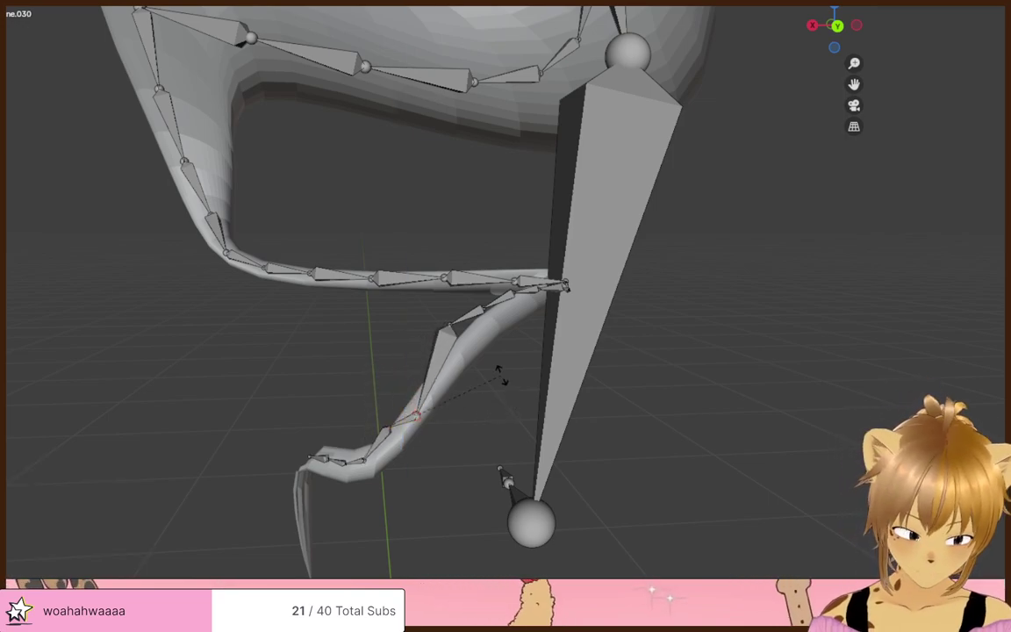
key(g)
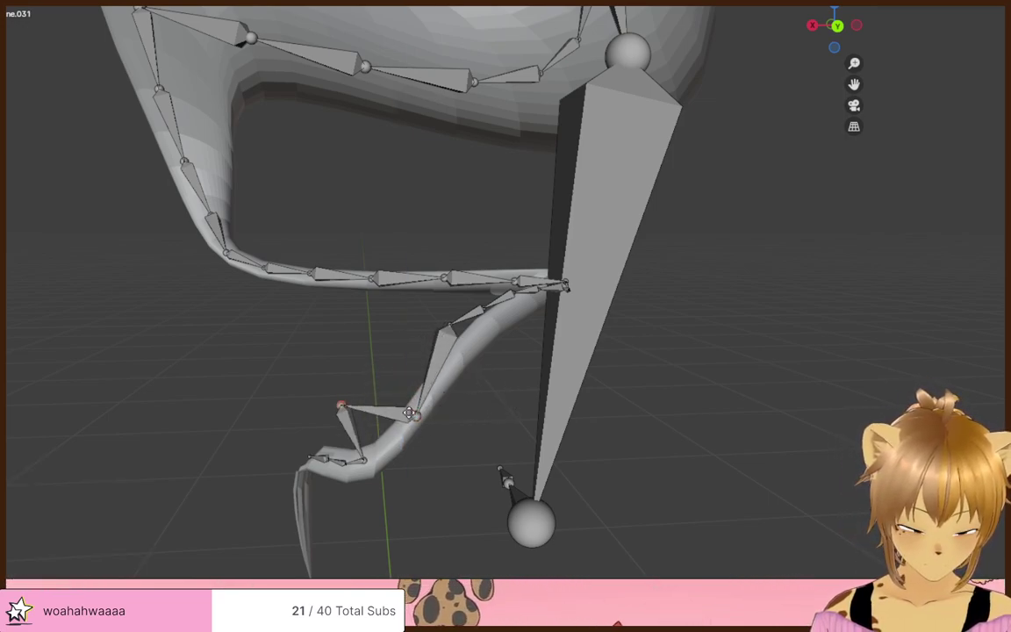
click(456, 402)
click(436, 339)
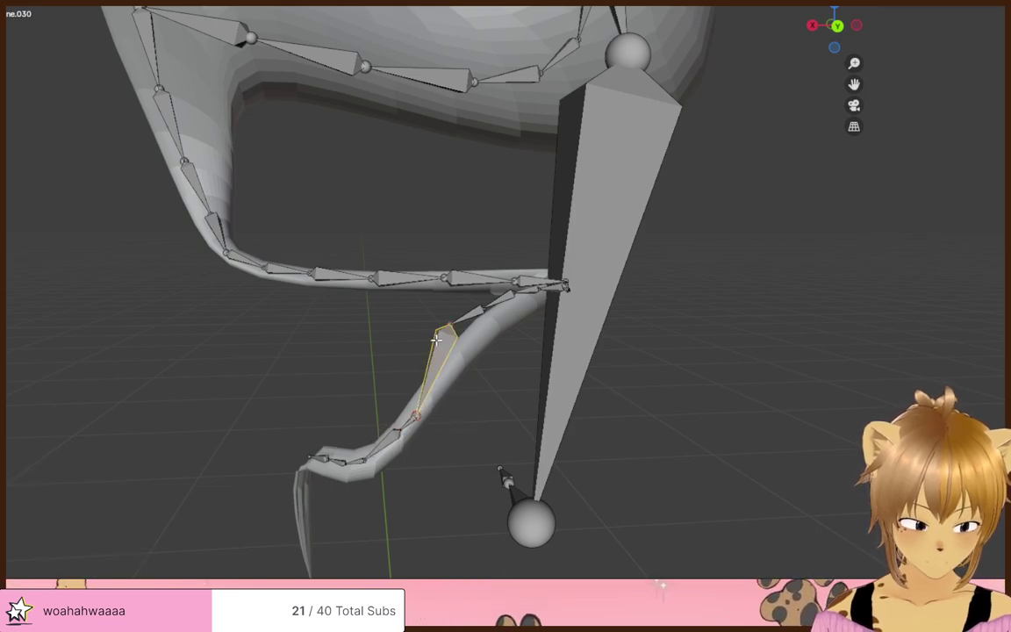
click(493, 311)
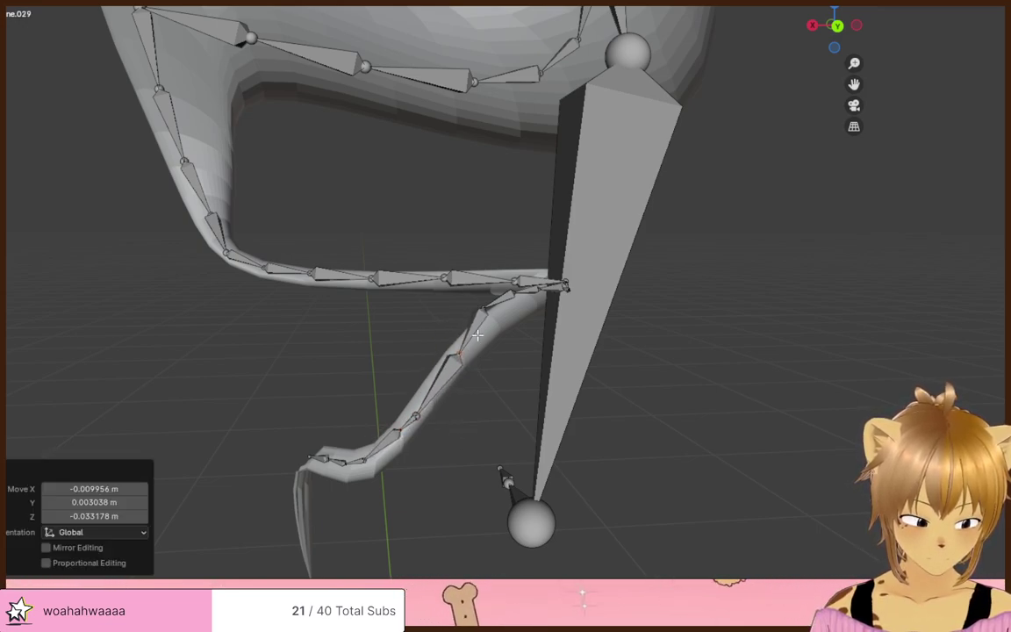
- Reposition the joints at the top of the sloping tail section, just below the curve, inside the mesh
click(498, 320)
click(507, 334)
click(520, 298)
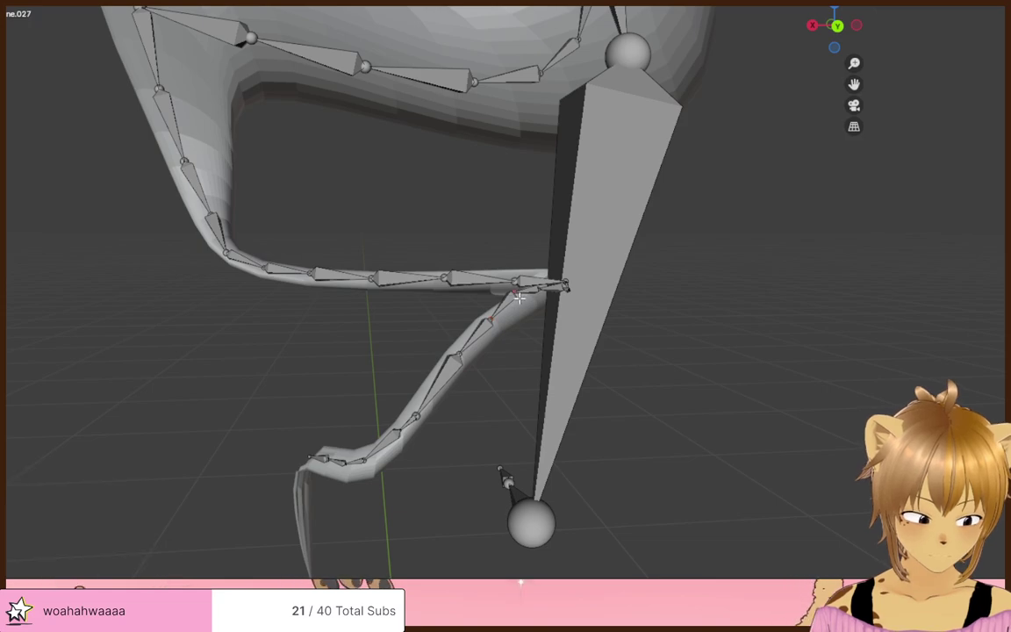
click(526, 319)
- Center the upper slope joints in the tail mesh, moving the lower one about 0.004 m in X, -0.003 m in Y and -0.003 m in Z
middle_drag(526, 316, 593, 335)
click(597, 345)
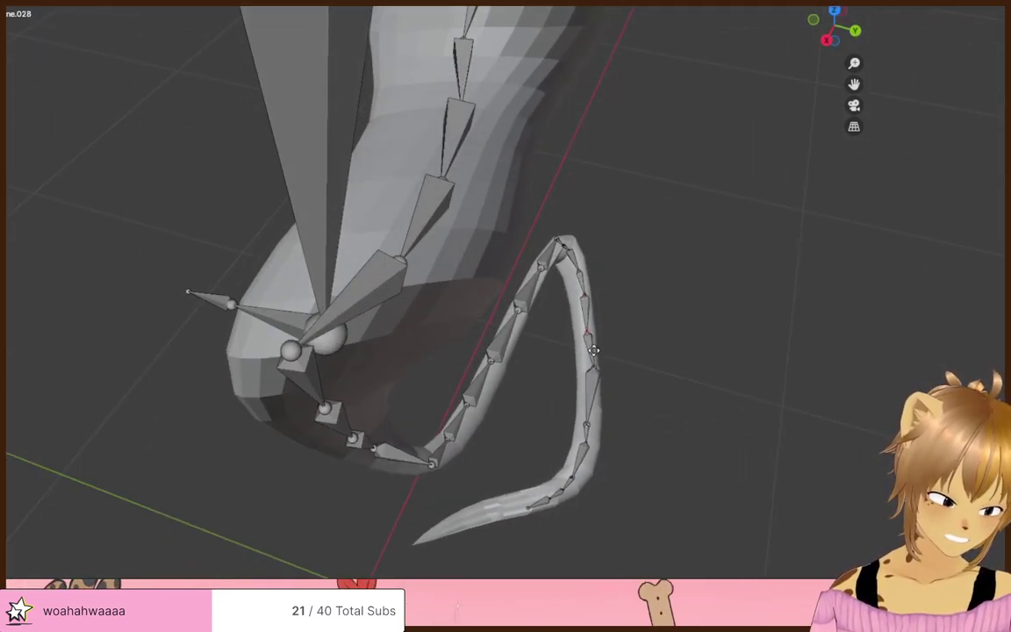
key(g)
click(593, 351)
click(582, 384)
key(g)
click(590, 382)
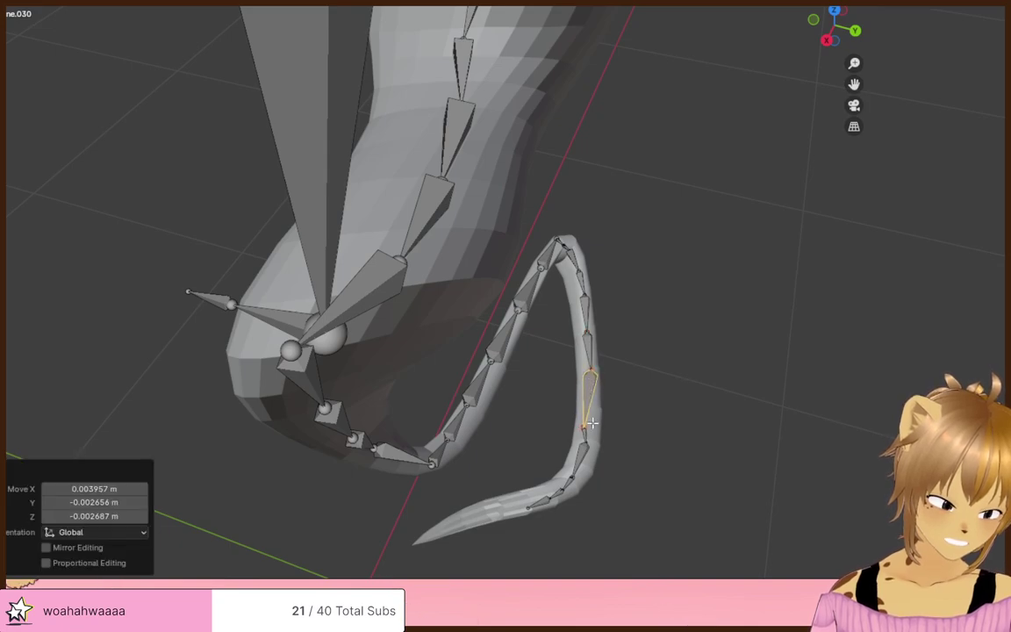
- Move the next joint down the slope about -0.021 m in X and 0.020 m in Z, and nudge the joint above it into the mesh
click(587, 431)
click(598, 406)
key(g)
click(596, 399)
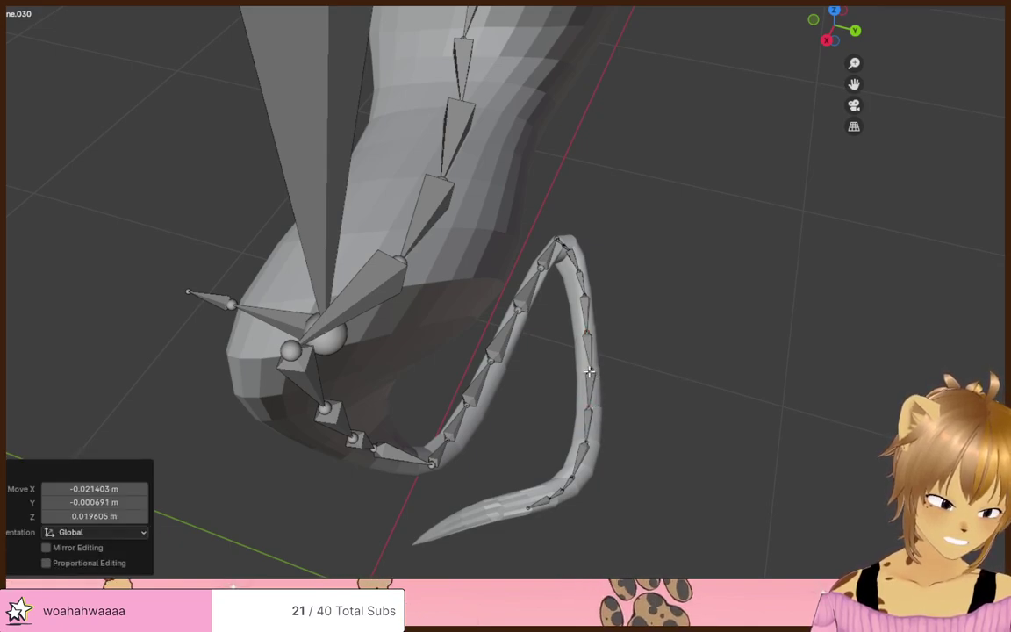
click(588, 381)
key(g)
click(590, 383)
- Adjust the mid-slope joint, and move the joint at the lower bend about -0.013 m in X, 0.003 m in Y and 0.006 m in Z
middle_drag(590, 383, 517, 320)
click(358, 375)
key(g)
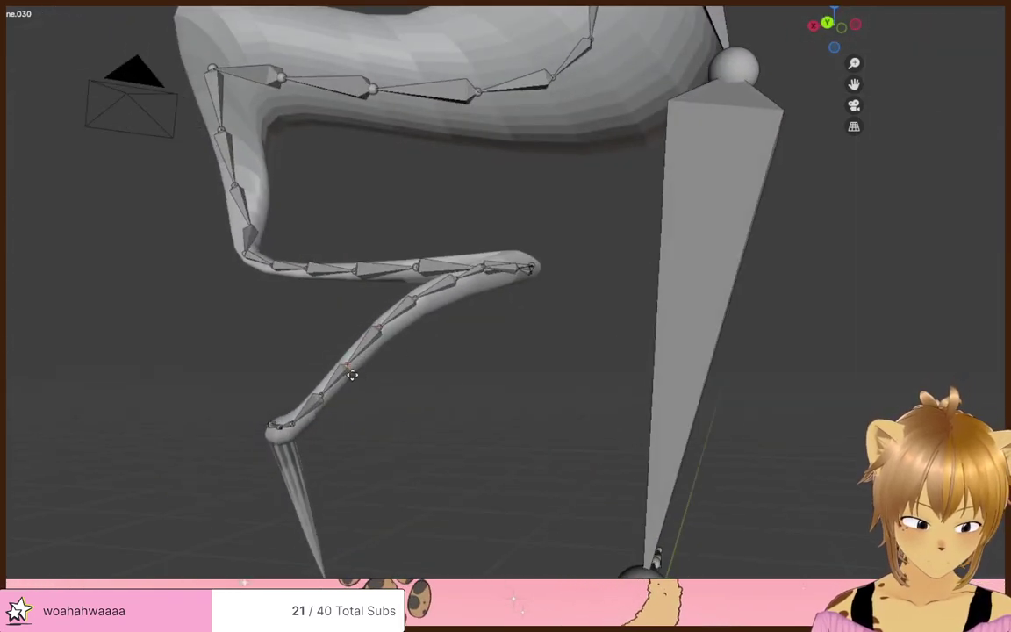
click(352, 374)
middle_drag(352, 375, 518, 363)
click(367, 408)
key(g)
click(389, 411)
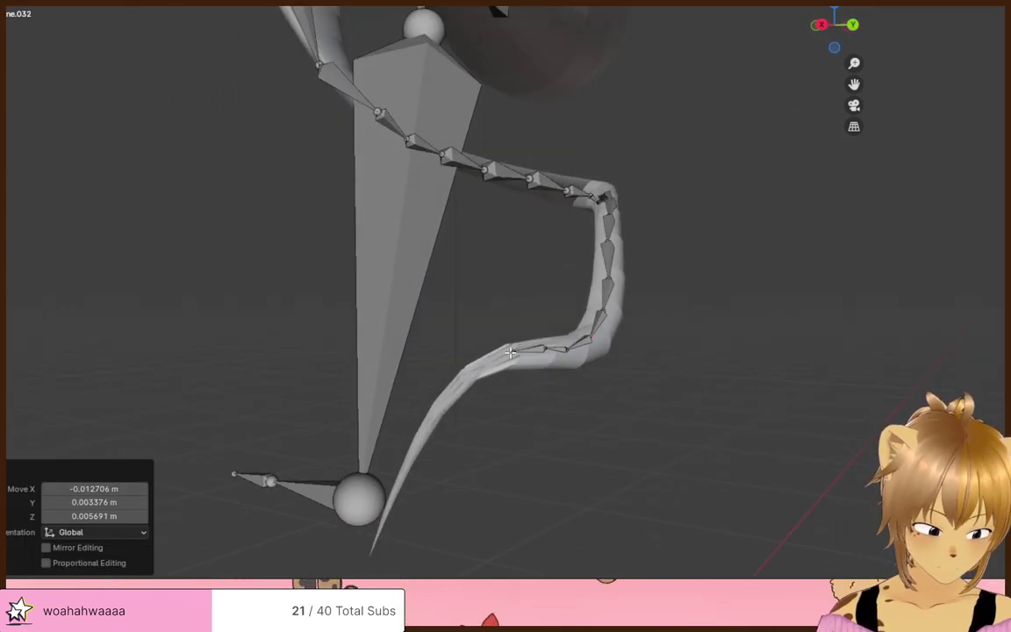
- Nudge the chain's end joint, and shift the last tail bone about 0.003 m in X, -0.015 m in Y and -0.006 m in Z
click(510, 353)
key(g)
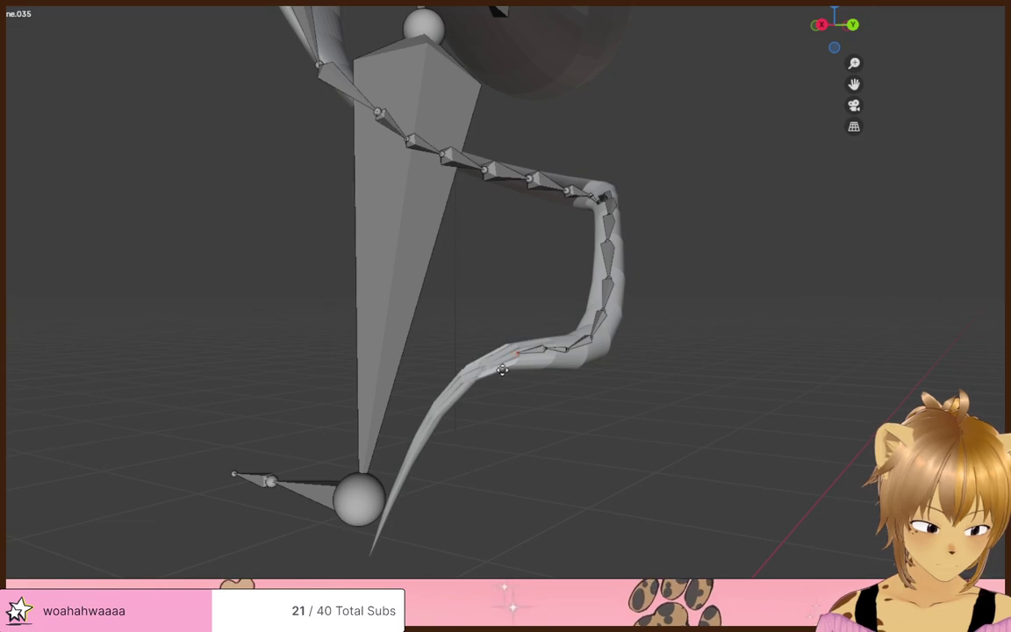
click(474, 380)
middle_drag(474, 380, 435, 240)
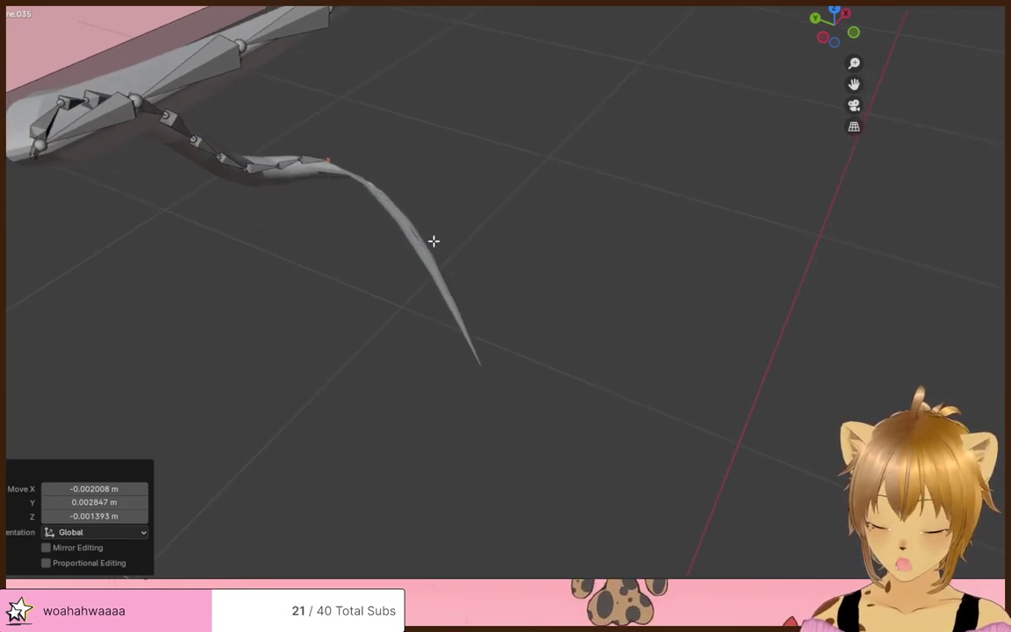
click(340, 169)
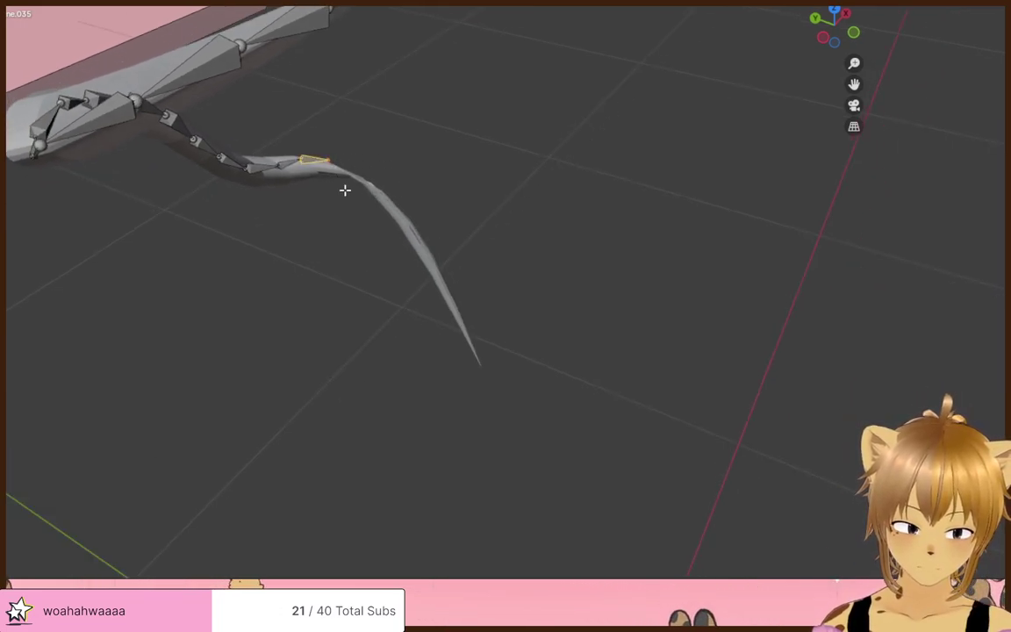
click(351, 191)
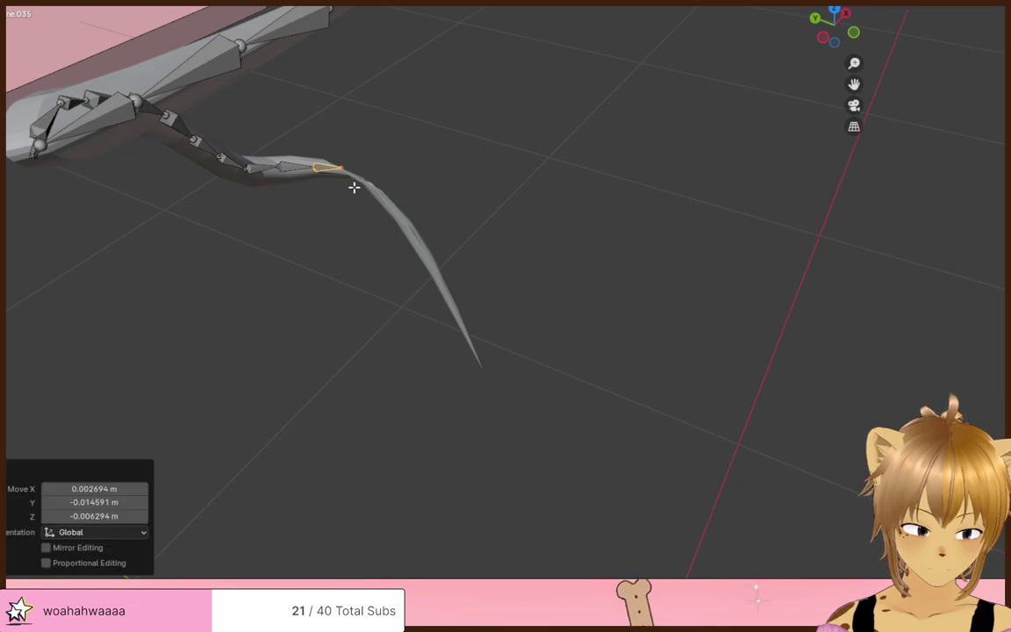
- Extrude three more bones along the tapering tail end and bring the chain's end to the mesh tip
click(350, 171)
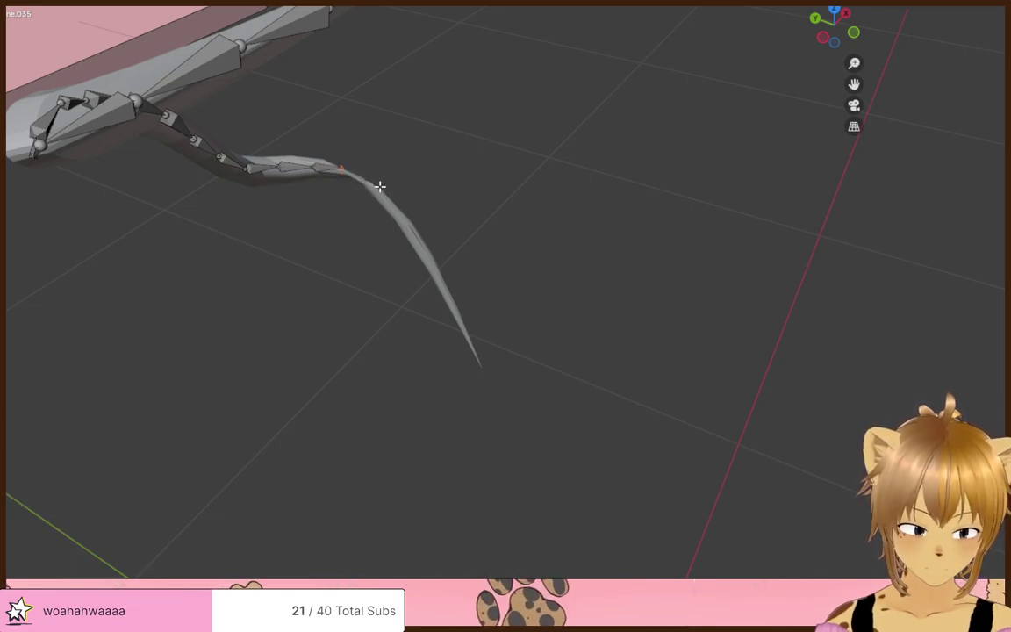
click(406, 208)
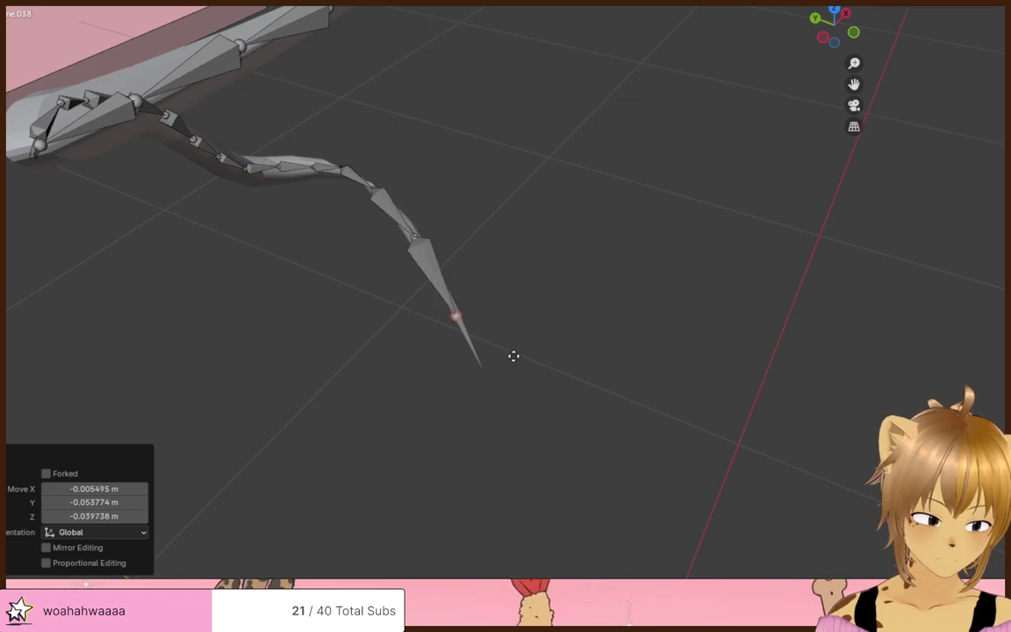
click(535, 398)
- Move the chain's end joint onto the tail tip and the joint above it about 0.015 m in X, 0.005 m in Y and -0.003 m in Z
middle_drag(612, 343, 488, 288)
key(g)
click(681, 86)
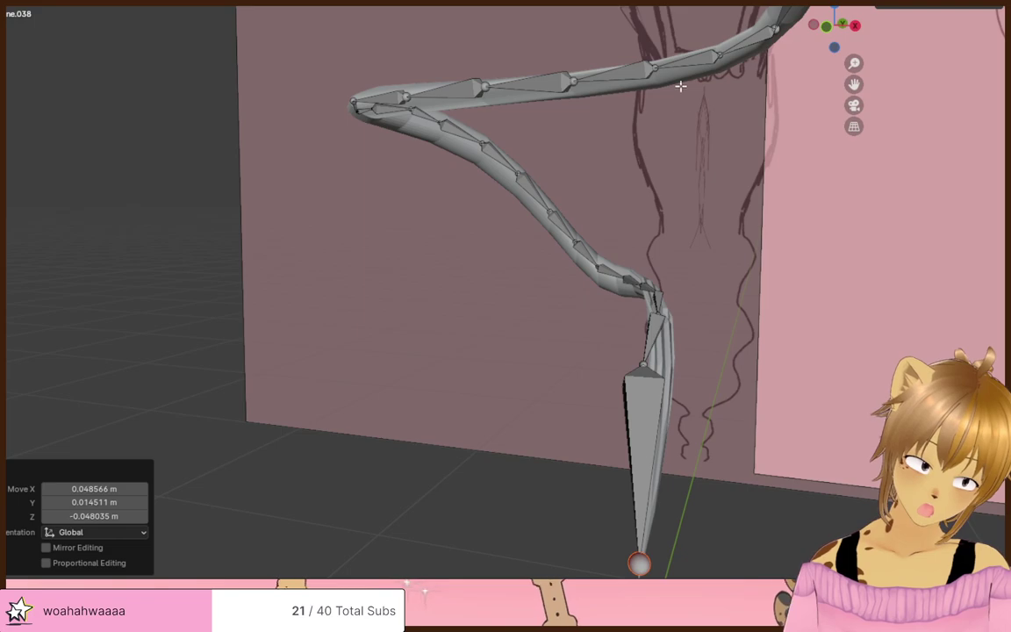
click(645, 364)
key(g)
click(663, 367)
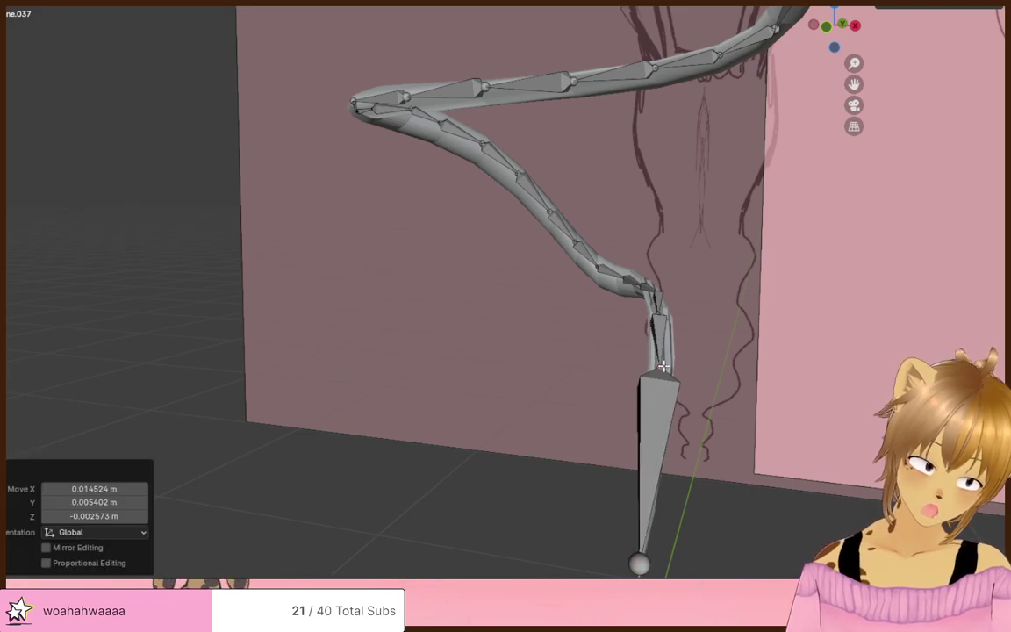
- Align the tail tip's end joint and the joint above it with the mesh, as seen from the side
middle_drag(635, 338, 549, 348)
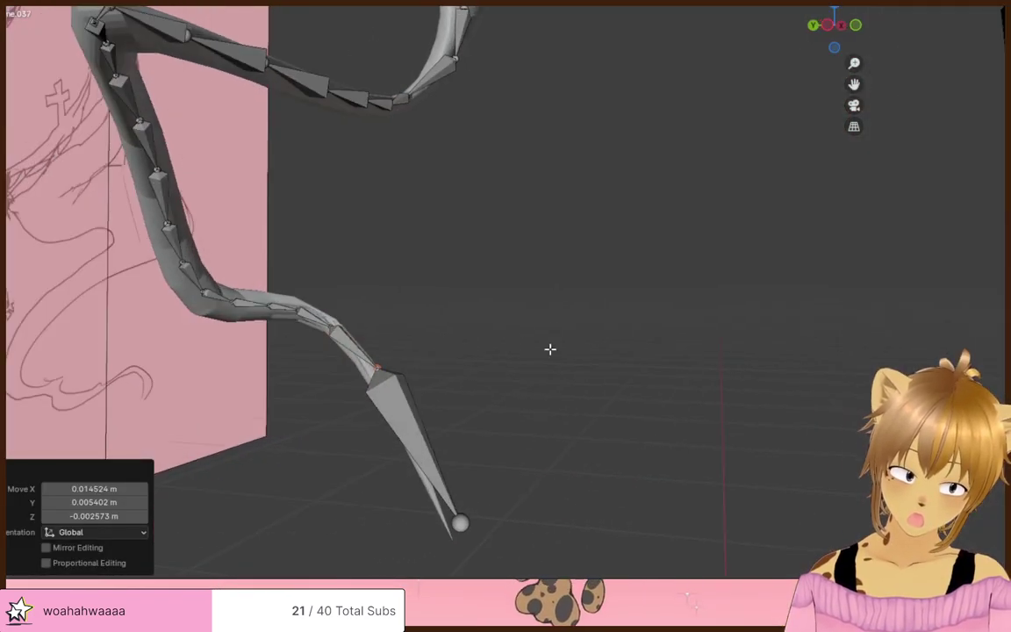
click(465, 527)
key(g)
click(453, 539)
click(377, 370)
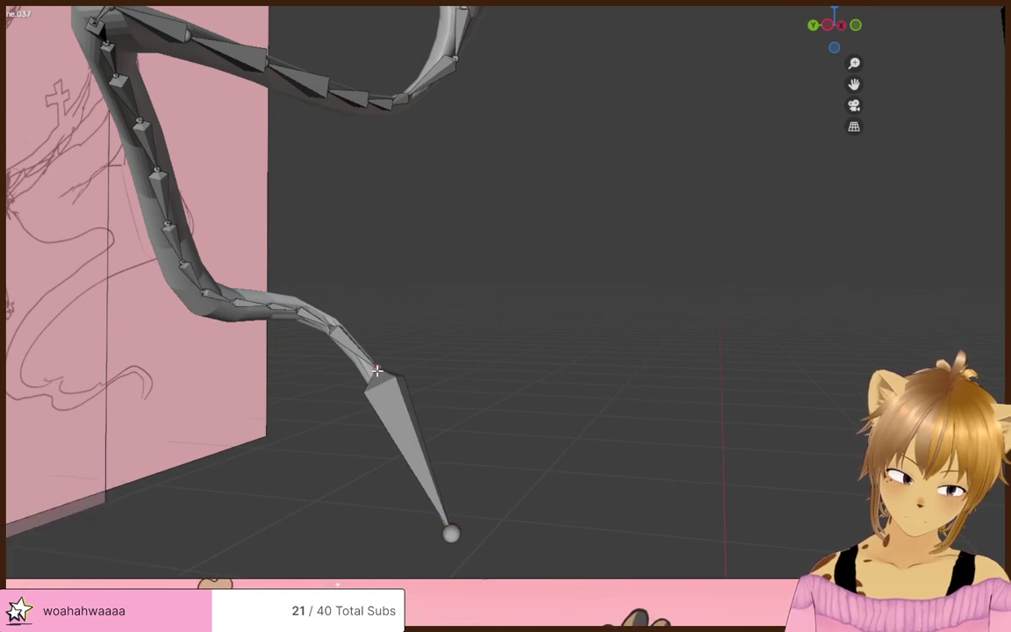
key(g)
drag(366, 369, 361, 372)
- Remove the last large bone at the tail's tip
click(413, 420)
key(x)
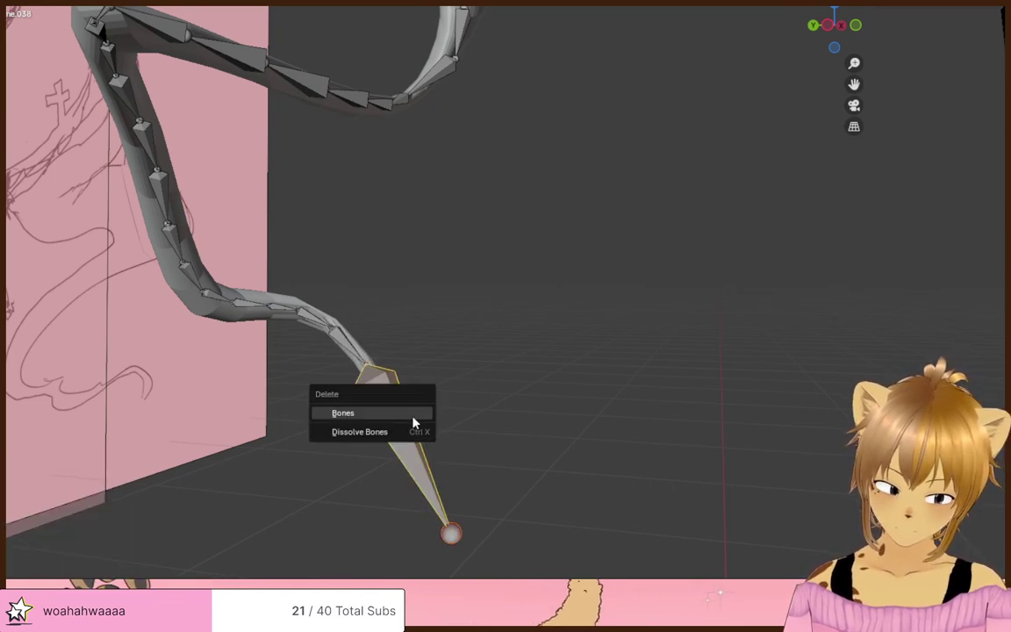
click(405, 431)
- Move the top tail bones just below the thighs 0.040726 m along X
middle_drag(379, 372, 273, 273)
scroll(274, 274, up, 2)
middle_drag(553, 274, 595, 333)
scroll(595, 333, up, 1)
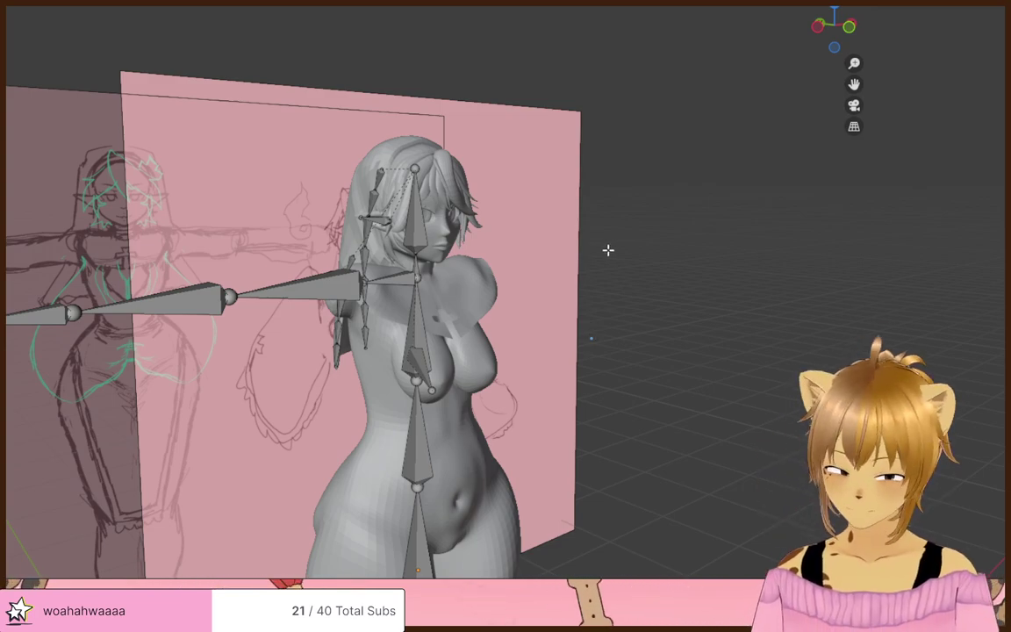
middle_drag(608, 250, 485, 316)
scroll(576, 344, up, 4)
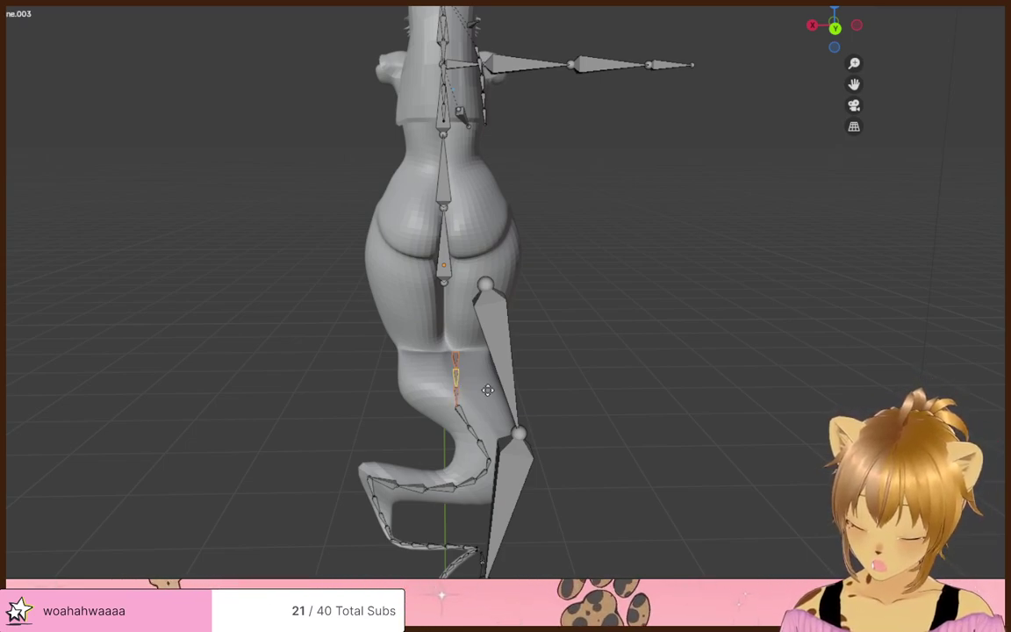
key(g)
key(x)
click(485, 389)
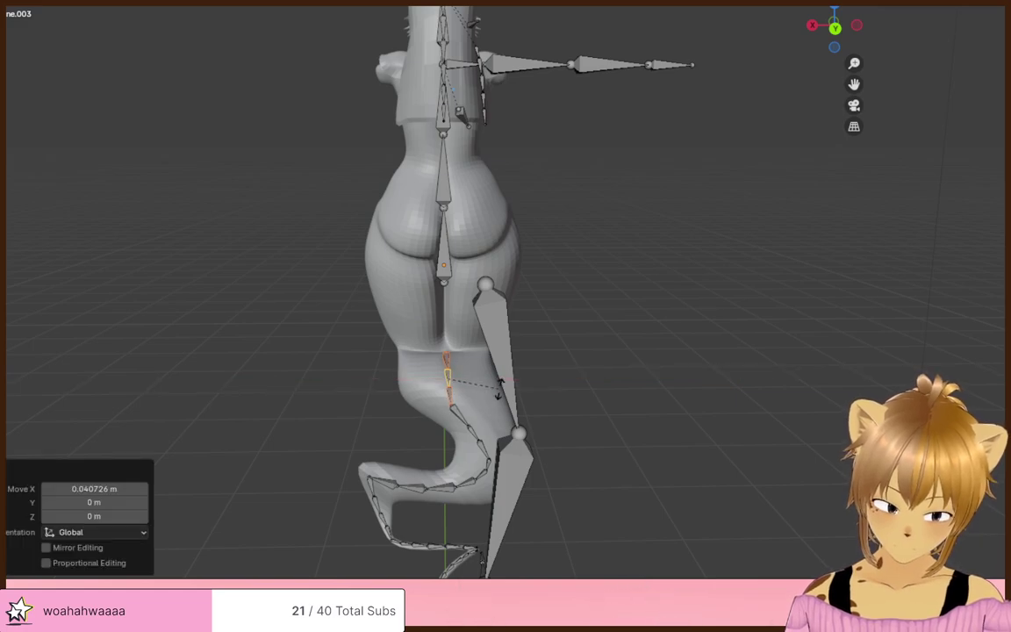
- Rotate the top tail bones slightly and move them about -0.015 m in X, -0.001 m in Y and 0.007 m in Z
key(r)
click(519, 387)
key(g)
click(520, 387)
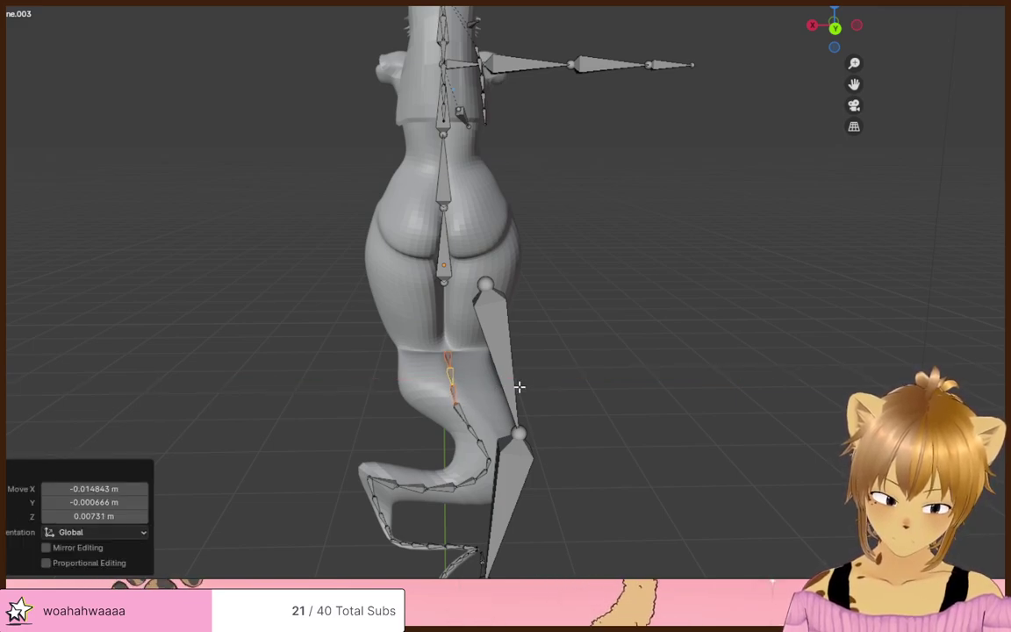
- Examine the armature's fit from below and around the tail, then closely around the chest and shoulders
middle_drag(730, 383, 398, 314)
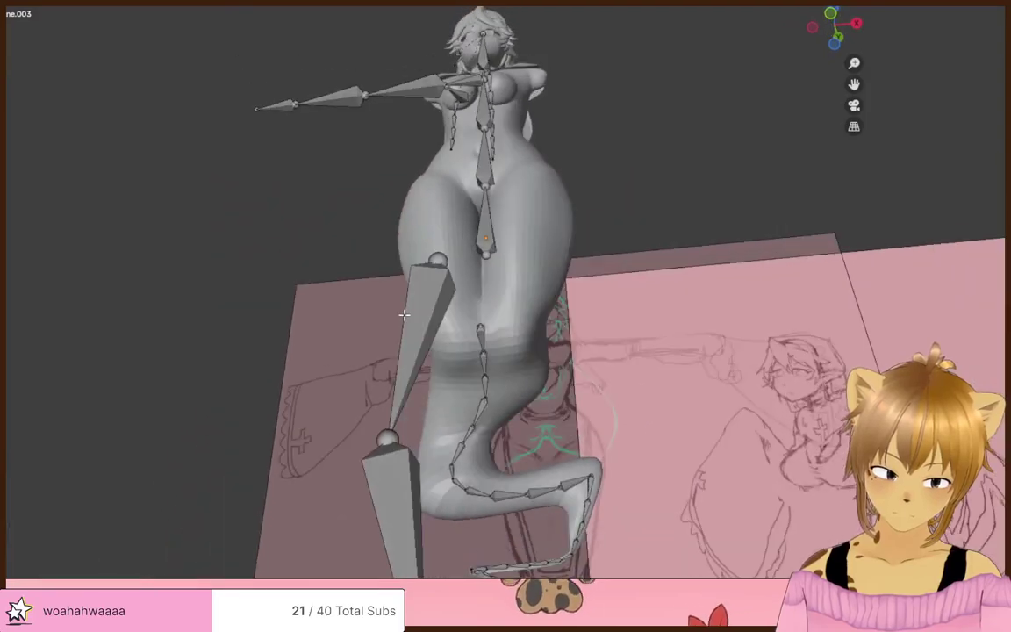
scroll(398, 314, down, 4)
middle_drag(606, 373, 616, 404)
scroll(617, 404, down, 3)
shift+middle_drag(588, 326, 589, 437)
scroll(589, 437, up, 6)
shift+middle_drag(631, 549, 593, 395)
scroll(609, 354, up, 3)
scroll(594, 395, up, 2)
scroll(607, 183, up, 1)
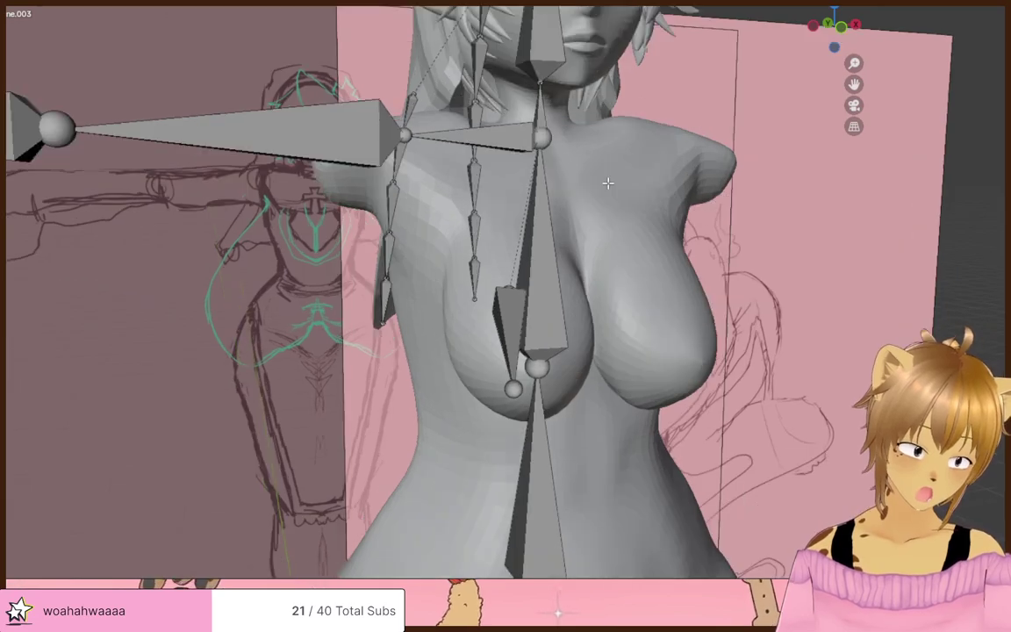
- In front view, move the right shoulder bone outward from the spine and scale it to 0.549
middle_drag(607, 183, 539, 187)
key(KP_1)
scroll(557, 174, up, 4)
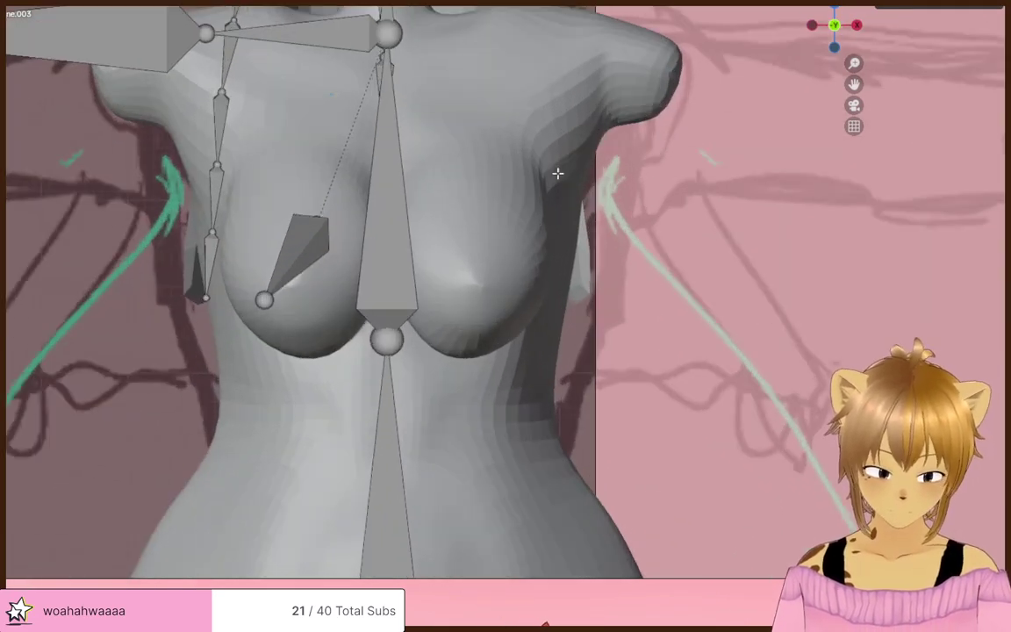
shift+middle_drag(440, 109, 483, 222)
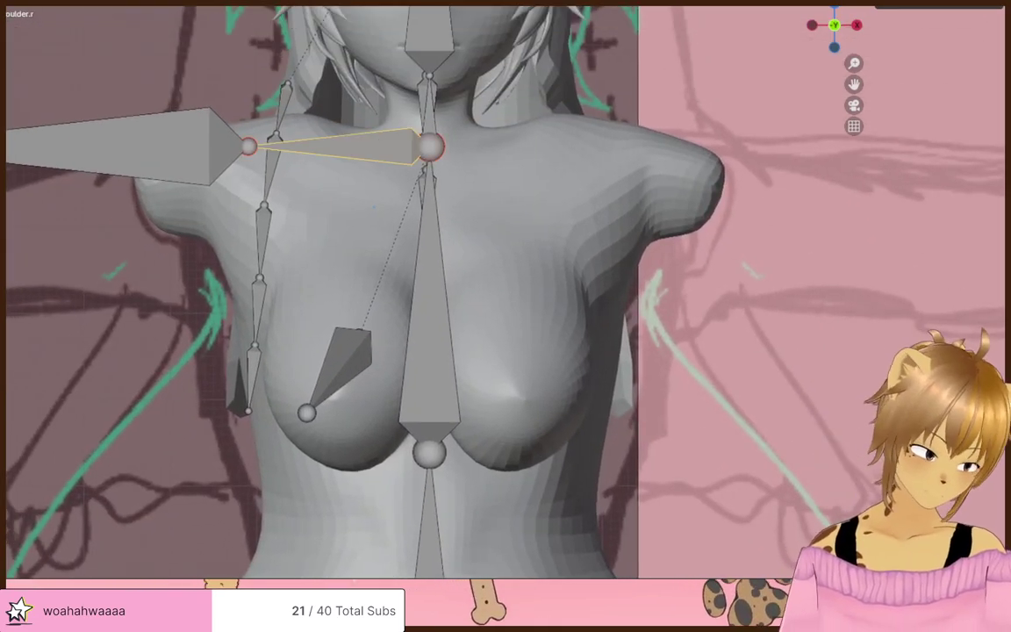
right_click(450, 208)
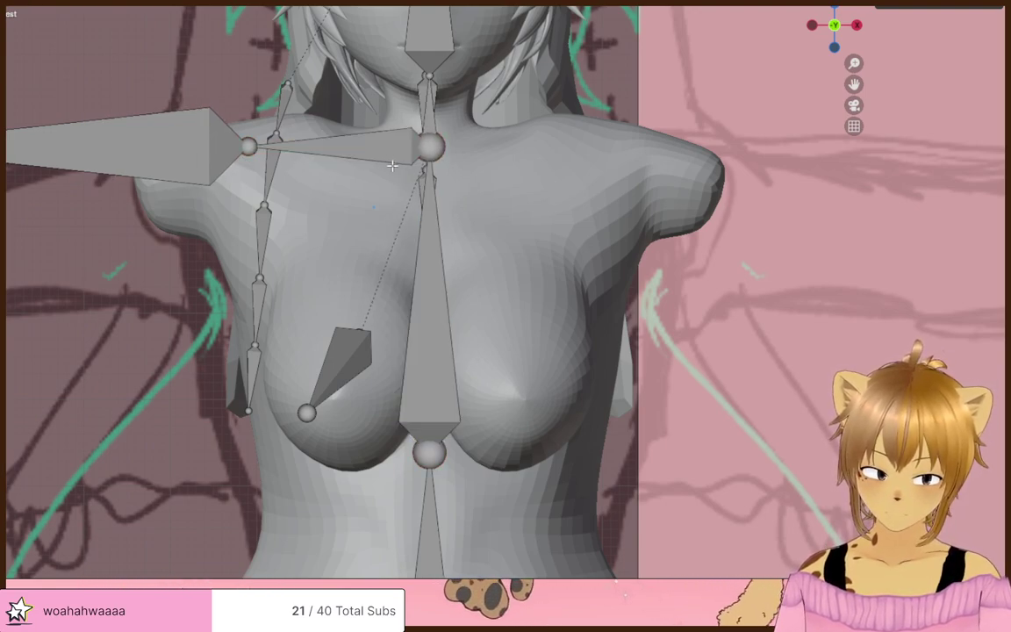
click(386, 155)
key(g)
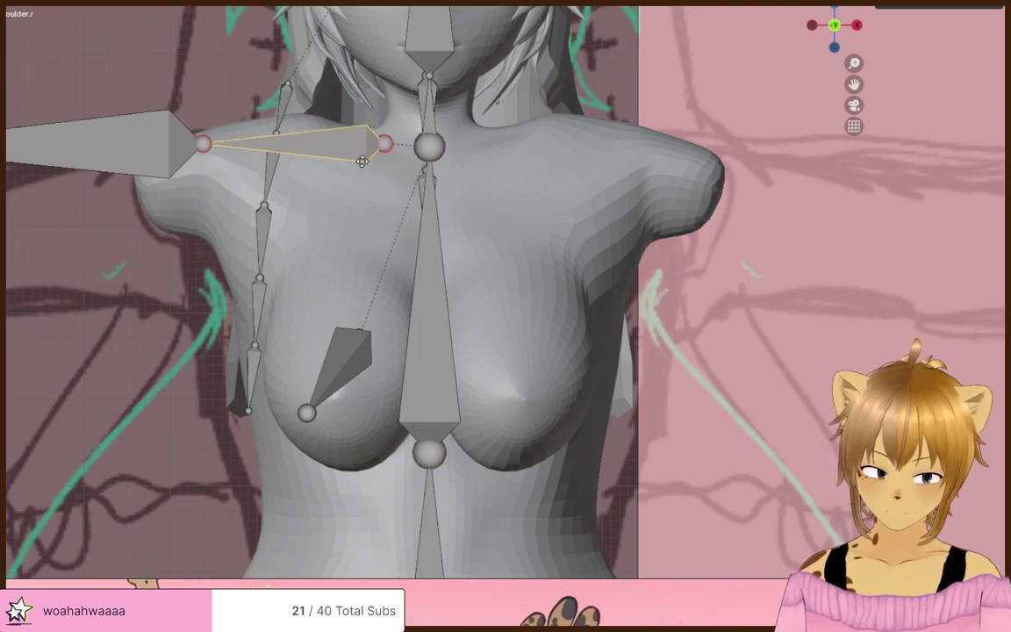
click(363, 160)
key(s)
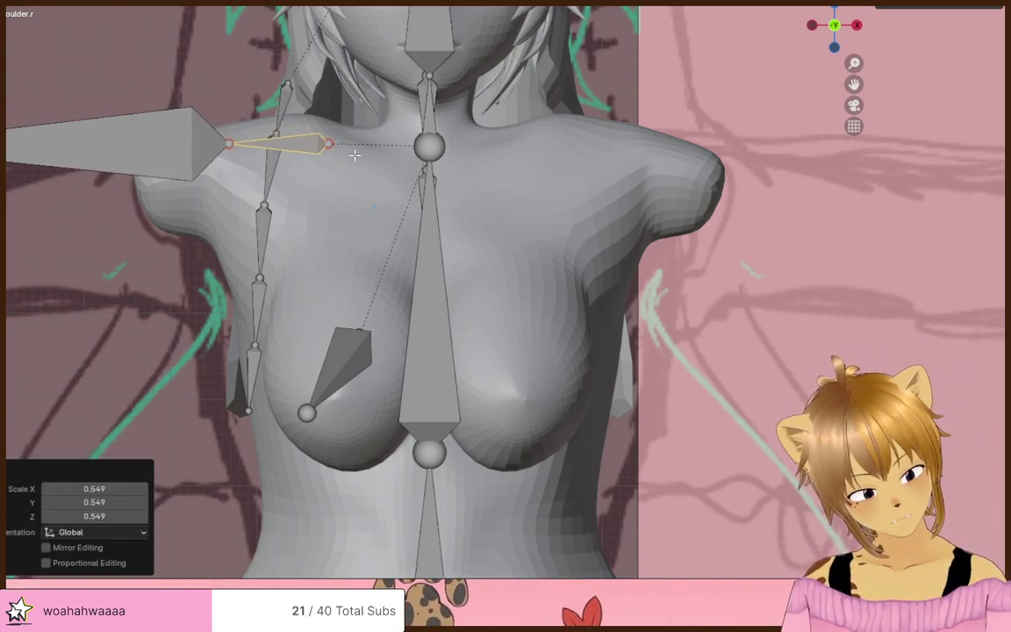
- Reposition the root joint of the right breast bone, as seen from above
middle_drag(355, 156, 481, 200)
scroll(478, 198, down, 4)
shift+middle_drag(467, 244, 493, 204)
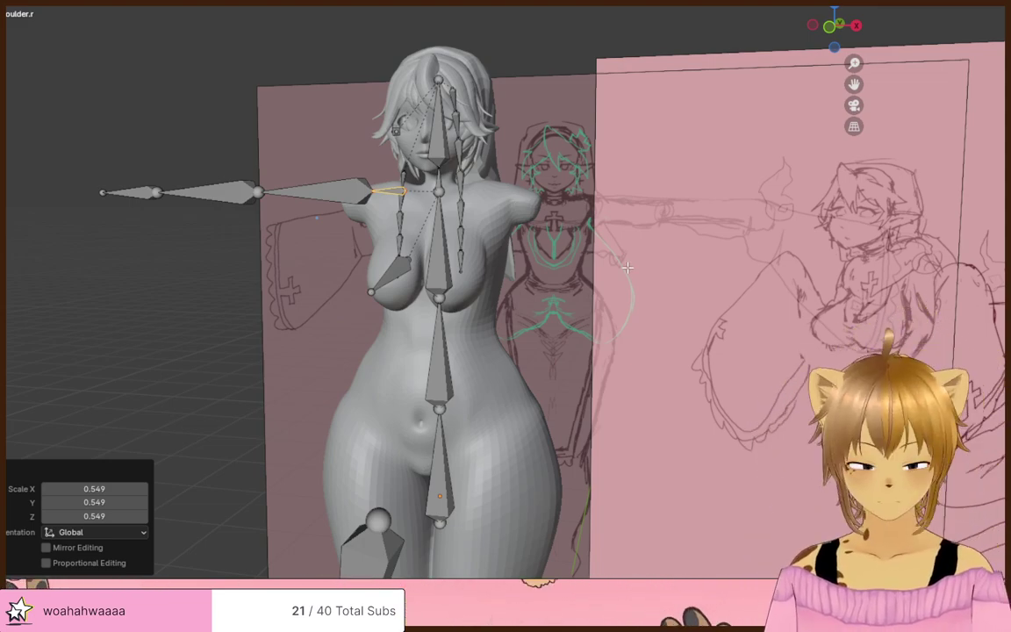
scroll(628, 267, up, 8)
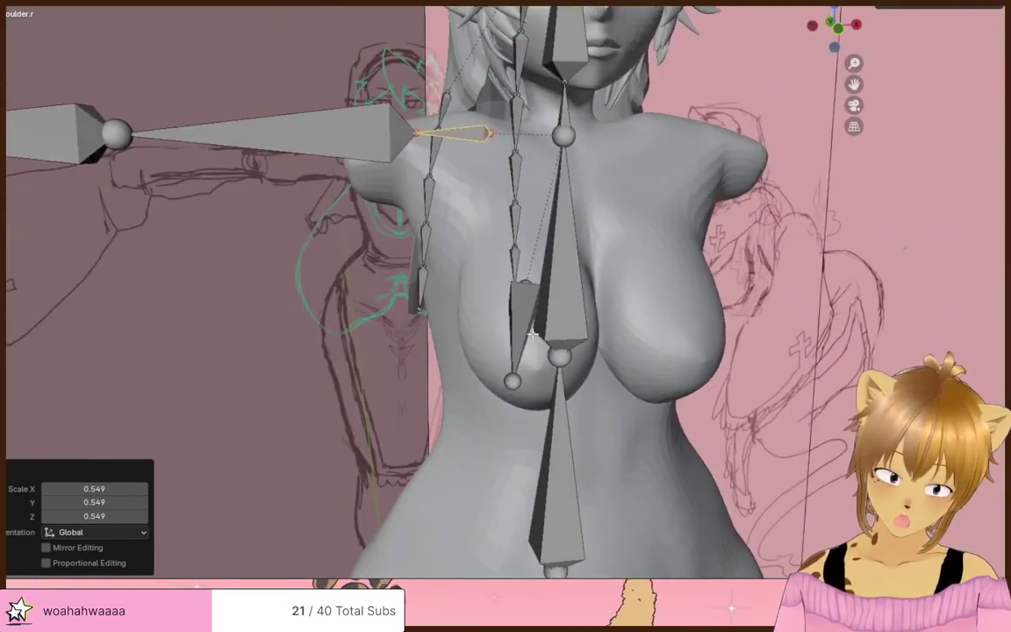
middle_drag(532, 333, 632, 383)
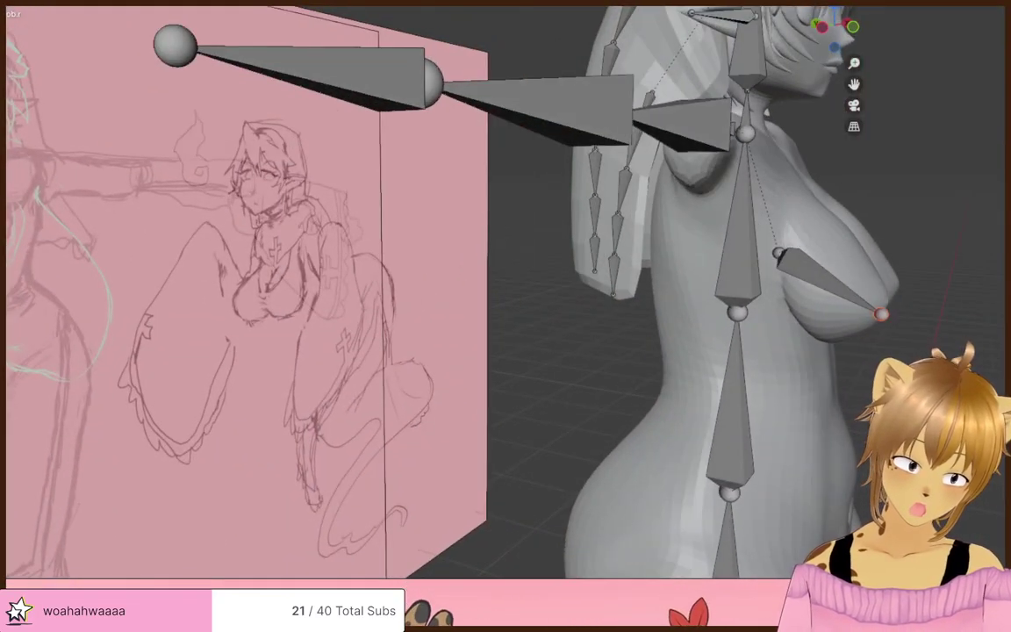
click(904, 323)
middle_drag(904, 323, 503, 407)
click(447, 405)
key(g)
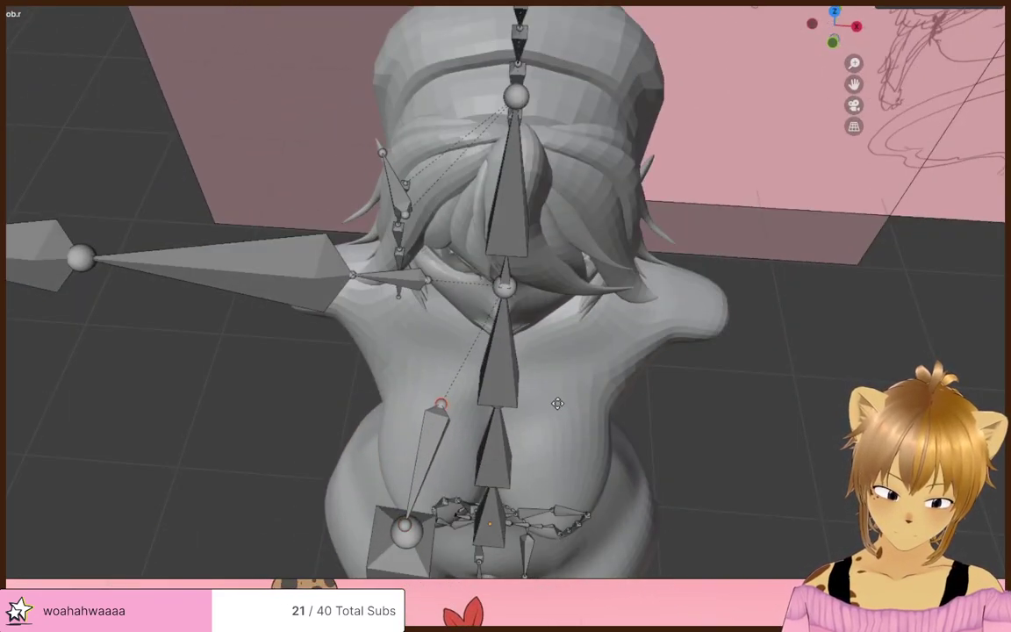
click(553, 403)
- Move the right breast bone's tip about 0.023 m in X, 0.002 m in Y and 0.001 m in Z, and adjust it along Z
middle_drag(426, 502, 731, 256)
key(g)
click(474, 472)
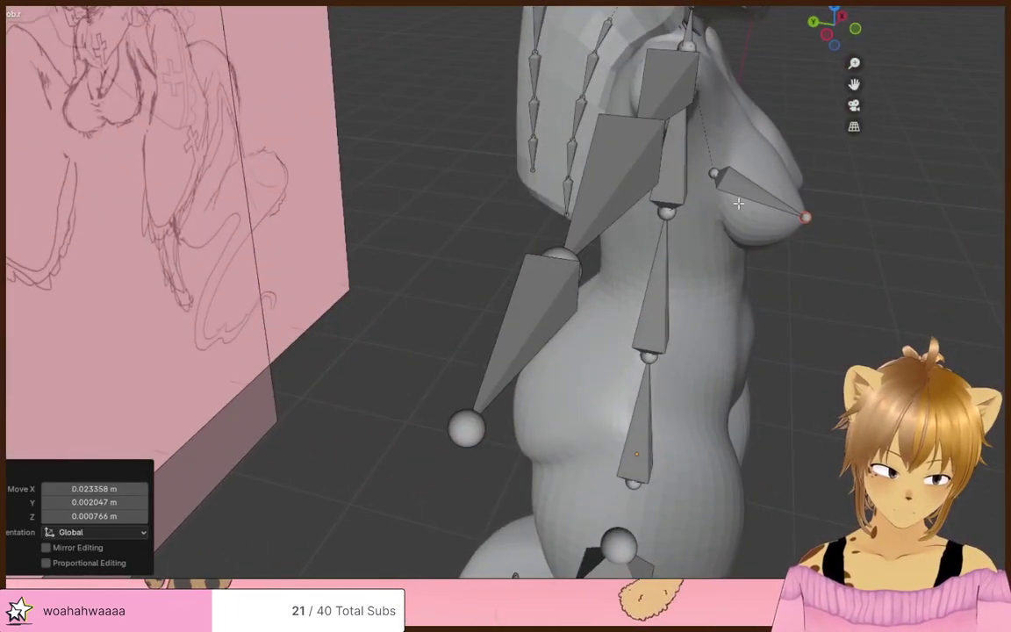
key(g)
key(z)
click(741, 266)
- Extrude a bone backward from the lowest spine bone's lower joint, about -0.034 m in X, 0.196 m in Y and -0.023 m in Z
middle_drag(815, 319, 864, 313)
mouse_move(754, 340)
shift+middle_down()
mouse_move(720, 300)
mouse_move(643, 331)
mouse_move(621, 326)
mouse_move(649, 303)
mouse_move(605, 297)
mouse_move(652, 303)
mouse_move(652, 325)
mouse_move(668, 318)
mouse_move(560, 348)
shift+middle_up()
scroll(720, 300, up, 1)
scroll(675, 325, up, 2)
click(579, 226)
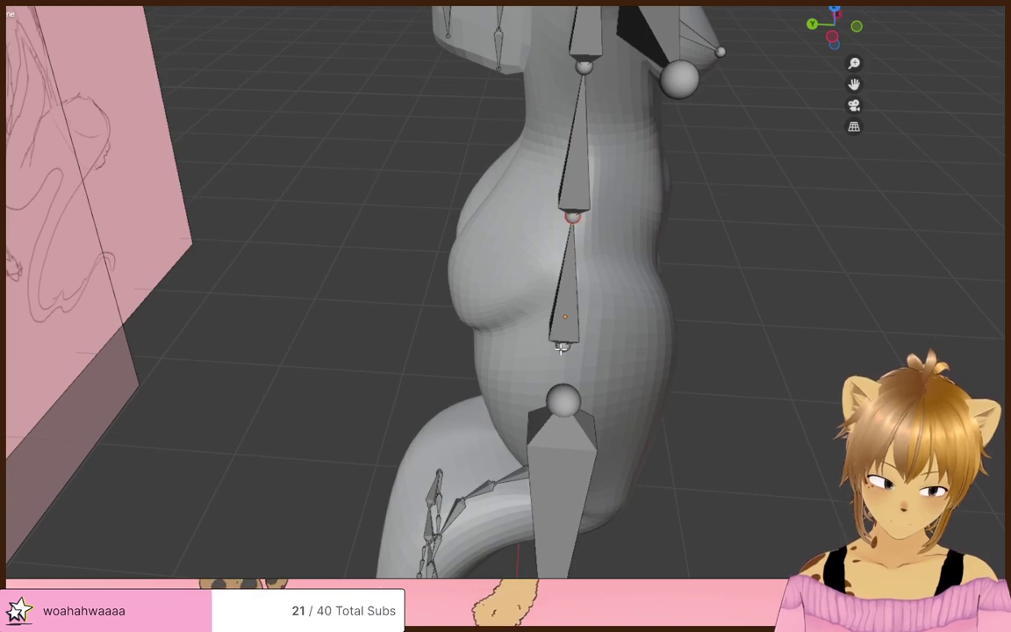
key(g)
click(496, 376)
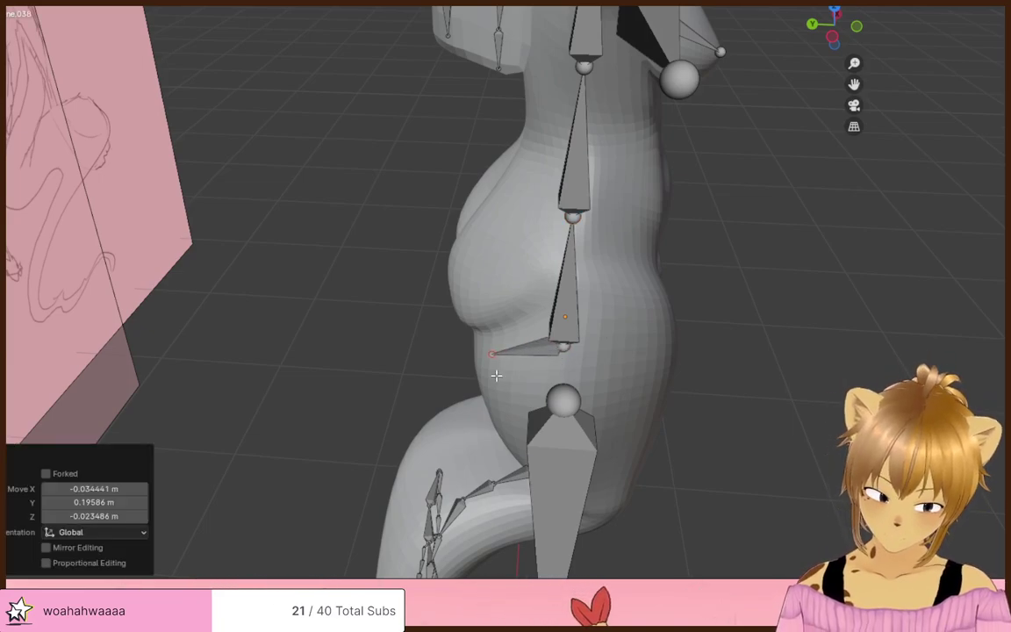
- Move the new hip bone off the spine and into the right buttock, finishing with about -0.235 m X, 0.015 m Y and 0.154 m Z
click(536, 352)
click(505, 276)
middle_drag(505, 277, 691, 253)
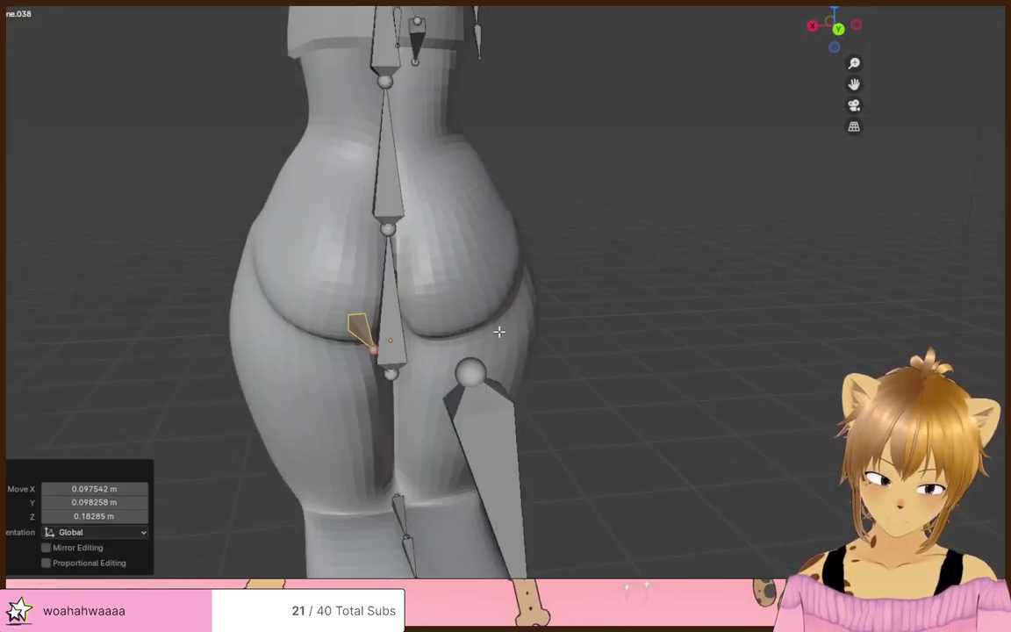
mouse_move(589, 279)
middle_down()
mouse_move(591, 320)
mouse_move(481, 354)
mouse_move(572, 314)
middle_up()
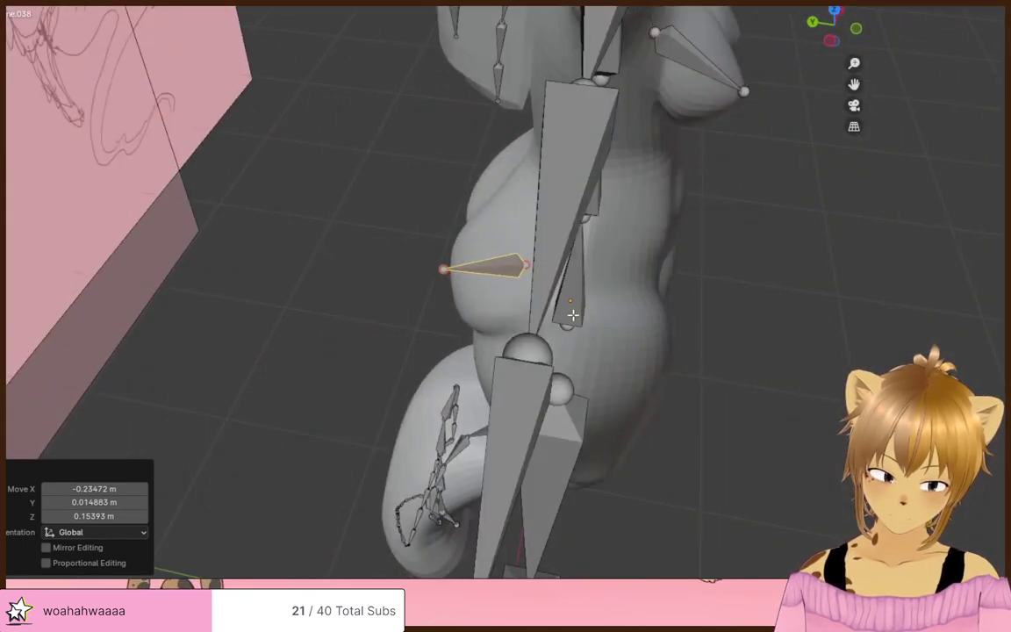
- From above, rotate the right buttock bone and move it about 0.015 m in X, -0.041 m in Y and 0.007 m in Z
middle_drag(633, 299, 660, 356)
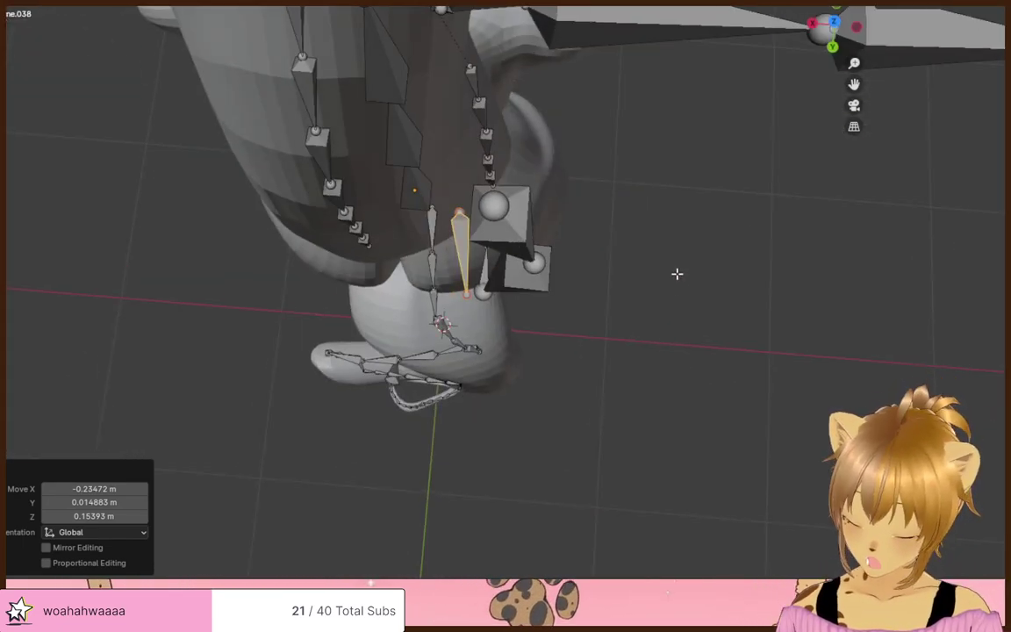
key(r)
click(697, 330)
key(g)
click(692, 312)
- Raise the right buttock bone's root joint about 0.061 m along Z, and shift it along X as seen from behind
middle_drag(691, 312, 573, 250)
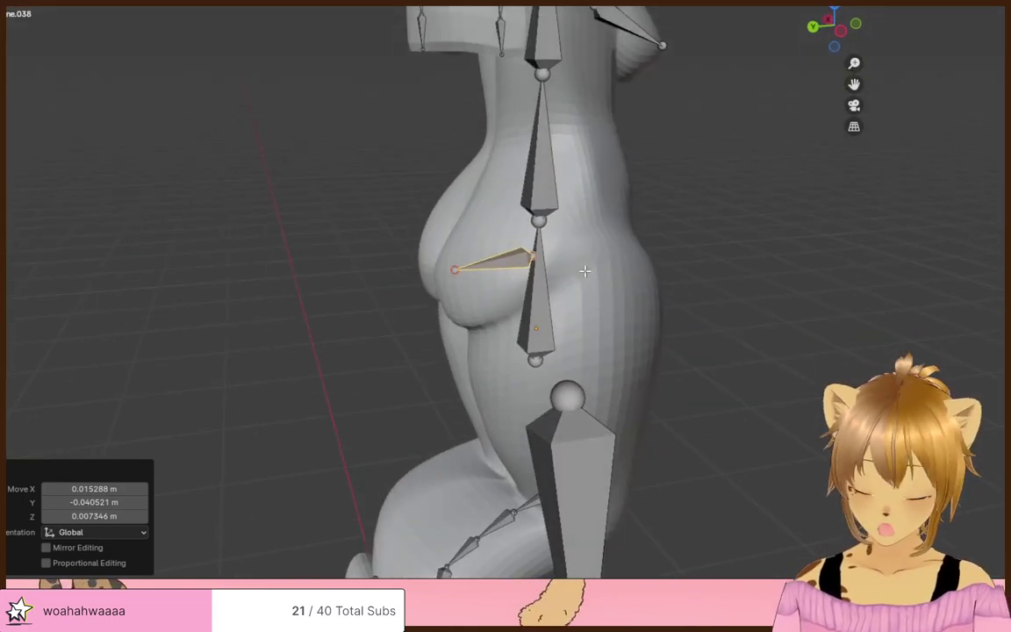
click(535, 260)
key(g)
key(z)
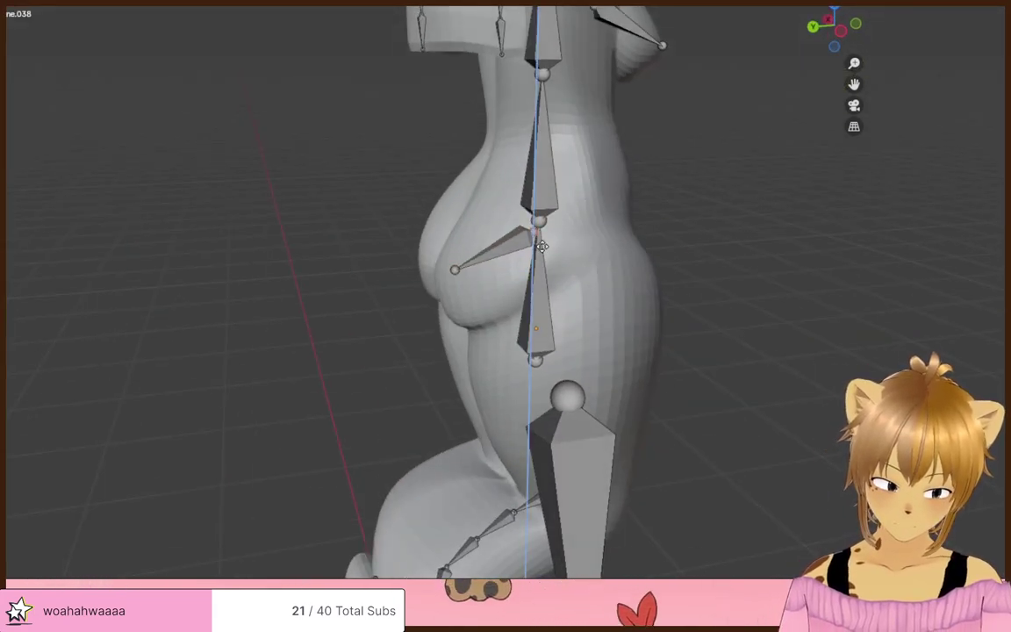
click(538, 230)
middle_drag(539, 232, 508, 273)
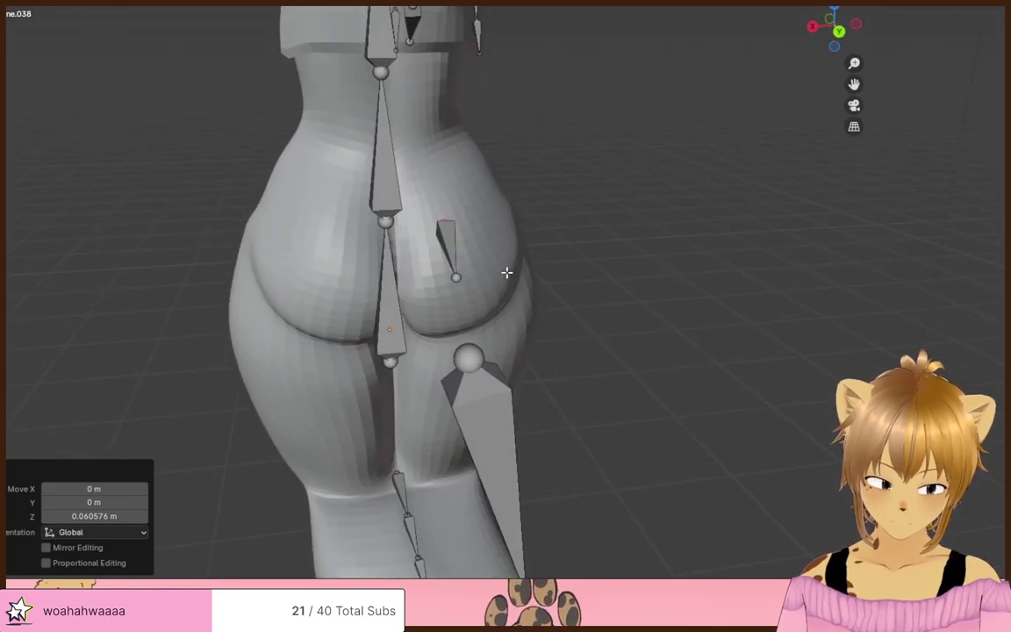
key(g)
key(x)
click(461, 281)
- Rename the right buttock bone as b, and reopen its name for editing
middle_drag(627, 287, 484, 221)
click(485, 222)
key(F2)
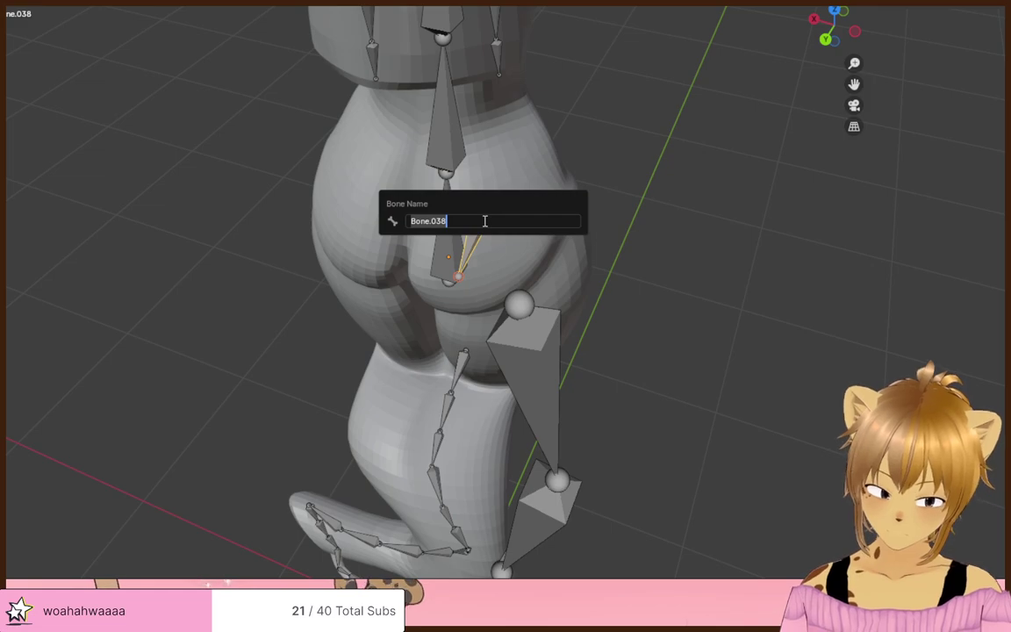
text(b)
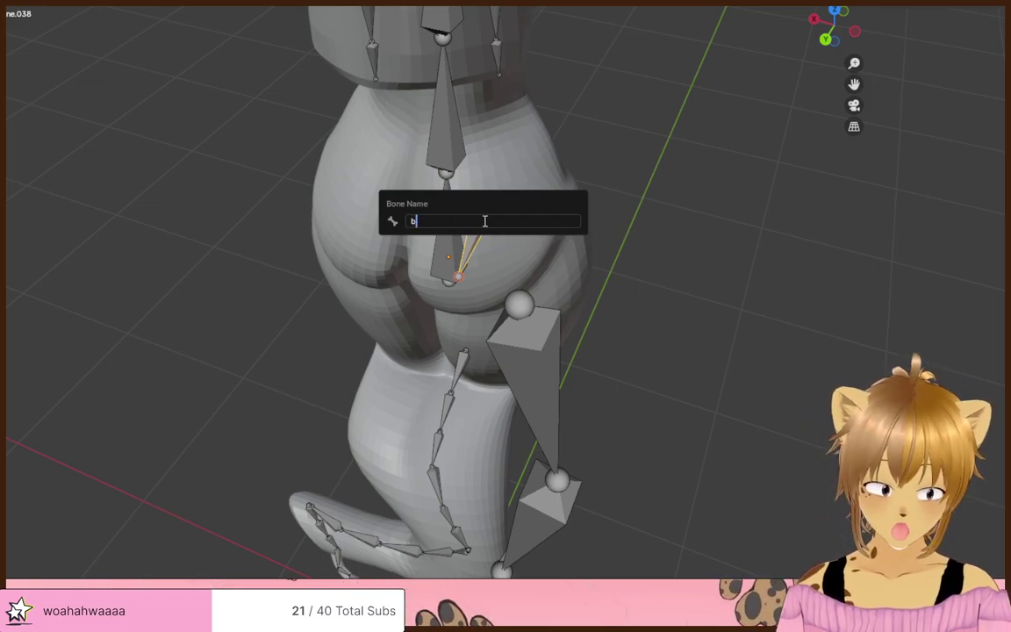
key(Return)
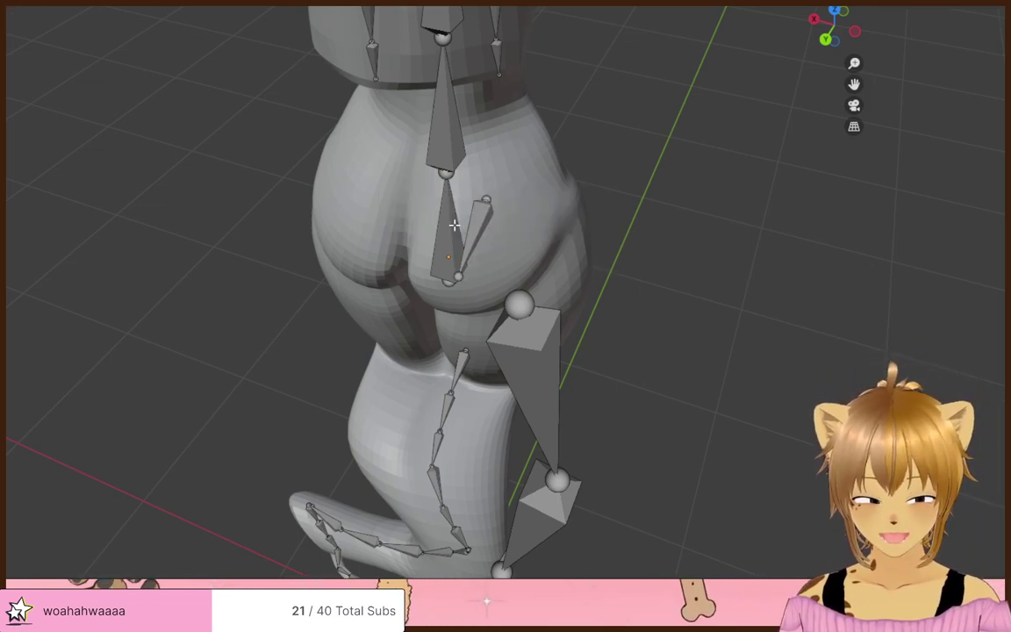
key(F2)
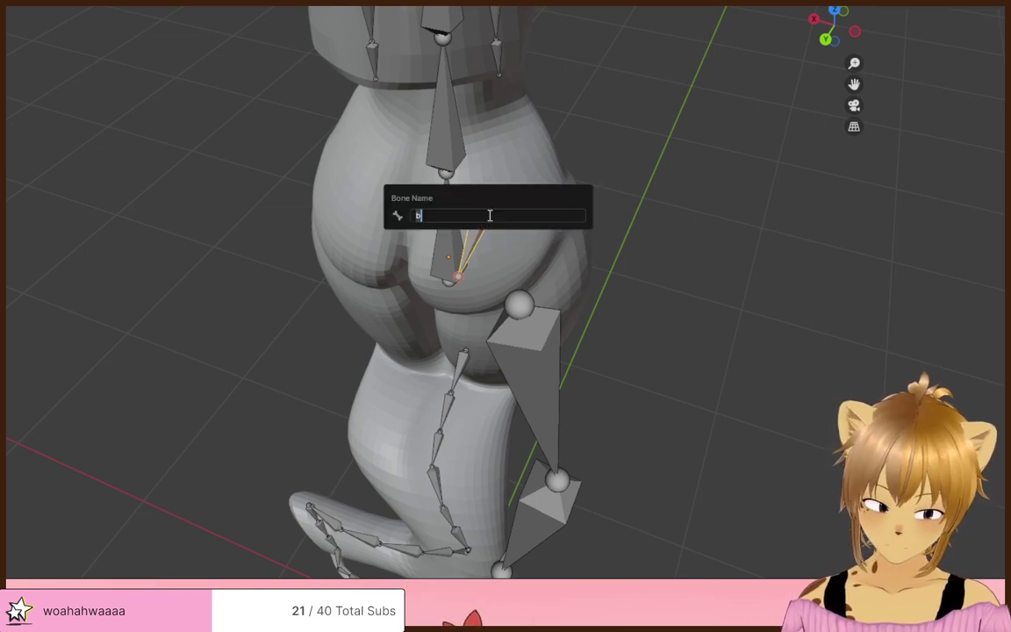
key(Escape)
key(F2)
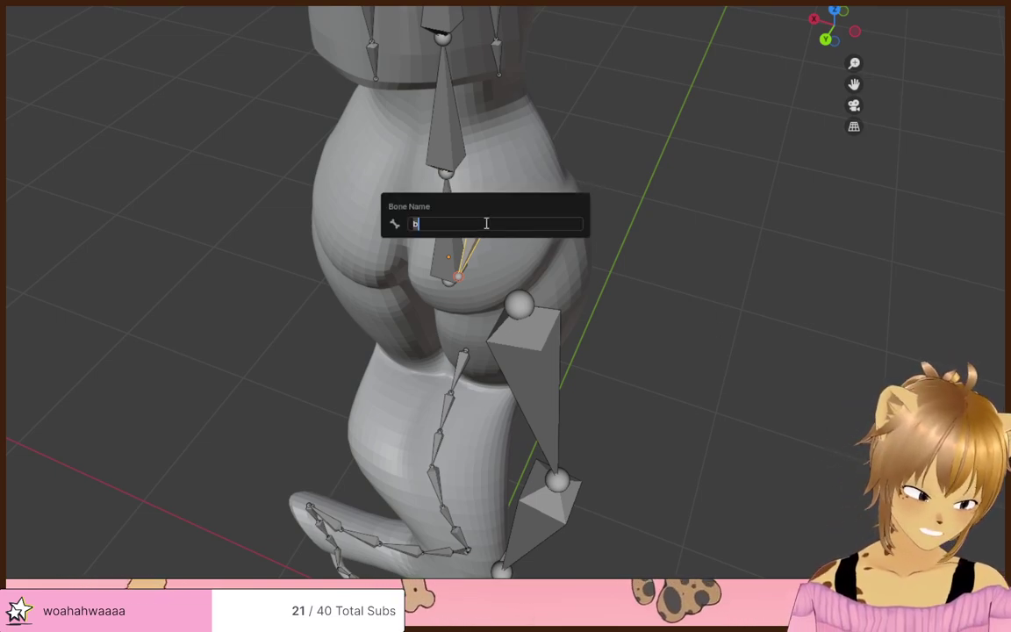
key(Escape)
click(473, 311)
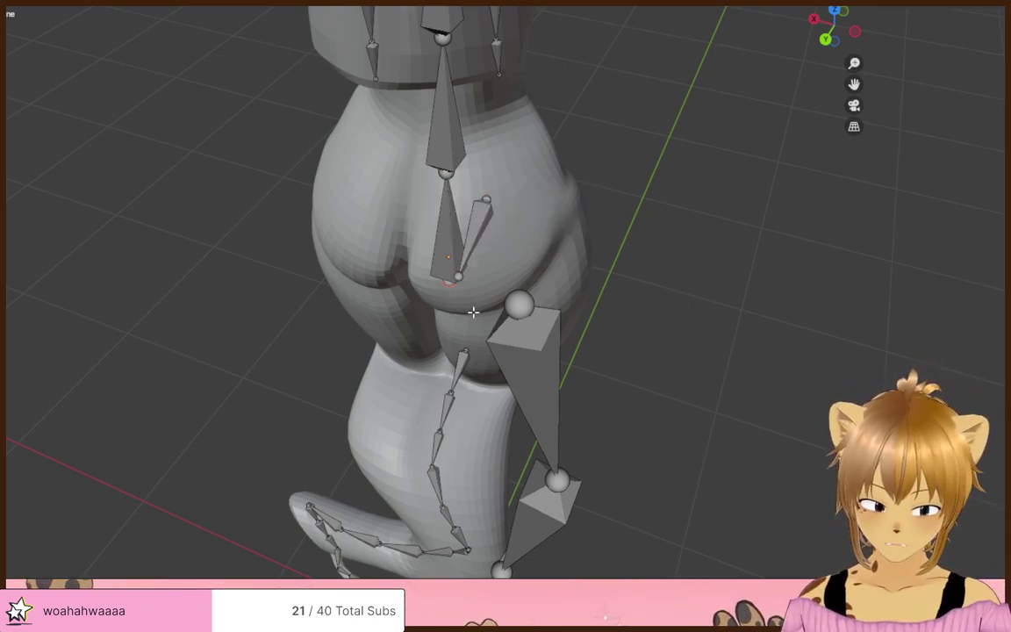
click(447, 298)
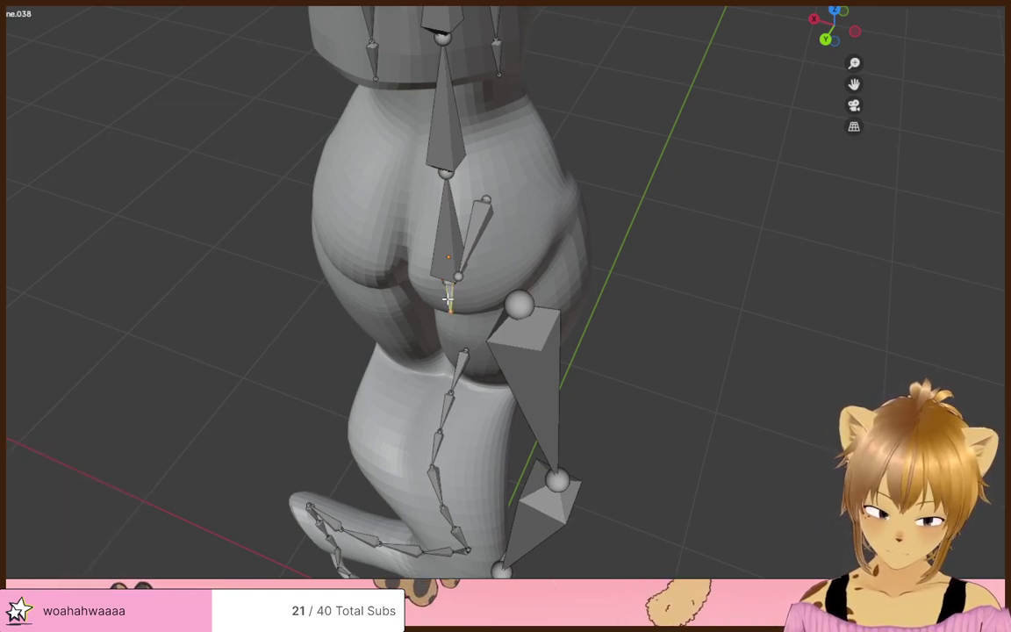
key(F2)
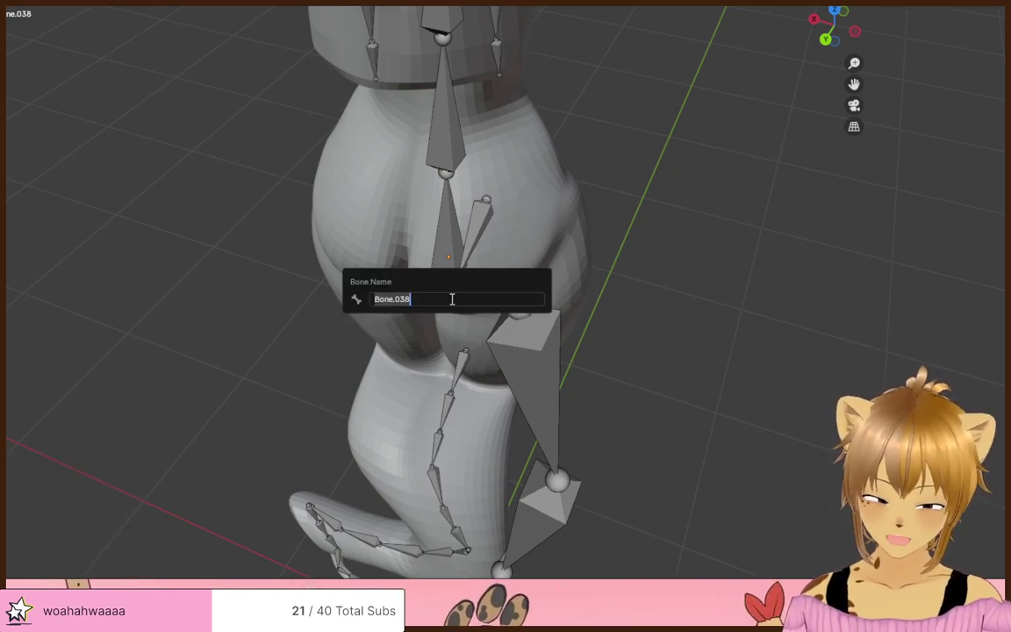
key(Escape)
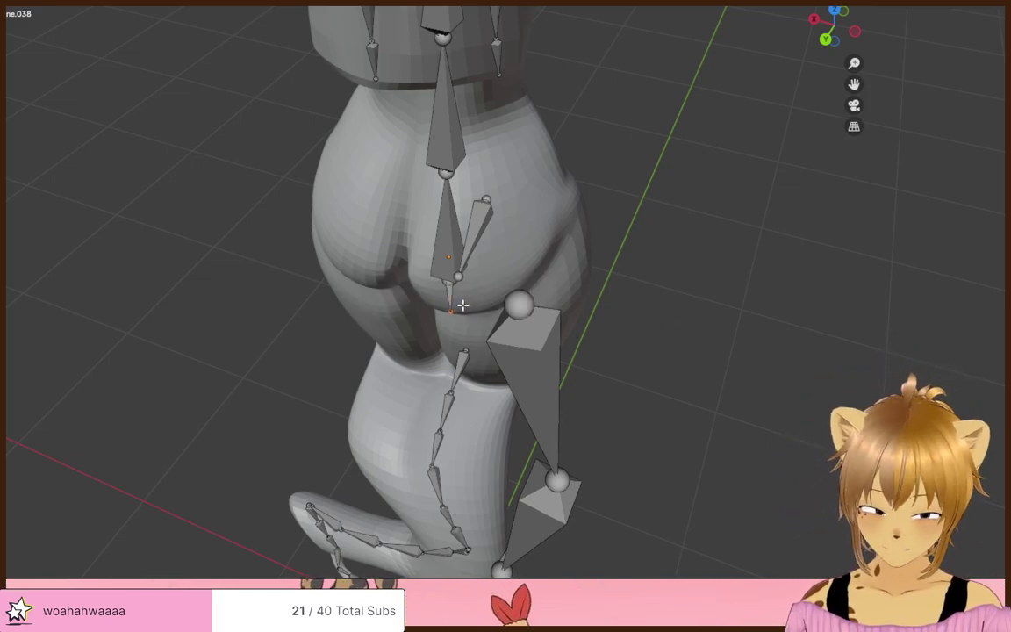
- Rename the small buttock bone beside the hip bone to booty.r
key(F2)
text(boot)
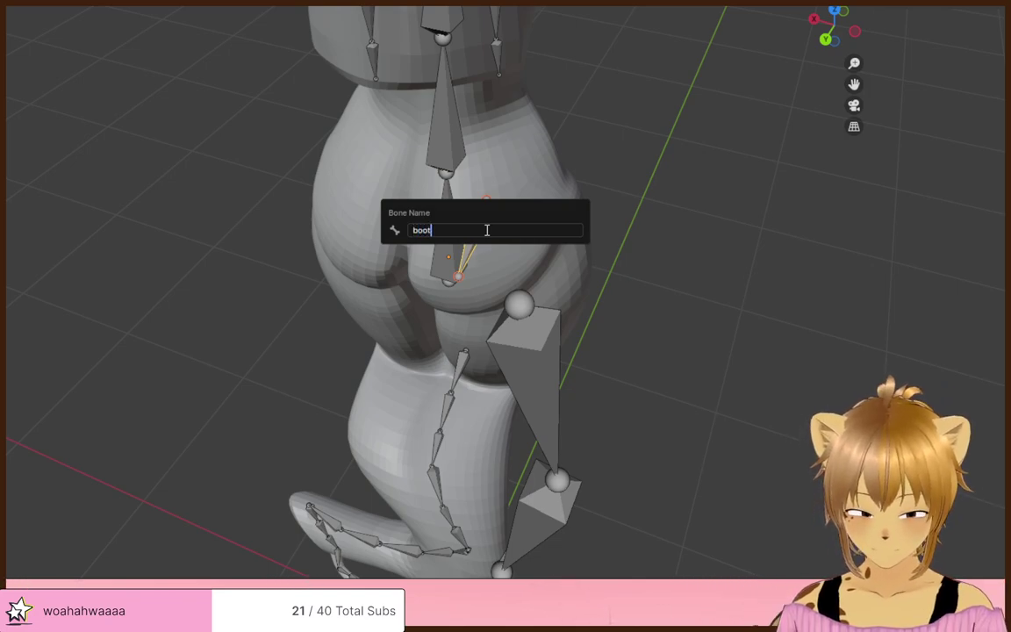
text(y.r)
key(Return)
- From the front view, shift the knee joint of the upper leg bone about 0.194 m along X
scroll(488, 233, down, 2)
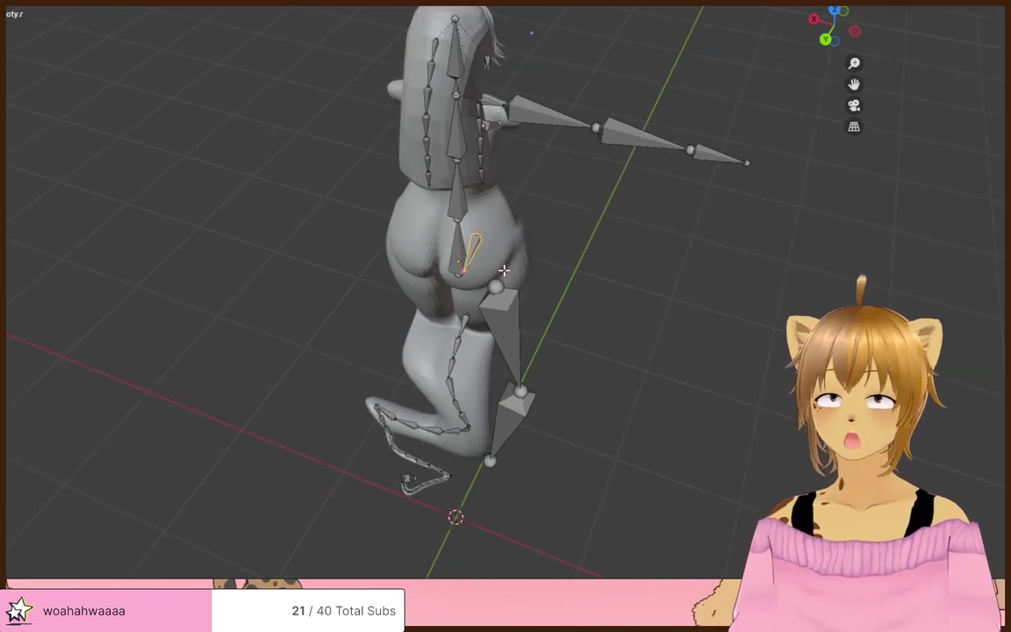
middle_drag(555, 246, 305, 214)
scroll(306, 214, up, 4)
middle_drag(605, 312, 465, 328)
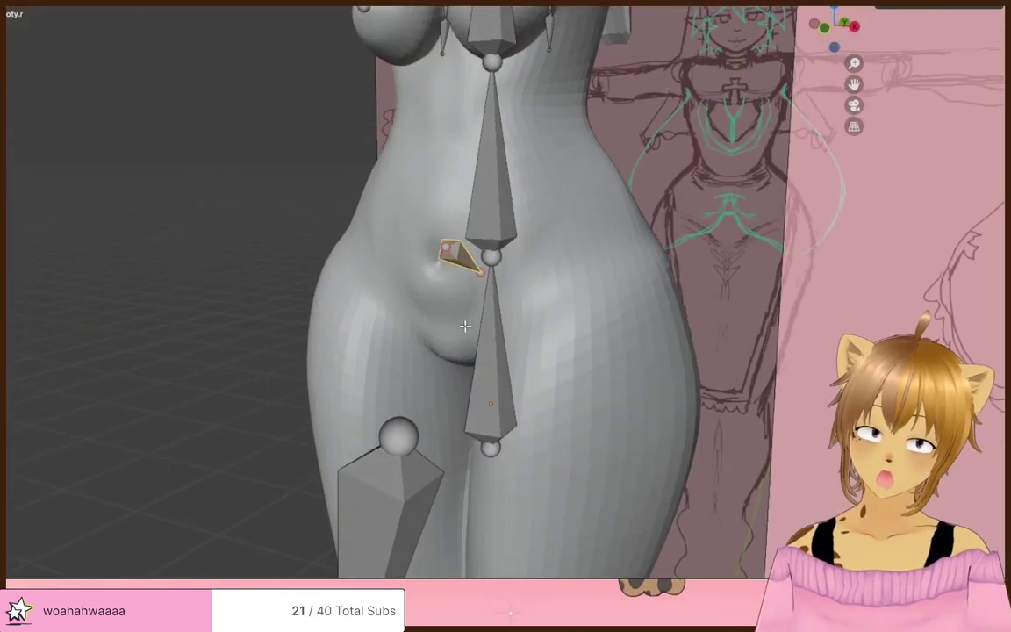
scroll(462, 364, down, 4)
middle_drag(460, 366, 544, 366)
key(KP_1)
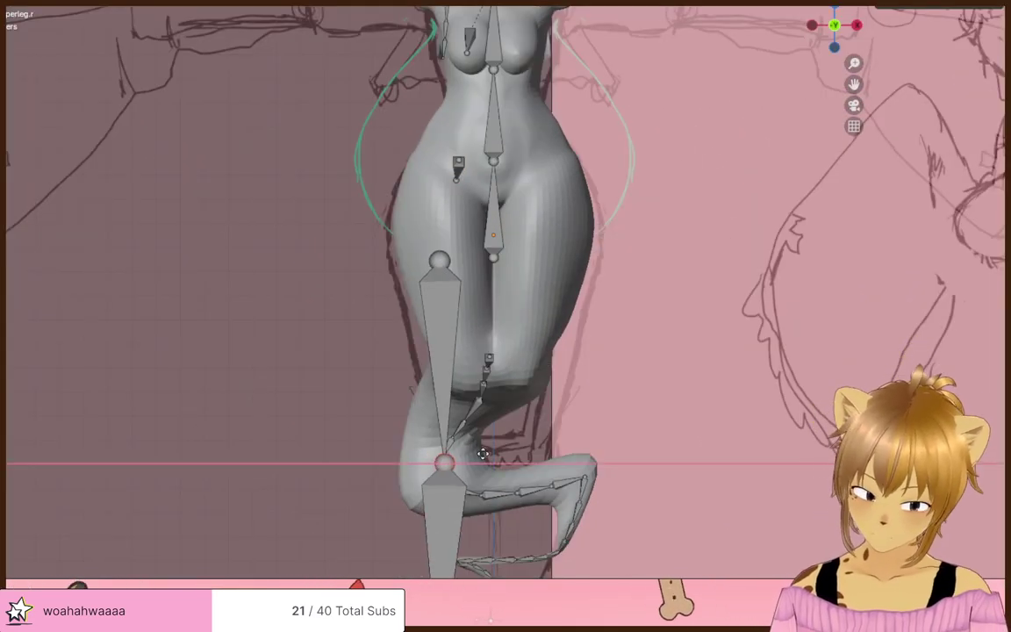
click(502, 388)
scroll(603, 464, down, 2)
shift+middle_drag(603, 464, 607, 411)
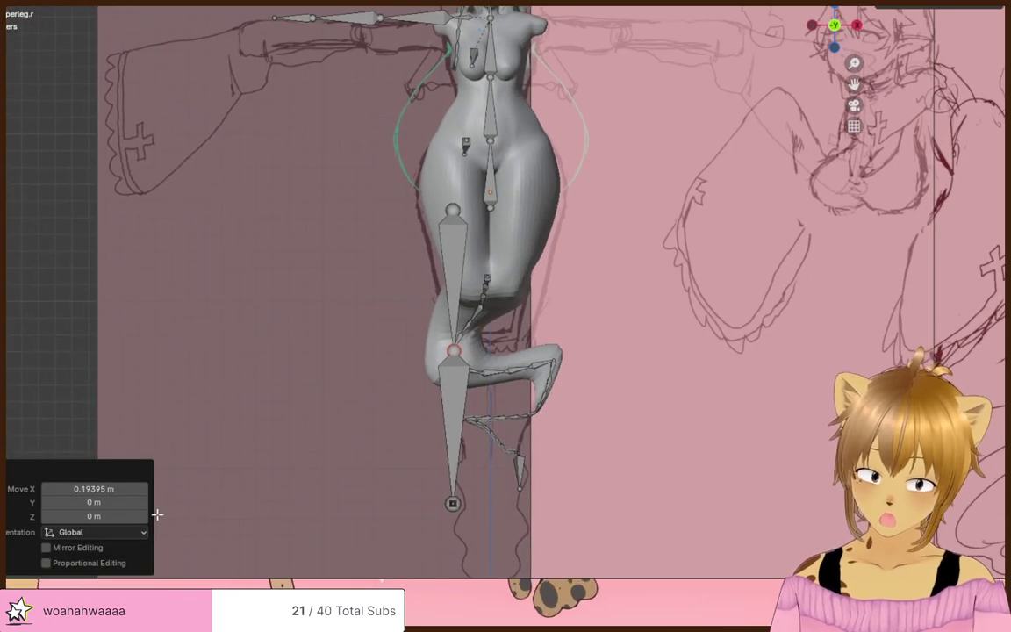
- Reset the knee joint's X move to 0 m
click(113, 488)
text(0)
key(Return)
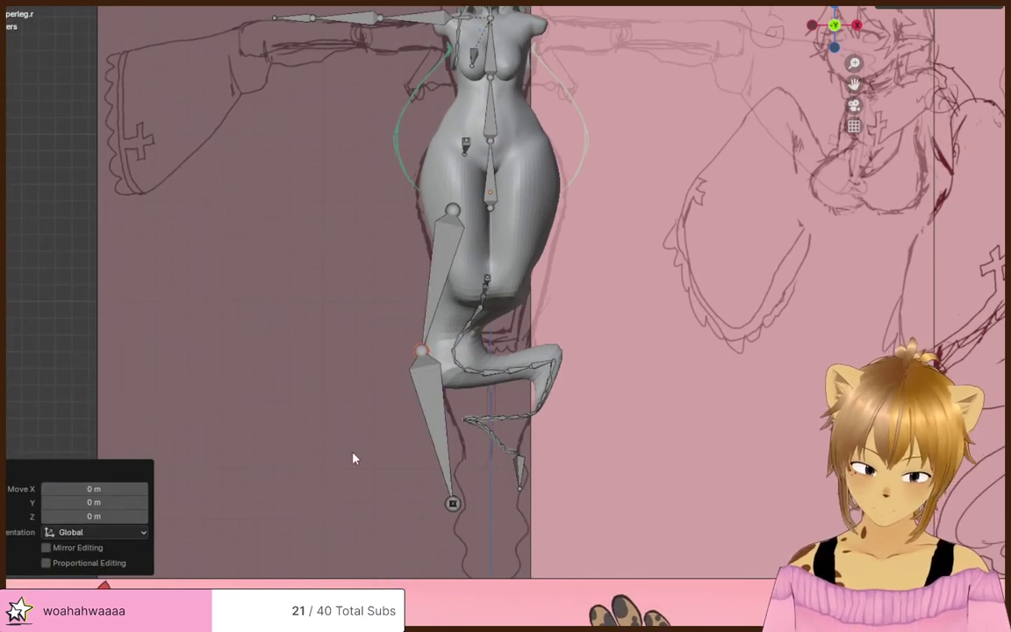
- Select the upper and lower leg bones down to the ankle and try to dissolve them into a single bone
click(450, 227)
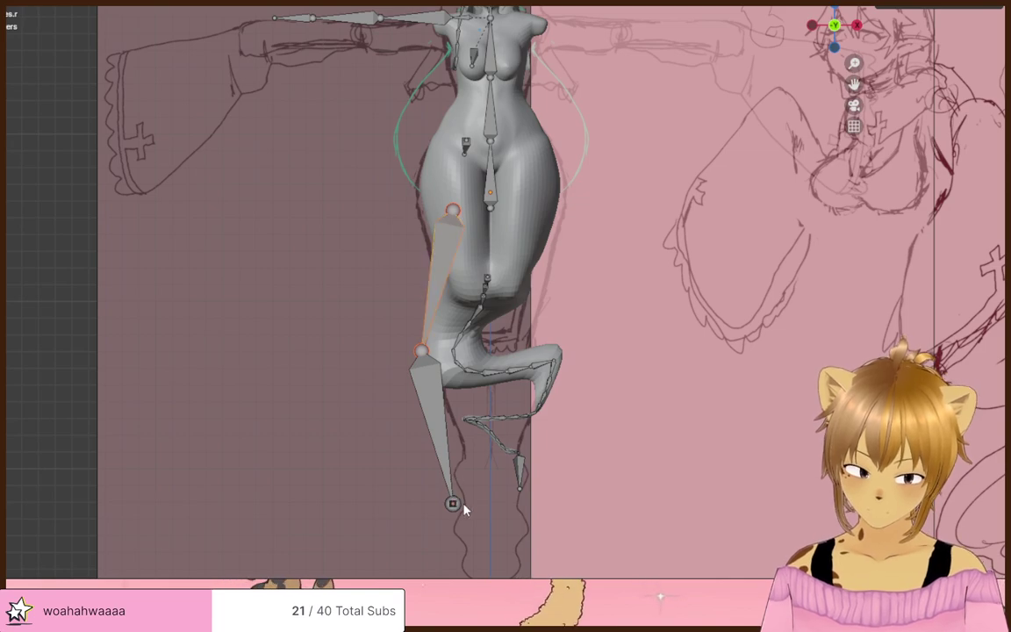
drag(460, 533, 460, 532)
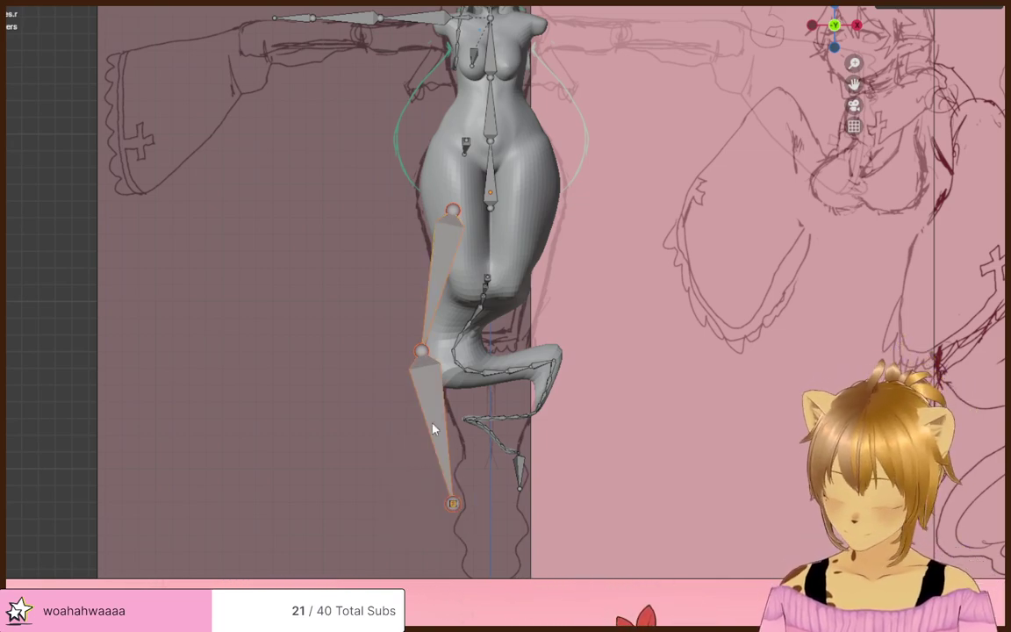
key(x)
click(432, 423)
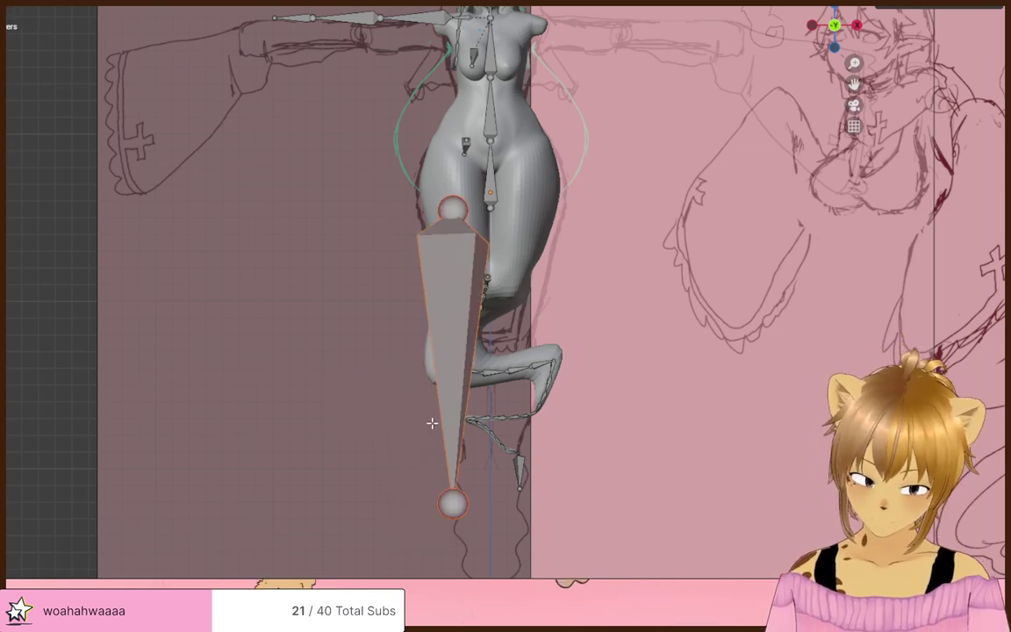
key(ctrl+z)
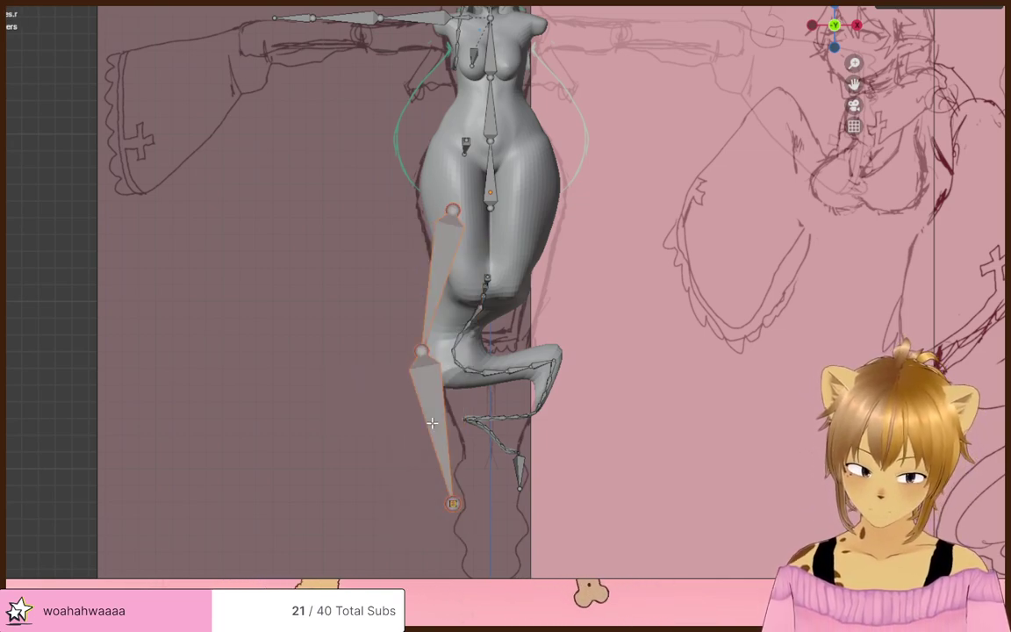
- Scale the selected leg bones to 0 along X to line up the hip, knee and ankle joints
key(s)
key(x)
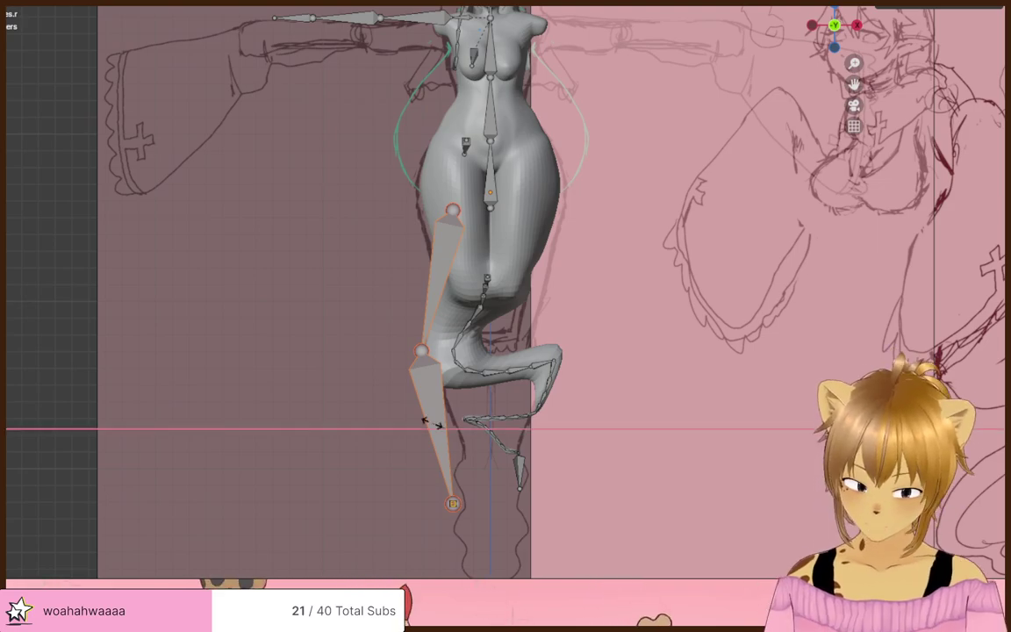
key(0)
key(Return)
- Move the joint at the tail chain's first lower bend about -0.016 m in X, -0.005 m in Y and -0.017 m in Z
middle_drag(612, 486, 397, 467)
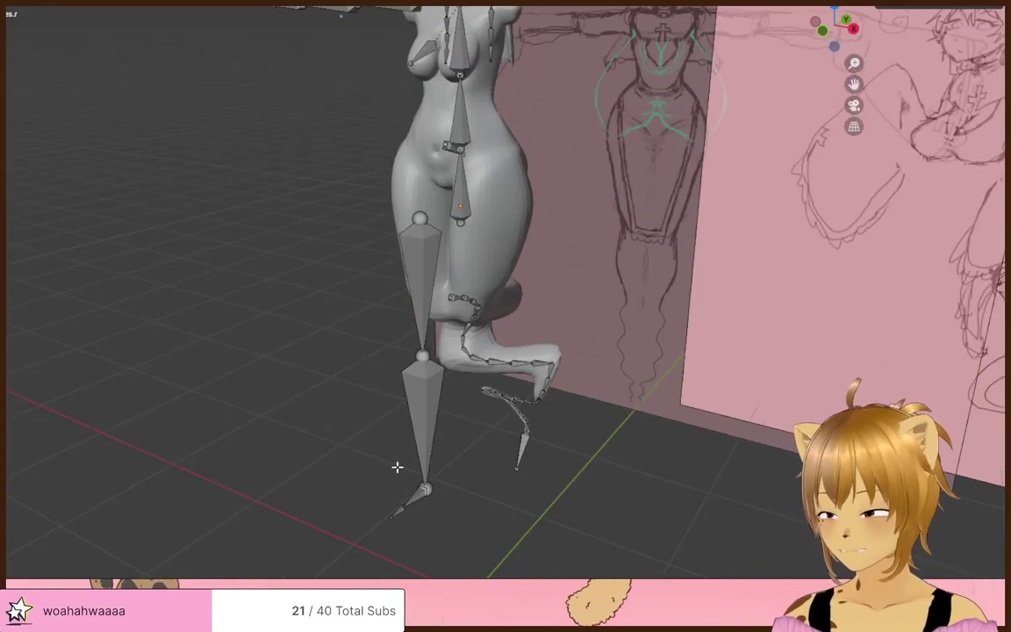
mouse_move(451, 458)
middle_down()
mouse_move(562, 415)
mouse_move(774, 422)
mouse_move(802, 437)
mouse_move(571, 470)
mouse_move(397, 411)
mouse_move(427, 396)
mouse_move(439, 412)
middle_up()
scroll(456, 430, up, 5)
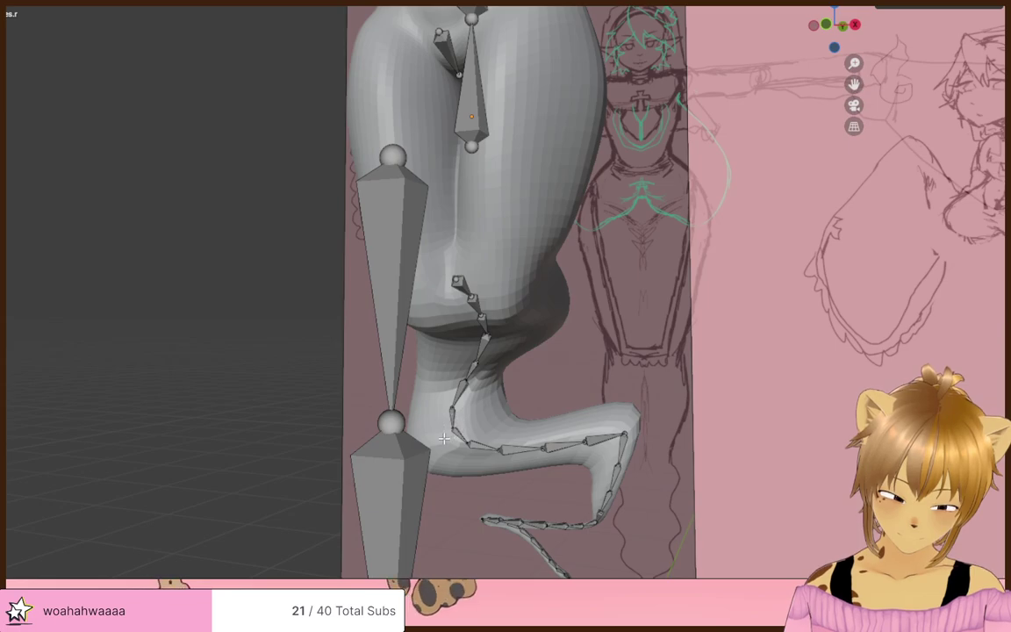
click(451, 435)
key(g)
click(457, 438)
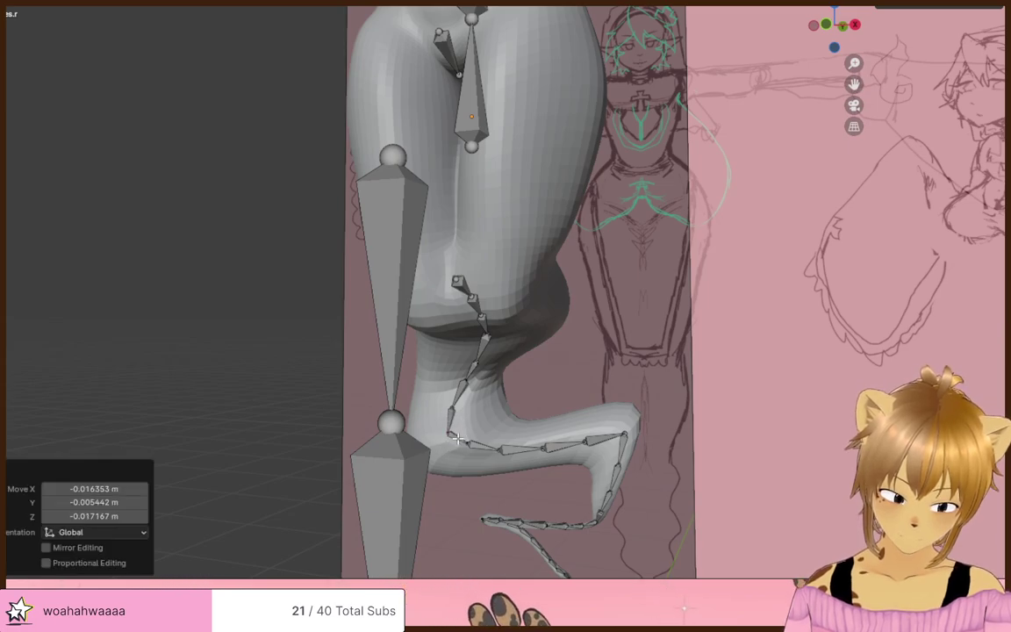
- Examine how the armature fits the tail, torso and head from several angles and distances
mouse_move(507, 431)
middle_down()
mouse_move(661, 435)
mouse_move(553, 429)
mouse_move(645, 419)
mouse_move(635, 412)
mouse_move(379, 419)
mouse_move(550, 431)
mouse_move(550, 377)
mouse_move(727, 386)
mouse_move(525, 383)
mouse_move(514, 433)
mouse_move(628, 471)
mouse_move(767, 408)
mouse_move(801, 345)
mouse_move(620, 334)
mouse_move(486, 299)
middle_up()
scroll(356, 413, down, 4)
scroll(563, 426, up, 5)
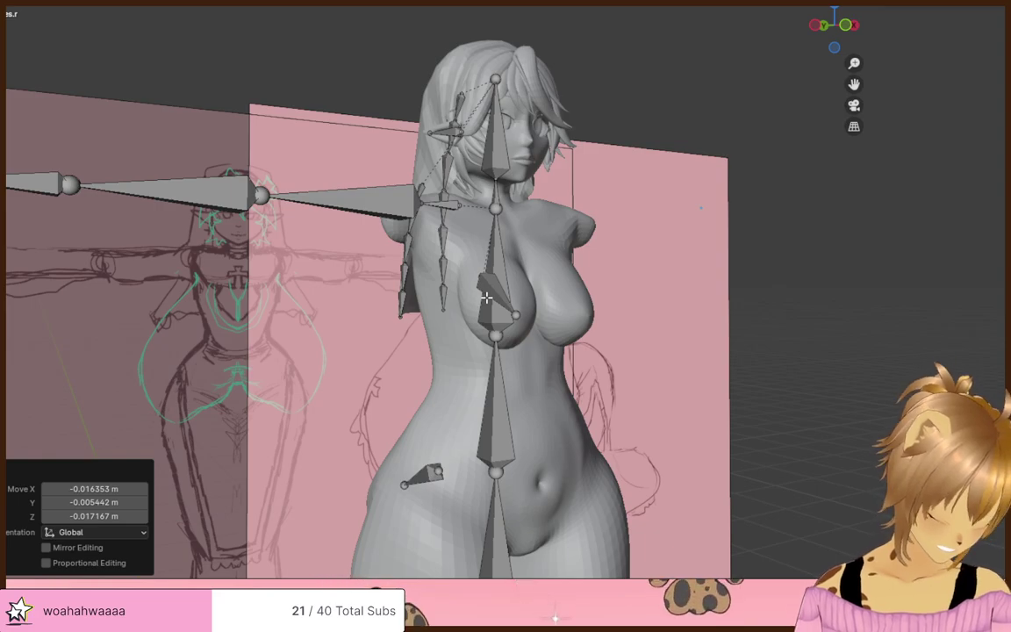
scroll(487, 298, down, 6)
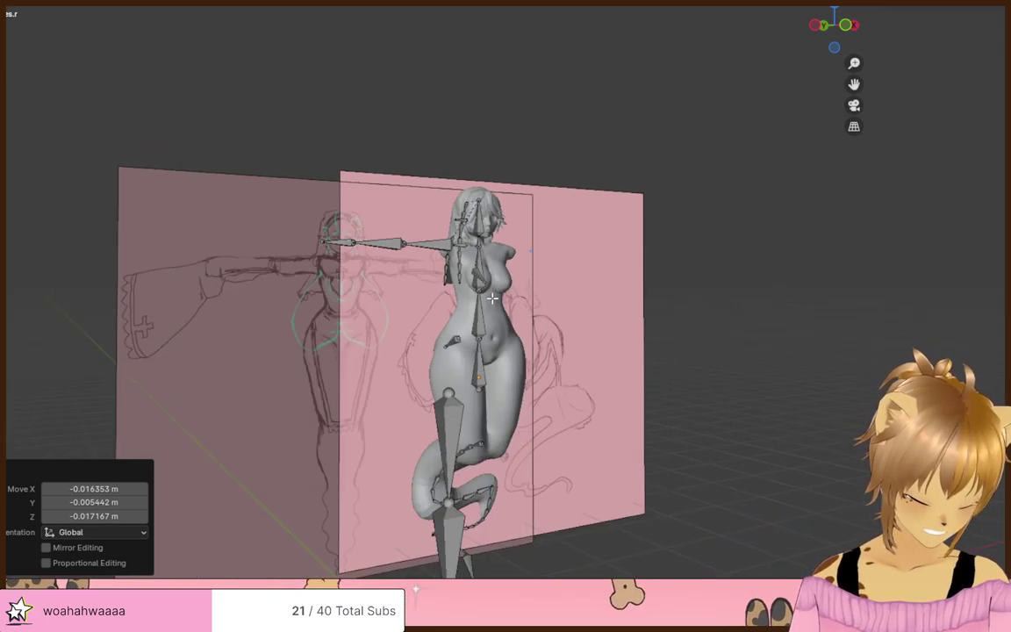
scroll(527, 365, up, 6)
shift+scroll(549, 354, down, 5)
mouse_move(546, 353)
middle_down()
mouse_move(524, 354)
mouse_move(526, 369)
mouse_move(556, 333)
mouse_move(840, 338)
mouse_move(513, 351)
mouse_move(478, 323)
mouse_move(591, 368)
mouse_move(699, 331)
mouse_move(587, 360)
mouse_move(566, 351)
mouse_move(577, 341)
mouse_move(580, 492)
middle_up()
scroll(556, 334, down, 5)
scroll(561, 338, up, 3)
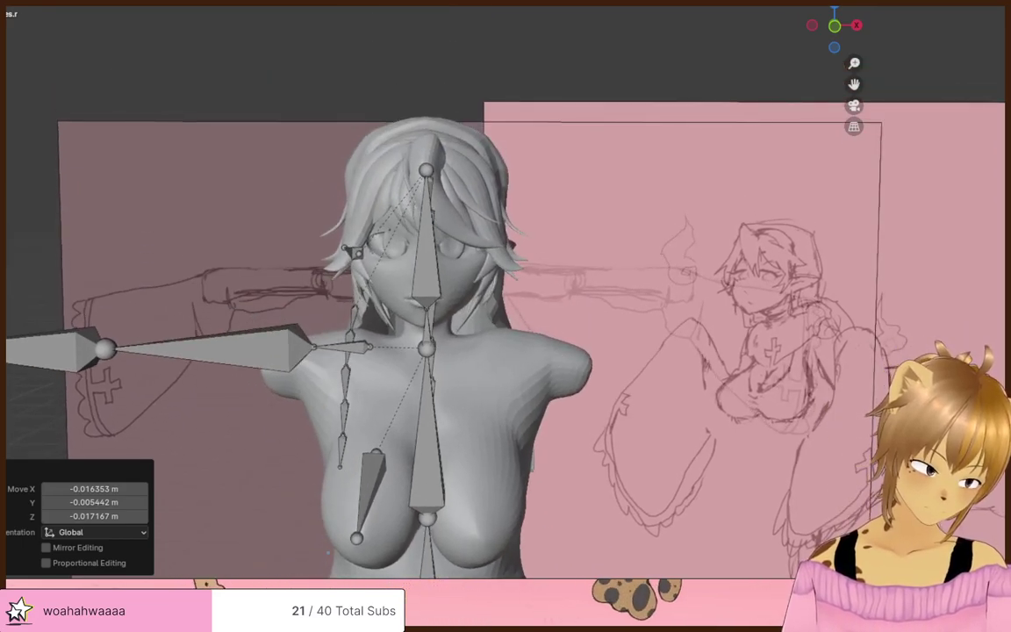
- Show the armature's bones as thin sticks over the head and torso
scroll(600, 301, up, 3)
shift+middle_drag(600, 301, 689, 313)
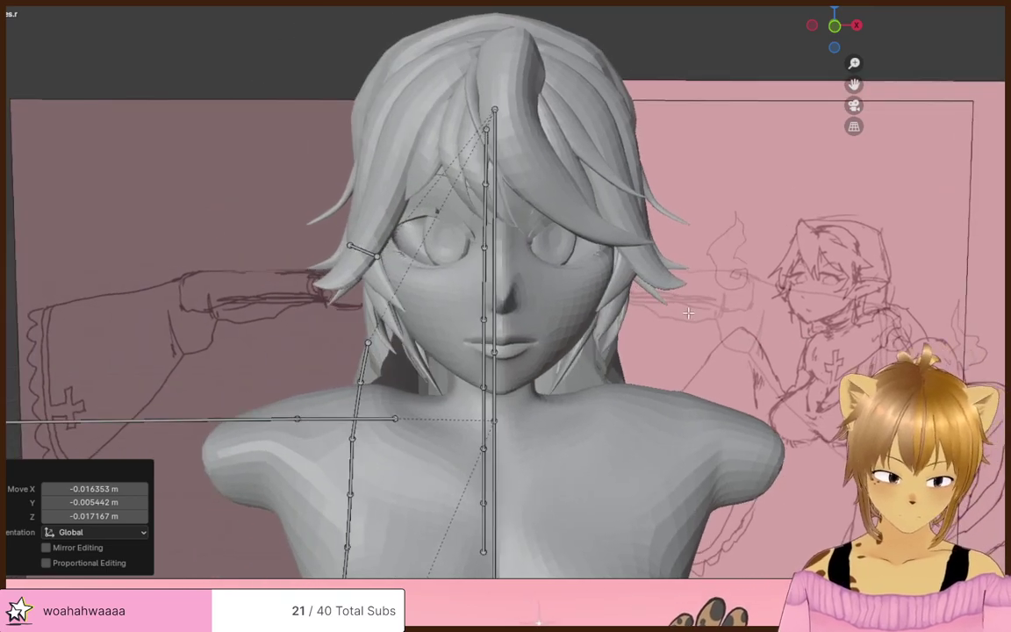
scroll(688, 312, down, 3)
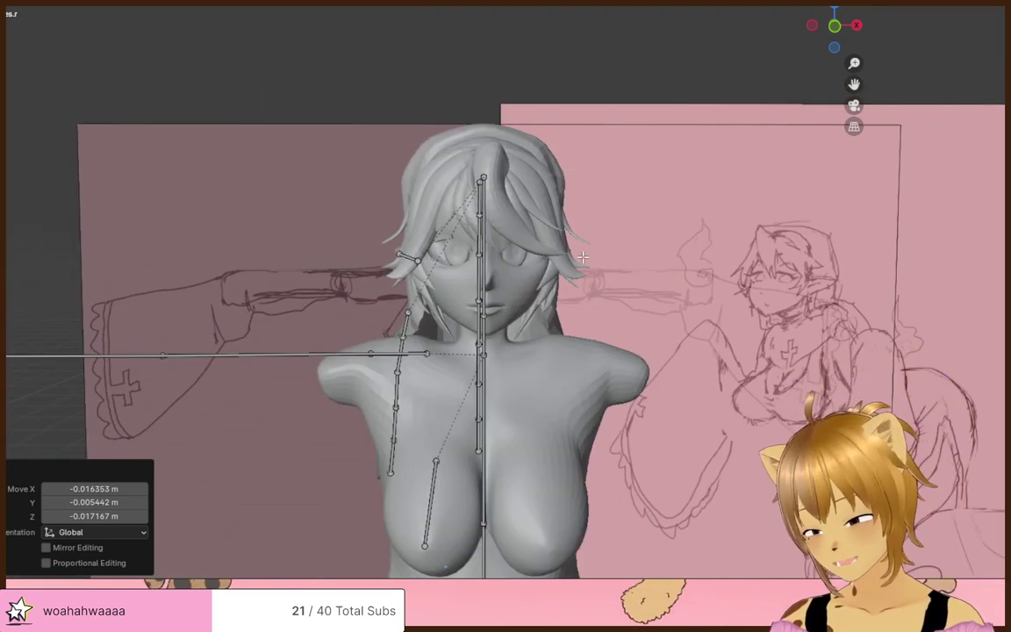
- Hide the hair, breast and upper spine bones in two selections, keeping the head, neck and arm bones visible
mouse_move(521, 239)
middle_down()
mouse_move(604, 335)
mouse_move(624, 336)
middle_up()
drag(443, 233, 532, 401)
key(h)
middle_drag(531, 401, 525, 331)
drag(493, 358, 530, 429)
key(h)
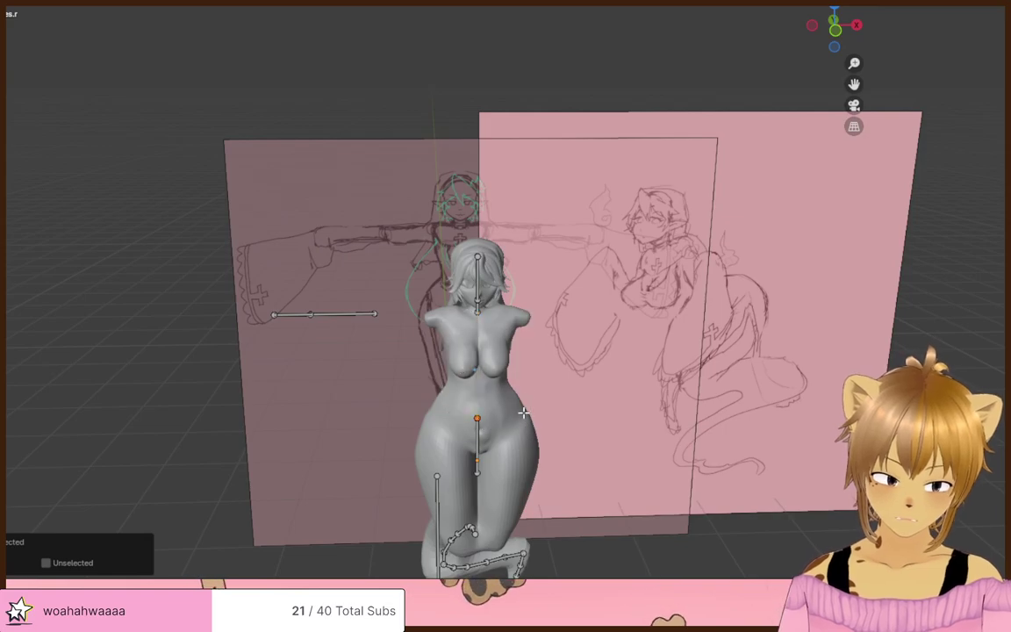
- Hide the hip, leg and upper tail bones
middle_drag(526, 426, 518, 391)
scroll(459, 398, down, 3)
drag(412, 332, 542, 481)
key(h)
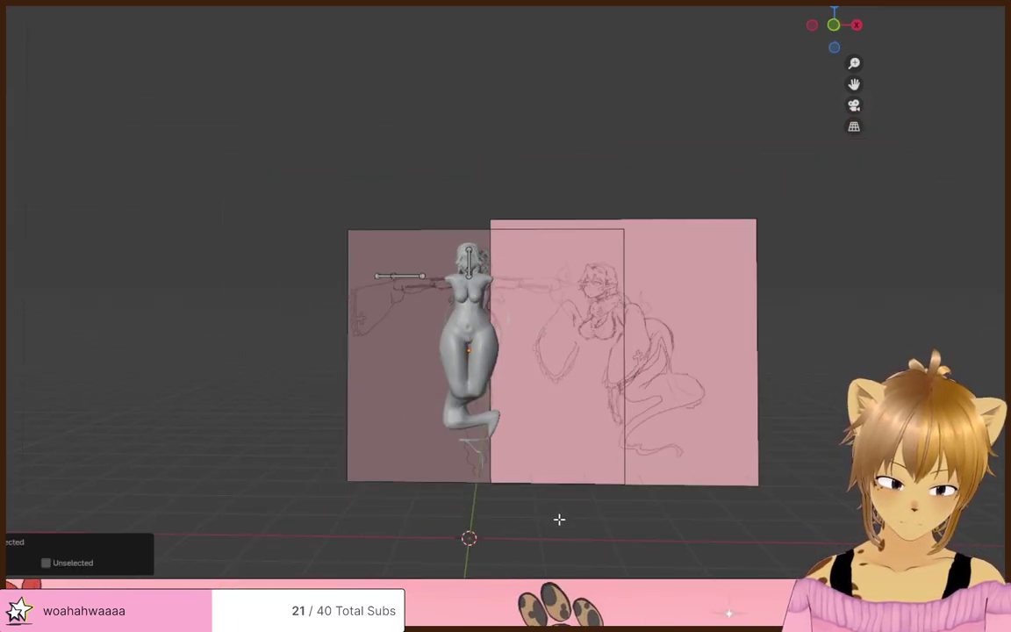
- Extrude a new bone about 0.176 m straight up along Z from the tip of the head bone
scroll(572, 407, up, 4)
scroll(573, 408, up, 3)
middle_drag(539, 391, 515, 252)
middle_drag(591, 204, 569, 227)
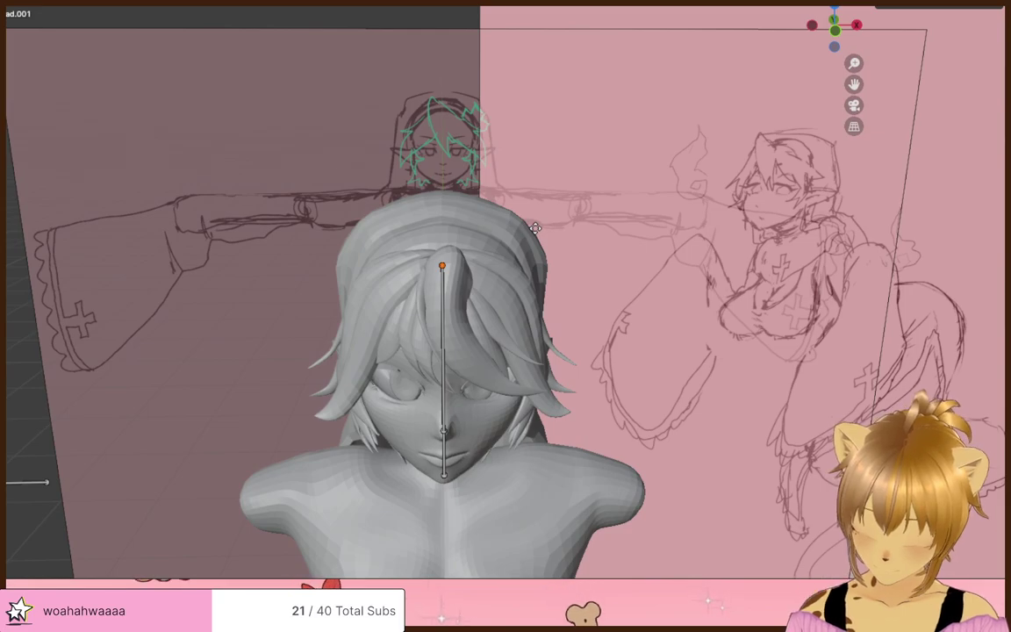
click(528, 124)
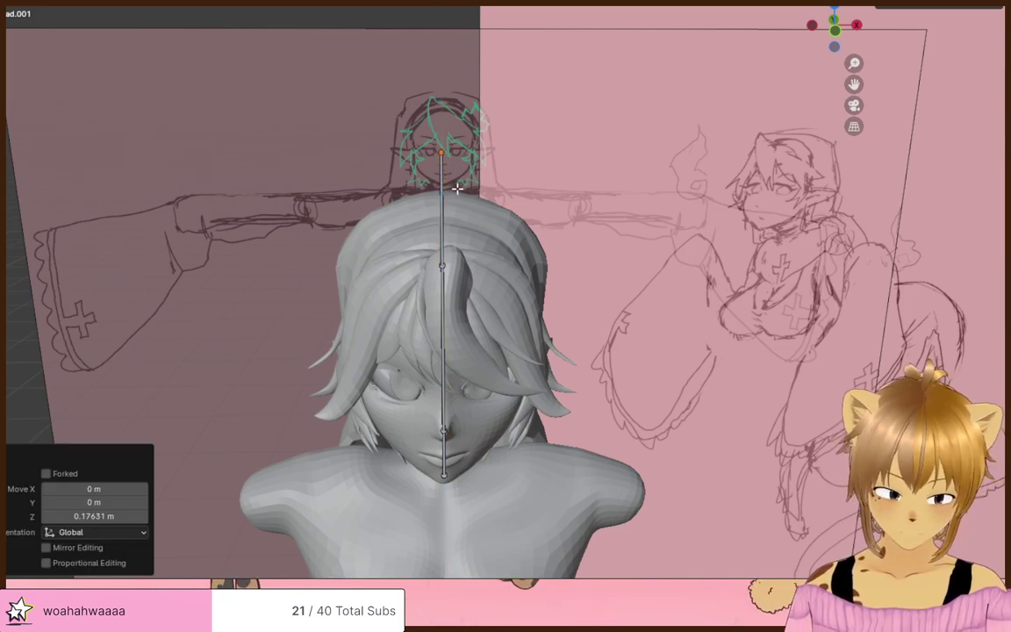
- Select the new bone above the head and move it about -0.104 m along X
click(442, 190)
middle_drag(441, 190, 558, 211)
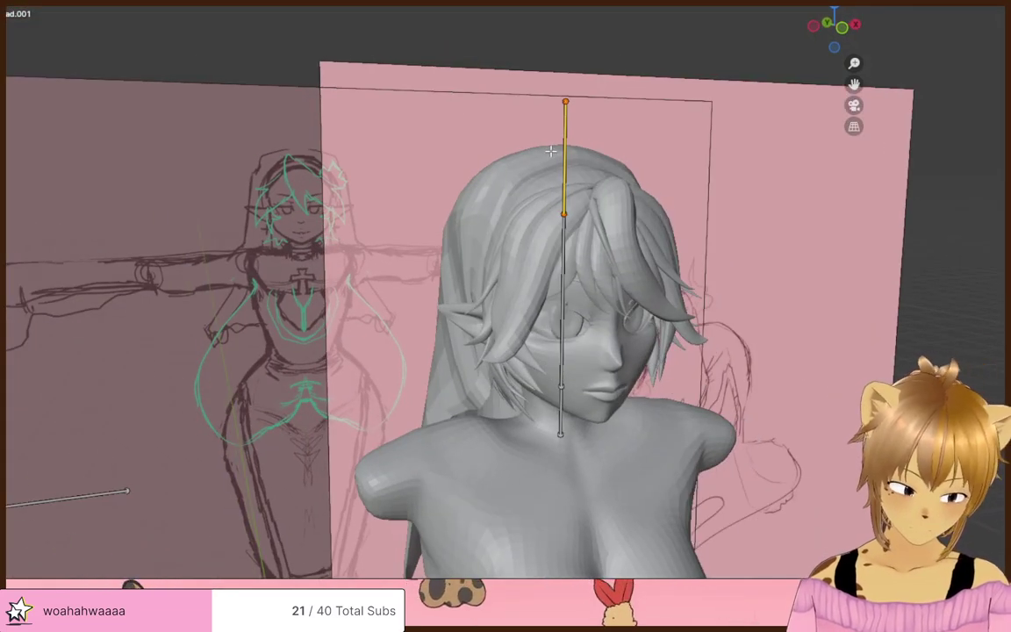
click(565, 213)
click(567, 167)
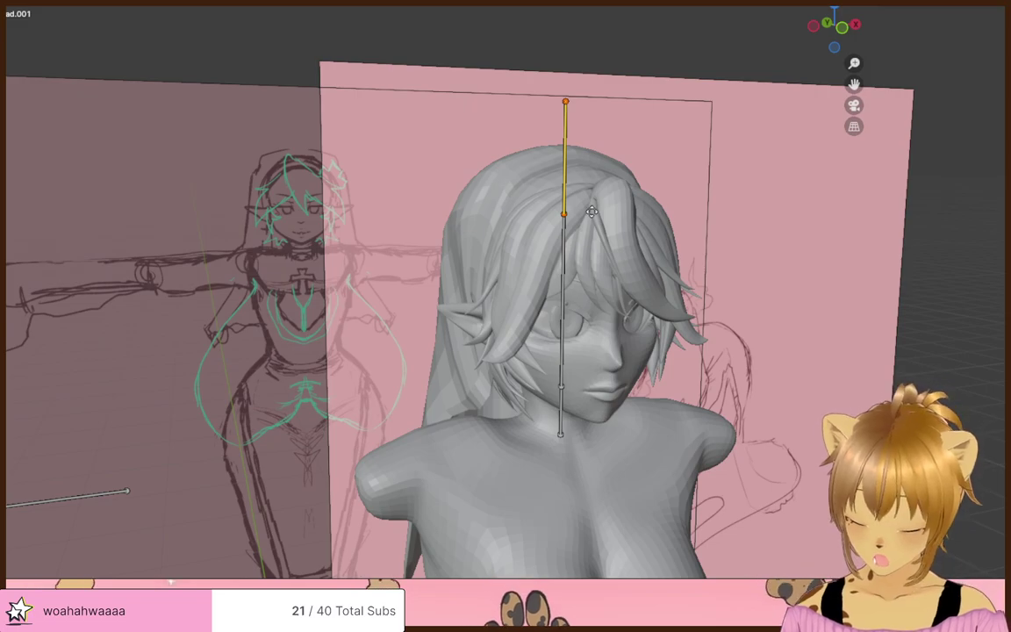
key(g)
key(x)
click(532, 212)
- Shorten the new bone above the head by moving its tip about -0.057 m along Z
middle_drag(532, 213, 647, 217)
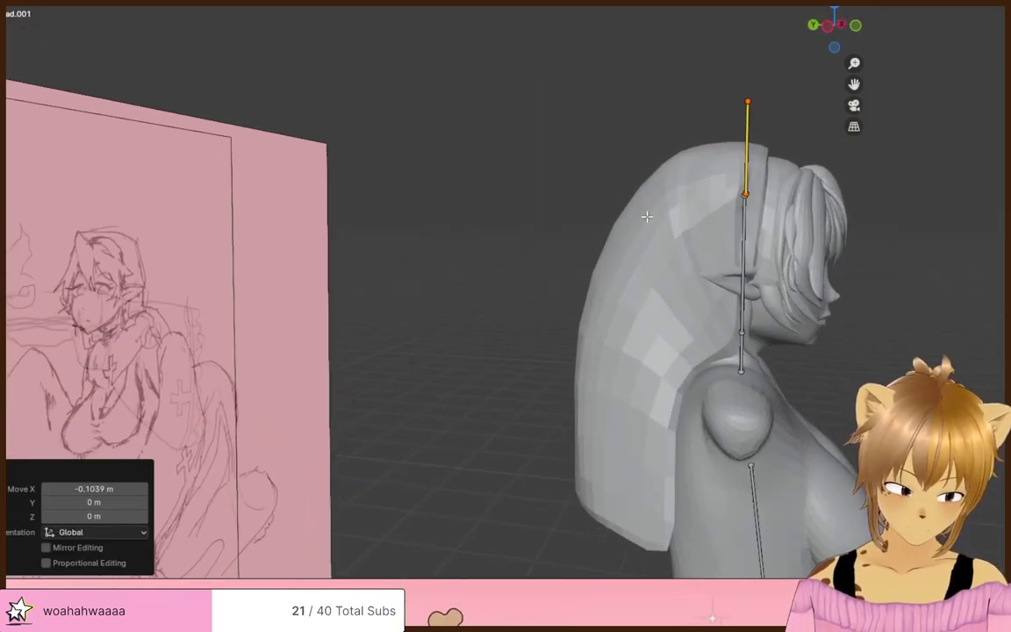
key(KP_3)
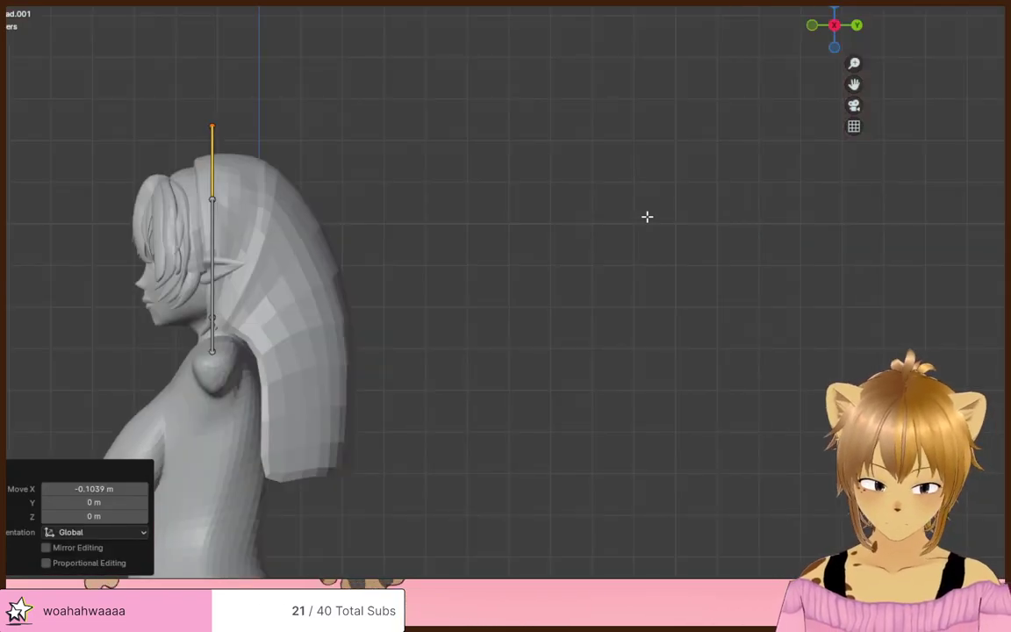
click(219, 116)
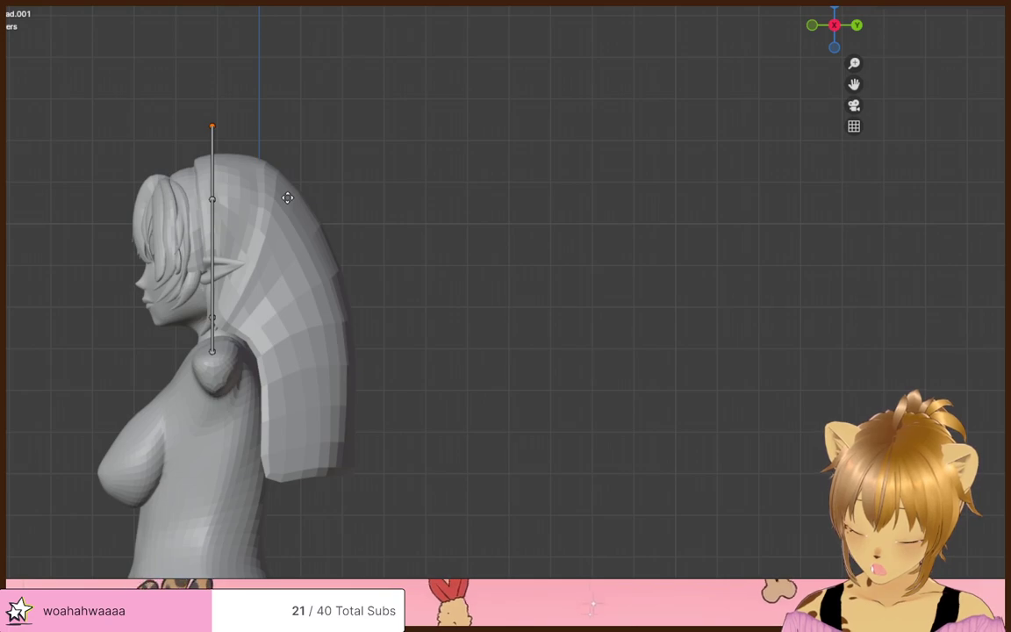
click(249, 222)
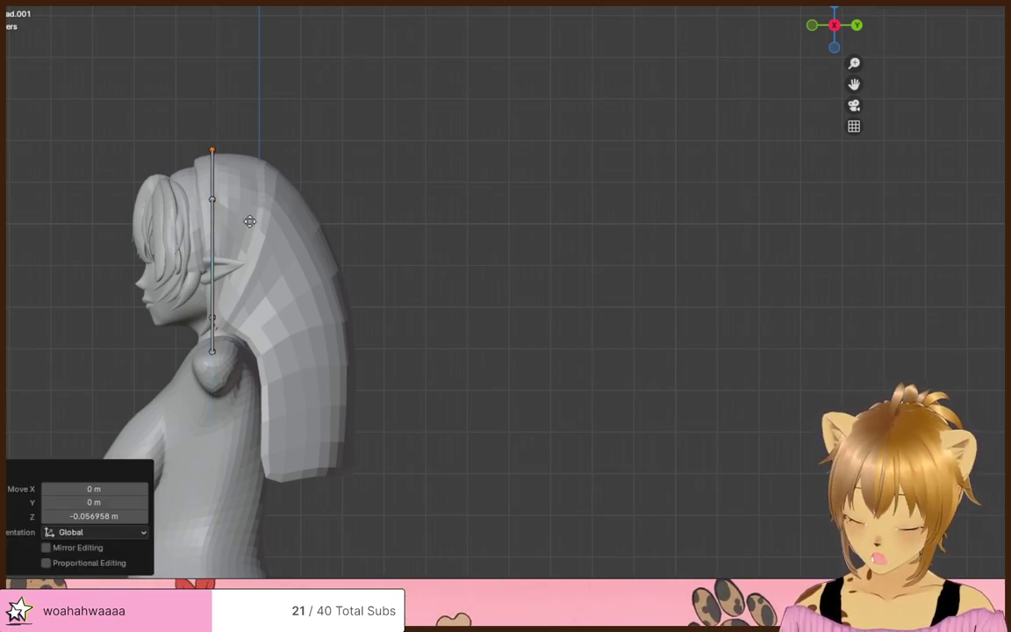
- Move the short bone's tip forward along Y and lower it along Z until the bone points toward the face
key(g)
key(y)
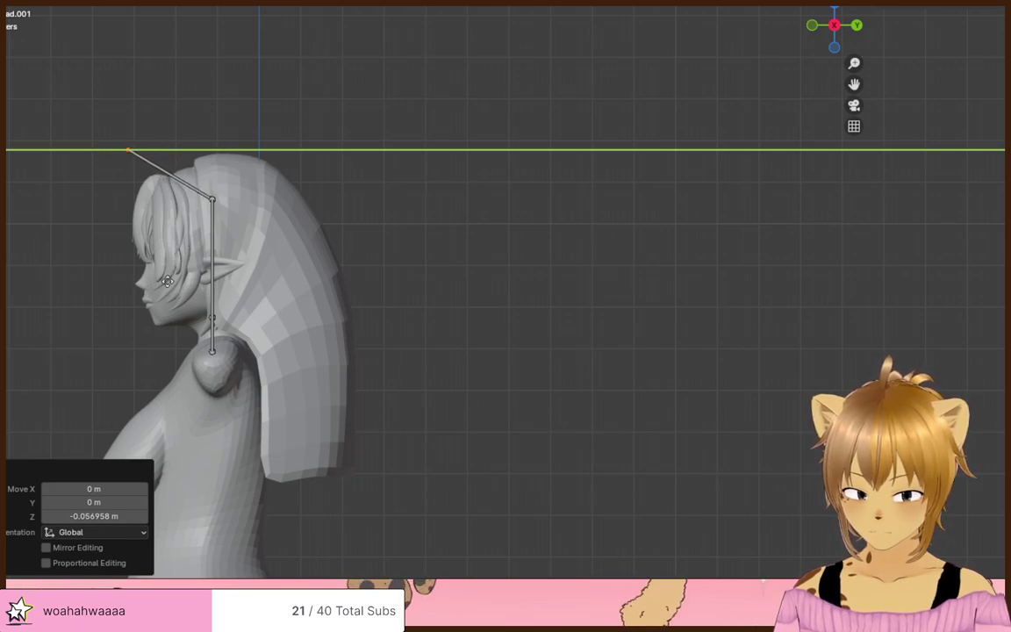
click(204, 283)
key(g)
key(z)
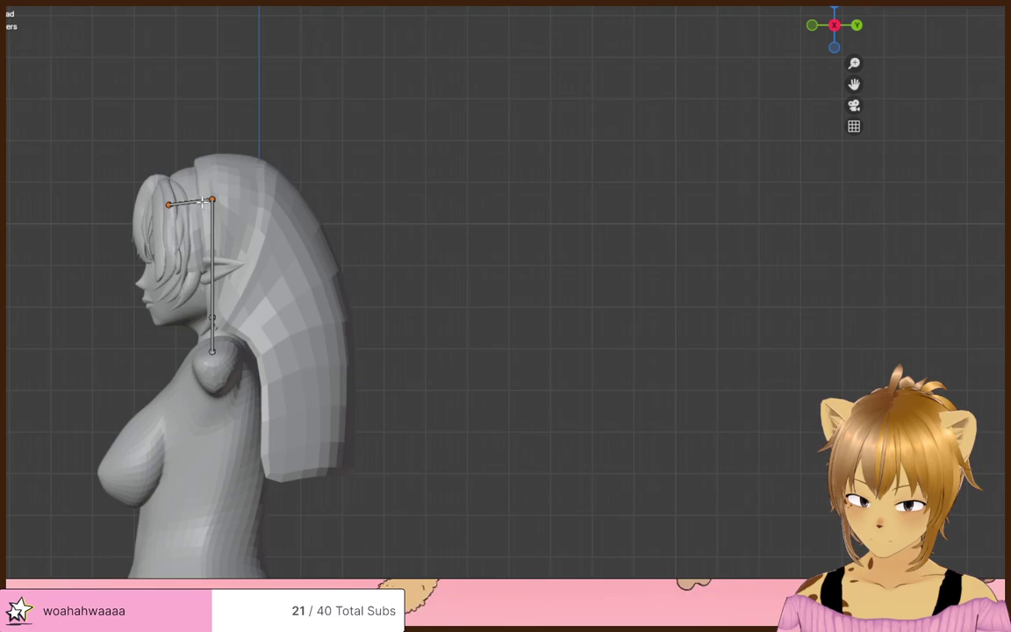
- Level the forward-pointing bone by scaling it to 0 along Z
middle_drag(211, 200, 204, 248)
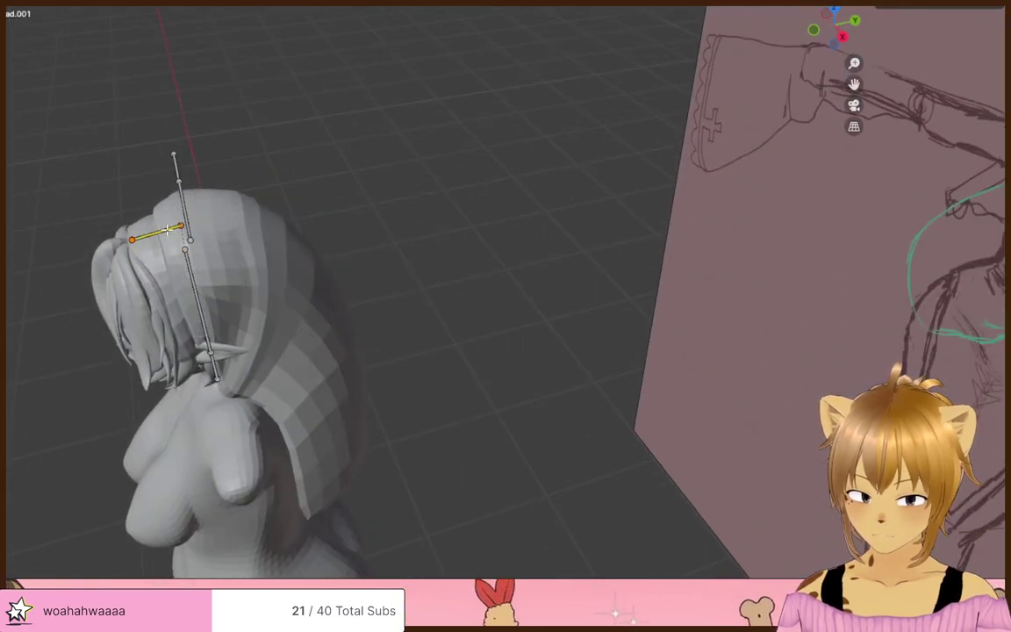
key(s)
key(z)
key(0)
key(Return)
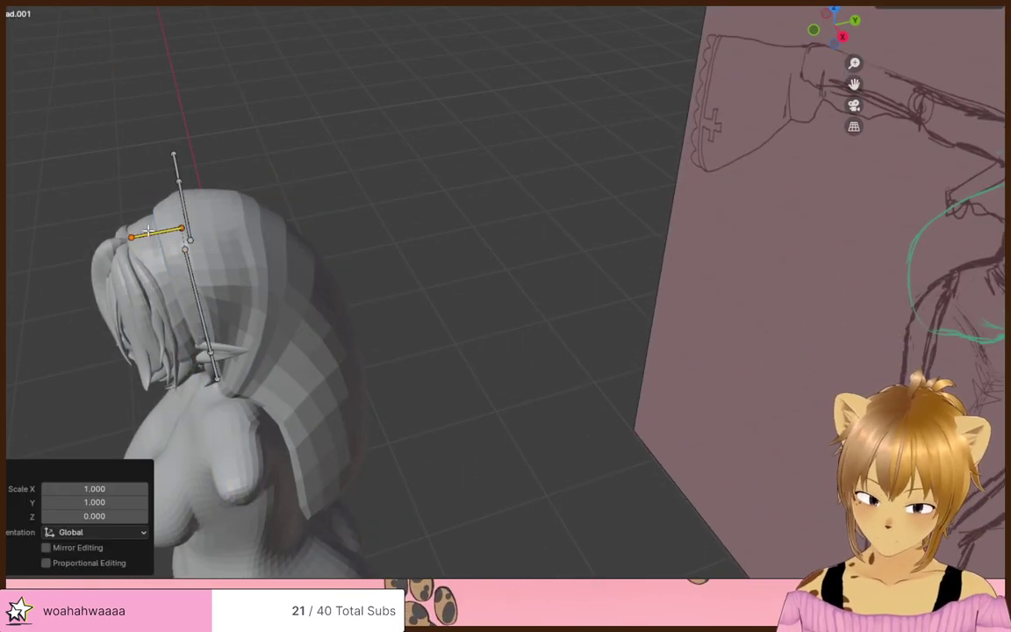
- Move the forward-pointing bone onto the character's right eye, about 0.05 m along X and -0.136 m along Z
middle_drag(148, 230, 320, 185)
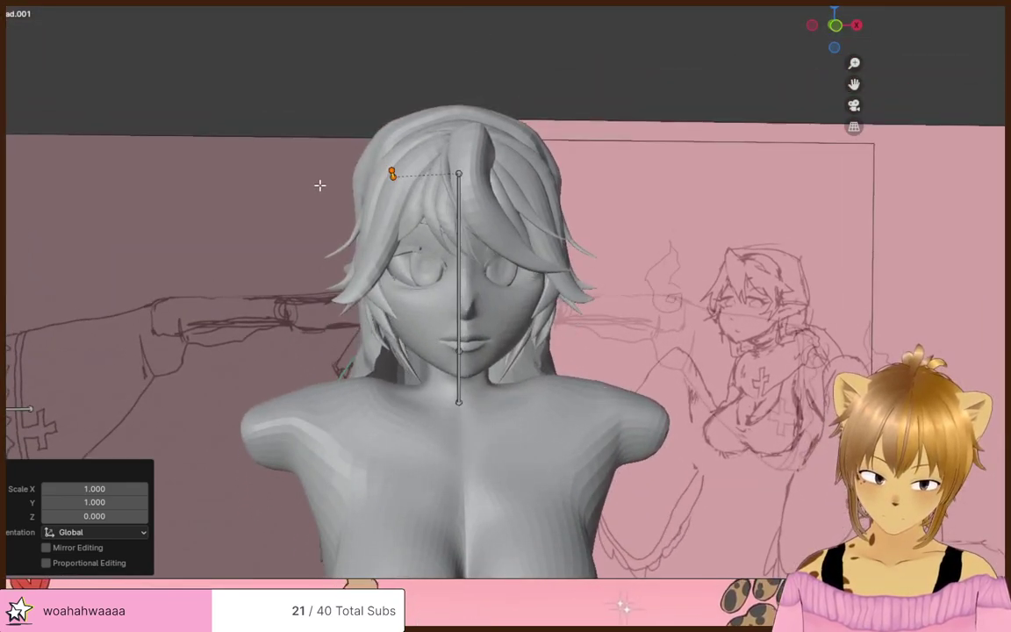
key(KP_1)
scroll(431, 302, up, 3)
shift+middle_drag(433, 311, 430, 293)
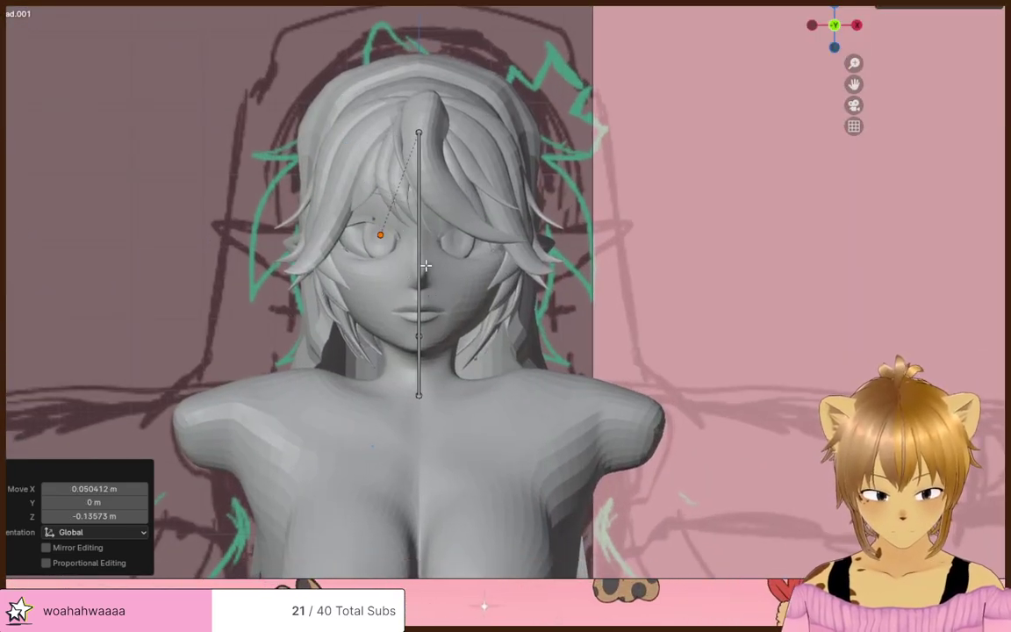
- Undo the move to the eye, the leveling and the forward tip moves
key(ctrl+z)
key(ctrl+z)
key(ctrl+z)
key(ctrl+z)
key(ctrl+z)
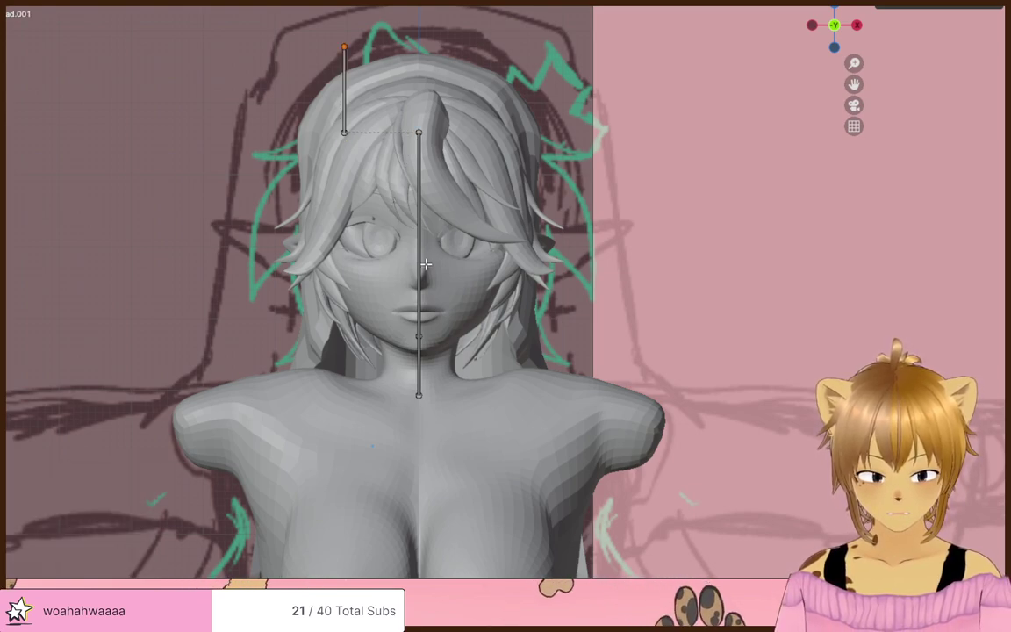
- Move the whole upright bone about 0.05 m along X and -0.151 m along Z onto the right eye, and rename it eye.r
drag(356, 142, 302, 8)
key(g)
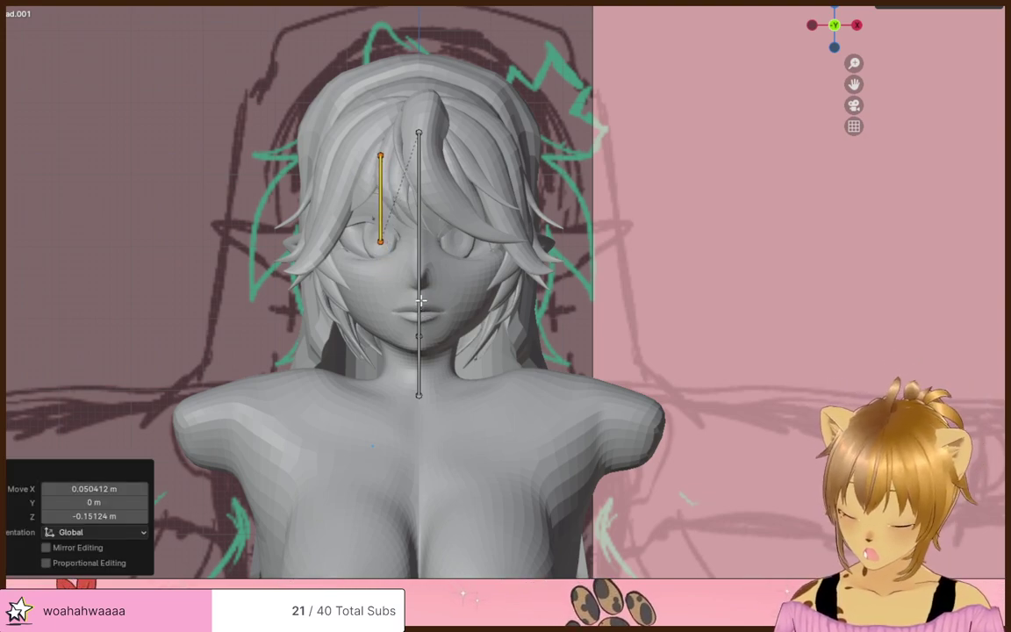
key(F2)
text(eye.r)
key(Return)
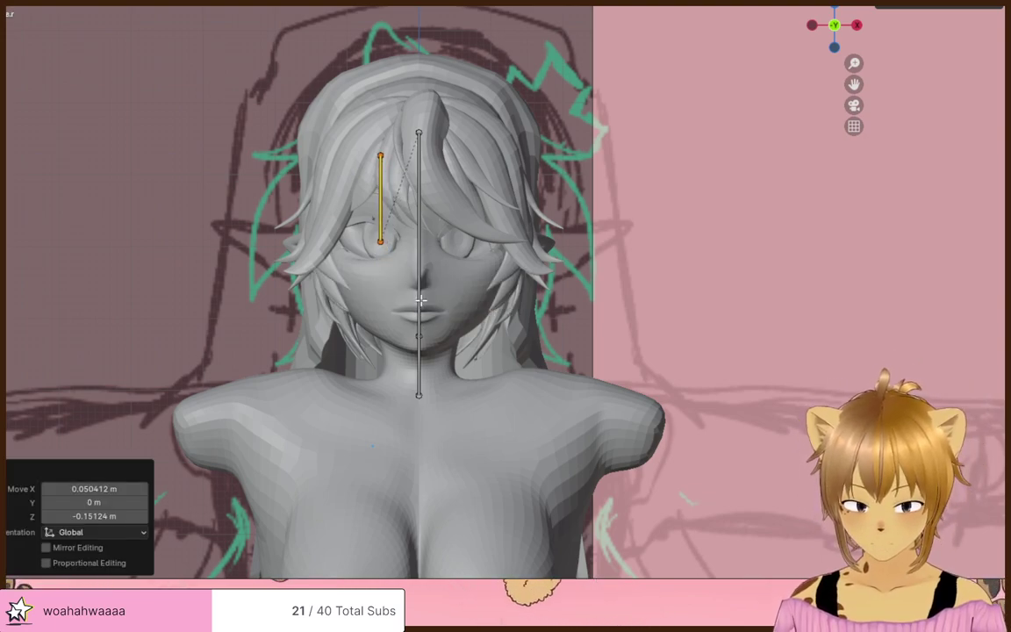
- Hide the right eye bone
middle_drag(370, 287, 366, 318)
scroll(392, 306, down, 5)
key(h)
click(358, 190)
- Hide the long veil mesh covering the back of the head
middle_drag(358, 193, 499, 218)
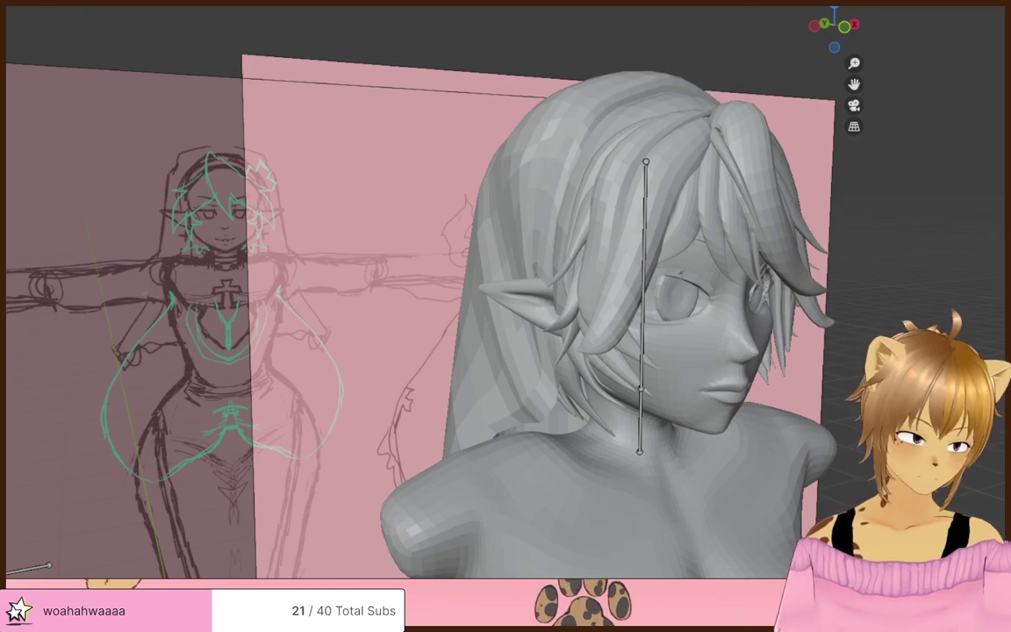
key(h)
middle_drag(594, 123, 623, 132)
scroll(611, 131, down, 2)
shift+middle_drag(541, 175, 561, 149)
scroll(544, 146, up, 2)
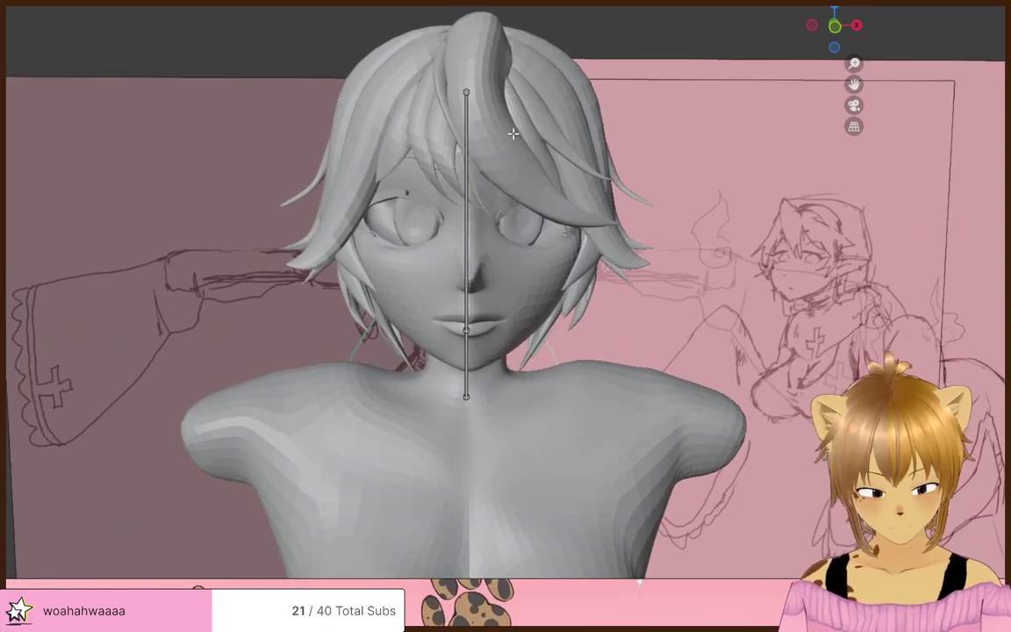
- Extrude a new bone straight up along Z from the head bone's tip and move it about -0.042 m along X
click(474, 90)
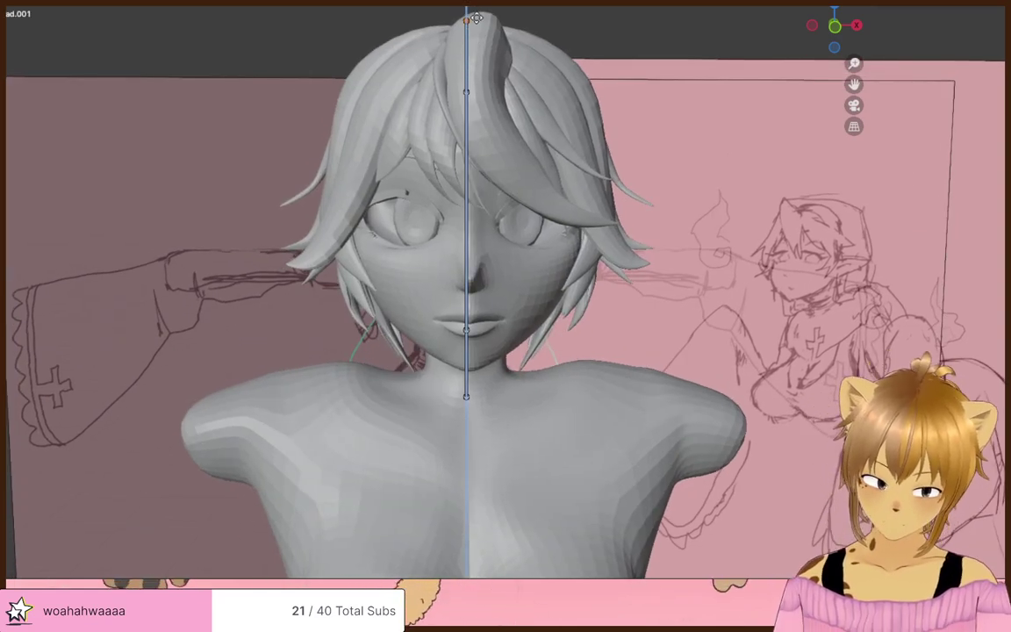
click(475, 7)
click(470, 38)
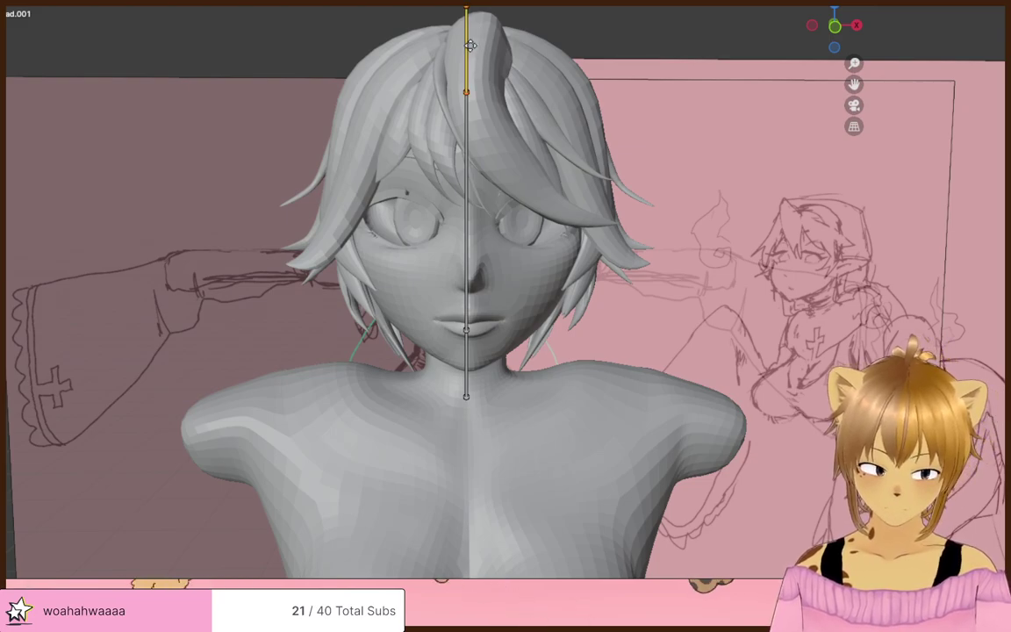
click(435, 44)
- Rotate the new bone about -174° in side view and move it about -0.092 m along Y and -0.12 m along Z
middle_drag(435, 44, 800, 116)
key(KP_3)
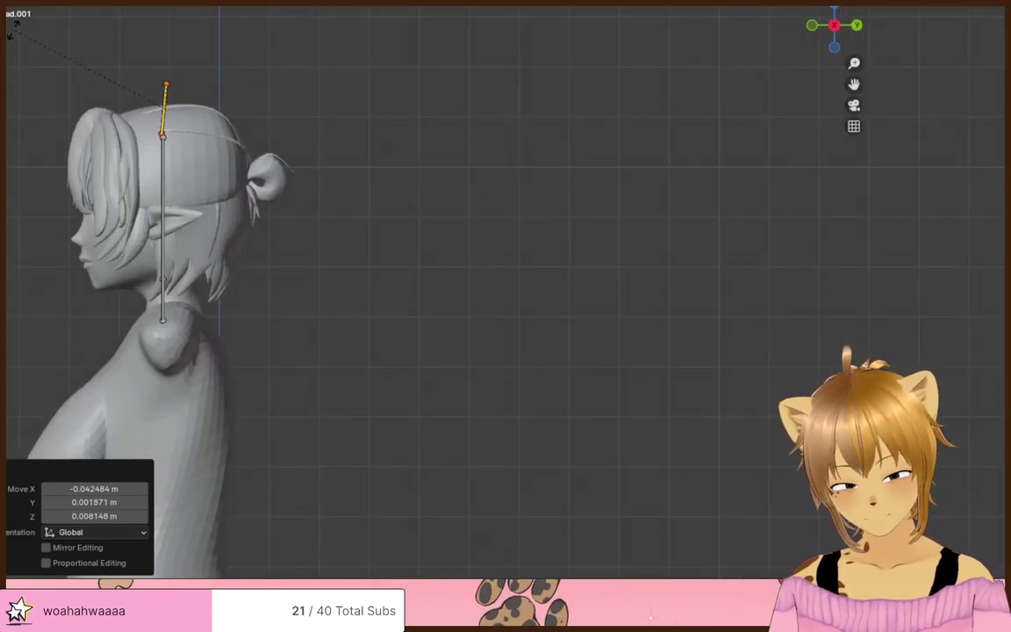
click(39, 42)
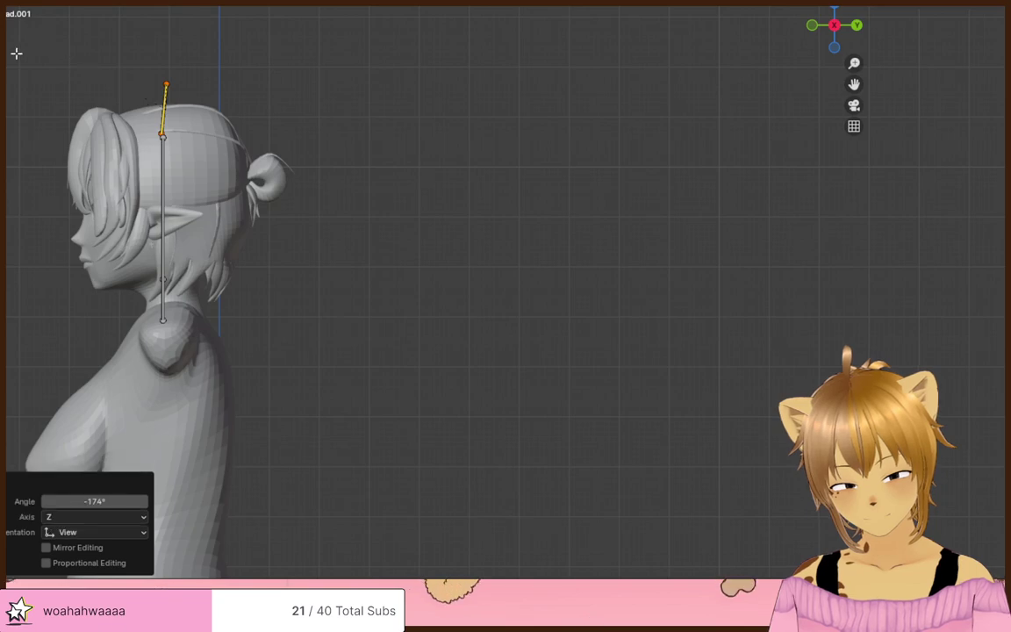
click(161, 81)
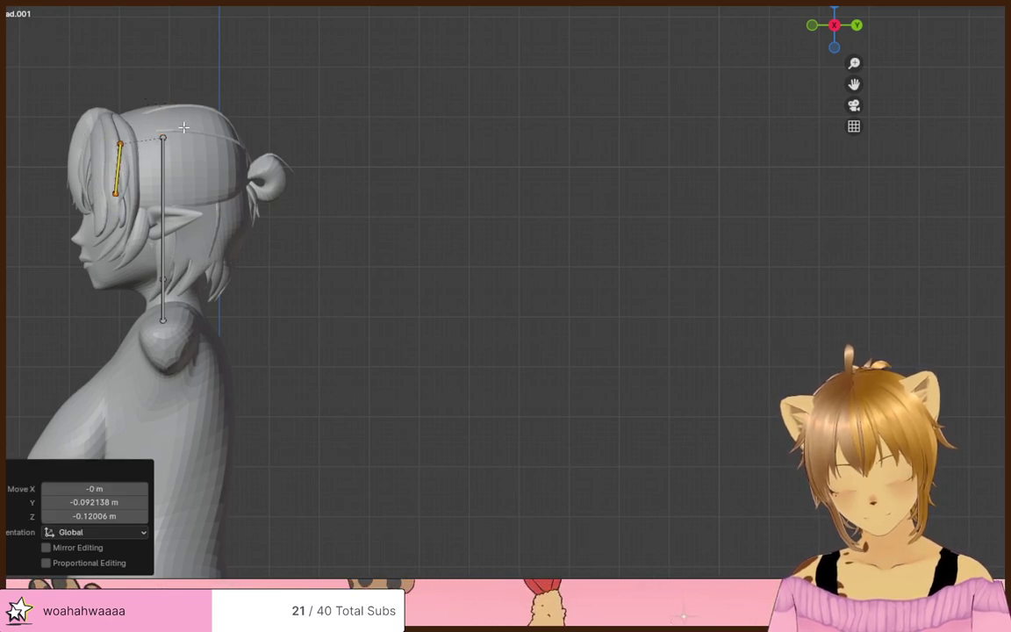
- Tilt the bone in side view and reposition it along the bangs, finishing with a move of about 0.021 m along Y and -0.014 m along Z
shift+middle_drag(183, 129, 391, 163)
scroll(363, 191, up, 5)
scroll(363, 189, down, 4)
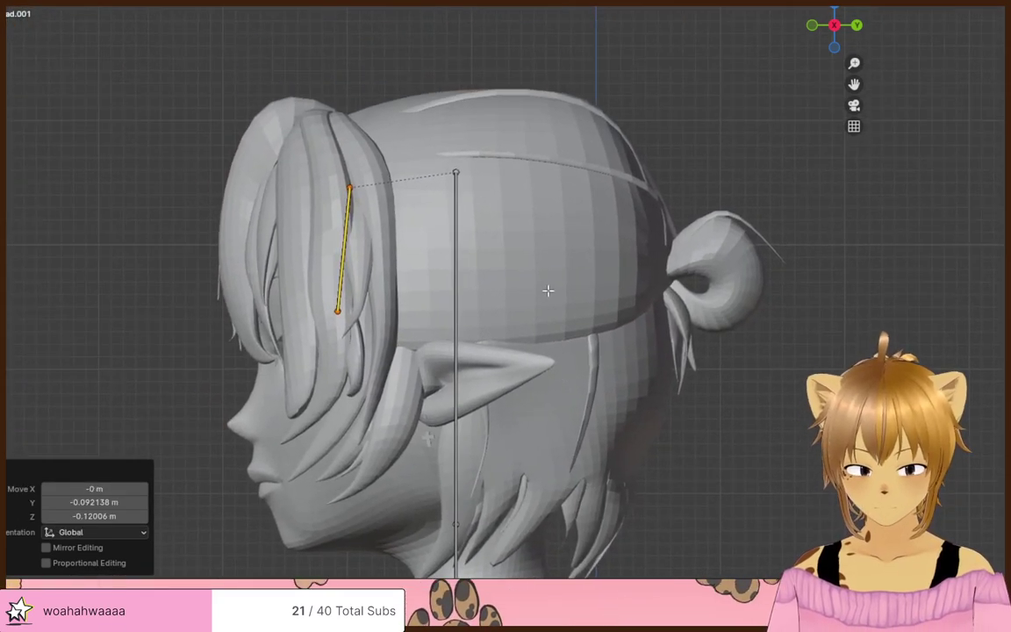
key(r)
click(497, 205)
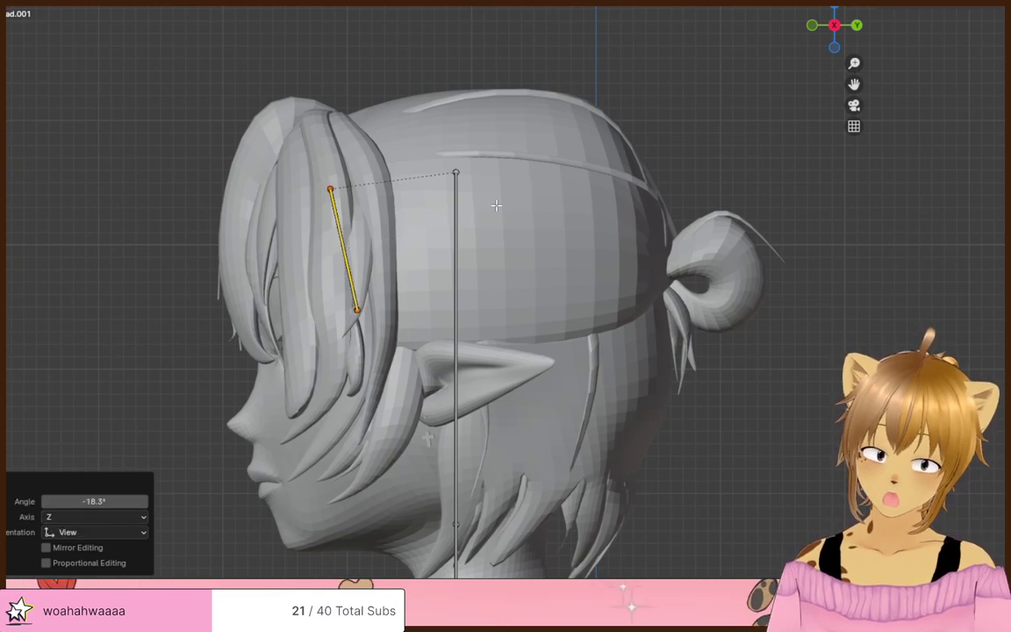
click(442, 175)
click(576, 210)
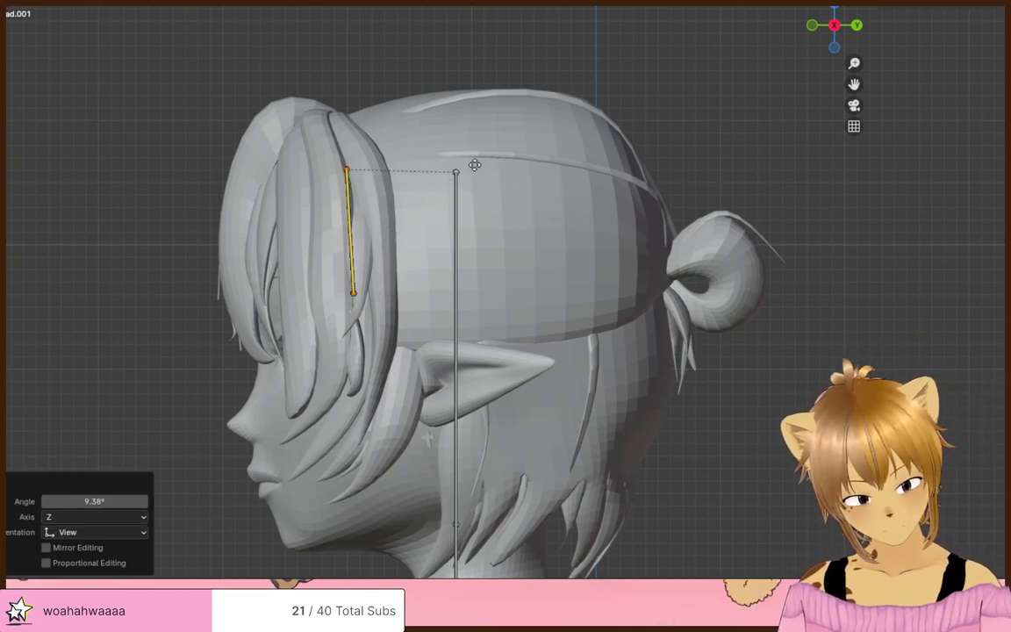
click(472, 128)
click(641, 176)
key(g)
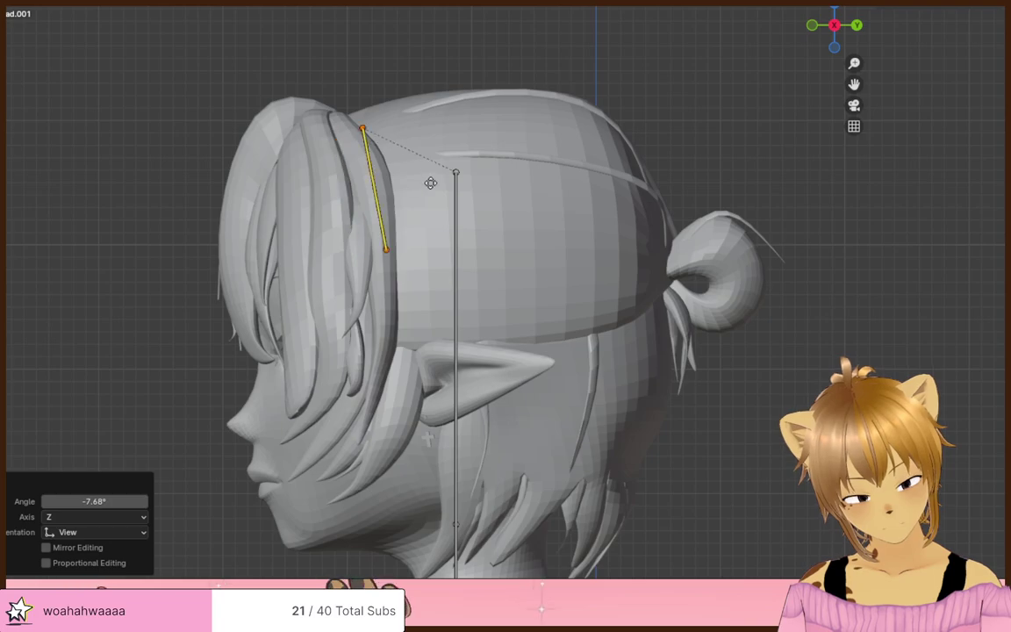
click(424, 205)
- Angle the bone outward along the right bangs and move it about -0.052 m in X, 0.009 m in Y and -0.031 m in Z
middle_drag(424, 205, 608, 208)
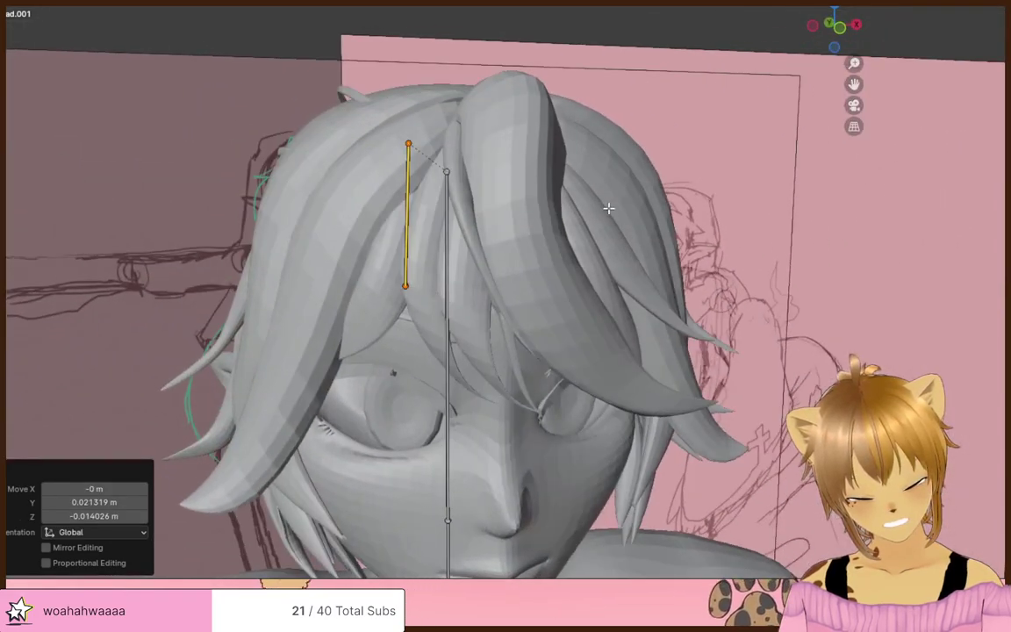
key(r)
click(609, 304)
click(535, 350)
- Adjust the bone's angle in front view and move it about -0.012 m along X and 0.005 m along Z
middle_drag(546, 289, 600, 276)
key(KP_1)
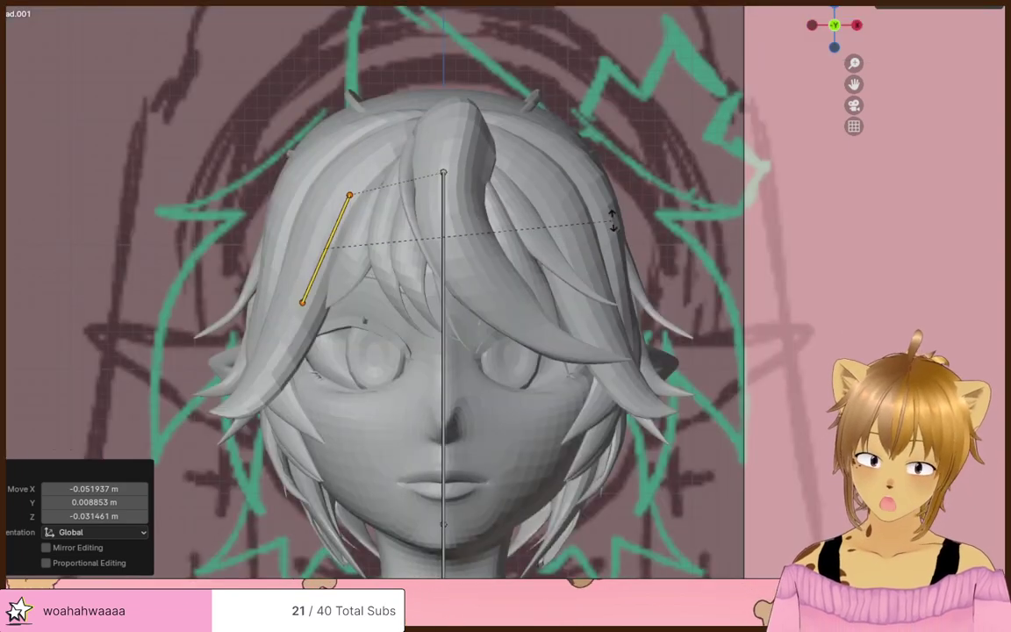
click(583, 218)
key(g)
click(569, 210)
- Scale the bangs bone down, rotate it about 4.8°, and raise it about 0.01 m along the strand
key(s)
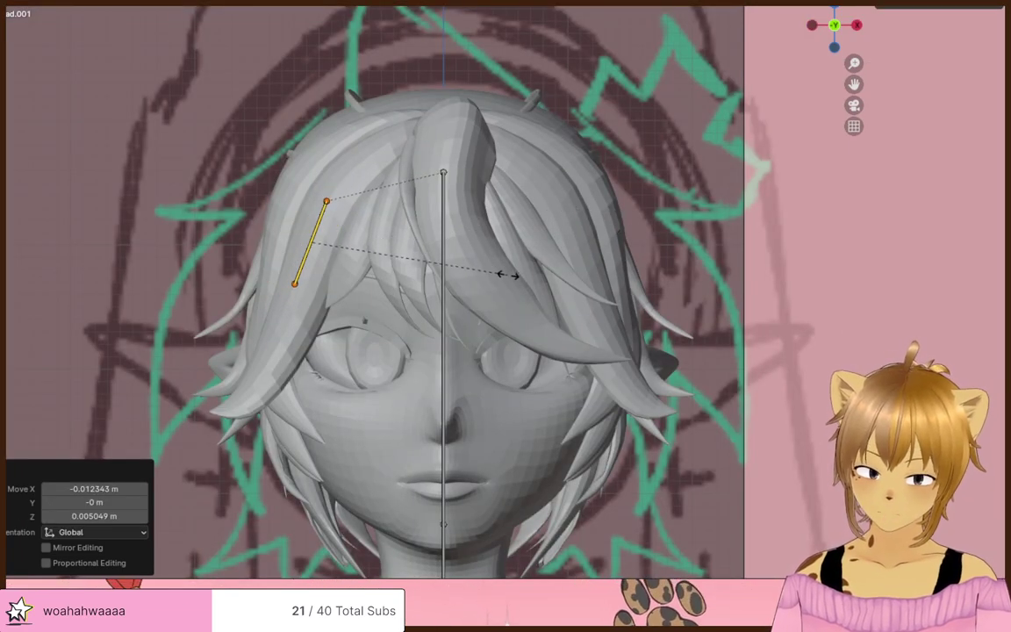
click(505, 277)
key(g)
click(511, 263)
click(597, 202)
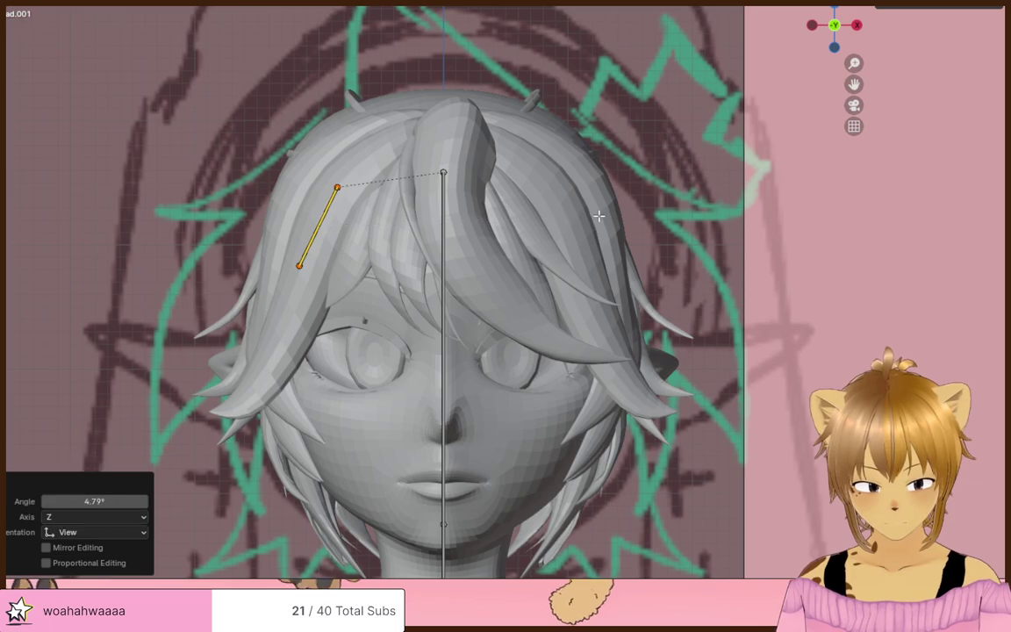
key(g)
click(599, 204)
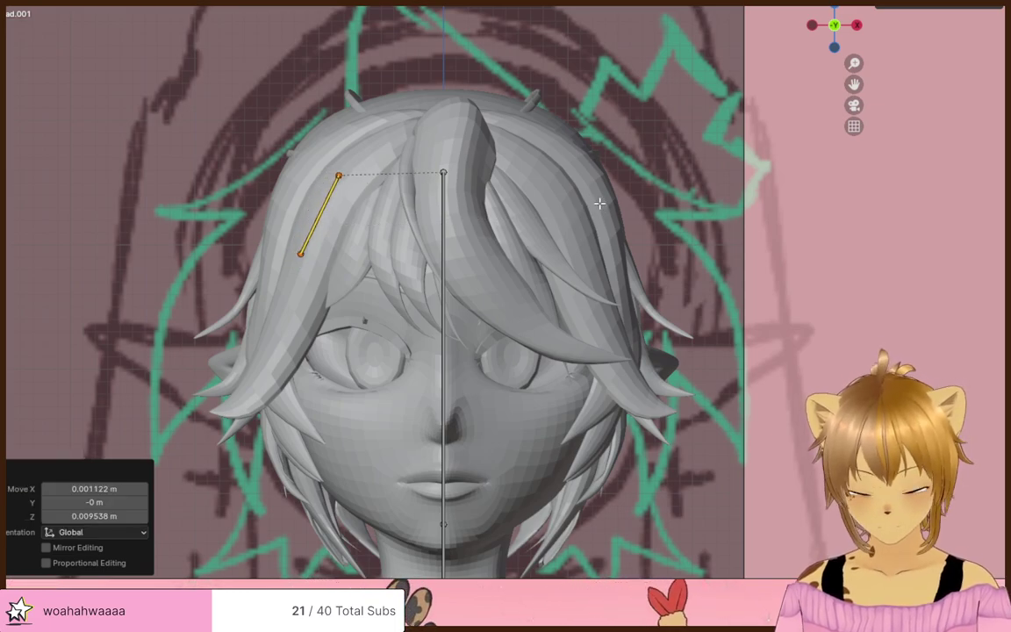
- Rename the bone bangs.r
key(F2)
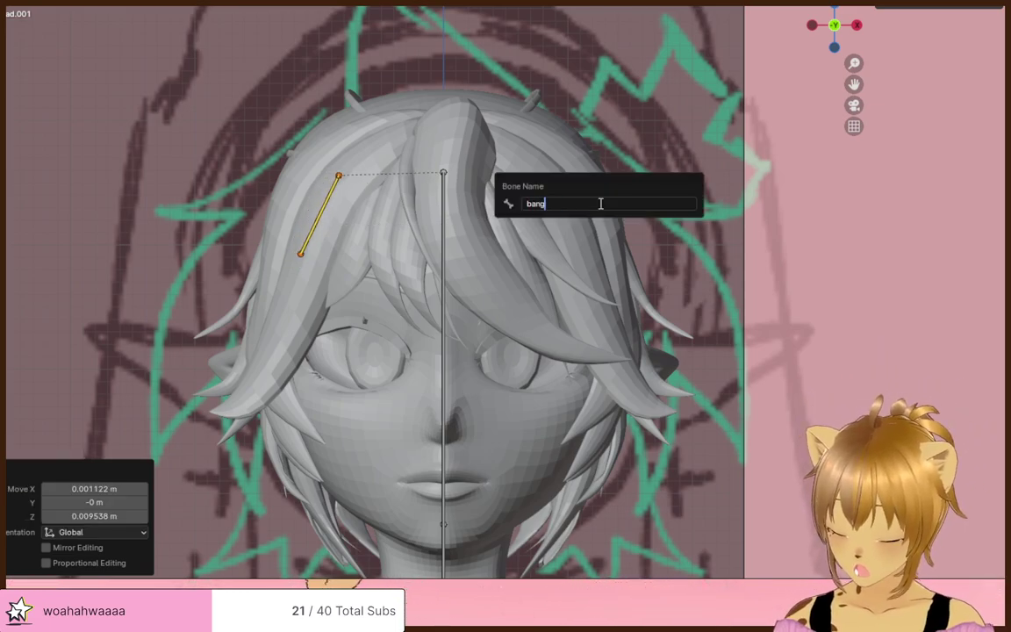
text(bangs.r)
key(Return)
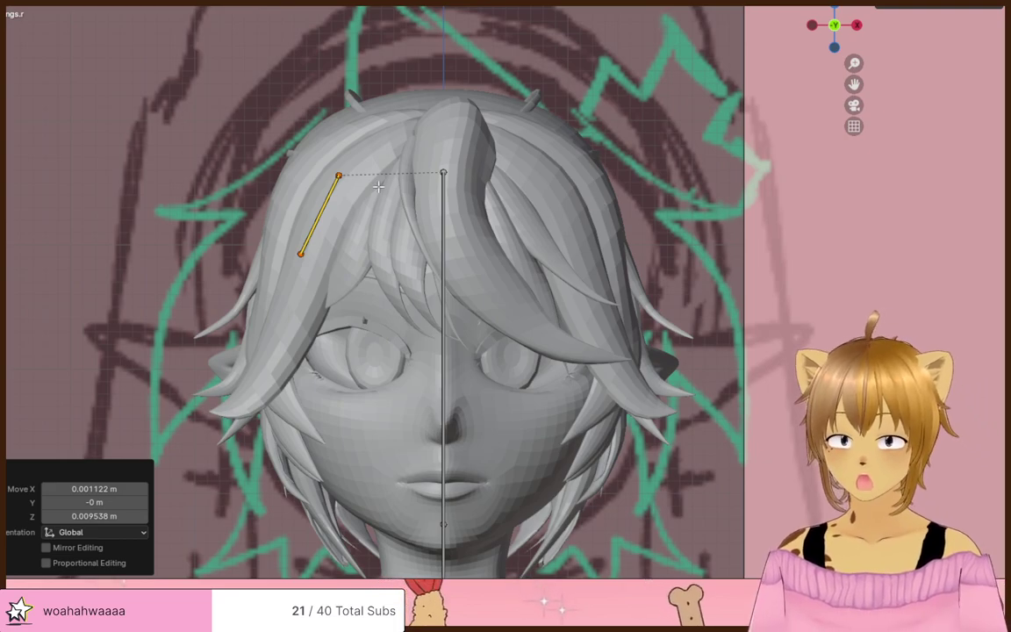
- Scale the bangs.r bone down, move it about -0.009 m in X and -0.031 m in Z, and adjust its rotation by about -6.4° and 4°
key(s)
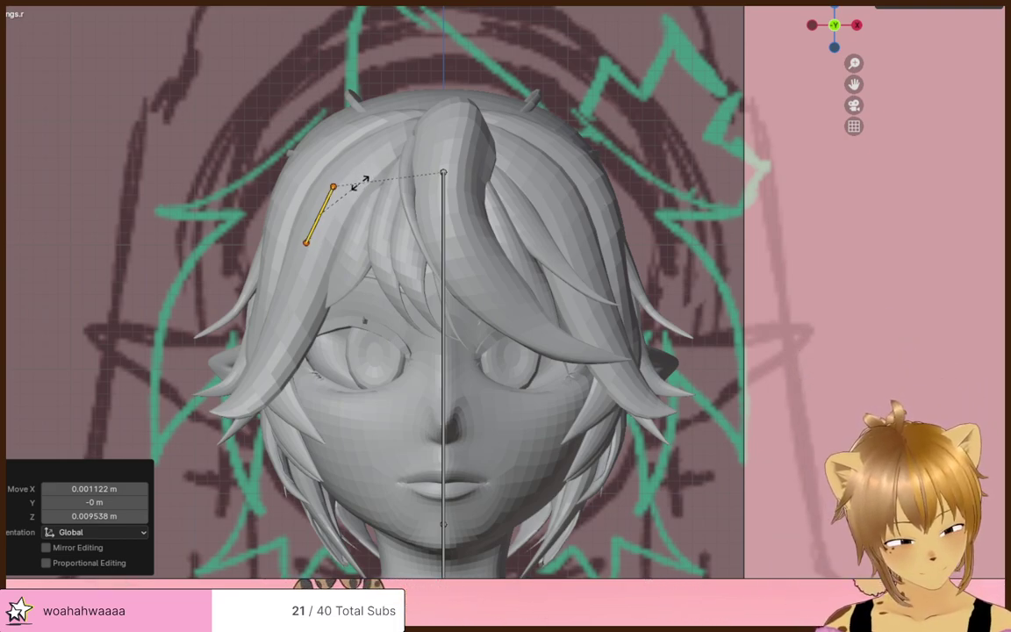
click(347, 232)
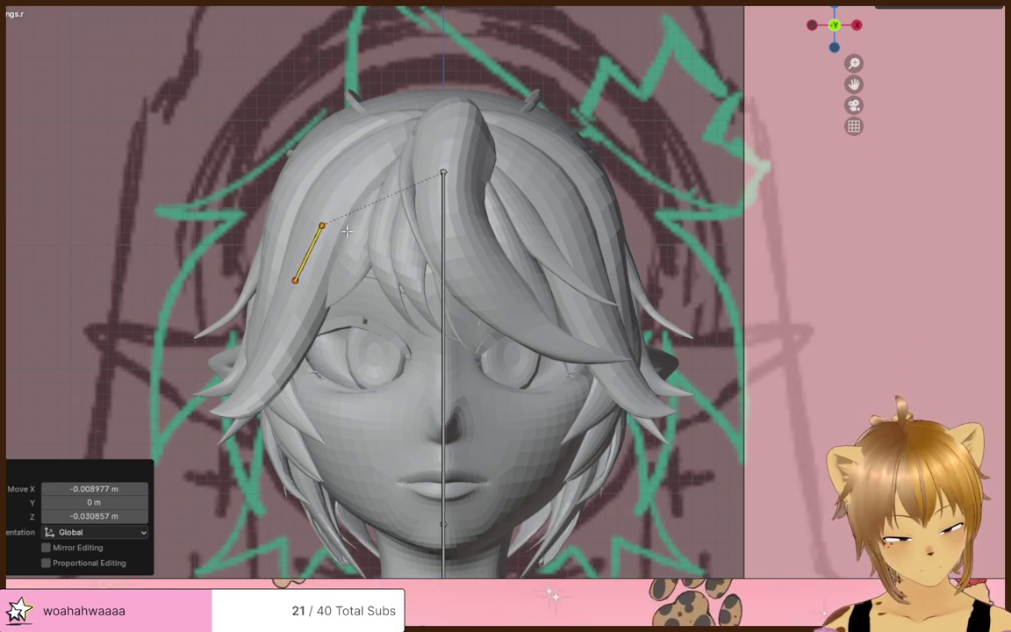
key(r)
key(r)
click(394, 206)
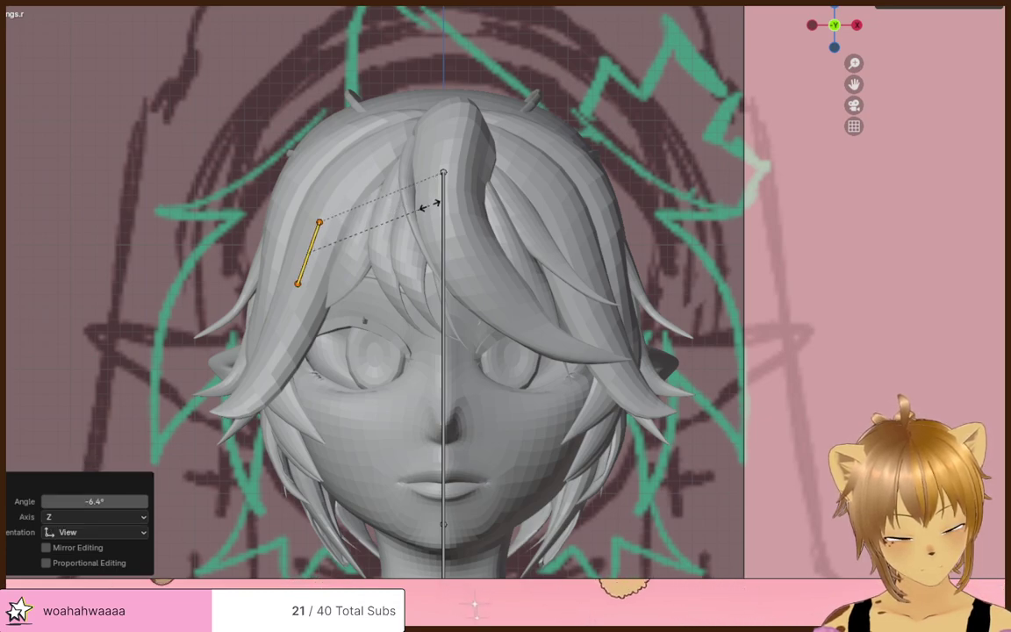
click(443, 201)
click(455, 208)
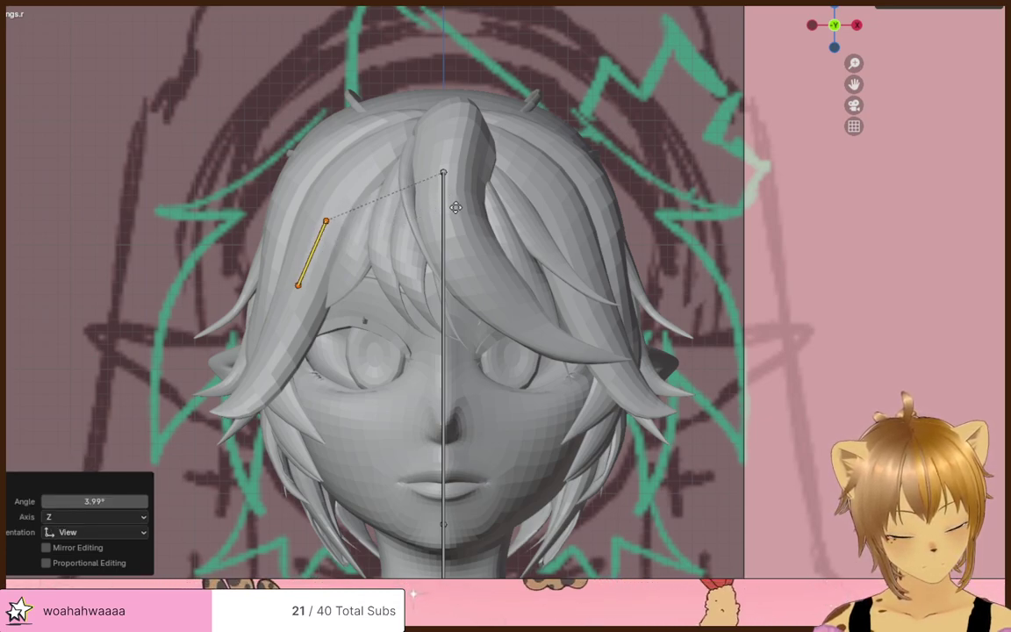
- Fine-tune the bone's angle along the strand and nudge it about 0.0006 m and 0.0011 m along X
key(g)
click(456, 207)
key(r)
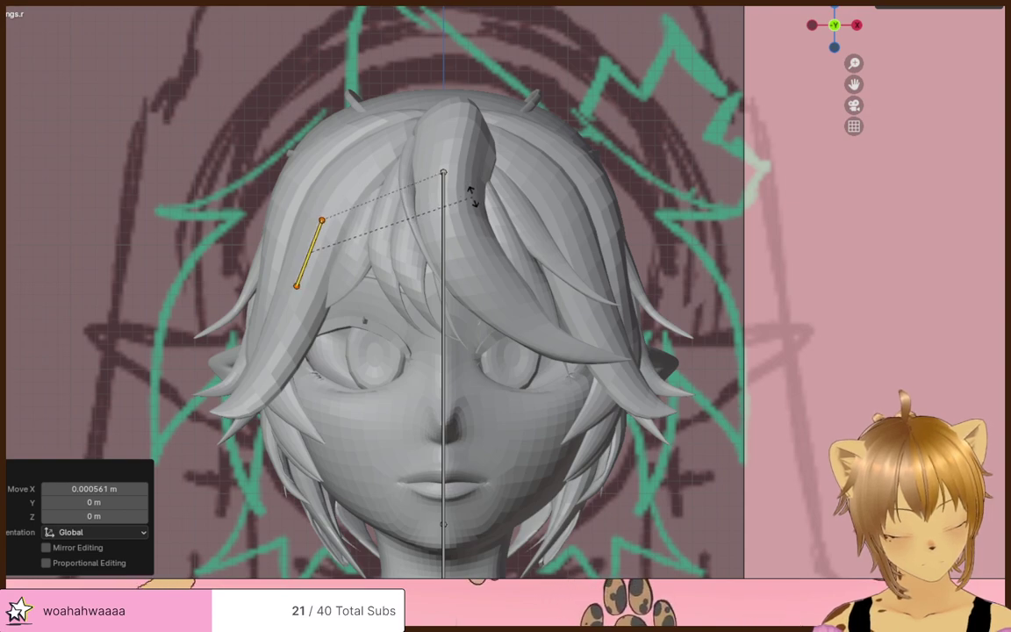
click(472, 196)
key(g)
click(474, 197)
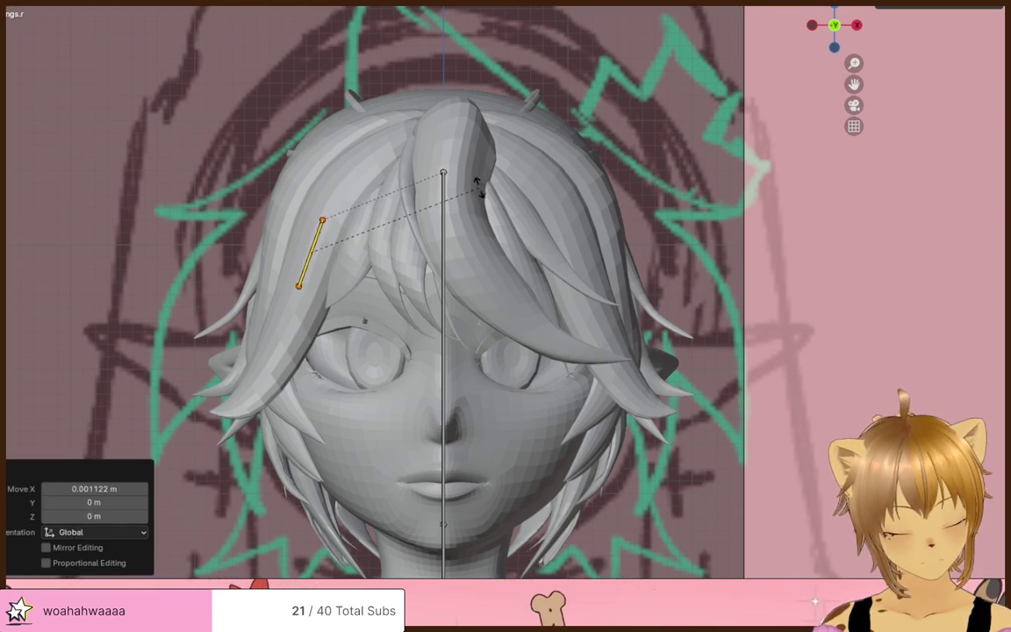
click(478, 189)
- Extrude two bones from the bangs bone's tip, the first about -0.027 m in X and -0.062 m in Z, the second toward the strand's end
click(332, 307)
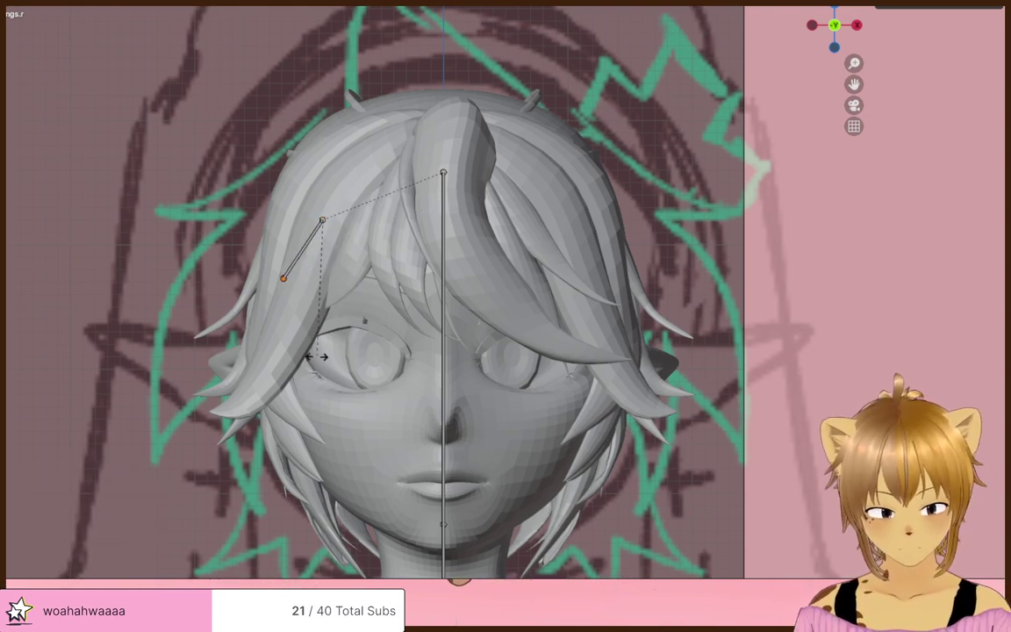
key(e)
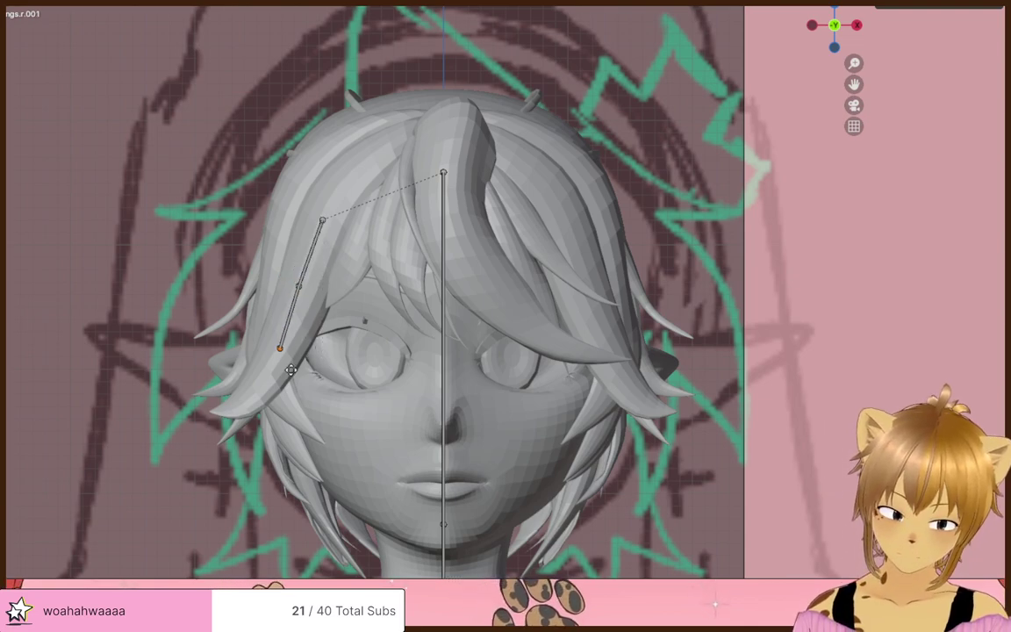
click(276, 384)
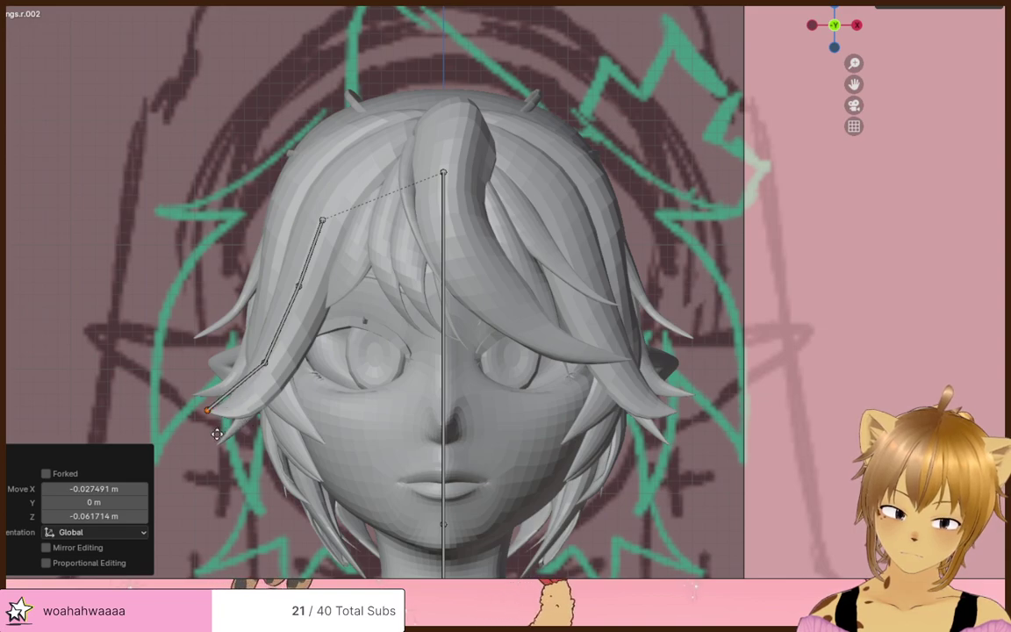
- Lower the chain's last joint slightly and move the upper joint about -0.003 m in X and -0.020 m in Z
click(269, 372)
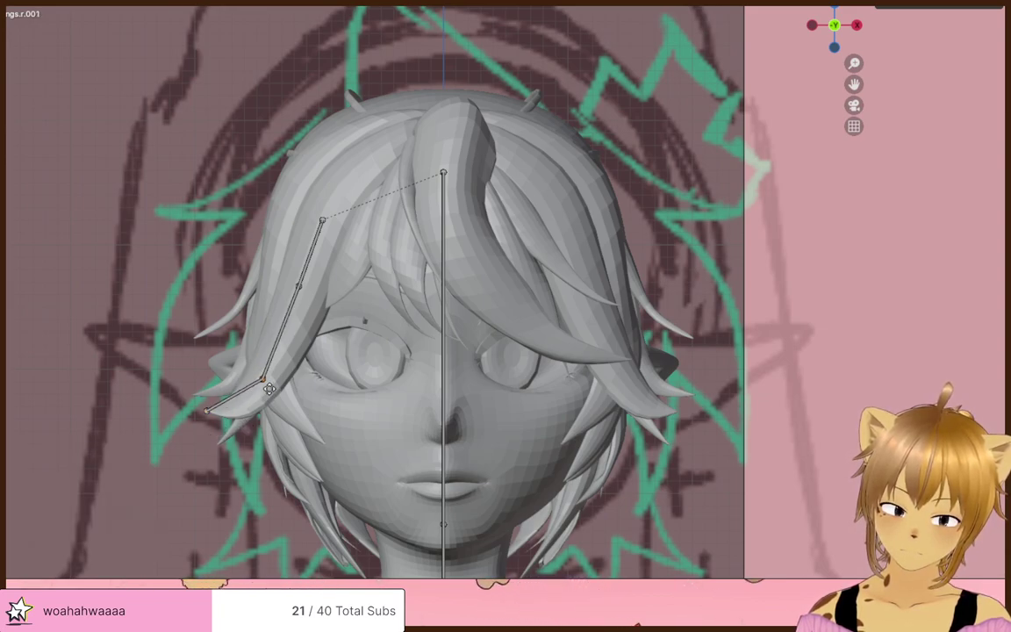
drag(270, 389, 266, 391)
click(301, 292)
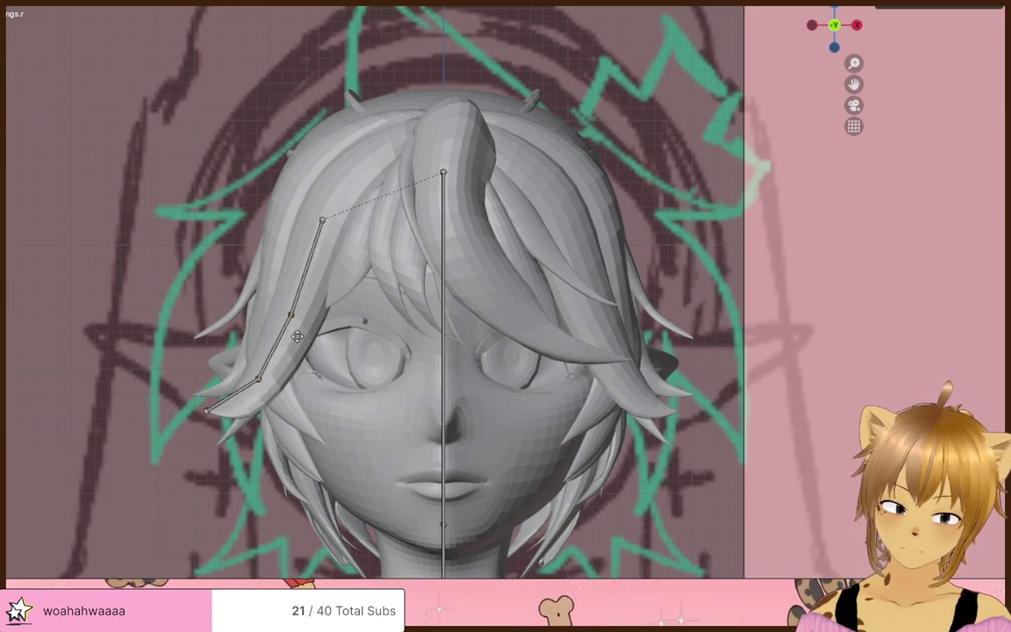
drag(298, 336, 296, 332)
- Shift the upper and lower joints forward along Y in side view, the lower one by about -0.009 m
middle_drag(295, 332, 496, 309)
key(g)
key(y)
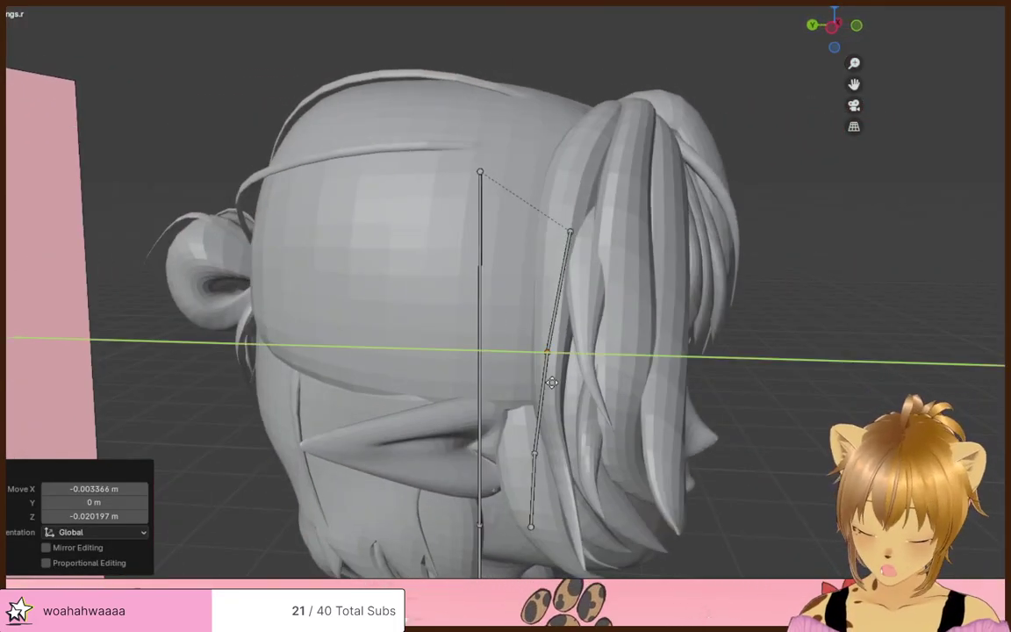
click(562, 384)
click(549, 459)
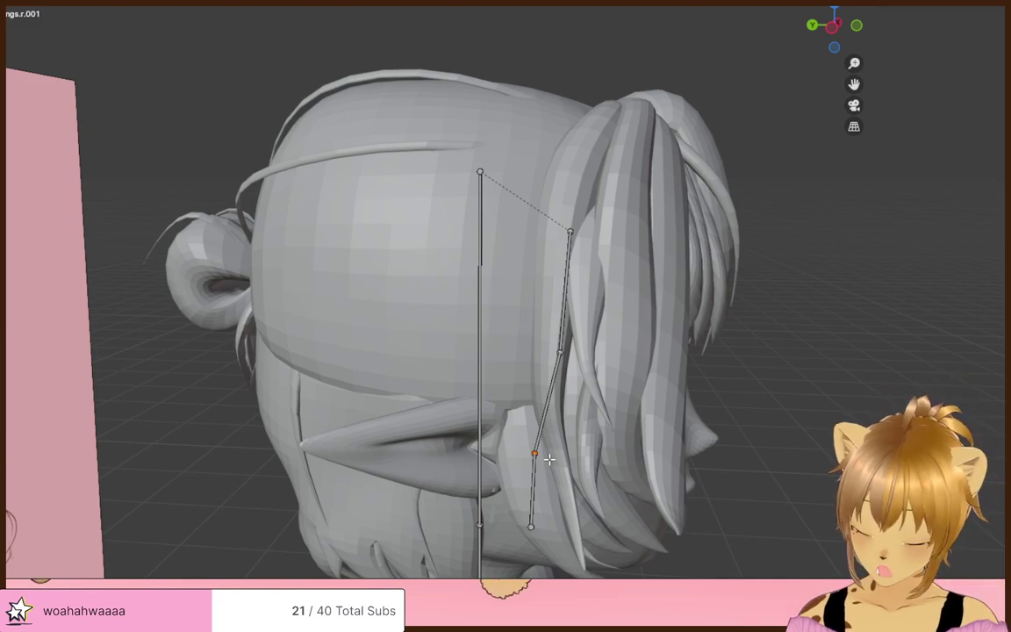
key(g)
key(y)
click(564, 437)
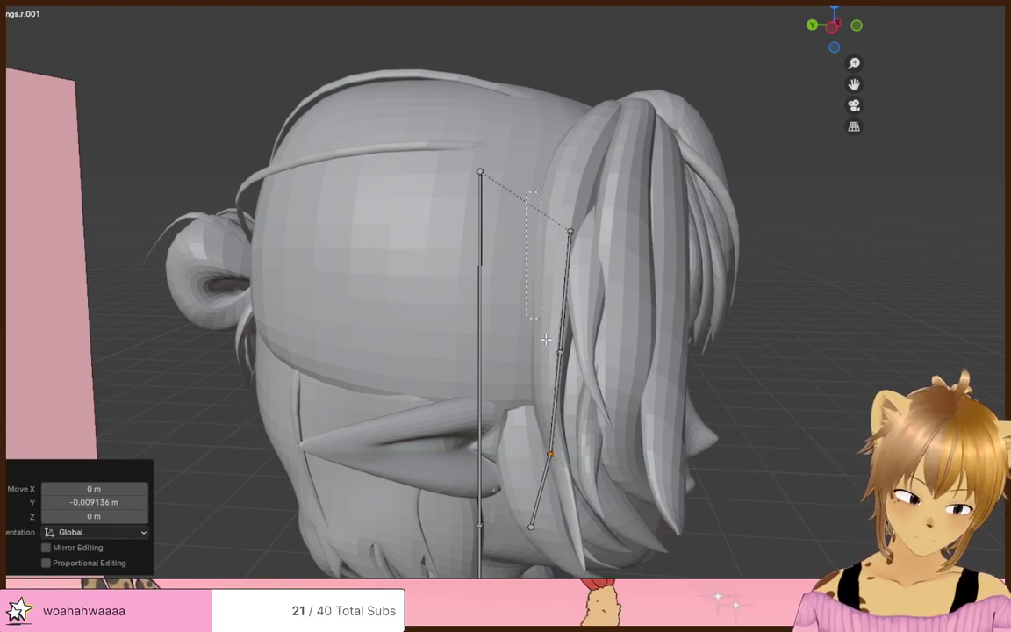
- Select the whole bangs chain and move it about 0.011 m in X, -0.067 m in Y and 0.019 m in Z
drag(546, 339, 593, 562)
key(g)
click(702, 530)
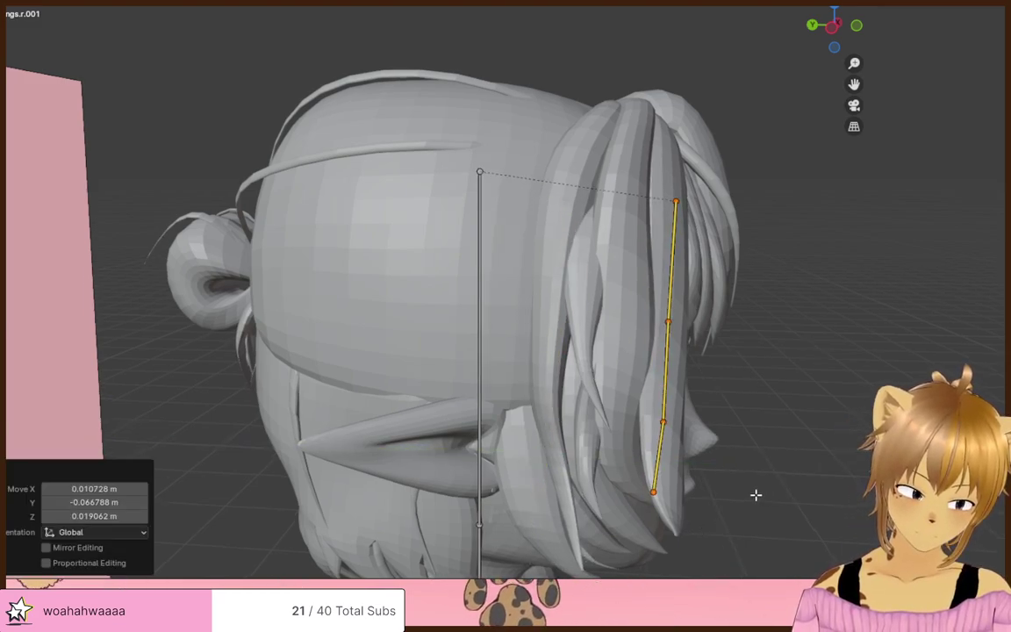
- Place the chain's end at the lock's tip and move the lower joint about 0.002 m in X, -0.003 m in Y and -0.018 m in Z
key(KP_1)
click(279, 510)
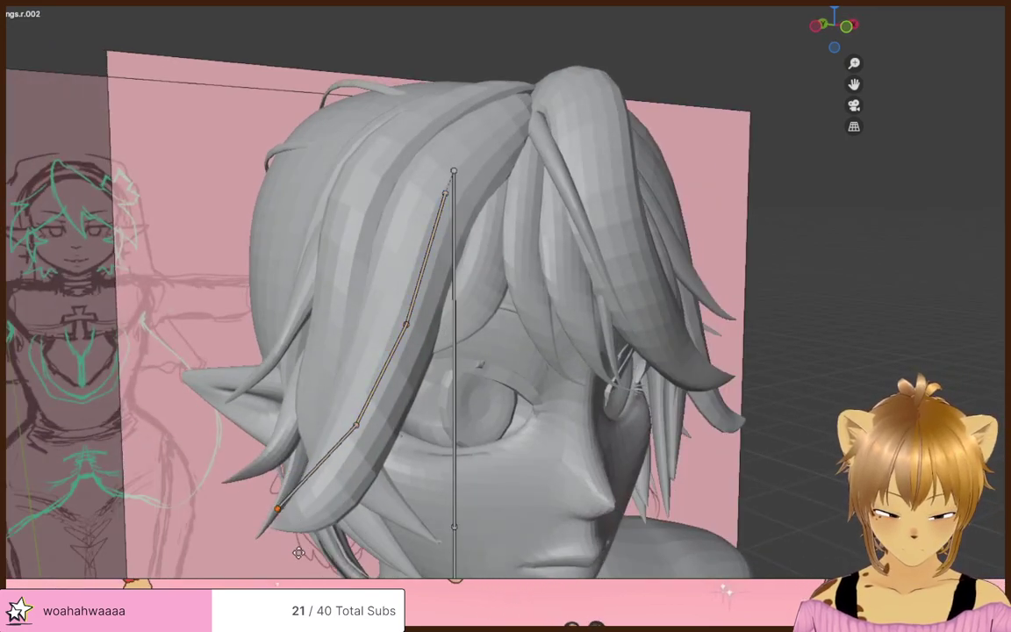
click(292, 566)
click(375, 399)
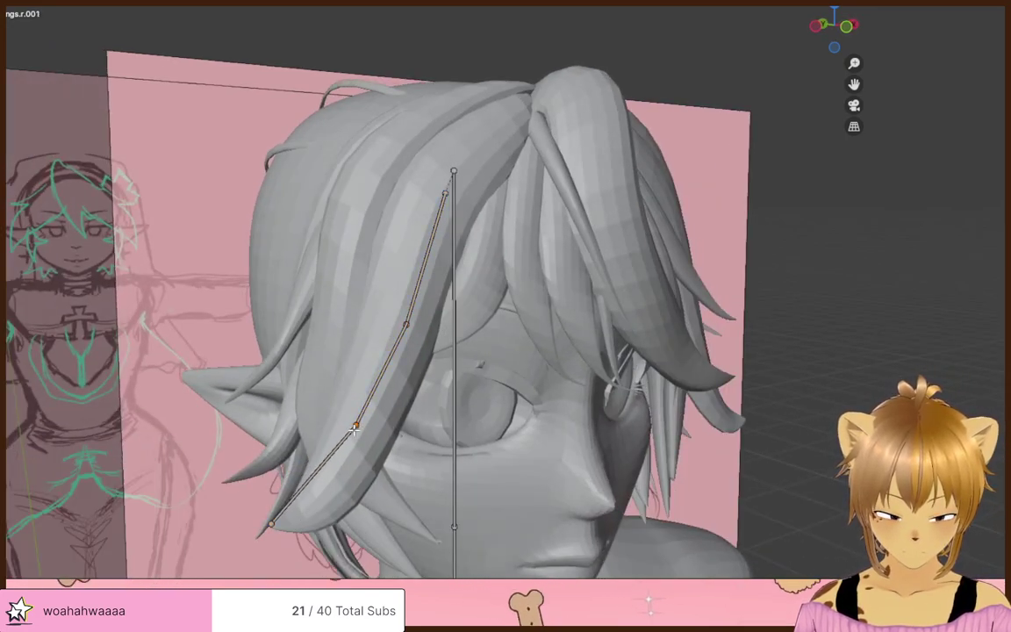
key(g)
click(367, 494)
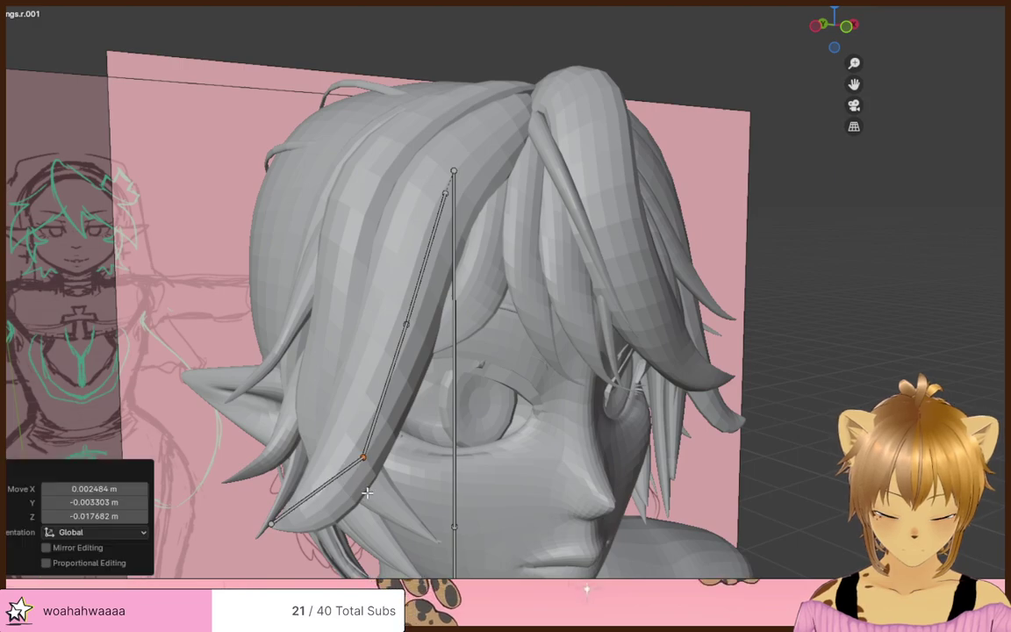
- Move the upper joint outward on the strand and shift the chain's root about 0.010 m in X and -0.002 m in Y
middle_drag(367, 493, 305, 331)
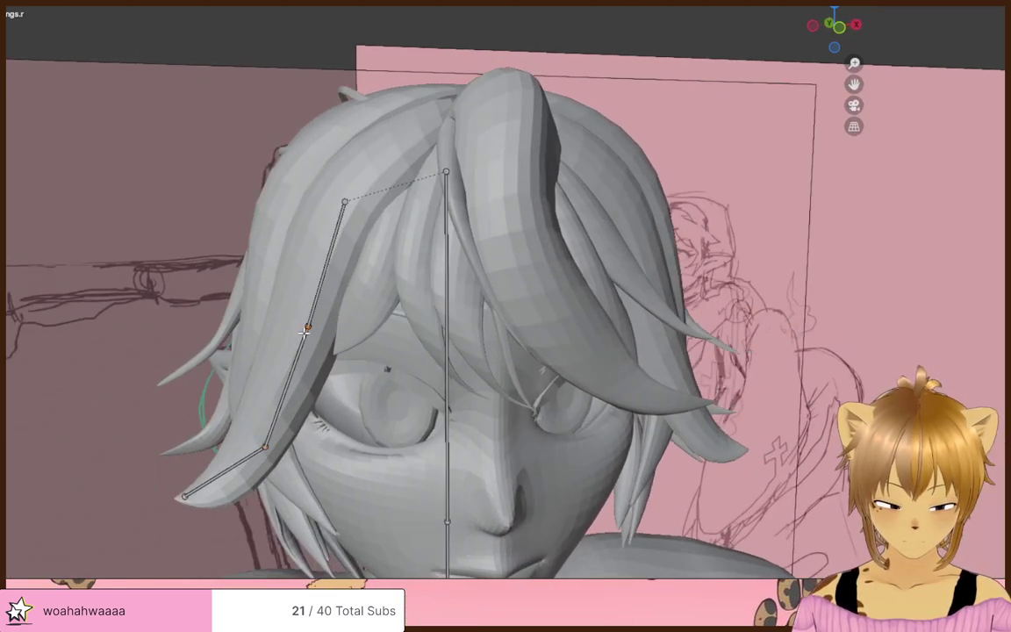
key(g)
click(291, 324)
click(345, 202)
key(g)
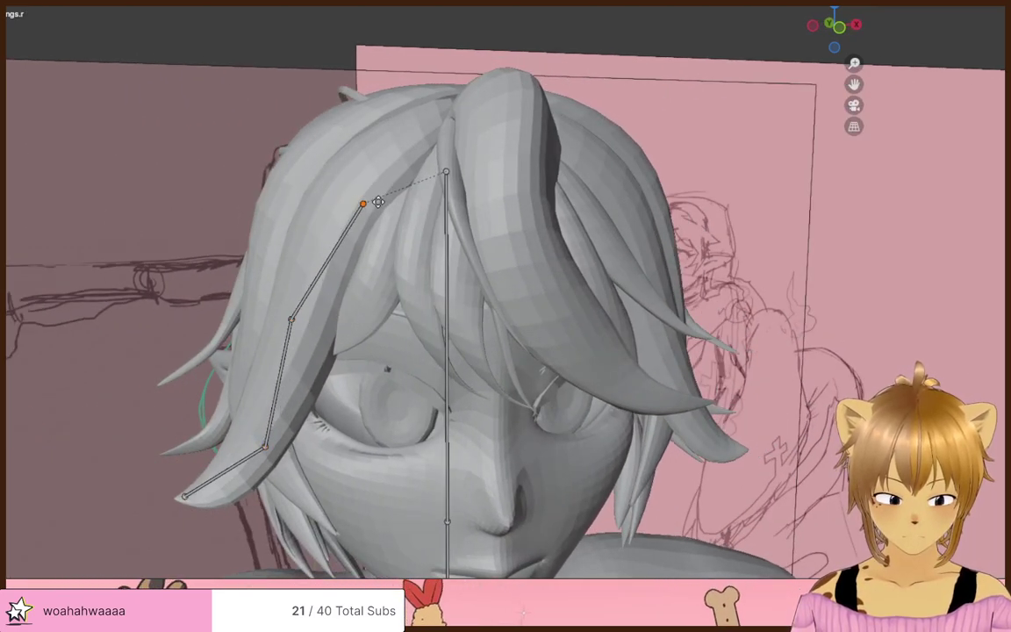
click(377, 202)
- Bring the chain's end forward to the lock's tip, finishing with a move of about -0.005 m in Y
middle_drag(377, 201, 518, 492)
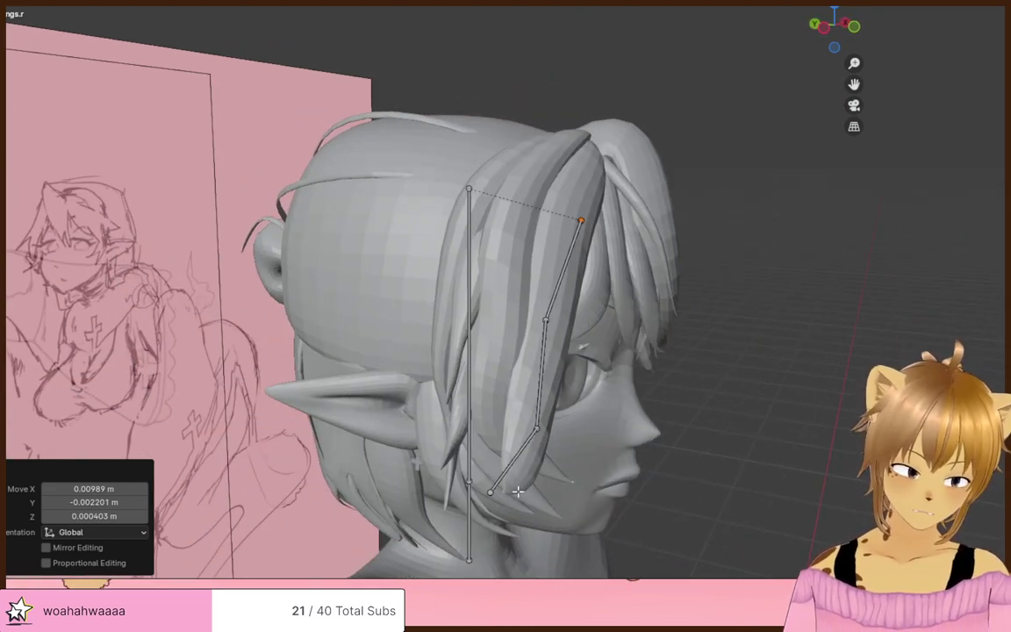
click(491, 489)
key(g)
click(588, 487)
middle_drag(593, 487, 627, 493)
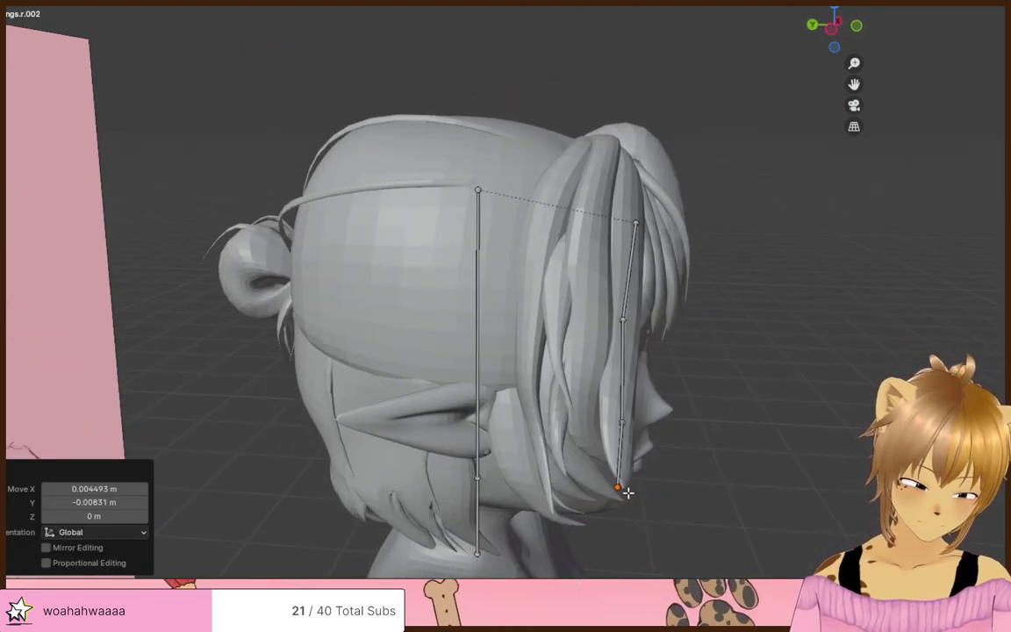
key(g)
click(638, 502)
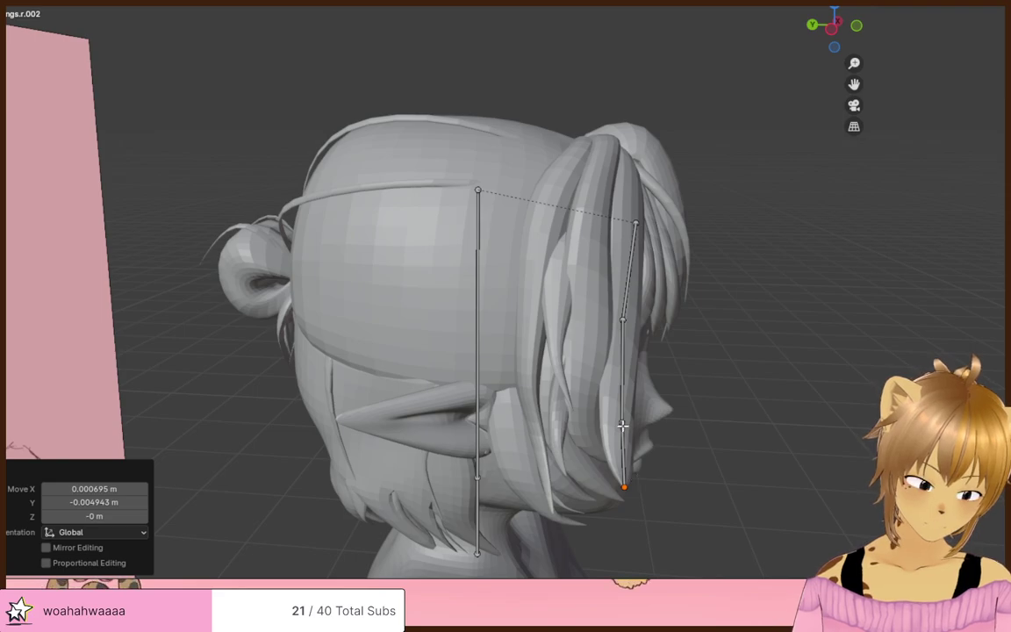
- Nudge the lower joint and move the chain's end about -0.006 m in X, -0.004 m in Y and 0.004 m in Z
click(623, 425)
key(g)
click(619, 425)
click(623, 320)
middle_drag(653, 425, 539, 423)
middle_drag(309, 405, 437, 405)
key(g)
click(770, 383)
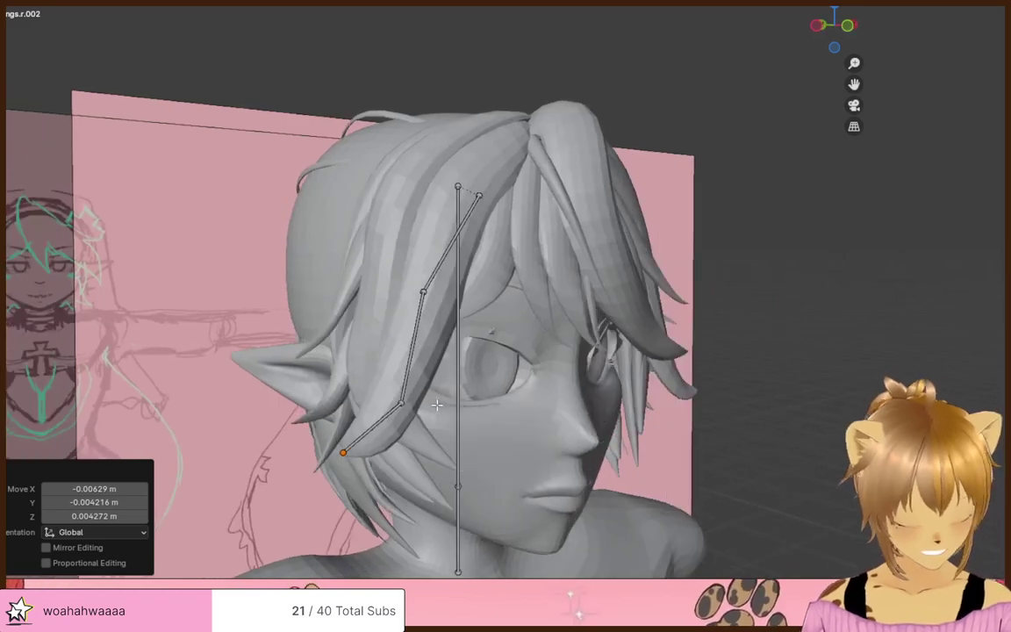
- Reposition the lower and upper joints farther down along the middle of the bangs strand
click(406, 405)
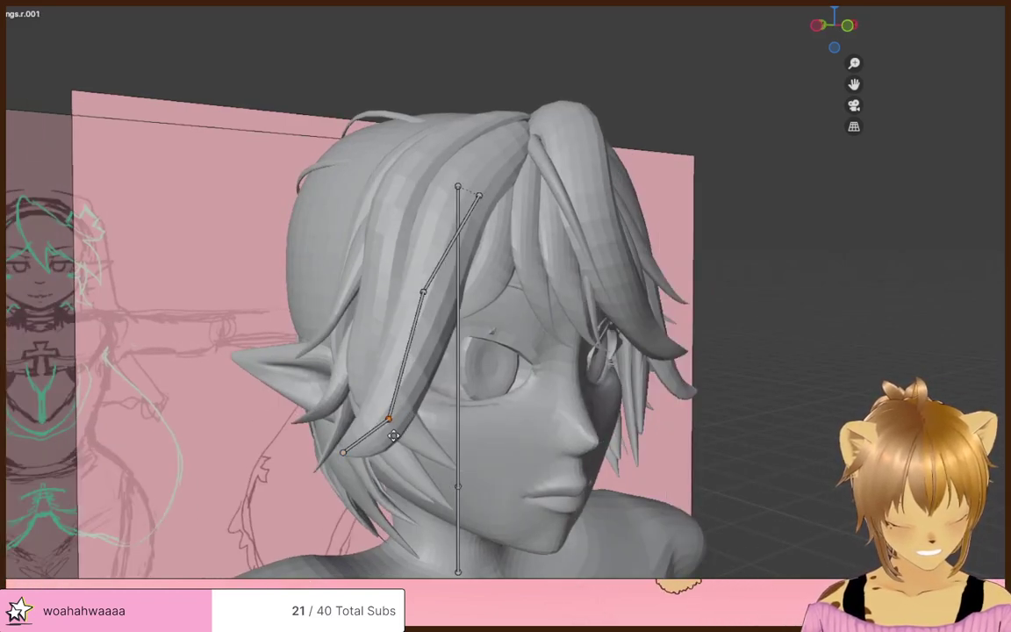
click(394, 435)
click(425, 290)
key(g)
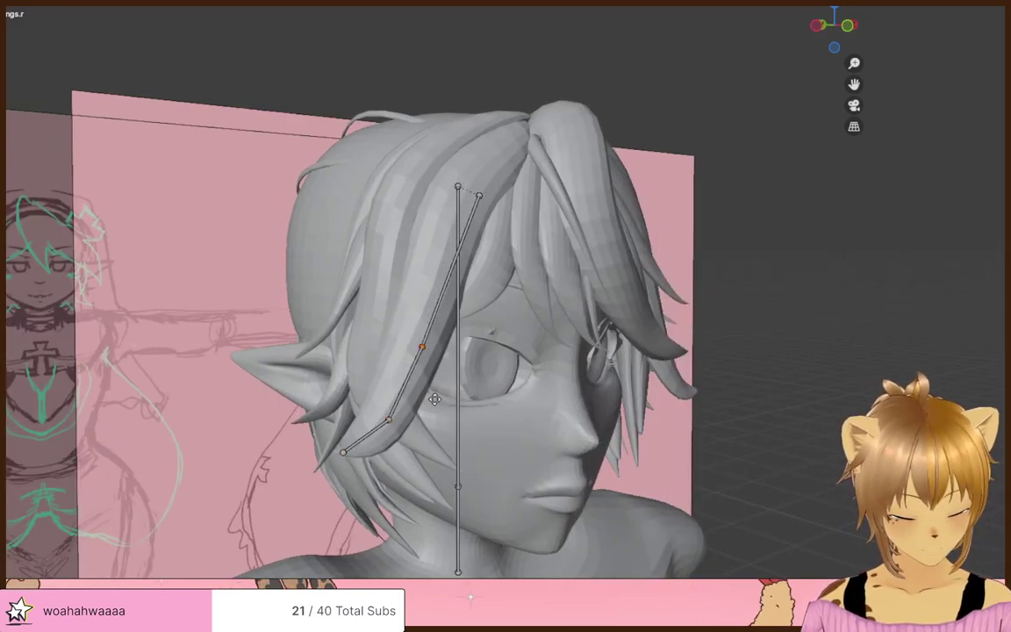
click(443, 378)
- Move the chain's root about -0.013 m in X, 0.009 m in Y and -0.030 m in Z, then another -0.005 m in X and -0.006 m in Z
click(480, 195)
key(g)
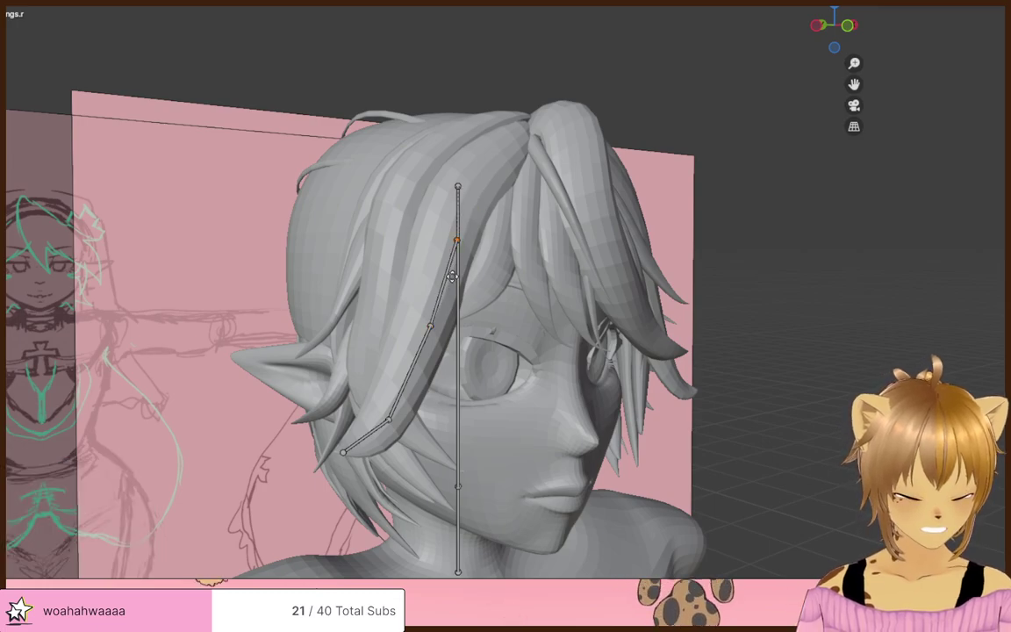
click(452, 273)
middle_drag(452, 273, 467, 271)
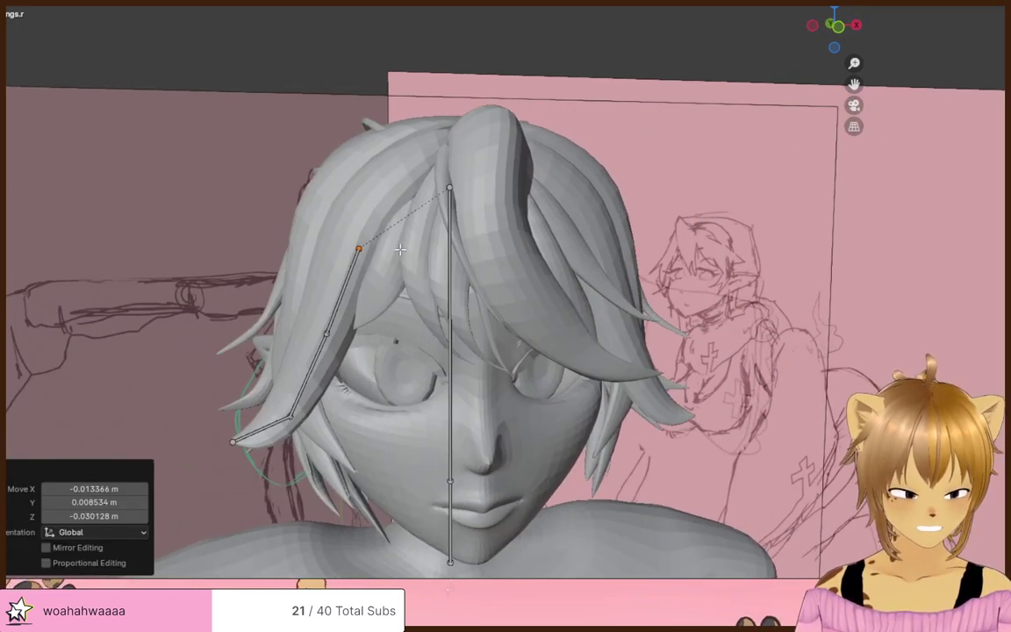
middle_drag(399, 259, 398, 256)
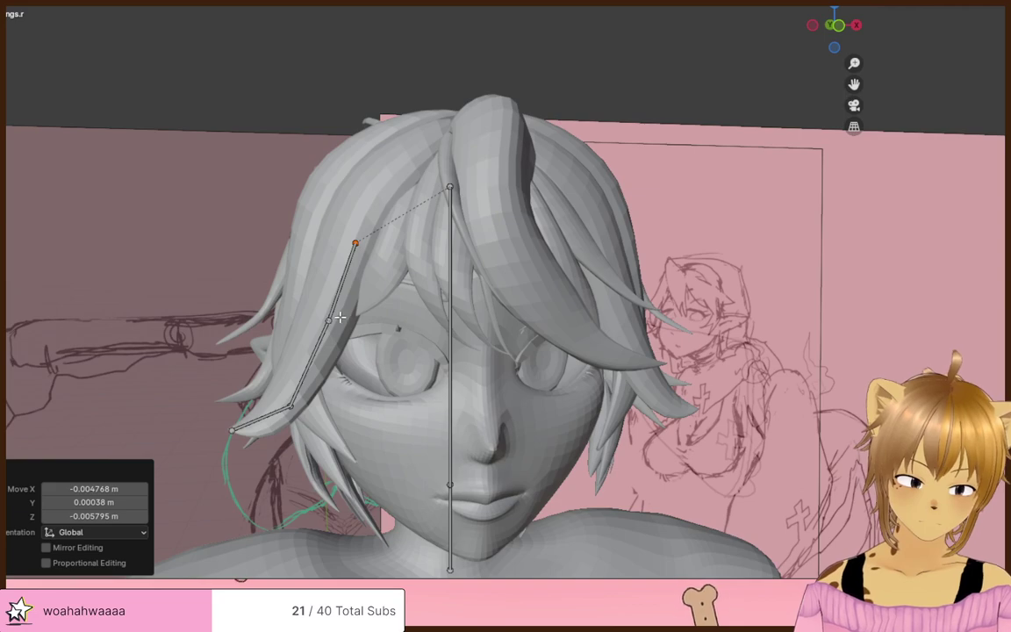
- Raise the lower joint slightly and move the upper joint about -0.003 m in X and -0.004 m in Z
click(300, 404)
click(299, 407)
key(g)
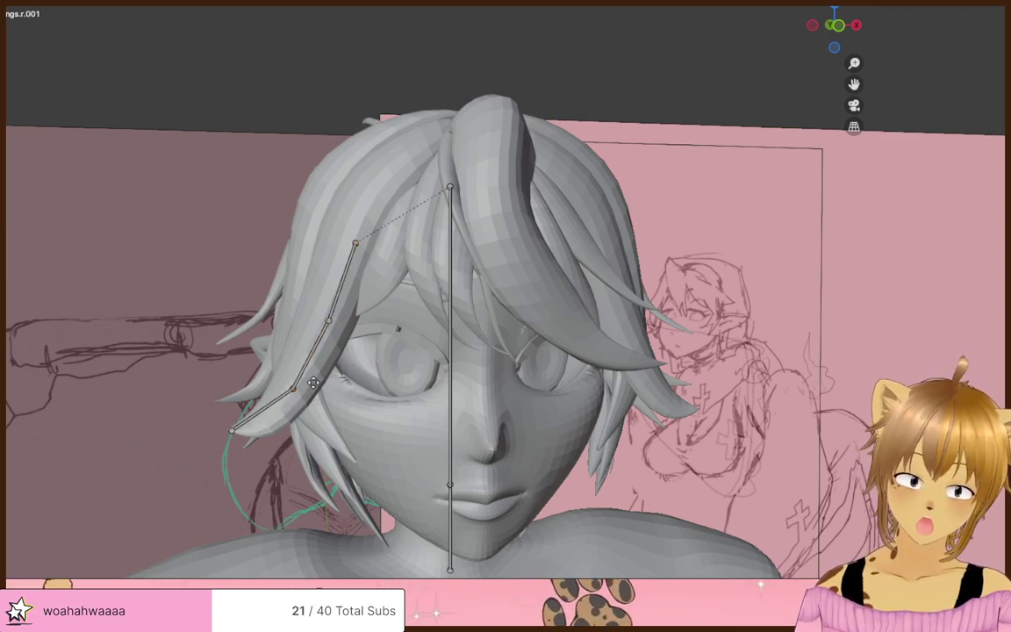
click(313, 383)
click(329, 323)
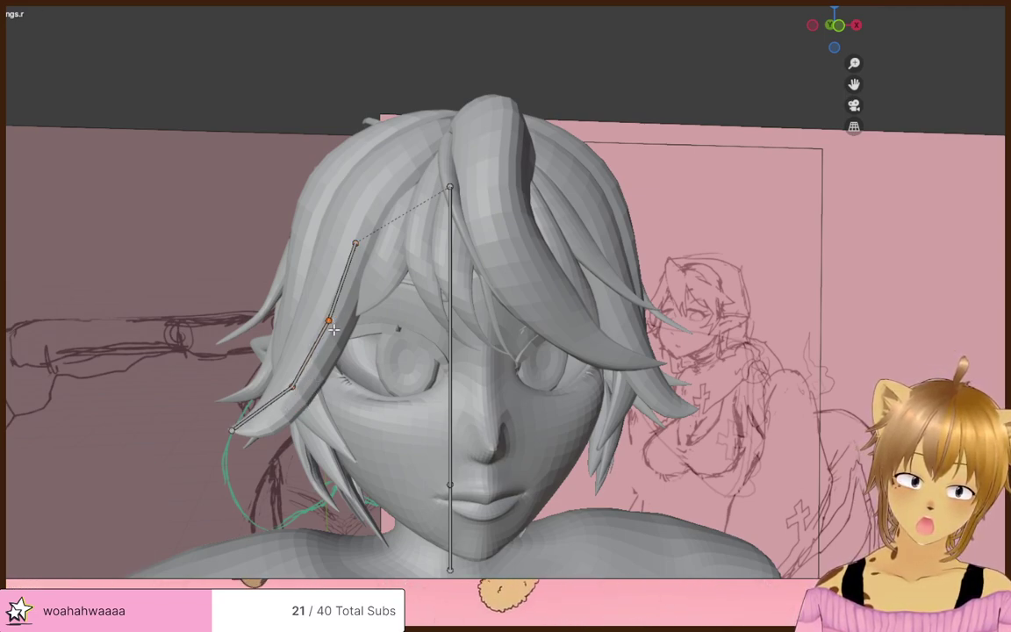
click(330, 336)
- Move the upper joint about 0.0076 m along Y in side view and deselect the chain
scroll(435, 293, down, 2)
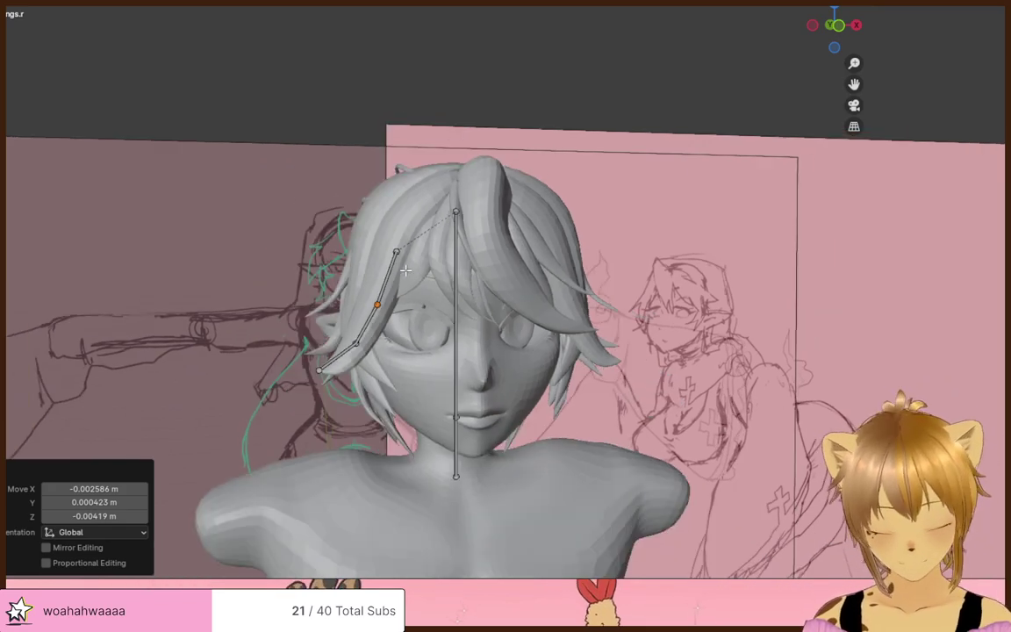
middle_drag(442, 336, 568, 327)
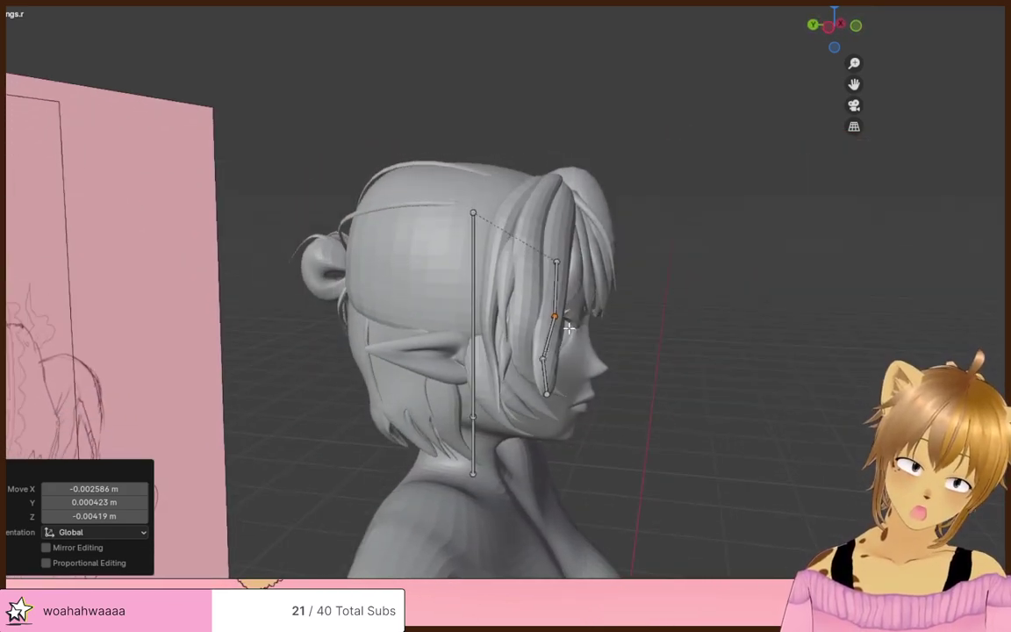
key(y)
click(563, 325)
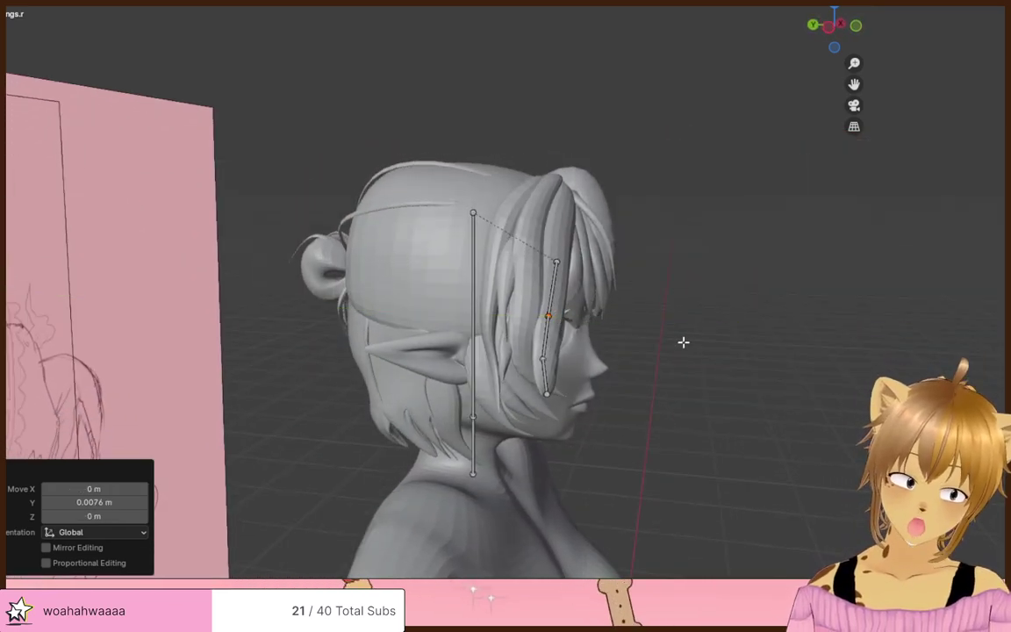
click(684, 343)
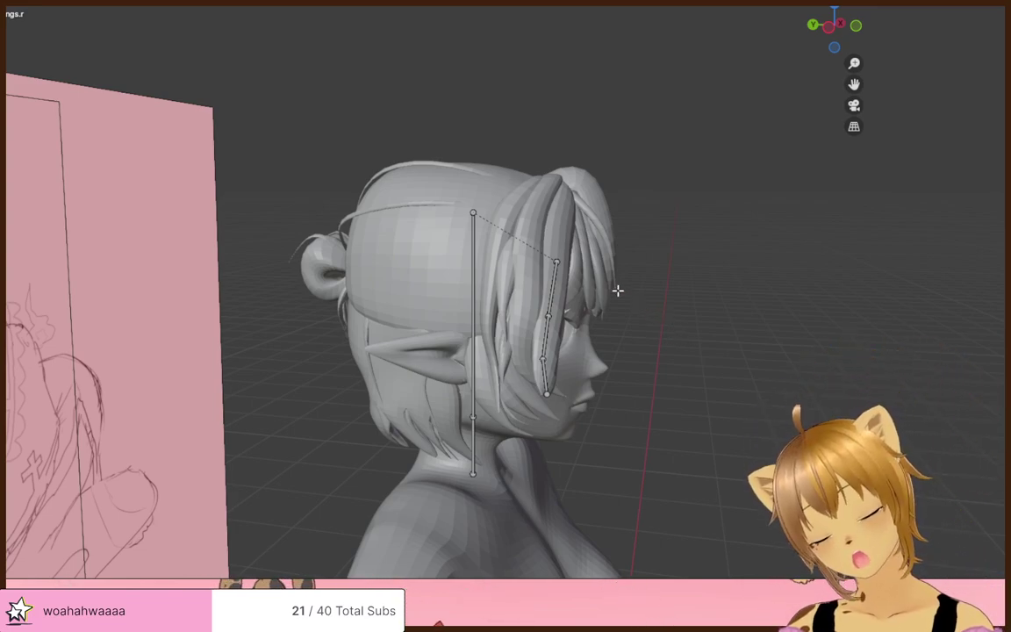
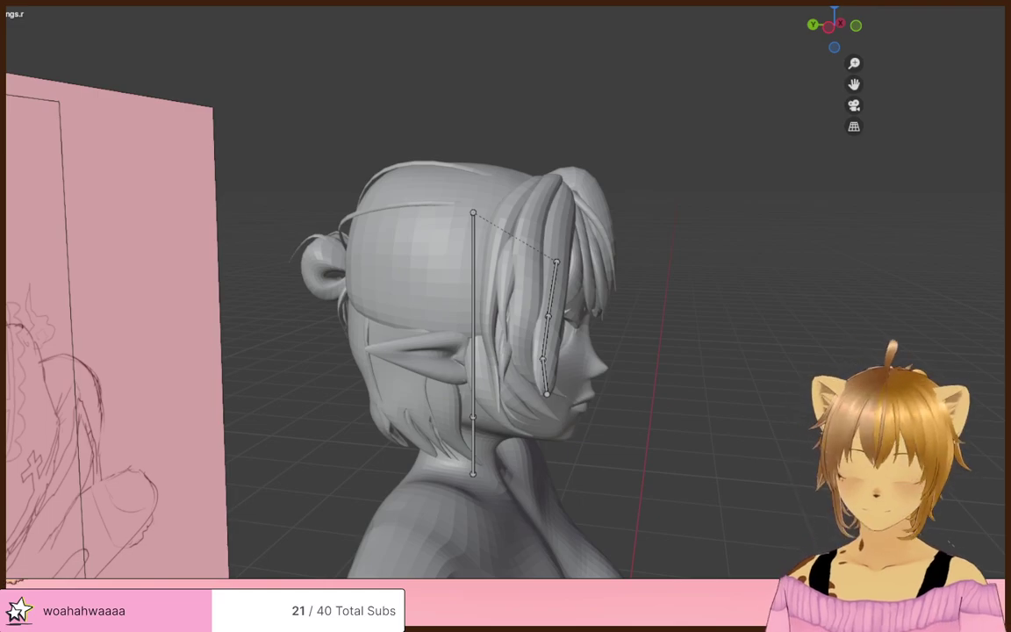
- Lower the tip of the head bone about 0.013 m along Z
middle_drag(446, 425, 591, 371)
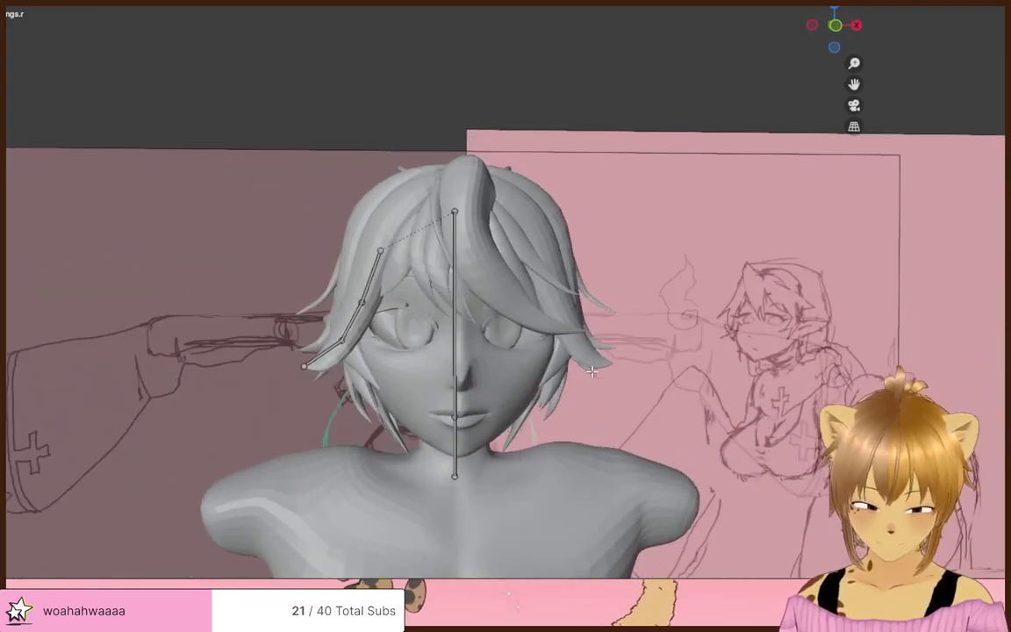
click(455, 212)
key(g)
key(z)
click(533, 261)
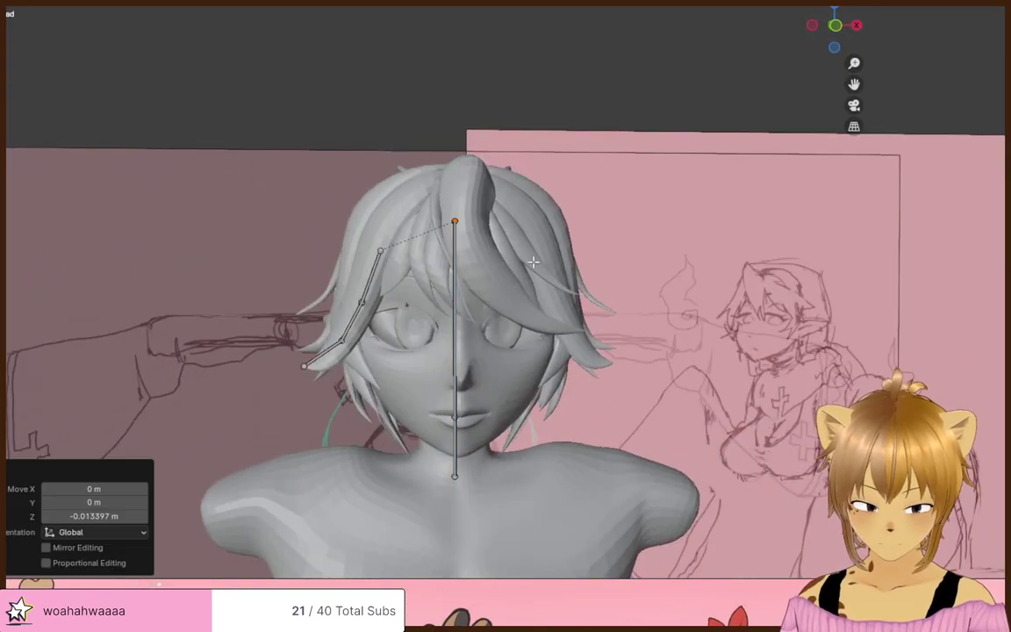
- Lower the joint between the neck and head bones about 0.005 m along Z
middle_drag(533, 261, 633, 282)
middle_drag(552, 272, 381, 366)
key(KP_1)
scroll(482, 315, up, 3)
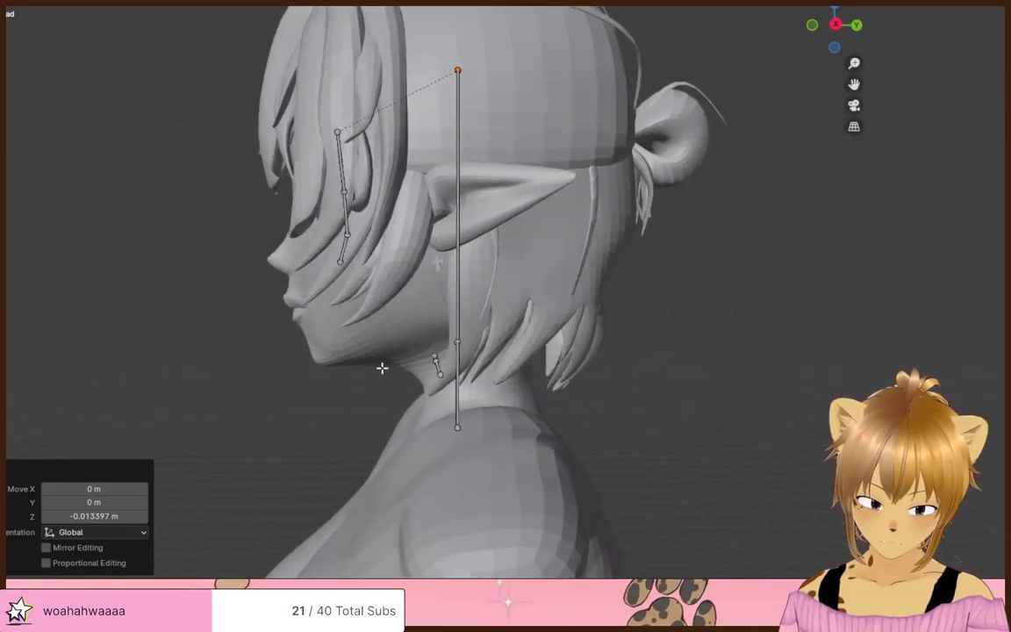
key(e)
key(z)
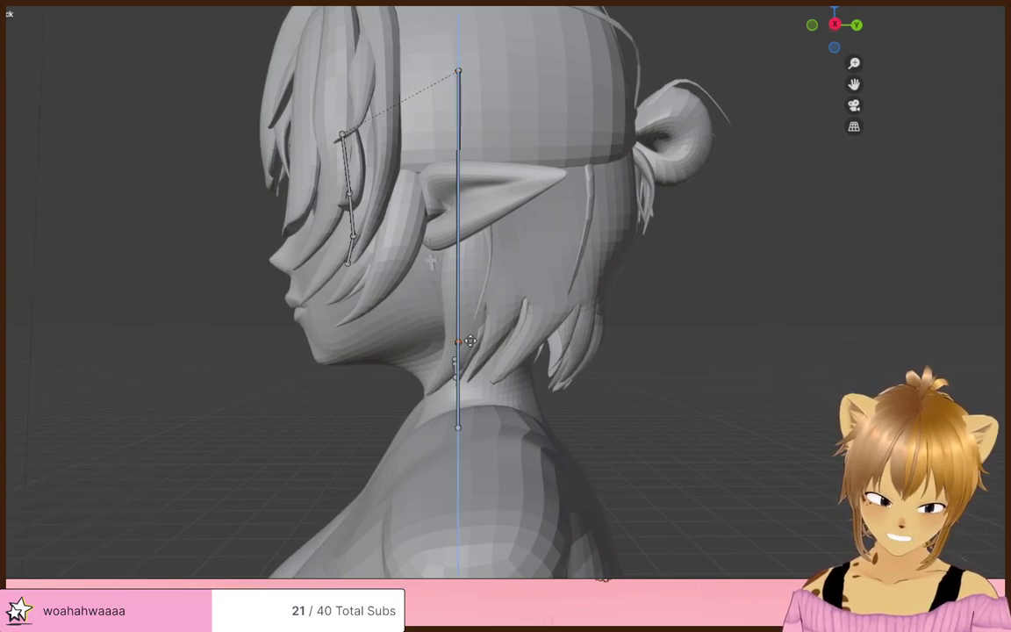
click(471, 346)
- Move the neck bone's base joint about -0.026 m along Z and clear the selection
middle_drag(393, 339, 531, 328)
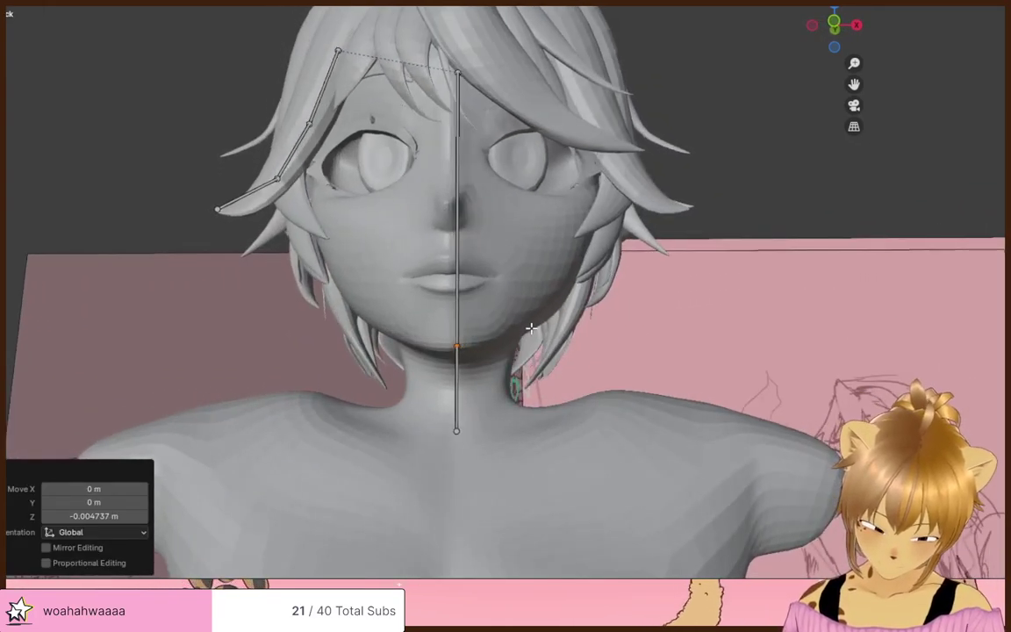
key(KP_1)
click(481, 440)
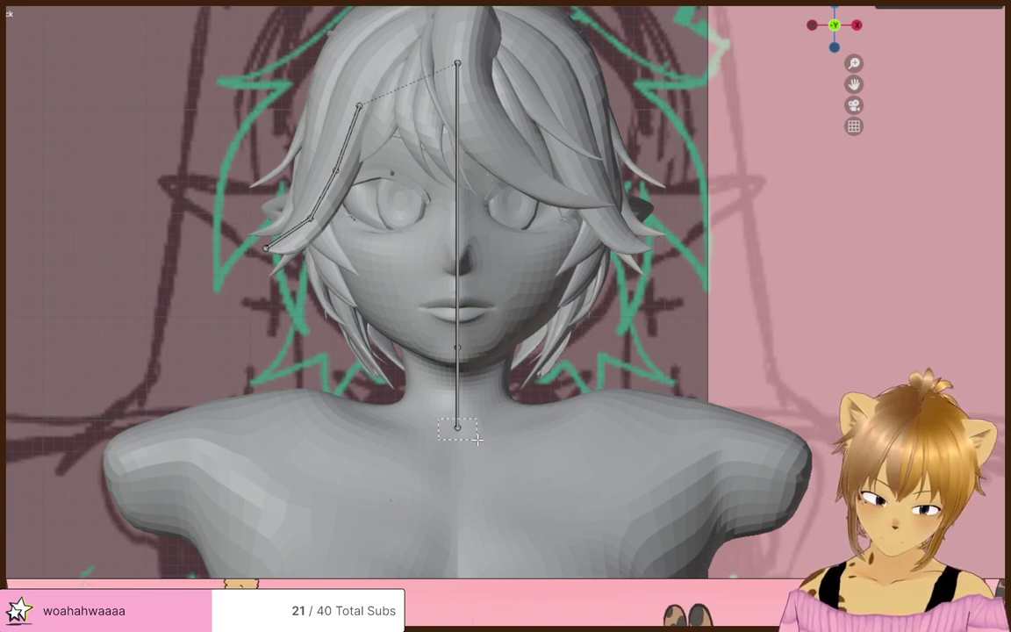
click(483, 454)
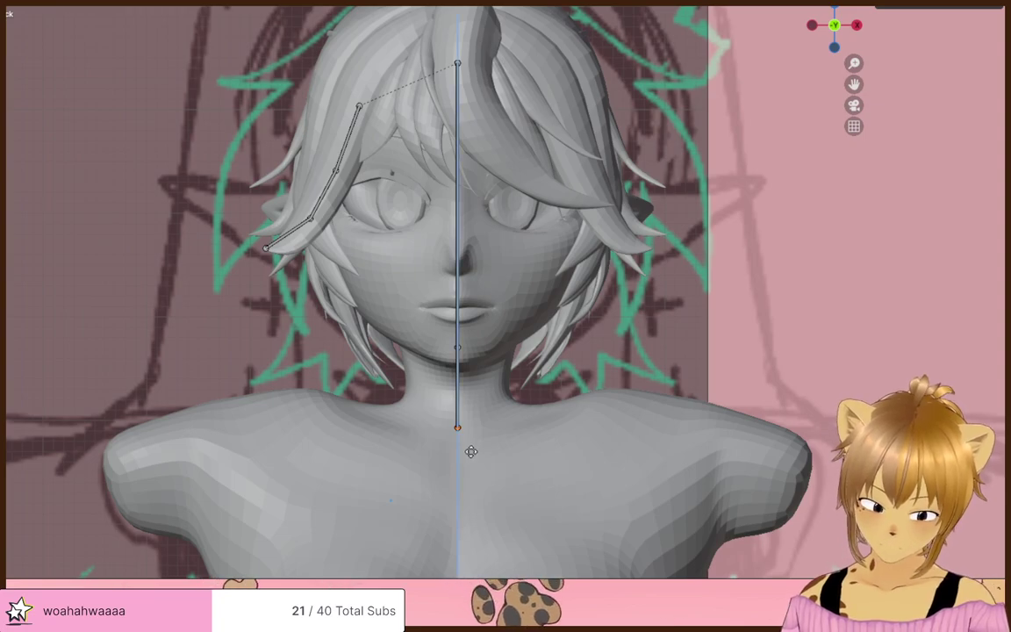
click(469, 477)
middle_drag(470, 477, 606, 439)
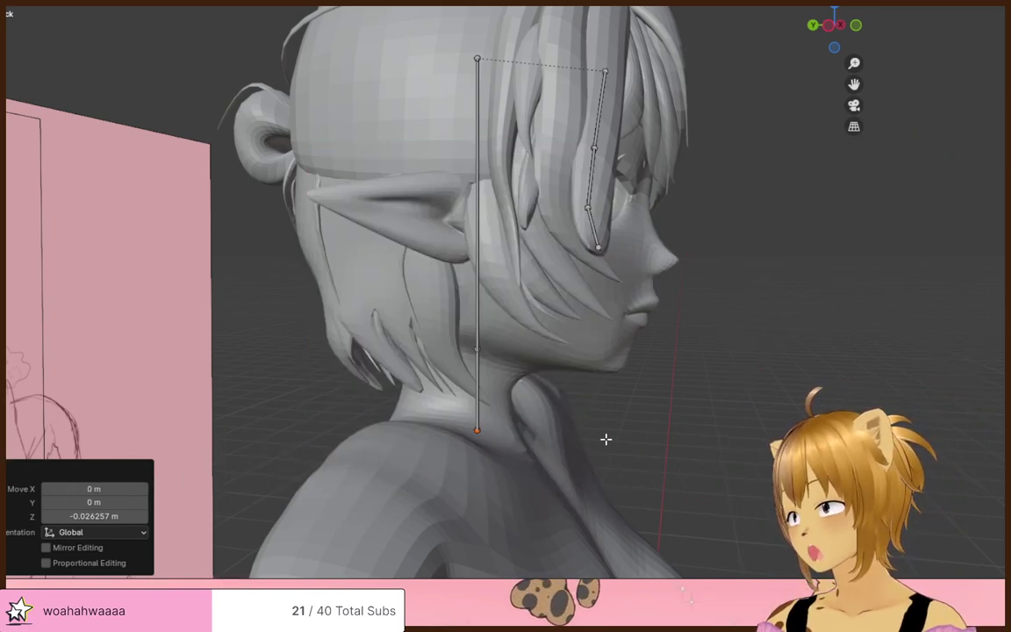
click(725, 424)
- Duplicate the three-bone right bangs chain and place the copy above and outward of the original
middle_drag(725, 423, 541, 424)
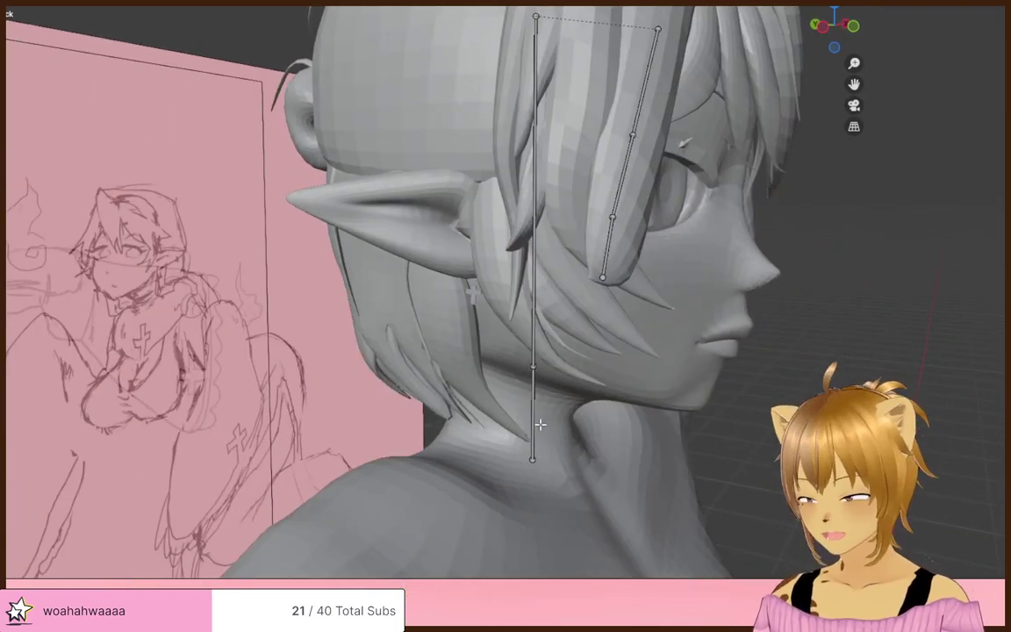
mouse_move(569, 406)
middle_down()
mouse_move(535, 422)
mouse_move(593, 422)
mouse_move(561, 415)
middle_up()
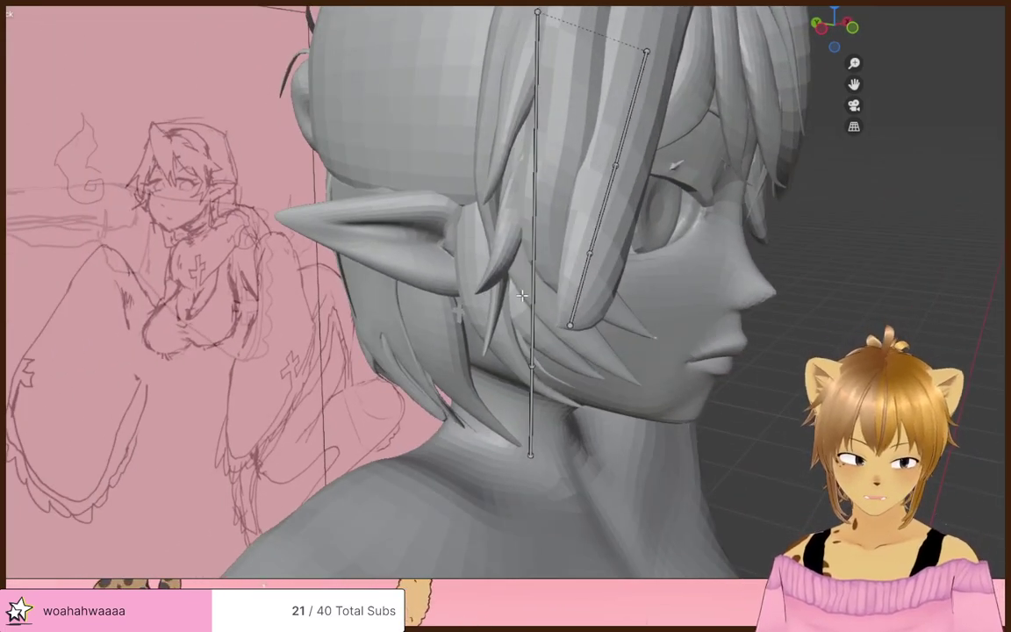
middle_drag(522, 296, 474, 326)
middle_drag(684, 256, 756, 220)
scroll(329, 191, down, 3)
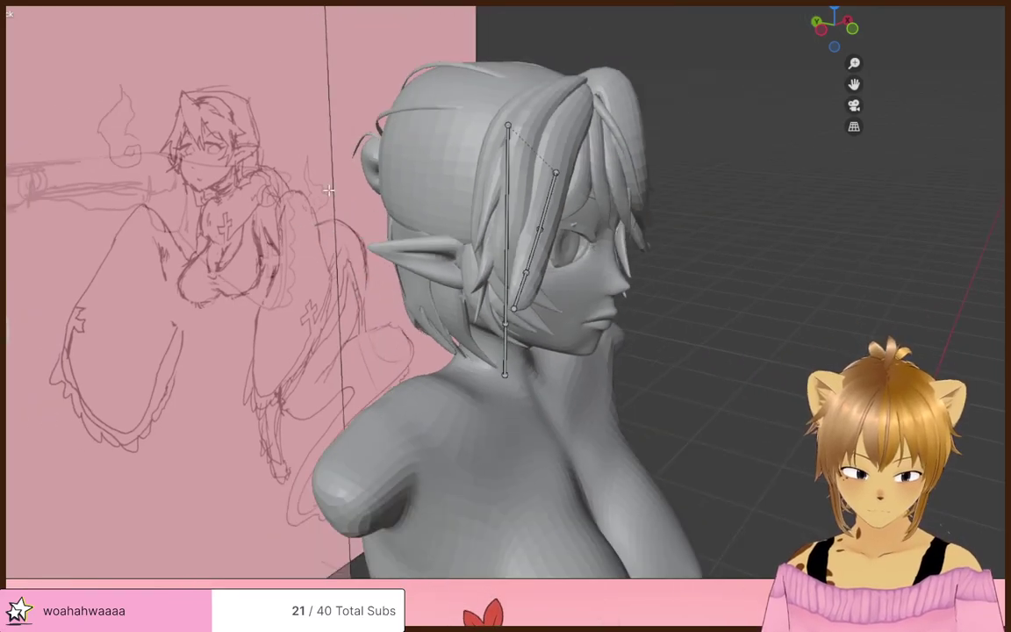
middle_drag(738, 263, 482, 207)
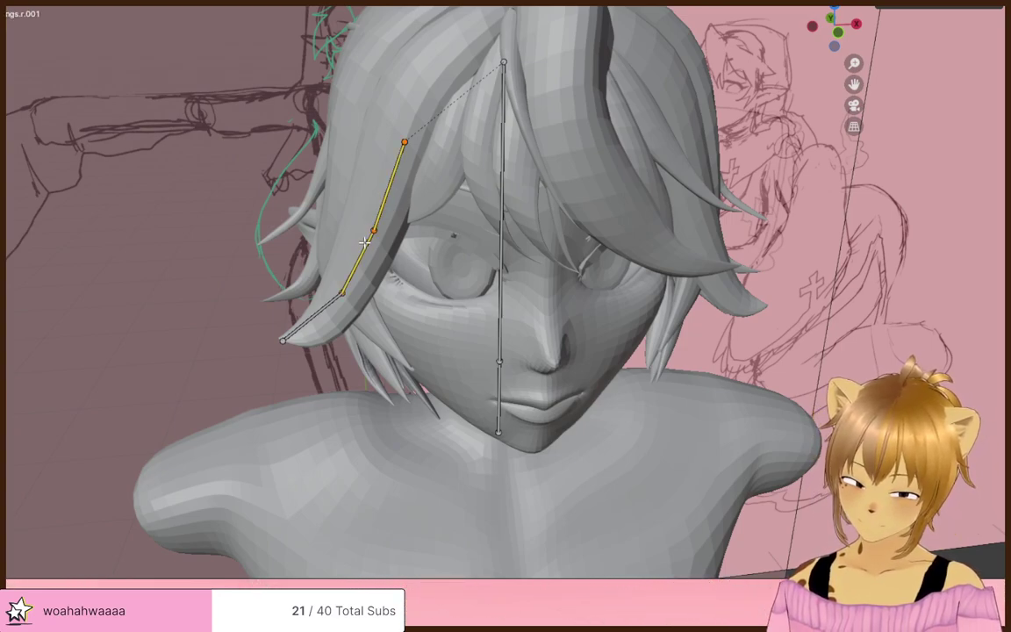
key(g)
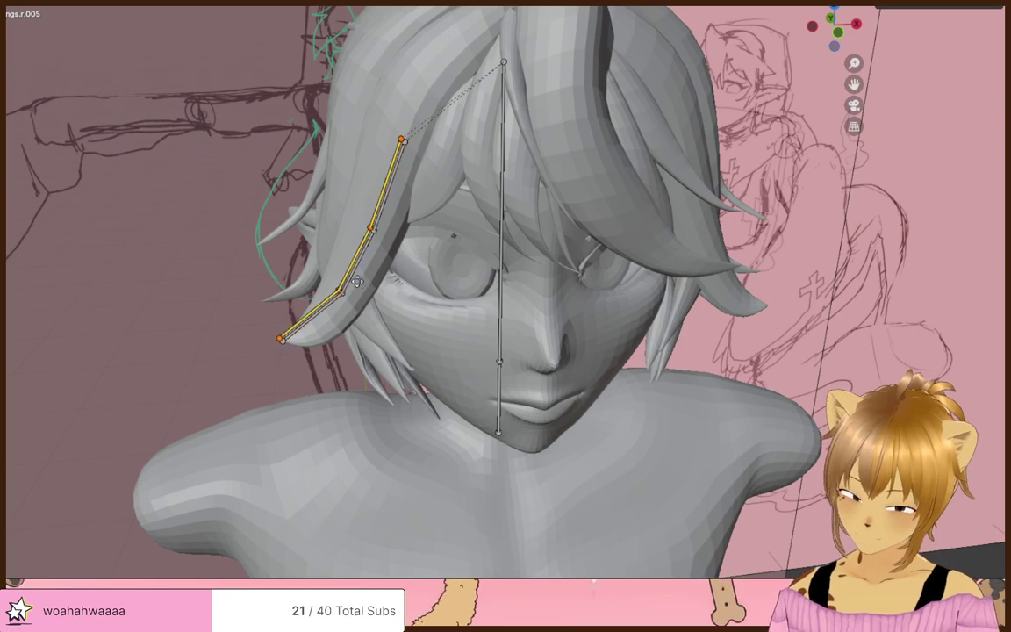
click(349, 217)
middle_drag(350, 218, 656, 221)
key(e)
right_click(743, 237)
key(ctrl+z)
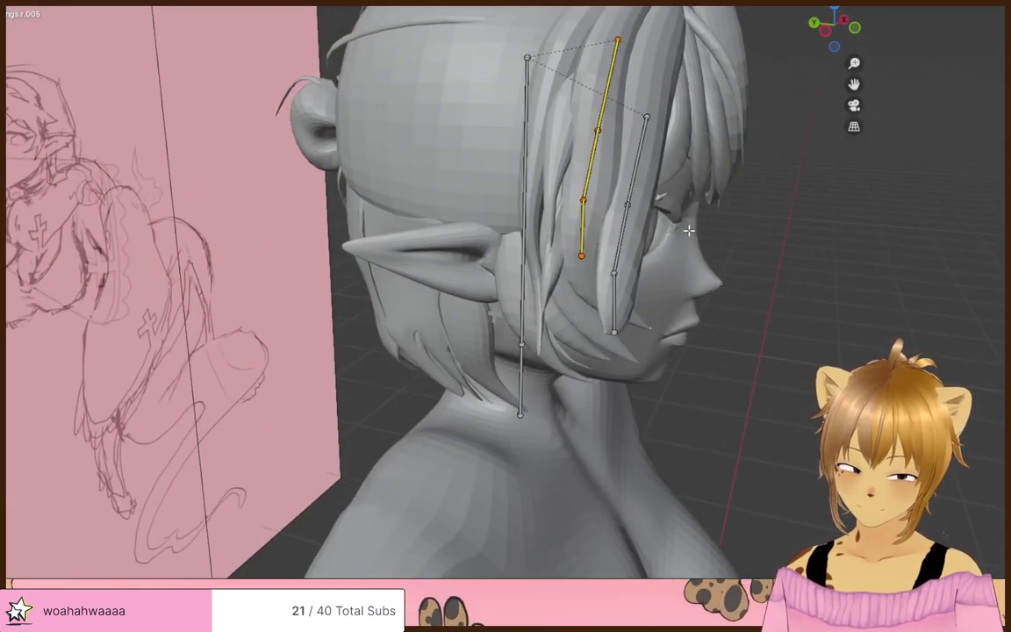
- Move the copied chain about -0.016 m in X, 0.024 m in Y and -0.016 m in Z, and rotate it about -9.3° in the view
key(g)
click(641, 245)
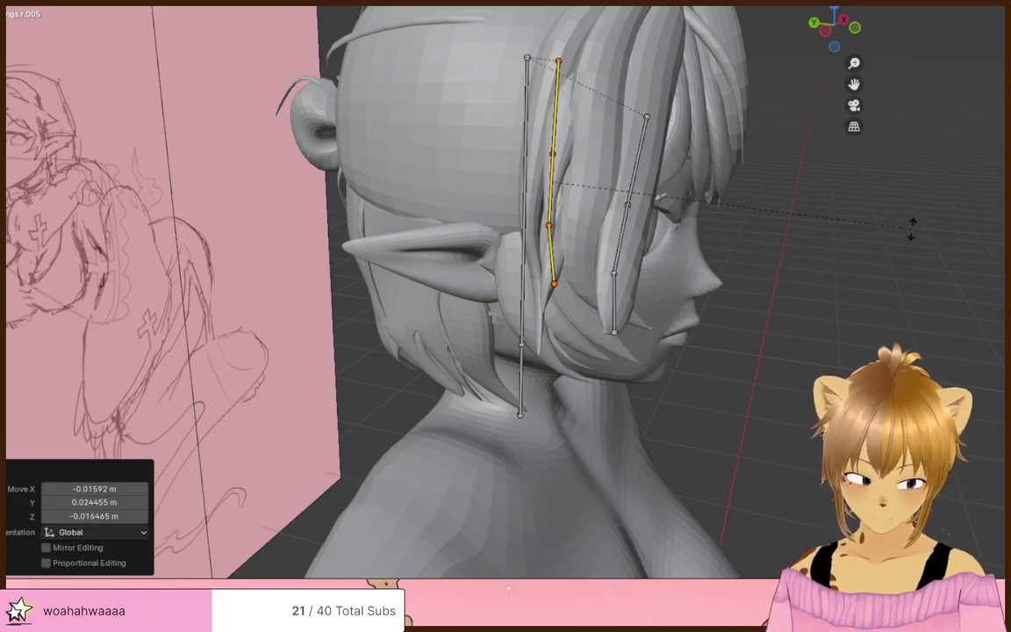
click(856, 228)
- Reveal all hidden bones of the armature and clear the selection
middle_drag(856, 228, 415, 108)
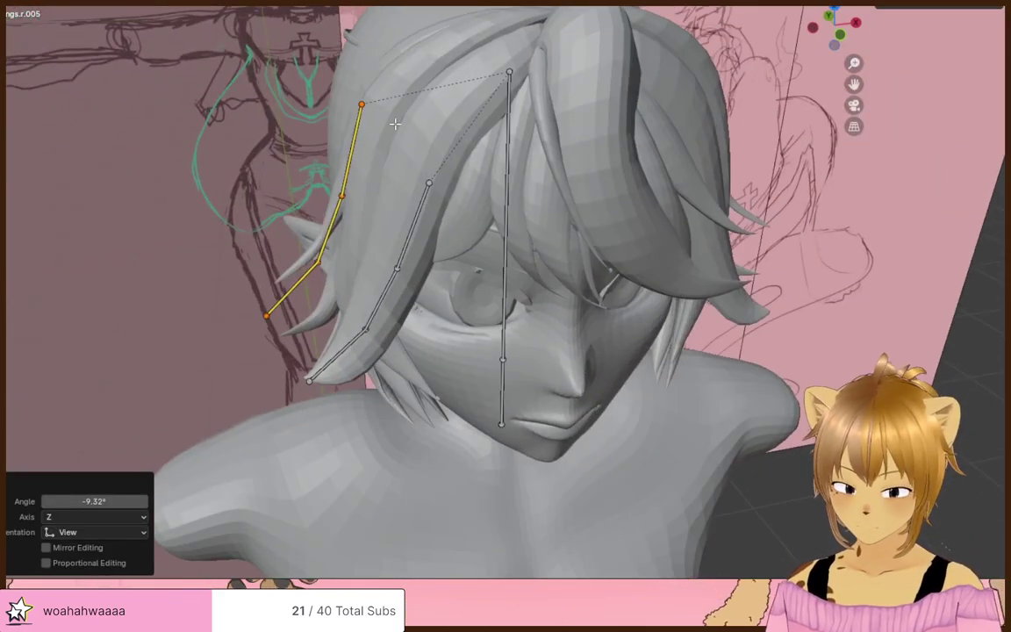
click(357, 140)
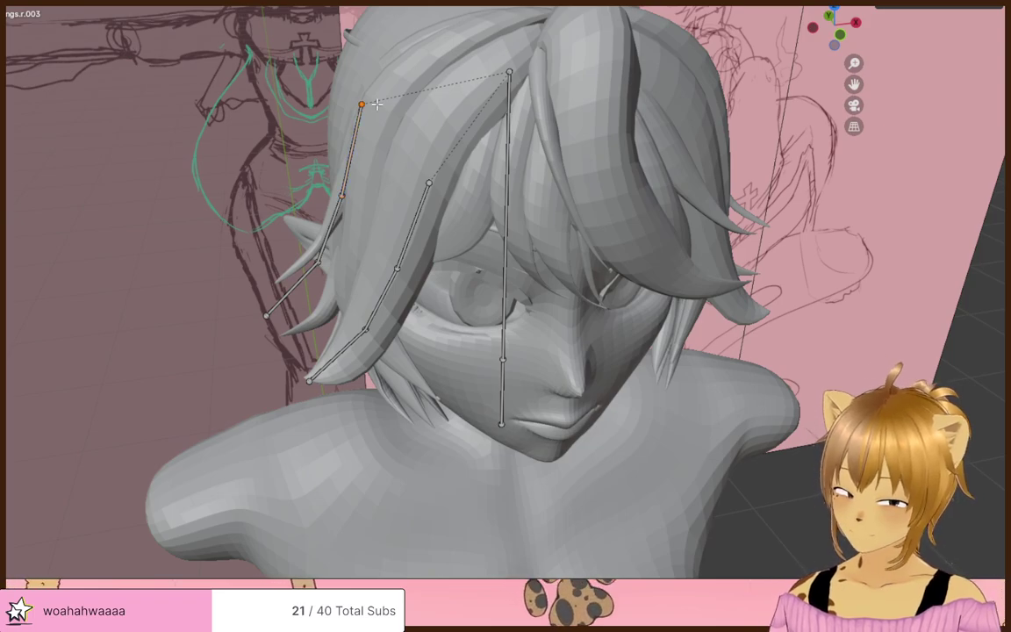
scroll(364, 112, down, 2)
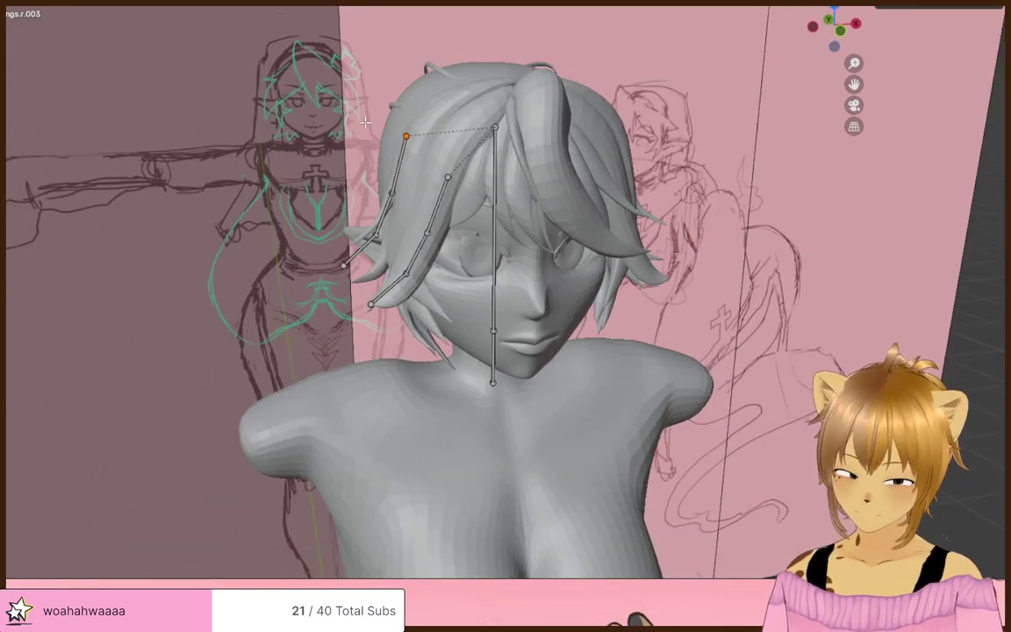
scroll(287, 152, down, 4)
drag(417, 253, 641, 459)
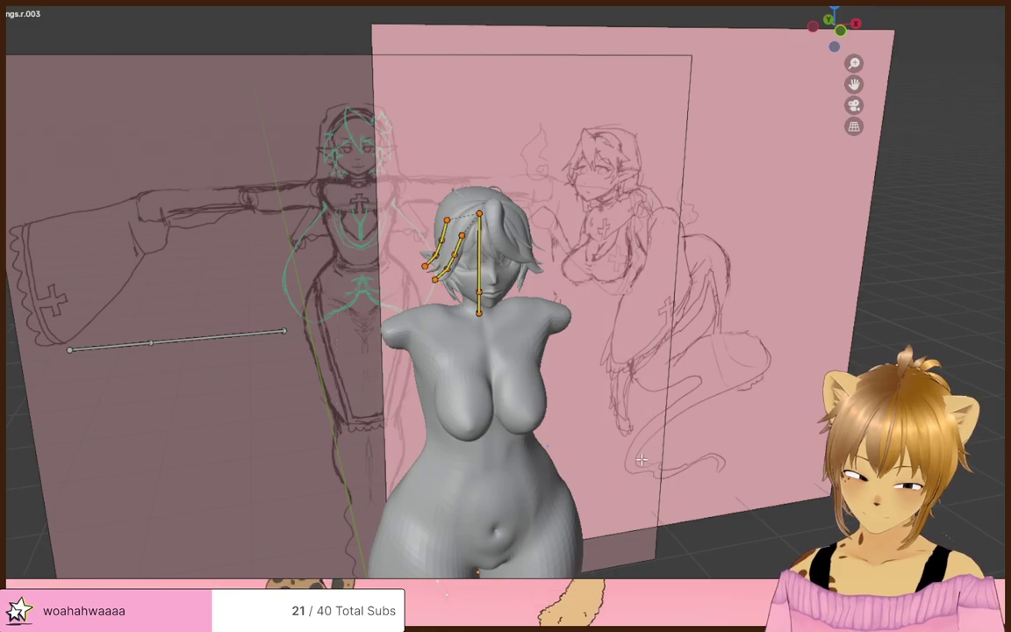
key(alt+h)
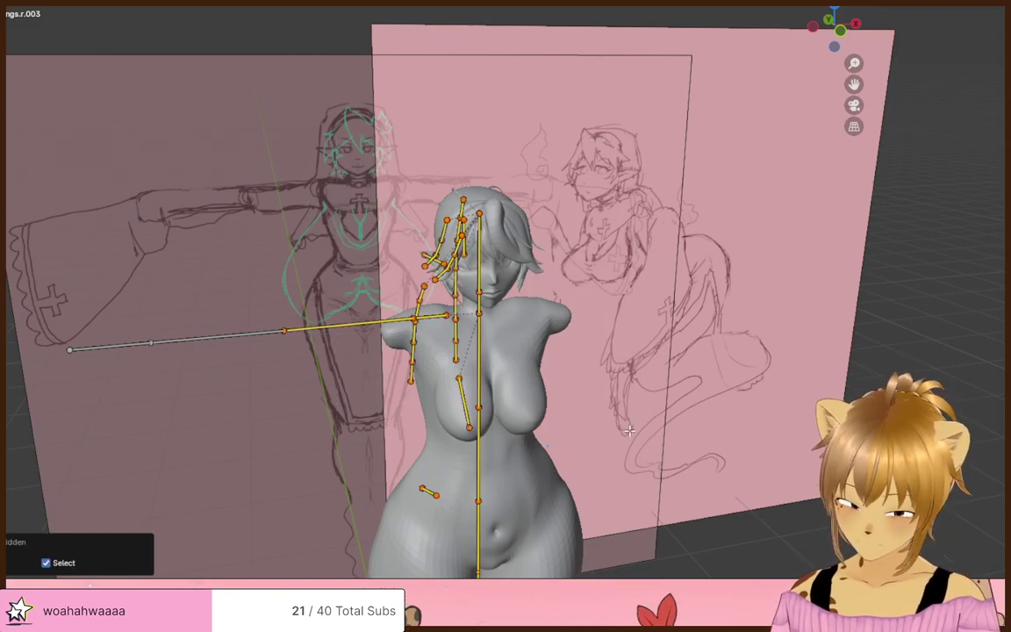
click(612, 408)
- Select the whole copied bangs chain and move it about 0.011 m in X, -0.003 m in Y and 0.018 m in Z
scroll(600, 389, up, 4)
middle_drag(599, 389, 653, 394)
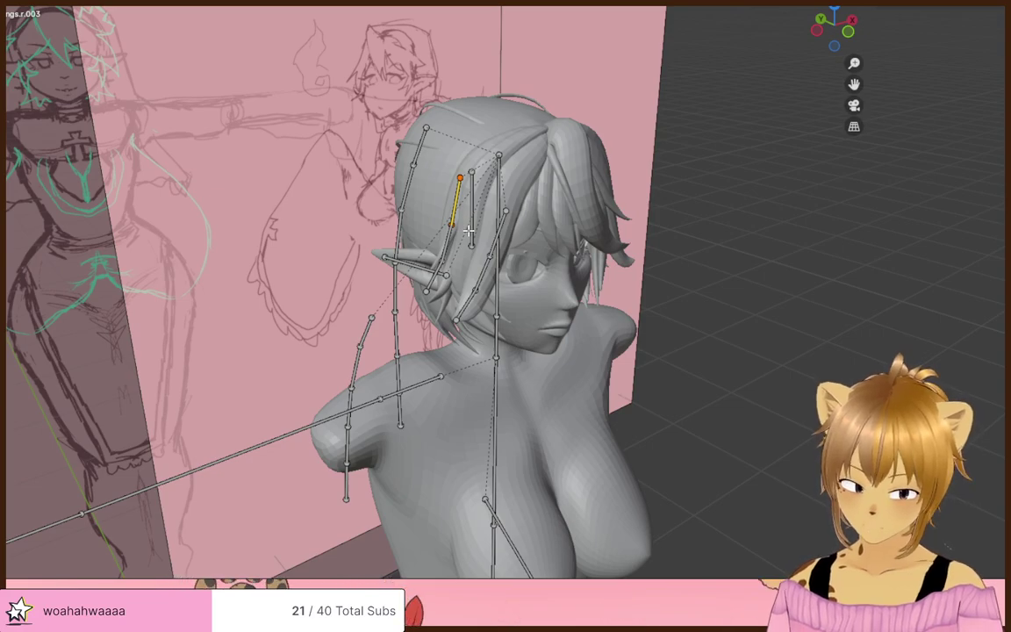
key(F2)
key(Return)
scroll(469, 253, up, 2)
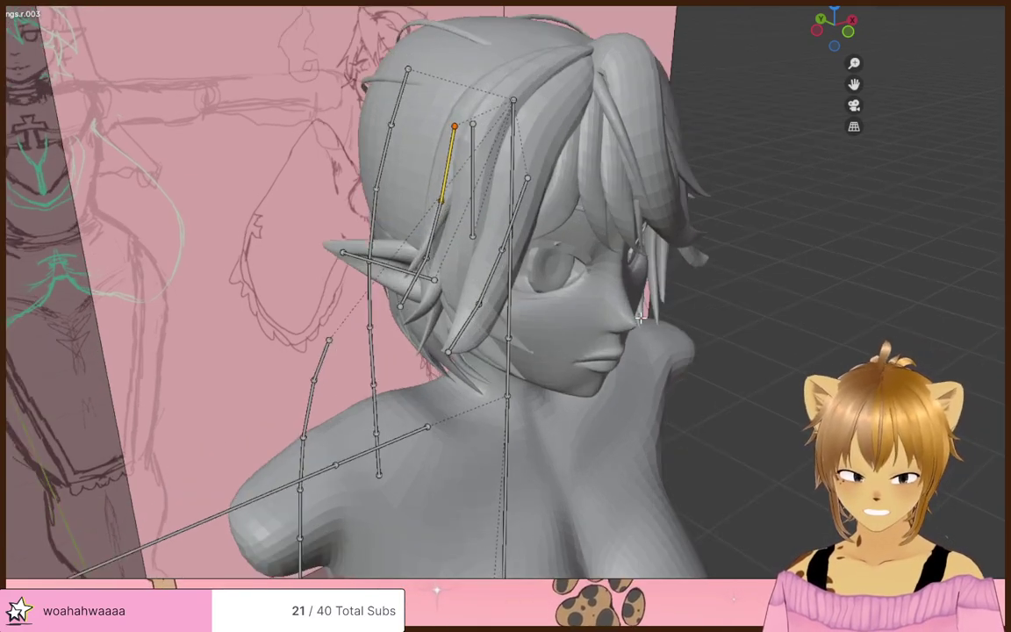
click(442, 243)
middle_drag(448, 245, 532, 248)
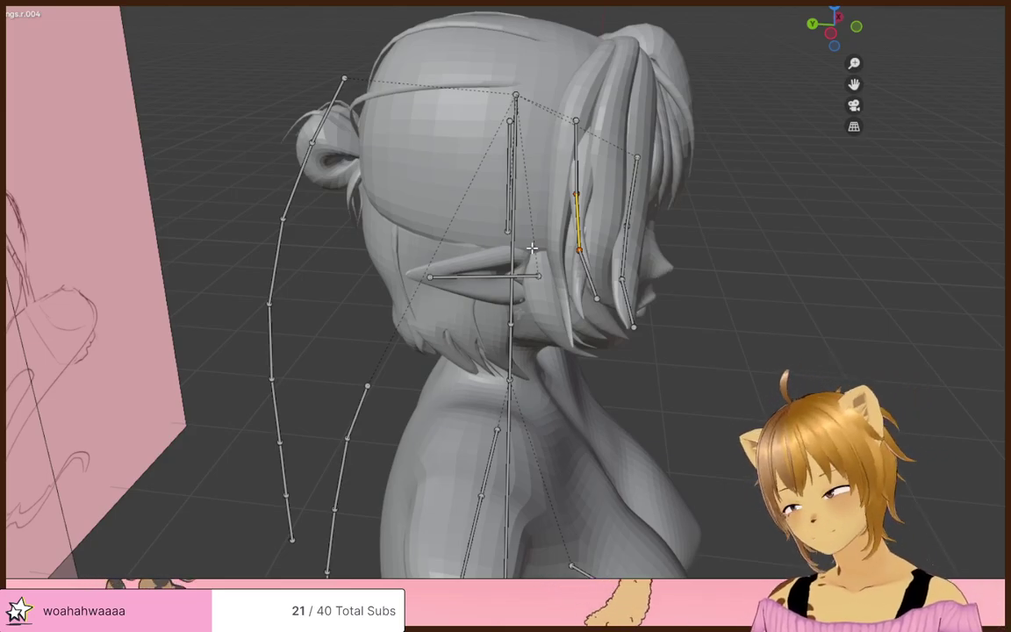
mouse_move(532, 248)
middle_down()
mouse_move(654, 260)
mouse_move(549, 262)
mouse_move(549, 232)
mouse_move(548, 248)
mouse_move(651, 262)
mouse_move(714, 284)
mouse_move(604, 254)
middle_up()
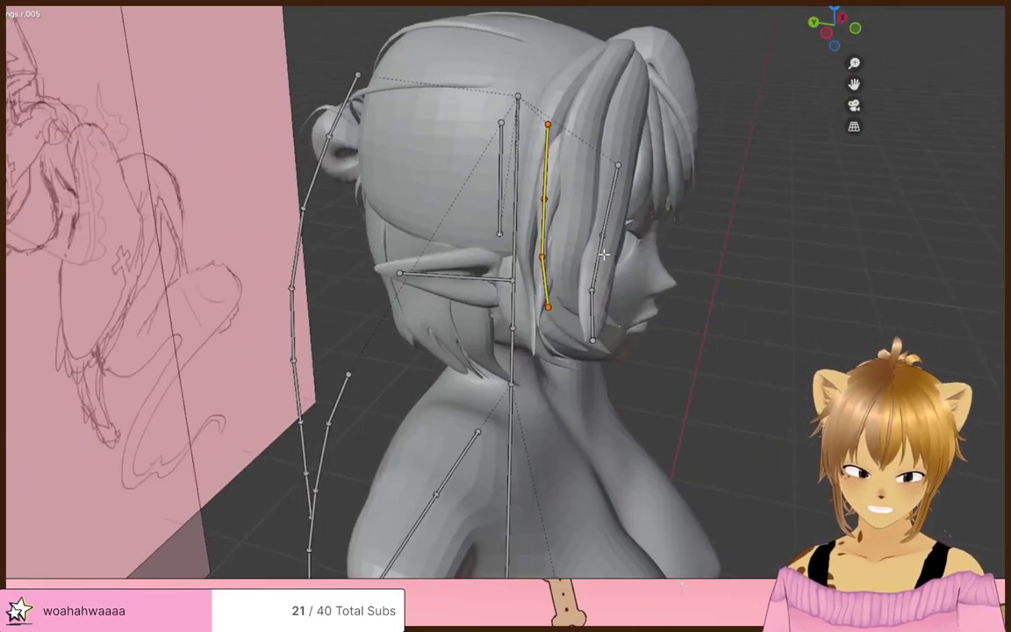
click(688, 230)
middle_drag(686, 241, 562, 231)
click(588, 247)
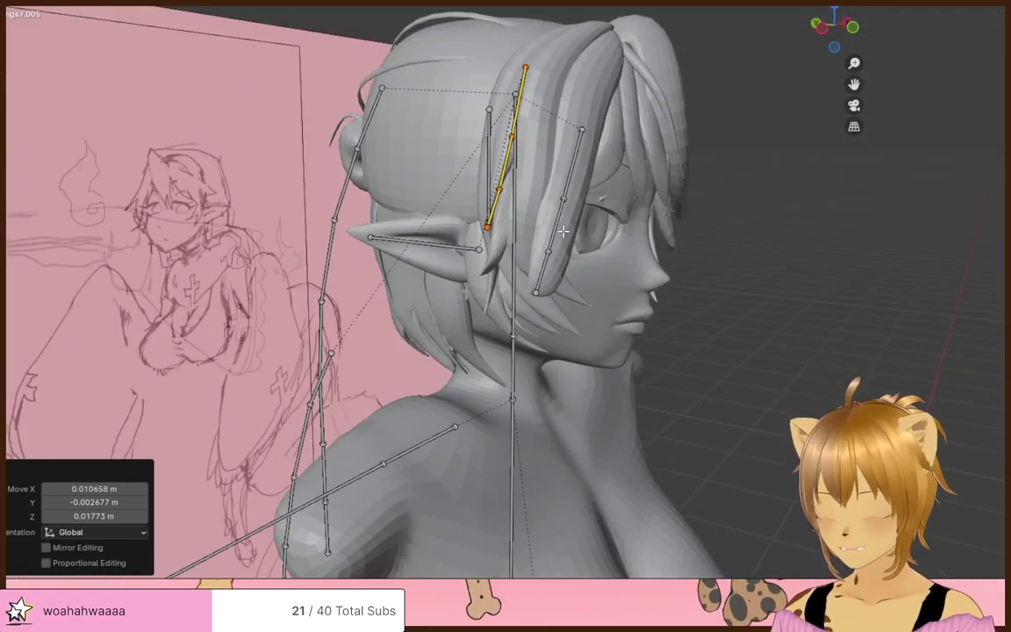
- Move the copied chain's tip down beside the jaw and its lower joint about 0.004 m in X, -0.006 m in Y and -0.084 m in Z
middle_drag(552, 219, 462, 214)
middle_drag(392, 172, 379, 207)
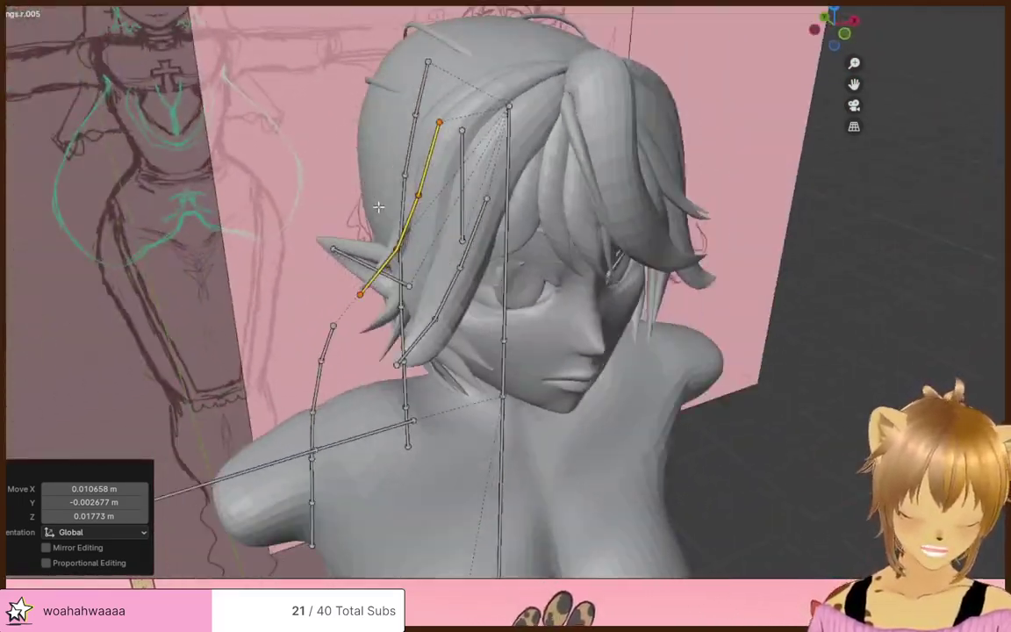
click(439, 123)
middle_drag(439, 124, 302, 196)
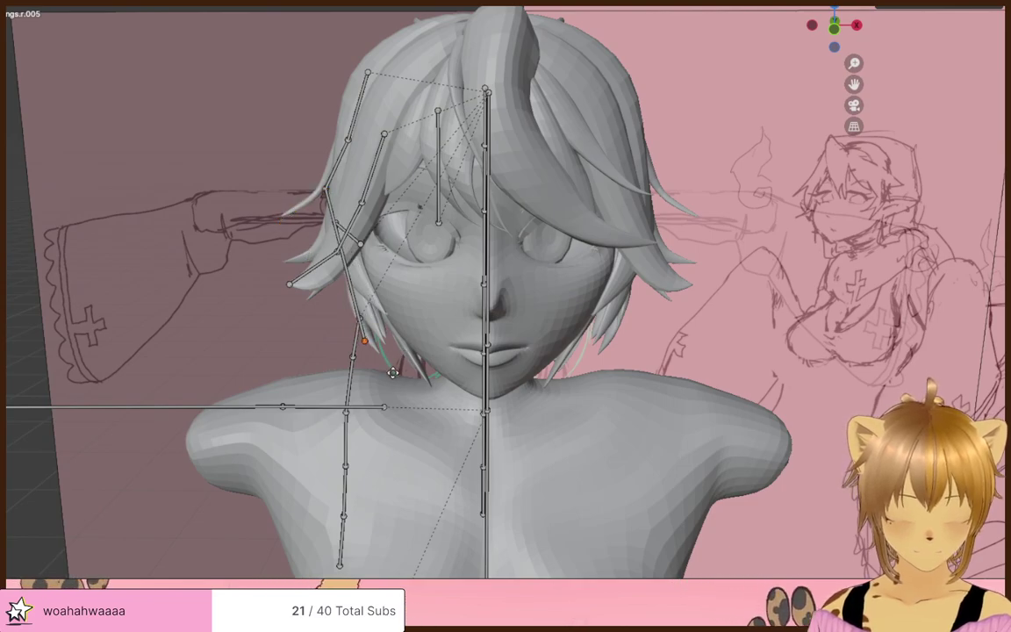
click(393, 372)
middle_drag(393, 372, 447, 302)
click(401, 166)
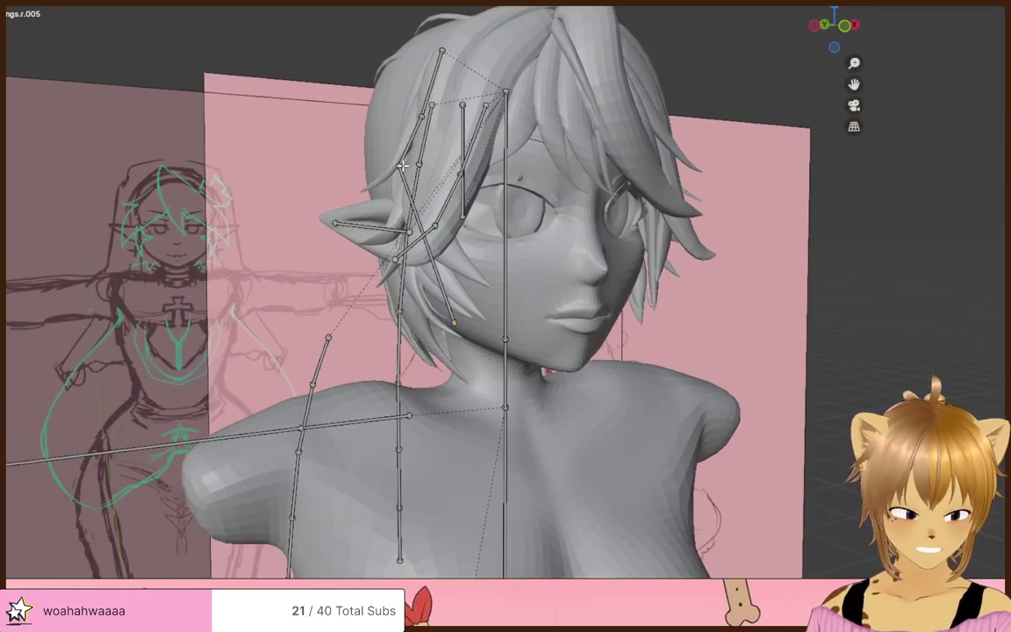
click(437, 369)
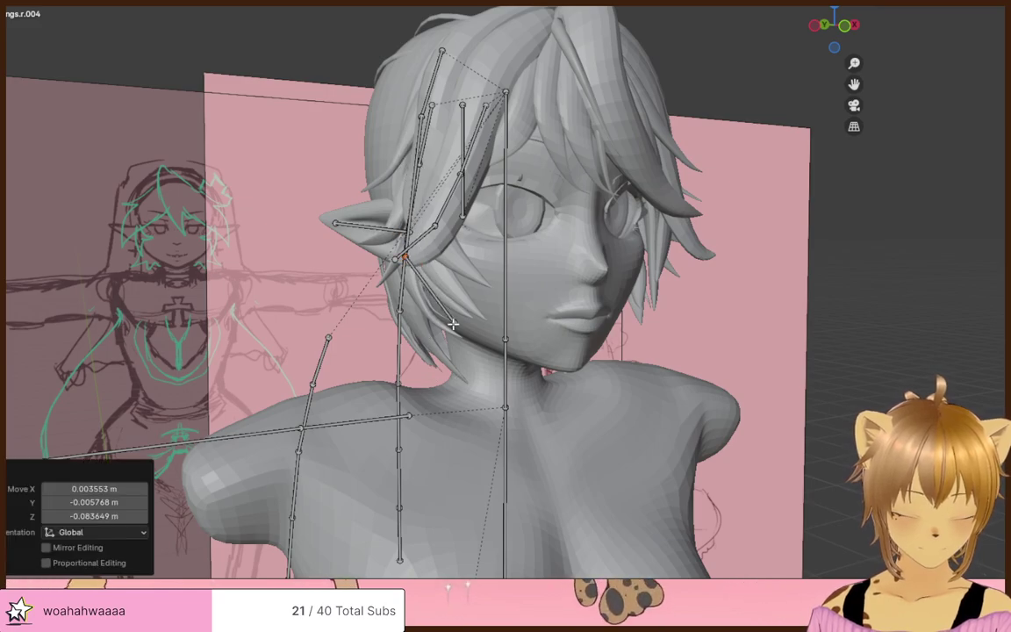
- Nudge the copied chain's tip slightly downward and adjust its lower joint to follow the side hair strand
click(453, 325)
key(g)
click(461, 338)
scroll(537, 324, up, 1)
mouse_move(462, 338)
middle_down()
mouse_move(538, 324)
mouse_move(556, 247)
middle_up()
click(535, 242)
key(g)
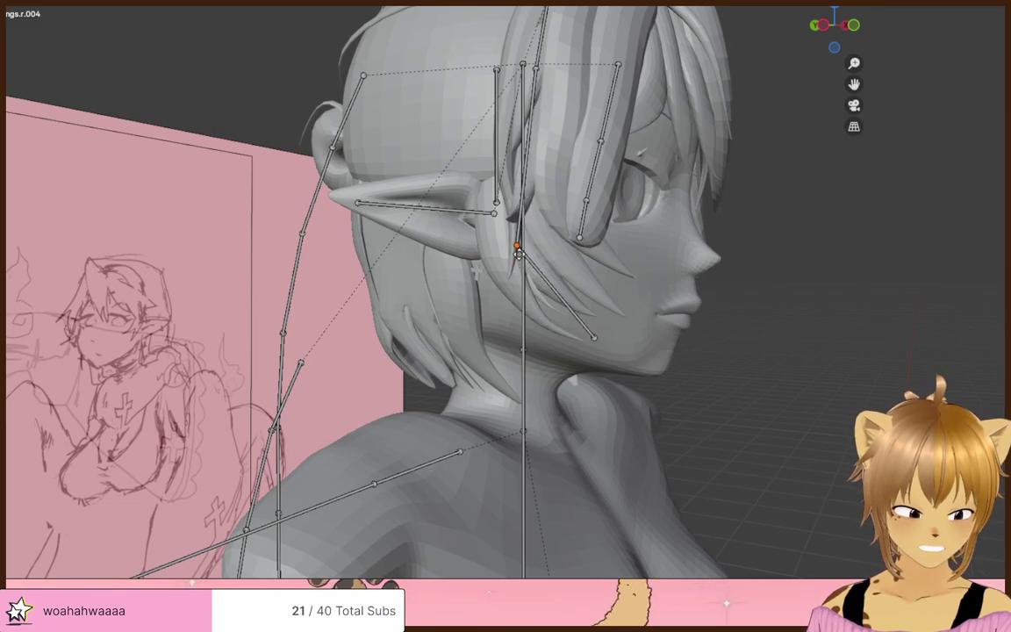
click(518, 245)
- Move the copied chain's tip about -0.003 m in X, 0.005 m in Y and 0.016 m in Z
click(595, 337)
key(g)
click(590, 316)
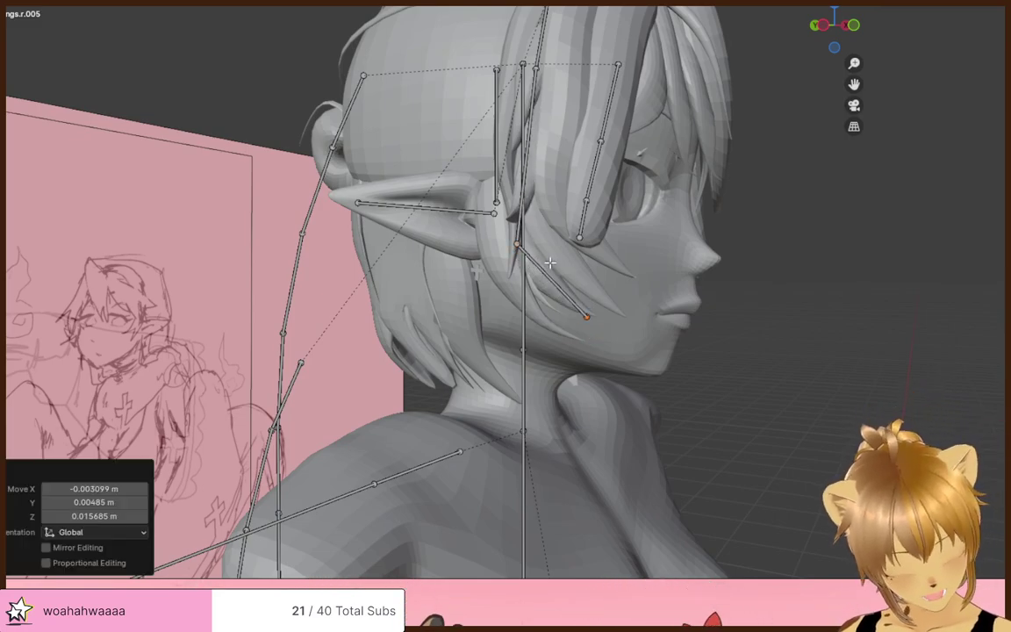
- Reposition the copied chain's lower joint and tip so its last bone follows the side strand beside the jaw
click(517, 244)
middle_drag(469, 219, 523, 343)
key(g)
click(461, 300)
click(369, 371)
key(g)
click(429, 364)
- Reposition the copied chain's upper joint on the side strand and move its root about -0.012 m in X, 0.003 m in Y and -0.090 m in Z
click(525, 154)
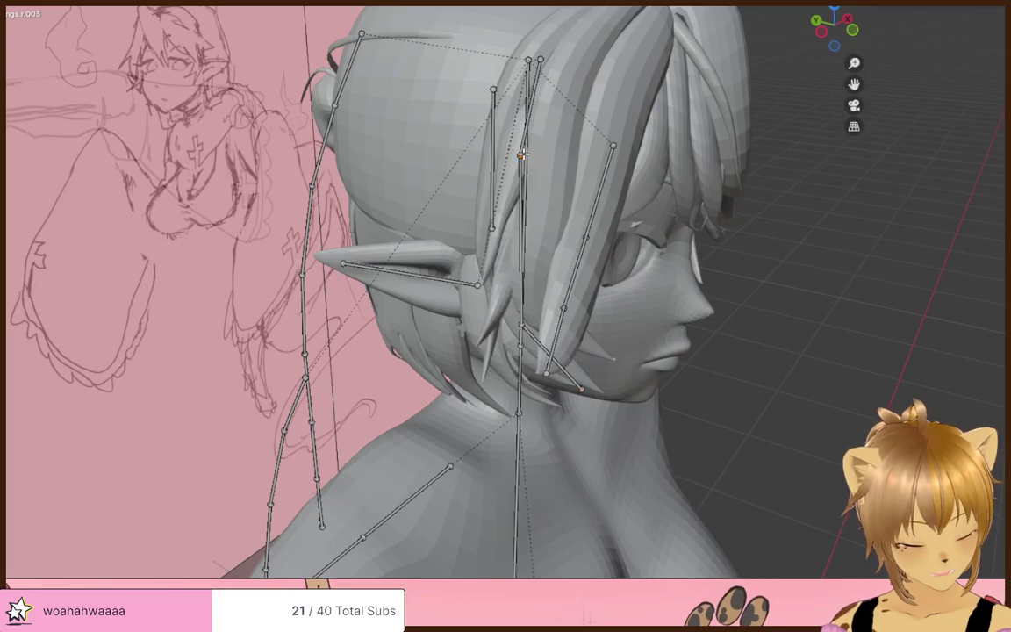
middle_drag(525, 156, 634, 220)
key(g)
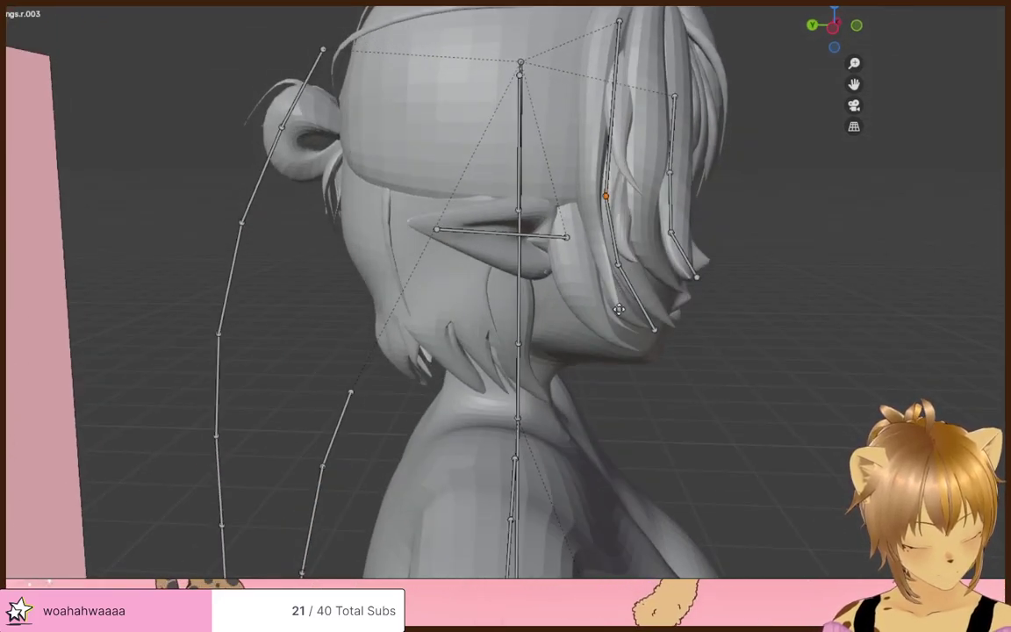
click(623, 309)
click(626, 28)
key(g)
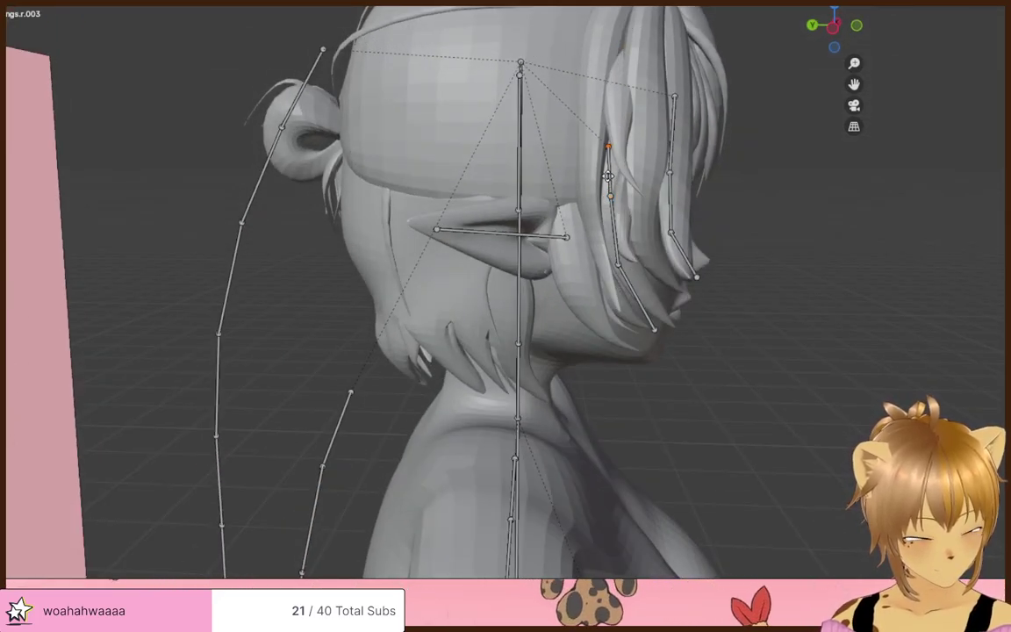
click(620, 142)
middle_drag(619, 142, 470, 151)
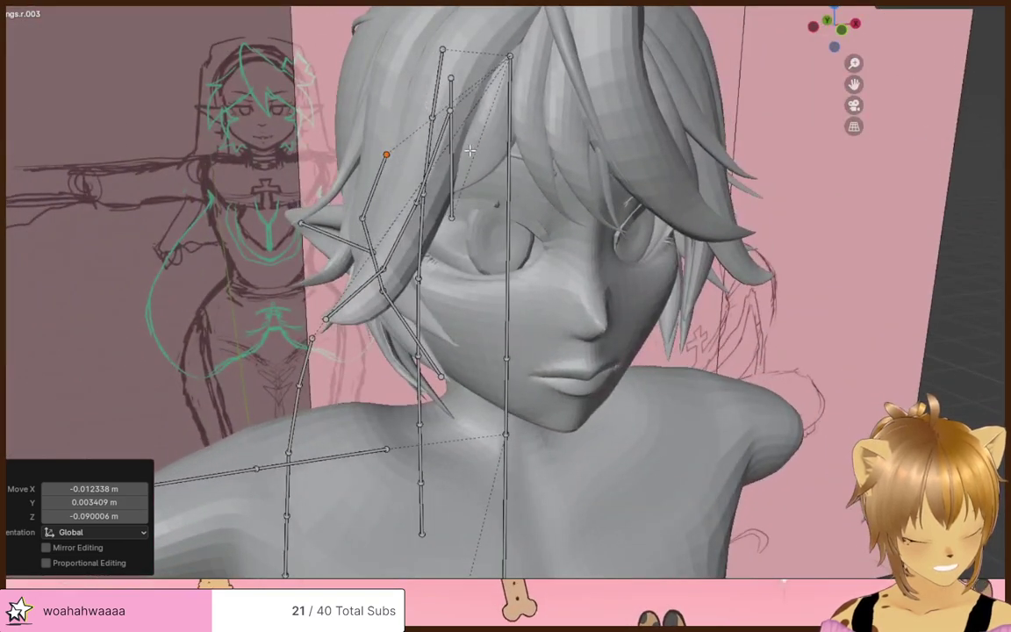
- Move the side chain's upper joint about 0.004 m in X and -0.002 m in Y, and its root about 0.015 m in X and 0.005 m in Z
click(363, 213)
key(g)
click(376, 215)
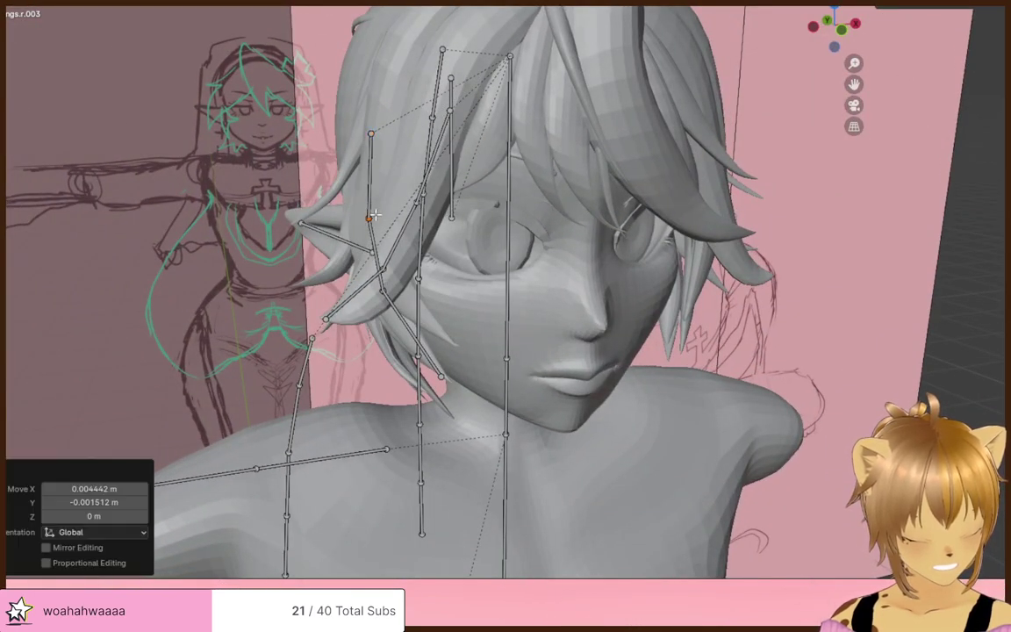
click(373, 129)
click(408, 124)
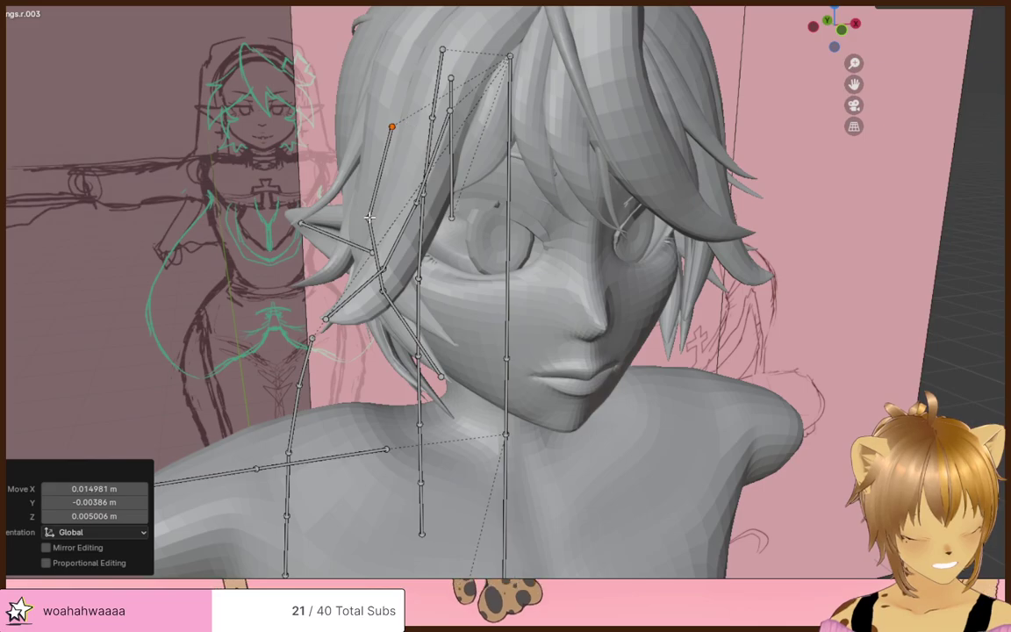
- Nudge the side chain's upper joint inward and move its root about -0.006 m in X, 0.002 m in Y and 0.001 m in Z
click(372, 218)
key(g)
click(380, 218)
click(393, 125)
key(g)
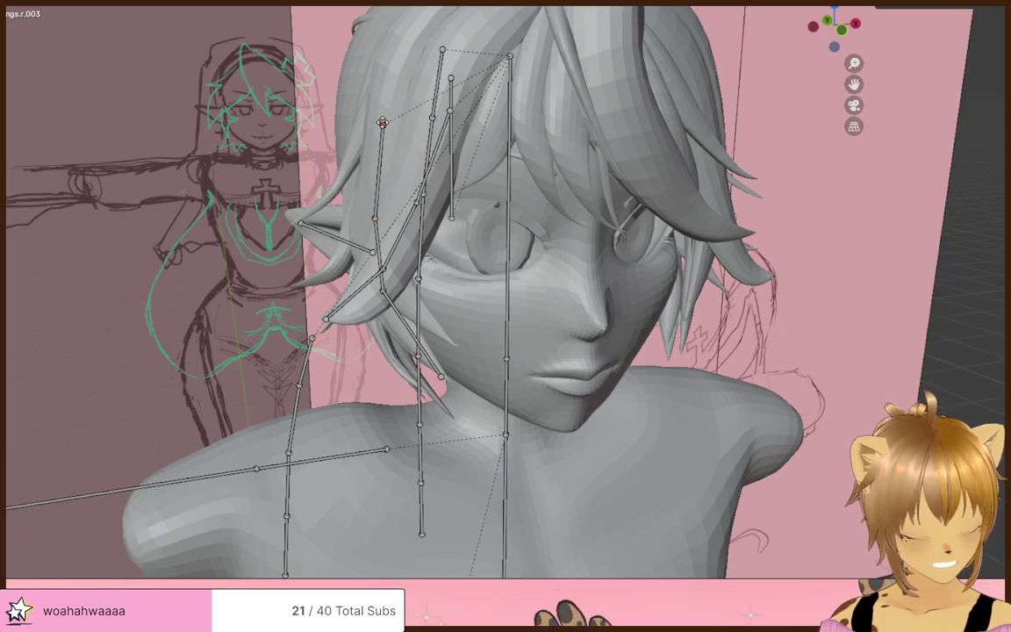
click(385, 122)
mouse_move(372, 85)
middle_down()
mouse_move(490, 78)
mouse_move(379, 83)
mouse_move(350, 133)
middle_up()
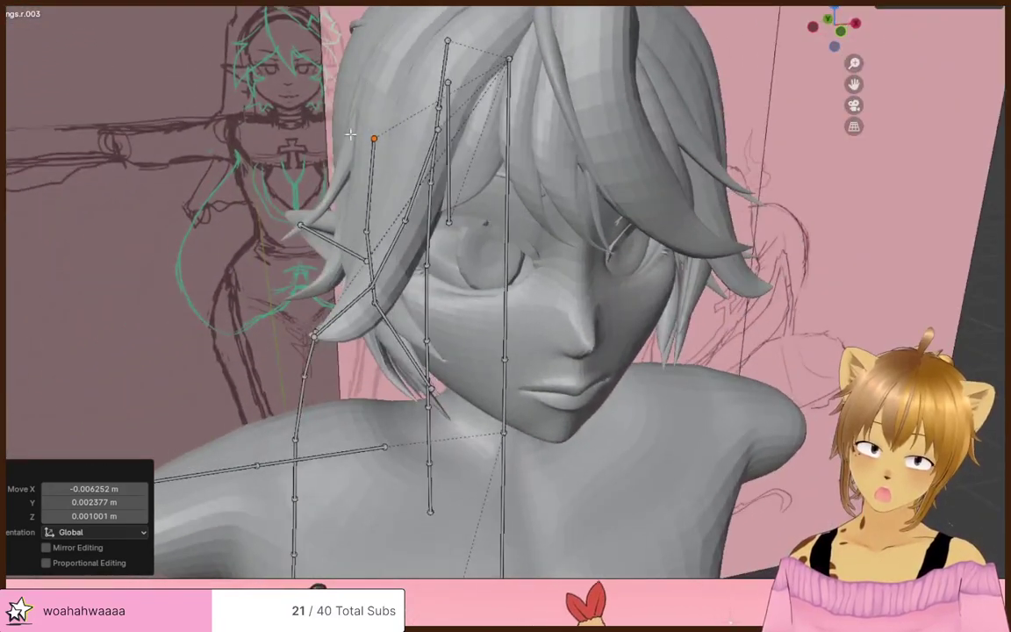
- Duplicate the side chain's top bone and move the copy toward the outermost flicked strand beside the head
click(371, 212)
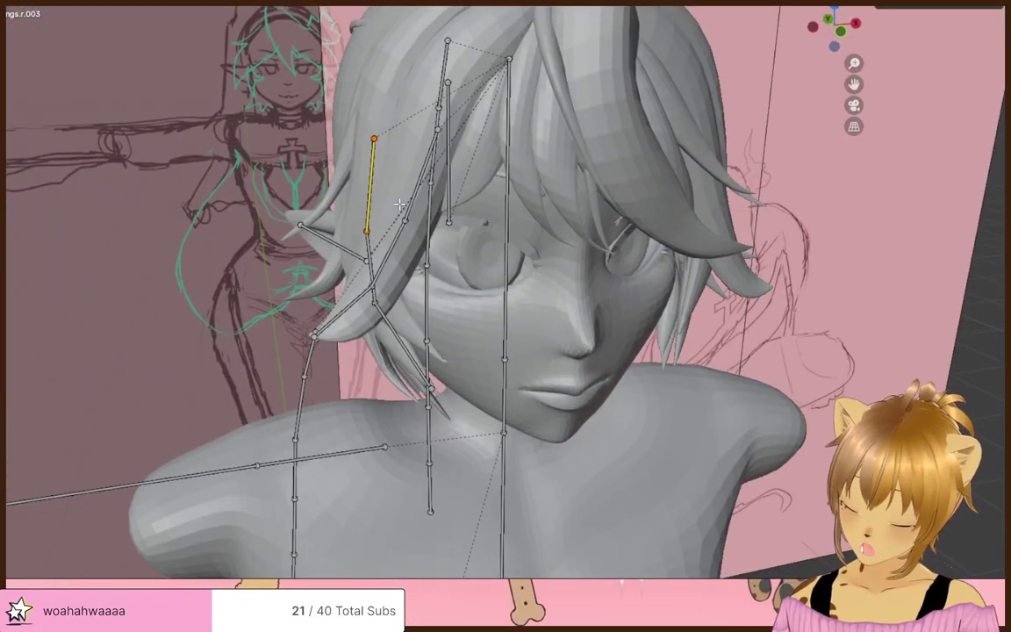
click(355, 219)
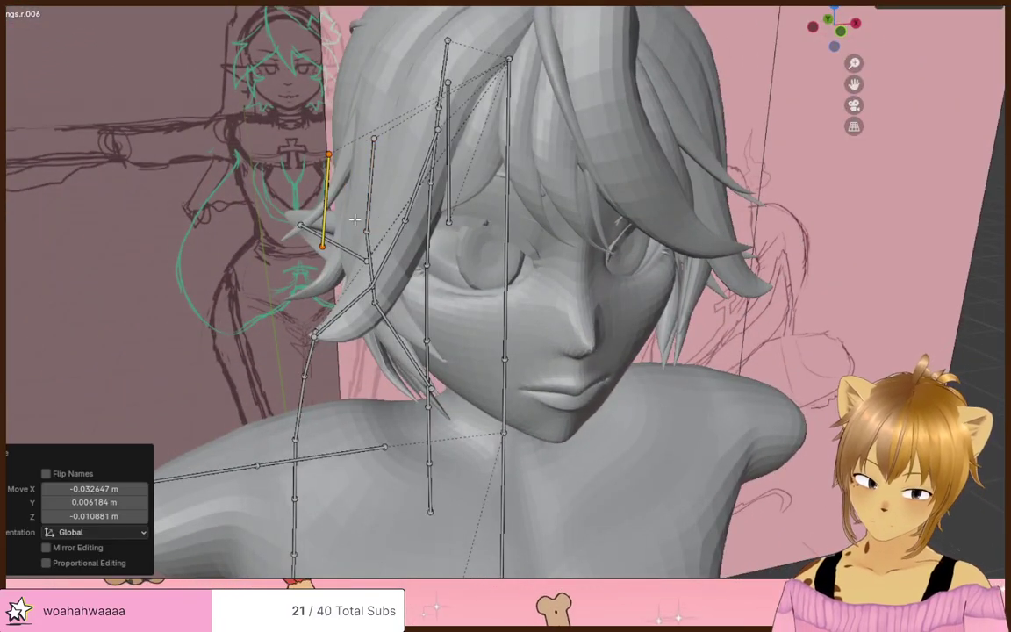
click(411, 197)
key(g)
click(392, 202)
- Align the duplicated bone with the outer flicked strand using view rotations of -26.7° and 6.61°, repositioning it alongside the hair
middle_drag(392, 203, 531, 226)
key(r)
click(740, 244)
click(656, 247)
key(r)
click(408, 177)
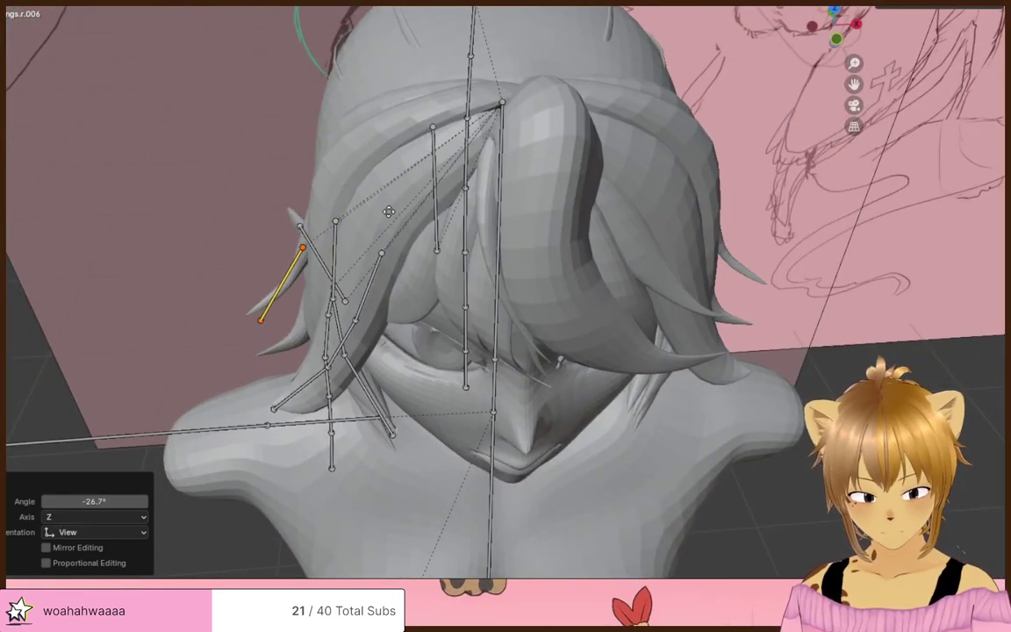
click(389, 212)
key(r)
click(402, 199)
middle_drag(402, 198, 385, 175)
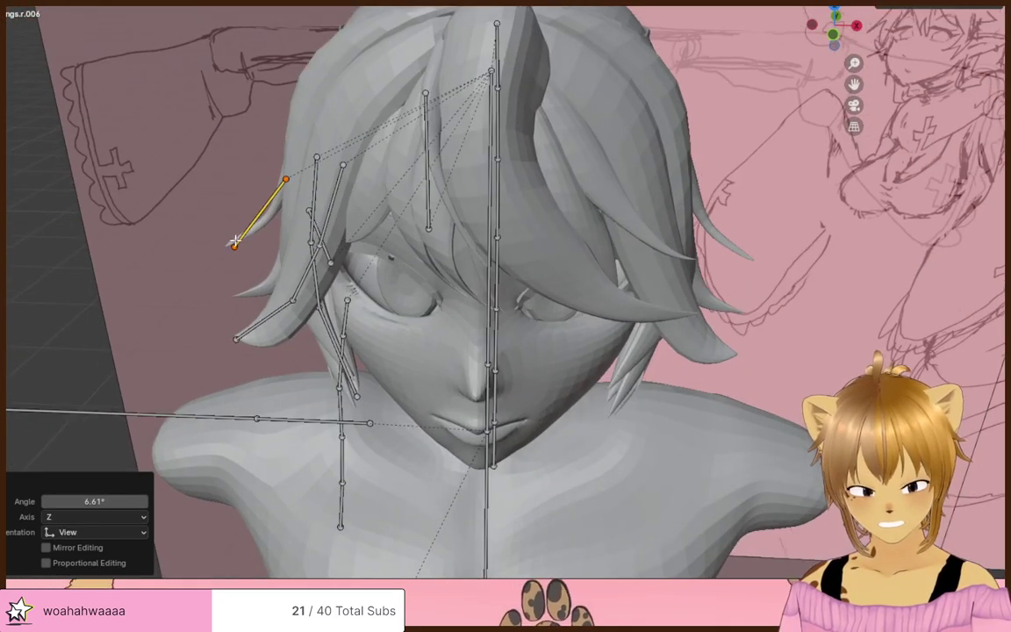
- Scale the duplicated bone to 0.476, then place it at the outer strand's base with a -23.3° view rotation
click(285, 204)
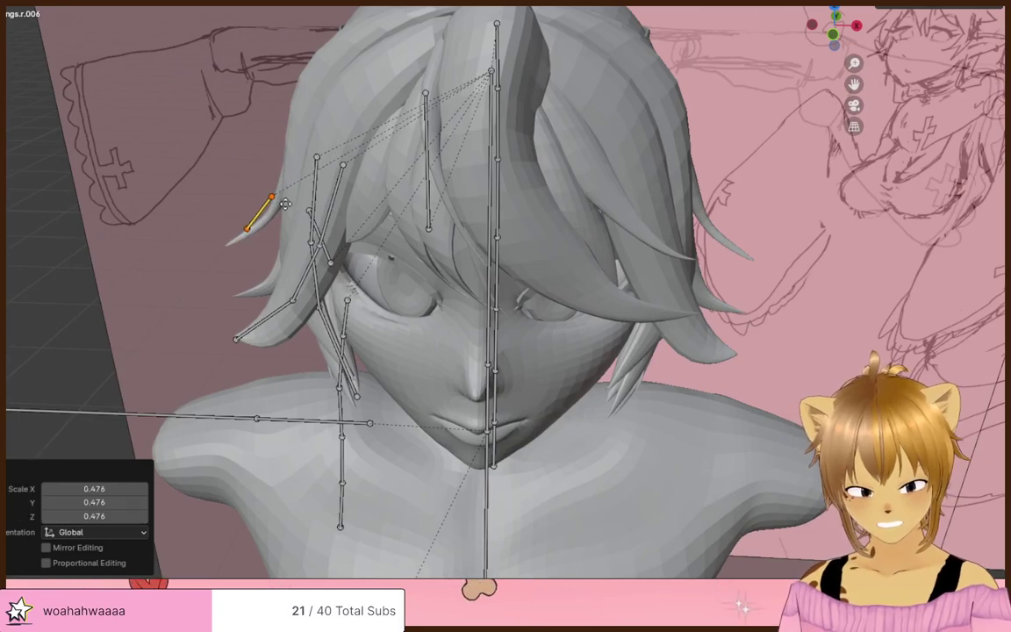
key(g)
click(322, 177)
middle_drag(321, 177, 351, 146)
click(342, 124)
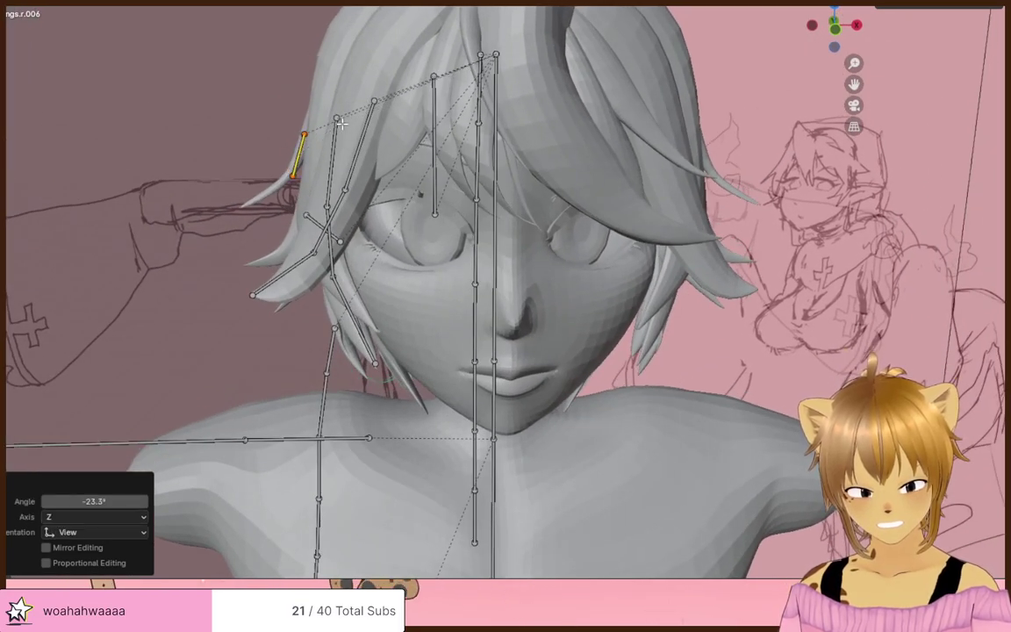
- Rotate the shortened bone 10.3° in the view and nudge it onto the base of the outer flicked strand
click(334, 137)
key(r)
click(349, 129)
key(g)
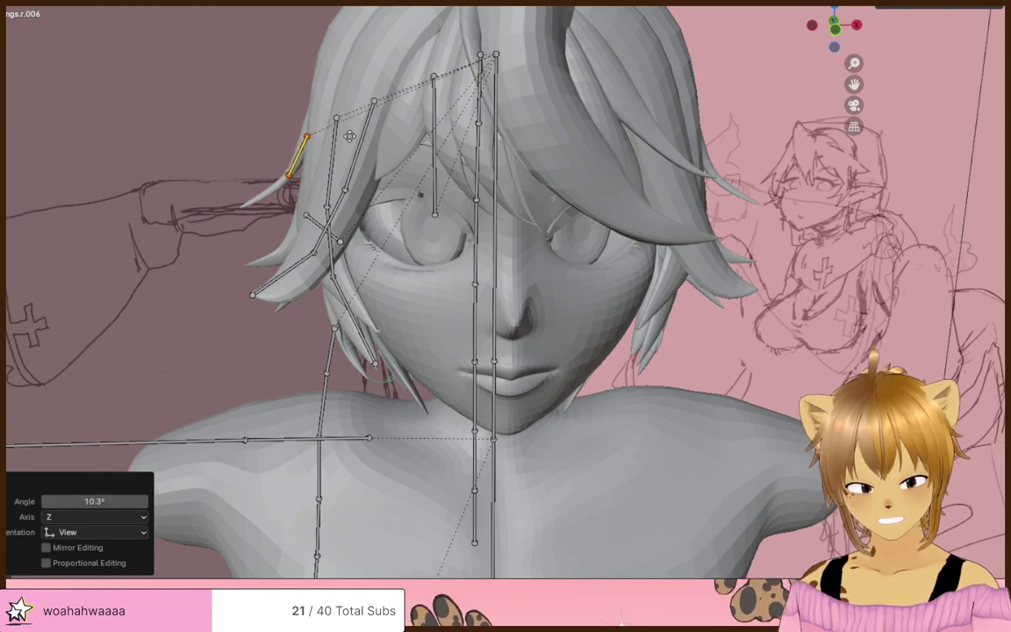
click(349, 137)
- Adjust the short bone's tip and extrude a second bone from it to the end of the outer flicked strand
key(r)
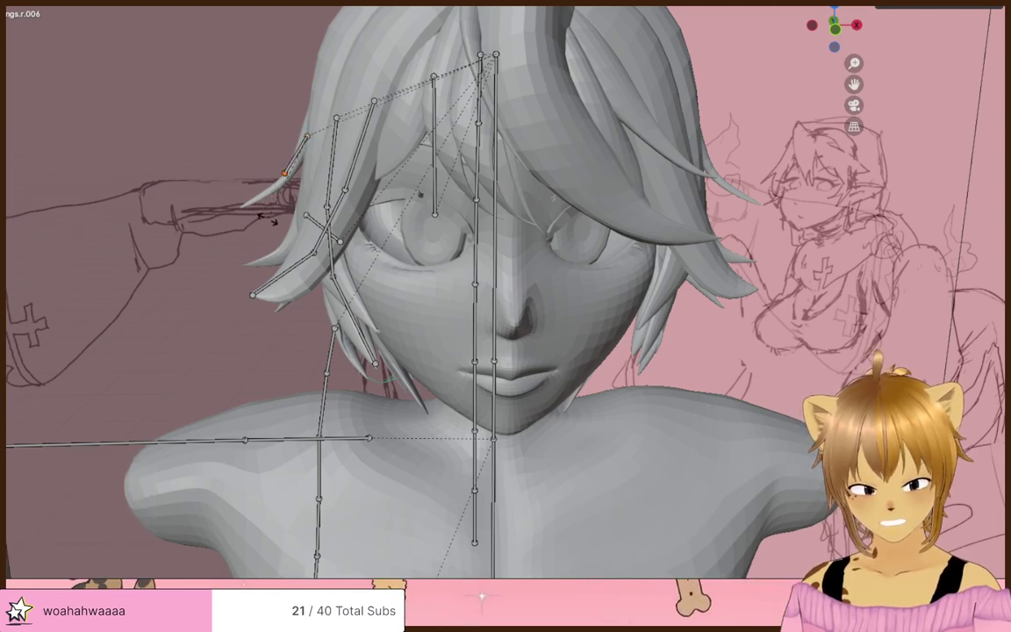
click(230, 245)
middle_drag(242, 241, 427, 225)
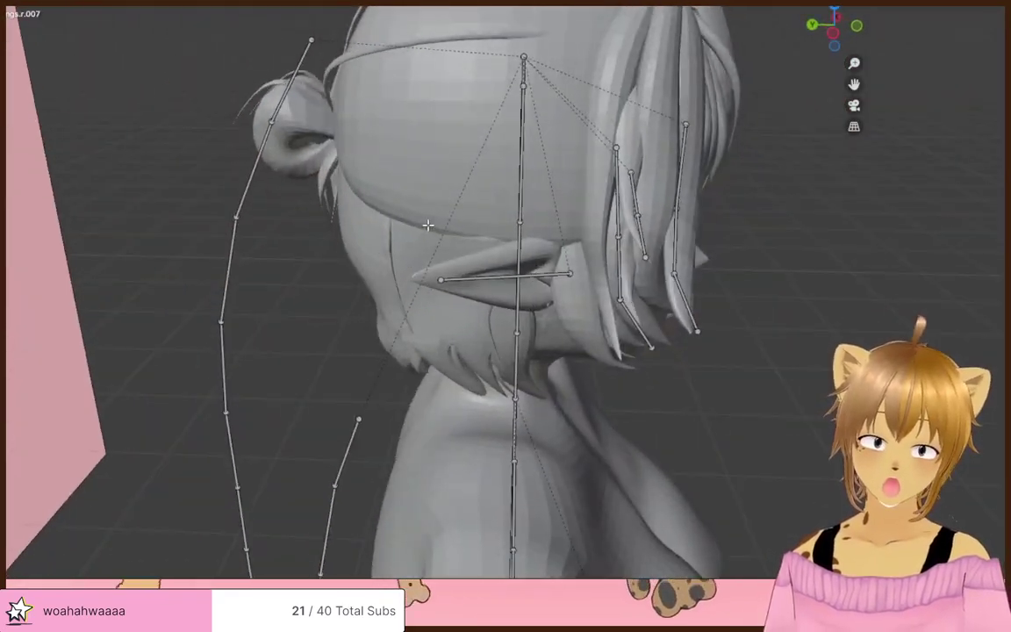
- Adjust the two-bone chain's middle joint, root and tip from the side so it follows the outer flicked strand
click(630, 219)
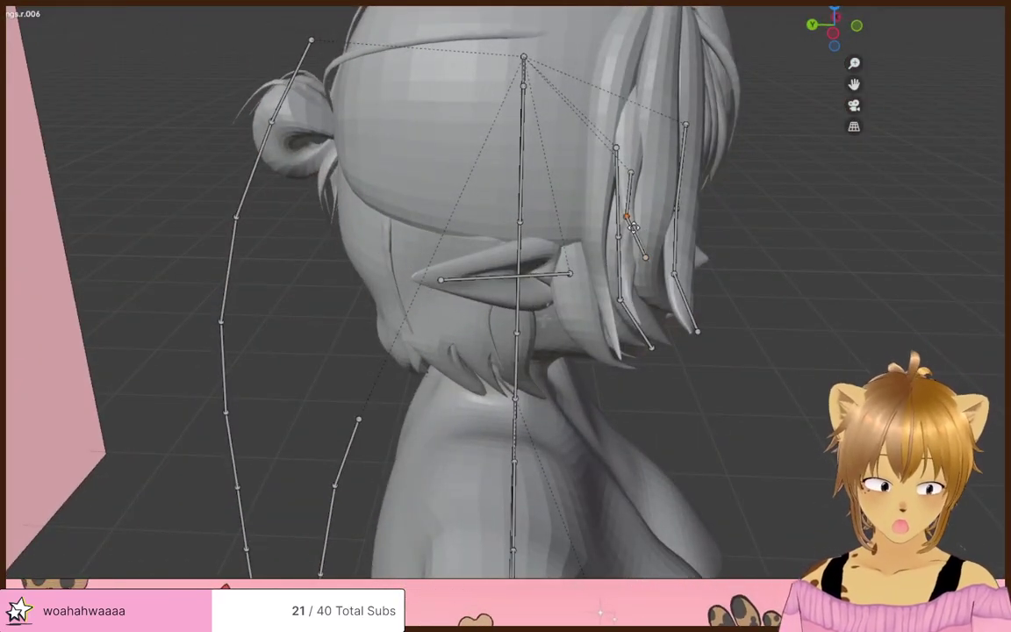
click(636, 226)
click(630, 175)
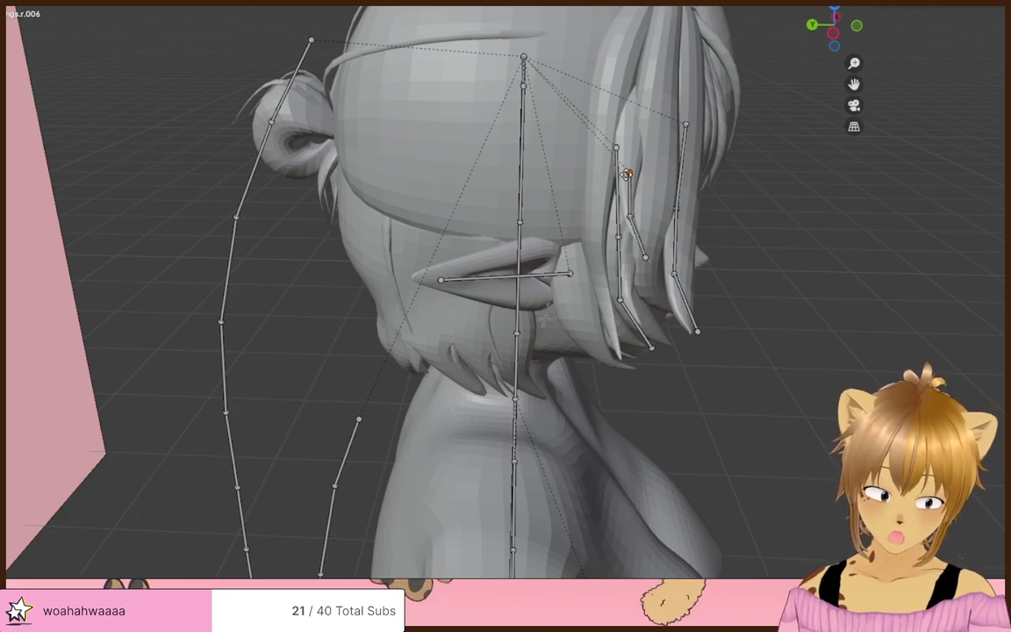
click(625, 172)
click(646, 258)
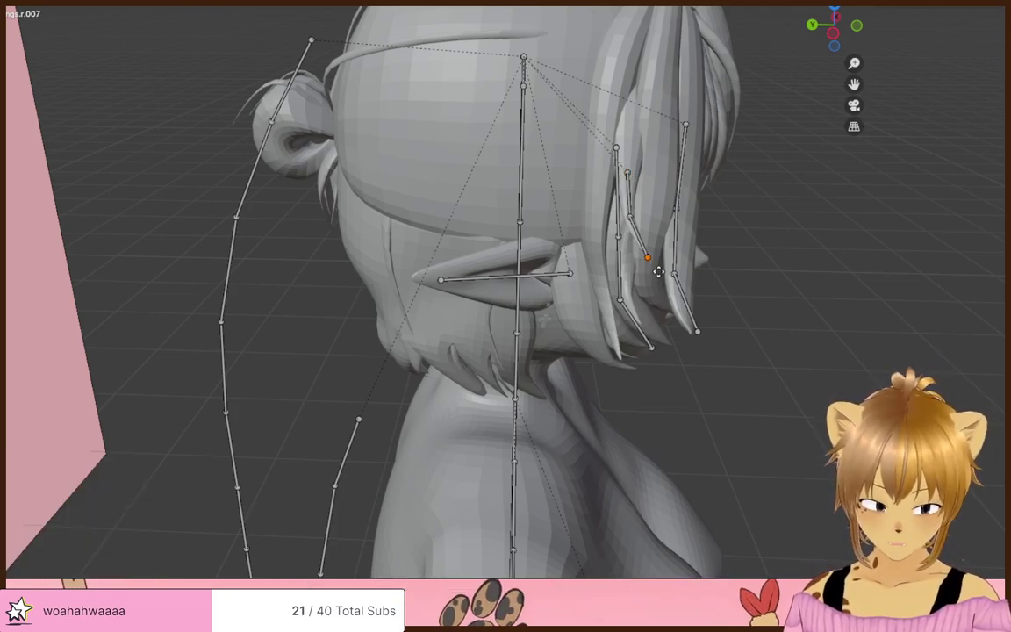
click(658, 273)
- Fine-tune the middle joint of the outer strand's two-bone chain from the front
scroll(772, 255, up, 1)
middle_drag(786, 256, 622, 227)
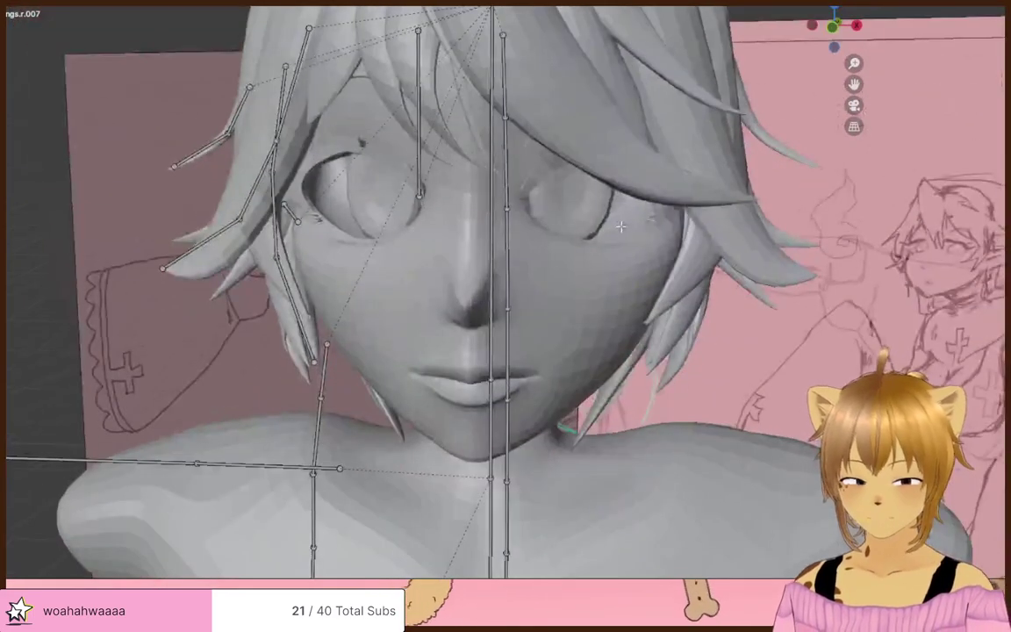
key(g)
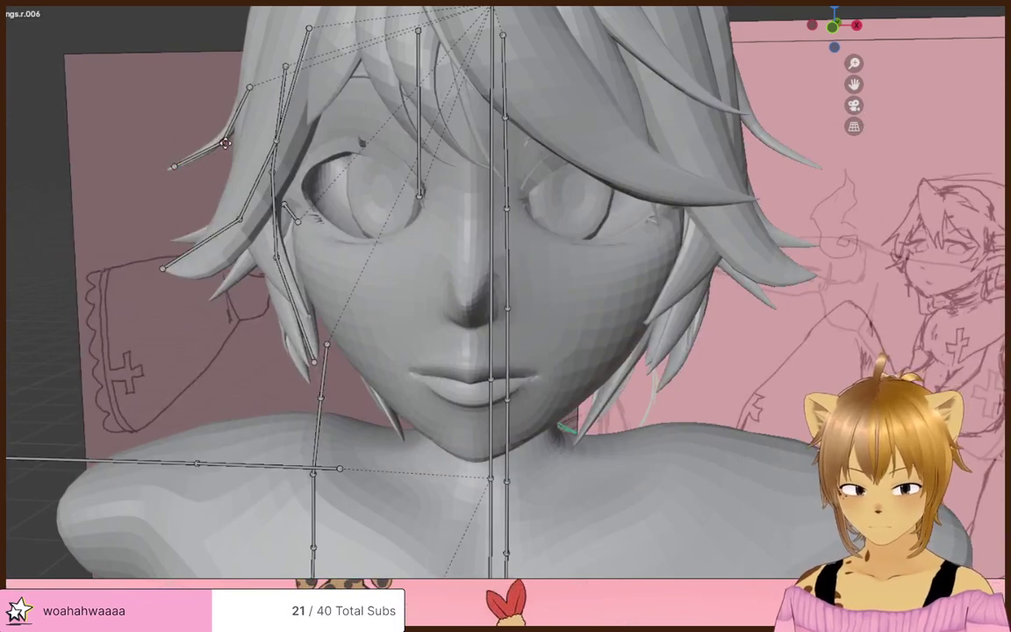
click(224, 139)
click(254, 133)
middle_drag(256, 134, 284, 135)
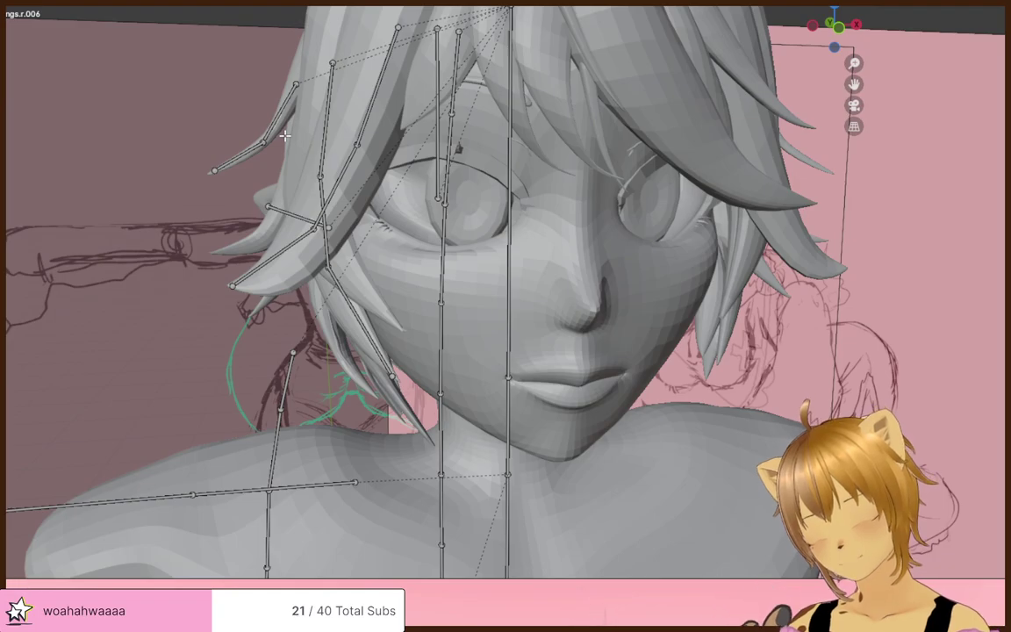
- Duplicate the three-bone side chain about -0.005 m in X, 0.033 m in Y and -0.020 m in Z, and scale the copy to 0.491
scroll(285, 134, down, 2)
middle_drag(400, 154, 473, 116)
middle_drag(522, 156, 623, 178)
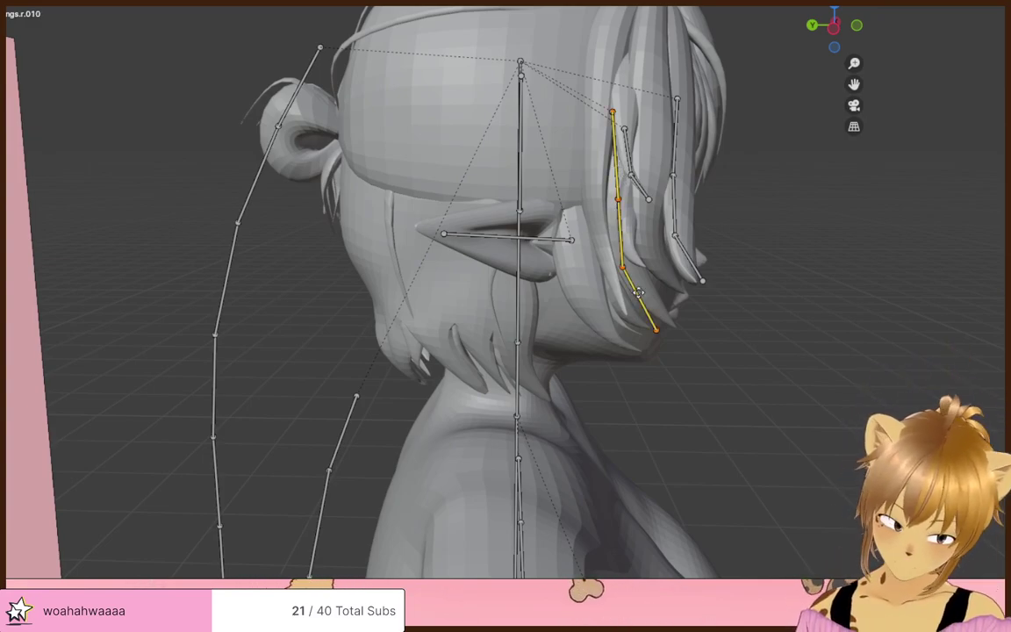
click(608, 327)
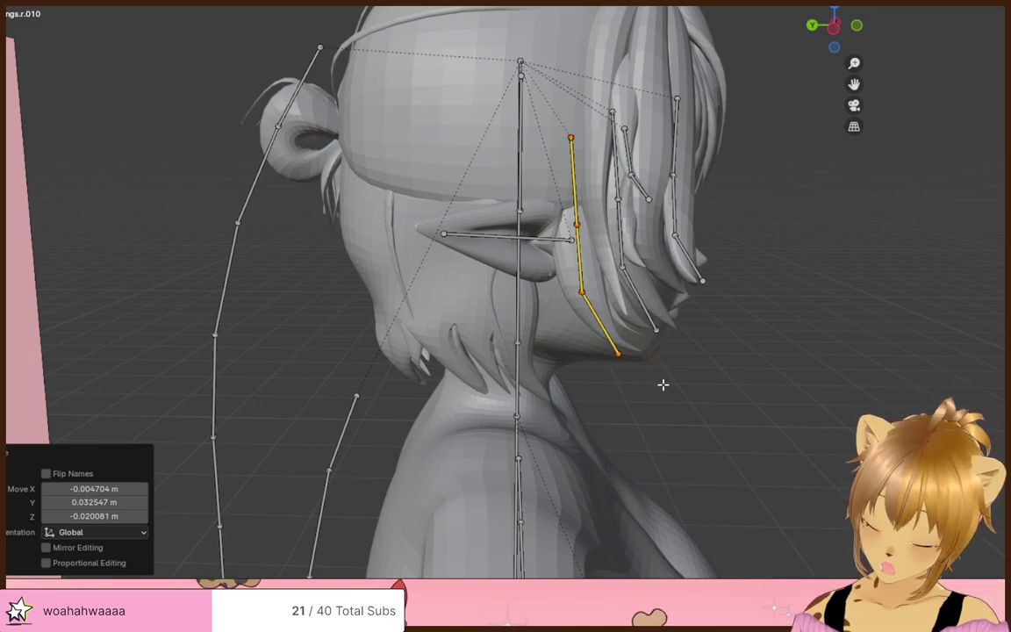
click(609, 328)
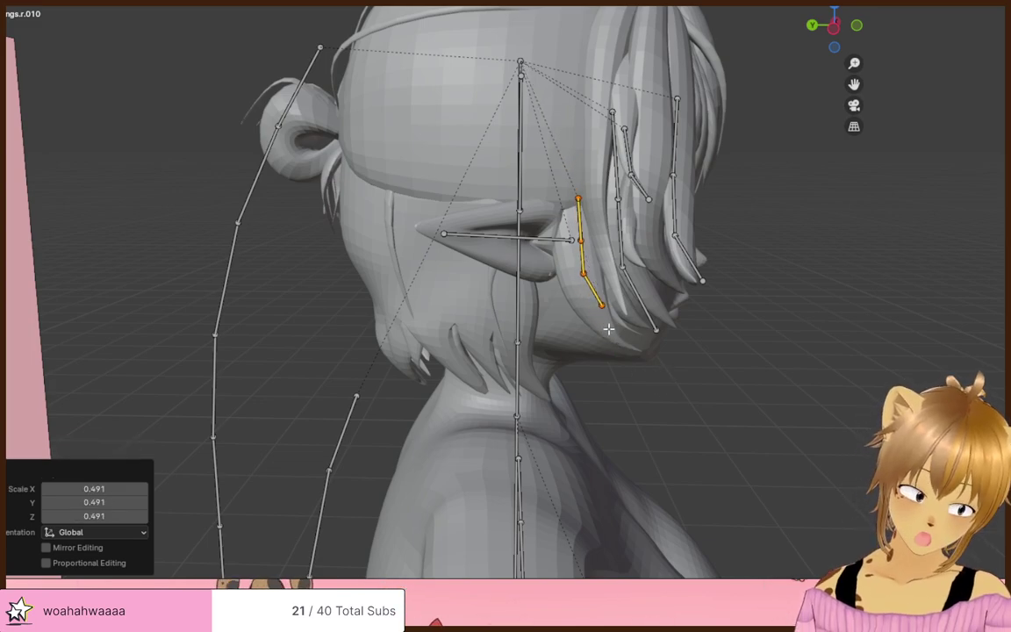
- Move the scaled three-bone copy onto the strand in front of the ear and extend its tip down toward the jaw
click(671, 366)
key(g)
click(688, 377)
click(622, 333)
middle_drag(623, 333, 637, 348)
key(g)
click(658, 363)
- Move the lower joint of the chain in front of the ear about 0.001 m in X, -0.008 m in Y and -0.001 m in Z
click(587, 303)
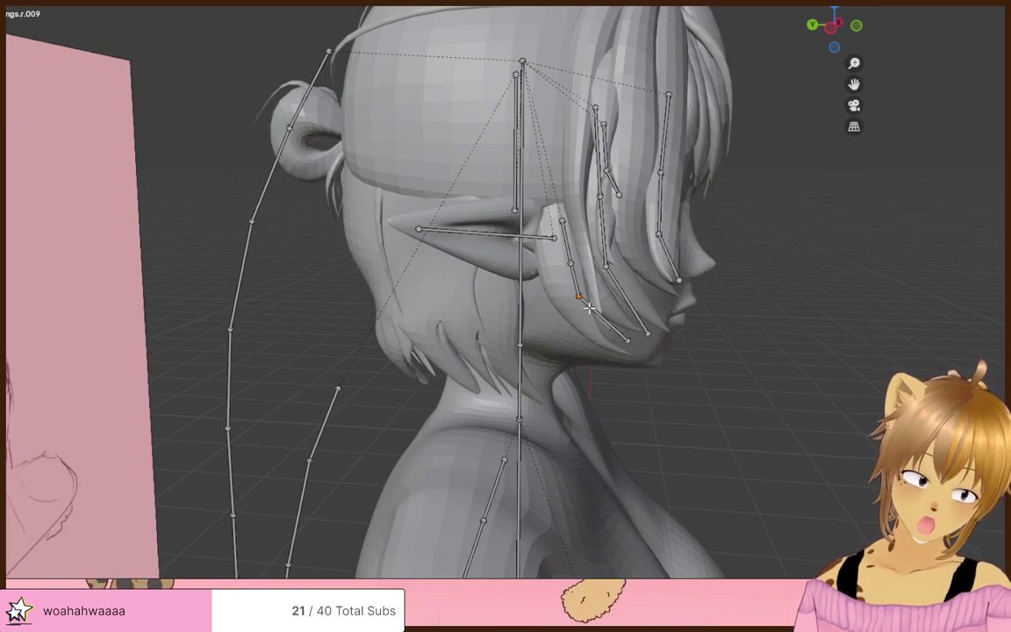
key(g)
click(601, 307)
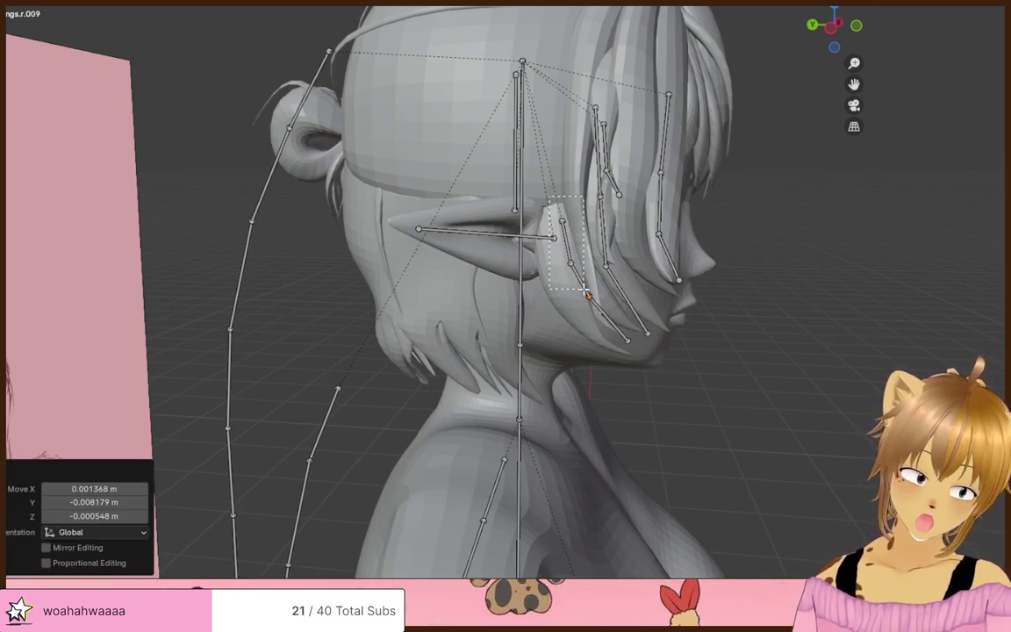
- Select the whole three-bone chain in front of the ear, rotate it 3.44° in the view and reposition it along the strand
click(568, 228)
shift+click(582, 281)
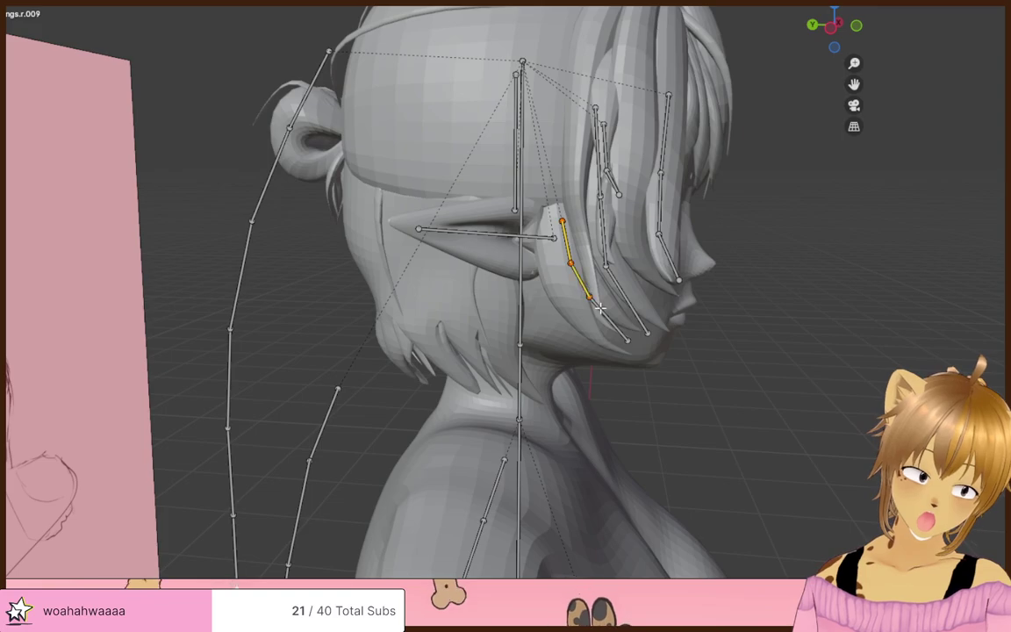
shift+click(619, 333)
key(g)
key(r)
click(655, 340)
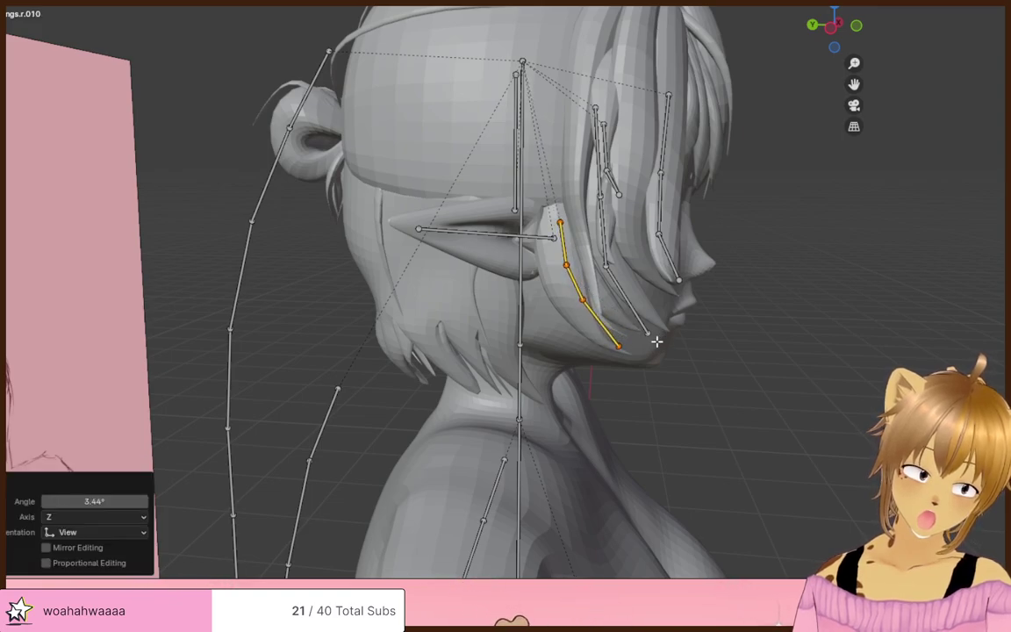
click(657, 341)
click(666, 362)
- Extrude a disconnected bone from the ear bone's tip and move it about 0.025 m in X, -0.091 m in Y and -0.045 m in Z
middle_drag(639, 341, 421, 195)
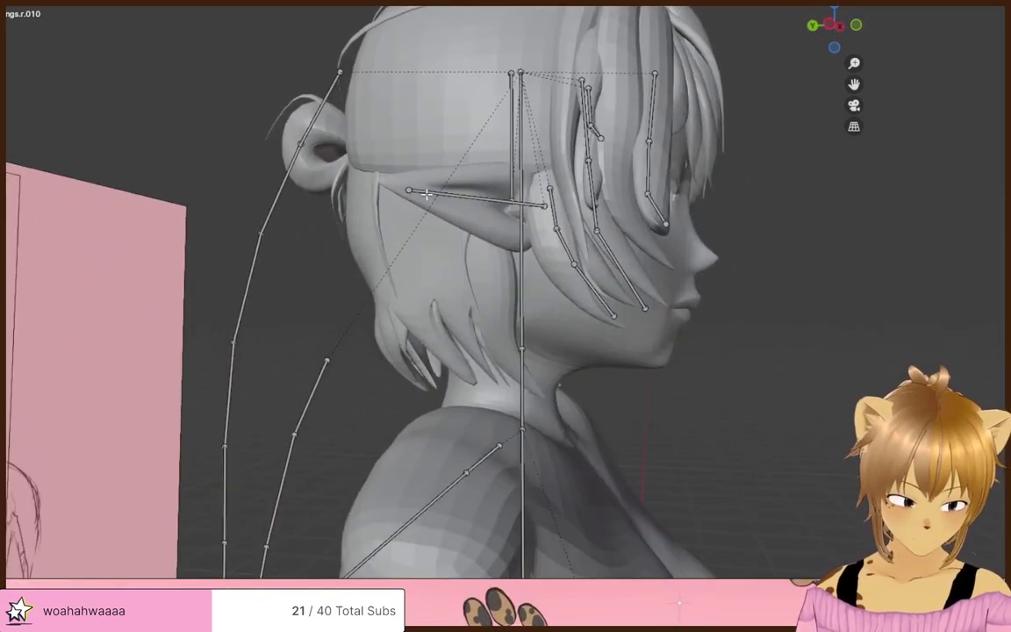
click(421, 195)
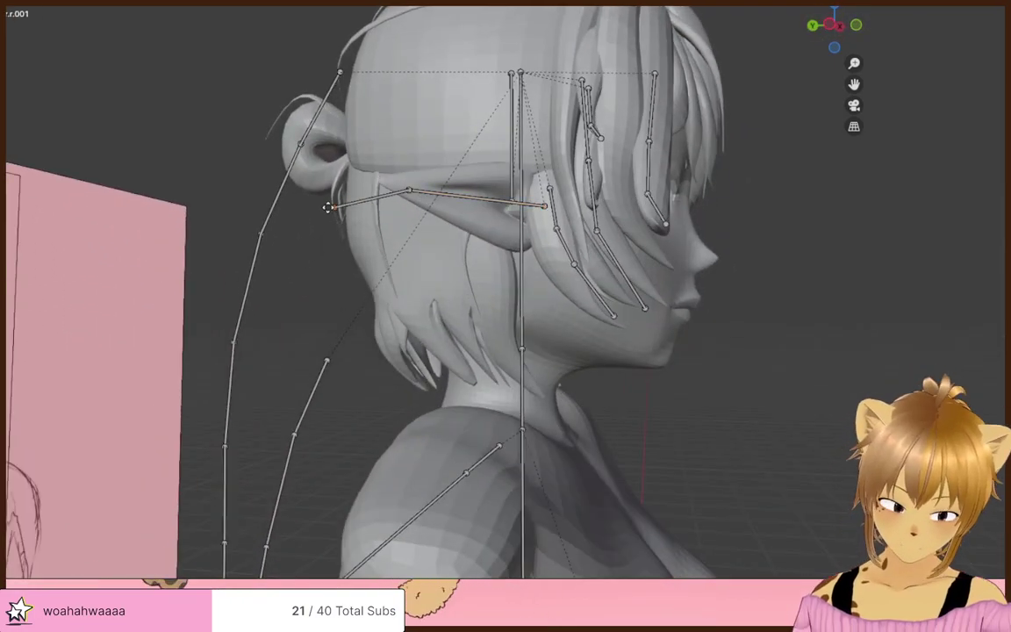
click(326, 207)
key(ctrl+z)
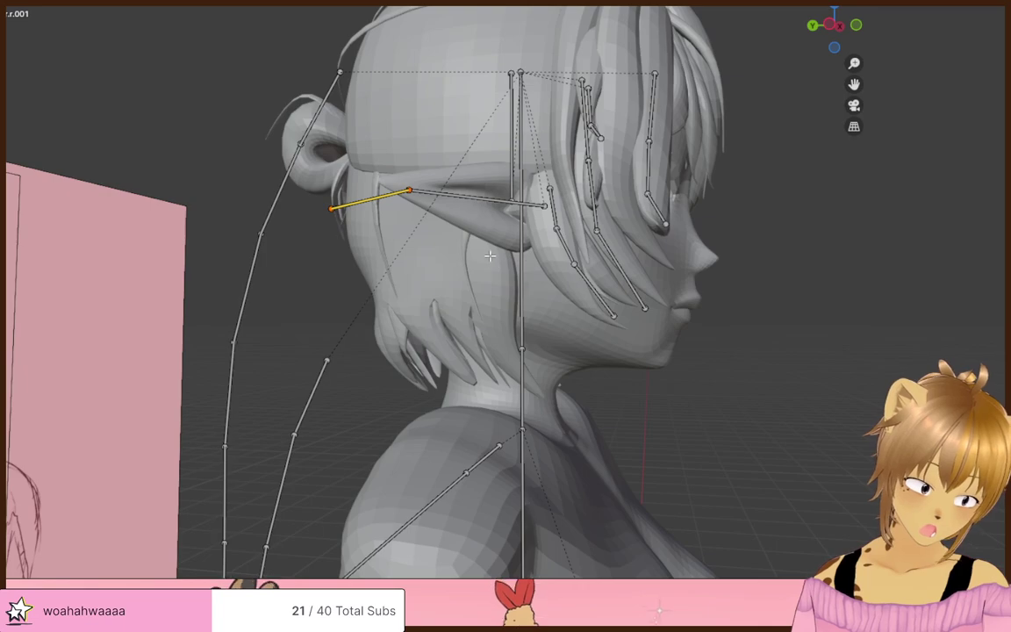
key(g)
click(656, 331)
- Rotate the new bone below the ear -76.9° in the view so it runs down along the hair behind the ear
scroll(714, 331, up, 5)
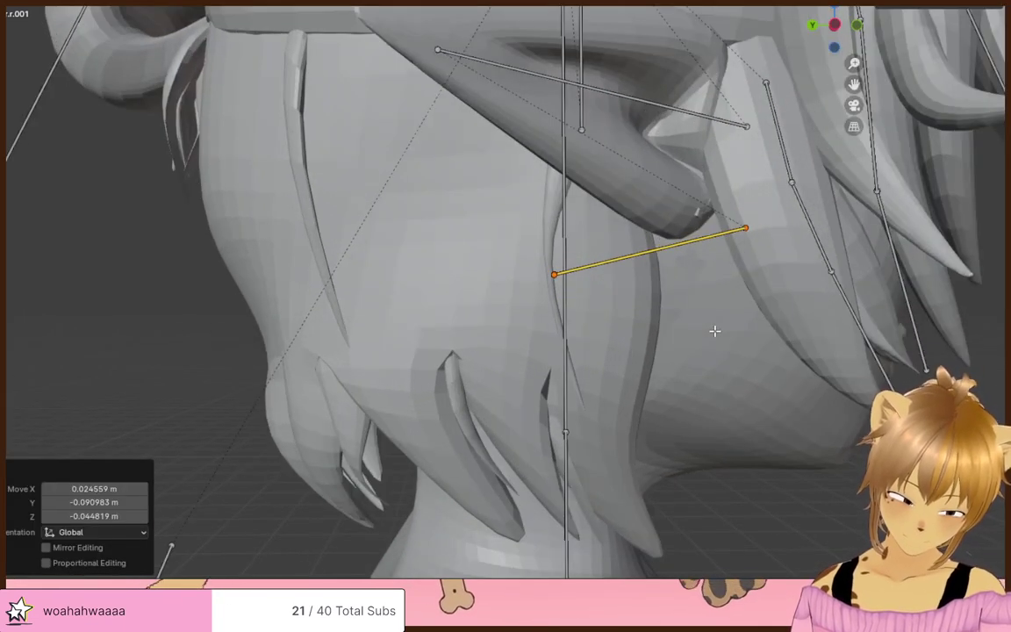
key(r)
click(777, 206)
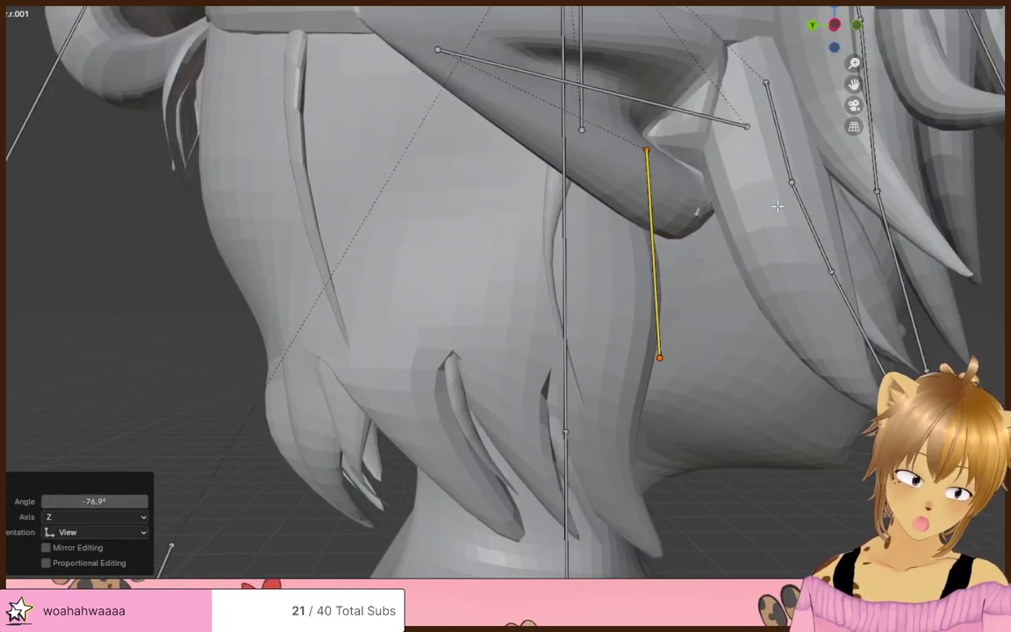
- Scale the bone below the ear to 0.404 and flatten it to 0 along X
click(714, 263)
middle_drag(674, 225, 761, 214)
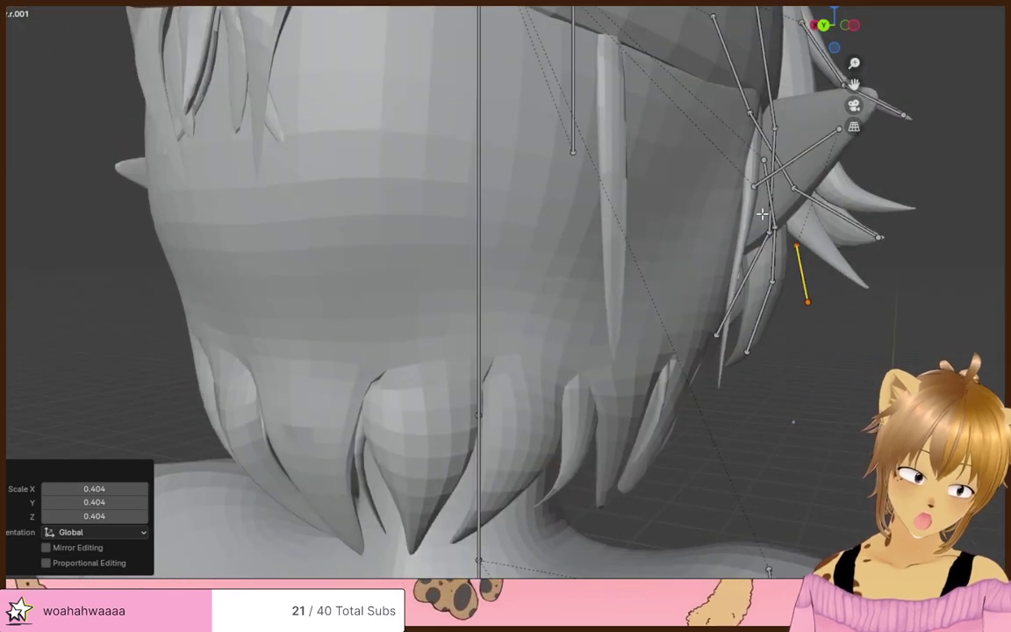
key(s)
key(x)
key(0)
key(Return)
- Move the shortened bone about 0.012 m in X, -0.026 m in Y and -0.005 m in Z, and adjust it near the cross earring
scroll(713, 329, up, 5)
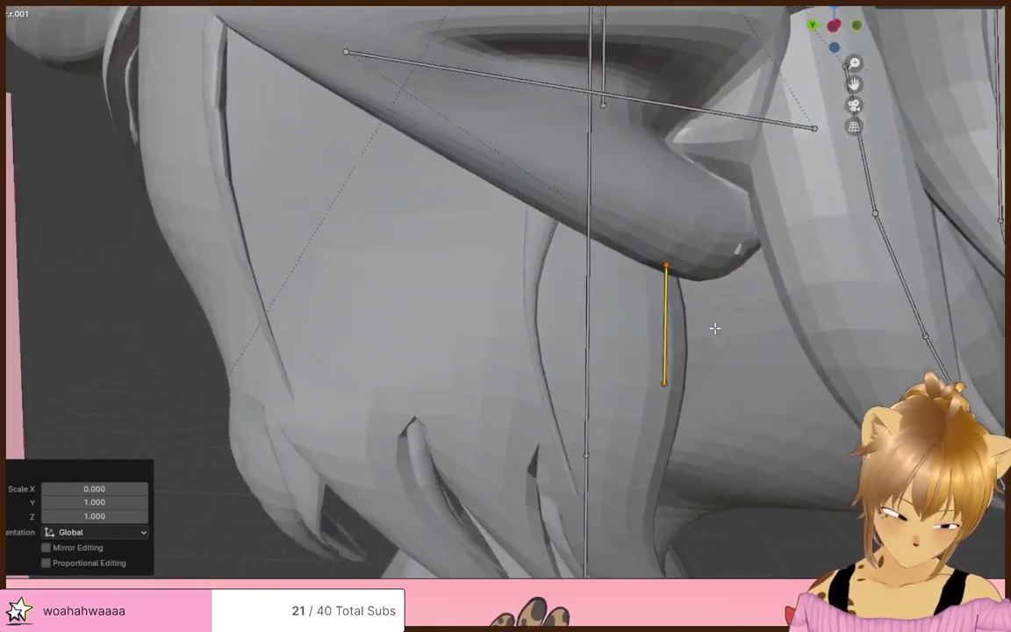
middle_drag(683, 319, 606, 295)
click(691, 301)
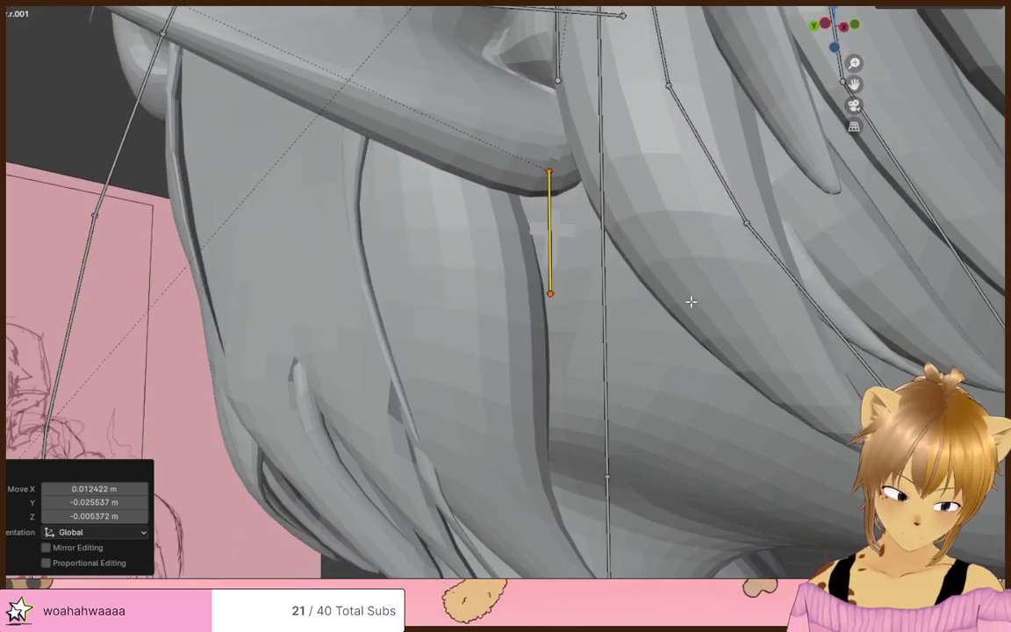
click(619, 277)
key(g)
click(612, 273)
middle_drag(612, 273, 795, 328)
key(g)
click(818, 329)
- Rotate the earring bone 11.1° in the view to match the tilt of the cross
key(r)
key(r)
click(886, 334)
scroll(795, 328, down, 4)
scroll(509, 252, up, 4)
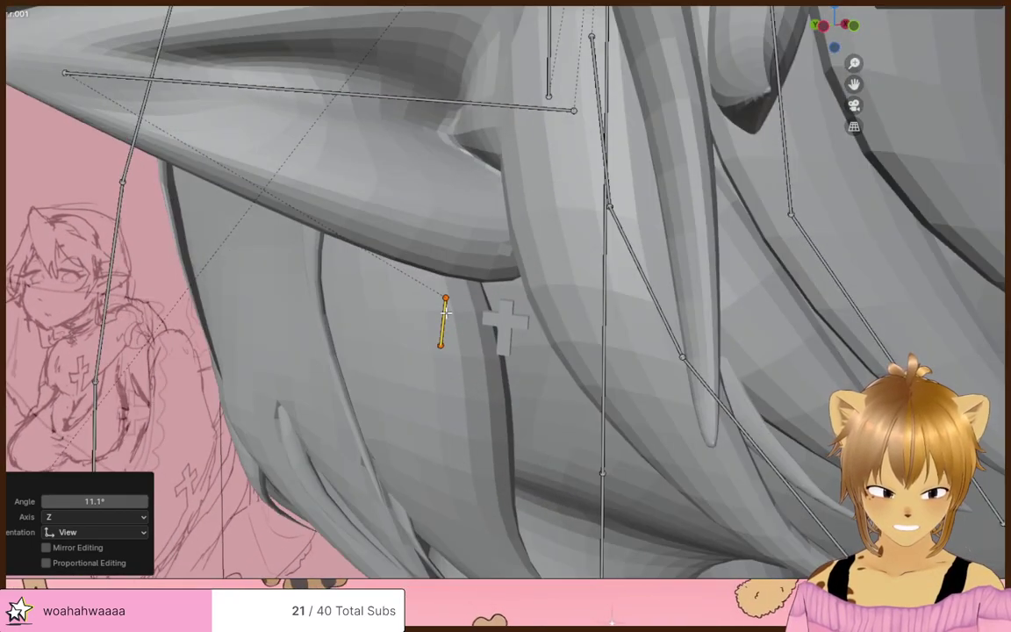
- Move the earring bone onto the cross earring, with a last nudge of about -0.0003 m in X, 0.0006 m in Y and 0.0008 m in Z
key(g)
click(513, 324)
middle_drag(513, 324, 682, 326)
key(g)
click(857, 309)
scroll(858, 309, up, 4)
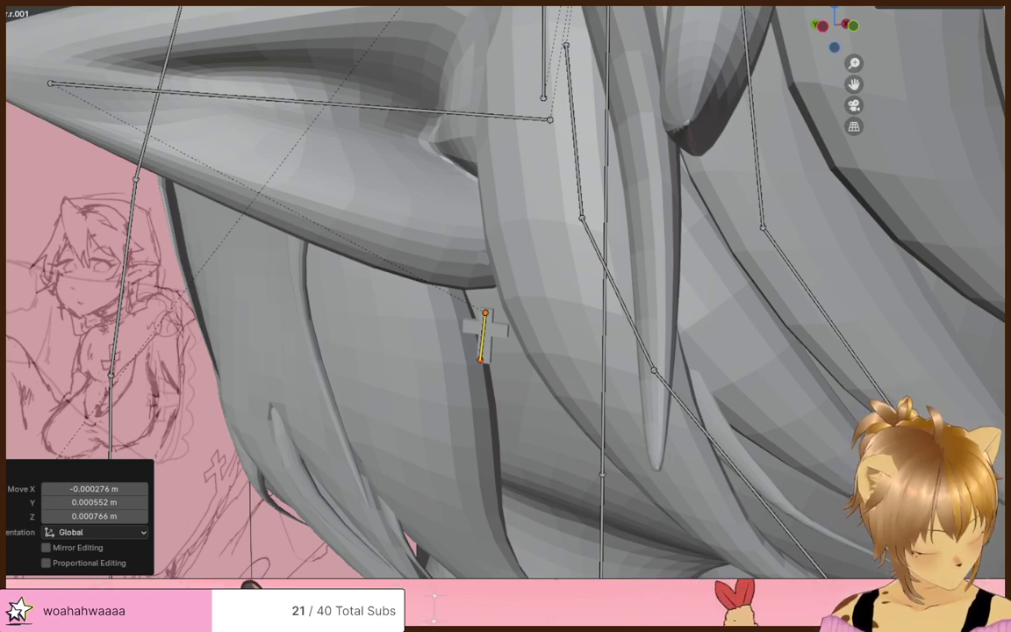
scroll(485, 332, down, 5)
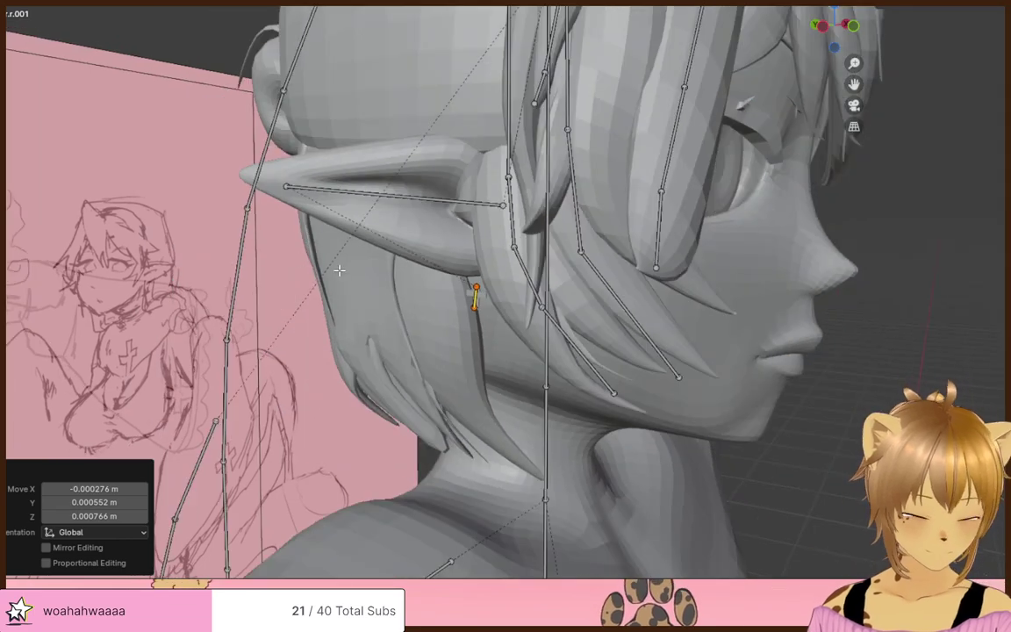
- Rename the bone on the cross earring as earring.r
click(479, 285)
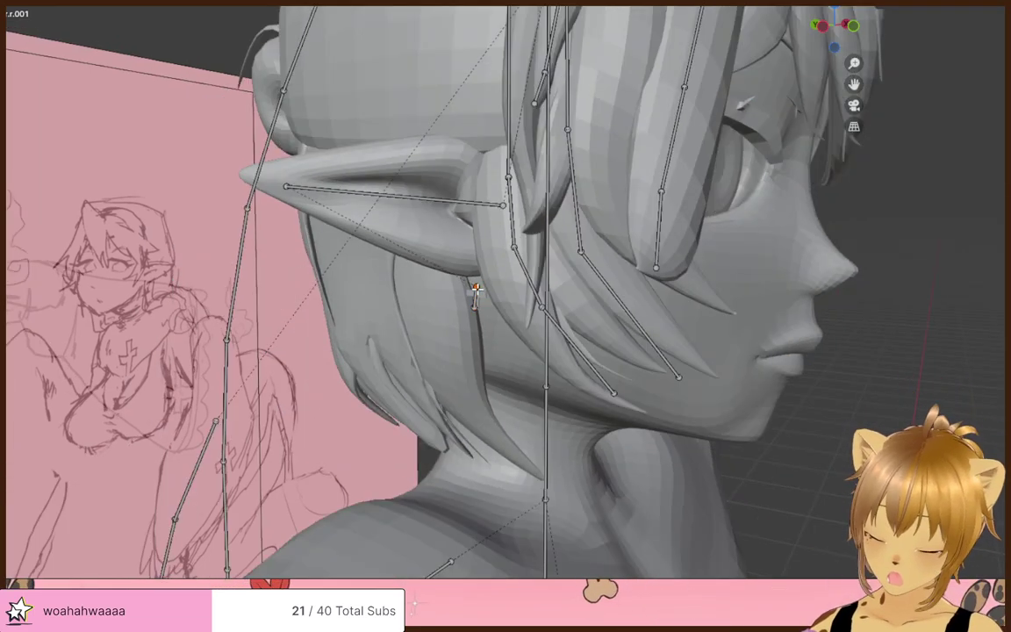
key(F2)
text(ear)
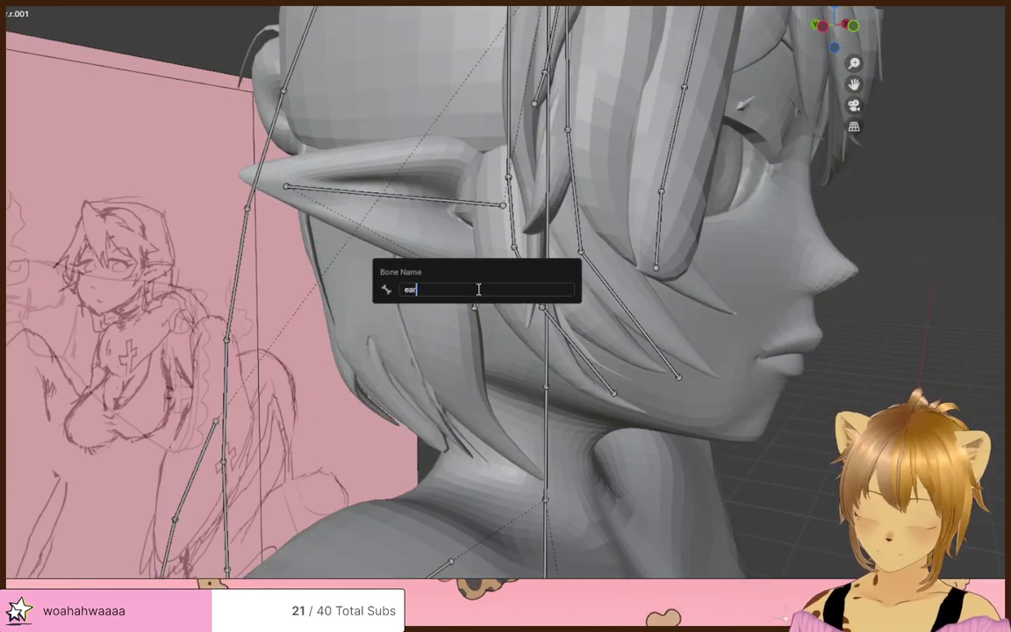
text(ring.l)
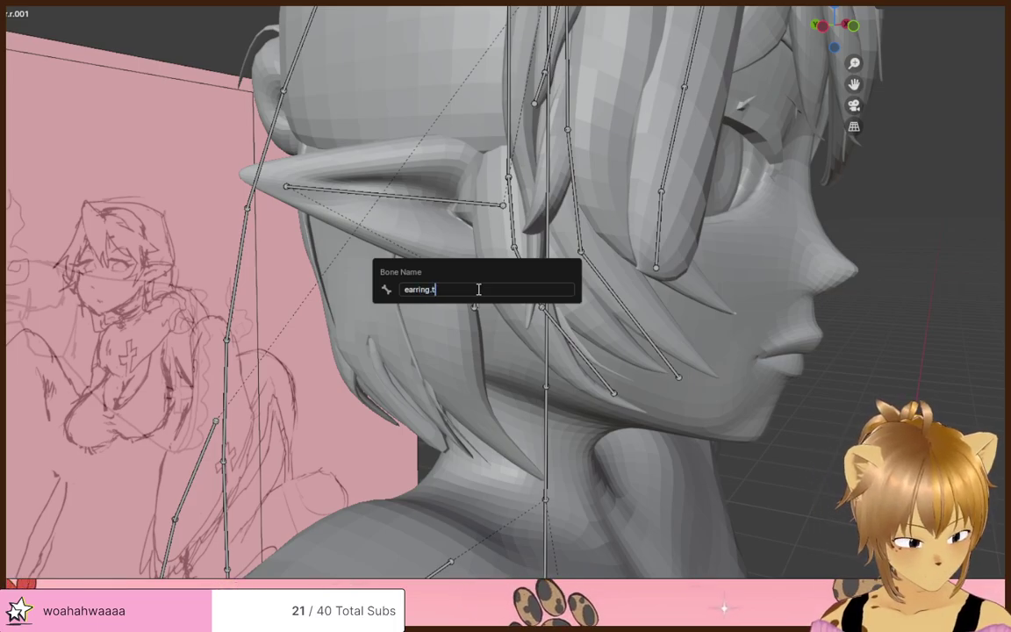
key(BackSpace)
text(r)
key(Return)
scroll(479, 291, up, 4)
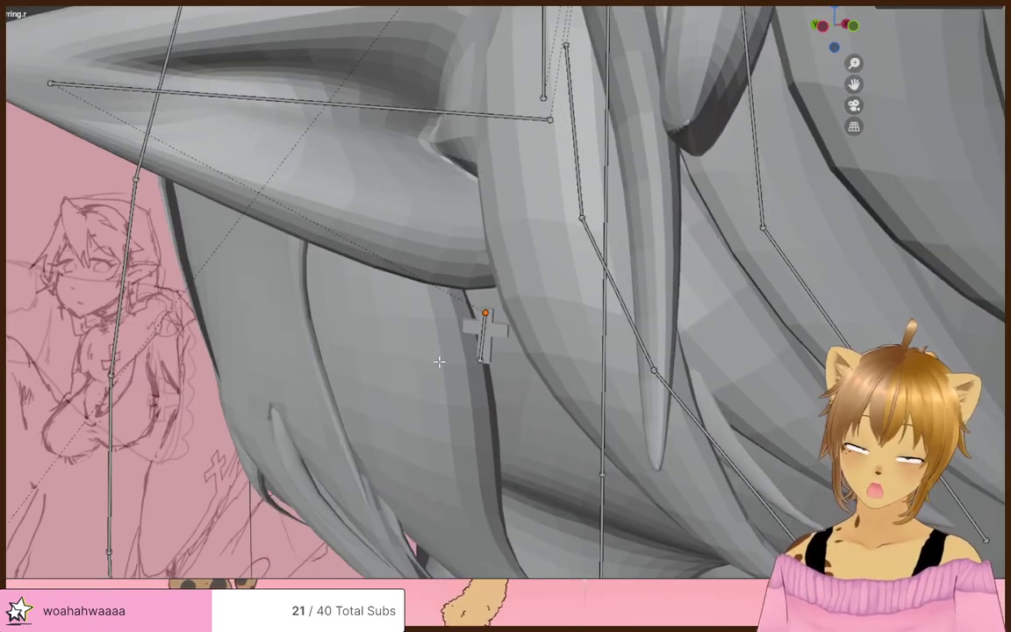
- Move the cheek strand chain's tip forward and its lowest joint about 0.002 m in X, -0.004 m in Y and 0.004 m in Z
middle_drag(439, 361, 522, 336)
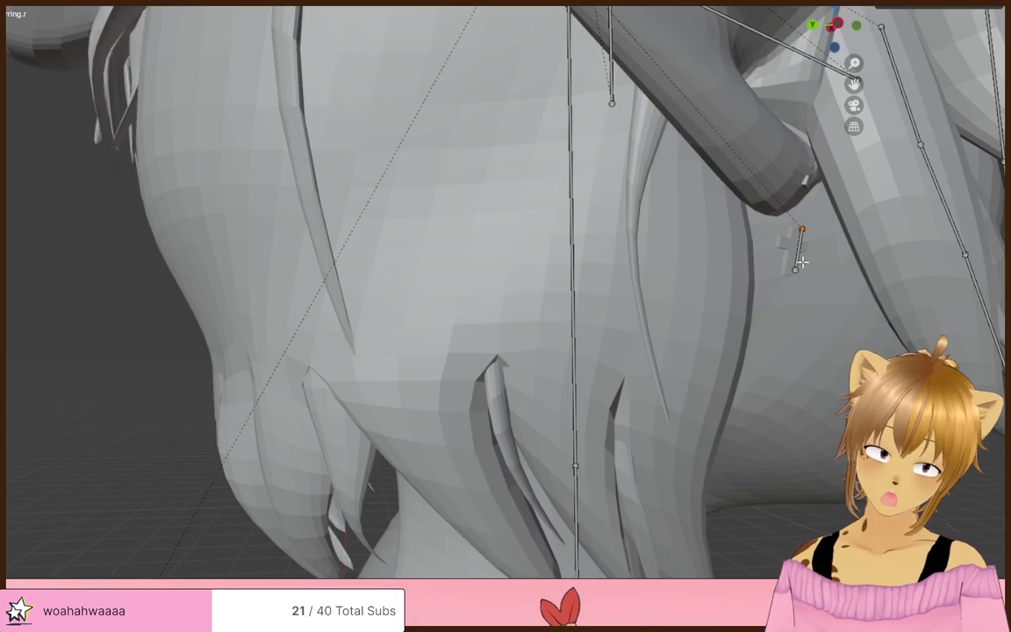
mouse_move(801, 260)
middle_down()
mouse_move(885, 266)
mouse_move(719, 273)
middle_up()
mouse_move(573, 273)
middle_down()
mouse_move(613, 272)
mouse_move(617, 294)
mouse_move(584, 279)
middle_up()
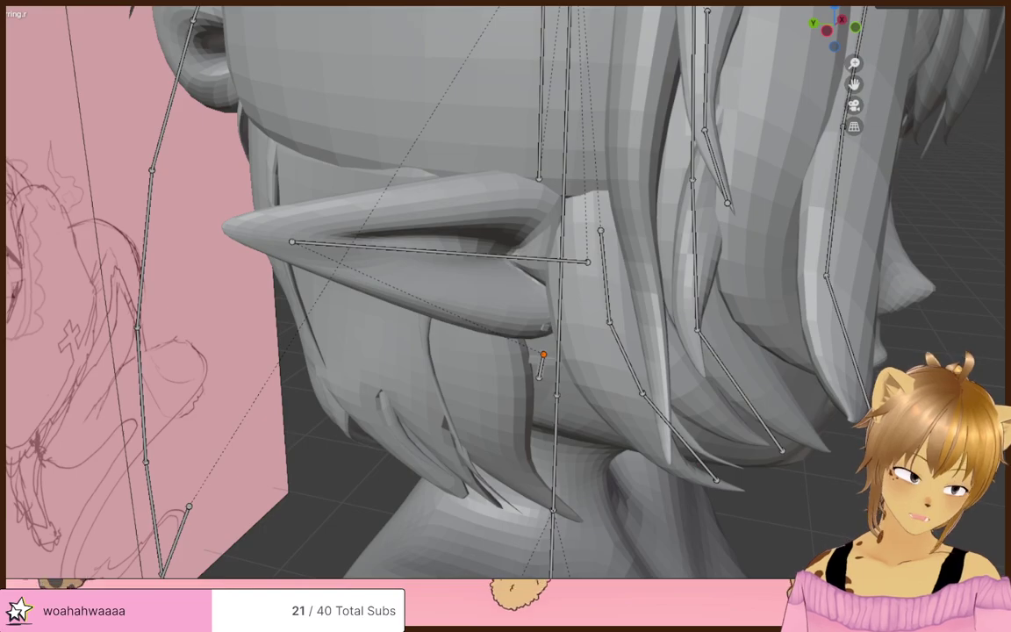
scroll(535, 354, down, 4)
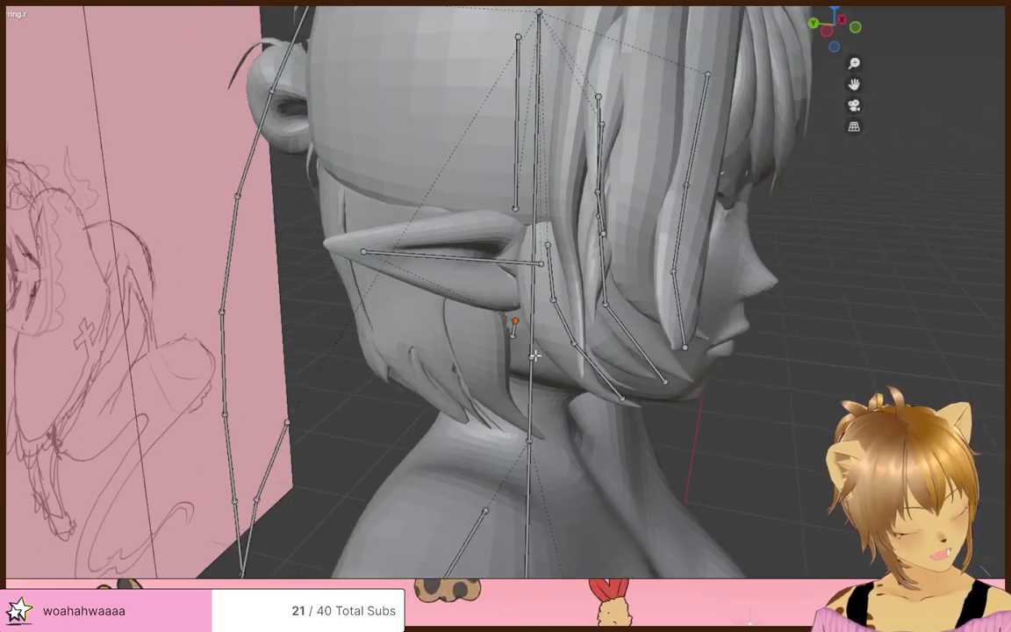
mouse_move(572, 356)
middle_down()
mouse_move(420, 264)
mouse_move(659, 312)
mouse_move(509, 237)
mouse_move(649, 298)
mouse_move(583, 277)
mouse_move(617, 343)
middle_up()
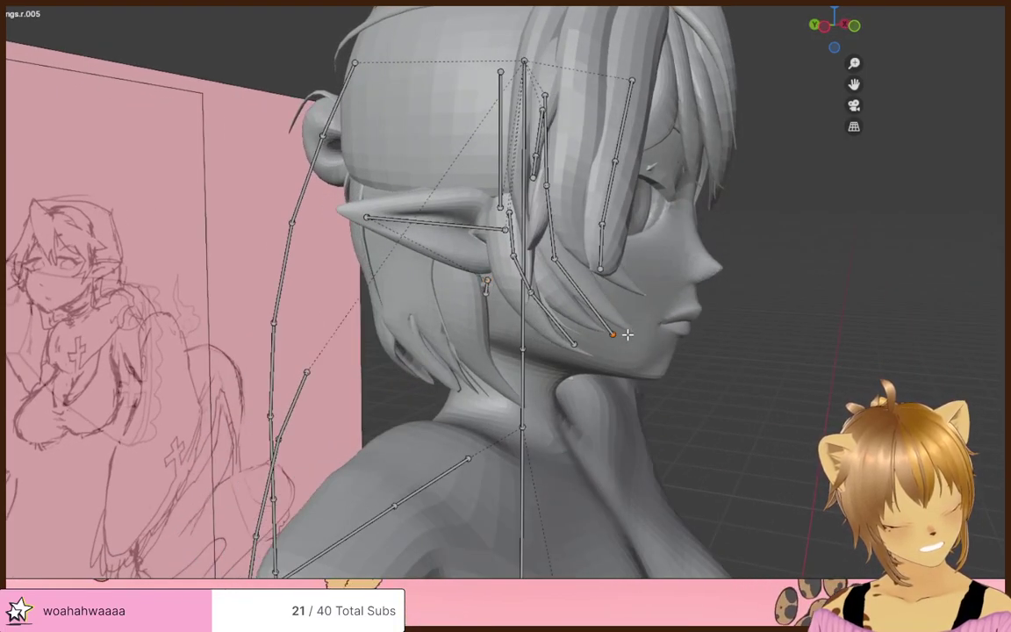
click(643, 324)
click(573, 259)
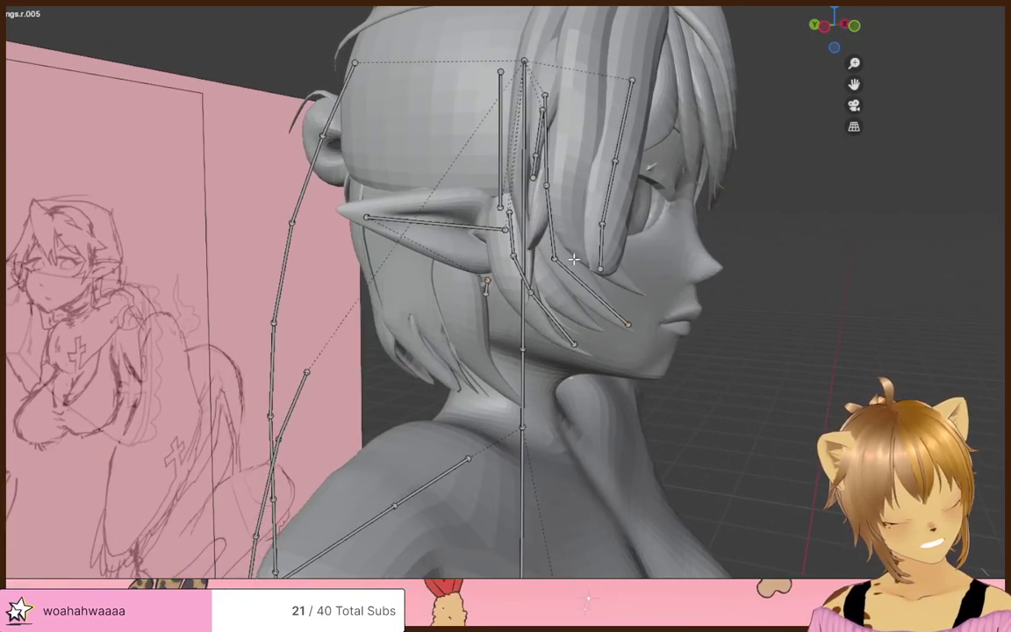
click(572, 248)
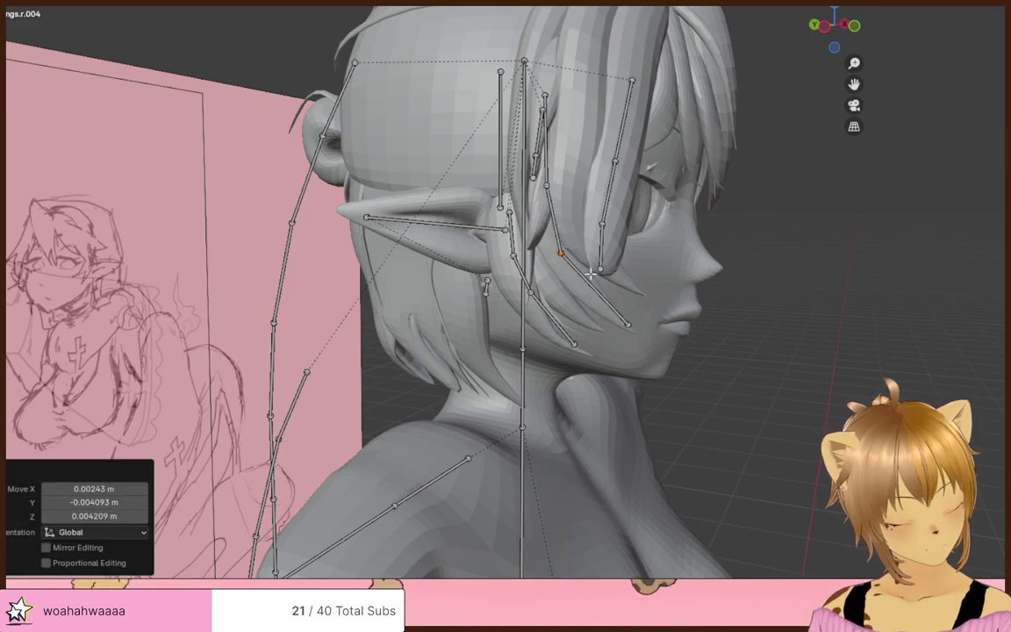
- Move the cheek strand's last bone about -0.002 m in X, 0.003 m in Y and -0.002 m in Z, and rotate it 6.84° in the view
click(617, 317)
key(g)
click(617, 335)
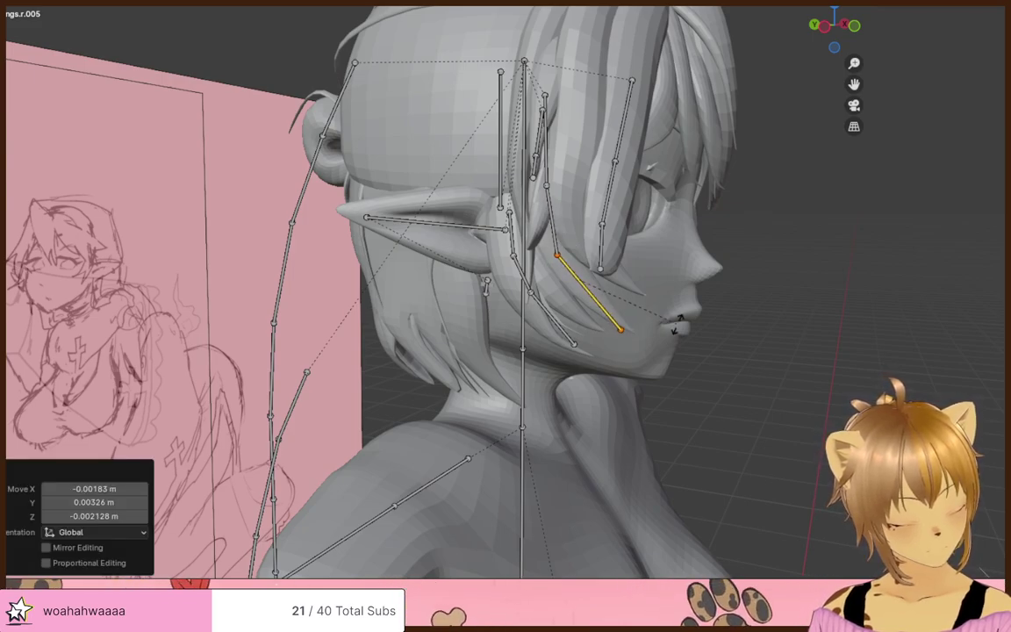
key(r)
click(614, 336)
middle_drag(614, 336, 695, 330)
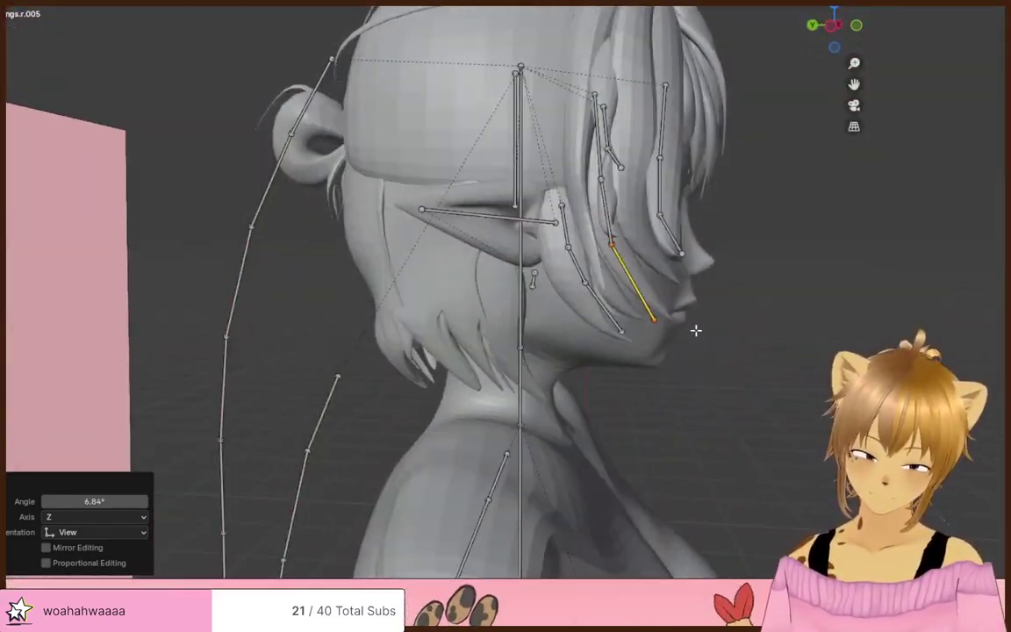
- Check the names of the first few bones in the ghost tail chain
scroll(695, 331, down, 8)
shift+middle_drag(621, 504, 641, 271)
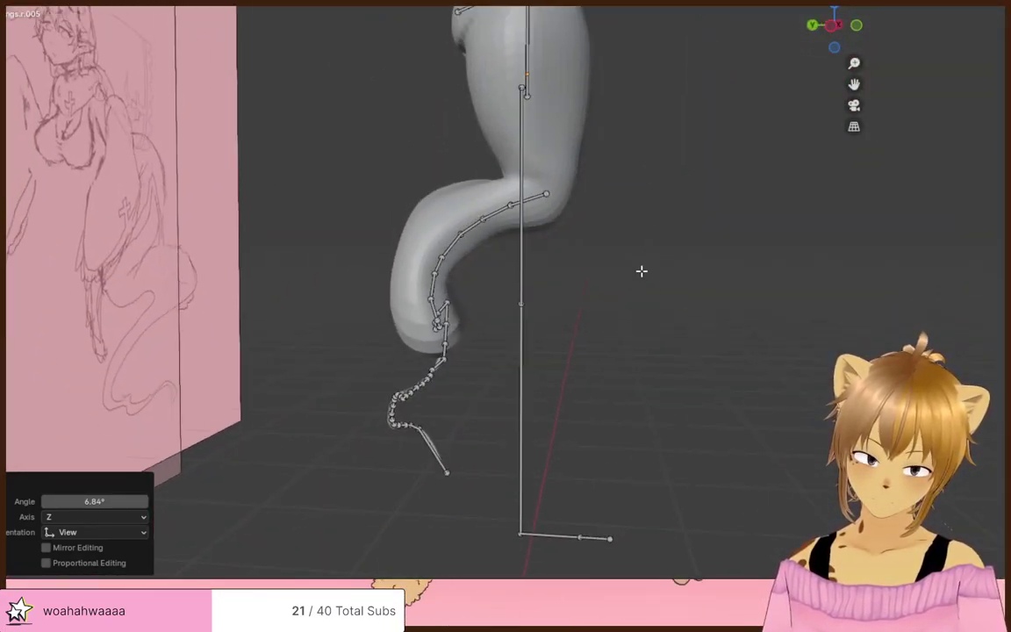
click(537, 215)
key(F2)
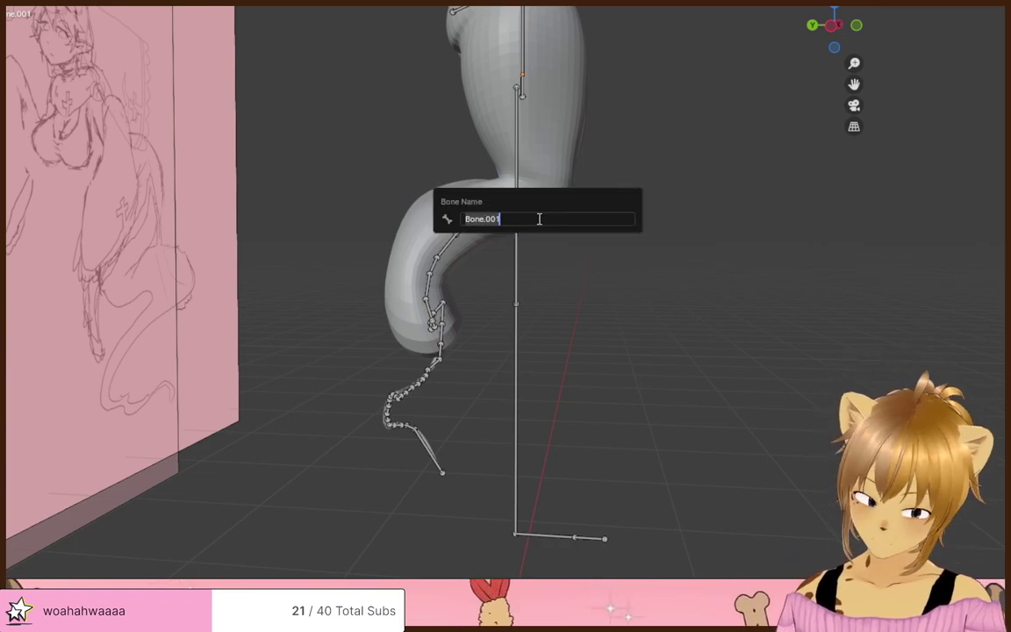
key(F2)
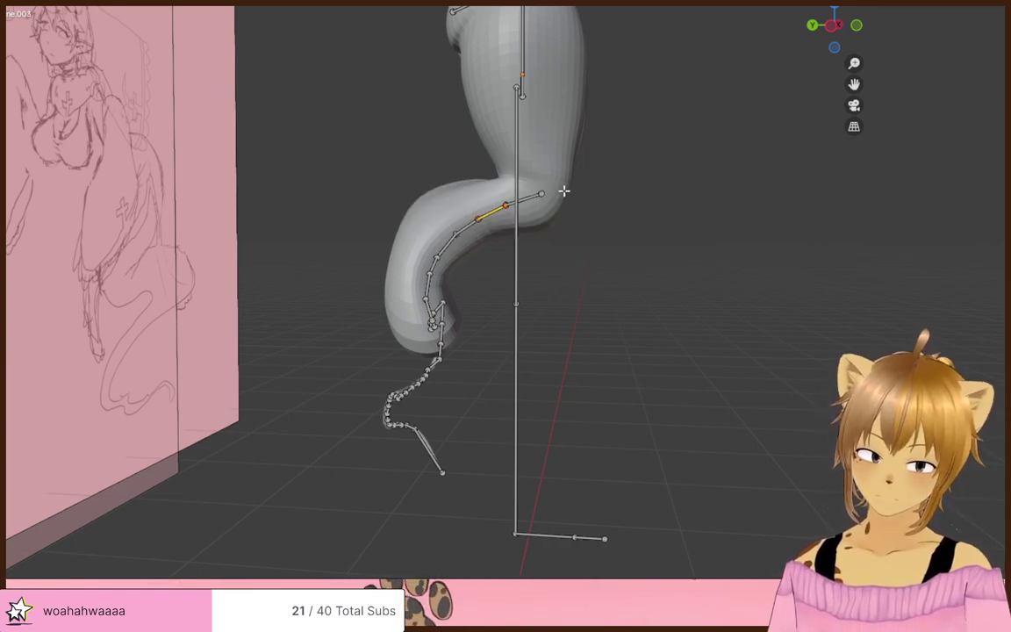
key(F2)
click(590, 225)
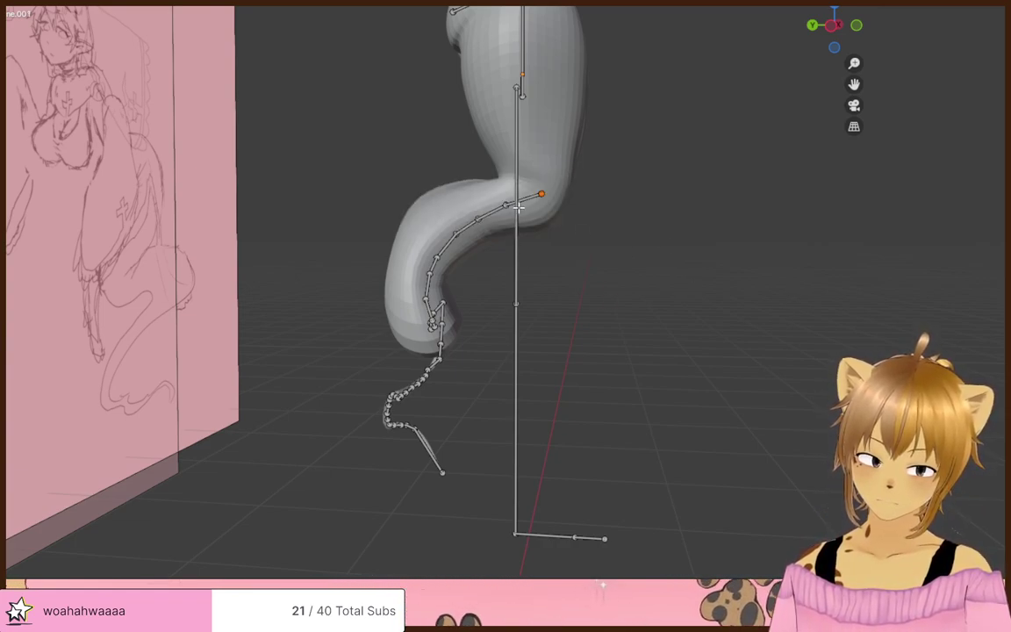
key(F2)
click(471, 226)
key(F2)
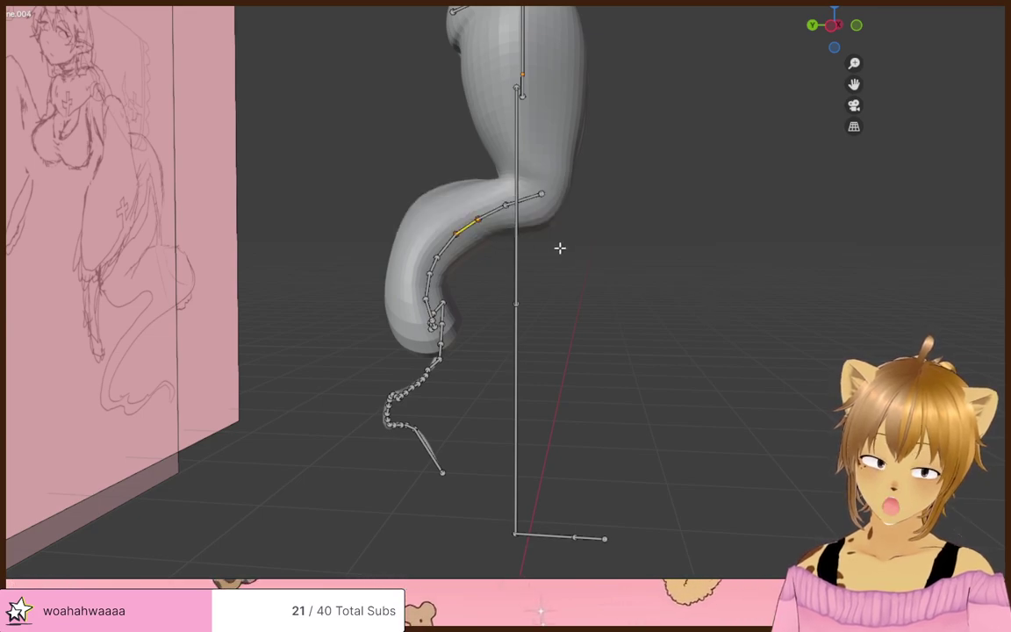
middle_drag(560, 248, 829, 269)
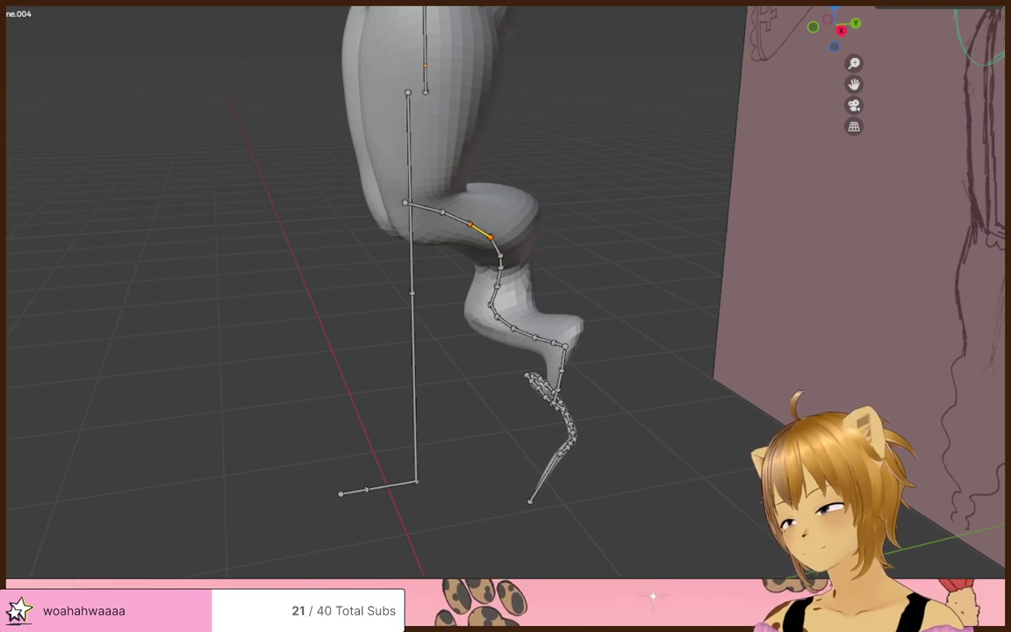
- Select the first bone of the tail chain and open Batch Rename
middle_drag(492, 456, 158, 393)
click(524, 203)
middle_drag(530, 199, 565, 276)
key(F2)
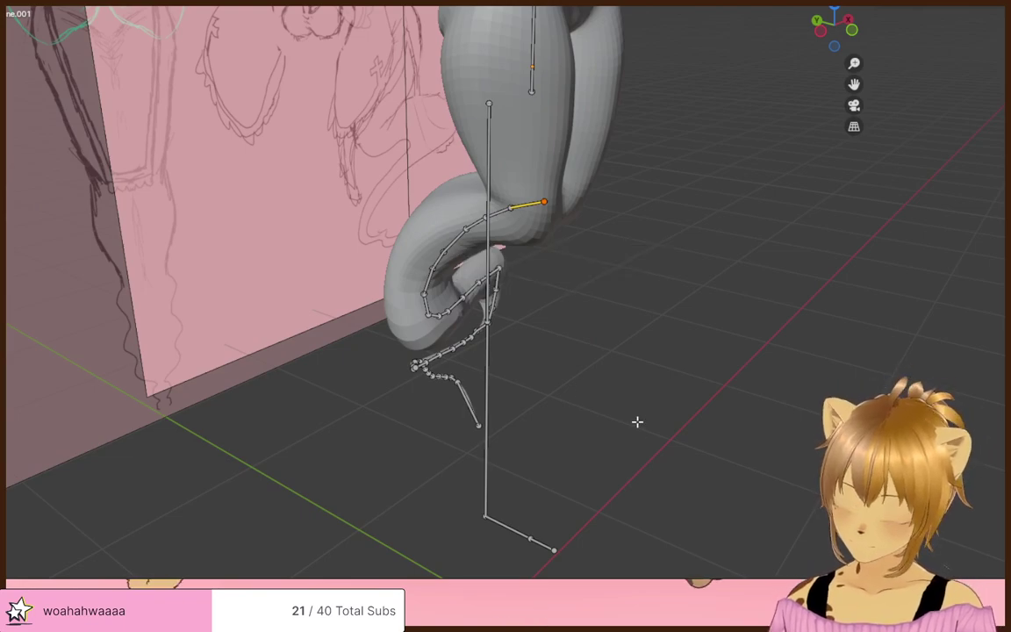
key(F3)
text(batch)
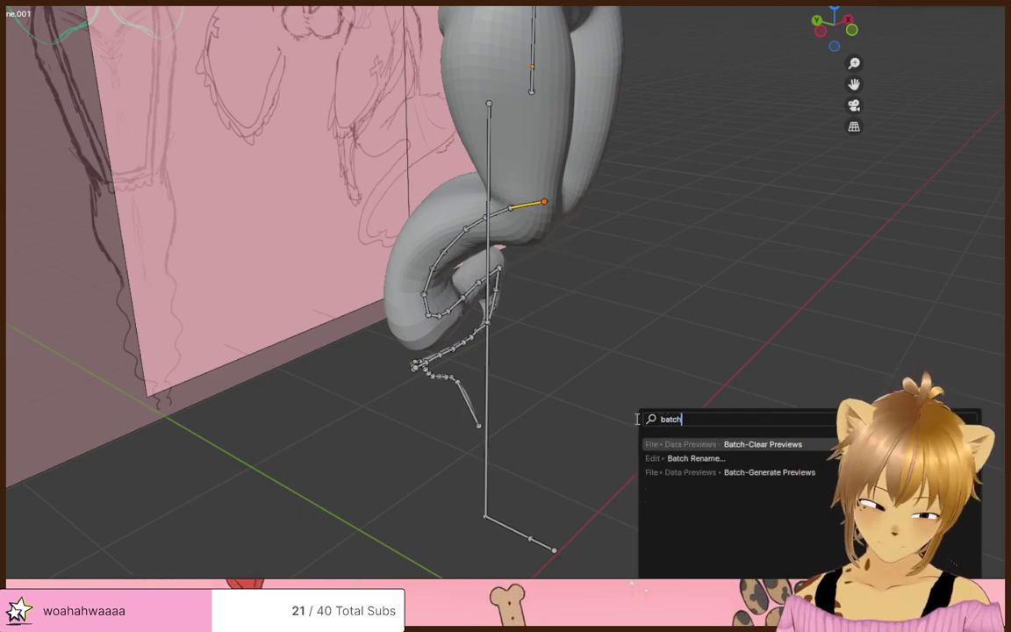
click(687, 459)
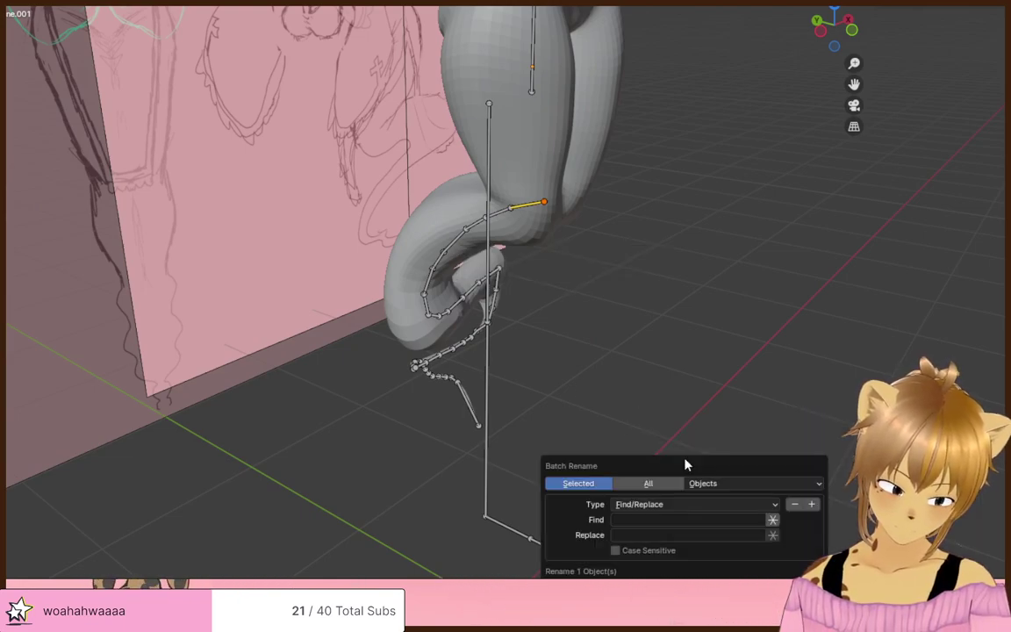
- Try to batch-rename the selected objects by finding "bone" and replacing it with "tail"
click(674, 509)
click(635, 519)
click(635, 520)
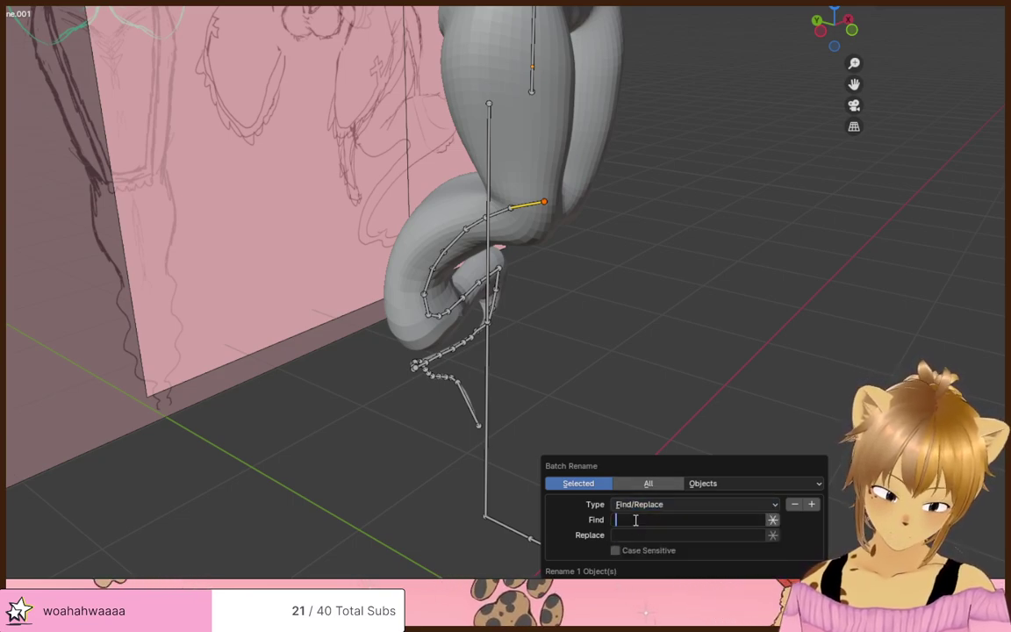
text(bone)
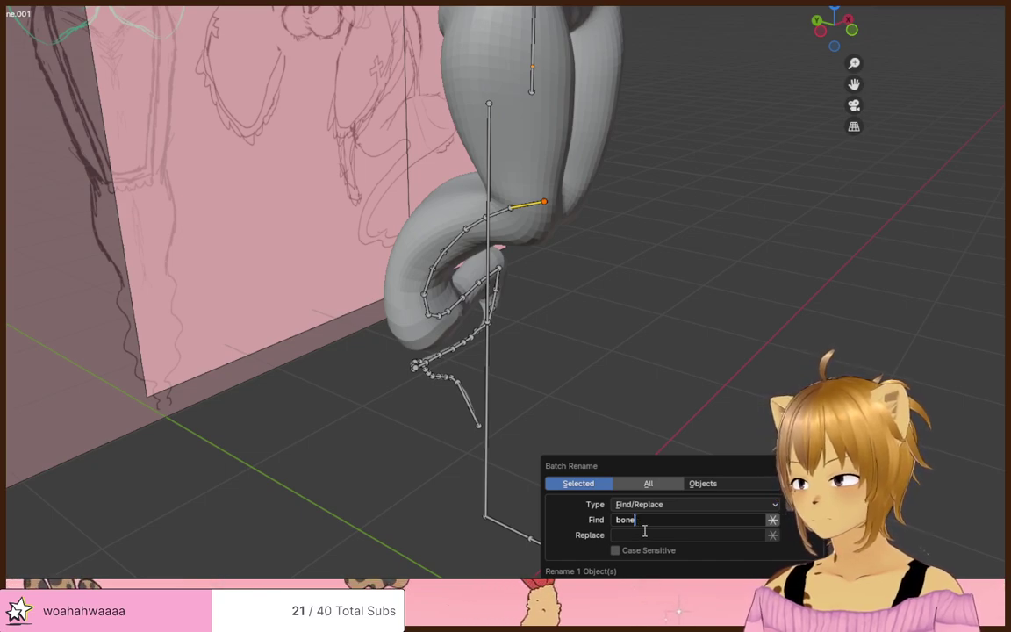
click(657, 530)
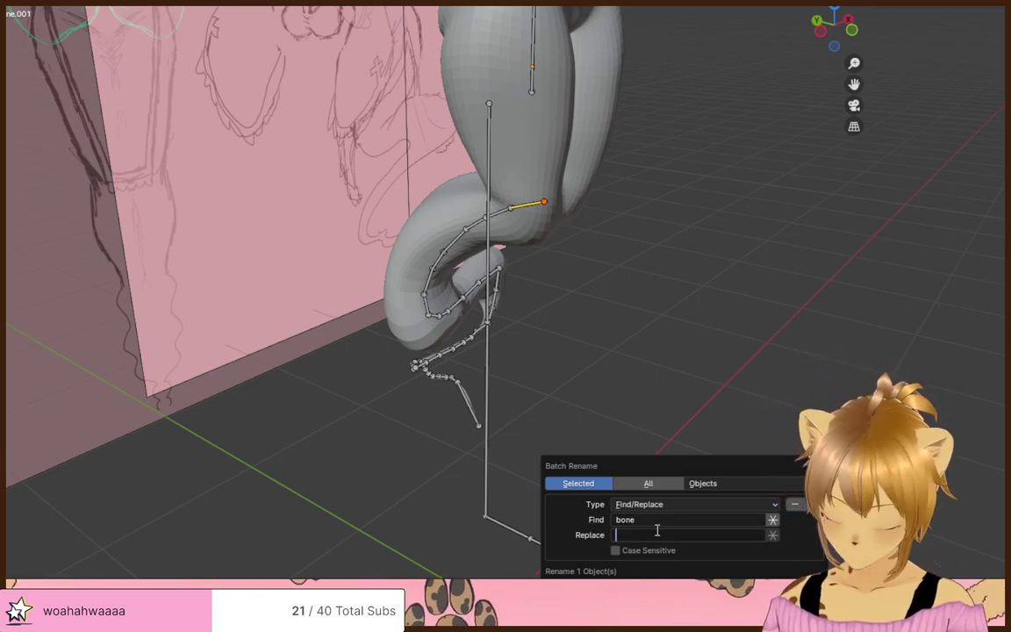
text(tail)
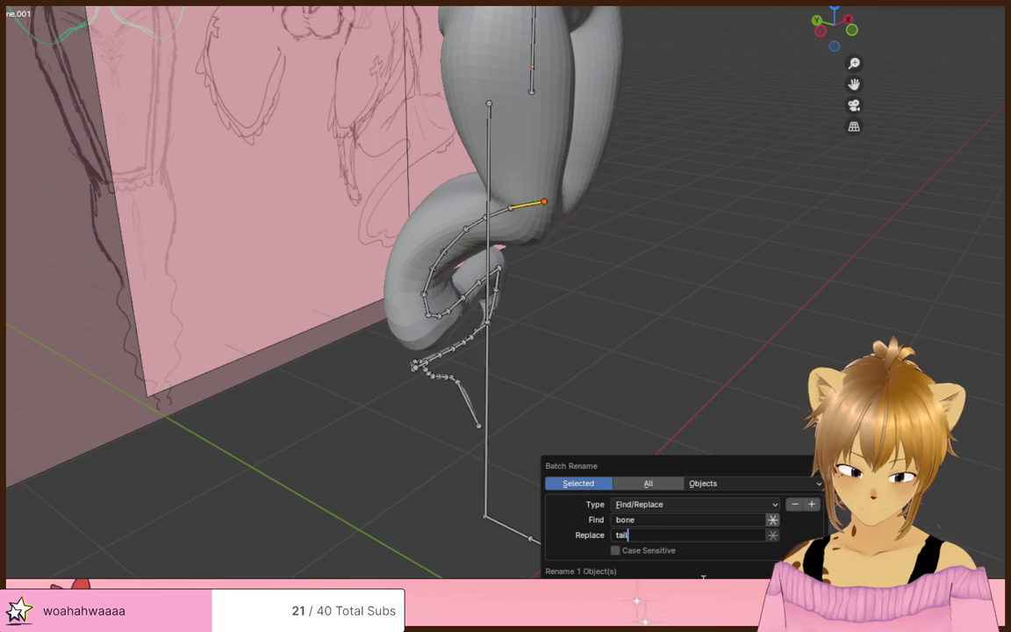
key(Return)
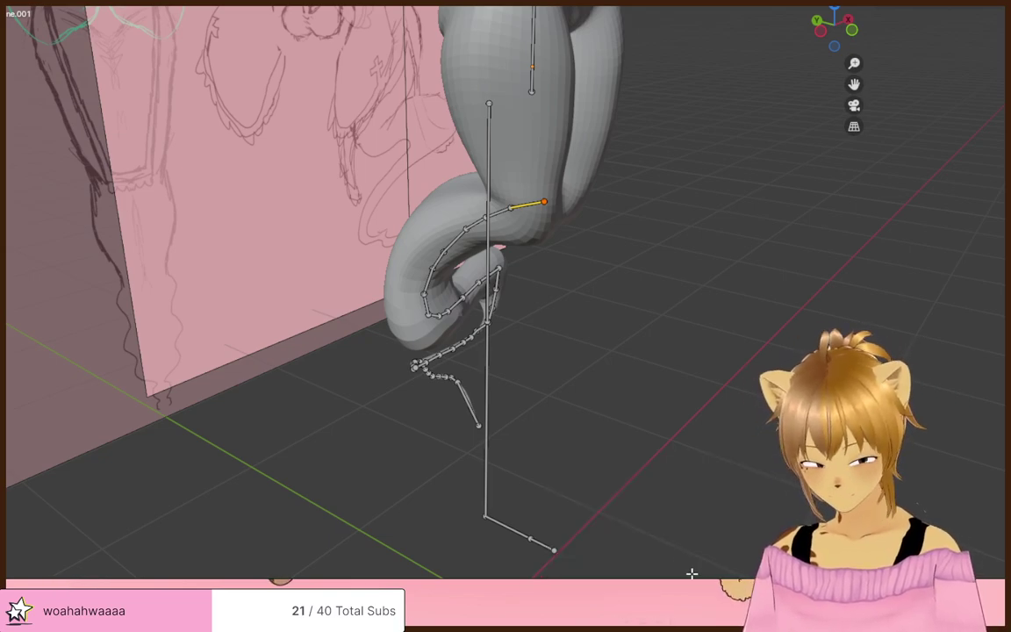
- Check the names of the tail chain's first two bones again
middle_drag(664, 551, 629, 525)
middle_drag(529, 305, 583, 311)
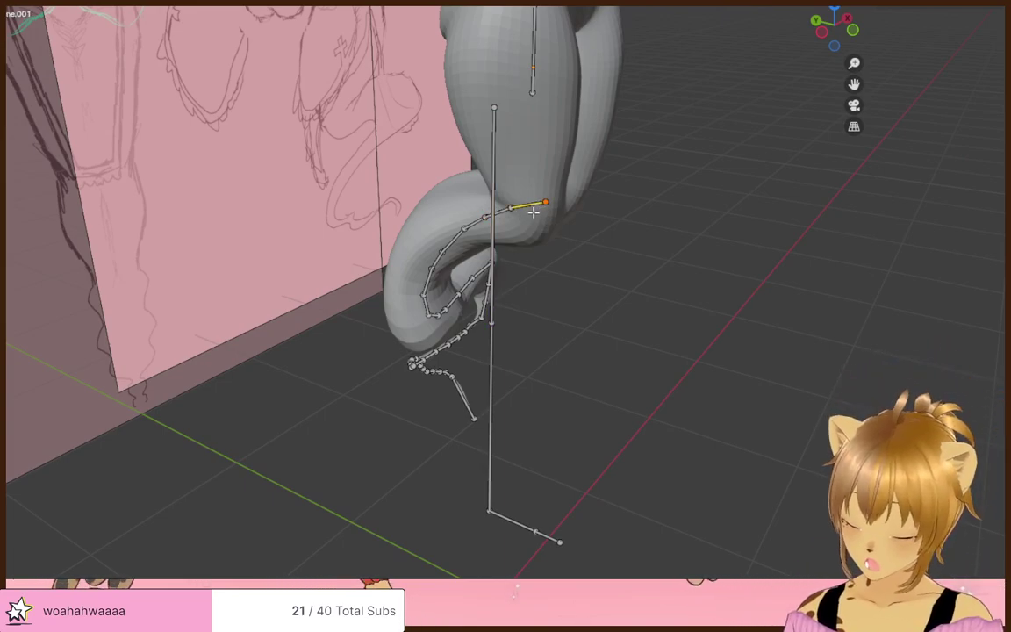
key(F2)
click(500, 210)
key(F2)
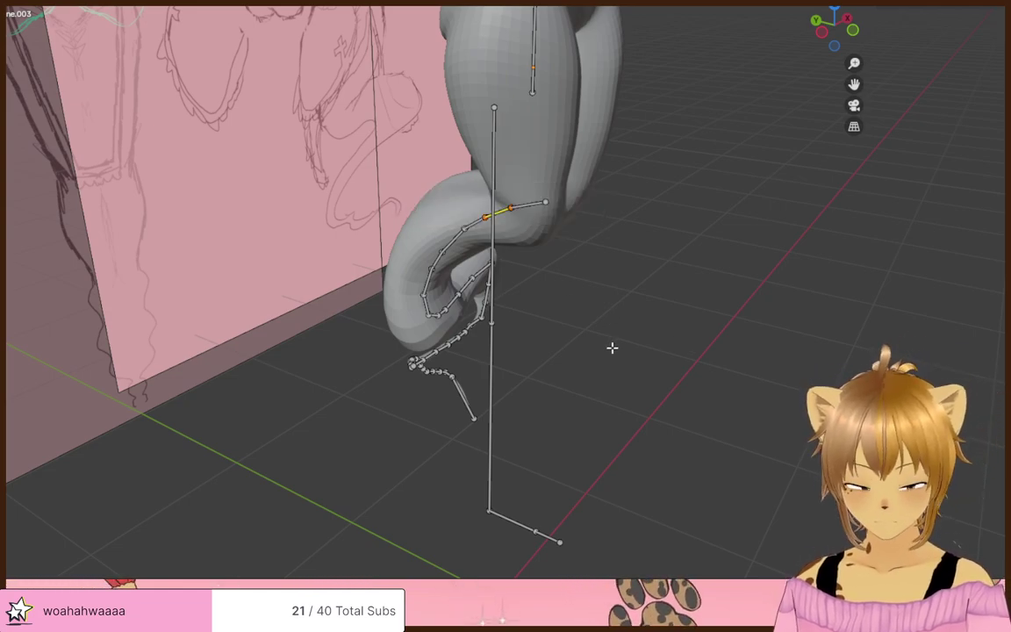
- Try to batch-rename all objects by finding "Bone." and replacing it with "tail"
middle_drag(612, 345, 644, 348)
key(F3)
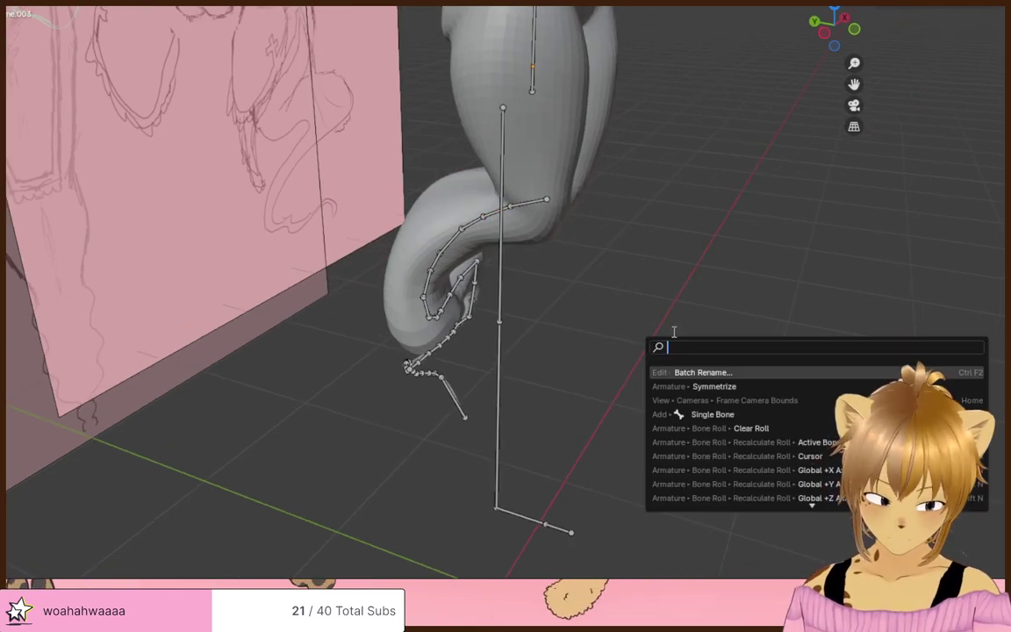
click(676, 372)
click(644, 439)
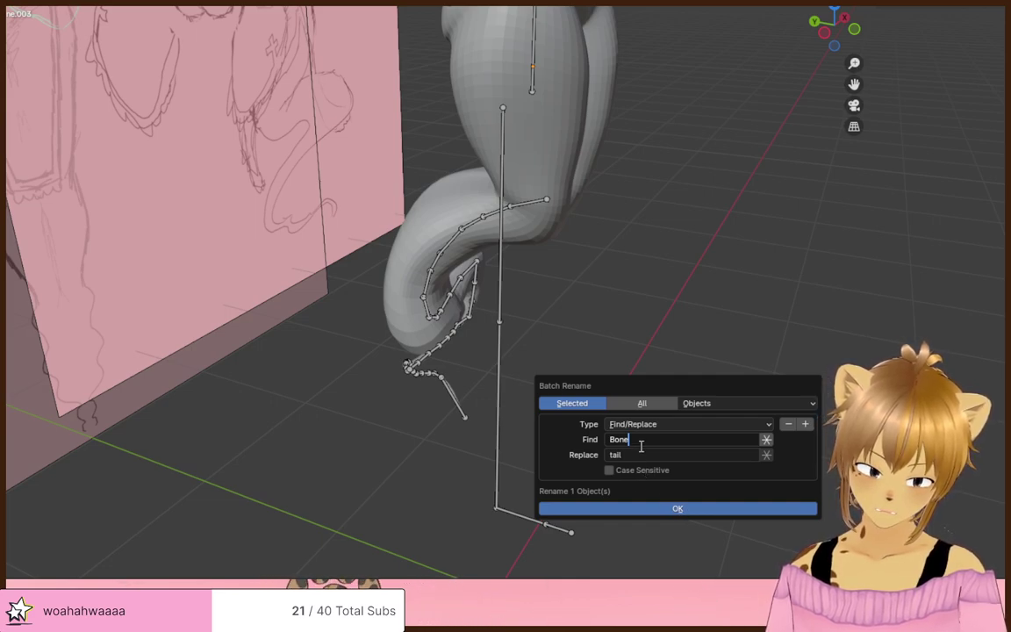
click(642, 441)
key(BackSpace)
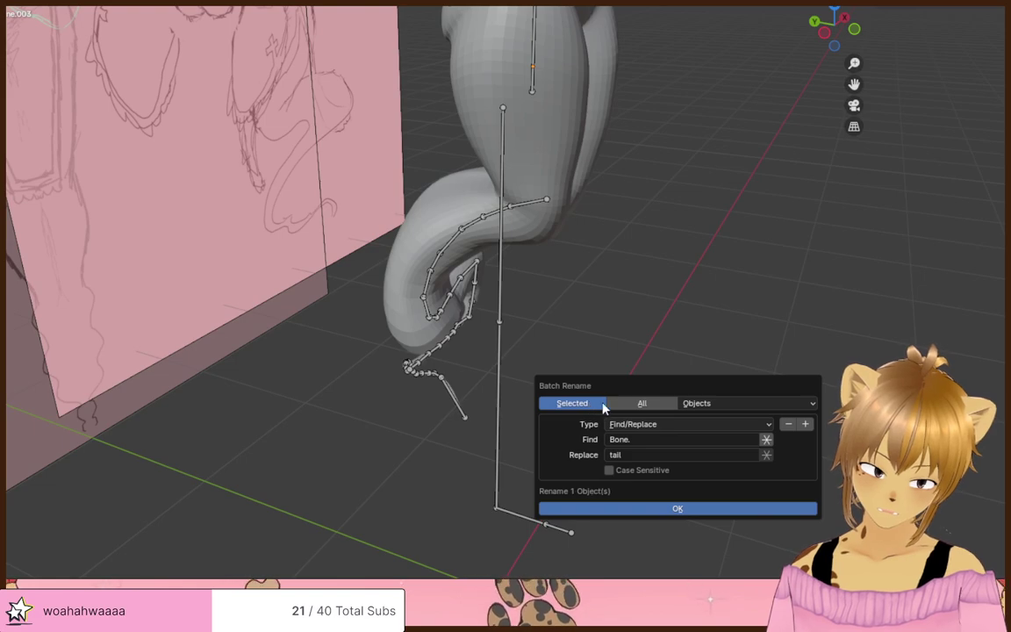
click(641, 404)
click(676, 509)
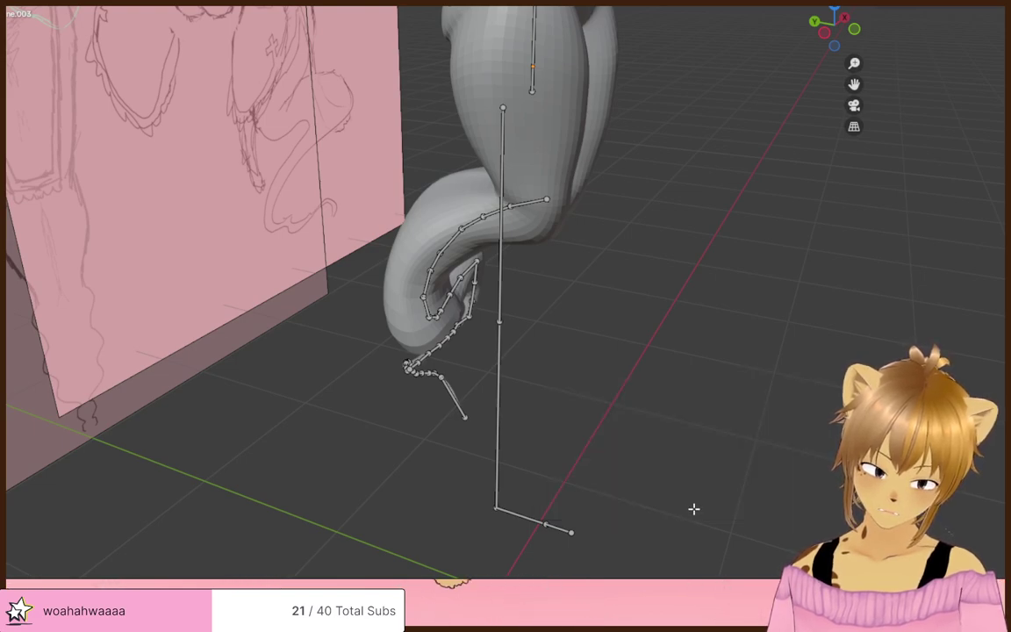
- Check the names of the bones at the start of the tail chain and undo the last change
middle_drag(692, 508, 518, 193)
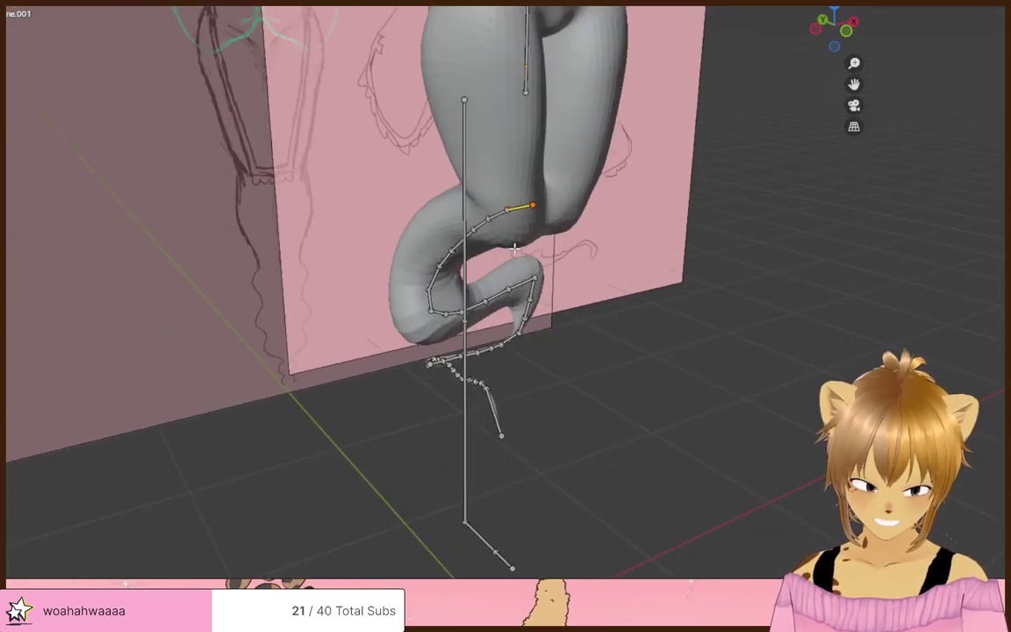
key(F2)
key(Escape)
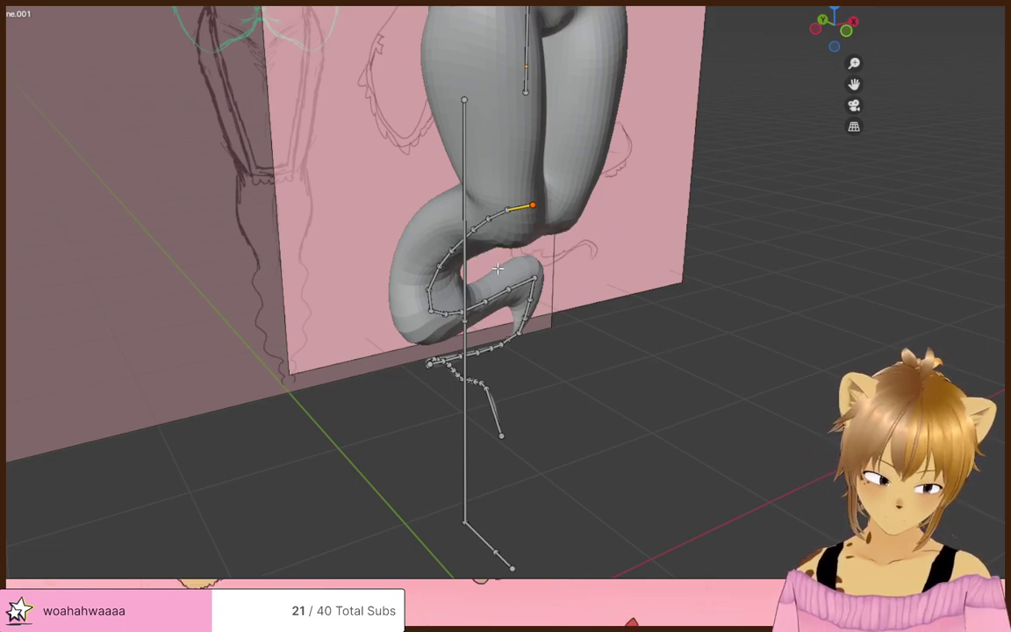
click(489, 221)
key(F2)
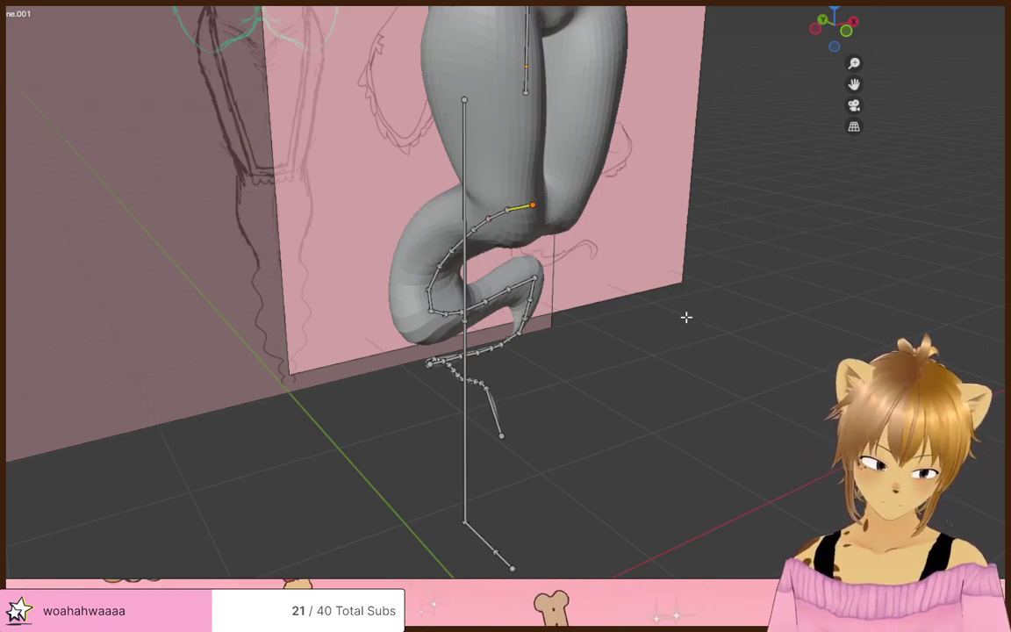
key(ctrl+z)
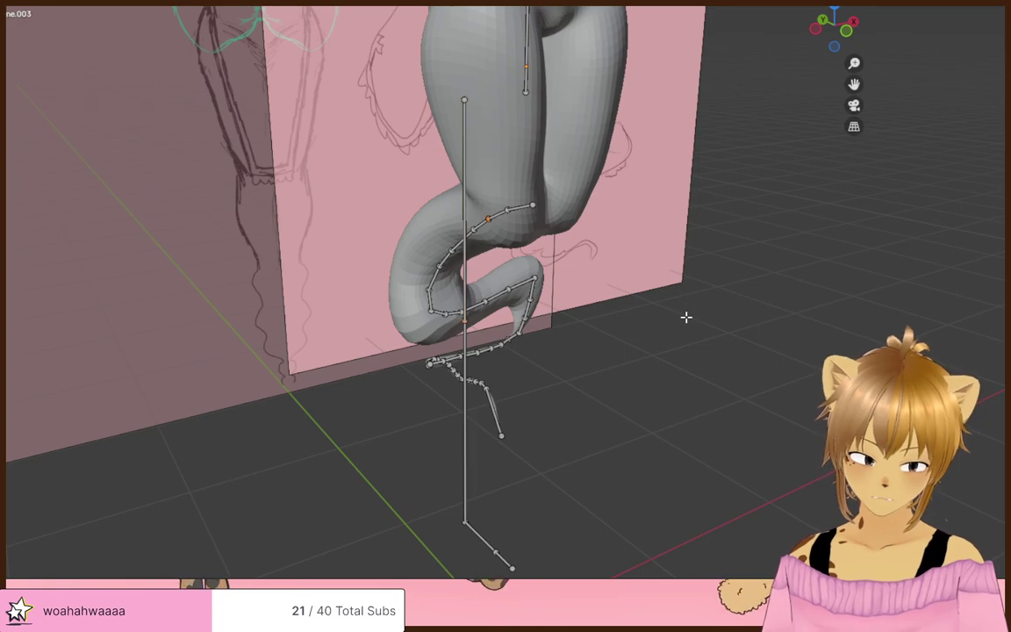
- Select the whole tail chain and try to batch-rename selected Armatures, finding "Bone." and replacing it with "tail."
middle_drag(687, 317, 449, 247)
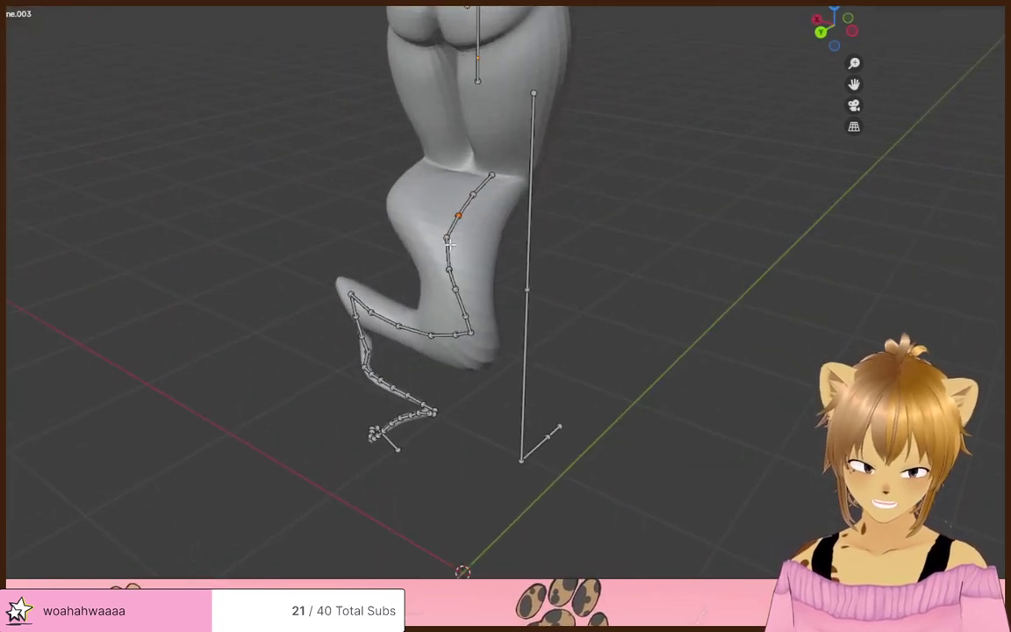
drag(323, 185, 487, 496)
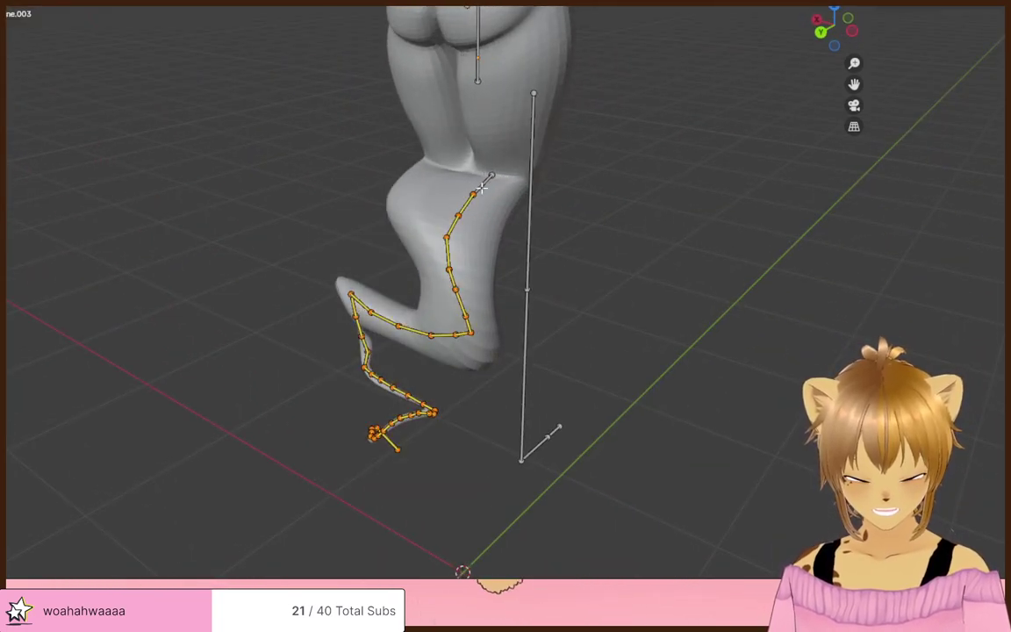
key(F3)
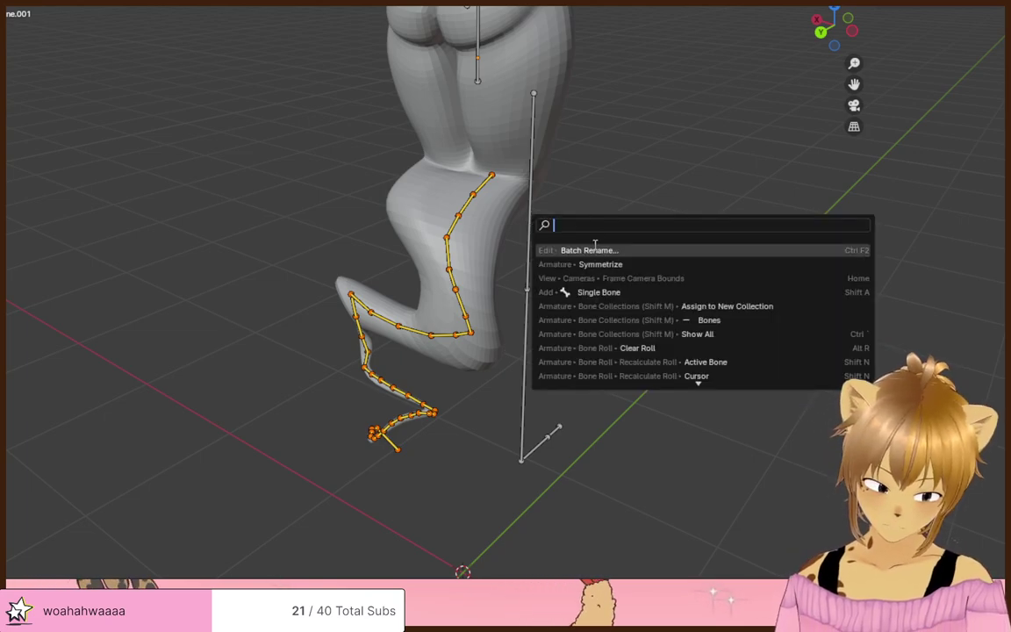
click(590, 250)
click(499, 274)
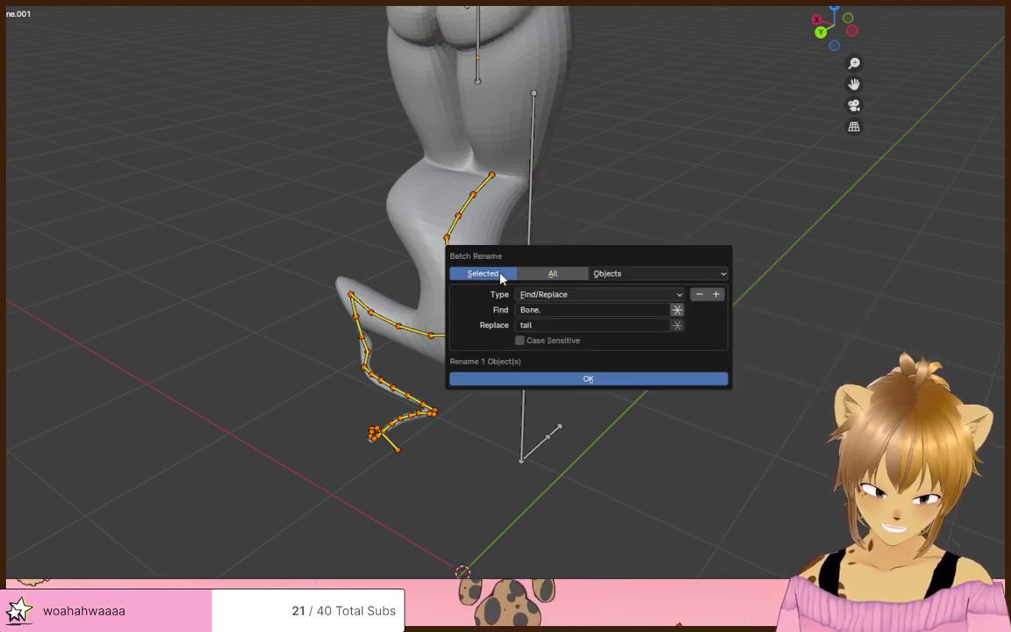
click(551, 309)
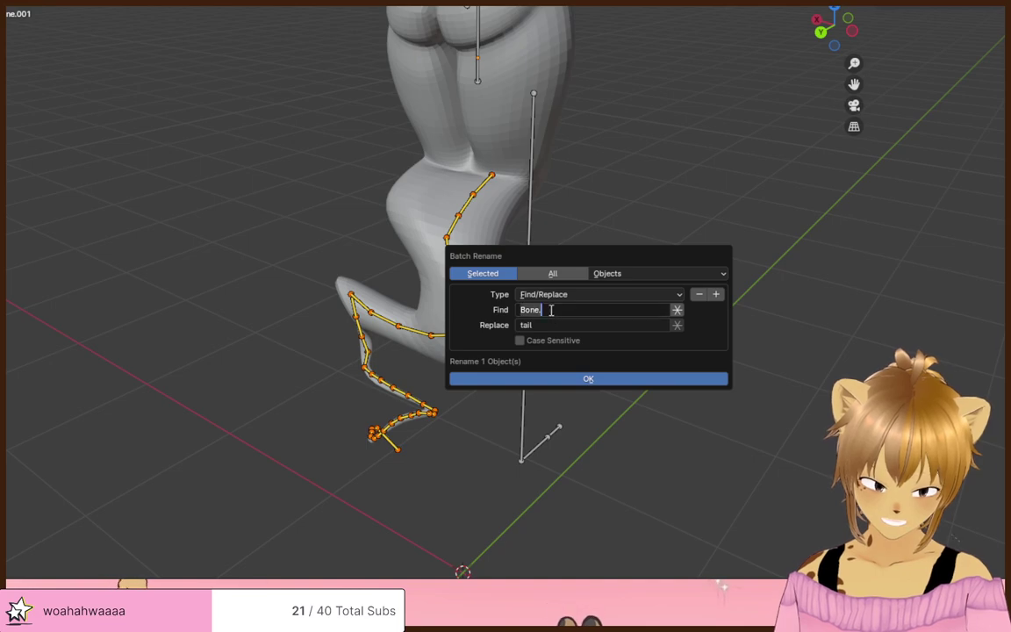
click(545, 324)
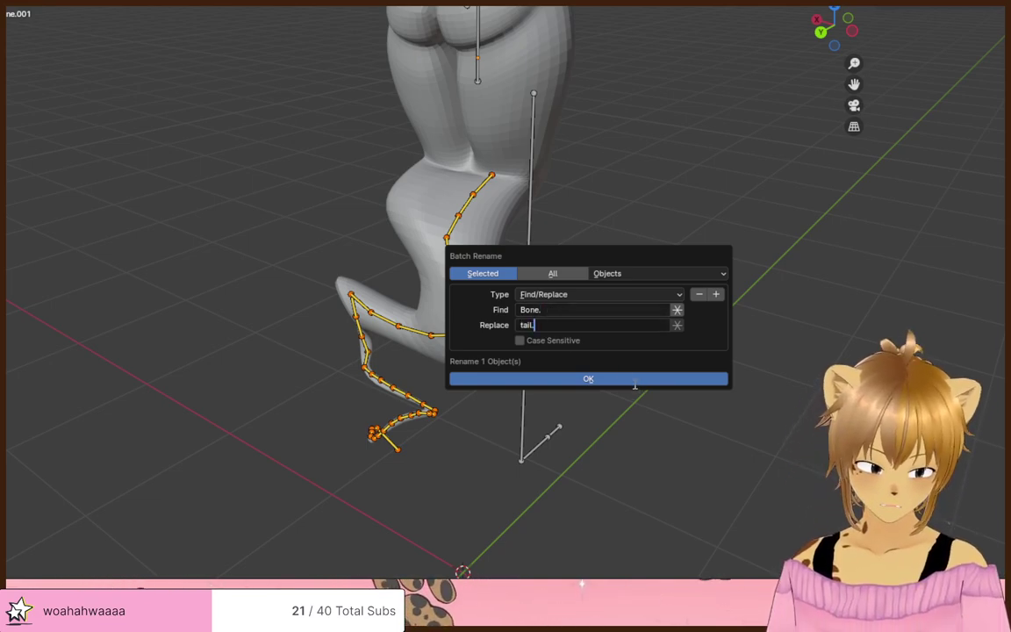
click(660, 275)
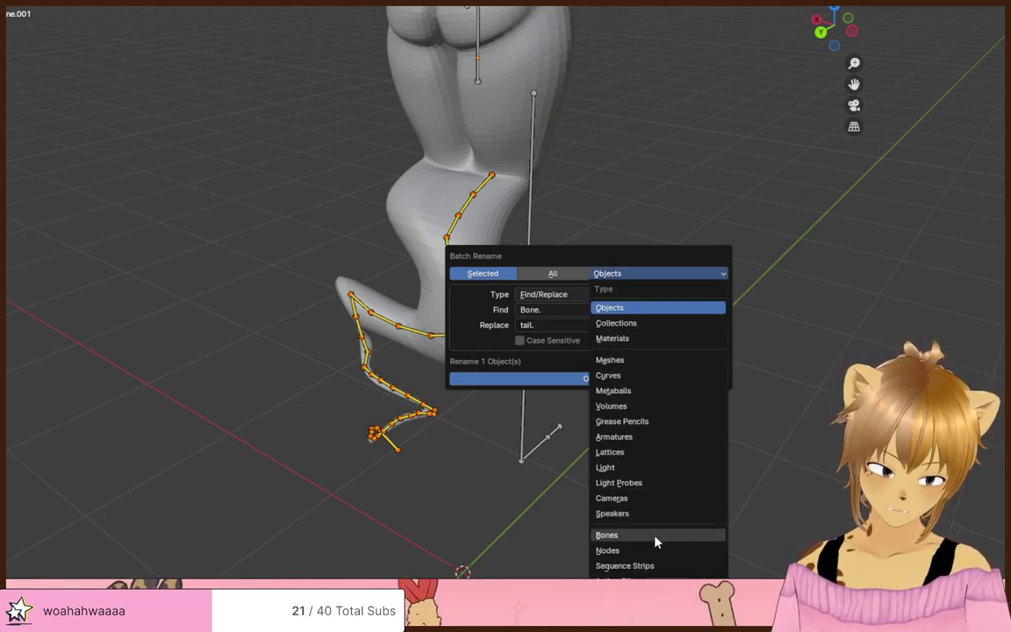
click(647, 437)
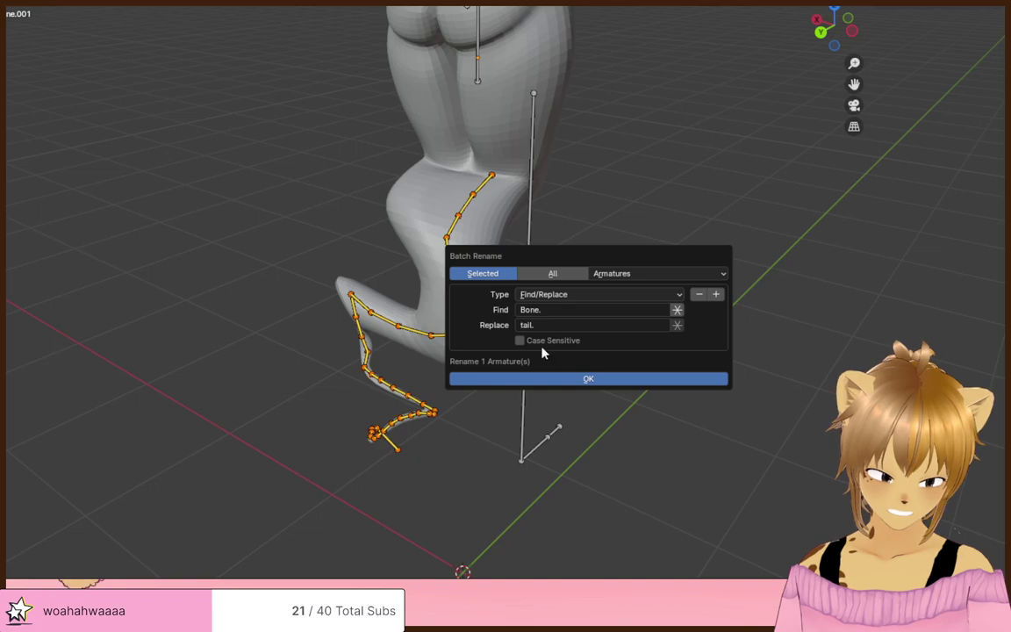
click(586, 379)
- Check the names of the tail chain's first two bones after the armature rename, and undo the last change
middle_drag(597, 376, 546, 287)
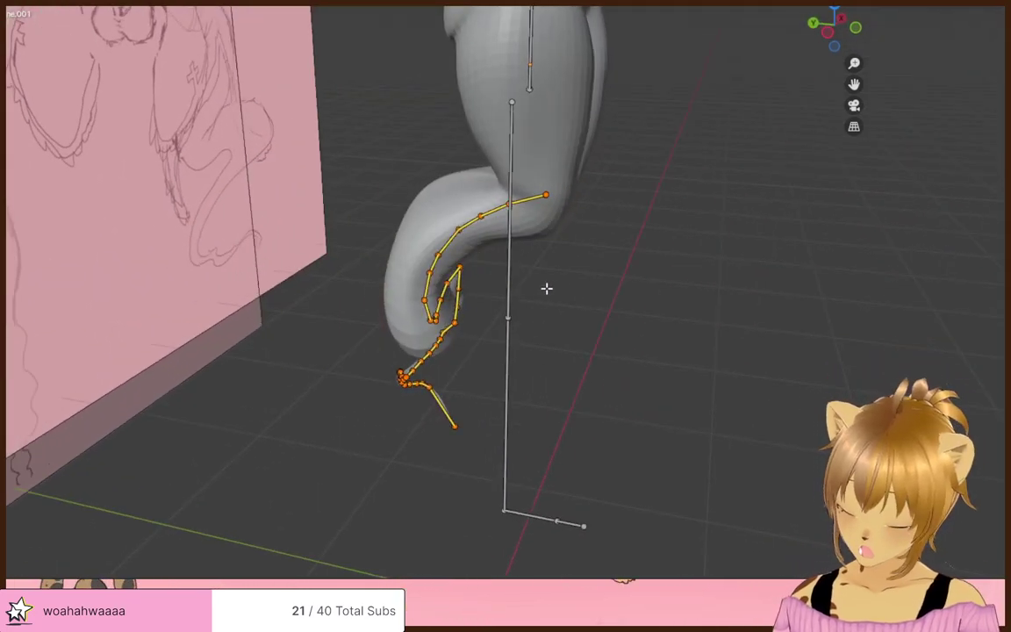
key(F2)
click(502, 214)
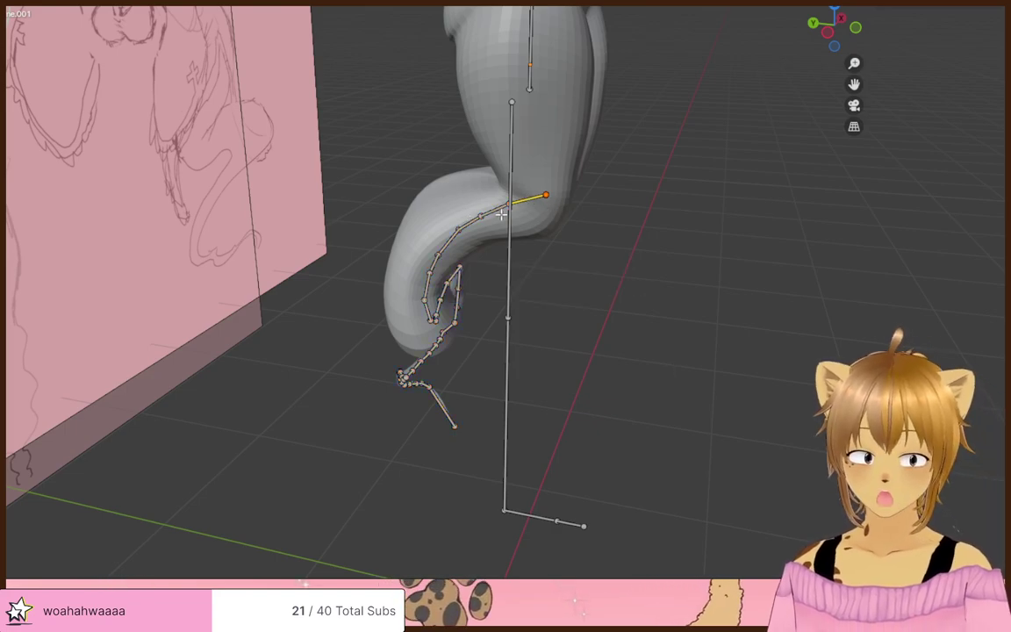
click(494, 209)
key(F2)
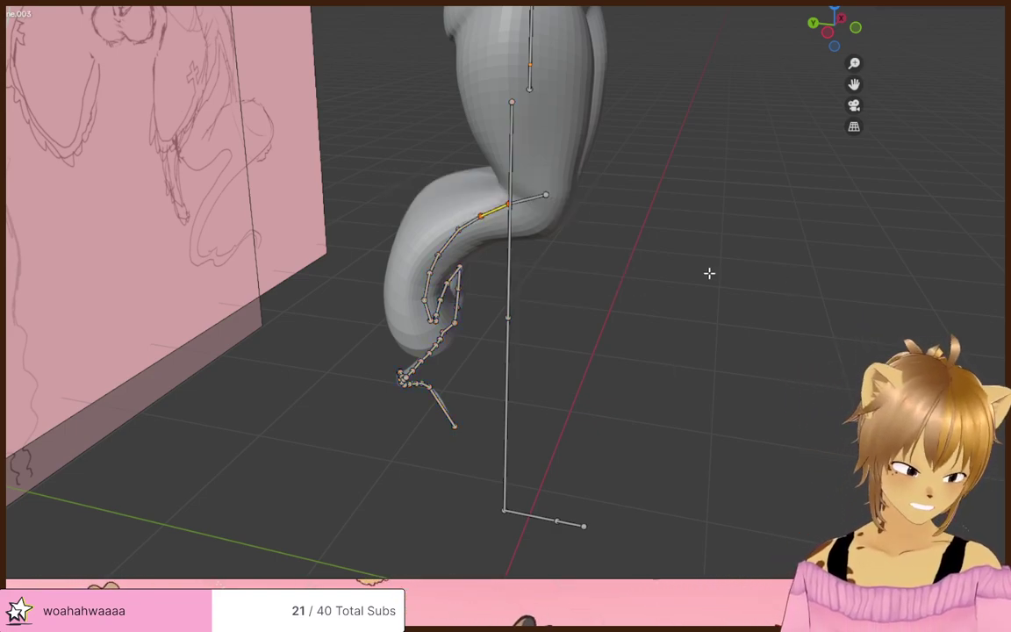
key(ctrl+z)
- Look over the armature's bone placement on the tail, legs, hips and upper body from several angles
mouse_move(715, 279)
middle_down()
mouse_move(657, 257)
mouse_move(722, 253)
mouse_move(580, 250)
mouse_move(820, 226)
mouse_move(612, 237)
mouse_move(589, 226)
middle_up()
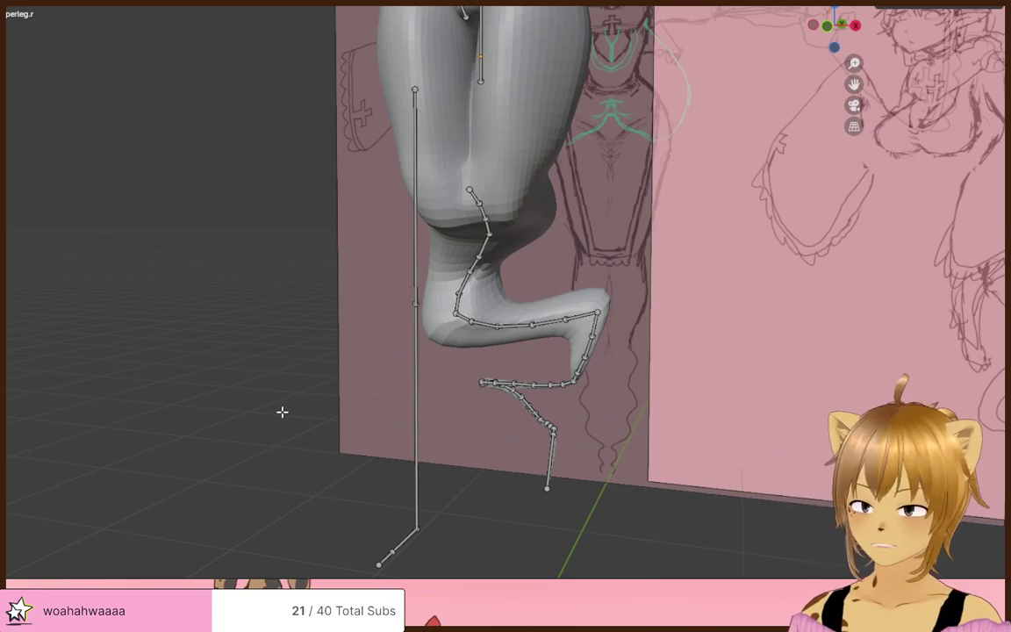
middle_drag(313, 388, 438, 170)
drag(435, 171, 635, 491)
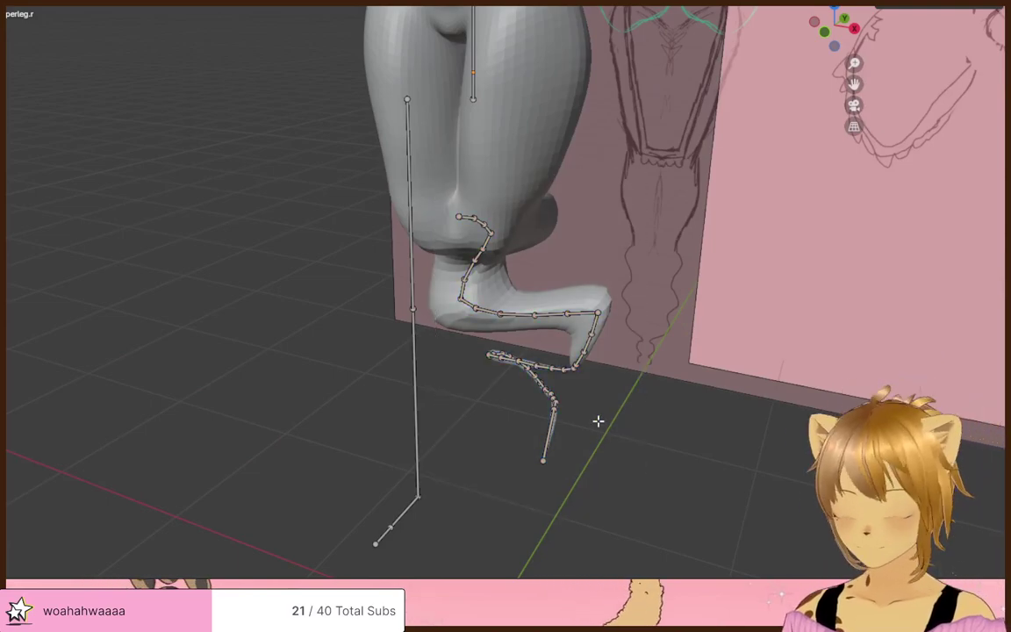
scroll(591, 309, down, 4)
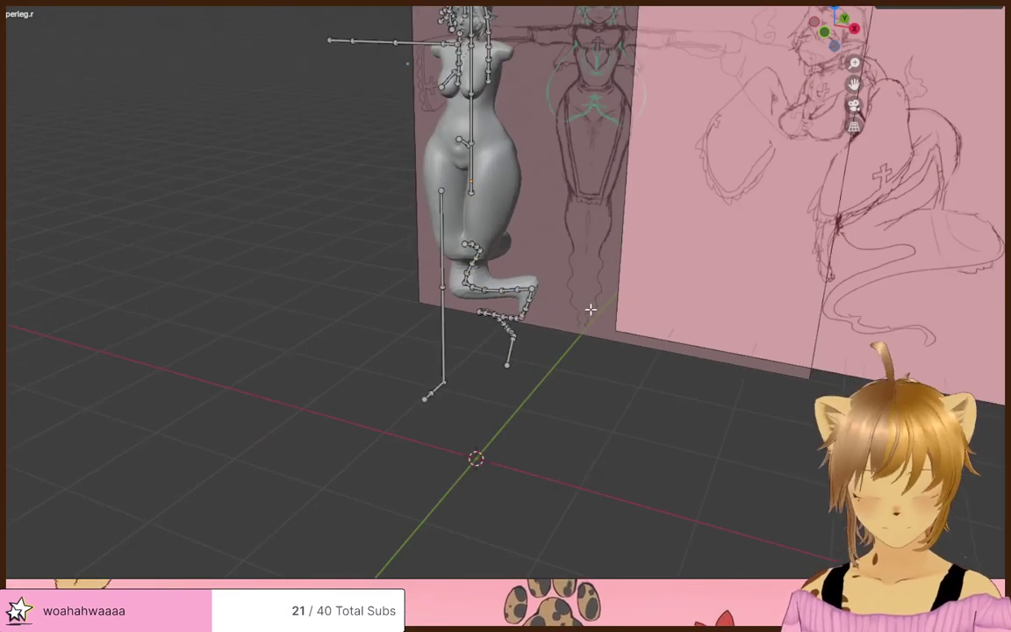
scroll(579, 302, up, 3)
shift+middle_drag(573, 300, 554, 398)
middle_drag(459, 362, 551, 393)
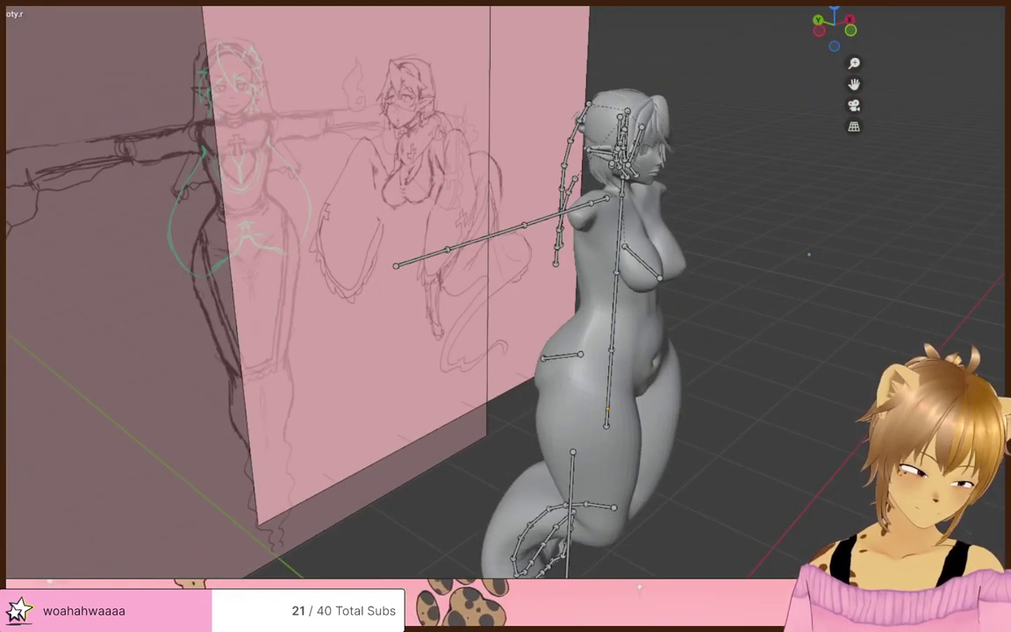
scroll(507, 263, up, 5)
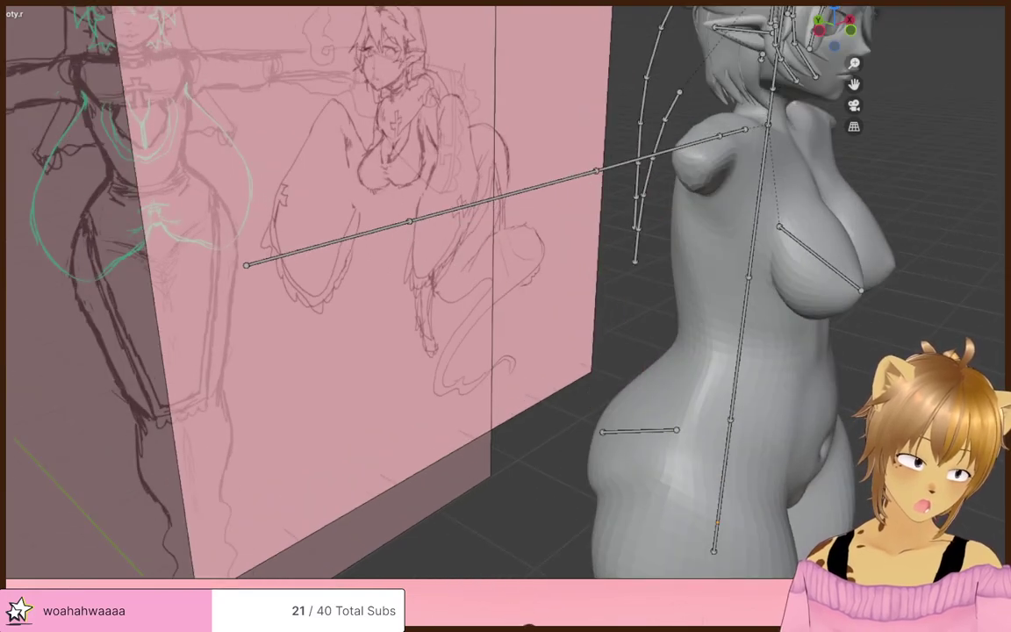
scroll(923, 244, down, 6)
middle_drag(923, 244, 774, 278)
scroll(634, 286, up, 3)
- Extrude a new bone about 0.19 m downward from the lower end of the spine chain
shift+middle_drag(599, 314, 704, 279)
scroll(610, 261, down, 4)
scroll(618, 288, up, 4)
scroll(698, 237, down, 1)
shift+middle_drag(680, 197, 531, 254)
scroll(566, 301, up, 4)
click(555, 373)
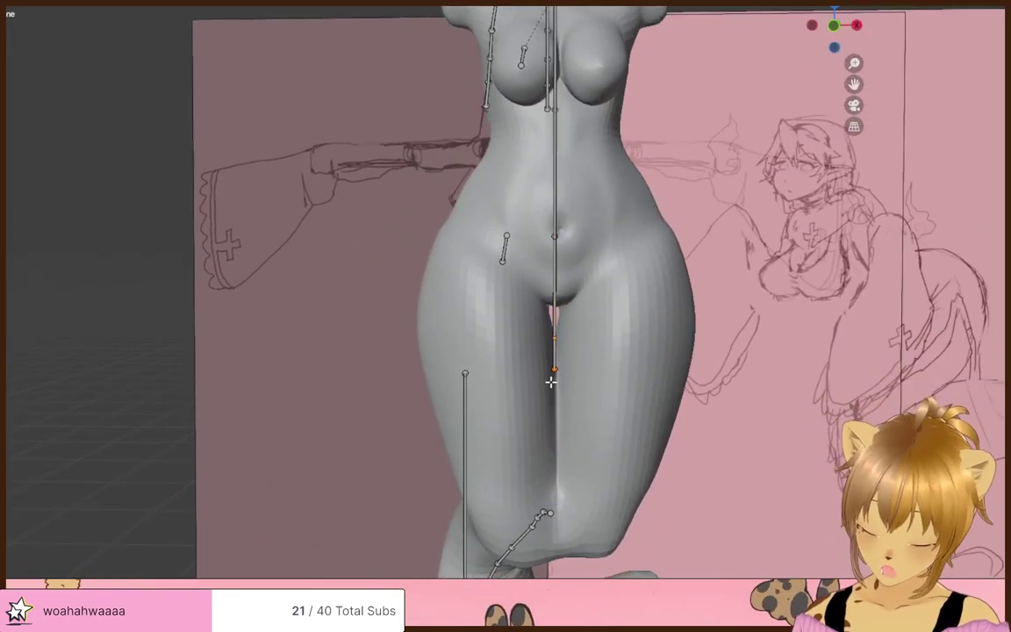
click(536, 443)
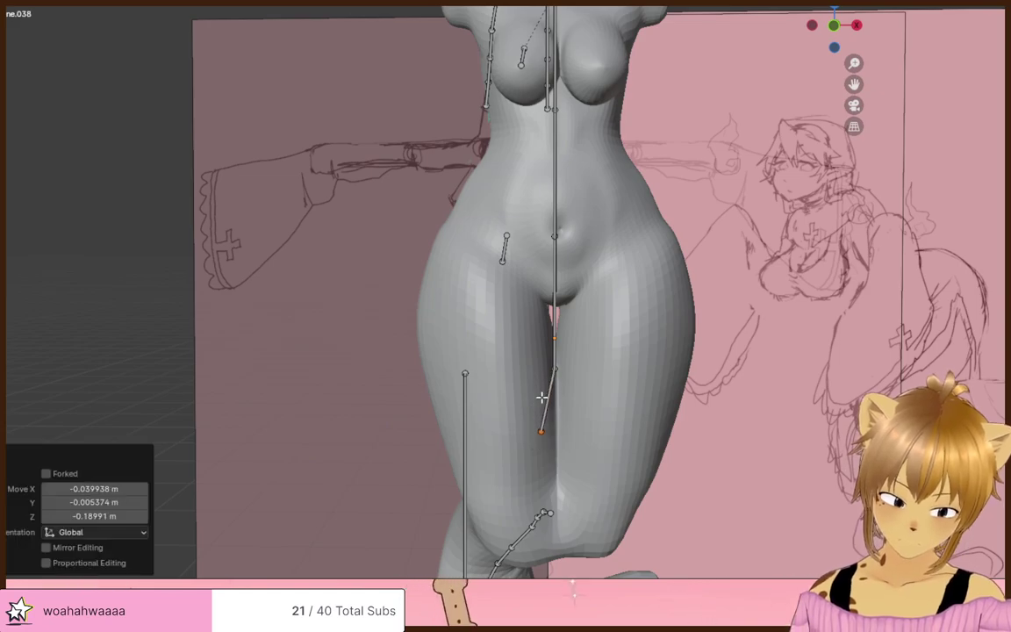
- Move the new bone, detached from the spine, into the character's upper right thigh and rotate it to follow the leg
click(540, 398)
key(g)
click(458, 332)
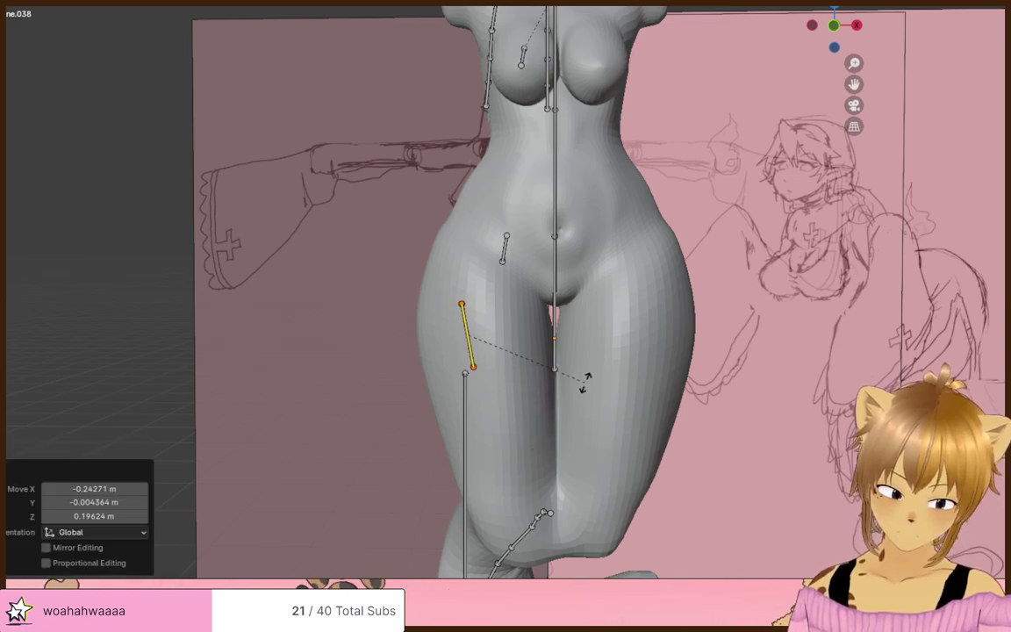
click(584, 384)
key(g)
click(529, 375)
- Scale up the new thigh bone and reposition it inside the right thigh from the side and back views
middle_drag(528, 374, 737, 370)
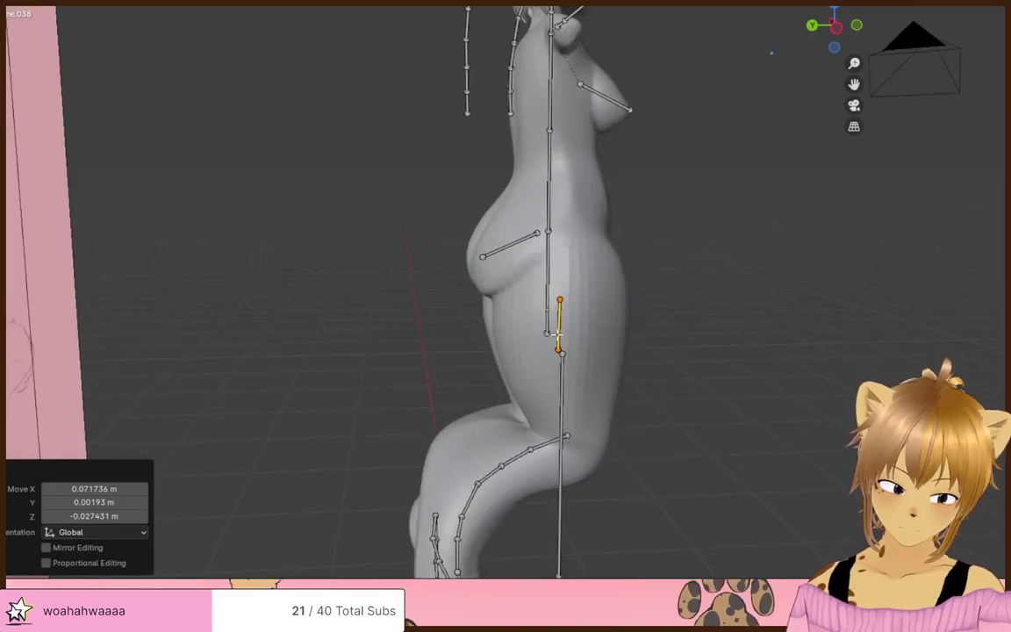
key(g)
click(574, 353)
middle_drag(574, 353, 736, 348)
key(s)
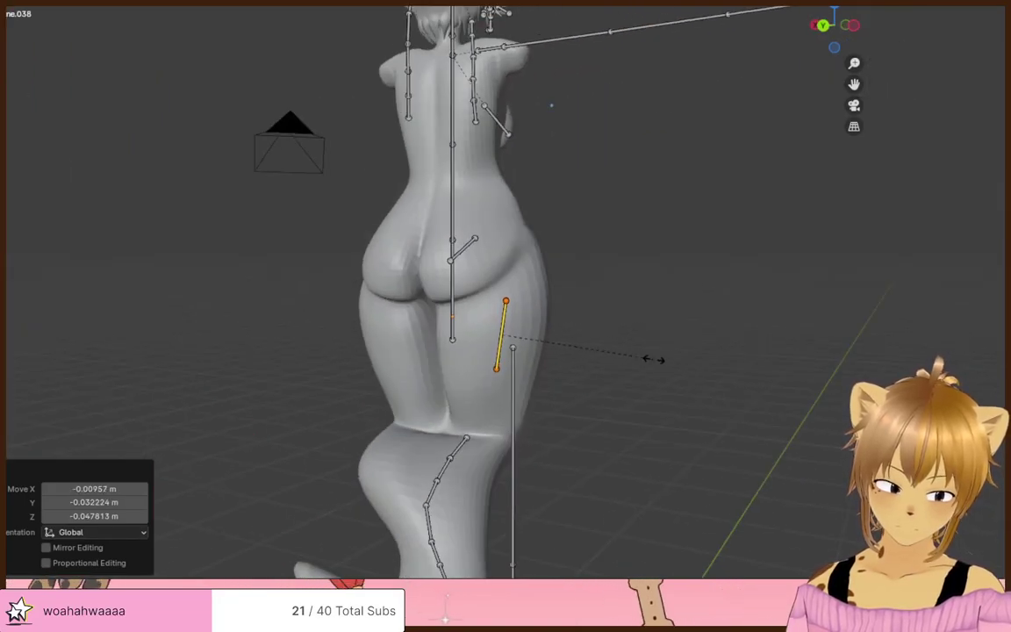
click(646, 364)
key(g)
click(716, 389)
- Fine-tune the right thigh bone's length, tilt it about 3° and centre it in the thigh
middle_drag(716, 389, 422, 377)
middle_drag(508, 373, 582, 349)
key(s)
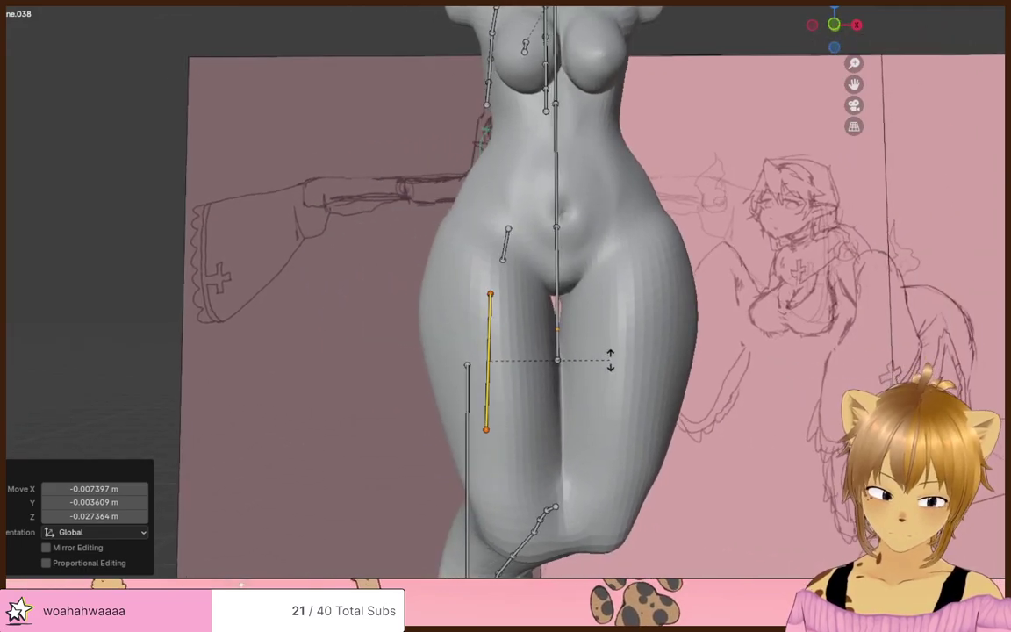
click(599, 346)
key(g)
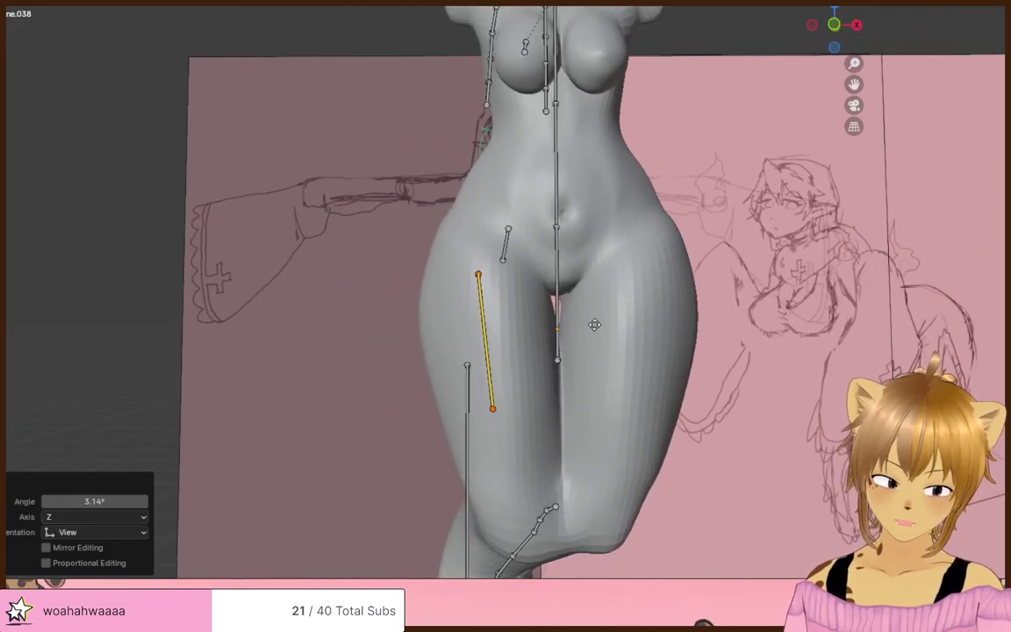
click(593, 322)
middle_drag(593, 322, 637, 347)
key(g)
click(589, 352)
- Rename the new right thigh bone as thigh.r
key(F2)
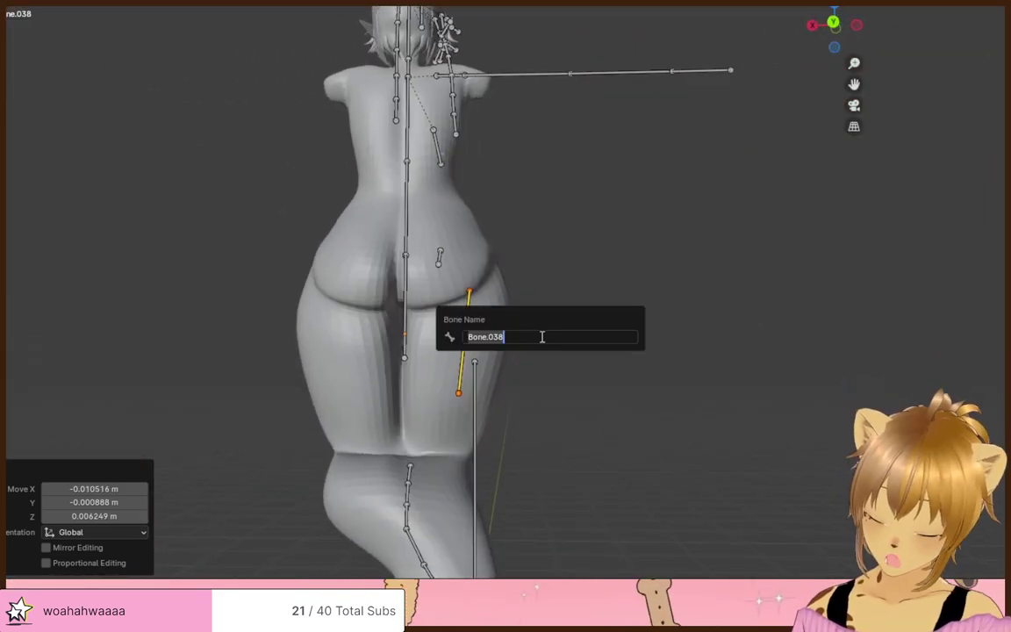
text(thig)
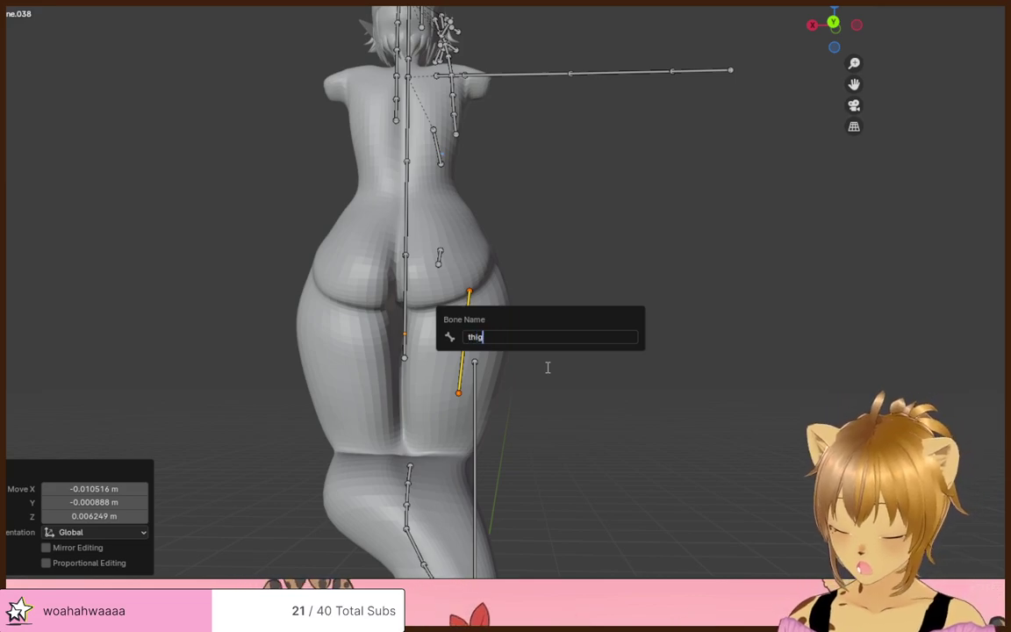
text(h.r)
key(Return)
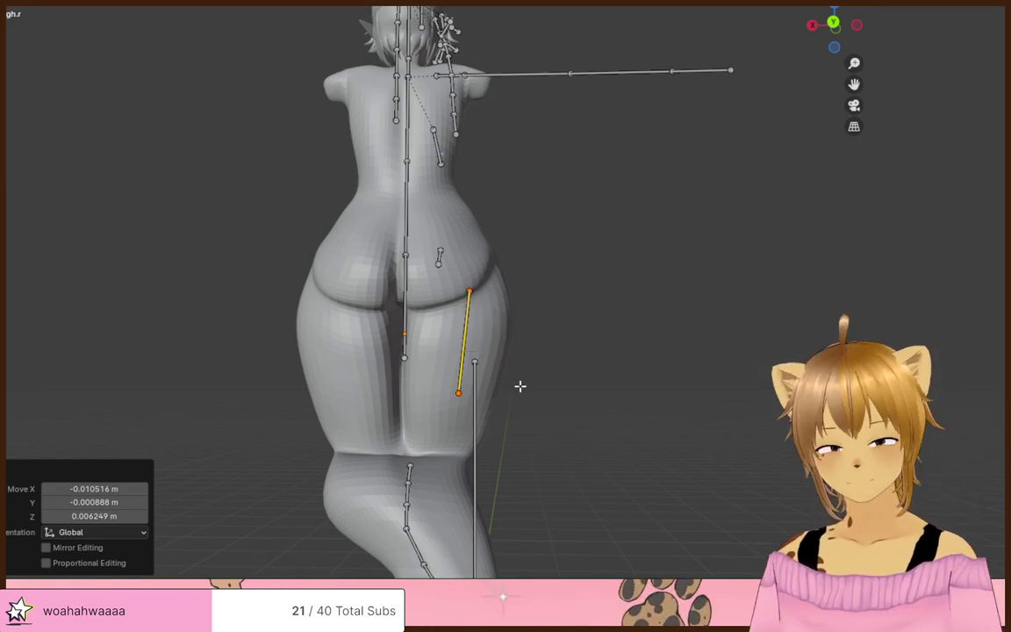
middle_drag(522, 386, 385, 421)
scroll(541, 303, up, 1)
shift+middle_drag(542, 303, 446, 511)
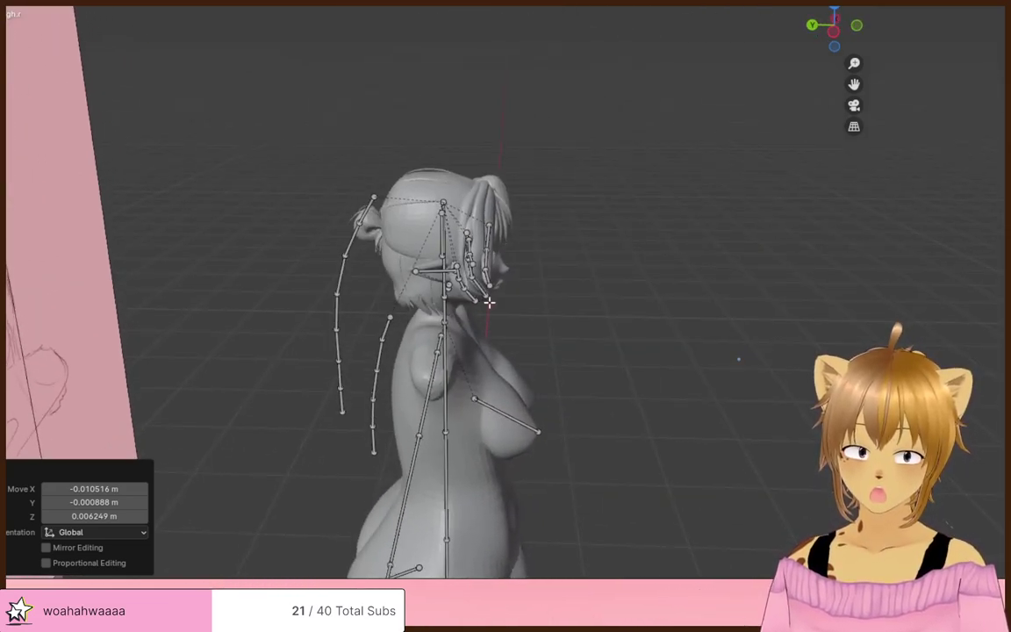
- Check the names of the earring and ear bones on the right side of the head
ctrl+middle_drag(488, 302, 479, 544)
middle_drag(531, 285, 476, 491)
click(285, 289)
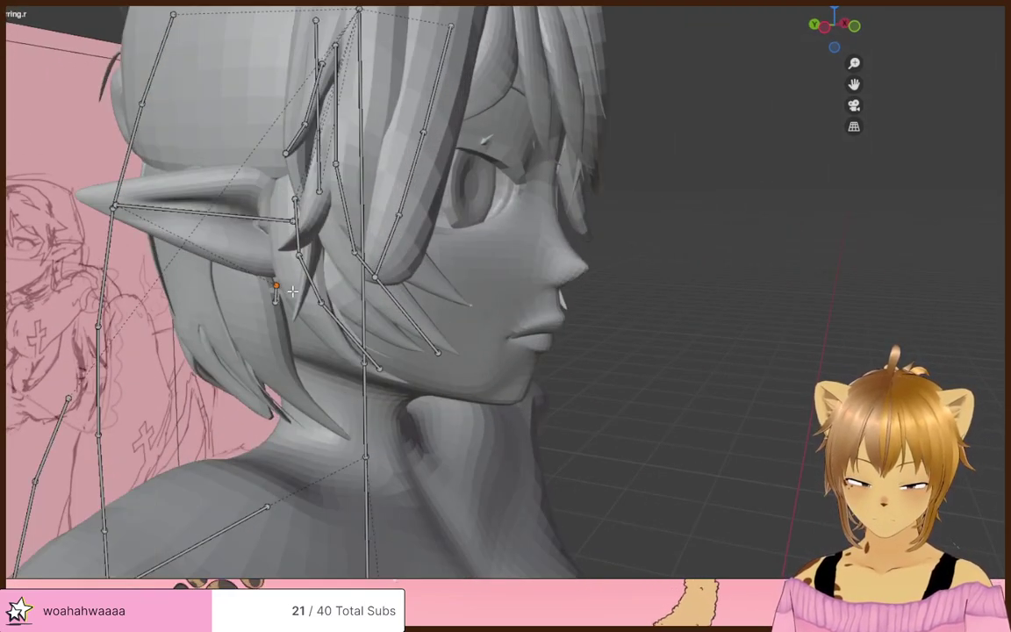
key(F2)
middle_drag(689, 224, 292, 246)
click(292, 247)
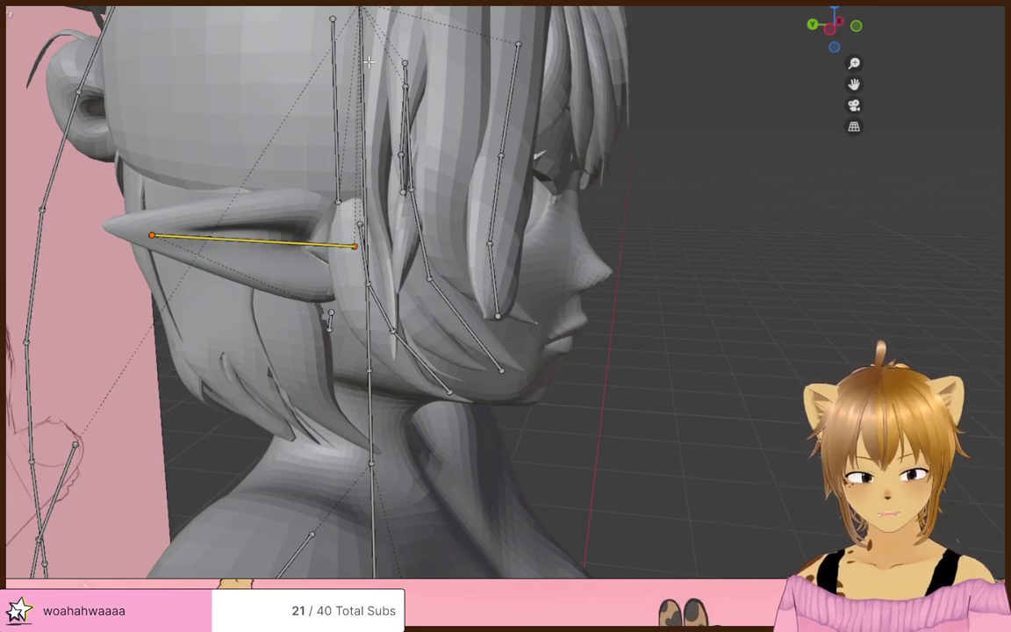
- Rename the top bone of the hair strand in front of the right ear as "bangs2.r."
middle_drag(333, 55, 425, 176)
click(395, 224)
key(F2)
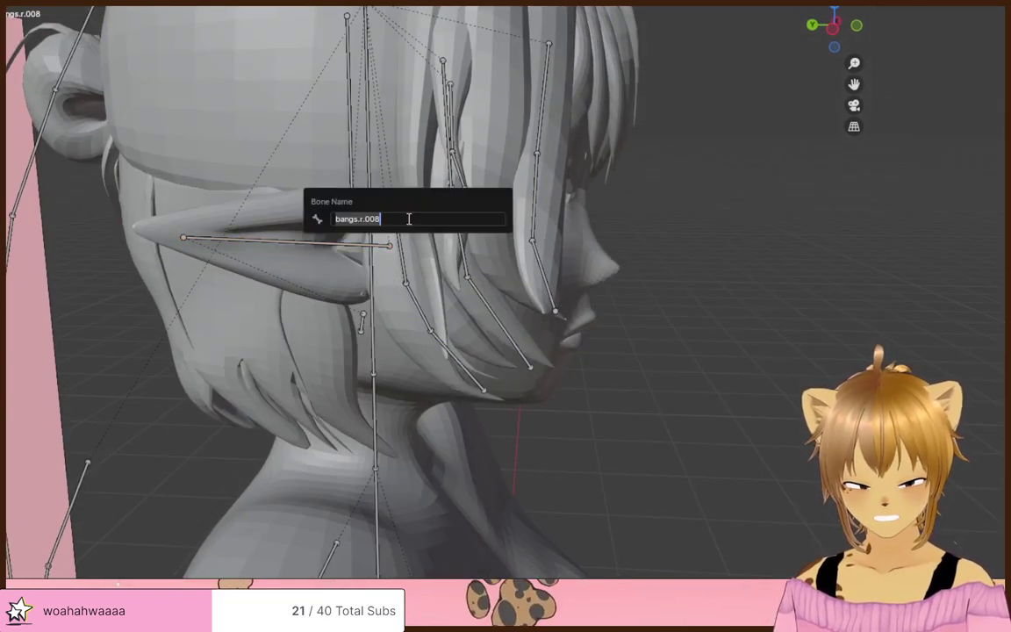
click(360, 219)
text(2)
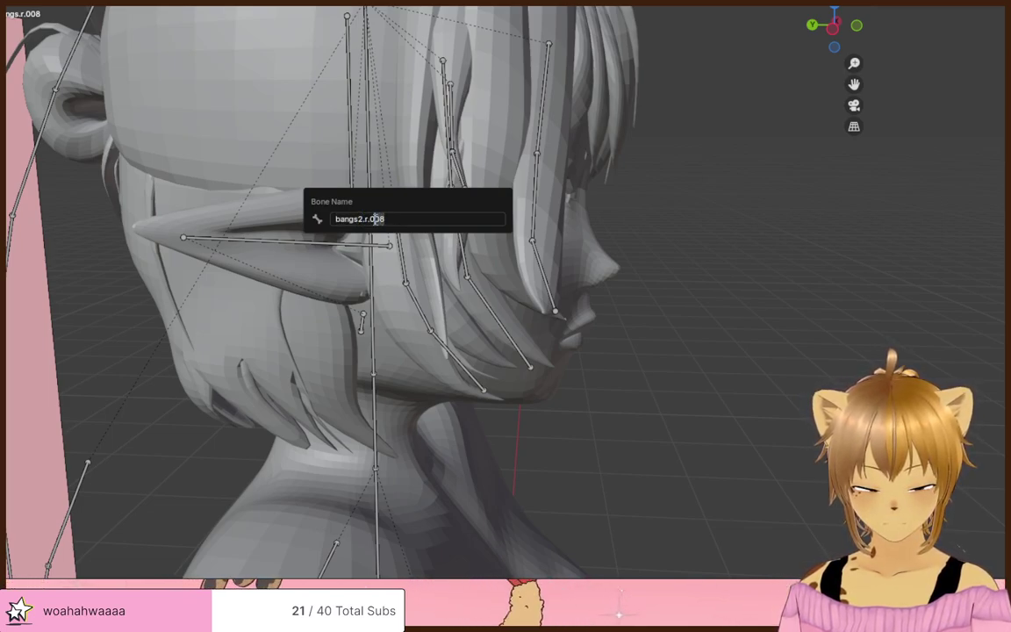
drag(374, 220, 371, 219)
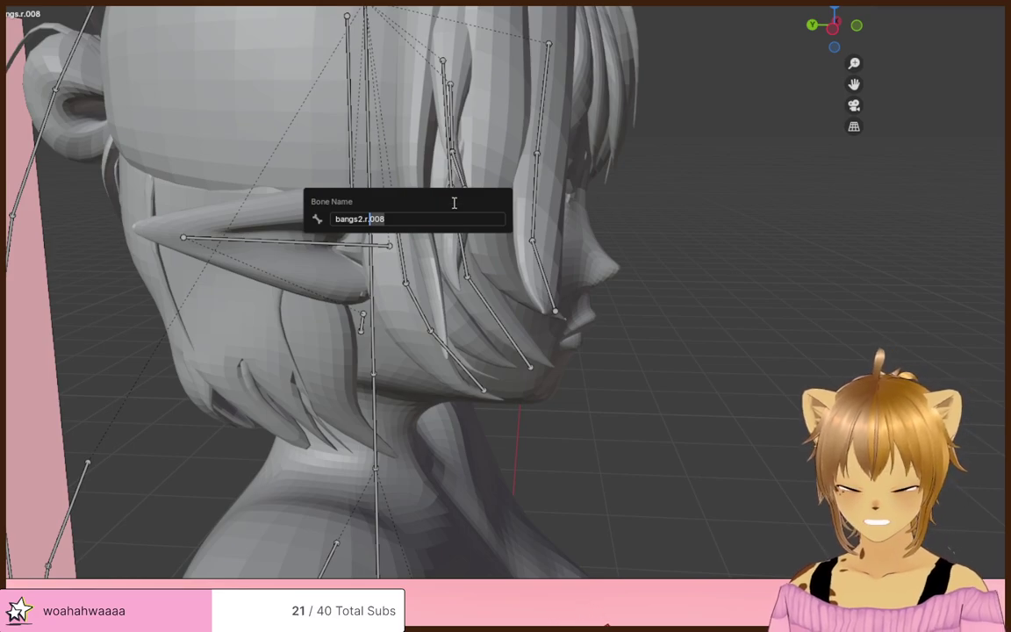
key(Return)
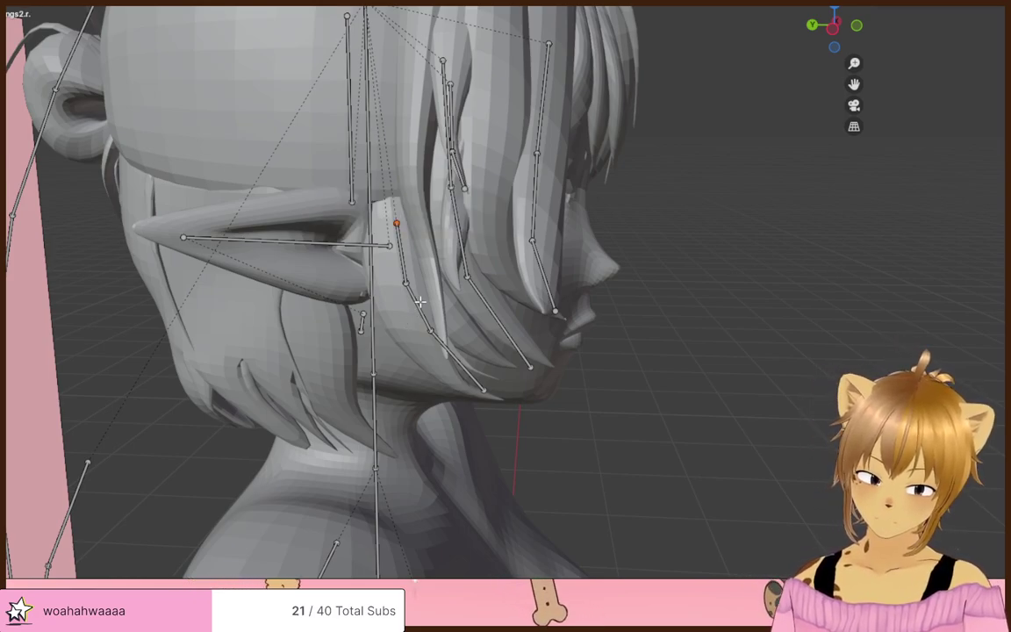
- Try renumbering the middle bone of the strand in front of the ear, using bangs.r.008 and bangs.r.009
key(F2)
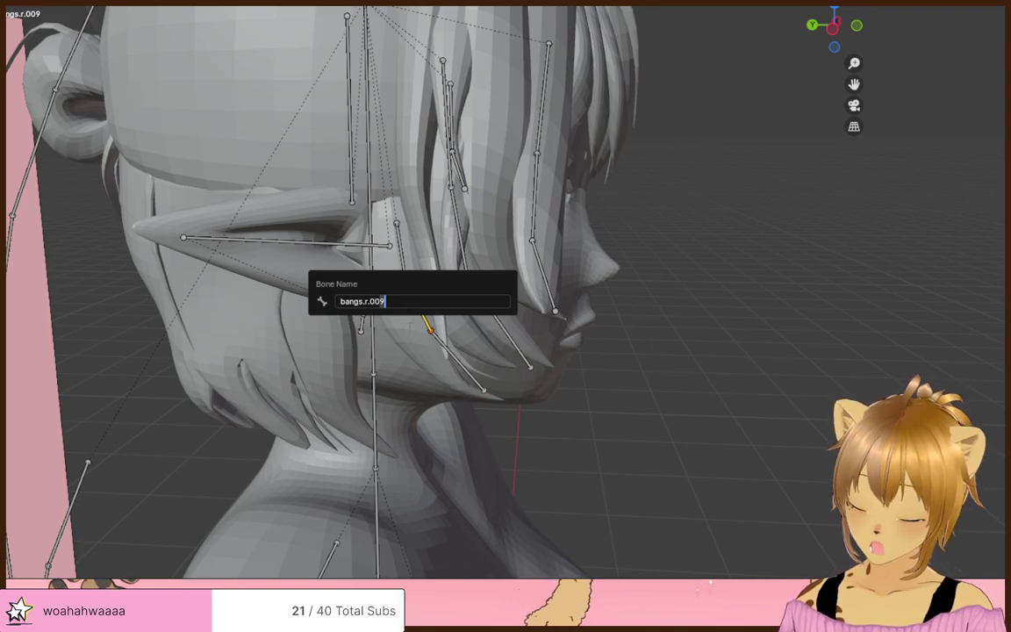
key(BackSpace)
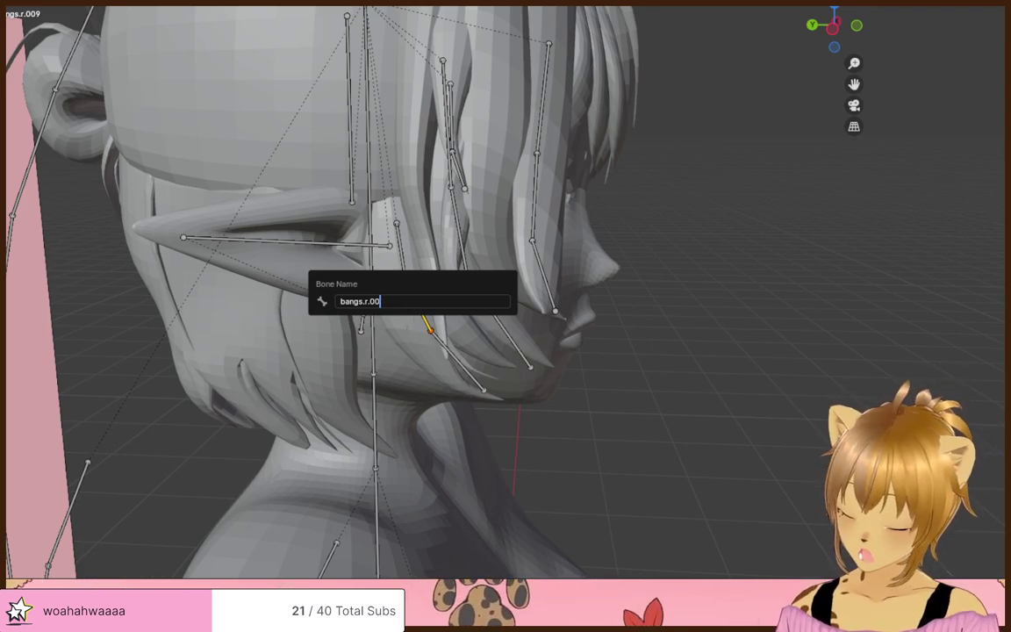
text(8)
key(Return)
click(401, 252)
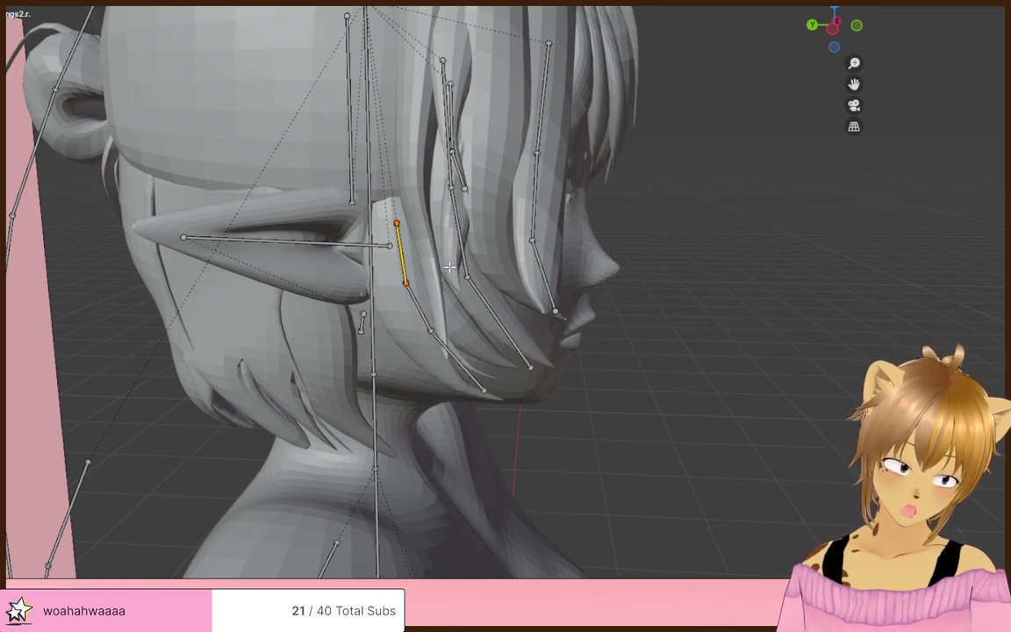
click(418, 309)
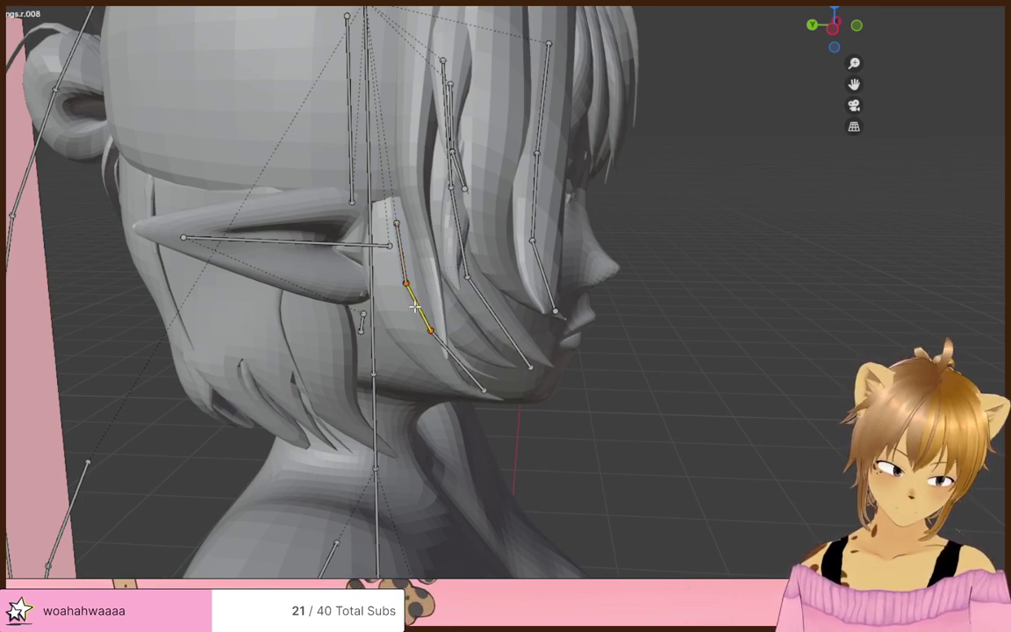
key(F2)
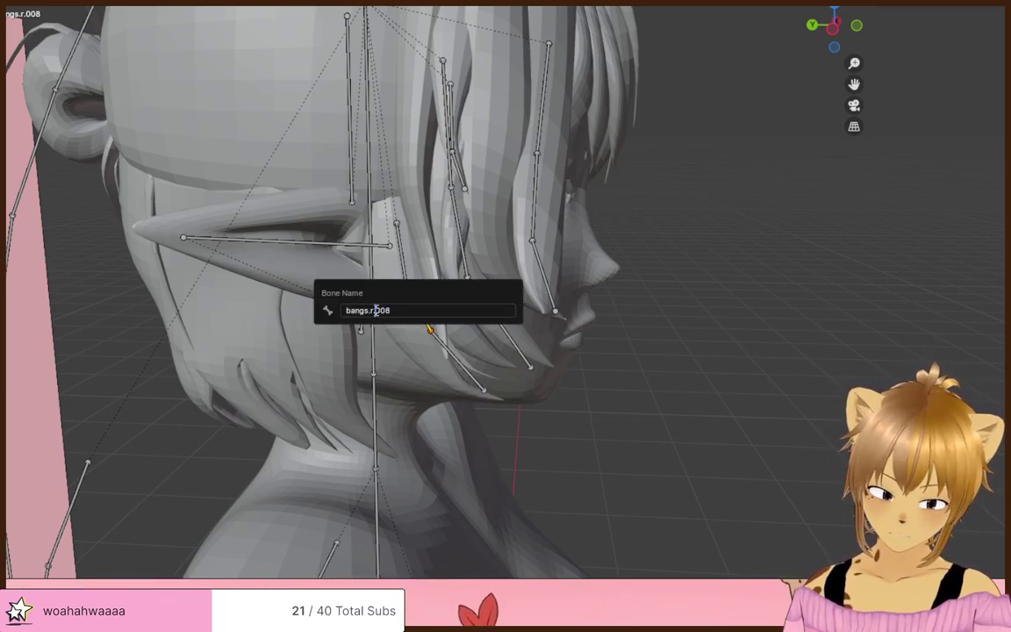
text(009)
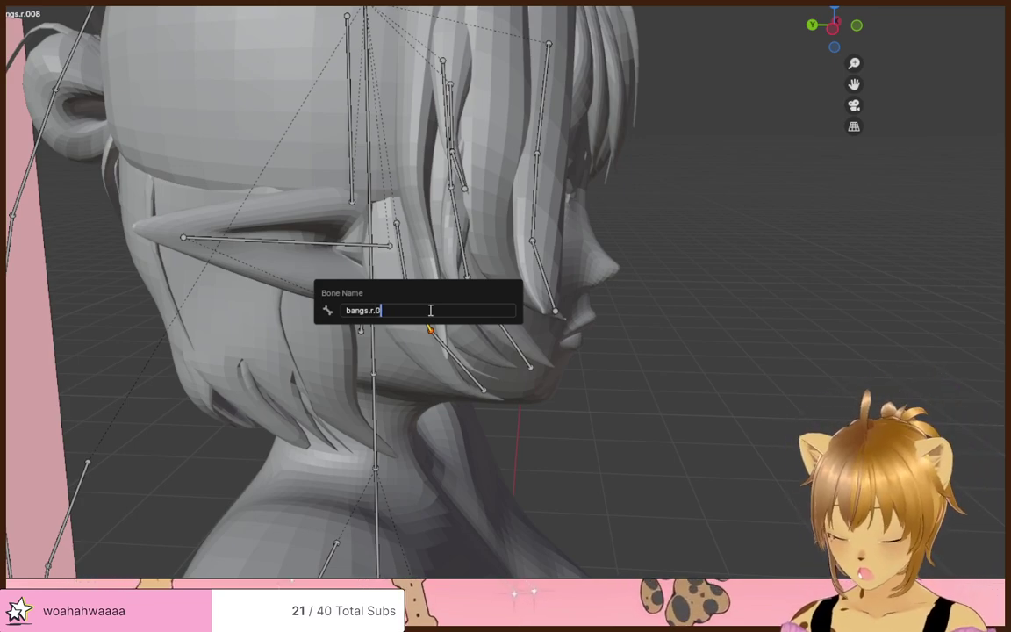
key(Return)
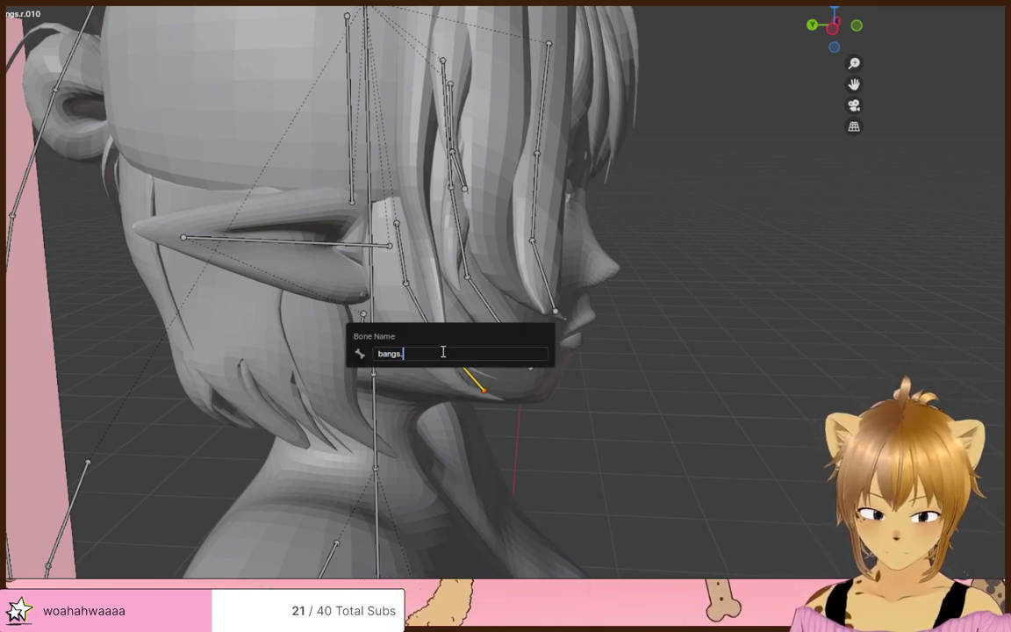
- Rename the tip bone of the strand in front of the ear as bangs2.r.002
text(2.r.0)
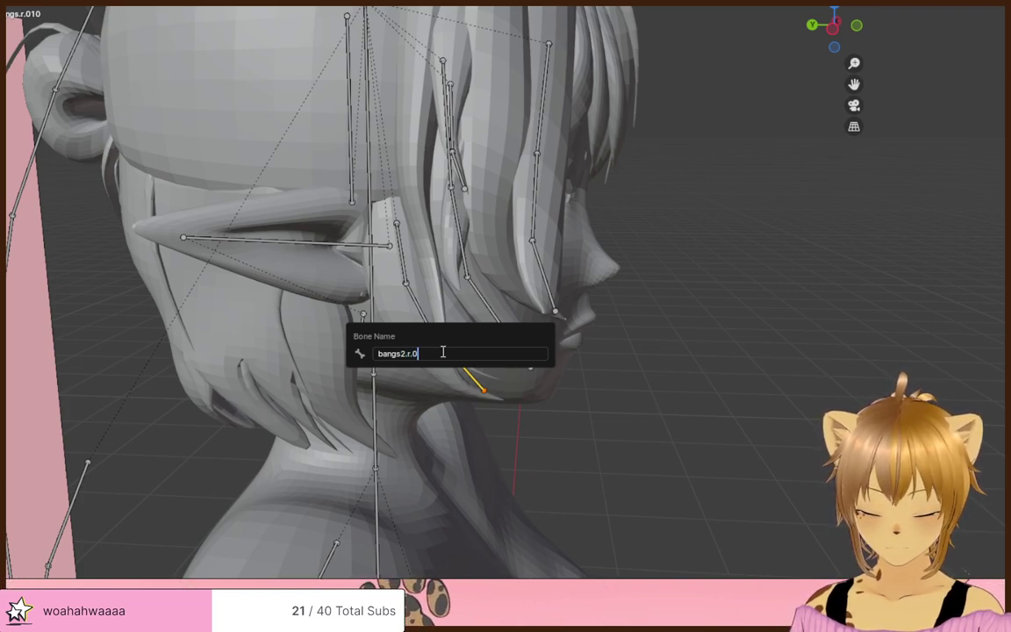
key(Return)
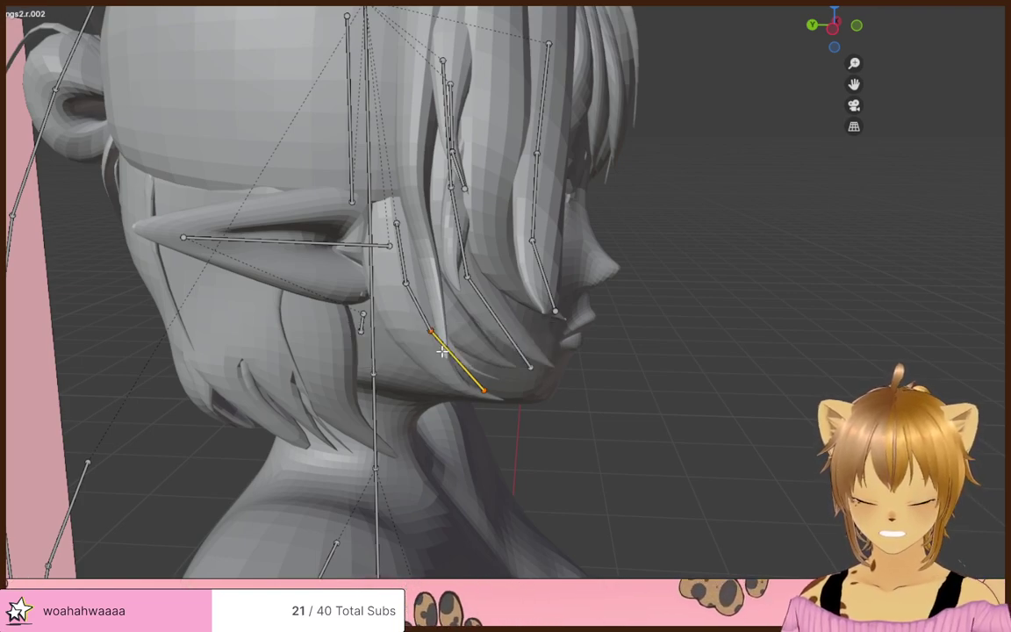
- Rename the middle bone of the strand in front of the ear as bangs.r.008
click(401, 250)
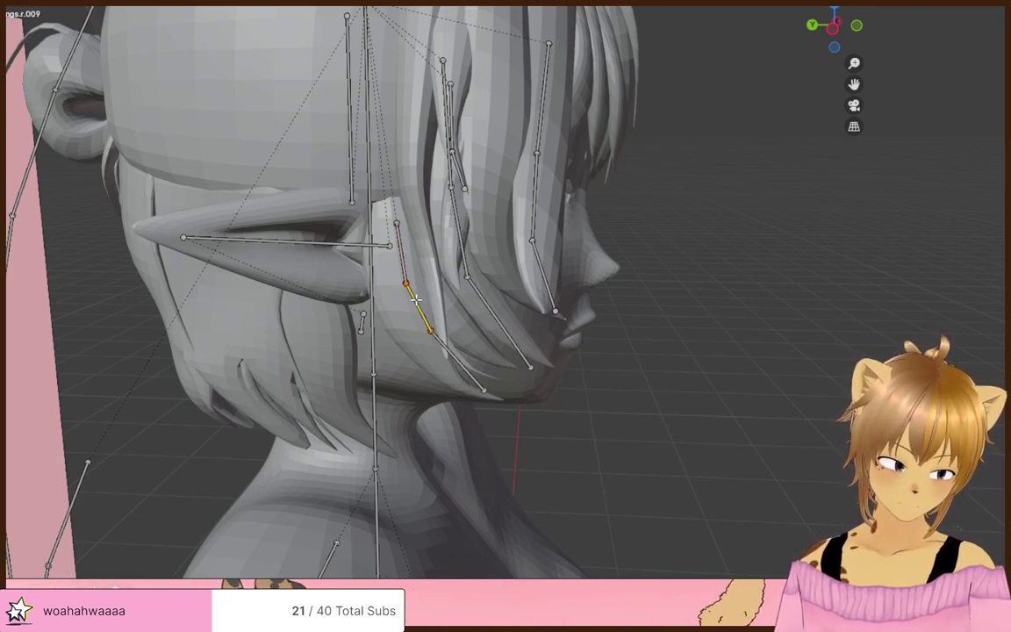
key(F2)
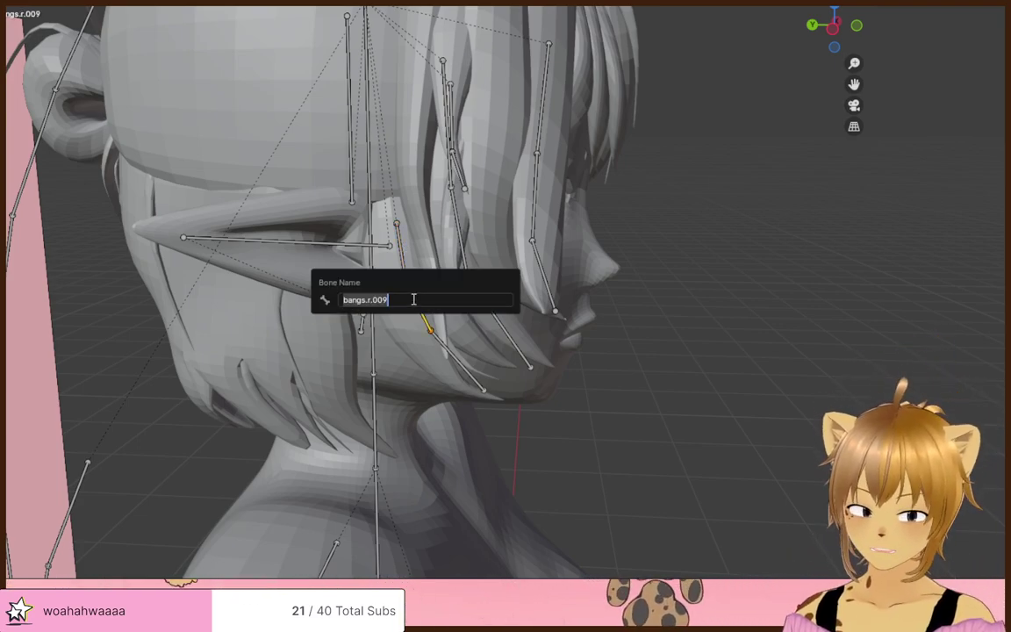
click(368, 300)
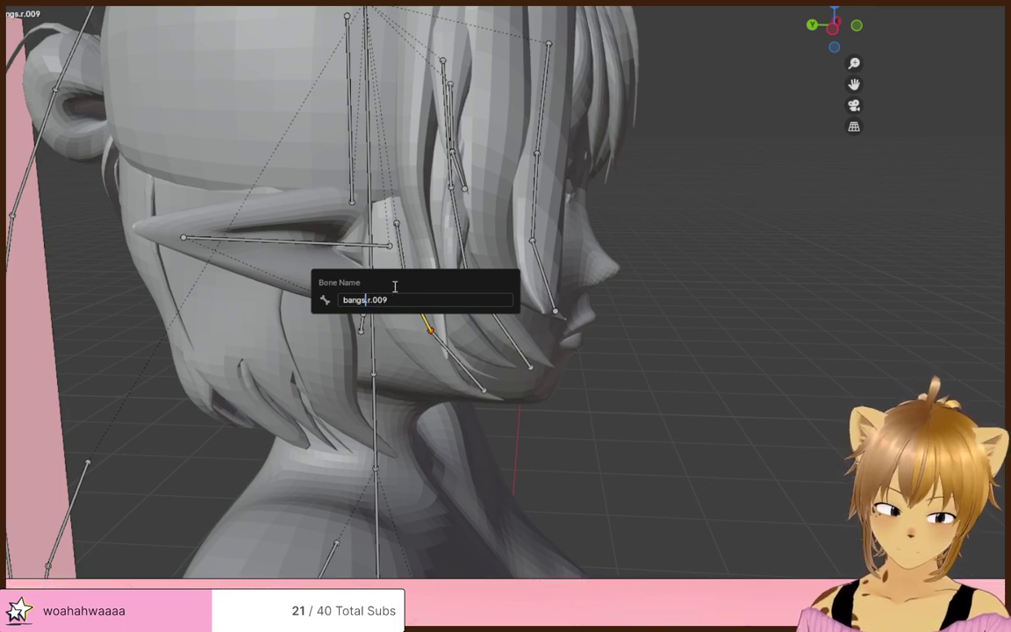
key(End)
key(BackSpace)
key(BackSpace)
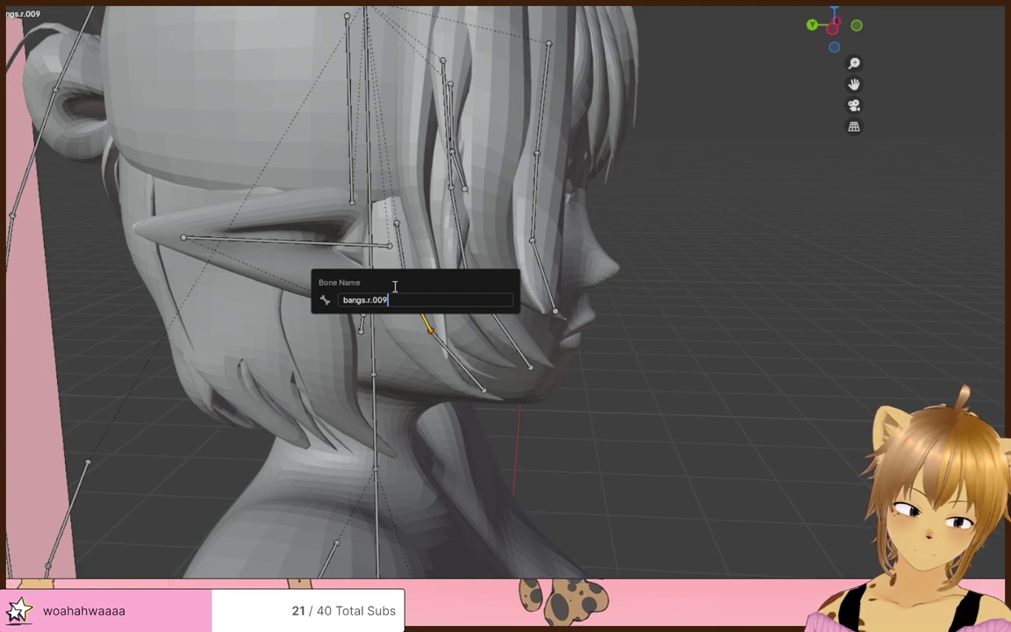
text(0)
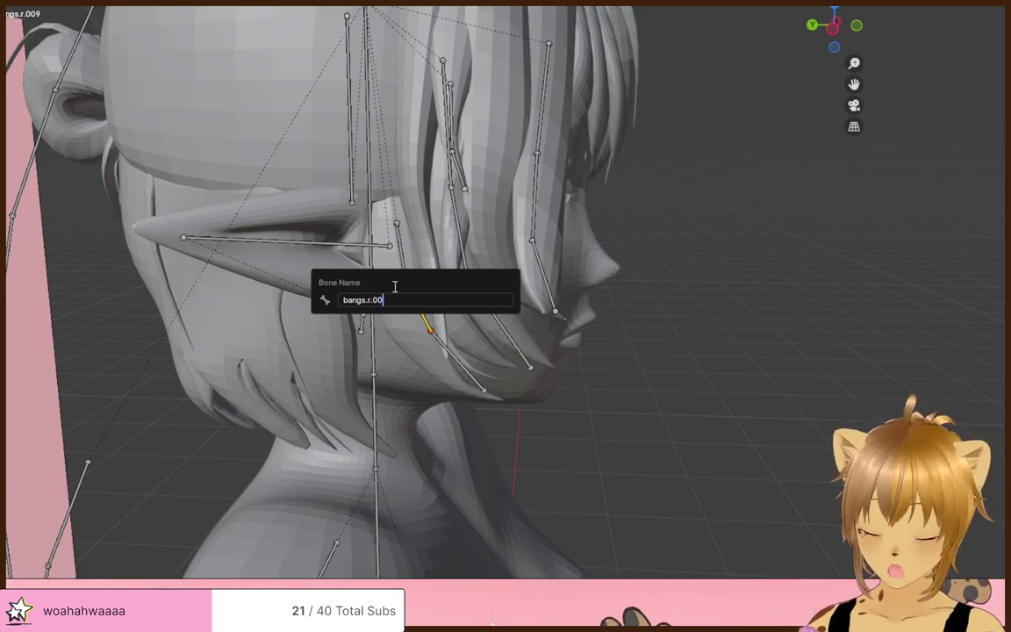
key(Return)
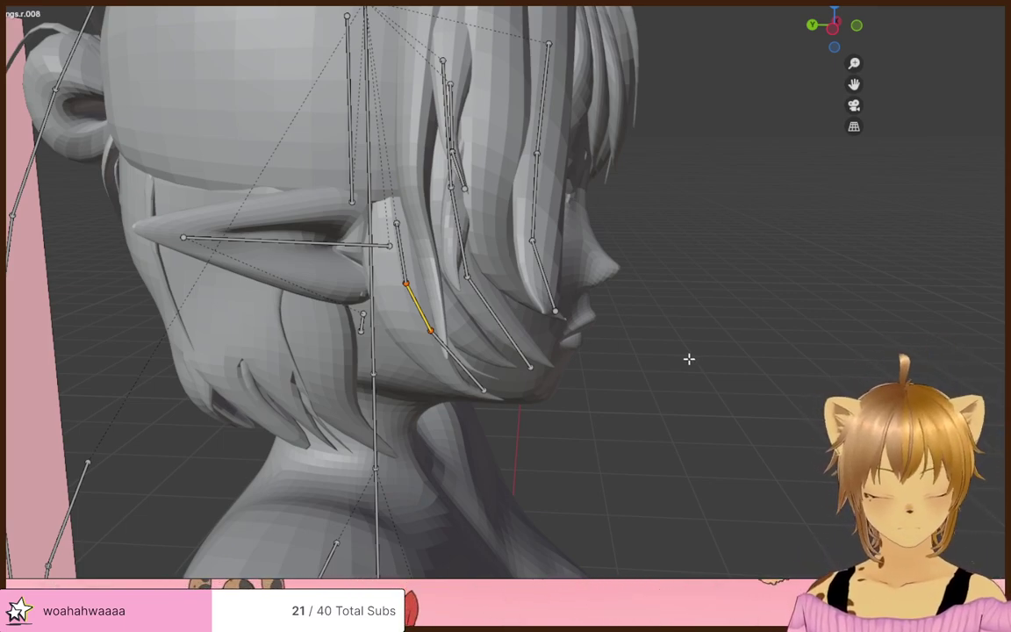
- Rename the middle bone of the strand in front of the ear as bangs2.r.001 and check the strand's bone names
middle_drag(689, 359, 641, 367)
middle_drag(353, 332, 400, 296)
key(F2)
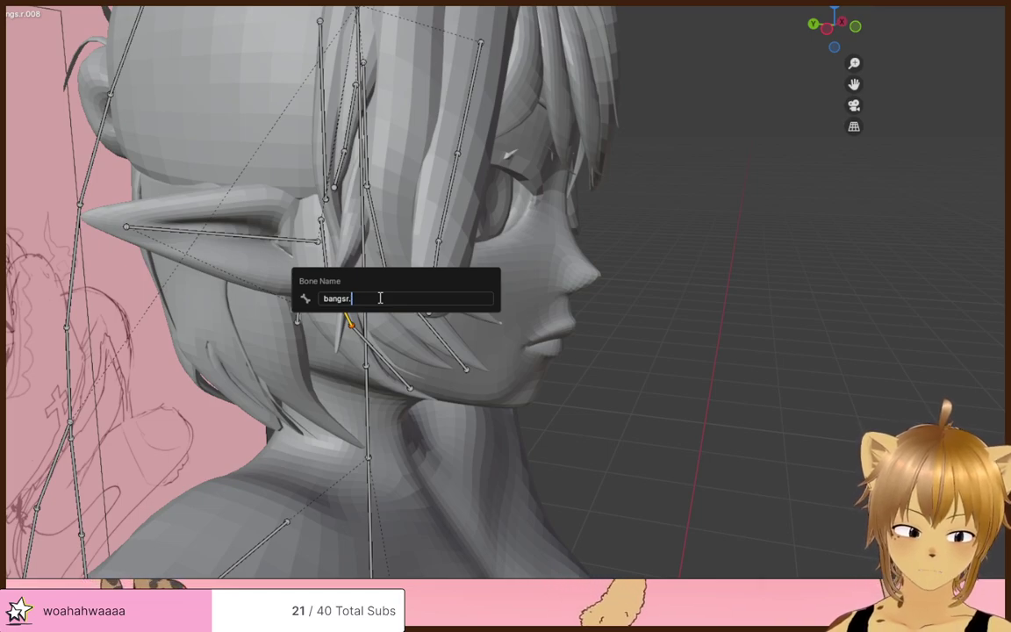
text(bangs2.r.001)
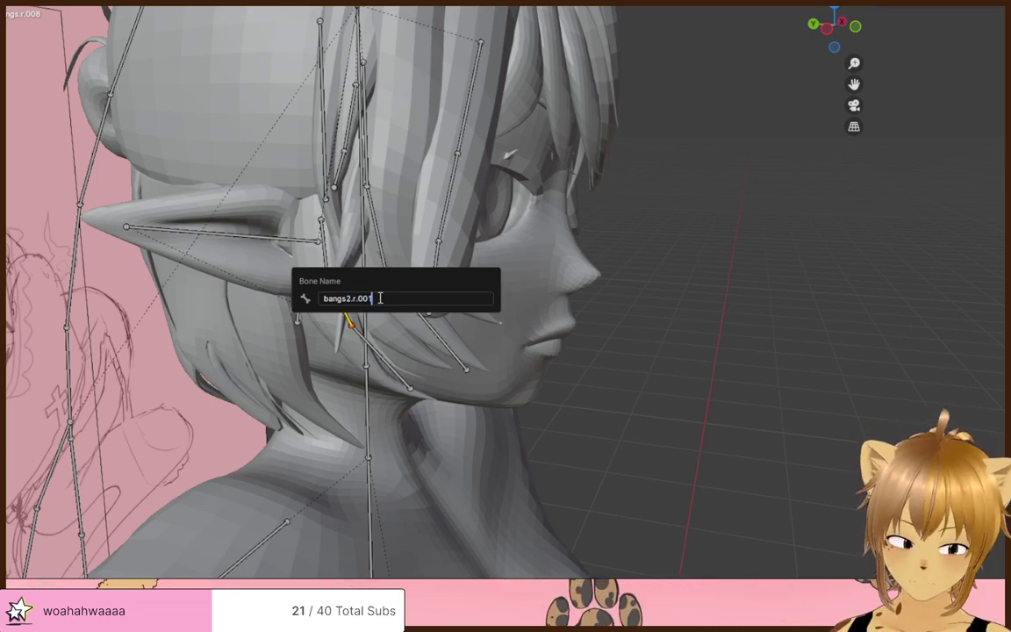
key(Return)
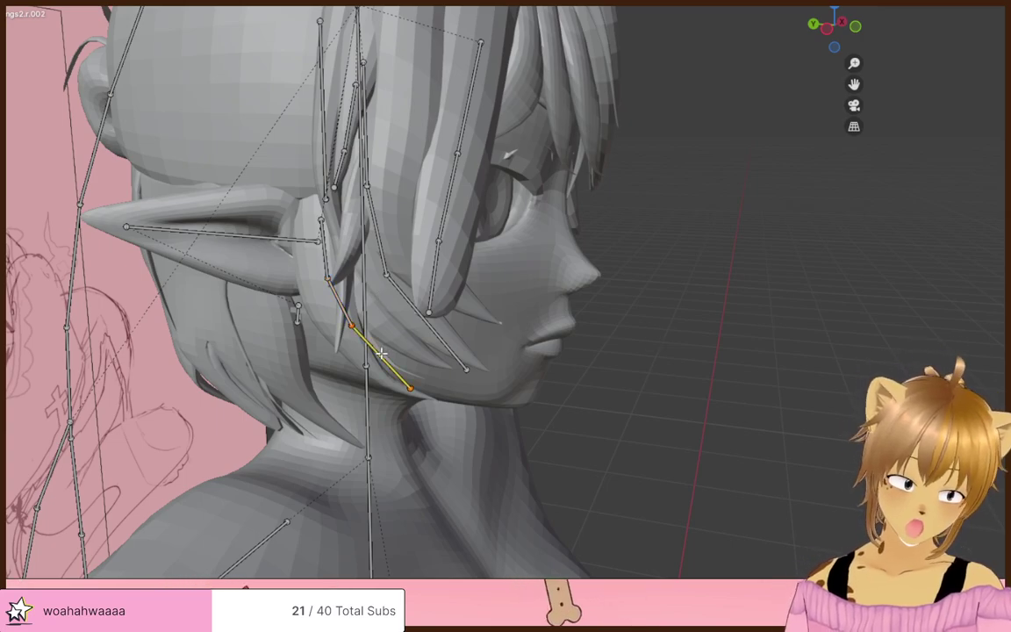
middle_drag(337, 303, 393, 268)
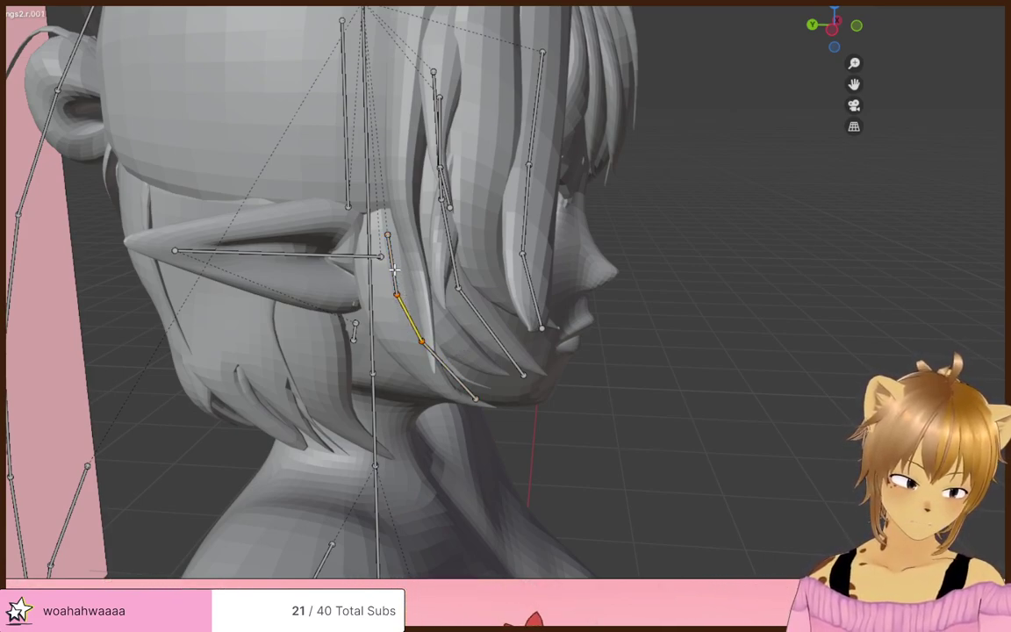
- Rename the upper bone of the short two-bone bangs strand as "bangss.r."
middle_drag(745, 295, 633, 174)
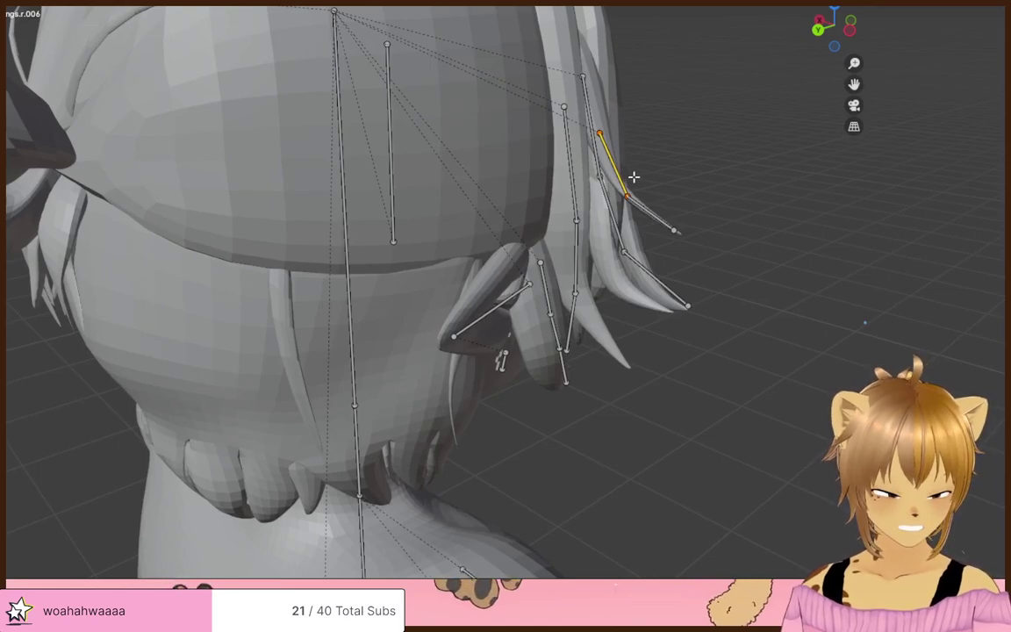
key(F2)
click(581, 177)
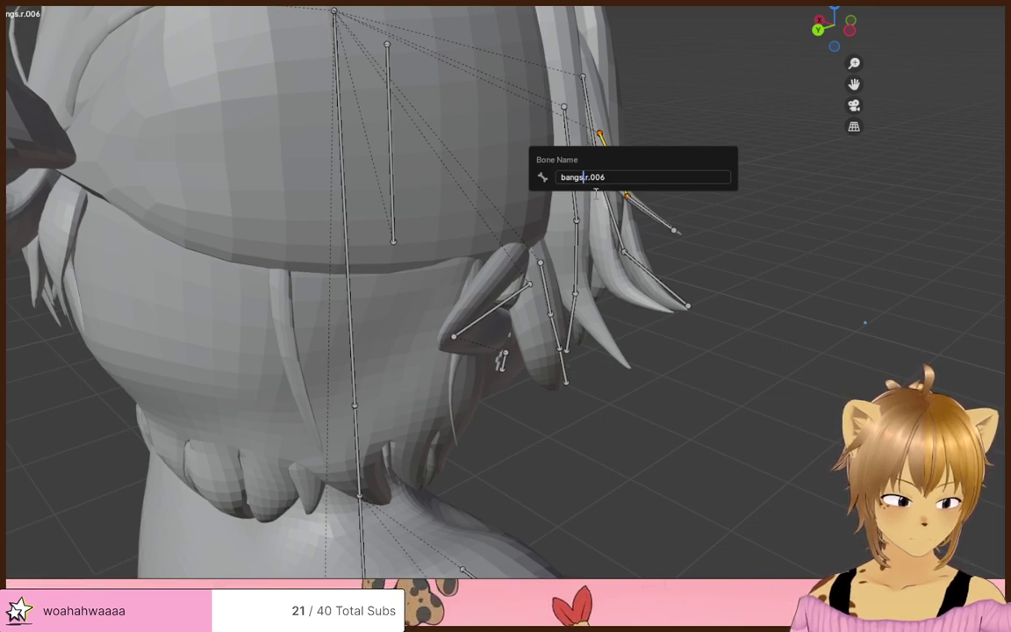
text(s)
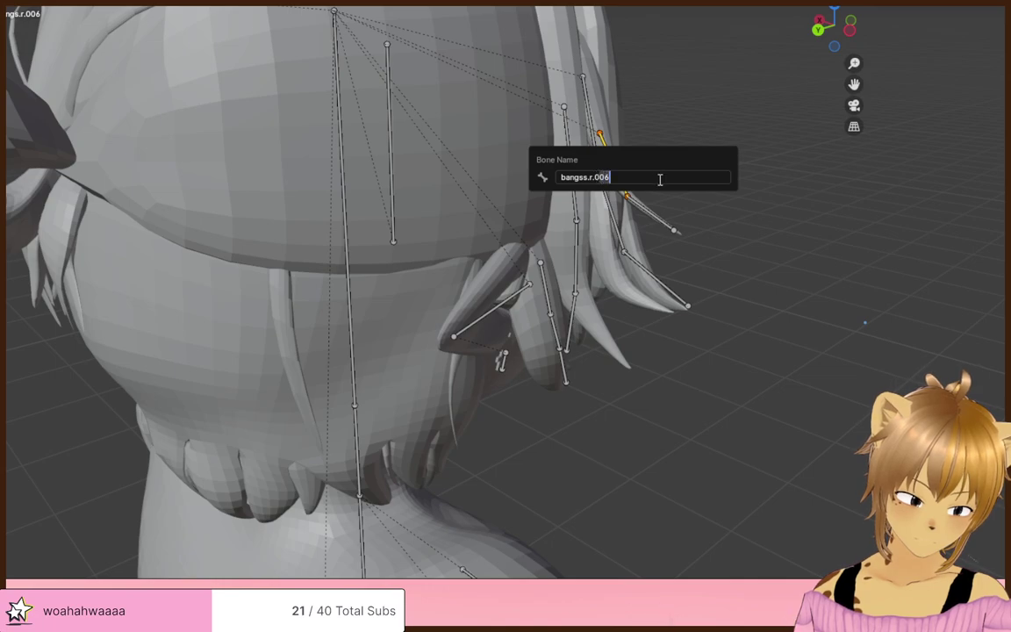
key(Return)
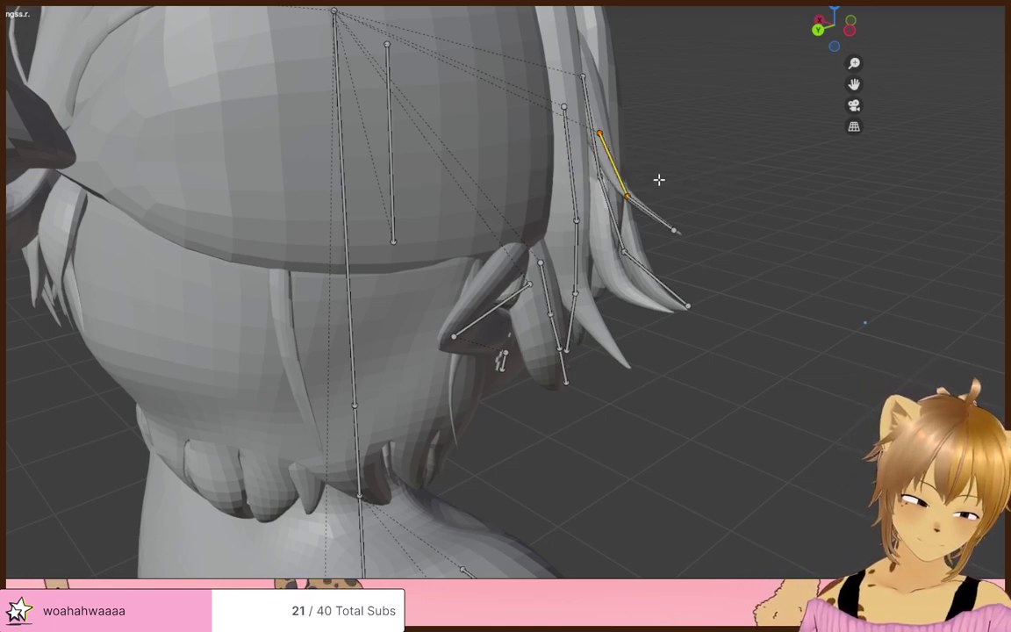
- Rename the tip bone of the short bangs strand as bangss.r.001
key(F2)
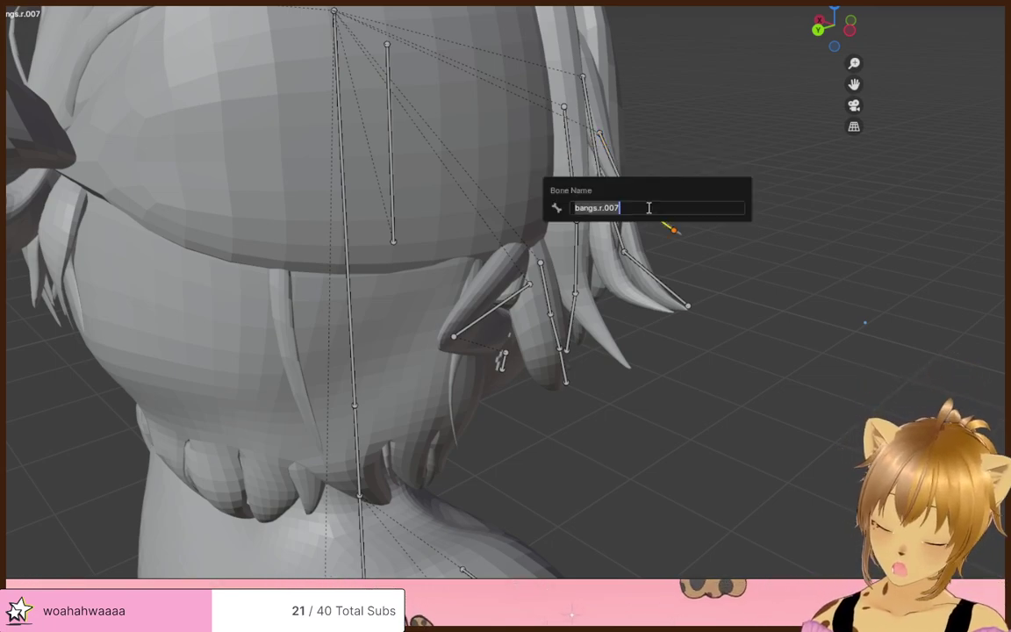
click(598, 208)
text(s)
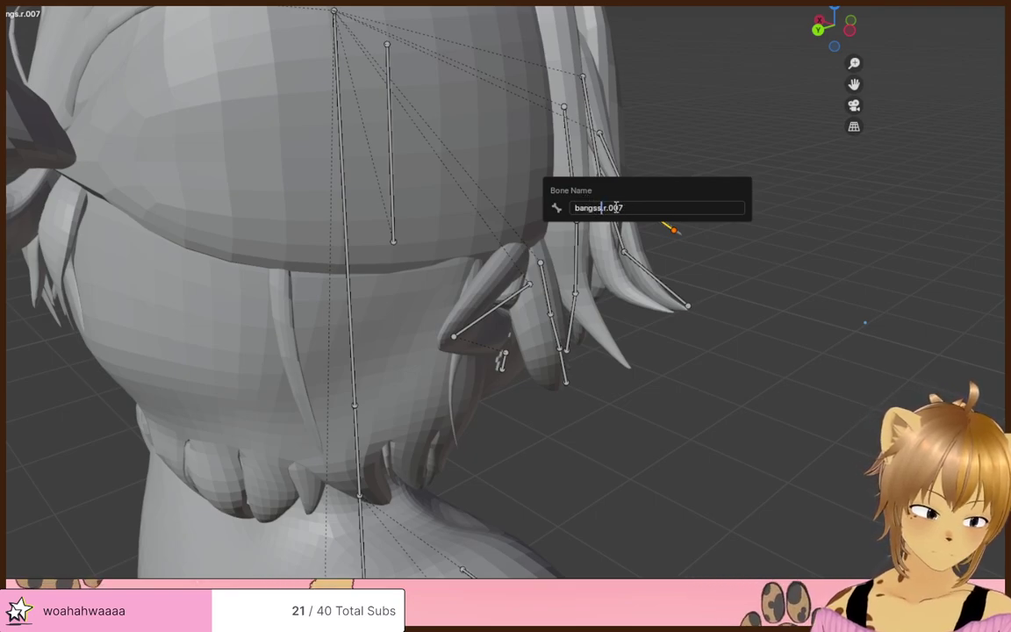
key(Return)
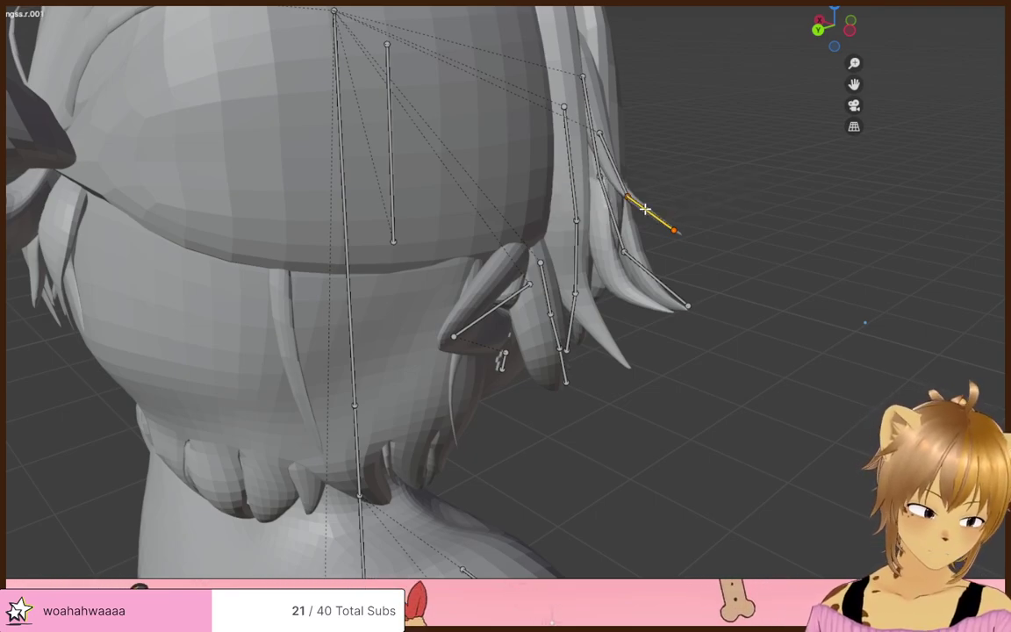
- Rename the upper bone of the long bangs strand beside the short one with the bangs3.r prefix, removing its number suffix
middle_drag(652, 219, 499, 240)
click(467, 121)
middle_drag(467, 121, 489, 151)
click(430, 128)
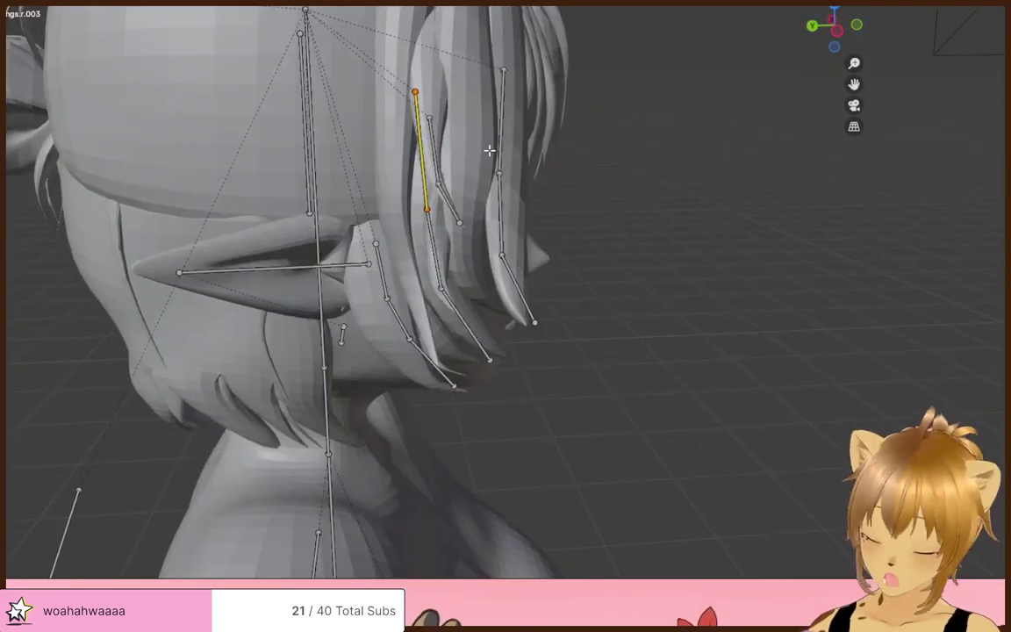
key(F2)
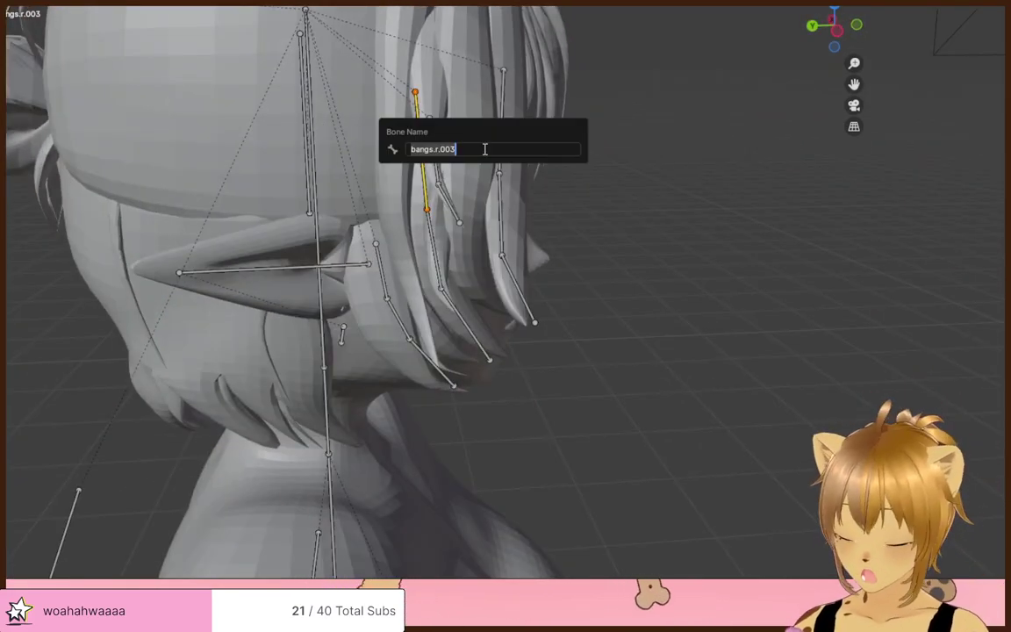
key(Home)
key(Right)
key(Right)
key(Right)
key(Right)
key(Right)
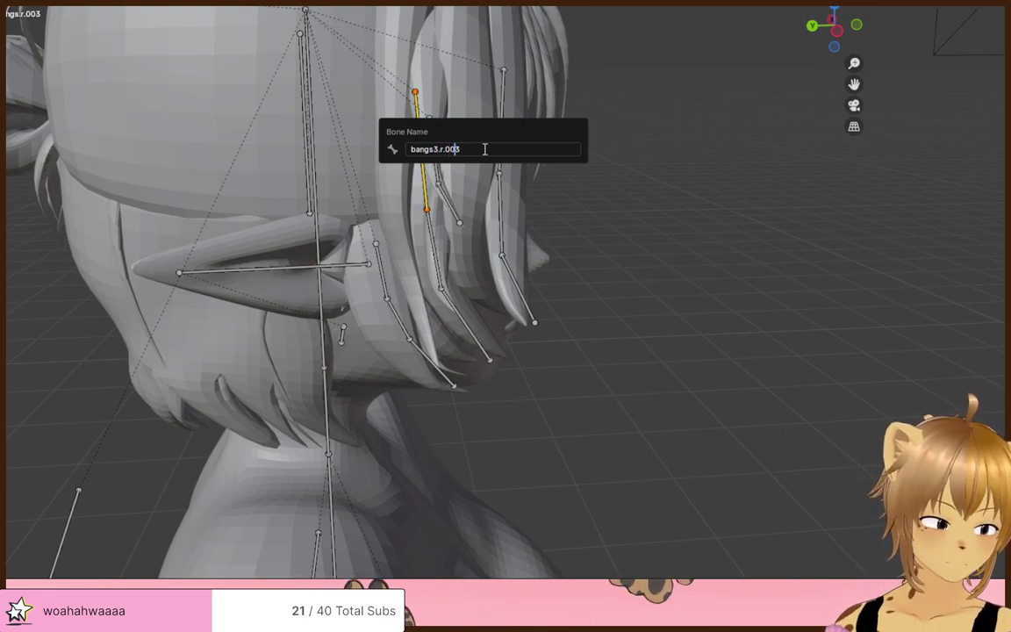
key(BackSpace)
key(BackSpace)
key(BackSpace)
key(Return)
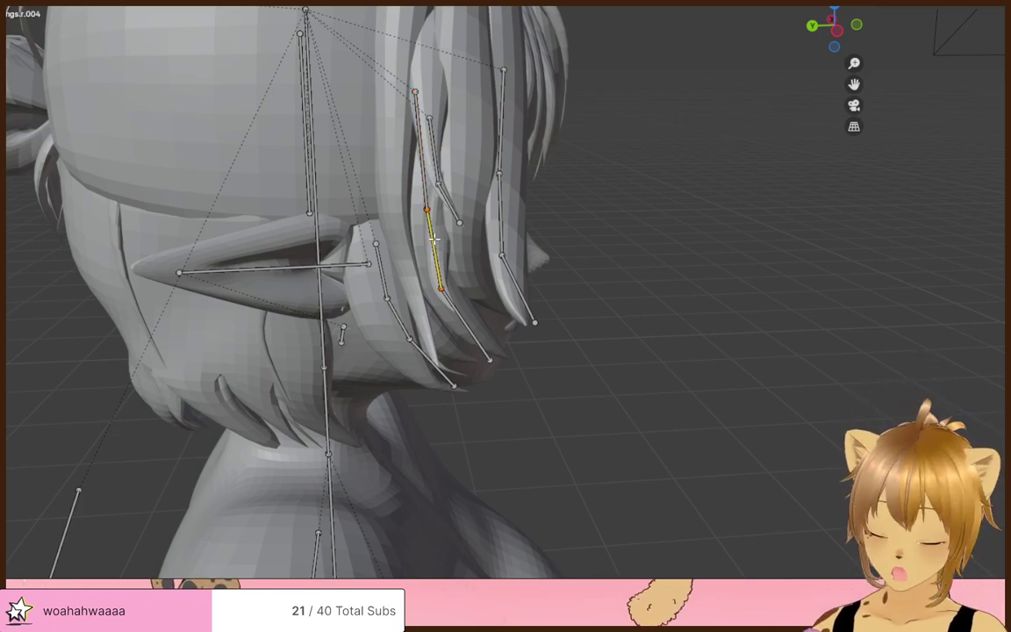
- Rename the middle bone of the same long bangs strand as bangs3.r.001
key(F2)
click(383, 238)
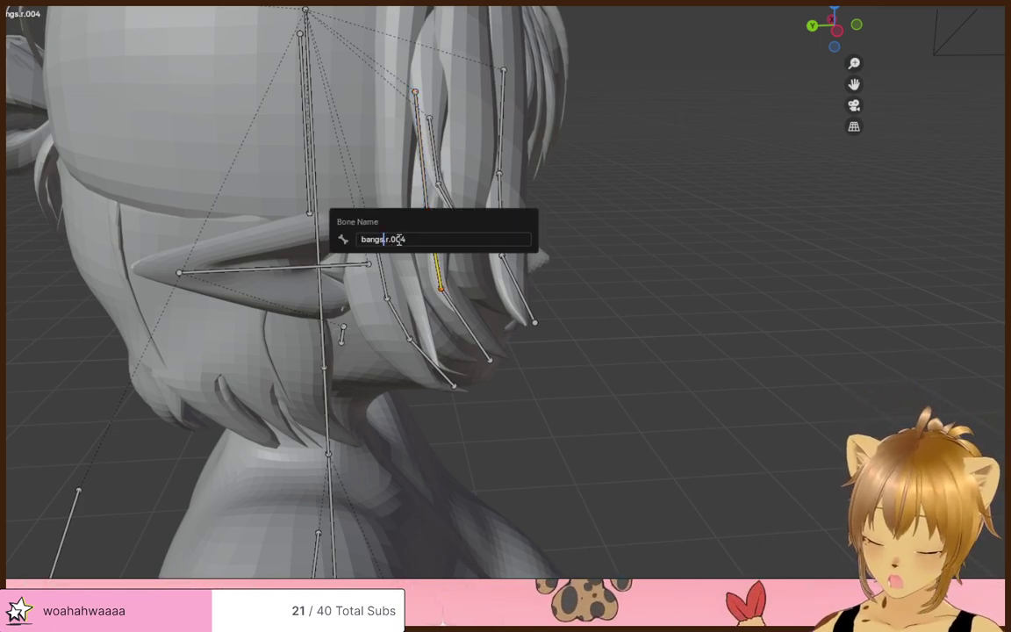
text(3)
key(BackSpace)
text(1)
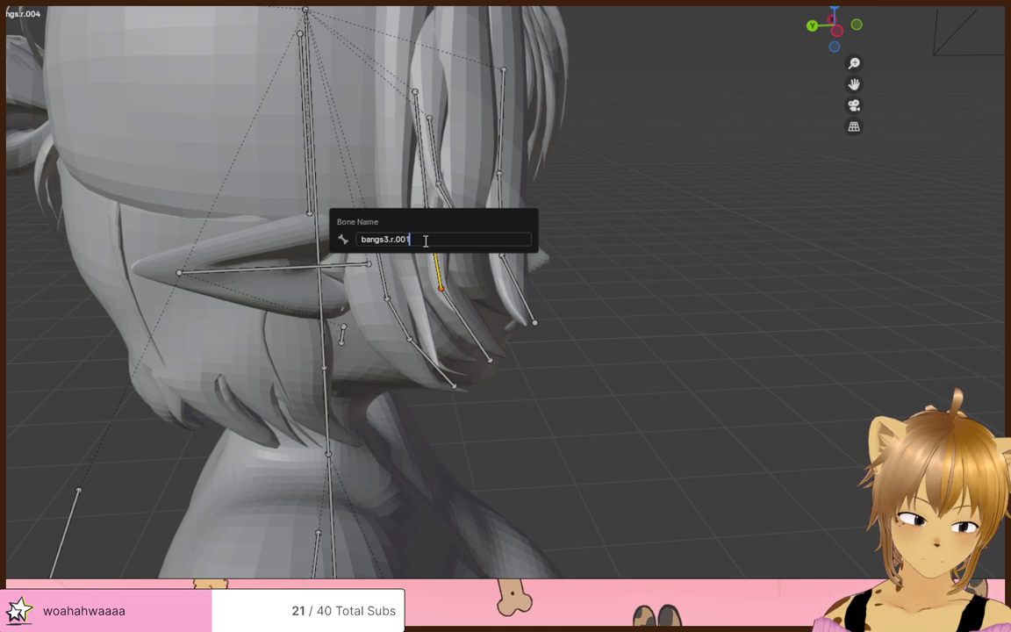
key(Return)
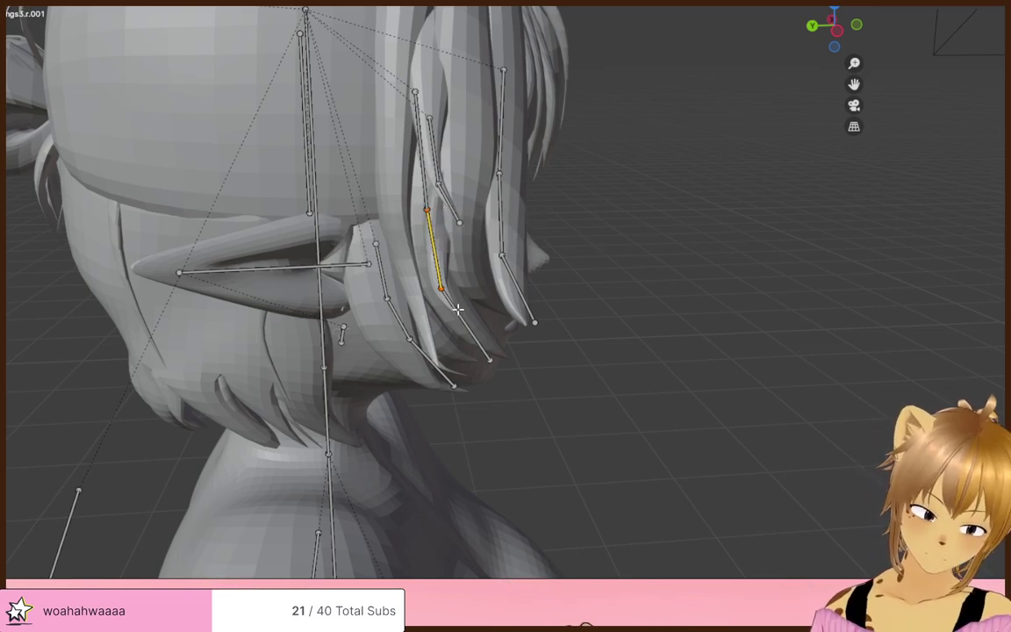
- Rename the tip bone of the same long bangs strand as bangs3.r.002
key(F2)
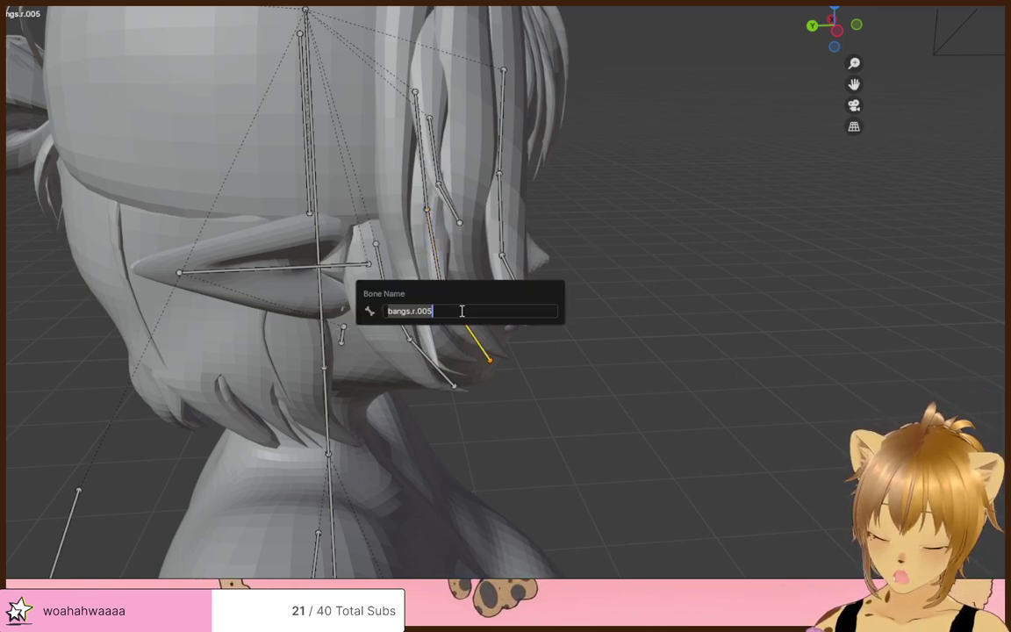
click(432, 311)
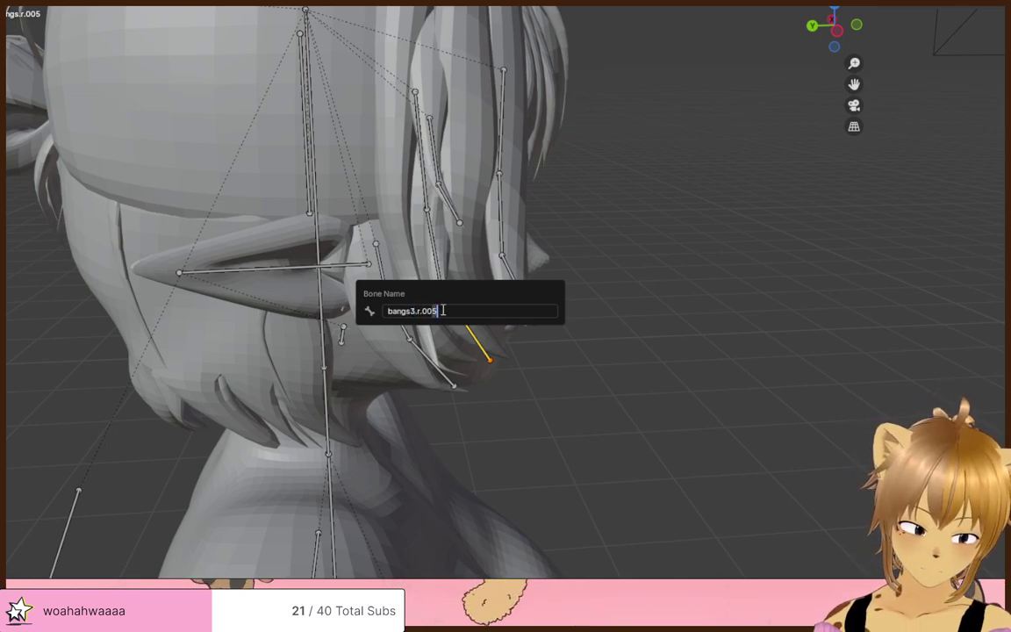
key(Return)
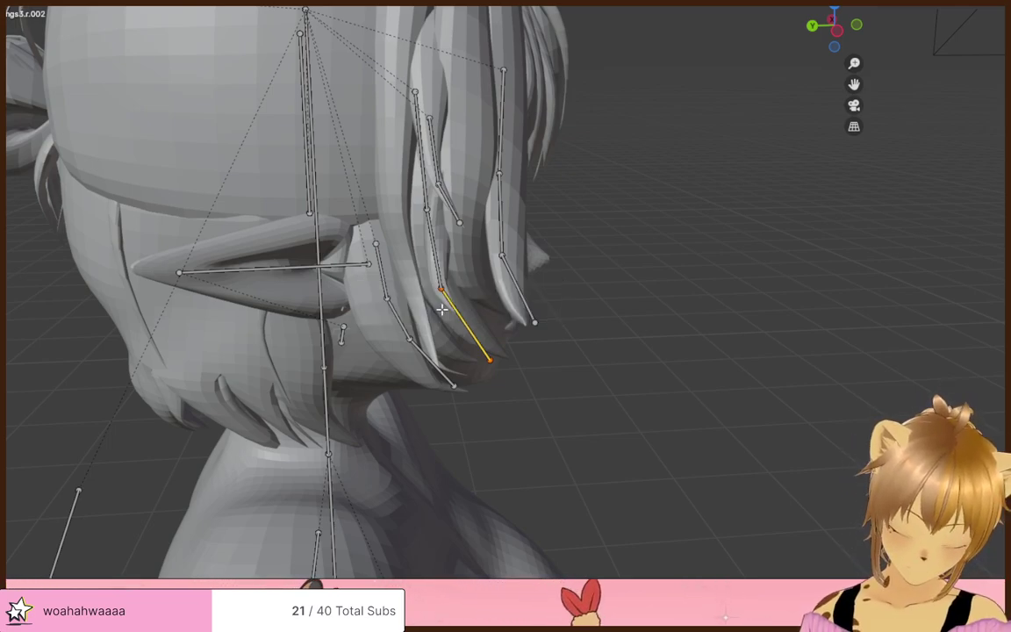
- Extrude a new bone straight up along Z from the tip of the head bone
scroll(443, 309, down, 3)
middle_drag(445, 308, 445, 208)
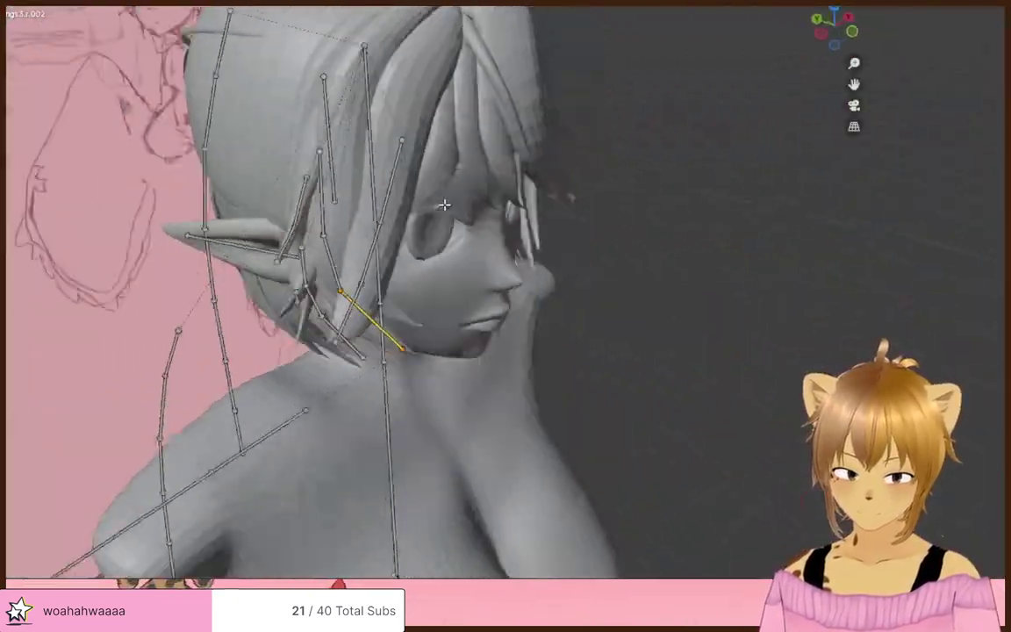
scroll(545, 192, up, 3)
middle_drag(545, 192, 446, 260)
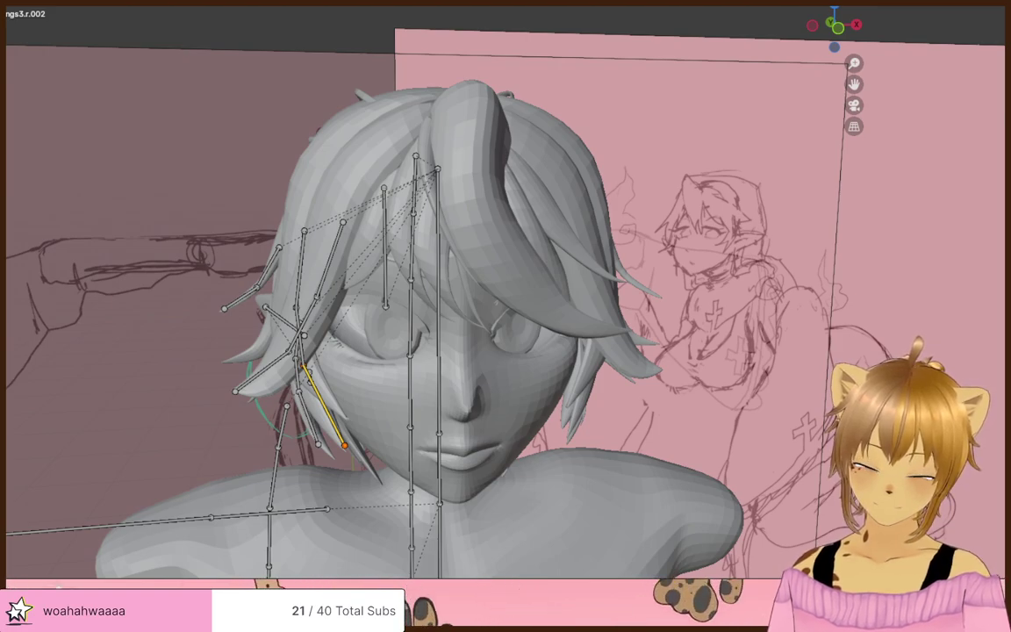
middle_drag(526, 491, 512, 425)
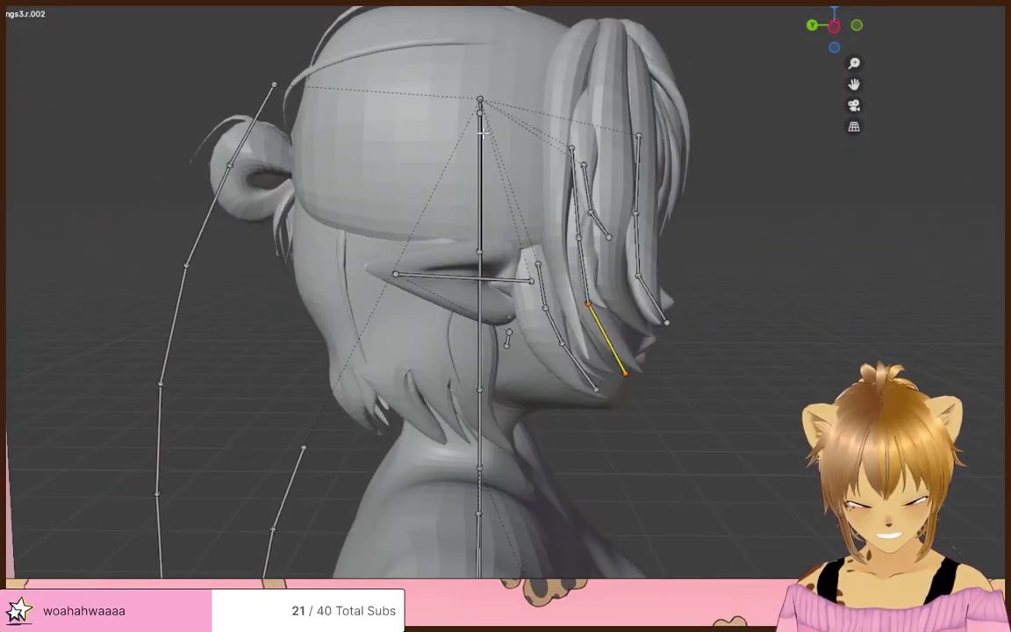
middle_drag(482, 130, 590, 312)
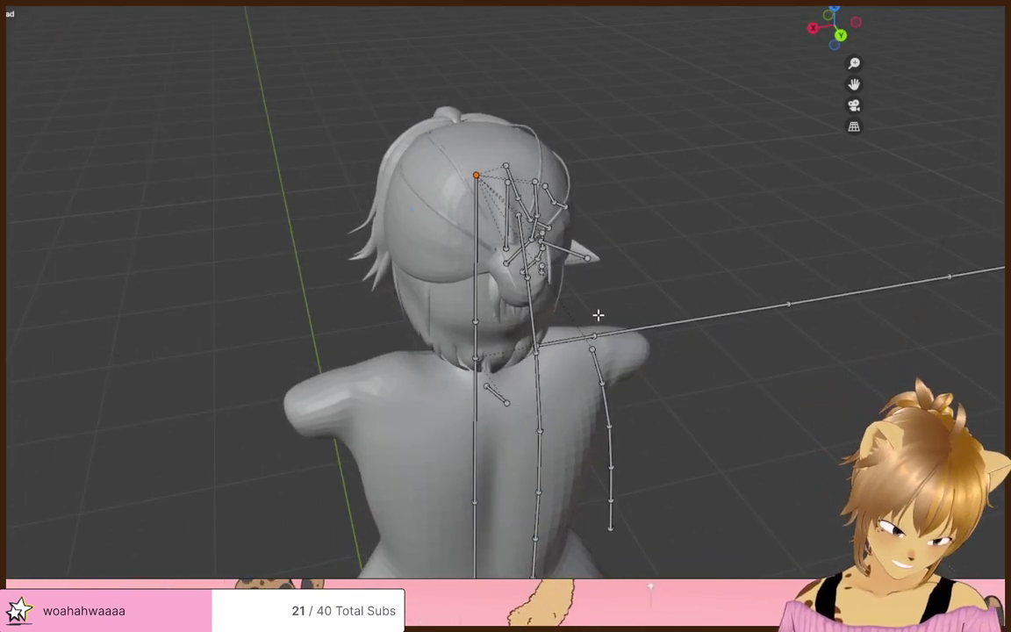
key(e)
key(z)
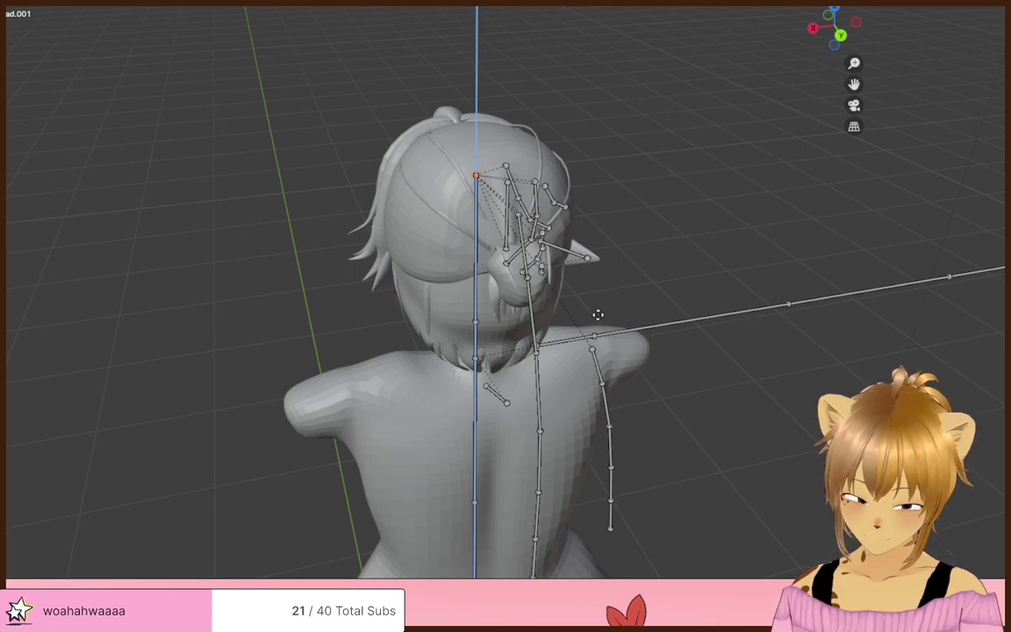
click(622, 221)
click(476, 116)
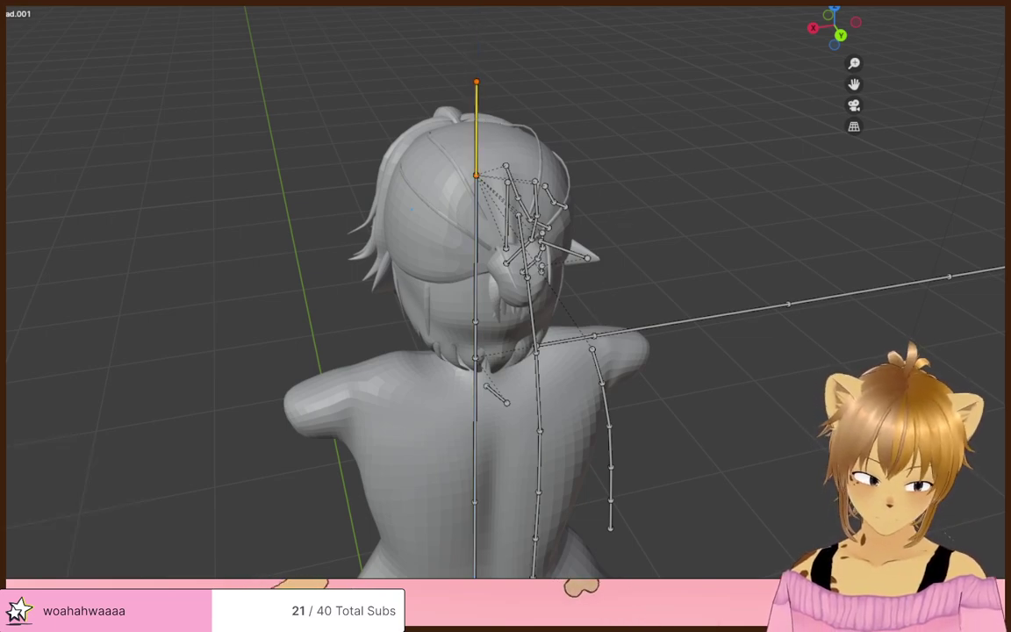
- Move the new bone off the head bone's tip, out to the character's right side
middle_drag(793, 339, 602, 230)
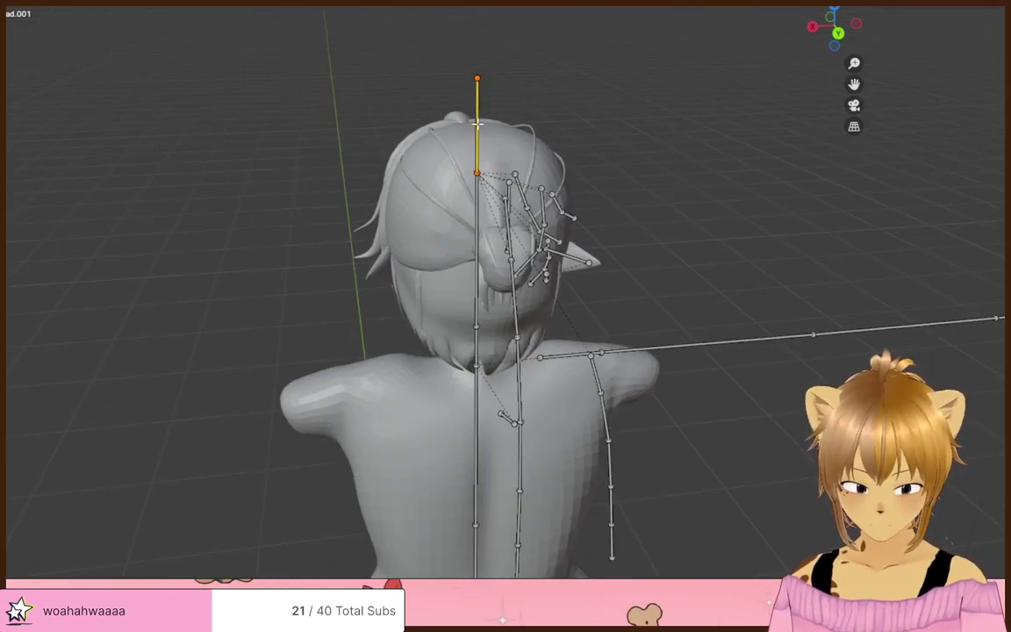
key(g)
click(562, 129)
middle_drag(561, 129, 756, 139)
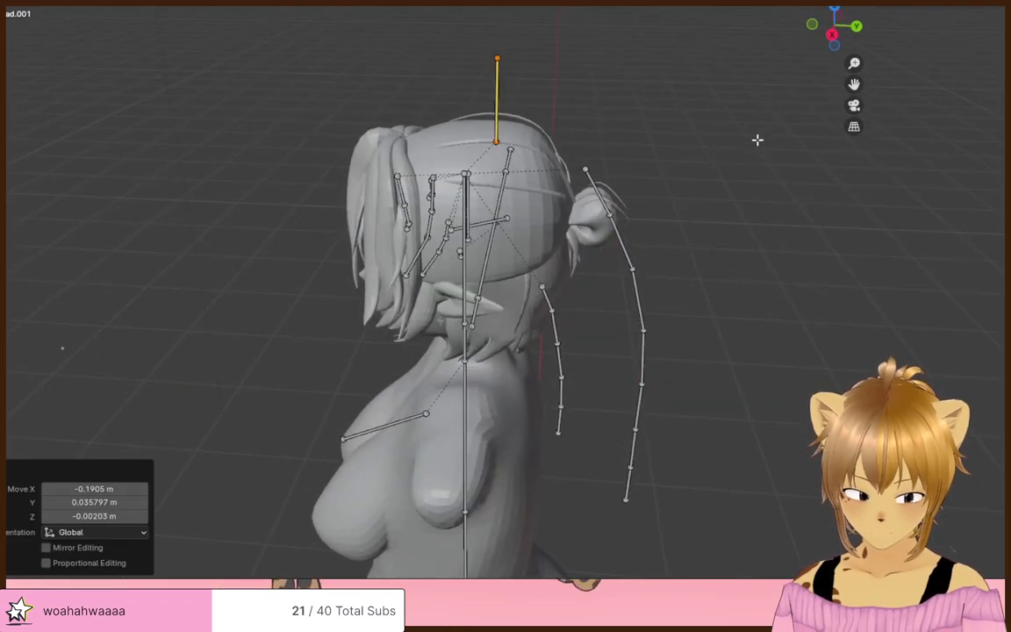
- In side view, rotate the new bone 182° and lower it by about 0.33 m to the hair below the ear
key(KP_3)
key(r)
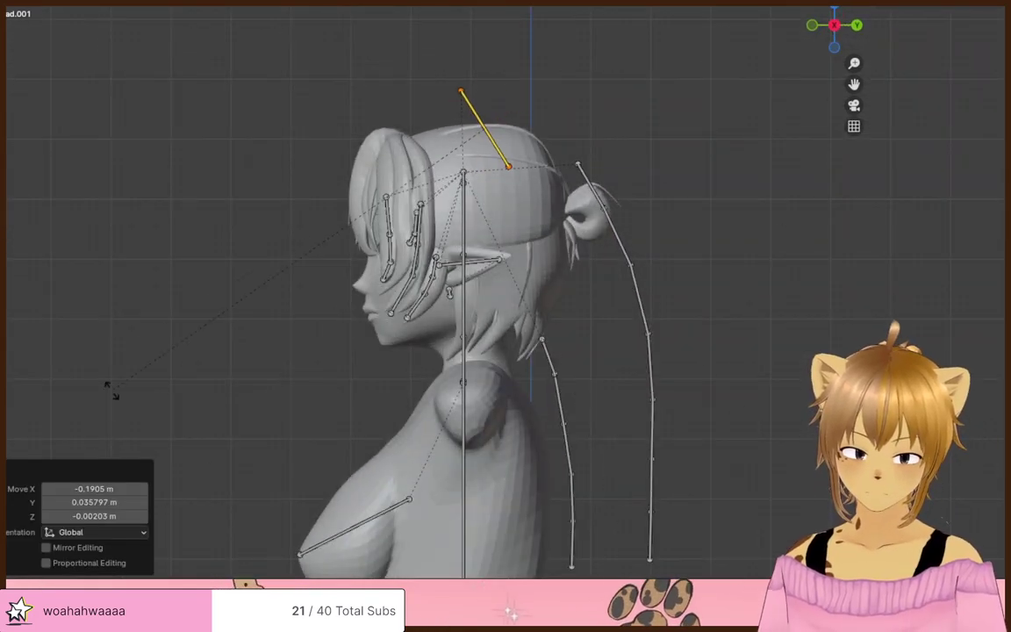
click(154, 134)
key(g)
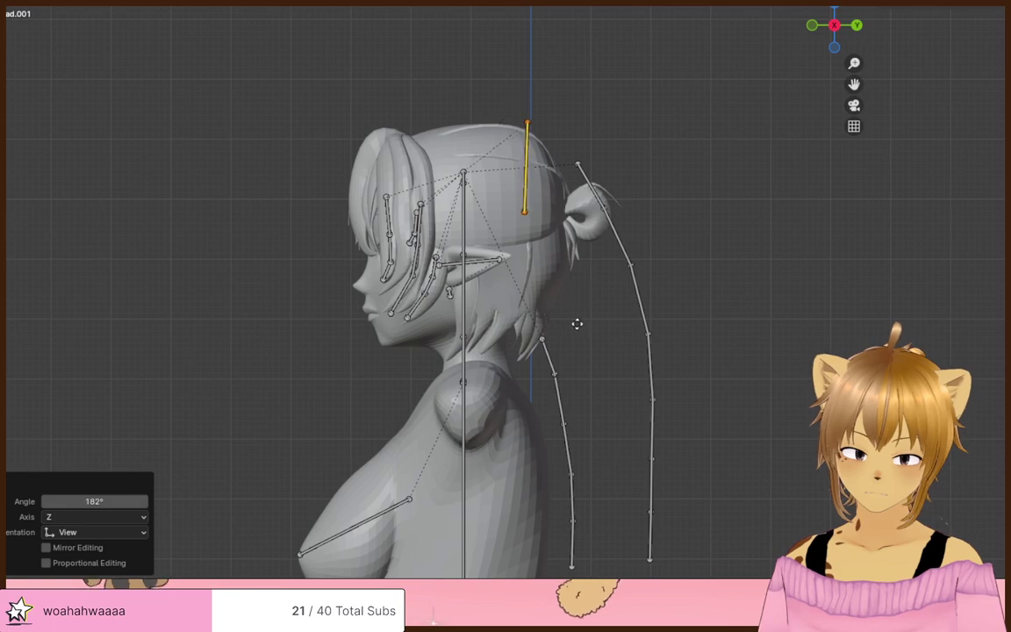
click(563, 465)
scroll(562, 466, up, 4)
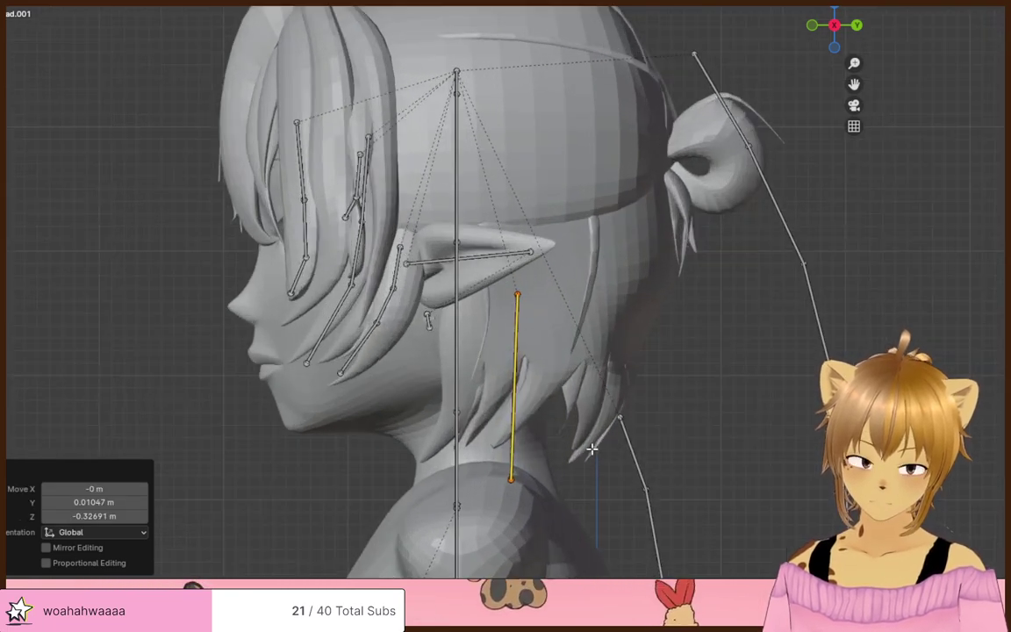
- Tilt the bone along the lower hair strand behind the ear, scale it to 0.651 and shift it slightly down
shift+middle_drag(616, 481, 616, 431)
key(r)
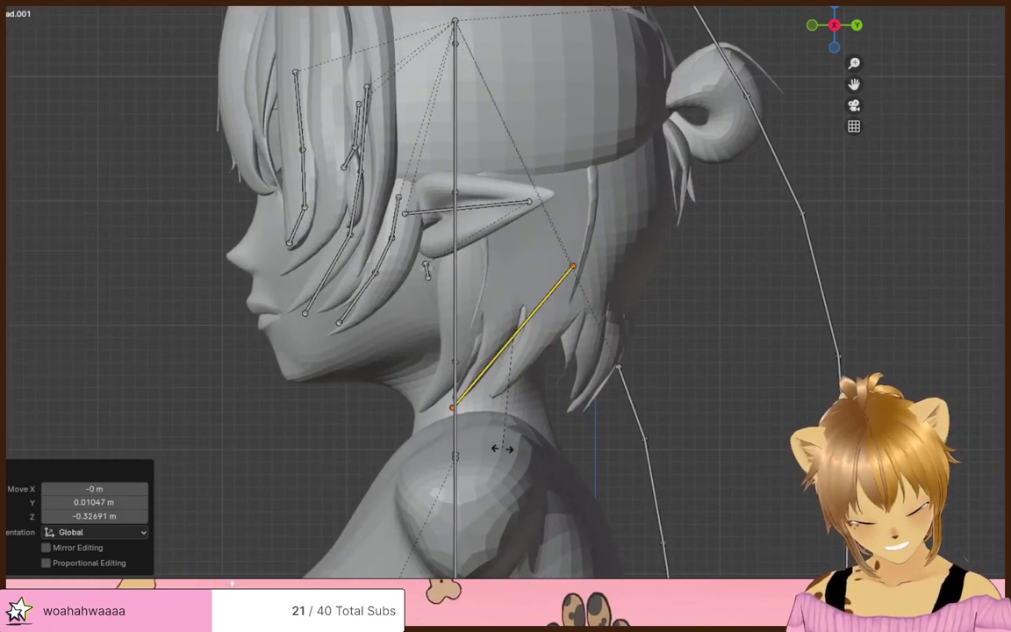
click(522, 453)
key(s)
click(524, 406)
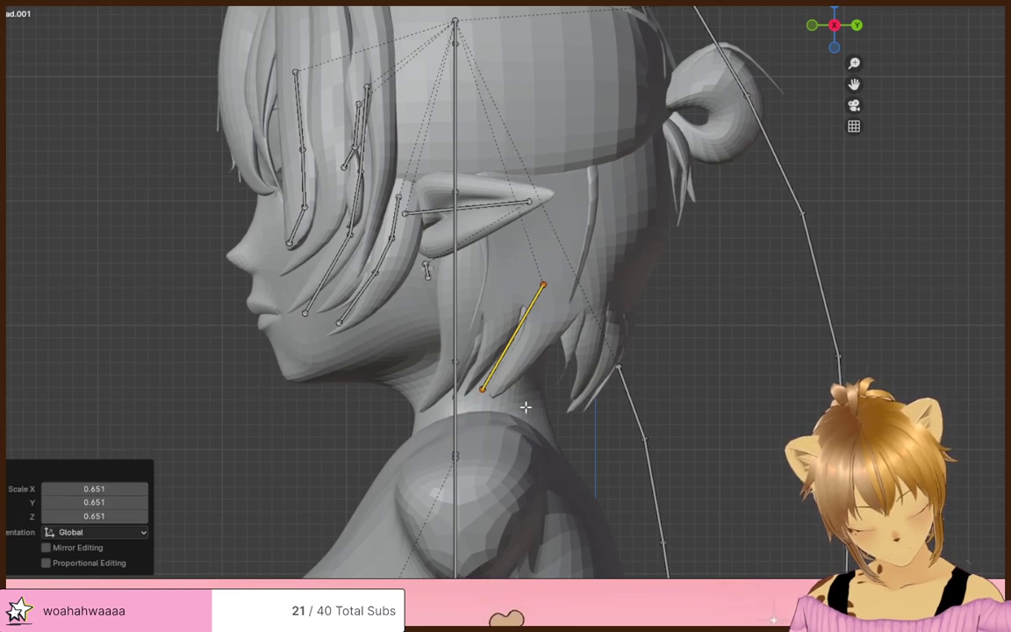
click(660, 365)
key(g)
click(660, 380)
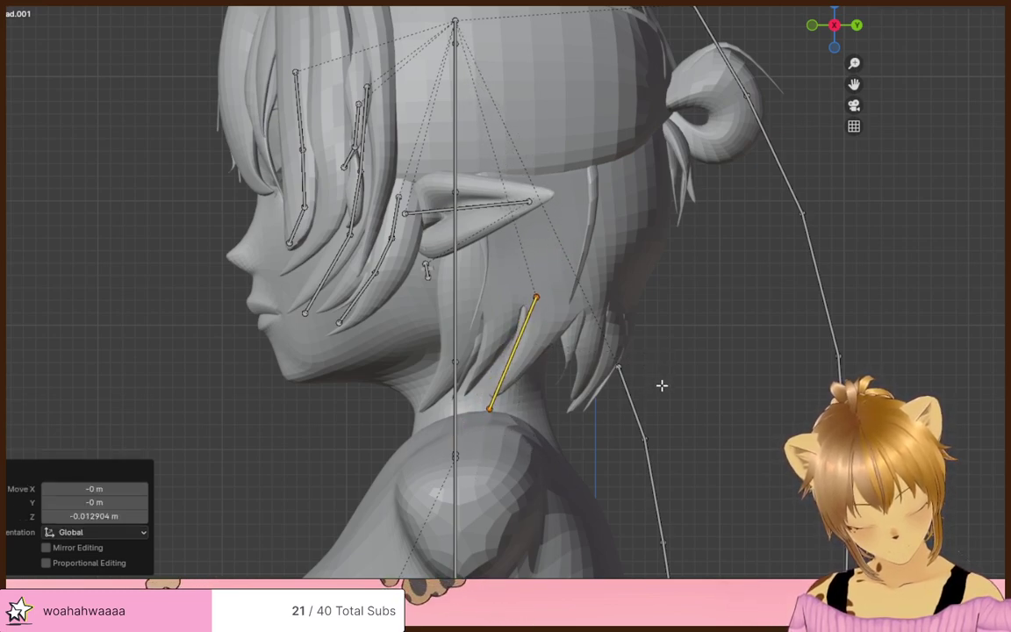
- Fit the bone to the strand in side view by scaling it to 0.741, nudging it and rotating it -5.37°
key(s)
click(629, 375)
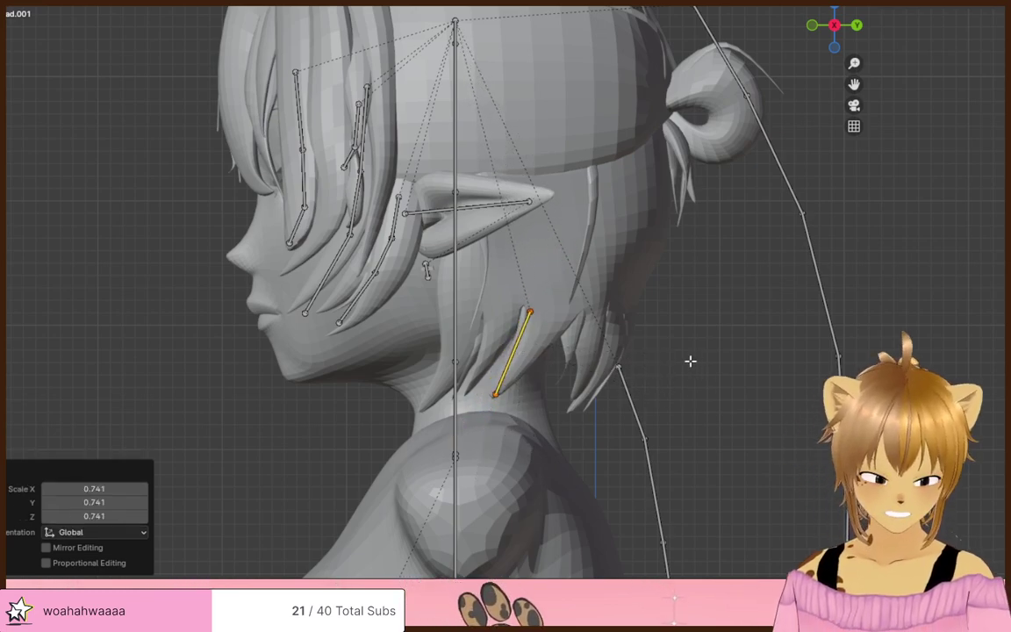
key(g)
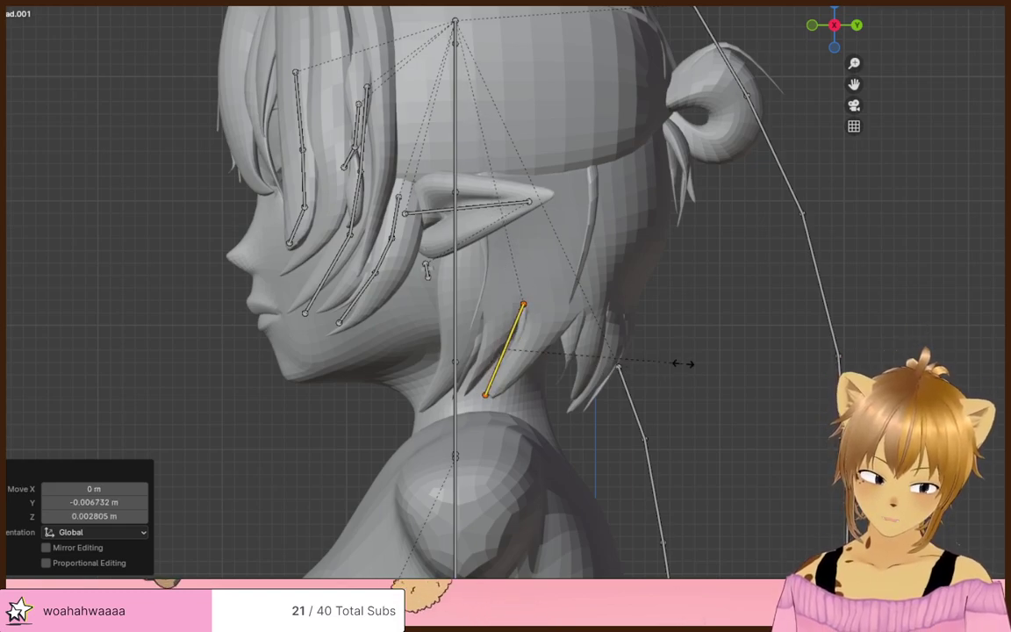
click(668, 372)
key(r)
click(685, 354)
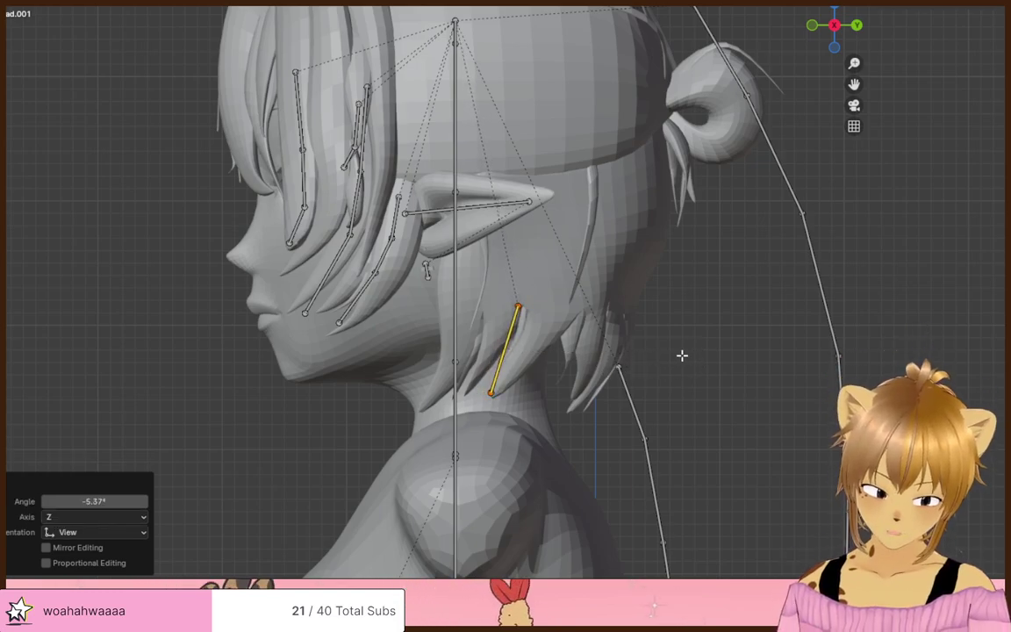
- In front view, move the bone sideways onto the hair strand beside the neck and rotate it -21.6° to follow it
middle_drag(682, 355, 789, 362)
key(KP_1)
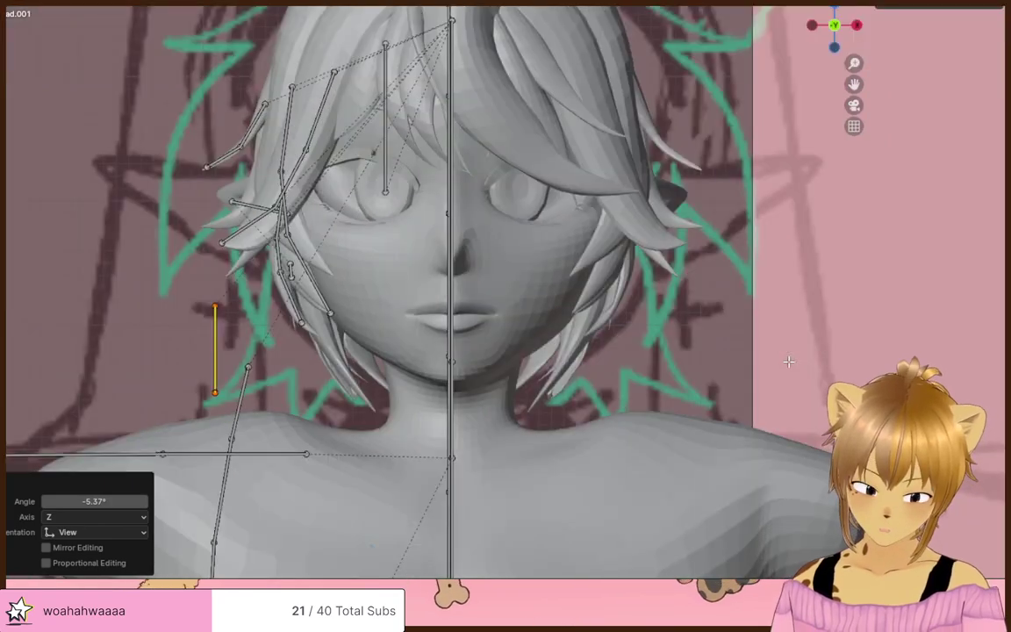
key(g)
click(905, 356)
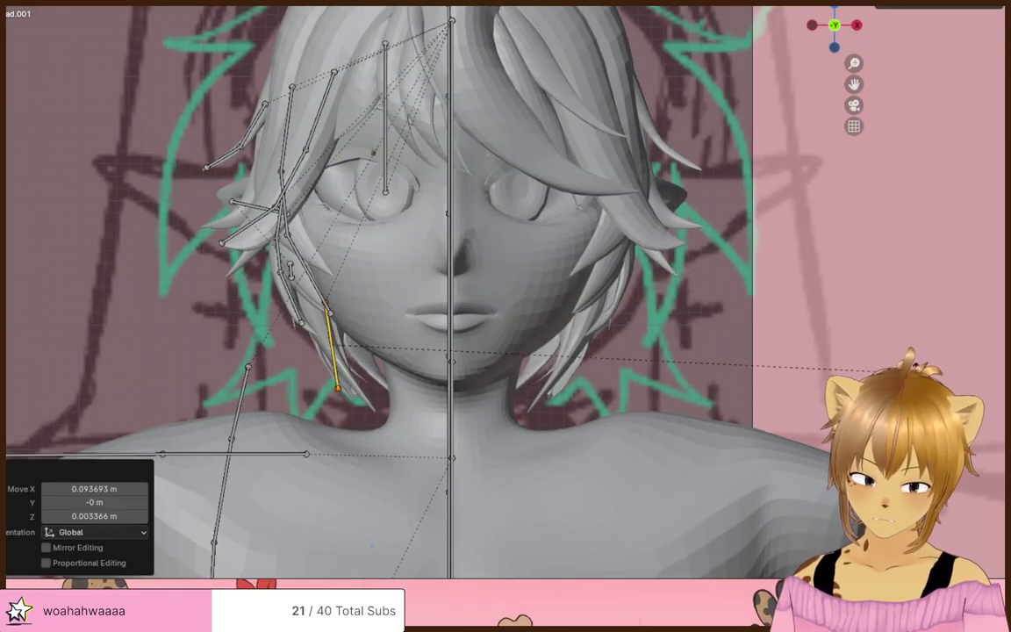
click(762, 270)
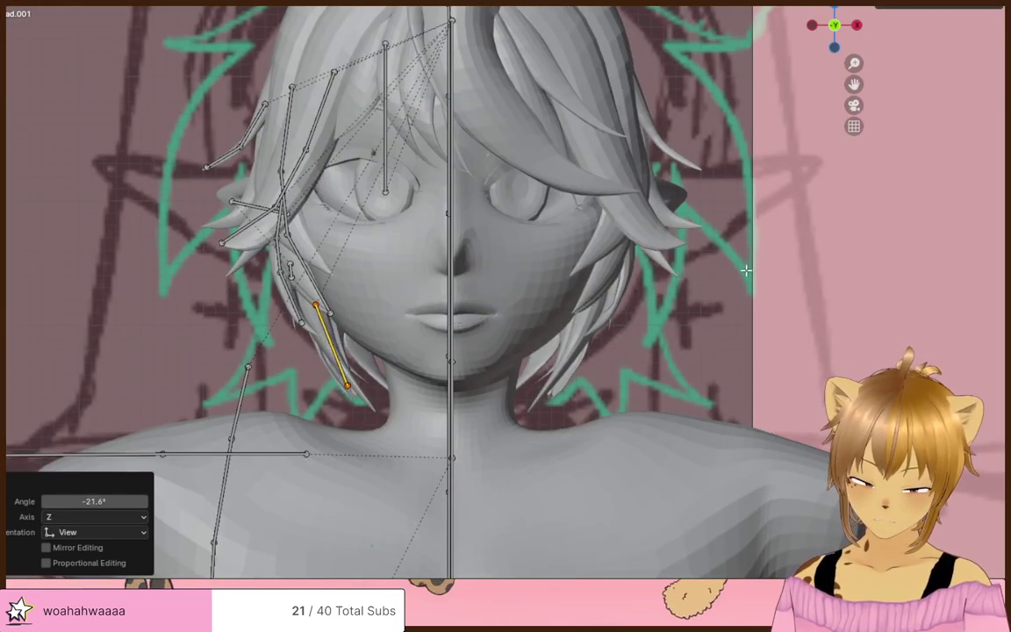
key(g)
click(677, 366)
- Shift the bone onto the neighbouring lower hair strand closer to the face
middle_drag(677, 366, 733, 366)
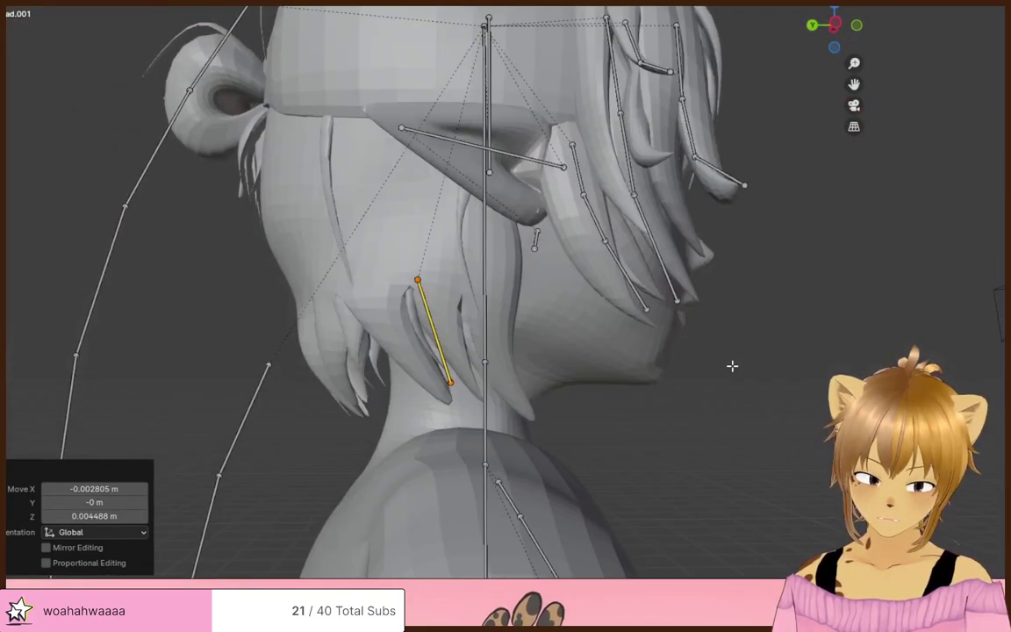
click(644, 378)
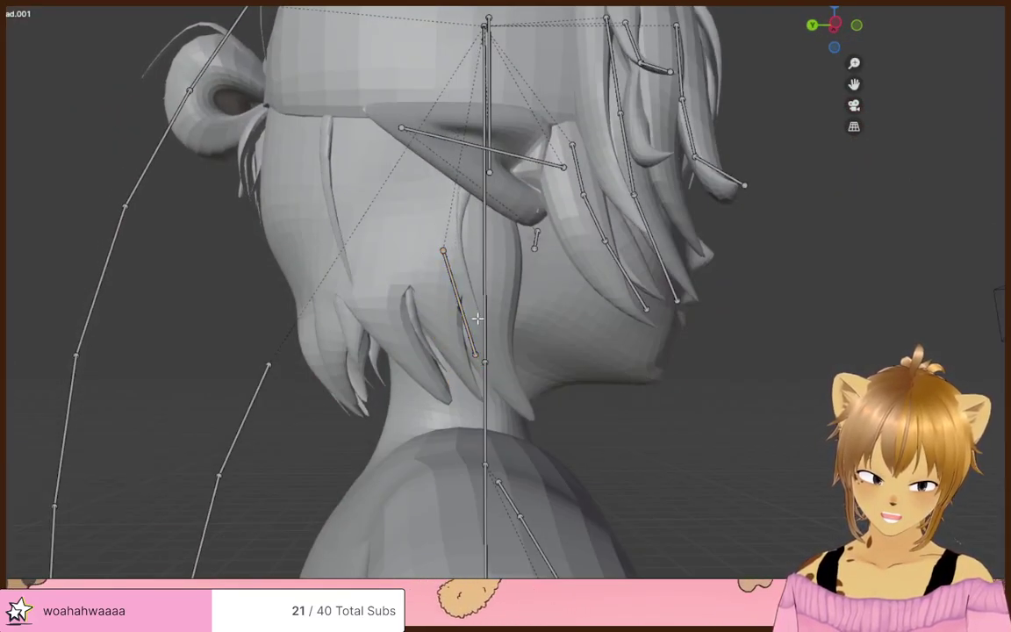
click(454, 335)
middle_drag(454, 335, 534, 386)
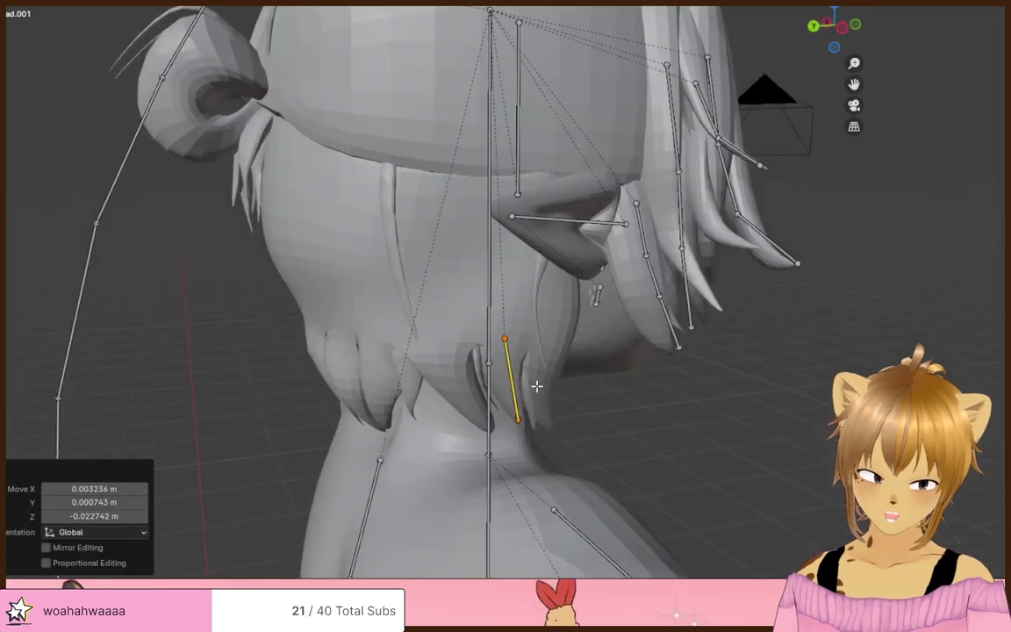
- Scale the bone to 1.261, then rotate and nudge it until it lines up with the strand below the ear
key(s)
middle_drag(572, 437, 515, 381)
key(r)
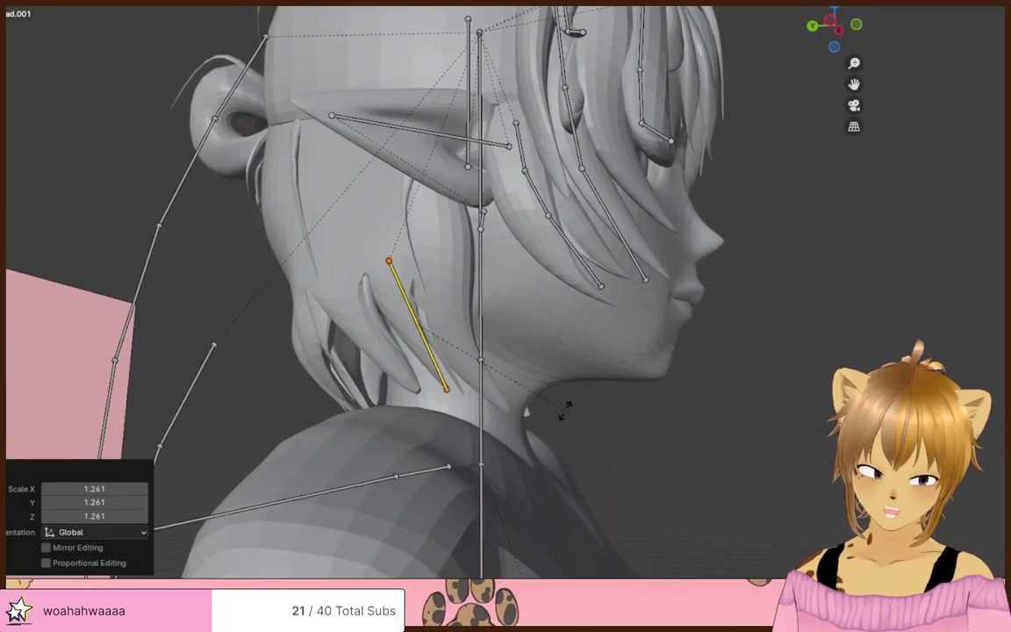
click(580, 408)
key(g)
click(582, 415)
- Rename the bone on the strand below the ear to hair.r
middle_drag(546, 412, 630, 427)
key(F2)
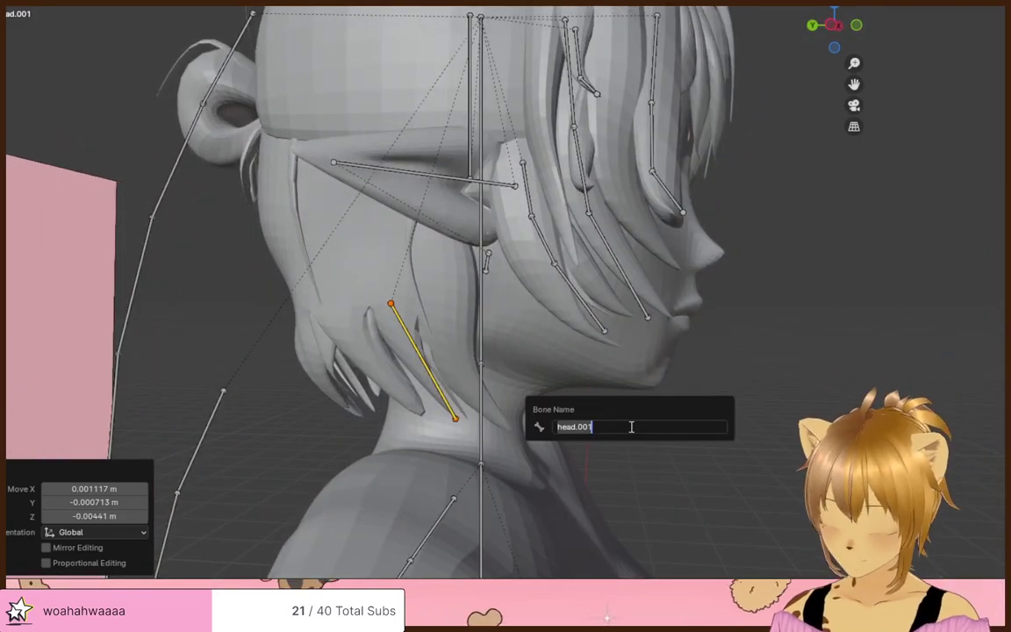
key(Return)
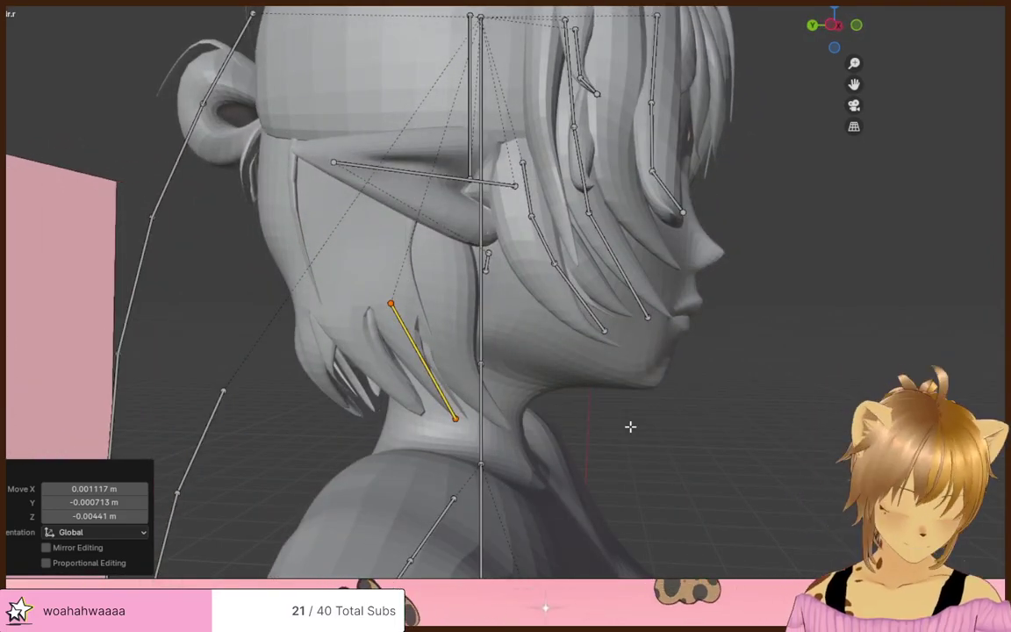
- Duplicate the hair.r bone and place the copy beside the strands at the back of the neck
scroll(630, 426, down, 3)
middle_drag(354, 343, 443, 356)
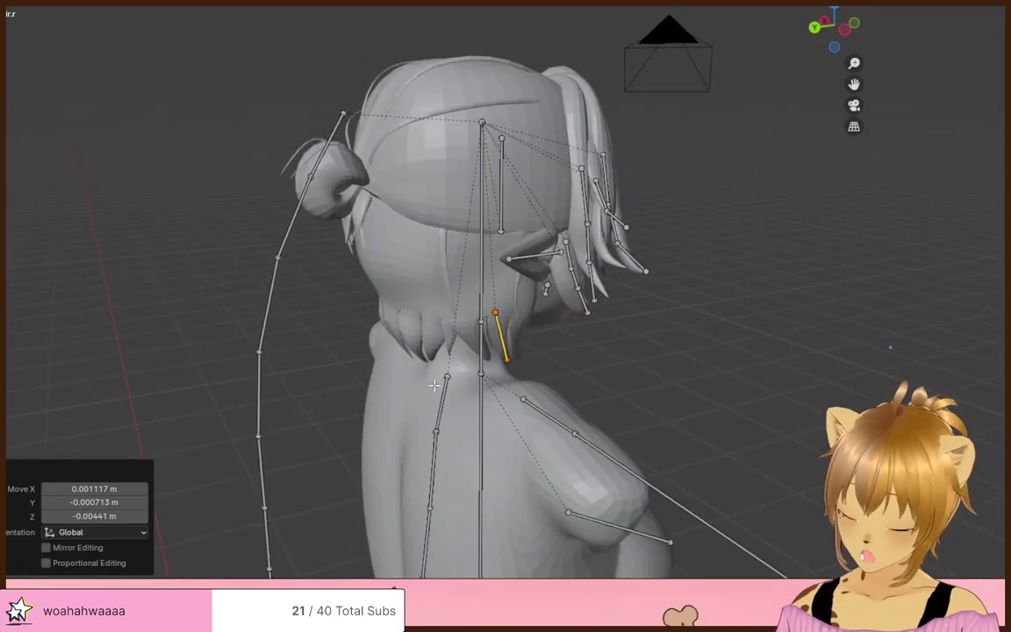
key(shift+s)
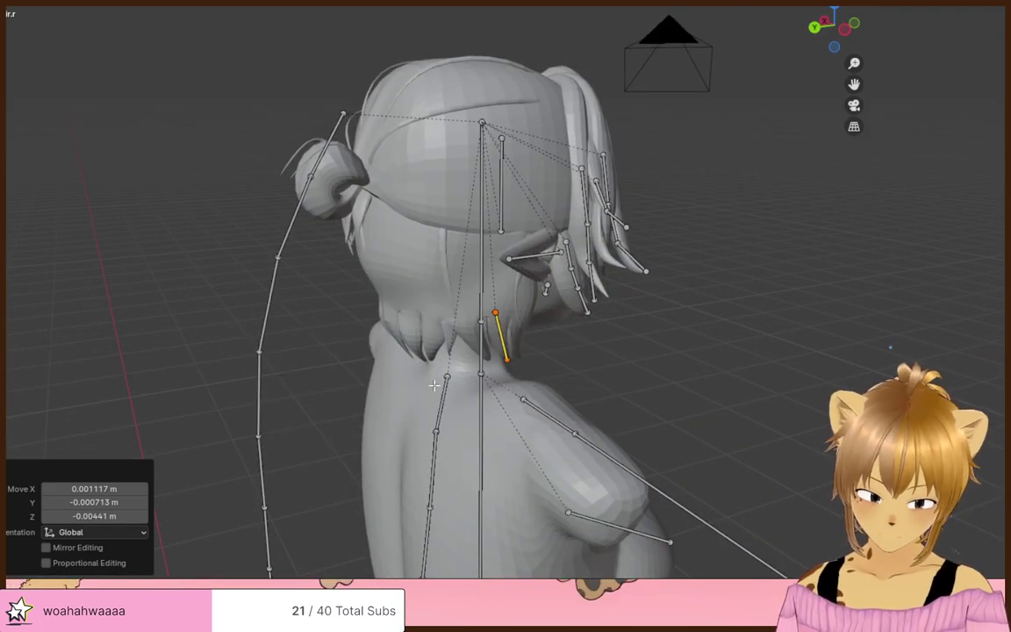
key(shift+d)
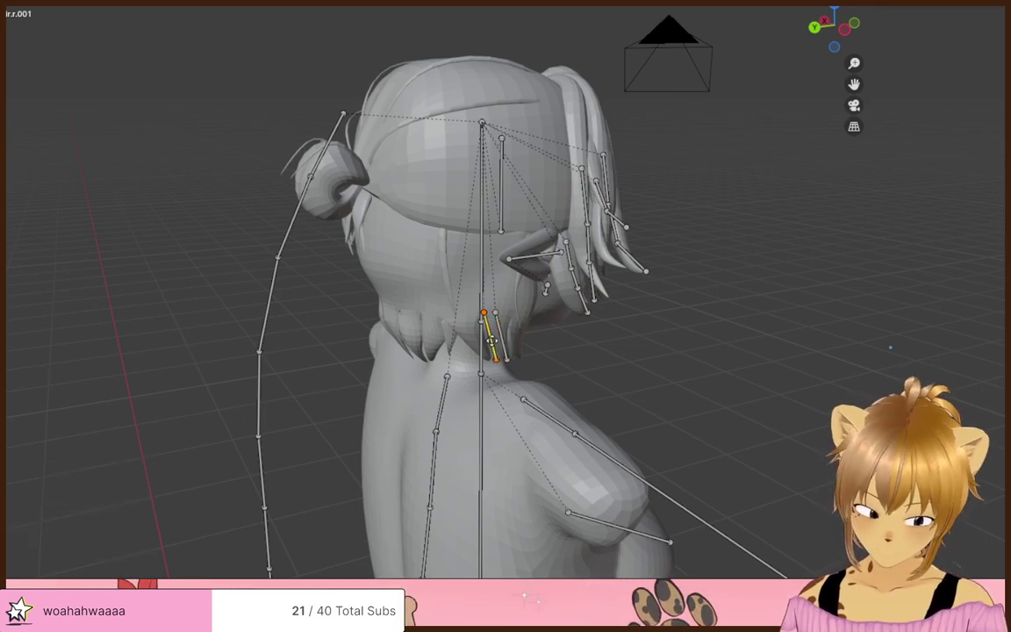
click(410, 341)
middle_drag(410, 341, 527, 379)
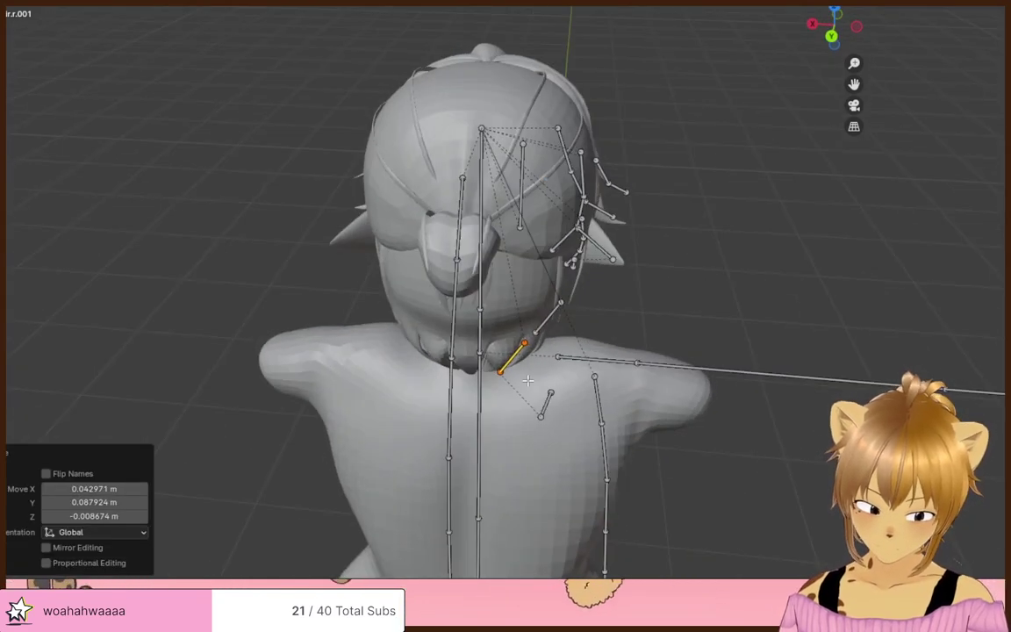
- Straighten the copied bone vertically by scaling it to 0 along Y and along X
key(s)
key(y)
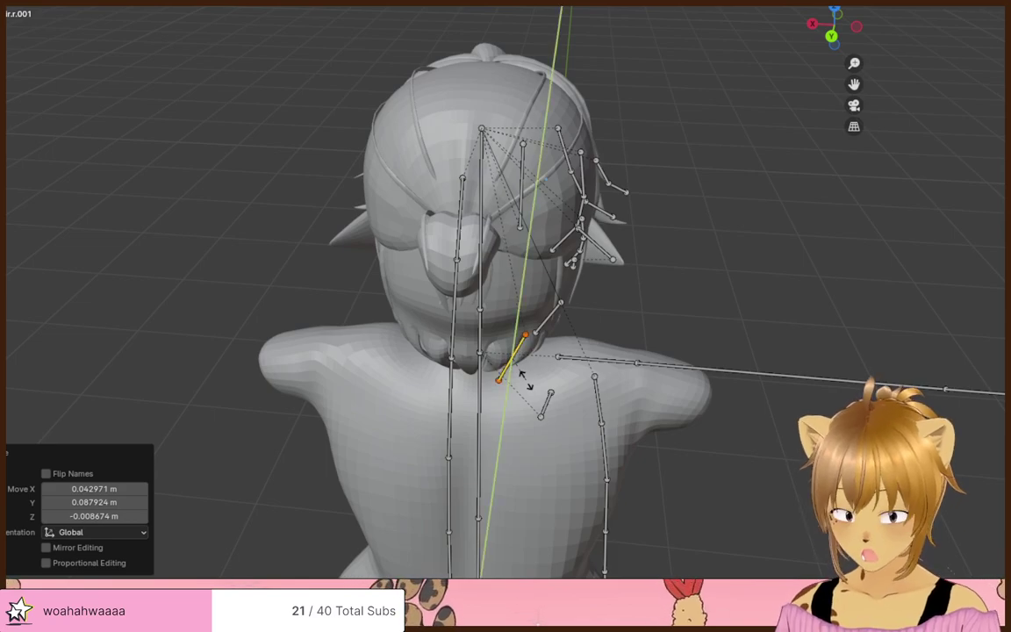
key(0)
key(Return)
key(s)
key(x)
key(0)
key(Return)
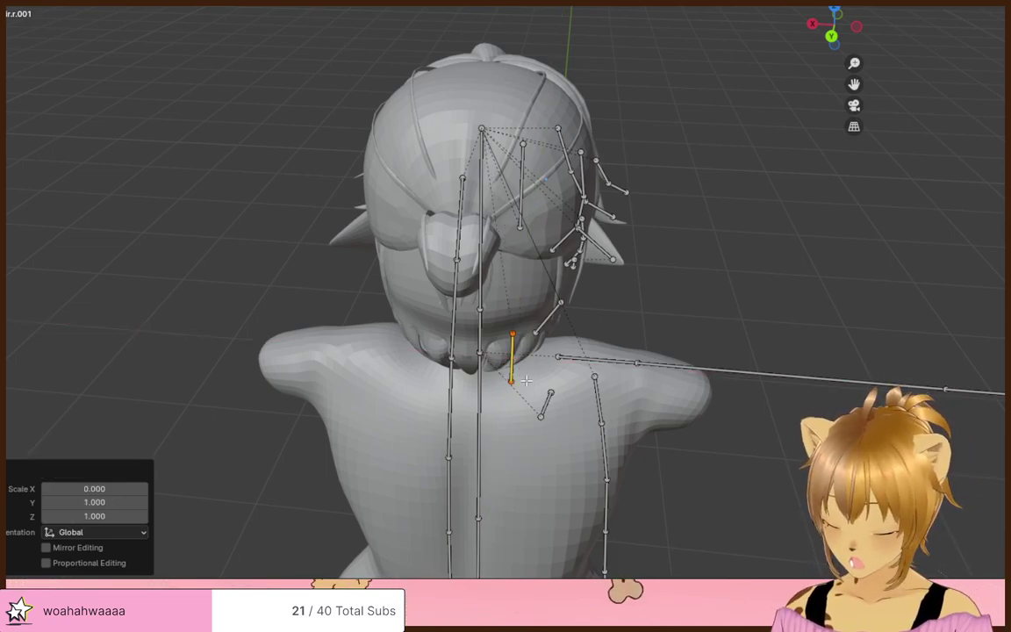
- Move the bone 0.067442 m along X towards the head's centre line, then rotate and nudge it to follow the back strand
key(x)
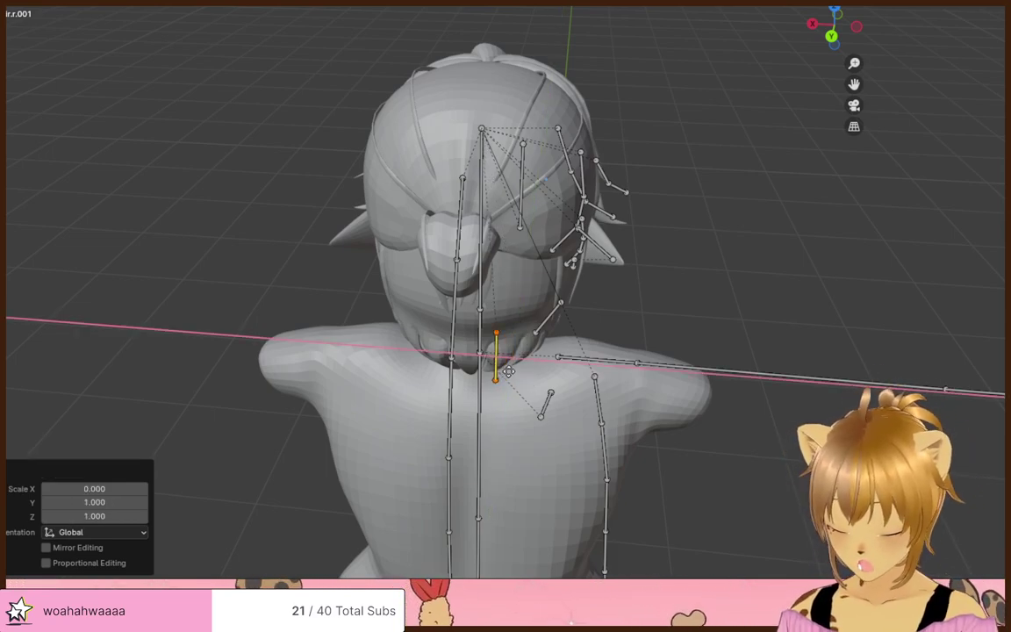
click(473, 370)
middle_drag(474, 370, 407, 370)
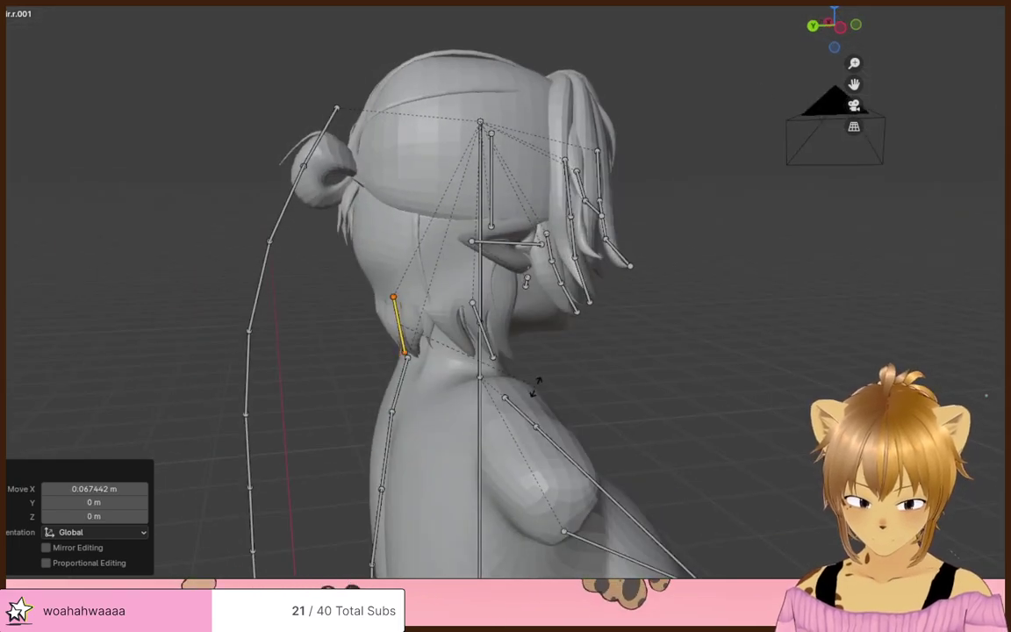
click(558, 368)
key(g)
click(542, 367)
- In back view, flatten the bone along X with scale 0 and shift it -0.013961 m along X onto the middle strand
middle_drag(483, 367, 589, 360)
key(KP_1)
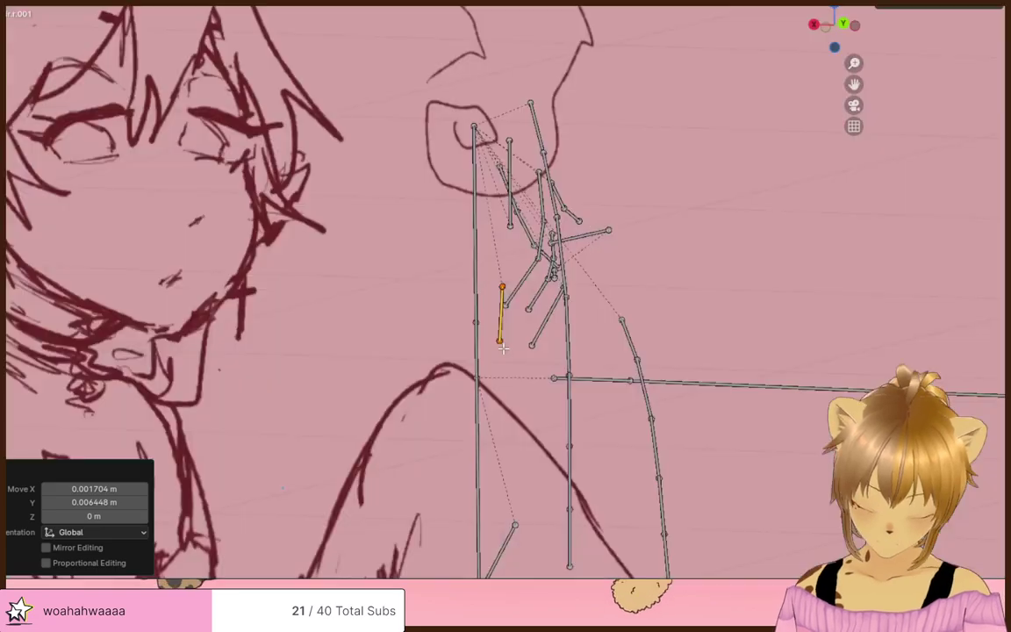
key(ctrl+KP_1)
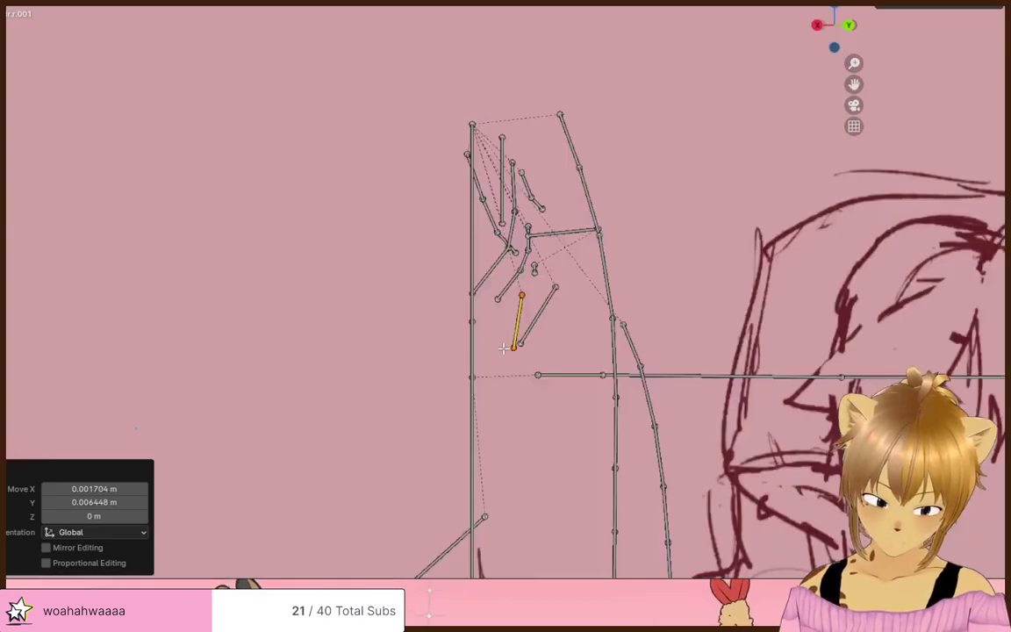
scroll(507, 349, up, 6)
shift+middle_drag(533, 403, 485, 333)
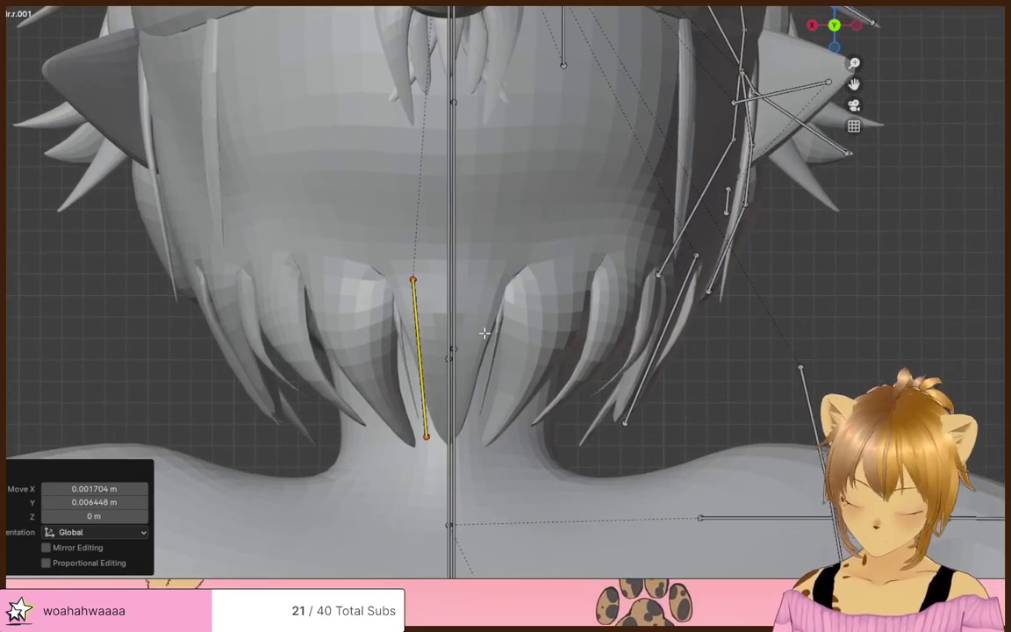
key(s)
key(x)
key(0)
key(Return)
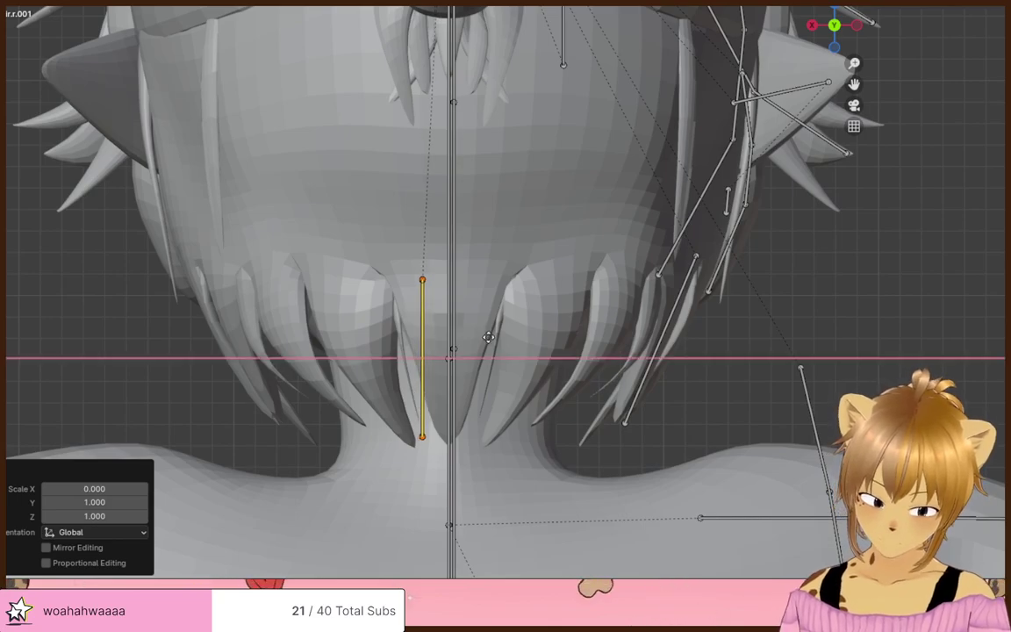
click(514, 334)
- Move the bone 0.010908 m along Y into the middle nape strand
middle_drag(472, 391, 562, 383)
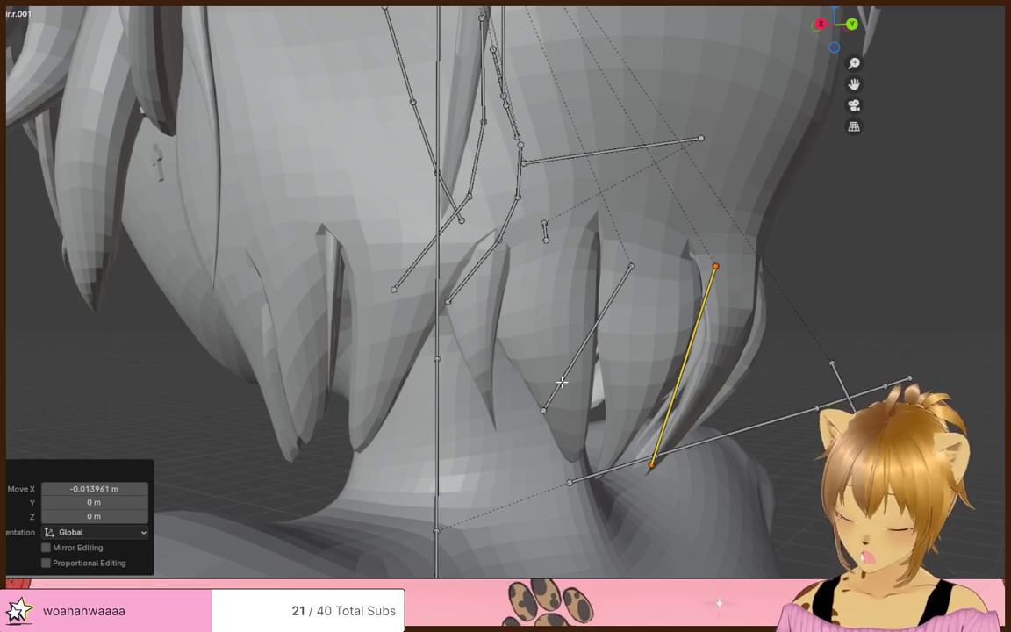
key(g)
key(y)
click(587, 383)
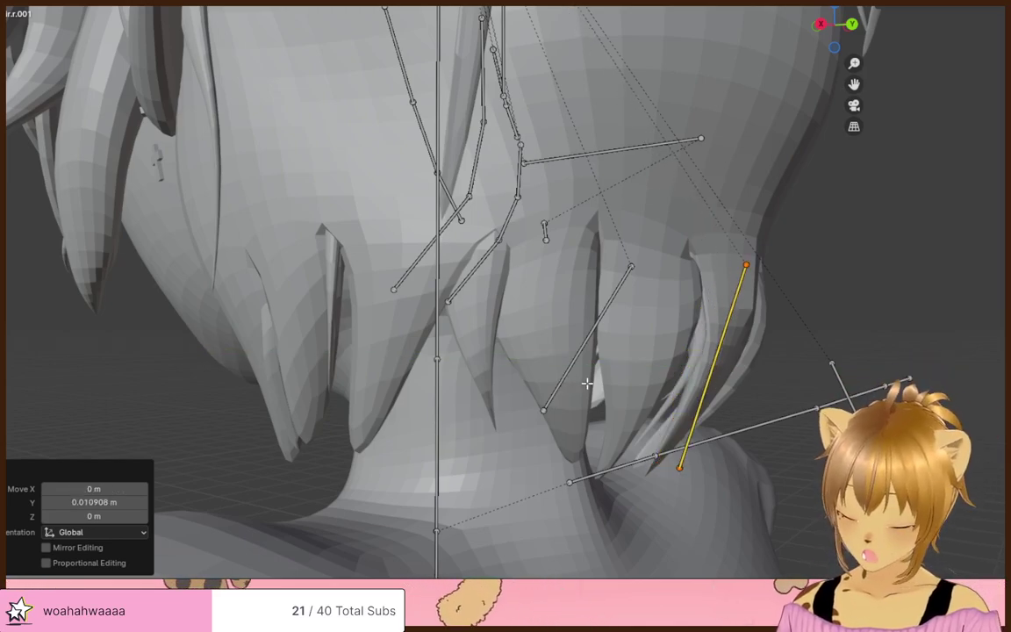
- Rename the middle nape bone to hair.m
key(F2)
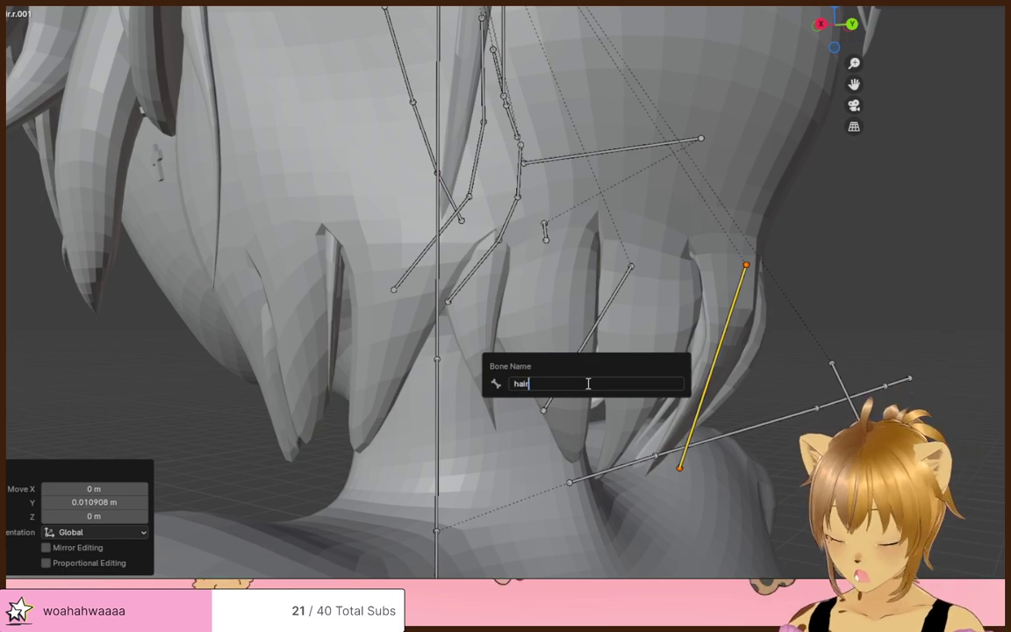
text(hair.m)
key(Return)
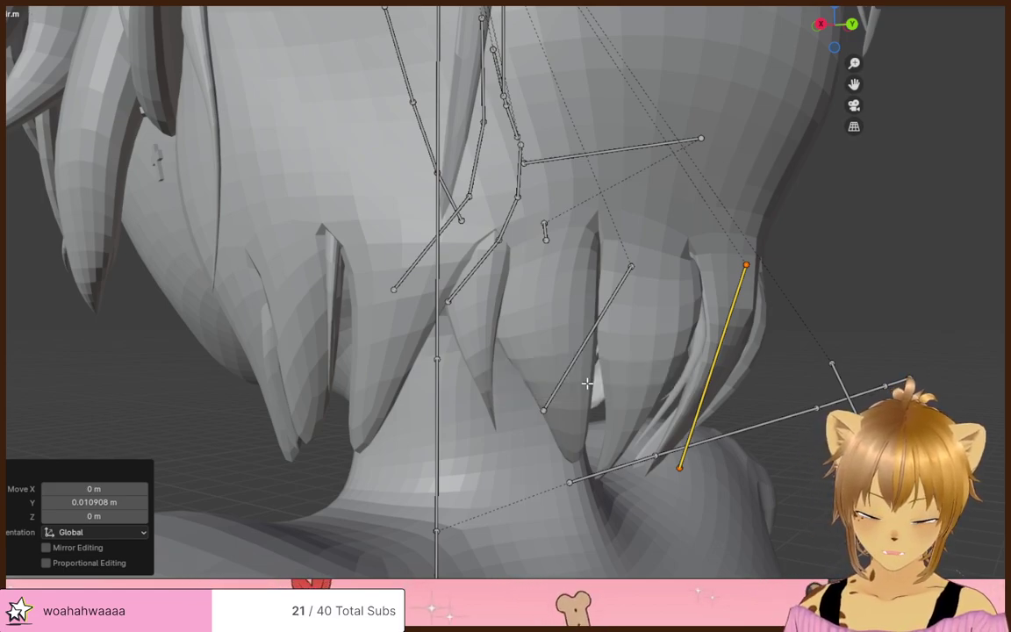
- Duplicate the hair.r bone and move the copy up to the back of the head, checking it in front and side views
middle_drag(587, 384, 419, 448)
middle_drag(513, 342, 491, 369)
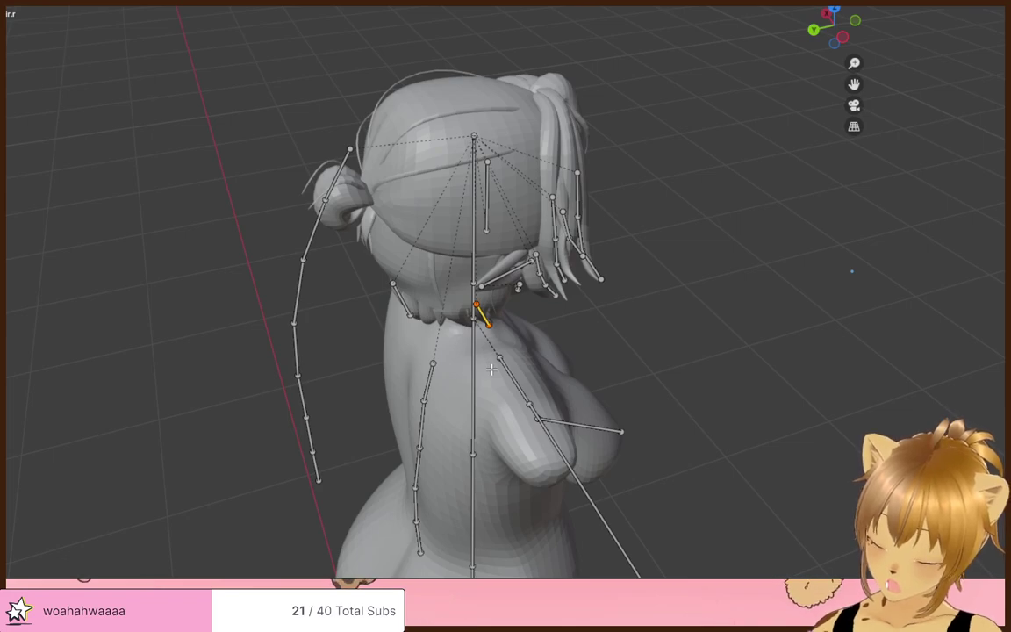
click(379, 243)
middle_drag(379, 243, 521, 233)
key(KP_1)
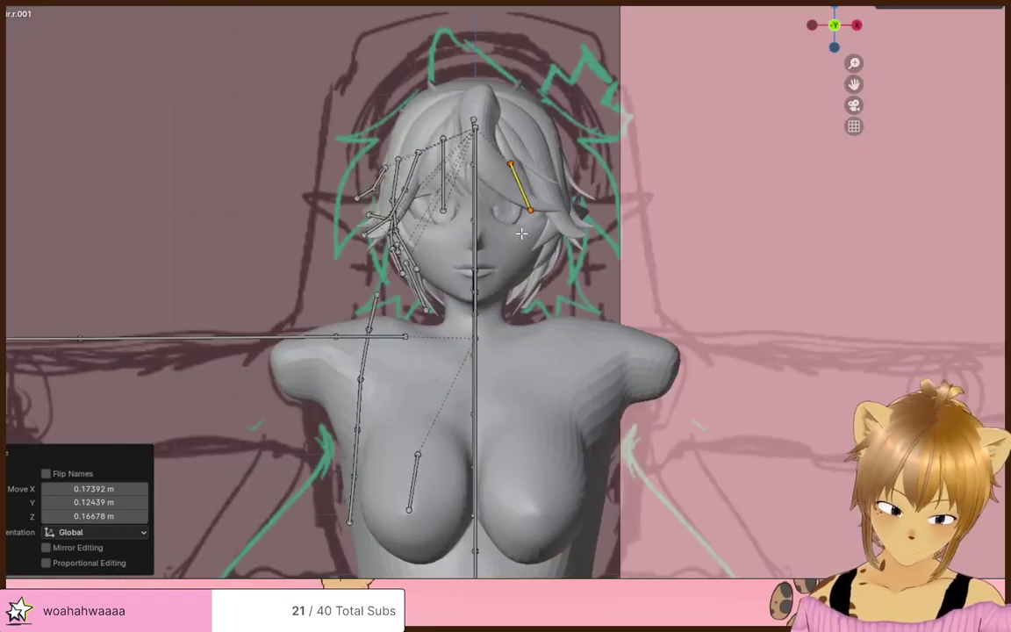
key(KP_3)
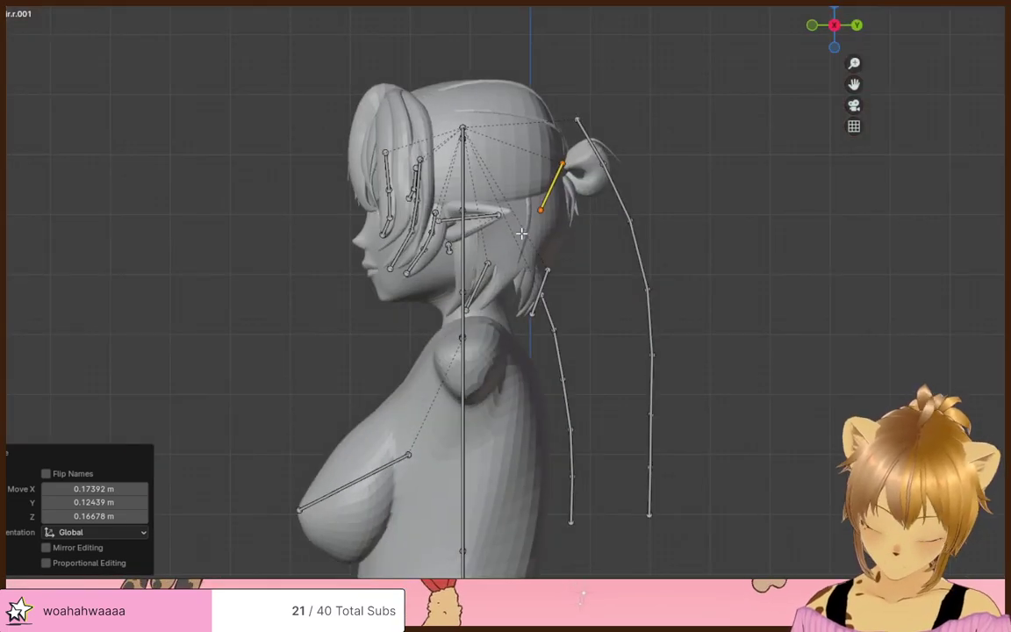
- Straighten the new copy vertically by scaling it to 0 along X and along Y
key(x)
key(0)
key(Return)
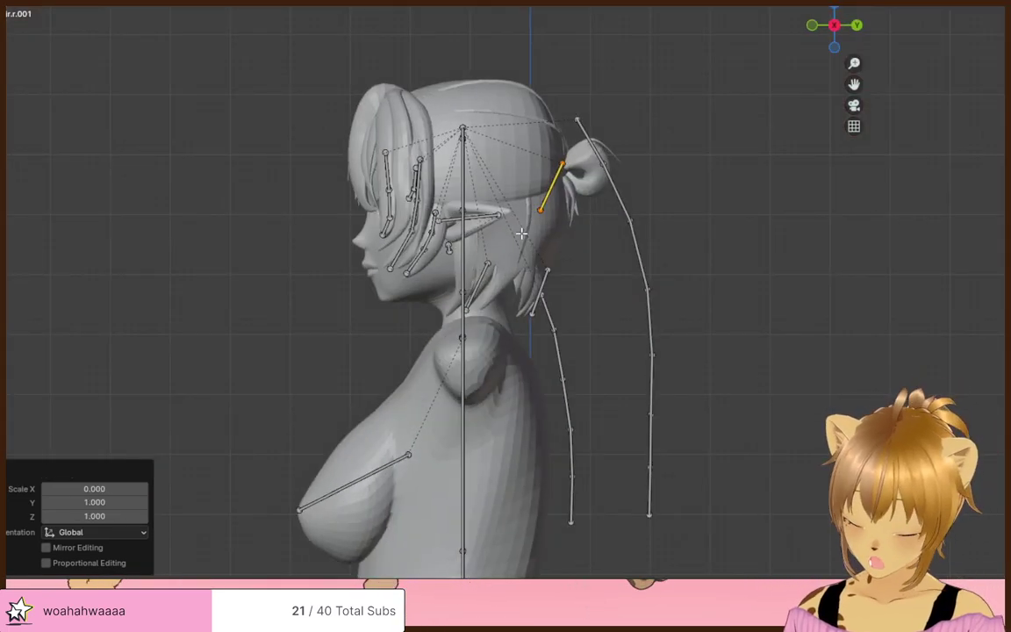
key(y)
key(0)
key(Return)
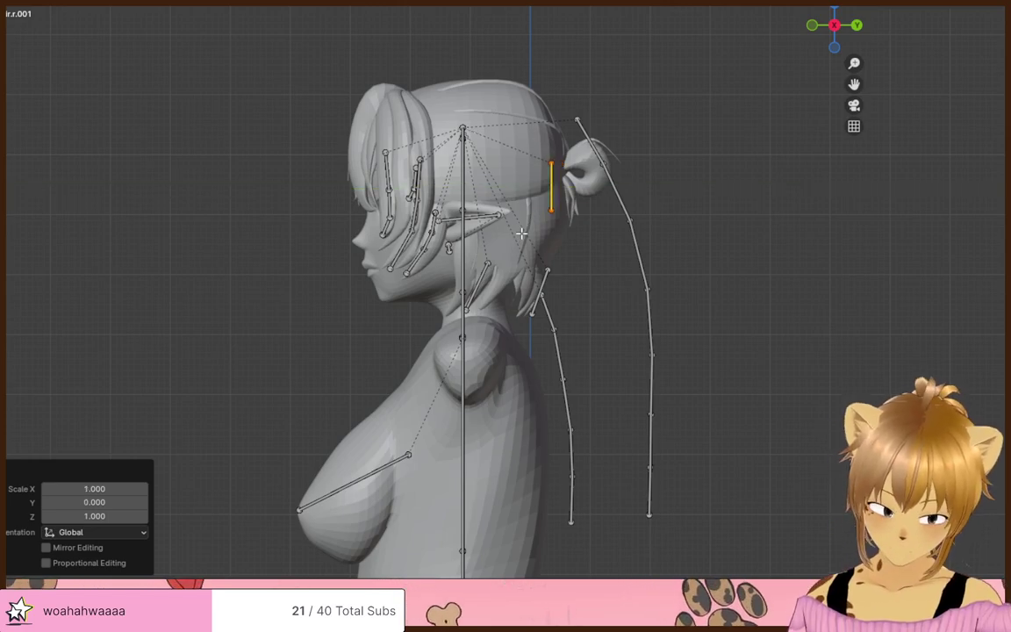
- Move the bone by -0.11612 m in X, 0.00402 m in Y and 0.022772 m in Z towards the hair bun
key(KP_1)
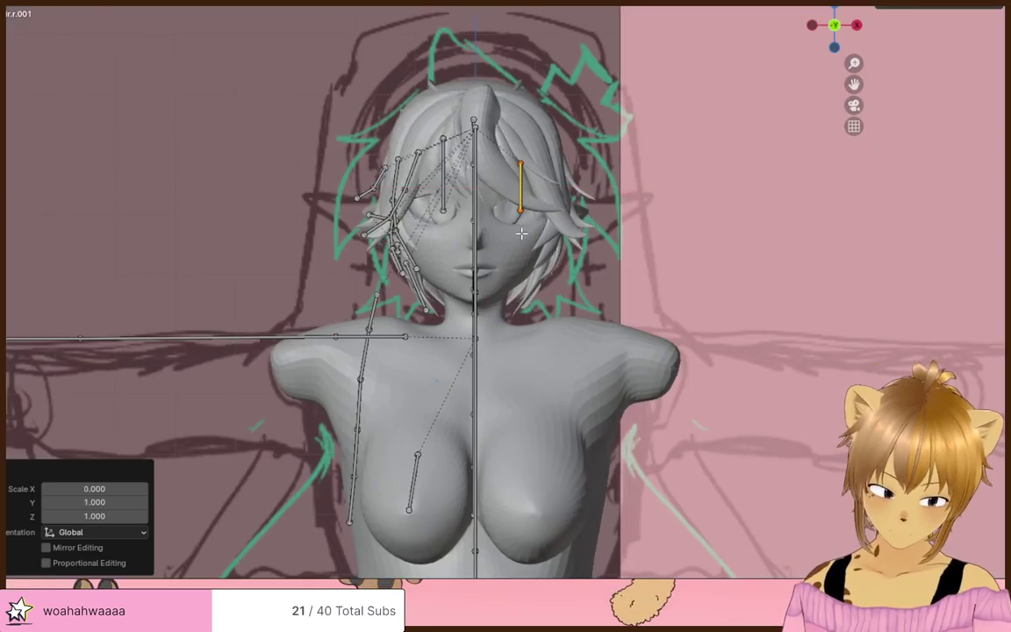
mouse_move(521, 233)
middle_down()
mouse_move(544, 281)
mouse_move(756, 314)
mouse_move(233, 345)
mouse_move(241, 330)
middle_up()
middle_drag(324, 312, 432, 307)
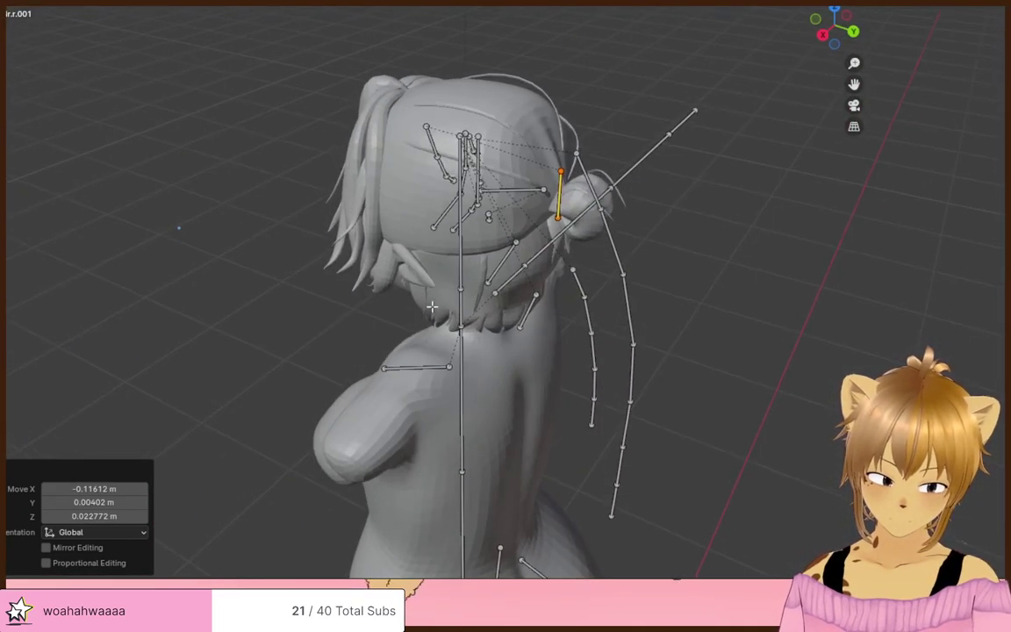
middle_drag(542, 316, 708, 132)
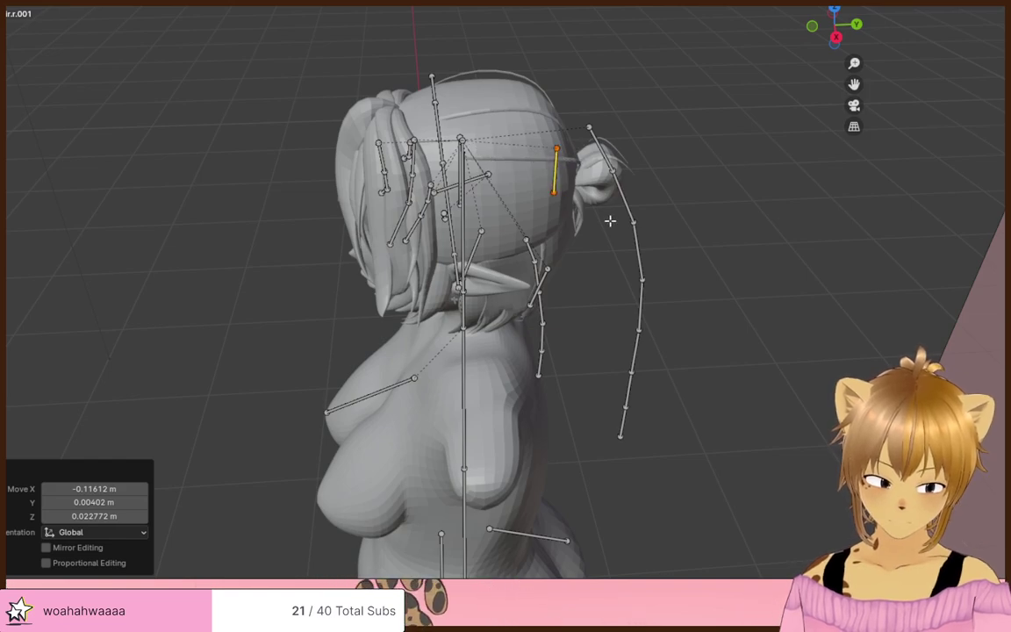
- In side view, rotate the bone -124°, scale it to 0.521 and place it above the bun
key(KP_3)
key(r)
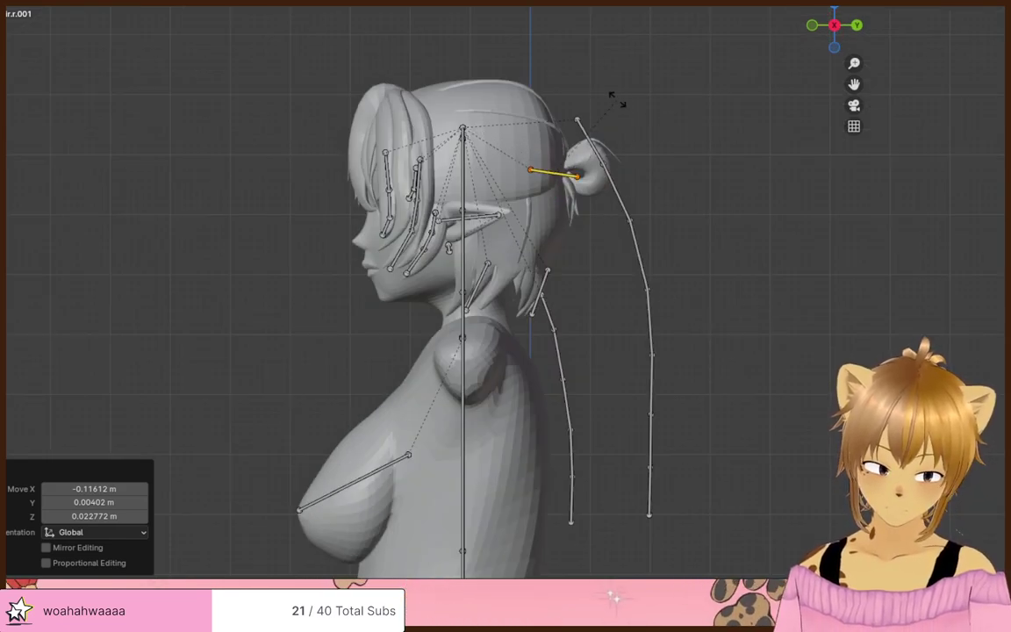
click(553, 117)
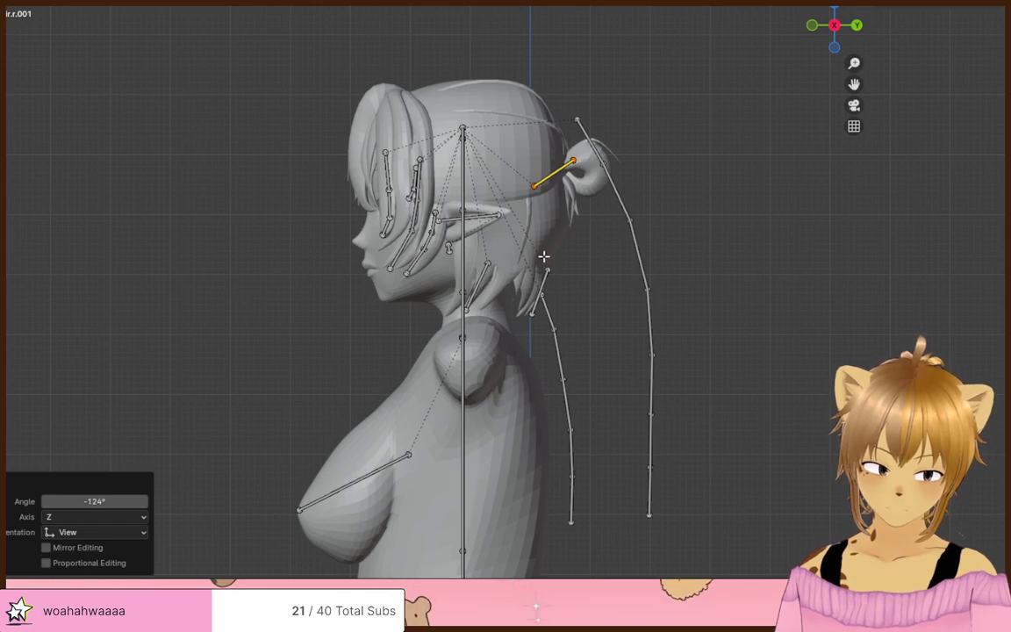
click(571, 223)
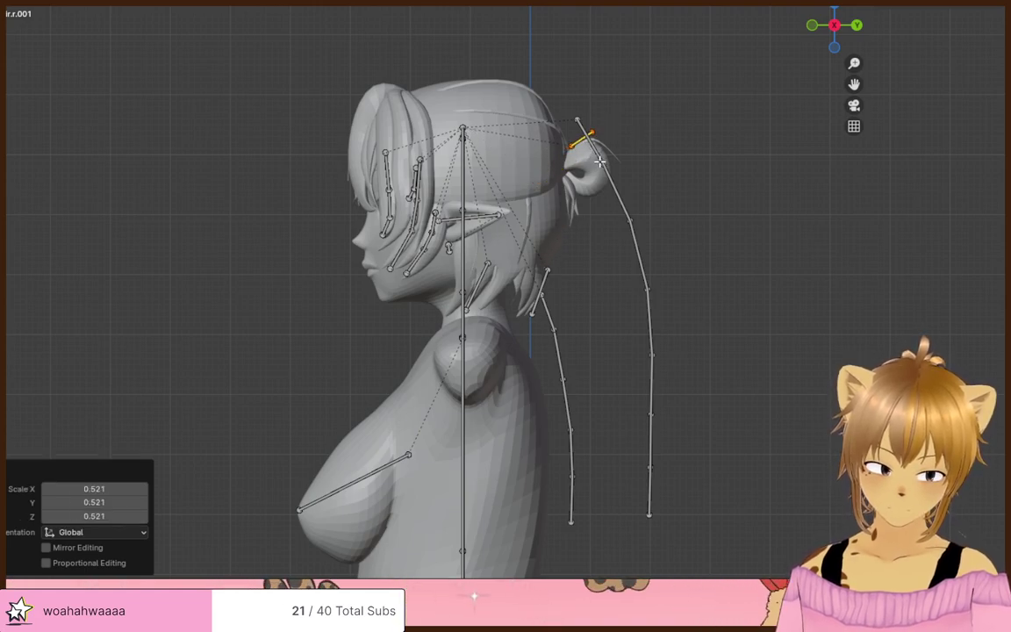
- Nudge the bone onto the root of the thin strand over the bun and scale it to 0.602
middle_drag(598, 162, 399, 139)
key(g)
click(508, 268)
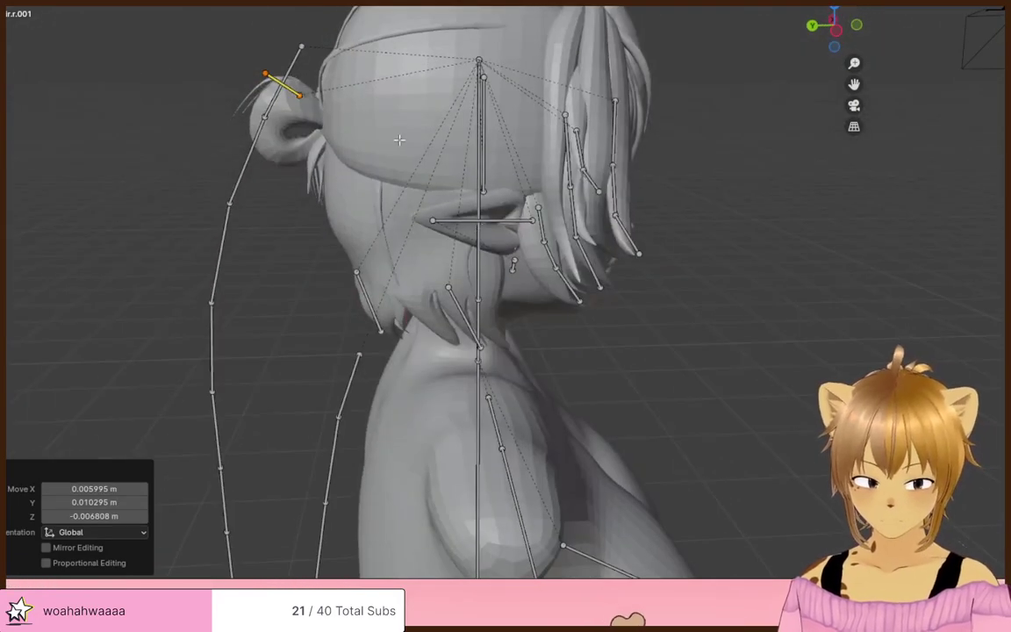
click(327, 96)
- From behind, move the bone 0.004658 m along X to align it with the thin strand beside the bun
scroll(460, 187, up, 5)
shift+middle_drag(313, 90, 618, 176)
key(g)
key(x)
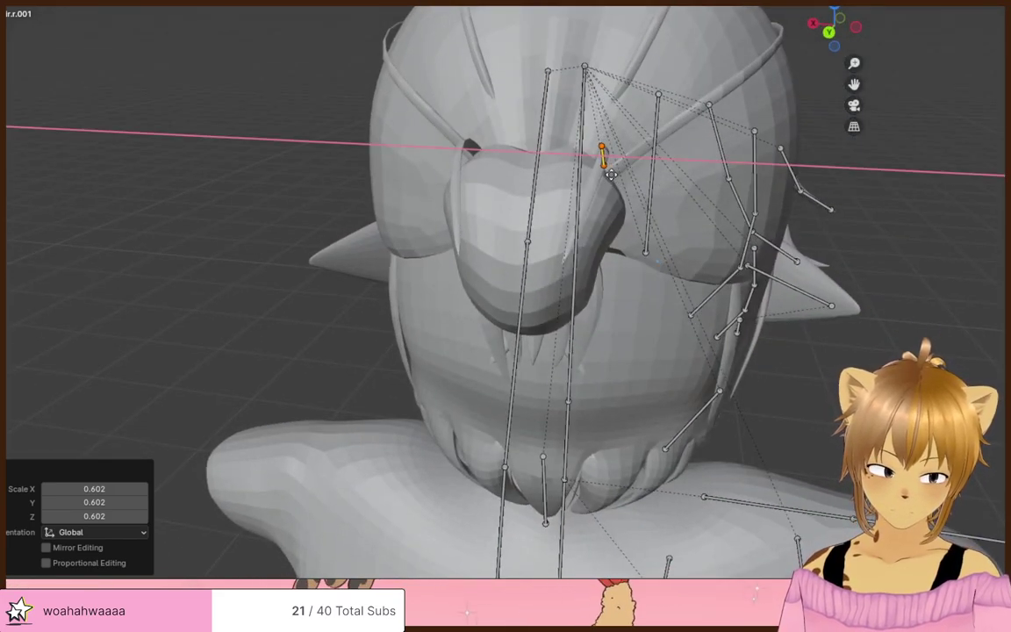
click(612, 175)
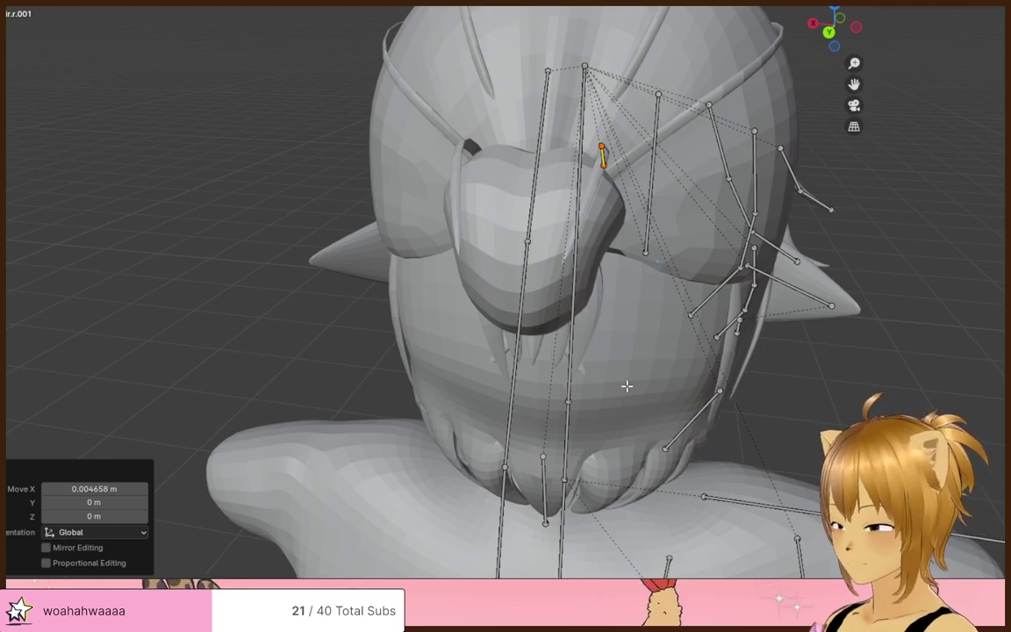
- Rotate the bone 5.9° from the side and nudge it to follow the start of the thin strand
middle_drag(626, 386, 637, 275)
click(601, 288)
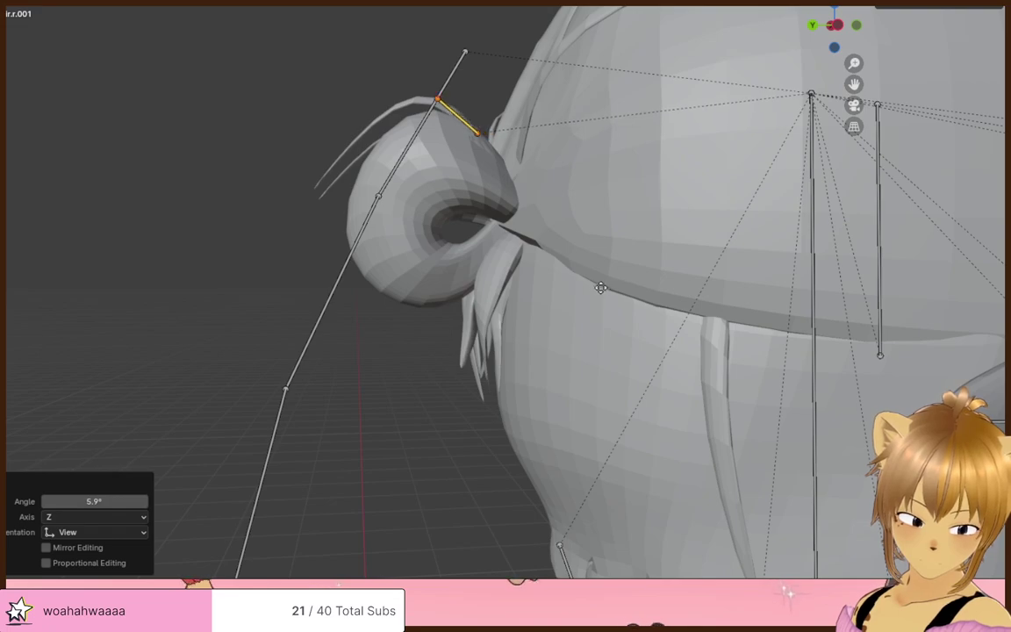
click(604, 291)
- Extrude two bones from the tip of the thin strand's first bone, following the strand over the bun
click(438, 104)
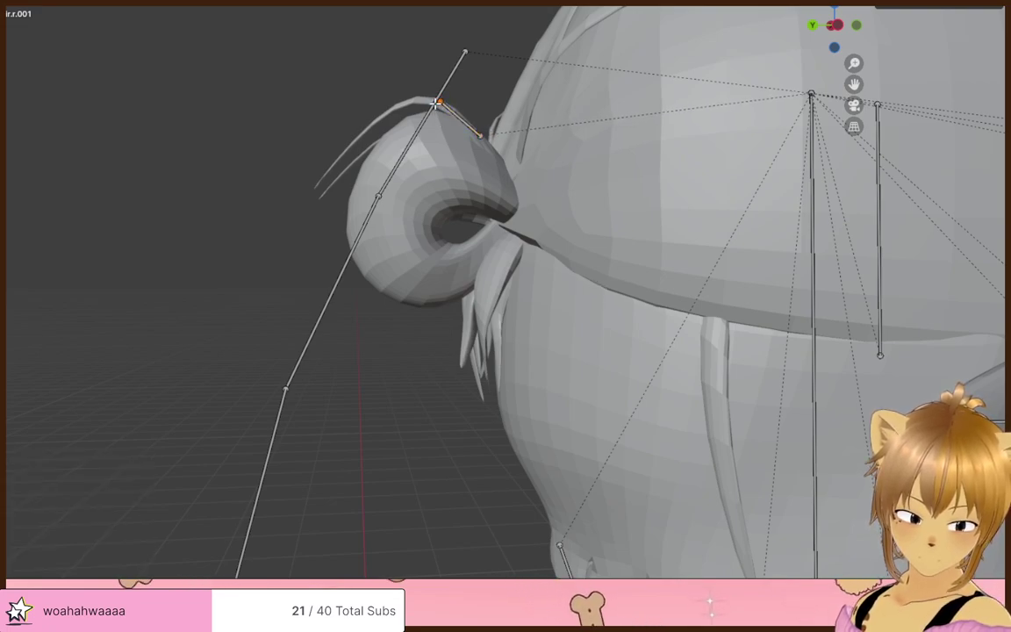
key(r)
key(r)
click(427, 97)
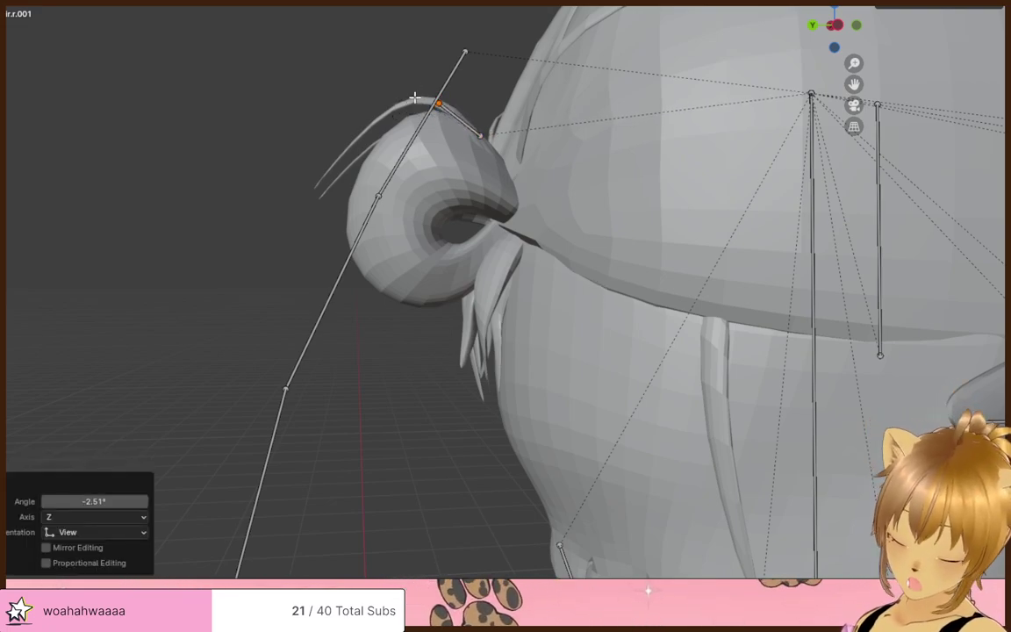
key(e)
click(401, 91)
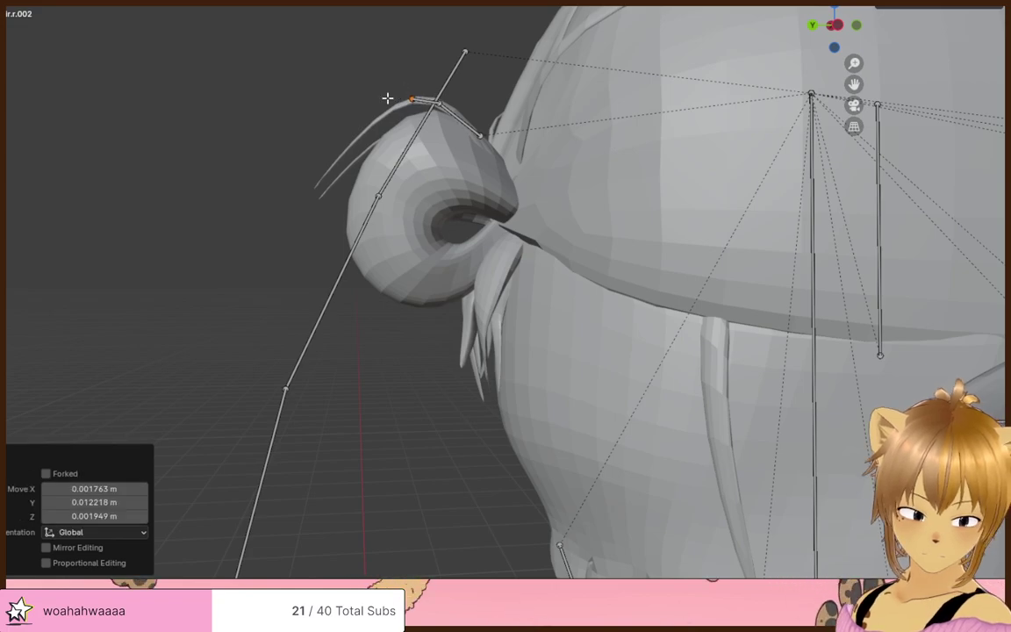
key(e)
click(299, 165)
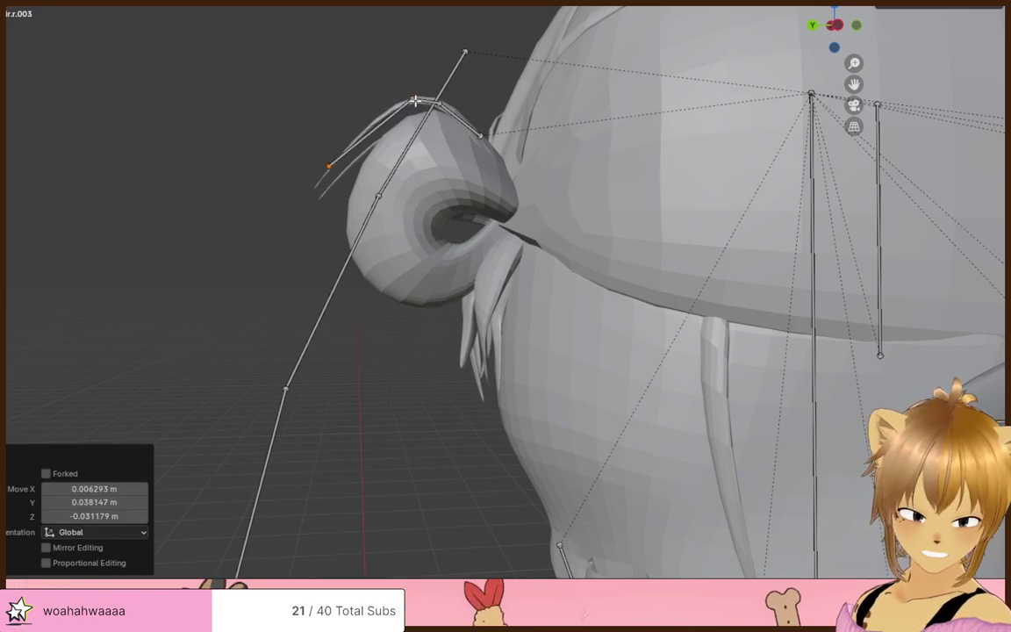
- Move the joint between the two new bones about 0.0109 m along Y and -0.0049 m along Z to fit the strand's bend
click(412, 99)
key(g)
click(384, 112)
middle_drag(384, 113, 424, 115)
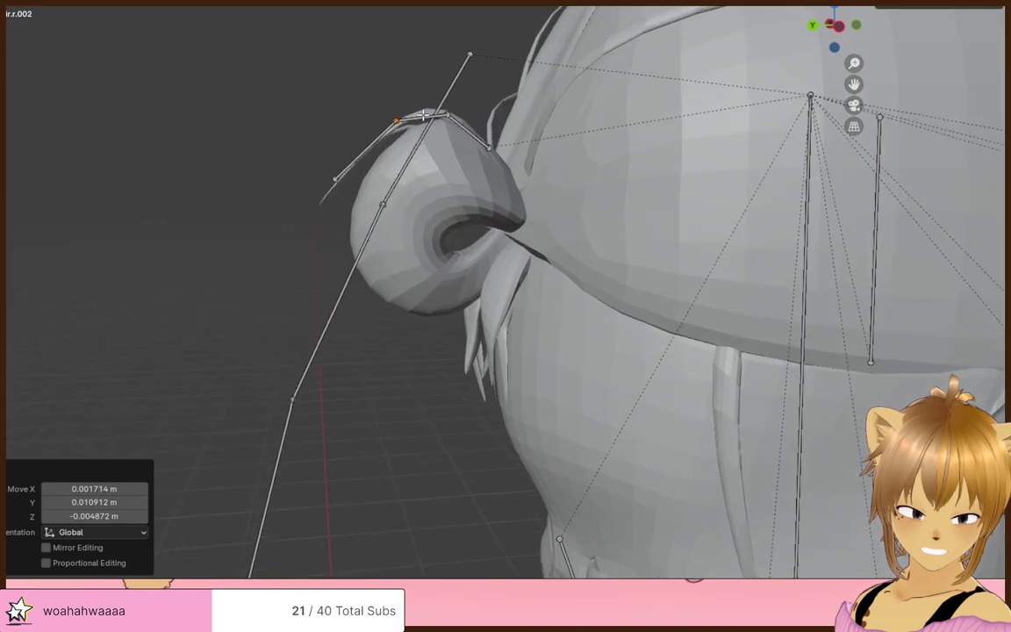
- Undo the joint move and both bone extrusions on the thin strand
key(ctrl+z)
key(ctrl+z)
key(ctrl+z)
key(ctrl+z)
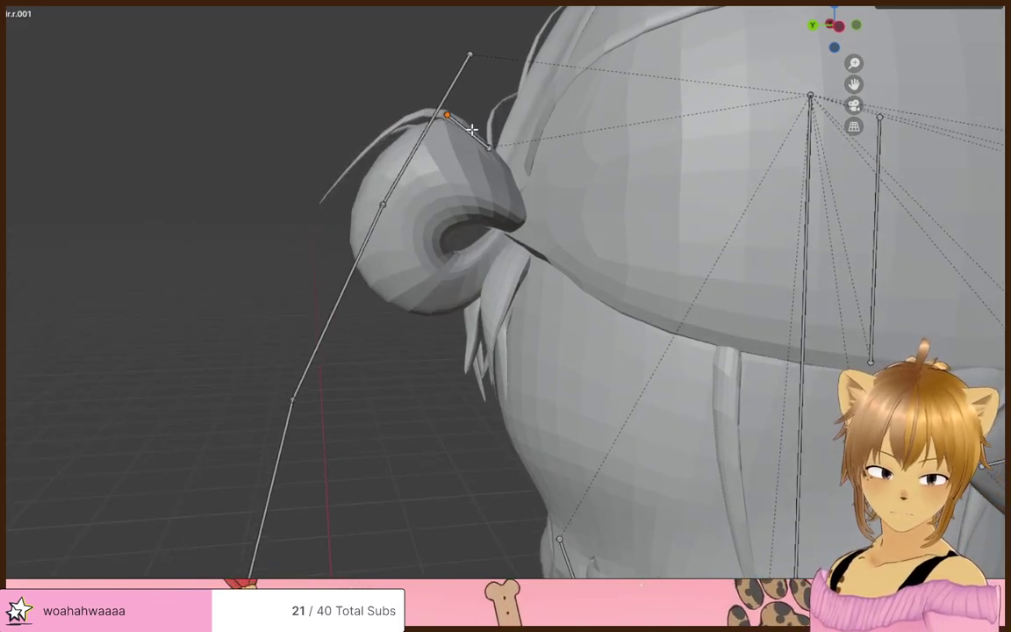
- Rename the bone at the start of the thin strand over the bun as "hair2.r."
click(467, 131)
key(F2)
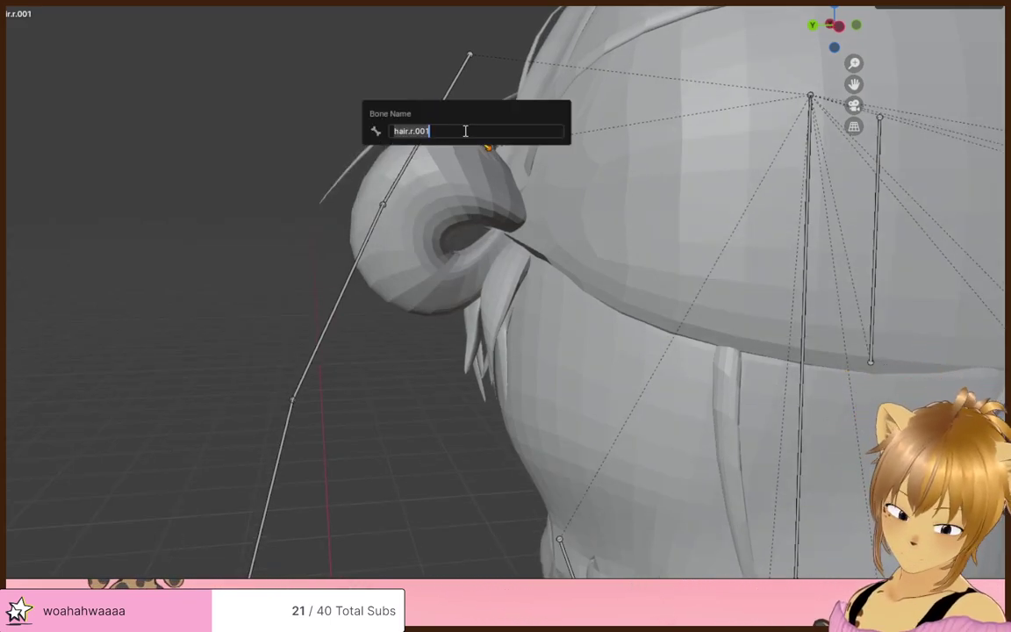
click(406, 130)
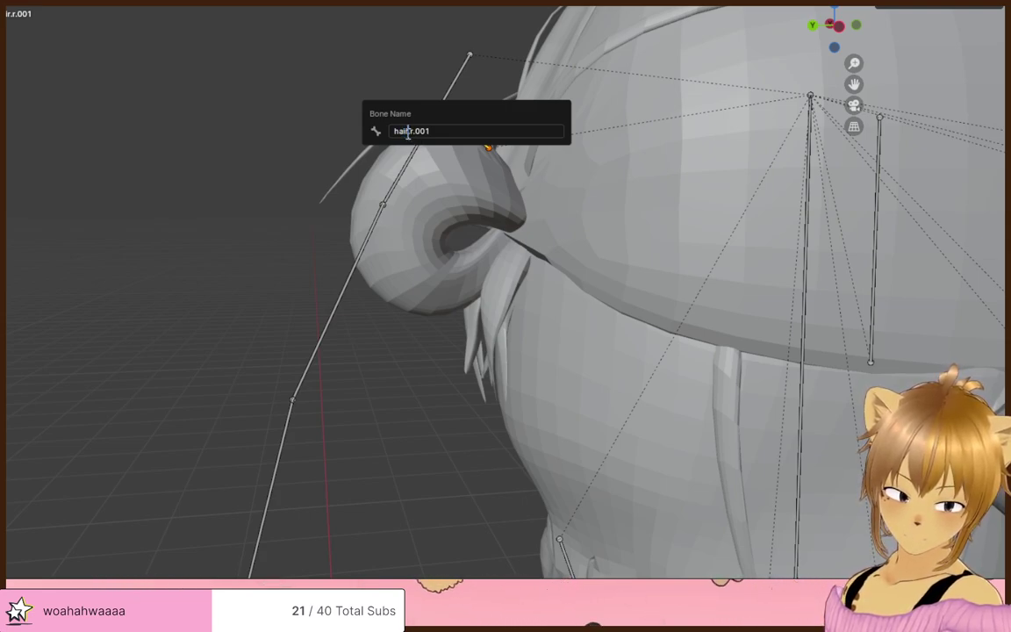
text(2)
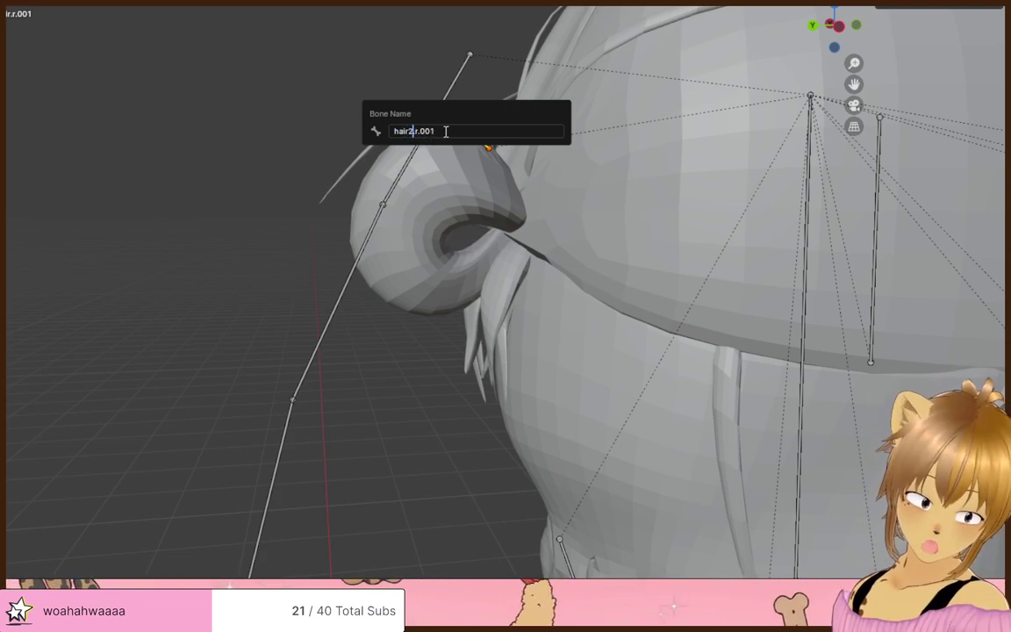
click(444, 131)
key(BackSpace)
key(BackSpace)
key(BackSpace)
key(BackSpace)
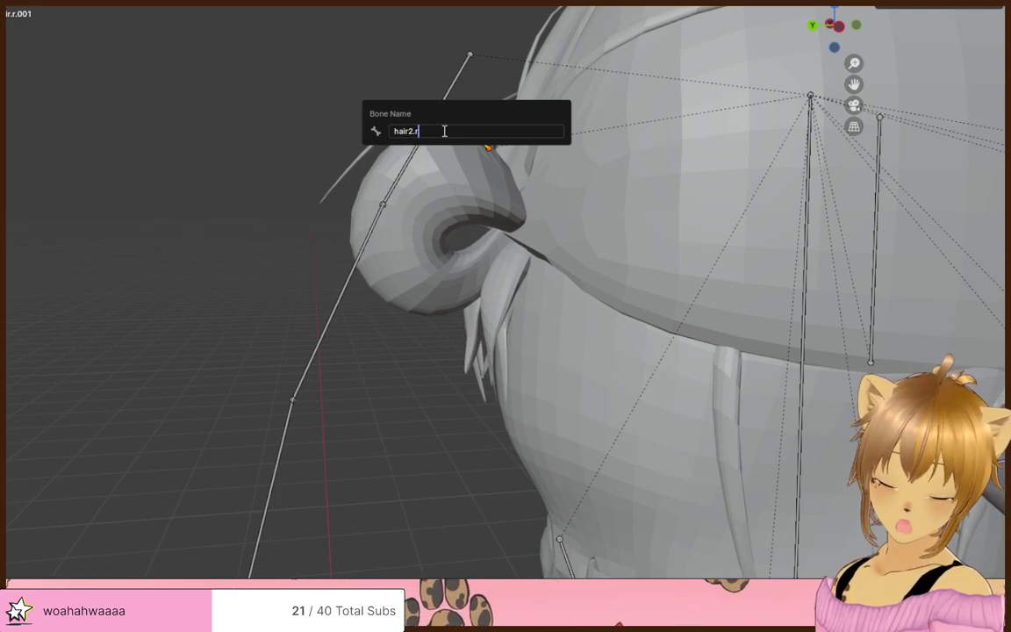
key(Return)
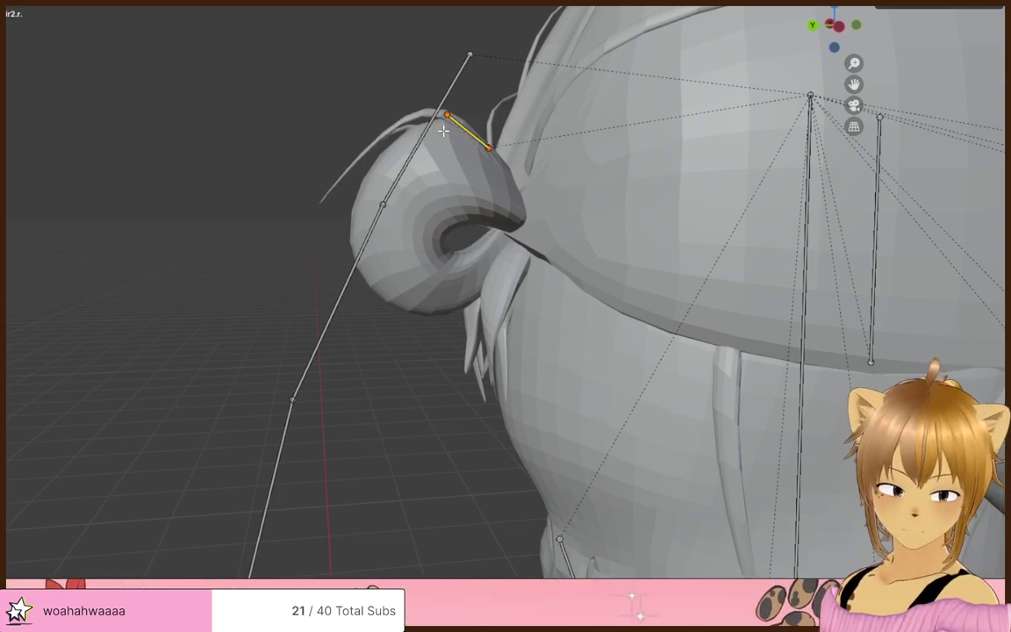
- Extrude a chain of two bones from the renamed bone's tip along the thin strand, offsetting the first about 0.018 m along Y
click(461, 193)
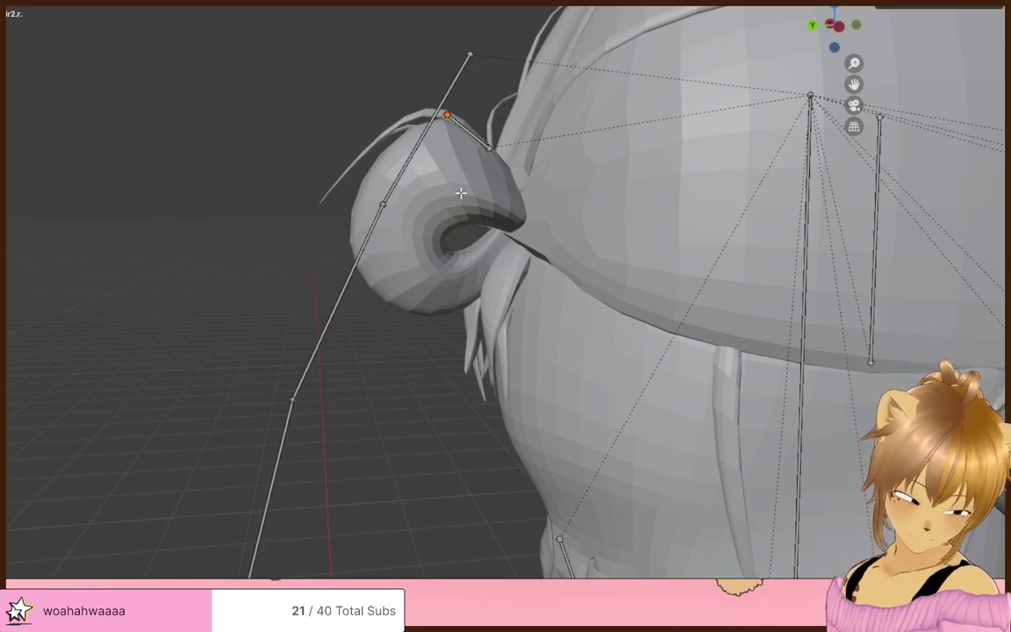
key(e)
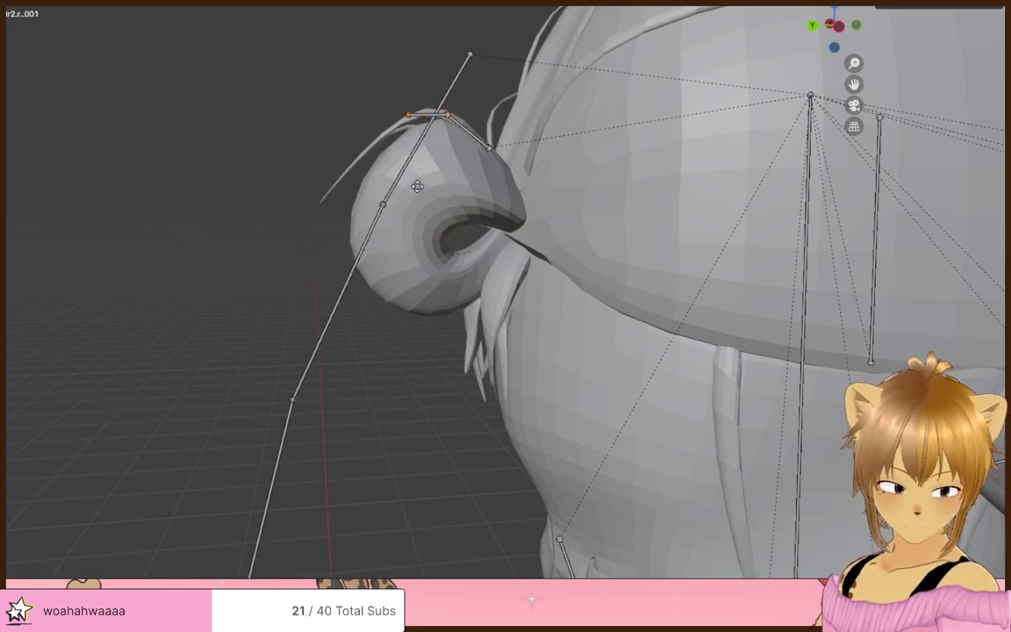
click(339, 253)
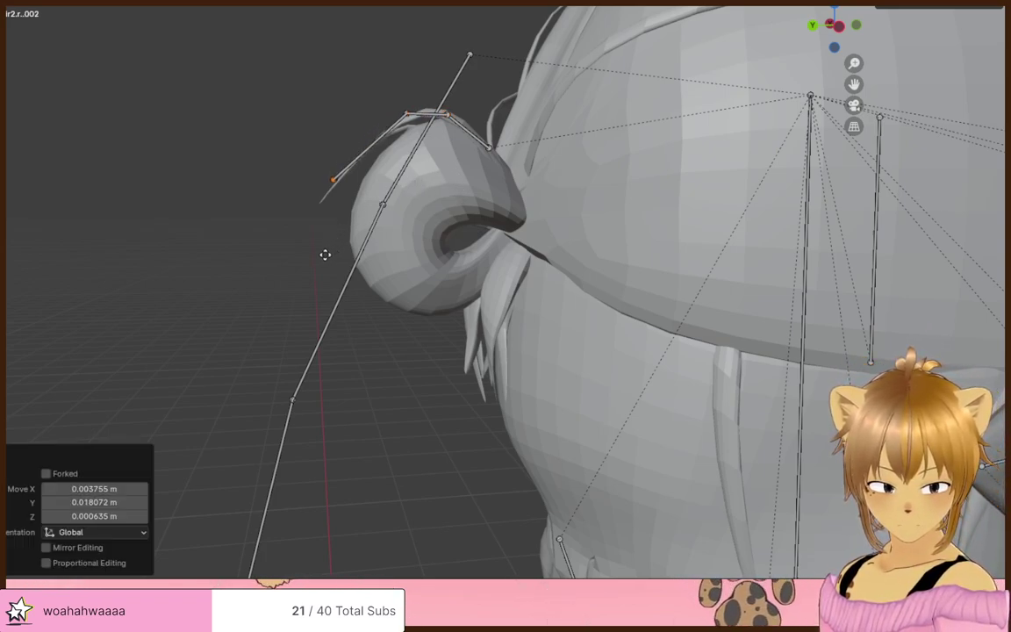
- Undo the third bone on the strand over the bun and stretch the second bone's tip to the strand's end
middle_drag(355, 221, 353, 218)
click(386, 163)
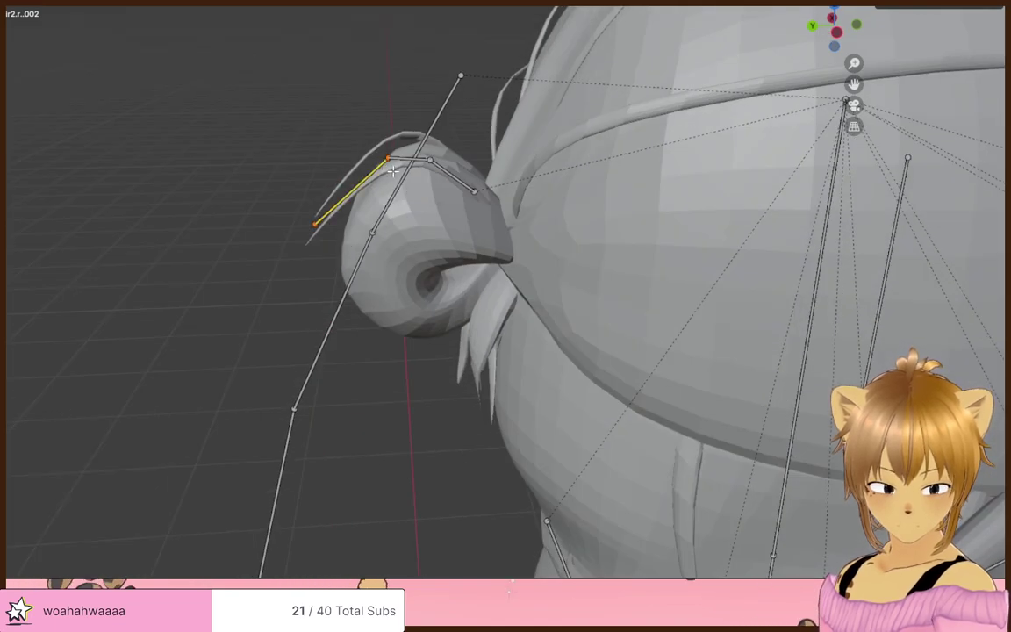
click(378, 187)
key(ctrl+z)
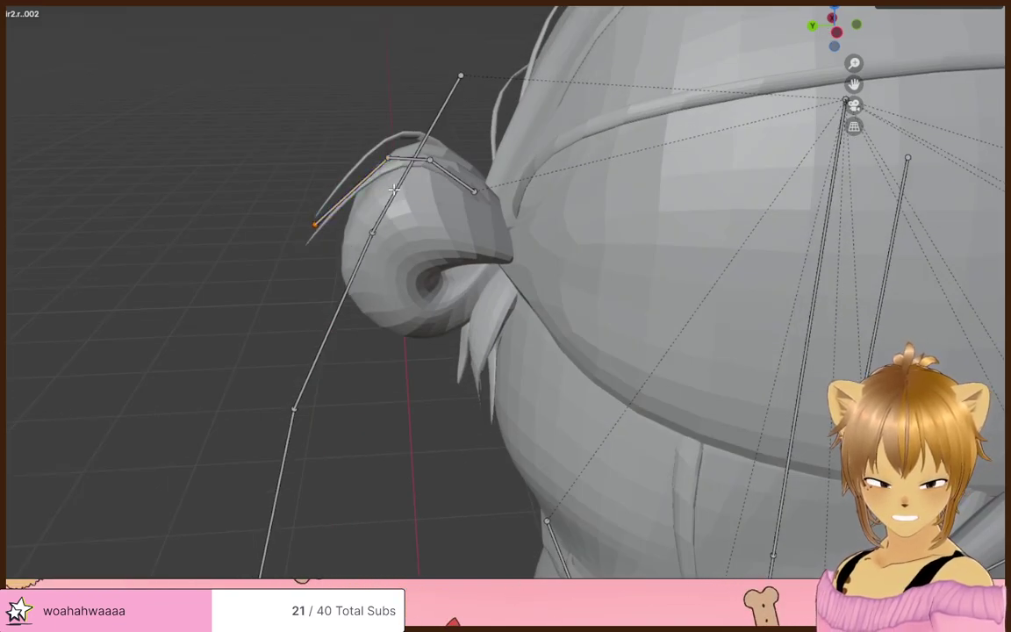
click(319, 241)
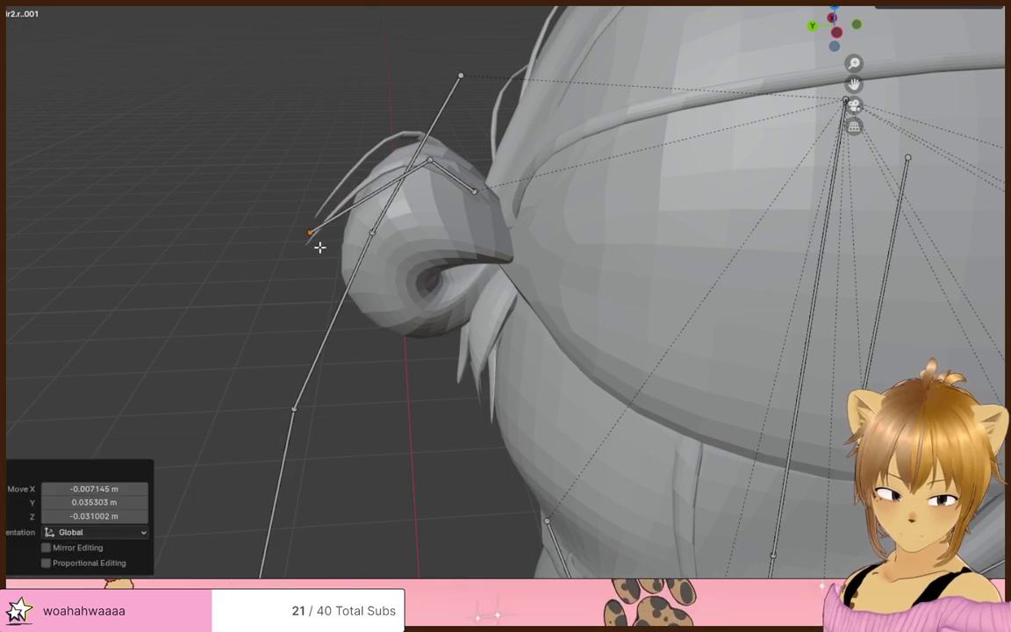
- Reposition the joint between the two strand bones so it sits on the strand at the top of the bun
click(414, 160)
key(g)
click(413, 161)
middle_drag(416, 161, 712, 205)
key(g)
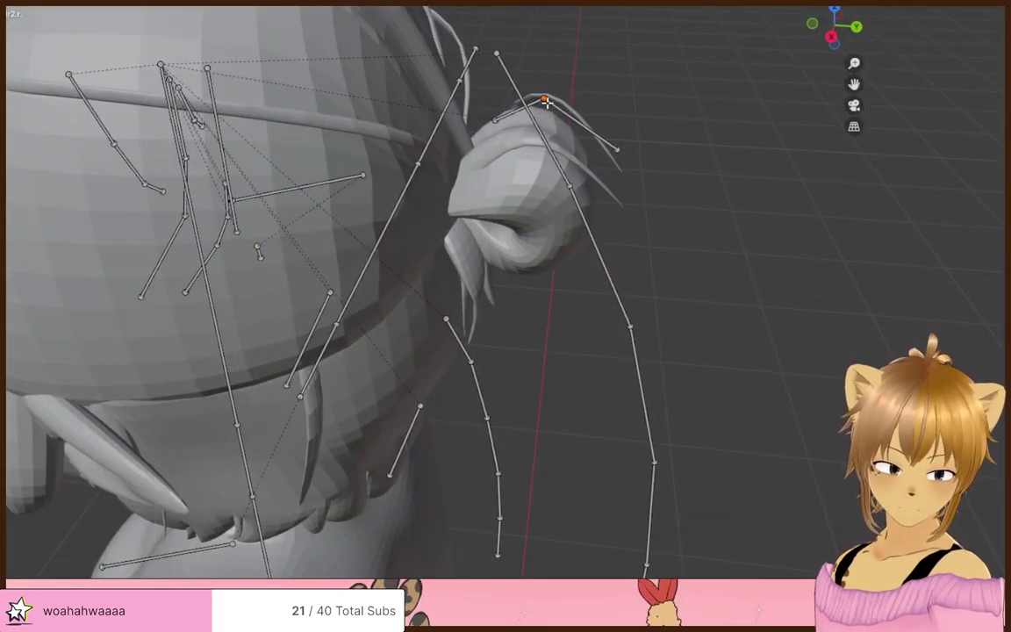
click(549, 92)
- Lower the tip of the bun strand's second bone by about 0.009 m to follow the strand
click(617, 149)
key(g)
drag(630, 177, 632, 177)
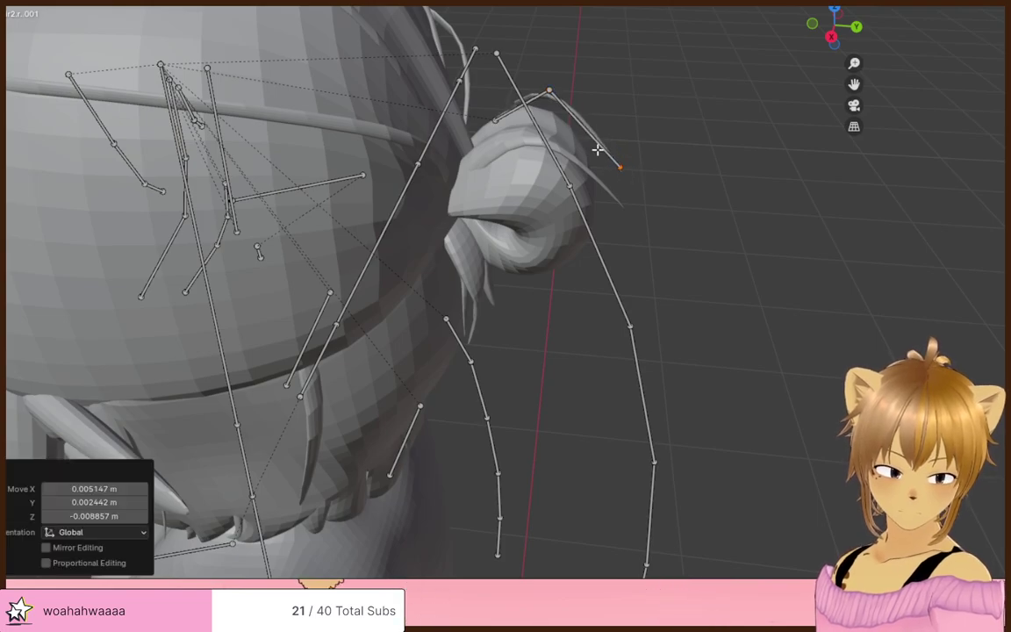
click(554, 90)
middle_drag(655, 102, 755, 212)
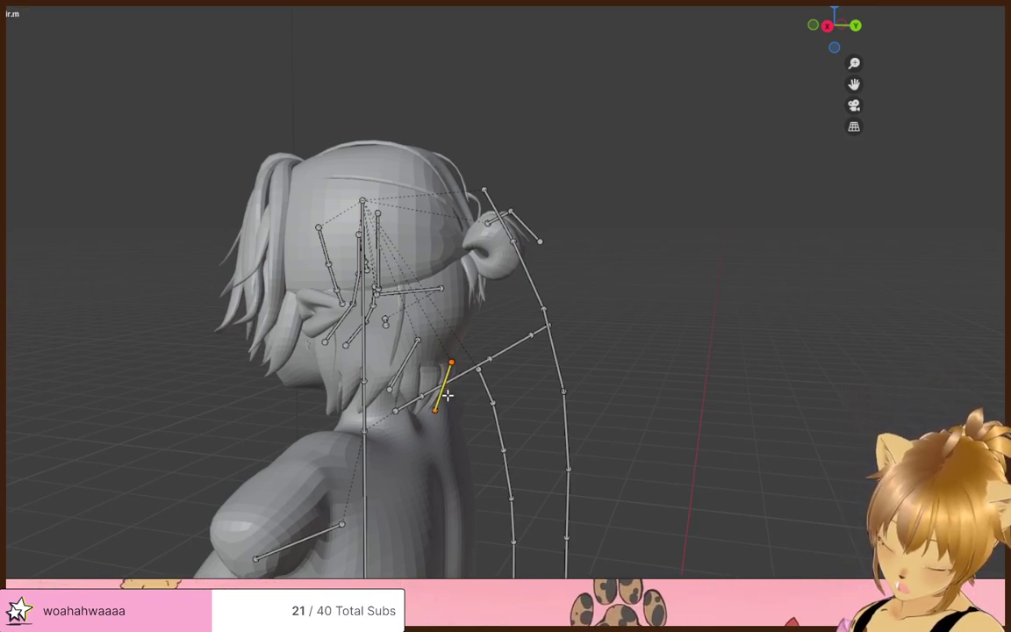
- Duplicate the short hair bone at the nape, place the copy beneath the bun and rotate it by -40.9°
key(shift+d)
key(Escape)
click(470, 286)
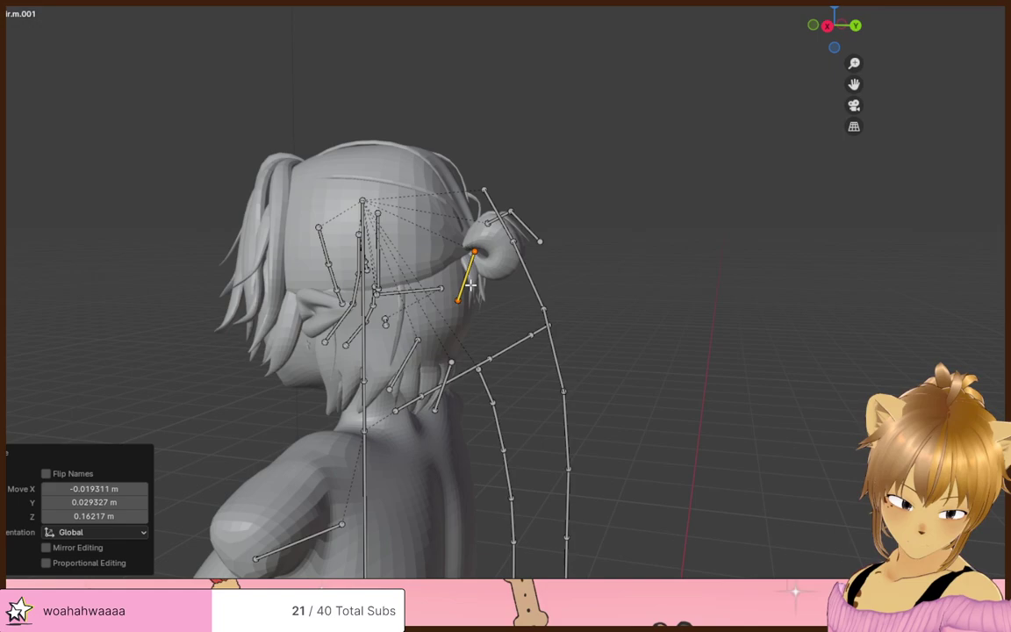
click(598, 300)
- Flatten the duplicated bone along the X axis by scaling it to 0 on X
middle_drag(597, 300, 392, 304)
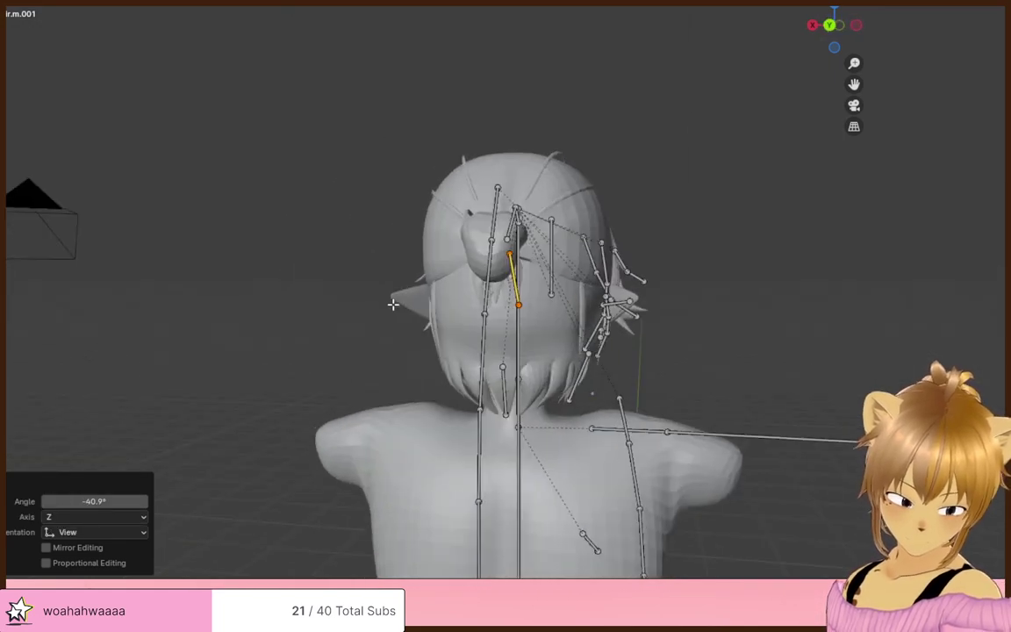
key(s)
key(x)
key(0)
key(Return)
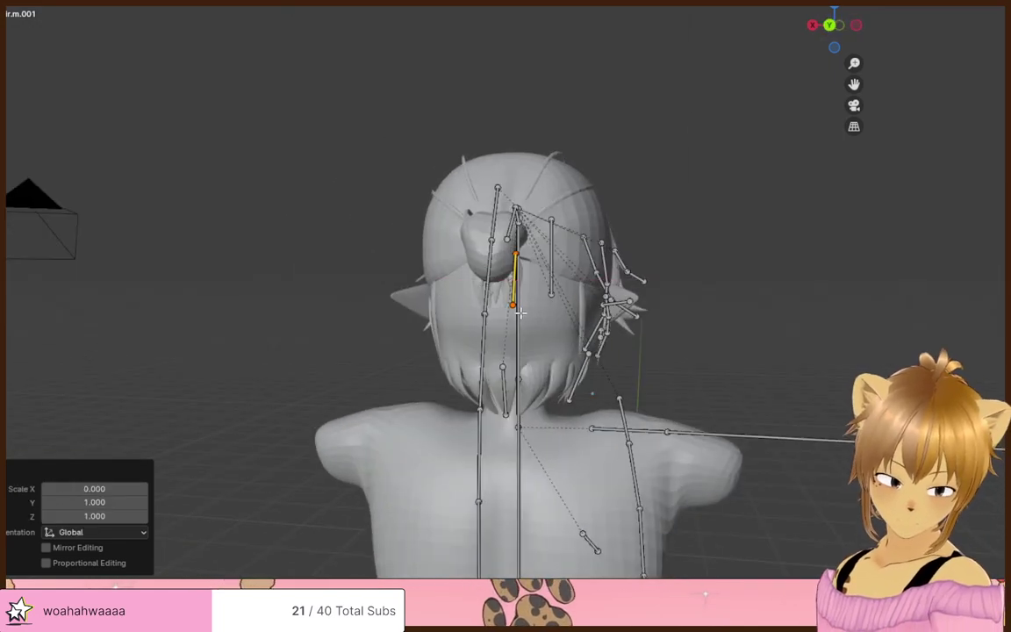
- Centre the flattened bone at the root of the small strands beneath the bun and scale it to about 0.454
scroll(516, 306, up, 8)
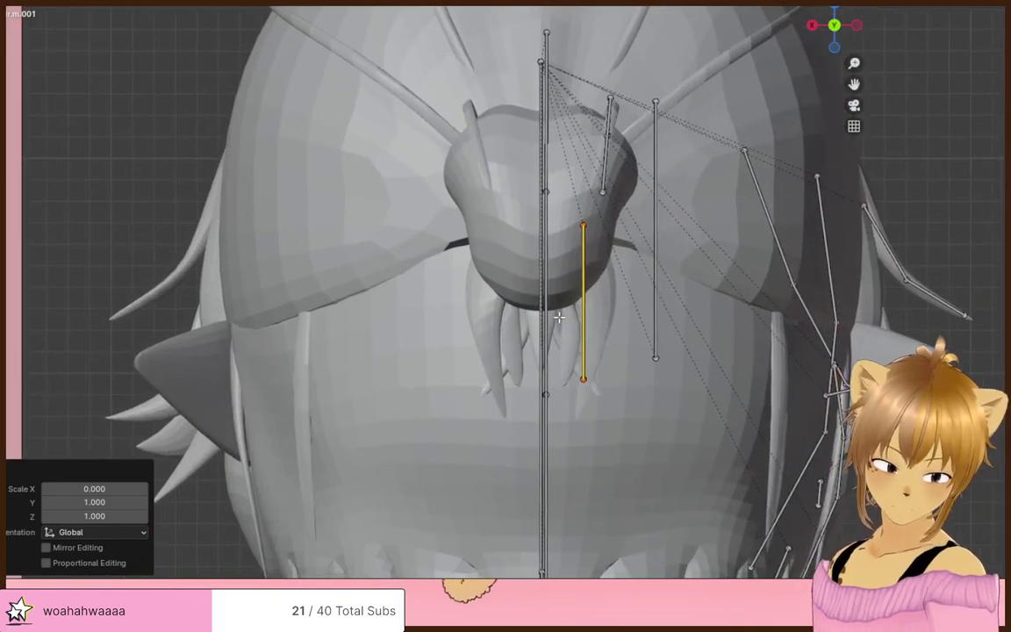
shift+middle_drag(559, 318, 506, 331)
click(451, 324)
key(g)
key(y)
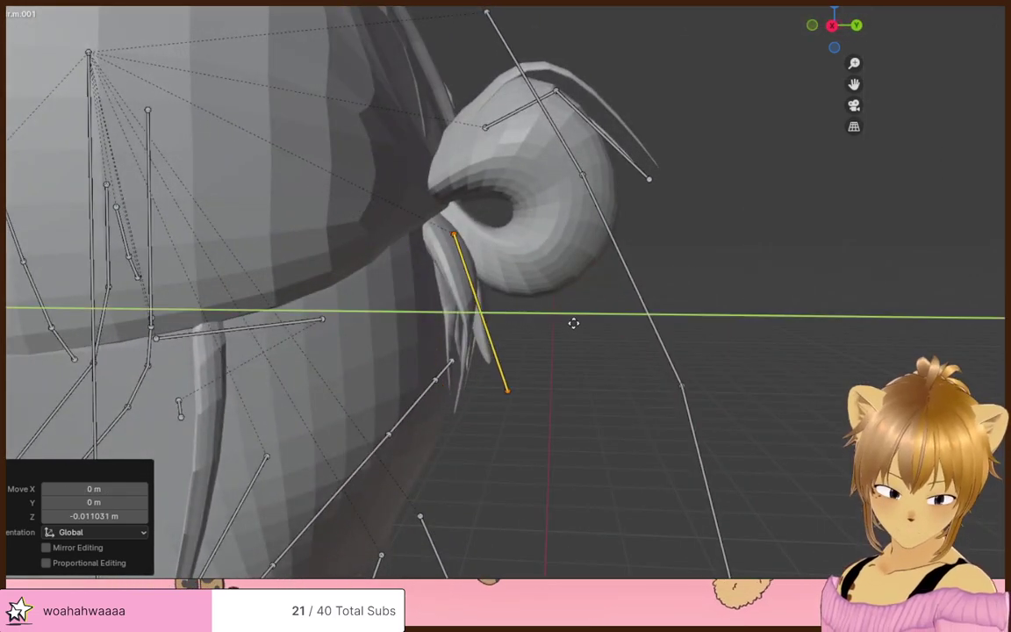
key(z)
click(525, 372)
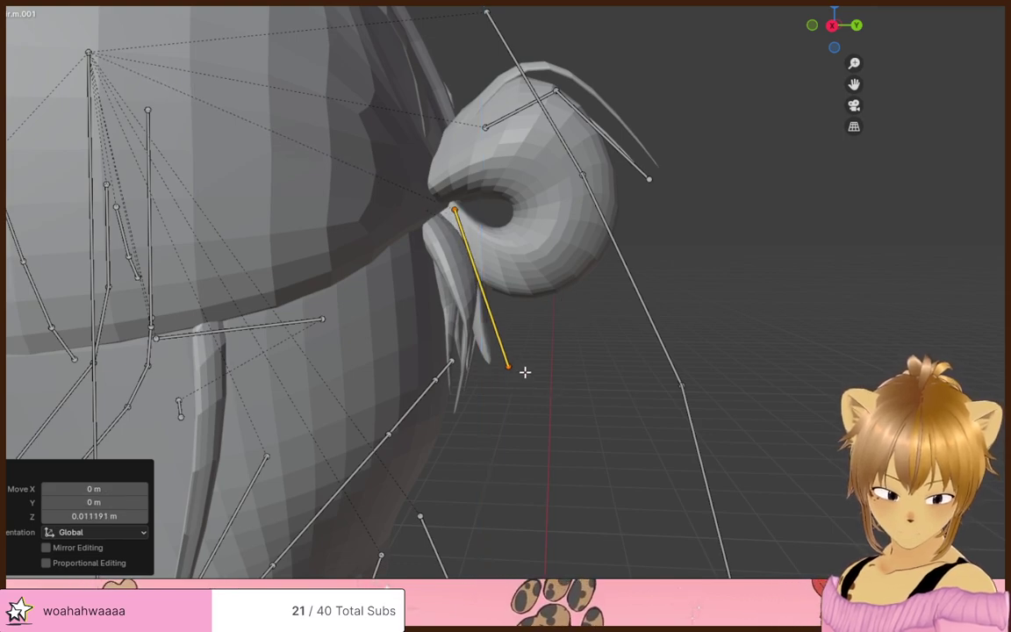
key(s)
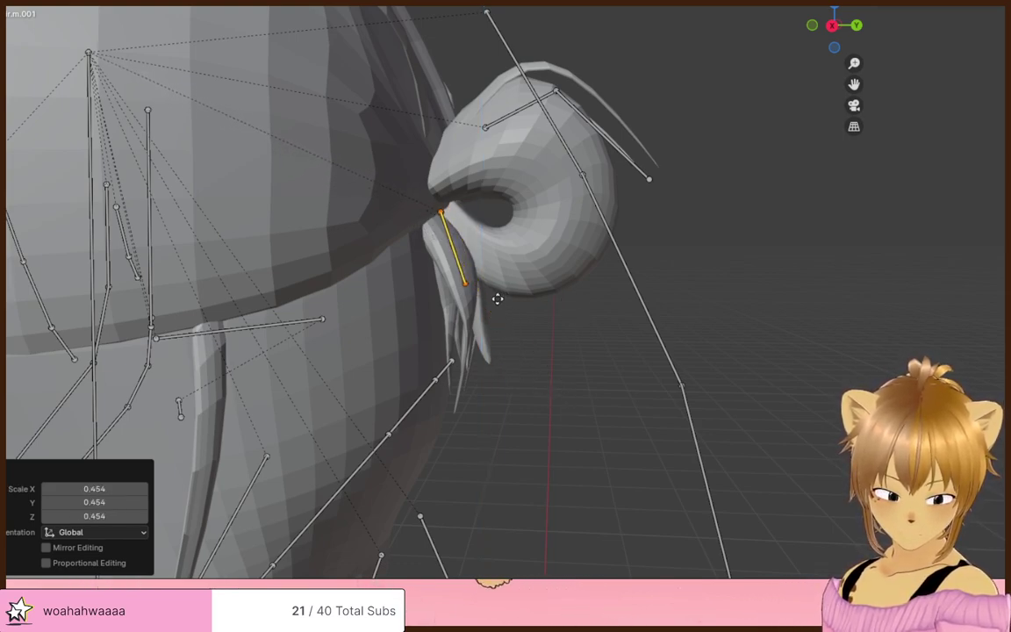
- Rename the bone beneath the bun as hair2.m
key(F2)
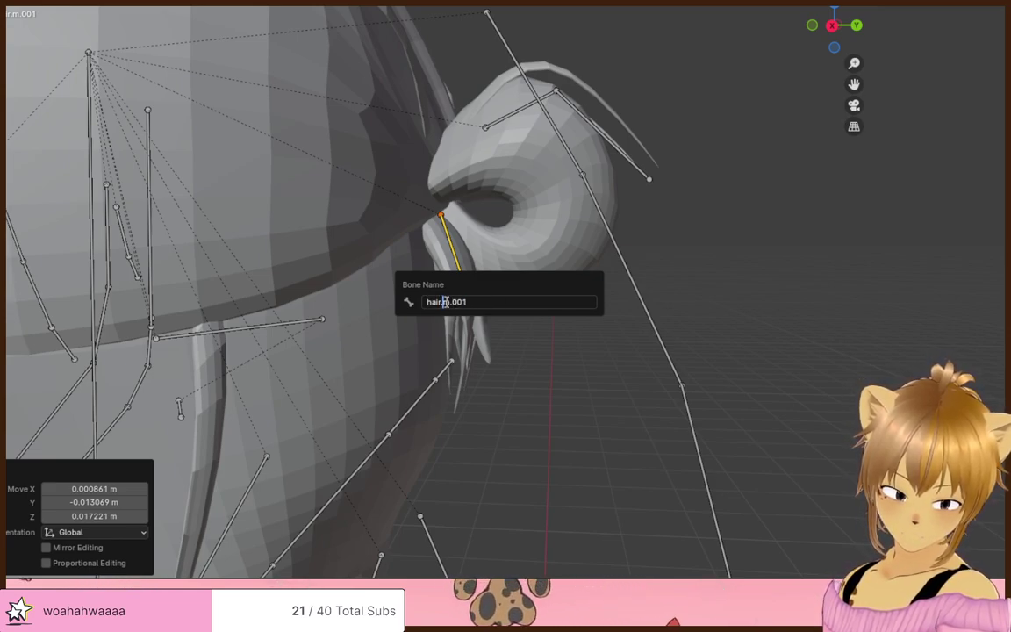
text(2)
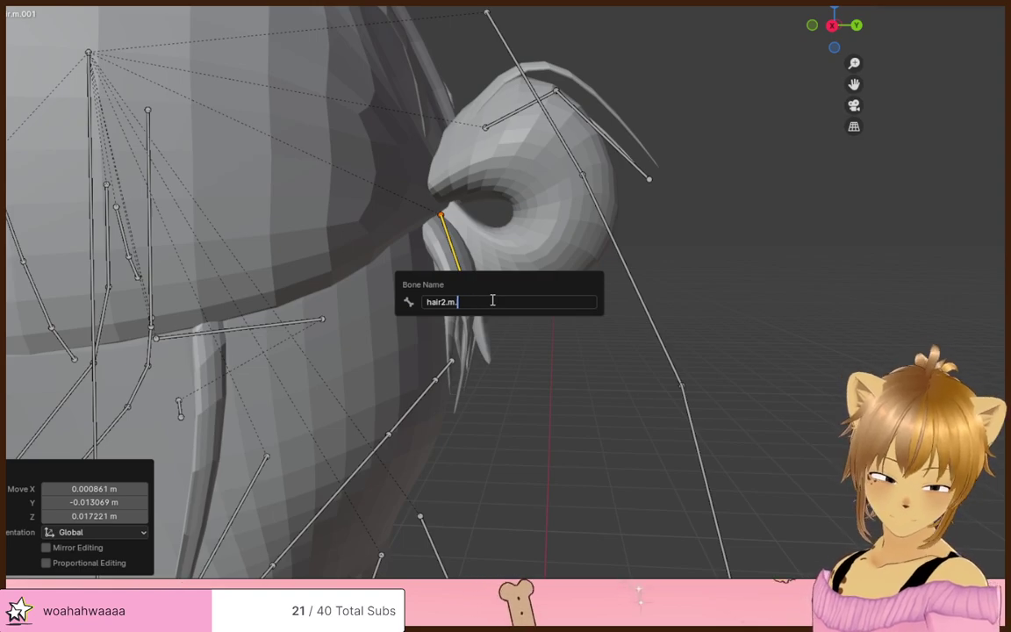
key(Return)
- Extrude a second bone from the tip of the bone beneath the bun down to the ends of the small strands
middle_drag(480, 291, 358, 289)
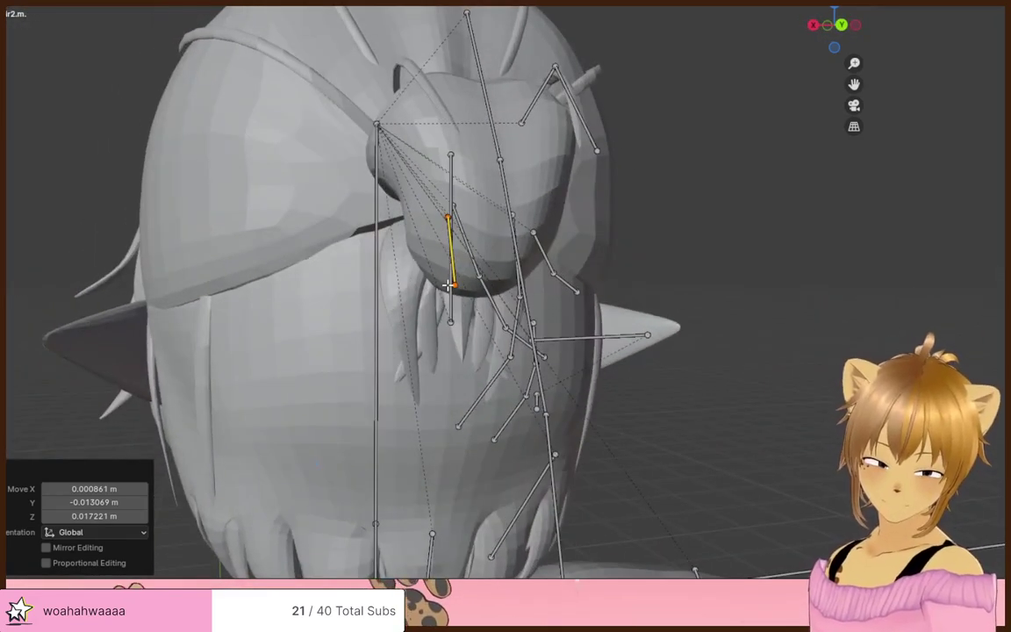
click(461, 286)
click(463, 286)
middle_drag(460, 286, 569, 315)
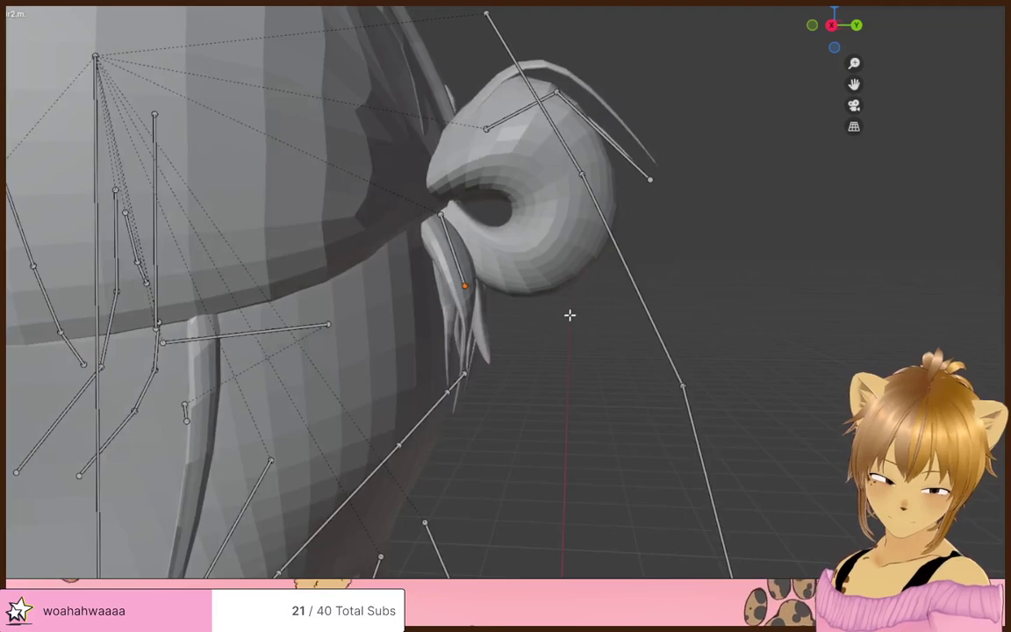
middle_drag(476, 302, 462, 299)
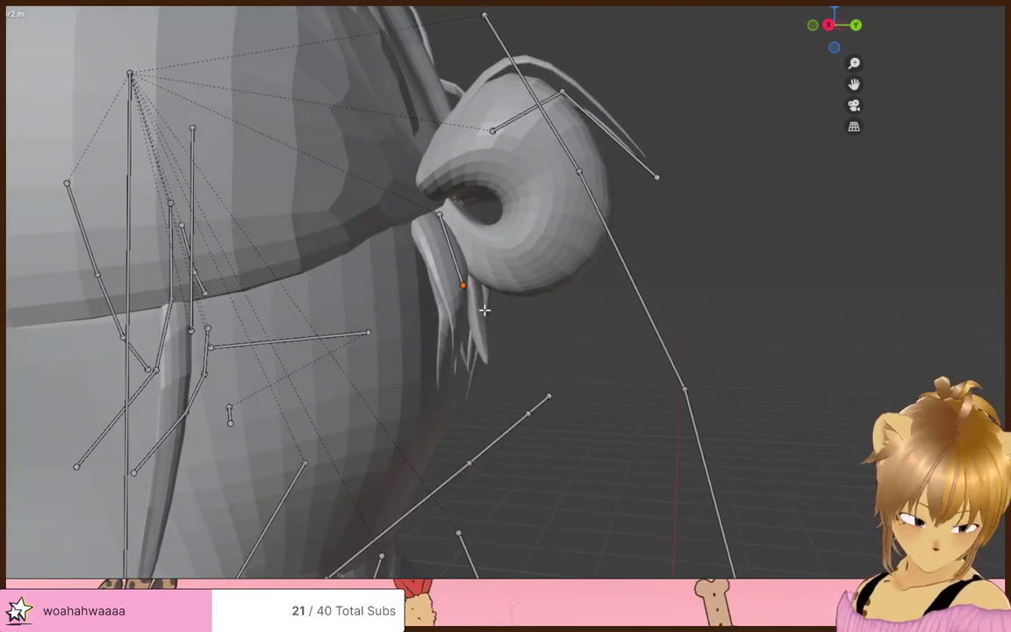
click(510, 400)
middle_drag(510, 400, 499, 350)
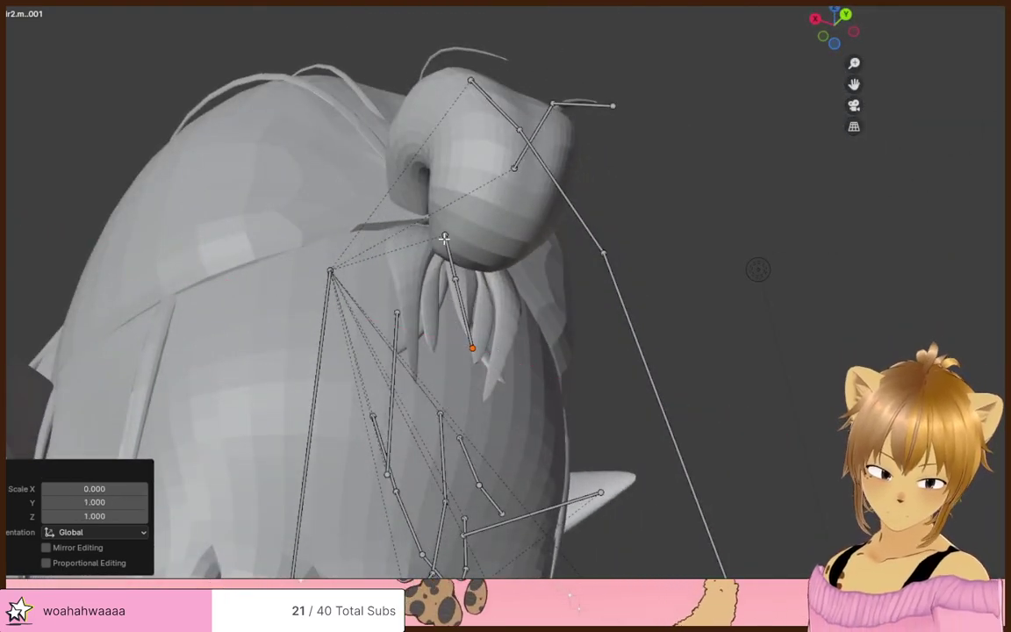
- Flatten both bones beneath the bun to scale 0 on X and move them along X to the head's centre
click(457, 277)
key(s)
key(x)
key(0)
key(Return)
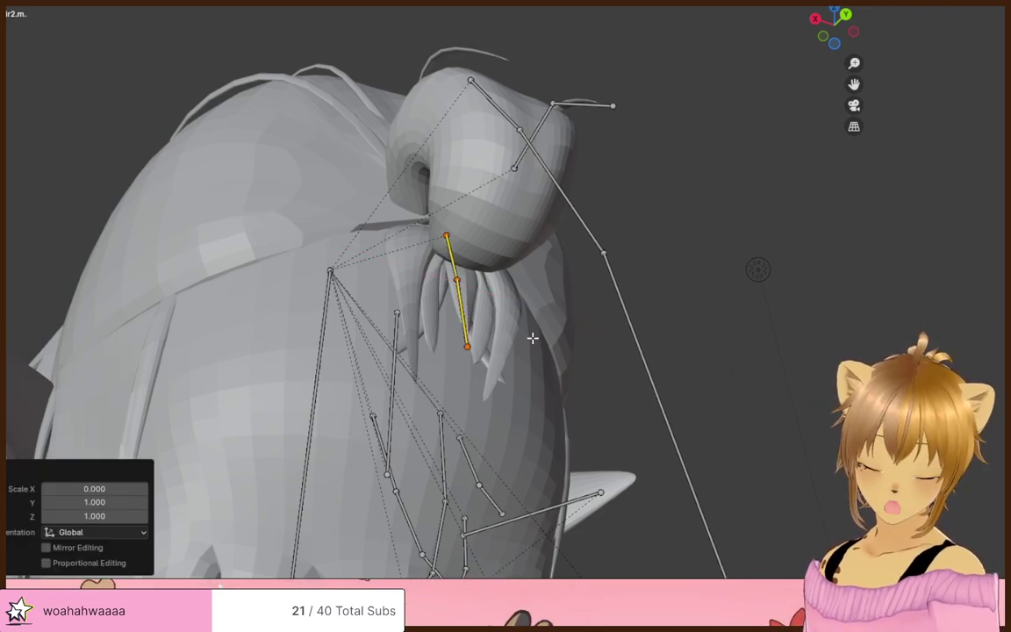
middle_drag(533, 338, 478, 410)
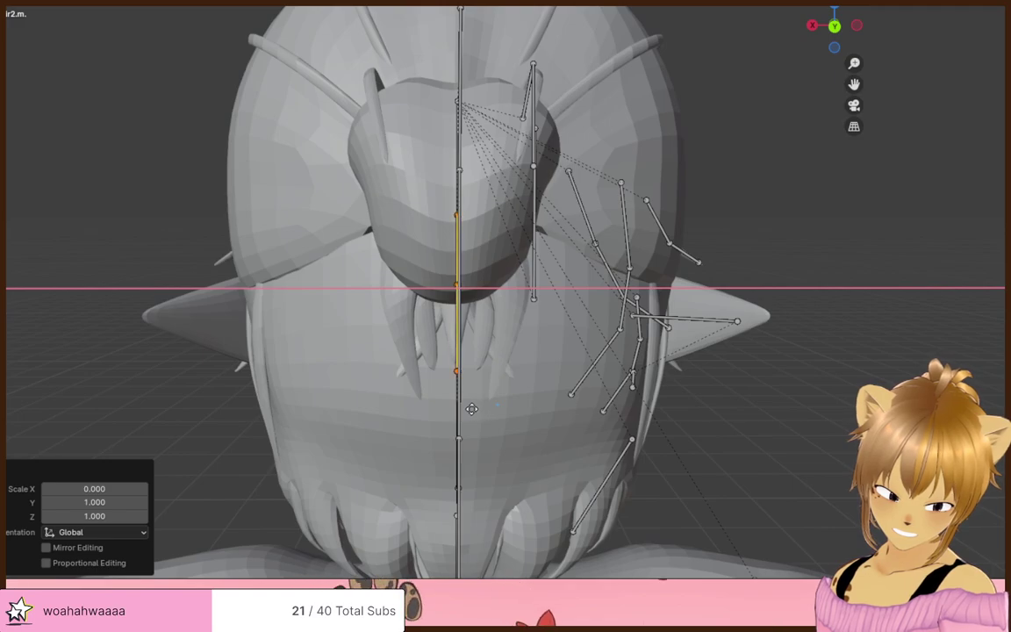
click(471, 409)
- Shift the tip of the lower strand bone slightly along Y, away from the head
middle_drag(489, 398, 502, 372)
click(492, 385)
click(484, 368)
key(g)
key(y)
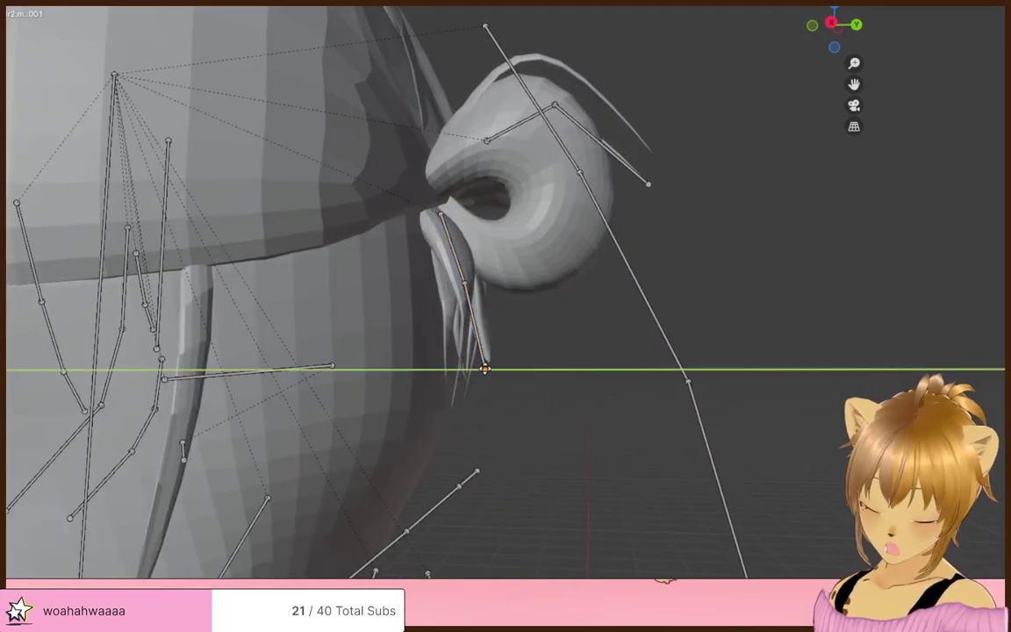
click(488, 367)
- Shift the joint between the two bones beneath the bun slightly along Y, away from the head
click(466, 282)
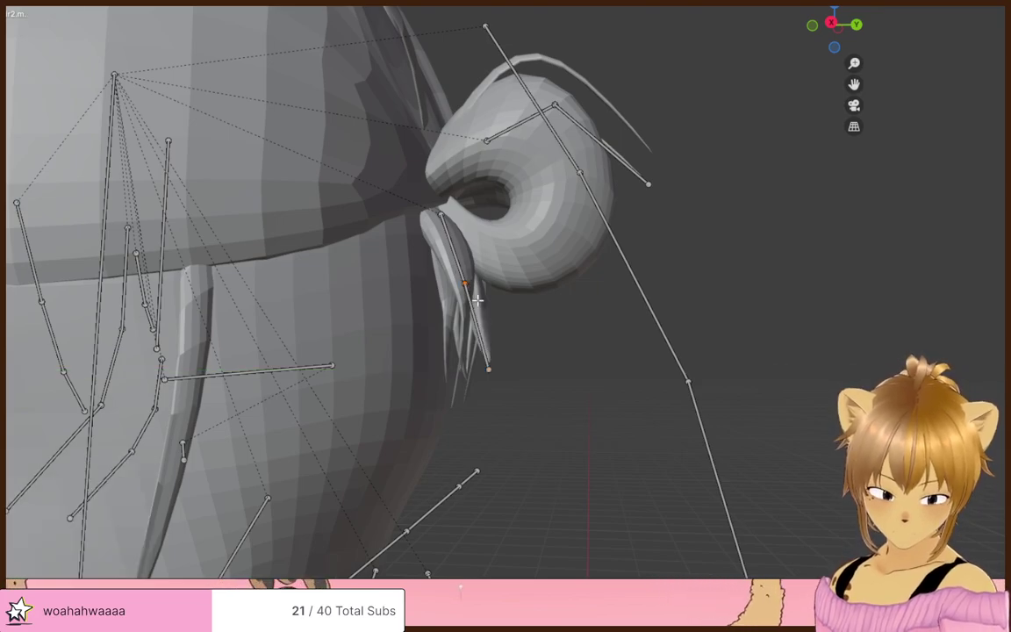
key(g)
key(y)
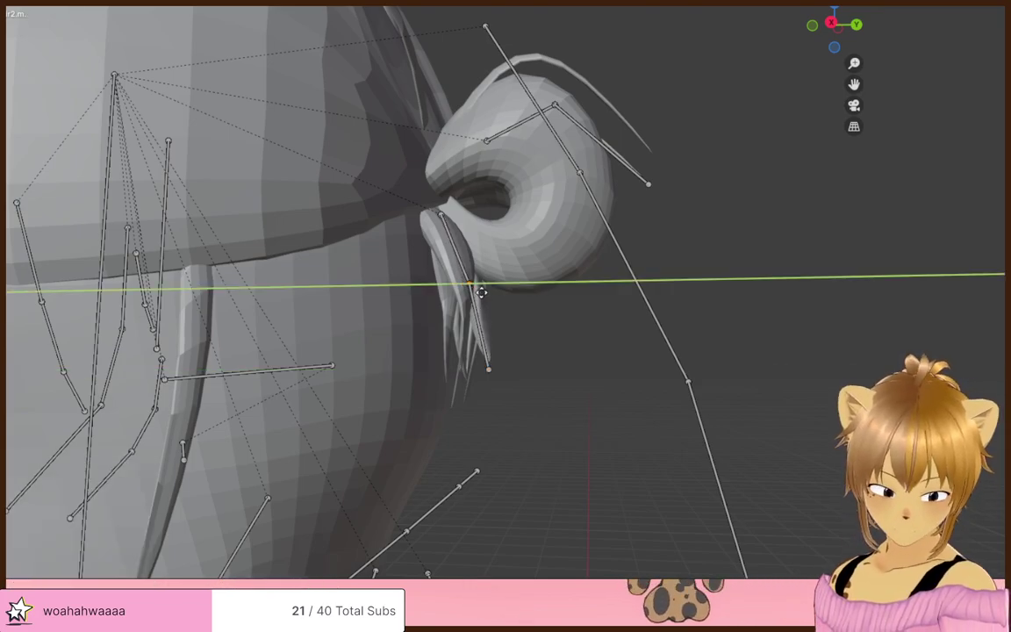
click(483, 292)
- Undo the recent edits to the two-bone chain beneath the bun, back through the extrusion of its lower bone
middle_drag(587, 316, 343, 334)
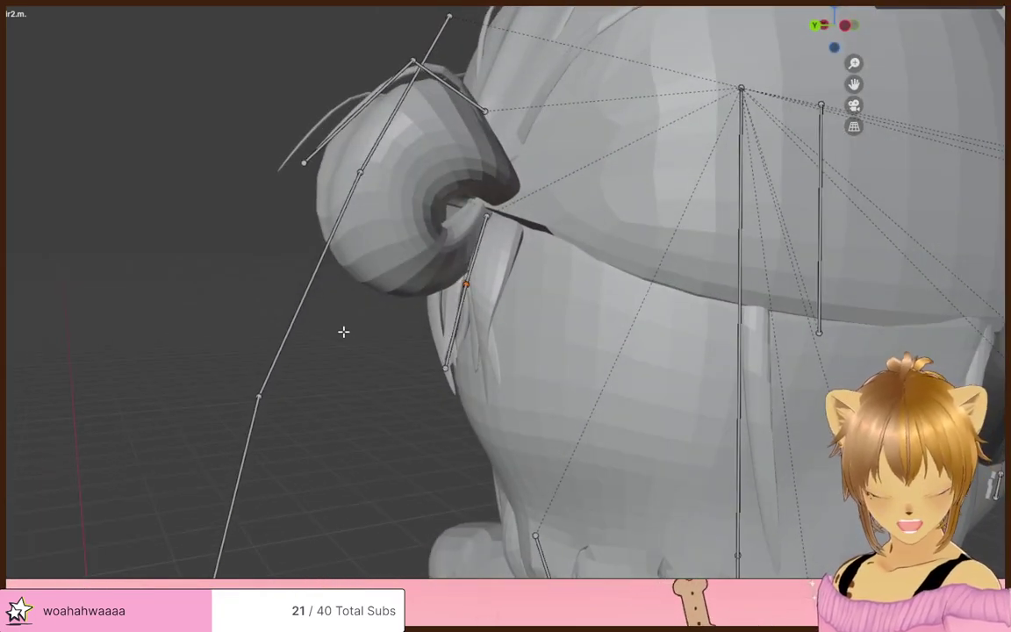
key(ctrl+z)
key(ctrl+z)
key(ctrl+z)
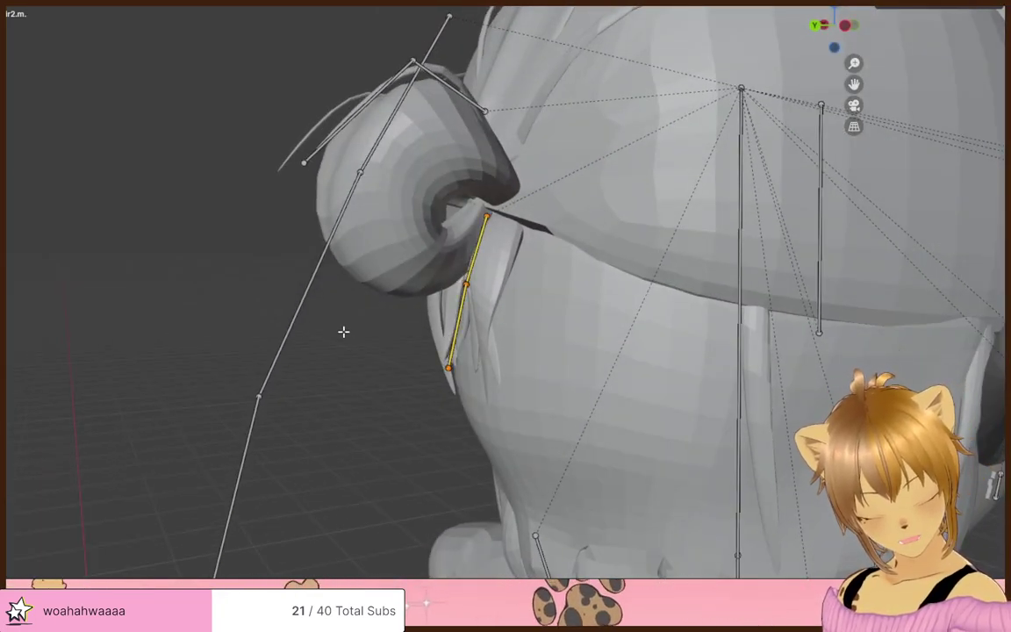
key(ctrl+z)
key(ctrl+z)
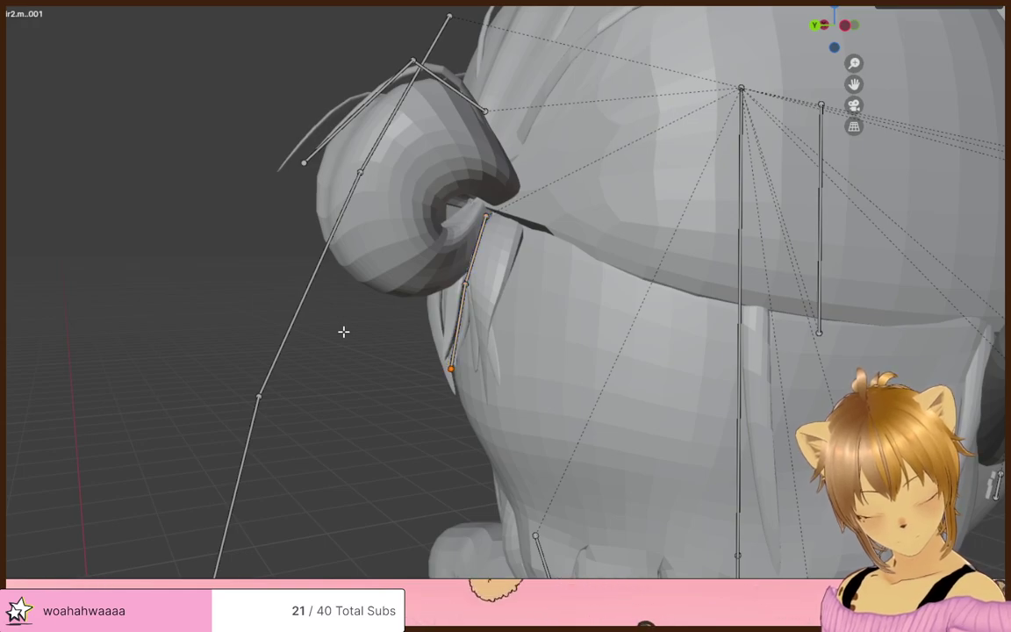
- Stretch the single bone beneath the bun by moving its tip about 0.034 m down to the small strands' ends
middle_drag(353, 327, 599, 331)
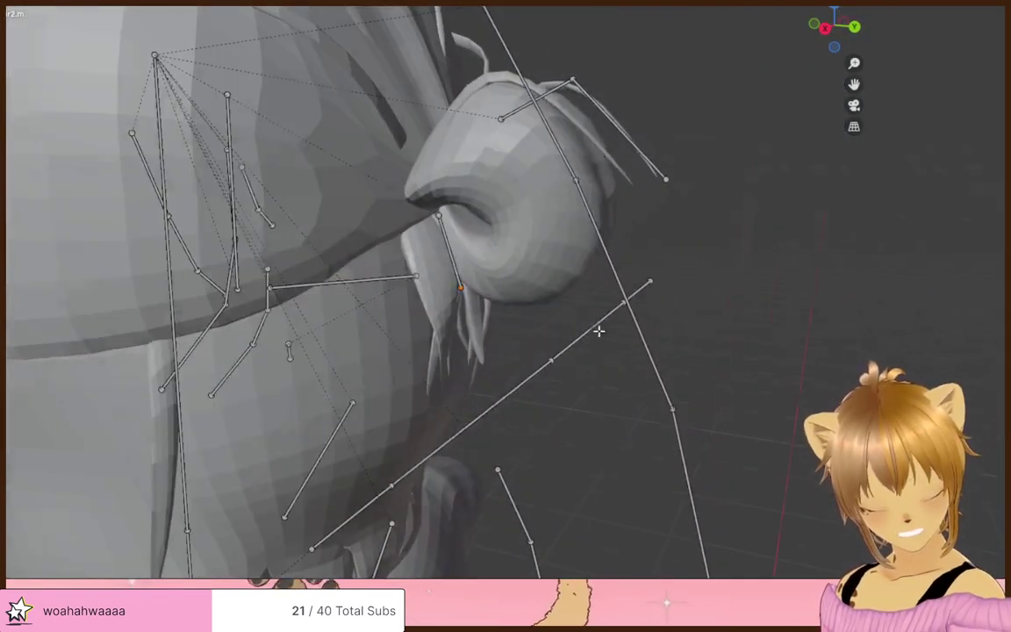
click(463, 287)
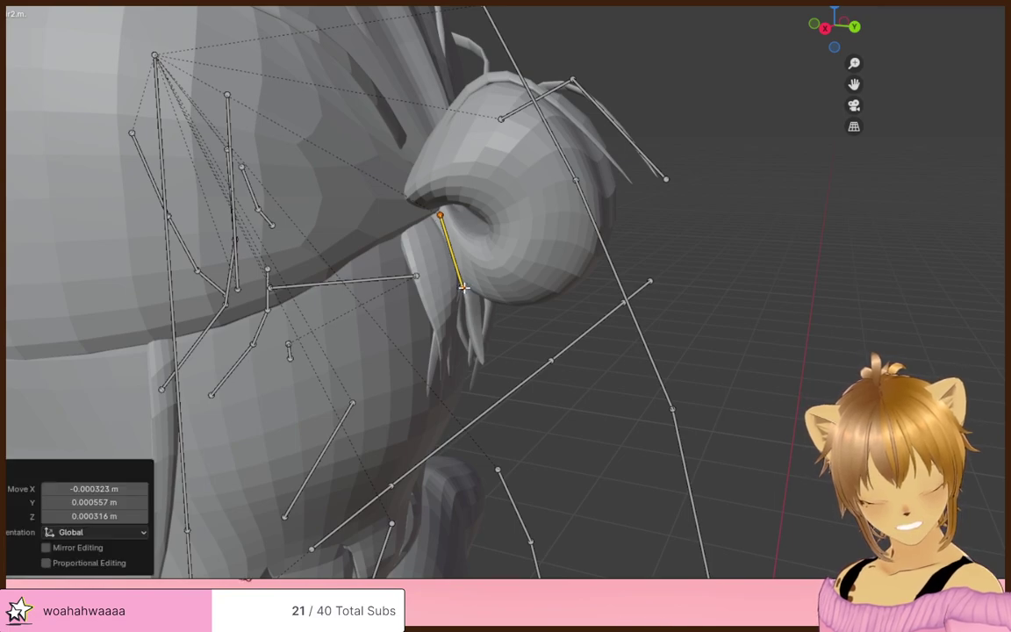
click(462, 290)
click(487, 372)
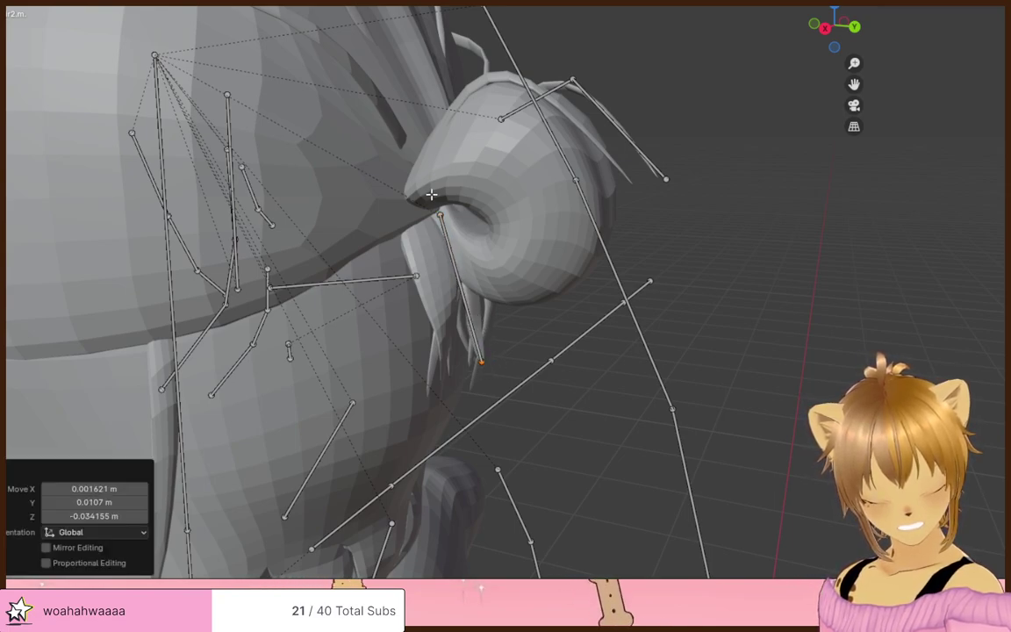
click(446, 227)
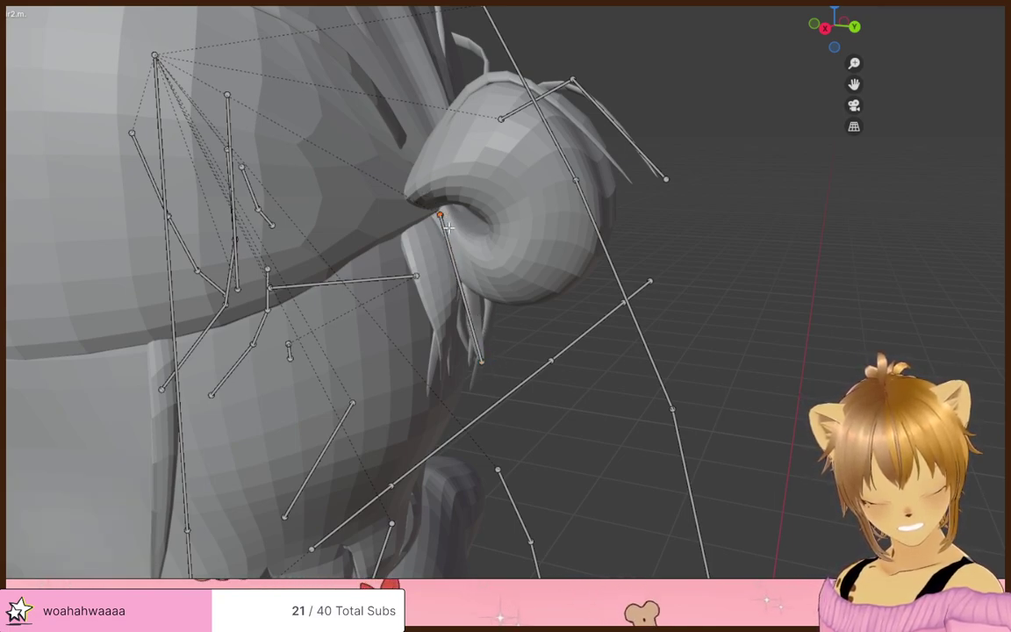
- Move the tip of the bone beneath the bun along X to align it with the middle of the strands
click(496, 296)
middle_drag(497, 296, 481, 325)
key(g)
key(x)
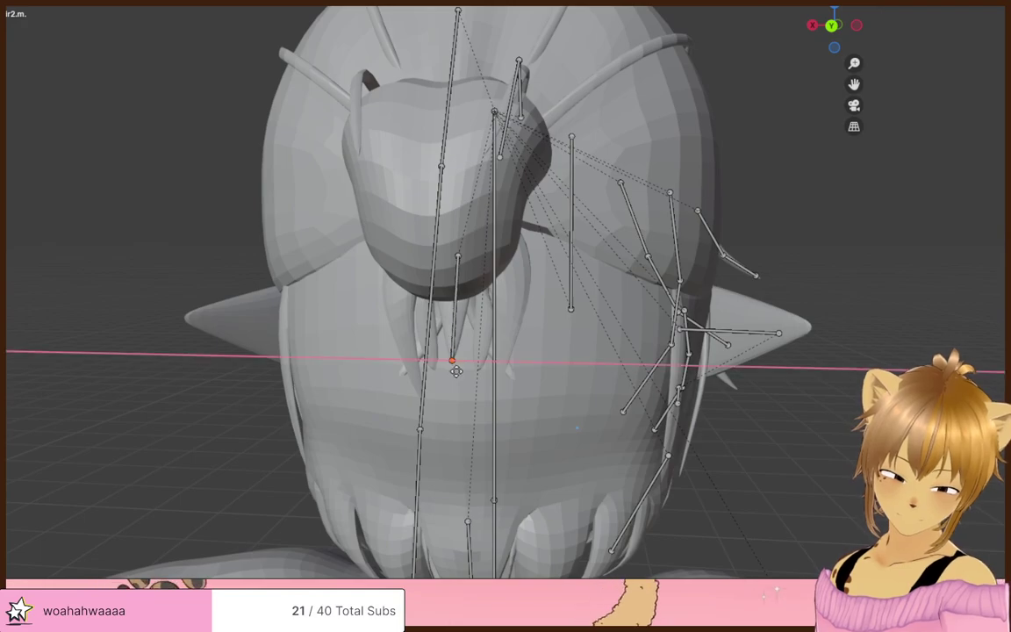
click(456, 370)
middle_drag(457, 370, 560, 343)
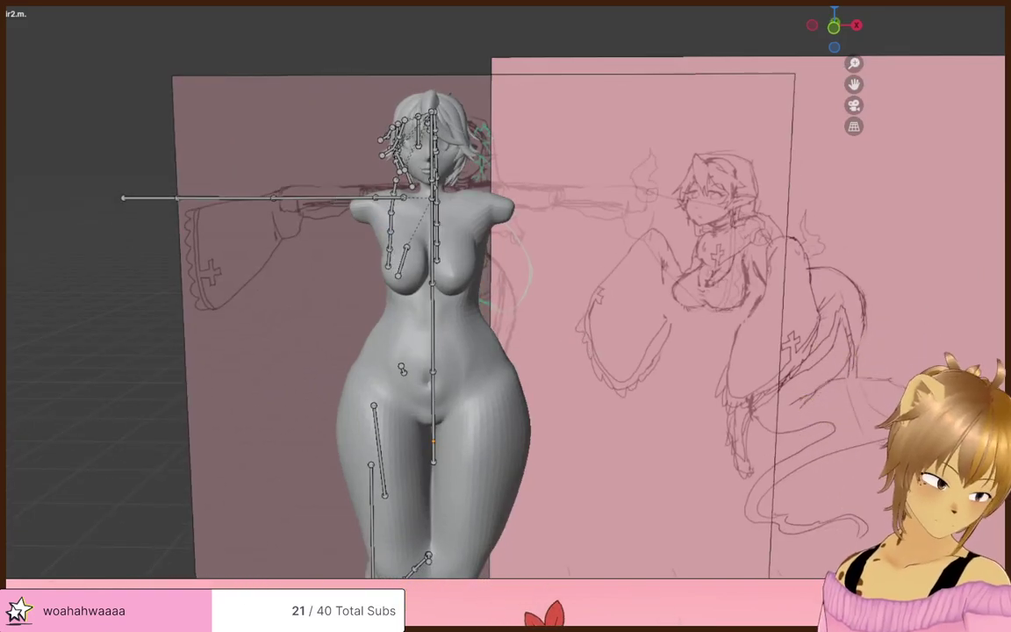
scroll(501, 215, up, 4)
middle_drag(477, 201, 758, 213)
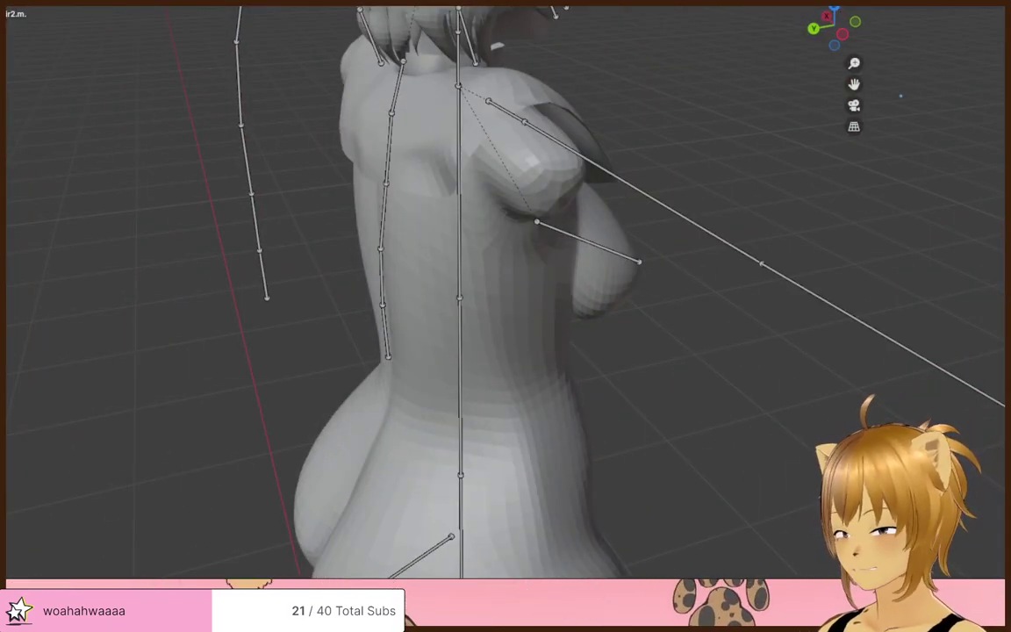
click(17, 36)
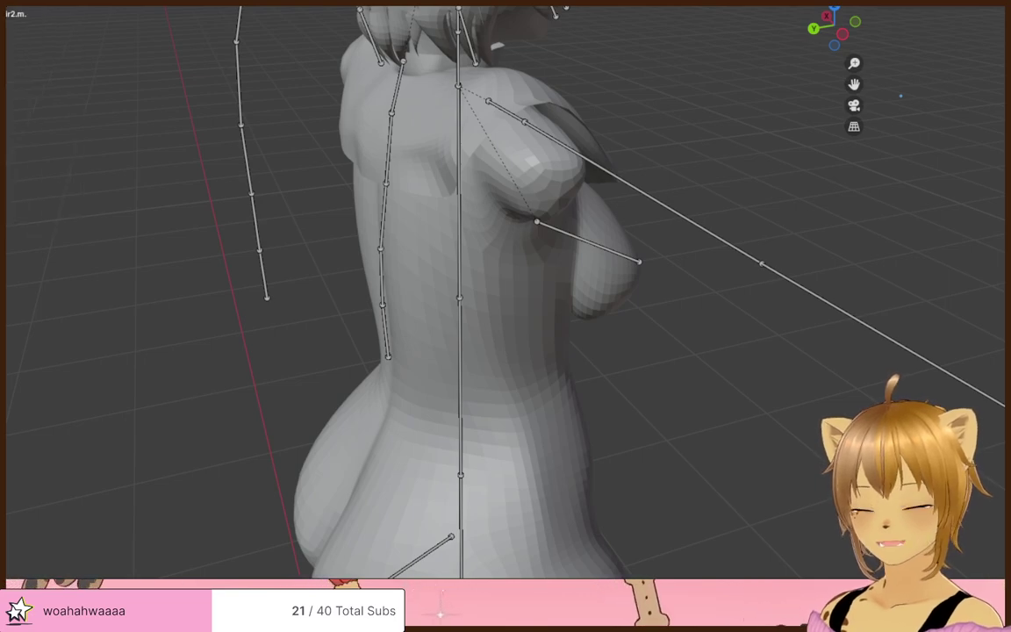
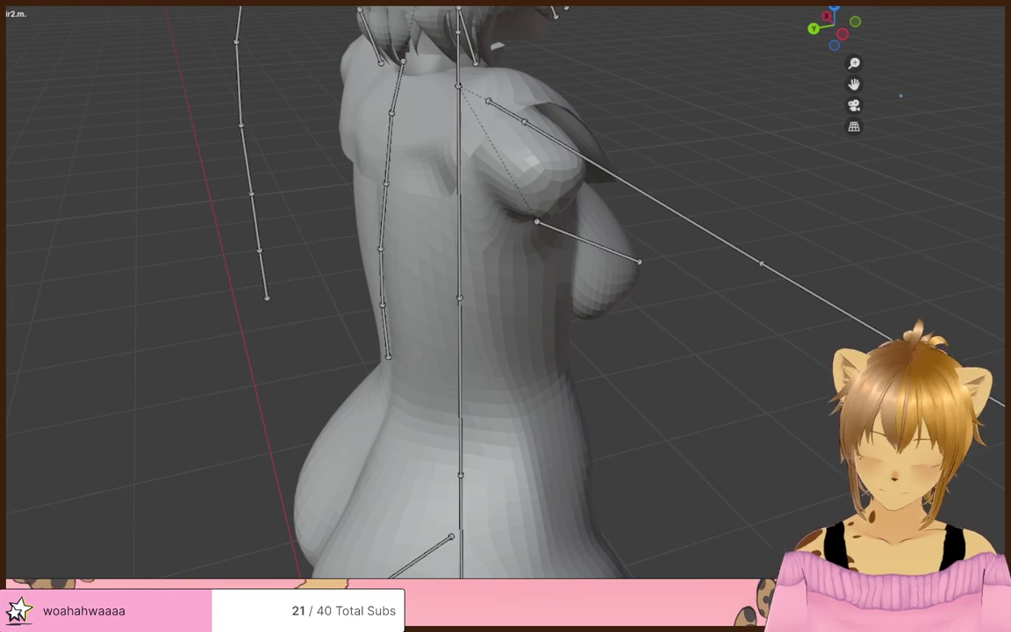
- Bring the hidden dress and sleeves back over the character's body
middle_drag(87, 351, 519, 400)
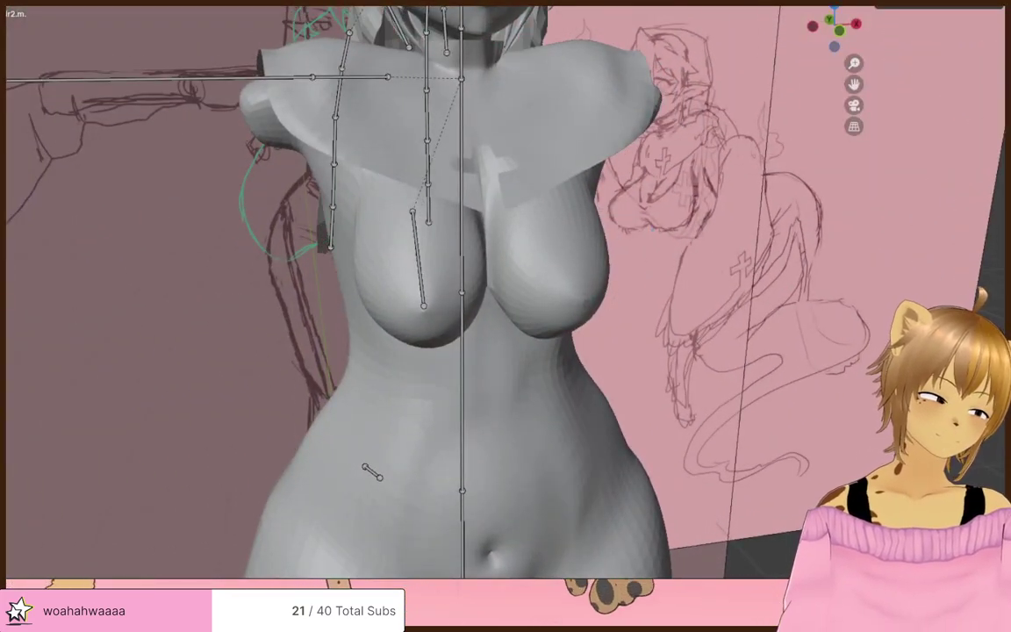
key(ctrl+z)
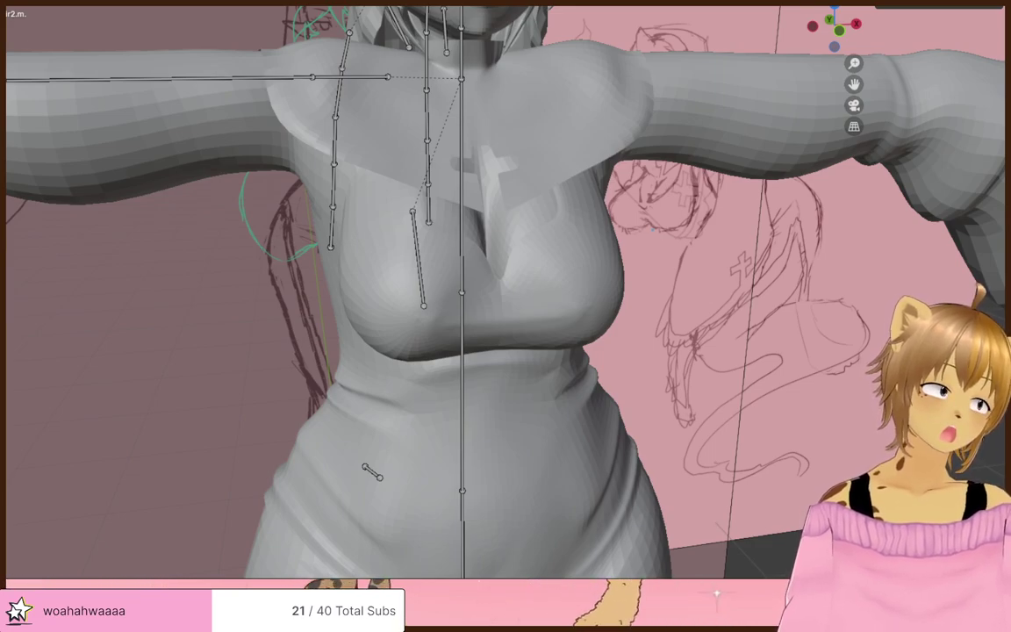
scroll(505, 289, down, 4)
mouse_move(614, 333)
middle_down()
mouse_move(521, 312)
mouse_move(547, 285)
mouse_move(578, 305)
mouse_move(478, 316)
mouse_move(323, 303)
mouse_move(581, 293)
mouse_move(625, 345)
middle_up()
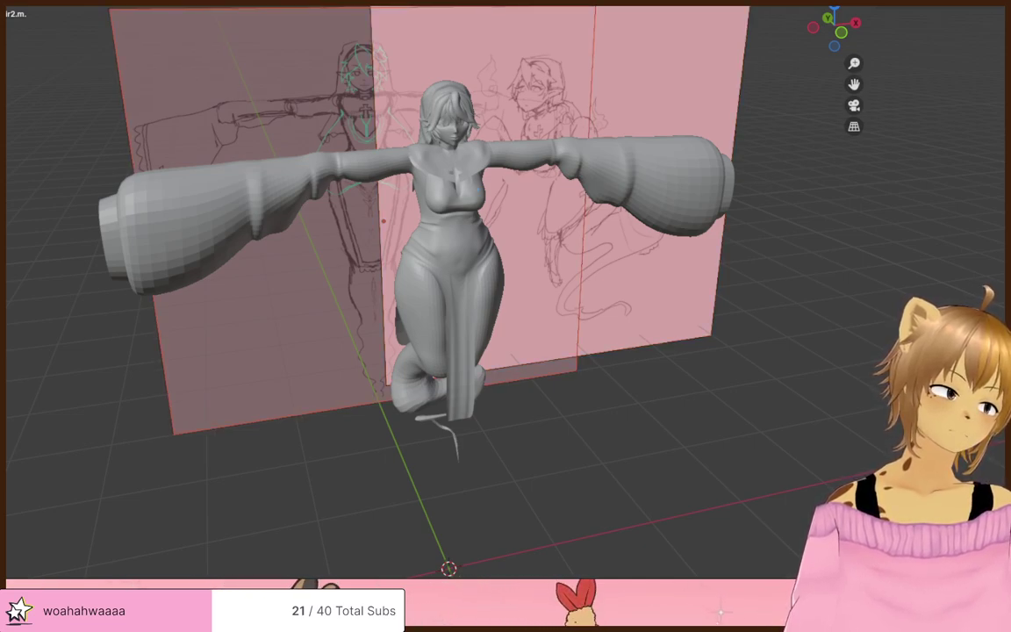
- Hide the two reference sketch images standing behind the character
click(281, 329)
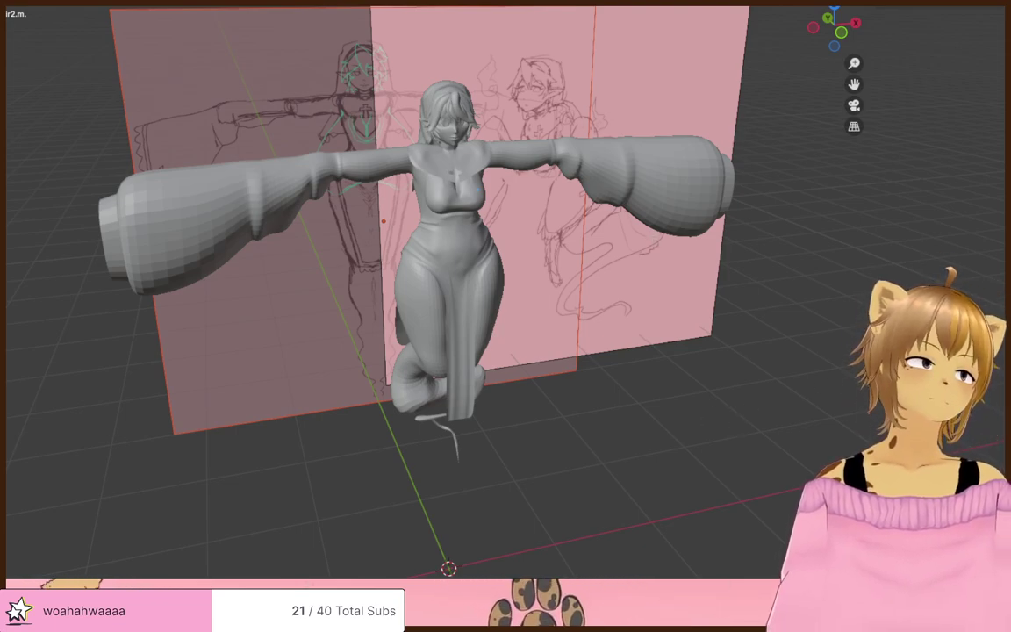
key(h)
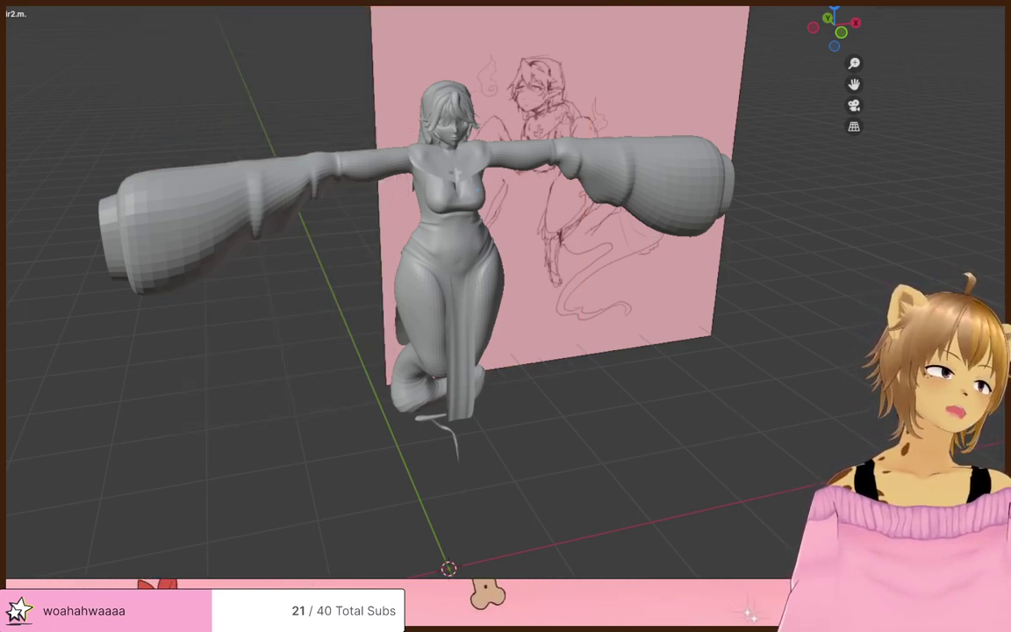
click(661, 292)
key(h)
scroll(661, 292, up, 1)
middle_drag(661, 291, 822, 147)
scroll(527, 298, up, 2)
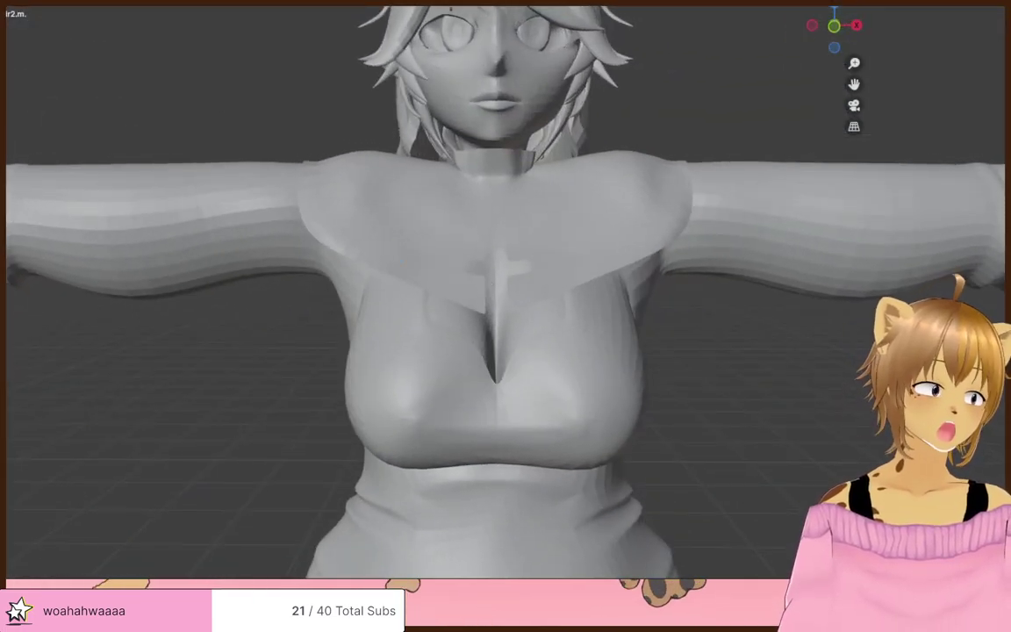
- Toggle the dress's visibility to compare the clothed figure with the bare body beneath it
key(h)
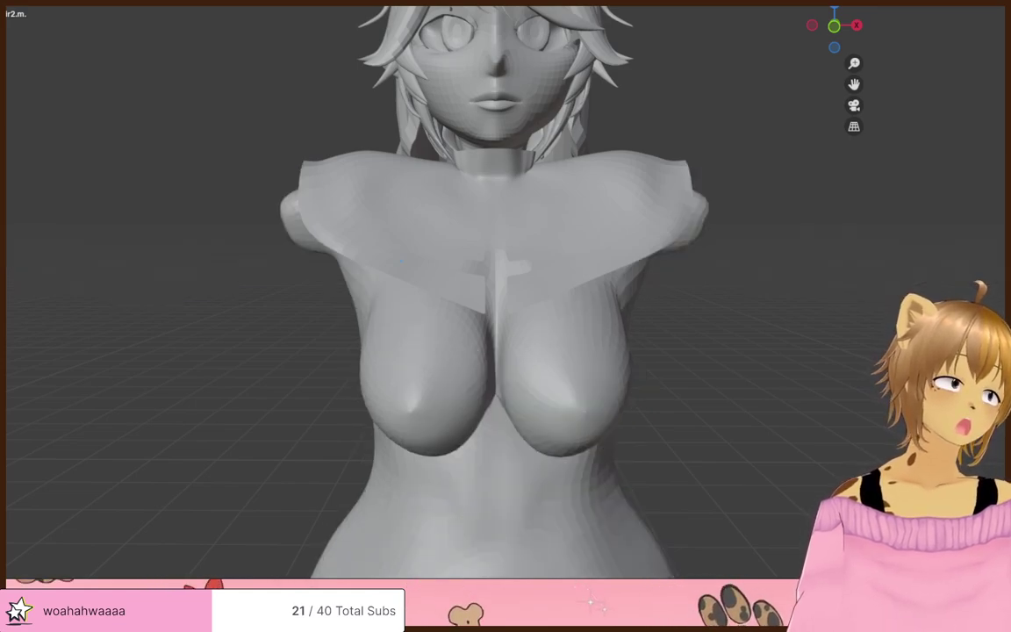
key(alt+h)
key(h)
key(alt+h)
key(h)
key(alt+h)
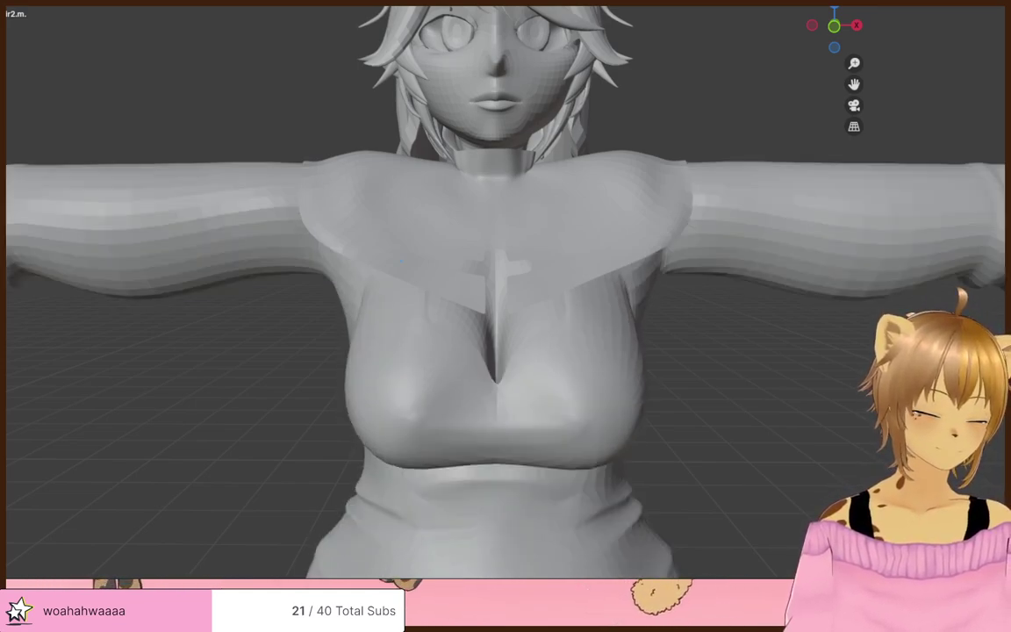
- Examine the head, hair strands and ears from the front and both sides
scroll(715, 243, down, 3)
shift+middle_drag(634, 402, 665, 199)
middle_drag(539, 329, 528, 434)
scroll(494, 351, down, 2)
scroll(309, 451, up, 4)
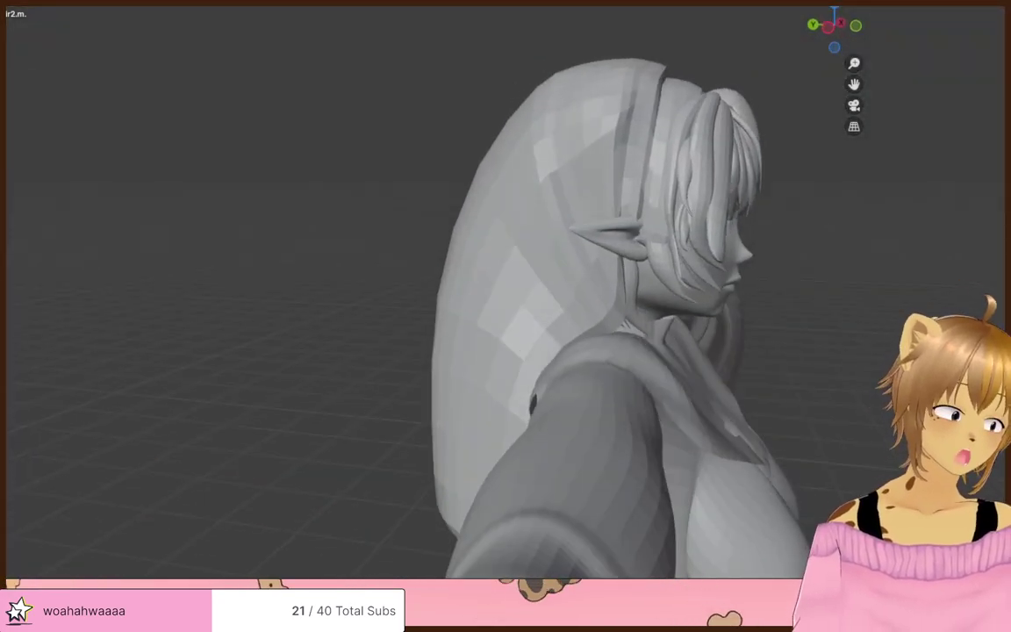
middle_drag(715, 214, 363, 322)
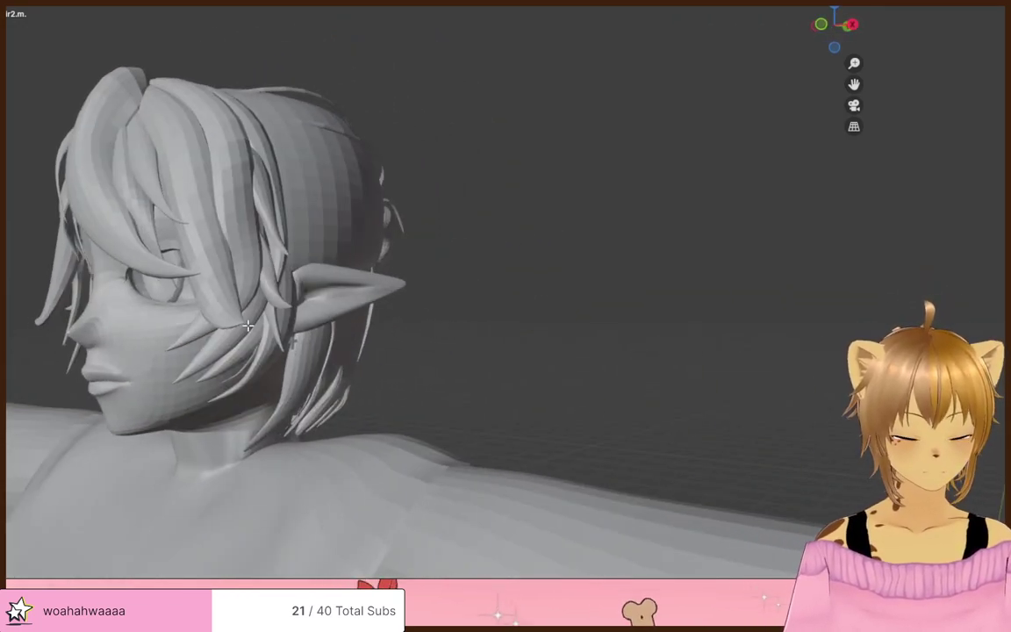
middle_drag(249, 326, 527, 329)
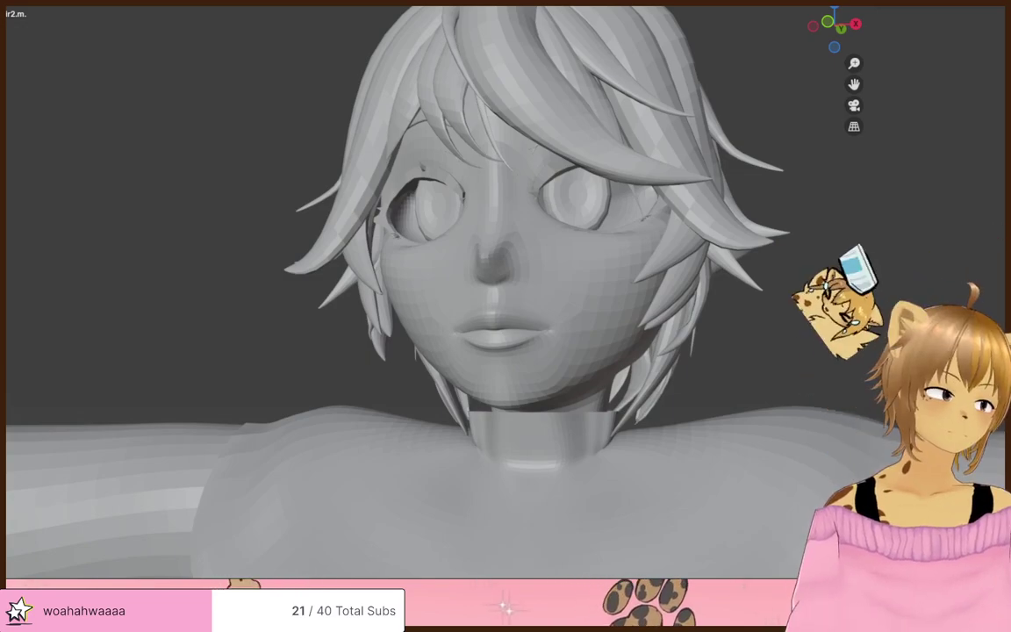
- Hide the face mesh to inspect the inside of the head around the mouth and neck
key(h)
middle_drag(729, 227, 617, 205)
scroll(738, 268, up, 3)
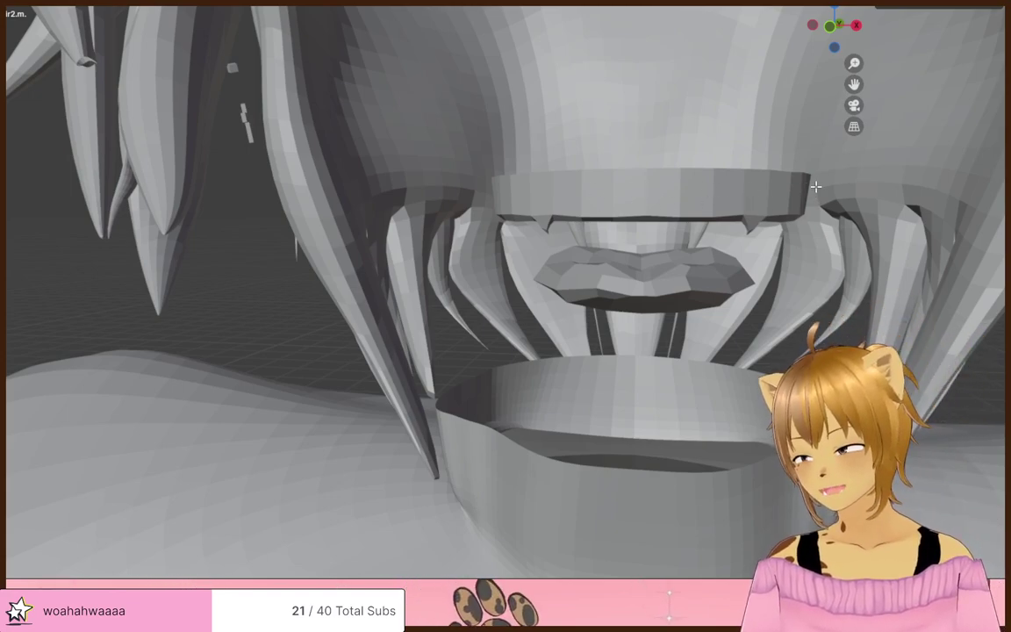
- Make the armature and the hidden face mesh visible again
key(ctrl+z)
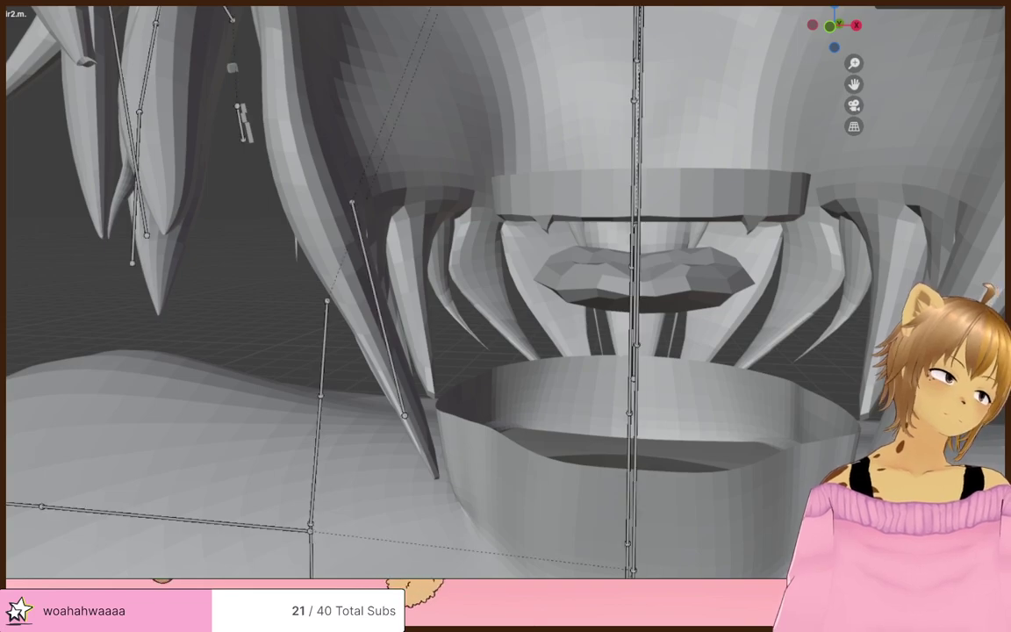
key(ctrl+z)
scroll(779, 175, down, 8)
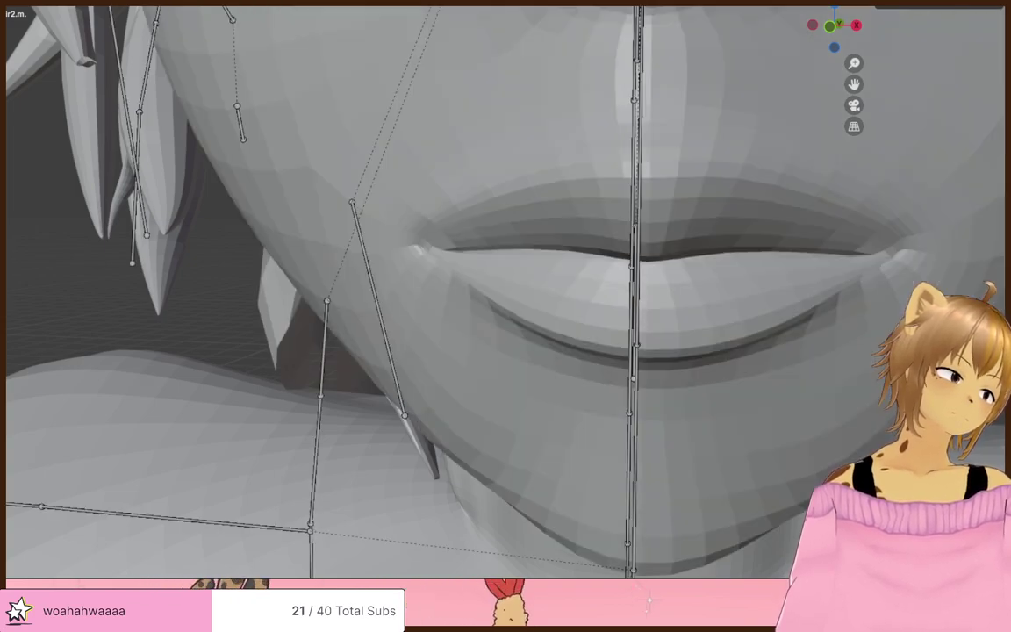
scroll(677, 198, up, 4)
scroll(735, 214, down, 4)
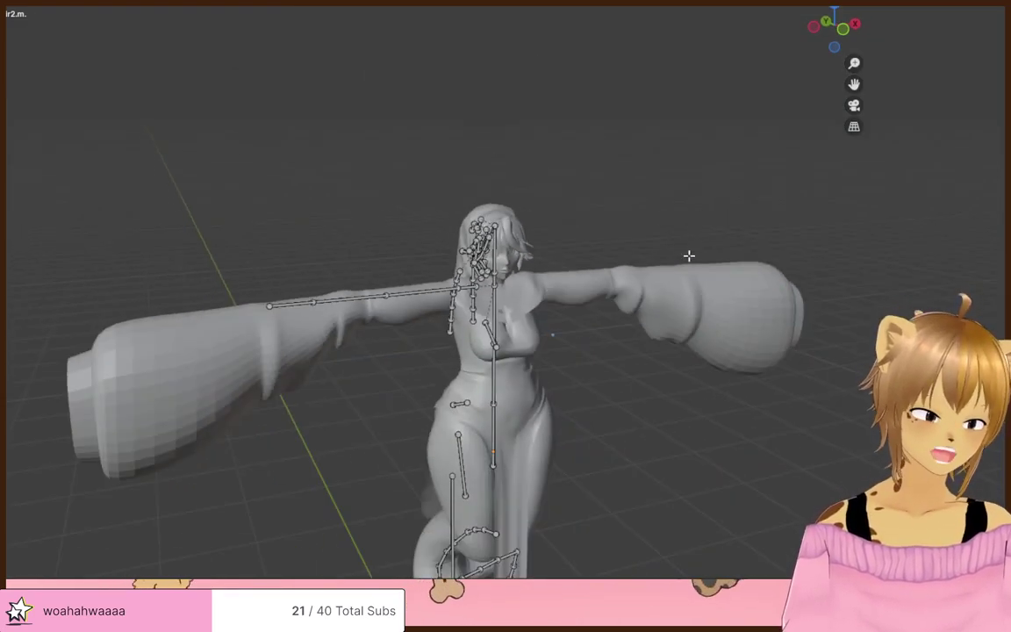
- Examine the tail's bone chain along its curves down to the tip
middle_drag(688, 255, 610, 313)
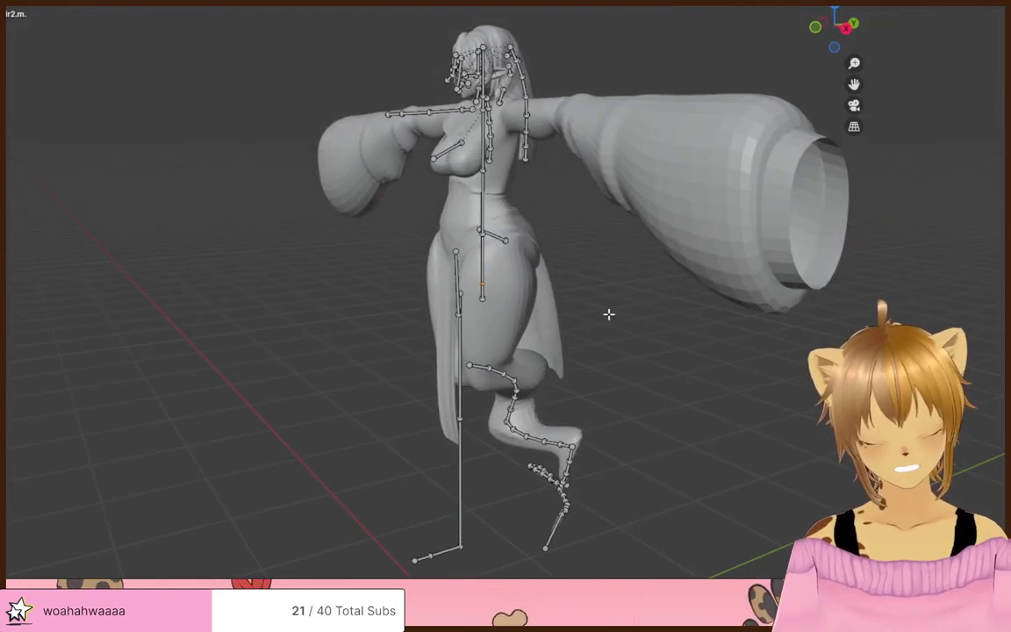
scroll(569, 214, up, 7)
shift+middle_drag(507, 262, 617, 211)
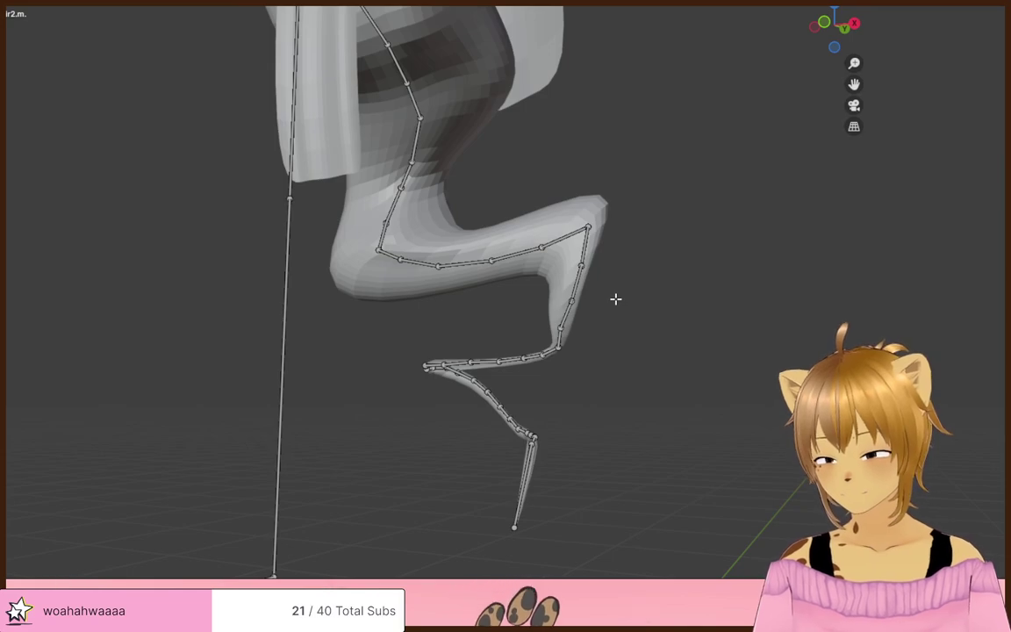
middle_drag(614, 298, 695, 9)
scroll(634, 307, up, 5)
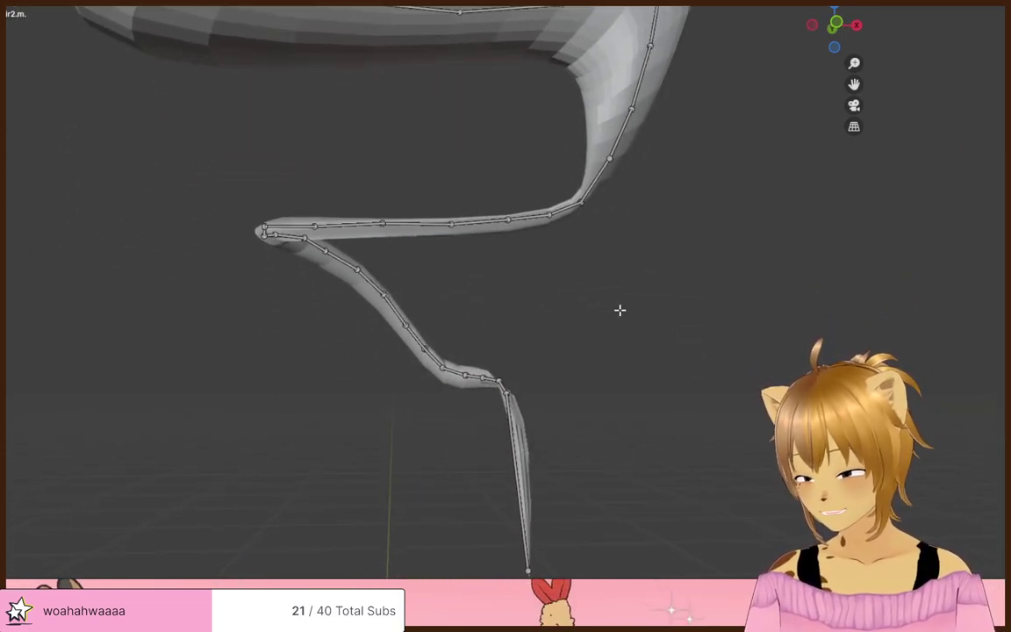
scroll(619, 310, down, 4)
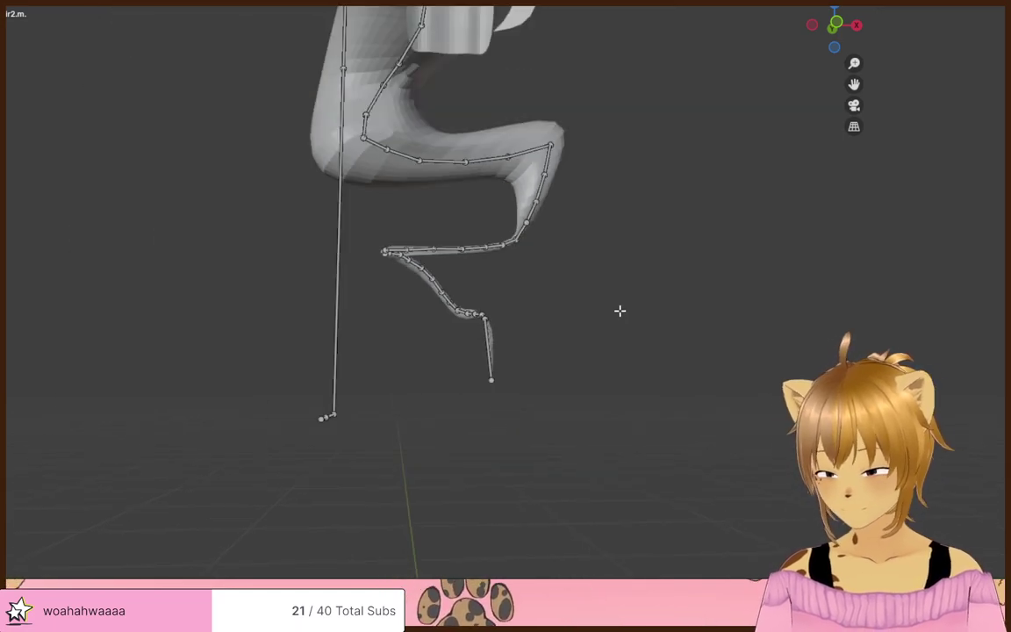
scroll(620, 311, down, 2)
- Inspect the armature's fit in the torso, arm, hip, leg and tail from several angles
shift+drag(621, 312, 621, 439)
scroll(604, 340, down, 4)
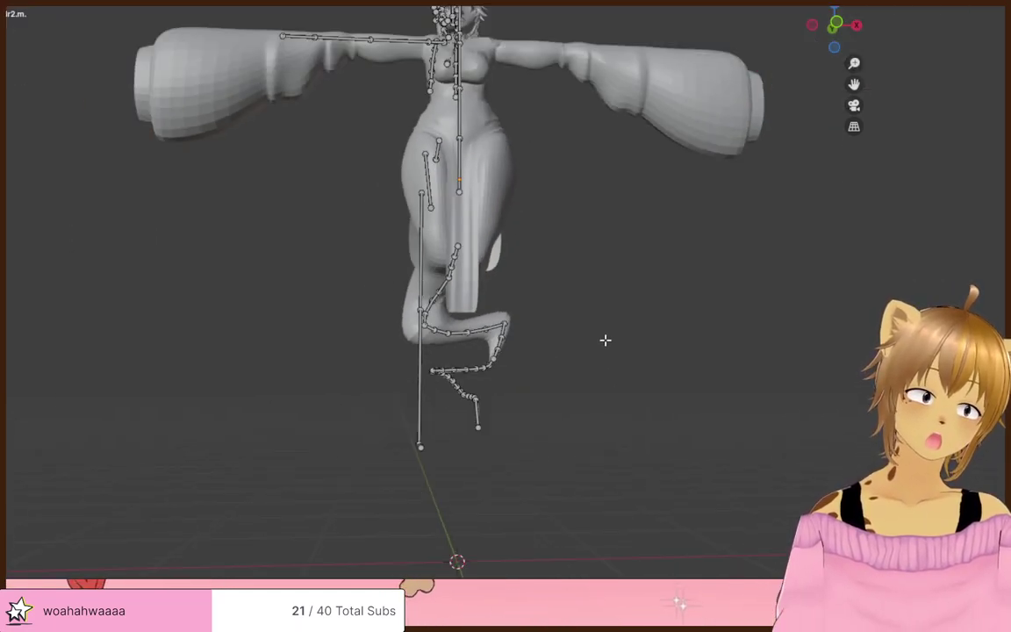
shift+middle_drag(606, 340, 598, 449)
scroll(585, 389, up, 4)
middle_drag(609, 398, 578, 424)
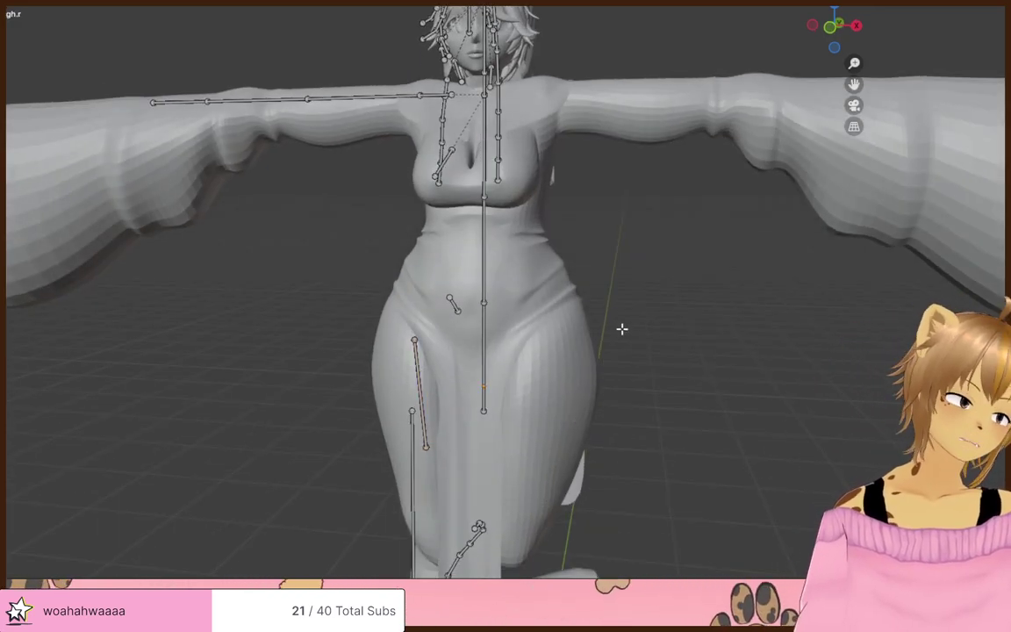
mouse_move(622, 328)
middle_down()
mouse_move(657, 321)
mouse_move(736, 334)
mouse_move(593, 352)
mouse_move(572, 369)
mouse_move(740, 296)
mouse_move(605, 320)
middle_up()
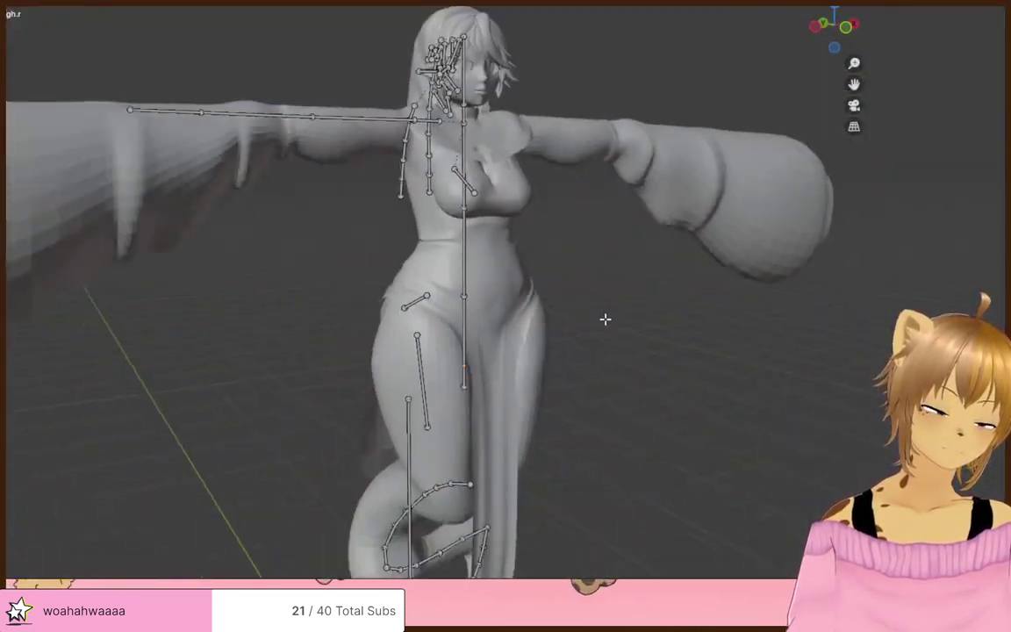
scroll(605, 319, down, 1)
shift+middle_drag(581, 428, 478, 325)
scroll(487, 351, down, 3)
middle_drag(496, 430, 376, 385)
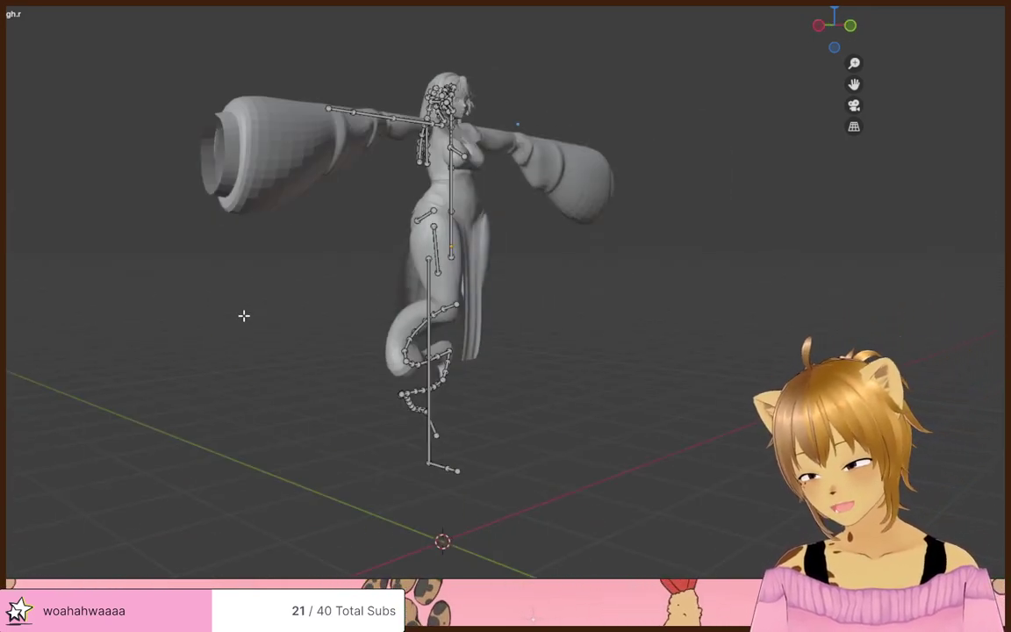
middle_drag(253, 325, 444, 373)
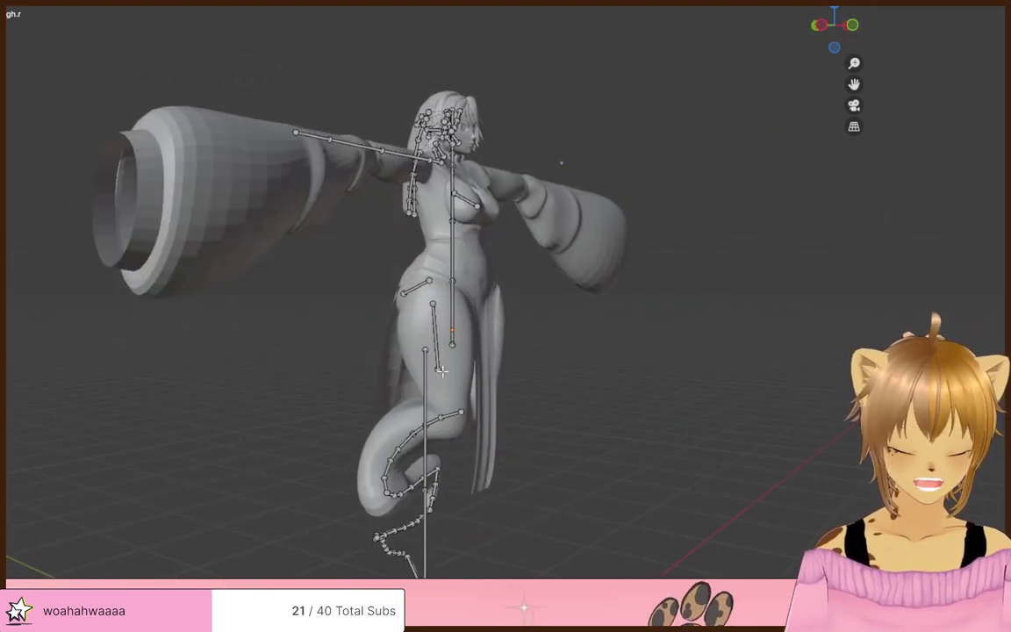
middle_drag(510, 360, 380, 368)
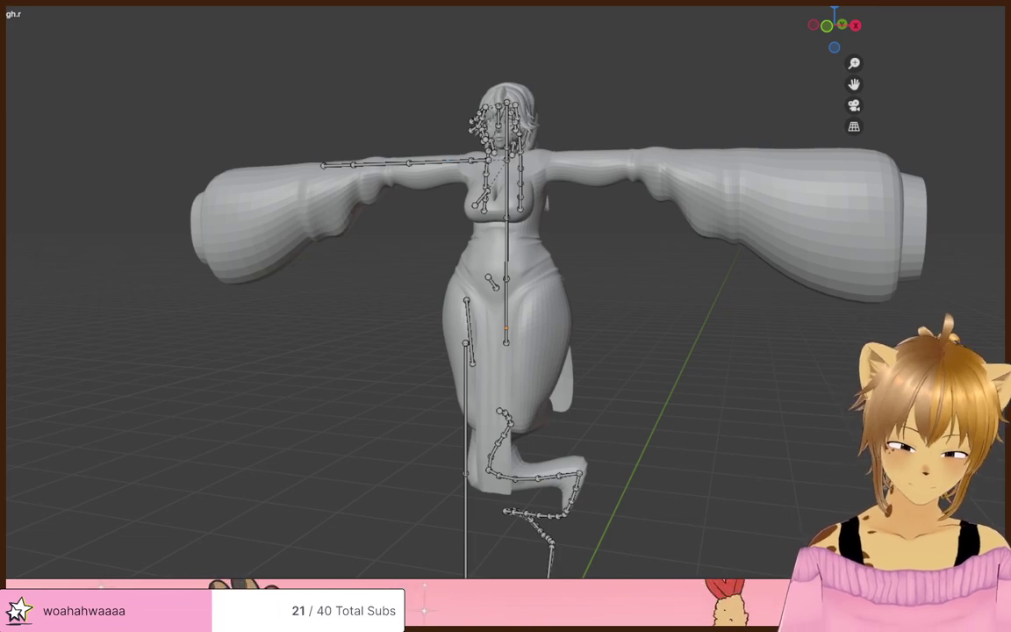
scroll(474, 367, down, 1)
middle_drag(474, 367, 510, 371)
scroll(553, 400, up, 1)
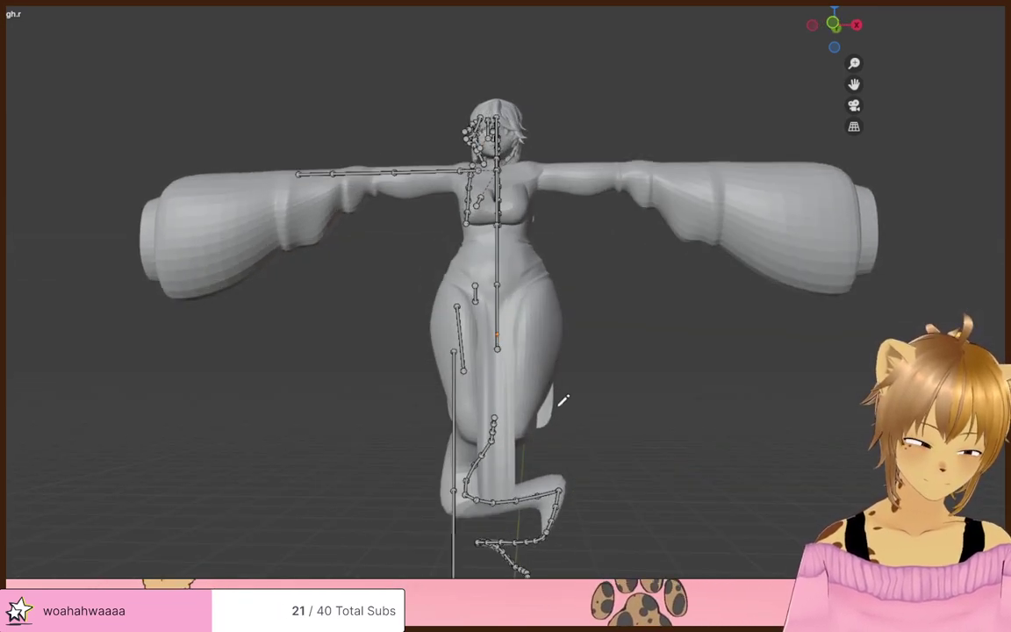
- Sketch freehand annotation outlines around both hips and both thighs in the front view
shift+middle_drag(563, 422, 552, 350)
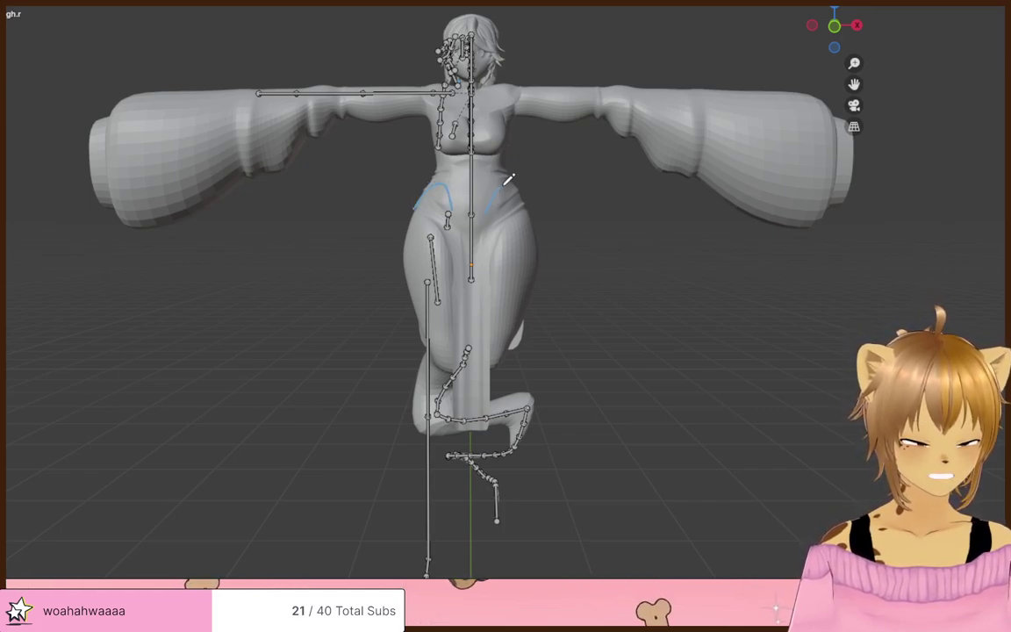
drag(525, 279, 518, 291)
drag(421, 199, 407, 272)
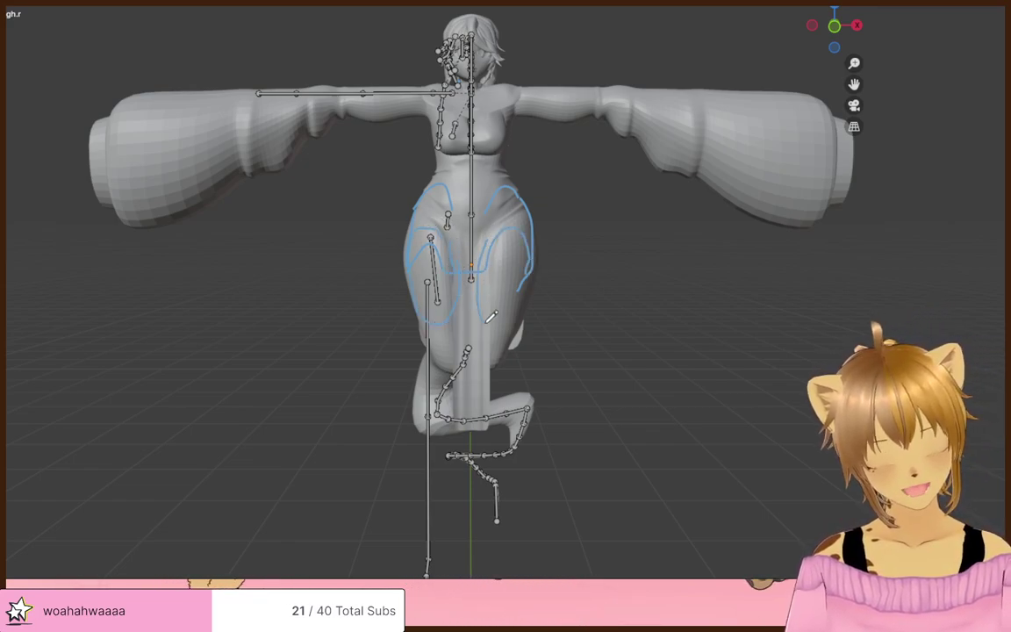
middle_drag(492, 232, 587, 98)
middle_drag(418, 204, 355, 221)
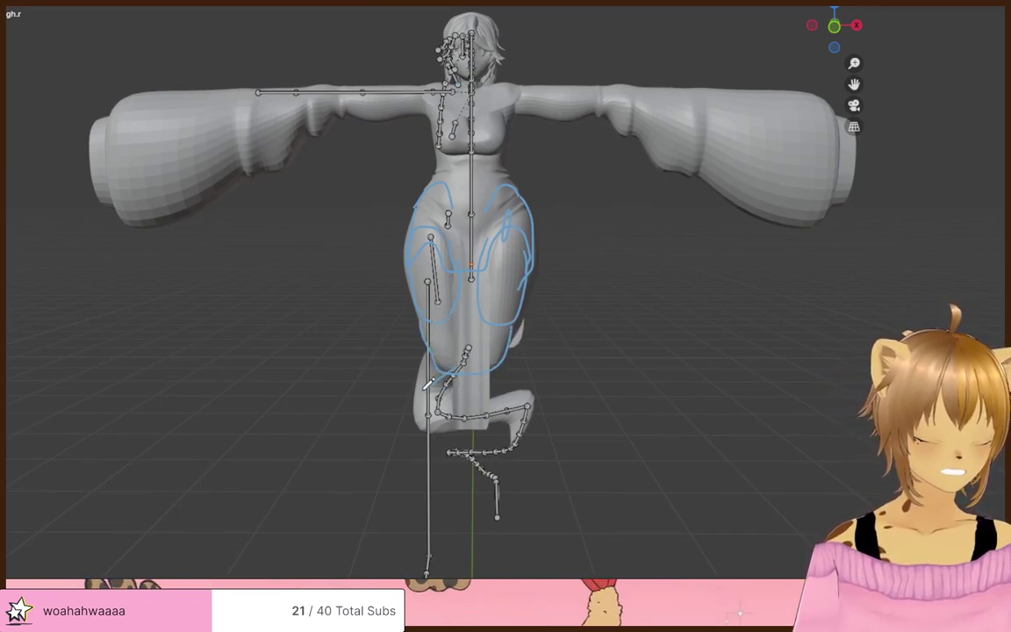
- Annotate a wide ring around the lower legs and guide lines across one sleeve
mouse_move(428, 383)
mouse_down()
mouse_move(430, 428)
mouse_move(482, 356)
mouse_up()
mouse_move(420, 358)
mouse_down()
mouse_move(387, 391)
mouse_move(392, 439)
mouse_up()
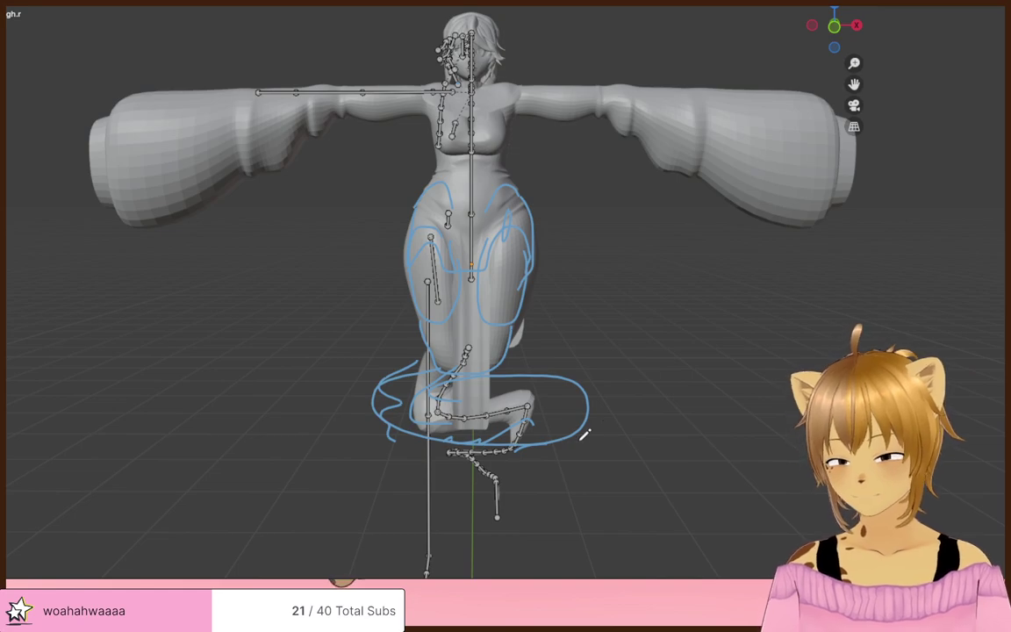
mouse_move(584, 434)
middle_down()
mouse_move(526, 350)
mouse_move(525, 370)
middle_up()
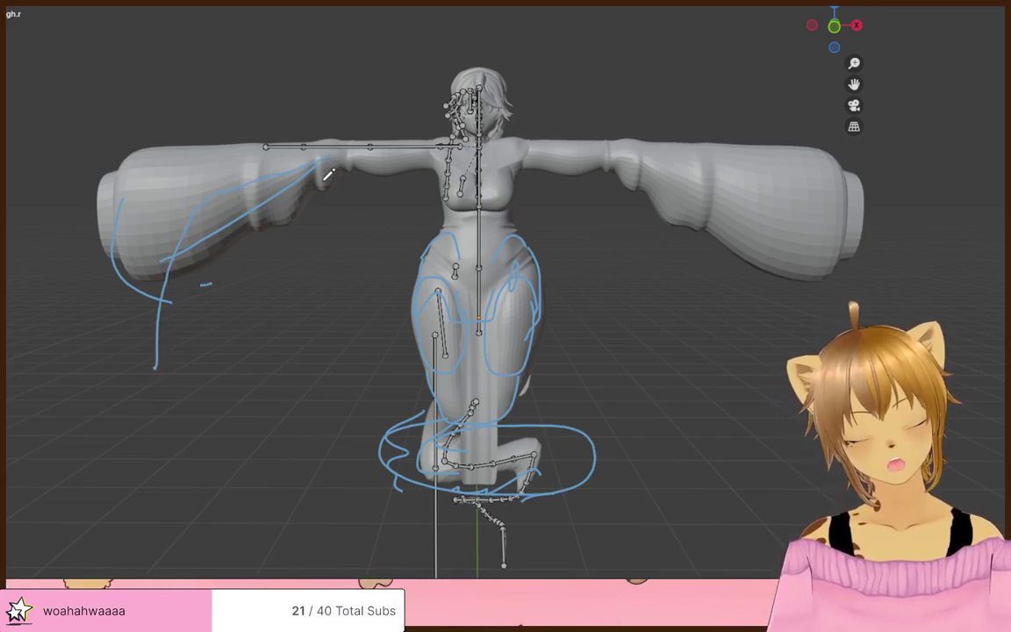
- Erase the freehand annotations around the character with the Annotate Eraser
click(3, 167)
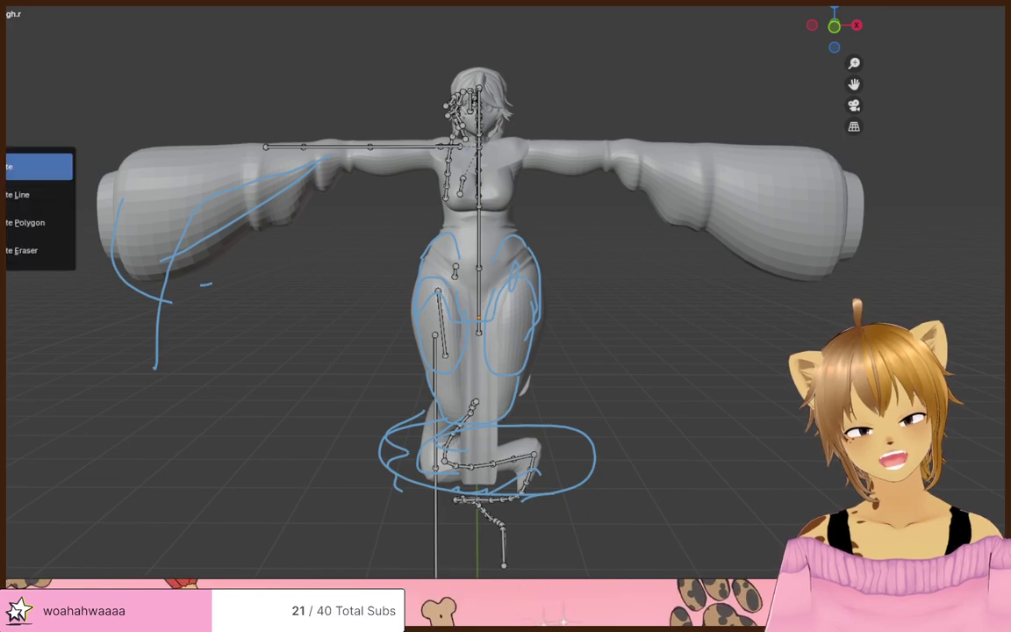
click(9, 248)
middle_drag(134, 242, 307, 208)
scroll(343, 165, down, 5)
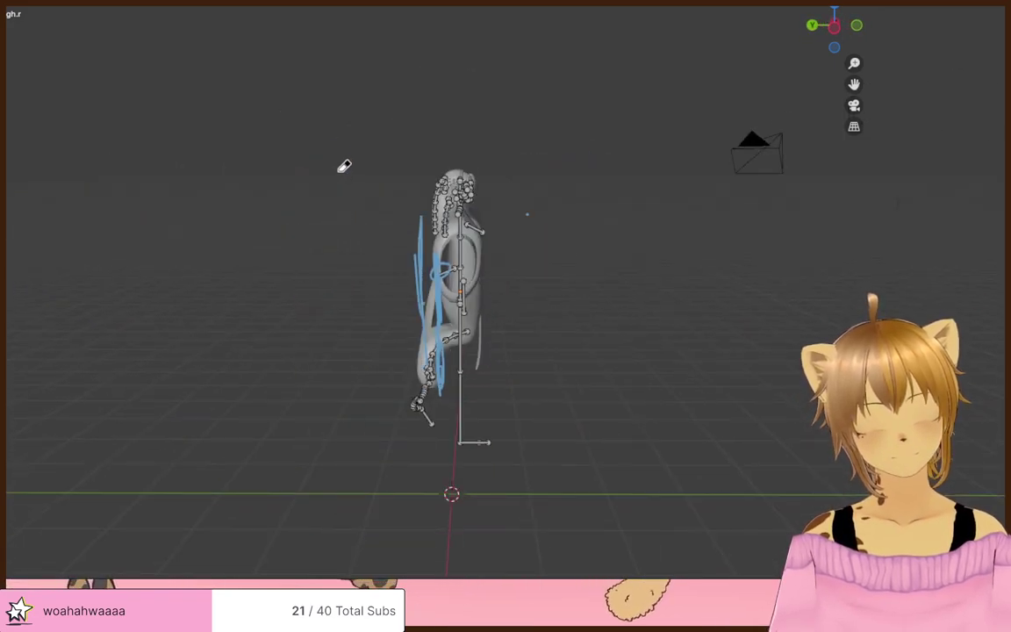
mouse_move(413, 280)
mouse_down()
mouse_move(429, 307)
mouse_move(479, 292)
mouse_up()
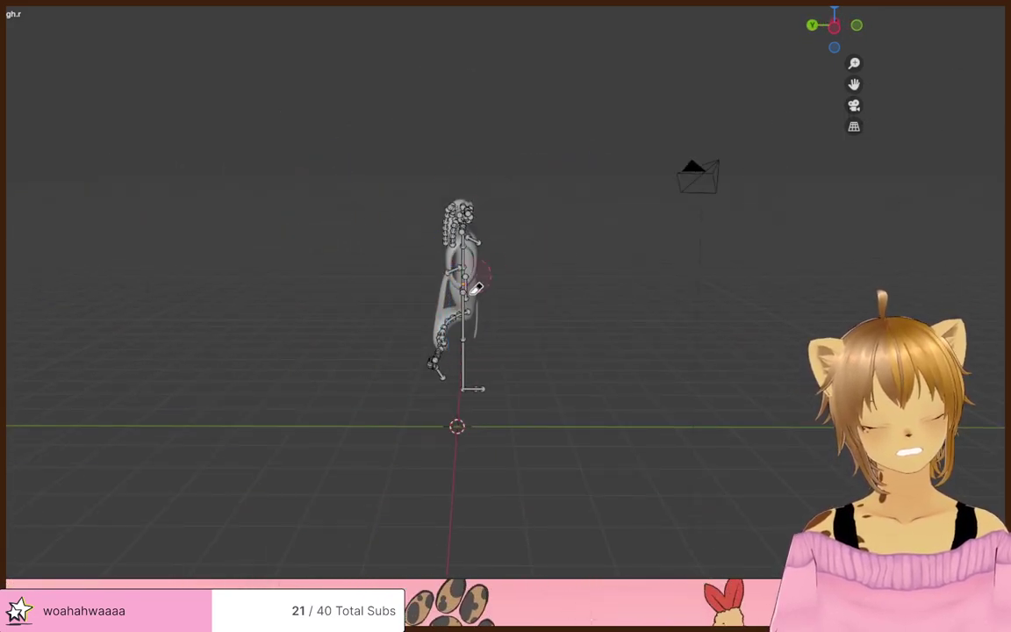
- Sketch a freehand annotation outline of a draped sleeve, folds and cuff hanging down from the character's right forearm
middle_drag(614, 264, 395, 263)
scroll(395, 263, up, 6)
middle_drag(325, 230, 279, 230)
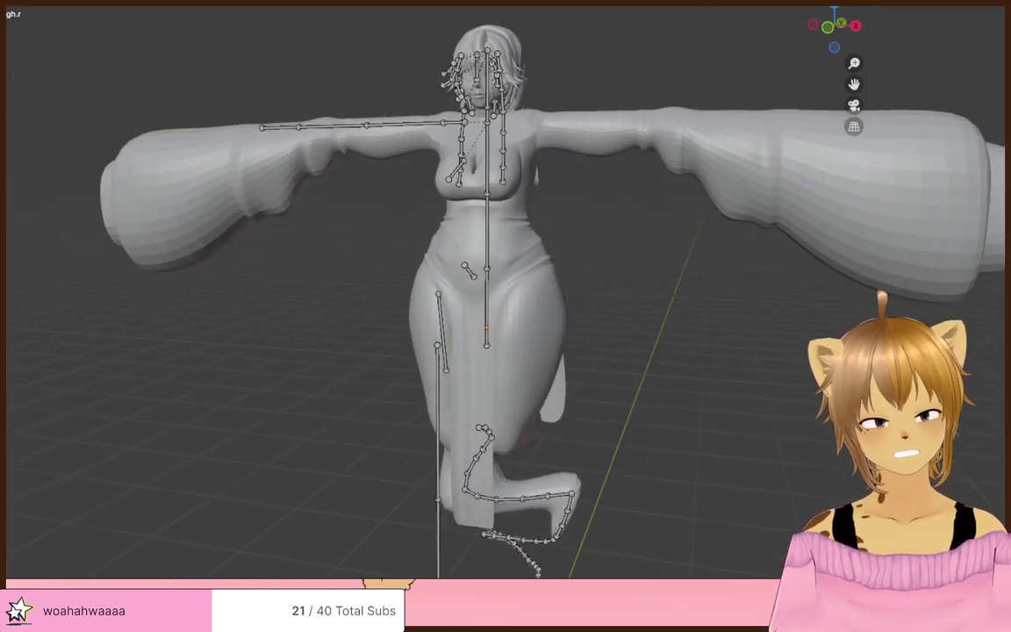
click(3, 166)
click(7, 166)
mouse_move(209, 172)
middle_down()
mouse_move(271, 172)
mouse_move(281, 153)
middle_up()
scroll(274, 170, down, 2)
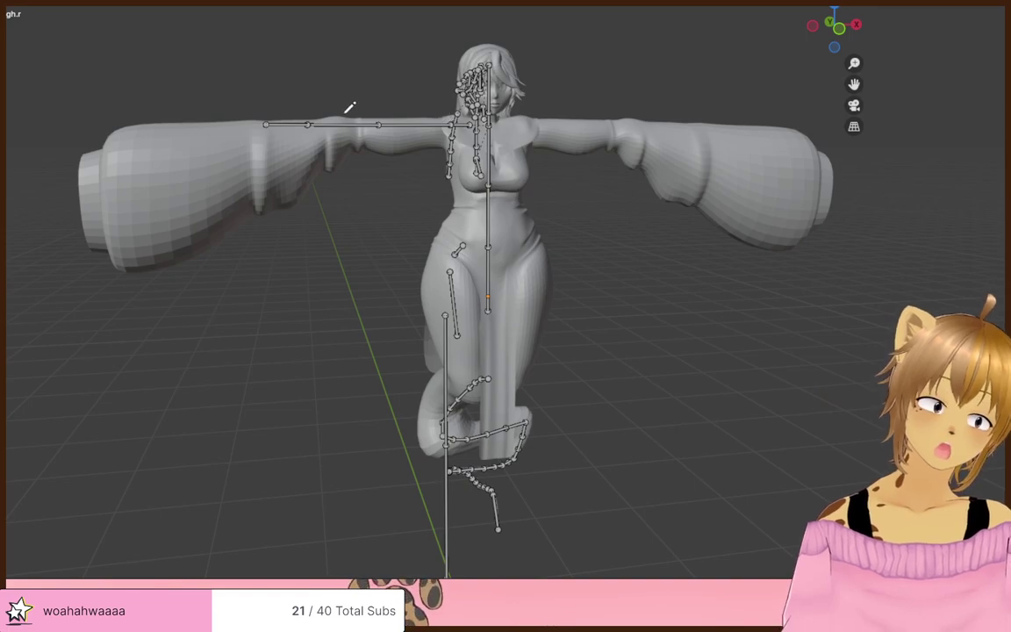
mouse_move(273, 114)
mouse_down()
mouse_move(239, 121)
mouse_move(209, 168)
mouse_up()
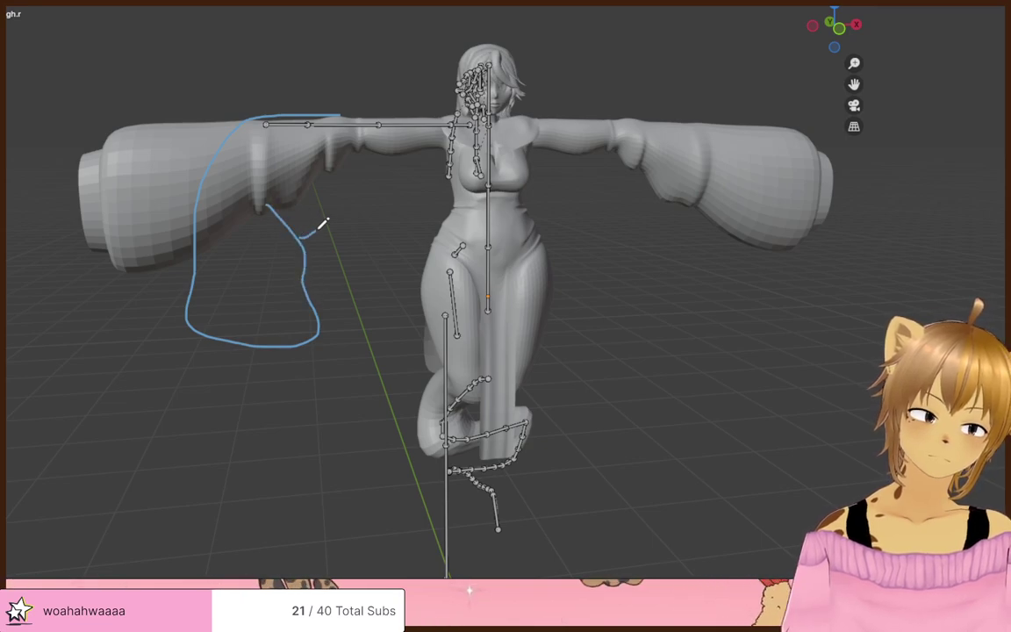
mouse_move(322, 156)
mouse_down()
mouse_move(334, 184)
mouse_move(377, 147)
mouse_up()
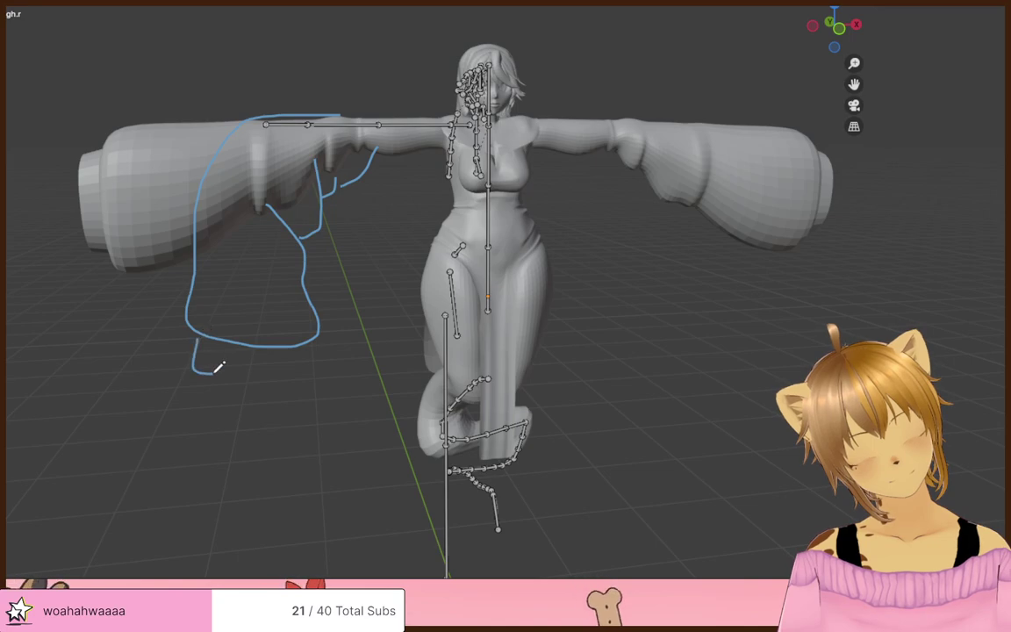
mouse_move(329, 336)
middle_down()
mouse_move(260, 327)
mouse_move(327, 300)
mouse_move(316, 327)
mouse_move(325, 324)
middle_up()
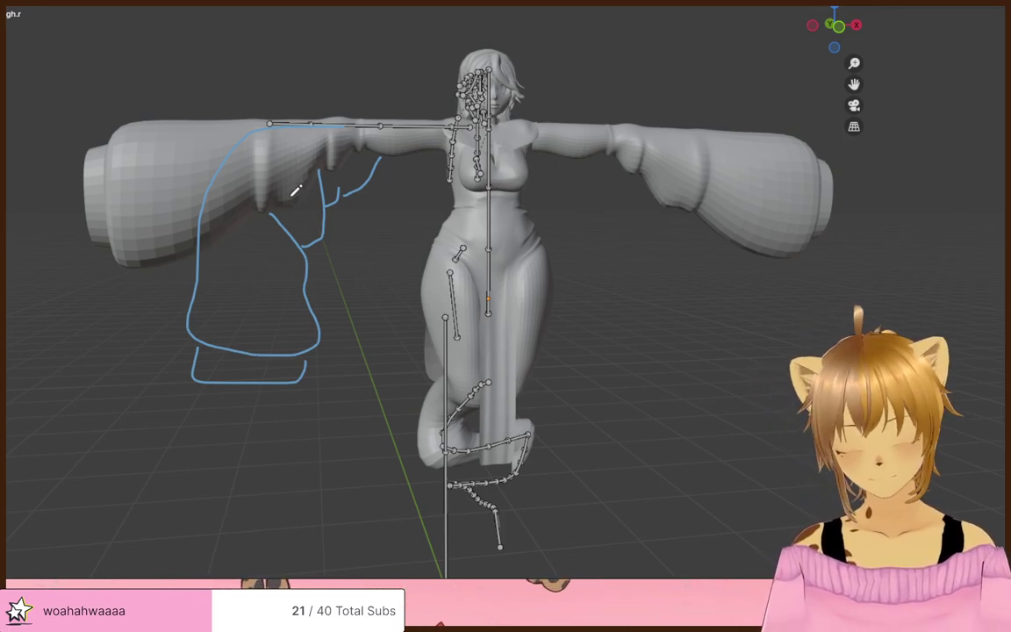
- Annotate curved guide lines running down both thighs toward the lower legs
middle_drag(309, 174, 550, 167)
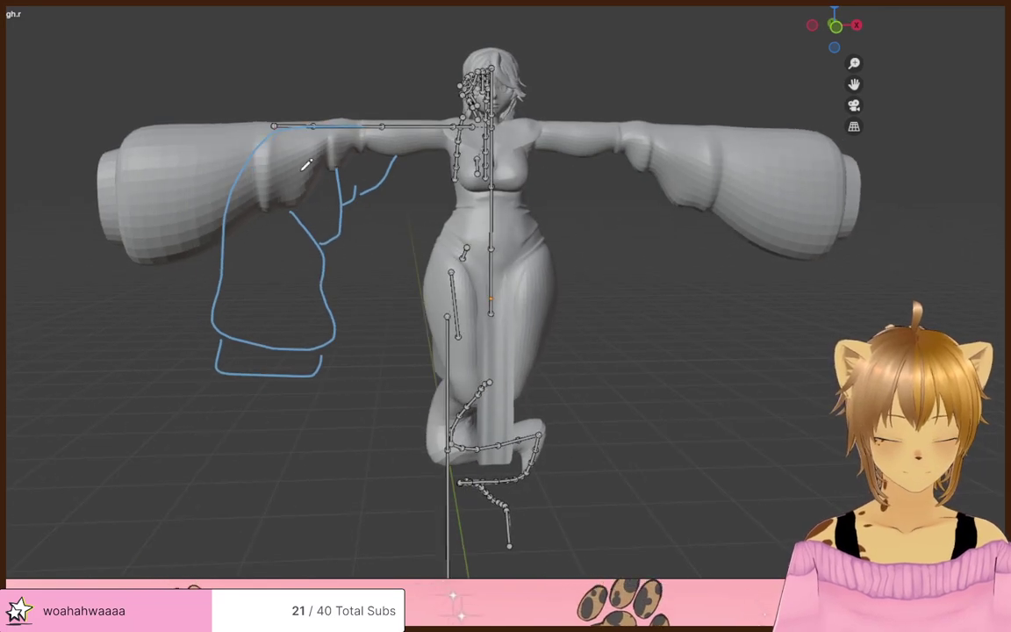
middle_drag(490, 253, 422, 279)
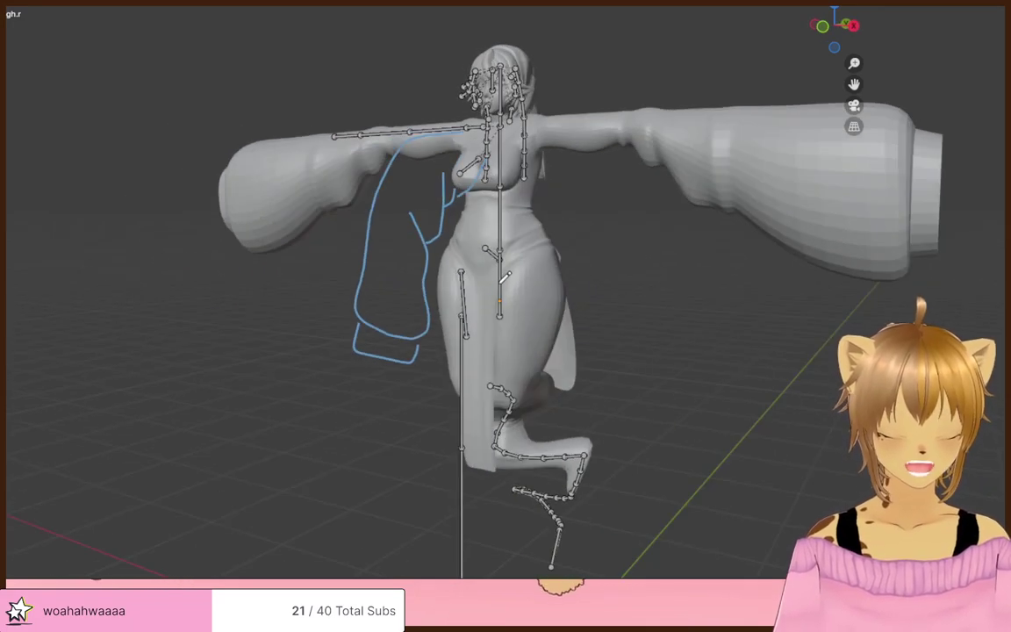
middle_drag(515, 402, 667, 281)
middle_drag(396, 397, 334, 237)
middle_drag(465, 190, 554, 262)
scroll(548, 238, up, 4)
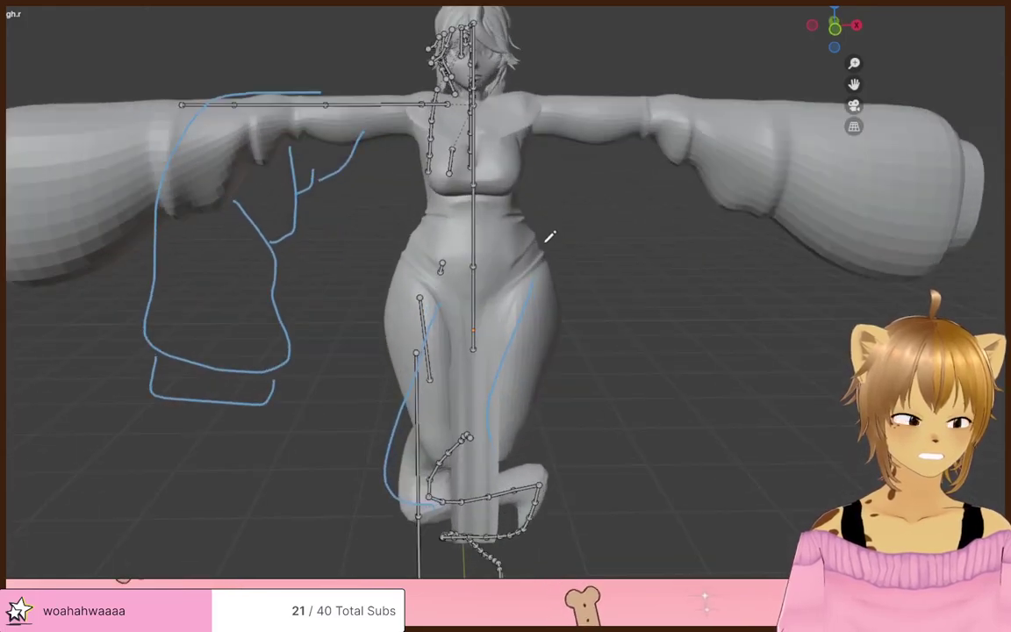
- Annotate a circle around the small bone just below the character's ear
scroll(508, 287, up, 2)
shift+middle_drag(530, 101, 575, 288)
scroll(414, 252, down, 5)
scroll(409, 251, up, 3)
scroll(263, 347, up, 4)
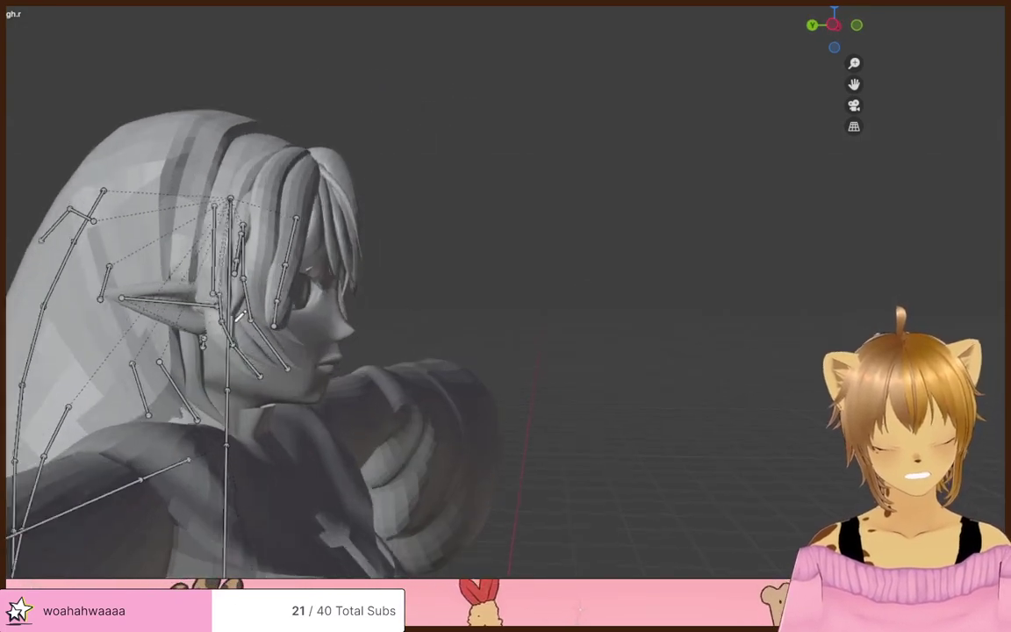
shift+middle_drag(154, 357, 546, 194)
scroll(259, 300, up, 3)
shift+middle_drag(260, 301, 391, 324)
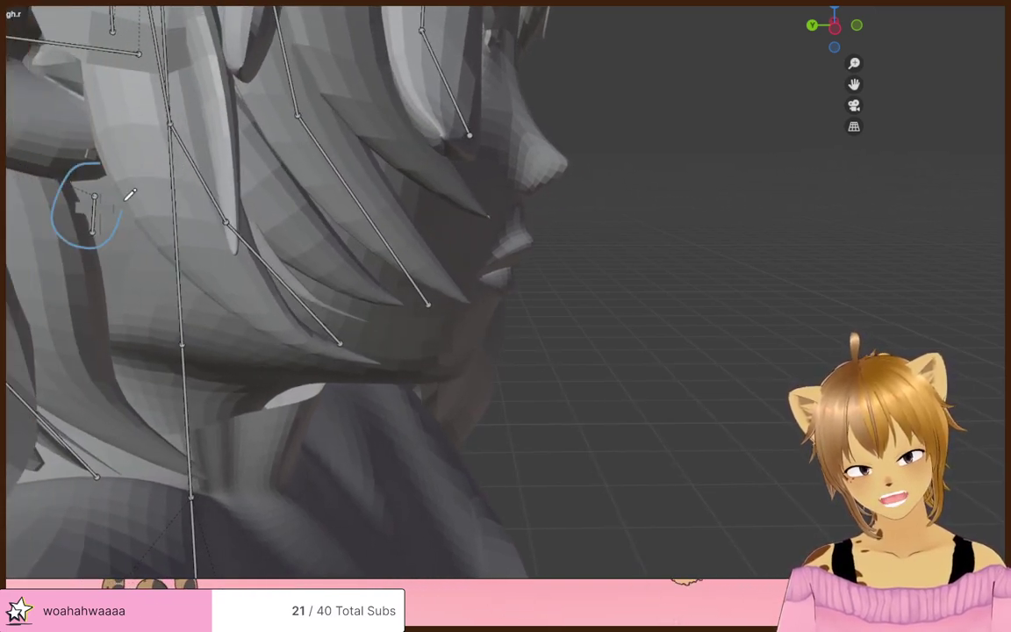
- Annotate ovals around the hair strands at the nape and neck, and curves over the hair at the top of the head
scroll(401, 314, down, 6)
shift+middle_drag(457, 359, 395, 363)
middle_drag(306, 312, 383, 192)
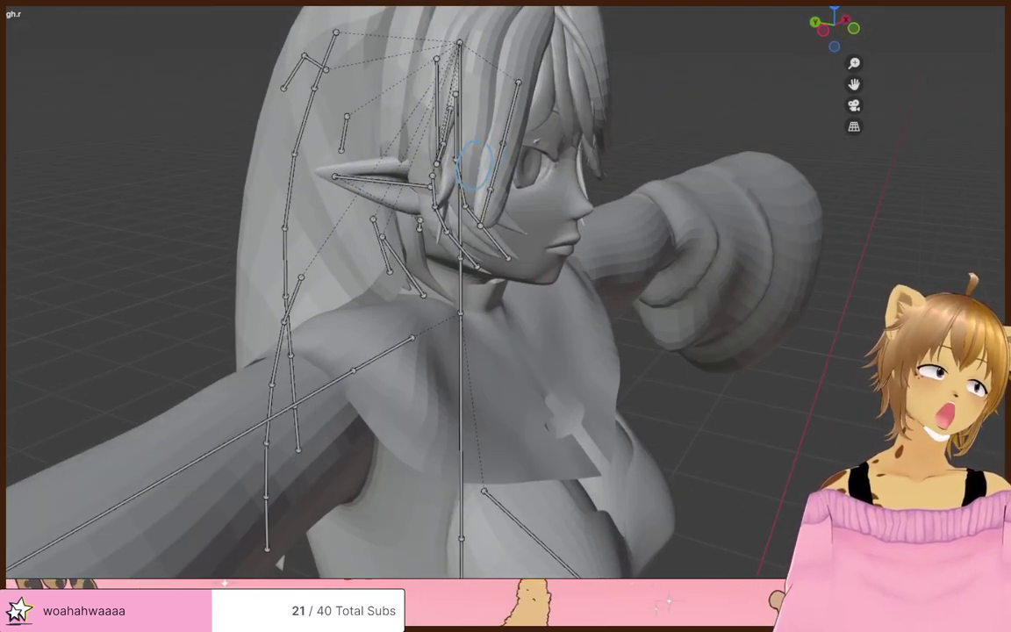
scroll(475, 165, down, 5)
middle_drag(251, 234, 529, 150)
middle_drag(309, 268, 224, 326)
middle_drag(315, 304, 376, 393)
middle_drag(334, 288, 466, 184)
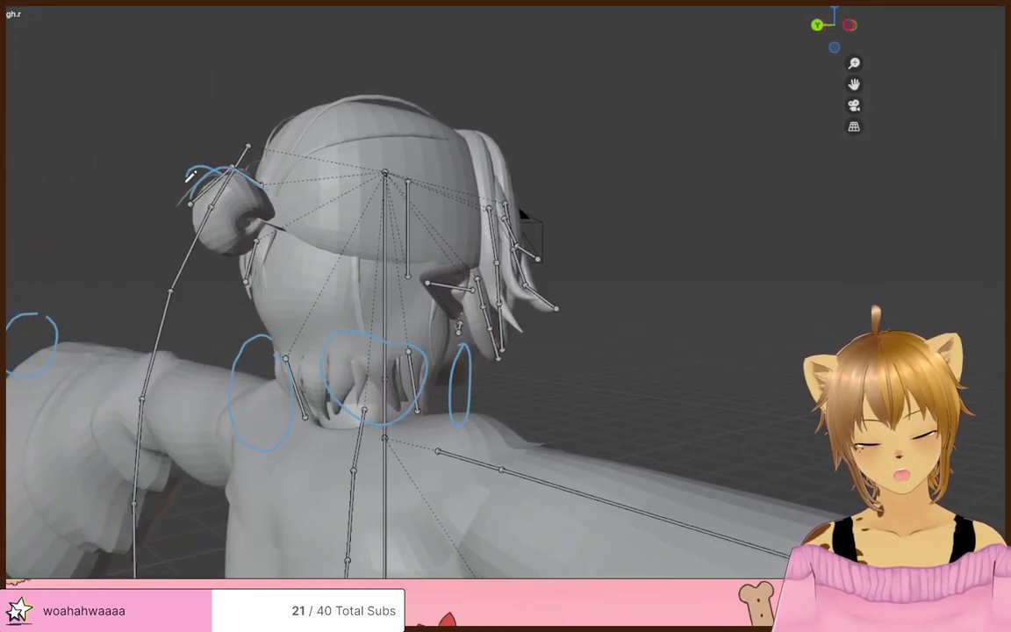
middle_drag(187, 175, 493, 179)
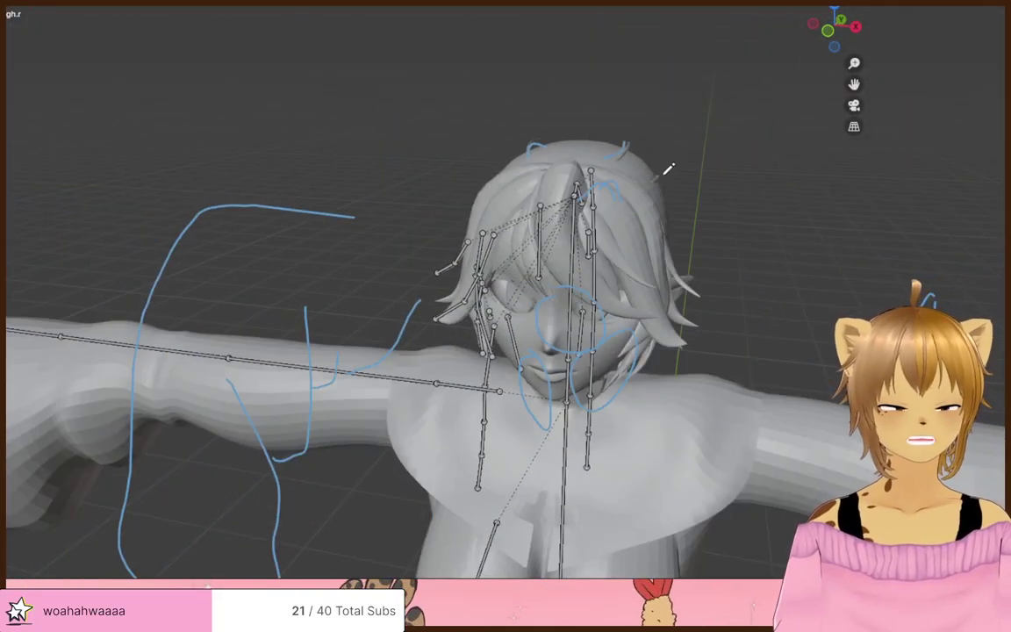
middle_drag(668, 169, 491, 207)
scroll(490, 211, up, 2)
scroll(490, 214, down, 10)
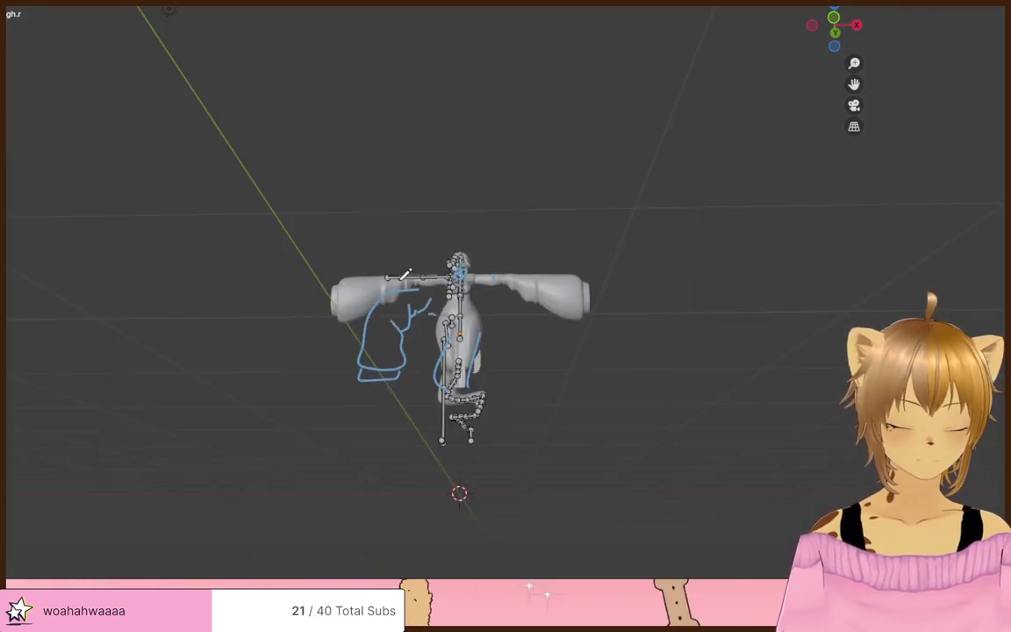
- Erase the freehand annotations around the sleeve, legs and head with the Annotate Eraser
middle_drag(584, 303, 676, 348)
click(2, 167)
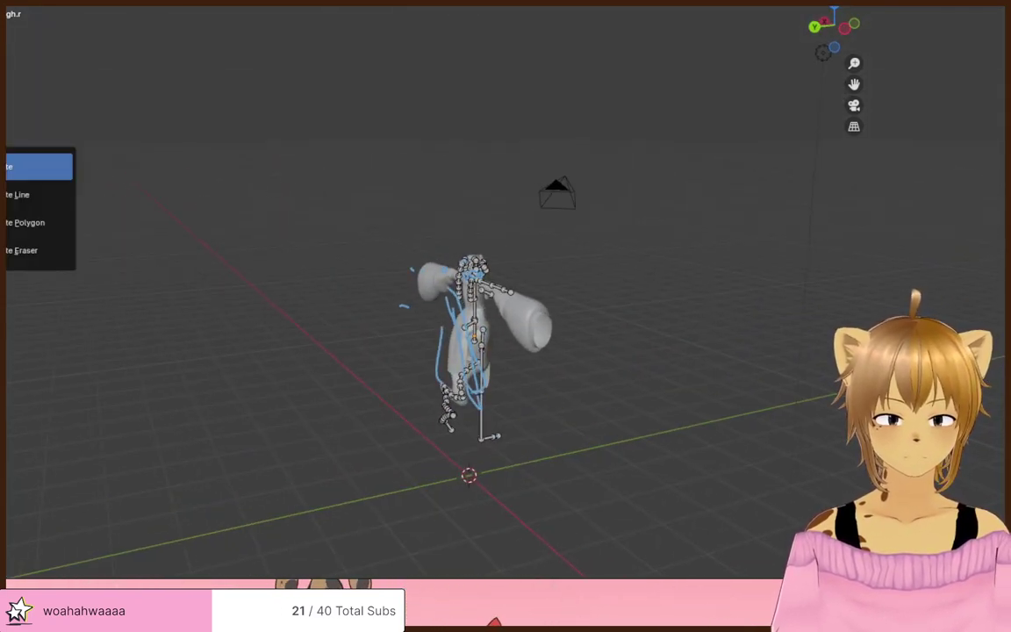
click(13, 252)
mouse_move(405, 289)
mouse_down()
mouse_move(496, 206)
mouse_move(474, 439)
mouse_move(481, 463)
mouse_up()
middle_drag(721, 384, 542, 244)
scroll(481, 338, up, 8)
scroll(514, 183, down, 5)
scroll(512, 184, up, 3)
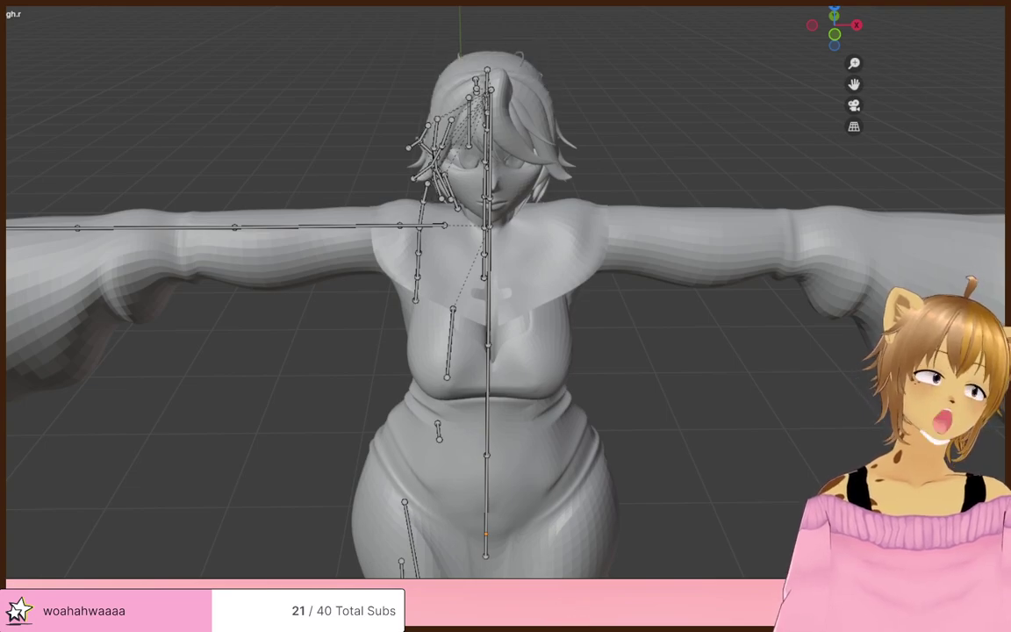
- Examine how the spine, shoulder, chest and long hair bones sit in the clothed upper body
middle_drag(500, 167, 493, 139)
scroll(966, 145, up, 2)
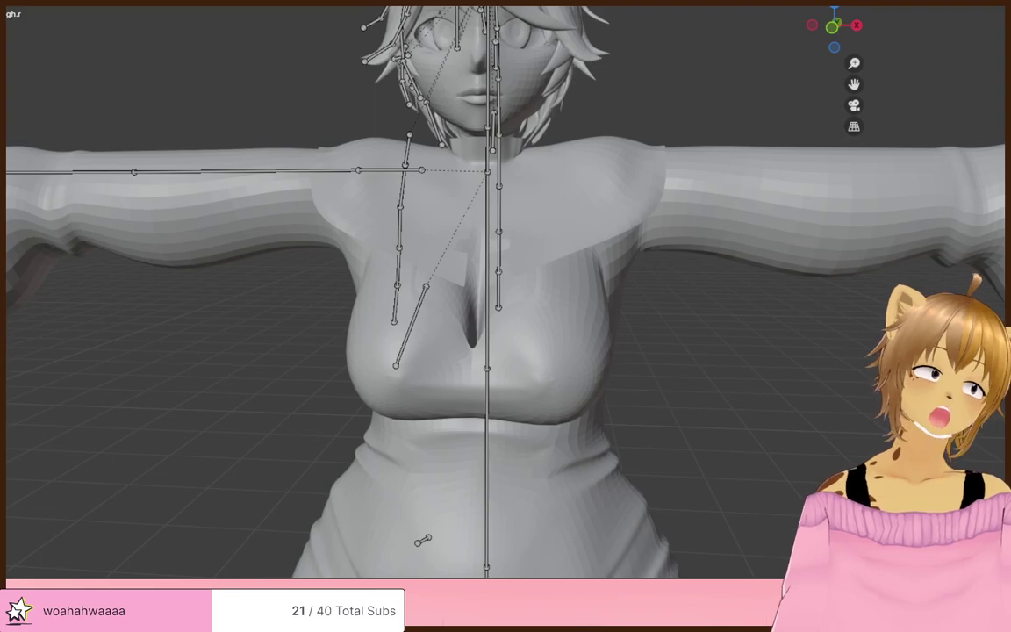
middle_drag(517, 178, 668, 223)
scroll(614, 195, down, 6)
scroll(615, 223, up, 4)
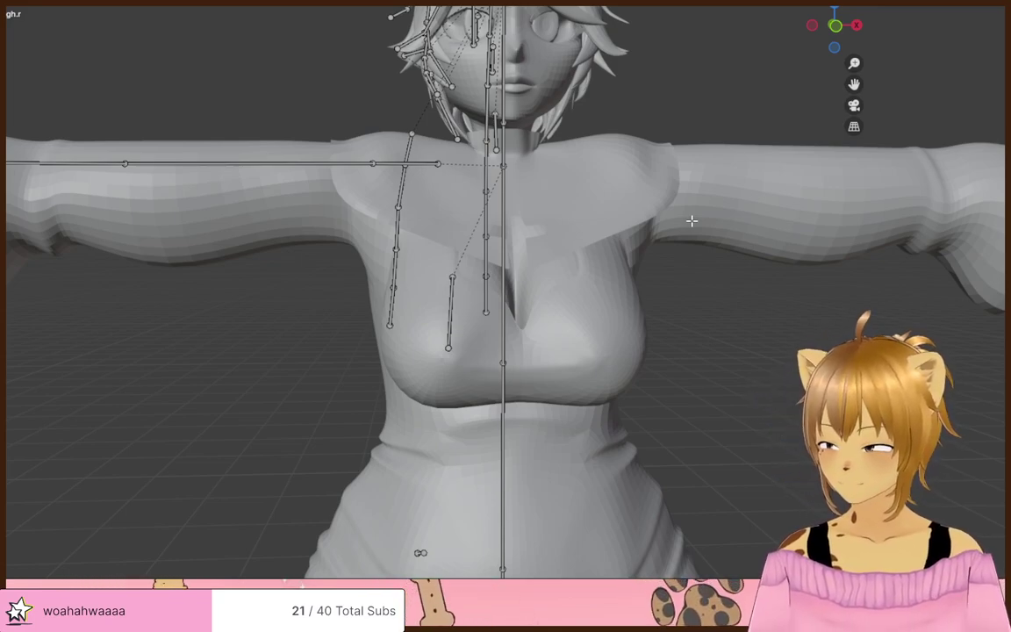
scroll(692, 220, down, 3)
scroll(560, 316, up, 6)
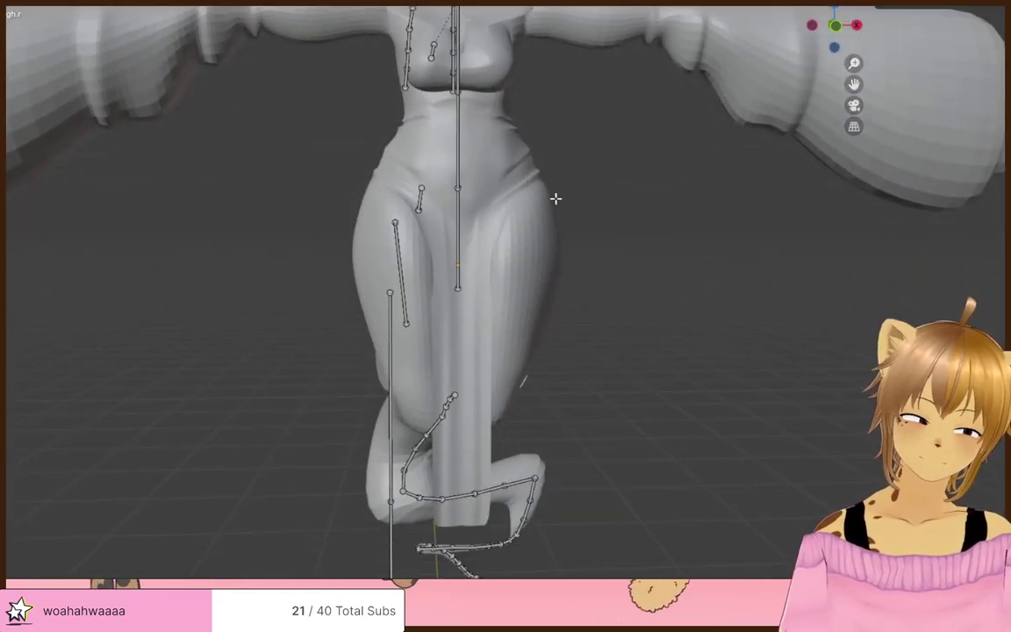
- Examine the bones around the waist, hips, thighs and tail against the clothed lower body
middle_drag(555, 198, 629, 332)
scroll(630, 225, up, 3)
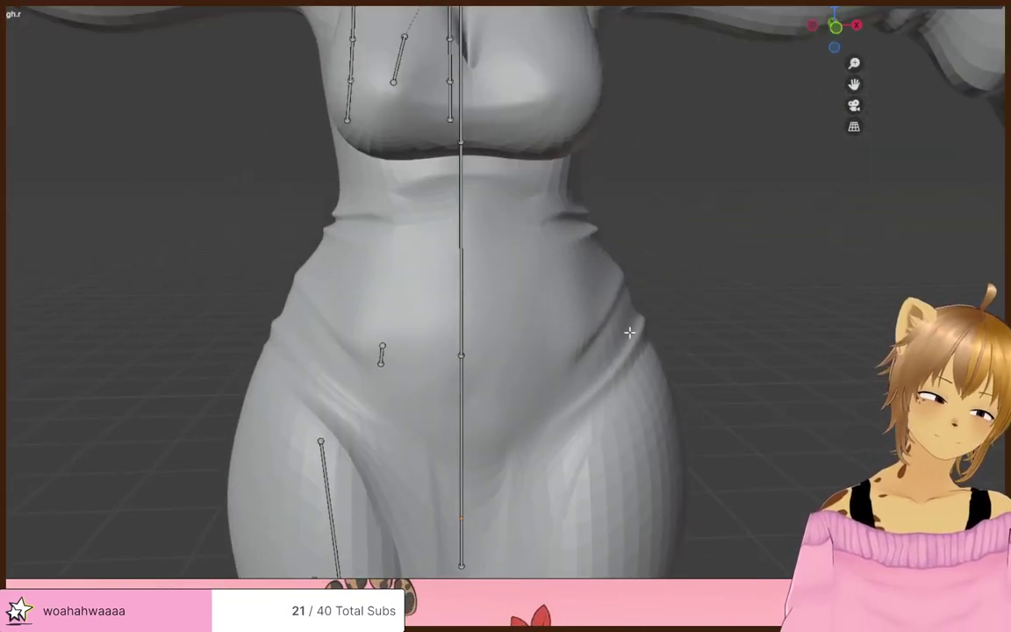
scroll(625, 298, down, 8)
scroll(620, 269, up, 5)
shift+middle_drag(606, 263, 812, 320)
scroll(598, 354, up, 3)
scroll(571, 349, up, 3)
scroll(571, 349, down, 5)
scroll(571, 348, down, 3)
scroll(636, 388, up, 5)
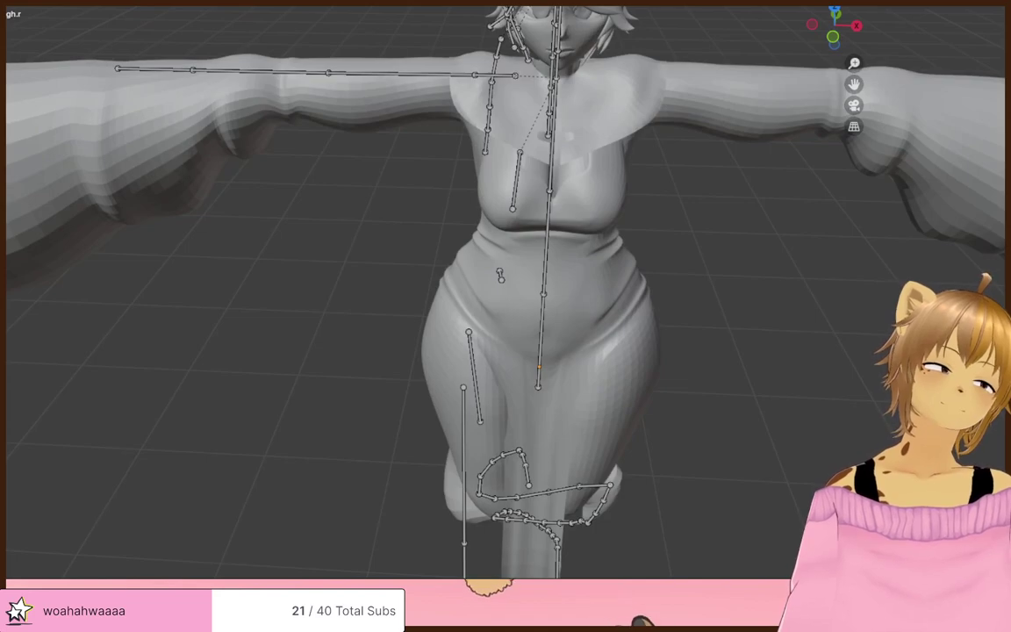
- Check the armature against the bare body with the clothing temporarily hidden, and show the clothing again
scroll(531, 289, up, 3)
shift+middle_drag(531, 114, 535, 194)
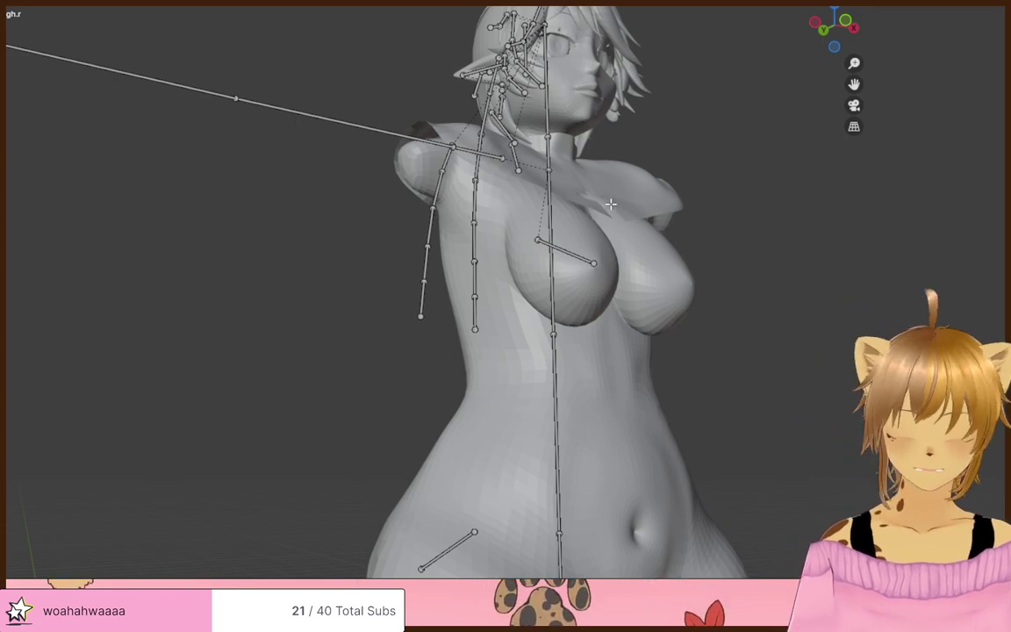
scroll(609, 202, down, 4)
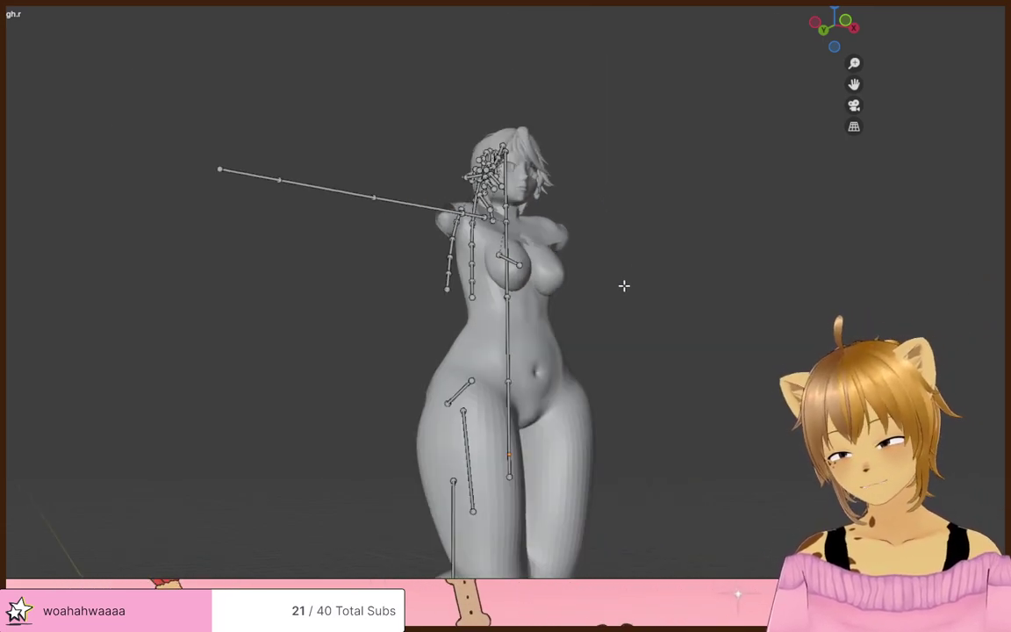
scroll(630, 297, up, 3)
middle_drag(636, 309, 589, 372)
scroll(648, 341, down, 6)
shift+middle_drag(647, 341, 589, 276)
scroll(589, 276, up, 4)
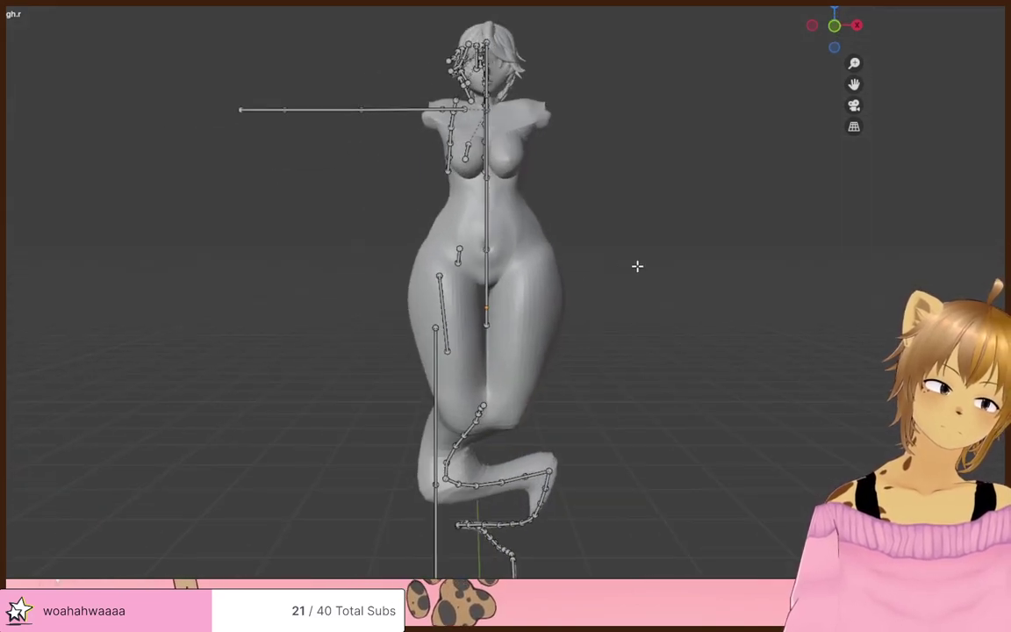
scroll(637, 266, up, 1)
scroll(636, 264, down, 2)
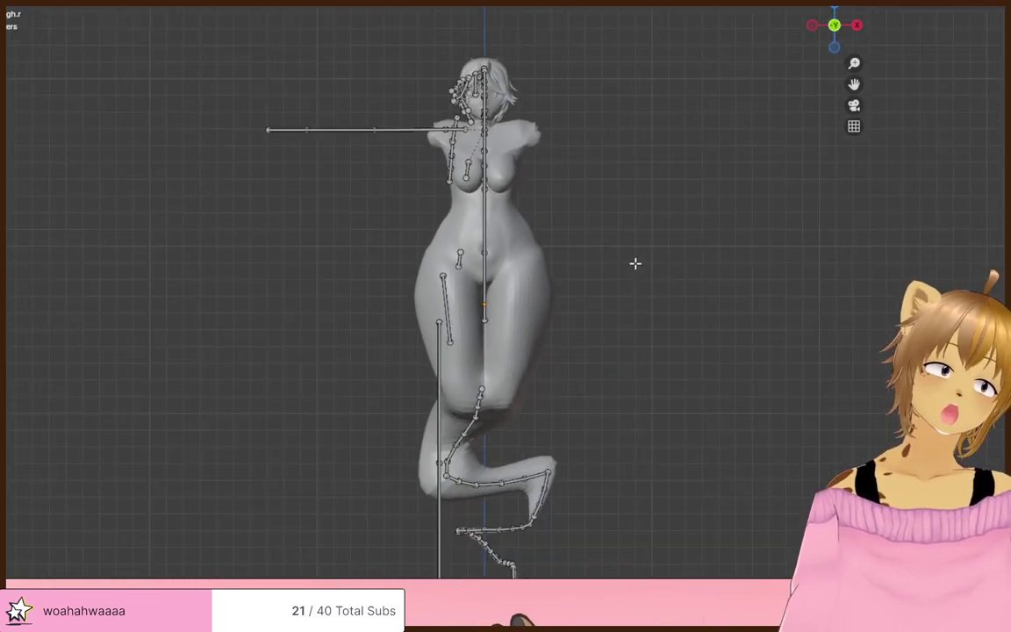
scroll(634, 264, up, 1)
shift+middle_drag(639, 273, 627, 353)
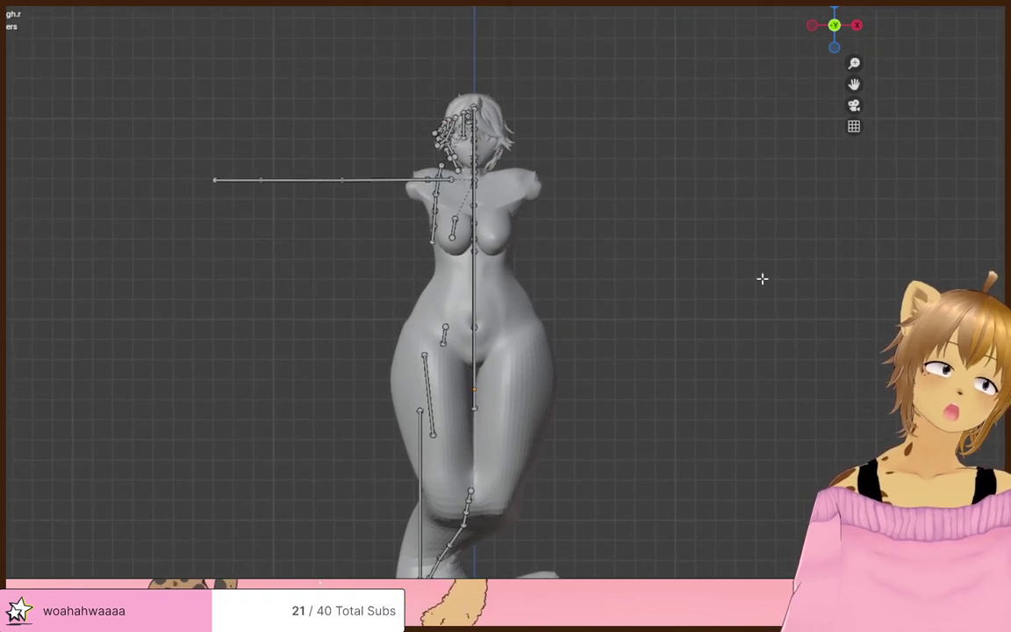
key(alt+h)
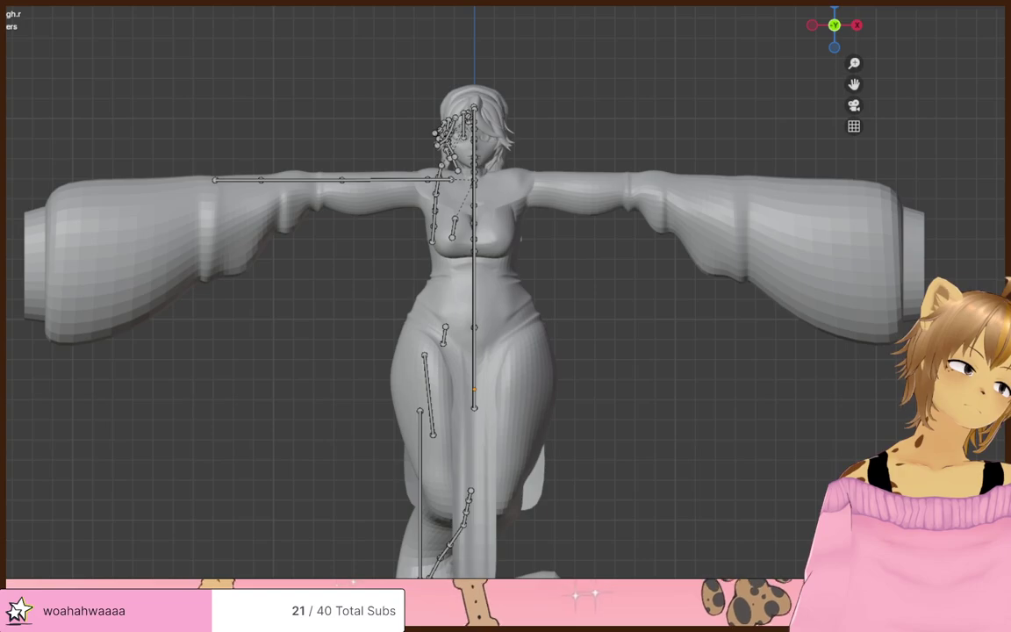
- Extrude a bone from the tip of the right hand bone and move its end about 0.24 m outward along X
middle_drag(562, 263, 569, 285)
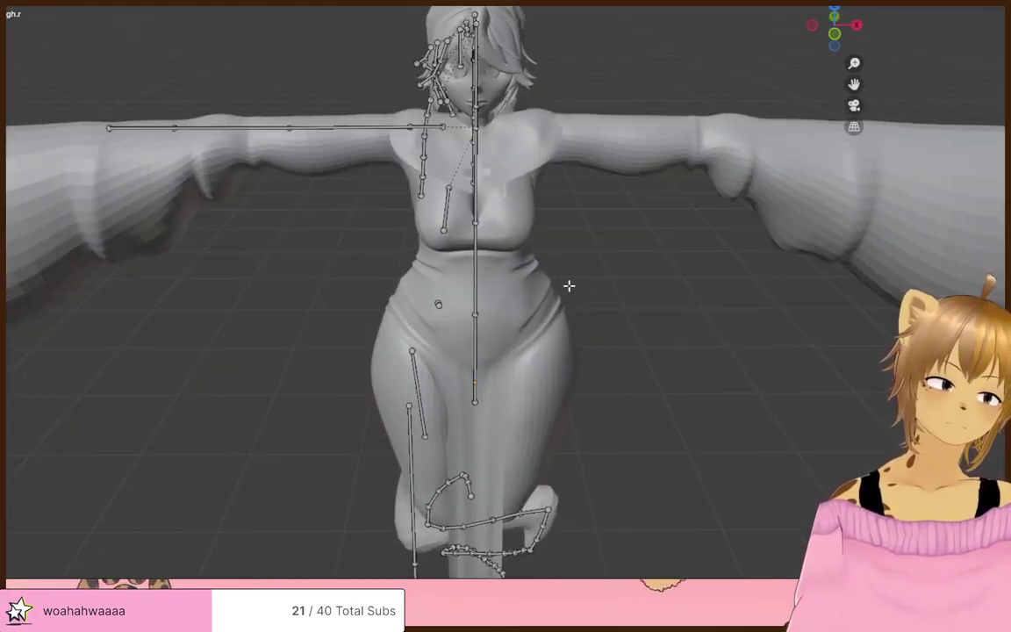
shift+middle_drag(361, 279, 690, 270)
click(438, 121)
middle_drag(458, 197, 523, 196)
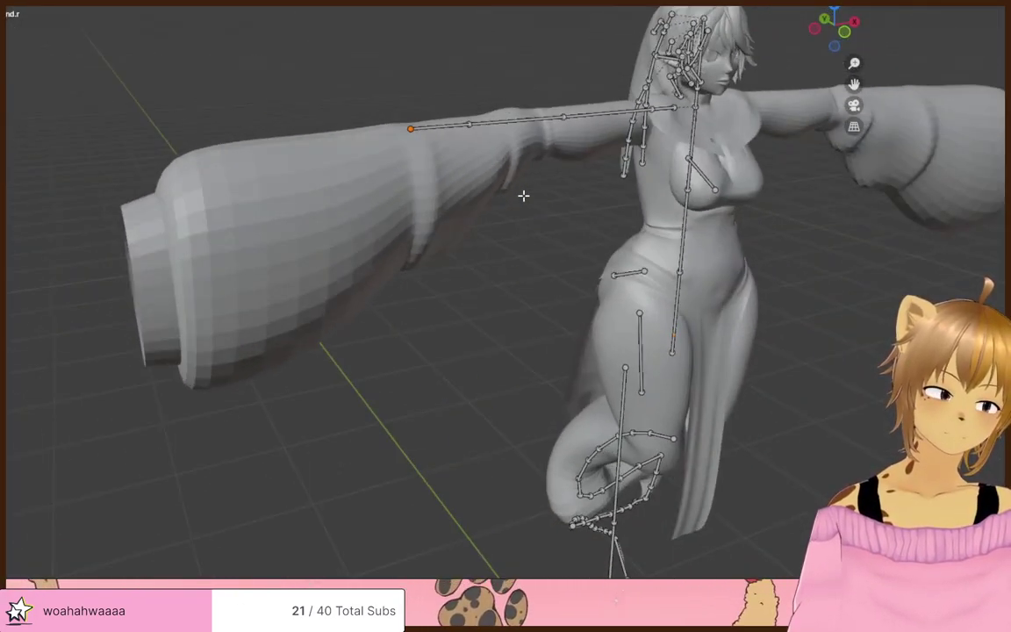
key(e)
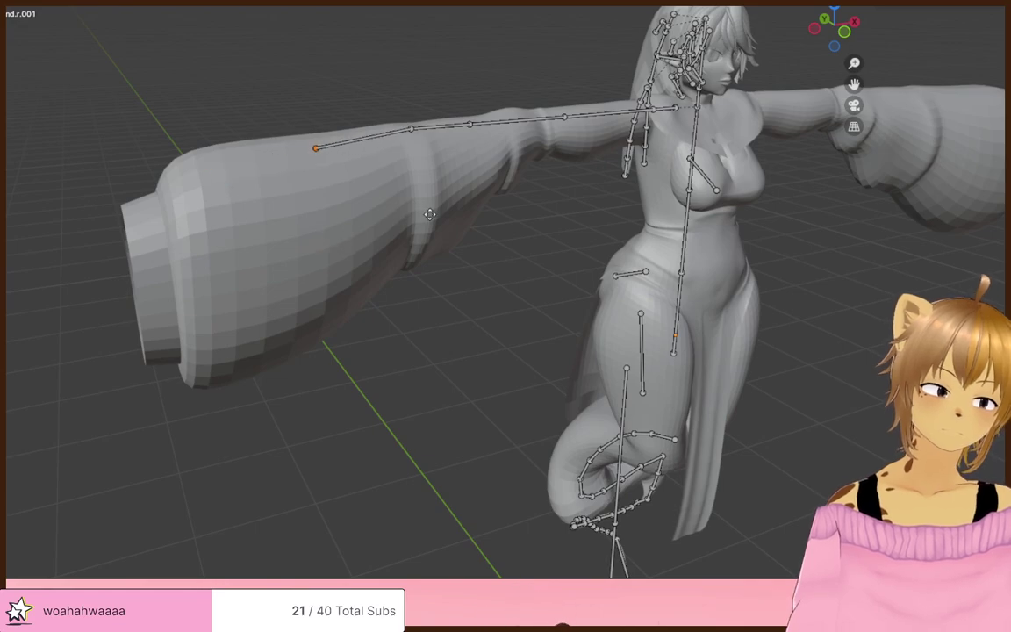
key(Escape)
key(KP_1)
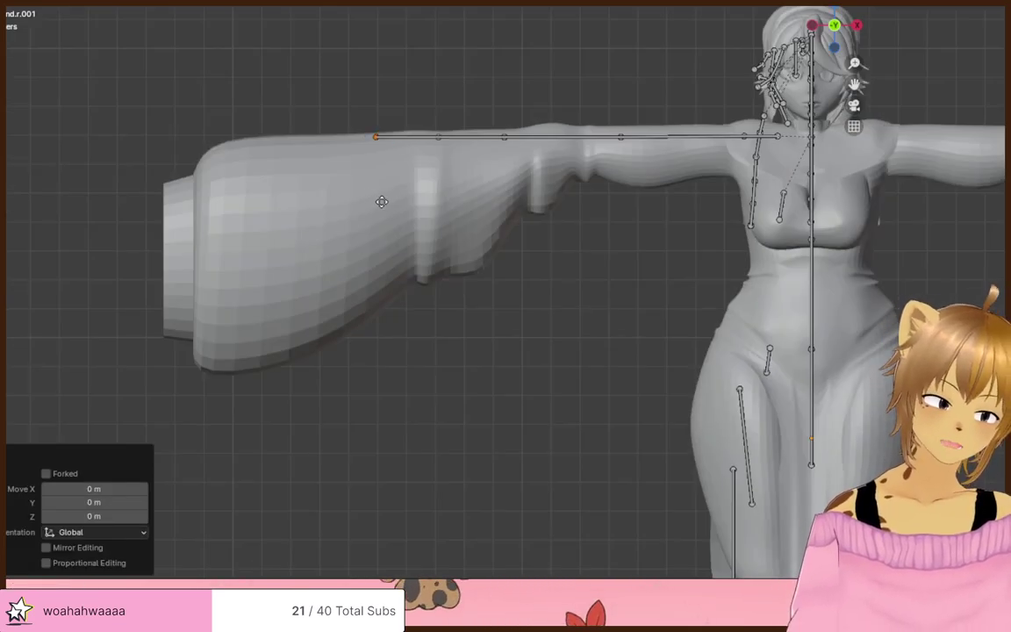
key(x)
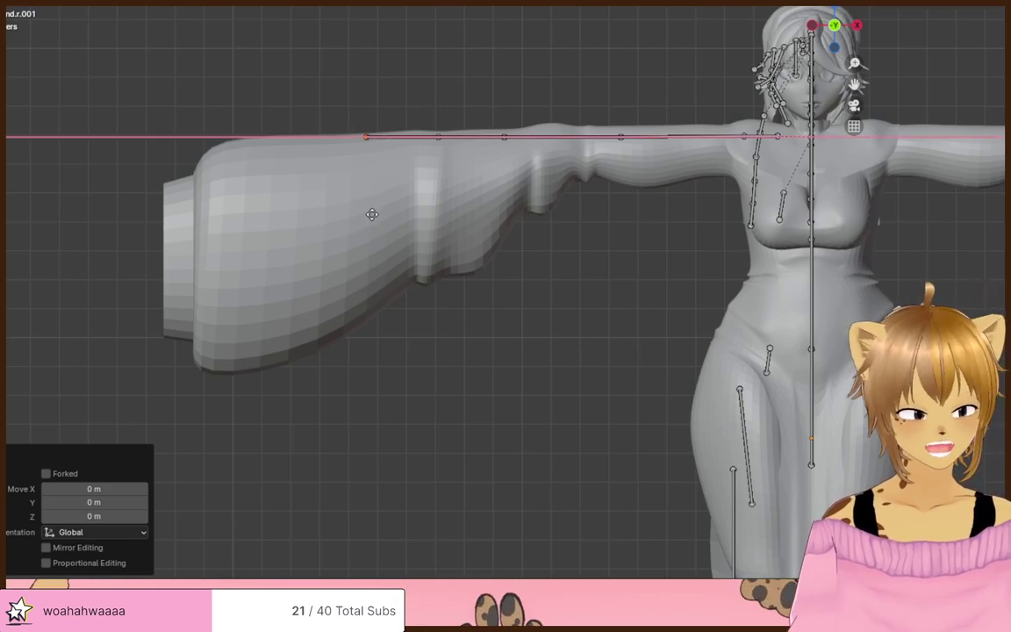
click(375, 217)
- Move the new sleeve bone's tip about 0.07 m down along Z and about 0.15 m back toward the hand along X
key(g)
key(z)
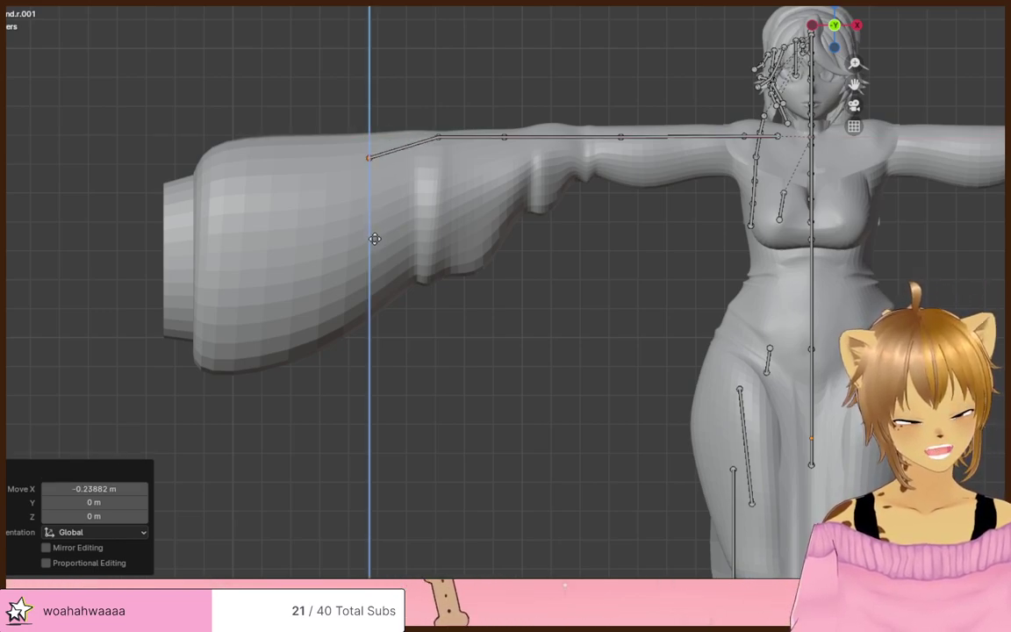
click(374, 235)
scroll(369, 224, up, 3)
shift+middle_drag(355, 210, 480, 216)
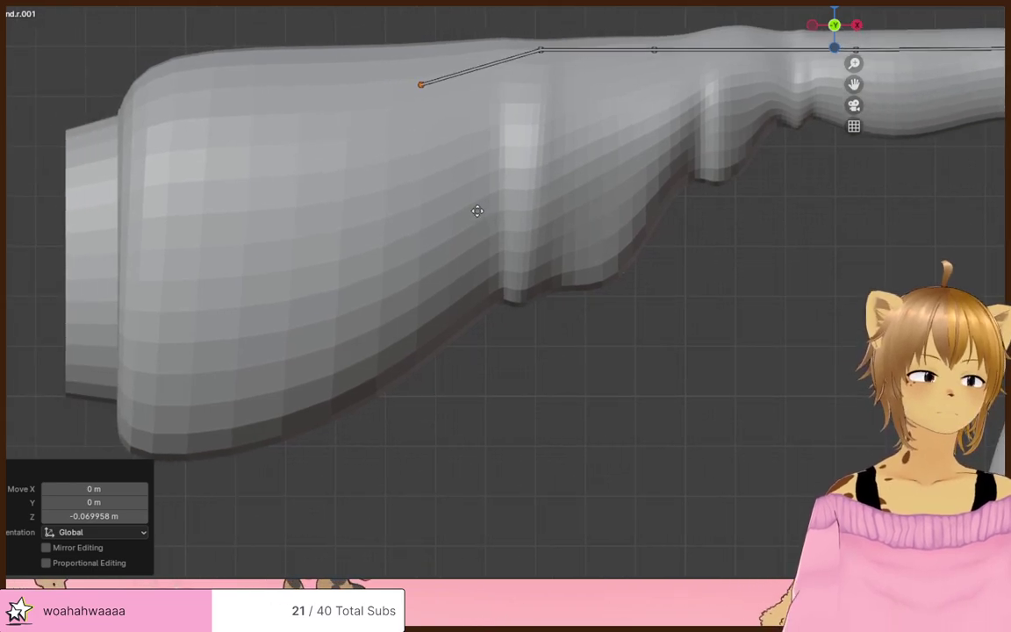
click(554, 168)
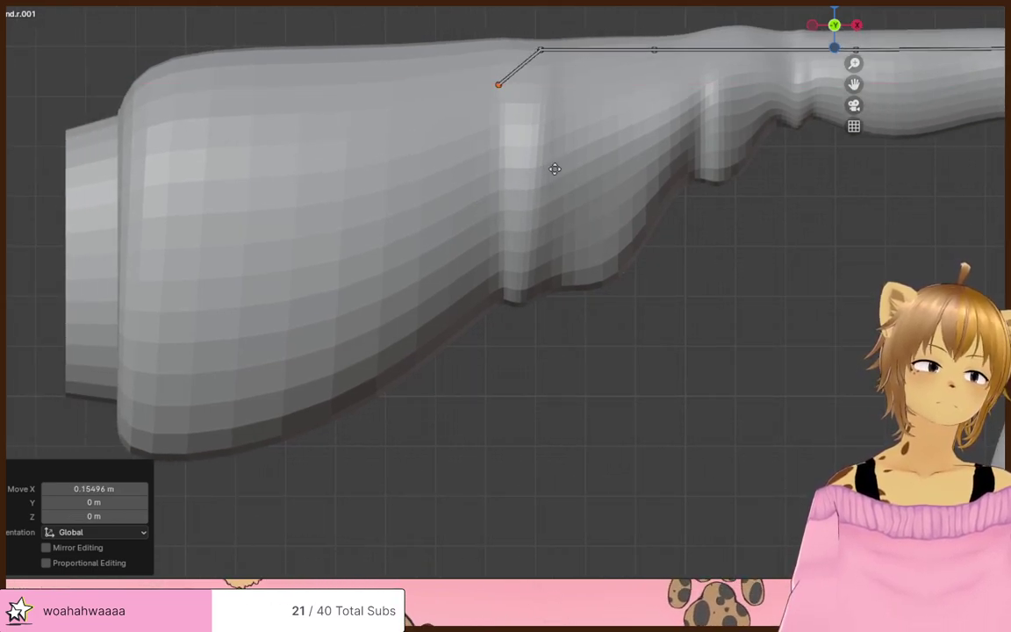
- Raise the new sleeve bone's tip about 0.054 m along Z
key(g)
key(z)
click(557, 142)
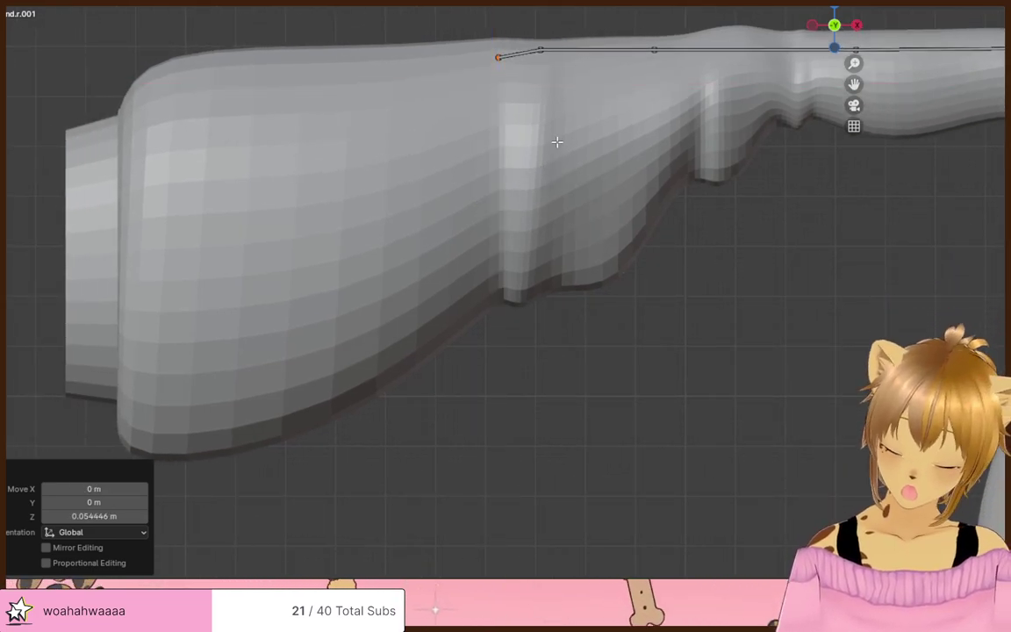
- Rename the new bone beyond the right hand as Sleeve.r
click(518, 56)
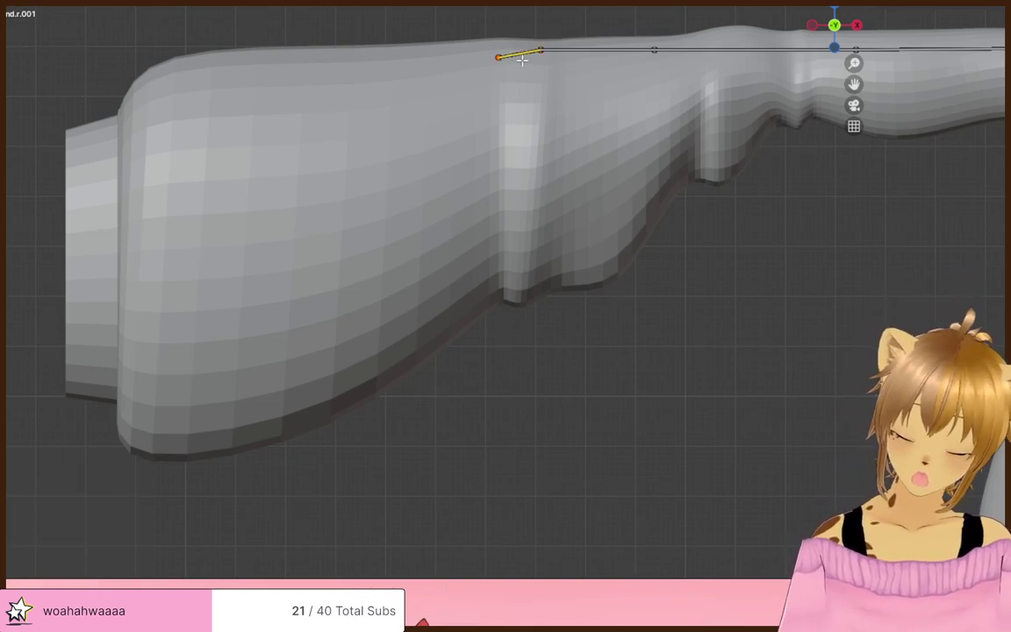
key(F2)
text(Sleeve.e)
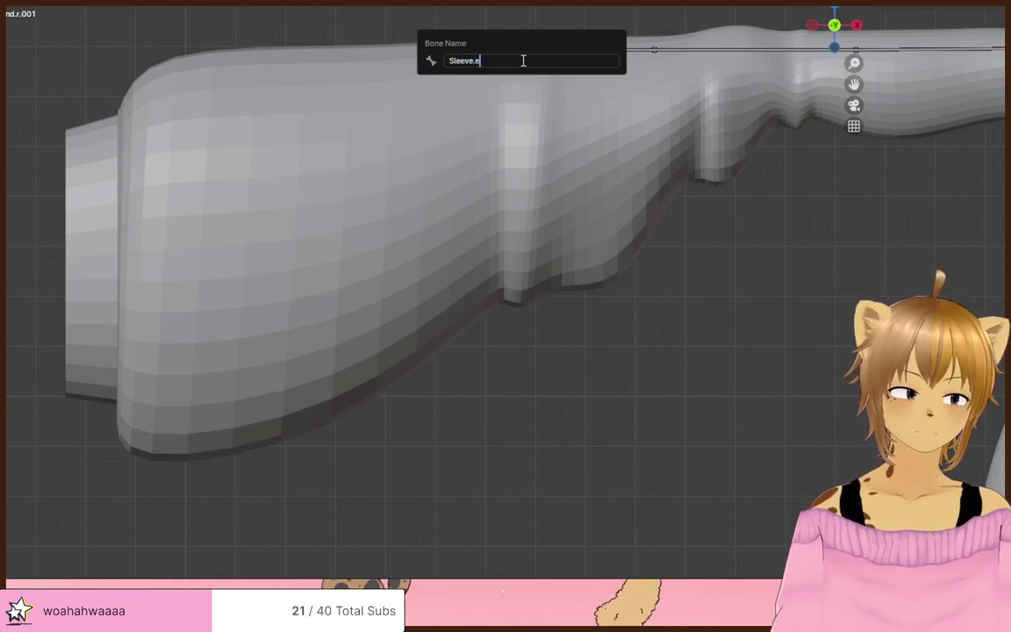
key(Left)
key(Left)
key(Left)
key(Left)
key(Left)
key(Left)
key(Left)
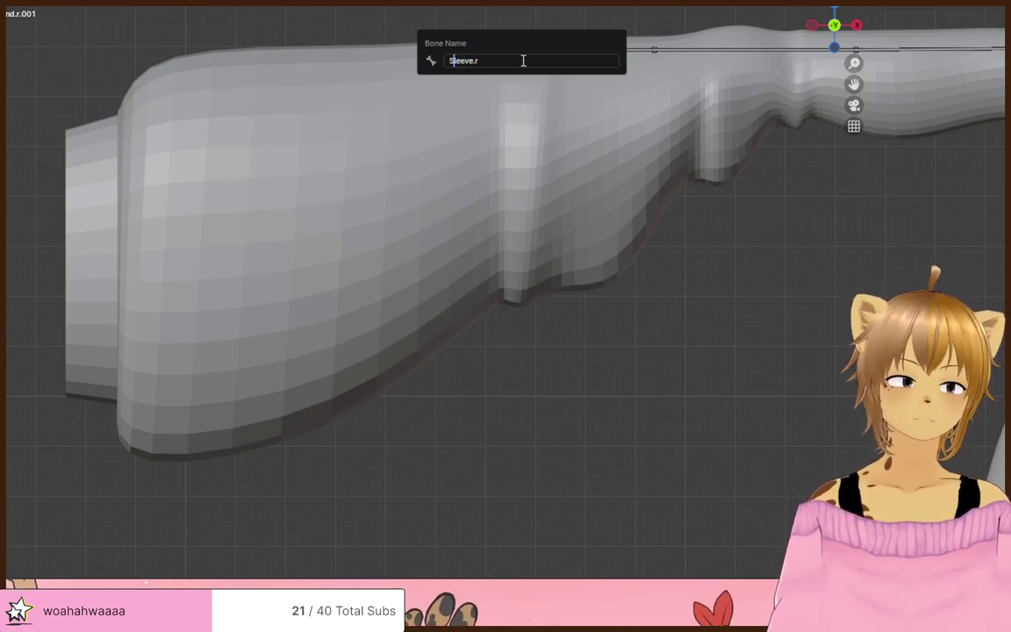
key(Return)
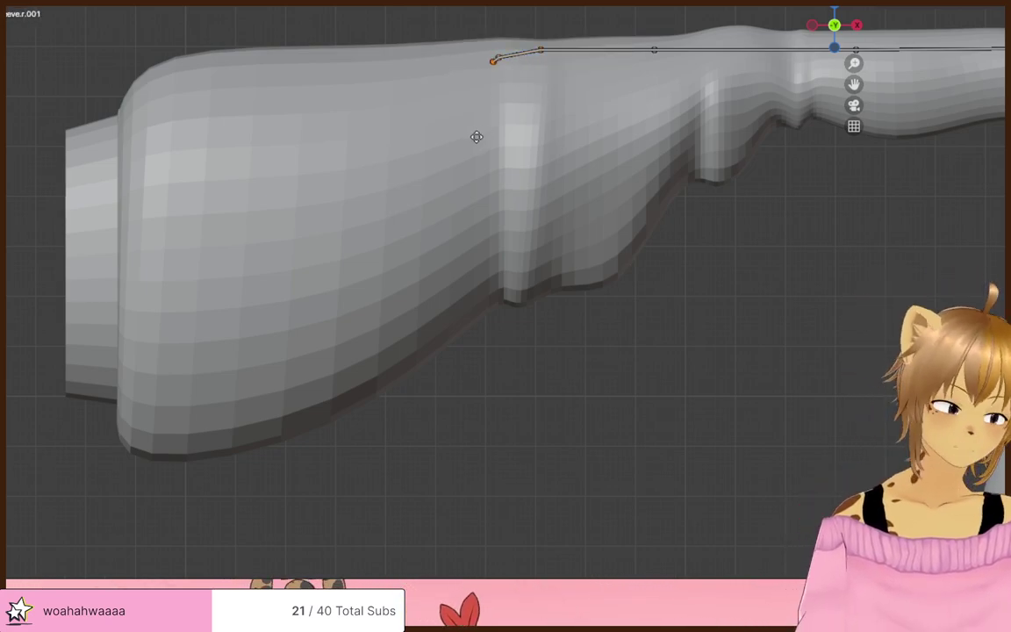
- Extrude a chain of six more bones from the sleeve bone's tip along the sleeve to the end of the cuff
click(419, 149)
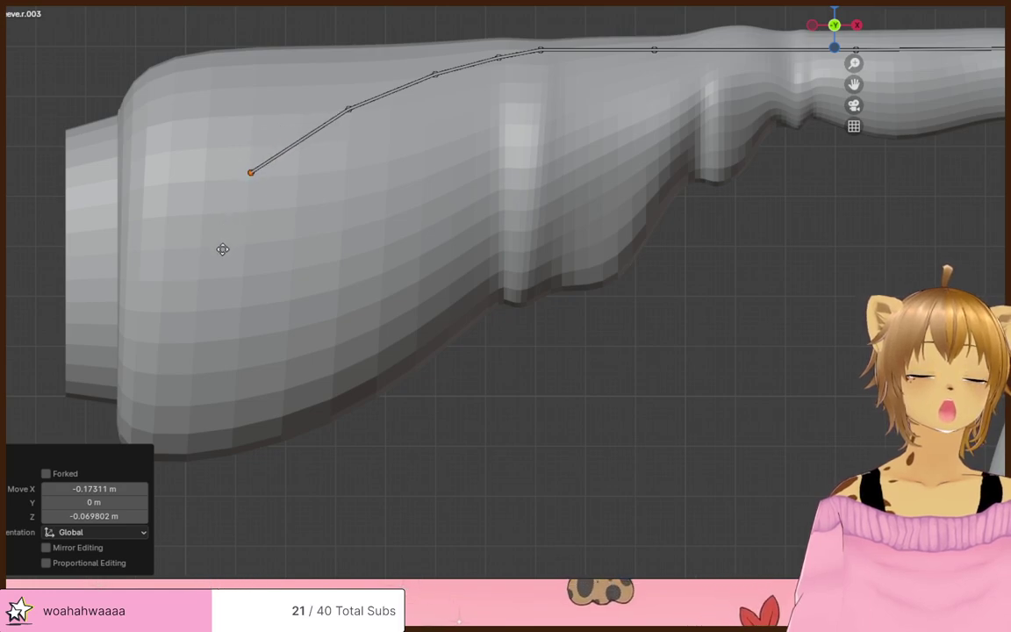
key(e)
click(142, 253)
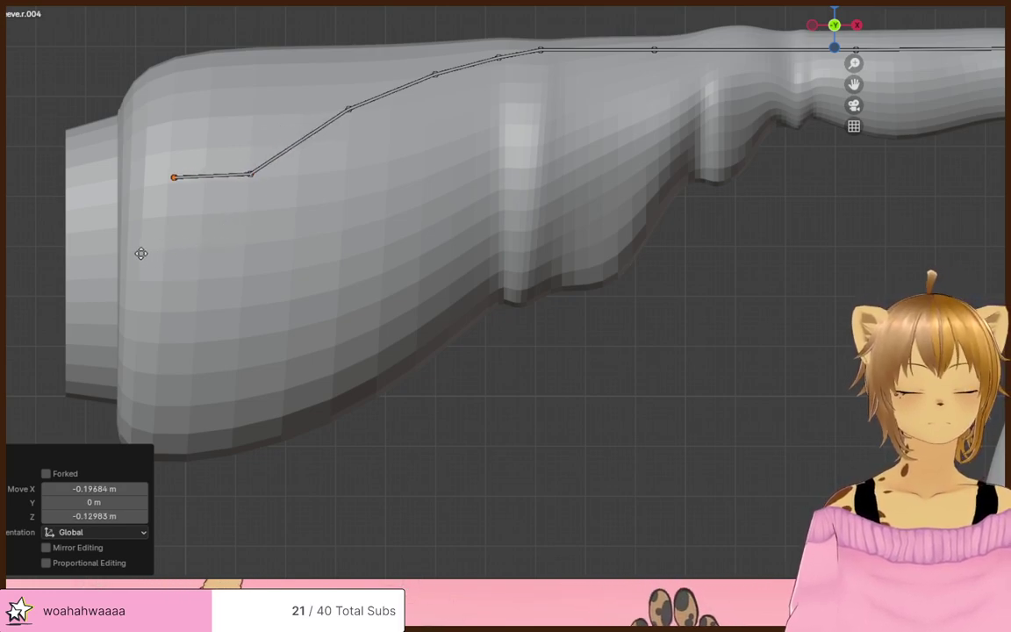
key(x)
click(139, 252)
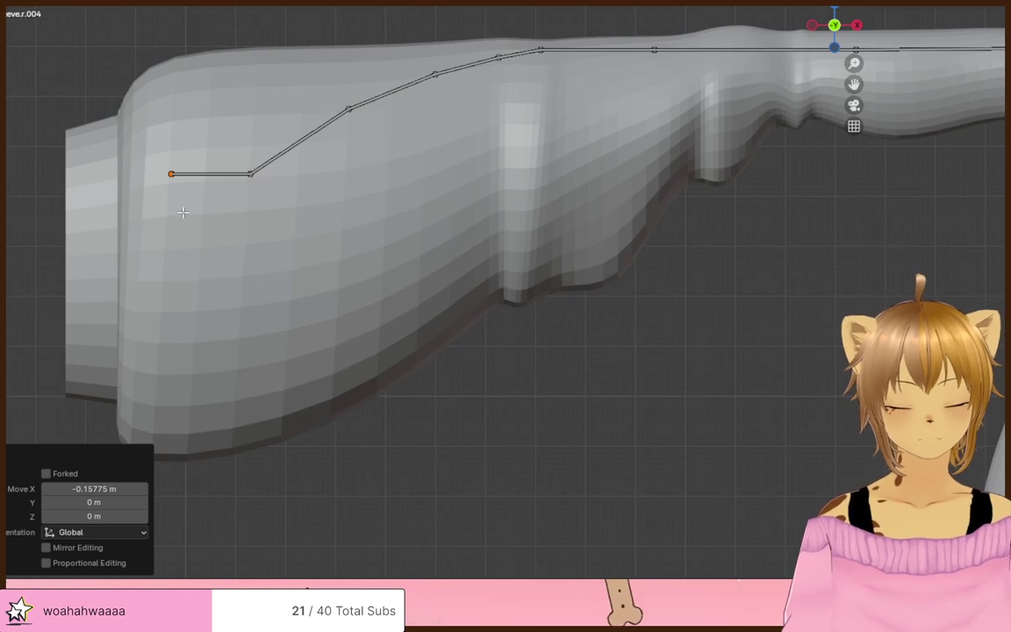
click(117, 208)
shift+middle_drag(112, 207, 316, 197)
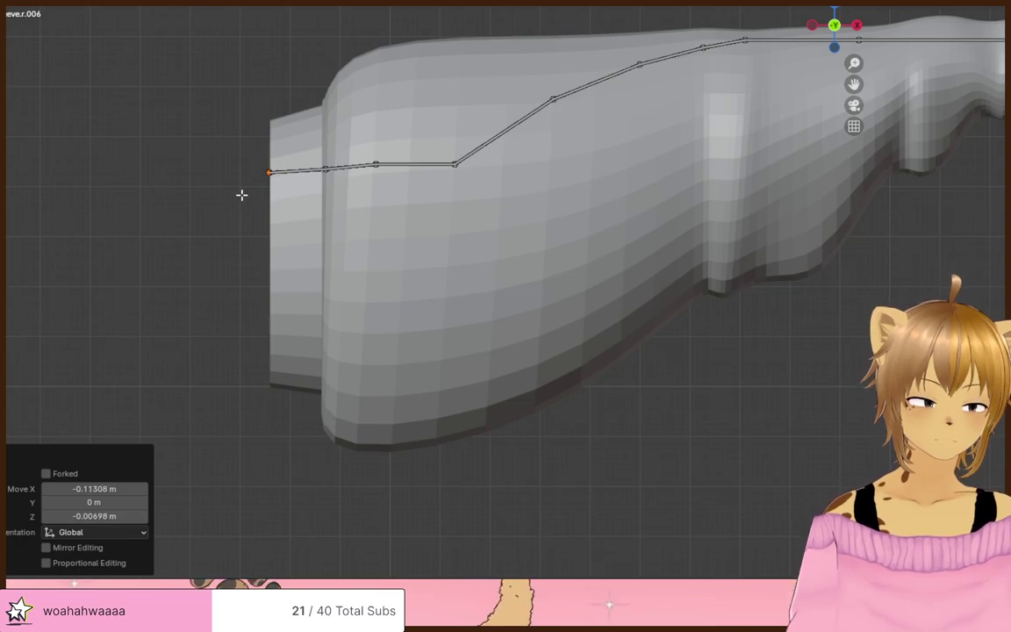
- Select the hair and ear bones around the head and hide them
middle_drag(241, 195, 774, 384)
scroll(352, 180, up, 2)
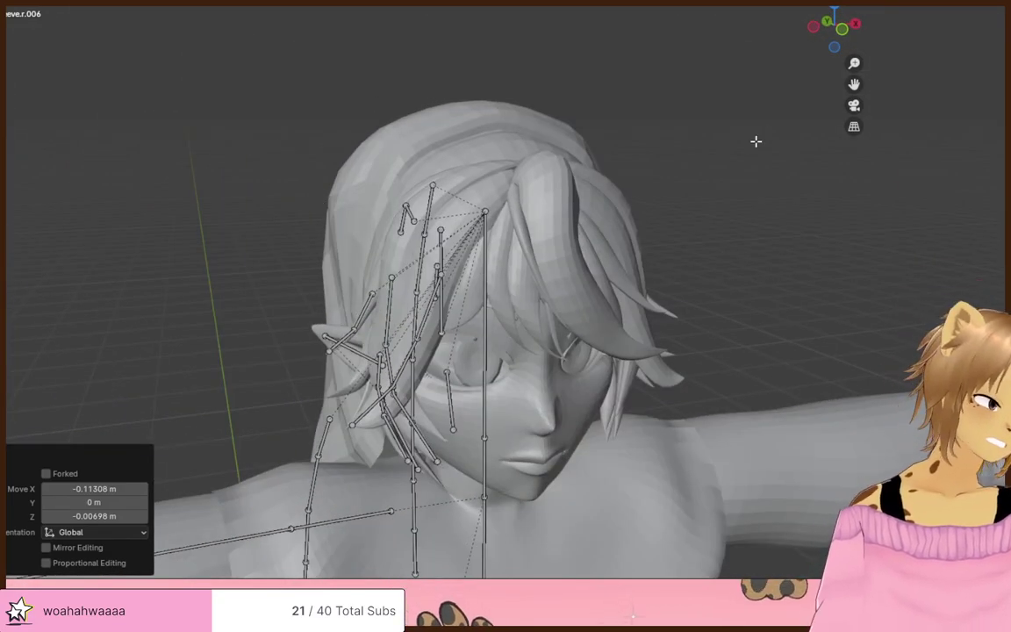
middle_drag(756, 141, 304, 147)
drag(304, 147, 475, 451)
key(h)
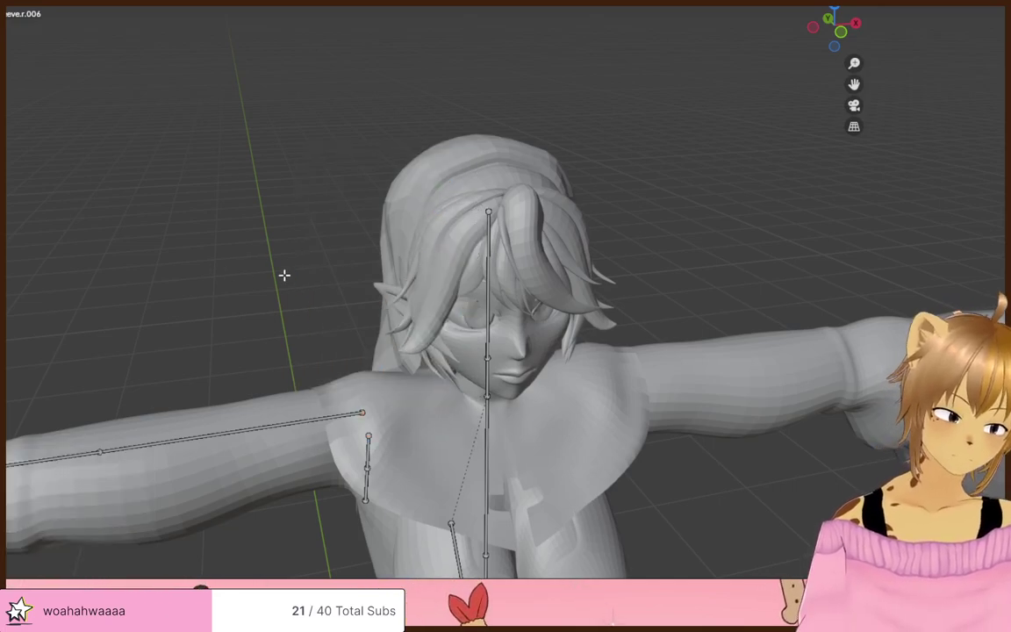
- Extrude a bone upward along Z from the tip of the head bone
middle_drag(285, 276, 316, 250)
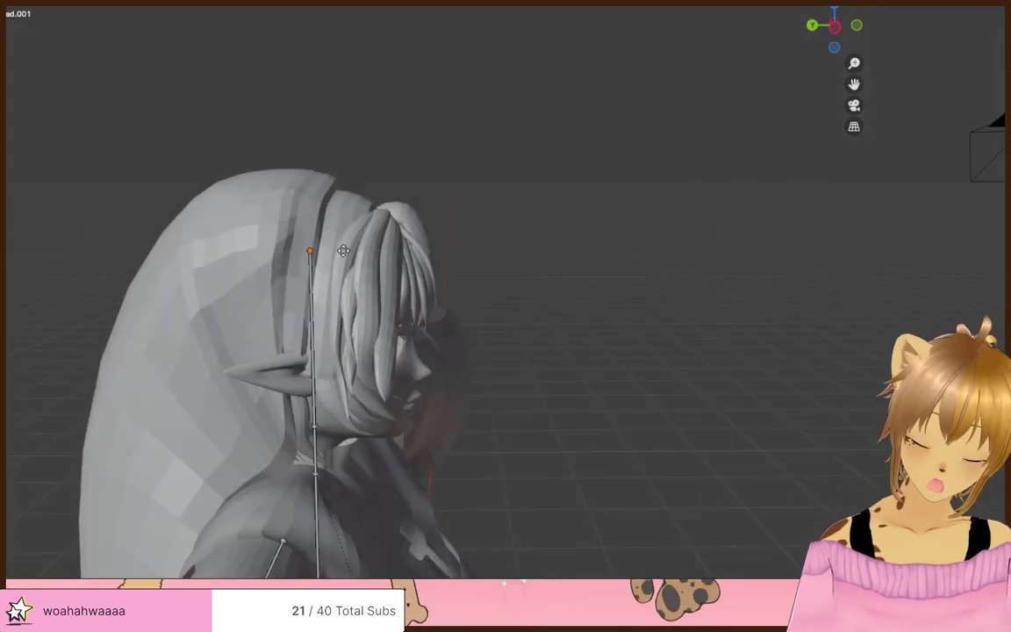
key(e)
key(z)
click(345, 174)
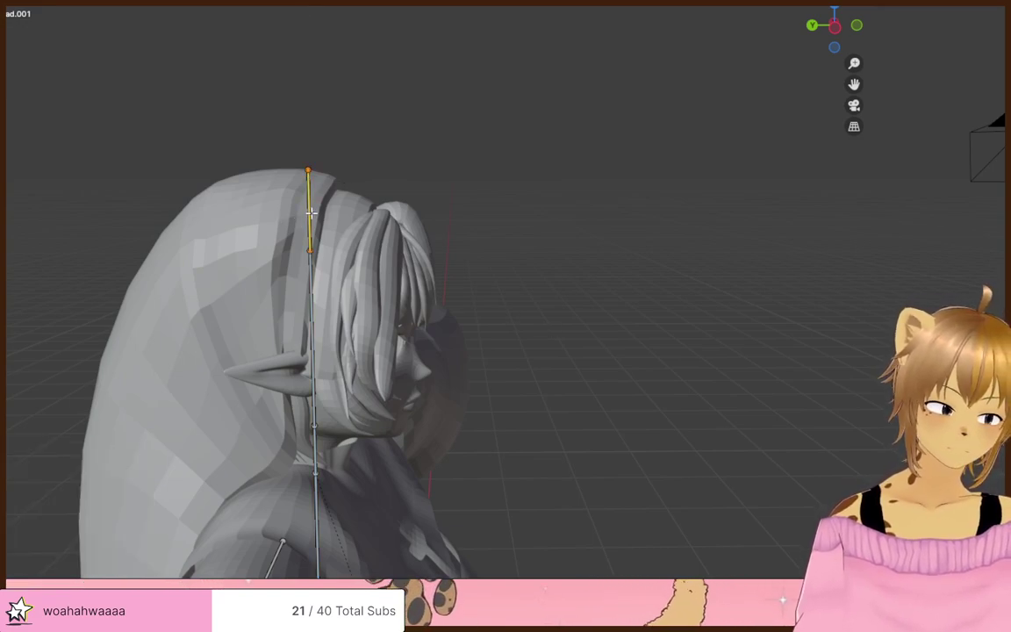
- Move the new head bone to the front of the bangs and rotate it to point down along the hair
key(g)
click(387, 179)
key(r)
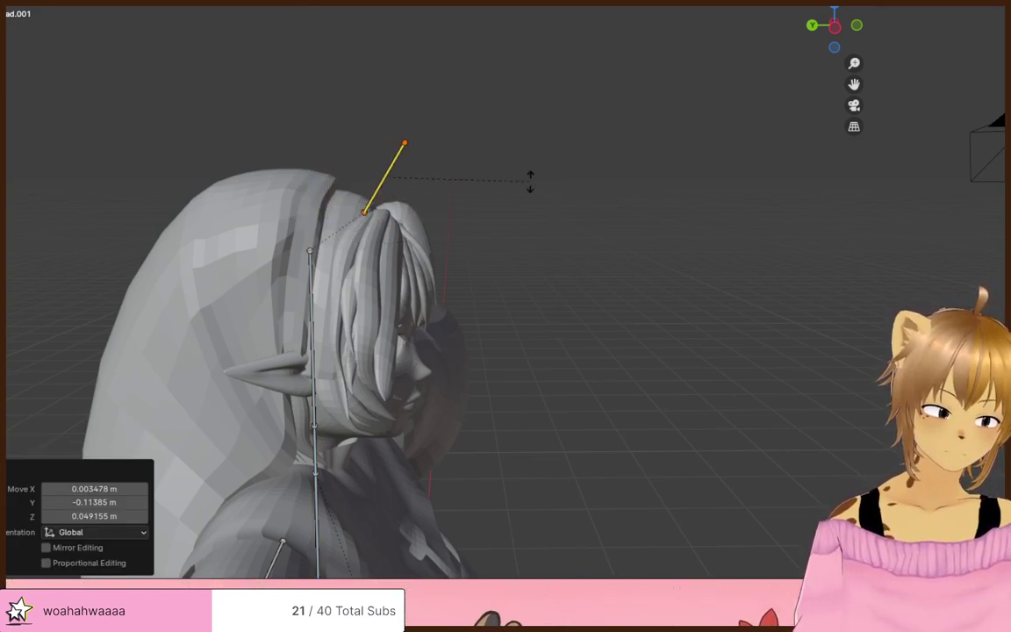
click(159, 486)
click(408, 428)
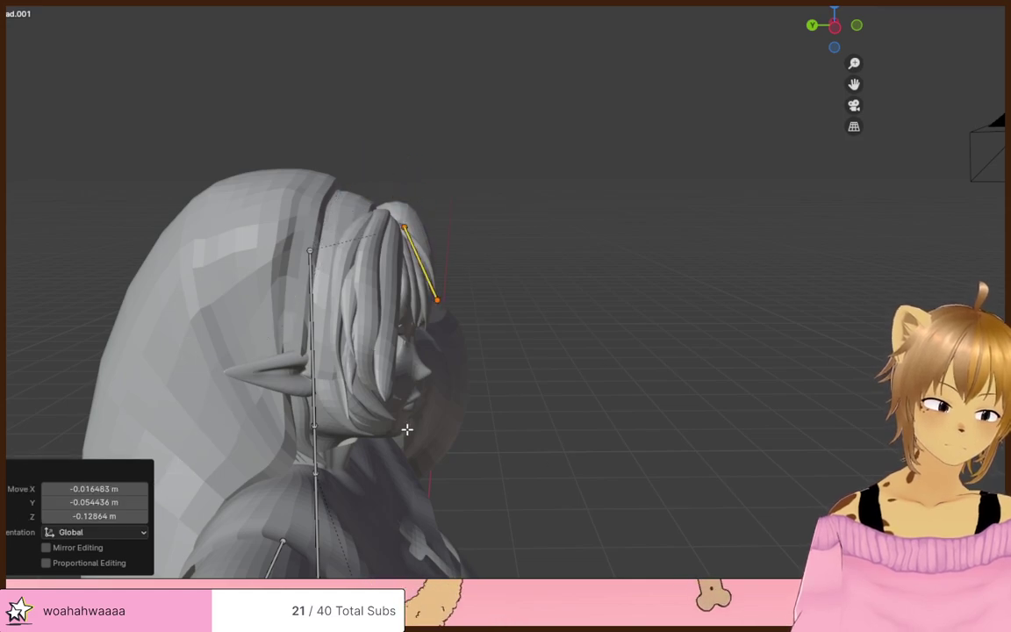
- Rotate the bangs bone to follow the front hair strand and scale it to 0.673
middle_drag(408, 428, 578, 390)
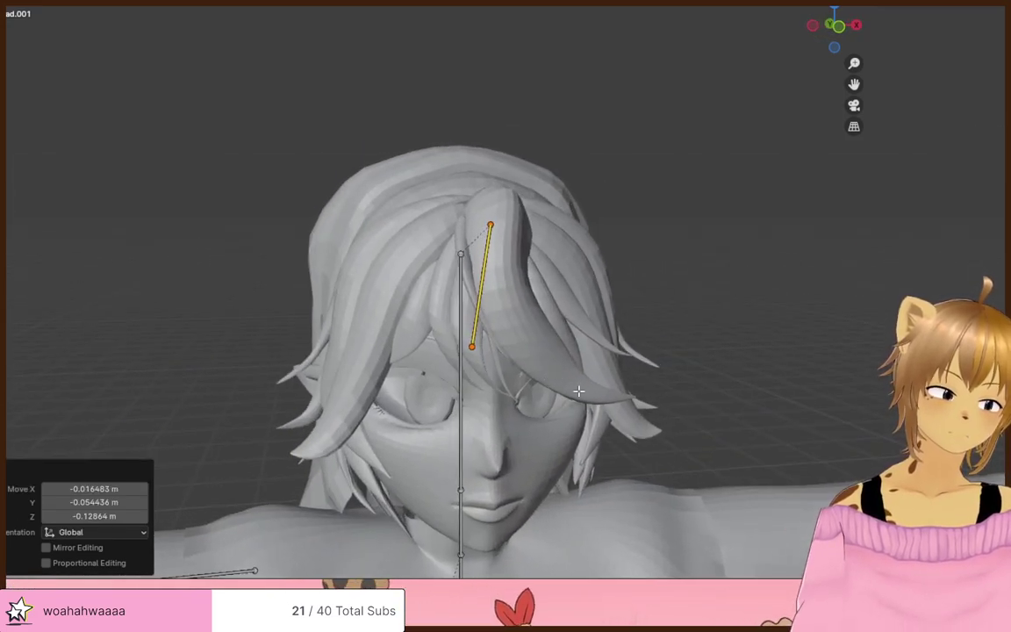
key(r)
click(643, 361)
key(s)
key(s)
click(592, 354)
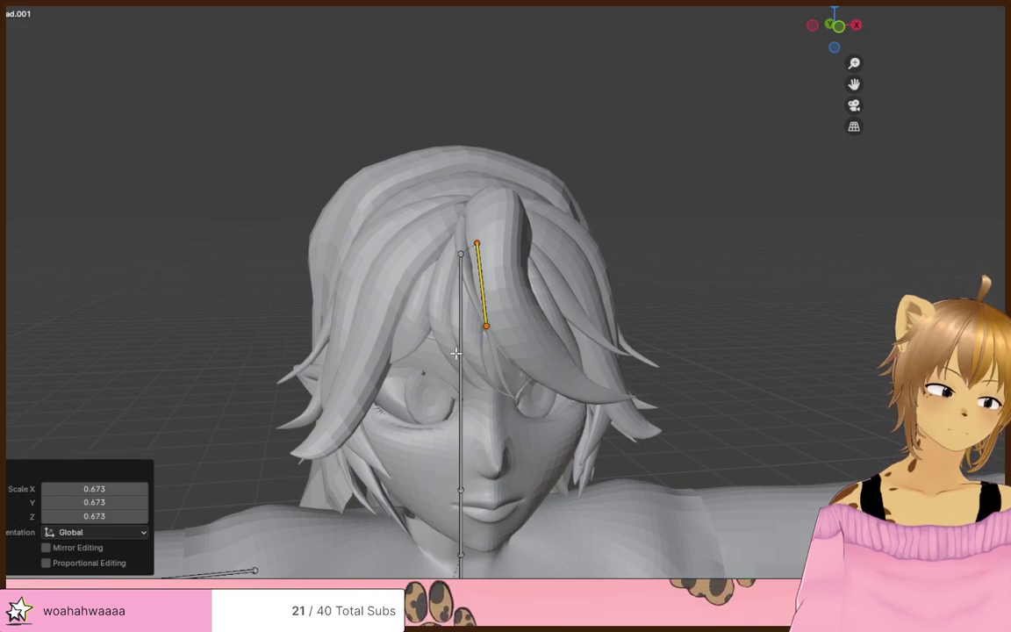
- Move the bangs bone down and sideways onto the small middle strand beside the large front lock
key(g)
click(579, 420)
scroll(579, 421, up, 2)
middle_drag(580, 420, 596, 379)
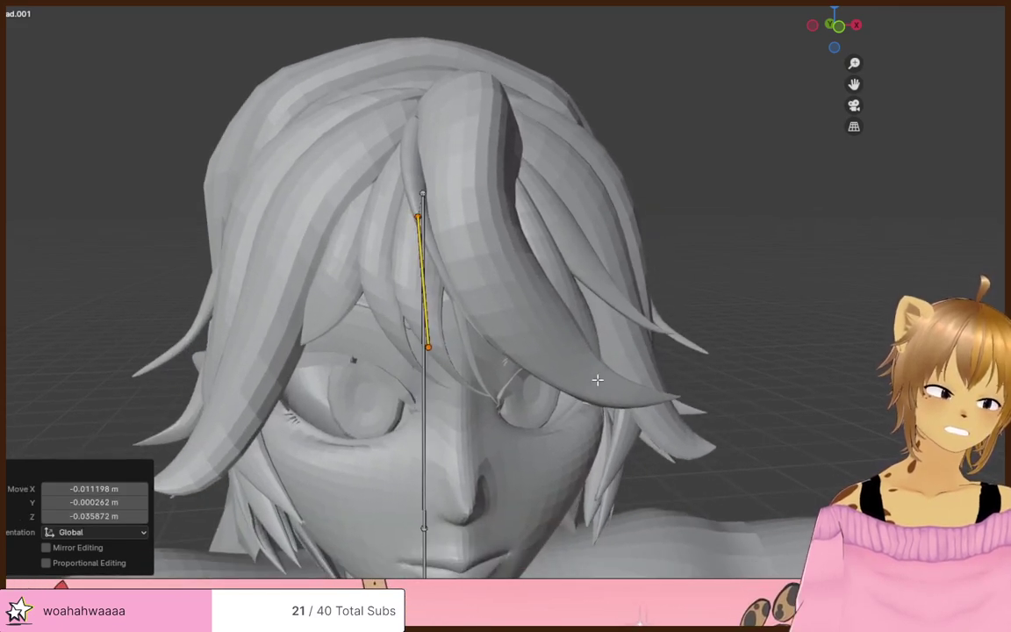
click(540, 399)
key(g)
click(529, 401)
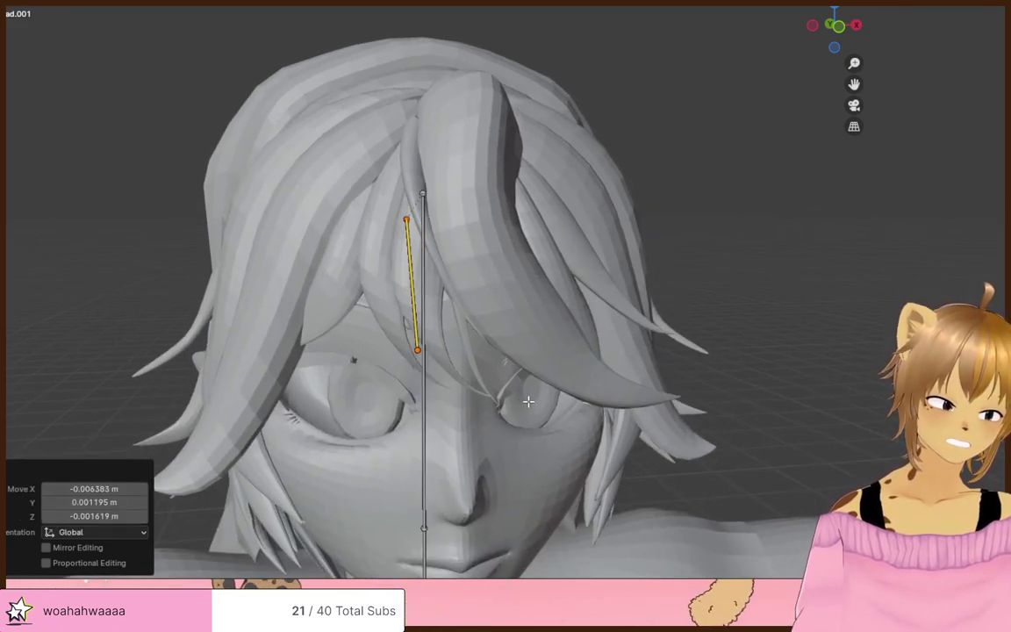
- Rename the bangs bone as bangs.m
key(F2)
text(bangs.)
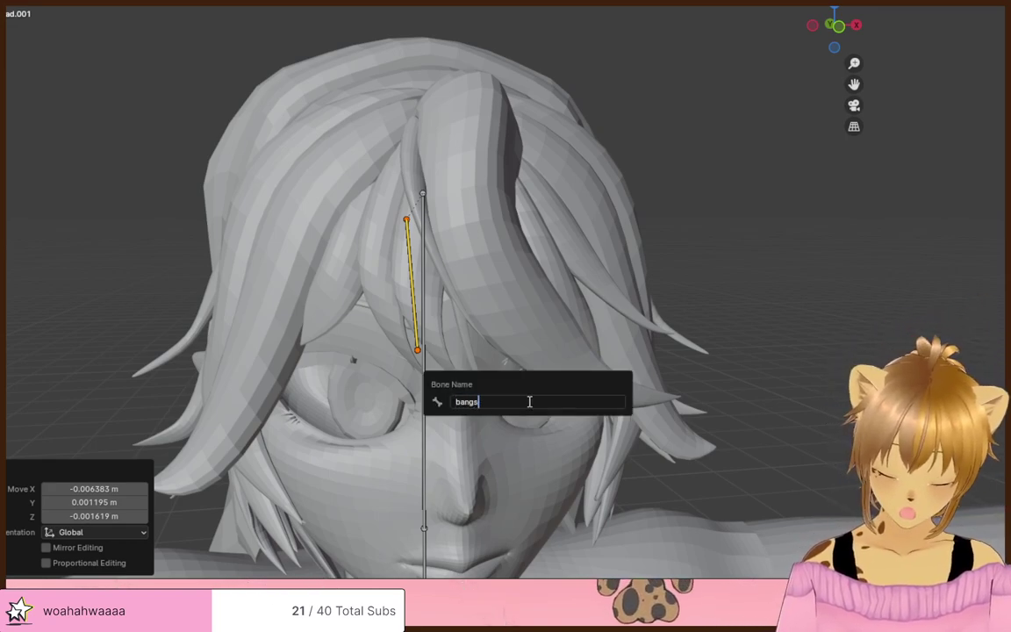
text(m)
key(Return)
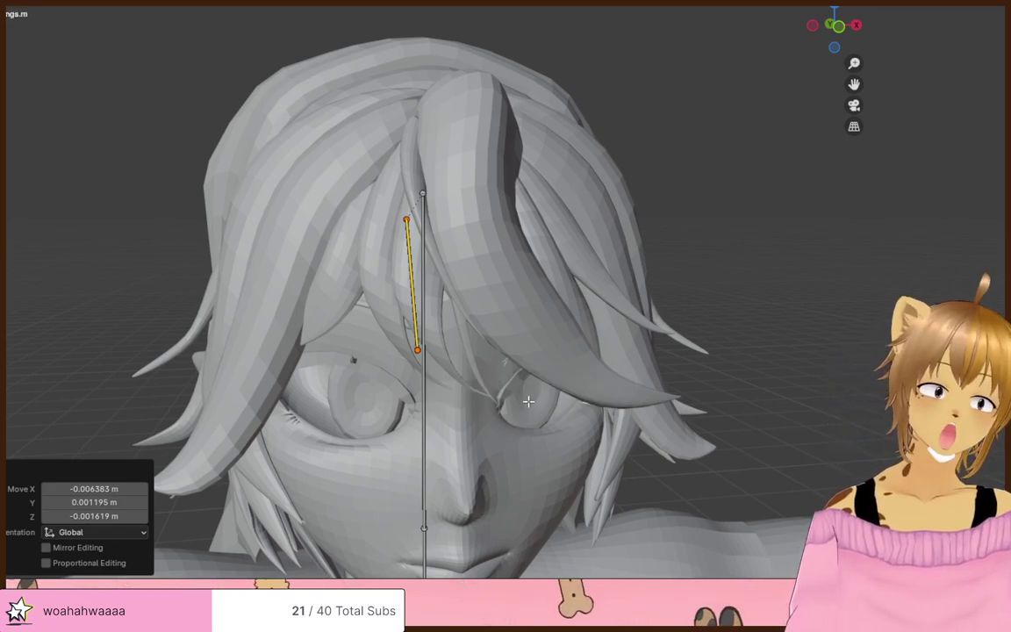
- Scale the bangs.m bone by 0.964 and reposition it over the middle strand
click(474, 373)
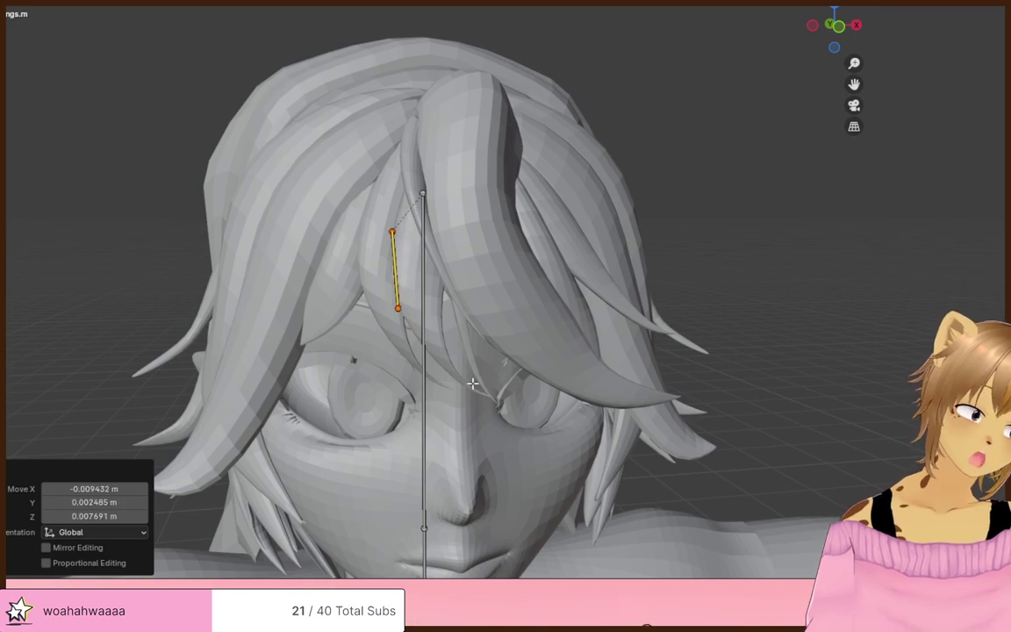
middle_drag(497, 394, 496, 366)
shift+middle_drag(483, 418, 505, 415)
key(s)
click(503, 408)
key(g)
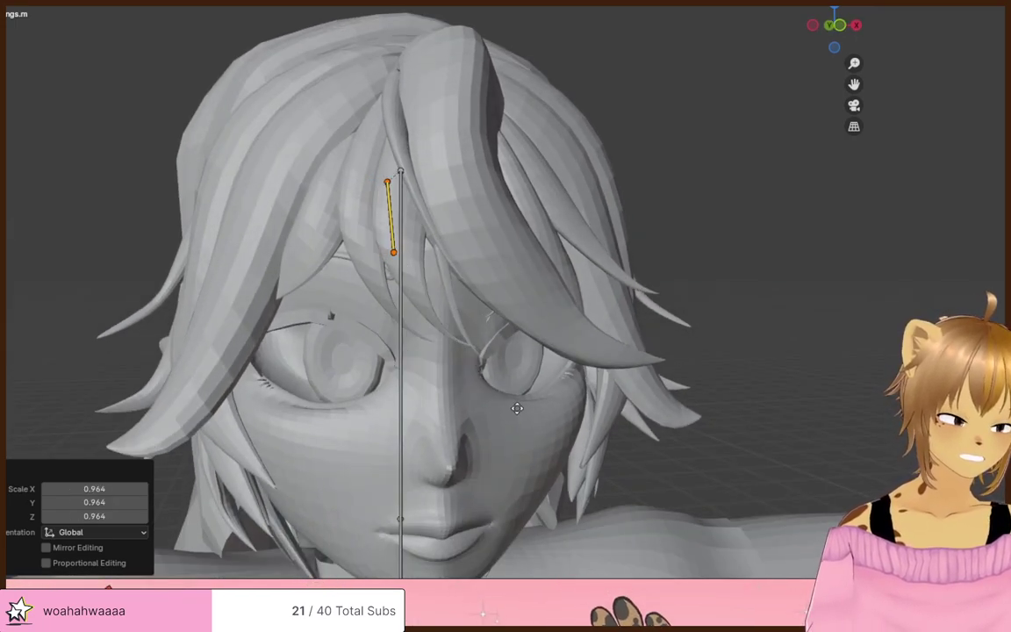
click(574, 417)
- Rotate the bangs.m bone to the strand's slope in side view and lower it about 0.009 m in front view
middle_drag(575, 410, 529, 388)
middle_drag(462, 360, 604, 373)
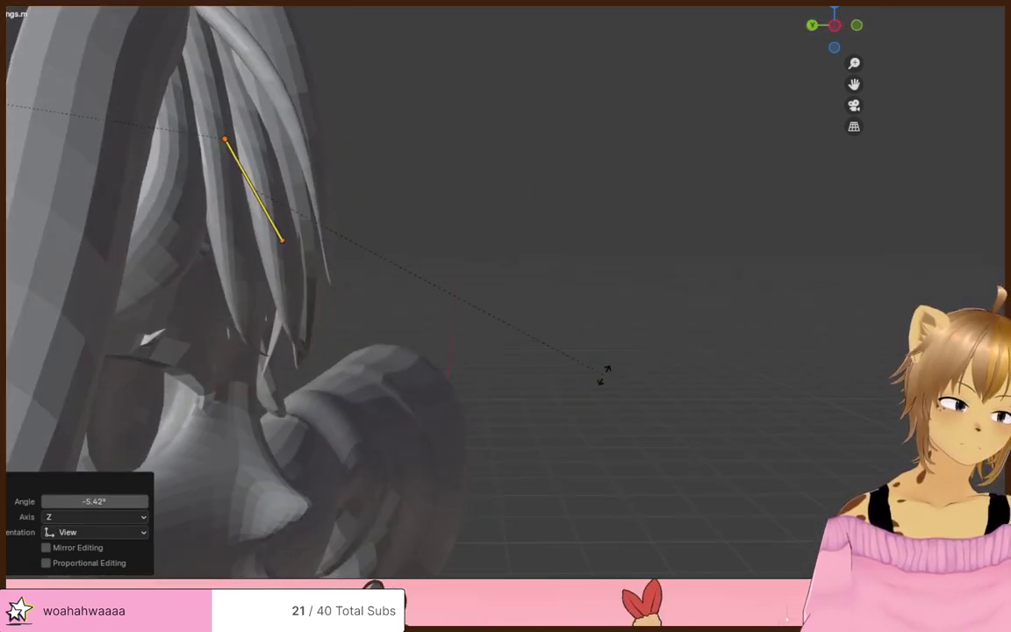
click(565, 423)
middle_drag(565, 422, 418, 412)
click(430, 409)
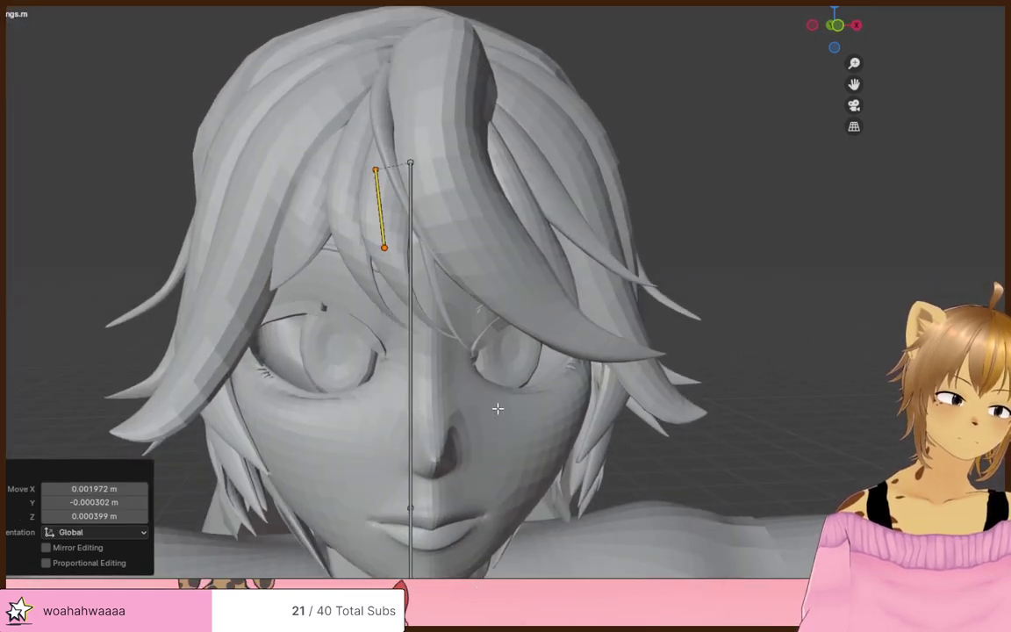
click(532, 392)
key(g)
click(530, 406)
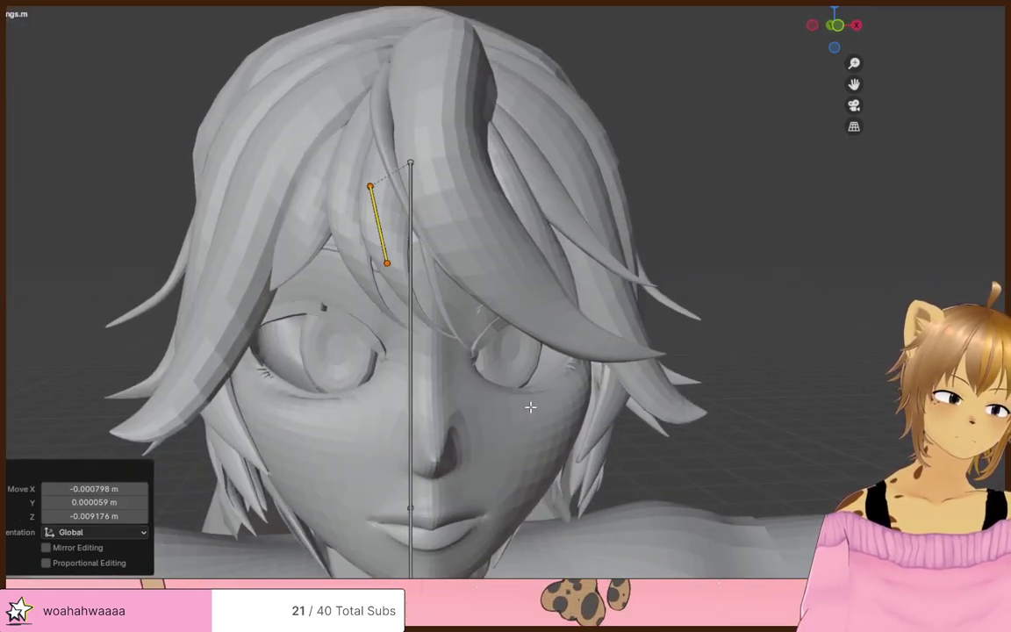
- Adjust the bangs.m bone's tip and extrude two bones from it along the strand toward the nose bridge
click(394, 270)
key(r)
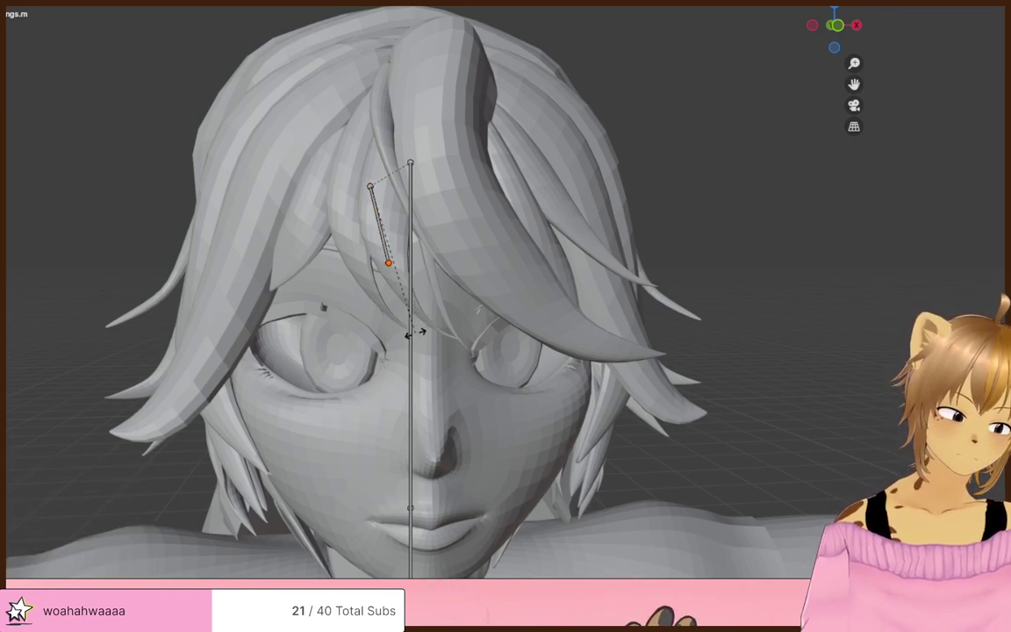
click(427, 332)
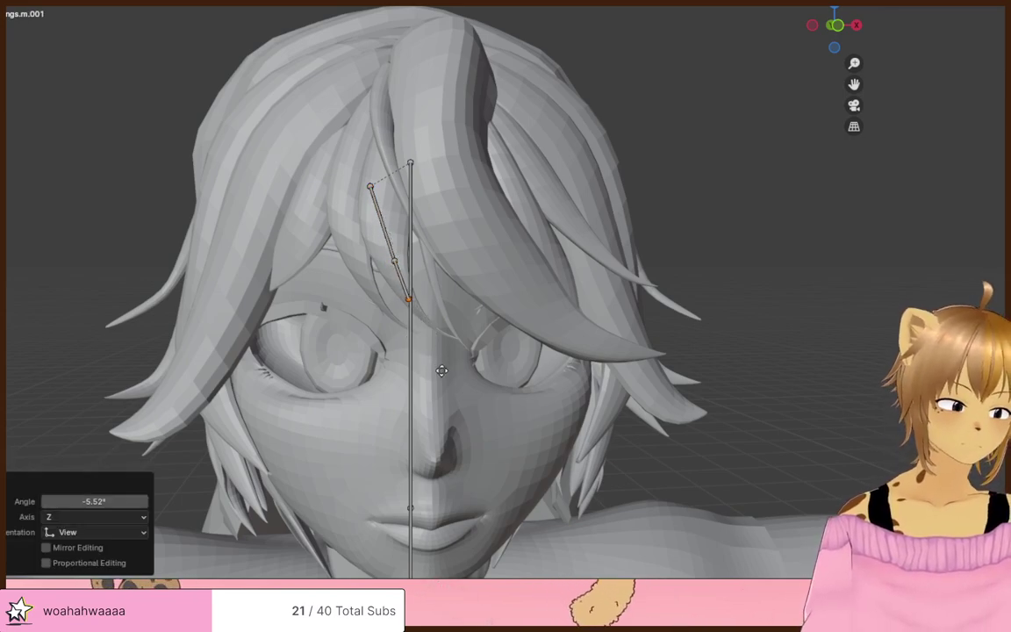
key(e)
click(462, 387)
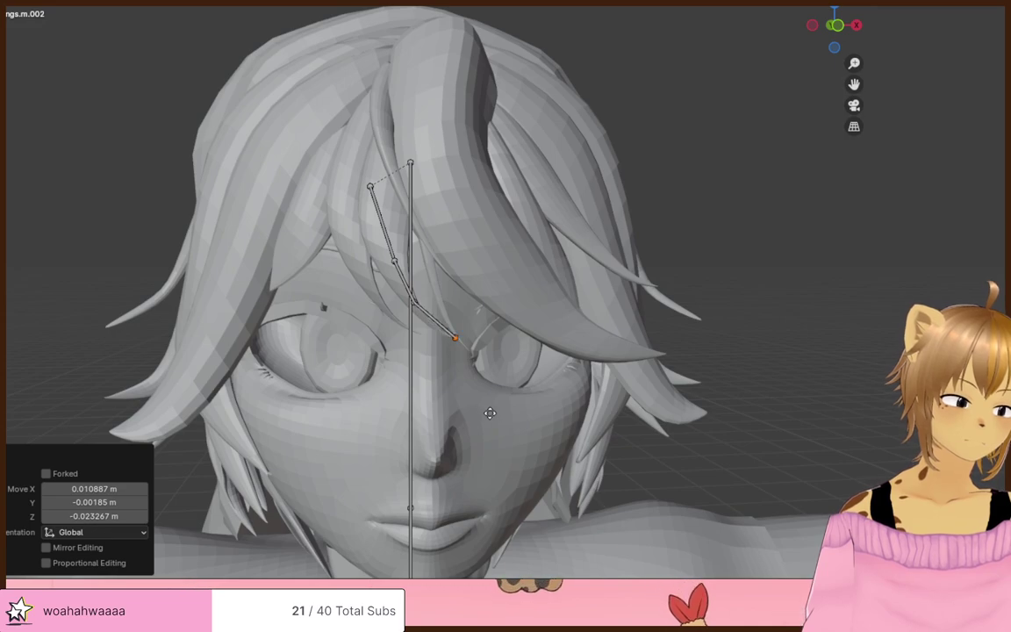
- Shift the middle bangs bone onto the strand and move the last bone's tip about 0.005 m back along X
click(410, 296)
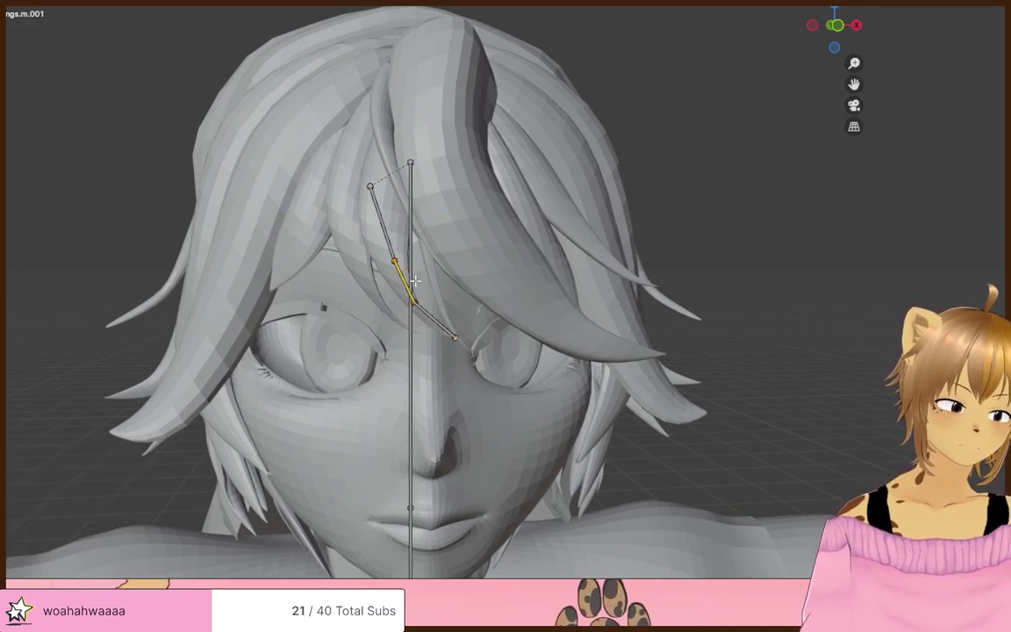
key(g)
click(418, 285)
click(456, 342)
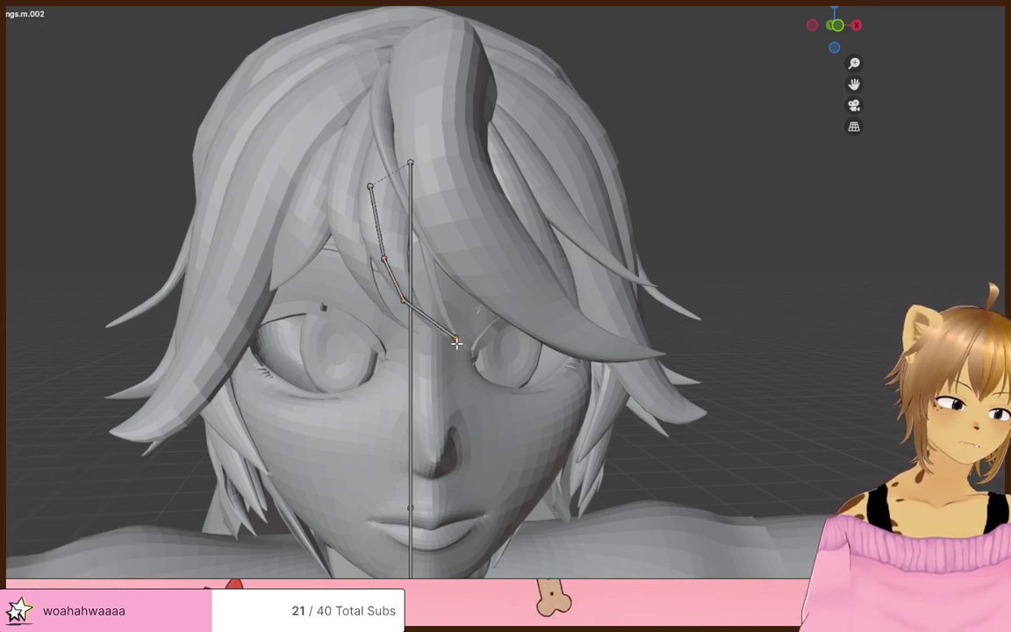
click(444, 348)
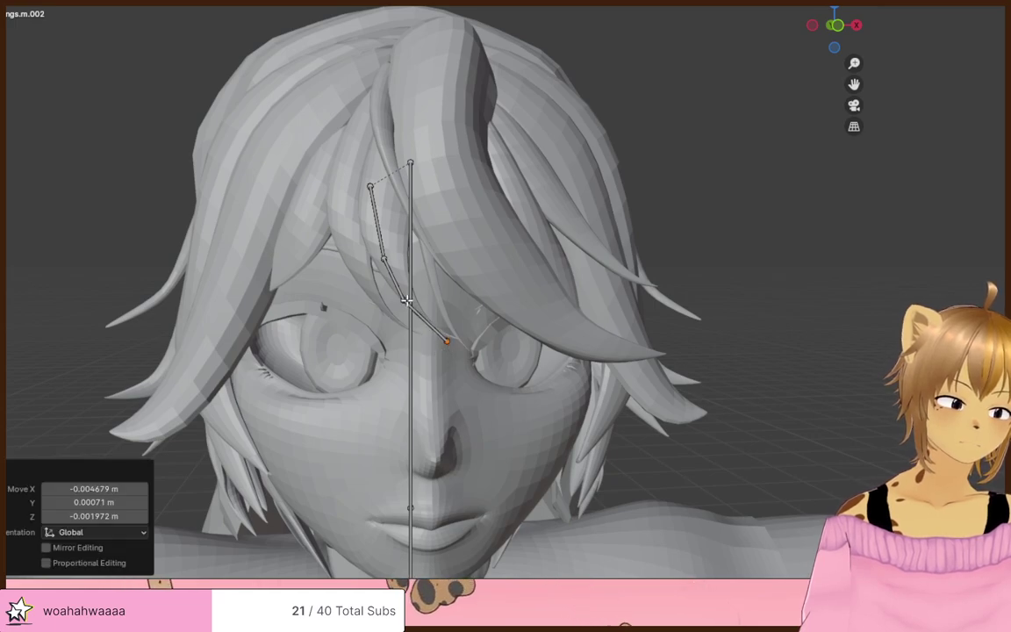
- Adjust the joint between the last two bangs bones and move the middle bone about 0.003 m along negative X
click(401, 304)
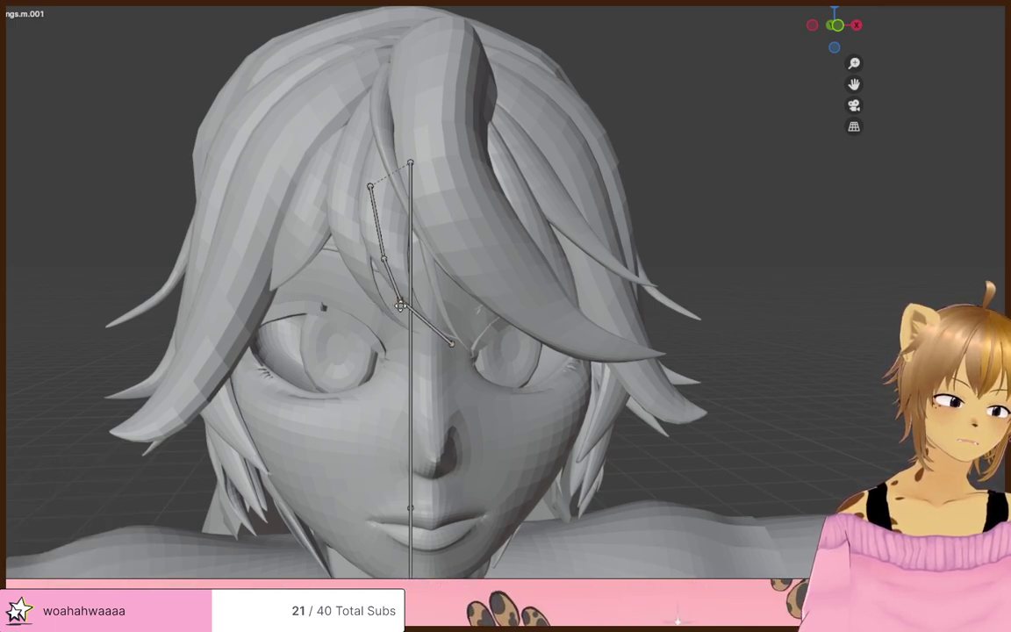
click(398, 301)
click(389, 276)
key(g)
click(383, 275)
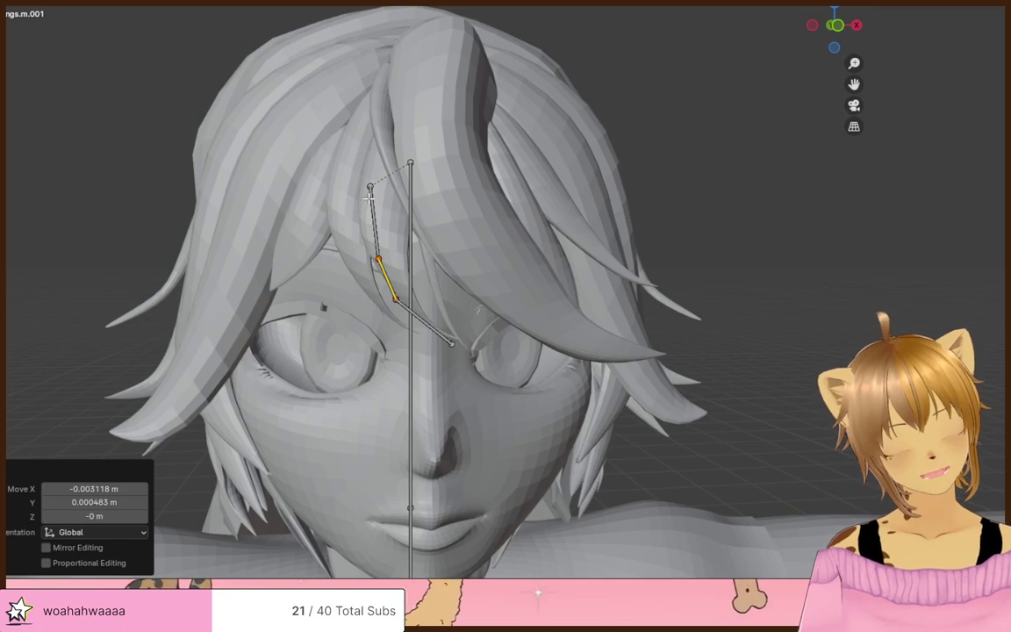
- Nudge the bangs.m chain's root joint outward and adjust the last bone's tip to follow the small strand in front view
click(369, 198)
key(g)
click(365, 194)
click(454, 345)
key(g)
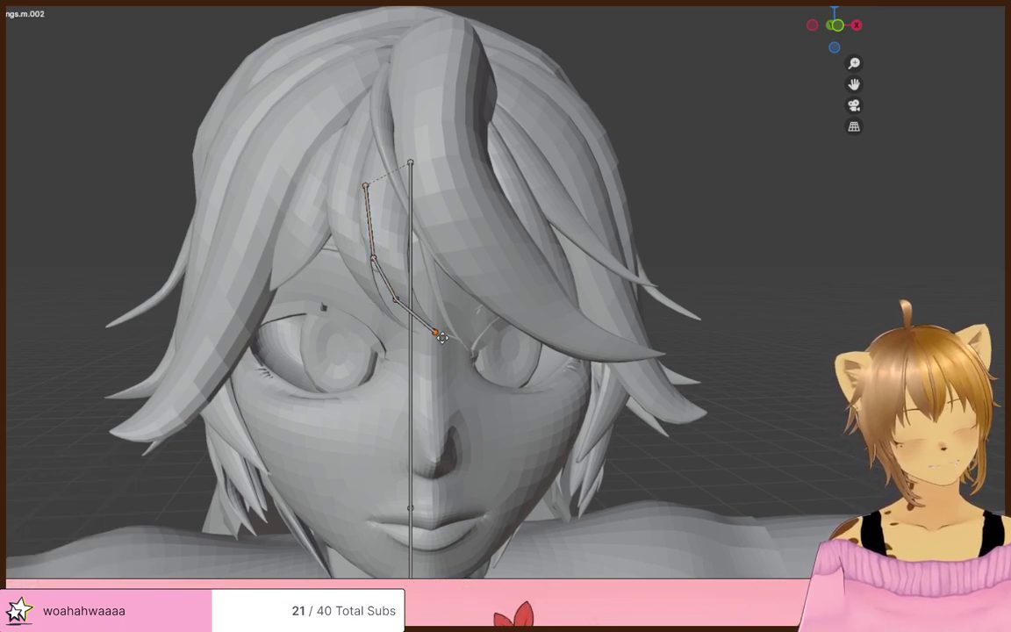
click(452, 348)
- Adjust the joint between the last two bangs bones and move the chain's tip about 0.0035 m along negative X
click(395, 300)
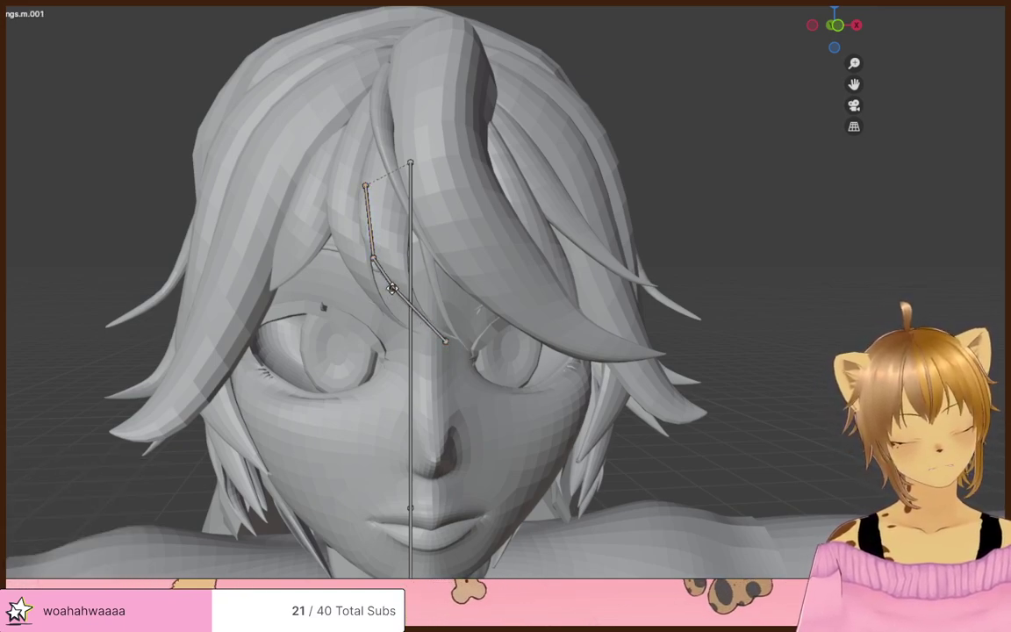
key(g)
click(393, 300)
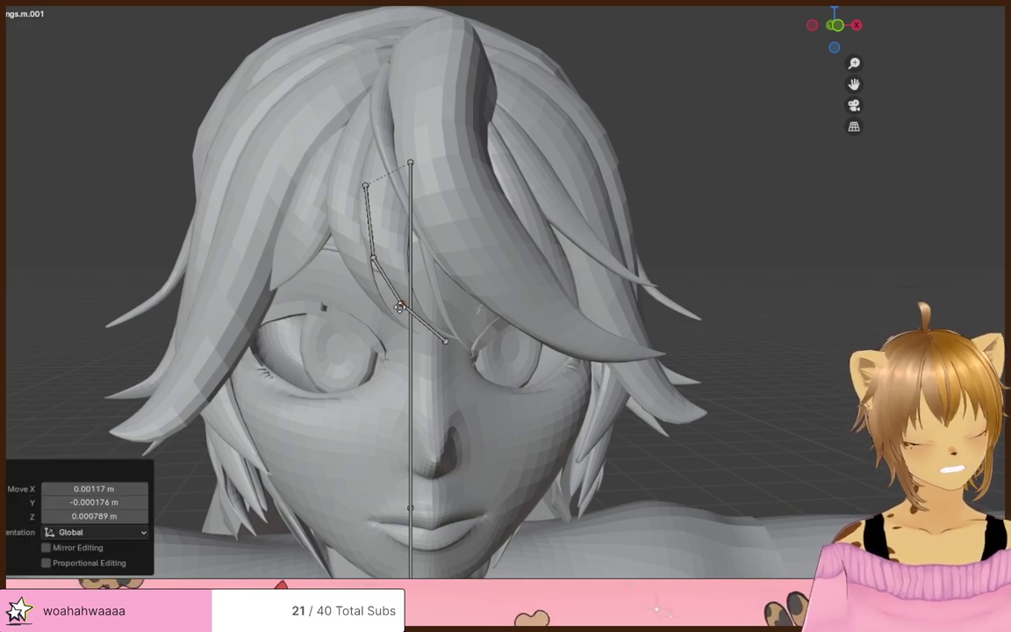
click(447, 343)
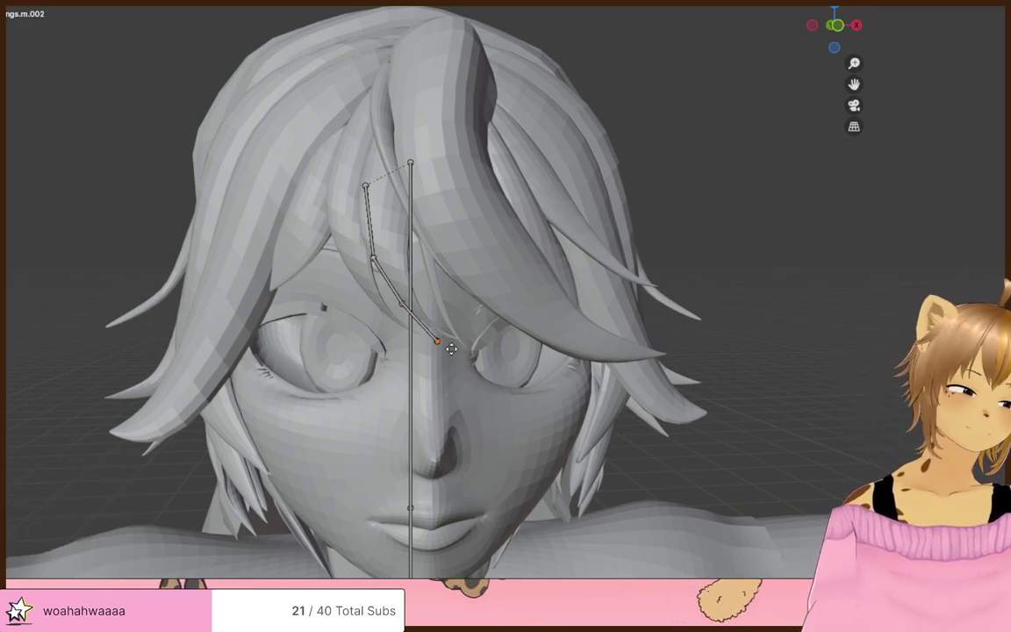
click(445, 343)
- Move the whole bangs.m chain about 0.007 m along Y and 0.013 m up in side view, and rotate it to the strand's slope
middle_drag(517, 244, 316, 273)
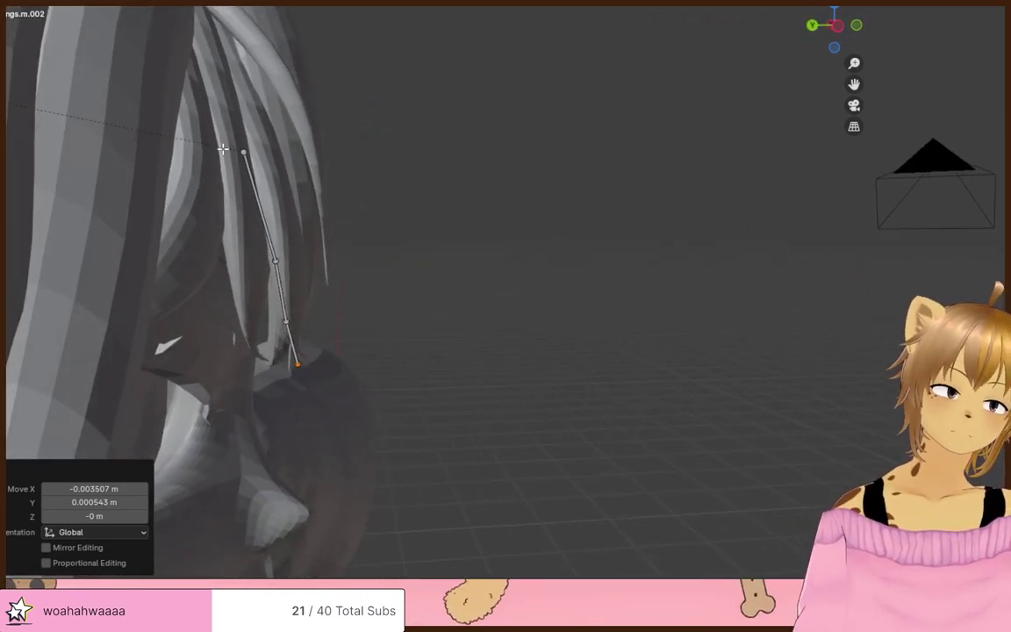
drag(193, 101, 338, 403)
key(g)
click(338, 386)
key(r)
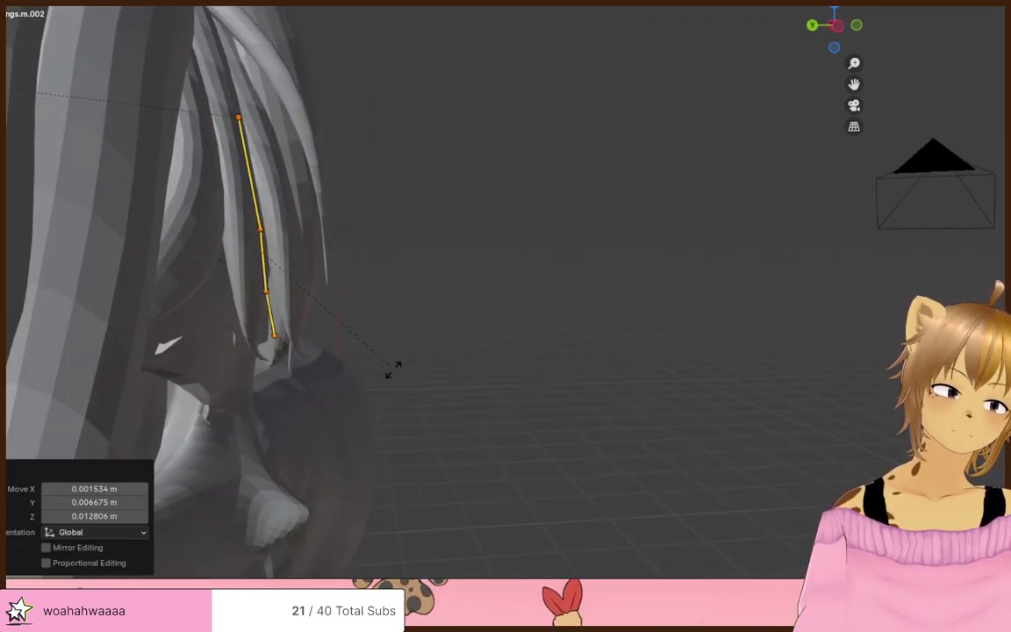
click(392, 362)
click(391, 360)
middle_drag(391, 361, 255, 350)
scroll(511, 302, down, 1)
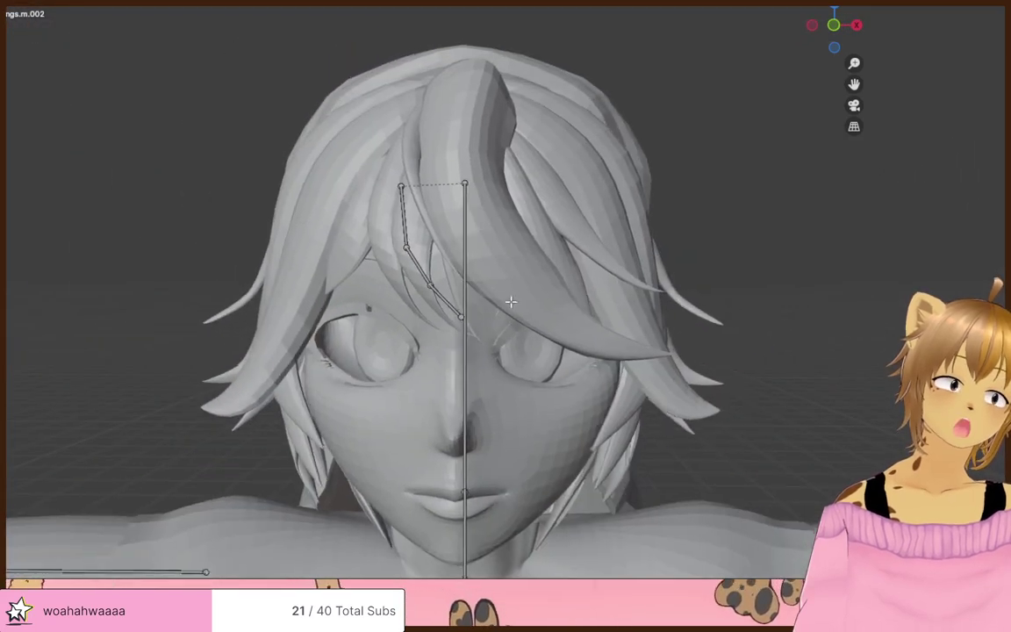
- Duplicate the bangs.m chain onto the large front strand, scale it up and move it about 0.023 m down
middle_drag(511, 301, 401, 349)
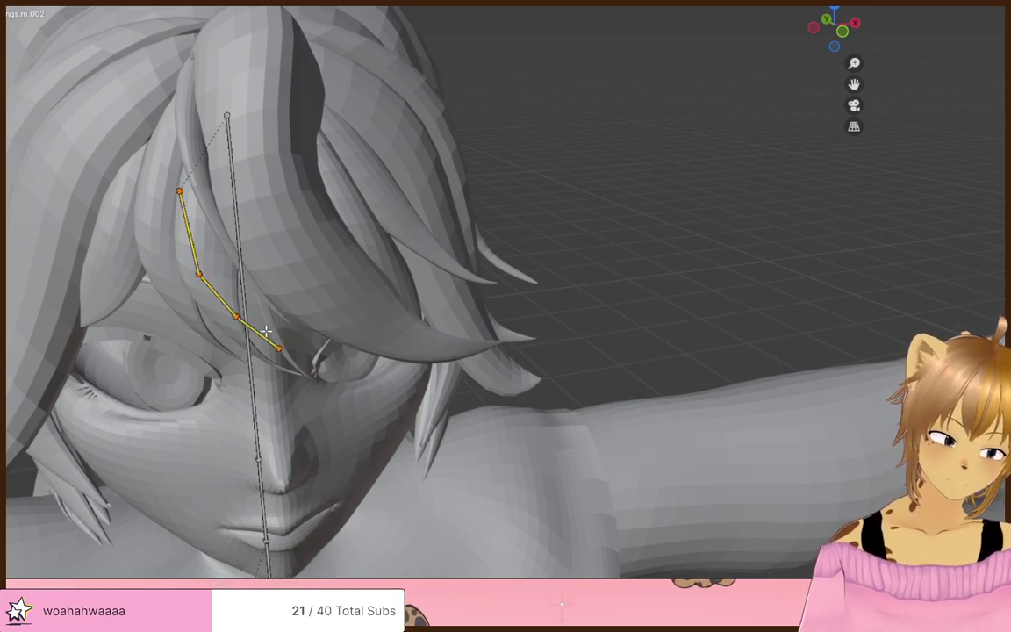
click(349, 275)
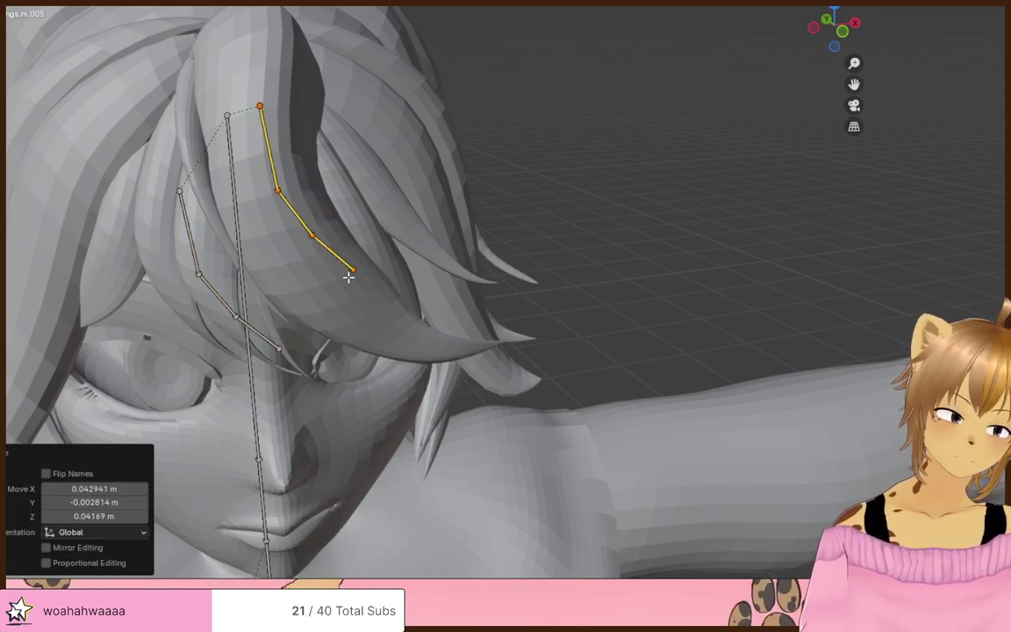
key(s)
click(485, 339)
key(g)
click(503, 379)
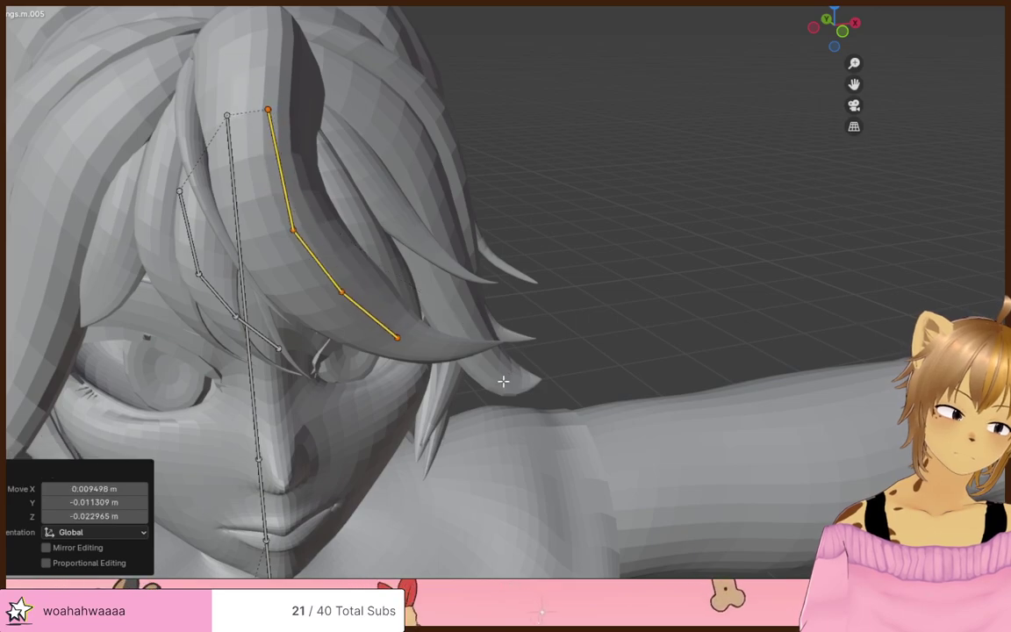
- Scale the copied chain by 1.062 and rotate it -5.21° in front view
middle_drag(502, 379, 431, 353)
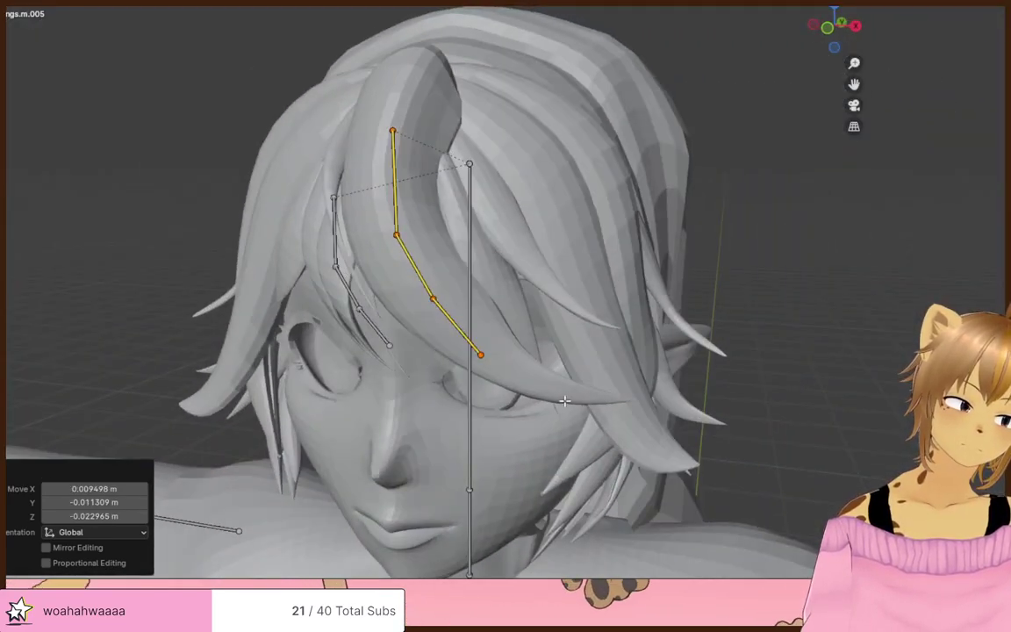
key(s)
click(620, 390)
middle_drag(621, 391, 626, 410)
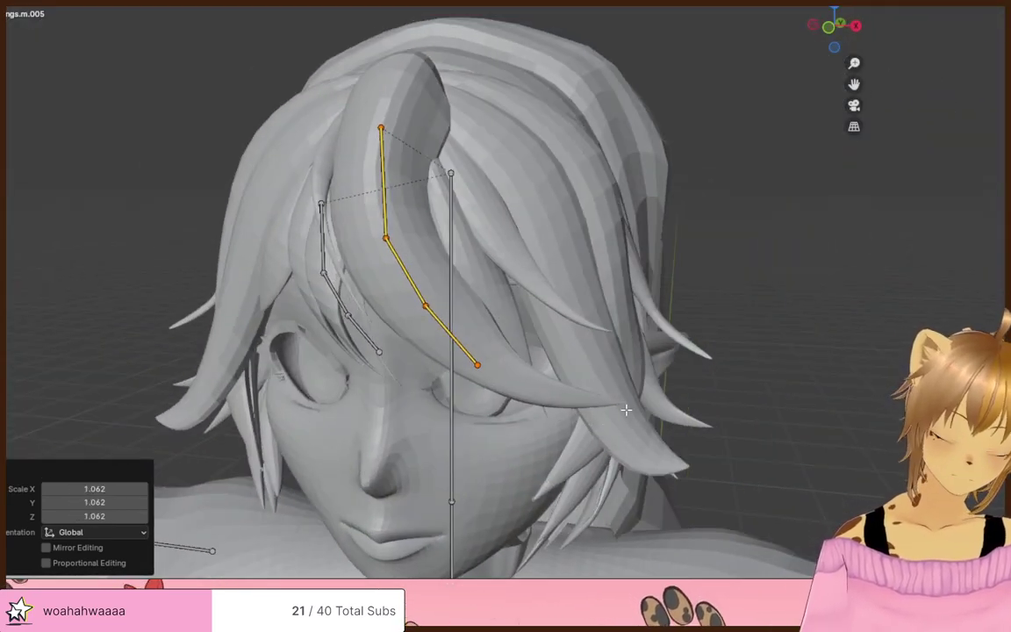
key(KP_1)
key(r)
click(612, 451)
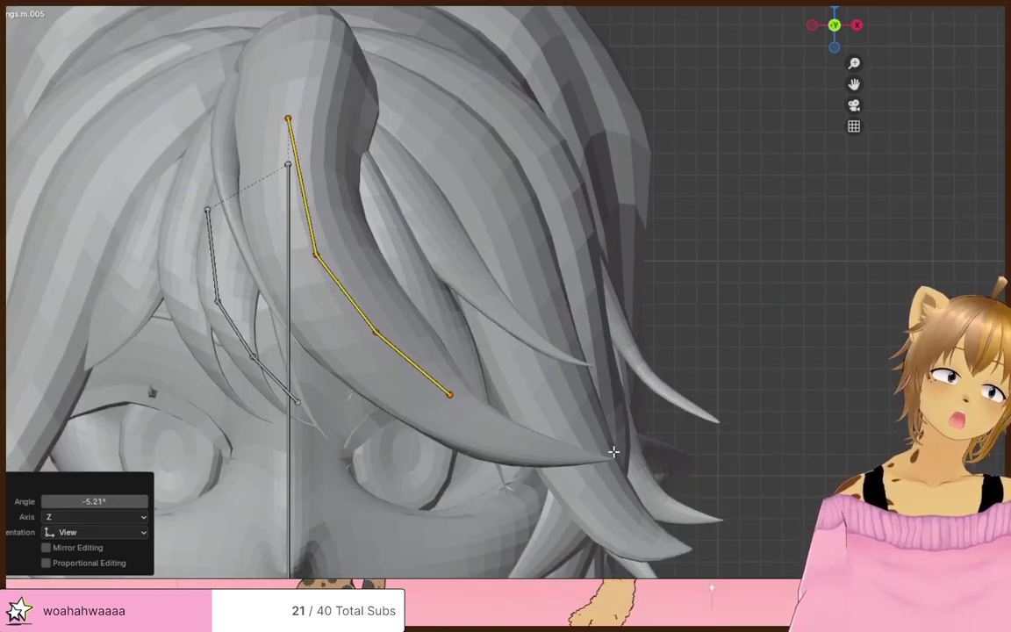
- Move the copied chain about 0.014 m along X and 0.021 m down, and refine its angle and position on the large strand
key(g)
click(660, 488)
key(r)
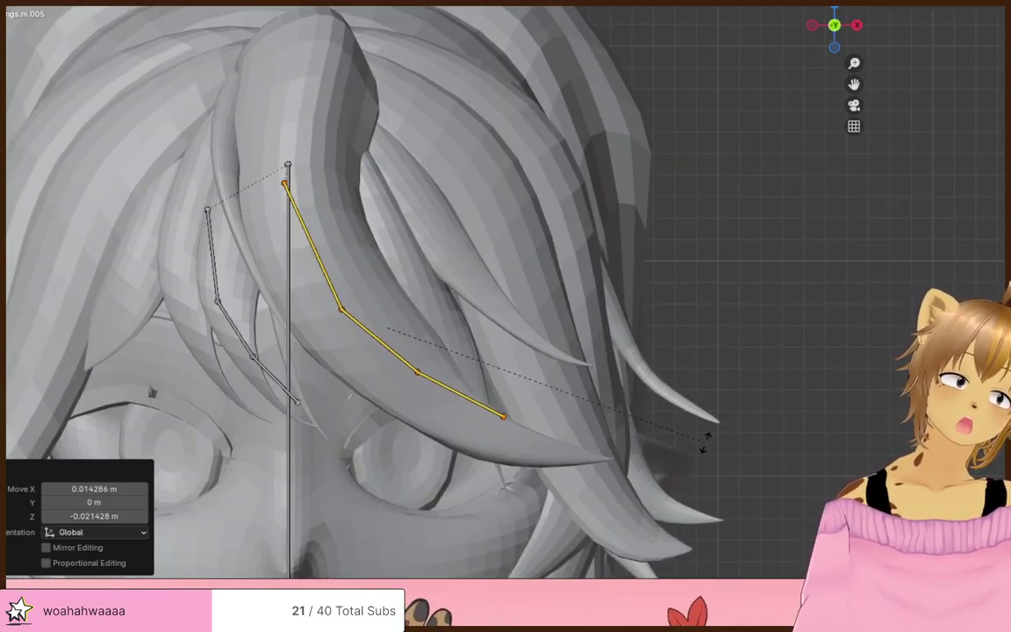
click(711, 463)
click(677, 453)
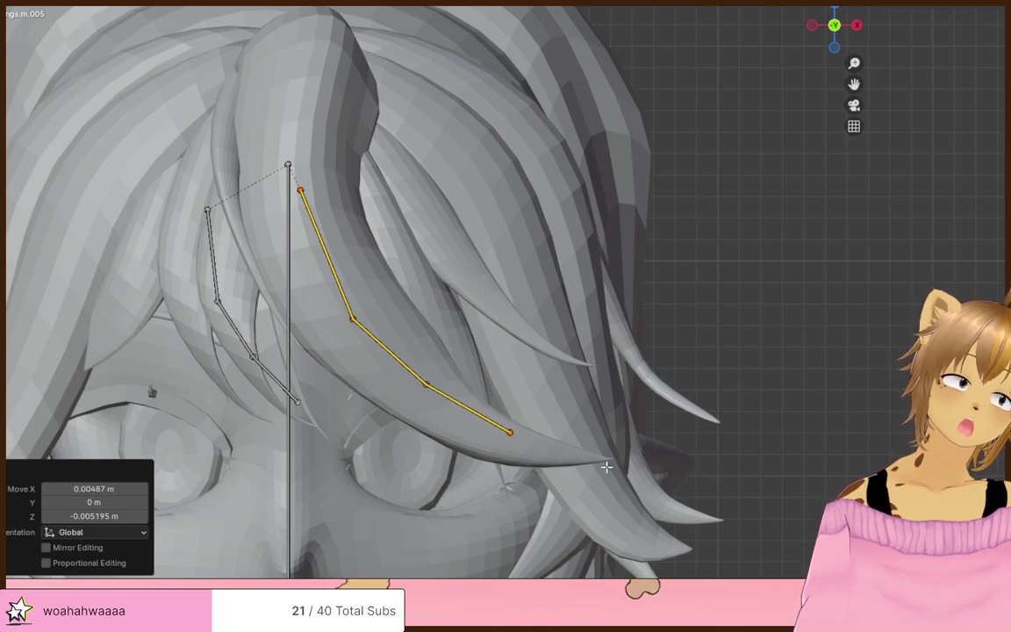
- Rotate the copied chain 8.99° in front view and shift it down along the large strand
key(r)
click(638, 445)
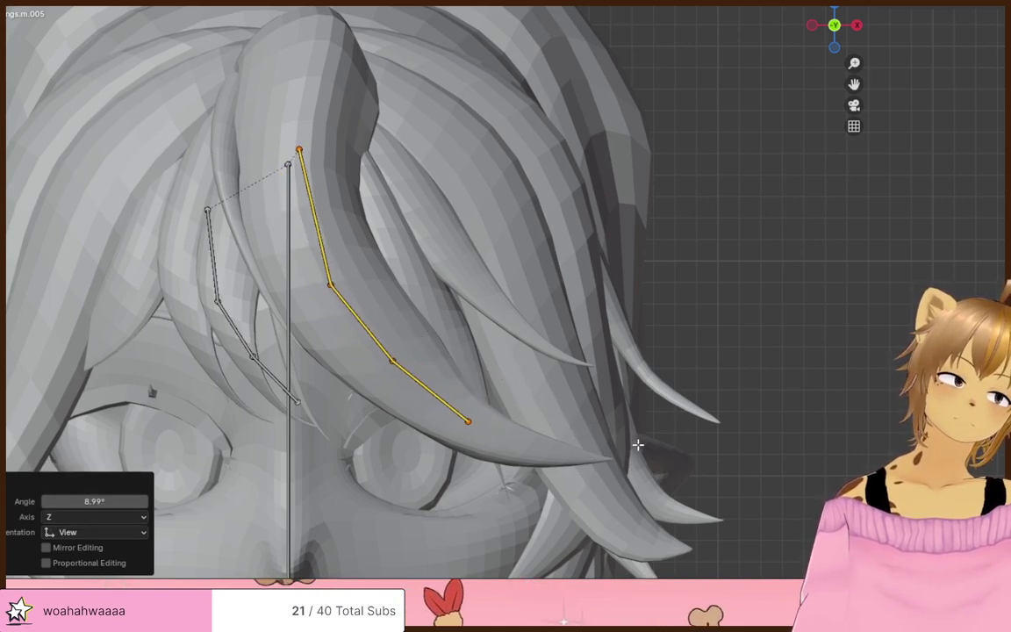
key(g)
click(647, 461)
- Rename the copied chain's bones from root to tip as bbangs.m., bbangs.m.001 and bbangs.m.002
click(320, 185)
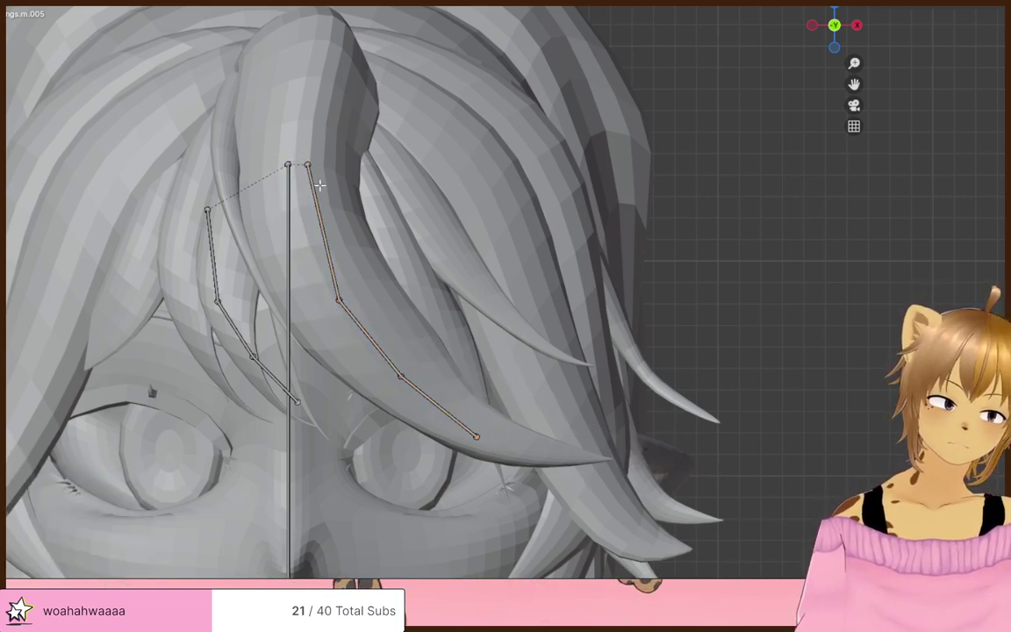
click(296, 165)
key(F2)
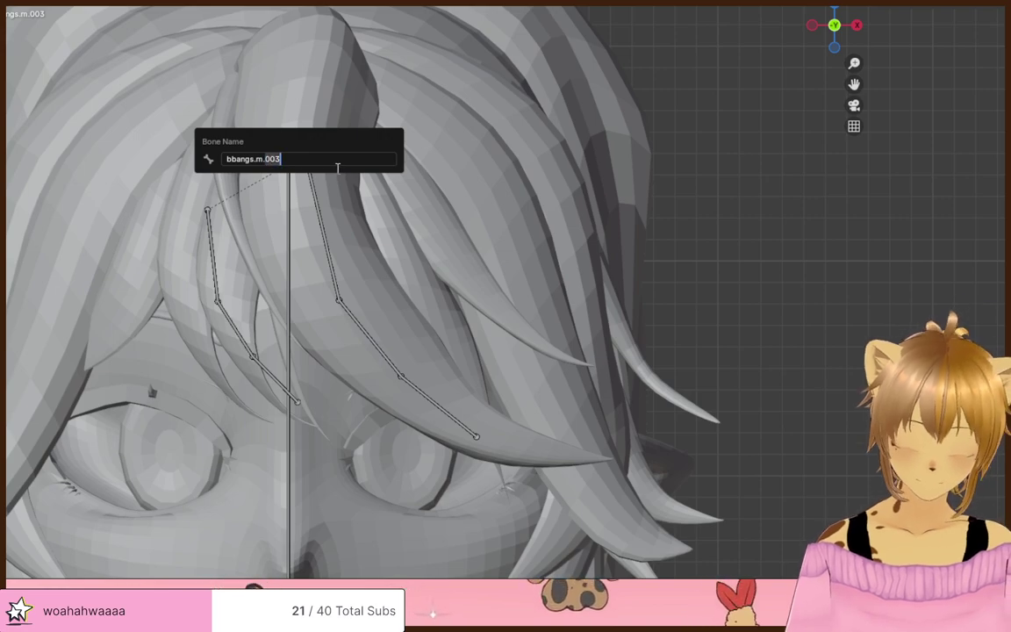
key(Return)
click(352, 311)
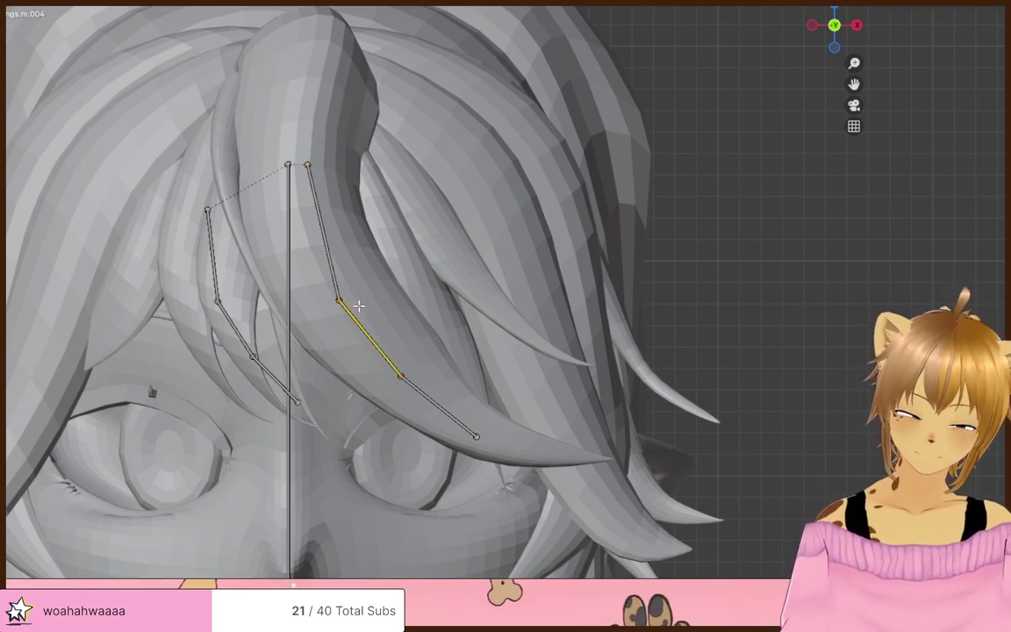
key(F2)
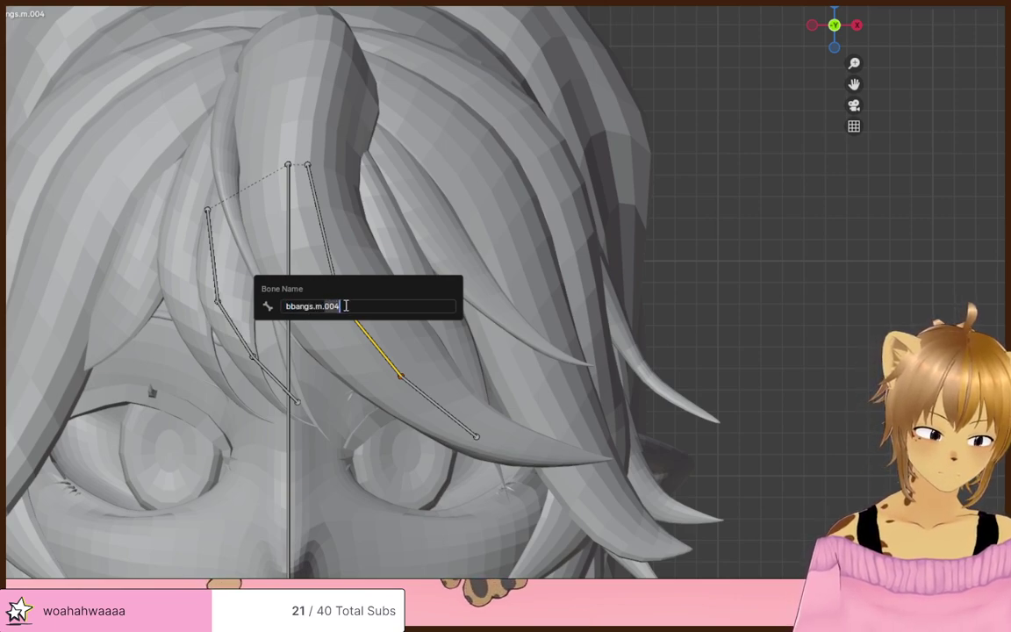
key(Return)
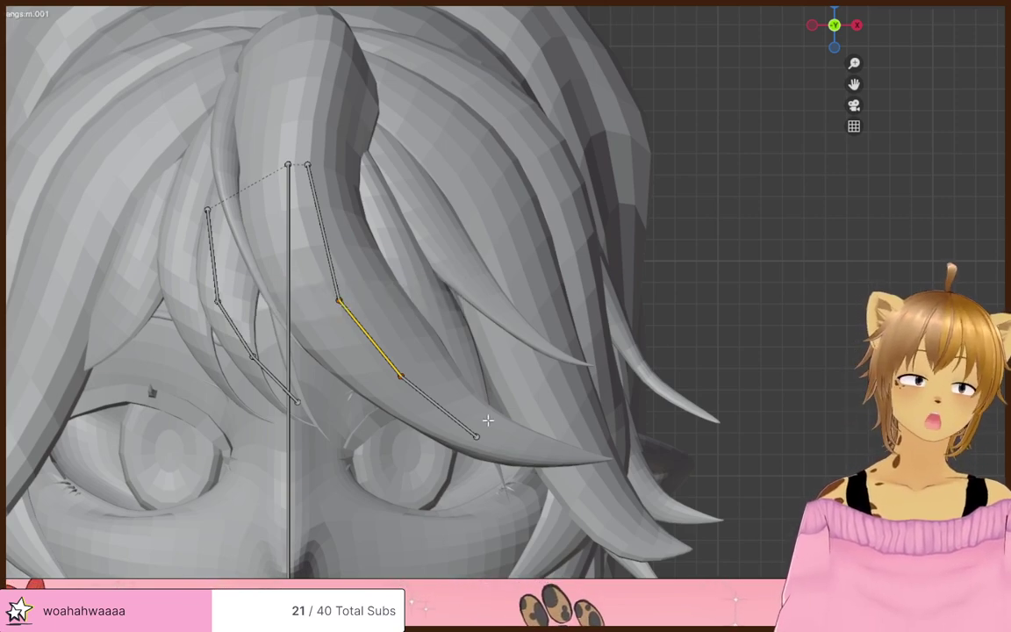
key(F2)
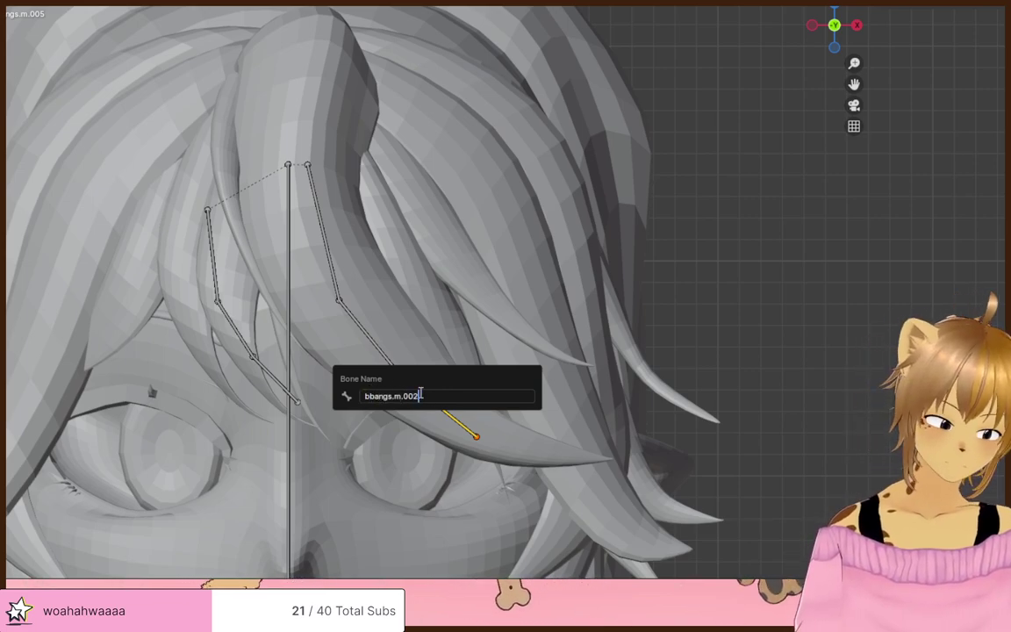
key(Return)
click(358, 323)
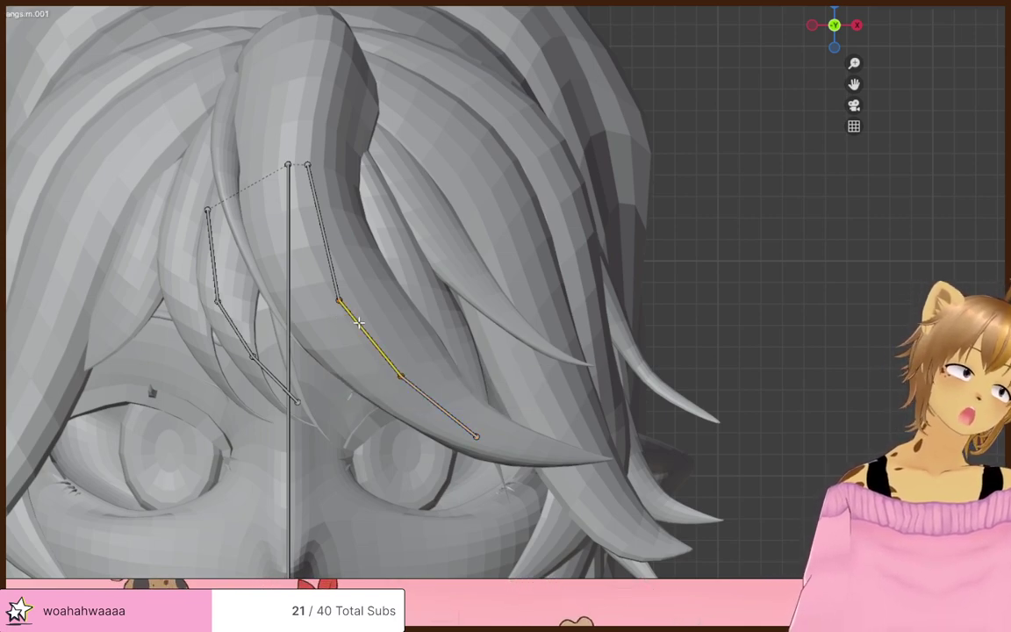
click(325, 226)
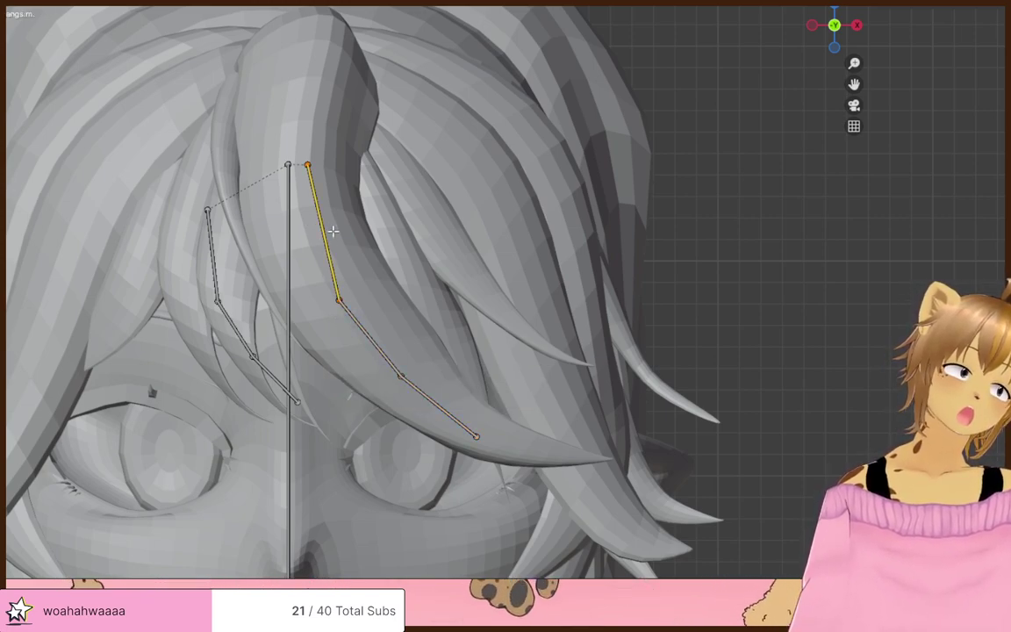
- Reposition the tip of bbangs.m.002 and extrude a fourth bone from it to the end of the large strand
click(482, 439)
click(482, 439)
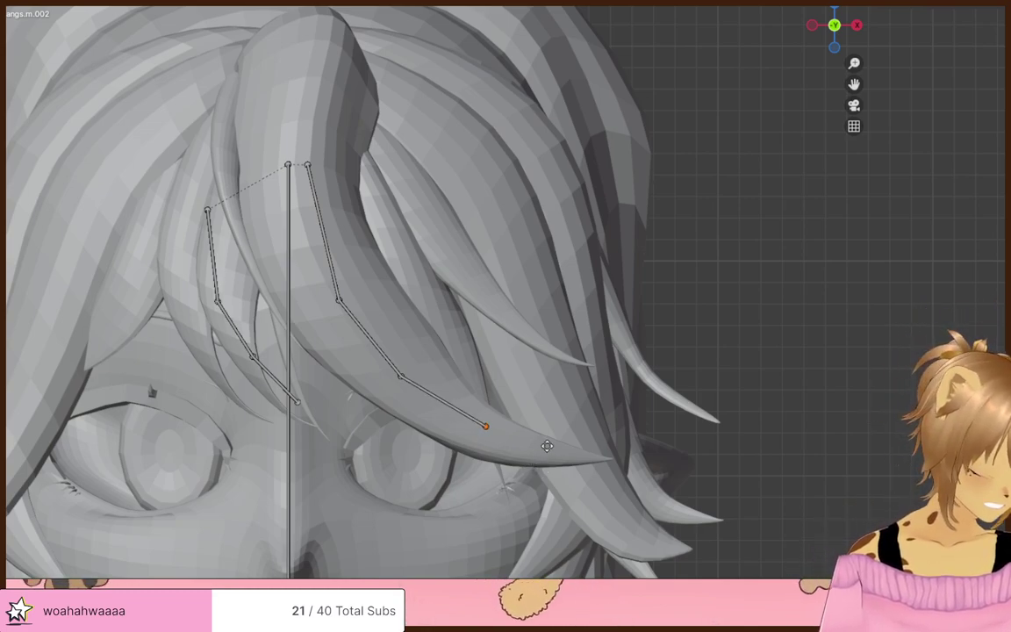
click(529, 442)
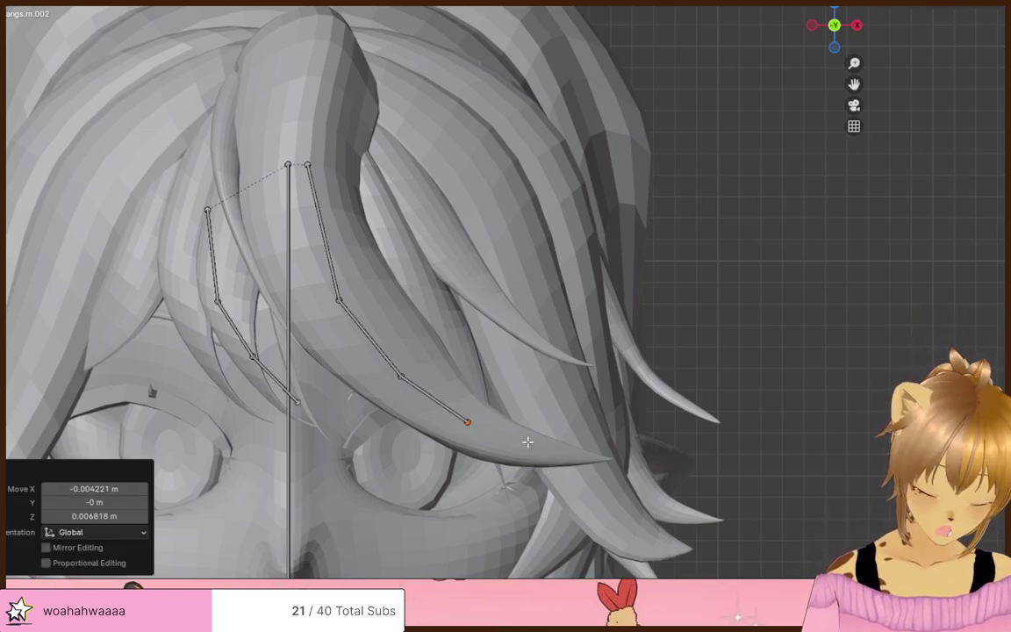
key(e)
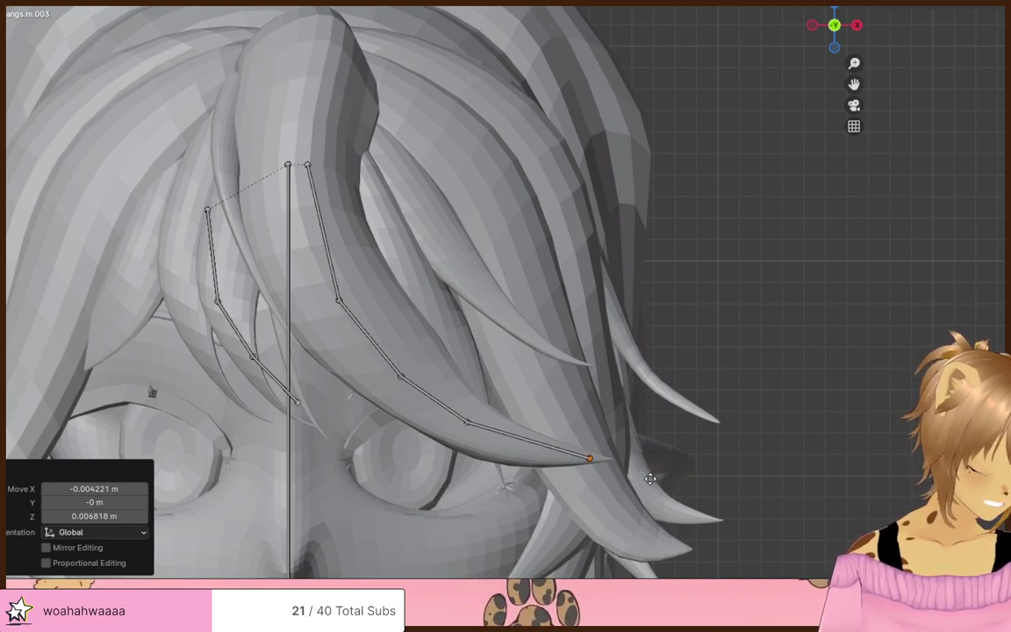
click(668, 479)
- Shift the joint before the large strand's last bone toward the strand's end and move the chain's tip about -0.0016 m in X and Z
click(478, 426)
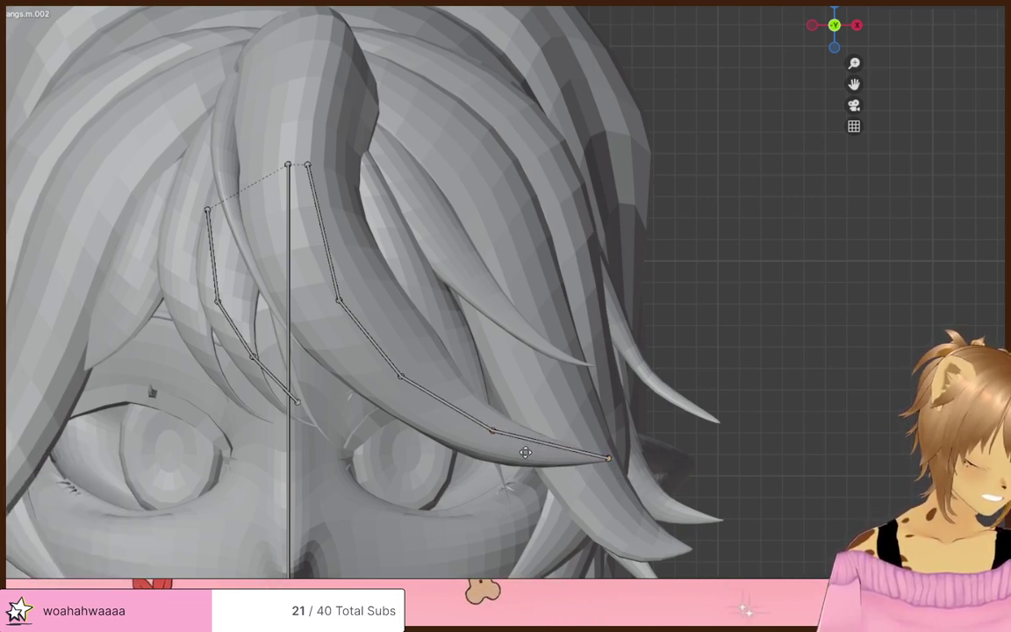
click(613, 458)
click(611, 459)
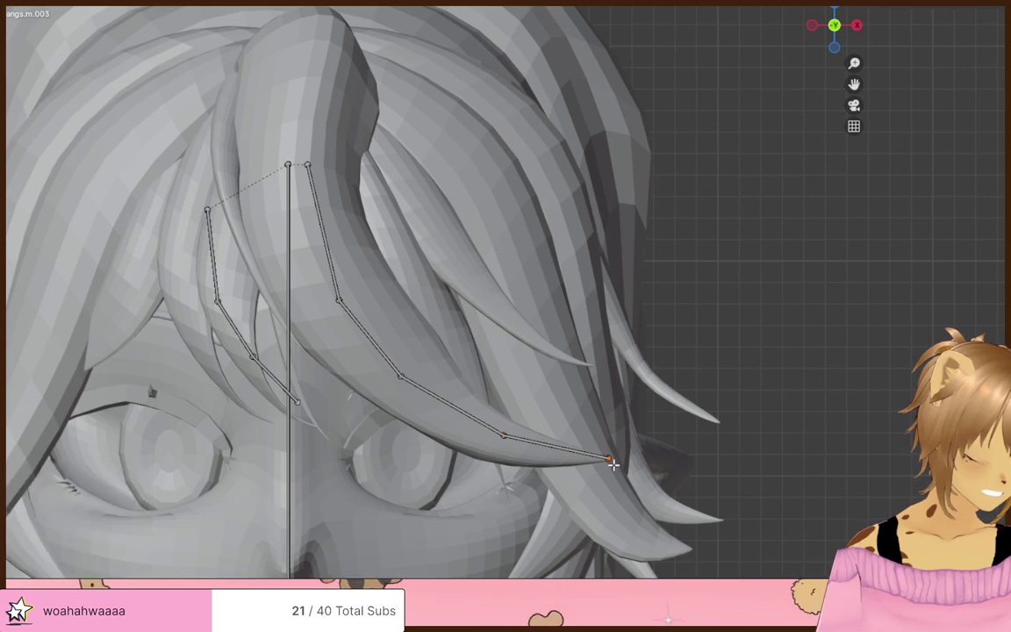
click(608, 467)
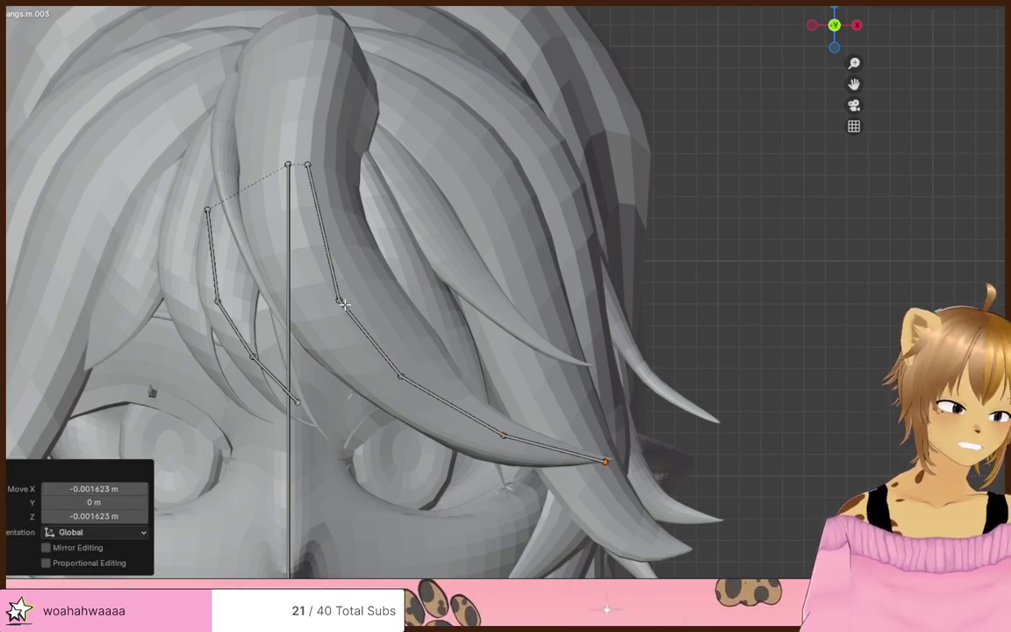
- Lower the root joint of the large strand's bone chain to shorten its first bone
click(308, 165)
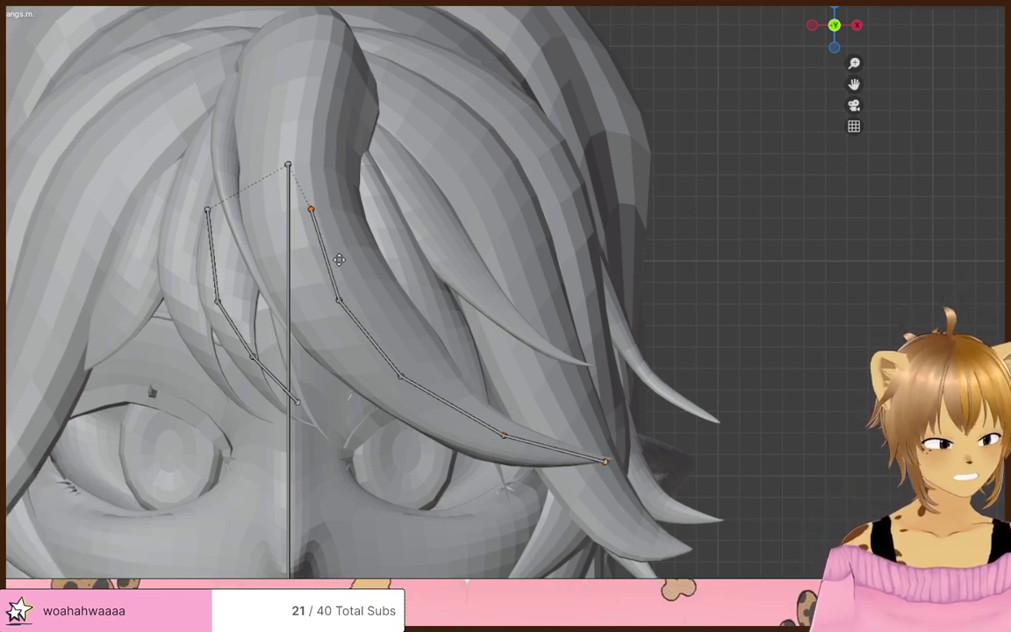
click(335, 259)
click(339, 300)
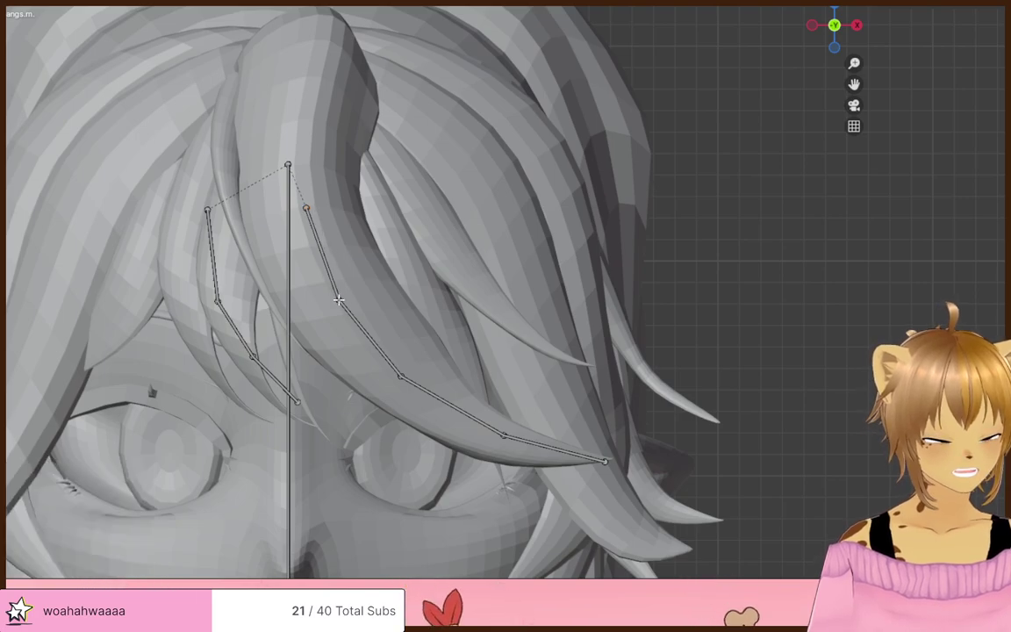
- Duplicate the first bangs.m bone onto the thin strand beside the large one, rotate it to the strand's slope and reposition it
scroll(411, 271, down, 5)
middle_drag(412, 270, 209, 260)
scroll(479, 251, up, 3)
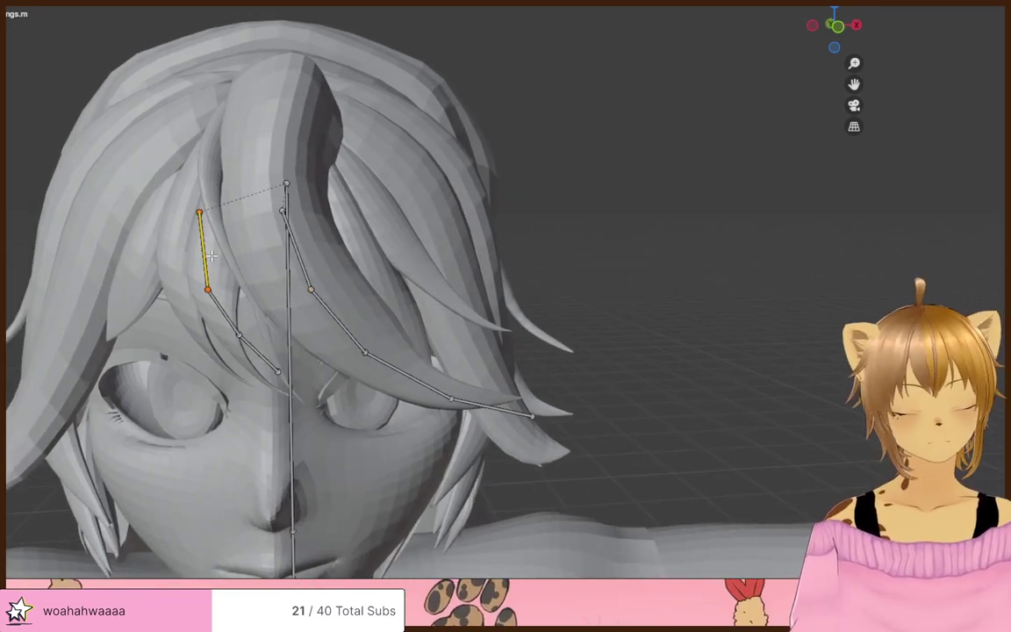
key(shift+d)
click(386, 226)
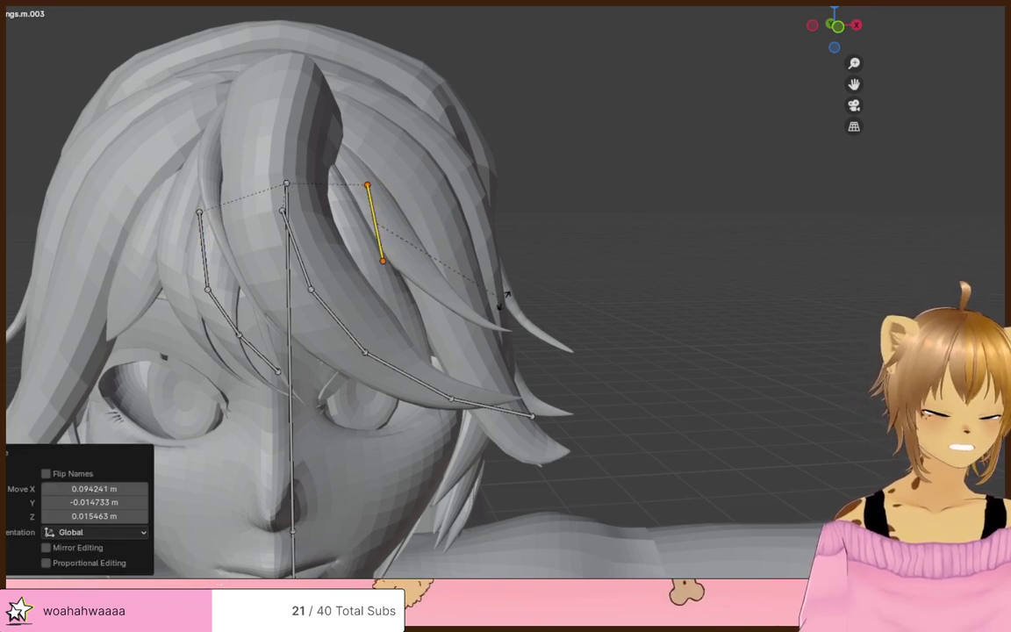
click(580, 254)
key(g)
click(591, 265)
click(395, 204)
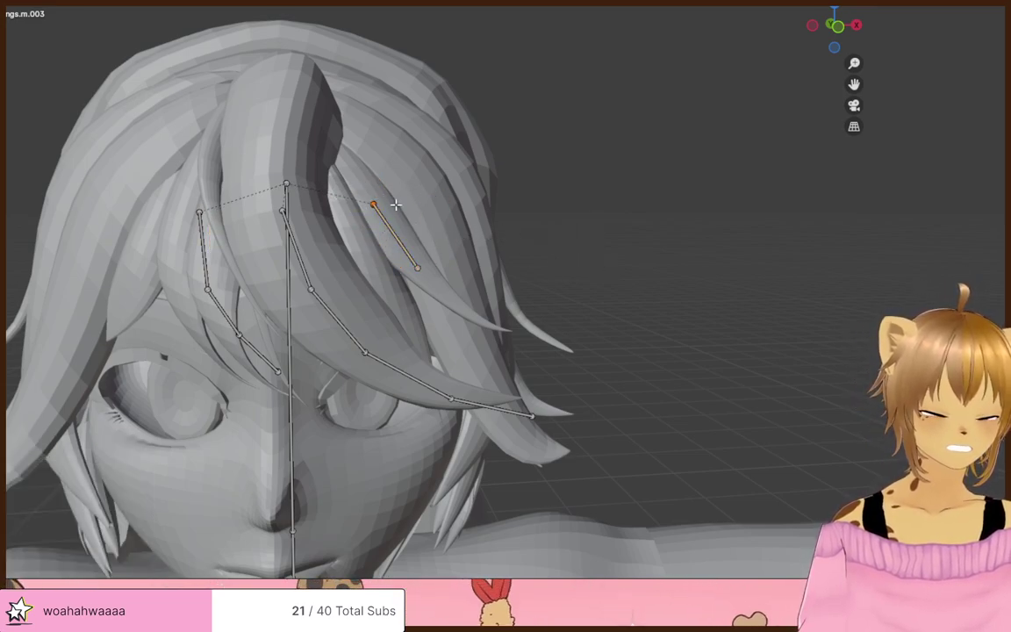
- Rename the bone on the thin bangs strand to bangss.m
key(F2)
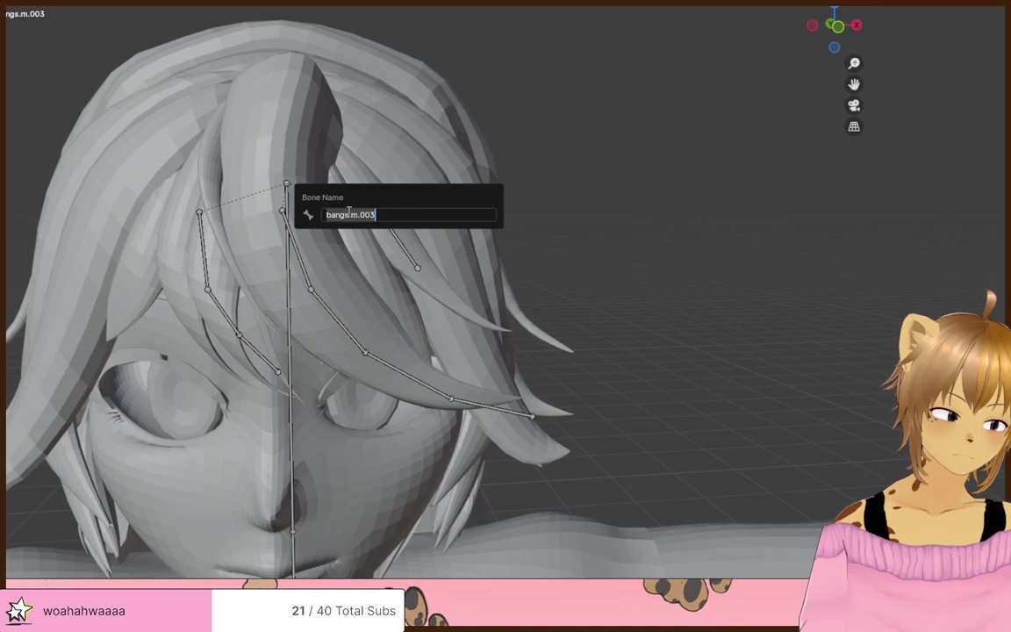
click(350, 214)
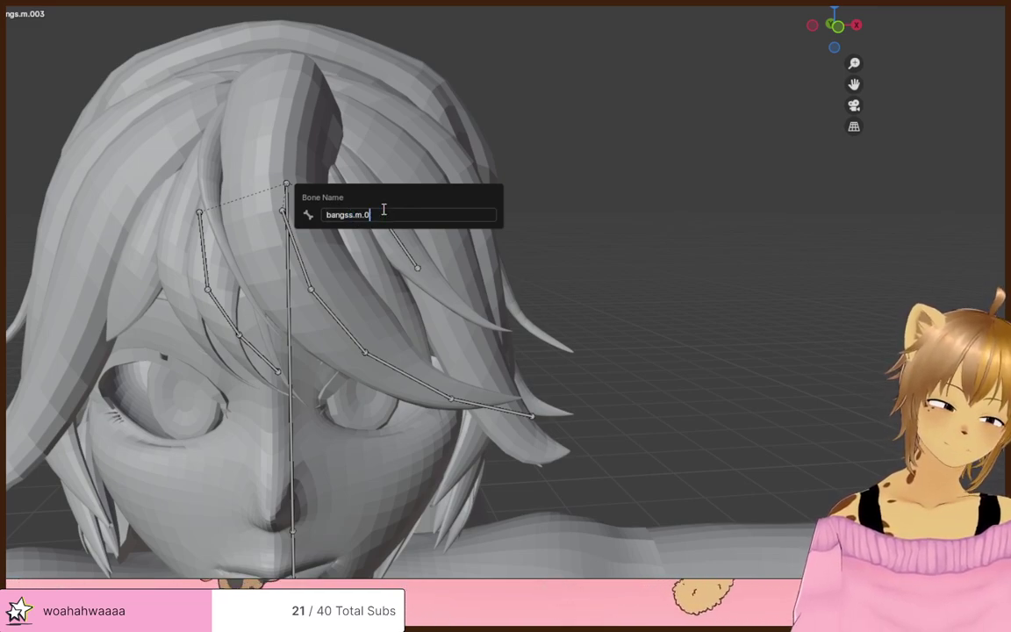
key(BackSpace)
key(Return)
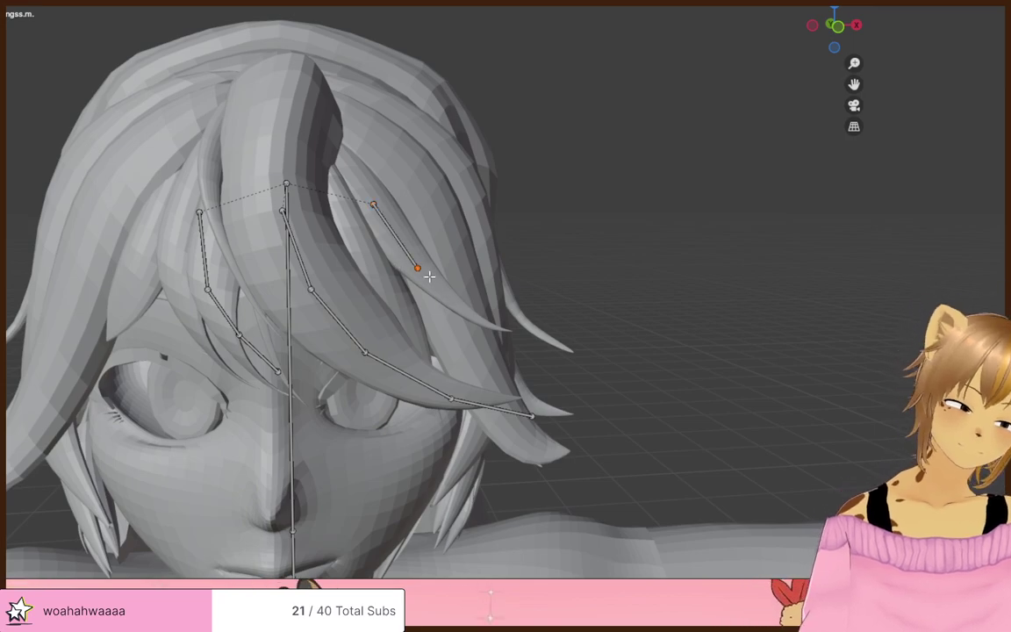
- Shift the renamed bone onto the thin strand and extrude two more bones from its tip to the strand's end
scroll(464, 300, up, 2)
click(361, 229)
key(g)
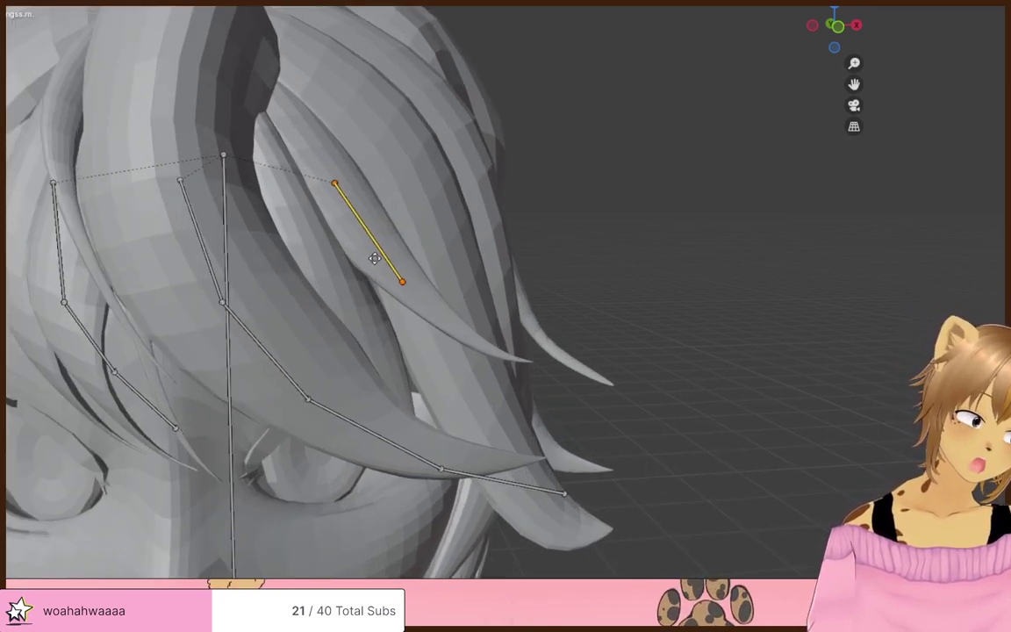
click(382, 259)
click(422, 282)
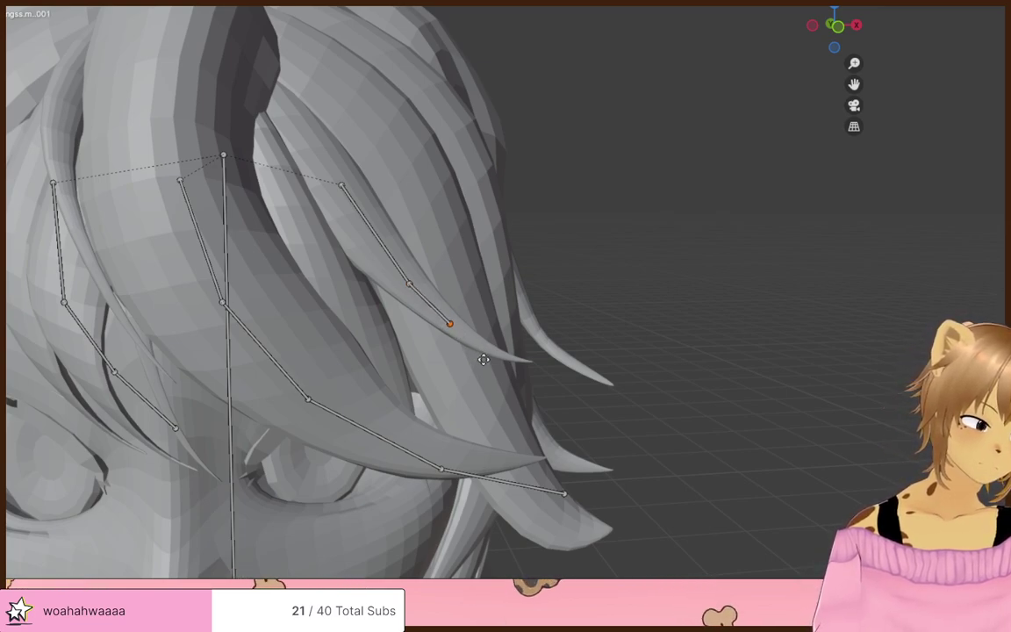
key(e)
click(569, 400)
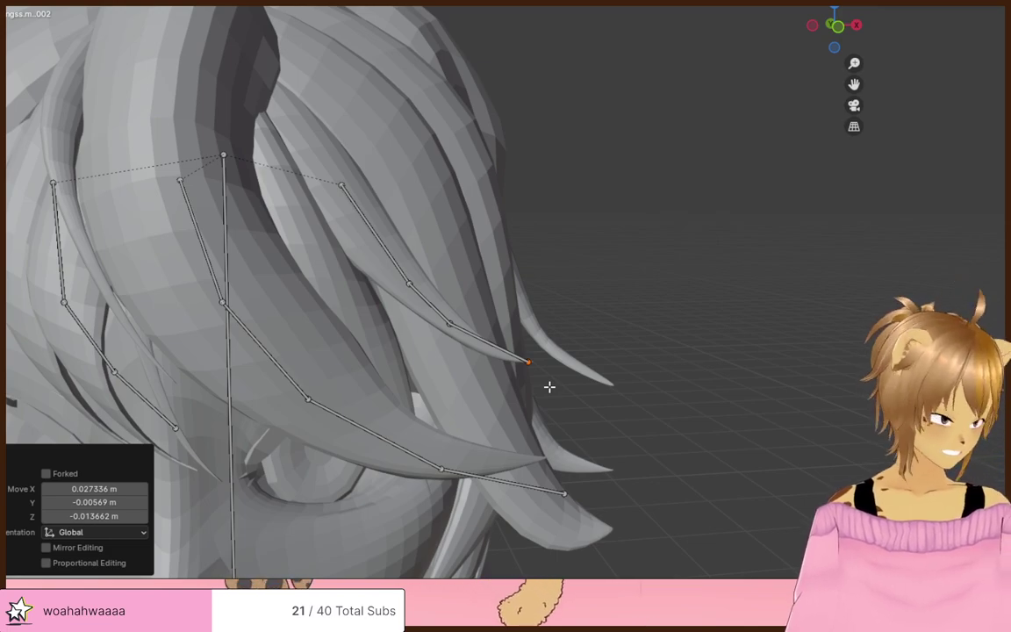
- Undo the third bone and move the second bone's tip to the end of the thin strand
key(ctrl+z)
key(g)
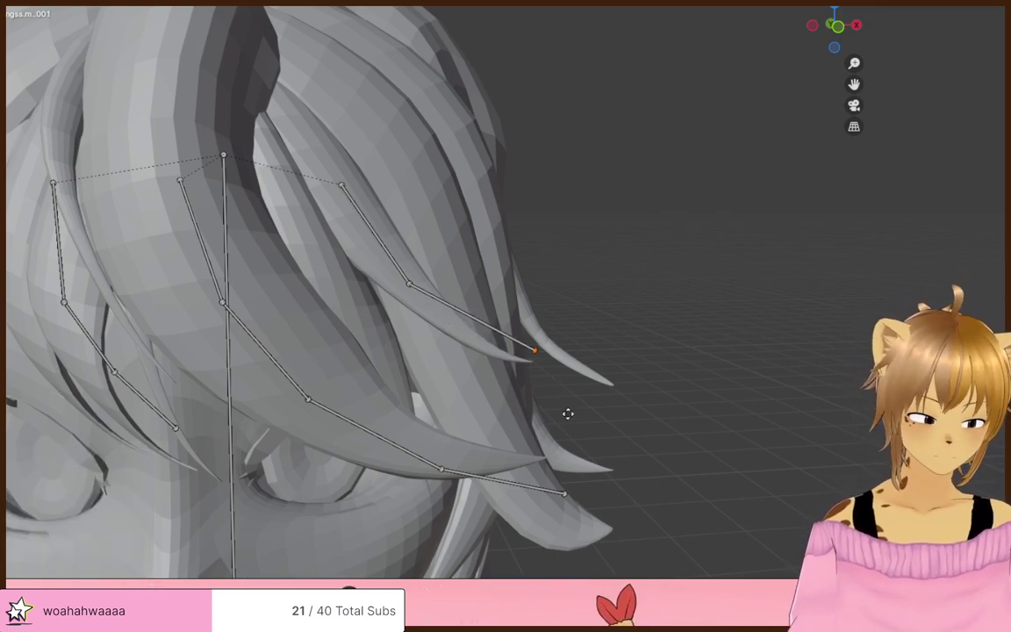
click(565, 424)
- Slide the thin strand's first bone down the strand and reposition the joint between its two bones
key(e)
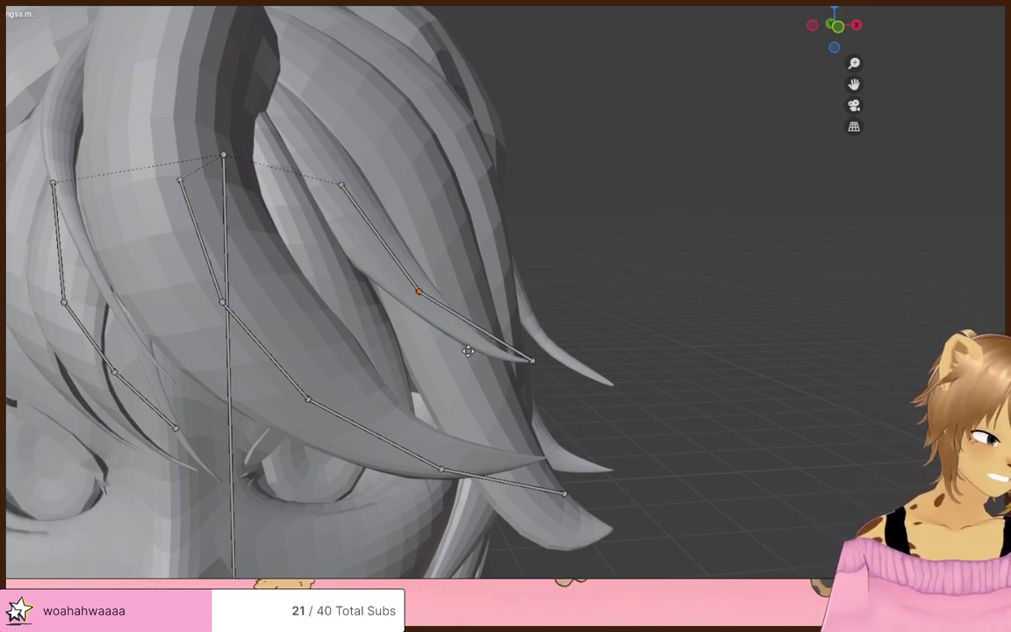
click(488, 365)
click(360, 213)
key(g)
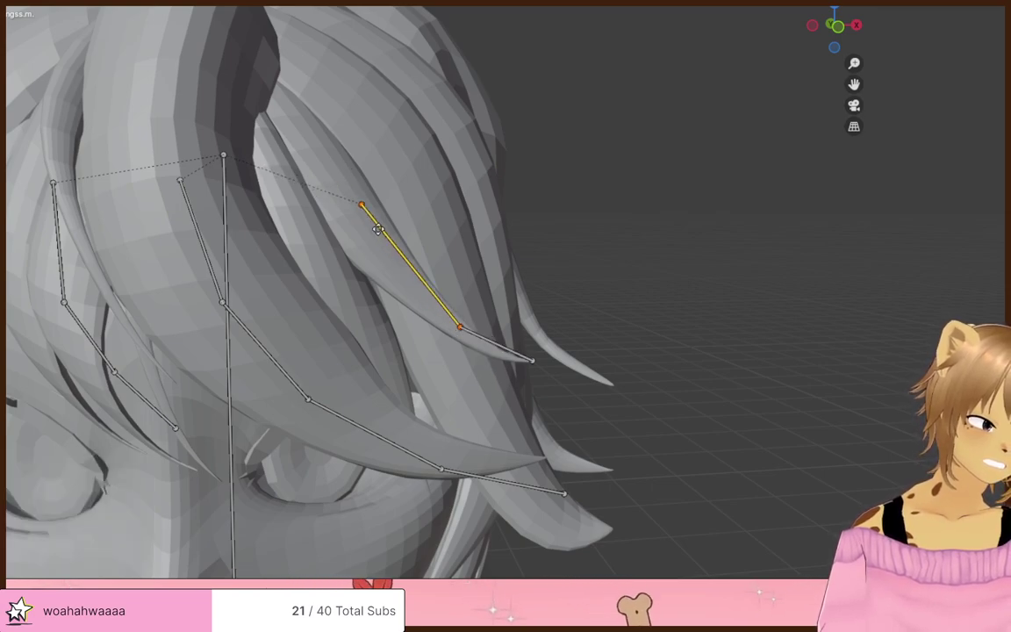
click(372, 228)
click(462, 328)
click(445, 317)
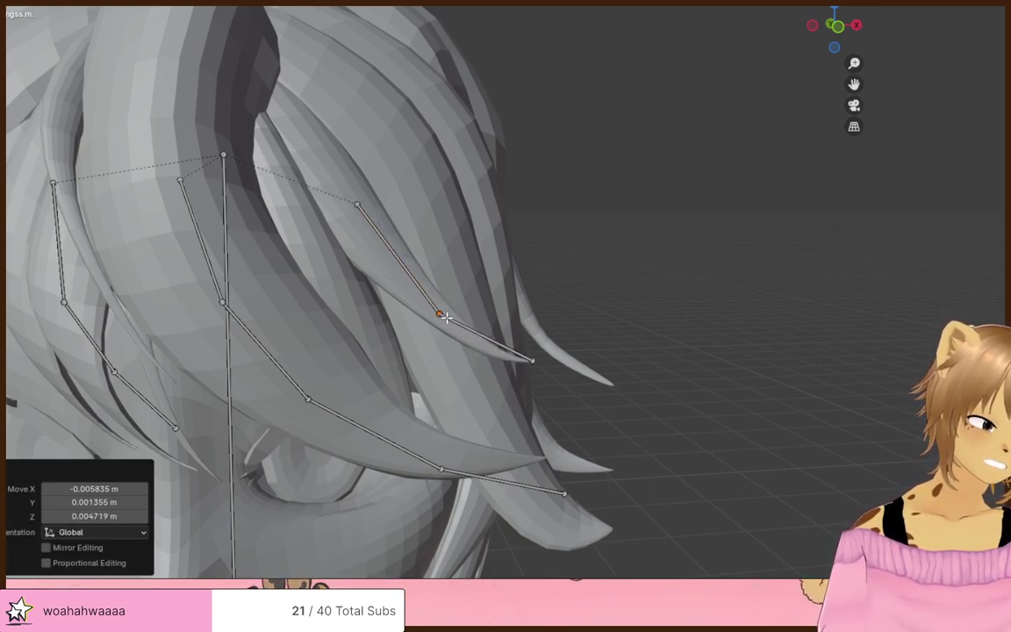
- Pull the thin strand chain's tip about -0.0042 m in X, just inside the strand's end
click(535, 360)
key(g)
click(518, 360)
scroll(553, 314, down, 3)
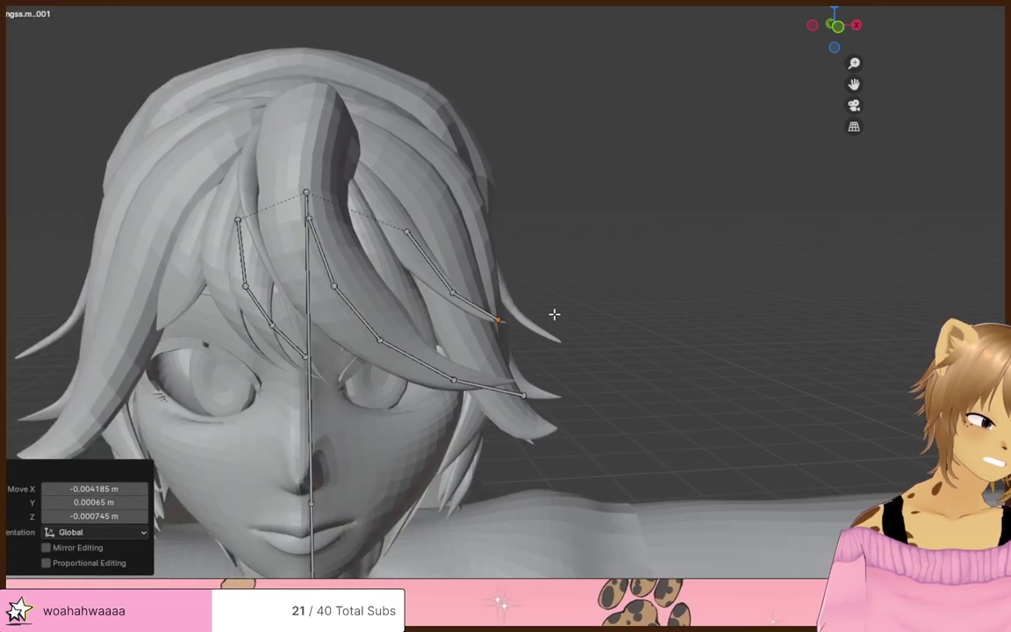
- Select the thin strand's two-bone chain and move it about 0.0366 m along Y toward the hair
middle_drag(553, 313, 419, 181)
drag(296, 145, 458, 228)
shift+click(441, 200)
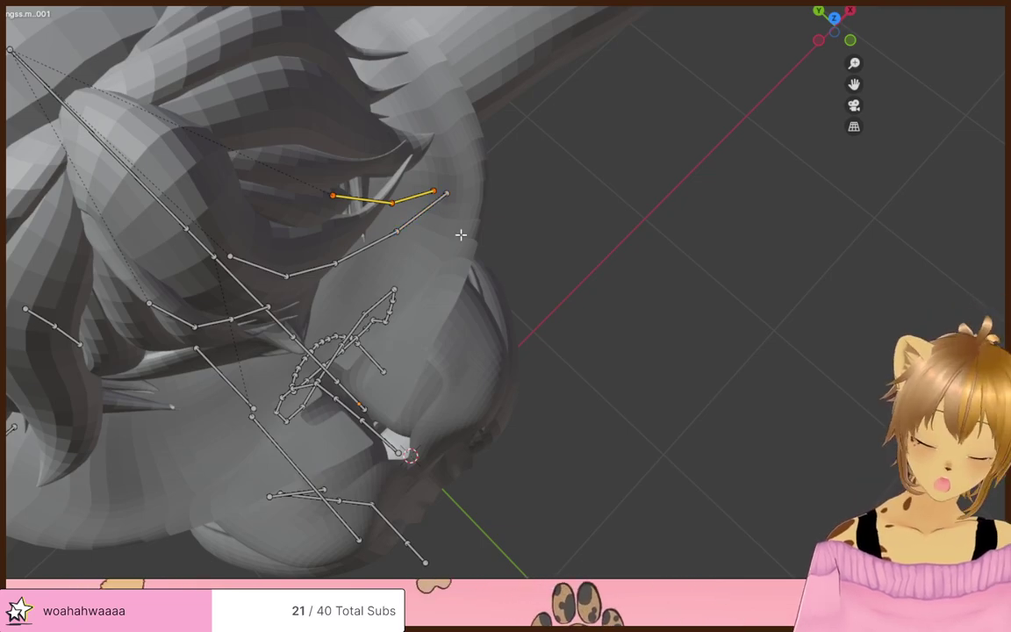
key(g)
key(y)
click(402, 209)
- Move and rotate the thin strand's chain in side view to follow the strand's slope, fine-tuning its position
middle_drag(402, 210, 551, 175)
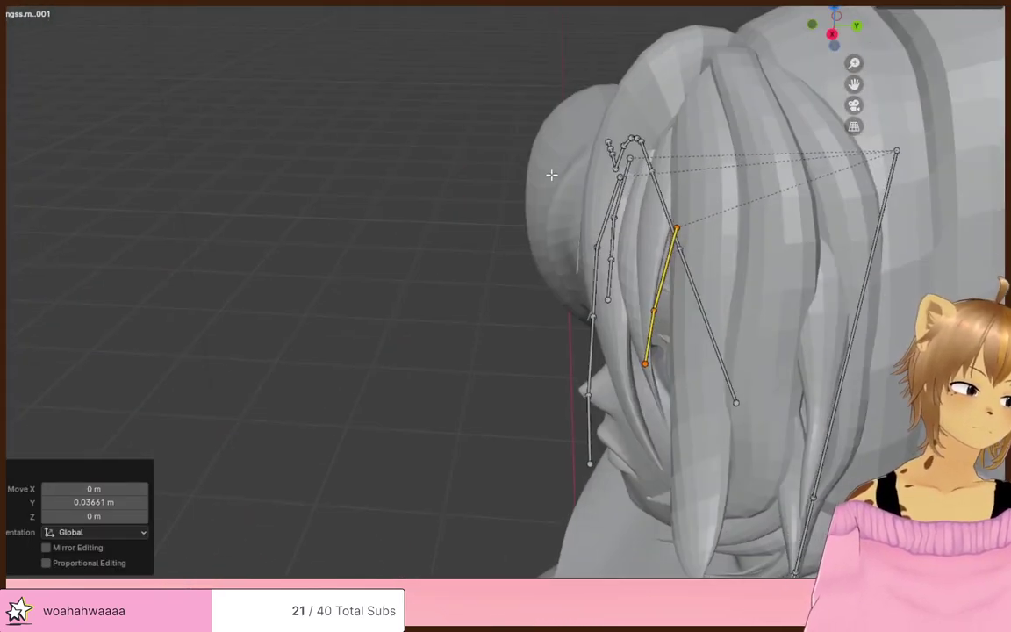
click(749, 235)
key(g)
click(745, 239)
key(r)
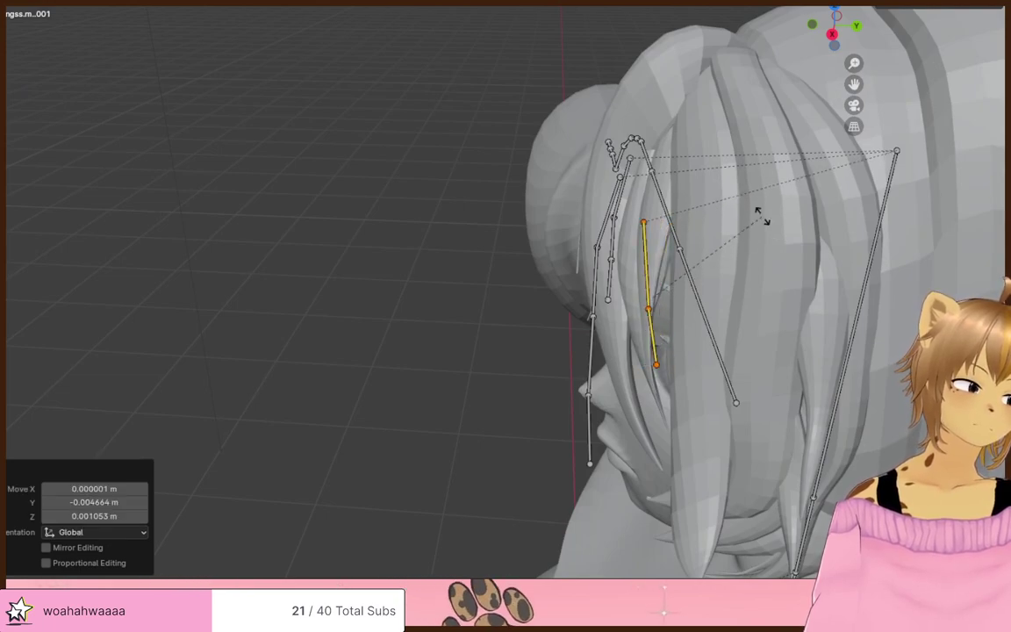
click(761, 217)
key(g)
click(758, 219)
- Move the tip and last joint of the large bangs strand's chain back so they follow the strand's depth
middle_drag(779, 255, 772, 230)
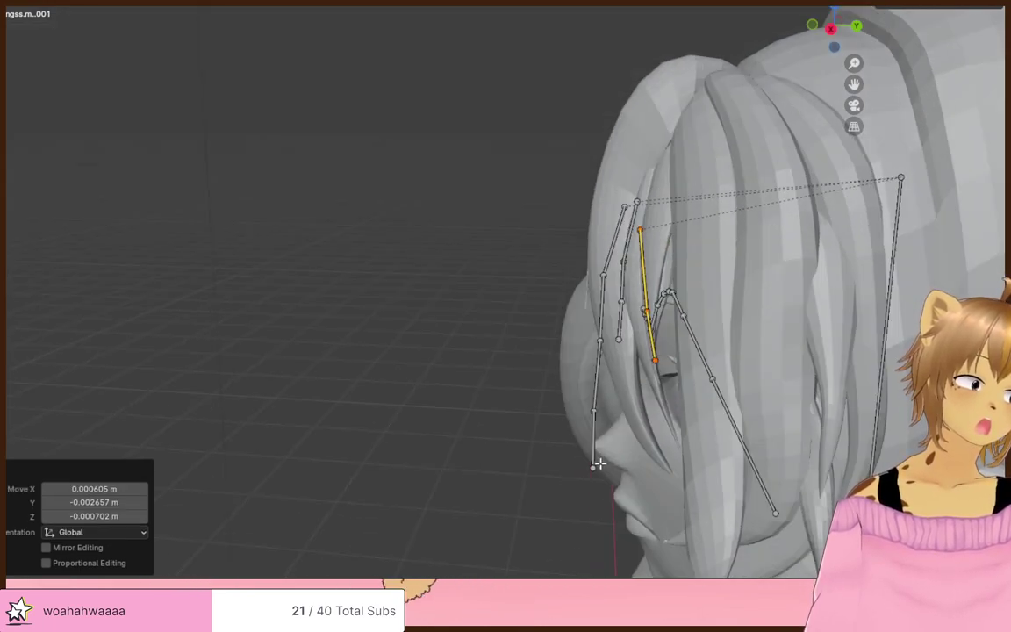
click(597, 464)
key(g)
click(706, 488)
click(618, 412)
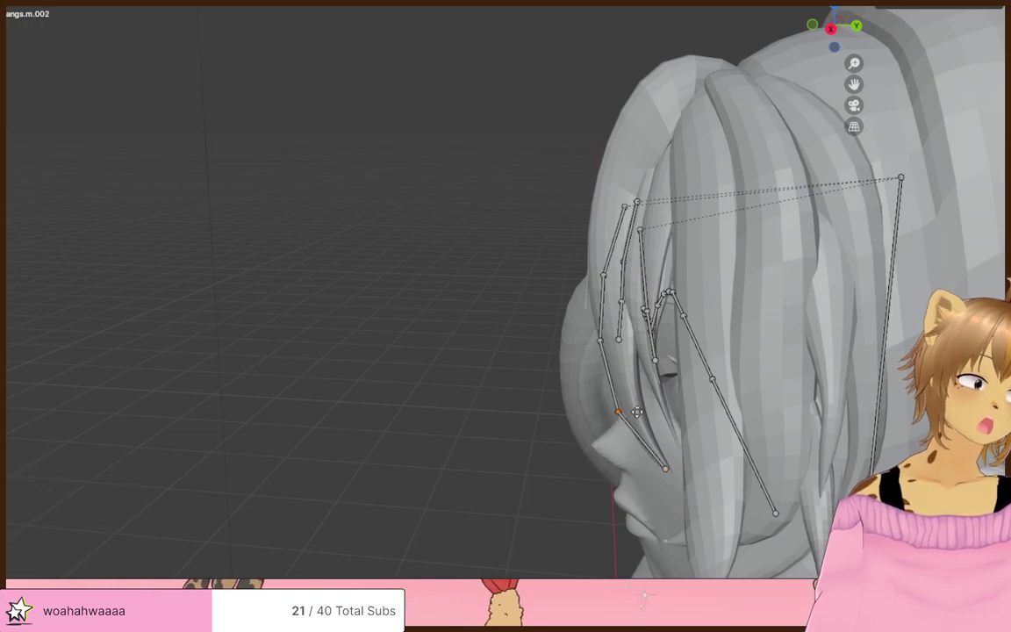
click(645, 410)
- Examine the whole armature from several angles against the body, sleeve and hair meshes
middle_drag(644, 410, 598, 358)
scroll(597, 357, down, 6)
scroll(624, 343, up, 5)
middle_drag(497, 358, 391, 366)
scroll(555, 350, down, 3)
scroll(392, 366, down, 3)
key(a)
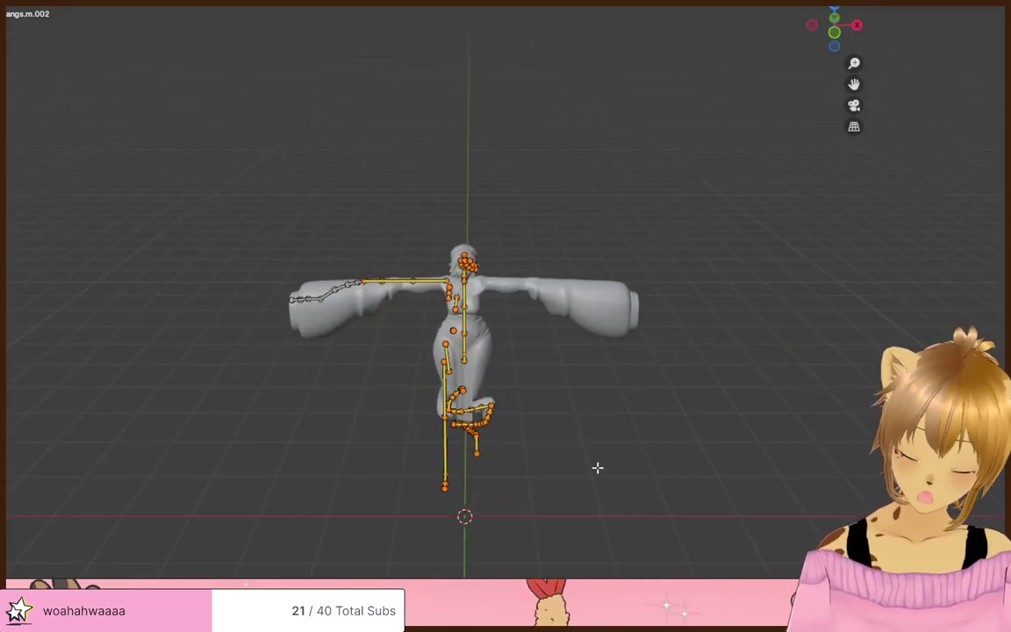
click(565, 438)
scroll(558, 437, up, 8)
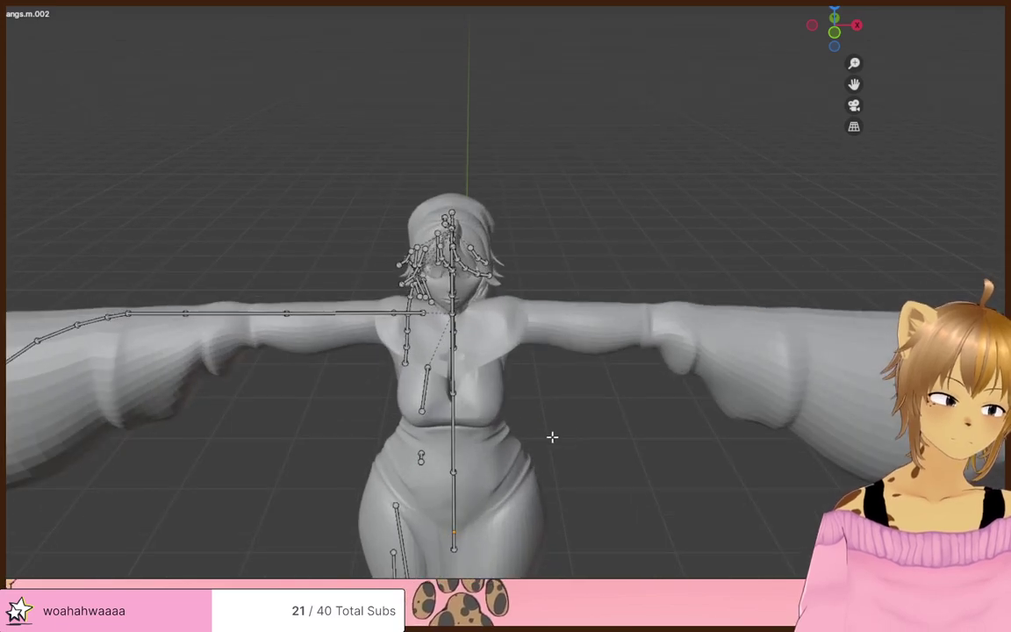
middle_drag(551, 437, 575, 392)
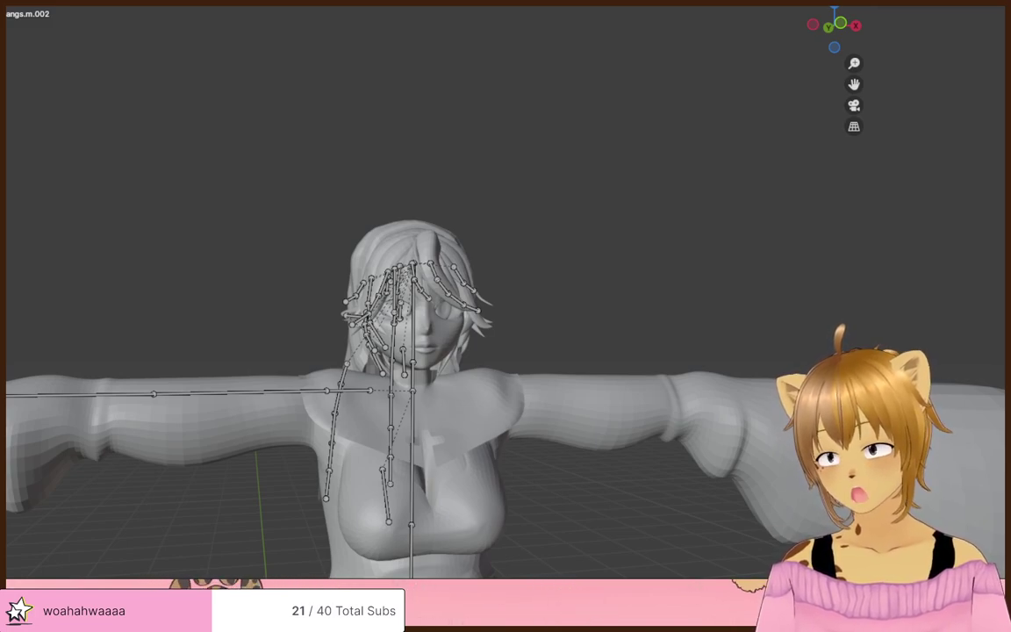
middle_drag(123, 513, 166, 443)
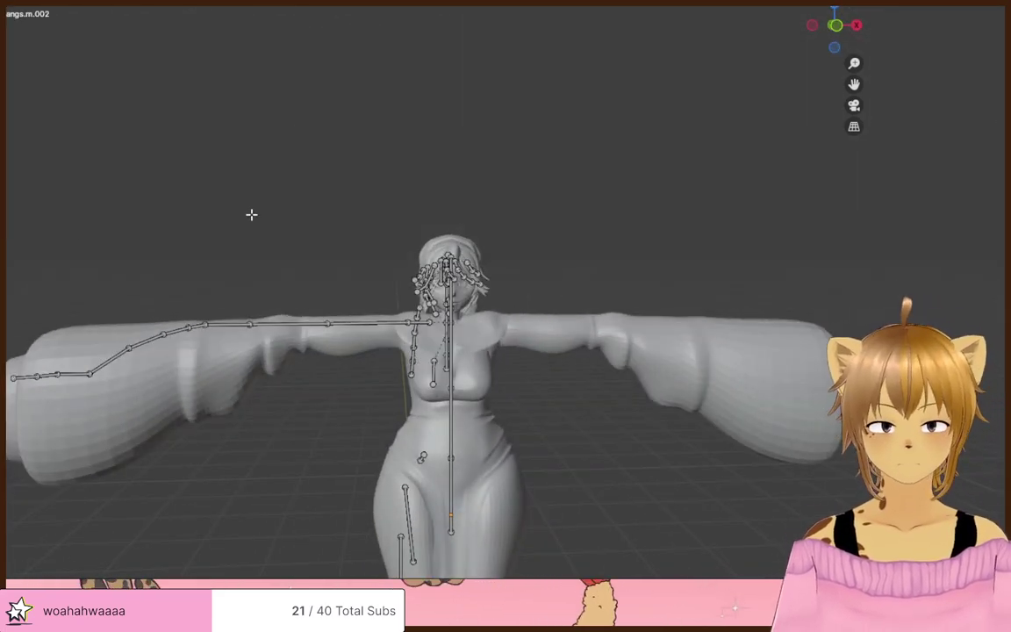
middle_drag(250, 214, 382, 300)
scroll(351, 265, up, 5)
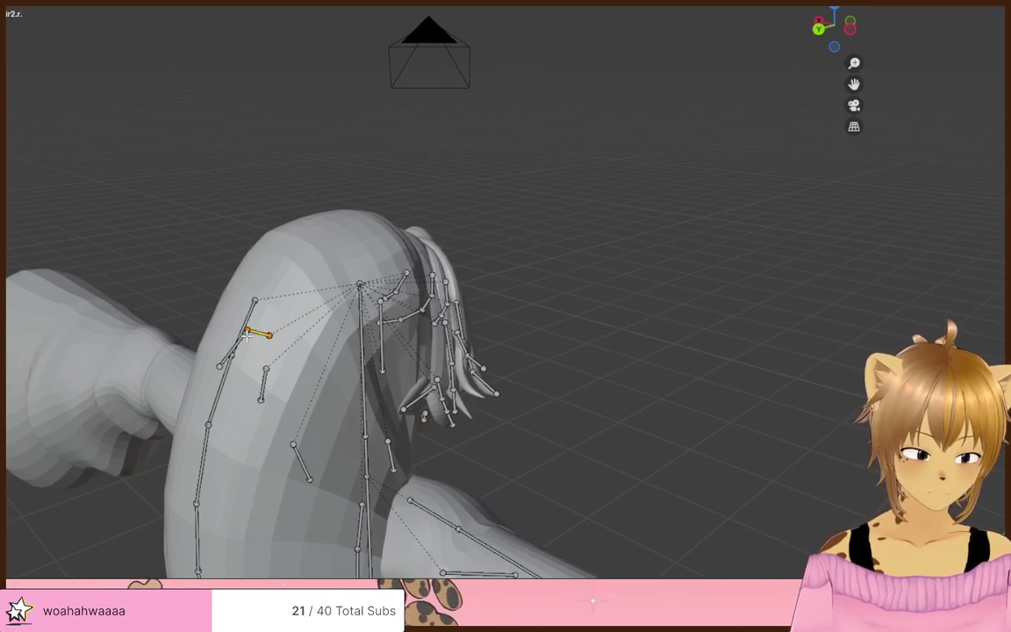
- Add the character's right-side hair, face, chest, arm and sleeve bones to the selection, leaving out the center bones
middle_drag(284, 342, 409, 334)
drag(404, 284, 433, 361)
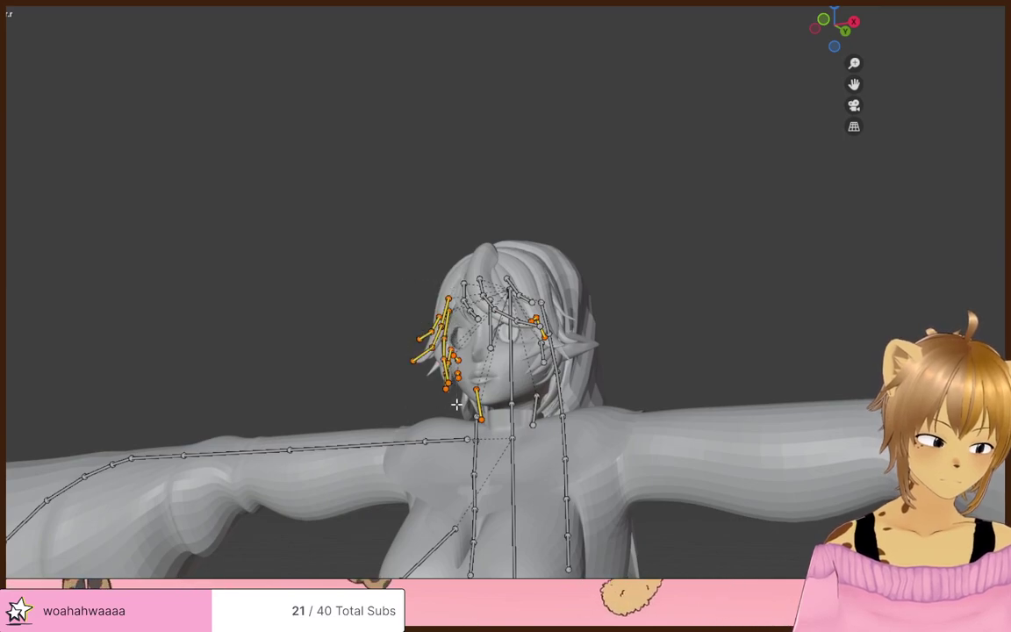
middle_drag(445, 397, 378, 344)
scroll(413, 405, down, 2)
drag(375, 342, 389, 385)
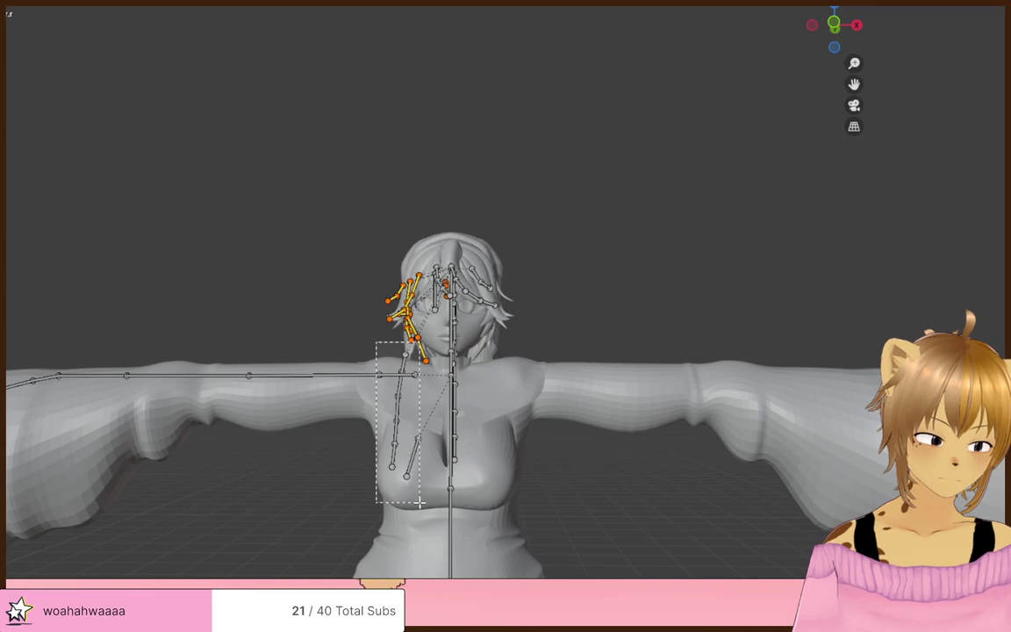
mouse_move(448, 393)
middle_down()
mouse_move(506, 411)
mouse_move(444, 404)
middle_up()
drag(142, 269, 430, 374)
- Extend the selection to the right-side hip, thigh and leg bones, leaving out the tail chain
scroll(430, 374, up, 2)
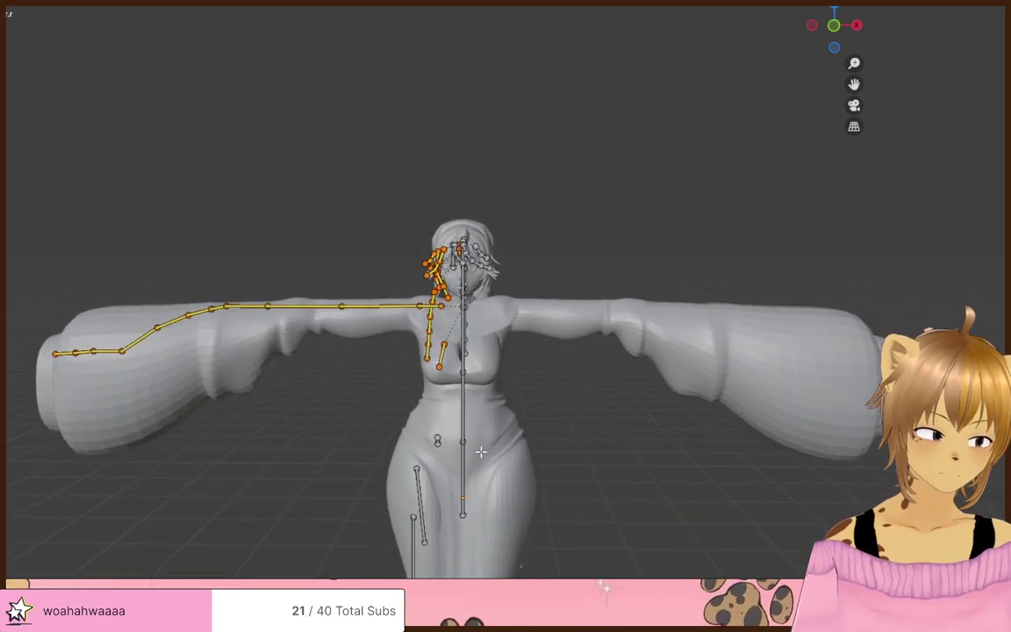
shift+middle_drag(481, 446, 481, 187)
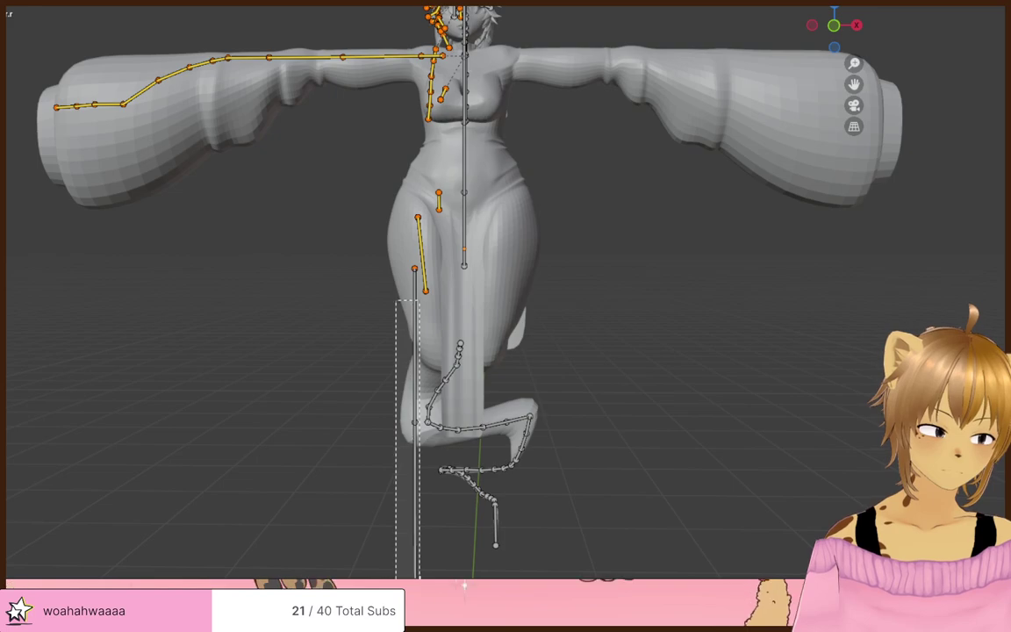
drag(419, 581, 419, 553)
scroll(421, 540, down, 2)
drag(374, 355, 436, 525)
- Check the selected right-side bones from behind and the side, and symmetrize them to the opposite side
middle_drag(379, 397, 594, 397)
scroll(501, 303, up, 4)
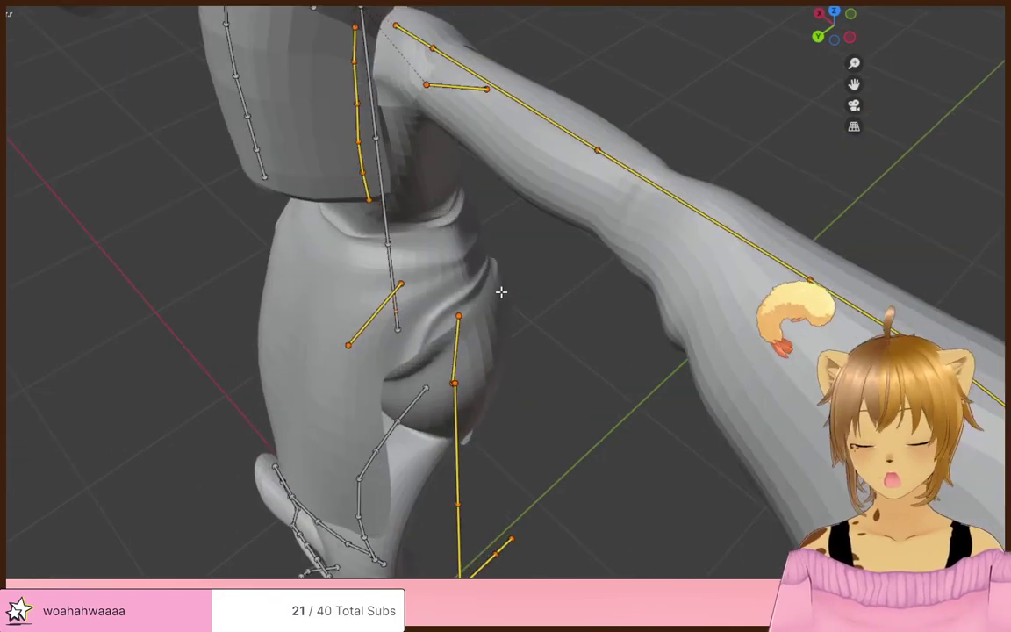
shift+middle_drag(501, 291, 533, 510)
scroll(528, 474, up, 1)
middle_drag(529, 467, 492, 434)
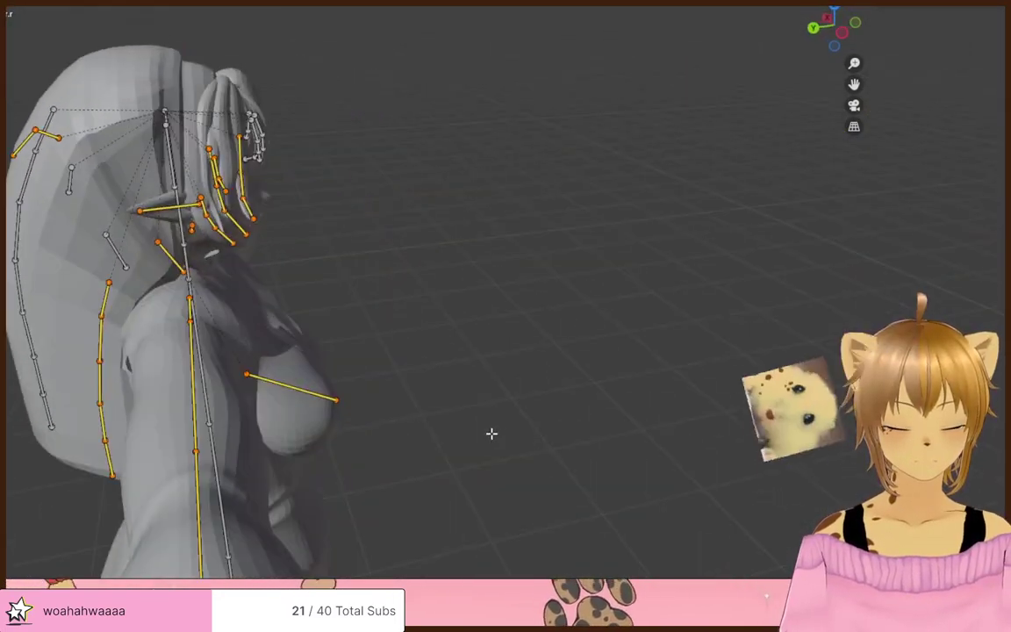
middle_drag(270, 345, 298, 346)
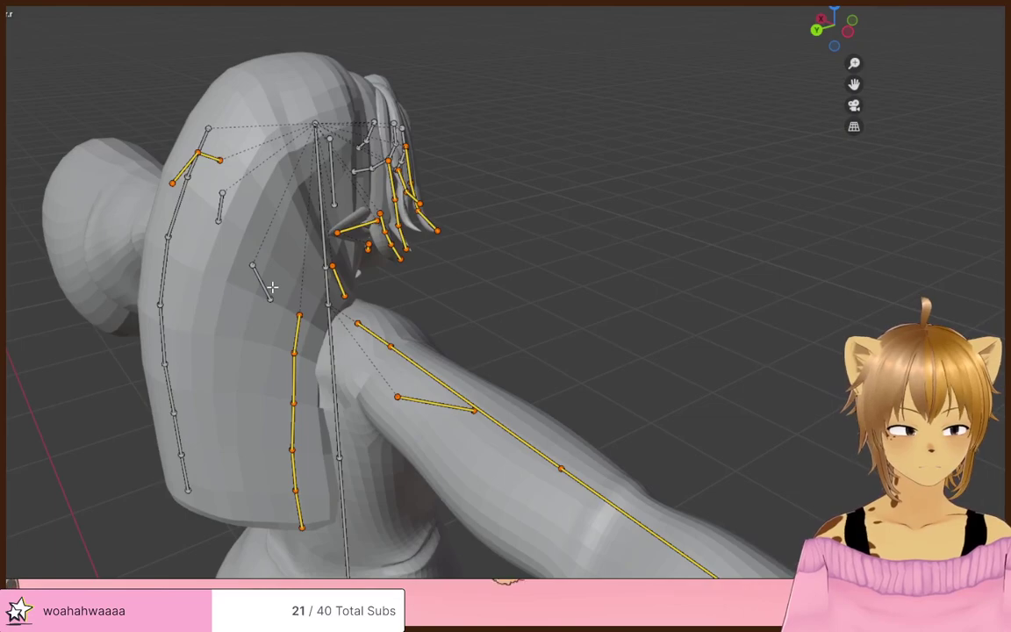
middle_drag(273, 287, 34, 139)
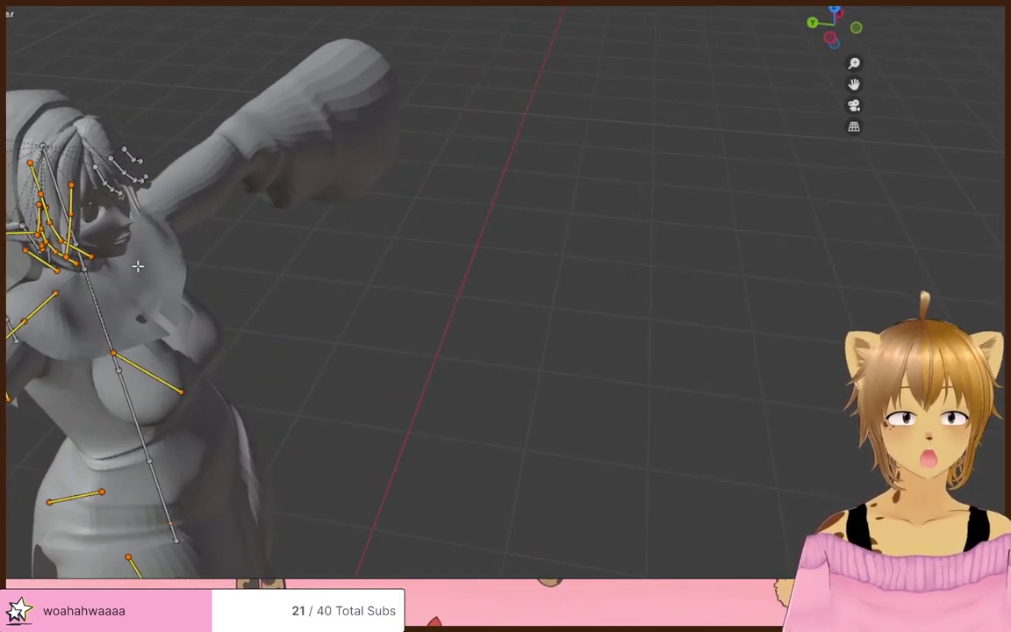
key(F3)
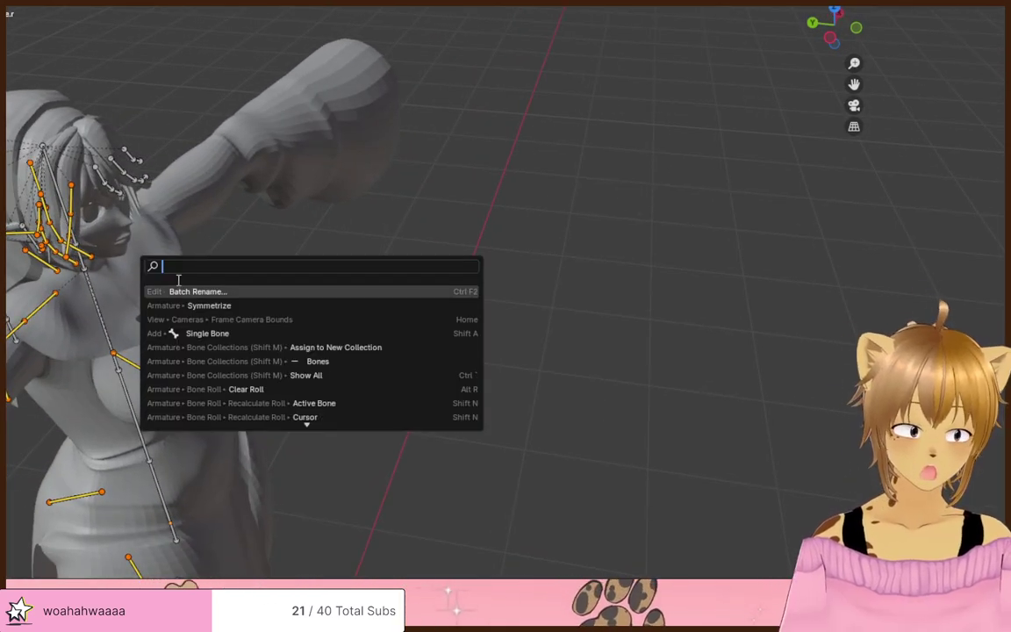
click(201, 305)
- Examine the mirrored bones from the front, comparing both sleeves, the hair and the legs
middle_drag(576, 340, 461, 307)
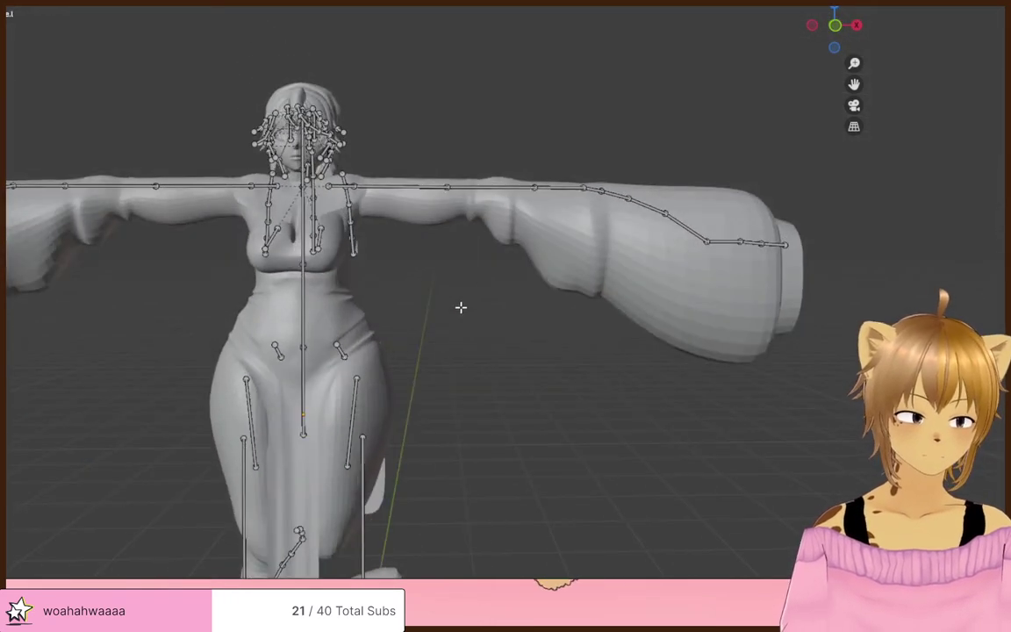
scroll(461, 307, down, 3)
scroll(395, 335, up, 1)
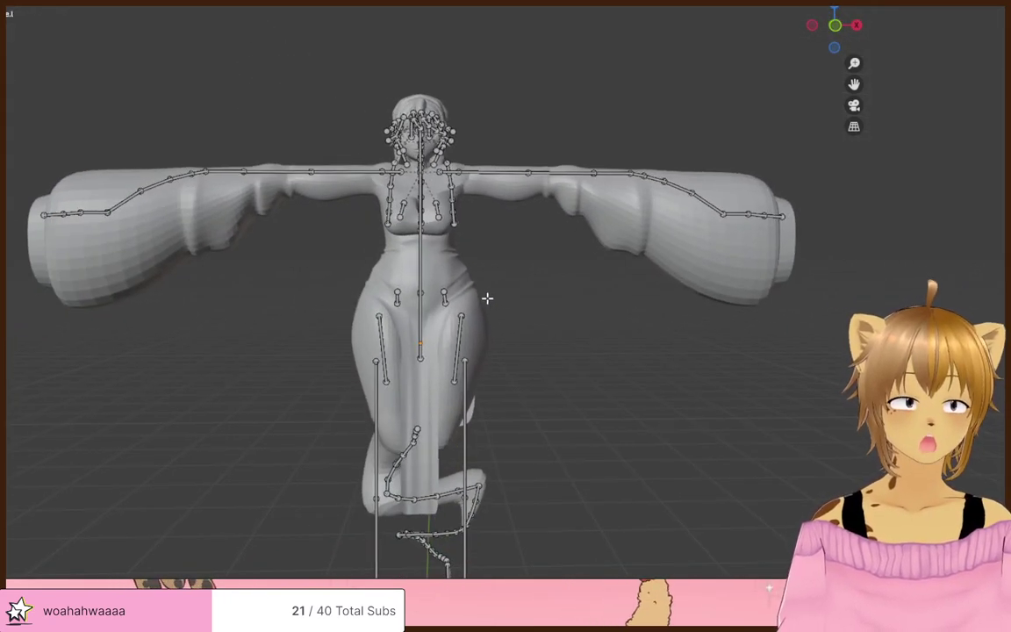
key(KP_1)
scroll(487, 299, down, 3)
scroll(487, 299, up, 5)
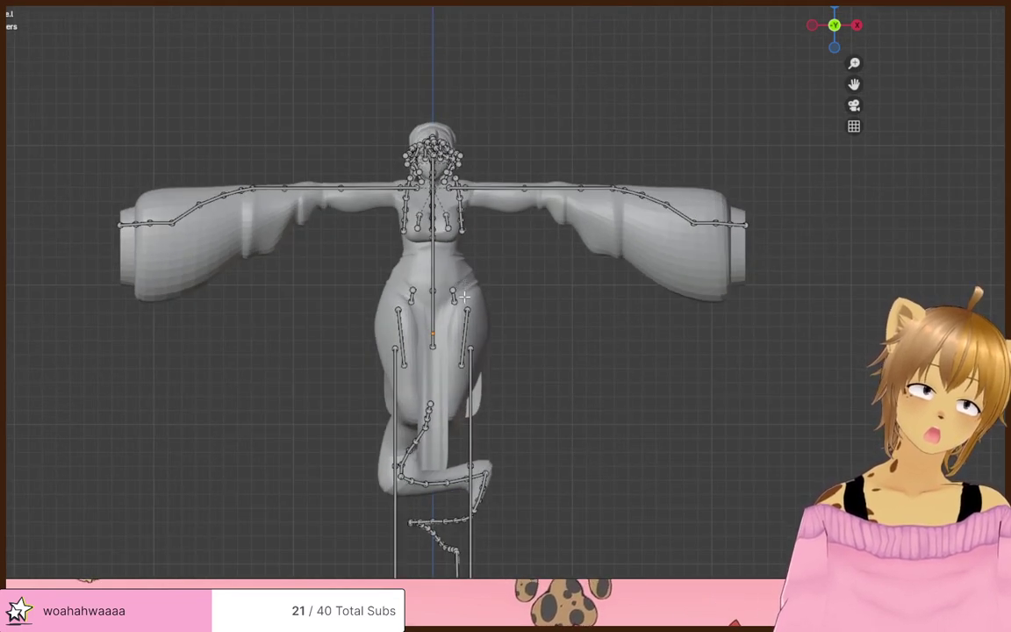
scroll(487, 240, down, 5)
scroll(486, 253, up, 2)
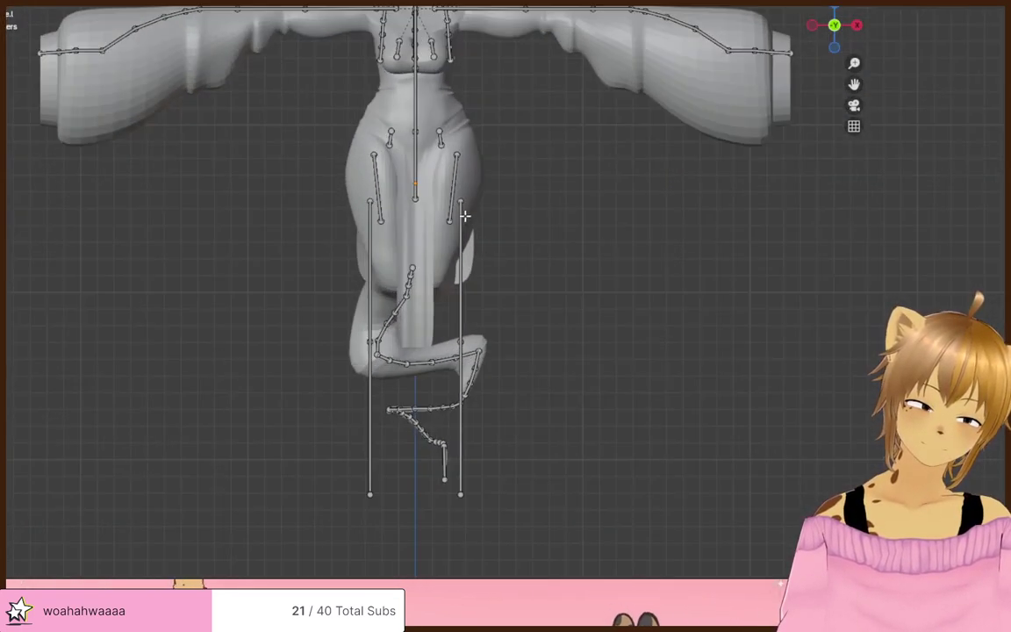
scroll(463, 214, down, 2)
scroll(460, 312, up, 3)
scroll(460, 313, up, 2)
scroll(460, 312, down, 1)
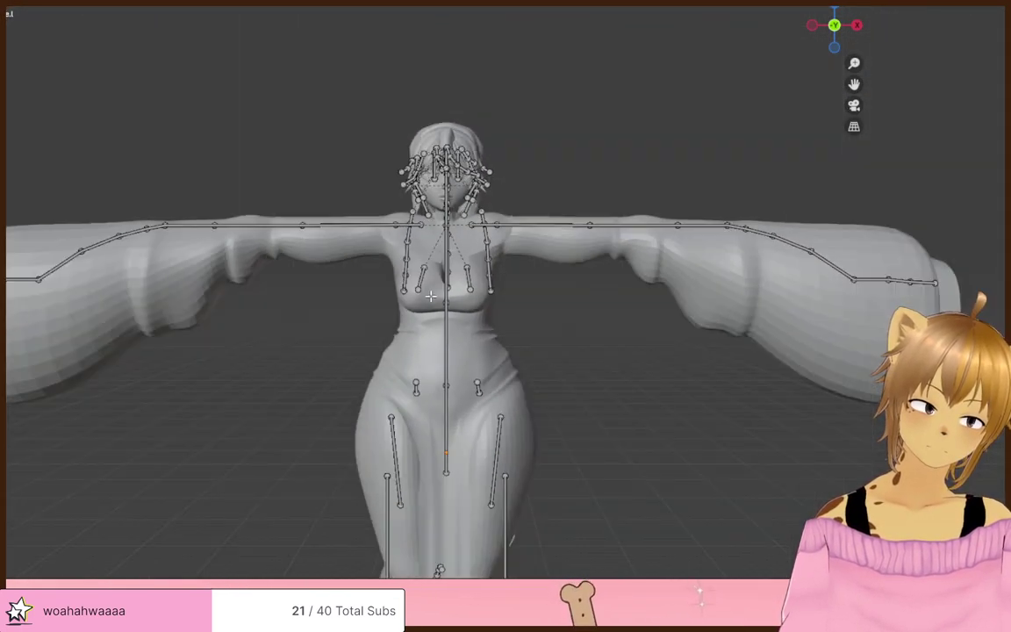
- Examine the whole armature from the front and at an angle, from the hair and sleeves down to the hips and front skirt panel
middle_drag(460, 312, 415, 346)
scroll(418, 341, down, 1)
key(KP_1)
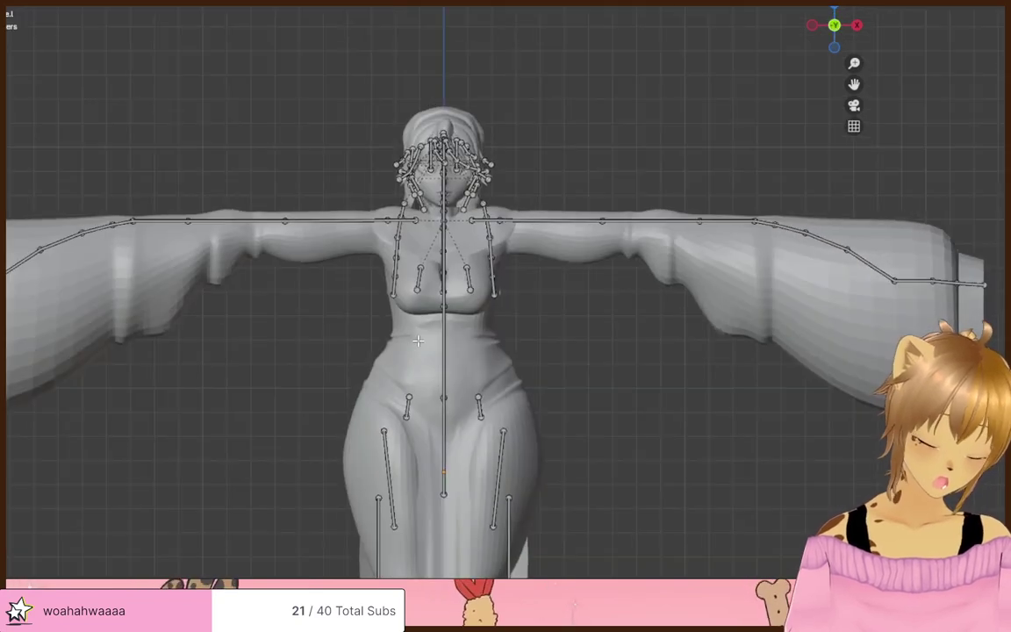
scroll(419, 340, down, 2)
shift+middle_drag(379, 273, 394, 178)
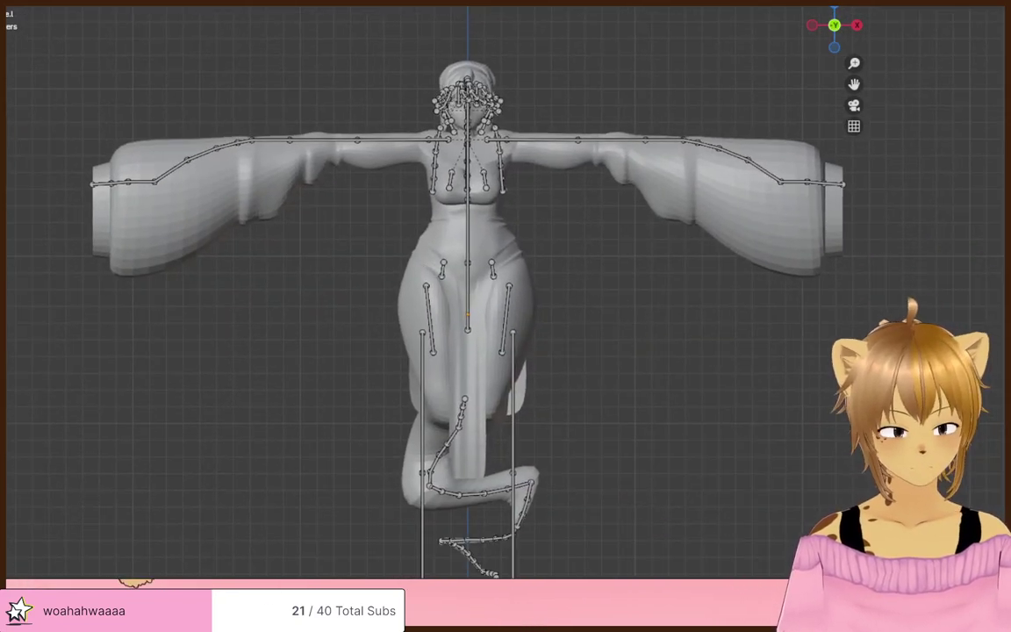
click(3, 2)
click(8, 35)
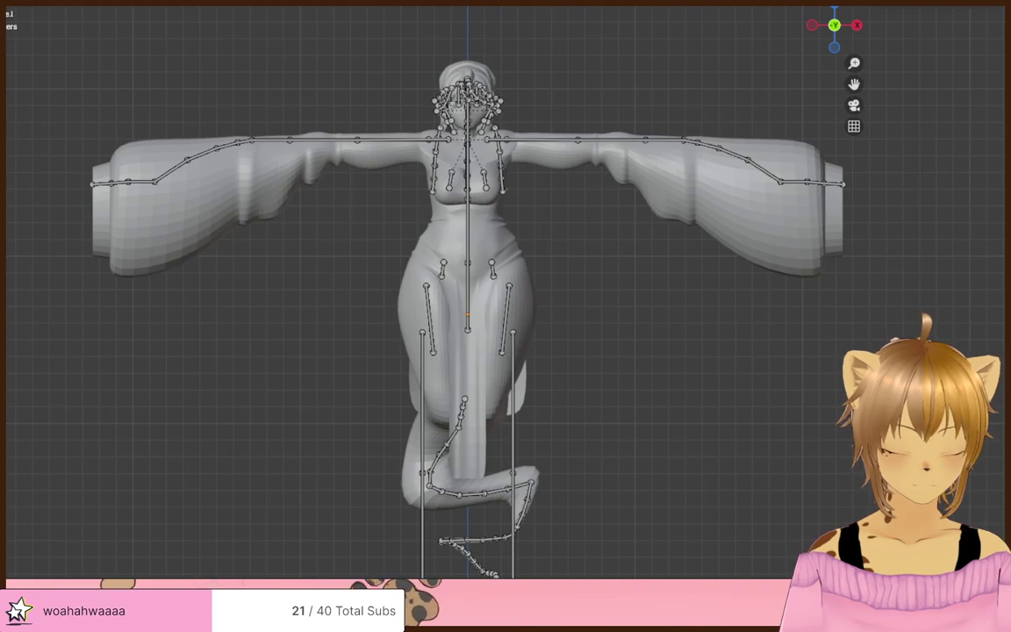
scroll(442, 356, up, 2)
middle_drag(443, 356, 582, 501)
scroll(353, 371, down, 2)
scroll(440, 328, down, 3)
scroll(439, 422, up, 3)
scroll(587, 401, up, 2)
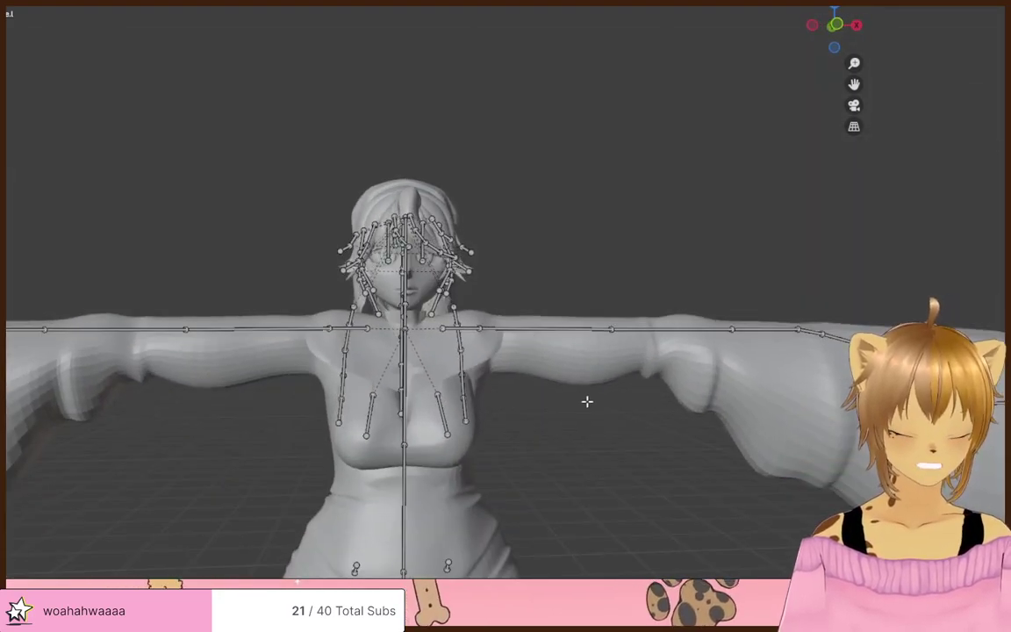
middle_drag(587, 401, 553, 304)
scroll(586, 450, down, 6)
scroll(578, 448, up, 3)
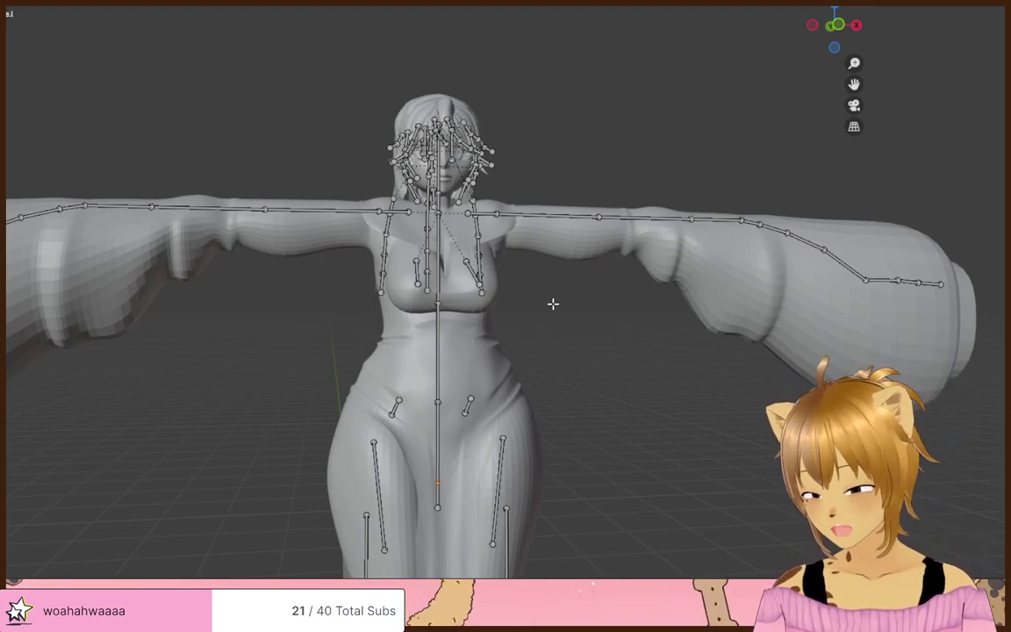
scroll(329, 284, down, 3)
middle_drag(329, 285, 440, 229)
scroll(538, 305, up, 2)
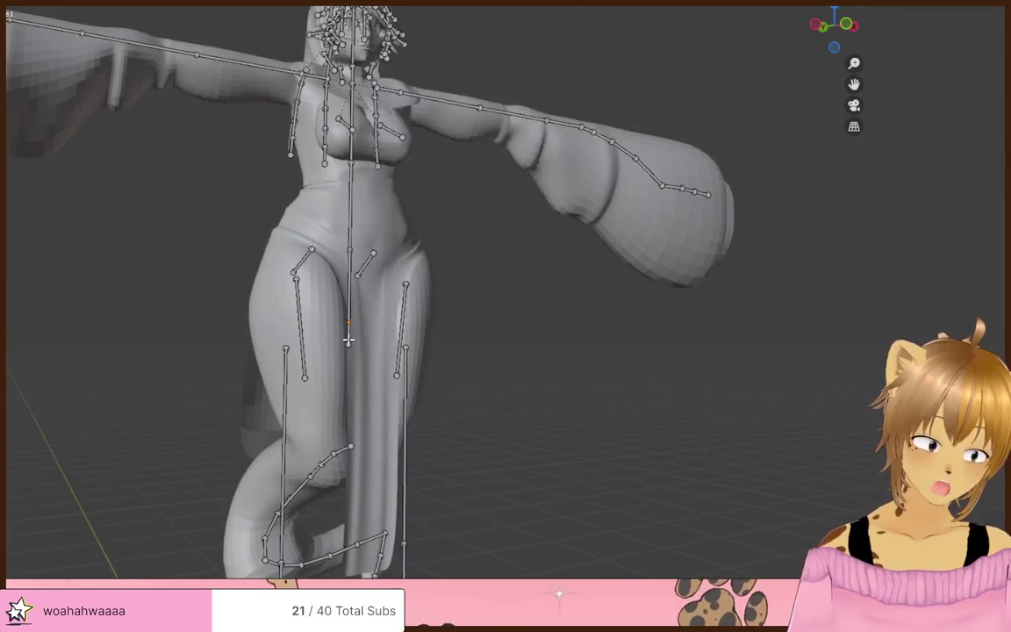
- Extrude a short bone from the center chain's lowest tip, about 0.11 m forward and 0.08 m down, and select it
middle_drag(348, 338, 436, 423)
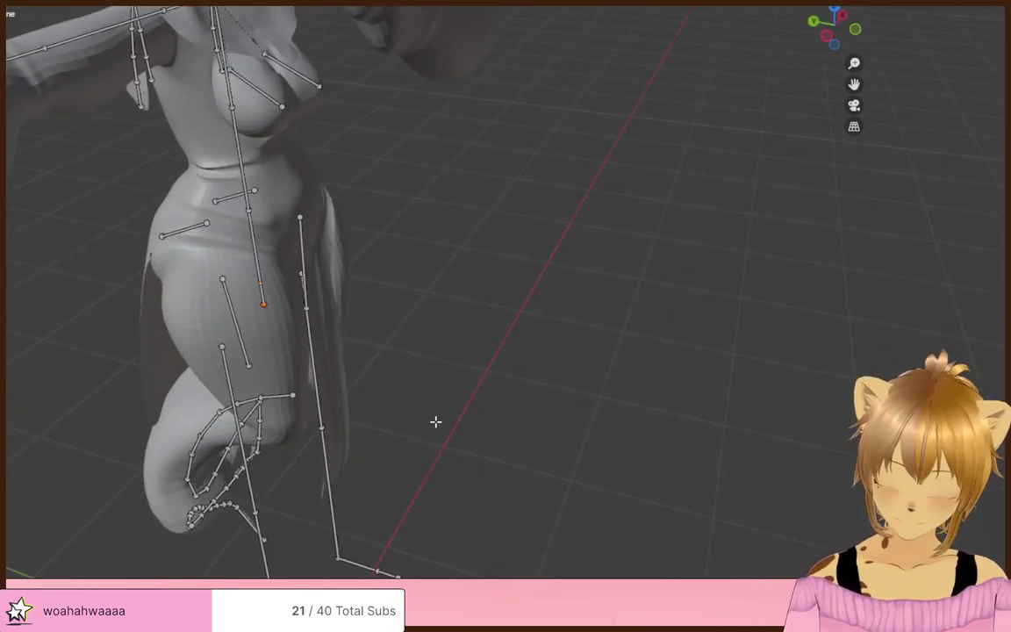
click(394, 427)
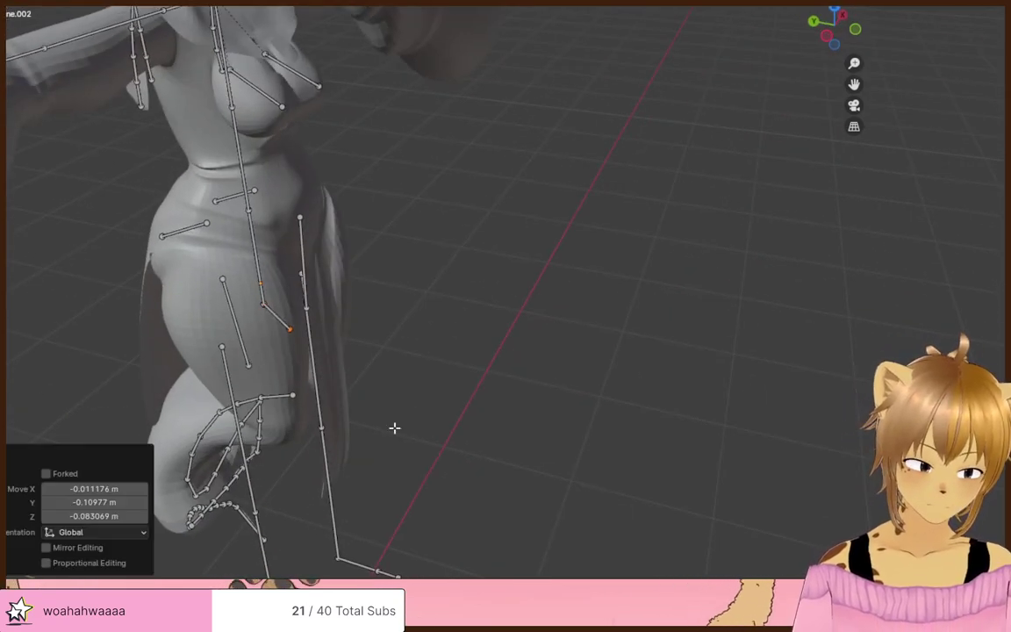
middle_drag(414, 409, 452, 425)
click(266, 375)
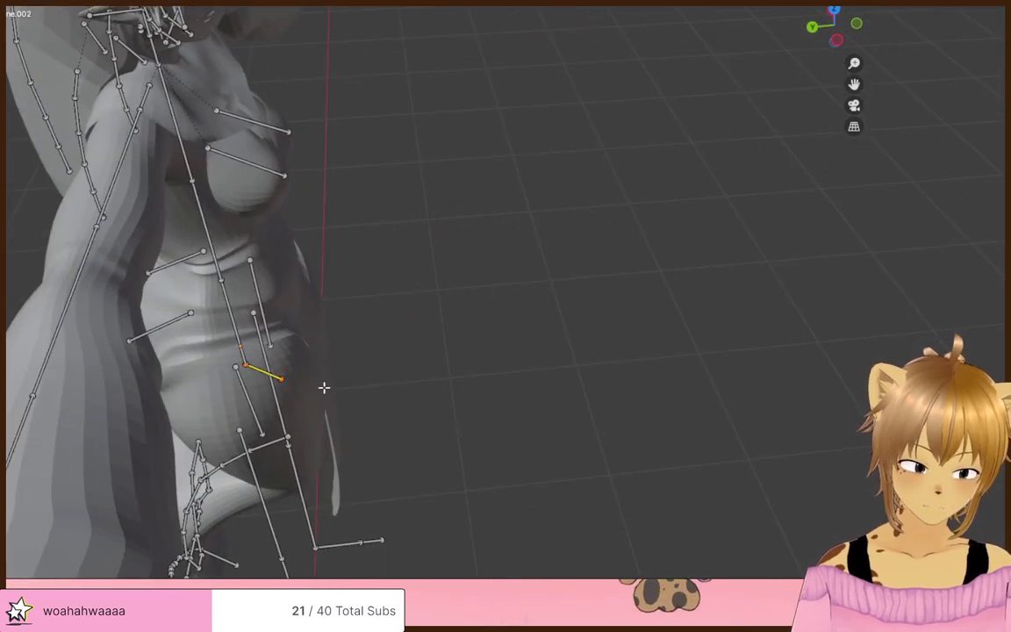
- Flatten the new bone along X with a scale of 0 and move it about 0.14 m forward, towards the front skirt panel
key(s)
key(x)
key(0)
key(Return)
key(g)
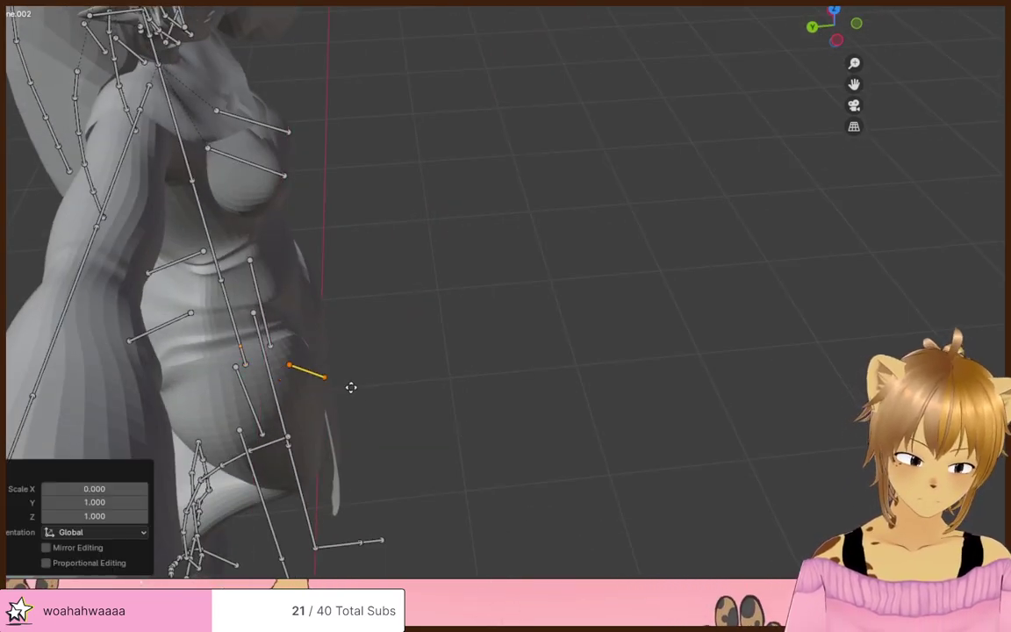
click(351, 386)
- From the side, rotate the bone about -39°, raise it about 0.26 m and shift it about 0.04 m forward to the waist
middle_drag(496, 411, 470, 339)
key(KP_3)
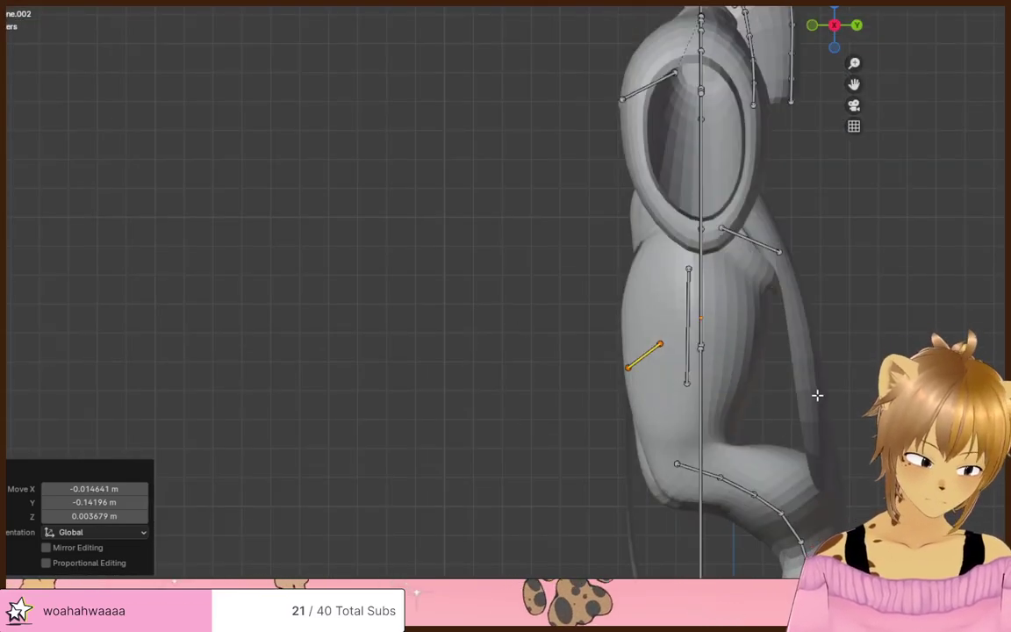
key(r)
click(737, 309)
key(g)
key(z)
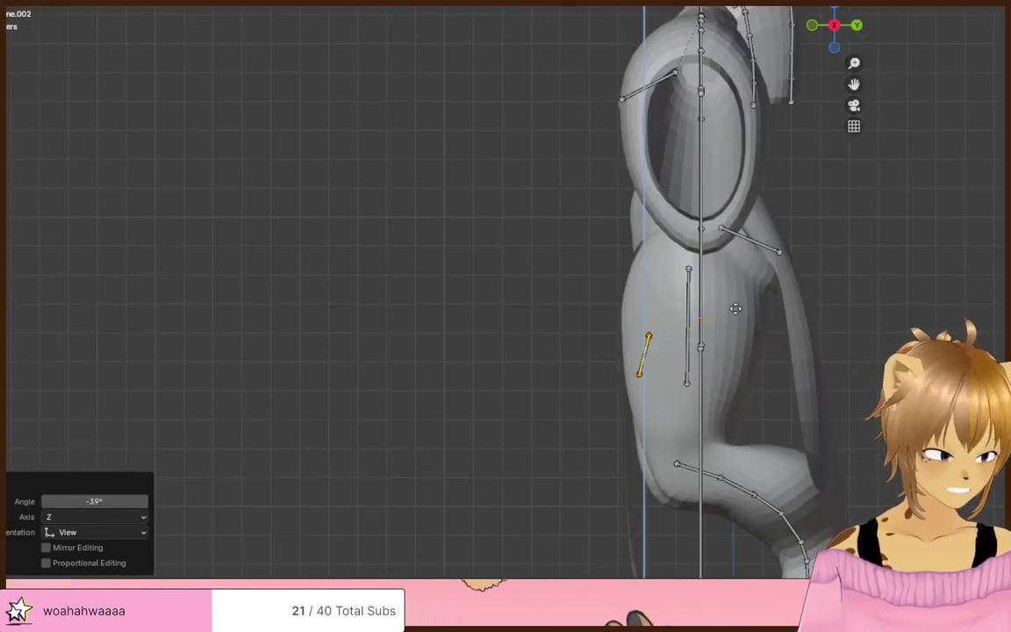
click(709, 235)
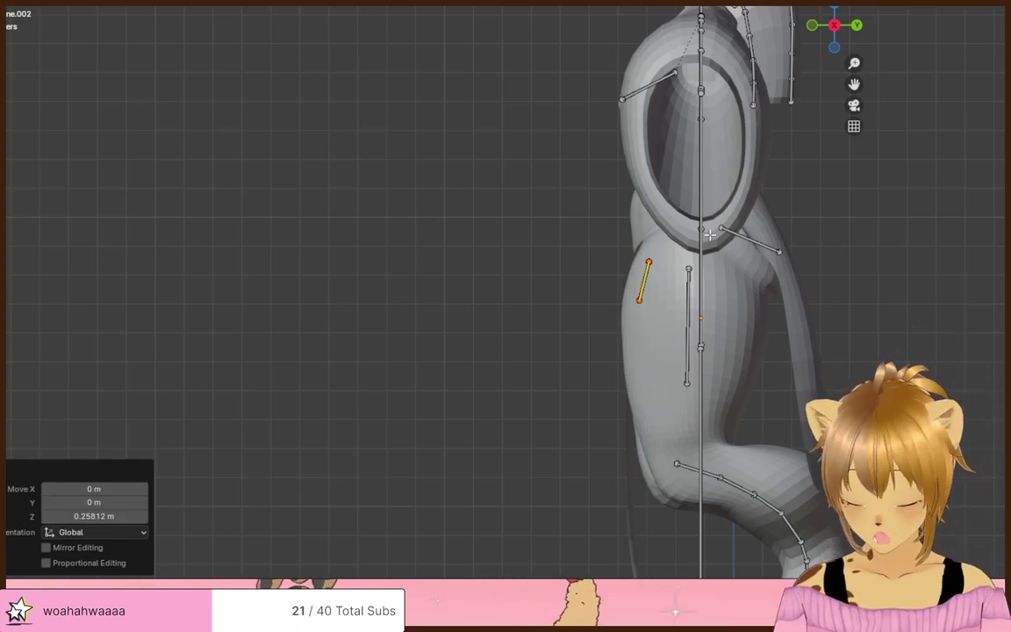
key(g)
key(y)
click(697, 236)
- From the front, move the skirt bone about 0.02 m along X to line it up with the center bones
middle_drag(606, 326, 806, 337)
key(KP_1)
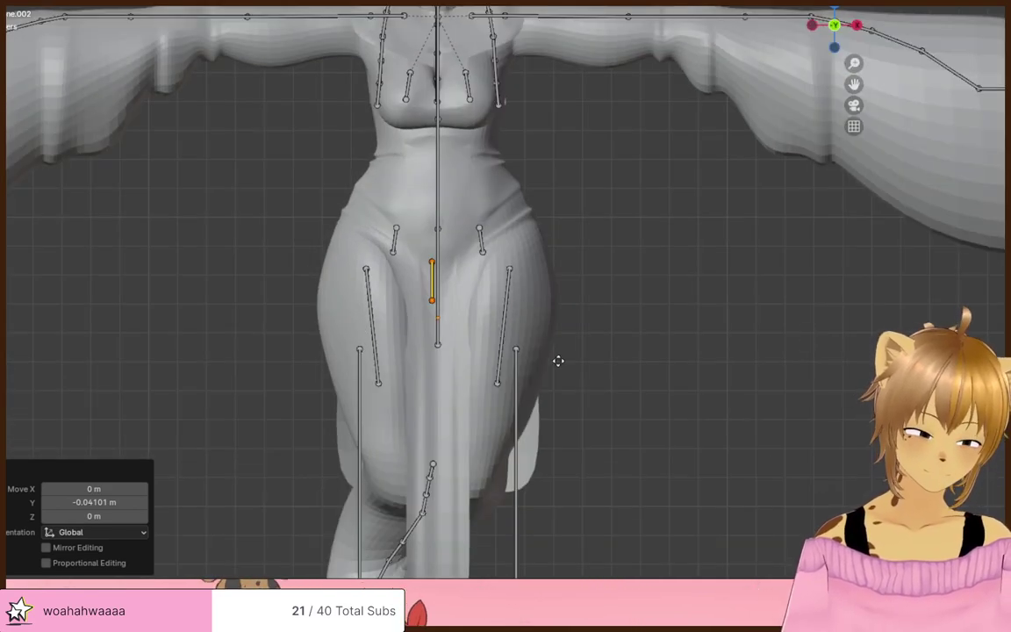
key(x)
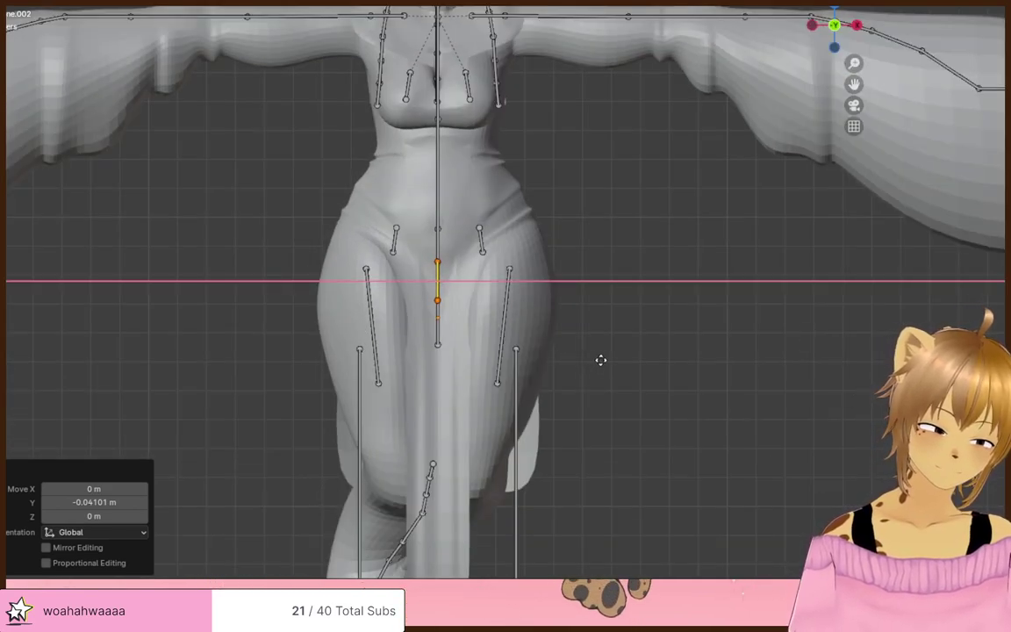
click(603, 359)
- Nudge the skirt bone vertically and rotate it about 1.3° to follow the cloth's slope
middle_drag(603, 359, 596, 386)
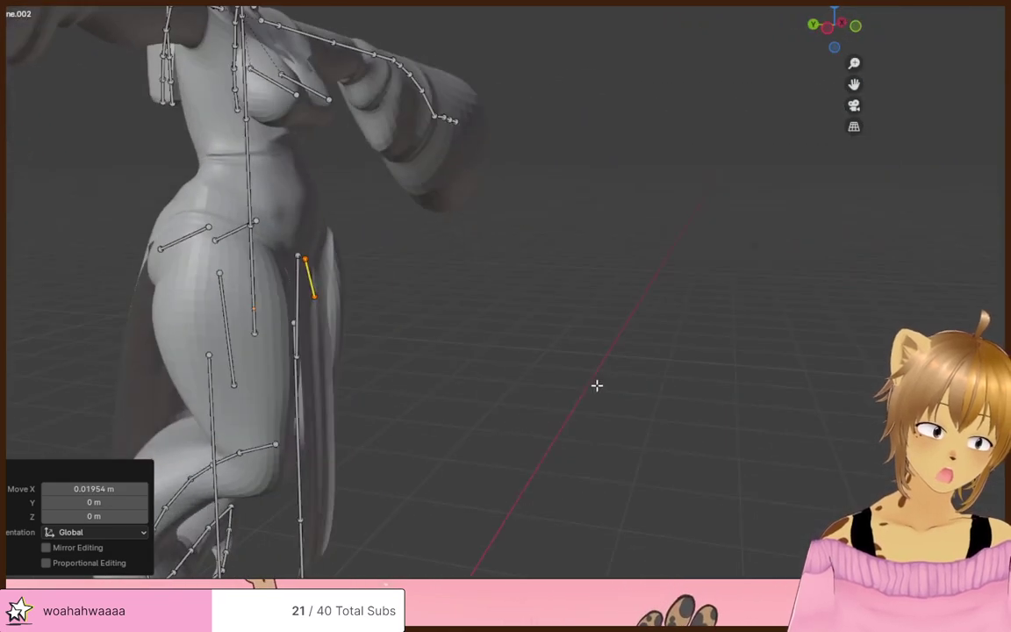
key(g)
key(z)
click(600, 392)
middle_drag(527, 374, 557, 372)
key(r)
click(571, 376)
- Rename the skirt bone as front and select its lower end
key(F2)
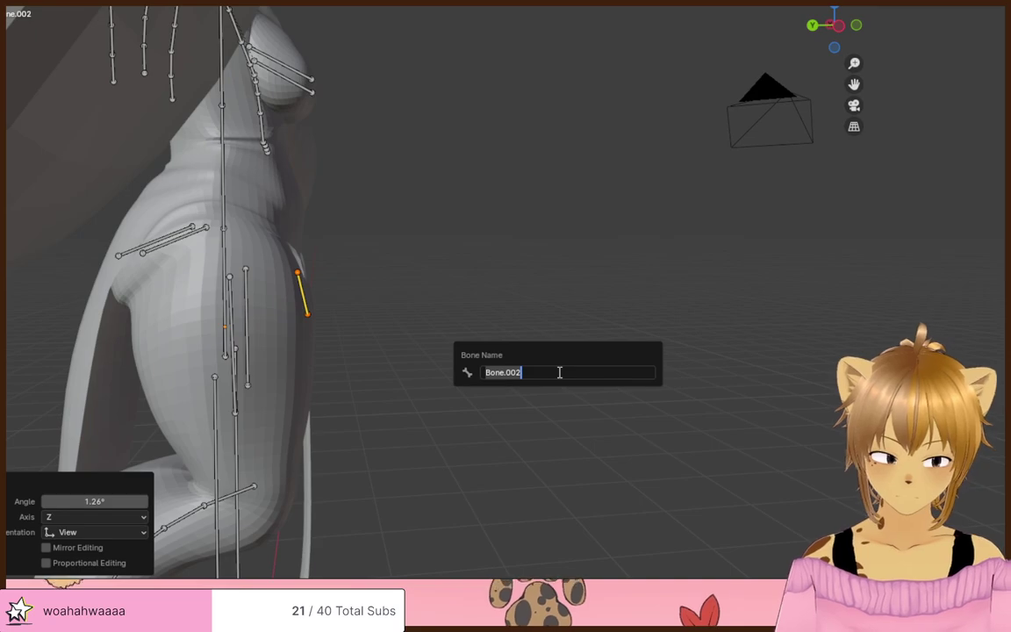
text(front)
key(Return)
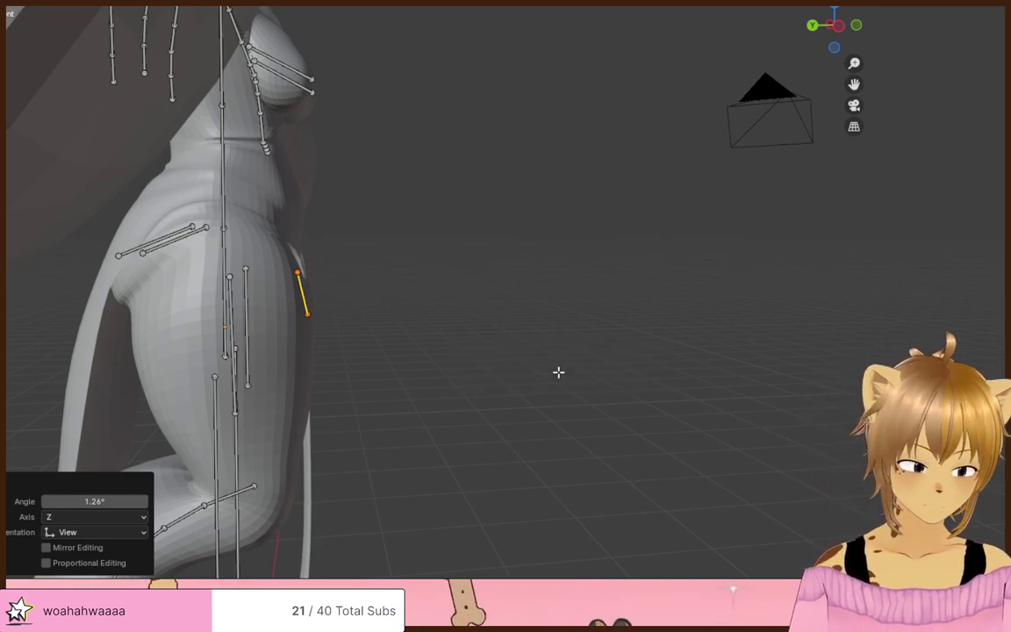
middle_drag(558, 372, 350, 500)
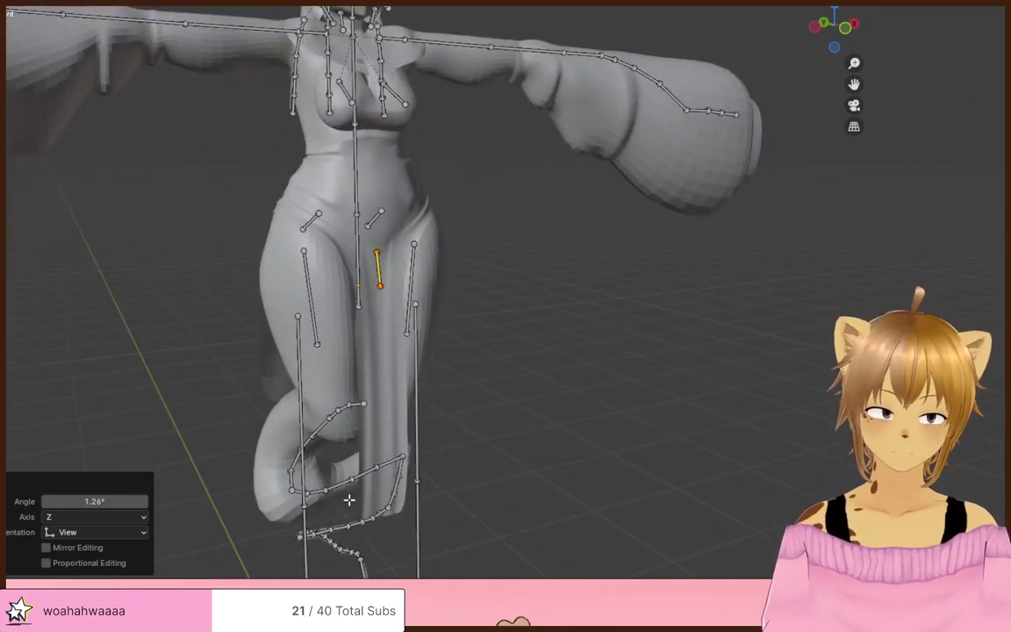
click(378, 293)
shift+middle_drag(479, 470, 487, 368)
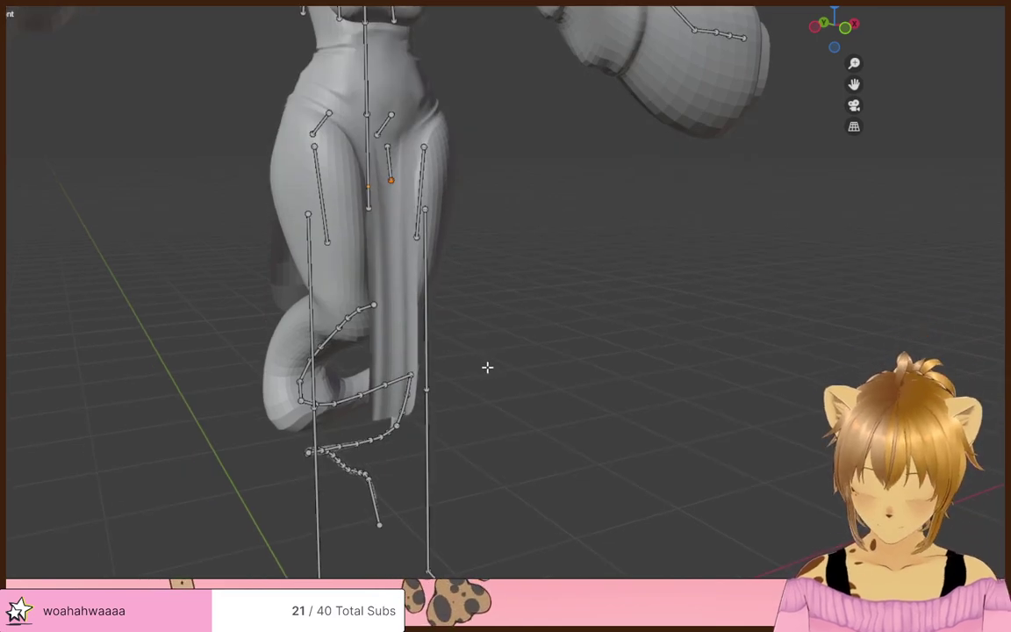
- Try extruding a bone about 0.12 m down from the front bone's lower end in side view, and undo the move
key(e)
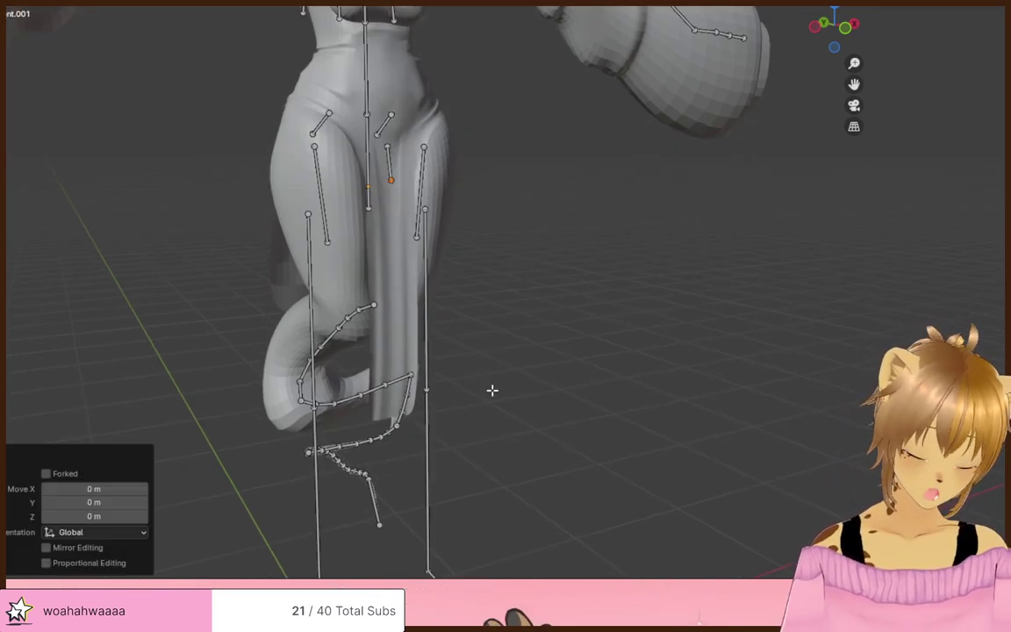
key(KP_3)
scroll(492, 390, up, 5)
shift+middle_drag(586, 314, 188, 345)
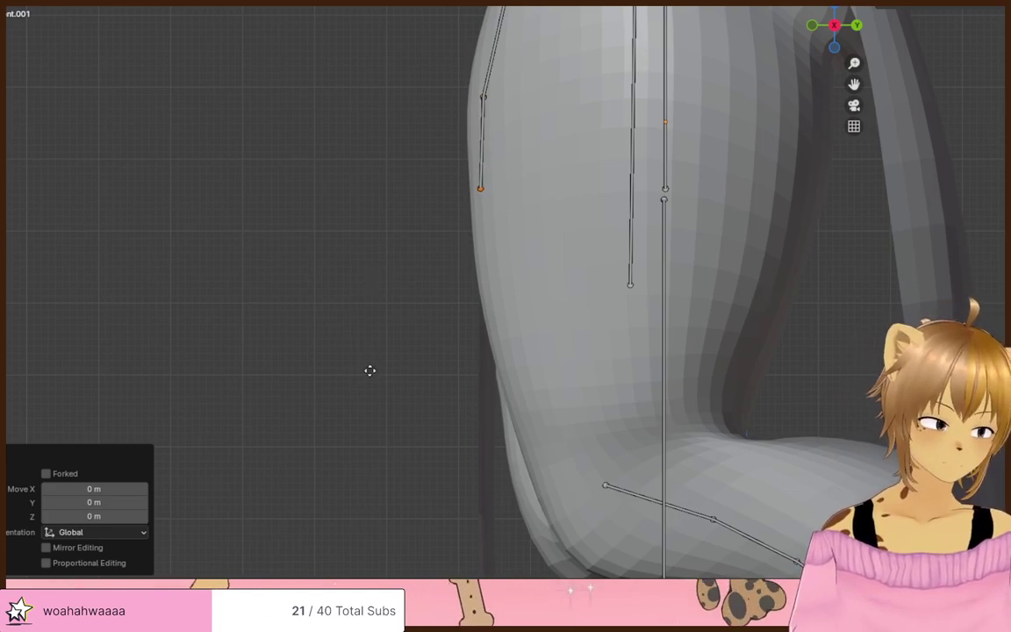
click(370, 362)
key(KP_4)
key(KP_4)
key(KP_1)
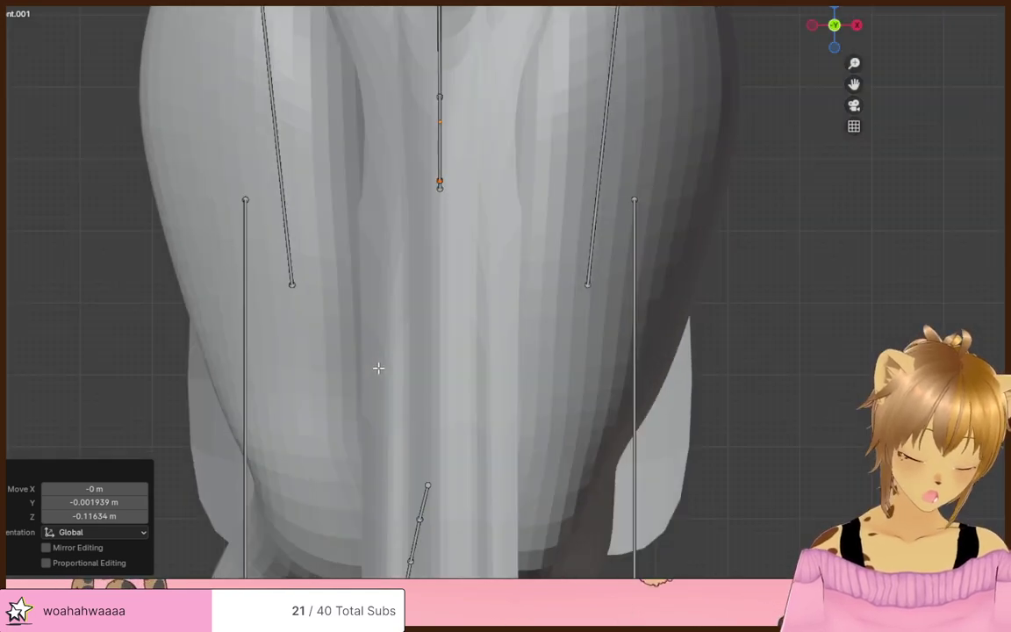
scroll(378, 367, up, 2)
scroll(378, 370, down, 3)
shift+middle_drag(404, 409, 392, 253)
scroll(395, 253, down, 2)
shift+middle_drag(461, 224, 450, 257)
key(ctrl+z)
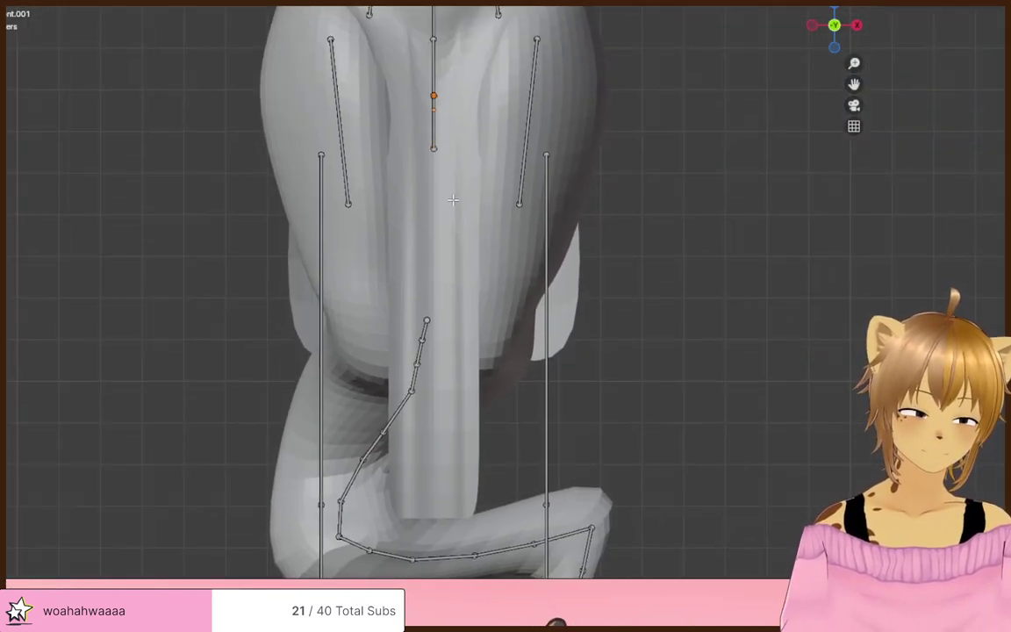
- Extrude four bones straight down the front skirt panel to its hem, about 0.33, 0.25, 0.22 and 0.21 m long
mouse_move(475, 184)
middle_down()
mouse_move(494, 206)
mouse_move(479, 204)
middle_up()
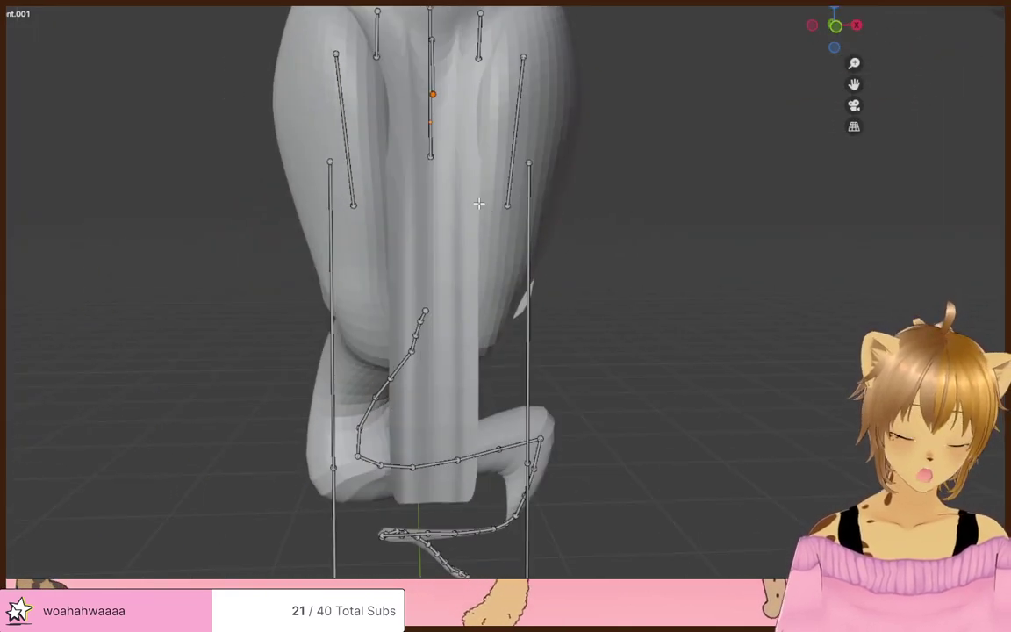
key(KP_1)
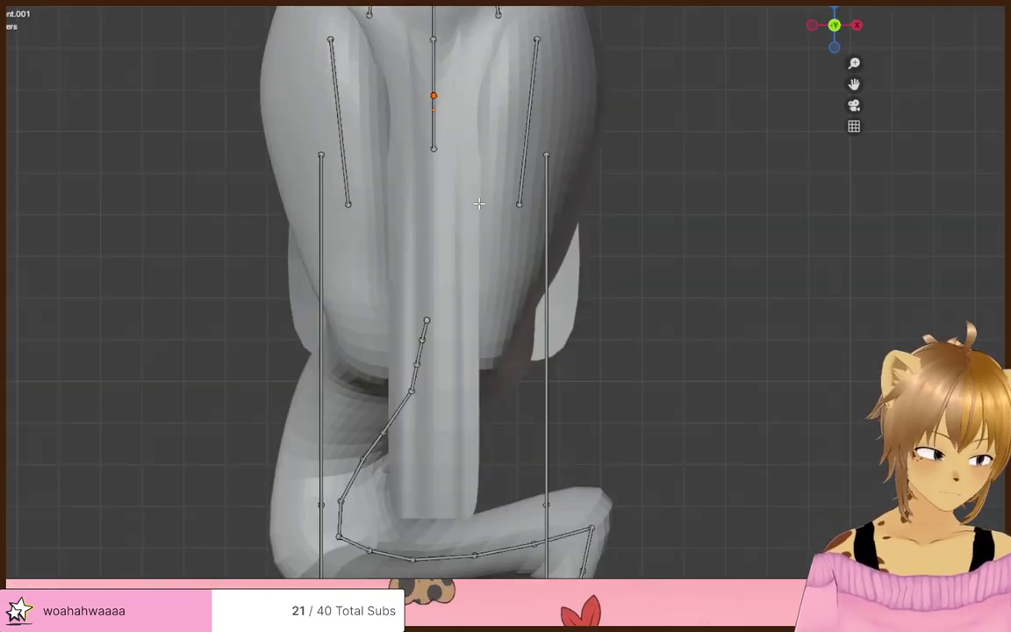
key(e)
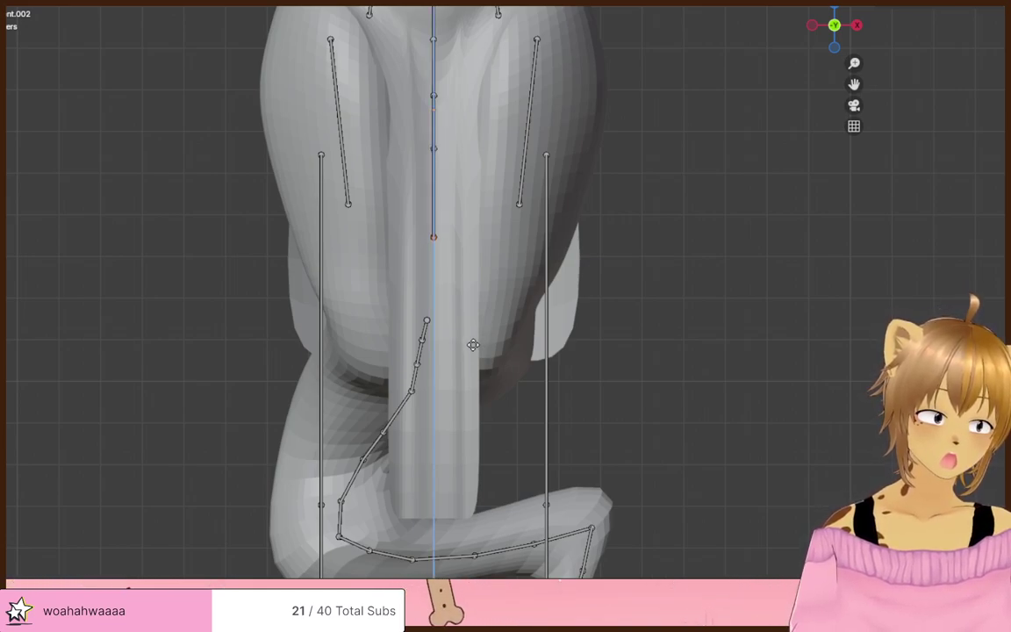
click(472, 344)
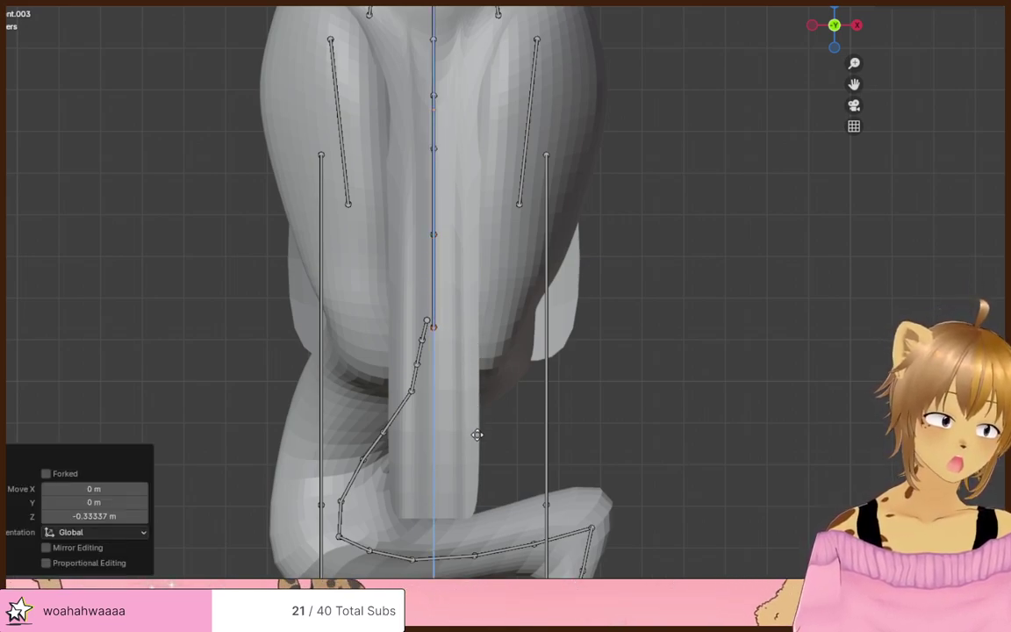
key(e)
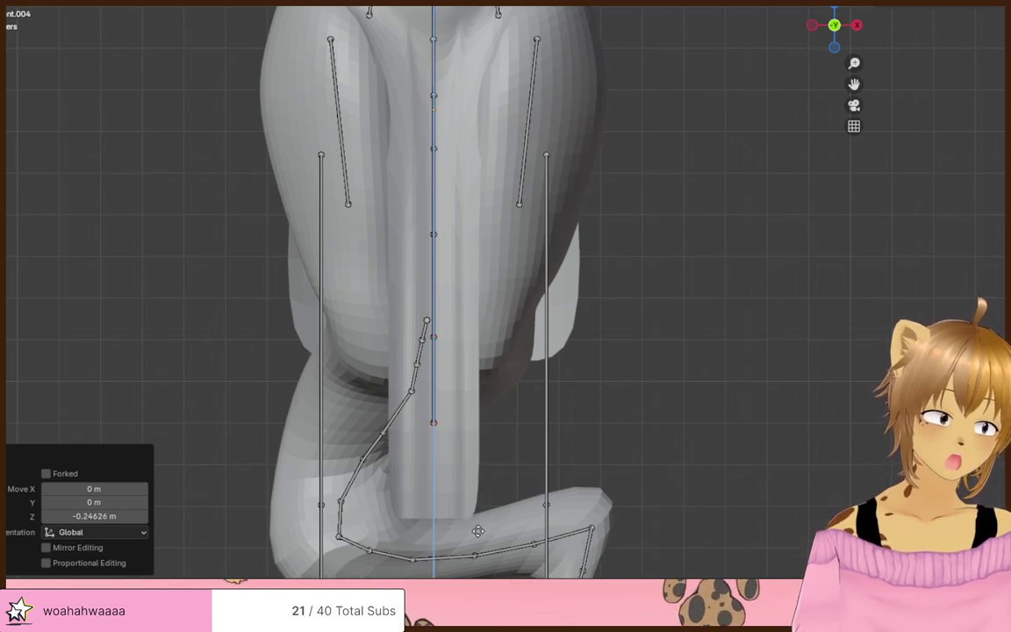
click(477, 566)
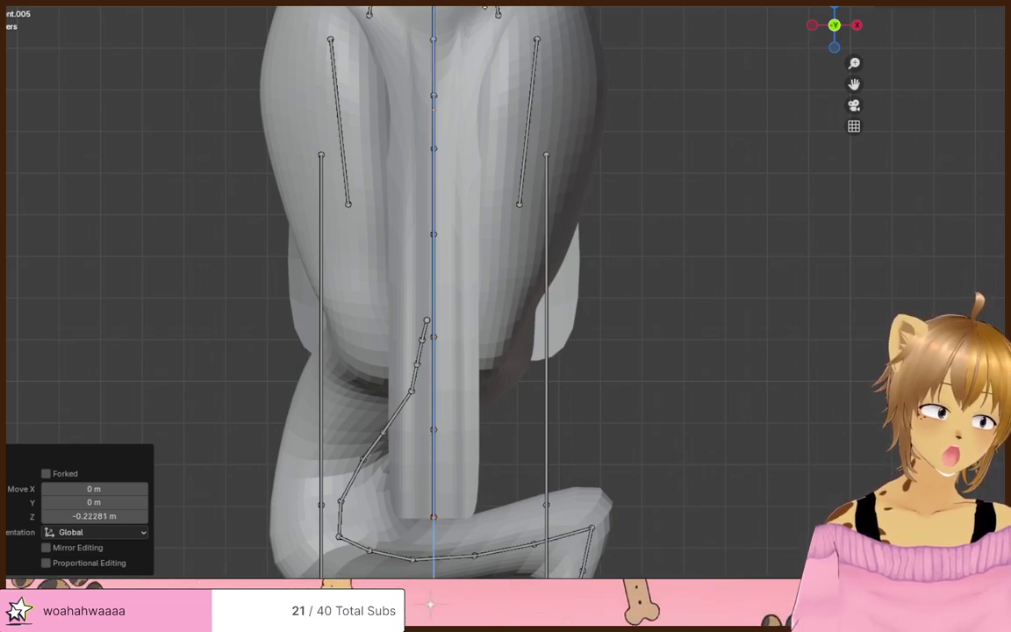
click(476, 561)
- Select the whole front skirt chain and duplicate it about 0.83 m along Y, behind the rear skirt panel
middle_drag(435, 180, 581, 118)
scroll(609, 203, down, 4)
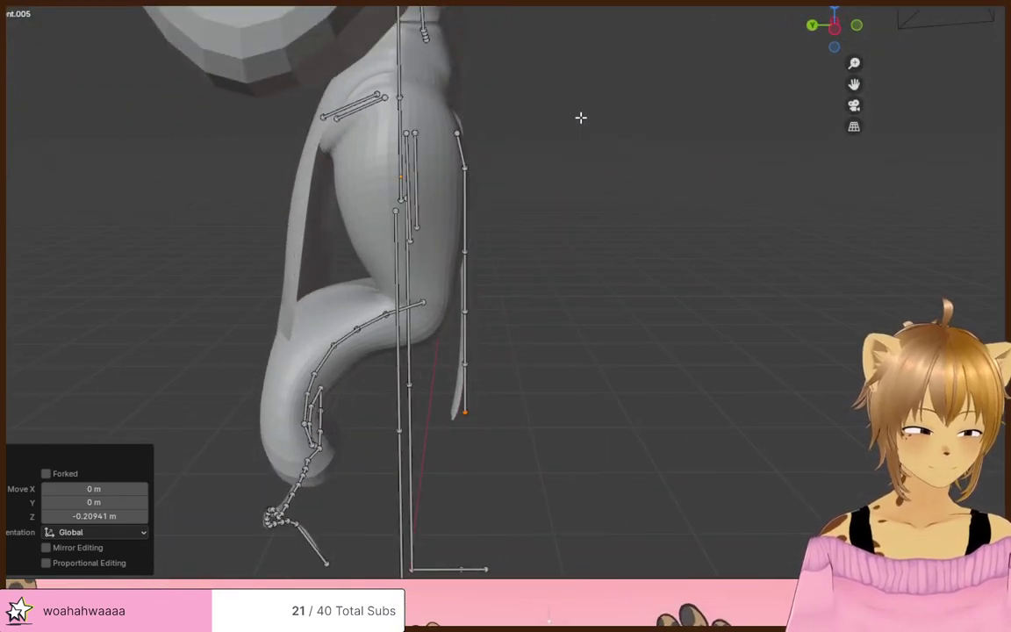
drag(445, 109, 509, 471)
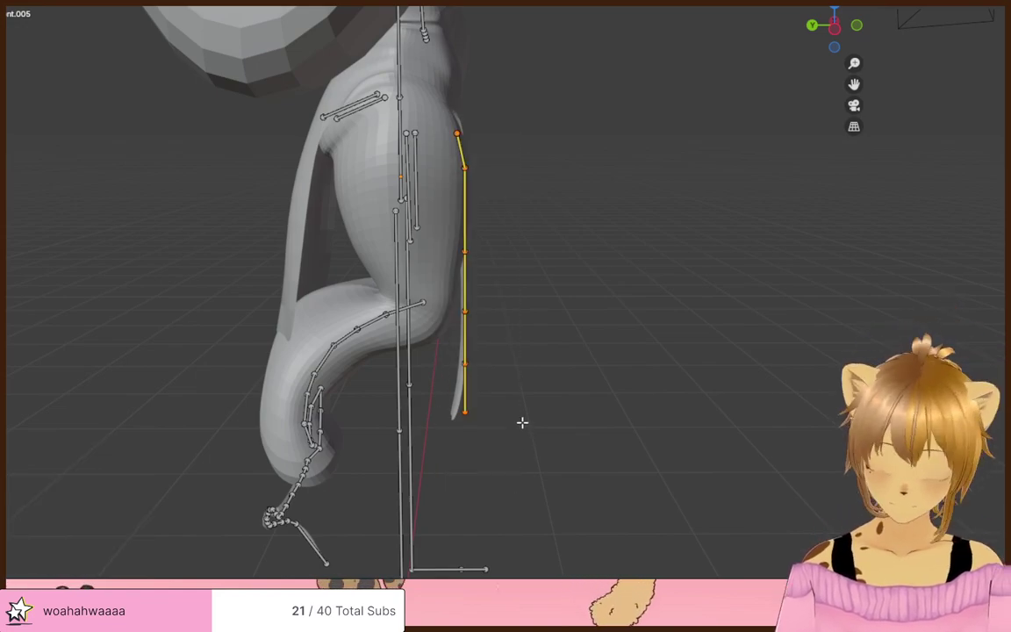
key(shift+d)
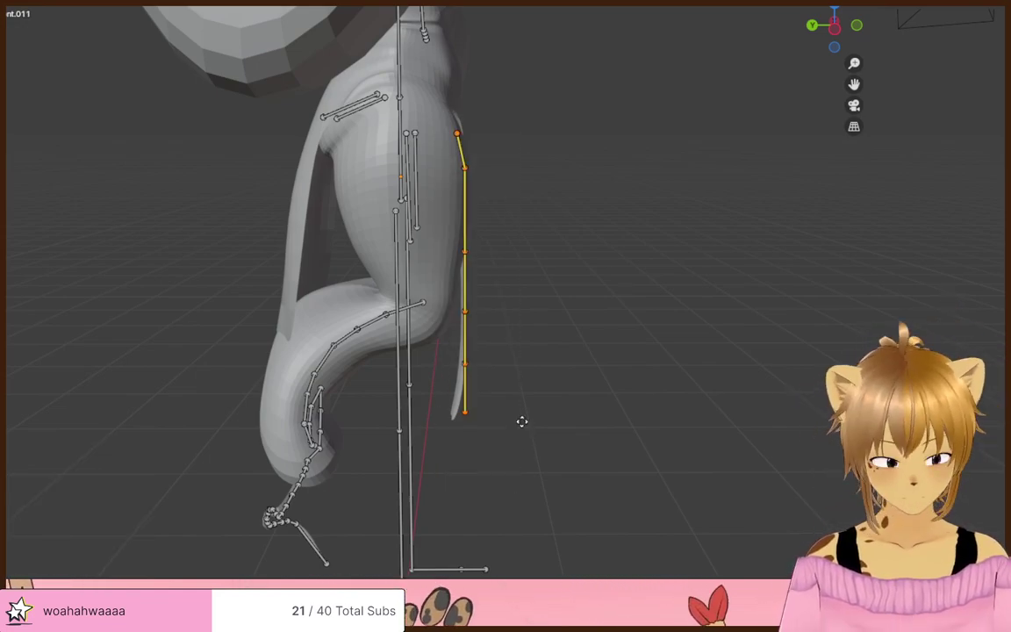
key(y)
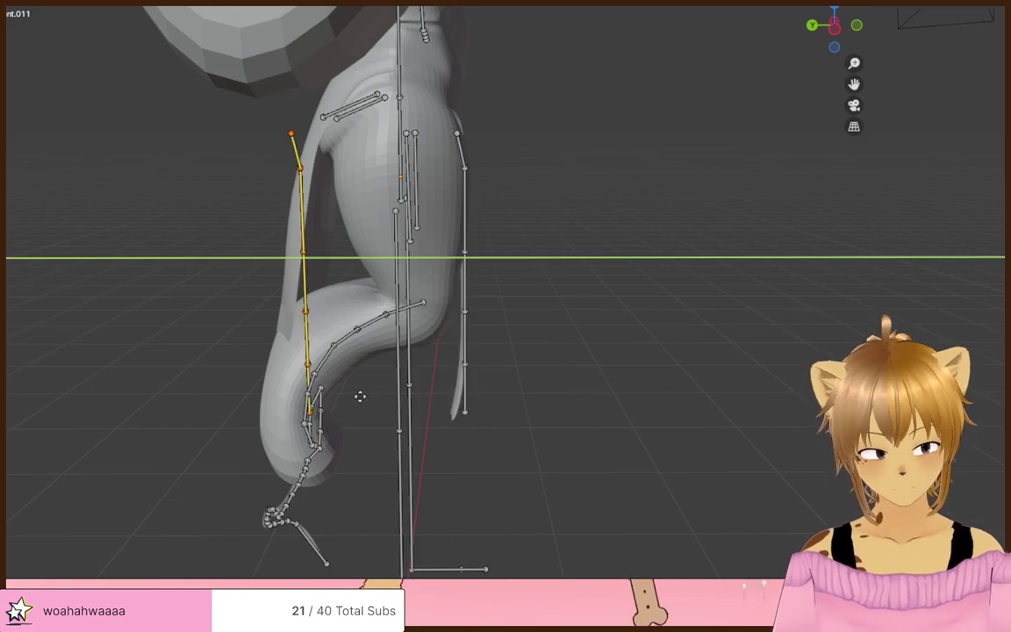
click(349, 324)
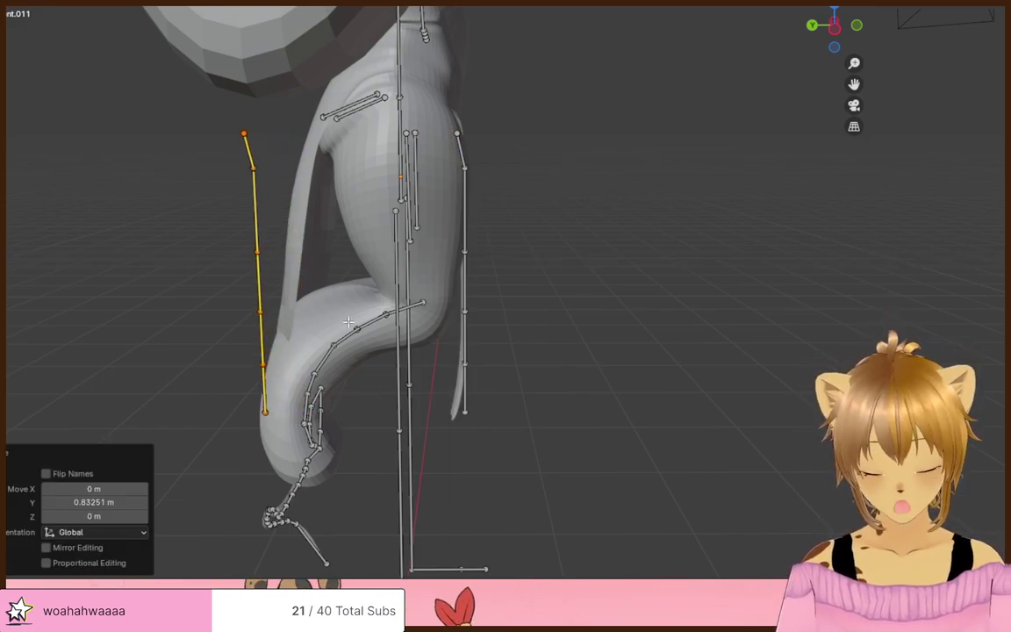
- Try rotating the duplicated skirt chain 180° in the side view and then about single axes, undoing each rotation
text(180)
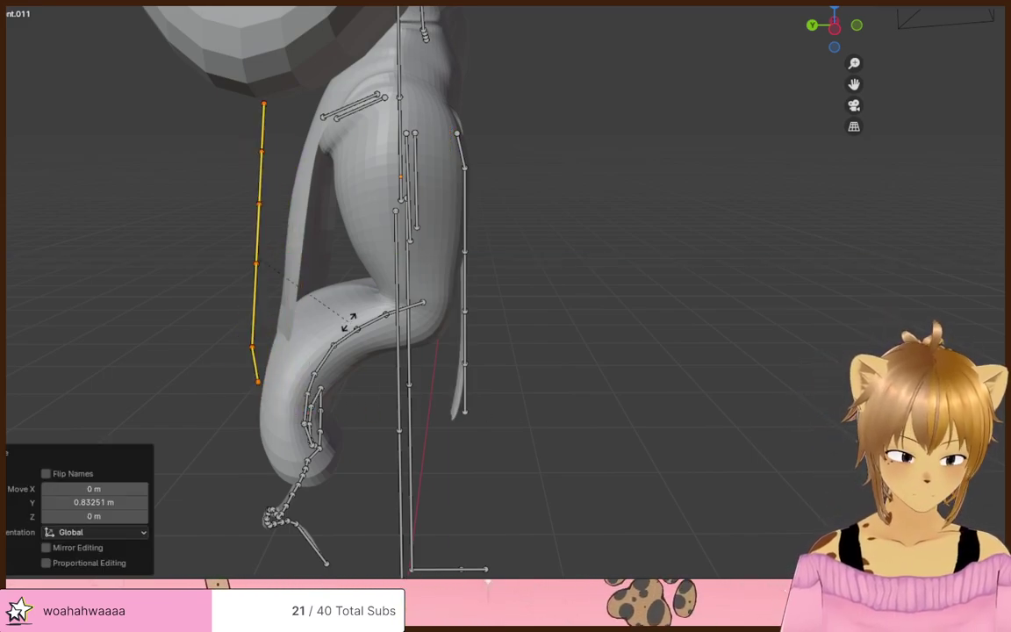
key(Return)
key(ctrl+z)
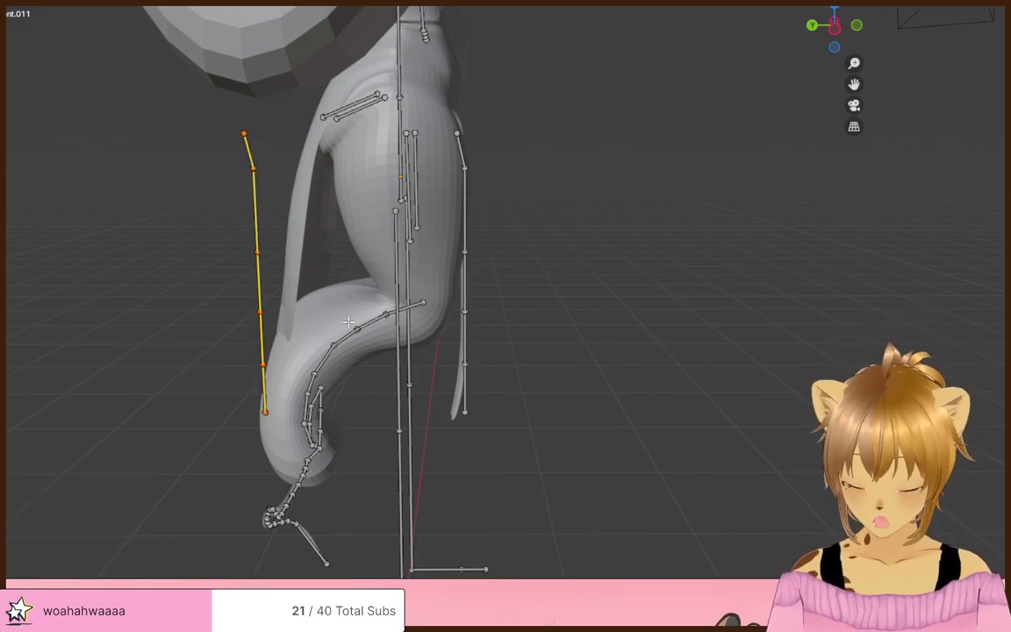
key(x)
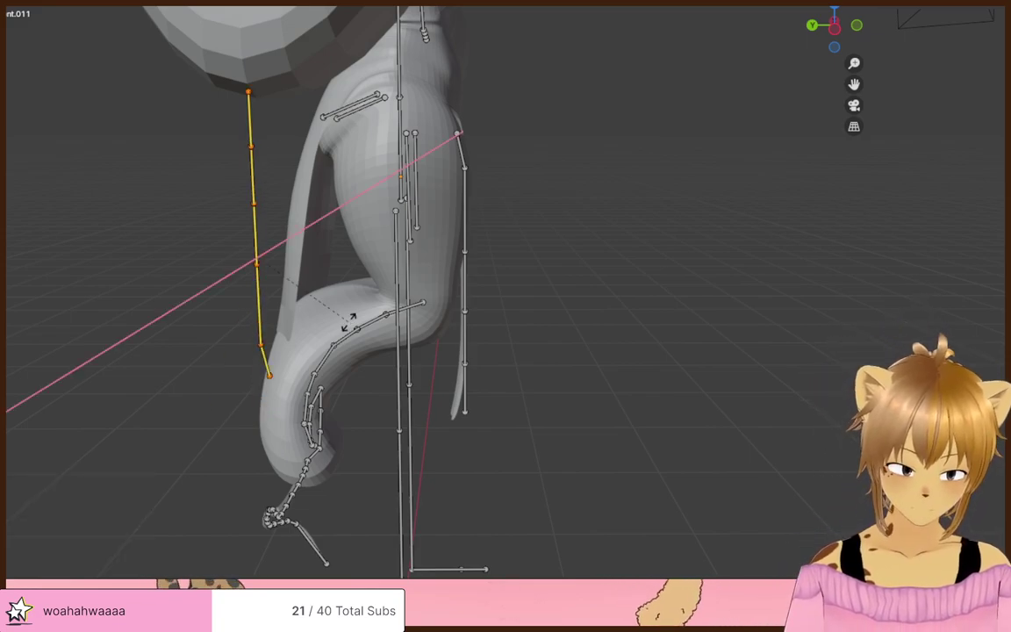
click(348, 325)
key(ctrl+z)
key(r)
key(y)
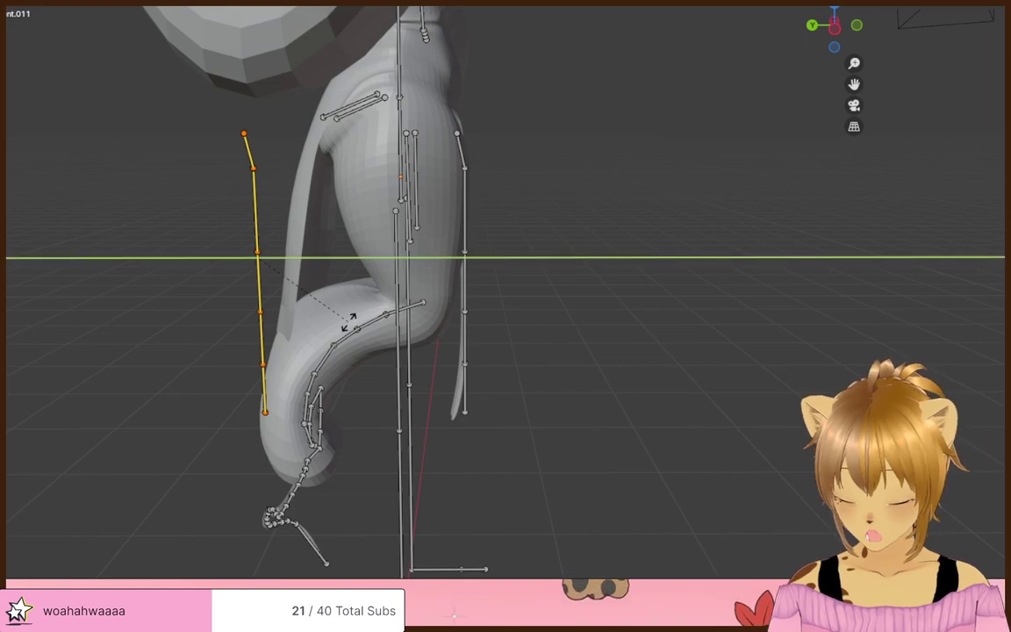
click(349, 325)
key(ctrl+z)
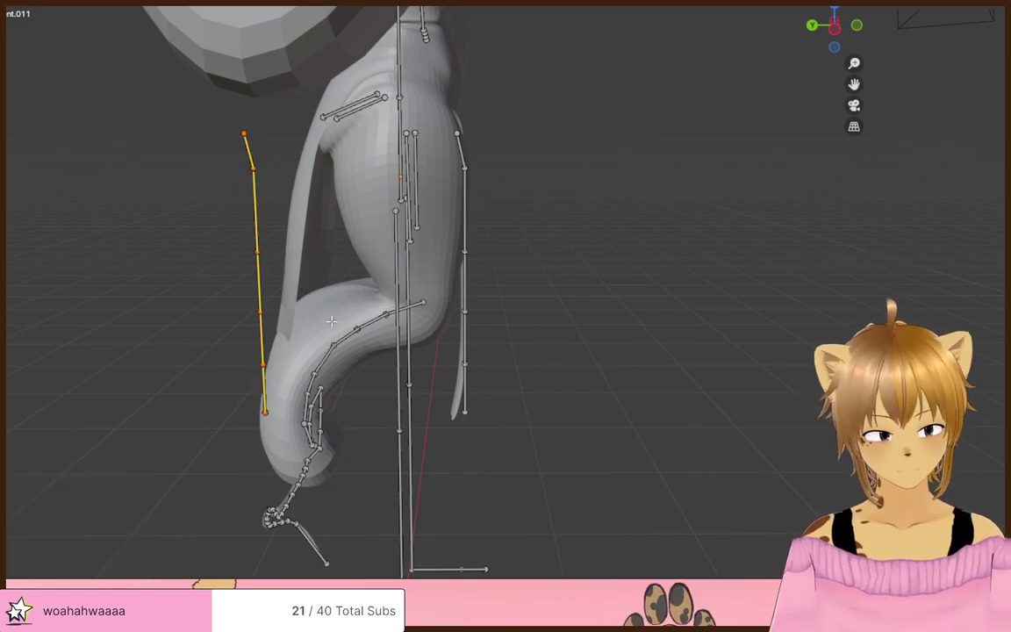
- Rotate the duplicated skirt chain by exactly 180° in top view so it faces the opposite way
middle_drag(280, 346, 402, 393)
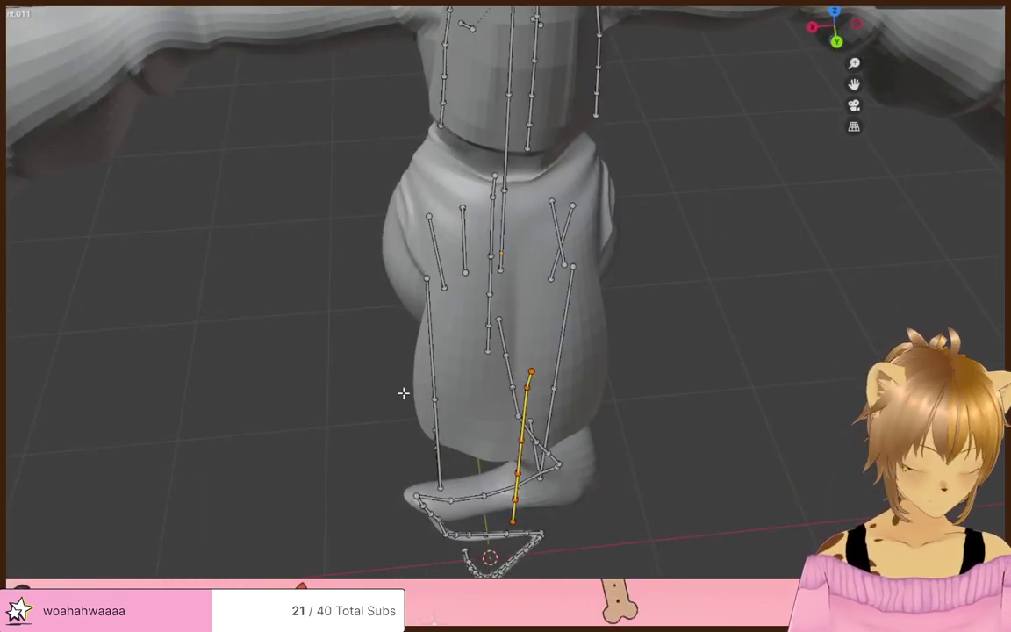
key(KP_3)
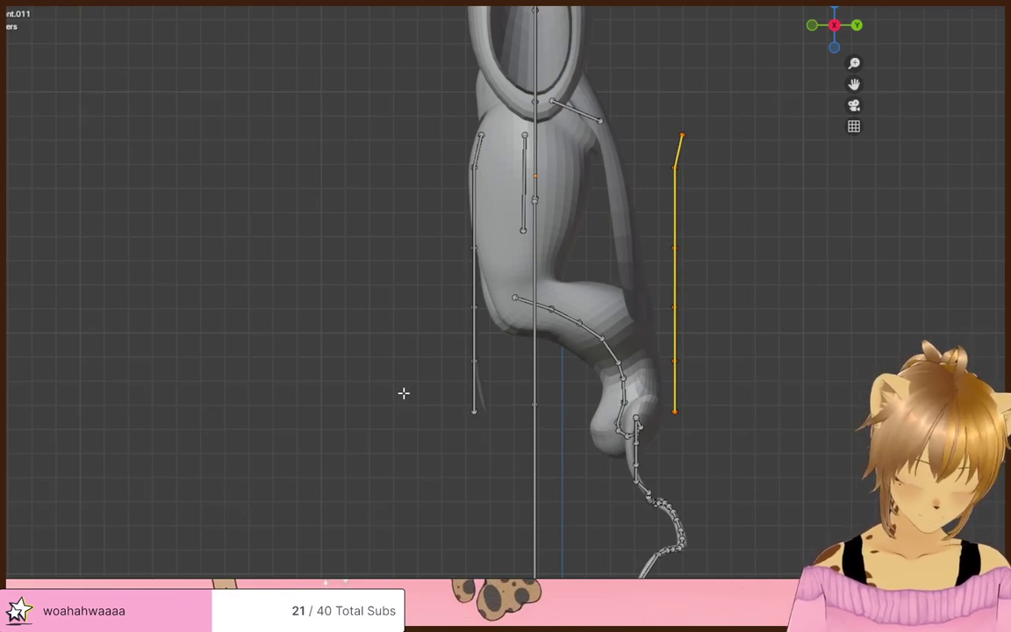
key(KP_1)
key(KP_8)
key(KP_8)
key(KP_8)
key(KP_8)
key(KP_8)
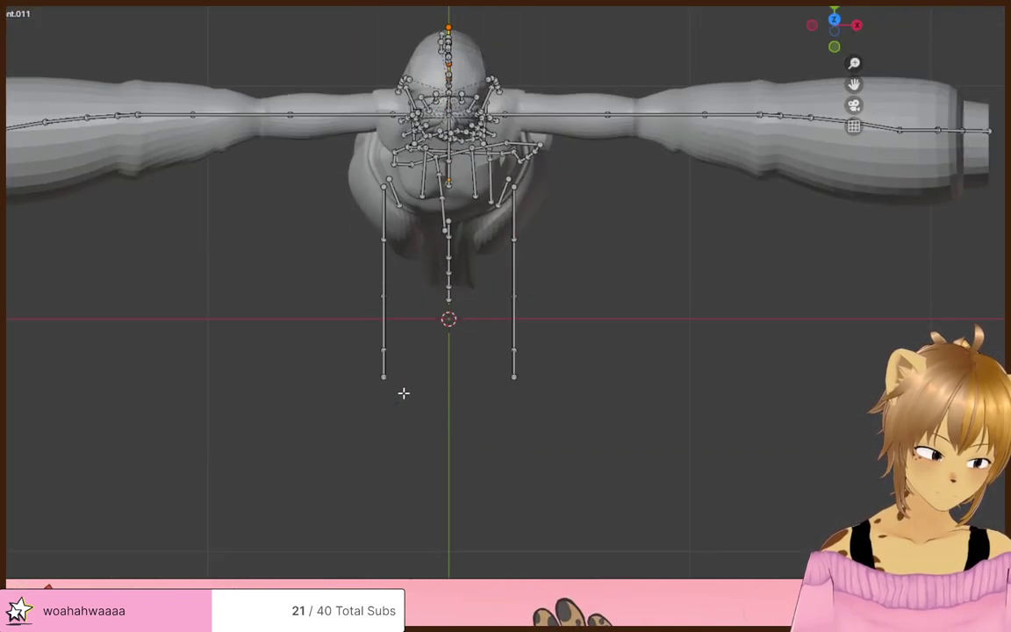
key(KP_8)
key(KP_2)
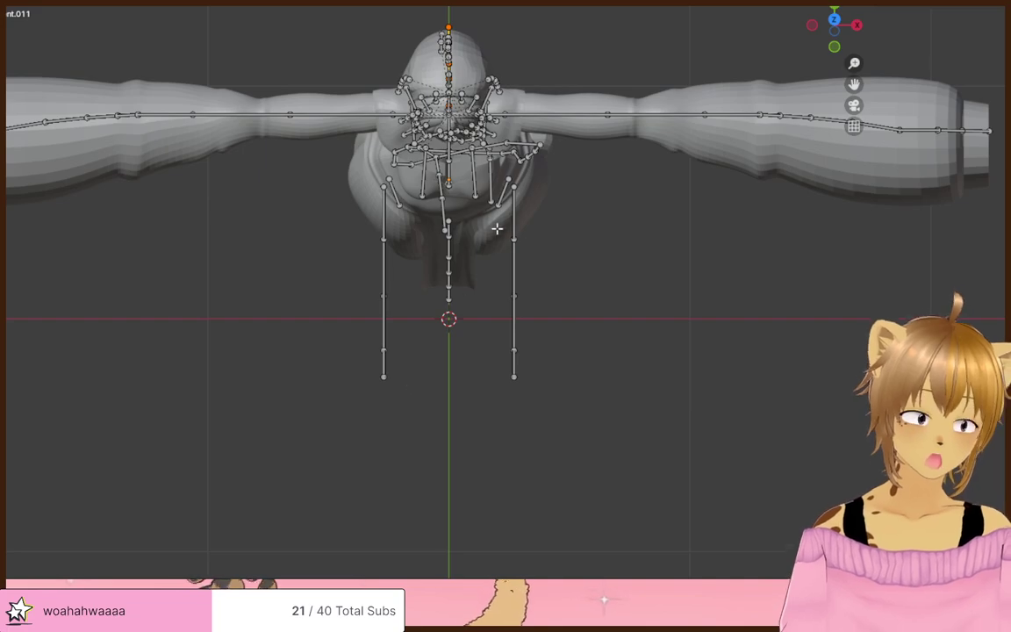
shift+middle_drag(503, 238, 489, 502)
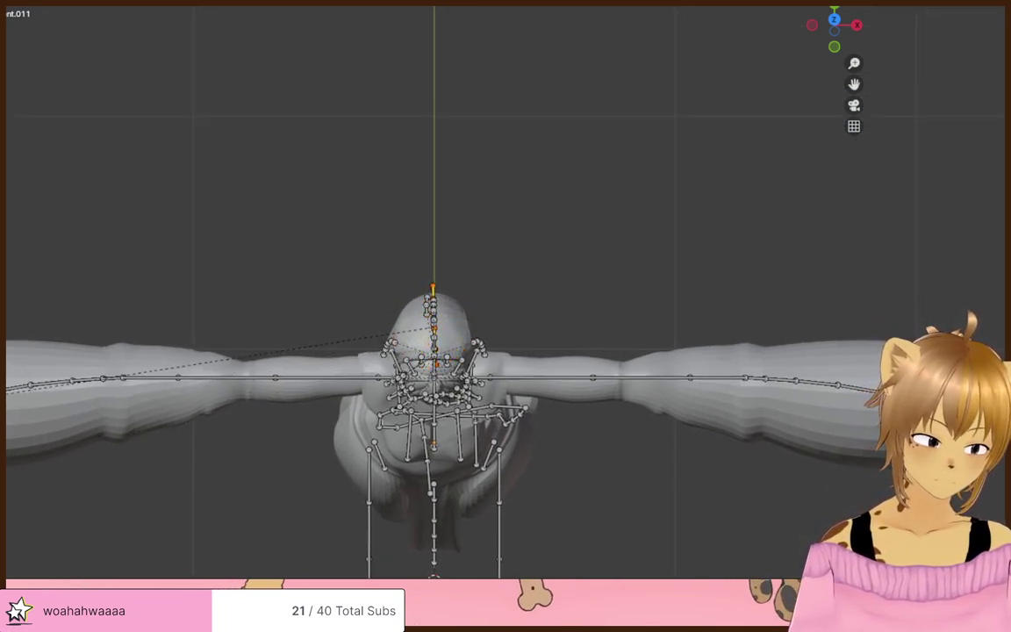
click(7, 379)
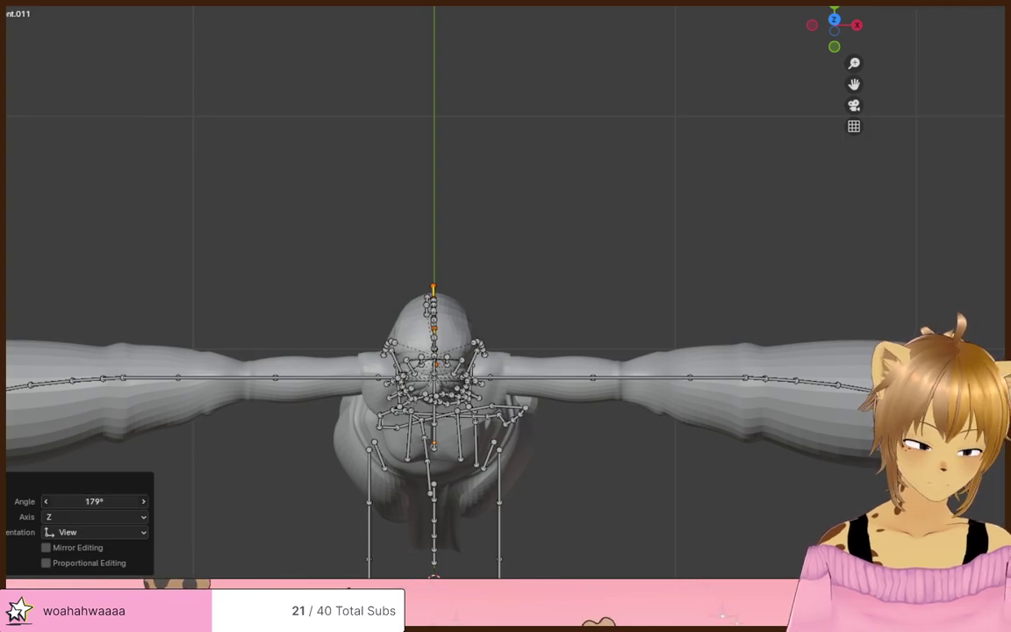
click(113, 497)
text(180)
key(Return)
- Raise the rotated skirt chain about 0.32 m along Z
middle_drag(202, 439, 546, 368)
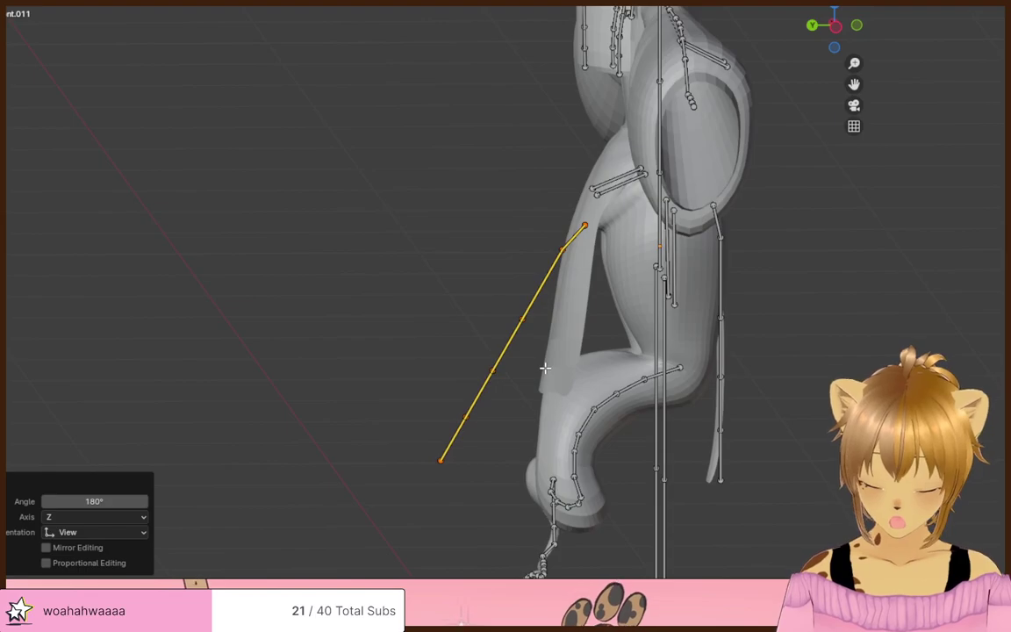
key(g)
key(z)
click(569, 291)
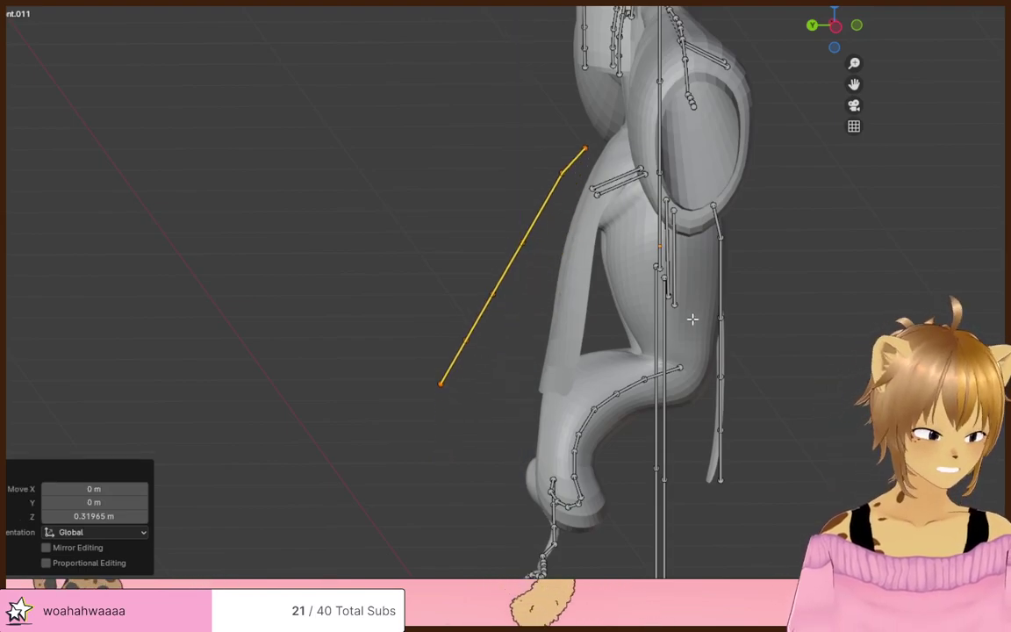
- Fit the chain to the rear skirt panel in side view, rotating it about 9.2° and 5.7°, scaling it to 0.928 and repositioning it
key(KP_1)
key(KP_3)
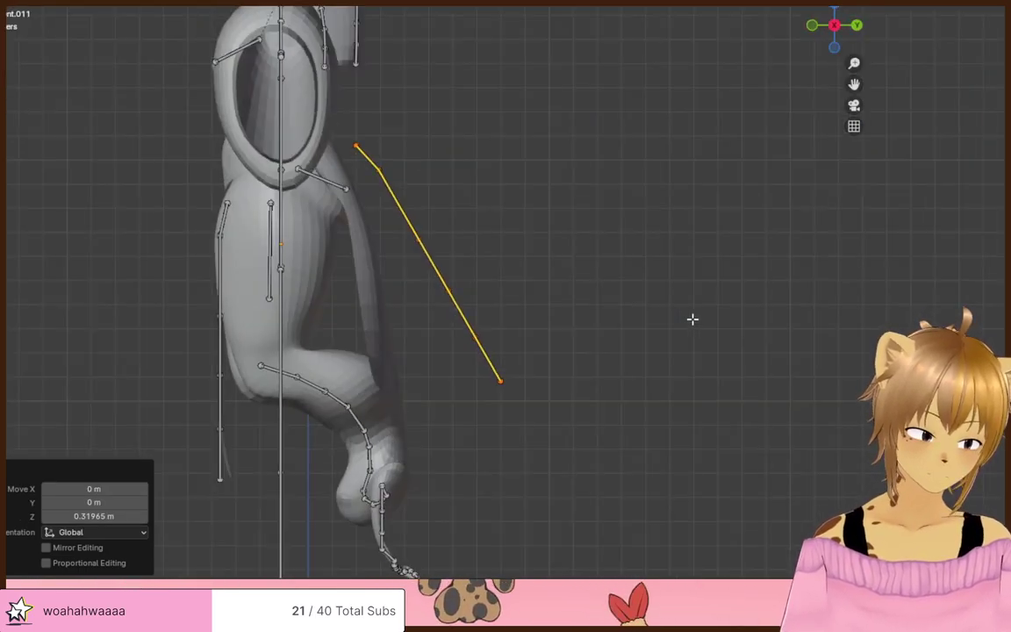
key(r)
click(645, 368)
key(g)
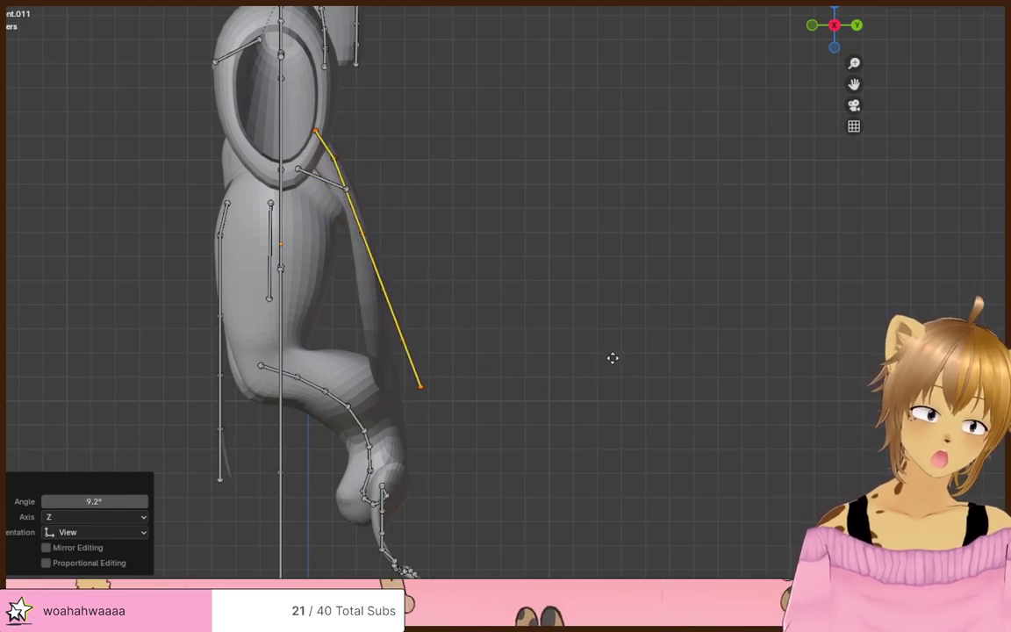
click(625, 360)
key(r)
click(702, 368)
key(g)
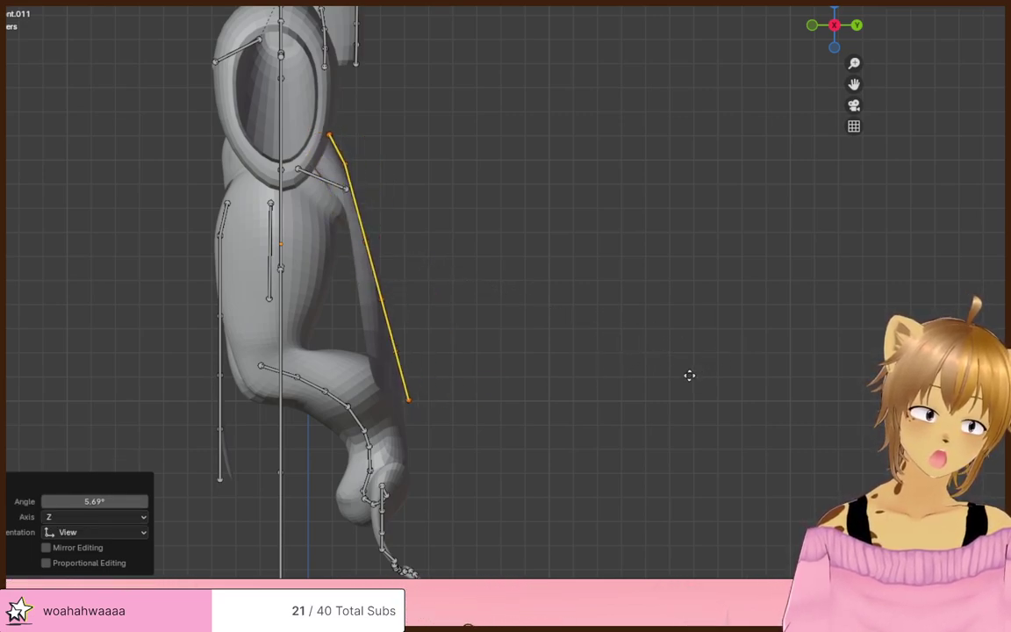
click(689, 376)
key(r)
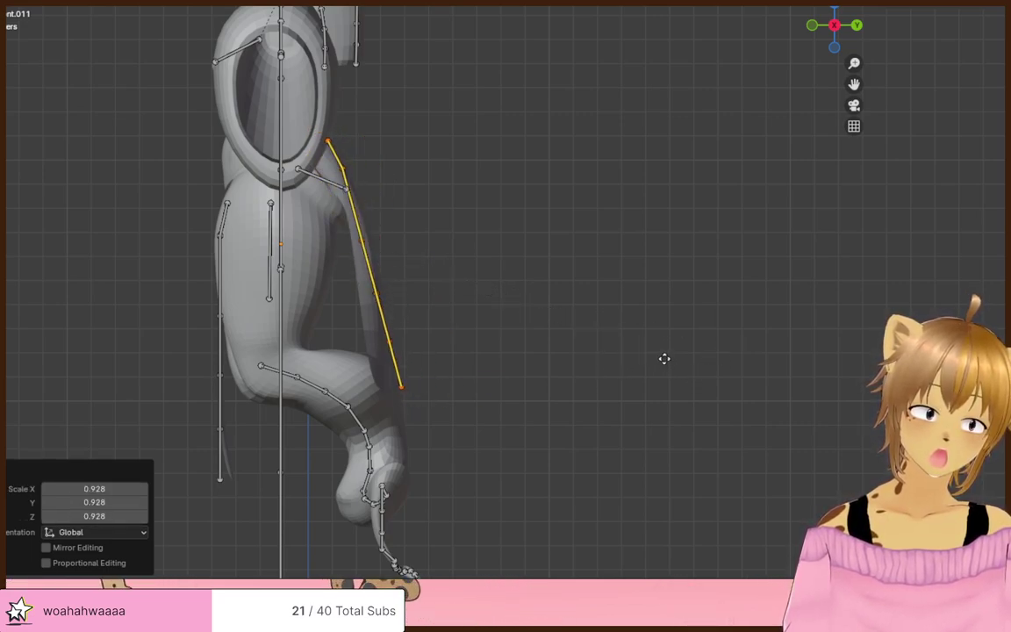
click(665, 358)
- Rename the rear chain's bones from the top down as back, back.001, back.002 and so on to back.004
middle_drag(666, 358, 364, 246)
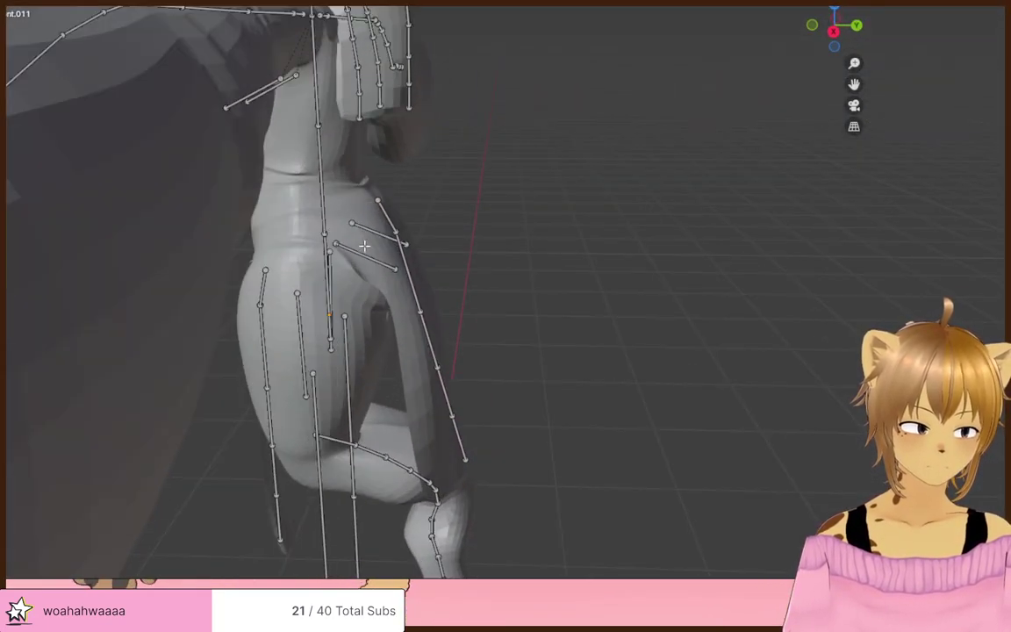
key(F2)
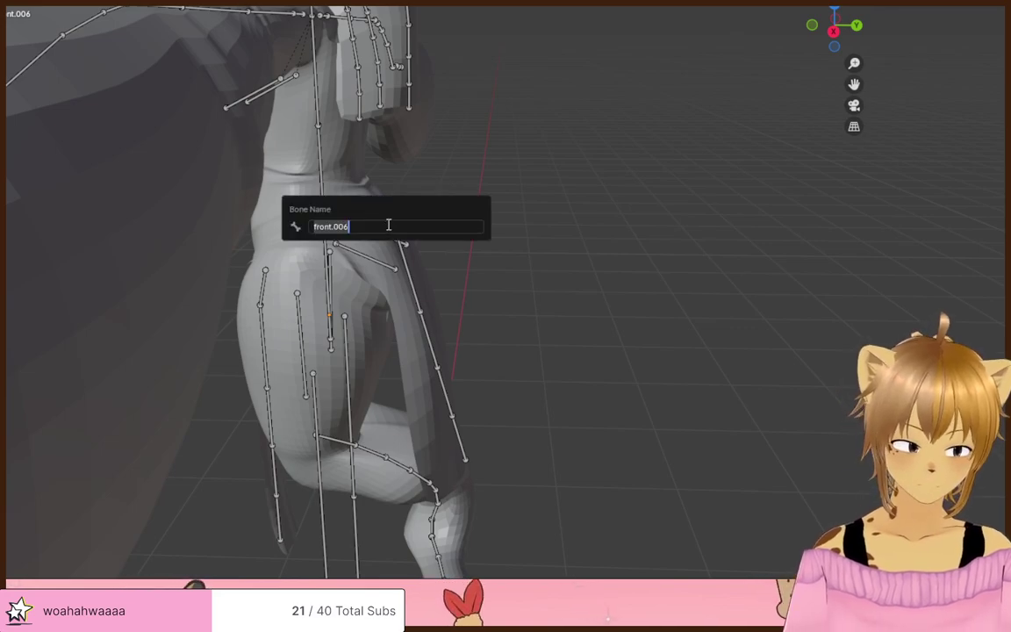
text(bacl)
key(Return)
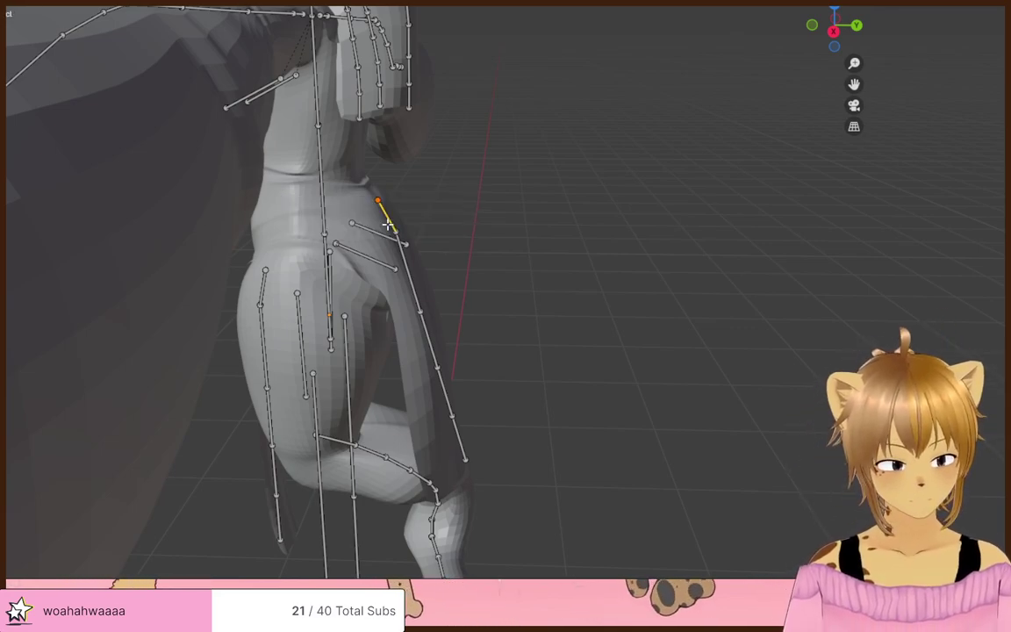
key(F2)
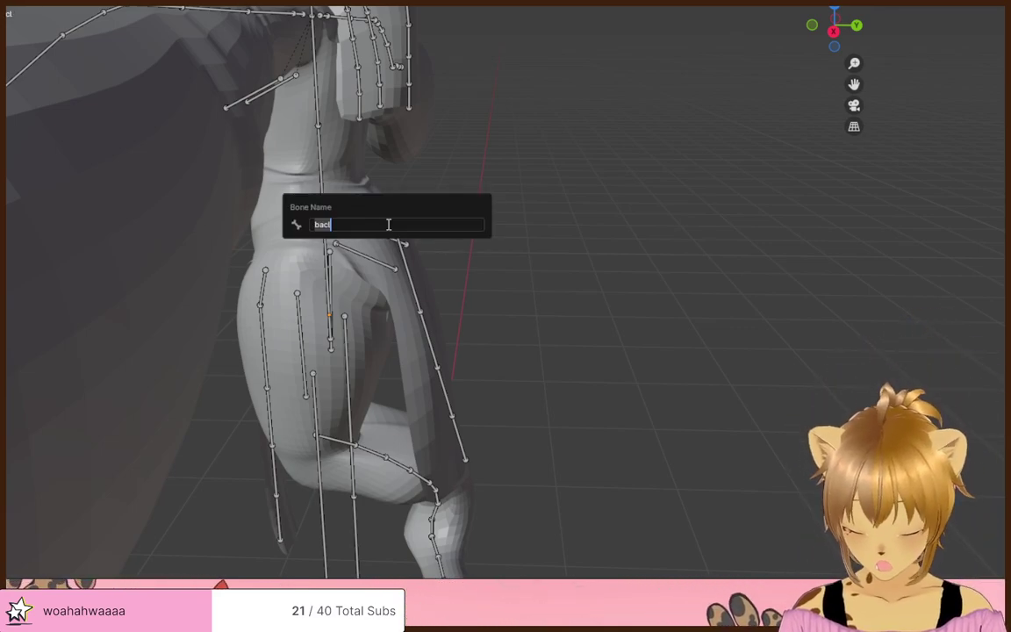
text(back)
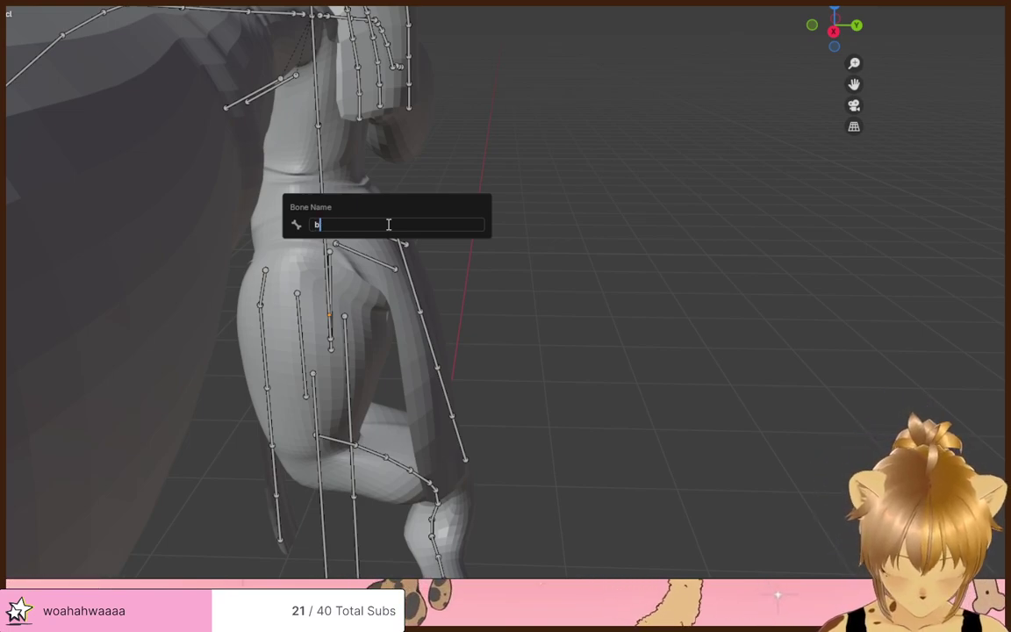
key(Return)
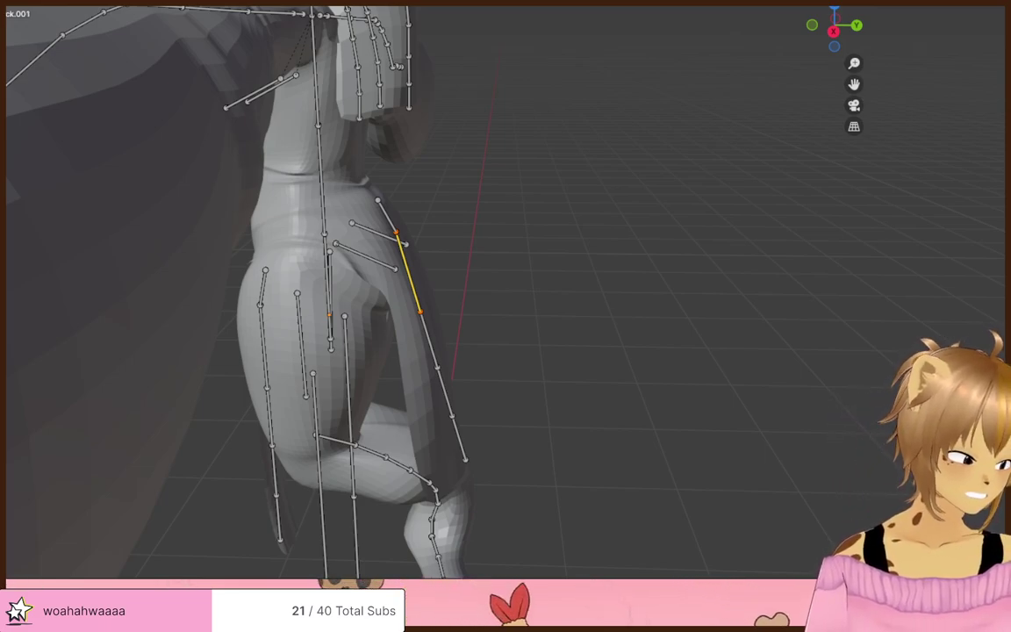
click(428, 340)
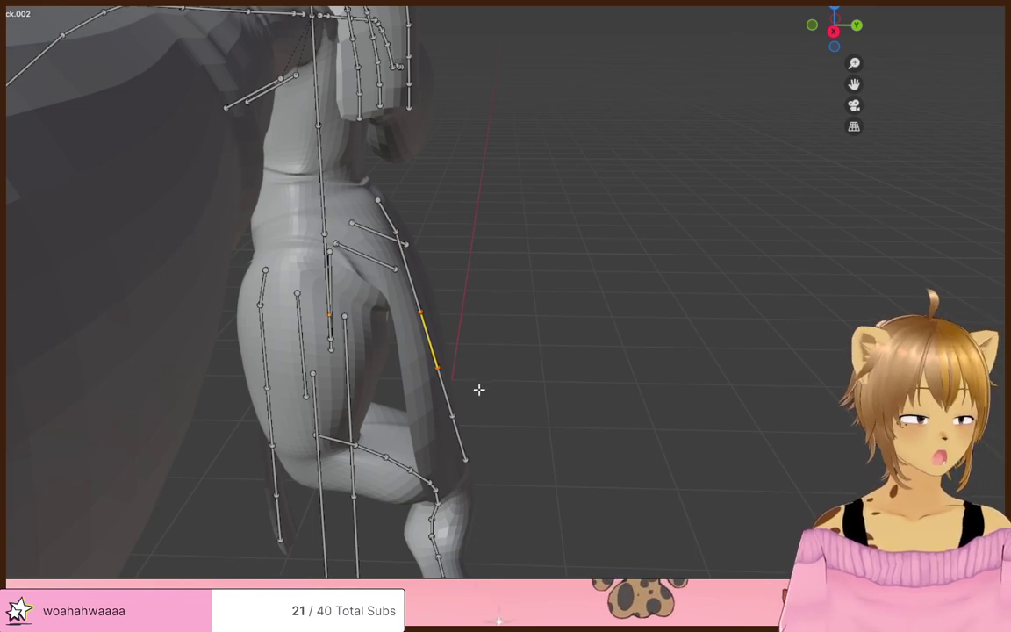
click(445, 393)
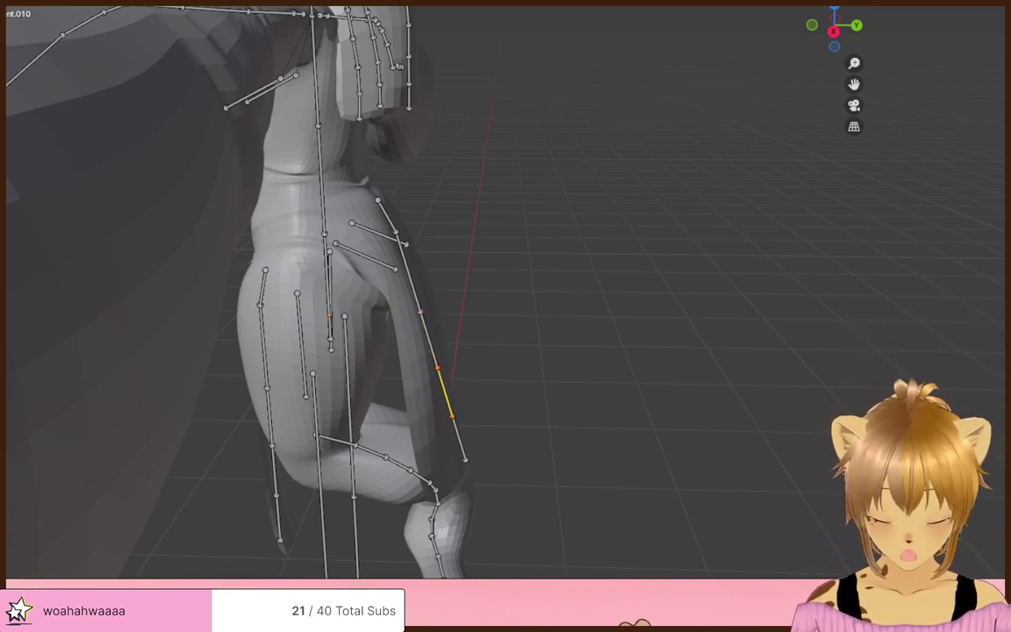
click(460, 436)
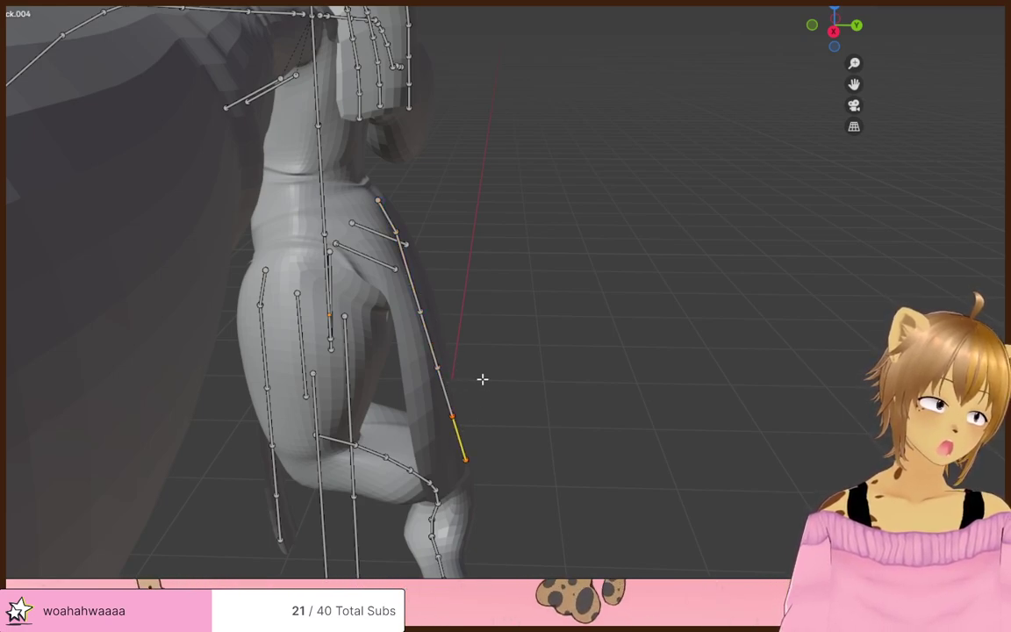
- Move the back.002 bone in the middle of the rear skirt chain down about 0.10 m along Z
scroll(483, 380, down, 6)
middle_drag(381, 395, 461, 365)
click(611, 366)
scroll(335, 390, up, 4)
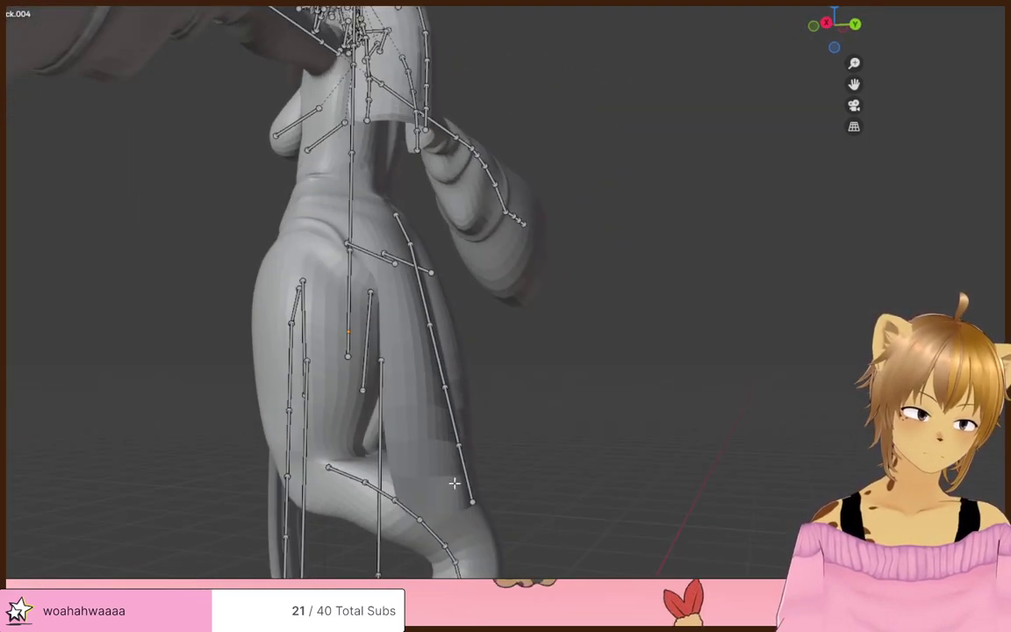
alt+click(465, 478)
click(465, 472)
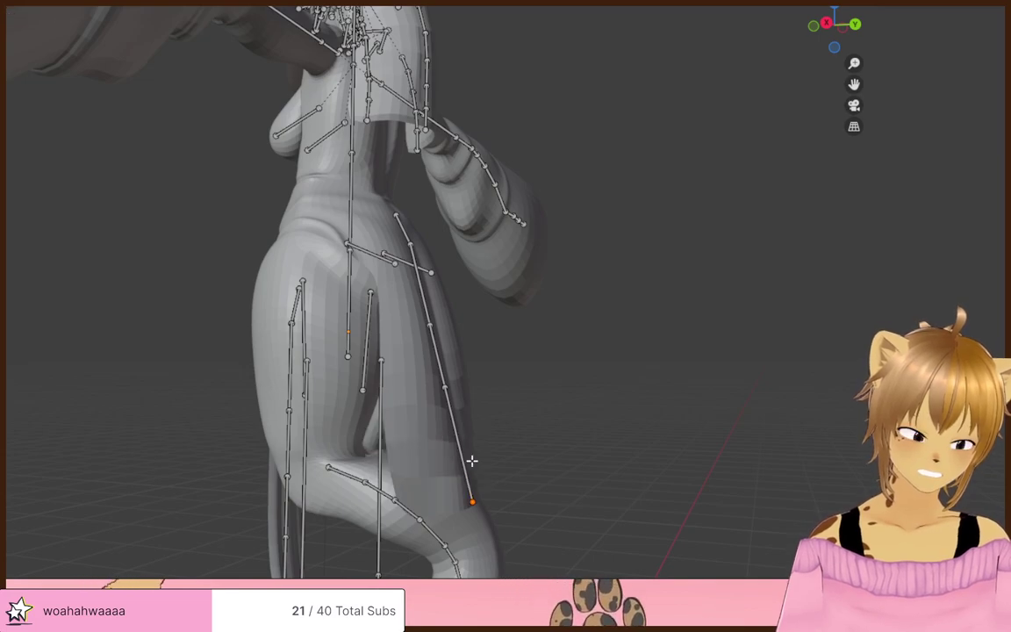
middle_drag(476, 453, 462, 407)
click(445, 383)
key(g)
key(z)
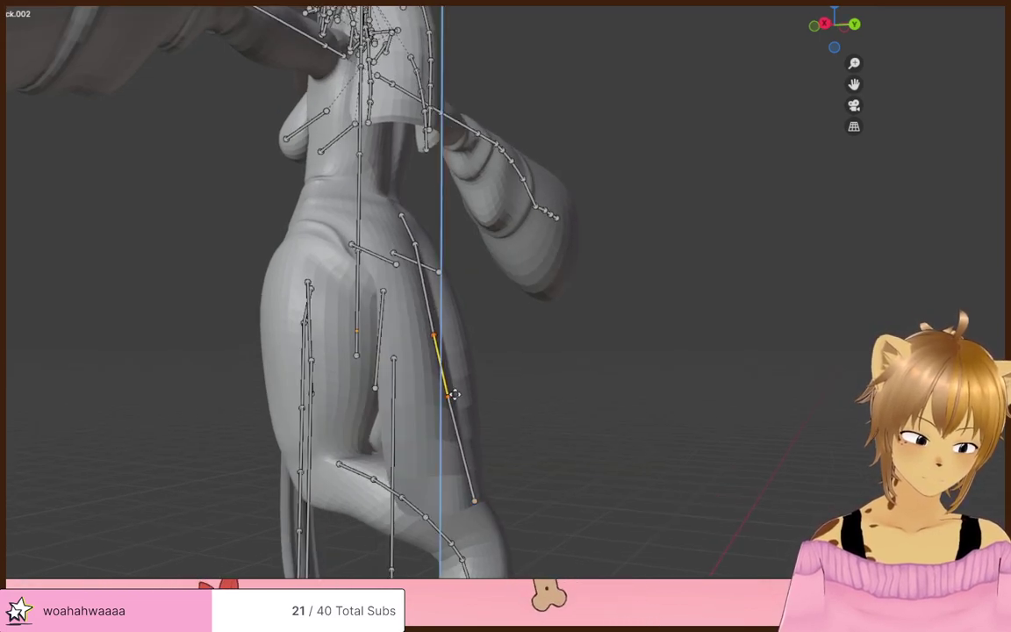
click(466, 407)
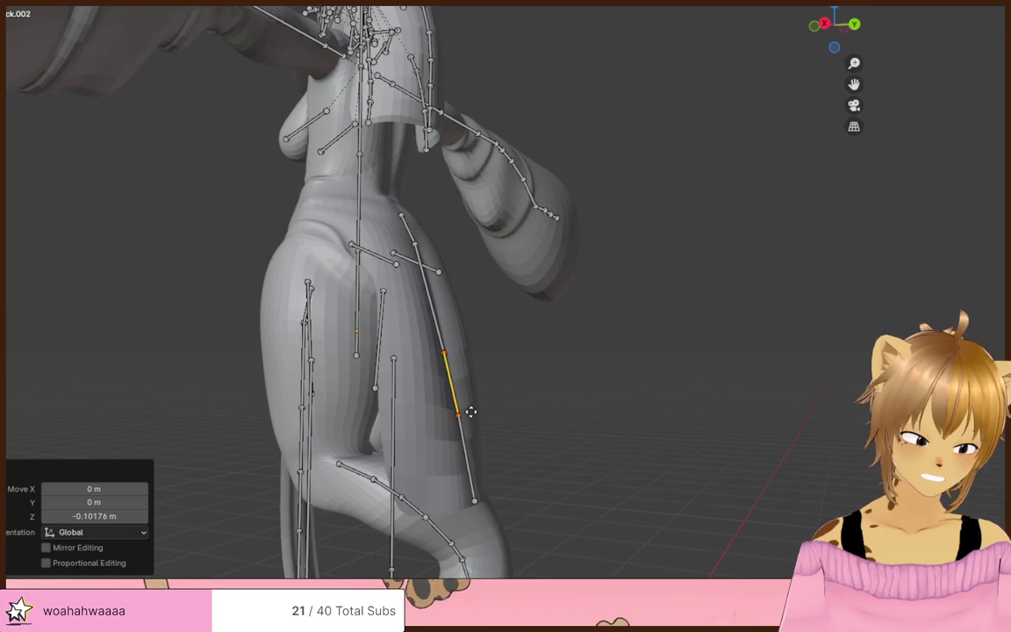
- Shift the back.002 bone outward along Y so it lies within the rear skirt panel
middle_drag(467, 409, 402, 415)
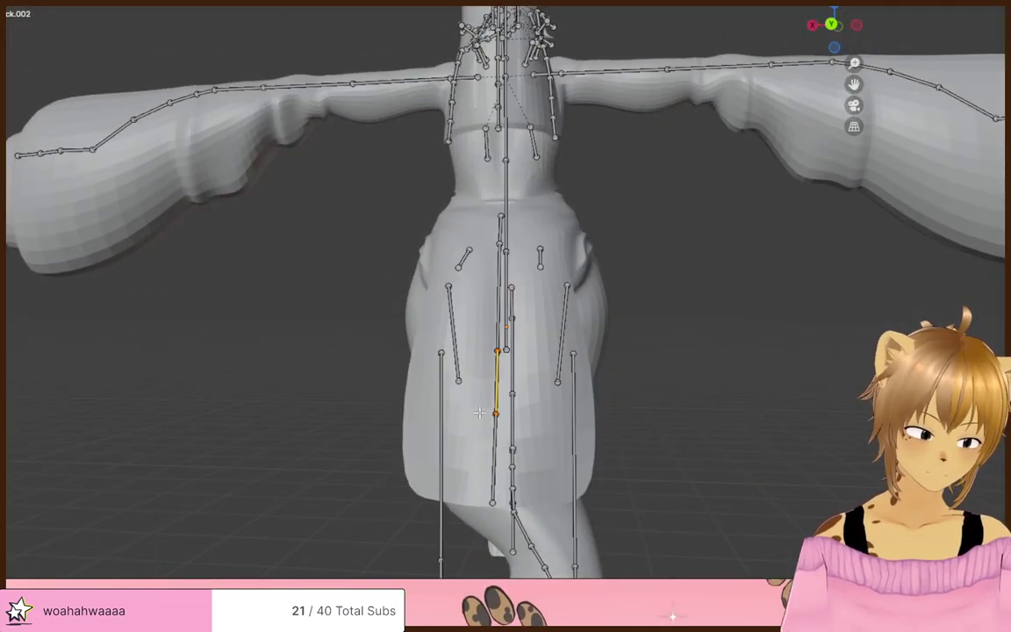
middle_drag(533, 399, 564, 422)
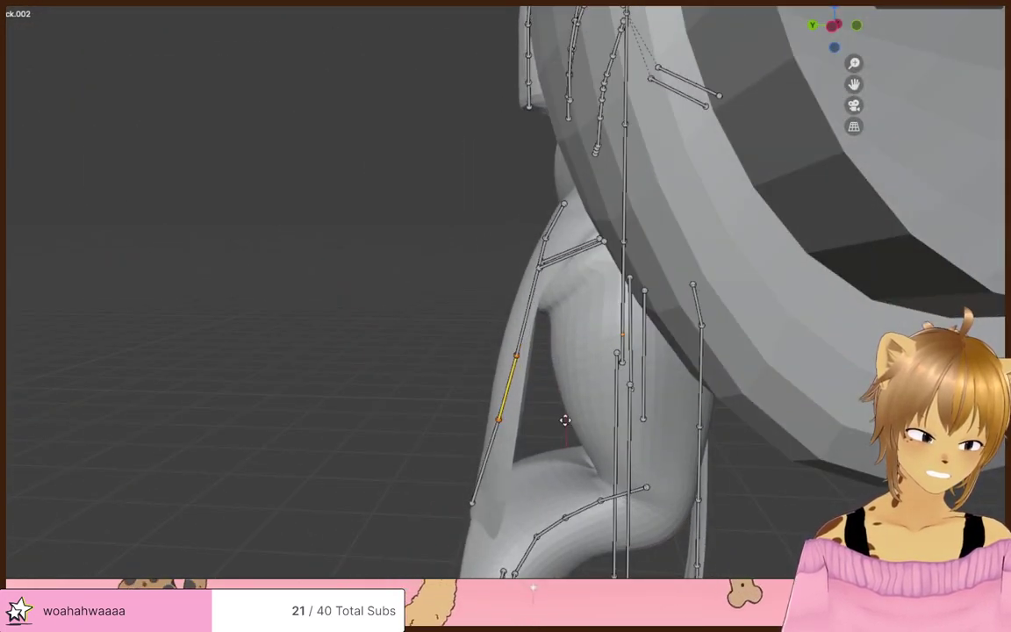
key(g)
key(y)
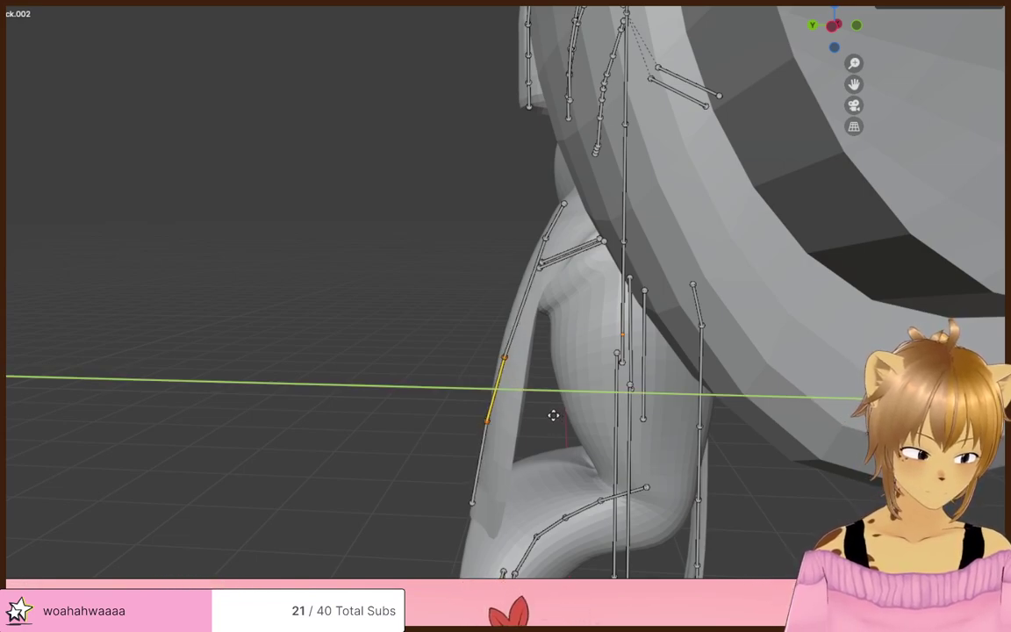
click(554, 415)
- Reposition the top joints of the rear skirt chain so its upper bones follow the back panel
click(544, 303)
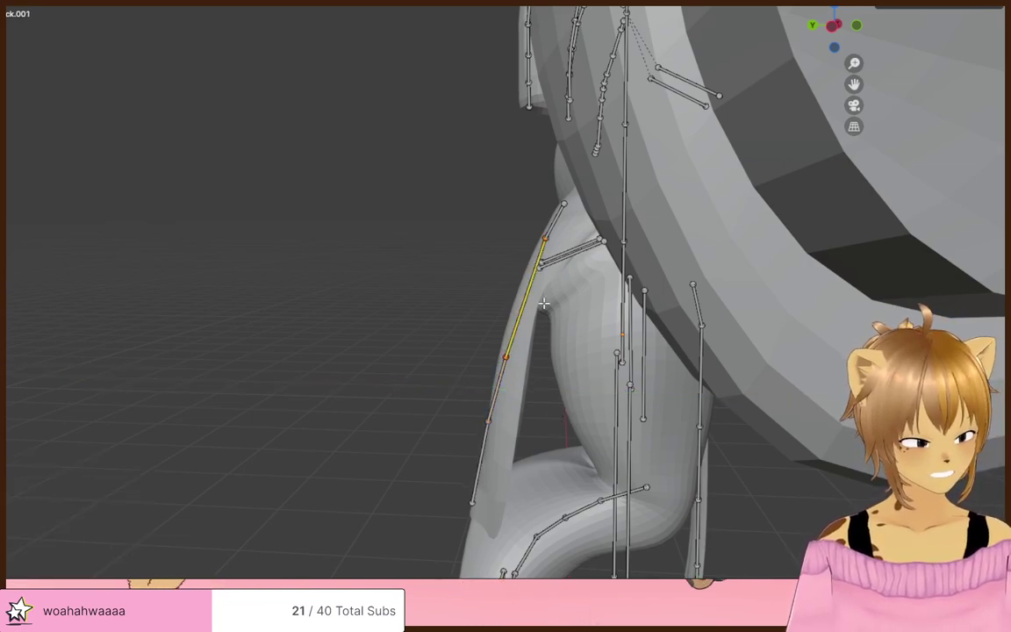
click(547, 234)
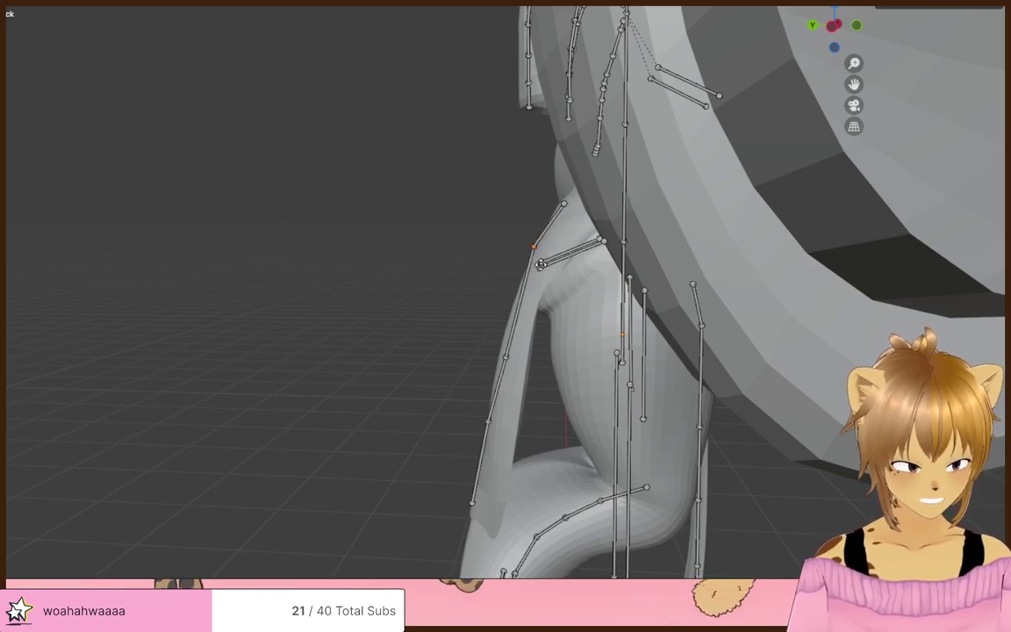
click(543, 279)
middle_drag(542, 279, 454, 214)
click(465, 233)
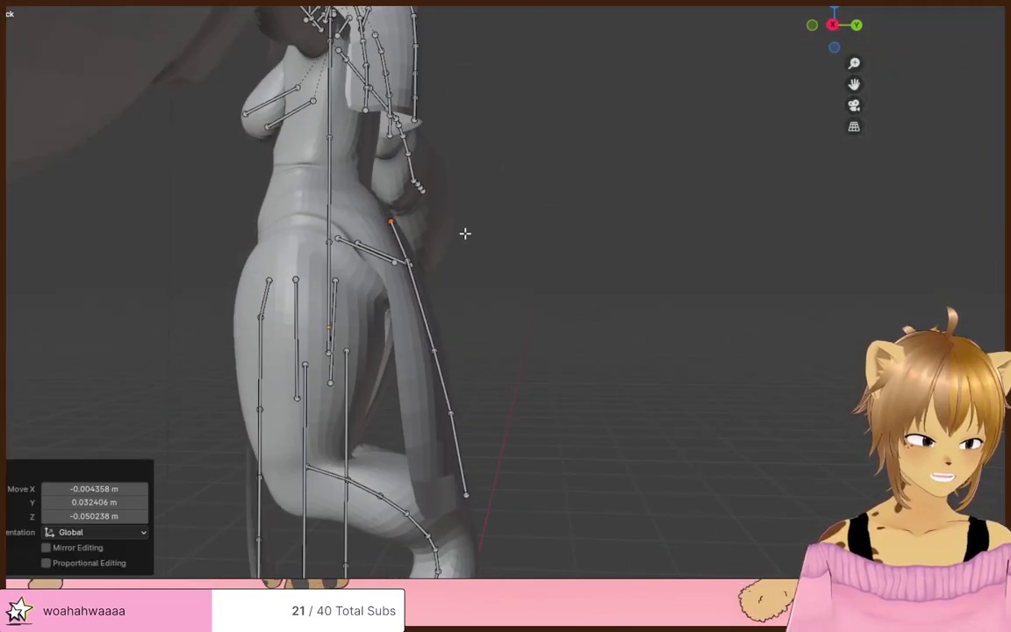
click(760, 327)
- Extrude a bone sideways from the joint at the top of the neck bone, about 0.15 m along negative X
middle_drag(760, 327, 582, 360)
scroll(650, 374, up, 4)
scroll(650, 374, up, 1)
shift+middle_drag(535, 255, 606, 492)
scroll(570, 392, up, 3)
middle_drag(513, 351, 429, 269)
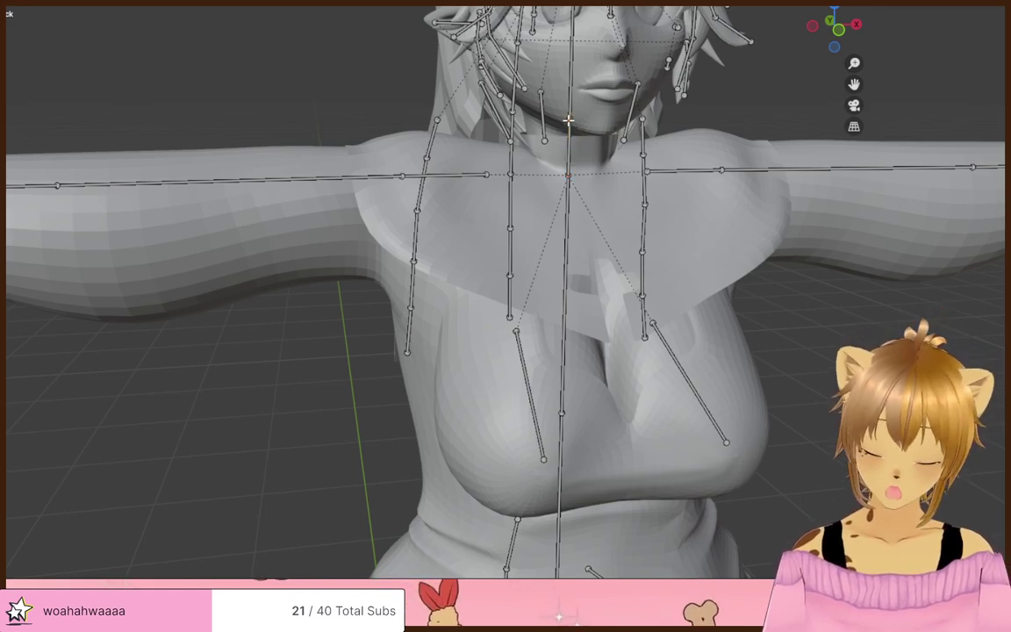
key(e)
key(x)
click(465, 125)
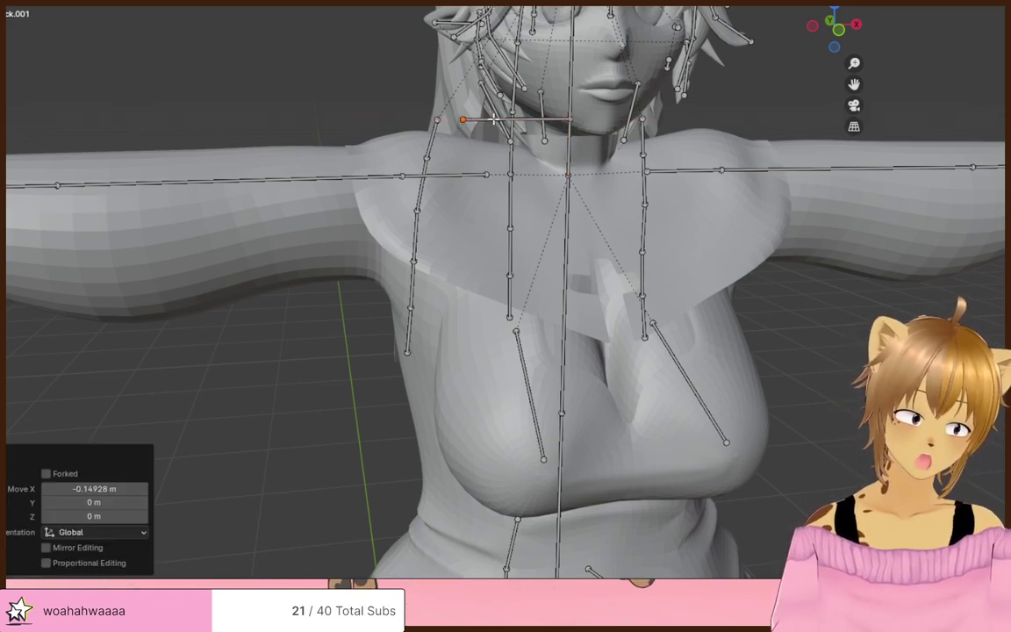
click(463, 120)
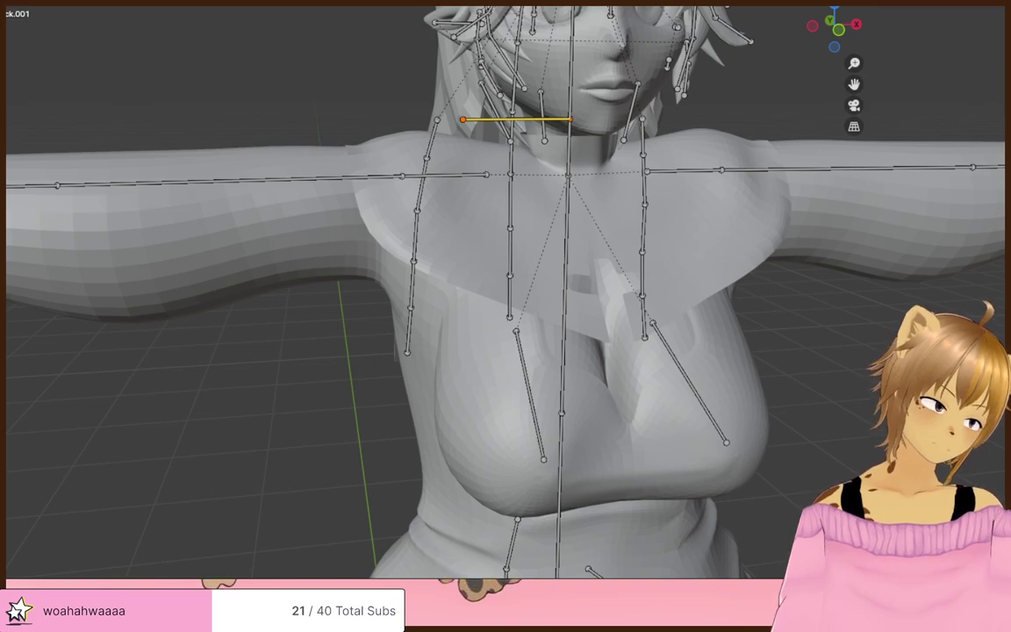
drag(561, 116, 538, 119)
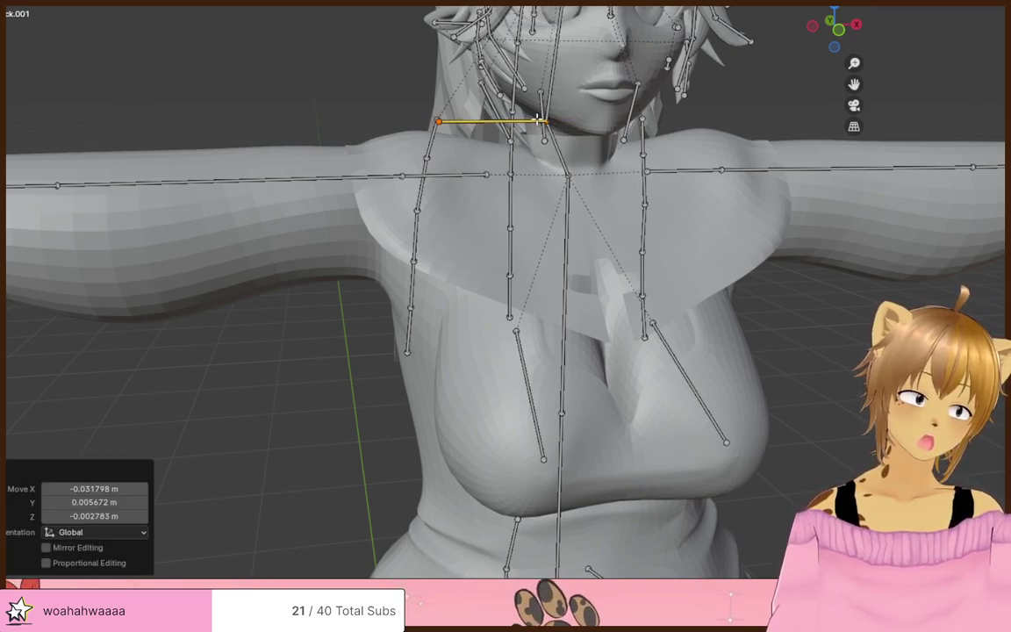
key(ctrl+z)
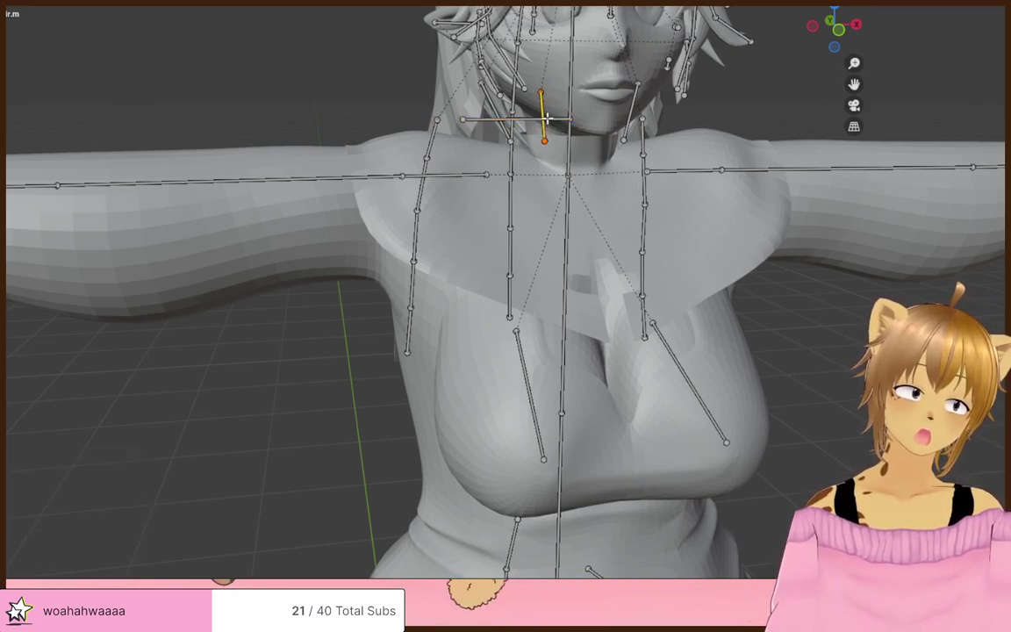
- Disconnect the new side bone from the neck, place it on the collar near the neckline and rotate it about 11.4°
click(510, 142)
middle_drag(567, 147, 532, 181)
scroll(567, 177, up, 2)
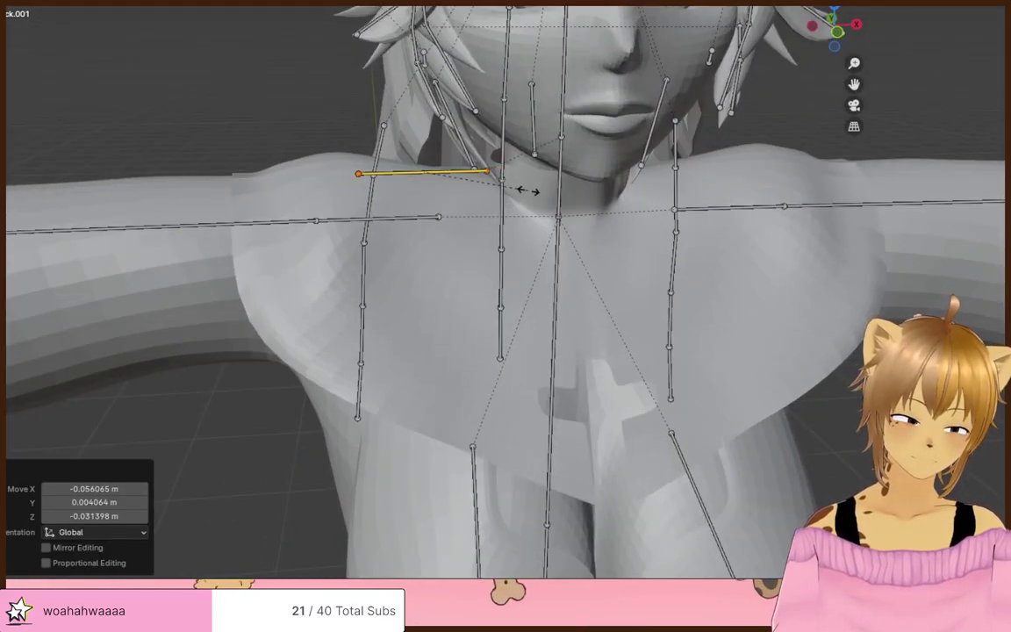
click(559, 185)
key(g)
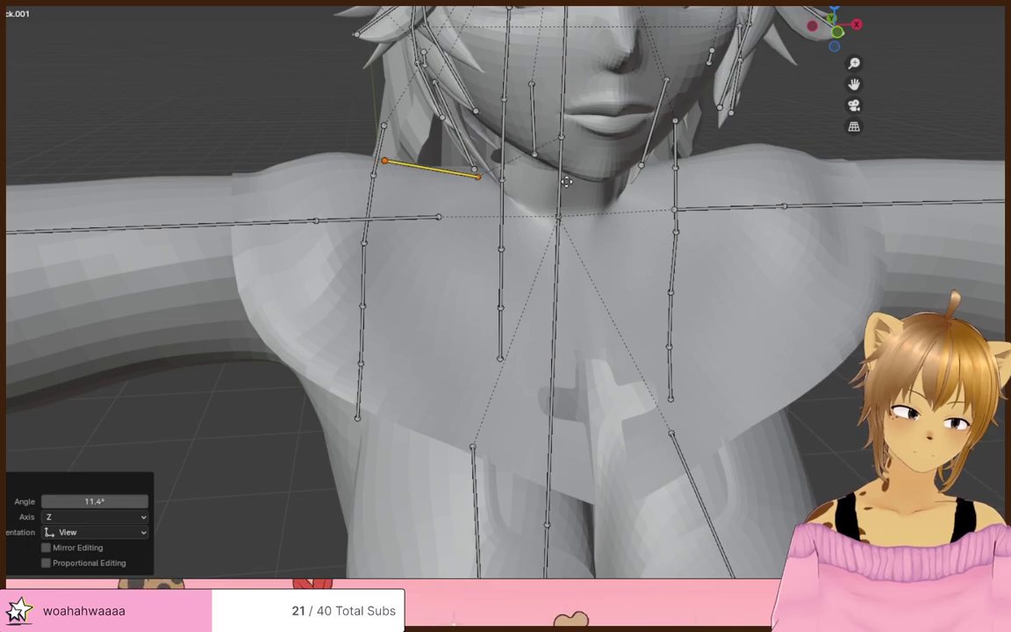
click(565, 179)
middle_drag(550, 180, 514, 175)
click(430, 75)
click(443, 82)
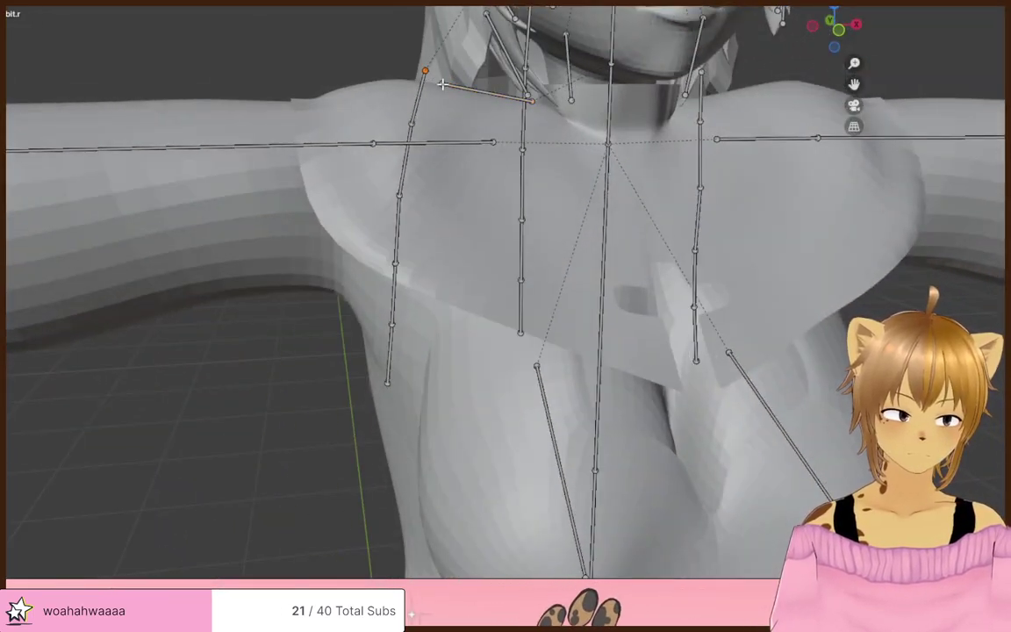
key(r)
click(407, 101)
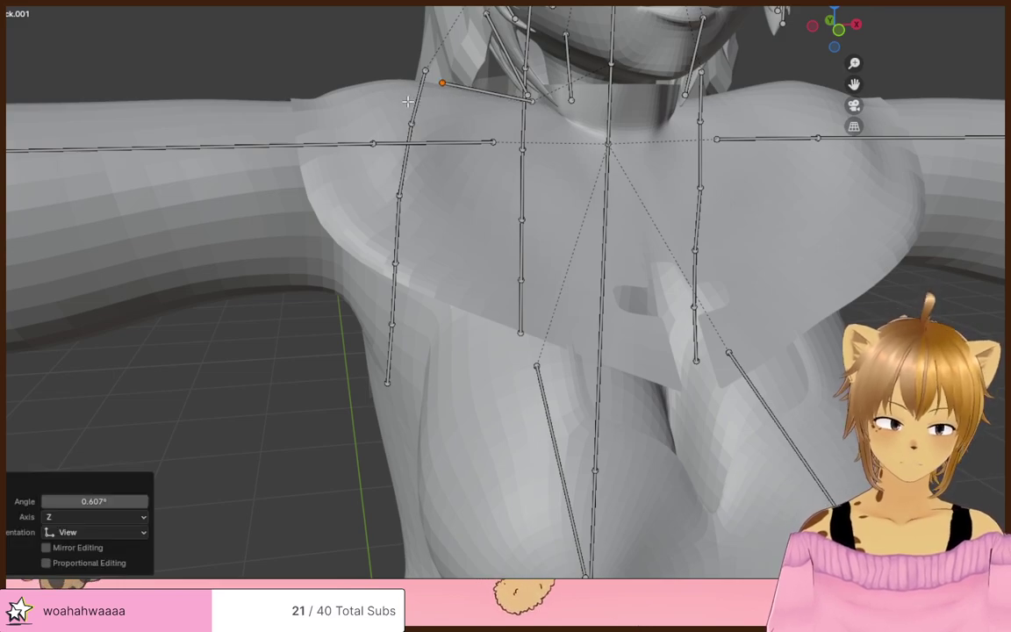
- Extrude three more bones outward from its tip, following the collar over the shoulder to its outer edge
click(354, 97)
key(e)
click(296, 107)
key(e)
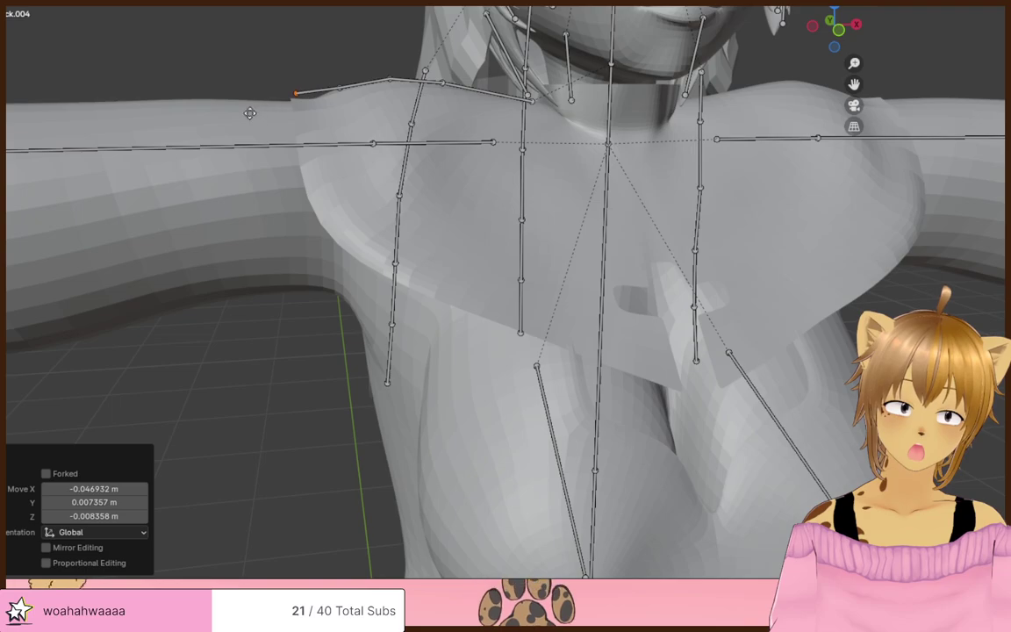
key(ctrl+z)
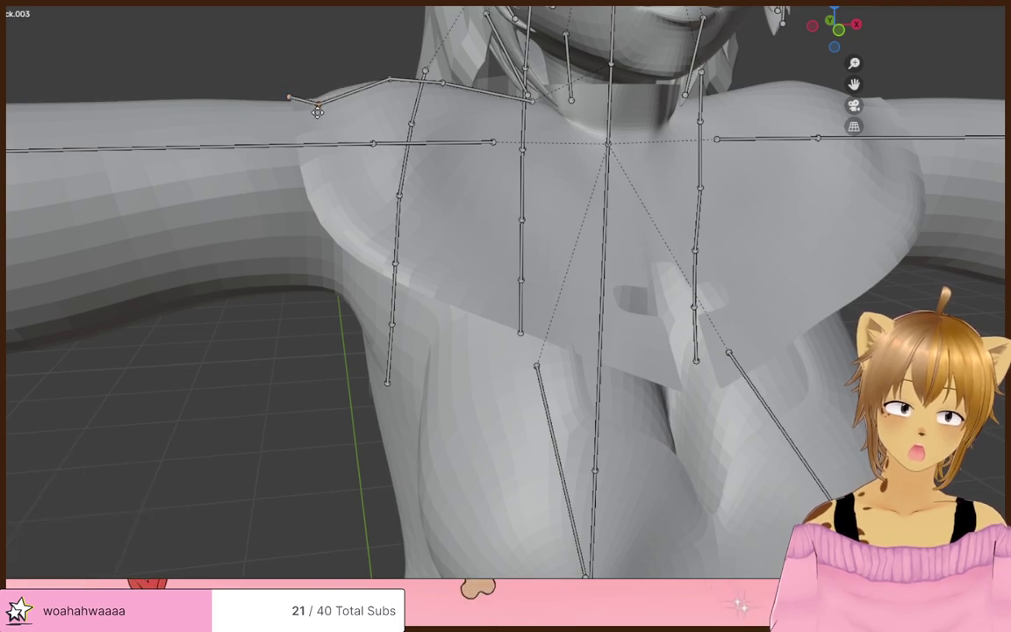
click(325, 103)
- Rename the shoulder chain's bones from the neck outward as a collar series, ending with collar.r.003 at the tip
middle_drag(394, 90, 367, 105)
click(252, 163)
shift+middle_drag(252, 160, 366, 93)
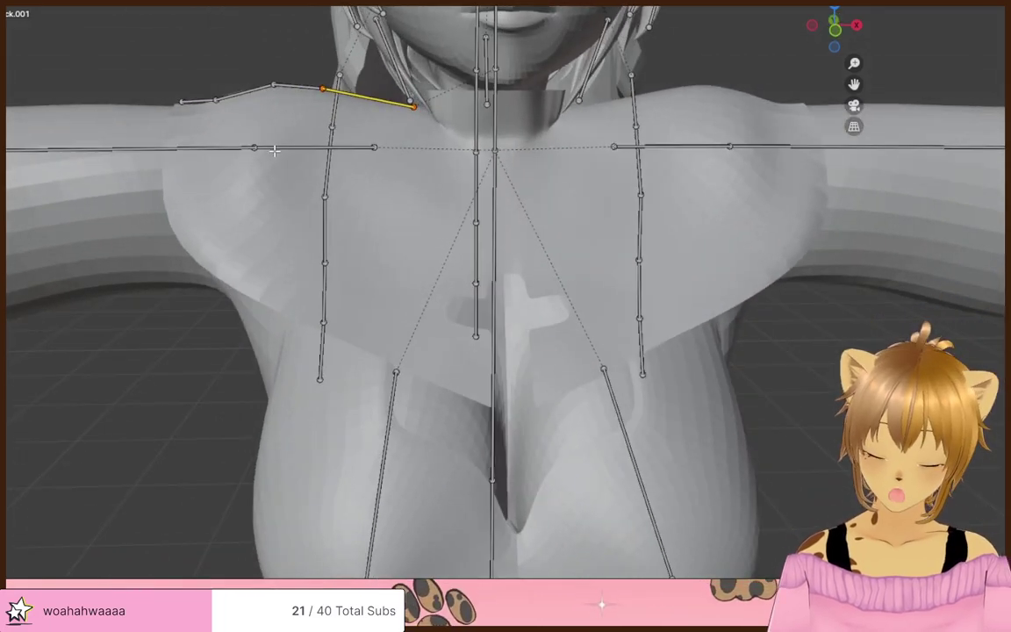
key(F2)
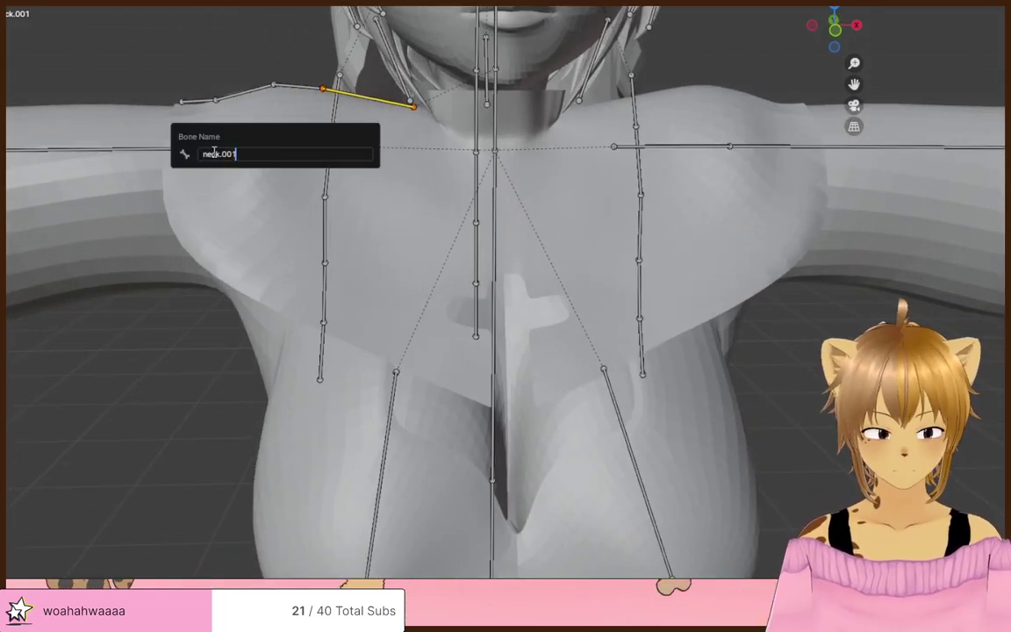
key(ctrl+a)
text(c)
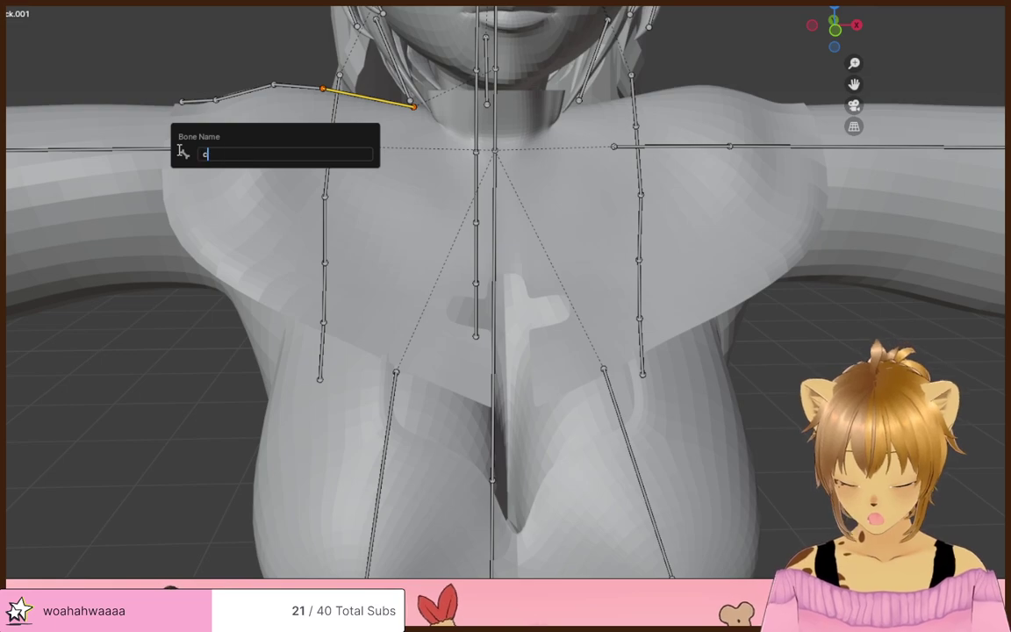
text(ollar)
key(Return)
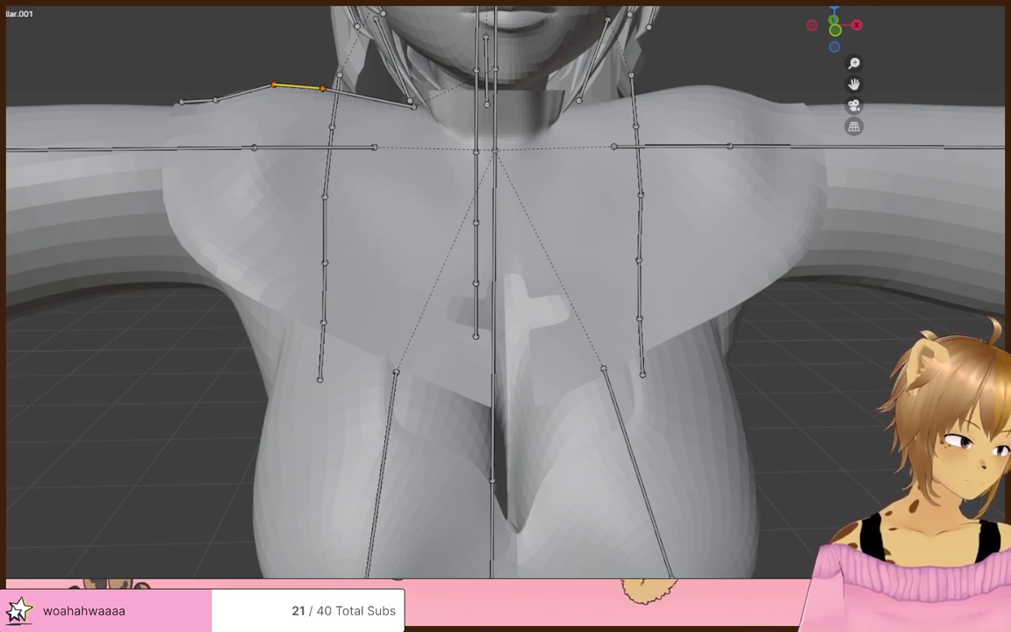
click(245, 92)
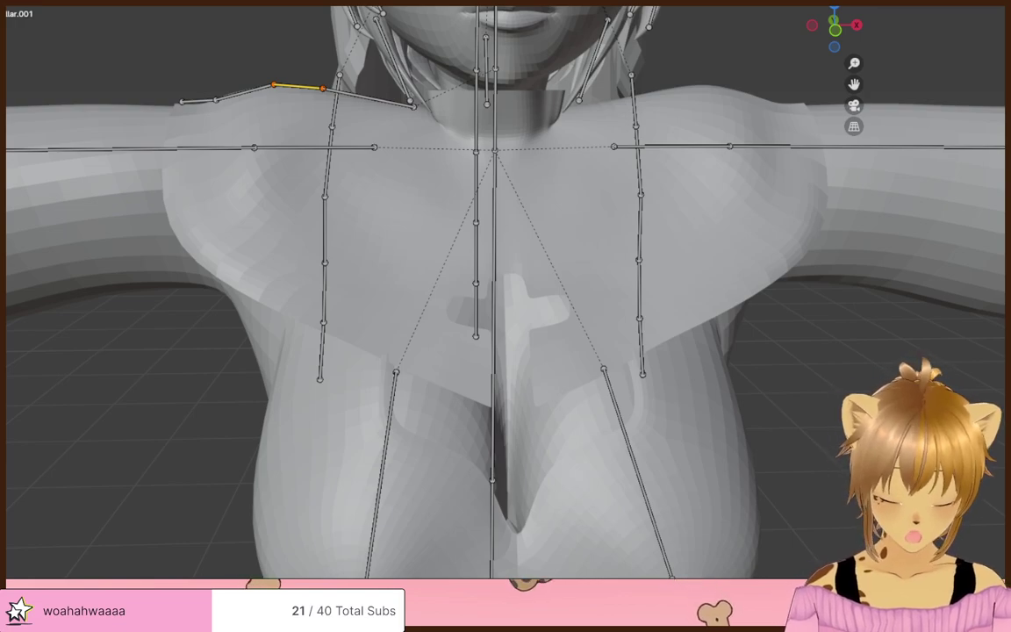
click(246, 92)
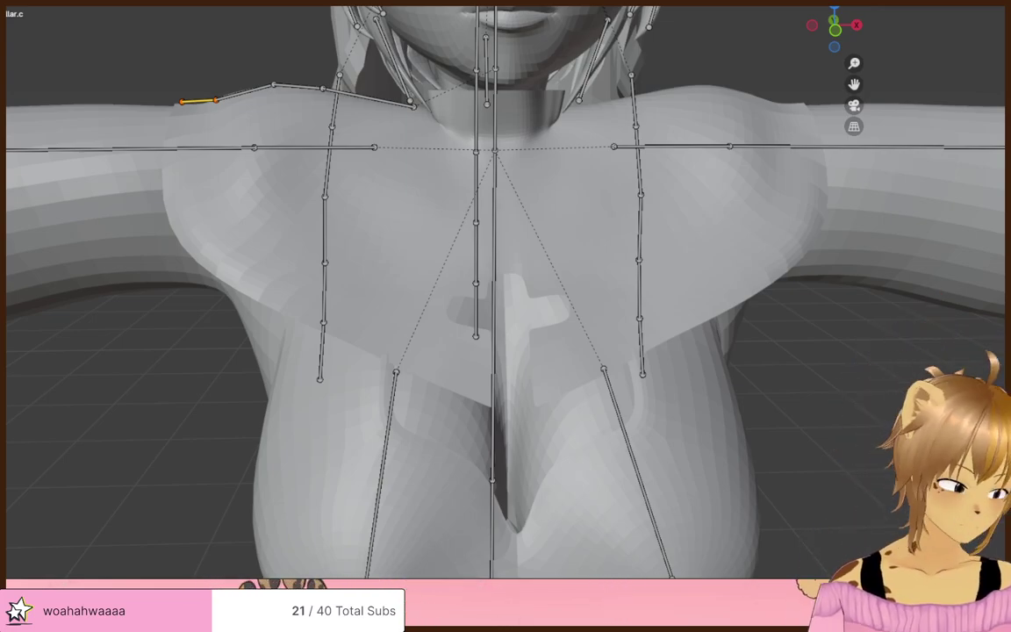
- Duplicate the outermost collar bone to the middle of the chest, about 0.26 m in X, -0.11 m in Y and -0.04 m in Z
scroll(366, 334, down, 5)
mouse_move(366, 334)
middle_down()
mouse_move(533, 360)
mouse_move(462, 383)
mouse_move(162, 332)
mouse_move(379, 328)
middle_up()
scroll(445, 311, up, 3)
middle_drag(445, 312, 459, 287)
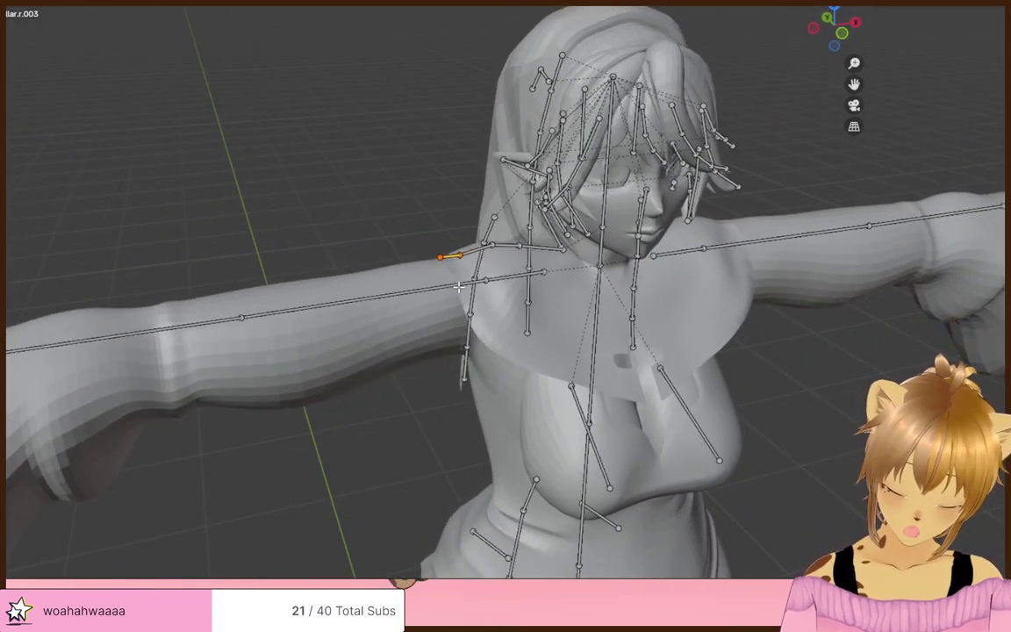
key(shift+d)
click(608, 314)
middle_drag(608, 314, 743, 372)
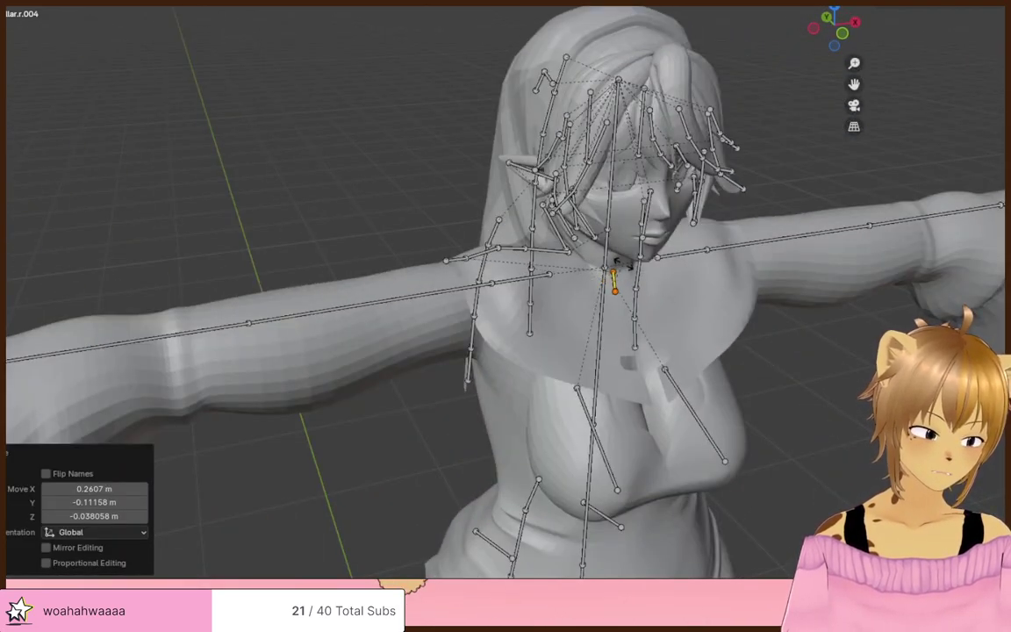
- Rotate the duplicated bone and move it onto the front of the collar so it points down along the cloth
middle_drag(626, 267, 575, 349)
click(539, 403)
key(g)
click(534, 366)
click(752, 282)
key(g)
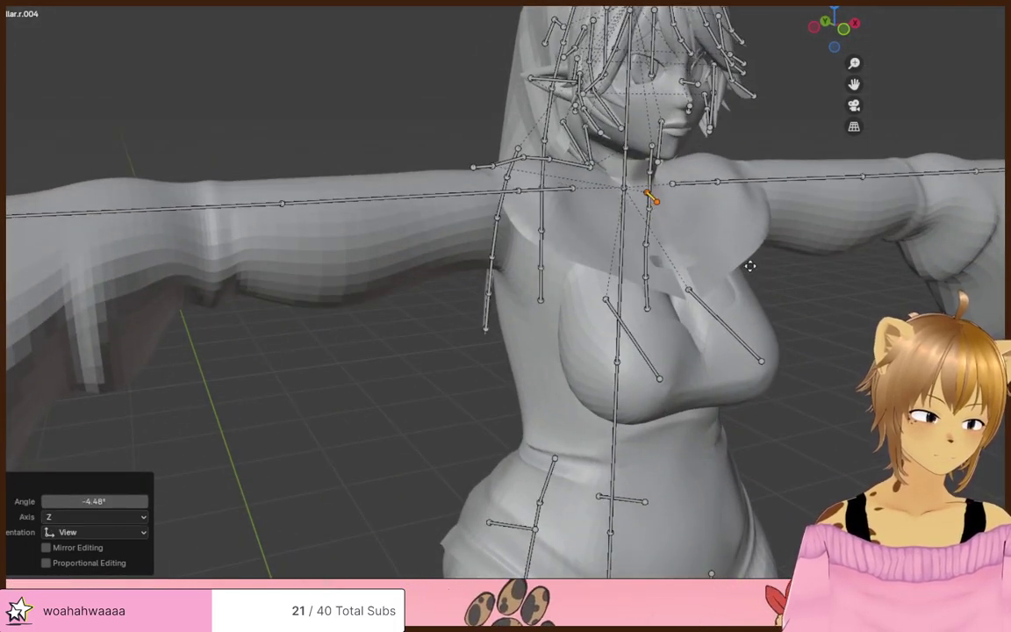
click(750, 279)
- Straighten the front collar bone by rotating it about 25.2° and scaling it to 0 along X
middle_drag(733, 289, 509, 295)
key(x)
key(0)
key(Return)
click(808, 296)
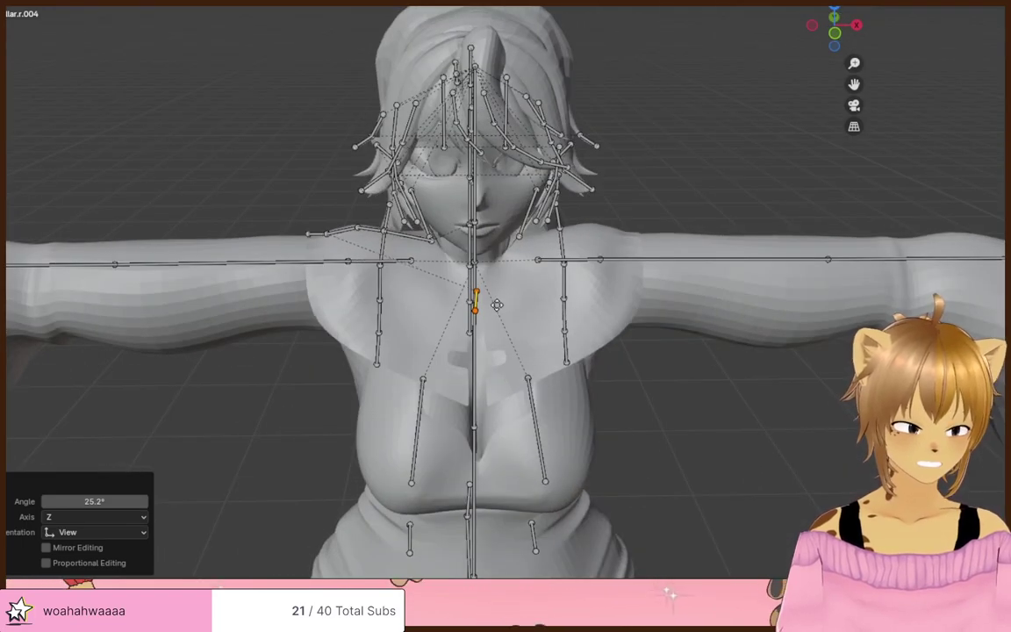
click(496, 312)
key(x)
key(0)
key(Return)
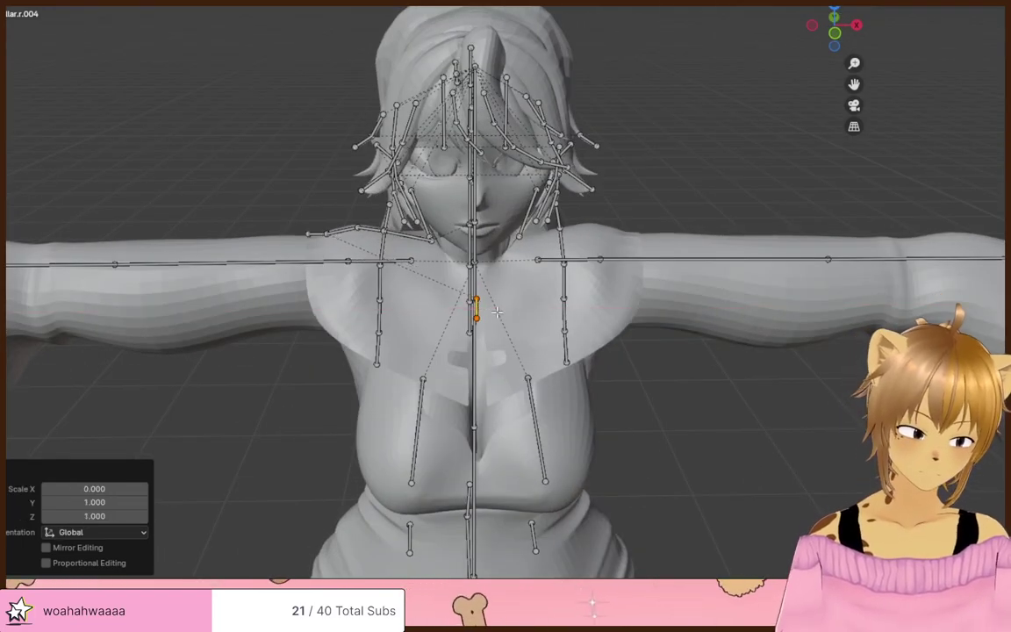
- Nudge the front collar bone into the collar surface, about -0.005 m in X, 0.008 m in Y and -0.005 m in Z
scroll(593, 351, up, 10)
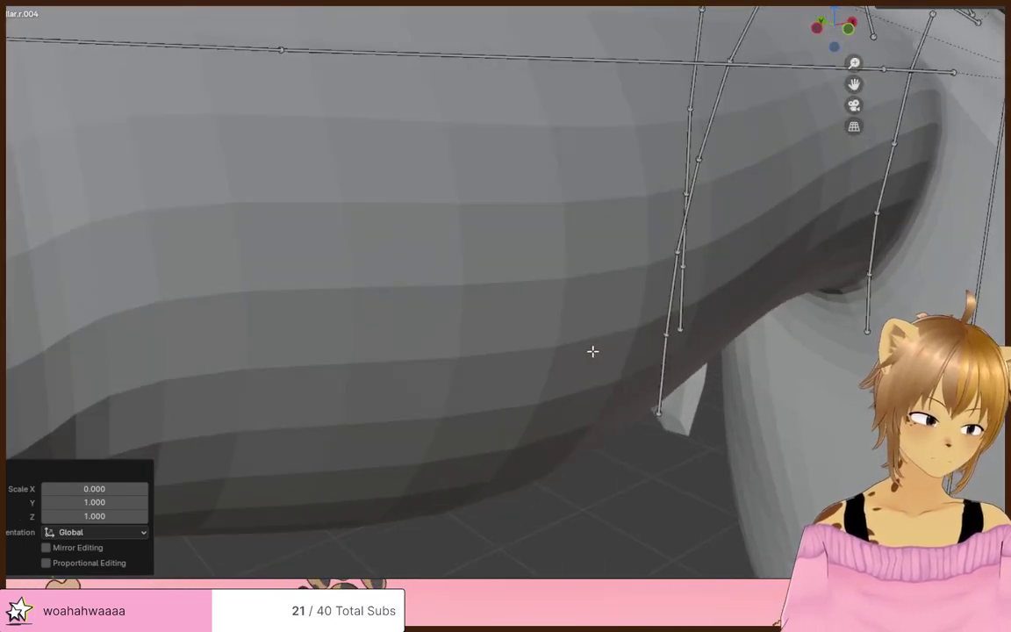
middle_drag(592, 351, 622, 298)
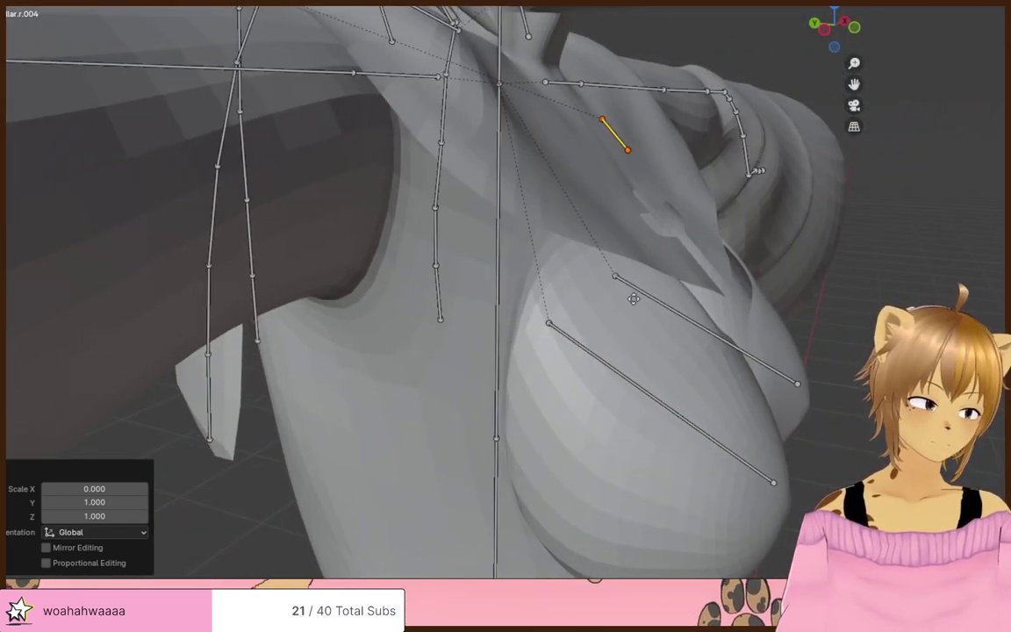
key(g)
click(623, 300)
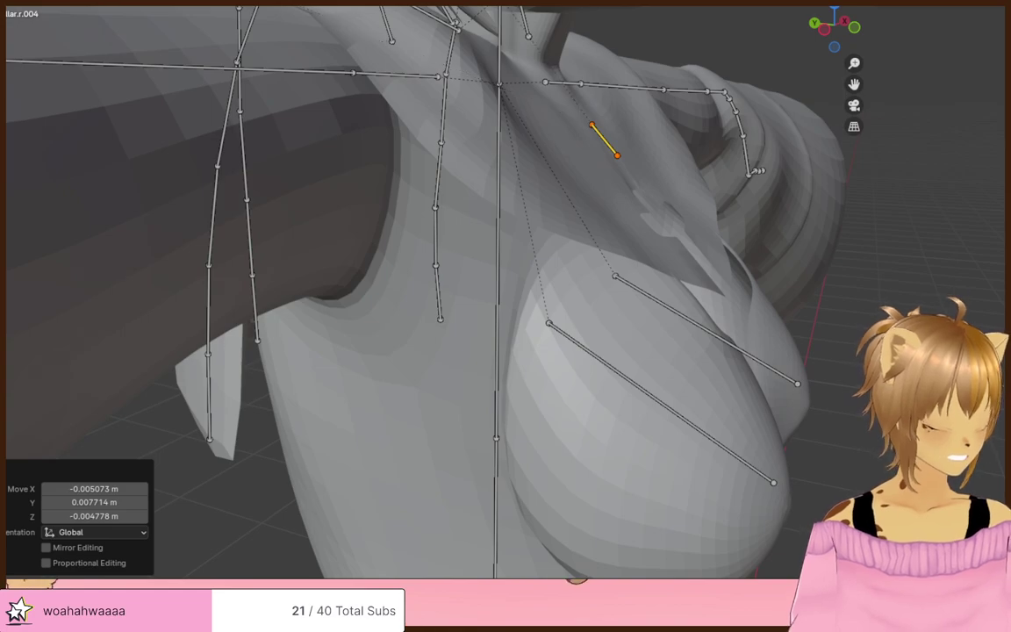
middle_drag(773, 300, 715, 311)
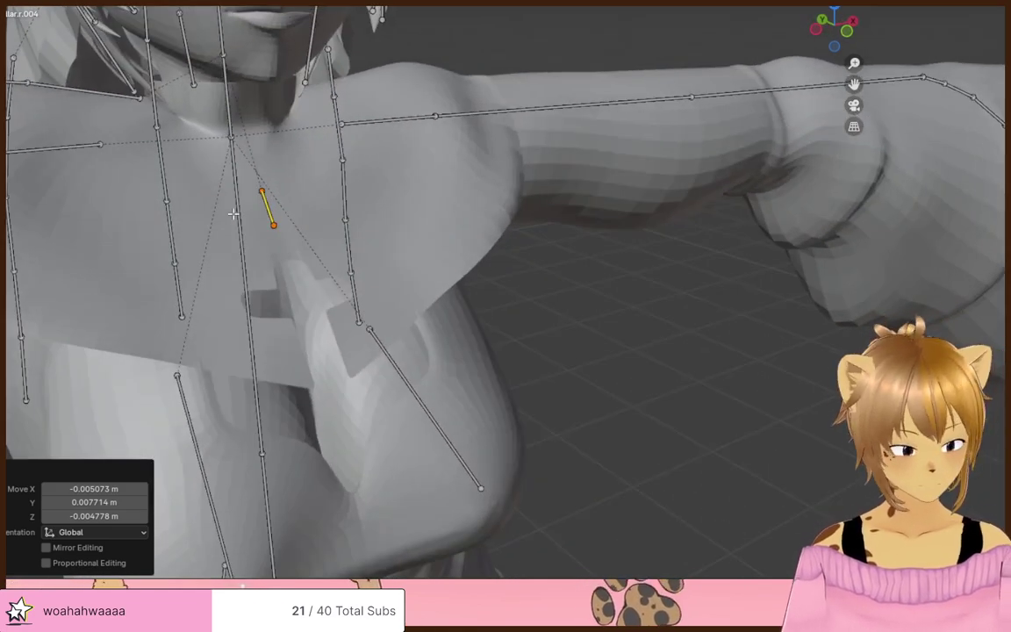
- Name the front bone collar and extrude two bones down from its tip along the front of the collar
click(277, 226)
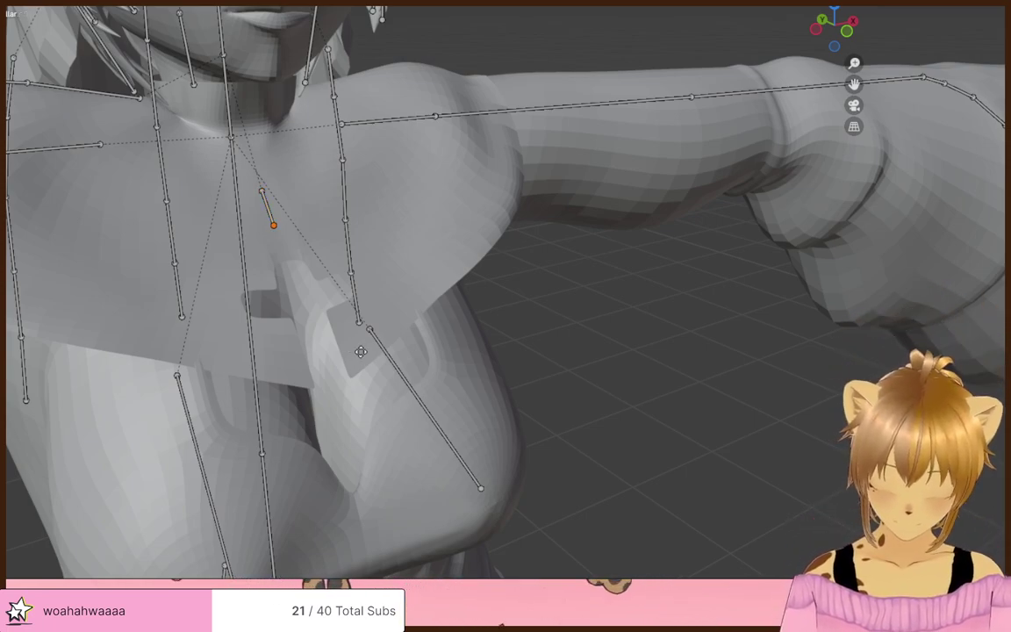
key(e)
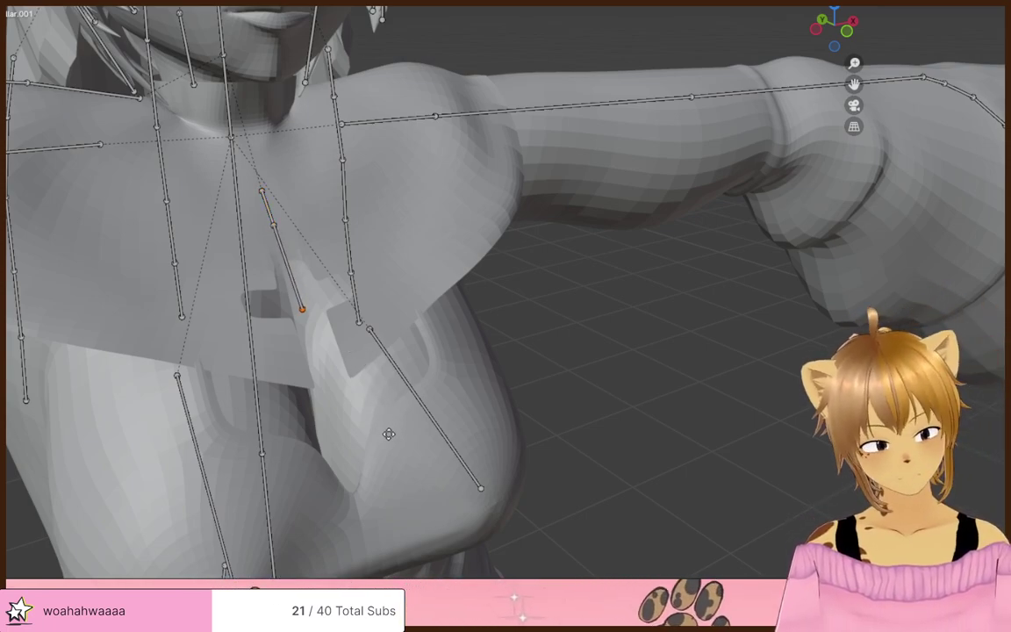
click(390, 434)
key(e)
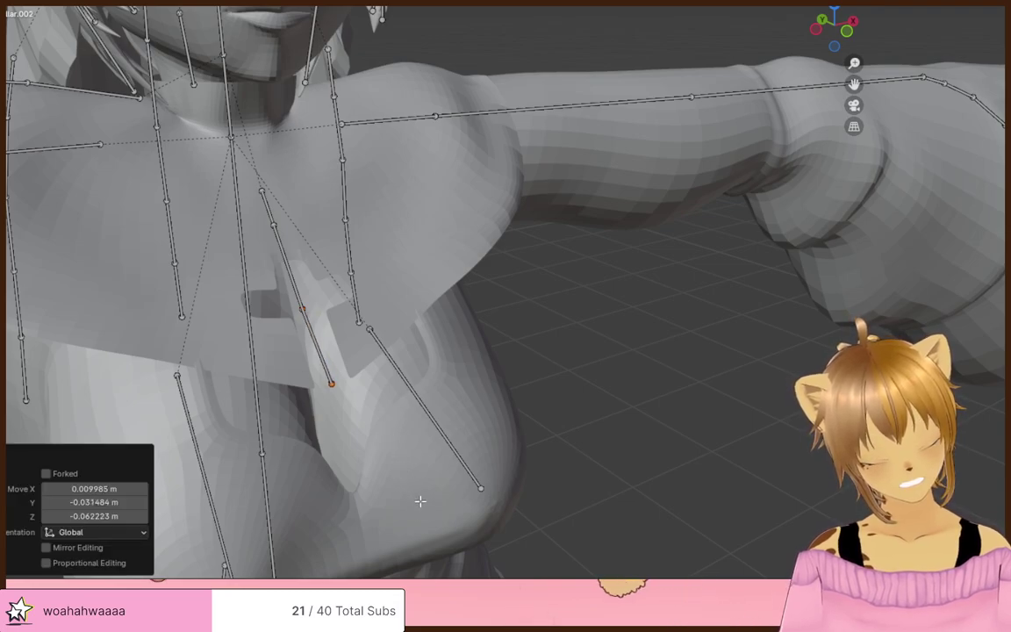
- Straighten the whole front collar bone chain by scaling it to 0 along X
middle_drag(420, 501, 414, 437)
shift+middle_drag(221, 287, 517, 395)
key(KP_1)
scroll(323, 293, up, 2)
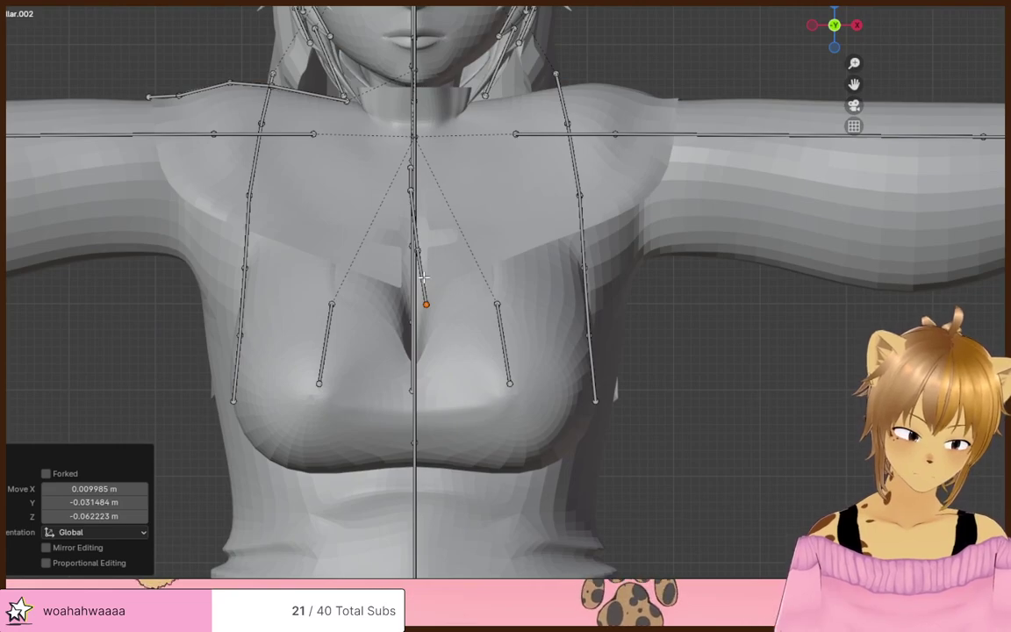
middle_drag(423, 278, 438, 239)
click(621, 193)
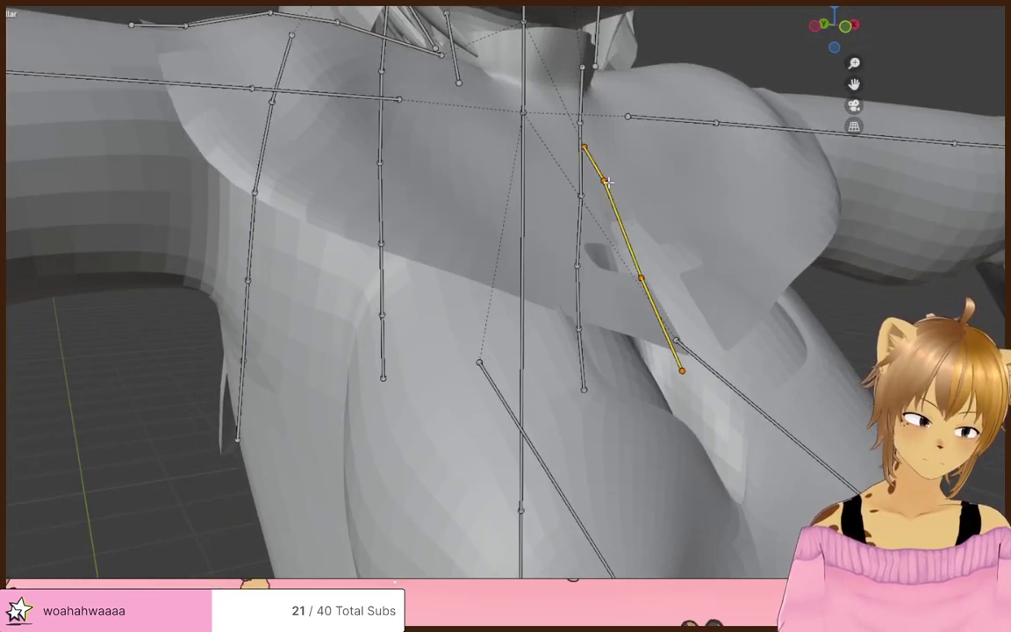
key(KP_1)
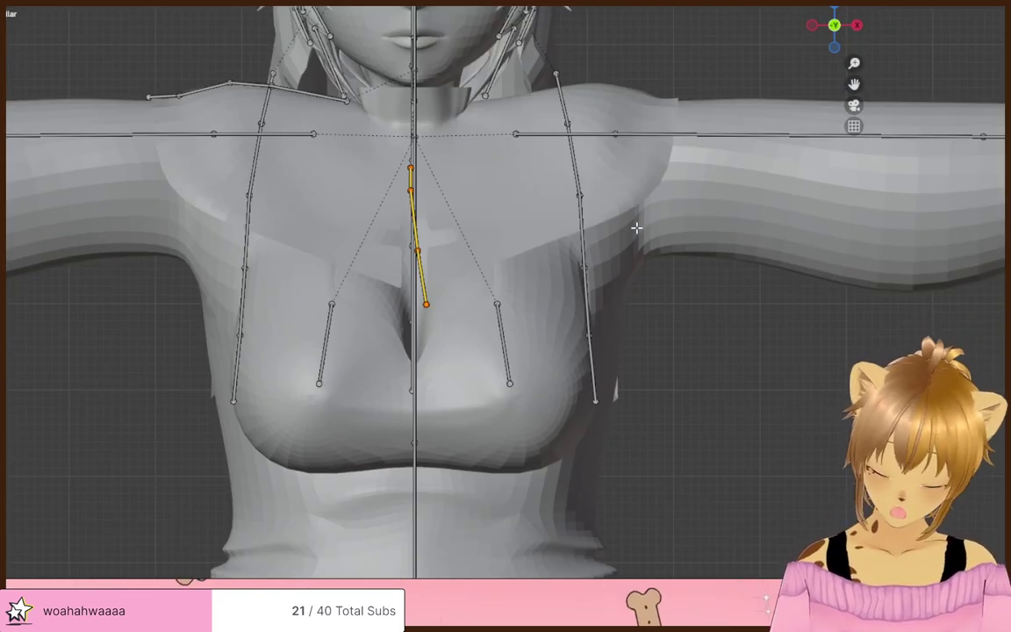
key(x)
key(0)
key(Return)
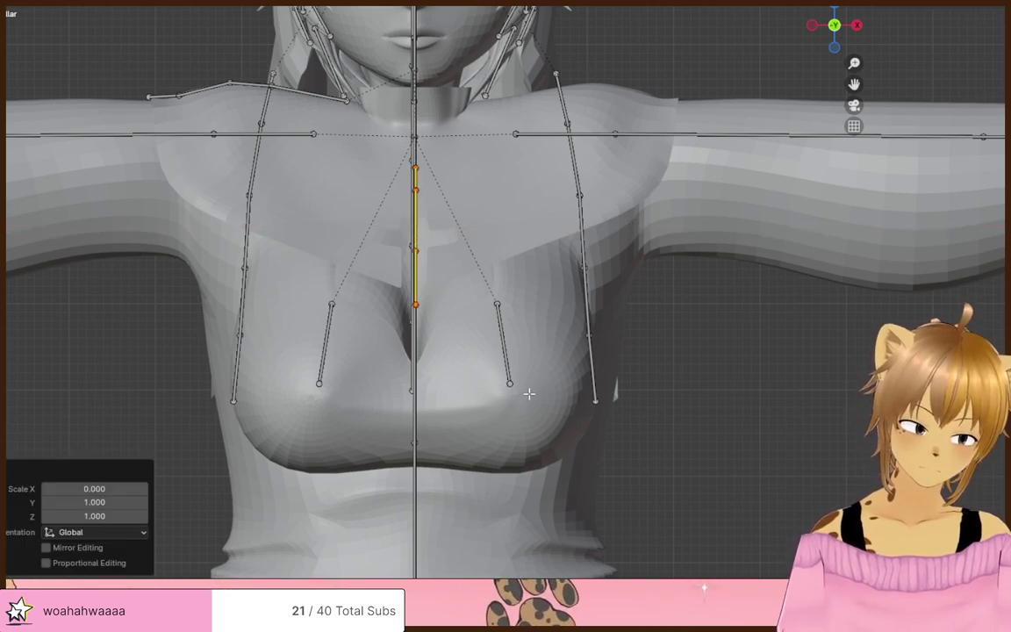
- Shrink the front collar chain to about 0.812 and move it onto the body's centre line
key(s)
click(509, 353)
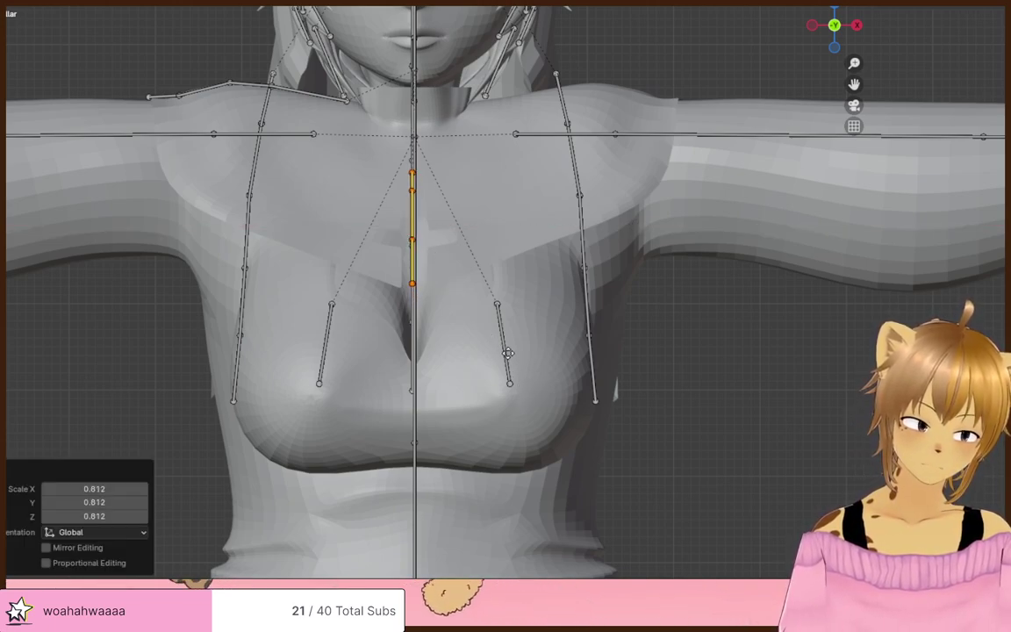
key(g)
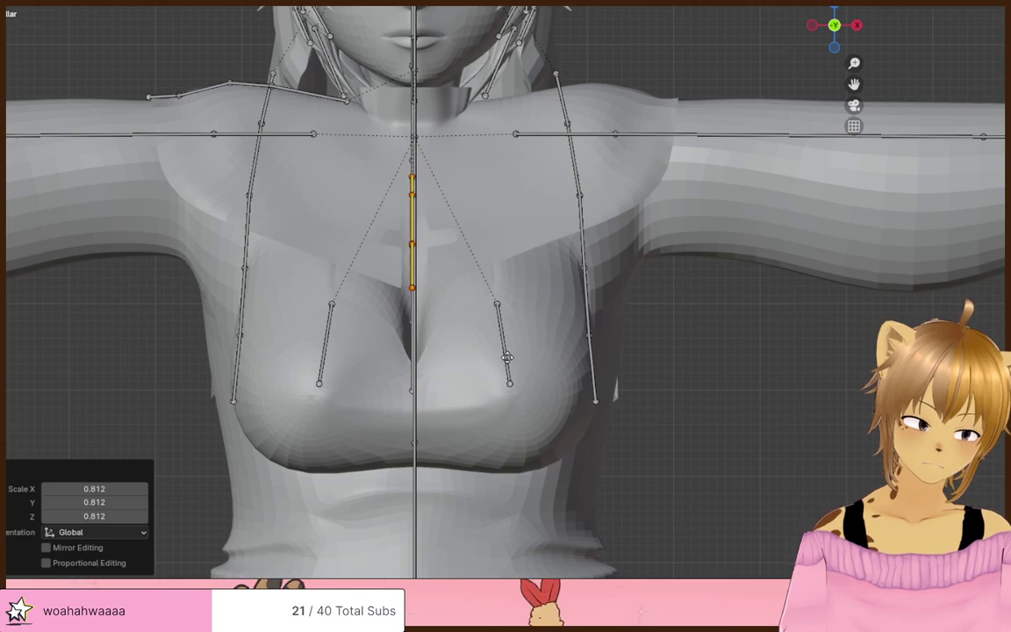
click(510, 357)
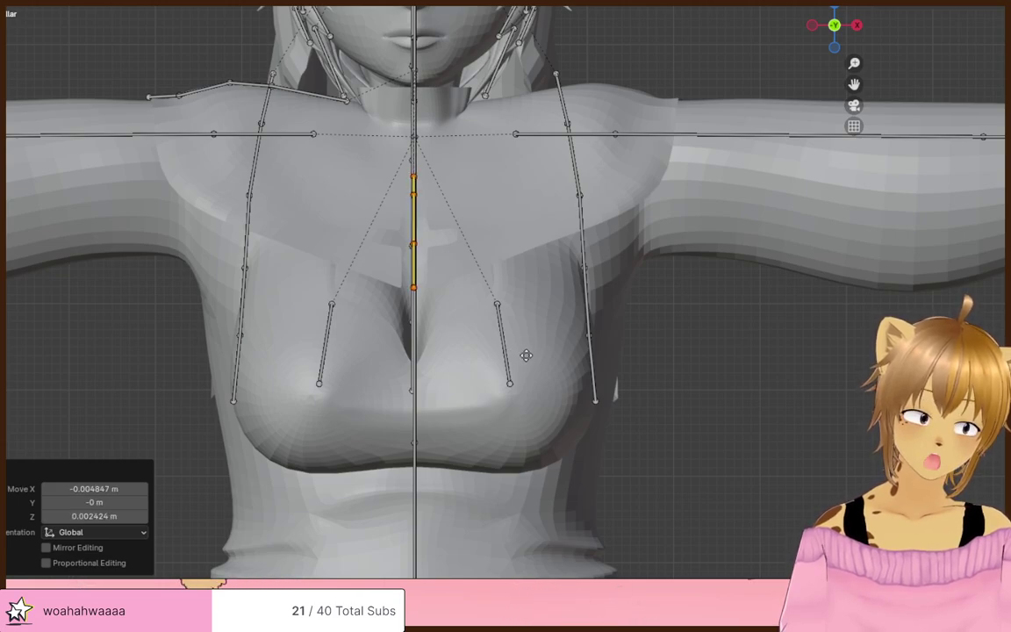
- Rotate the lowest front collar bone about 9.45° and move it about -0.011 m in Y and 0.008 m in Z
middle_drag(756, 382, 802, 454)
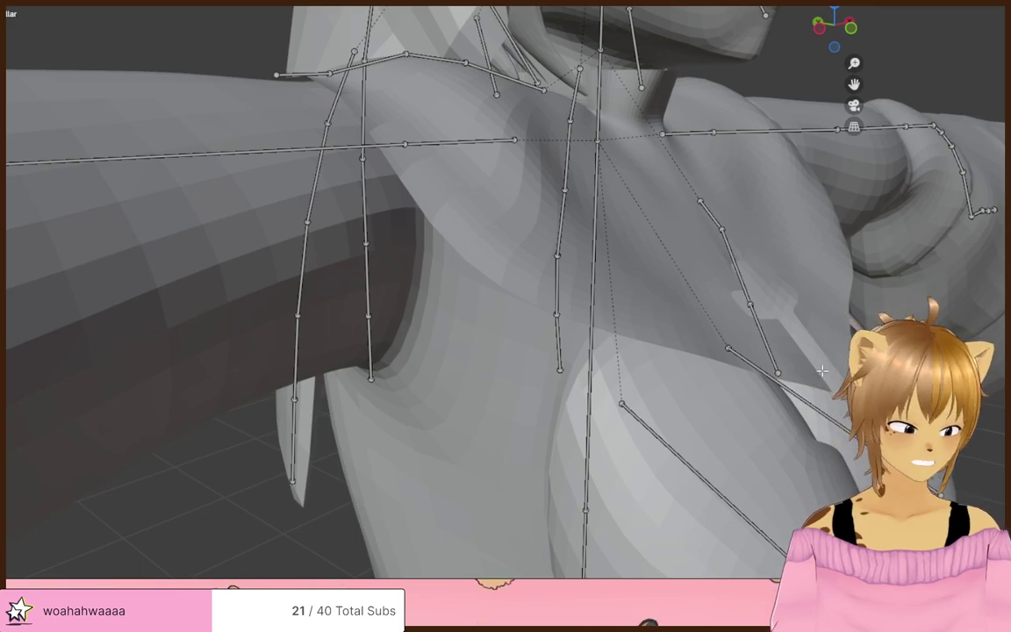
middle_drag(802, 384, 847, 370)
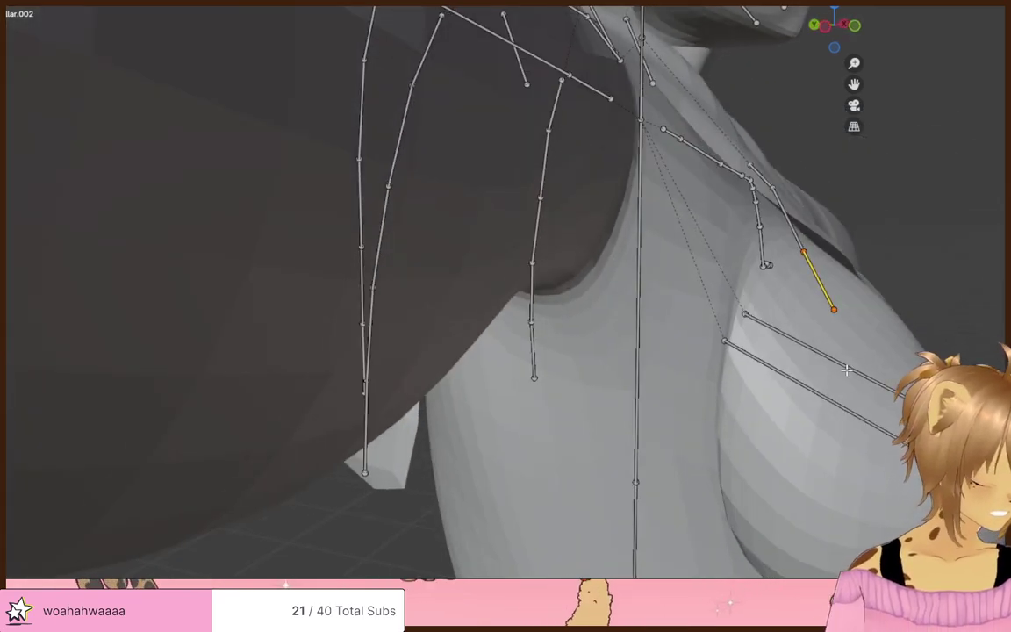
key(KP_3)
key(g)
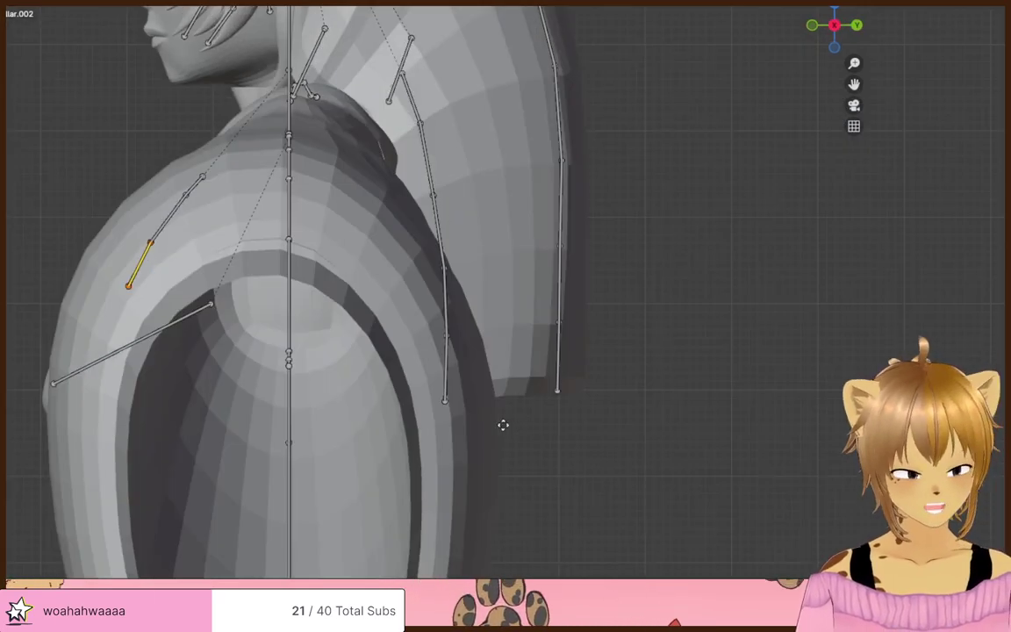
click(542, 379)
key(r)
click(544, 445)
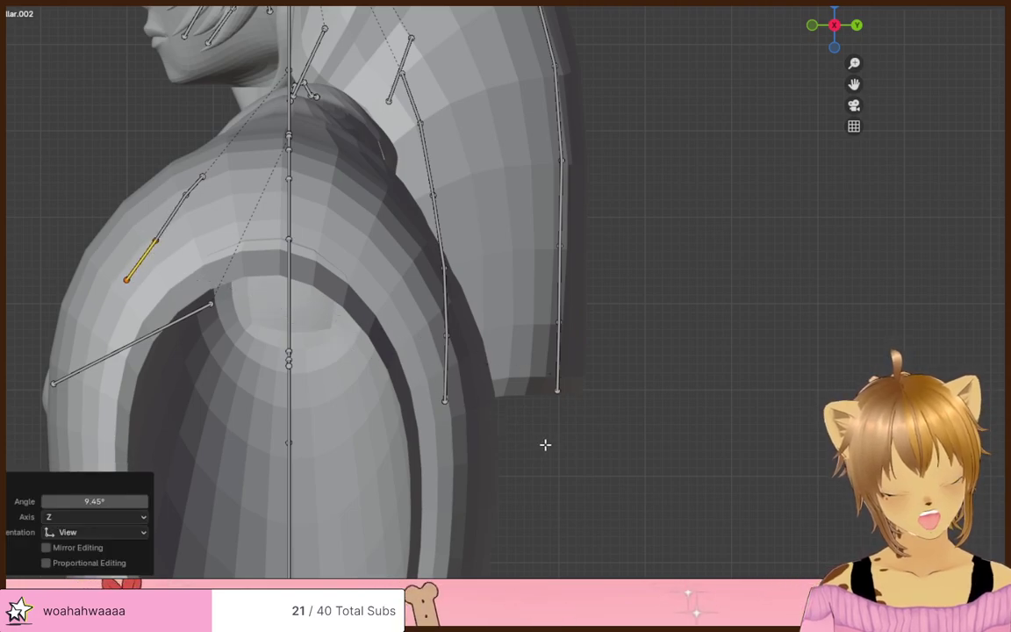
key(g)
click(533, 436)
- Rotate the lowest front collar bone about 9.06° and nudge it about 0.002 m in X, 0.004 m in Y and -0.002 m in Z
middle_drag(413, 331, 440, 346)
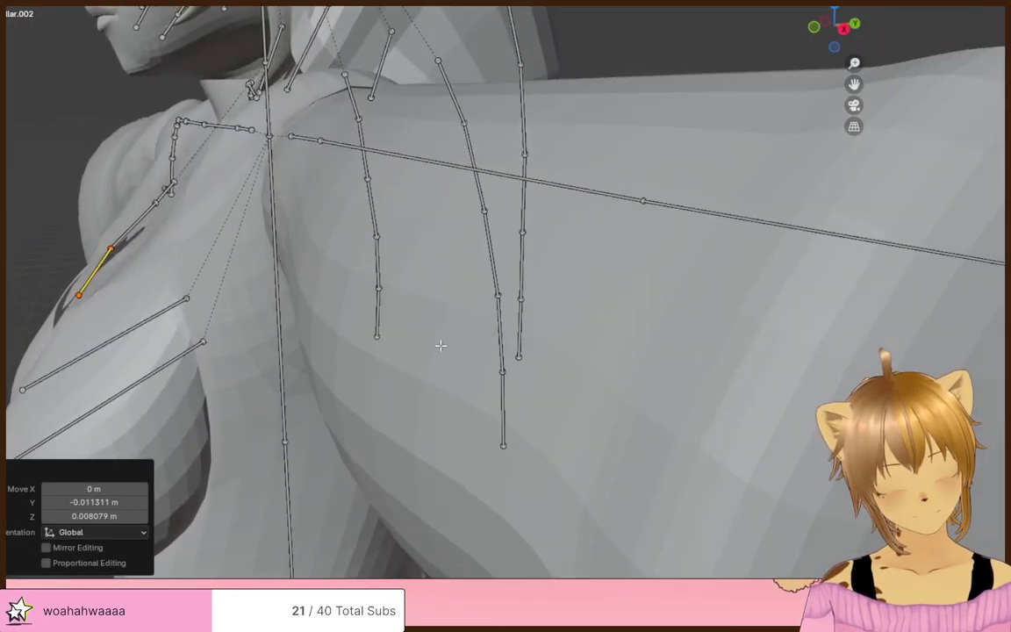
click(227, 221)
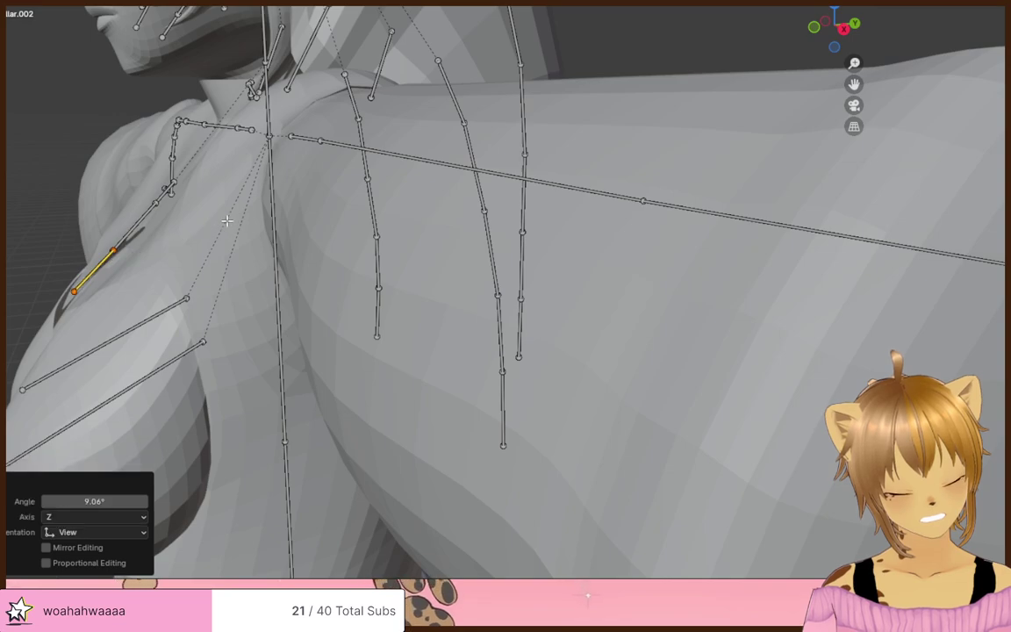
key(g)
click(216, 230)
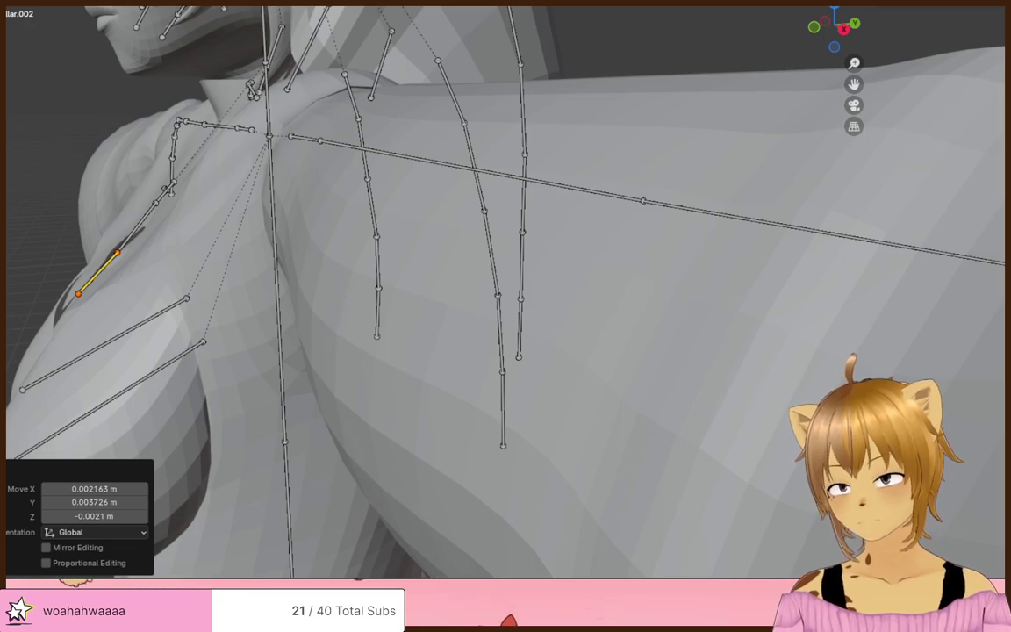
- Select all three front collar bones and flatten them again by scaling to 0 along X
middle_drag(382, 176, 509, 186)
drag(483, 419, 484, 420)
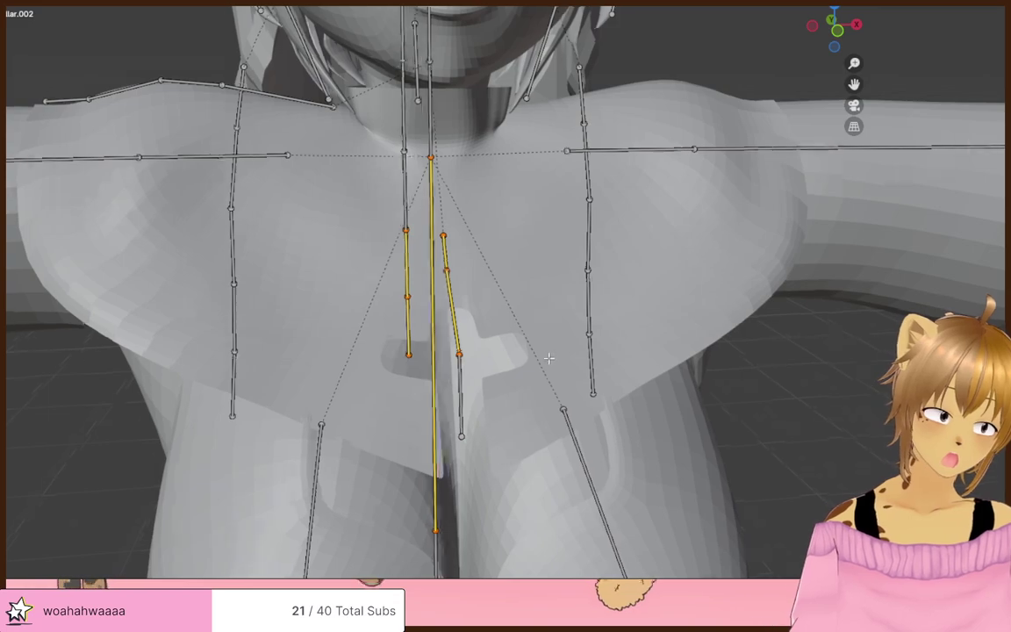
middle_drag(534, 317, 526, 325)
middle_drag(491, 233, 519, 218)
drag(535, 218, 615, 451)
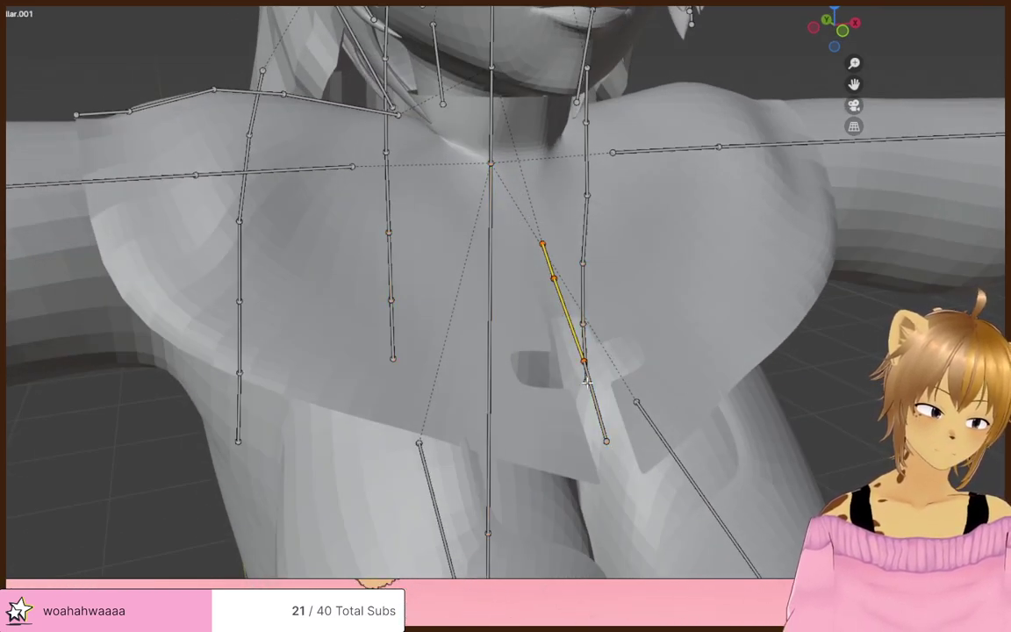
key(s)
key(x)
key(0)
key(Return)
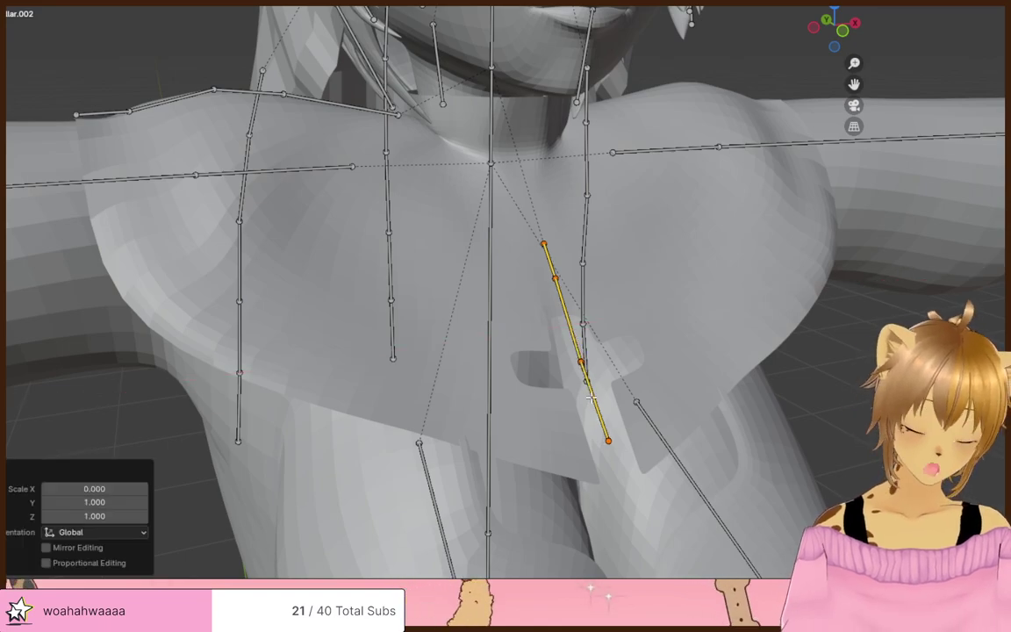
- Slide the flattened front collar chain along X onto the centre line in front view
key(KP_1)
scroll(226, 205, up, 5)
shift+middle_drag(357, 220, 435, 348)
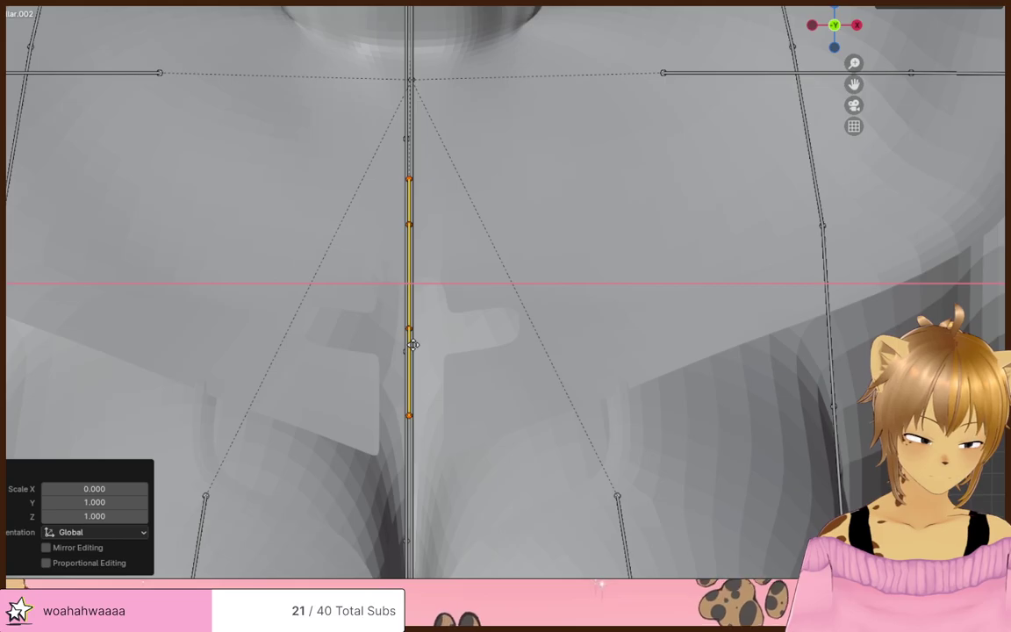
click(408, 343)
- Symmetrize the character's right shoulder collar chain to create the matching chain on the other shoulder
scroll(506, 276, down, 5)
middle_drag(507, 277, 306, 202)
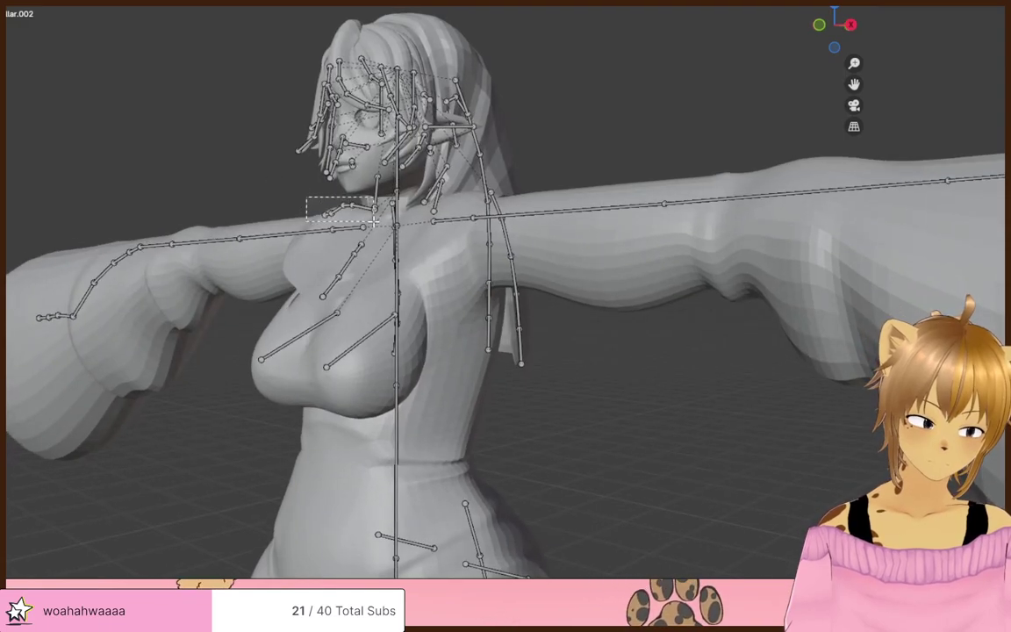
click(347, 220)
scroll(347, 220, down, 5)
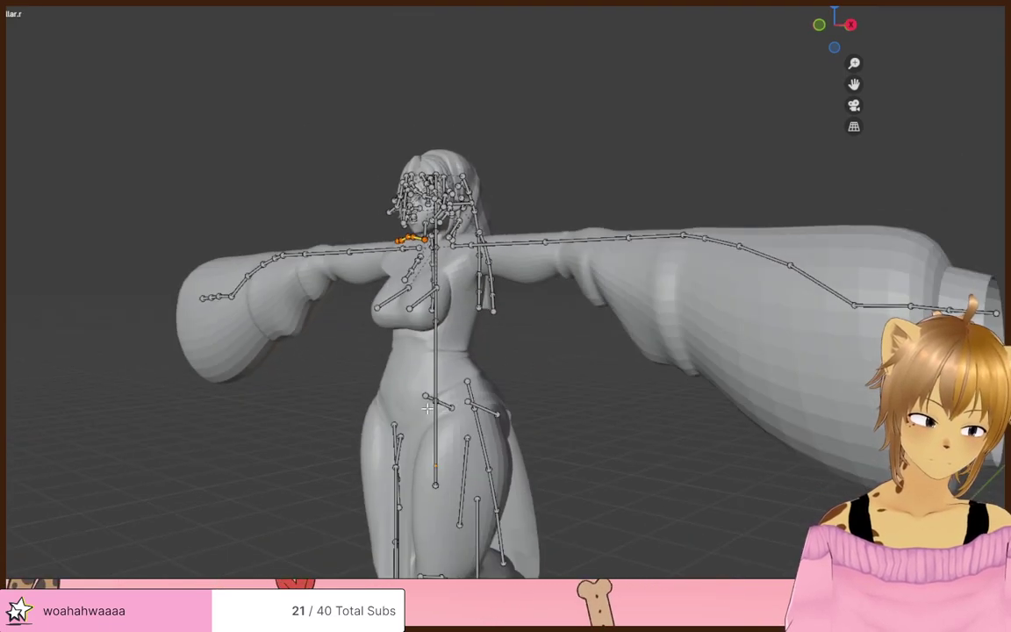
shift+middle_drag(351, 465, 374, 211)
scroll(372, 209, down, 3)
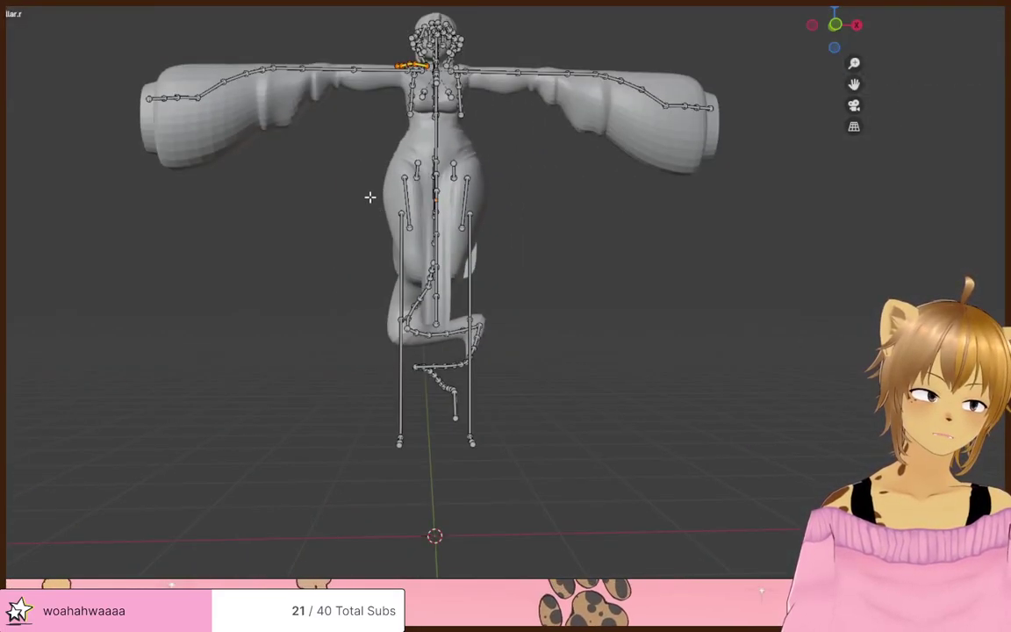
shift+middle_drag(369, 103, 538, 311)
scroll(412, 289, up, 6)
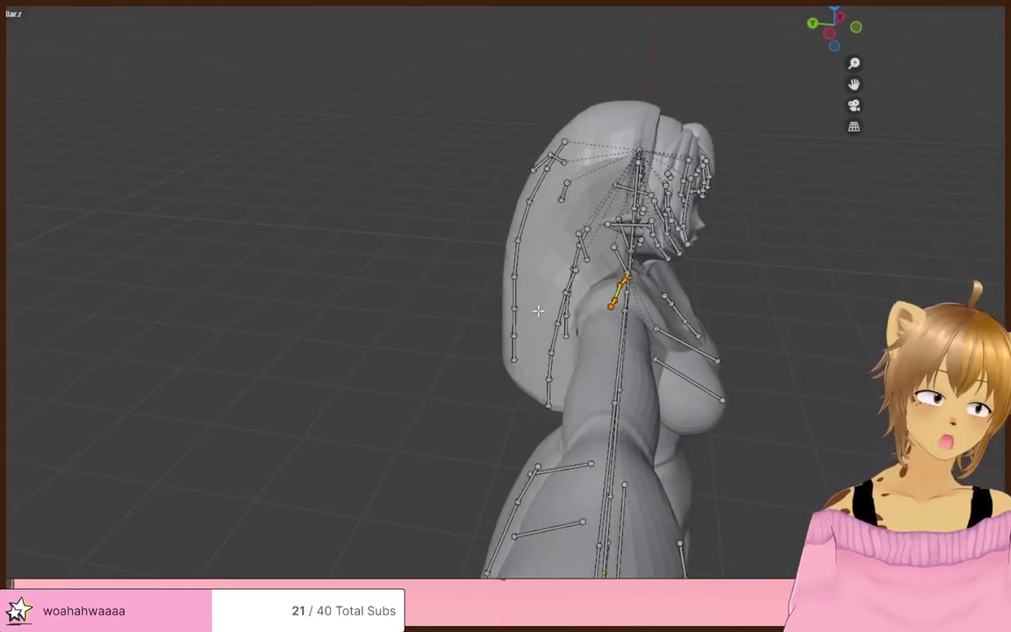
key(F3)
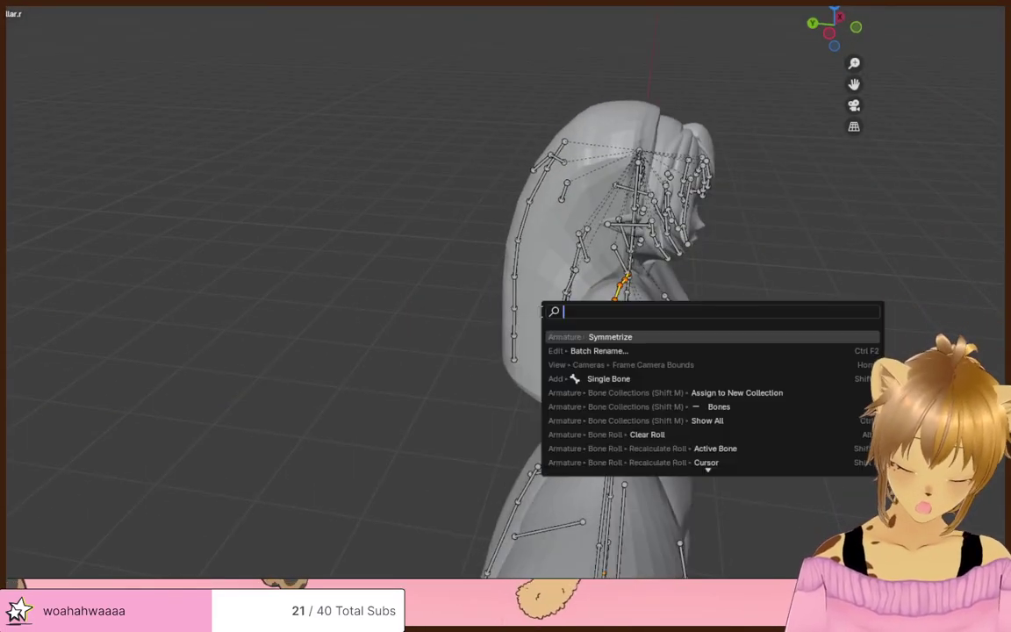
click(601, 339)
middle_drag(589, 332, 465, 353)
click(661, 228)
scroll(630, 241, up, 4)
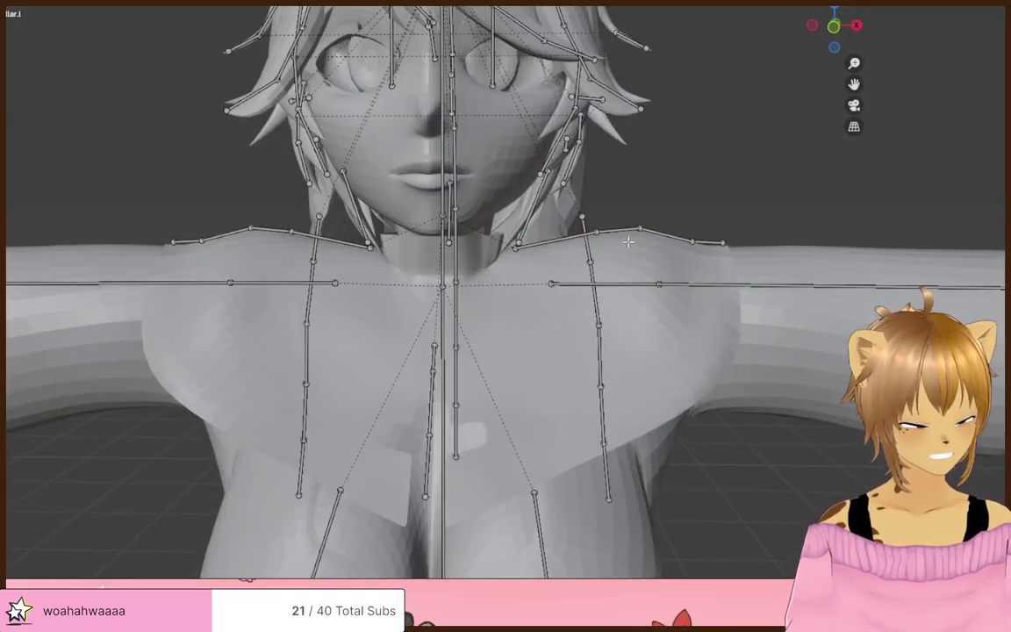
scroll(428, 232, down, 8)
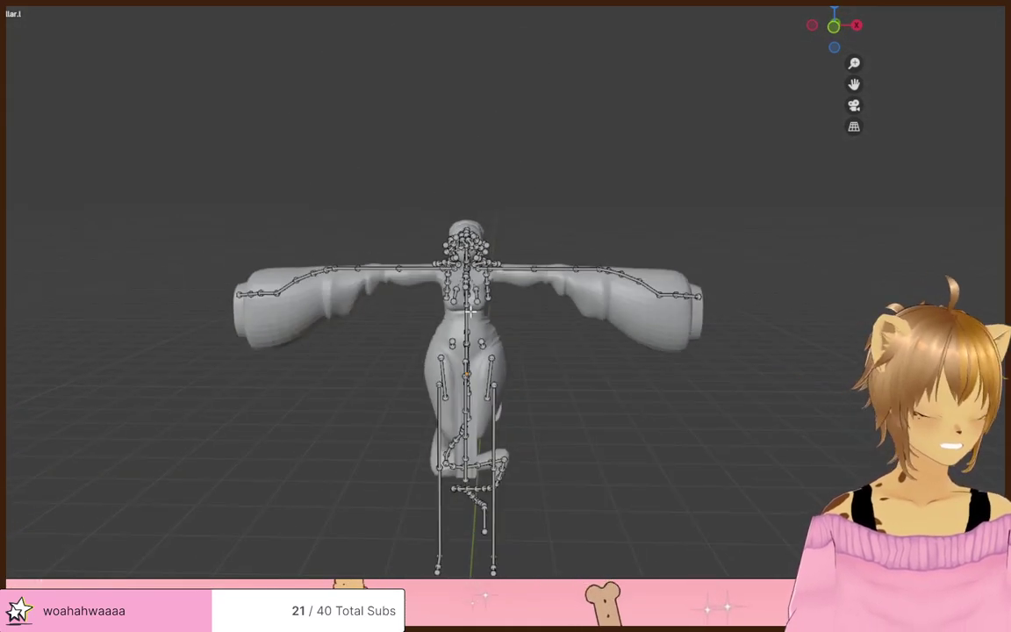
scroll(500, 339, up, 4)
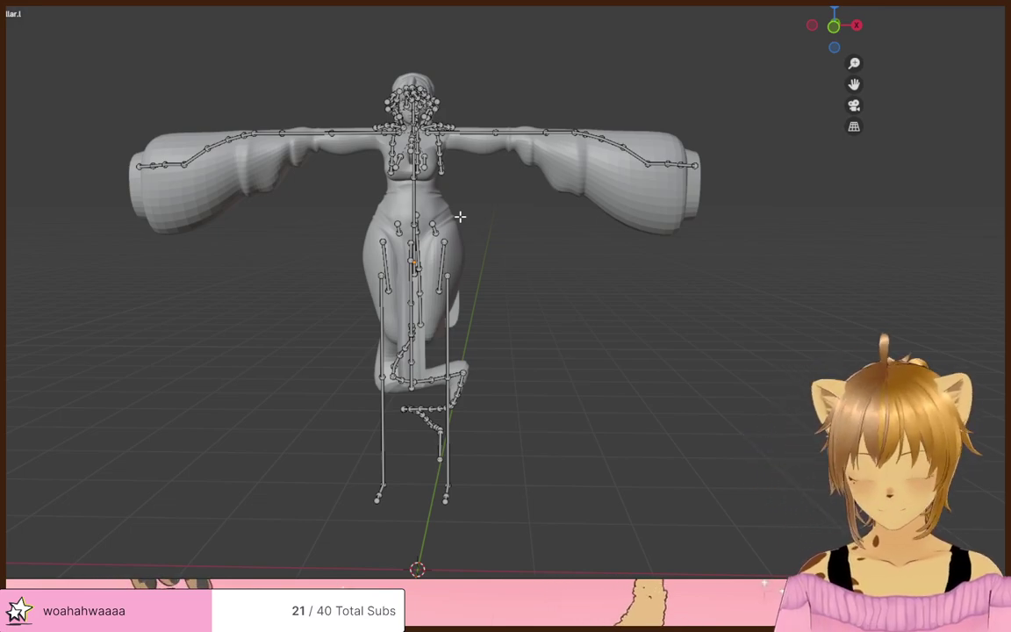
scroll(249, 253, up, 5)
scroll(280, 303, down, 2)
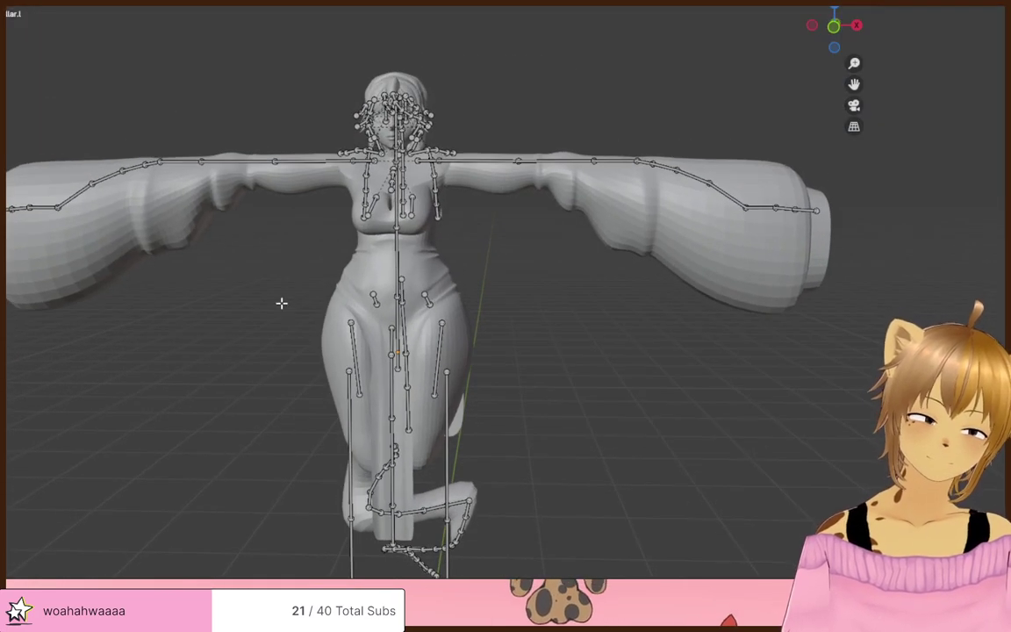
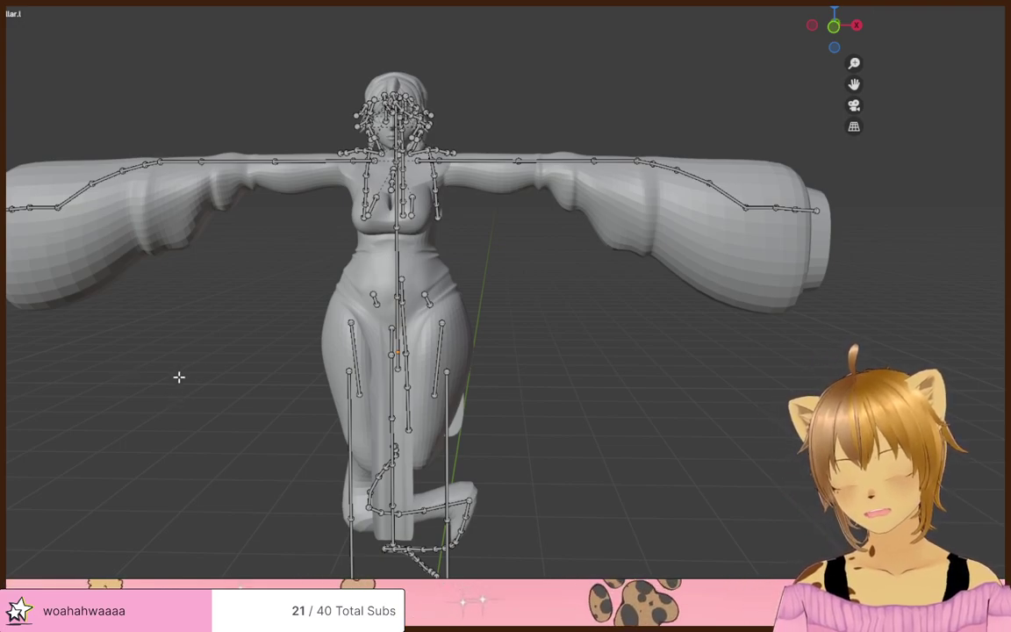
scroll(315, 388, down, 3)
scroll(315, 390, up, 3)
- Dissolve the lowest bone of each of the three long back hair chains
middle_drag(492, 399, 160, 458)
scroll(505, 336, up, 3)
scroll(504, 336, up, 1)
shift+middle_drag(505, 335, 399, 399)
scroll(399, 399, up, 2)
shift+middle_drag(457, 338, 351, 384)
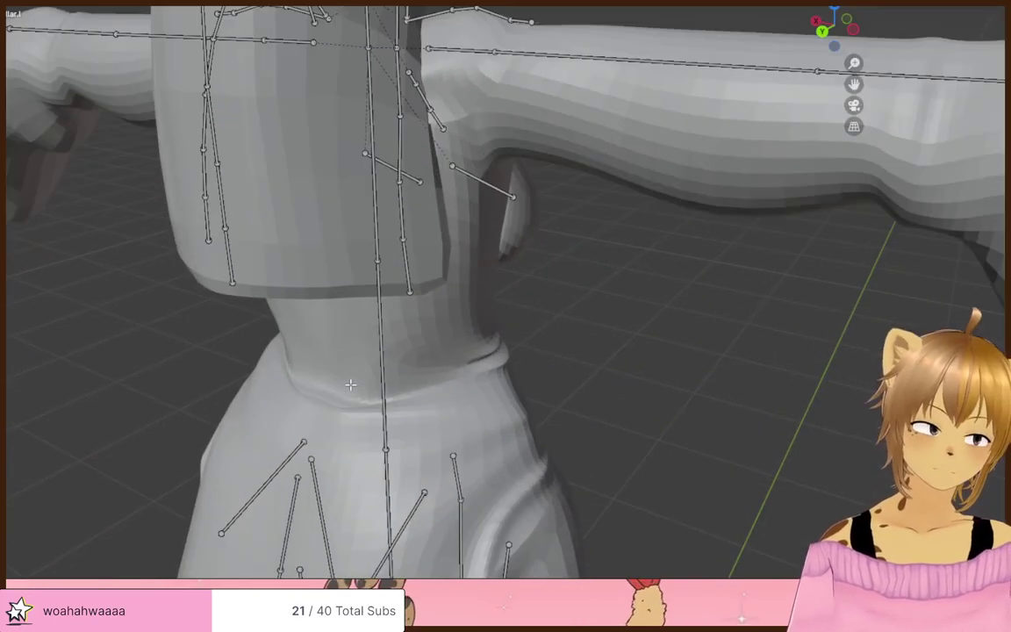
shift+middle_drag(452, 366, 341, 360)
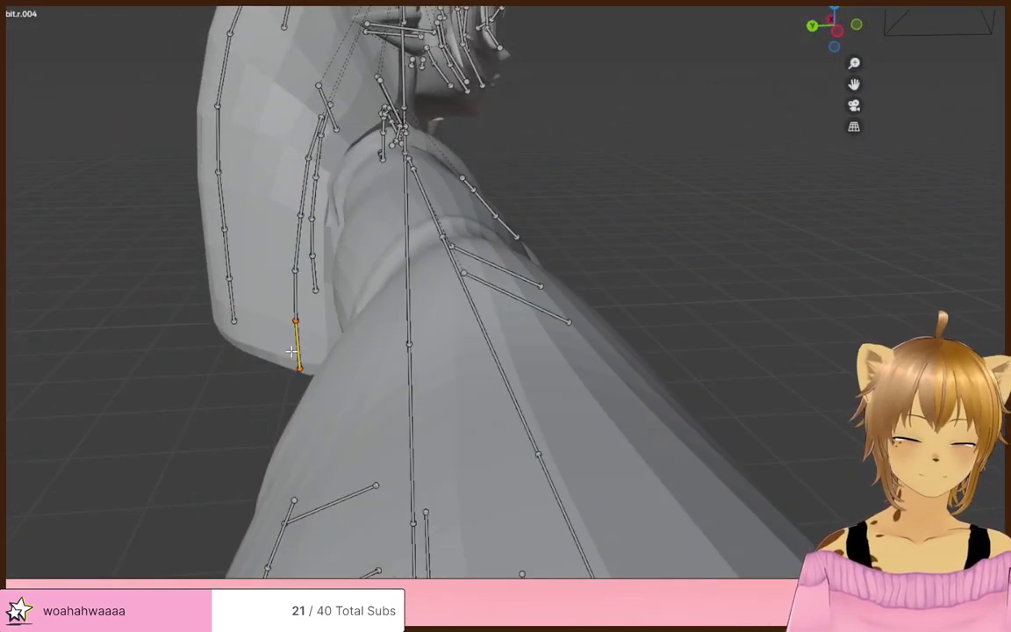
mouse_move(207, 334)
middle_down()
mouse_move(312, 334)
mouse_move(200, 340)
middle_up()
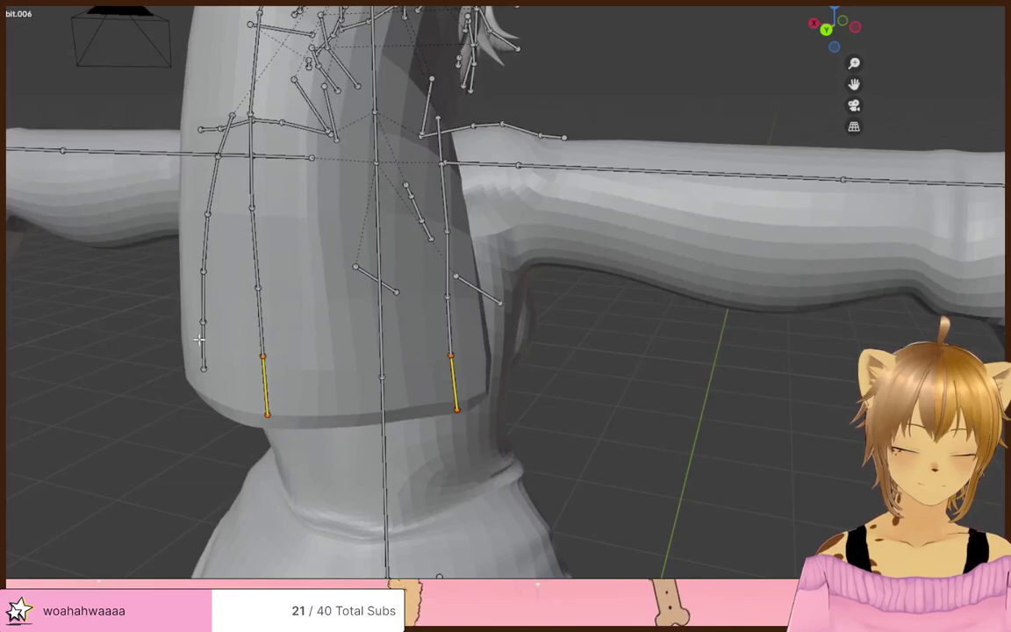
key(x)
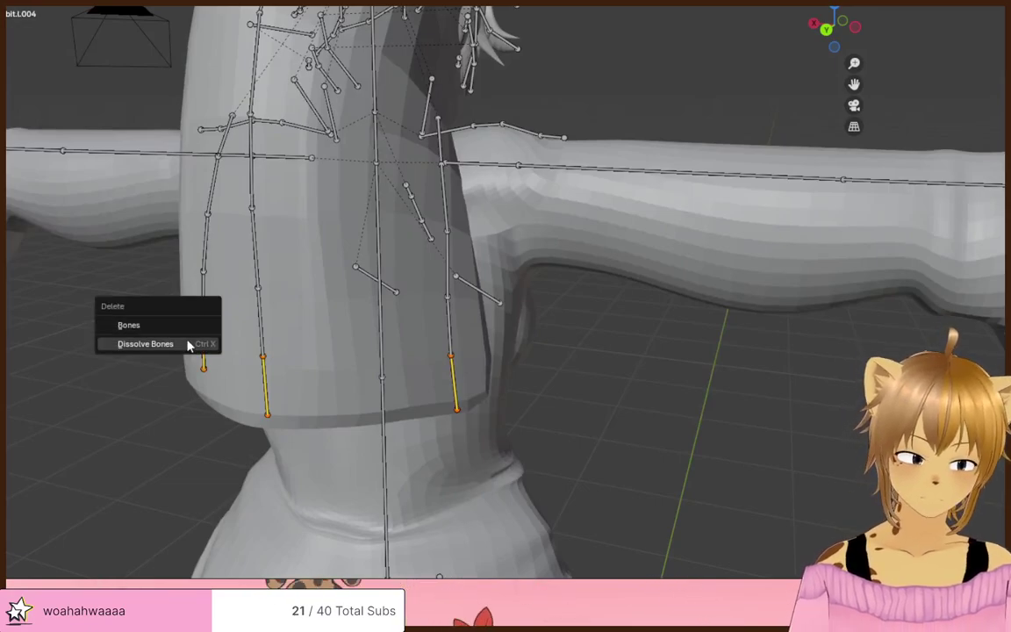
click(189, 345)
- Move the lowest inner joints of the three back hair chains down along Z to even out the bone lengths
middle_drag(363, 369, 407, 343)
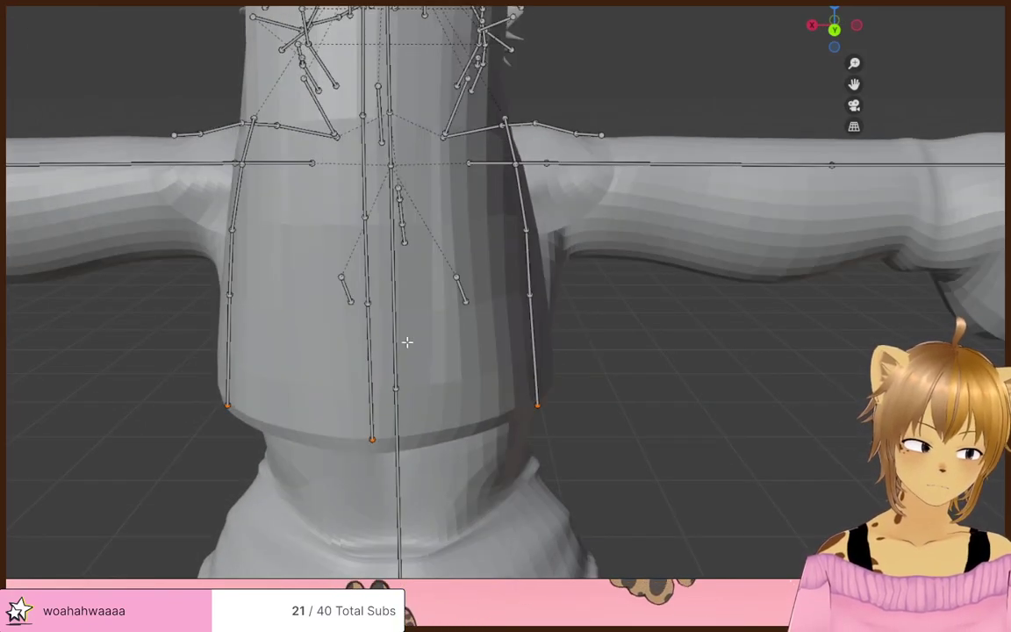
click(365, 300)
shift+click(523, 296)
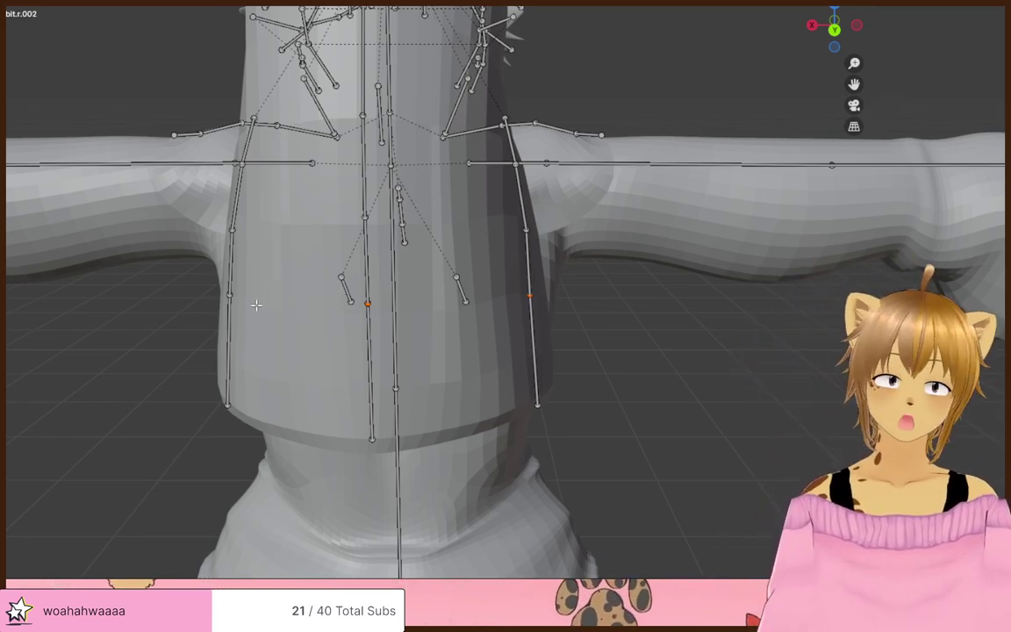
shift+click(231, 297)
key(g)
key(z)
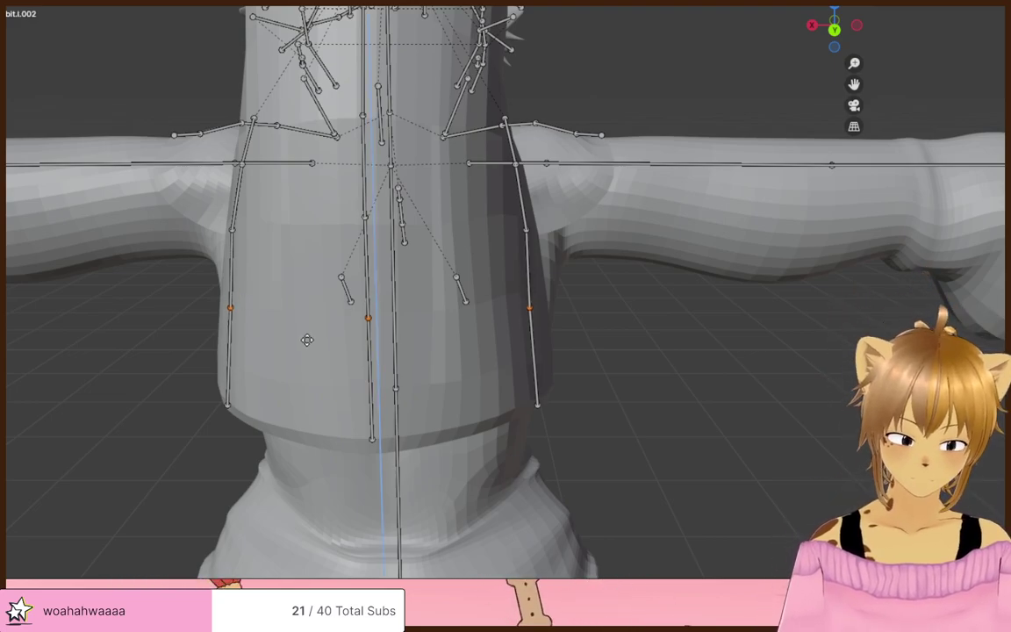
click(307, 361)
- Move the next joints up on the three back hair chains about -0.054 m along Z
mouse_move(332, 355)
middle_down()
mouse_move(422, 343)
mouse_move(333, 357)
middle_up()
click(378, 238)
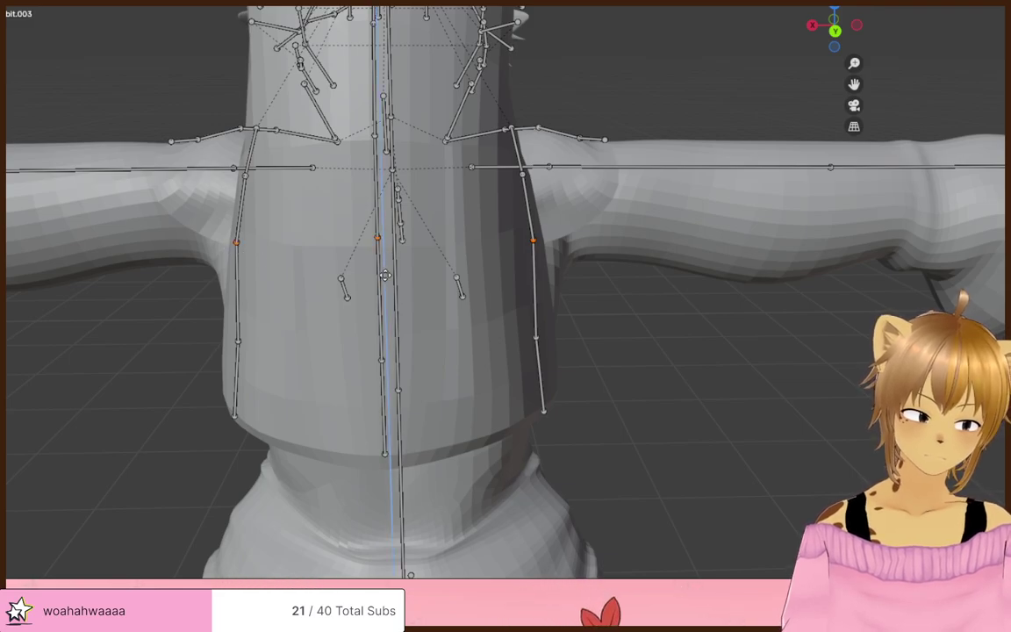
click(386, 314)
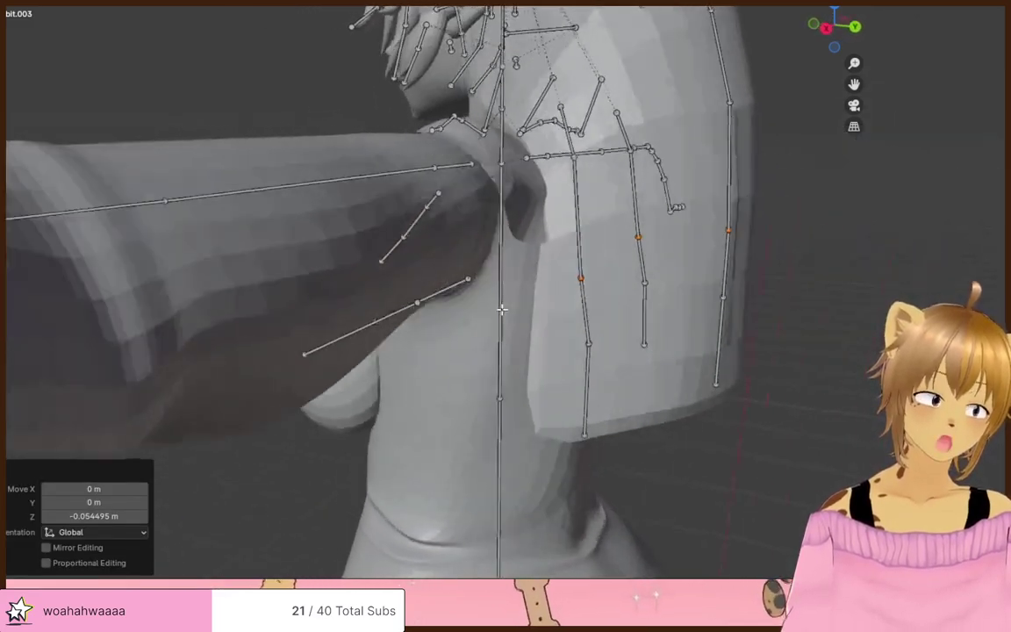